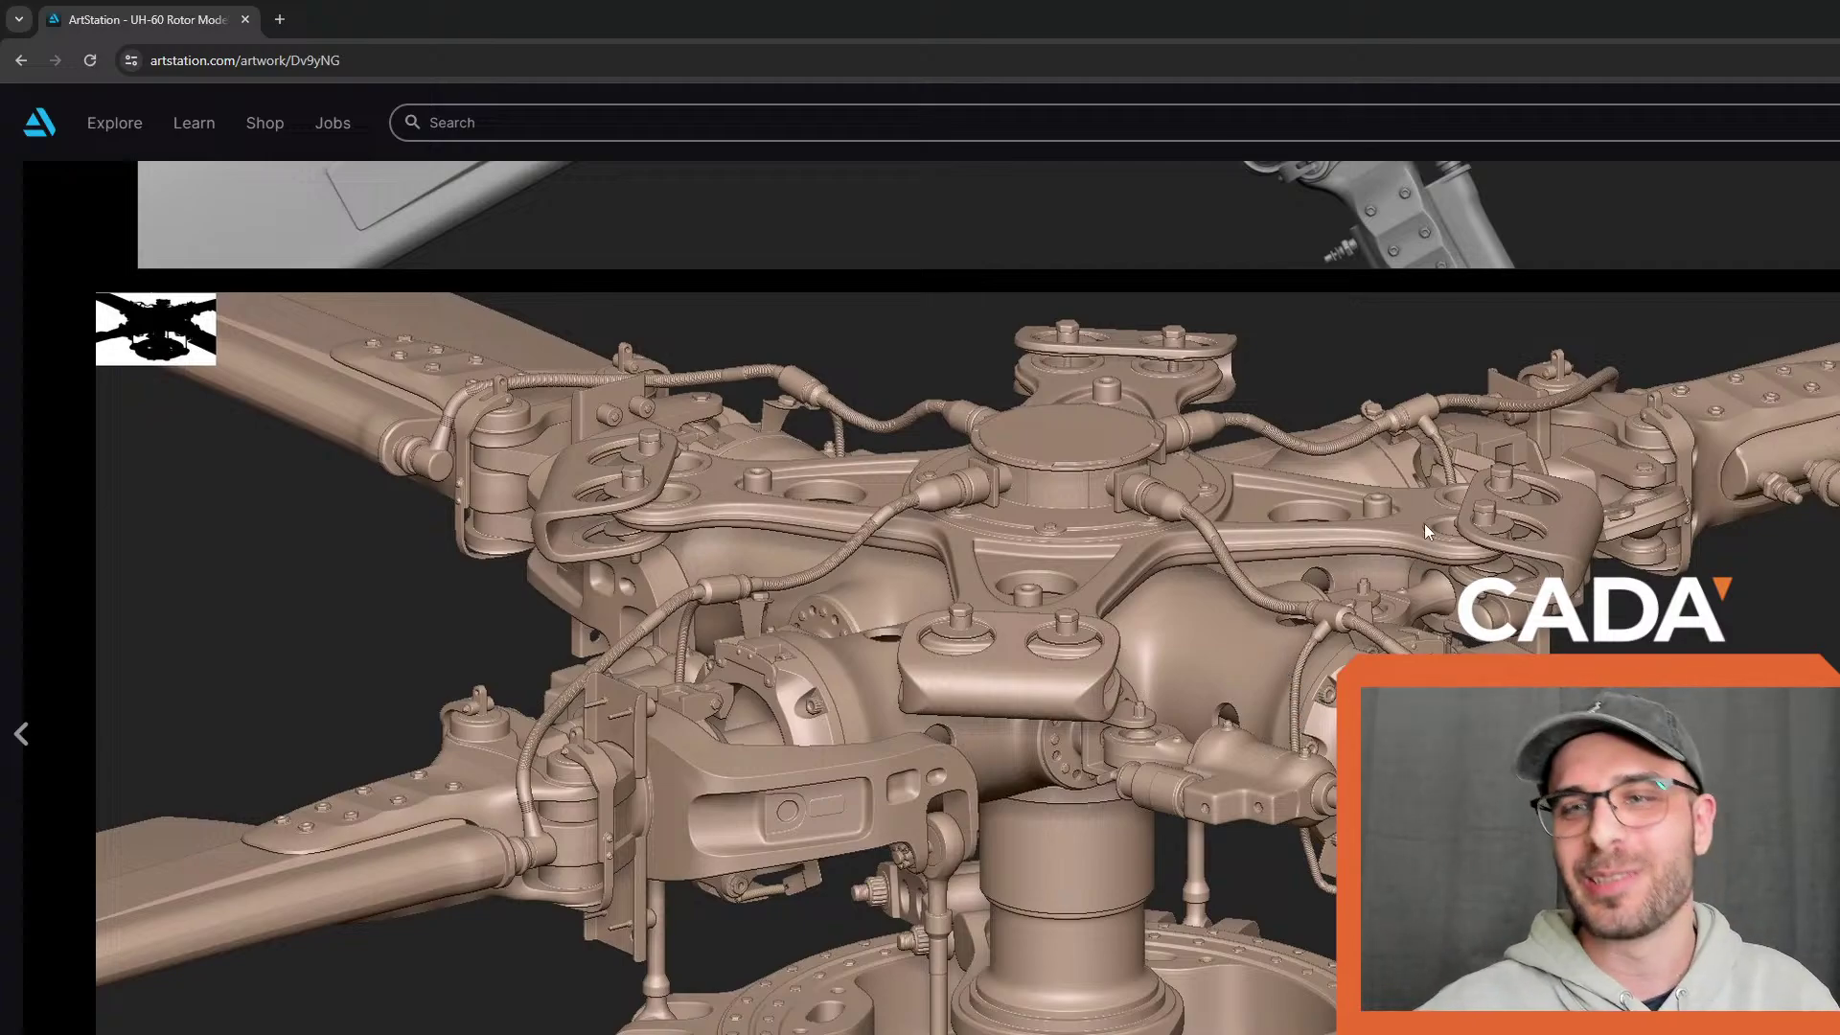
Return from the UH-60 rotor artwork to the artist's ArtStation portfolio and open the horned-skull box cover artwork
scroll(1320, 635, up, 15)
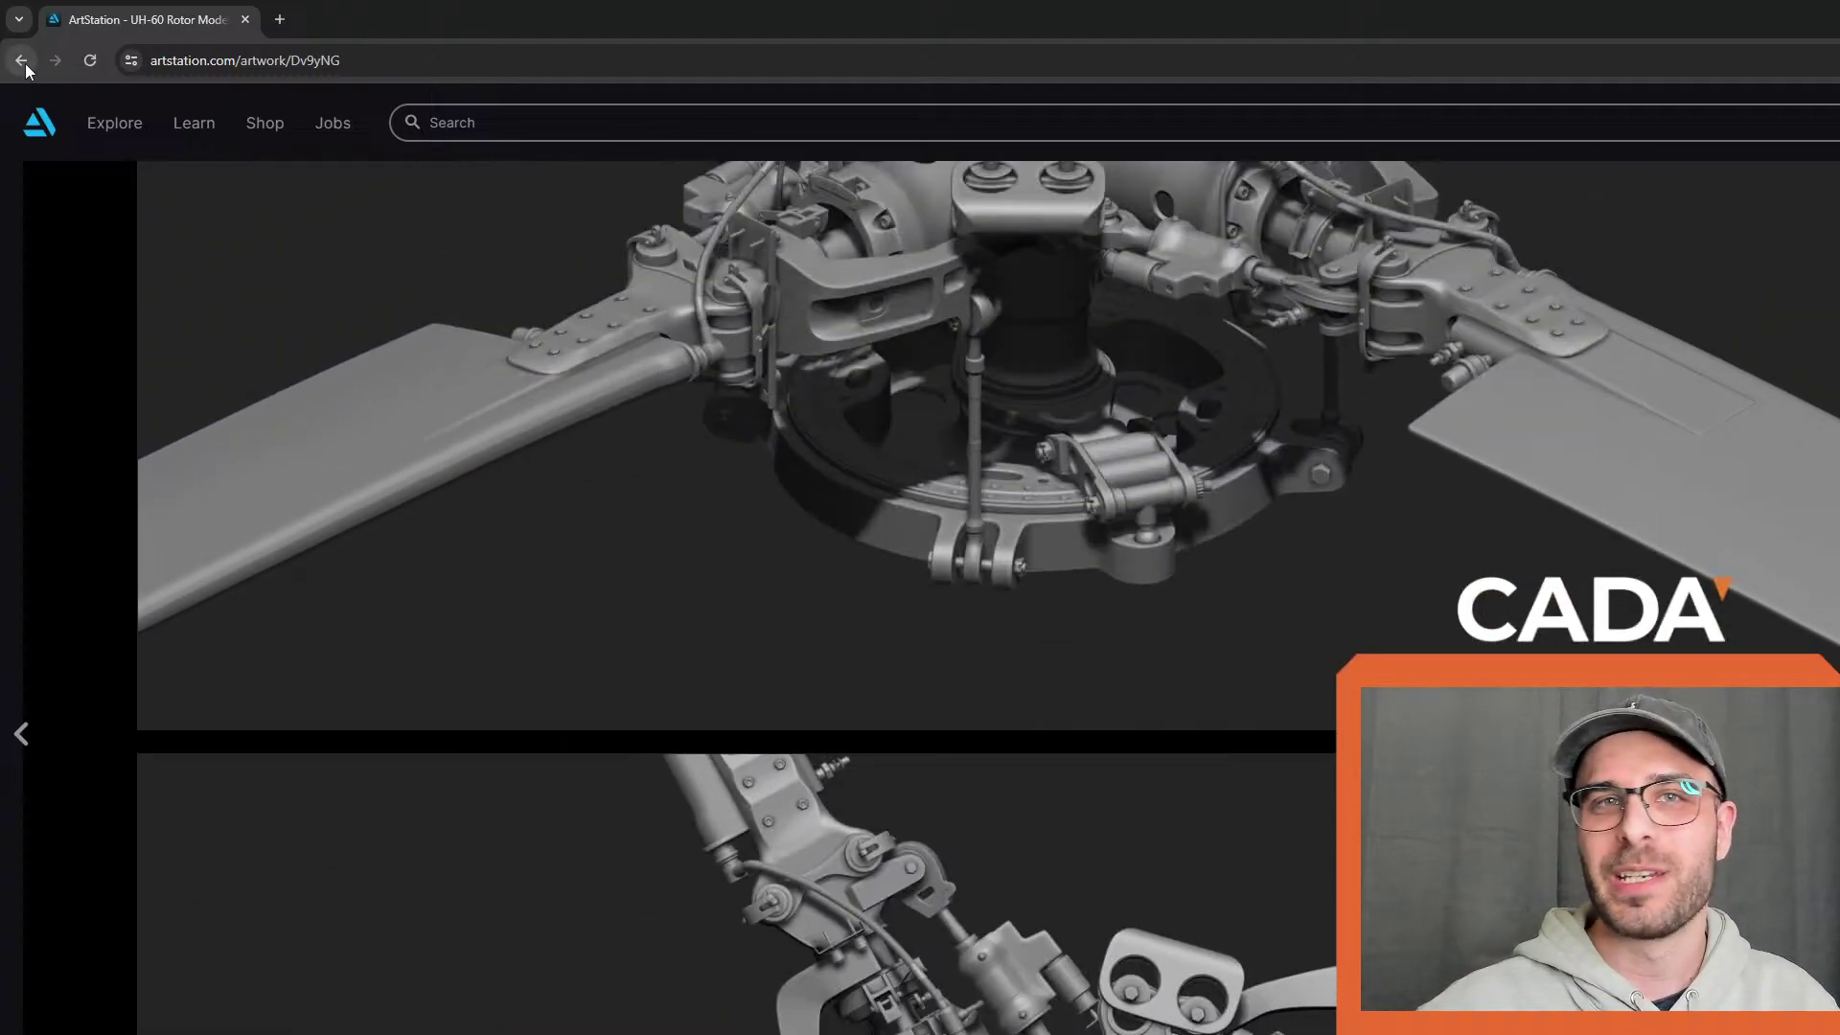
click(23, 62)
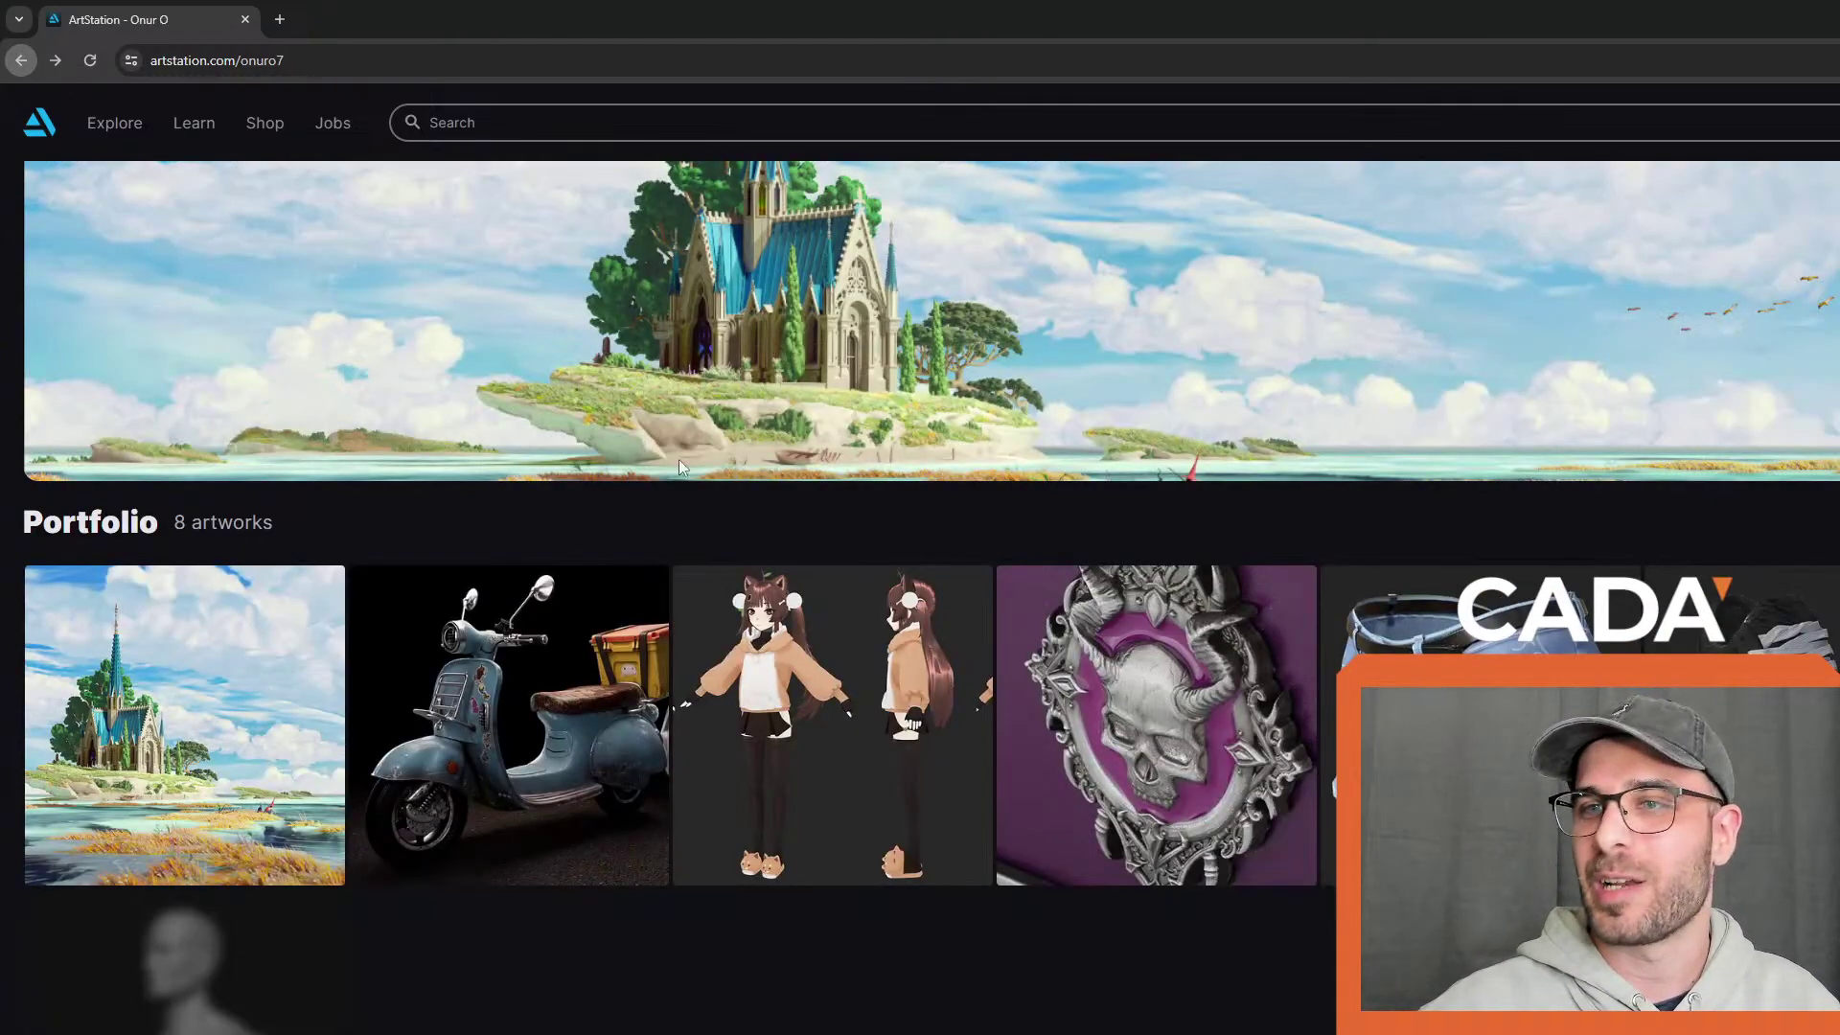
click(1236, 709)
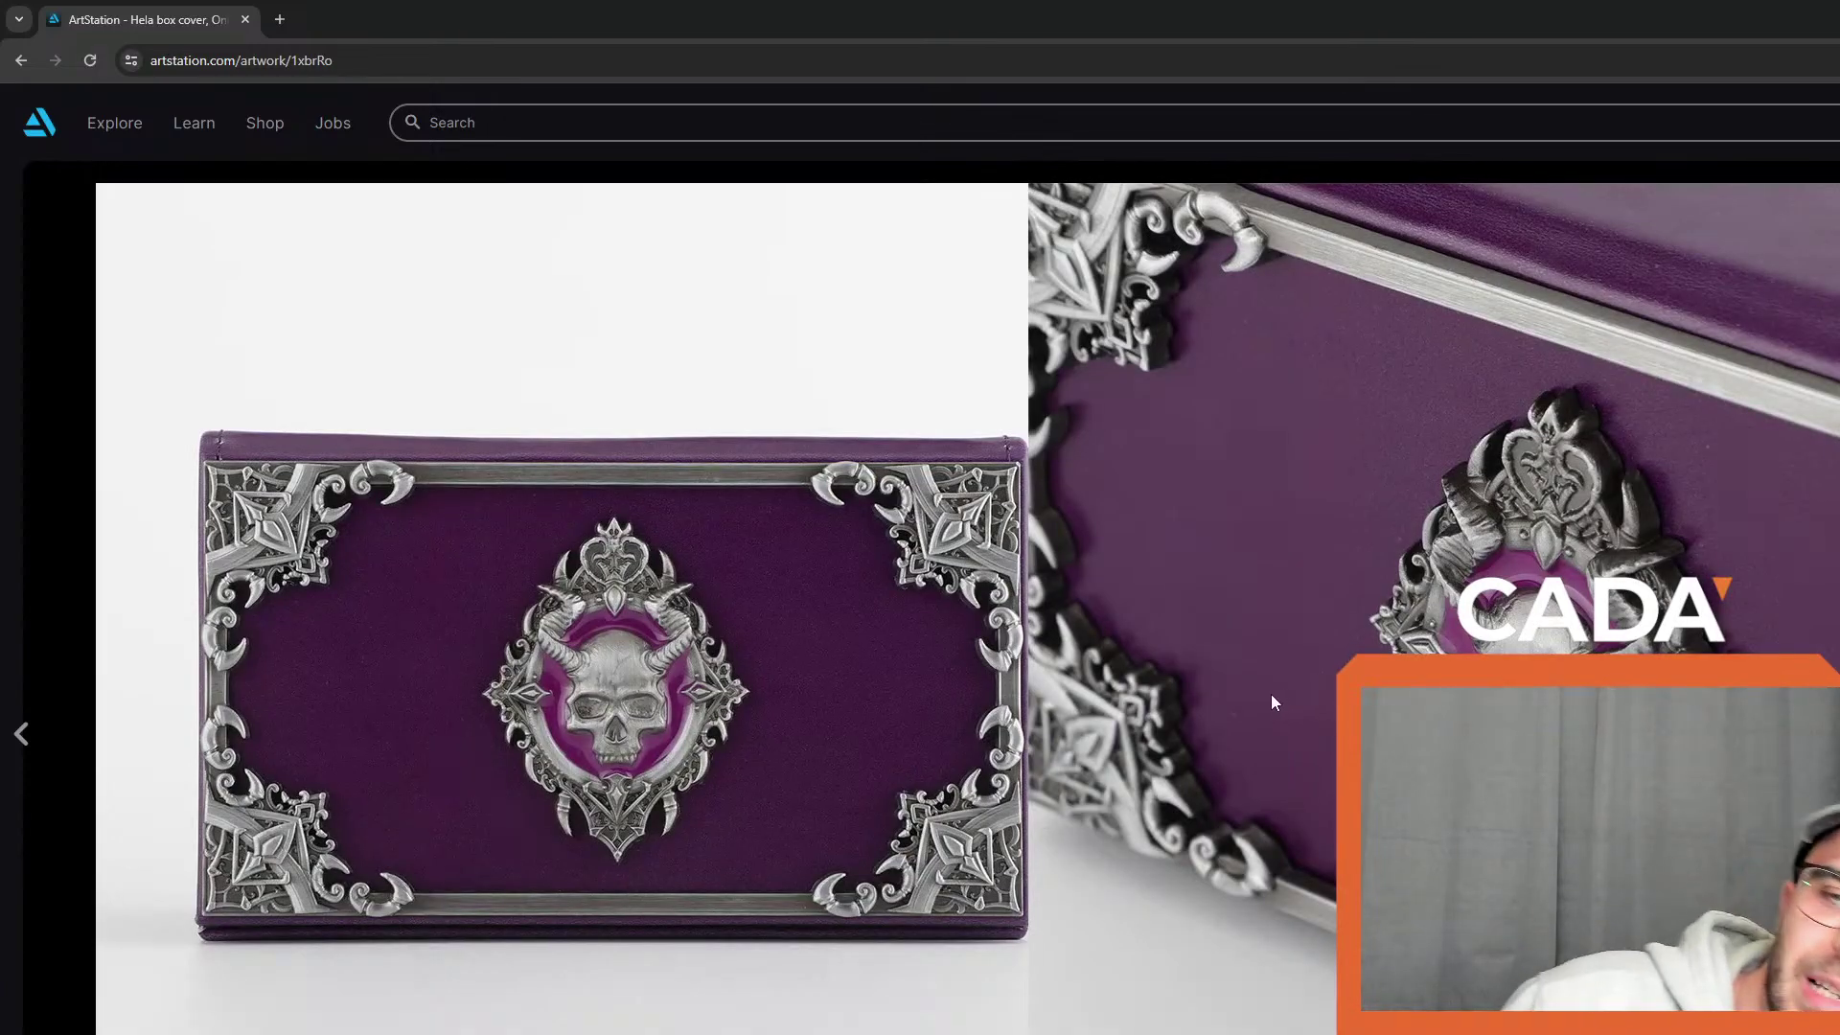
Examine the product photos and metal ornament renders of the Hela box cover, and return to the portfolio
scroll(1215, 688, down, 5)
scroll(1220, 675, down, 5)
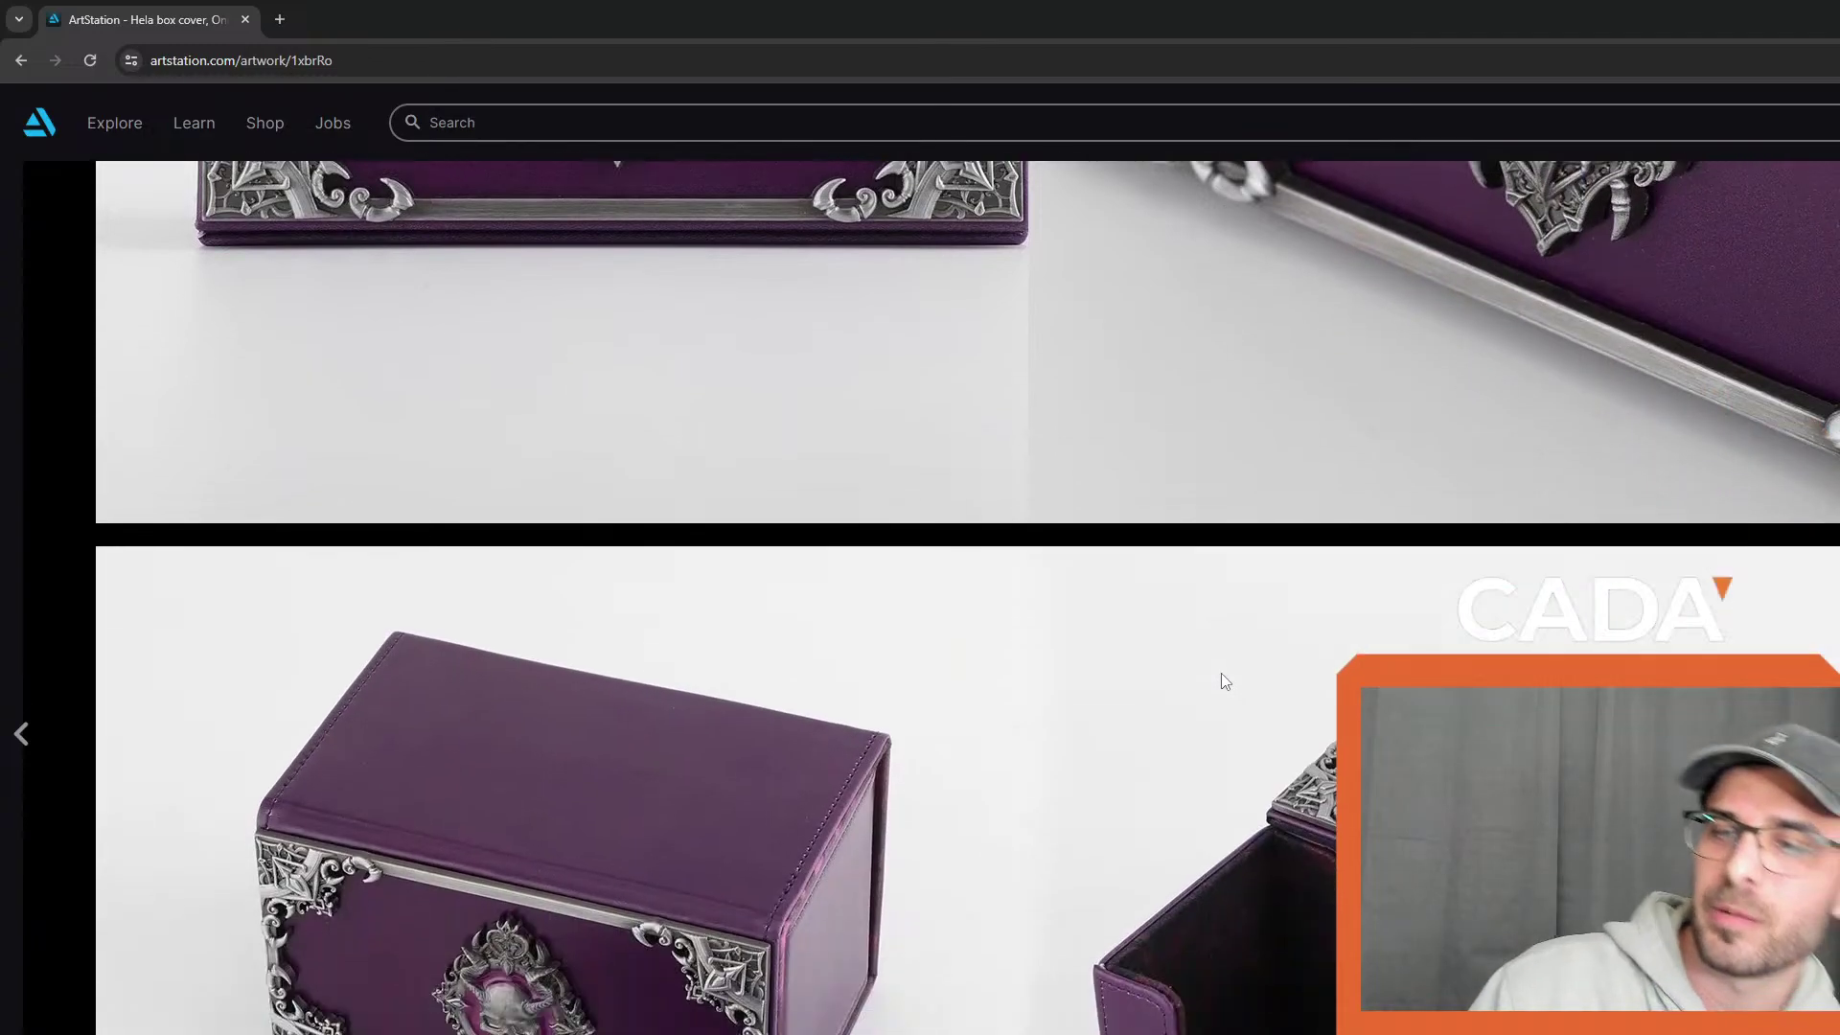
scroll(996, 734, down, 8)
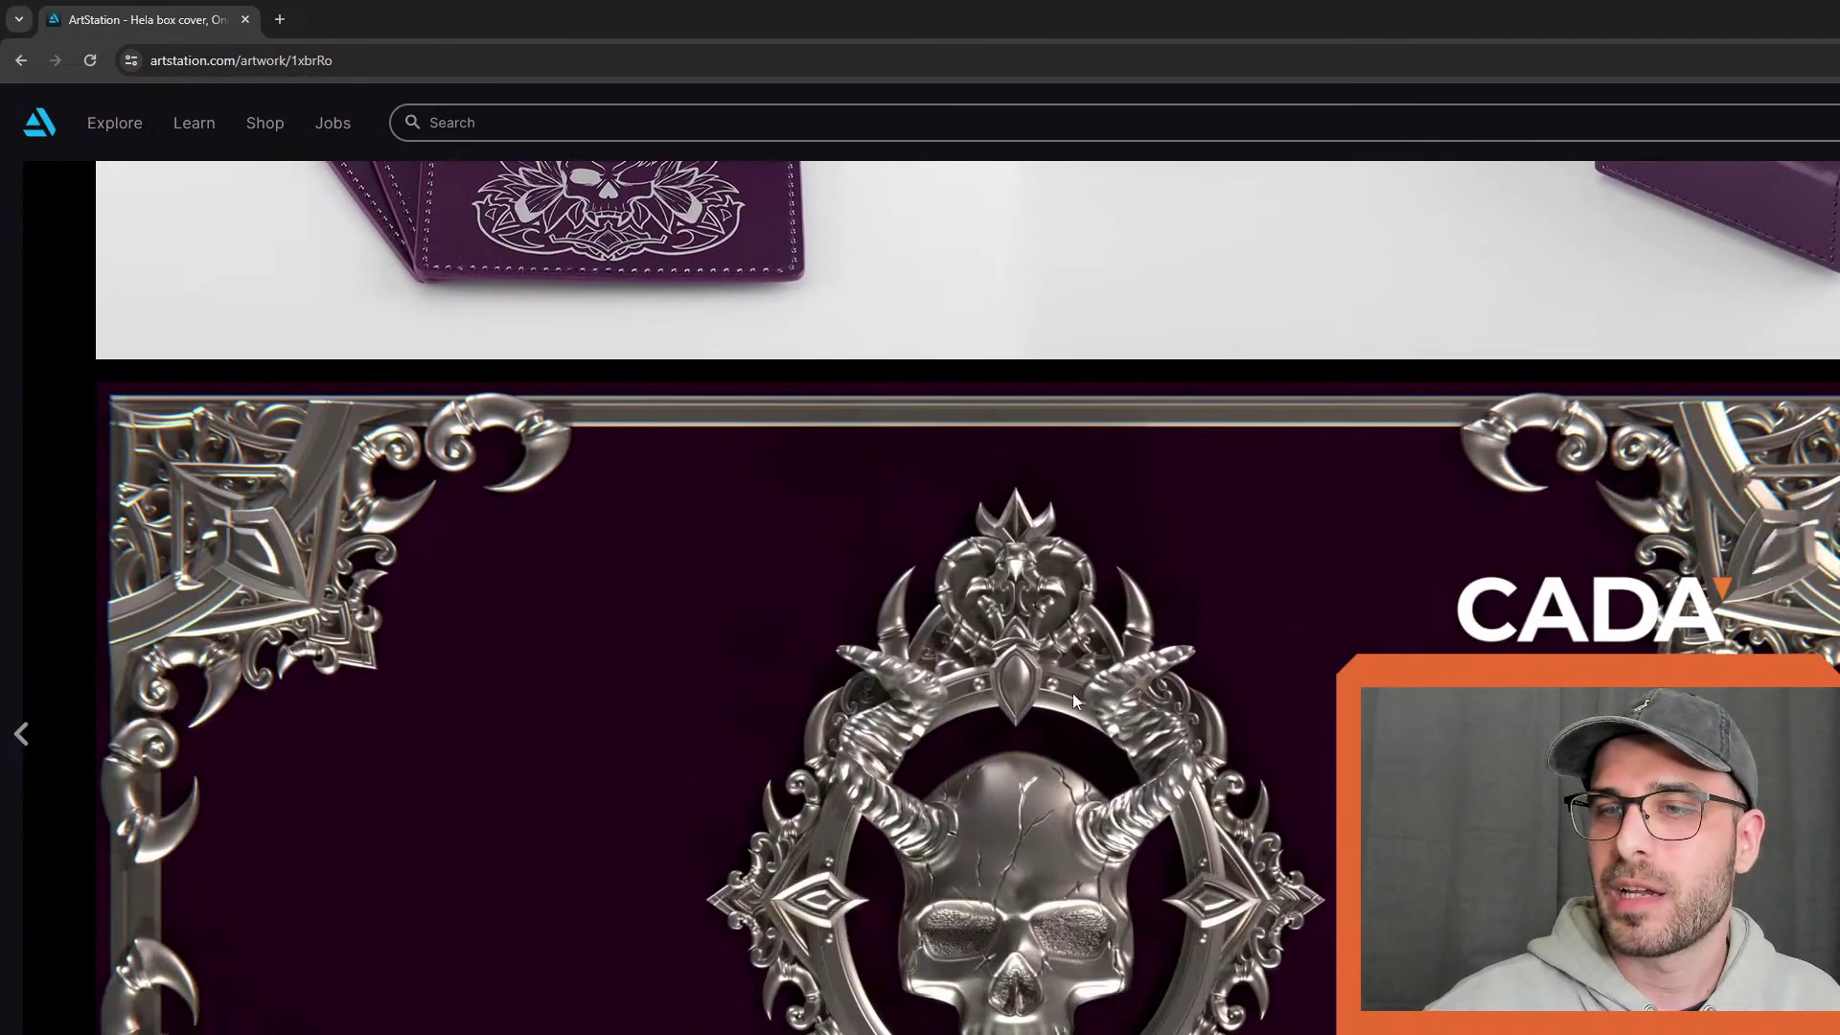
scroll(987, 855, down, 2)
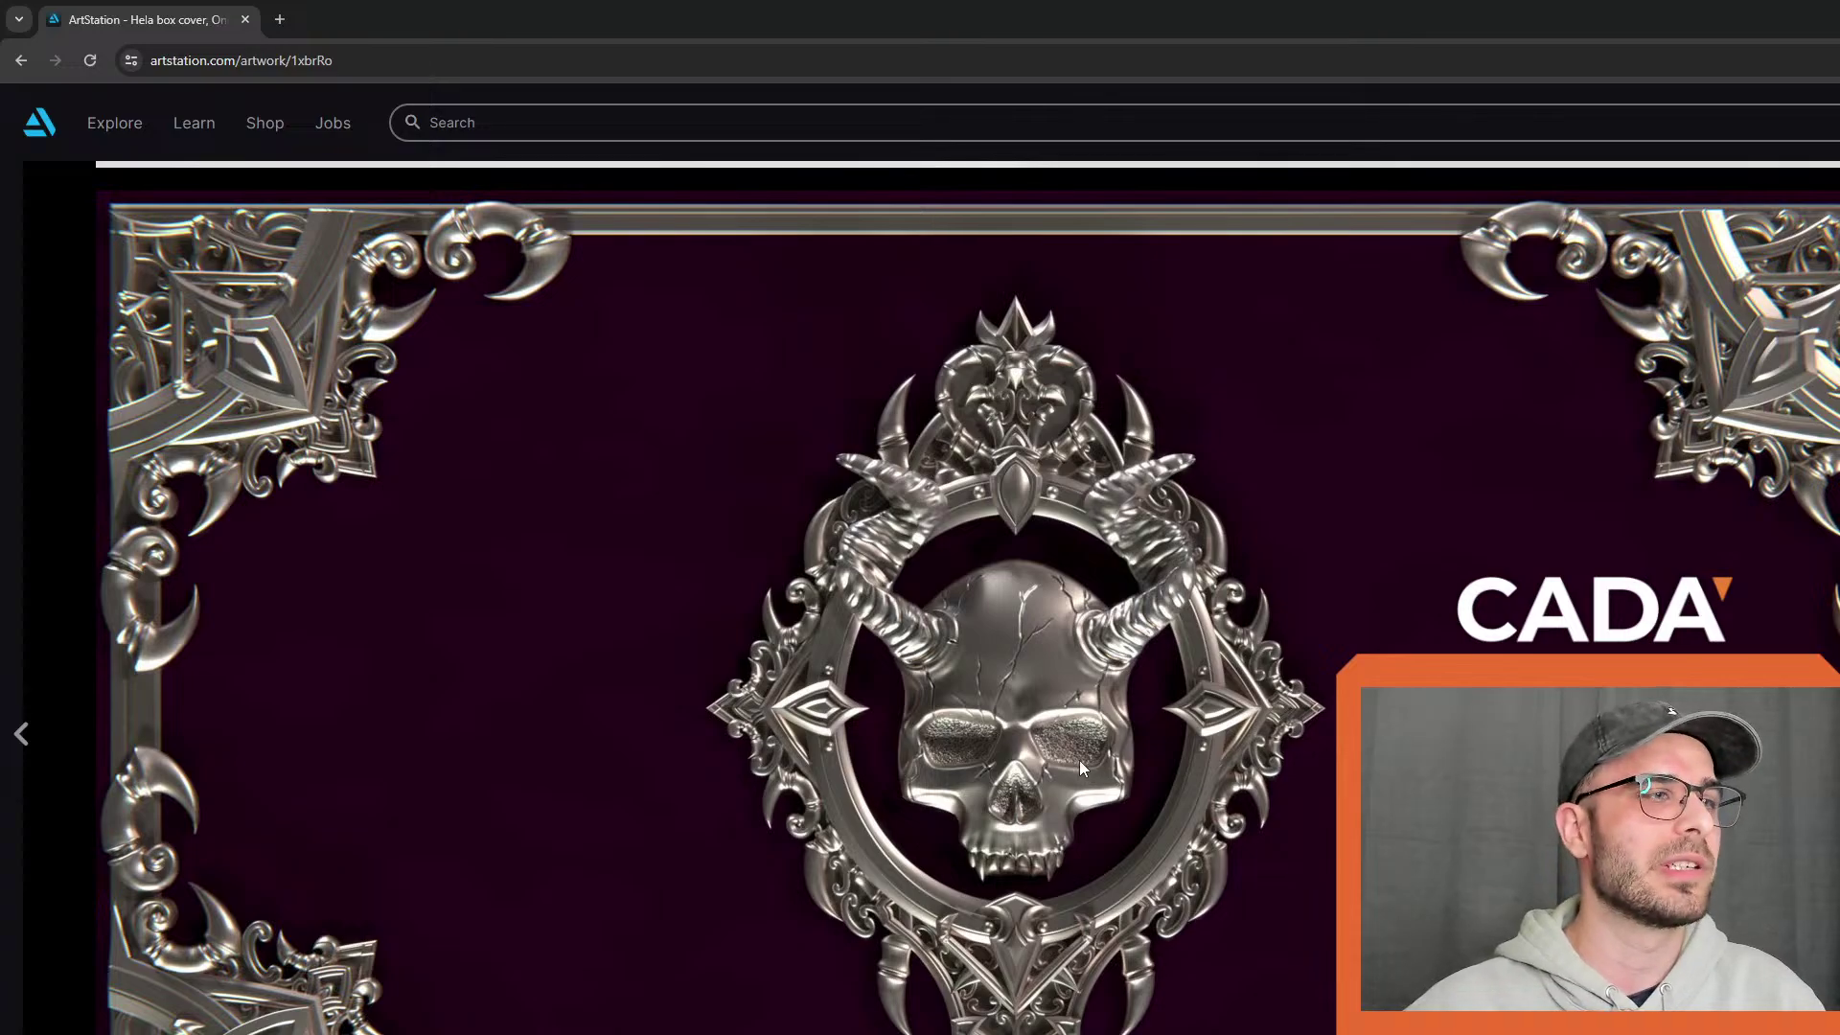
scroll(1079, 761, down, 5)
scroll(1216, 912, up, 10)
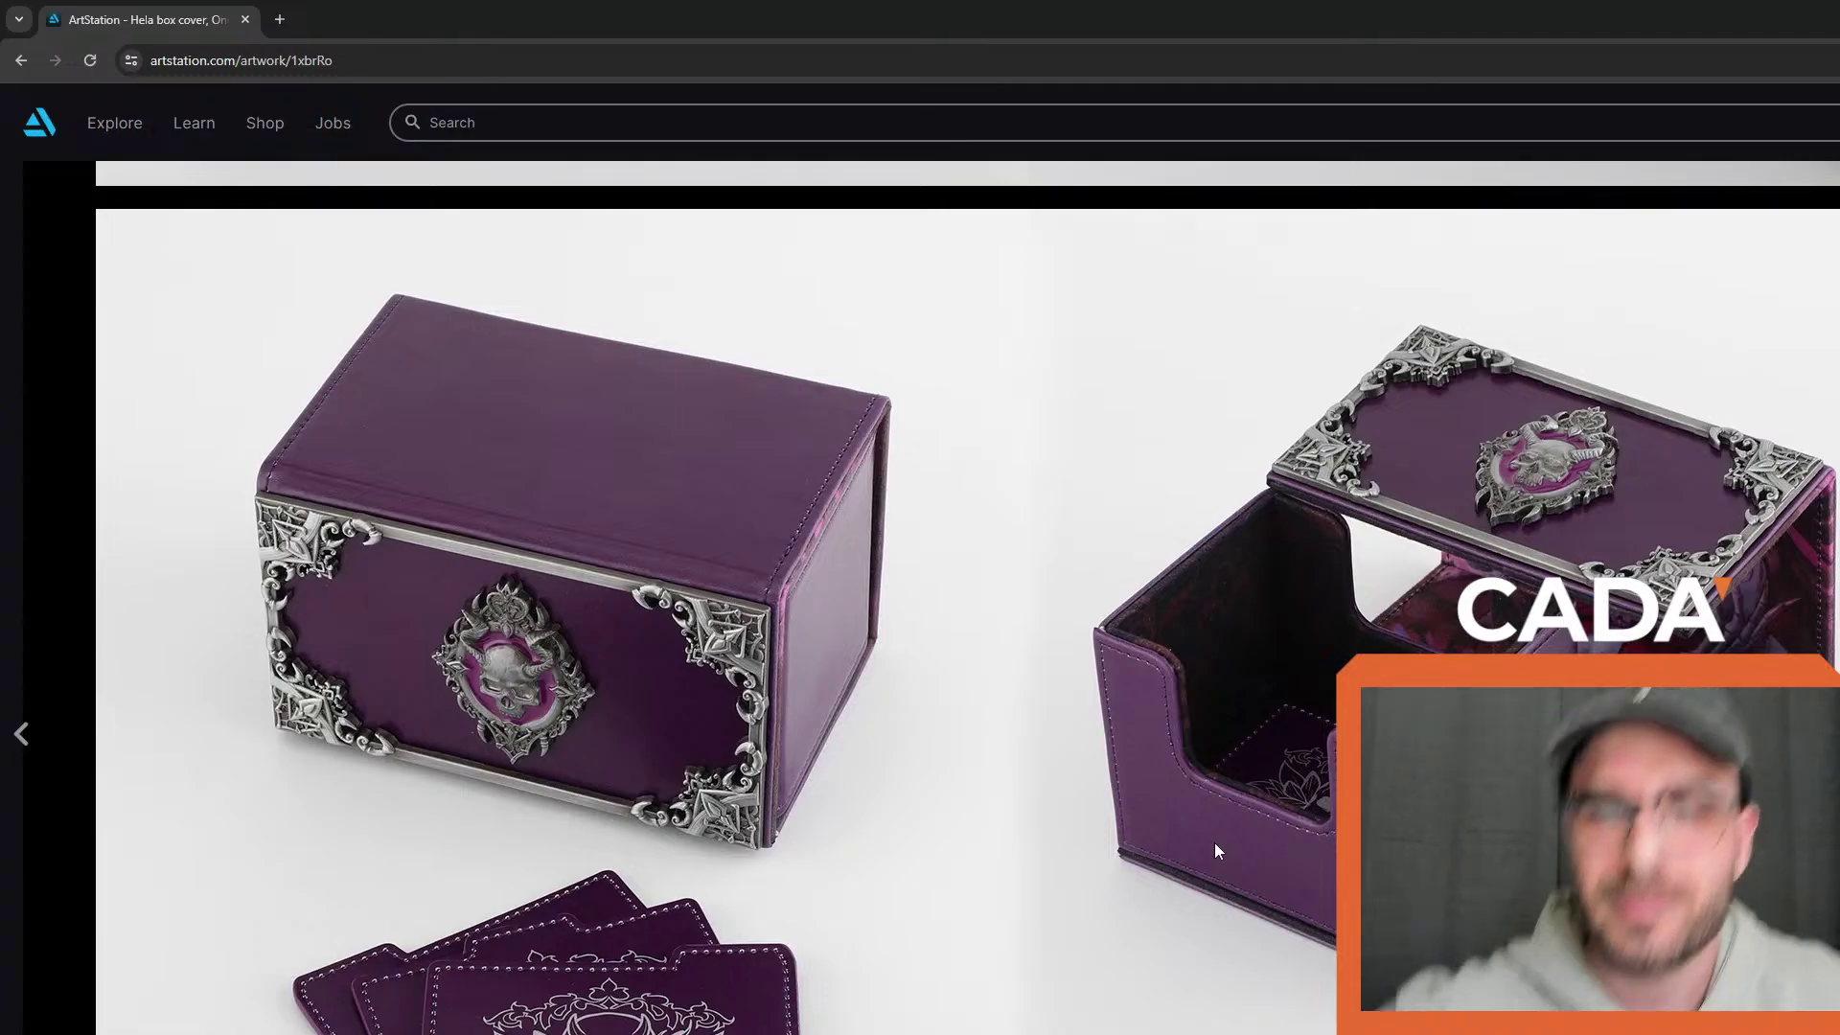
scroll(1141, 882, up, 7)
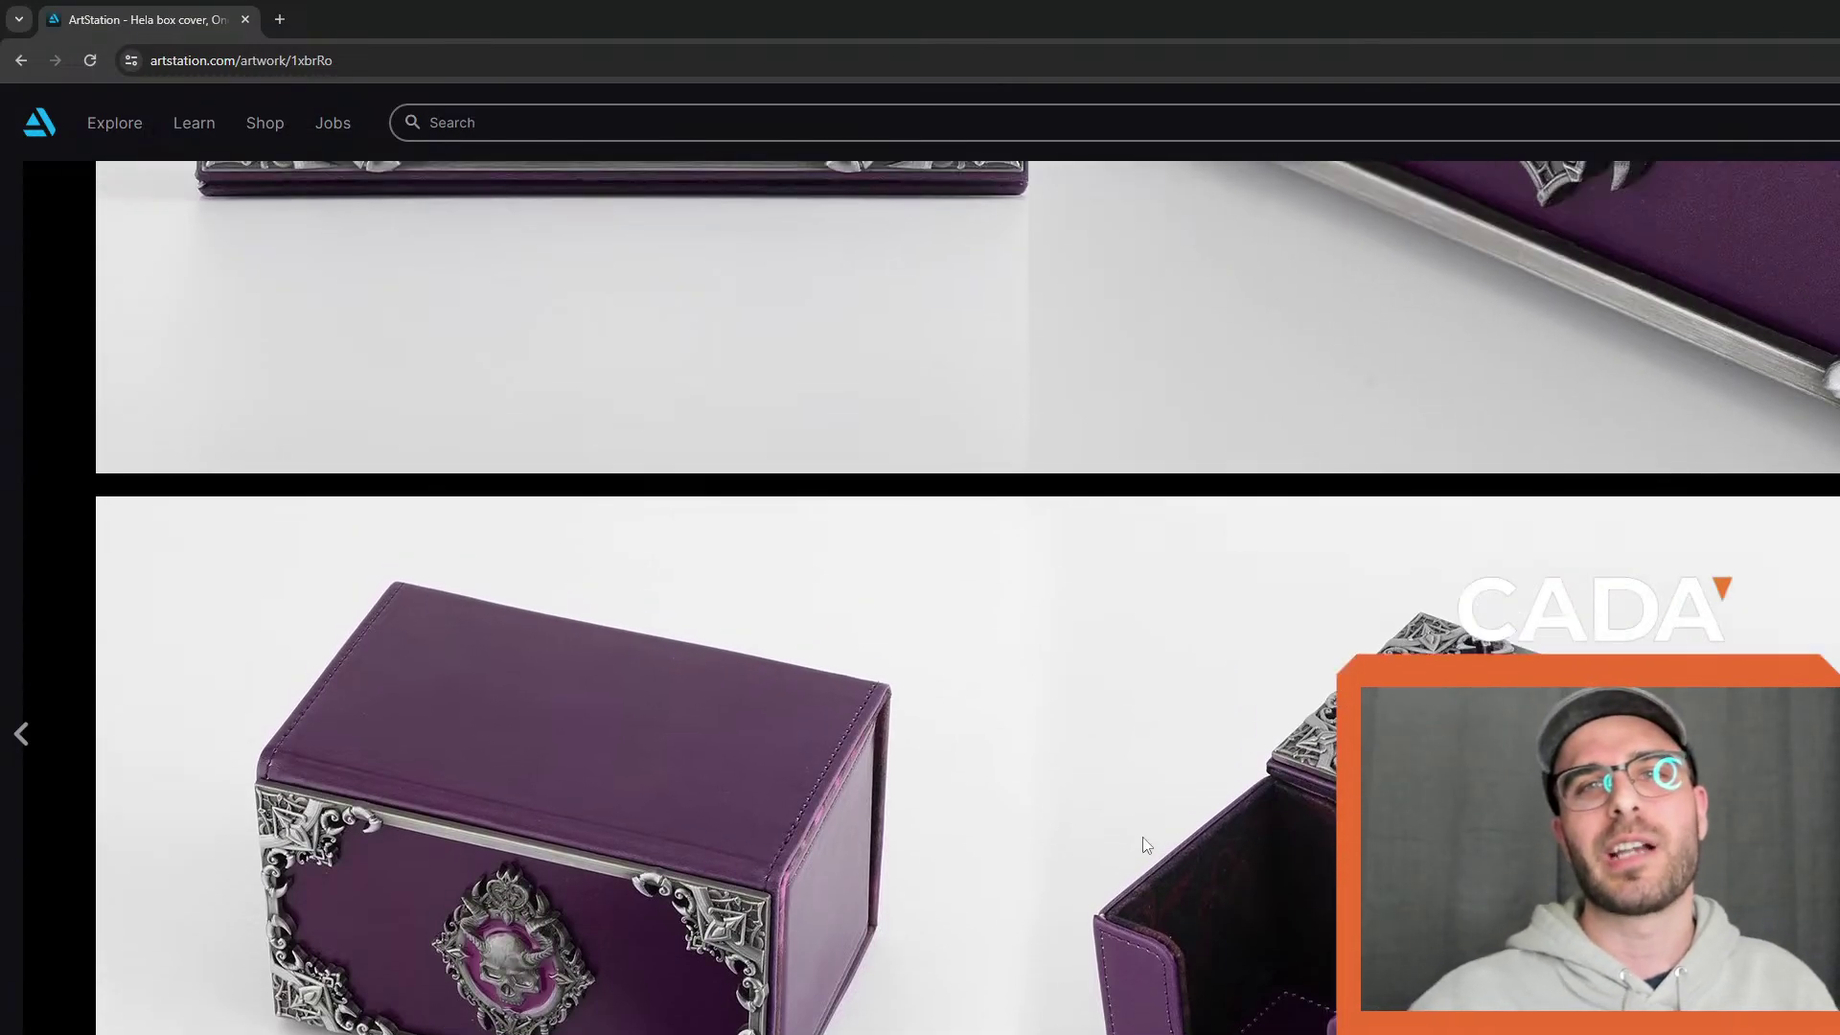
scroll(1093, 824, up, 4)
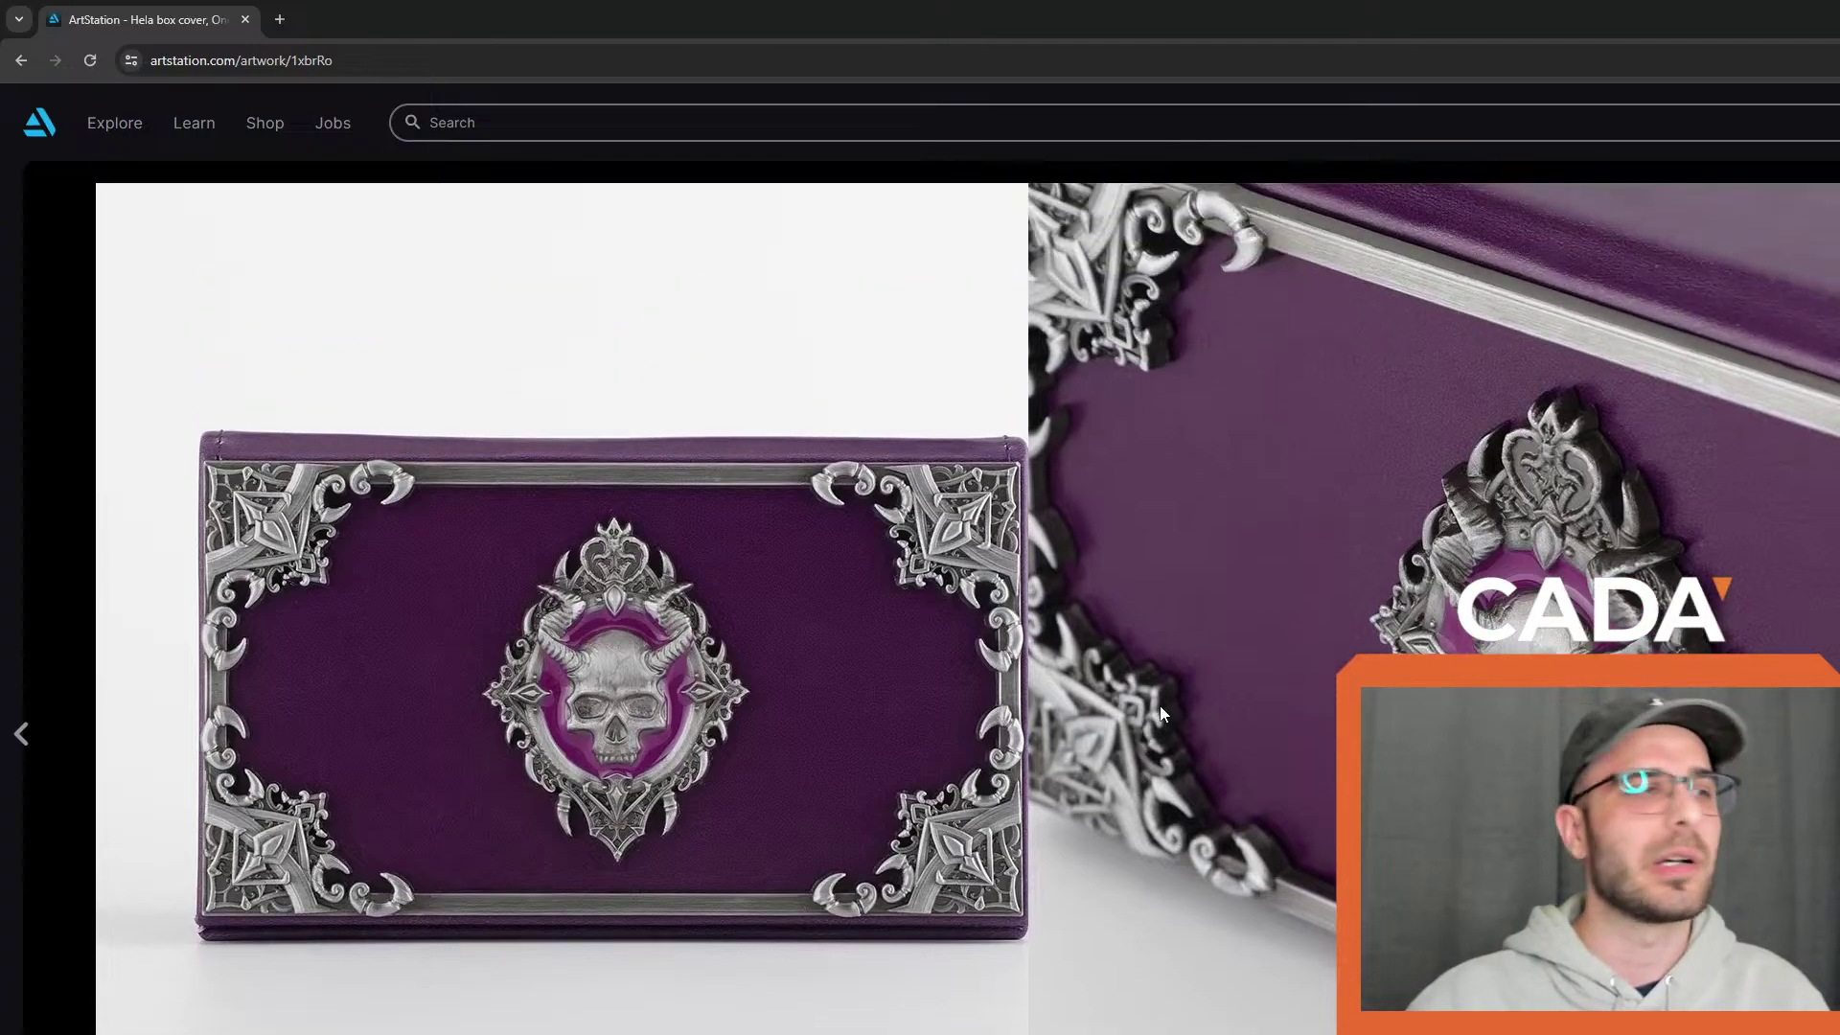
scroll(1159, 709, down, 4)
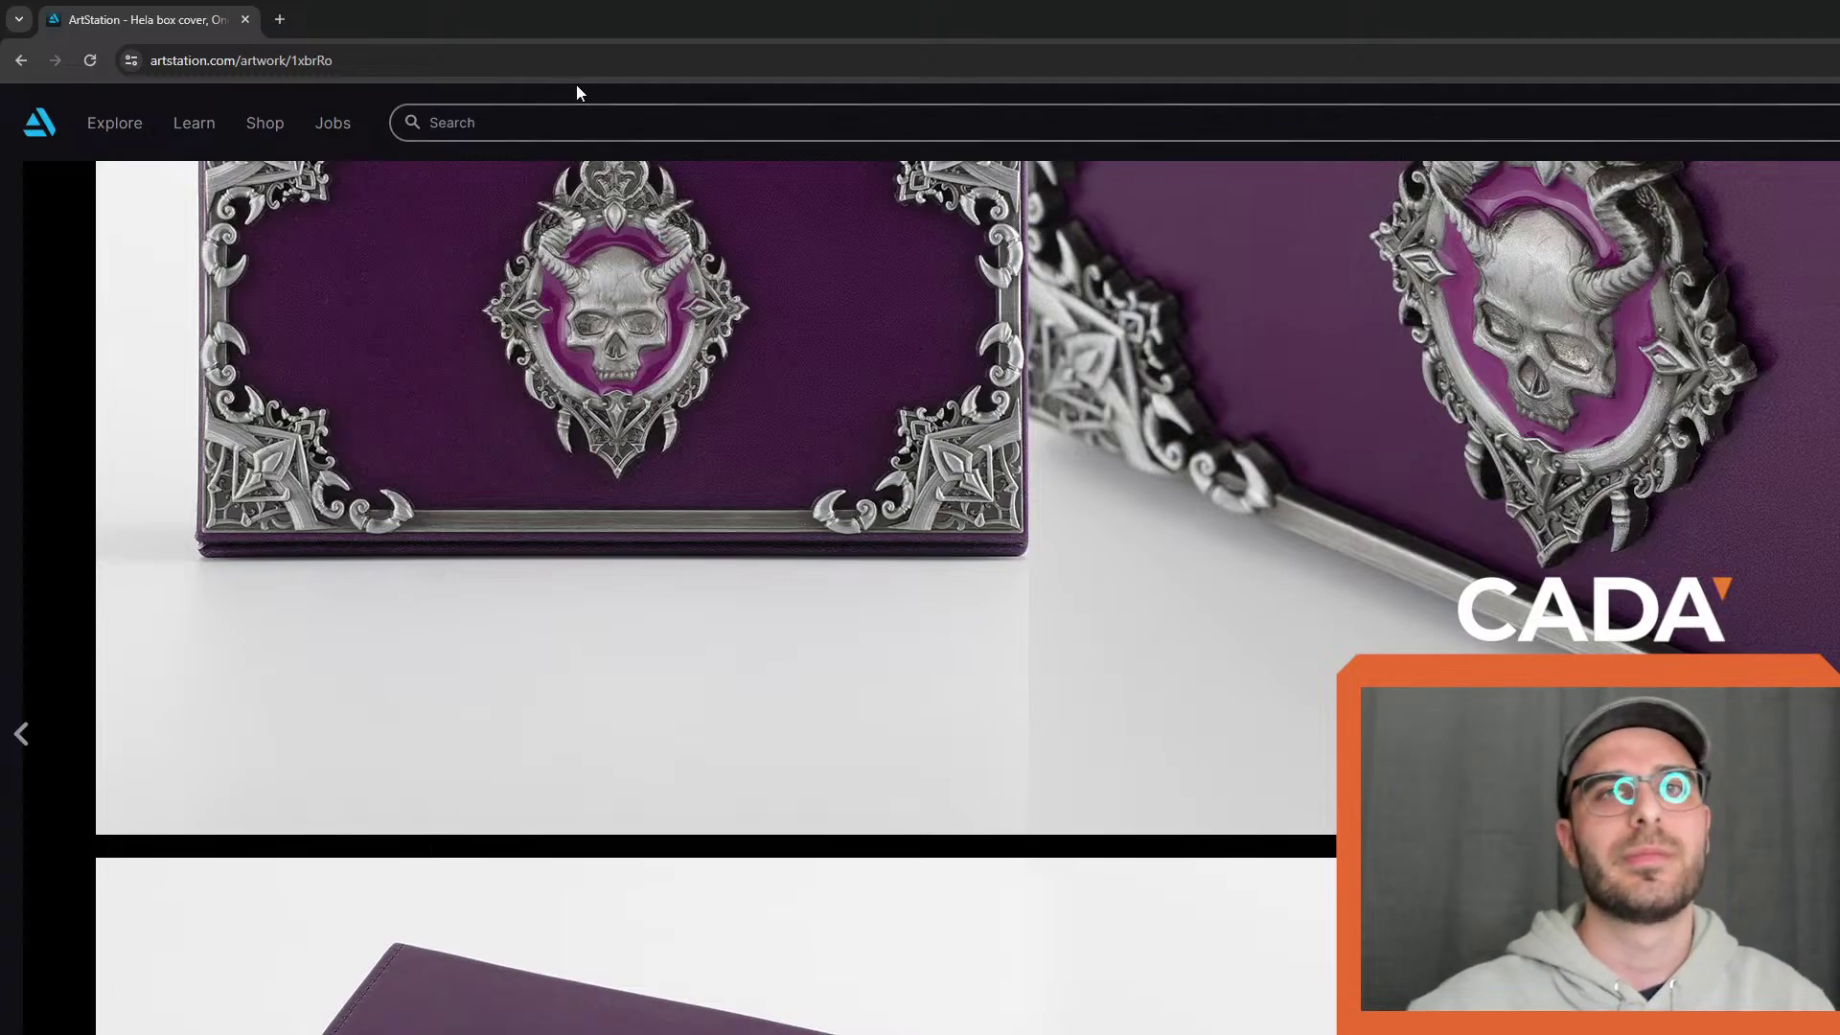
click(20, 60)
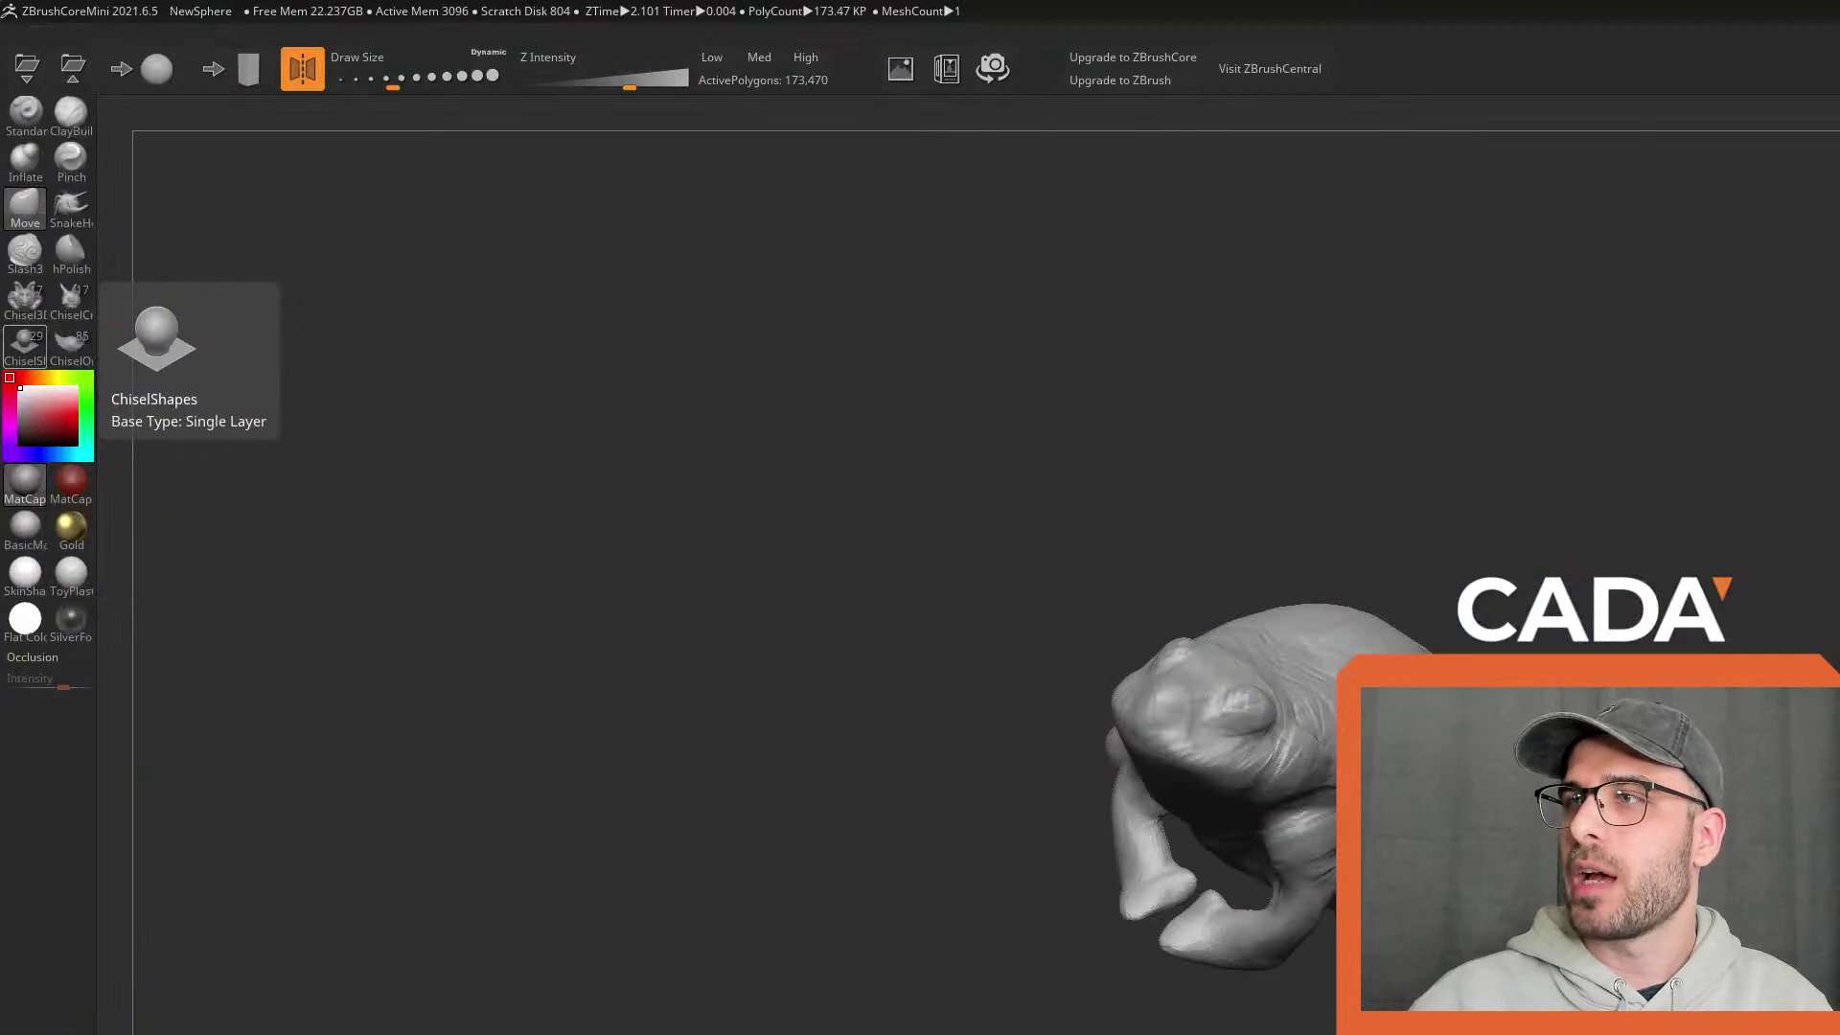
mouse_move(1732, 619)
mouse_down()
mouse_move(1824, 607)
mouse_move(1807, 623)
mouse_move(918, 664)
mouse_up()
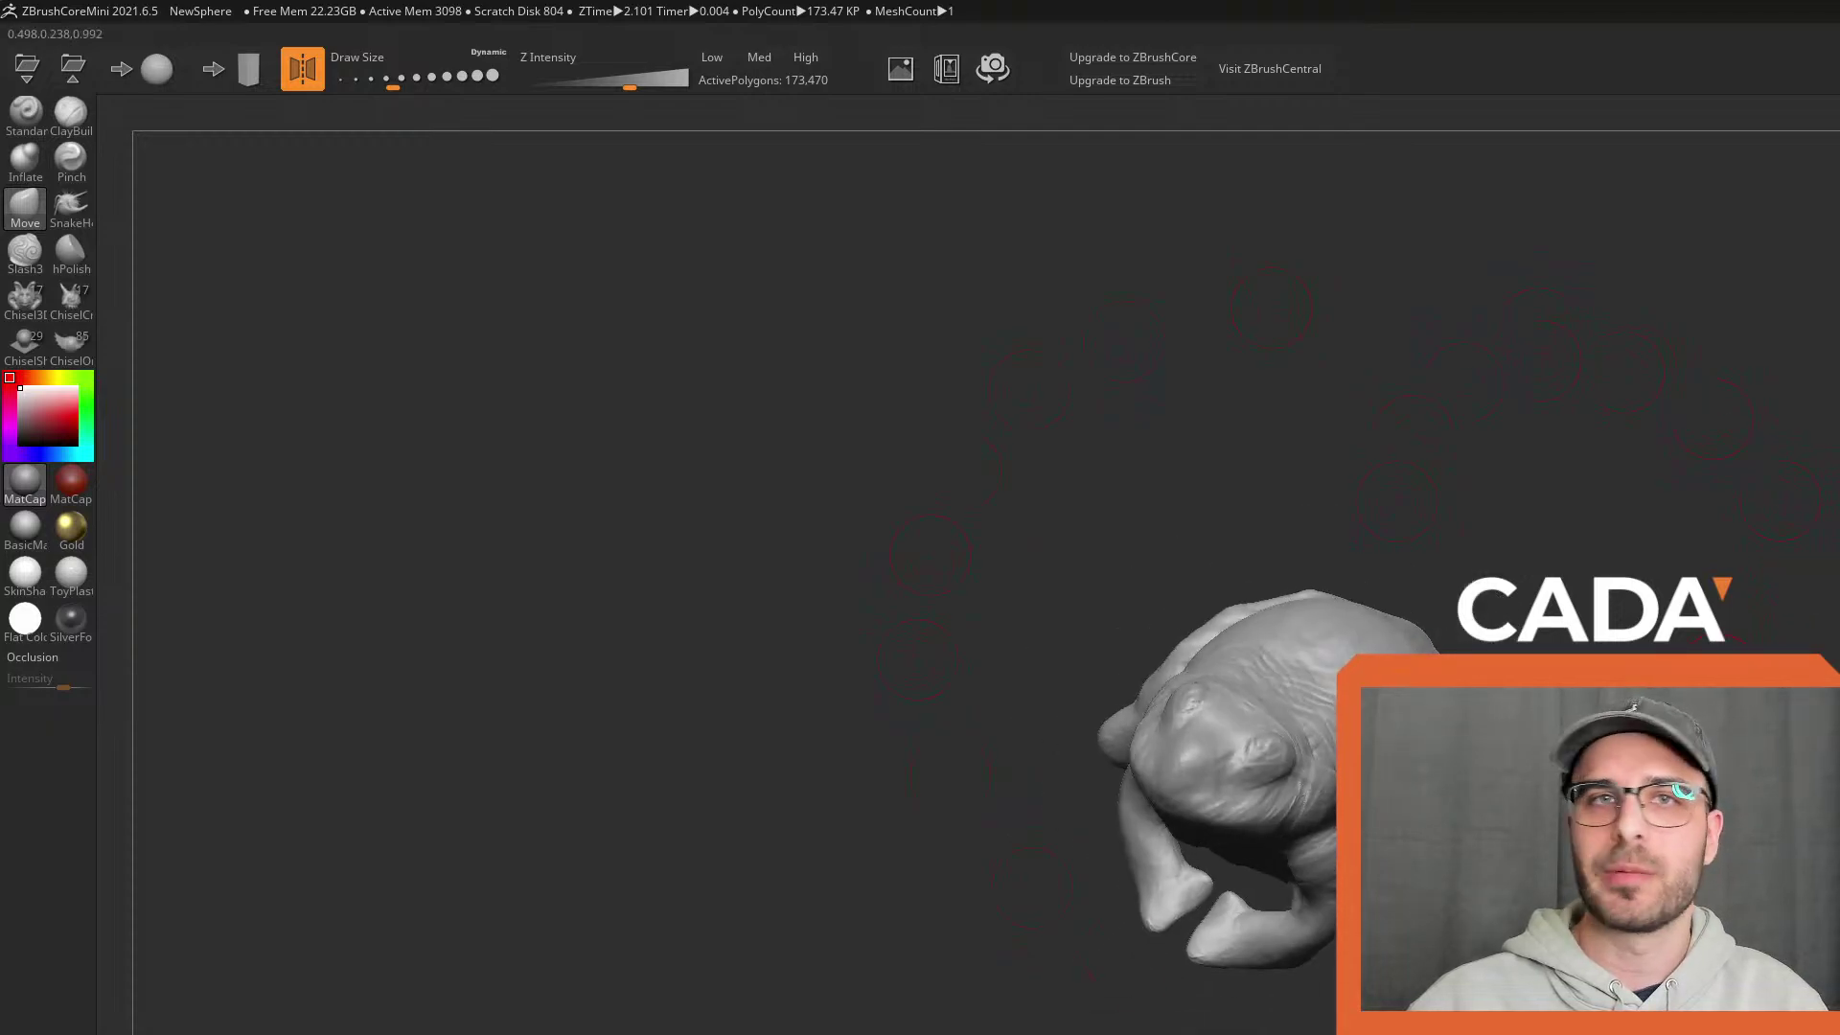
drag(1783, 623, 1725, 628)
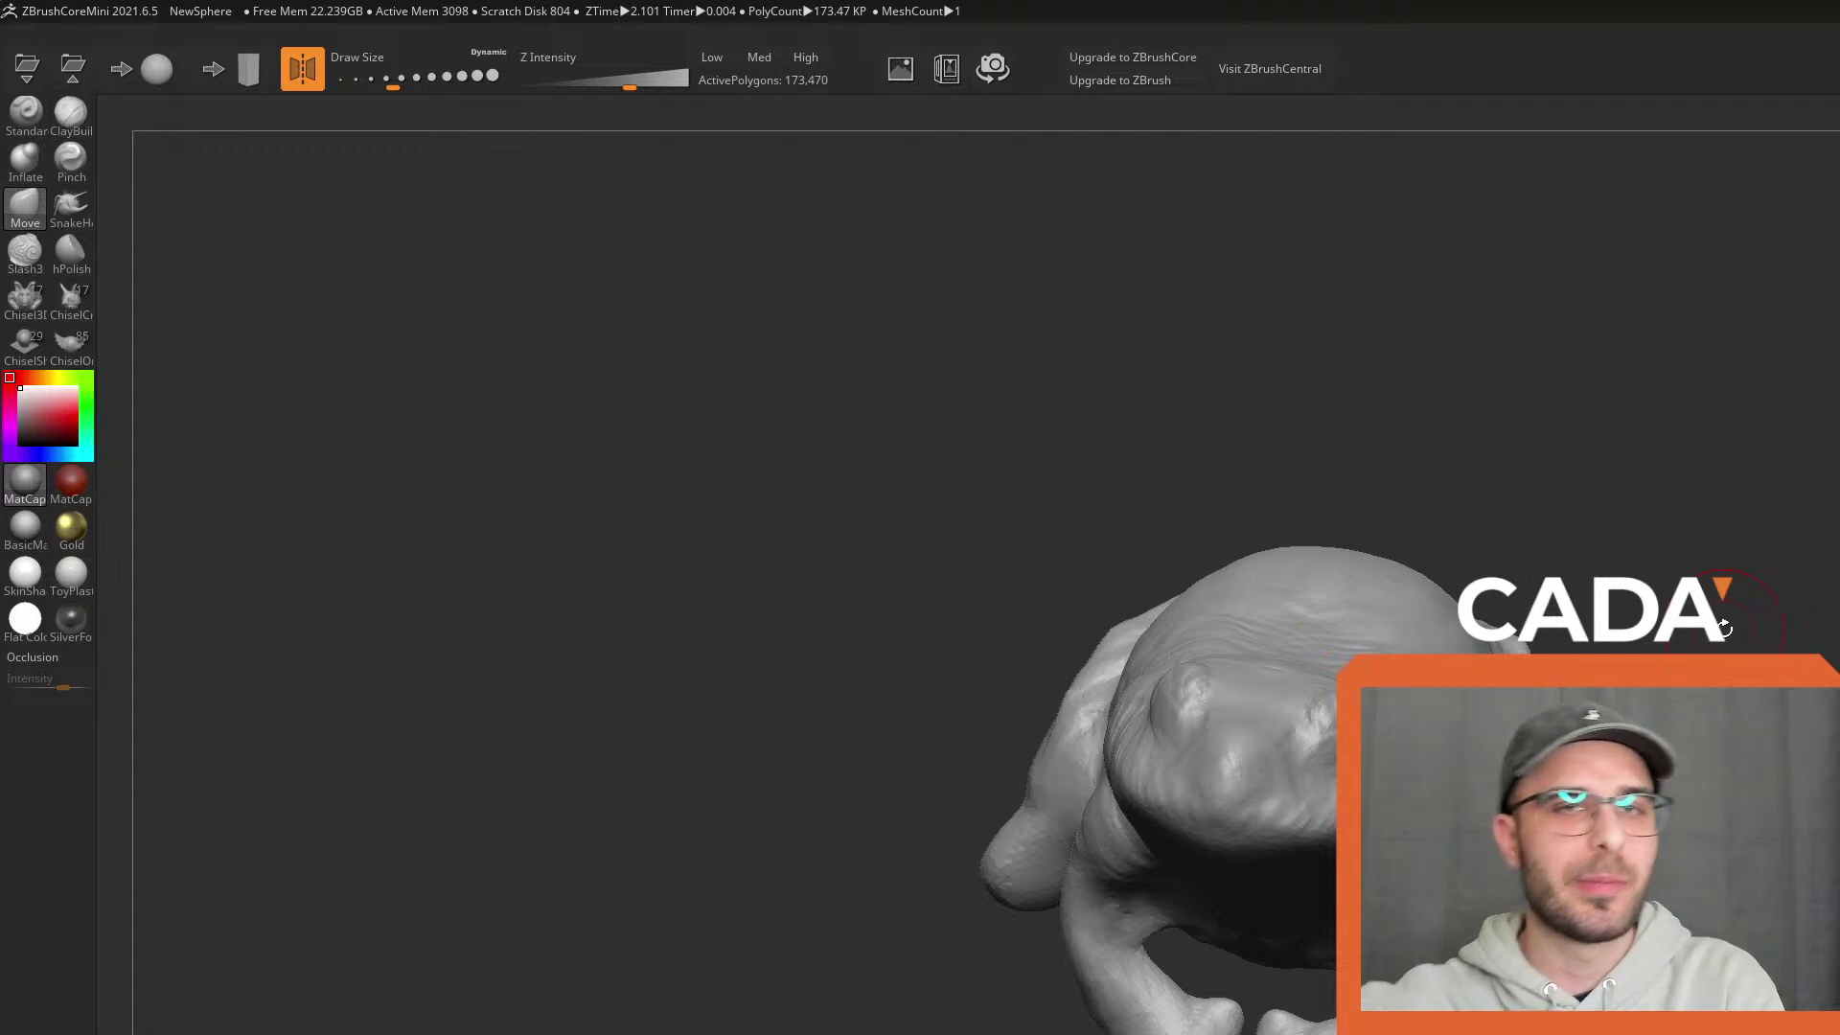
drag(1754, 629, 1833, 618)
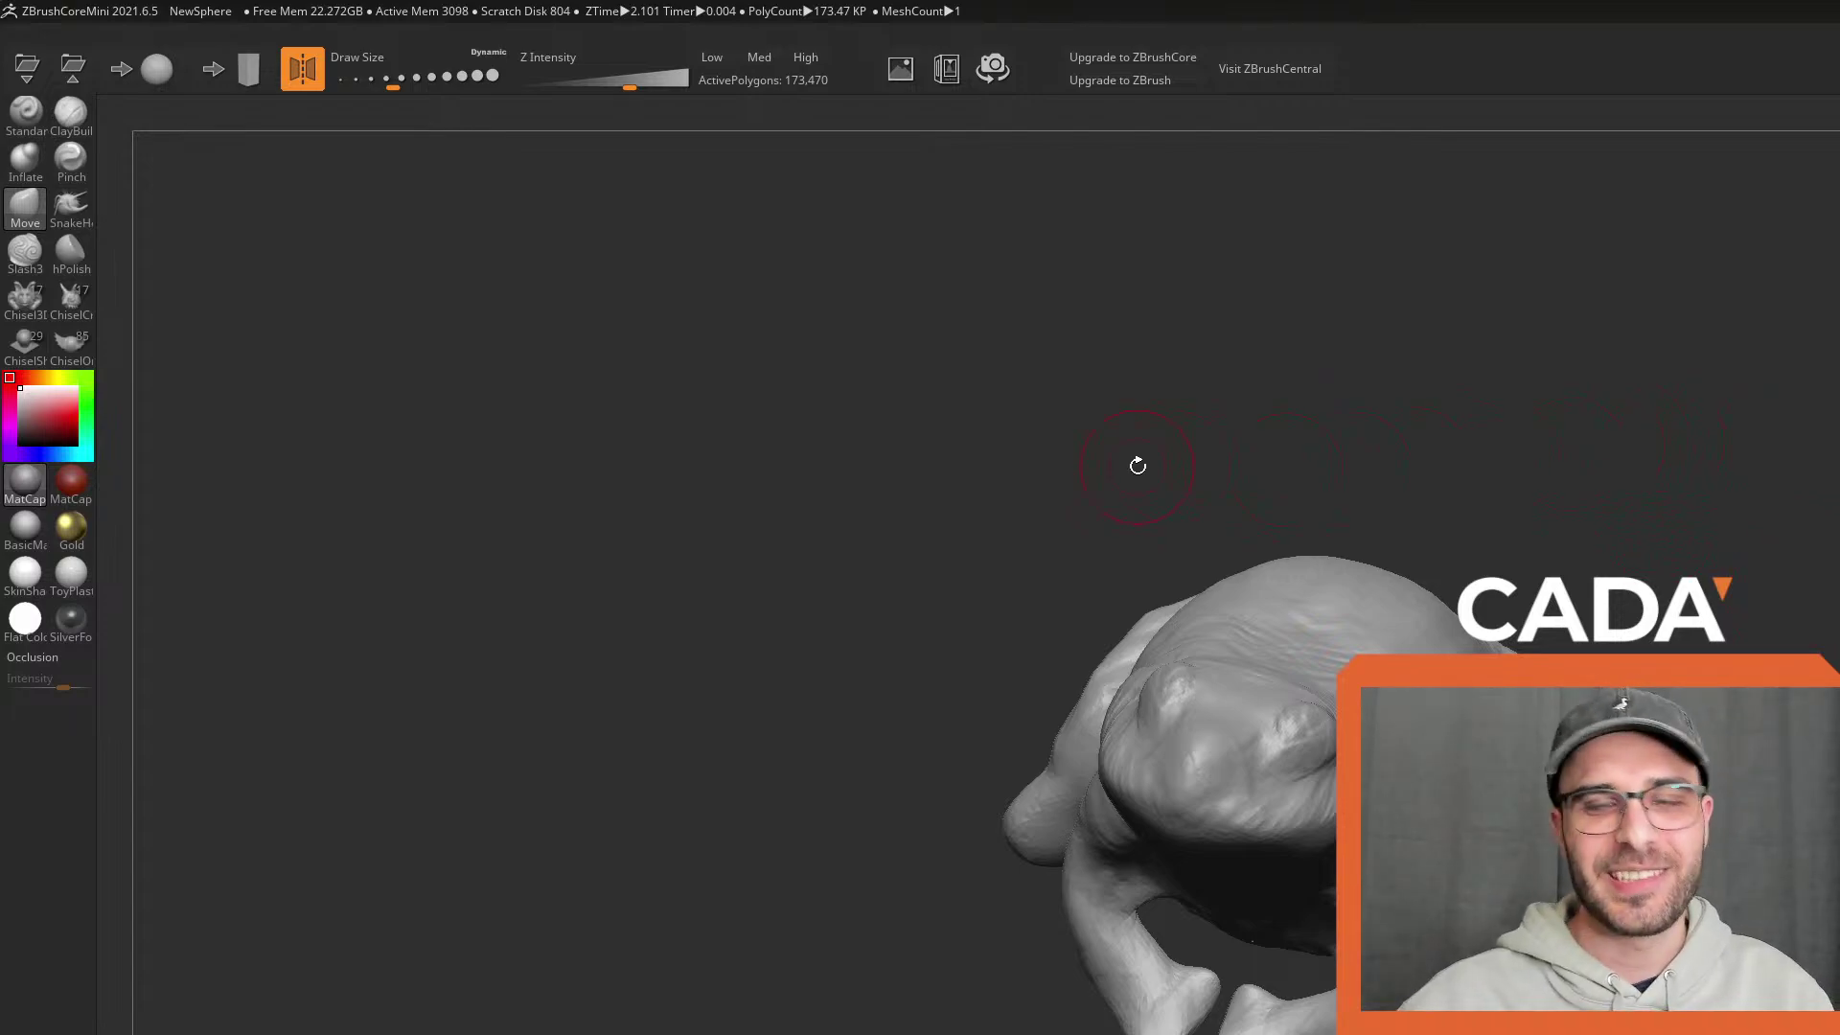
drag(1454, 464, 1473, 457)
mouse_move(1565, 501)
mouse_down()
mouse_move(1433, 477)
mouse_move(1466, 496)
mouse_up()
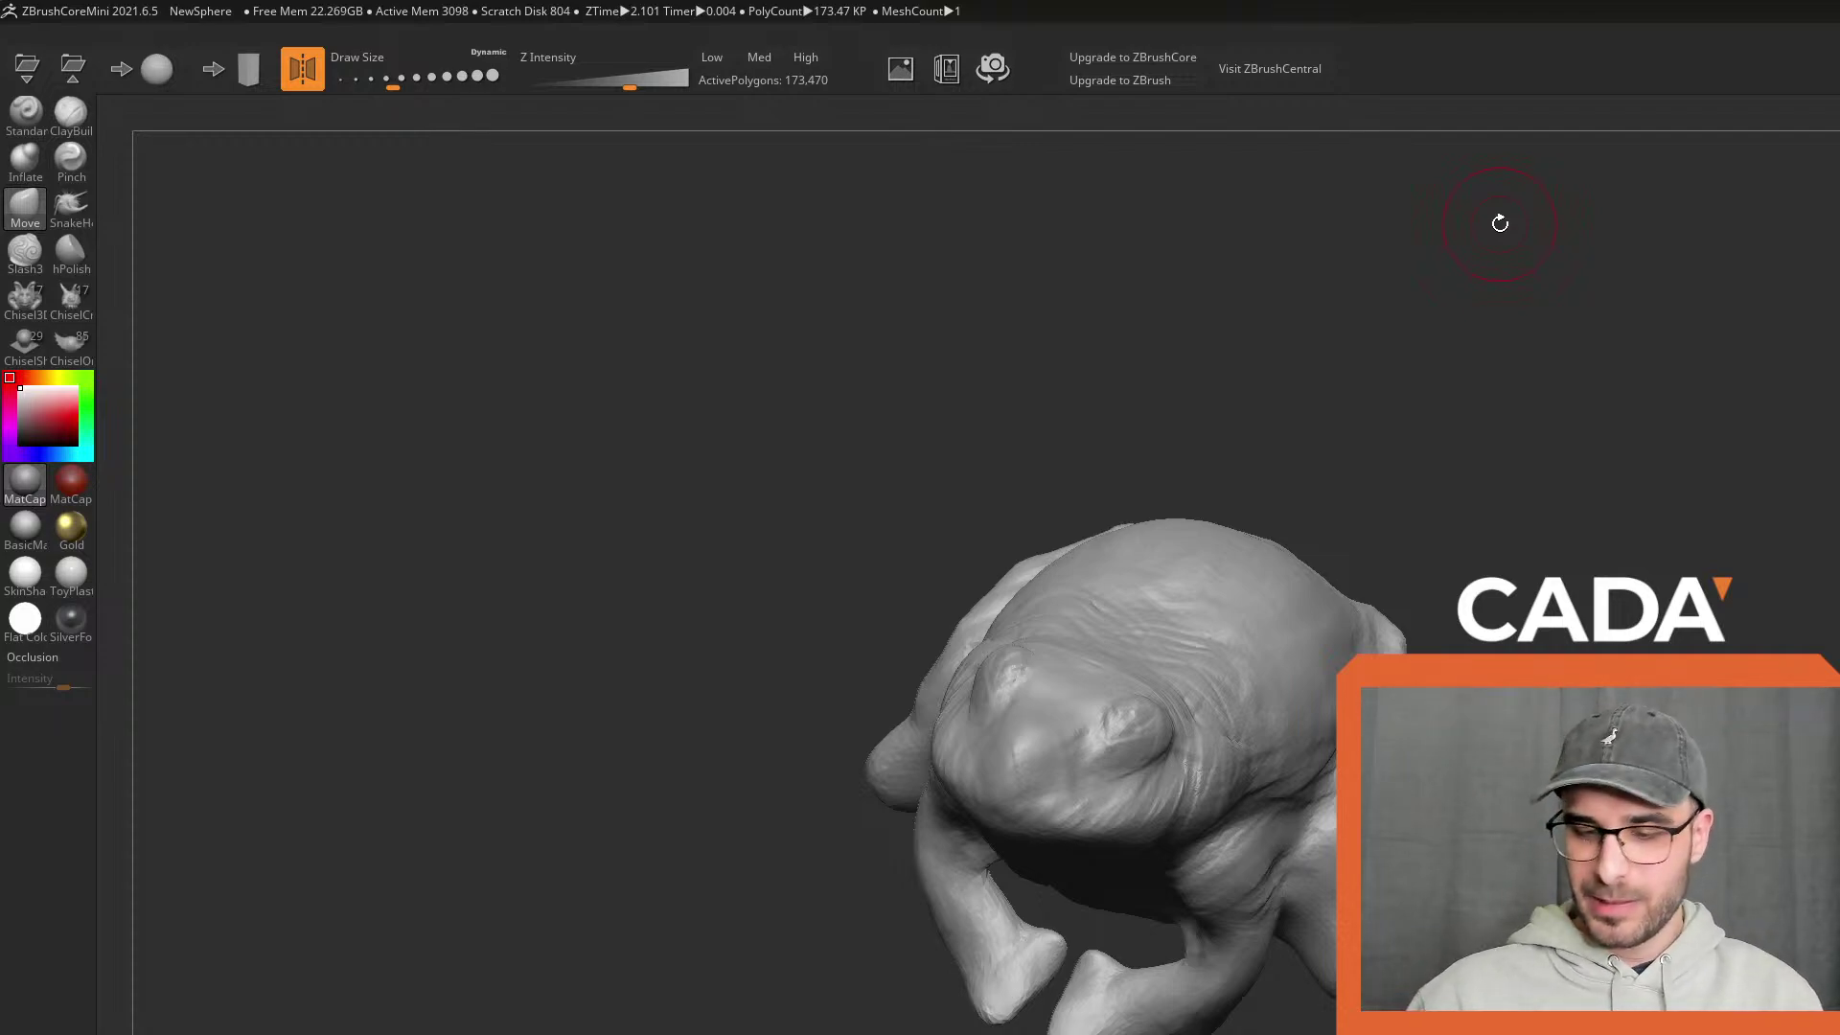
mouse_move(1499, 221)
mouse_down()
mouse_move(1795, 521)
mouse_move(1568, 596)
mouse_move(1600, 570)
mouse_up()
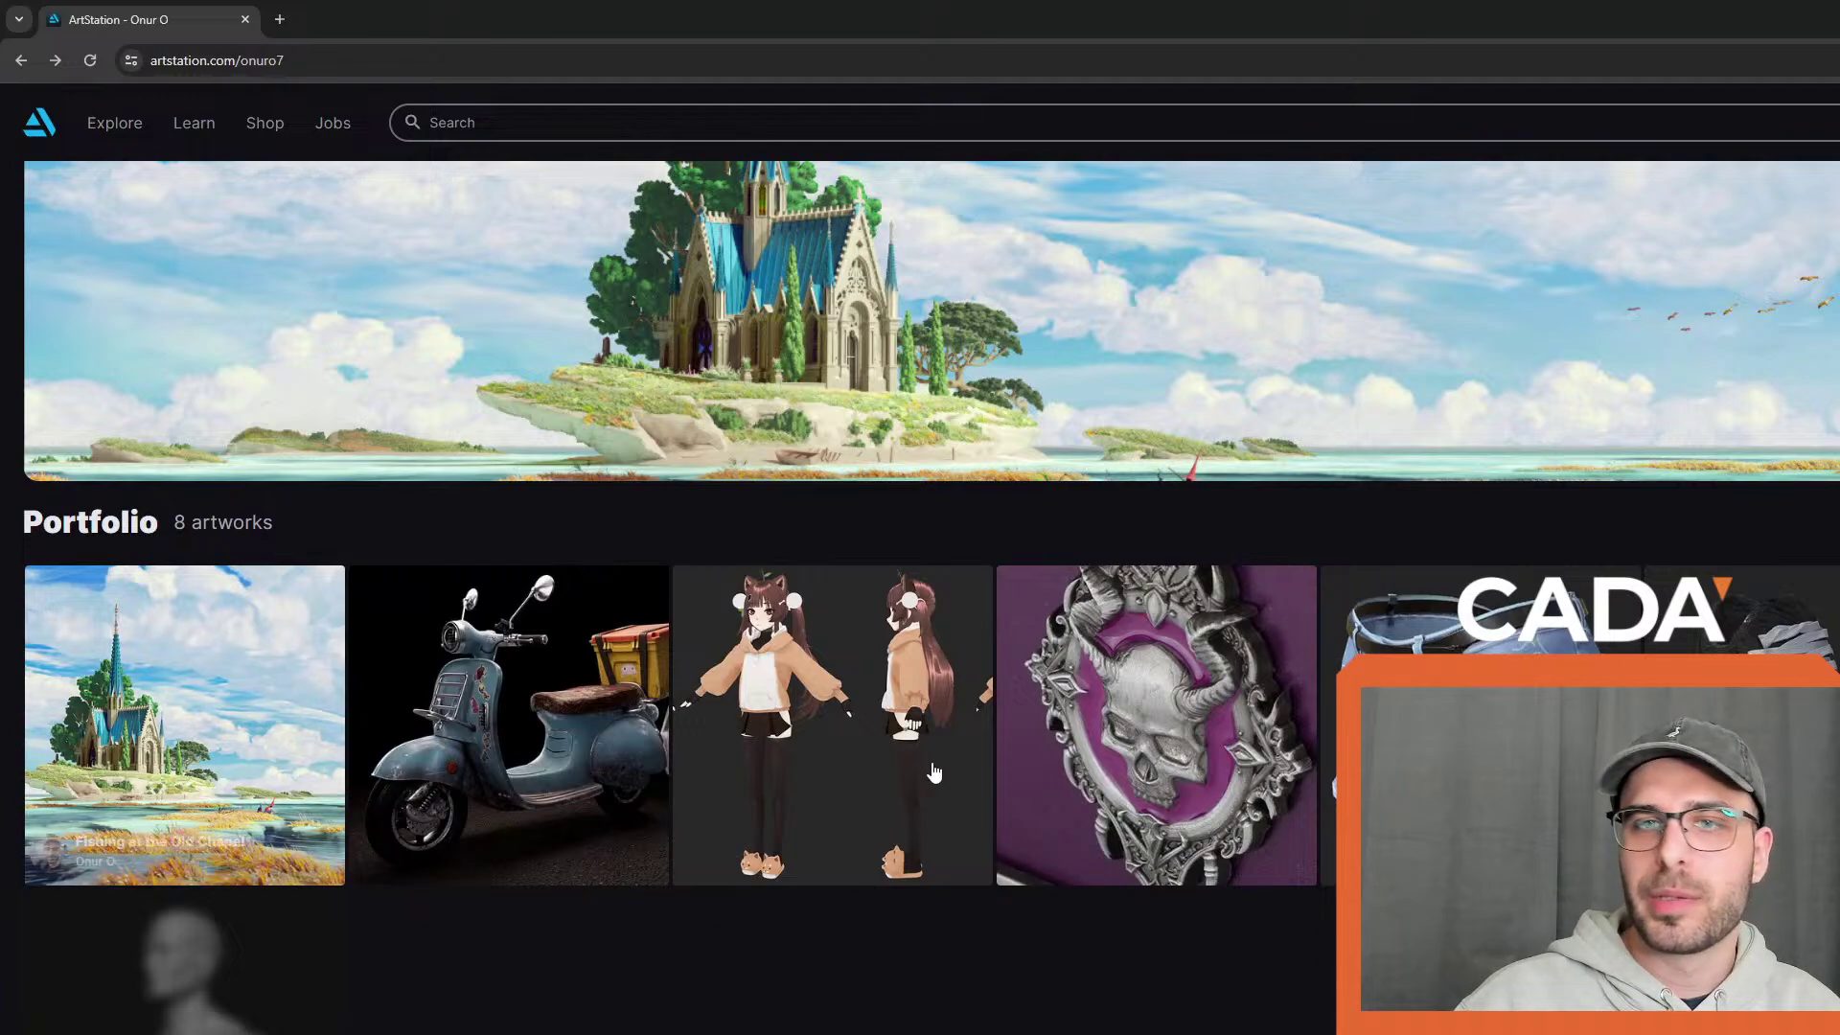
Switch to the ArtStation portfolio and view the blue scooter artwork and the seaside chapel artwork
click(538, 700)
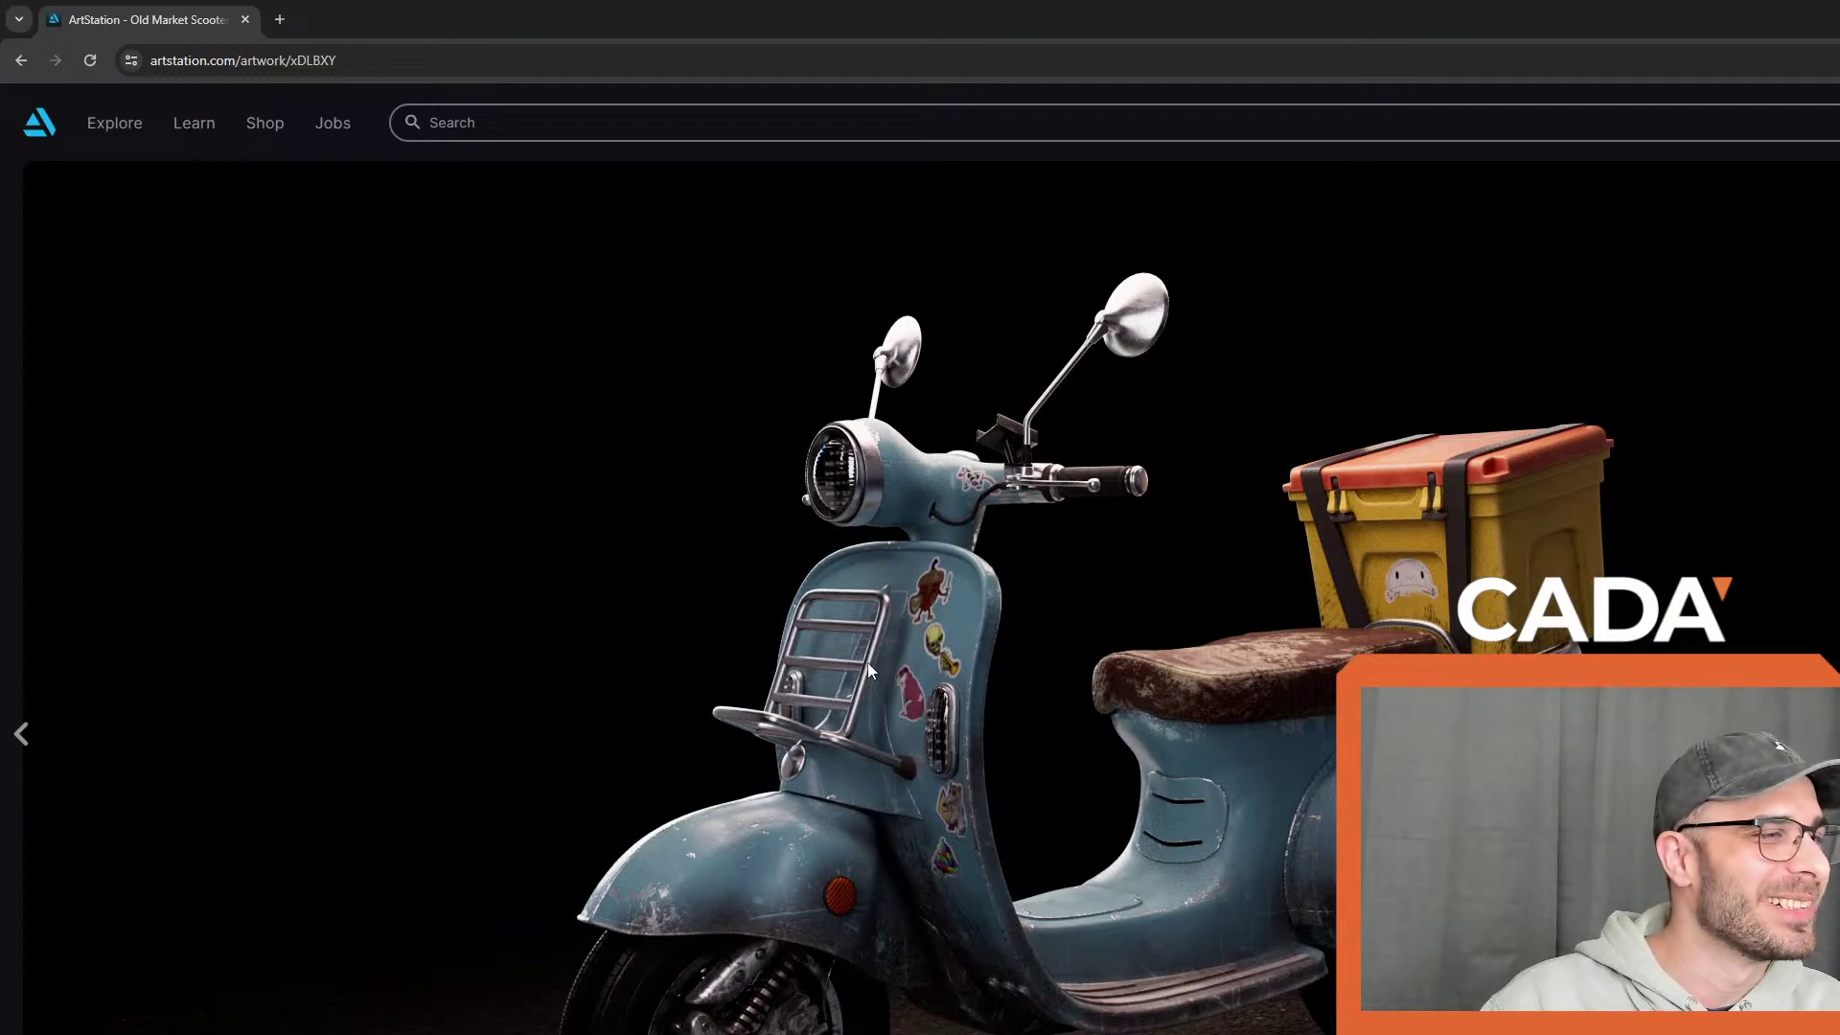
click(23, 61)
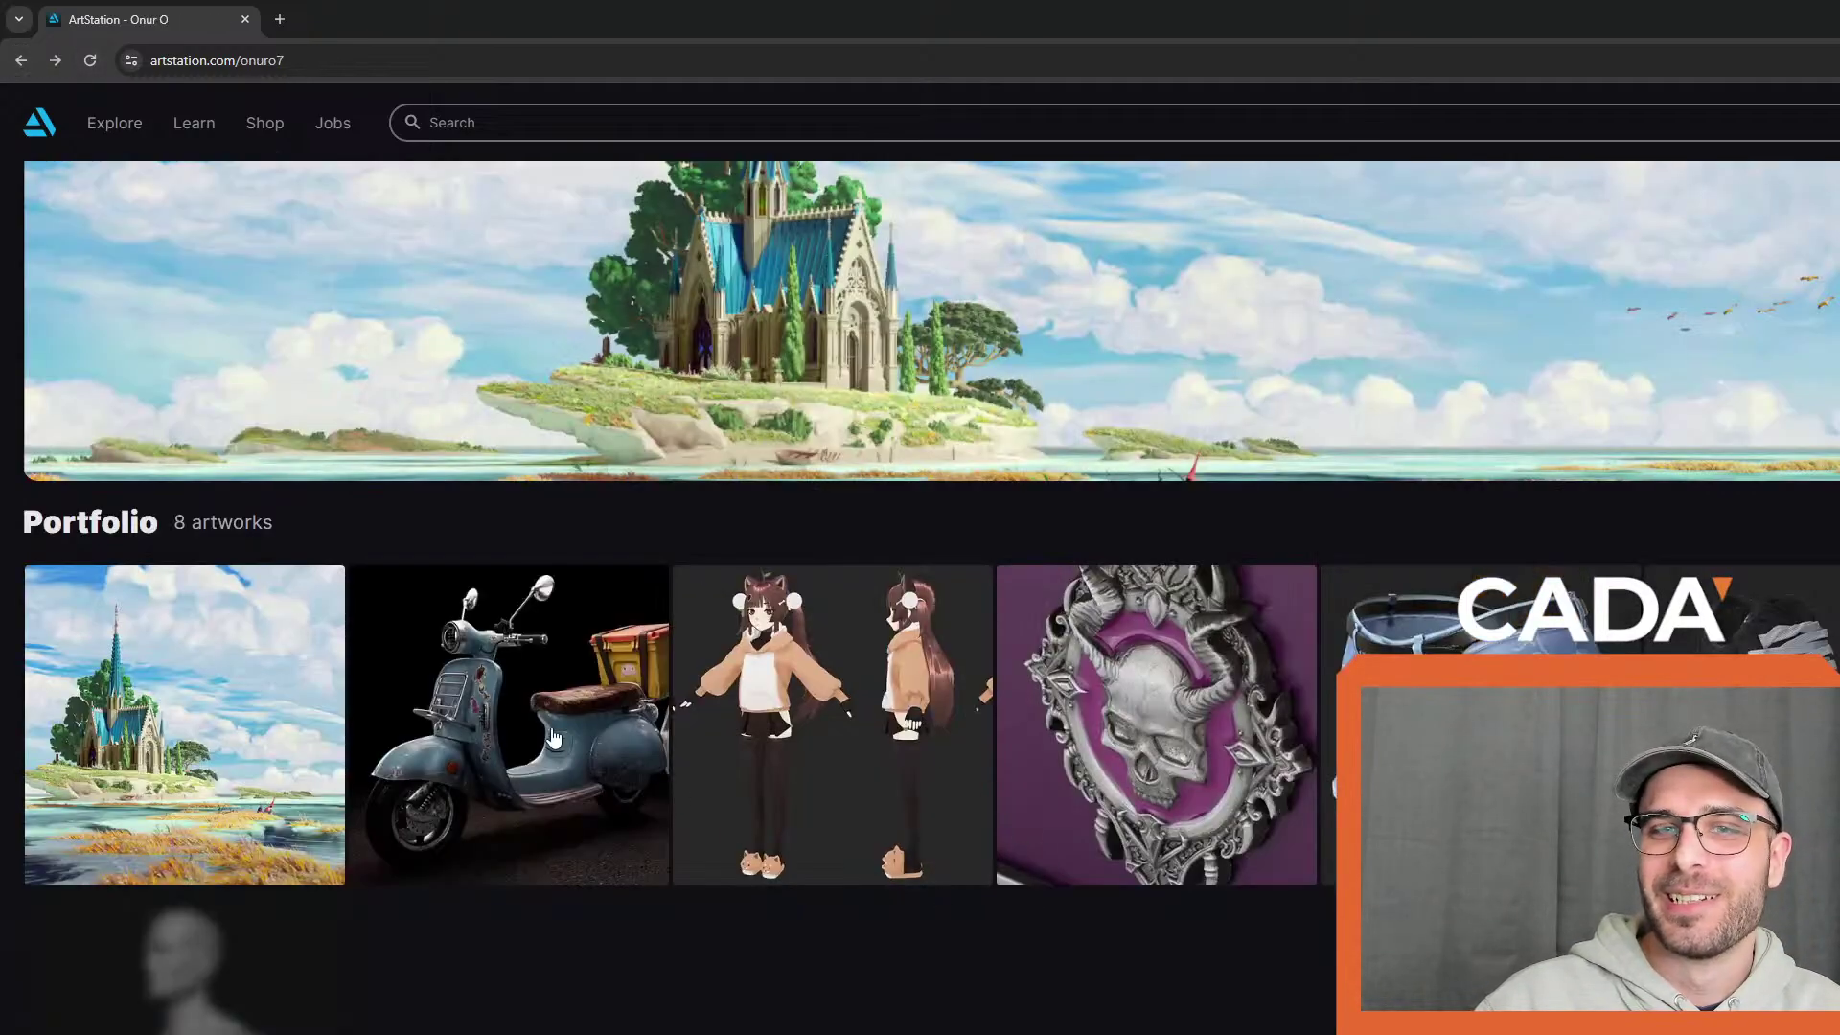
click(202, 707)
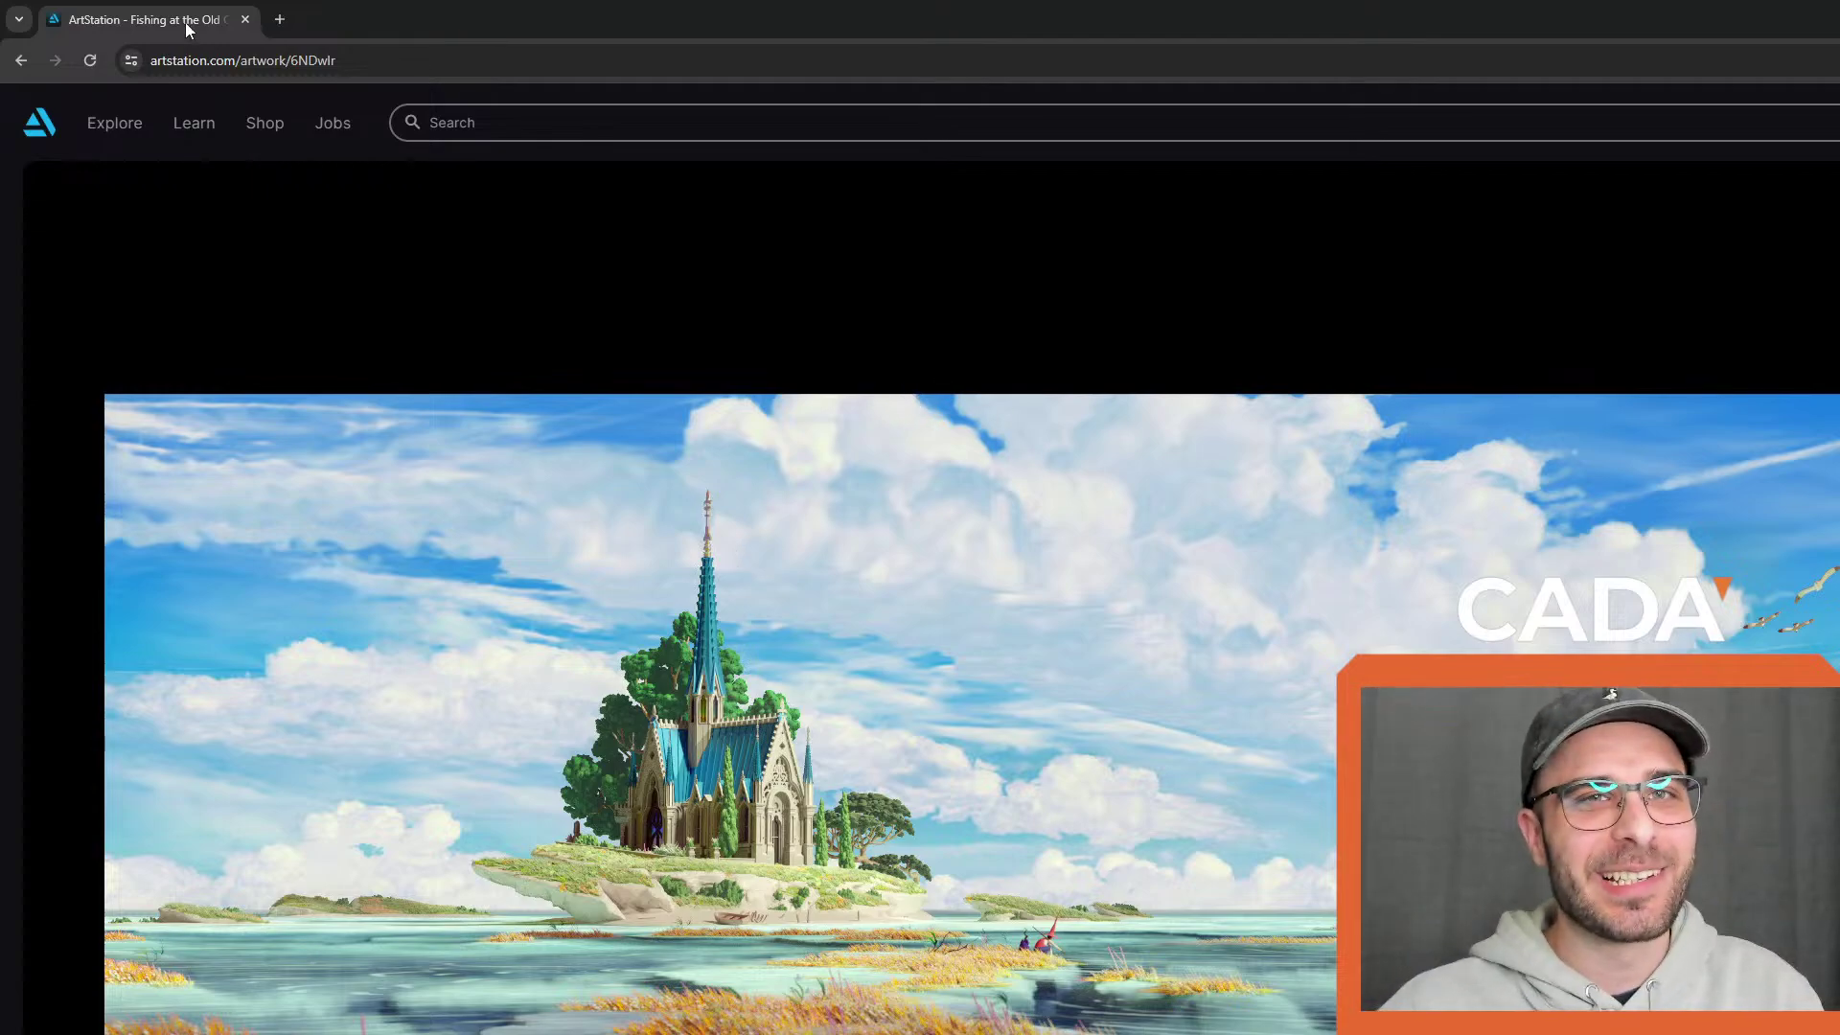
click(21, 61)
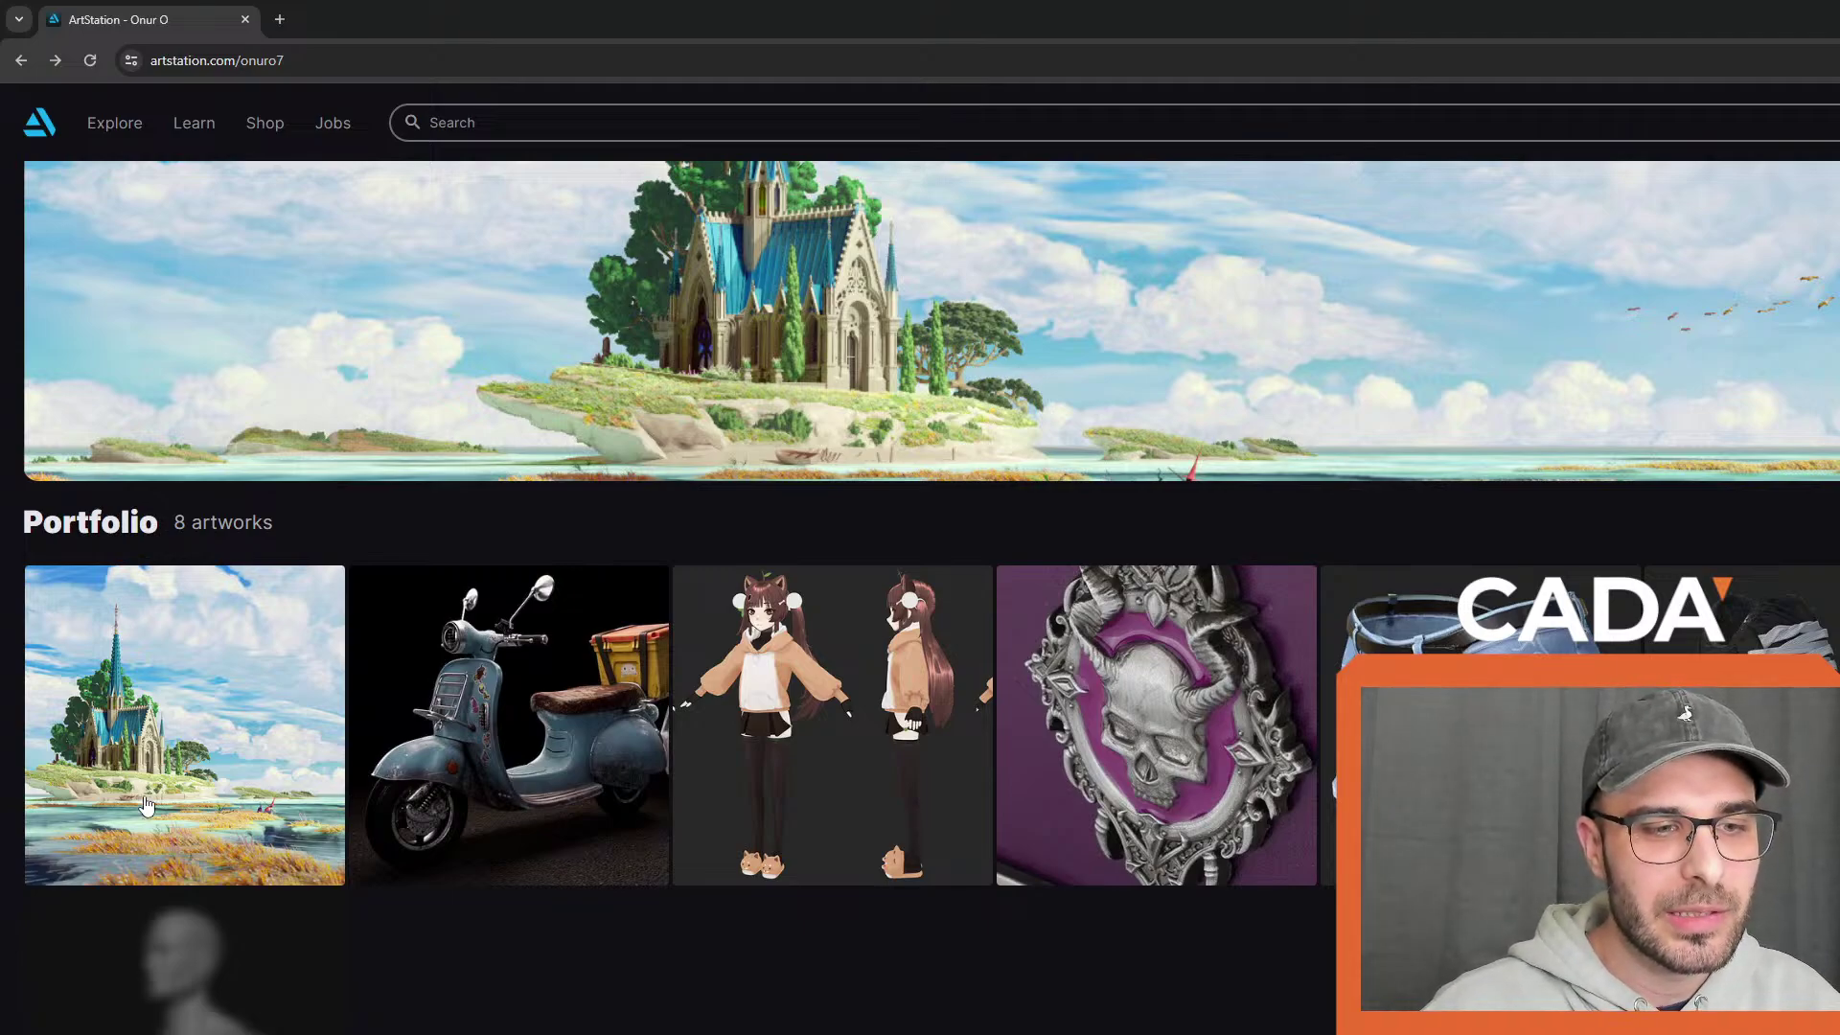
click(272, 700)
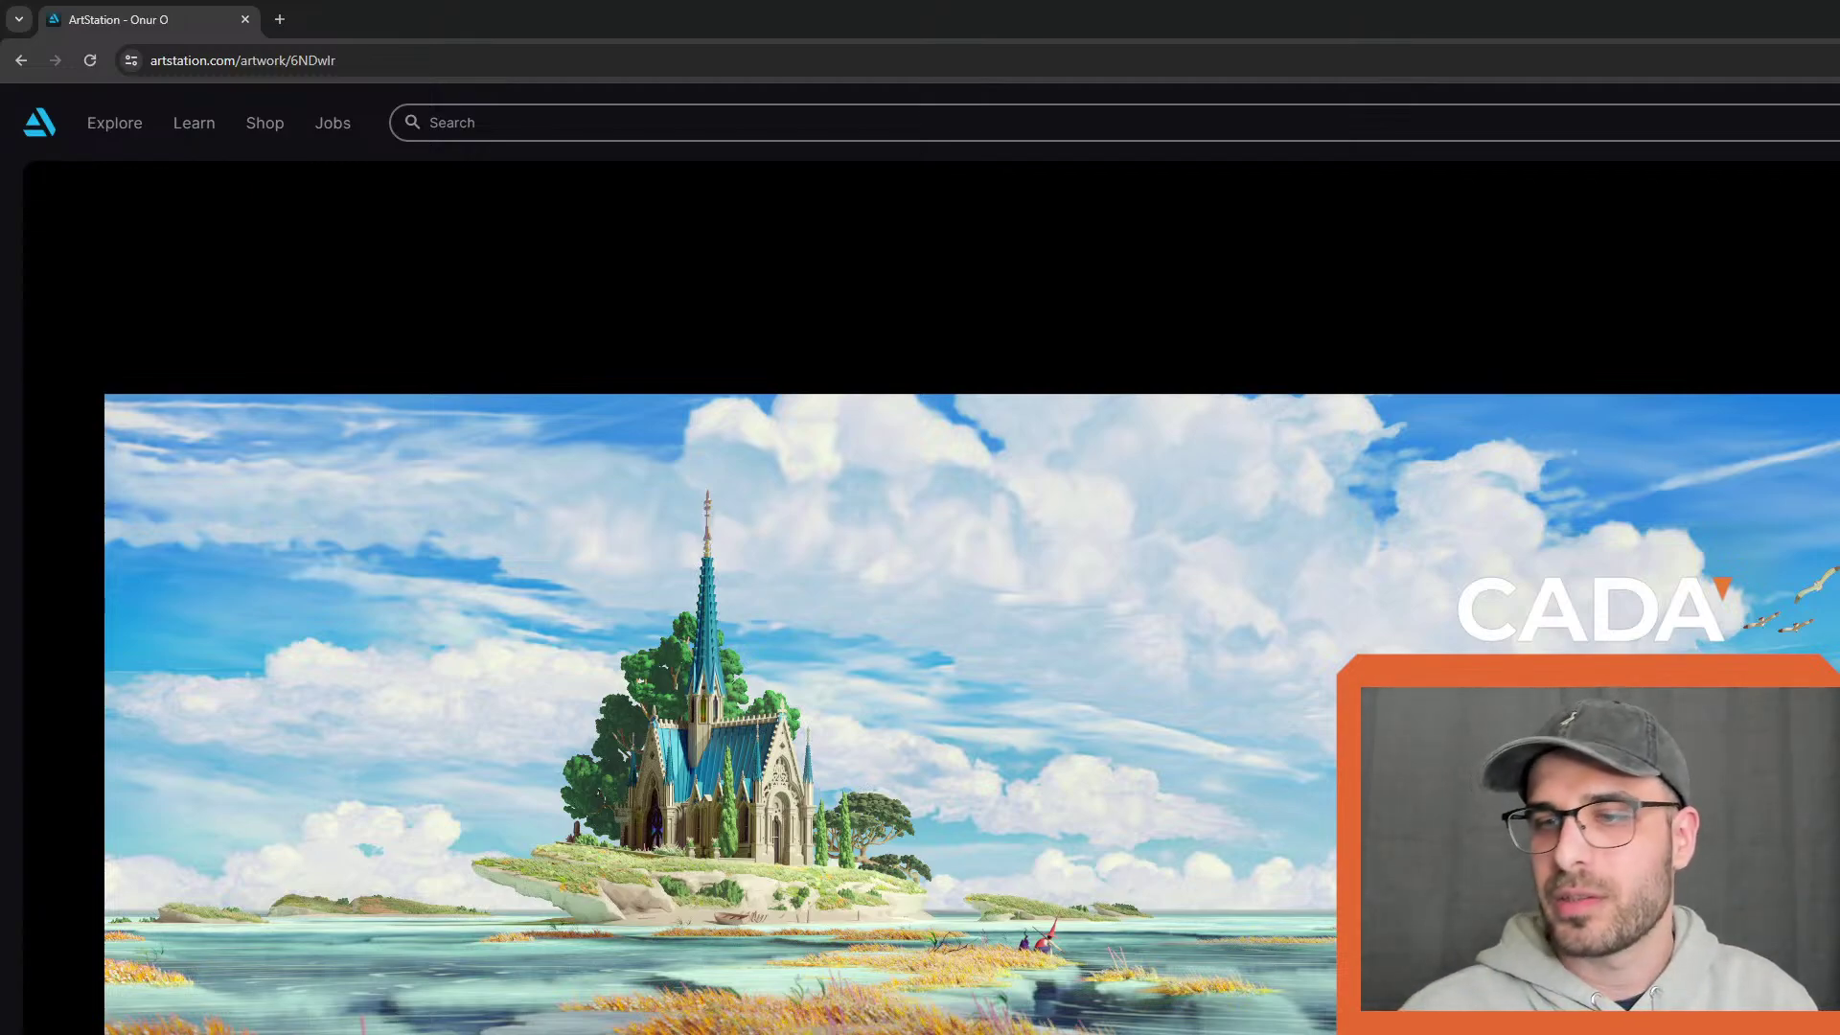
click(20, 60)
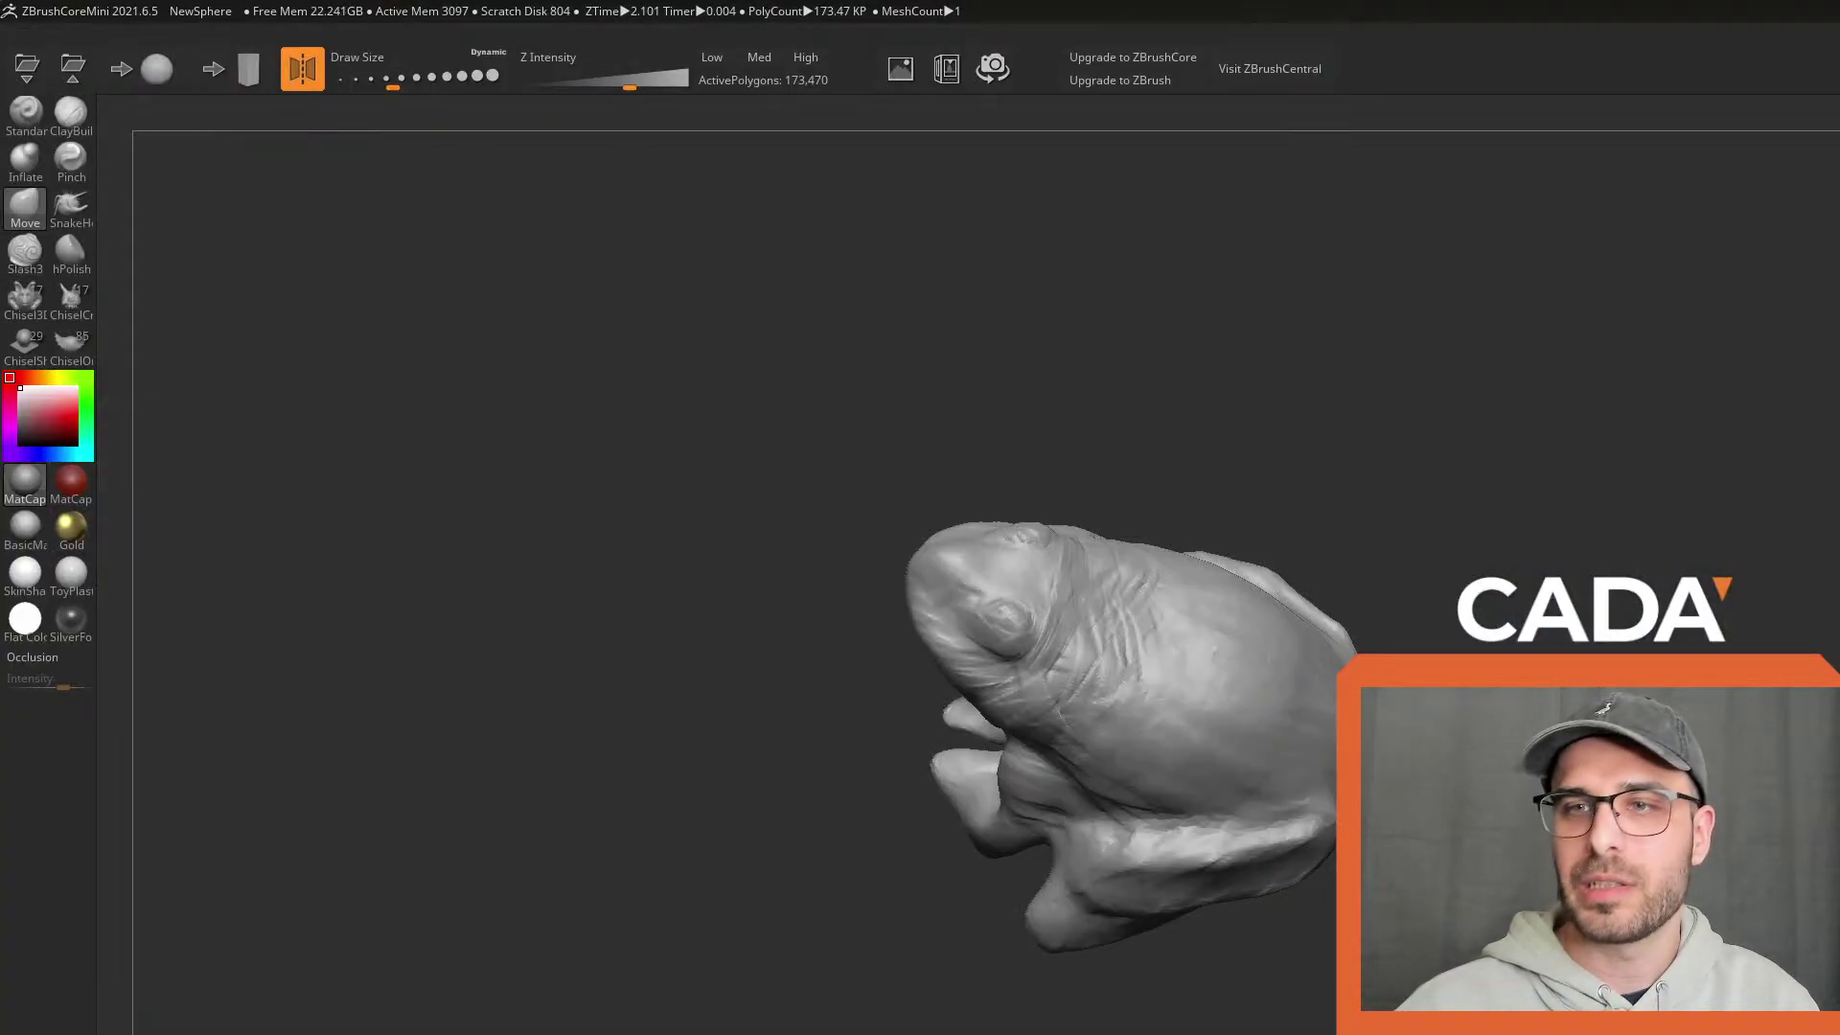
Switch to ZBrushCoreMini, inspect the frog sculpt from several angles, and choose the ClayBuildup brush
drag(1590, 700, 1679, 636)
ctrl+right_drag(1679, 637, 1622, 614)
drag(1622, 613, 1562, 628)
ctrl+right_drag(1562, 628, 1581, 680)
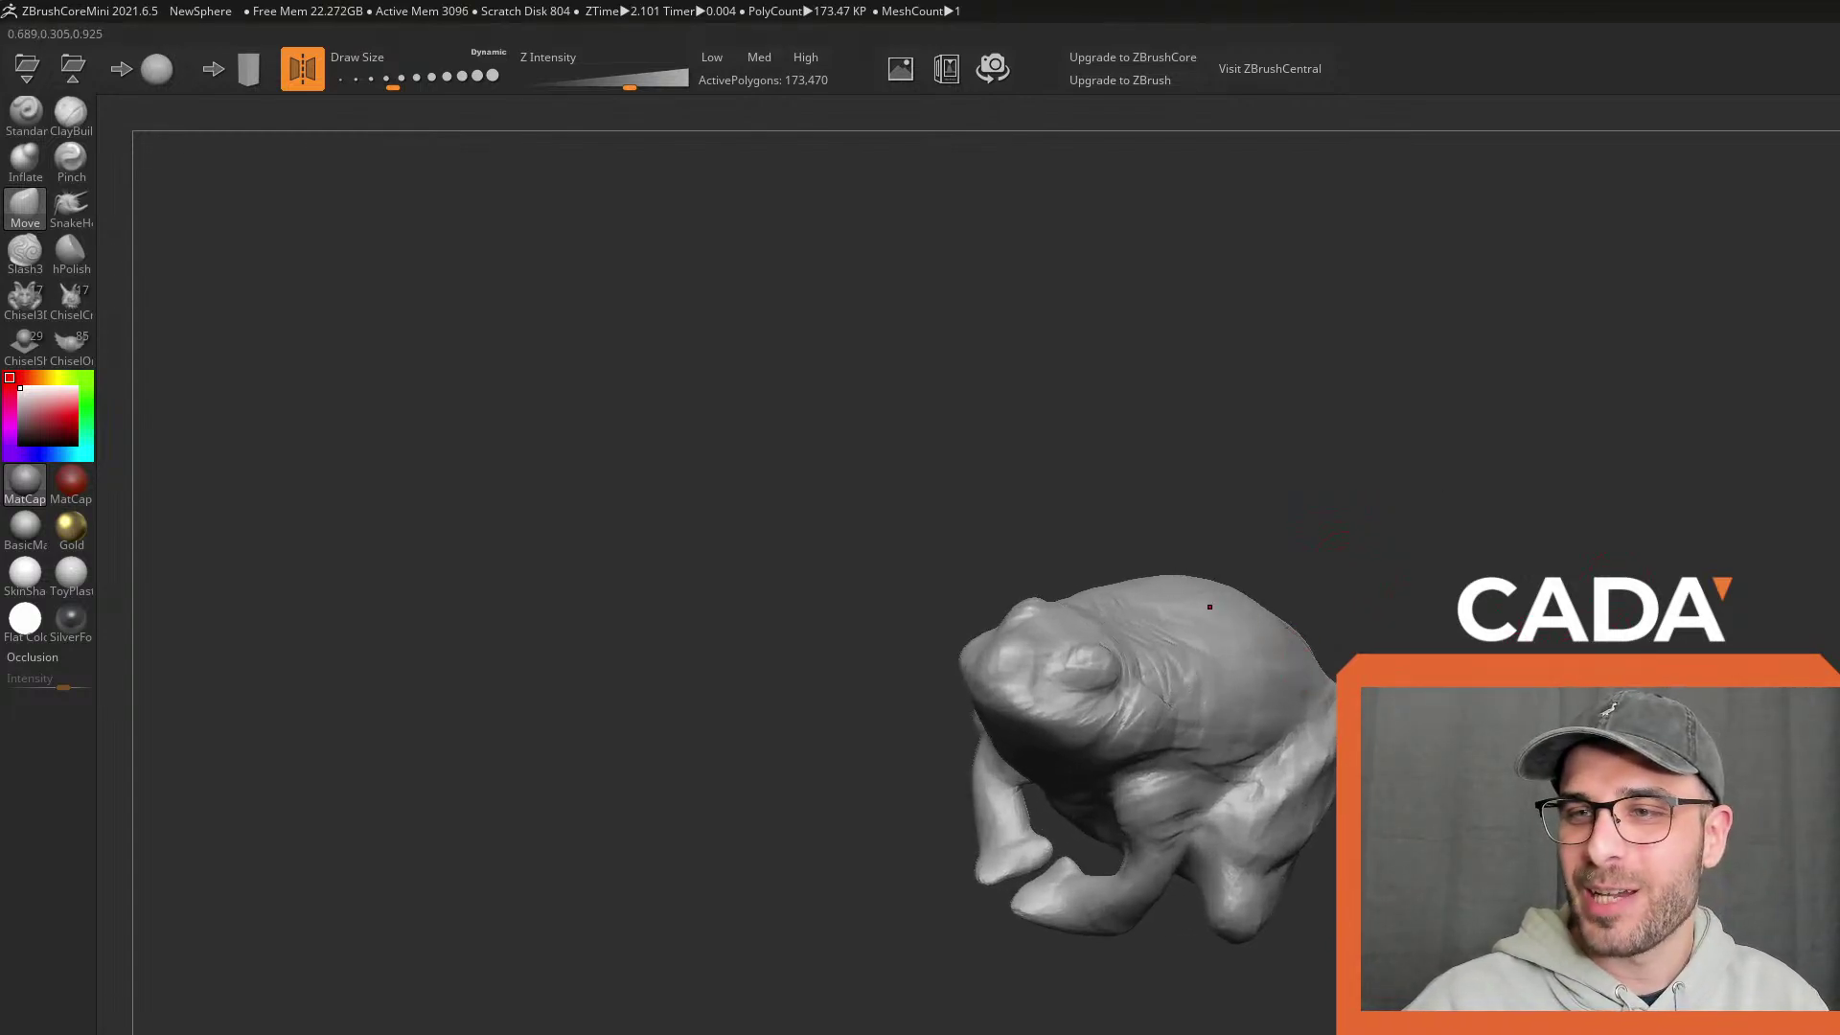
drag(1150, 499, 567, 281)
click(71, 113)
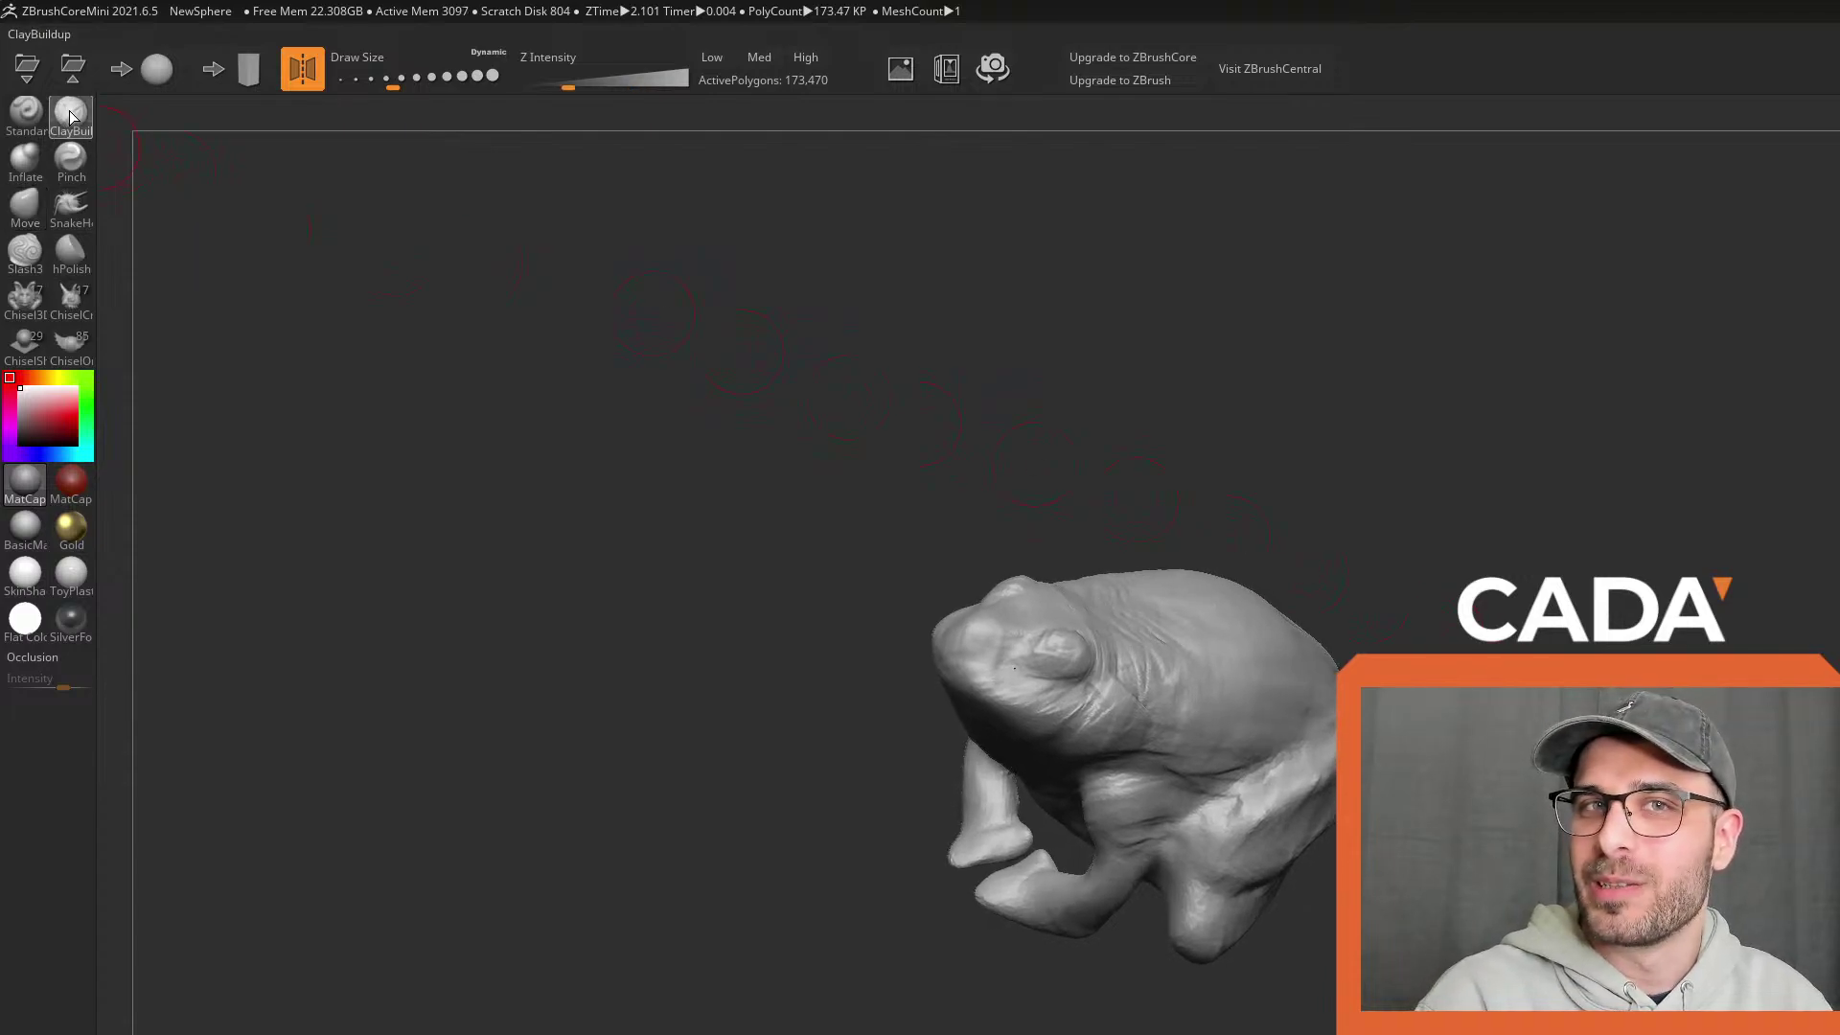
Sculpt ClayBuildup strokes onto the frog's side and the front of its head
right_drag(1255, 762, 1282, 733)
mouse_move(1282, 733)
mouse_down()
mouse_move(1320, 736)
mouse_move(1289, 781)
mouse_move(1323, 817)
mouse_up()
mouse_move(1319, 775)
mouse_down()
mouse_move(1699, 630)
mouse_move(1684, 712)
mouse_up()
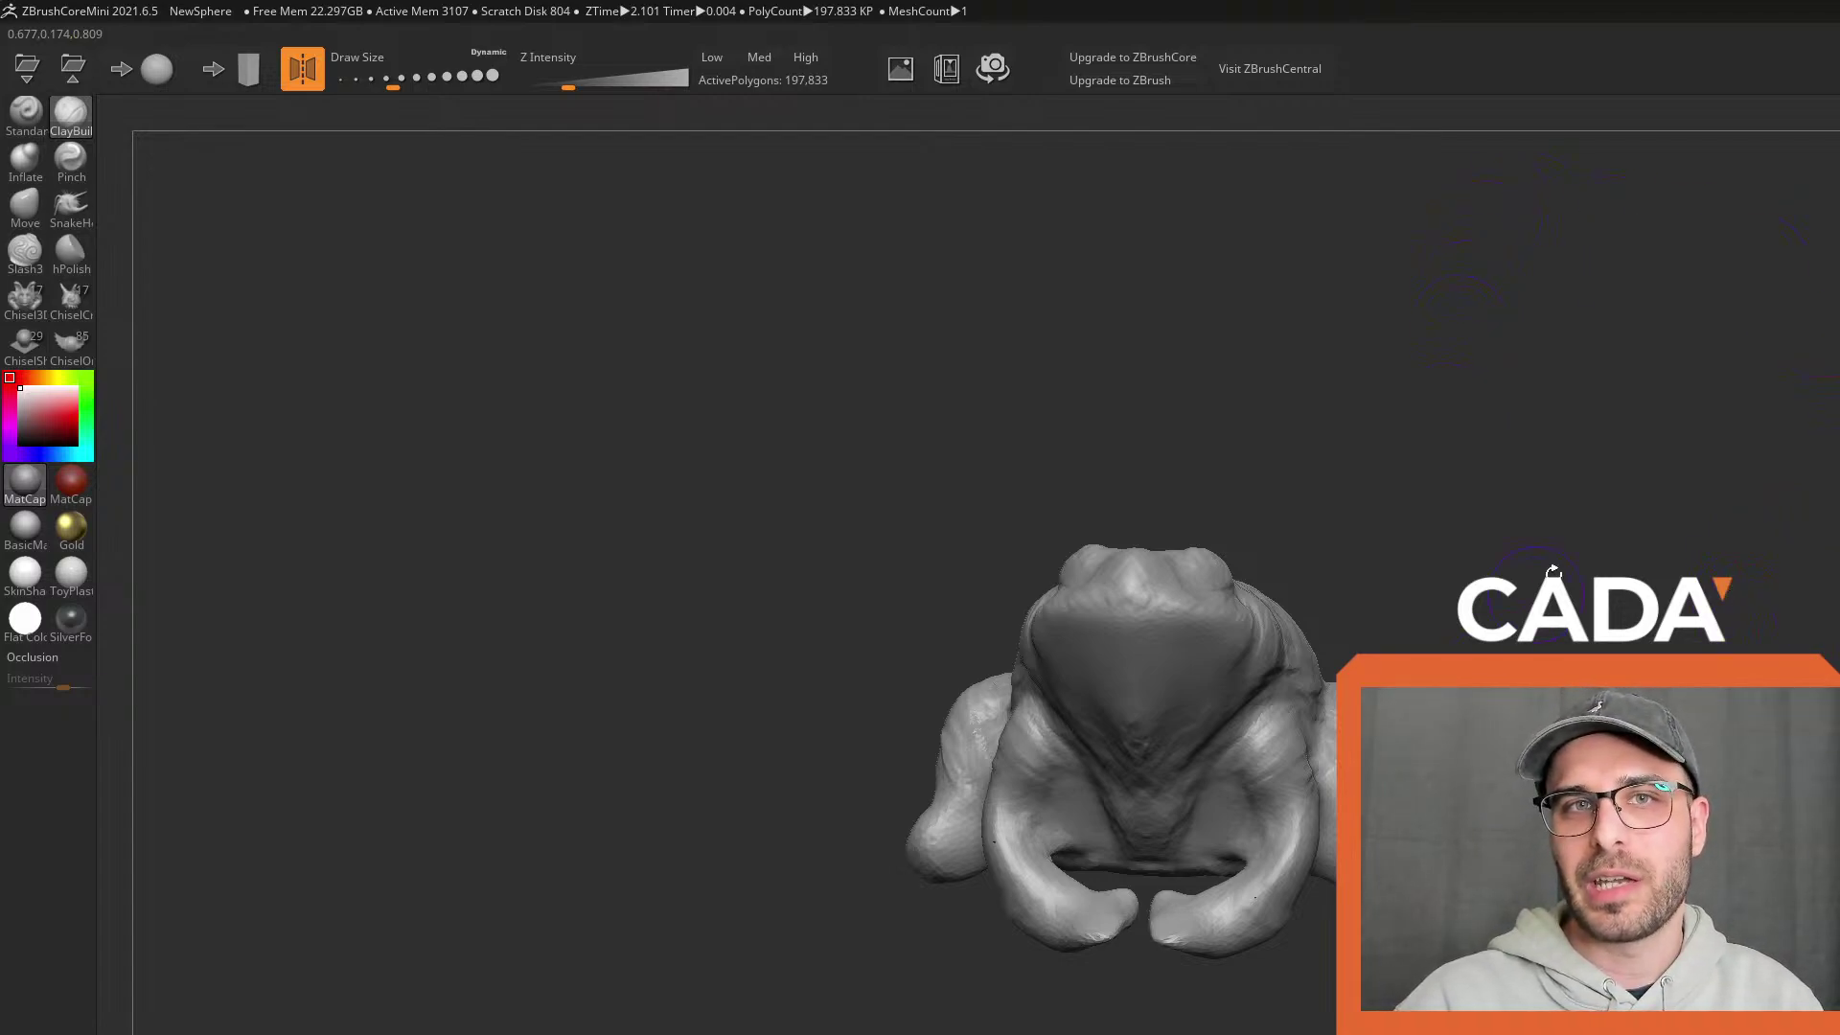
mouse_move(1758, 480)
mouse_down()
mouse_move(1550, 601)
mouse_move(1597, 509)
mouse_move(1687, 489)
mouse_move(1757, 505)
mouse_move(1766, 549)
mouse_move(1722, 547)
mouse_up()
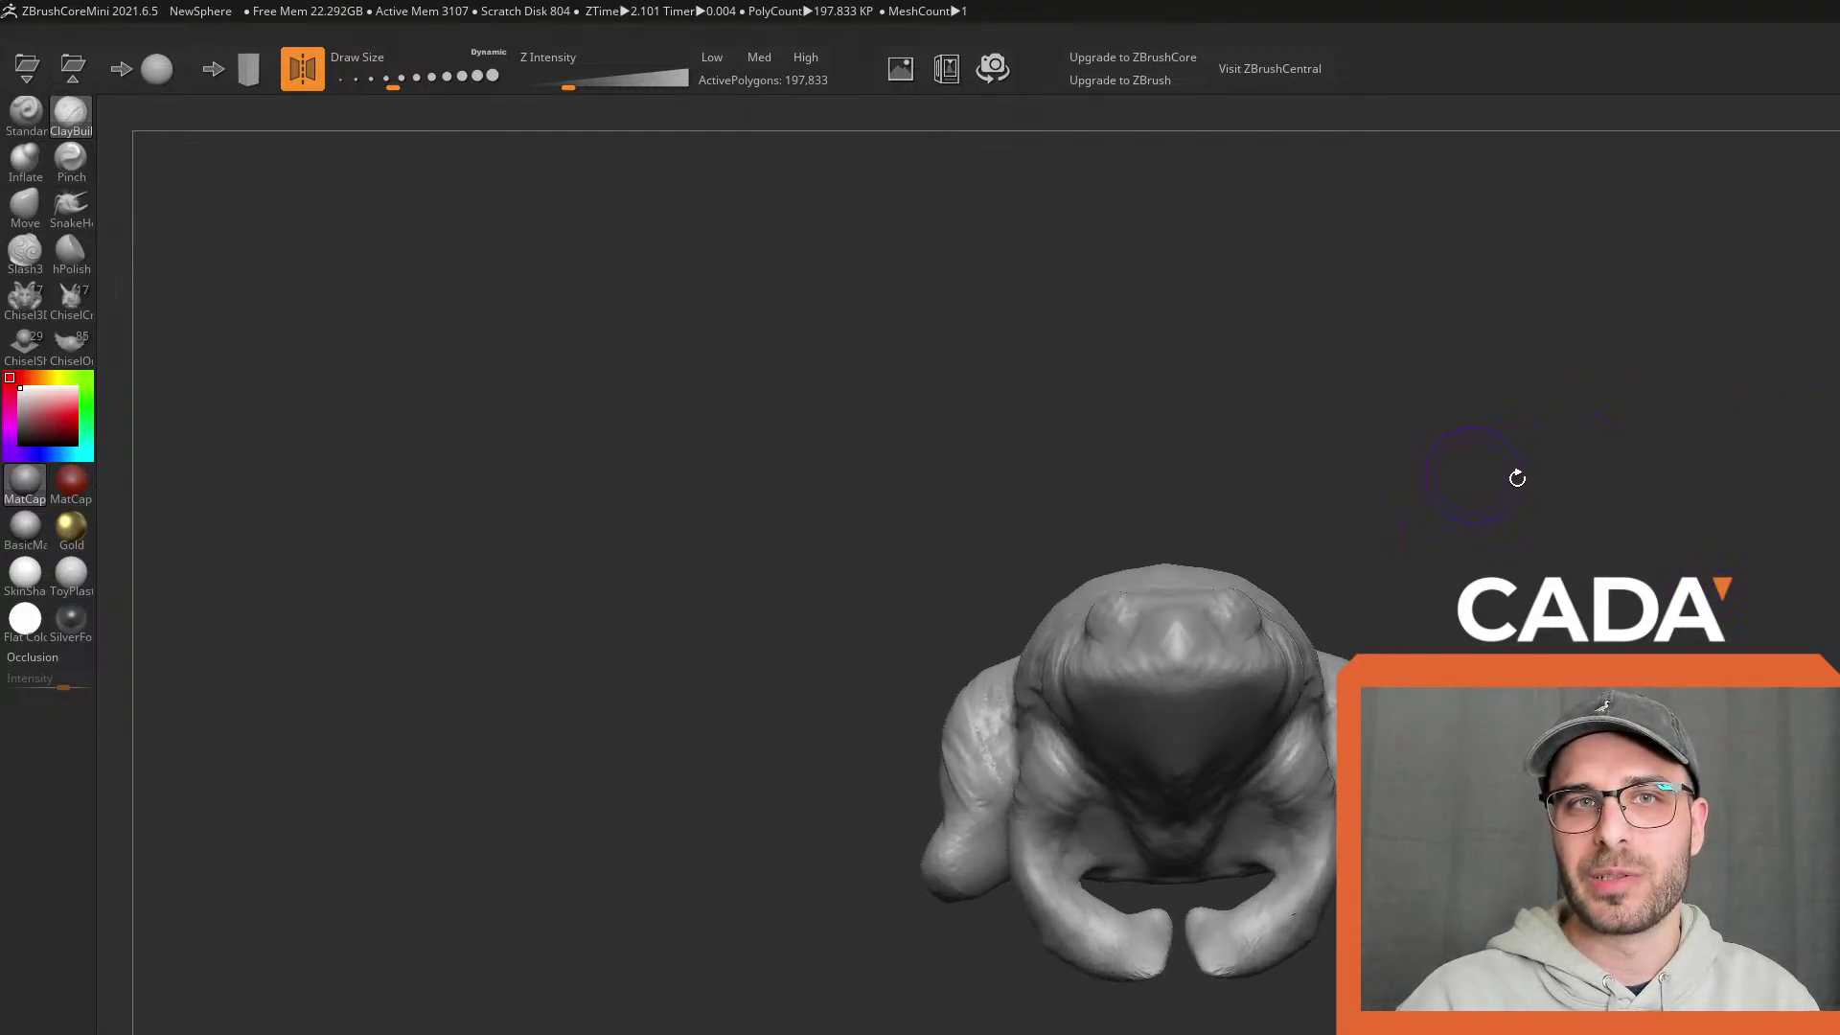
drag(1209, 635, 1191, 658)
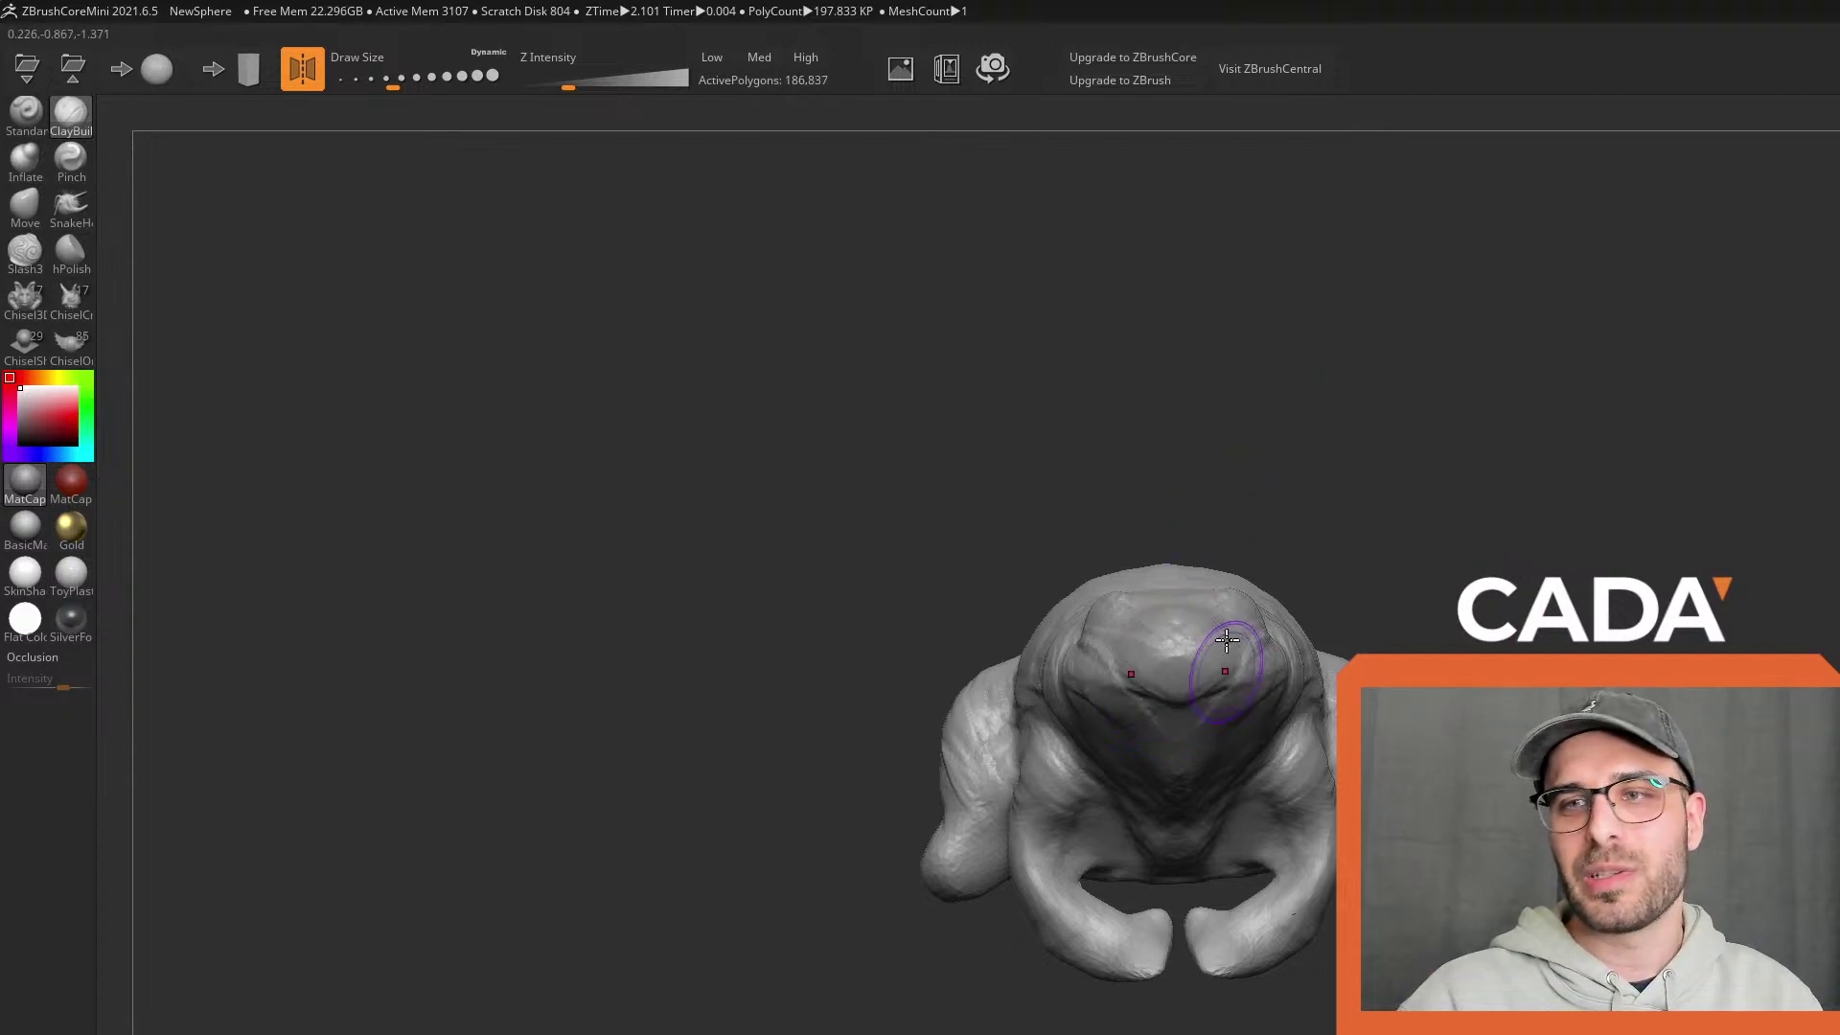
Start a new sphere without saving the frog project, and sculpt mirrored diagonal ClayBuildup strokes across its front
click(171, 67)
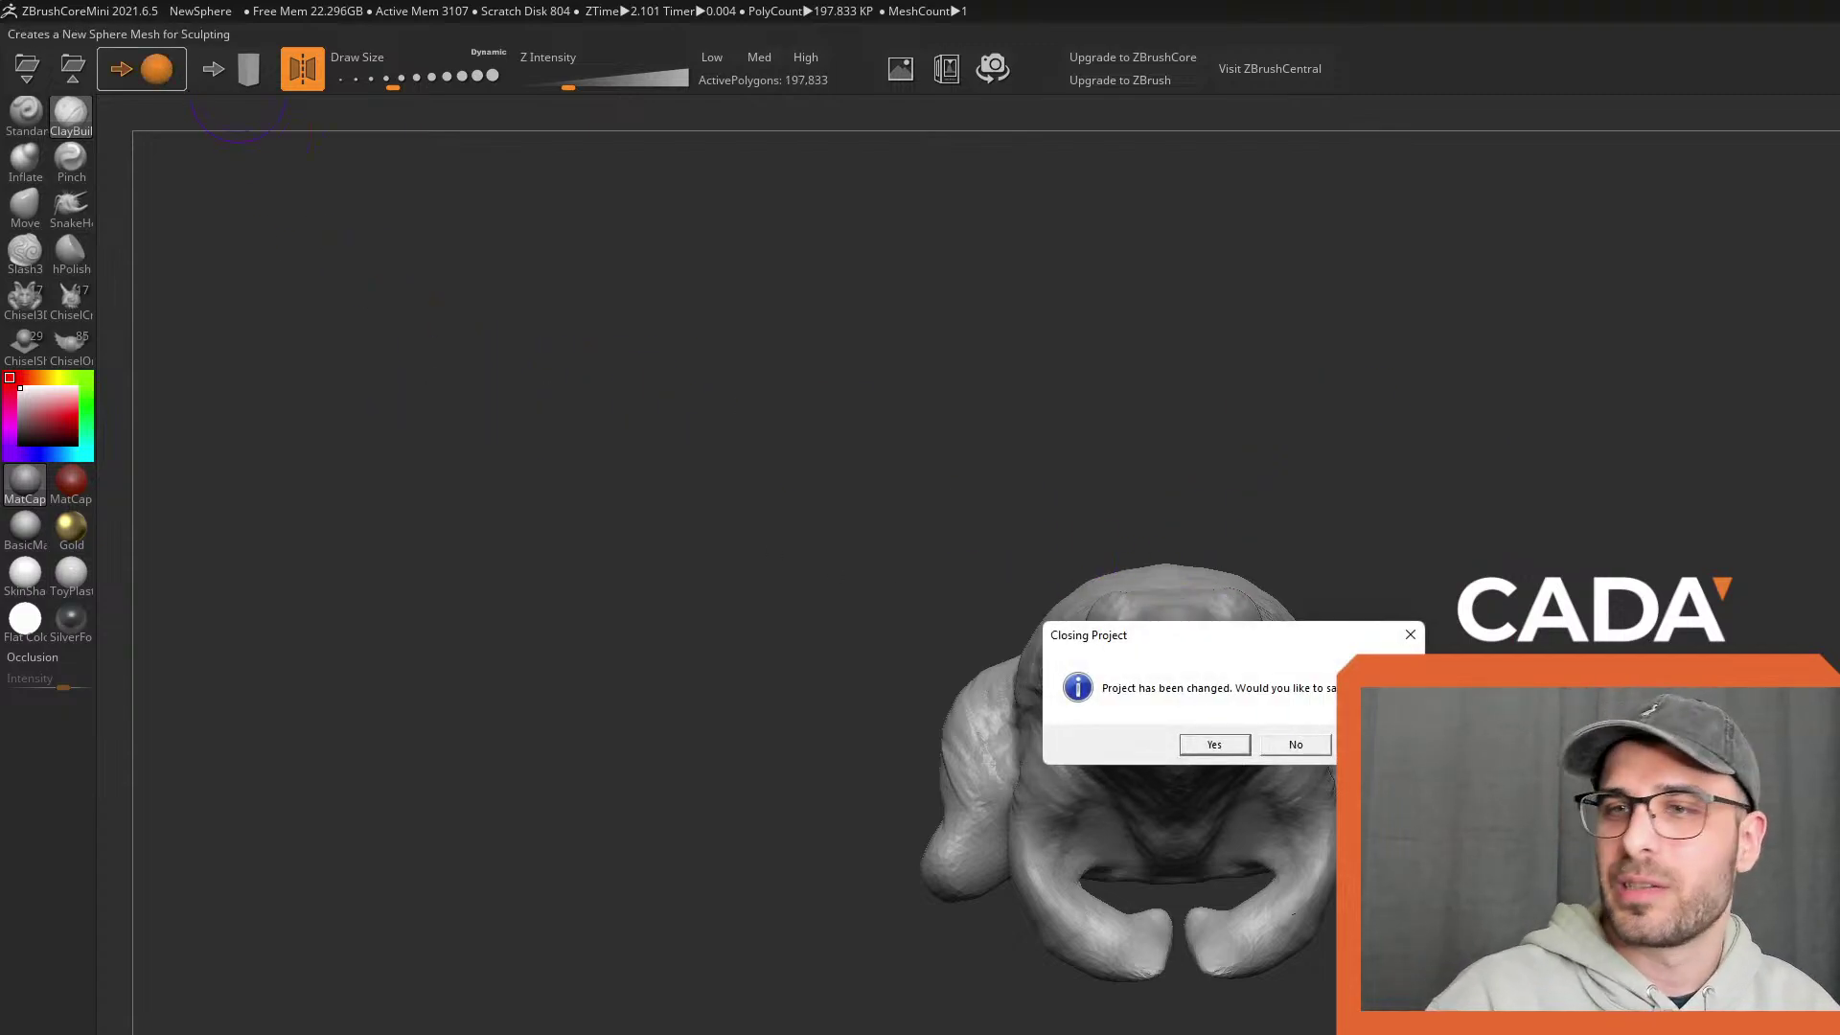
click(1299, 753)
mouse_move(1325, 556)
mouse_down()
mouse_move(1370, 671)
mouse_move(1275, 824)
mouse_move(1361, 575)
mouse_move(1407, 761)
mouse_up()
mouse_move(1091, 761)
right_down()
mouse_move(900, 767)
mouse_move(963, 815)
mouse_move(1083, 761)
mouse_move(911, 748)
right_up()
mouse_move(1648, 623)
mouse_down()
mouse_move(1811, 661)
mouse_move(1797, 561)
mouse_move(1682, 642)
mouse_move(1838, 650)
mouse_move(1701, 647)
mouse_up()
mouse_move(1363, 563)
mouse_down()
mouse_move(1244, 595)
mouse_move(1351, 579)
mouse_move(1213, 793)
mouse_move(1315, 848)
mouse_move(1295, 926)
mouse_up()
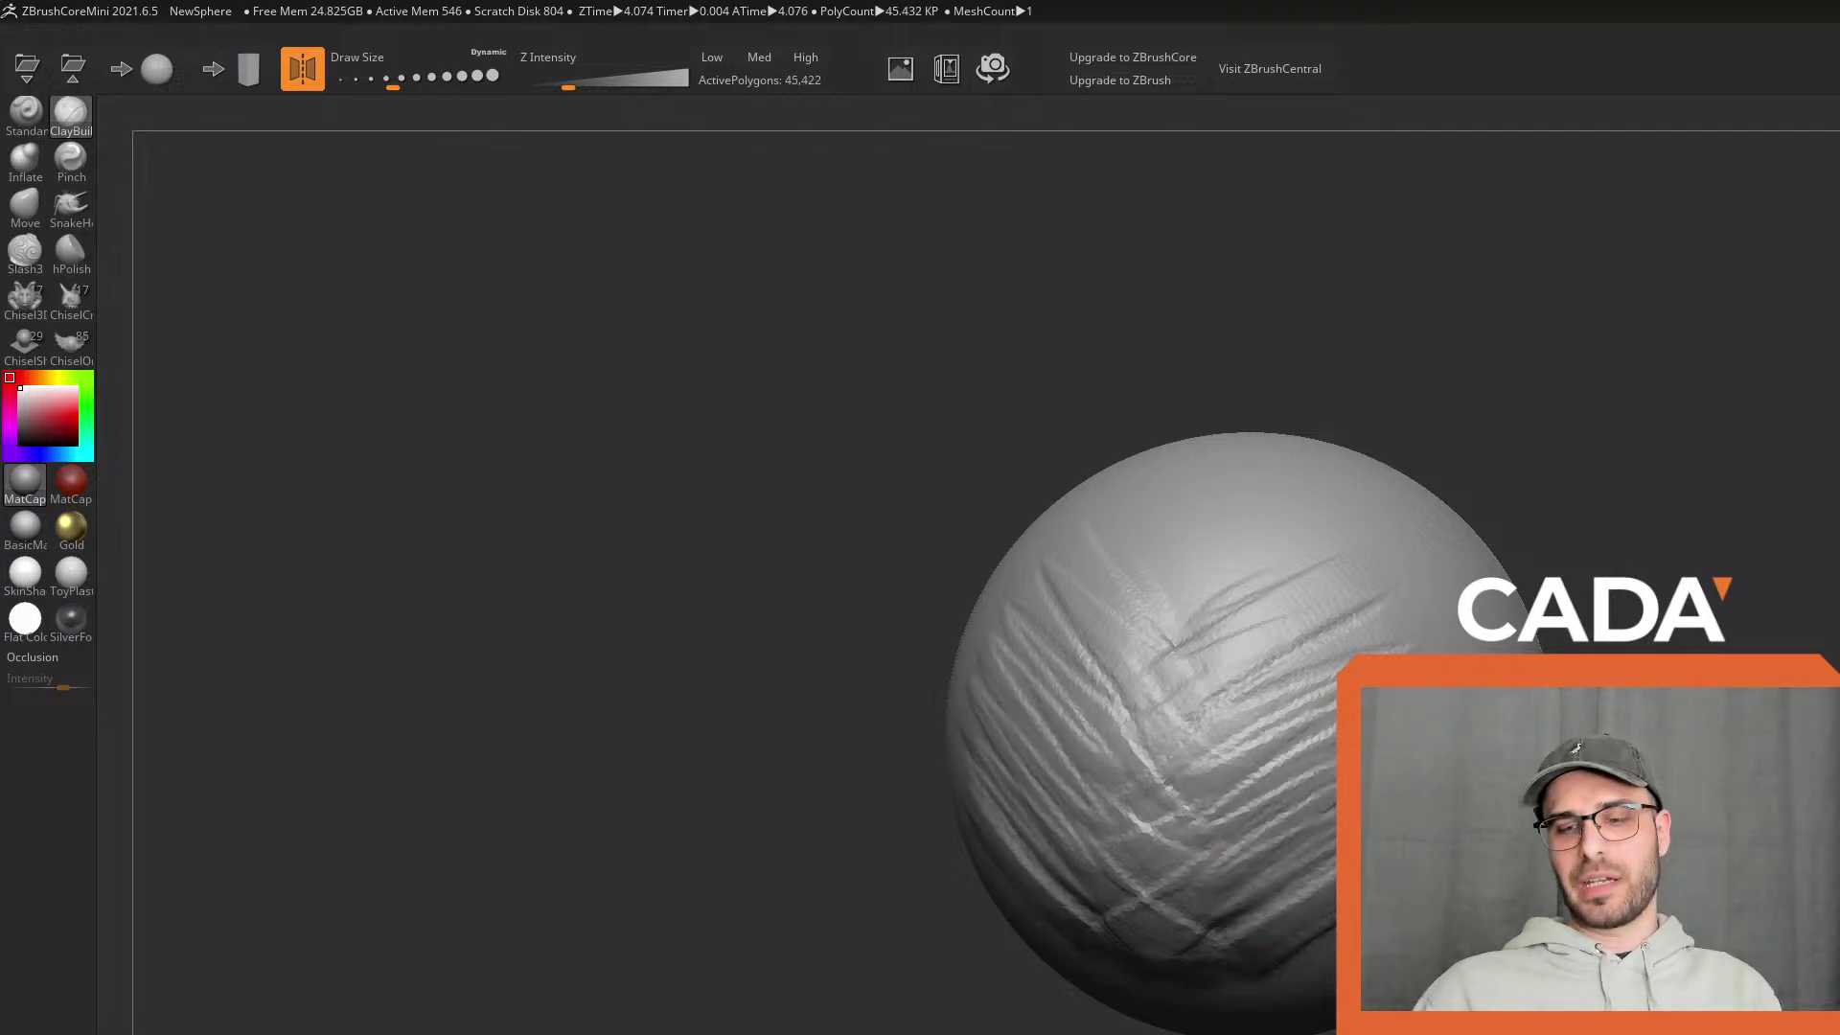
Layer more mirrored ClayBuildup strokes over the sphere's middle and lower front, extending them towards the upper area
mouse_move(1178, 675)
mouse_down()
mouse_move(1367, 575)
mouse_move(1212, 753)
mouse_move(1232, 867)
mouse_up()
mouse_move(1232, 587)
mouse_down()
mouse_move(1326, 600)
mouse_move(1197, 837)
mouse_move(1328, 987)
mouse_move(1514, 900)
mouse_up()
drag(1250, 843, 1303, 959)
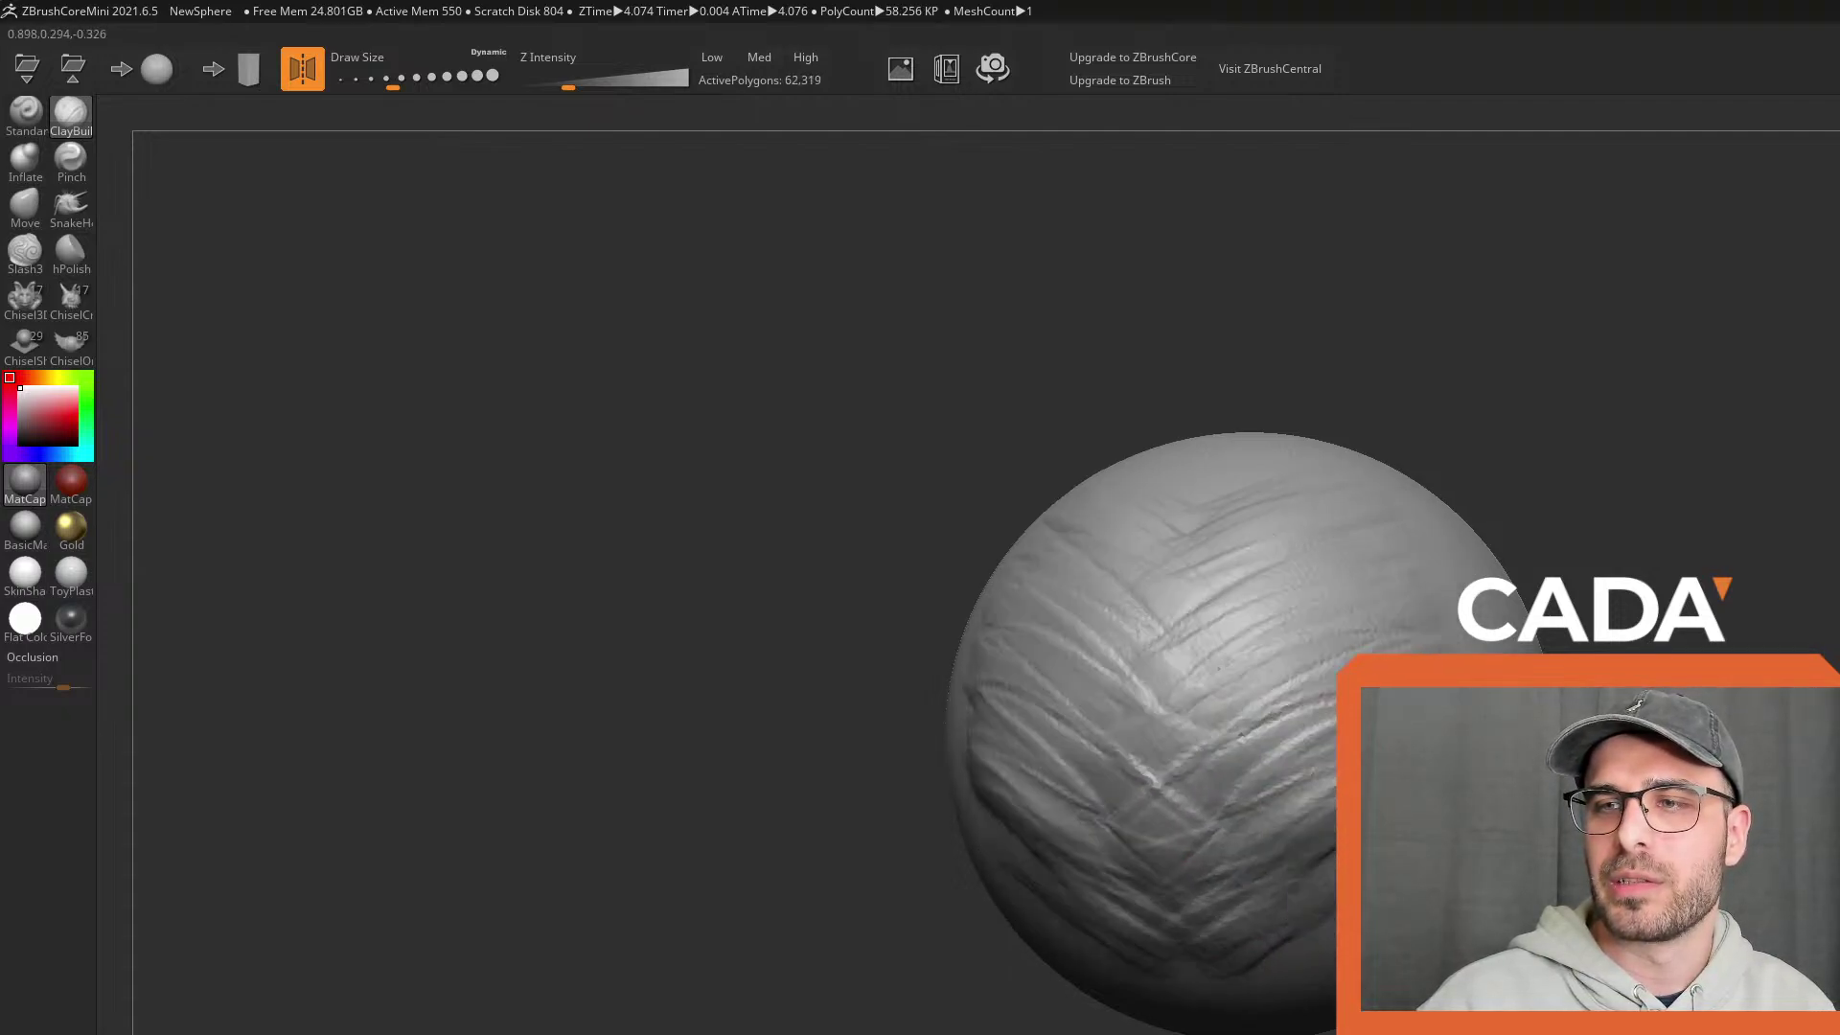
drag(1419, 1006, 1495, 920)
mouse_move(1306, 616)
mouse_down()
mouse_move(1330, 845)
mouse_move(1216, 936)
mouse_move(1253, 911)
mouse_move(1284, 958)
mouse_move(1360, 863)
mouse_move(1244, 912)
mouse_move(1185, 787)
mouse_up()
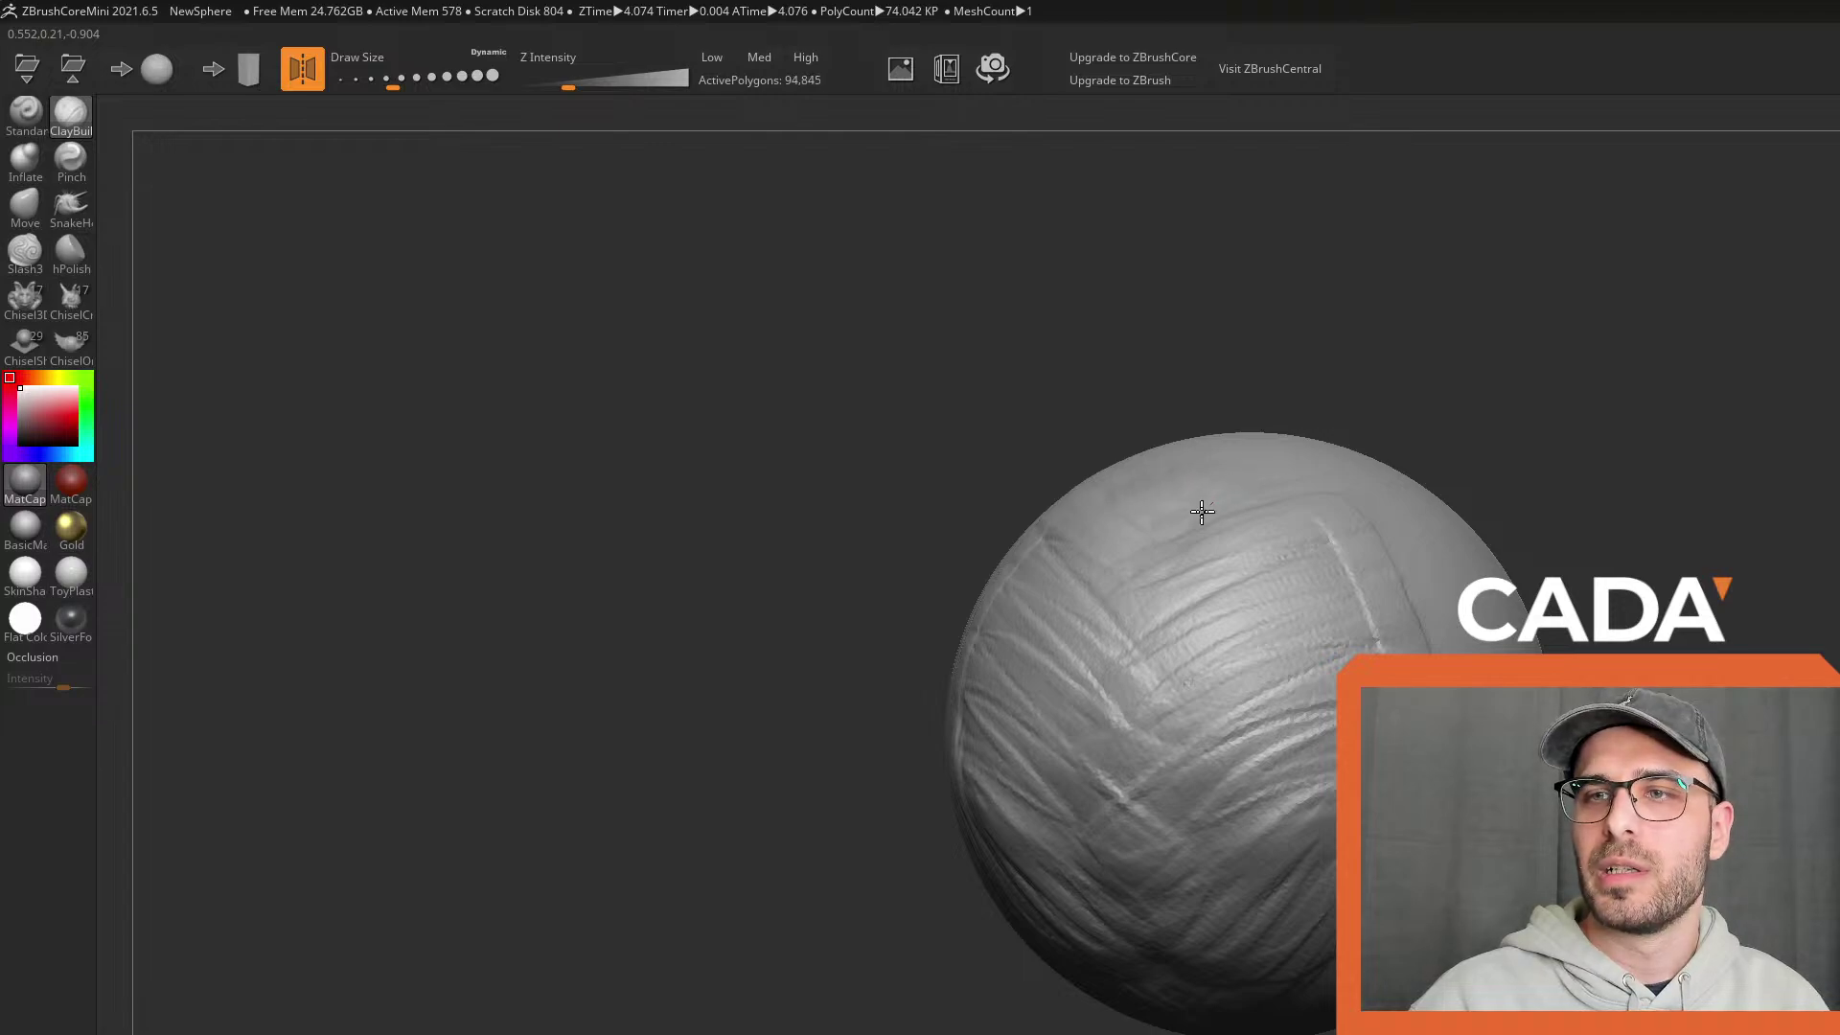
Add crossing ClayBuildup strokes over the sphere's upper front and sides to build up overlapping surface texture
mouse_move(1807, 551)
mouse_down()
mouse_move(1836, 719)
mouse_move(1820, 579)
mouse_move(1631, 614)
mouse_up()
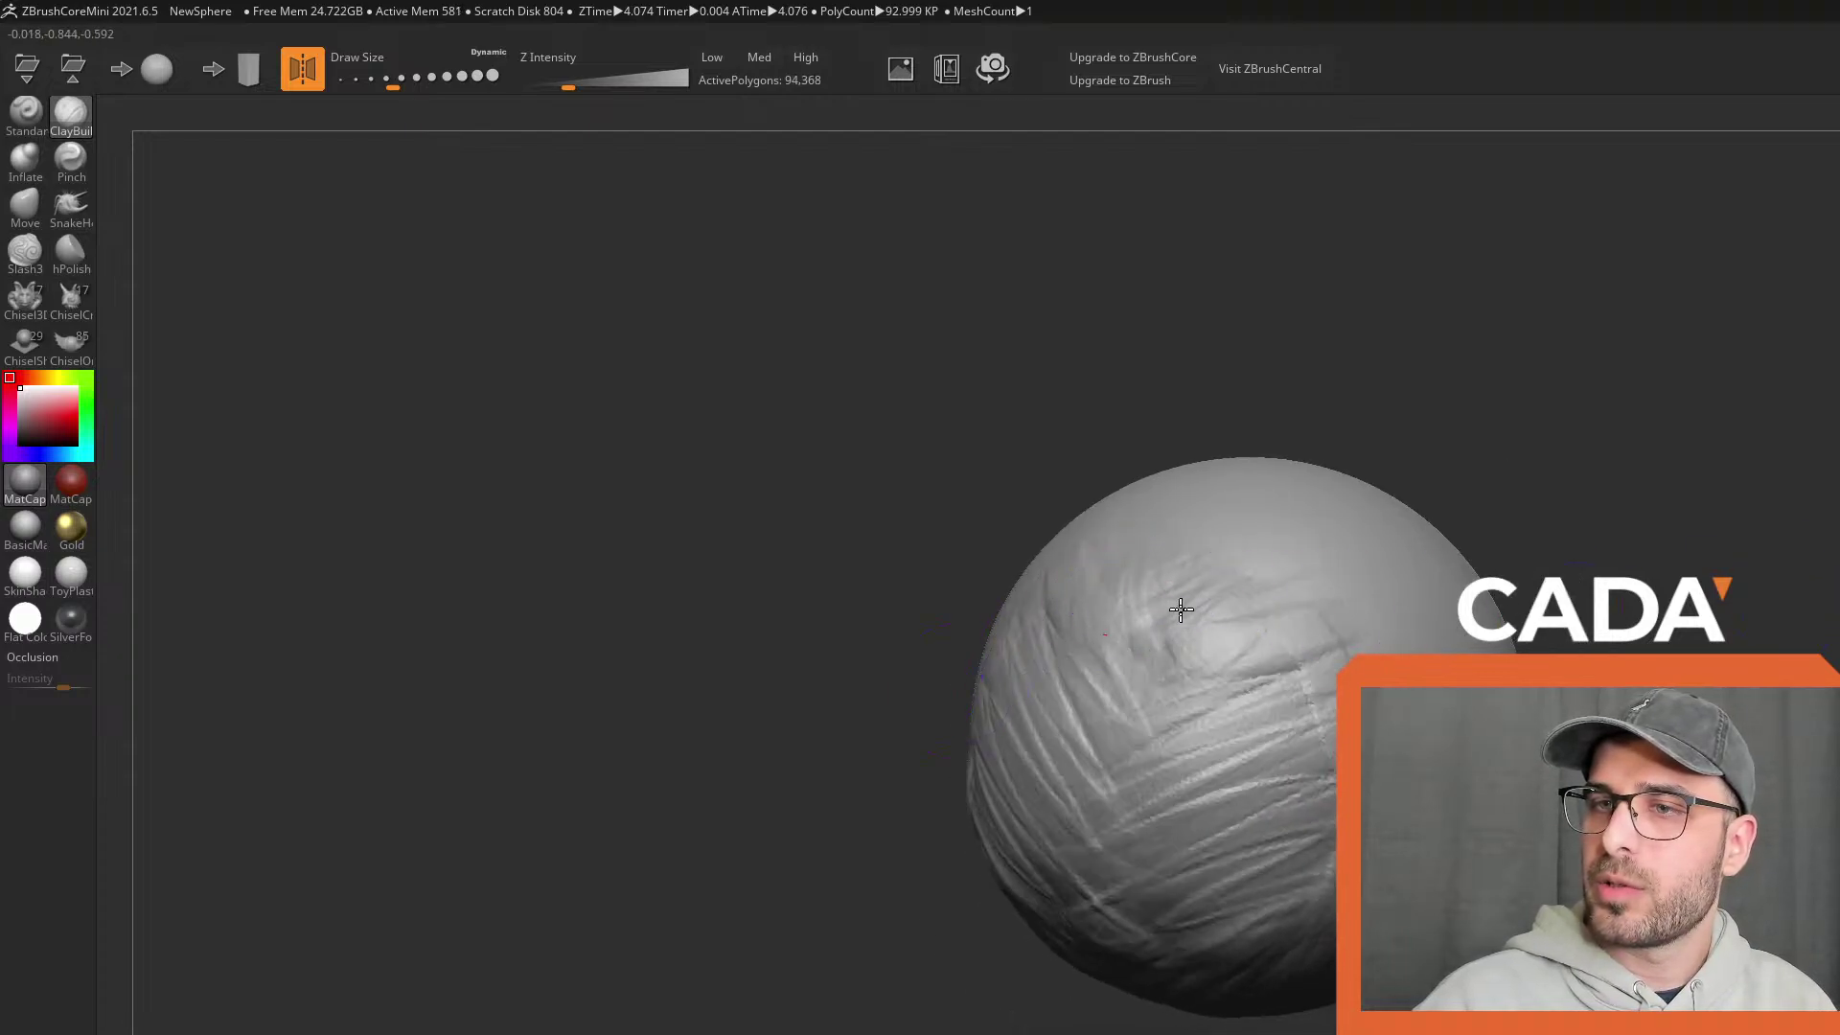
drag(1141, 623, 1270, 692)
mouse_move(1673, 649)
mouse_down()
mouse_move(1643, 614)
mouse_move(1670, 583)
mouse_move(1748, 611)
mouse_up()
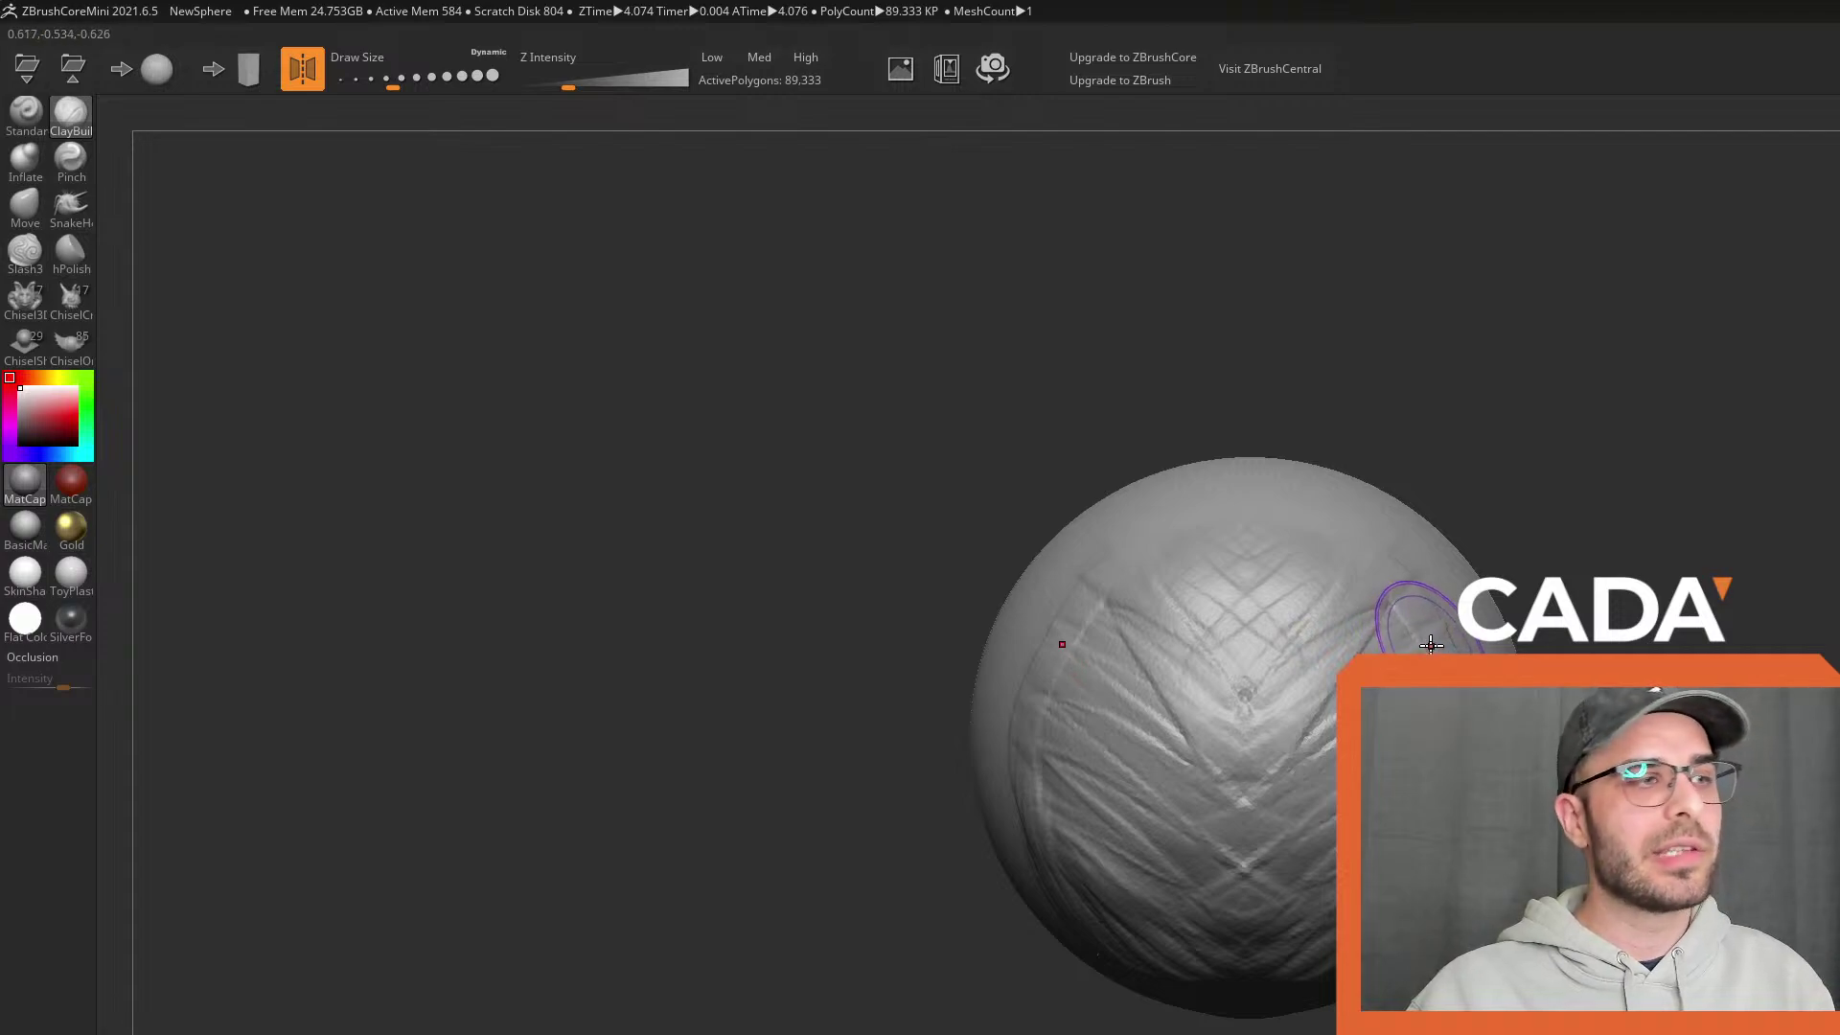
mouse_move(1562, 564)
mouse_down()
mouse_move(1581, 562)
mouse_move(1260, 562)
mouse_move(1329, 673)
mouse_move(1294, 747)
mouse_up()
mouse_move(1342, 843)
mouse_down()
mouse_move(1303, 920)
mouse_move(1318, 949)
mouse_up()
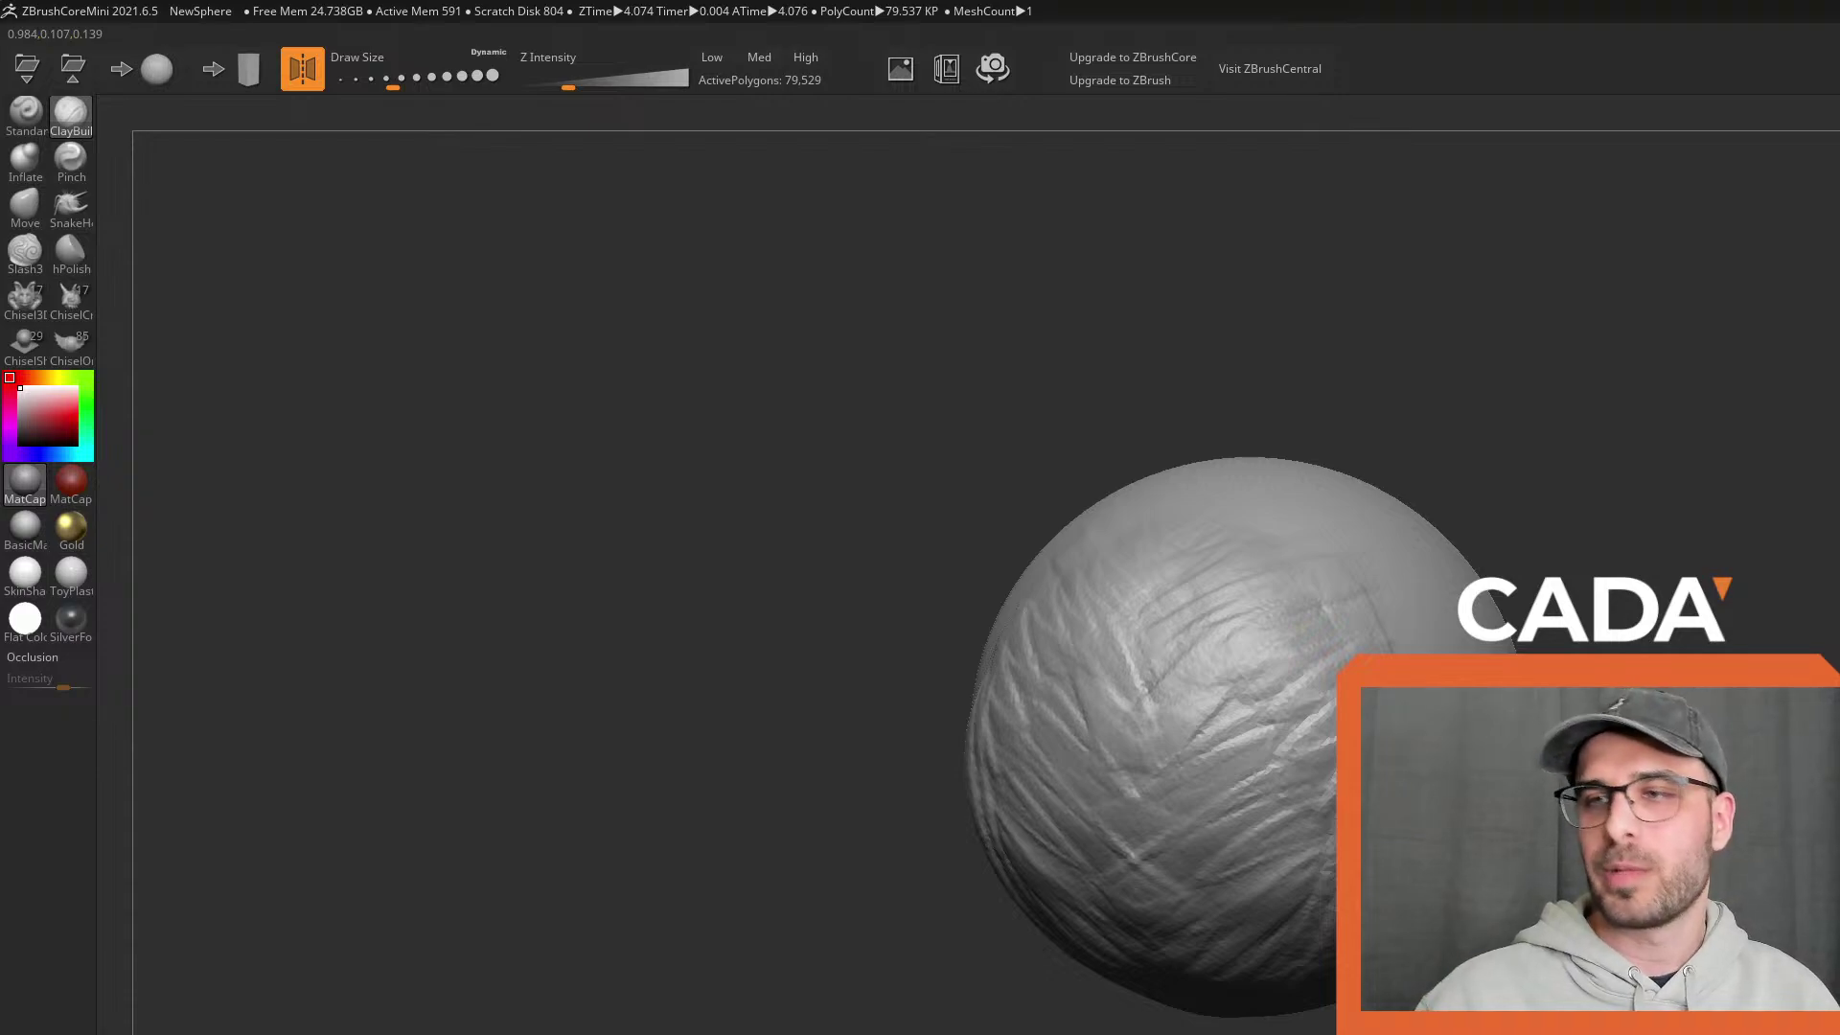
mouse_move(1572, 388)
mouse_down()
mouse_move(1590, 378)
mouse_move(1558, 379)
mouse_up()
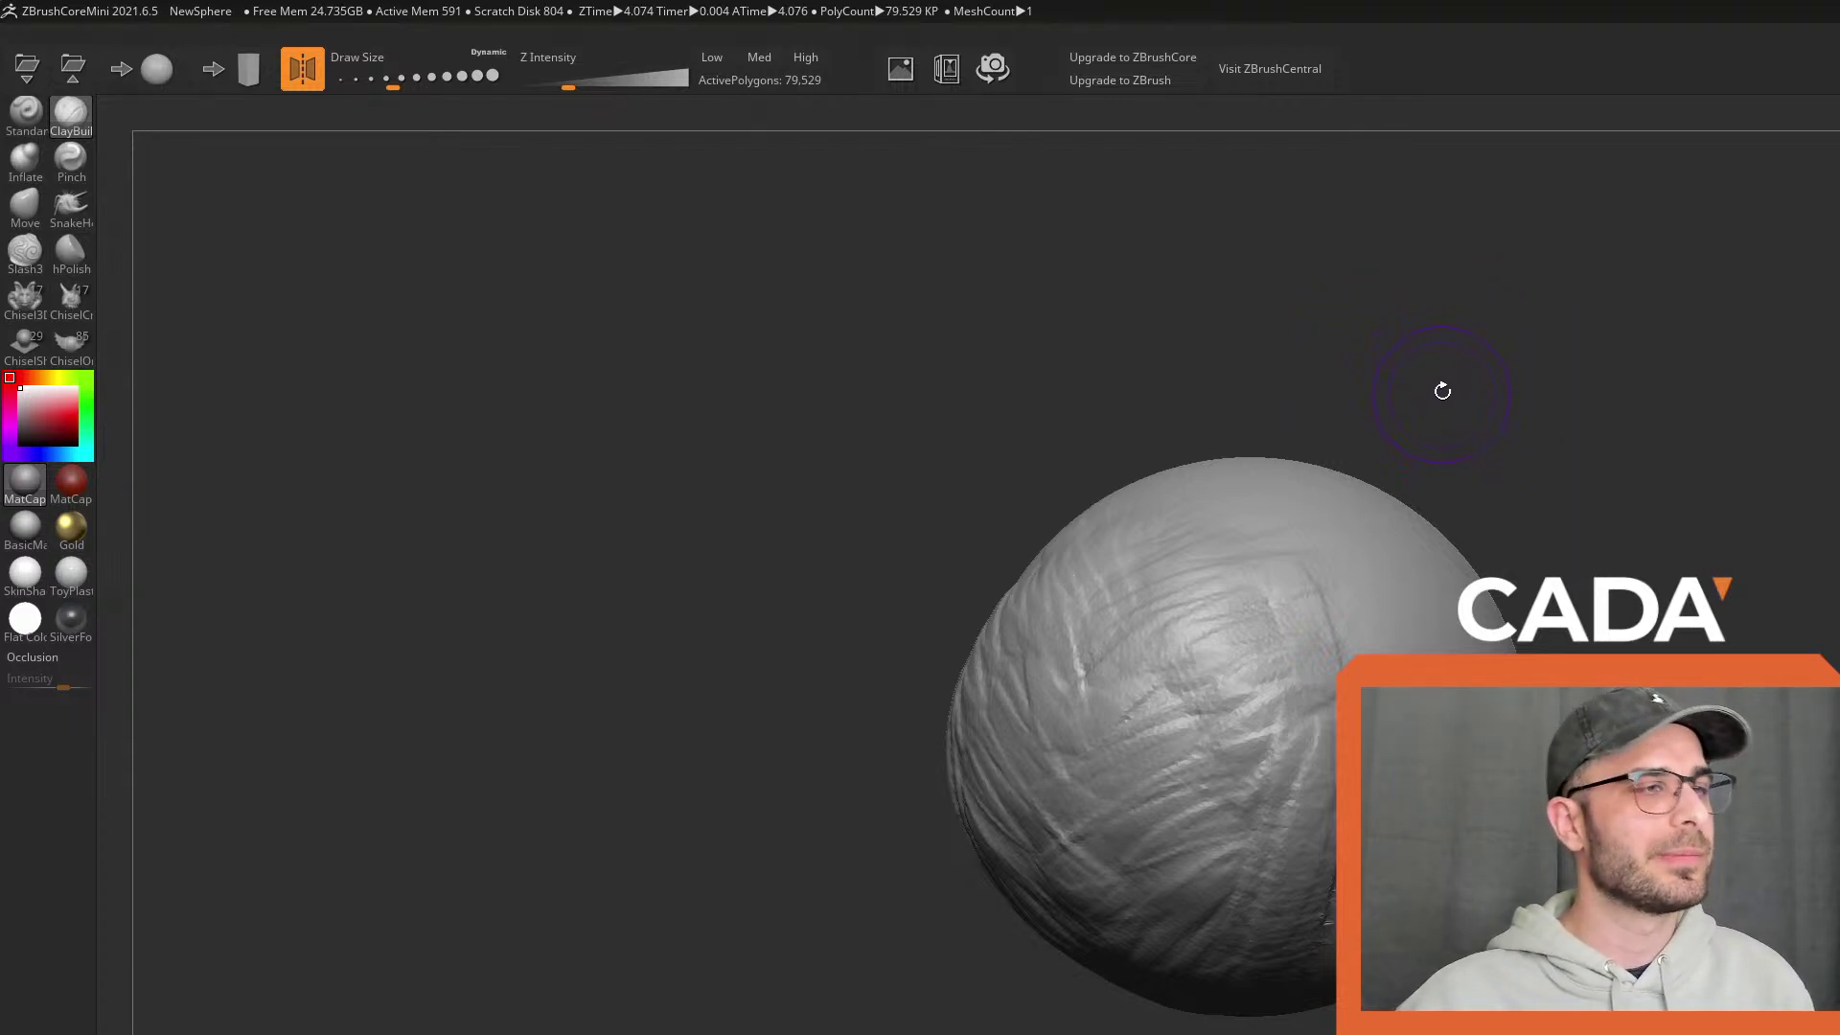
Inspect the ClayBuildup strokes on the sphere from the front and from both sides
mouse_move(1410, 355)
mouse_down()
mouse_move(1425, 427)
mouse_move(1540, 480)
mouse_move(1499, 446)
mouse_move(1594, 435)
mouse_move(1585, 377)
mouse_move(1515, 419)
mouse_move(1553, 458)
mouse_move(1598, 403)
mouse_move(1553, 341)
mouse_move(1541, 403)
mouse_up()
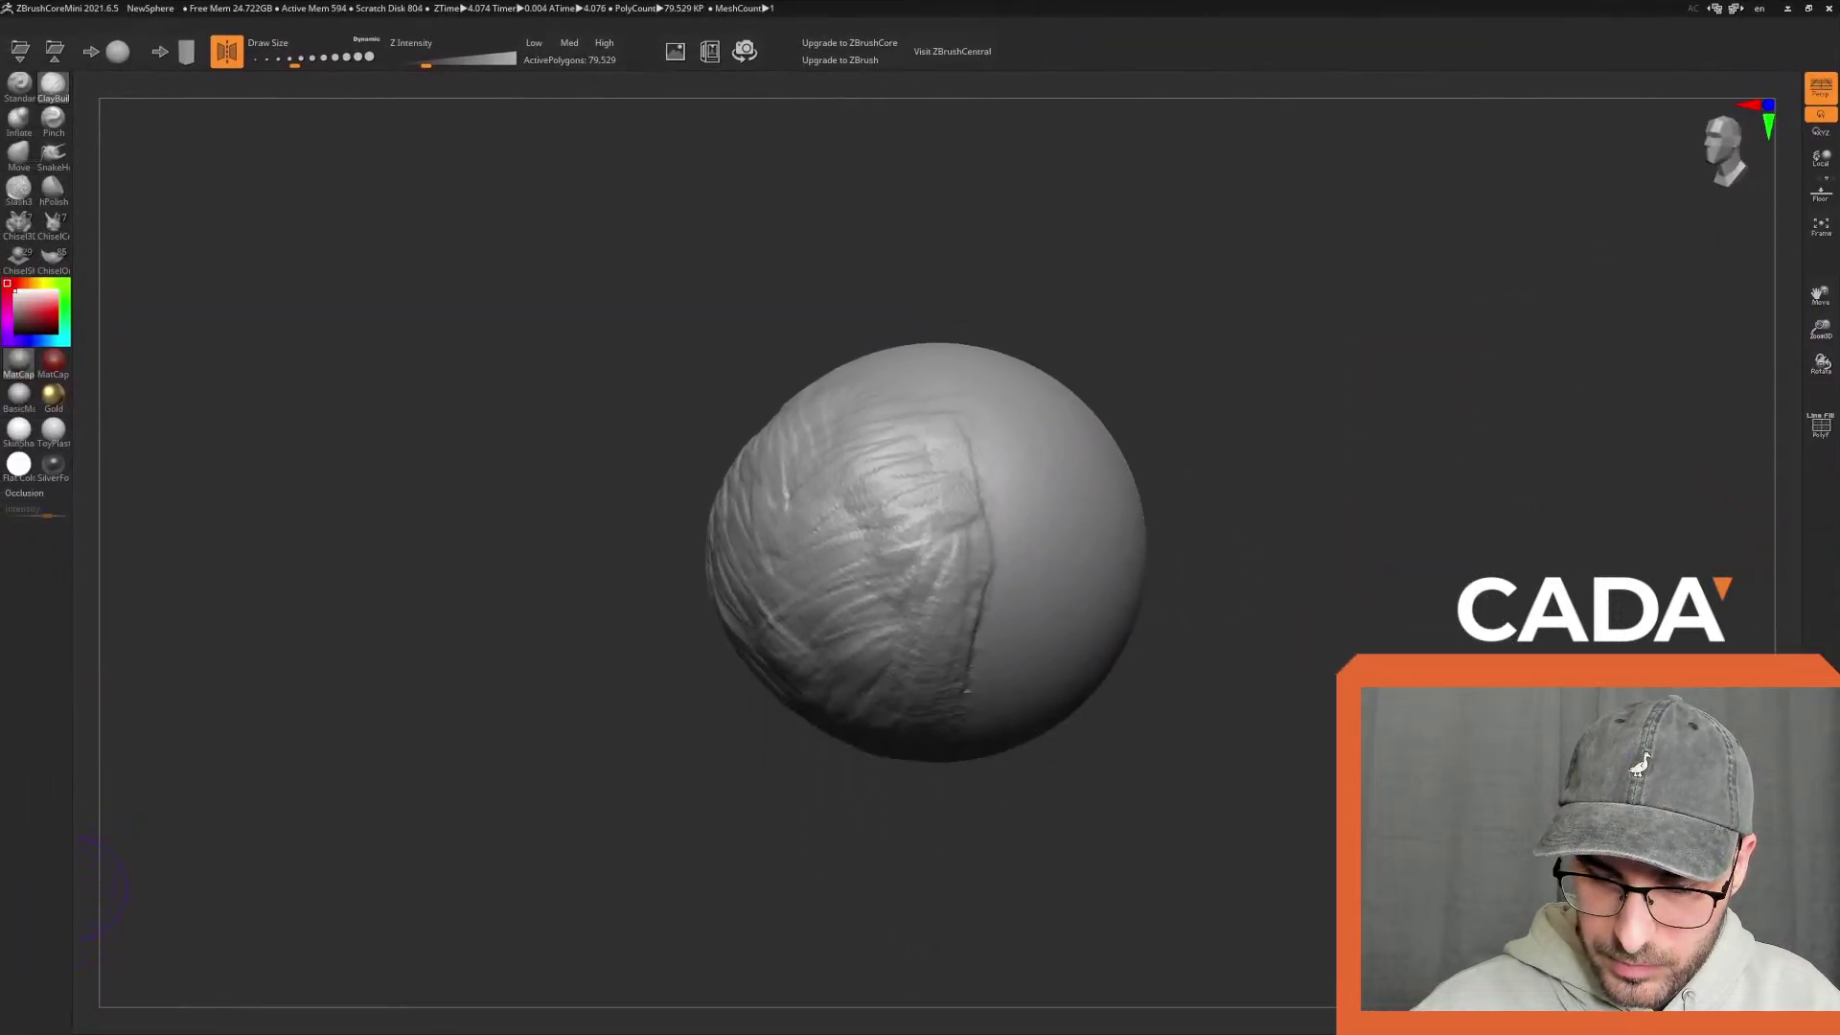
mouse_move(1280, 659)
mouse_down()
mouse_move(1255, 688)
mouse_move(1256, 661)
mouse_up()
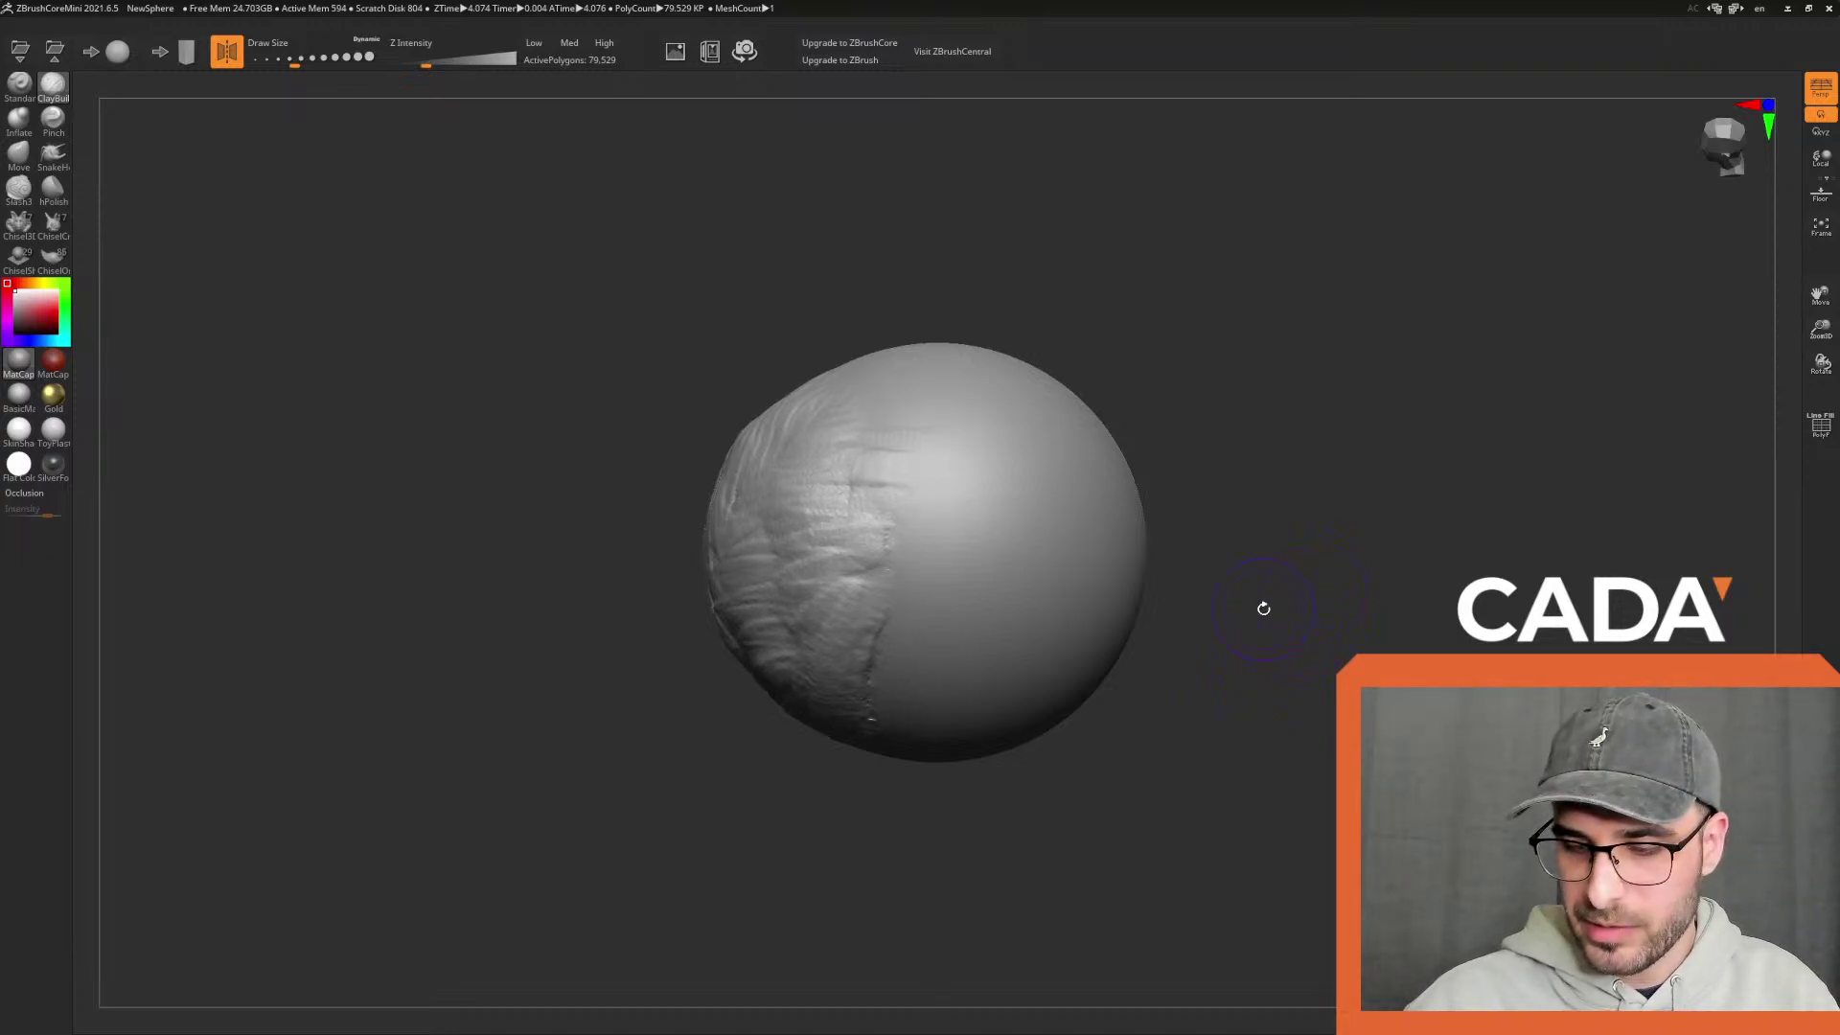
mouse_move(1501, 296)
mouse_down()
mouse_move(1428, 365)
mouse_move(1462, 325)
mouse_move(957, 259)
mouse_move(1006, 275)
mouse_move(998, 239)
mouse_move(969, 262)
mouse_up()
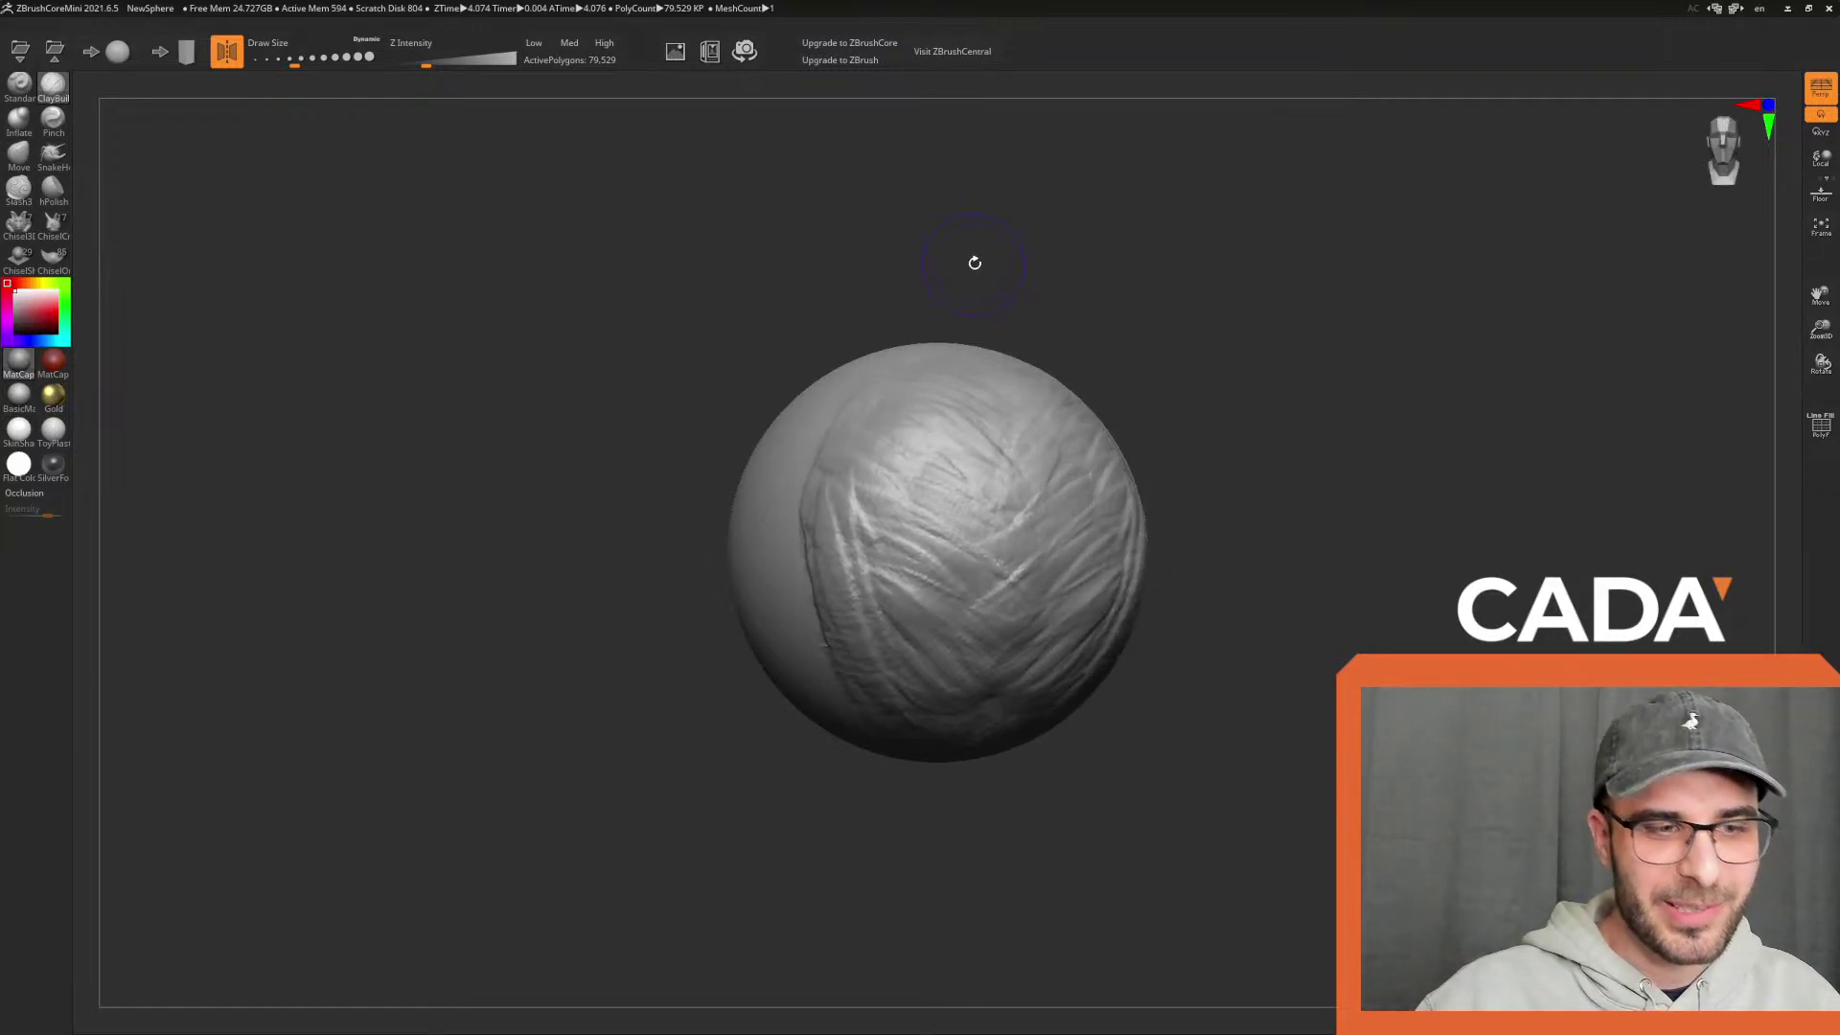
mouse_move(1218, 268)
mouse_down()
mouse_move(1302, 342)
mouse_move(1290, 362)
mouse_move(1141, 329)
mouse_up()
drag(1256, 345, 1314, 351)
drag(1677, 201, 1731, 150)
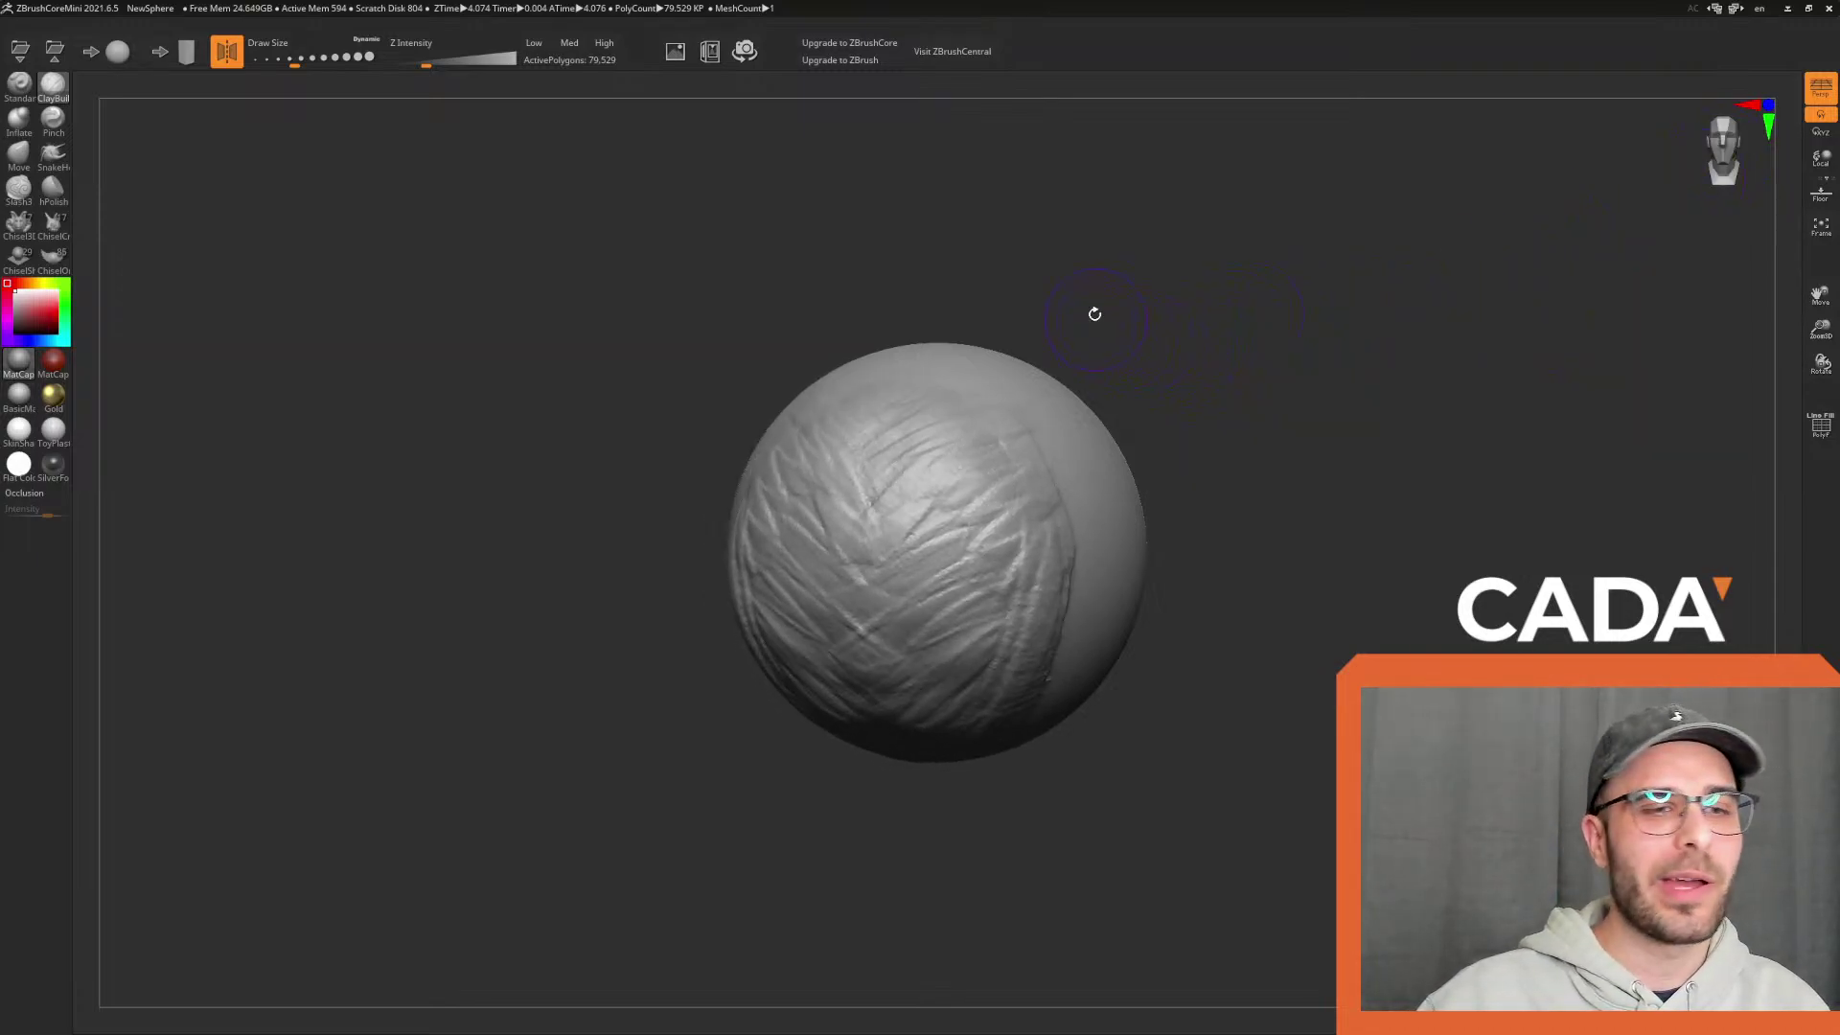
drag(1698, 180, 1614, 211)
mouse_move(1716, 168)
mouse_down()
mouse_move(1332, 262)
mouse_move(1418, 263)
mouse_move(1326, 296)
mouse_move(1348, 394)
mouse_move(1341, 287)
mouse_move(1346, 347)
mouse_move(1314, 357)
mouse_move(1360, 336)
mouse_move(1322, 370)
mouse_move(1322, 345)
mouse_move(1293, 388)
mouse_move(1206, 364)
mouse_move(1289, 336)
mouse_move(1322, 349)
mouse_move(1260, 309)
mouse_up()
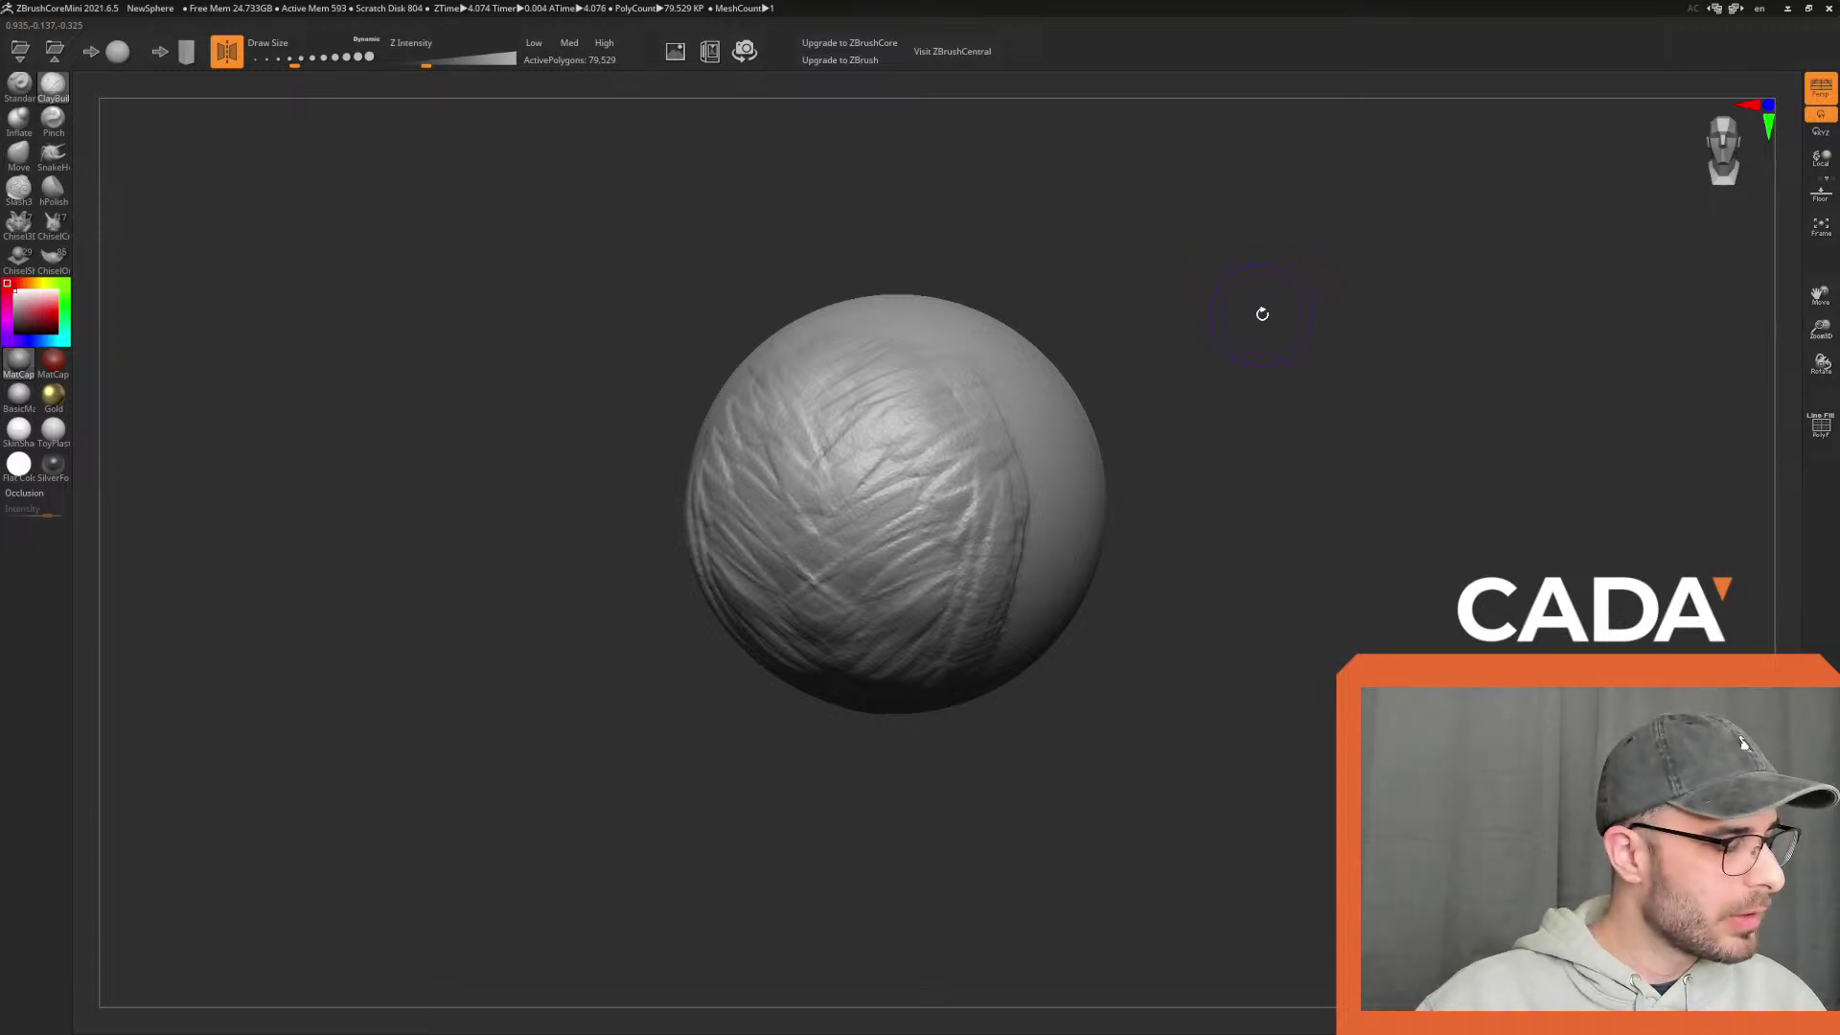
alt+drag(886, 254, 968, 280)
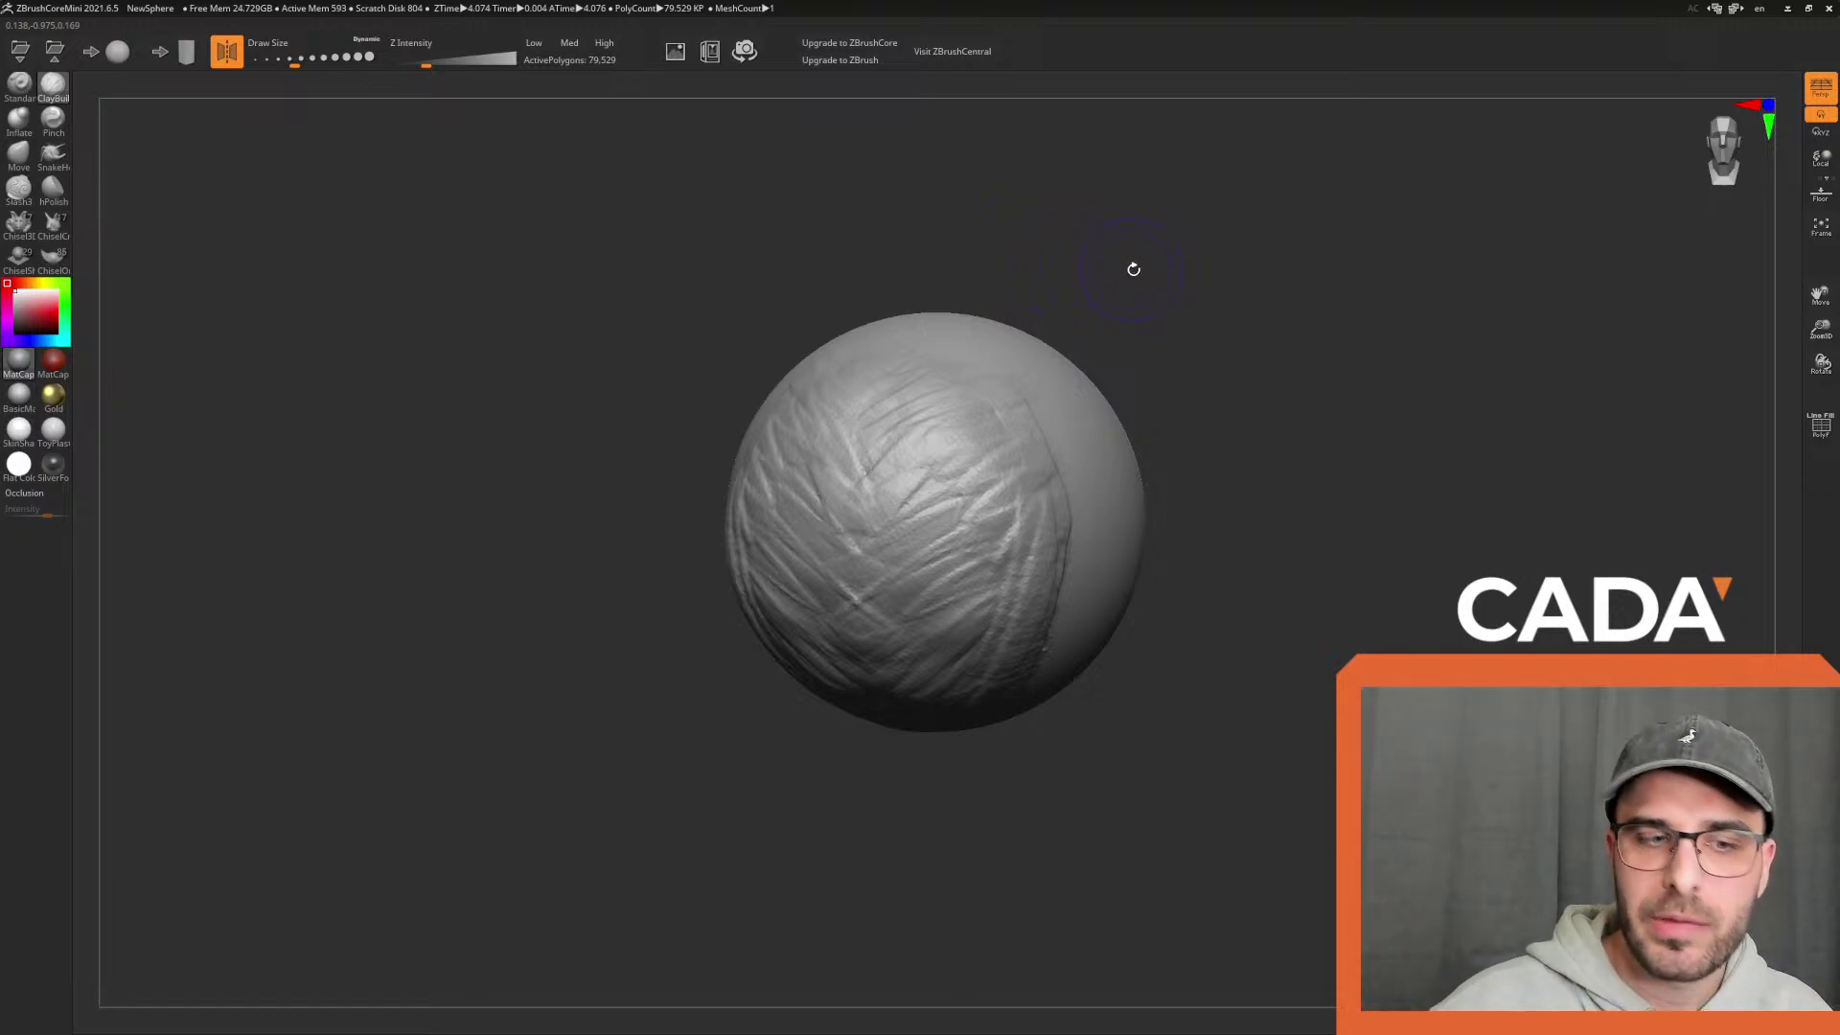
mouse_move(1194, 300)
mouse_down()
mouse_move(1130, 317)
mouse_move(1179, 308)
mouse_move(1287, 338)
mouse_move(1323, 300)
mouse_up()
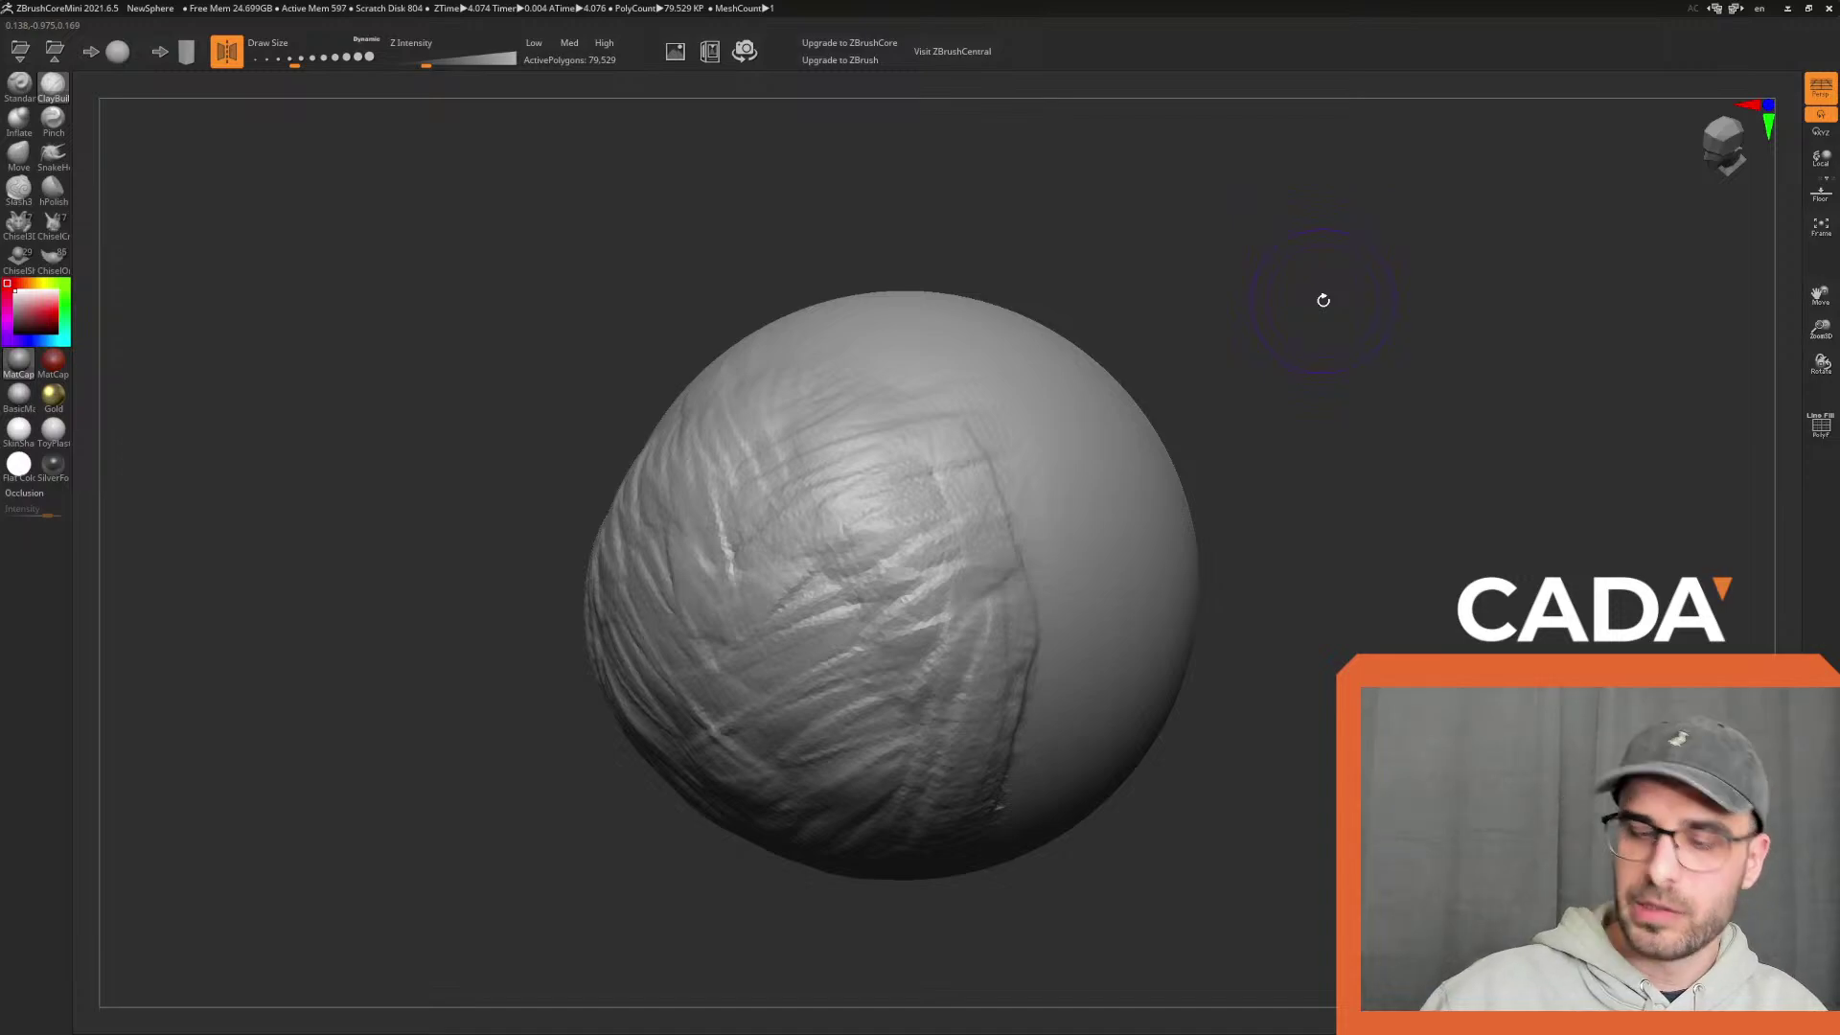
drag(1180, 278, 1187, 225)
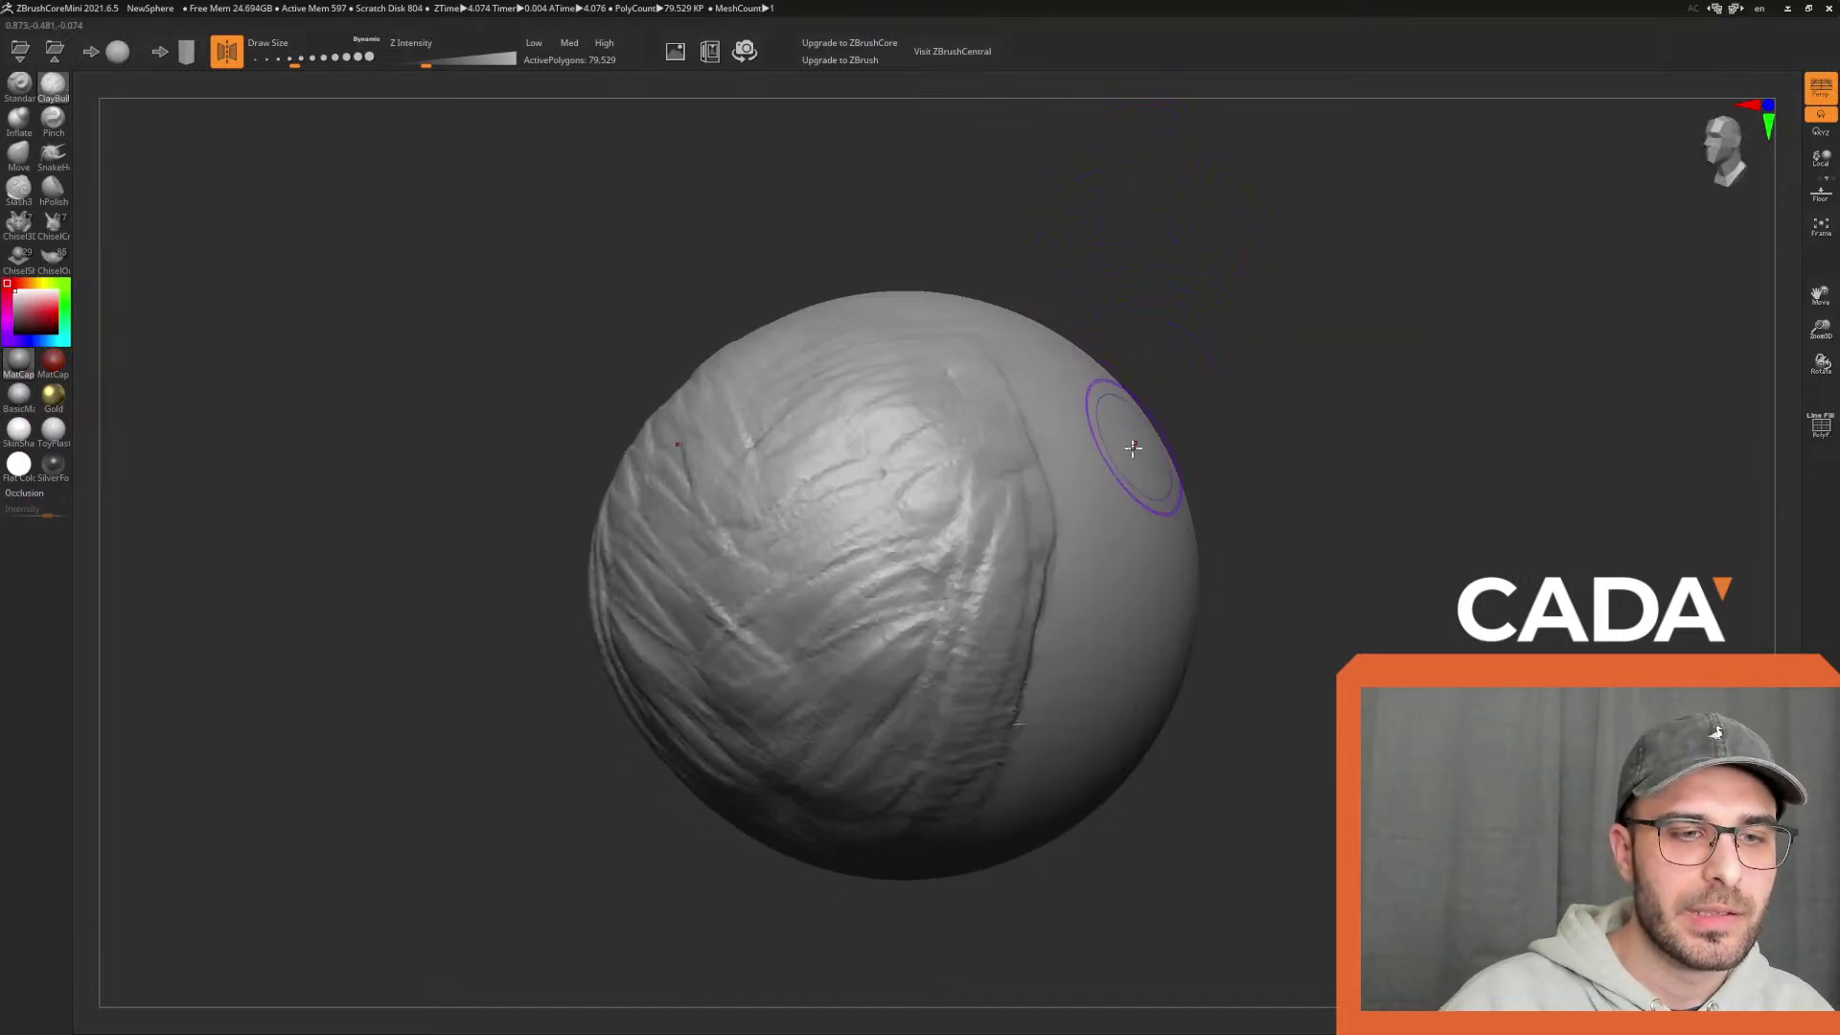
mouse_move(1164, 374)
mouse_down()
mouse_move(1180, 342)
mouse_move(1220, 332)
mouse_move(1084, 378)
mouse_move(1109, 316)
mouse_move(1207, 337)
mouse_move(1146, 326)
mouse_move(1101, 353)
mouse_move(1080, 418)
mouse_up()
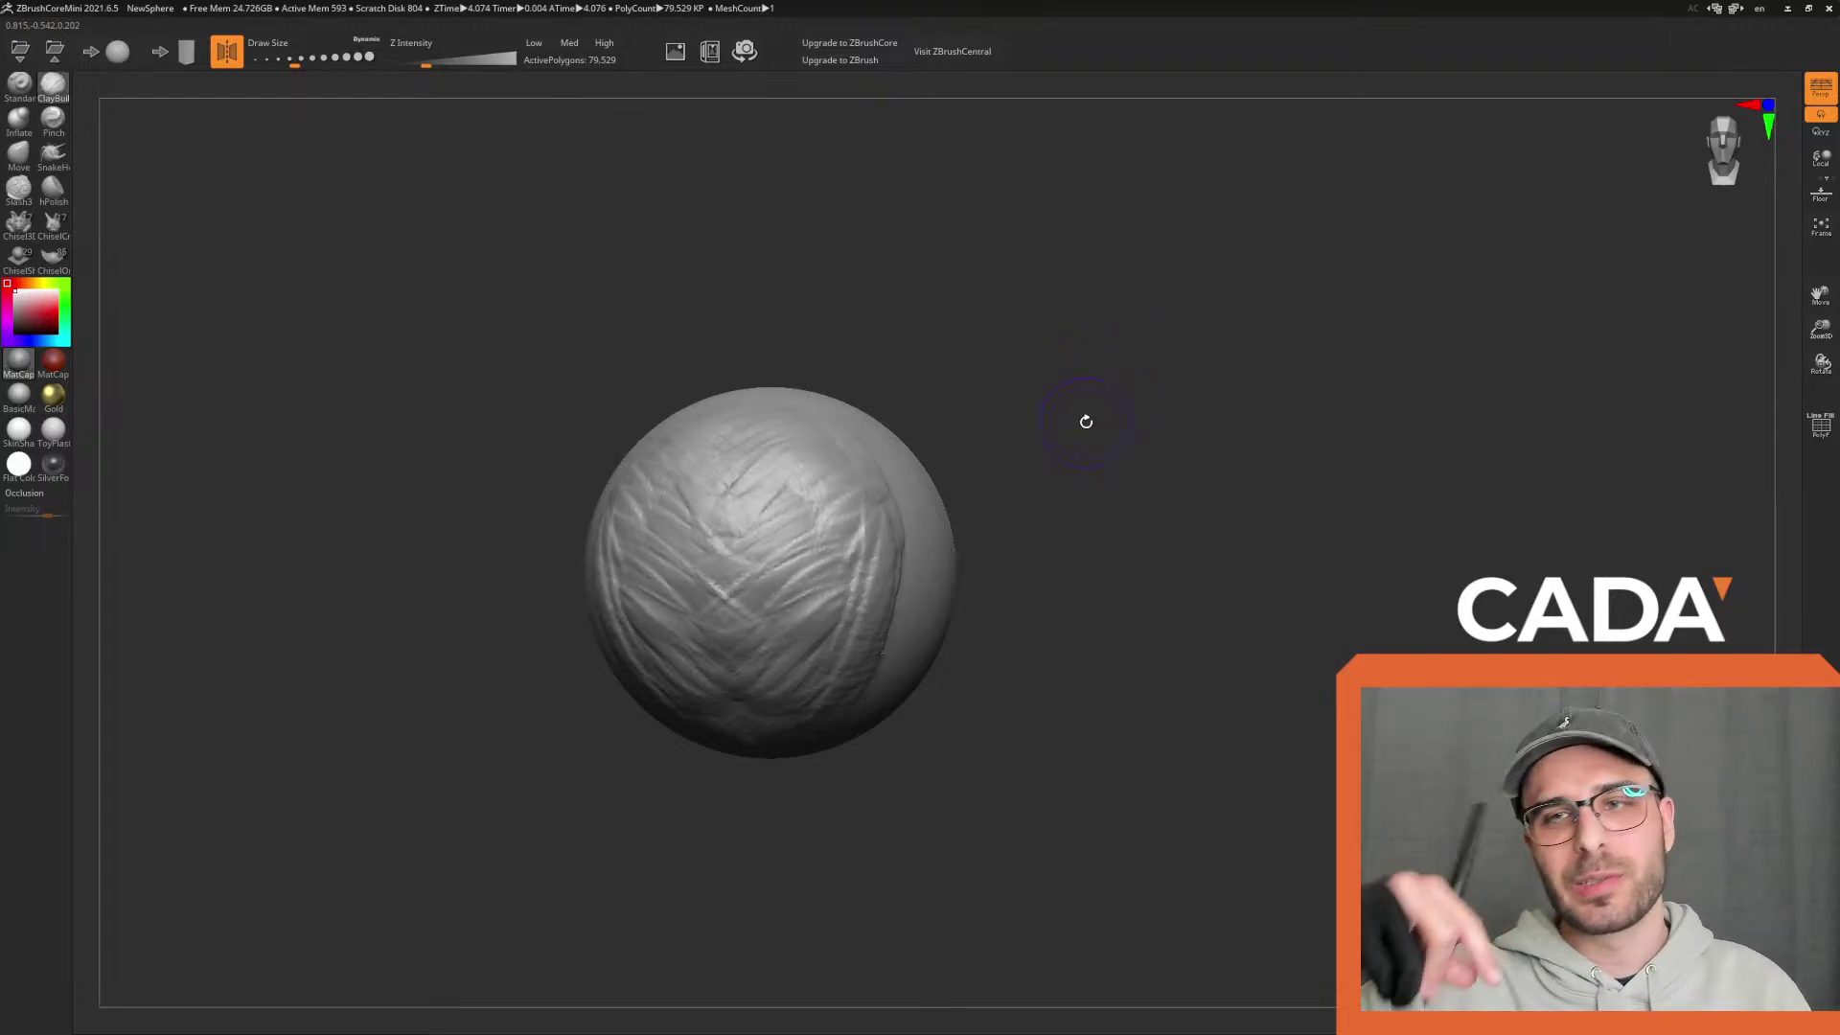
drag(1084, 418, 1068, 478)
mouse_move(991, 371)
alt+mouse_down()
mouse_move(1031, 435)
mouse_move(1367, 358)
mouse_move(1097, 387)
mouse_move(1206, 446)
mouse_move(1167, 437)
alt+mouse_up()
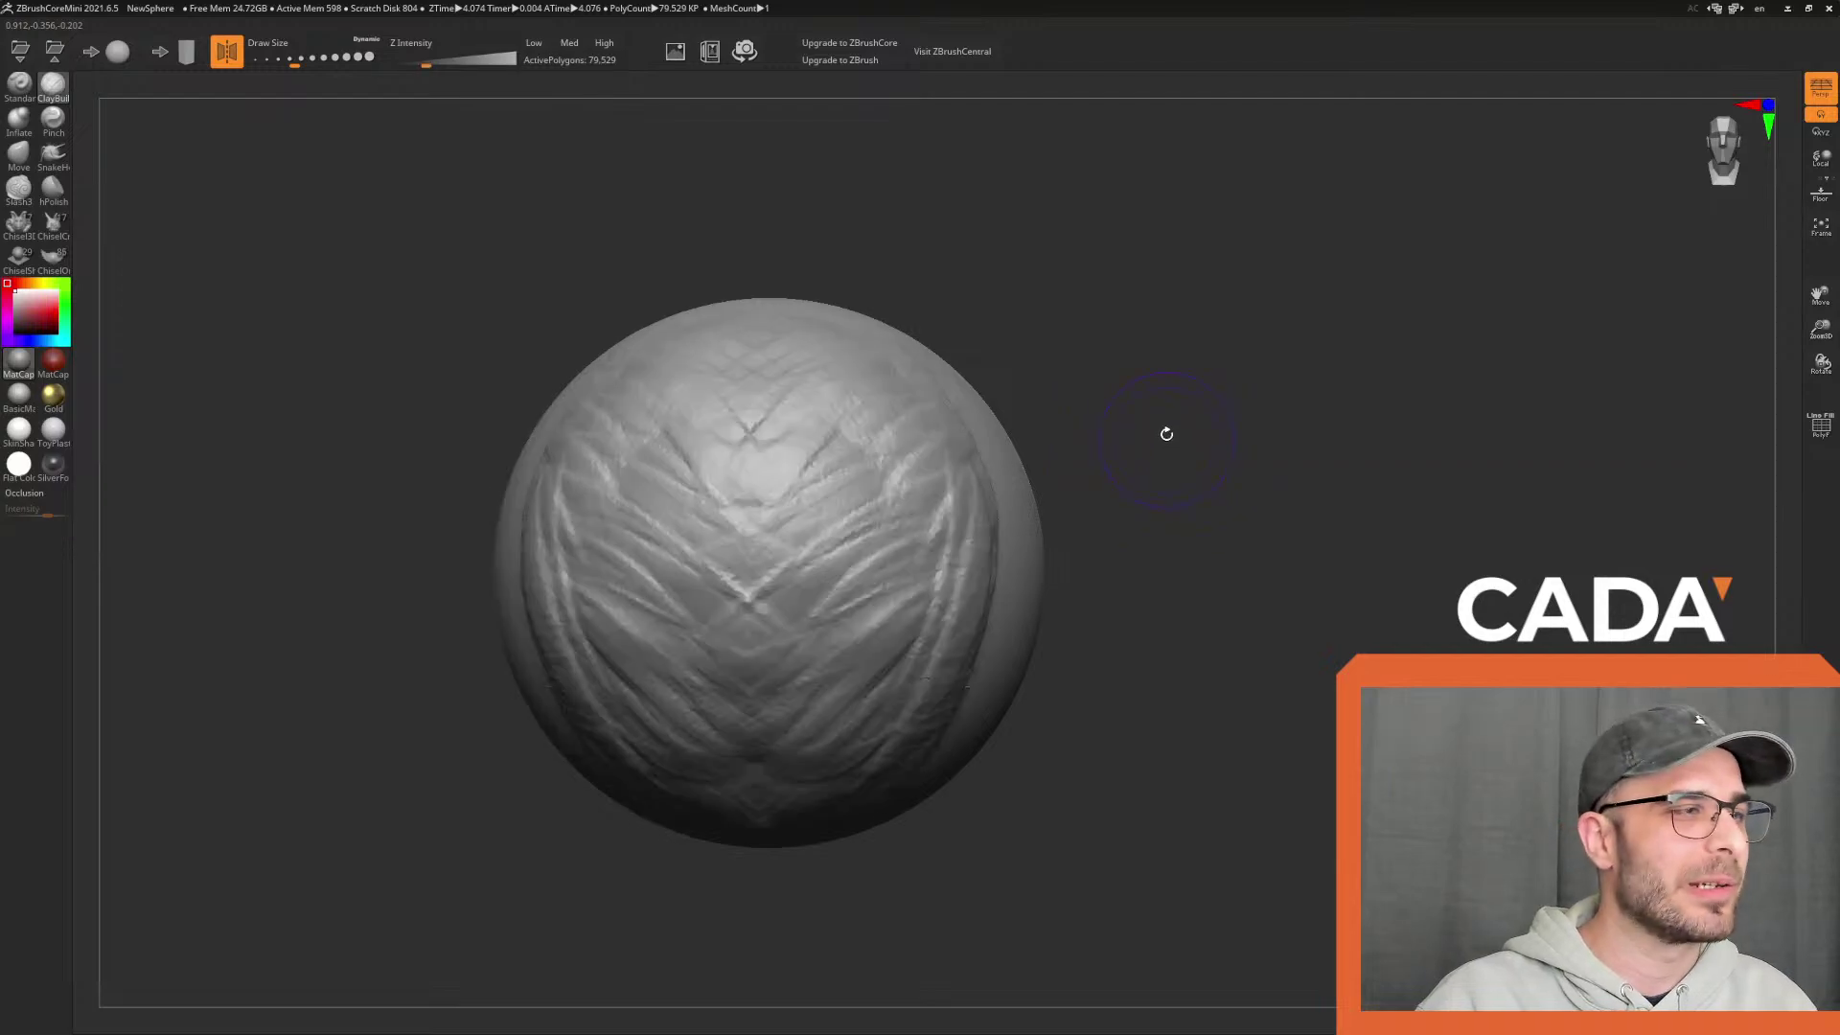
Examine the mirrored stroke pattern on the sphere's front both up close and from a distance
scroll(1140, 421, up, 5)
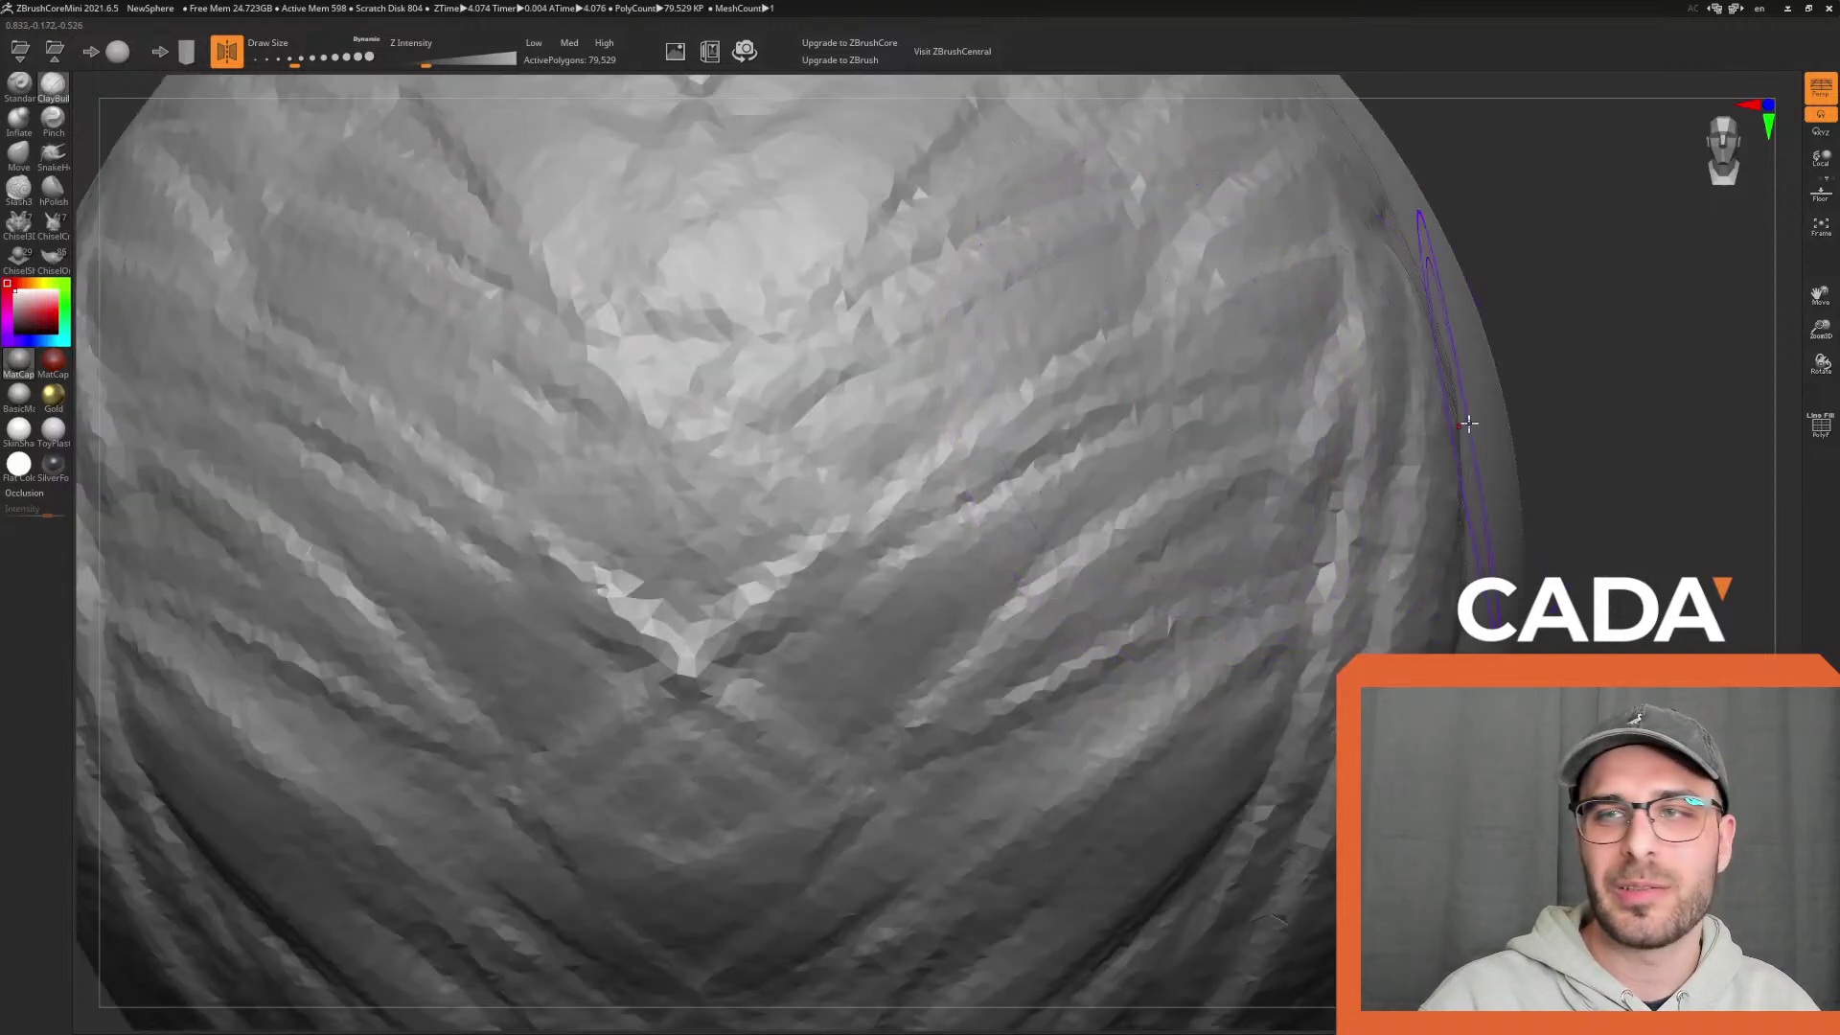
scroll(1458, 381, down, 5)
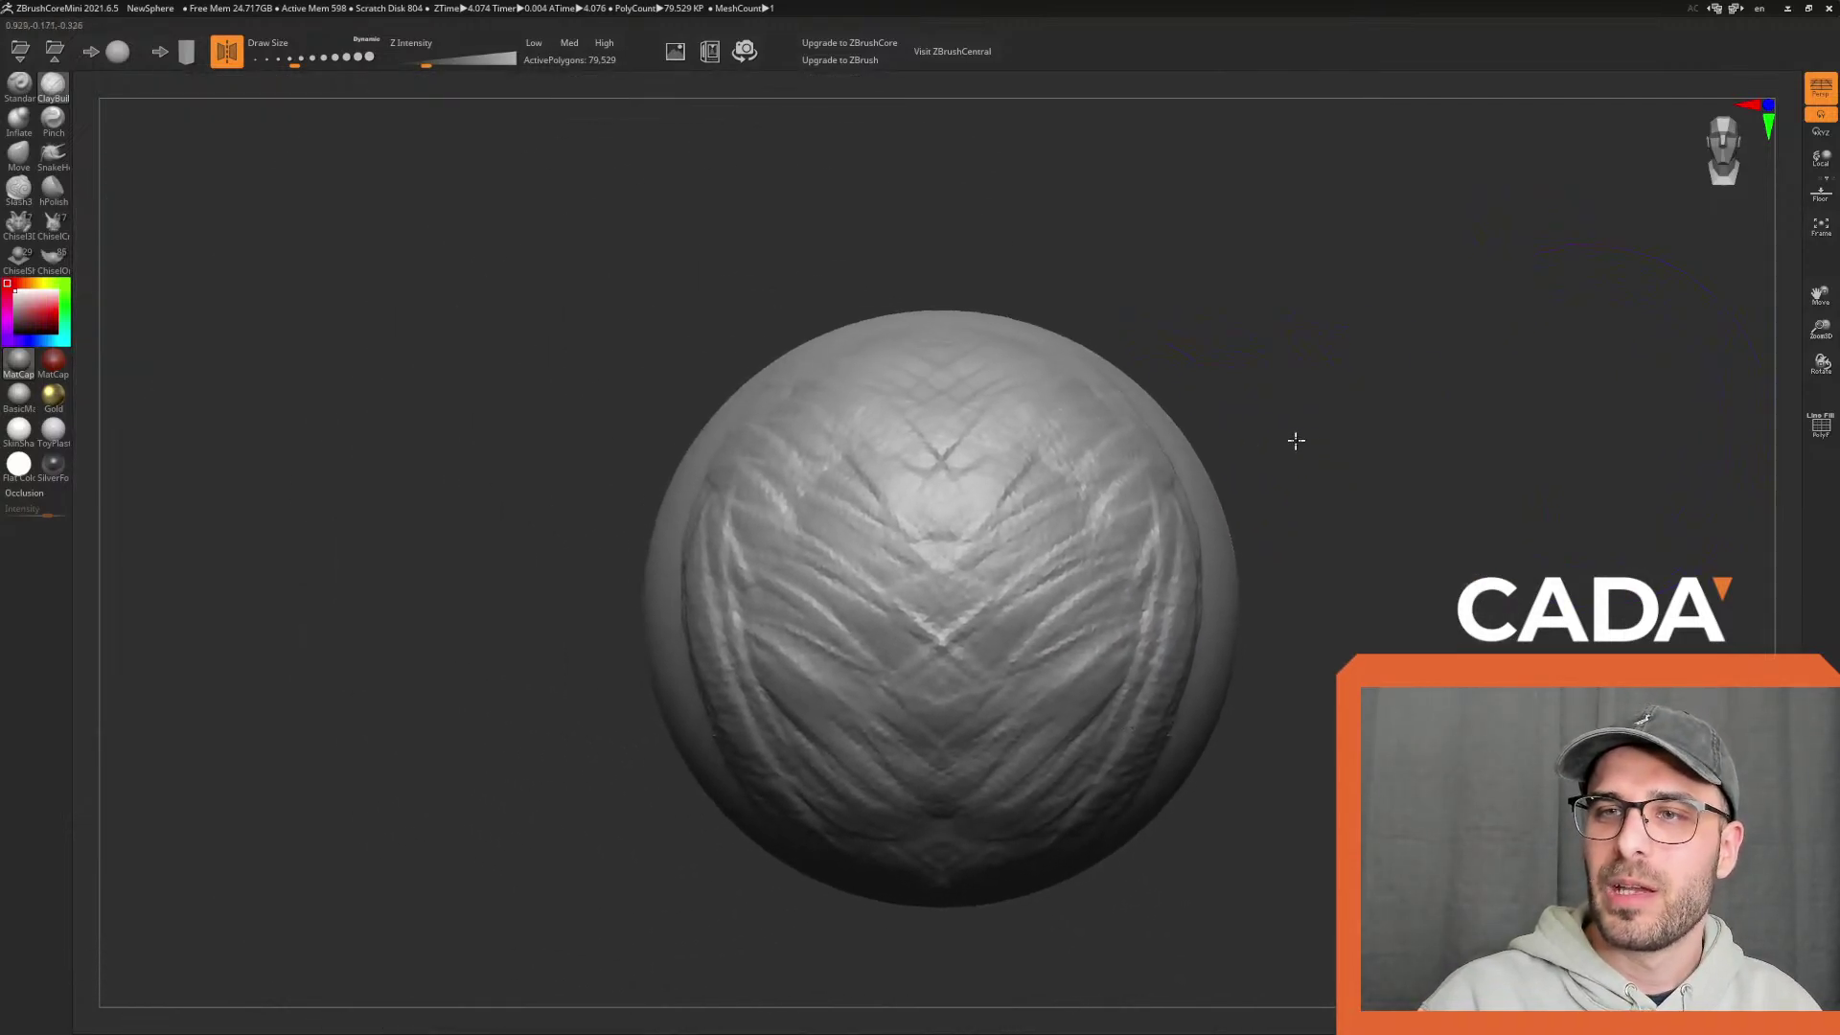
scroll(1294, 439, up, 5)
scroll(1658, 399, down, 5)
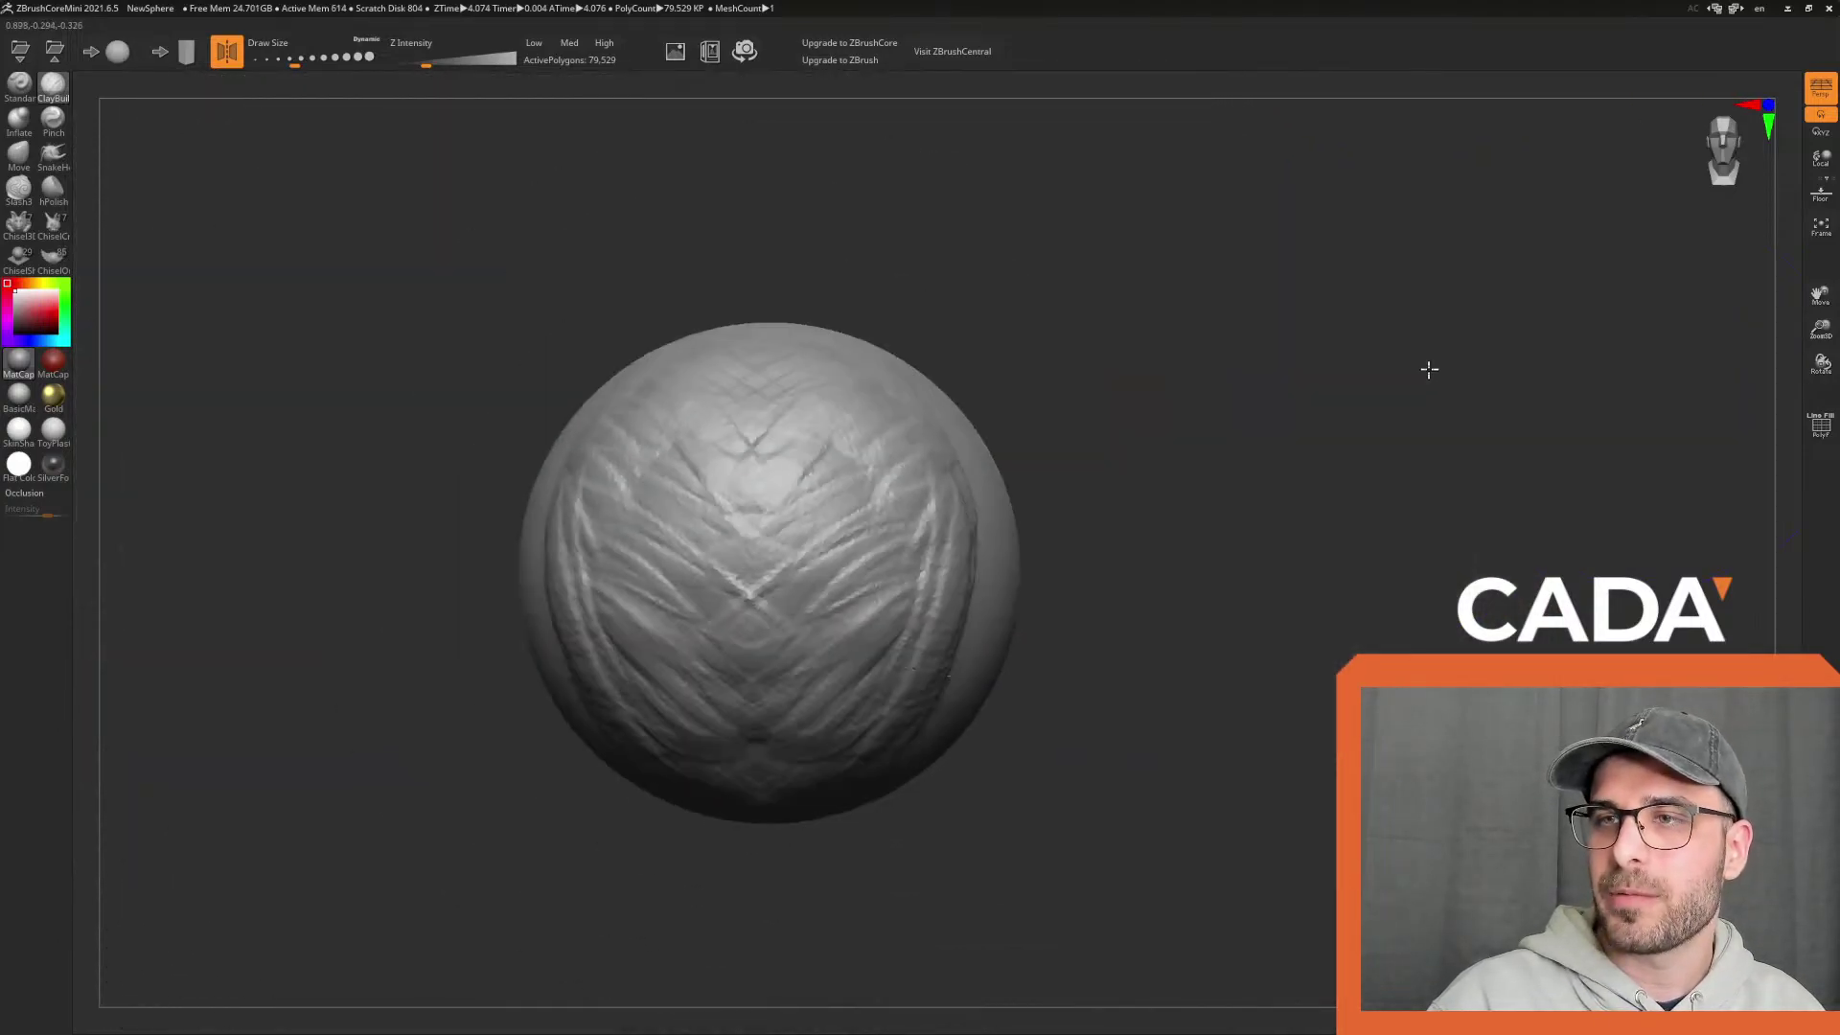
mouse_move(1048, 315)
mouse_down()
mouse_move(1096, 387)
mouse_move(1030, 257)
mouse_up()
mouse_move(1075, 304)
mouse_down()
mouse_move(986, 325)
mouse_move(974, 267)
mouse_move(1182, 276)
mouse_up()
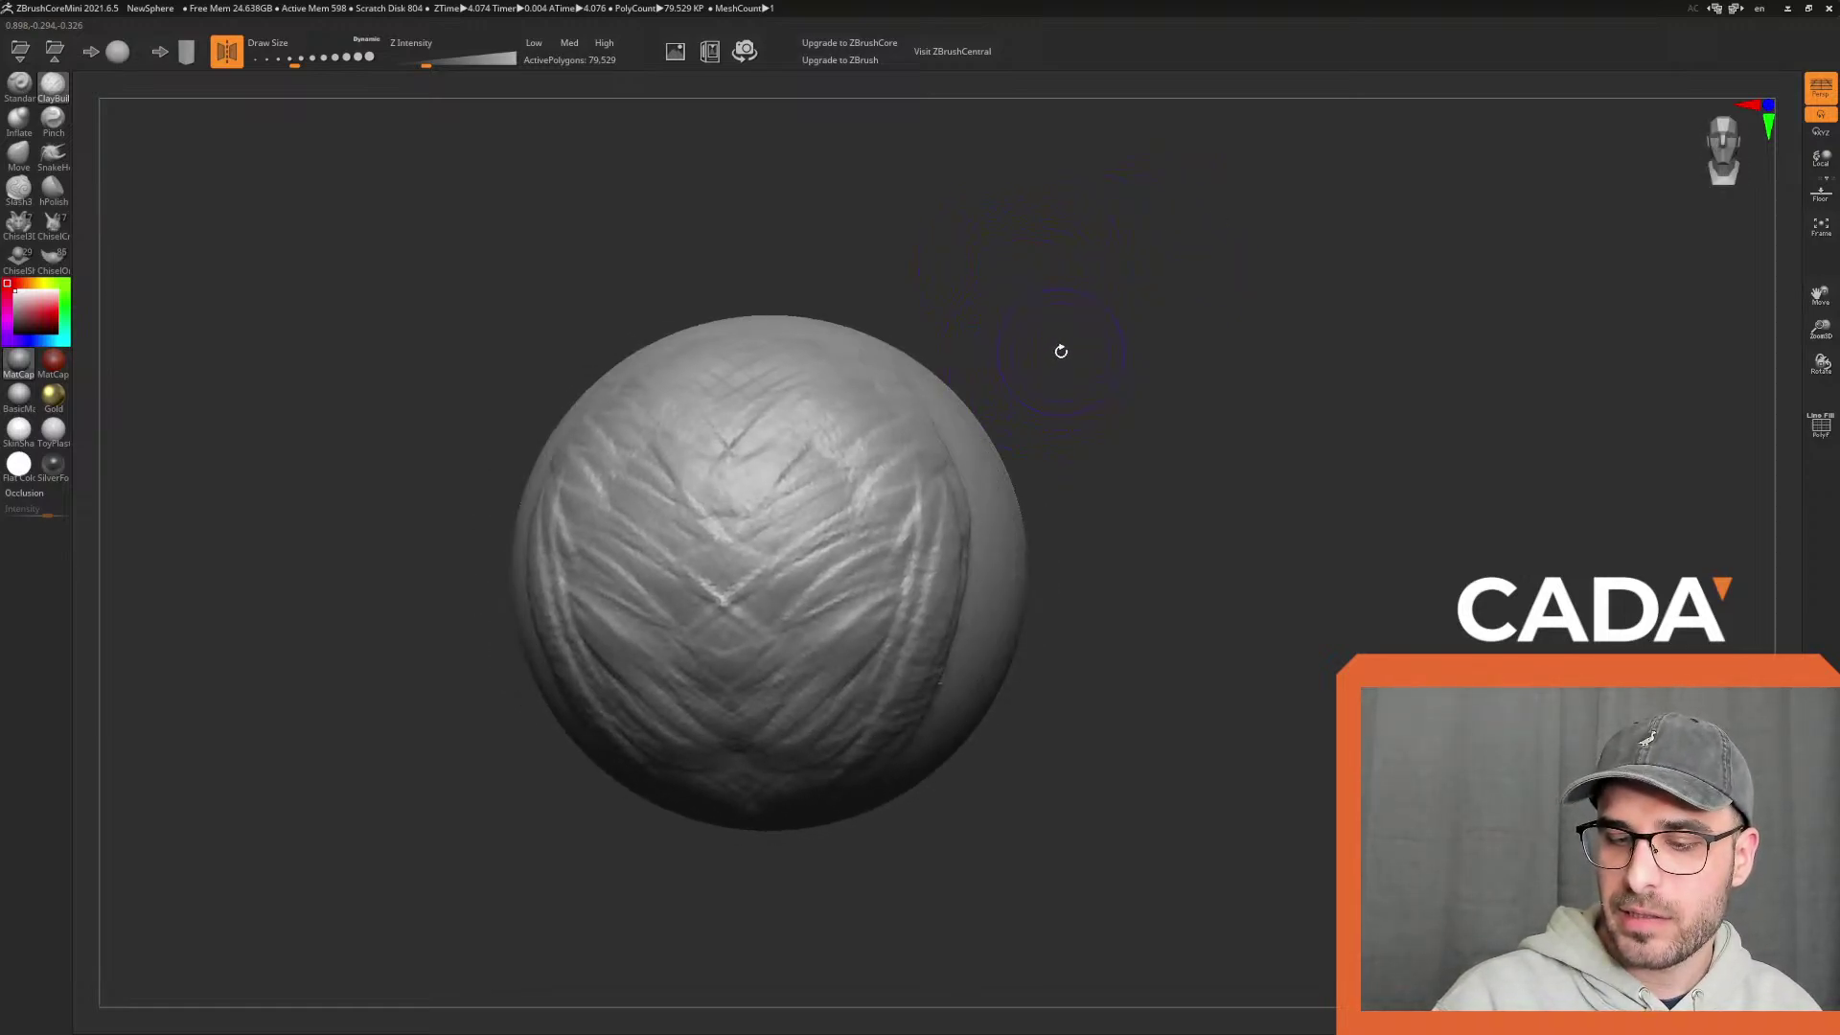
alt+drag(701, 243, 958, 253)
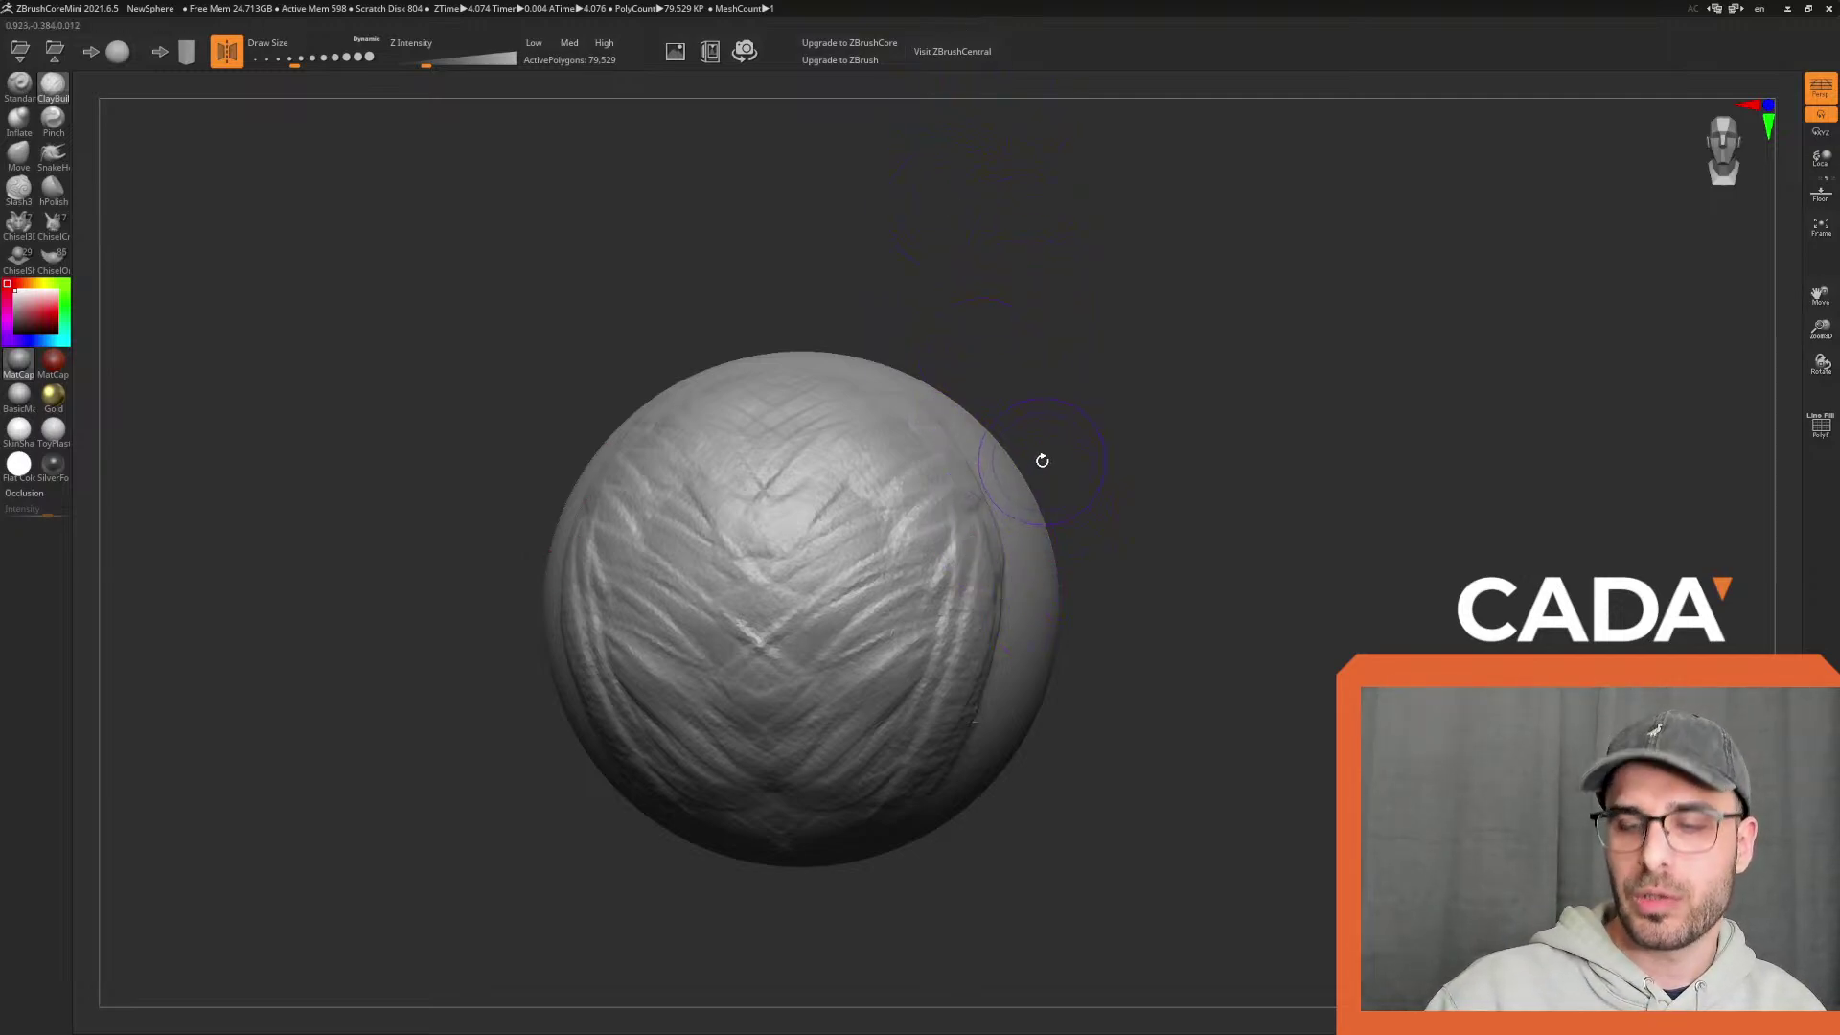
mouse_move(935, 581)
ctrl+right_down()
mouse_move(1195, 586)
mouse_move(982, 599)
ctrl+right_up()
mouse_move(1241, 377)
mouse_down()
mouse_move(1224, 300)
mouse_move(1257, 320)
mouse_move(1217, 279)
mouse_move(1246, 294)
mouse_move(1306, 226)
mouse_move(1204, 268)
mouse_up()
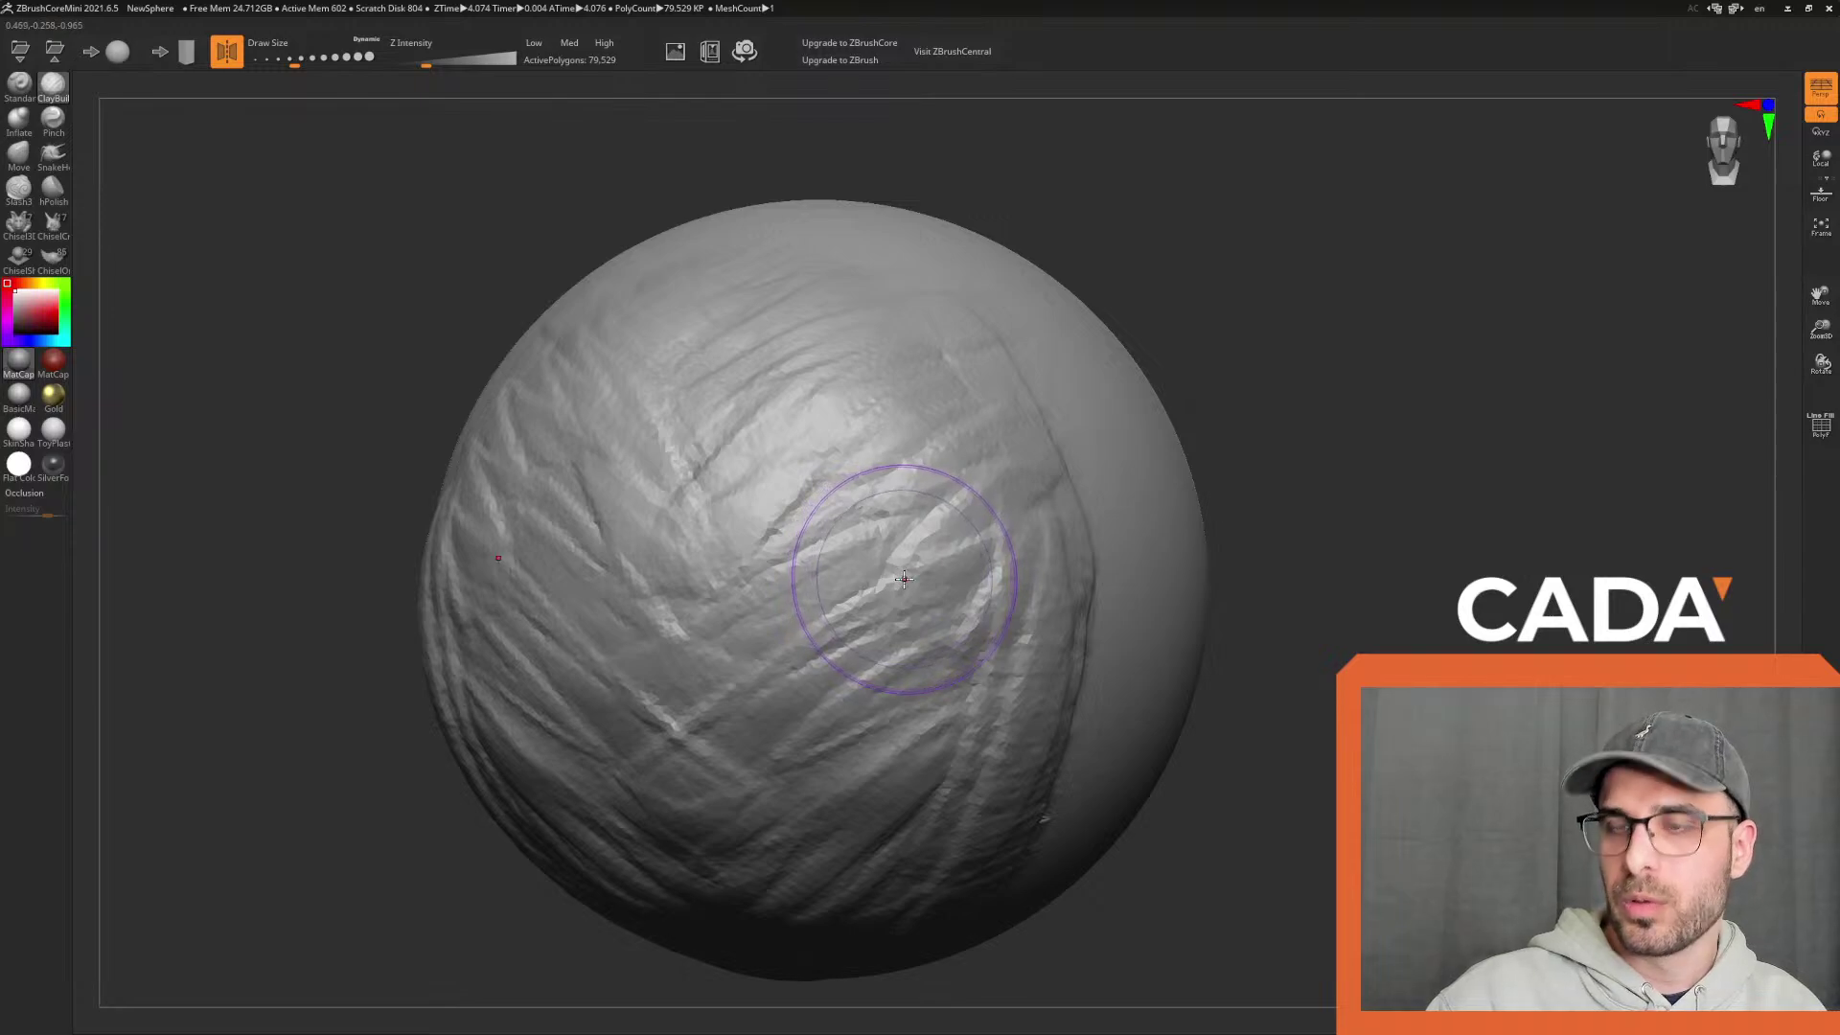
mouse_move(901, 578)
ctrl+right_down()
mouse_move(1102, 577)
mouse_move(939, 565)
ctrl+right_up()
drag(1224, 377, 1282, 338)
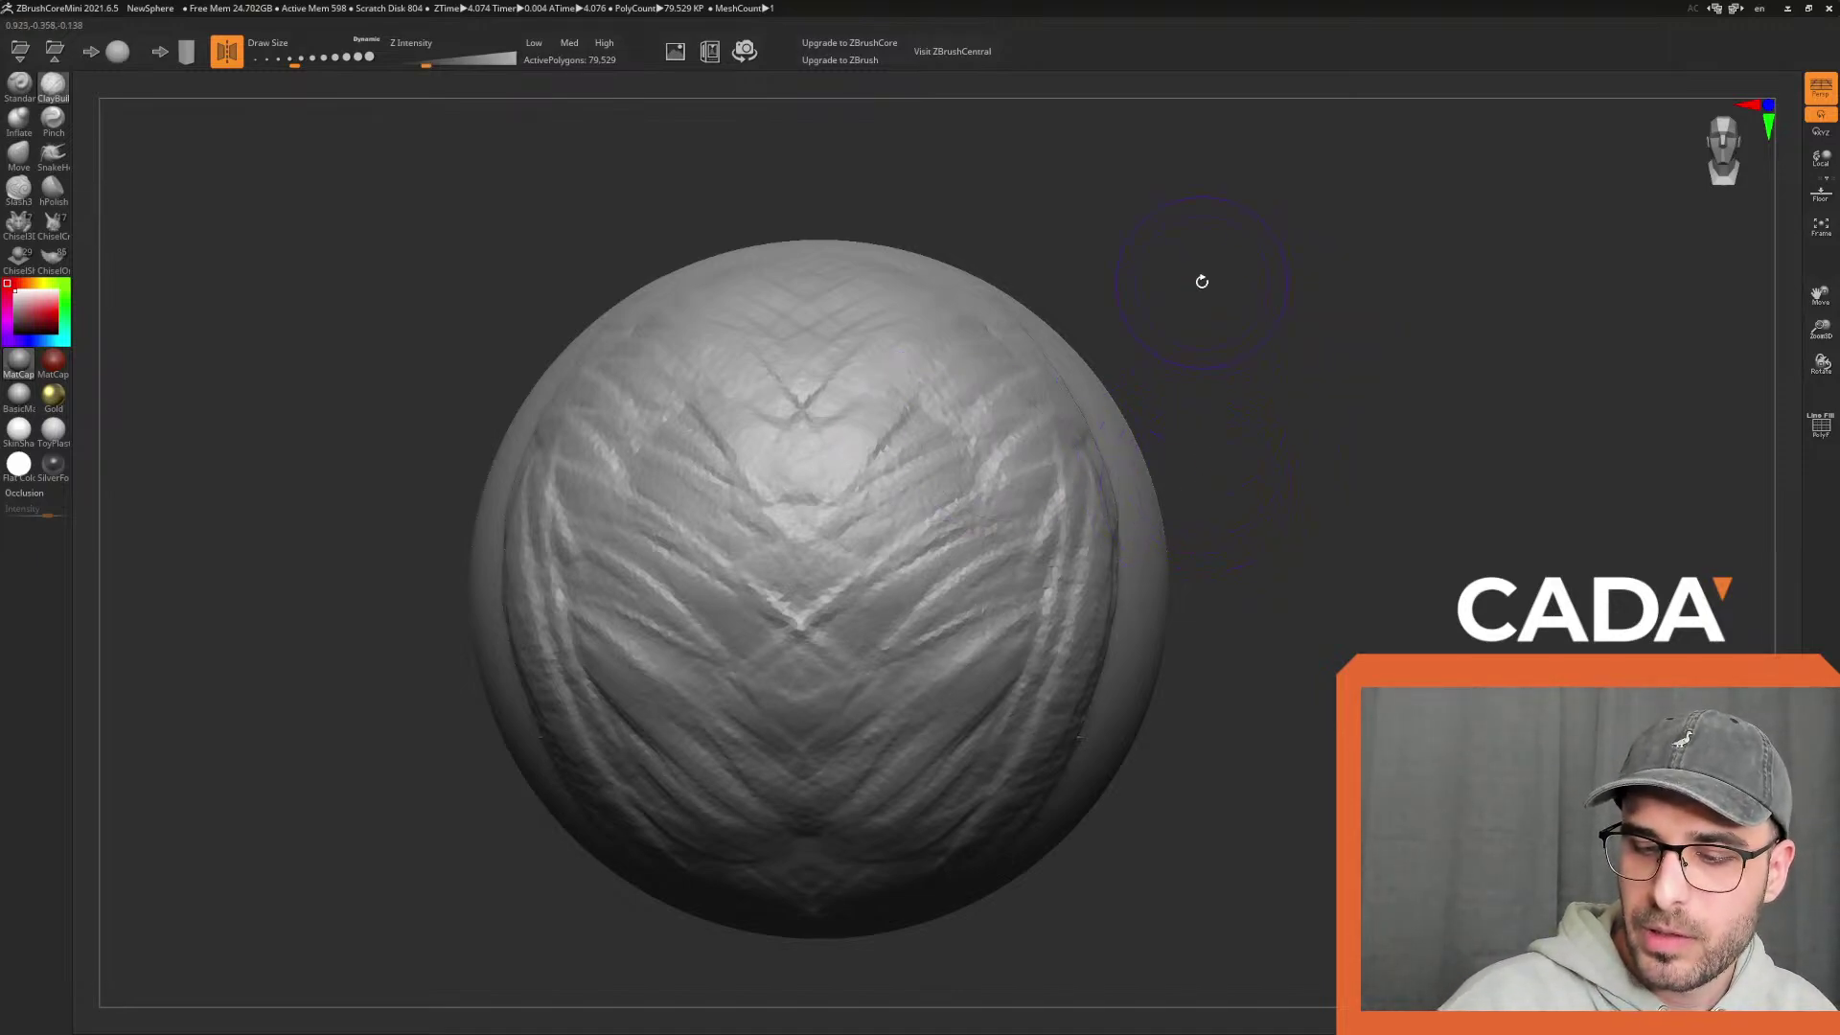
mouse_move(1194, 488)
ctrl+right_down()
mouse_move(1255, 496)
mouse_move(1196, 496)
mouse_move(1214, 485)
ctrl+right_up()
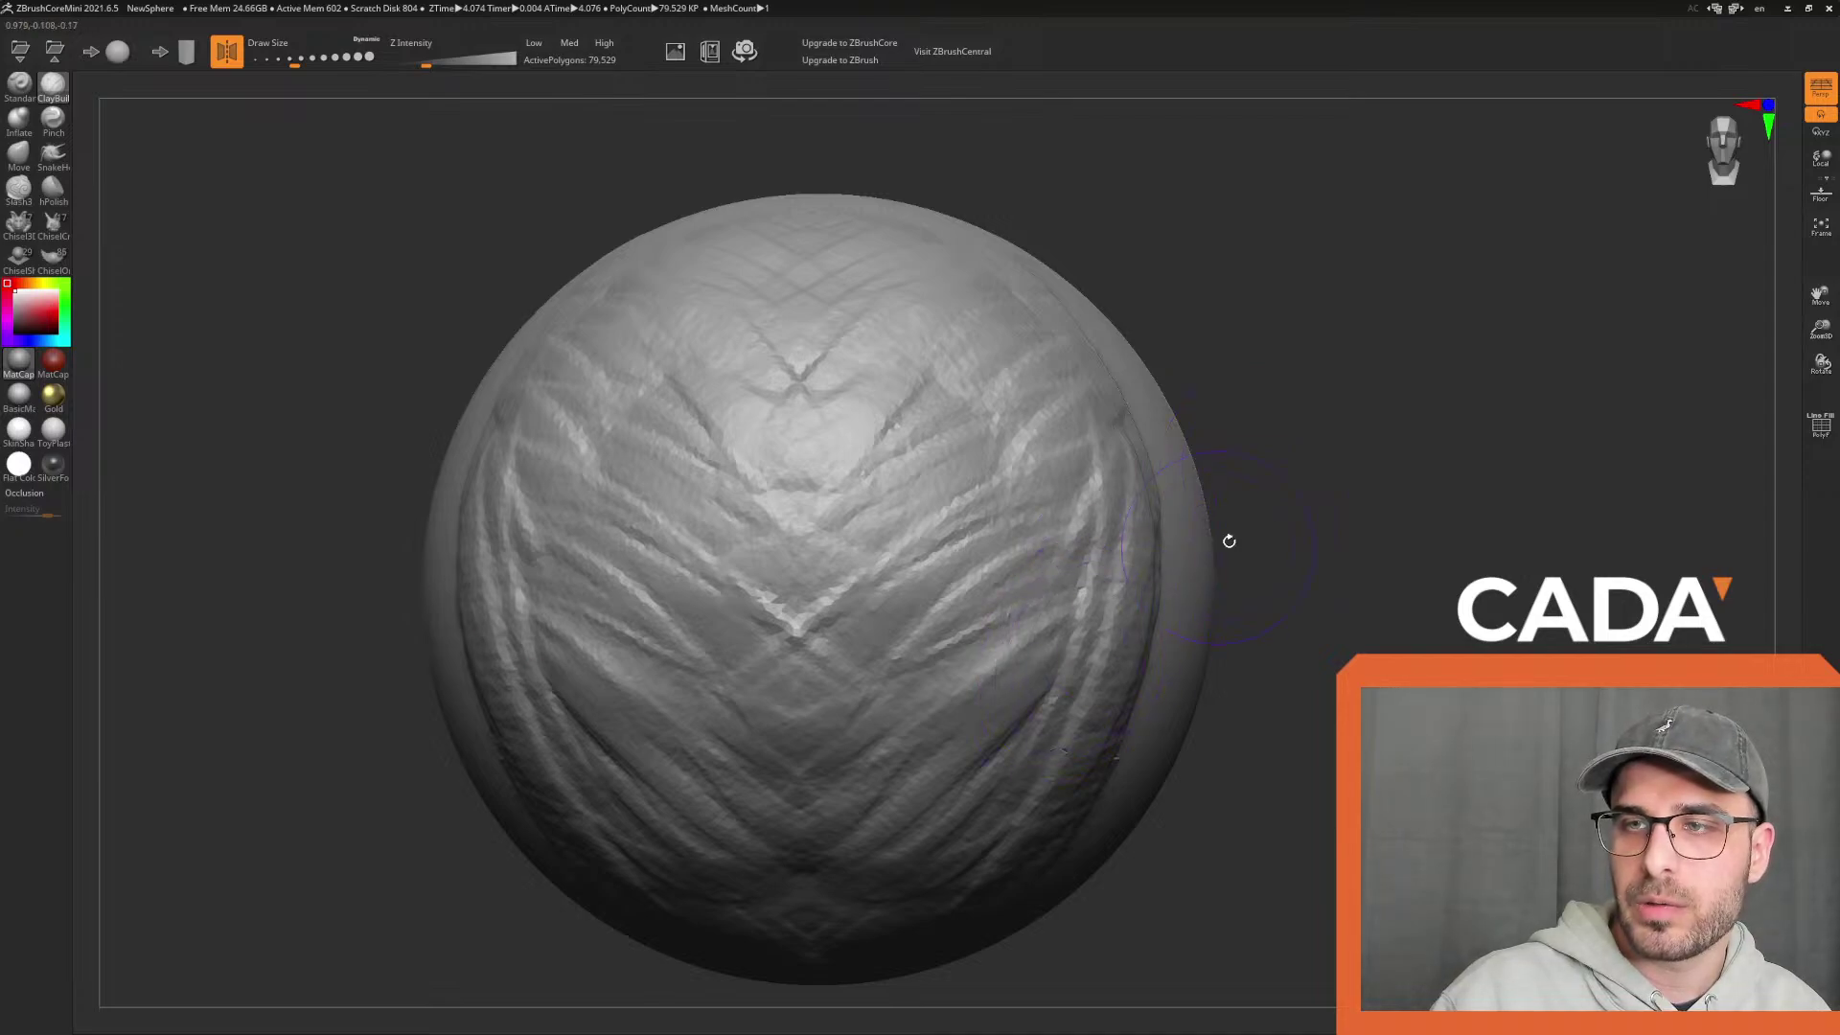
mouse_move(1231, 574)
mouse_down()
mouse_move(1376, 538)
mouse_move(1195, 559)
mouse_move(1297, 546)
mouse_move(1238, 559)
mouse_up()
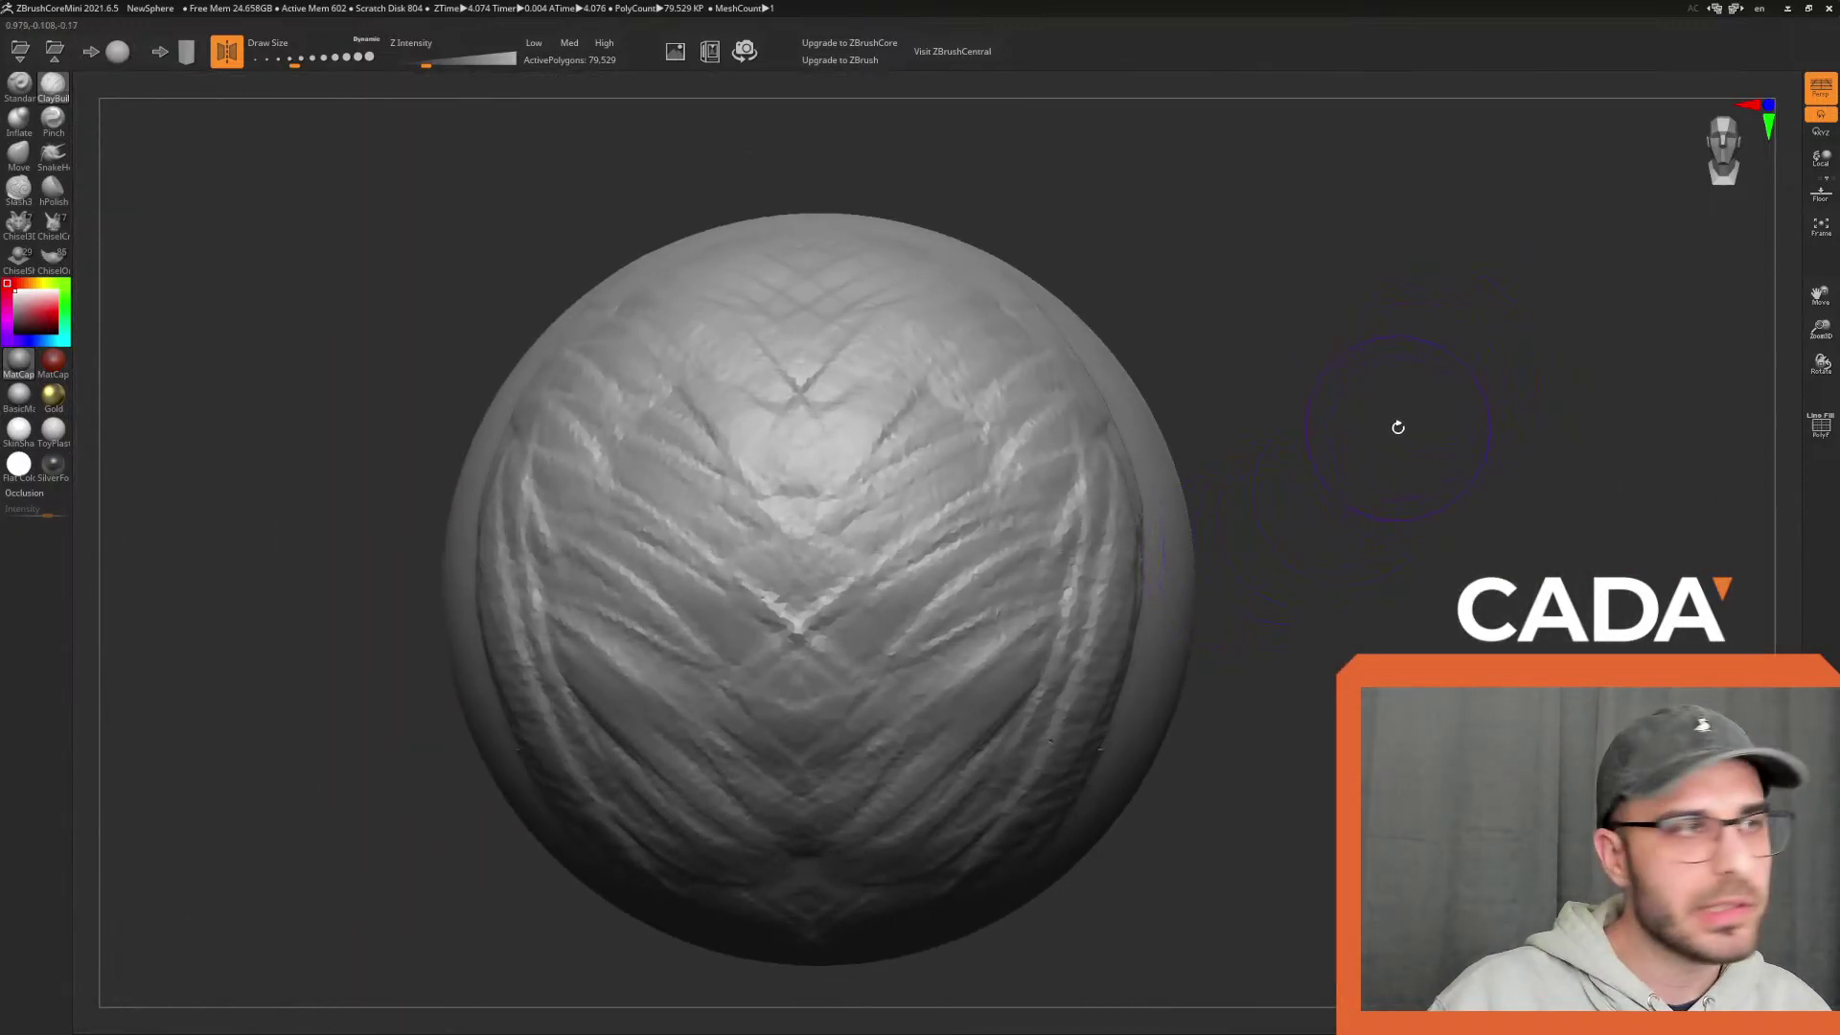
drag(1349, 528, 1204, 474)
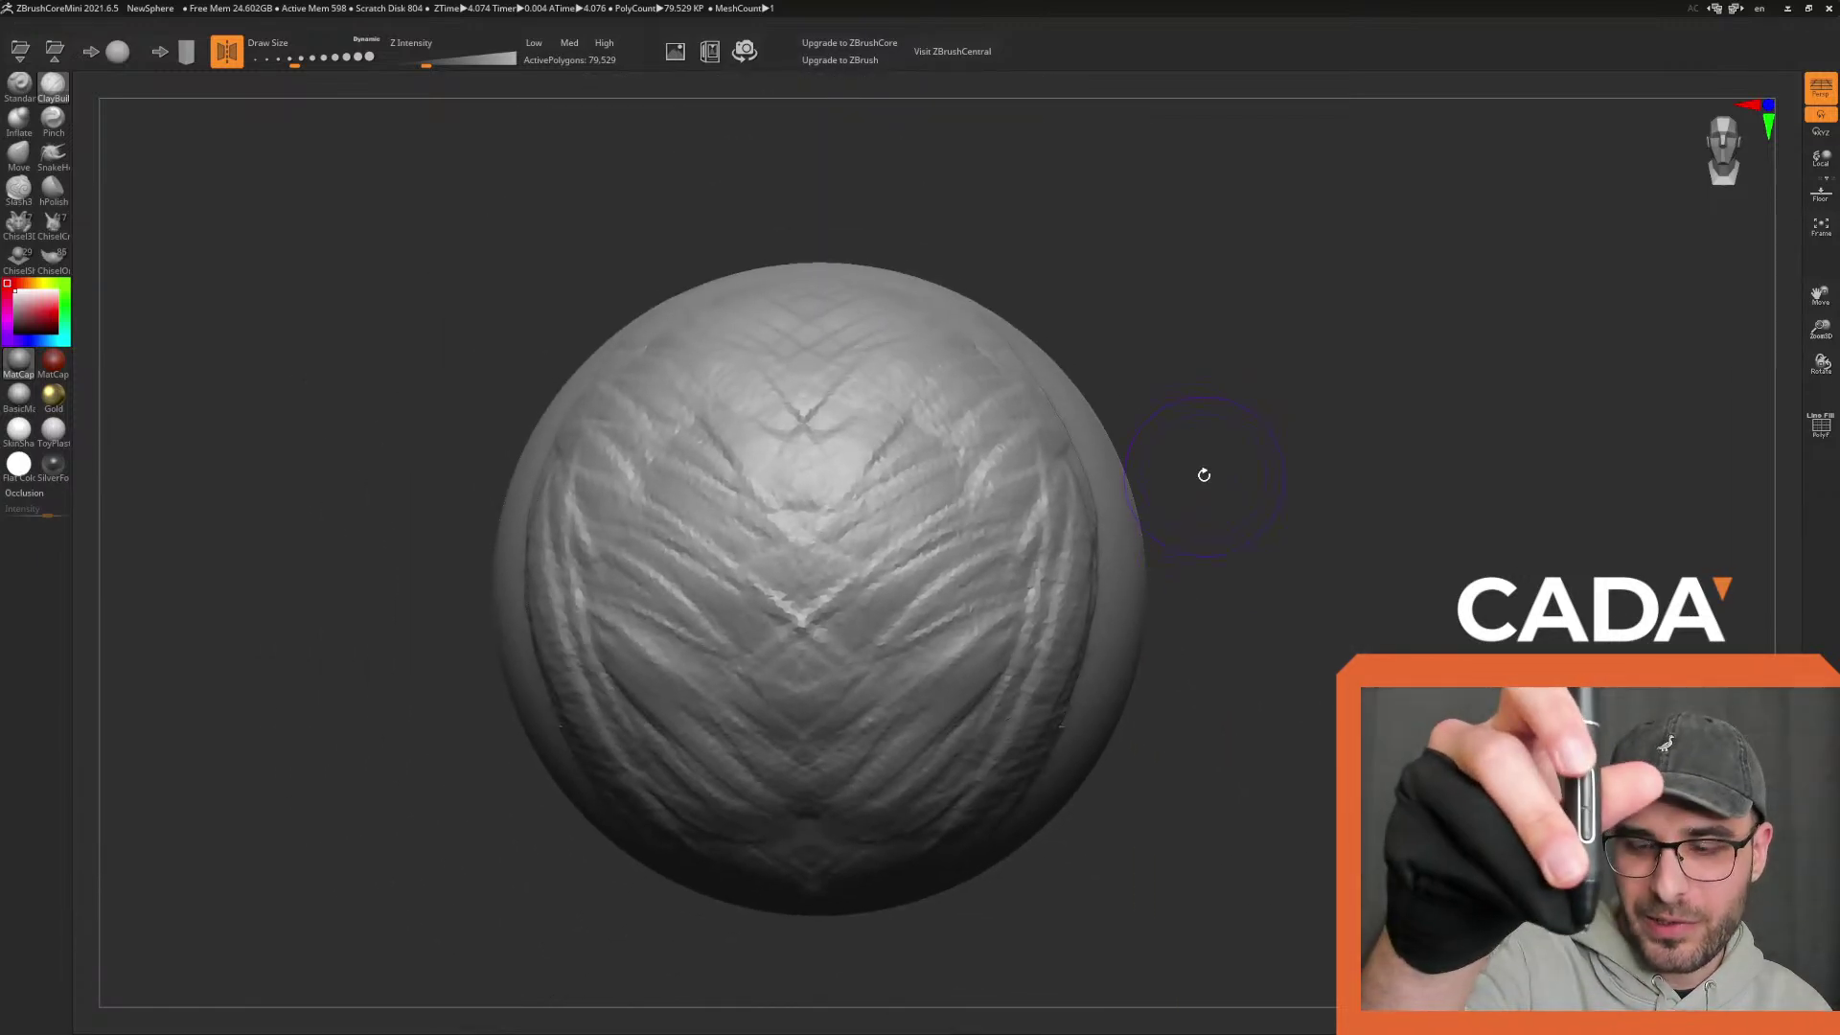
Smooth the mirrored clay ridges around the V-shaped crease at the centre of the sphere's front
mouse_move(998, 553)
mouse_down()
mouse_move(1348, 498)
mouse_move(1367, 520)
mouse_up()
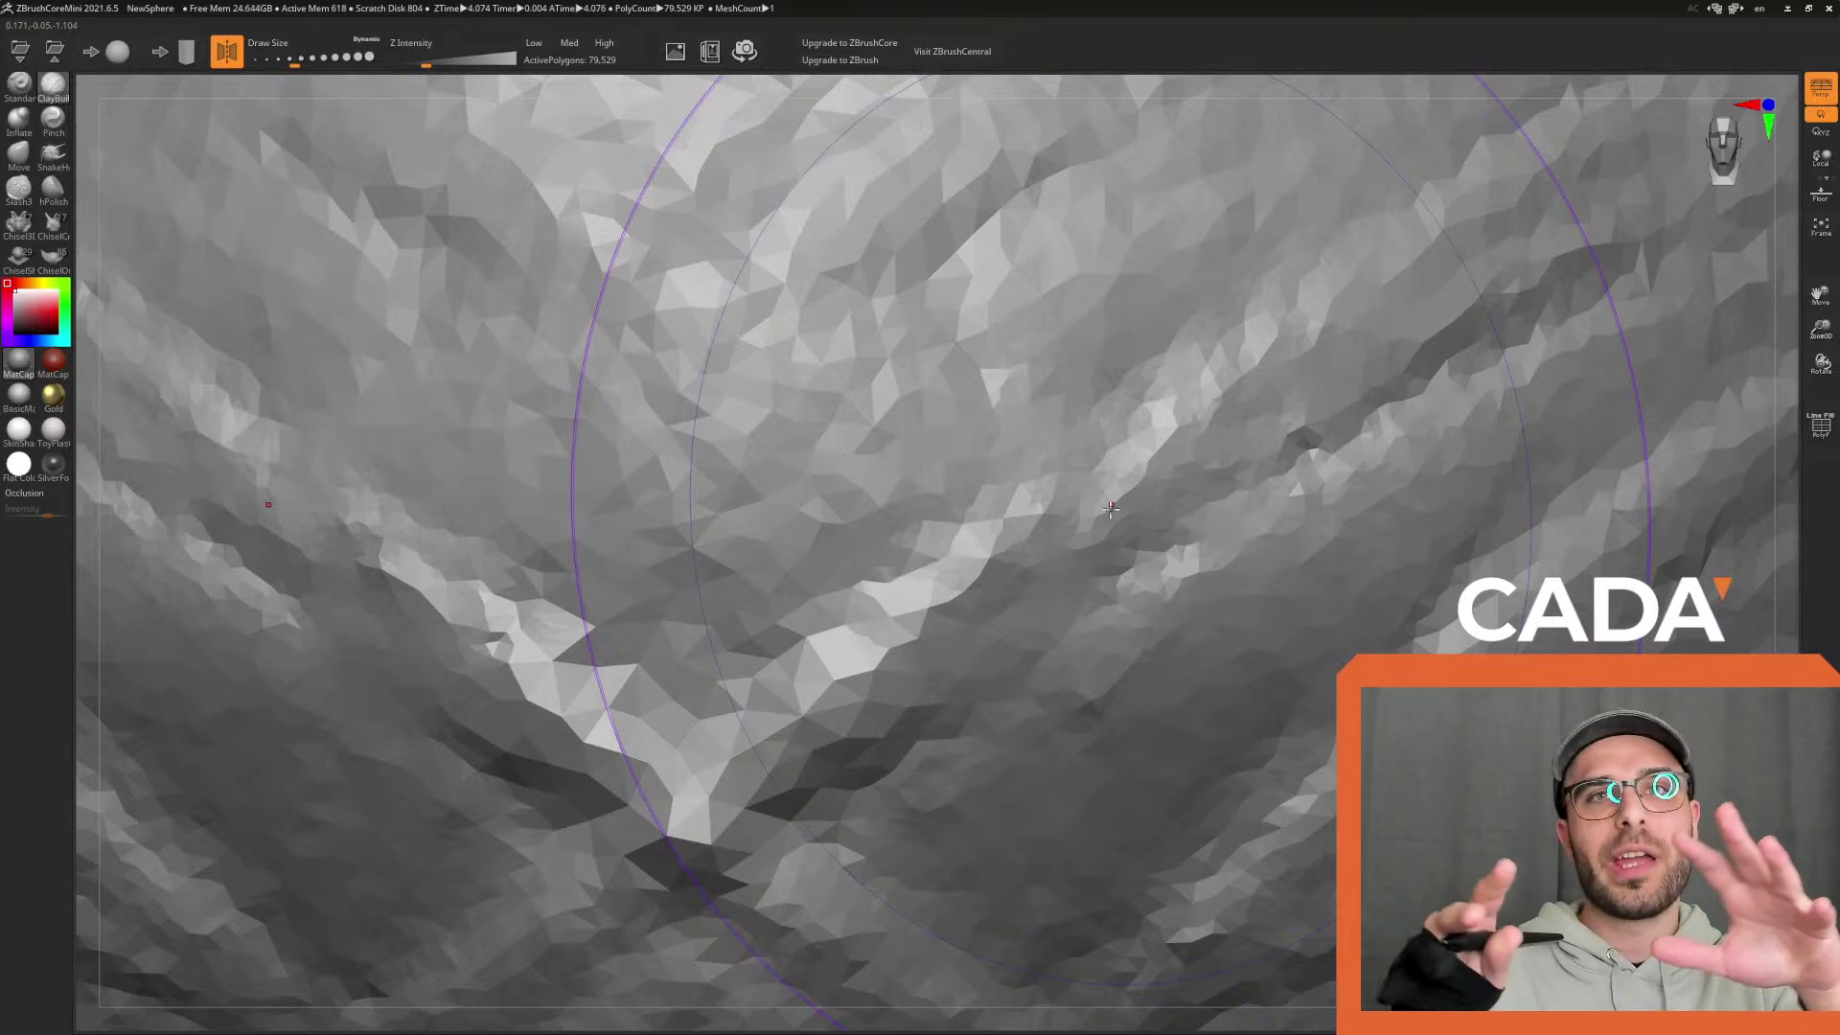
mouse_move(891, 628)
shift+mouse_down()
mouse_move(1119, 521)
mouse_move(1235, 299)
shift+mouse_up()
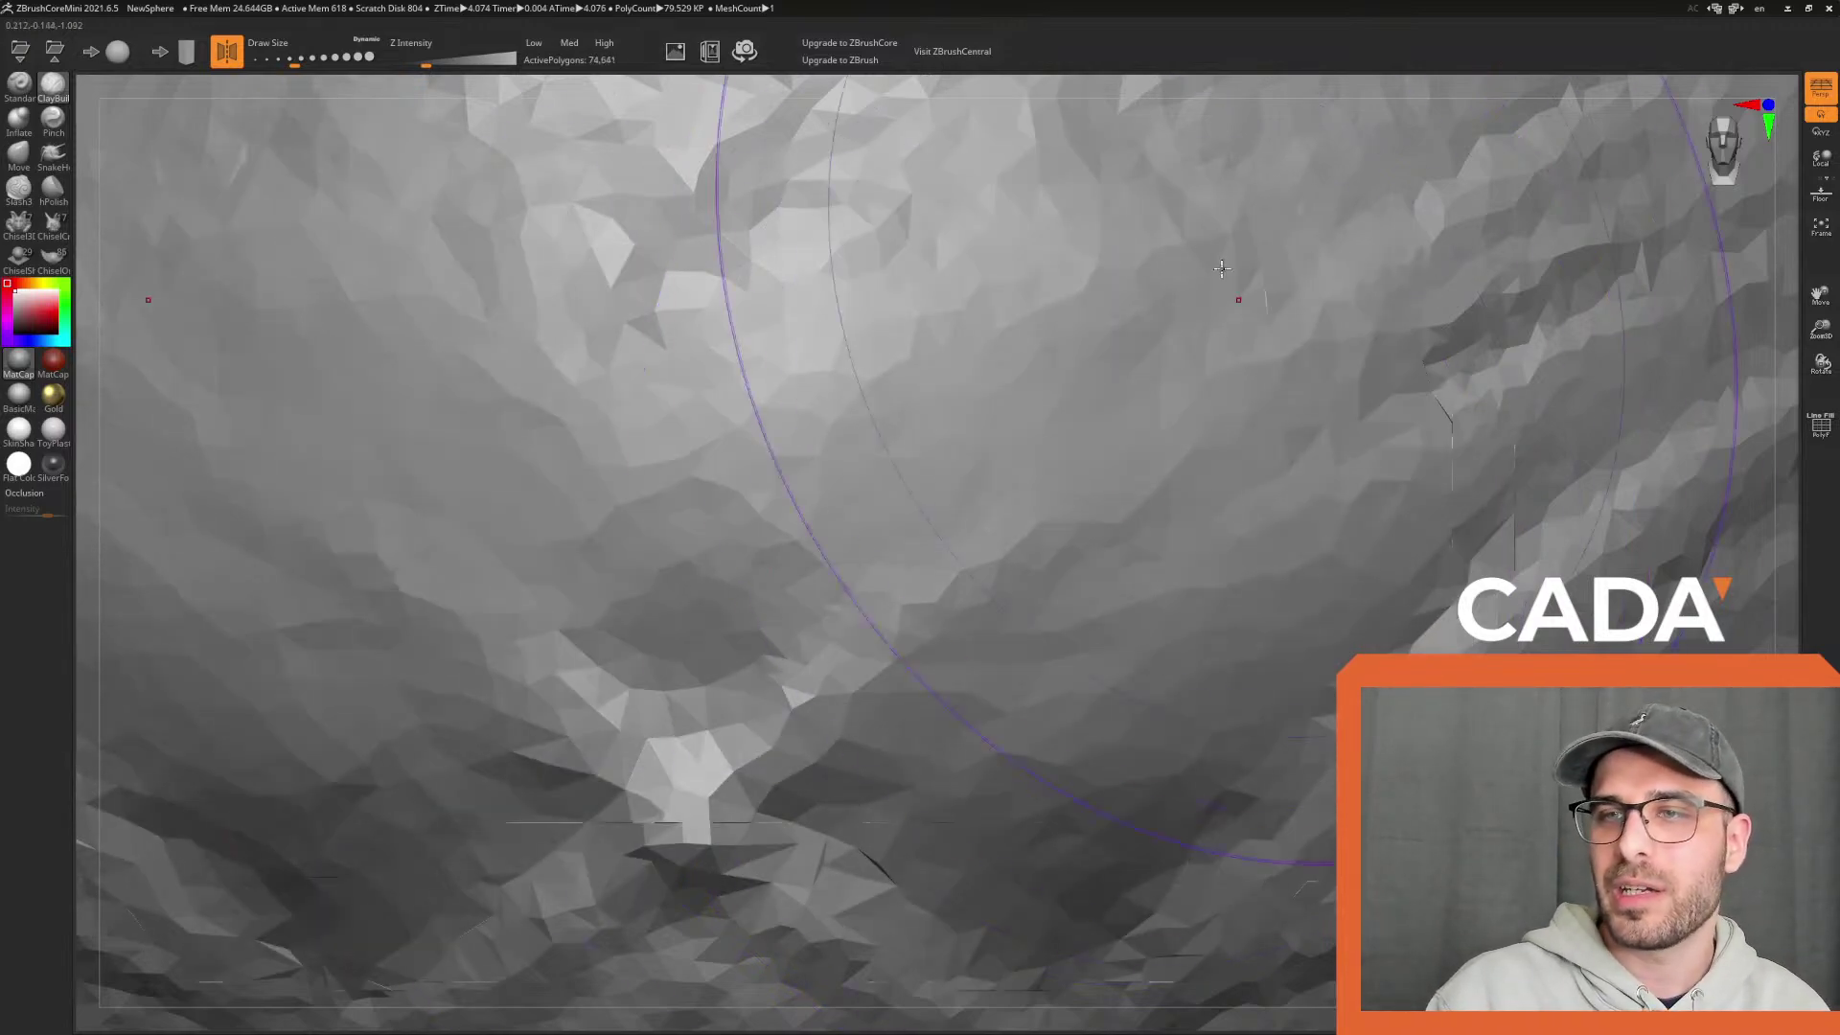
click(1826, 240)
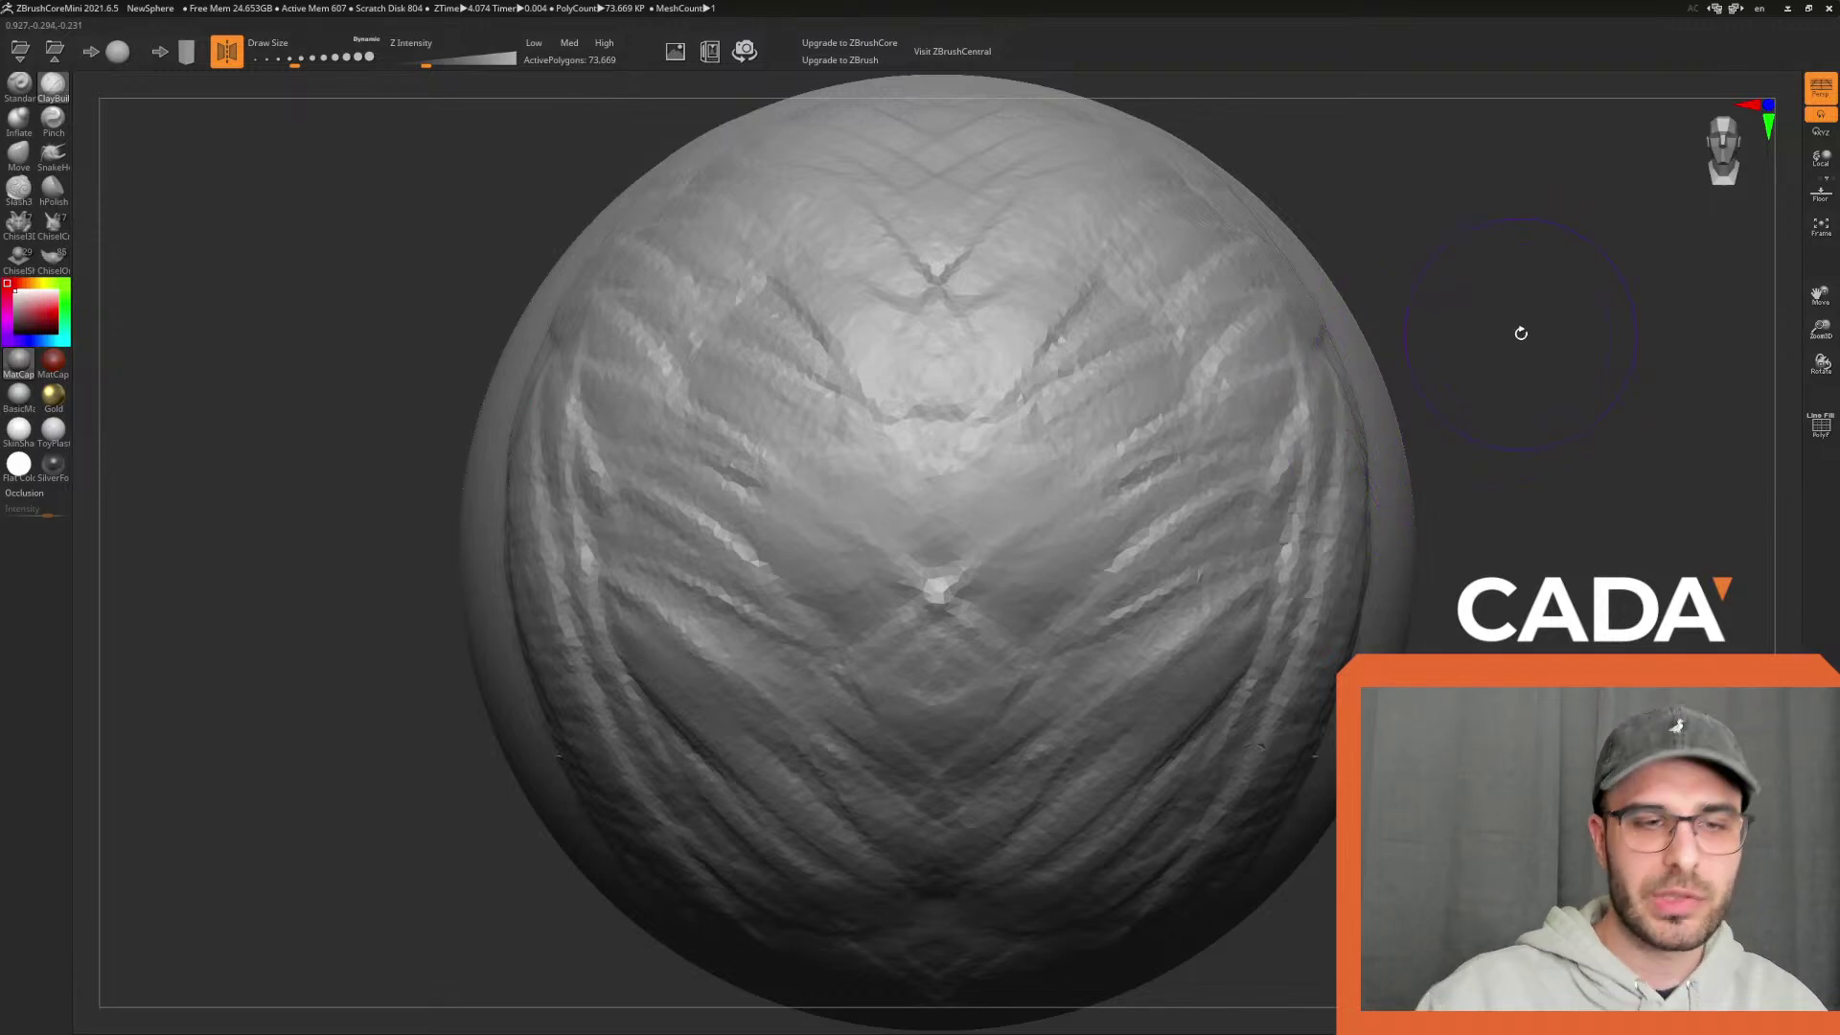
Inspect the individual polygons of the smoothed area and the surrounding ridges at close range, including the sphere's edge
mouse_move(1469, 457)
mouse_down()
mouse_move(1437, 439)
mouse_move(1360, 480)
mouse_up()
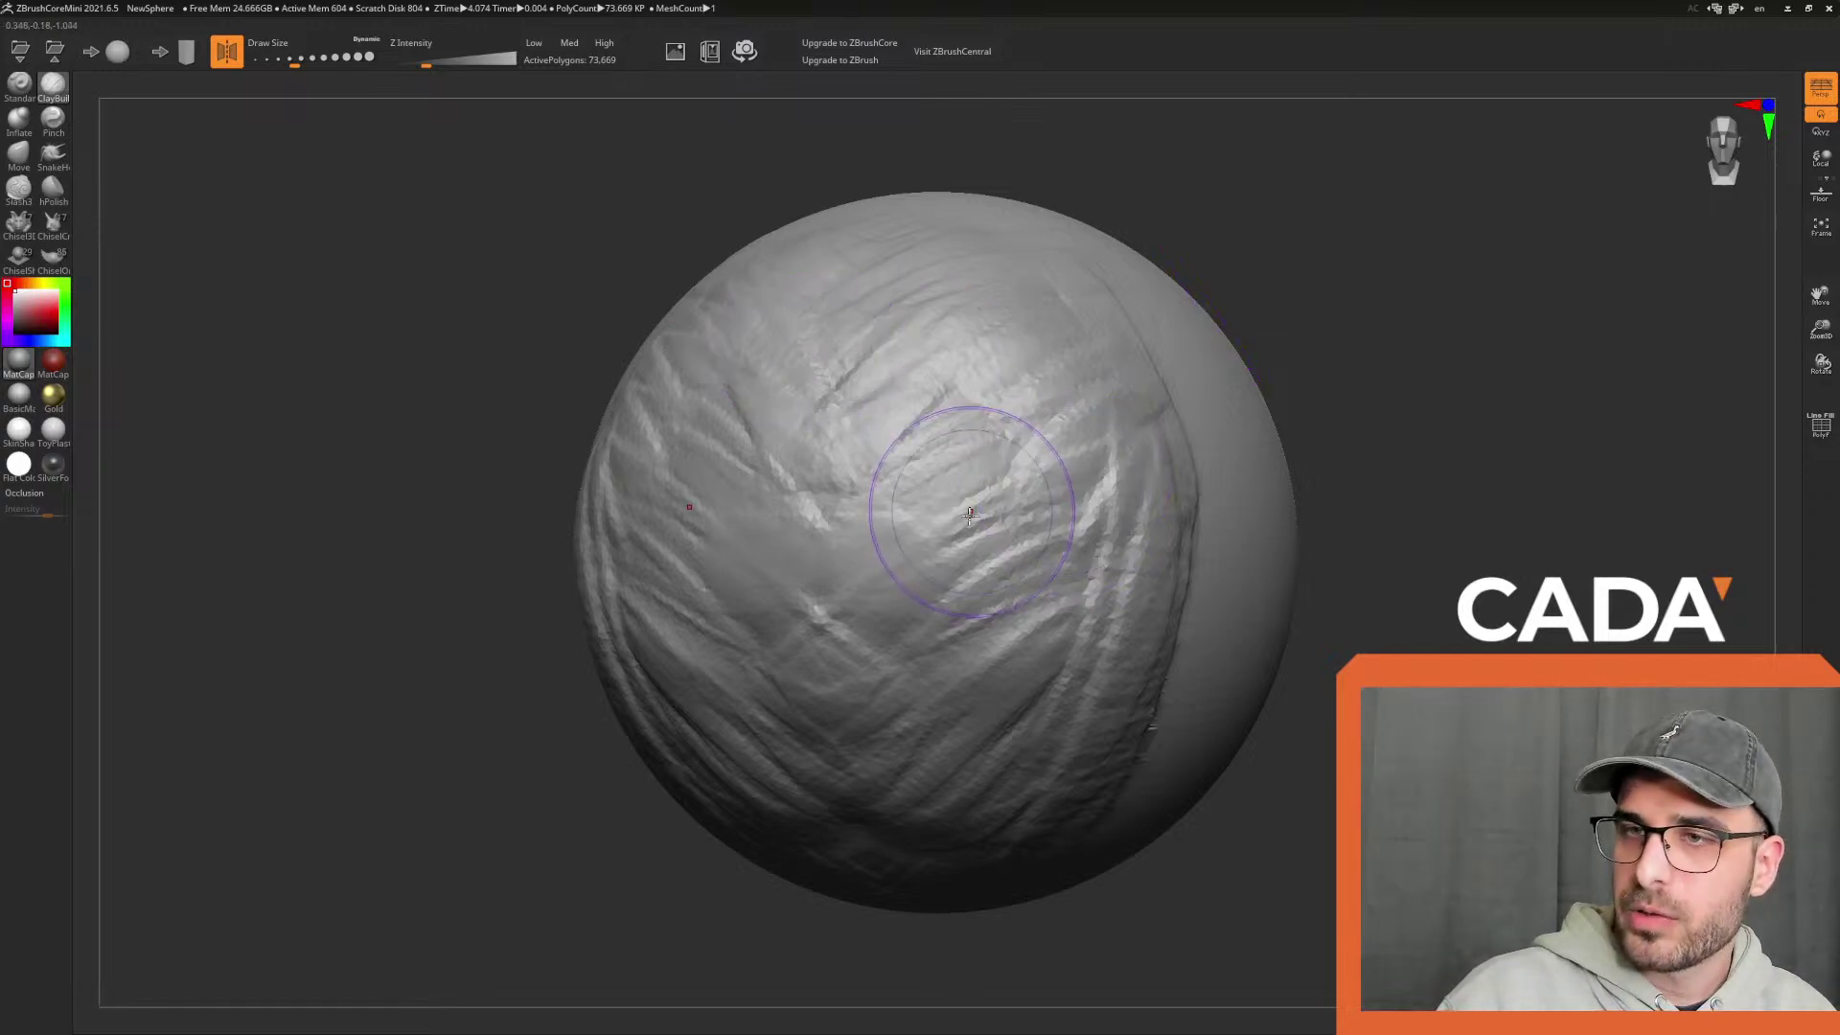
scroll(971, 509, up, 10)
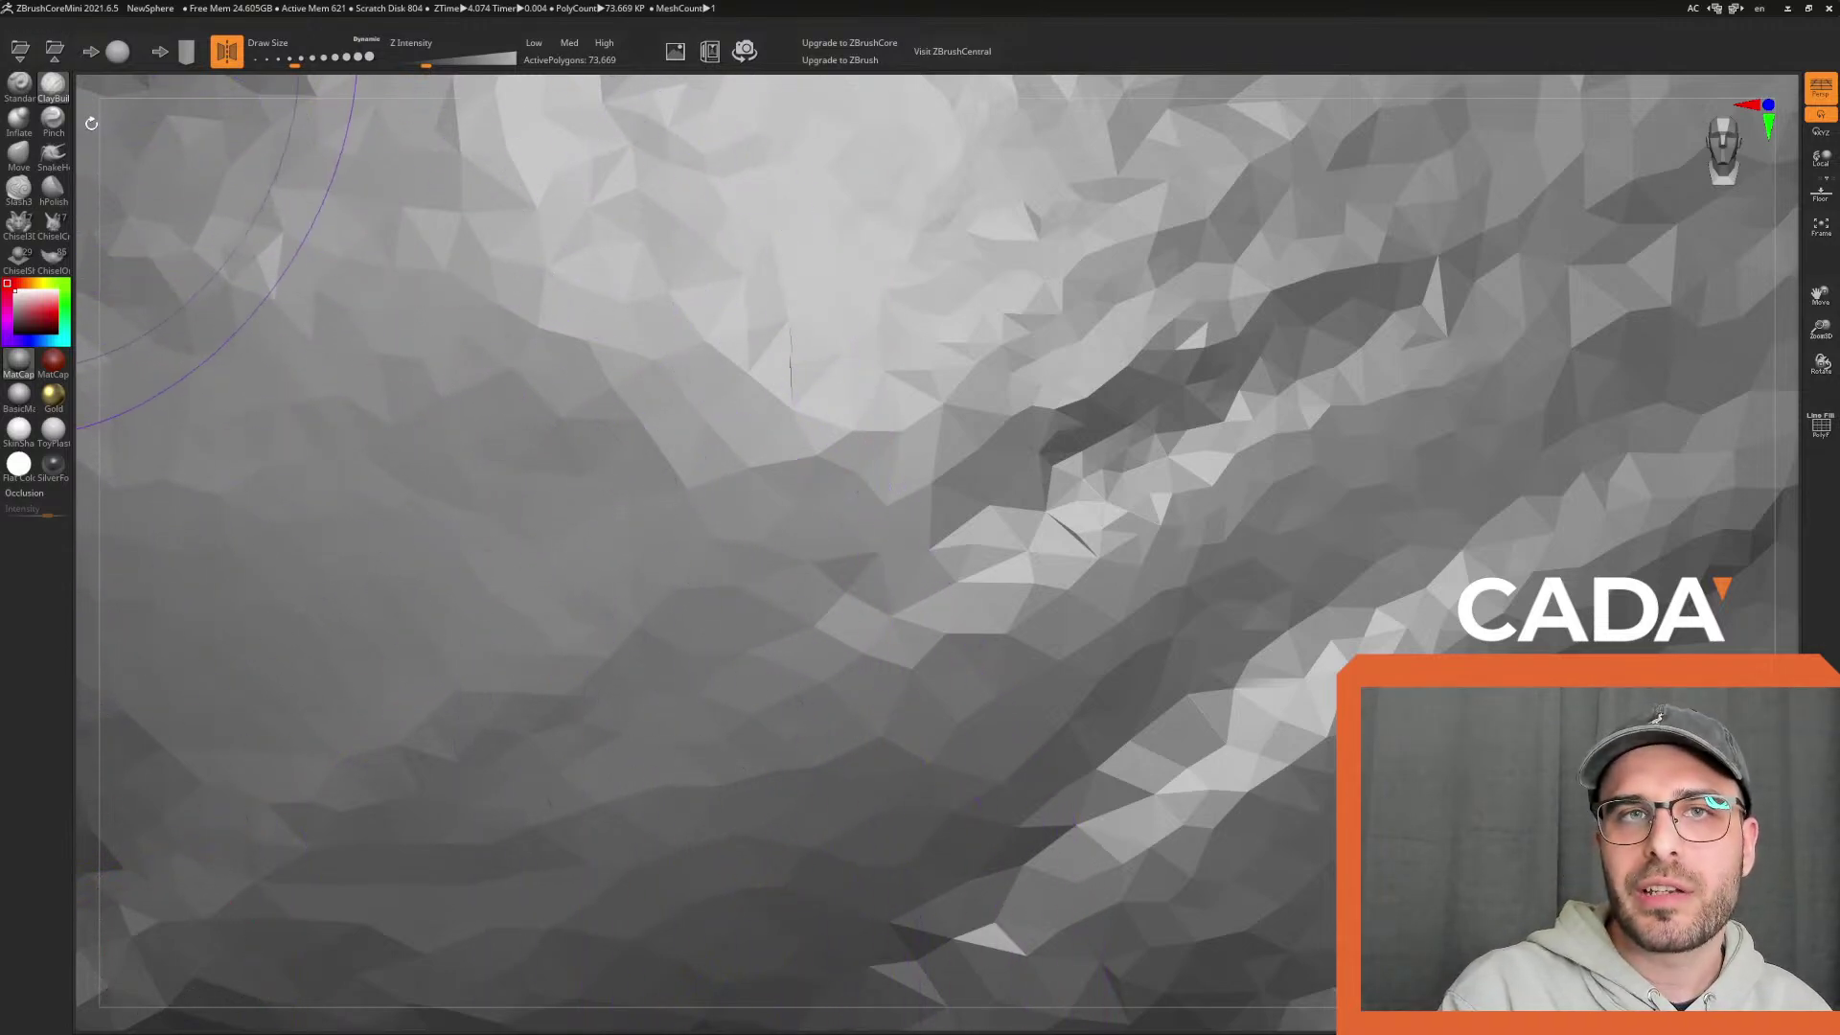
mouse_move(84, 122)
mouse_down()
mouse_move(115, 140)
mouse_move(115, 120)
mouse_move(76, 127)
mouse_move(81, 113)
mouse_up()
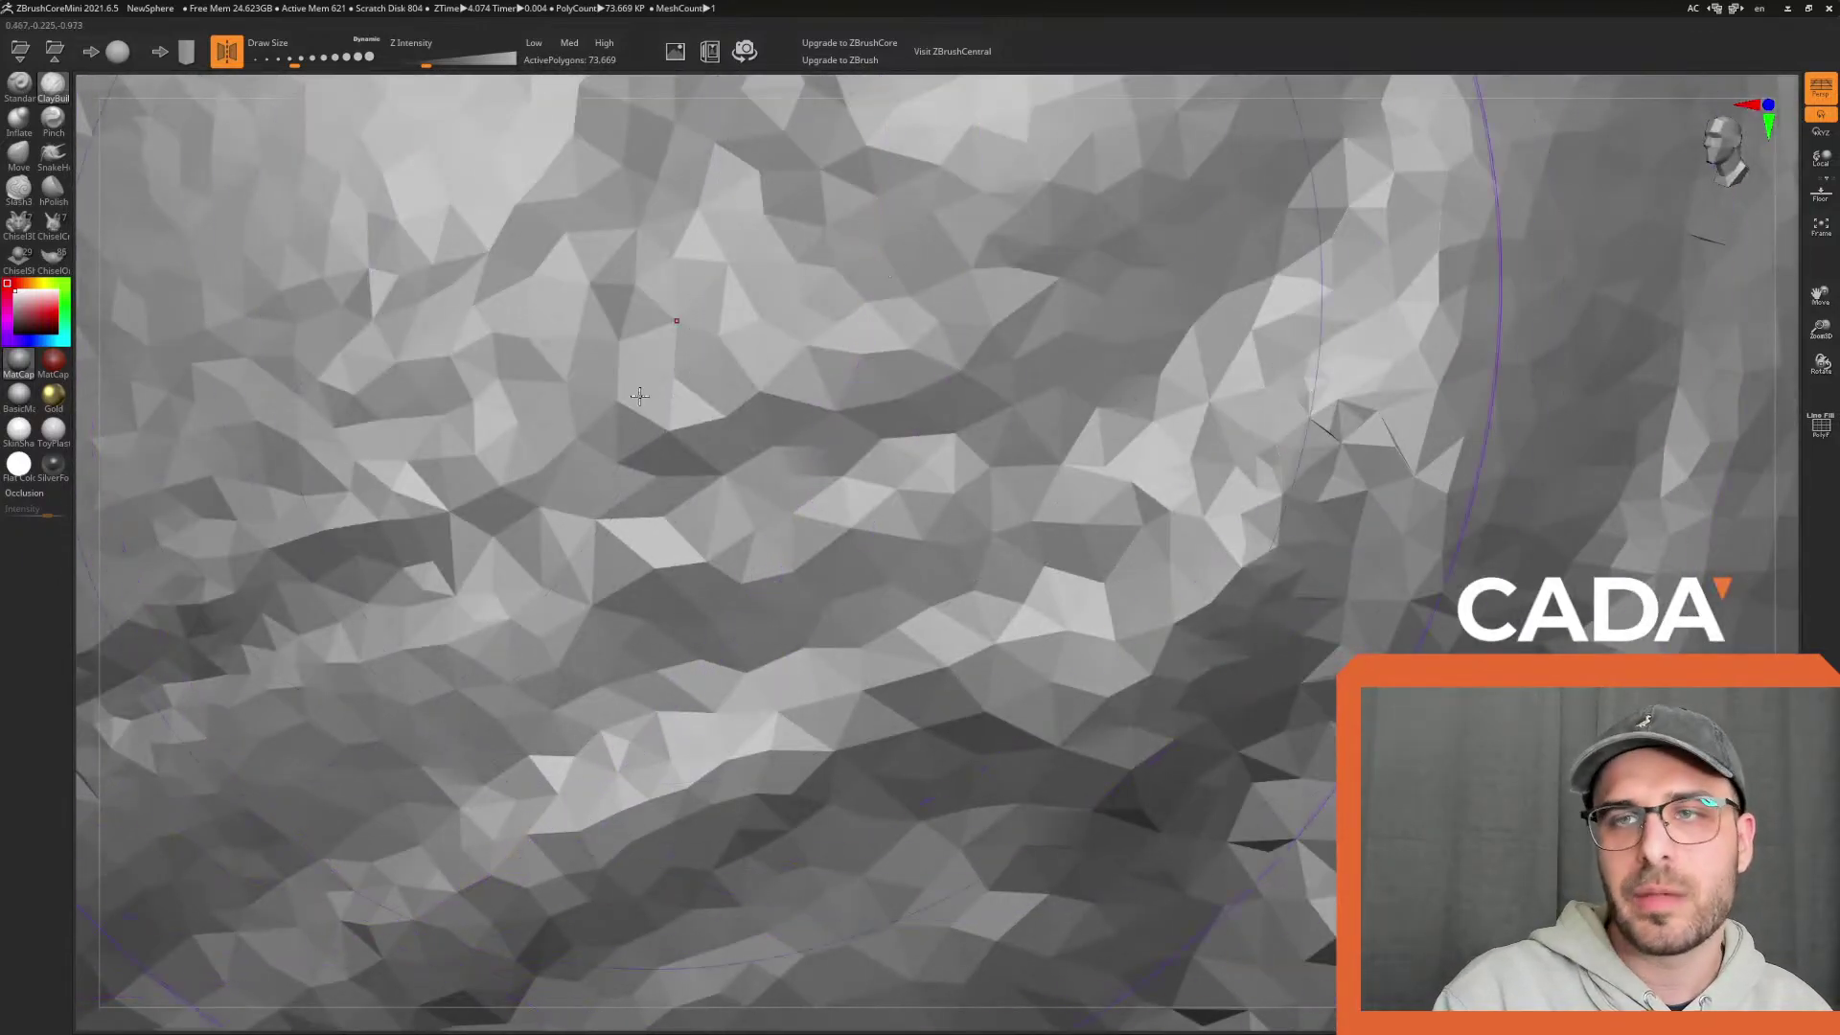
mouse_move(84, 89)
mouse_down()
mouse_move(444, 246)
mouse_move(385, 213)
mouse_up()
mouse_move(91, 100)
mouse_down()
mouse_move(493, 239)
mouse_move(168, 111)
mouse_move(267, 194)
mouse_up()
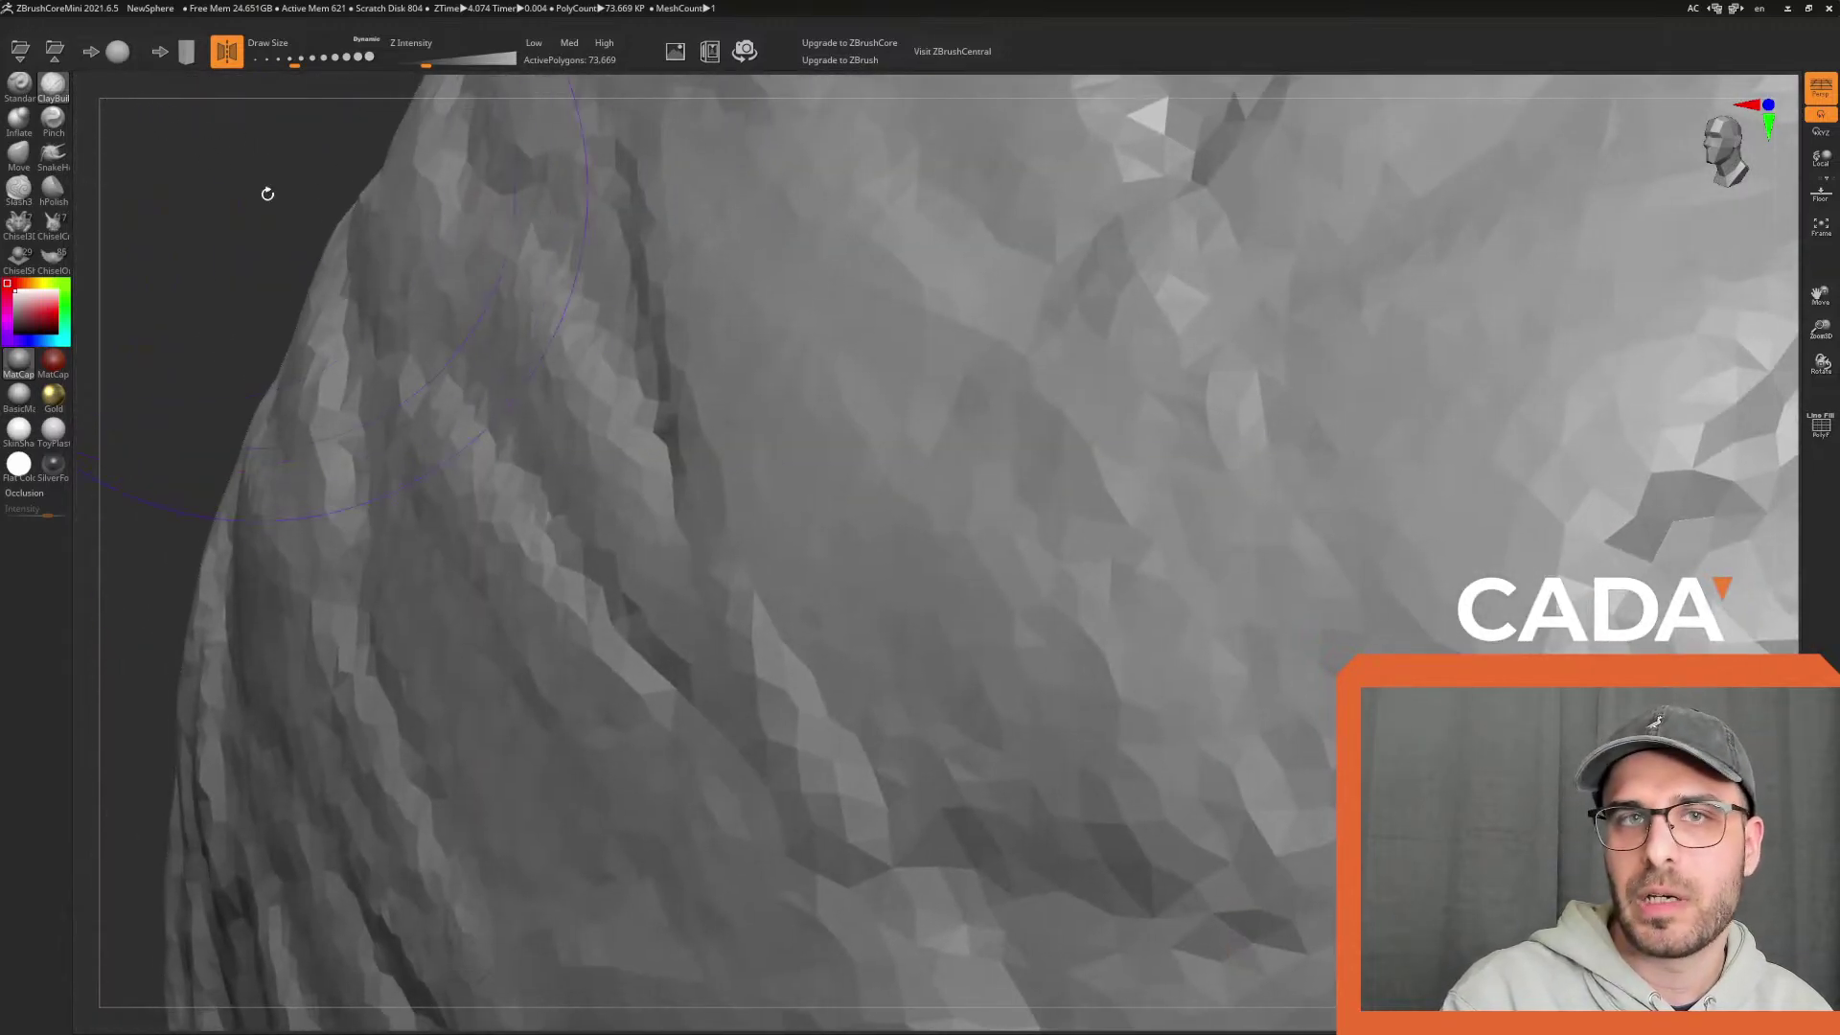
click(1821, 228)
mouse_move(1606, 526)
mouse_down()
mouse_move(1622, 547)
mouse_move(1621, 527)
mouse_move(1595, 533)
mouse_up()
scroll(1614, 526, up, 3)
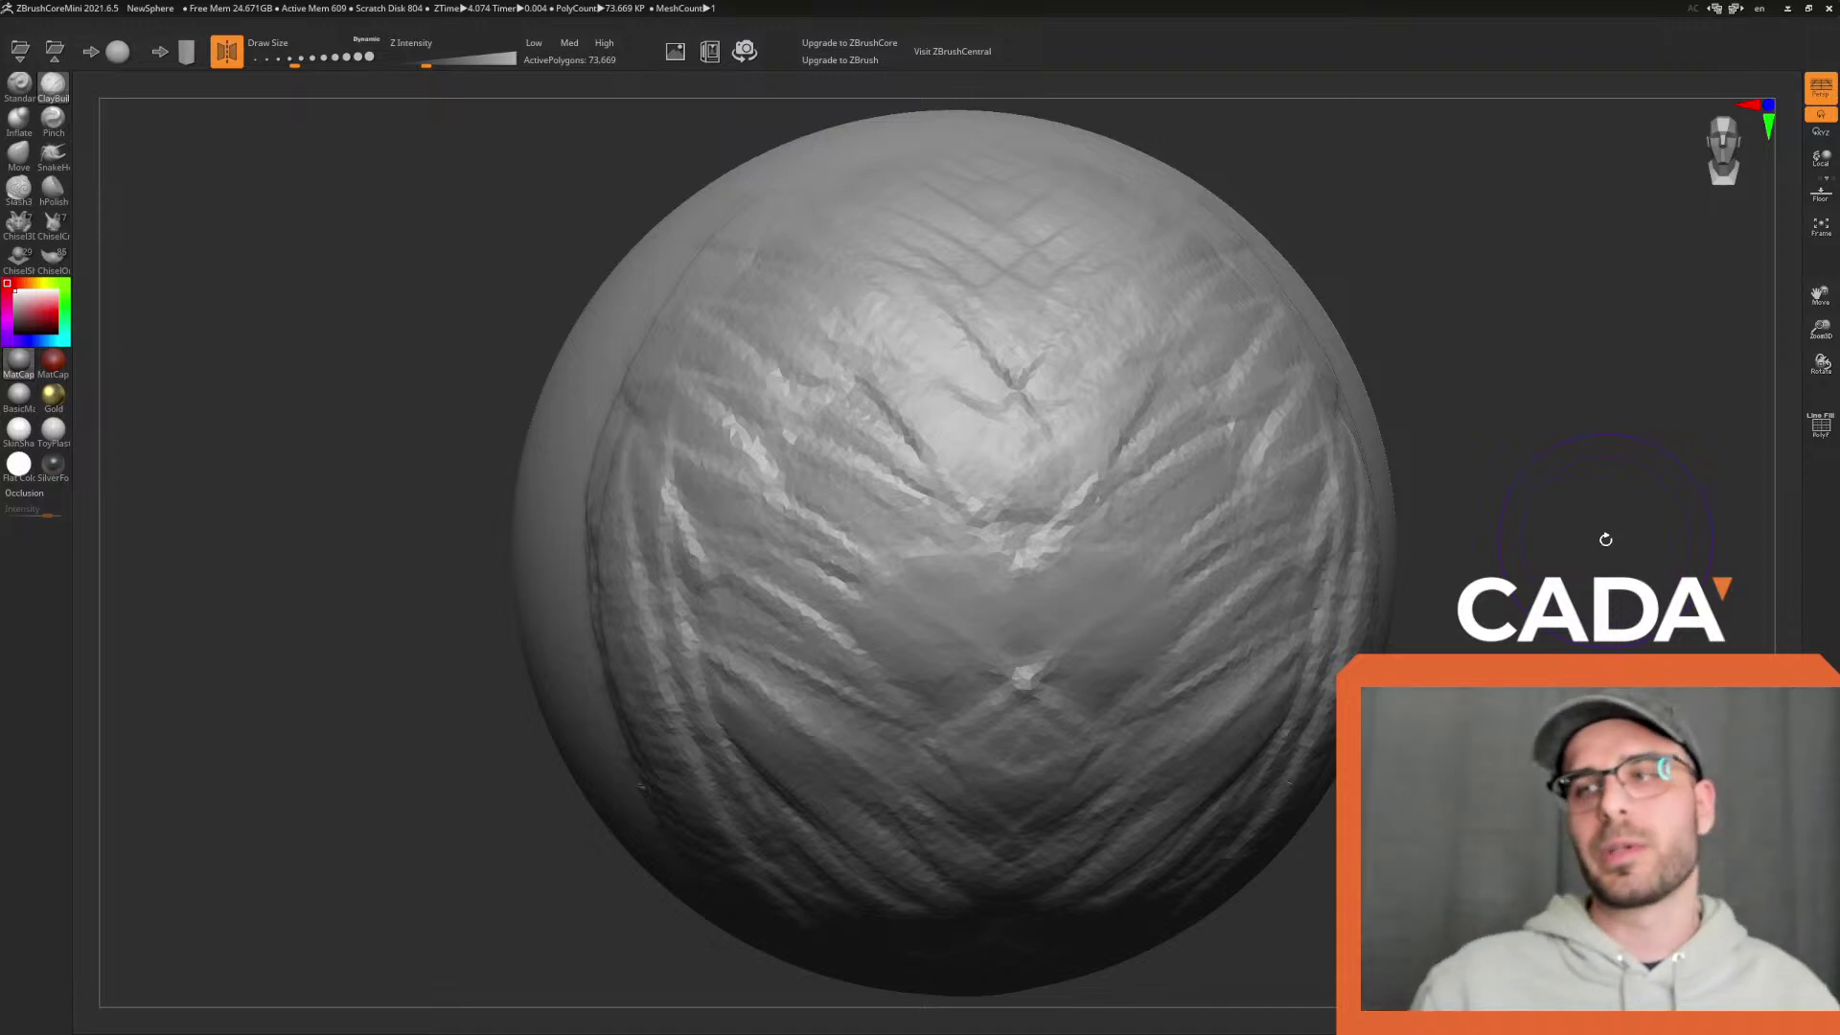
Review the whole sphere from the front, the side and the unsculpted back, finishing in a straight front view
drag(1355, 558, 1490, 608)
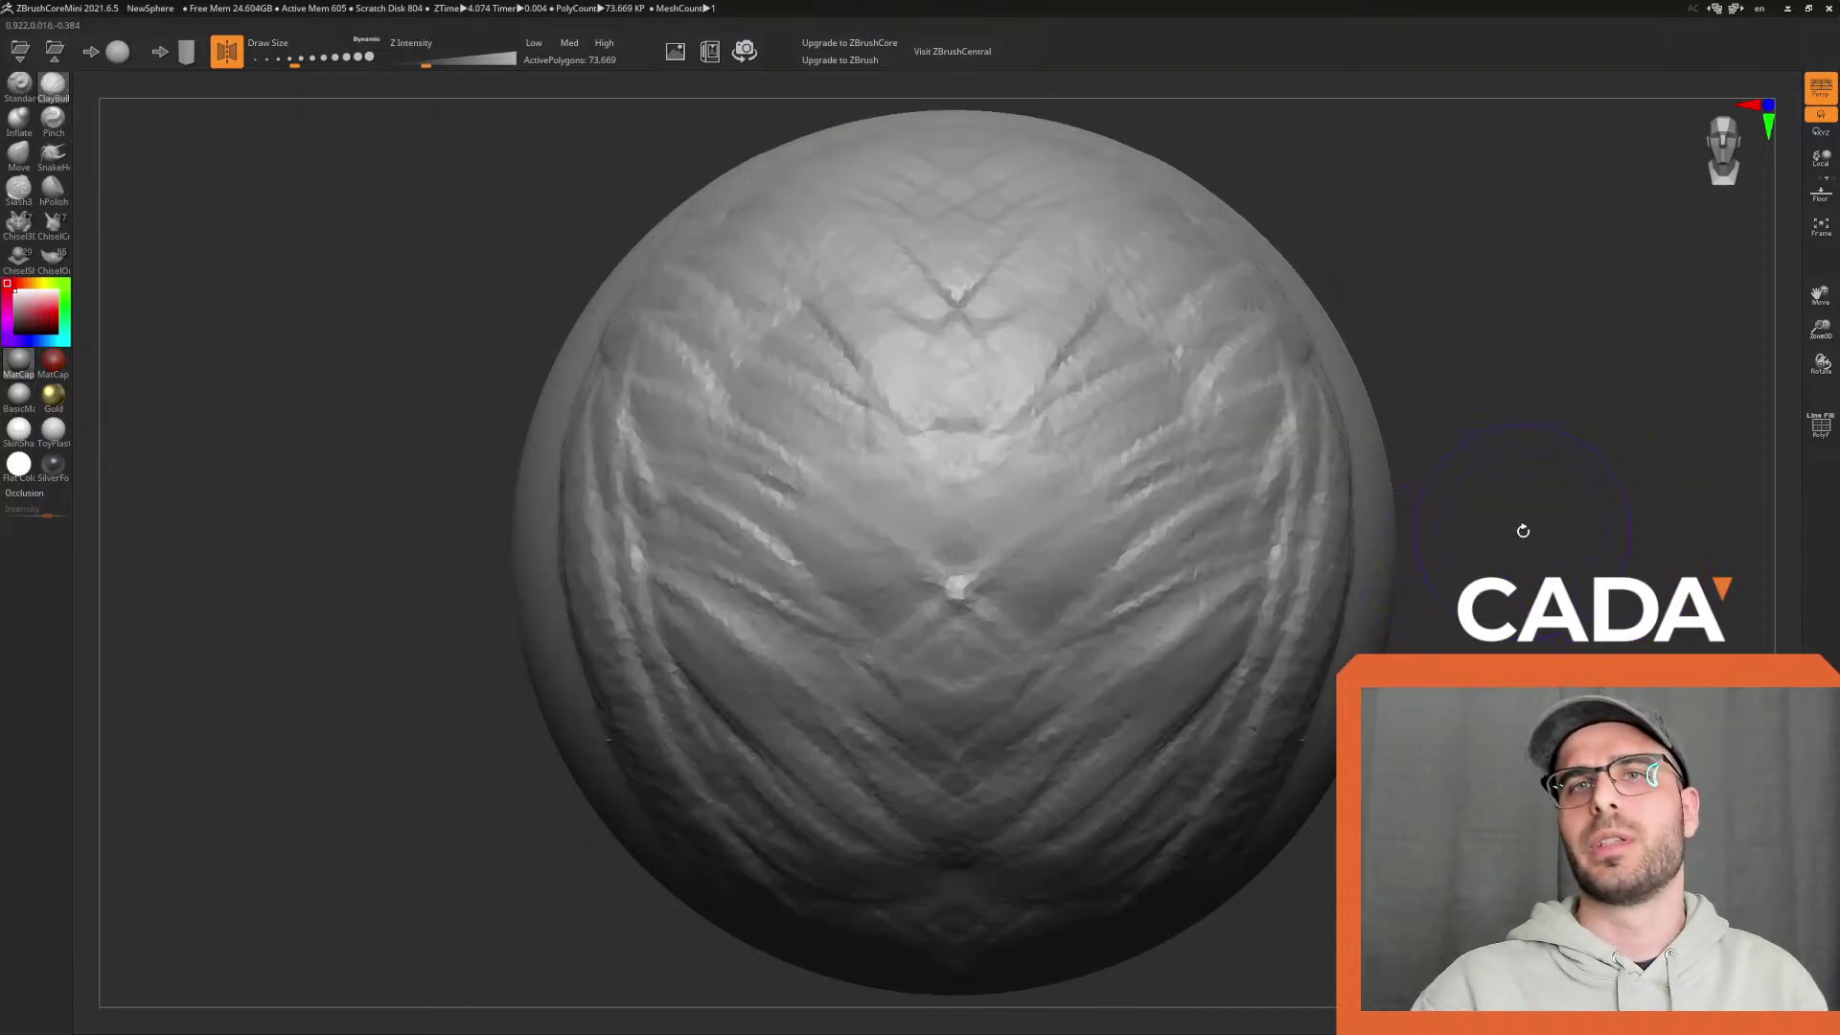
scroll(1582, 547, up, 3)
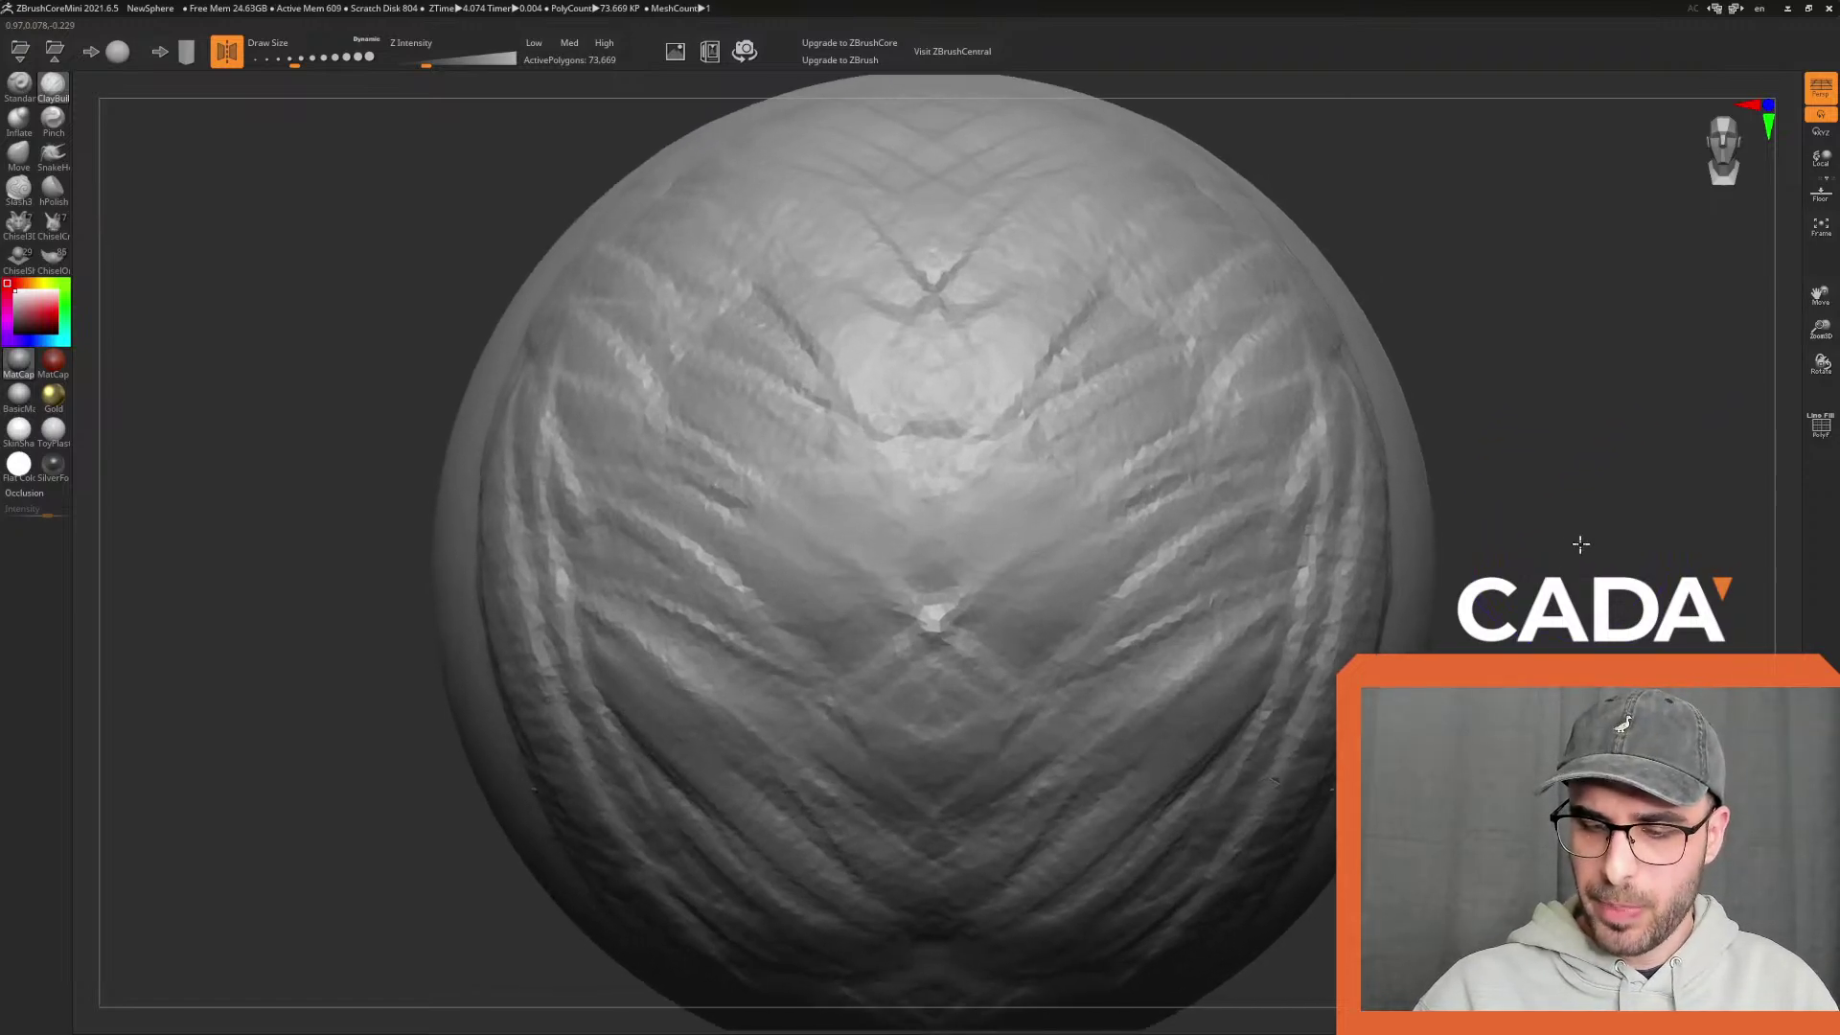
scroll(1640, 546, down, 3)
mouse_move(1577, 394)
mouse_down()
mouse_move(1544, 489)
mouse_move(1270, 463)
mouse_move(1285, 670)
mouse_move(1499, 522)
mouse_move(1477, 544)
mouse_up()
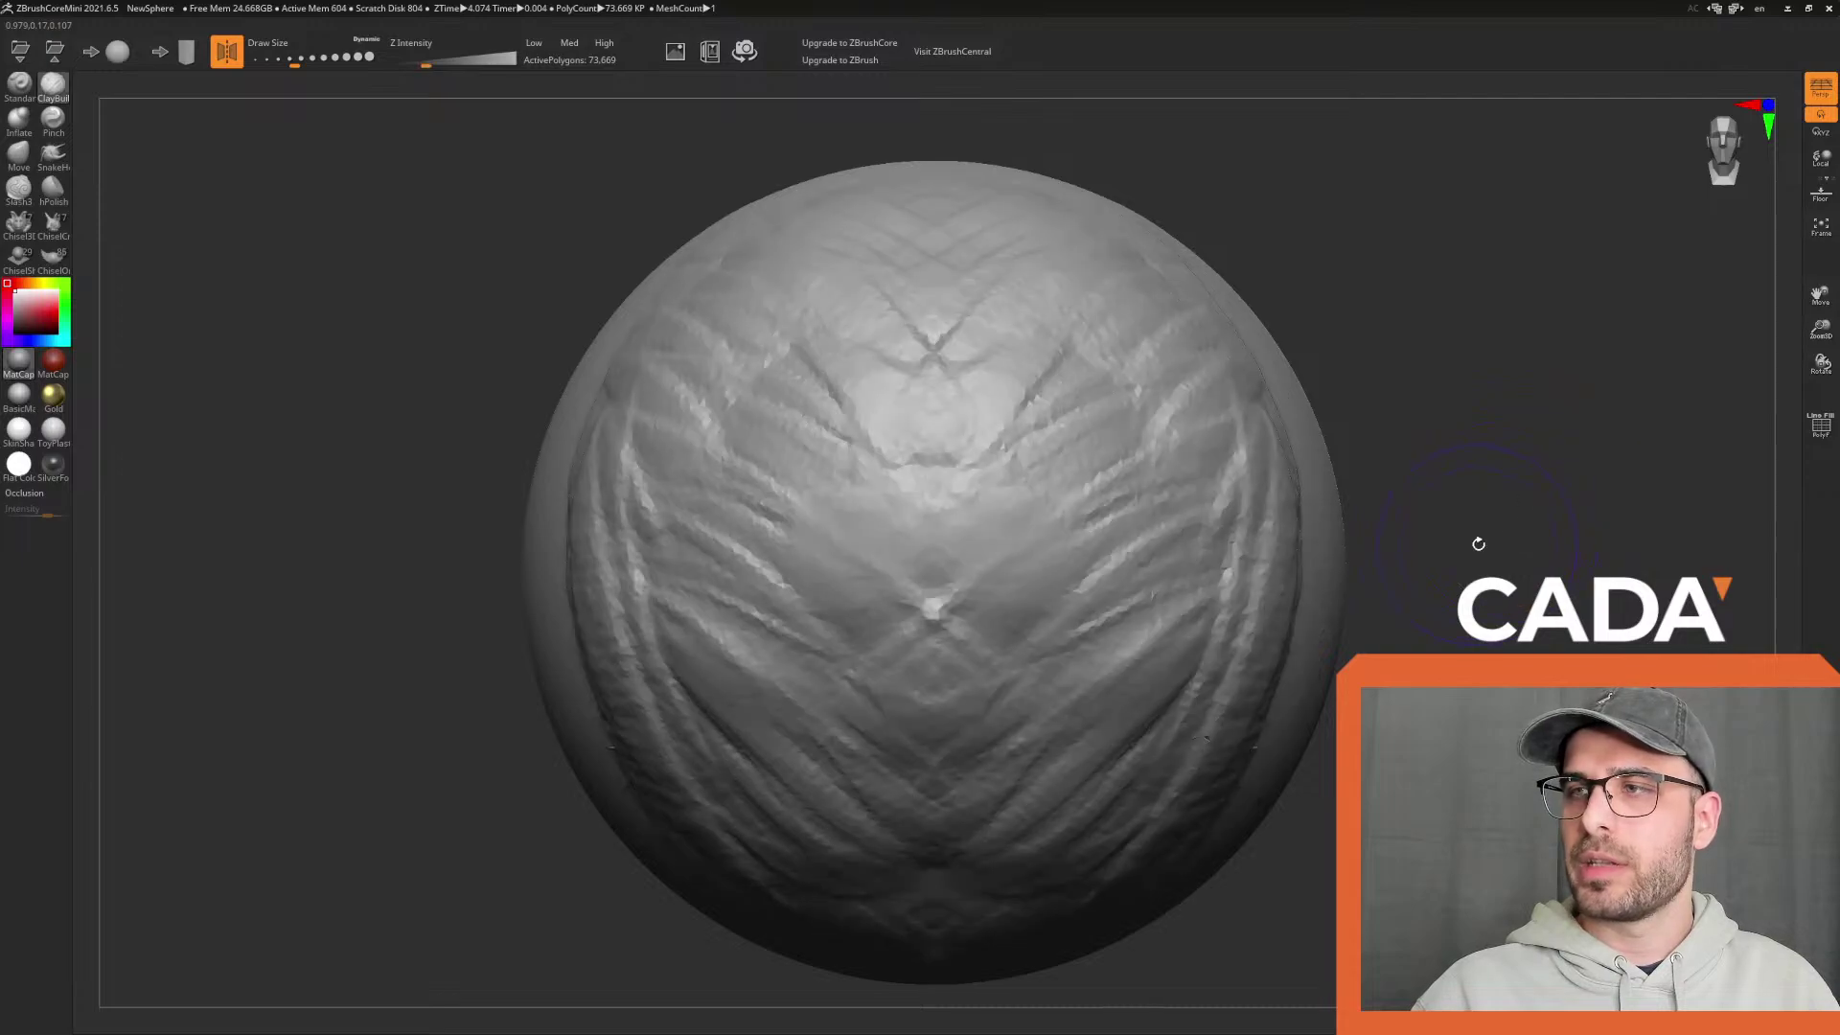
mouse_move(1395, 278)
mouse_down()
mouse_move(1520, 493)
mouse_move(1618, 463)
mouse_up()
key(2)
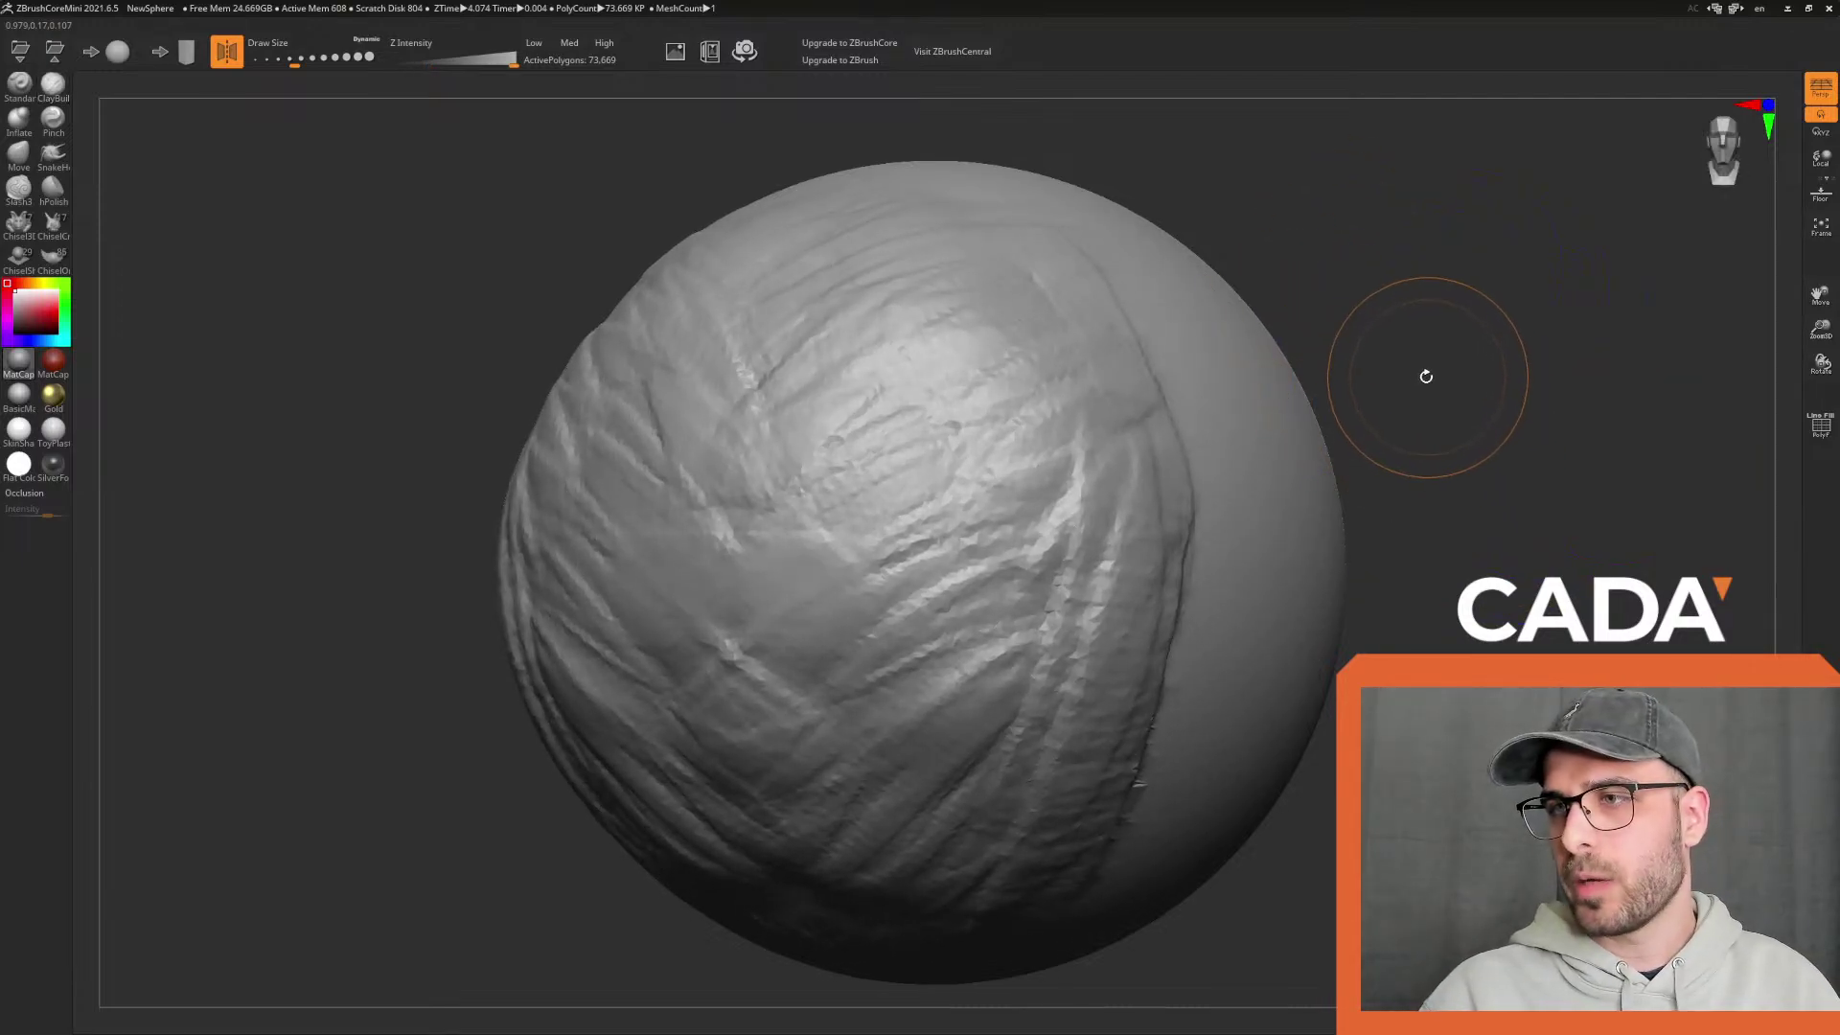
shift+drag(1405, 388, 1454, 394)
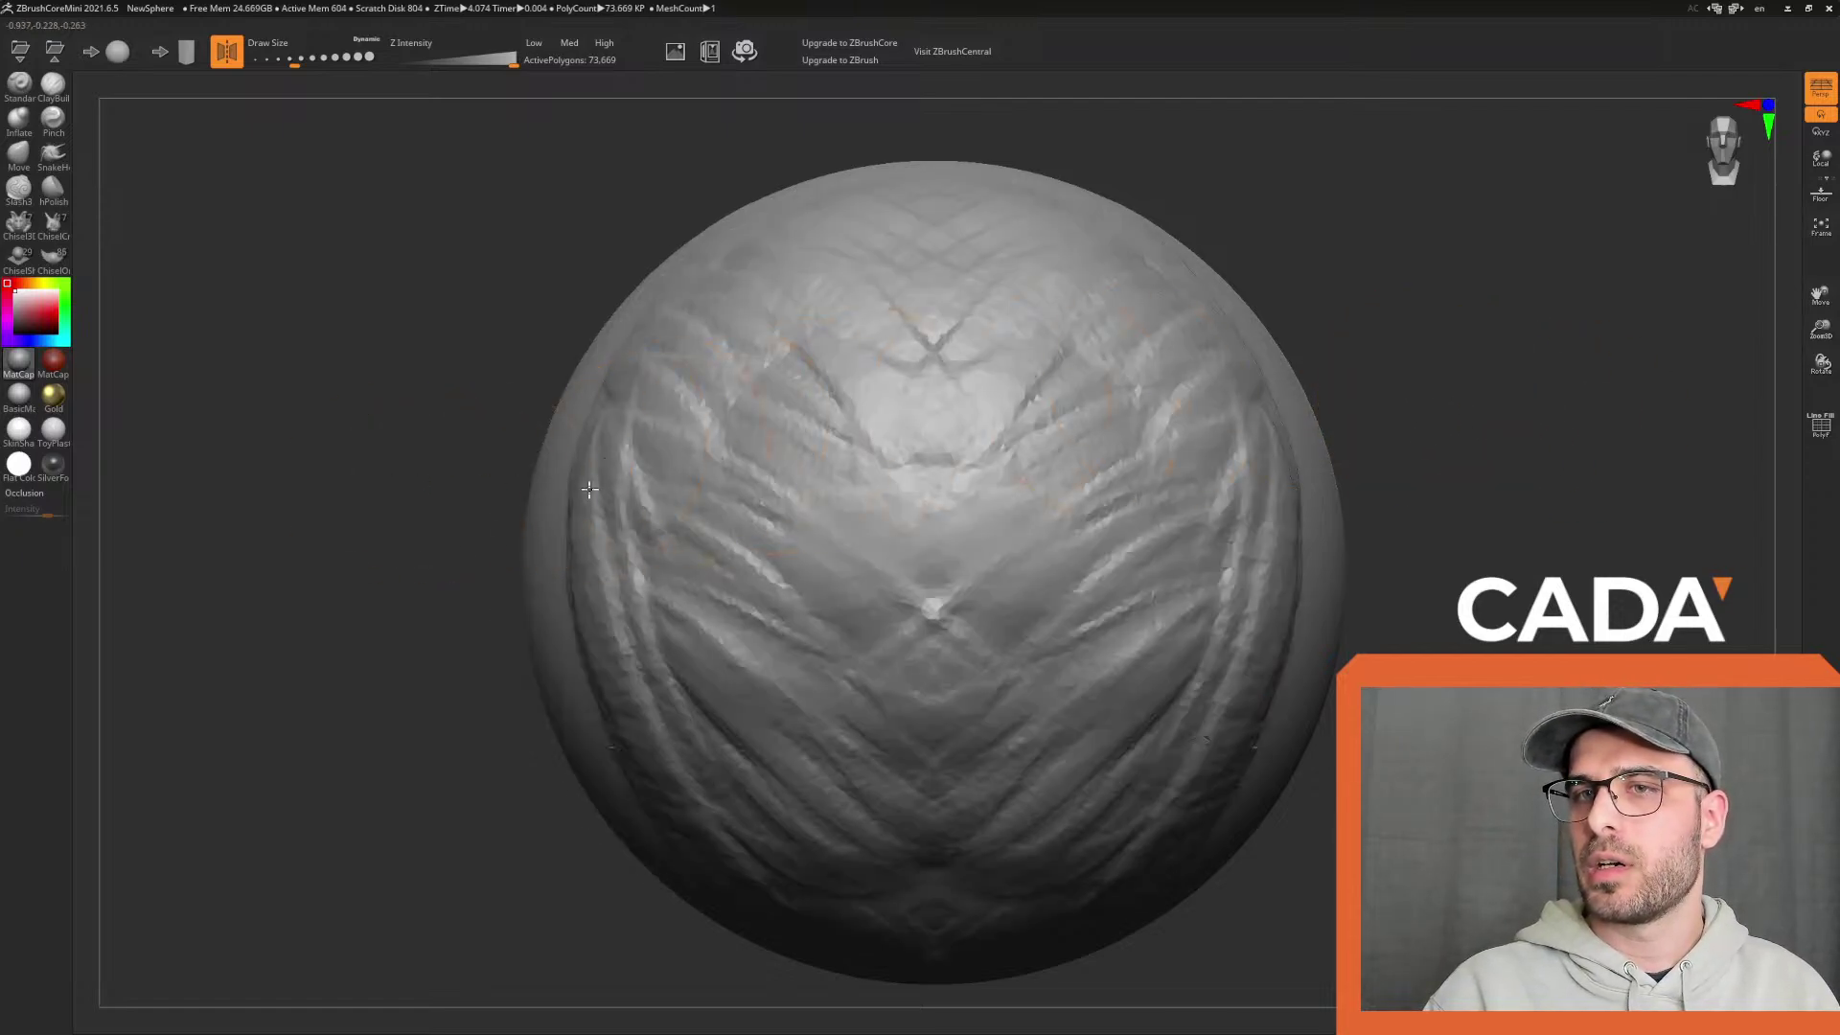
mouse_move(1528, 346)
mouse_down()
mouse_move(1527, 426)
mouse_move(1582, 398)
mouse_move(1536, 466)
mouse_move(1512, 451)
mouse_move(1533, 538)
mouse_move(1510, 549)
mouse_move(1672, 458)
mouse_up()
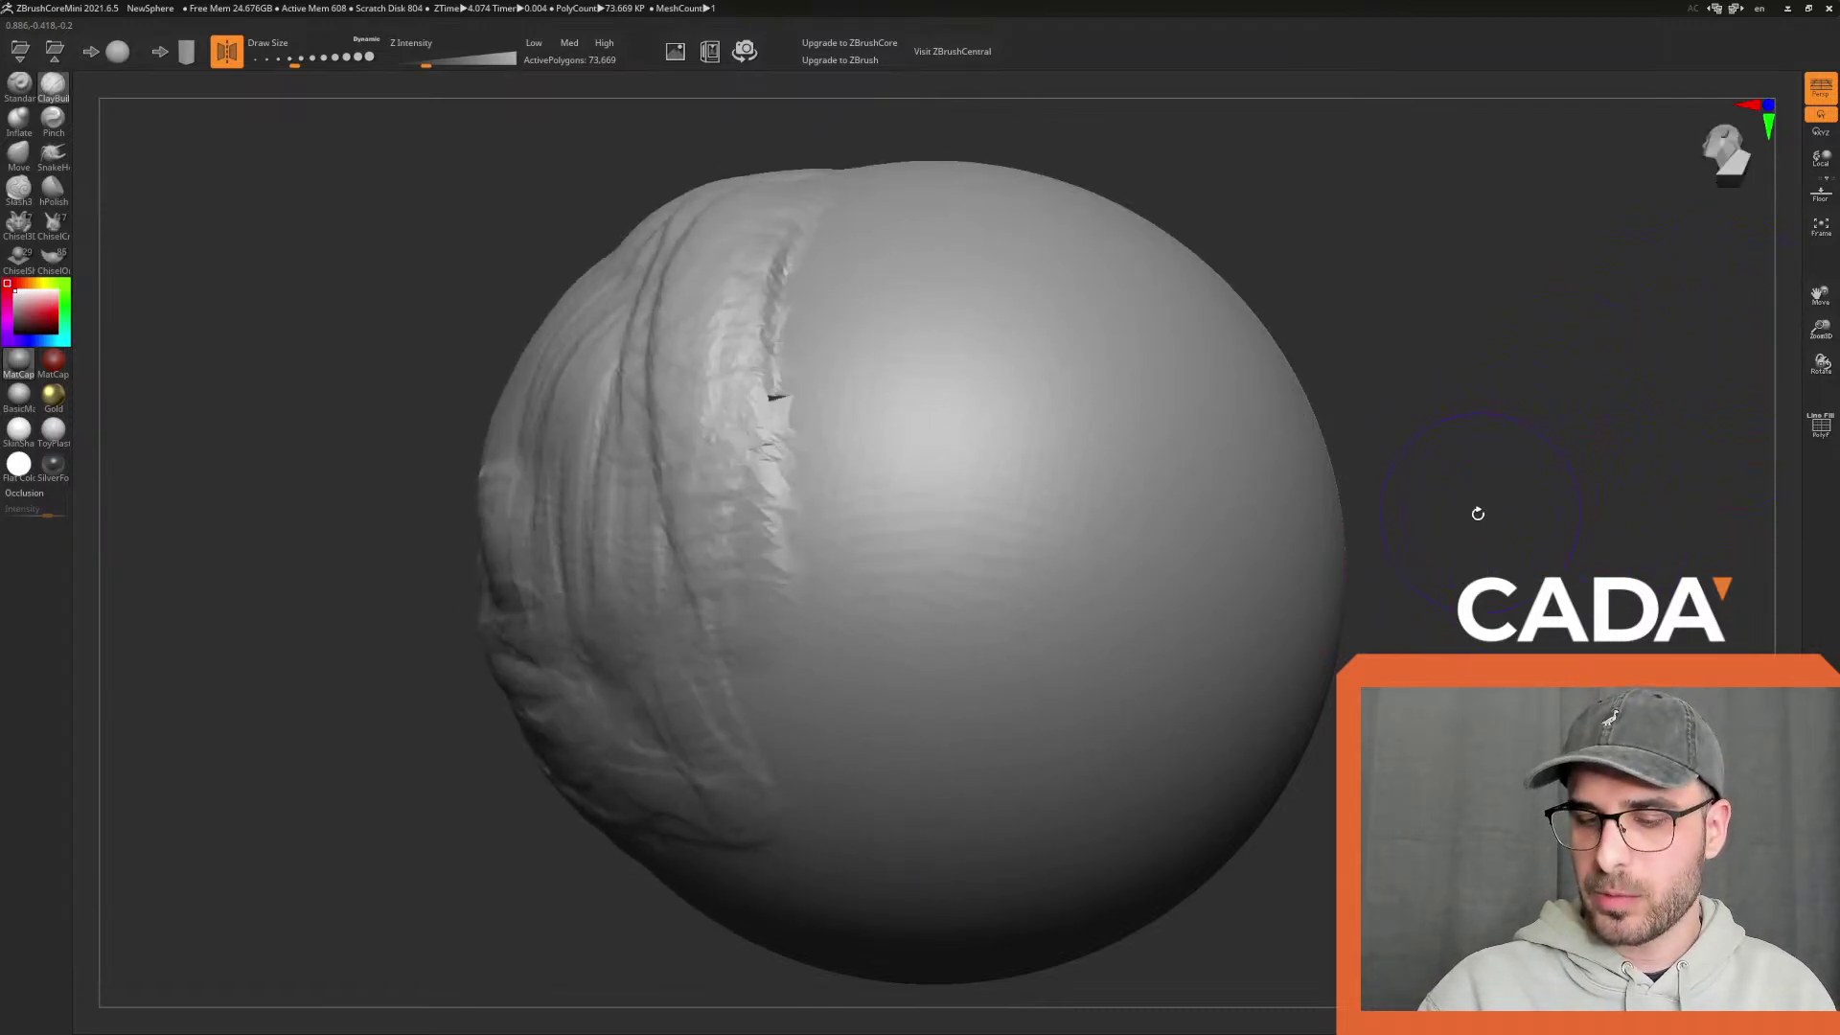
mouse_move(1470, 546)
mouse_down()
mouse_move(1534, 614)
mouse_move(1473, 591)
mouse_move(1515, 621)
mouse_move(1629, 613)
mouse_move(1594, 596)
mouse_up()
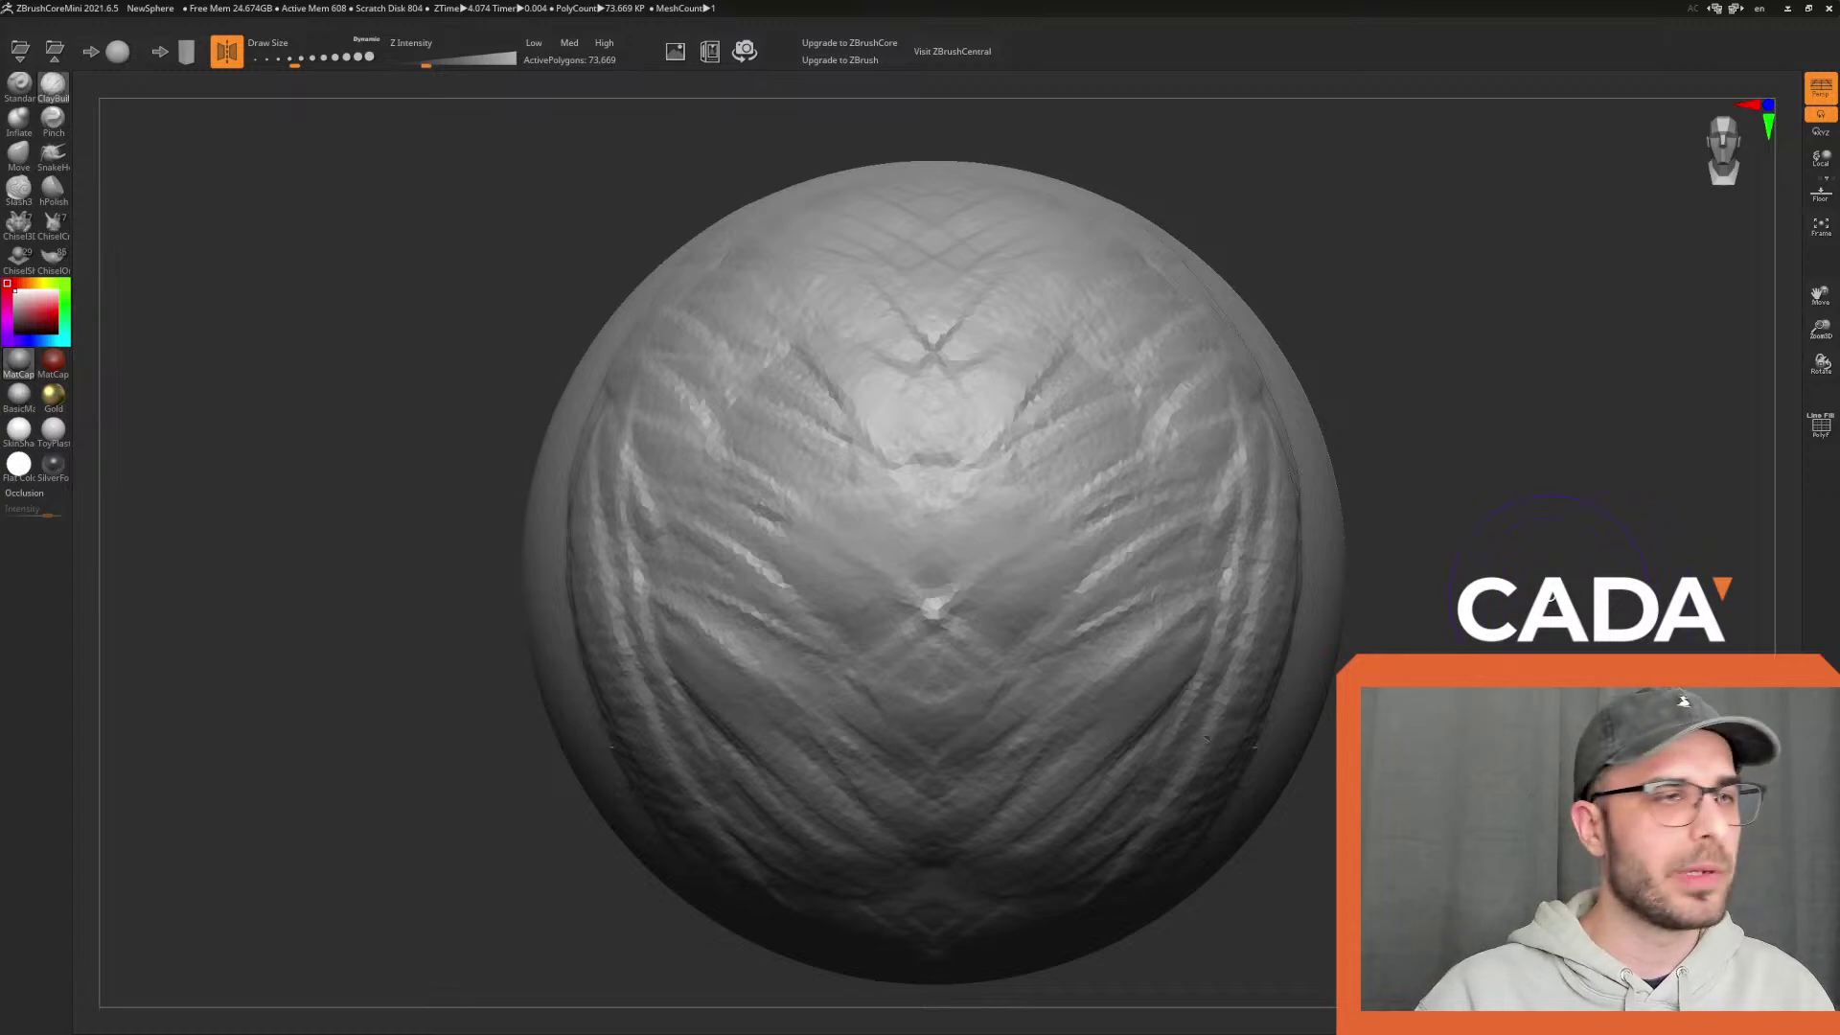
mouse_move(1574, 237)
mouse_down()
mouse_move(1536, 492)
mouse_move(1412, 566)
mouse_move(1756, 169)
mouse_move(1723, 131)
mouse_move(1672, 132)
mouse_up()
click(1720, 161)
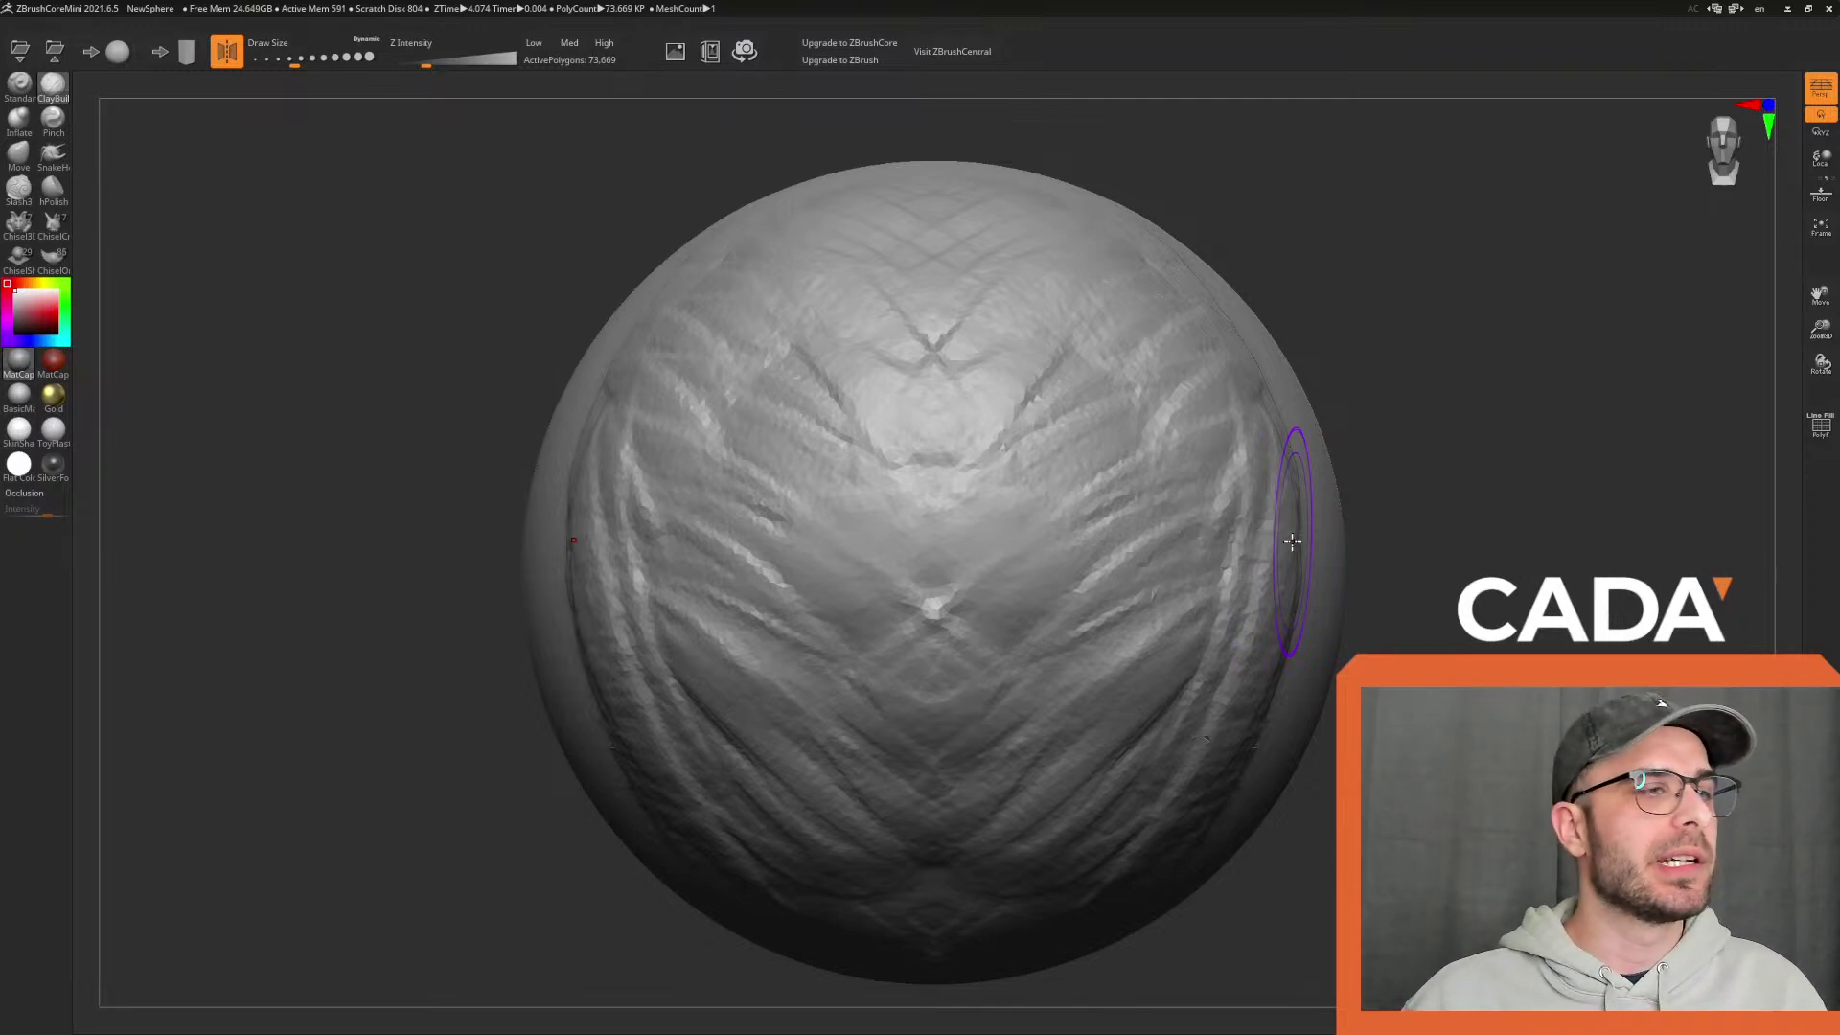
scroll(1383, 513, down, 3)
scroll(1368, 524, up, 2)
drag(1368, 524, 1412, 529)
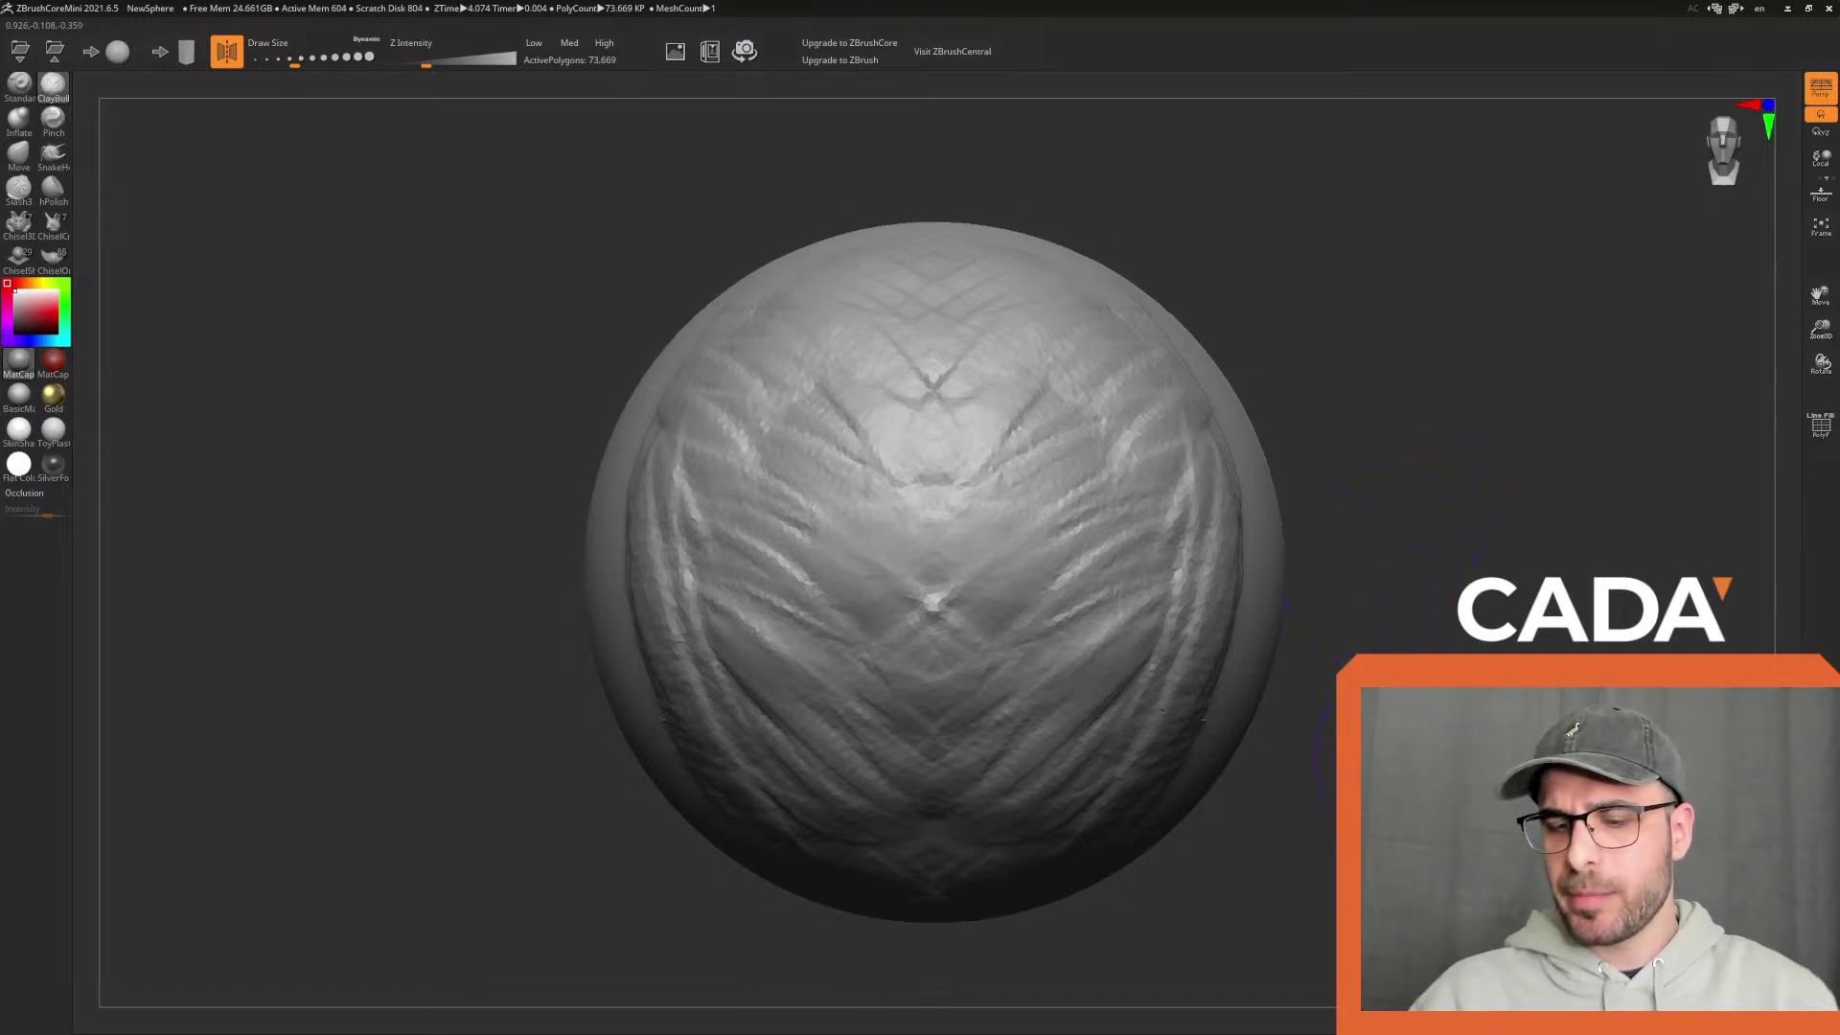
mouse_move(1404, 493)
mouse_down()
mouse_move(1430, 584)
mouse_move(1461, 591)
mouse_move(1506, 515)
mouse_up()
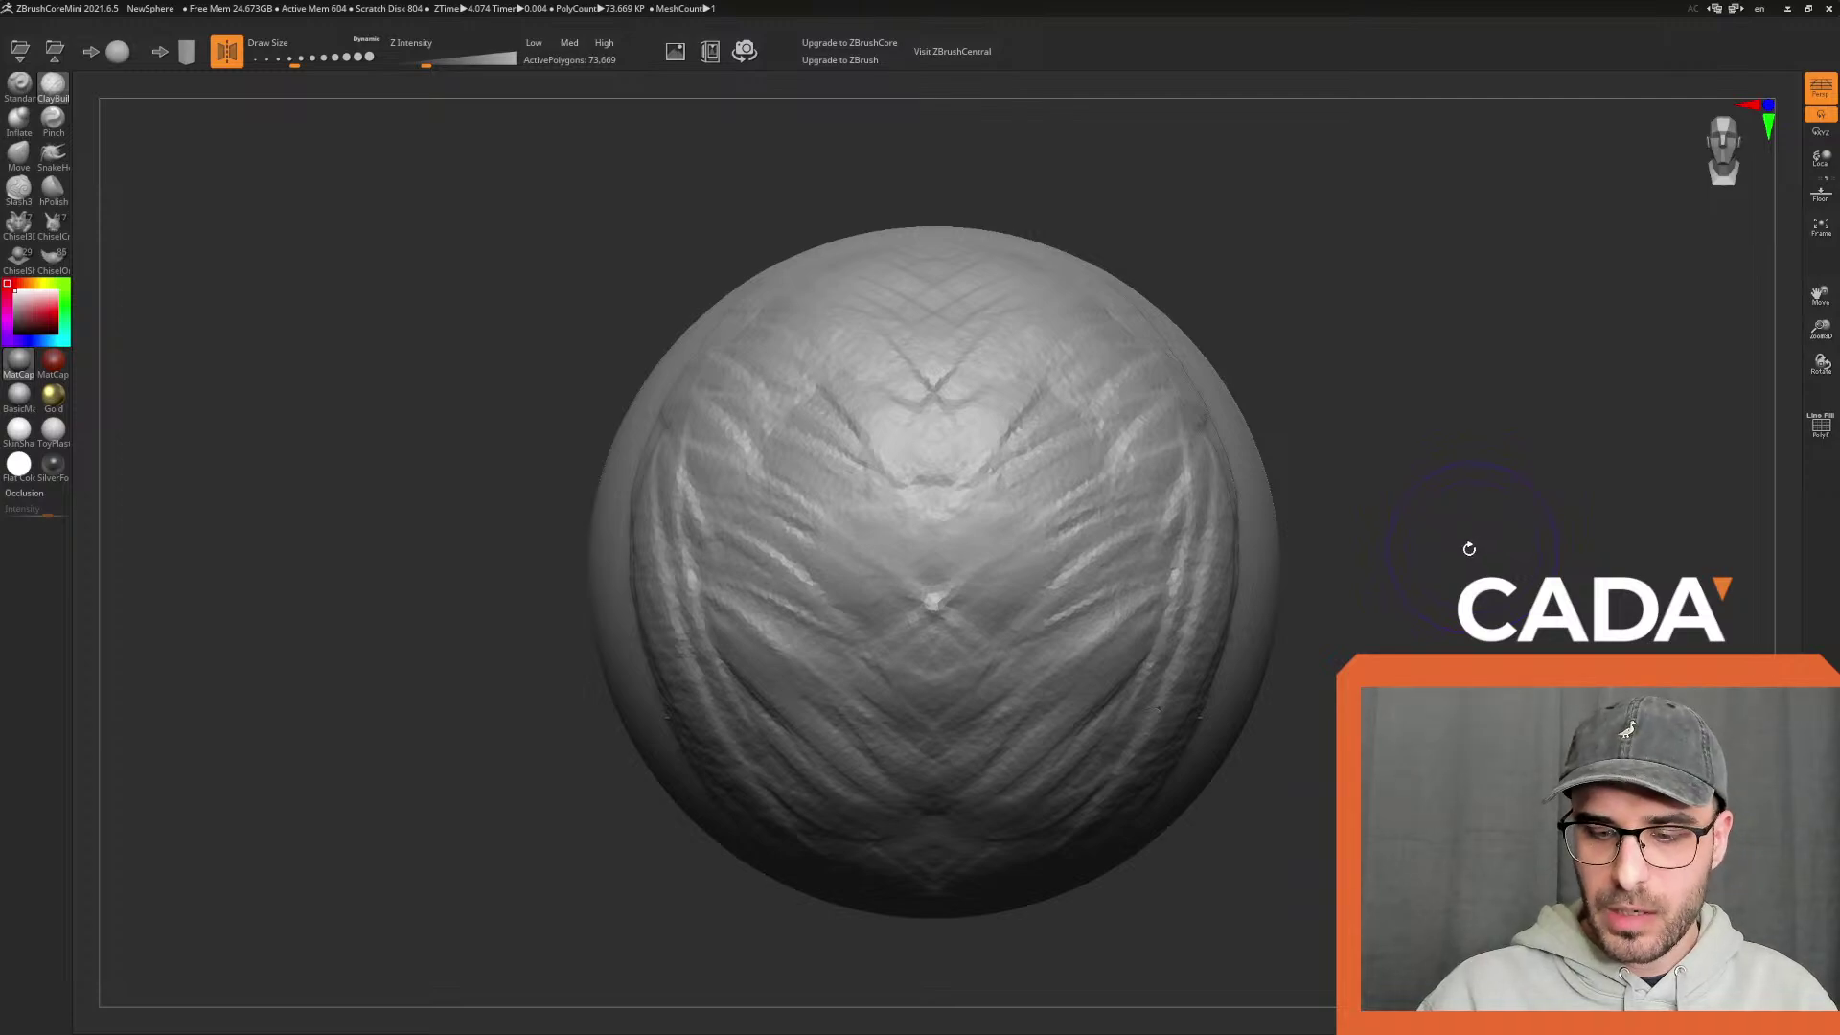
mouse_move(1448, 558)
mouse_down()
mouse_move(1498, 526)
mouse_move(1468, 472)
mouse_up()
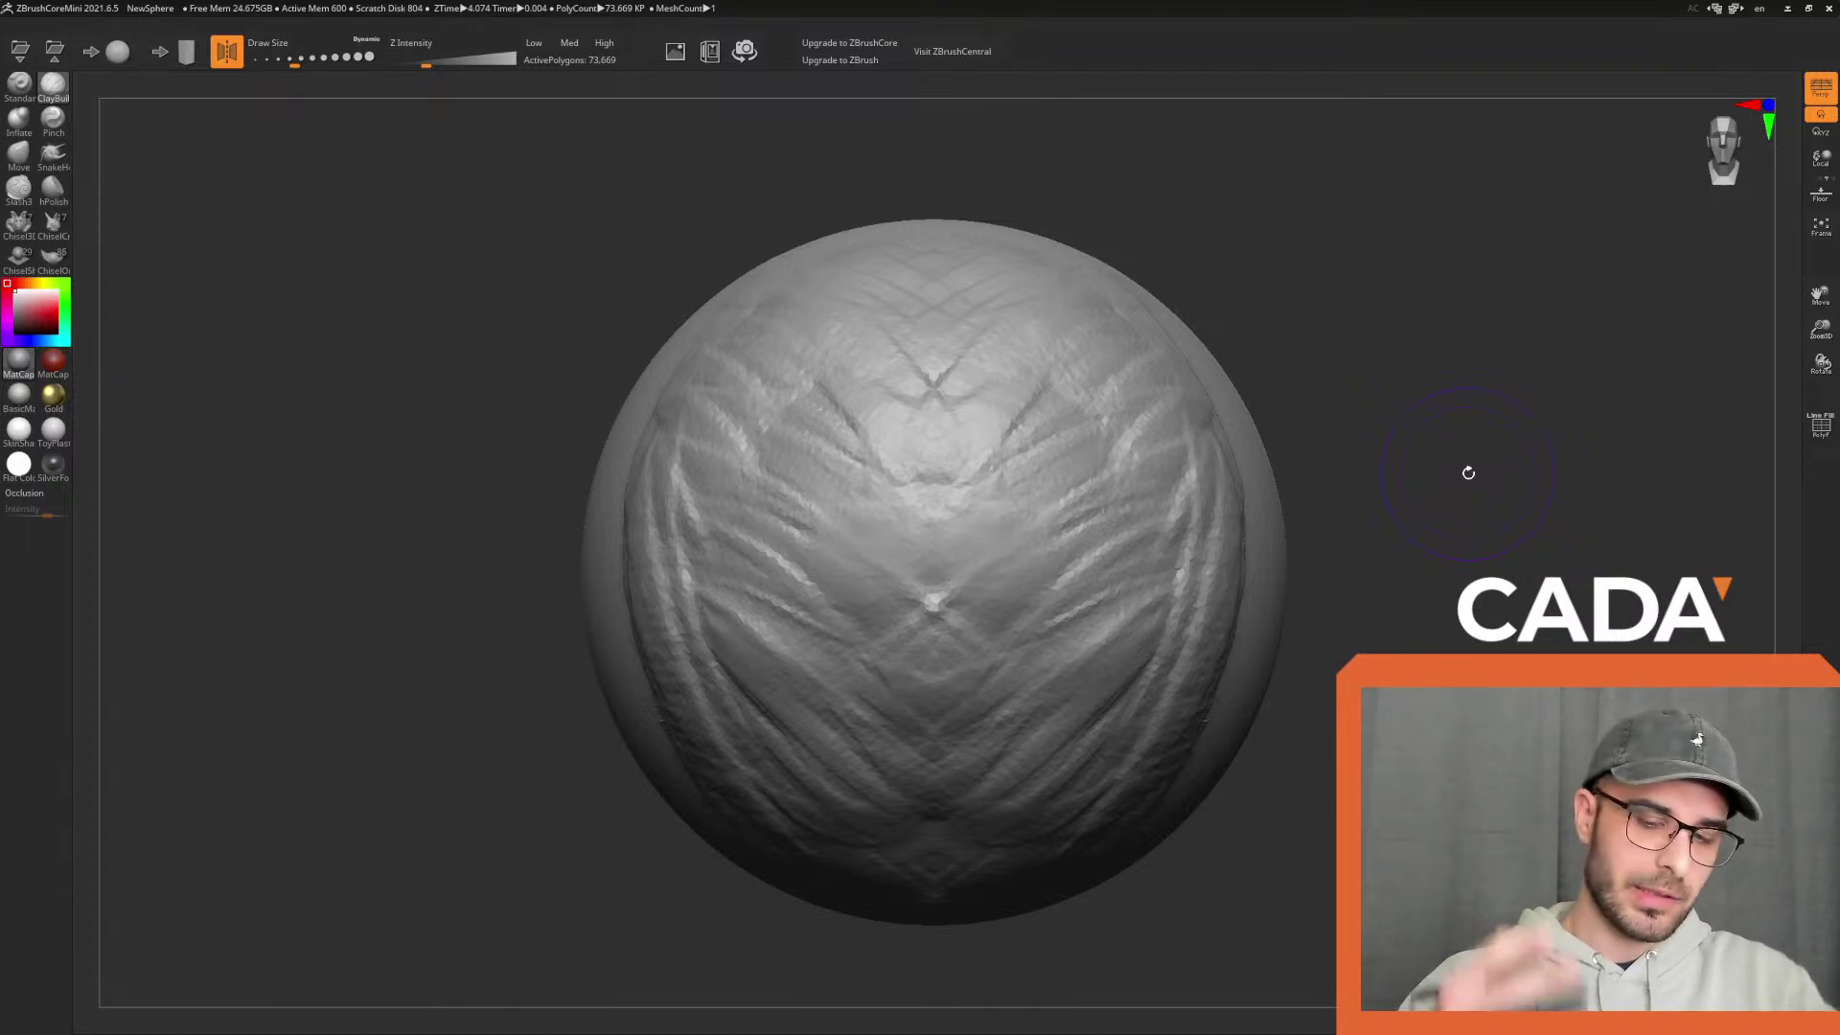
Build up more mirrored ClayBuildup strokes over the sphere's front and sides, including the area near its edge
mouse_move(1322, 555)
mouse_down()
mouse_move(1380, 555)
mouse_move(974, 571)
mouse_up()
mouse_move(1063, 460)
mouse_down()
mouse_move(1087, 618)
mouse_move(1150, 801)
mouse_move(1085, 825)
mouse_up()
drag(1323, 714, 1096, 724)
mouse_move(976, 559)
mouse_down()
mouse_move(925, 692)
mouse_move(963, 836)
mouse_up()
mouse_move(901, 570)
mouse_down()
mouse_move(850, 319)
mouse_move(781, 369)
mouse_move(994, 661)
mouse_move(954, 762)
mouse_up()
mouse_move(746, 384)
mouse_down()
mouse_move(786, 388)
mouse_move(886, 489)
mouse_move(848, 594)
mouse_up()
drag(1386, 534, 1447, 531)
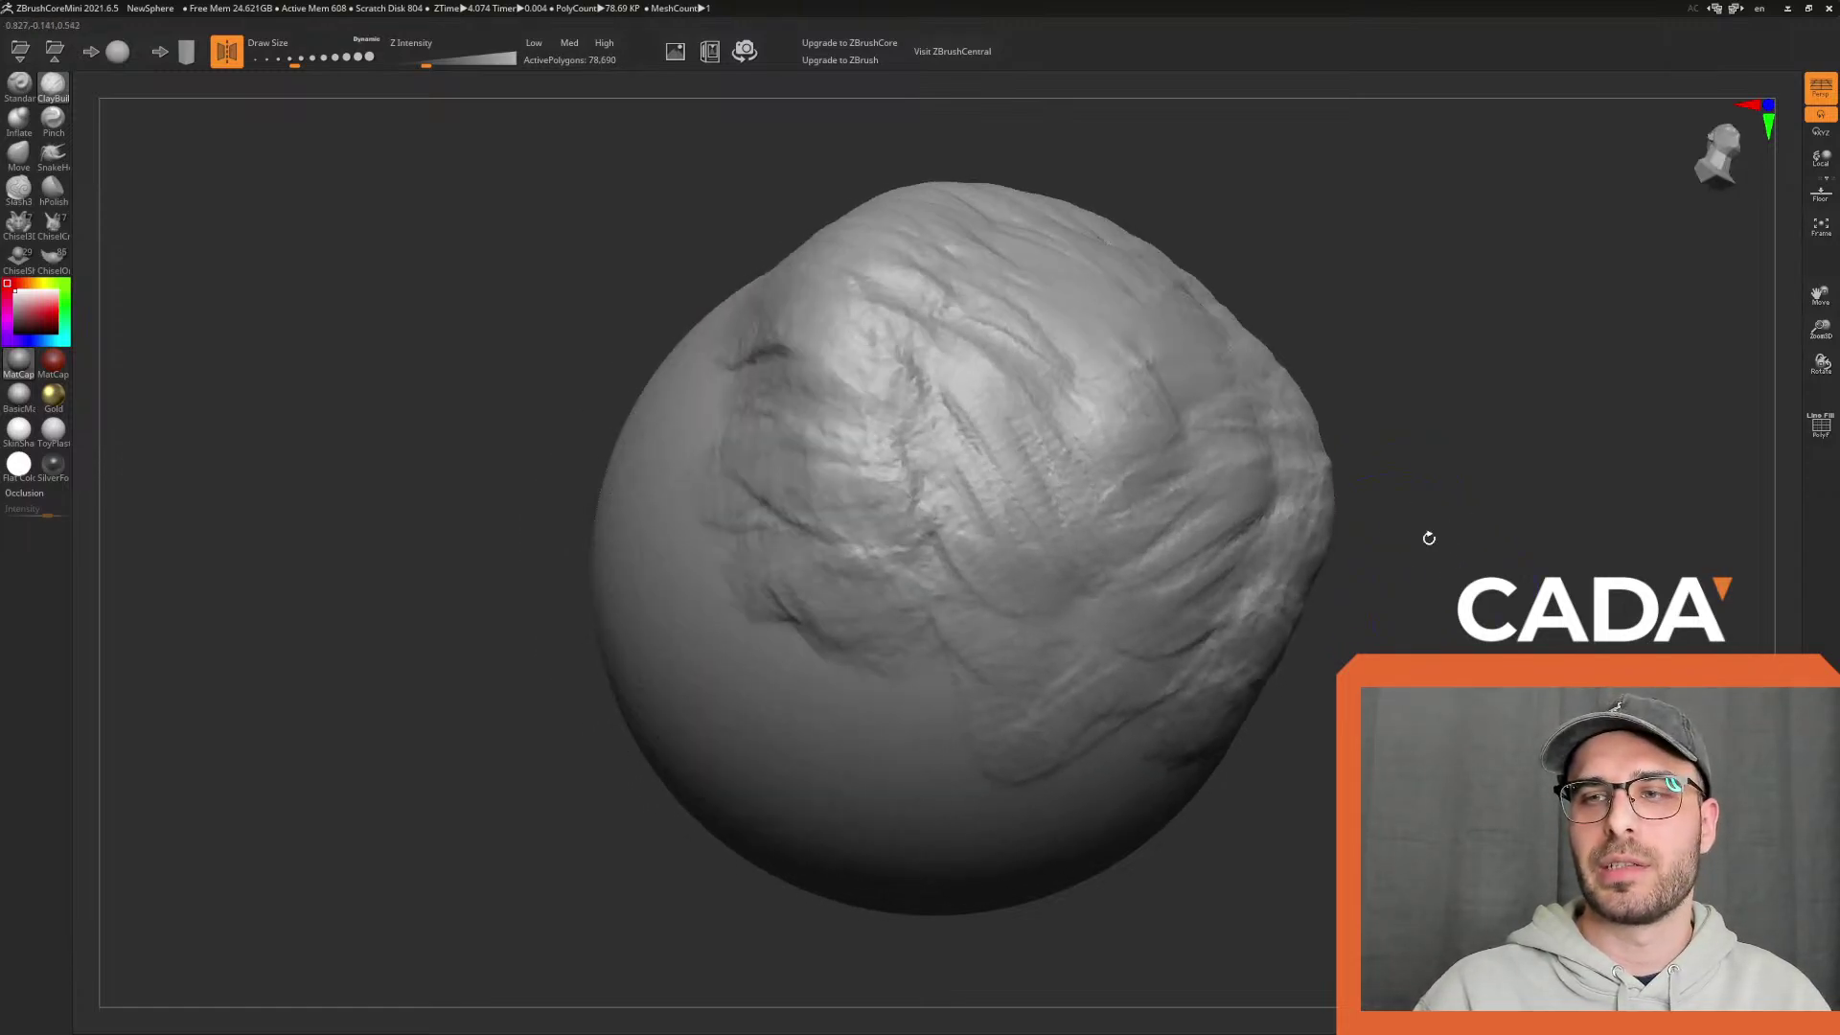
mouse_move(1087, 645)
mouse_down()
mouse_move(1199, 665)
mouse_move(1061, 662)
mouse_up()
mouse_move(1386, 634)
mouse_down()
mouse_move(1339, 649)
mouse_move(1380, 575)
mouse_move(1204, 422)
mouse_up()
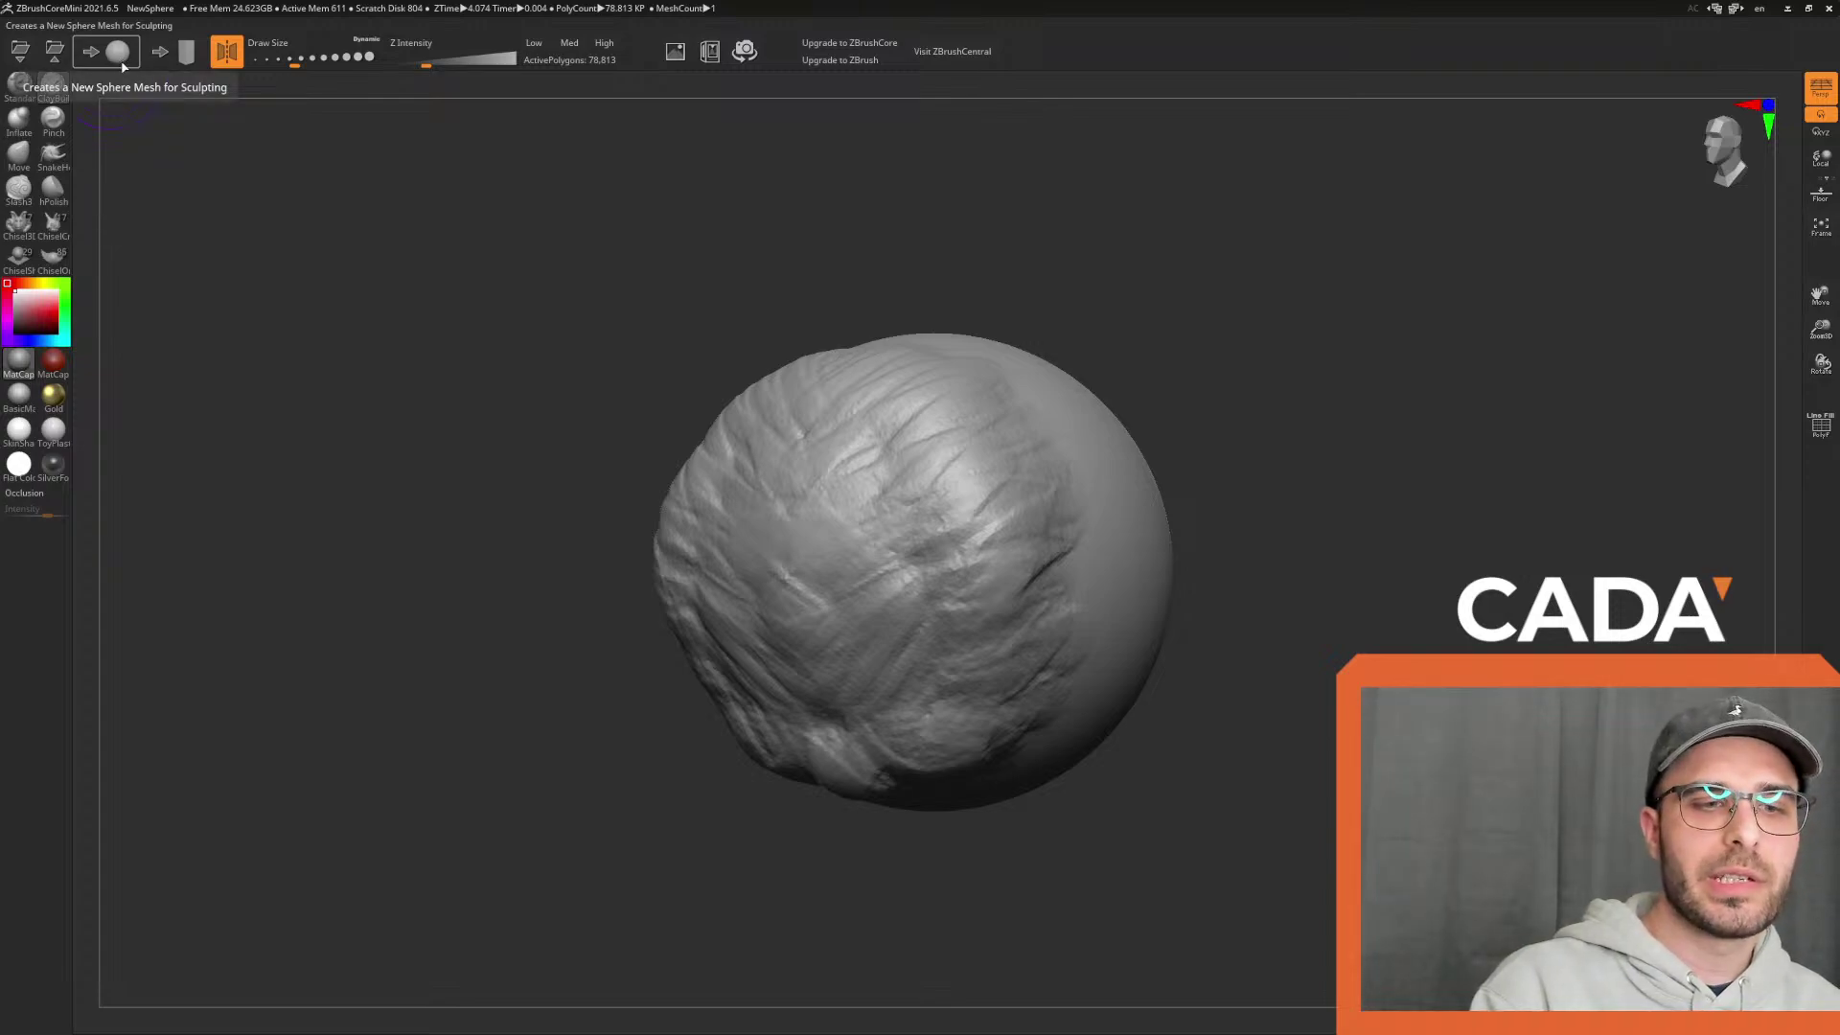
Add further mirrored V-shaped clay ridges down the centre of the sphere's front
drag(563, 429, 632, 406)
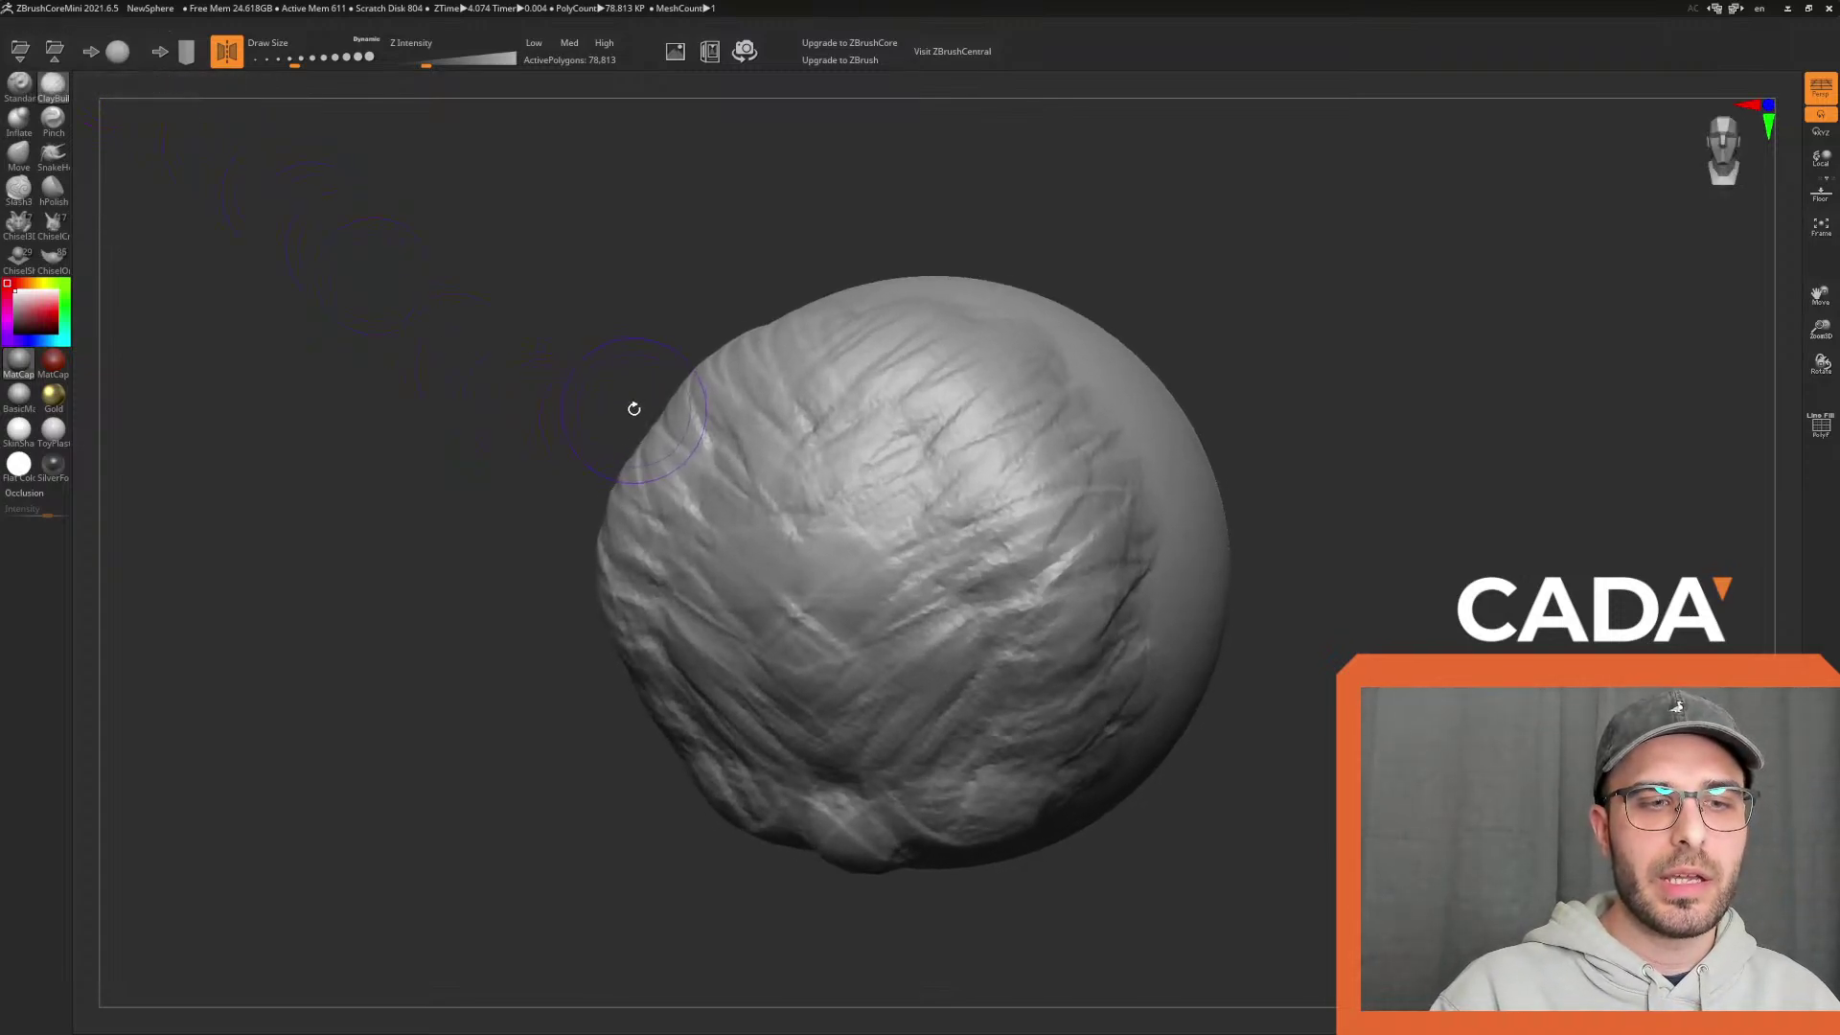
mouse_move(1231, 374)
mouse_down()
mouse_move(1281, 382)
mouse_move(1252, 412)
mouse_up()
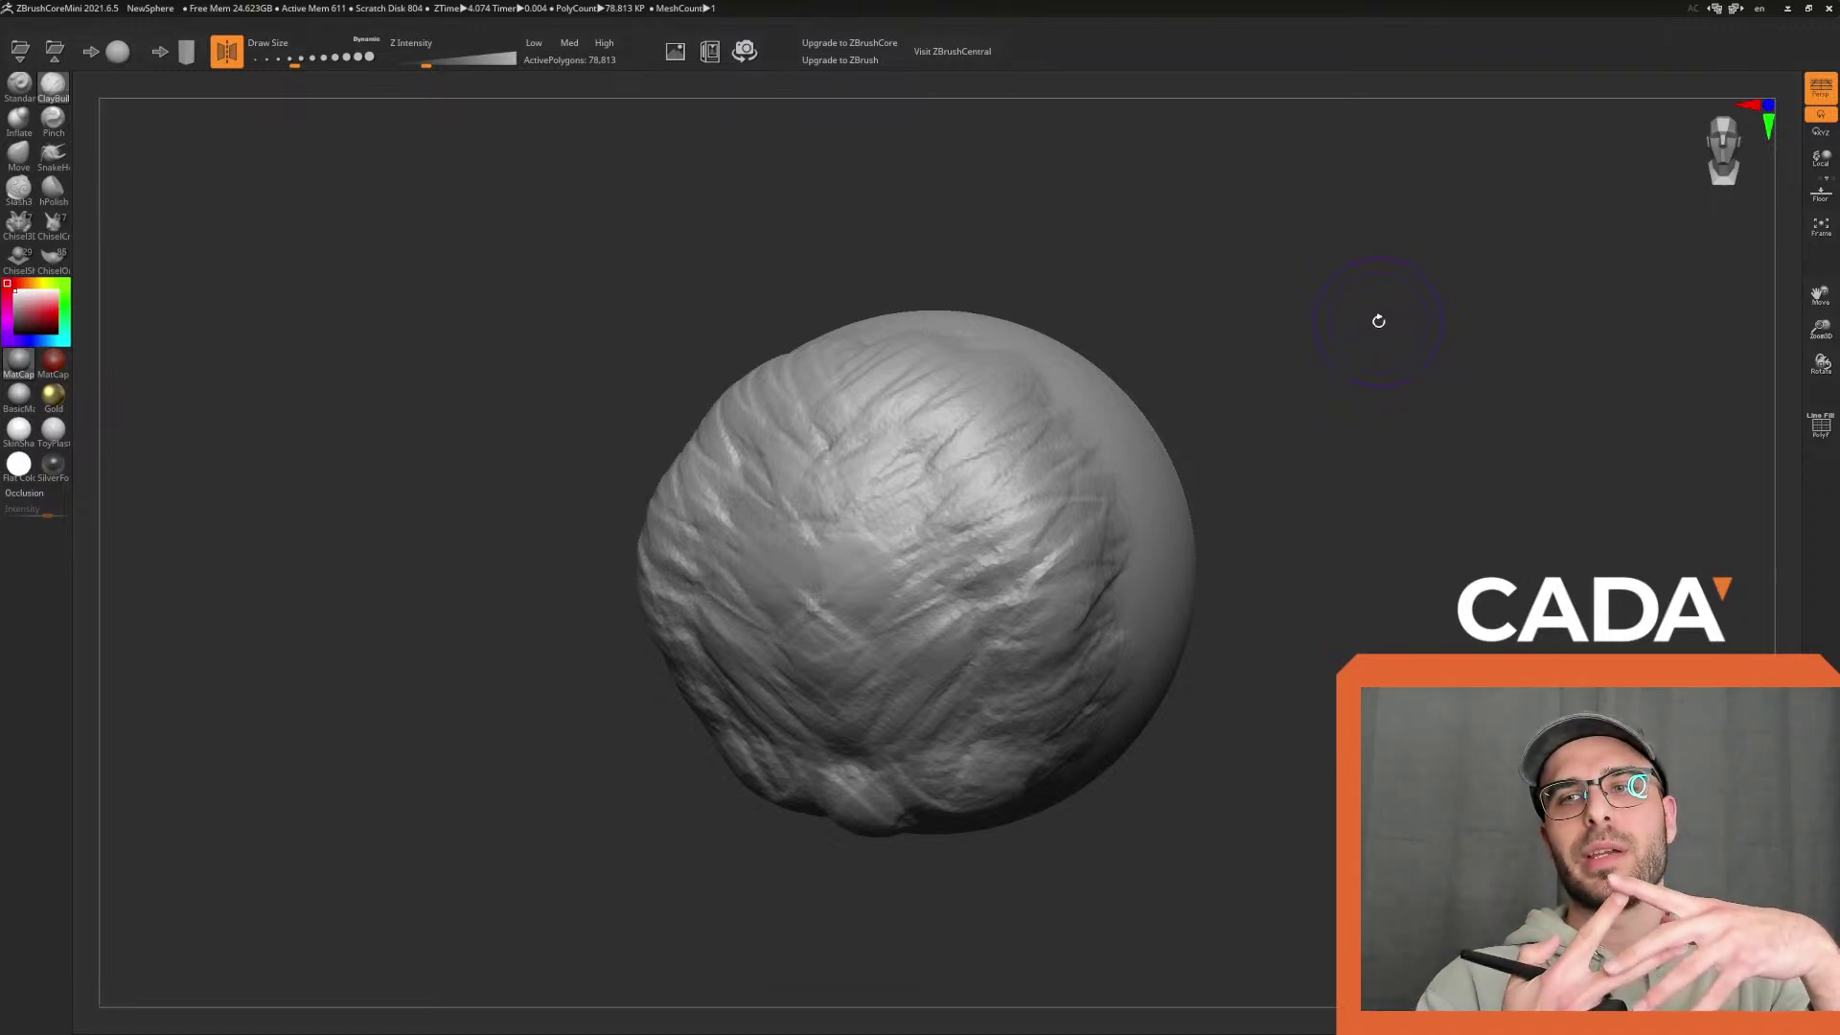
mouse_move(1378, 321)
mouse_down()
mouse_move(1366, 612)
mouse_move(1343, 577)
mouse_up()
mouse_move(987, 536)
mouse_down()
mouse_move(1031, 540)
mouse_move(926, 730)
mouse_move(1091, 725)
mouse_move(895, 808)
mouse_move(958, 767)
mouse_up()
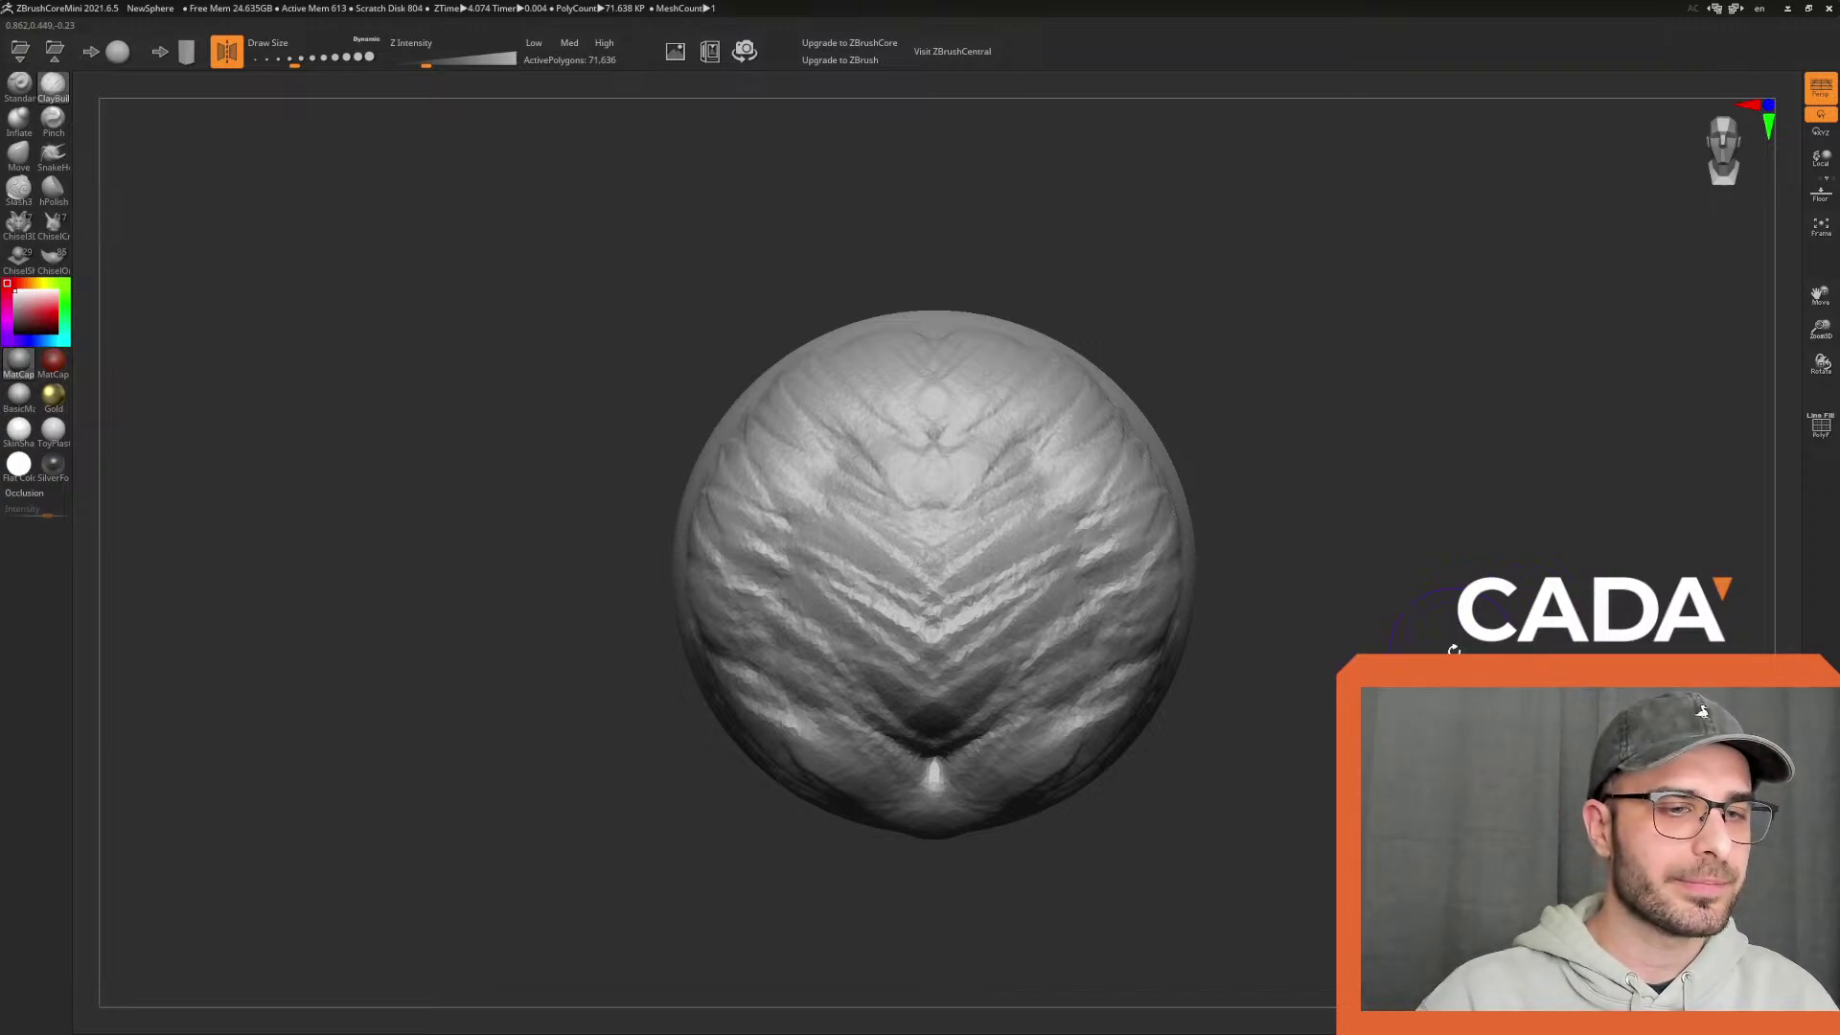
mouse_move(1425, 458)
mouse_down()
mouse_move(1368, 497)
mouse_move(1397, 521)
mouse_move(1433, 496)
mouse_up()
mouse_move(1483, 434)
mouse_down()
mouse_move(1413, 492)
mouse_move(1422, 504)
mouse_move(1355, 508)
mouse_move(1434, 502)
mouse_move(1339, 431)
mouse_up()
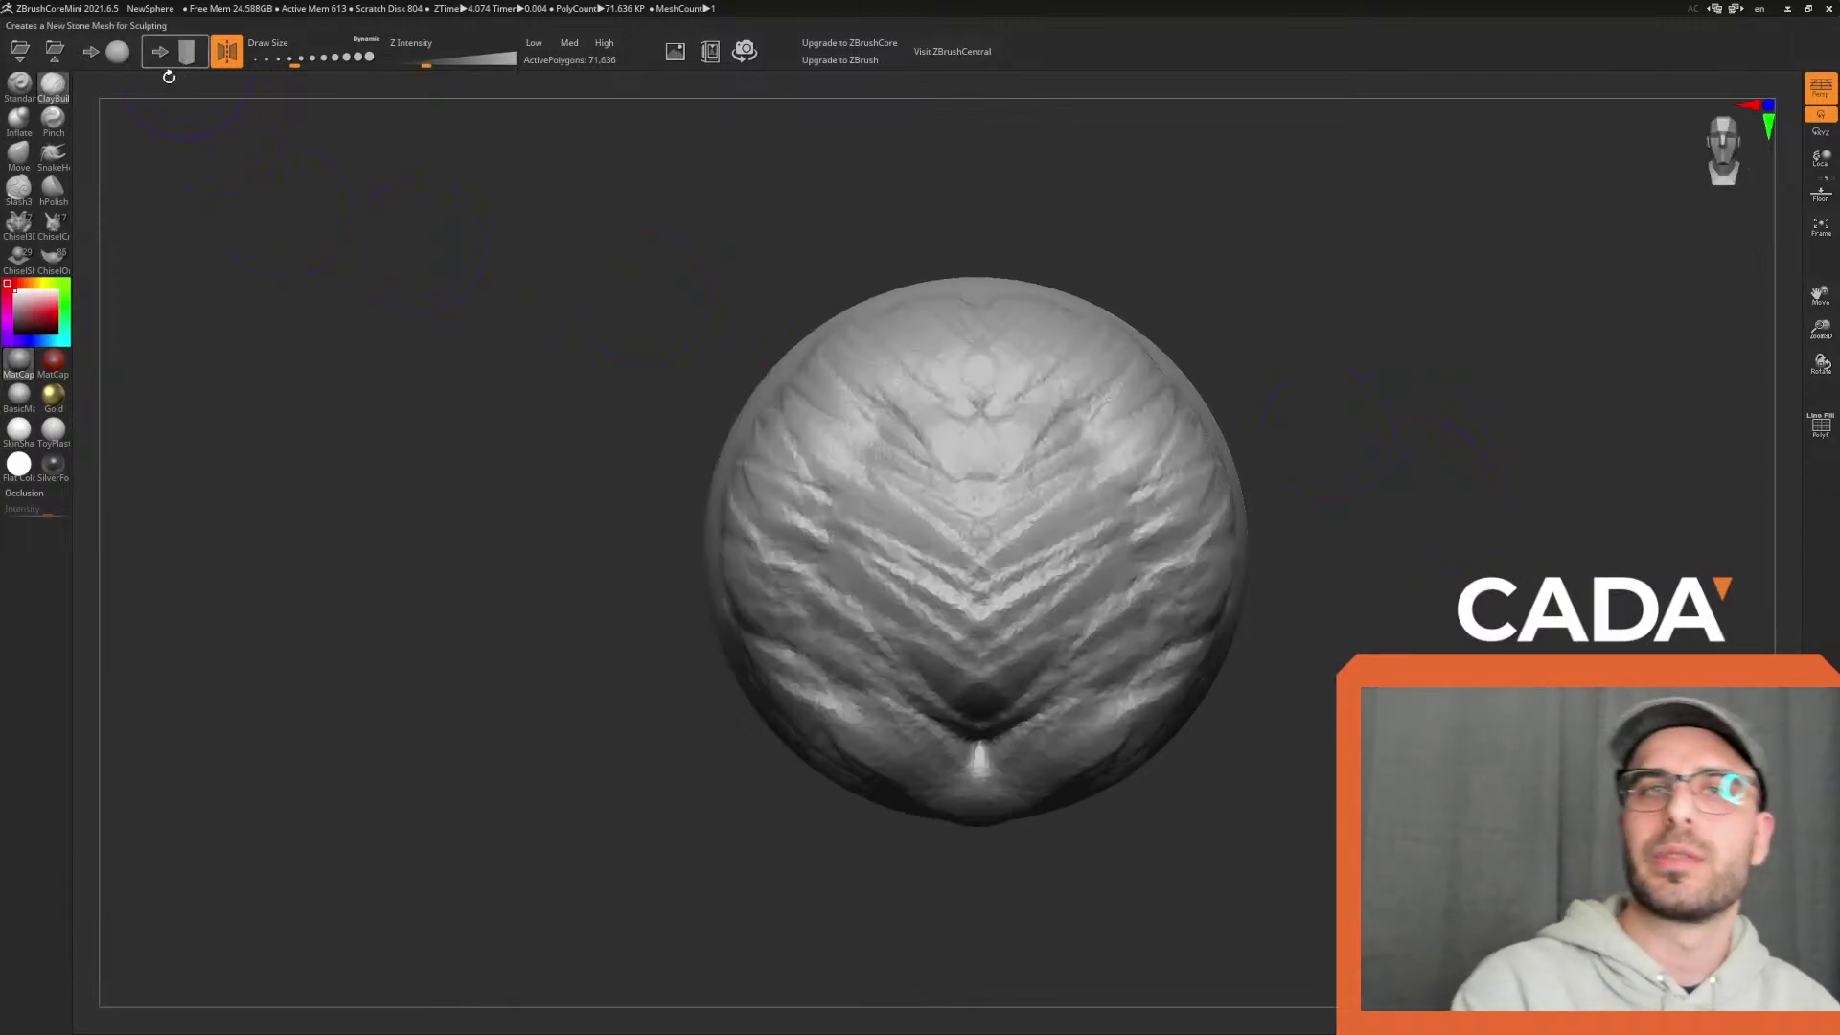
Replace the sculpt with a new sphere mesh without saving the changes, and choose the Standard brush
click(186, 51)
click(978, 550)
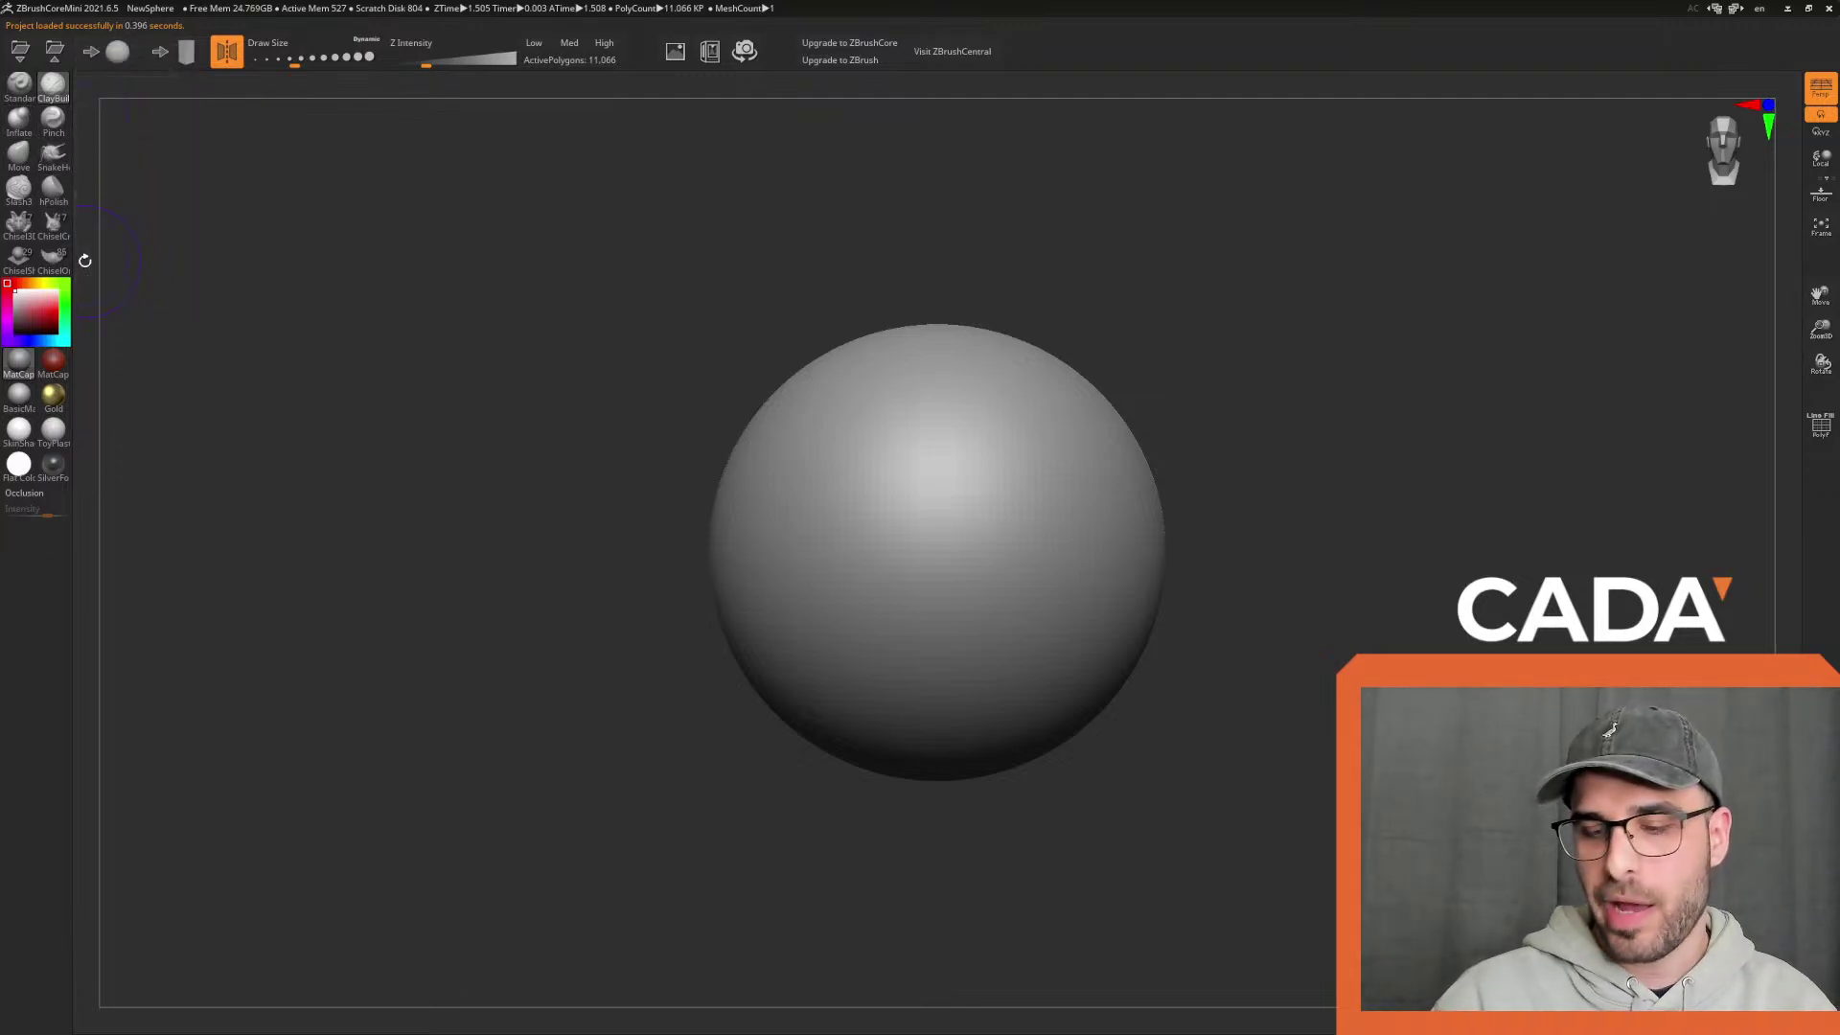
click(19, 84)
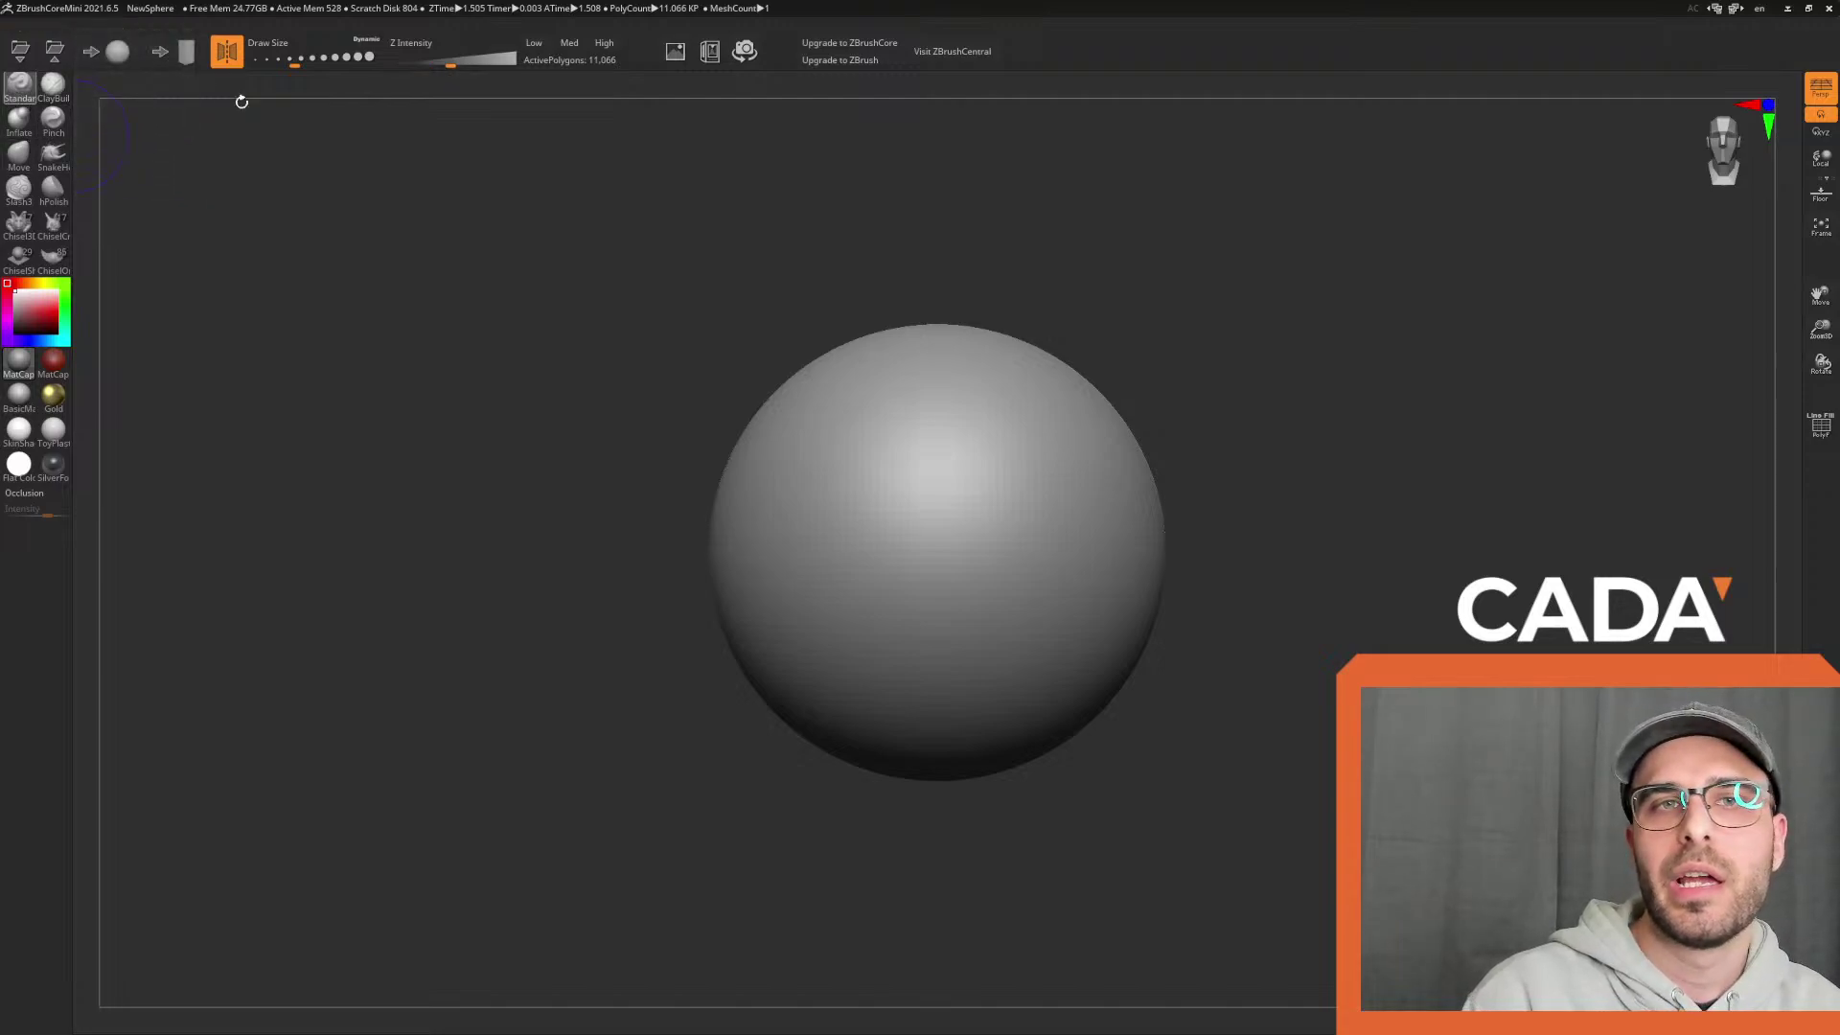
Try mirrored Standard strokes on the sphere's front, switch symmetry off and on again, and undo the strokes
mouse_move(965, 452)
mouse_down()
mouse_move(937, 624)
mouse_move(993, 649)
mouse_up()
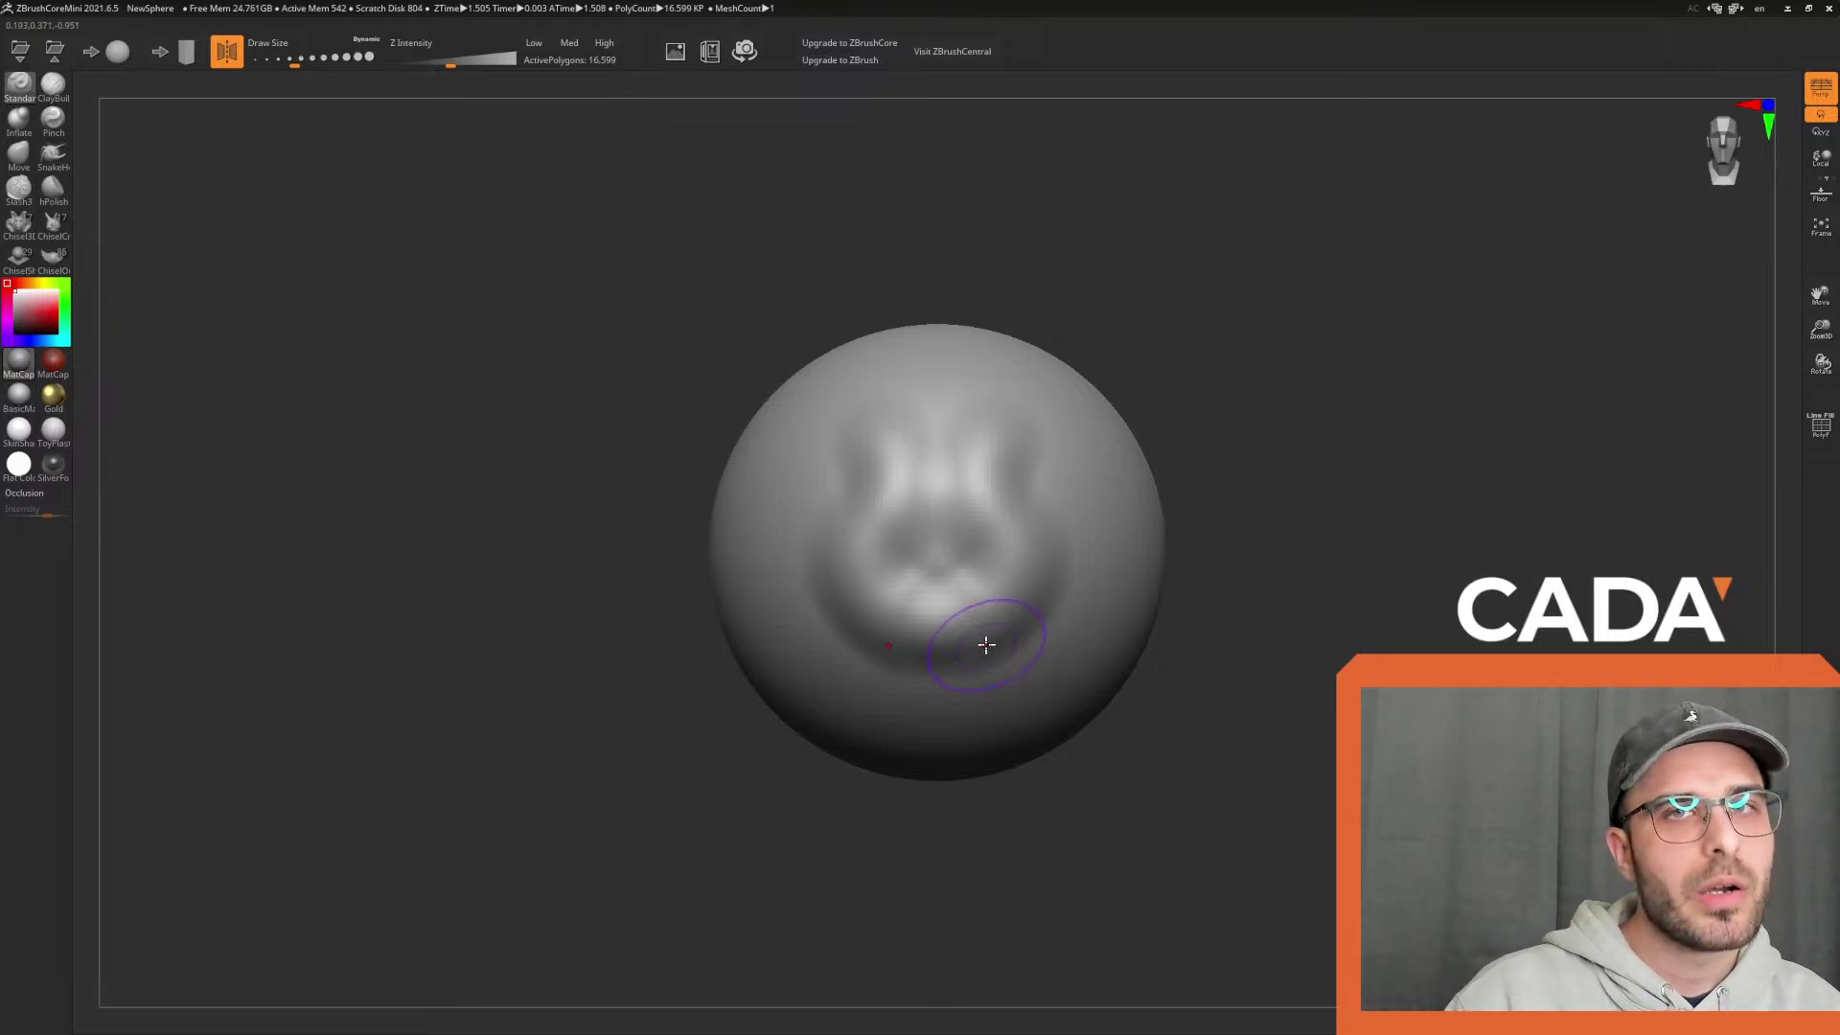
key(x)
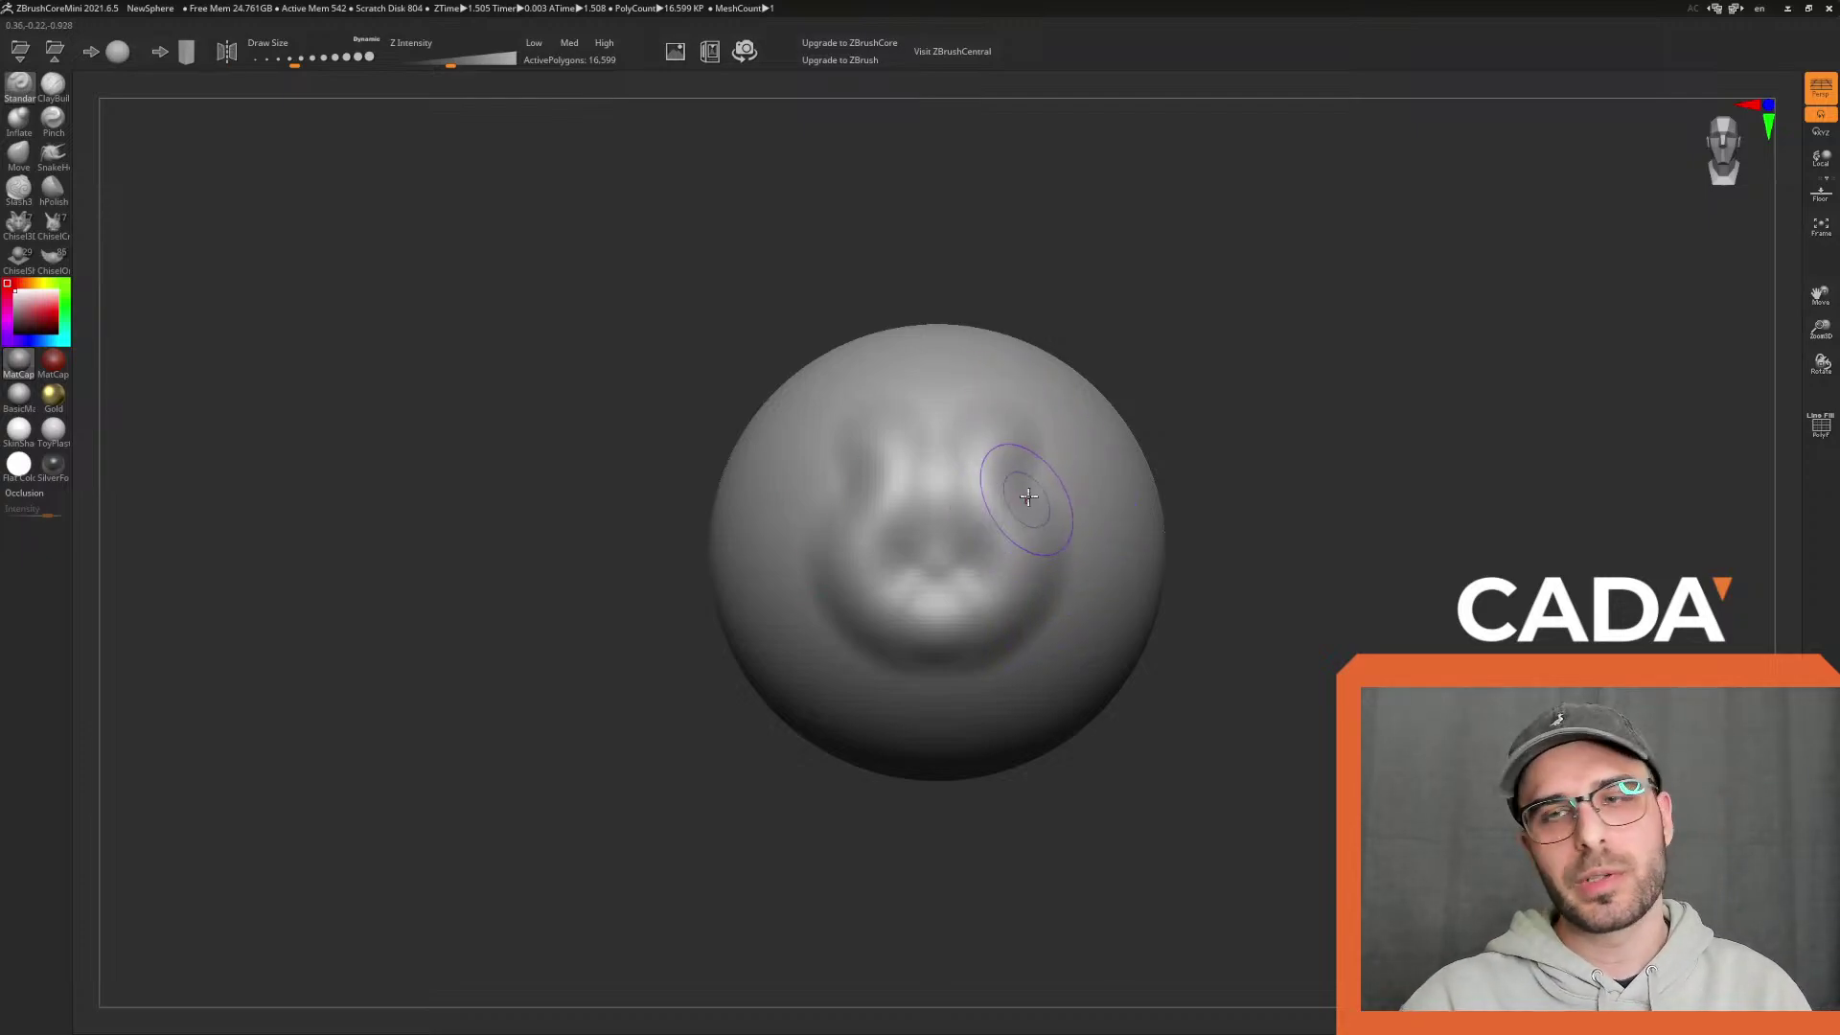
drag(1189, 517, 1199, 460)
key(x)
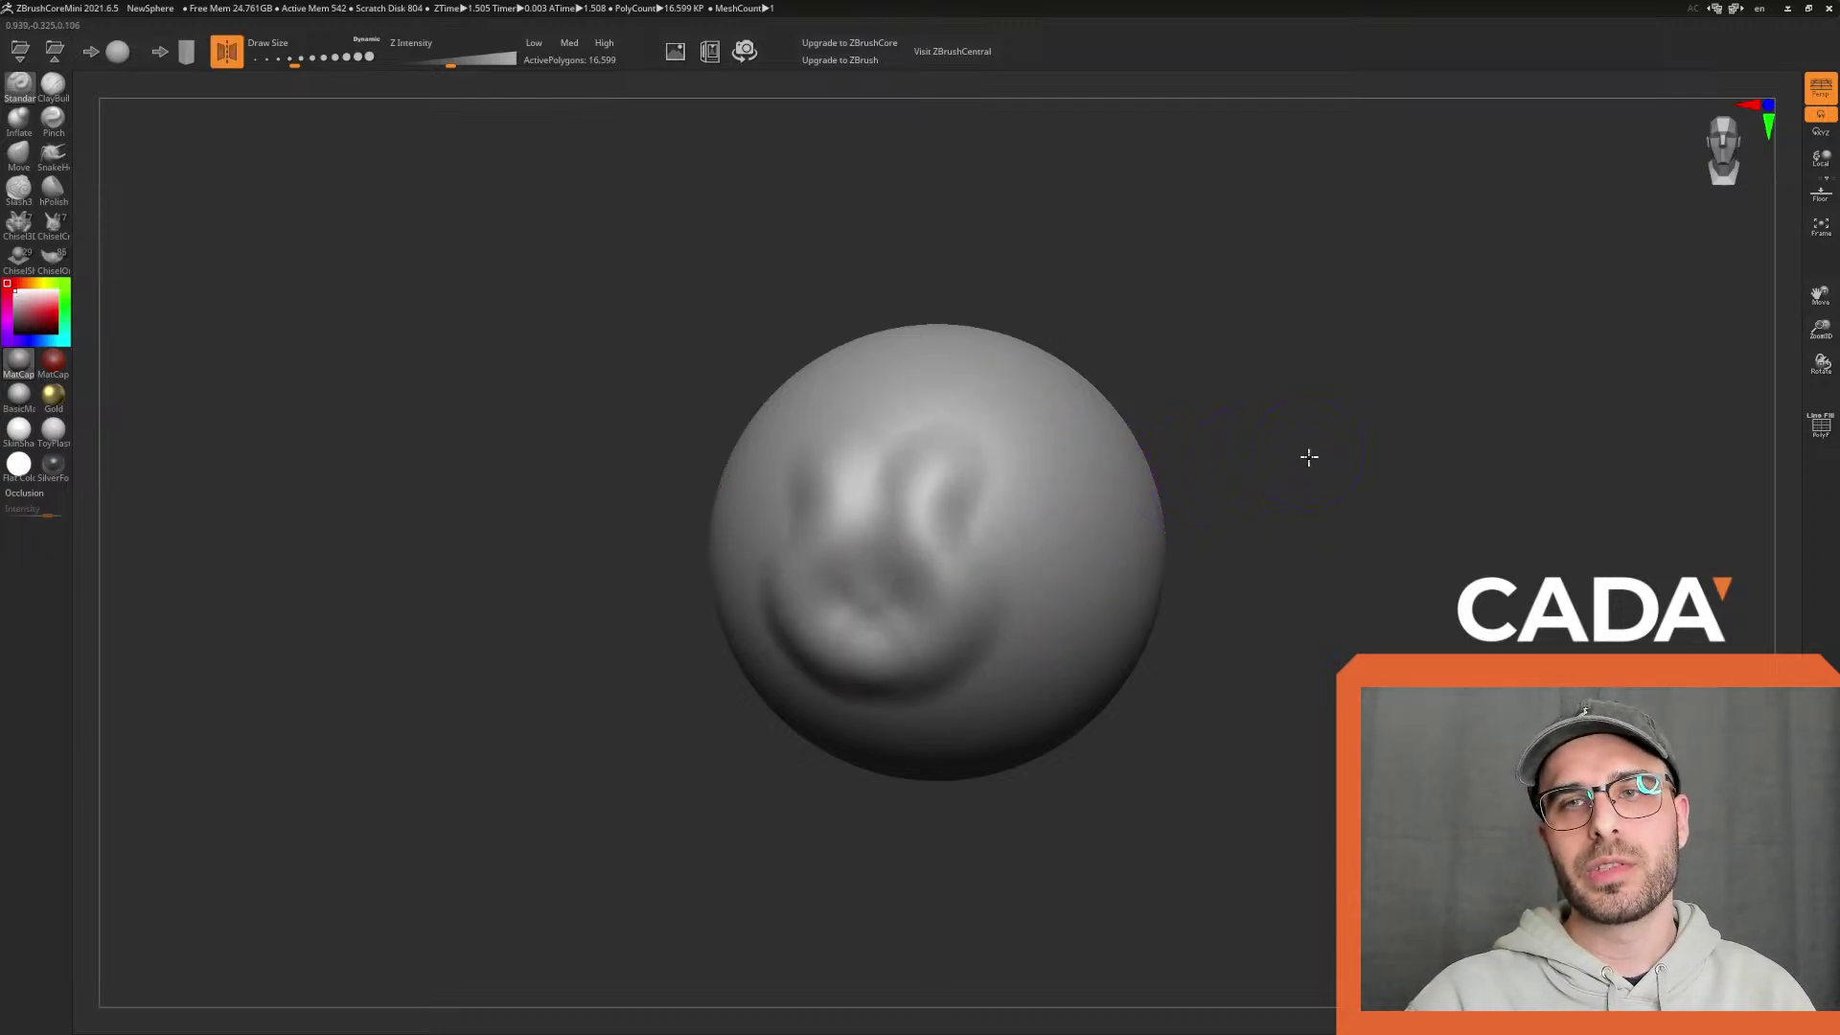
key(ctrl+z)
key(ctrl+z)
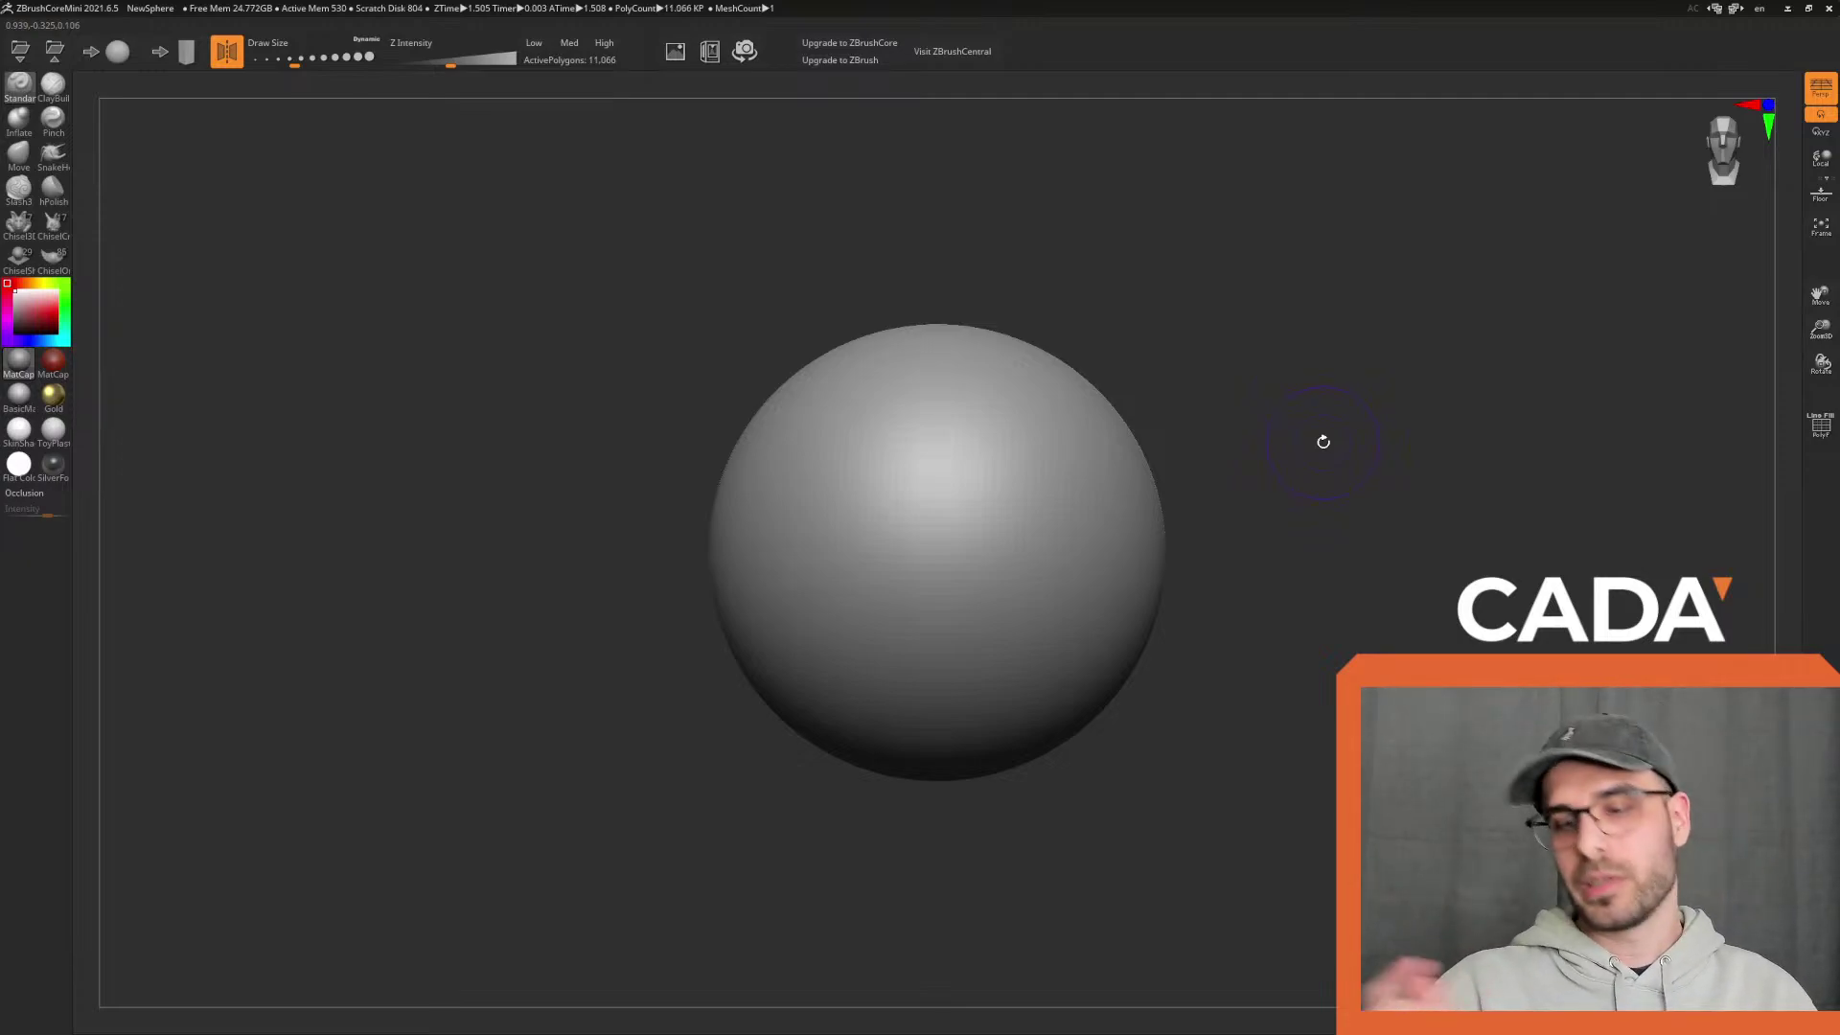
Try covering the sphere with winding mirrored Standard strokes from several angles, and undo them all
mouse_move(1078, 412)
mouse_down()
mouse_move(1020, 479)
mouse_move(979, 597)
mouse_move(953, 460)
mouse_move(965, 378)
mouse_move(953, 608)
mouse_move(974, 687)
mouse_move(1112, 534)
mouse_move(1111, 487)
mouse_move(1027, 657)
mouse_move(936, 637)
mouse_move(1159, 647)
mouse_move(1297, 584)
mouse_move(1054, 460)
mouse_up()
key(ctrl+z)
mouse_move(965, 399)
mouse_down()
mouse_move(1001, 384)
mouse_move(913, 376)
mouse_move(935, 379)
mouse_up()
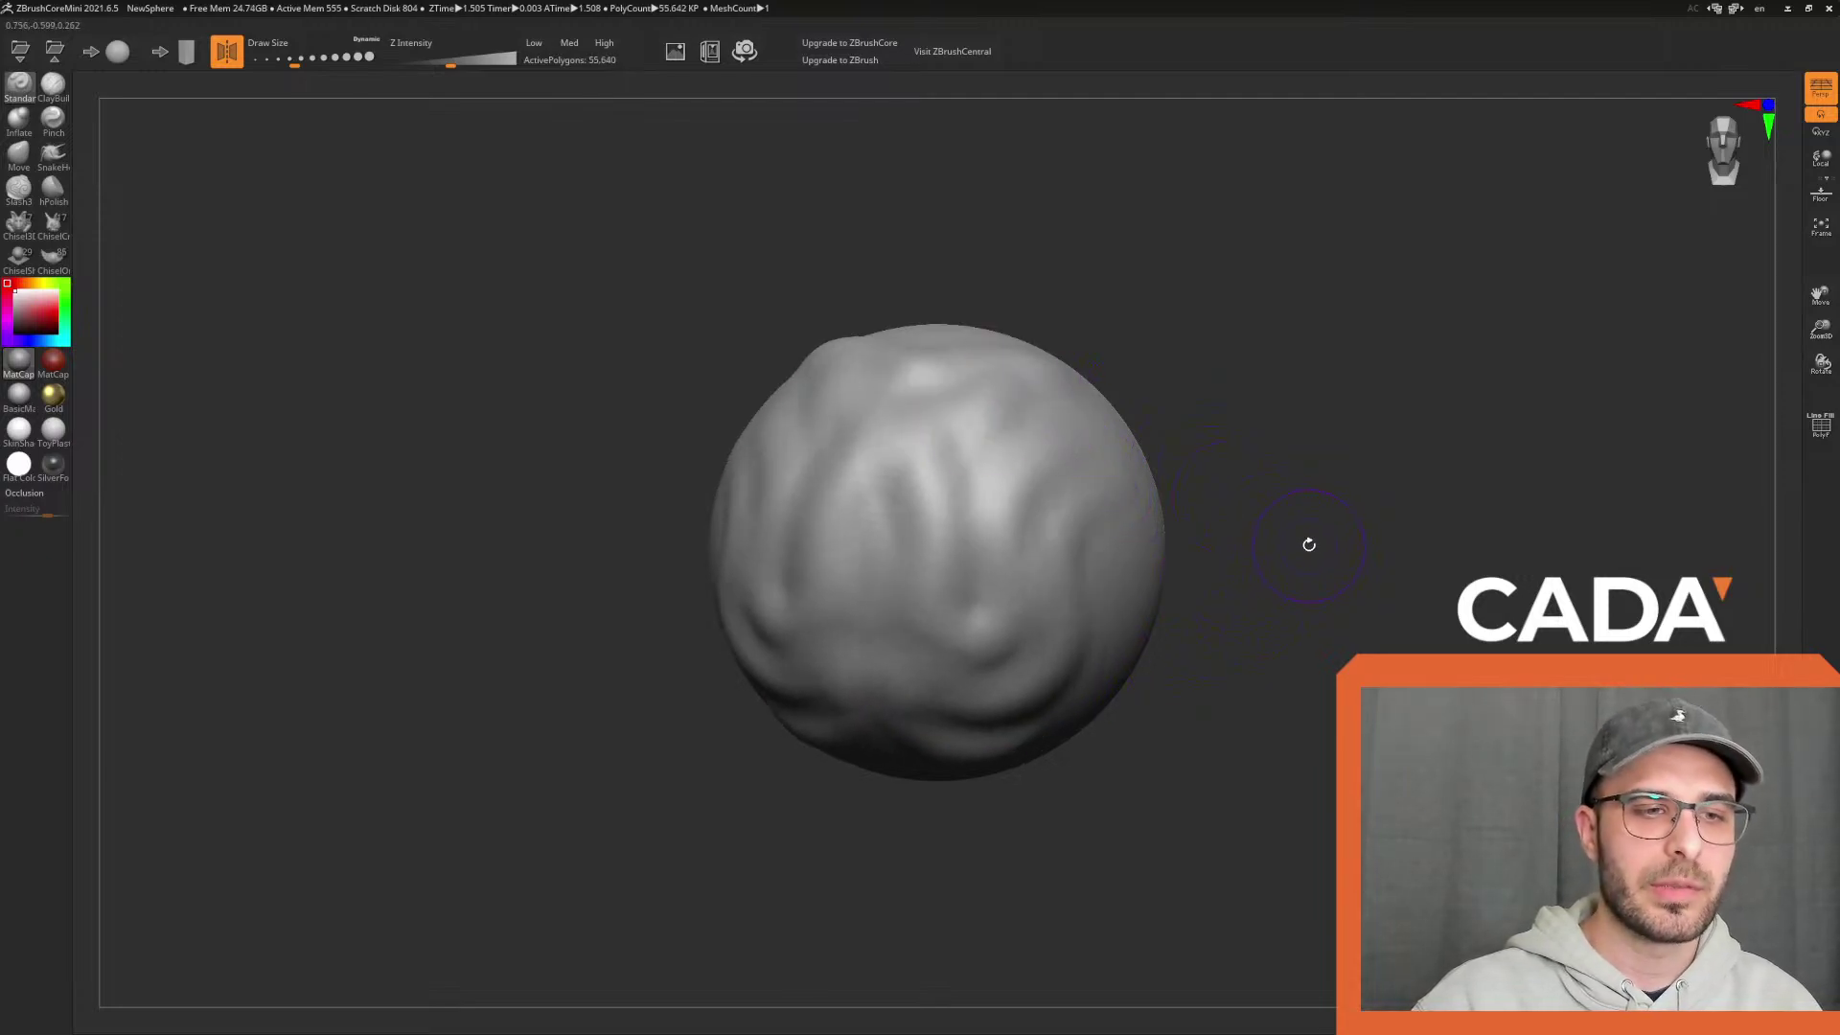
drag(1317, 427, 1315, 575)
mouse_move(1010, 422)
mouse_down()
mouse_move(925, 384)
mouse_move(921, 474)
mouse_move(1055, 645)
mouse_move(1031, 670)
mouse_move(1425, 492)
mouse_up()
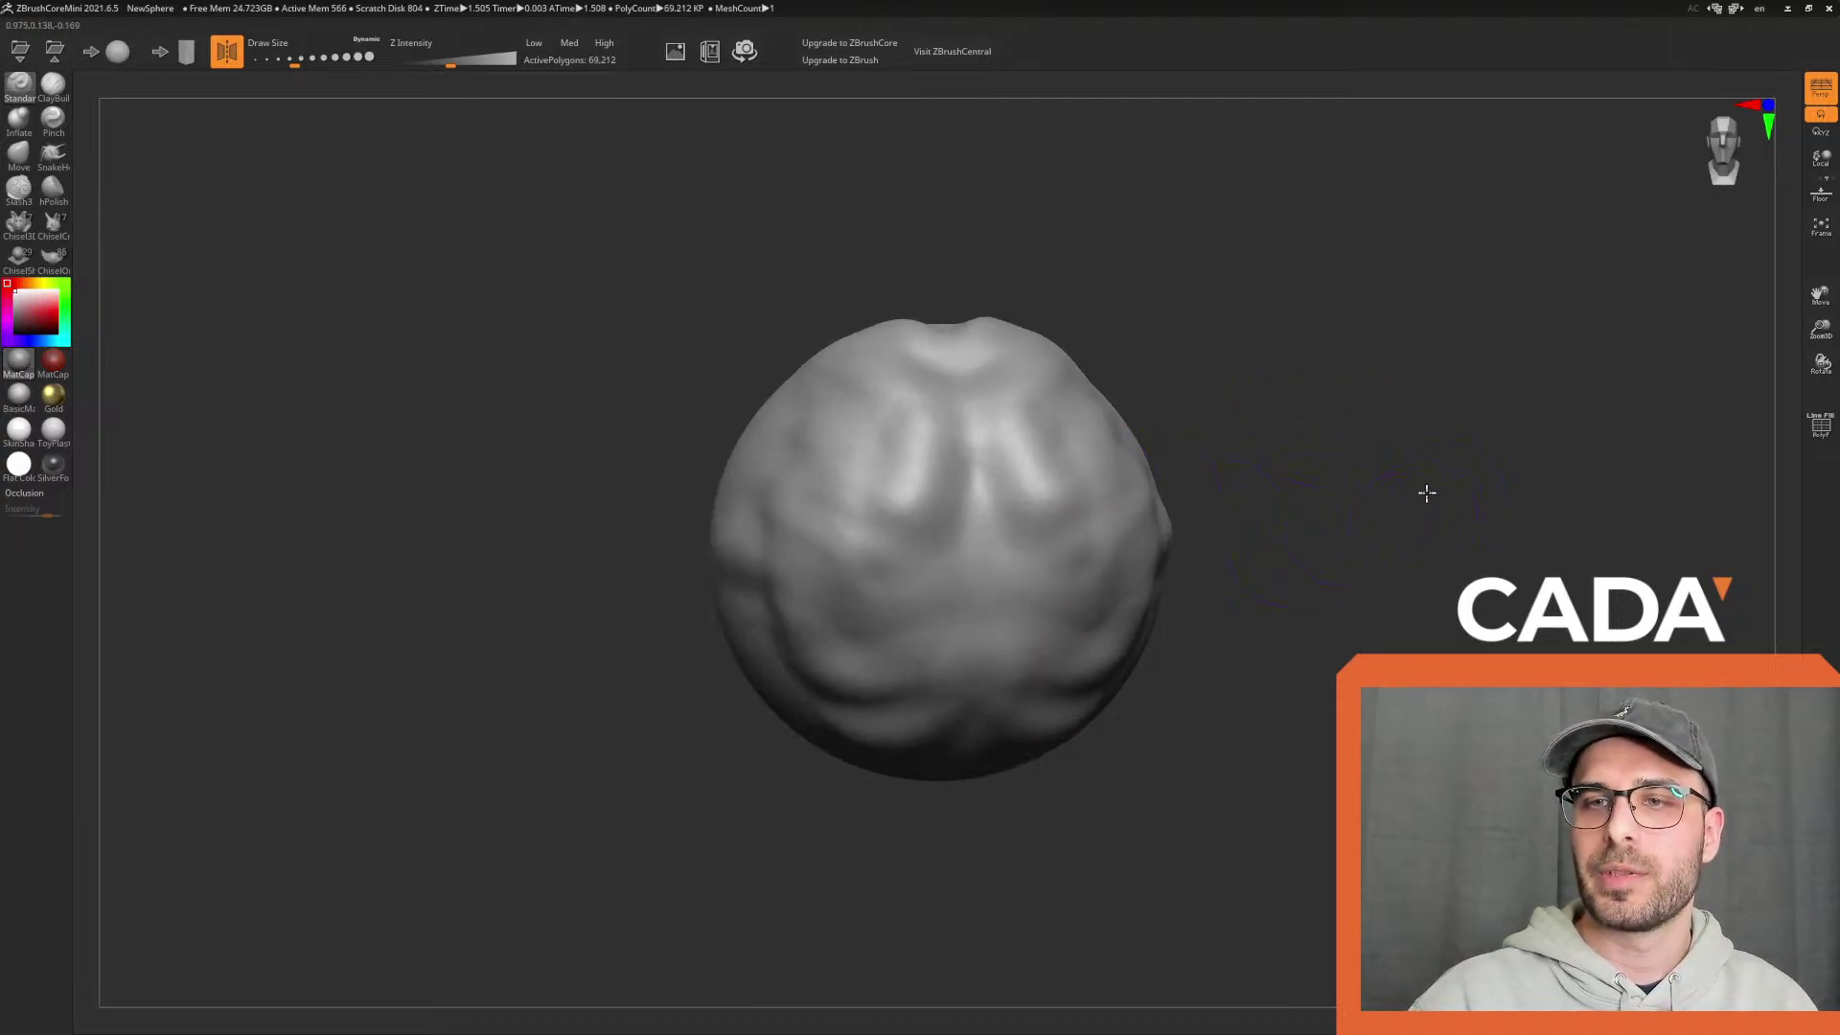
key(ctrl+z)
key(ctrl+z)
key(ctrl+z)
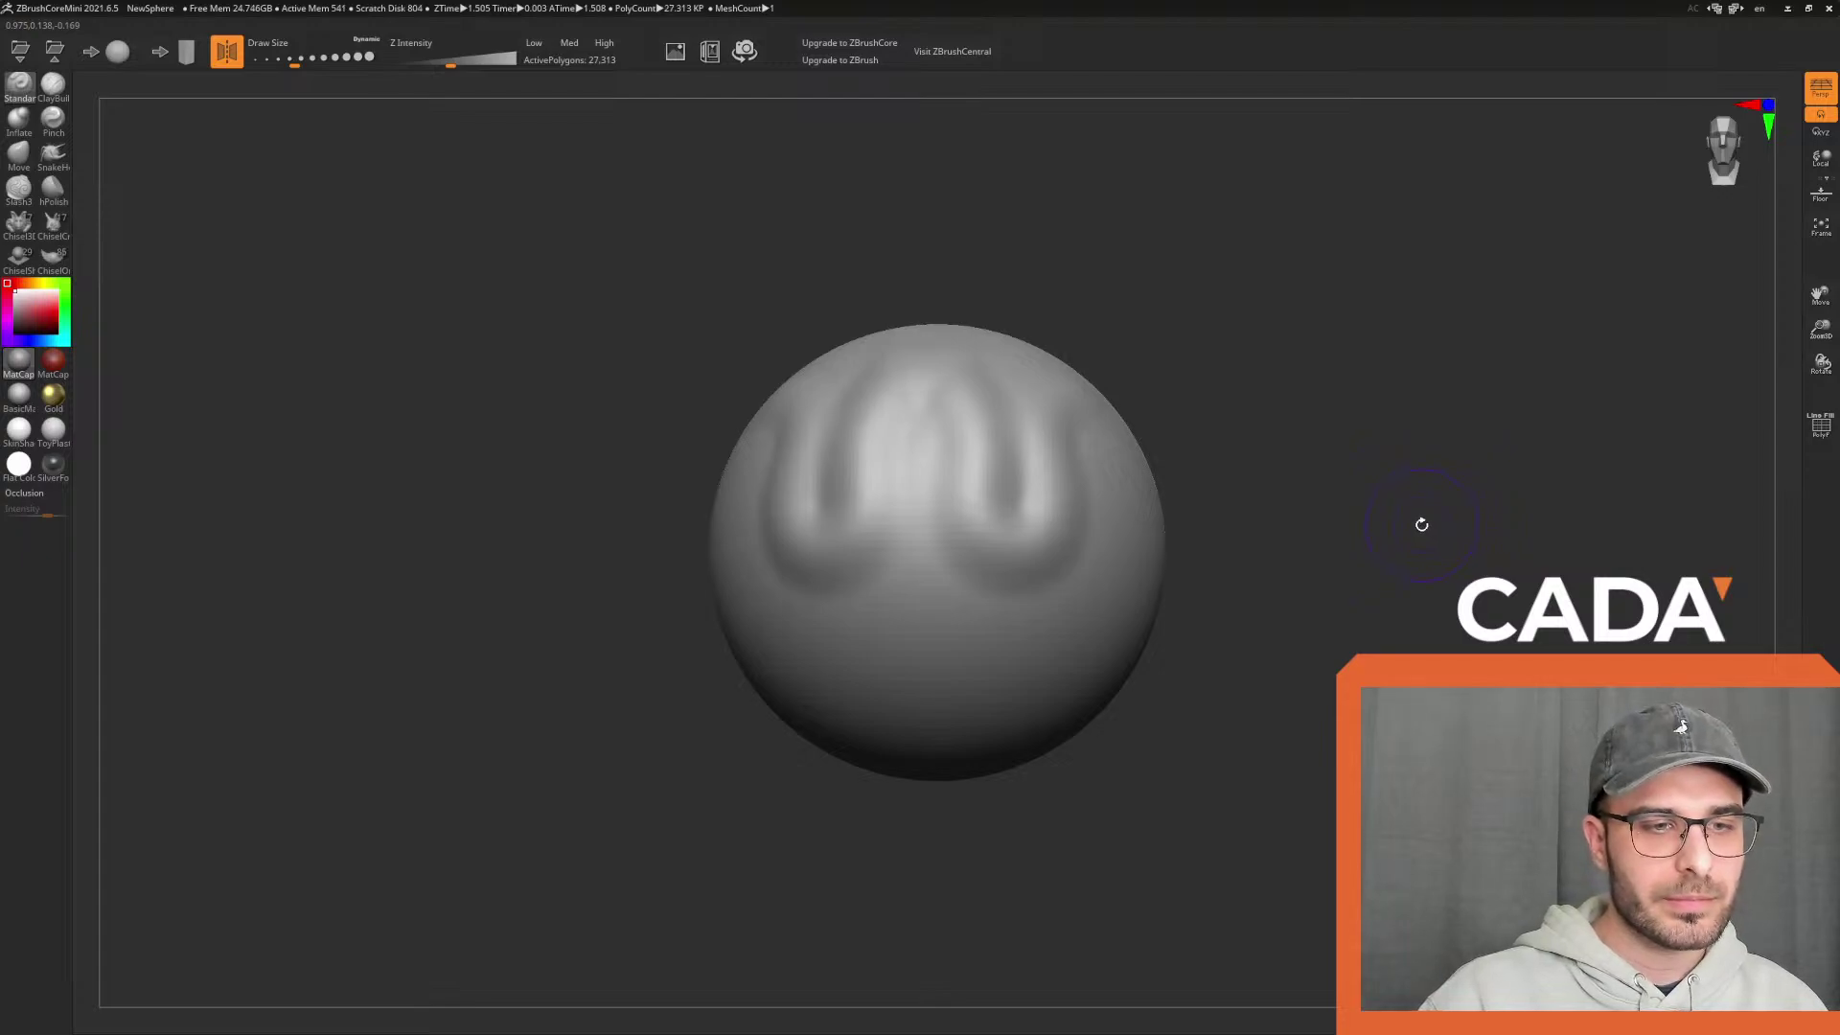
key(ctrl+z)
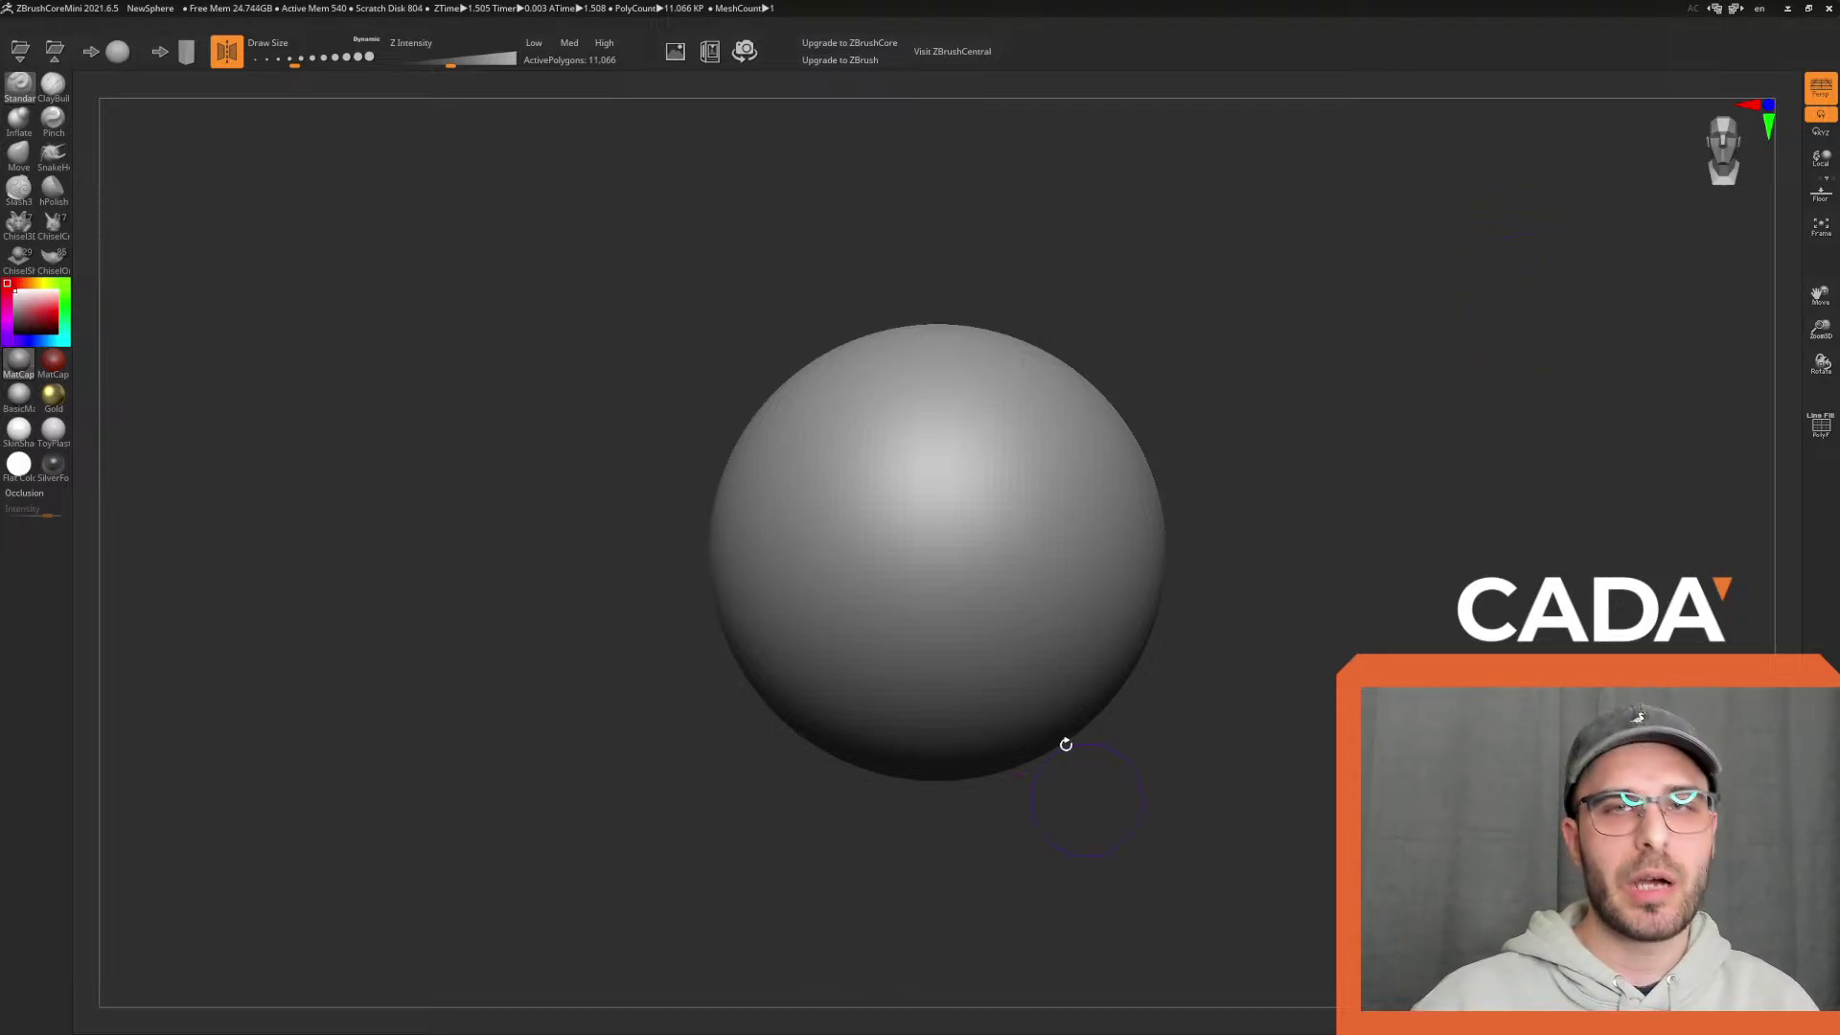
Create a fresh sphere mesh for sculpting without saving the current project
click(116, 62)
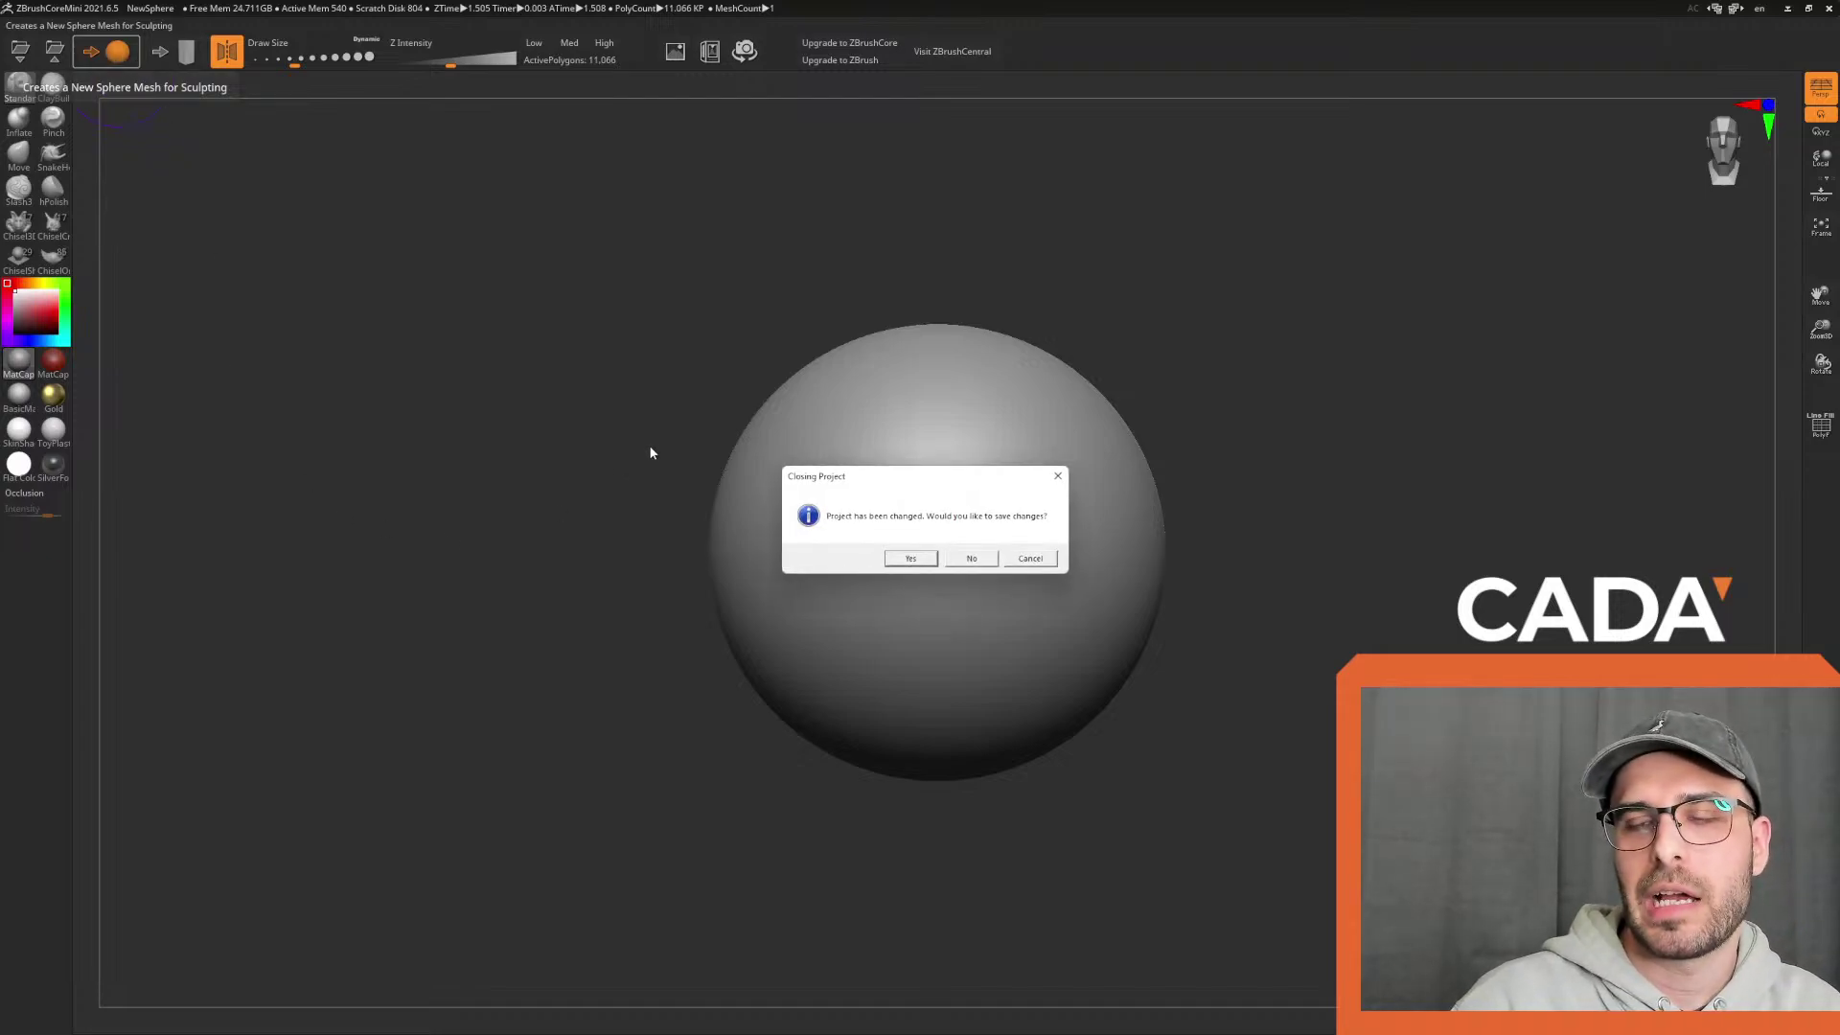
click(973, 560)
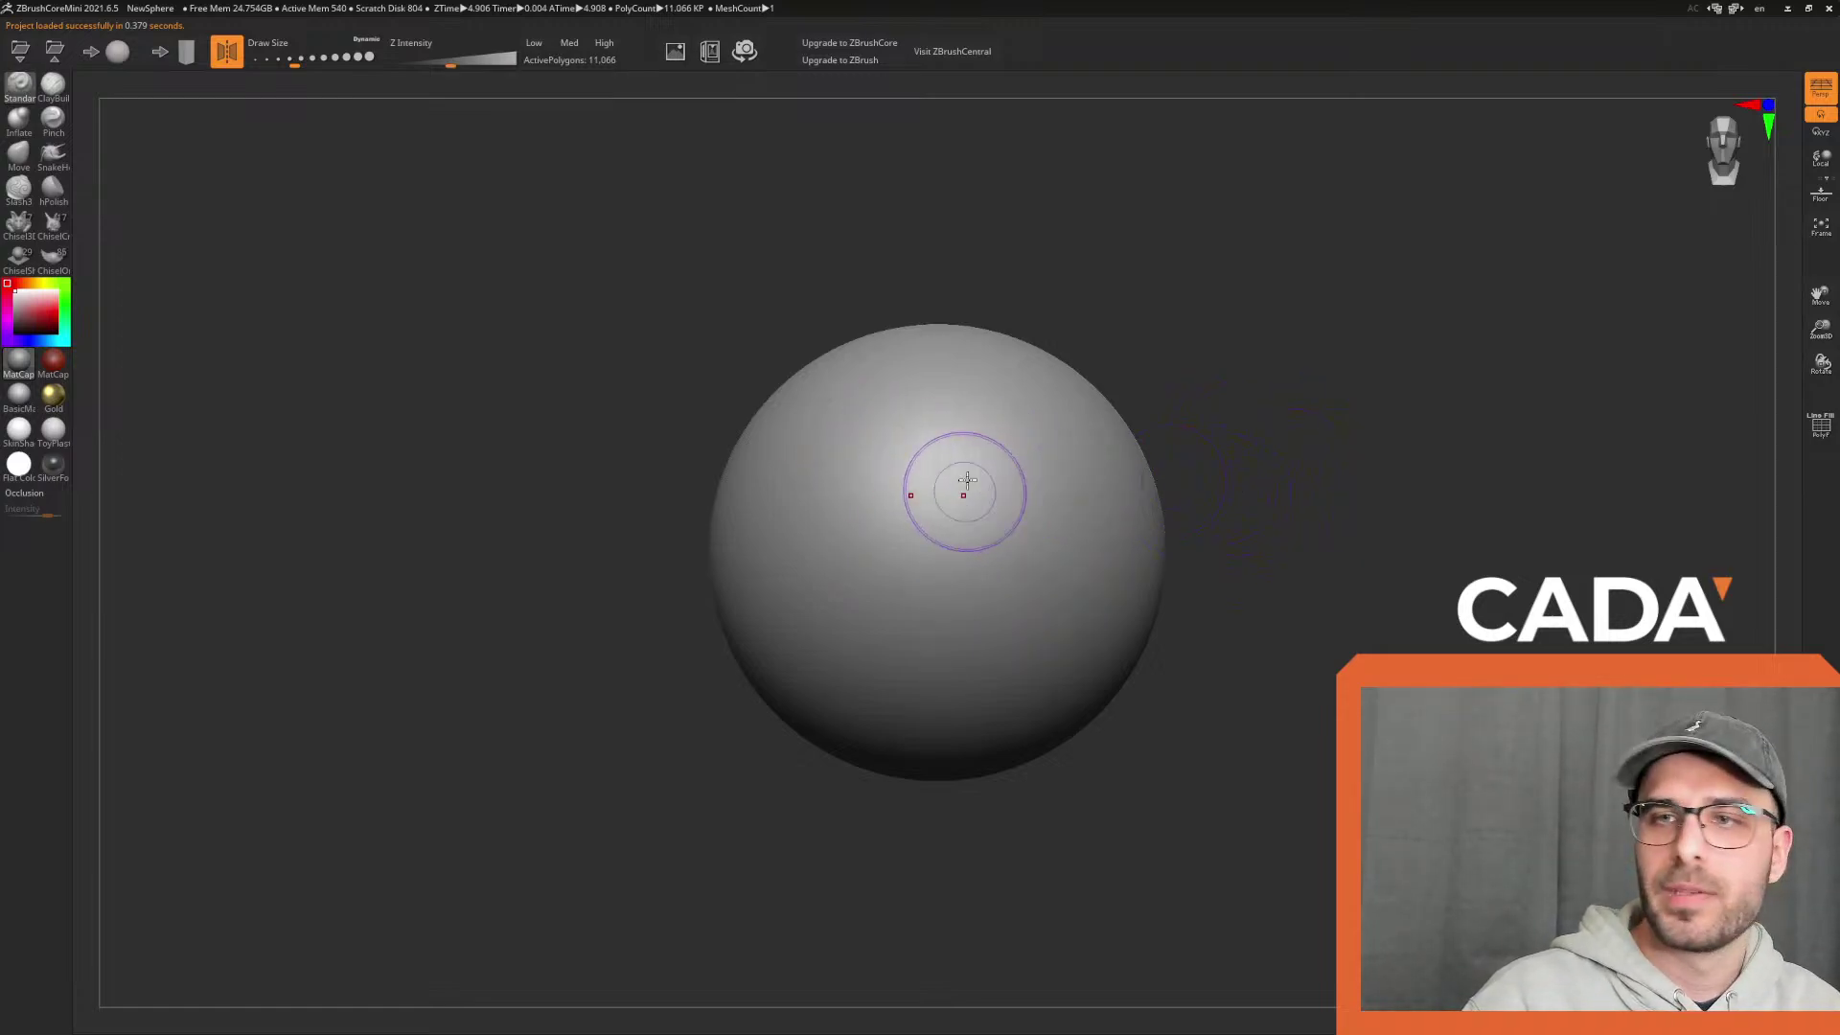
Try horizontal mirrored Standard strokes across the sphere's front at several heights, and undo them
drag(965, 492, 935, 536)
drag(814, 613, 1064, 623)
key(ctrl+z)
drag(824, 403, 1016, 412)
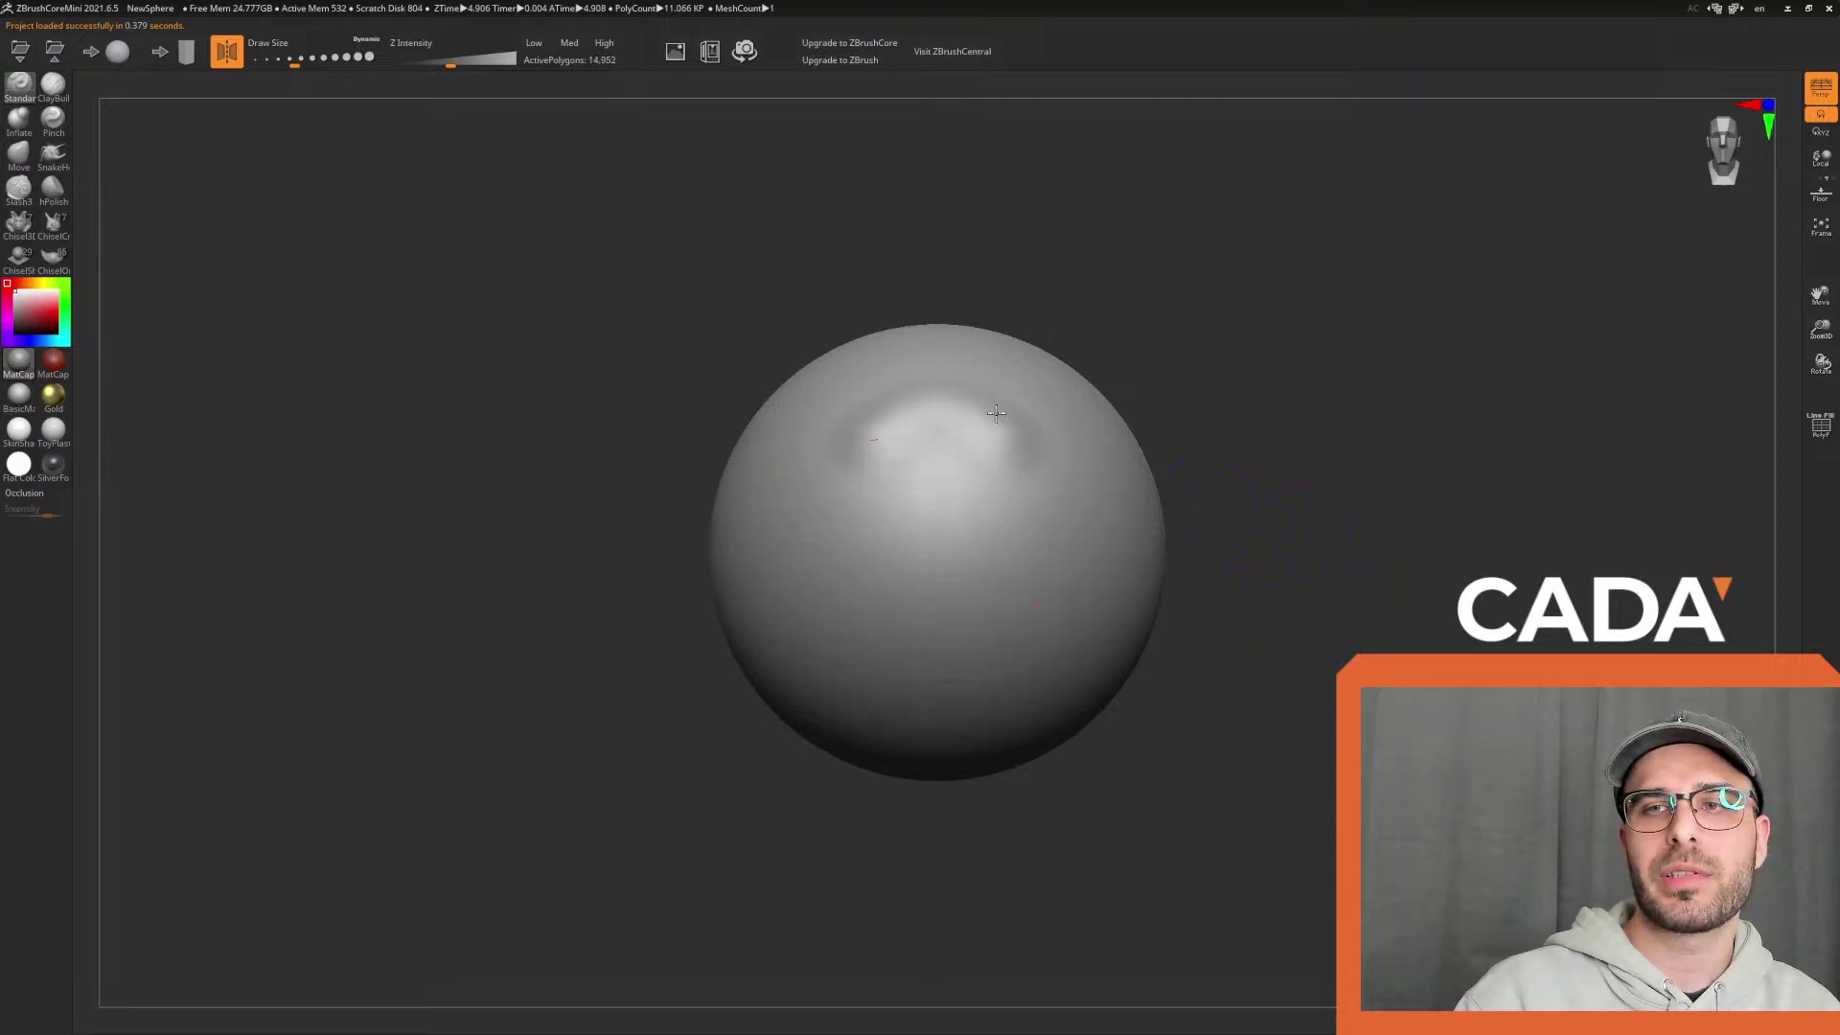
drag(786, 499, 1092, 536)
drag(757, 661, 1131, 652)
key(ctrl+z)
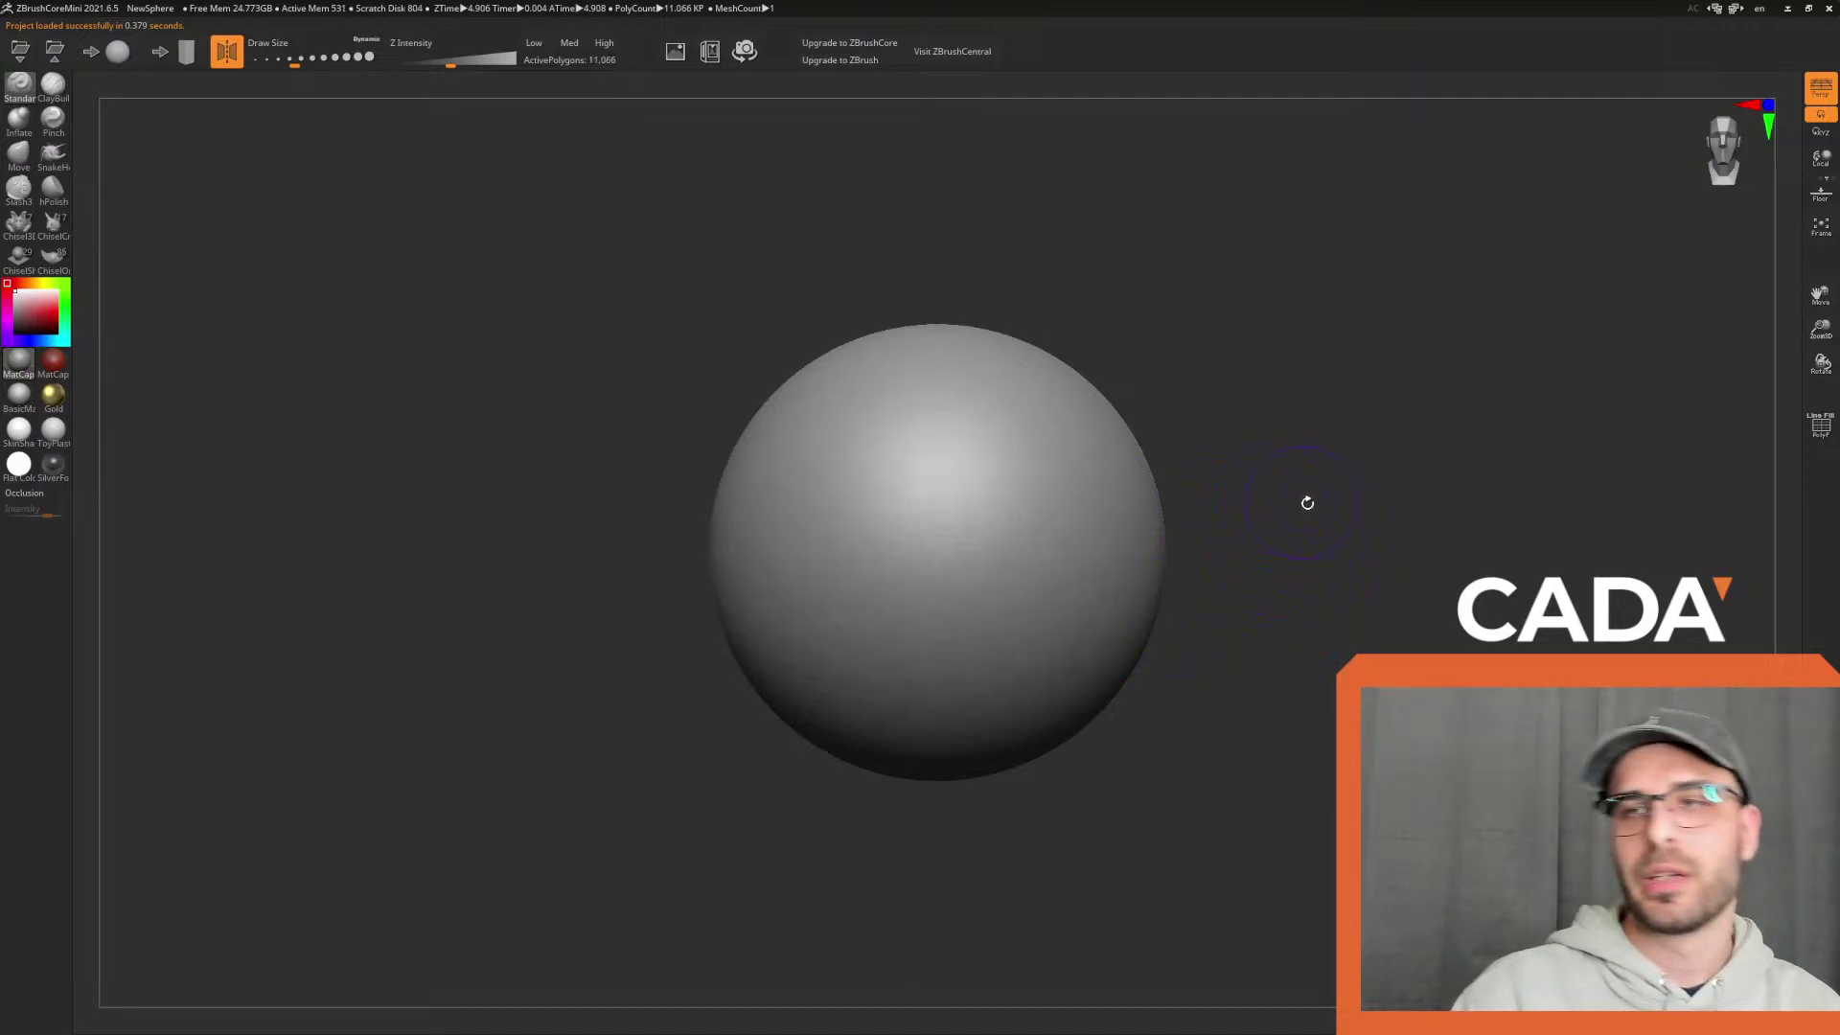
Try curved mirrored strokes with the Standard brush over the front and side of the sphere
click(19, 86)
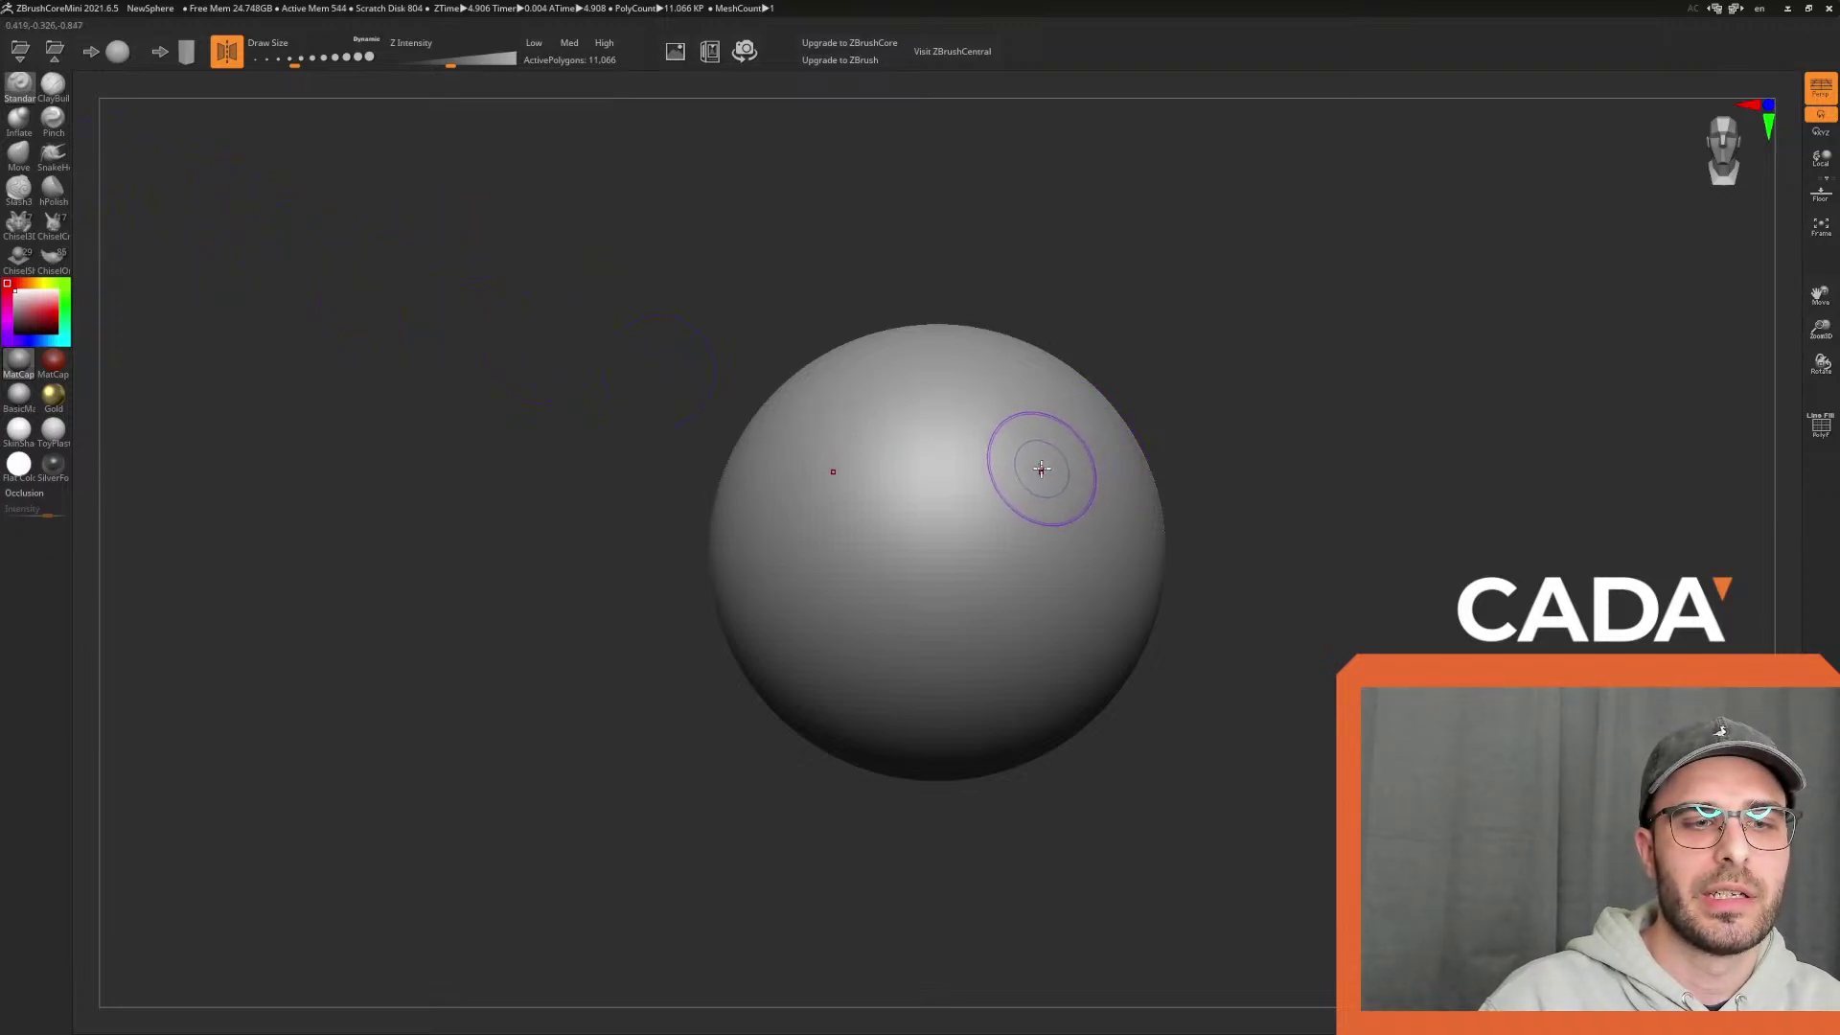
mouse_move(1015, 417)
mouse_down()
mouse_move(960, 436)
mouse_move(993, 571)
mouse_move(949, 678)
mouse_move(1191, 473)
mouse_up()
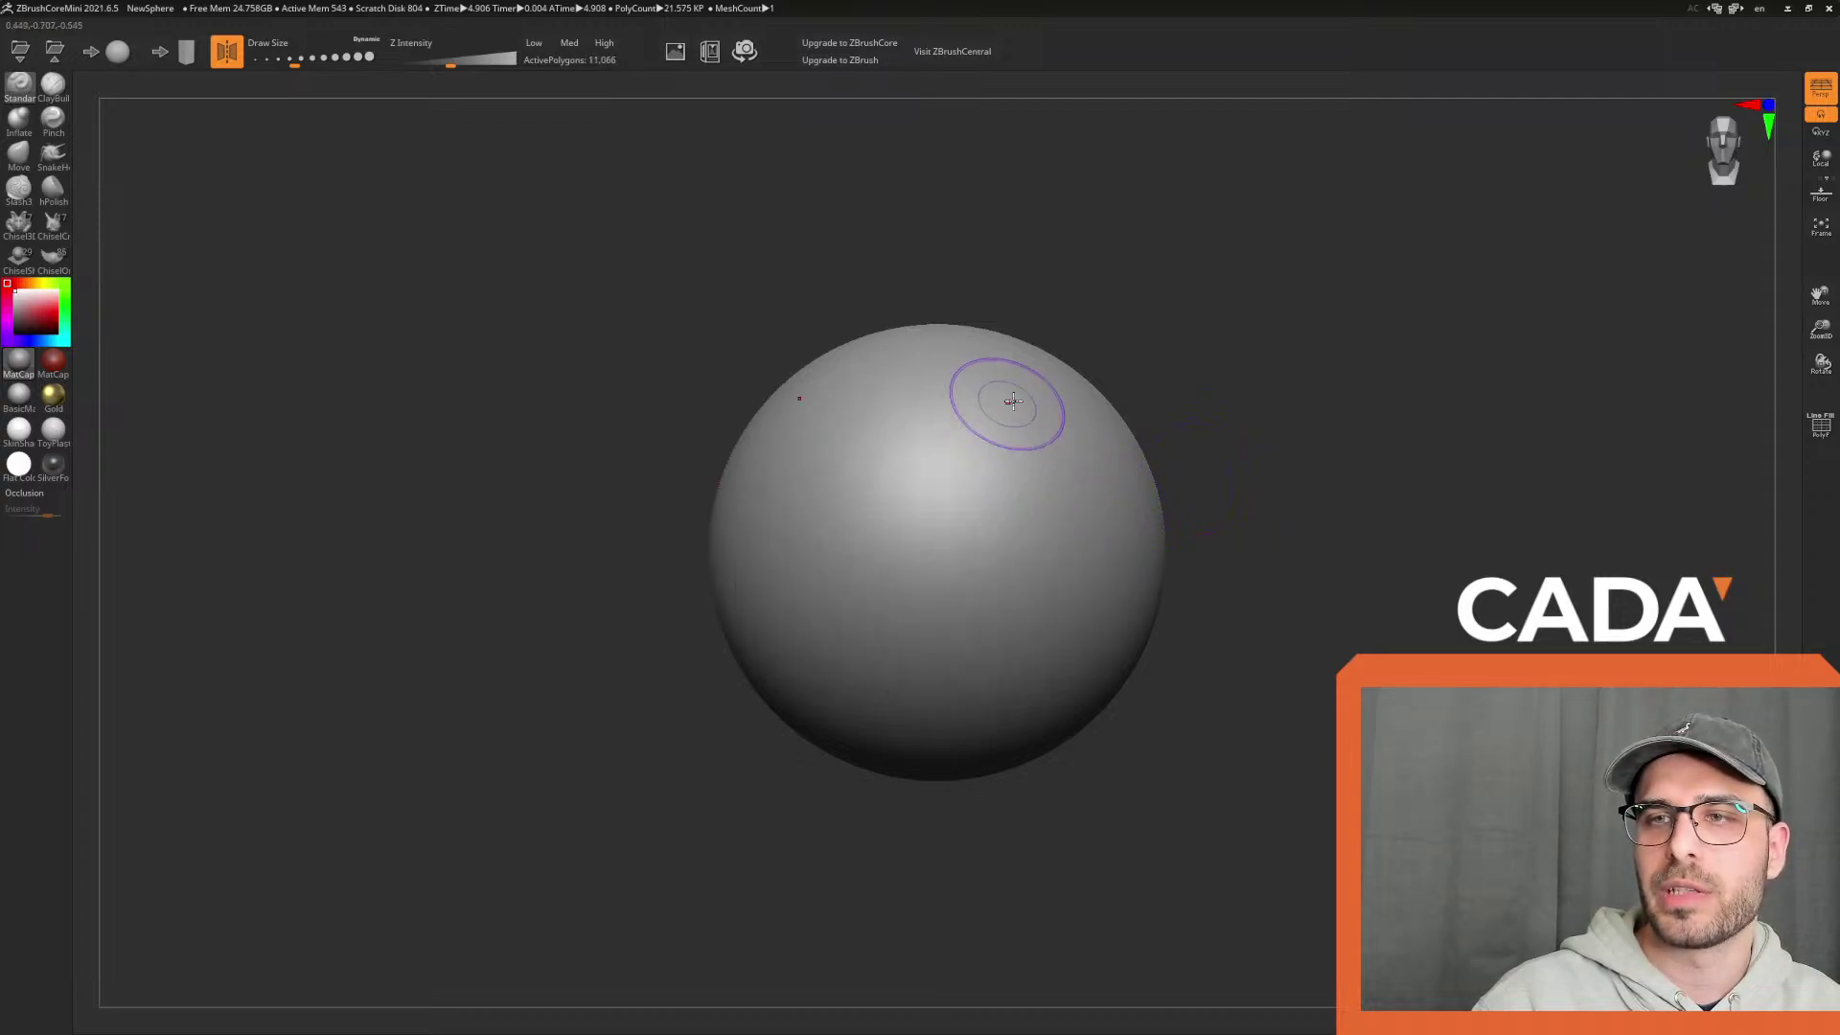
mouse_move(1013, 400)
mouse_down()
mouse_move(968, 537)
mouse_move(1006, 623)
mouse_move(1339, 559)
mouse_up()
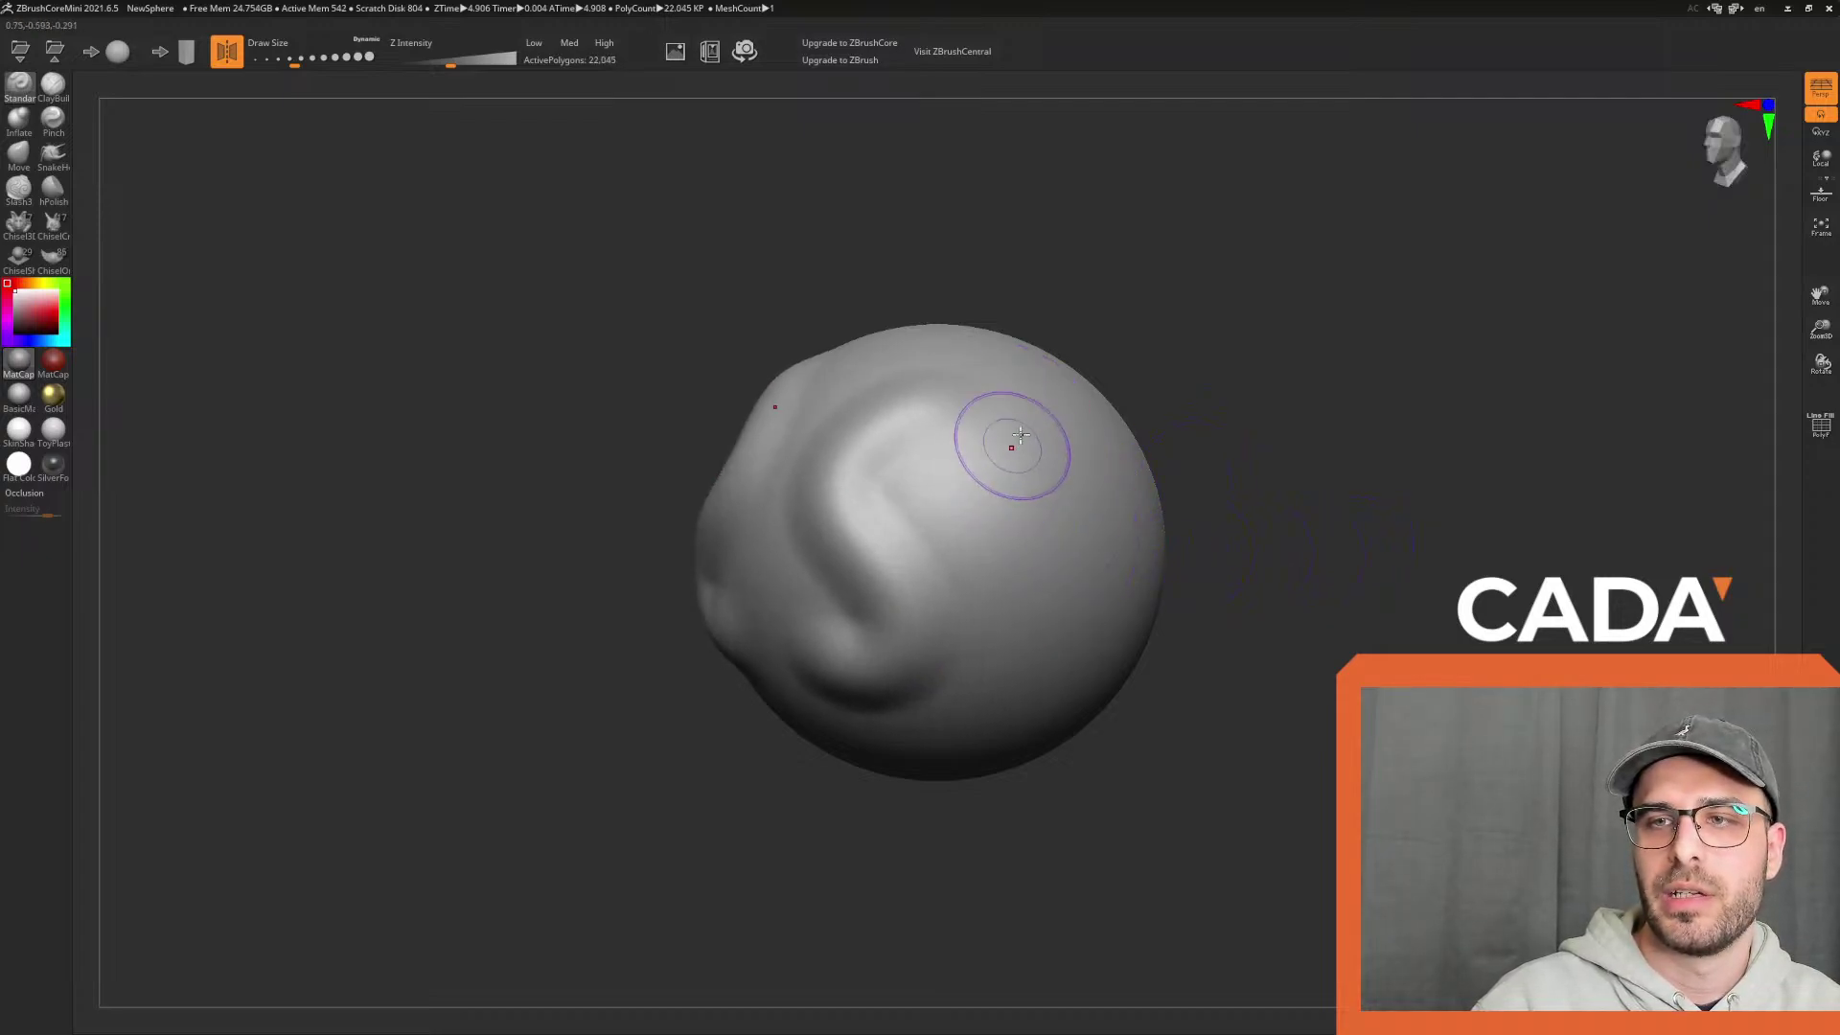
drag(1020, 434, 986, 658)
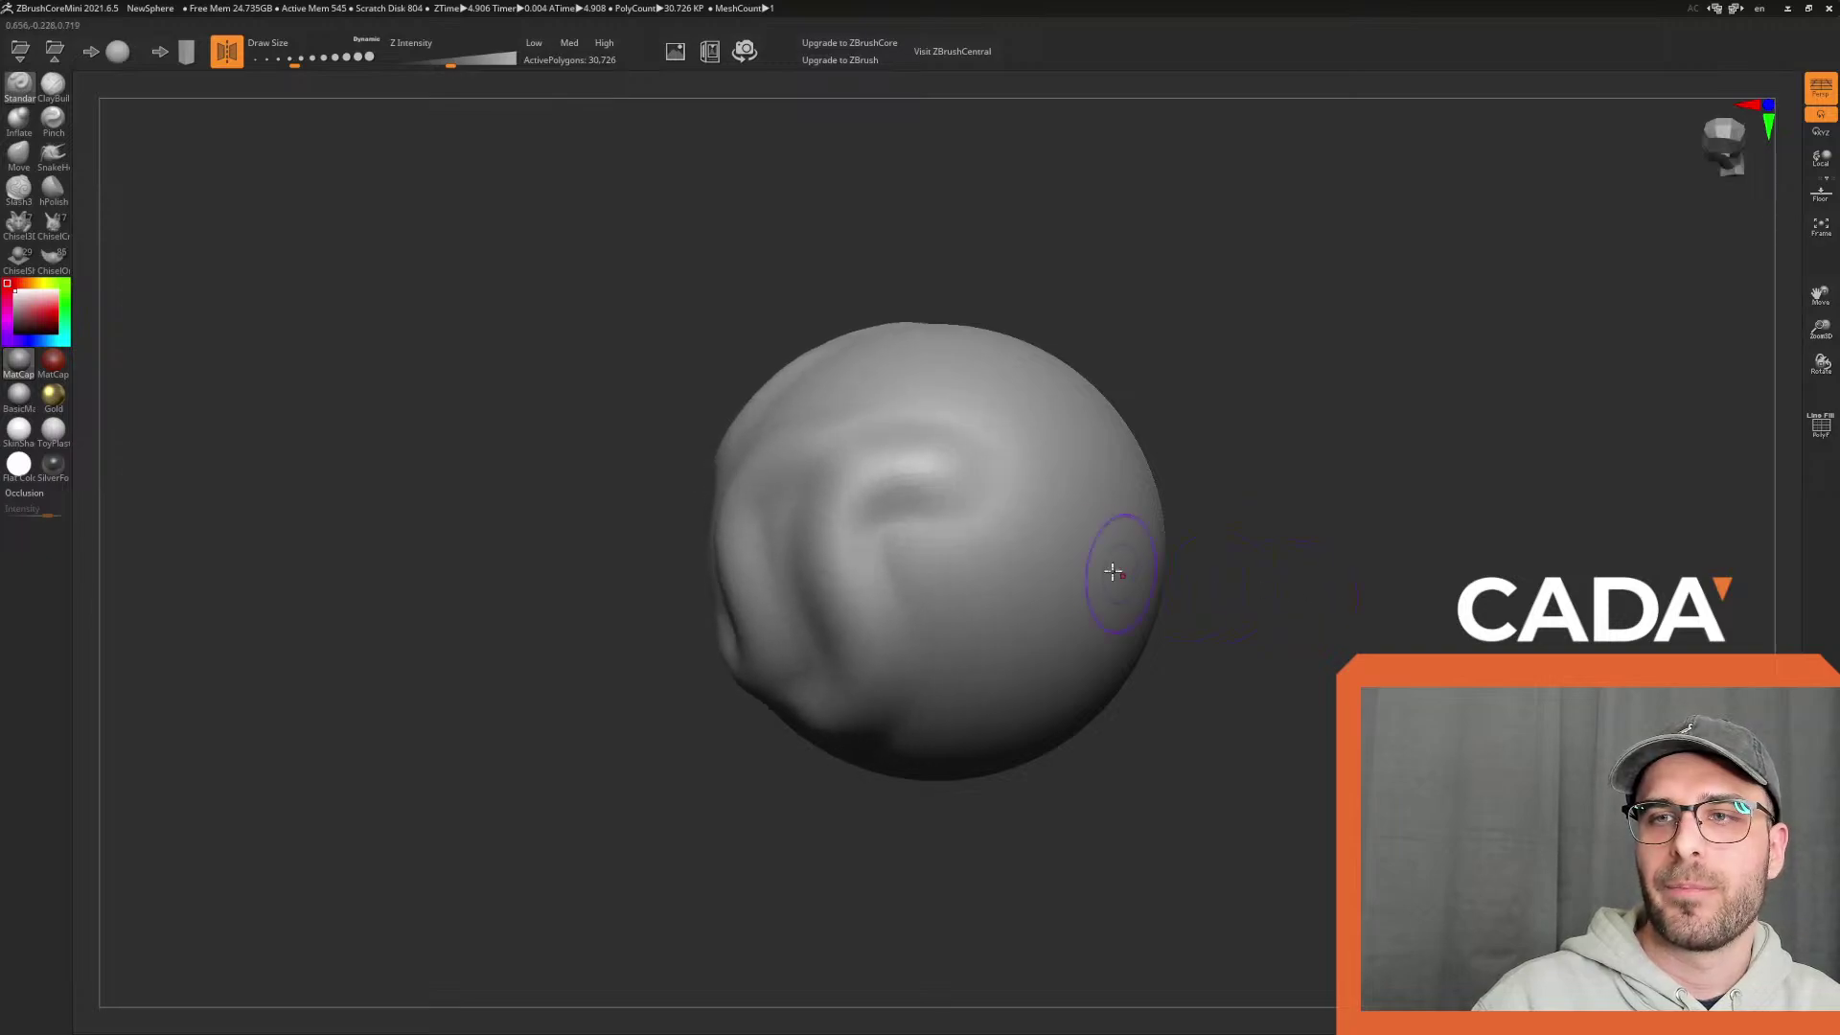
mouse_move(1112, 572)
mouse_down()
mouse_move(949, 537)
mouse_move(895, 743)
mouse_up()
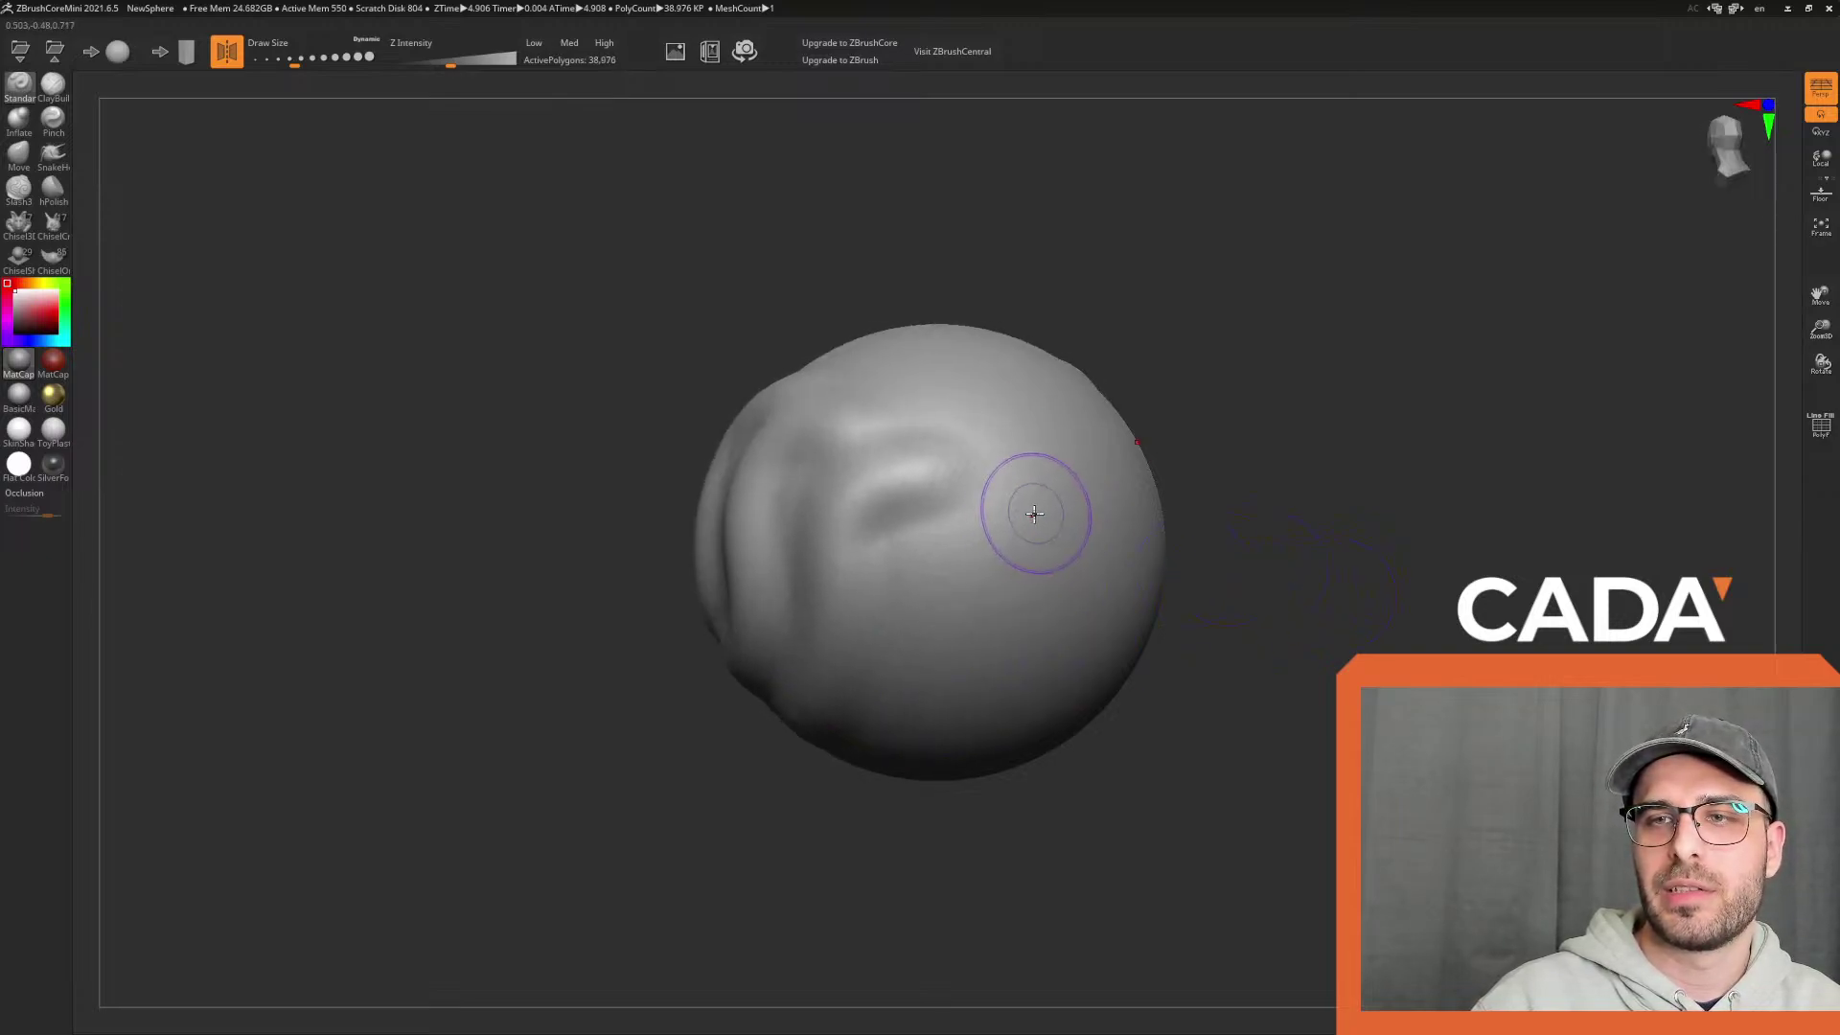
drag(1034, 513, 850, 760)
mouse_move(1328, 625)
mouse_down()
mouse_move(1281, 612)
mouse_move(1248, 550)
mouse_move(1184, 531)
mouse_move(1168, 587)
mouse_up()
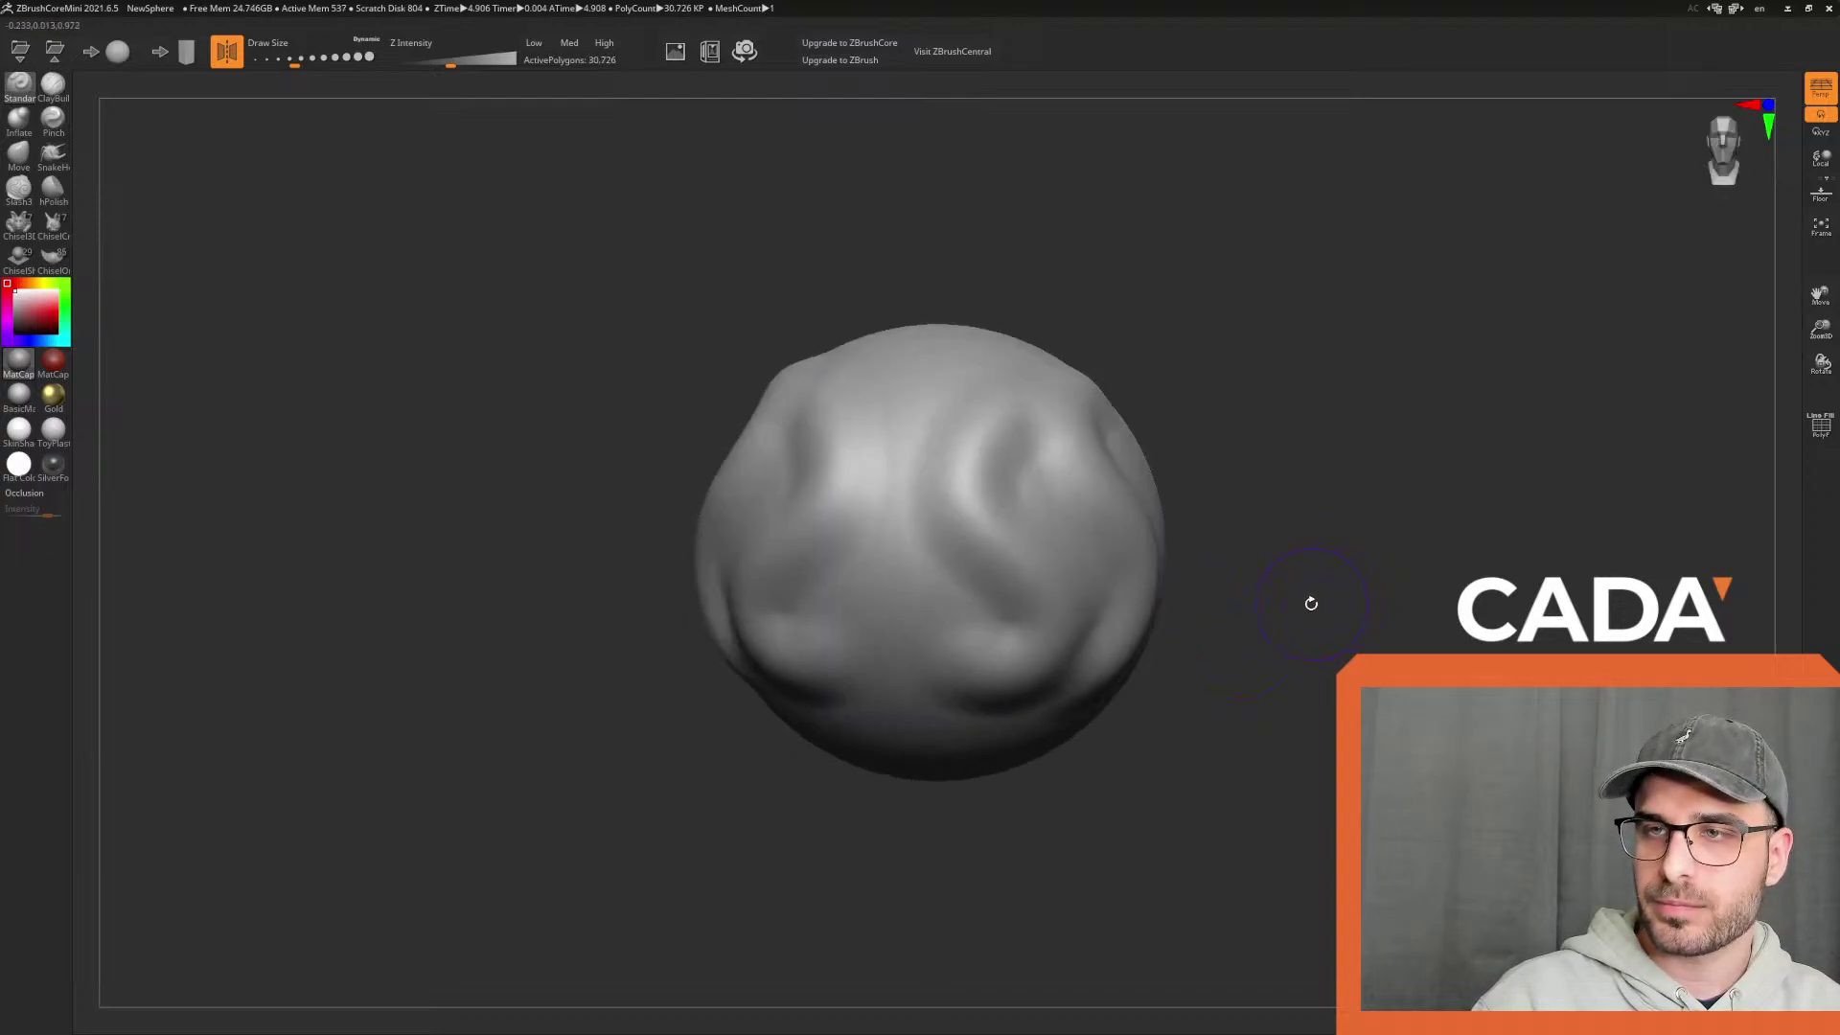
drag(1307, 494, 1170, 538)
mouse_move(1083, 479)
mouse_down()
mouse_move(1073, 561)
mouse_move(1116, 633)
mouse_up()
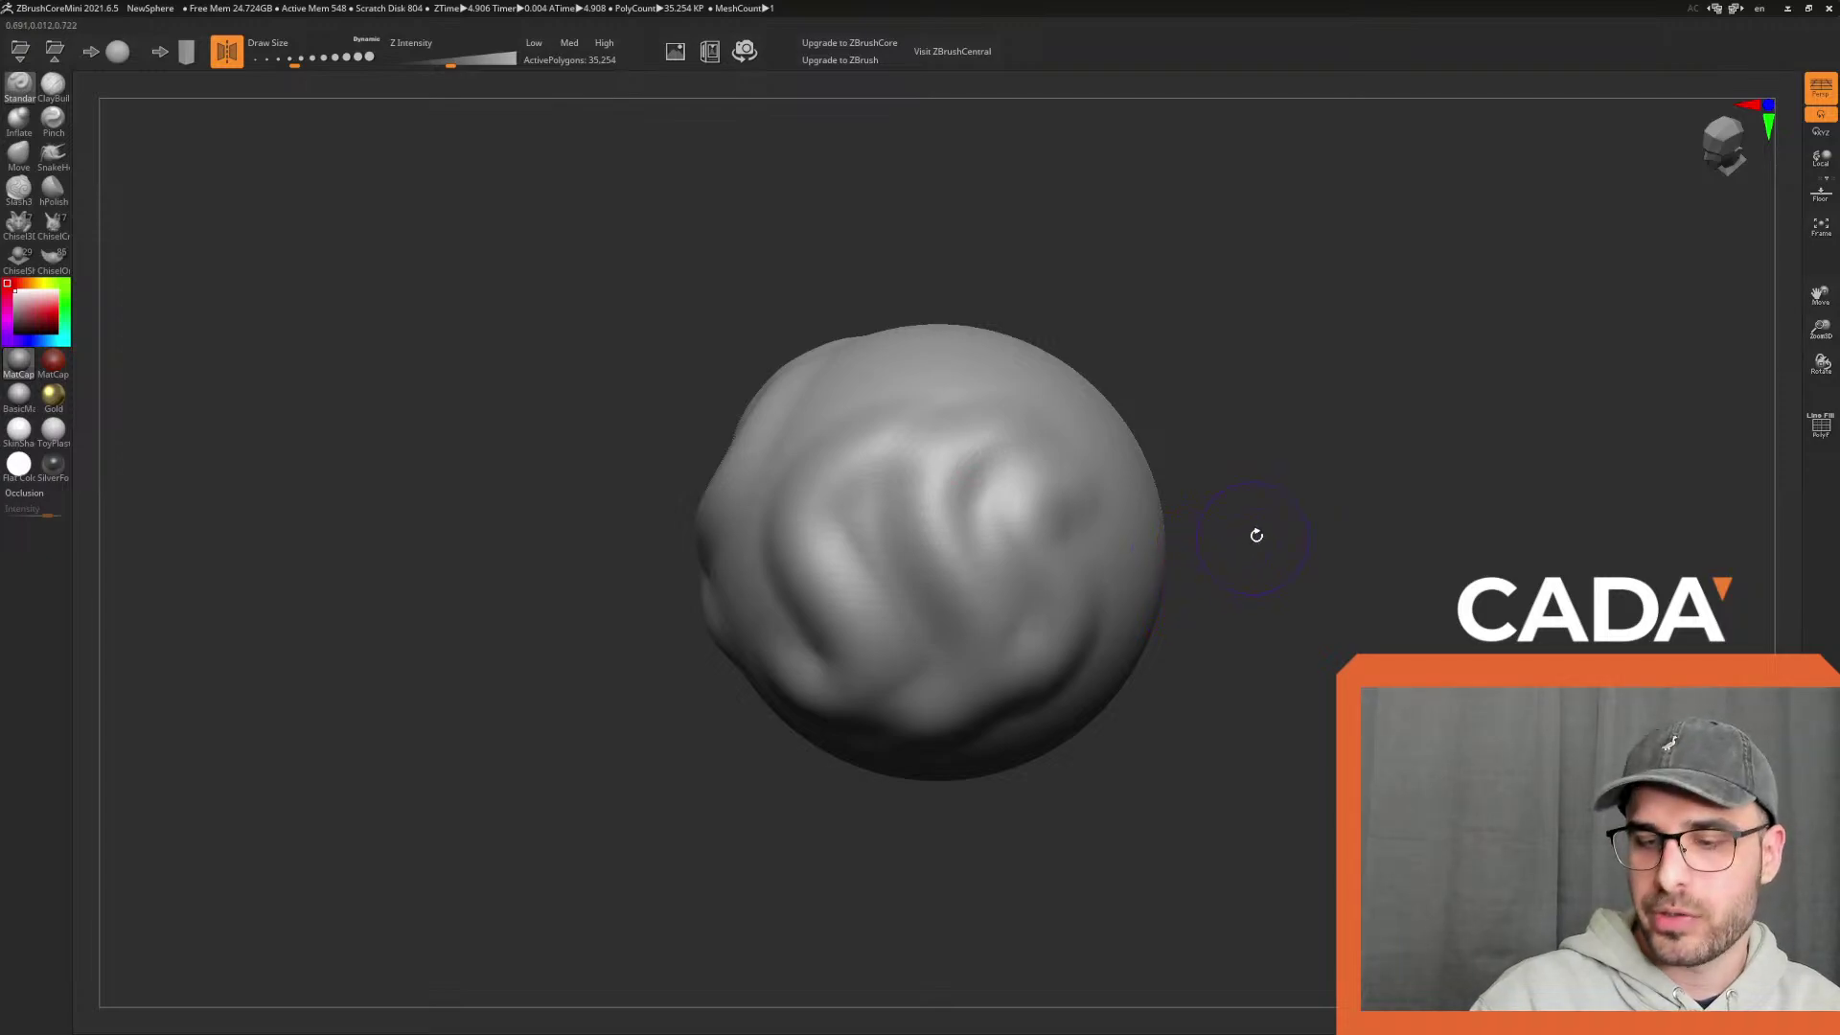
Undo all the curved Standard strokes back to the plain sphere
key(ctrl+z)
key(ctrl+z)
key(ctrl+z)
key(ctrl+z)
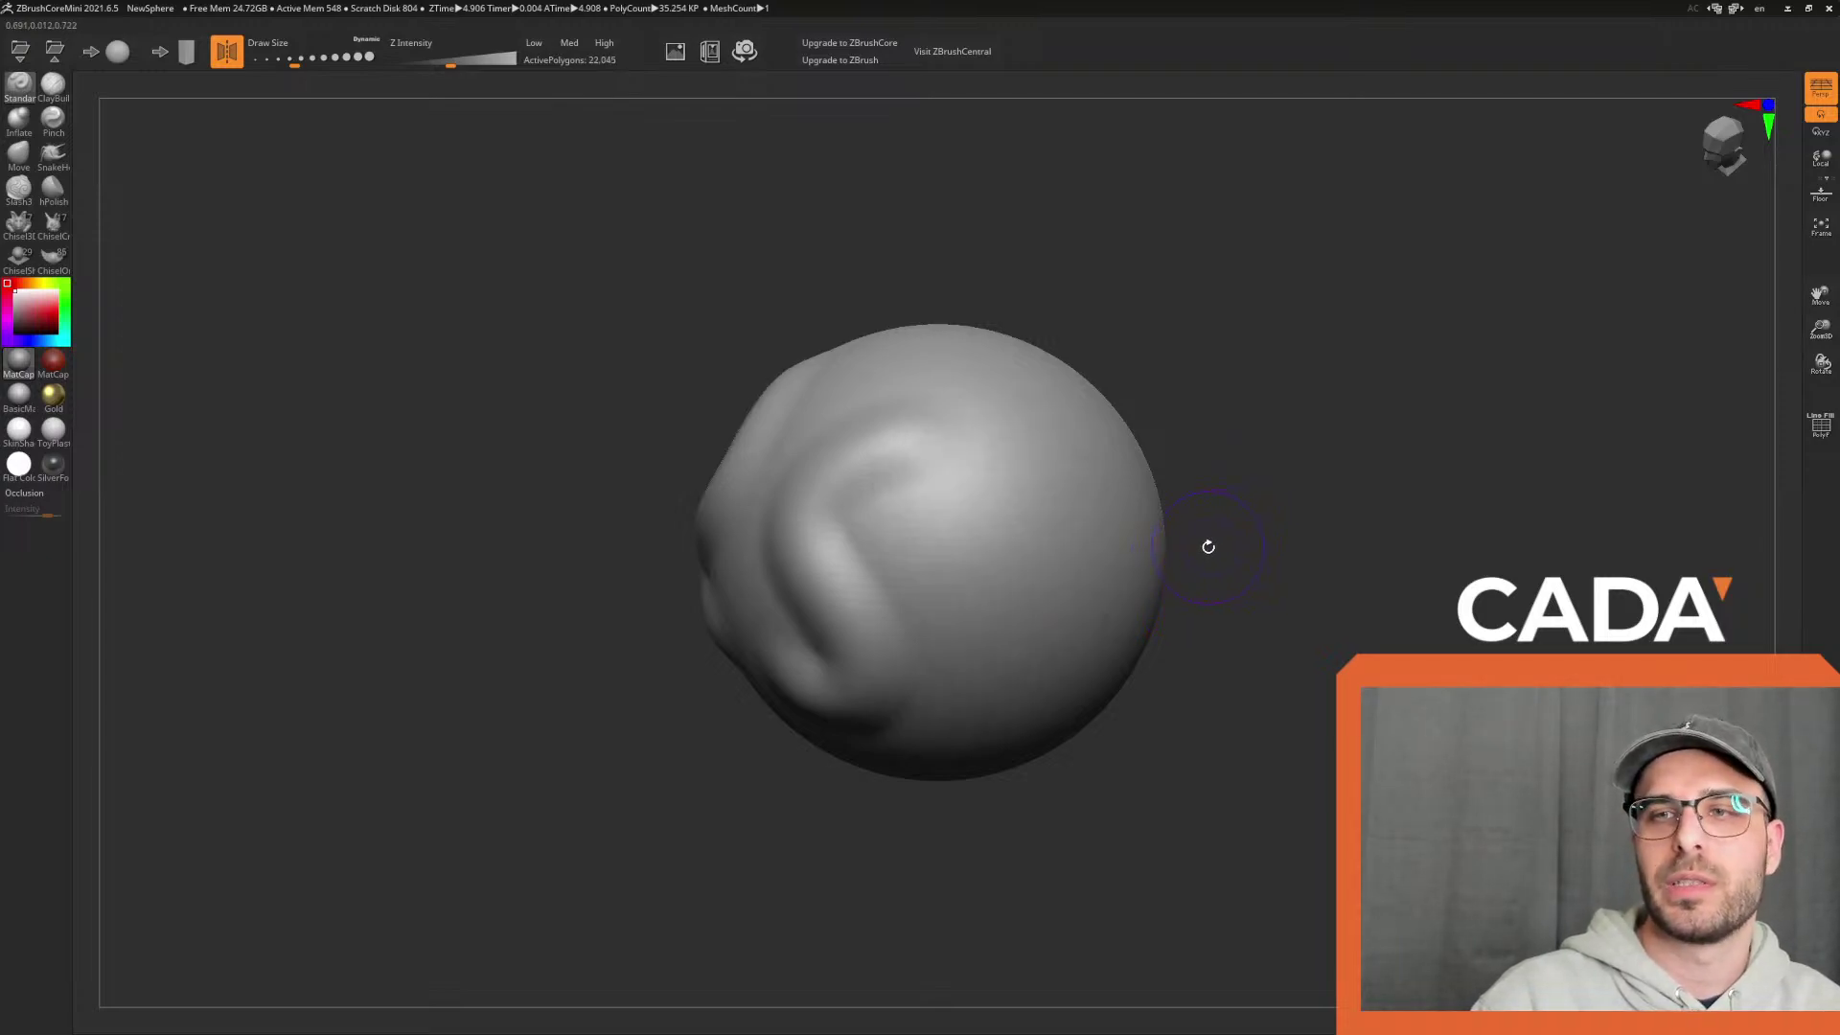
key(ctrl+z)
key(ctrl+z)
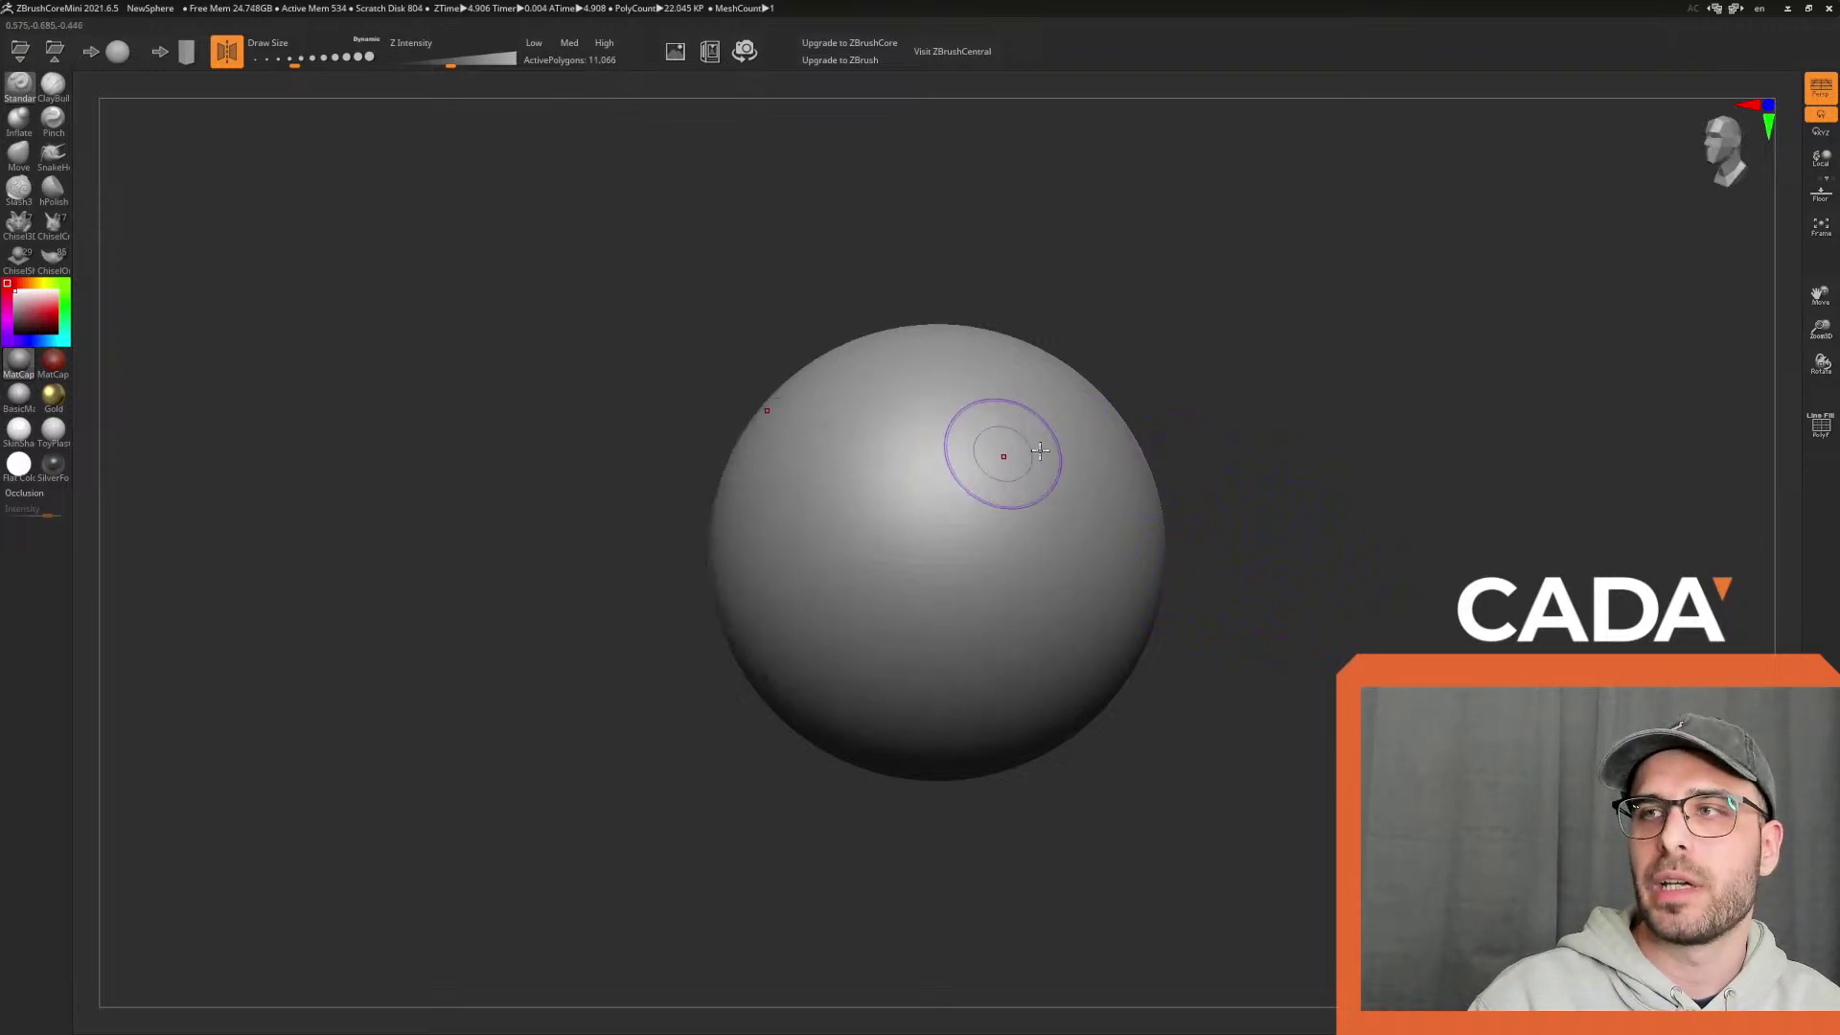
Try a looping Standard stroke down the sphere's front twice, undoing each attempt
mouse_move(1003, 446)
mouse_down()
mouse_move(923, 719)
mouse_move(1074, 700)
mouse_up()
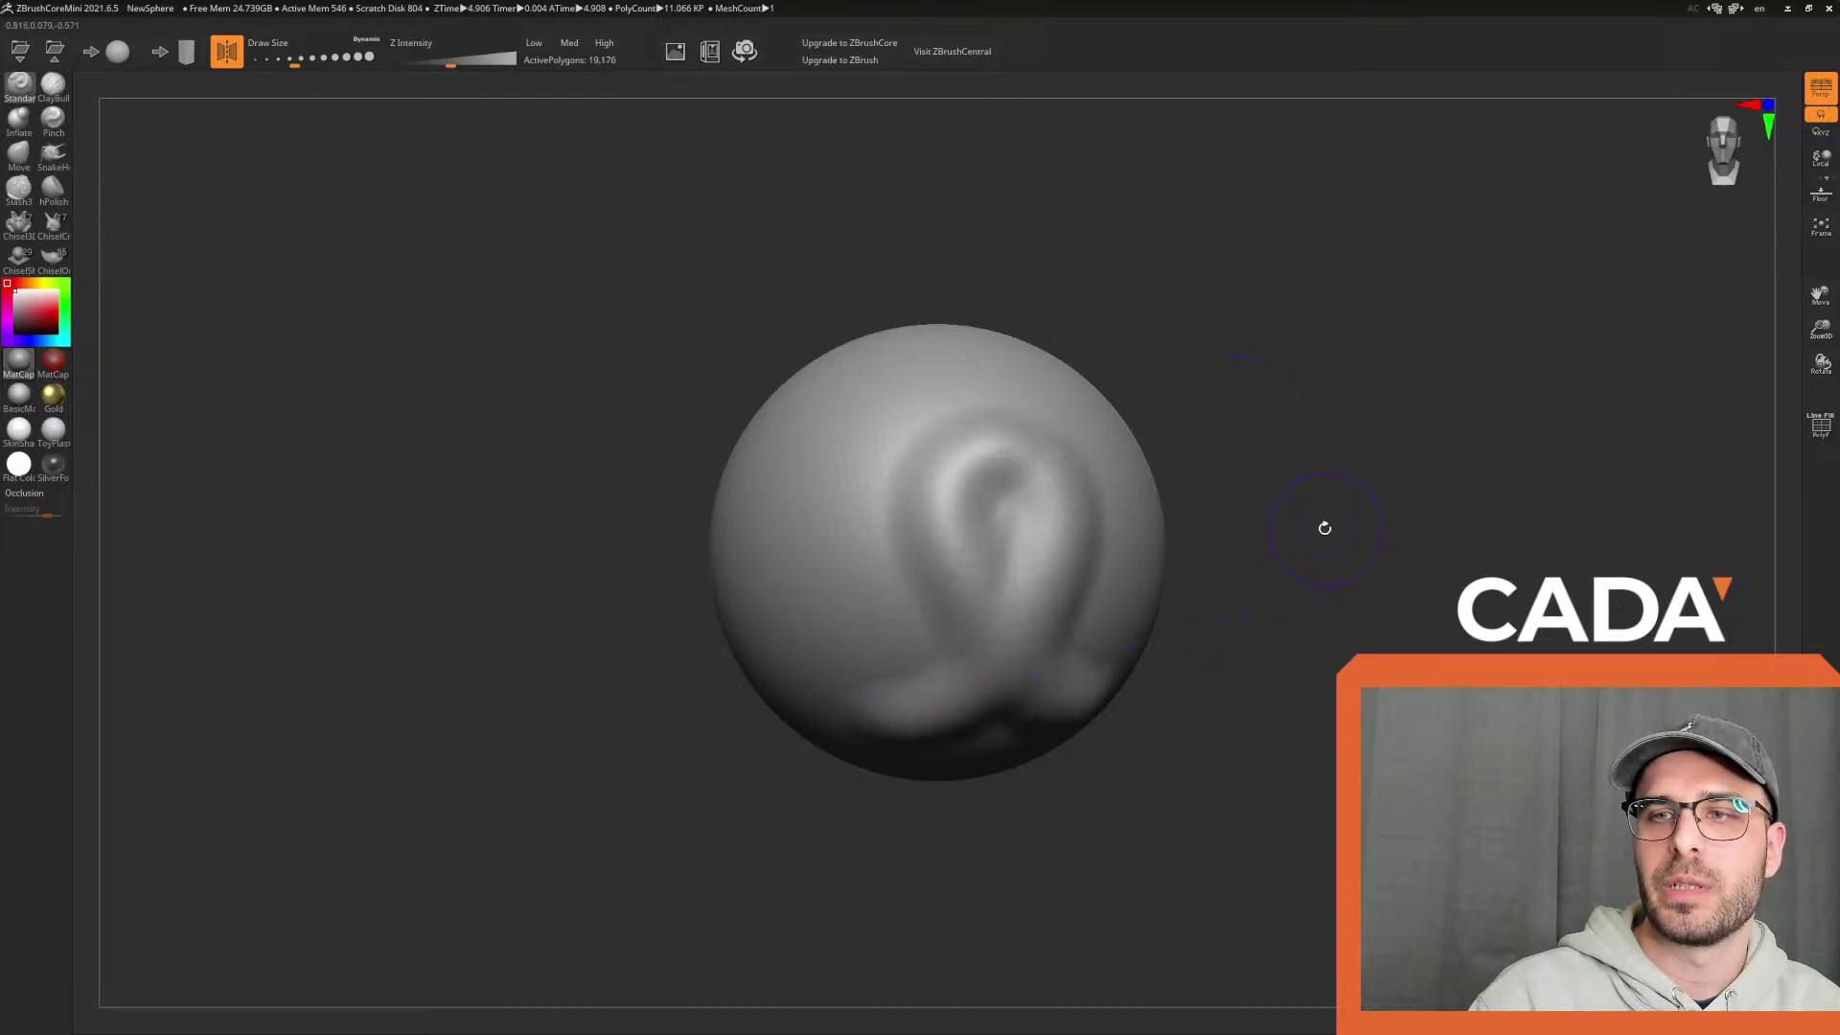
key(ctrl+z)
mouse_move(1014, 436)
mouse_down()
mouse_move(1048, 690)
mouse_move(1068, 695)
mouse_up()
key(ctrl+z)
Sculpt a winding mirrored Standard stroke down the sphere's side
drag(1273, 647, 1199, 550)
mouse_move(1092, 393)
mouse_down()
mouse_move(1047, 547)
mouse_move(1150, 612)
mouse_move(1079, 500)
mouse_move(978, 714)
mouse_up()
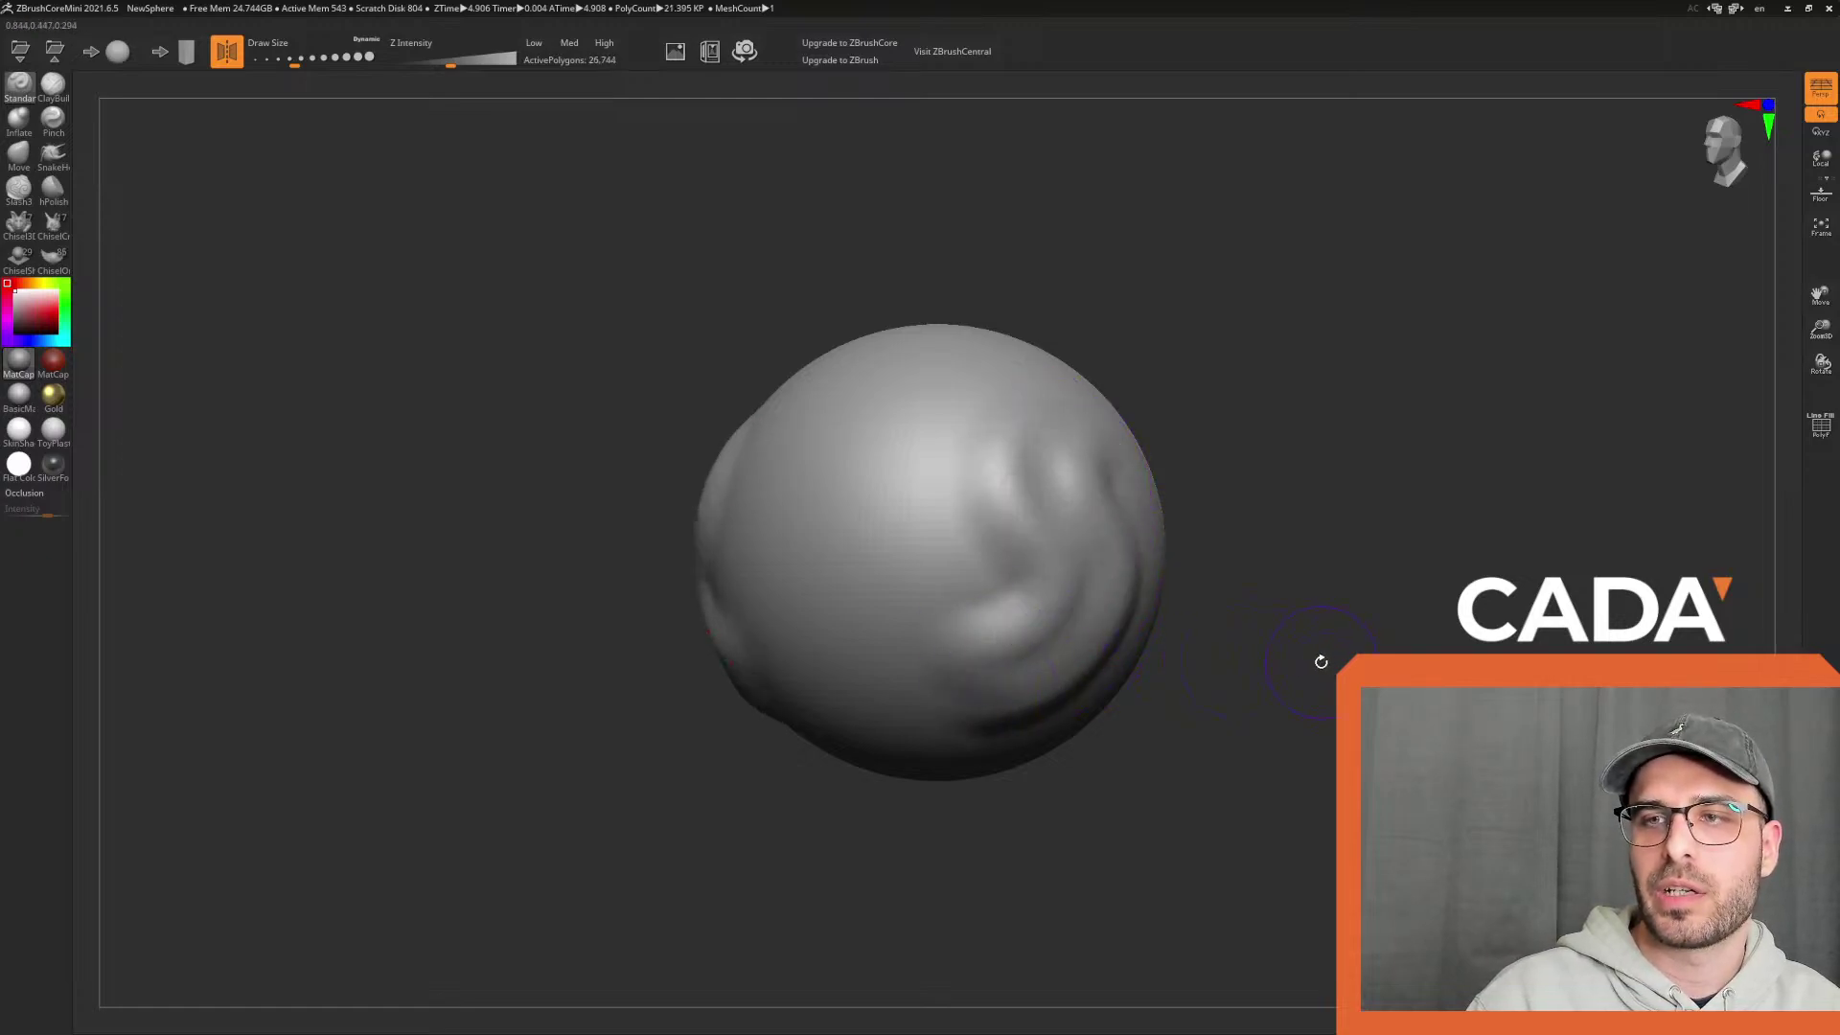
Undo the Standard strokes back to the plain sphere, trying a winding and a looping mirrored stroke along the way
key(ctrl+z)
key(ctrl+z)
drag(961, 374, 863, 671)
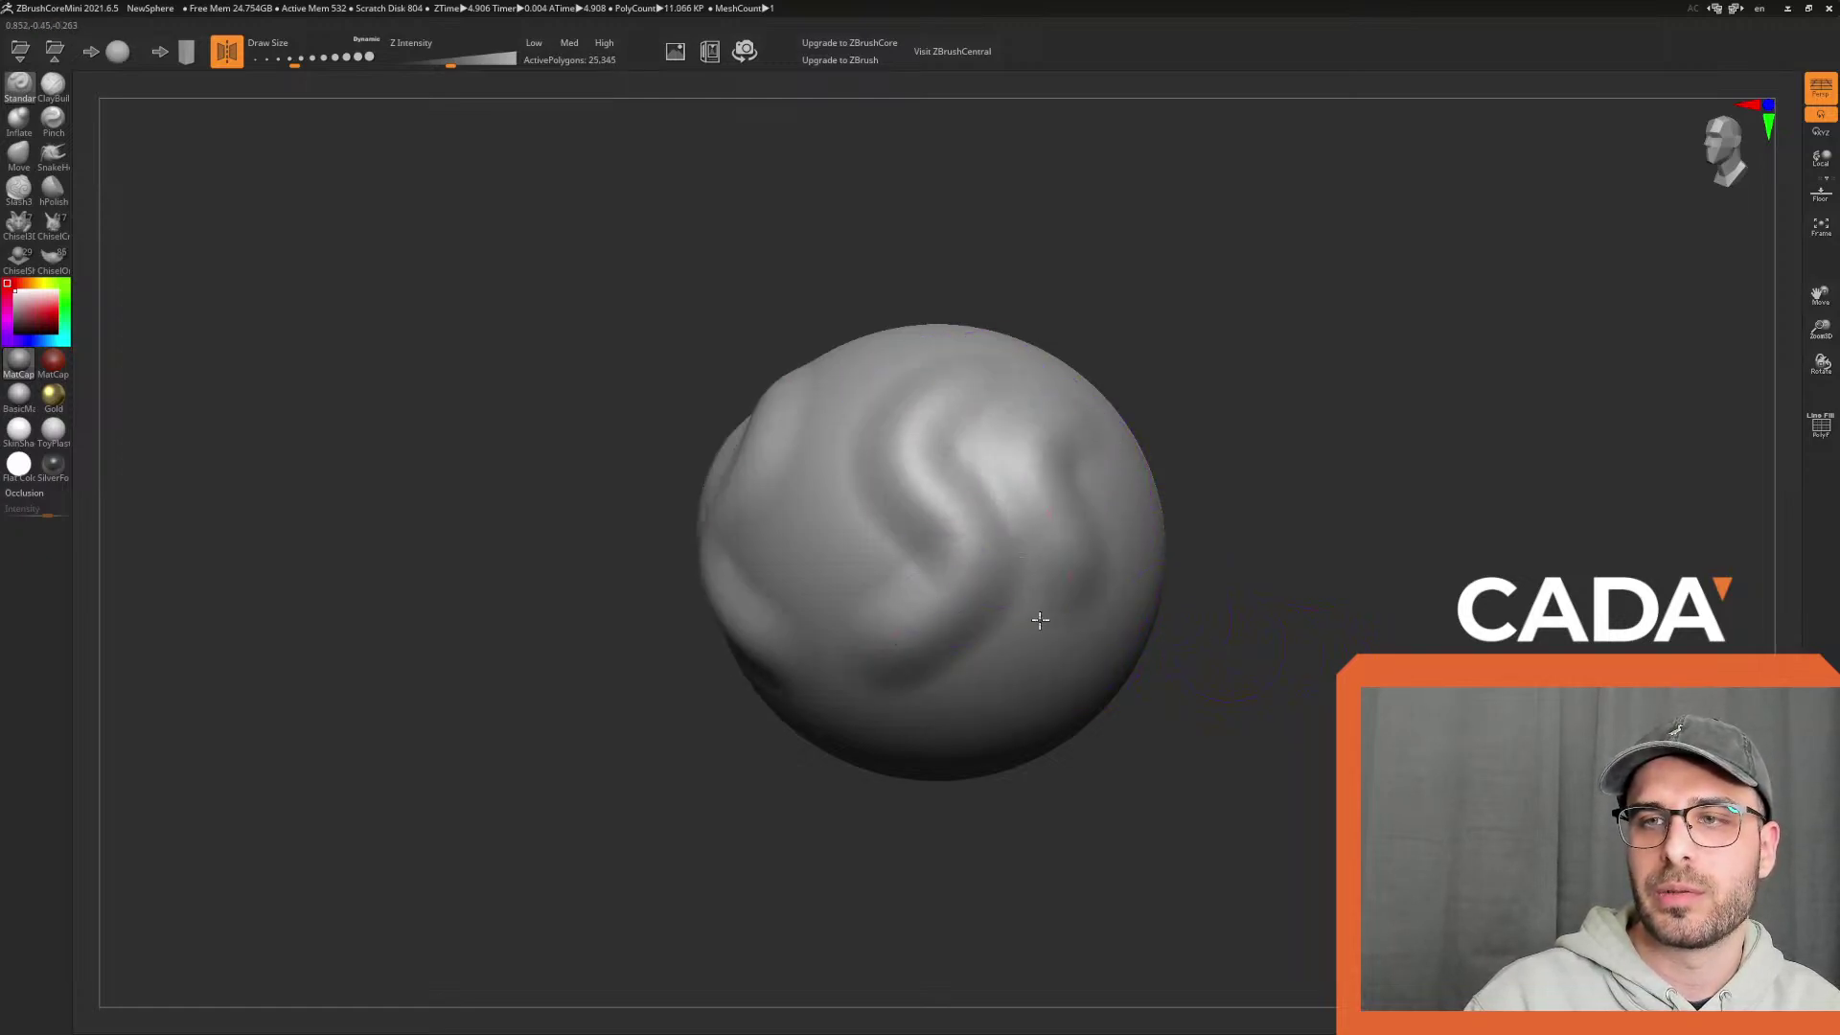
key(ctrl+z)
key(ctrl+z)
key(ctrl+z)
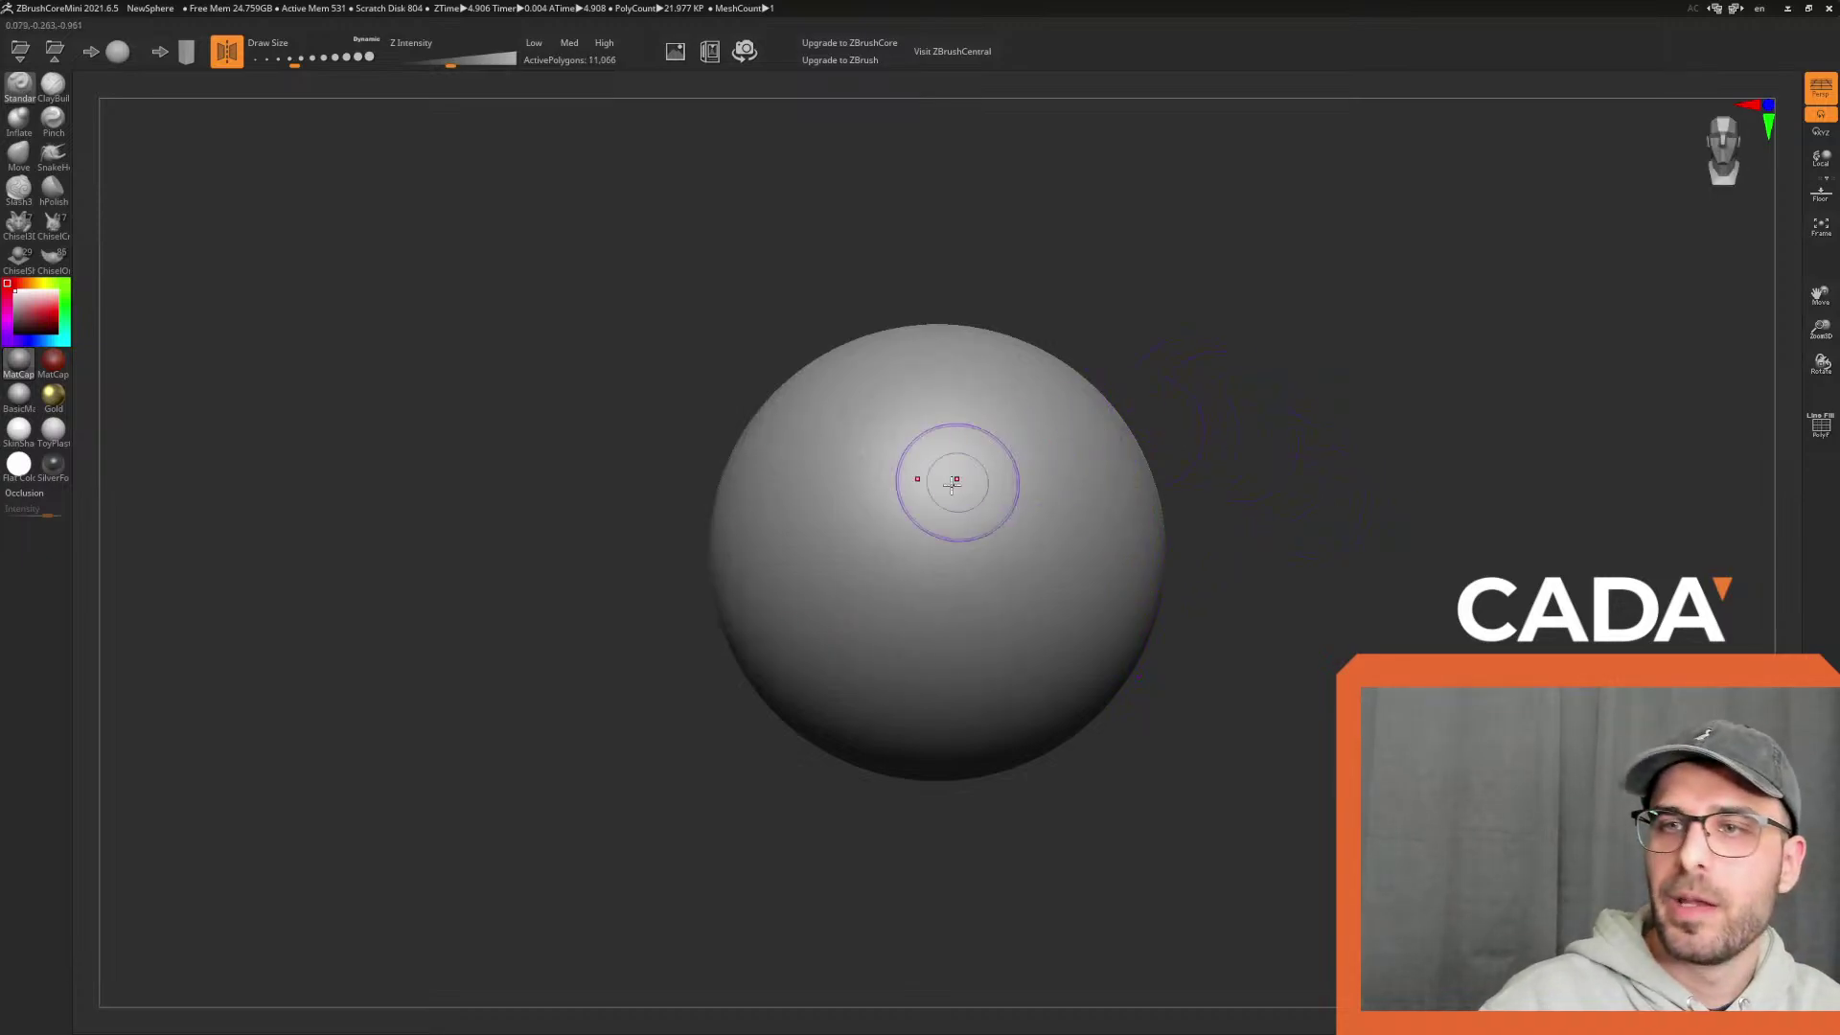
mouse_move(1027, 399)
mouse_down()
mouse_move(990, 427)
mouse_move(1035, 624)
mouse_move(967, 556)
mouse_move(944, 403)
mouse_move(1088, 587)
mouse_move(965, 670)
mouse_move(1010, 443)
mouse_up()
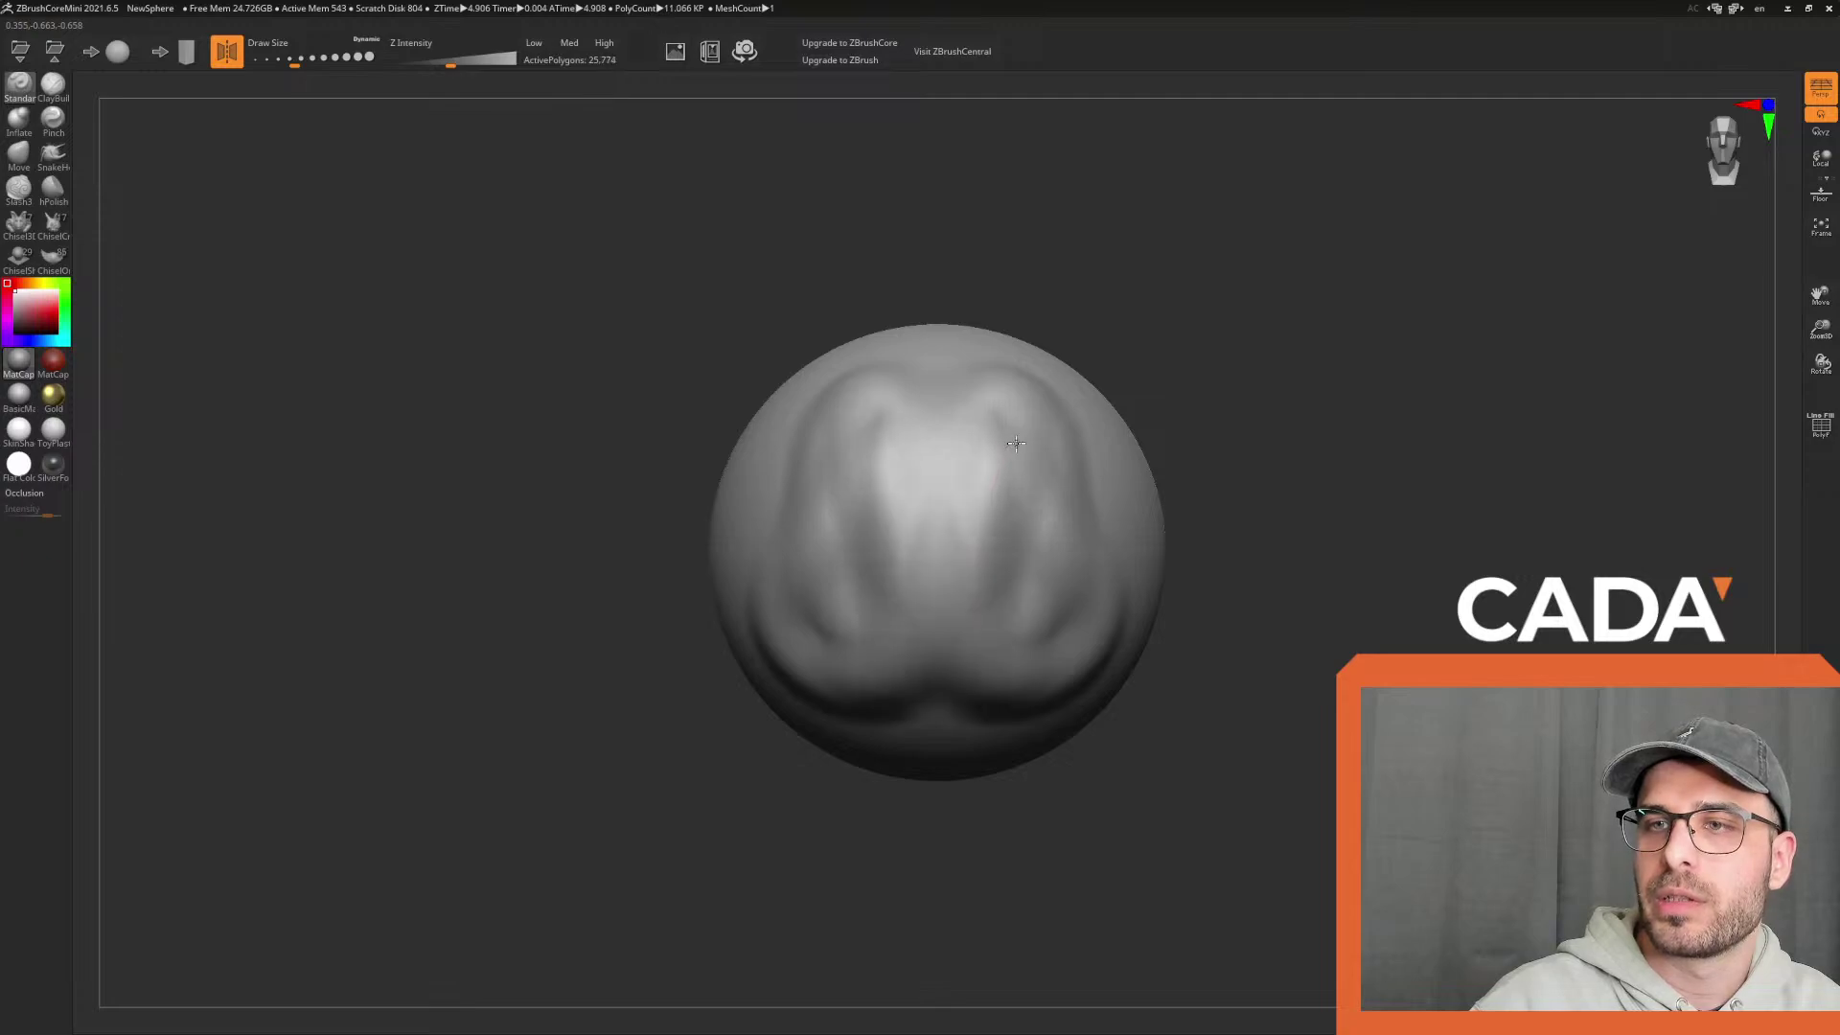
key(ctrl+z)
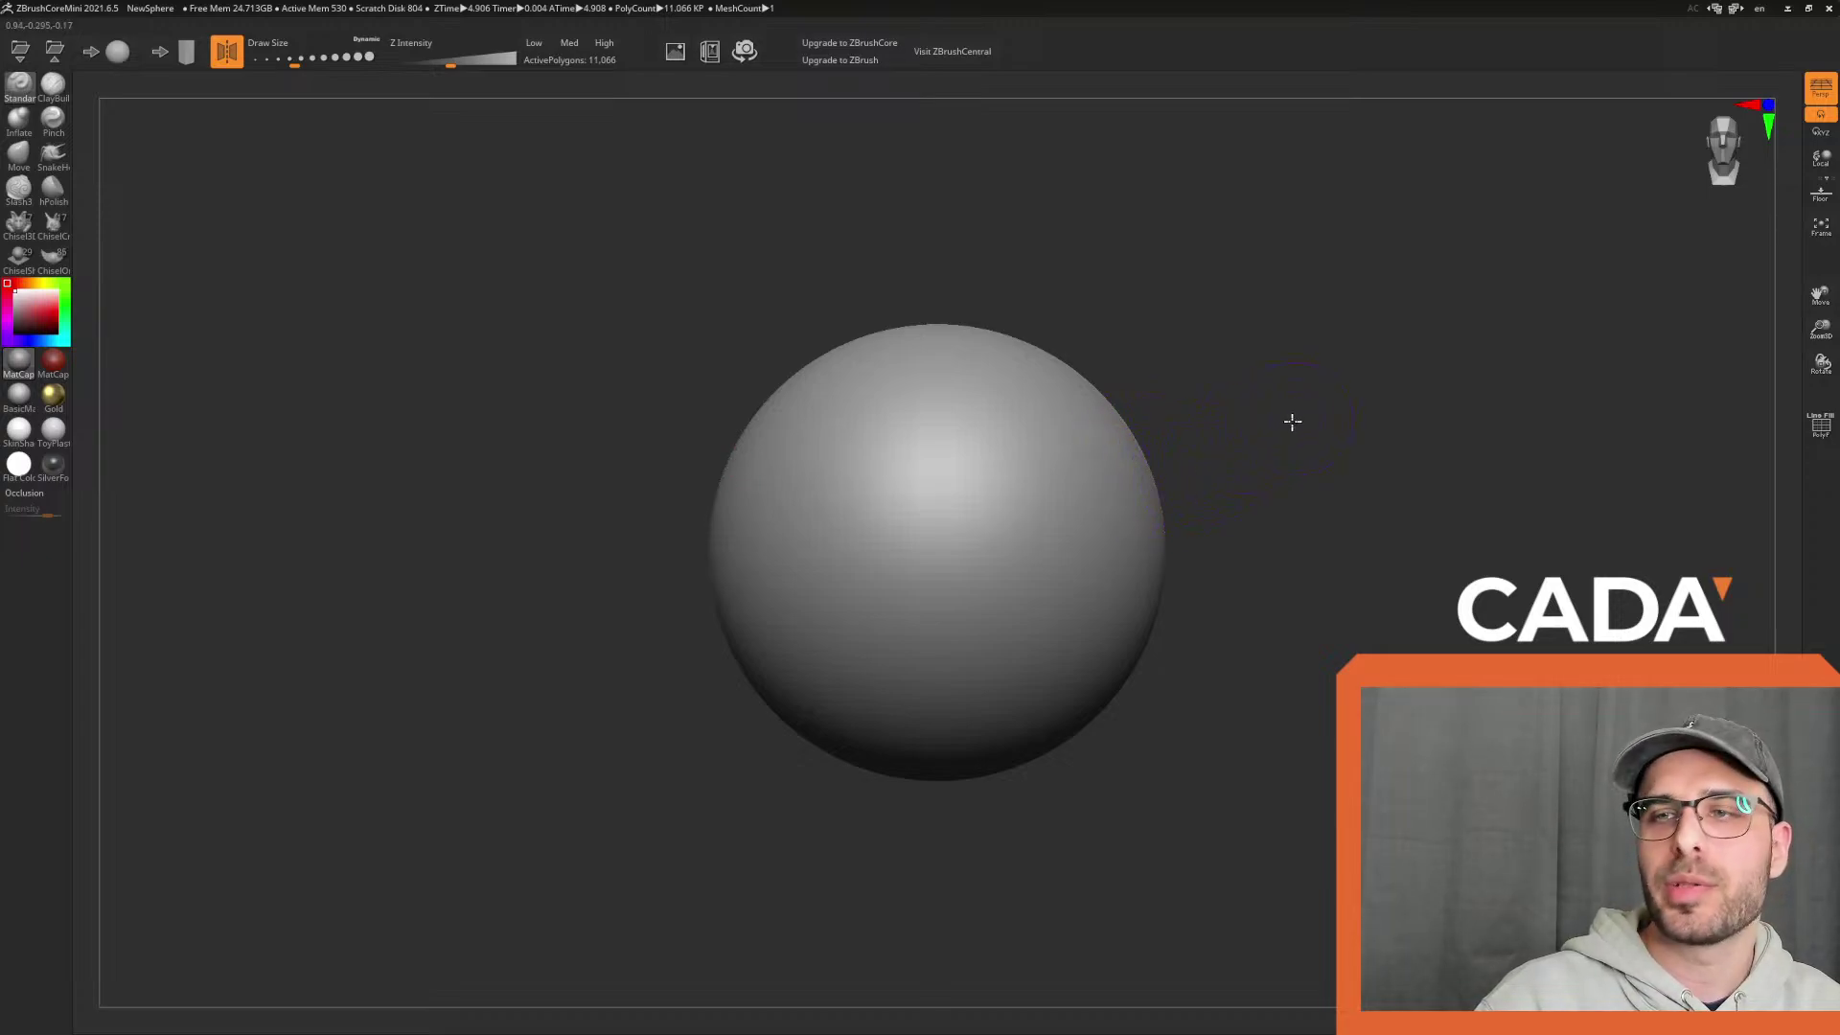
Sculpt a series of winding mirrored Standard strokes from top to bottom all the way around the sphere
mouse_move(978, 394)
mouse_down()
mouse_move(886, 489)
mouse_move(963, 667)
mouse_up()
drag(1188, 585, 1237, 551)
mouse_move(1064, 510)
mouse_down()
mouse_move(977, 428)
mouse_move(948, 556)
mouse_move(953, 683)
mouse_up()
mouse_move(1310, 555)
mouse_down()
mouse_move(1198, 544)
mouse_move(1323, 526)
mouse_move(1131, 451)
mouse_up()
mouse_move(1010, 394)
mouse_down()
mouse_move(1044, 509)
mouse_move(1016, 690)
mouse_up()
mouse_move(1310, 657)
mouse_down()
mouse_move(1326, 603)
mouse_move(1275, 644)
mouse_up()
mouse_move(968, 383)
mouse_down()
mouse_move(1001, 566)
mouse_move(944, 705)
mouse_up()
drag(1375, 566, 1280, 548)
mouse_move(1008, 393)
mouse_down()
mouse_move(1002, 571)
mouse_move(922, 689)
mouse_up()
drag(1326, 579, 1229, 555)
mouse_move(980, 414)
mouse_down()
mouse_move(940, 670)
mouse_move(911, 702)
mouse_up()
drag(1050, 443, 998, 695)
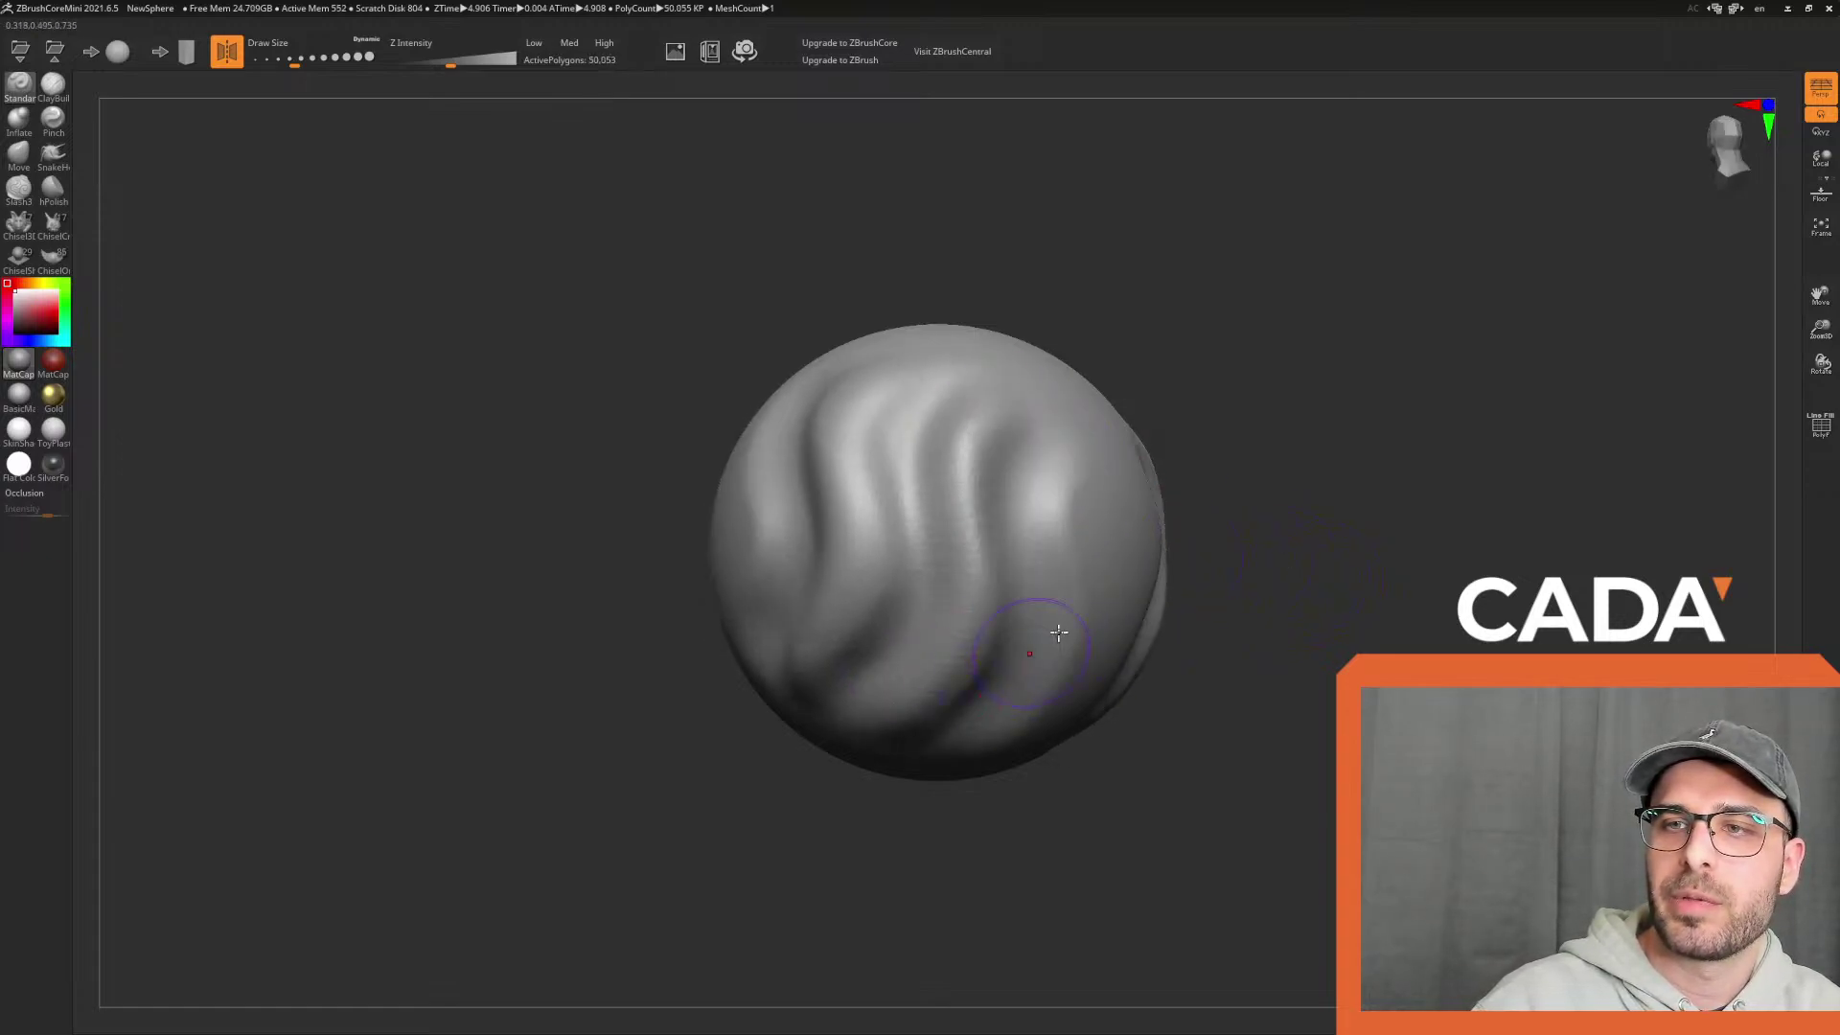
drag(1075, 460, 1112, 705)
mouse_move(1360, 627)
mouse_down()
mouse_move(1376, 584)
mouse_move(1352, 490)
mouse_move(1331, 546)
mouse_move(1348, 616)
mouse_move(1422, 512)
mouse_up()
Undo the winding strokes one by one, keeping only the earliest on the sphere's side
key(ctrl+z)
key(ctrl+z)
key(ctrl+z)
key(ctrl+z)
key(ctrl+z)
key(ctrl+z)
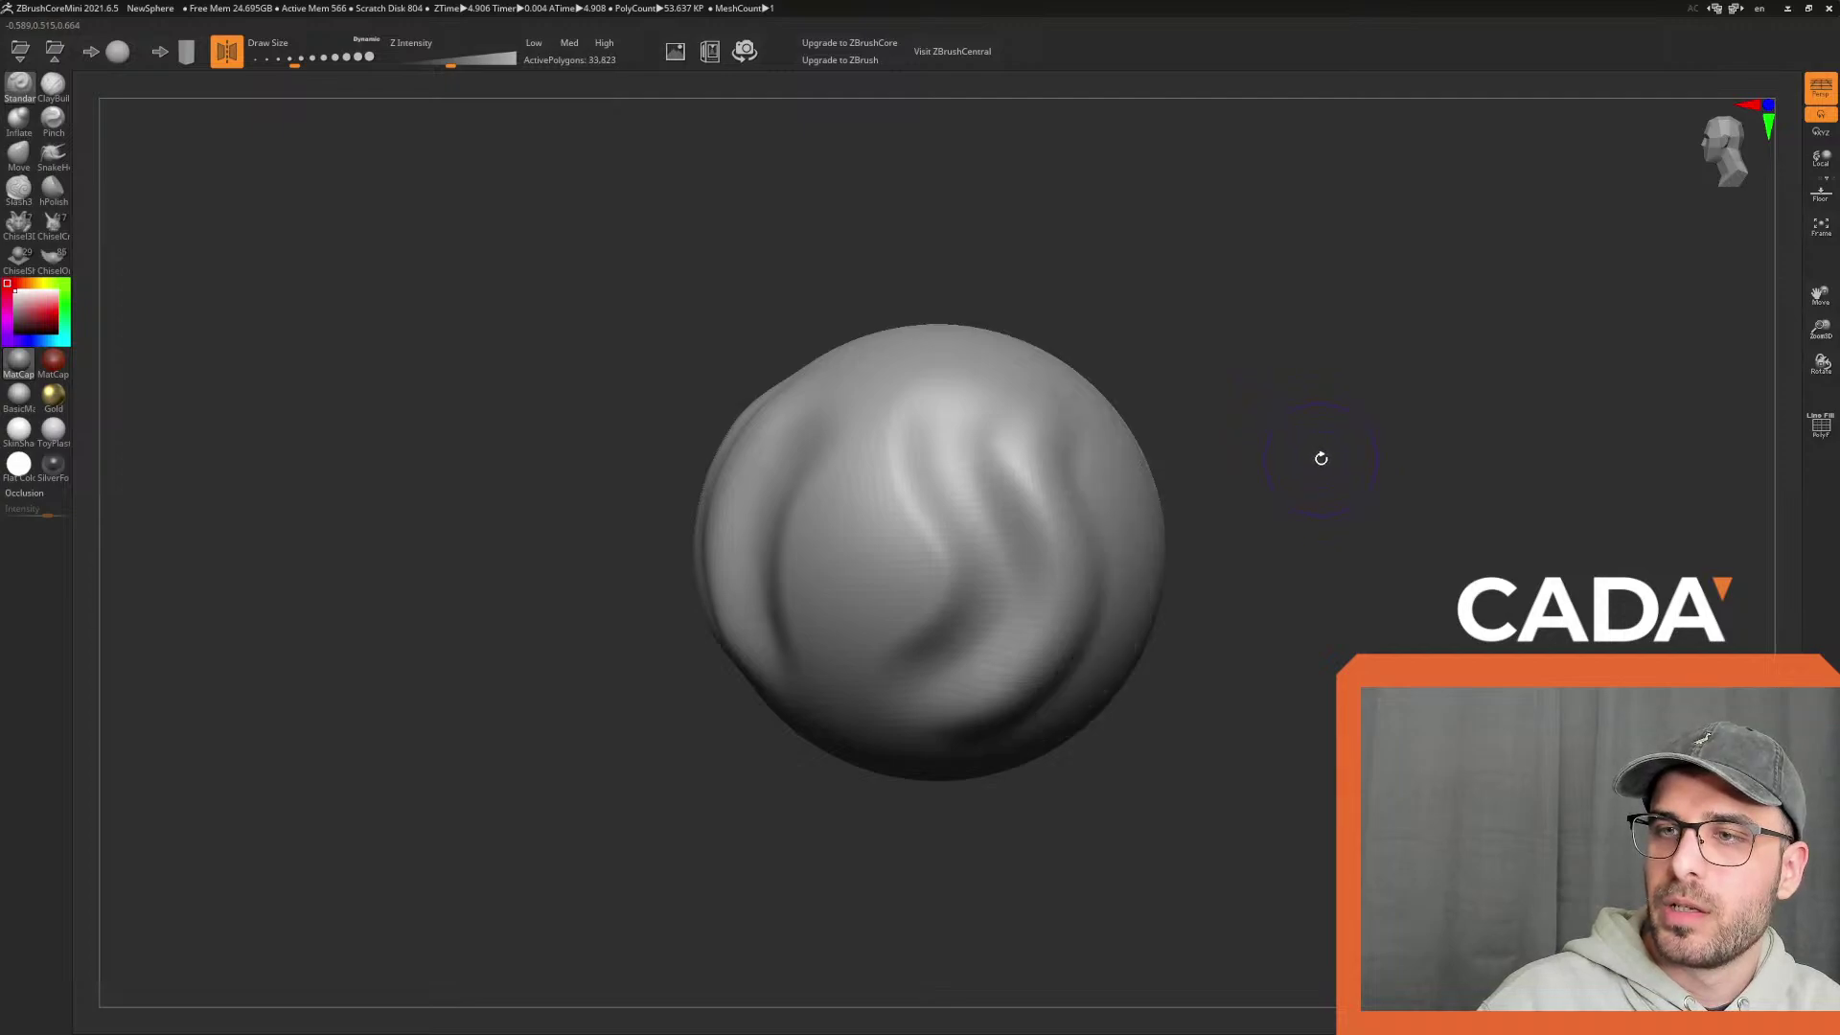
key(ctrl+z)
key(ctrl+z)
key(ctrl+z)
Sculpt a winding Standard stroke beside the remaining one on the sphere's side, undoing the first attempt
mouse_move(970, 428)
mouse_down()
mouse_move(961, 589)
mouse_move(908, 695)
mouse_up()
key(ctrl+z)
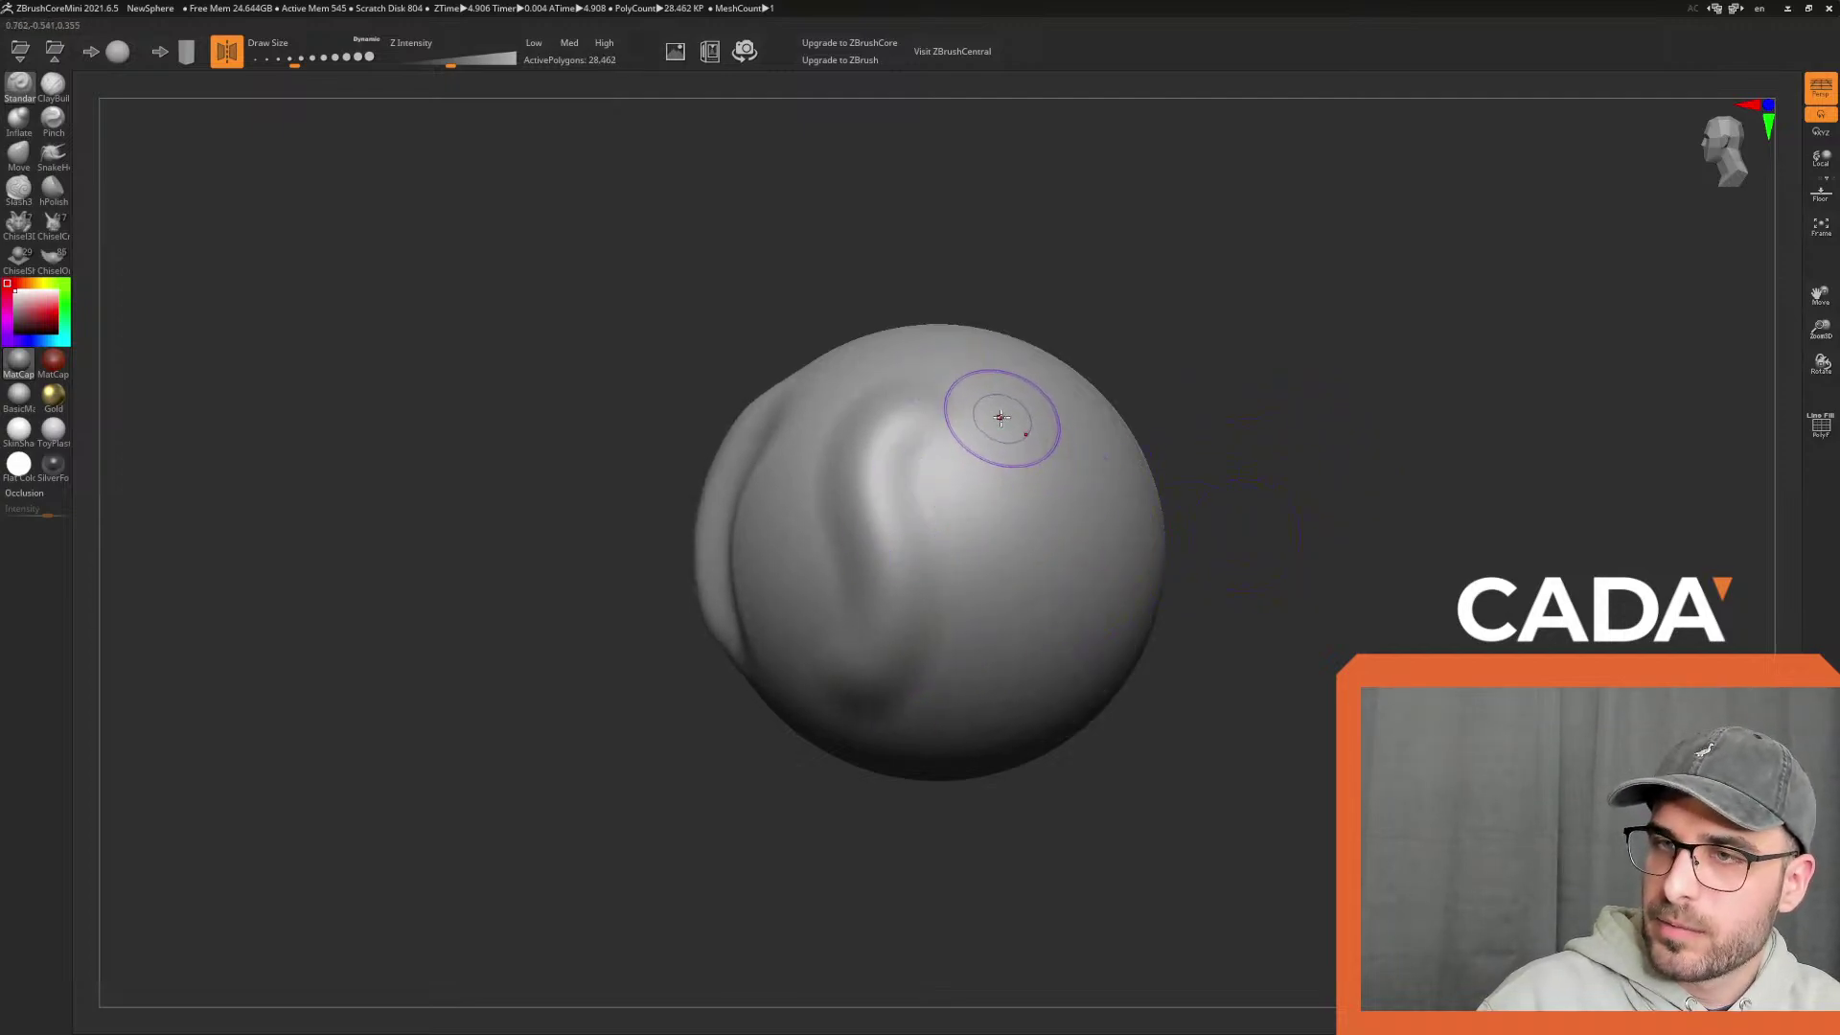
drag(994, 423, 944, 690)
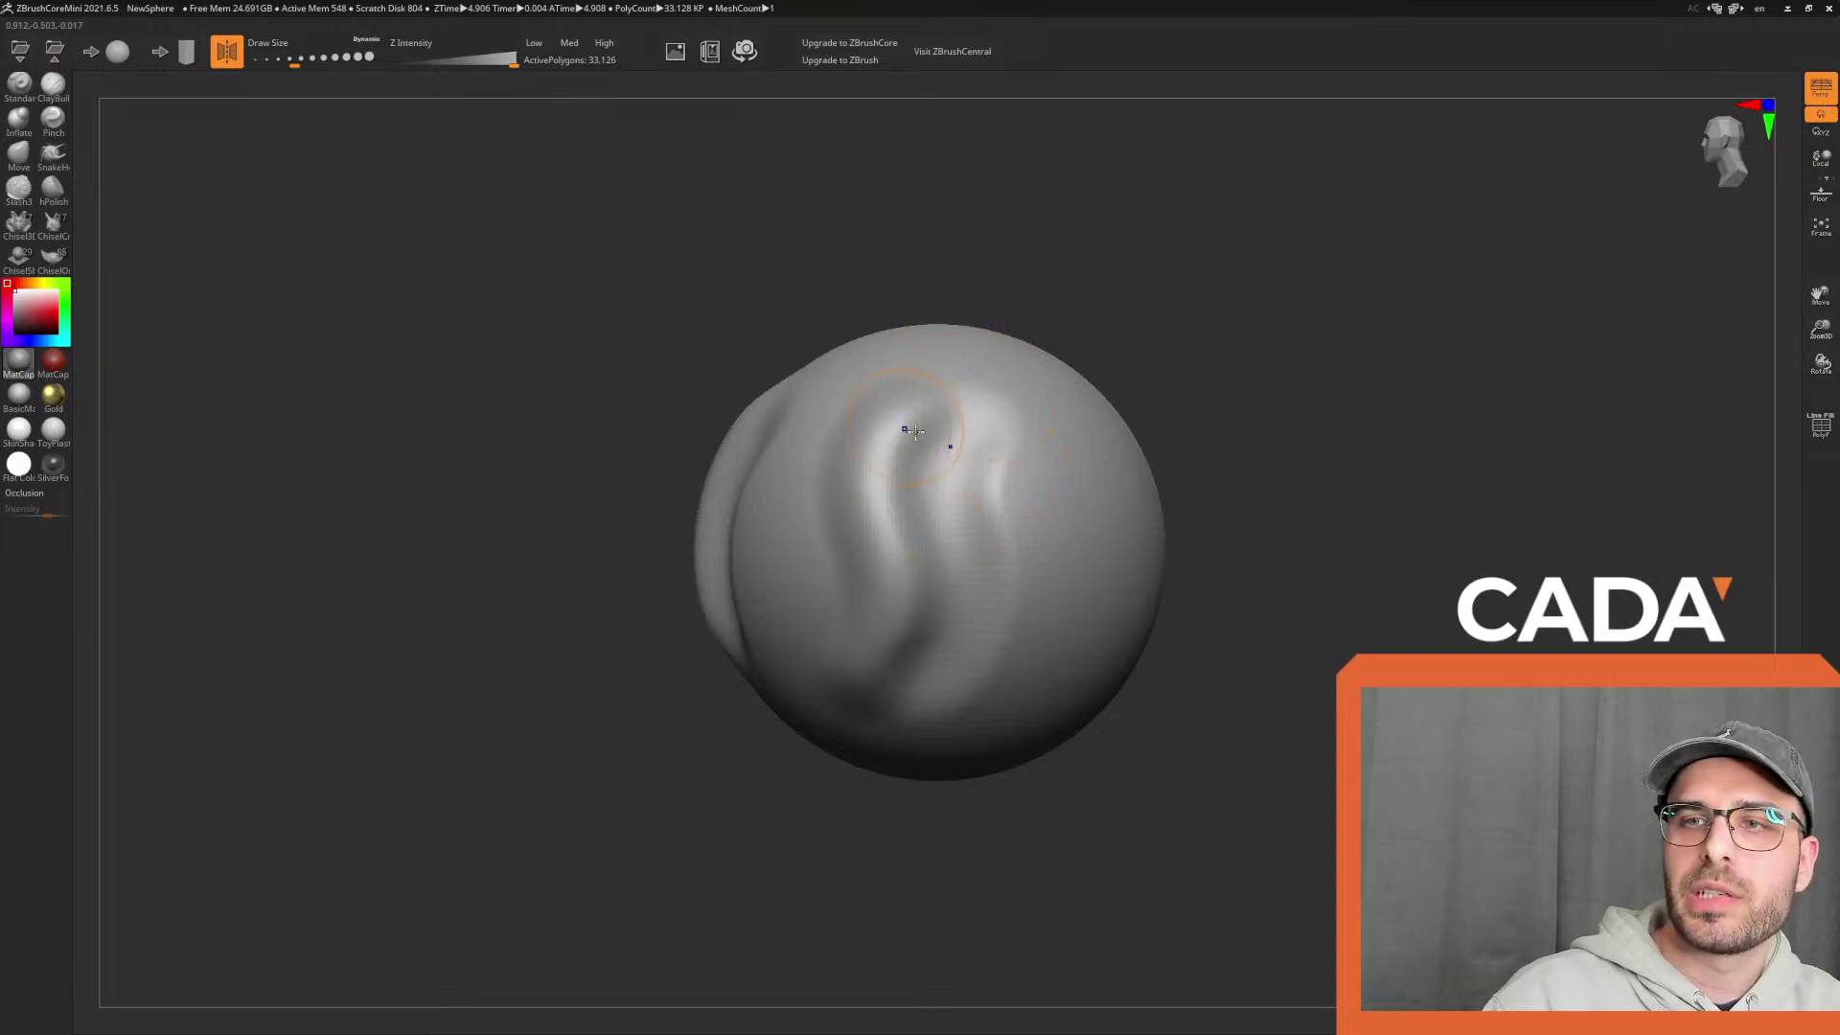
Smooth the winding strokes on the sphere's side and try another Standard stroke beside them, undoing the excess attempts
mouse_move(905, 444)
shift+mouse_down()
mouse_move(967, 499)
mouse_move(946, 563)
mouse_move(1015, 550)
mouse_move(1033, 575)
shift+mouse_up()
key(ctrl+z)
key(ctrl+z)
key(ctrl+z)
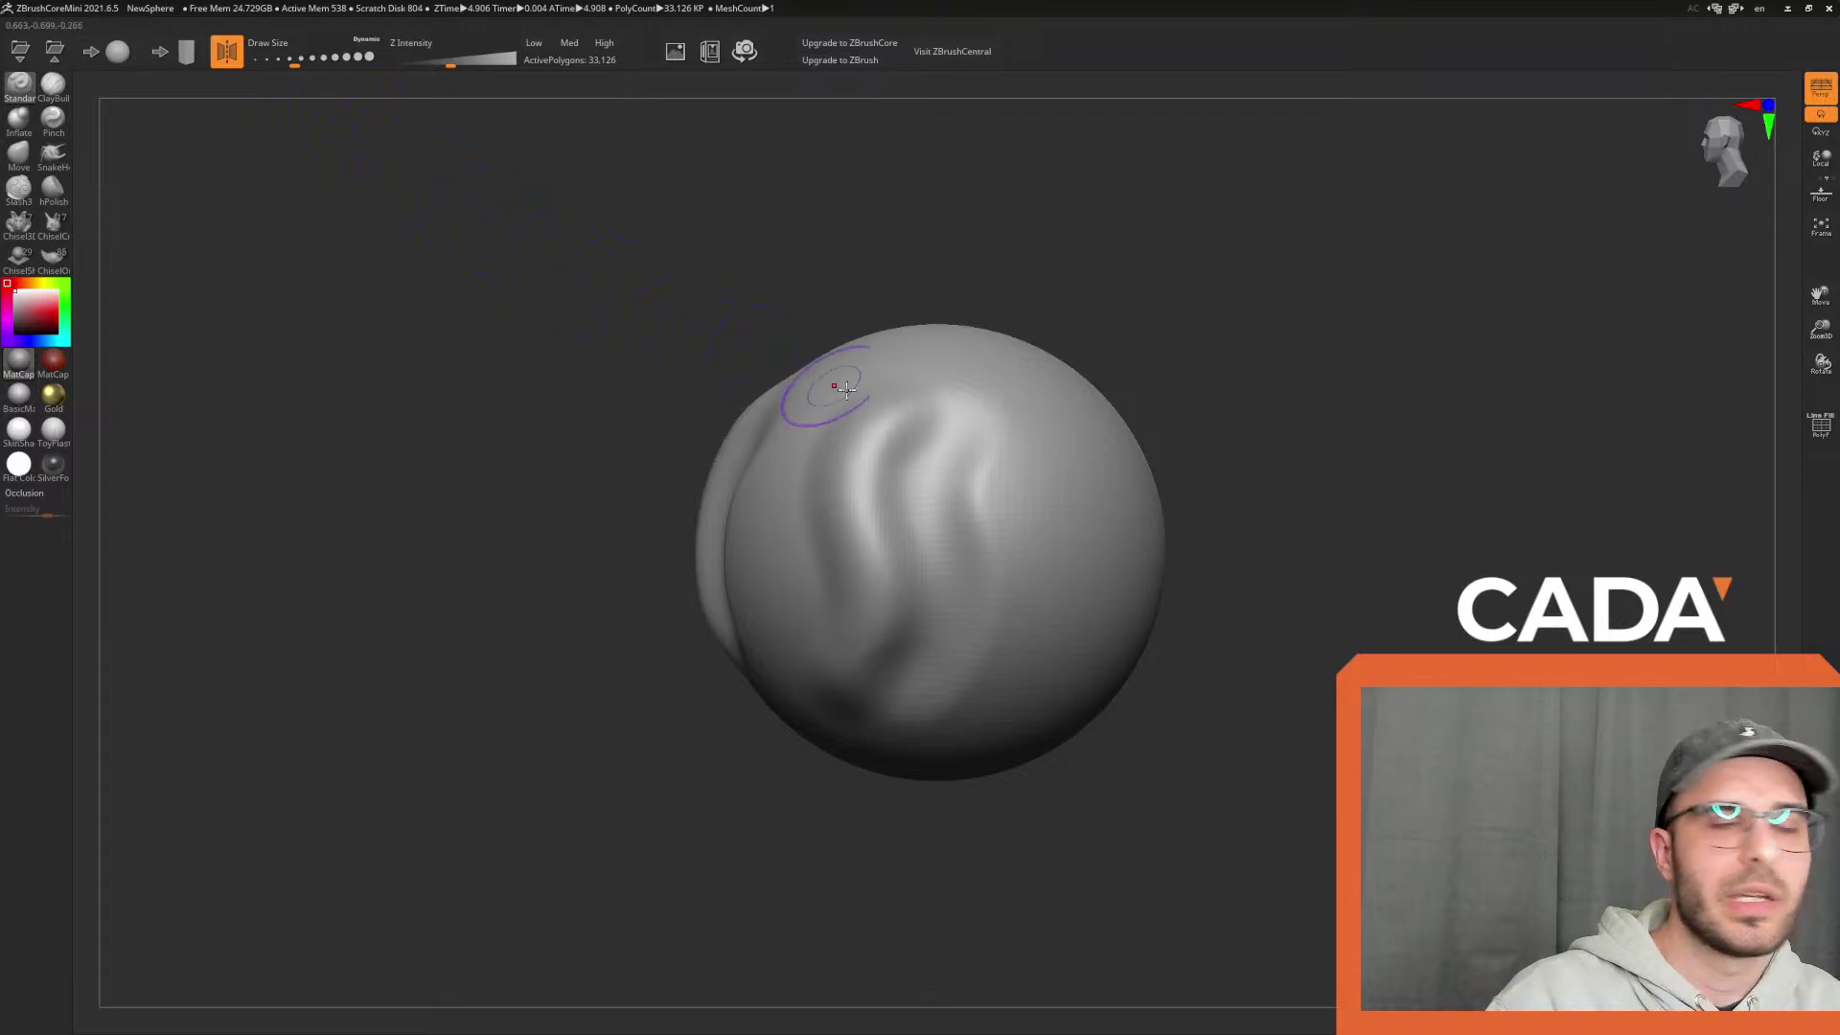
mouse_move(995, 448)
mouse_down()
mouse_move(1011, 479)
mouse_move(1002, 613)
mouse_move(1025, 656)
mouse_up()
key(ctrl+z)
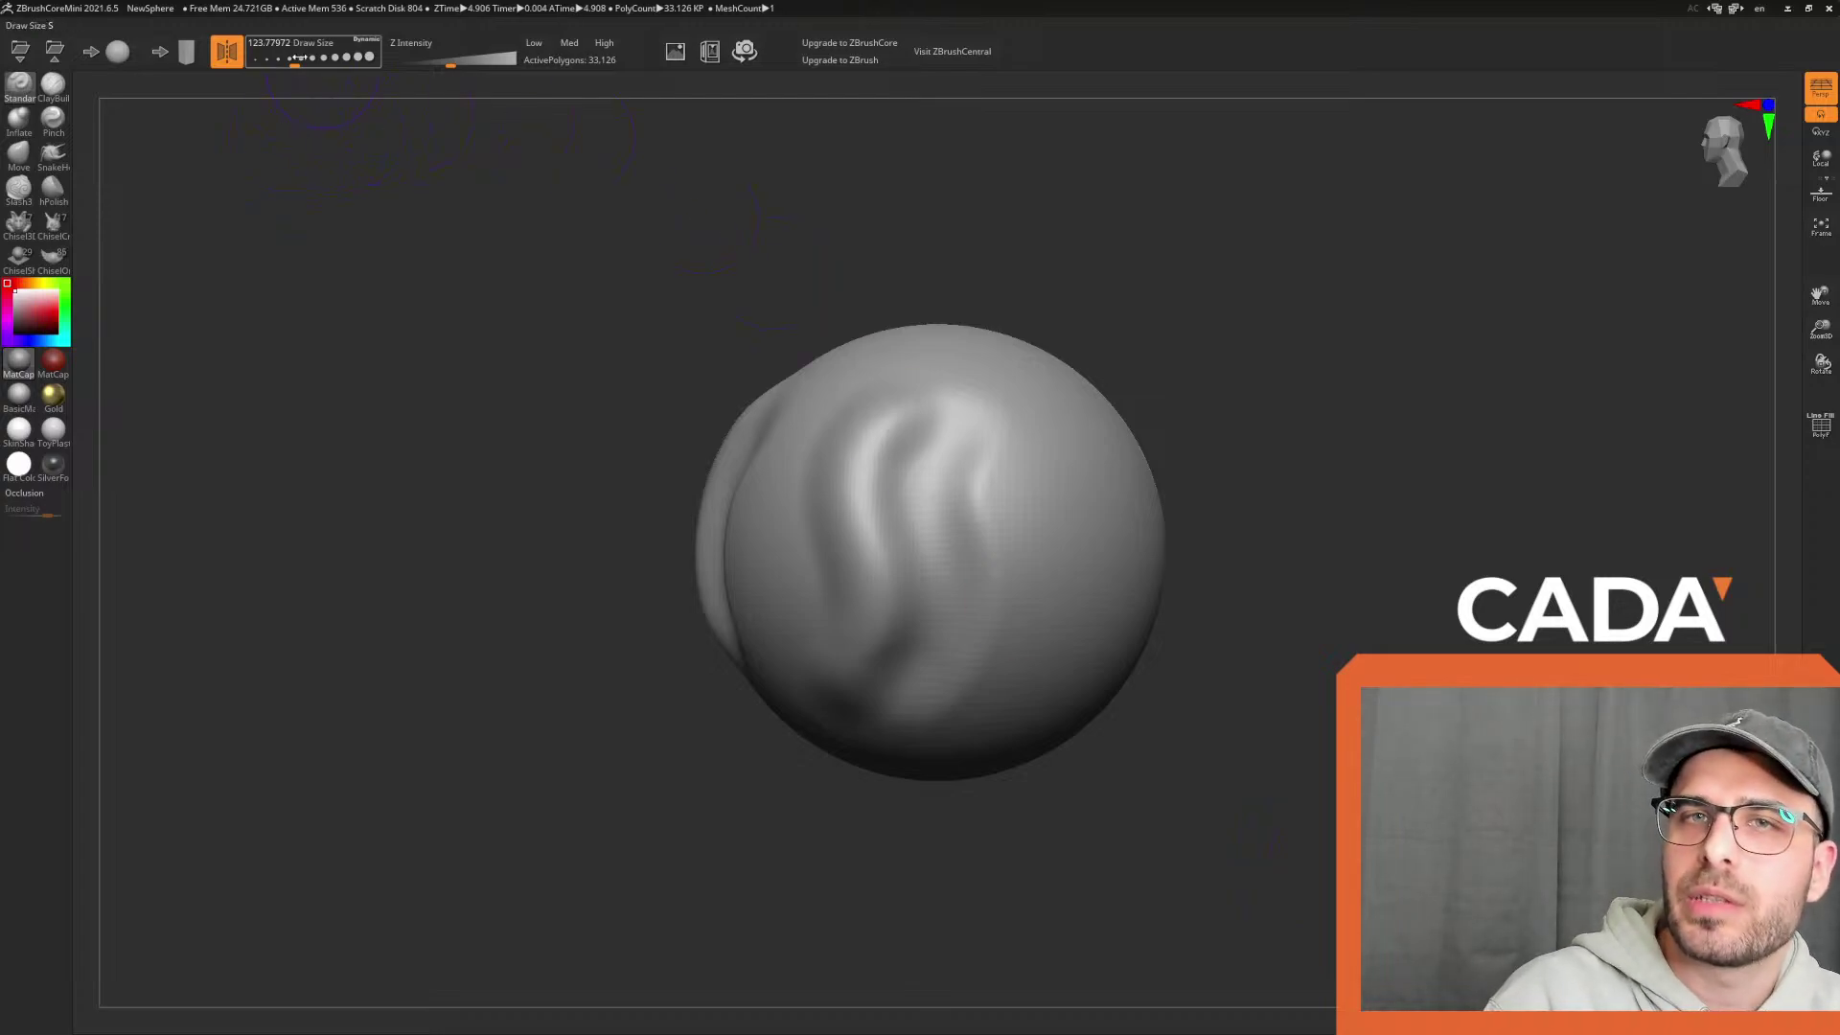
Try several brush draw sizes, including about 62 and about 80
key(s)
drag(718, 309, 714, 310)
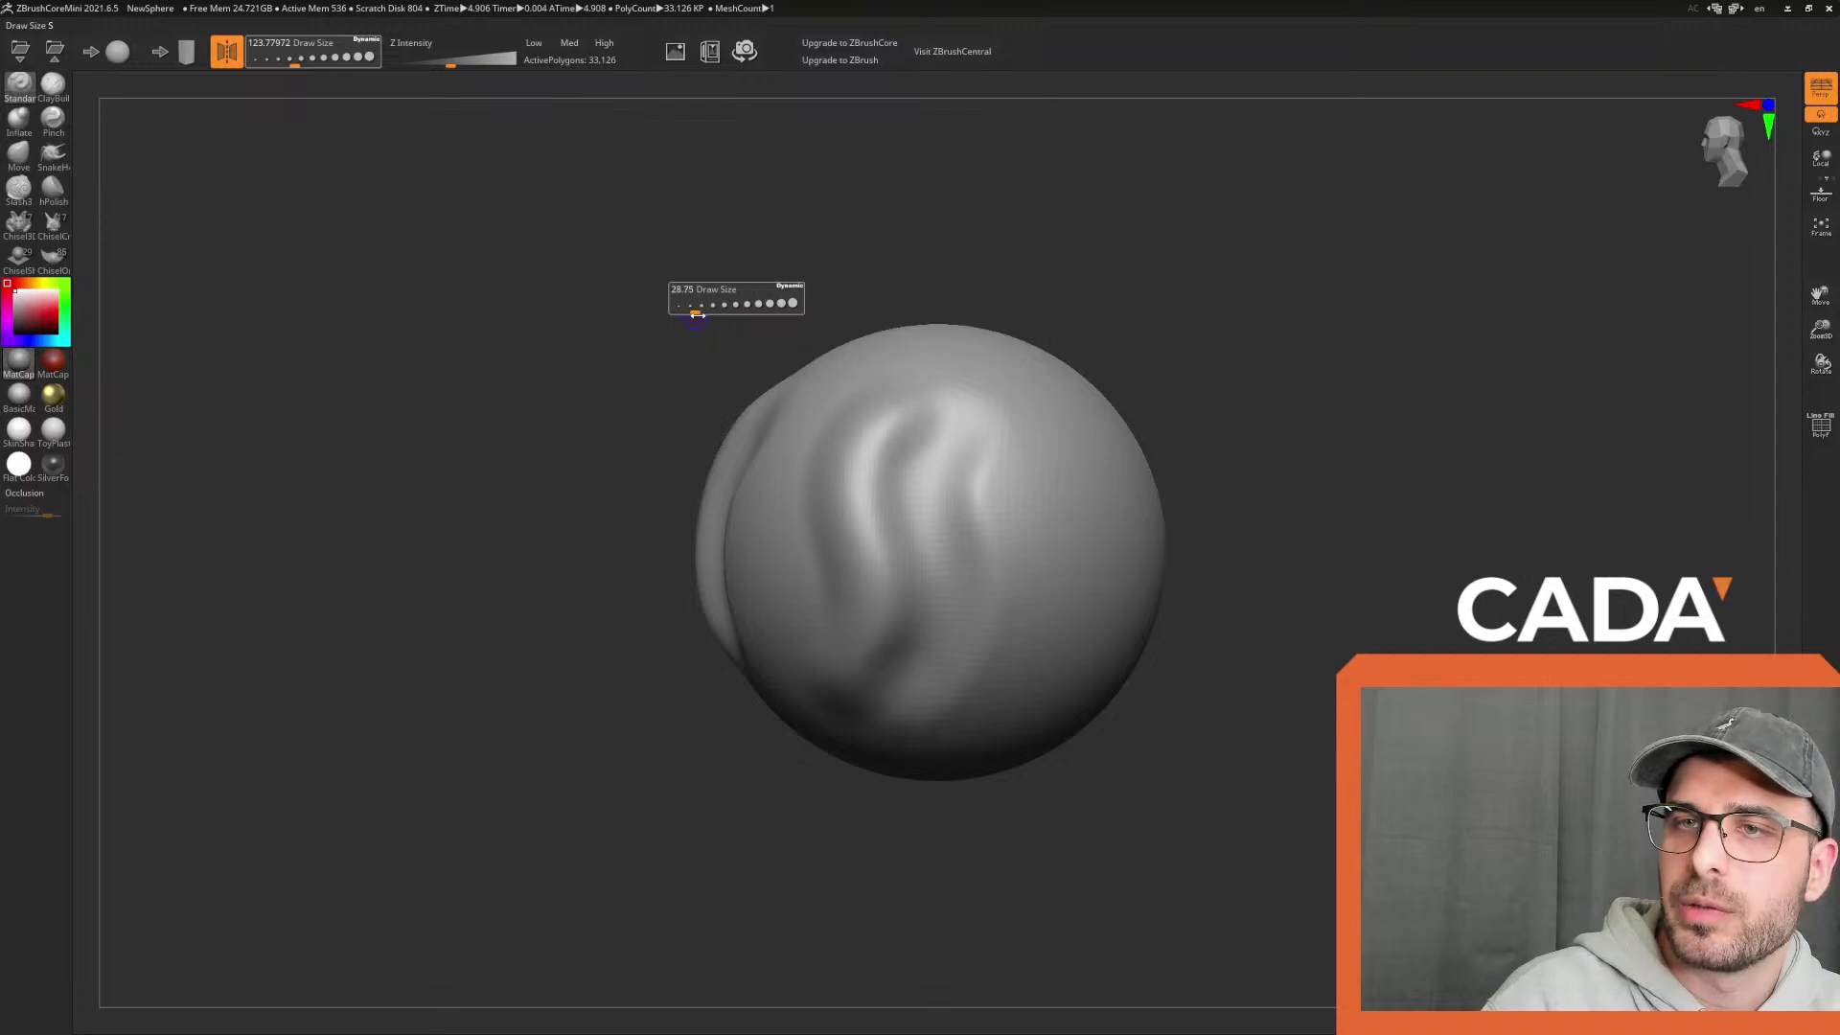
drag(706, 313, 704, 312)
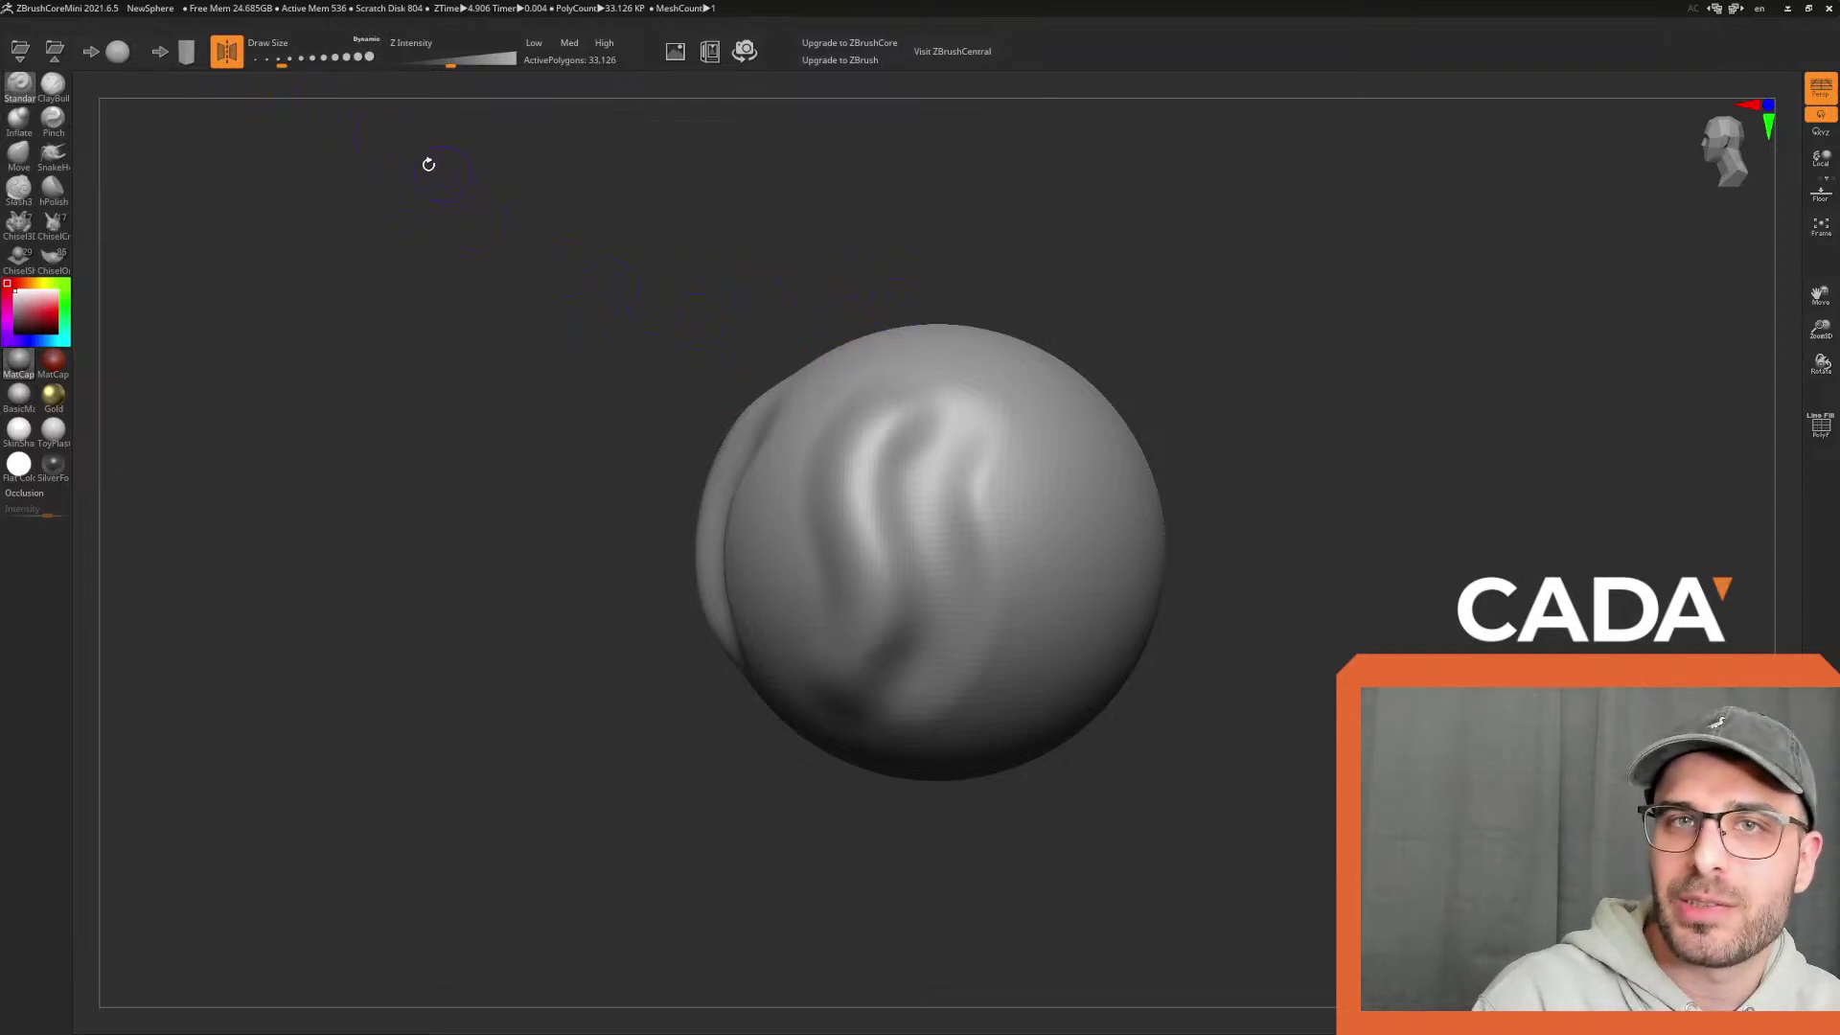
key(s)
drag(1039, 407, 1044, 407)
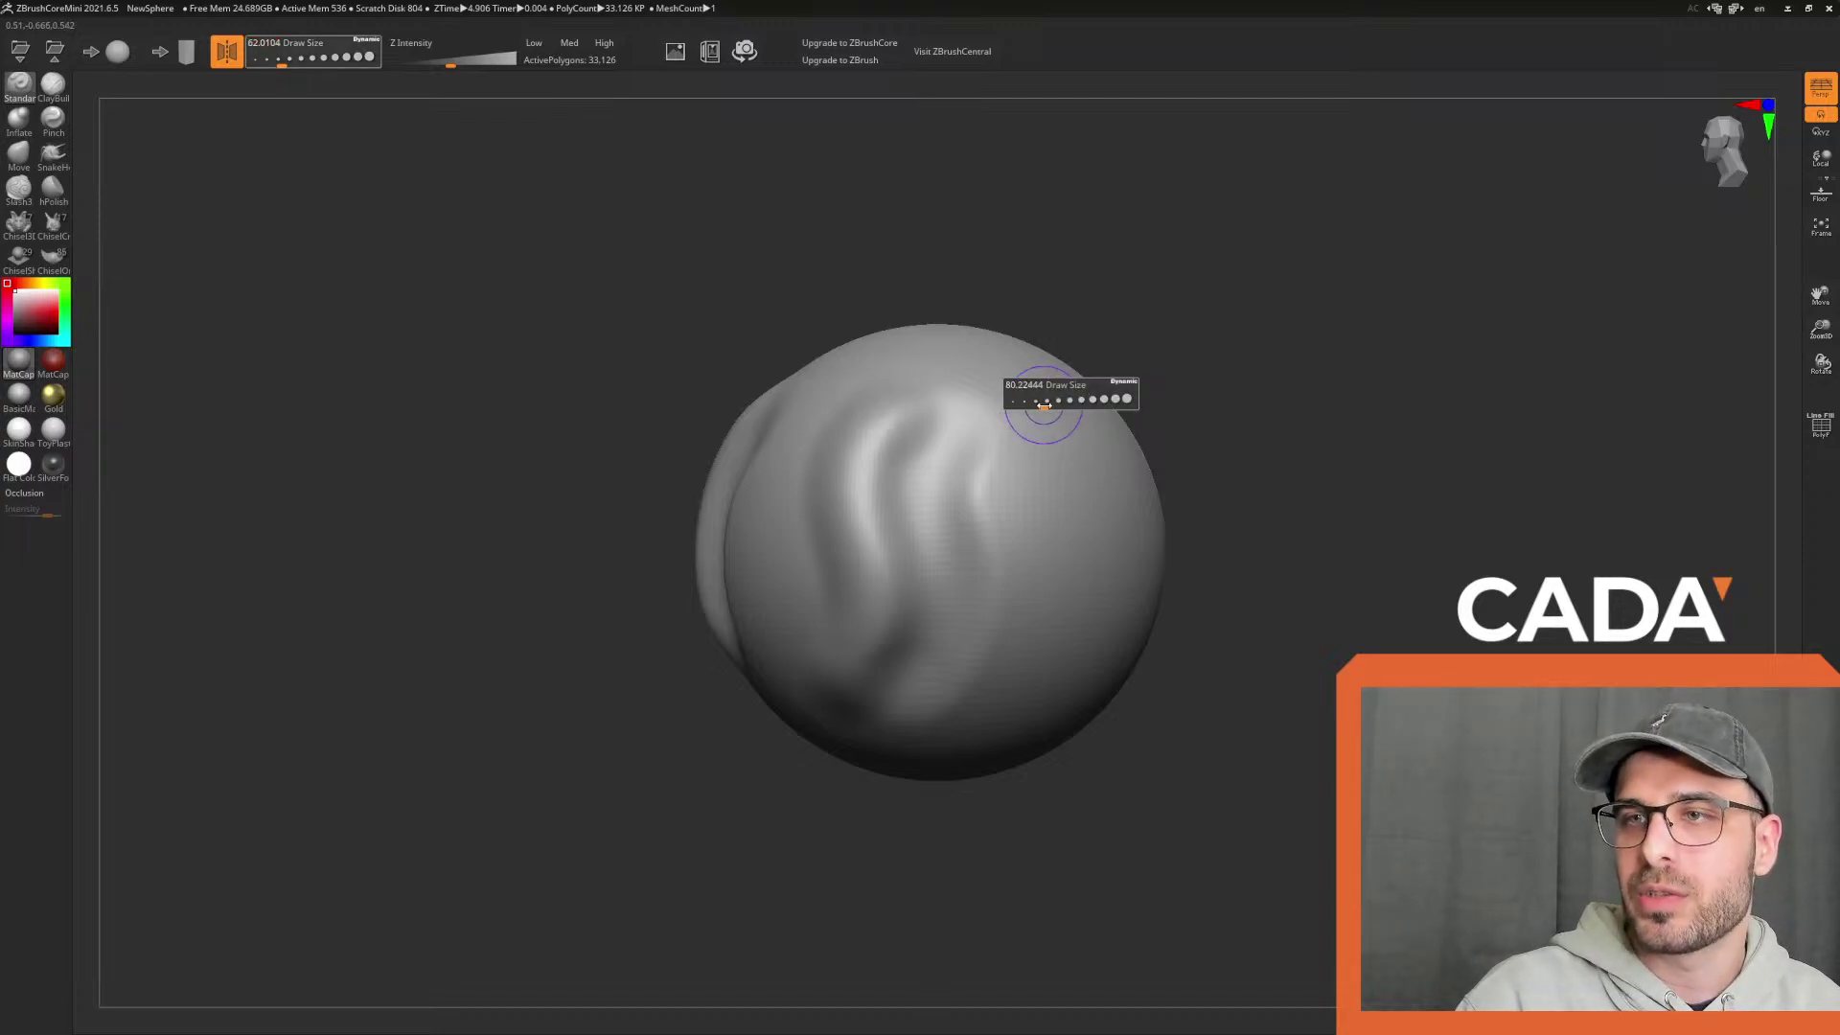
key(s)
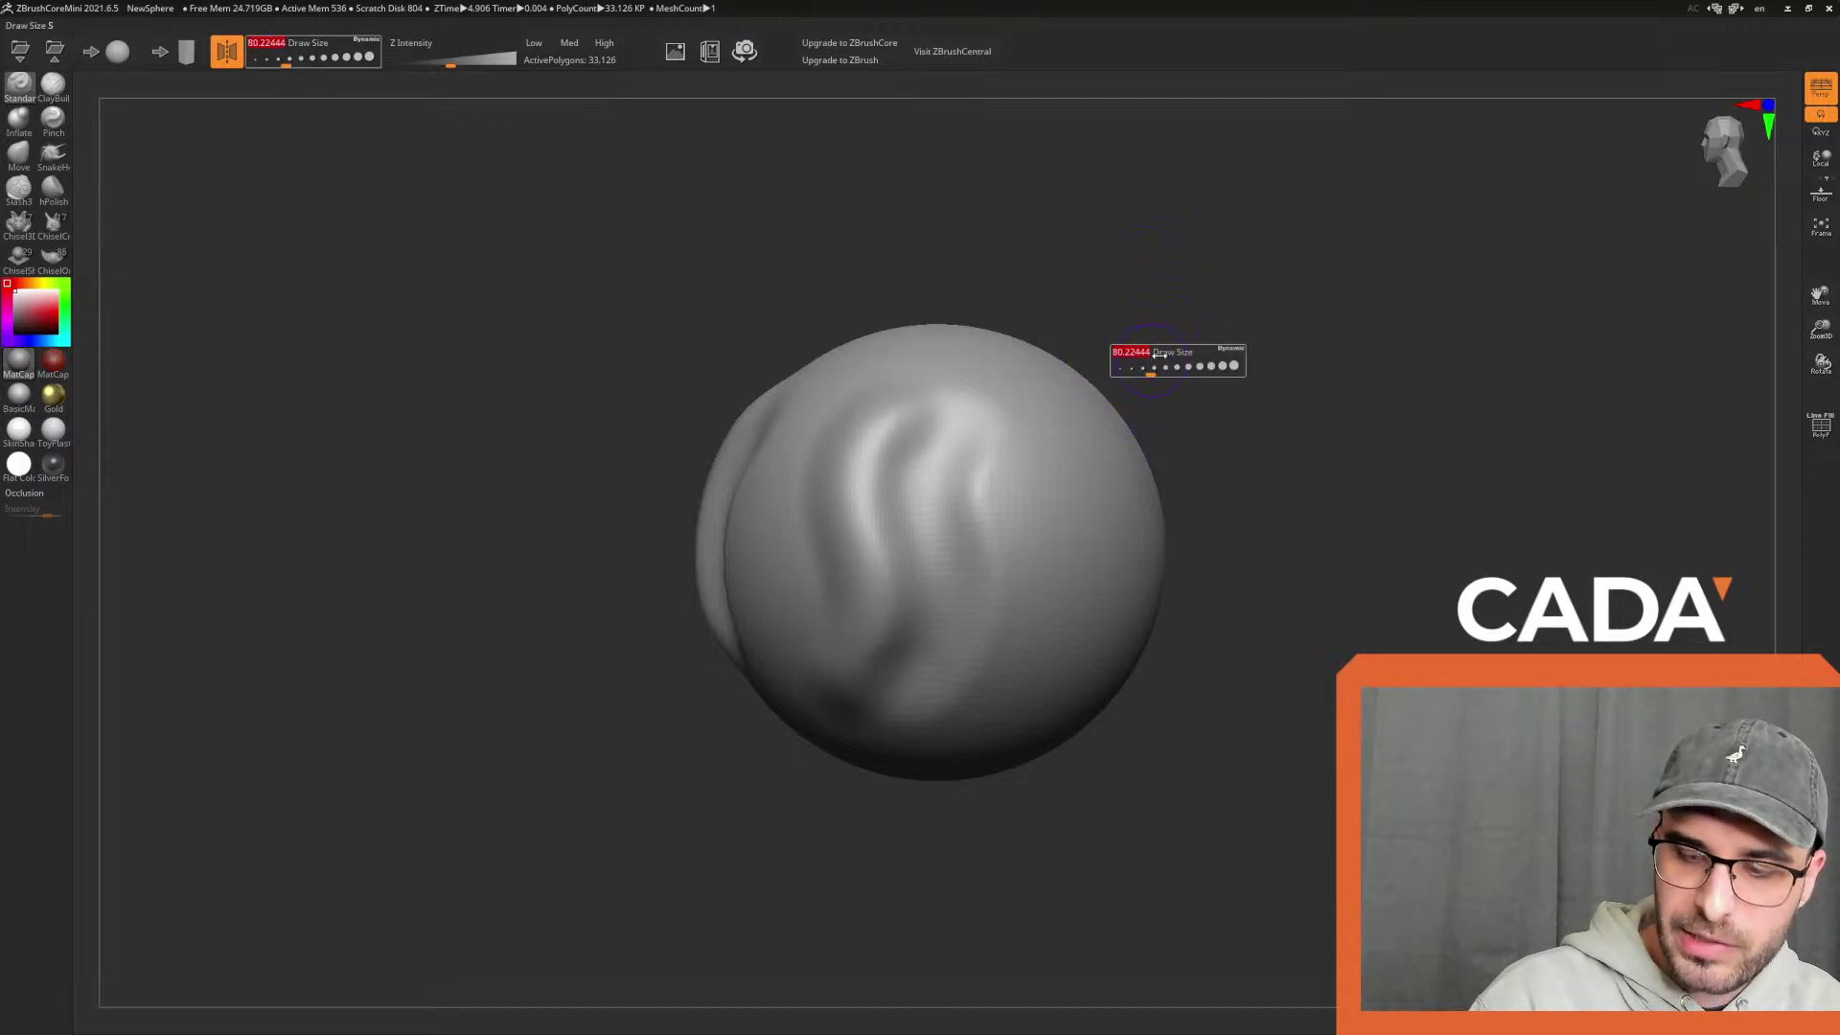
key(s)
drag(1133, 404, 1120, 408)
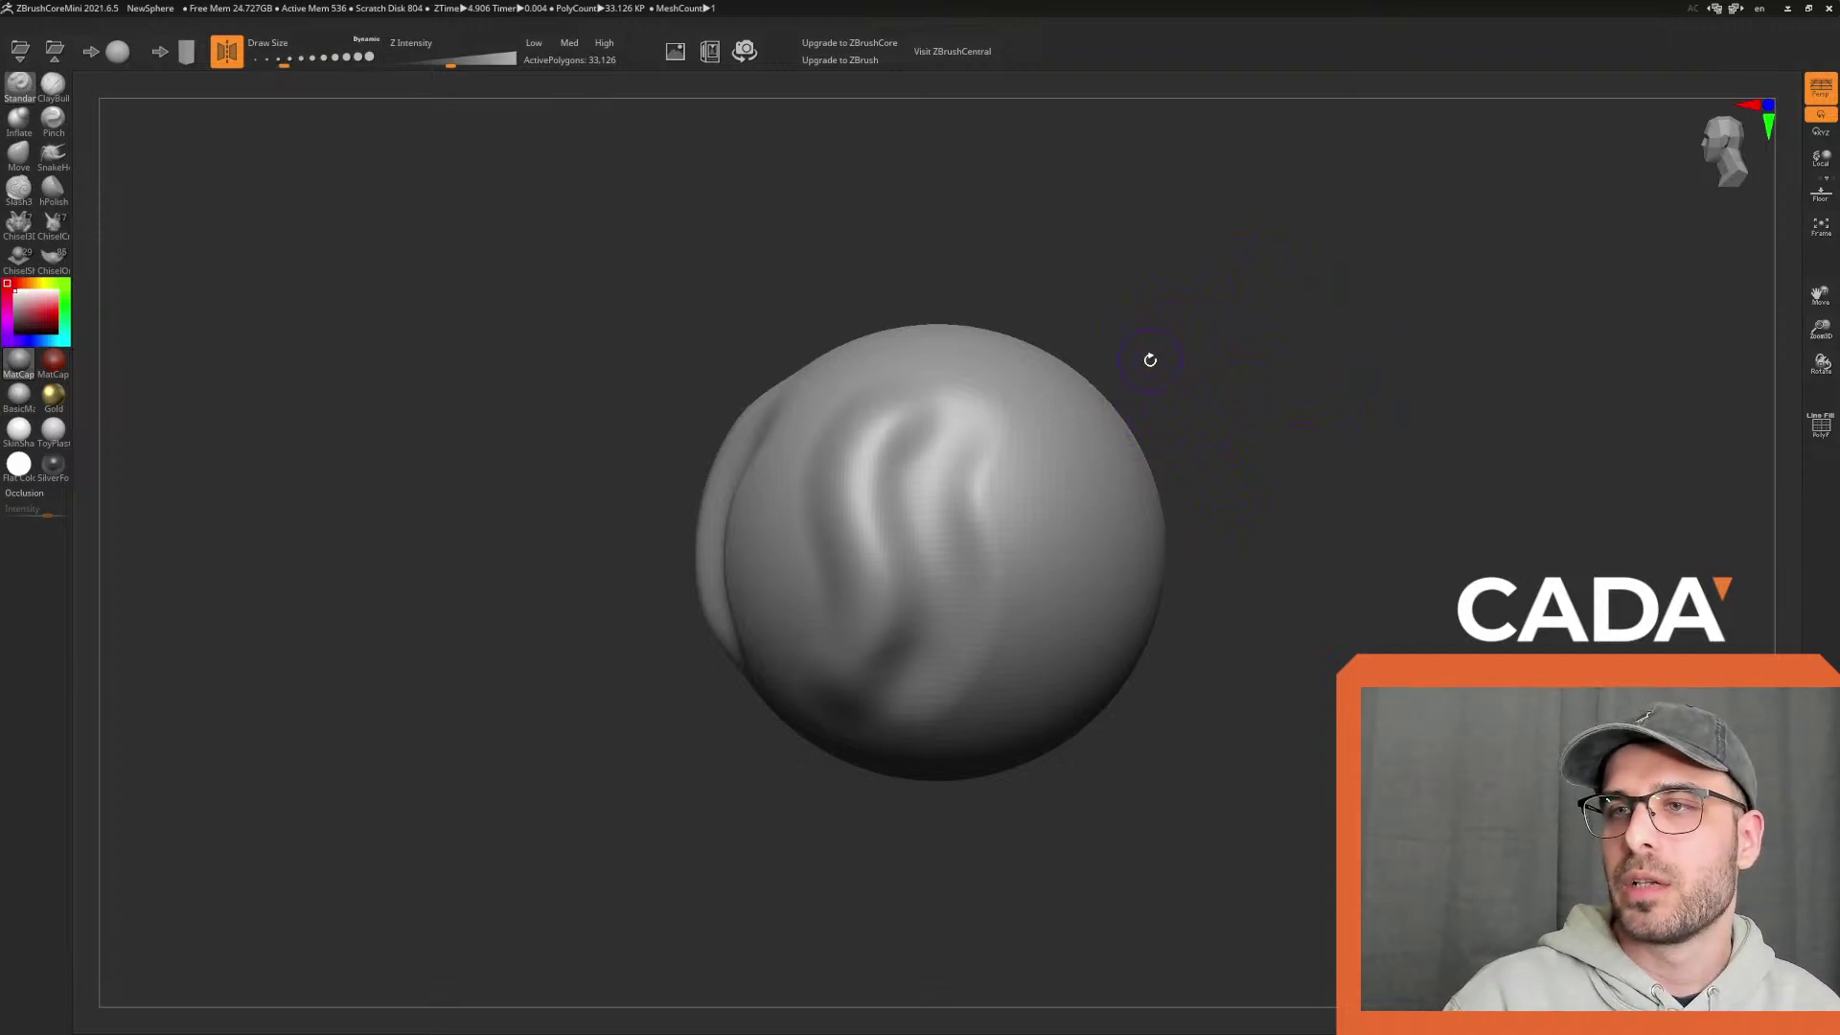
Set the draw size to about 10.5 and scribble fine diagonal hatching beside the winding strokes
key(s)
drag(1146, 373, 1125, 395)
key(s)
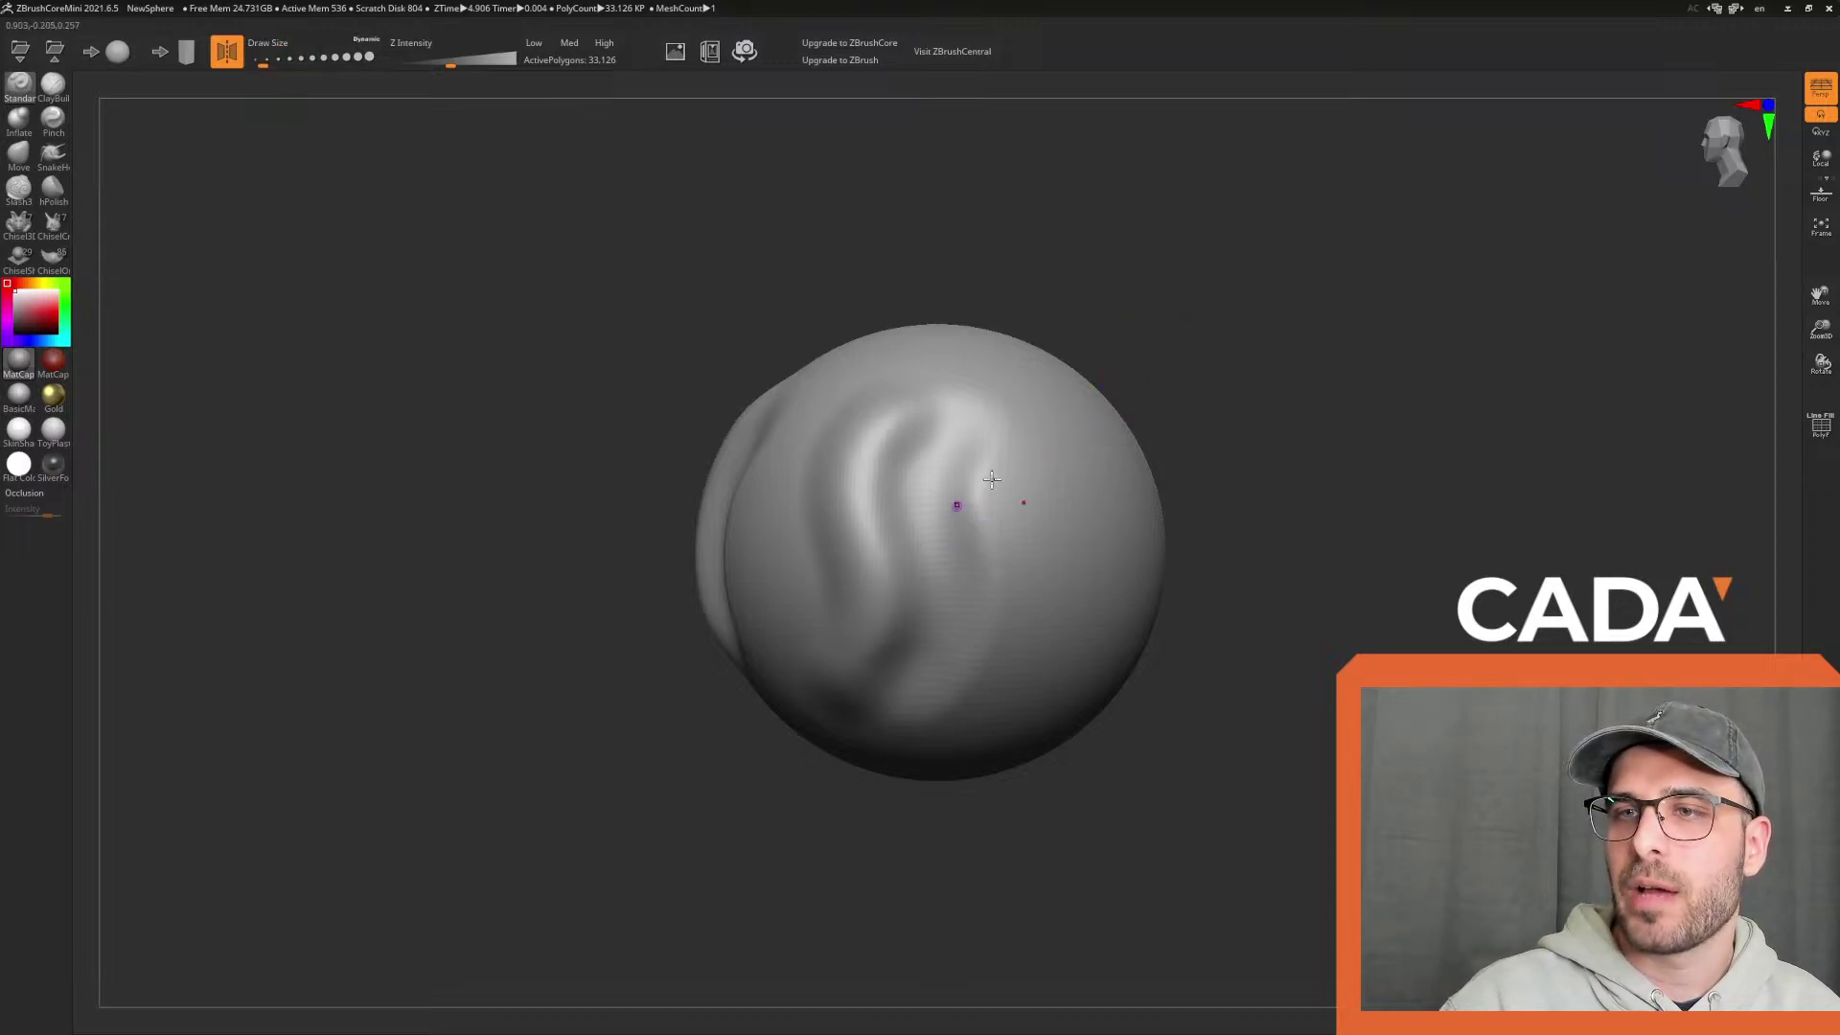
mouse_move(1001, 458)
mouse_down()
mouse_move(1006, 594)
mouse_move(978, 623)
mouse_move(988, 466)
mouse_move(1040, 546)
mouse_move(1044, 614)
mouse_move(1016, 647)
mouse_up()
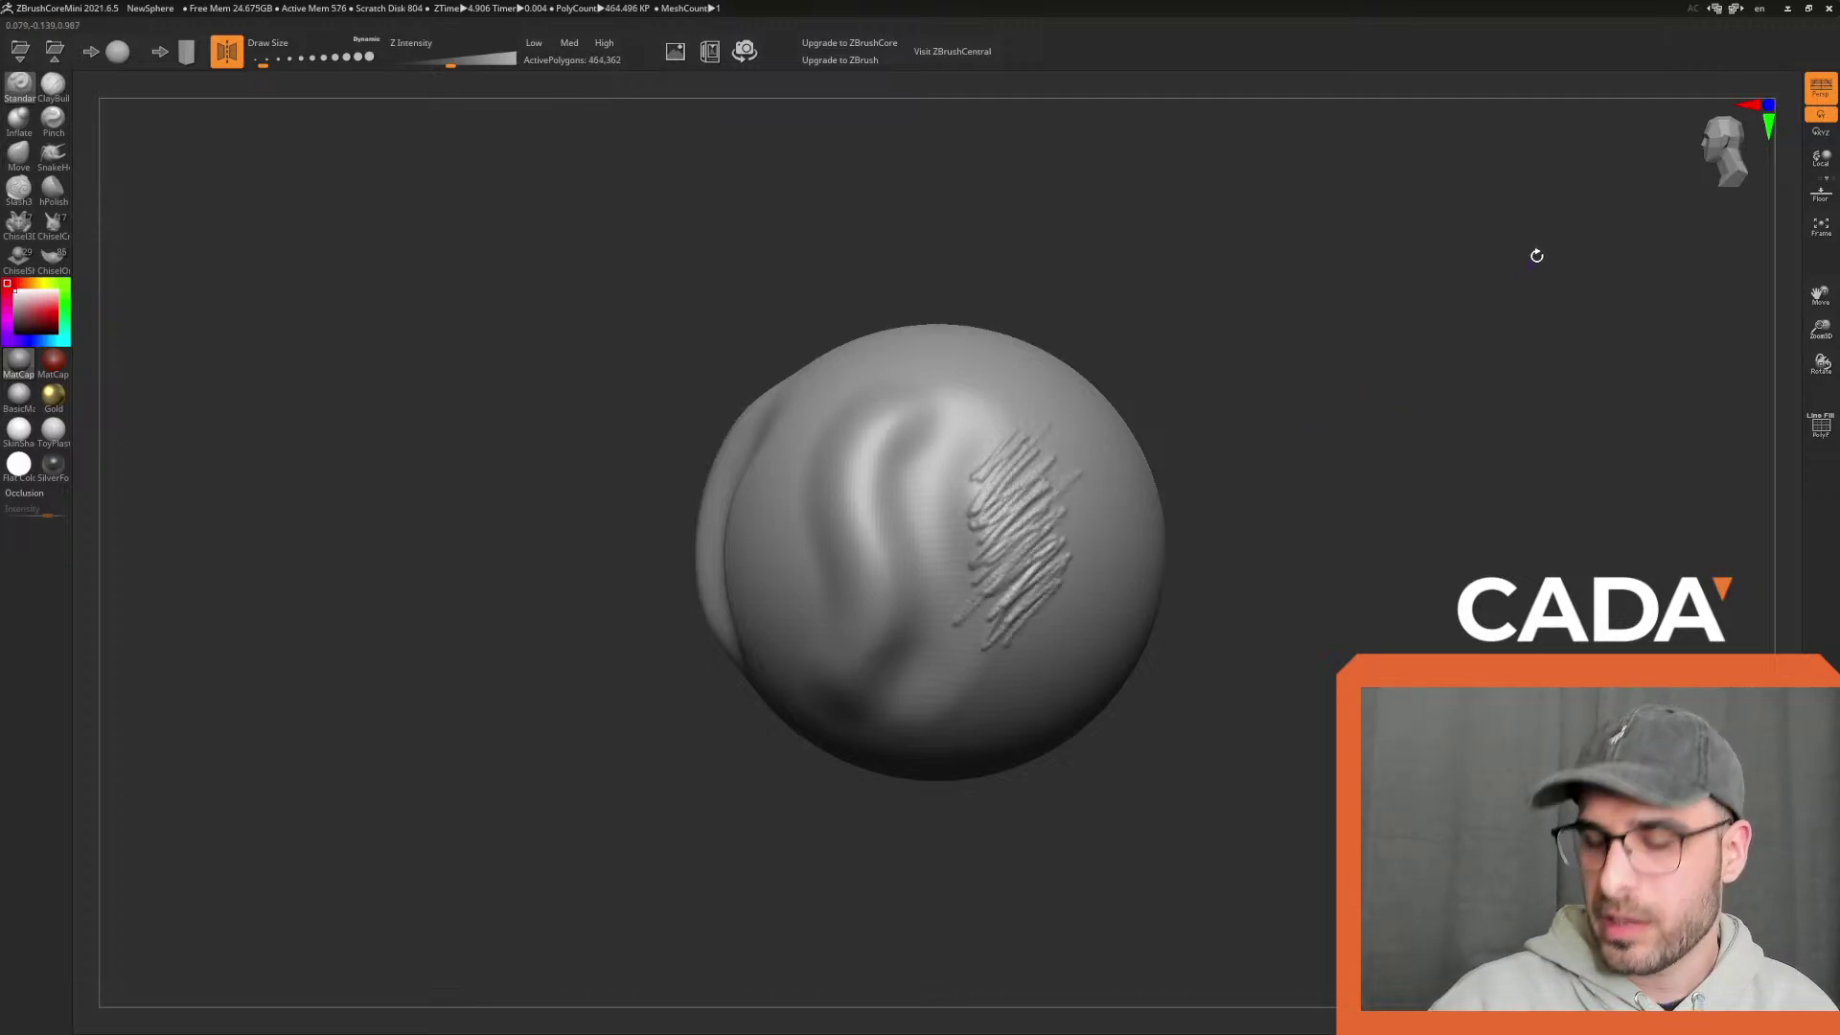
Try smoothing away the fine hatching with a larger brush and undo the smoothing
key(s)
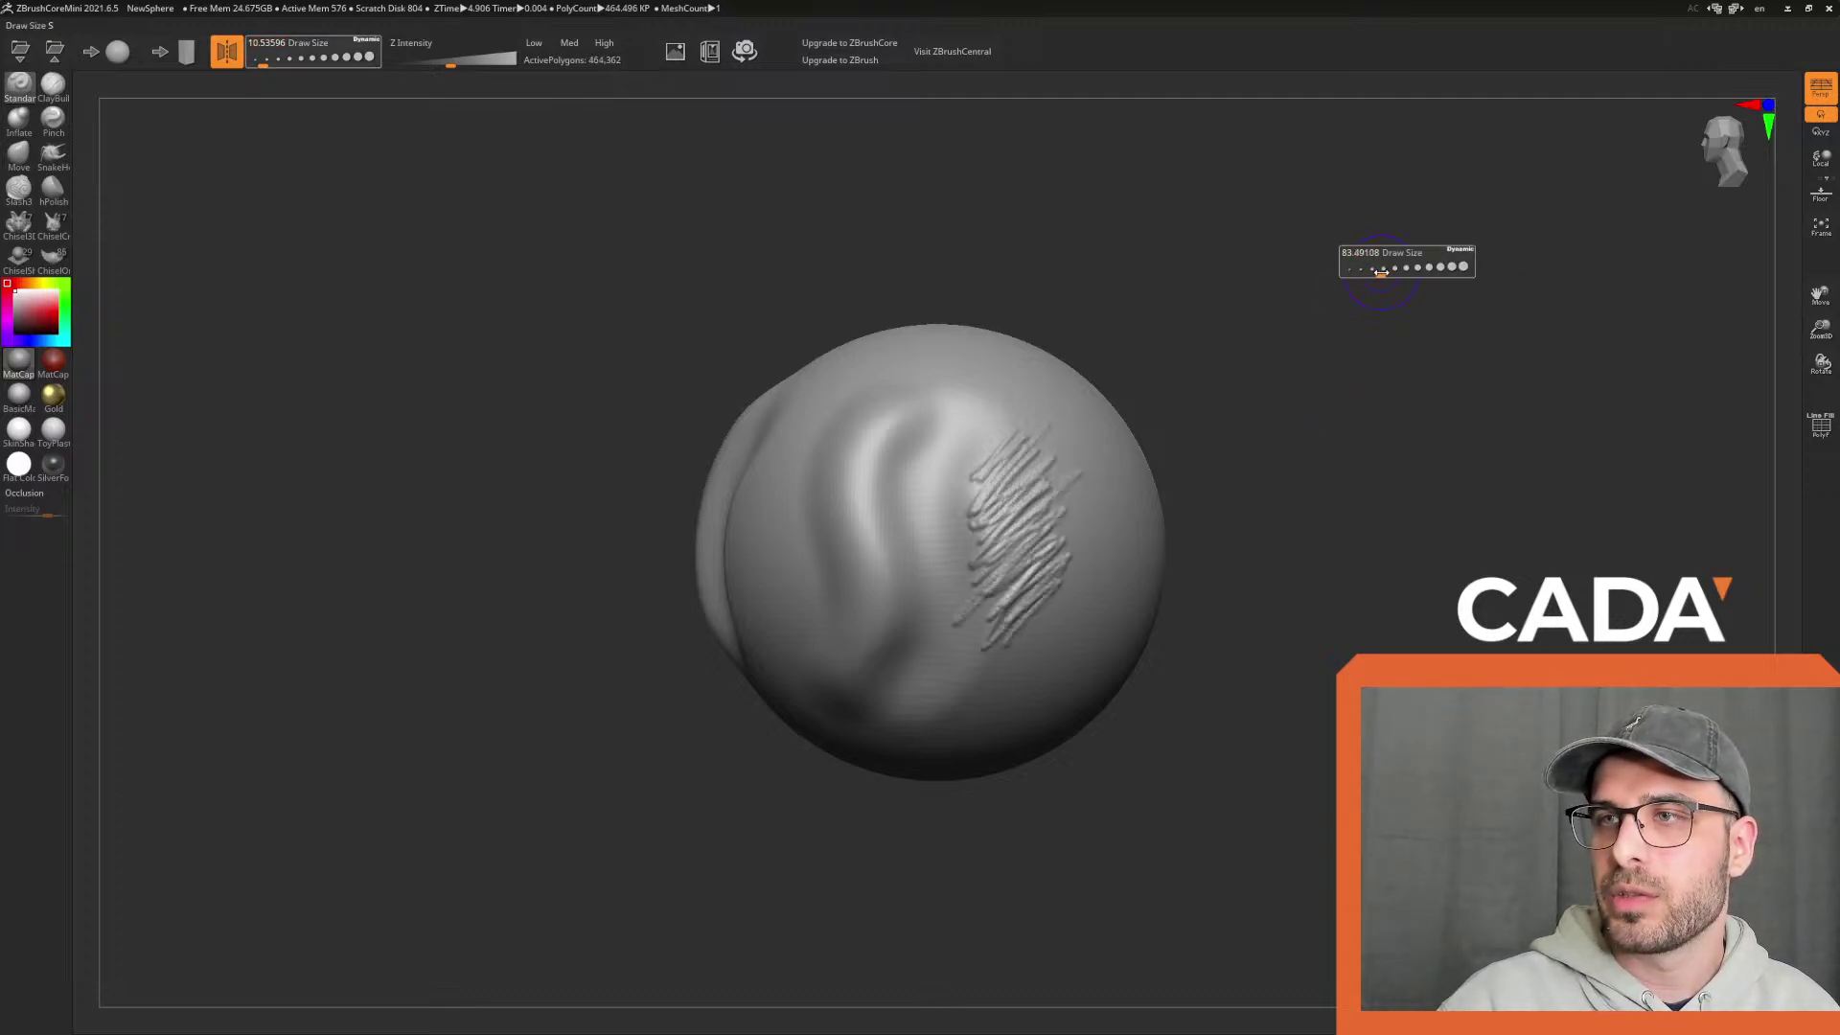
drag(1380, 273, 1371, 279)
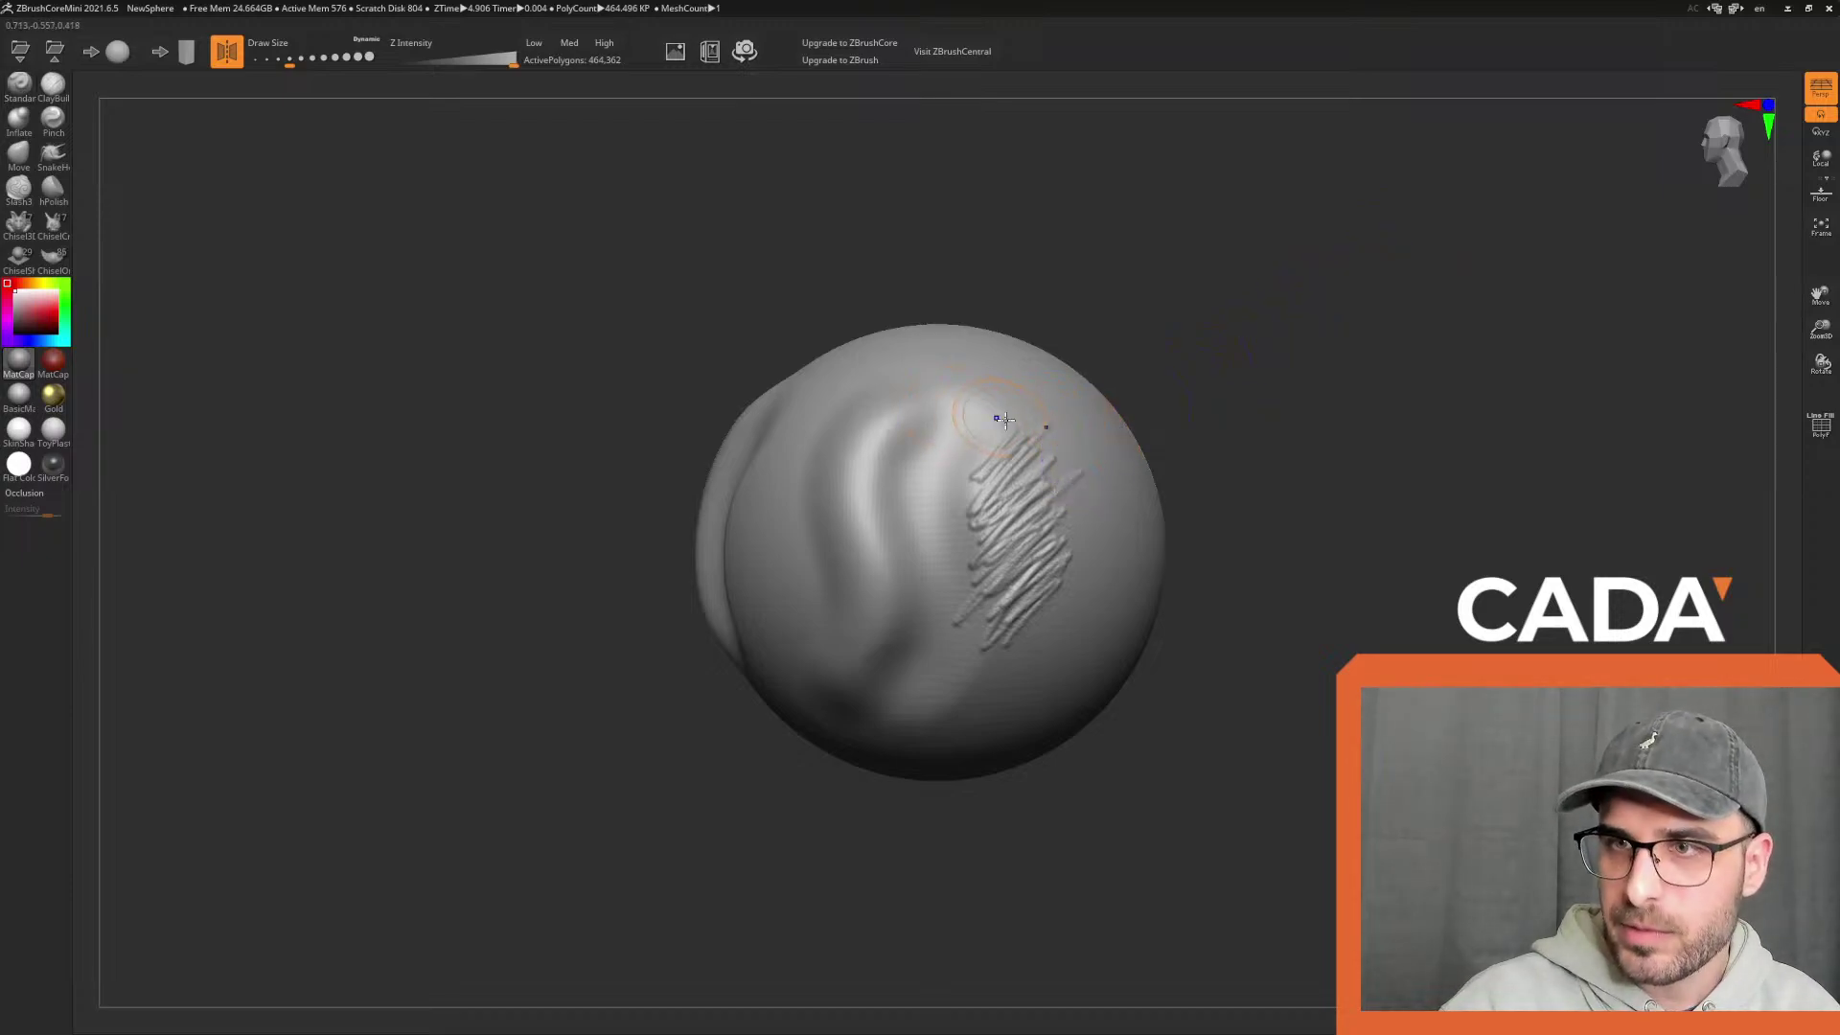
mouse_move(959, 533)
shift+mouse_down()
mouse_move(1015, 537)
mouse_move(975, 623)
shift+mouse_up()
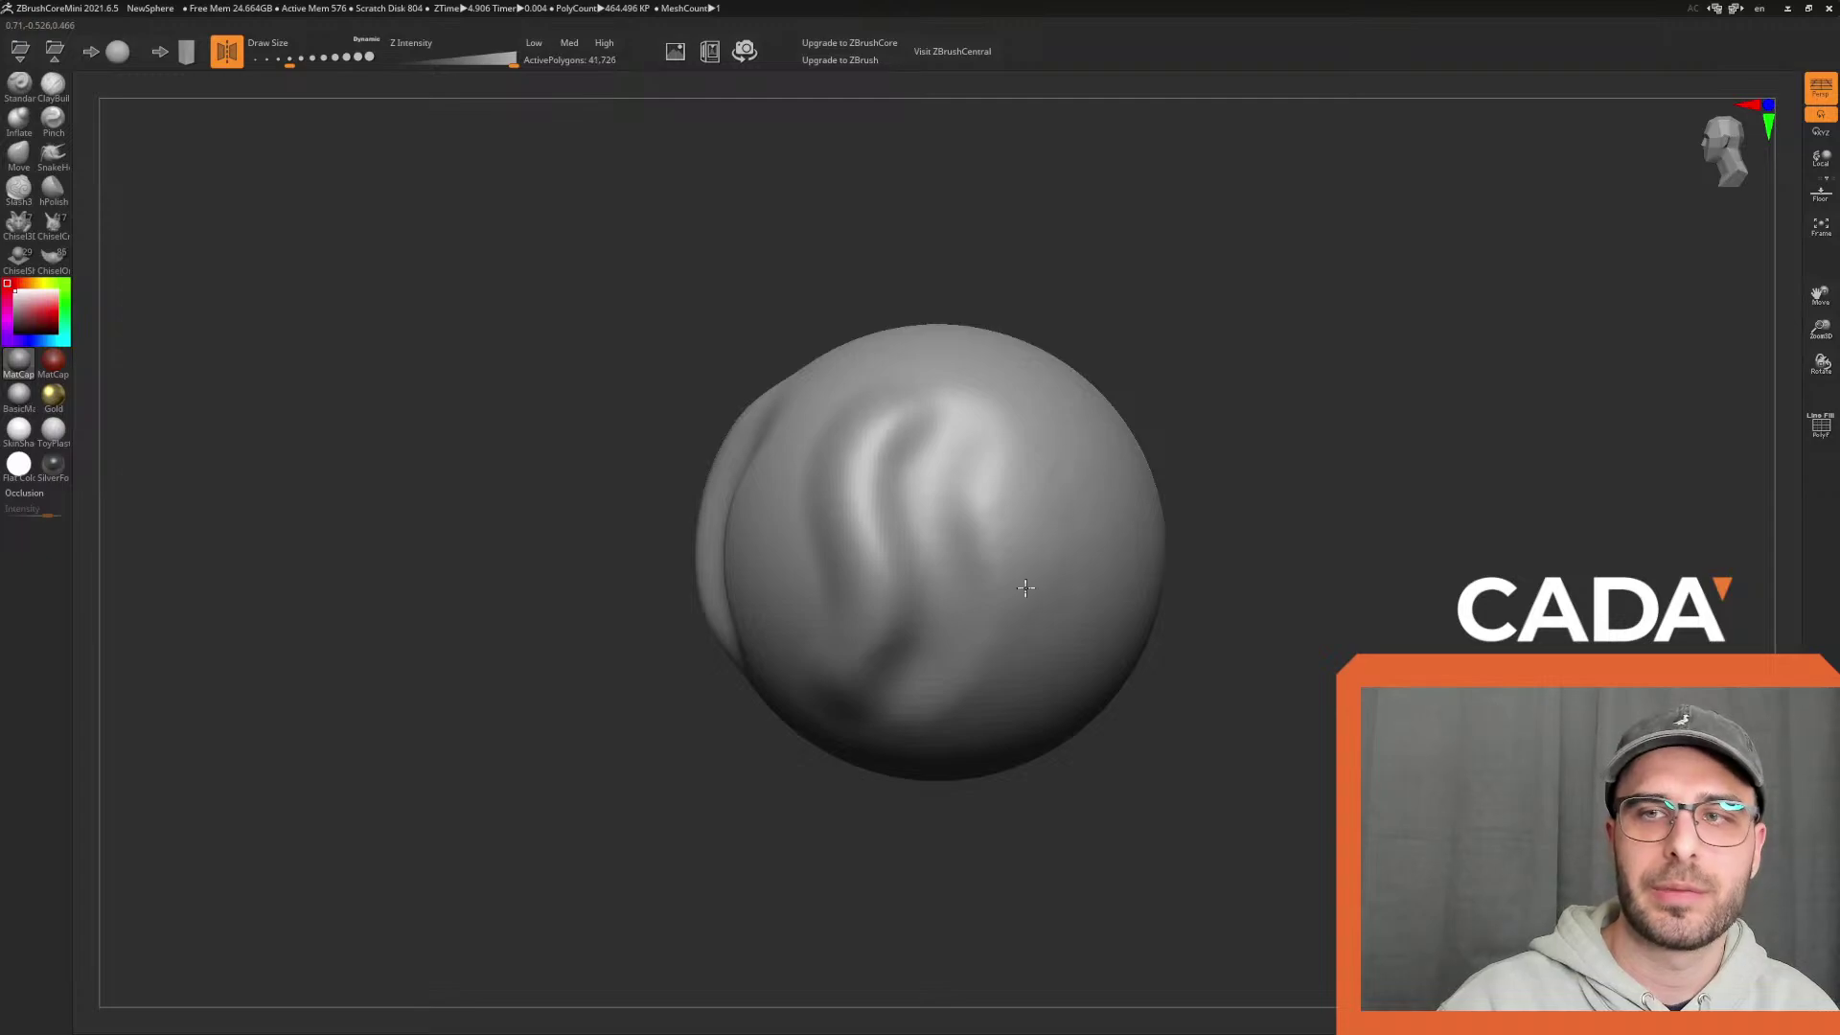
key(ctrl+z)
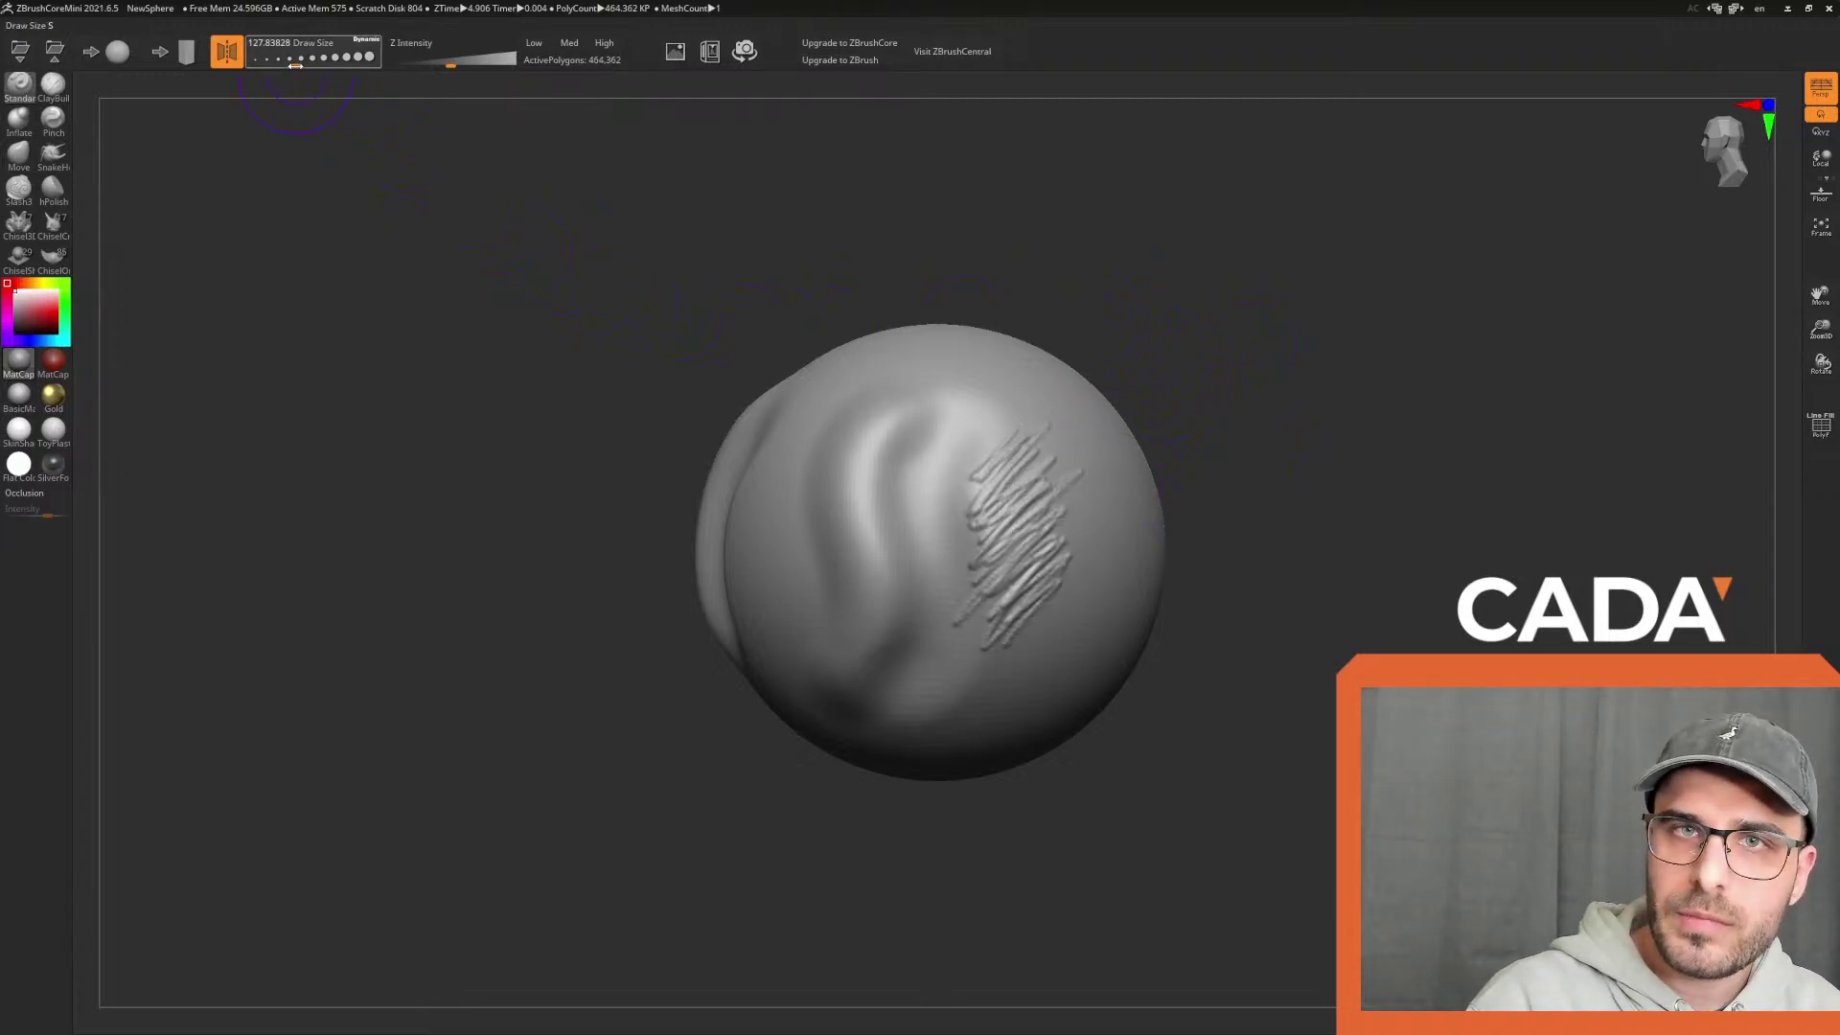
Reduce the brush to a small draw size and raise the Z Intensity to nearly its maximum
drag(289, 64, 286, 64)
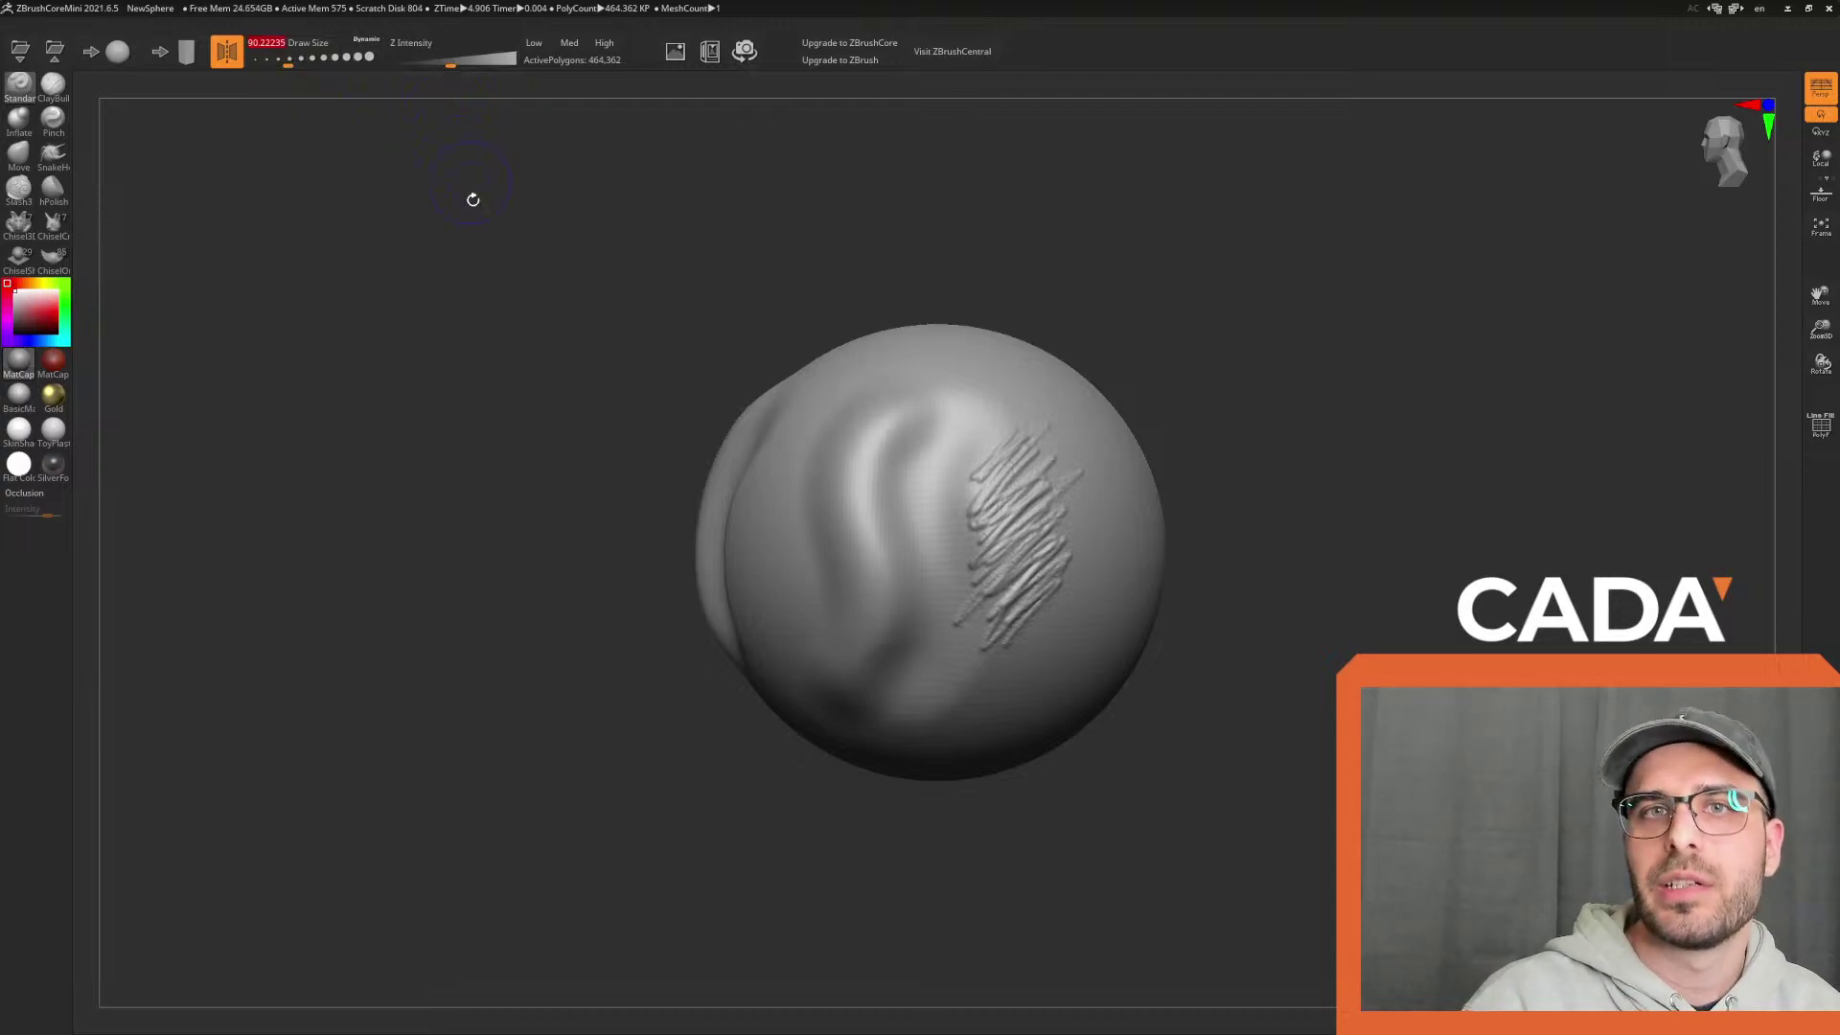
key(s)
drag(329, 237, 308, 237)
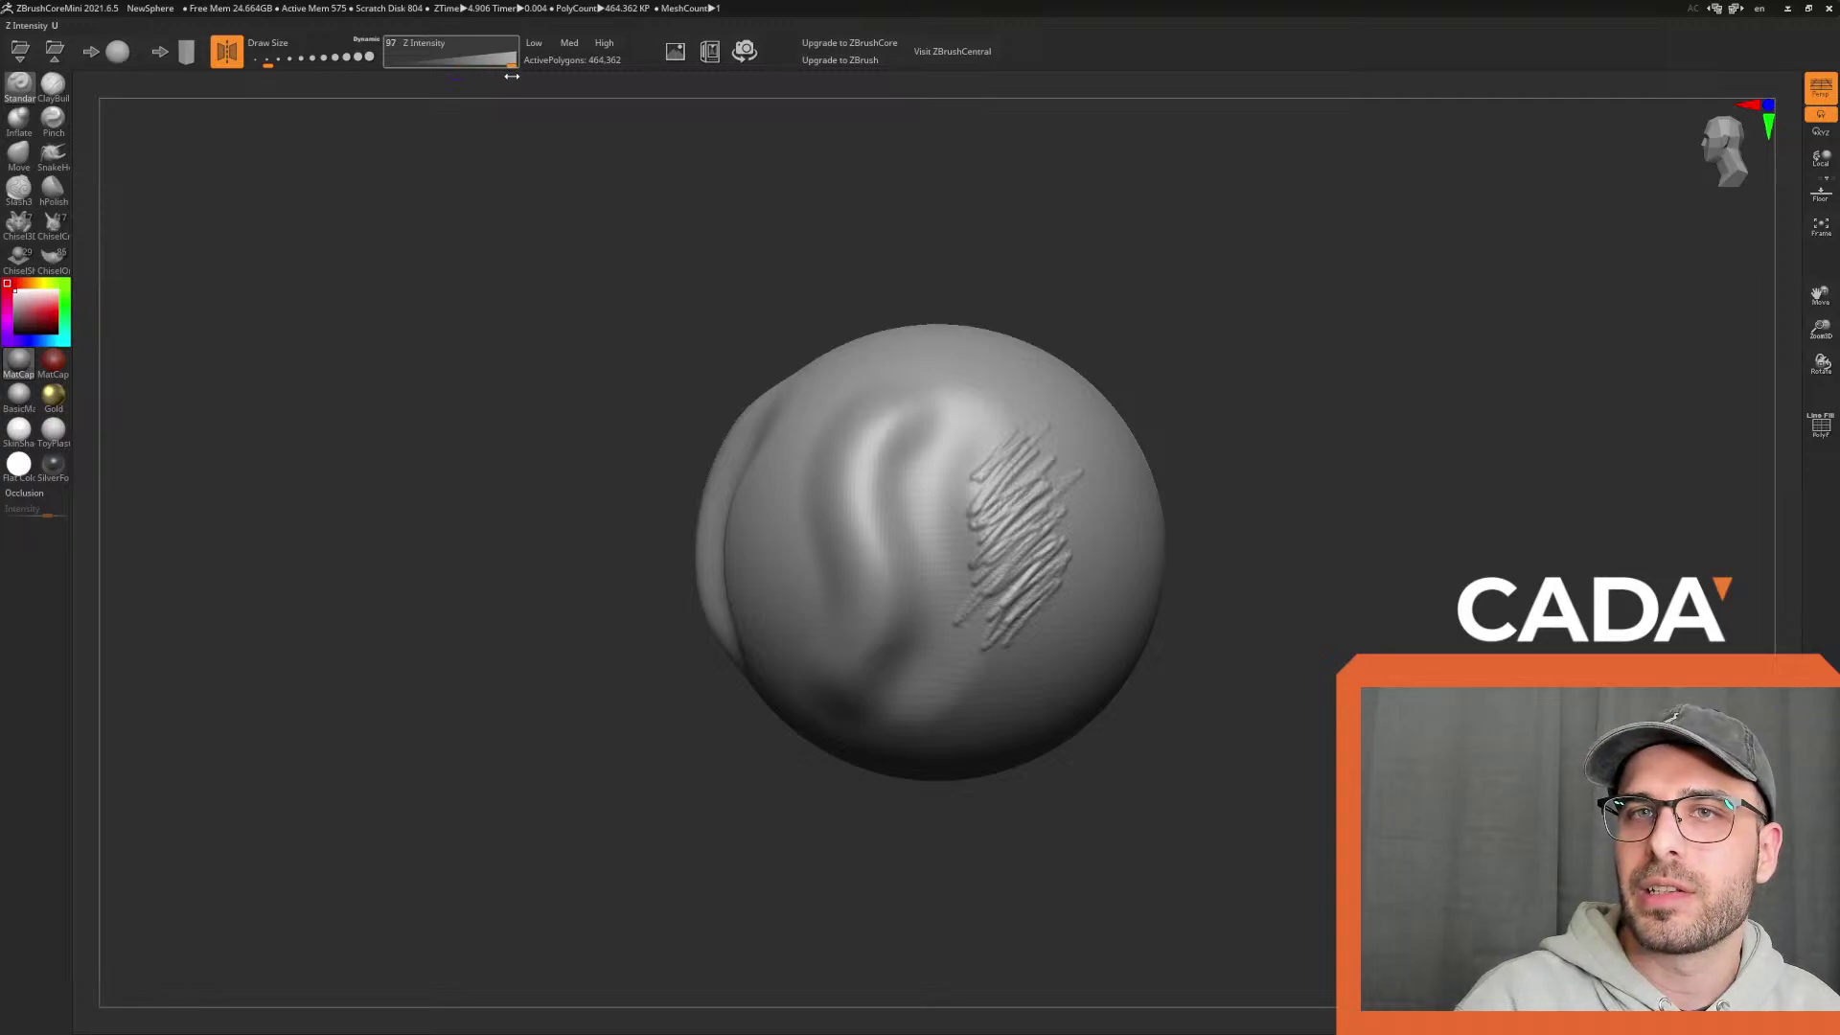
drag(512, 76, 508, 76)
Sculpt long, thin raised Standard strokes winding around the hatching and across the sphere's side
drag(992, 374, 1052, 425)
mouse_move(1095, 517)
mouse_down()
mouse_move(1030, 671)
mouse_move(958, 489)
mouse_move(858, 451)
mouse_move(852, 627)
mouse_up()
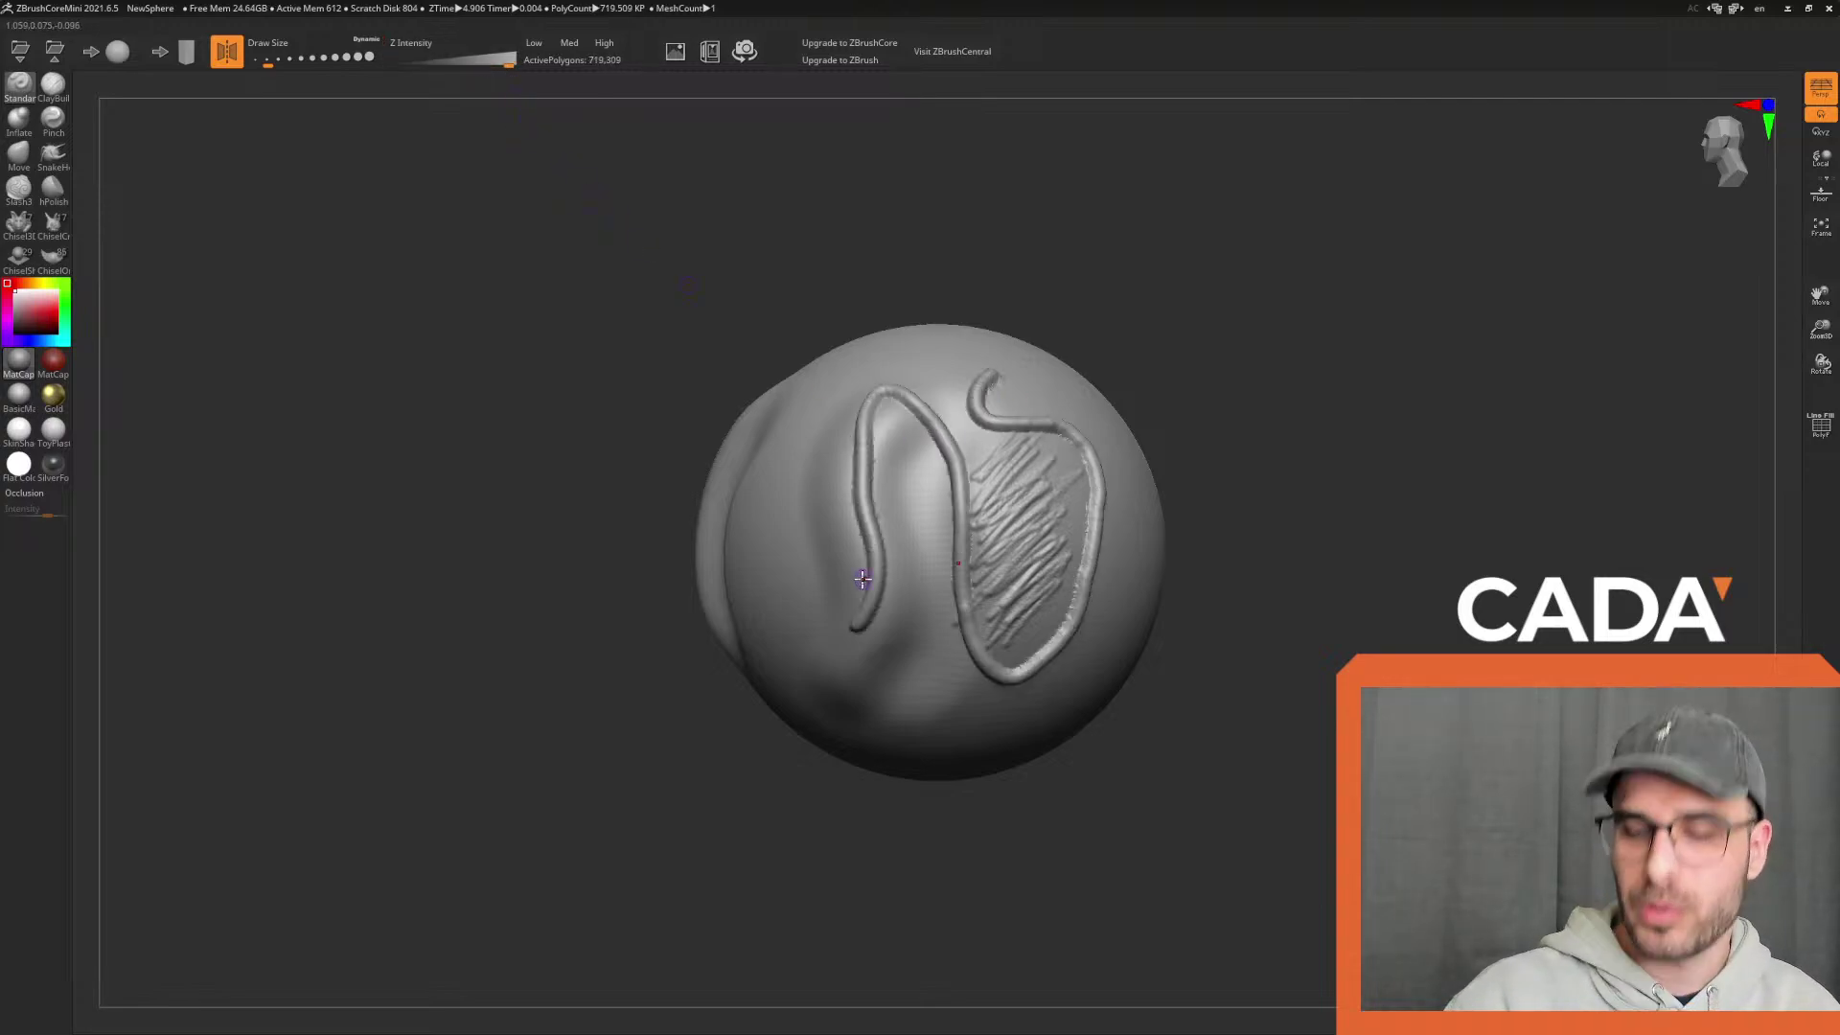
mouse_move(828, 403)
mouse_down()
mouse_move(809, 652)
mouse_move(775, 529)
mouse_up()
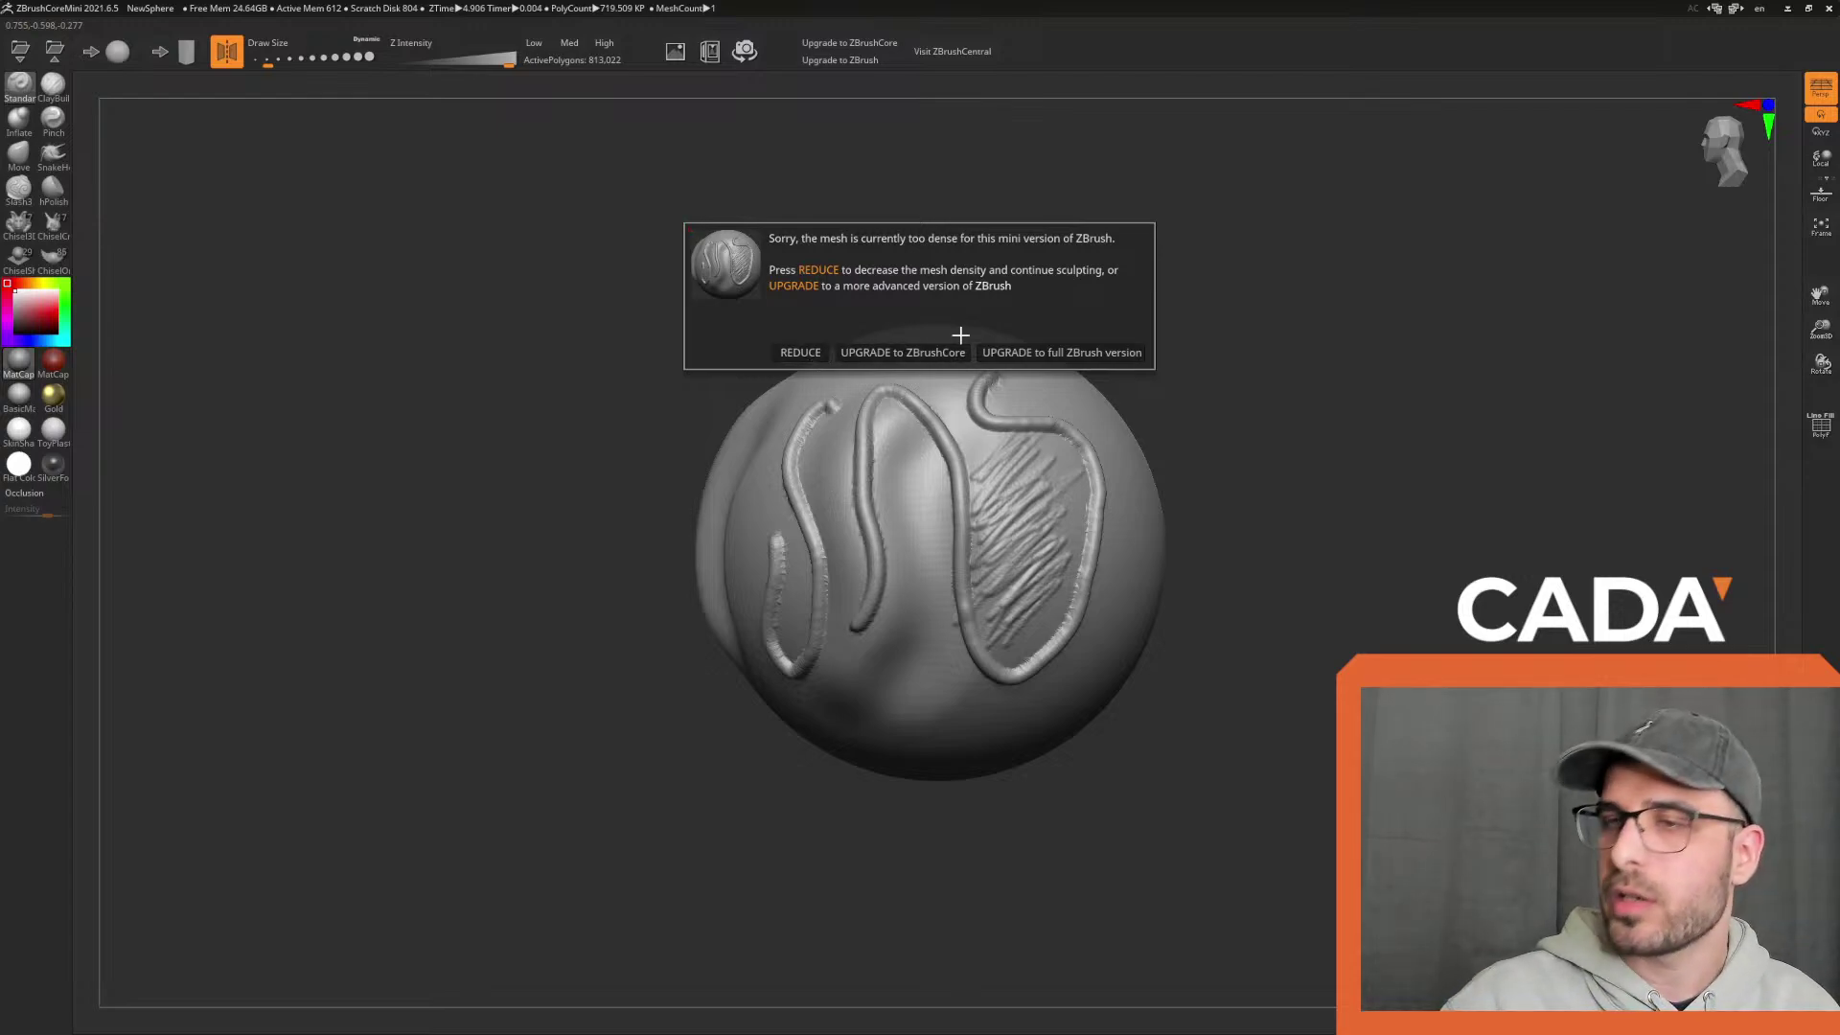
Reduce the over-dense mesh so that sculpting can continue
click(822, 354)
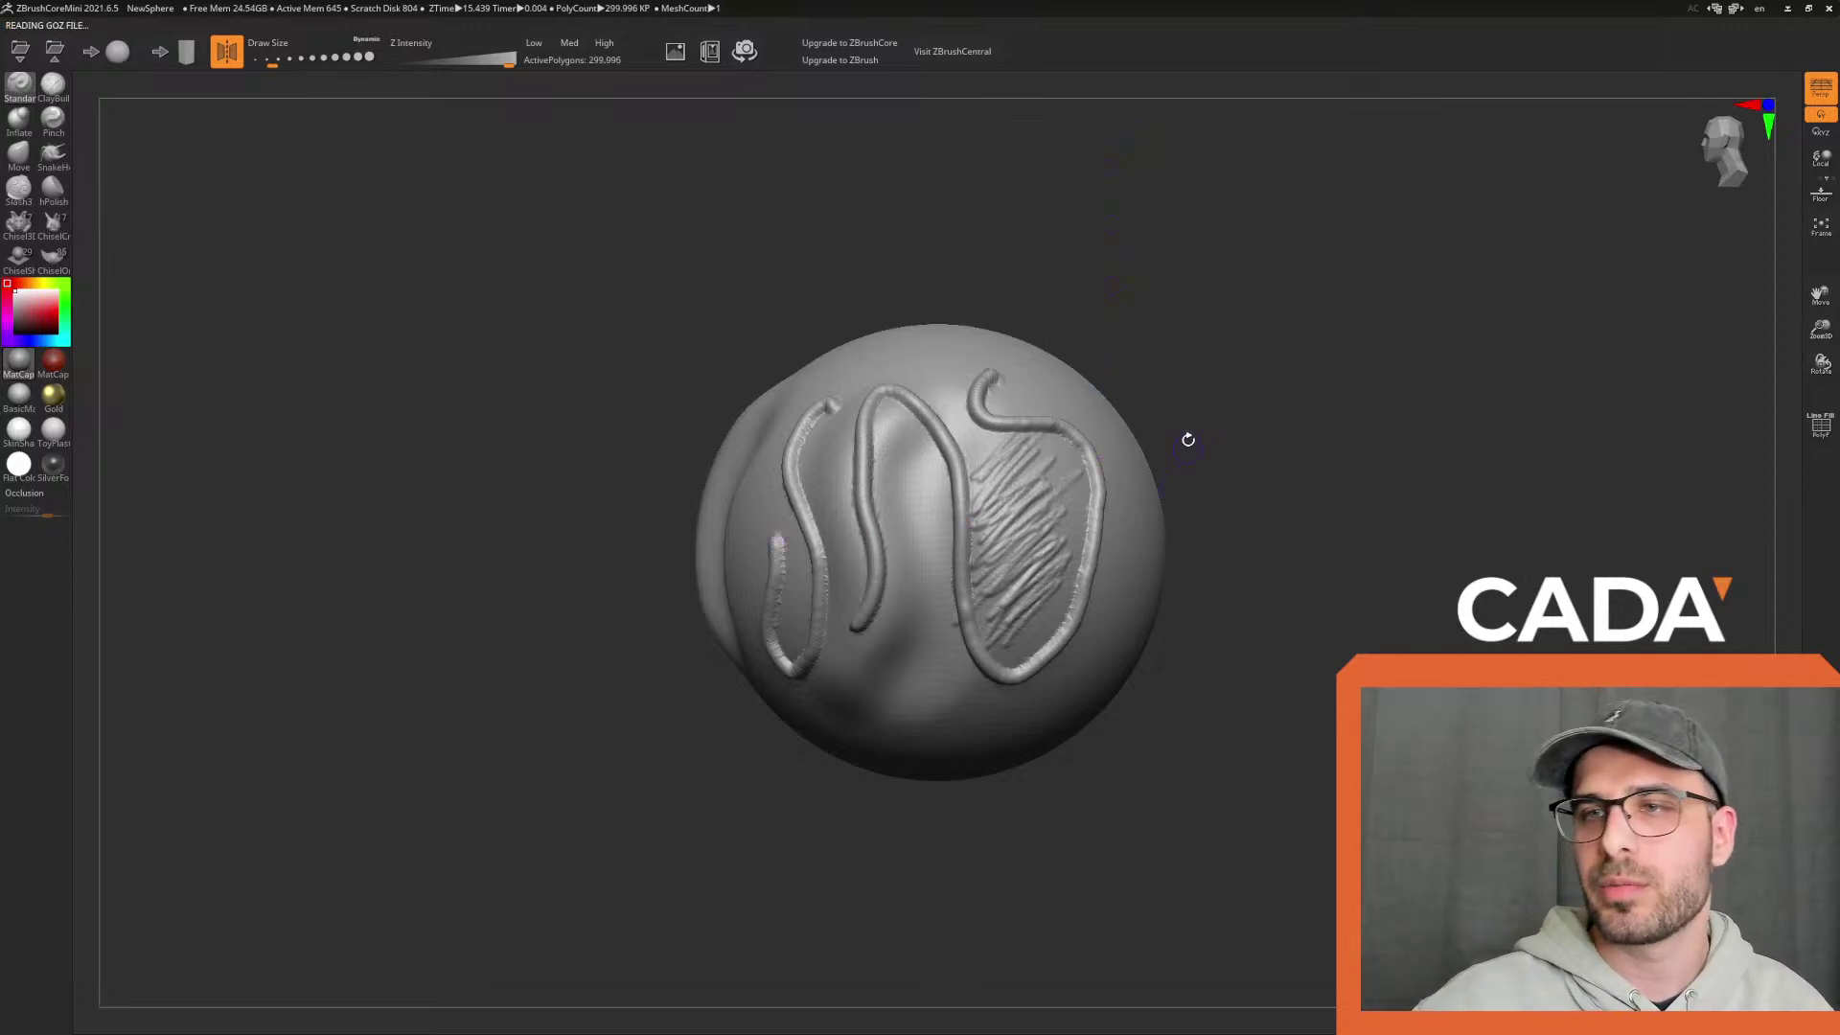
drag(1187, 444, 1203, 469)
scroll(1333, 465, up, 5)
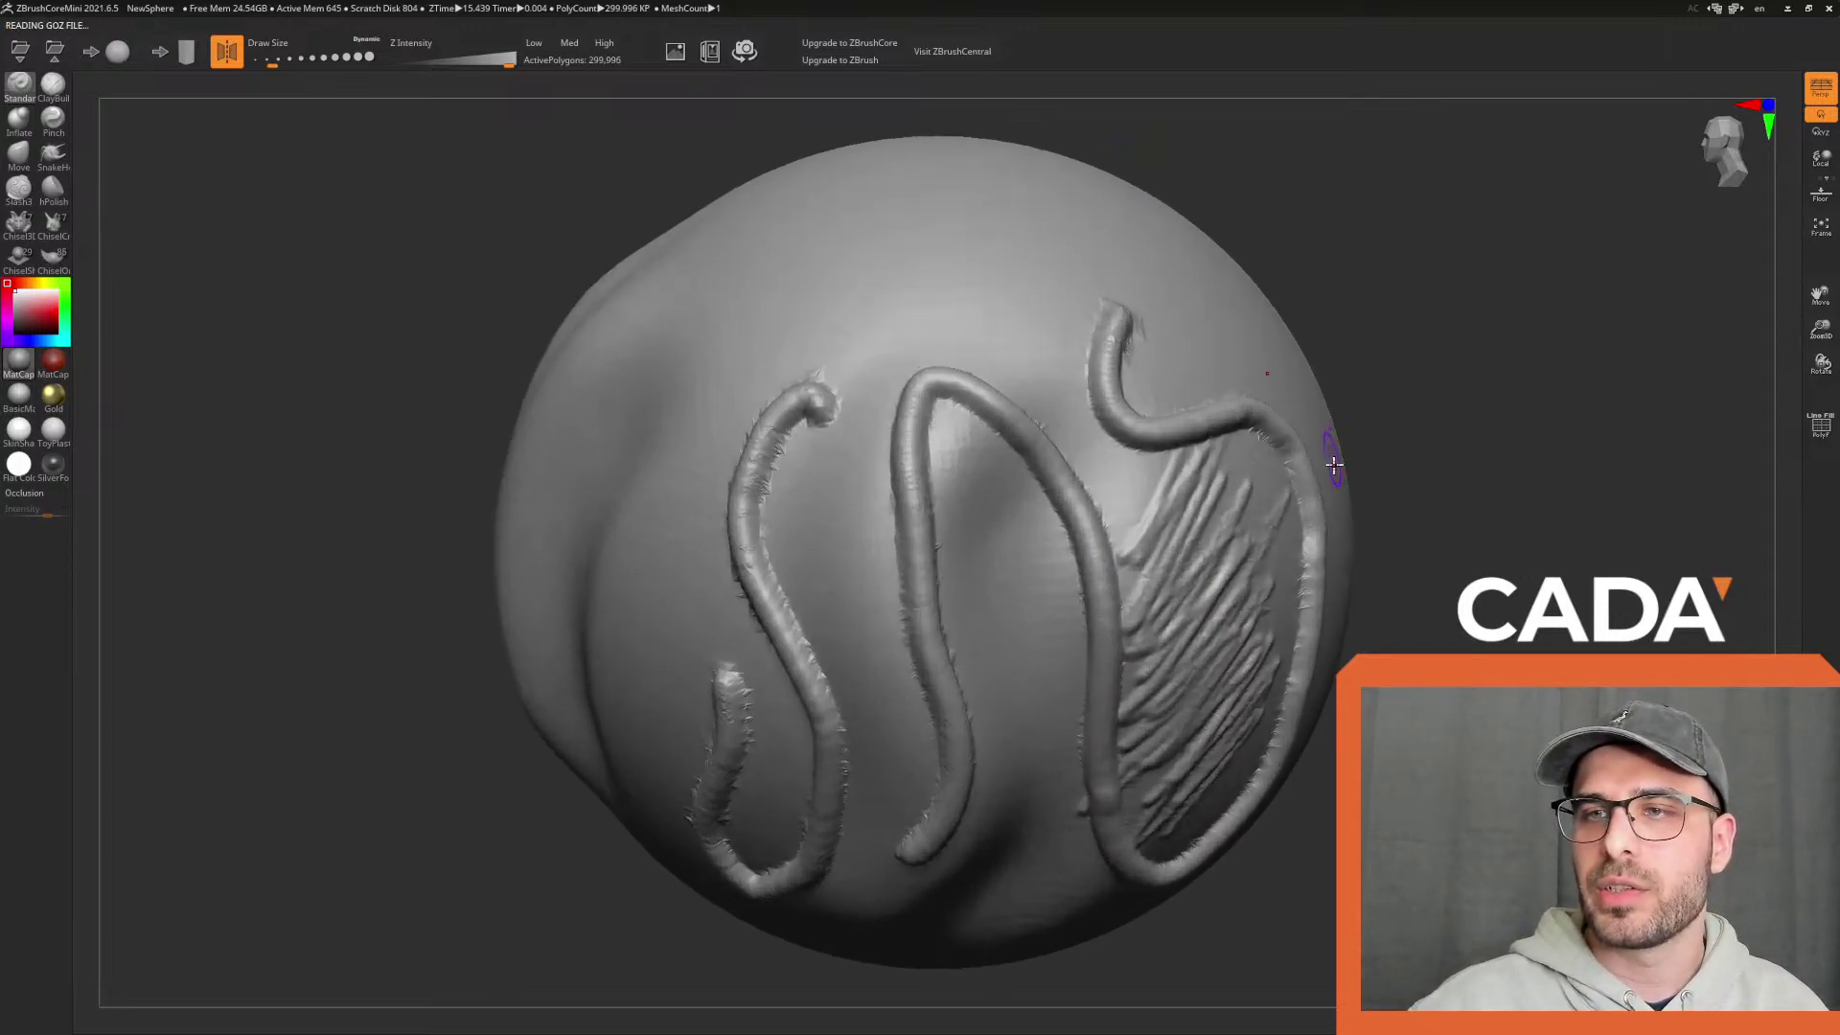
Show the polygon wireframe and examine the mesh density around the strokes, close up and from other sides
click(1818, 428)
ctrl+right_drag(1531, 501, 1670, 469)
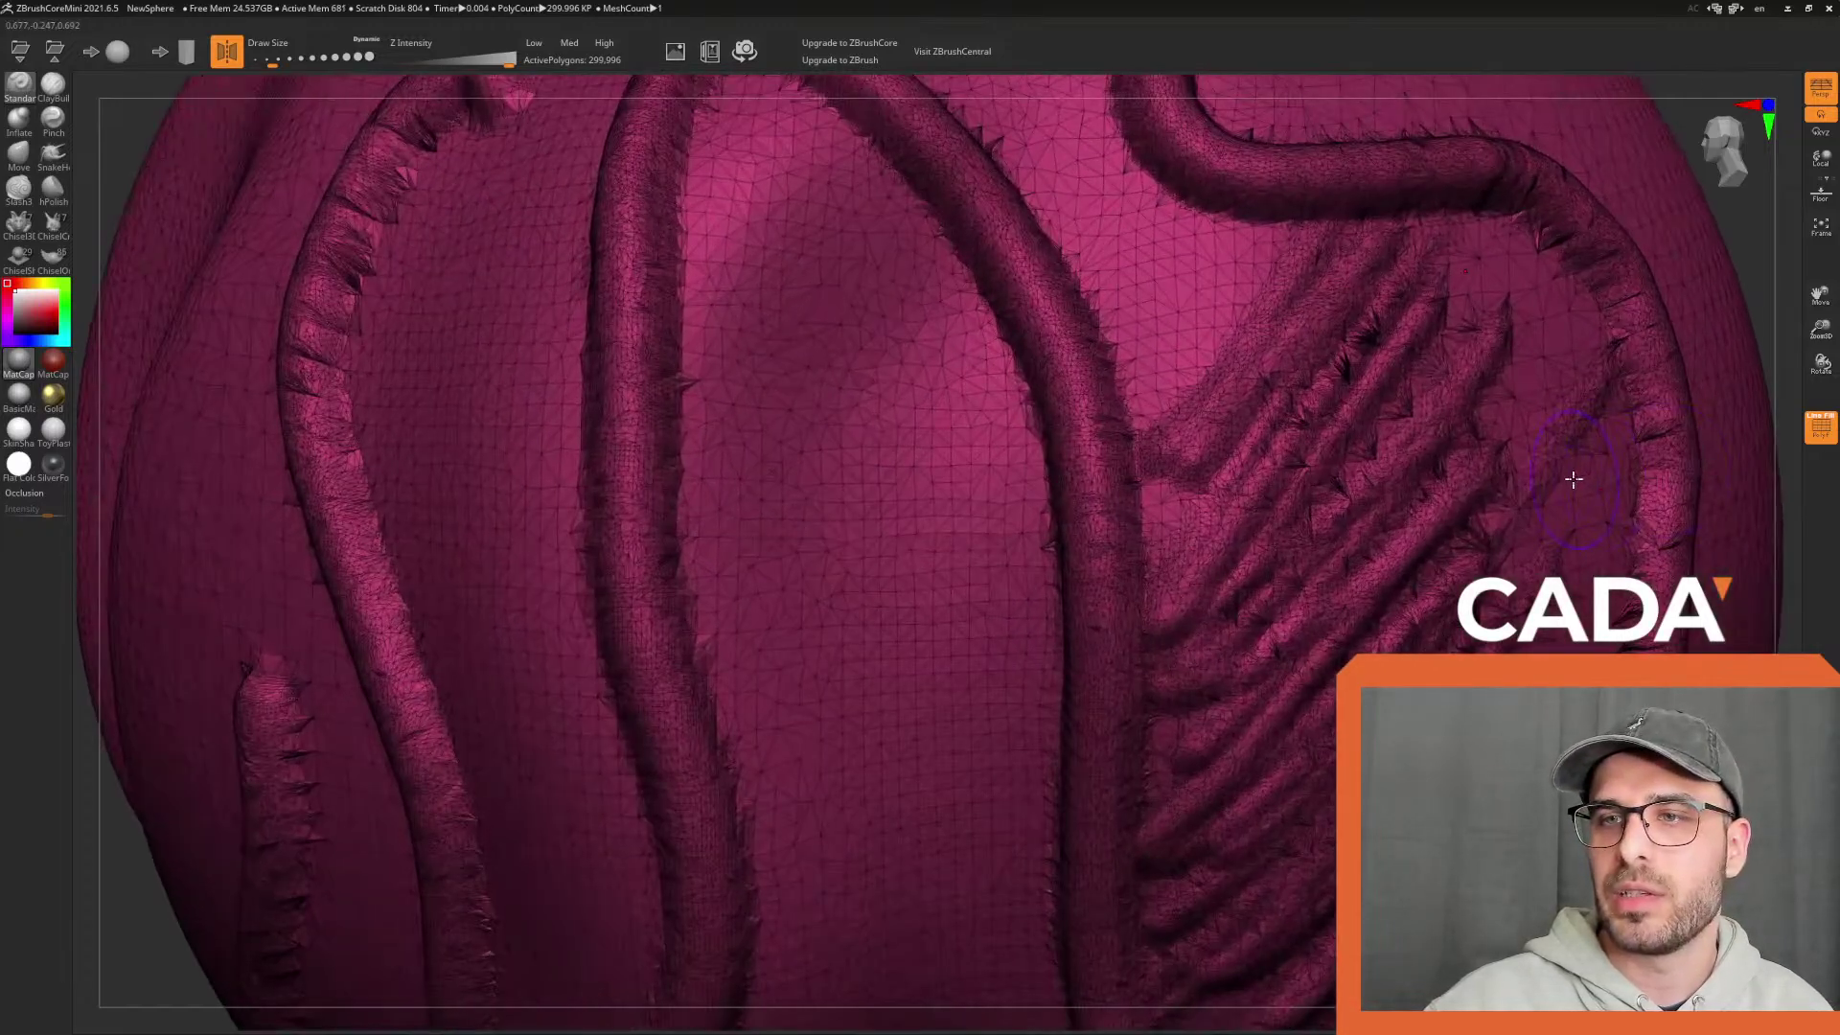
mouse_move(1711, 186)
mouse_down()
mouse_move(1671, 185)
mouse_move(1415, 439)
mouse_up()
click(1821, 227)
mouse_move(1604, 346)
mouse_down()
mouse_move(1585, 370)
mouse_move(1556, 345)
mouse_move(1563, 366)
mouse_up()
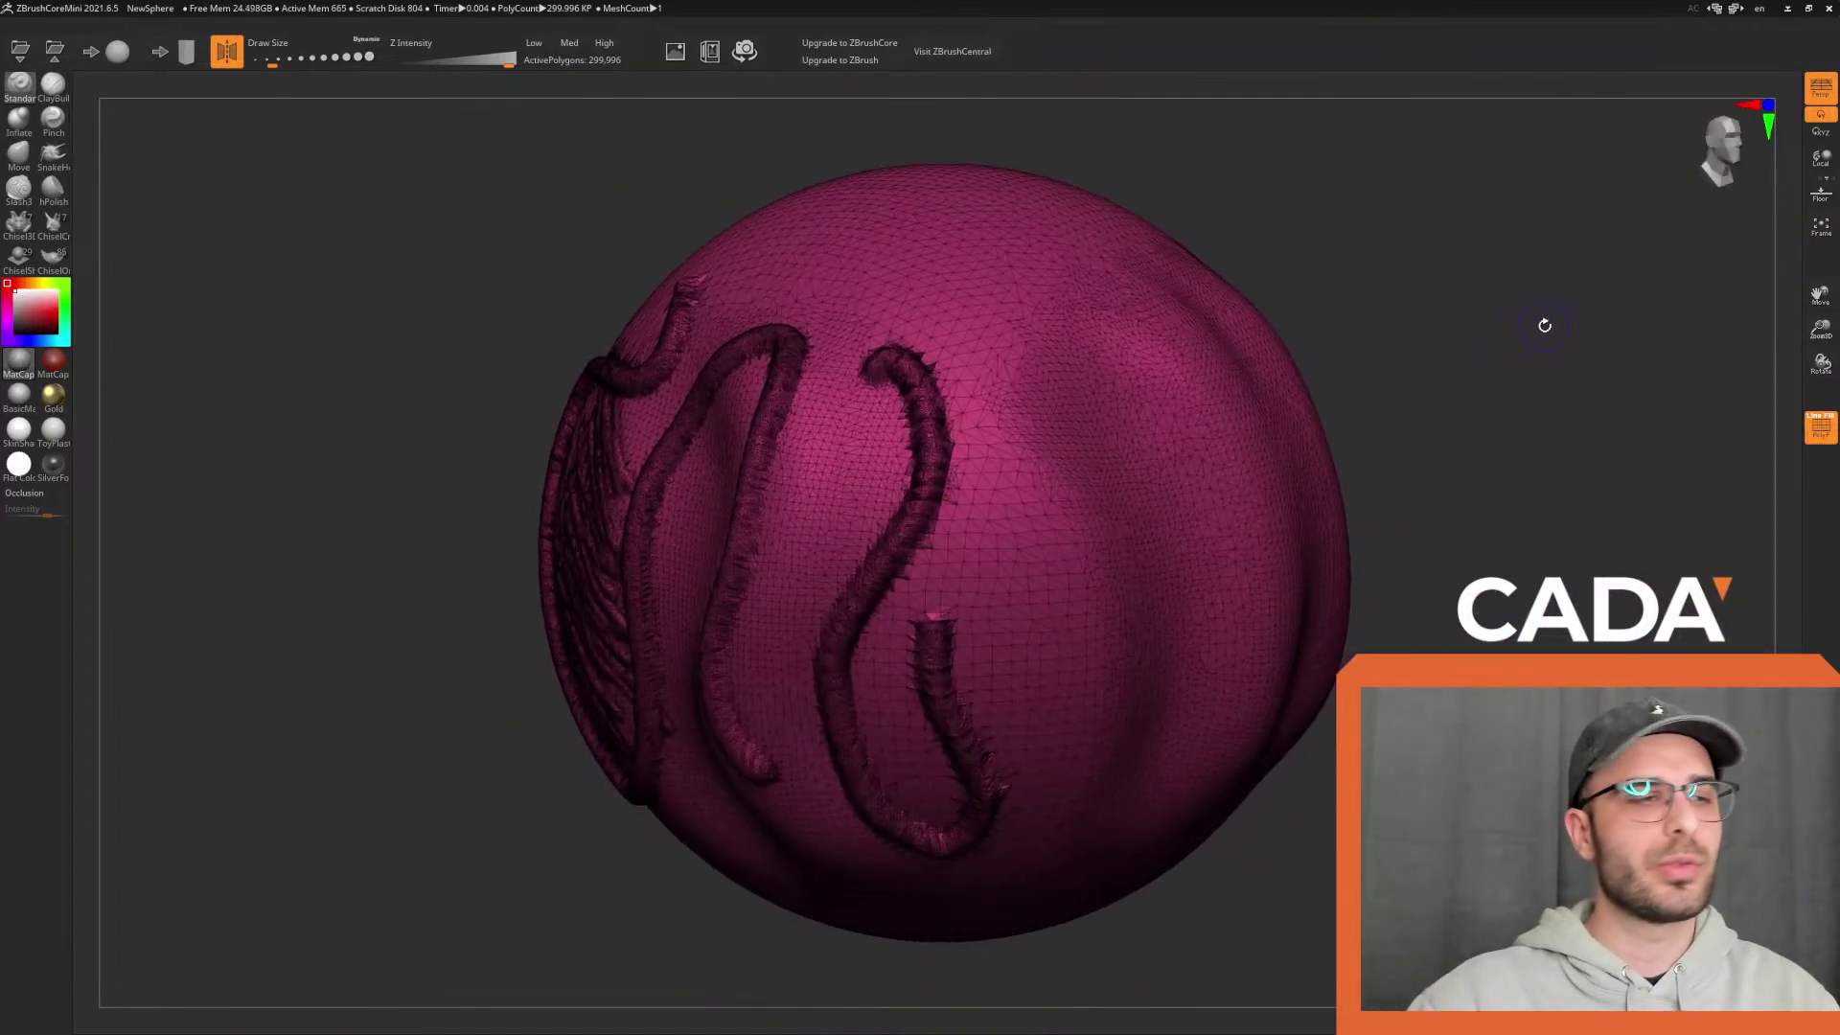
Lower the mesh resolution to Low and hide the polygon wireframe
click(535, 43)
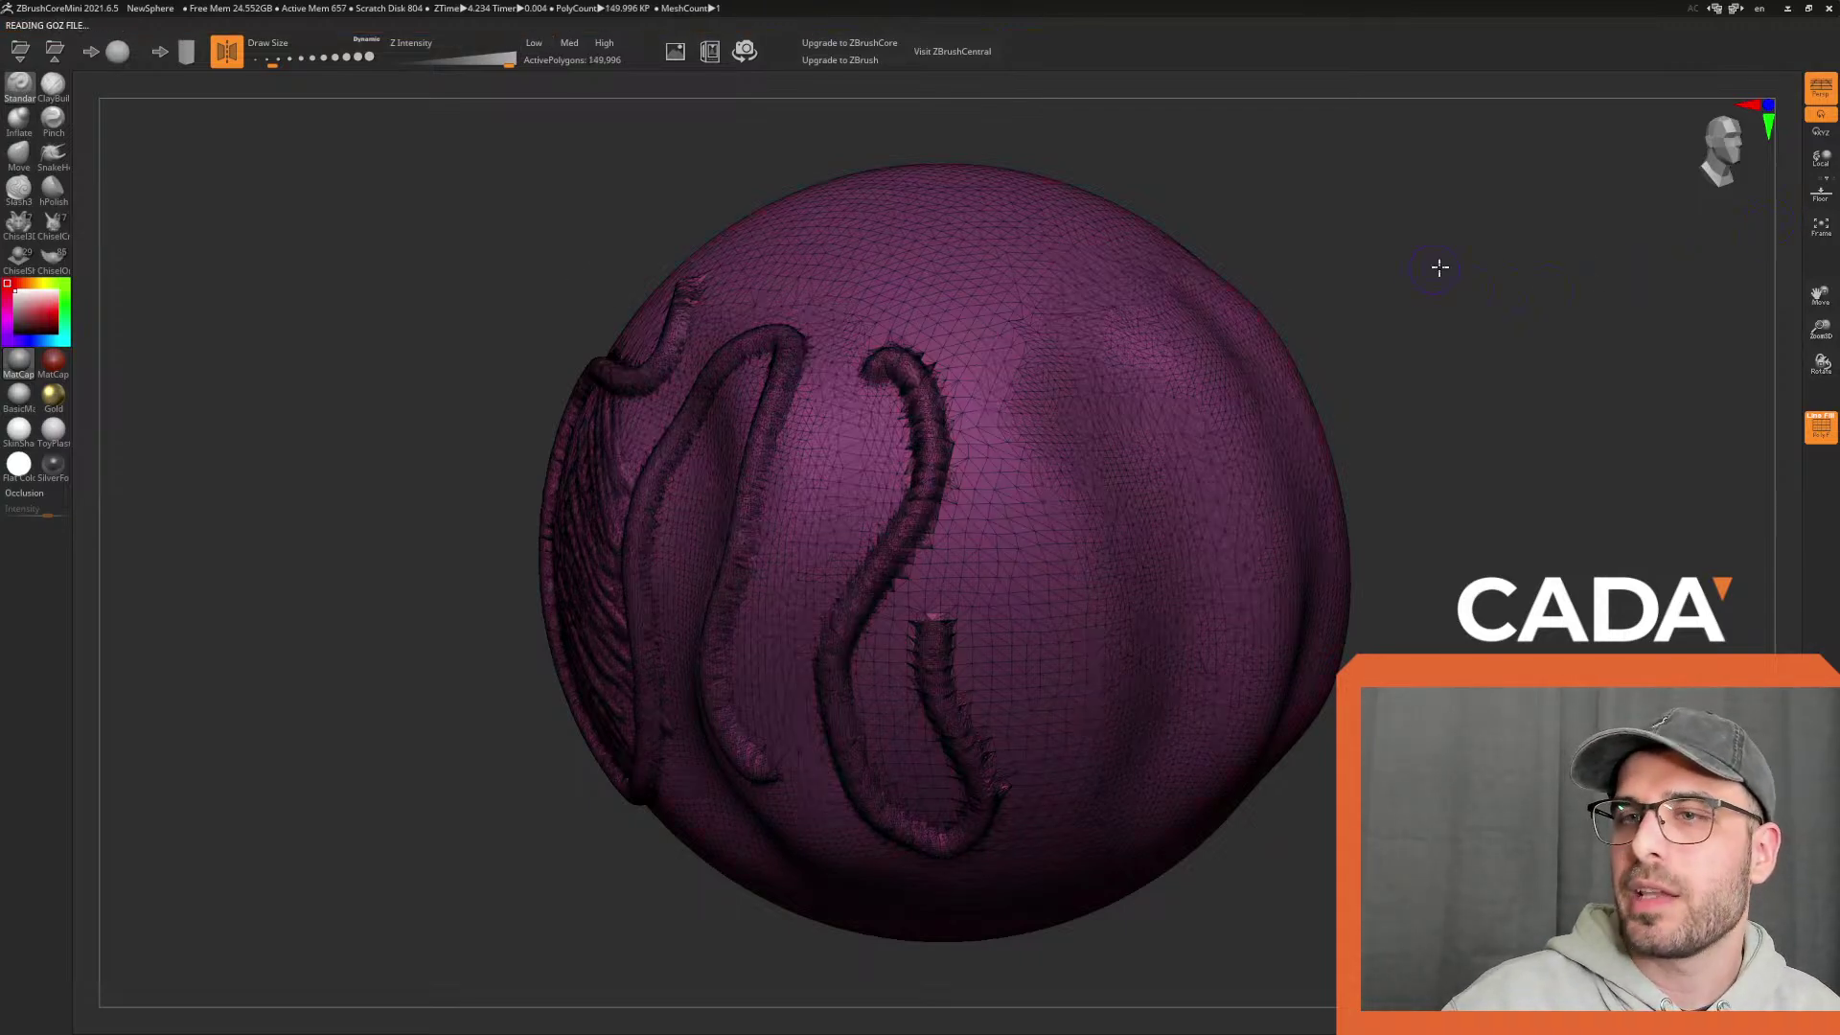
drag(1439, 268, 1459, 257)
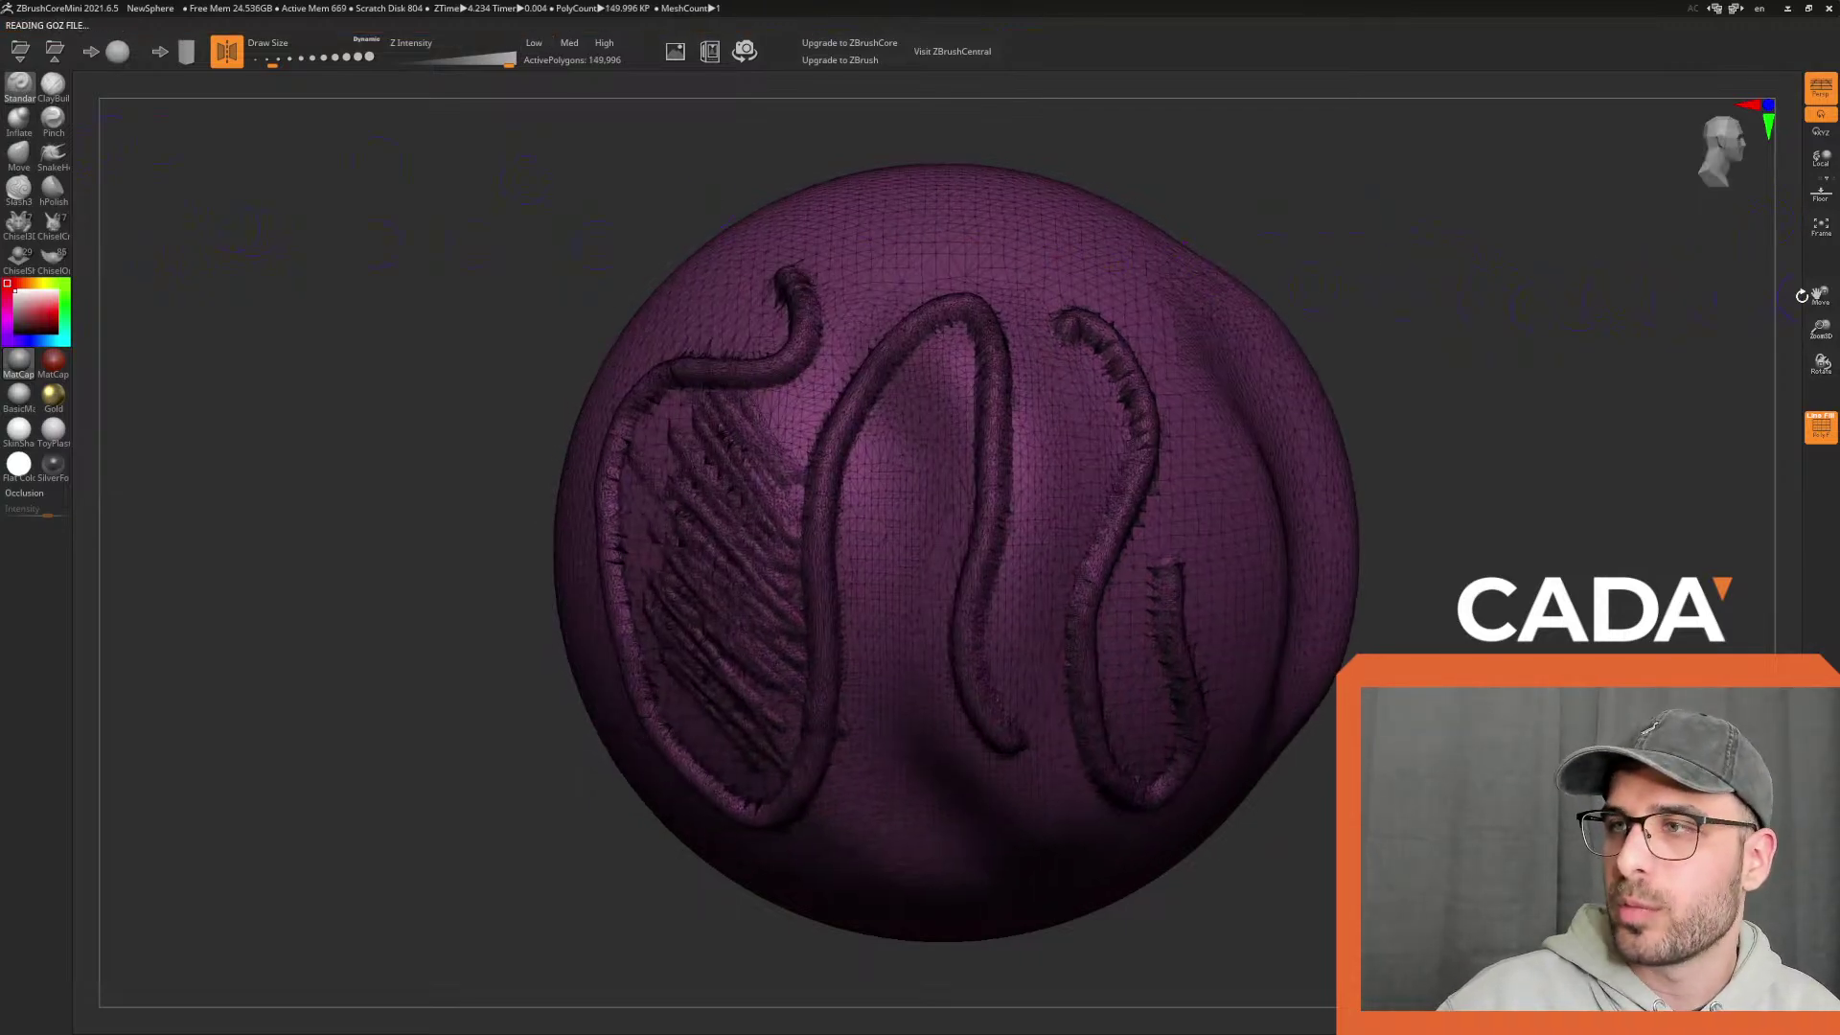
click(1819, 437)
Add a short Standard stroke near the hatching and smooth a small part of the hatched area
drag(1524, 331, 1545, 323)
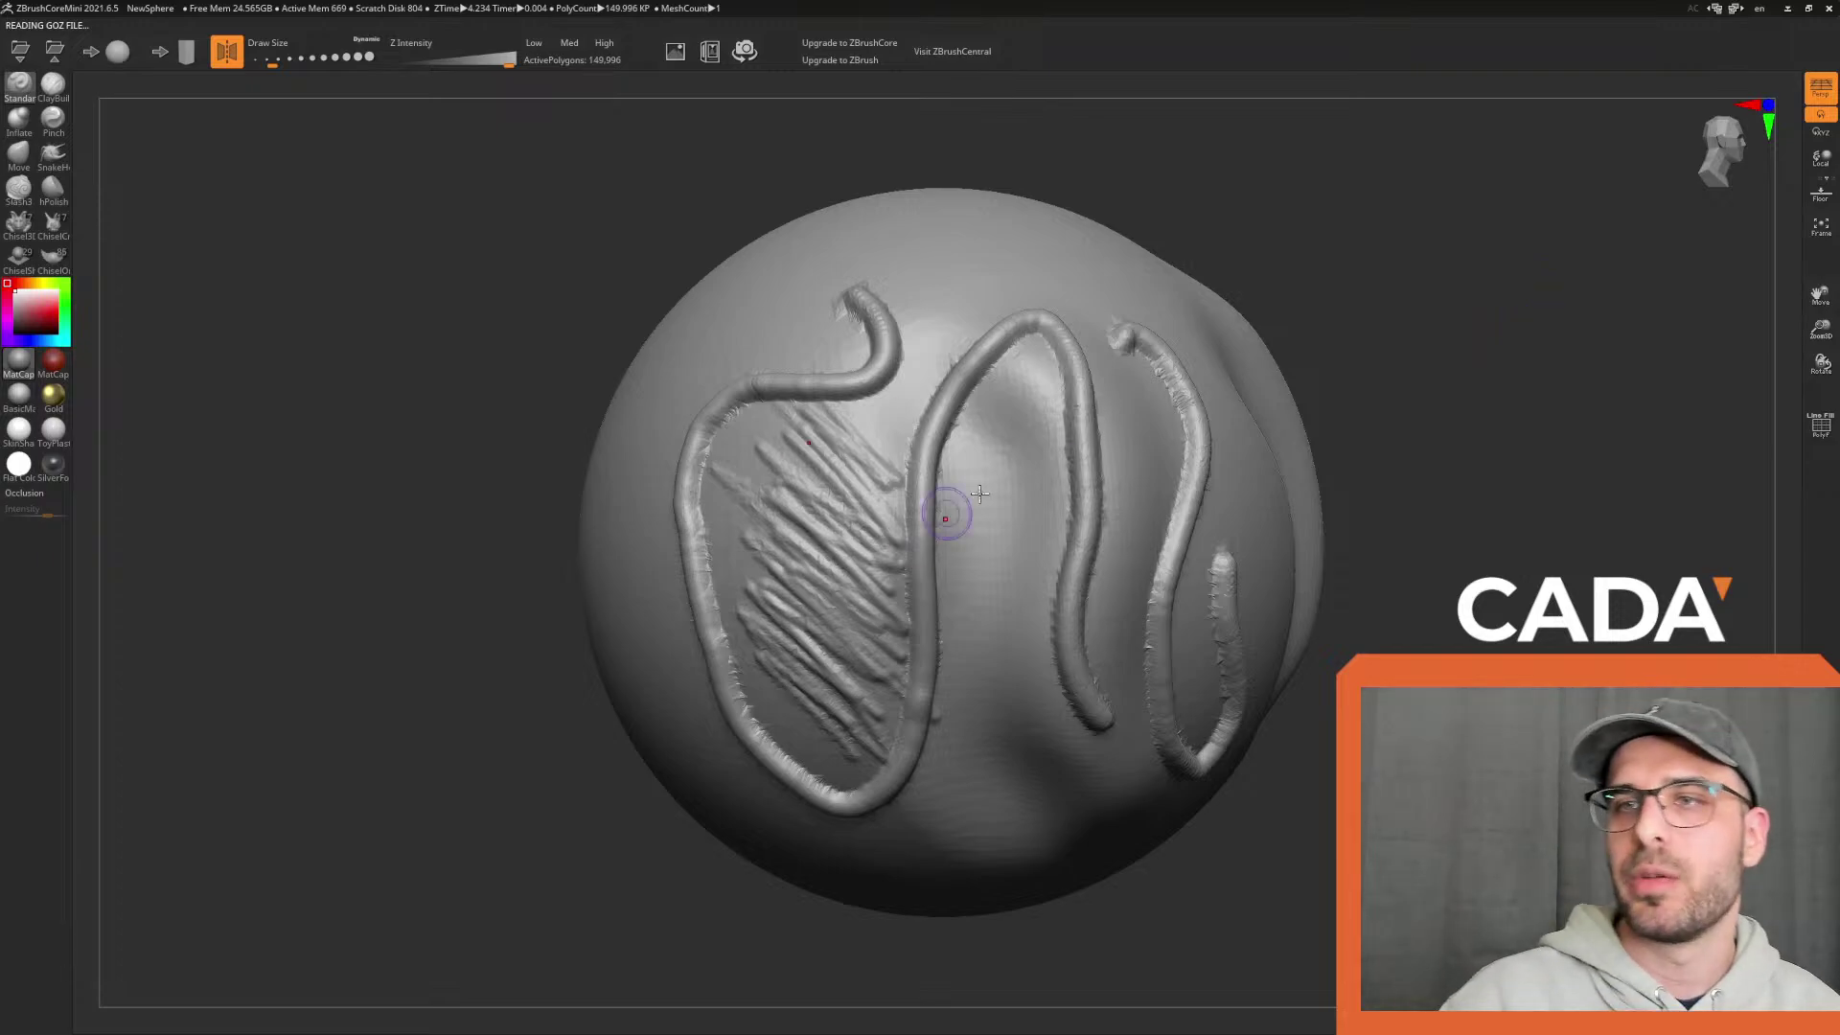
drag(953, 508, 918, 504)
shift+drag(803, 475, 822, 471)
Sculpt an S-shaped ClayBuildup stroke on the sphere's smooth upper area with a larger draw size
click(53, 87)
mouse_move(1478, 346)
mouse_down()
mouse_move(1389, 399)
mouse_move(879, 279)
mouse_up()
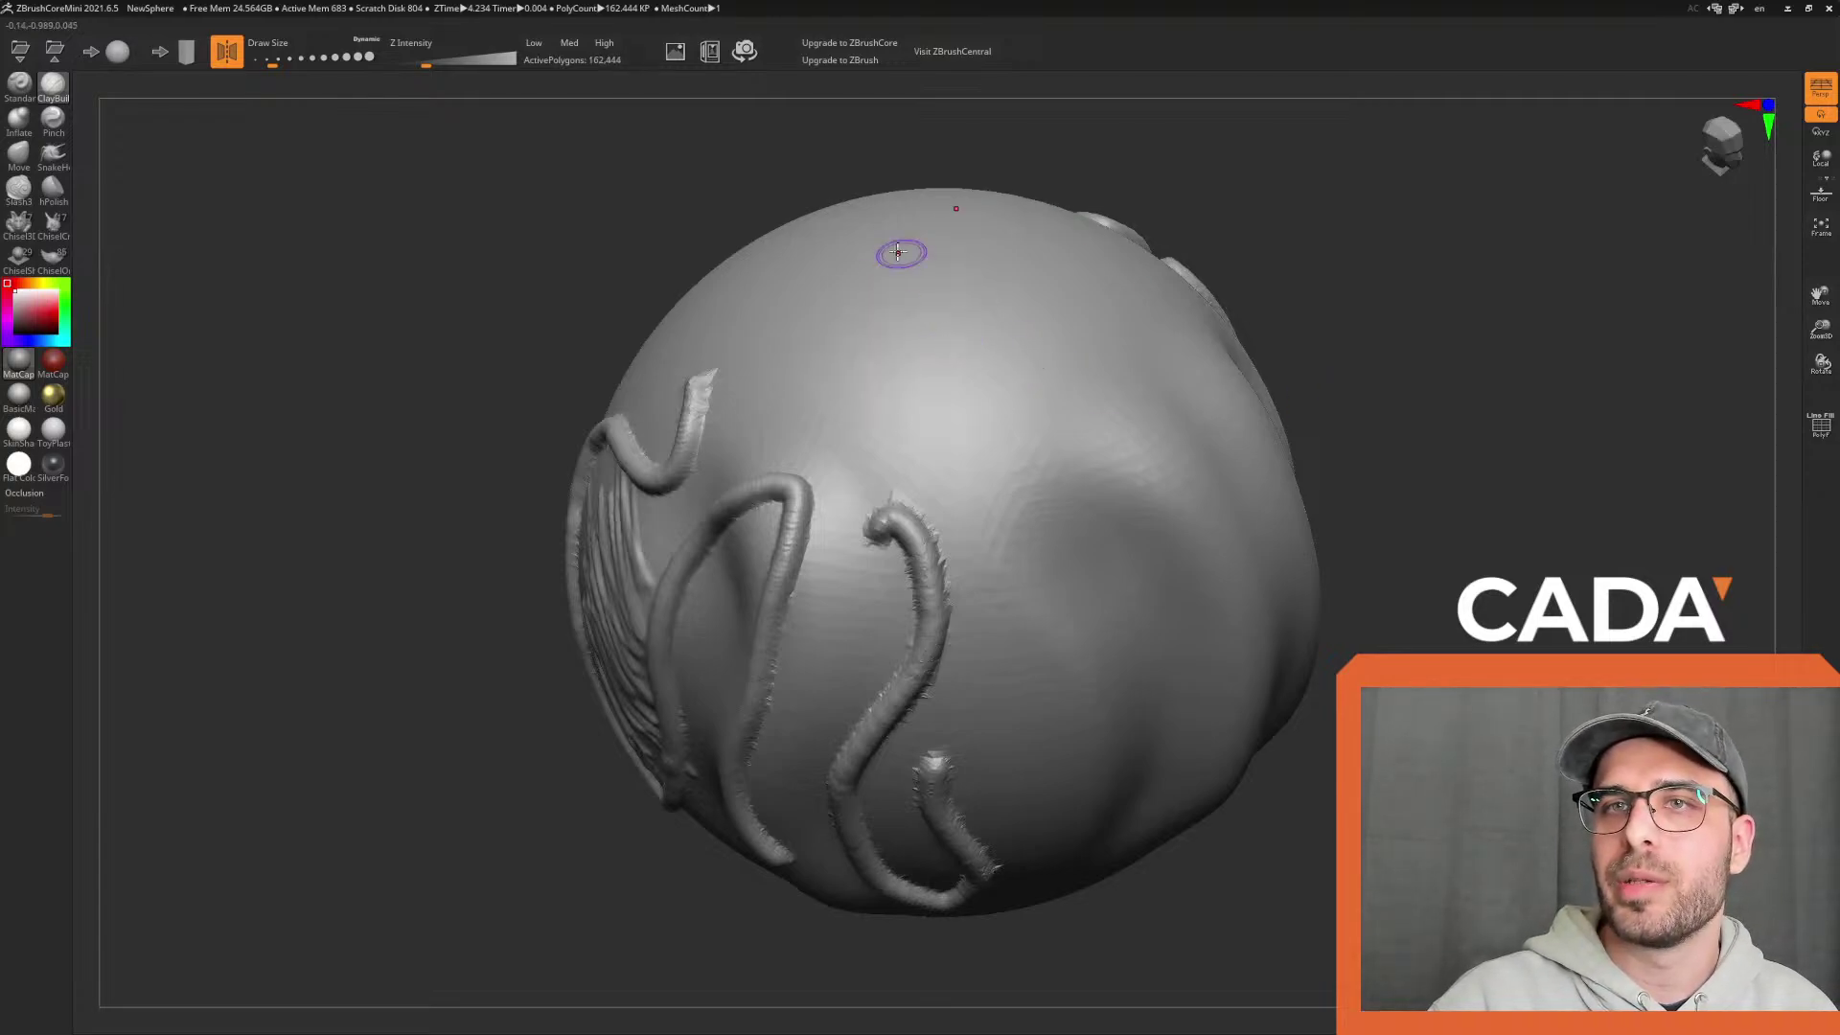
click(283, 61)
mouse_move(810, 403)
mouse_down()
mouse_move(910, 317)
mouse_move(992, 398)
mouse_up()
Undo and redo the ClayBuildup stroke twice to compare the surface with and without it
key(ctrl+z)
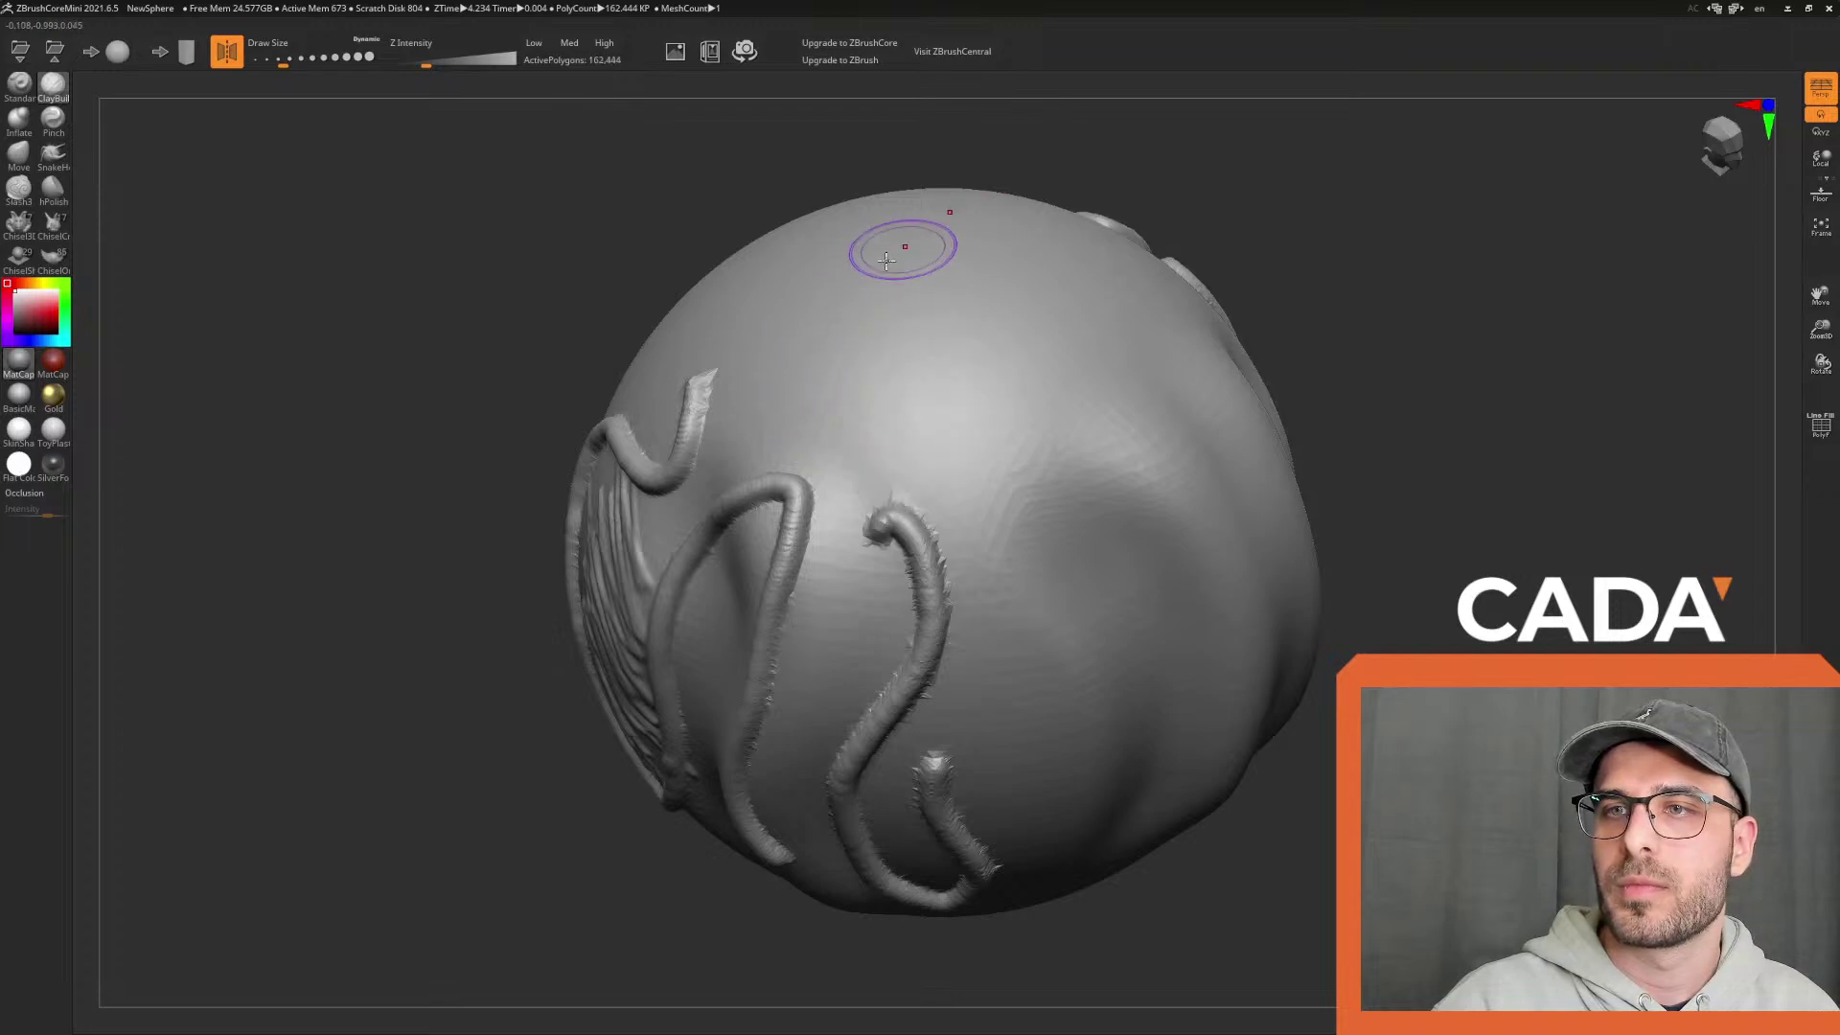
key(ctrl+shift+z)
key(ctrl+z)
key(ctrl+shift+z)
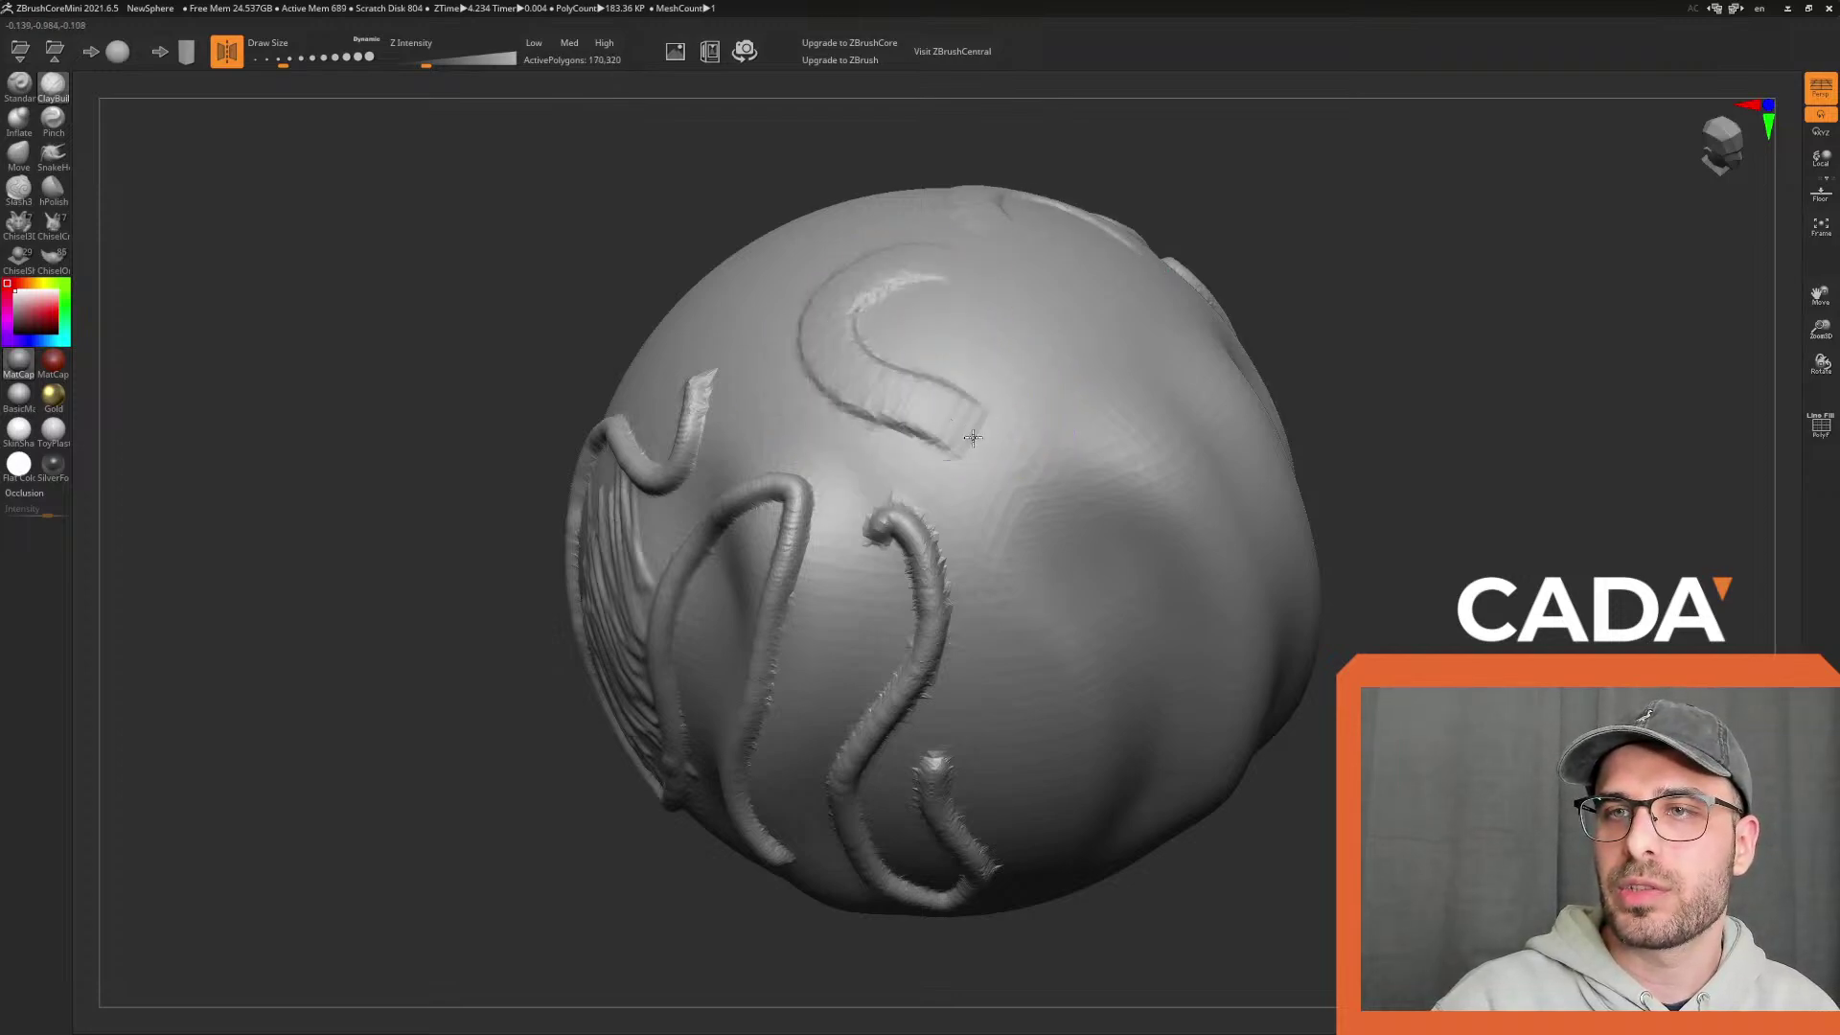
Undo the S-shaped ClayBuildup stroke, try a longer winding one over the sphere's upper area and undo that as well
key(ctrl+z)
mouse_move(788, 246)
mouse_down()
mouse_move(834, 345)
mouse_move(996, 350)
mouse_move(1054, 498)
mouse_move(1112, 373)
mouse_move(900, 184)
mouse_up()
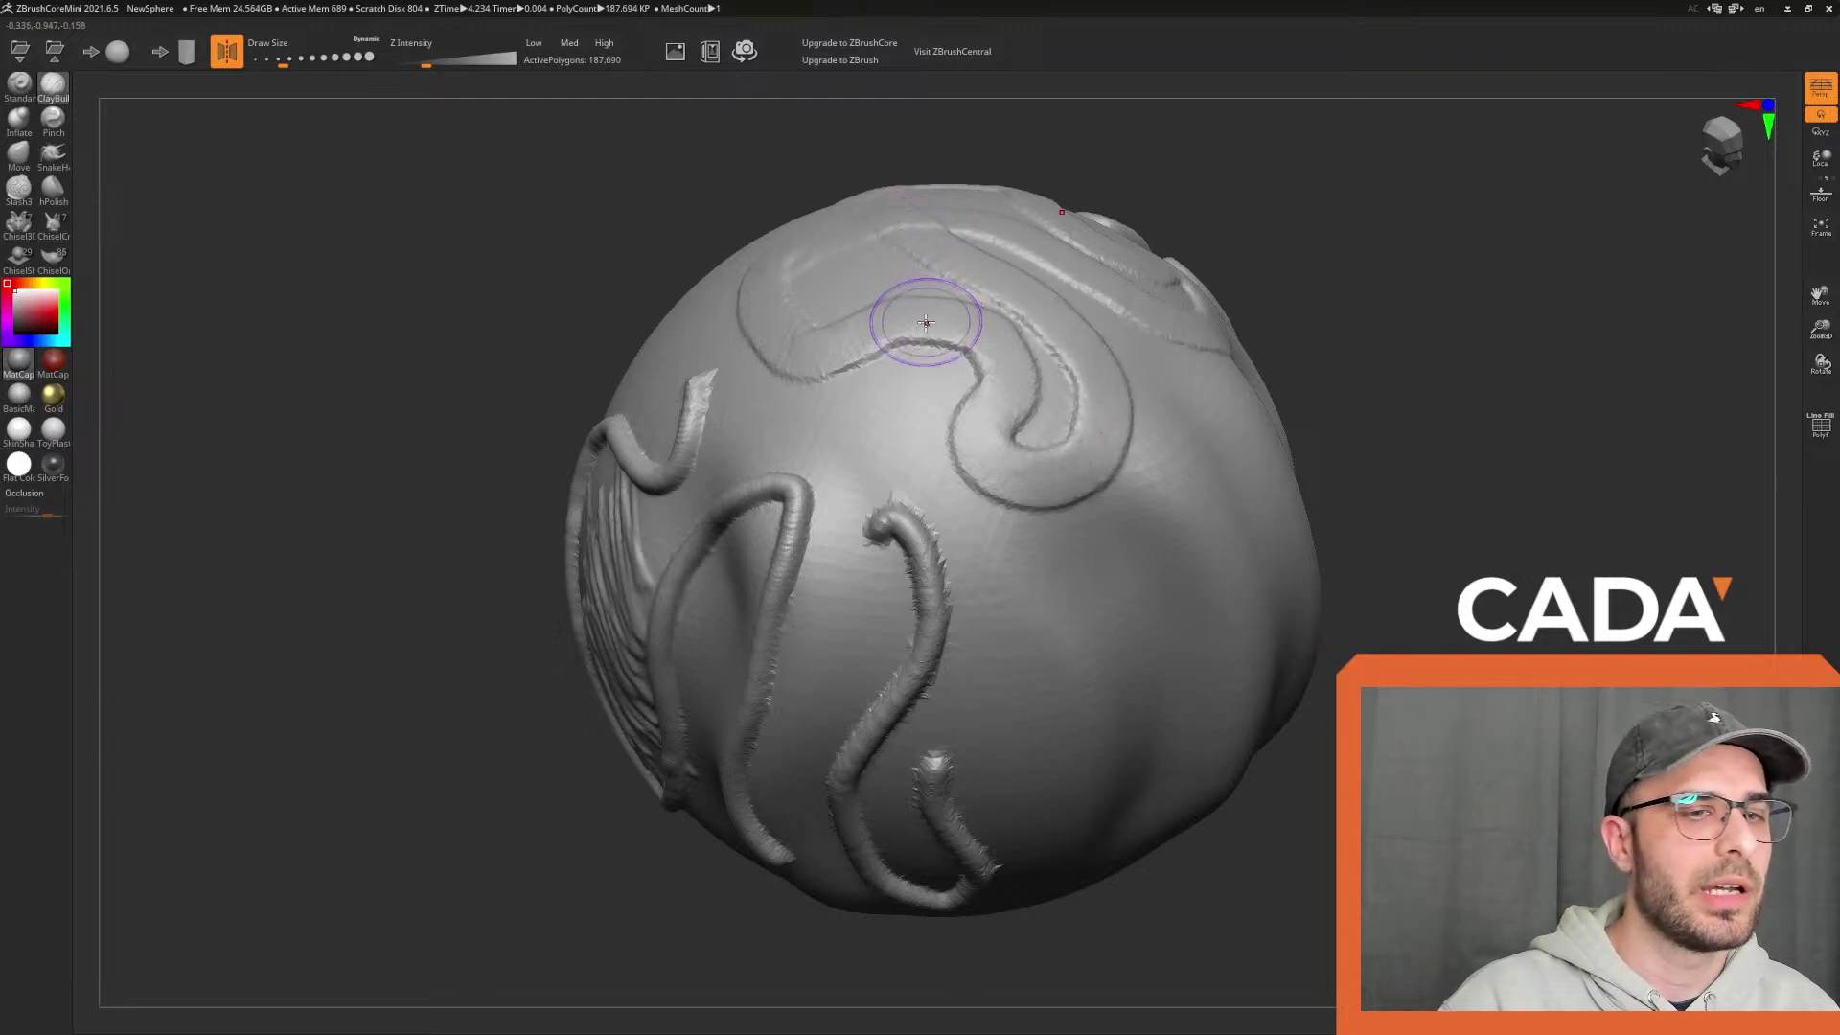
key(ctrl+z)
Build up a dense, rough patch of overlapping ClayBuildup strokes across the sphere's upper area with symmetry on
mouse_move(789, 299)
mouse_down()
mouse_move(891, 316)
mouse_move(997, 450)
mouse_up()
drag(868, 288, 887, 479)
mouse_move(899, 262)
mouse_down()
mouse_move(862, 373)
mouse_move(939, 460)
mouse_move(919, 508)
mouse_up()
mouse_move(1438, 403)
mouse_down()
mouse_move(1479, 394)
mouse_move(1454, 419)
mouse_up()
mouse_move(974, 390)
mouse_down()
mouse_move(925, 288)
mouse_move(1015, 402)
mouse_move(882, 485)
mouse_move(958, 536)
mouse_move(1035, 354)
mouse_move(910, 297)
mouse_move(936, 497)
mouse_move(834, 359)
mouse_move(1054, 283)
mouse_move(851, 521)
mouse_up()
Sculpt wavy vertical ClayBuildup bands down the front of the sphere and fill the gap above them with crossing strokes
mouse_move(1434, 518)
mouse_down()
mouse_move(1467, 451)
mouse_move(1076, 464)
mouse_move(1035, 326)
mouse_move(1012, 446)
mouse_move(1226, 517)
mouse_up()
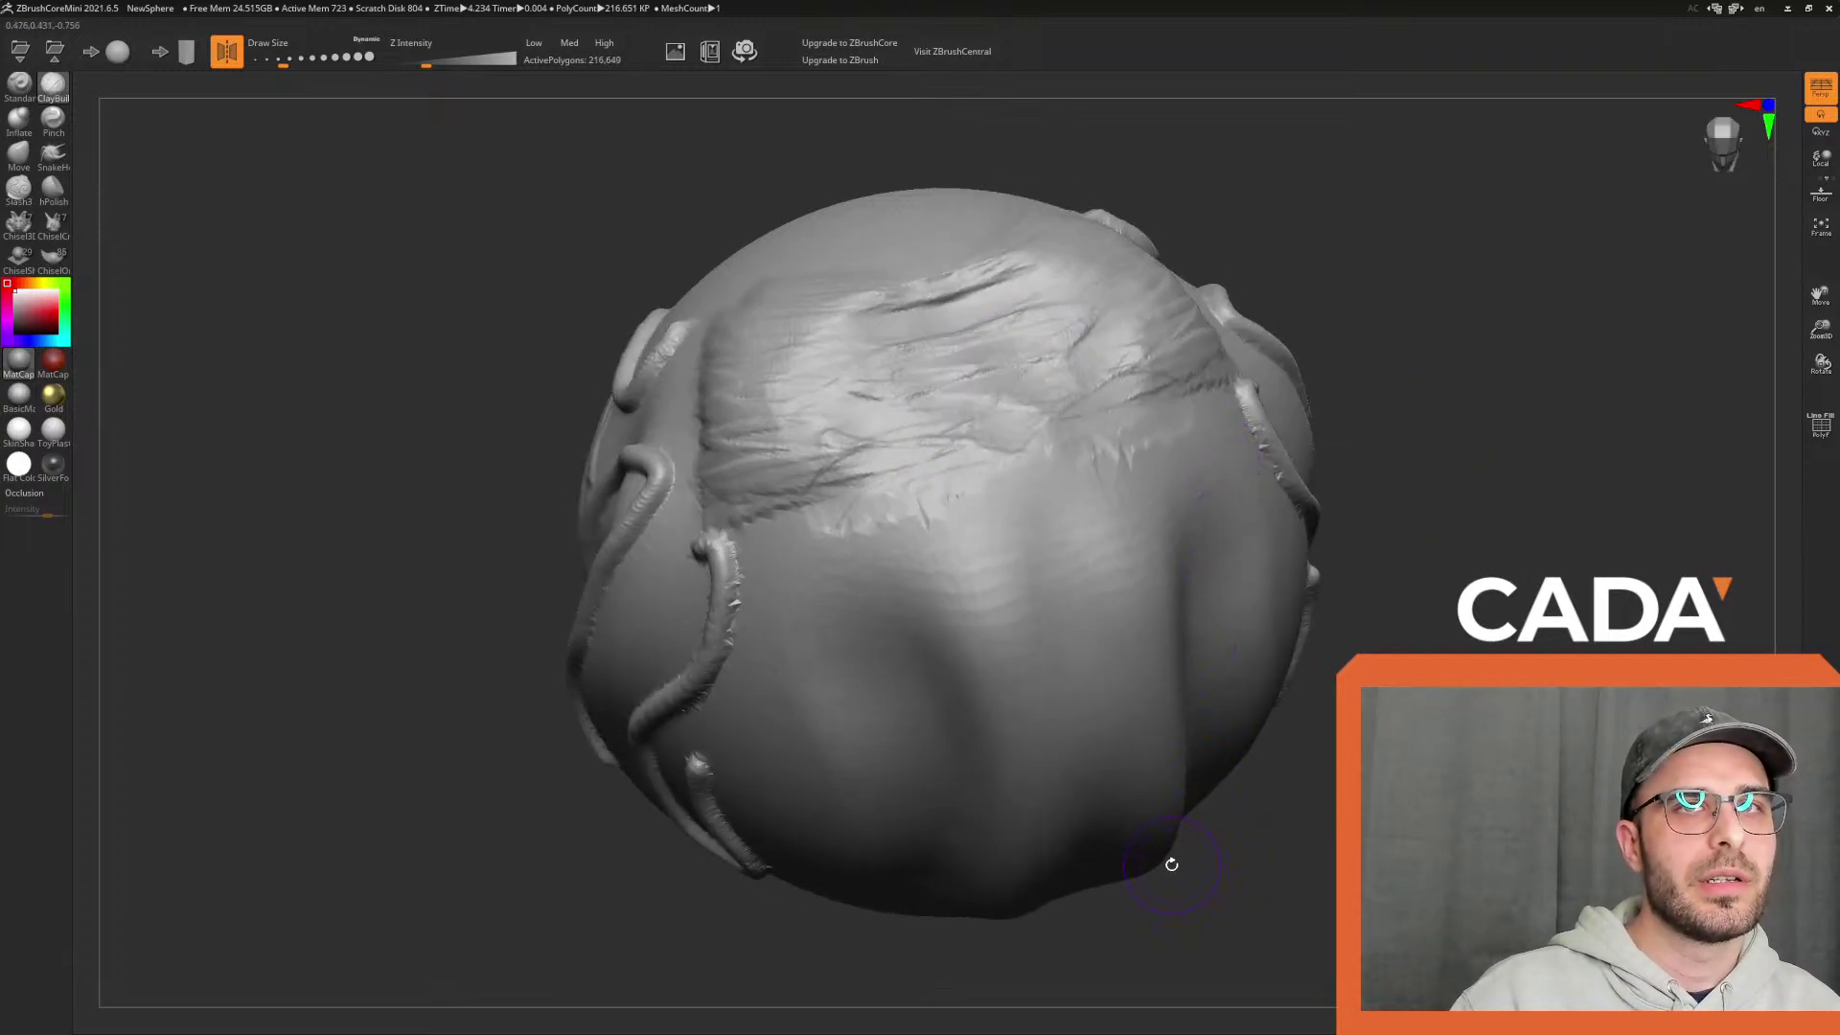
mouse_move(1361, 551)
mouse_down()
mouse_move(1446, 508)
mouse_move(1390, 484)
mouse_up()
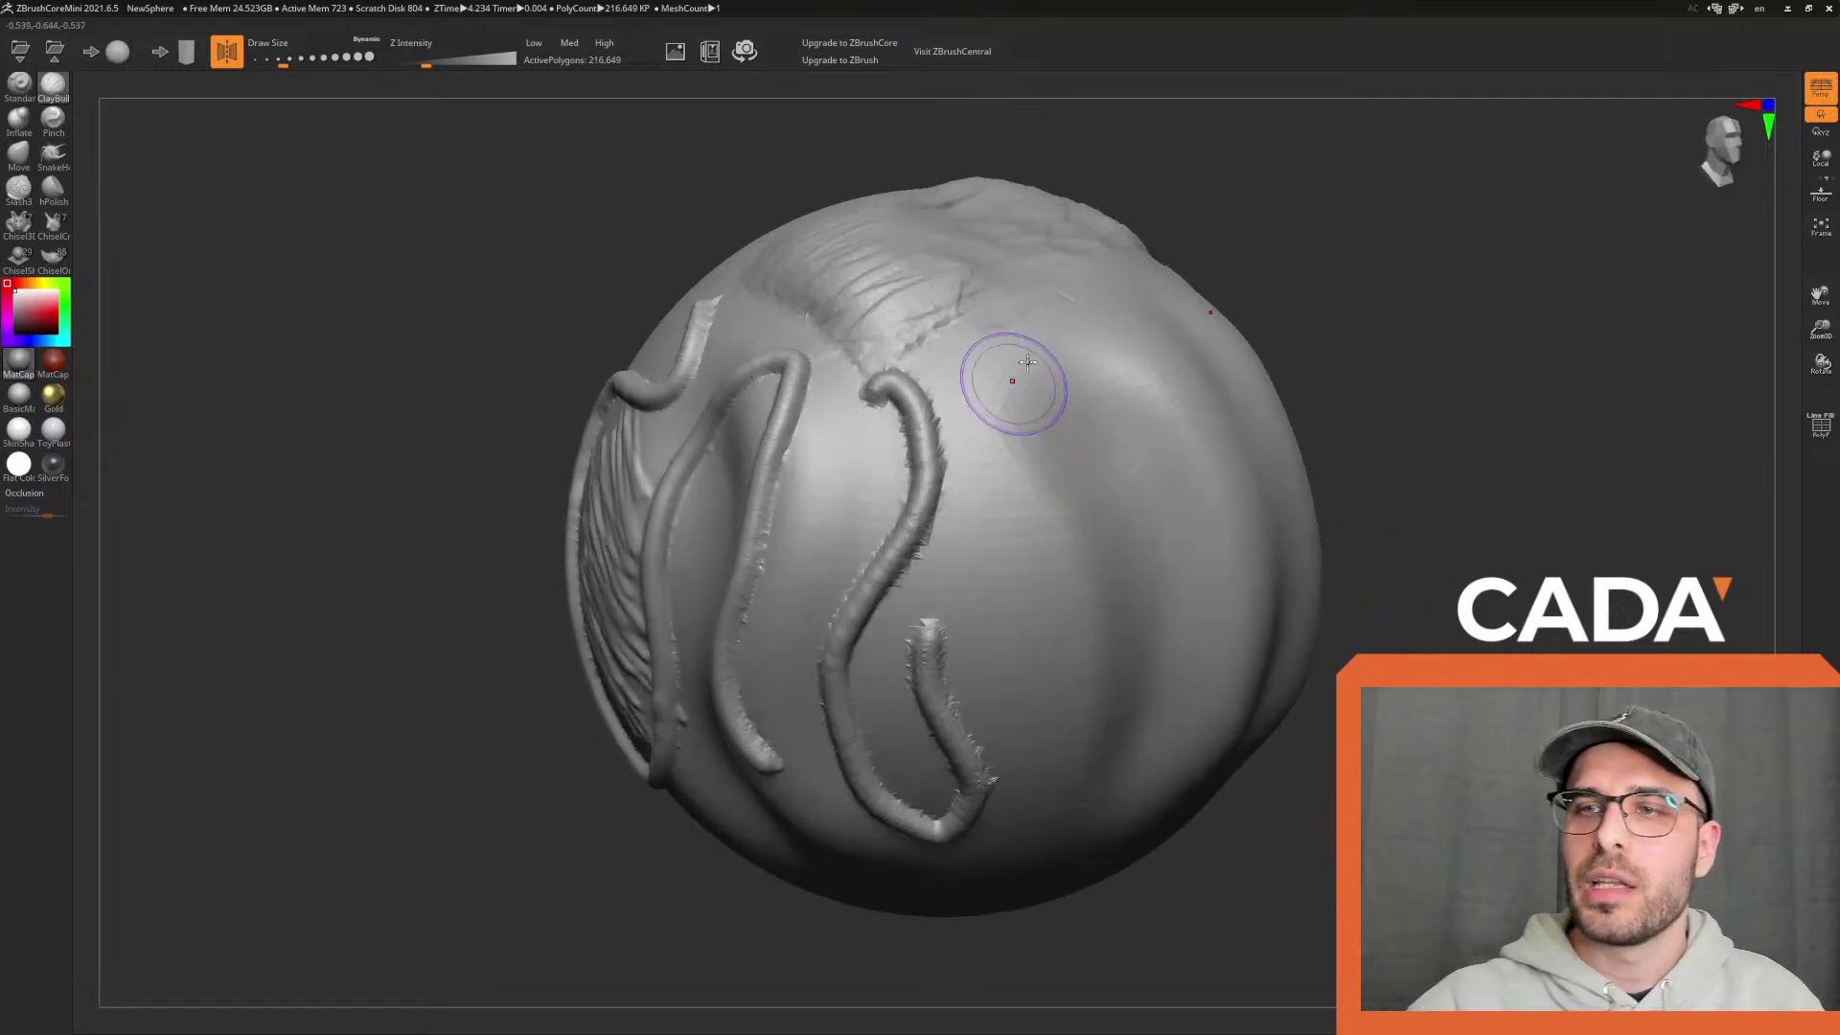
drag(1003, 390, 1054, 613)
drag(1480, 479, 1526, 476)
drag(958, 412, 1035, 671)
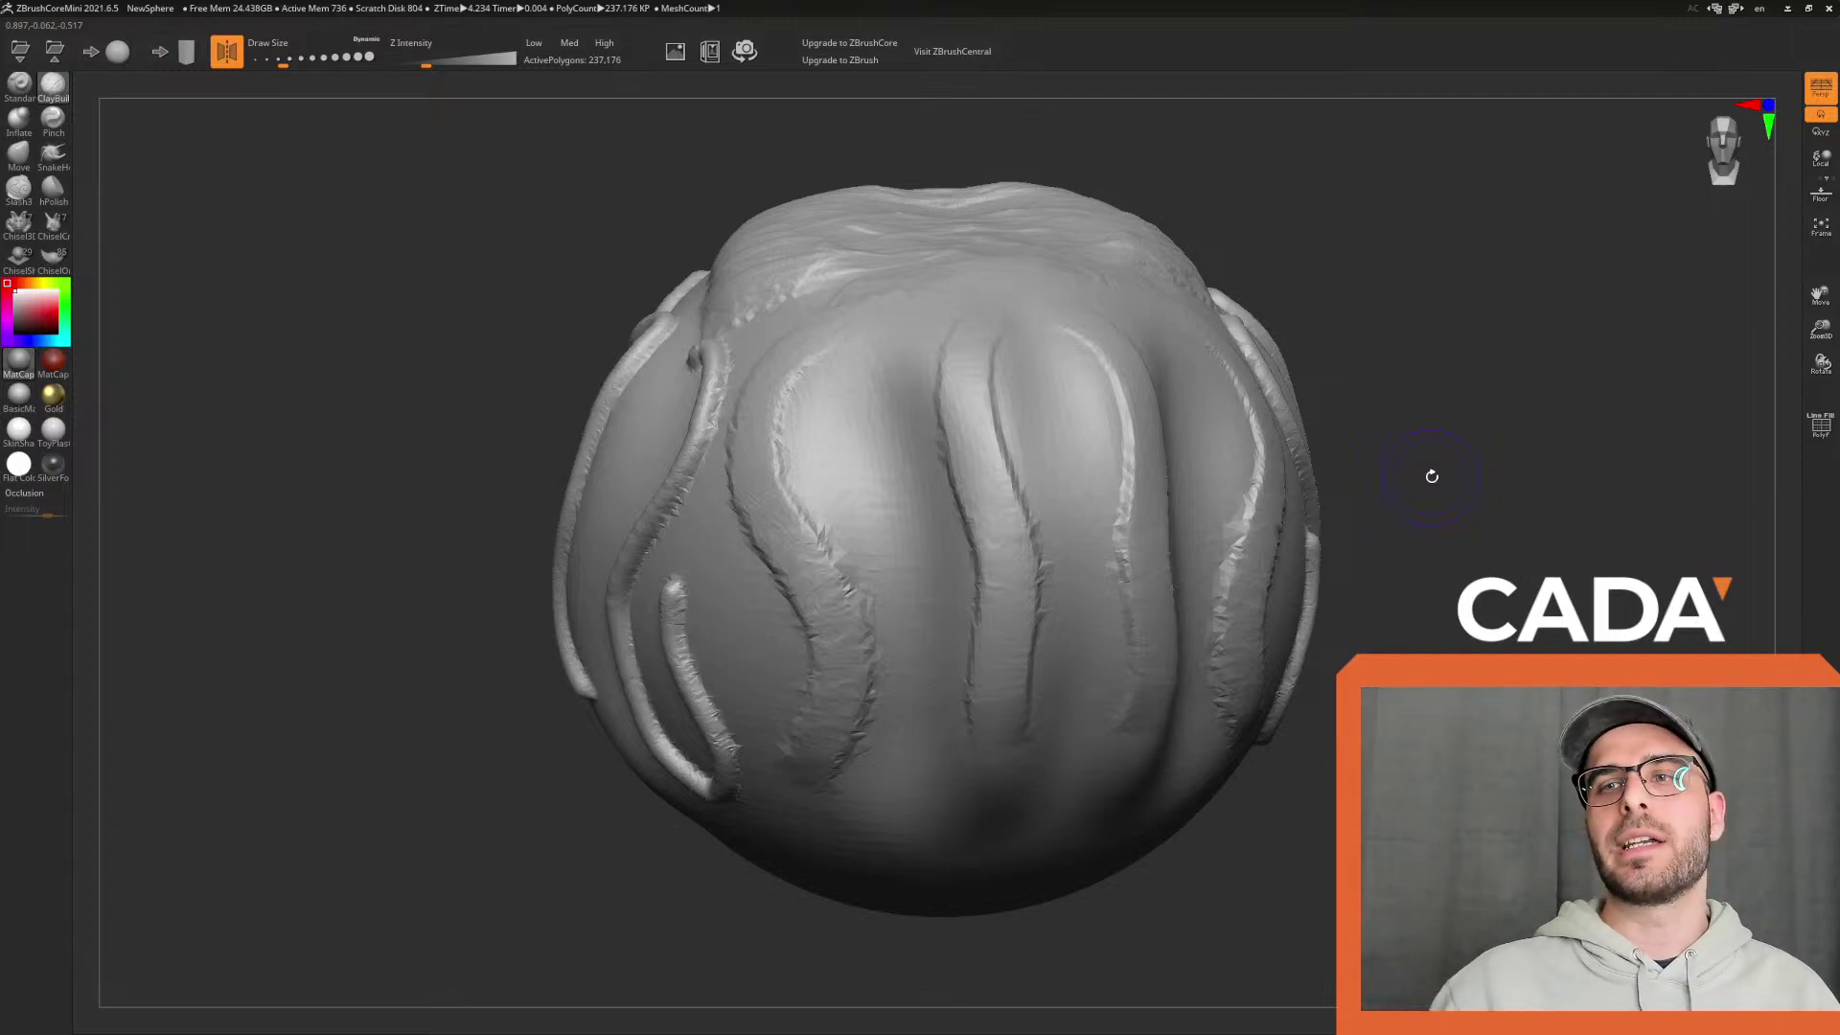
mouse_move(1340, 450)
mouse_down()
mouse_move(1342, 562)
mouse_move(1289, 565)
mouse_up()
mouse_move(944, 266)
mouse_down()
mouse_move(888, 259)
mouse_move(848, 302)
mouse_move(843, 388)
mouse_move(812, 422)
mouse_move(868, 566)
mouse_up()
Sculpt broad winding ClayBuildup bands and short rough strokes over the sphere's smooth side, beside the rough patch
mouse_move(1396, 526)
mouse_down()
mouse_move(1552, 463)
mouse_move(1473, 450)
mouse_up()
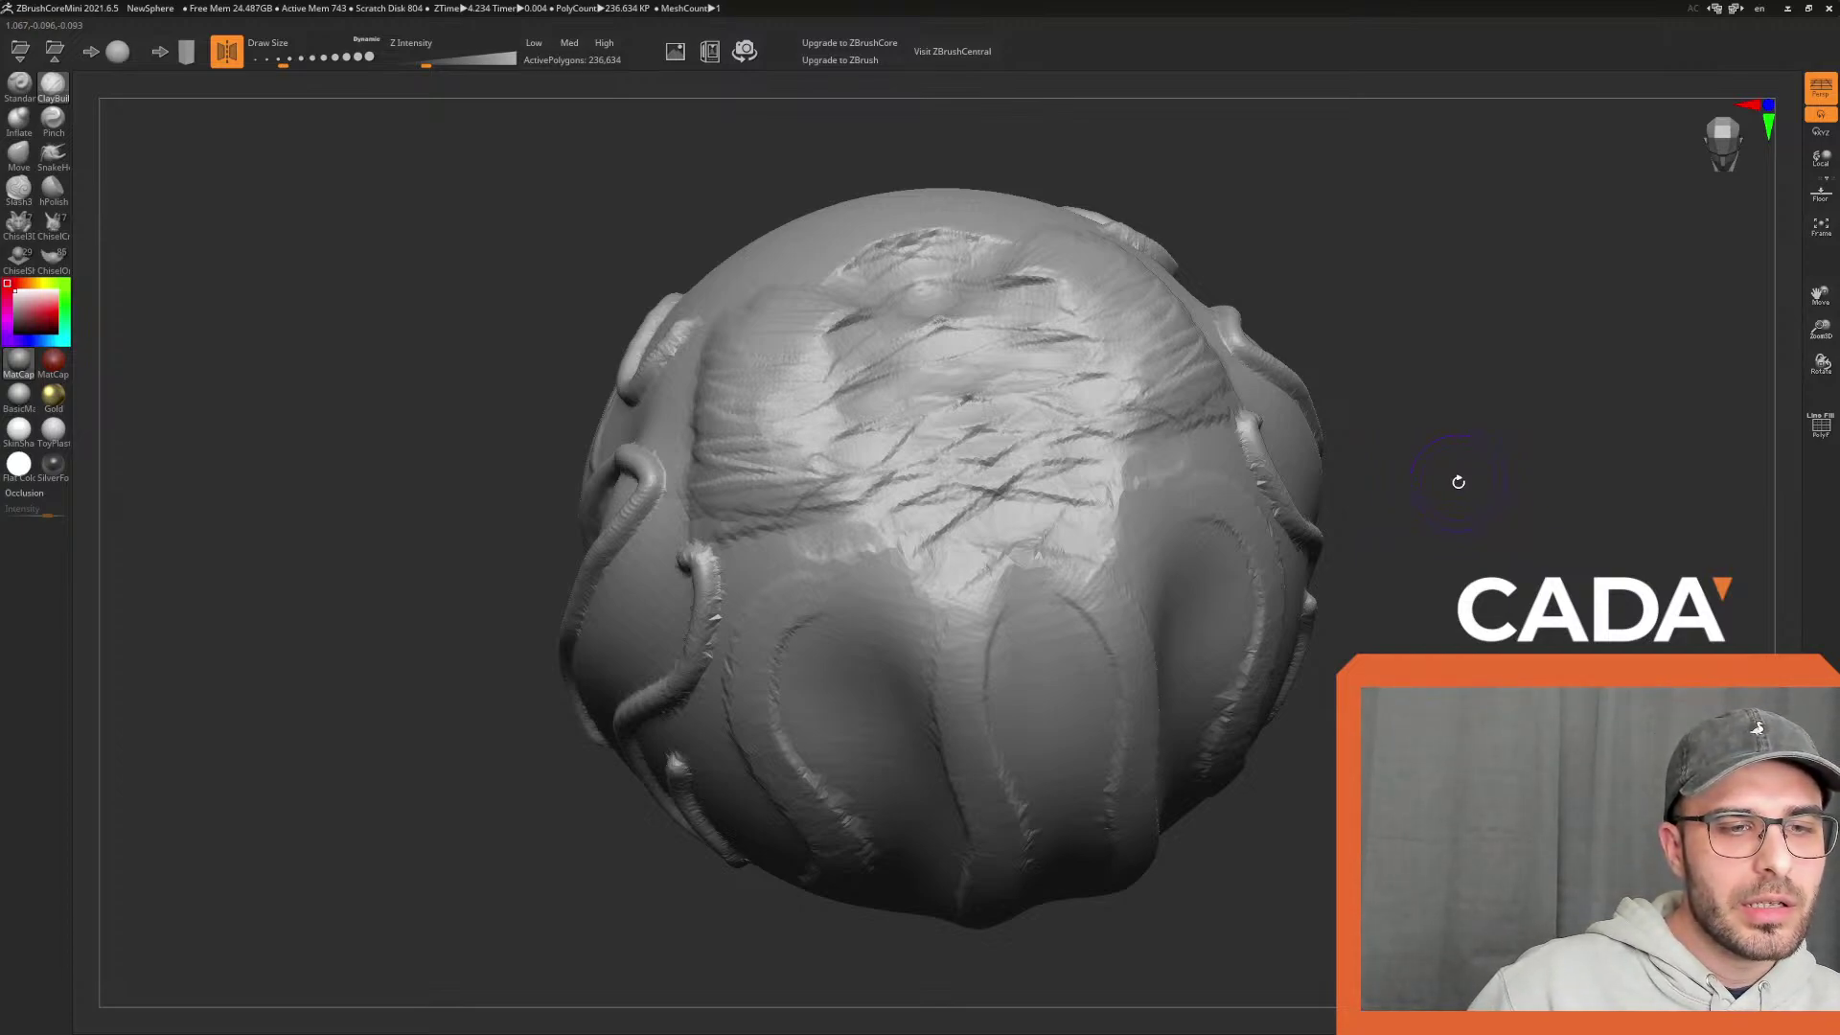
drag(1347, 631, 1390, 625)
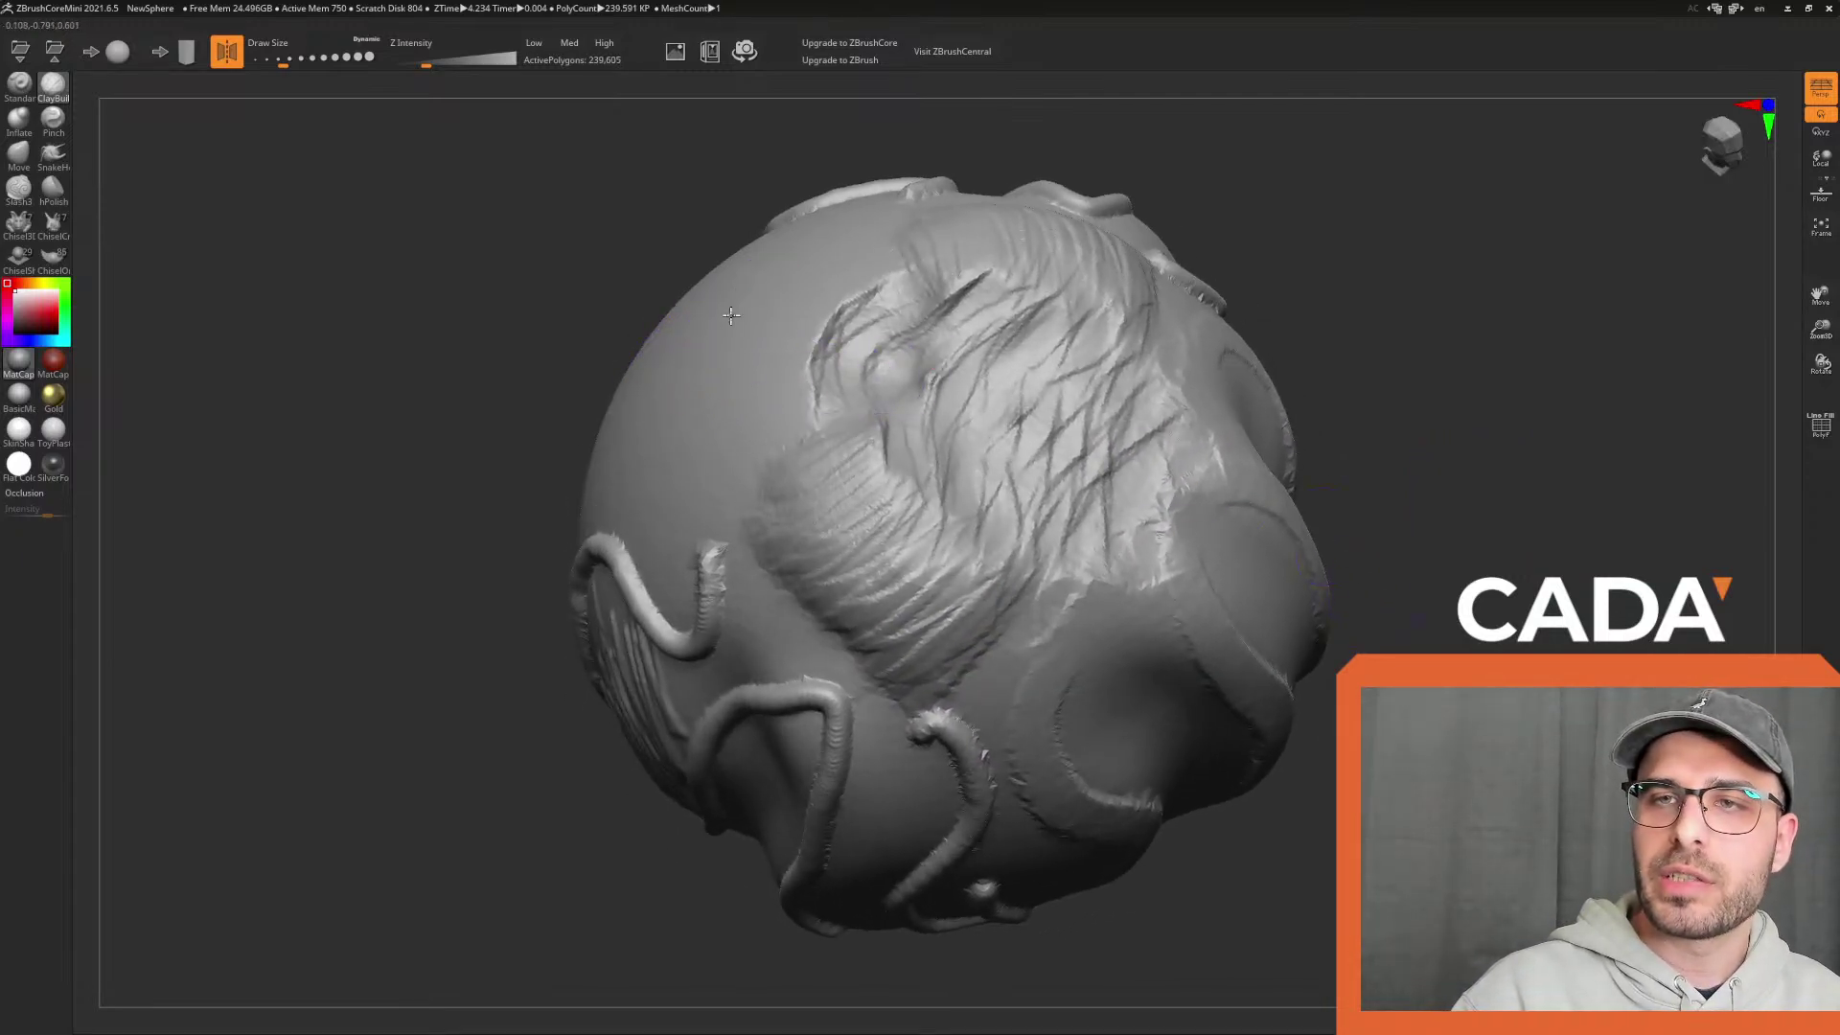
mouse_move(799, 300)
mouse_down()
mouse_move(751, 398)
mouse_move(746, 462)
mouse_move(770, 499)
mouse_up()
drag(1466, 399, 1571, 412)
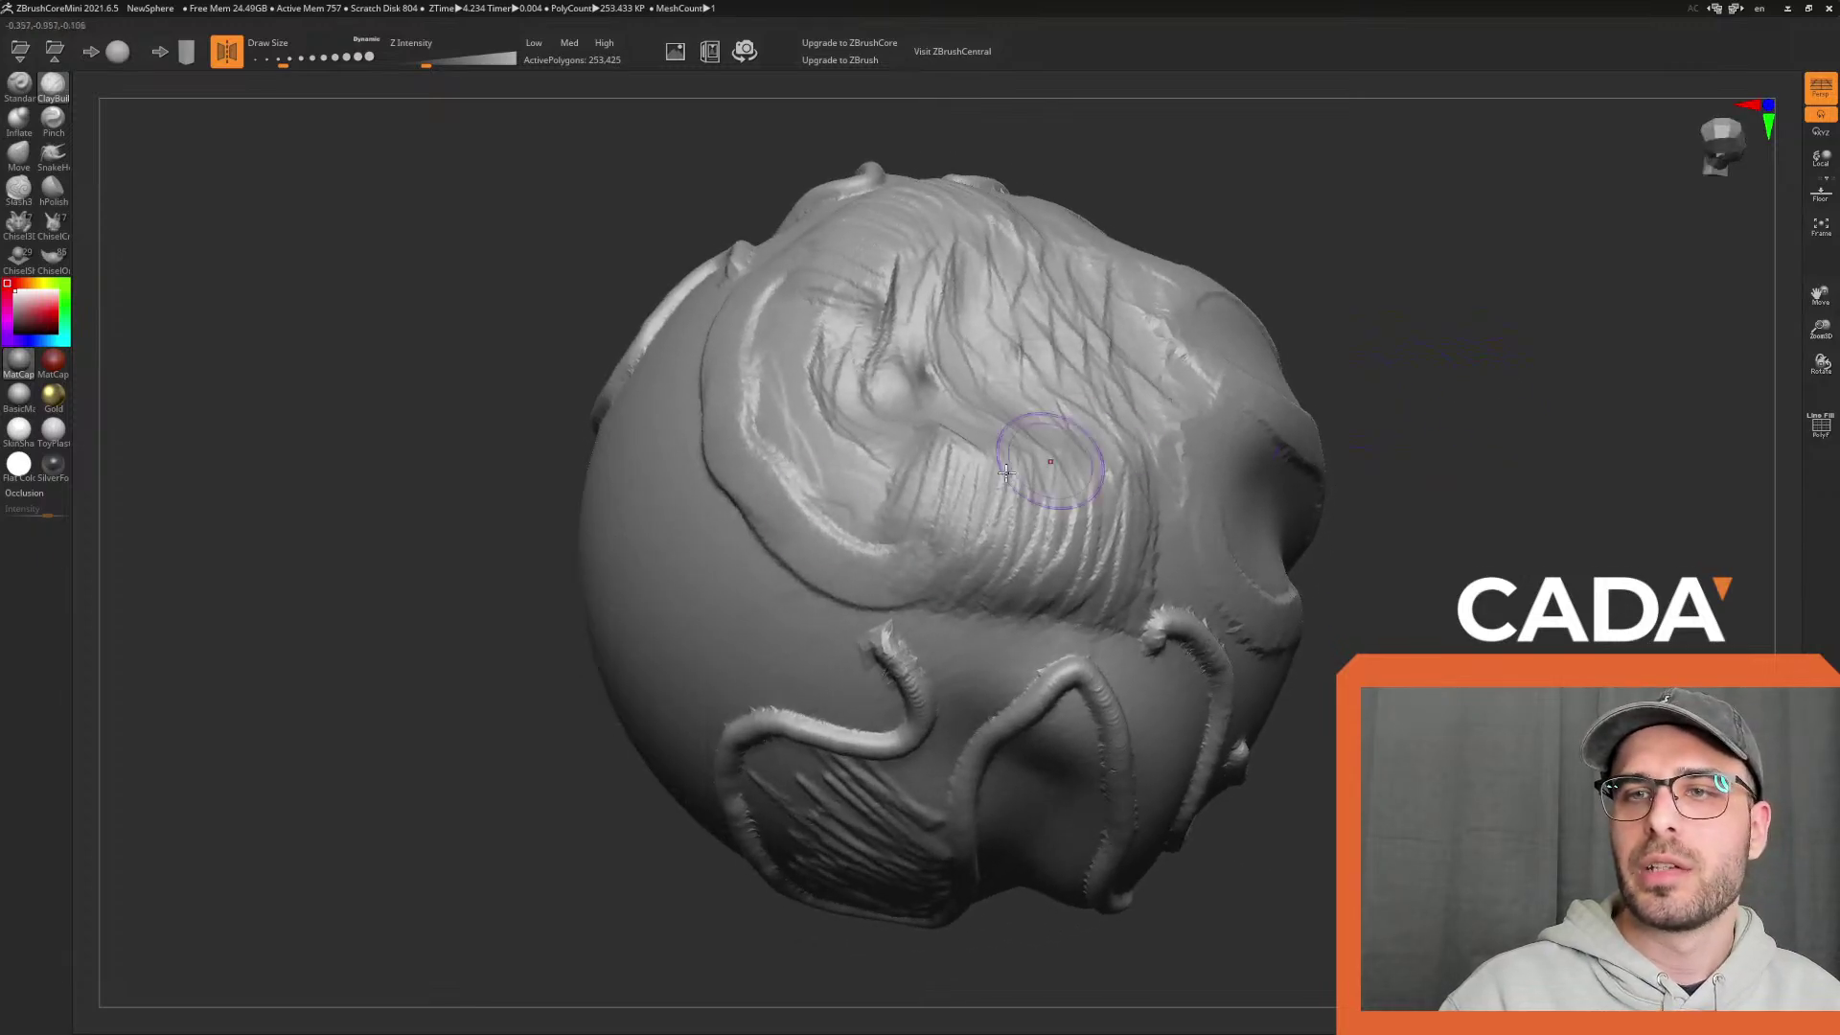
mouse_move(644, 448)
mouse_down()
mouse_move(659, 536)
mouse_move(862, 621)
mouse_up()
drag(624, 631, 690, 714)
mouse_move(1519, 423)
mouse_down()
mouse_move(1536, 390)
mouse_move(1450, 351)
mouse_up()
mouse_move(880, 676)
mouse_down()
mouse_move(848, 762)
mouse_move(935, 843)
mouse_up()
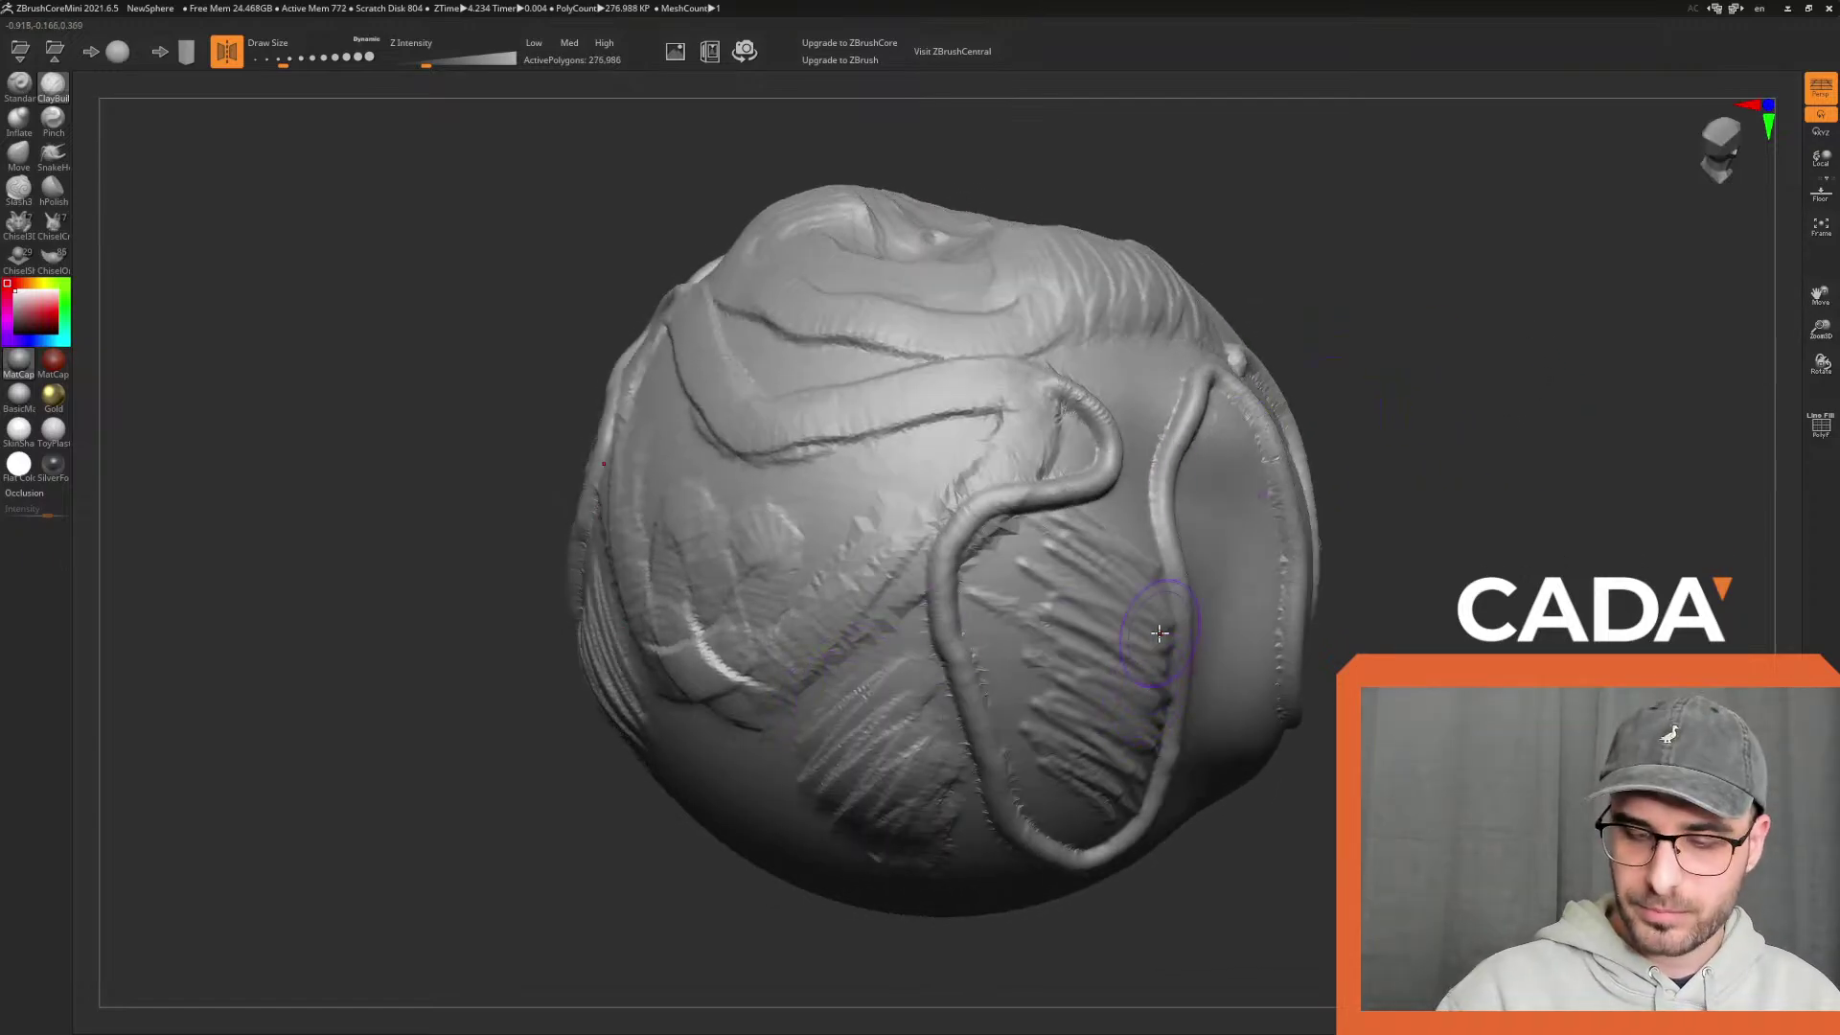
key(ctrl+z)
mouse_move(800, 692)
mouse_down()
mouse_move(819, 733)
mouse_move(910, 799)
mouse_up()
key(ctrl+z)
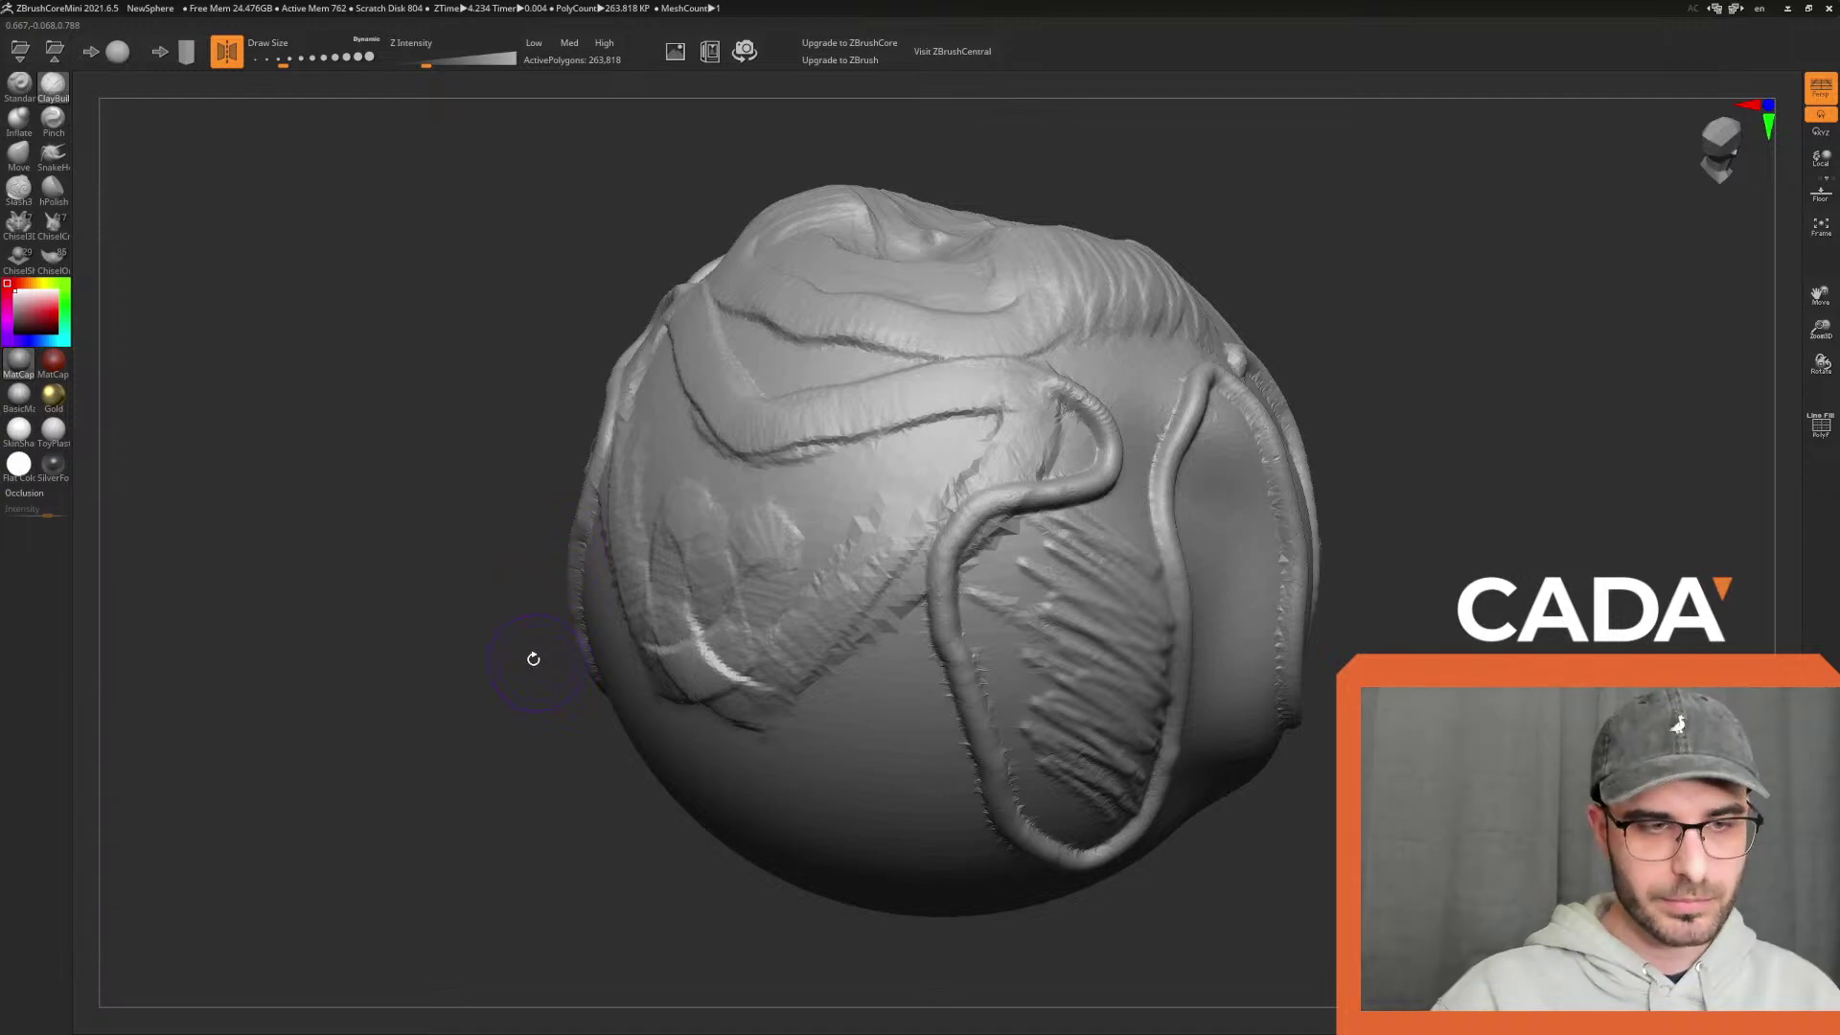
Pull the sphere into a tapered, pointed shape using the Move brush with a much larger draw size
drag(498, 614, 460, 671)
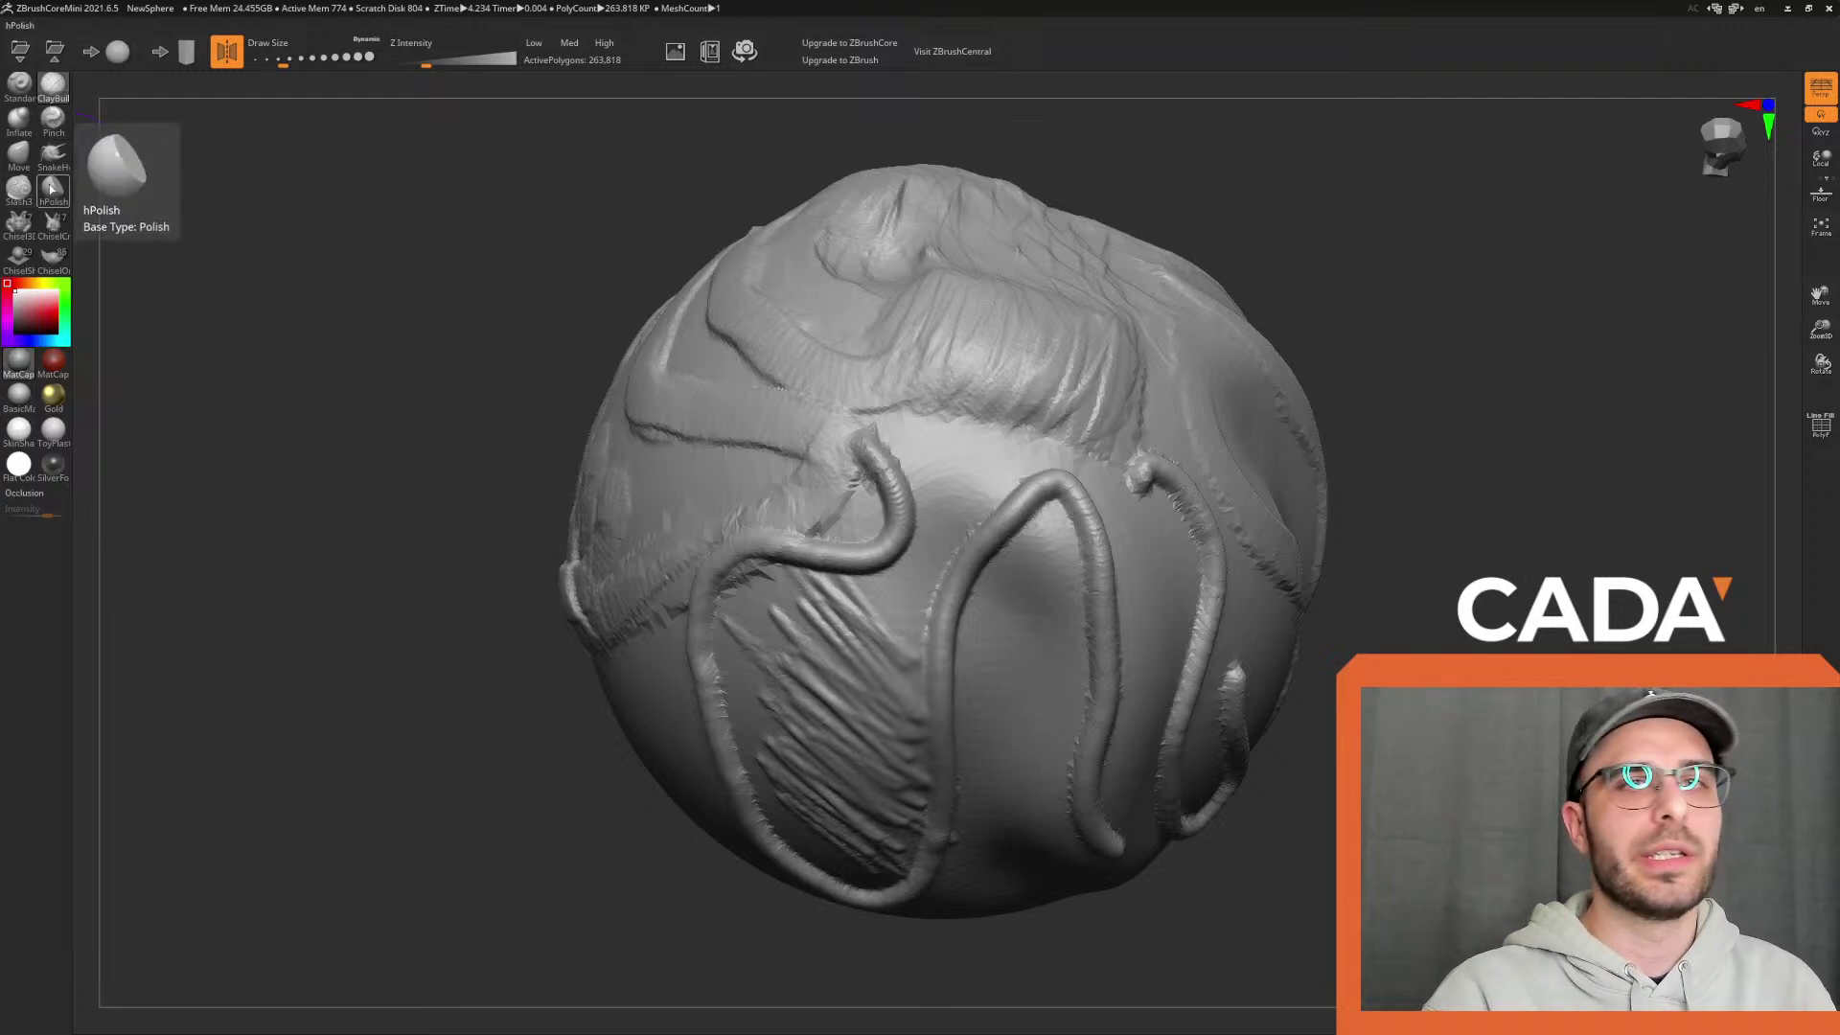
click(18, 154)
drag(287, 62, 324, 63)
drag(1093, 383, 1335, 435)
mouse_move(1447, 488)
ctrl+right_down()
mouse_move(1457, 566)
mouse_move(1428, 512)
ctrl+right_up()
drag(319, 63, 340, 64)
drag(1006, 494, 930, 484)
mouse_move(1294, 536)
mouse_down()
mouse_move(1326, 645)
mouse_move(1375, 496)
mouse_move(1323, 422)
mouse_move(1339, 431)
mouse_move(1314, 316)
mouse_up()
mouse_move(1486, 522)
mouse_down()
mouse_move(1442, 566)
mouse_move(670, 629)
mouse_move(637, 559)
mouse_move(801, 617)
mouse_move(1205, 623)
mouse_move(965, 706)
mouse_up()
mouse_move(1209, 726)
mouse_down()
mouse_move(1216, 629)
mouse_move(1236, 623)
mouse_move(1191, 617)
mouse_move(1306, 579)
mouse_move(1287, 587)
mouse_up()
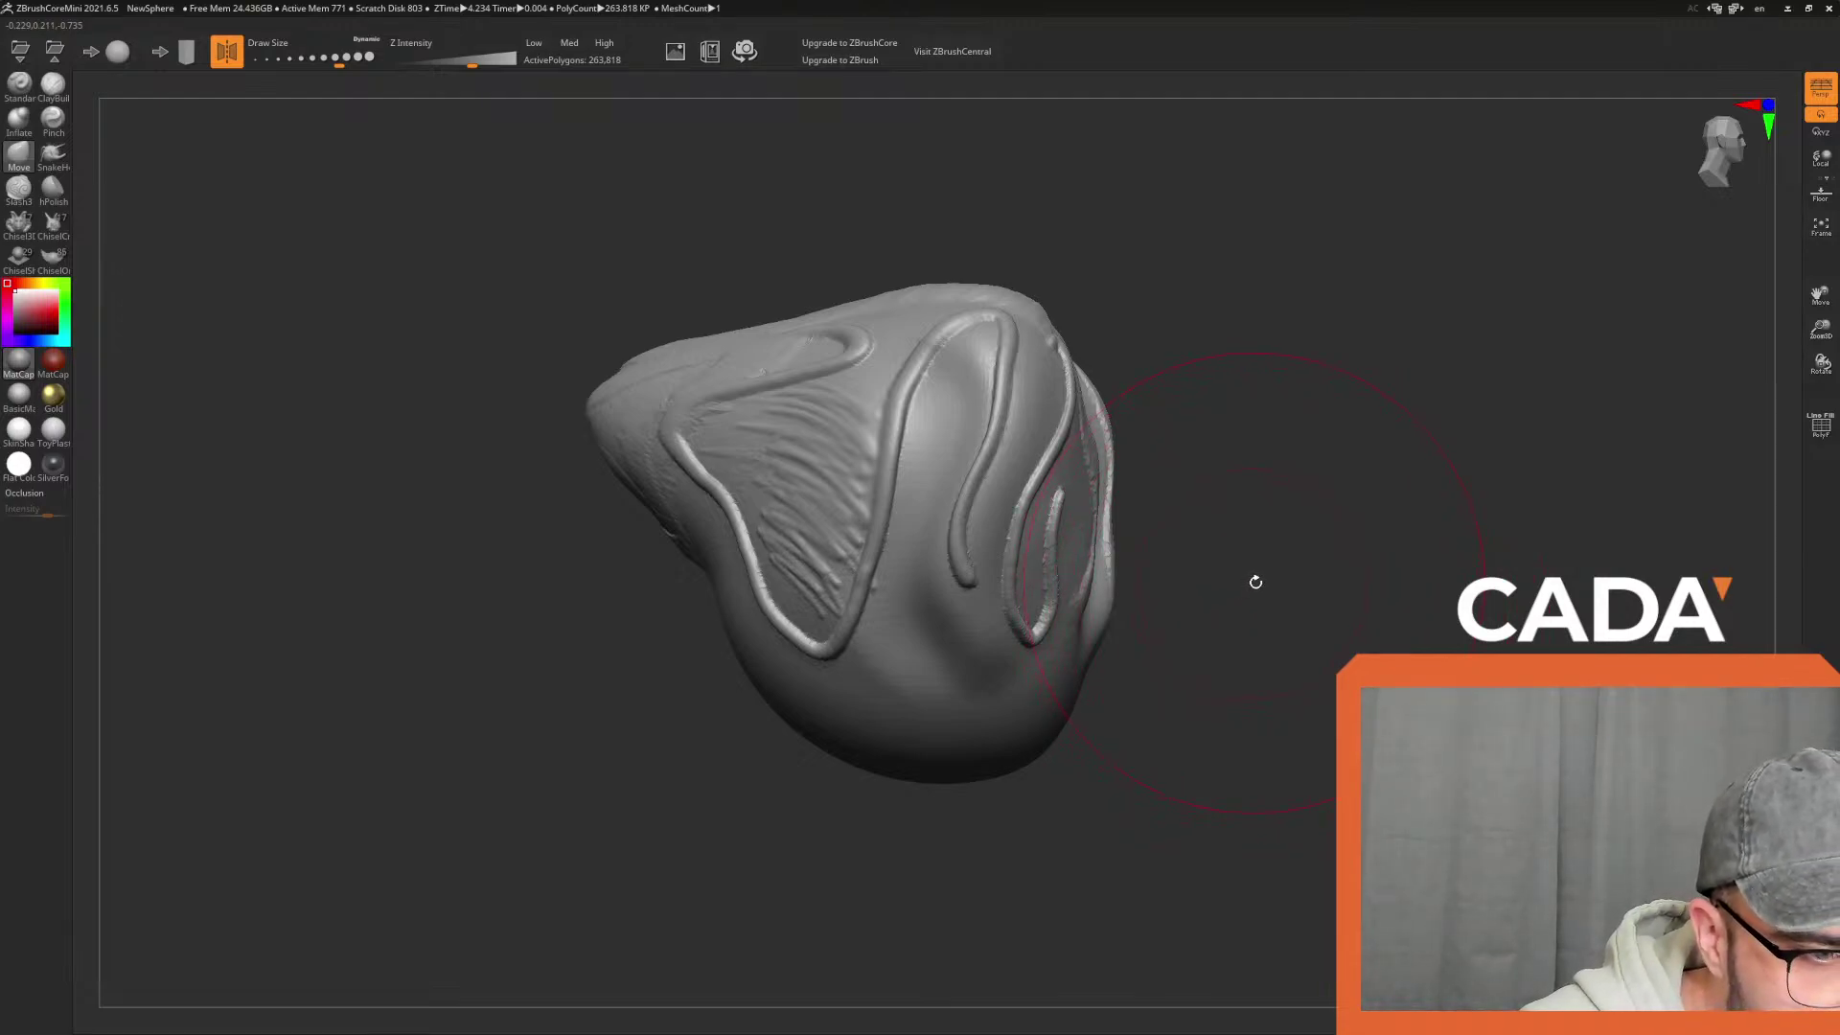
Layer ClayBuildup strokes over the stretched surface and toward the raised ridge with a draw size of about 44
mouse_move(1339, 540)
mouse_down()
mouse_move(1339, 628)
mouse_move(398, 347)
mouse_up()
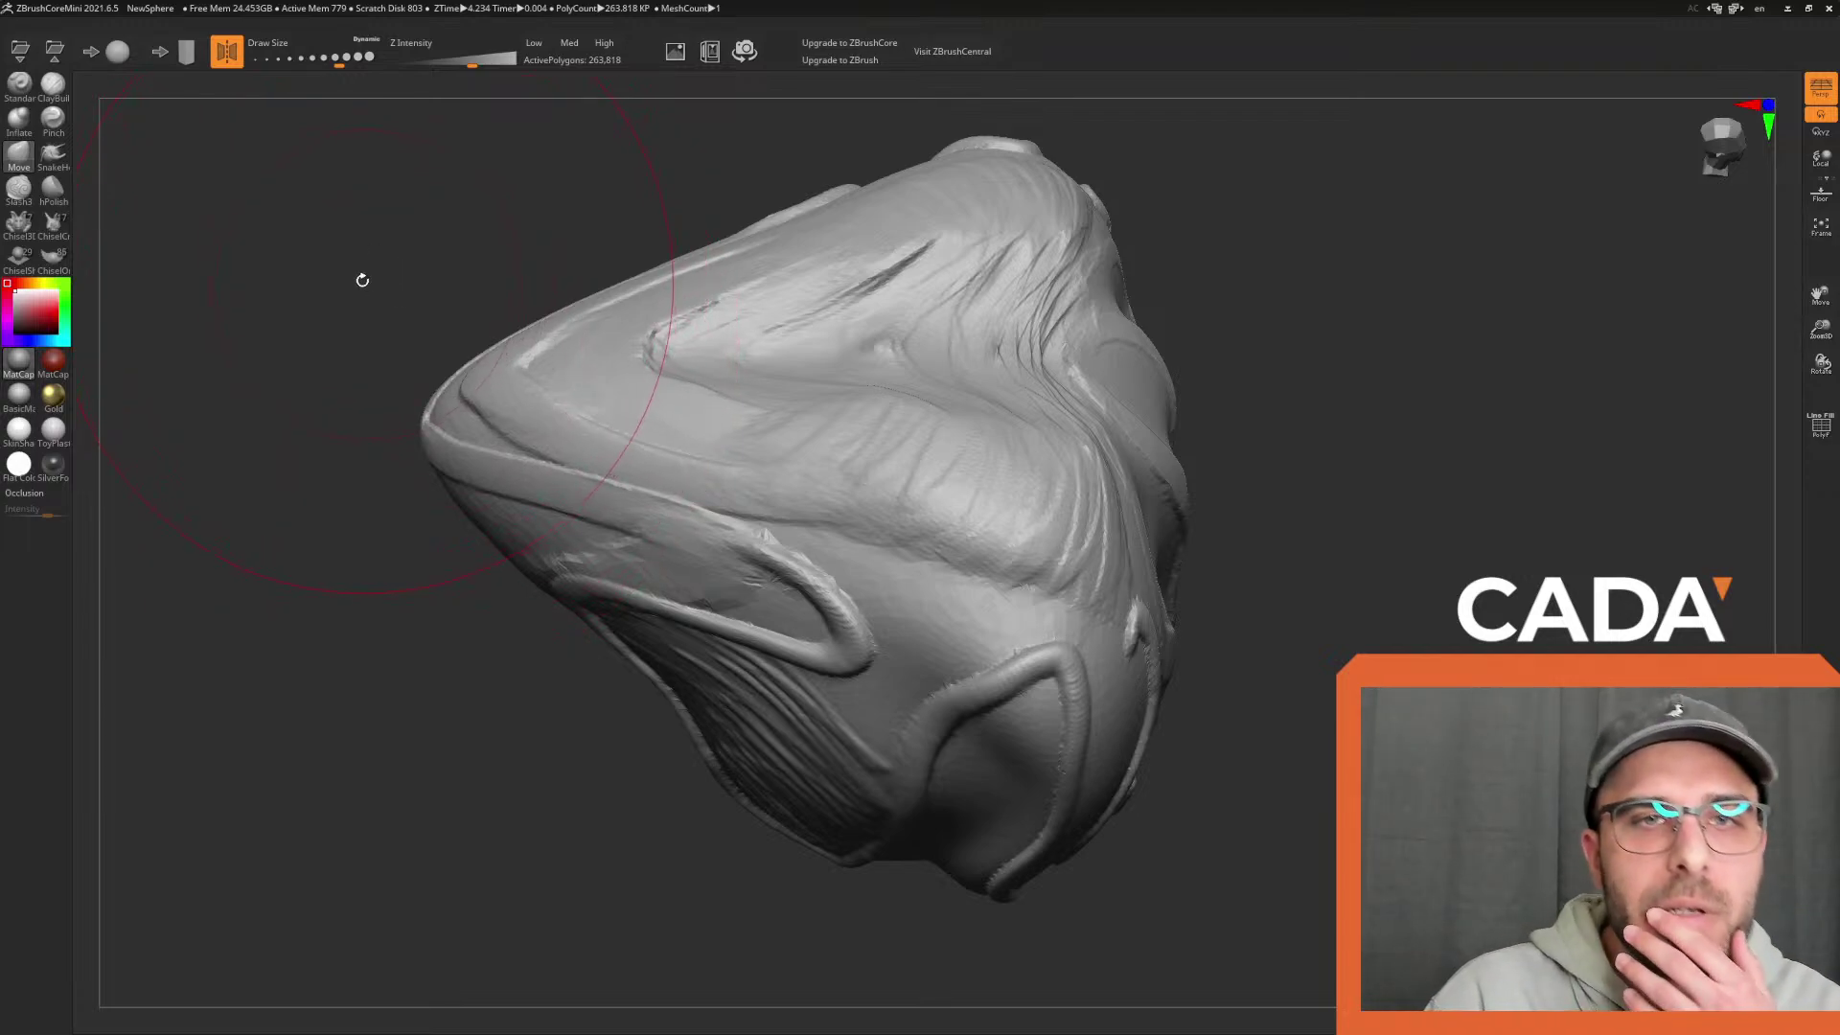
click(52, 117)
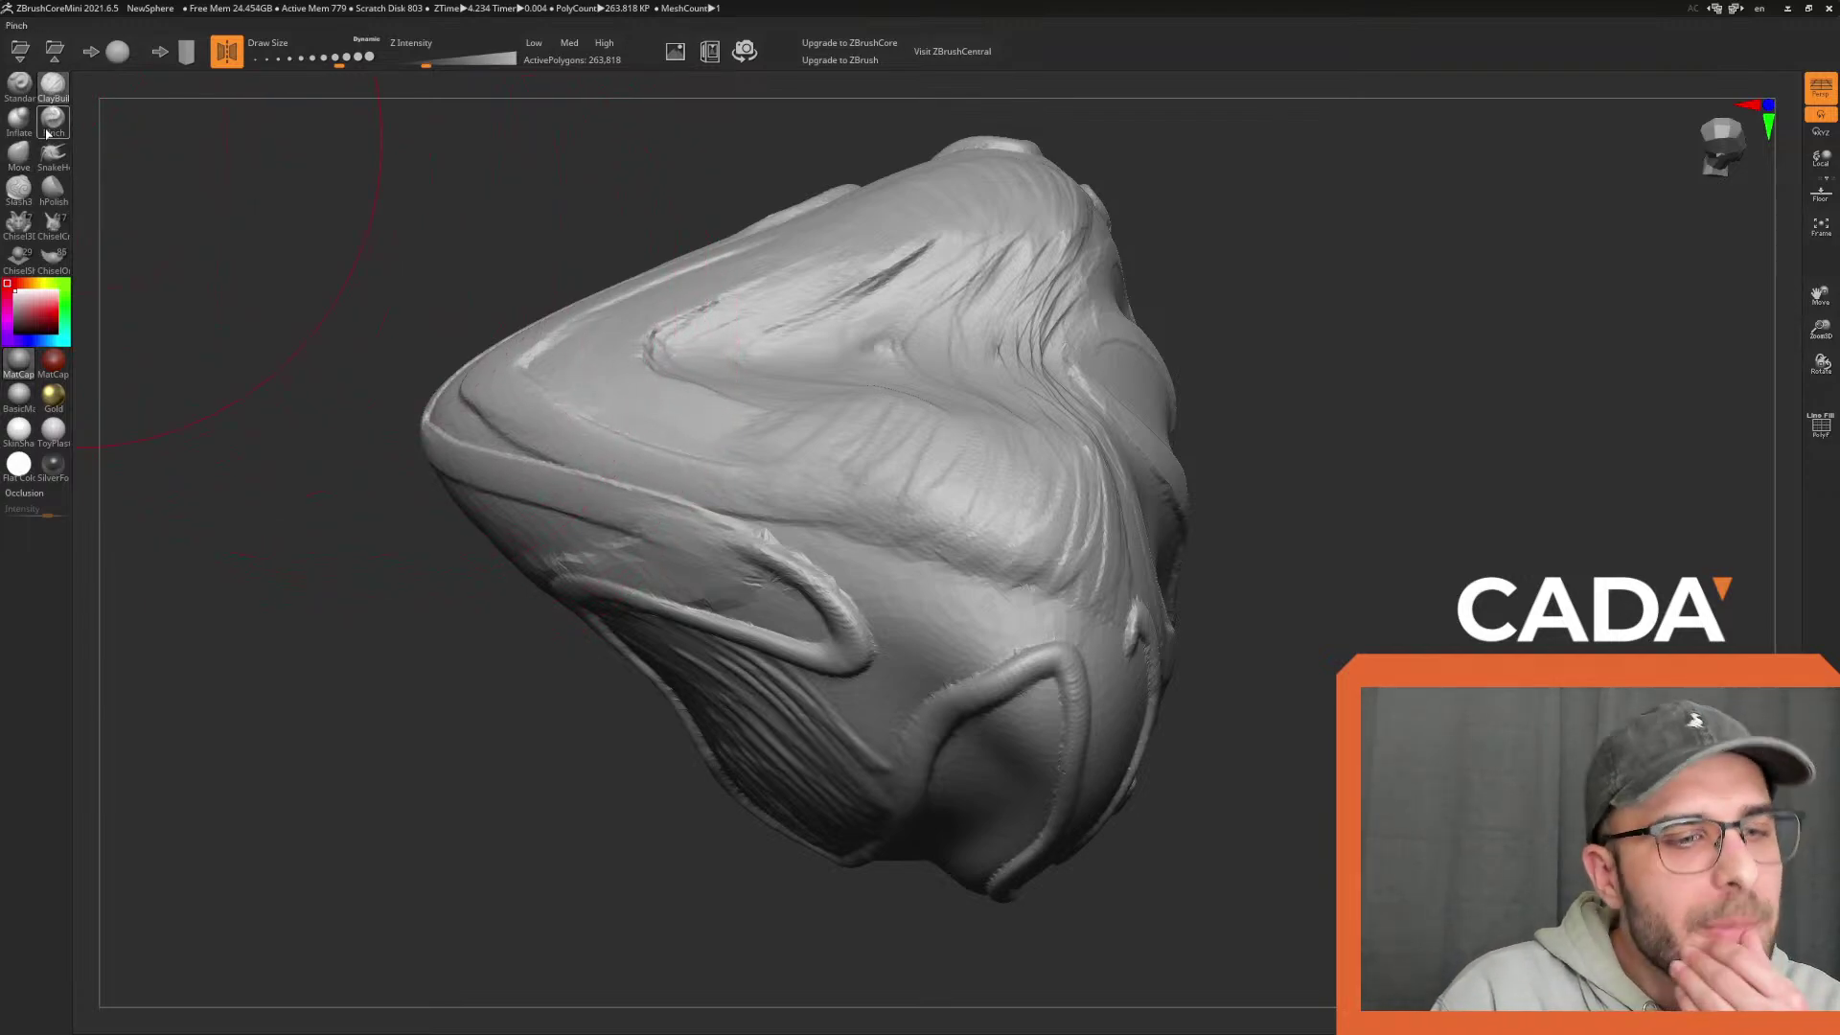
drag(339, 59, 305, 59)
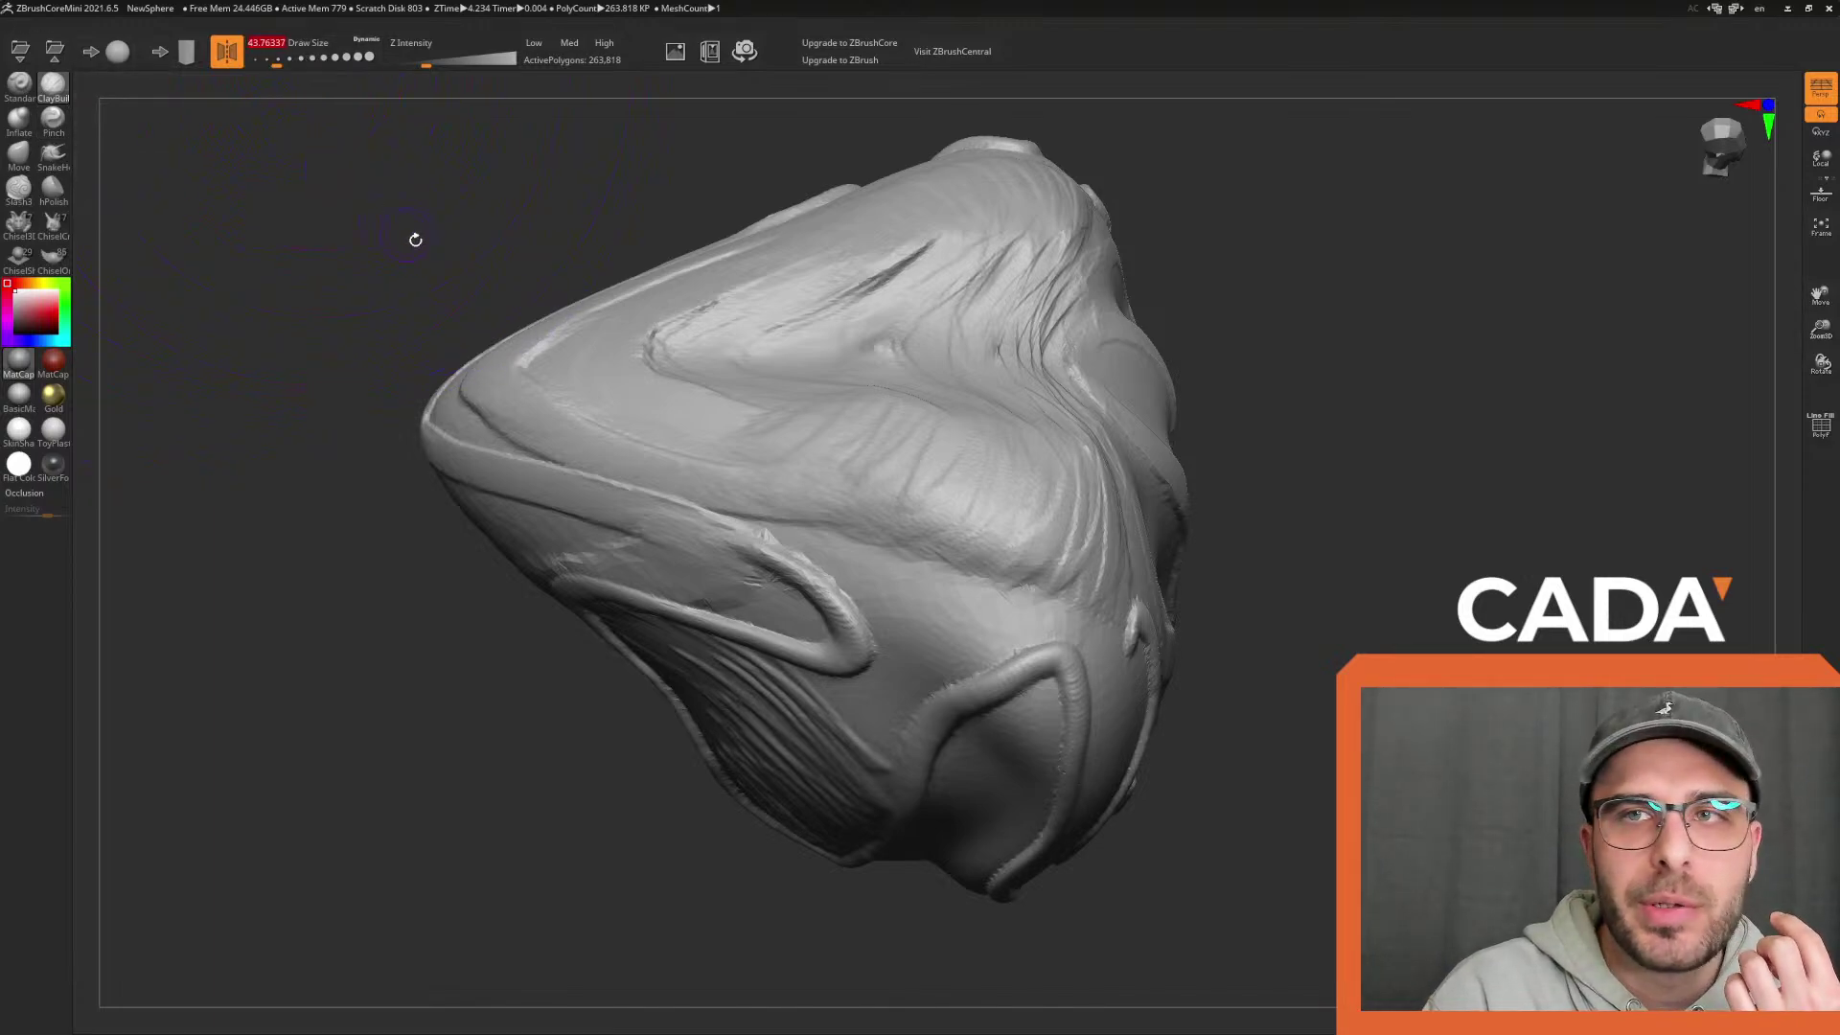
mouse_move(562, 382)
mouse_down()
mouse_move(785, 450)
mouse_move(930, 584)
mouse_move(748, 460)
mouse_move(599, 403)
mouse_move(735, 409)
mouse_move(1006, 537)
mouse_up()
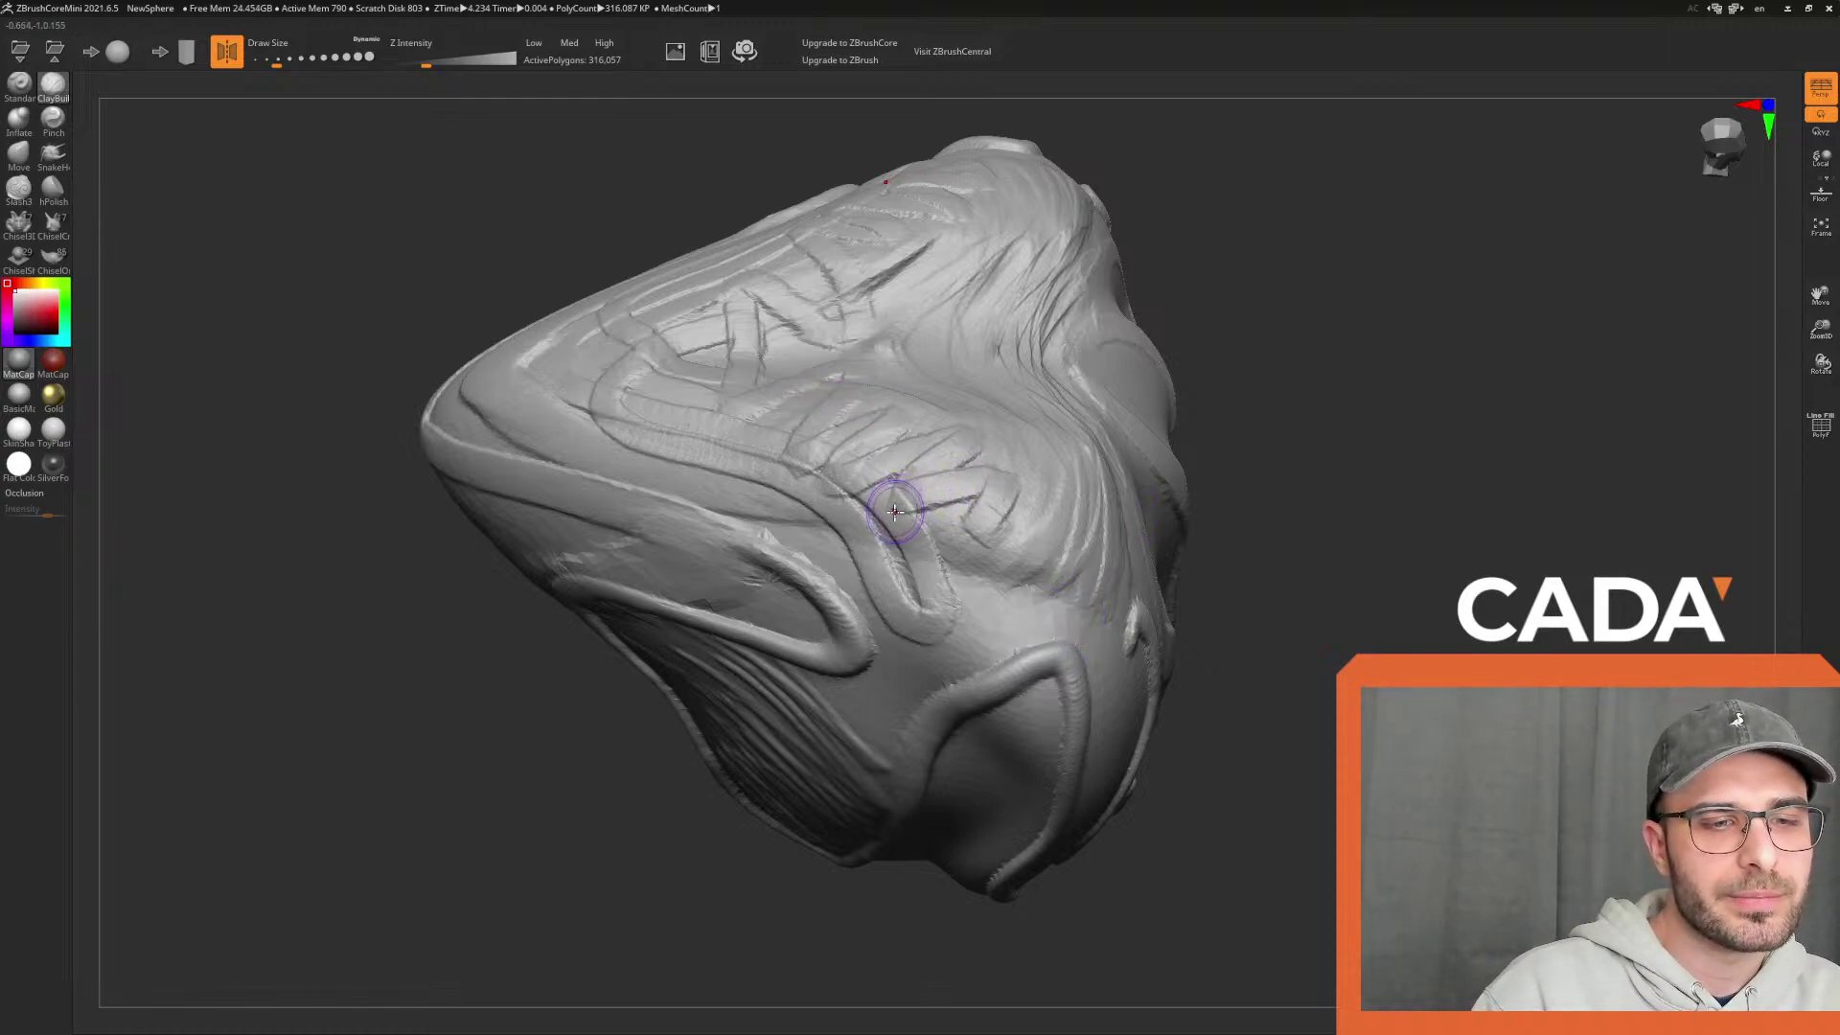
drag(936, 616, 1114, 653)
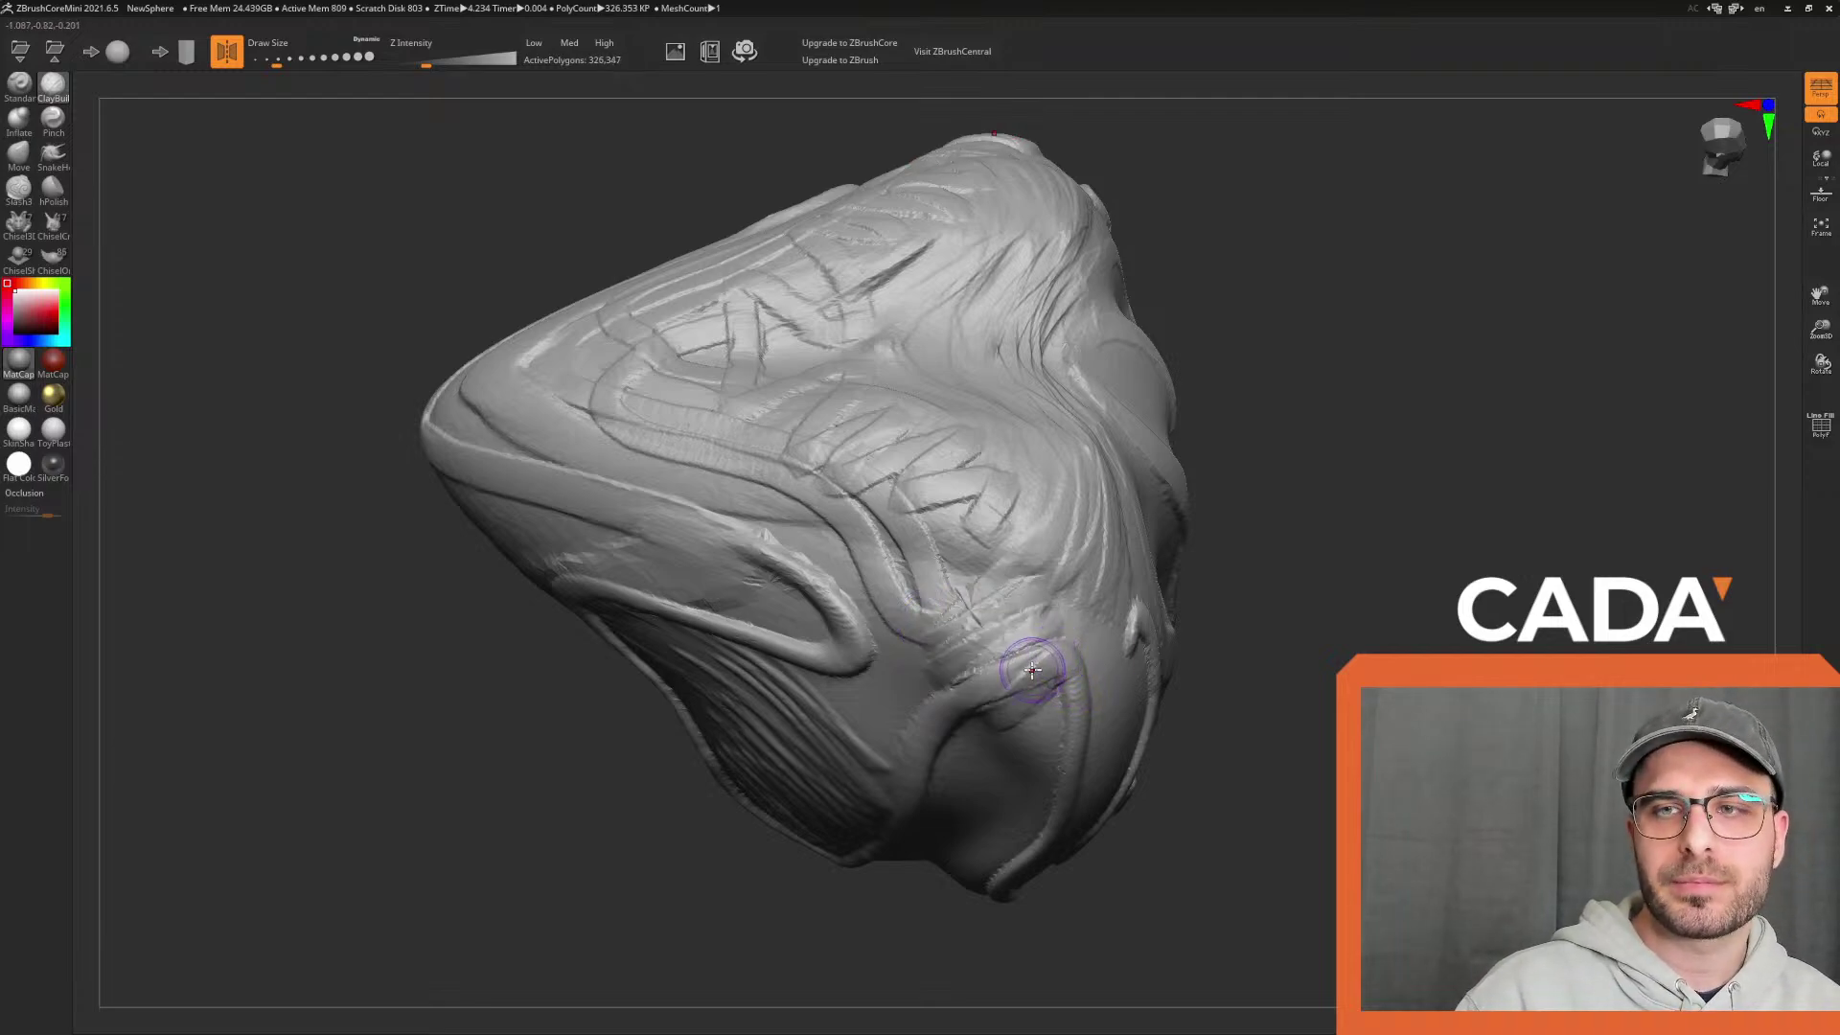
Try test strokes on the pointed shape's side, including a high-intensity Standard one, undo them and lower the Standard brush's Z intensity
mouse_move(1429, 456)
mouse_down()
mouse_move(1418, 486)
mouse_move(1256, 509)
mouse_up()
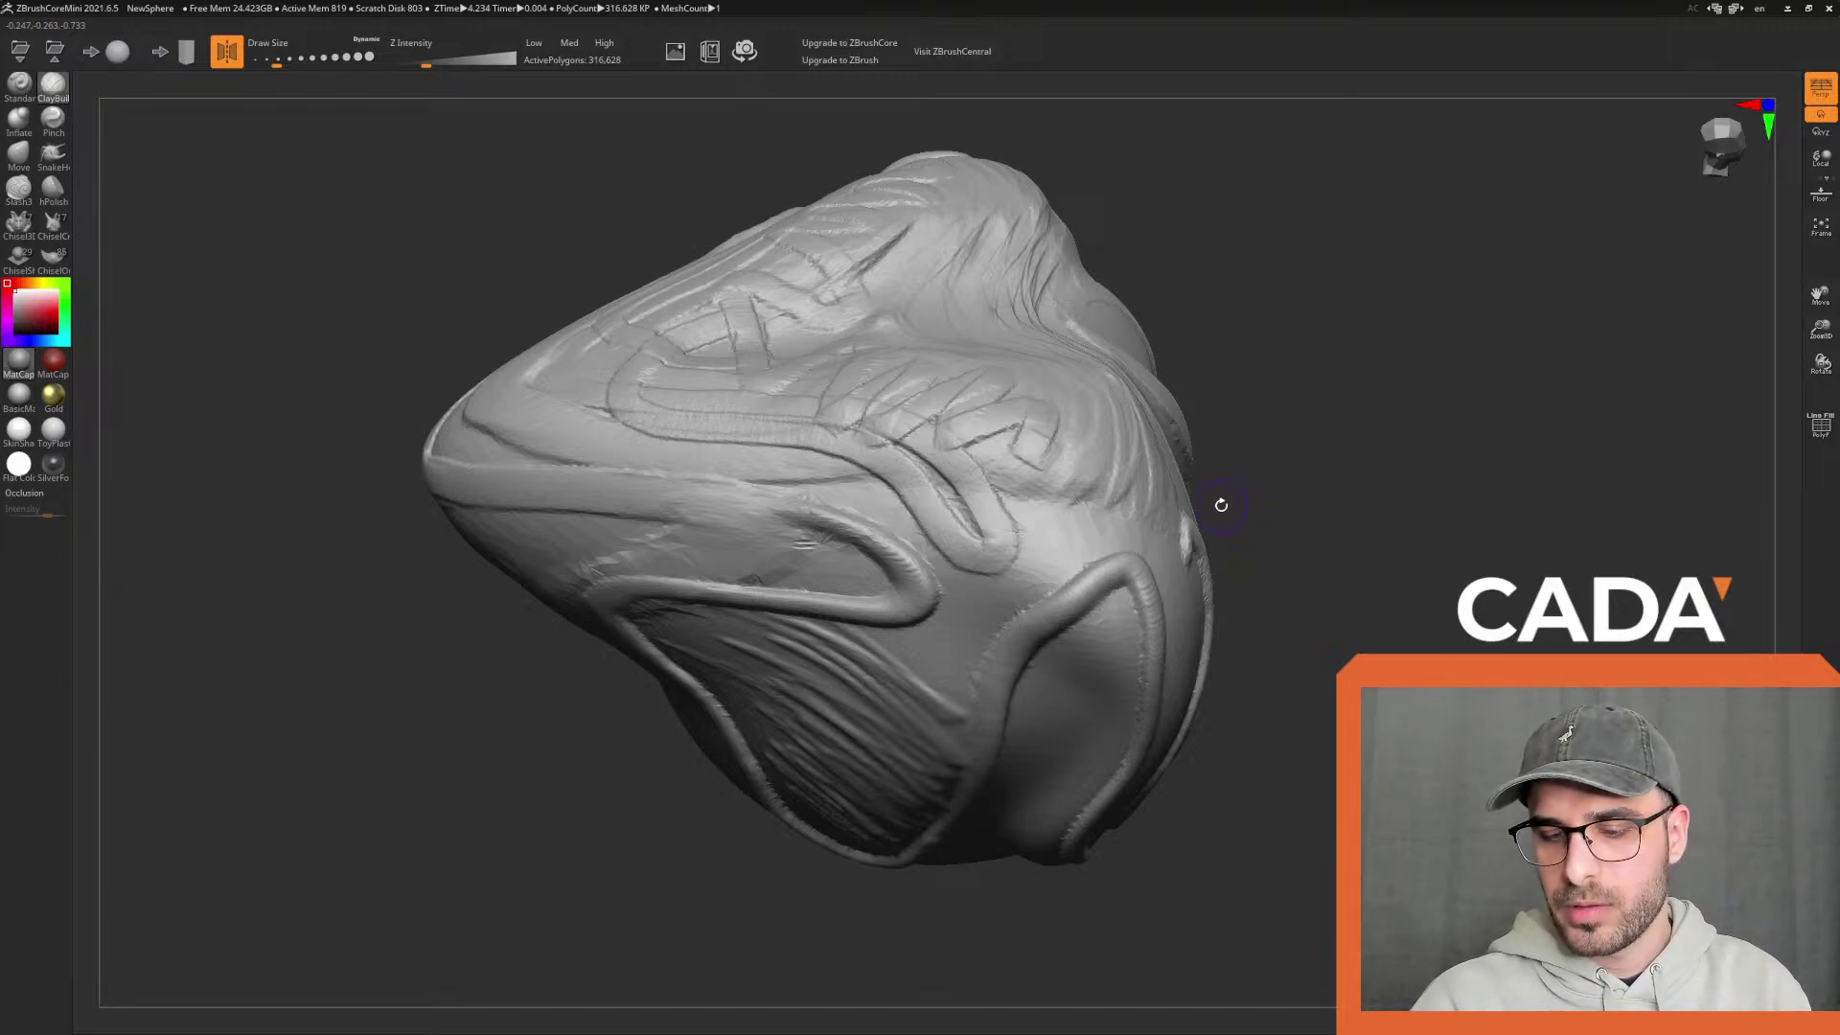
mouse_move(836, 576)
mouse_down()
mouse_move(608, 485)
mouse_move(633, 460)
mouse_move(711, 496)
mouse_up()
key(ctrl+z)
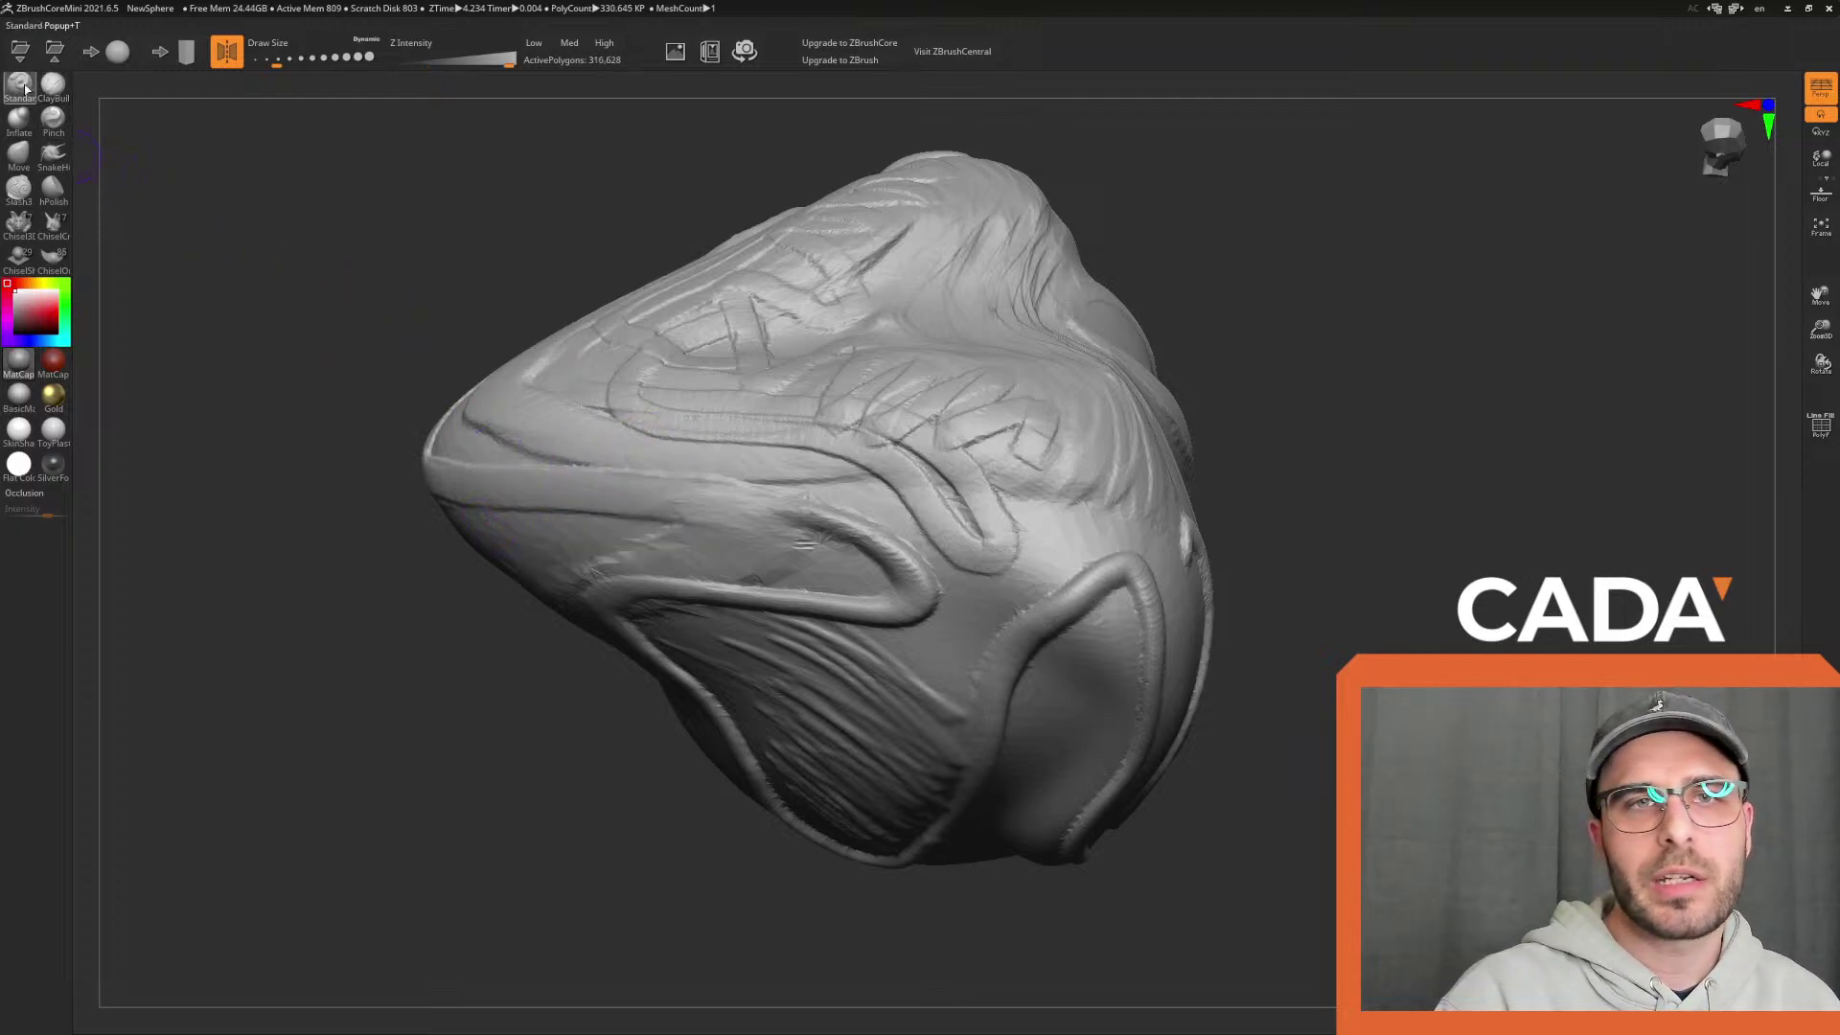
mouse_move(595, 543)
mouse_down()
mouse_move(738, 580)
mouse_move(958, 709)
mouse_move(1150, 498)
mouse_move(1102, 699)
mouse_up()
key(ctrl+z)
drag(494, 60, 458, 60)
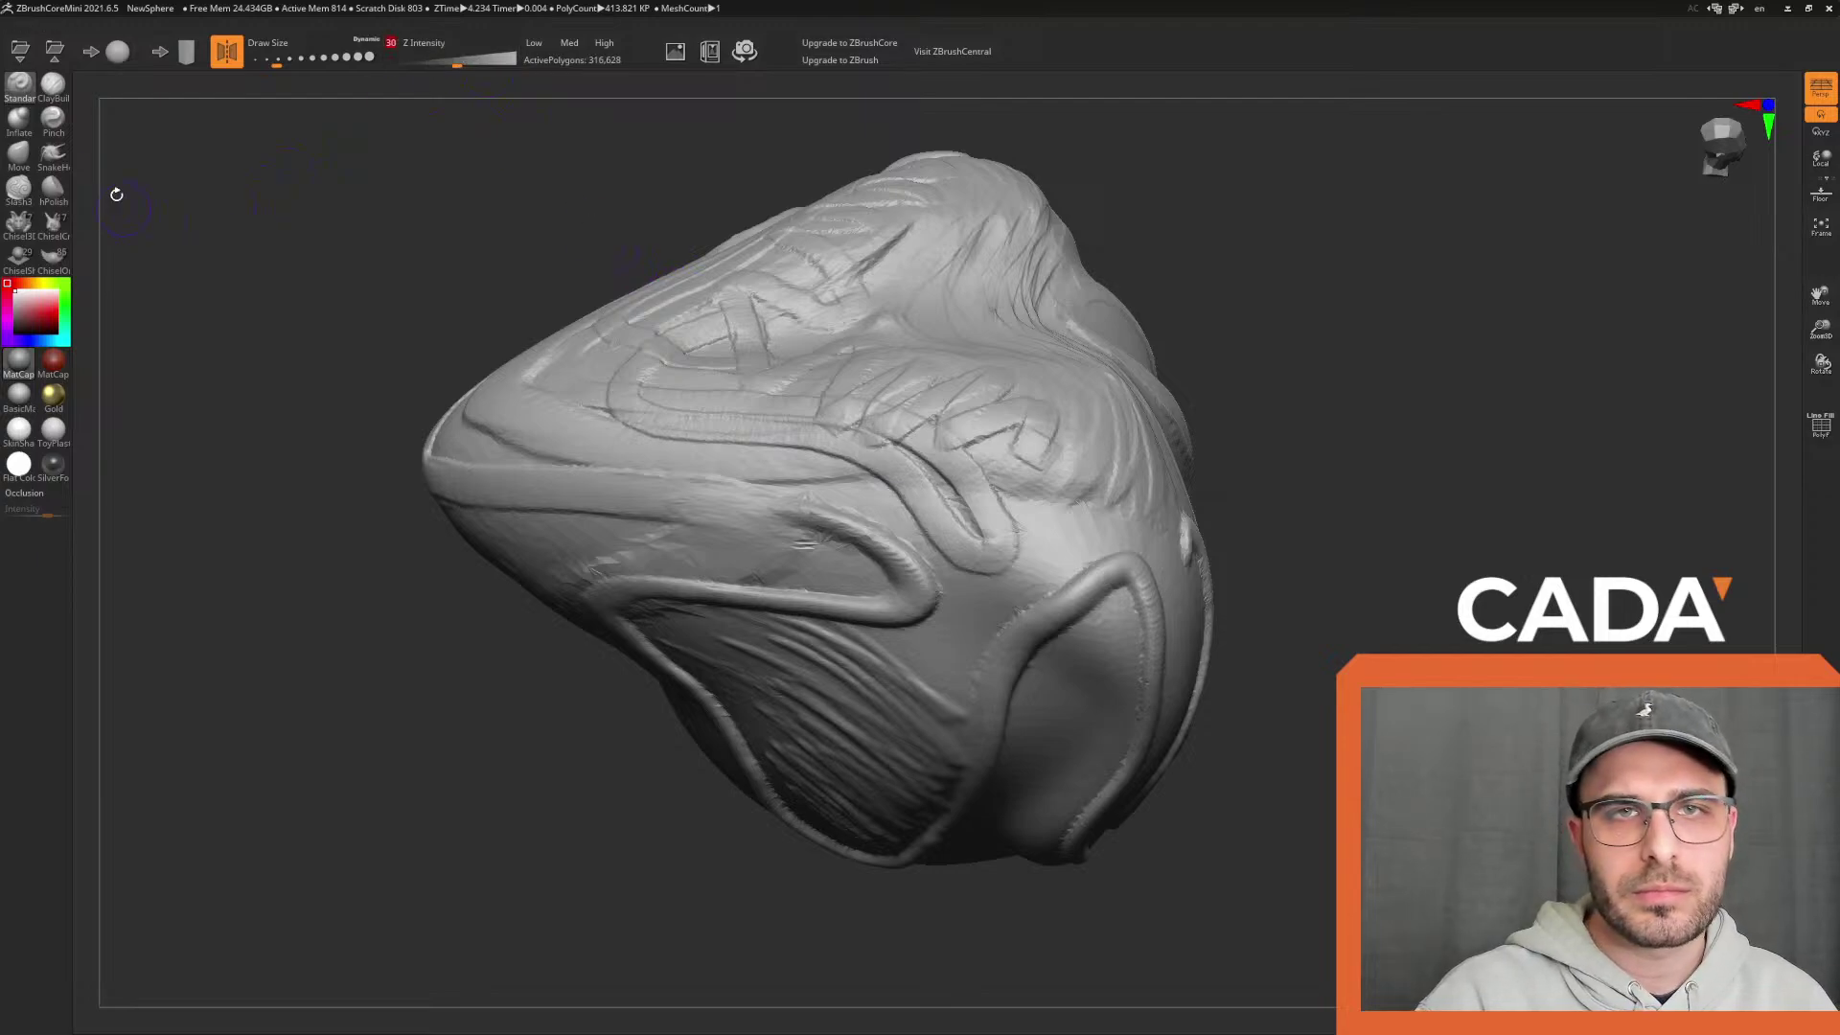
Start a new sphere project without saving the changes to the current sculpt
mouse_move(1256, 476)
mouse_down()
mouse_move(1319, 420)
mouse_move(1298, 422)
mouse_move(1298, 526)
mouse_move(1228, 579)
mouse_up()
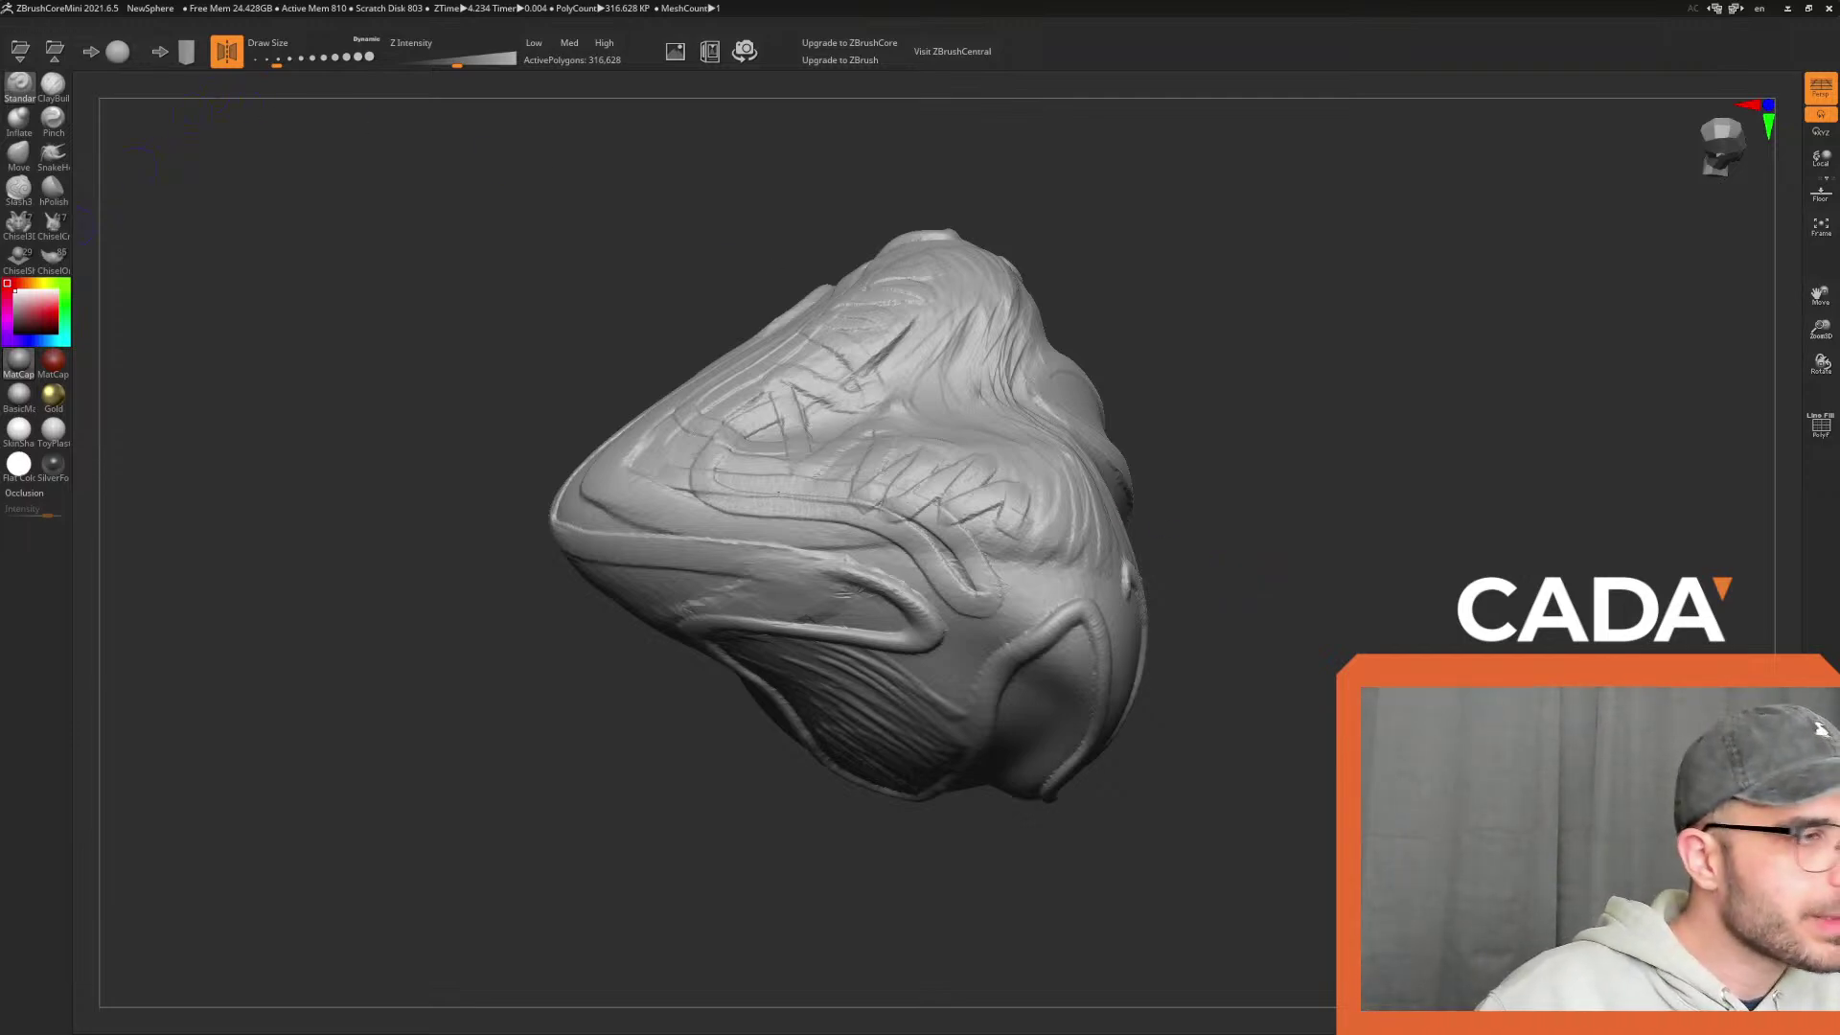
click(117, 51)
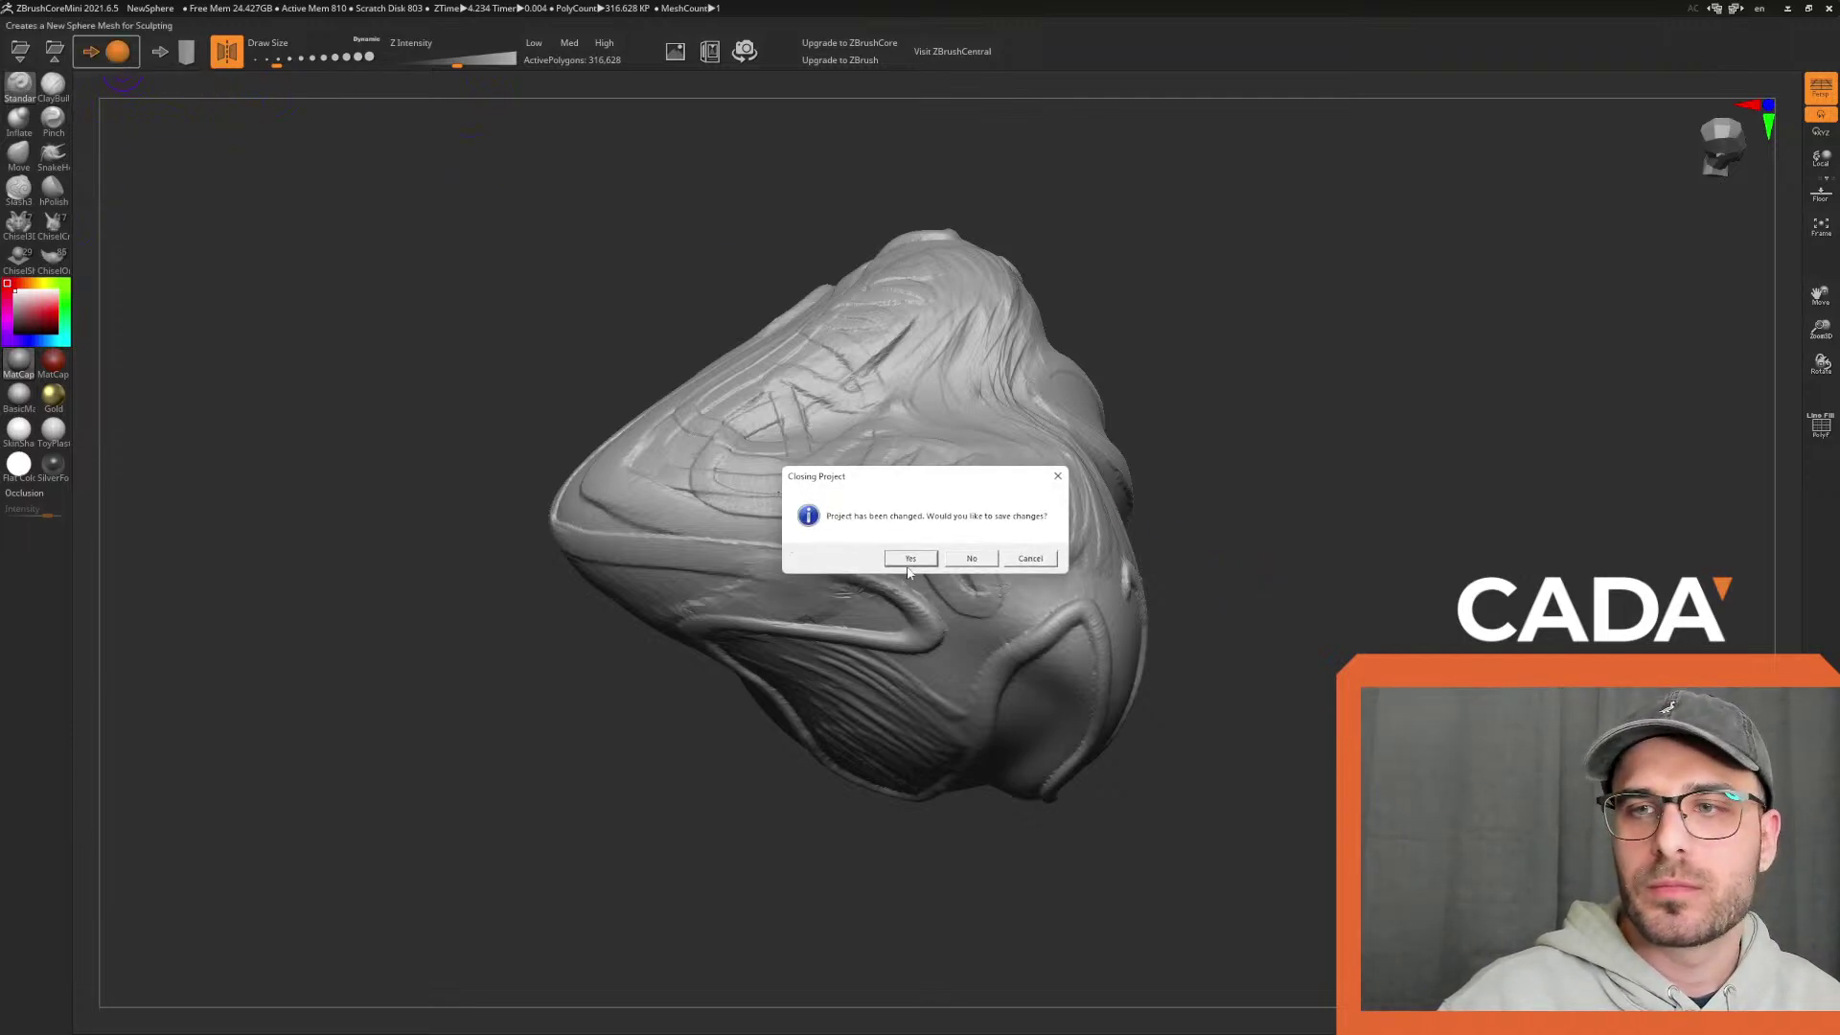
click(971, 558)
Layer crossing ClayBuildup strokes into a dense symmetrical patch on the front of the new sphere
mouse_move(1321, 538)
mouse_down()
mouse_move(803, 454)
mouse_move(977, 537)
mouse_move(795, 480)
mouse_move(920, 690)
mouse_up()
click(52, 86)
drag(1291, 569, 1326, 549)
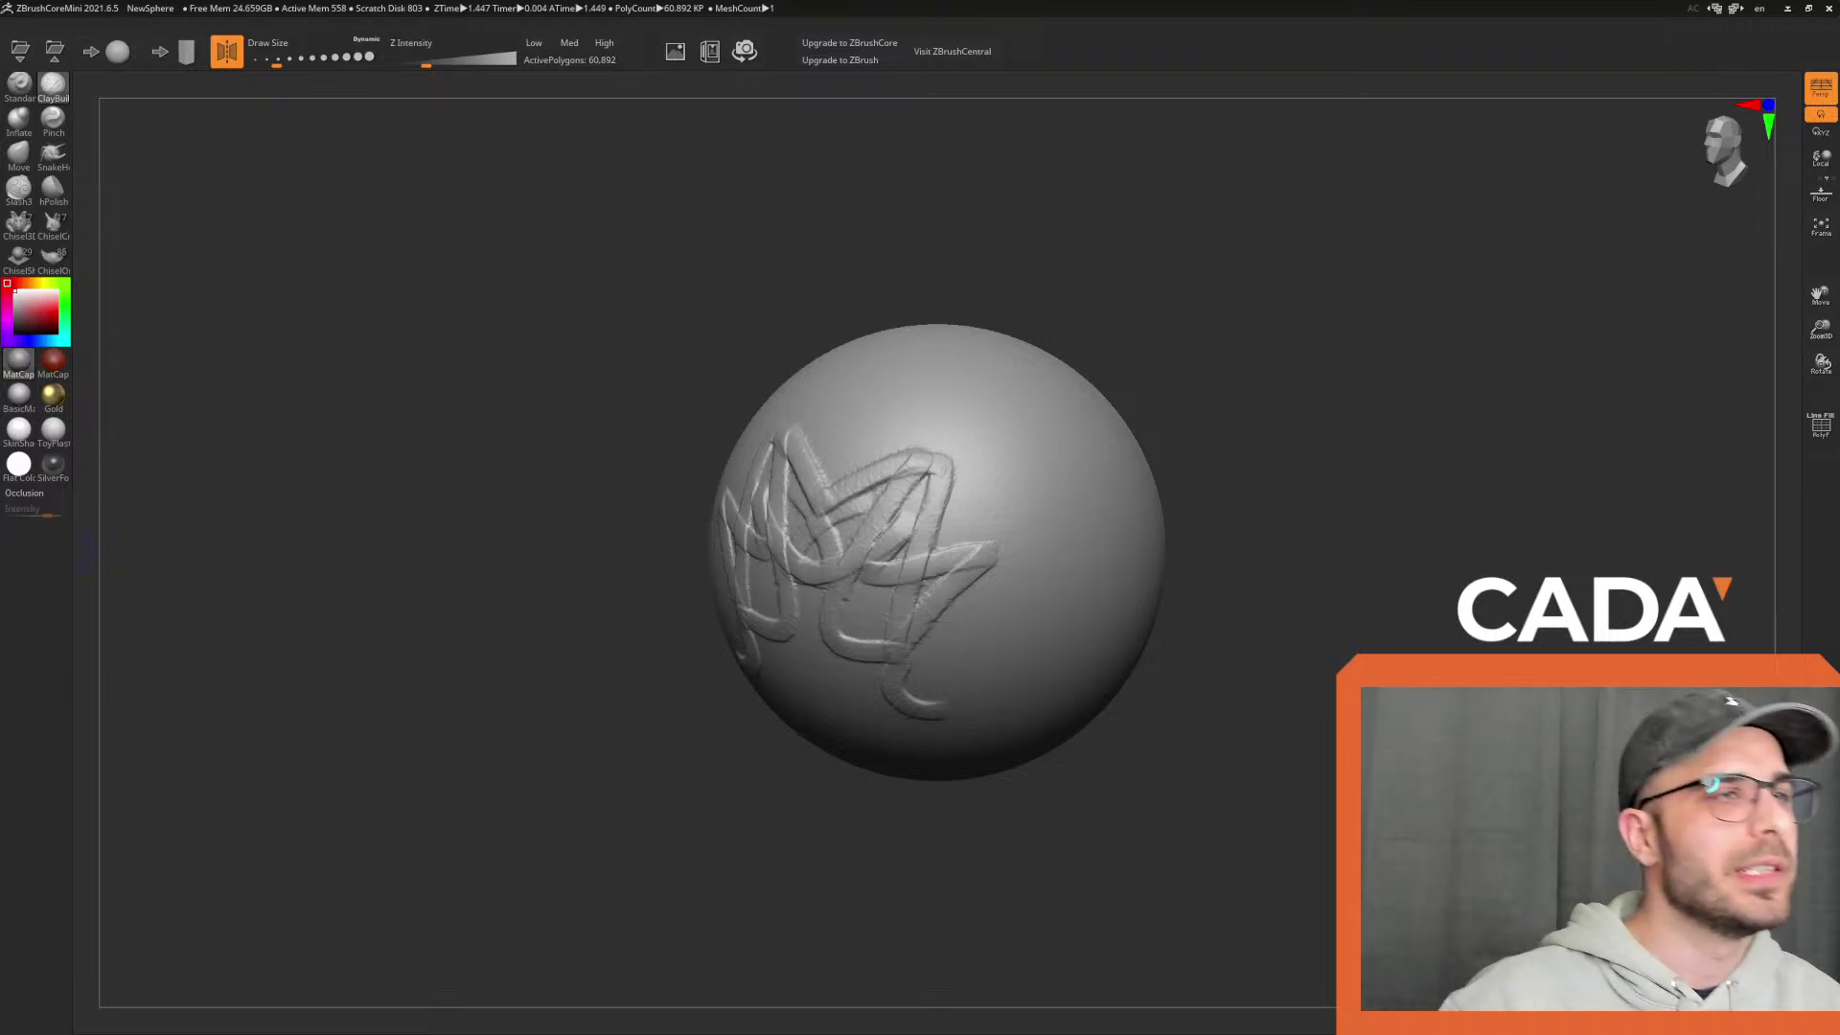
mouse_move(949, 551)
mouse_down()
mouse_move(839, 647)
mouse_move(925, 710)
mouse_up()
drag(1688, 714, 1703, 718)
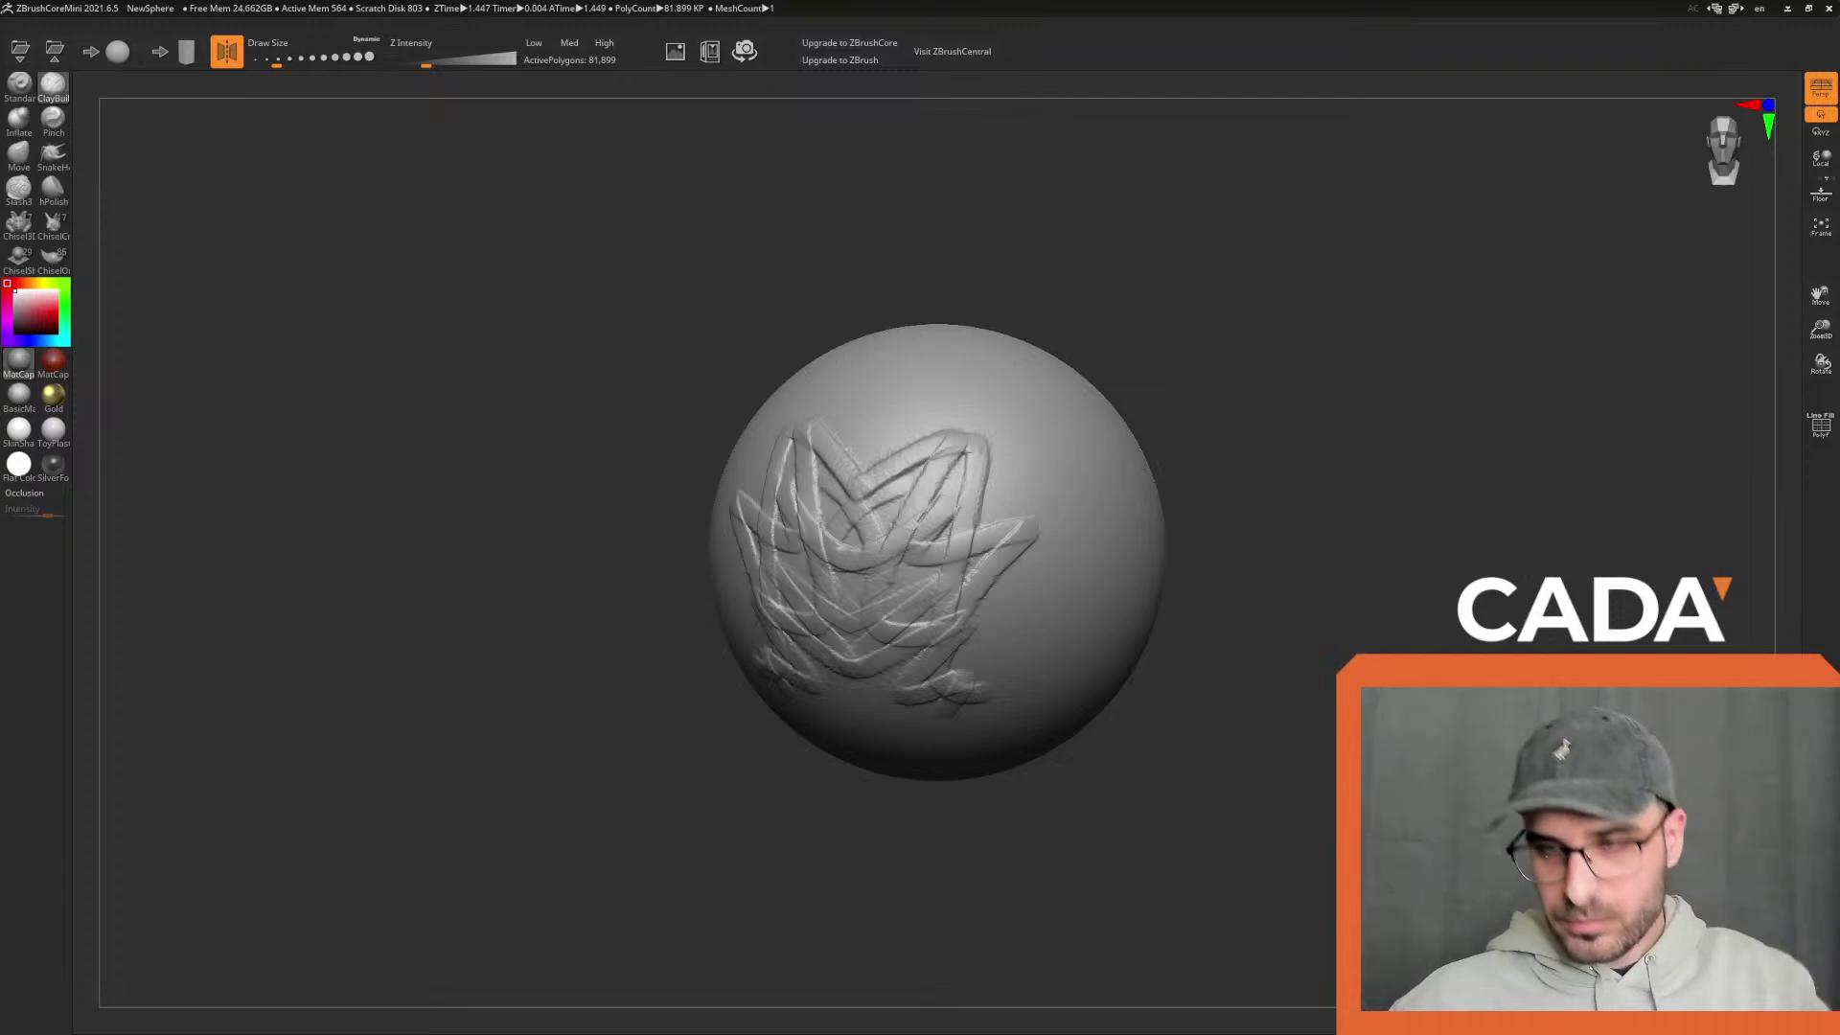
mouse_move(939, 618)
mouse_down()
mouse_move(814, 623)
mouse_move(863, 709)
mouse_move(920, 671)
mouse_move(891, 503)
mouse_move(968, 452)
mouse_up()
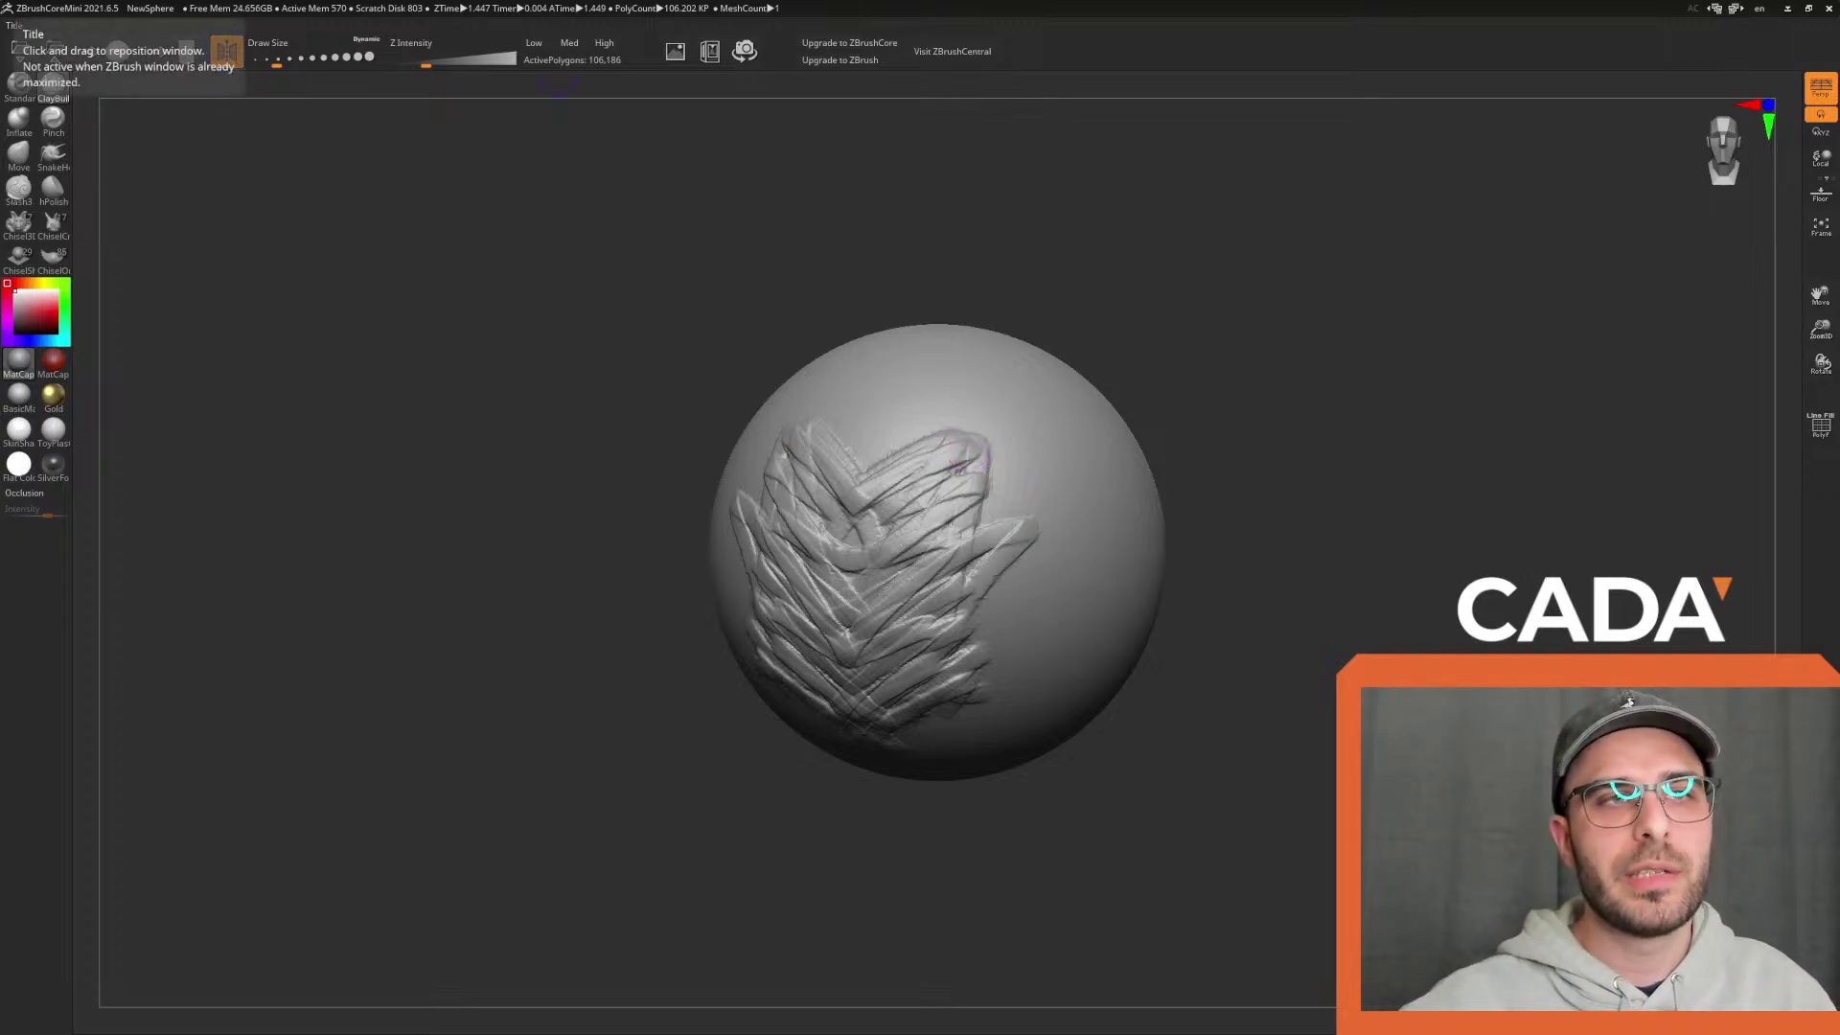
Switch to the web browser, search images for "sculptris pro" and preview the ZBrush Docs image of the Sculptris Pro settings
key(alt+Tab)
click(779, 44)
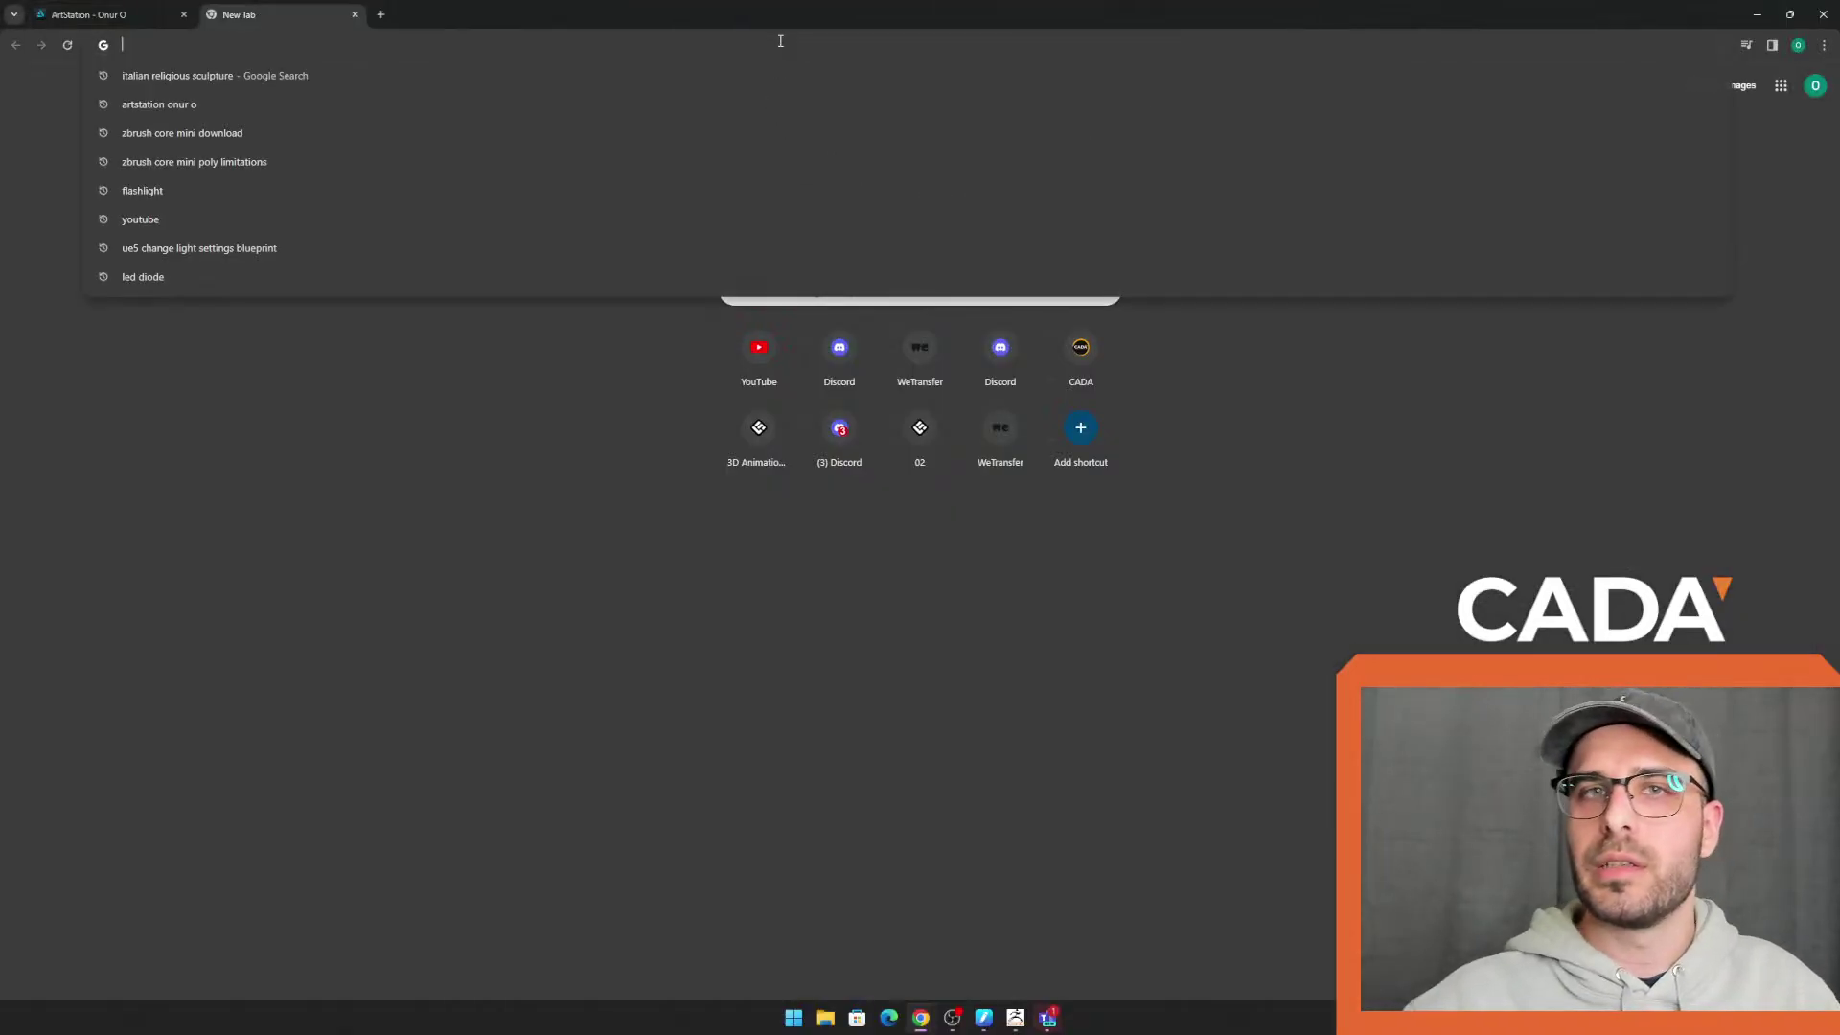
text(sculptris pro)
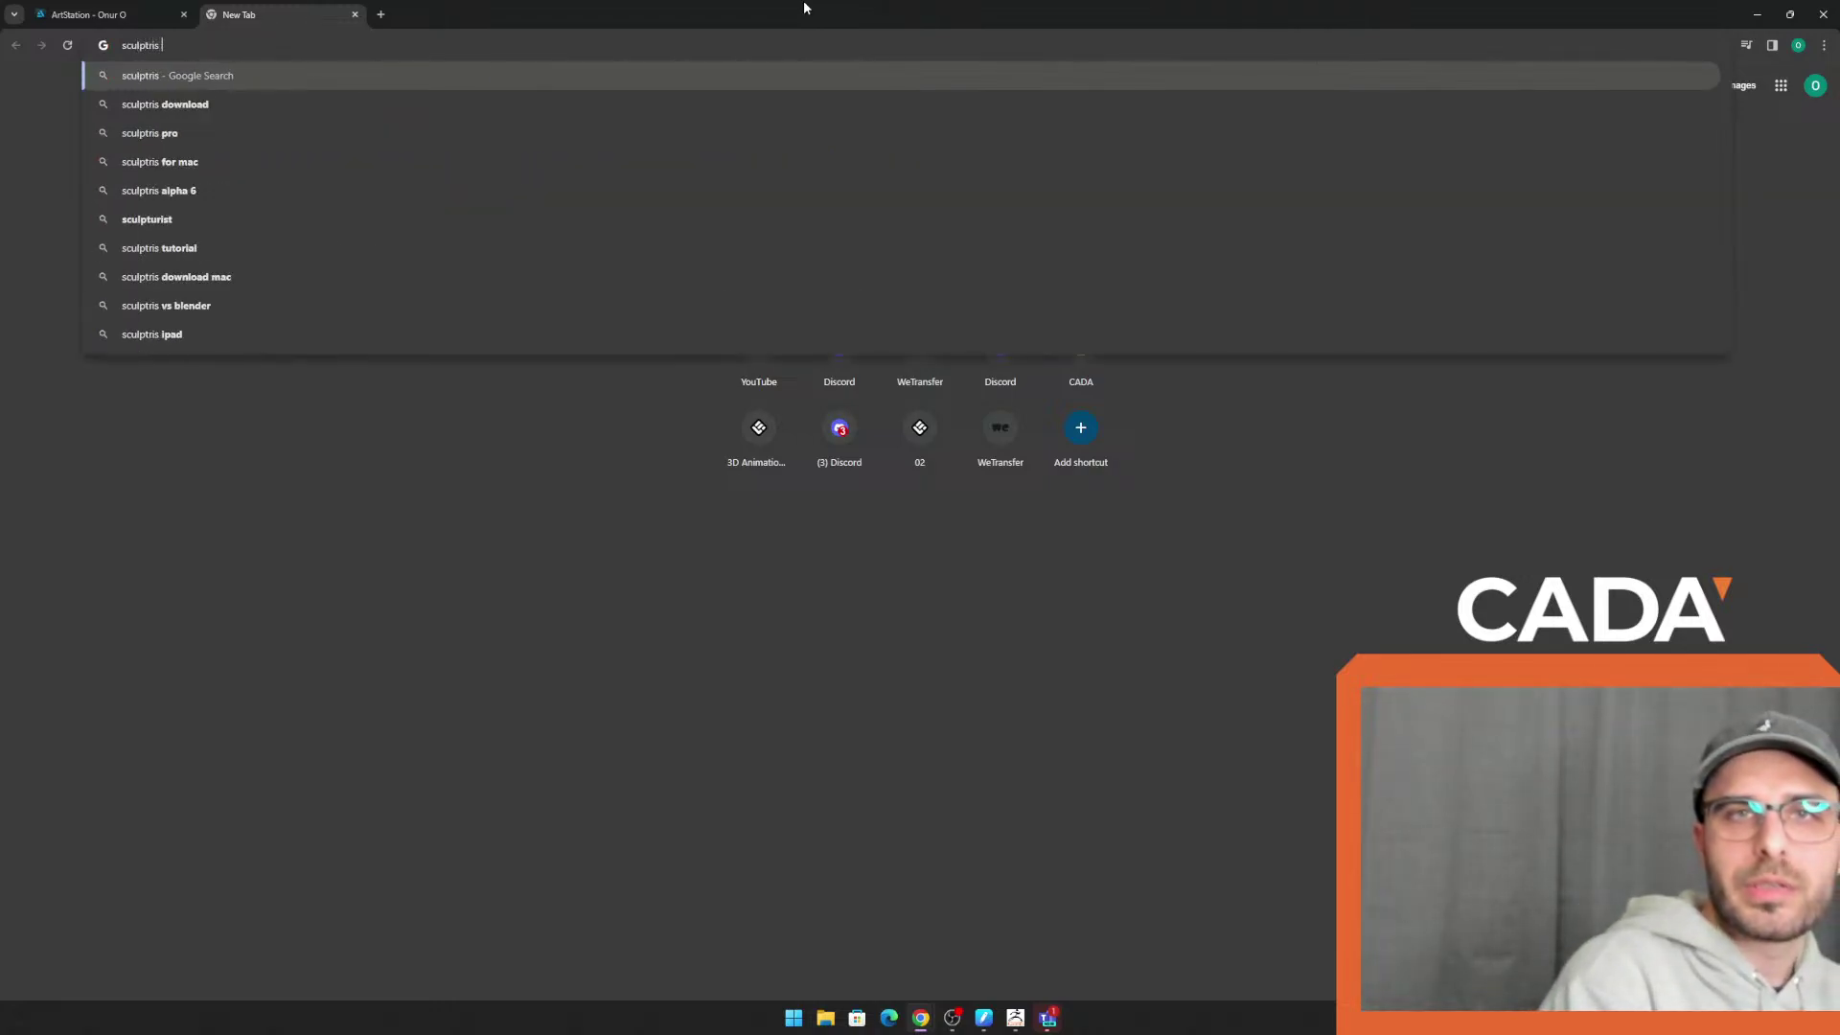
key(Return)
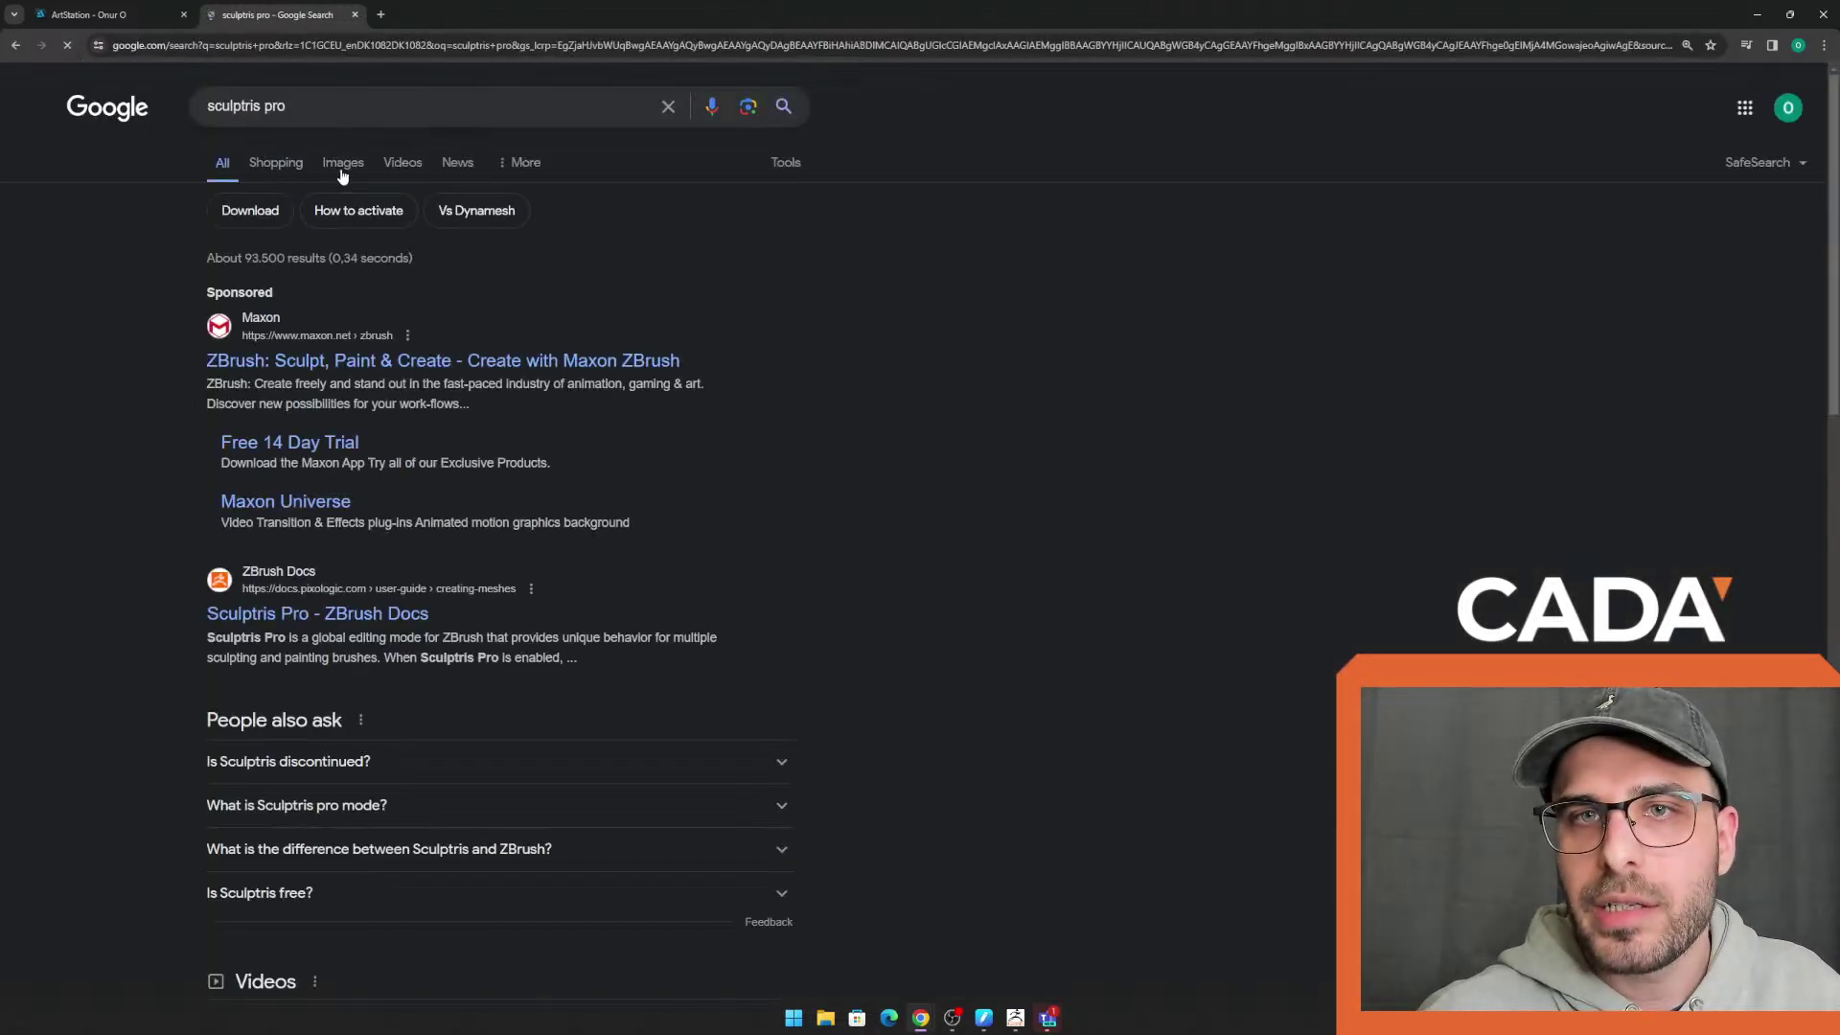
click(341, 171)
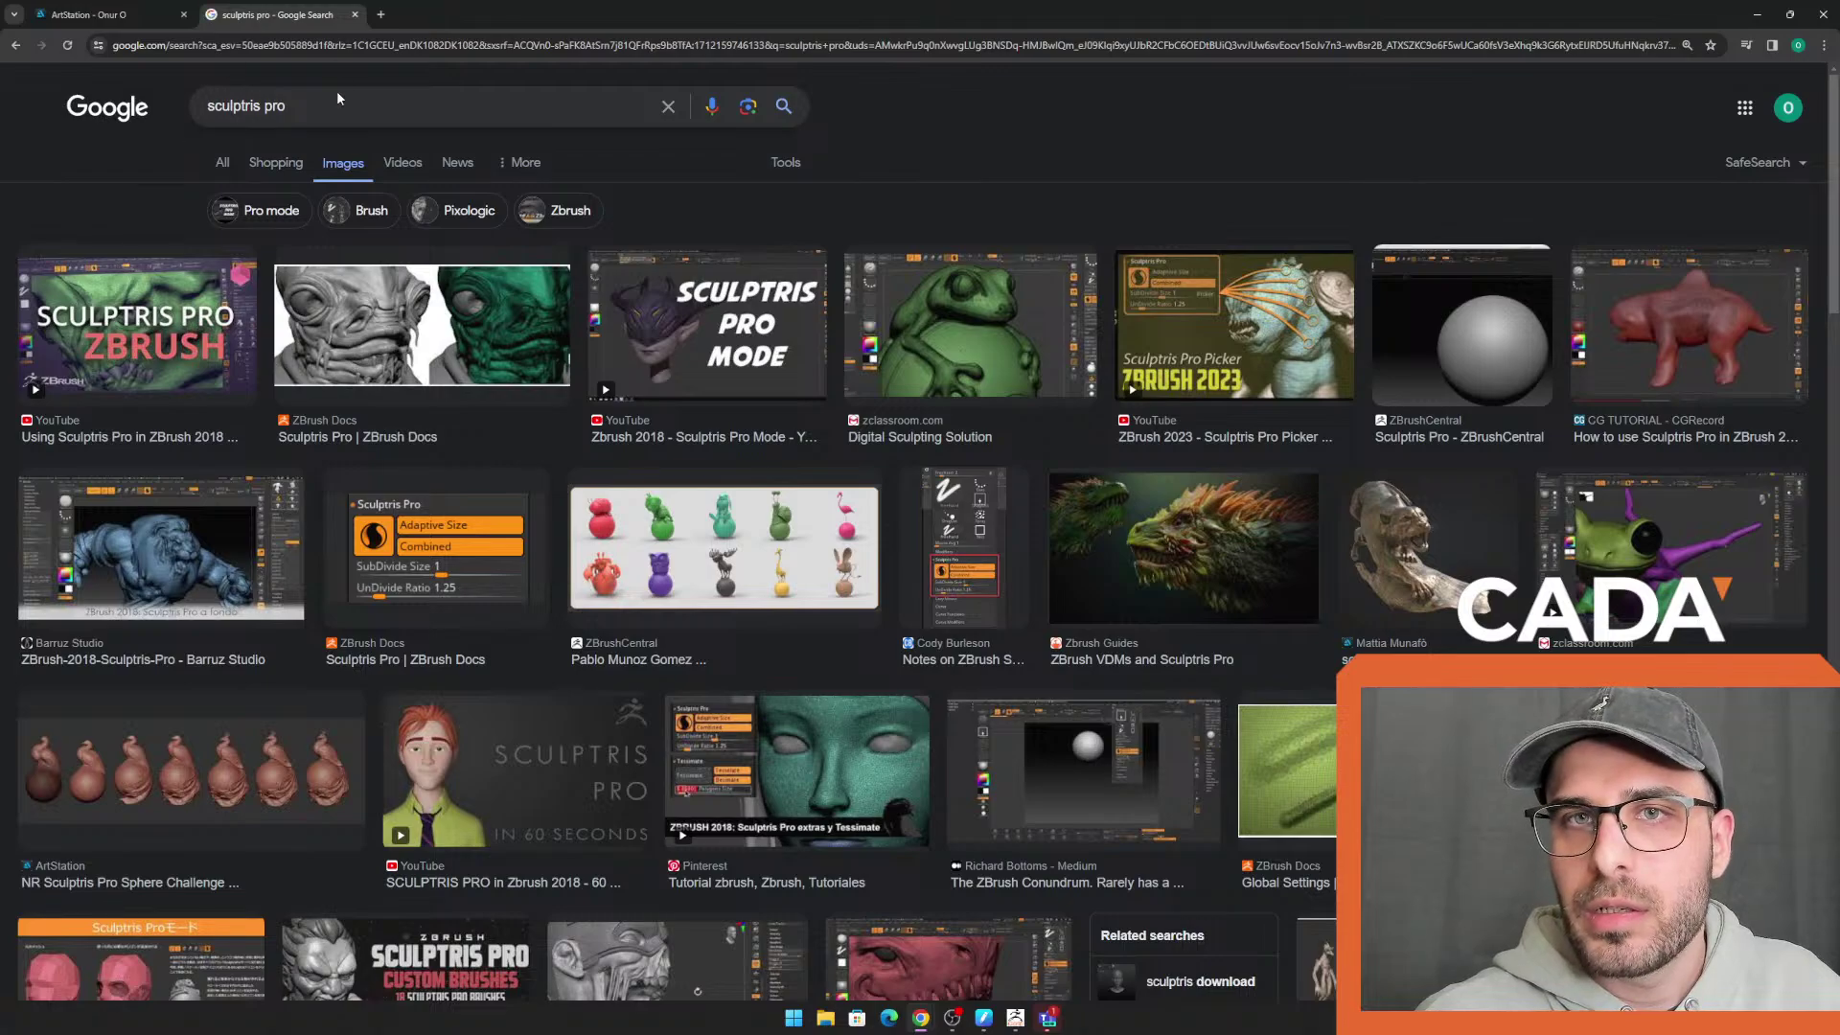
click(337, 98)
click(451, 551)
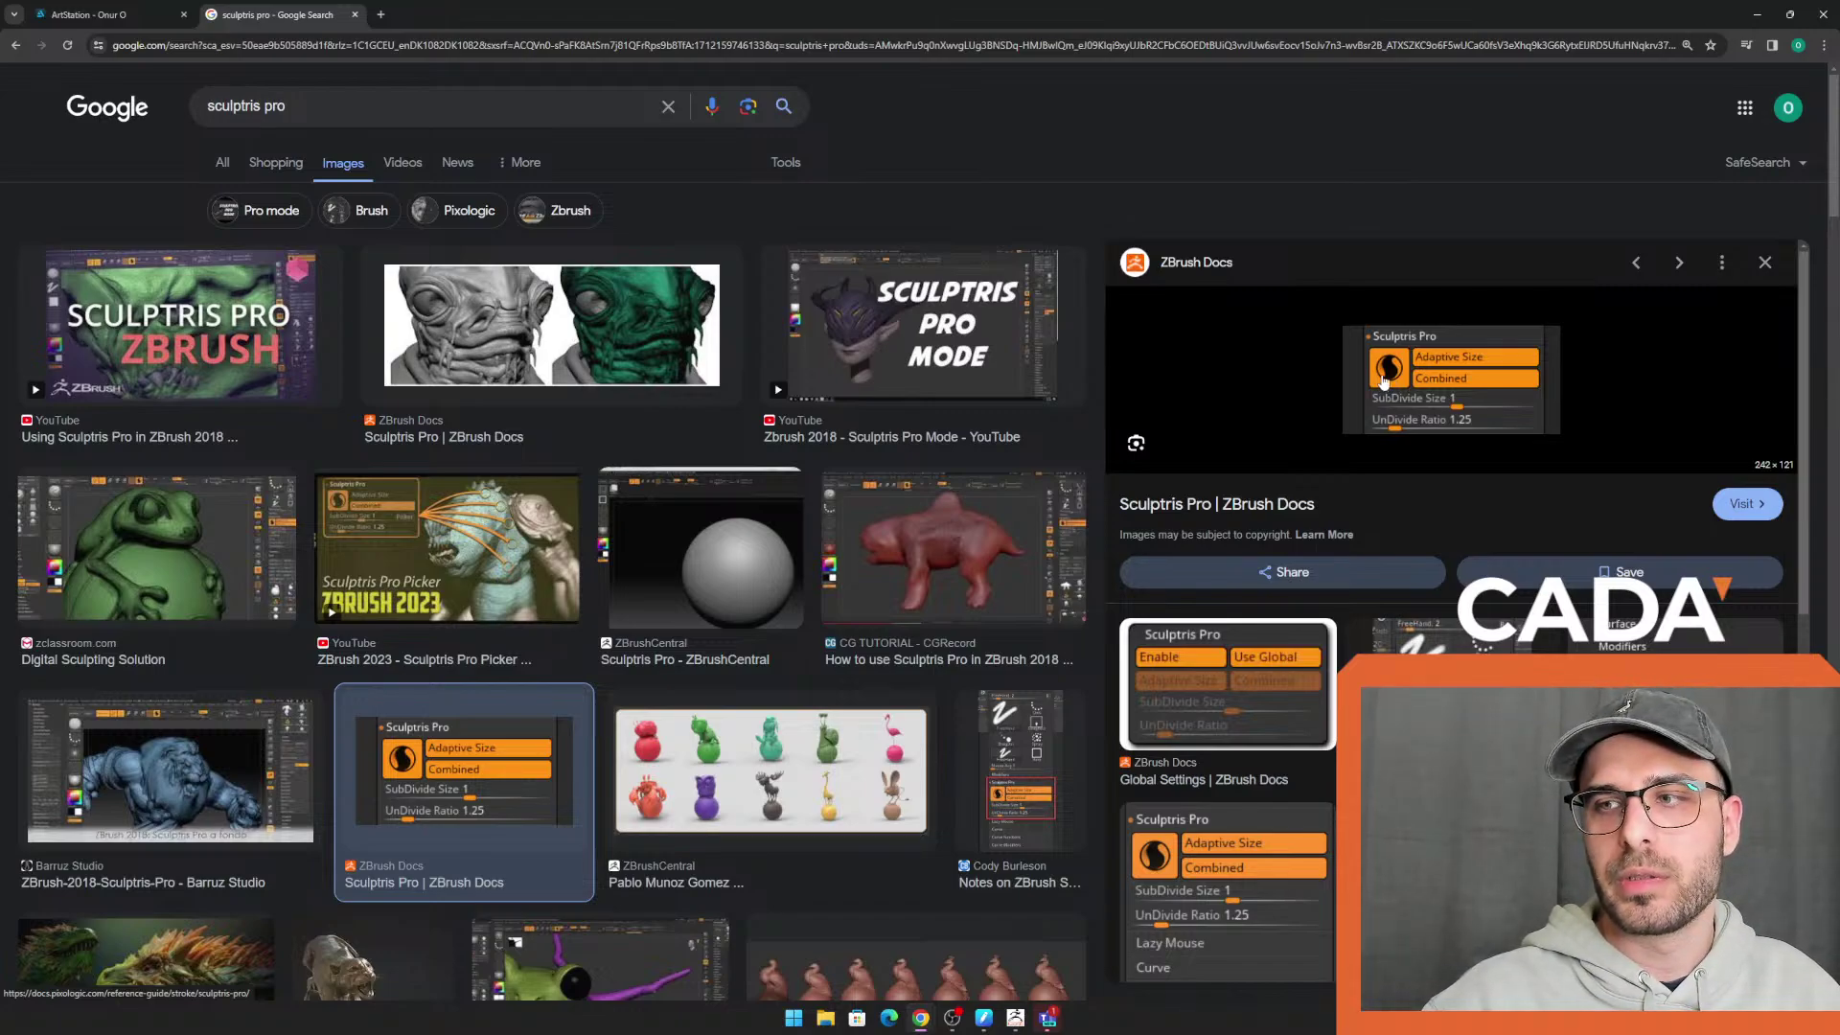
Open the Medium article "The ZBrush Conundrum" from the image results and enlarge its screenshot of the Sculptris Pro settings
scroll(1367, 414, down, 5)
scroll(785, 548, down, 6)
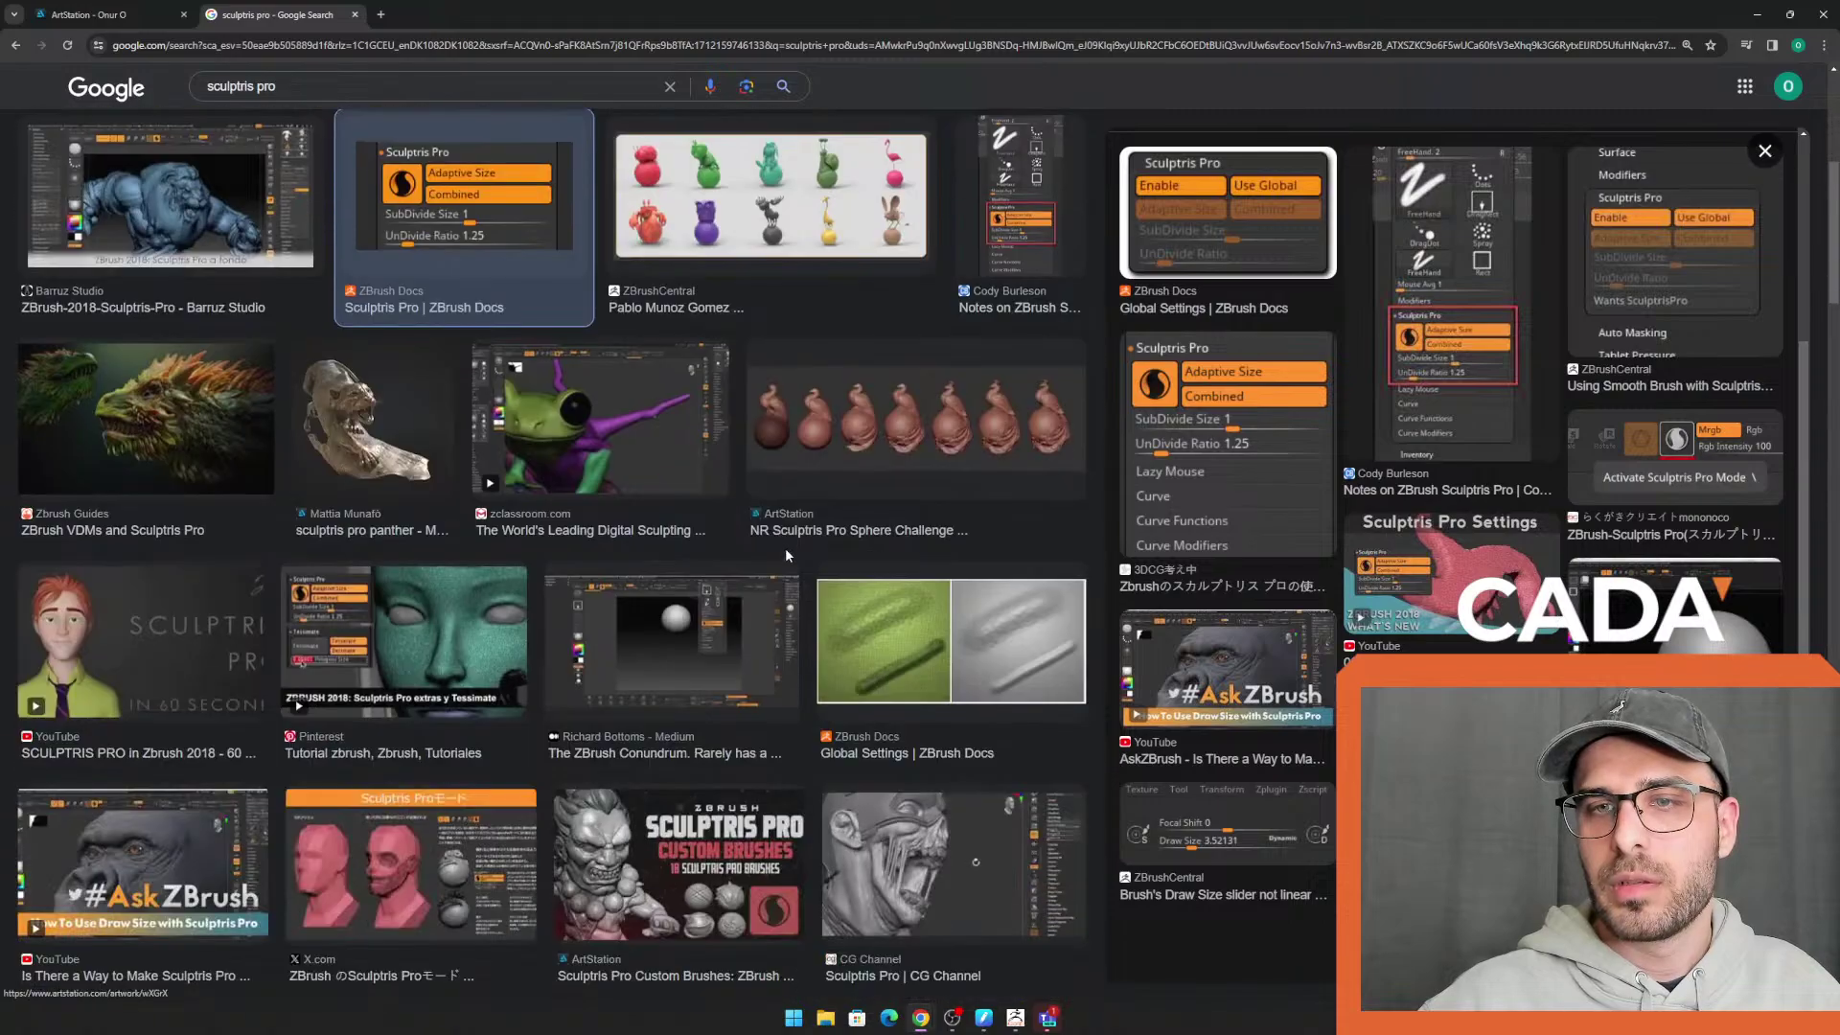
click(687, 640)
click(1263, 292)
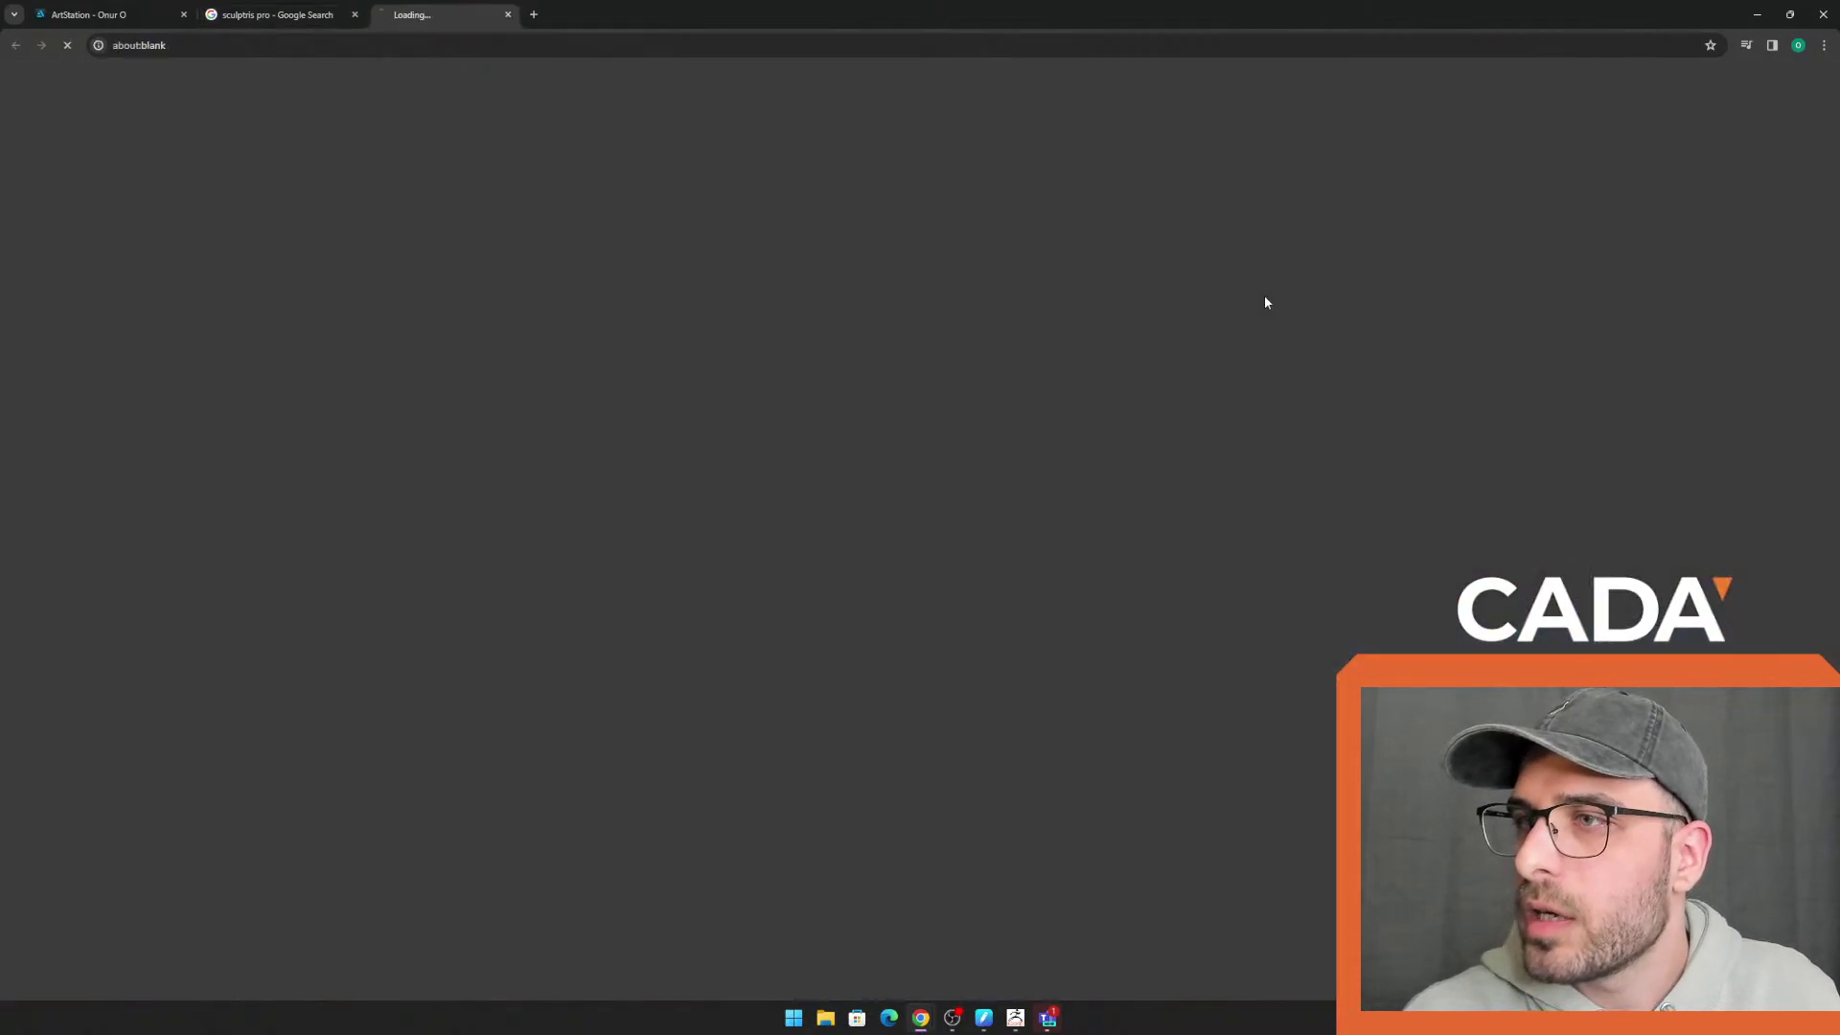
scroll(908, 628, down, 7)
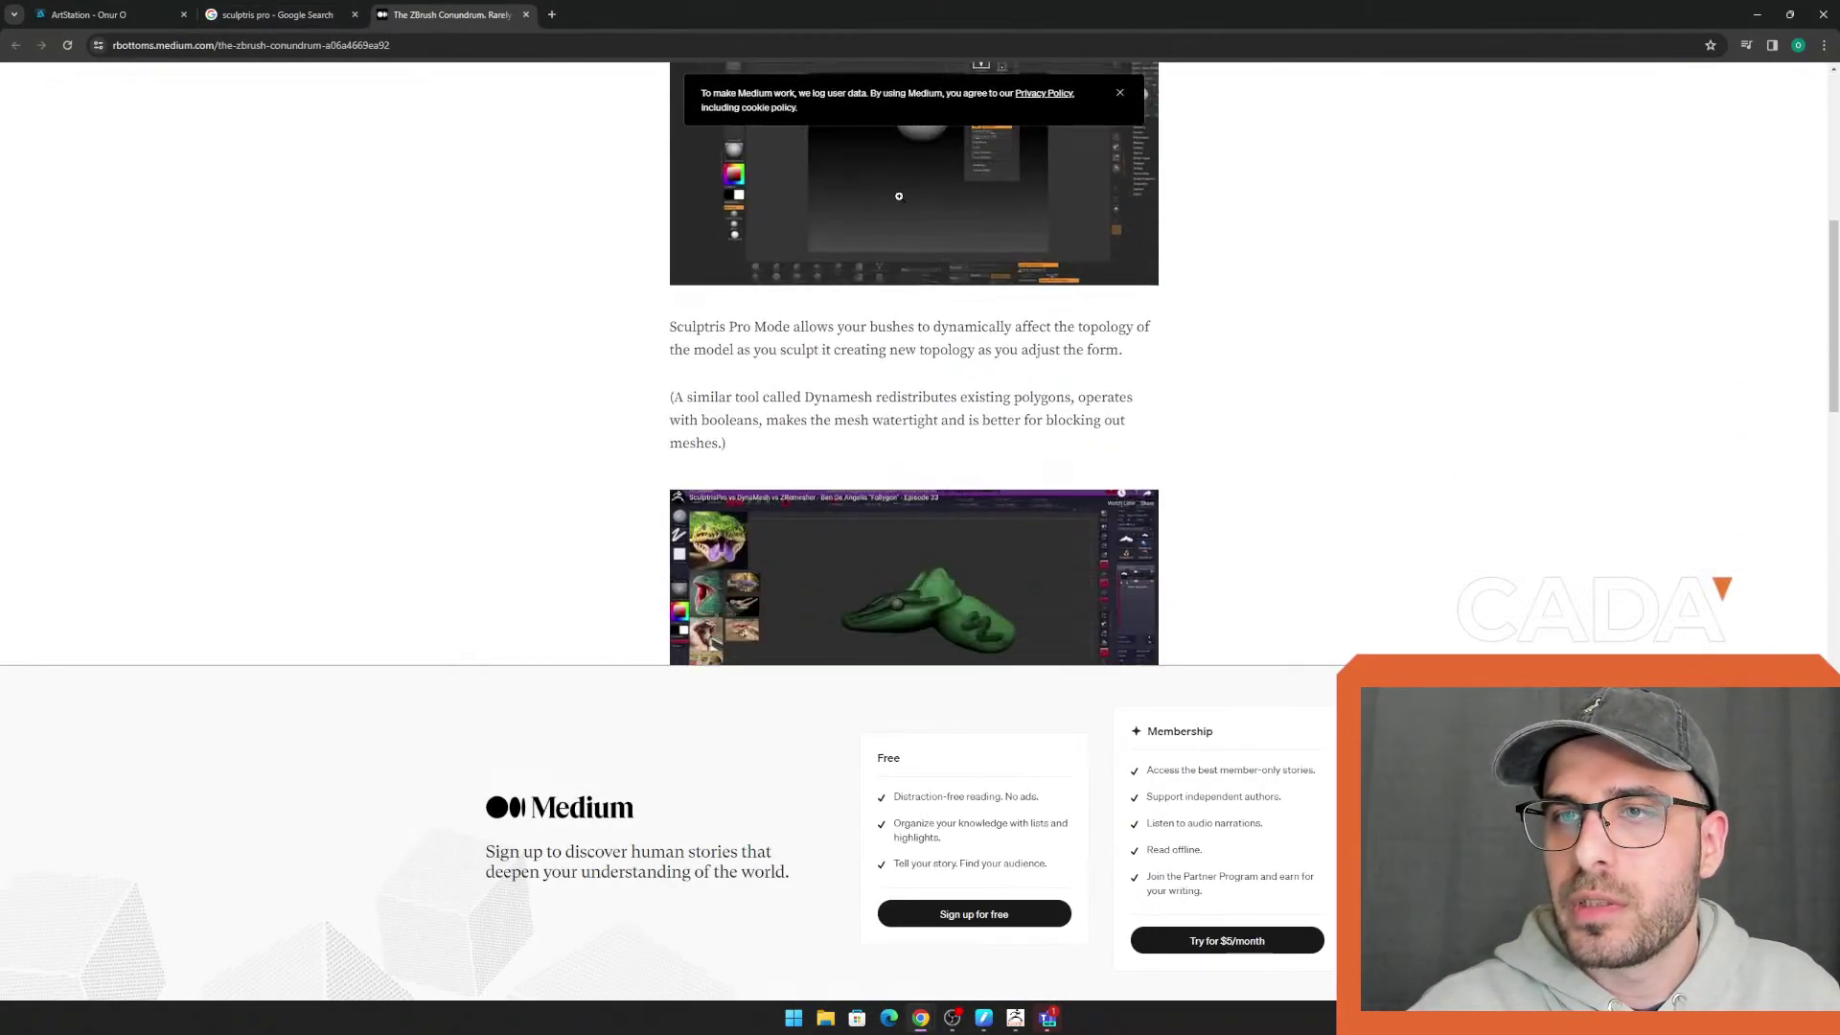
click(898, 211)
click(806, 281)
click(806, 282)
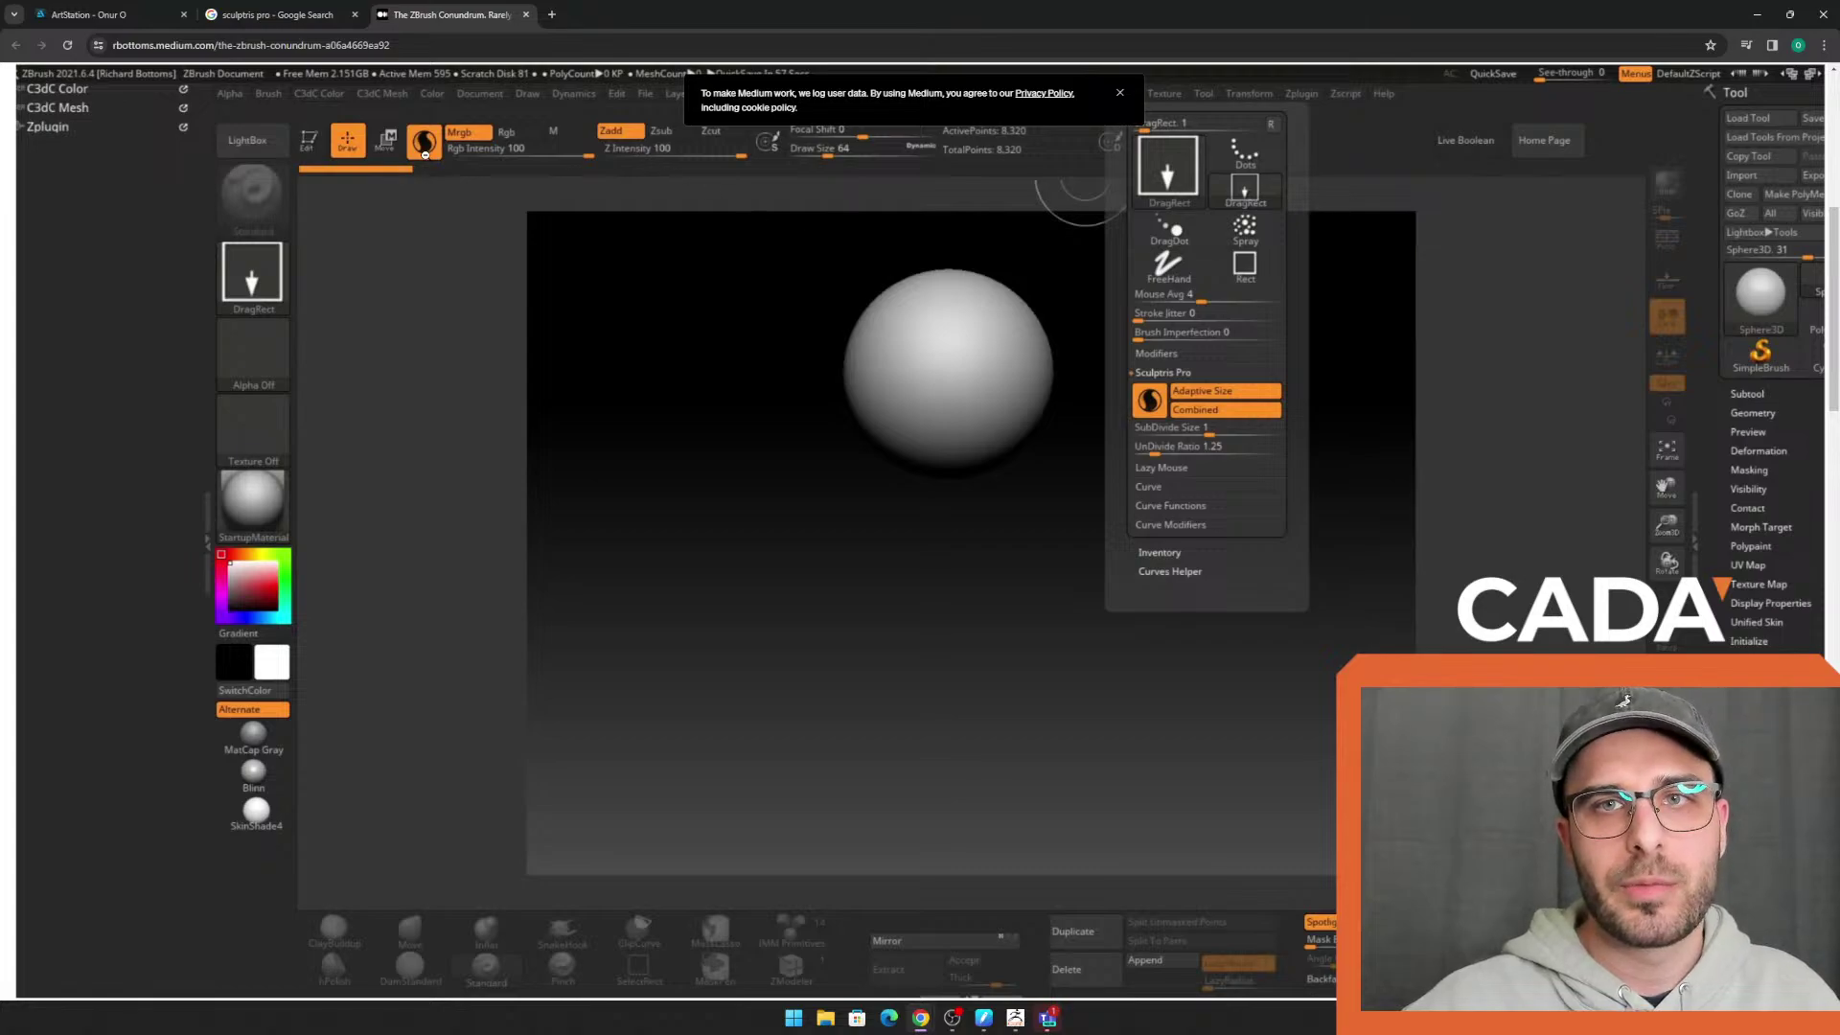
Close the Medium article and the "sculptris pro" search, leaving the ArtStation portfolio open
click(253, 19)
click(446, 15)
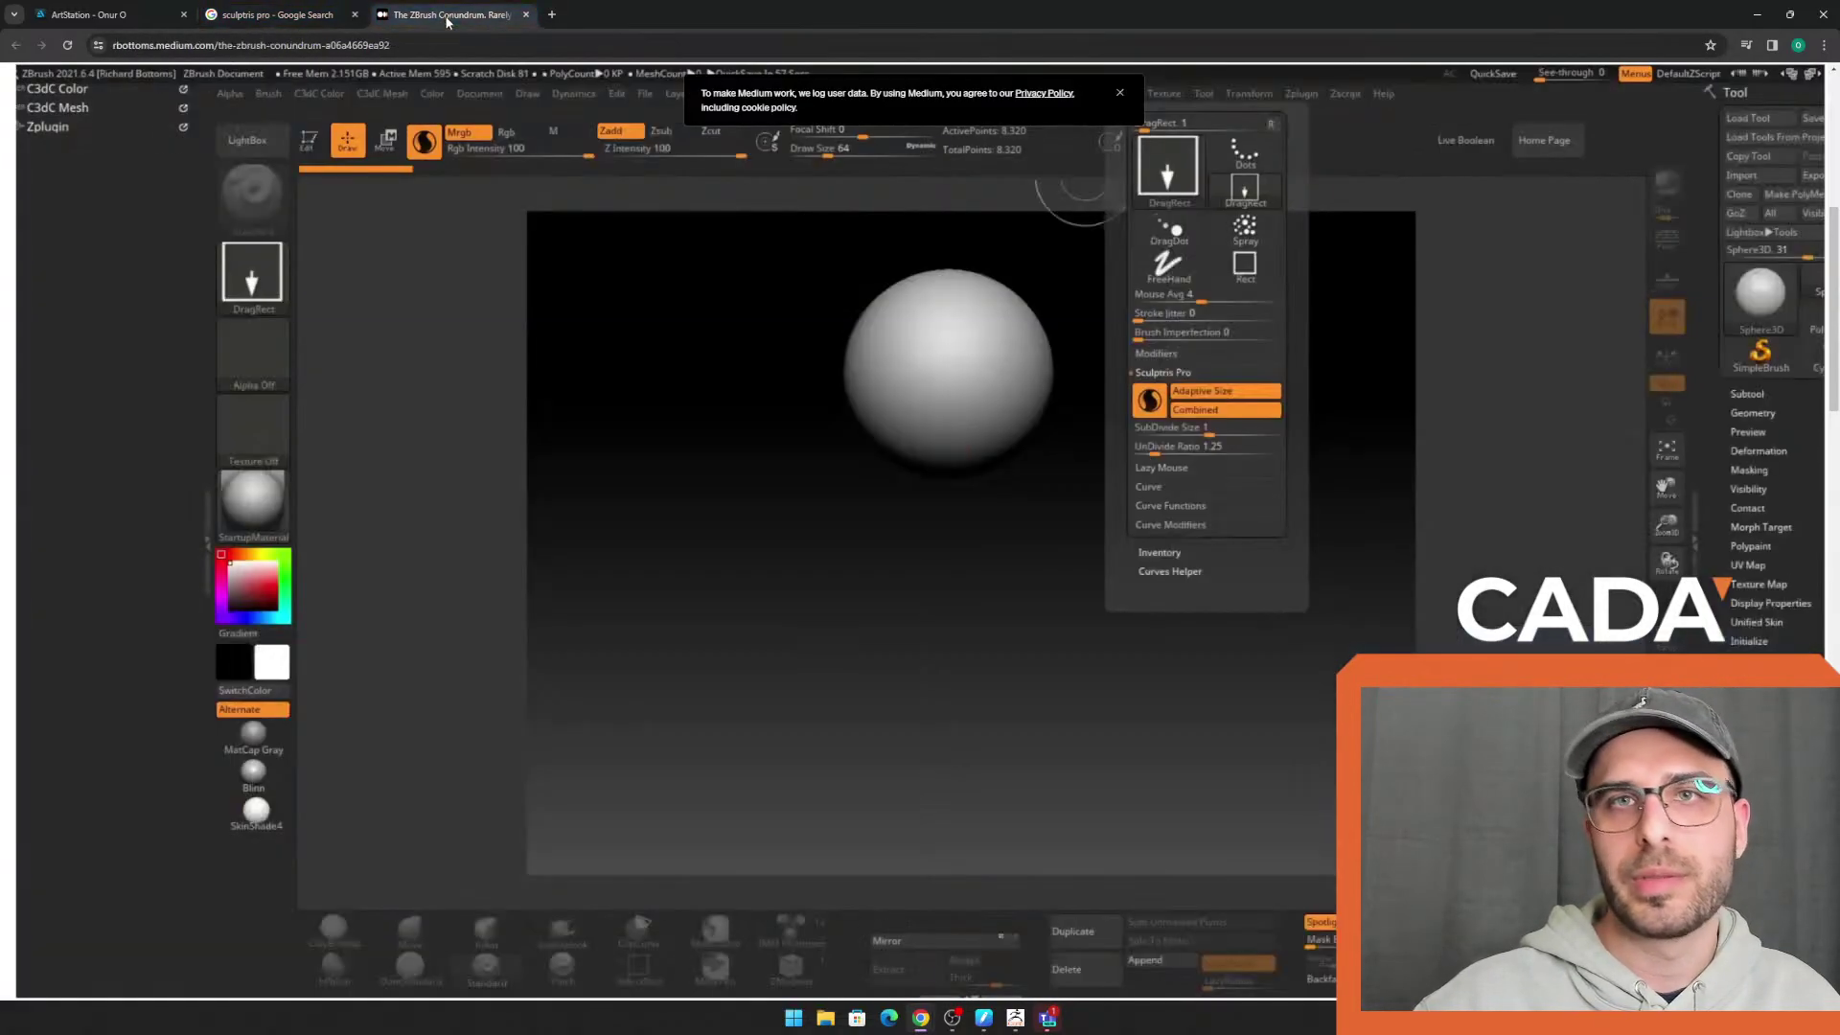
click(356, 15)
click(355, 15)
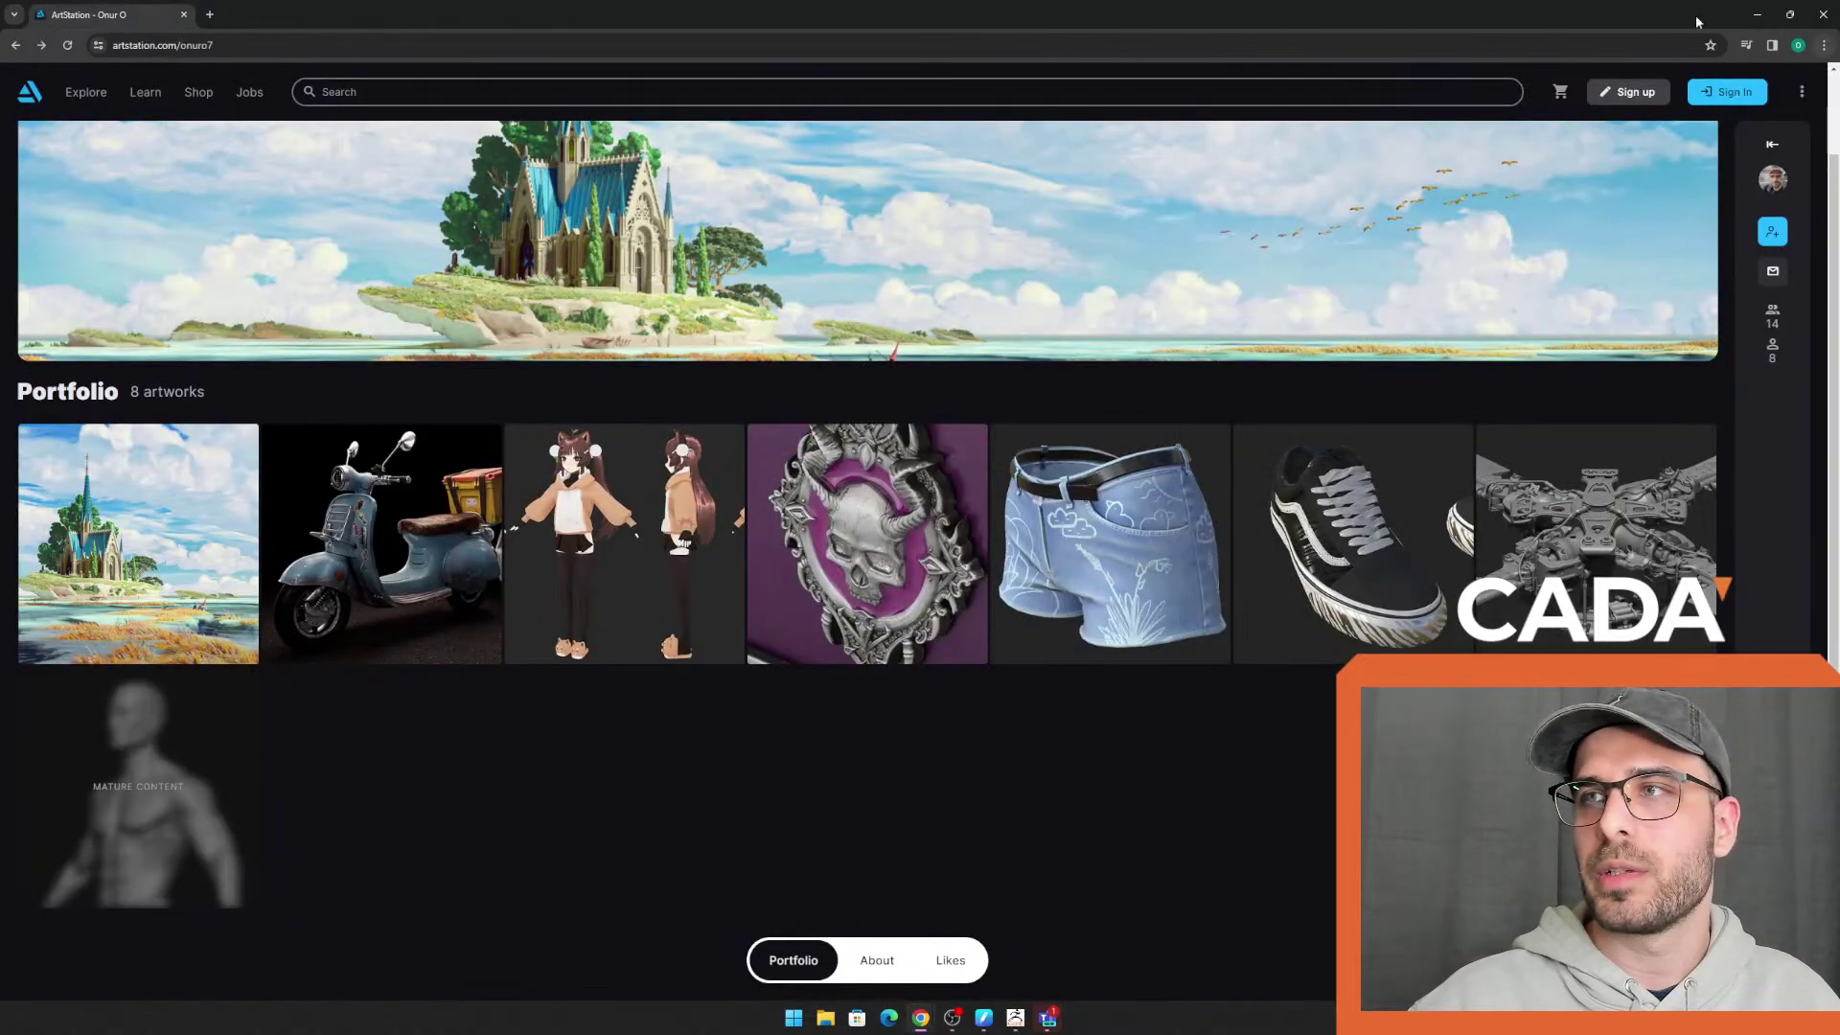
Switch back to ZBrushCoreMini, layer more ClayBuildup strokes over the patch on the sphere's front, and try smoothing it before undoing the smoothing
click(1756, 14)
mouse_move(1380, 279)
mouse_down()
mouse_move(1306, 406)
mouse_move(1352, 406)
mouse_up()
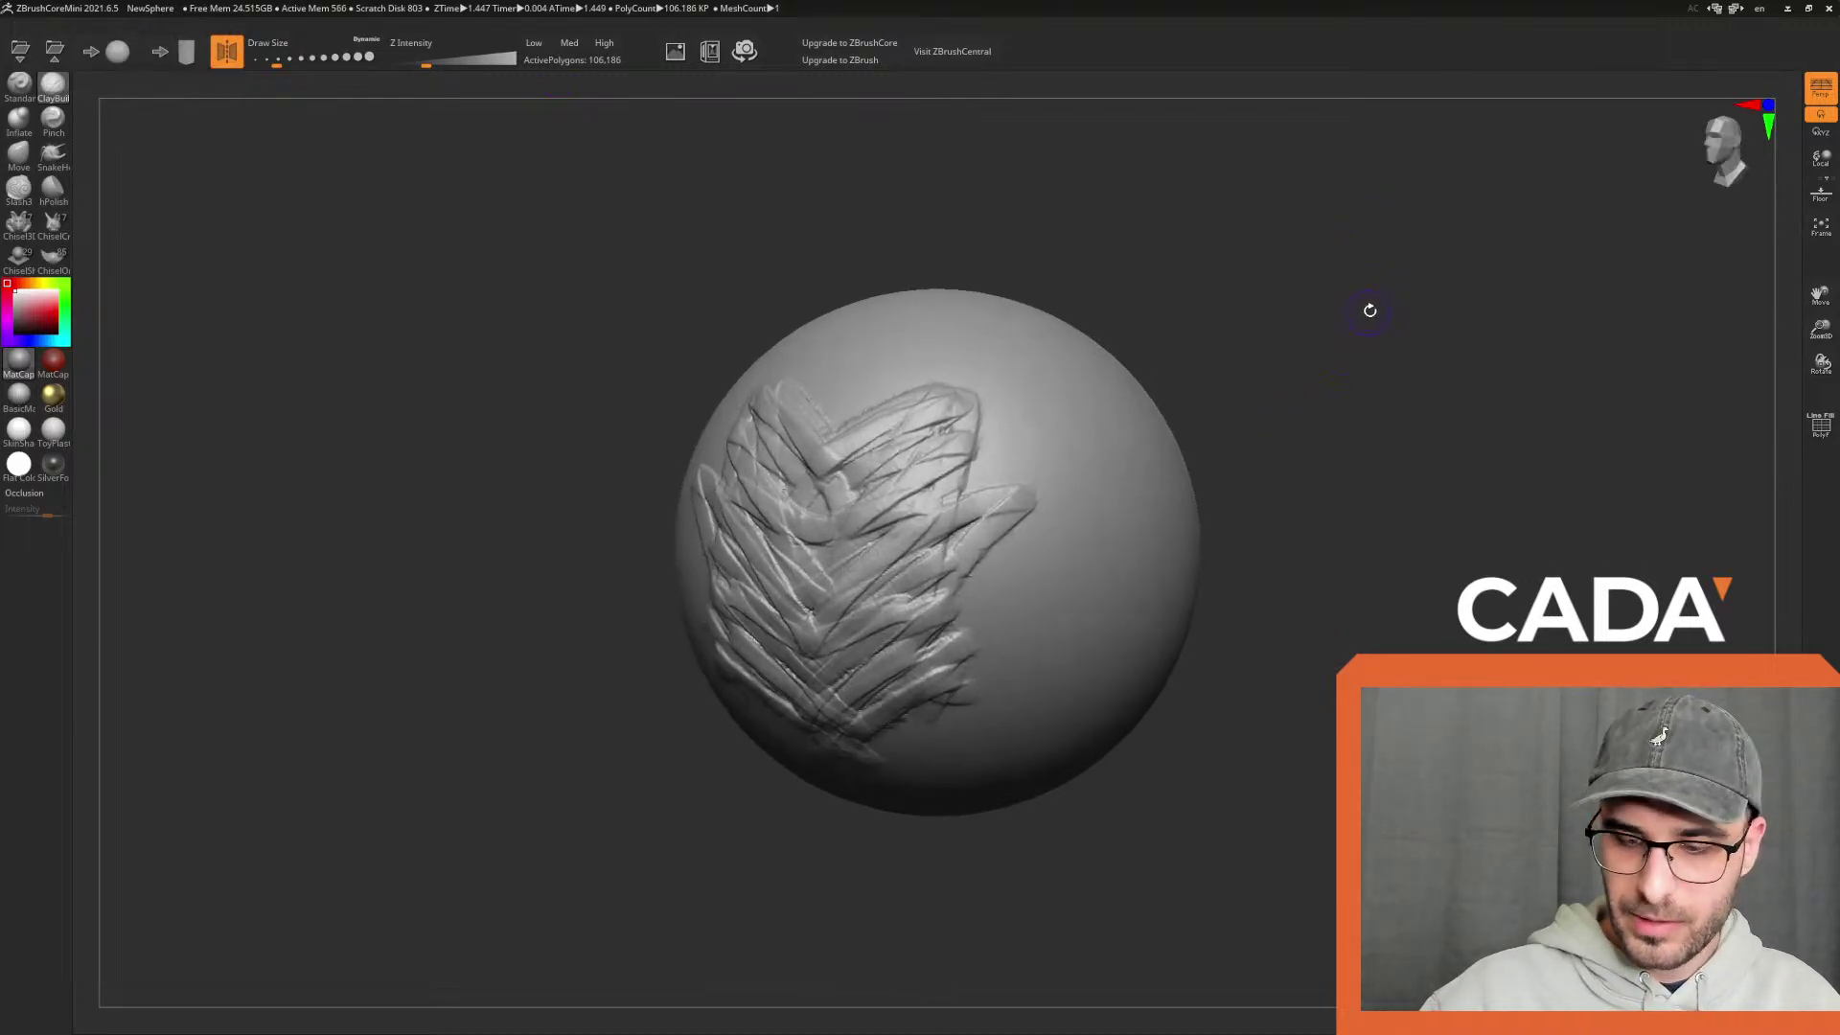
drag(1371, 308, 965, 476)
mouse_move(1543, 314)
mouse_down()
mouse_move(1447, 330)
mouse_move(1425, 301)
mouse_up()
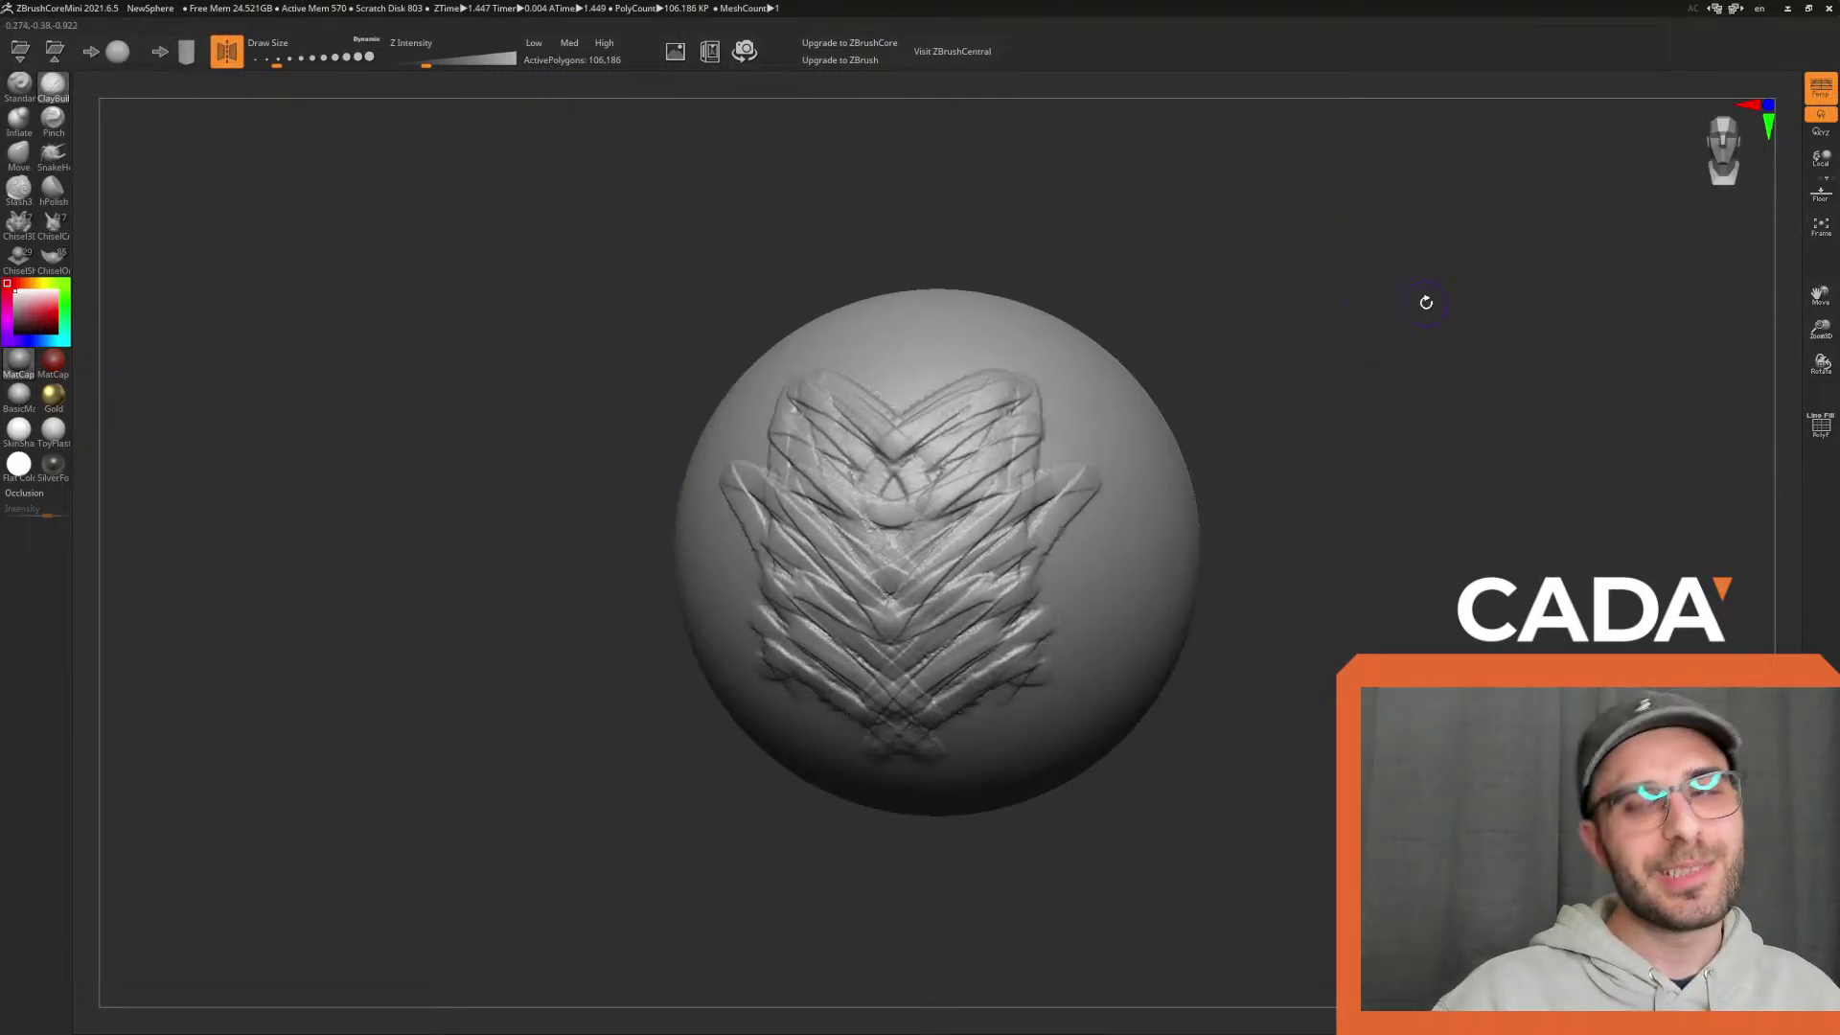
mouse_move(836, 475)
mouse_down()
mouse_move(901, 498)
mouse_move(903, 613)
mouse_move(941, 719)
mouse_move(987, 675)
mouse_up()
mouse_move(941, 448)
mouse_down()
mouse_move(886, 492)
mouse_move(940, 531)
mouse_move(968, 695)
mouse_up()
mouse_move(949, 491)
shift+mouse_down()
mouse_move(906, 508)
mouse_move(912, 686)
shift+mouse_up()
key(ctrl+z)
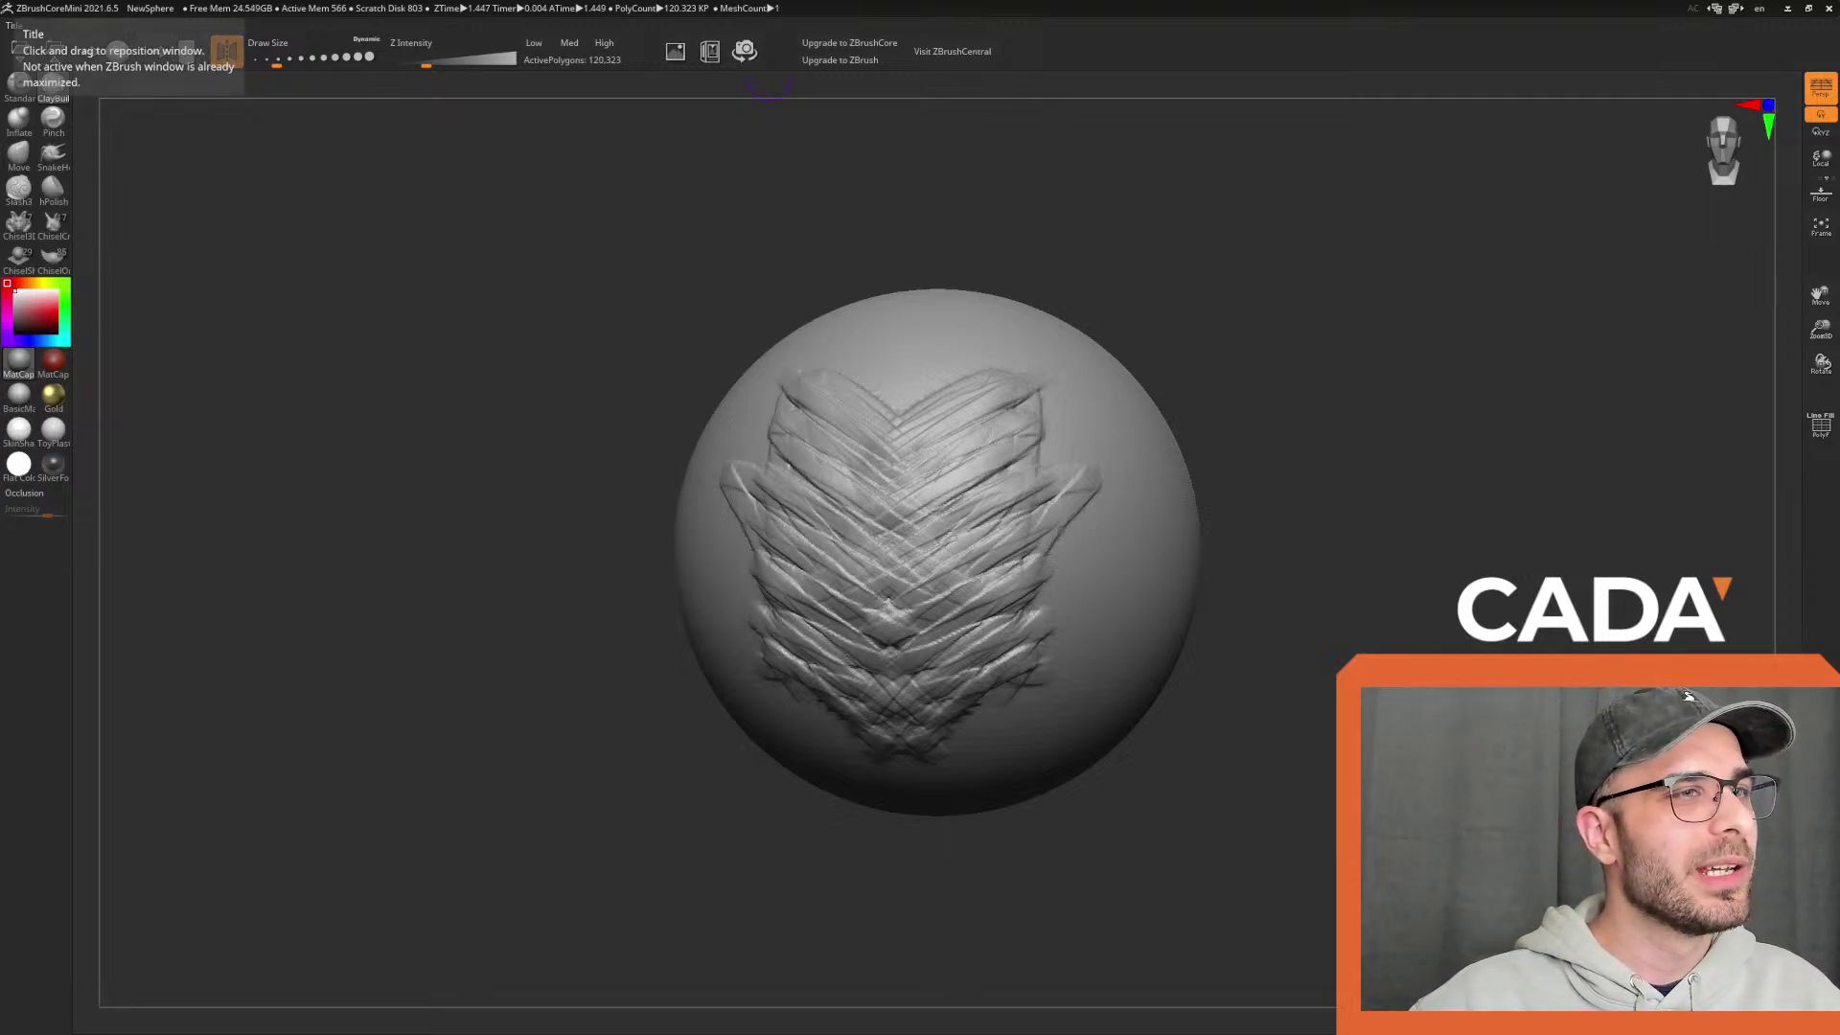
In the web browser, examine the "italian religious sculpture flat" image results and preview the Basilica relief sculpture, before returning to ZBrushCoreMini
key(alt+Tab)
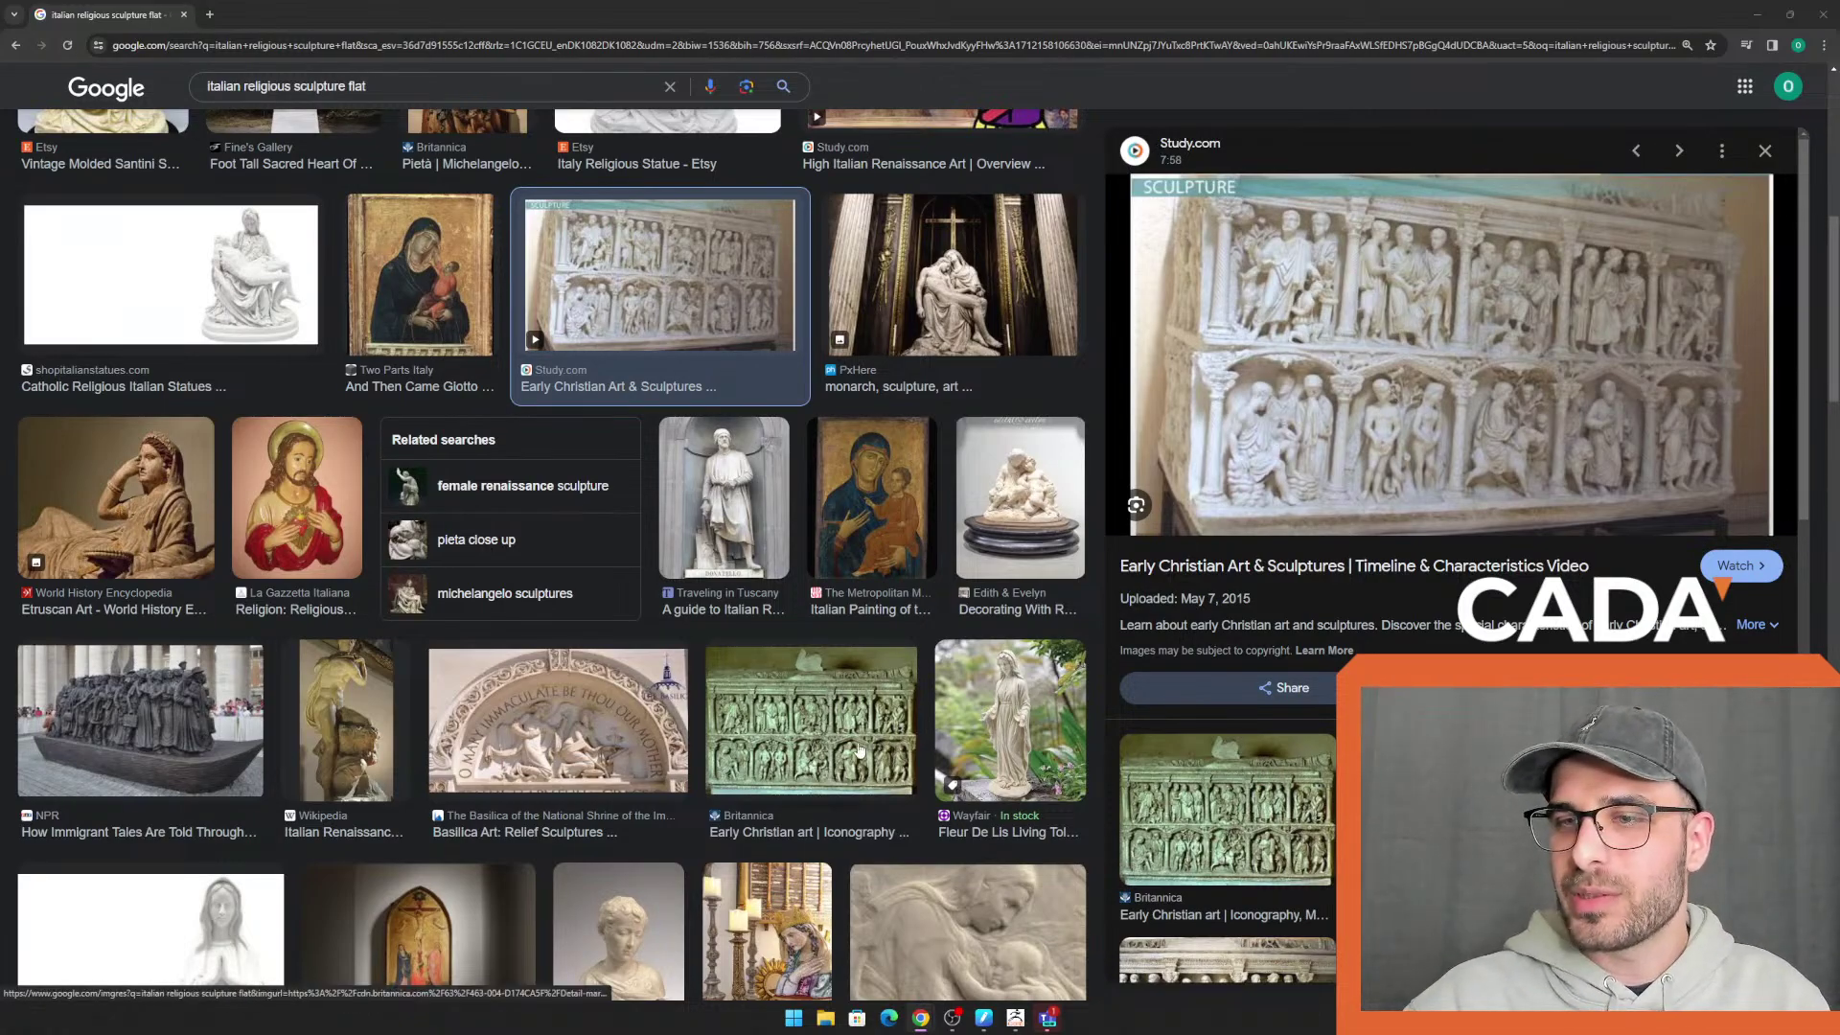
scroll(621, 591, down, 1)
click(621, 592)
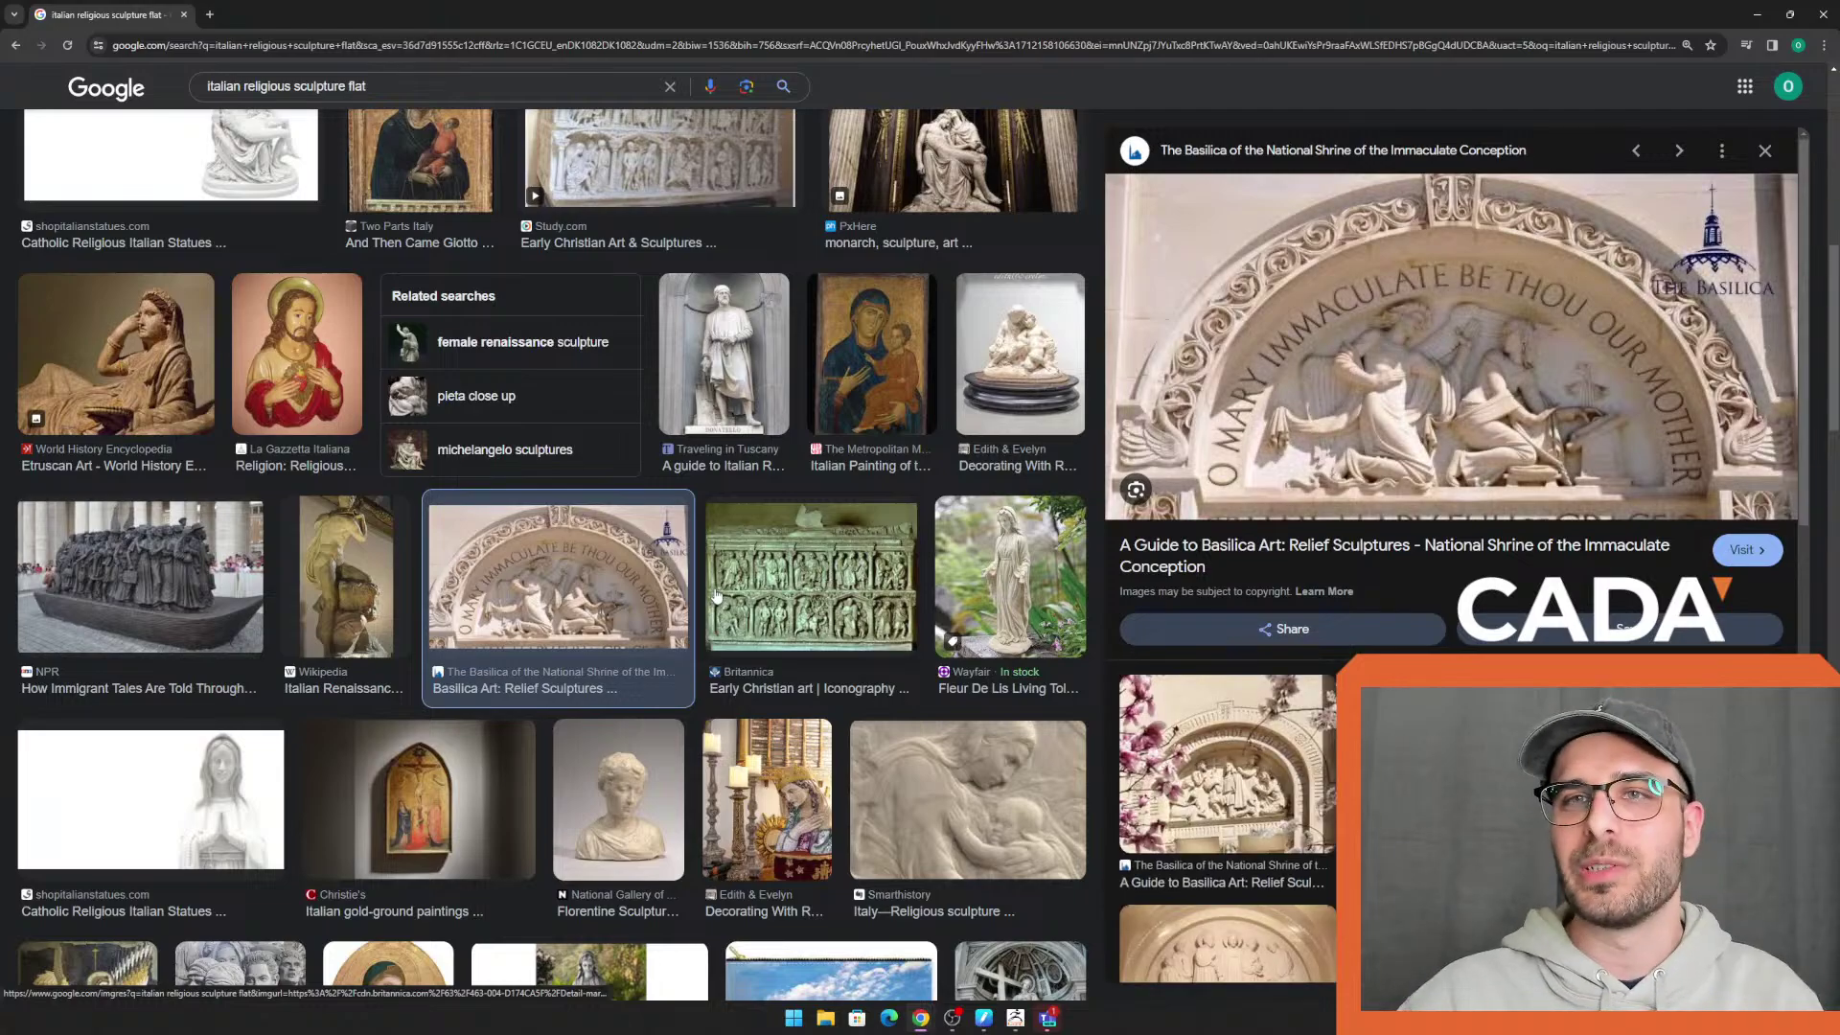
scroll(726, 591, down, 4)
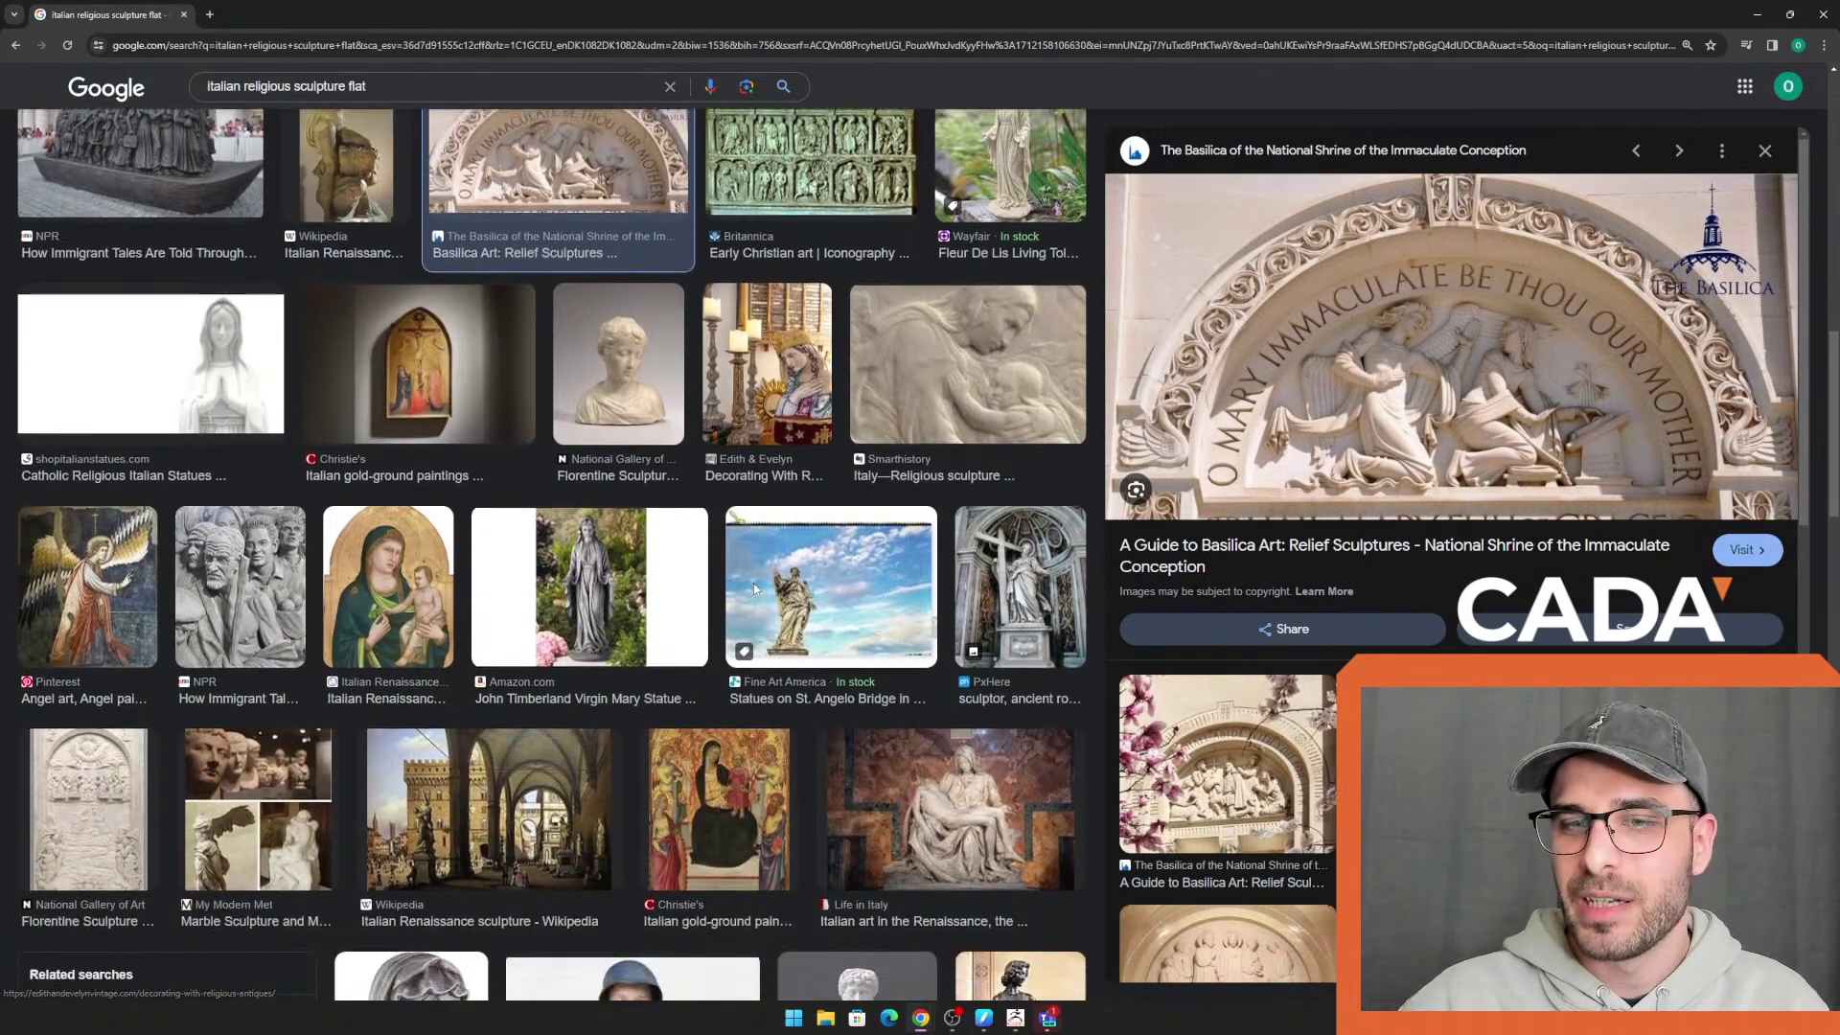
scroll(754, 589, down, 2)
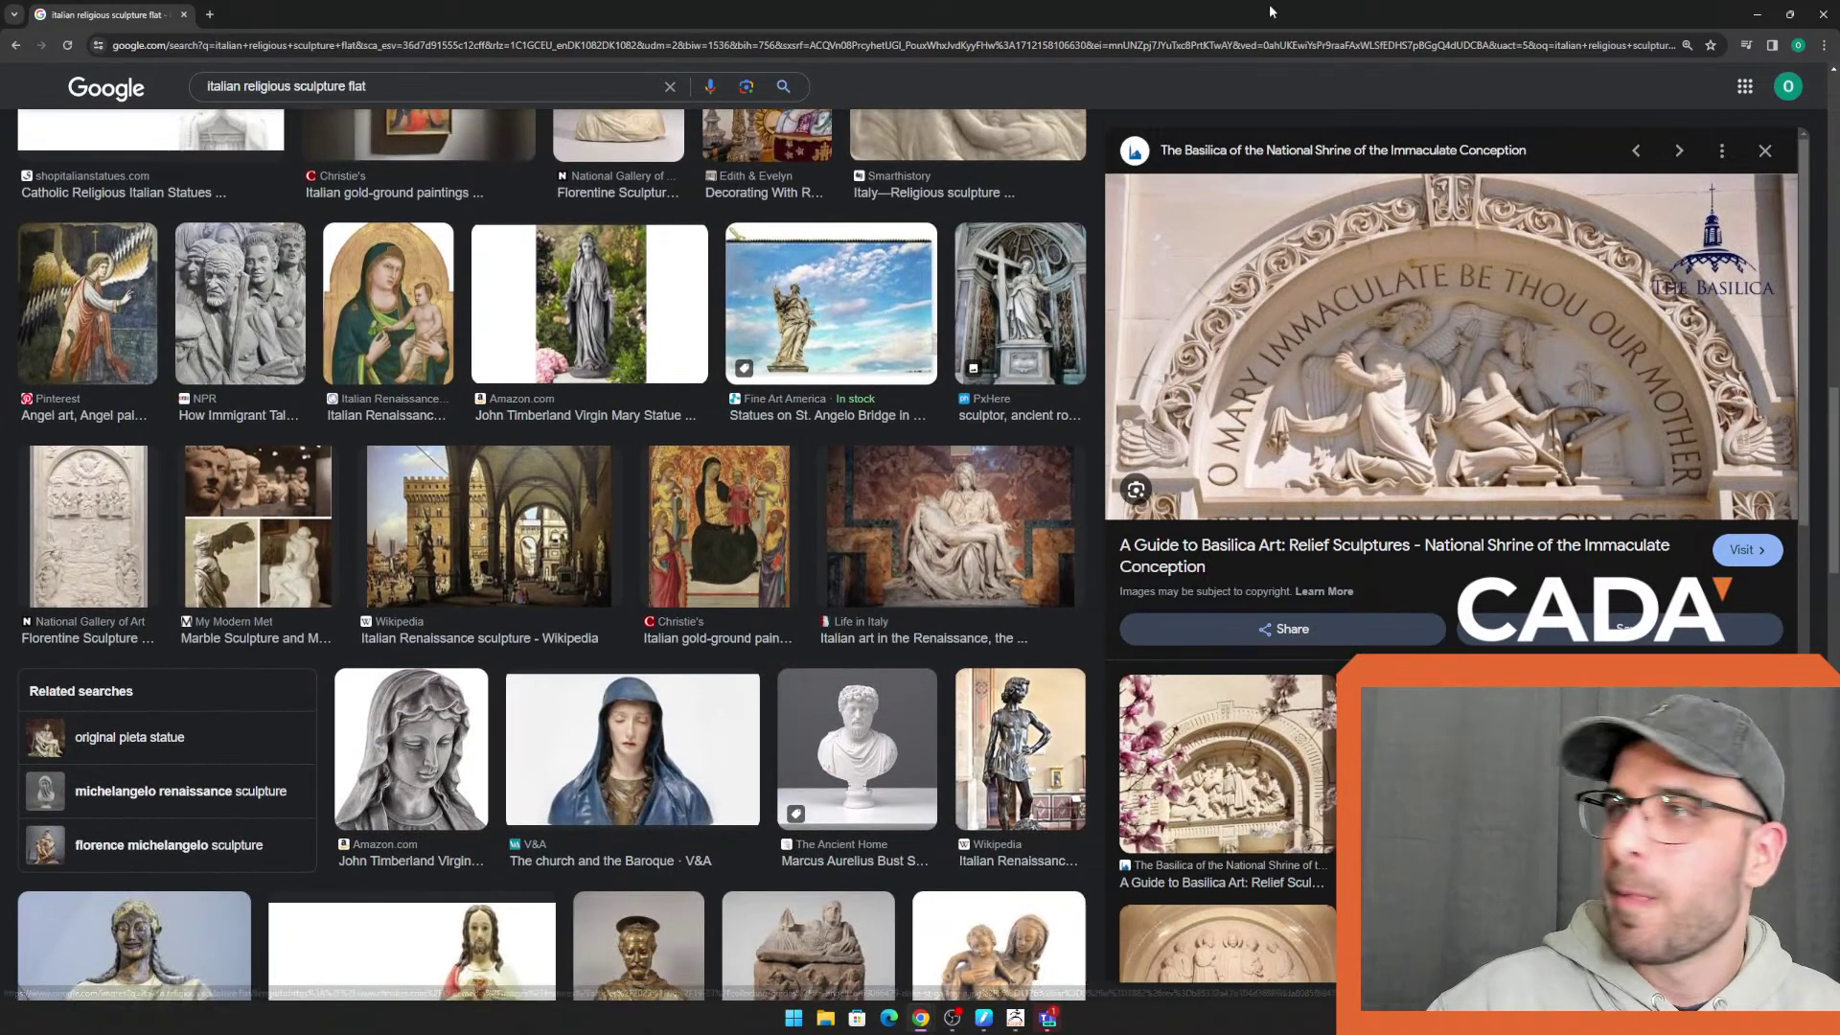
click(1759, 8)
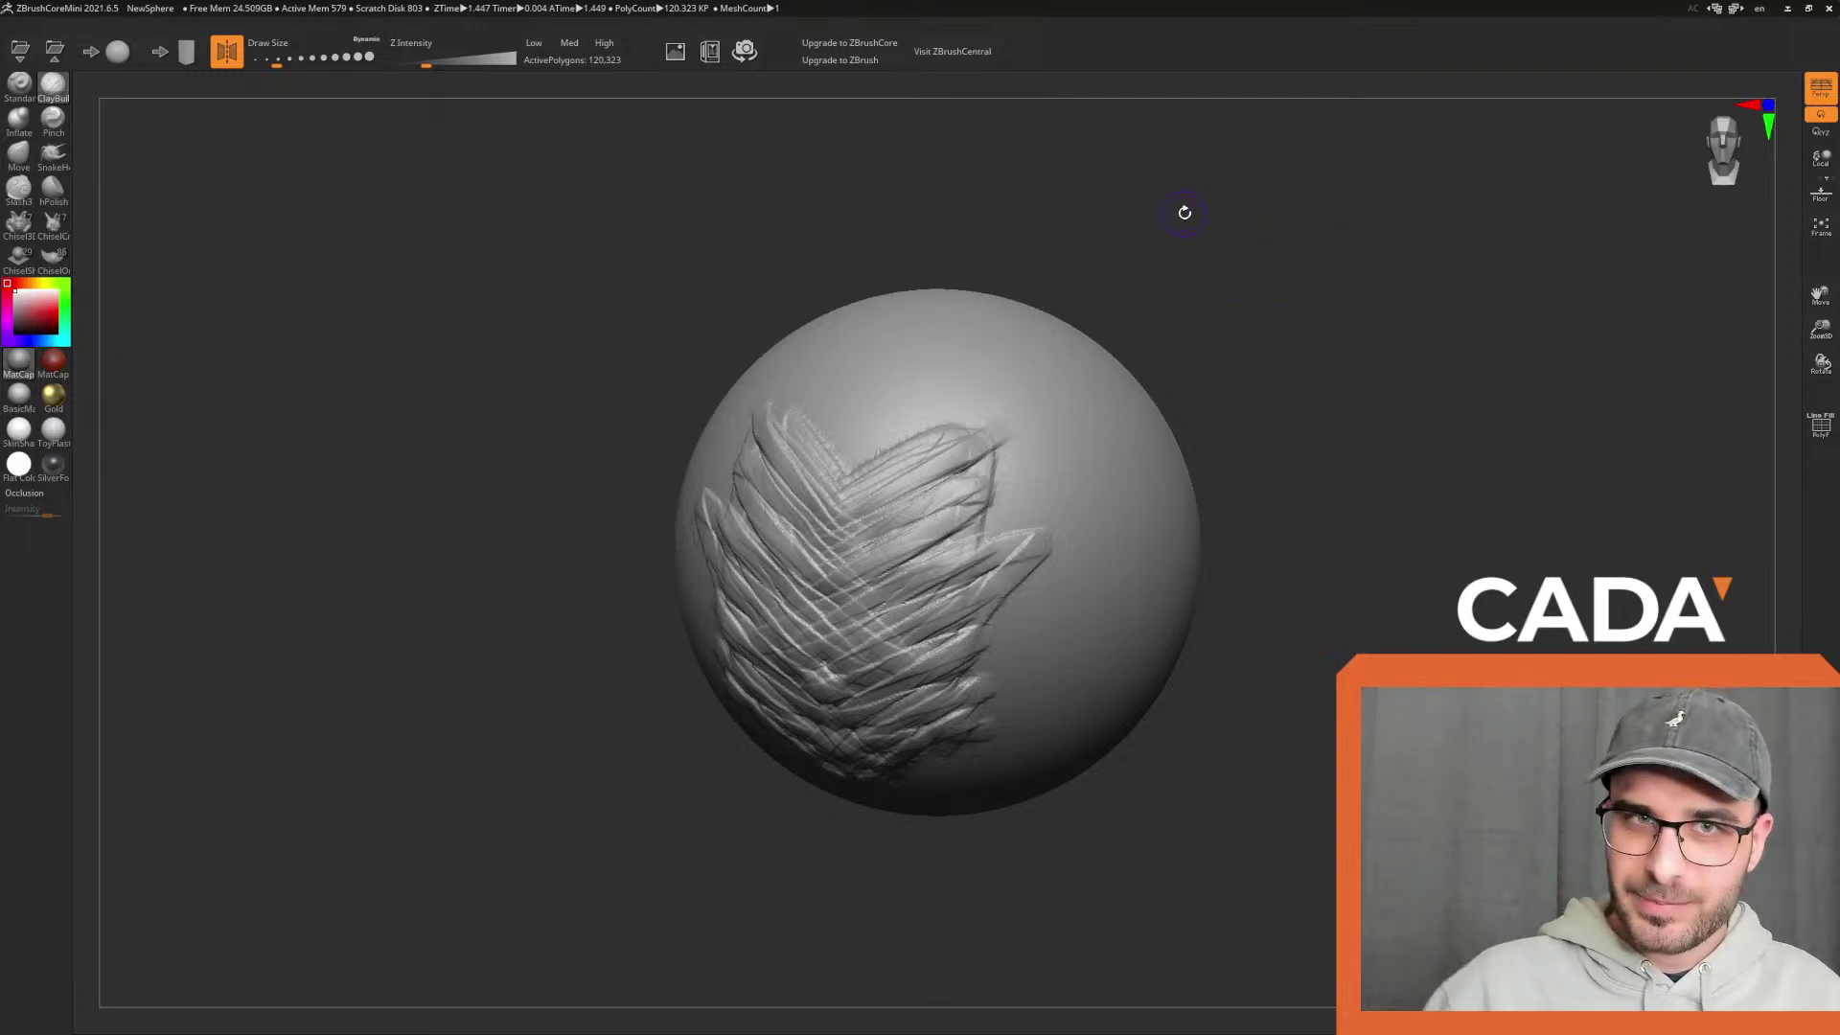
Select the Move brush and enlarge its draw size for large shape changes on the sphere
click(18, 153)
mouse_move(710, 320)
mouse_down()
mouse_move(1416, 526)
mouse_move(1407, 495)
mouse_move(1355, 464)
mouse_up()
drag(308, 57, 345, 58)
drag(1334, 401, 1295, 445)
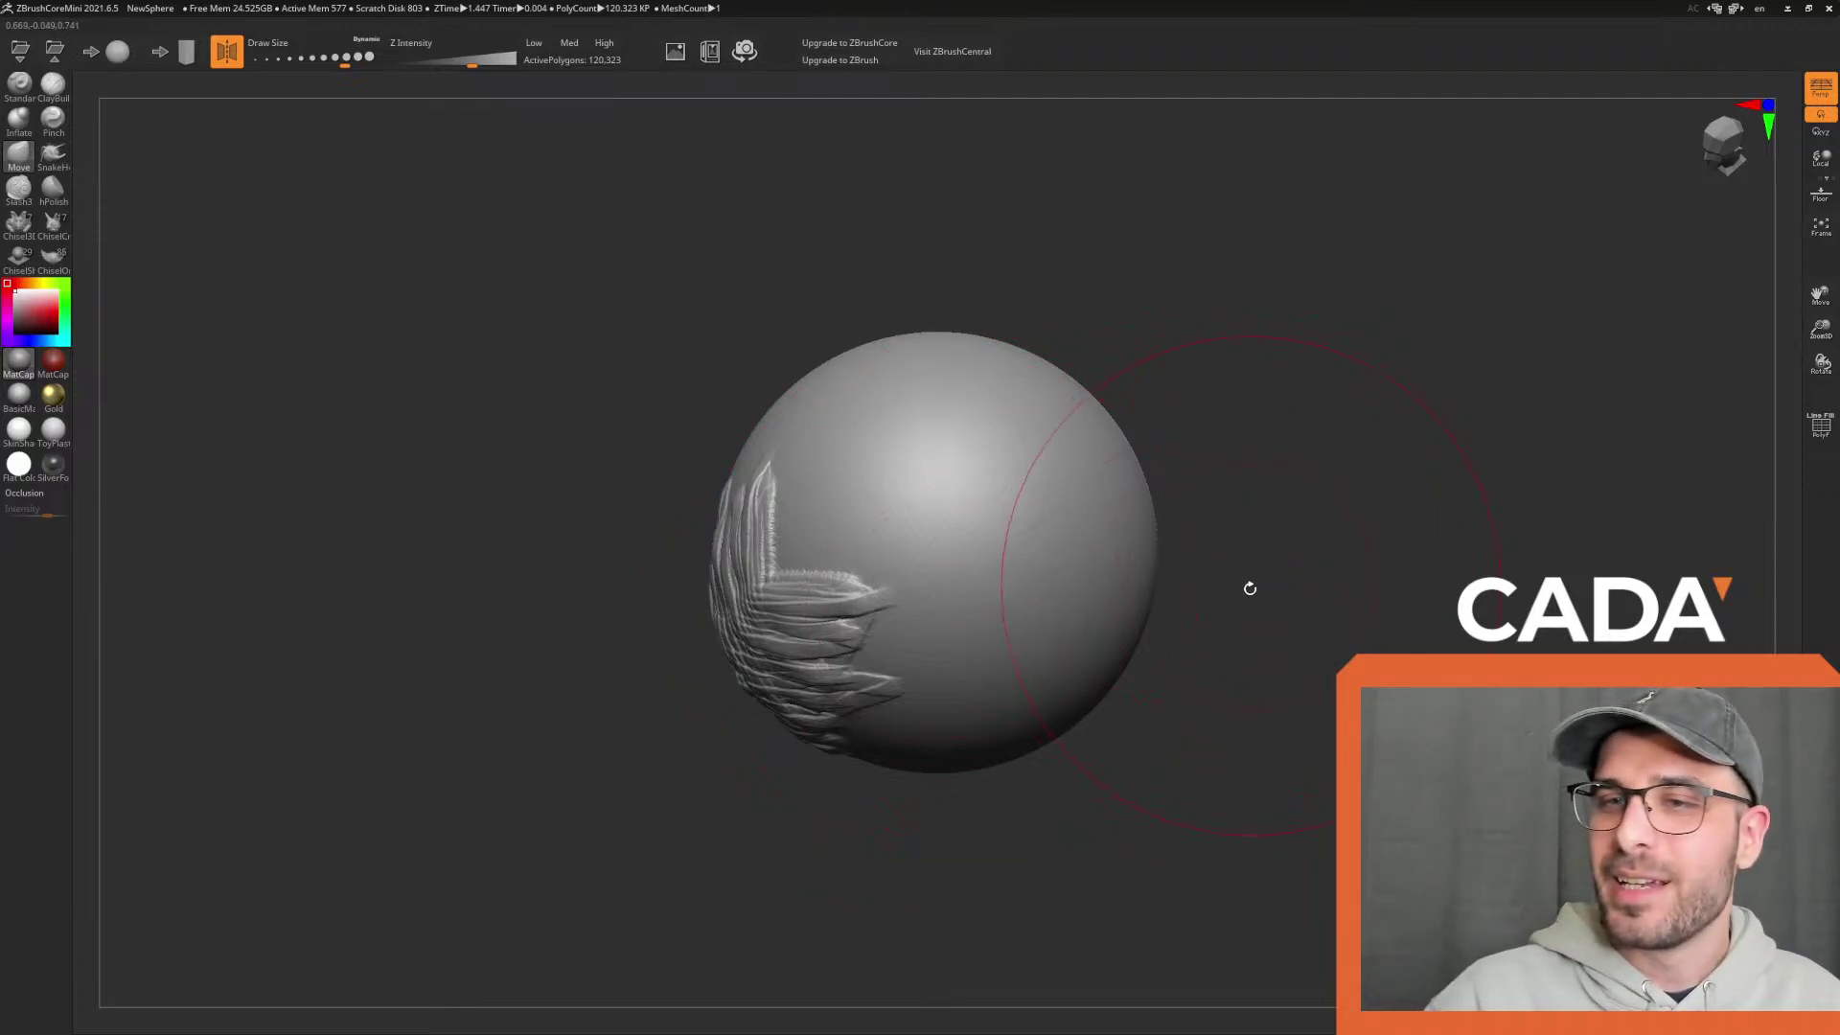
drag(1252, 583, 1249, 580)
Undo the ClayBuildup strokes back to the plain, unsculpted sphere
key(ctrl+z)
key(ctrl+z)
key(ctrl+z)
key(ctrl+z)
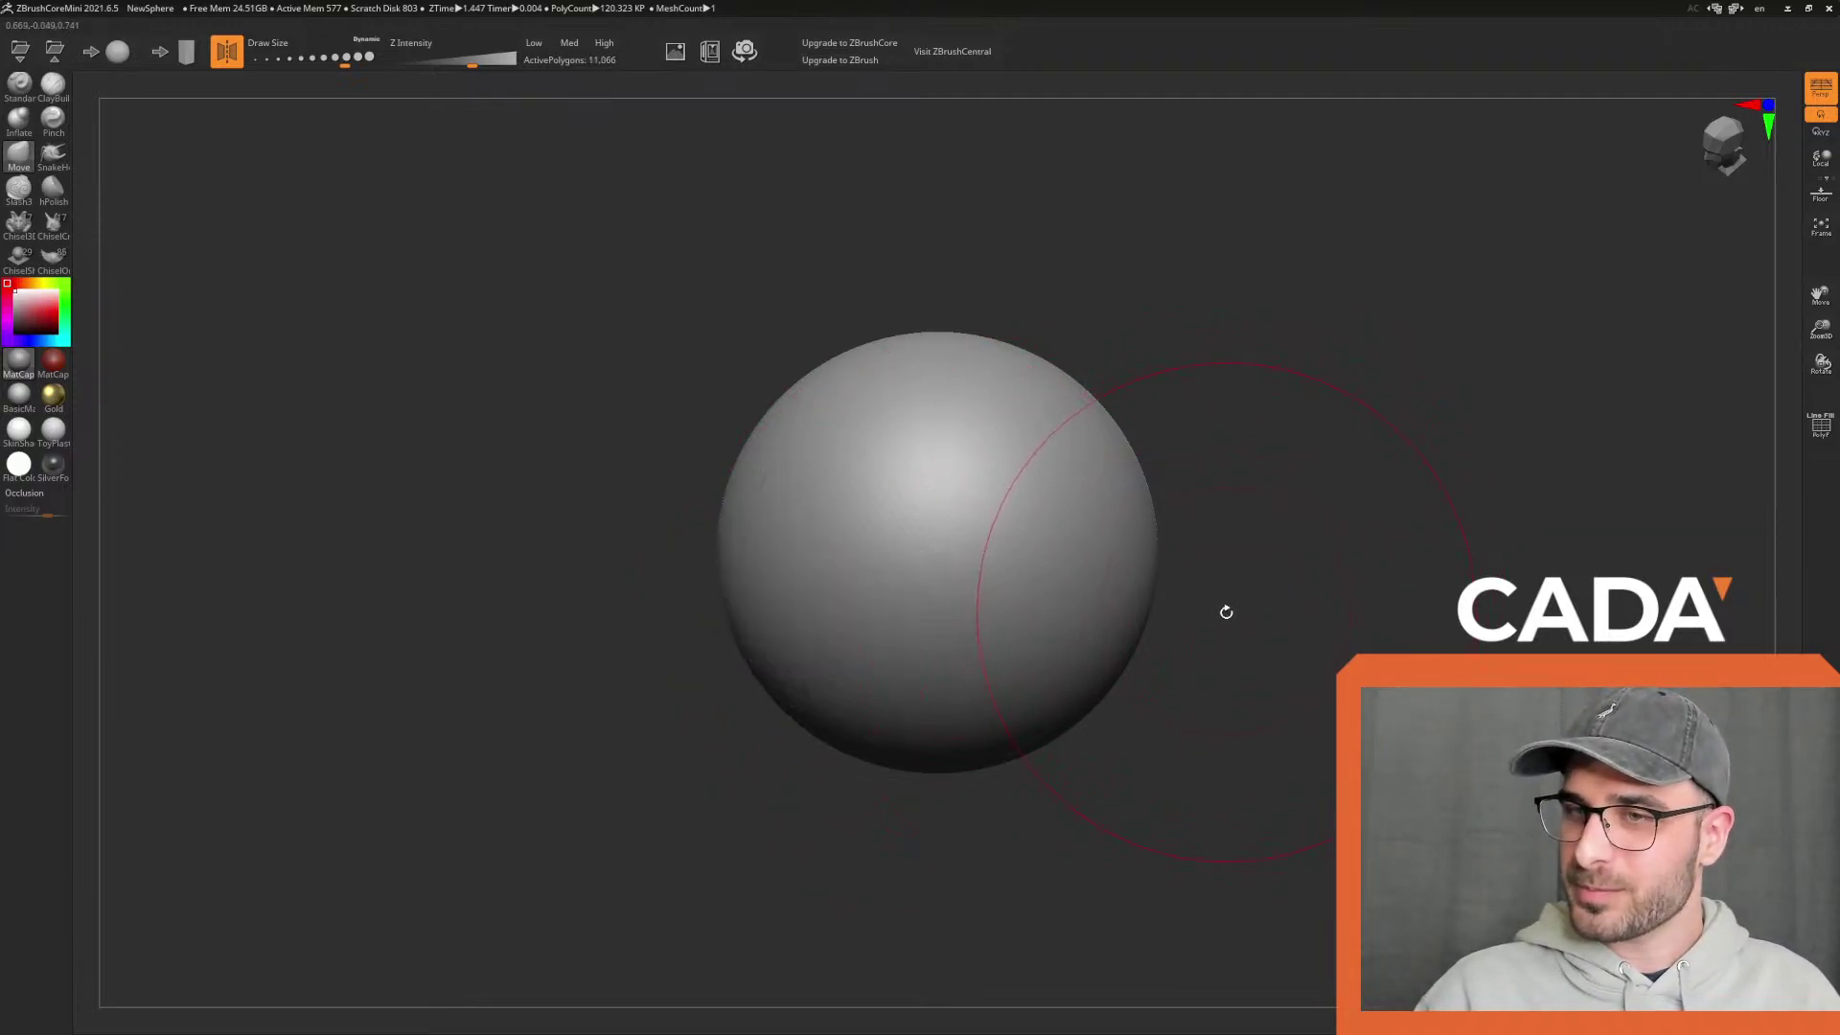
key(ctrl+z)
key(ctrl+shift+z)
drag(1367, 516, 495, 440)
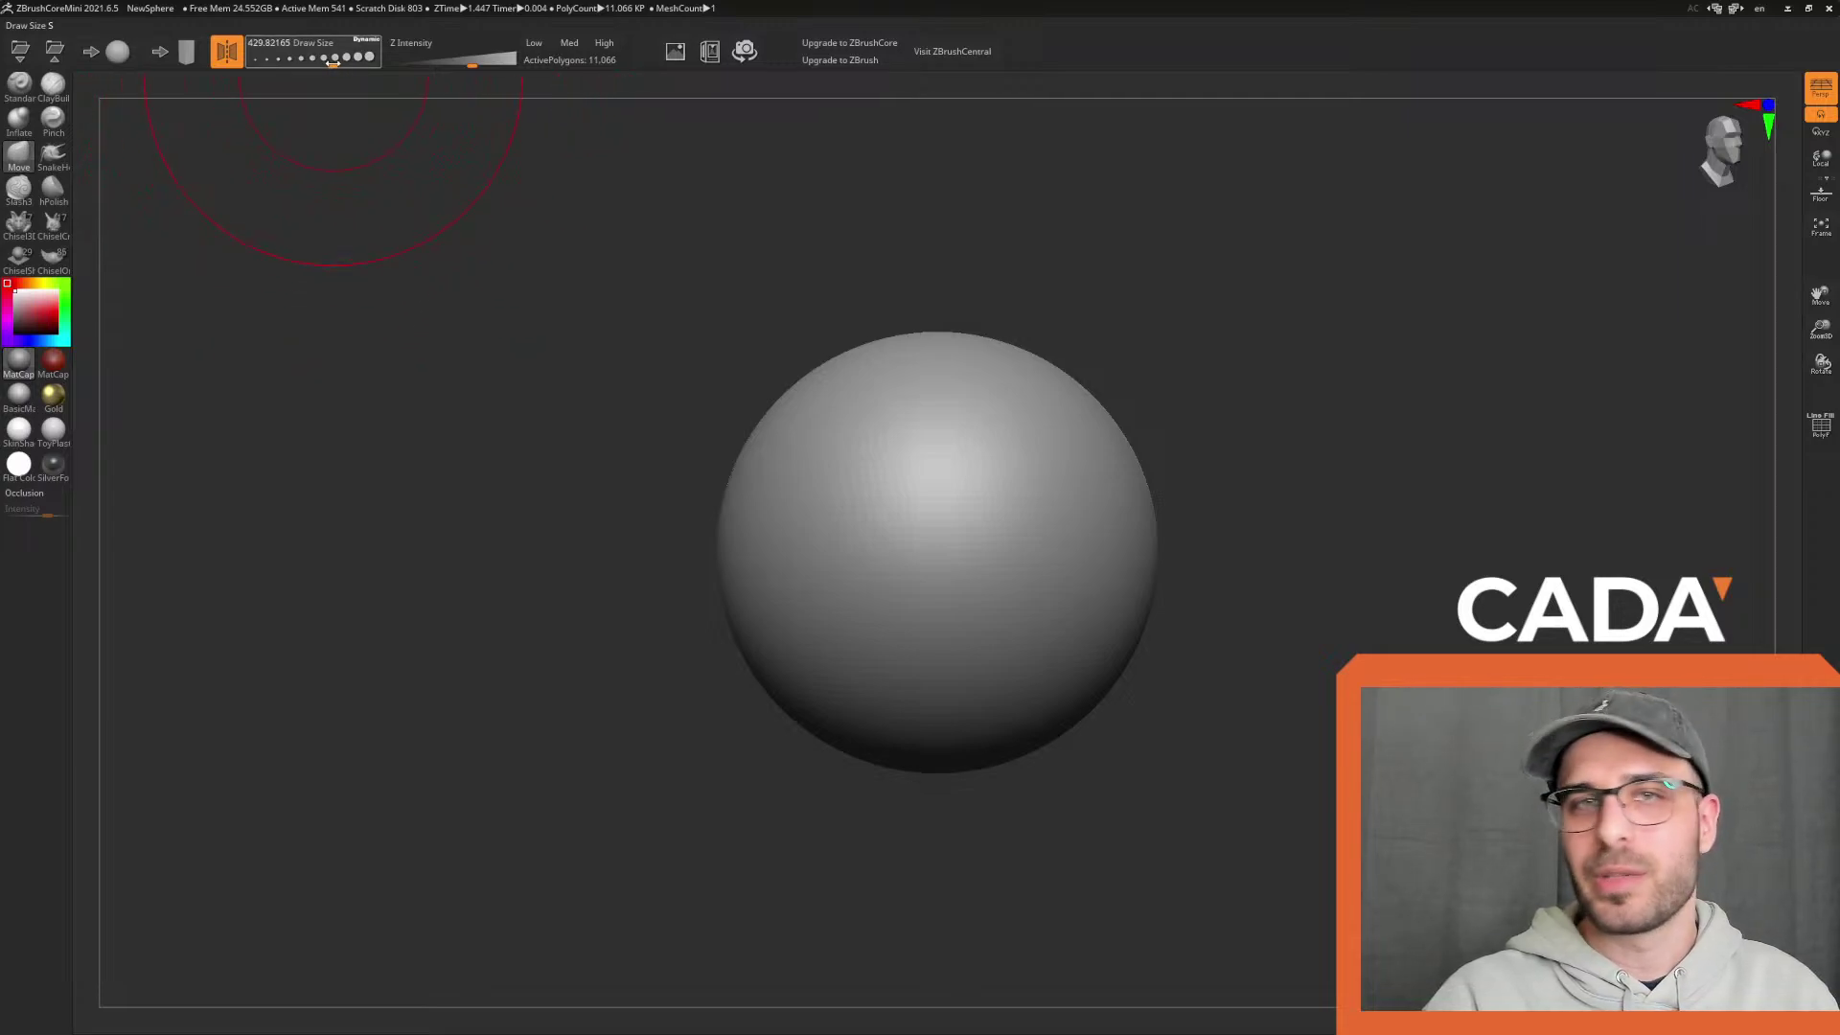
Sculpt a small patch of symmetrical zigzag strokes on the sphere's front with a small draw size, and select the Move brush
drag(333, 60, 339, 60)
mouse_move(1216, 435)
mouse_down()
mouse_move(1269, 497)
mouse_move(1252, 518)
mouse_move(1047, 378)
mouse_move(1265, 390)
mouse_move(1310, 329)
mouse_move(1319, 288)
mouse_move(1294, 279)
mouse_up()
click(286, 61)
mouse_move(846, 508)
mouse_down()
mouse_move(906, 554)
mouse_move(876, 671)
mouse_up()
mouse_move(1300, 505)
mouse_down()
mouse_move(1384, 571)
mouse_move(1380, 594)
mouse_up()
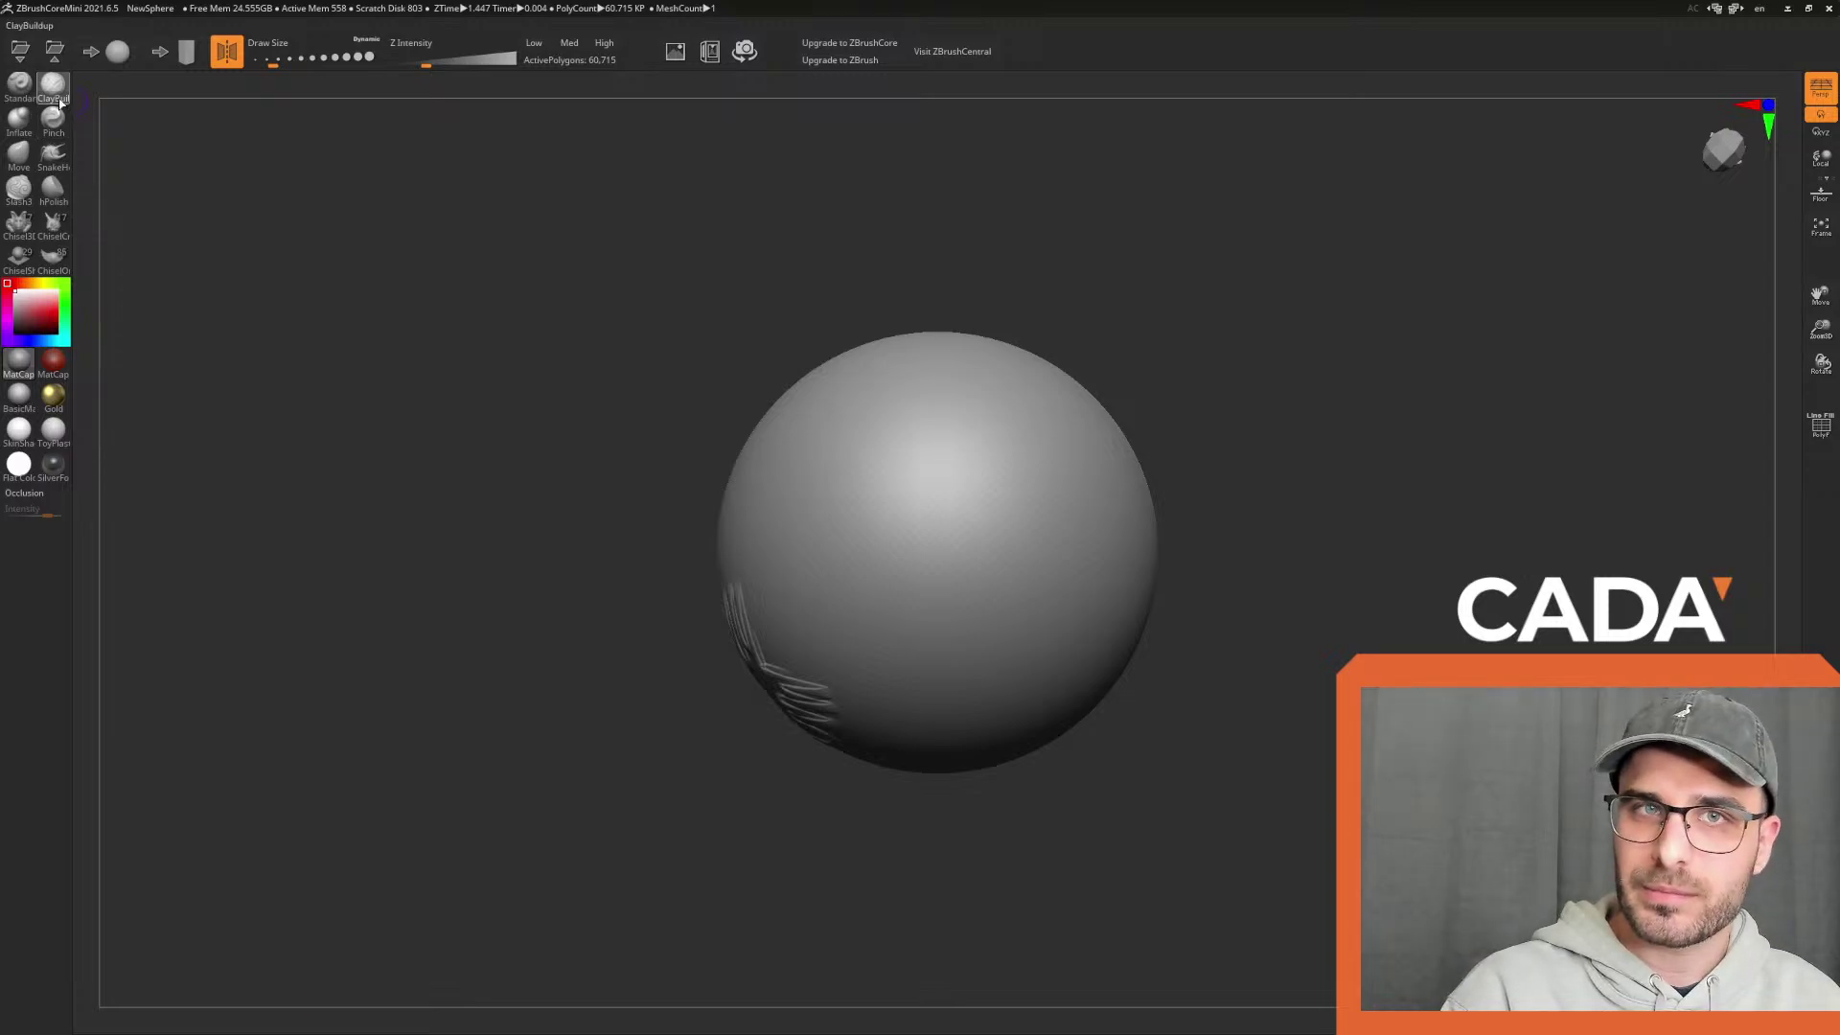
click(18, 154)
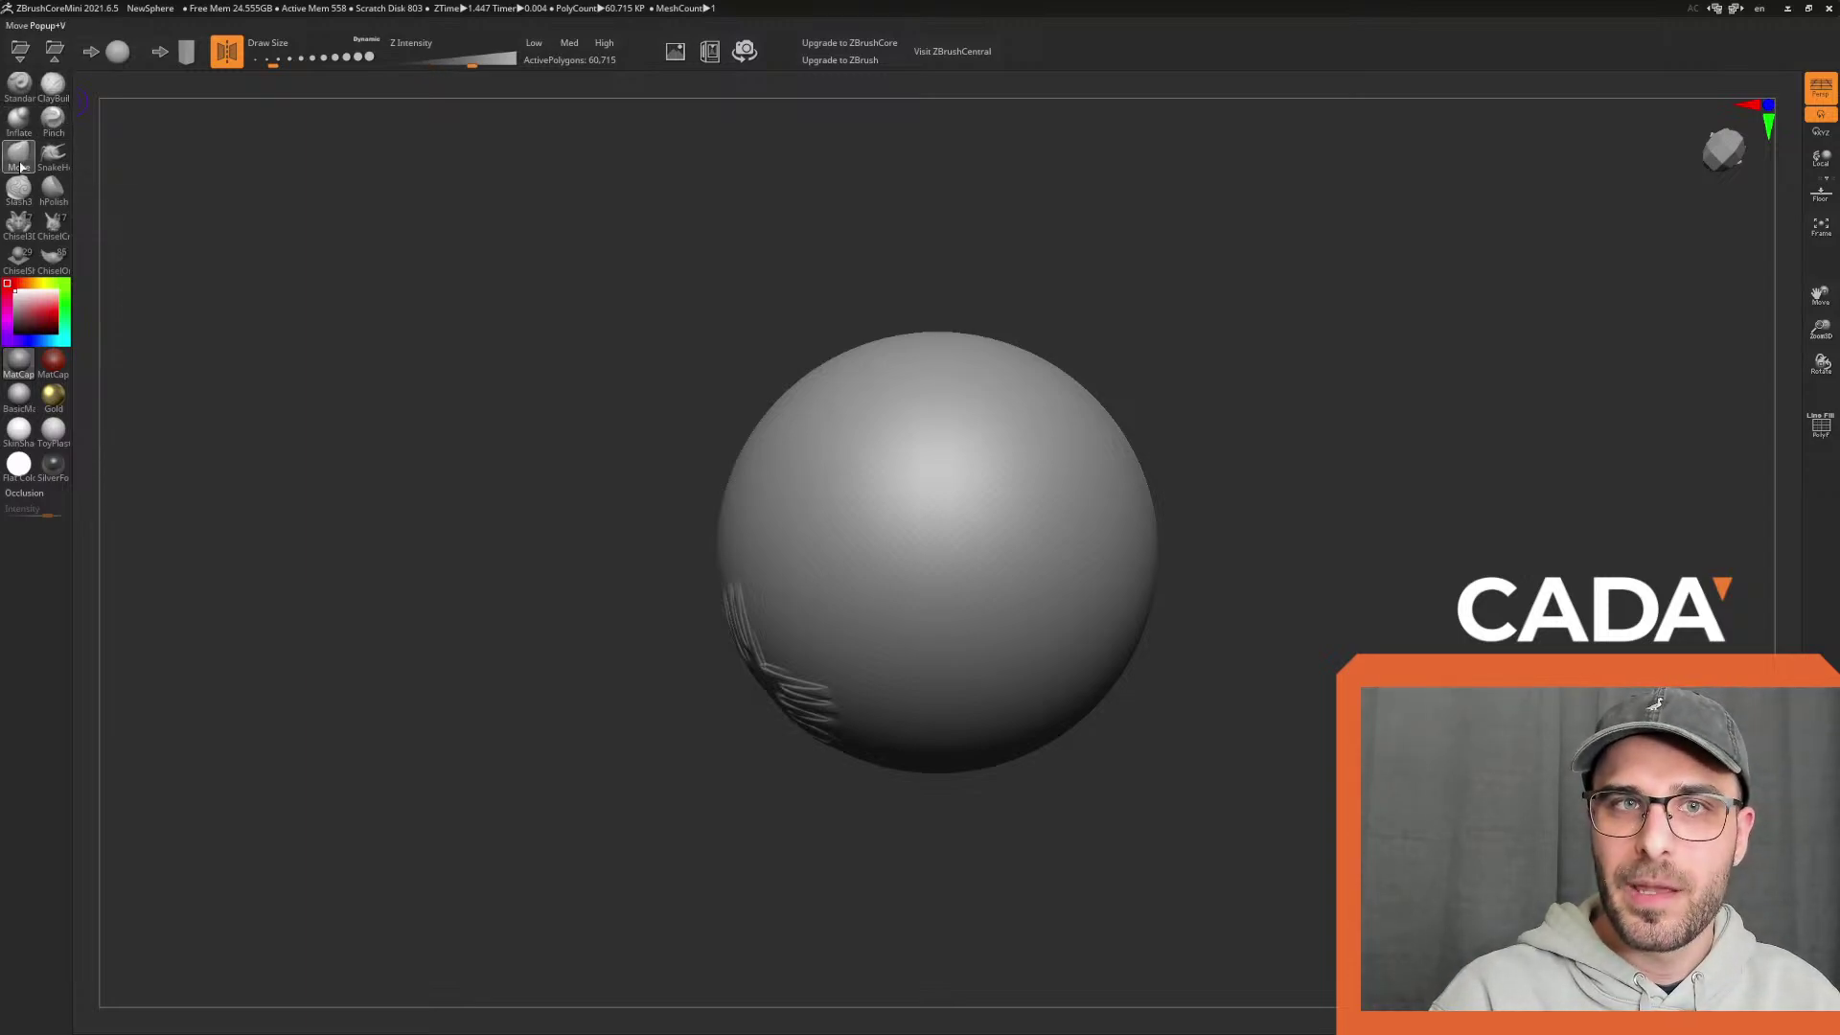
Switch to the ArtStation portfolio, examine the renders of the "Hela box cover" artwork, and close the browser window
click(1787, 10)
key(alt+Tab)
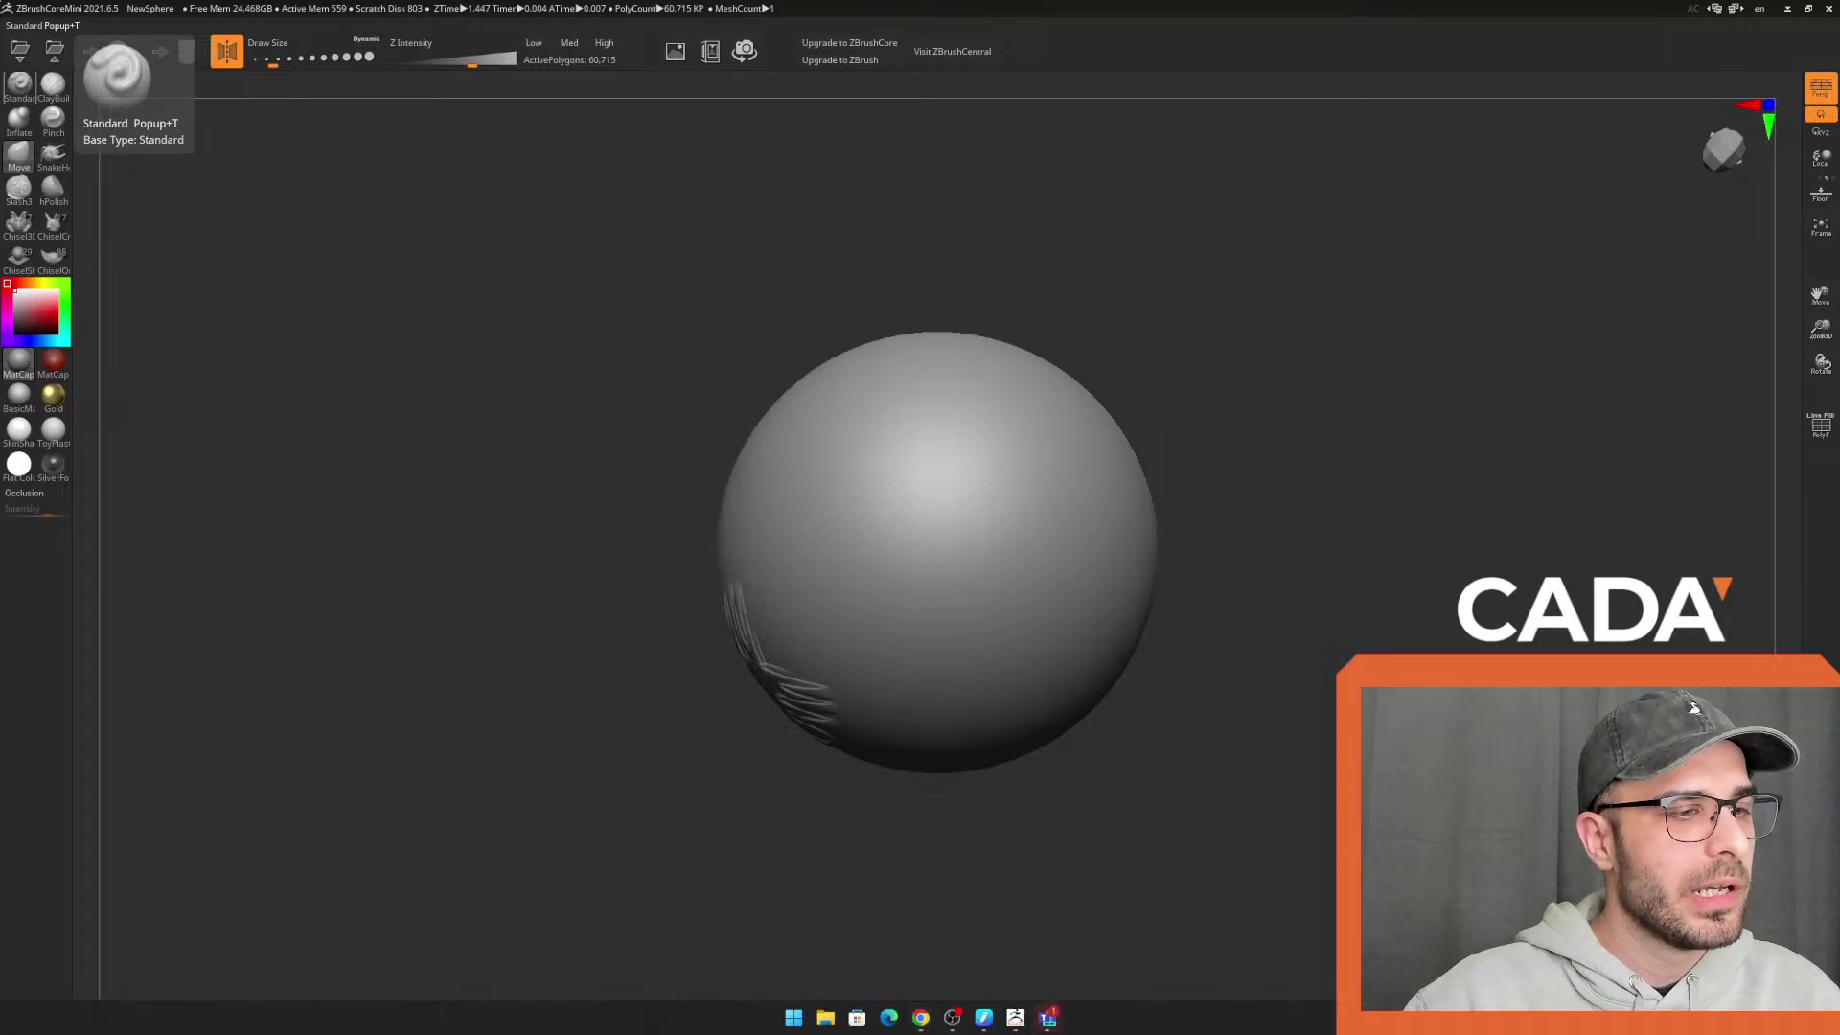
click(920, 1018)
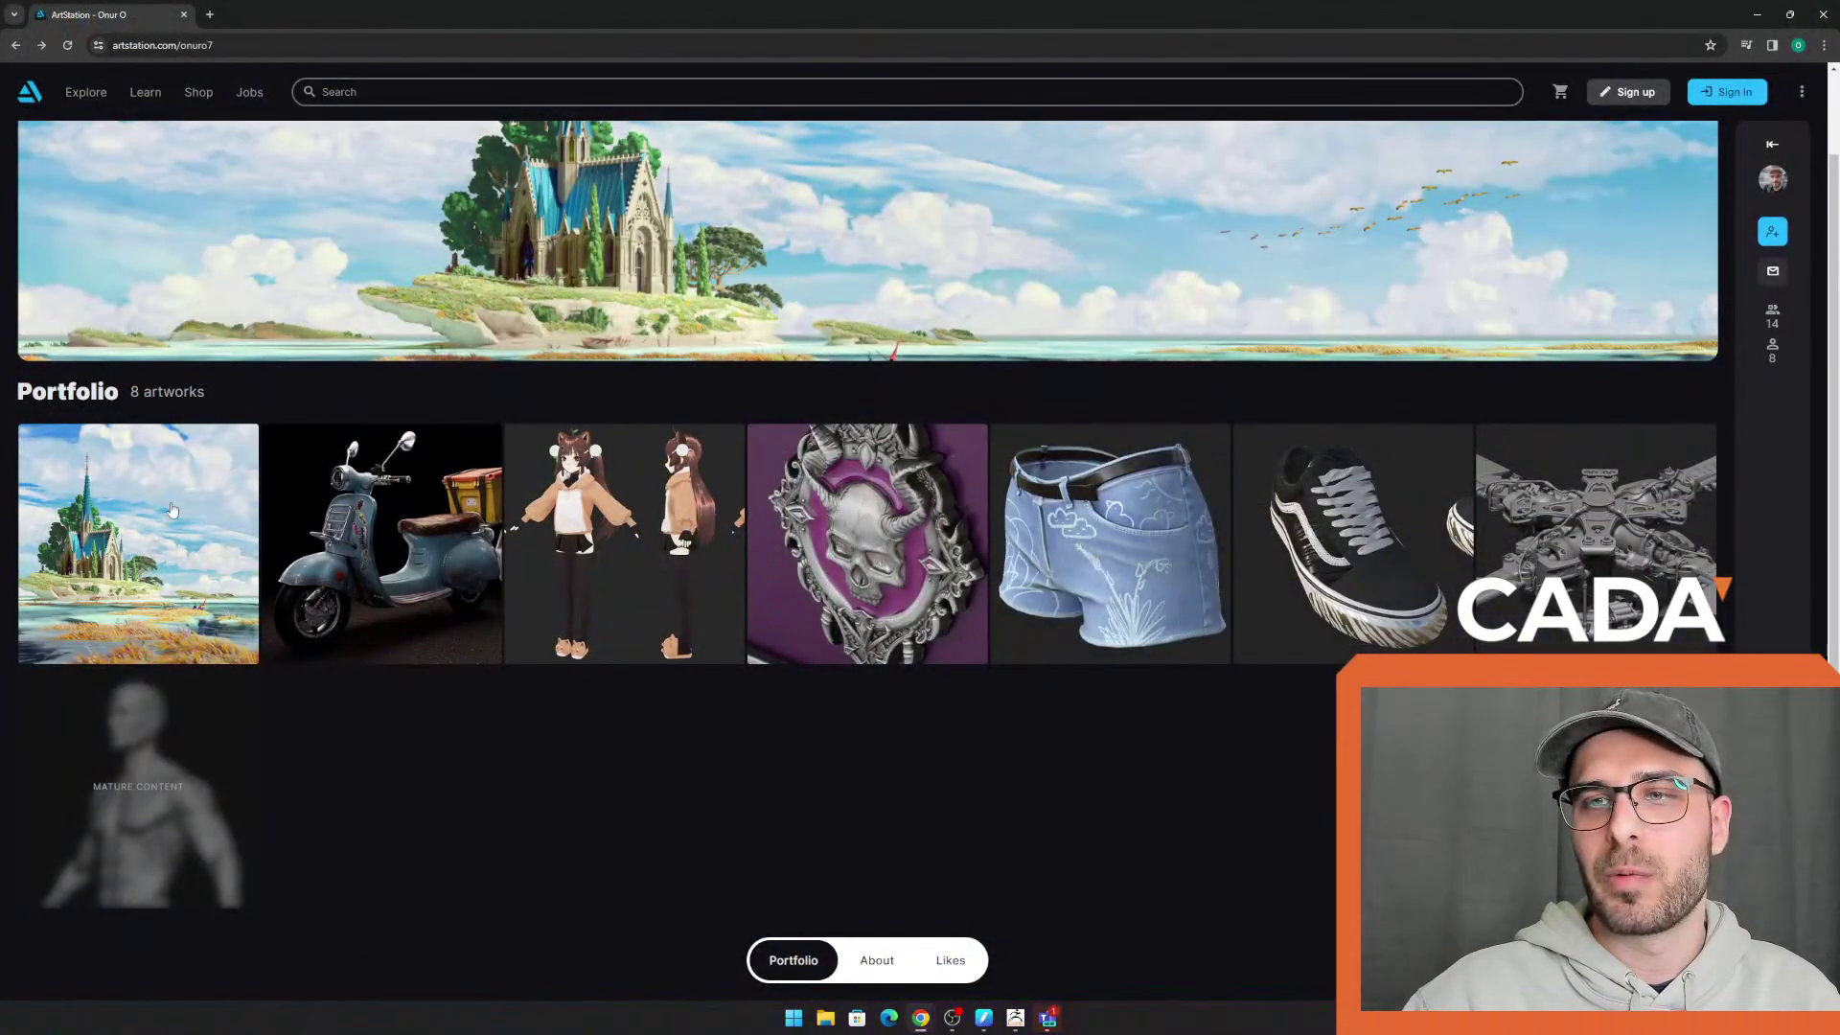
click(852, 527)
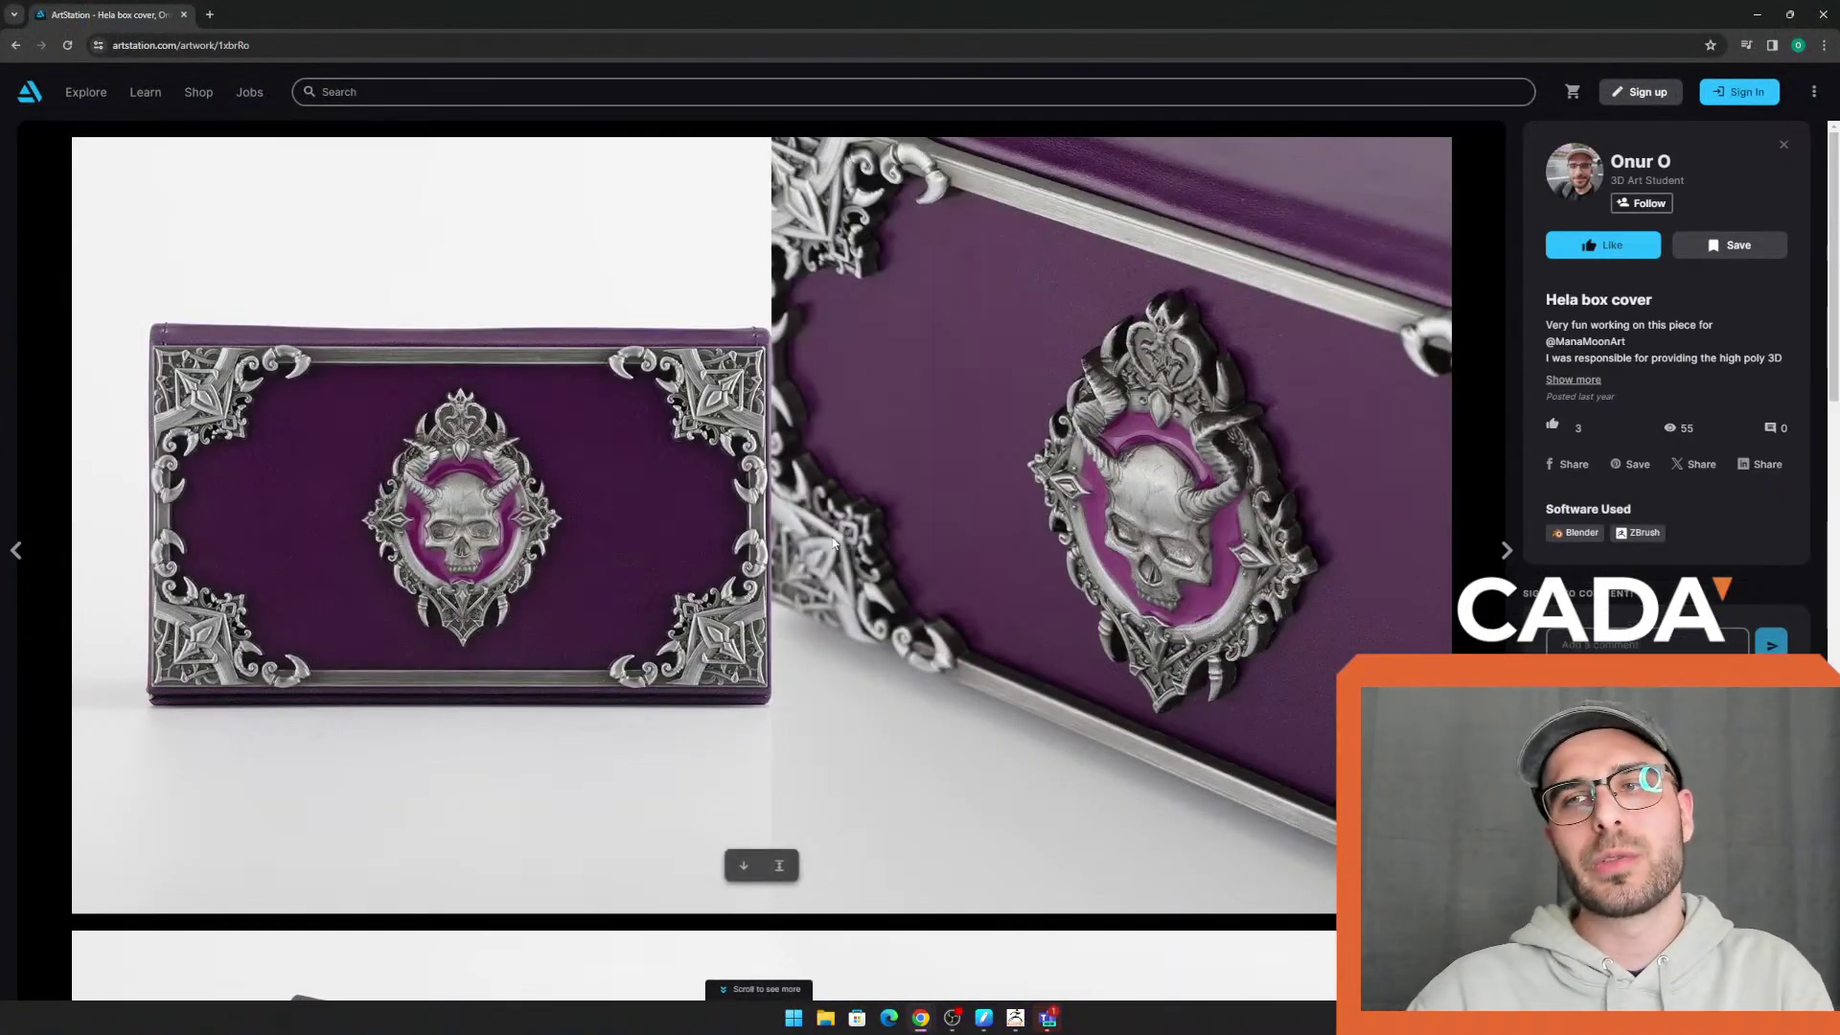
scroll(958, 596, down, 20)
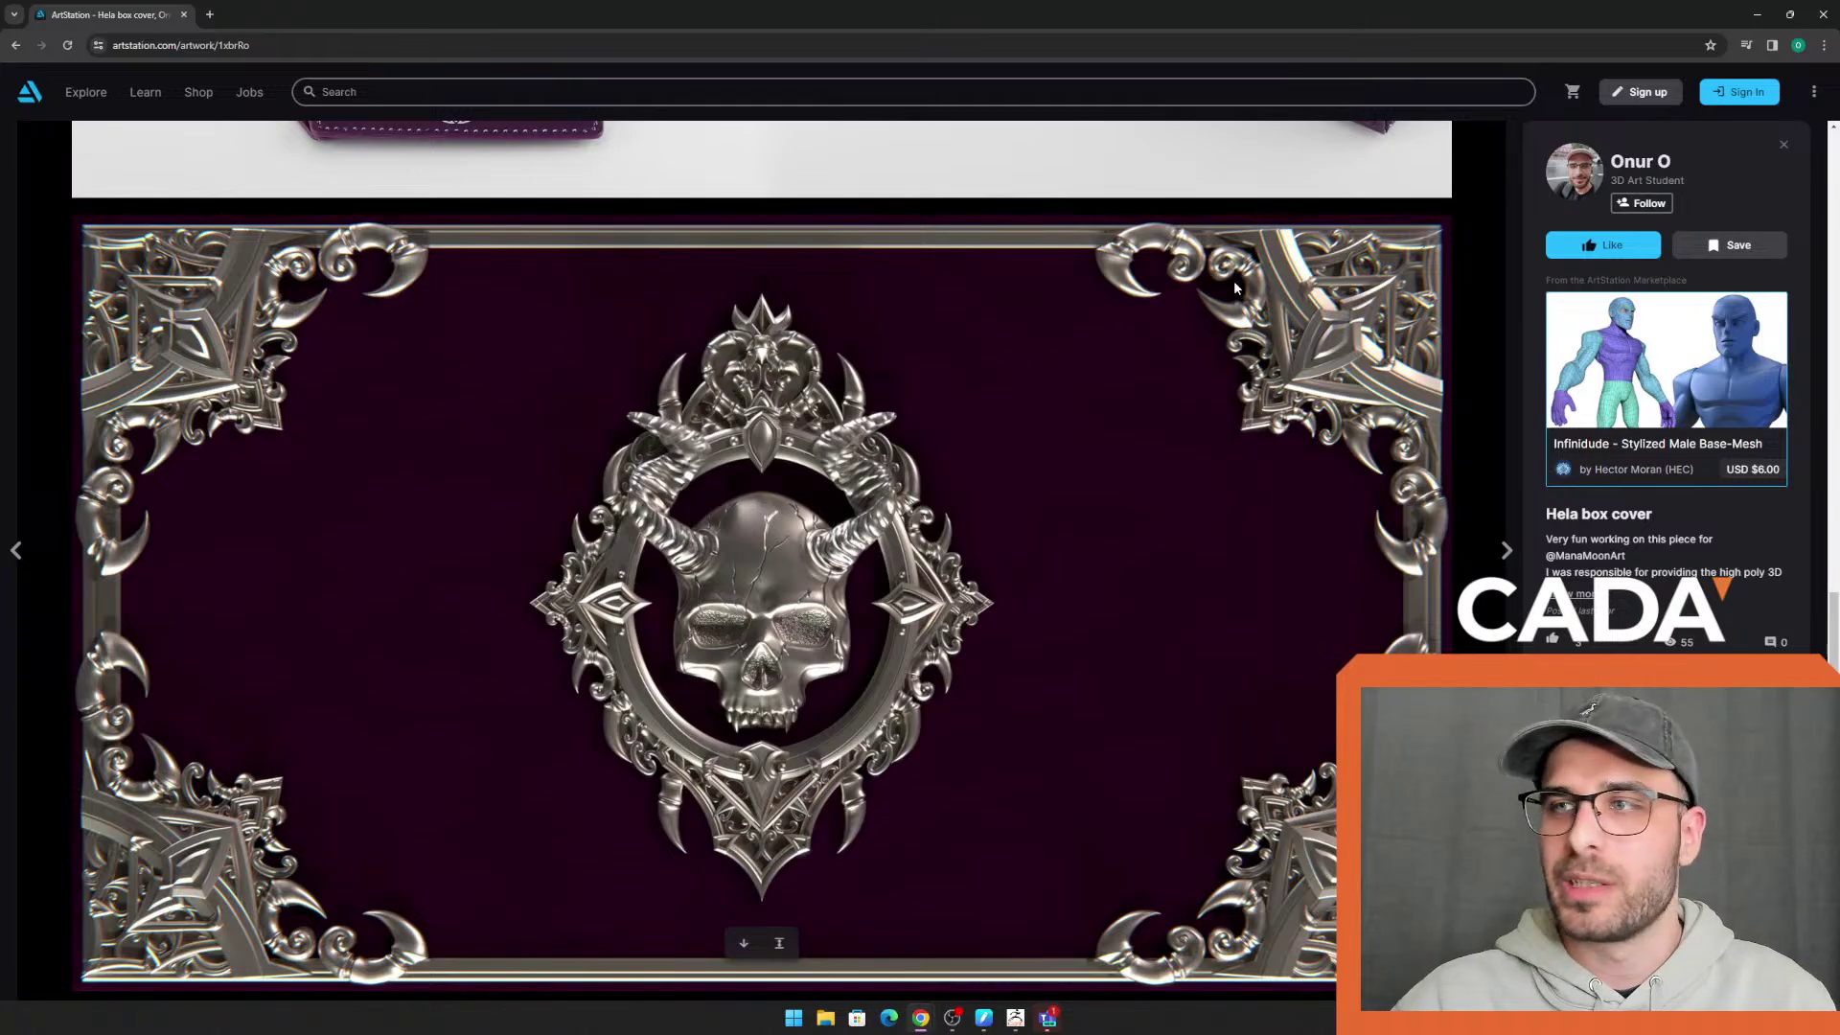
click(1819, 17)
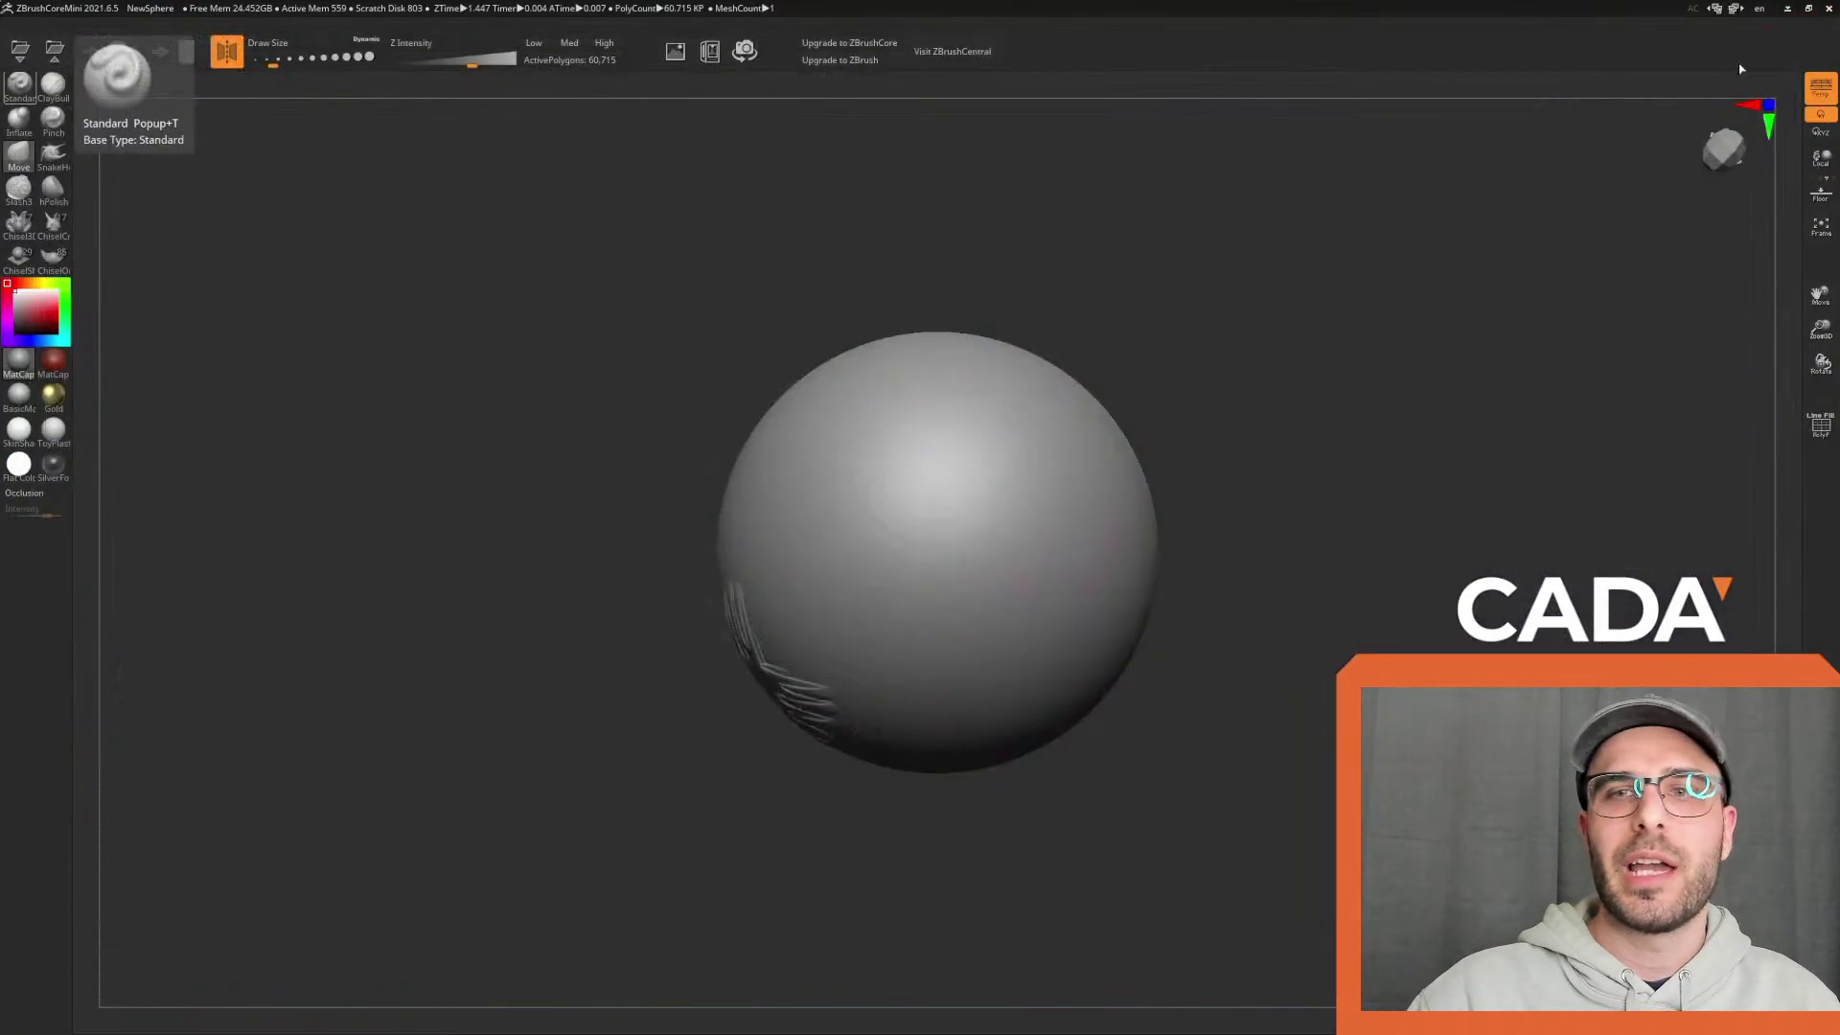
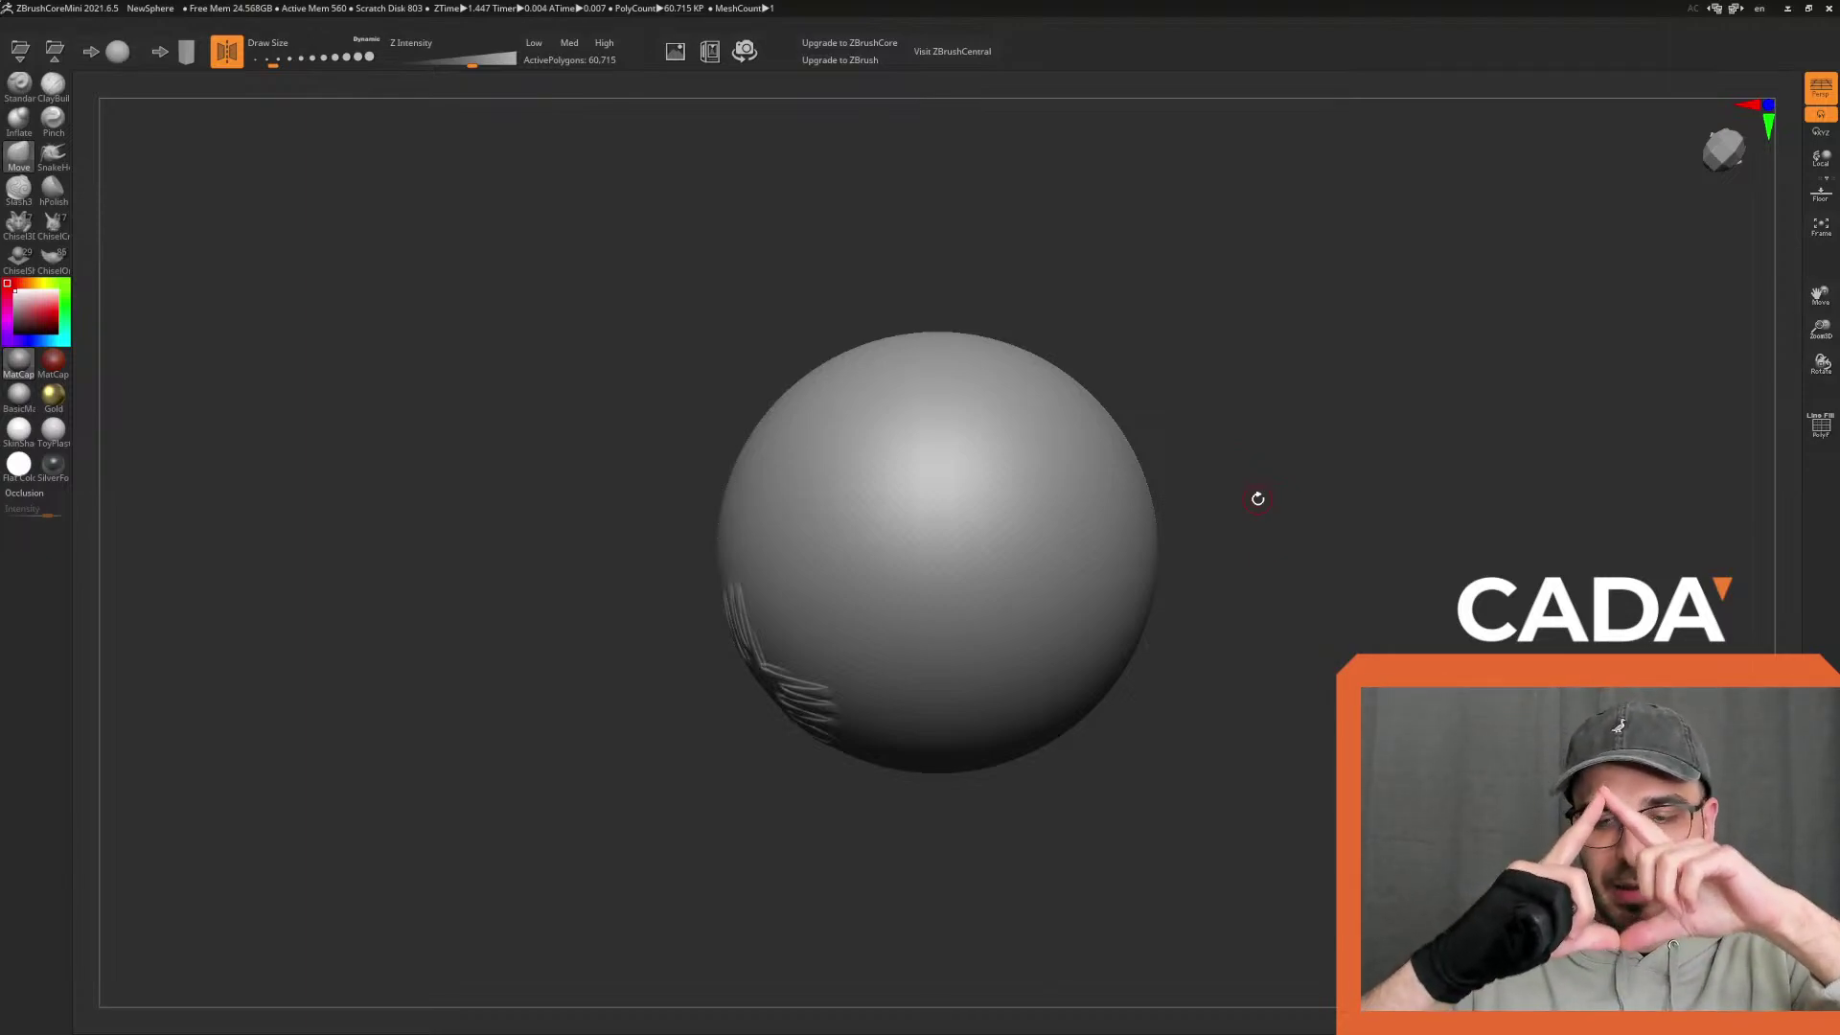
Set the draw size to about 734 and push the back of the sphere inward with the Move brush
drag(1187, 628, 1198, 629)
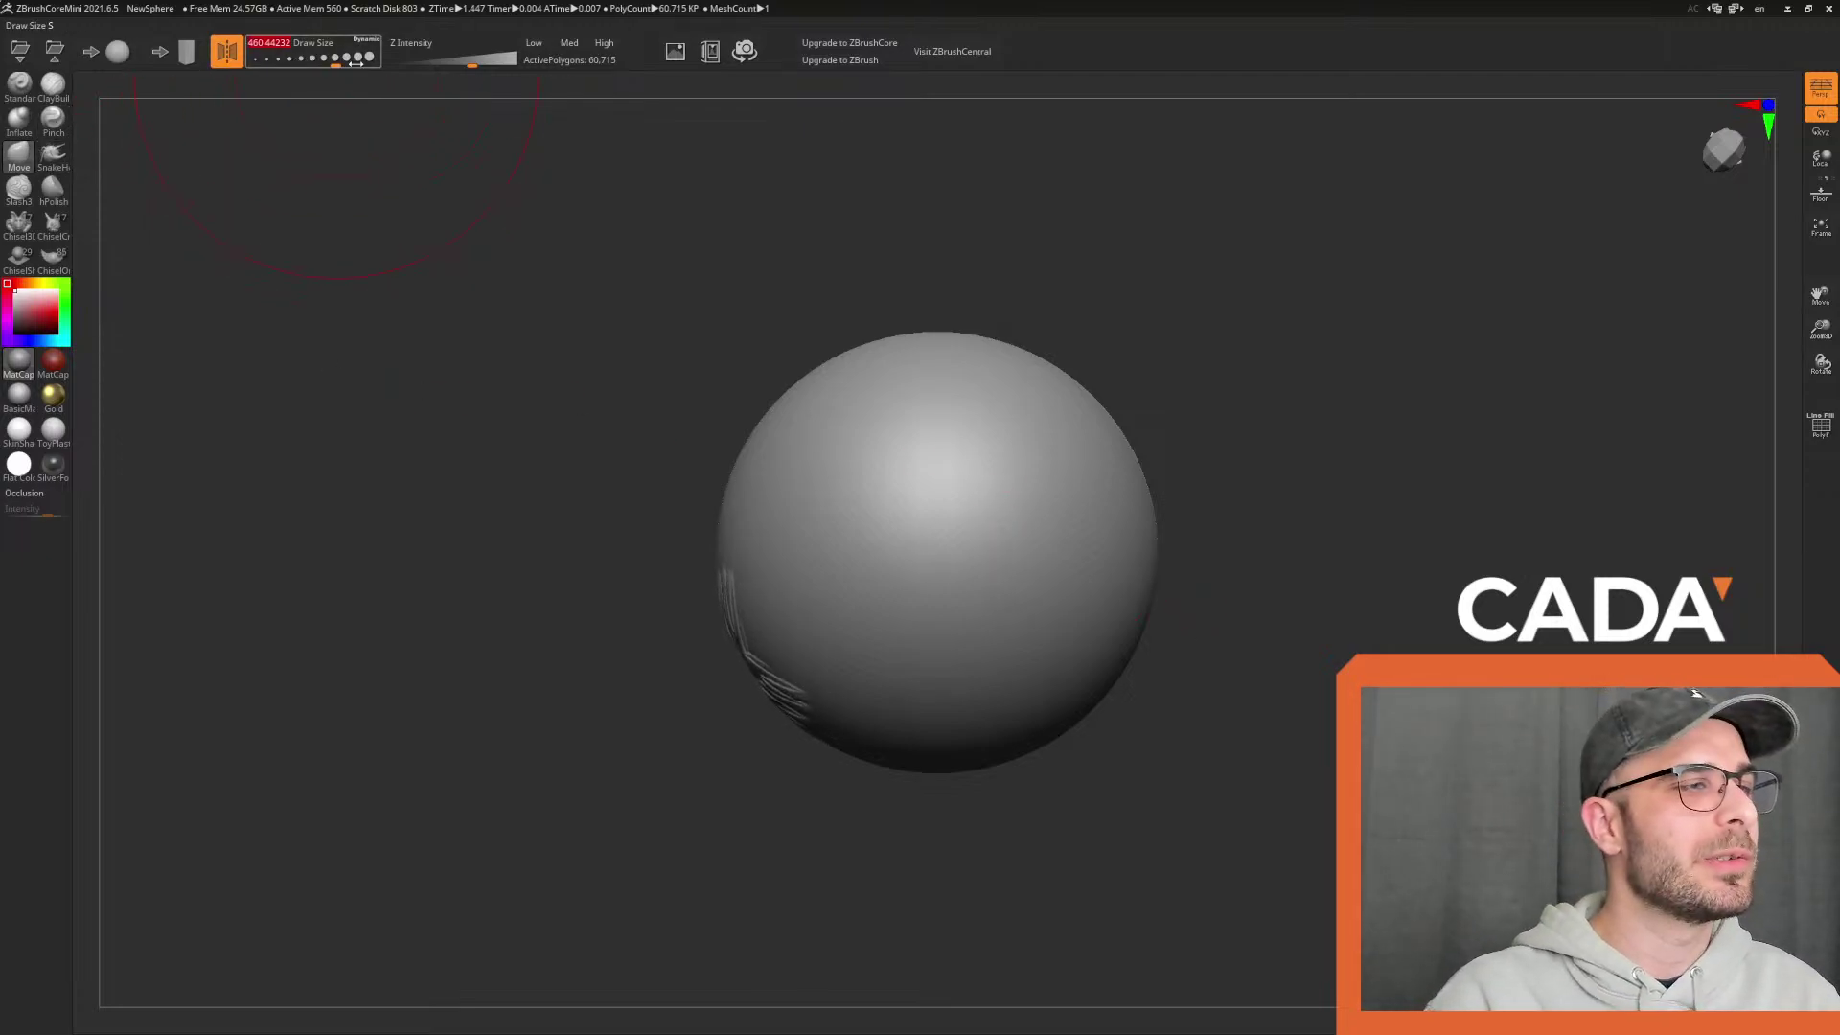
drag(338, 46, 363, 45)
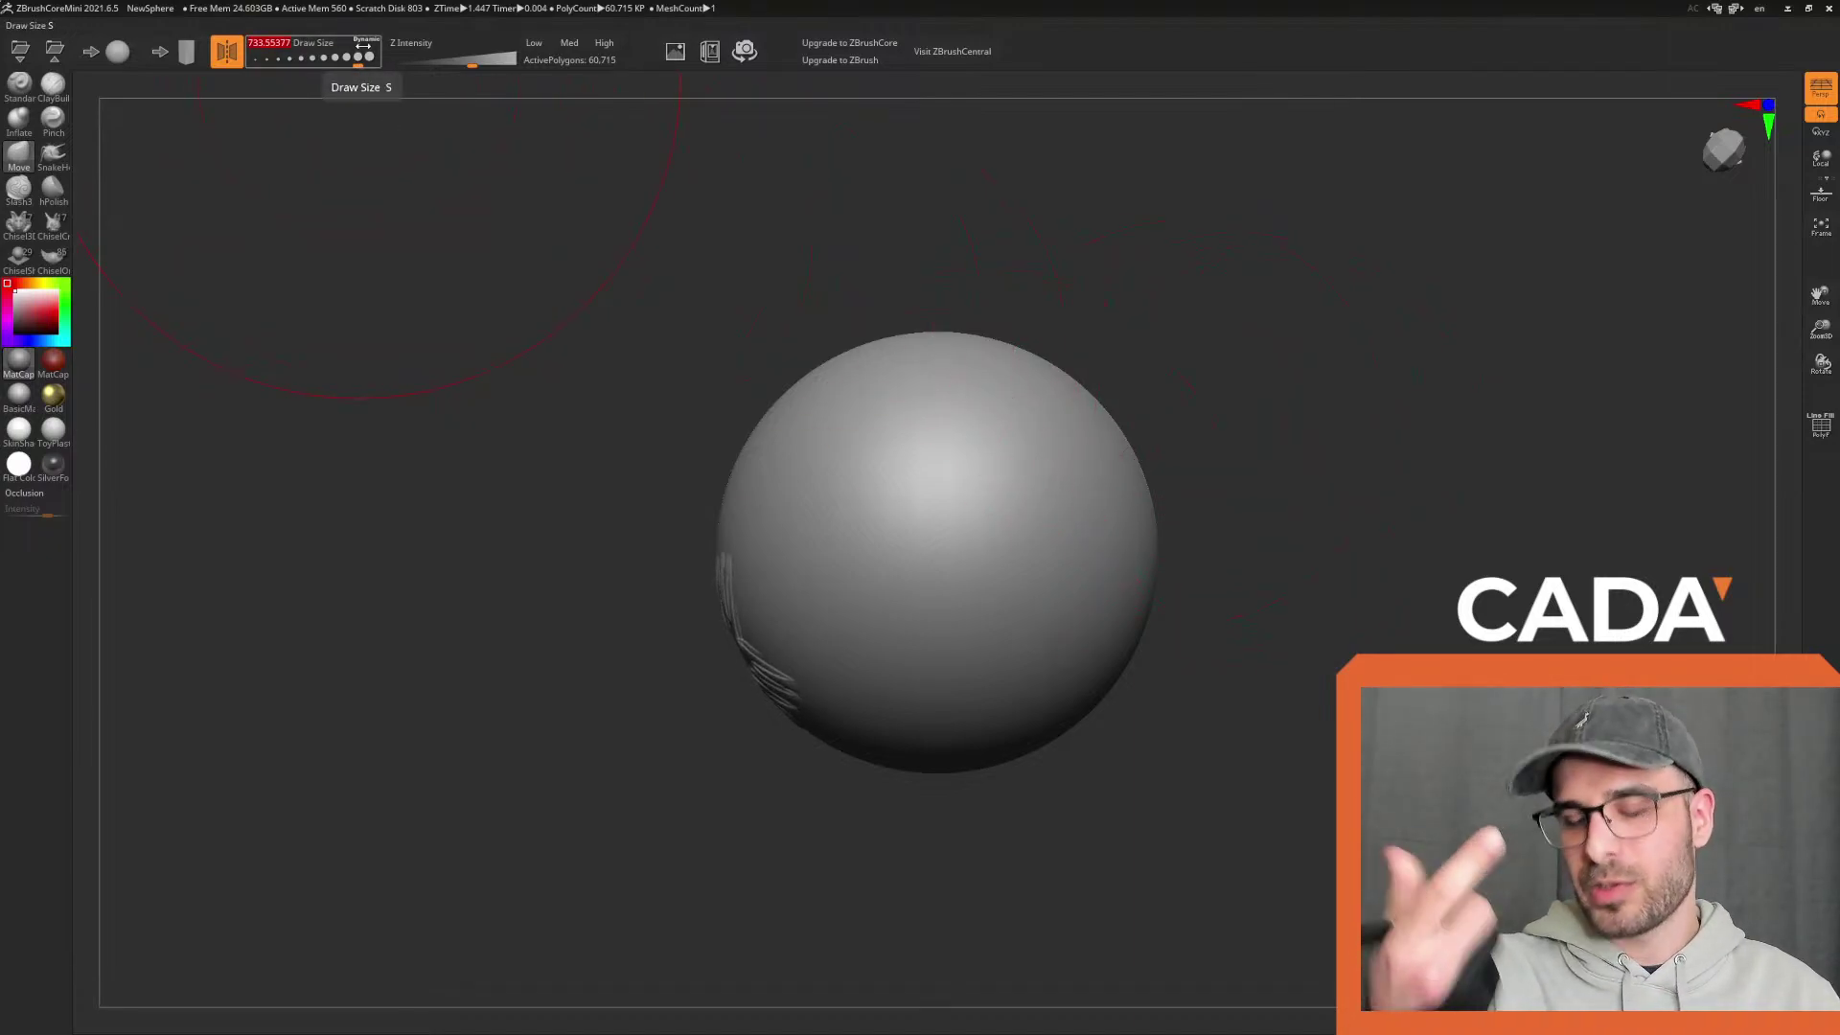
mouse_move(1128, 472)
mouse_down()
mouse_move(1055, 494)
mouse_move(1054, 538)
mouse_move(1021, 547)
mouse_up()
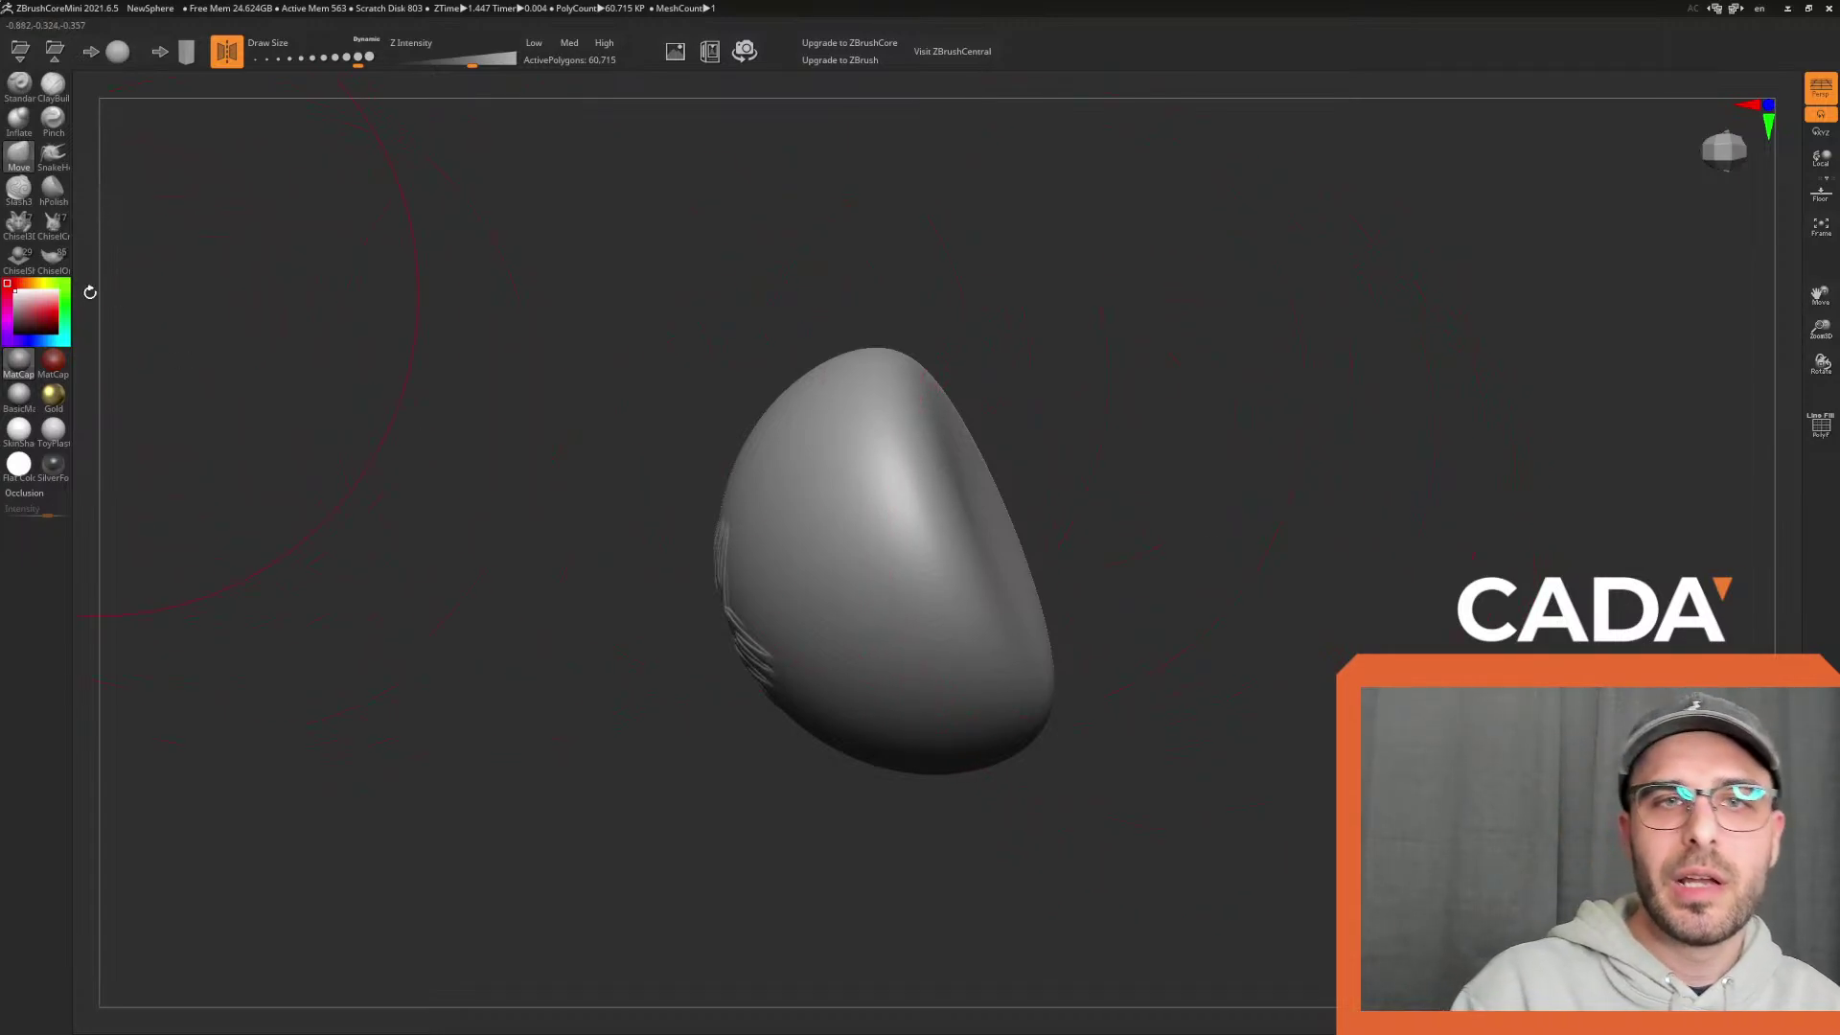
Try a muted red and a black colour on the model and restore its light grey
click(35, 306)
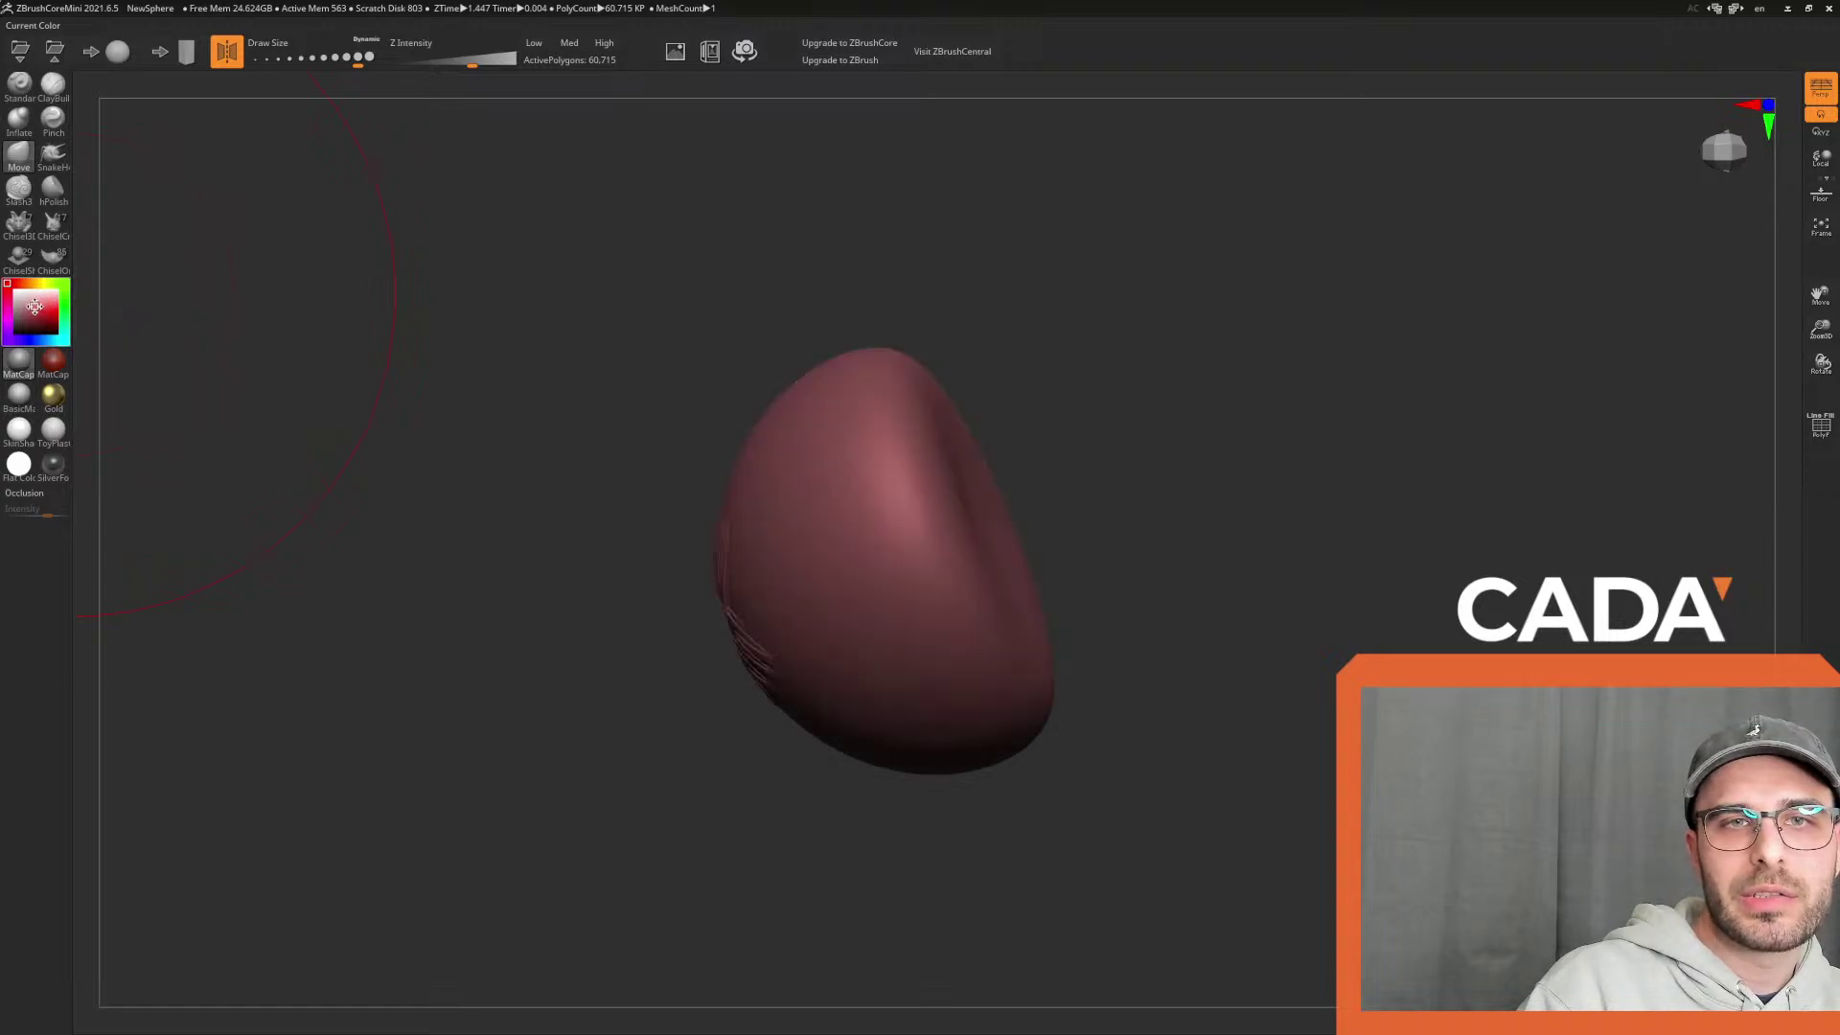
click(8, 280)
click(14, 333)
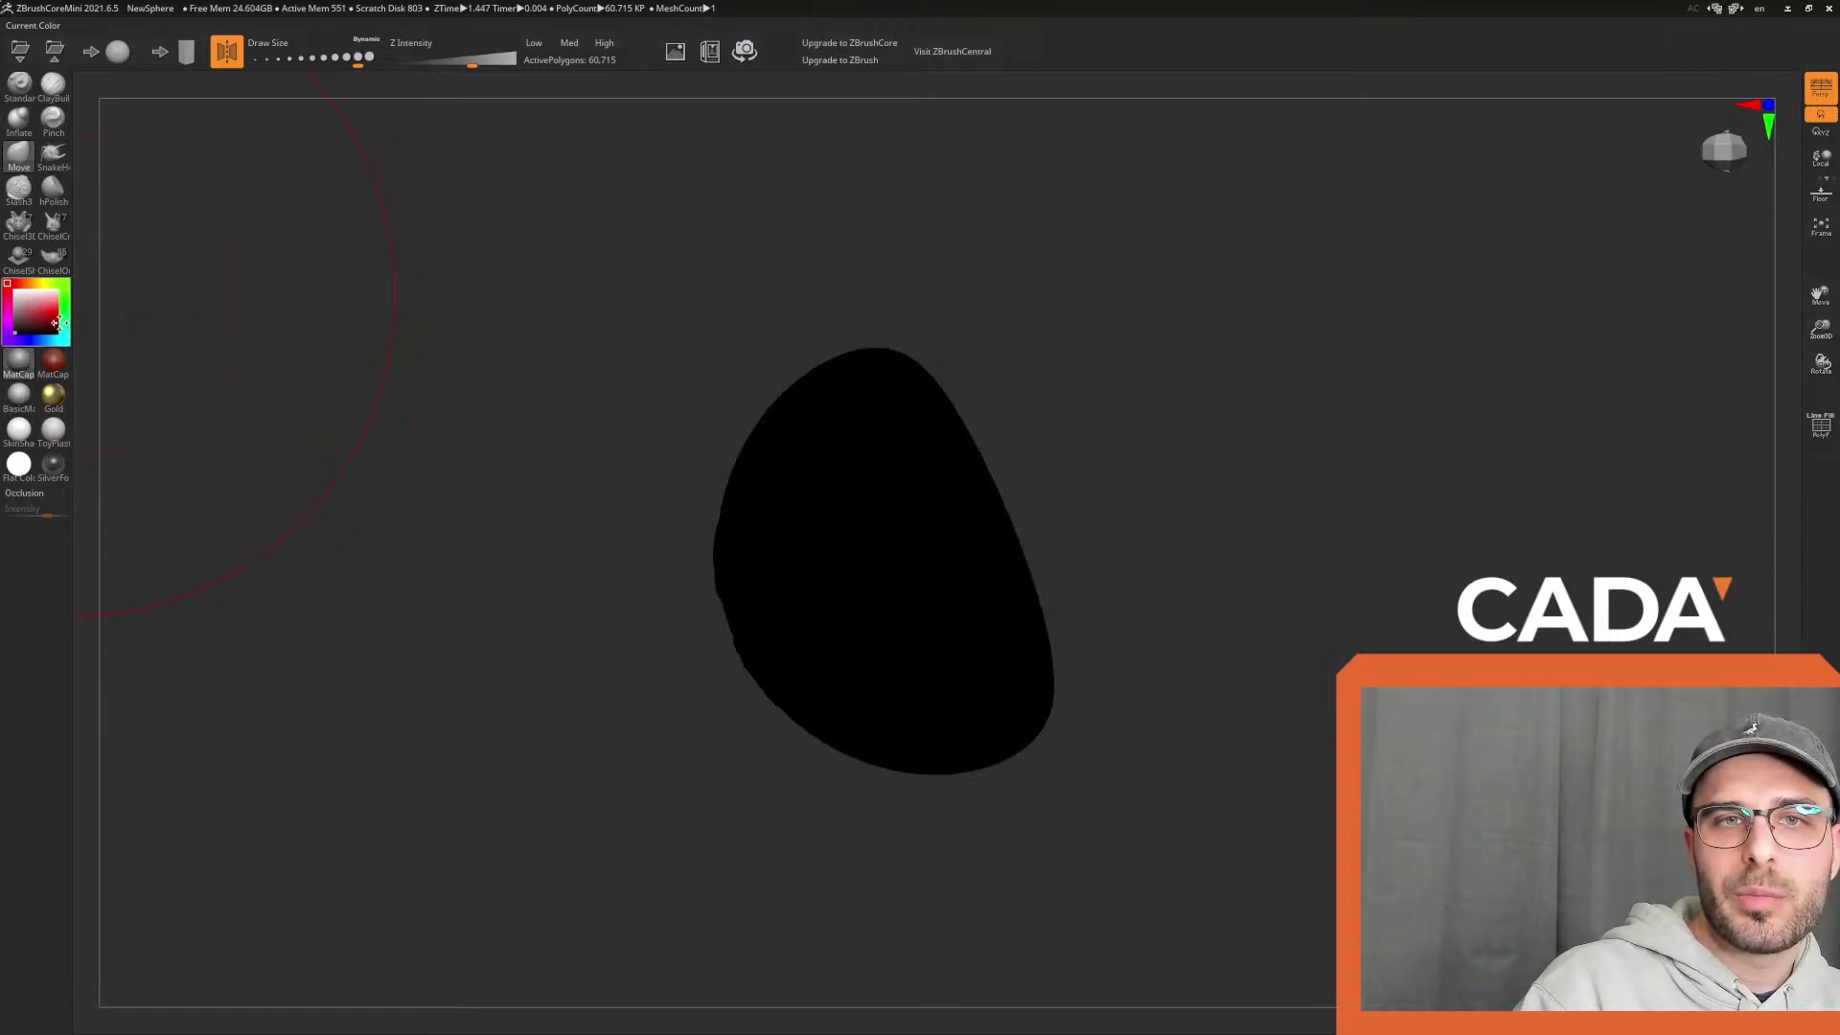
mouse_move(371, 468)
mouse_down()
mouse_move(397, 437)
mouse_move(235, 441)
mouse_up()
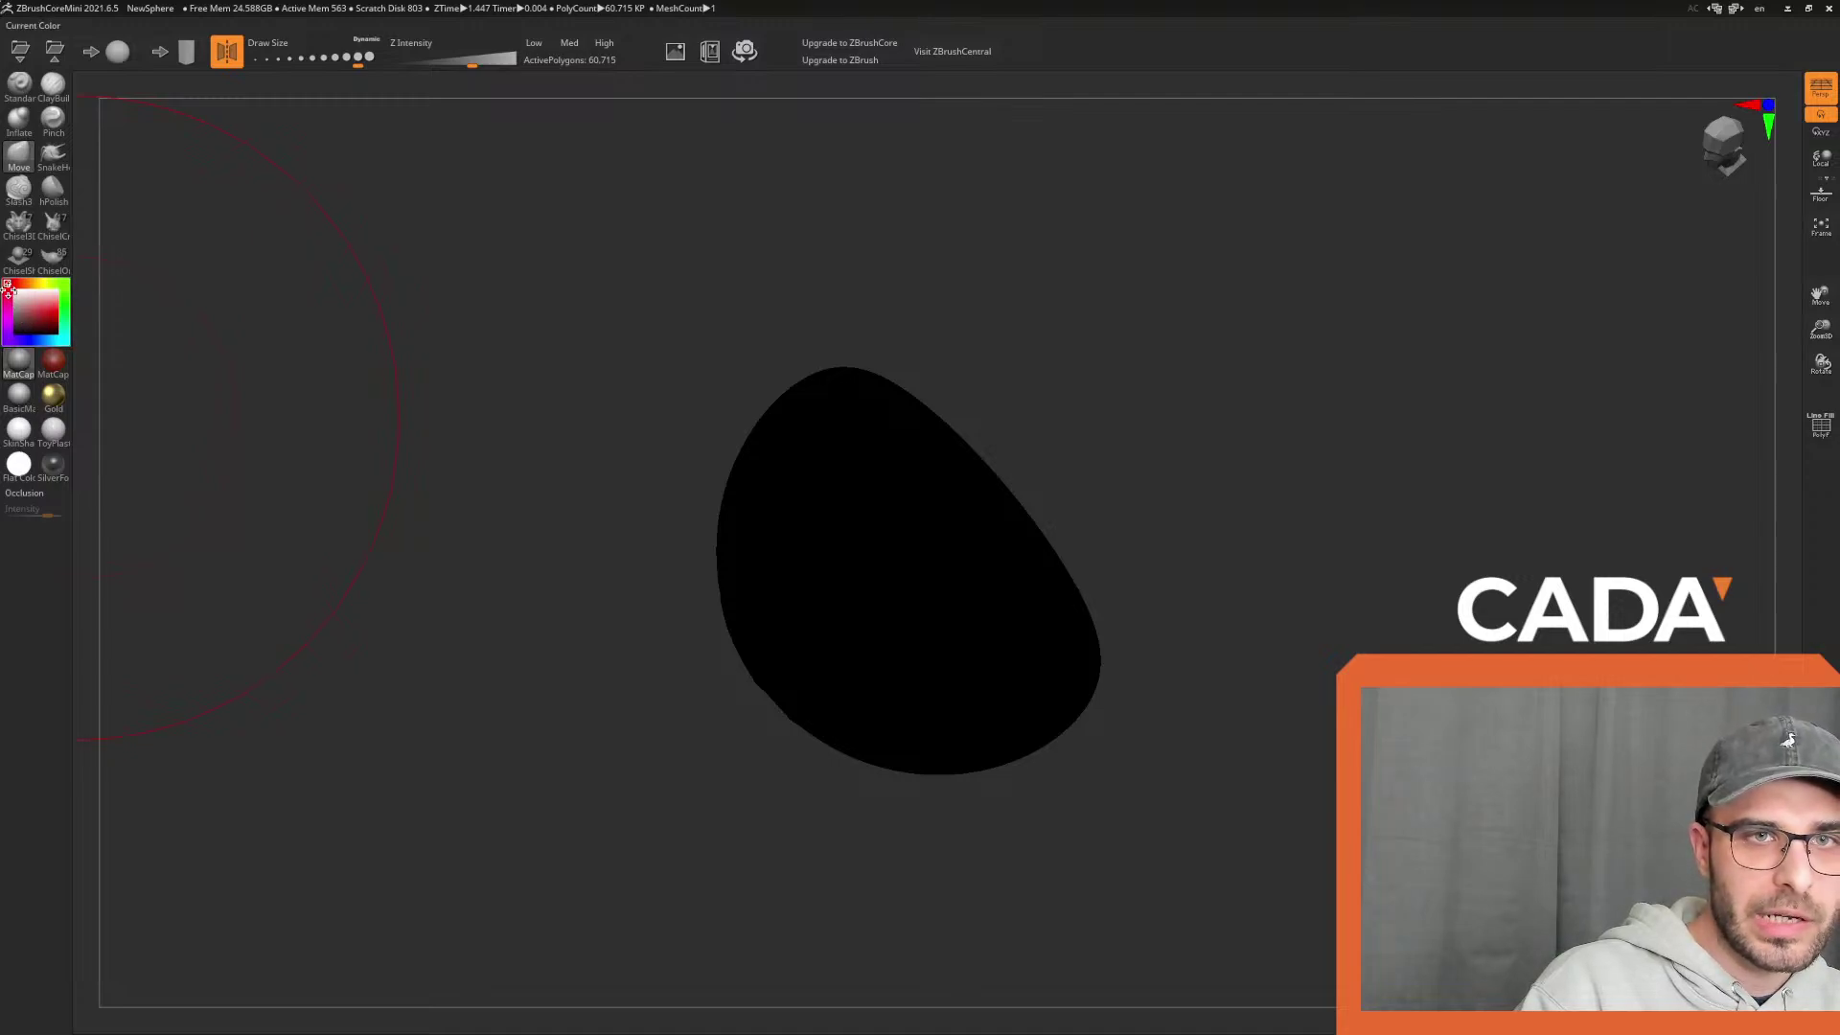
click(26, 316)
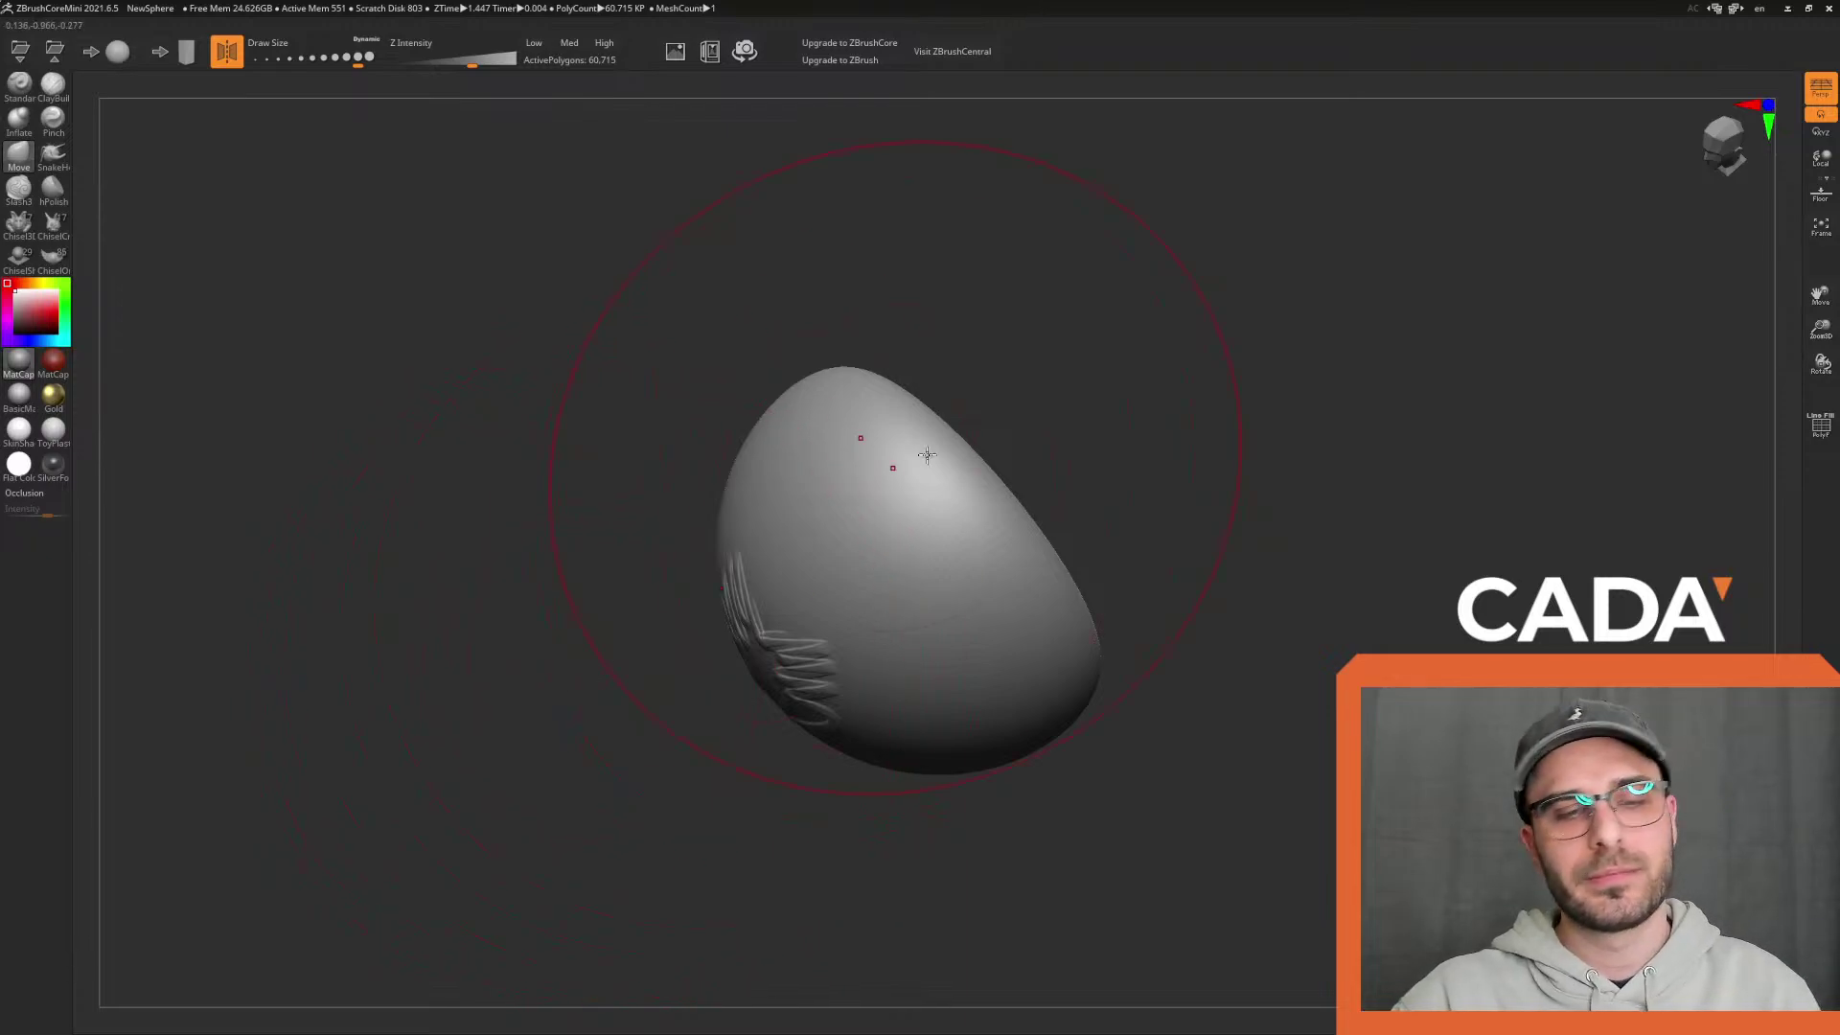
Push the flattened back of the sphere further inward into a bowl shape with a slightly larger Move brush
drag(1204, 531, 941, 327)
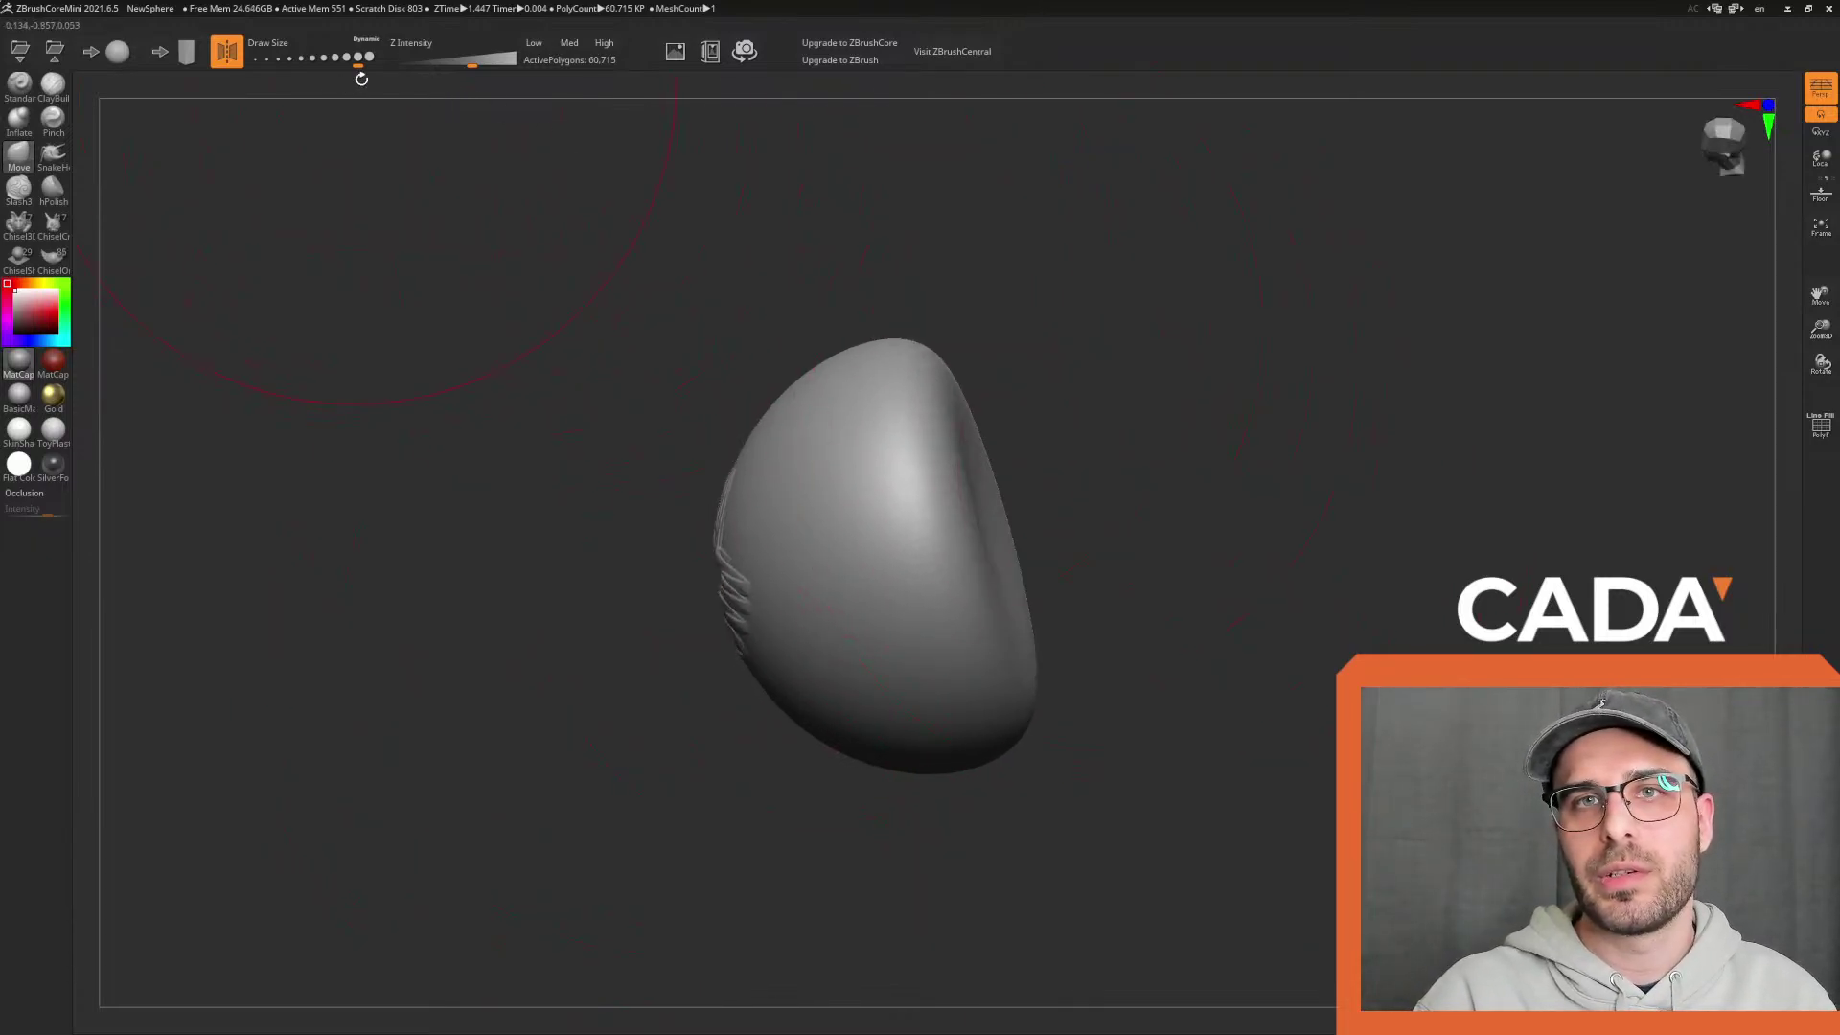
drag(358, 62, 362, 61)
mouse_move(993, 536)
mouse_down()
mouse_move(934, 549)
mouse_move(906, 518)
mouse_up()
drag(1066, 564, 1019, 542)
drag(909, 497, 881, 492)
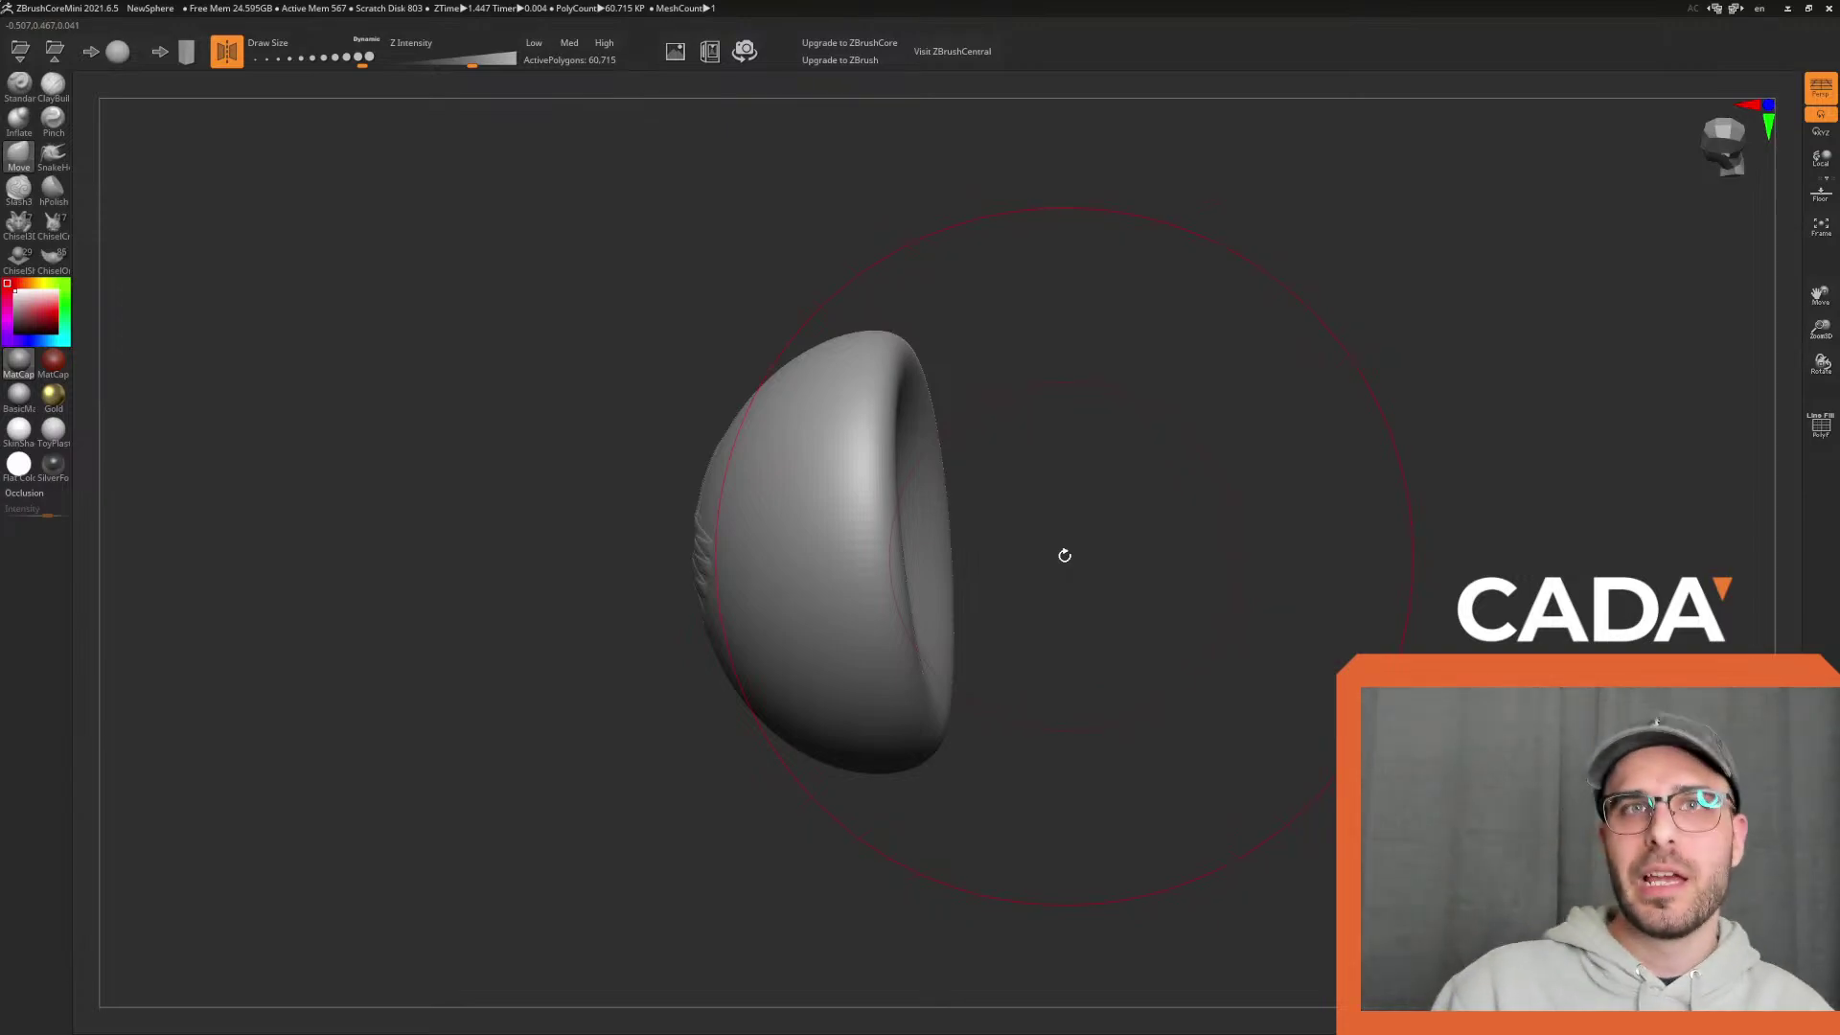
Try smoothing the inner surface of the hollow and undo that stroke
drag(1140, 656, 990, 583)
shift+drag(915, 522, 892, 496)
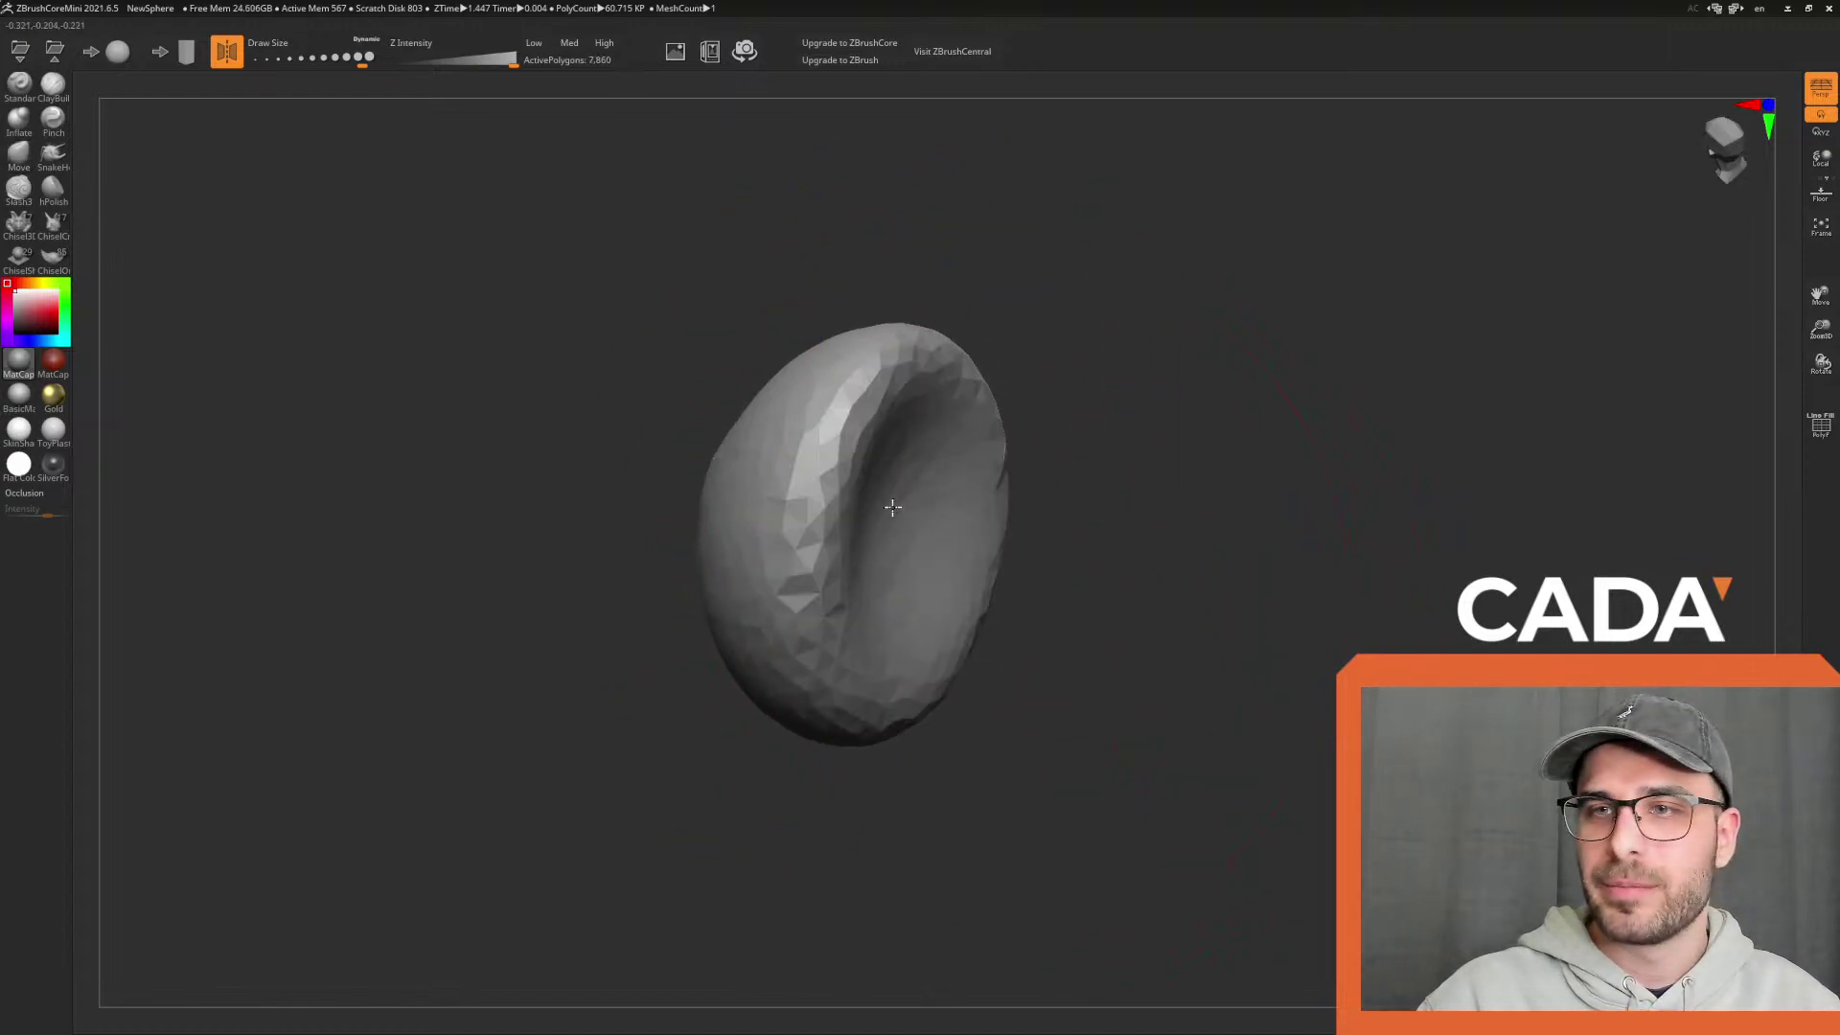
key(ctrl+z)
Pull two mirrored pointed spikes out of the bowl's rim with a smaller Move brush, and set the draw size to about 234
drag(363, 57, 305, 67)
click(308, 62)
mouse_move(880, 668)
mouse_down()
mouse_move(987, 666)
mouse_move(1083, 722)
mouse_move(965, 703)
mouse_move(1134, 755)
mouse_up()
drag(981, 711, 1074, 729)
drag(307, 67, 313, 68)
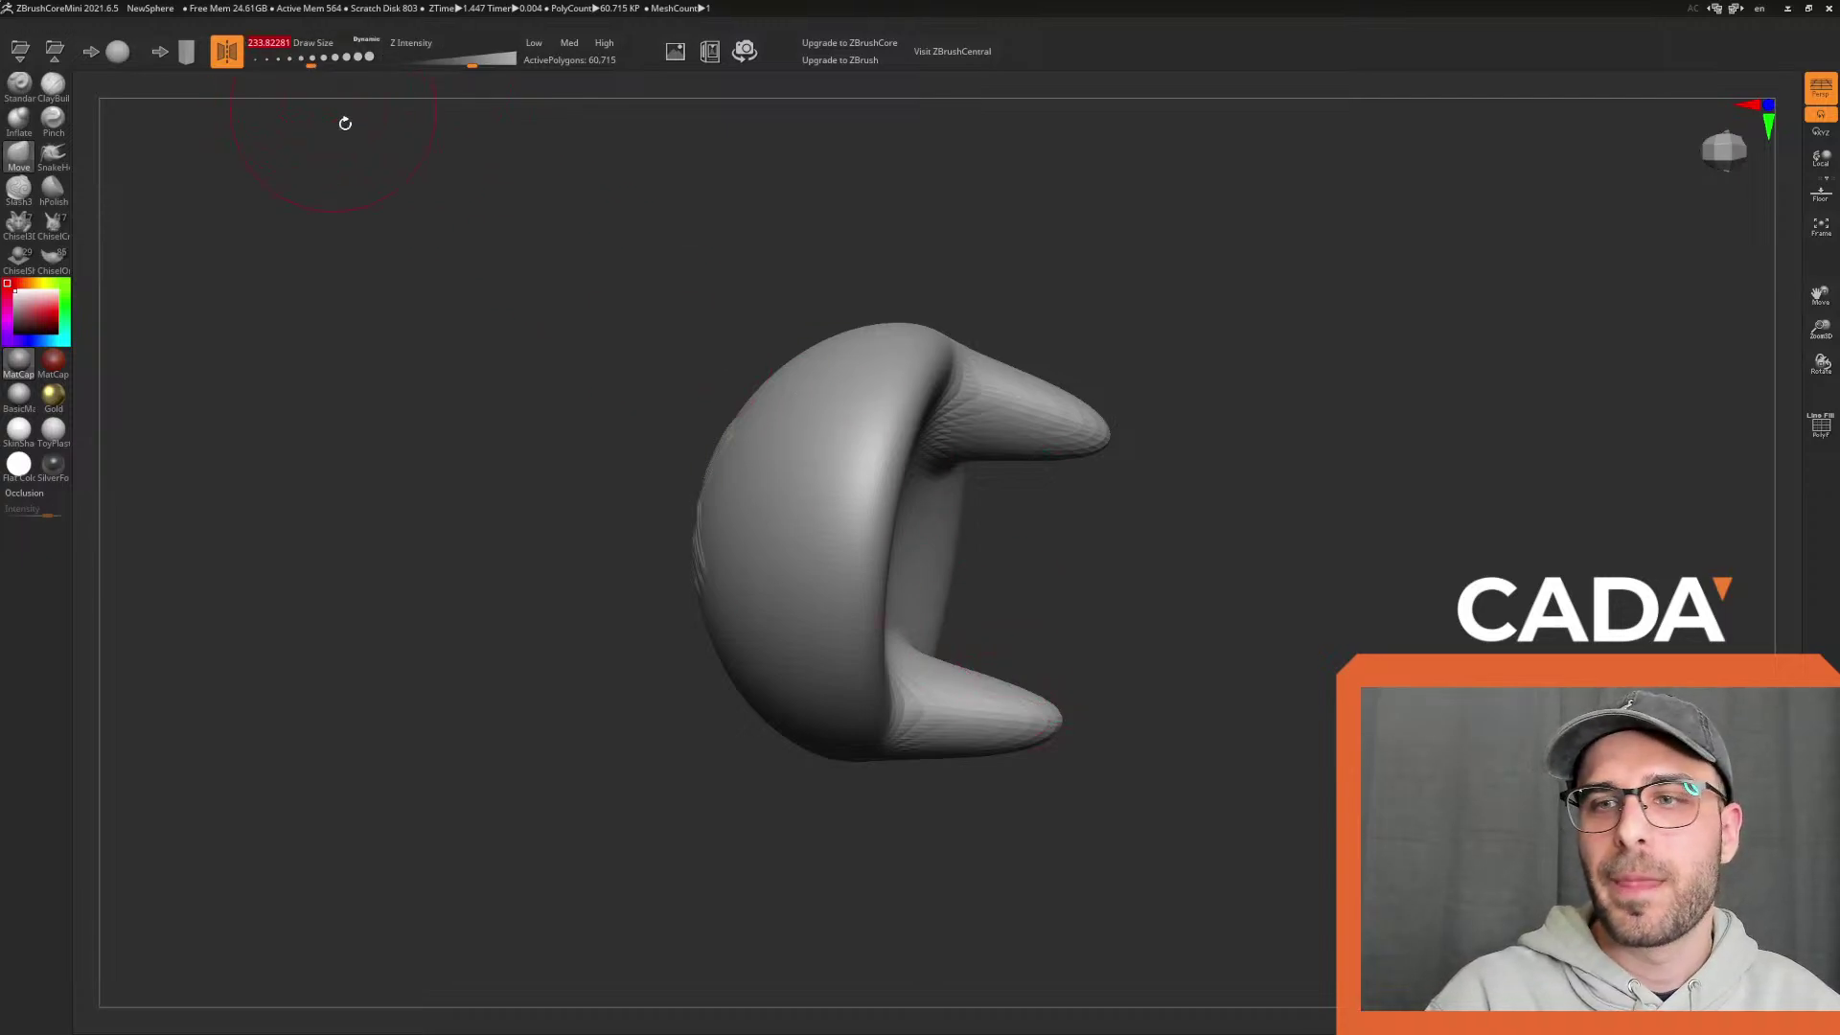
mouse_move(1183, 731)
mouse_down()
mouse_move(1188, 670)
mouse_move(1181, 725)
mouse_up()
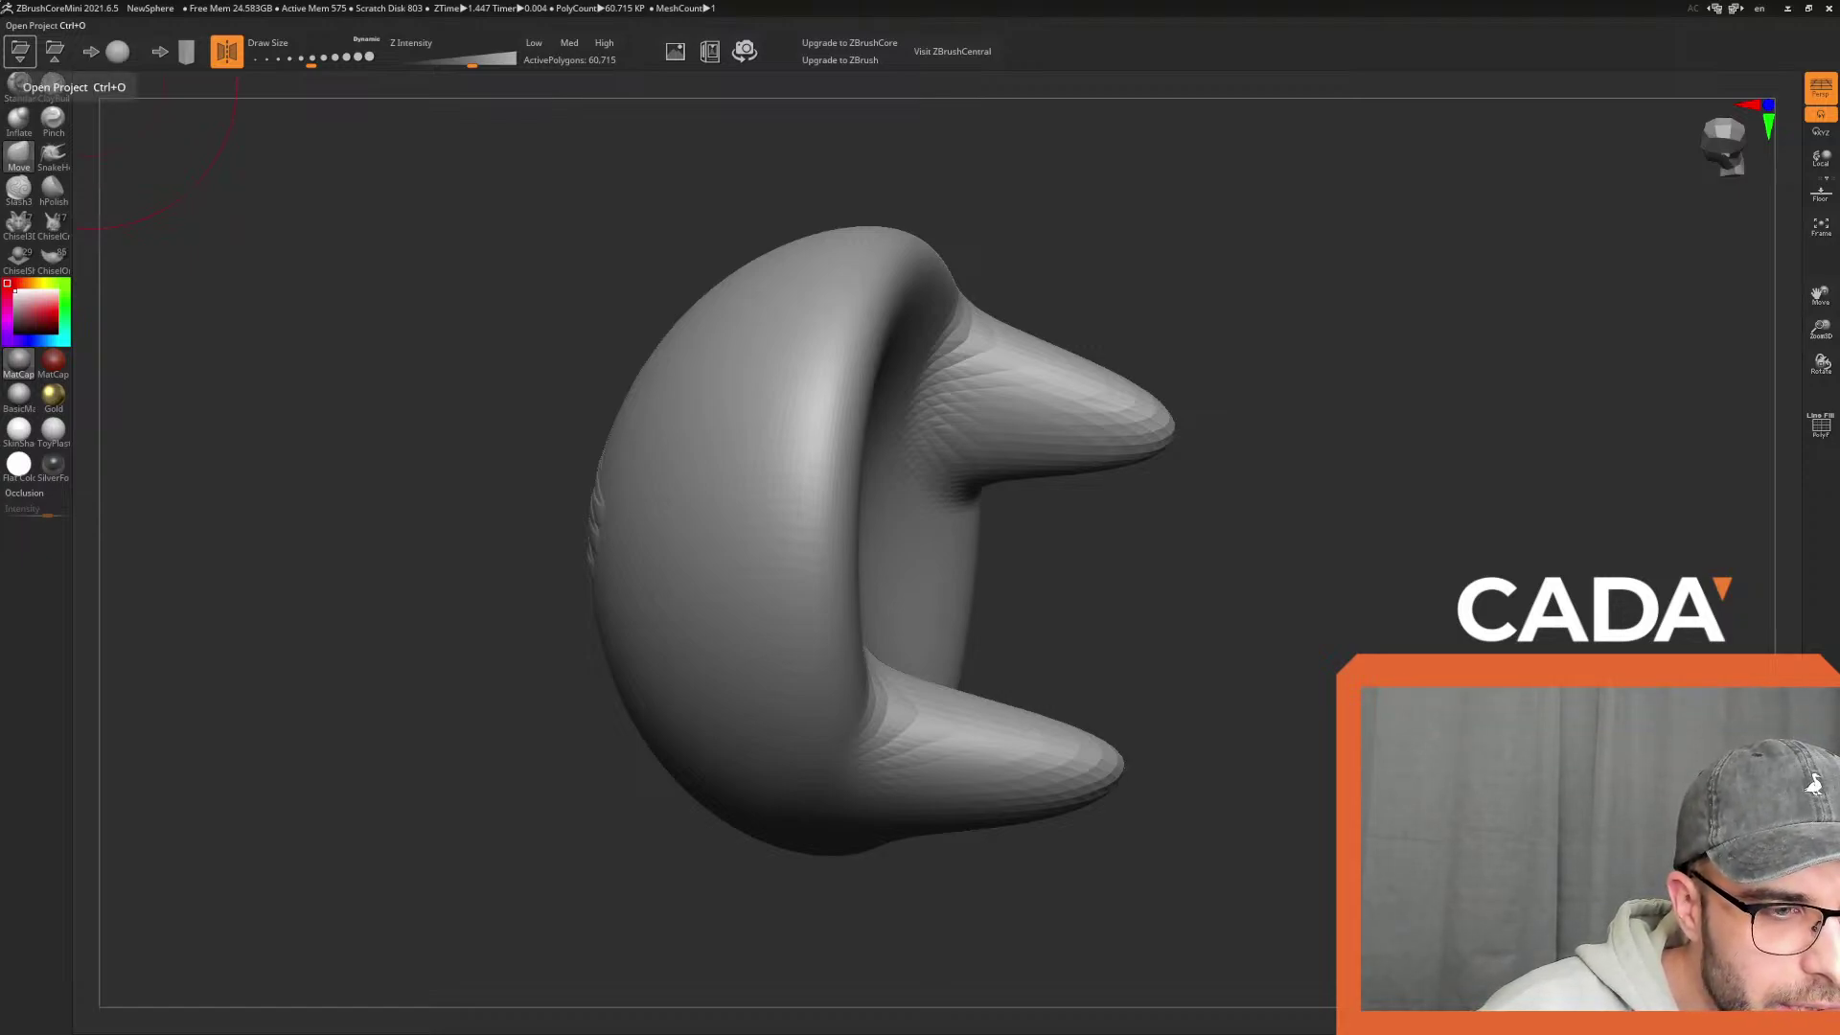
Try two further Move brush pulls around the hollow's rim and undo both of them
drag(918, 554, 945, 559)
key(ctrl+z)
mouse_move(814, 570)
mouse_down()
mouse_move(806, 557)
mouse_move(974, 623)
mouse_up()
key(ctrl+z)
Turn off symmetry and revert the hollowed, spiked form to the full sphere
drag(1792, 583, 1782, 567)
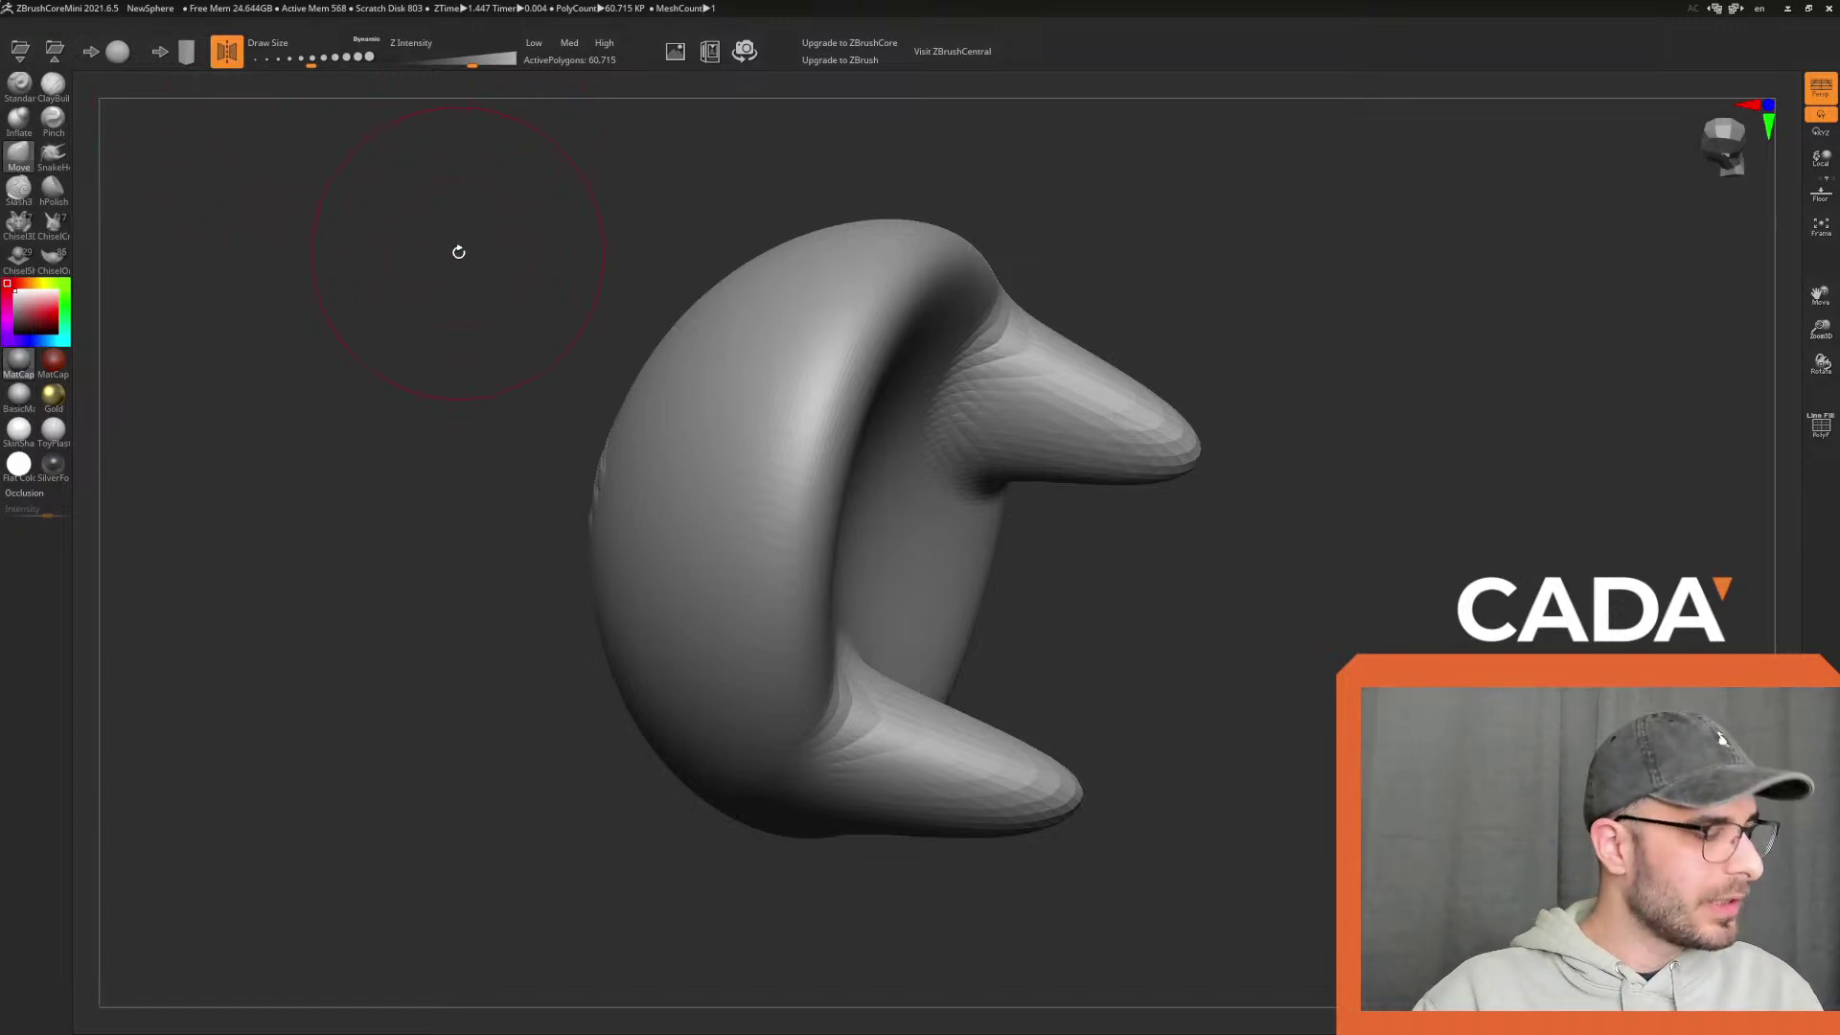
click(237, 60)
click(233, 57)
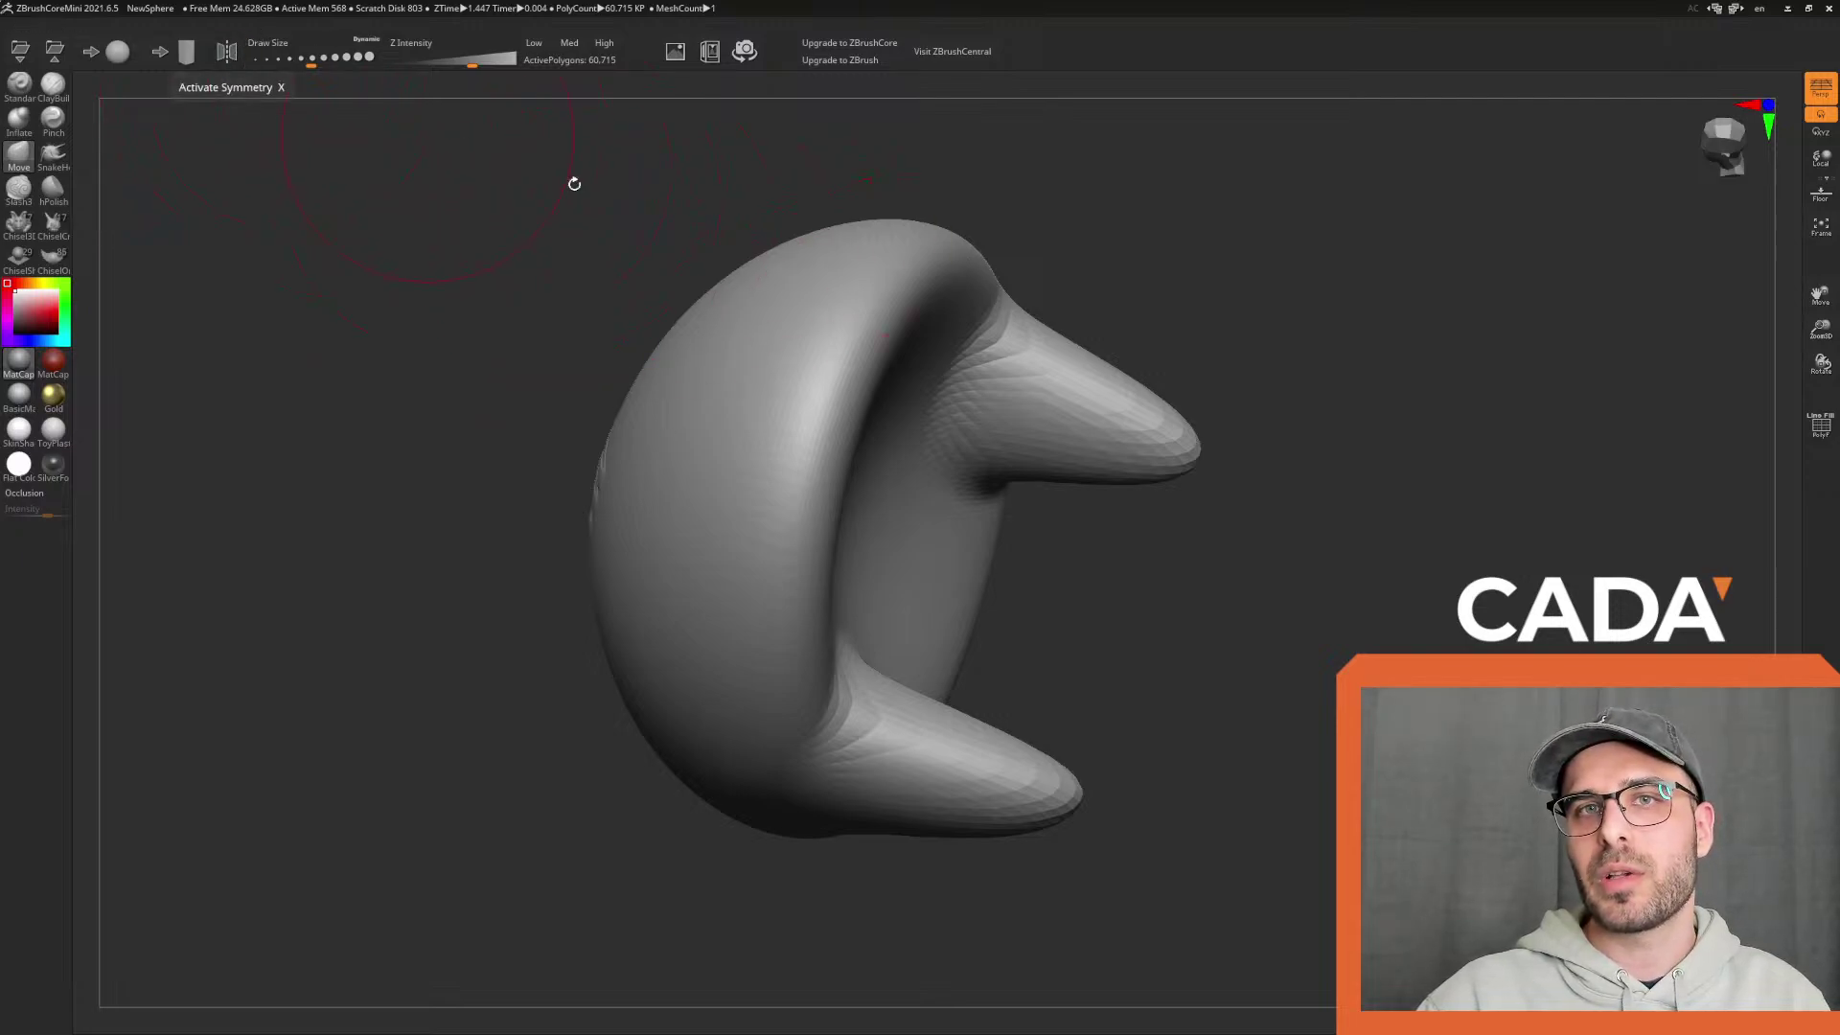
drag(1364, 332, 834, 271)
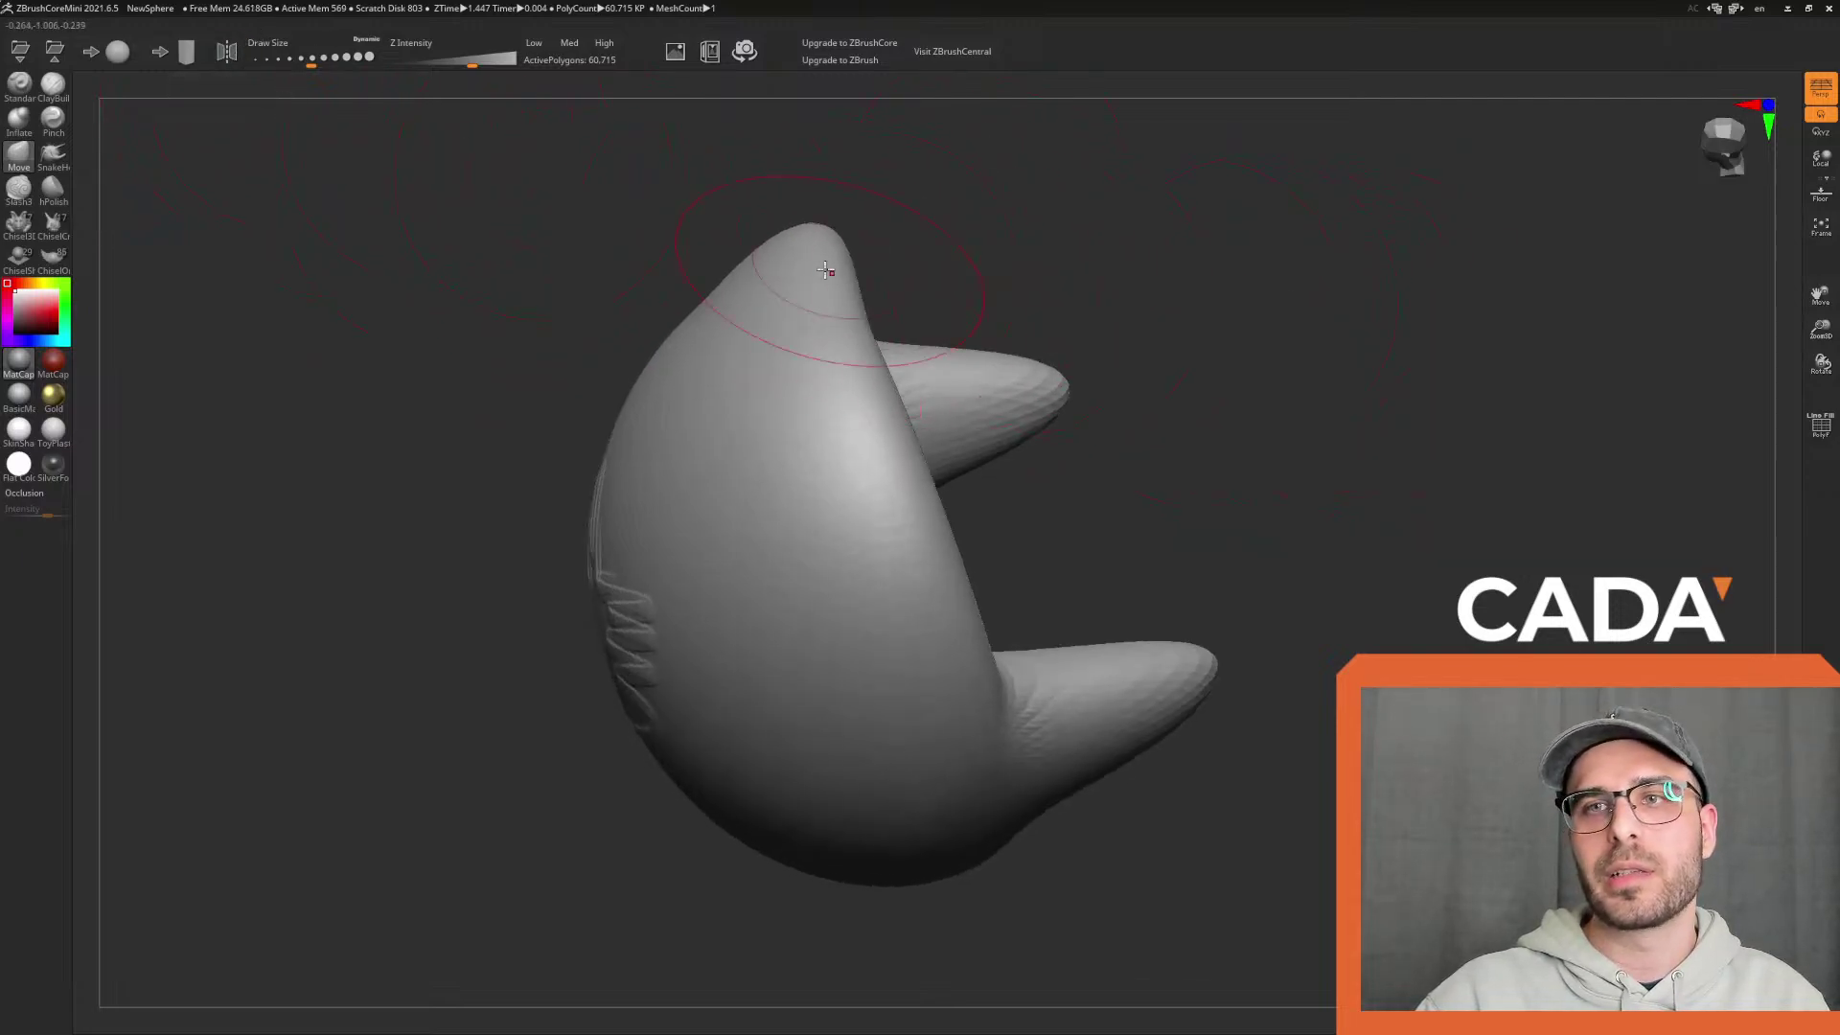
drag(1298, 336, 1133, 296)
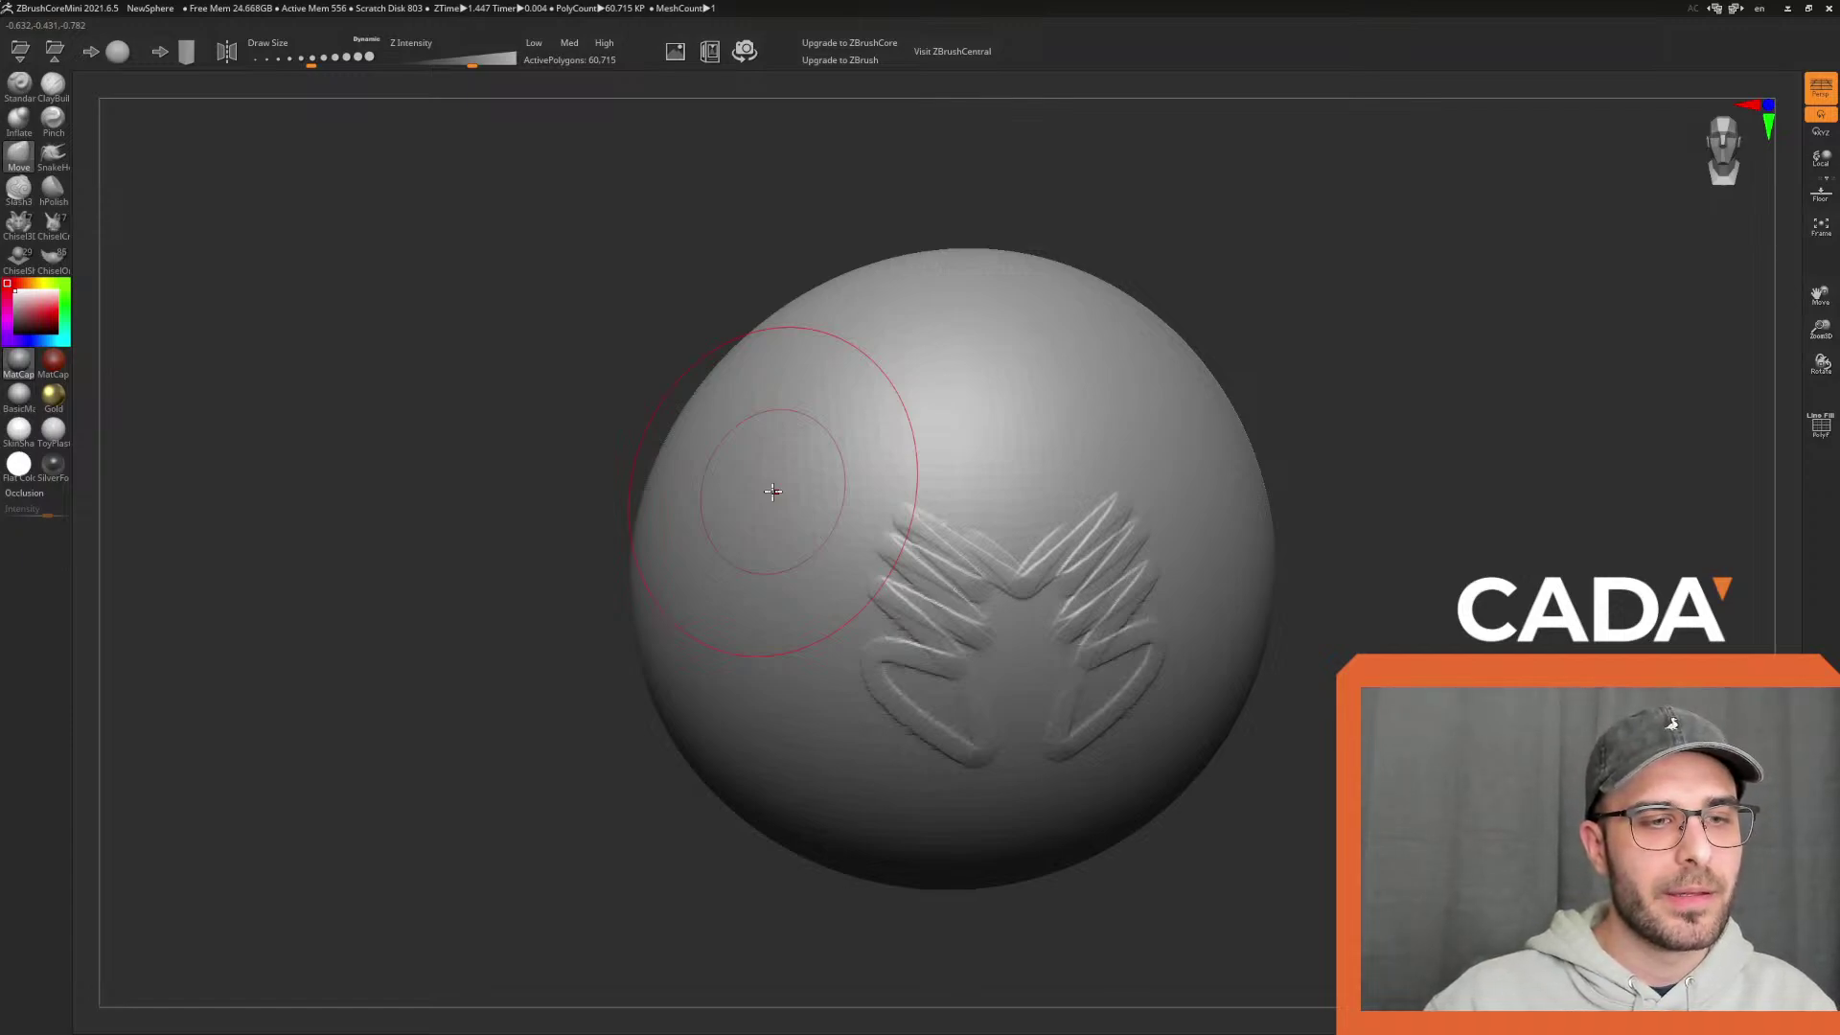
mouse_move(1335, 361)
mouse_down()
mouse_move(1290, 468)
mouse_move(1275, 450)
mouse_up()
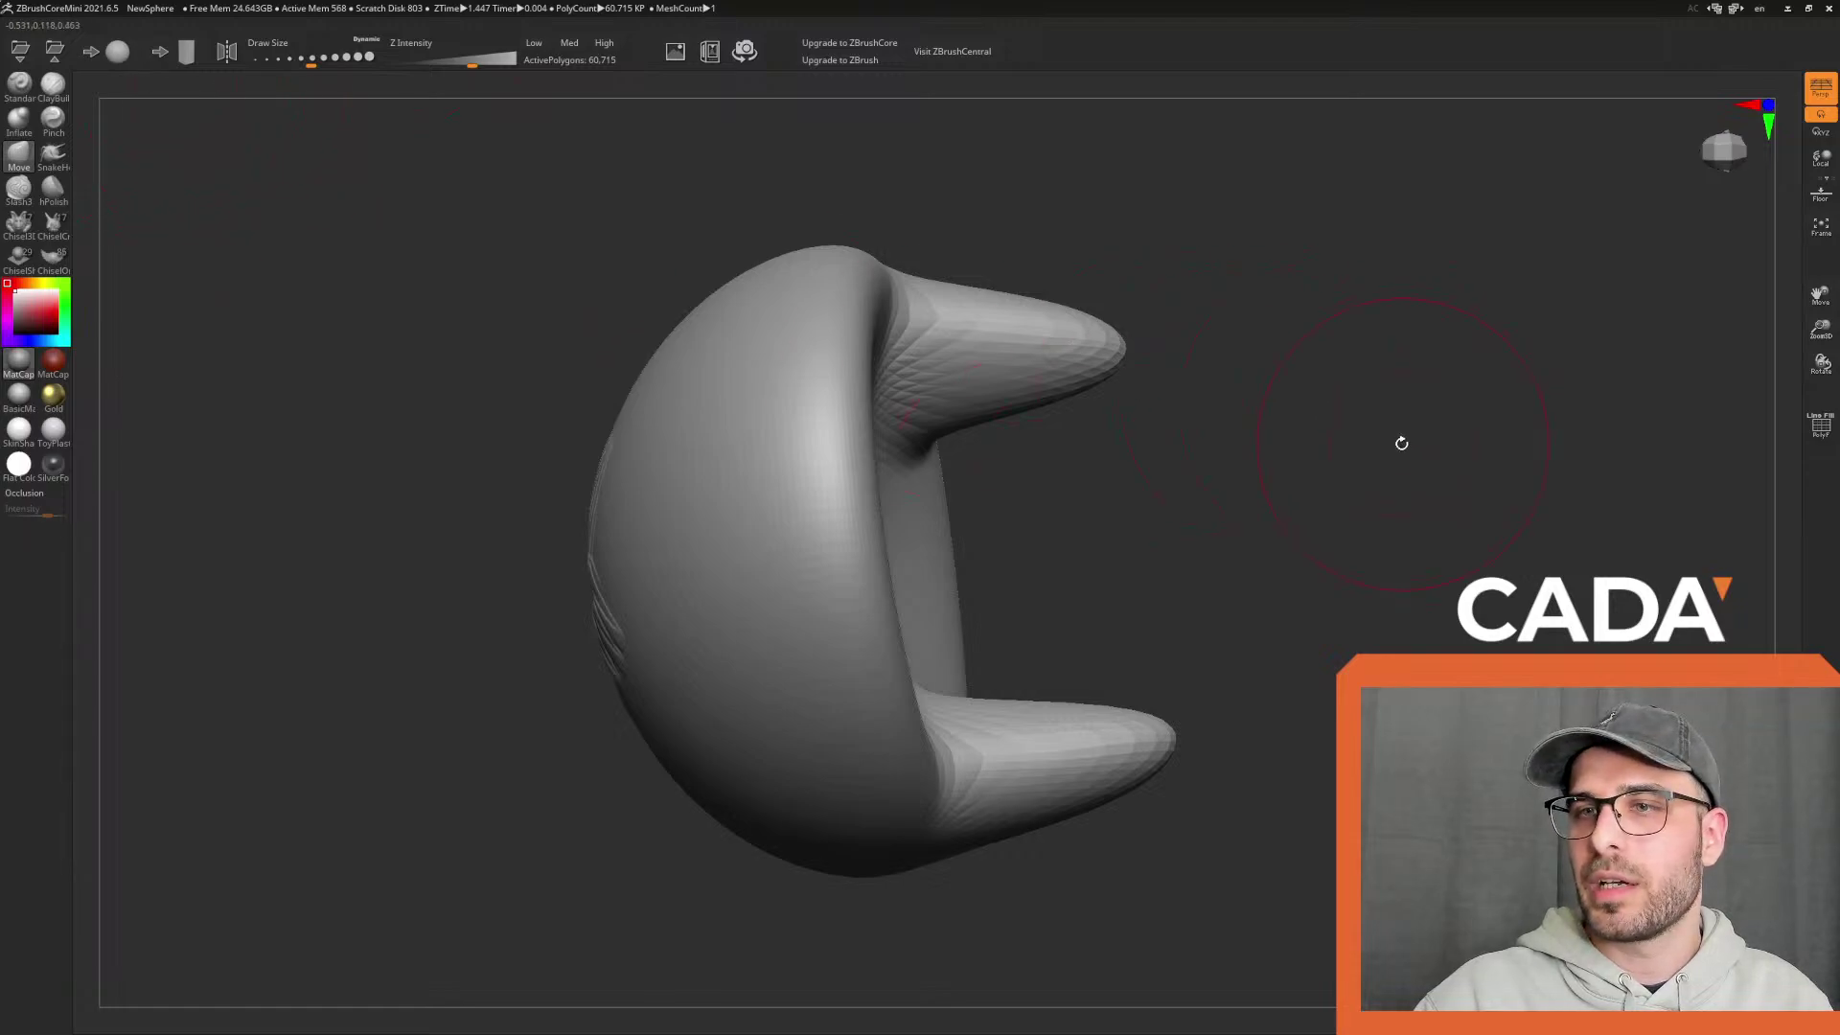
drag(1403, 442, 1370, 431)
mouse_move(1047, 416)
mouse_down()
mouse_move(1112, 386)
mouse_move(1149, 424)
mouse_move(1213, 428)
mouse_up()
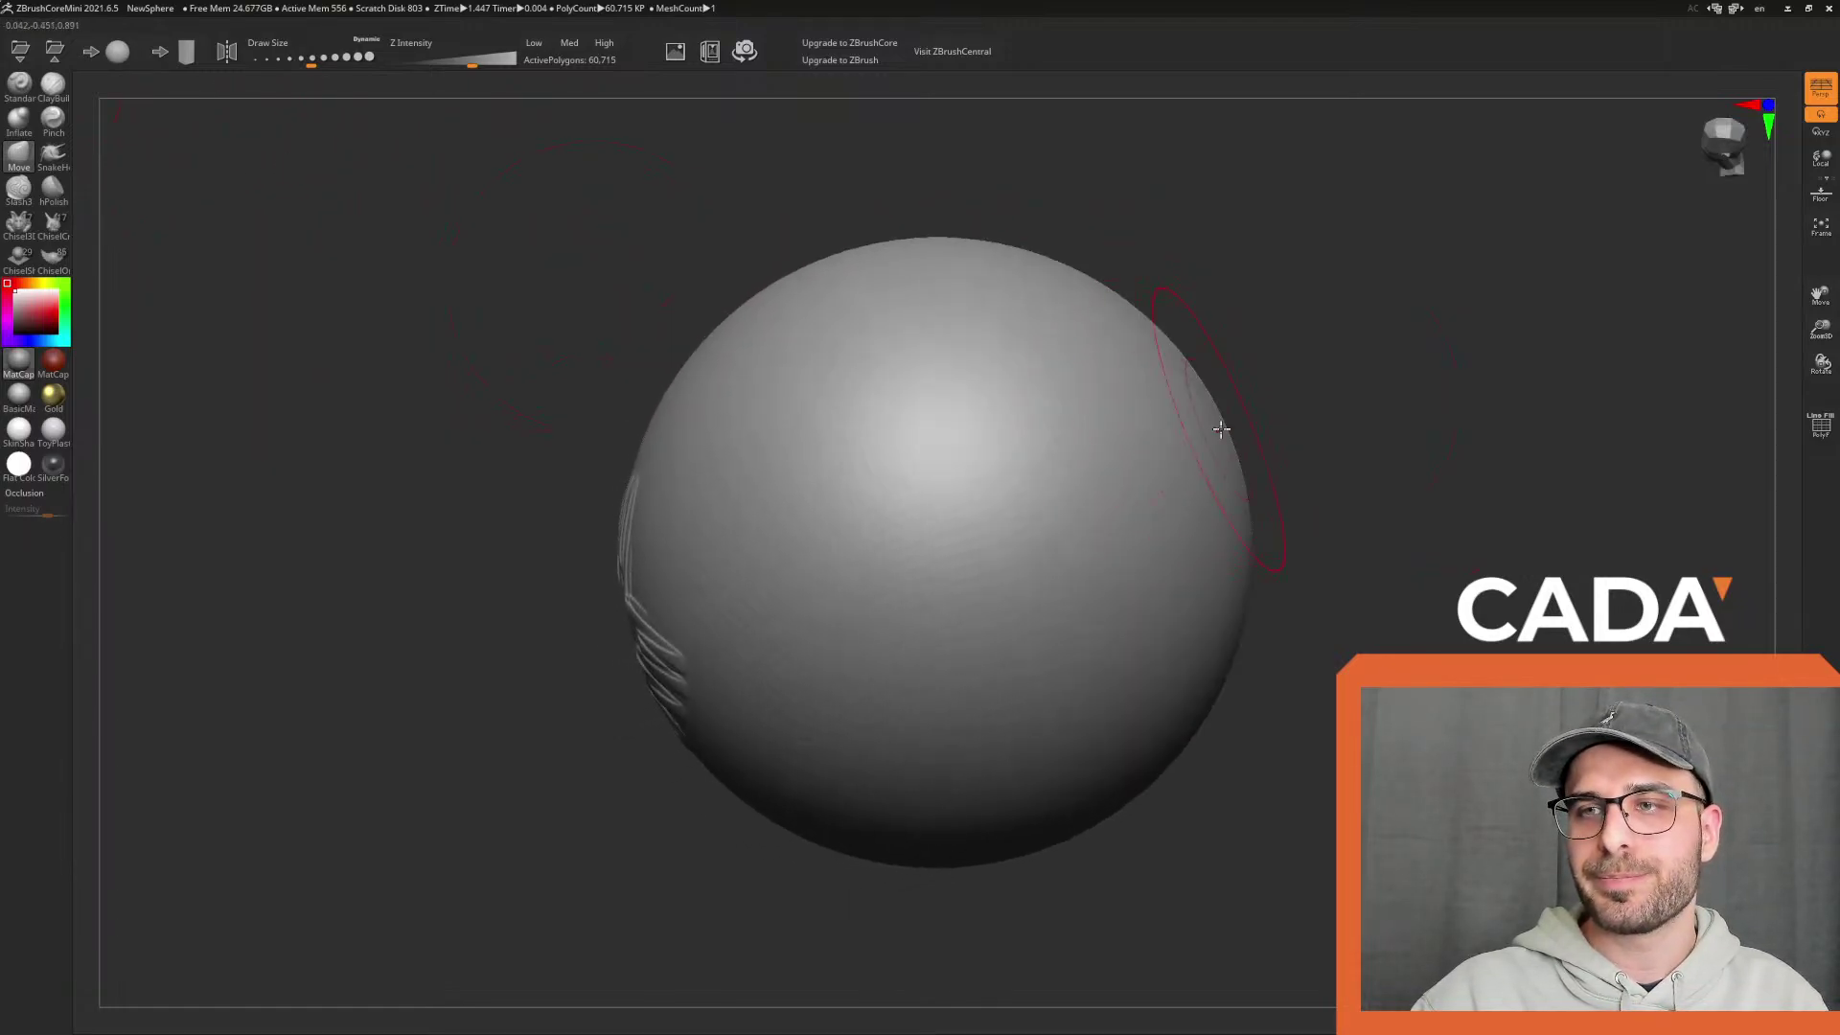
Try pushing the sphere's back inward with the Move brush at a draw size of about 620, and undo the stroke
ctrl+right_drag(1584, 267, 1553, 267)
ctrl+right_drag(1400, 386, 1376, 374)
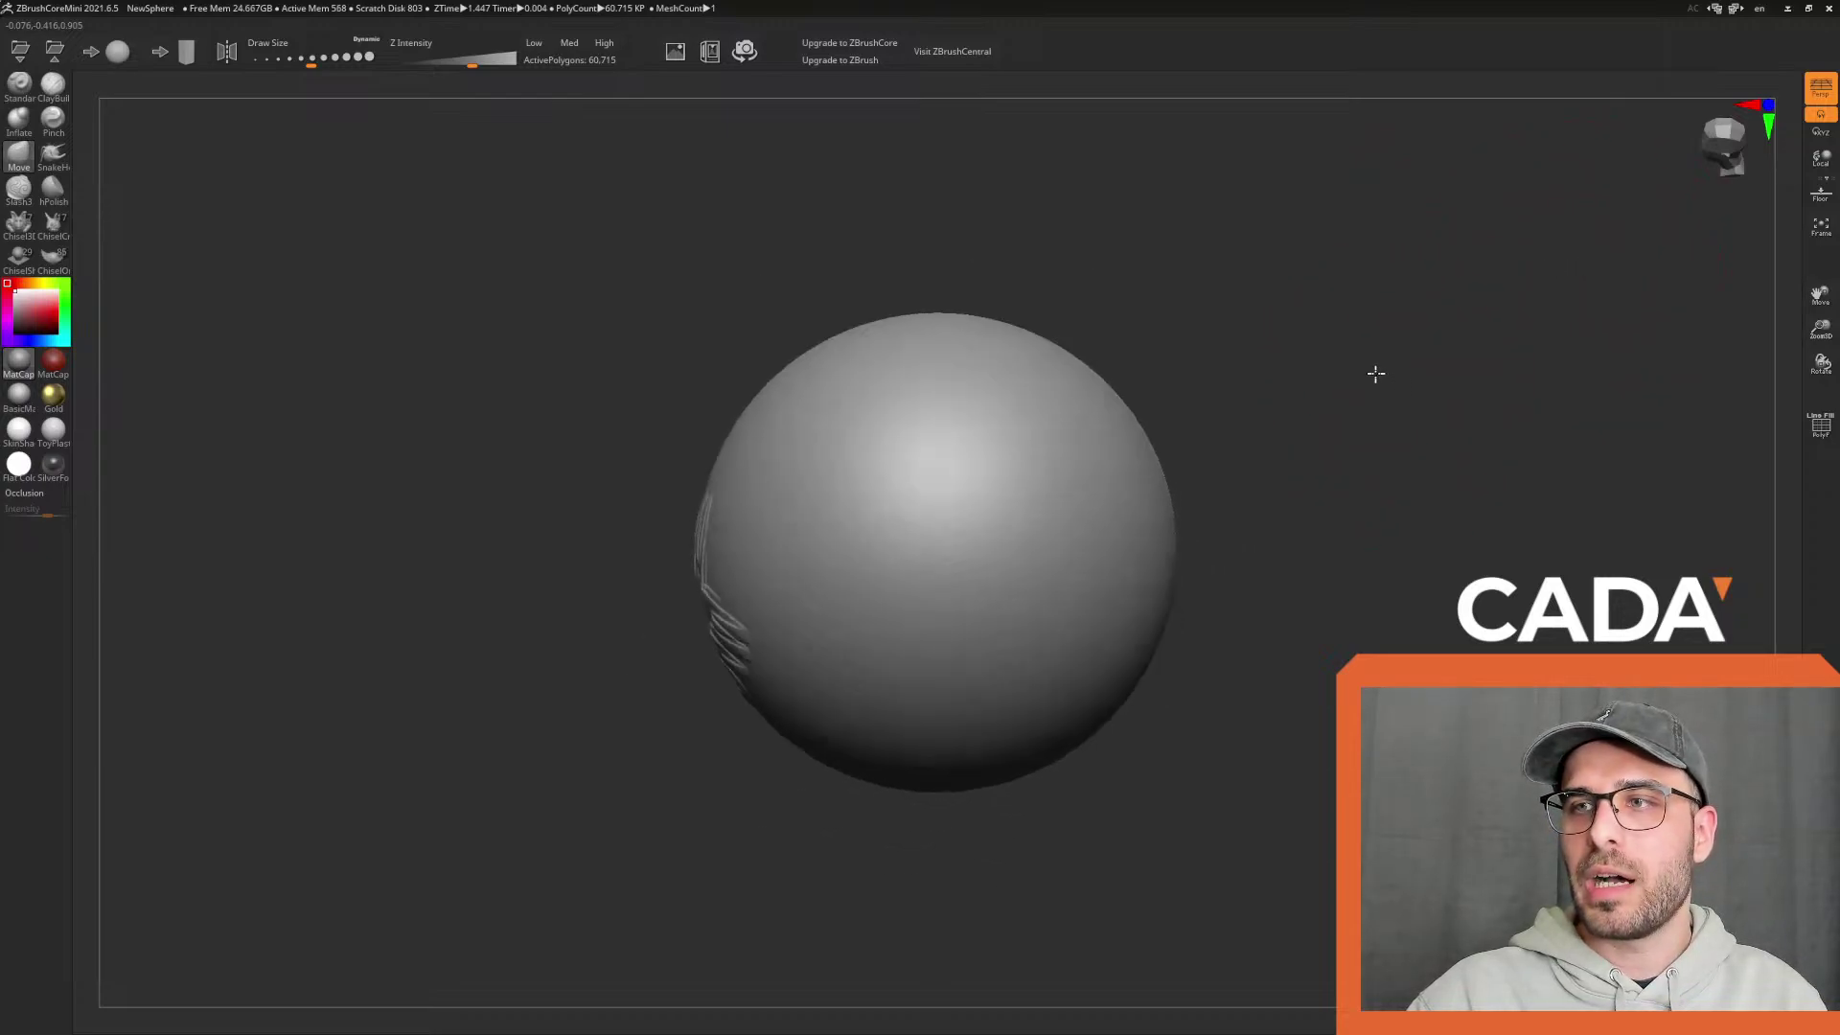
drag(311, 65, 343, 65)
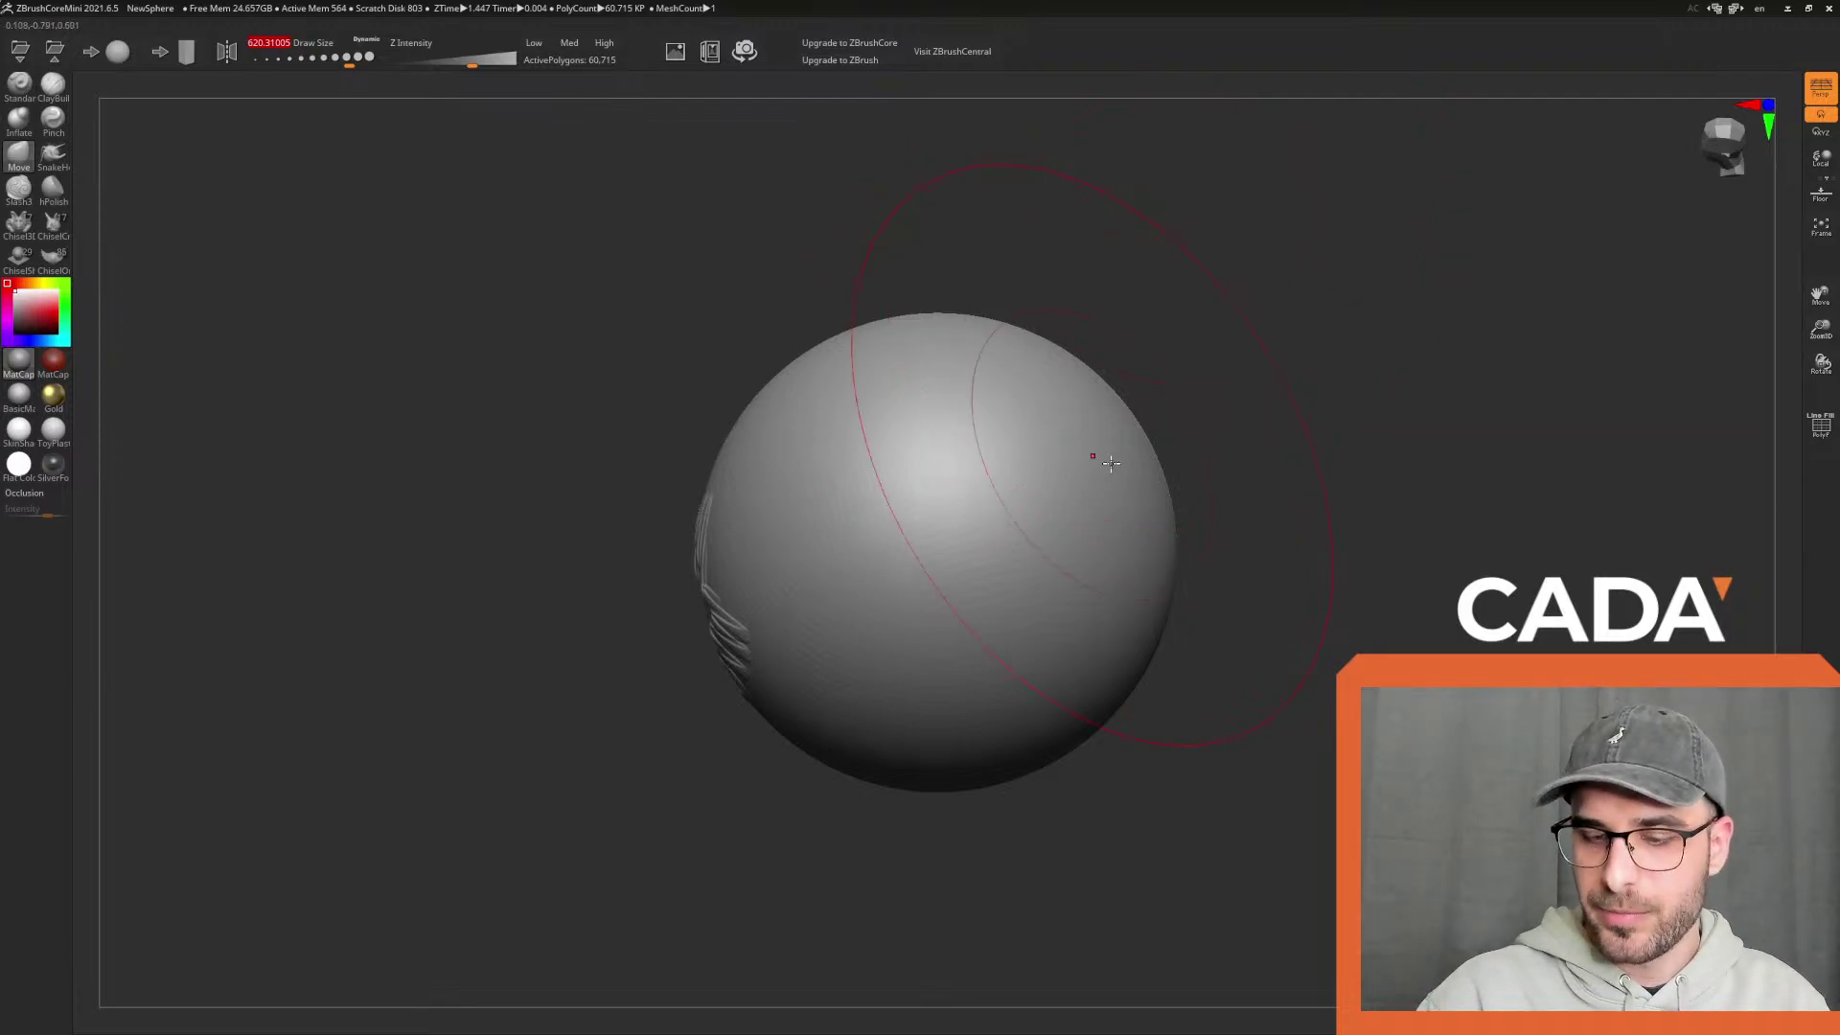
drag(1385, 484, 1413, 542)
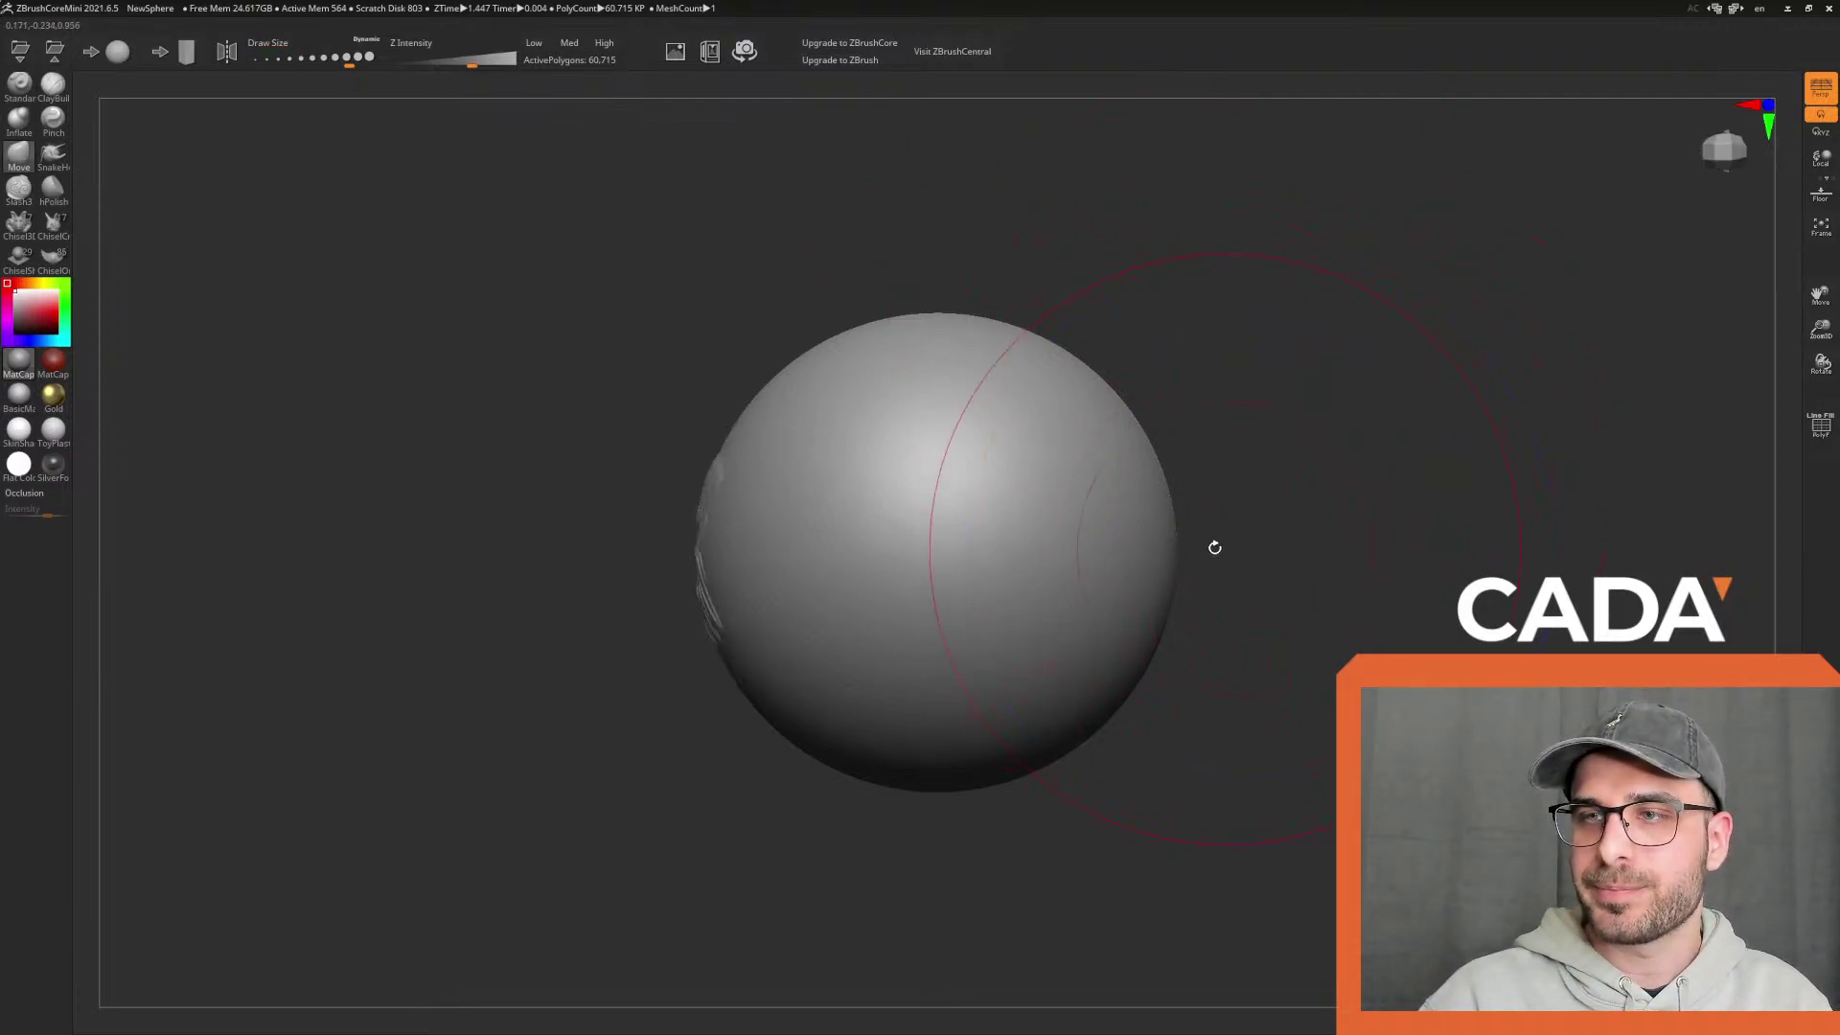
drag(1119, 542, 997, 537)
key(ctrl+z)
Try flattening the sphere's back without symmetry using a larger Move brush, and undo the pushes
click(355, 58)
mouse_move(1154, 542)
mouse_down()
mouse_move(1108, 526)
mouse_move(1216, 429)
mouse_move(1220, 448)
mouse_up()
drag(930, 379, 937, 398)
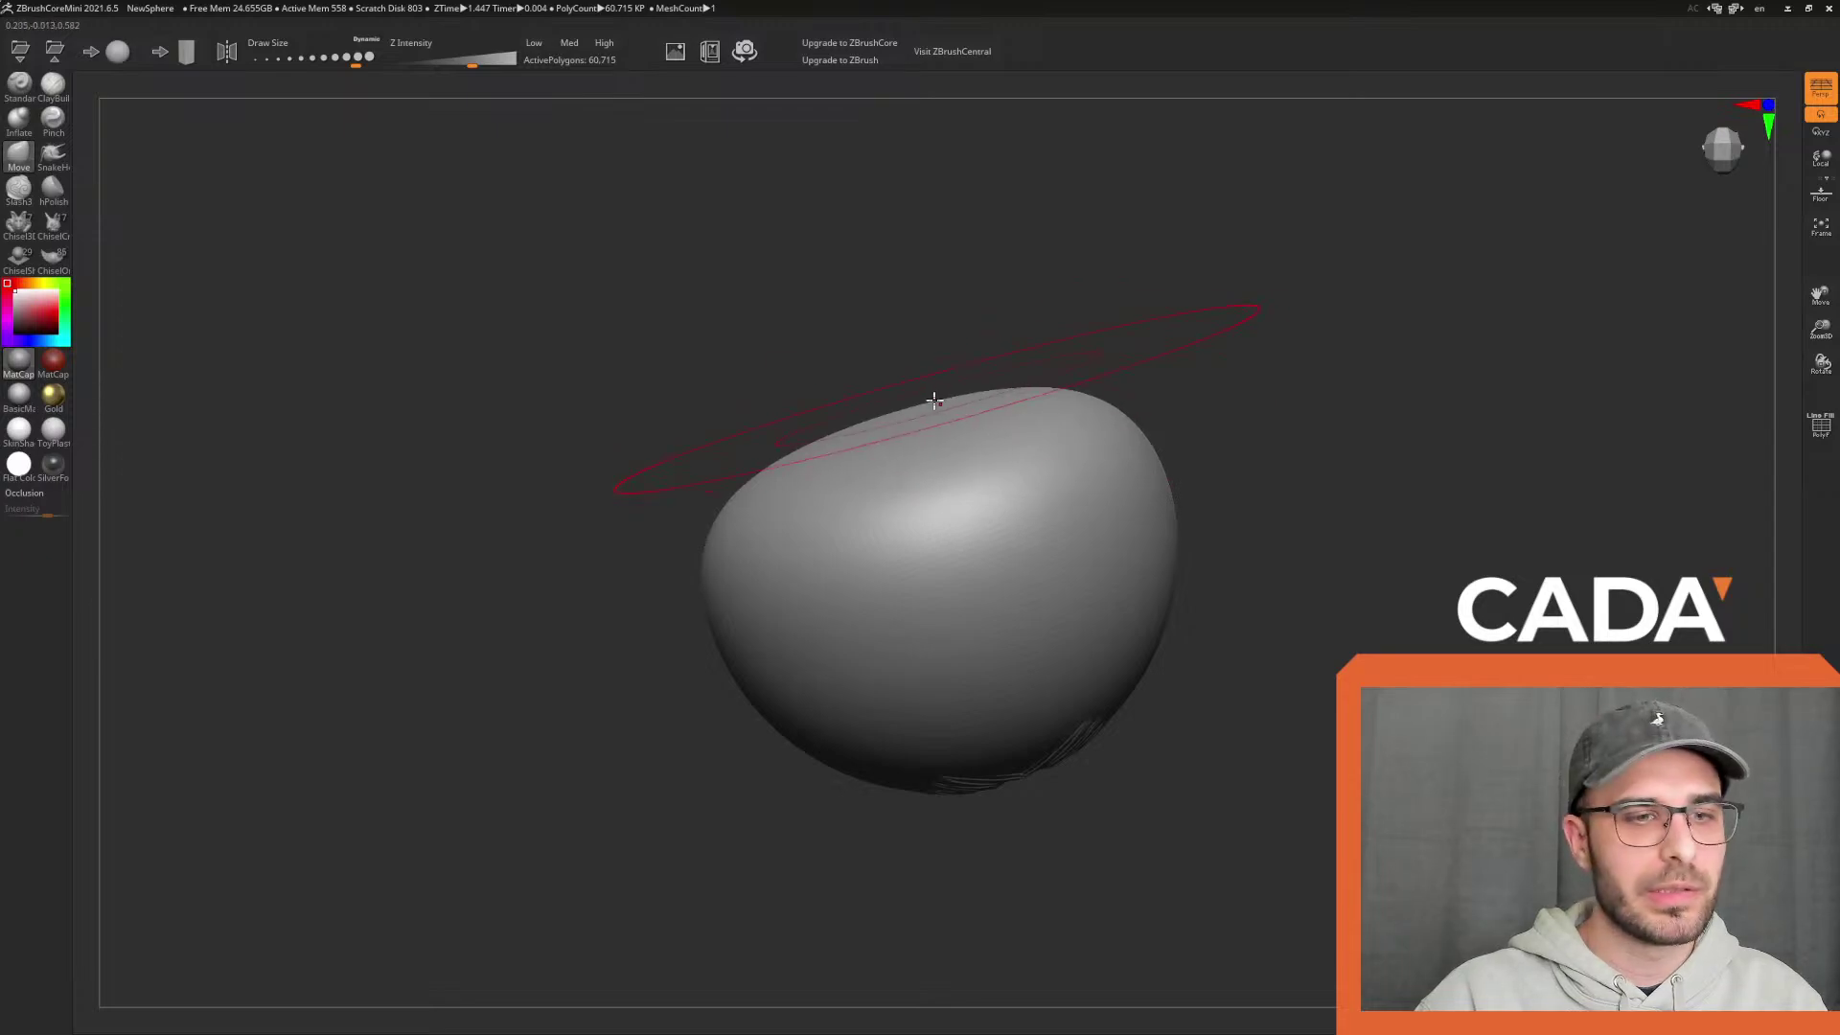
key(ctrl+z)
key(ctrl+z)
key(ctrl+z)
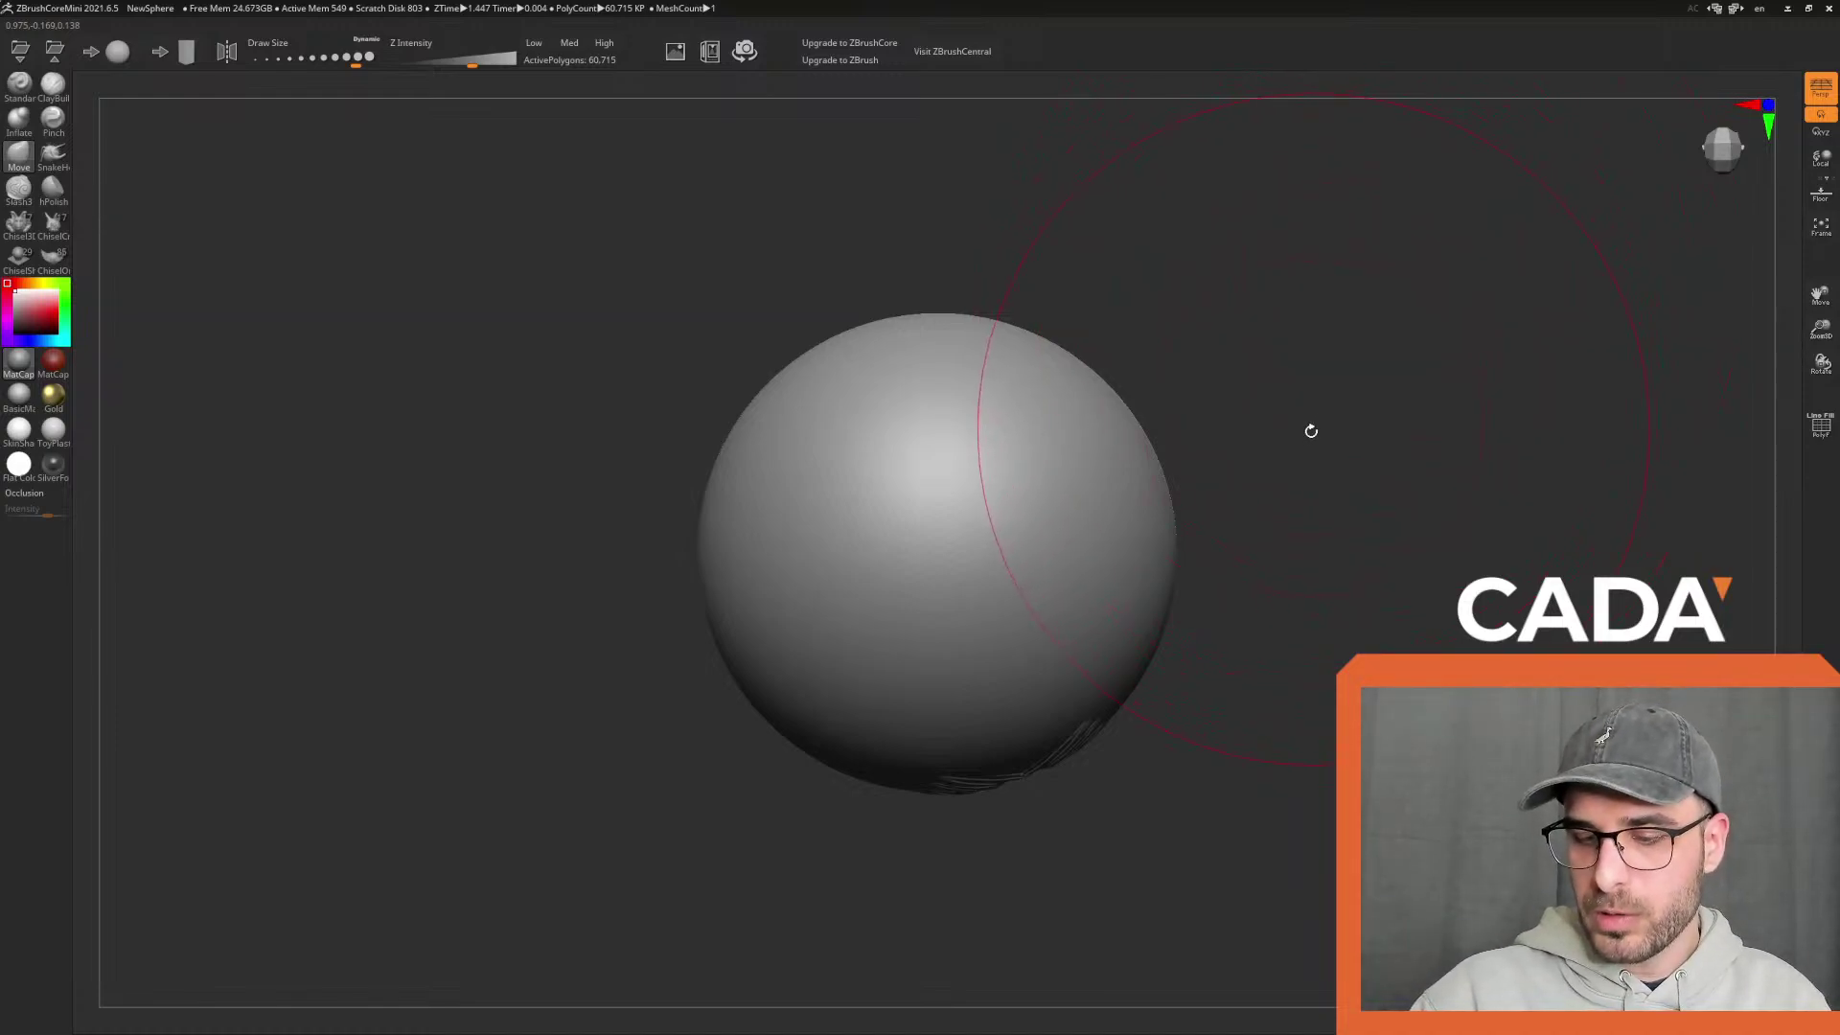
Fit the sphere in the view, turn it to its side, and raise the draw size to about 814
ctrl+right_drag(1284, 457, 1713, 436)
ctrl+right_drag(1782, 212, 1820, 229)
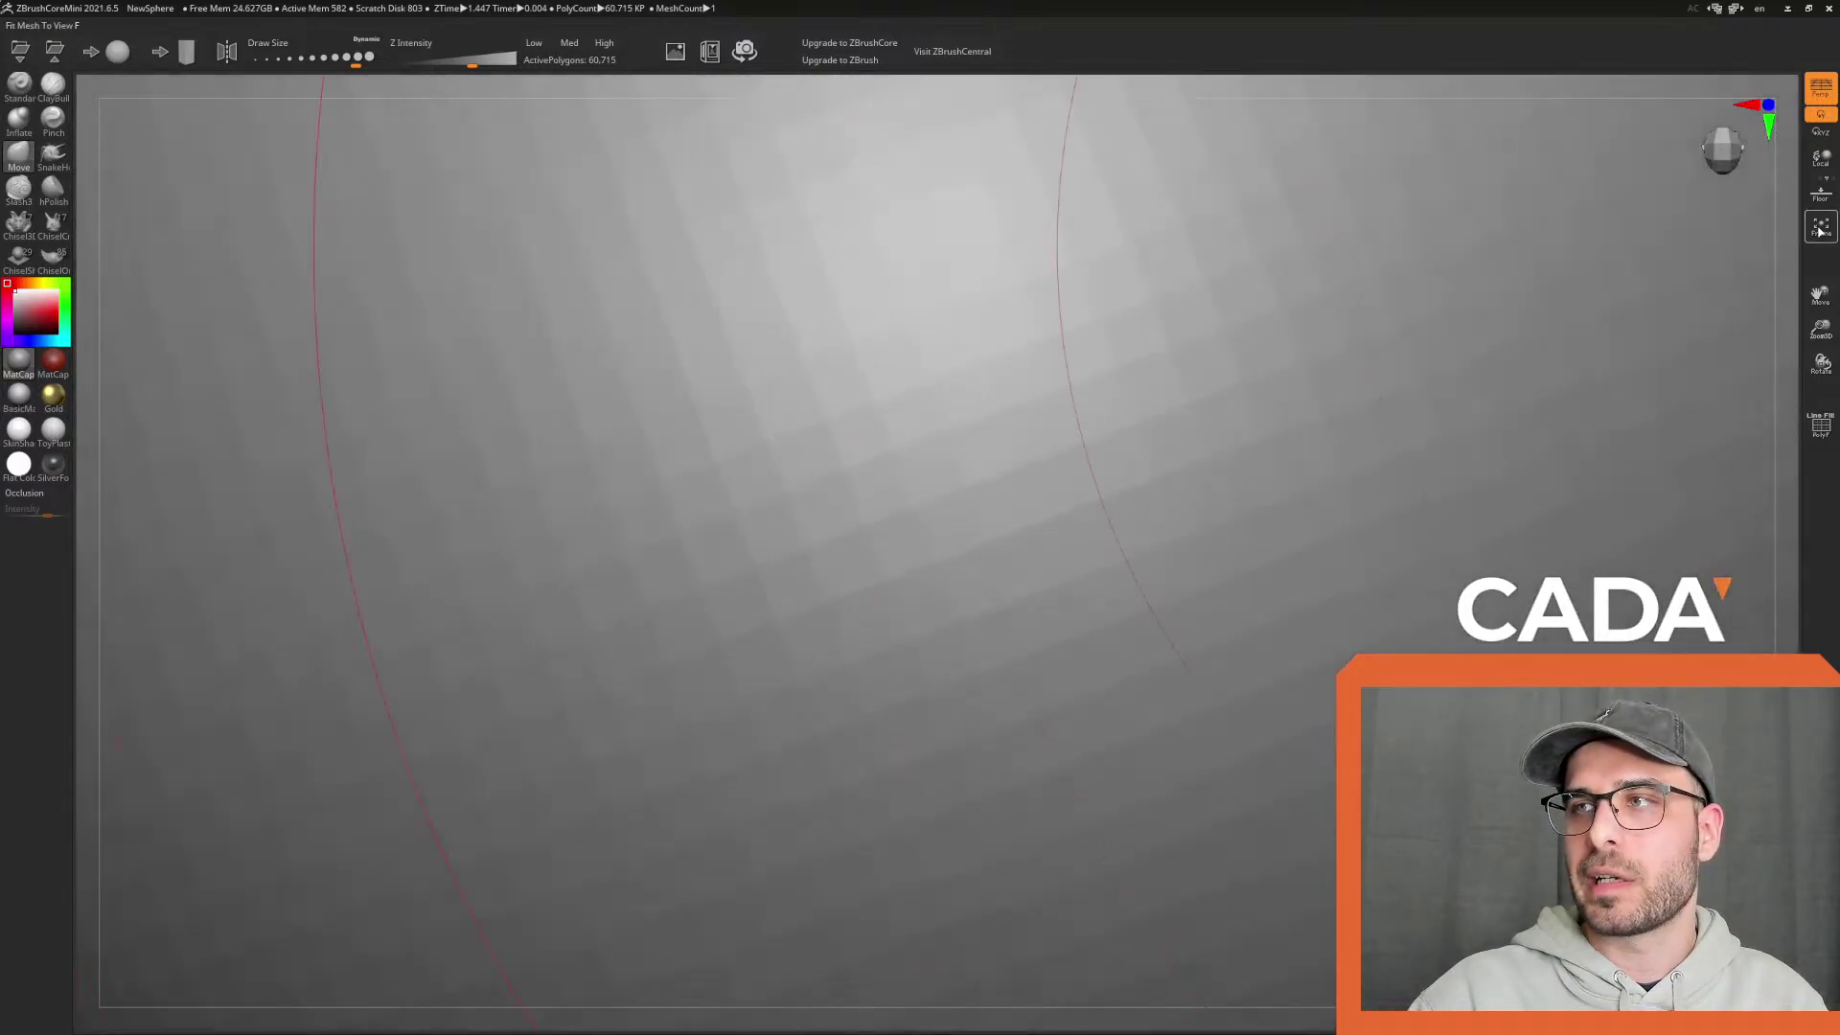
click(1820, 228)
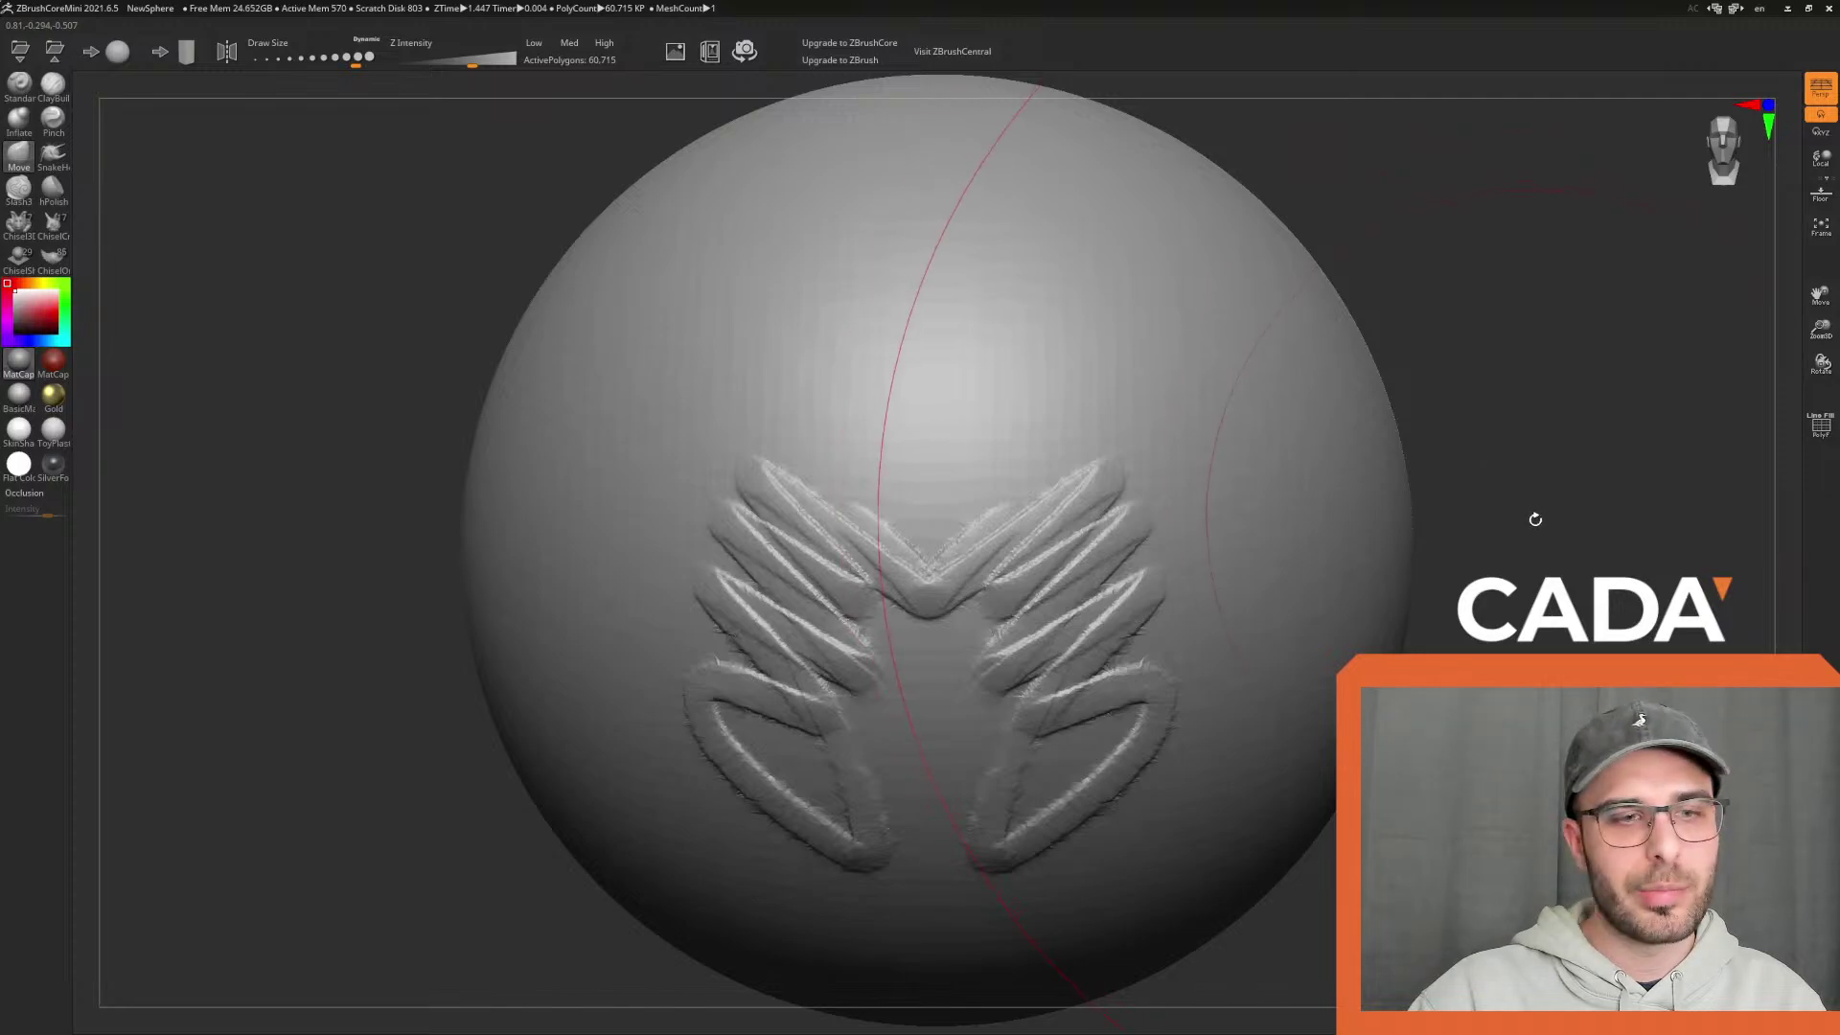
mouse_move(1503, 497)
mouse_down()
mouse_move(1479, 497)
mouse_move(1469, 540)
mouse_move(1483, 489)
mouse_move(1412, 427)
mouse_move(1397, 530)
mouse_move(1384, 514)
mouse_move(1409, 492)
mouse_move(1363, 366)
mouse_up()
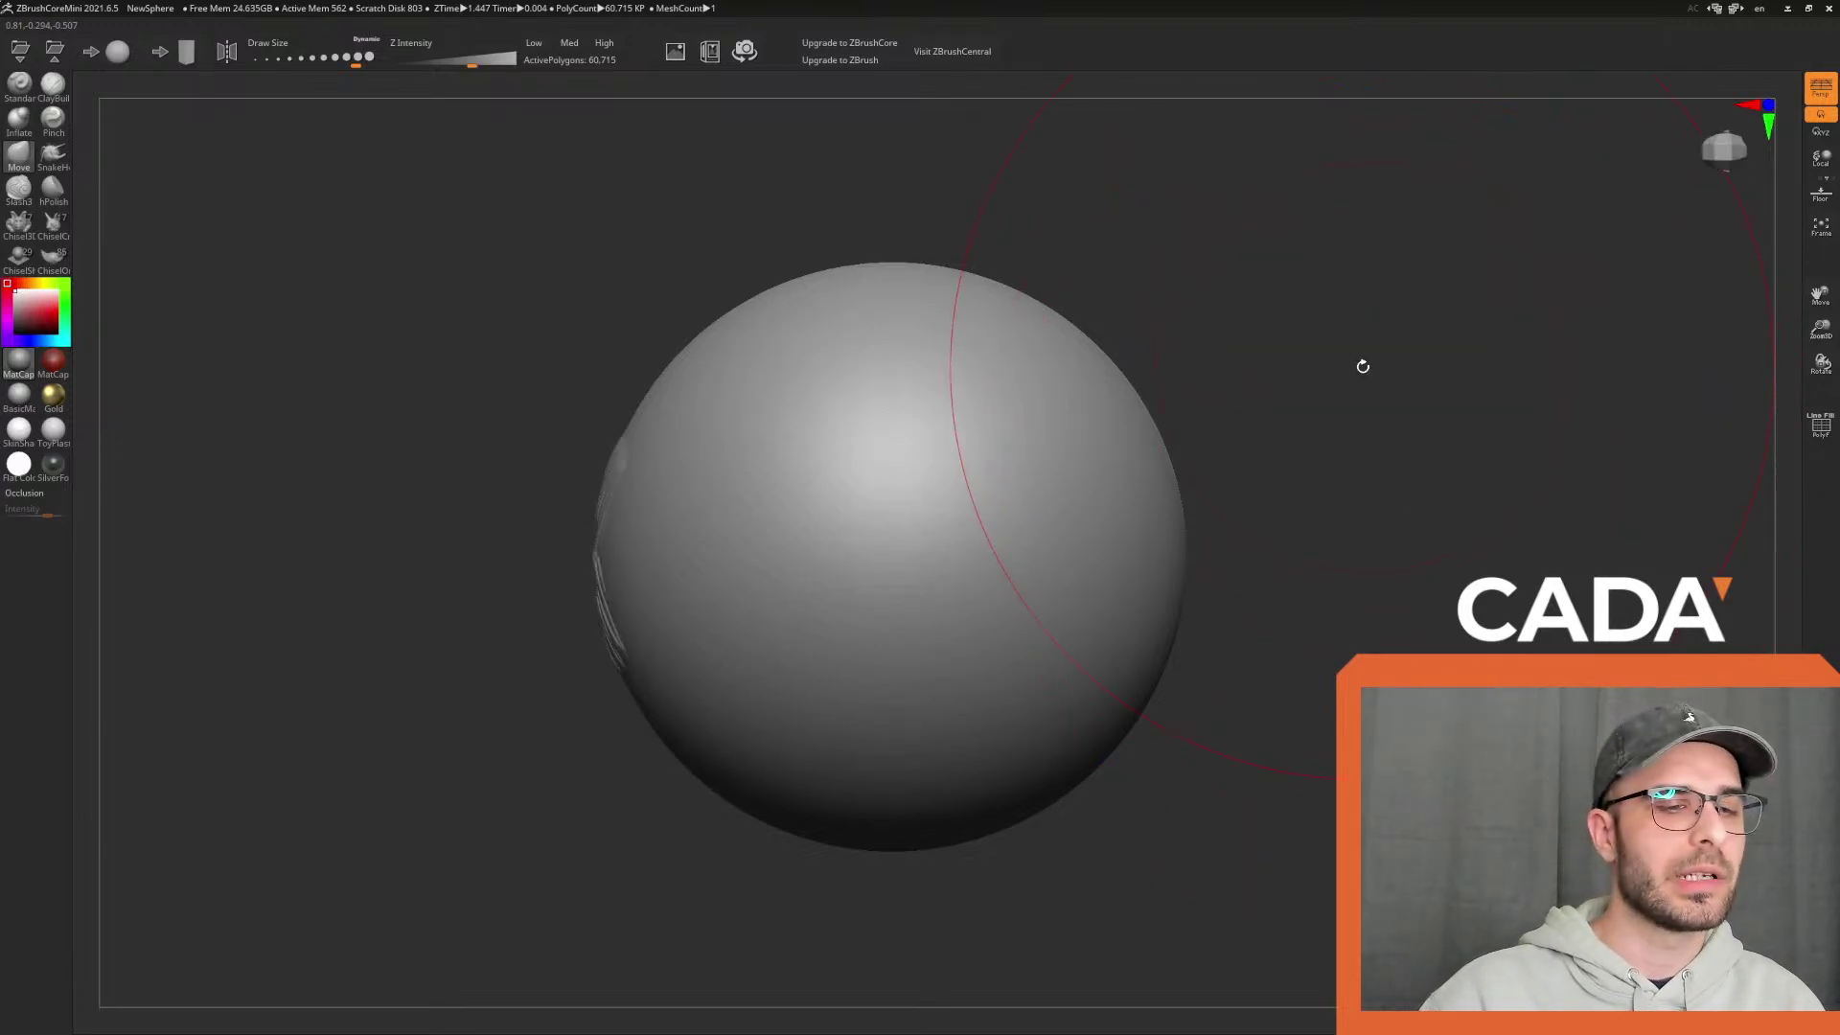
mouse_move(1308, 663)
mouse_down()
mouse_move(1327, 665)
mouse_move(1315, 691)
mouse_up()
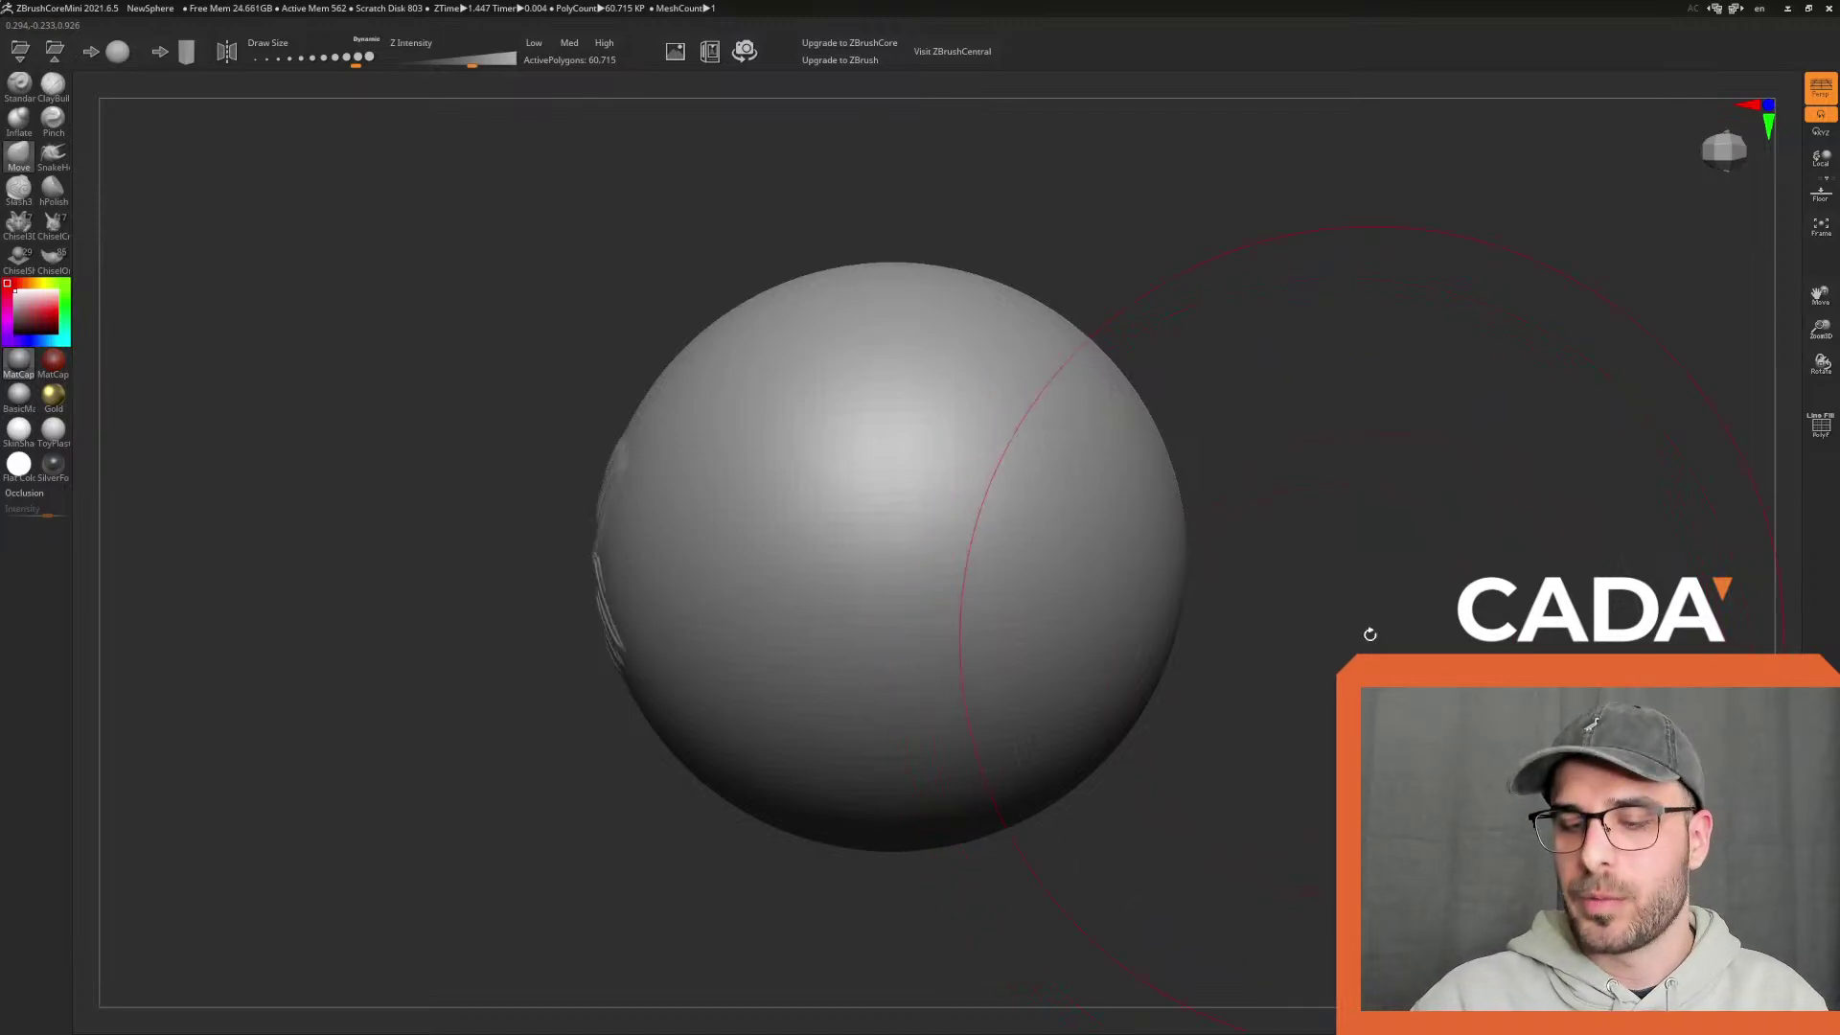
drag(356, 58, 365, 58)
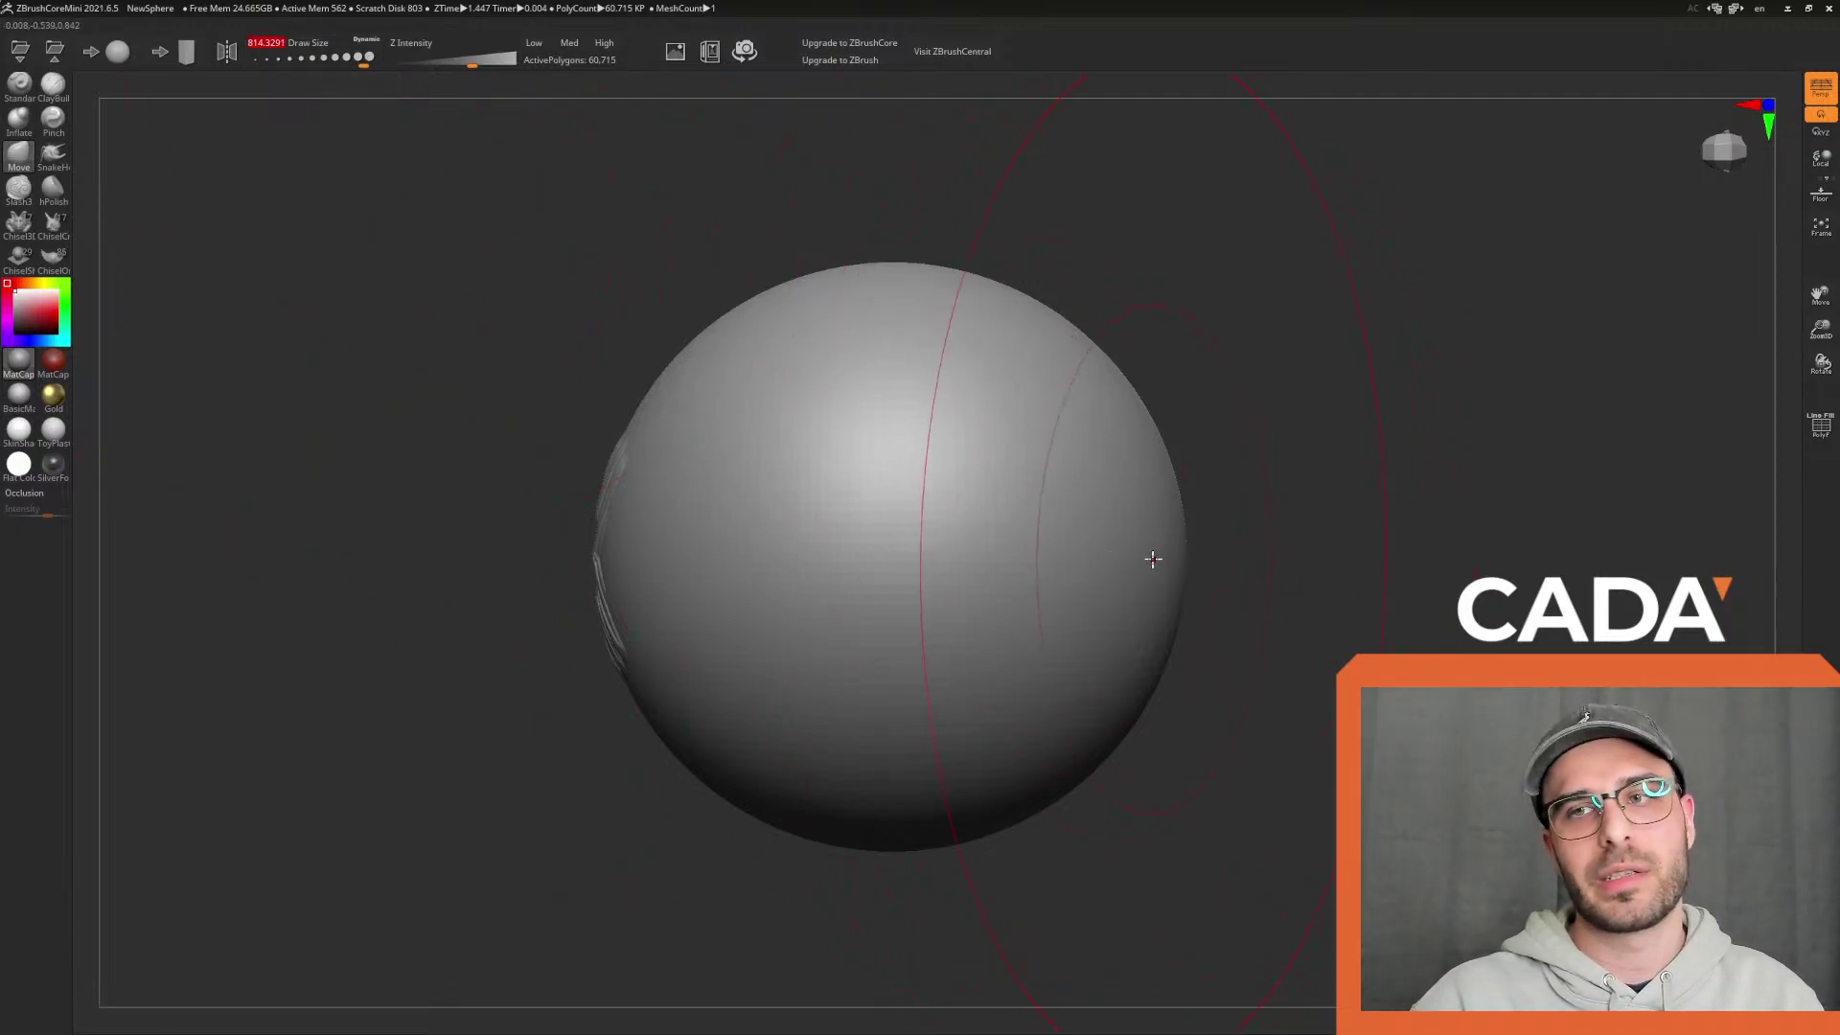
Try pressing the back of the sphere flat with several non-mirrored Move strokes from different angles, and undo them
drag(1160, 558, 895, 537)
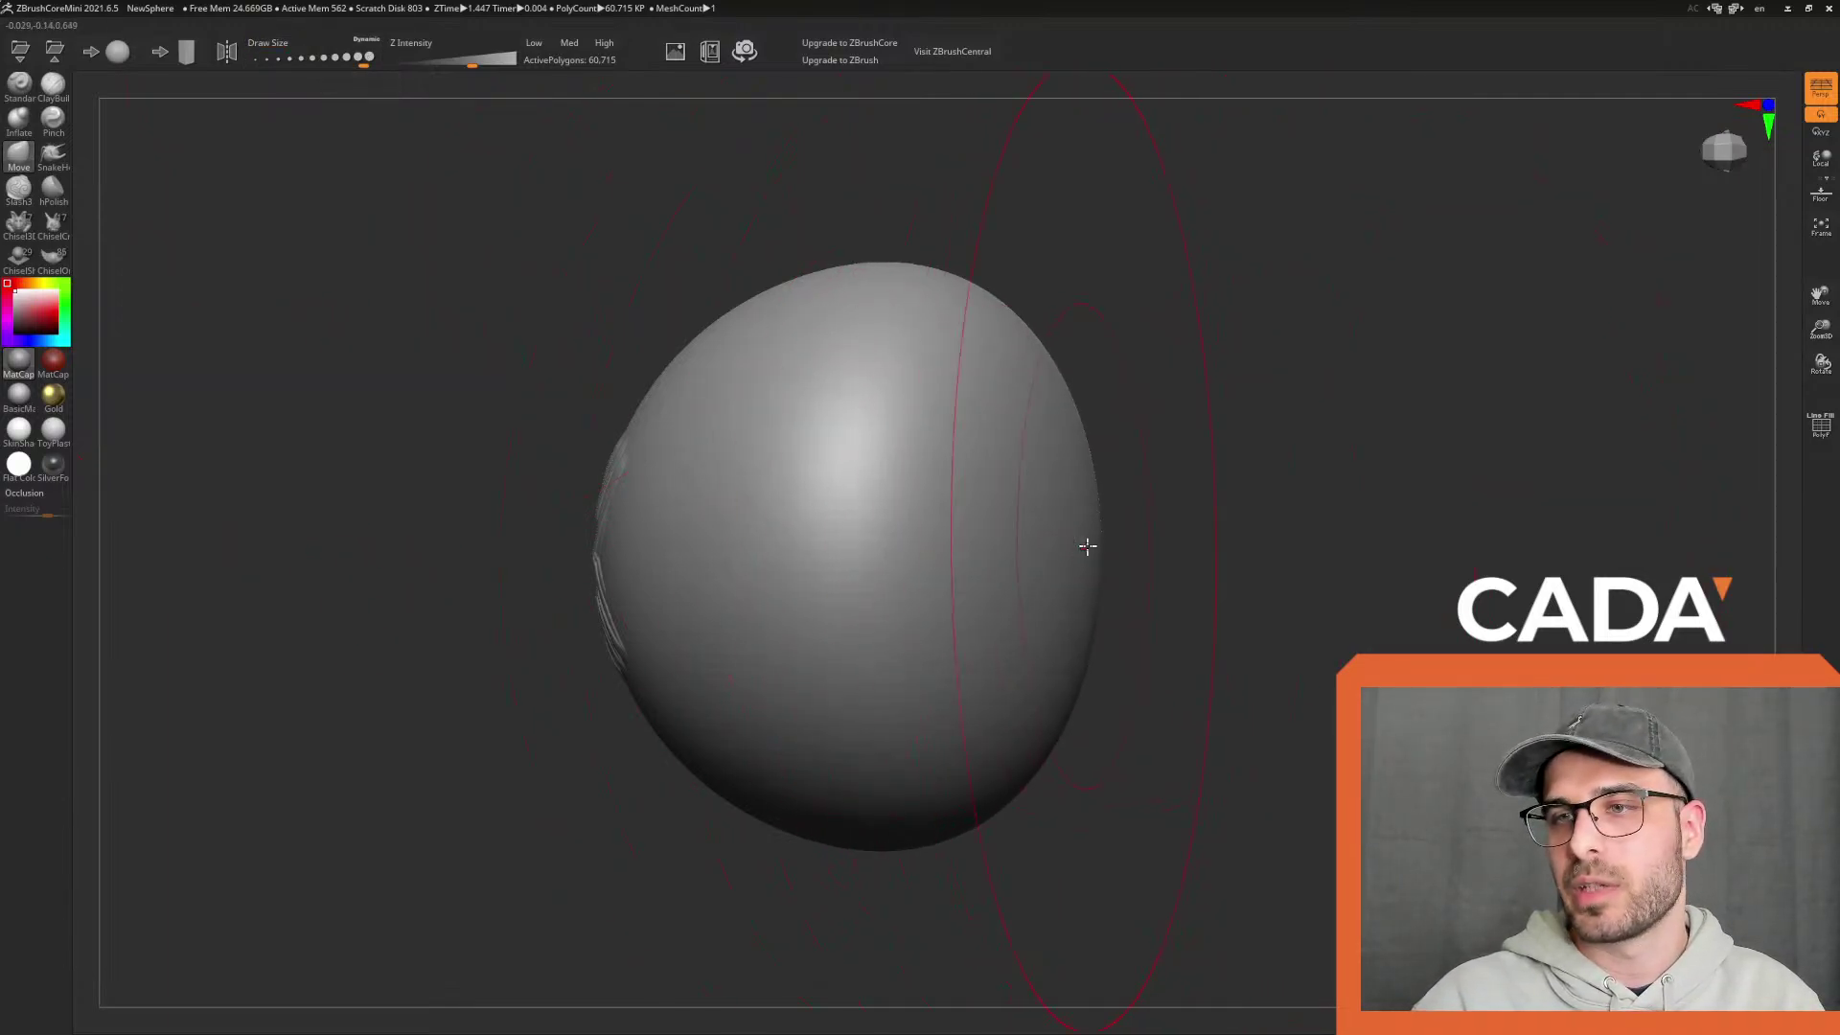
mouse_move(1089, 543)
mouse_down()
mouse_move(1016, 542)
mouse_move(1195, 444)
mouse_move(1166, 415)
mouse_up()
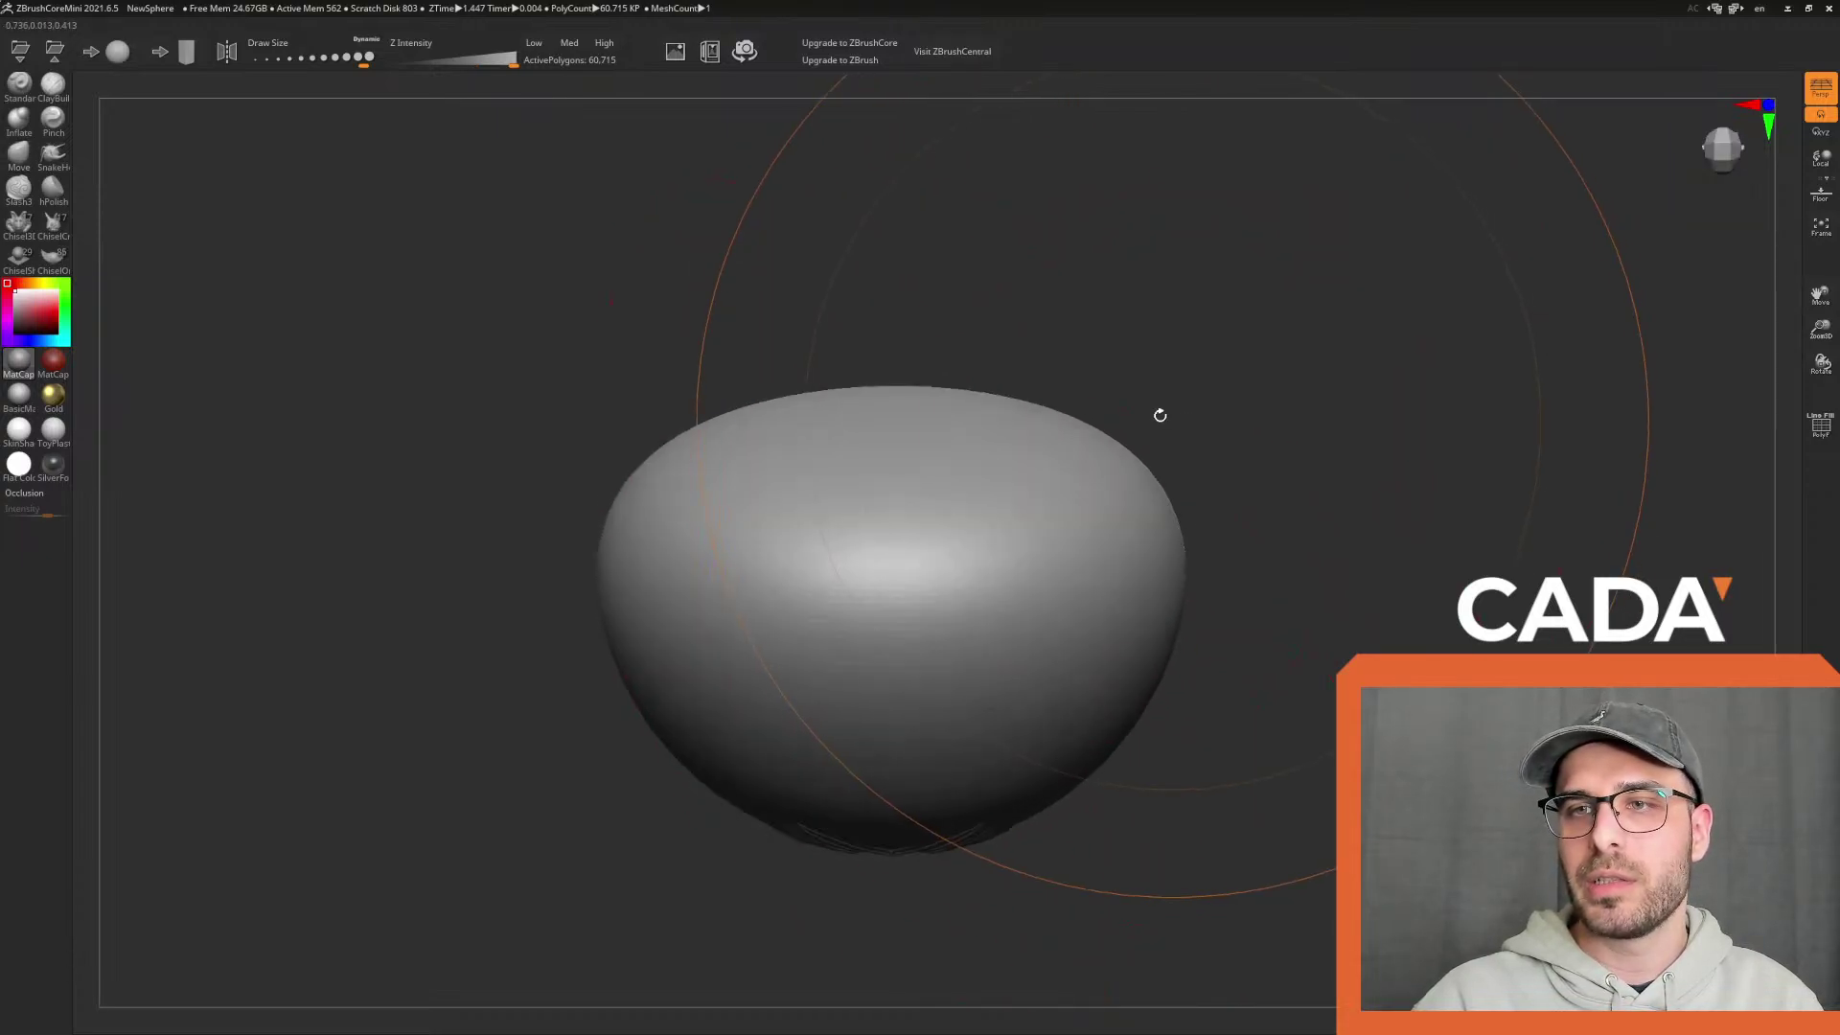
drag(940, 410, 920, 429)
drag(1134, 411, 1159, 370)
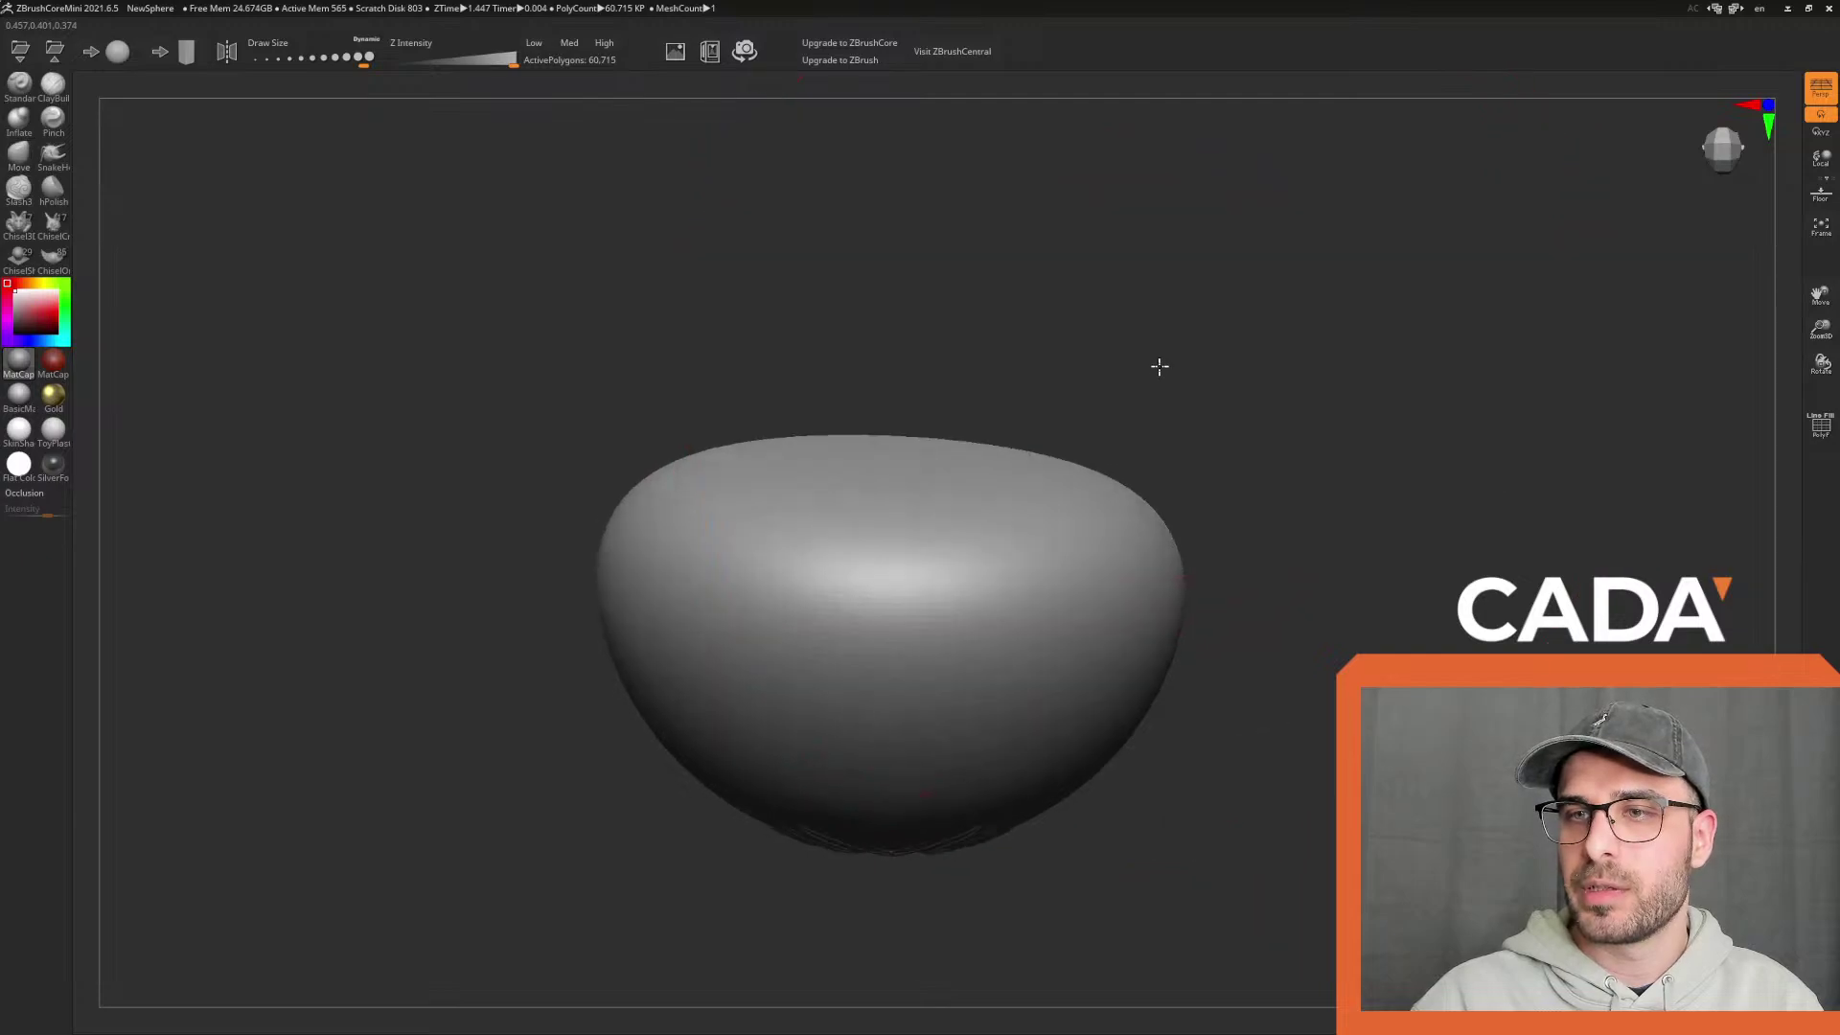
drag(1002, 452, 983, 441)
key(ctrl+z)
key(ctrl+z)
key(ctrl+z)
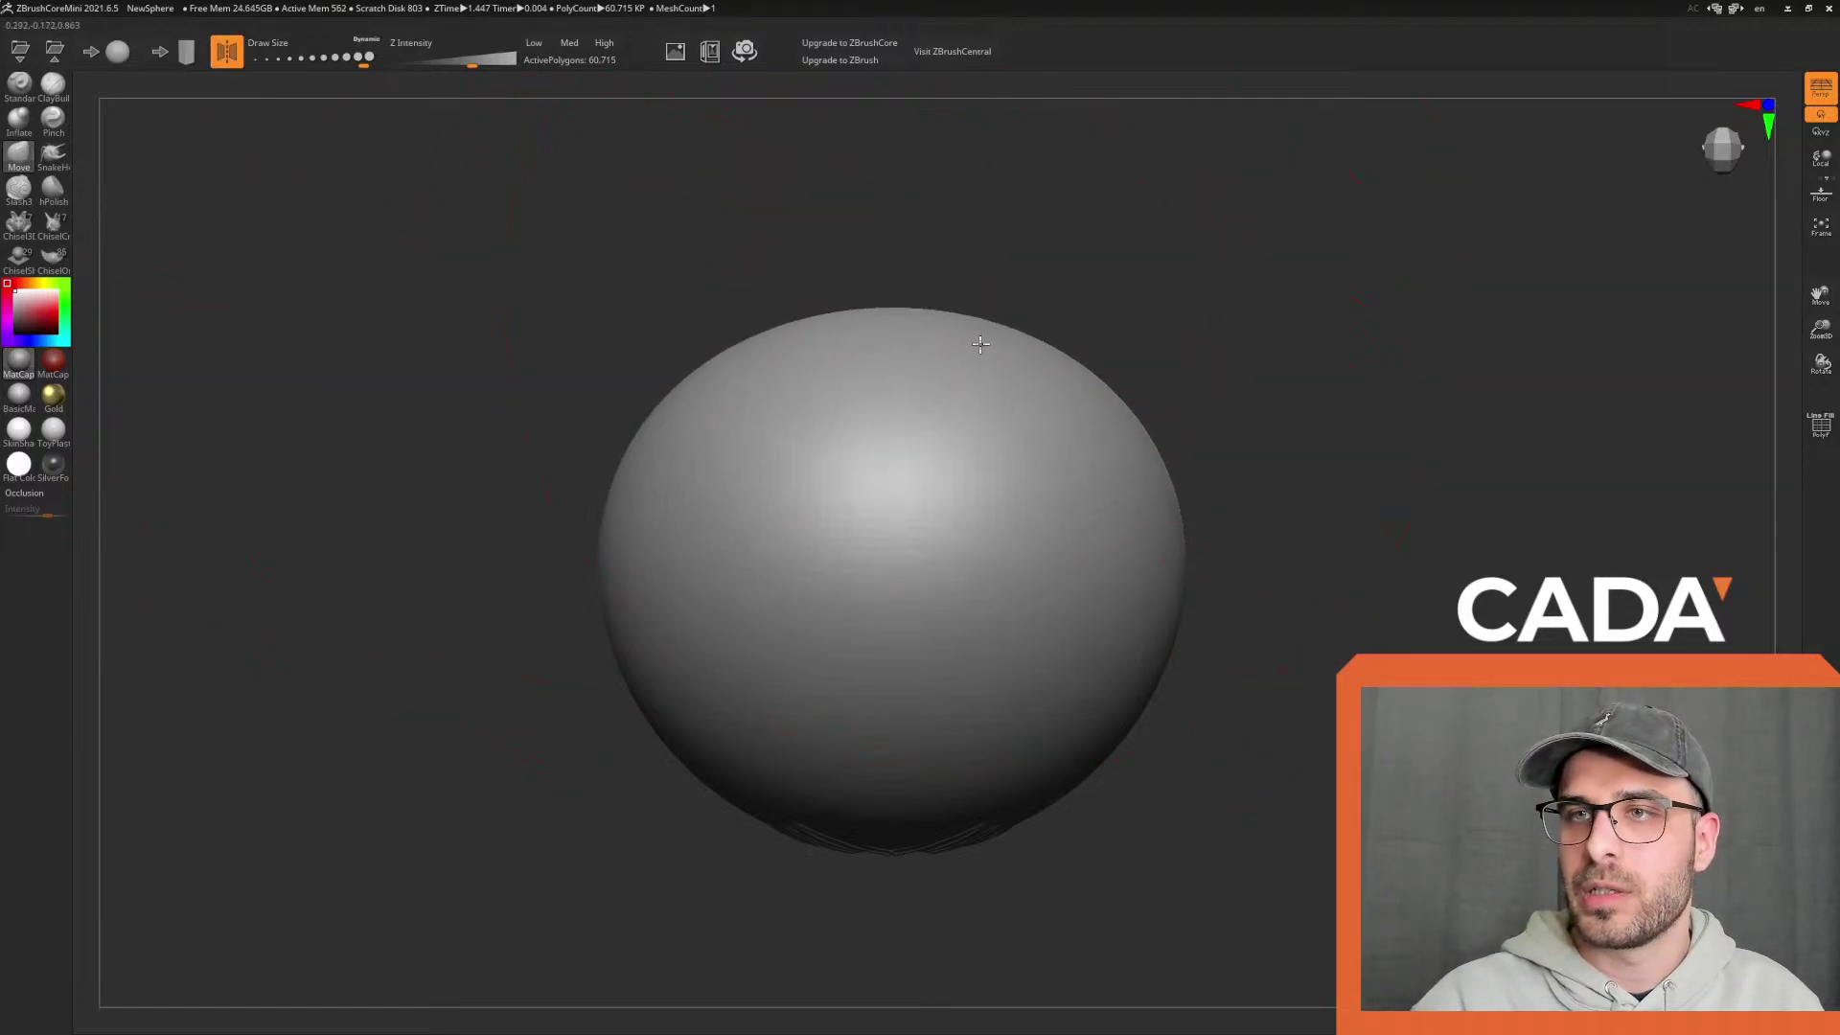
Turn symmetry back on and push the back of the sphere into a shallow hollow with the large Move brush
key(ctrl+shift+z)
mouse_move(1100, 298)
mouse_down()
mouse_move(965, 378)
mouse_move(954, 484)
mouse_up()
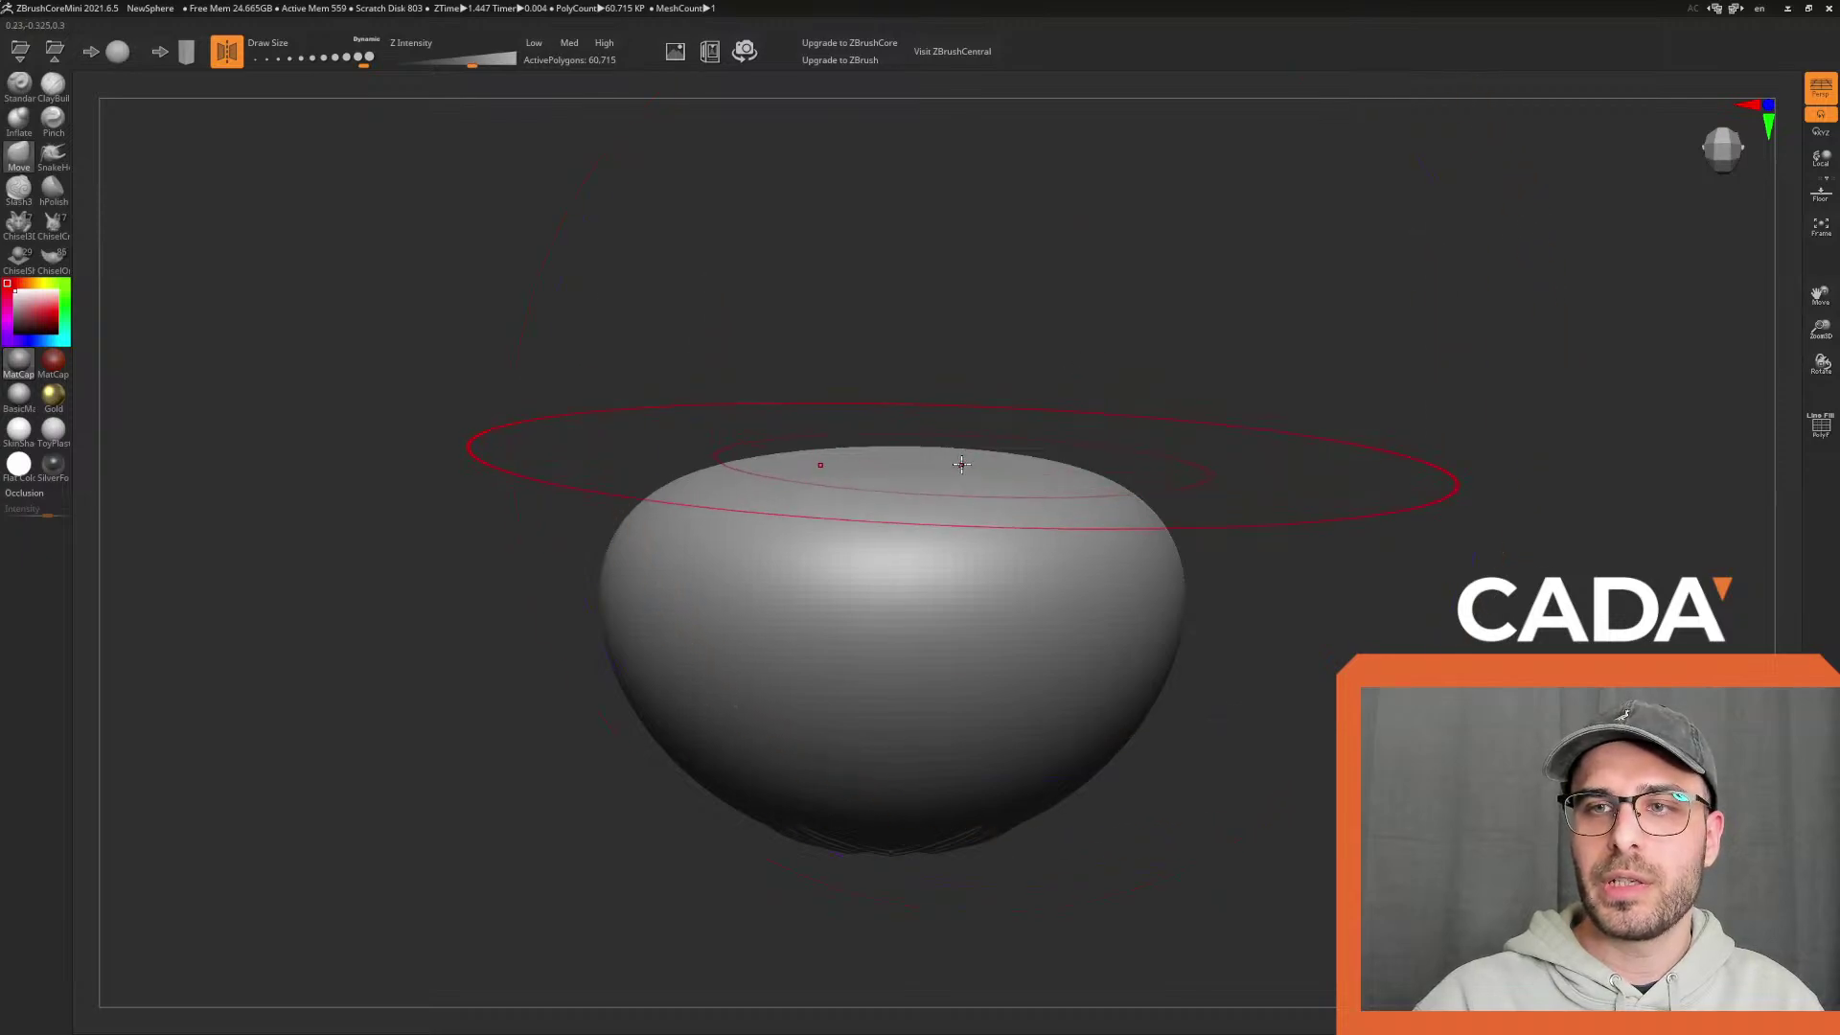
key(ctrl+shift+z)
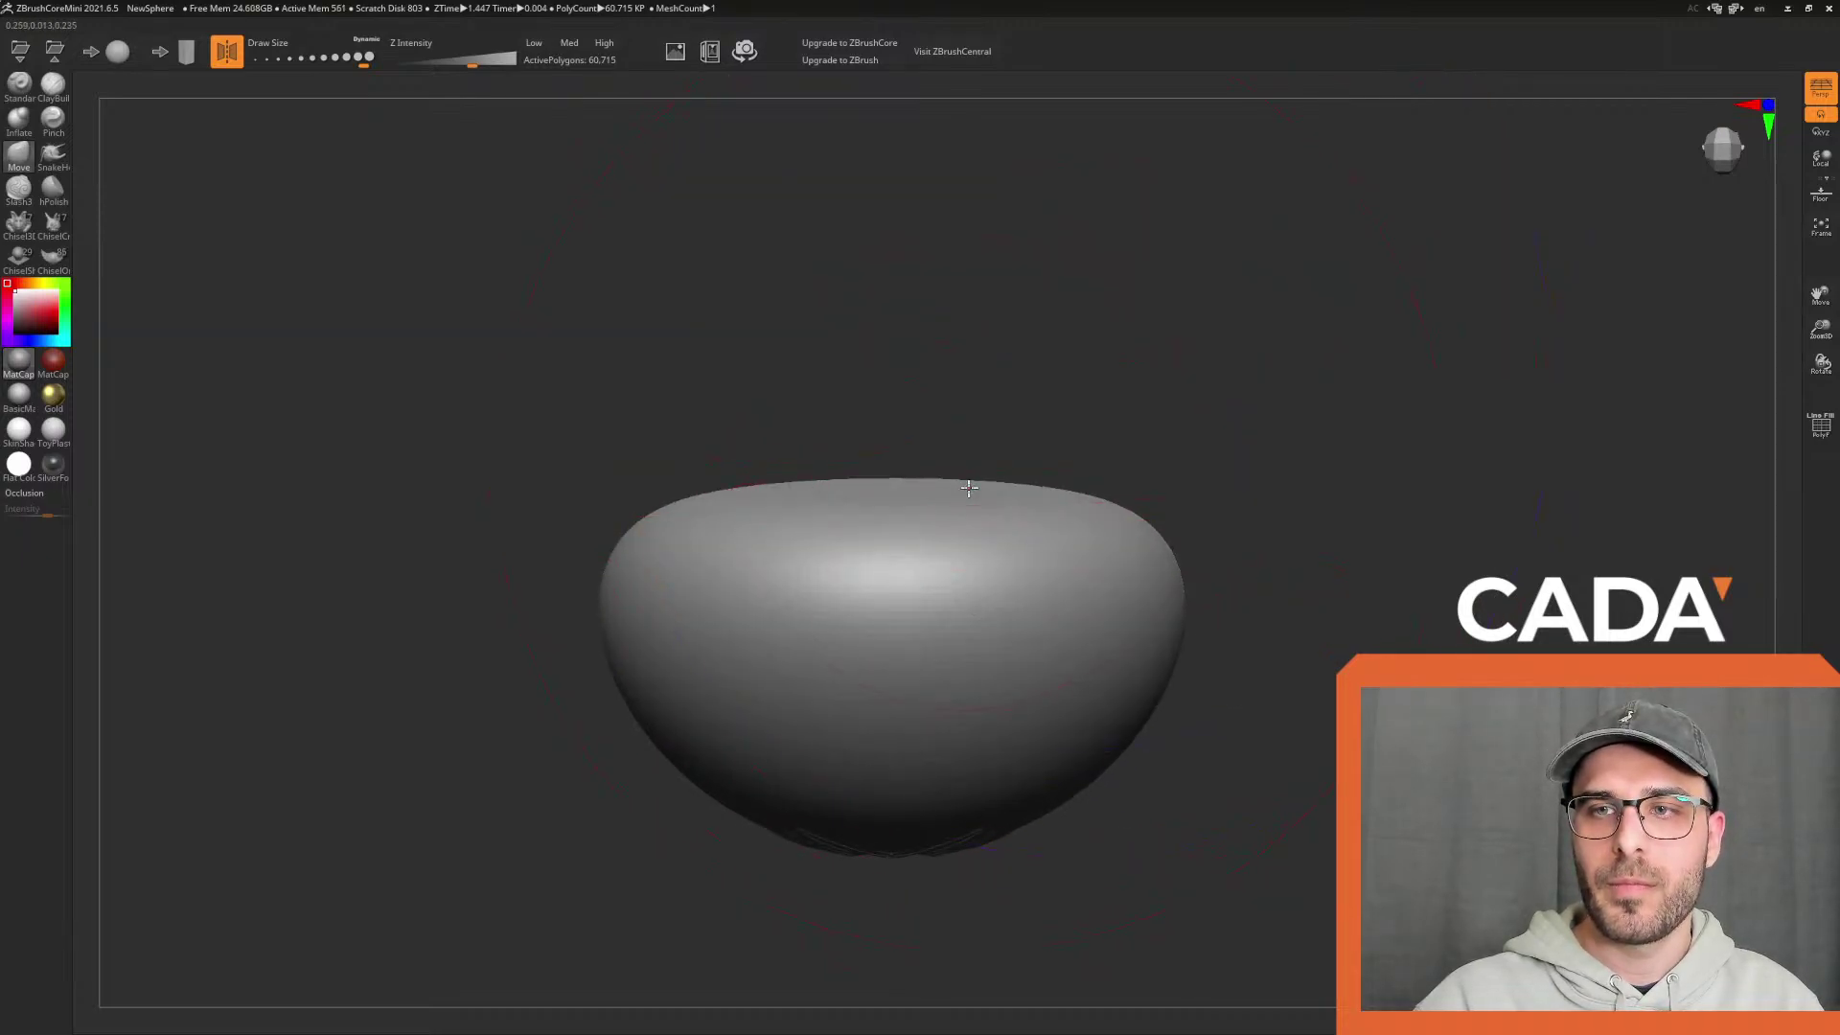
mouse_move(1281, 587)
mouse_down()
mouse_move(1343, 546)
mouse_move(1339, 527)
mouse_move(1307, 567)
mouse_move(904, 562)
mouse_move(1180, 584)
mouse_move(825, 463)
mouse_up()
Pull two long mirrored horns out of the hollow's rim with a much smaller Move brush
drag(329, 63, 302, 66)
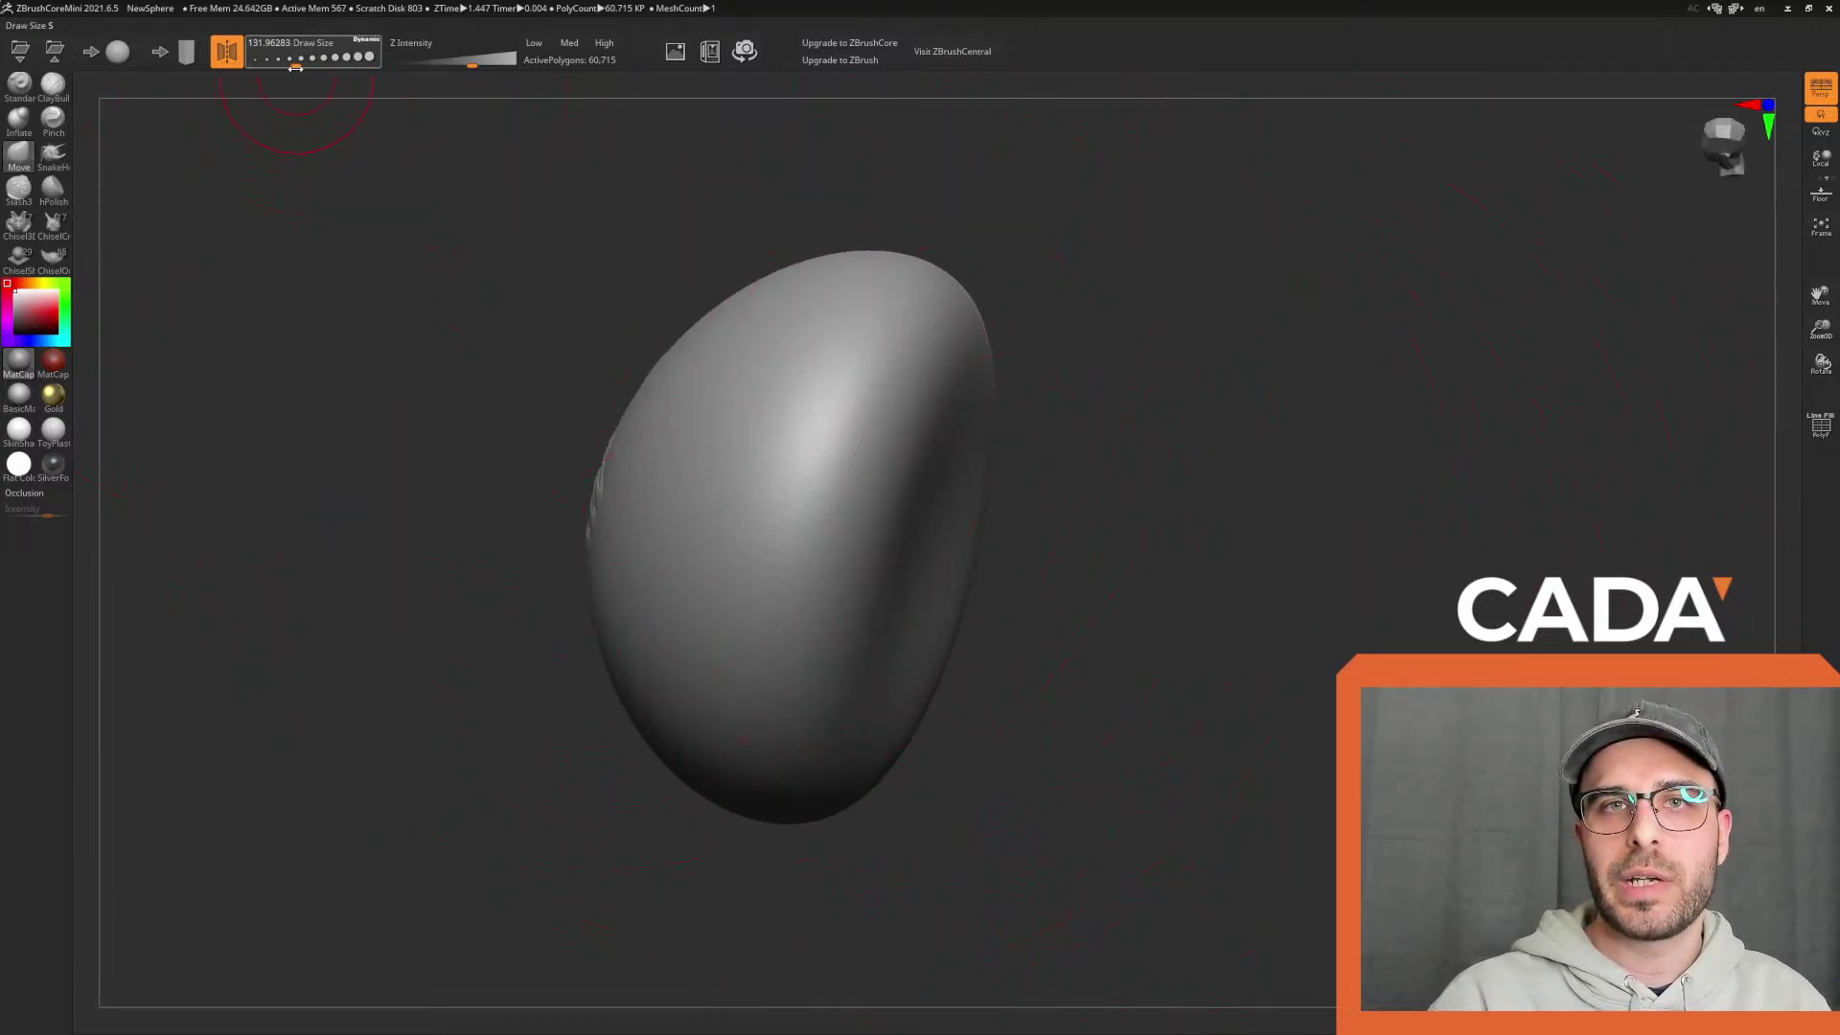
mouse_move(1015, 565)
mouse_down()
mouse_move(1208, 629)
mouse_move(944, 652)
mouse_up()
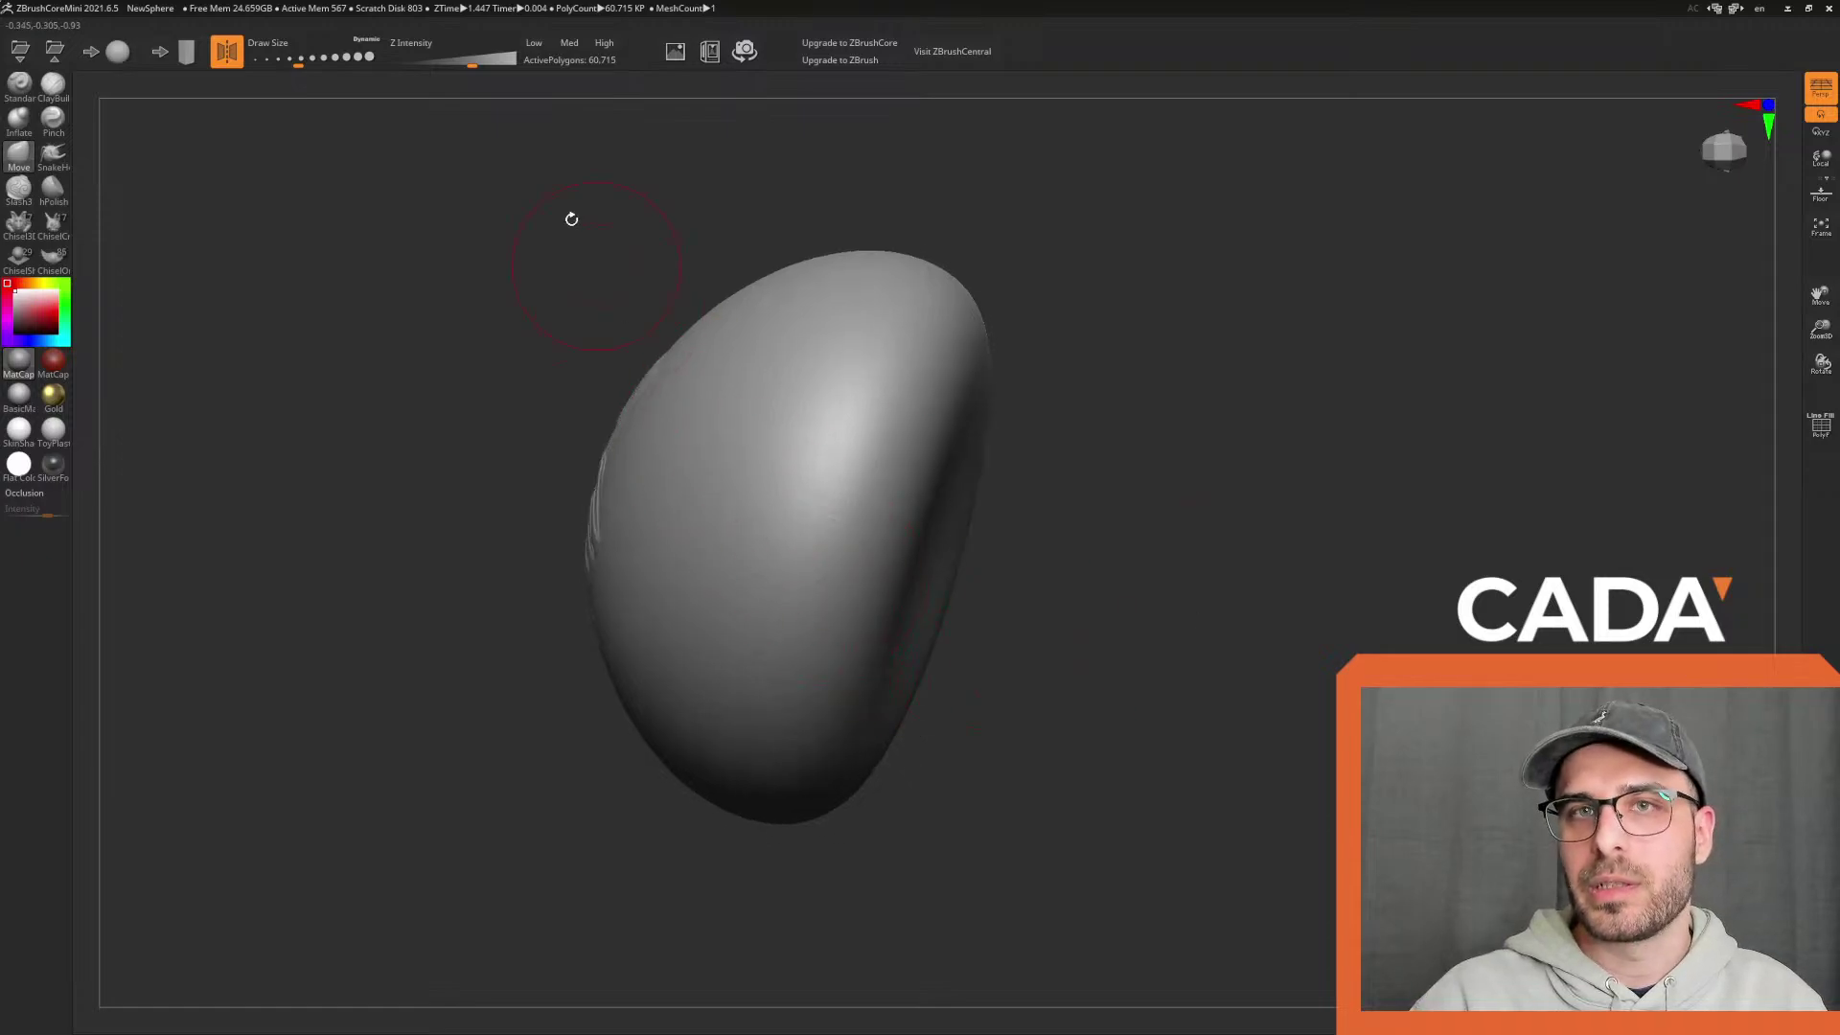
drag(286, 51, 292, 51)
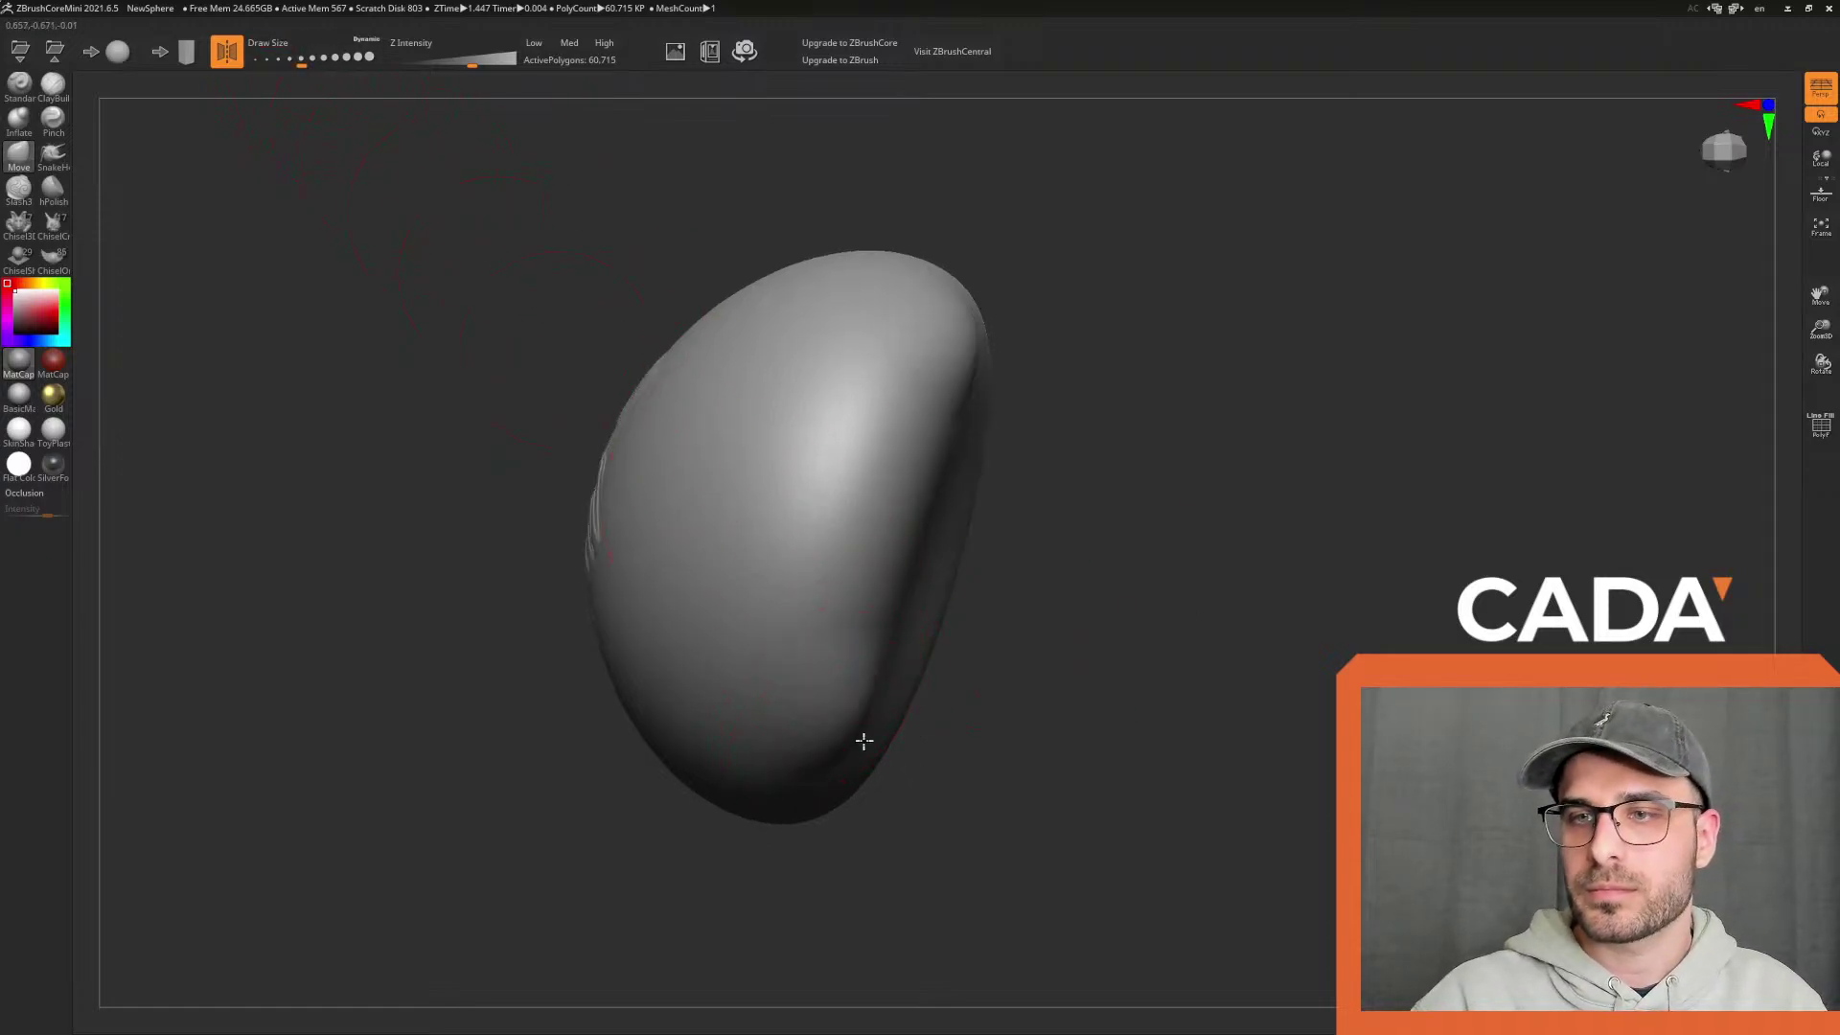
drag(316, 66, 316, 66)
mouse_move(1208, 592)
mouse_down()
mouse_move(1125, 632)
mouse_move(837, 628)
mouse_move(872, 668)
mouse_up()
mouse_move(1066, 662)
mouse_down()
mouse_move(1096, 677)
mouse_move(1067, 658)
mouse_move(859, 649)
mouse_move(1146, 710)
mouse_move(1134, 732)
mouse_up()
drag(947, 762, 1083, 815)
drag(1258, 741, 770, 660)
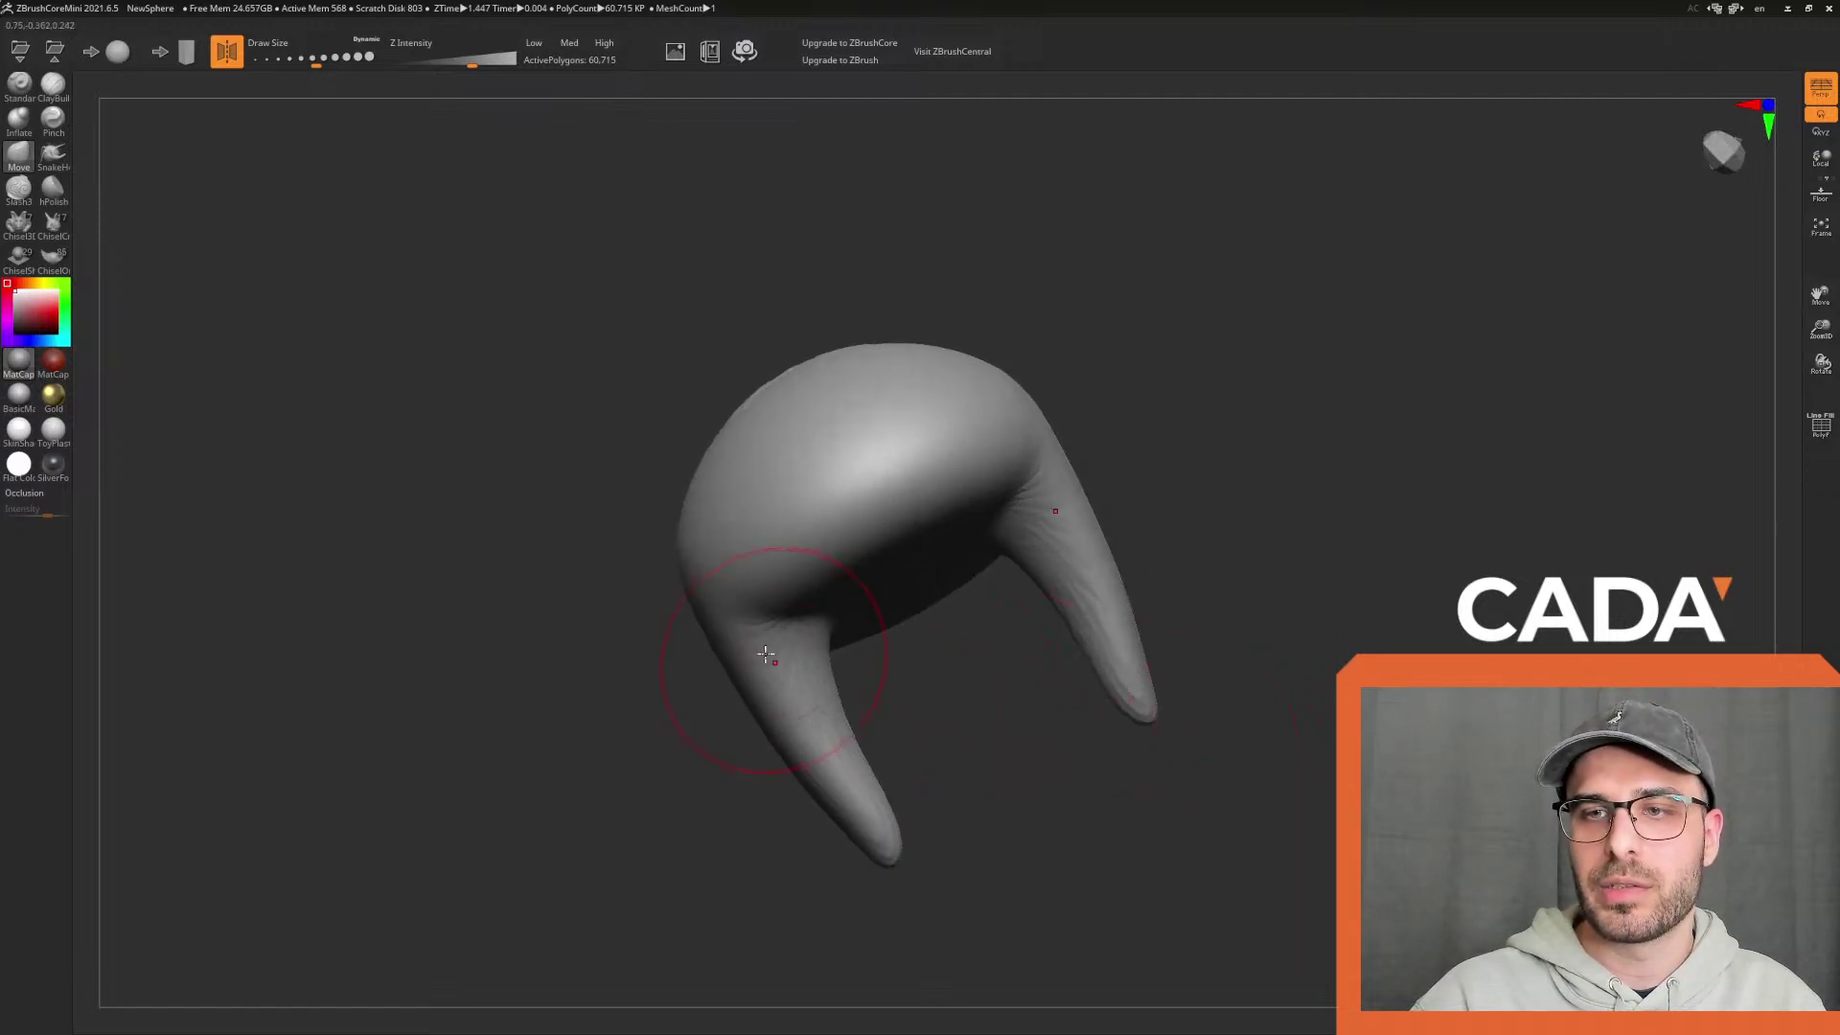
Set the draw size to about 324 and bend the two mirrored horns so their tips curve inward
key(bracketright)
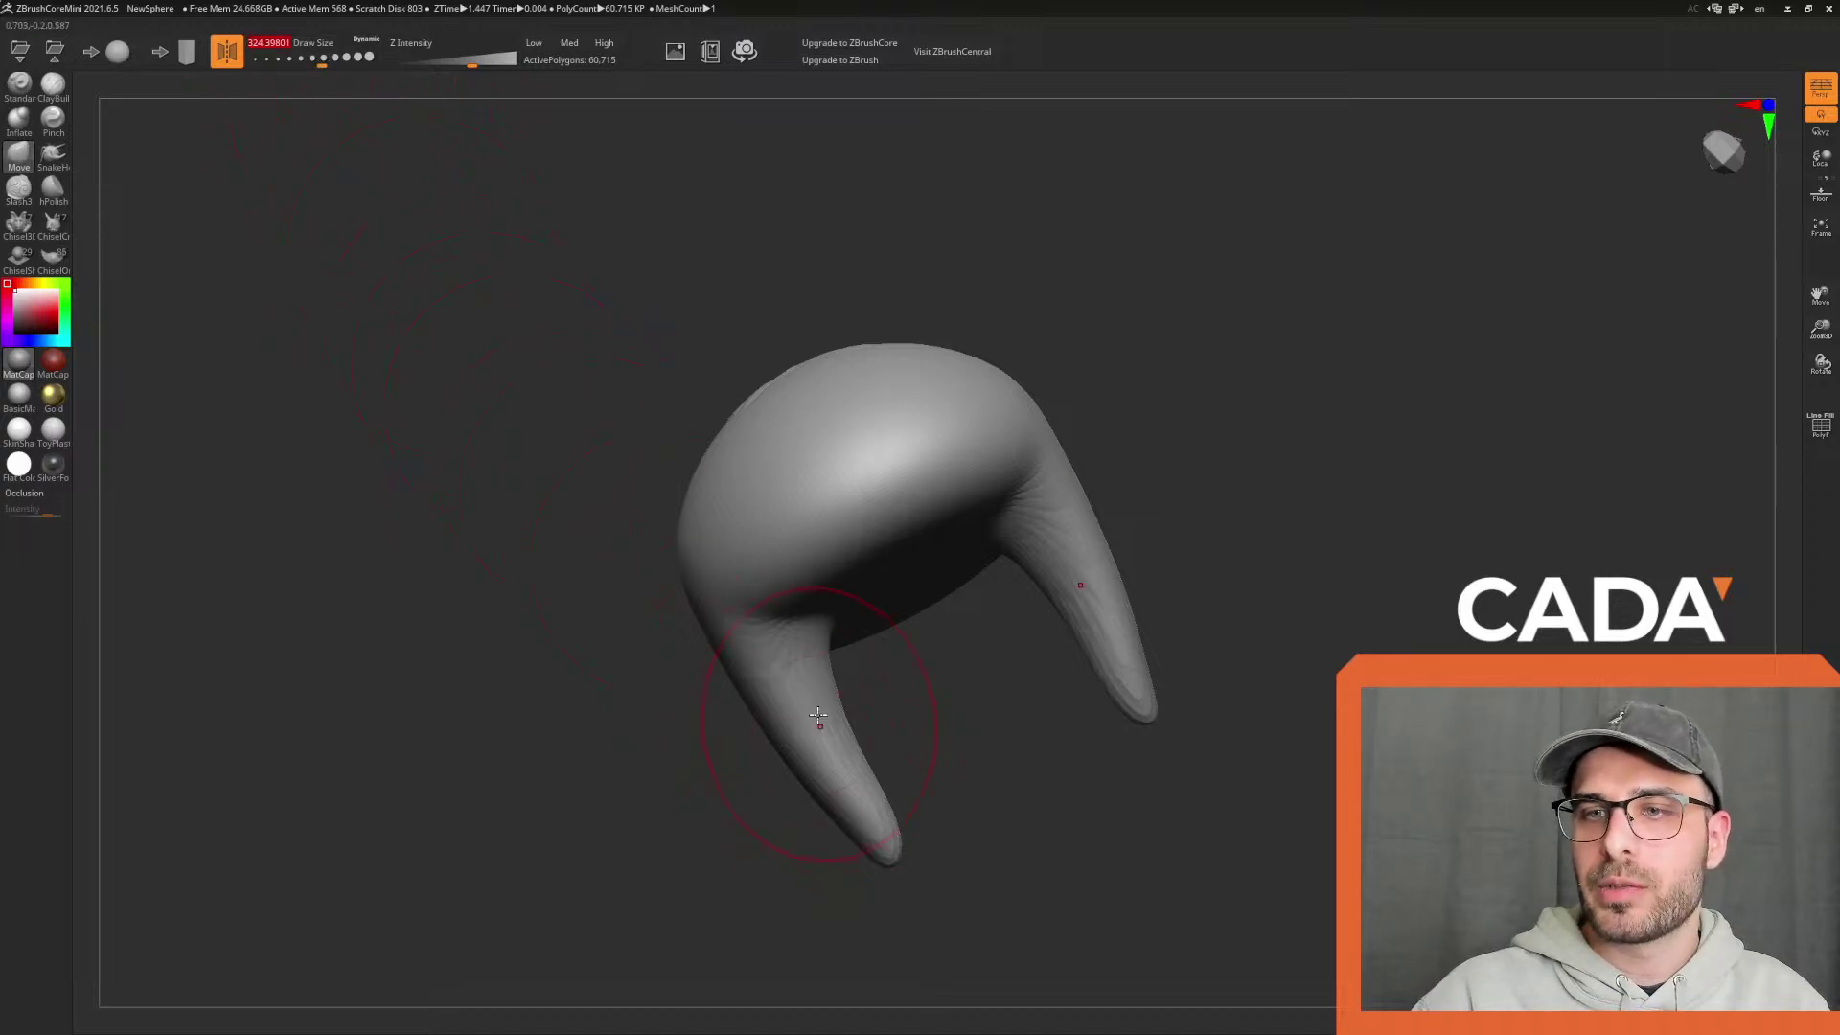
drag(818, 723, 789, 702)
mouse_move(888, 843)
mouse_down()
mouse_move(990, 838)
mouse_move(879, 763)
mouse_move(830, 767)
mouse_move(970, 807)
mouse_up()
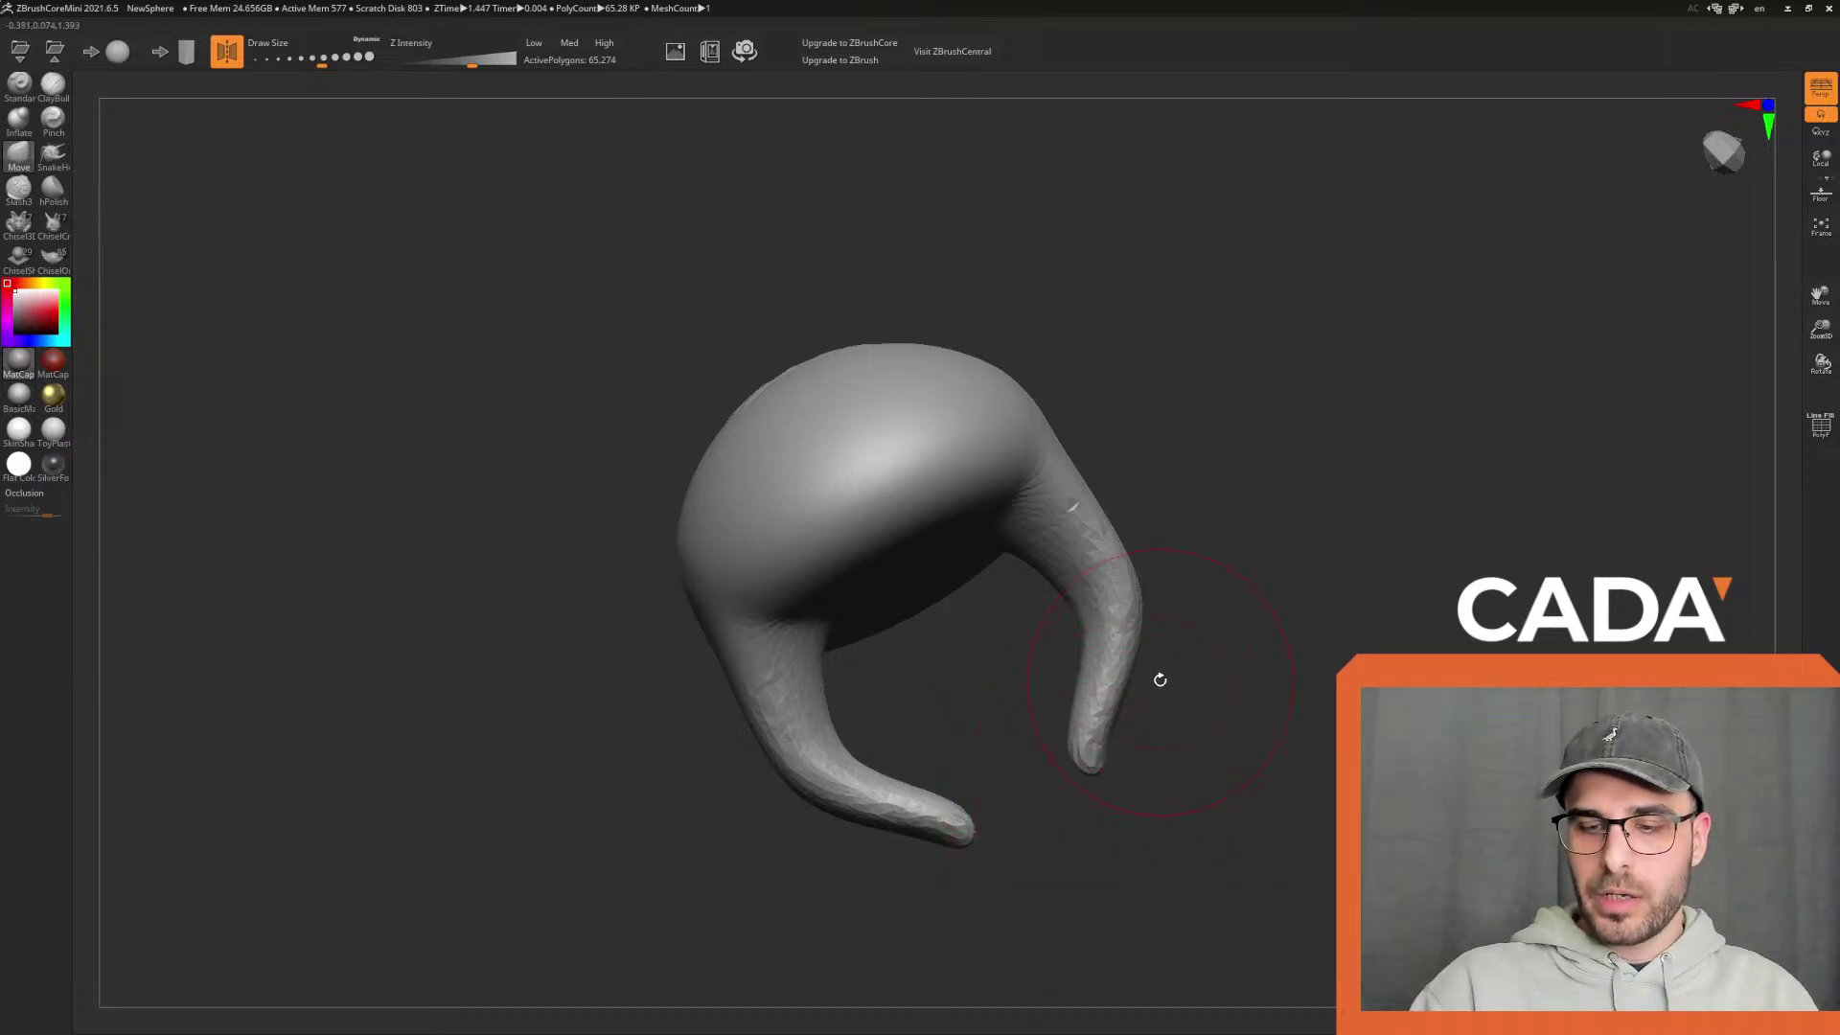
Minimize the sculpting window, bring up Chrome, and examine the interface screenshots in the ZBrushCentral "ZBrush UI questions" thread
click(1787, 10)
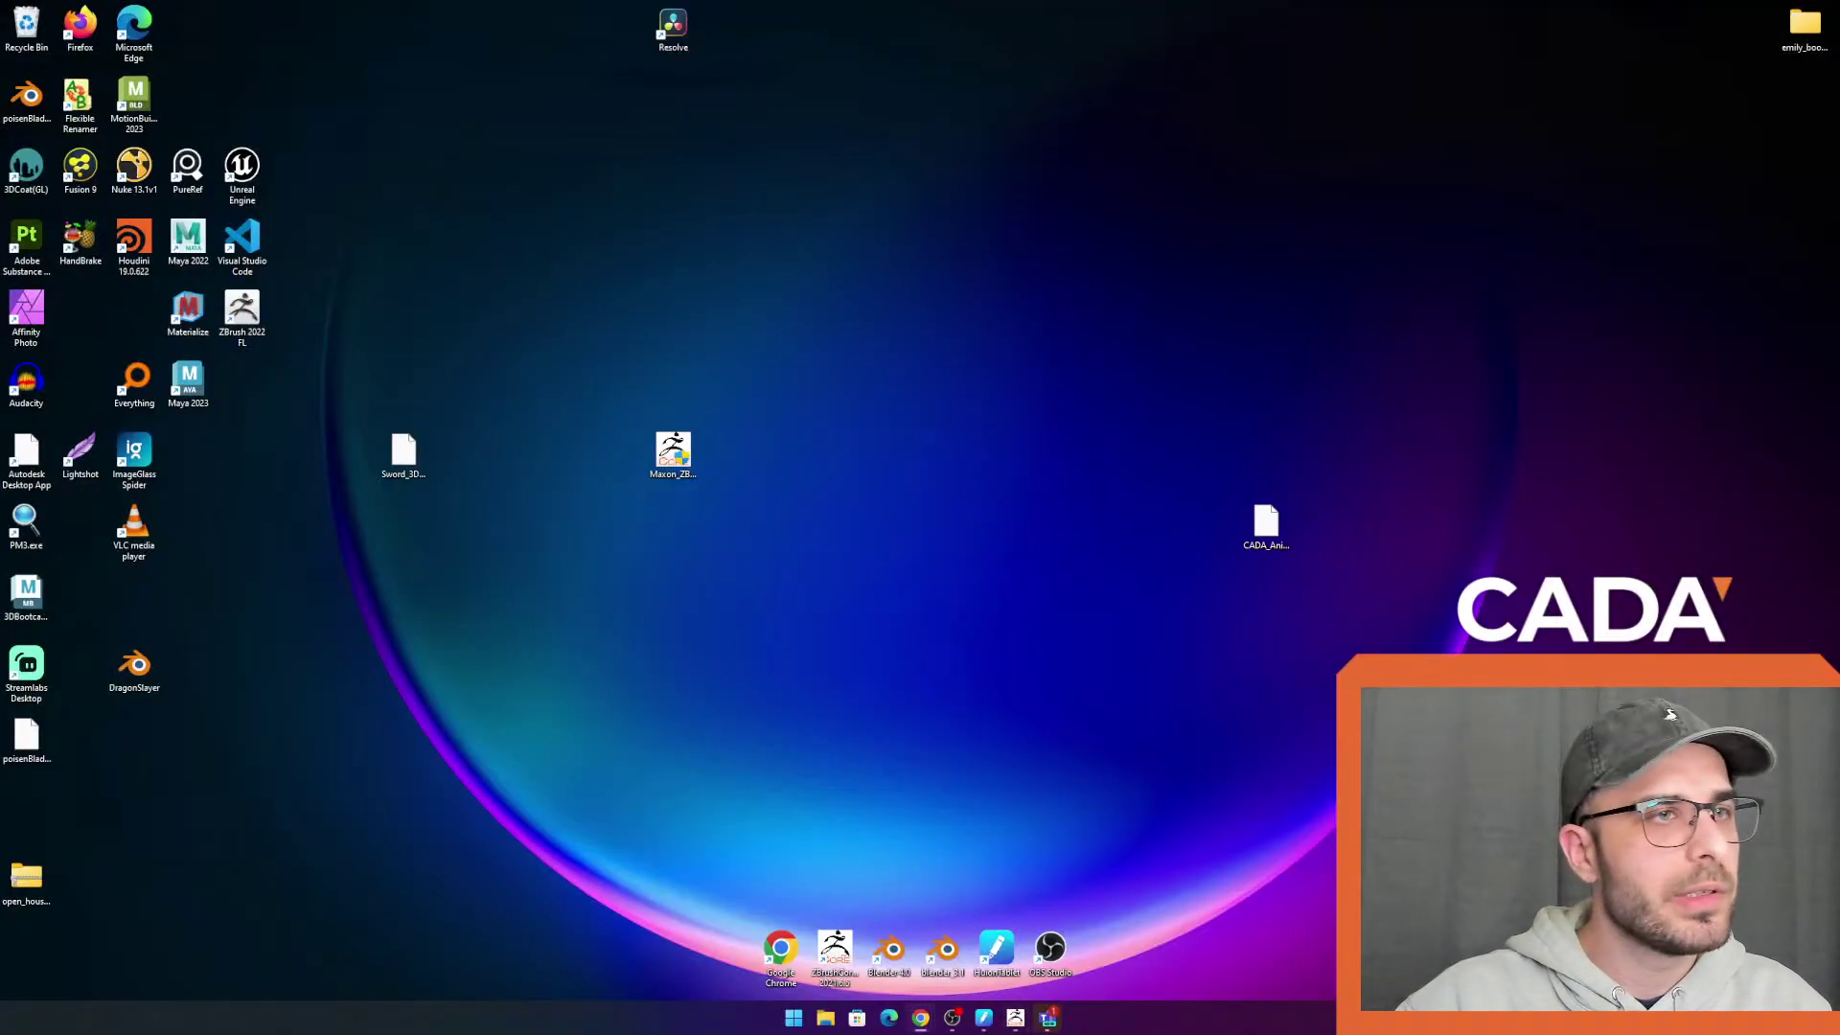
mouse_move(918, 1023)
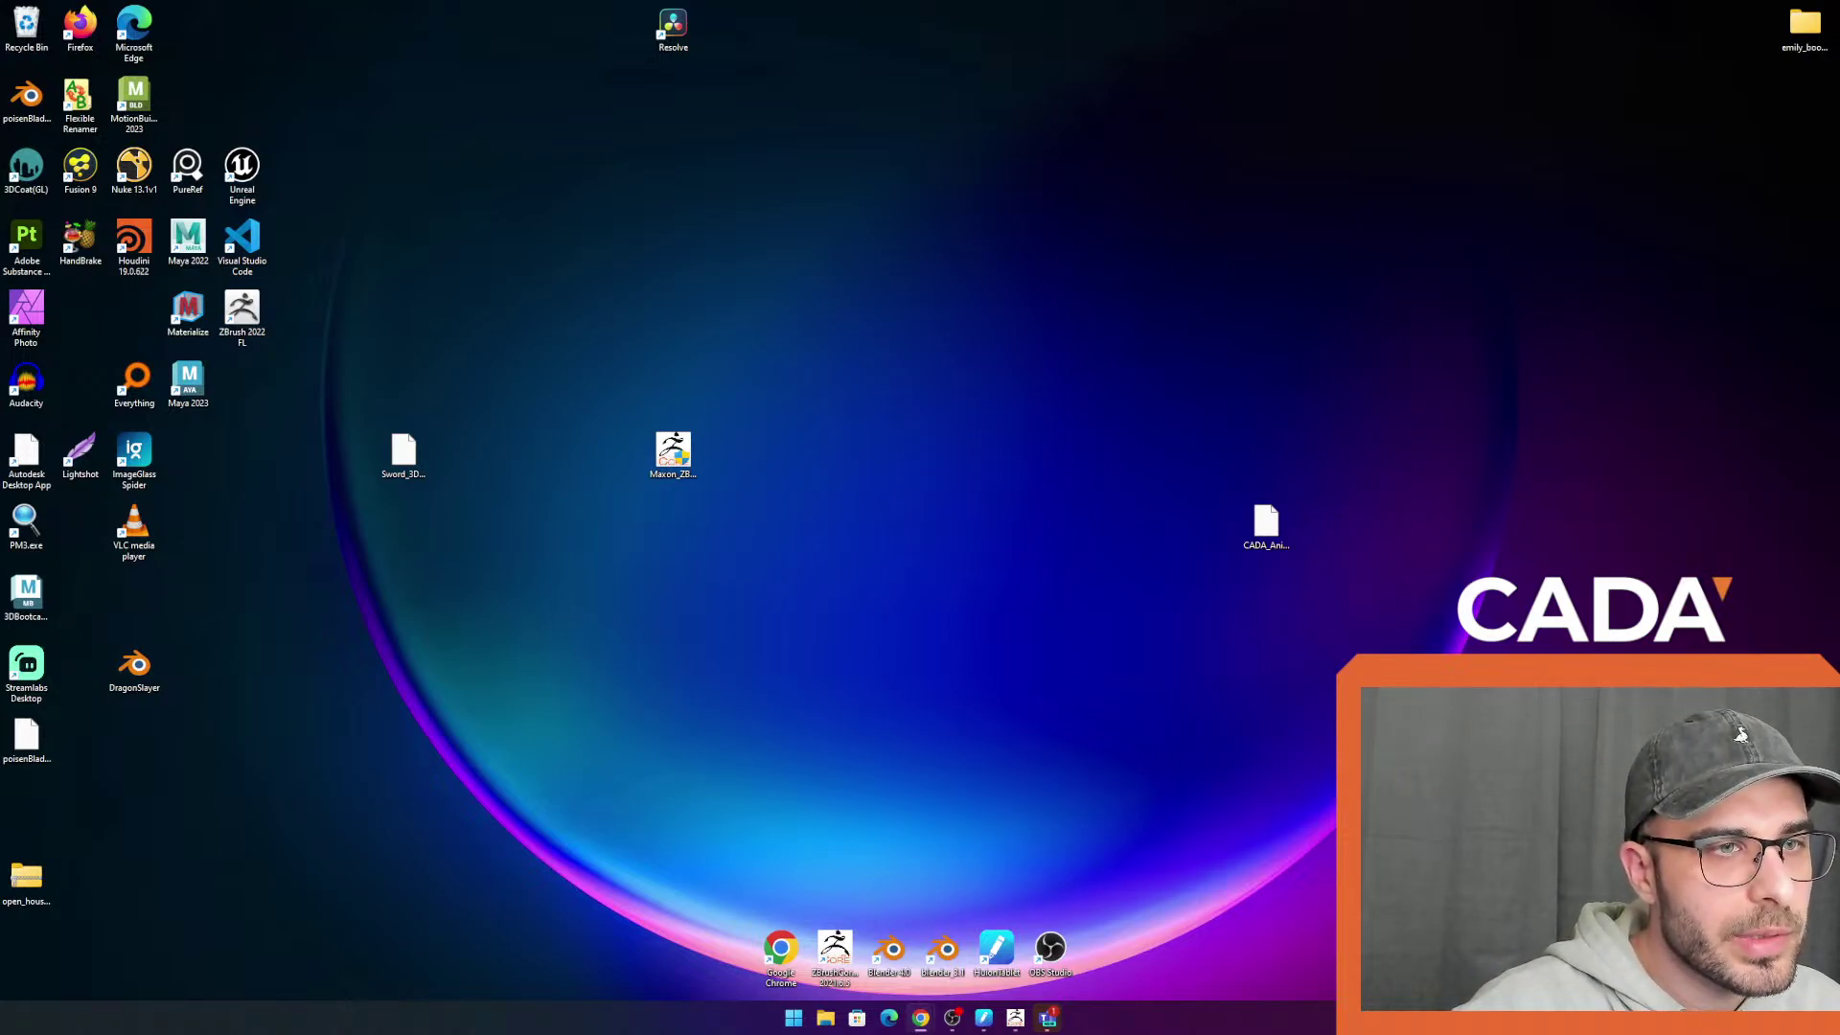
drag(1178, 3, 1170, 55)
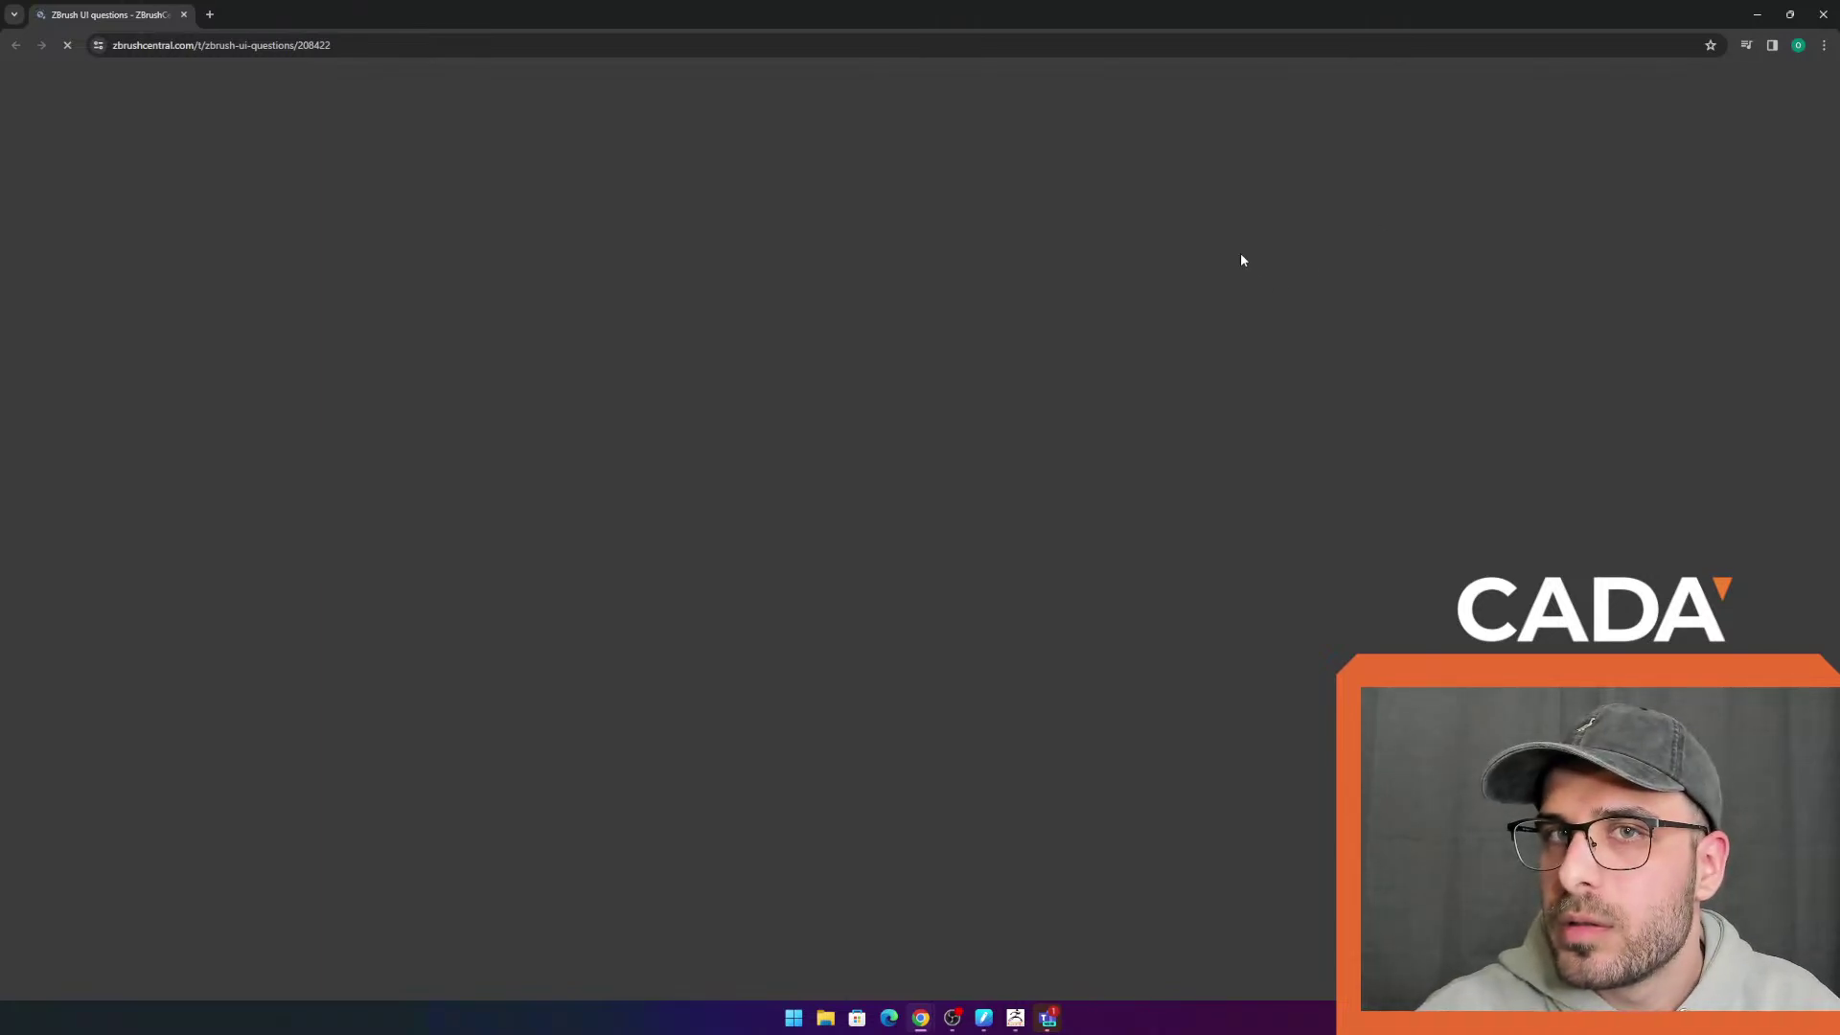
scroll(997, 381, down, 3)
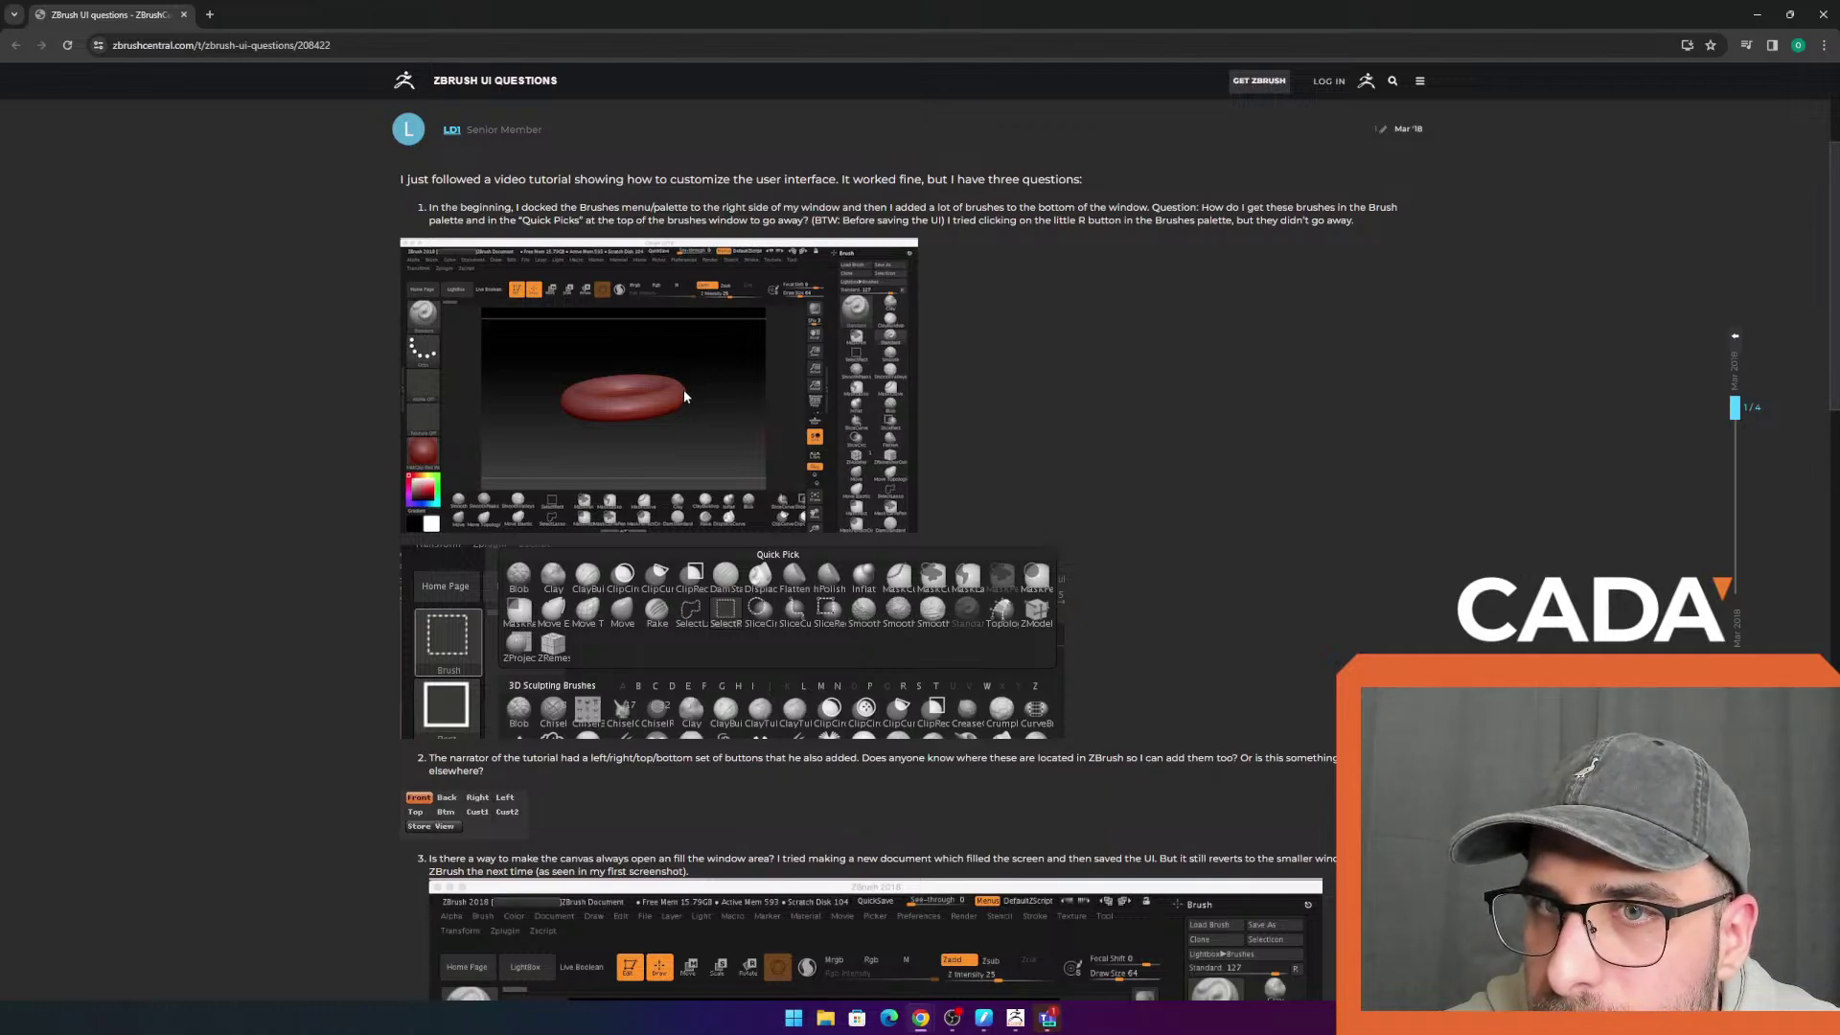
scroll(685, 395, down, 5)
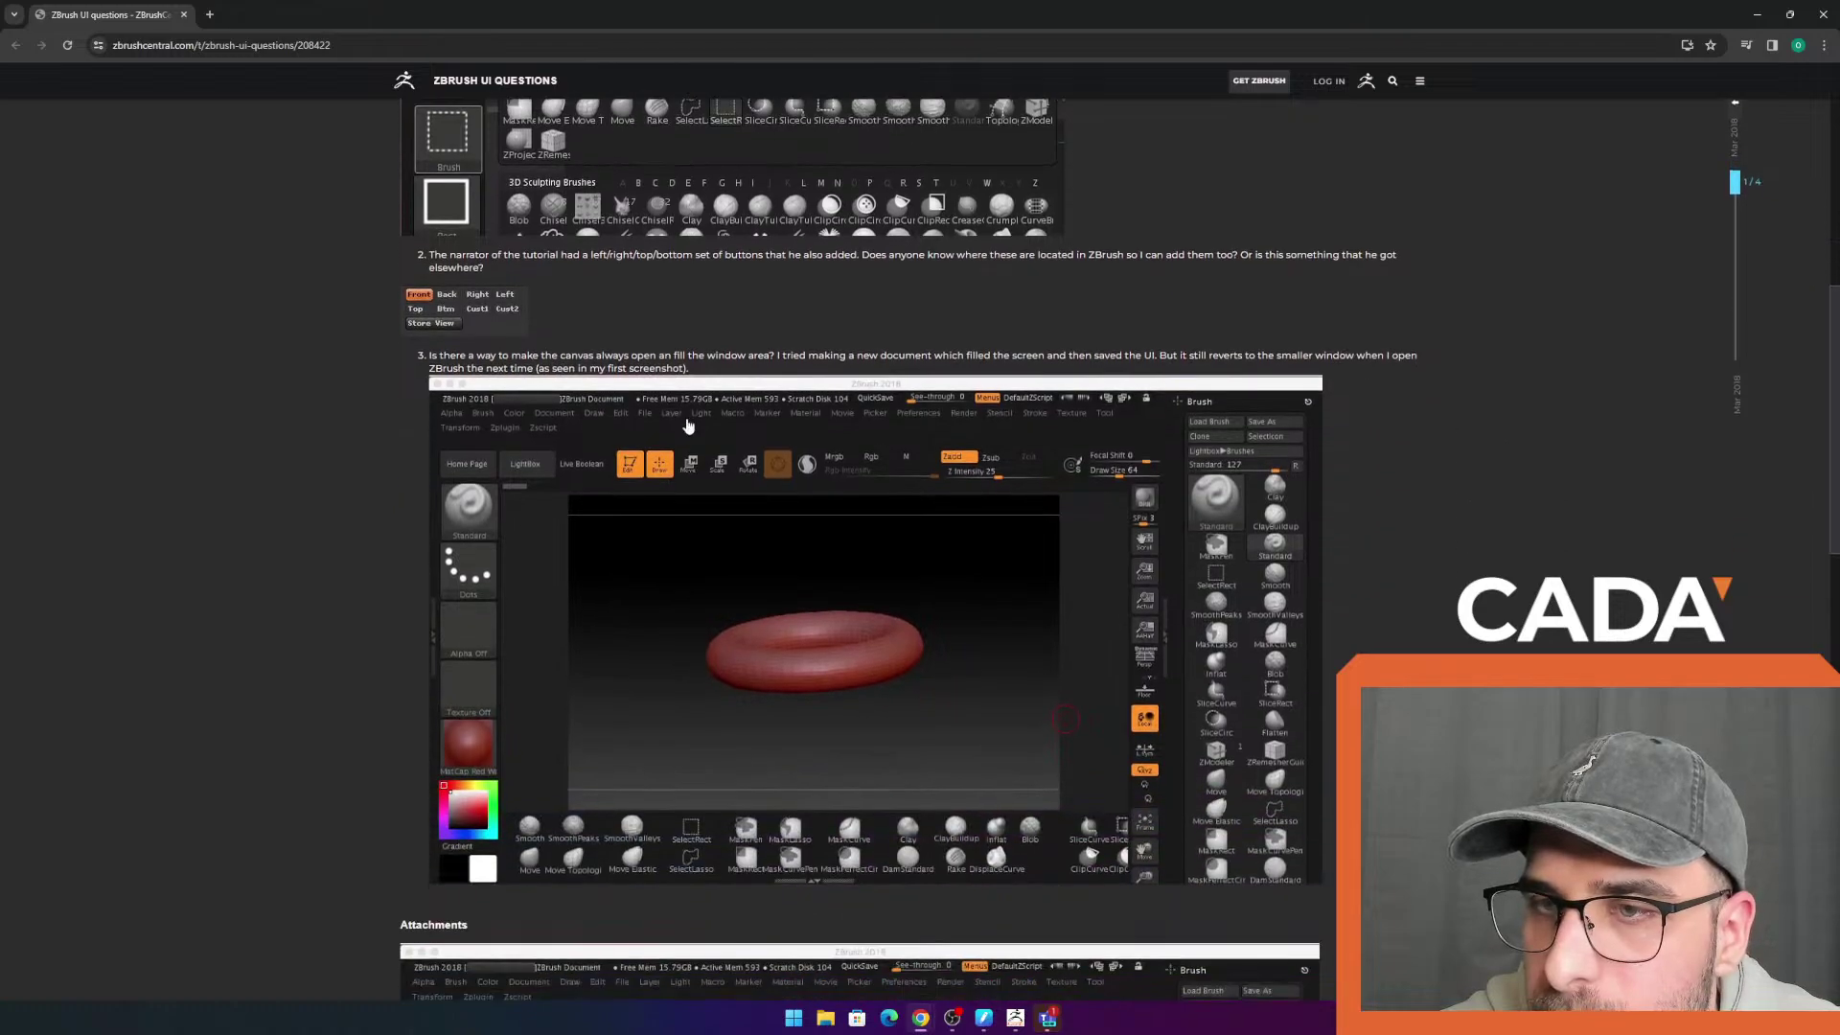
scroll(635, 523, down, 5)
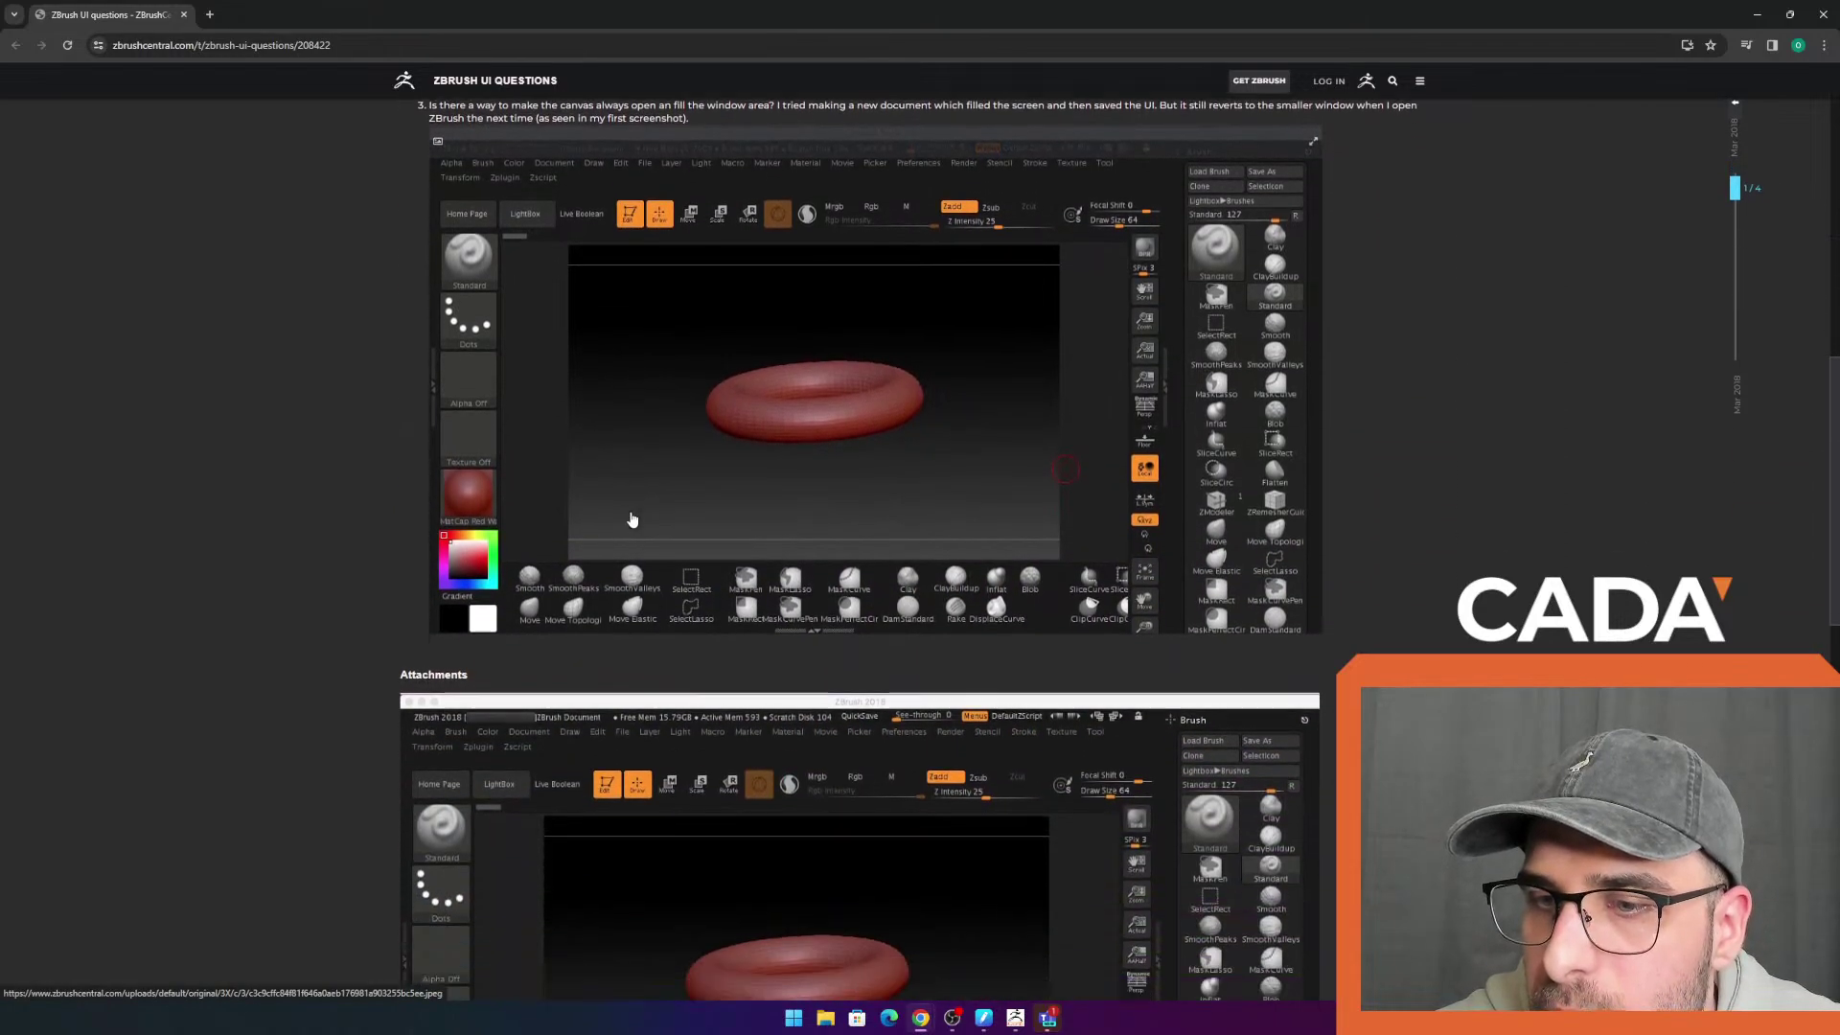
scroll(594, 518, down, 1)
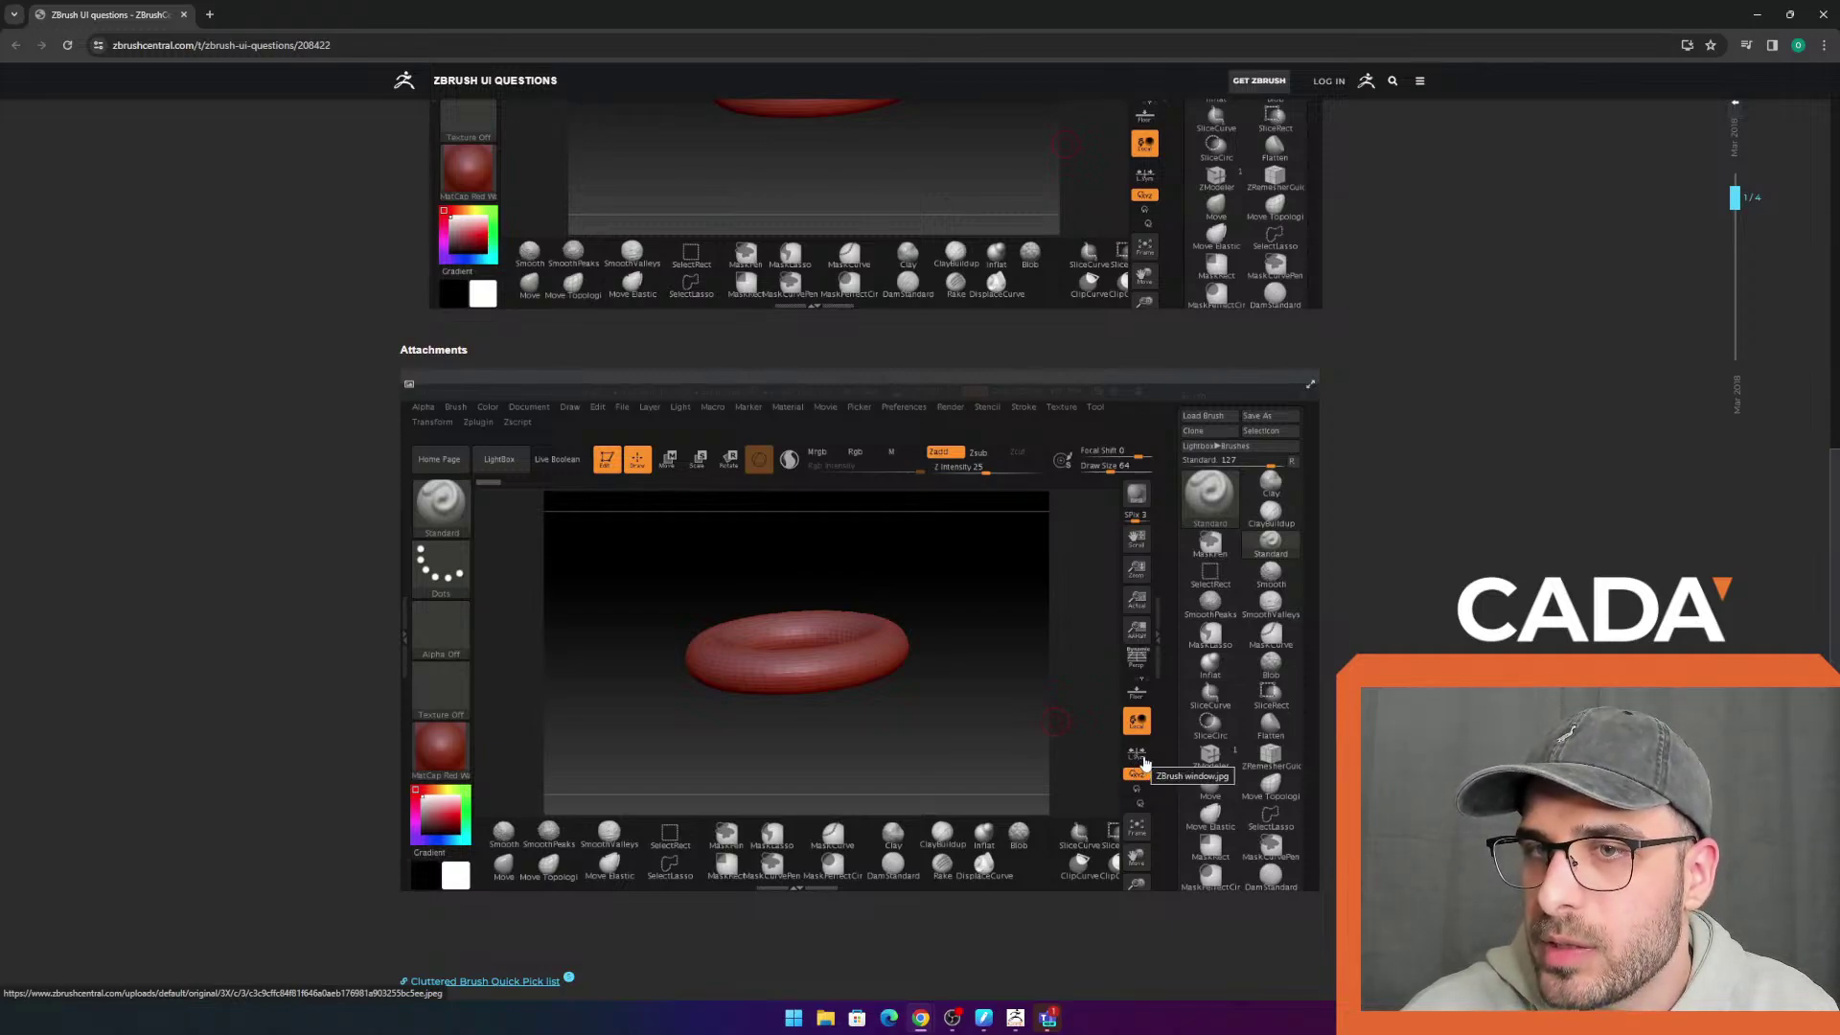
Look over the attached ZBrush interface screenshot in the forum thread, close the page without saving and return to ZBrushCoreMini
scroll(1142, 766, down, 2)
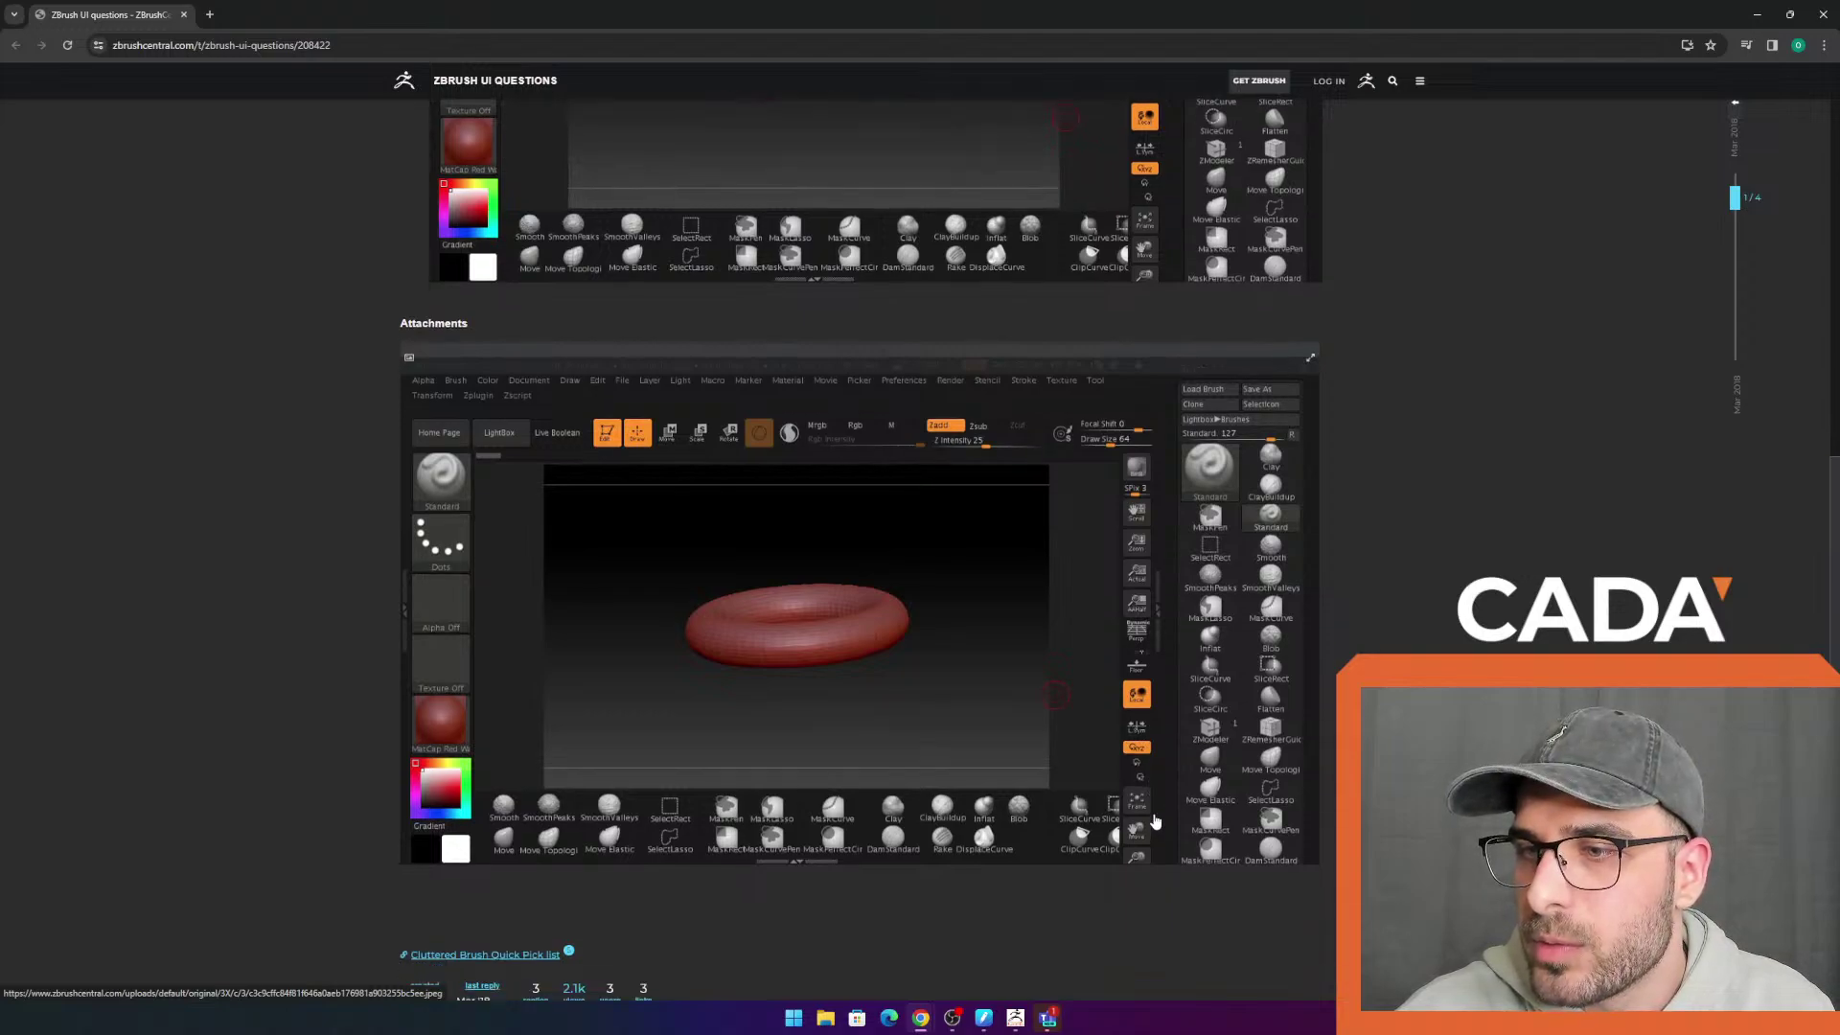
scroll(1140, 795, up, 2)
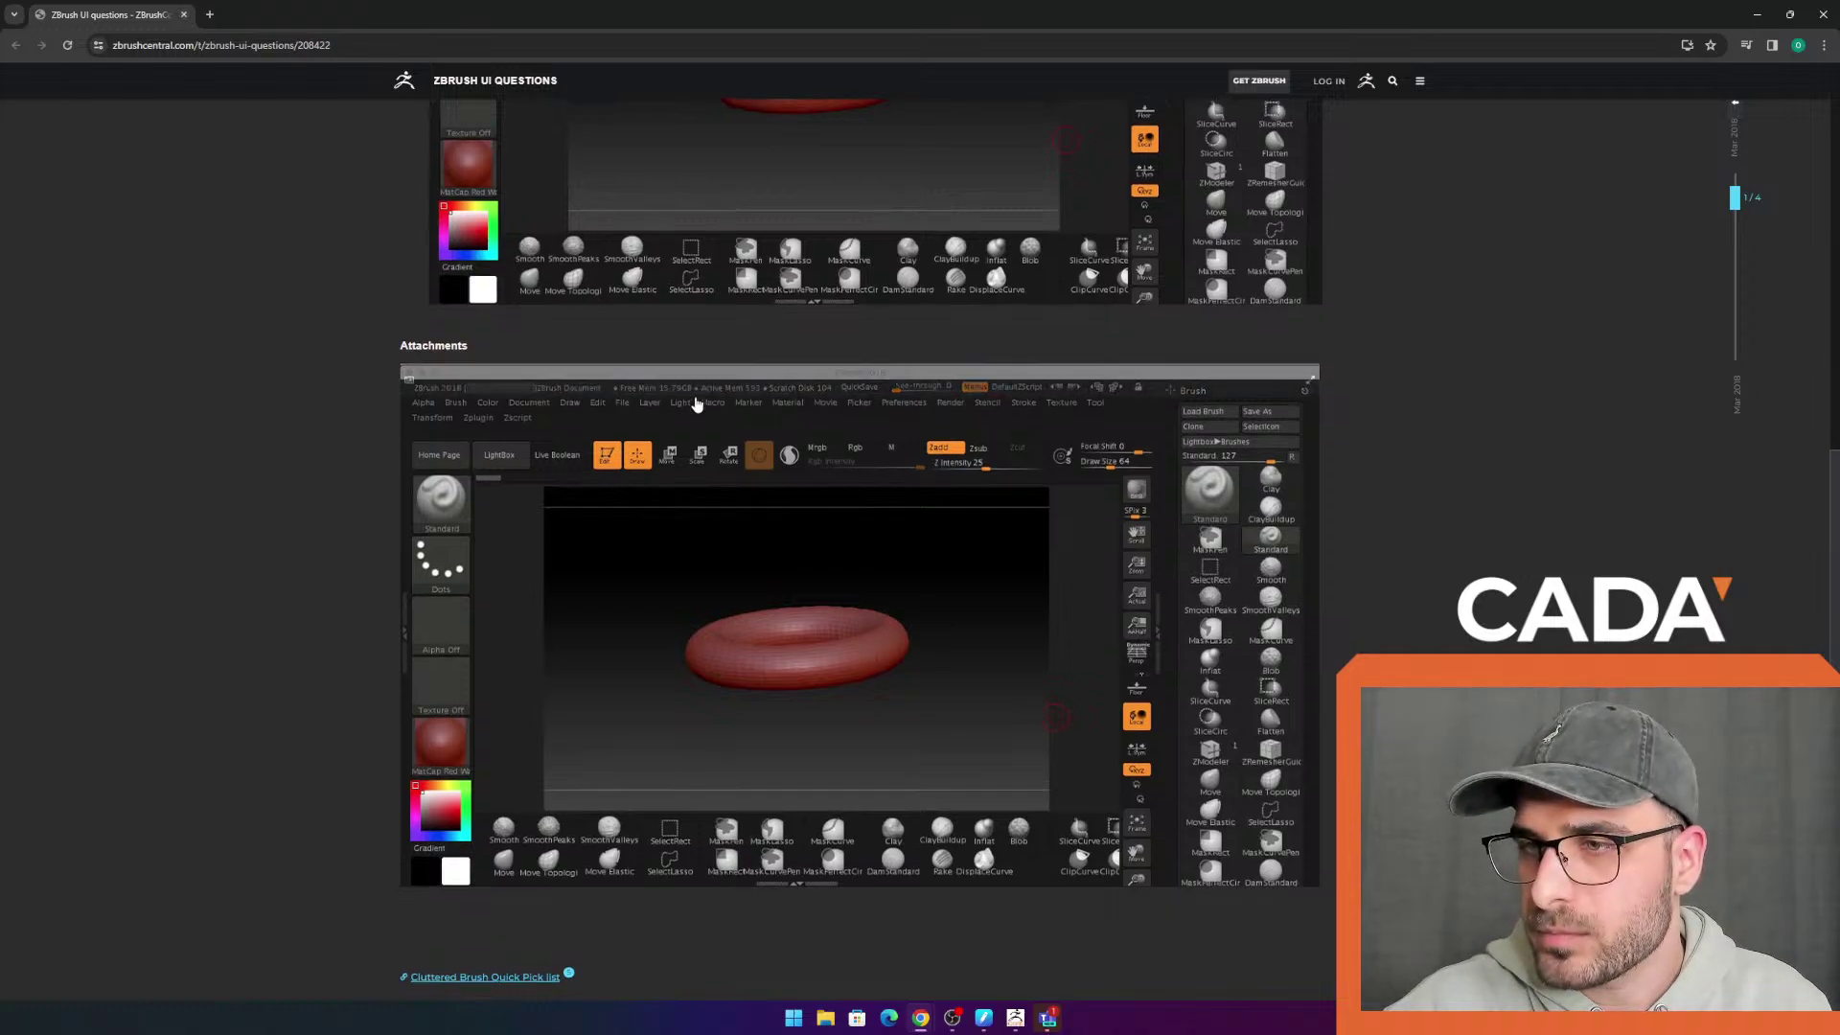
scroll(700, 388, down, 4)
scroll(702, 361, up, 3)
click(182, 14)
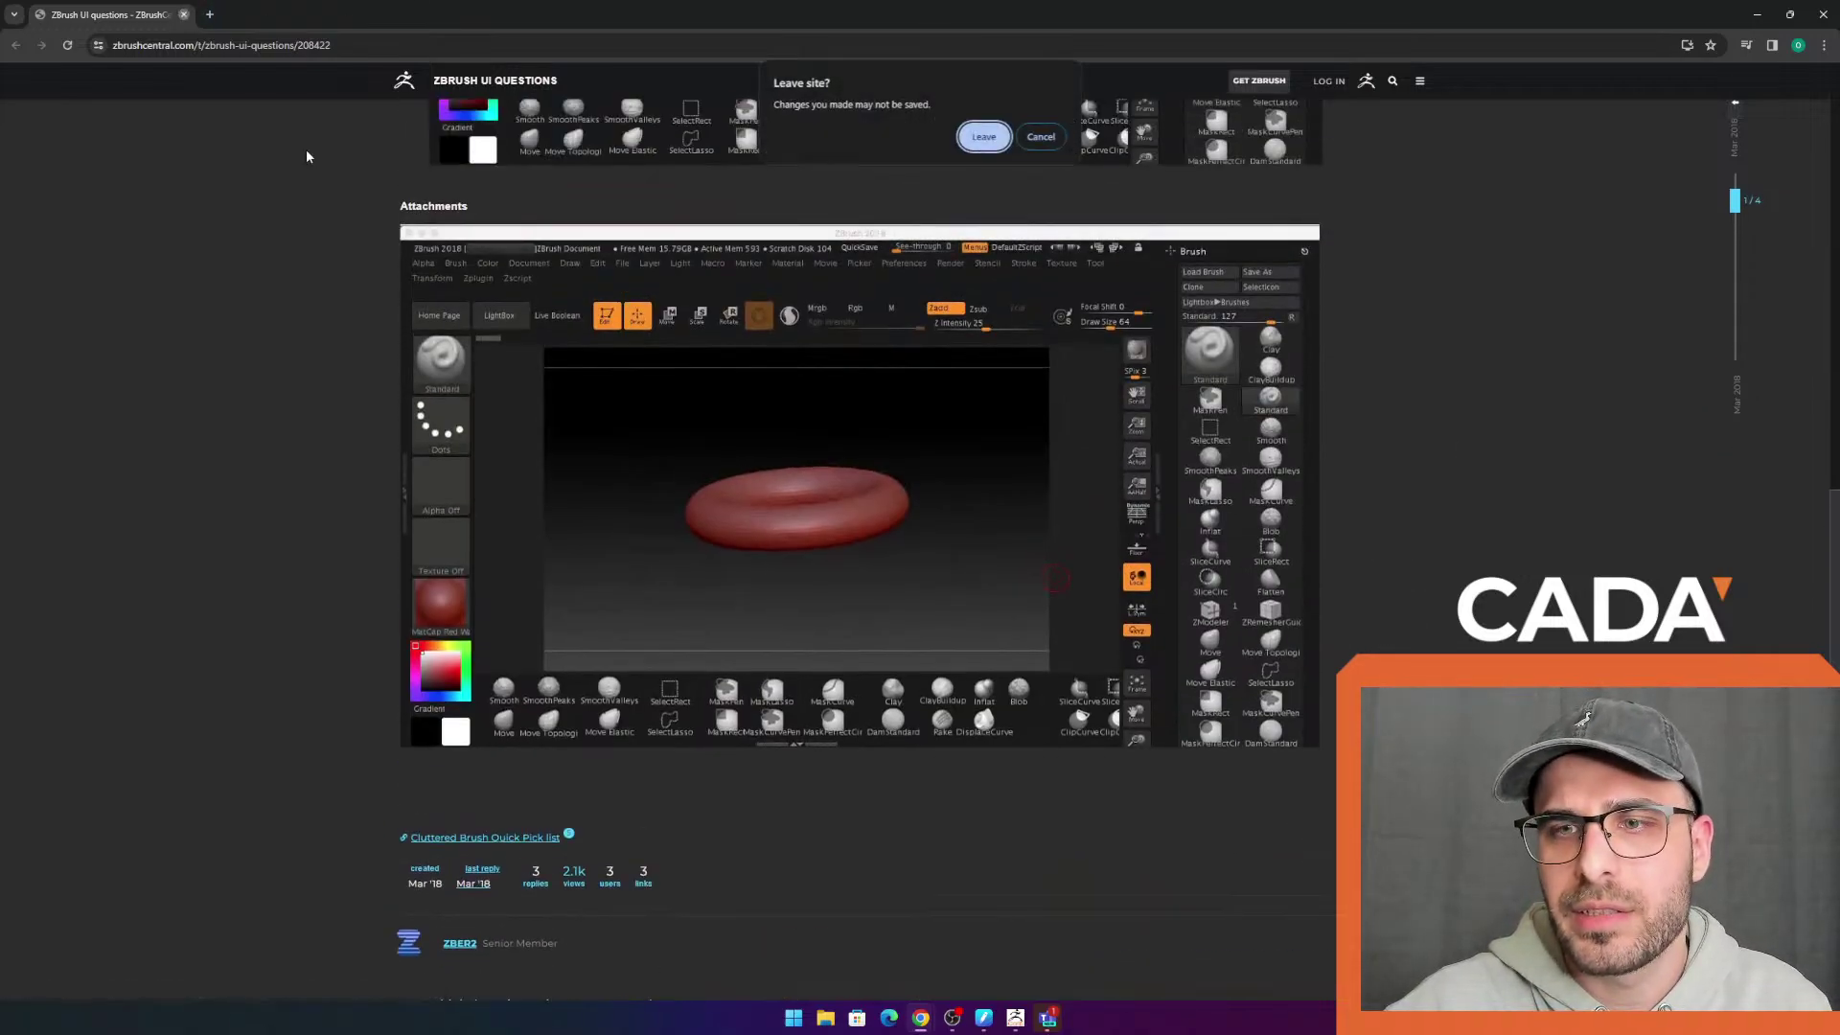
click(1000, 143)
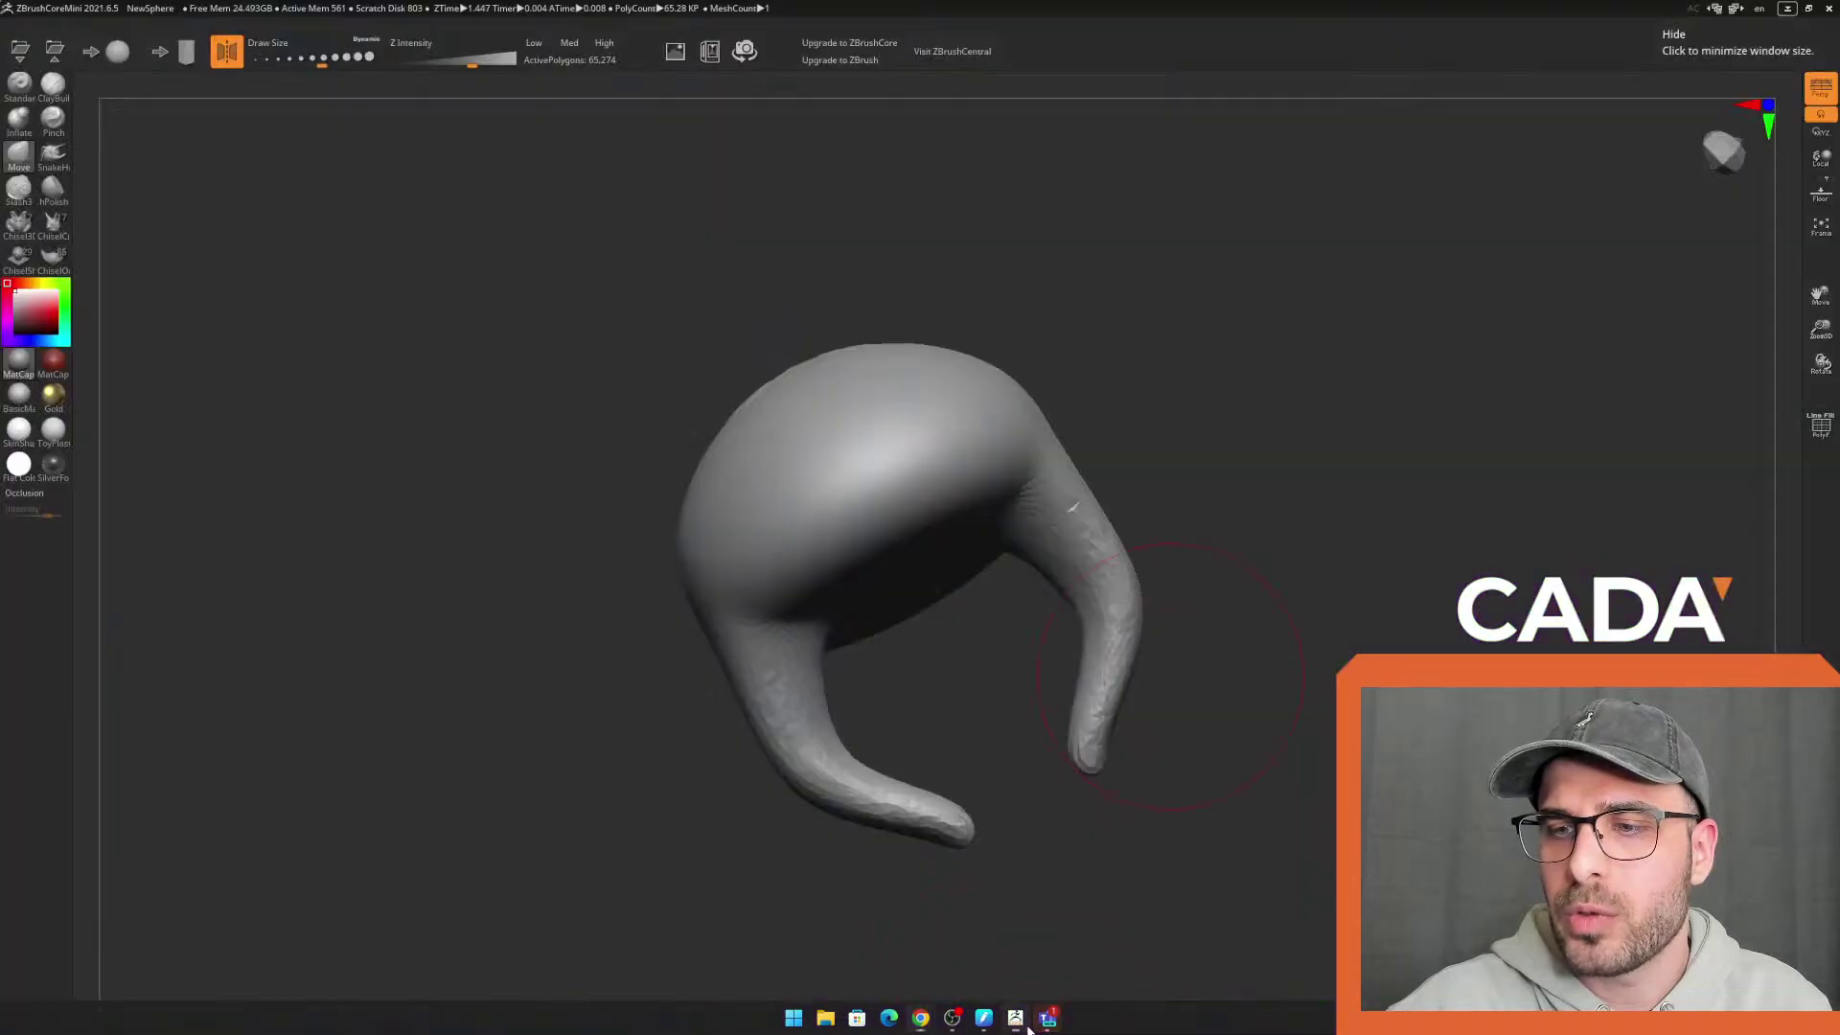
click(1047, 1017)
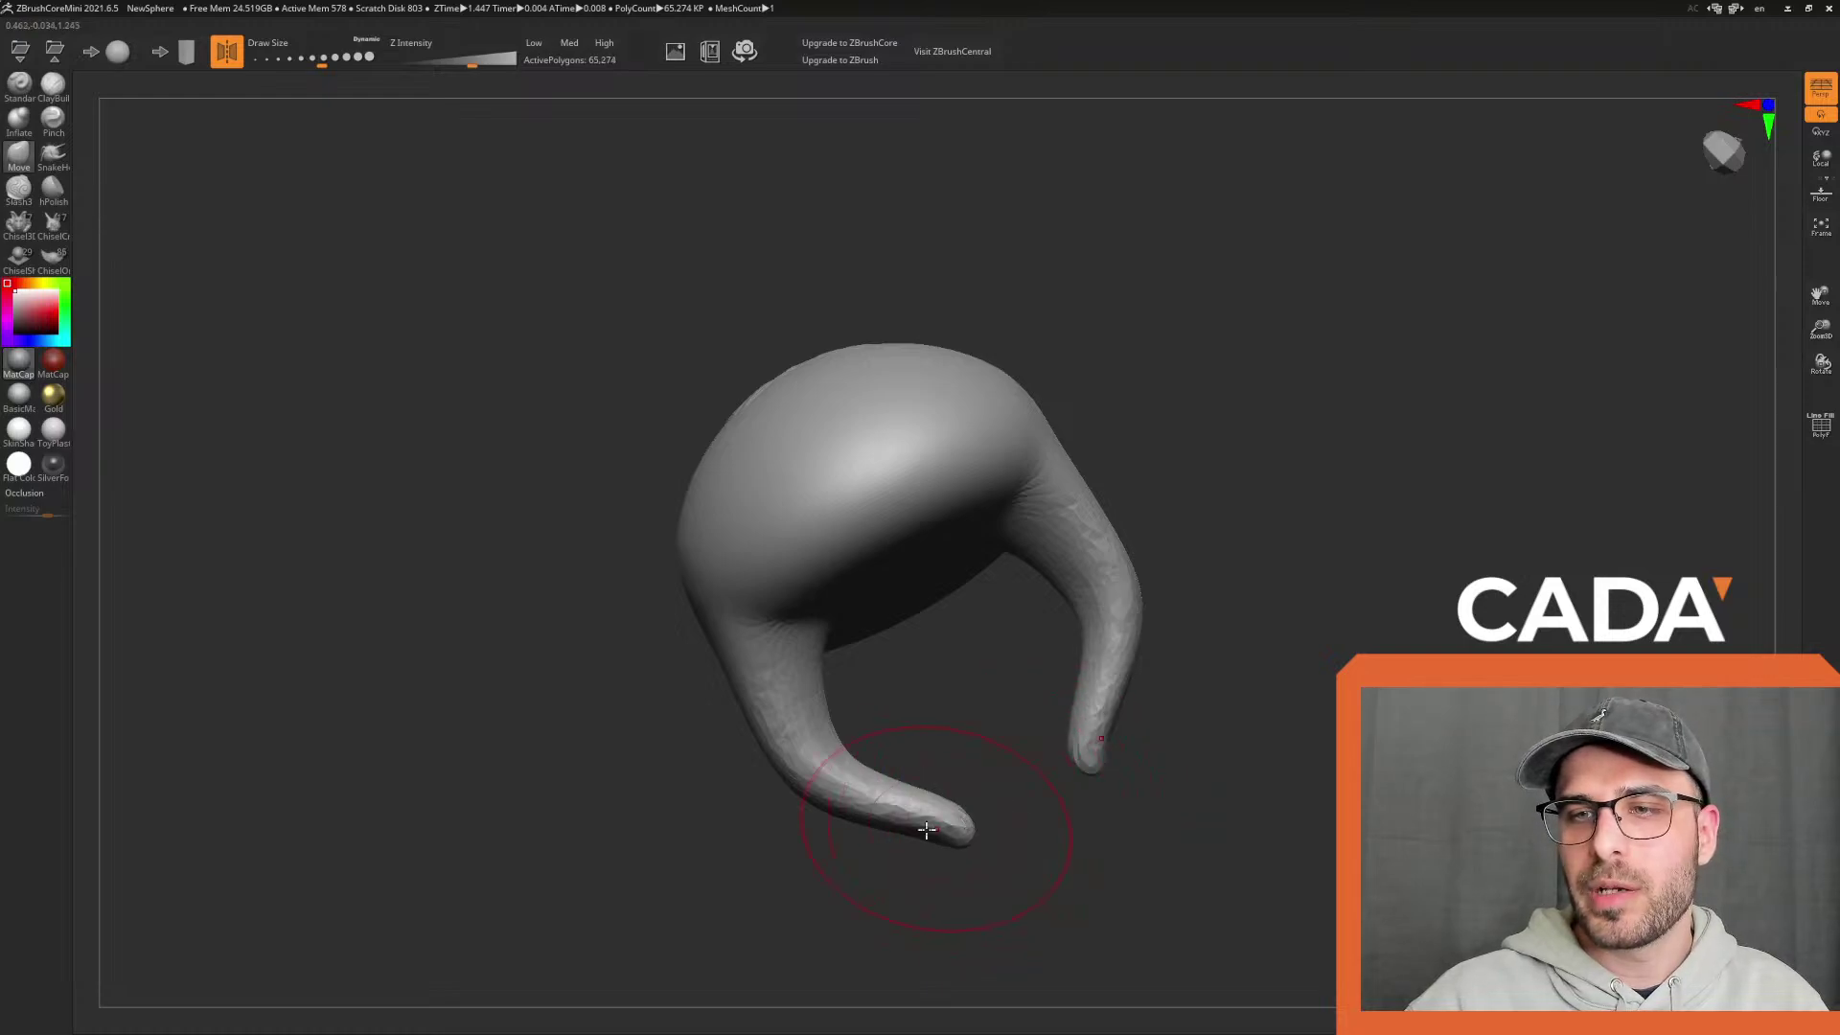
Enlarge the Move brush to a draw size above 422 and spread the two mirrored horns into a wider, rounder curve
drag(320, 68, 336, 65)
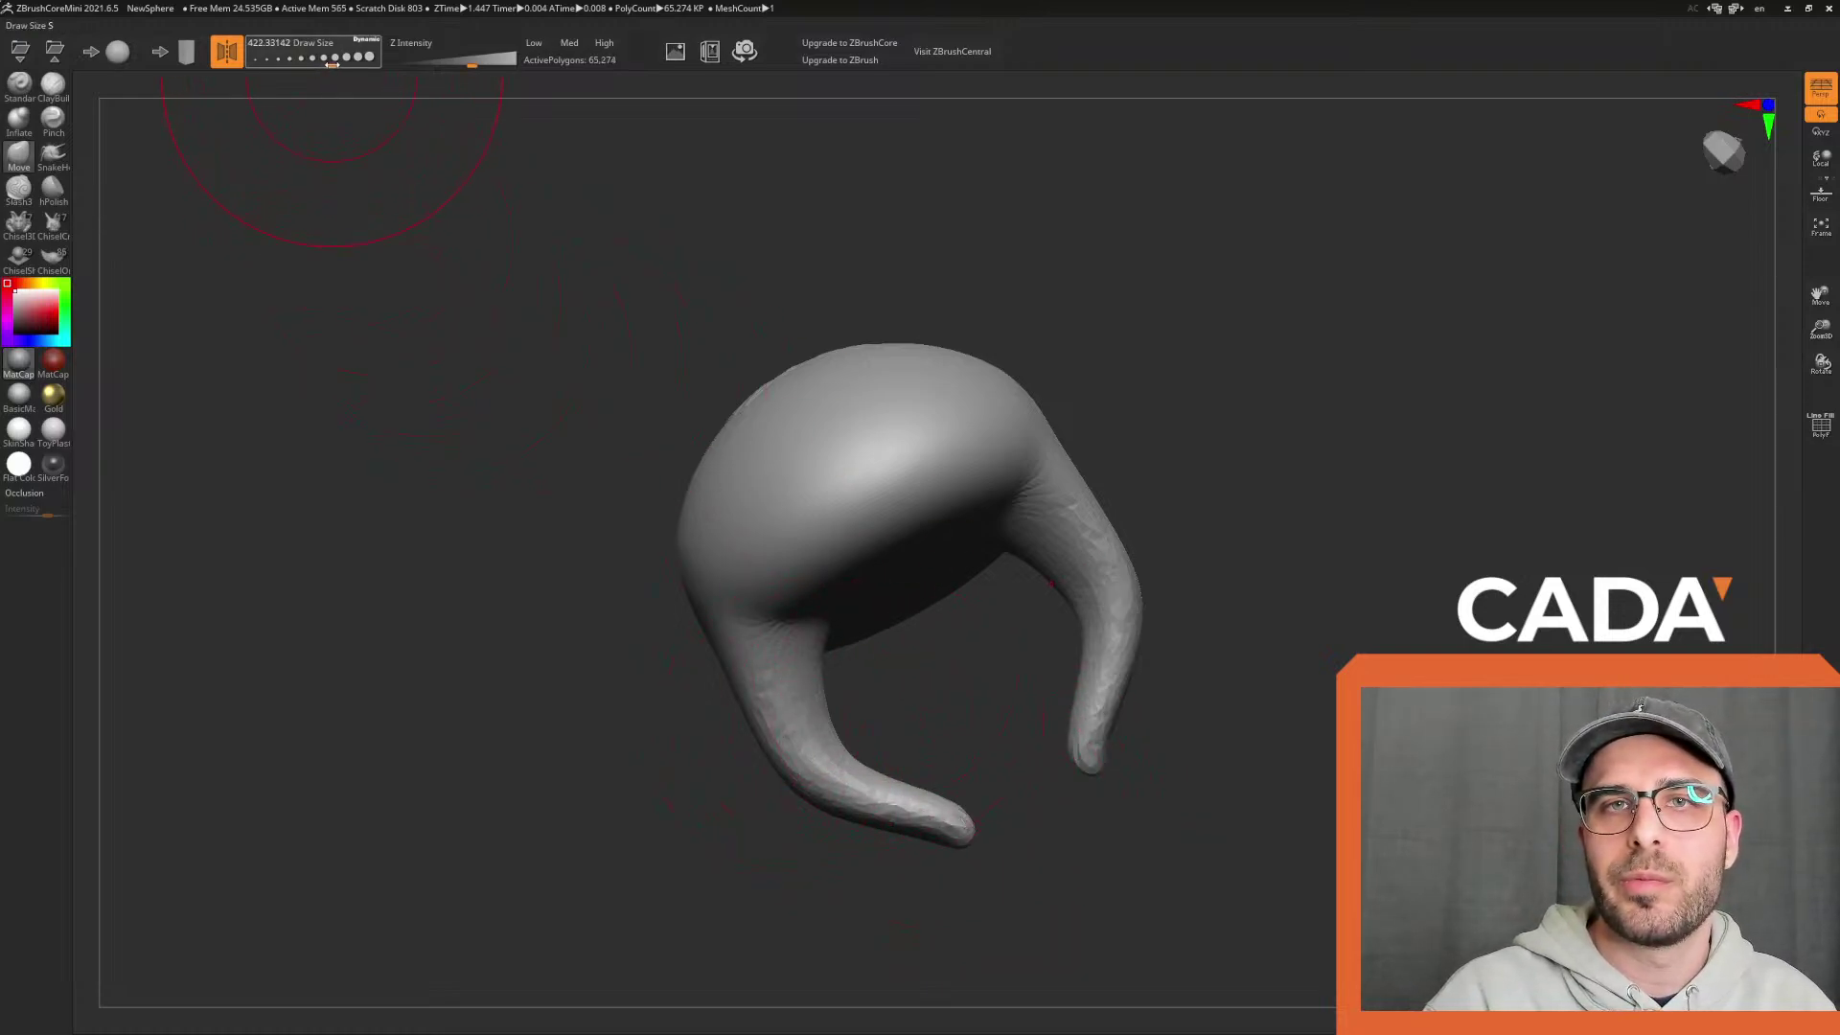
mouse_move(928, 807)
mouse_down()
mouse_move(906, 814)
mouse_move(939, 867)
mouse_move(989, 853)
mouse_move(877, 843)
mouse_up()
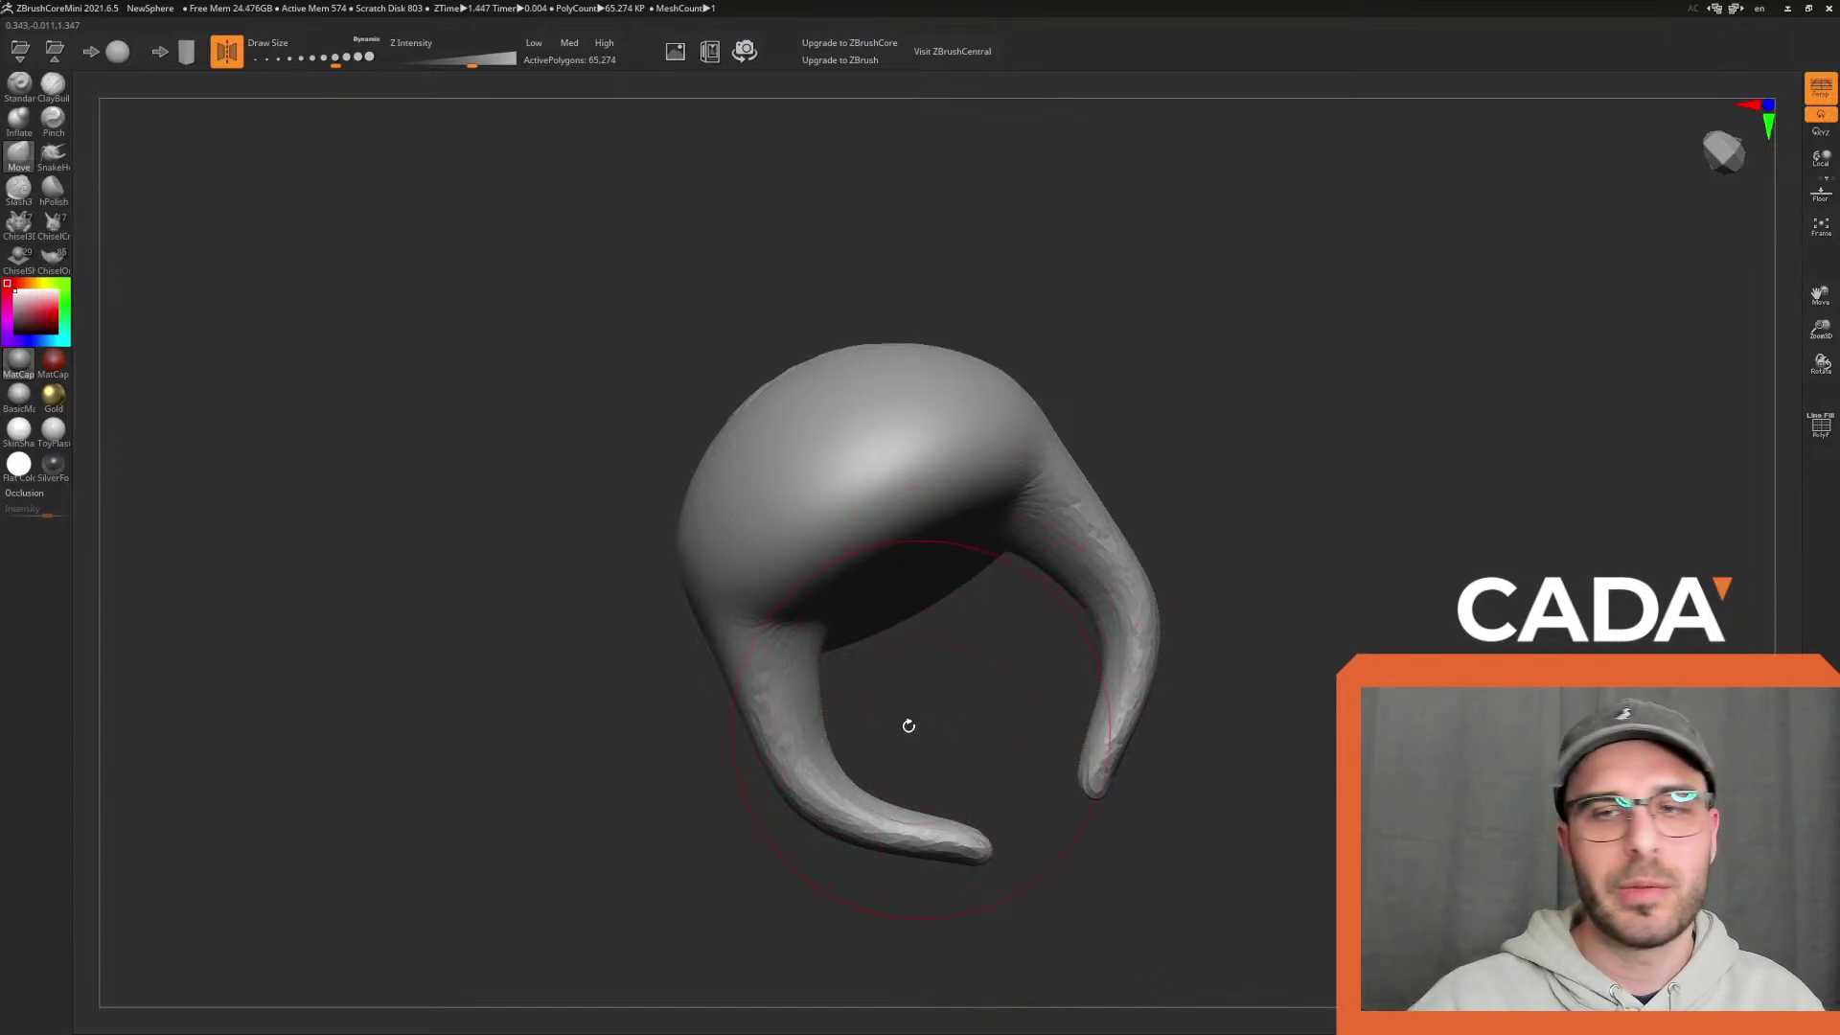
mouse_move(809, 658)
mouse_down()
mouse_move(744, 657)
mouse_move(783, 651)
mouse_up()
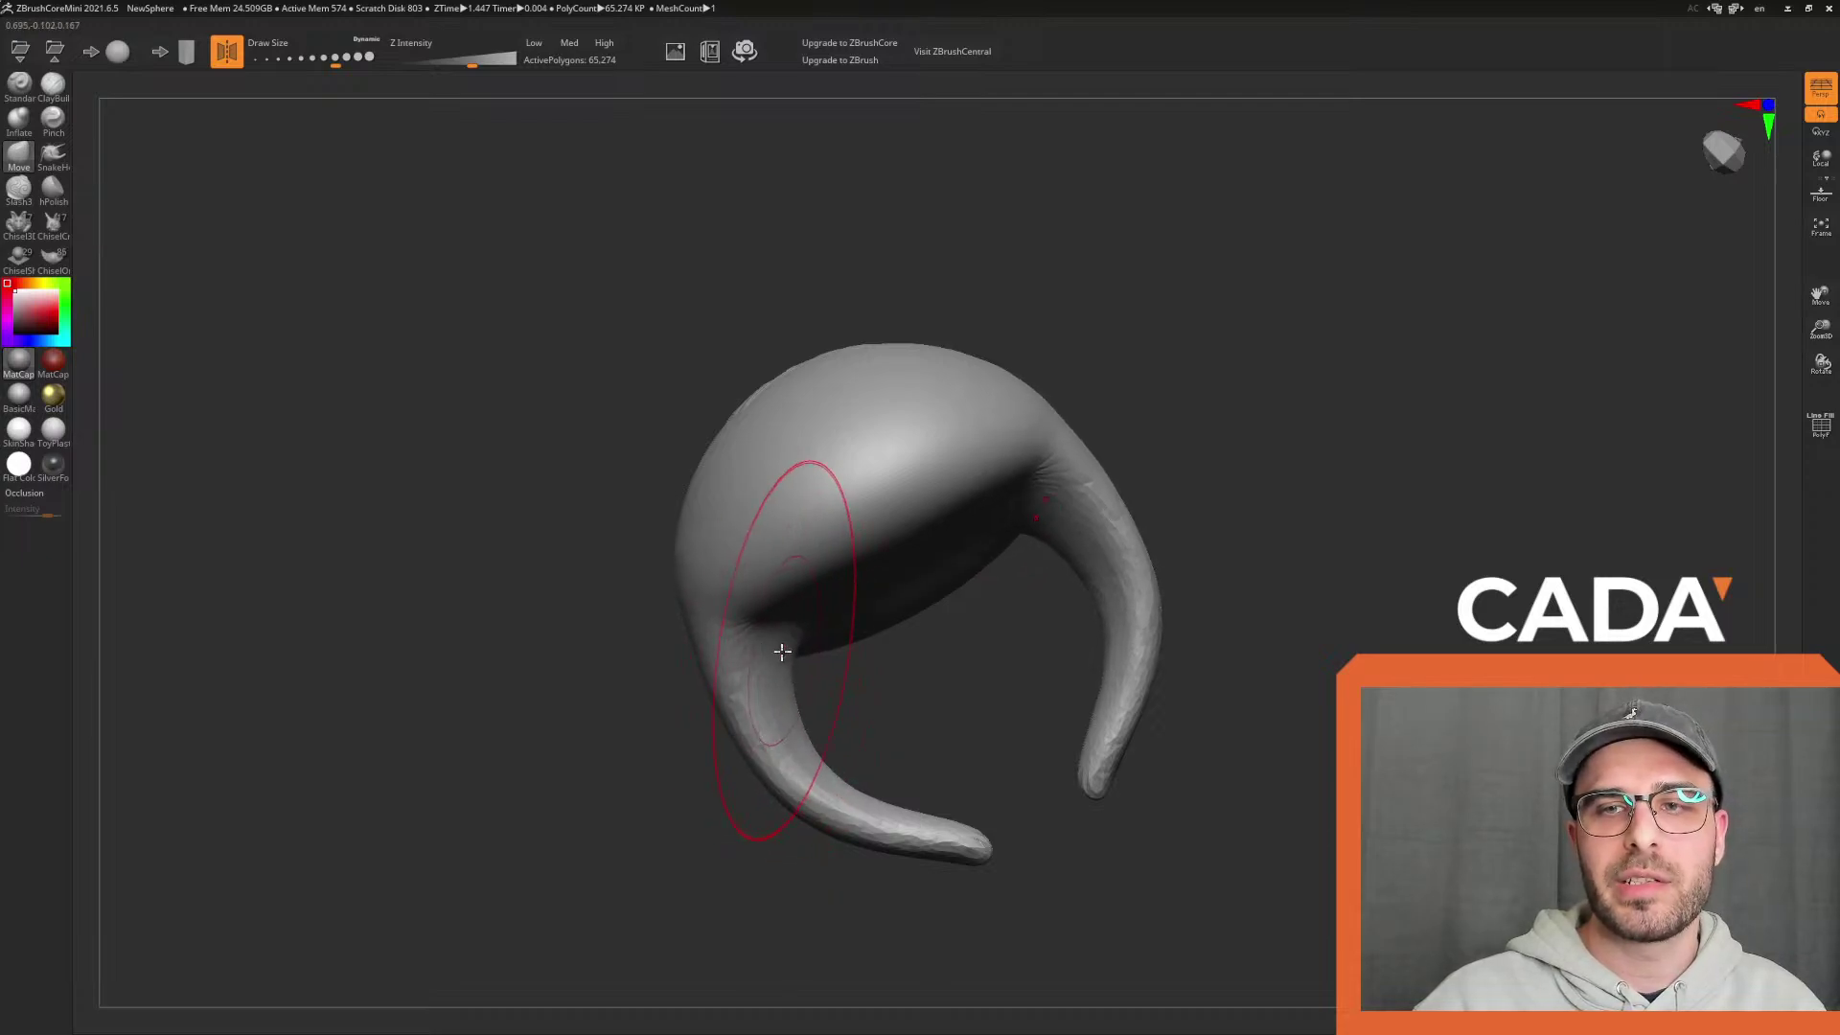
drag(956, 843, 991, 868)
Smooth the surfaces of both mirrored horns, starting with the large brush and continuing with a much smaller draw size
mouse_move(757, 852)
mouse_down()
mouse_move(707, 850)
mouse_move(904, 480)
mouse_move(1060, 401)
mouse_up()
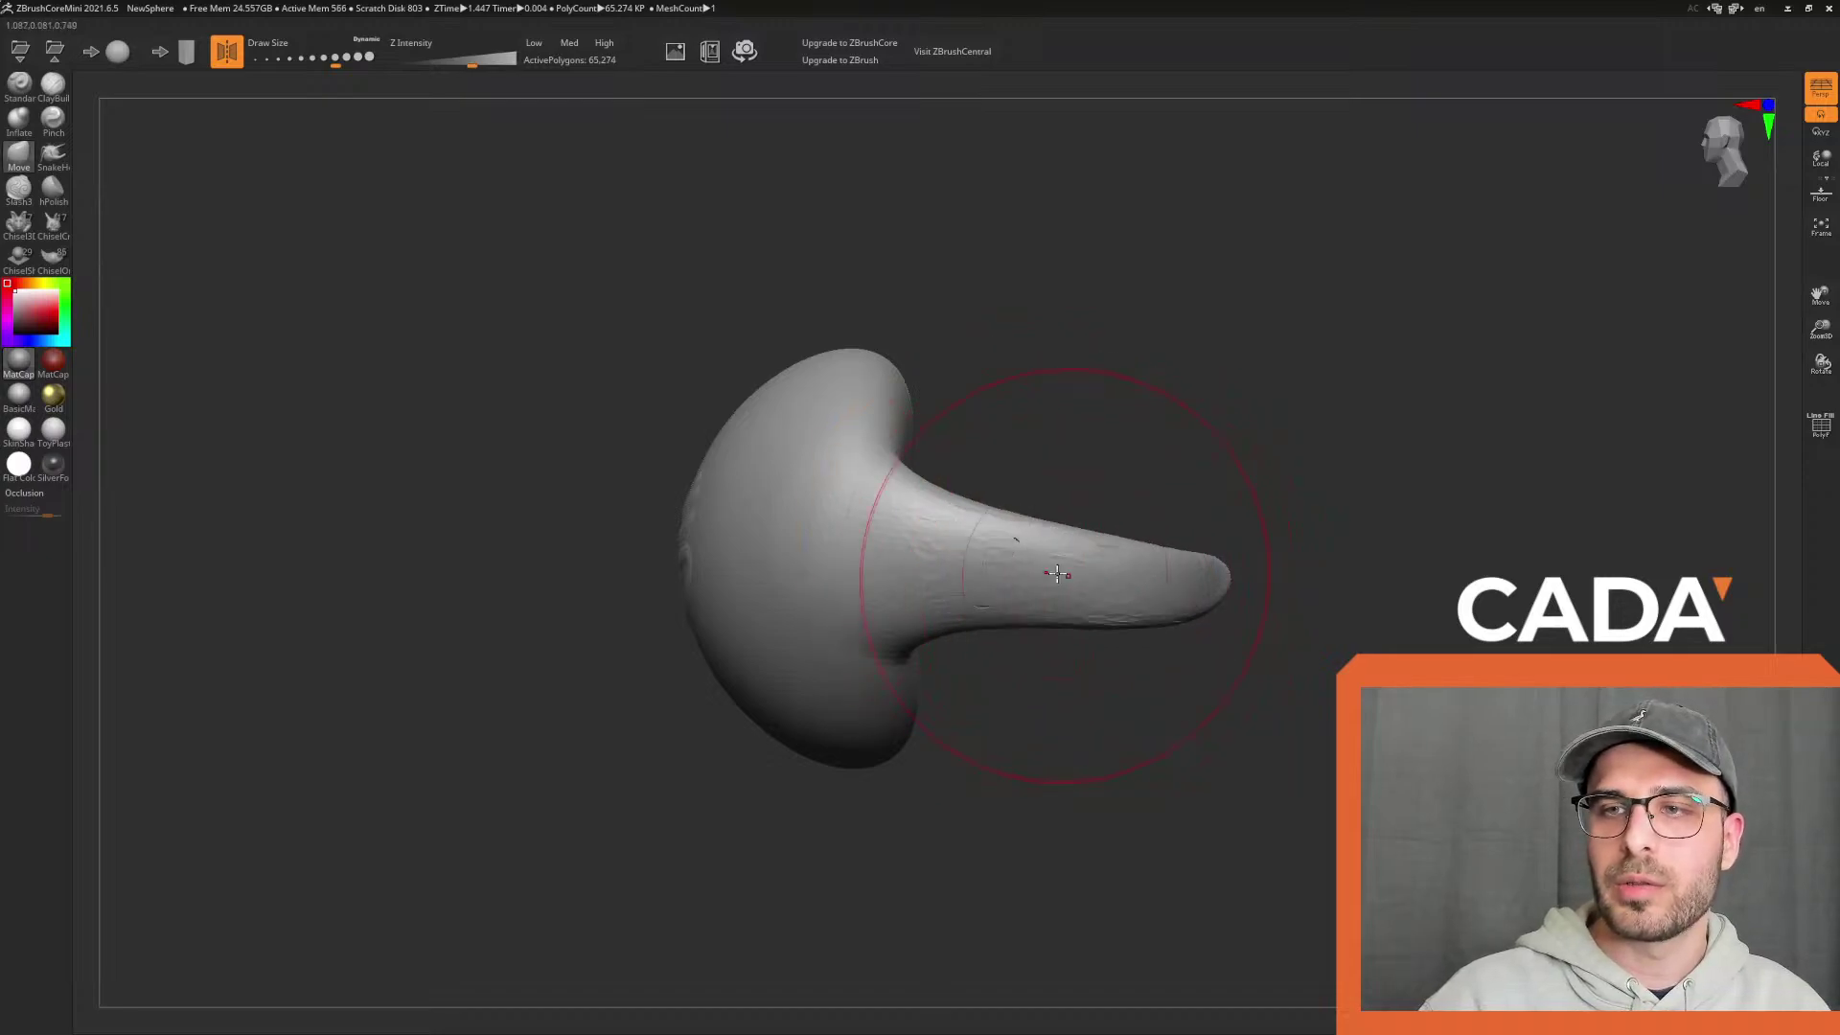
drag(1372, 493, 1030, 638)
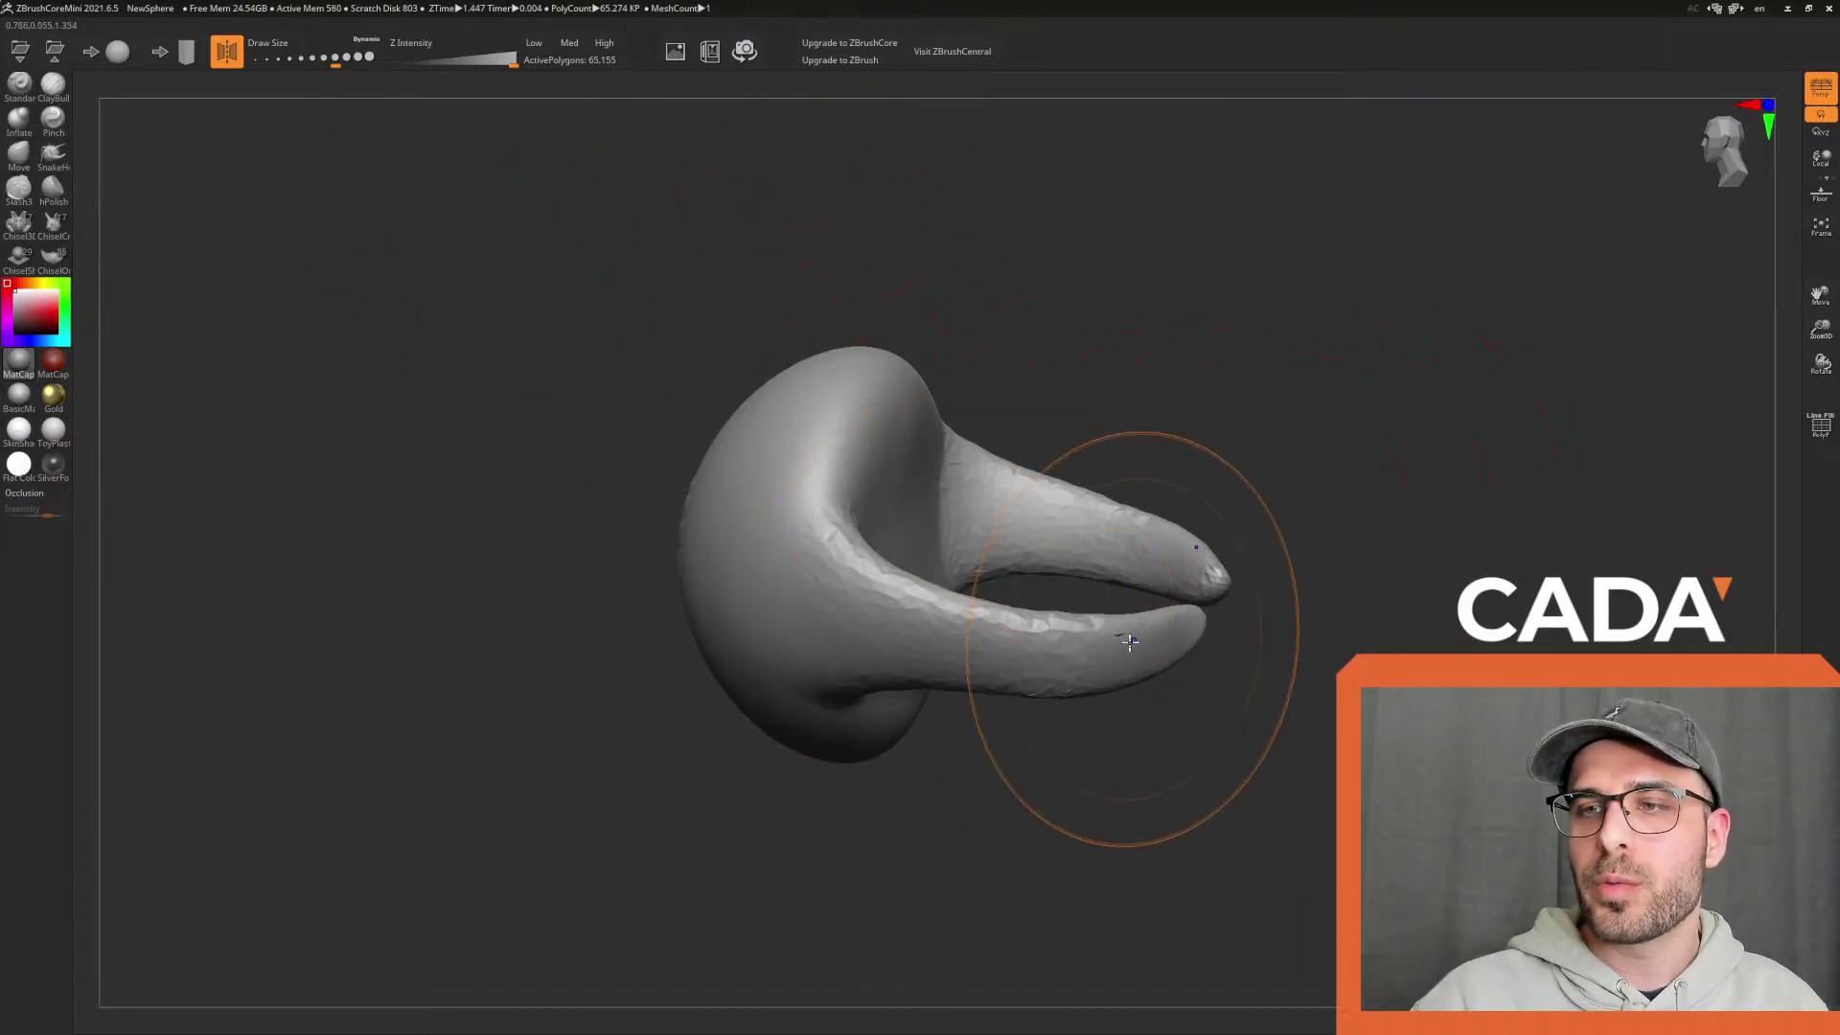
shift+drag(1197, 665, 1015, 518)
drag(336, 63, 297, 64)
mouse_move(875, 616)
shift+mouse_down()
mouse_move(1048, 655)
mouse_move(1239, 613)
mouse_move(1294, 648)
mouse_move(1112, 753)
shift+mouse_up()
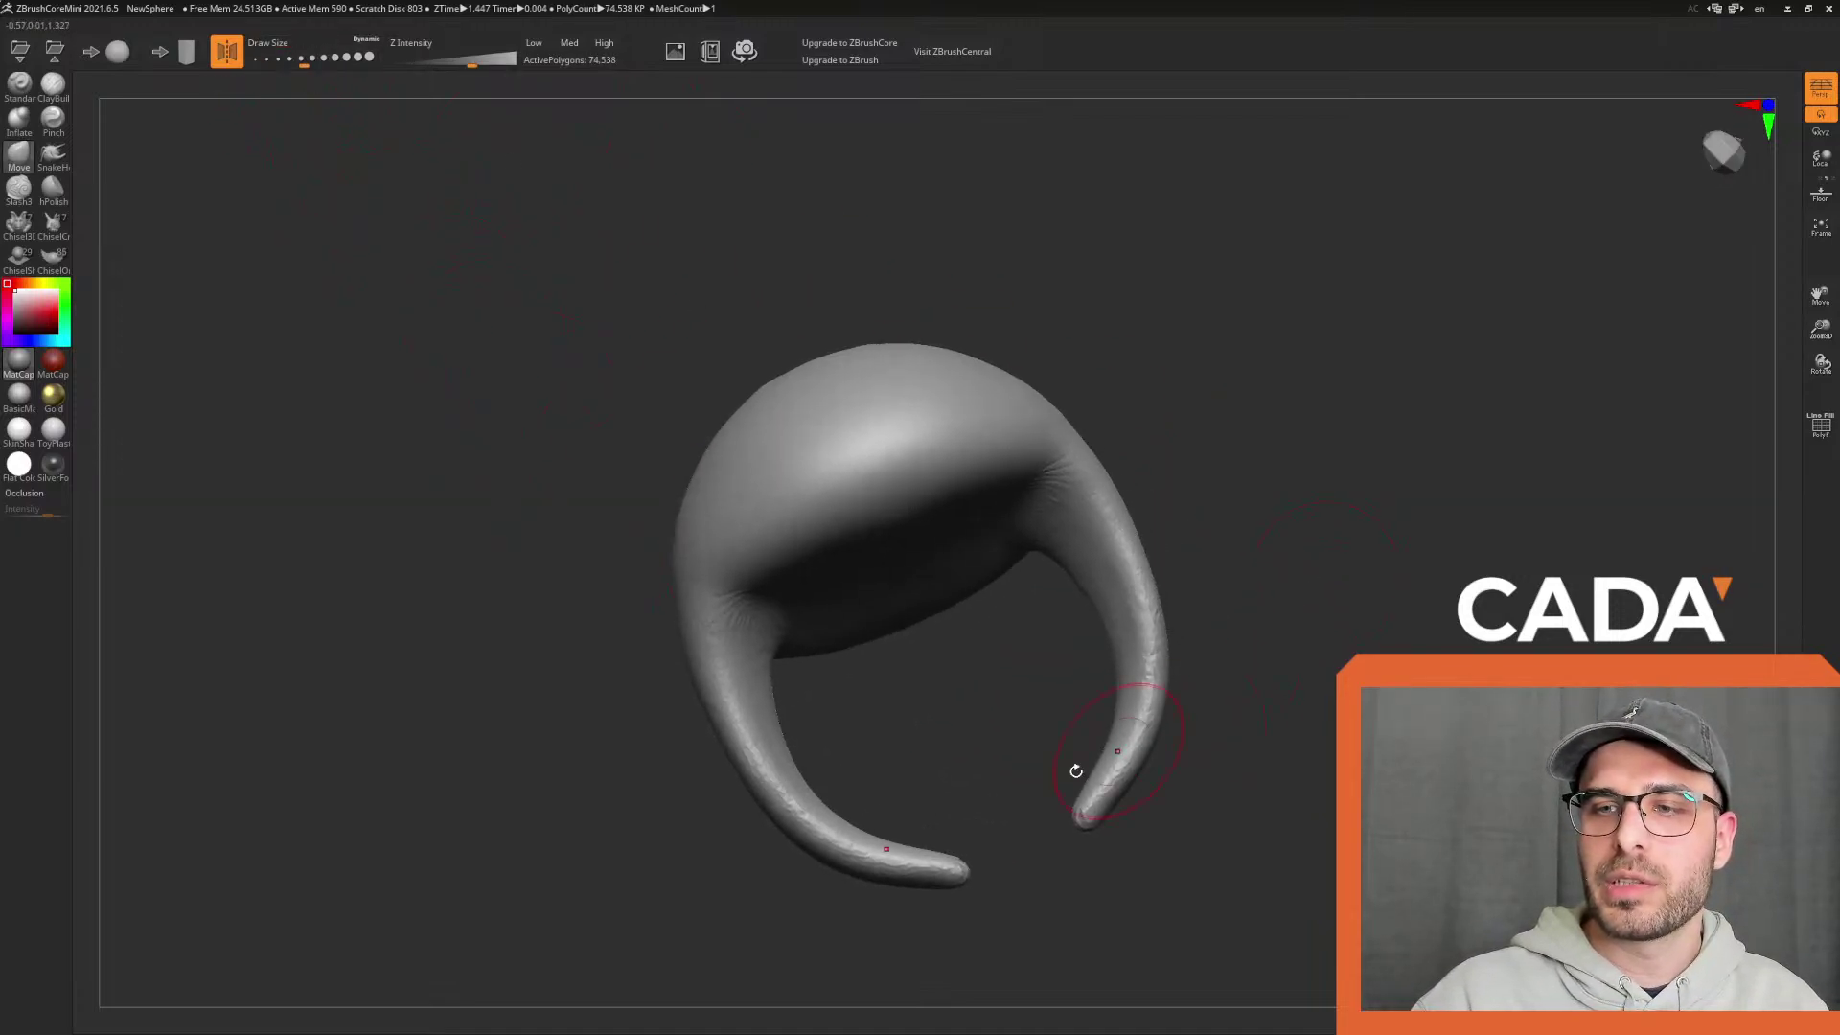
Set the draw size to about 299 and examine the sculpt from the back, side and front using the orientation head
mouse_move(1317, 633)
mouse_down()
mouse_move(1397, 480)
mouse_move(1405, 559)
mouse_move(1351, 566)
mouse_move(1313, 634)
mouse_move(1013, 570)
mouse_up()
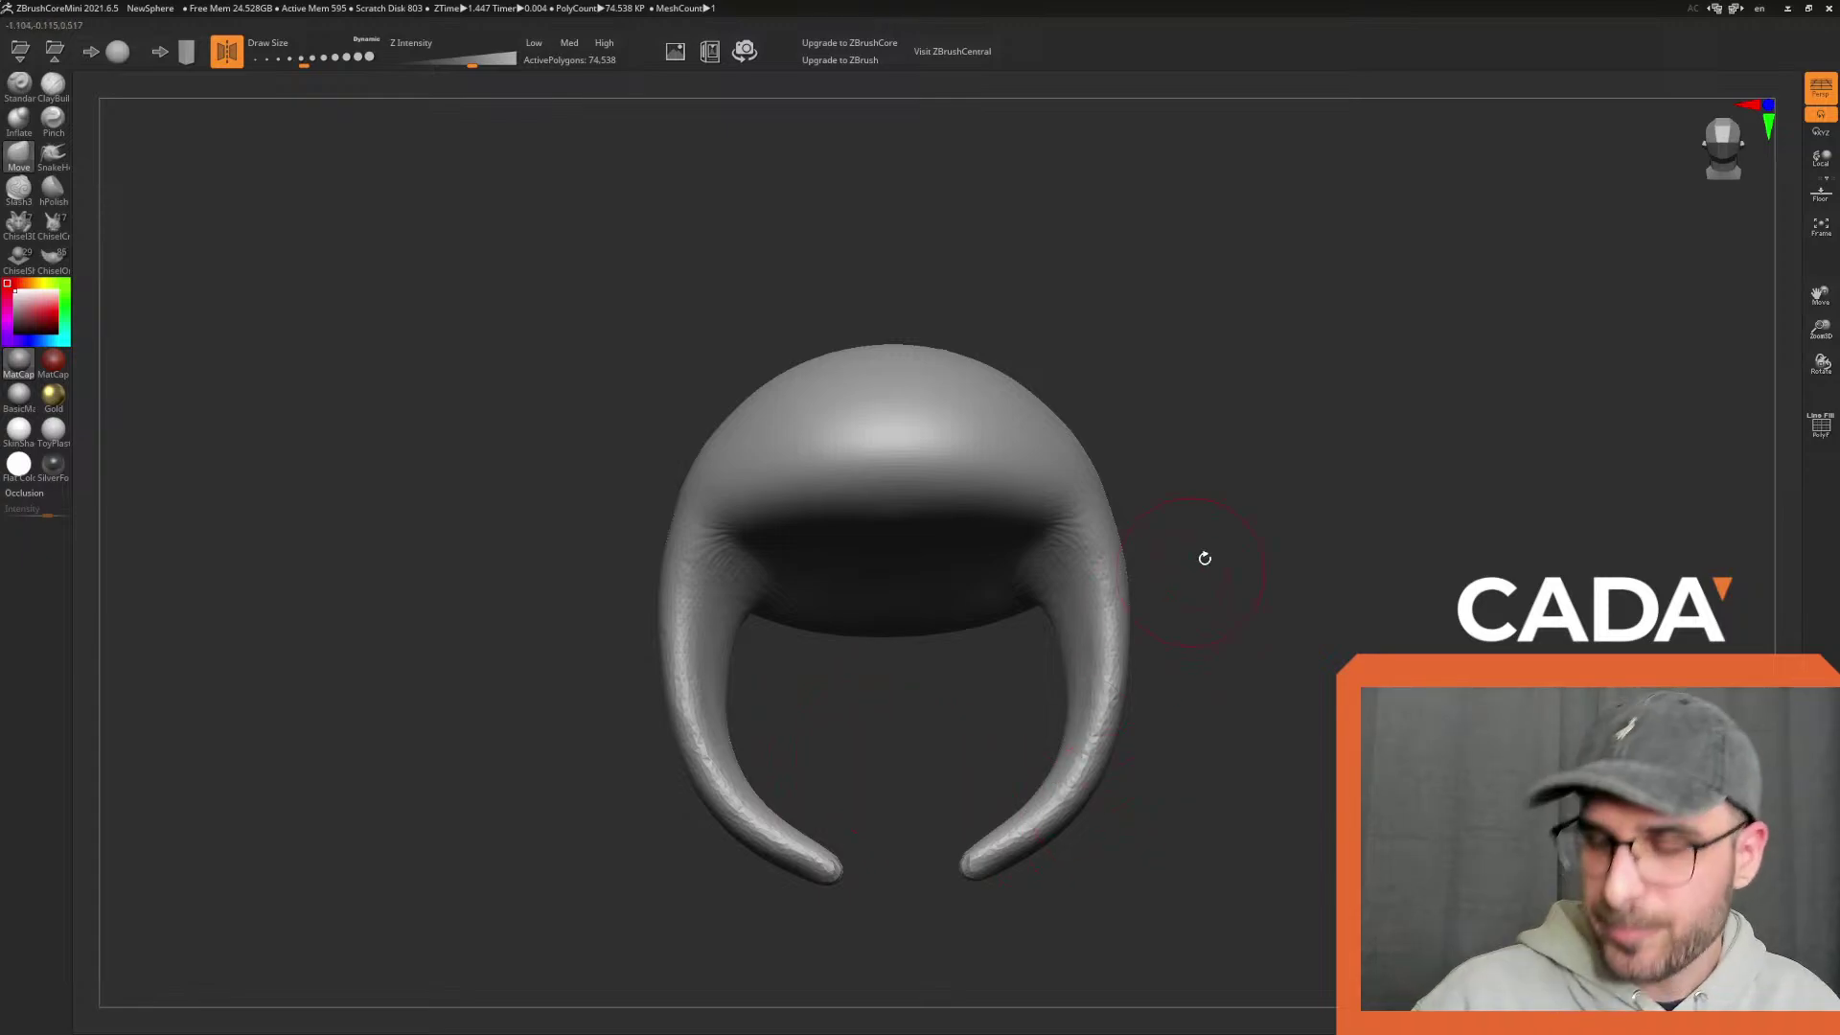
drag(1193, 569, 1286, 537)
drag(304, 59, 315, 65)
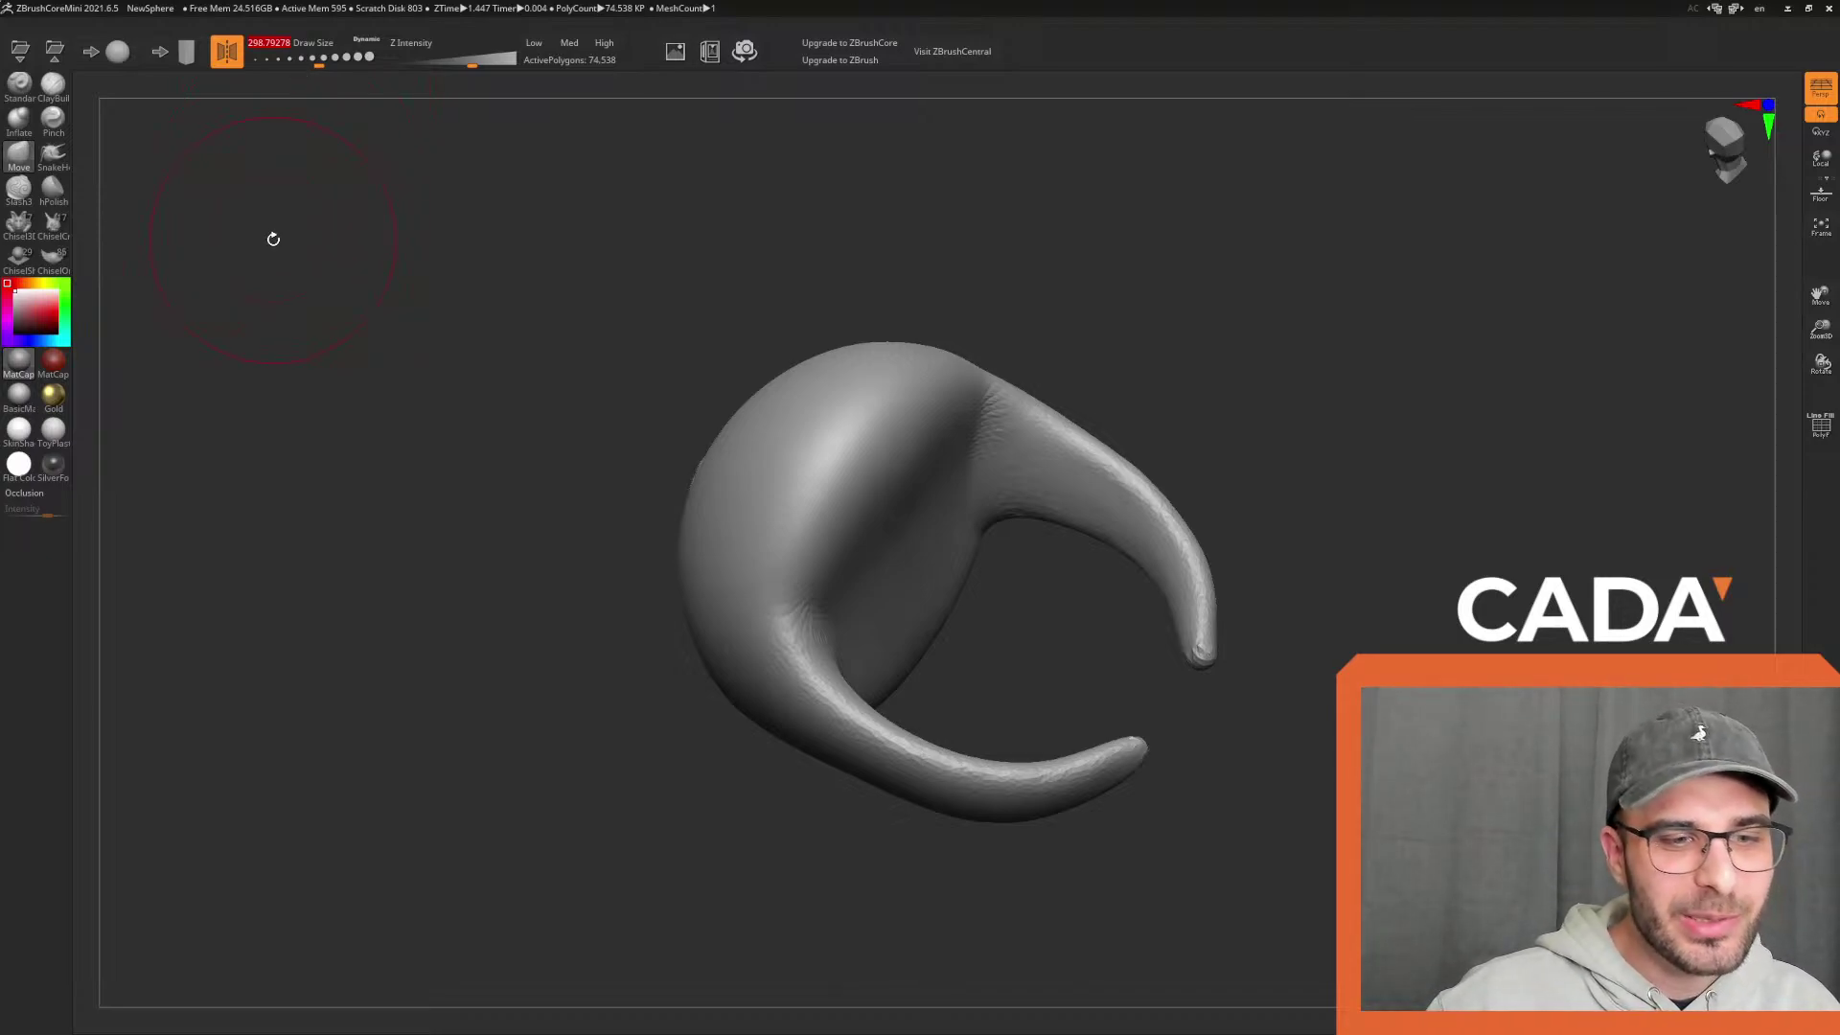
drag(1077, 428, 1335, 349)
drag(1746, 148, 1265, 642)
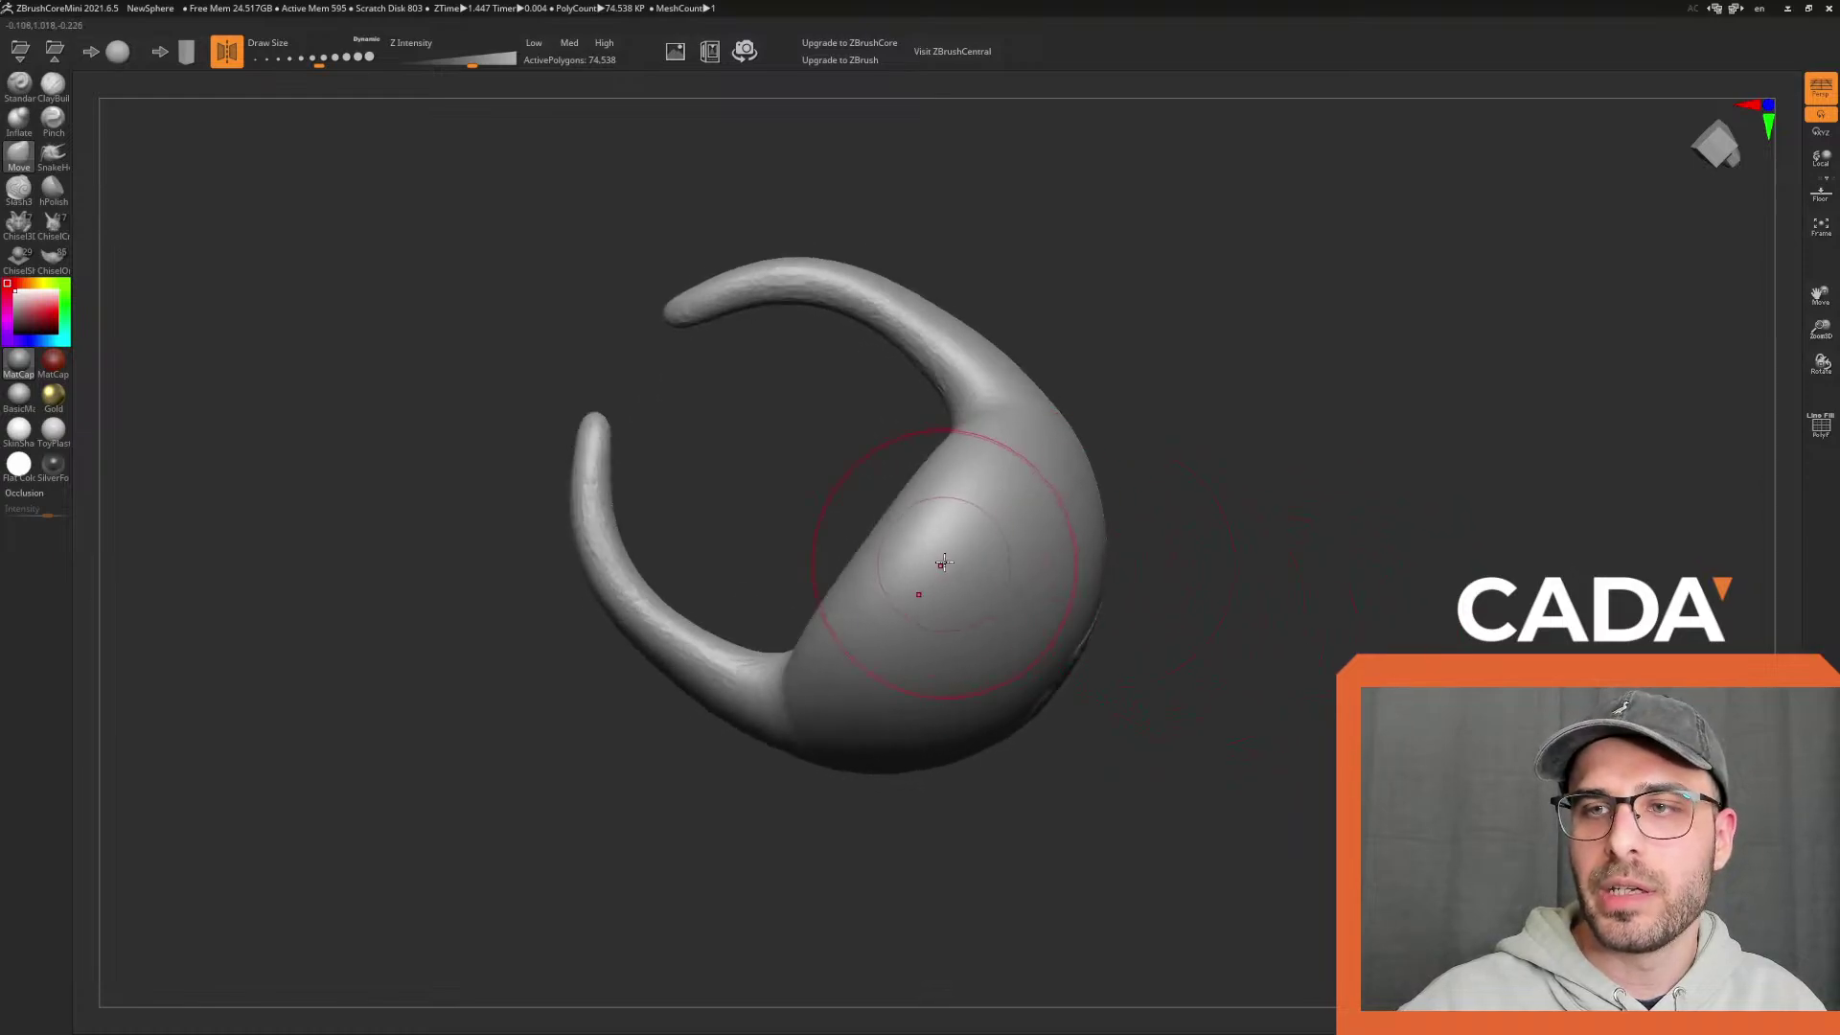
drag(1150, 509, 1339, 592)
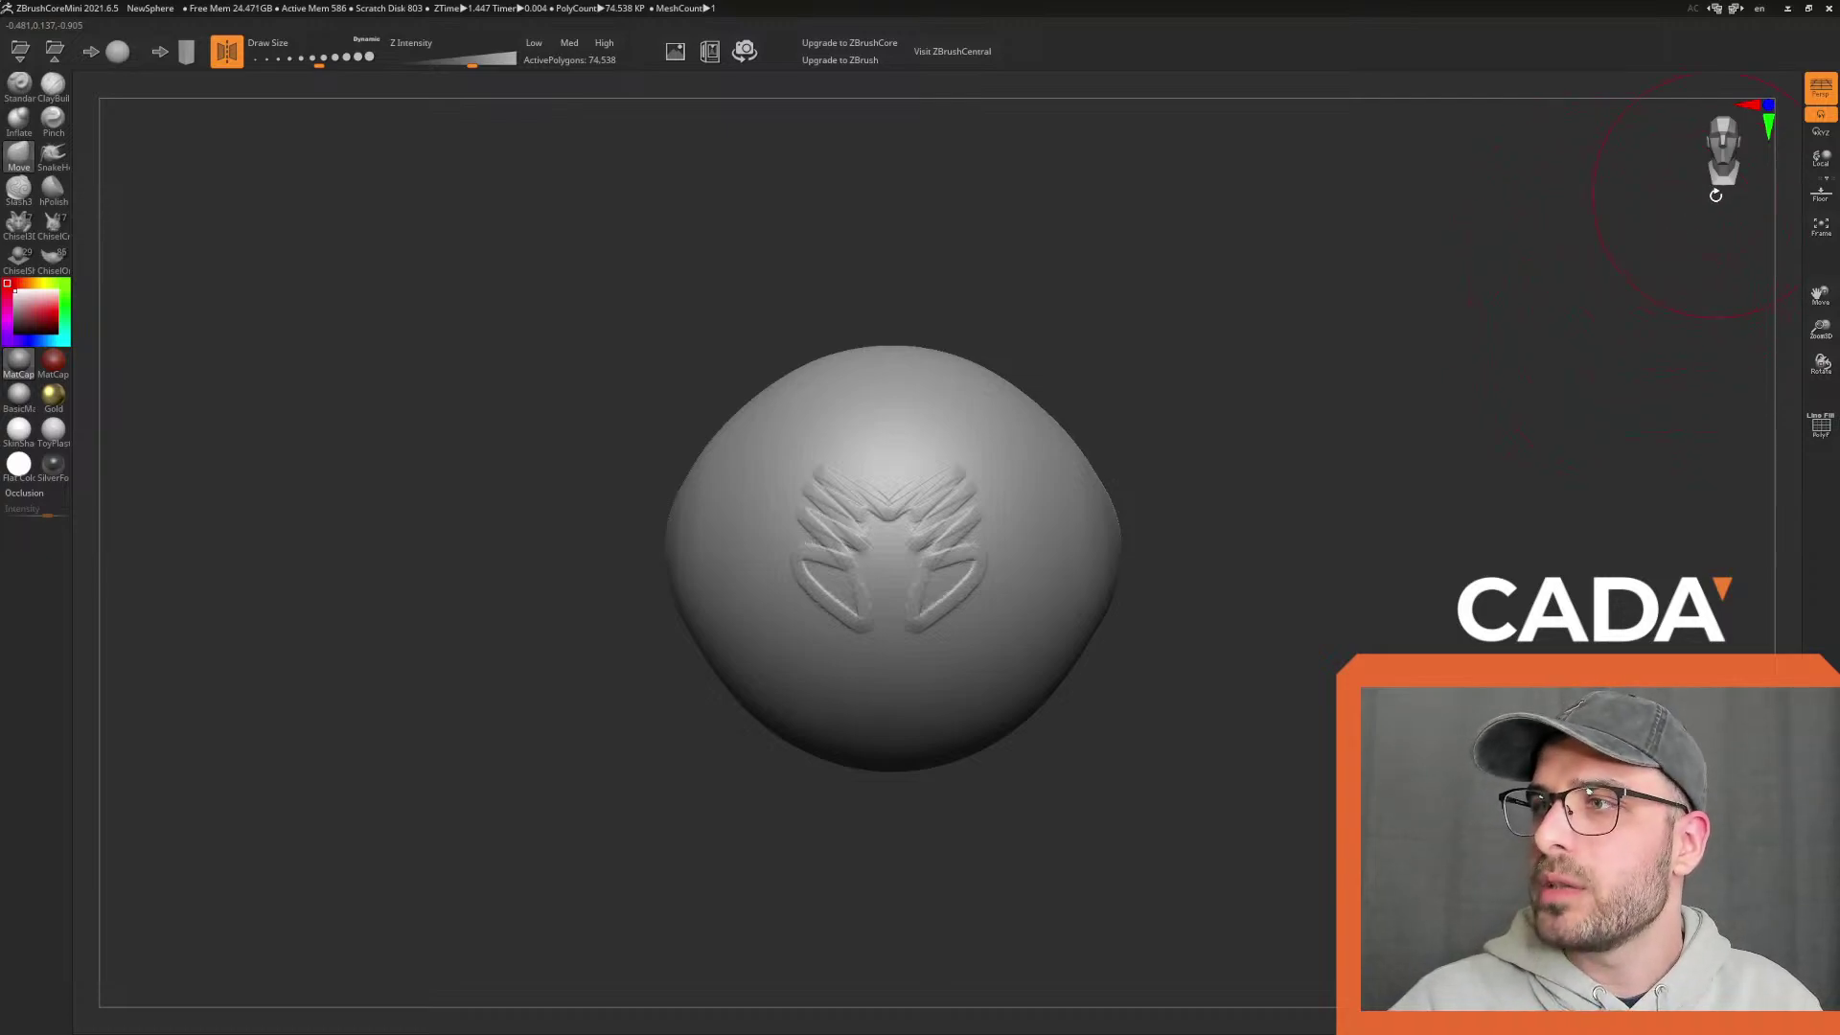
drag(1718, 158, 1725, 153)
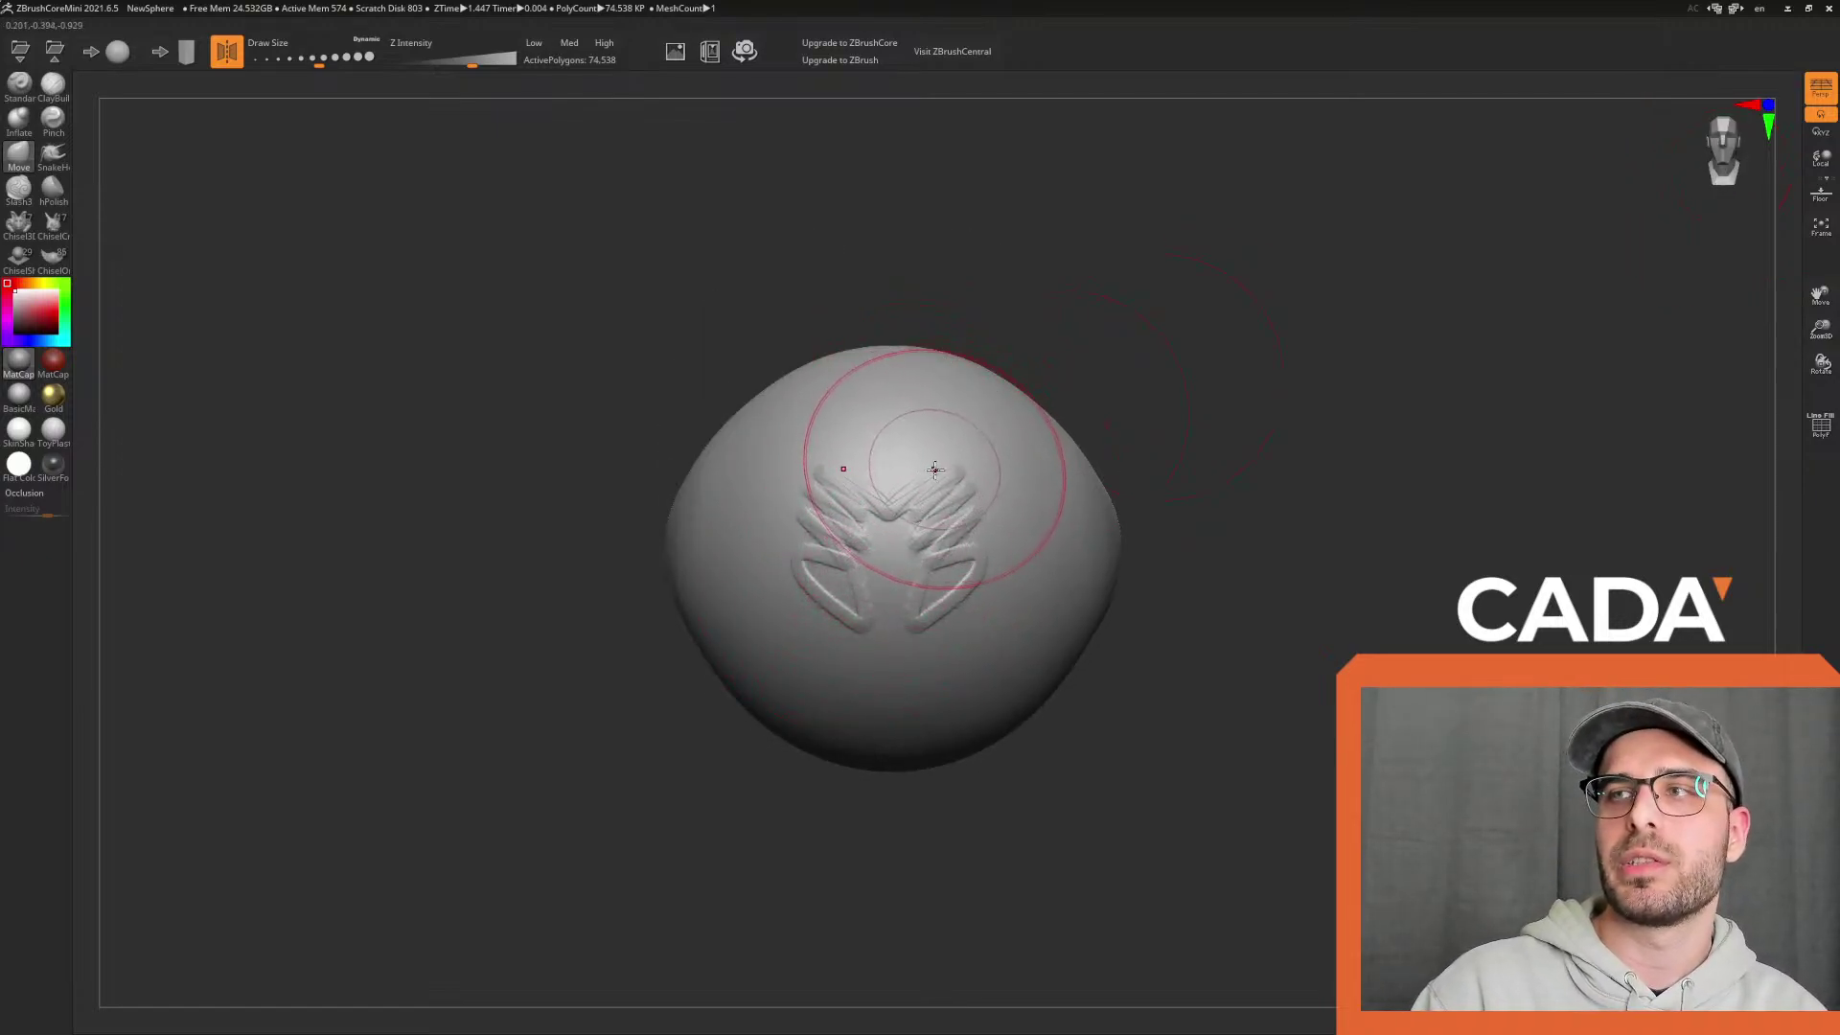
Try Move strokes on the front of the sphere and on a horn, exercising undo and redo on them
drag(887, 432, 887, 534)
key(ctrl+z)
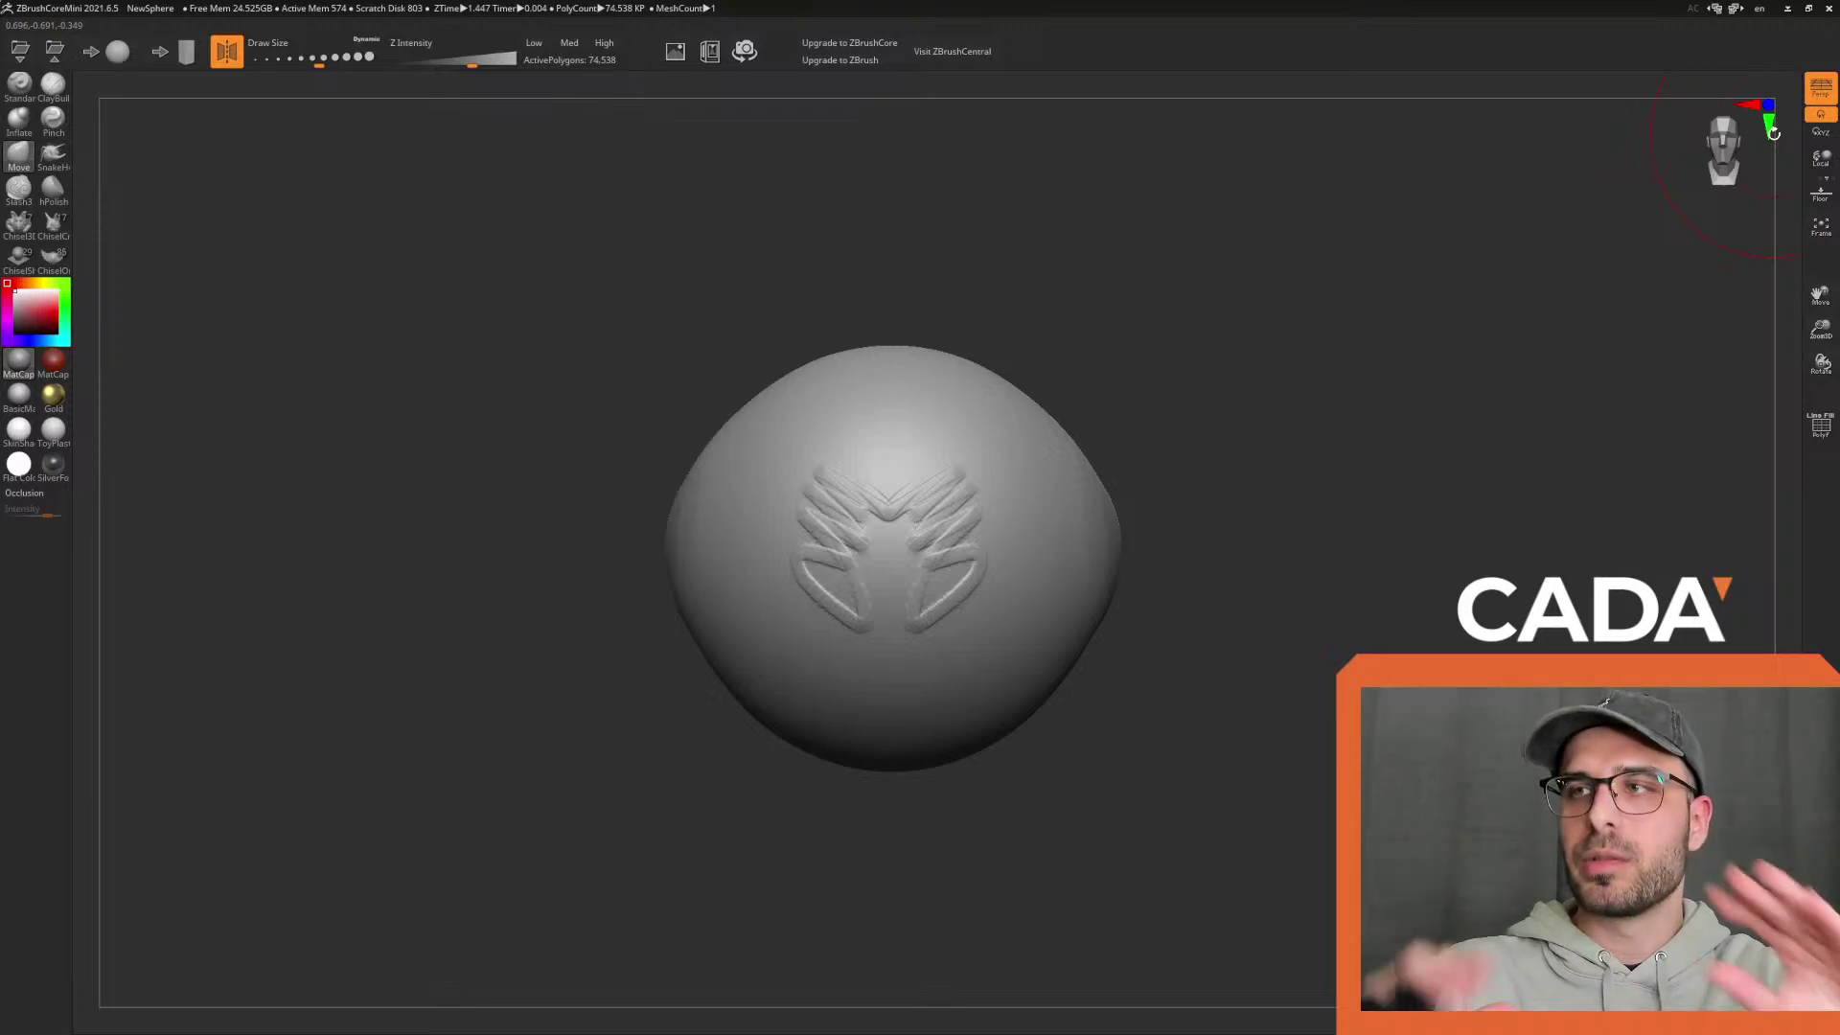
mouse_move(1142, 594)
mouse_down()
mouse_move(1182, 603)
mouse_move(1242, 519)
mouse_move(1199, 670)
mouse_move(1231, 709)
mouse_up()
key(ctrl+z)
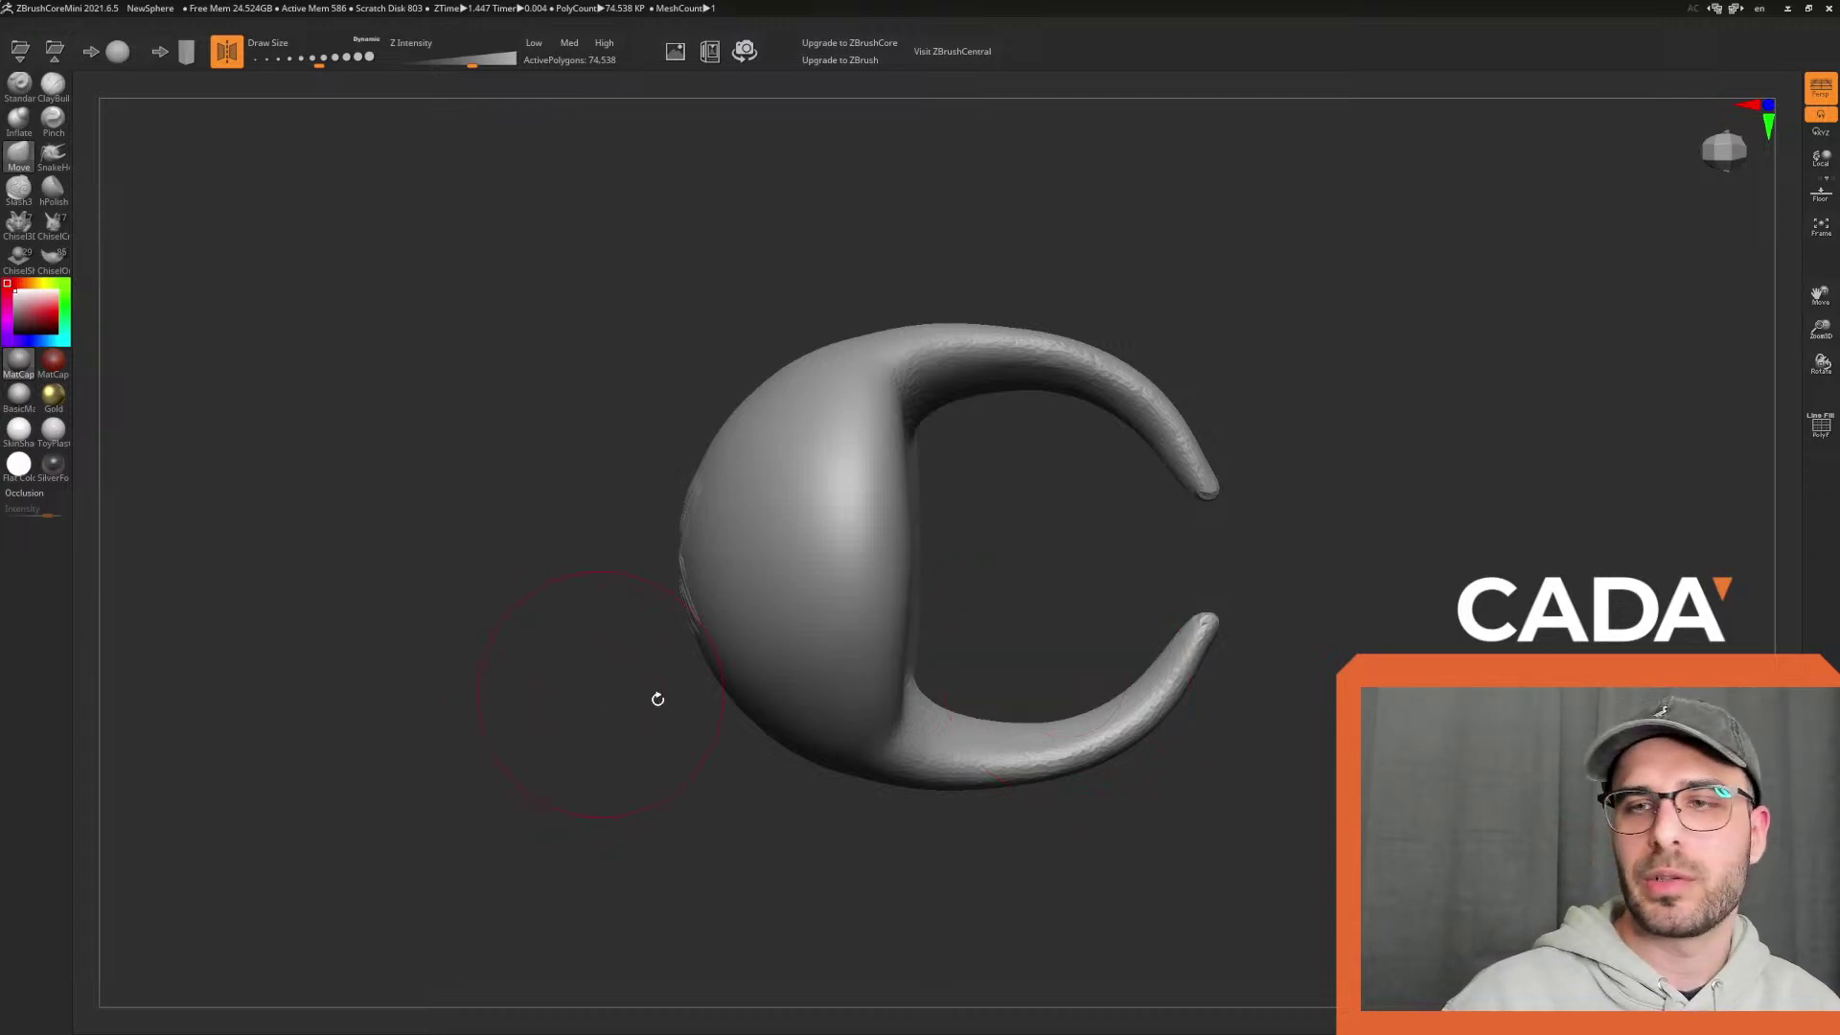
key(ctrl+z)
key(ctrl+shift+z)
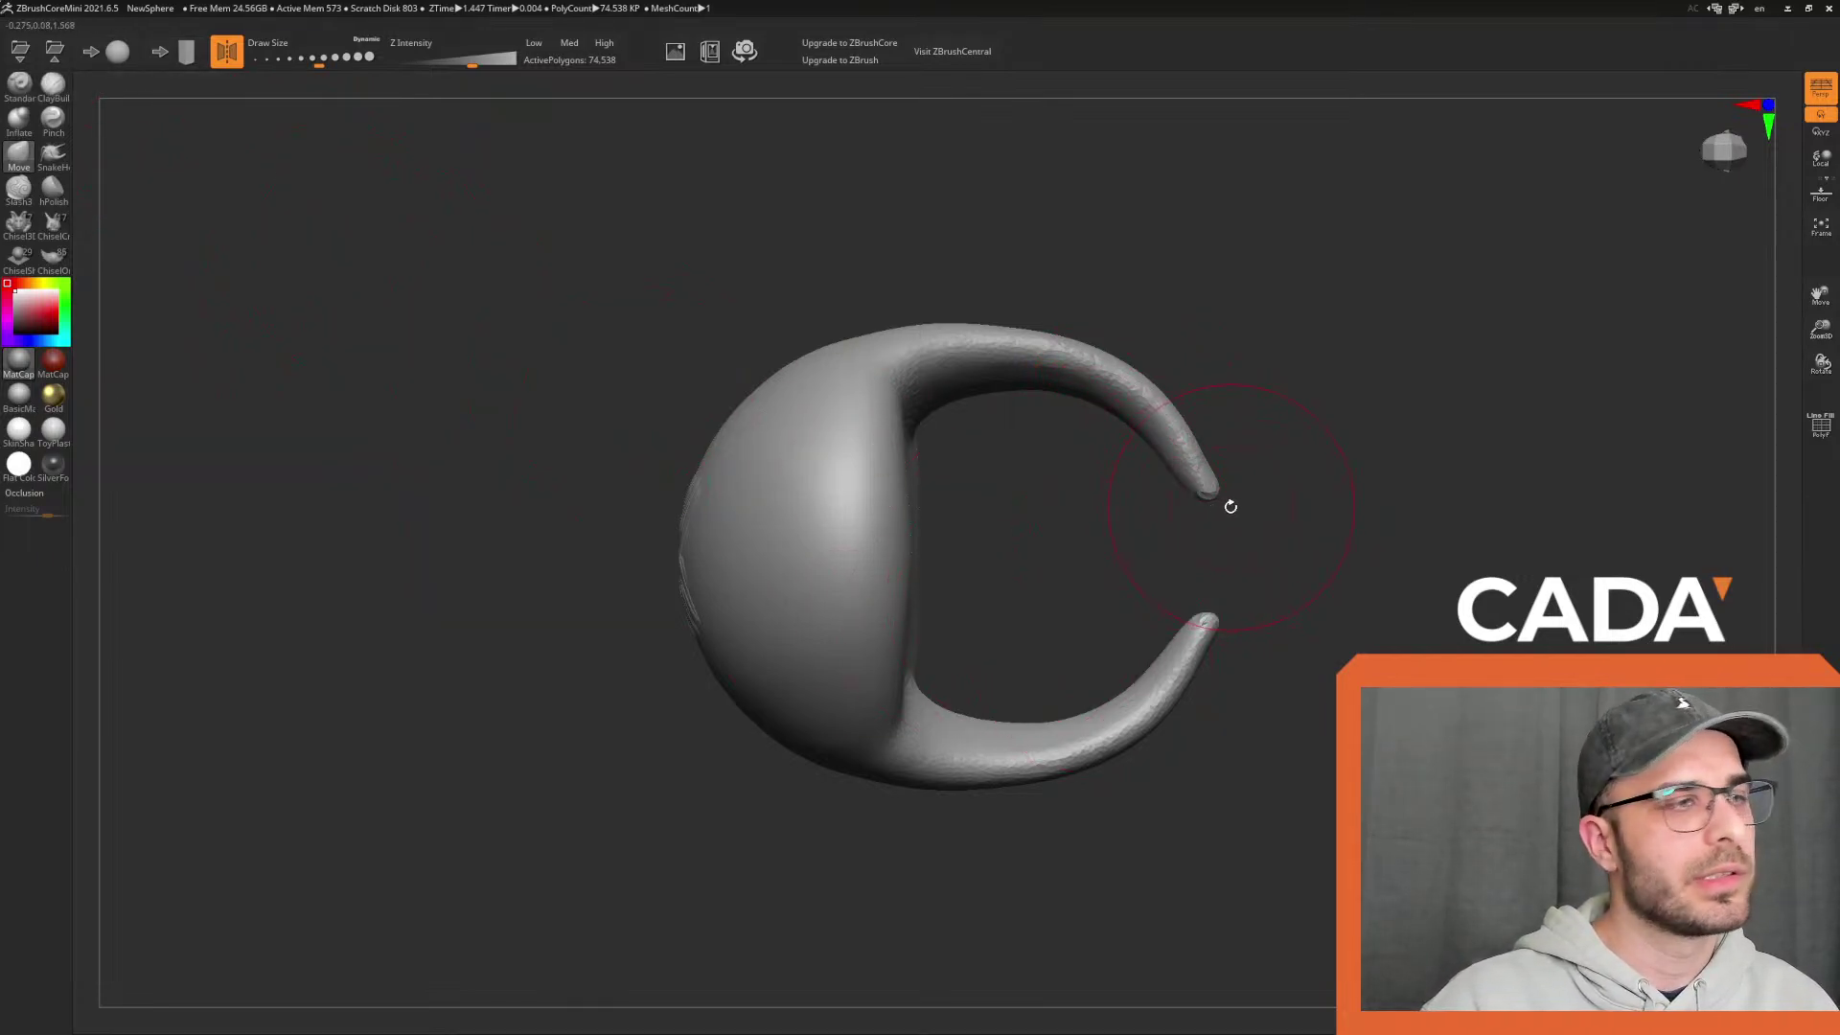
drag(1177, 469, 1193, 484)
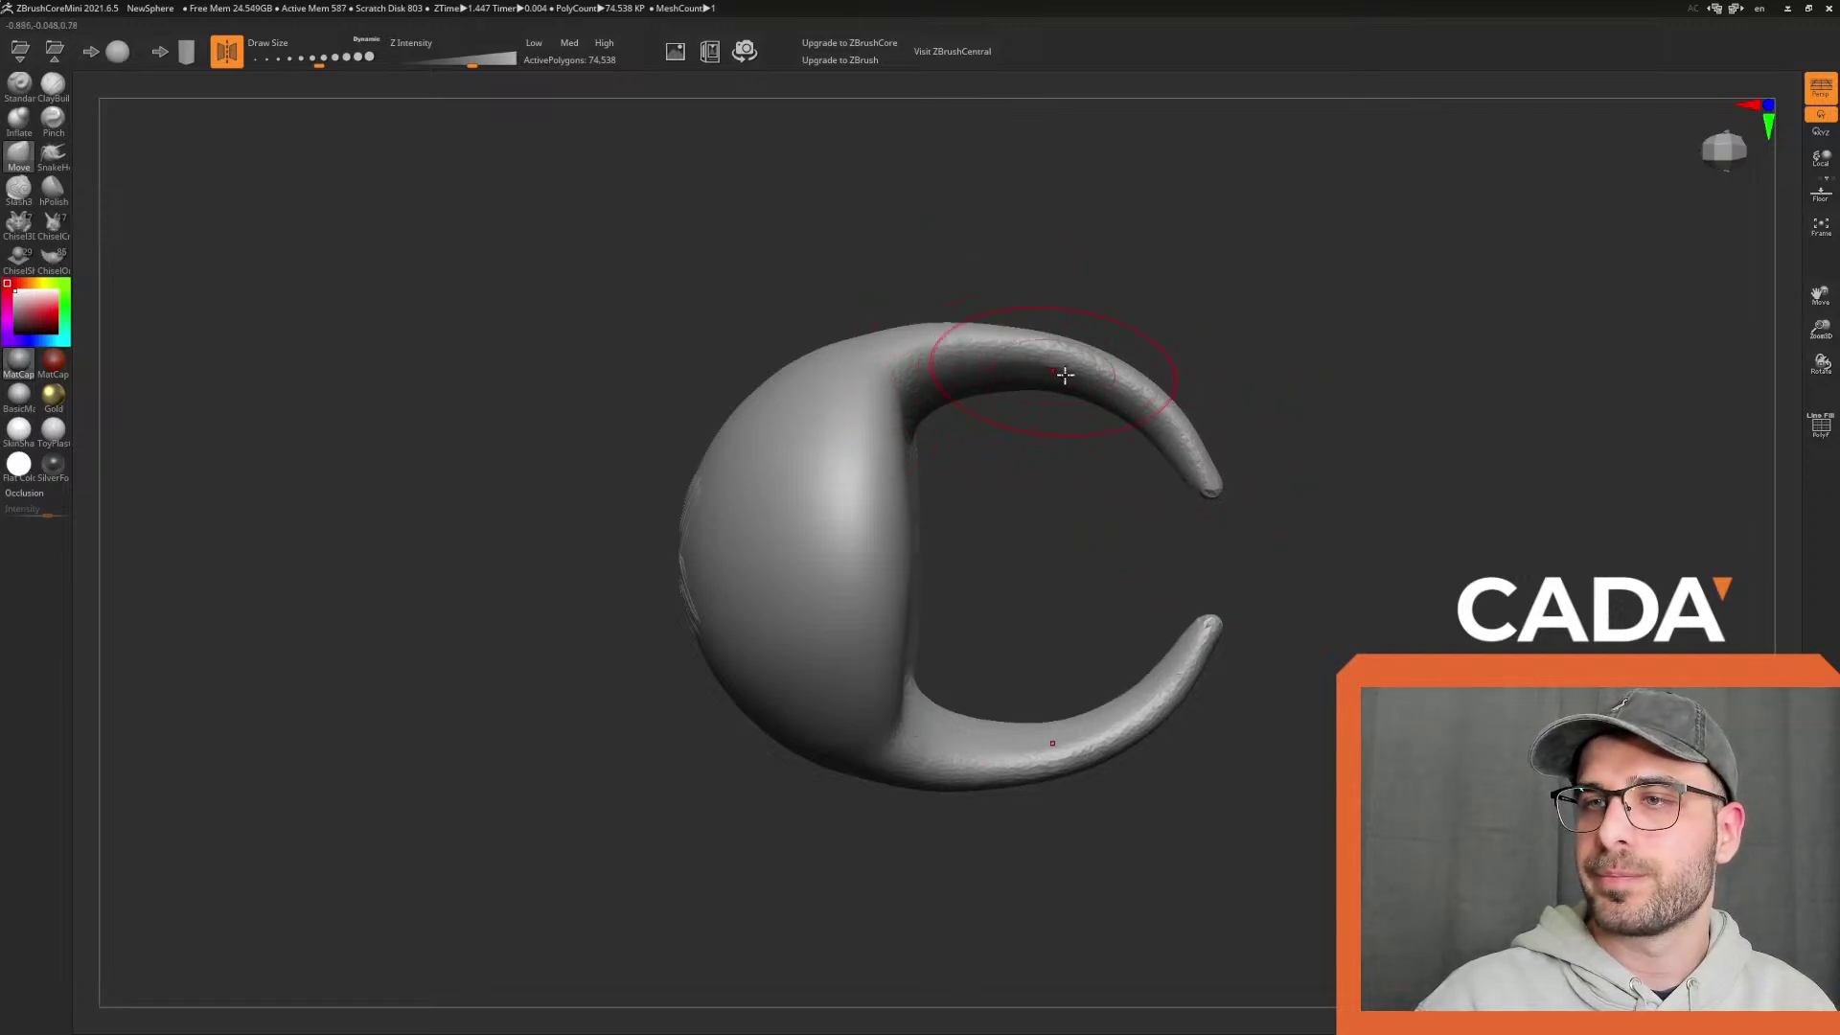
key(ctrl+z)
Enlarge the Move brush considerably and reshape the two mirrored horns and the rim of the hollow around them
drag(1286, 677, 1327, 608)
mouse_move(1023, 604)
mouse_down()
mouse_move(1166, 566)
mouse_move(1261, 588)
mouse_move(1162, 584)
mouse_move(1216, 453)
mouse_move(1265, 485)
mouse_move(1274, 451)
mouse_move(1241, 483)
mouse_up()
drag(319, 64, 348, 65)
mouse_move(653, 571)
mouse_down()
mouse_move(556, 547)
mouse_move(677, 537)
mouse_move(605, 554)
mouse_move(676, 552)
mouse_up()
mouse_move(863, 665)
mouse_down()
mouse_move(1125, 772)
mouse_move(1142, 820)
mouse_move(1084, 674)
mouse_up()
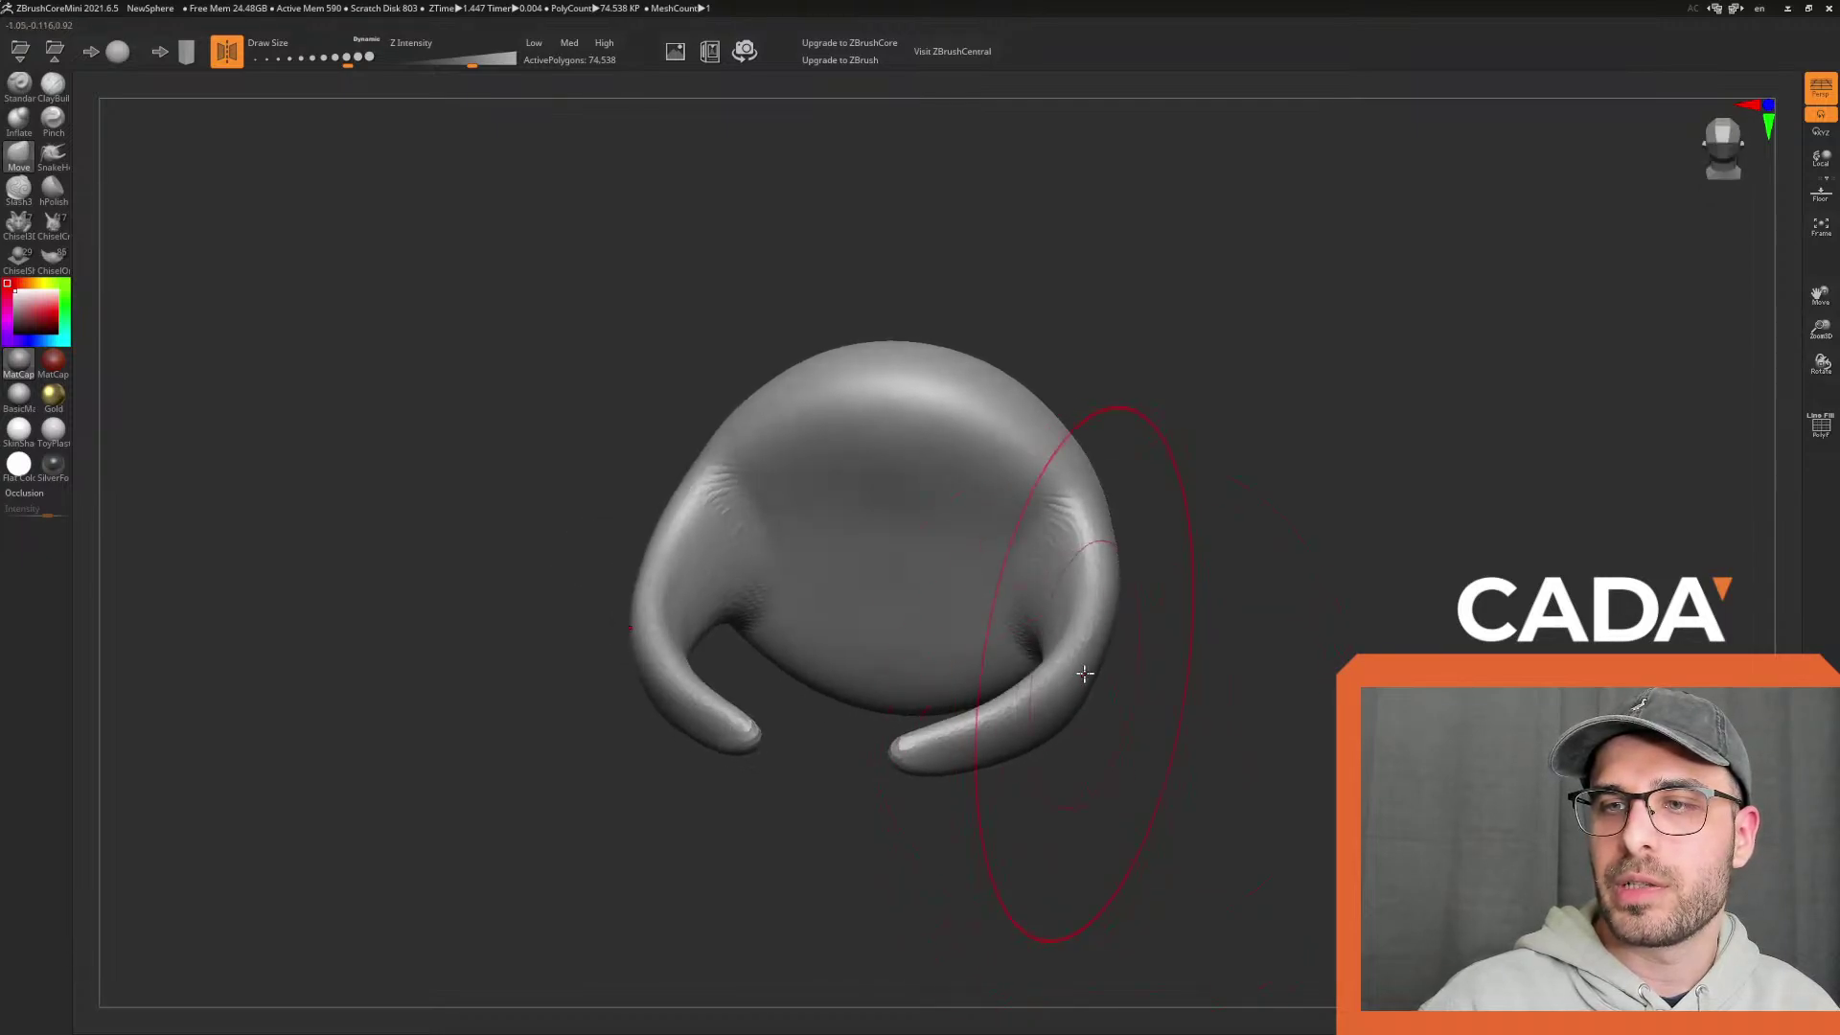
mouse_move(1162, 754)
mouse_down()
mouse_move(1240, 738)
mouse_move(1153, 726)
mouse_move(1199, 710)
mouse_up()
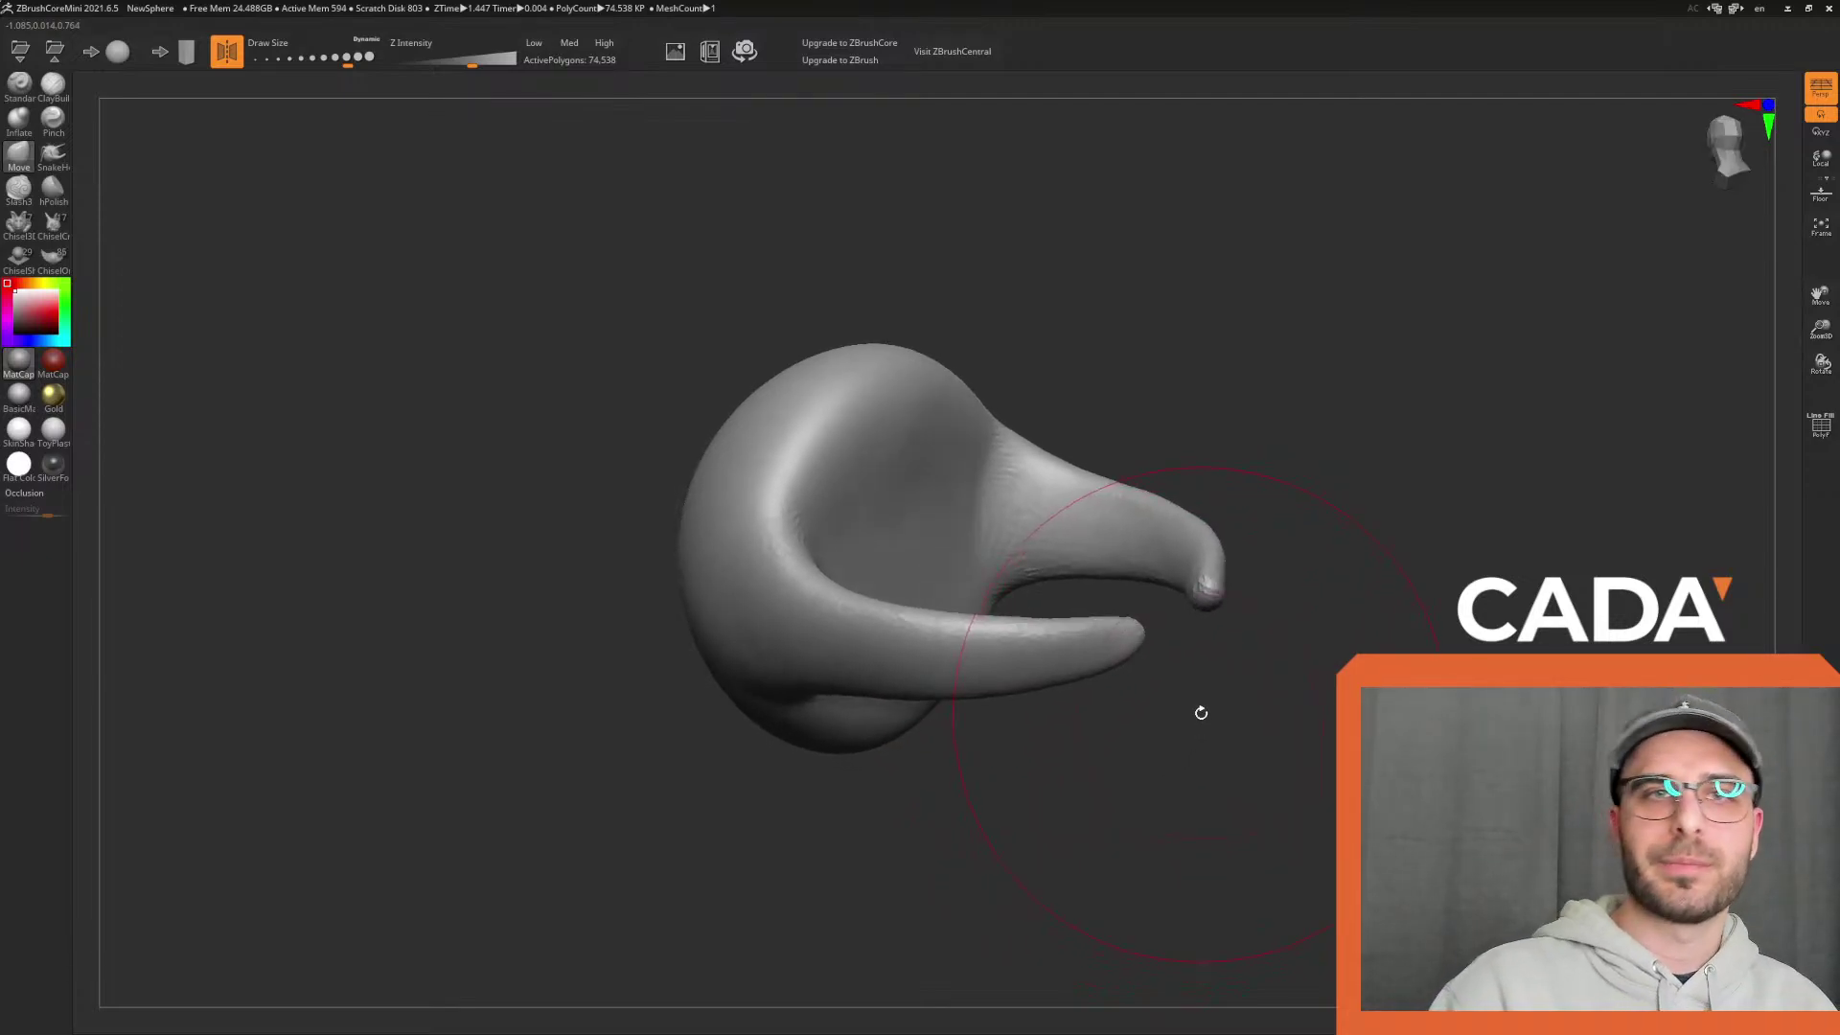
Smooth the hollow and the bases of the horns with the large brush, undoing and redoing the last two edits
key(shift)
mouse_move(824, 470)
shift+mouse_down()
mouse_move(814, 412)
mouse_move(863, 407)
mouse_move(891, 477)
mouse_move(833, 337)
mouse_move(997, 553)
shift+mouse_up()
key(ctrl+z)
key(ctrl+z)
key(ctrl+shift+z)
key(ctrl+shift+z)
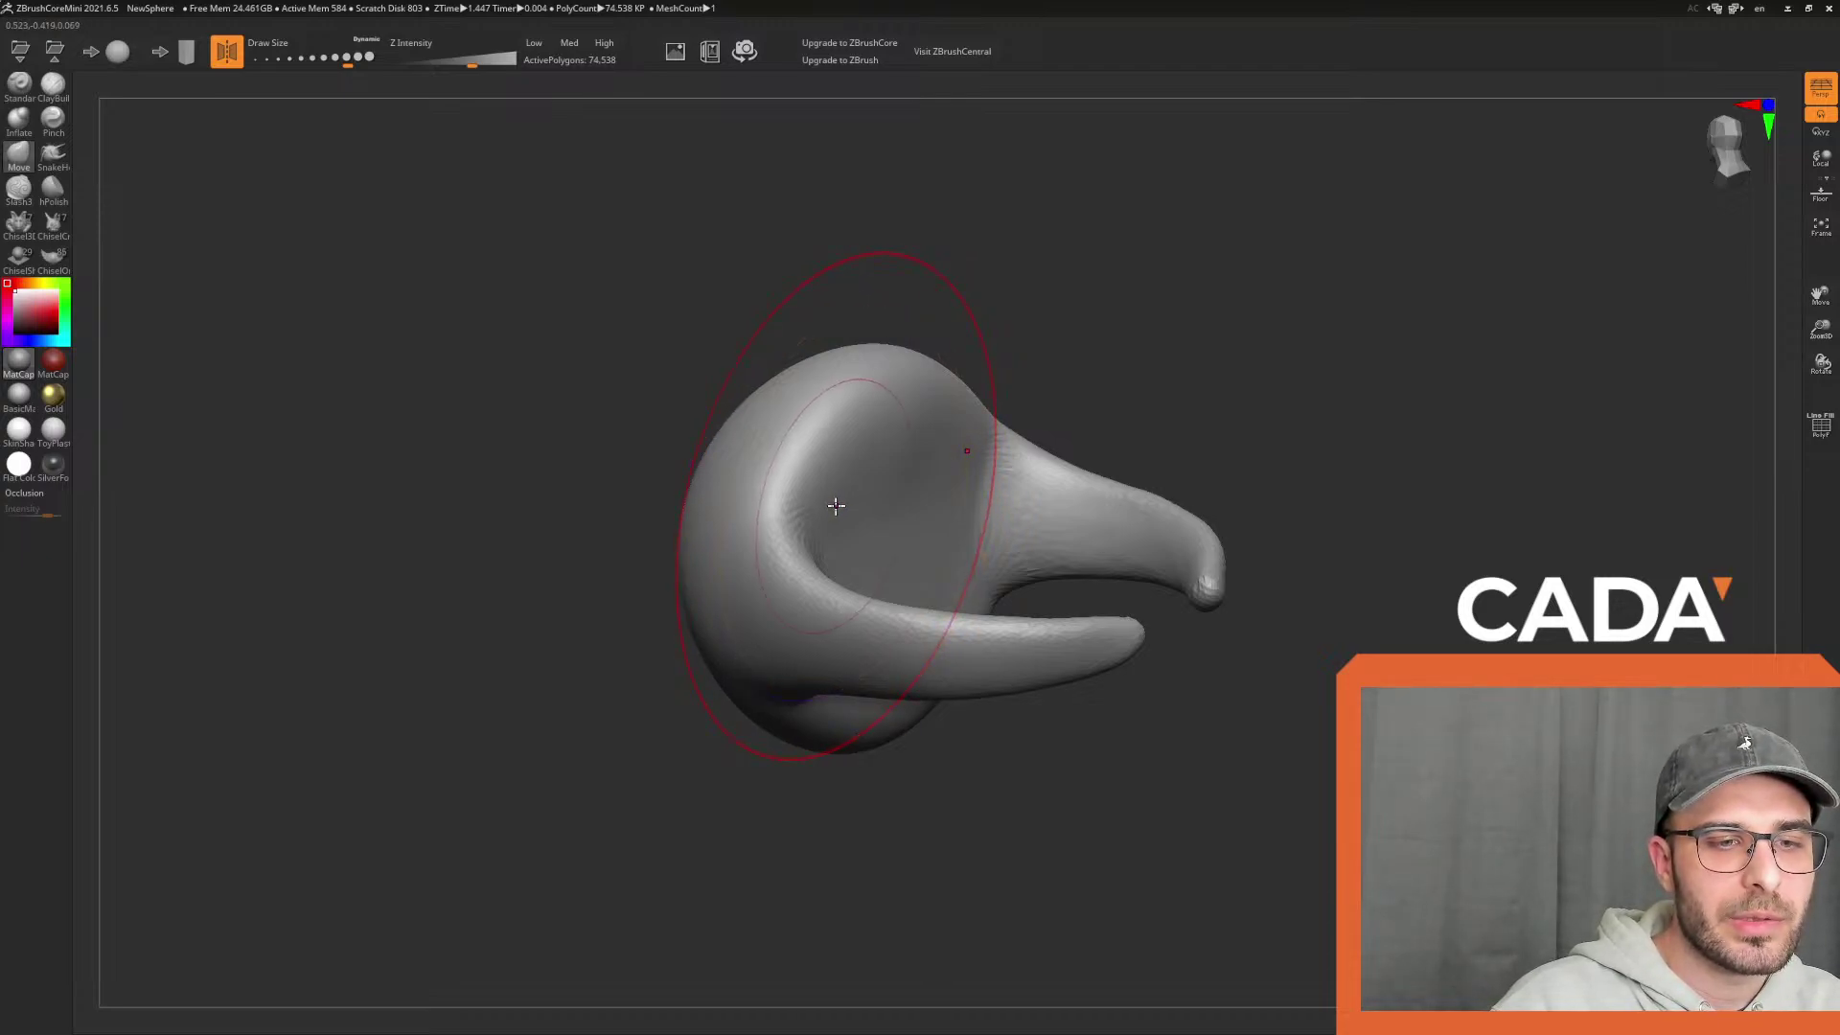
Replace the horned sculpt with a new sphere mesh, discarding the current project's unsaved changes
click(117, 51)
click(1032, 559)
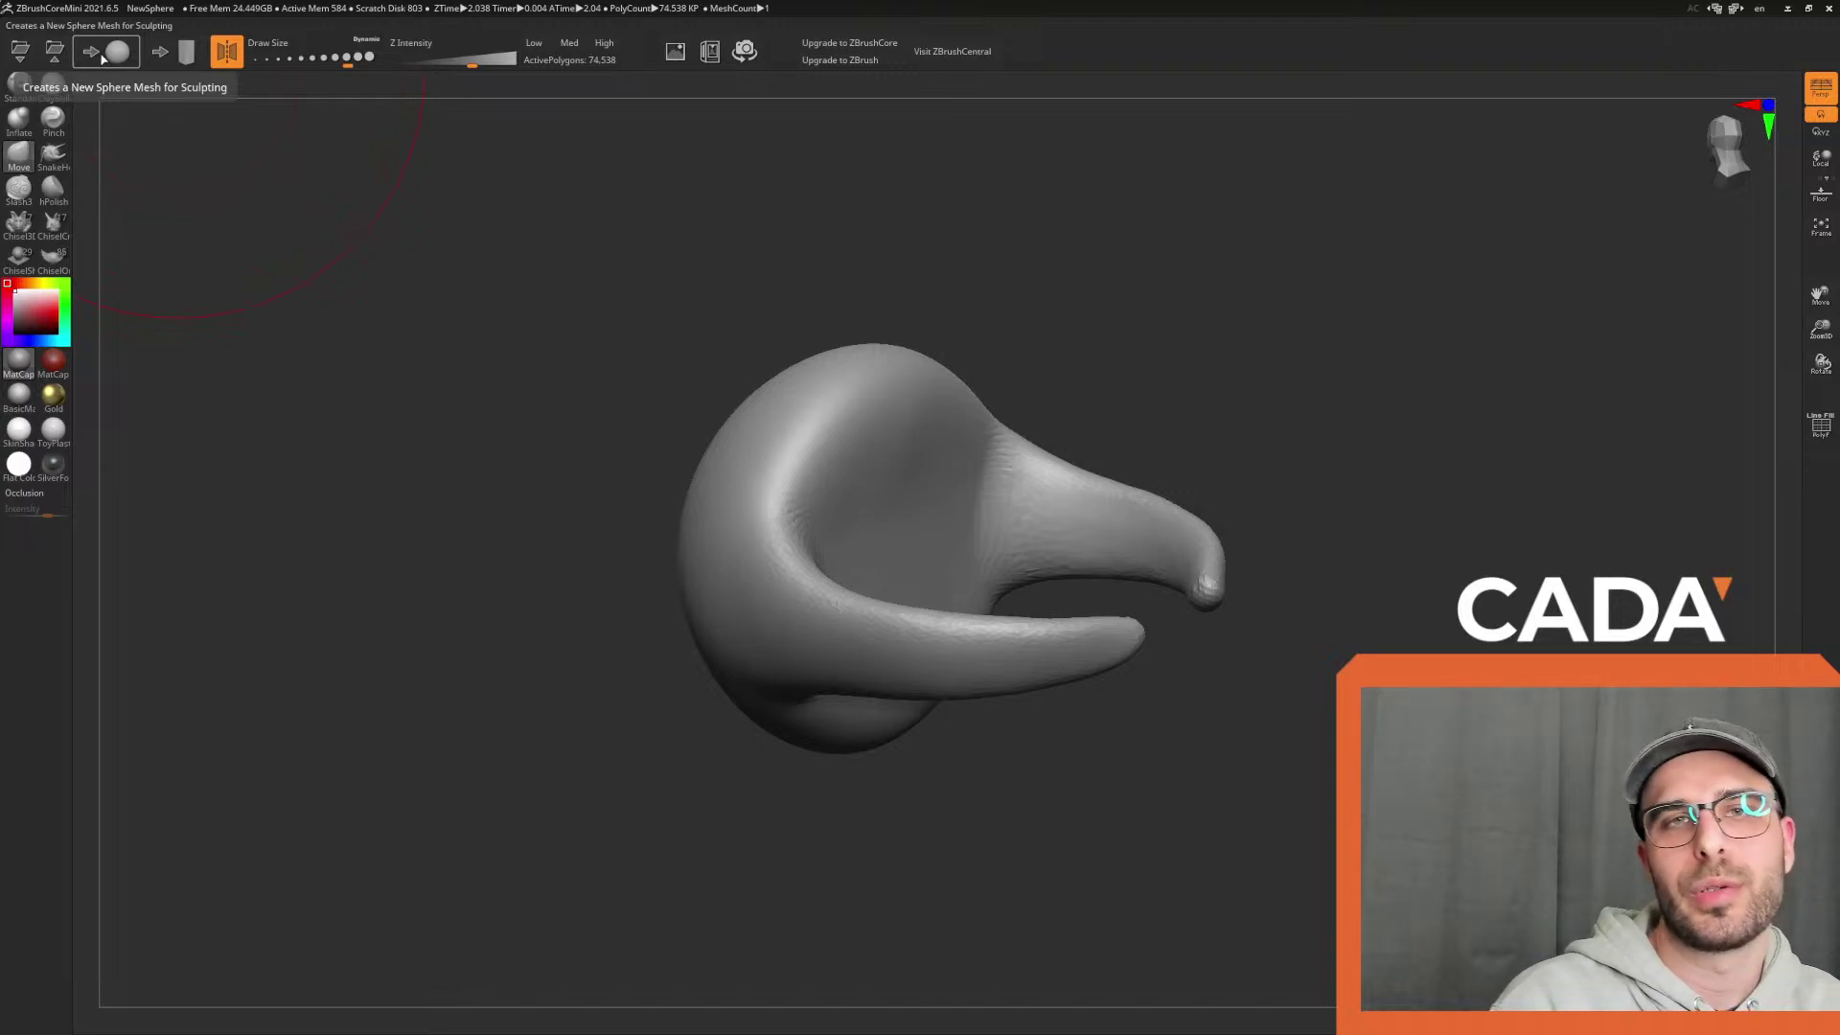
click(105, 58)
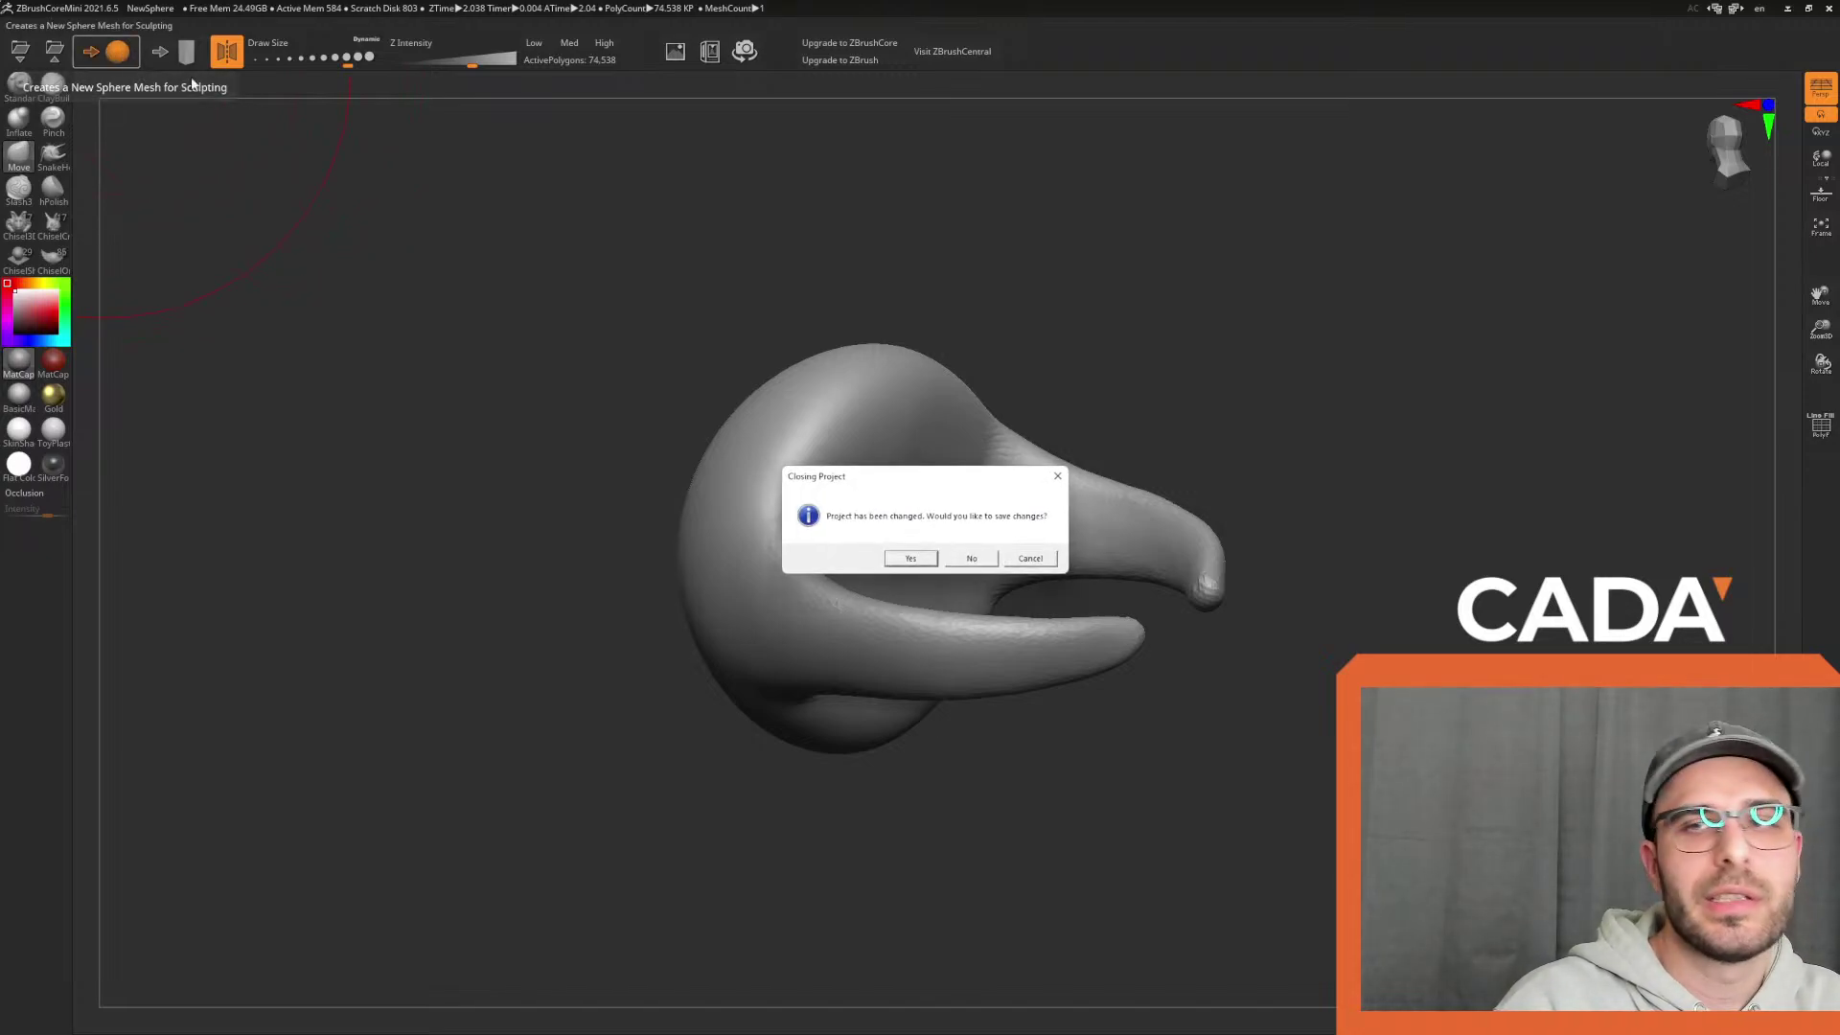
click(972, 557)
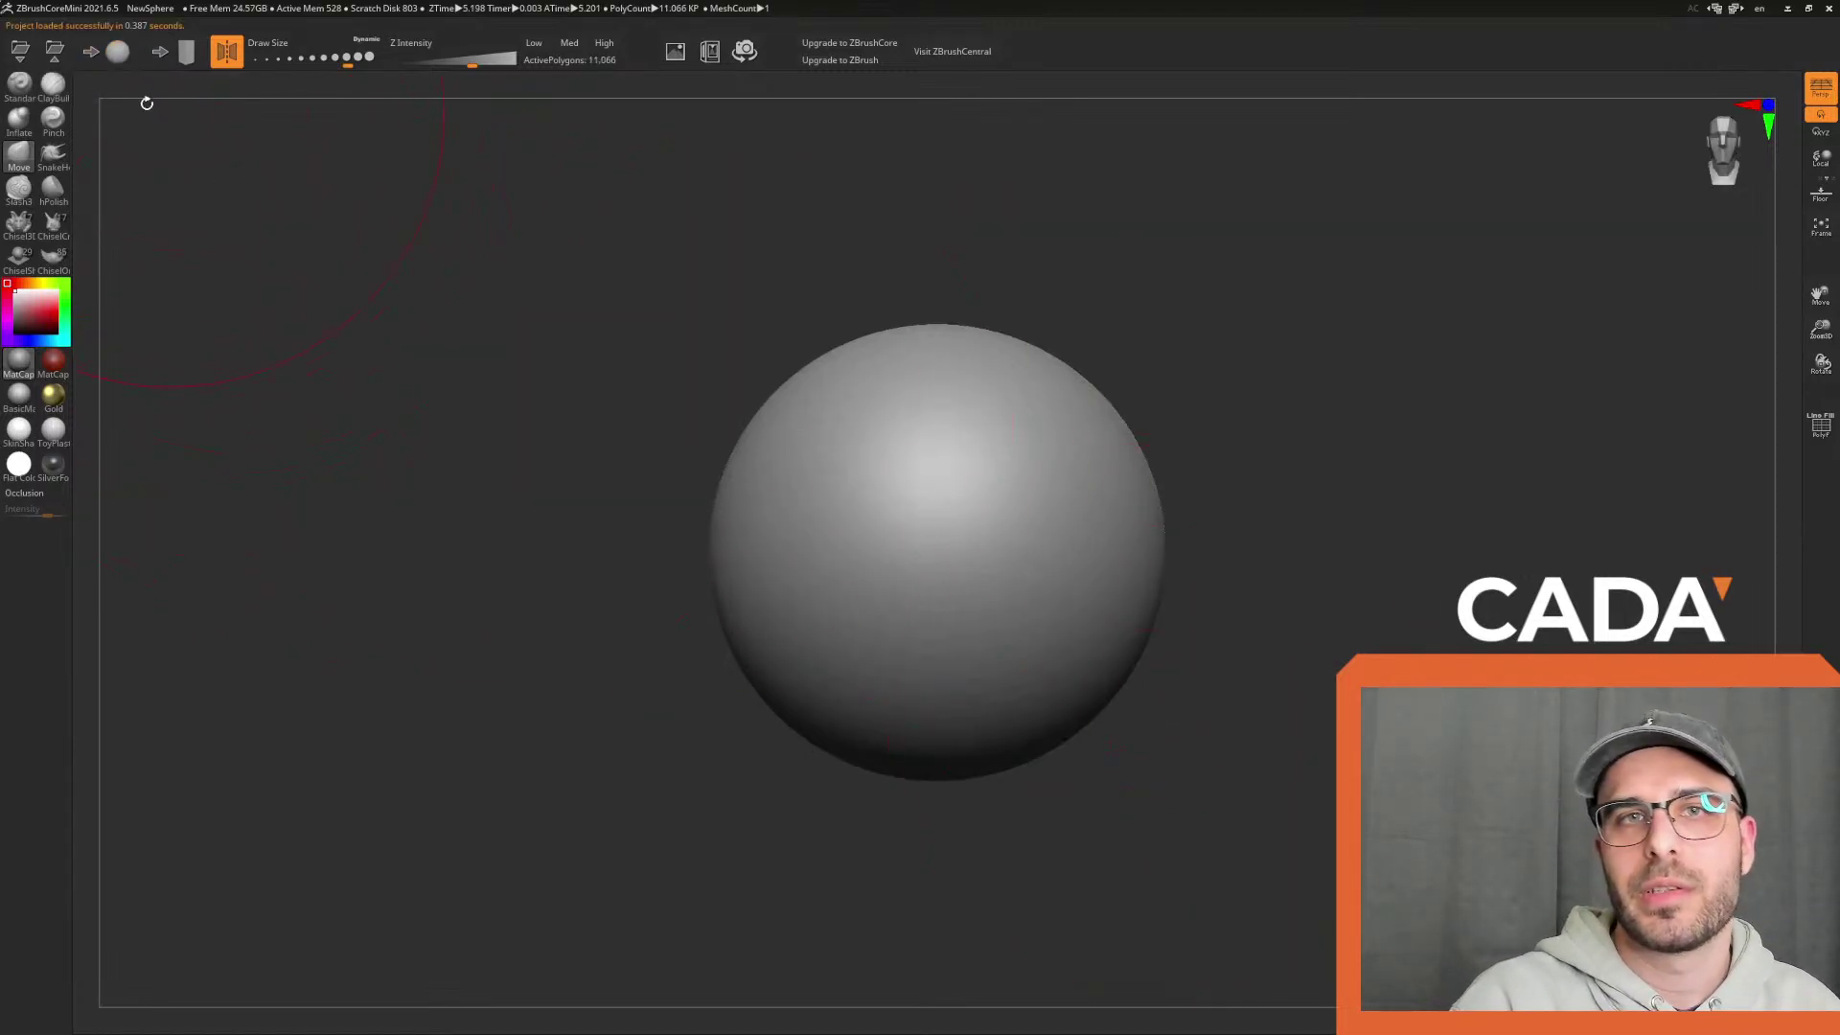
Sculpt mirrored zigzag strokes on the front of the new sphere with the ClayBuildup brush at a small draw size
click(309, 59)
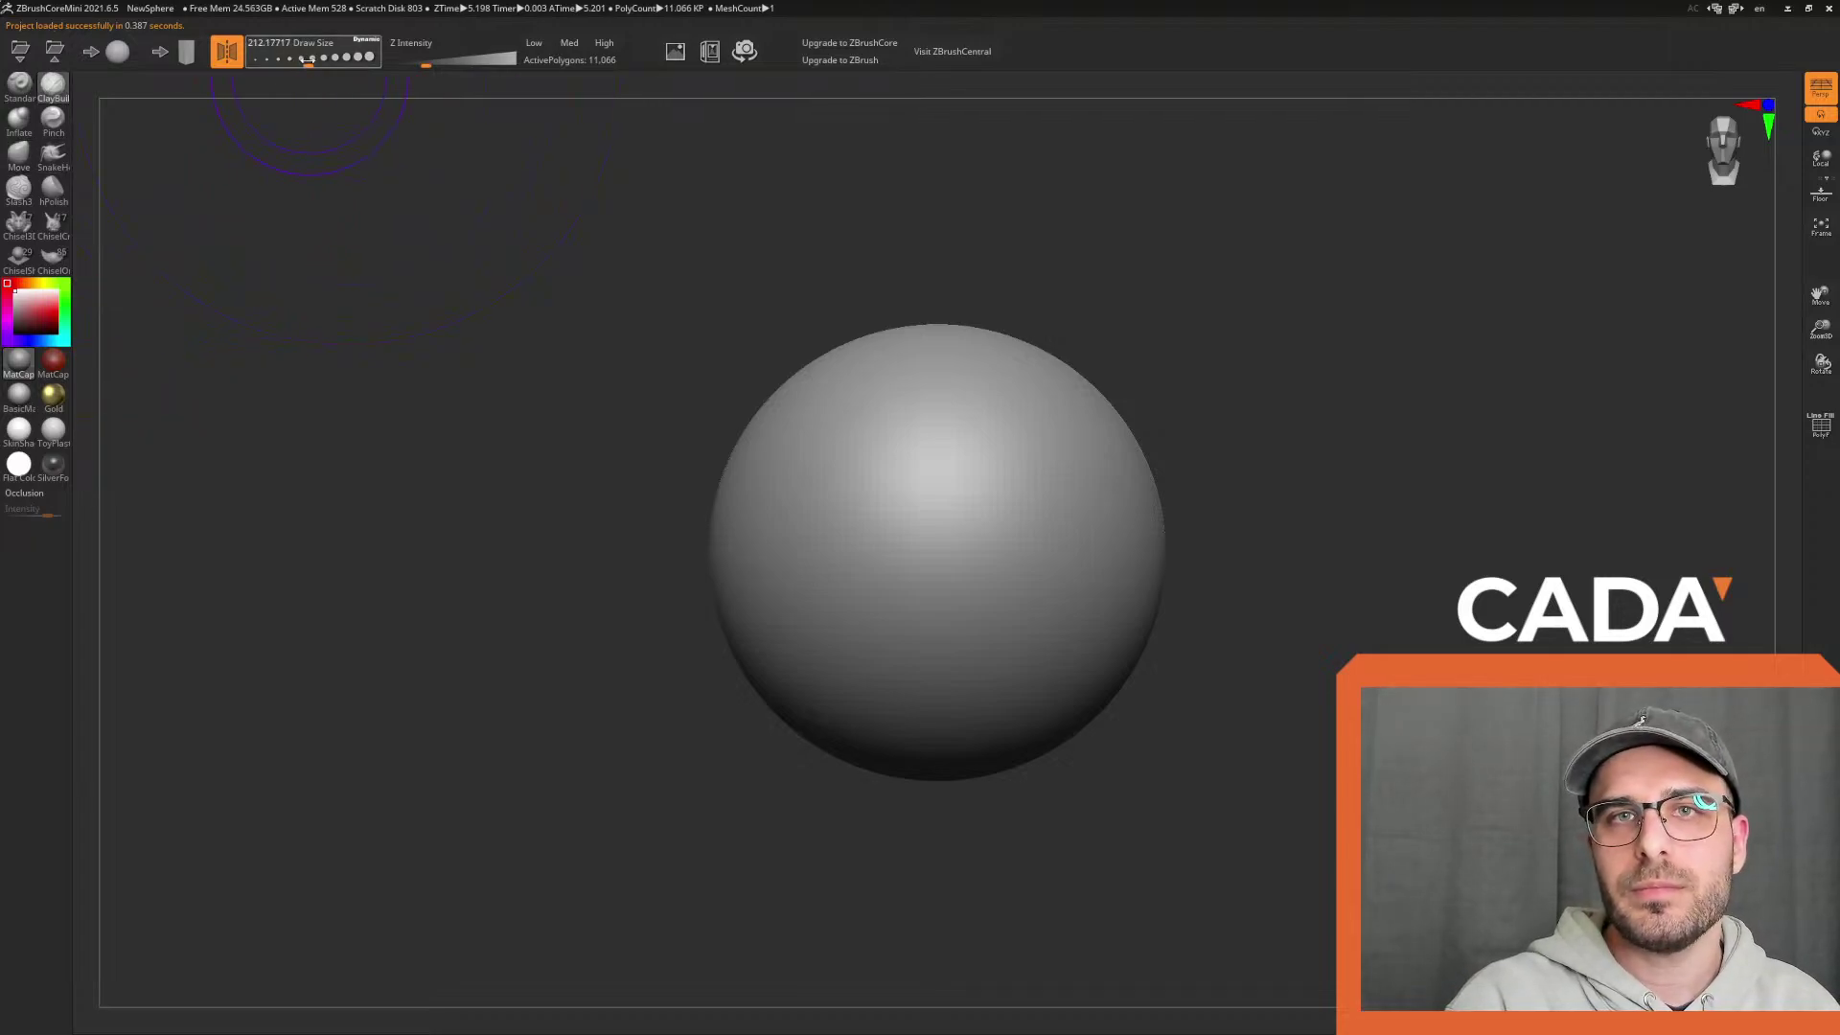
click(278, 62)
drag(907, 513, 1046, 627)
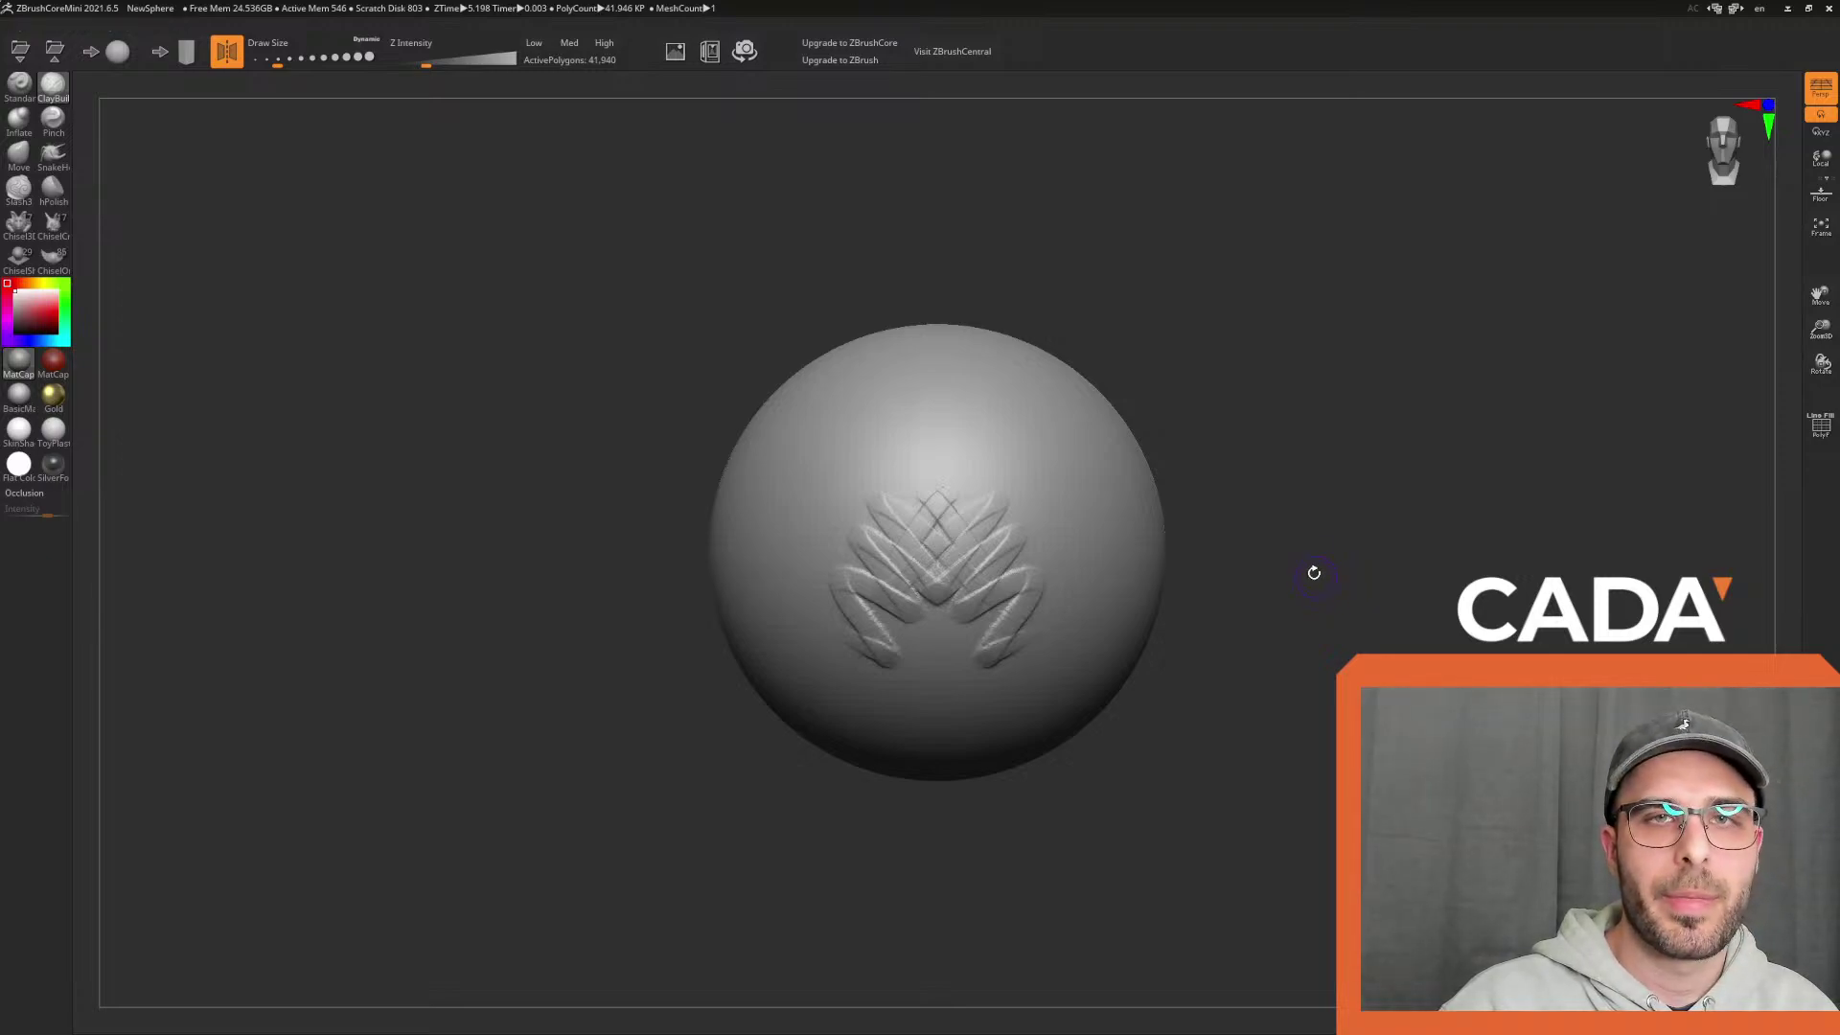
Try to squash the sphere downward with the Move brush at draw size 1000
click(300, 62)
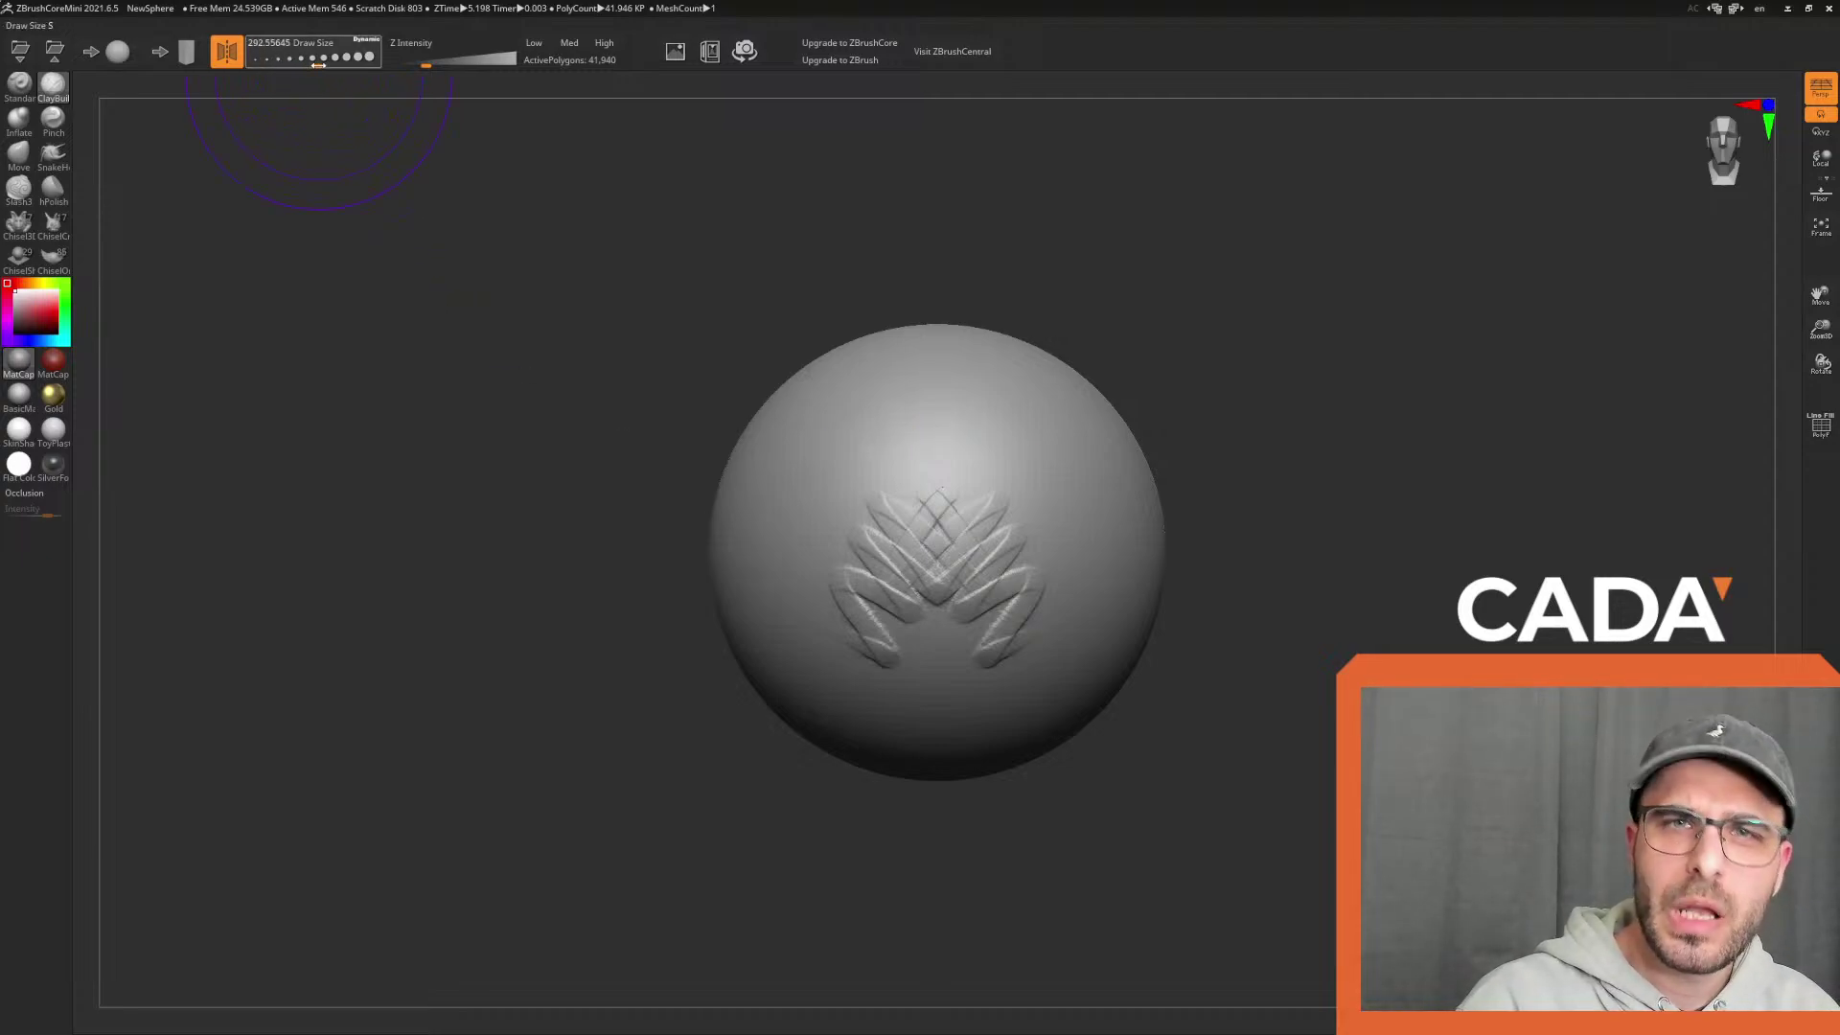
drag(342, 64, 346, 64)
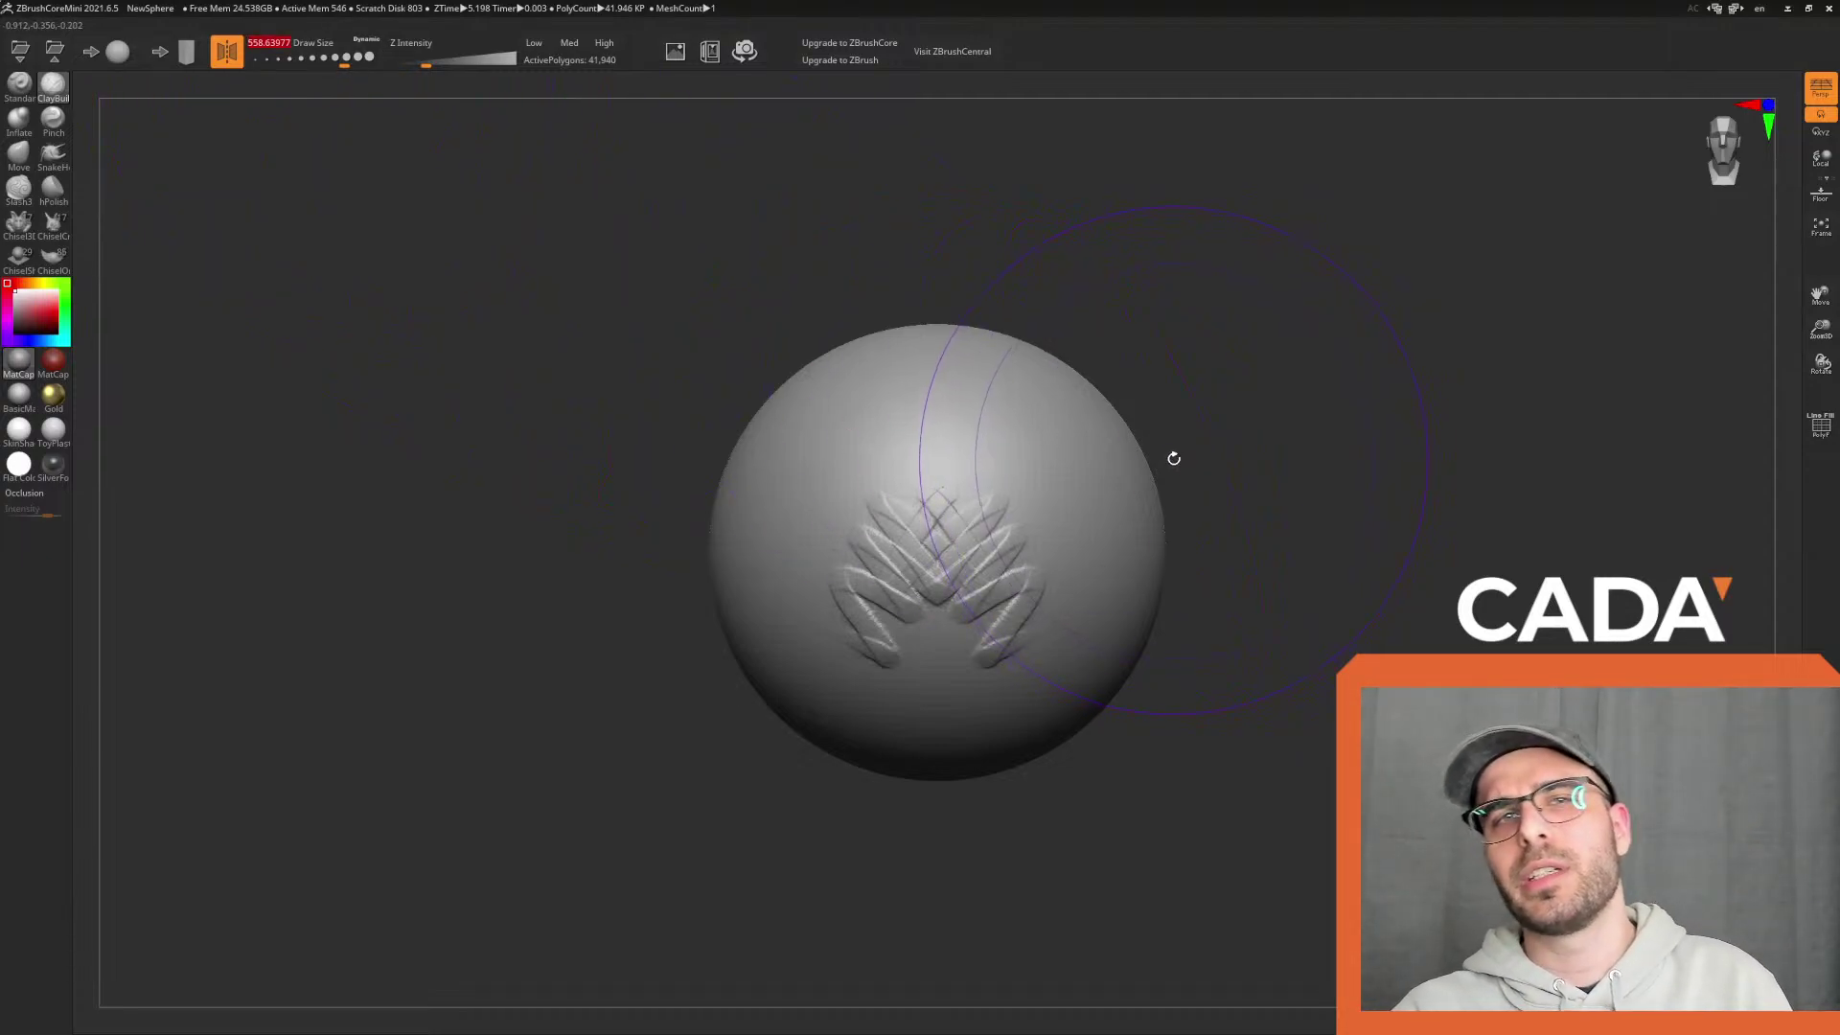
click(16, 150)
click(343, 64)
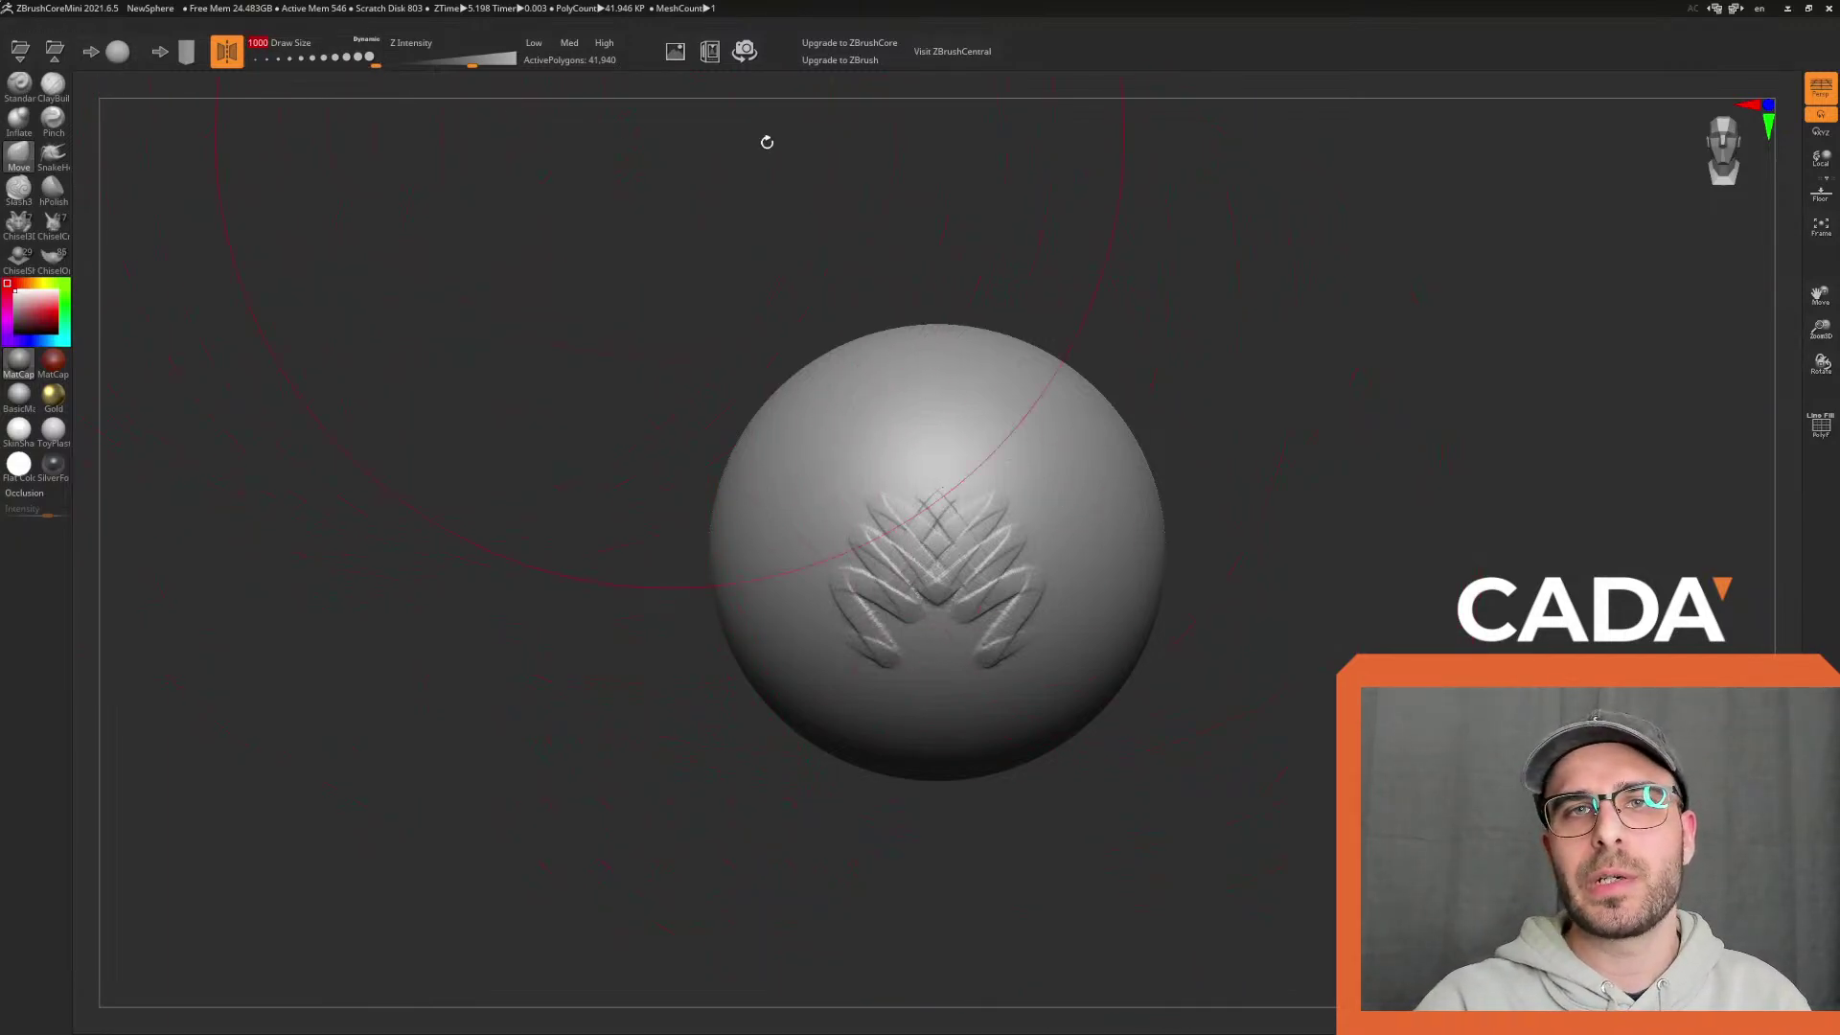
mouse_move(1062, 506)
mouse_down()
mouse_move(1117, 534)
mouse_move(1166, 833)
mouse_move(1156, 767)
mouse_move(1112, 939)
mouse_up()
drag(1035, 702, 1064, 636)
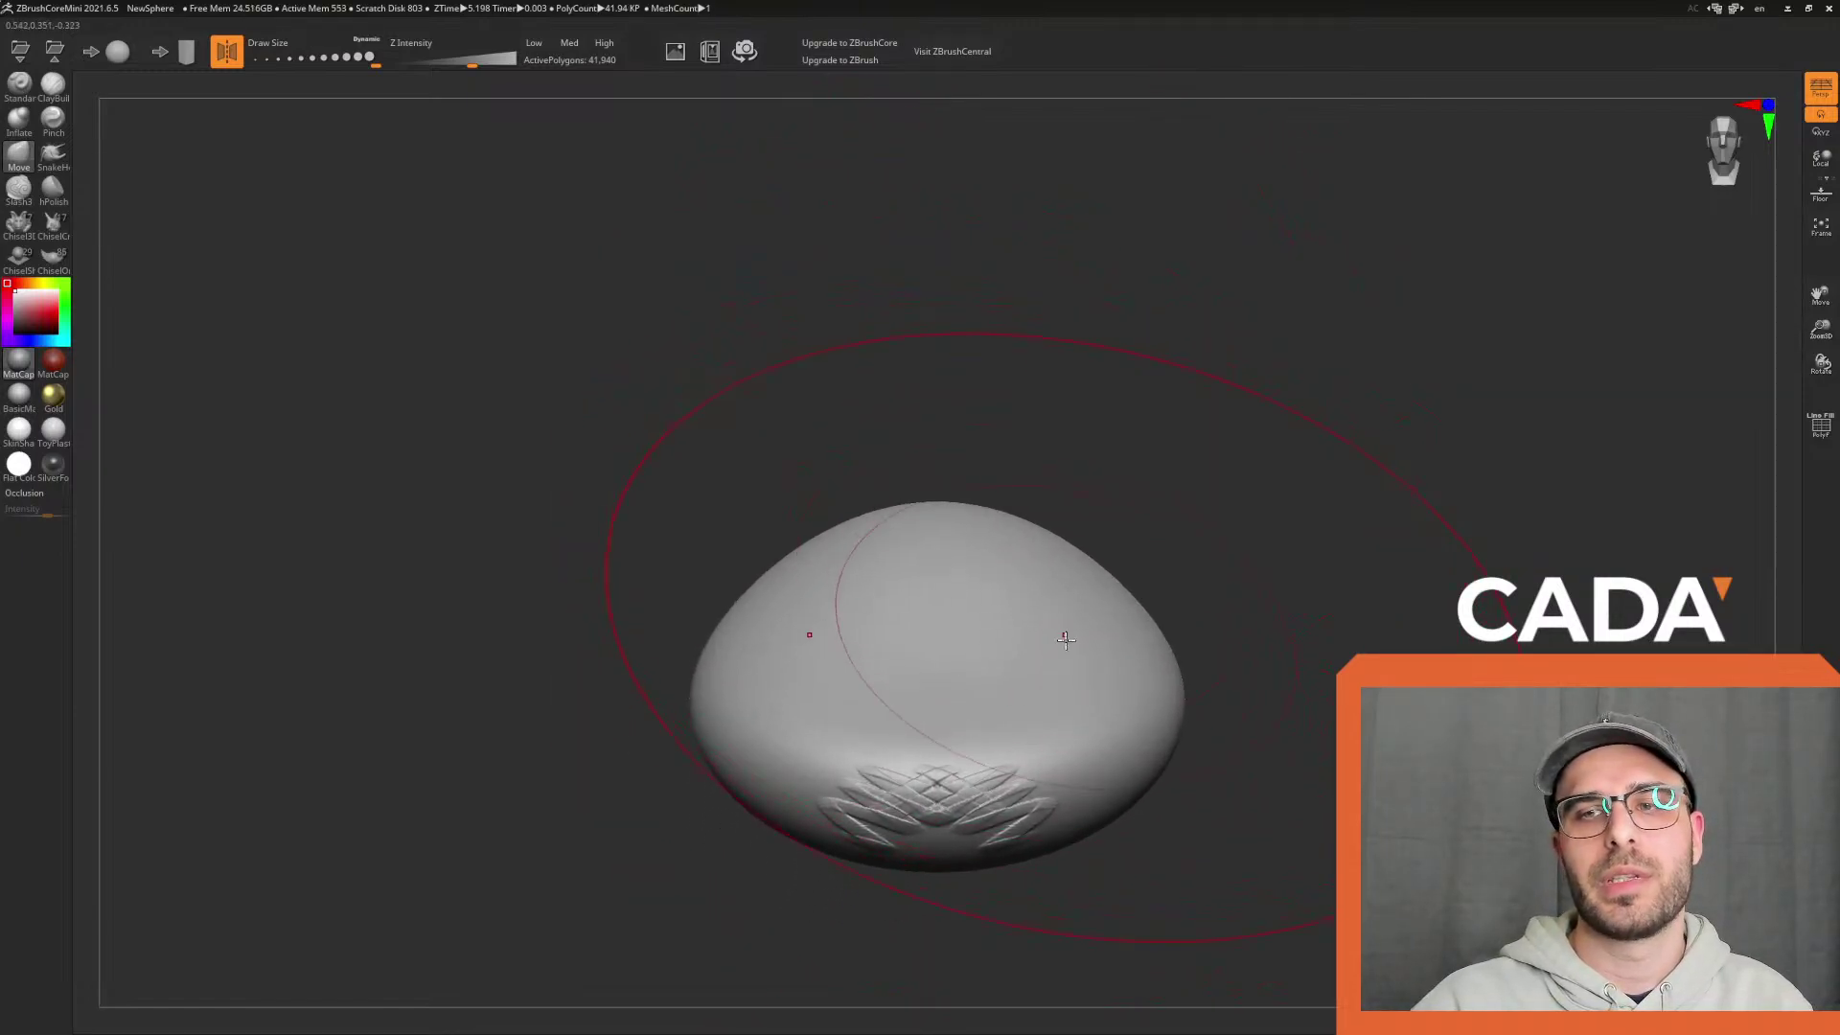
Undo the squashing strokes to restore the round sphere
key(ctrl+z)
key(ctrl+z)
key(ctrl+z)
key(ctrl+z)
Flatten the back half of the sphere from a side view with the Move brush at draw size 1000
drag(1252, 678, 1256, 661)
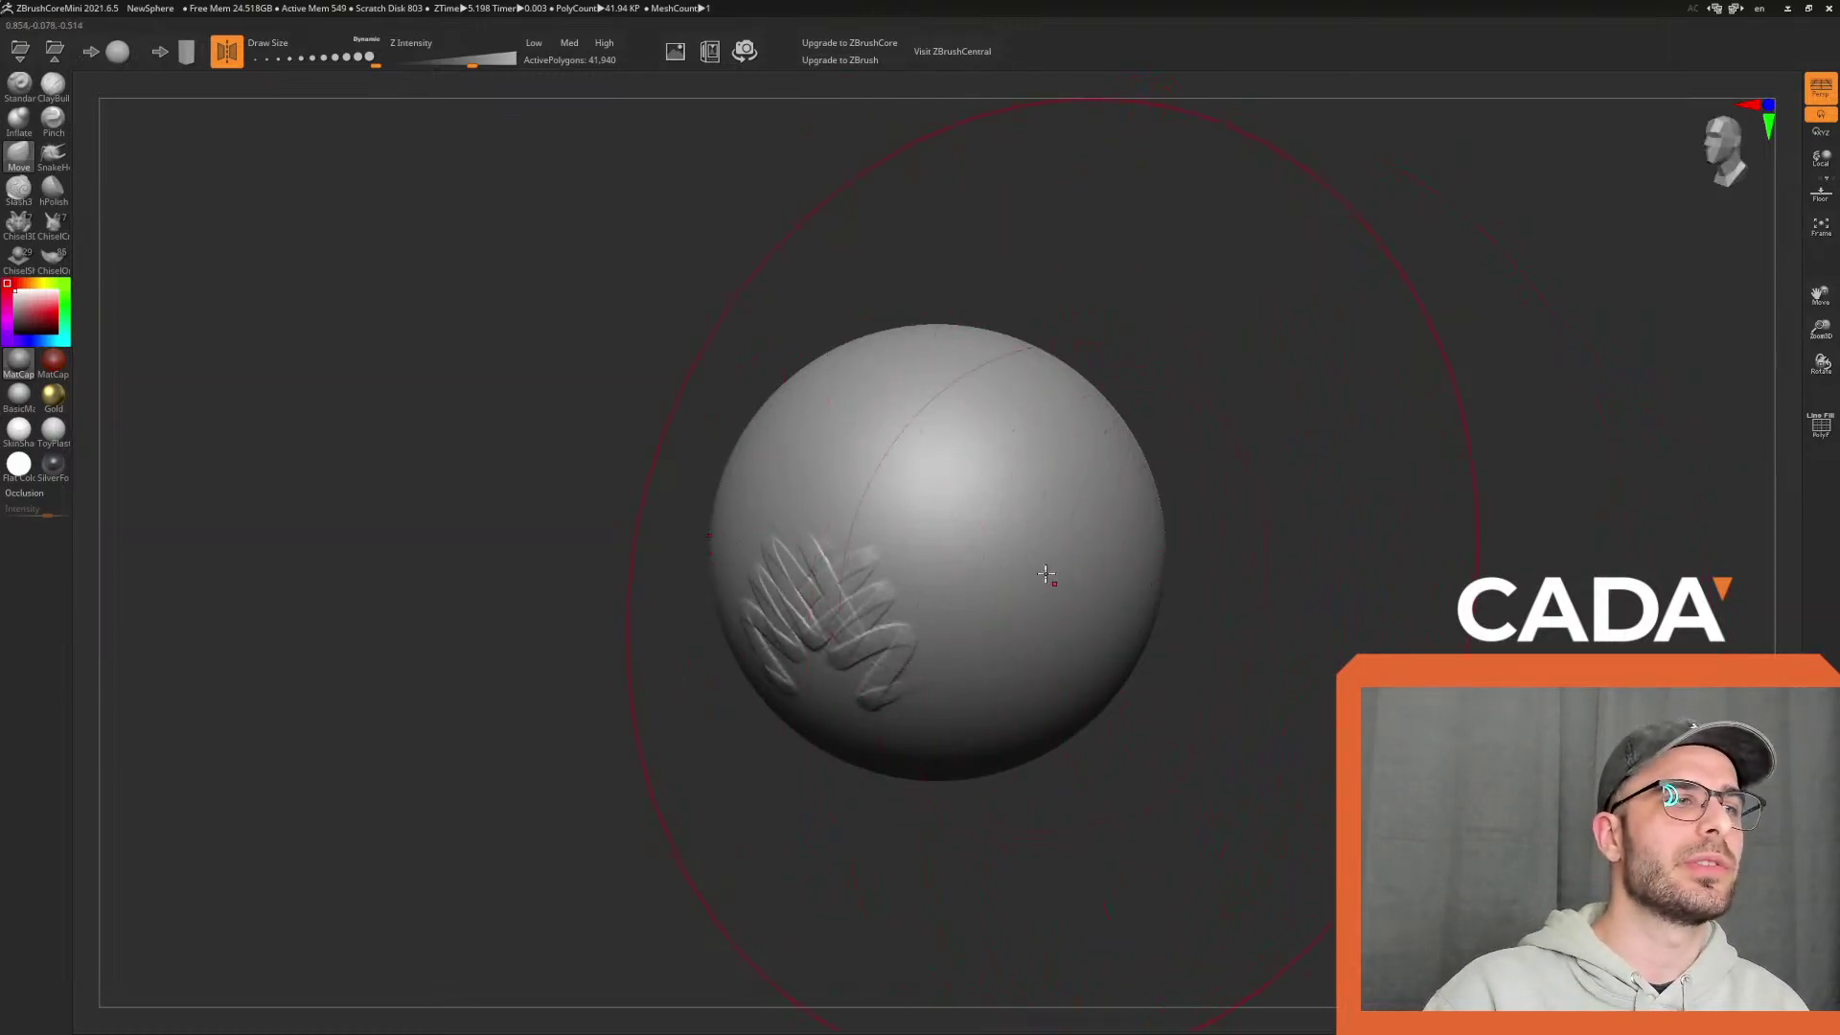
mouse_move(1244, 514)
mouse_down()
mouse_move(1290, 588)
mouse_move(1247, 490)
mouse_move(1285, 538)
mouse_move(1281, 485)
mouse_move(1420, 451)
mouse_move(1417, 514)
mouse_up()
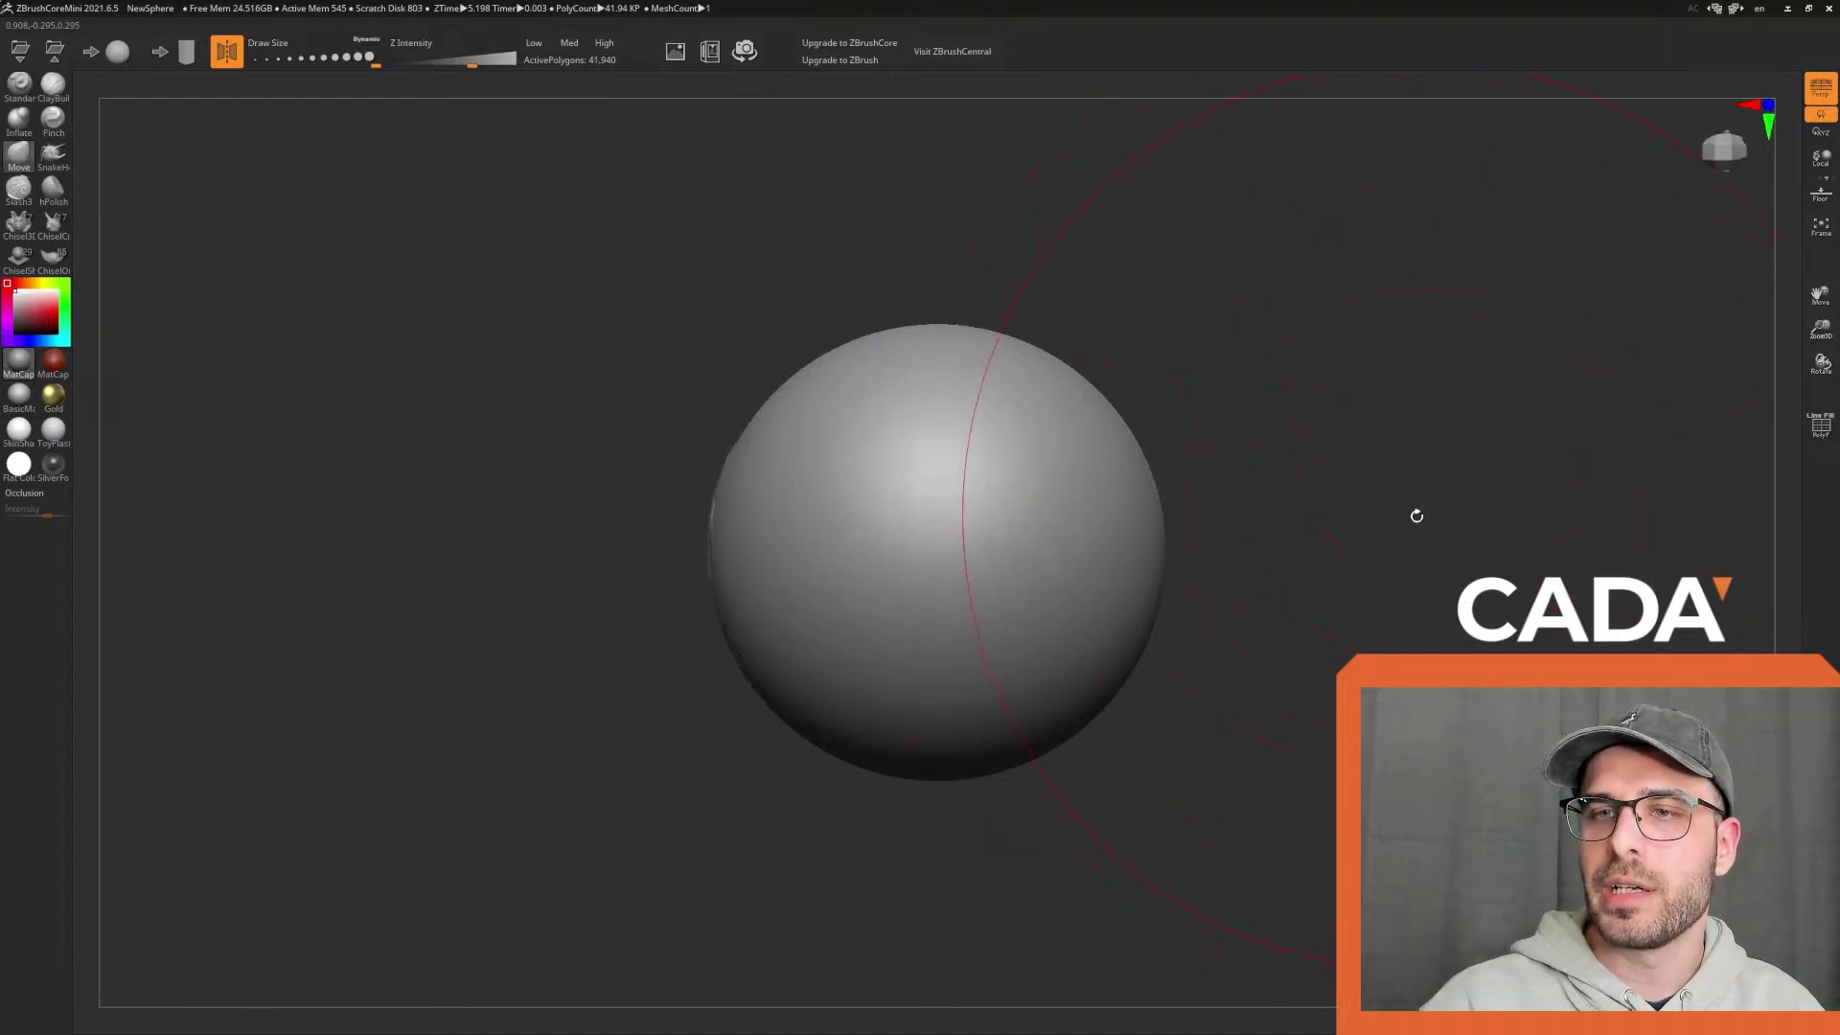
mouse_move(1155, 528)
mouse_down()
mouse_move(994, 526)
mouse_move(1135, 620)
mouse_move(1051, 607)
mouse_move(1129, 514)
mouse_move(986, 542)
mouse_move(1109, 543)
mouse_move(1183, 480)
mouse_move(1183, 505)
mouse_move(1242, 484)
mouse_up()
drag(1102, 648, 937, 670)
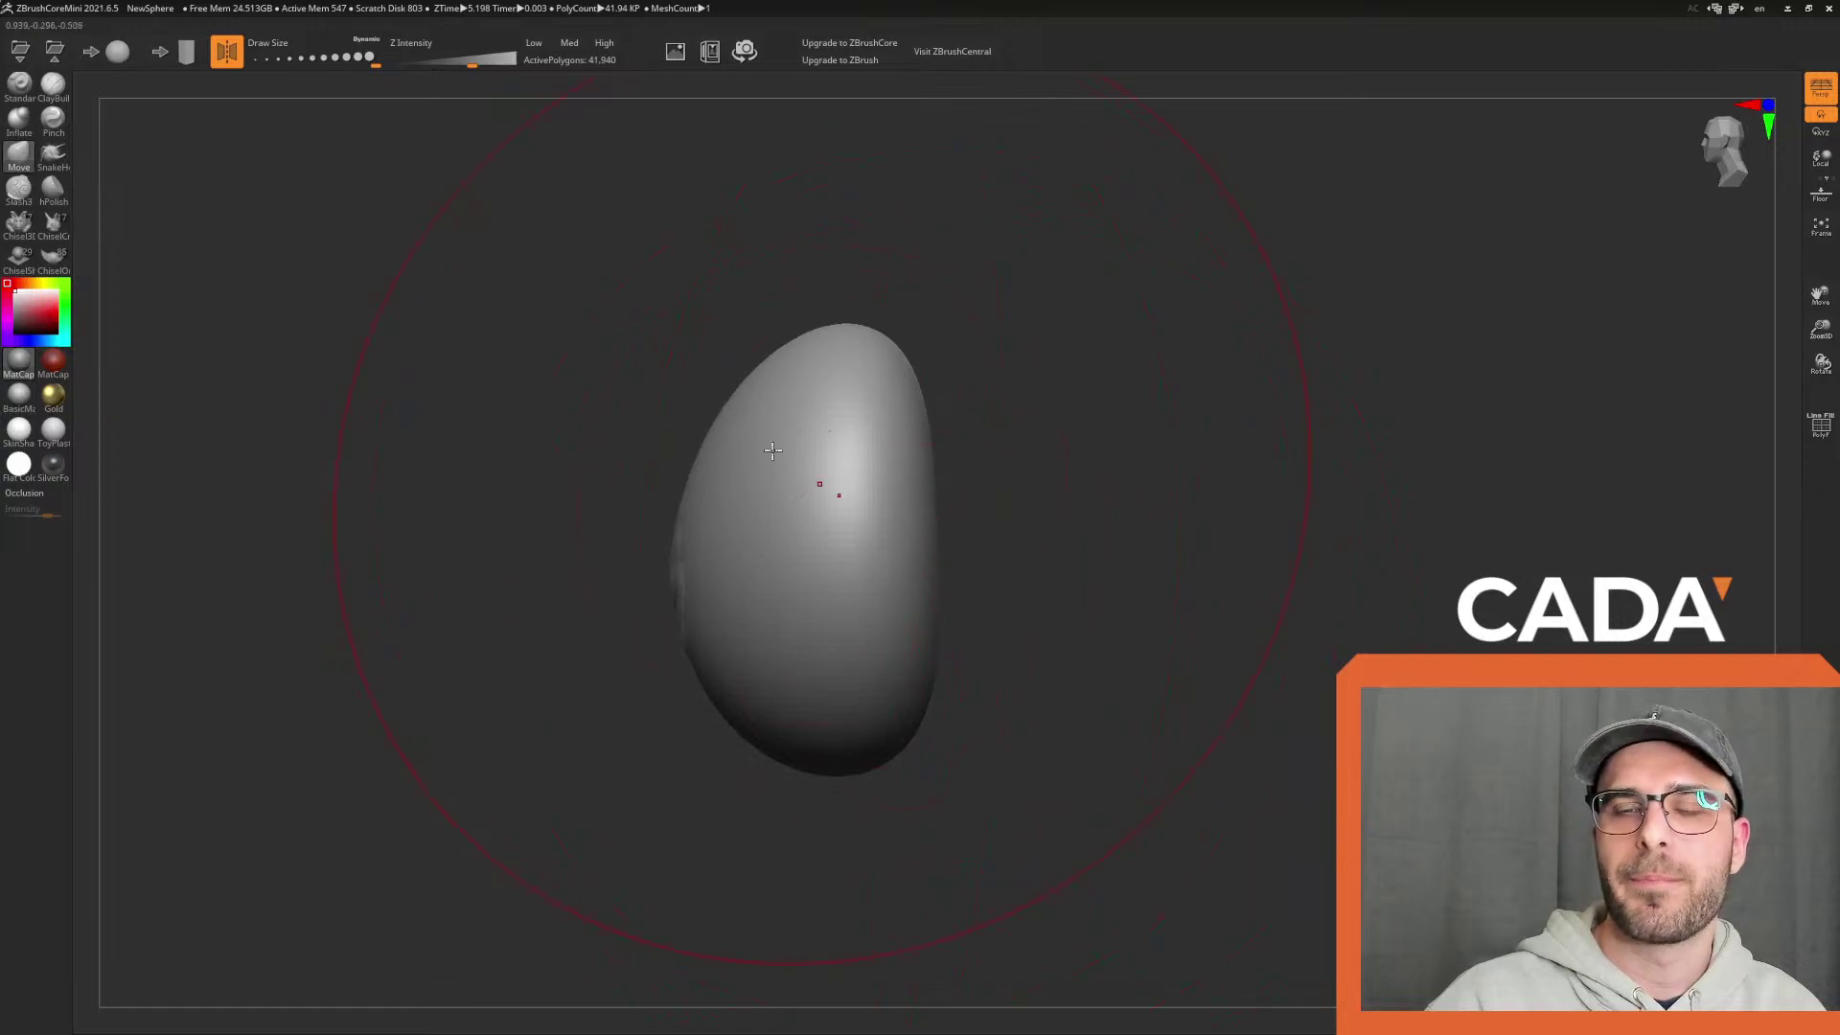
Pull a symmetrical pair of tapering limbs out of the flattened body with a smaller Move brush
drag(336, 64, 296, 64)
mouse_move(499, 575)
mouse_down()
mouse_move(526, 649)
mouse_move(517, 710)
mouse_move(575, 714)
mouse_up()
drag(1055, 719, 847, 530)
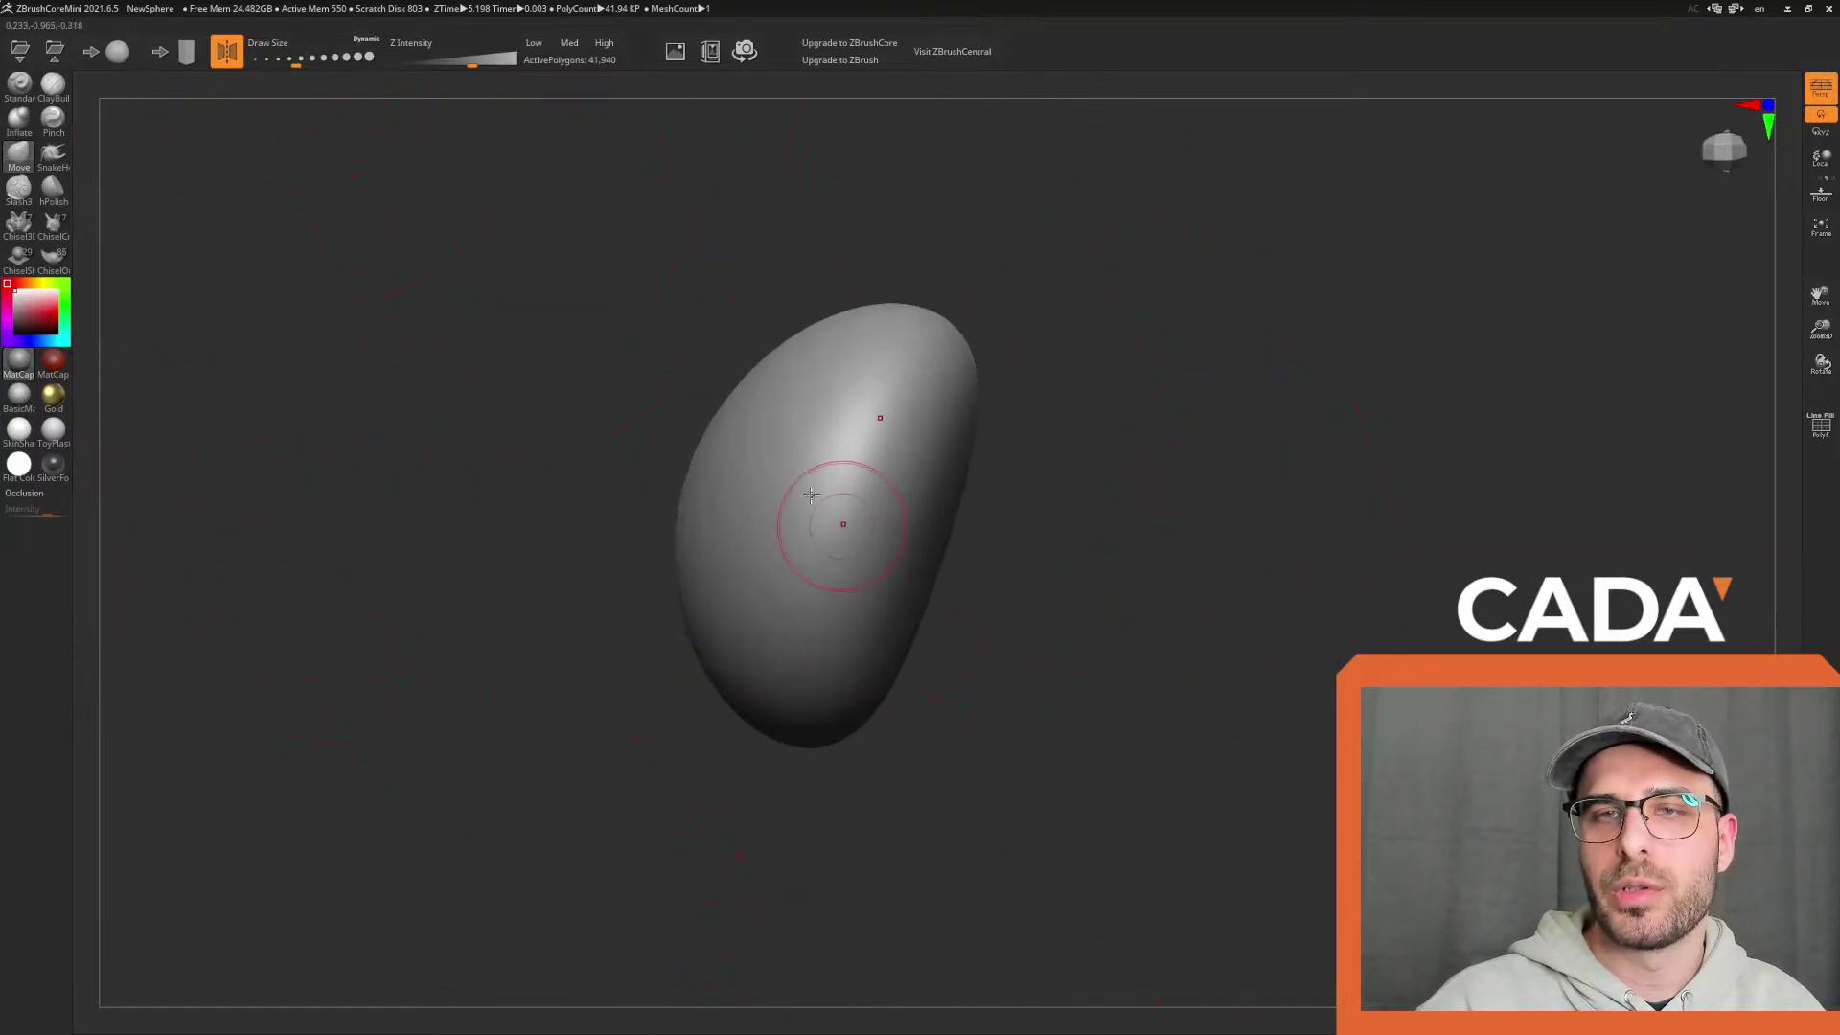
mouse_move(308, 106)
mouse_down()
mouse_move(526, 513)
mouse_move(792, 665)
mouse_move(943, 714)
mouse_up()
key(ctrl+z)
mouse_move(842, 677)
mouse_down()
mouse_move(843, 699)
mouse_move(959, 757)
mouse_up()
drag(1080, 710, 884, 651)
drag(1025, 690, 1097, 739)
drag(934, 765, 1055, 834)
mouse_move(996, 774)
mouse_down()
mouse_move(1080, 834)
mouse_move(1195, 843)
mouse_move(1072, 805)
mouse_up()
ctrl+drag(920, 848, 1005, 847)
Lengthen the two limbs and bend their ends inward with a larger Move brush
click(315, 59)
drag(807, 634, 793, 642)
drag(872, 826, 918, 876)
drag(850, 756, 832, 770)
drag(925, 867, 970, 867)
drag(877, 817, 885, 839)
drag(910, 841, 917, 843)
mouse_move(830, 734)
mouse_down()
mouse_move(806, 723)
mouse_move(937, 869)
mouse_move(970, 862)
mouse_up()
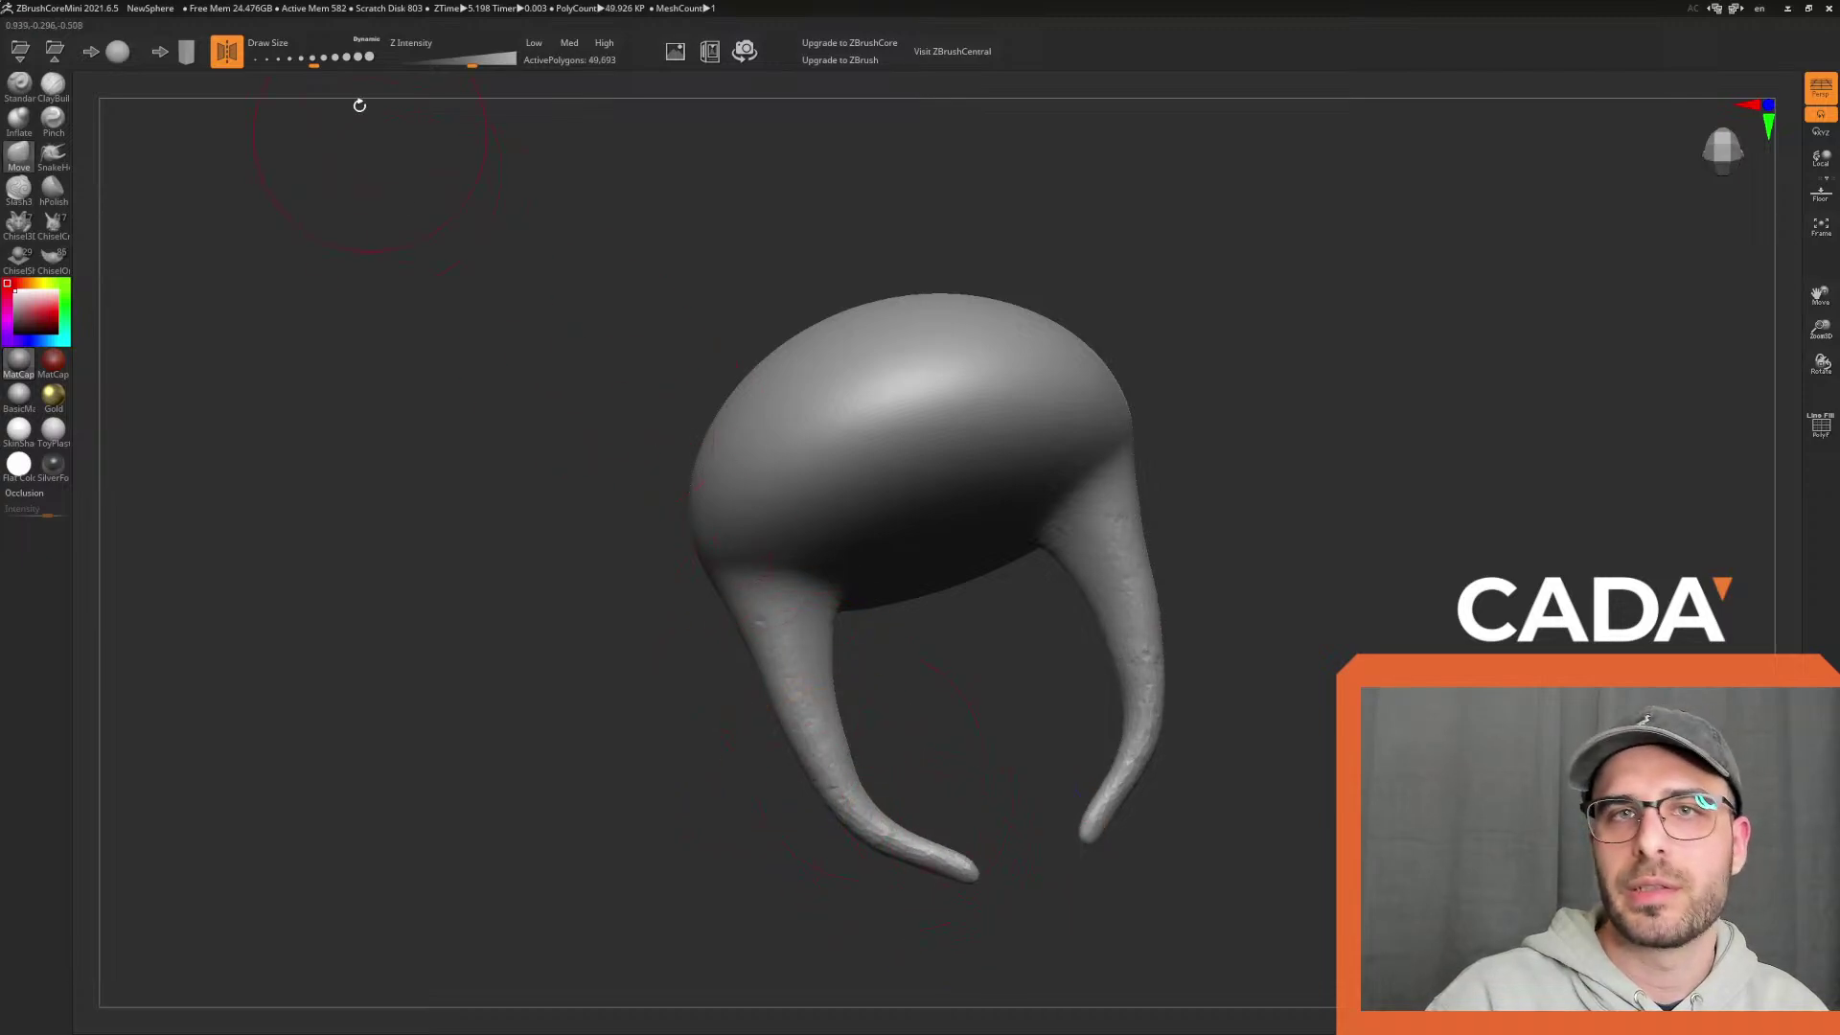
Smooth out the arc of the two limbs so their tips curve toward each other
drag(959, 865, 981, 841)
drag(915, 785, 800, 675)
mouse_move(789, 641)
mouse_down()
mouse_move(738, 618)
mouse_move(860, 843)
mouse_move(875, 821)
mouse_up()
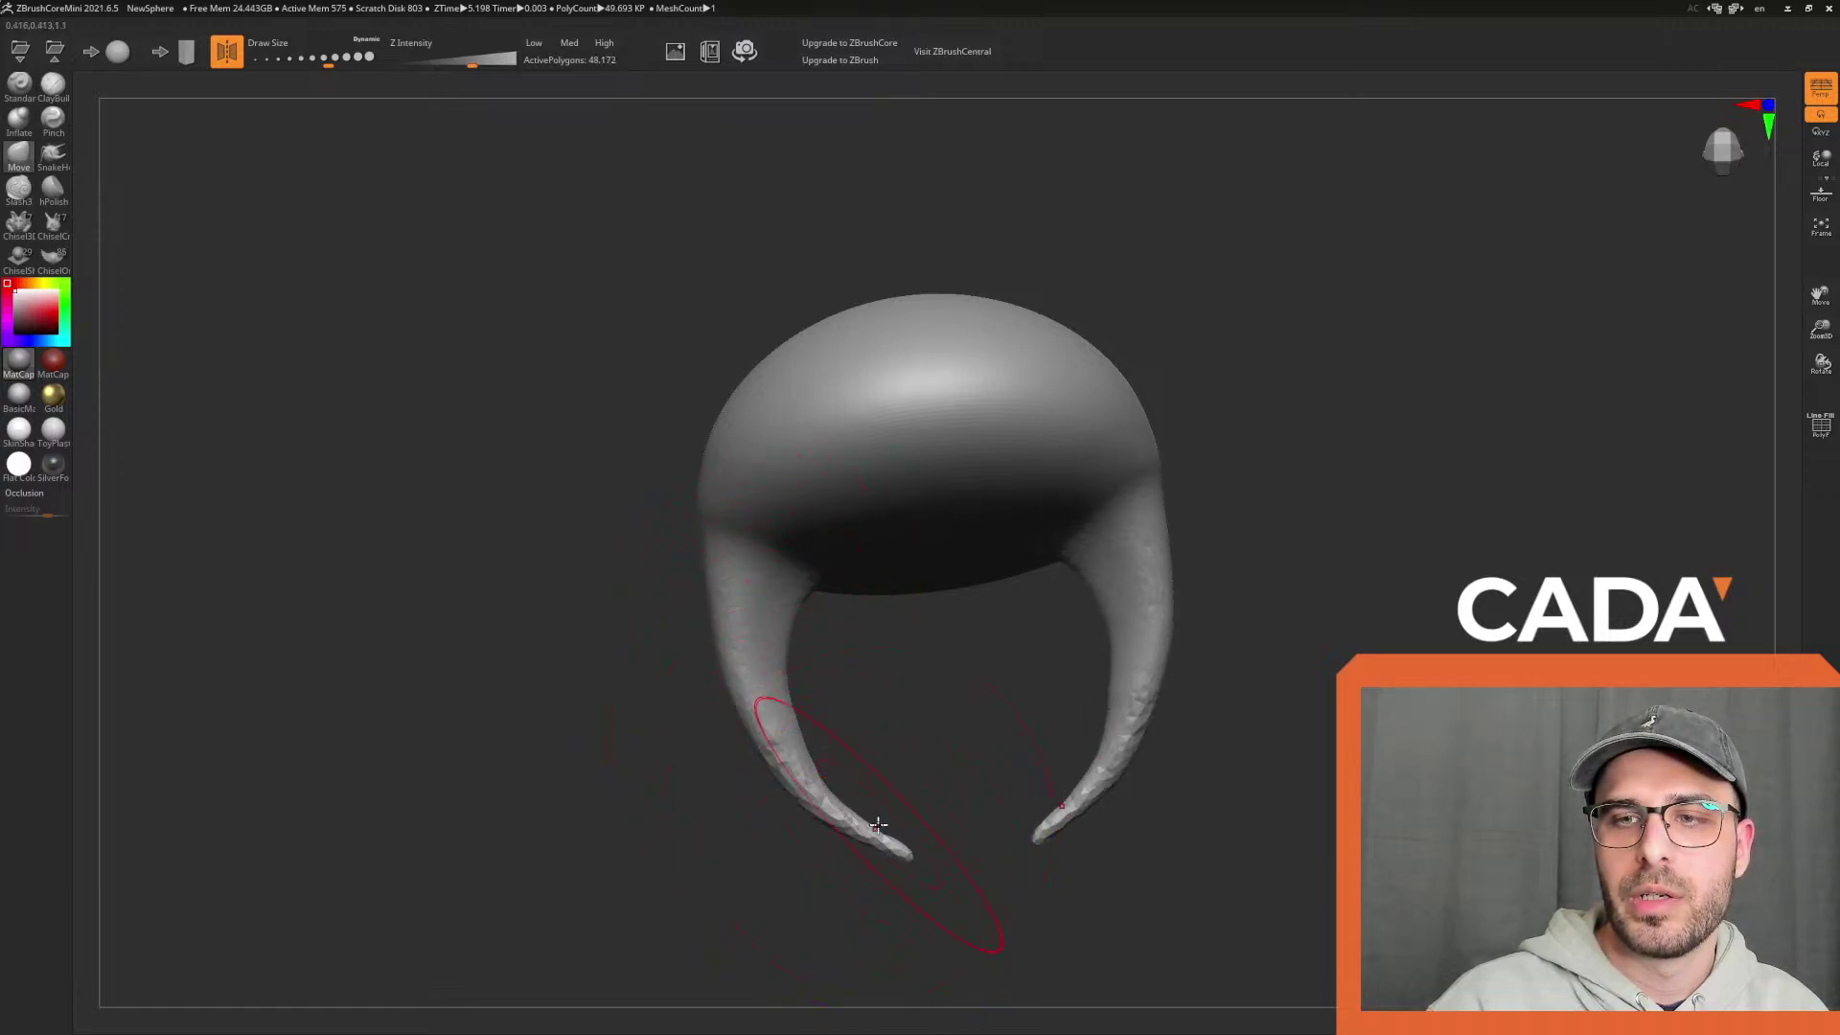
Thicken the two curved limbs with the Inflate brush at a draw size of about 257
drag(323, 59, 317, 65)
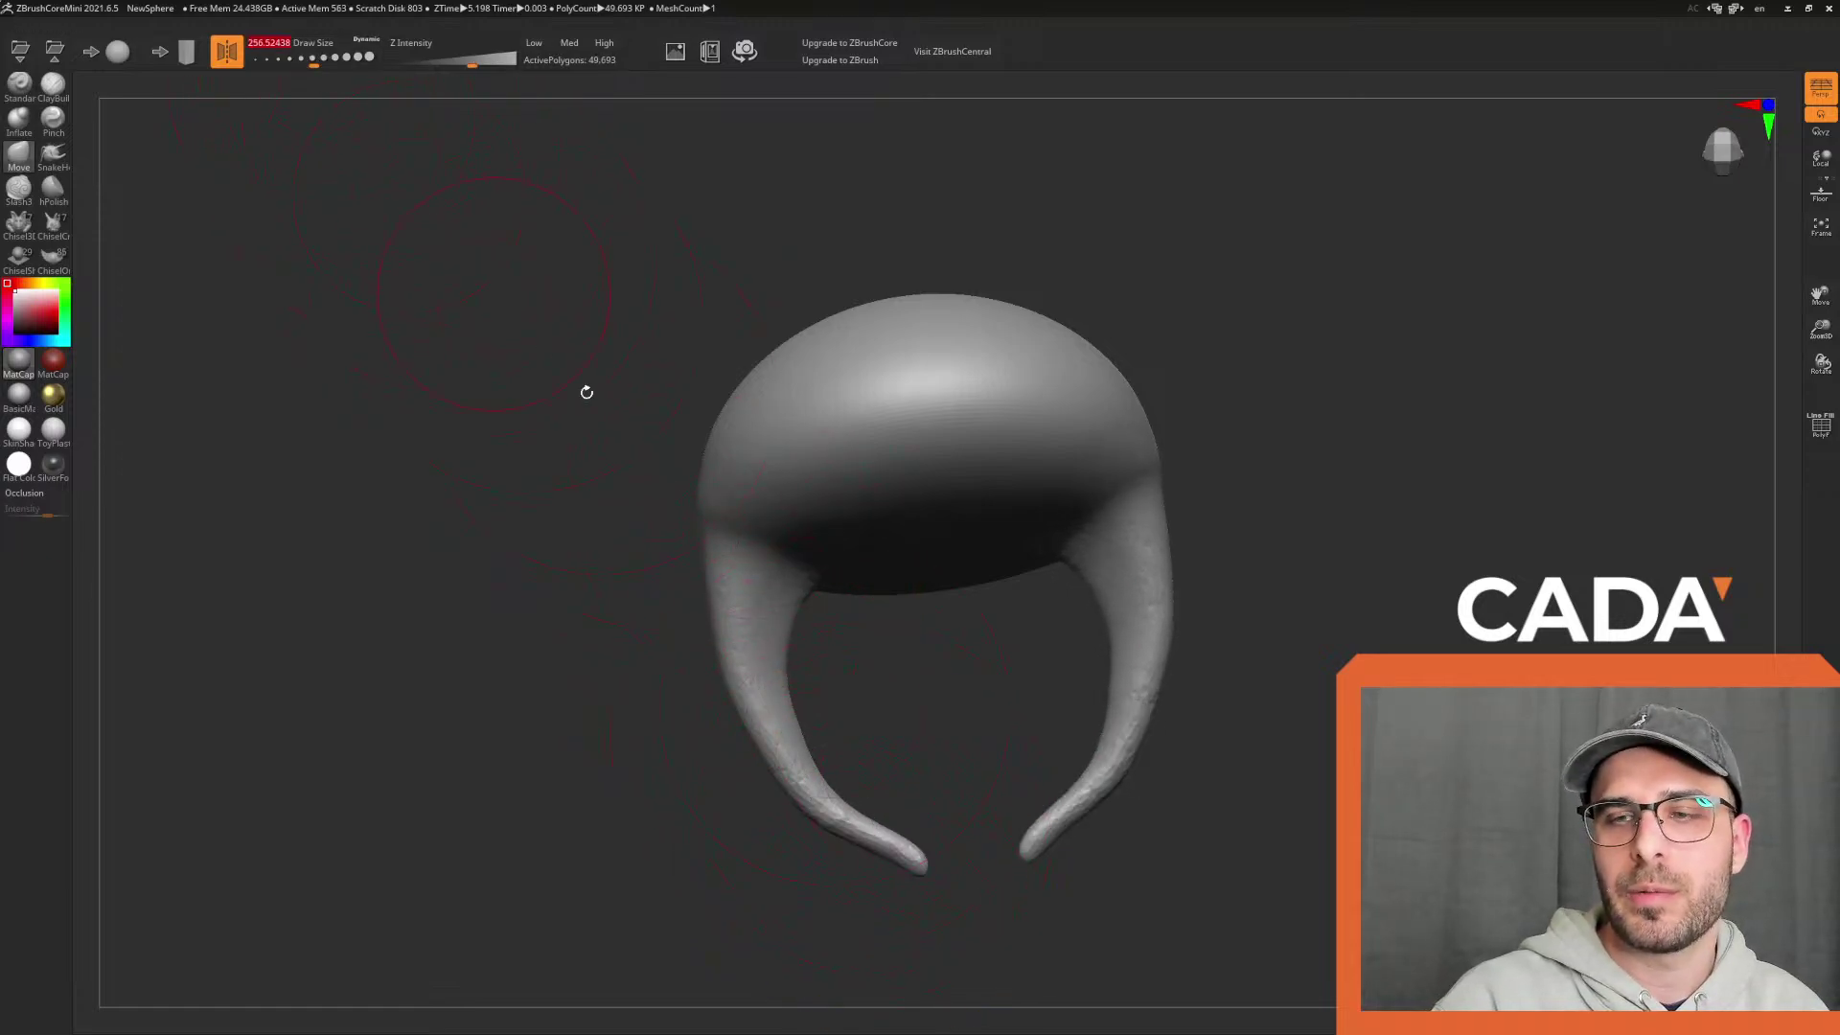
click(23, 123)
mouse_move(867, 825)
mouse_down()
mouse_move(887, 805)
mouse_move(871, 825)
mouse_move(812, 793)
mouse_move(895, 875)
mouse_move(872, 844)
mouse_up()
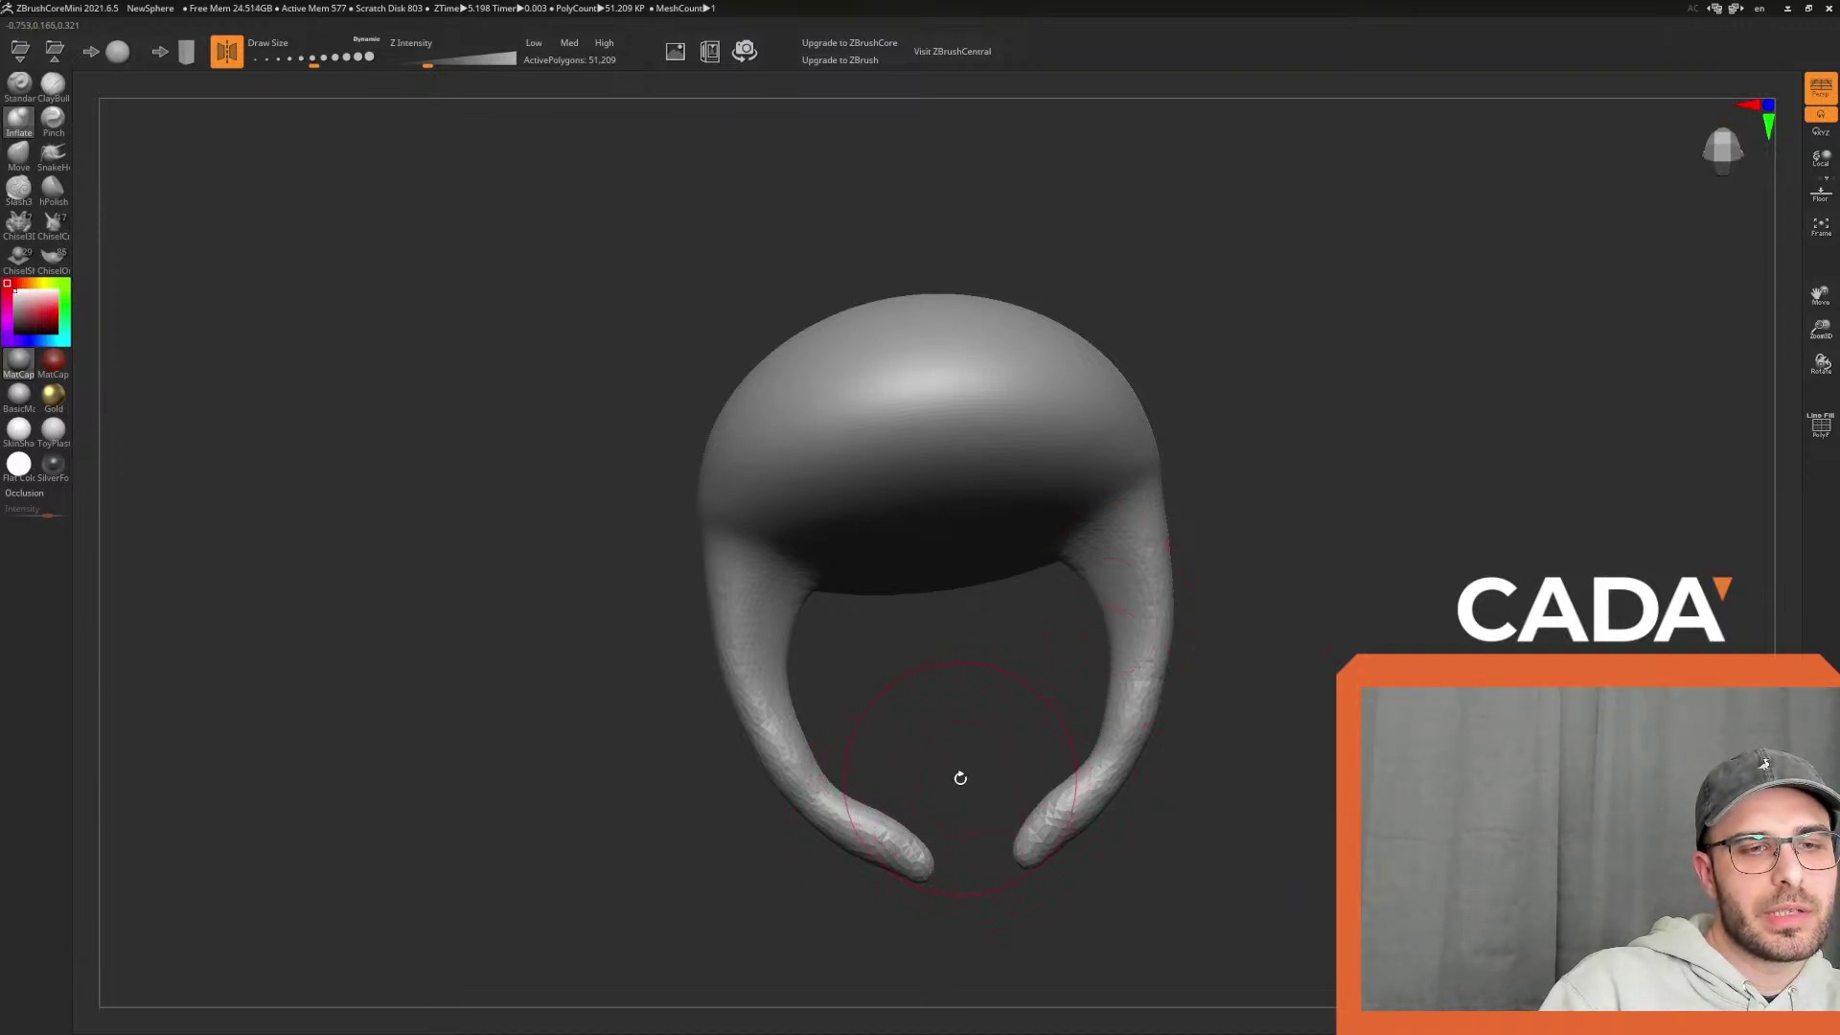
mouse_move(881, 581)
shift+mouse_down()
mouse_move(952, 538)
mouse_move(940, 575)
mouse_move(949, 496)
shift+mouse_up()
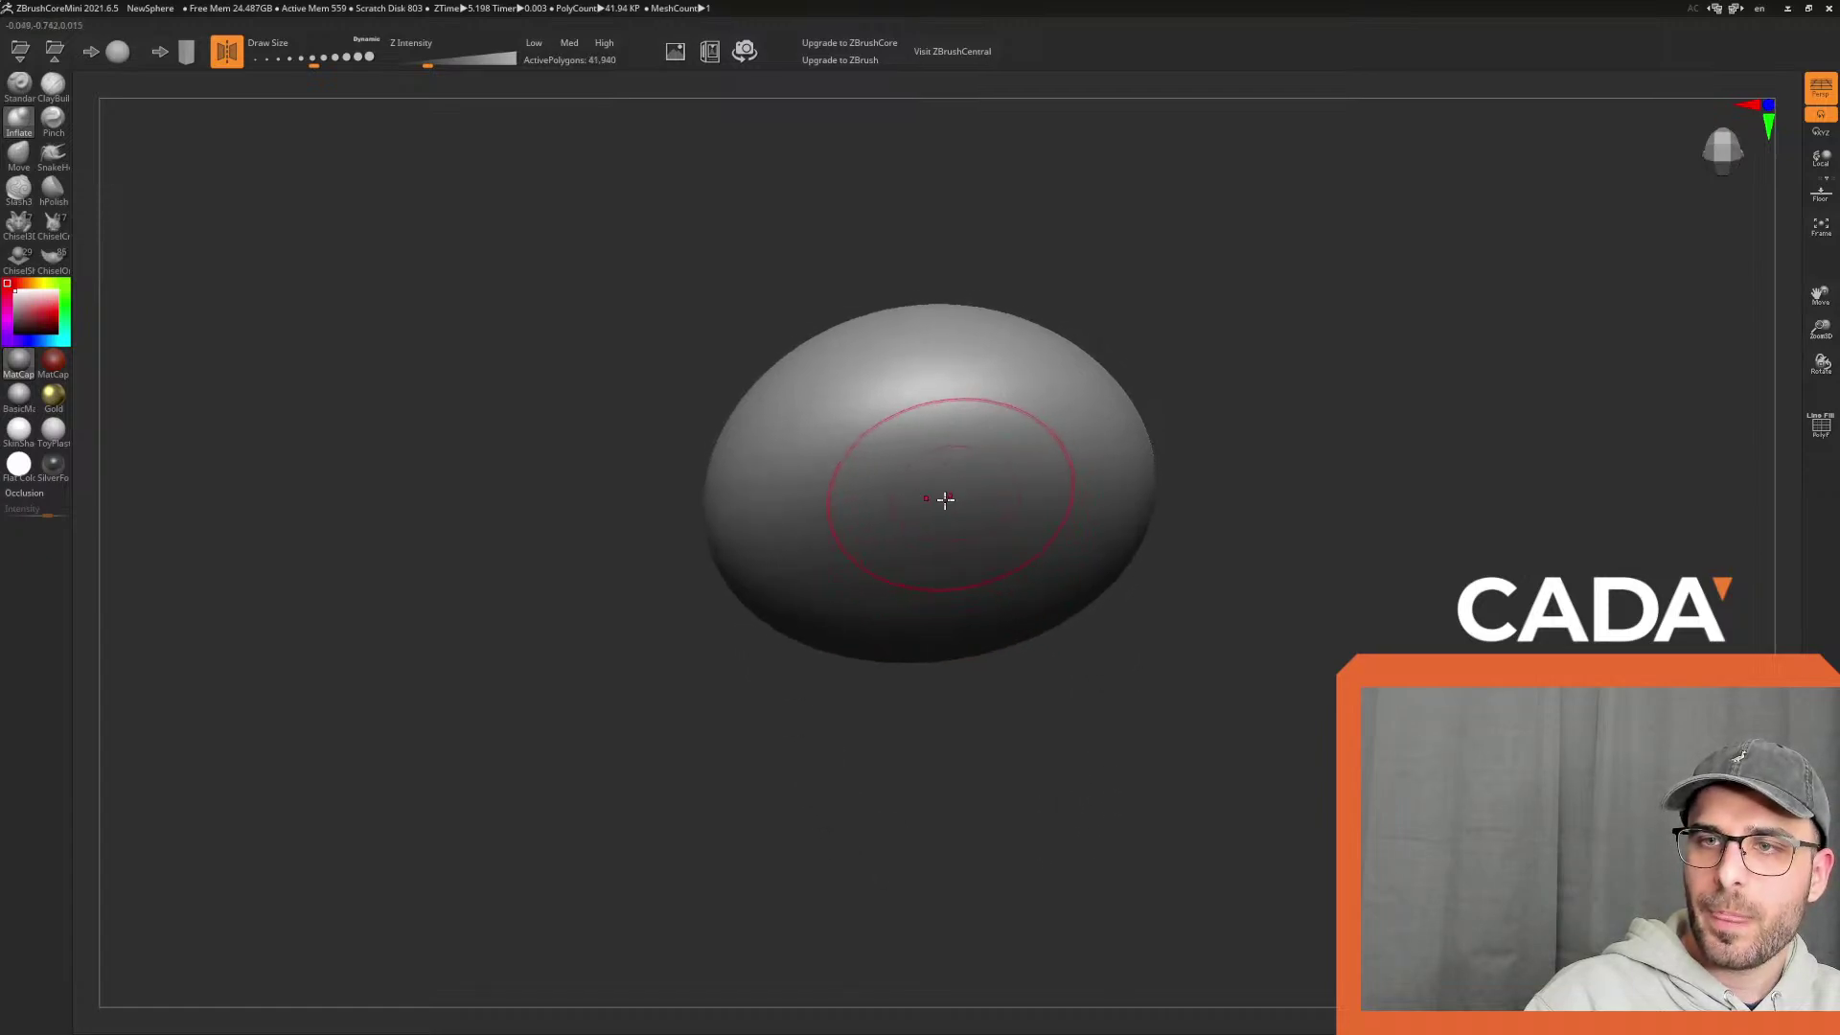
Carve a deep cavity into the flattened side of the body with the ClayBuildup brush
right_drag(949, 495, 1006, 514)
key(x)
key(x)
click(53, 85)
mouse_move(843, 413)
mouse_down()
mouse_move(920, 484)
mouse_move(876, 488)
mouse_move(910, 470)
mouse_move(925, 498)
mouse_up()
click(974, 517)
key(ctrl+z)
drag(1265, 623, 1169, 680)
drag(862, 460, 920, 518)
mouse_move(1134, 629)
mouse_down()
mouse_move(1244, 596)
mouse_move(1285, 456)
mouse_up()
drag(949, 614, 910, 623)
mouse_move(1237, 613)
mouse_down()
mouse_move(1307, 534)
mouse_move(1248, 667)
mouse_up()
Undo the cavity strokes and the earlier flattening back to the round sphere
key(ctrl+z)
key(ctrl+z)
key(ctrl+z)
key(ctrl+z)
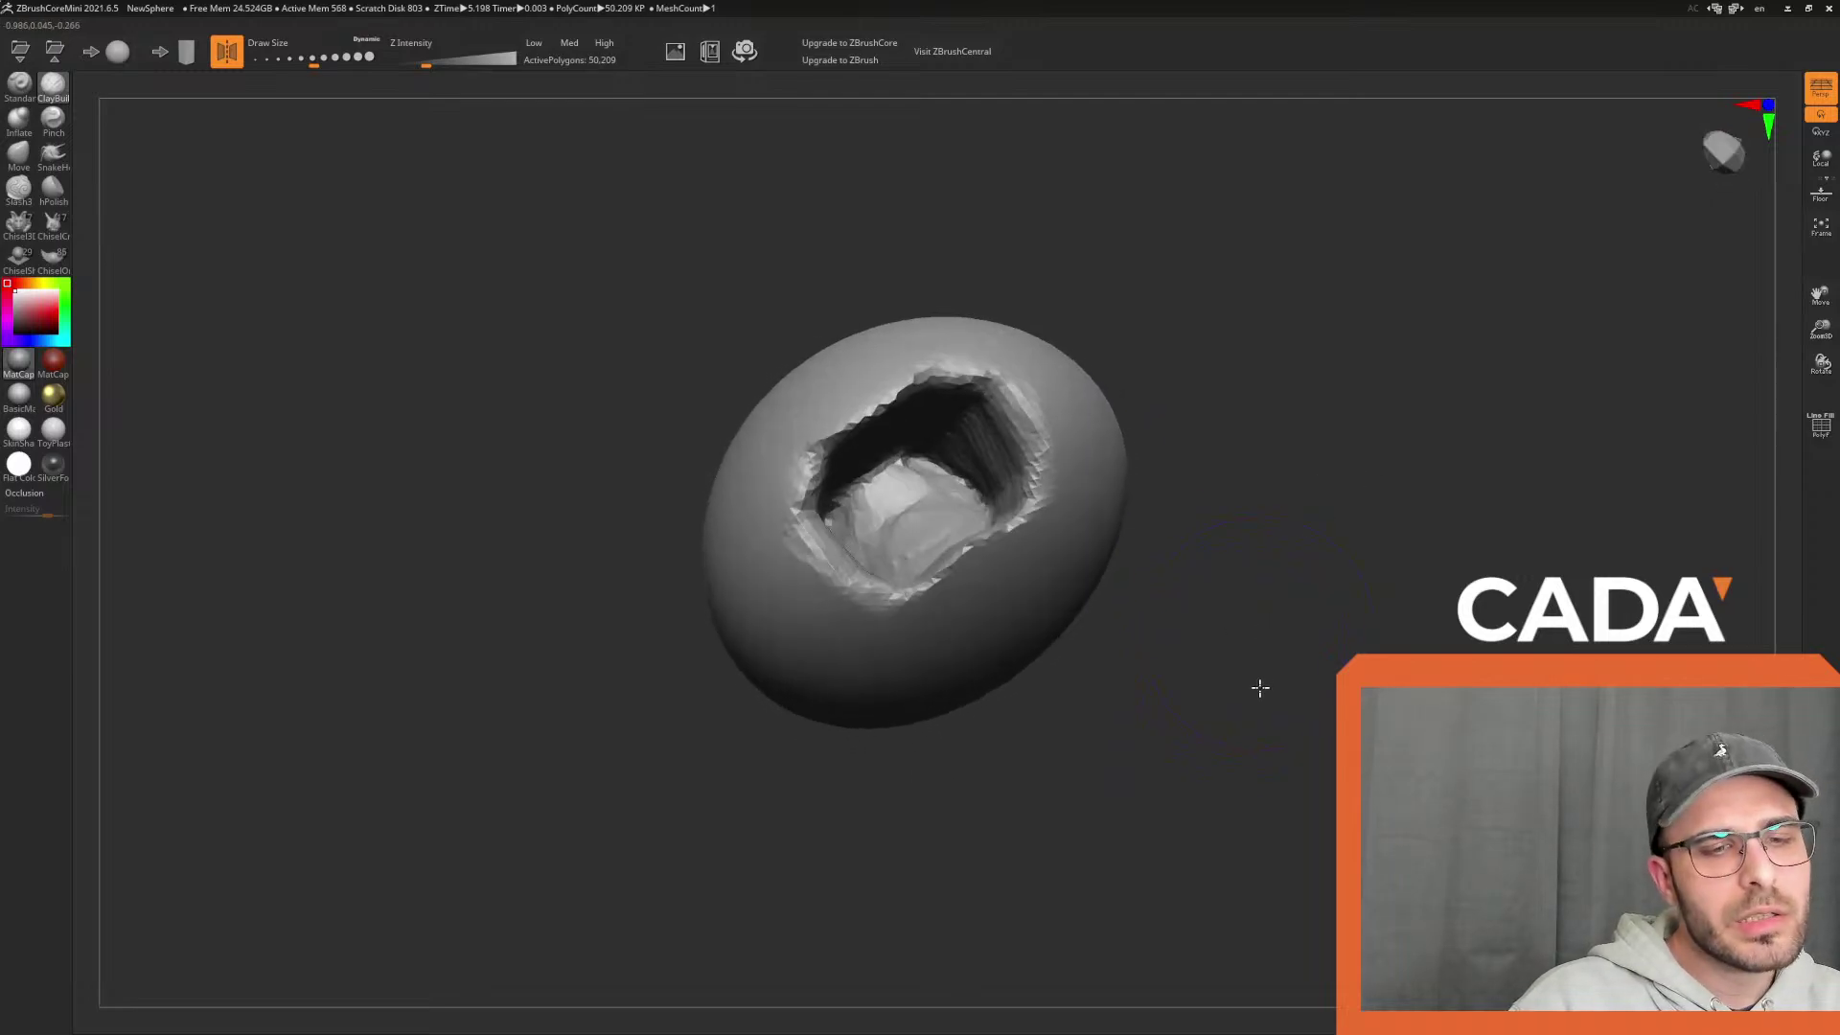
key(ctrl+z)
drag(1249, 661, 1310, 618)
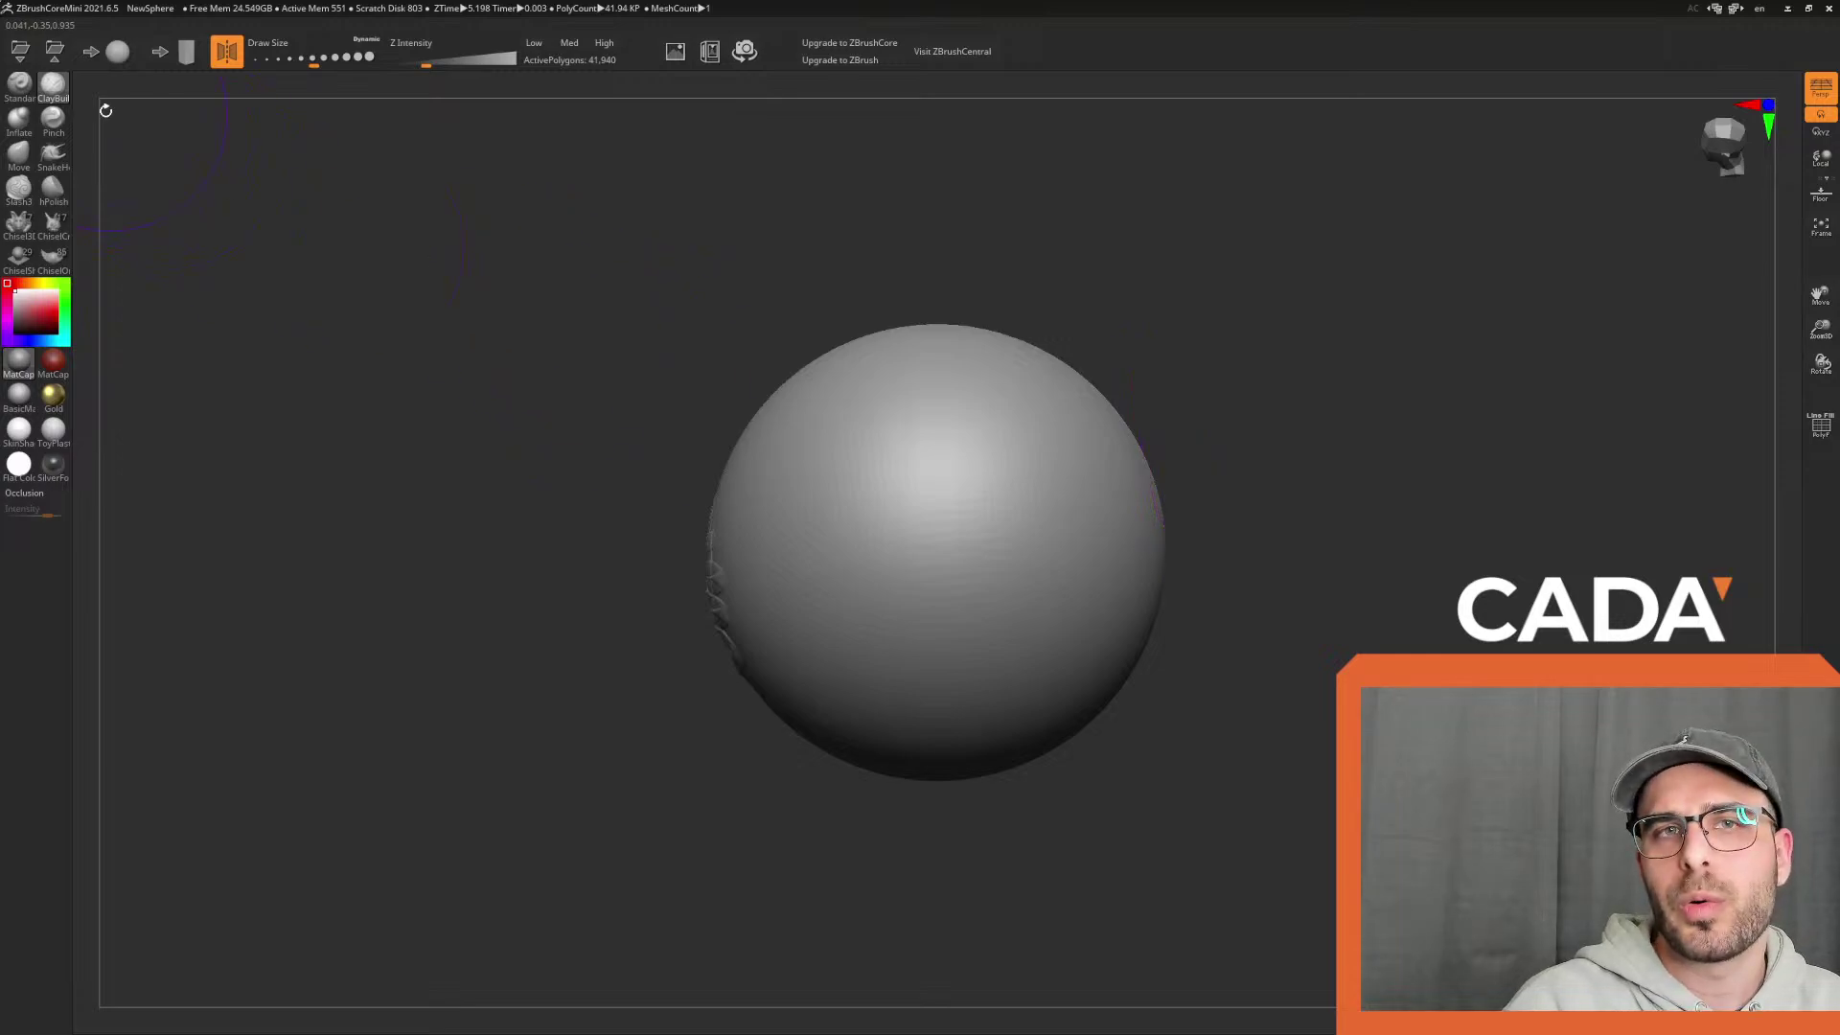
Flatten and slightly hollow the back of the sphere with the Move brush at a draw size of about 714
drag(309, 67, 323, 59)
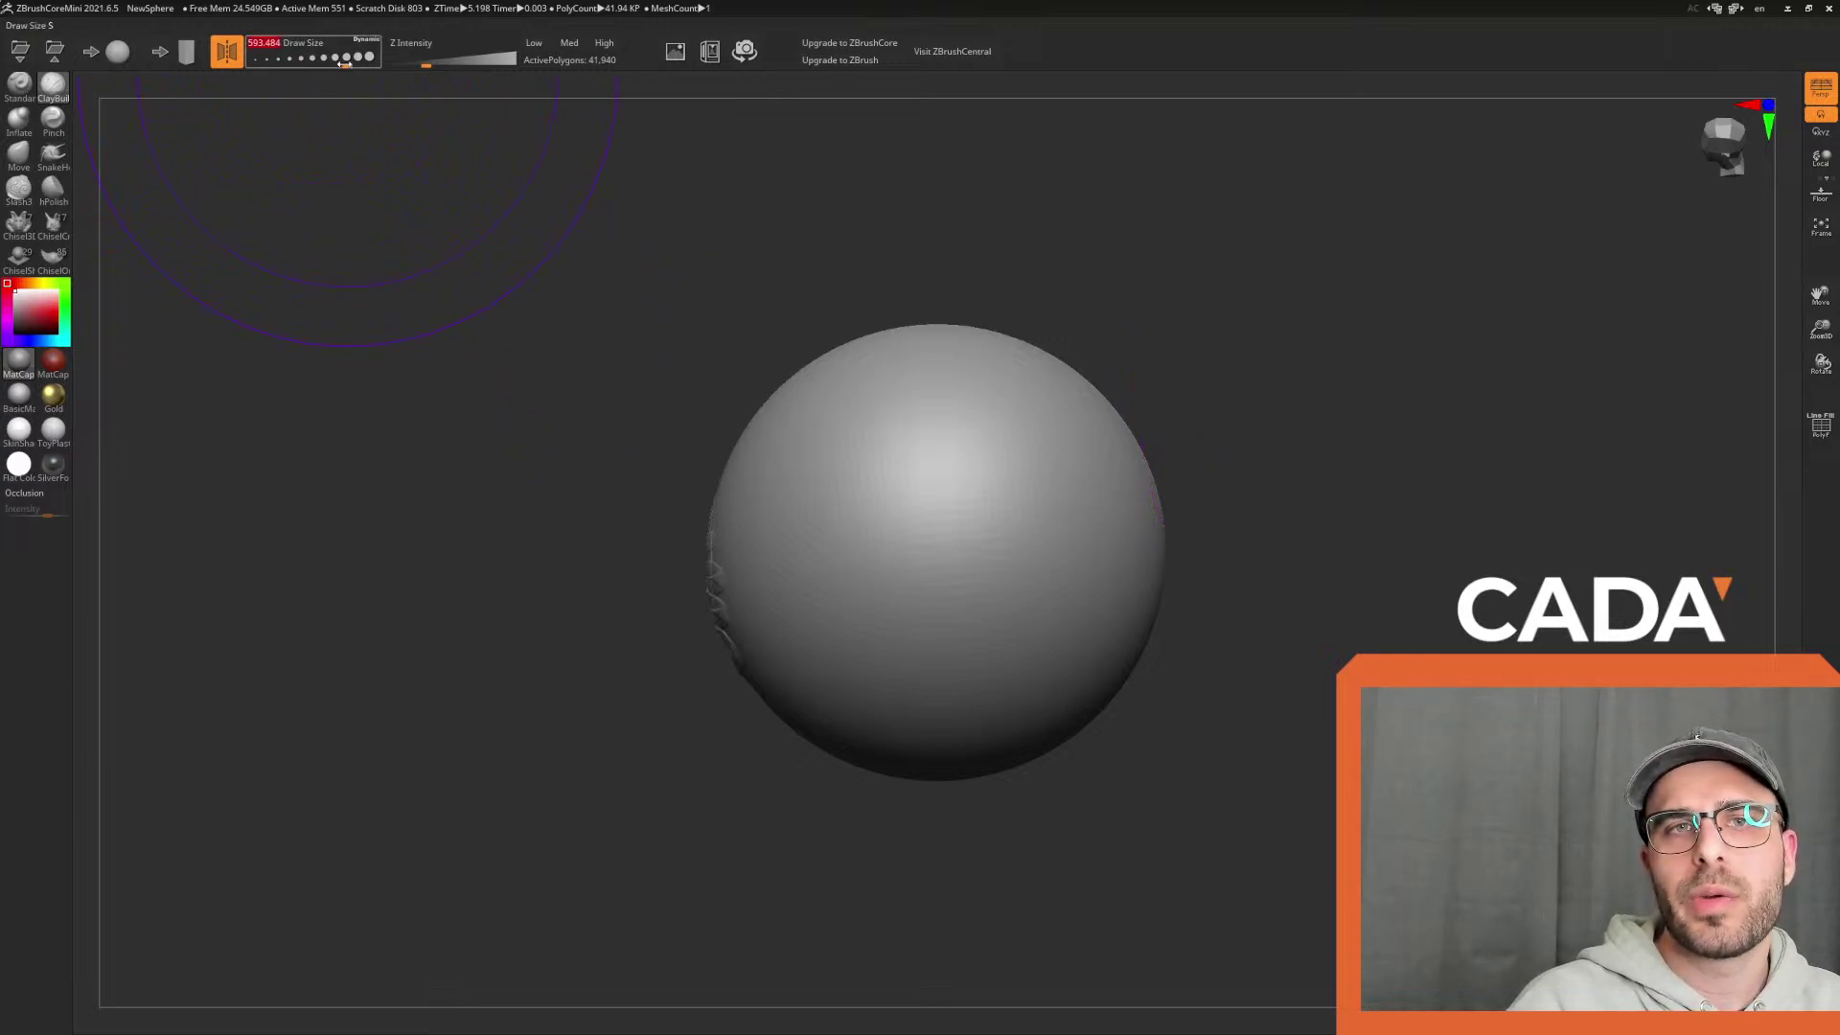
click(30, 161)
mouse_move(1224, 534)
mouse_down()
mouse_move(1179, 649)
mouse_move(936, 485)
mouse_up()
key(ctrl+z)
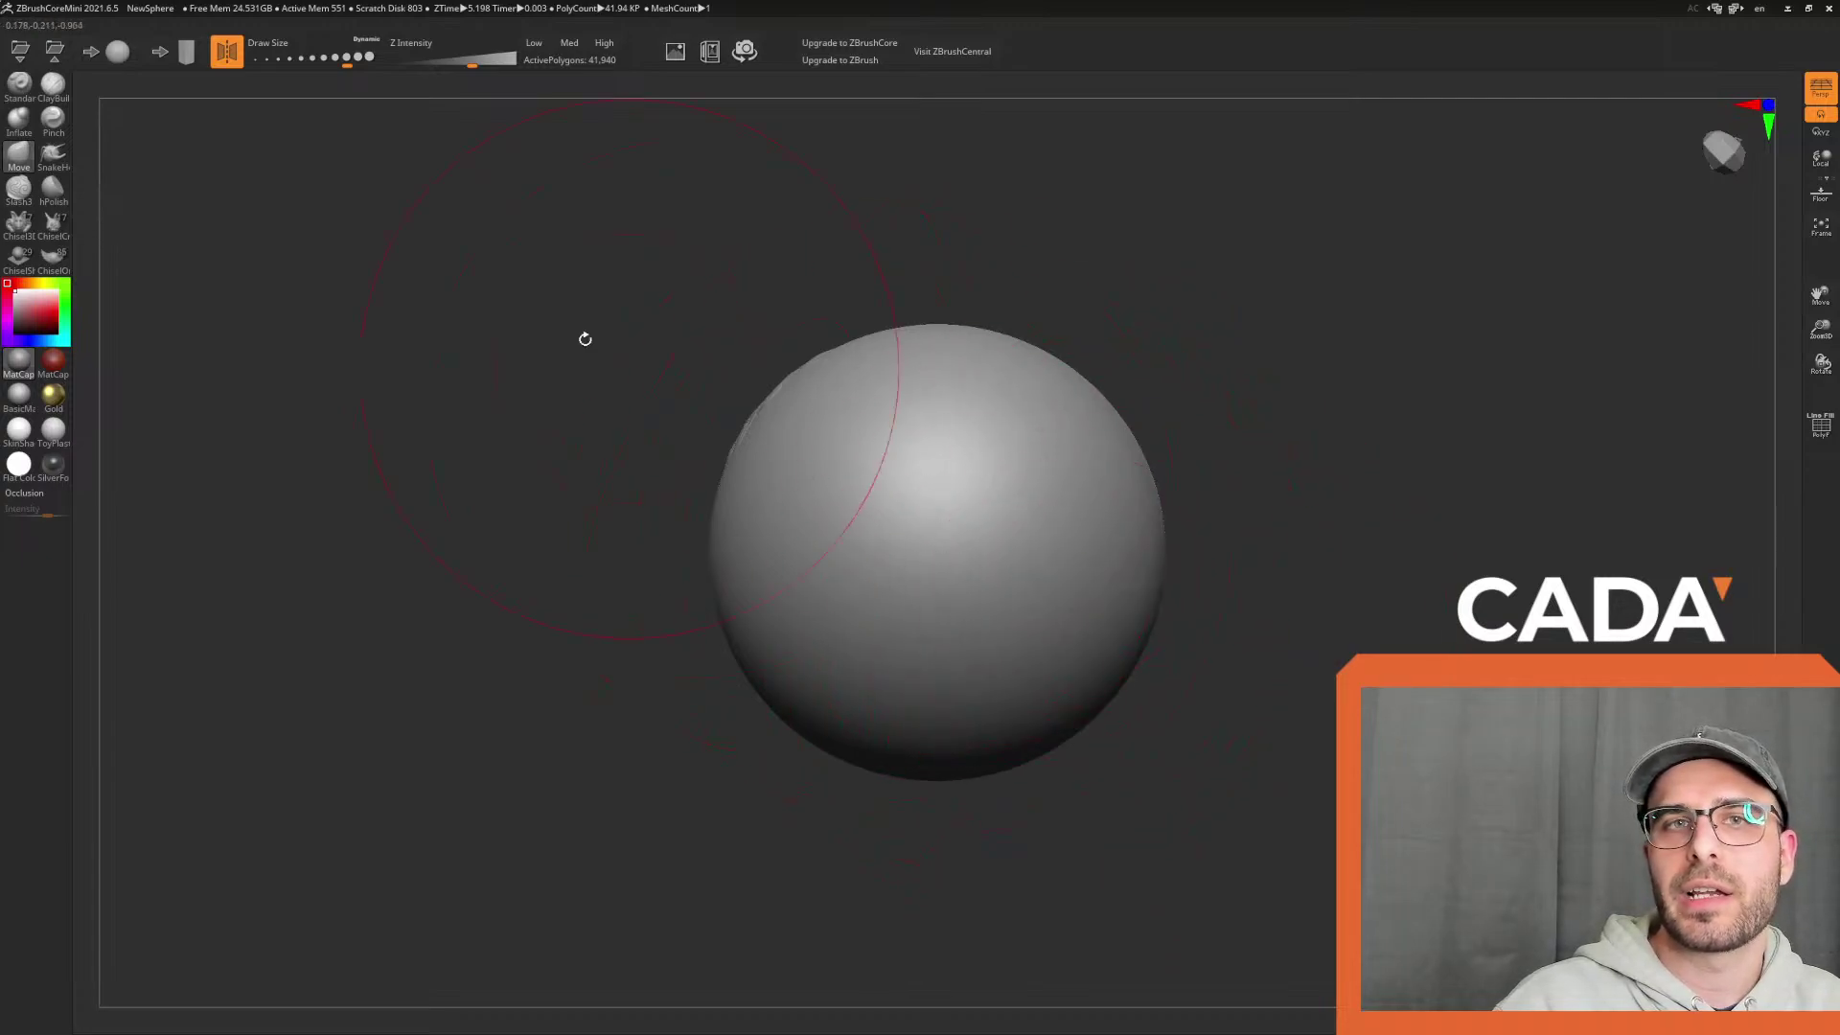
drag(347, 59, 357, 63)
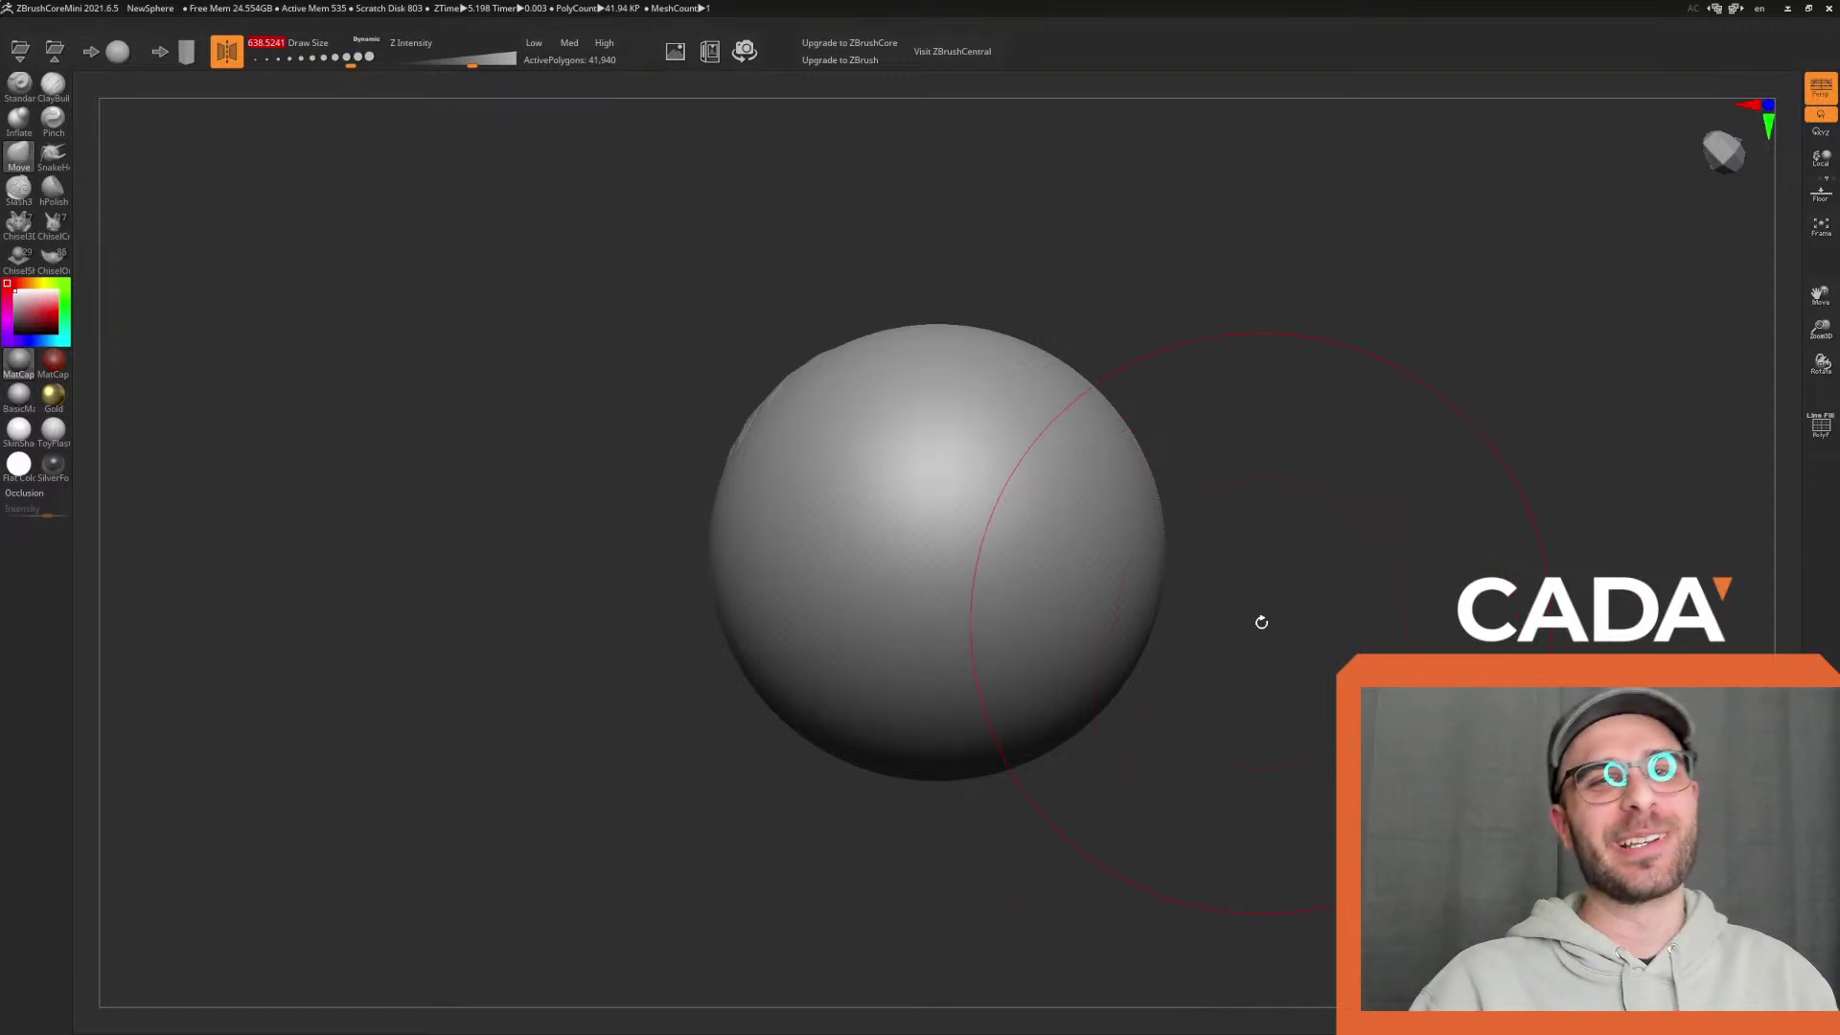
mouse_move(1261, 622)
mouse_down()
mouse_move(968, 537)
mouse_move(1076, 595)
mouse_move(1245, 579)
mouse_move(1272, 602)
mouse_move(1274, 658)
mouse_move(1220, 645)
mouse_move(1244, 663)
mouse_move(1224, 665)
mouse_move(1170, 633)
mouse_move(1265, 616)
mouse_move(1232, 632)
mouse_move(1252, 690)
mouse_up()
click(358, 58)
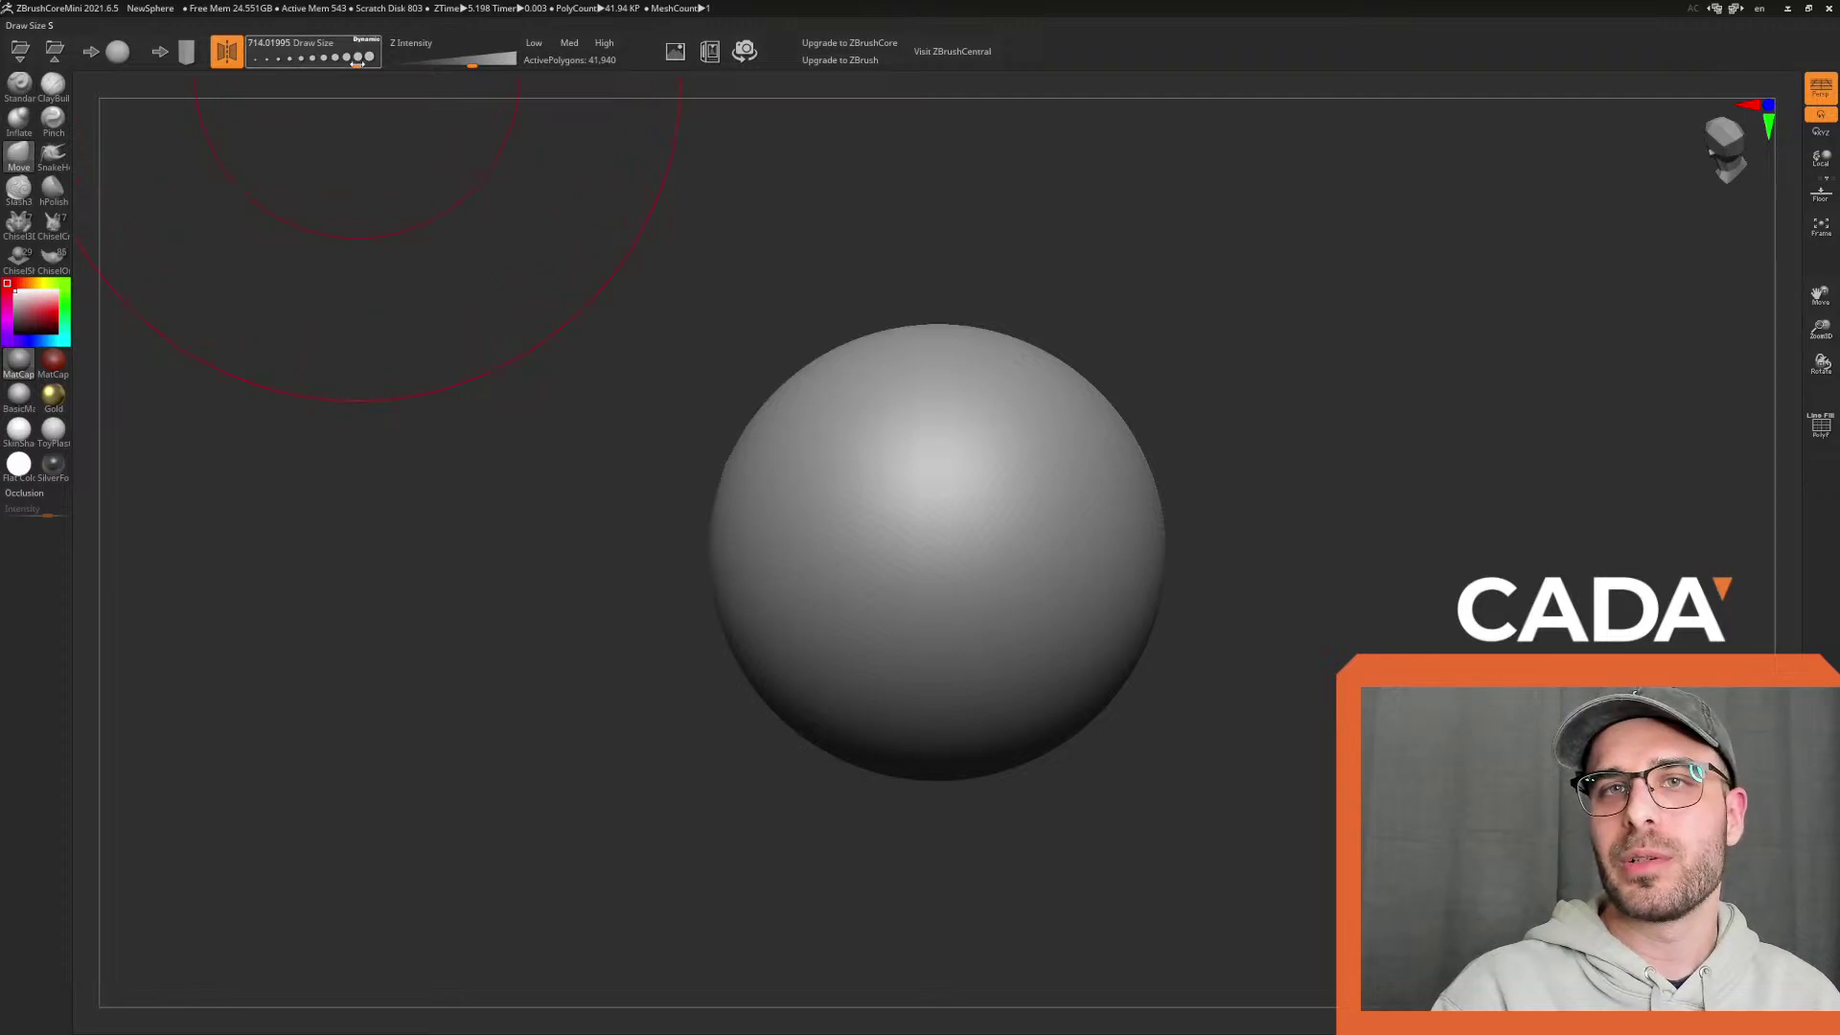
drag(1273, 596, 1286, 600)
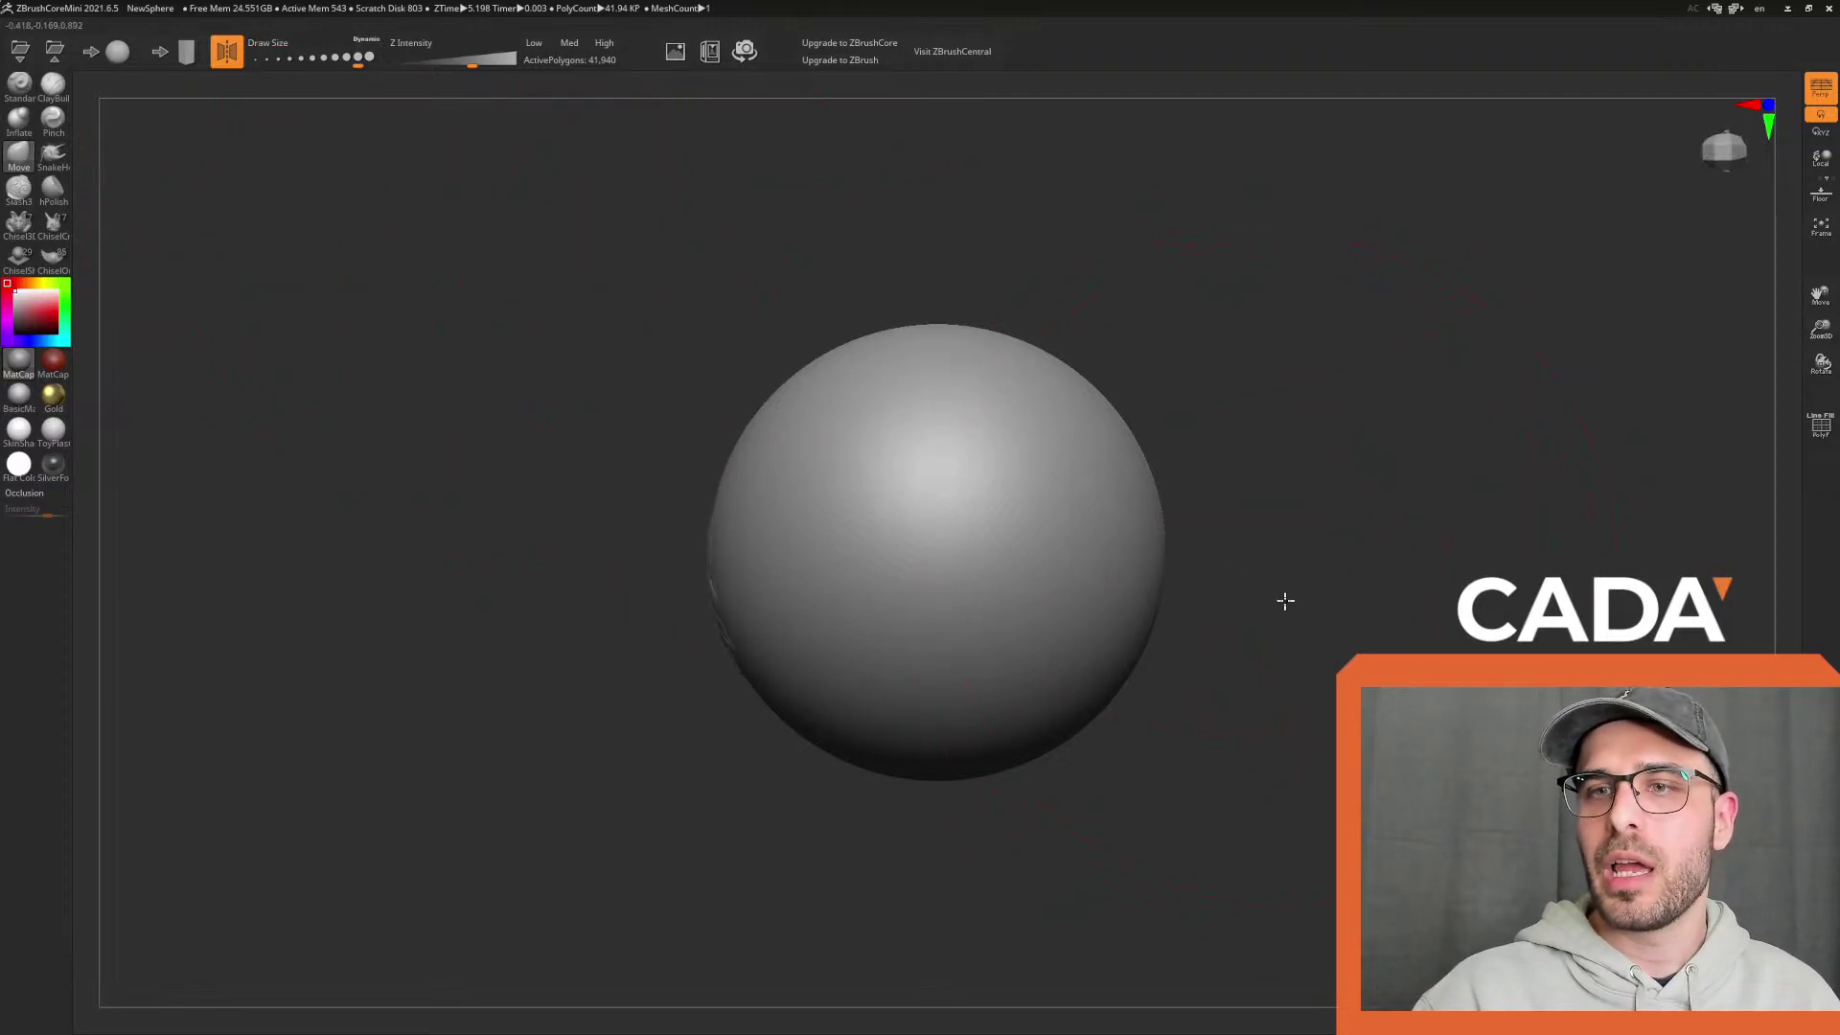
mouse_move(1138, 492)
mouse_down()
mouse_move(1060, 530)
mouse_move(1228, 547)
mouse_move(1261, 636)
mouse_move(1025, 683)
mouse_move(1208, 682)
mouse_move(1026, 710)
mouse_move(1007, 695)
mouse_move(1067, 571)
mouse_move(1130, 763)
mouse_move(987, 548)
mouse_move(965, 699)
mouse_move(1045, 691)
mouse_move(1118, 600)
mouse_up()
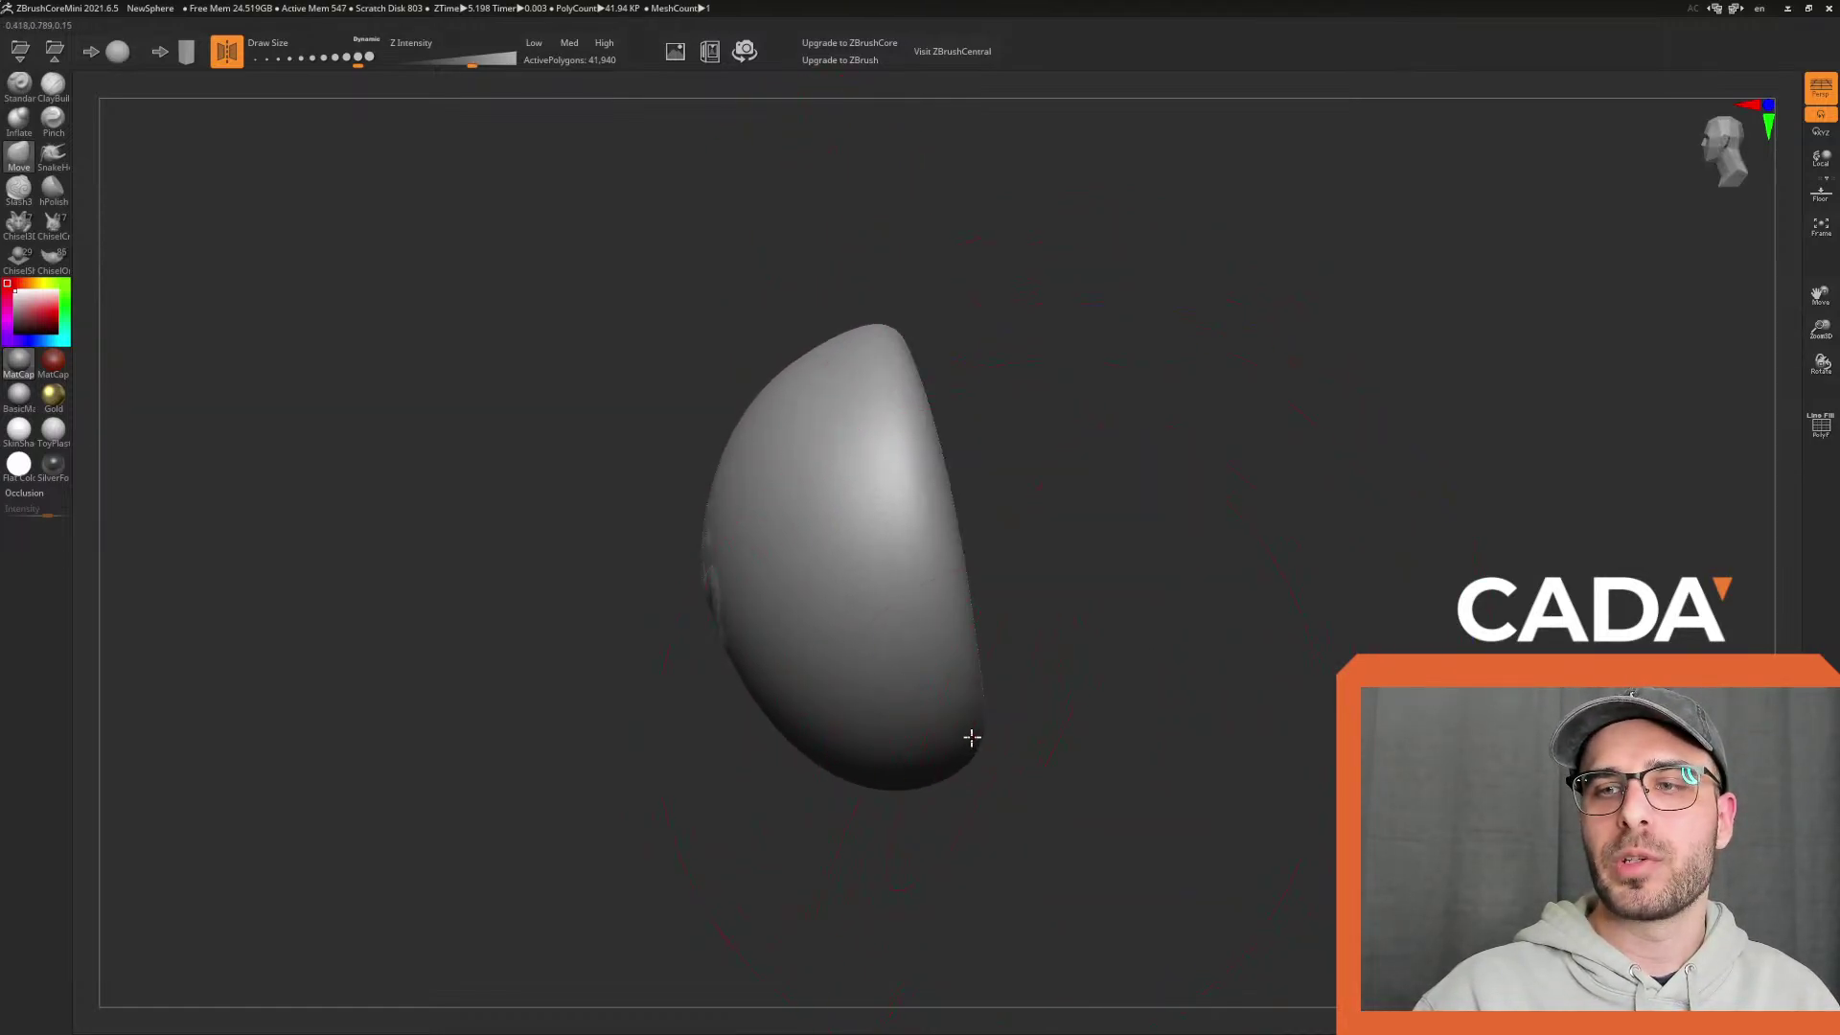
drag(973, 737, 945, 741)
drag(865, 319, 1125, 523)
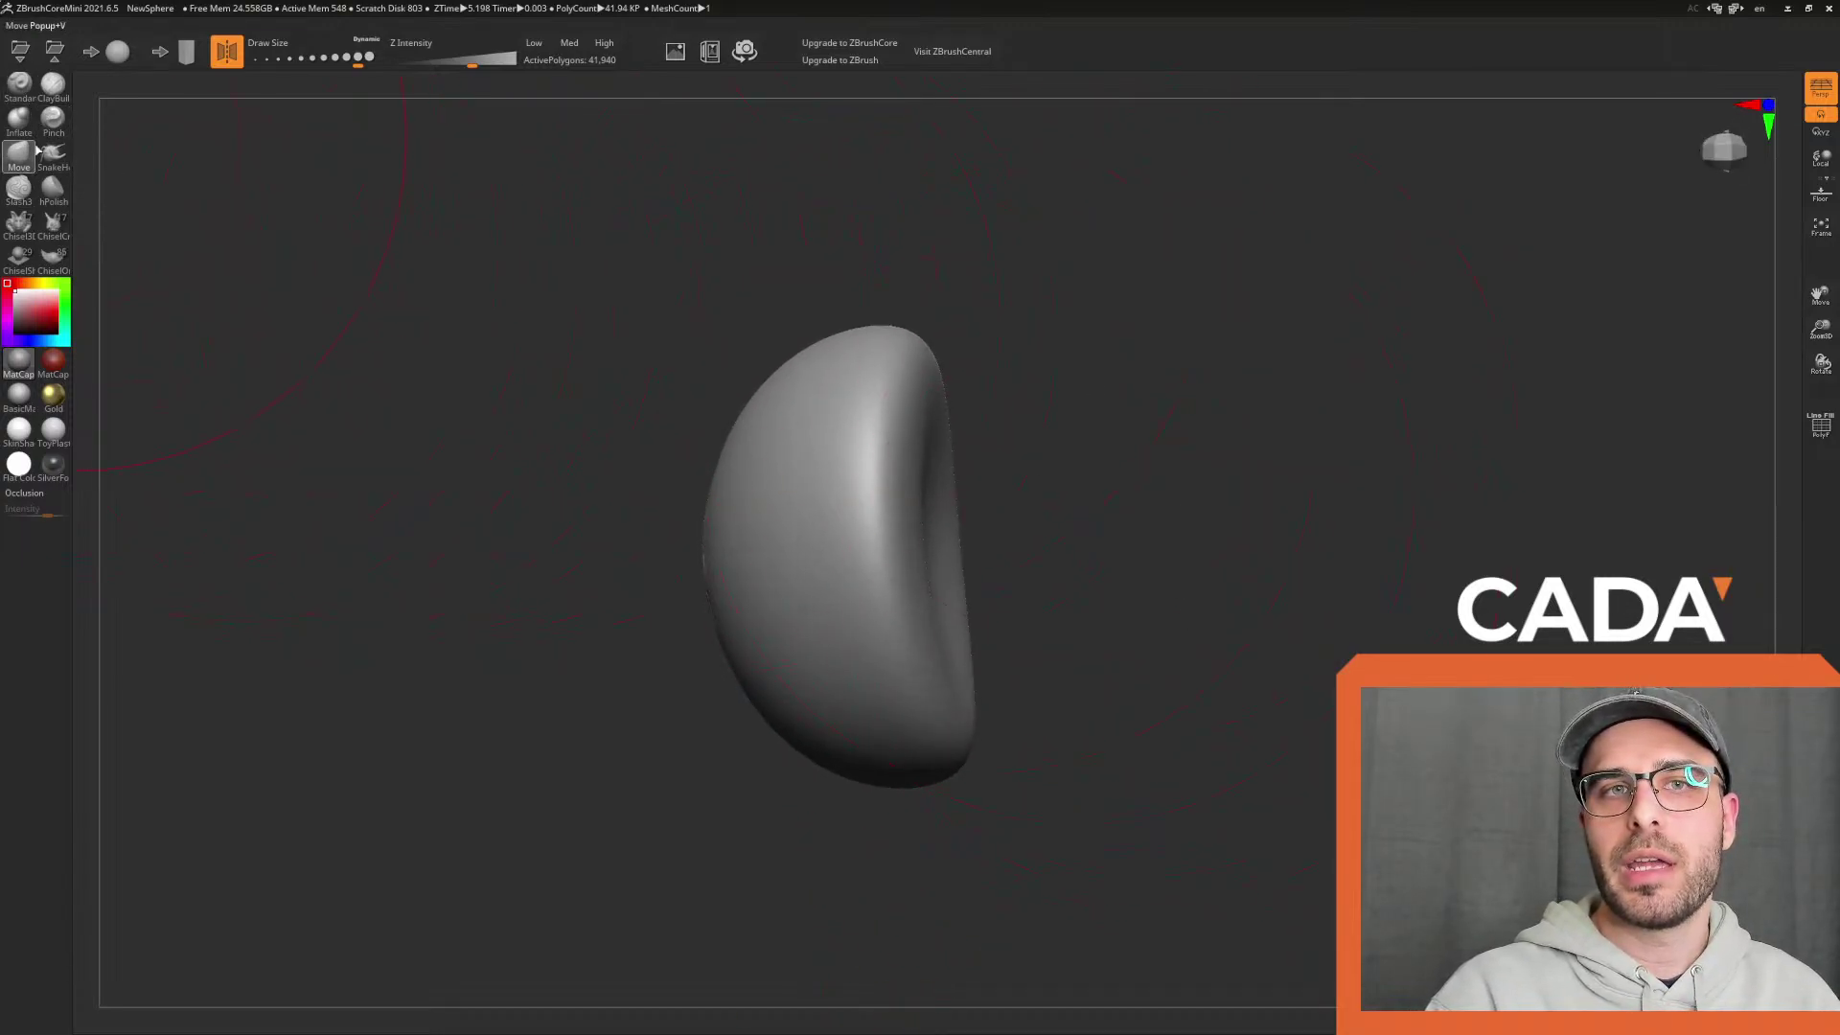
Pull a symmetrical pair of short horns out of the hollowed side with a smaller Move brush
click(288, 60)
mouse_move(1131, 639)
mouse_down()
mouse_move(1182, 681)
mouse_move(1154, 567)
mouse_move(1116, 644)
mouse_up()
mouse_move(1237, 579)
mouse_down()
mouse_move(1290, 587)
mouse_move(1245, 537)
mouse_move(1223, 575)
mouse_up()
drag(302, 61, 316, 70)
drag(953, 697, 1162, 694)
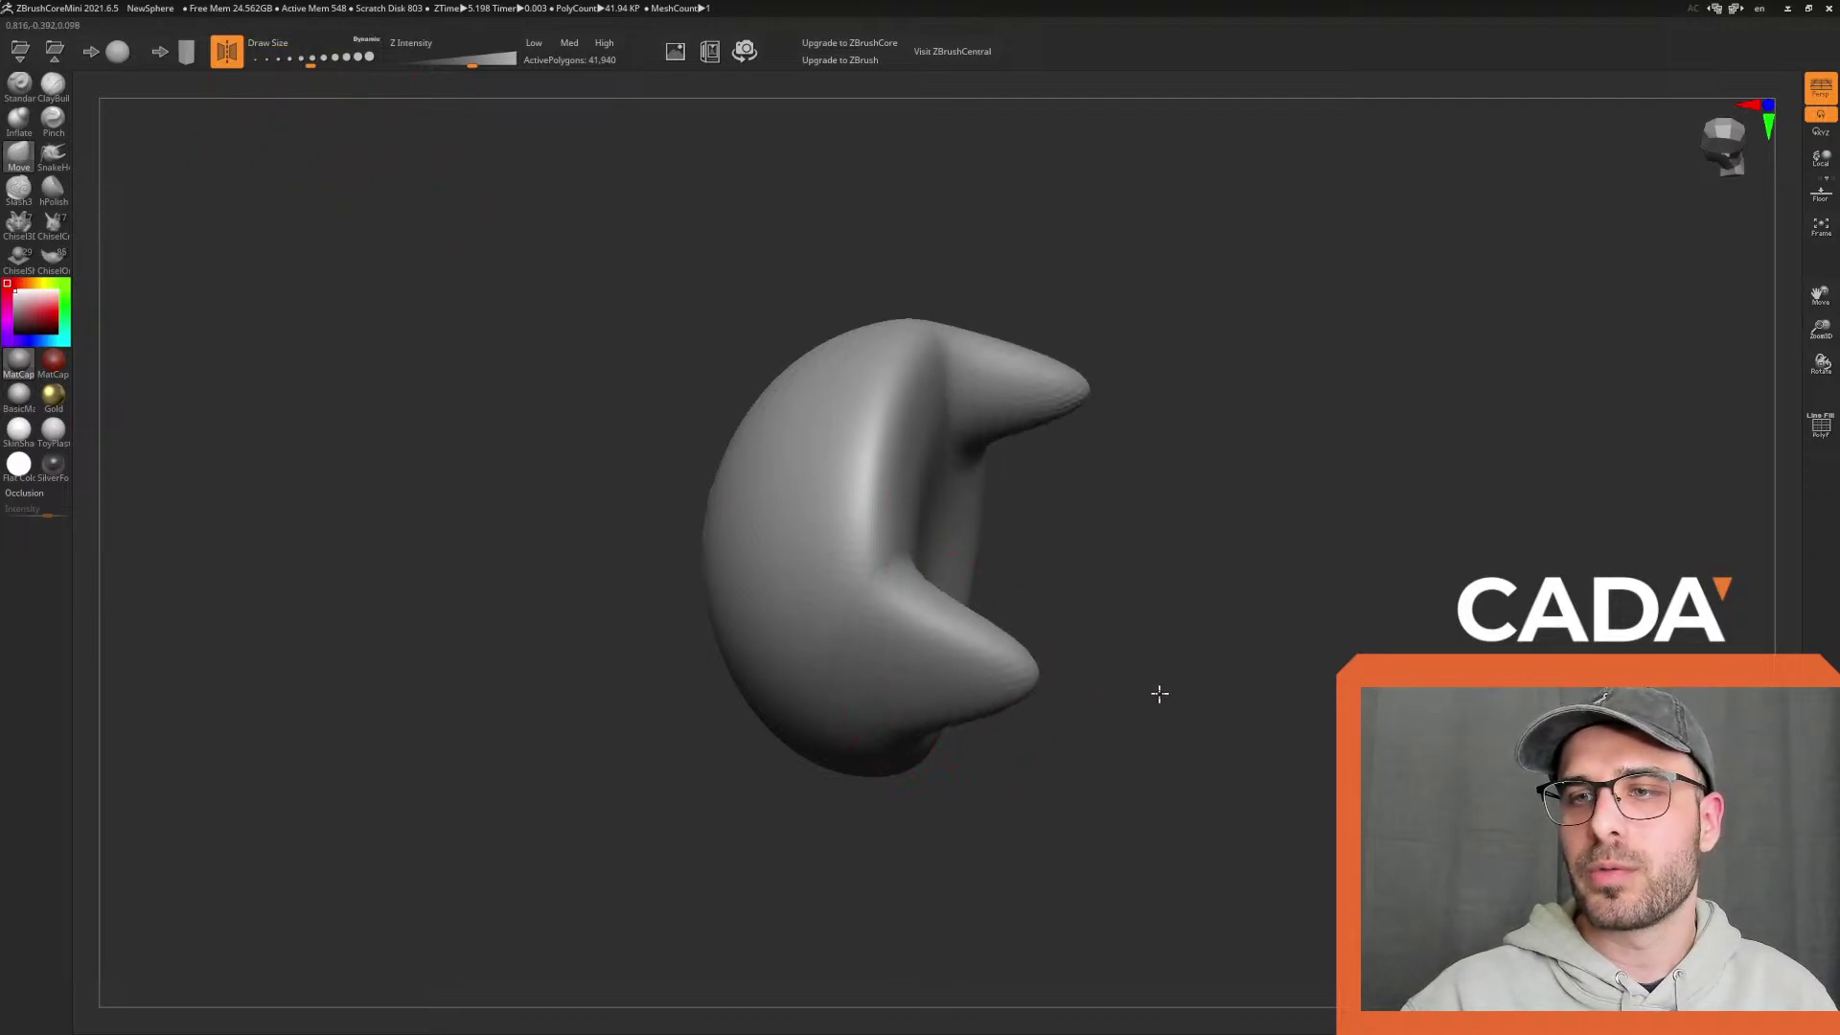
Stretch the two horns into long arms with ends curving inward
mouse_move(1006, 672)
mouse_down()
mouse_move(1314, 703)
mouse_move(1327, 688)
mouse_up()
drag(1150, 679, 1255, 679)
drag(1288, 632, 1308, 814)
mouse_move(953, 833)
mouse_down()
mouse_move(1080, 884)
mouse_move(1019, 871)
mouse_move(1190, 887)
mouse_up()
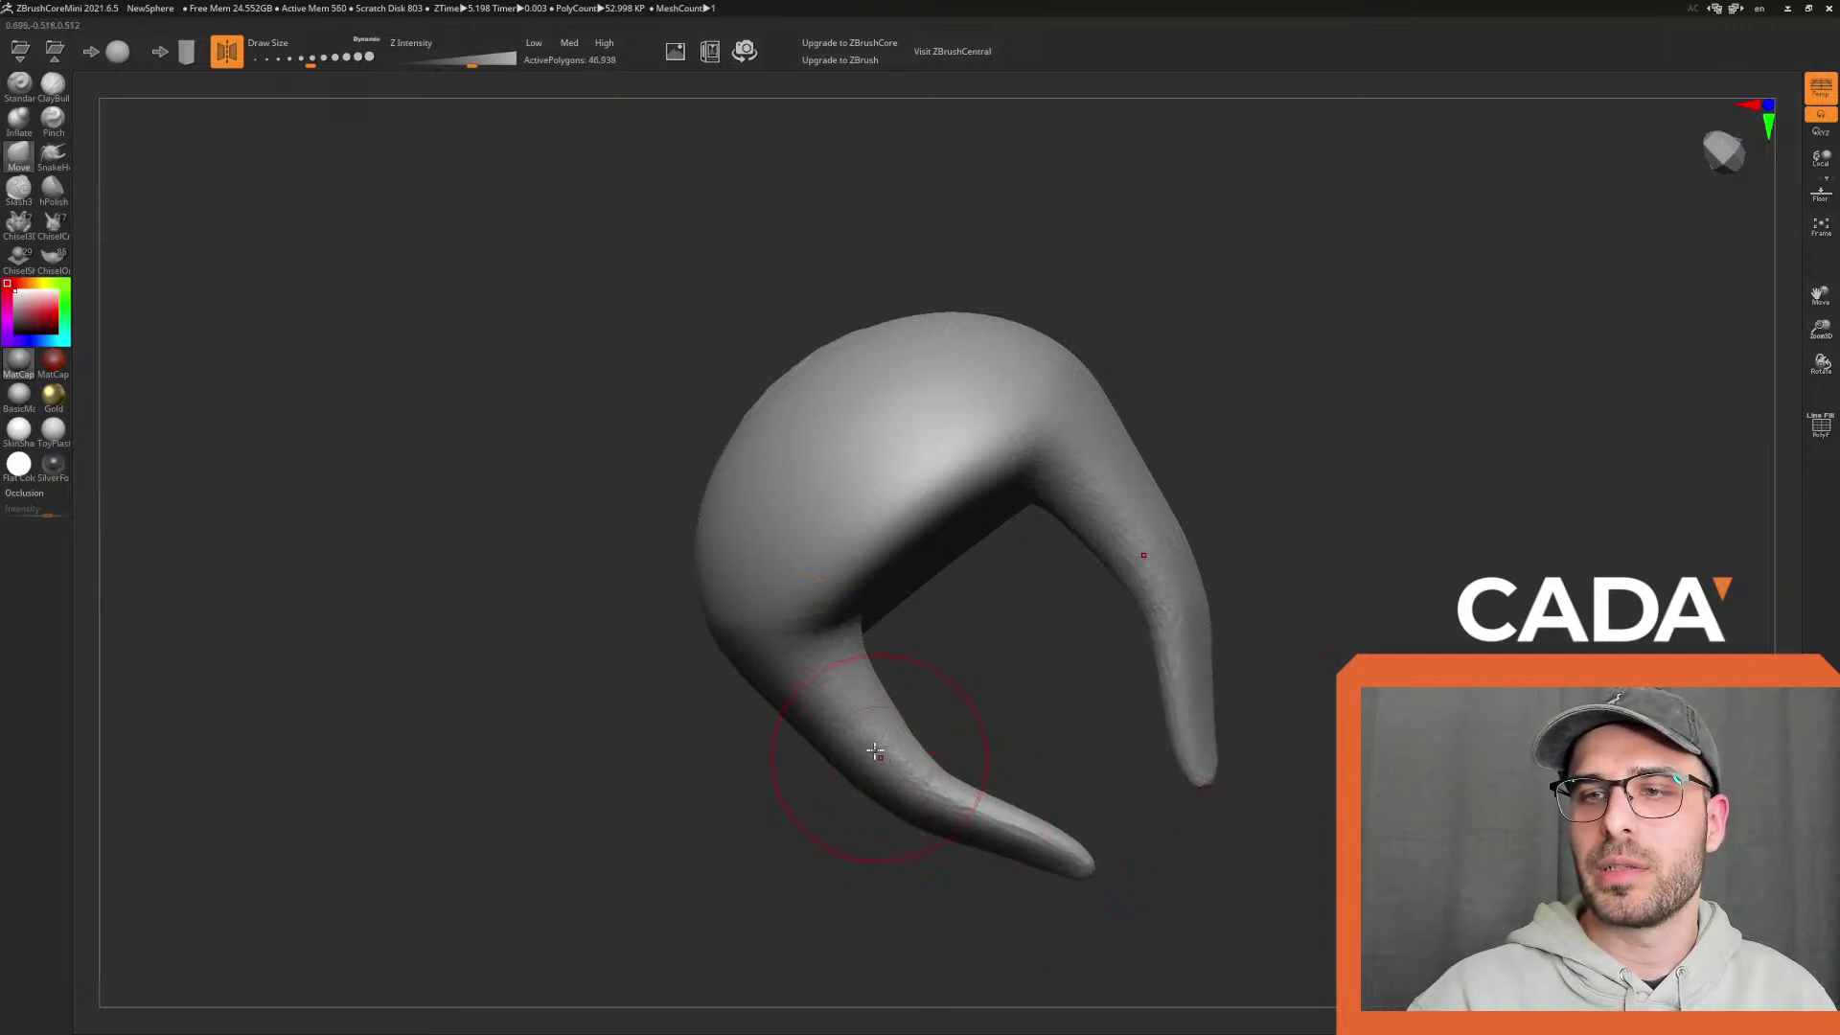
Refine the curve of both arms with a slightly larger Move brush and smooth them along their length
drag(314, 60, 327, 60)
drag(849, 694, 893, 770)
mouse_move(978, 834)
shift+mouse_down()
mouse_move(1052, 867)
mouse_move(1006, 848)
shift+mouse_up()
shift+drag(842, 681, 956, 798)
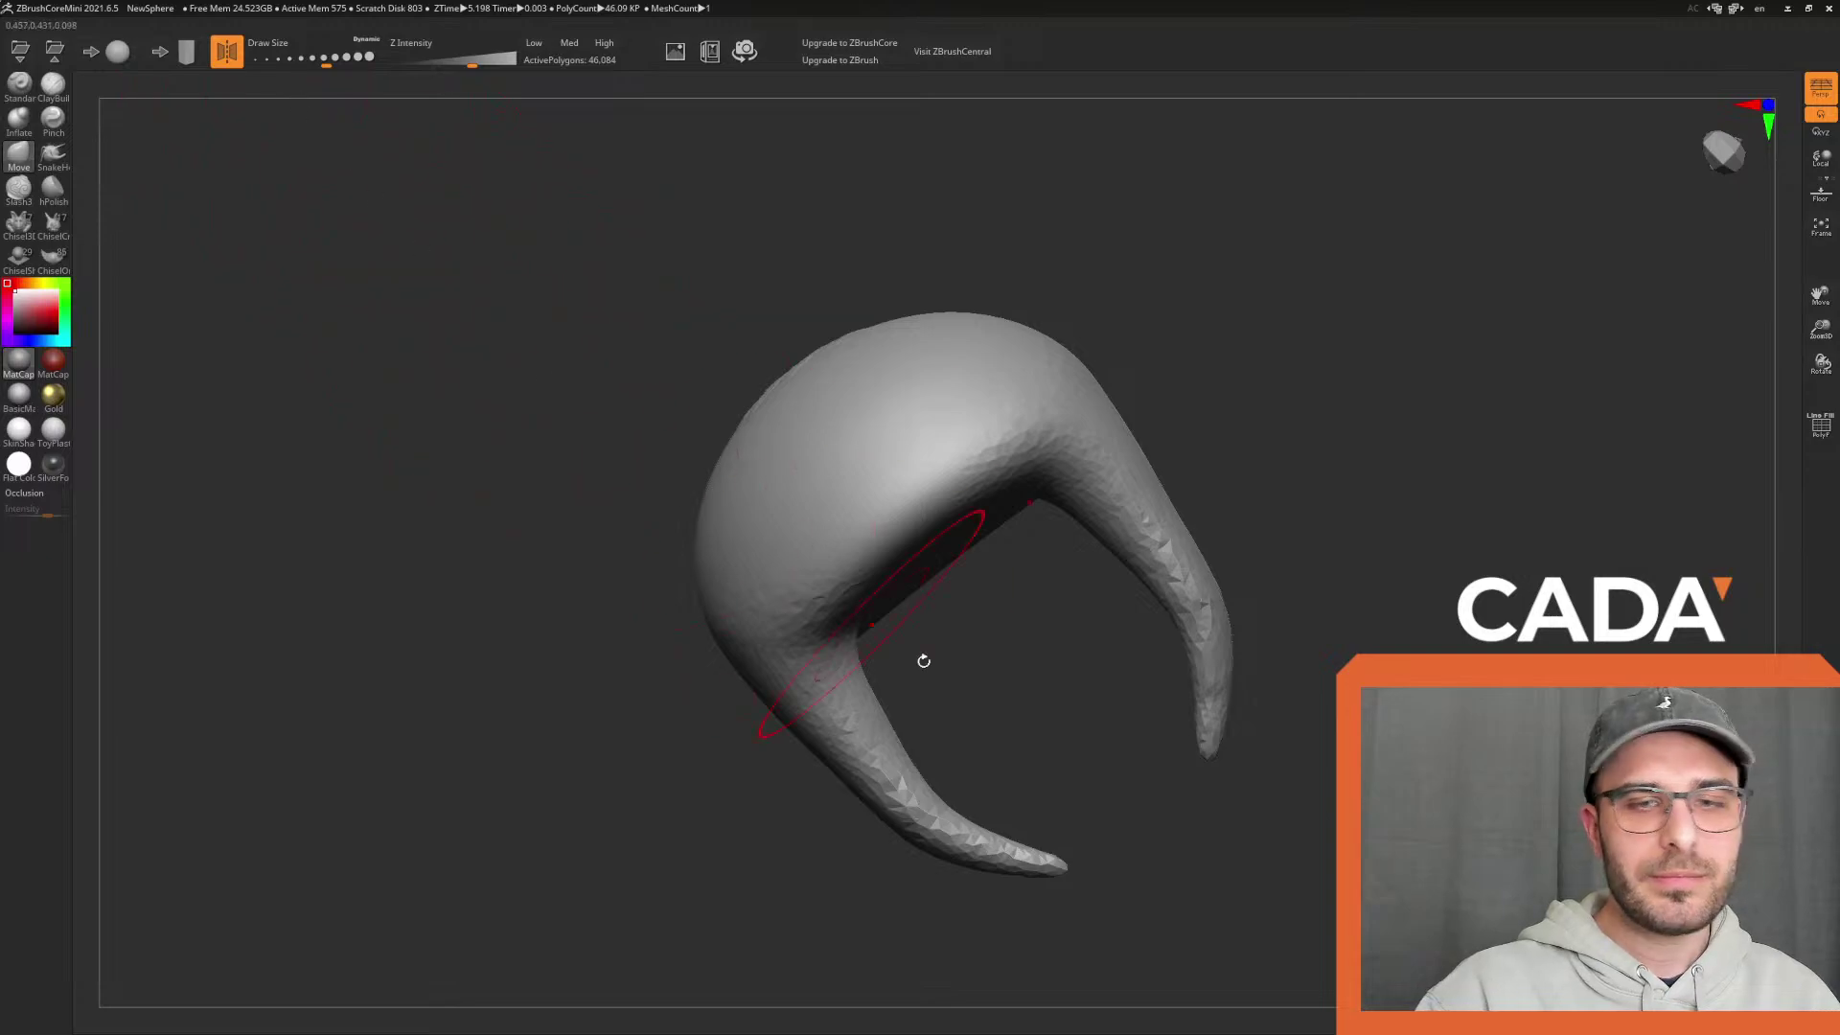
drag(1026, 865, 1142, 858)
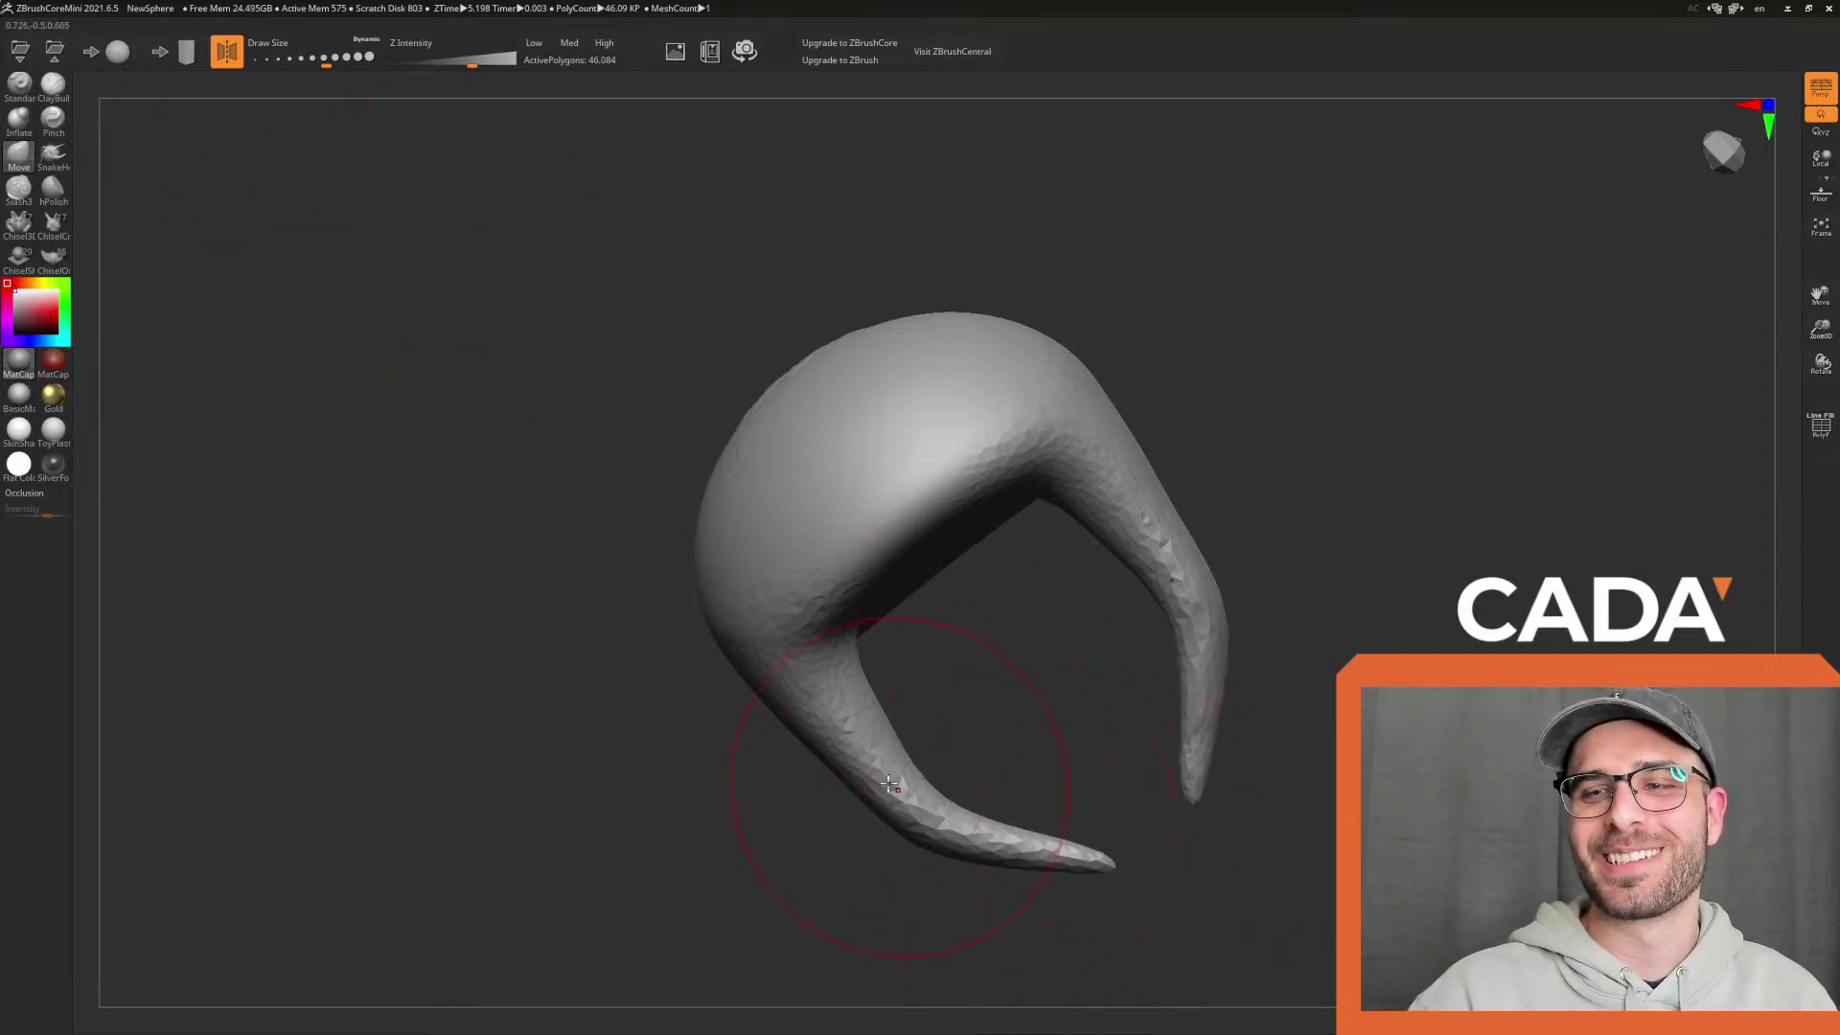
mouse_move(842, 724)
shift+mouse_down()
mouse_move(875, 760)
mouse_move(1105, 866)
shift+mouse_up()
drag(1236, 868, 1281, 763)
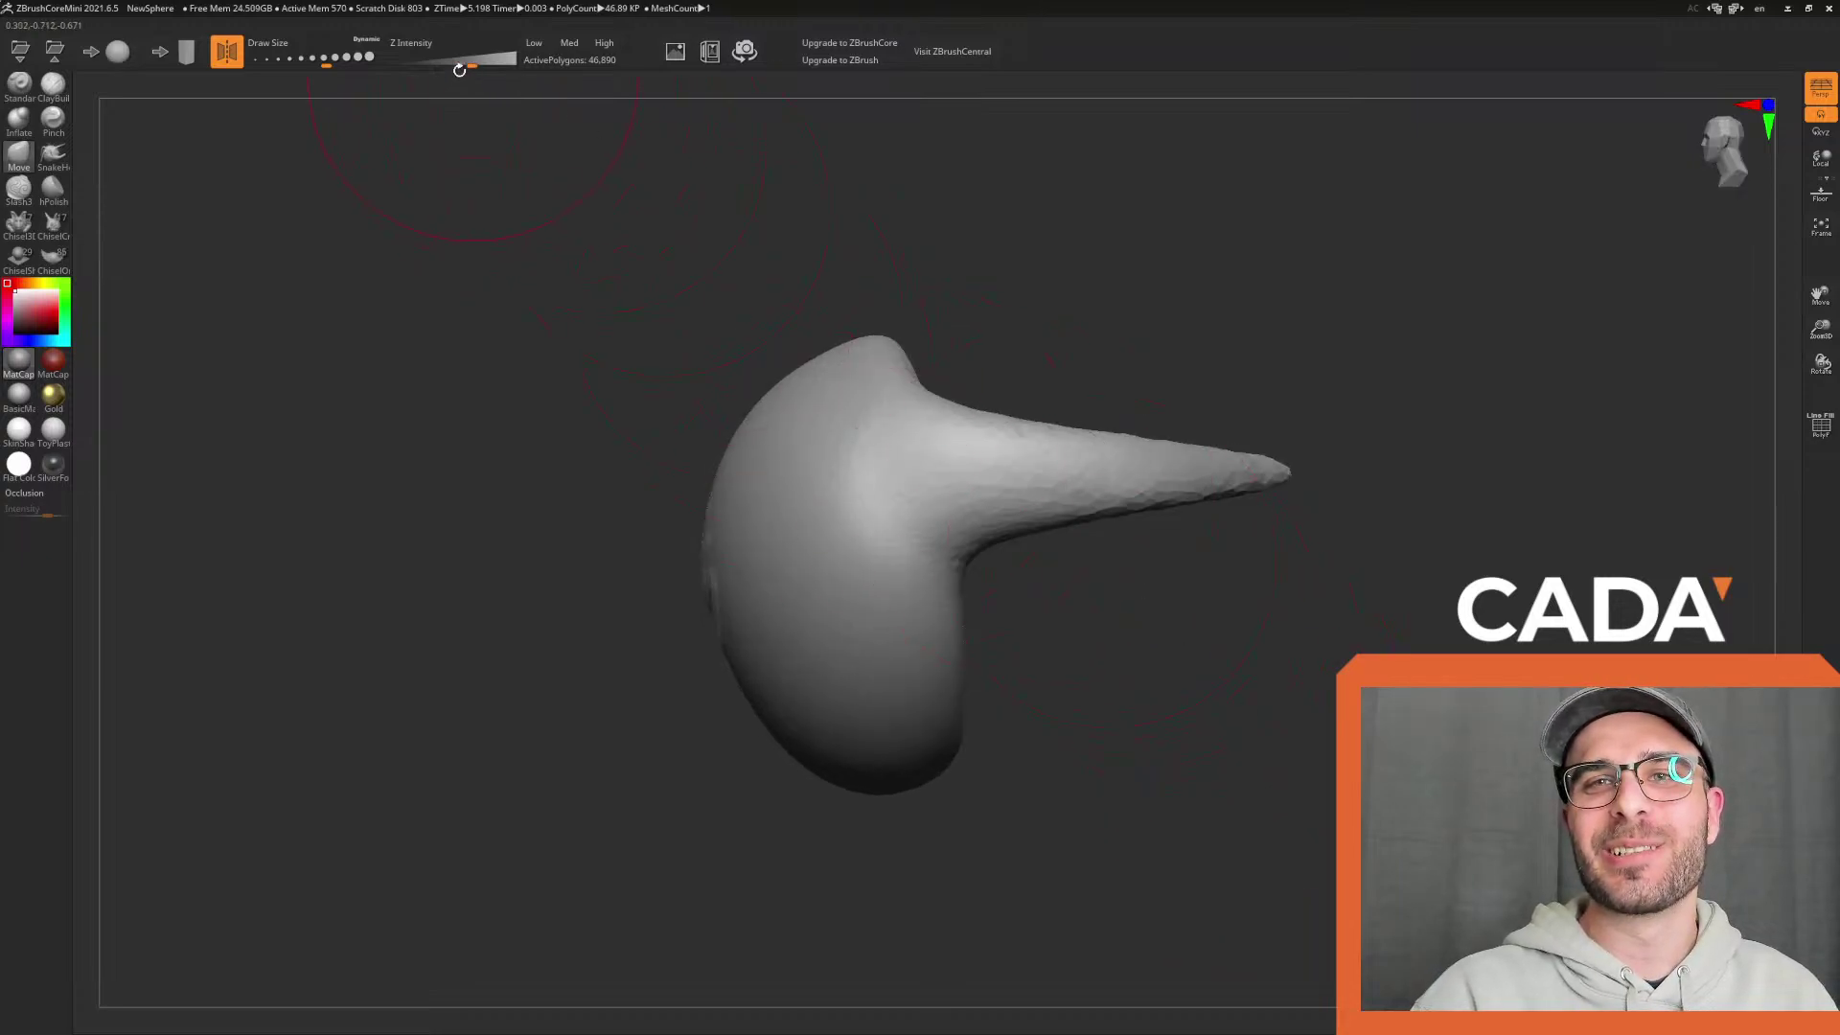
Shift the arms lower on the body with a larger Move brush and smooth where they join it
drag(326, 64, 346, 63)
drag(979, 440, 936, 634)
drag(1216, 497, 1224, 583)
shift+drag(948, 671, 973, 644)
shift+drag(1222, 575, 1265, 579)
key(ctrl+z)
drag(979, 493, 986, 524)
drag(1418, 480, 1376, 630)
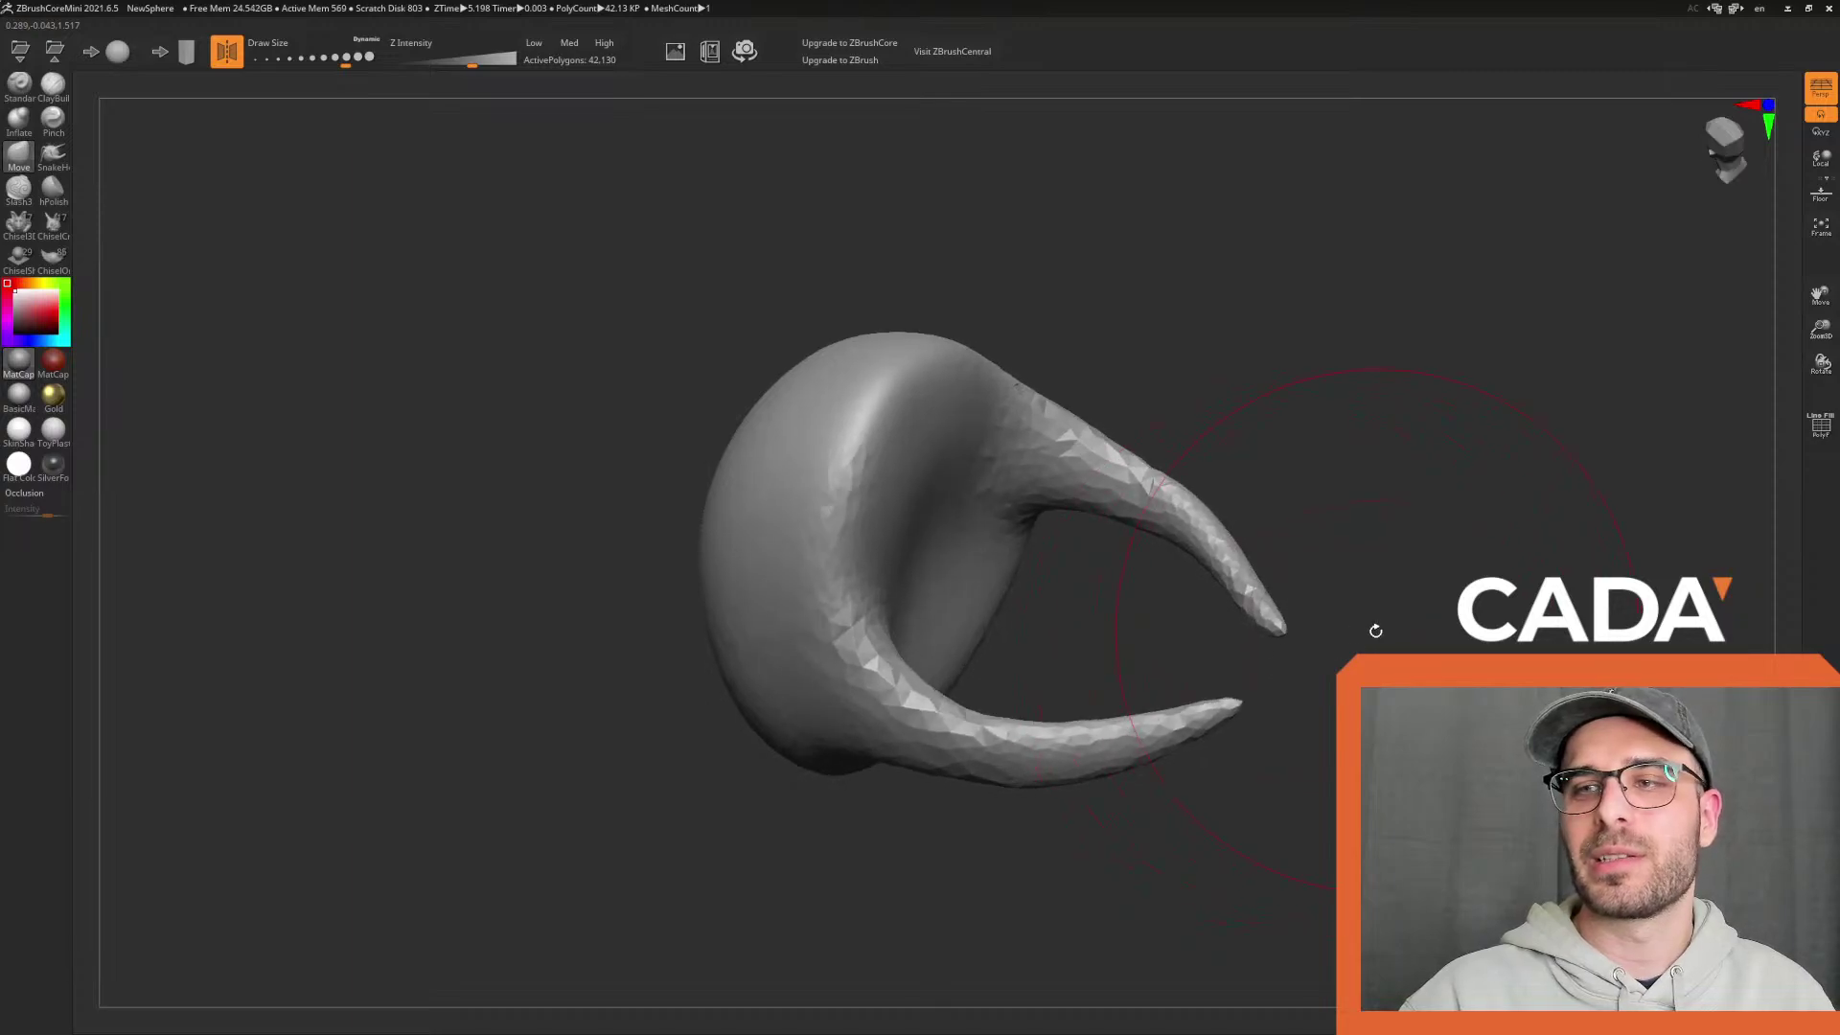
Thicken both arms with the Inflate brush and smooth them into the body
click(23, 124)
mouse_move(910, 687)
mouse_down()
mouse_move(990, 723)
mouse_move(1121, 738)
mouse_move(1209, 715)
mouse_up()
mouse_move(876, 644)
shift+mouse_down()
mouse_move(1233, 744)
mouse_move(1218, 735)
shift+mouse_up()
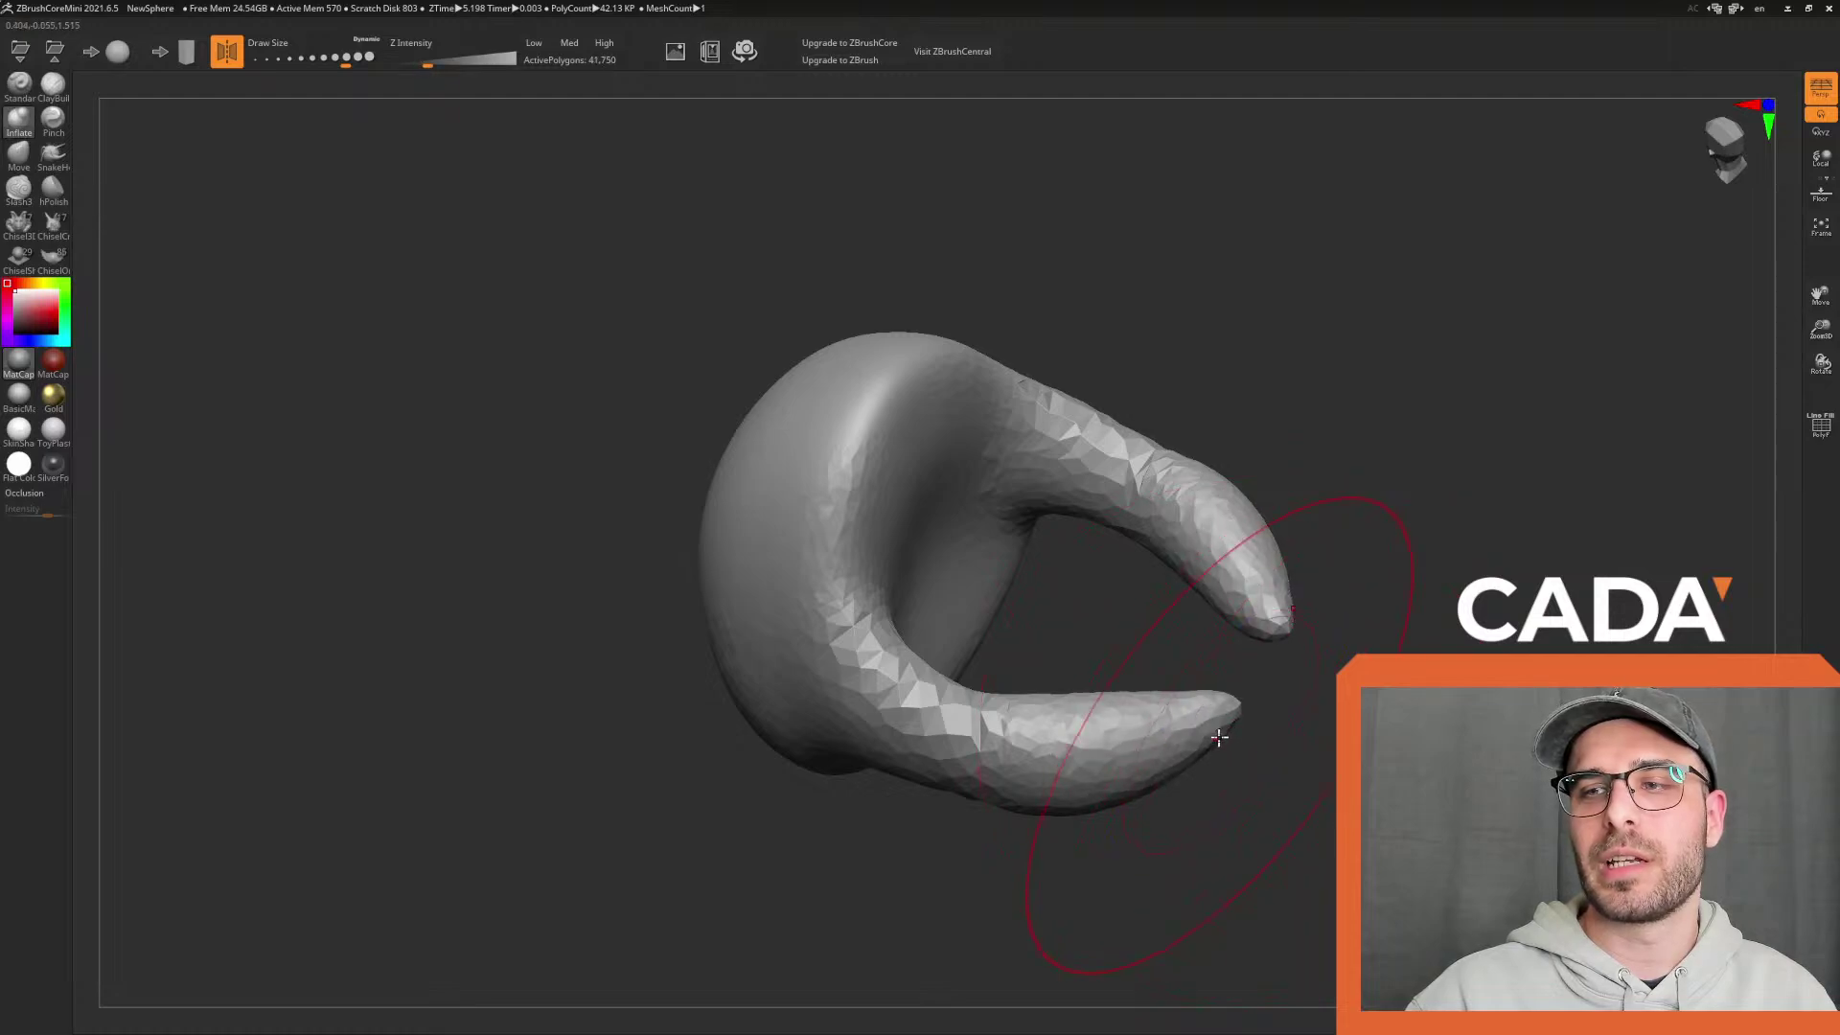
mouse_move(939, 724)
shift+mouse_down()
mouse_move(858, 623)
mouse_move(929, 723)
shift+mouse_up()
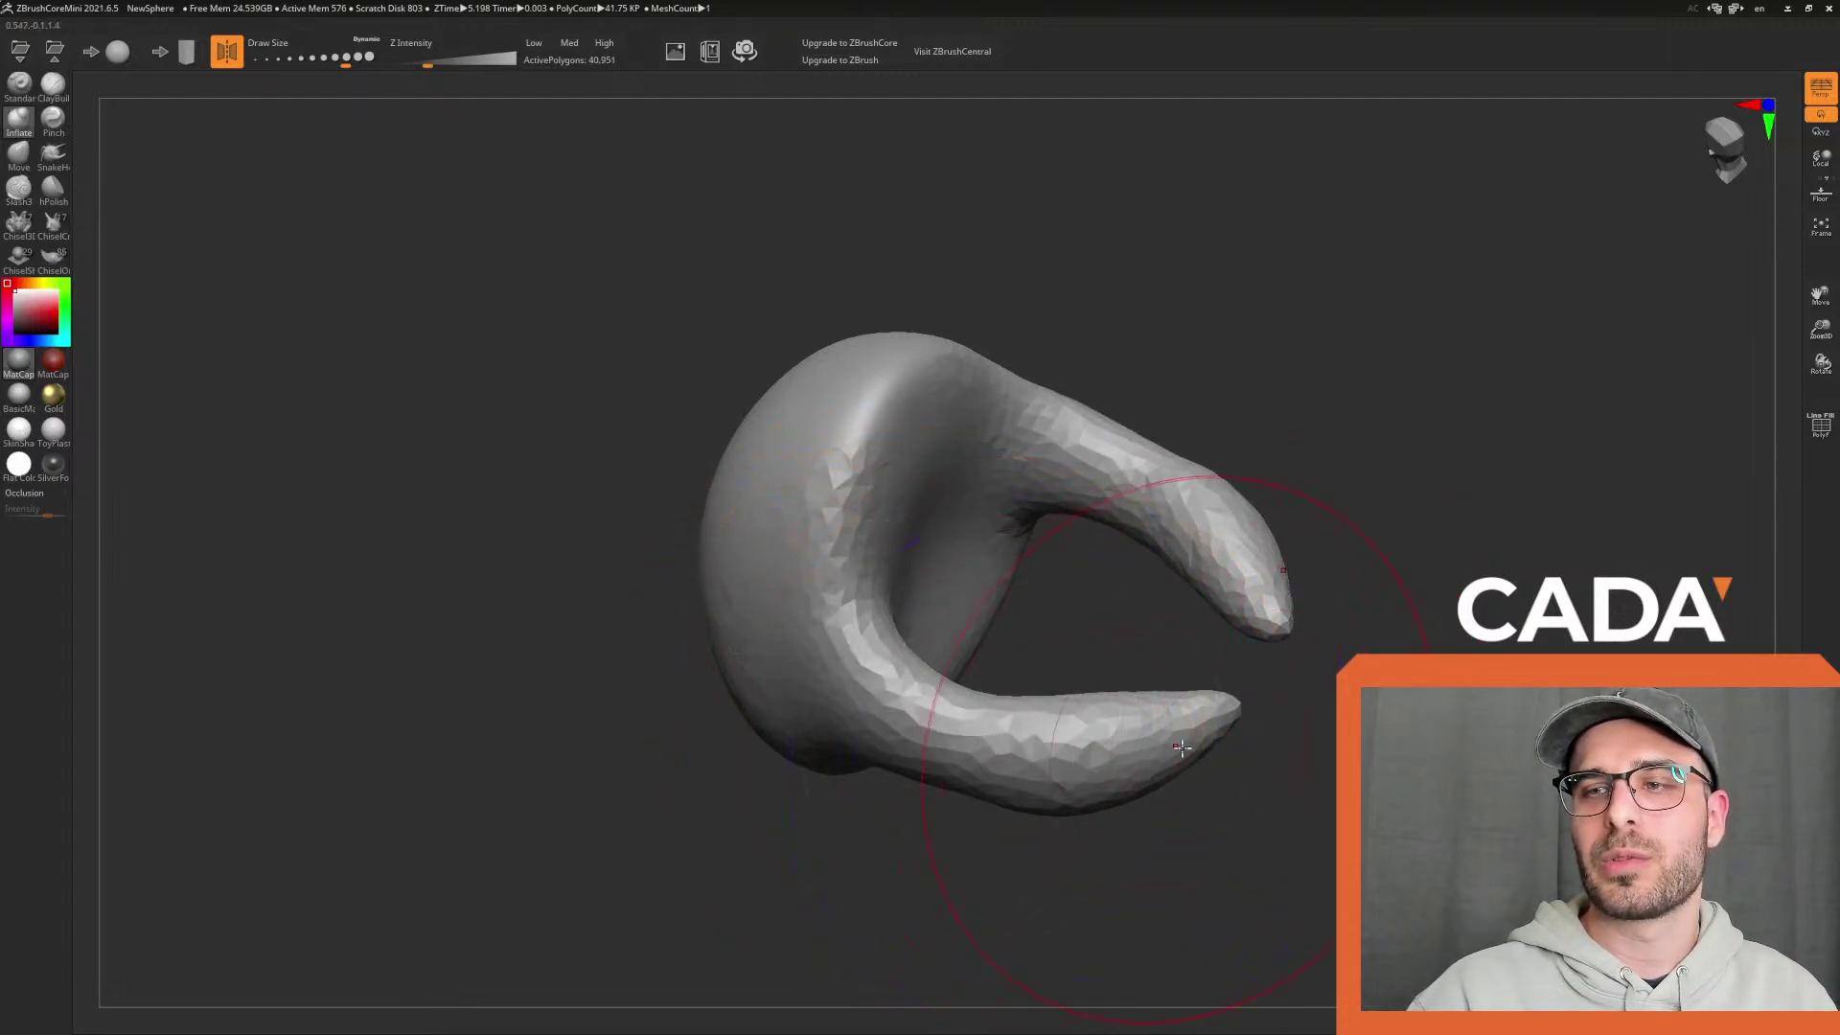
drag(1330, 791, 1389, 674)
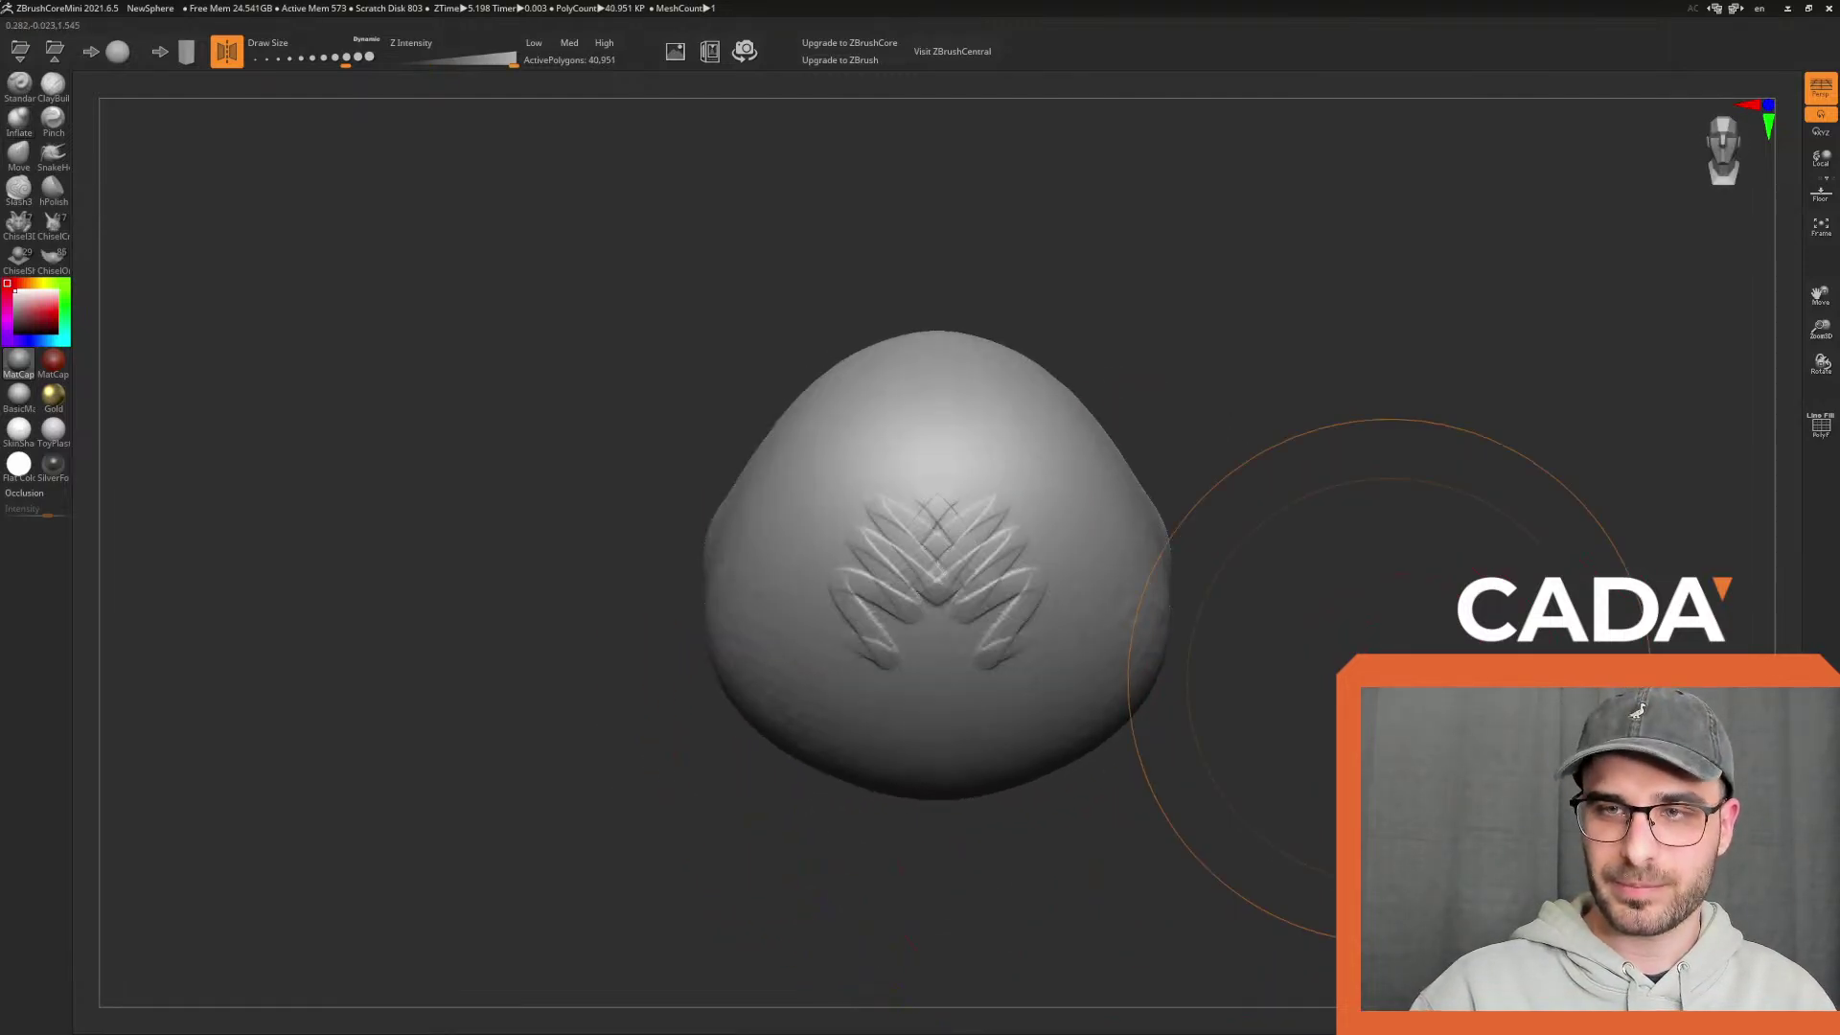
Widen the upper sides of the body with the Move brush to round out its front silhouette
click(27, 158)
drag(1096, 446, 1140, 458)
mouse_move(1360, 704)
mouse_down()
mouse_move(1131, 671)
mouse_move(1155, 757)
mouse_move(1396, 613)
mouse_move(1337, 633)
mouse_up()
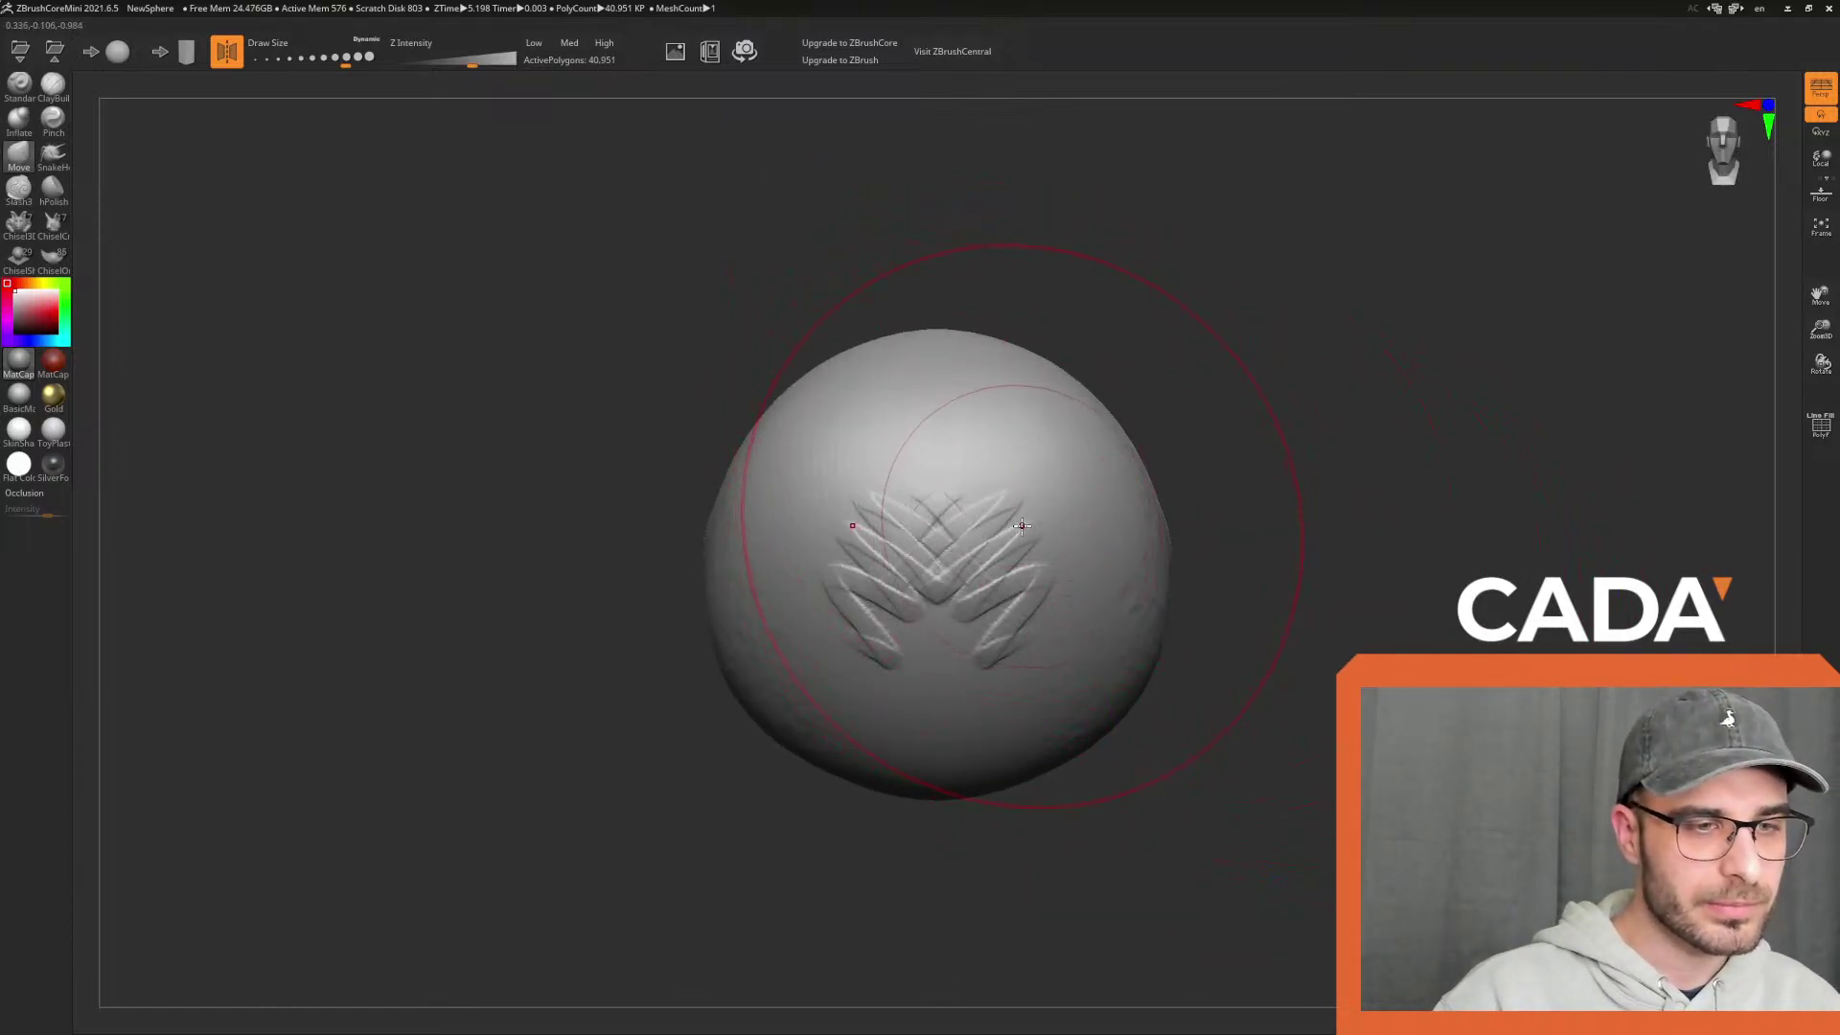
drag(1368, 657, 1212, 660)
Pull a second symmetrical pair of pointed limbs out beside the arms with the Move brush, starting at draw size about 202
drag(327, 41, 308, 60)
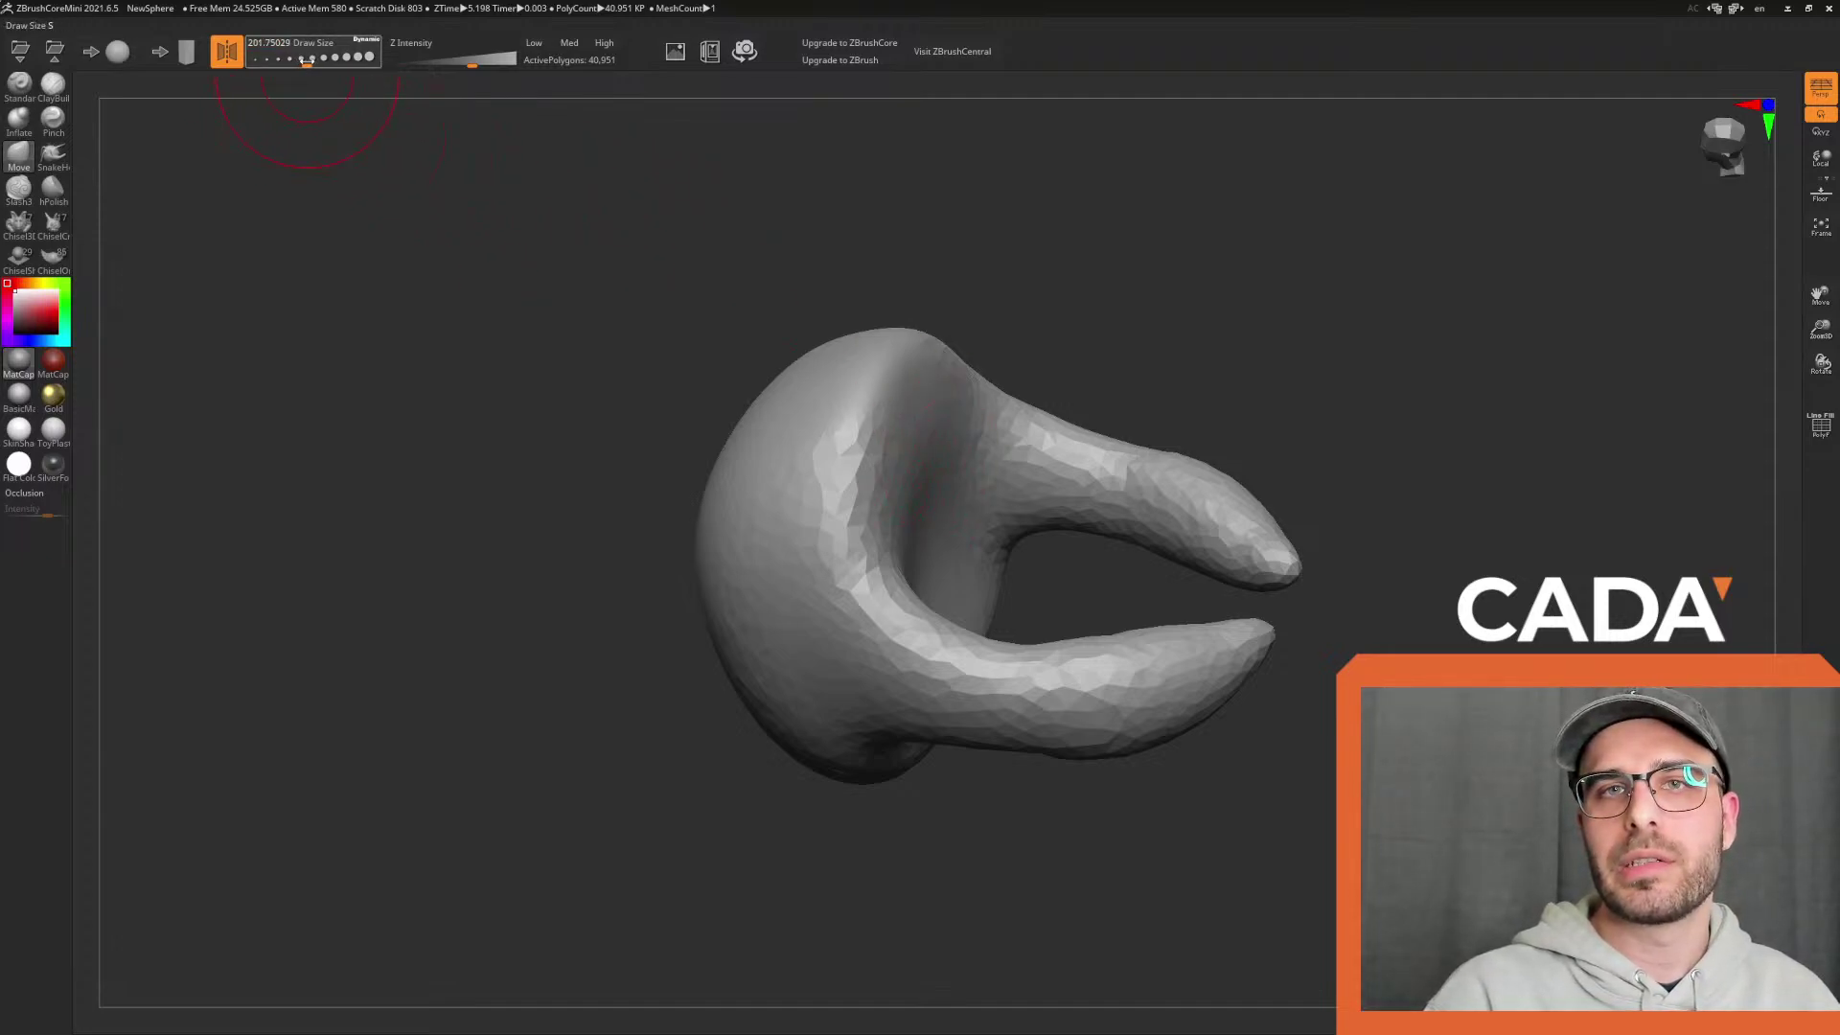
drag(929, 422, 1212, 398)
mouse_move(1164, 757)
mouse_down()
mouse_move(1141, 789)
mouse_move(882, 719)
mouse_up()
mouse_move(1102, 795)
mouse_down()
mouse_move(1227, 772)
mouse_move(1145, 604)
mouse_move(1275, 670)
mouse_move(1327, 771)
mouse_move(1016, 718)
mouse_move(1064, 767)
mouse_up()
mouse_move(1249, 780)
mouse_down()
mouse_move(1314, 809)
mouse_move(1123, 830)
mouse_move(1198, 849)
mouse_move(1289, 832)
mouse_up()
mouse_move(1313, 814)
mouse_down()
mouse_move(1280, 865)
mouse_move(1274, 926)
mouse_up()
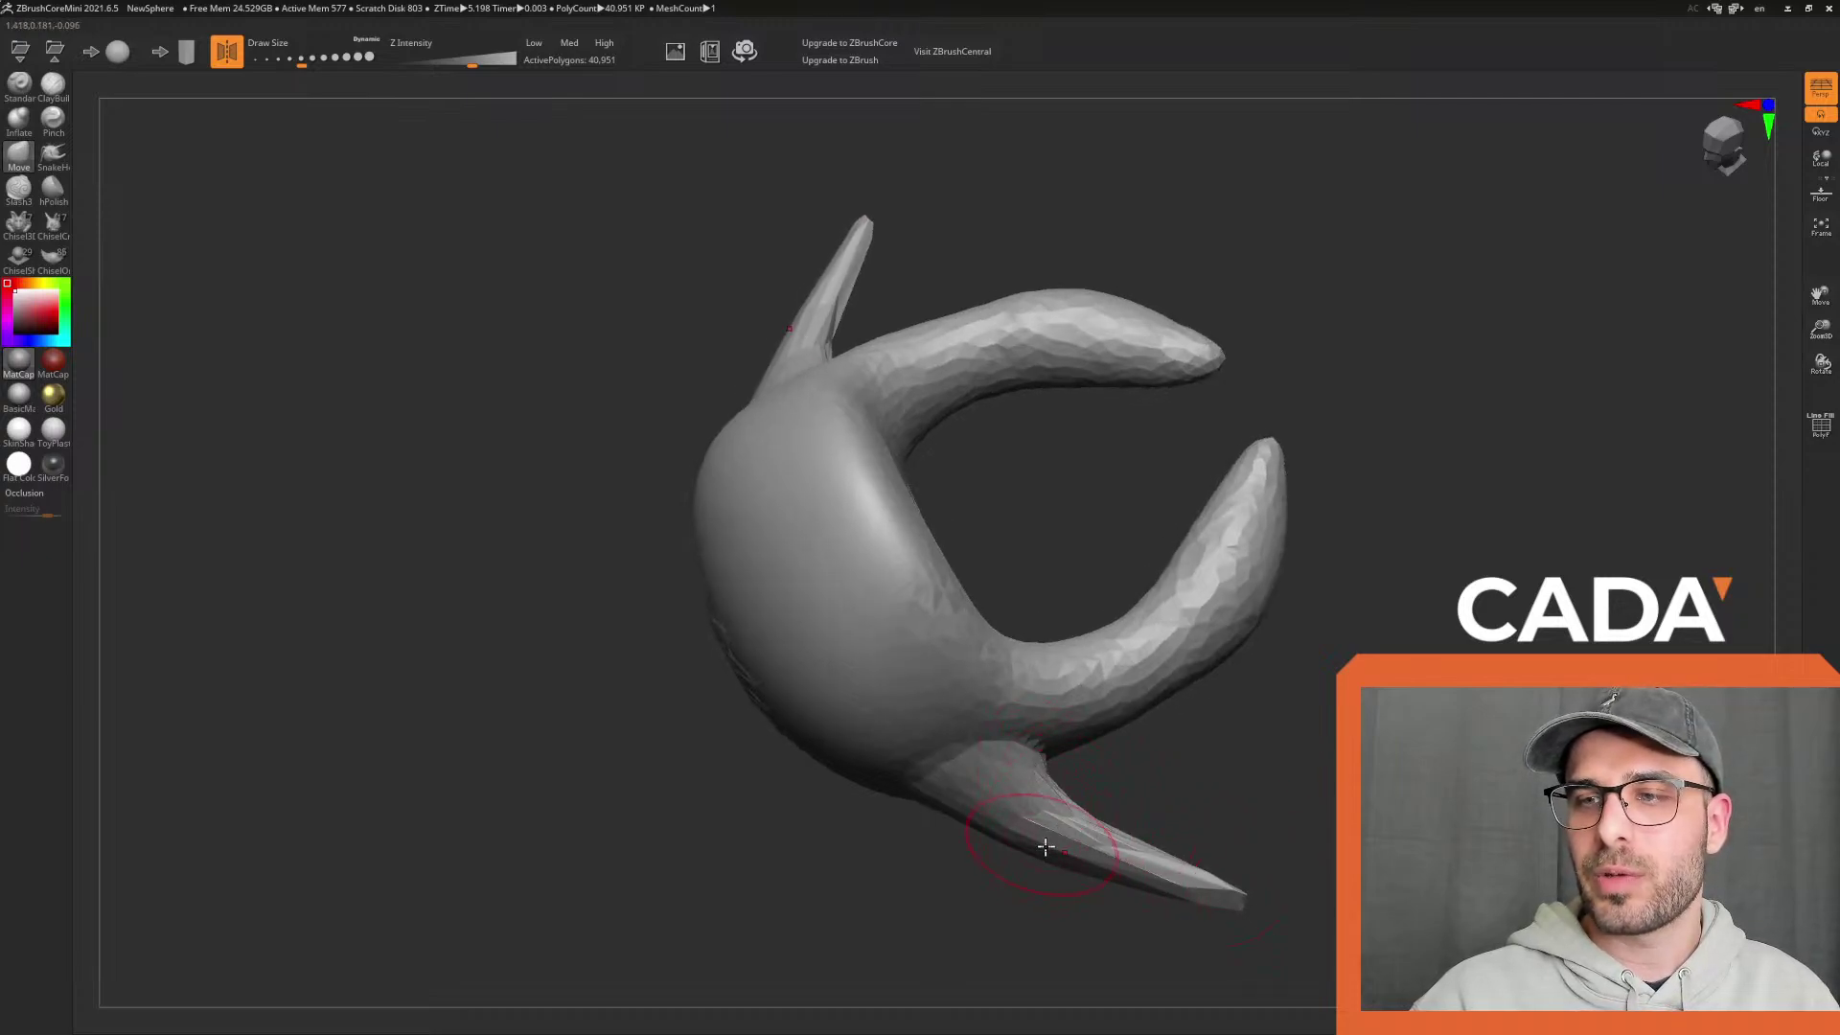
Smooth the second pair of limbs and stretch them into longer, thinner curves
mouse_move(1036, 829)
shift+mouse_down()
mouse_move(1074, 814)
mouse_move(1174, 877)
mouse_move(1107, 843)
mouse_move(1119, 881)
shift+mouse_up()
drag(310, 60, 320, 62)
drag(1209, 928, 1326, 896)
mouse_move(1060, 862)
mouse_down()
mouse_move(1109, 883)
mouse_move(1243, 872)
mouse_move(1174, 886)
mouse_up()
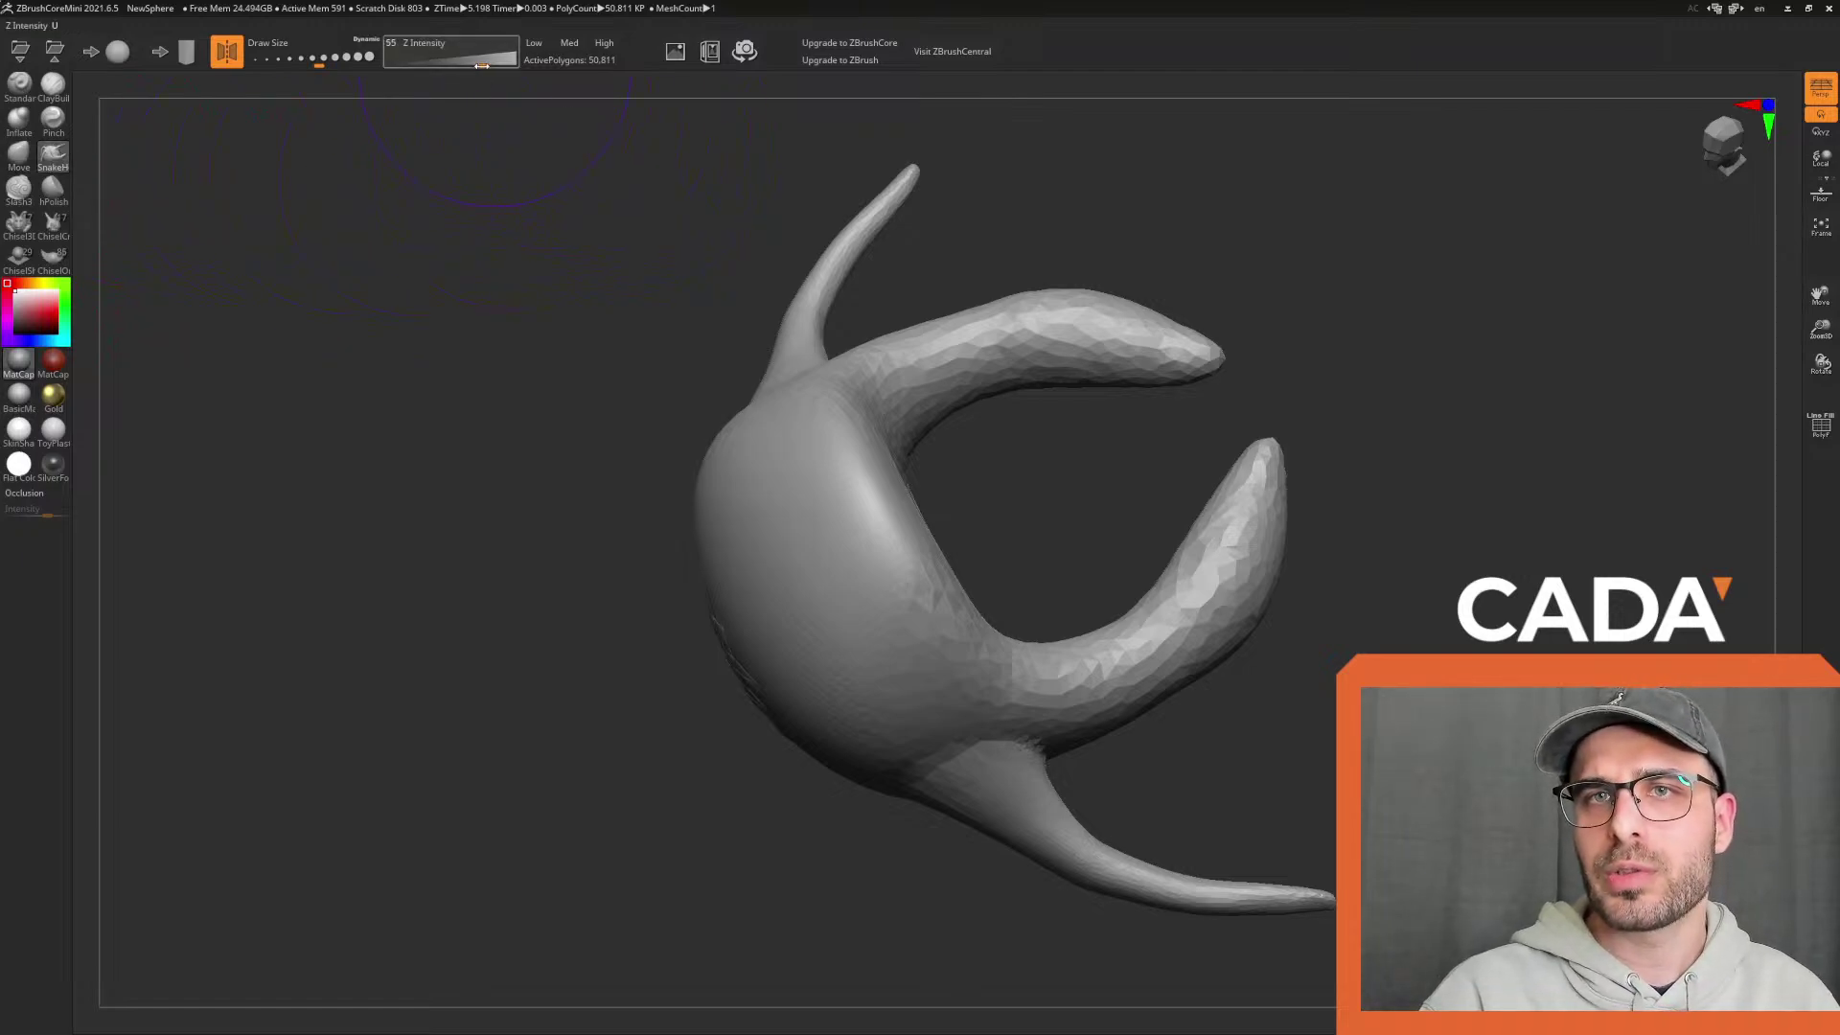
Pull two symmetrical pairs of thin curved tentacles out of the upper body with the SnakeHook brush at draw size about 167
click(301, 58)
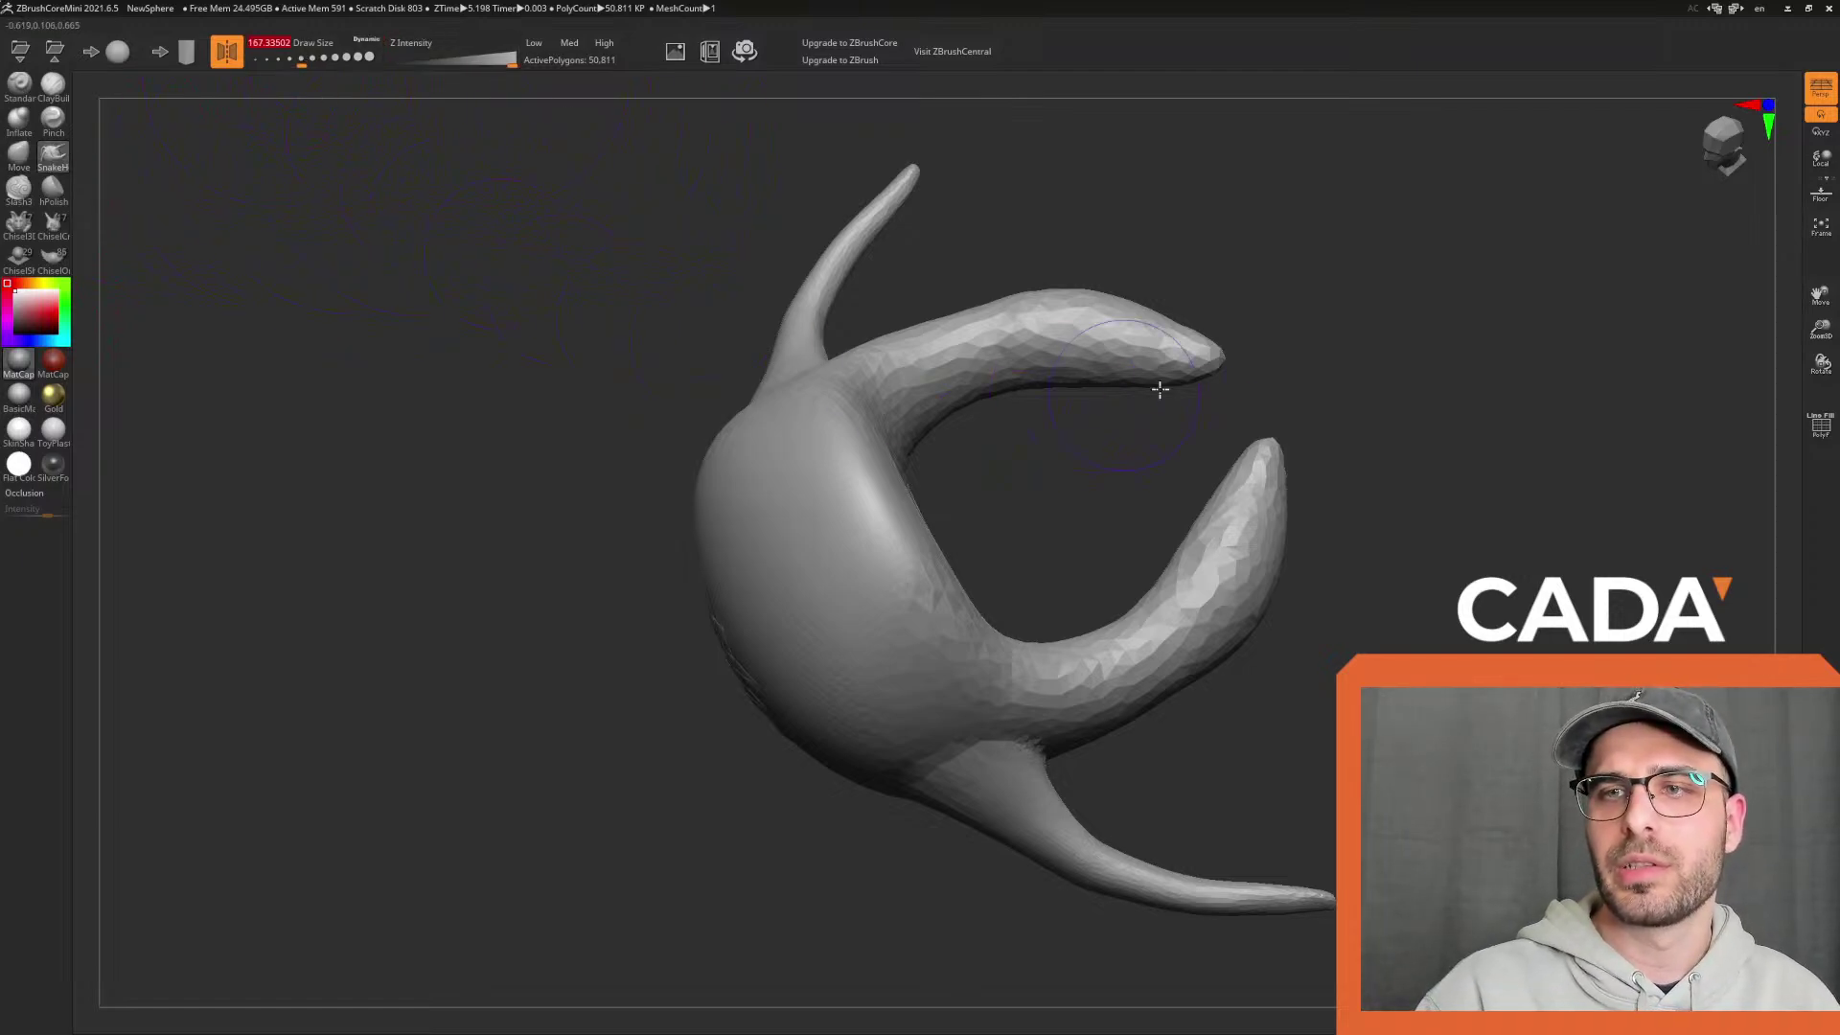
drag(1141, 390, 1270, 285)
mouse_move(821, 473)
mouse_down()
mouse_move(963, 532)
mouse_move(1092, 455)
mouse_move(1208, 362)
mouse_move(1213, 231)
mouse_up()
mouse_move(962, 606)
mouse_down()
mouse_move(1054, 666)
mouse_move(1285, 550)
mouse_move(1446, 523)
mouse_move(1335, 550)
mouse_move(1410, 533)
mouse_move(1470, 480)
mouse_move(1387, 508)
mouse_move(1186, 497)
mouse_up()
mouse_move(701, 653)
mouse_down()
mouse_move(868, 788)
mouse_move(952, 821)
mouse_up()
drag(1068, 900, 1313, 887)
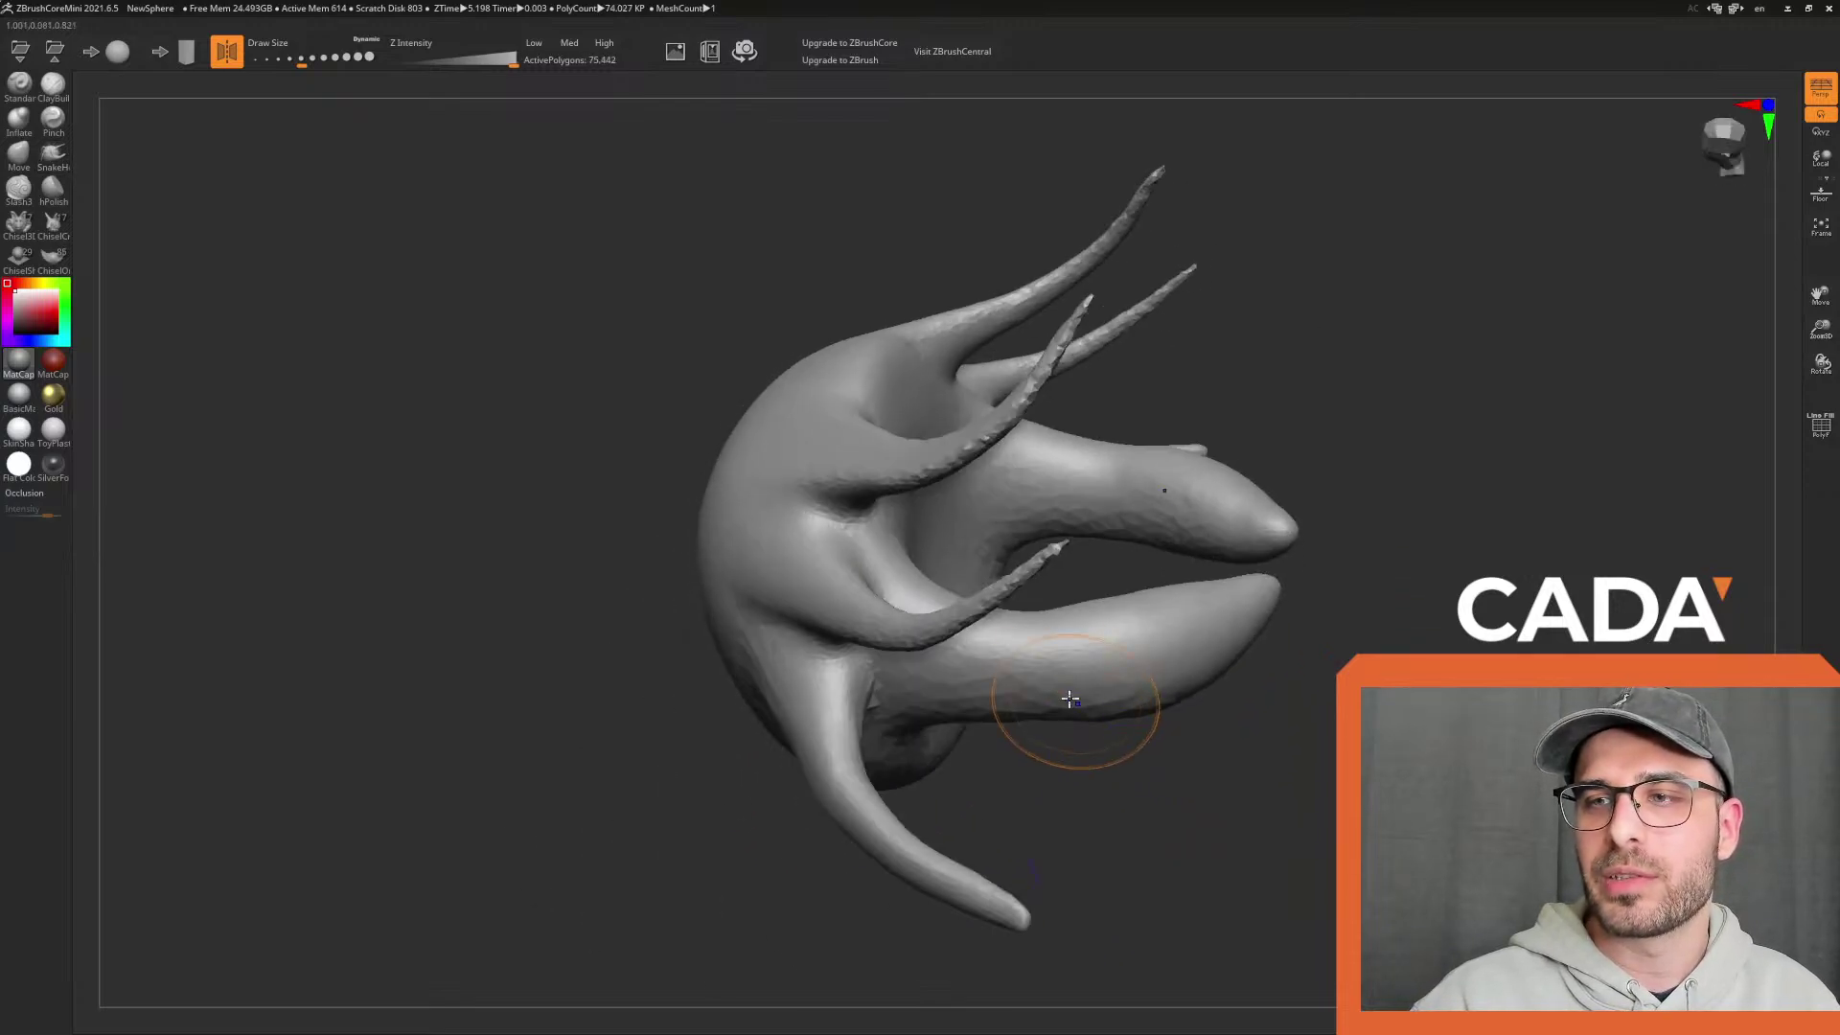
mouse_move(1165, 767)
mouse_down()
mouse_move(1277, 739)
mouse_move(1371, 652)
mouse_up()
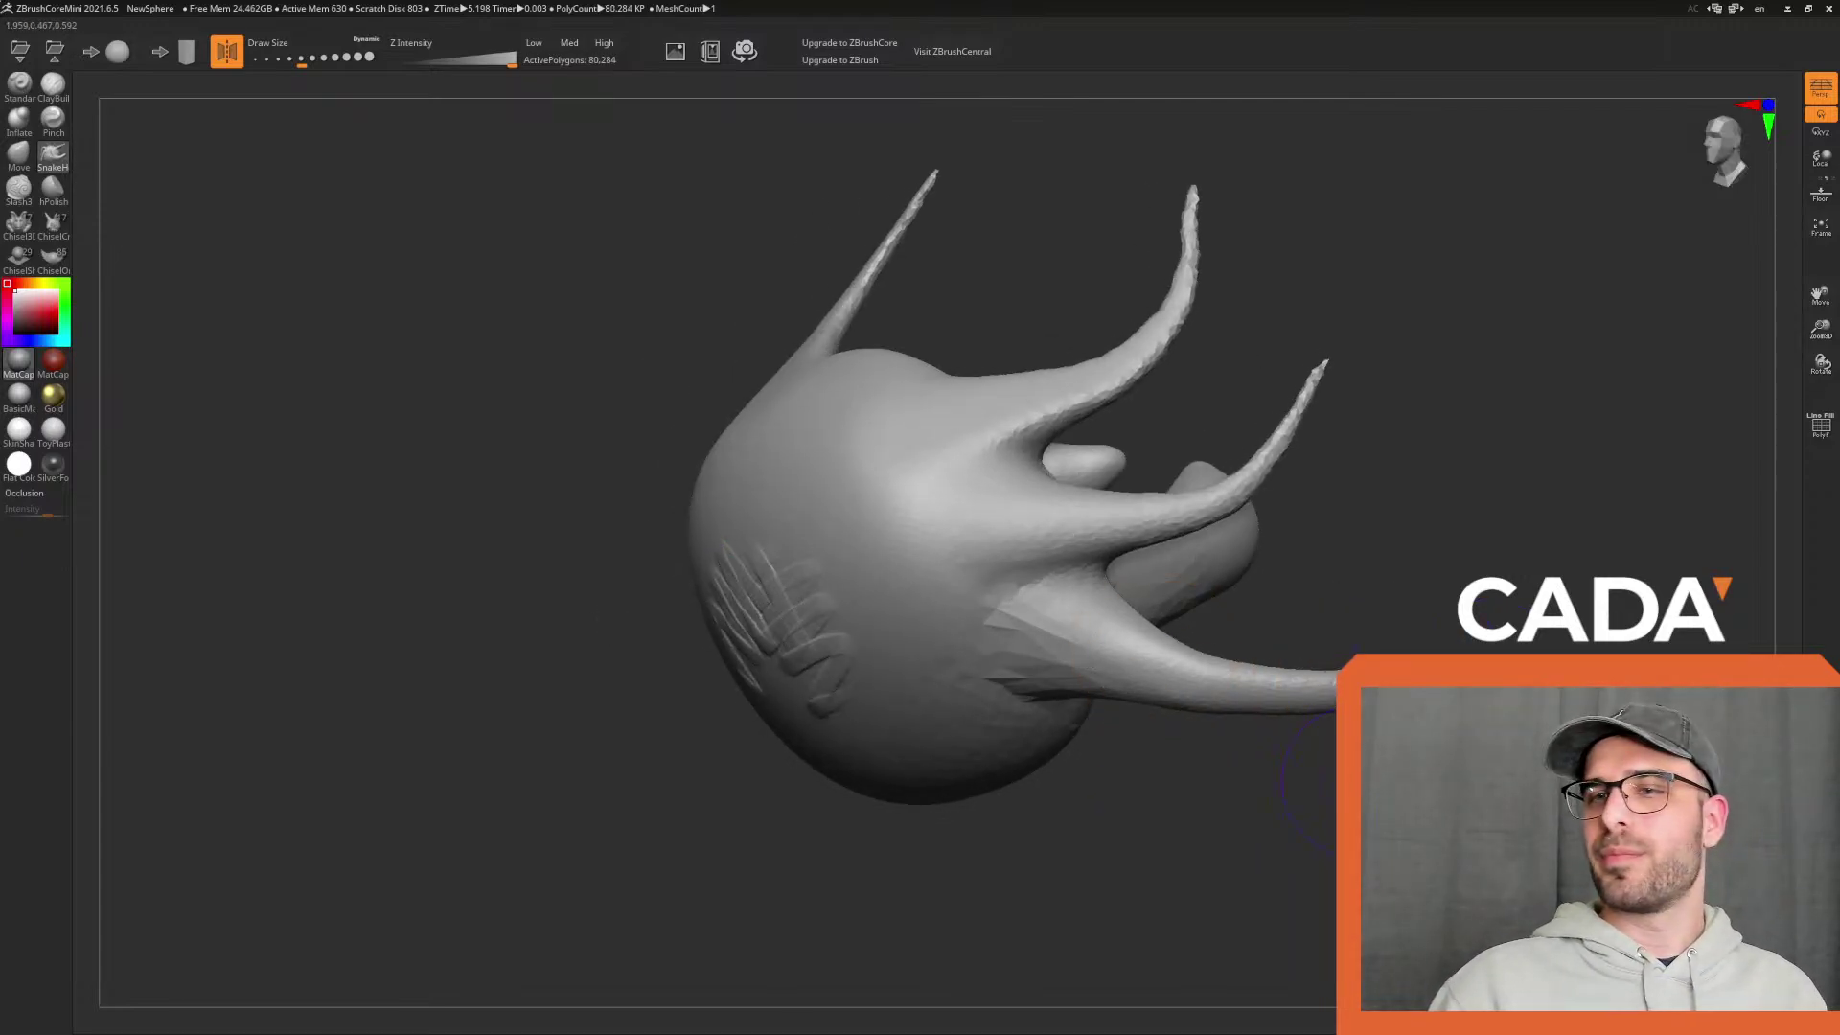
Pull a symmetrical pair of short pointed limbs out of the lower sides of the body with the SnakeHook brush
mouse_move(1051, 767)
shift+mouse_down()
mouse_move(1113, 767)
mouse_move(1088, 687)
shift+mouse_up()
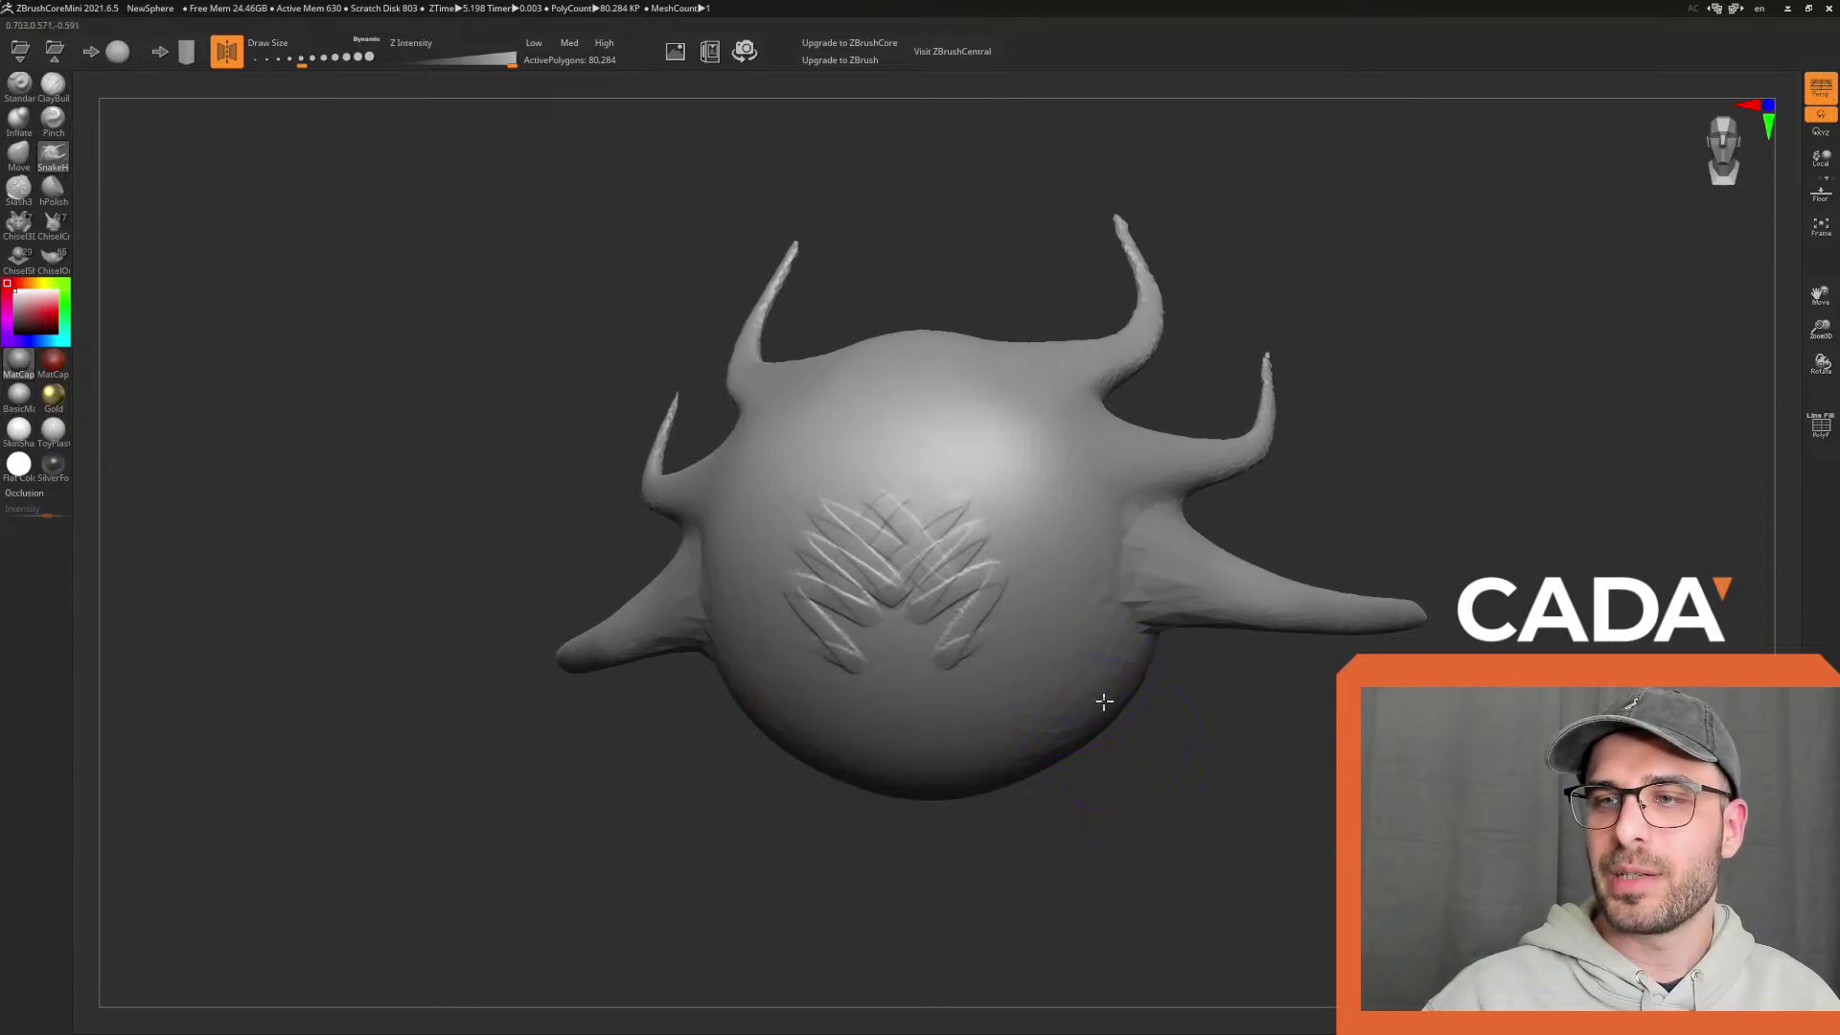
mouse_move(1219, 760)
mouse_down()
mouse_move(1058, 730)
mouse_move(1189, 788)
mouse_up()
key(ctrl+z)
mouse_move(1044, 714)
mouse_down()
mouse_move(1314, 866)
mouse_move(1504, 867)
mouse_move(1326, 735)
mouse_up()
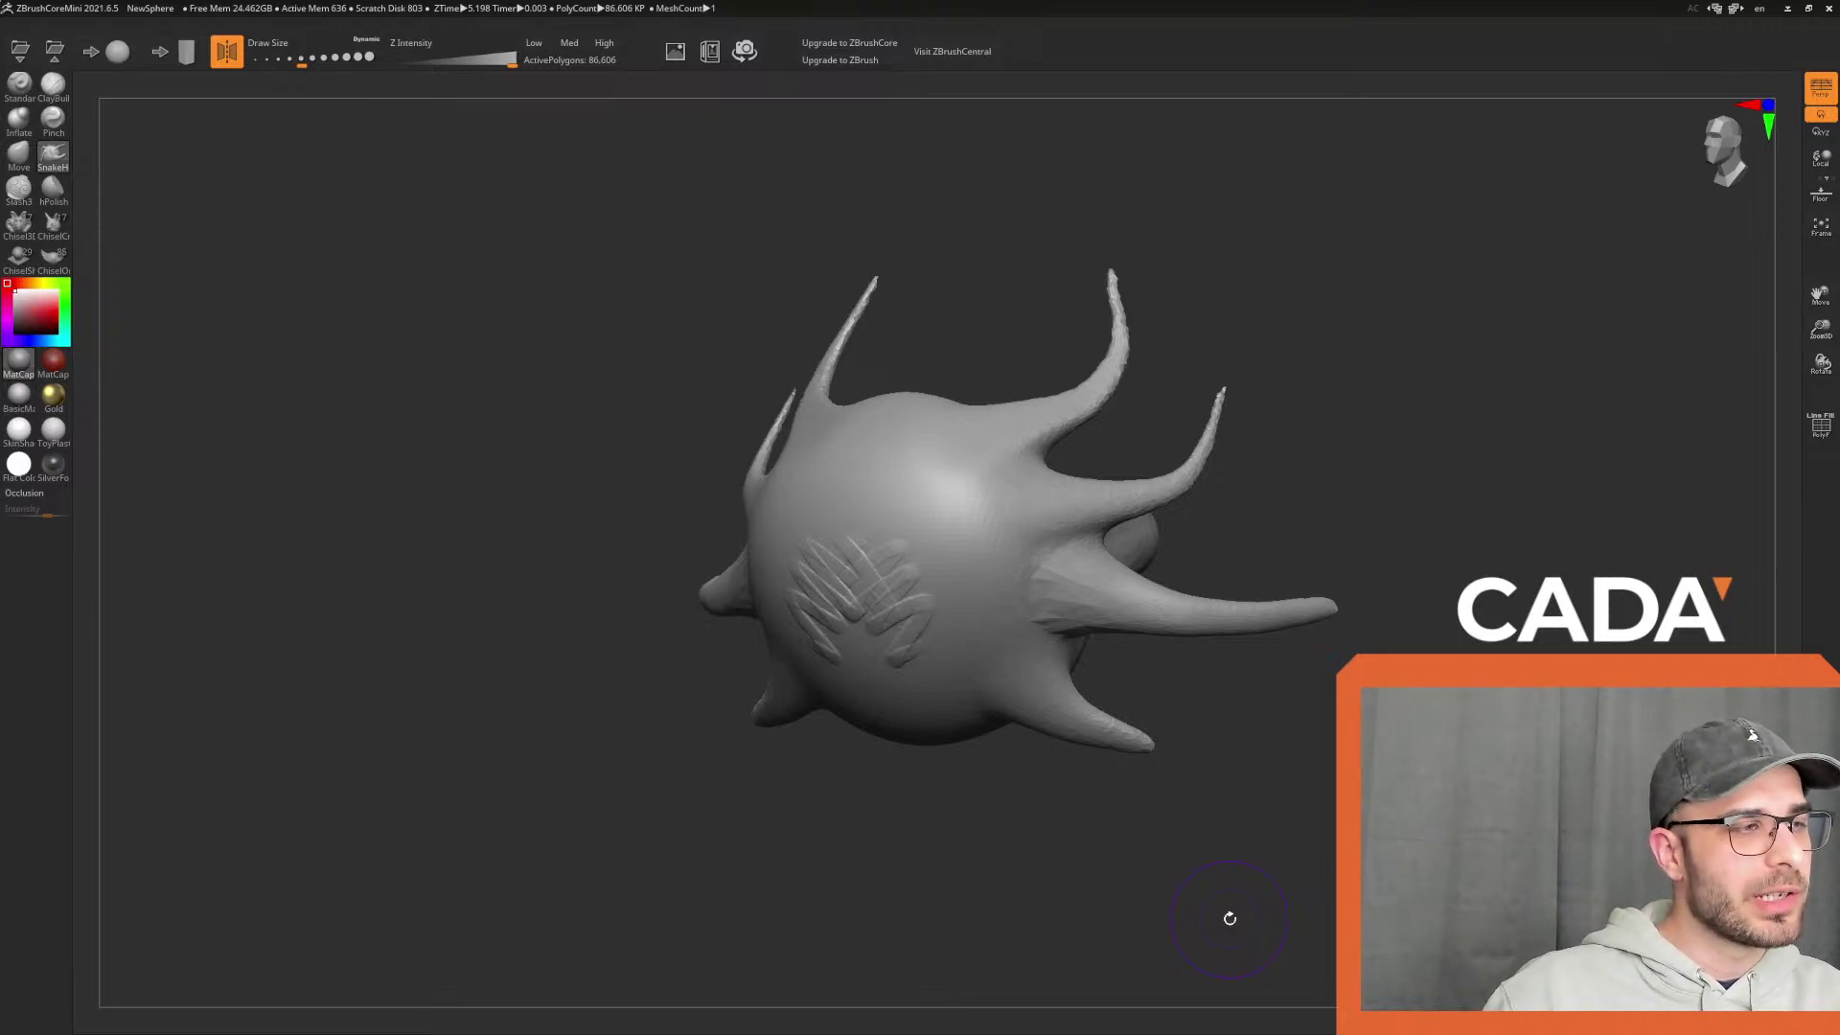
mouse_move(654, 673)
mouse_down()
mouse_move(907, 792)
mouse_move(1204, 645)
mouse_move(1022, 716)
mouse_up()
Add volume around the base of the short lower limbs with the ClayBuildup brush
click(52, 84)
mouse_move(1271, 729)
mouse_down()
mouse_move(1227, 763)
mouse_move(1323, 821)
mouse_move(1303, 843)
mouse_move(1302, 780)
mouse_up()
mouse_move(779, 784)
mouse_down()
mouse_move(773, 747)
mouse_move(702, 751)
mouse_move(421, 429)
mouse_up()
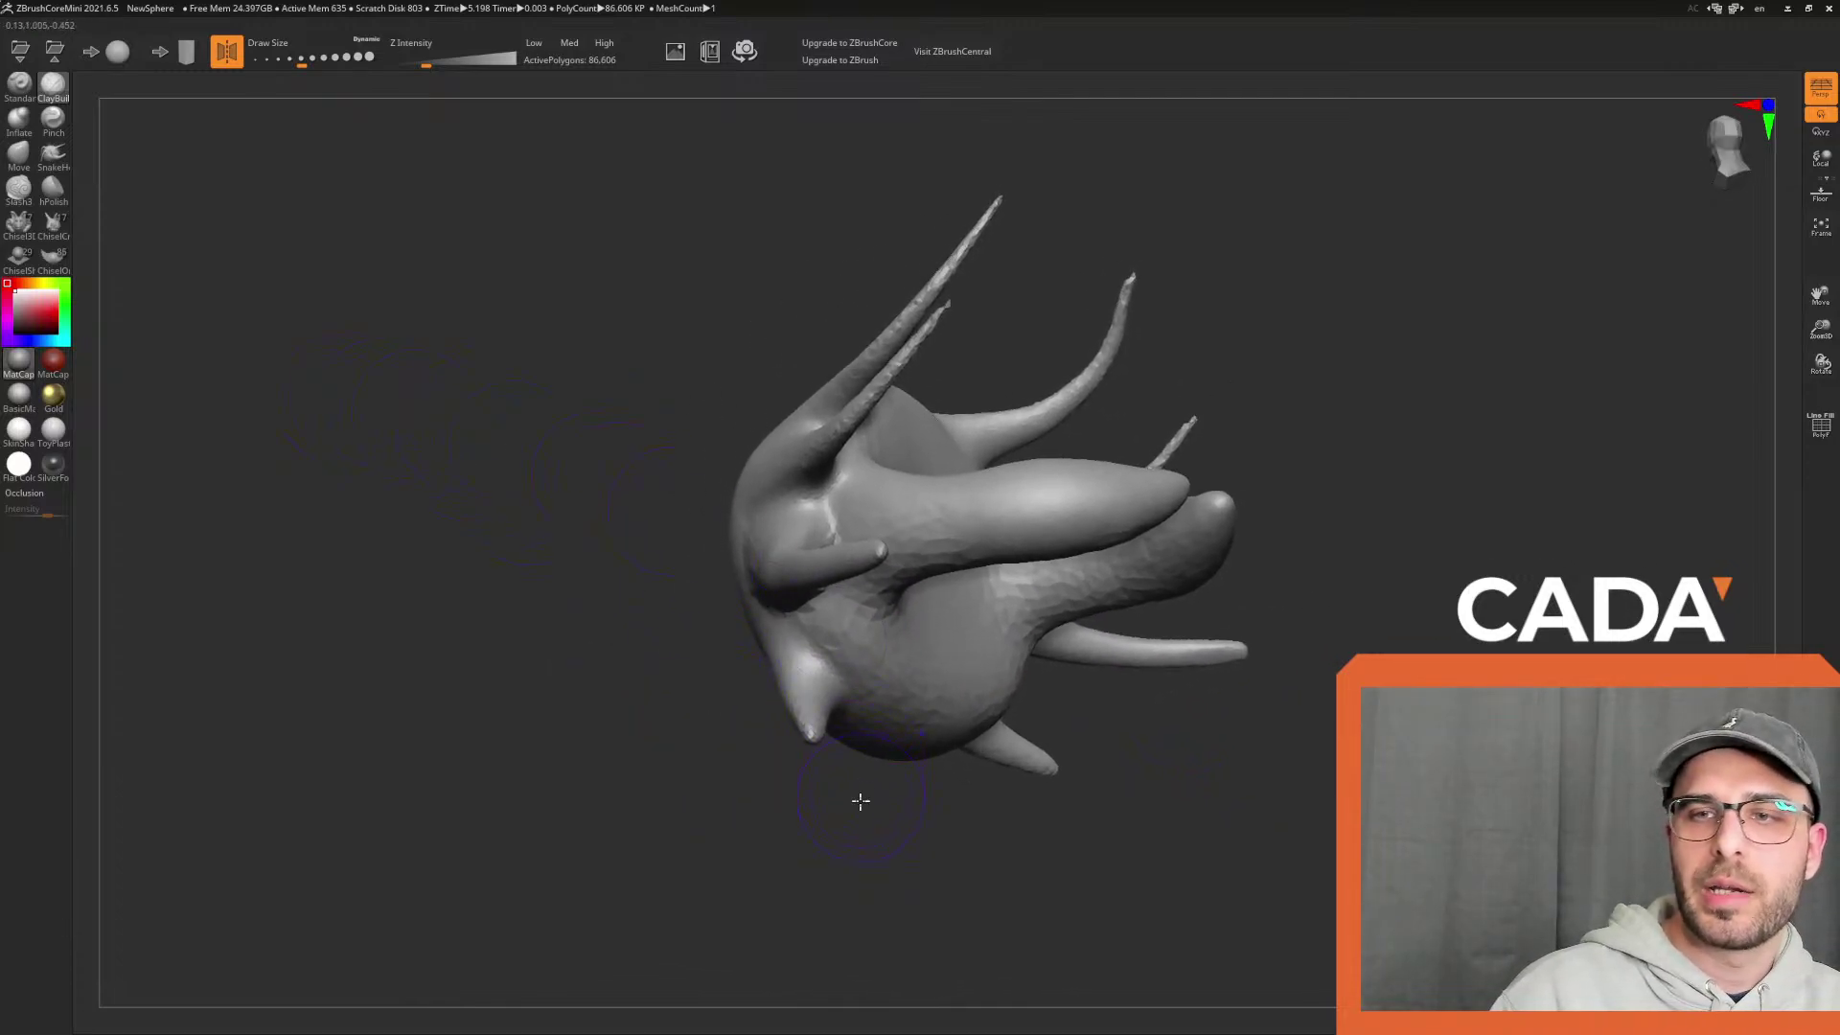
alt+drag(860, 796, 850, 699)
mouse_move(715, 720)
mouse_down()
mouse_move(733, 761)
mouse_move(665, 839)
mouse_move(694, 709)
mouse_up()
drag(811, 759, 828, 975)
drag(1274, 879, 1282, 852)
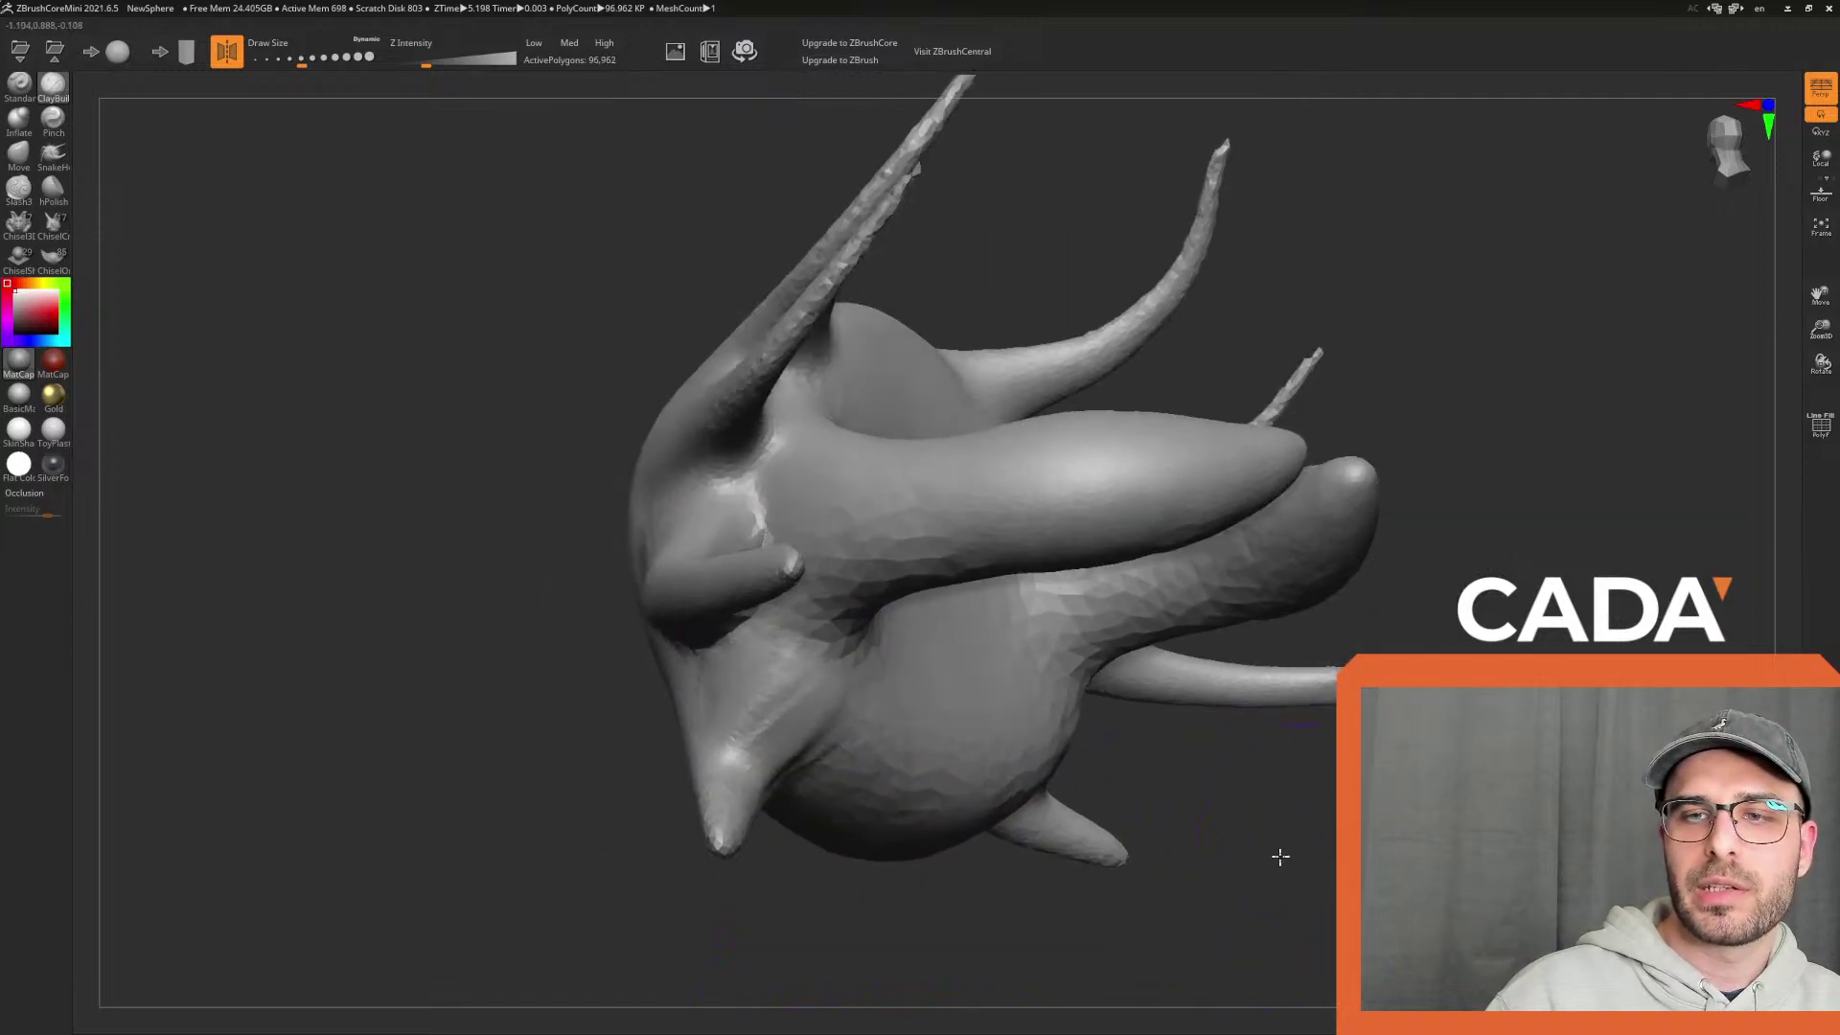
Fill and smooth the transition between the short lower limbs and the neighbouring body surface
drag(741, 785, 758, 815)
drag(683, 596, 661, 671)
drag(952, 936, 923, 848)
mouse_move(813, 570)
mouse_down()
mouse_move(891, 657)
mouse_move(842, 669)
mouse_up()
mouse_move(1057, 814)
mouse_down()
mouse_move(1166, 929)
mouse_move(1196, 857)
mouse_up()
mouse_move(817, 793)
mouse_down()
mouse_move(739, 866)
mouse_move(780, 821)
mouse_up()
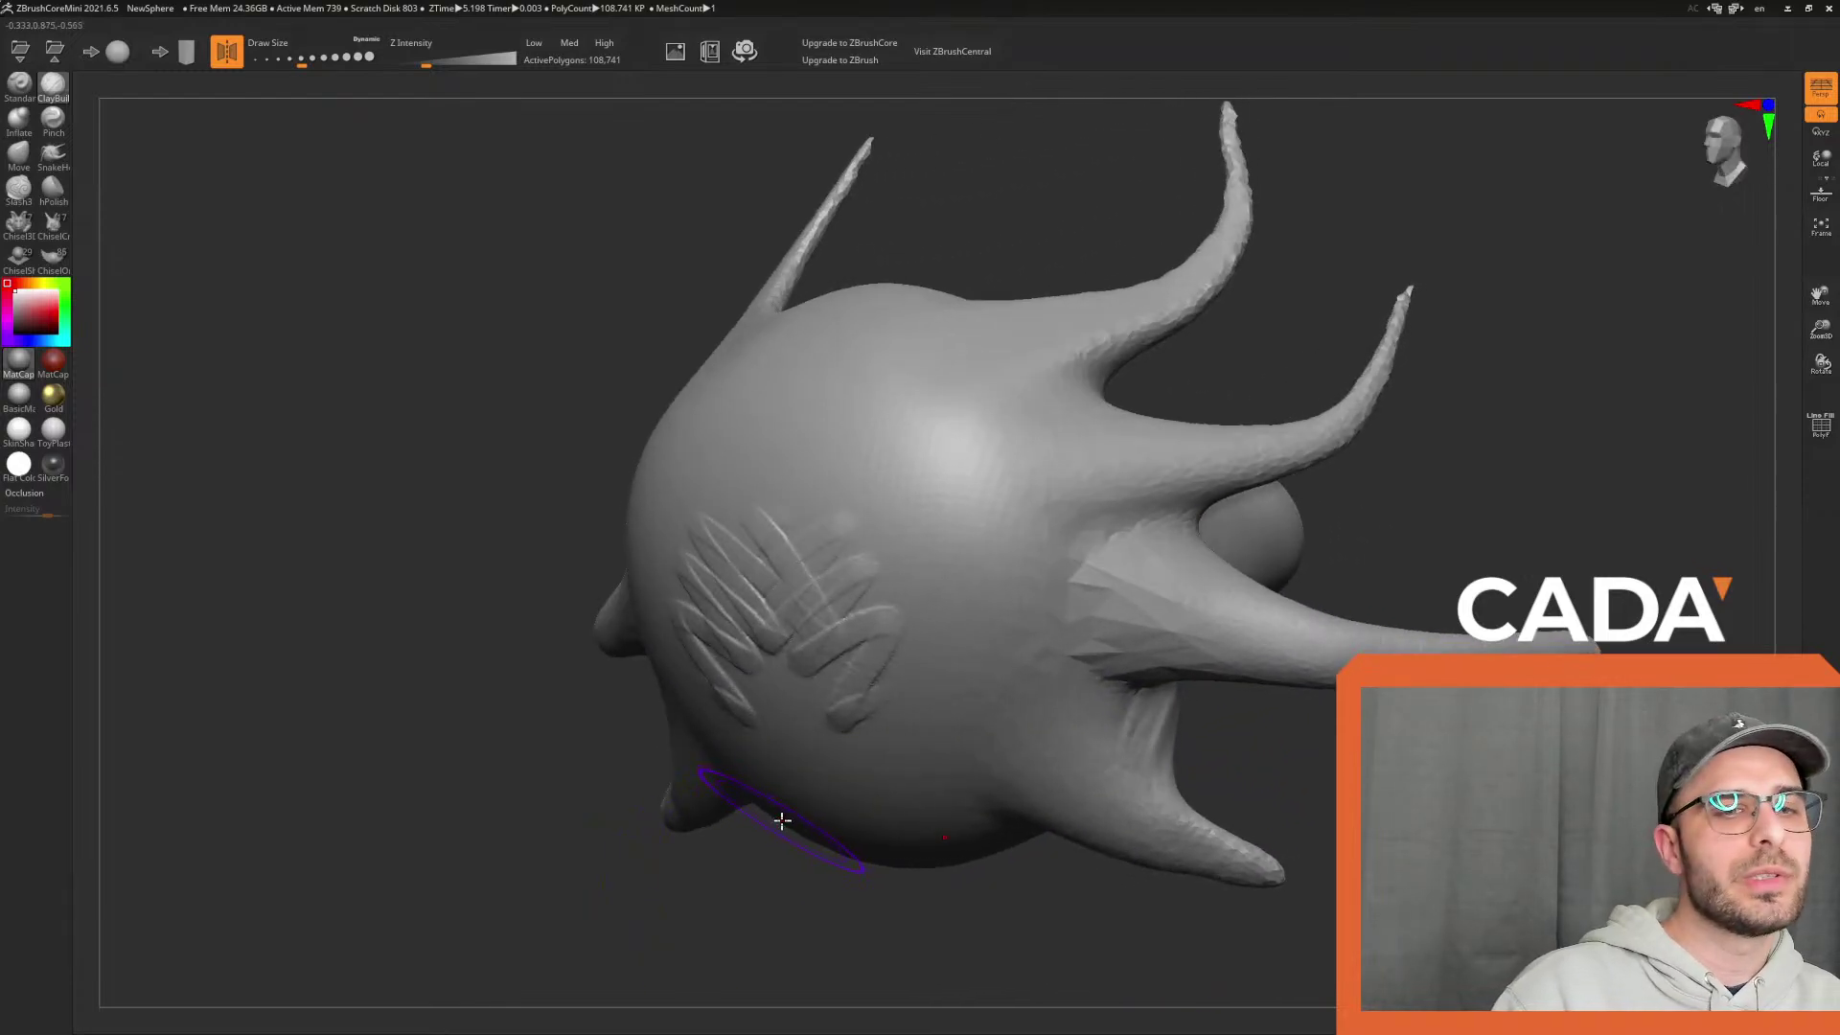
drag(956, 908, 871, 940)
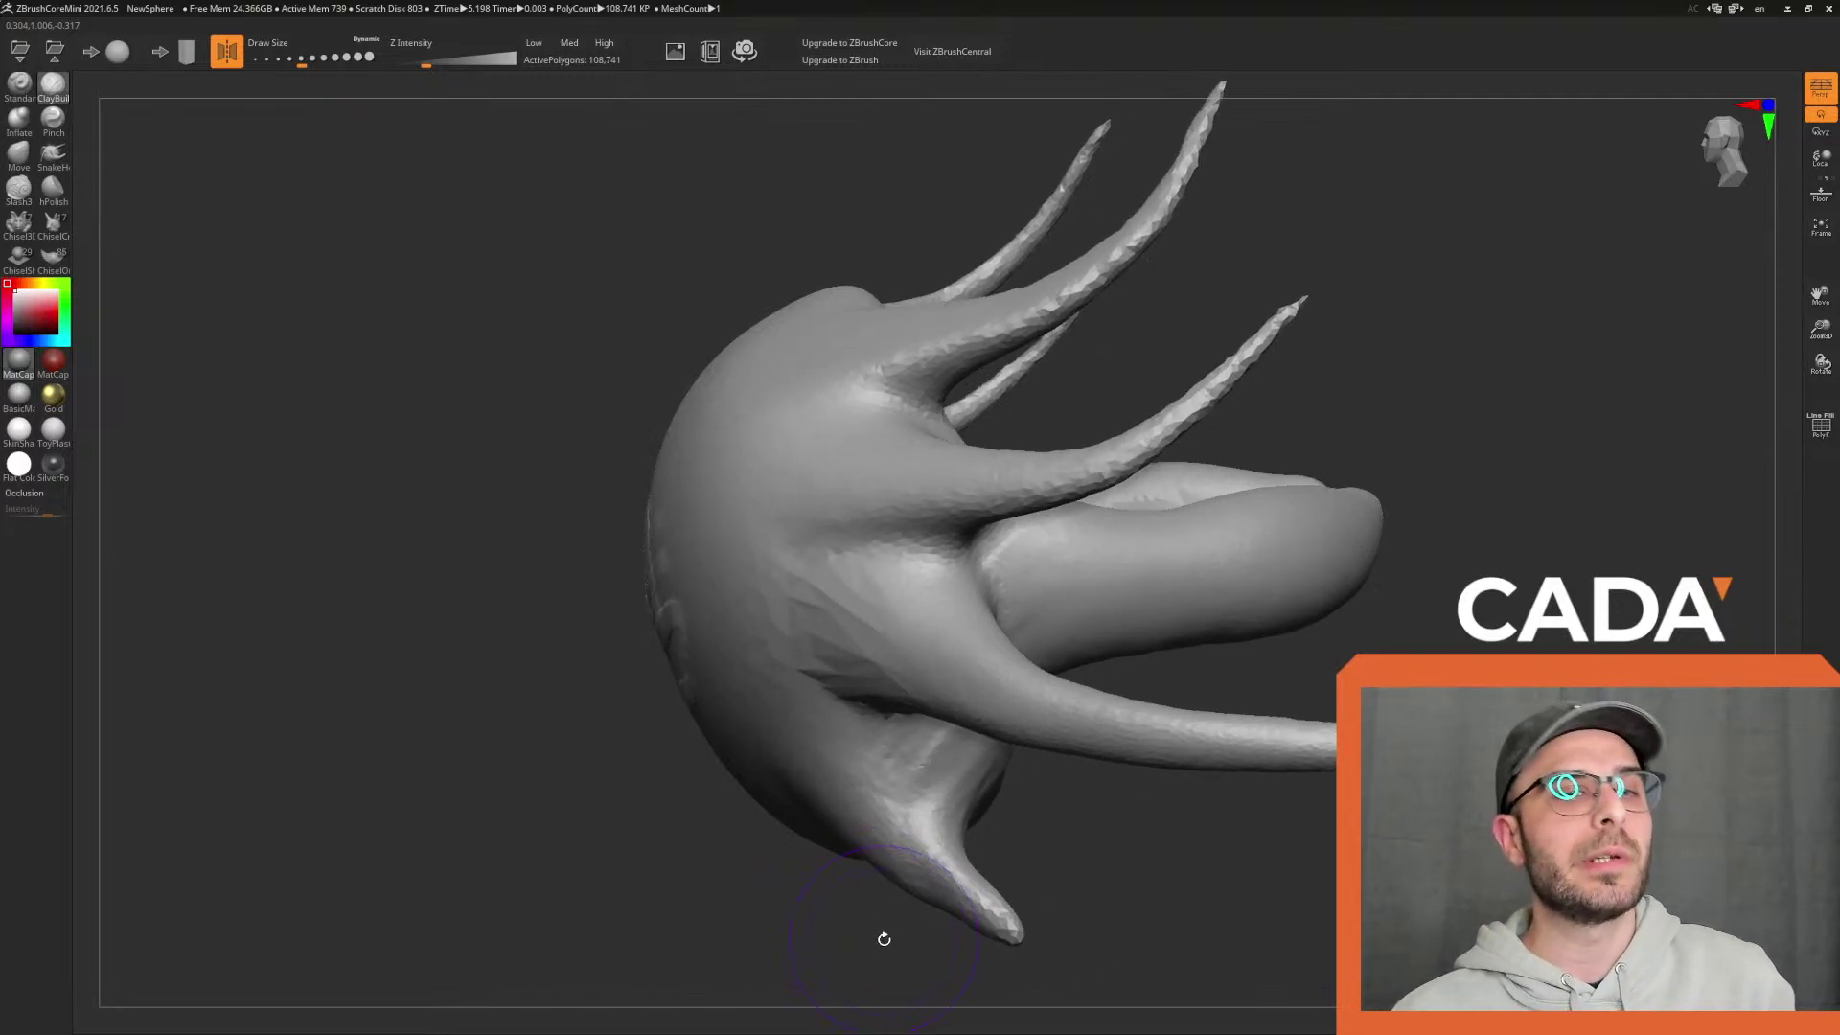
Blend the faceted base of the long side limbs into the body with ClayBuildup and smoothing
drag(762, 696, 768, 721)
right_drag(955, 662, 1318, 907)
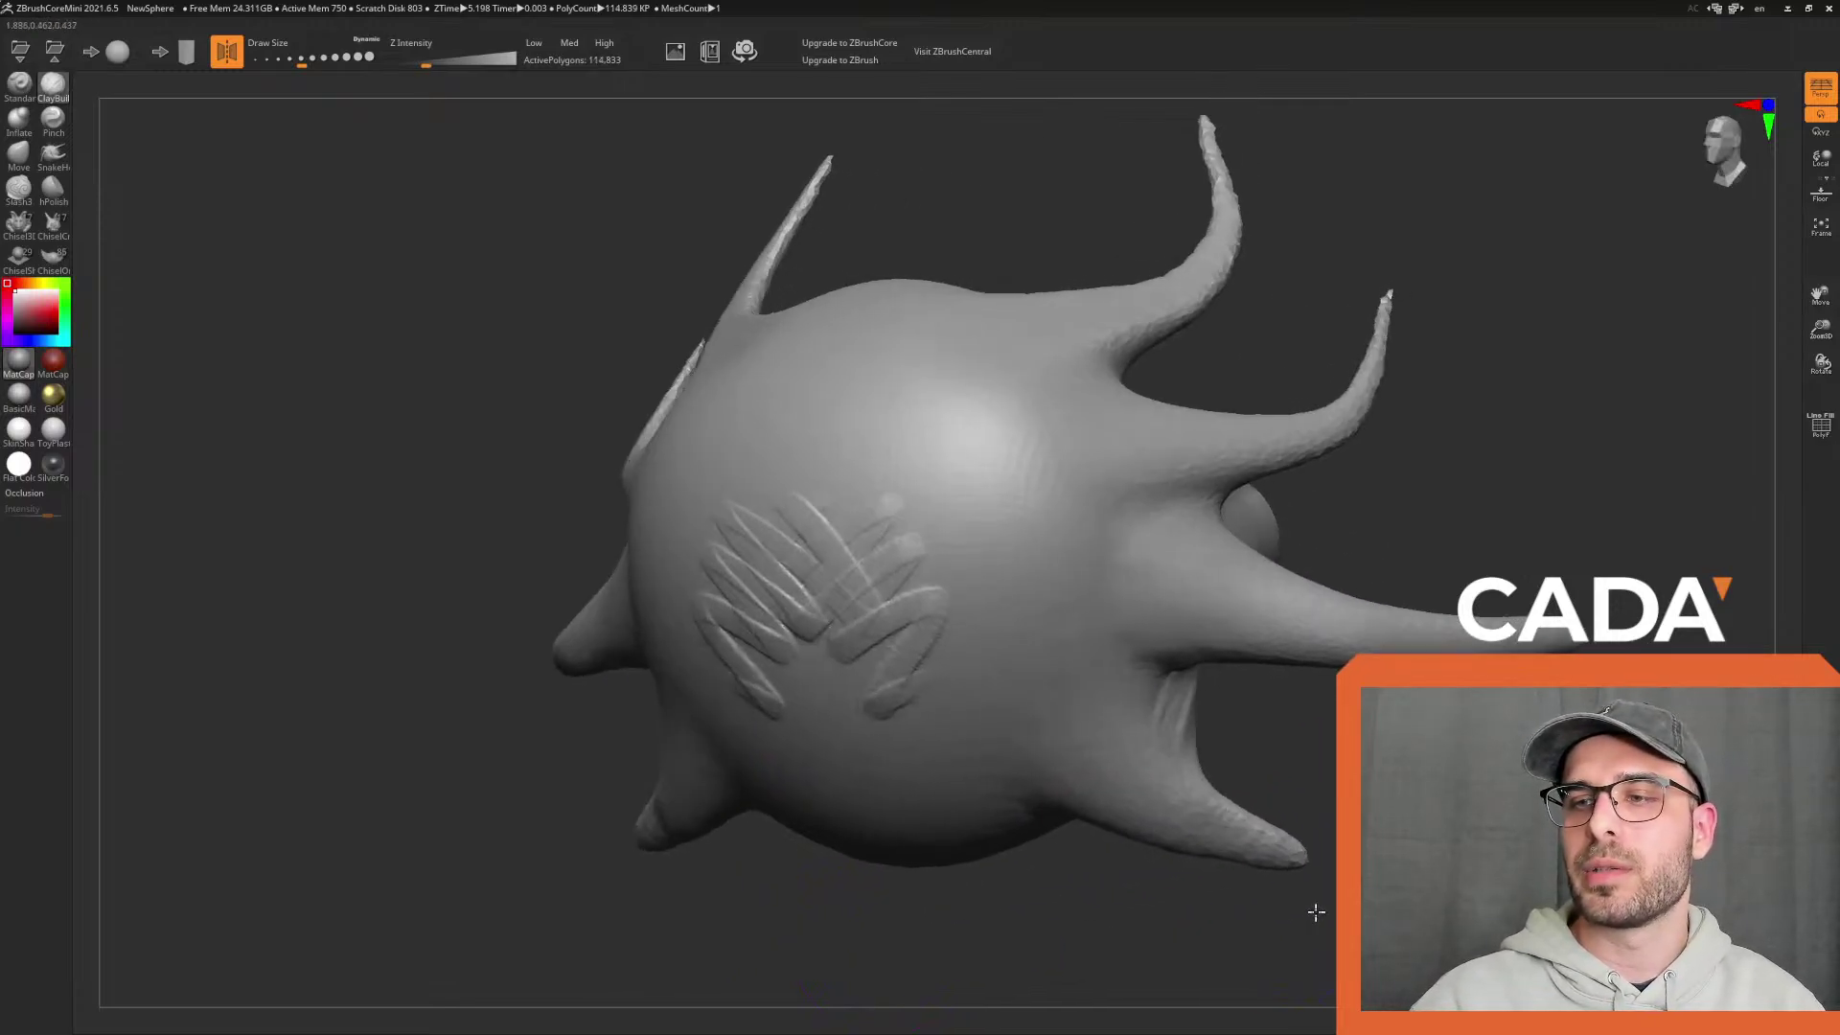
right_drag(1281, 835, 1218, 756)
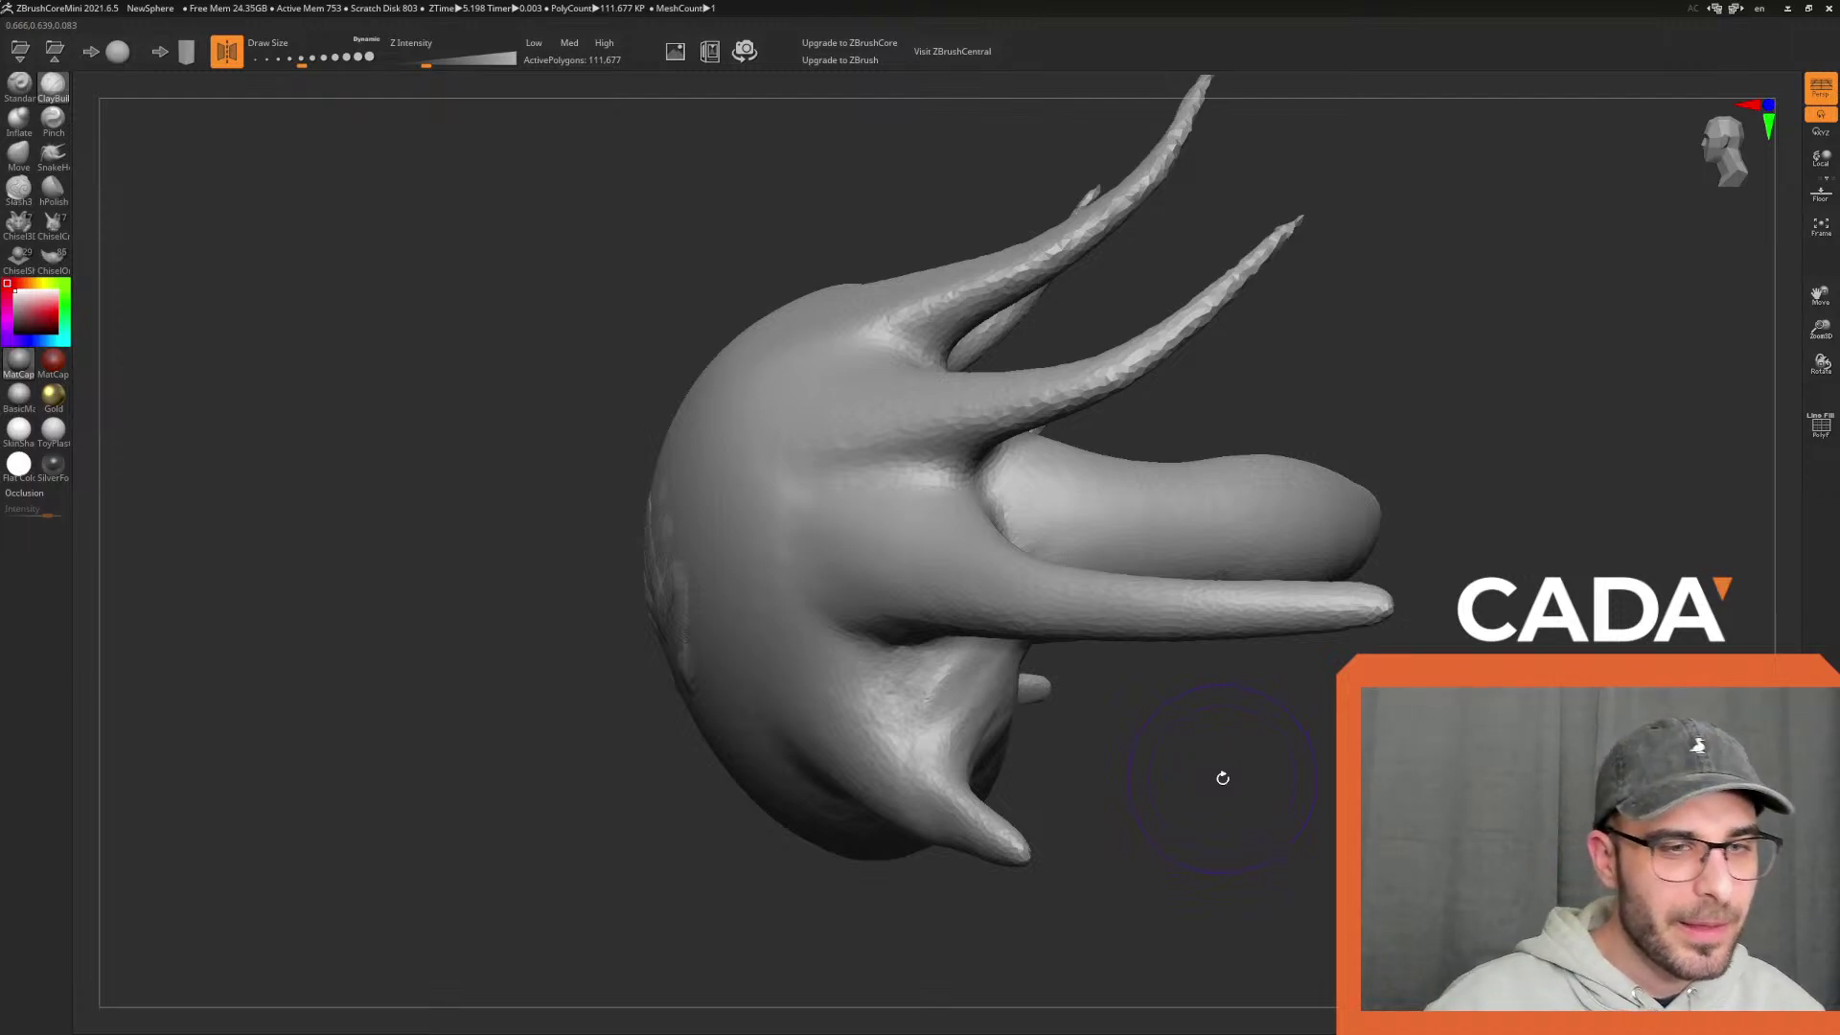
mouse_move(1183, 744)
mouse_down()
mouse_move(1162, 744)
mouse_move(1138, 833)
mouse_move(1186, 844)
mouse_move(1297, 801)
mouse_move(1361, 843)
mouse_move(1268, 792)
mouse_move(1204, 875)
mouse_move(1159, 532)
mouse_move(1158, 552)
mouse_up()
key(super)
text(tea)
click(1211, 521)
Shape the inner side of the large curved arms with ClayBuildup strokes and smooth the result
drag(1102, 487, 1166, 577)
alt+drag(1105, 492, 1165, 573)
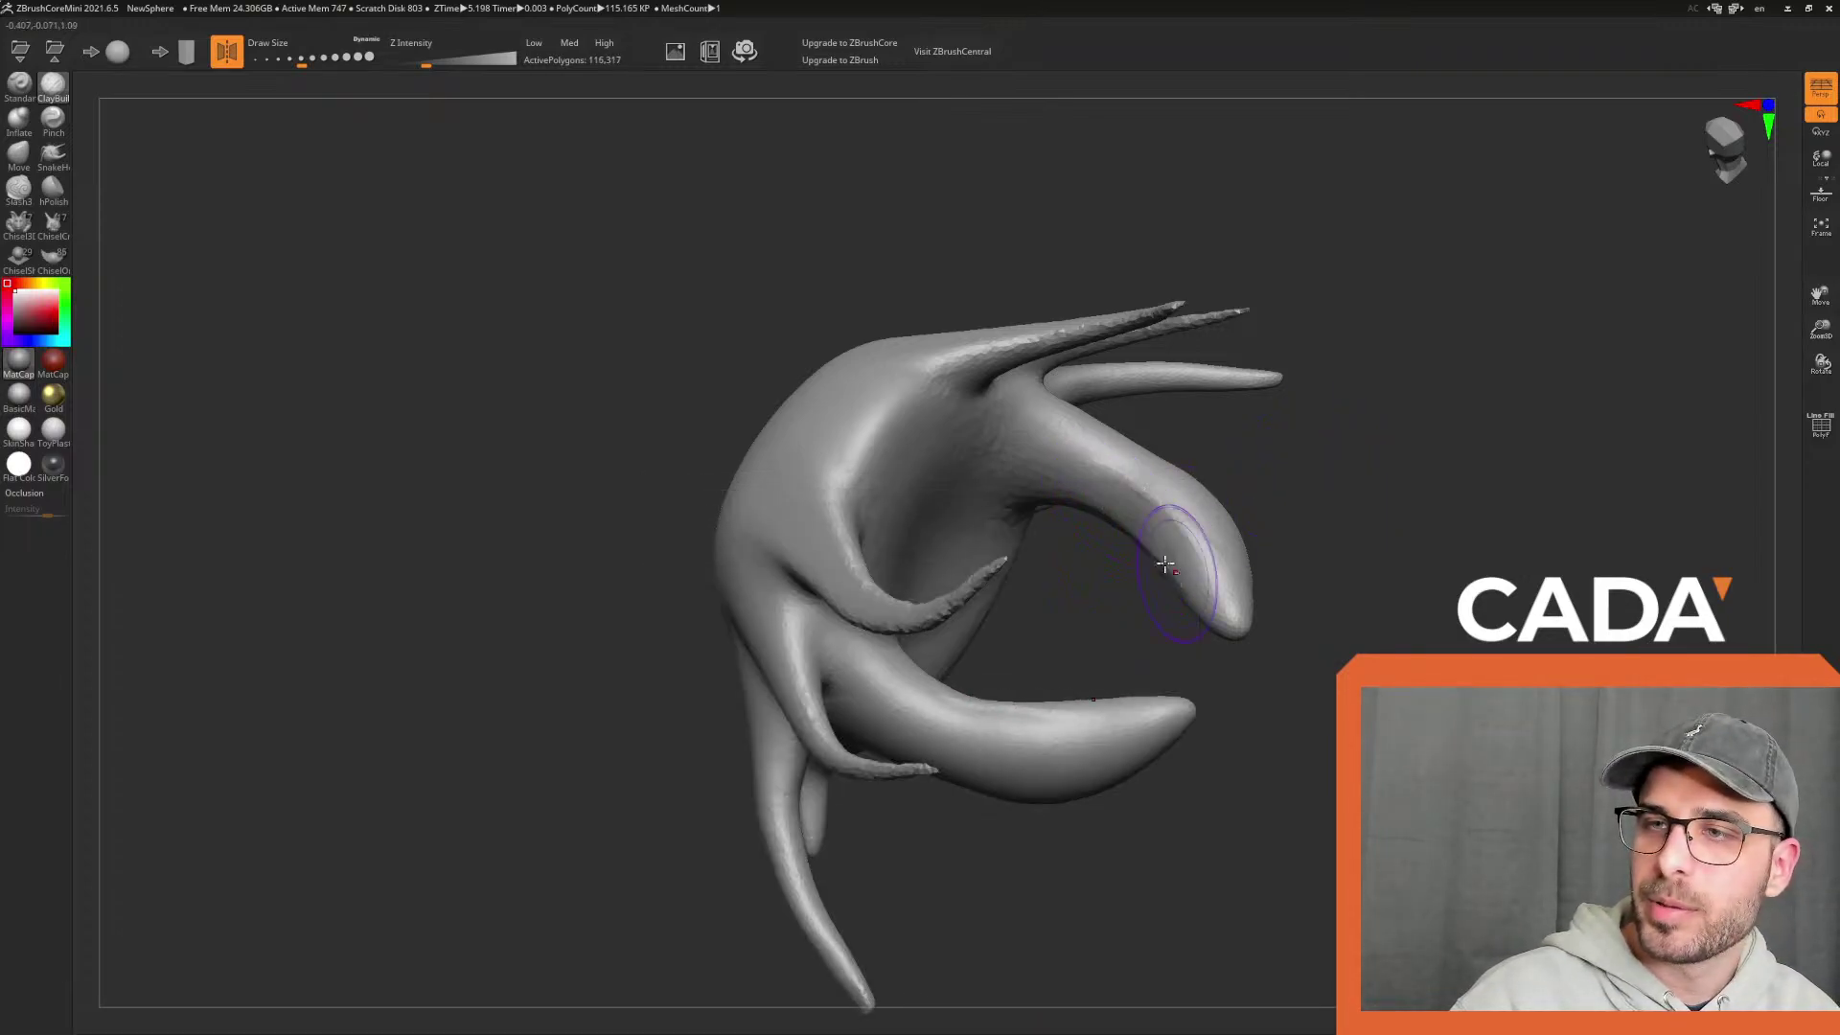
mouse_move(1106, 486)
alt+mouse_down()
mouse_move(1175, 567)
mouse_move(1155, 535)
mouse_move(1234, 600)
mouse_move(1146, 731)
mouse_move(923, 645)
mouse_move(799, 556)
alt+mouse_up()
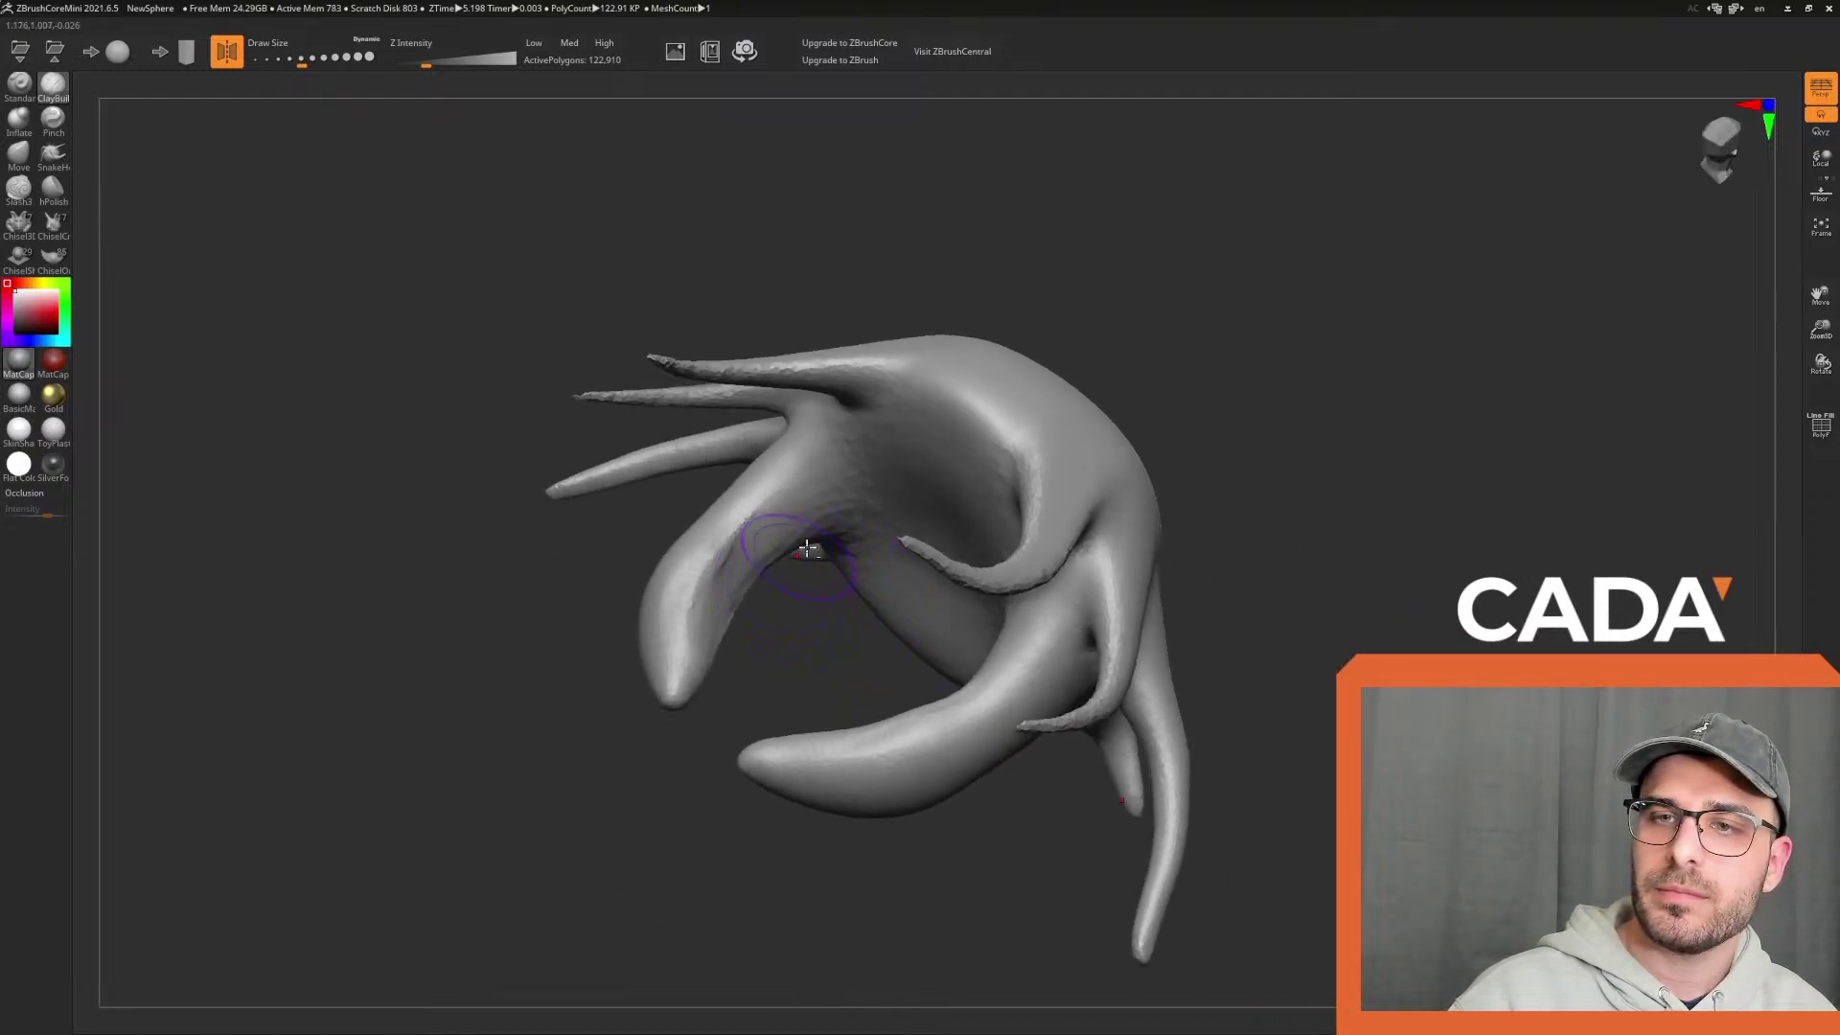
drag(704, 589, 714, 678)
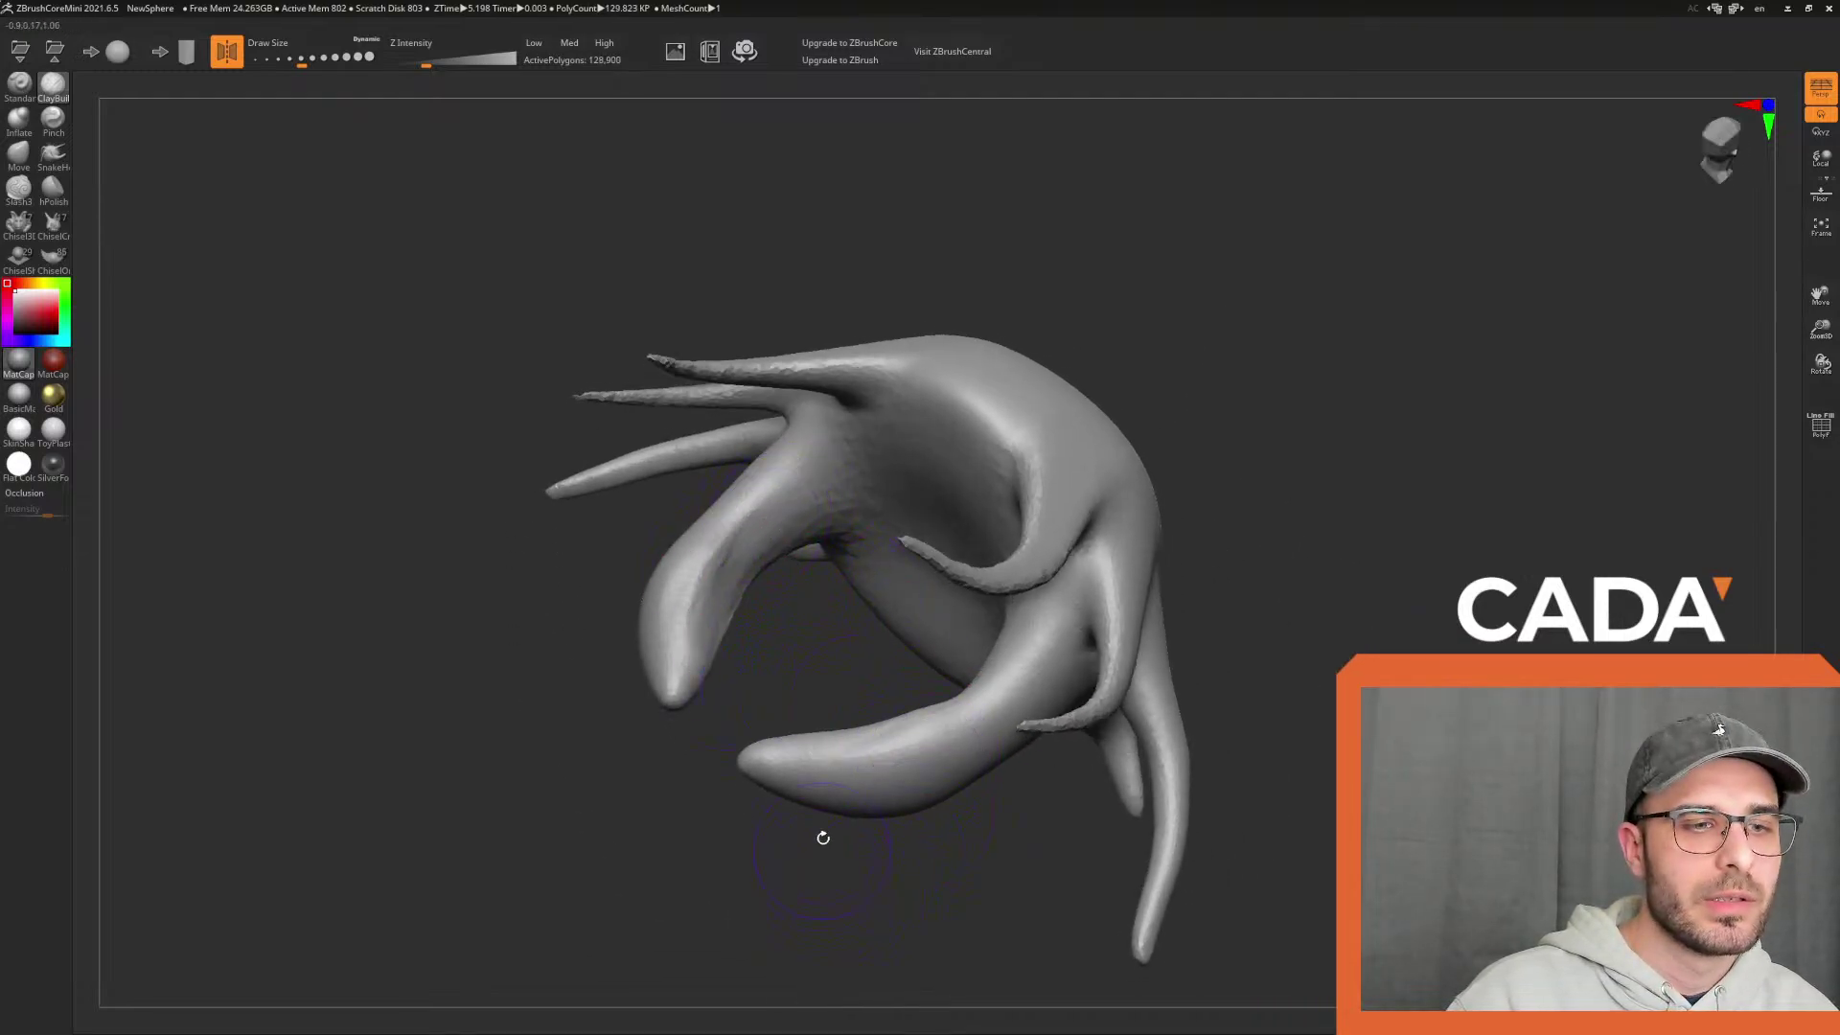
drag(1315, 571, 1320, 607)
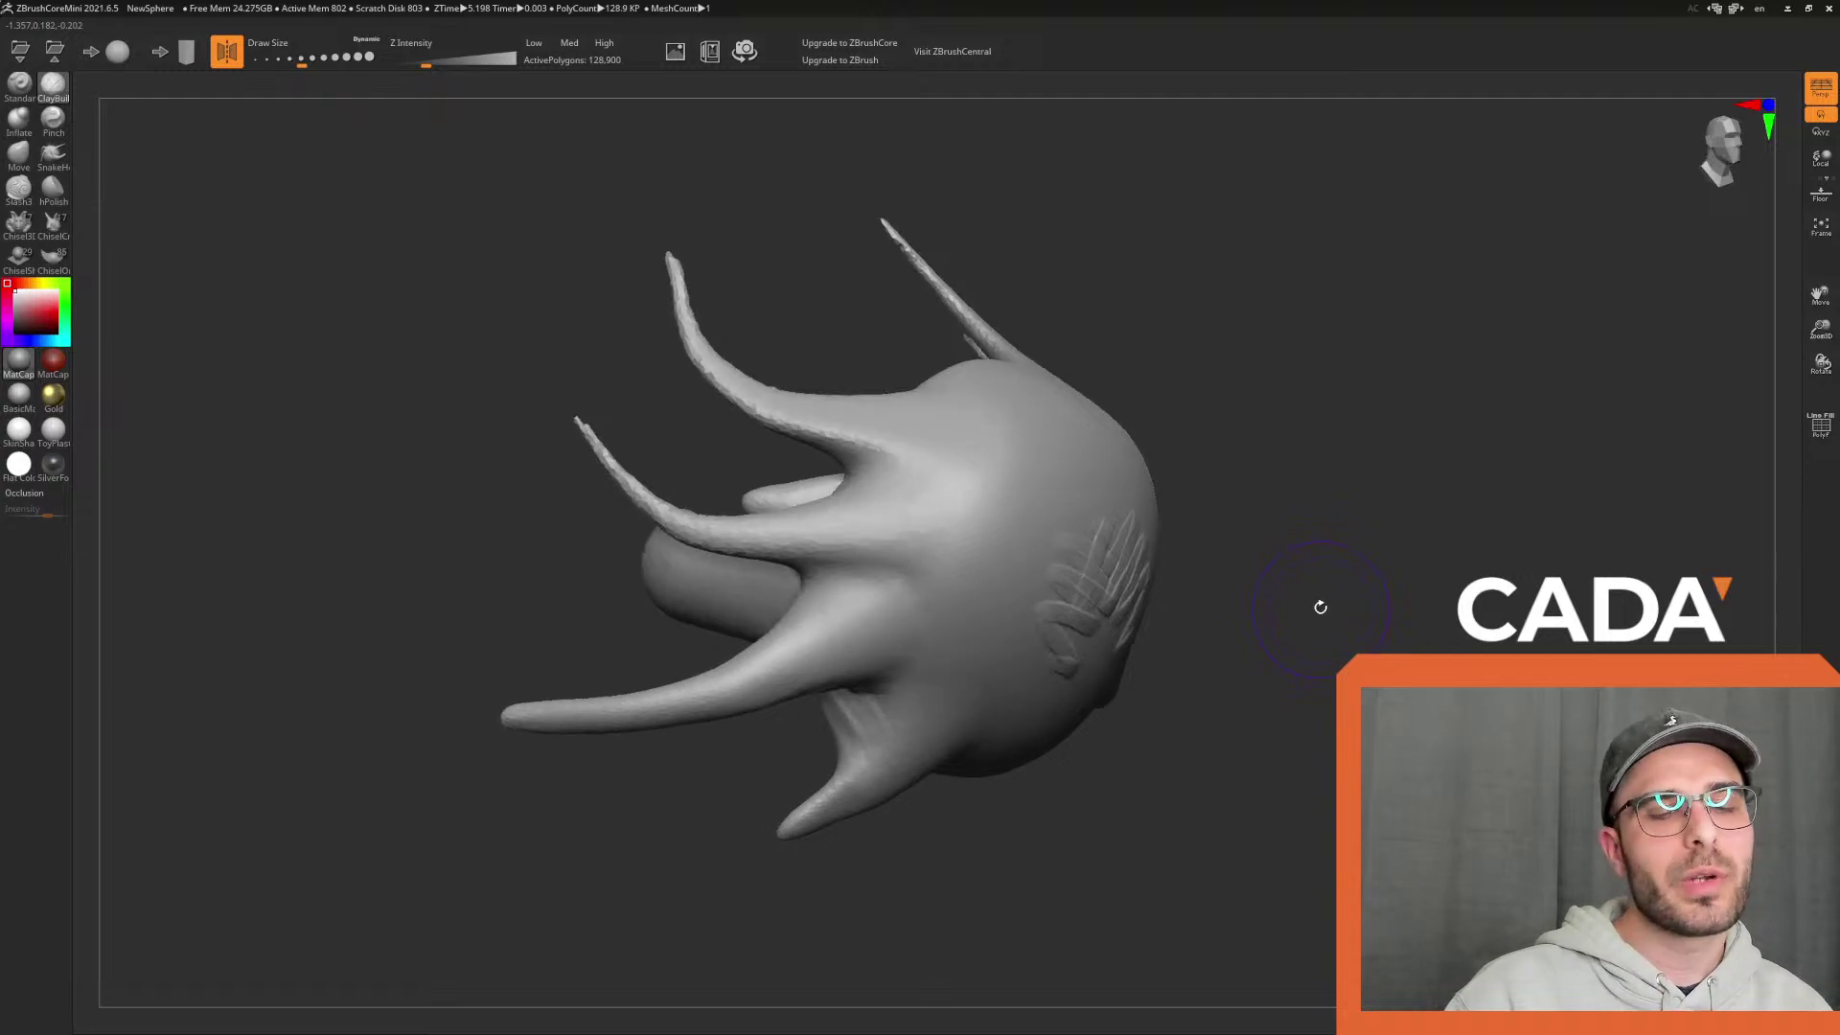
mouse_move(1335, 690)
mouse_down()
mouse_move(1302, 670)
mouse_move(1294, 854)
mouse_move(1179, 541)
mouse_up()
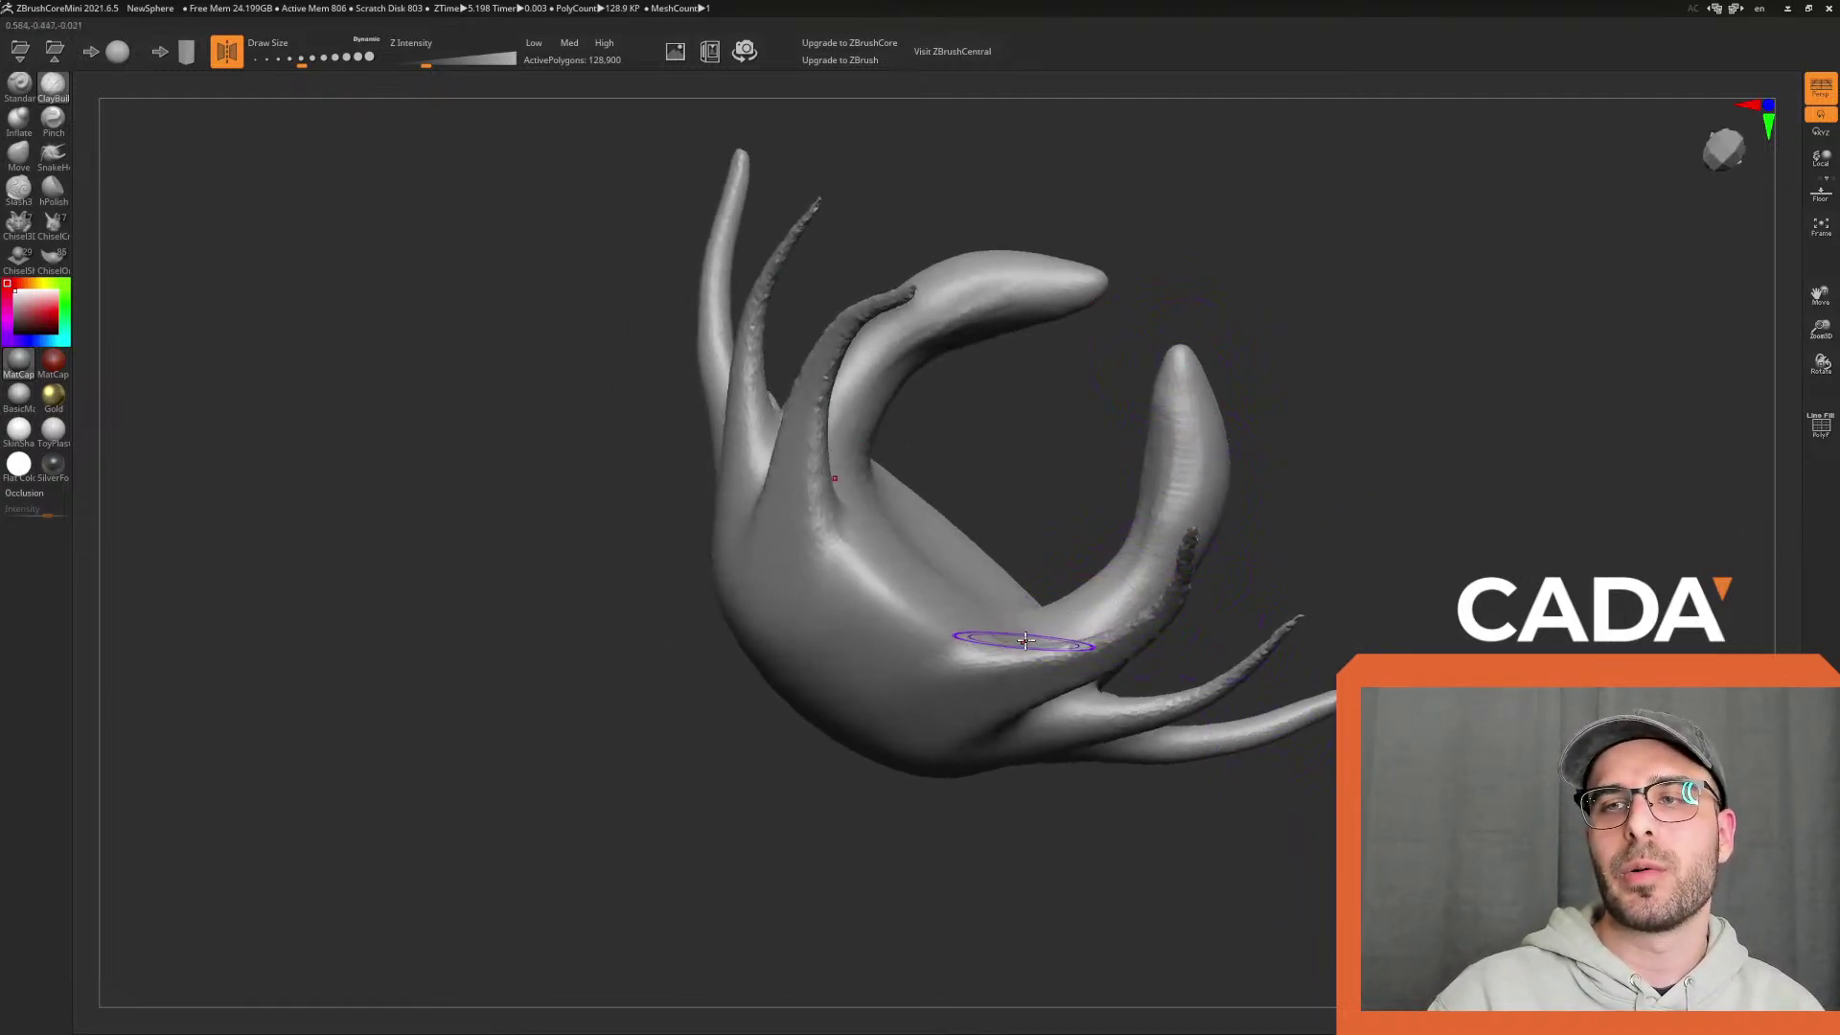
Smooth the surfaces of the large arms and refine their thickness toward the tips
mouse_move(1006, 311)
shift+mouse_down()
mouse_move(903, 311)
mouse_move(985, 460)
mouse_move(991, 393)
mouse_move(1069, 317)
mouse_move(1025, 363)
shift+mouse_up()
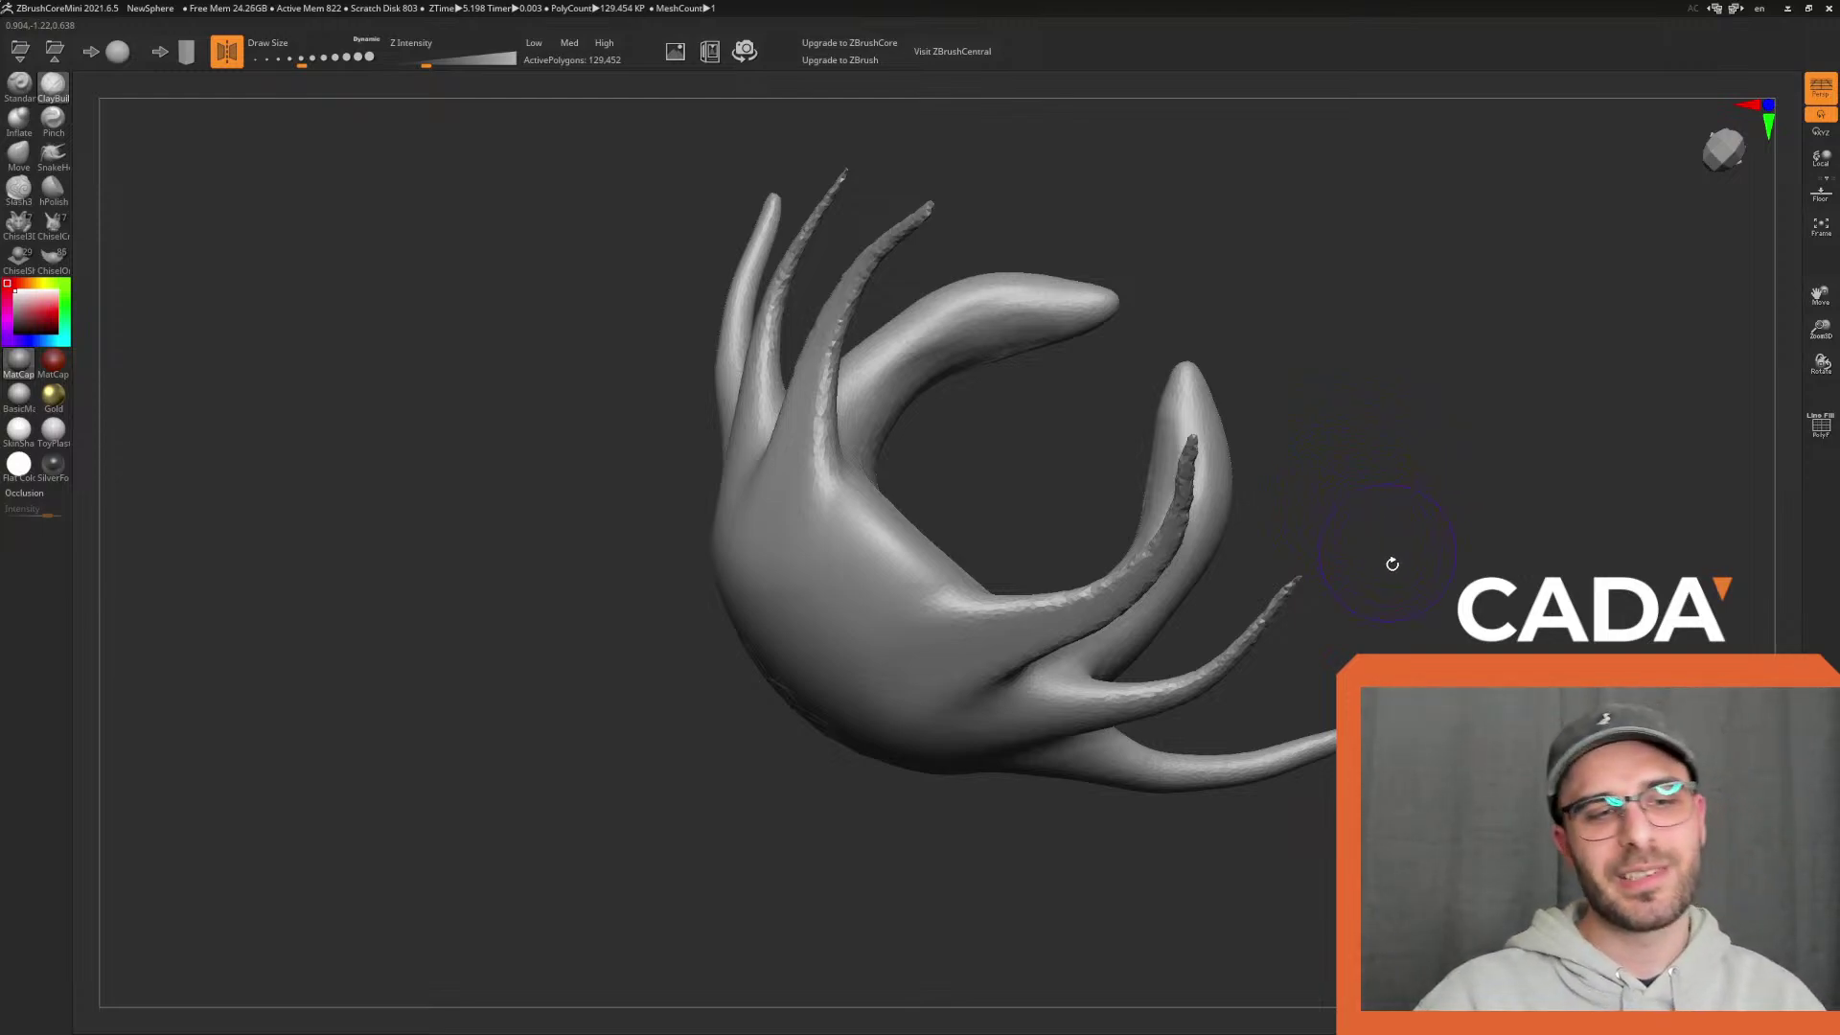
drag(1383, 573, 1324, 502)
shift+drag(1098, 718, 1210, 652)
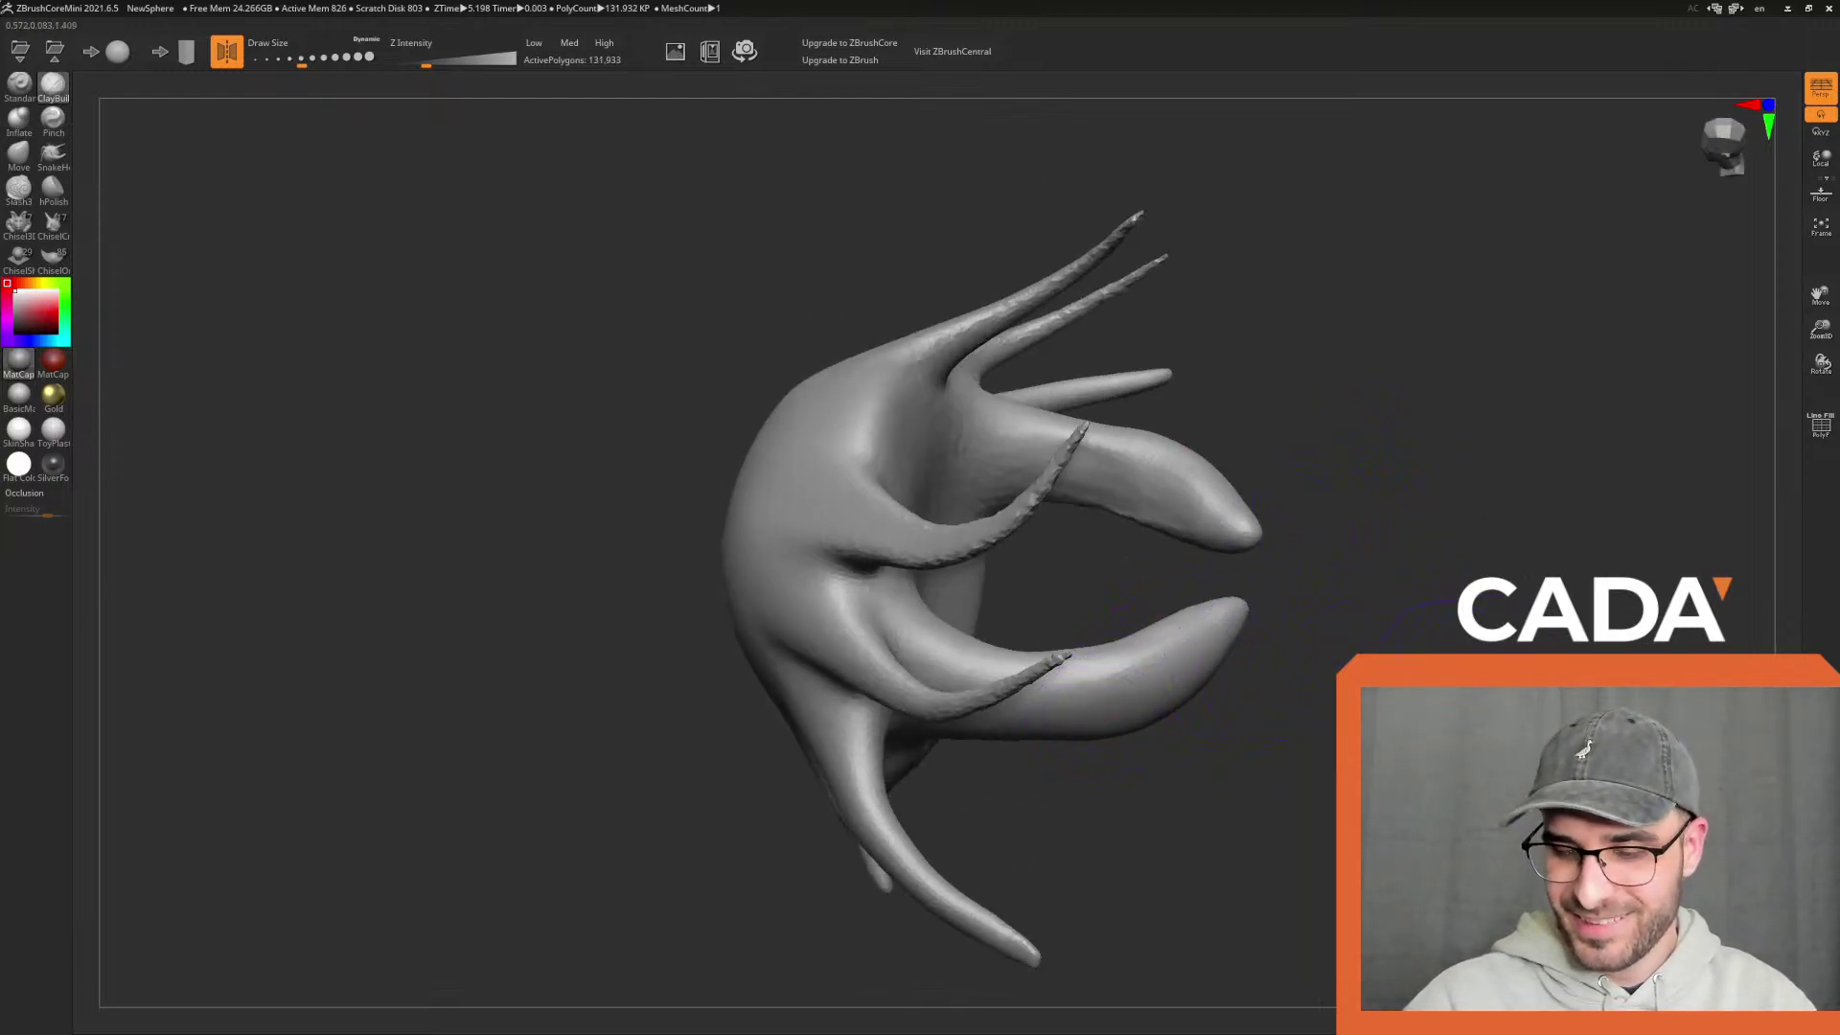
drag(1344, 709, 1320, 688)
drag(1122, 677, 1210, 634)
mouse_move(1322, 707)
mouse_down()
mouse_move(1327, 748)
mouse_move(1299, 762)
mouse_up()
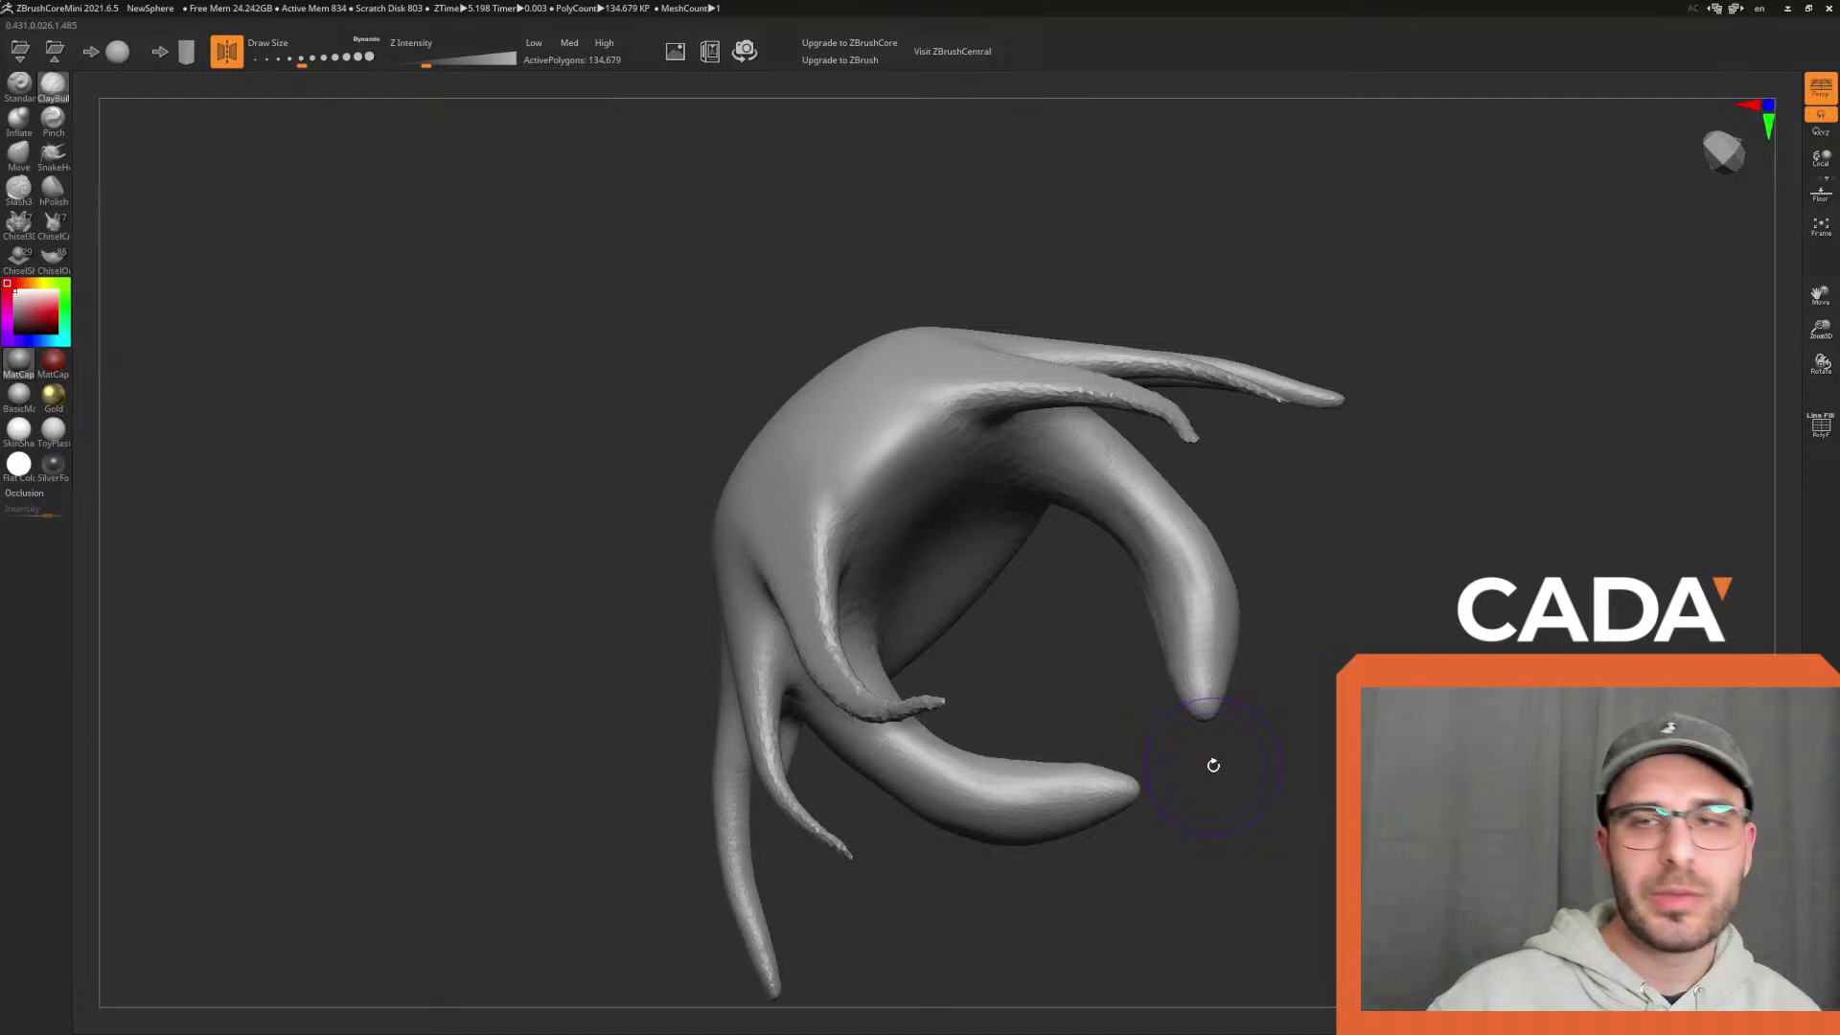
drag(1289, 809, 1237, 693)
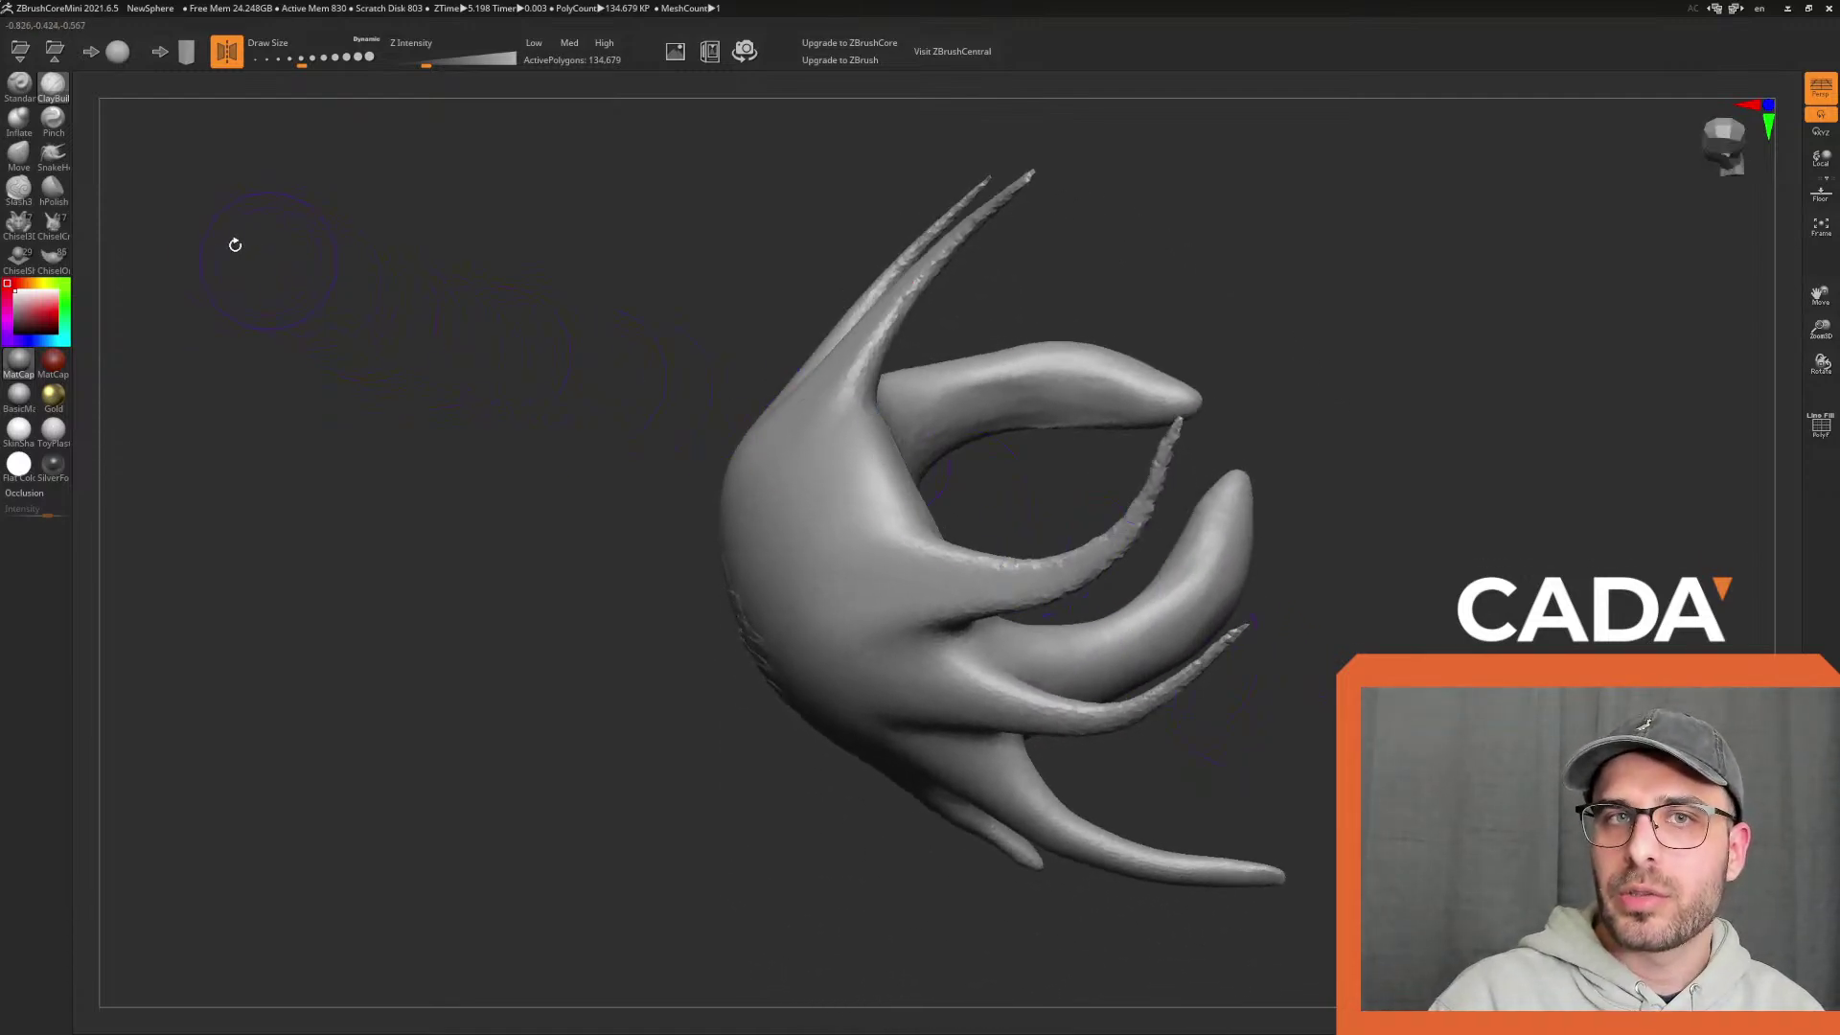
Try to pull an additional symmetrical pair of long spikes out of the body's front surface with the SnakeHook brush
drag(1387, 526, 1240, 540)
click(53, 161)
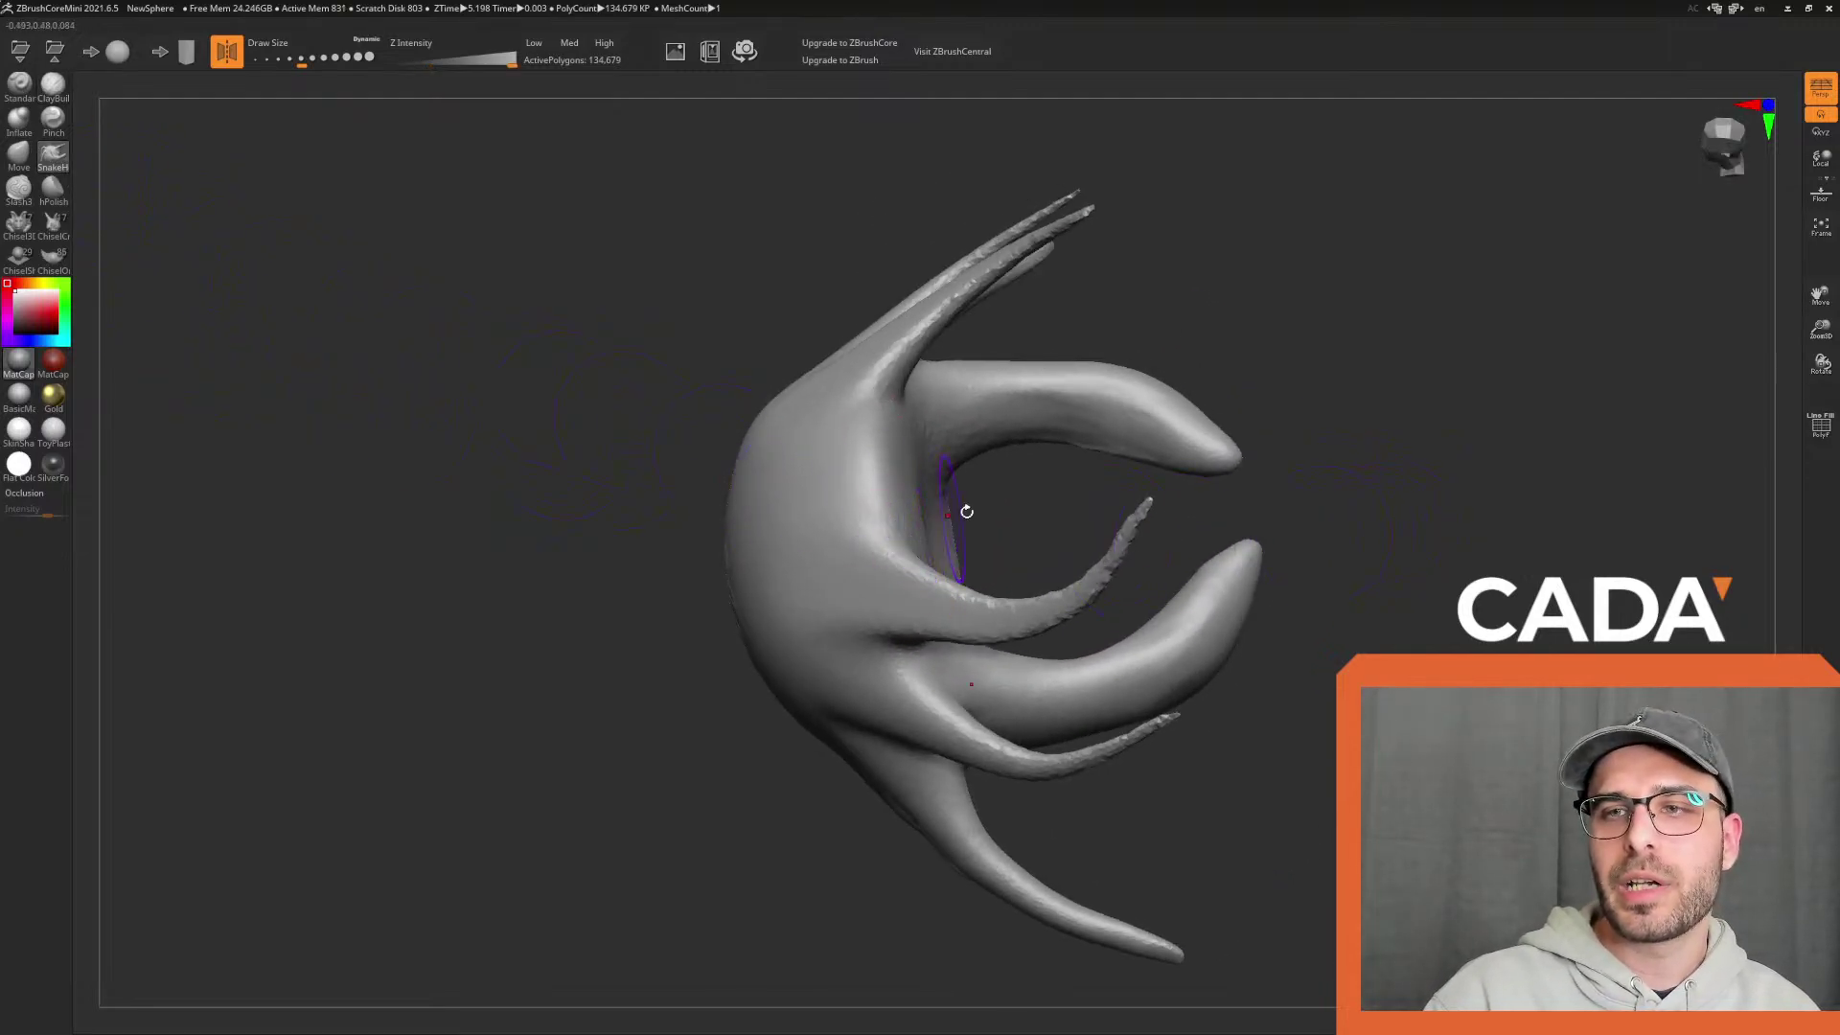
mouse_move(1246, 772)
mouse_down()
mouse_move(1322, 661)
mouse_move(1308, 675)
mouse_up()
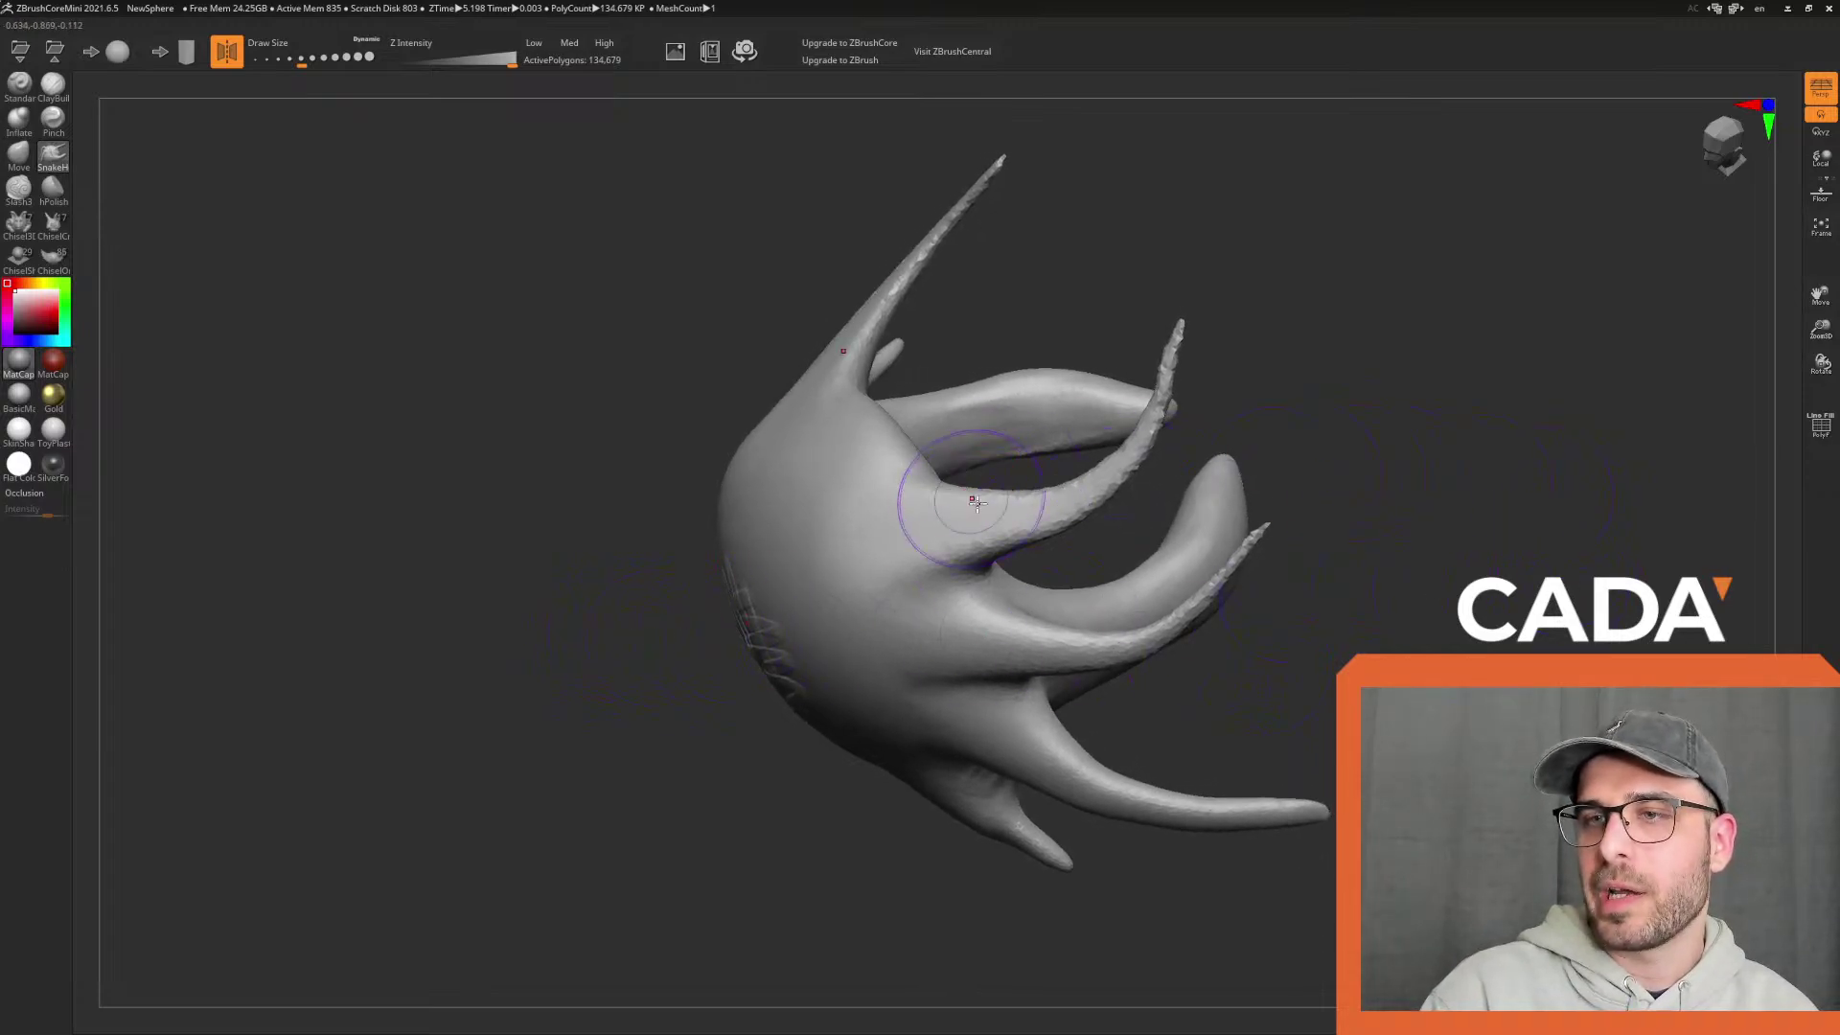
mouse_move(1351, 470)
mouse_down()
mouse_move(1327, 585)
mouse_move(1341, 575)
mouse_move(1390, 676)
mouse_up()
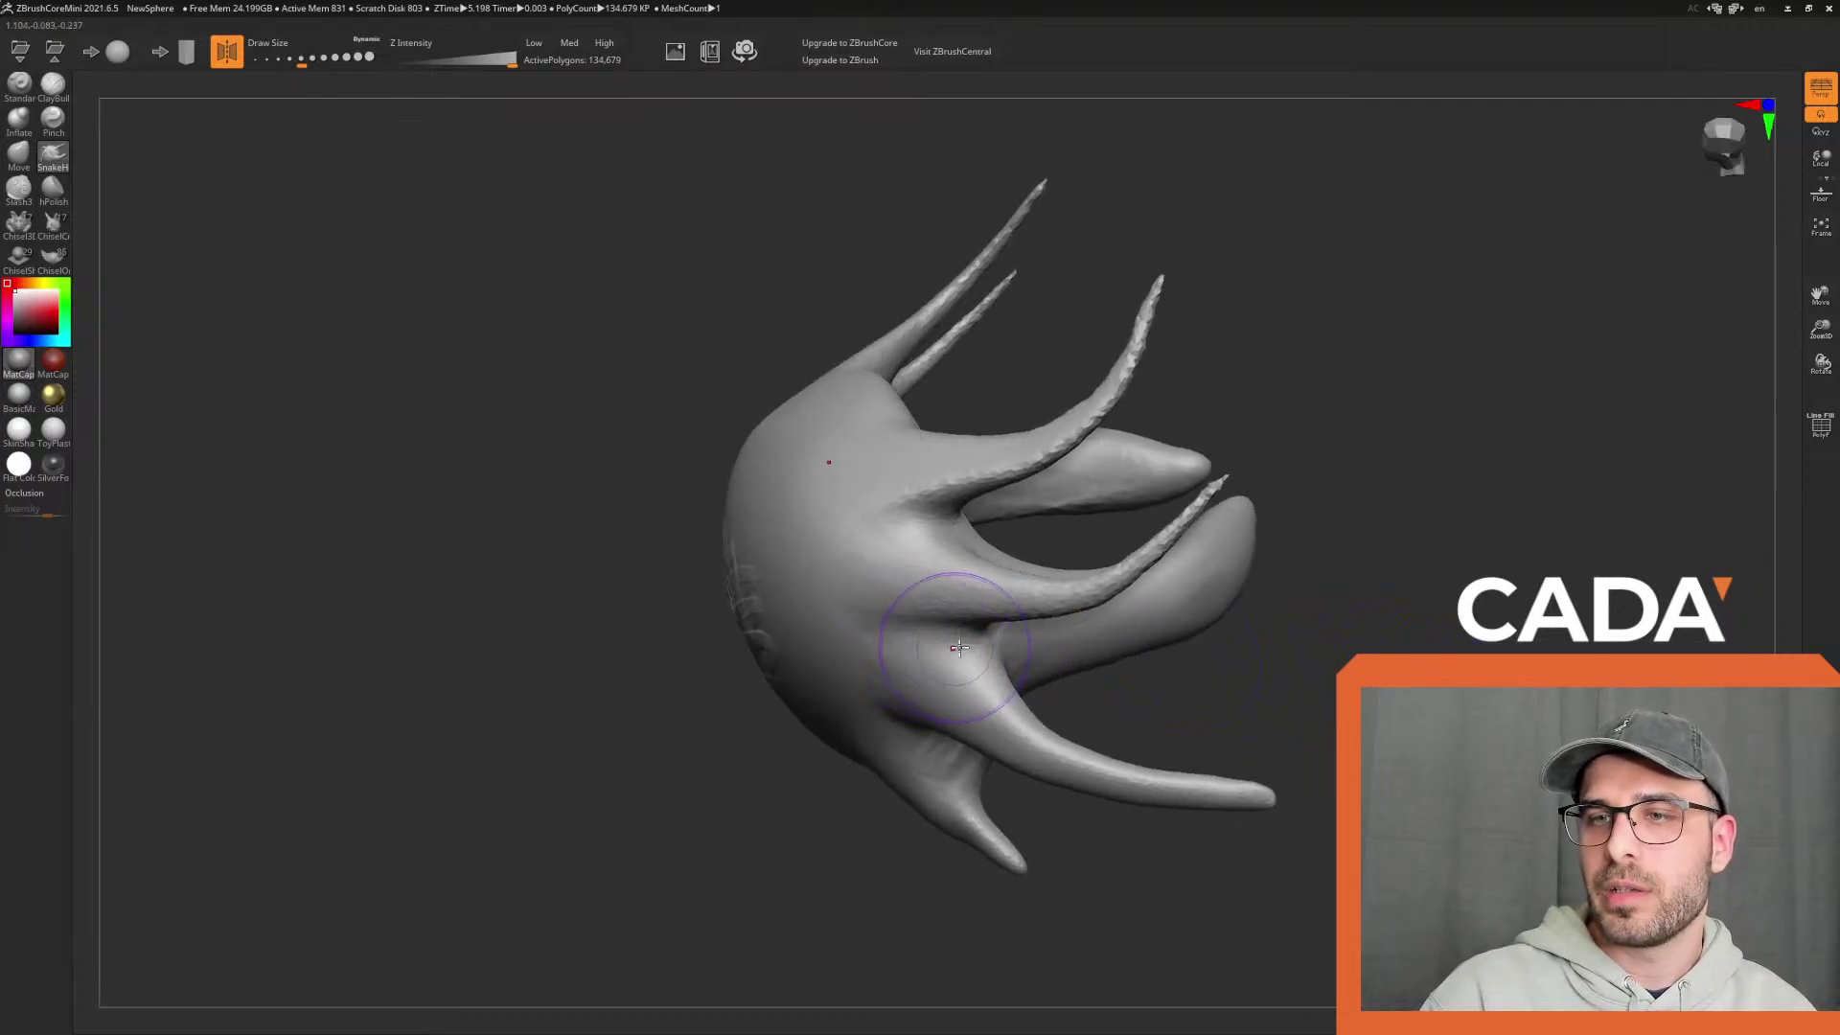
mouse_move(997, 627)
mouse_down()
mouse_move(1361, 666)
mouse_move(1181, 640)
mouse_up()
key(ctrl+z)
drag(1140, 868, 1317, 815)
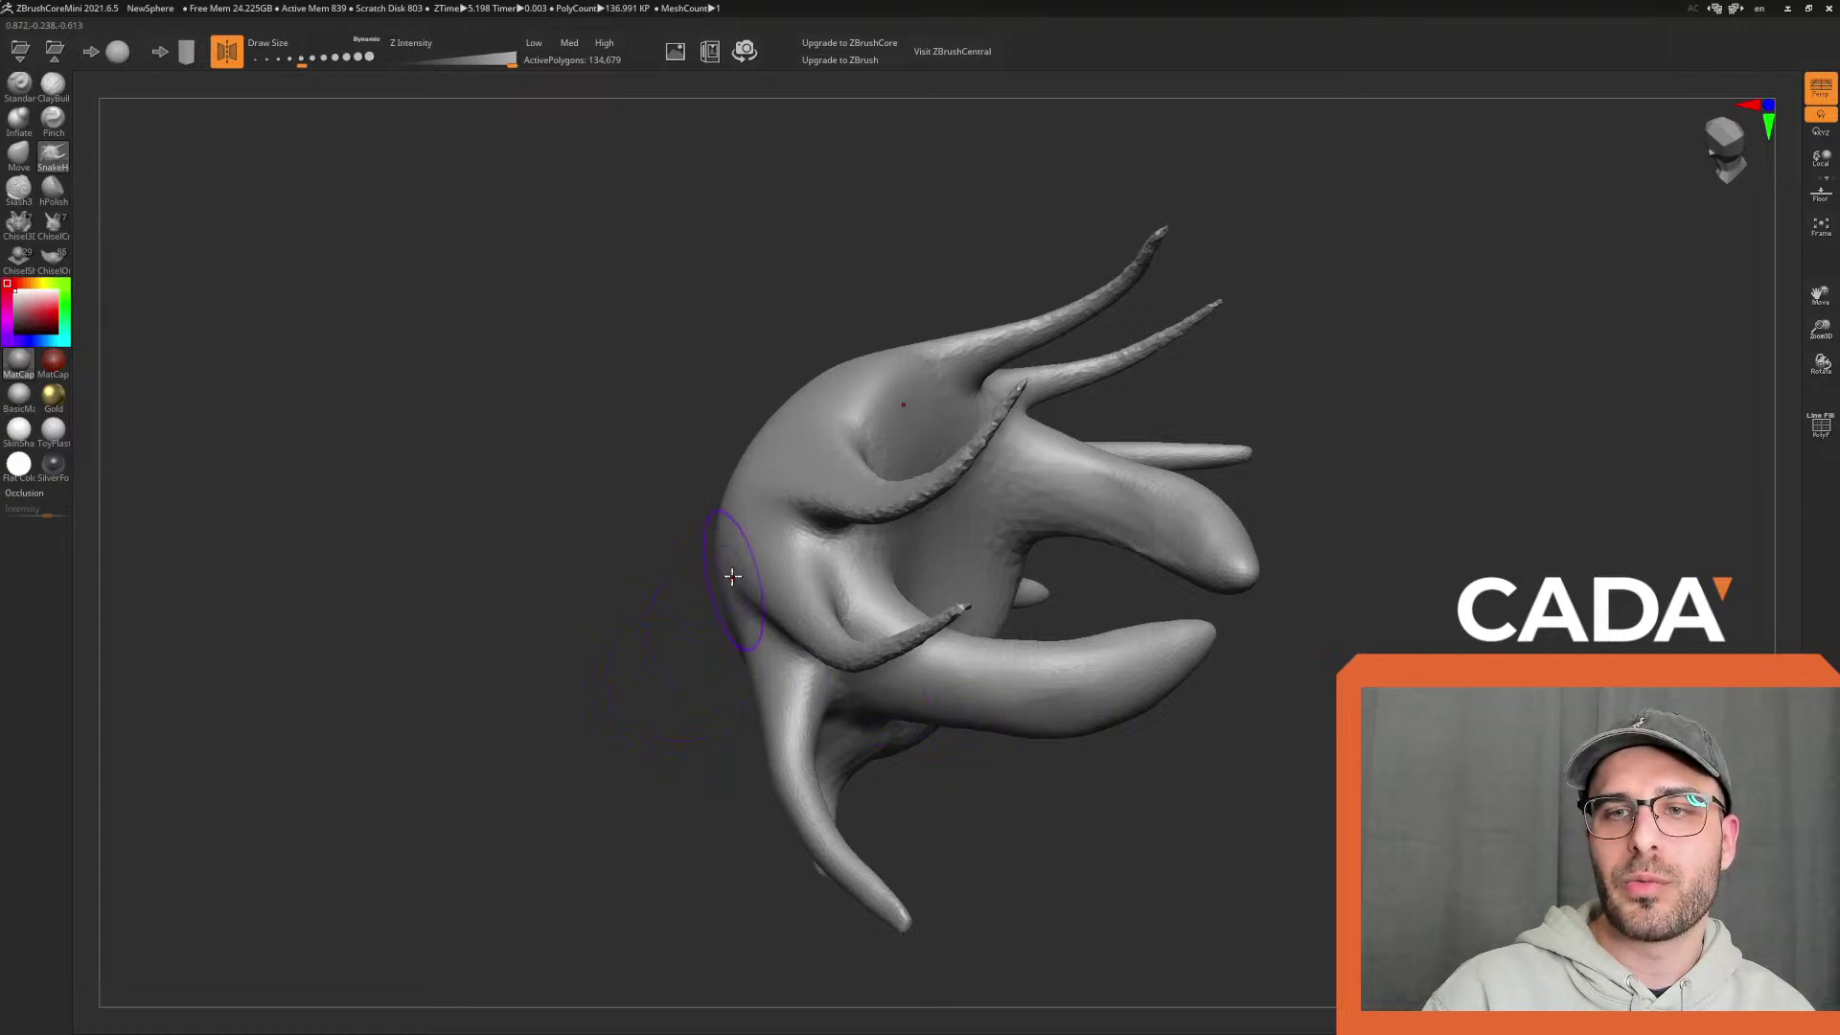
drag(734, 590, 424, 634)
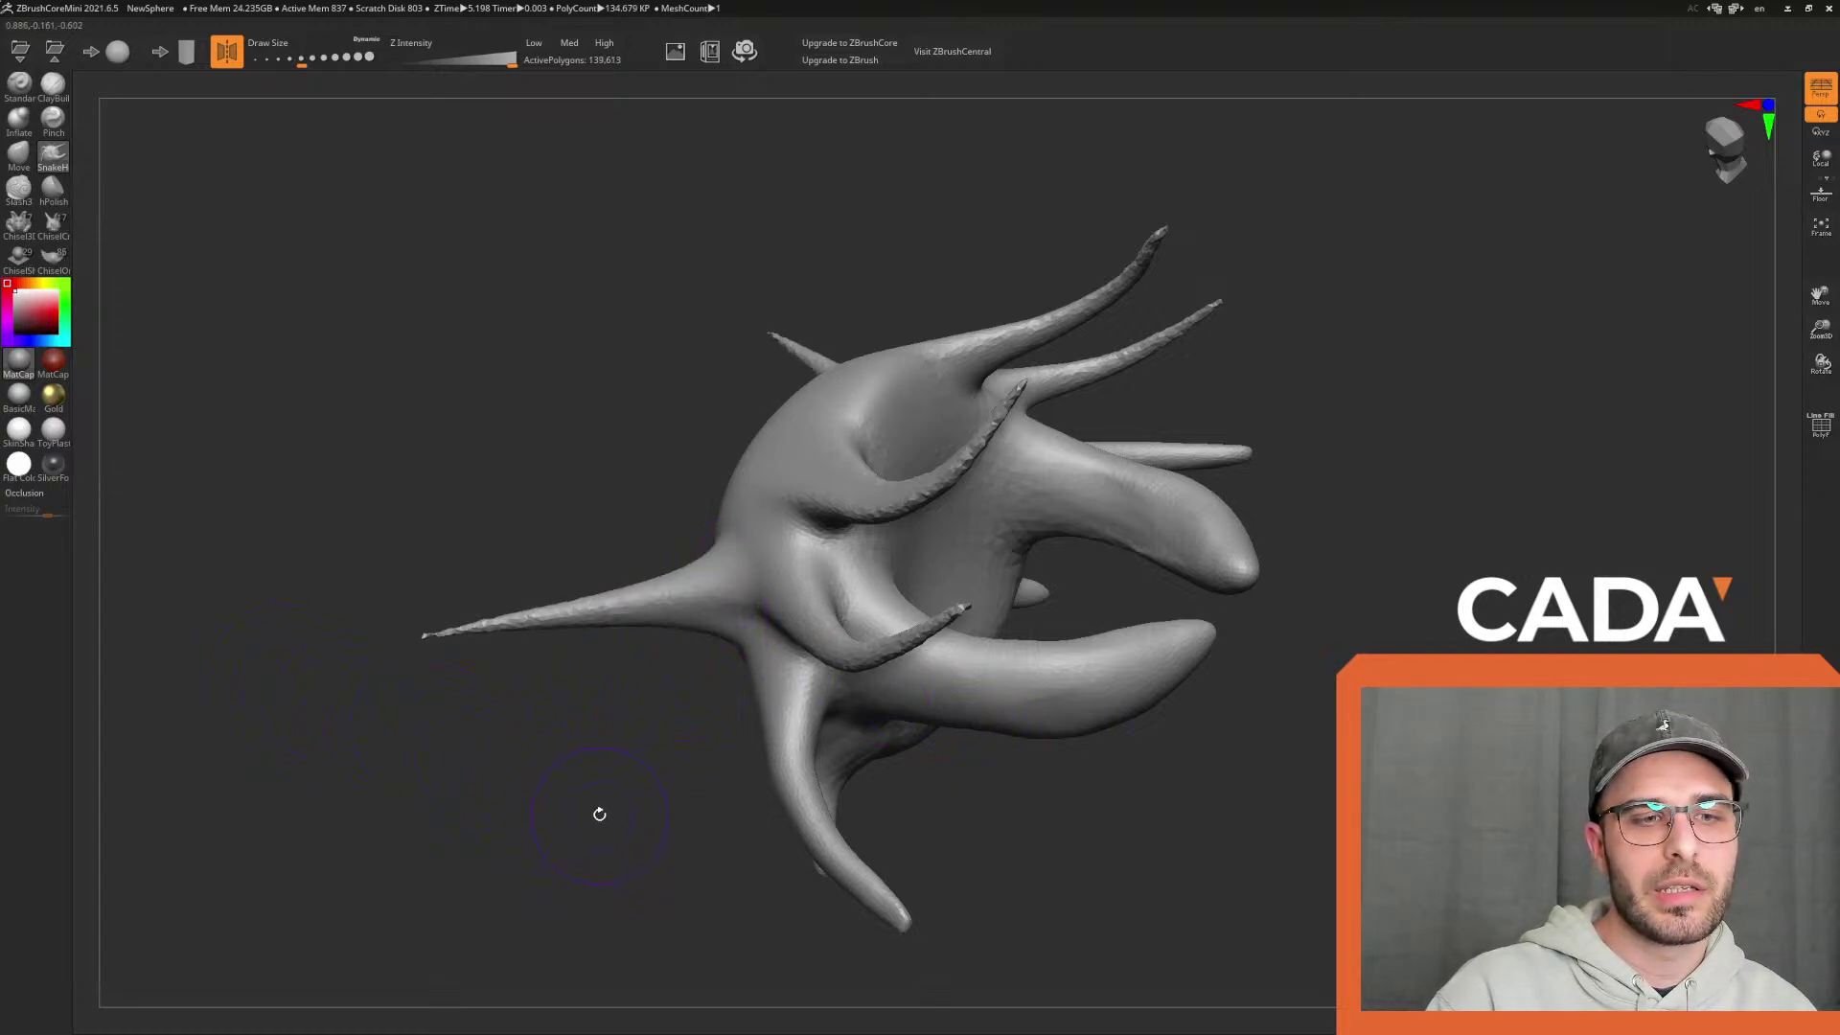
drag(581, 790, 624, 780)
key(ctrl+z)
drag(1090, 778, 1167, 747)
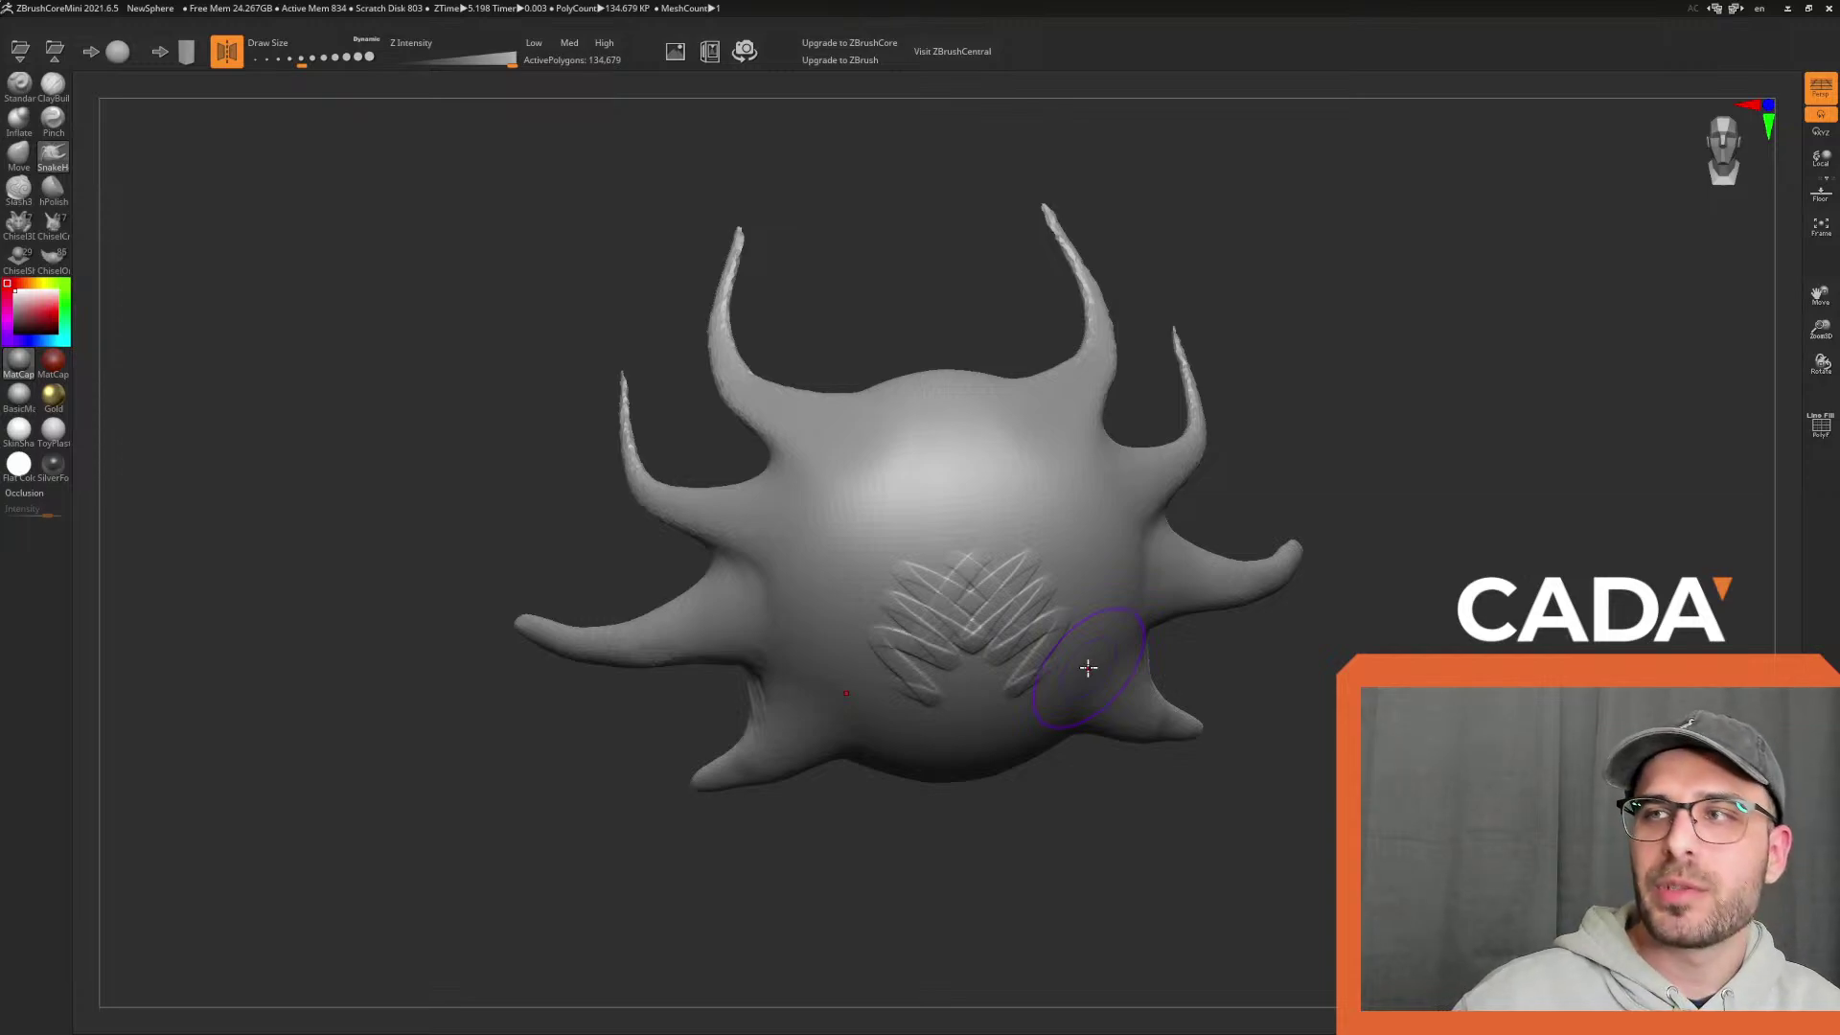
Reshape the lower front of the body with the Move brush at Z intensity about 44 and draw size about 695
click(1820, 230)
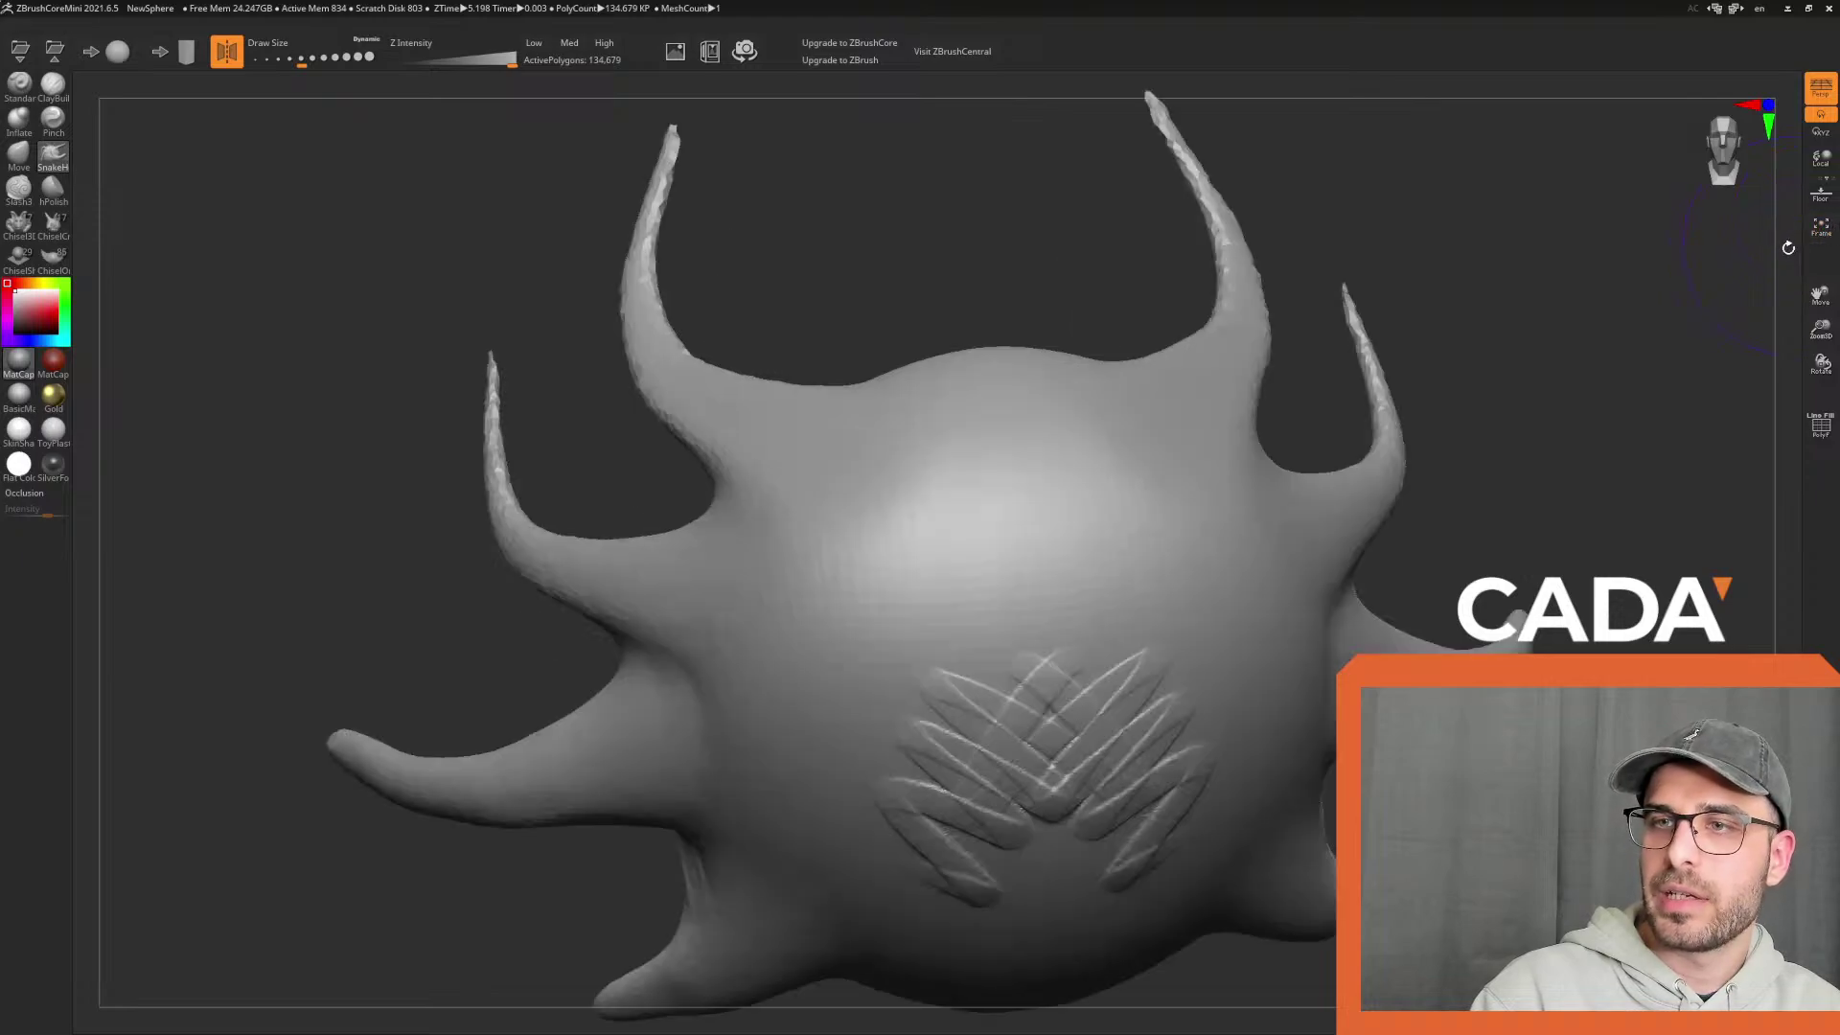
alt+drag(1579, 444, 1610, 594)
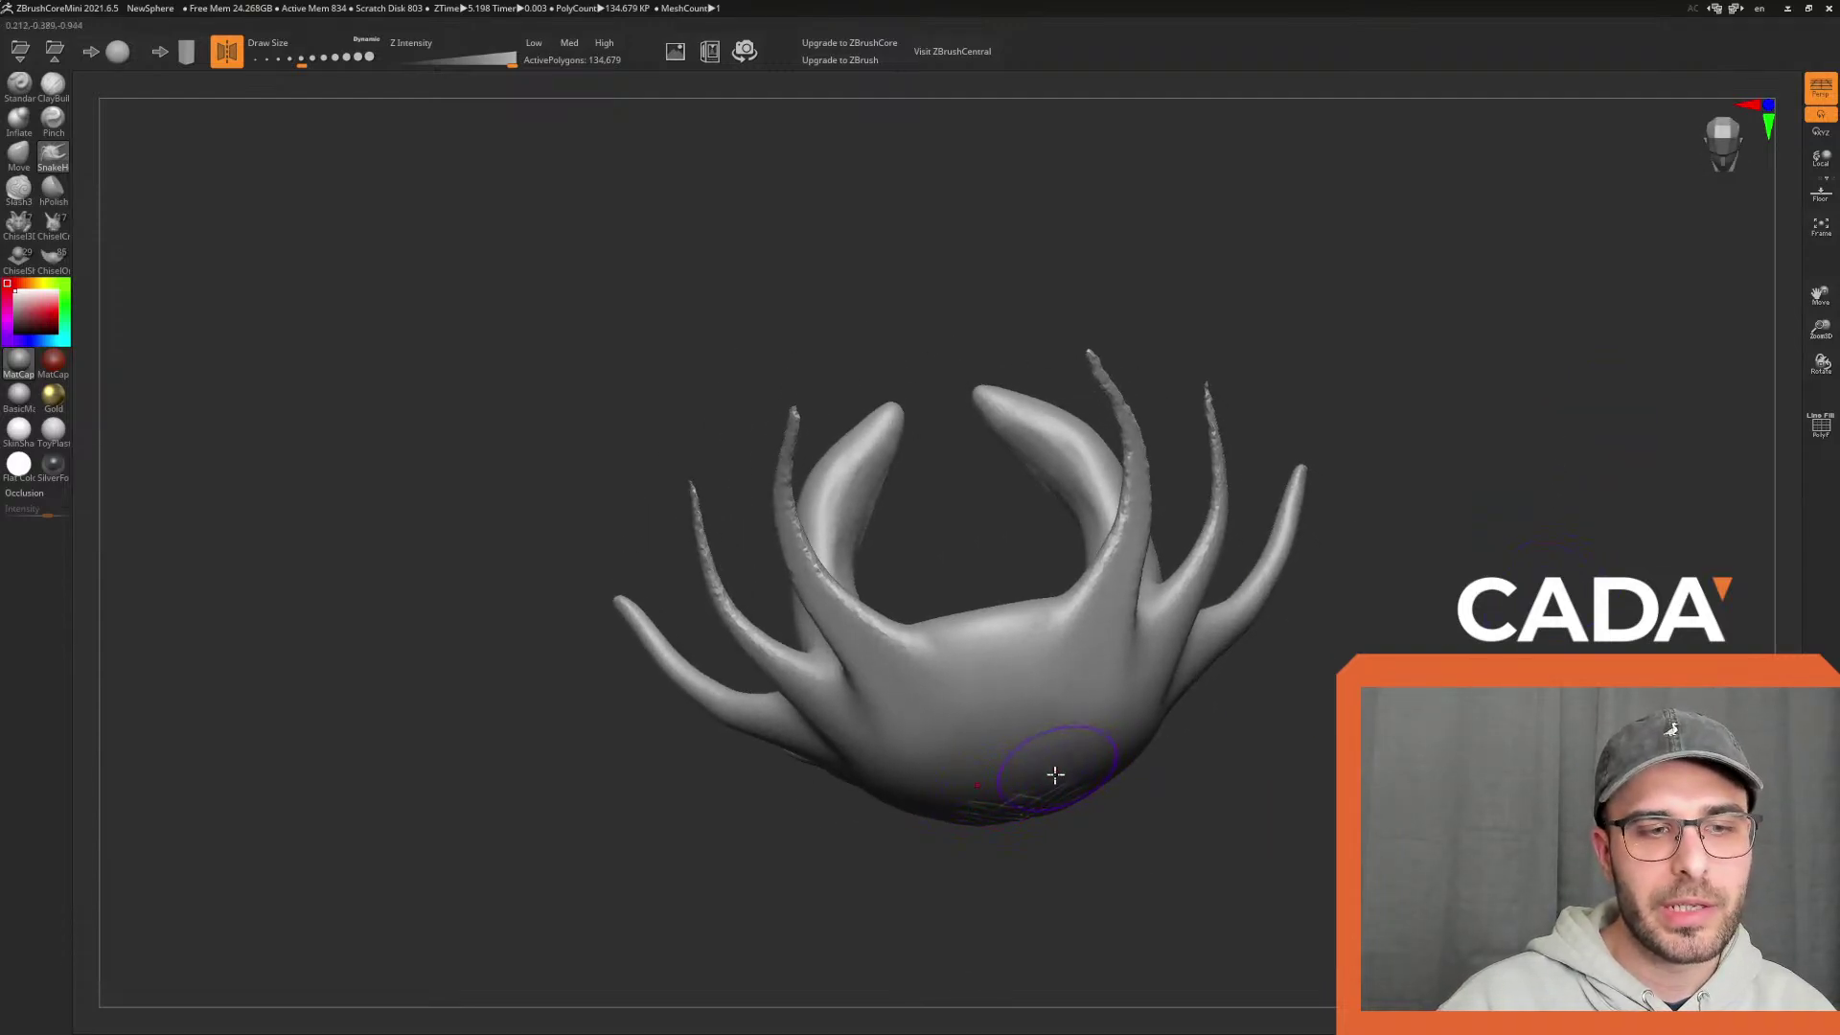
drag(1227, 835, 355, 641)
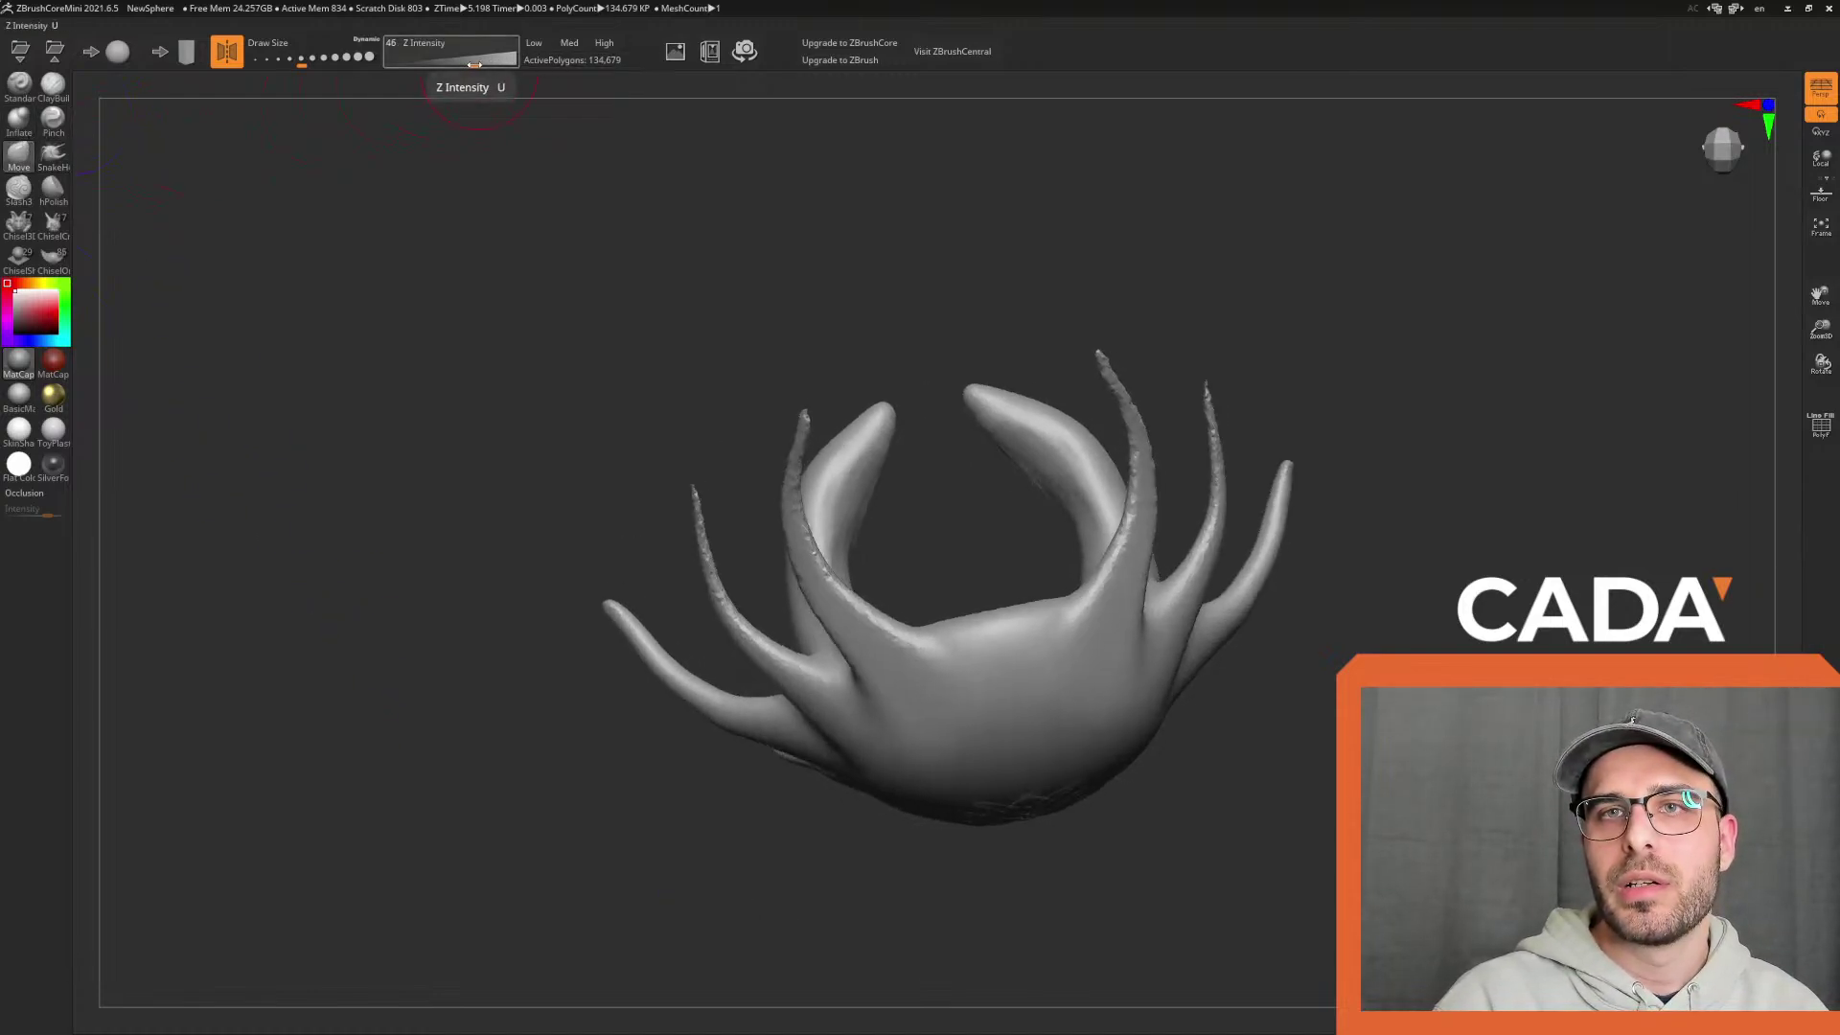
drag(473, 64, 493, 66)
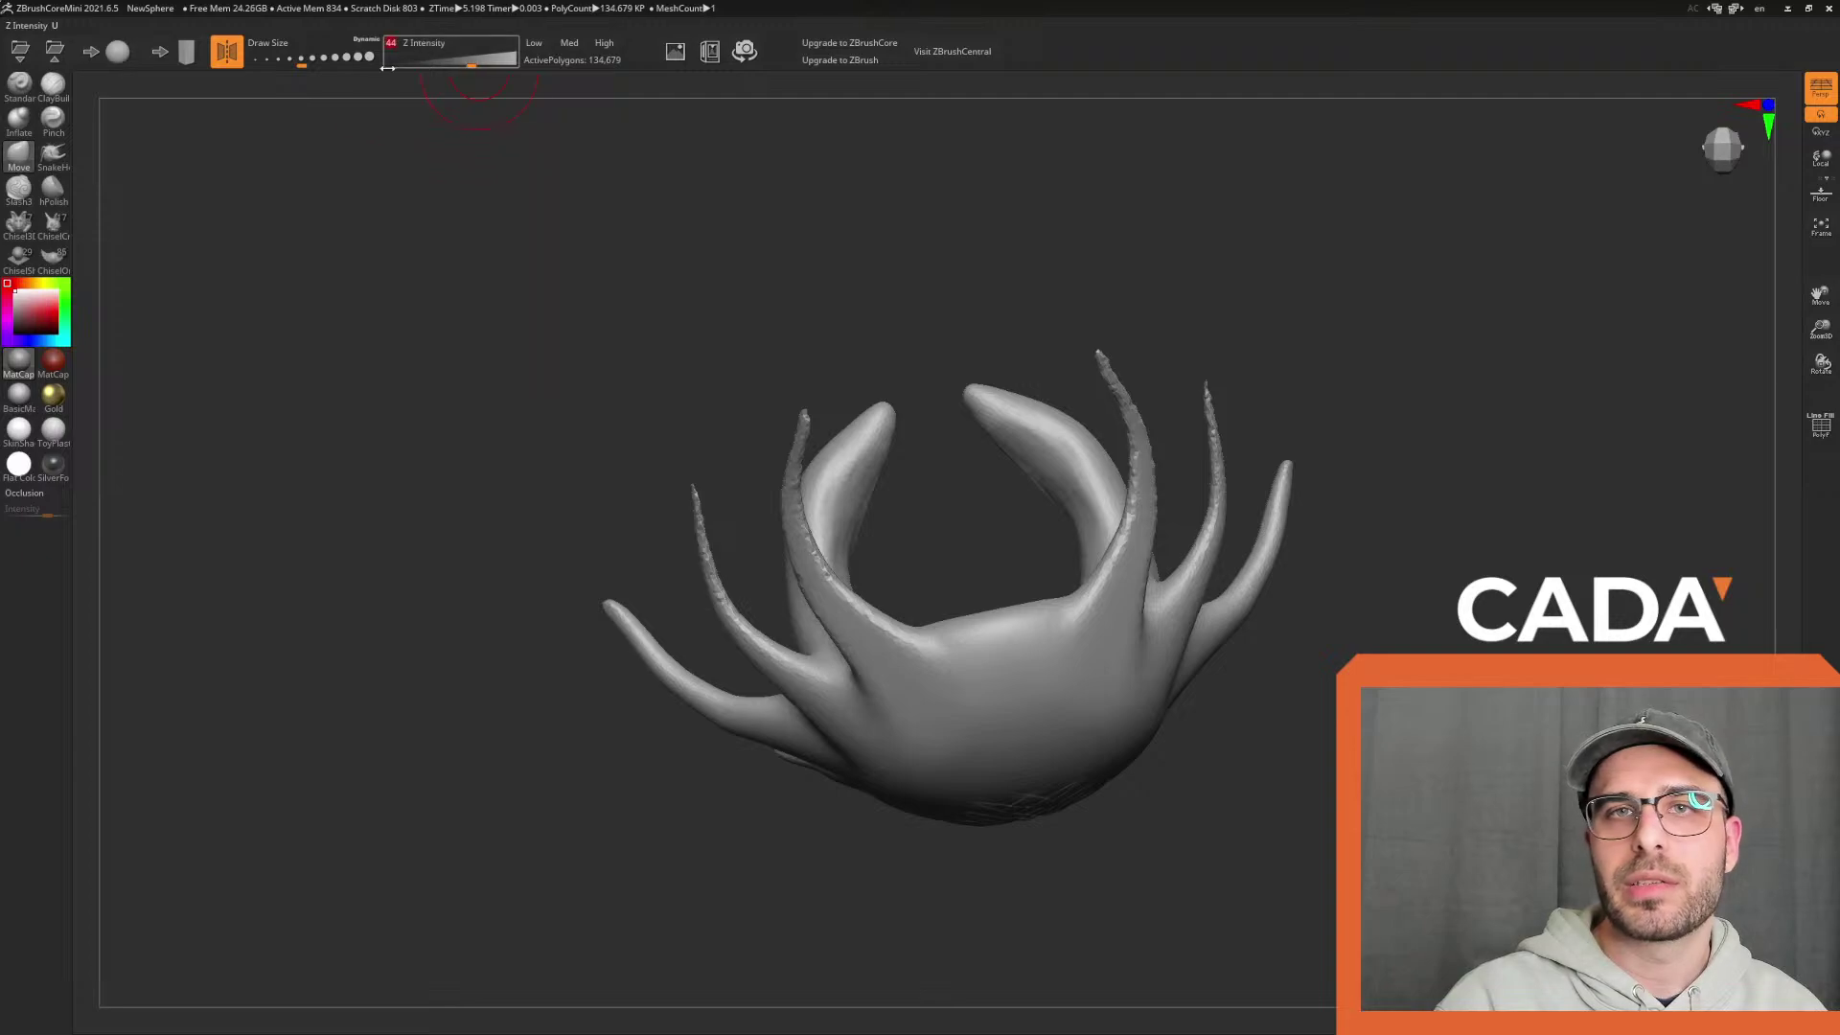
drag(303, 65, 354, 77)
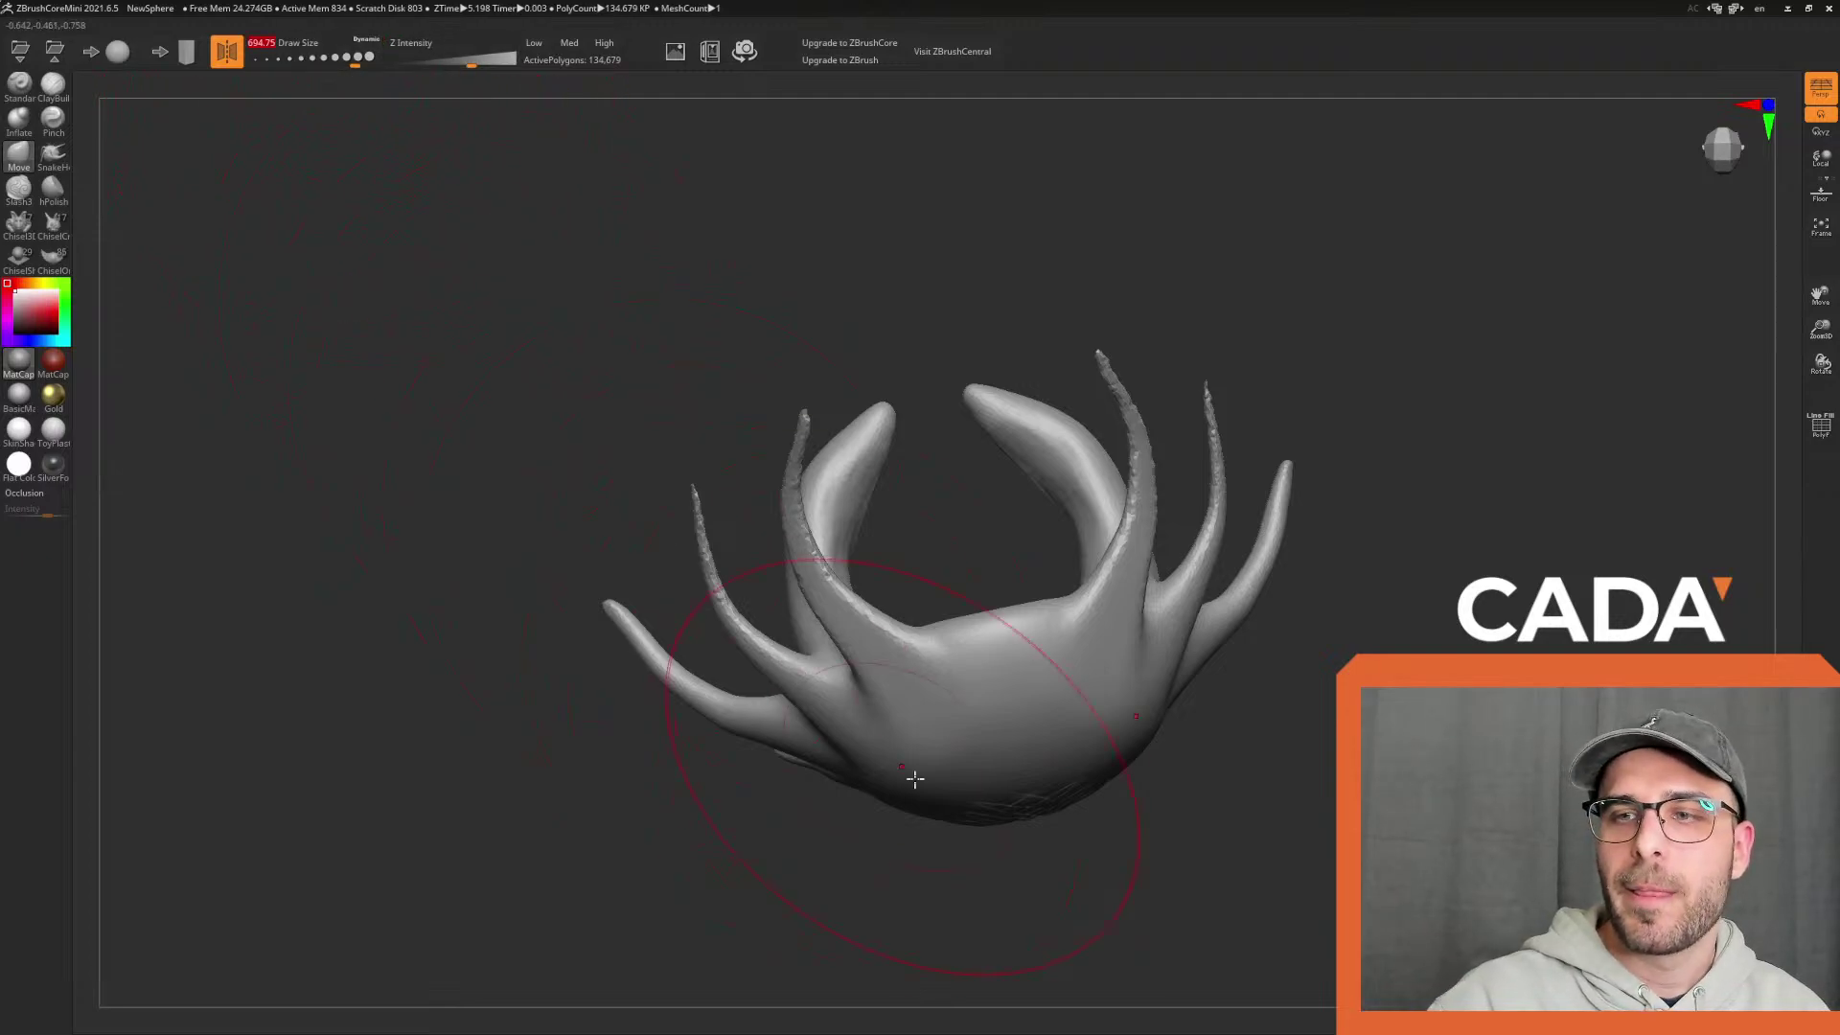
mouse_move(1025, 813)
mouse_down()
mouse_move(1006, 744)
mouse_move(1058, 750)
mouse_up()
mouse_move(1275, 871)
mouse_down()
mouse_move(1195, 763)
mouse_move(966, 630)
mouse_move(822, 641)
mouse_move(852, 640)
mouse_up()
mouse_move(781, 693)
mouse_down()
mouse_move(1265, 729)
mouse_move(1706, 791)
mouse_move(1375, 815)
mouse_move(1329, 891)
mouse_move(764, 859)
mouse_move(723, 825)
mouse_move(764, 863)
mouse_move(809, 805)
mouse_move(997, 862)
mouse_up()
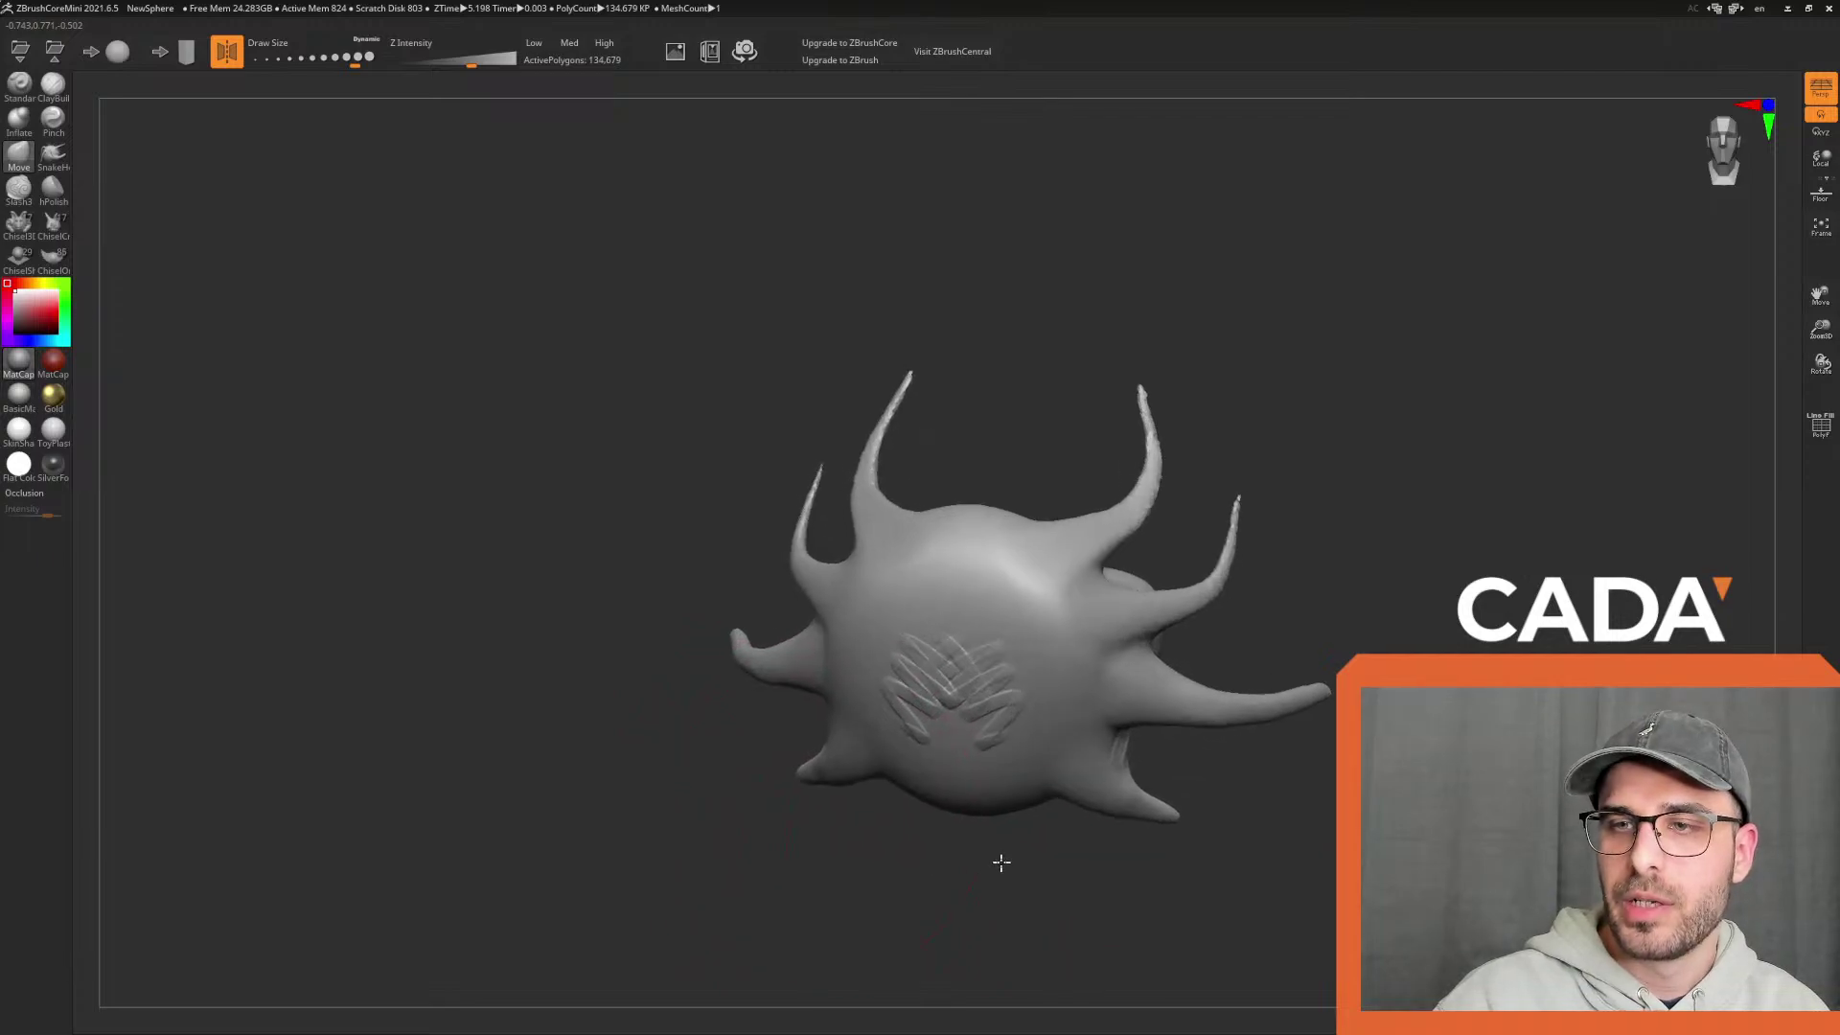
Minimize the sculpting program and switch to Chrome showing the Google image results for "italian religious sculpture flat"
click(1787, 8)
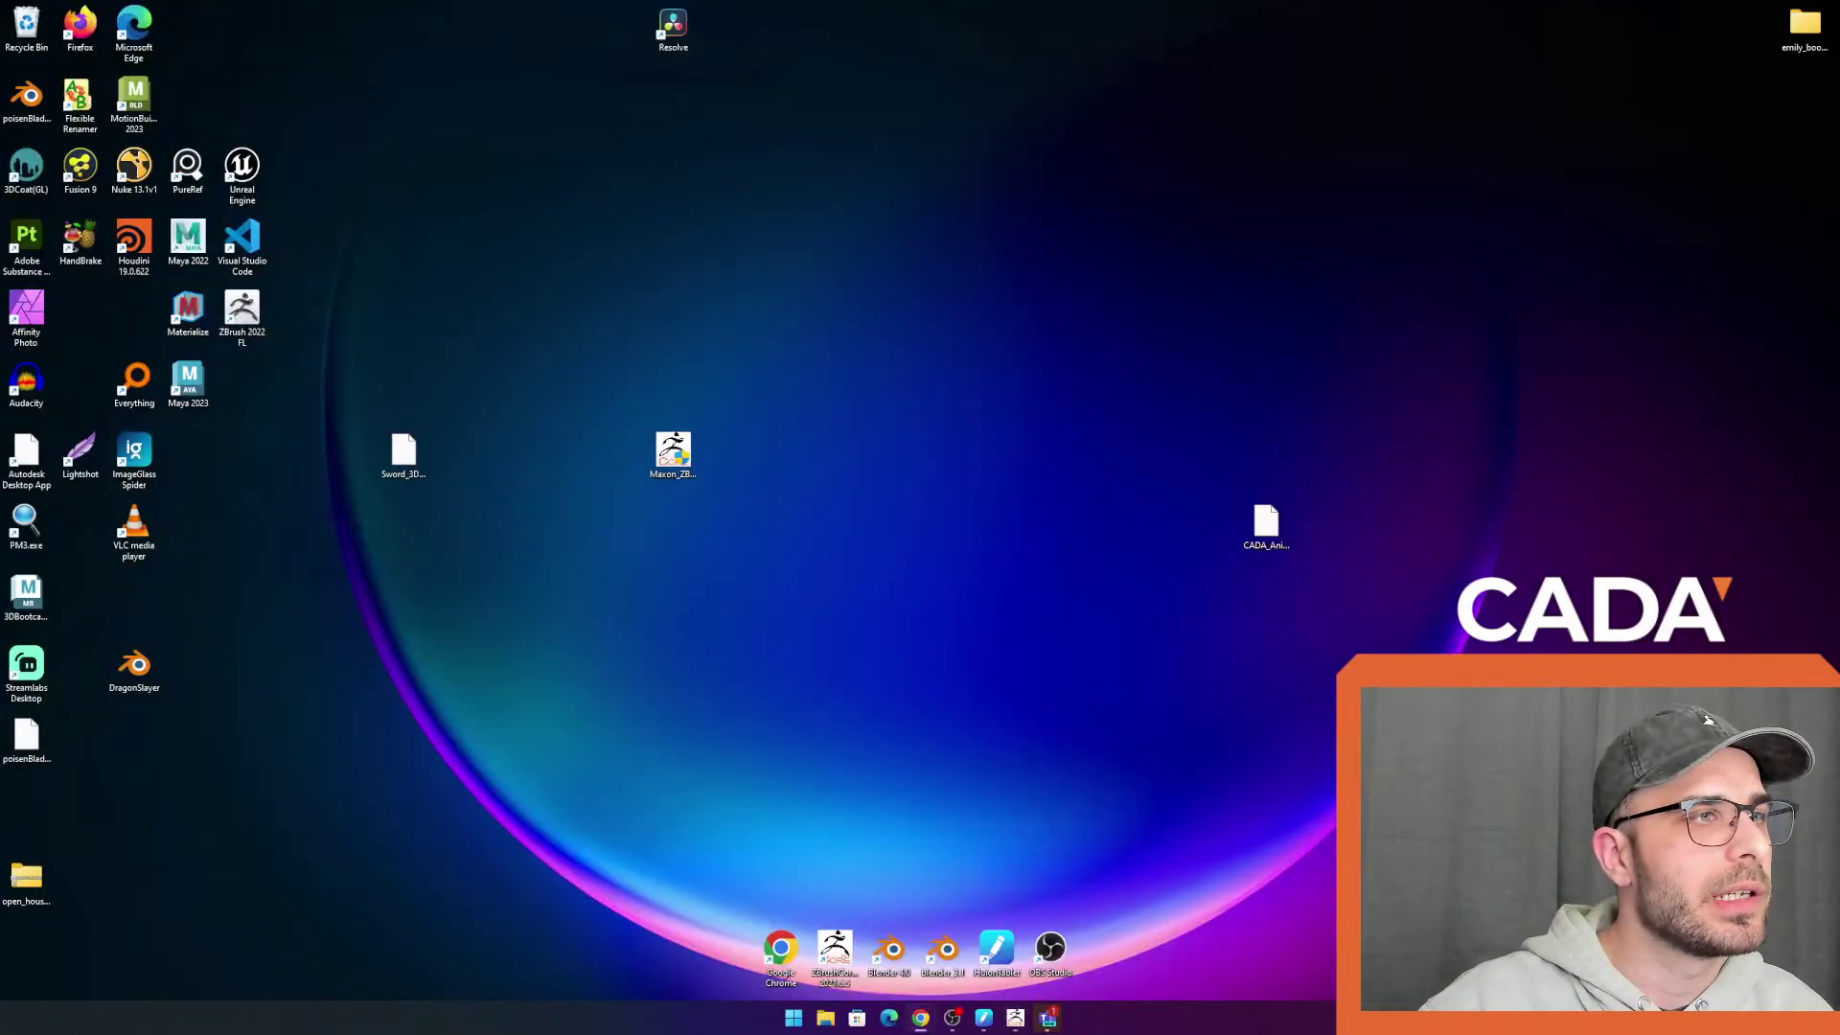
mouse_move(918, 1022)
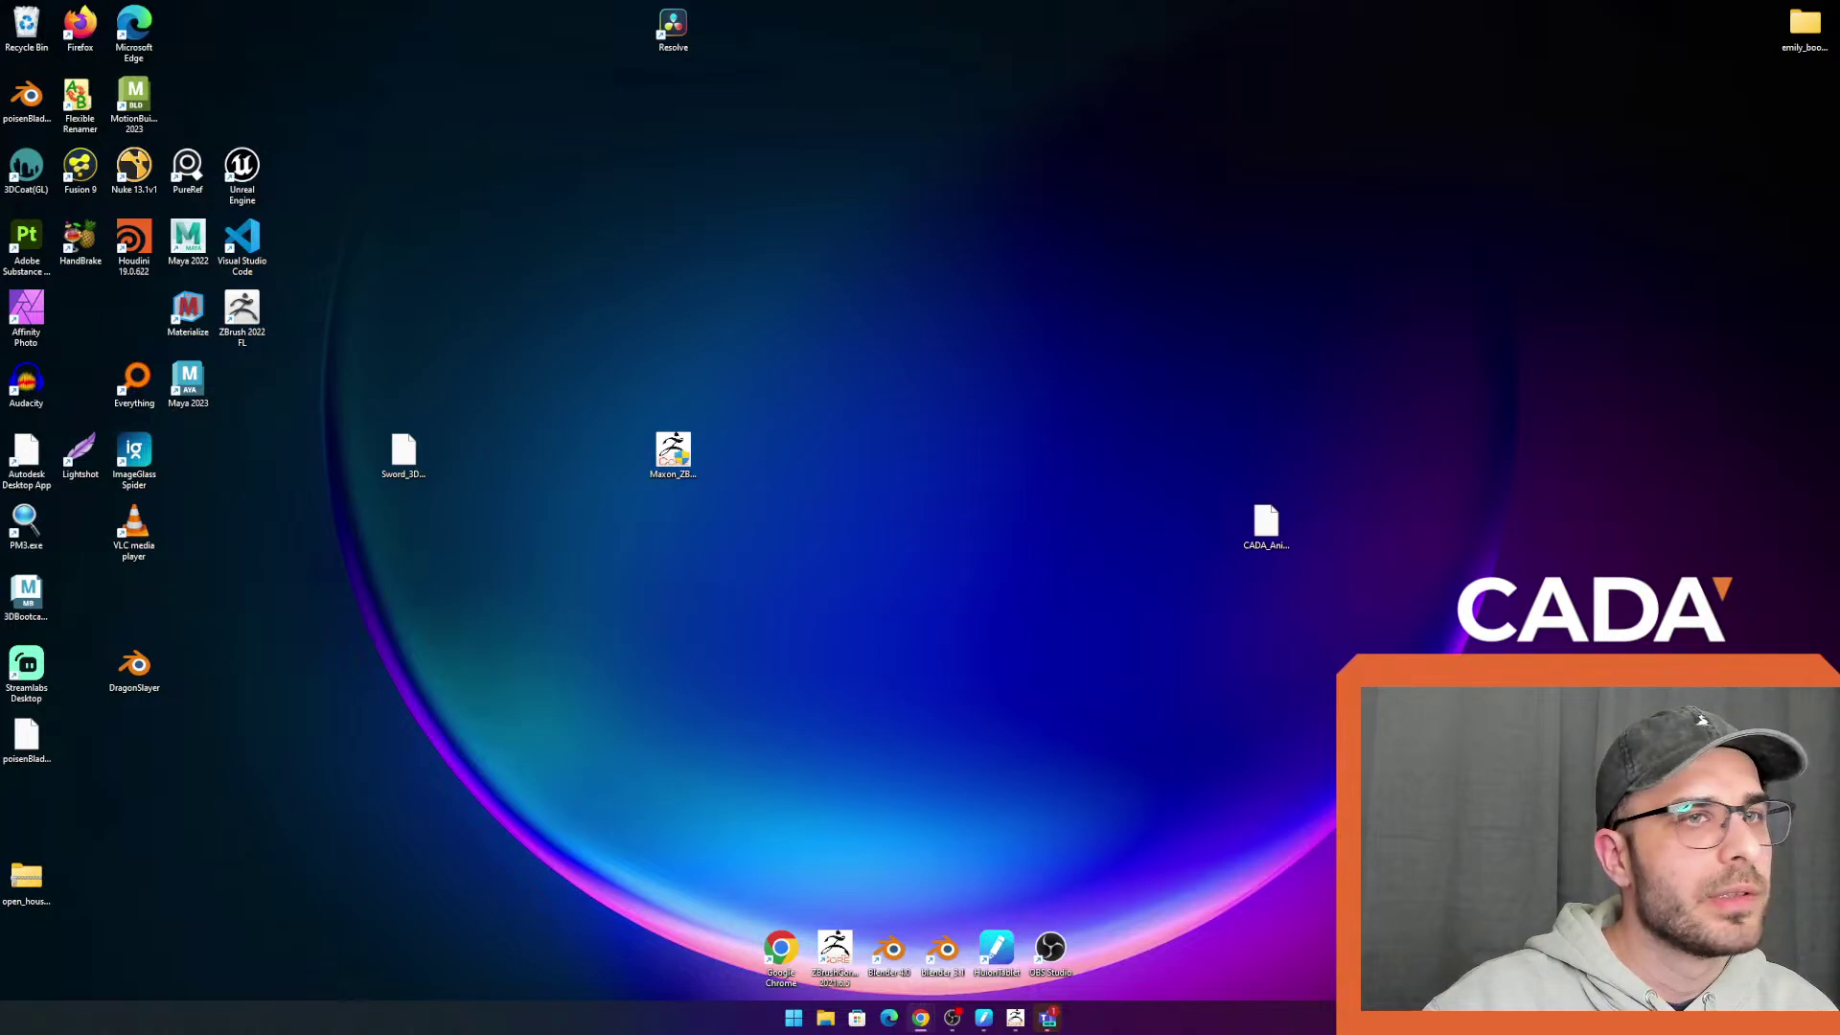
click(957, 925)
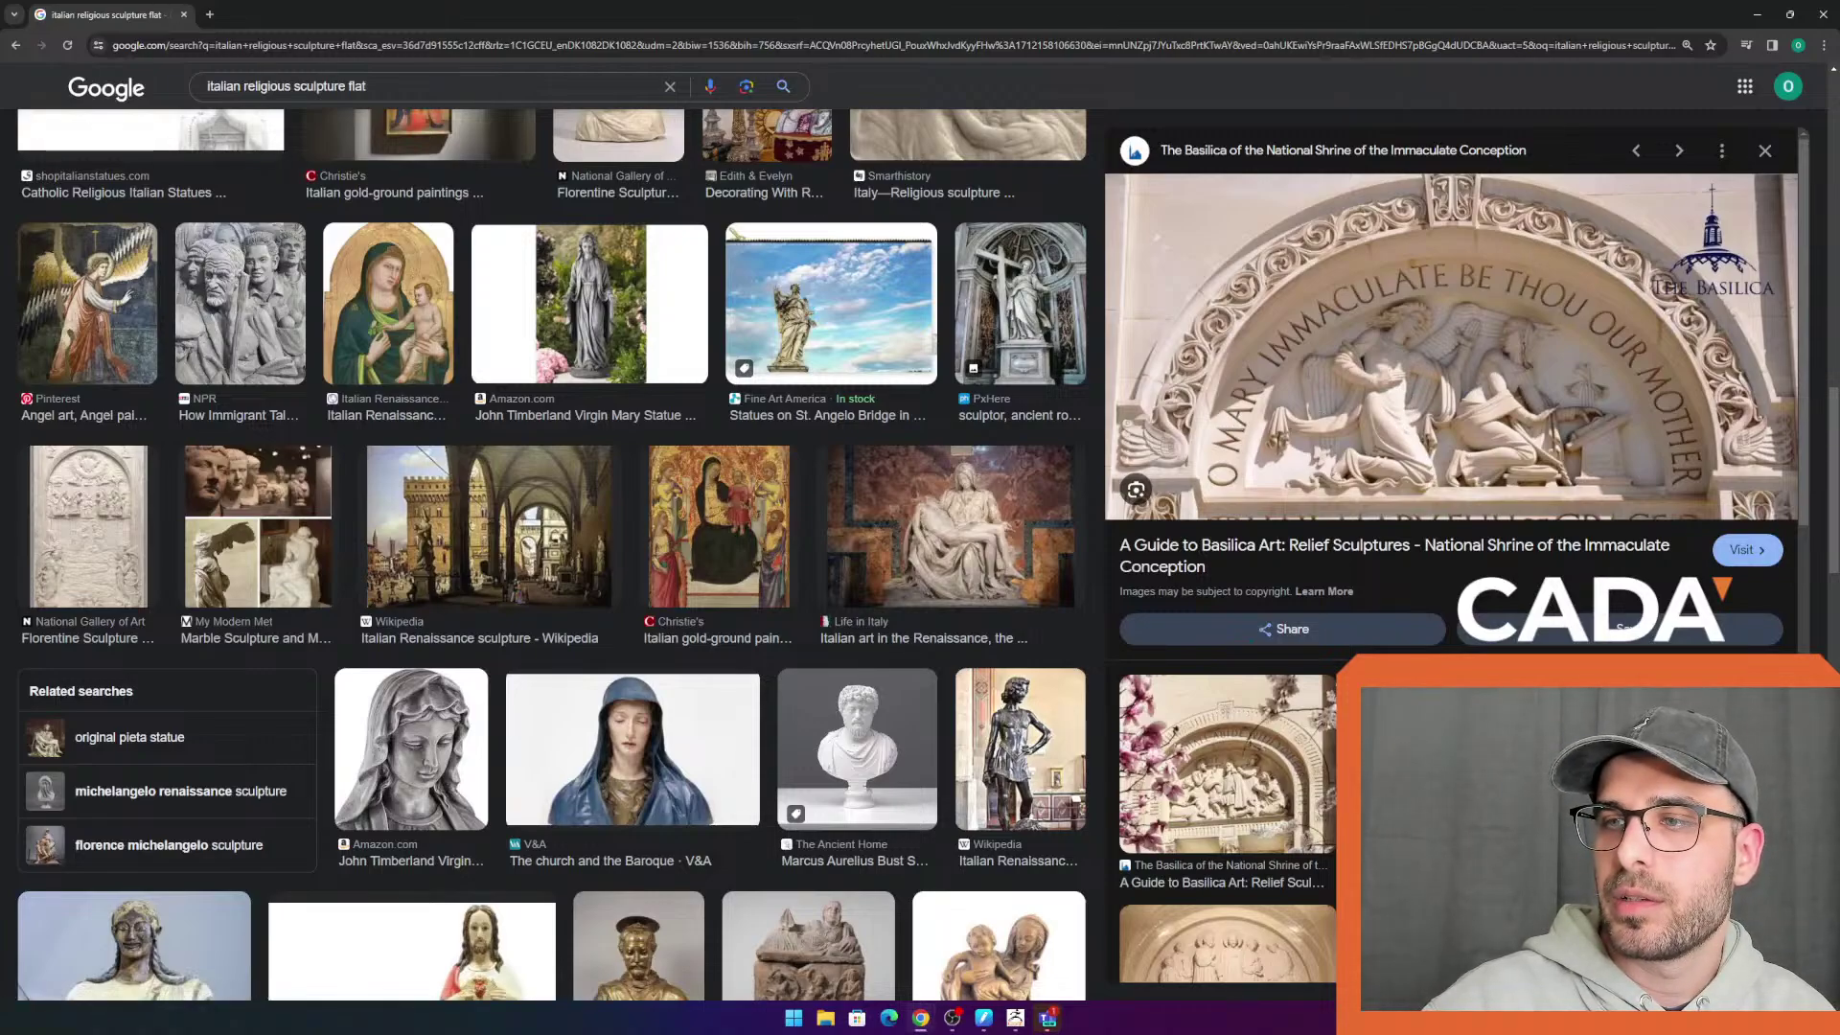
Examine the relief sculptures and the ornate carved capital in the Google image results
key(Right)
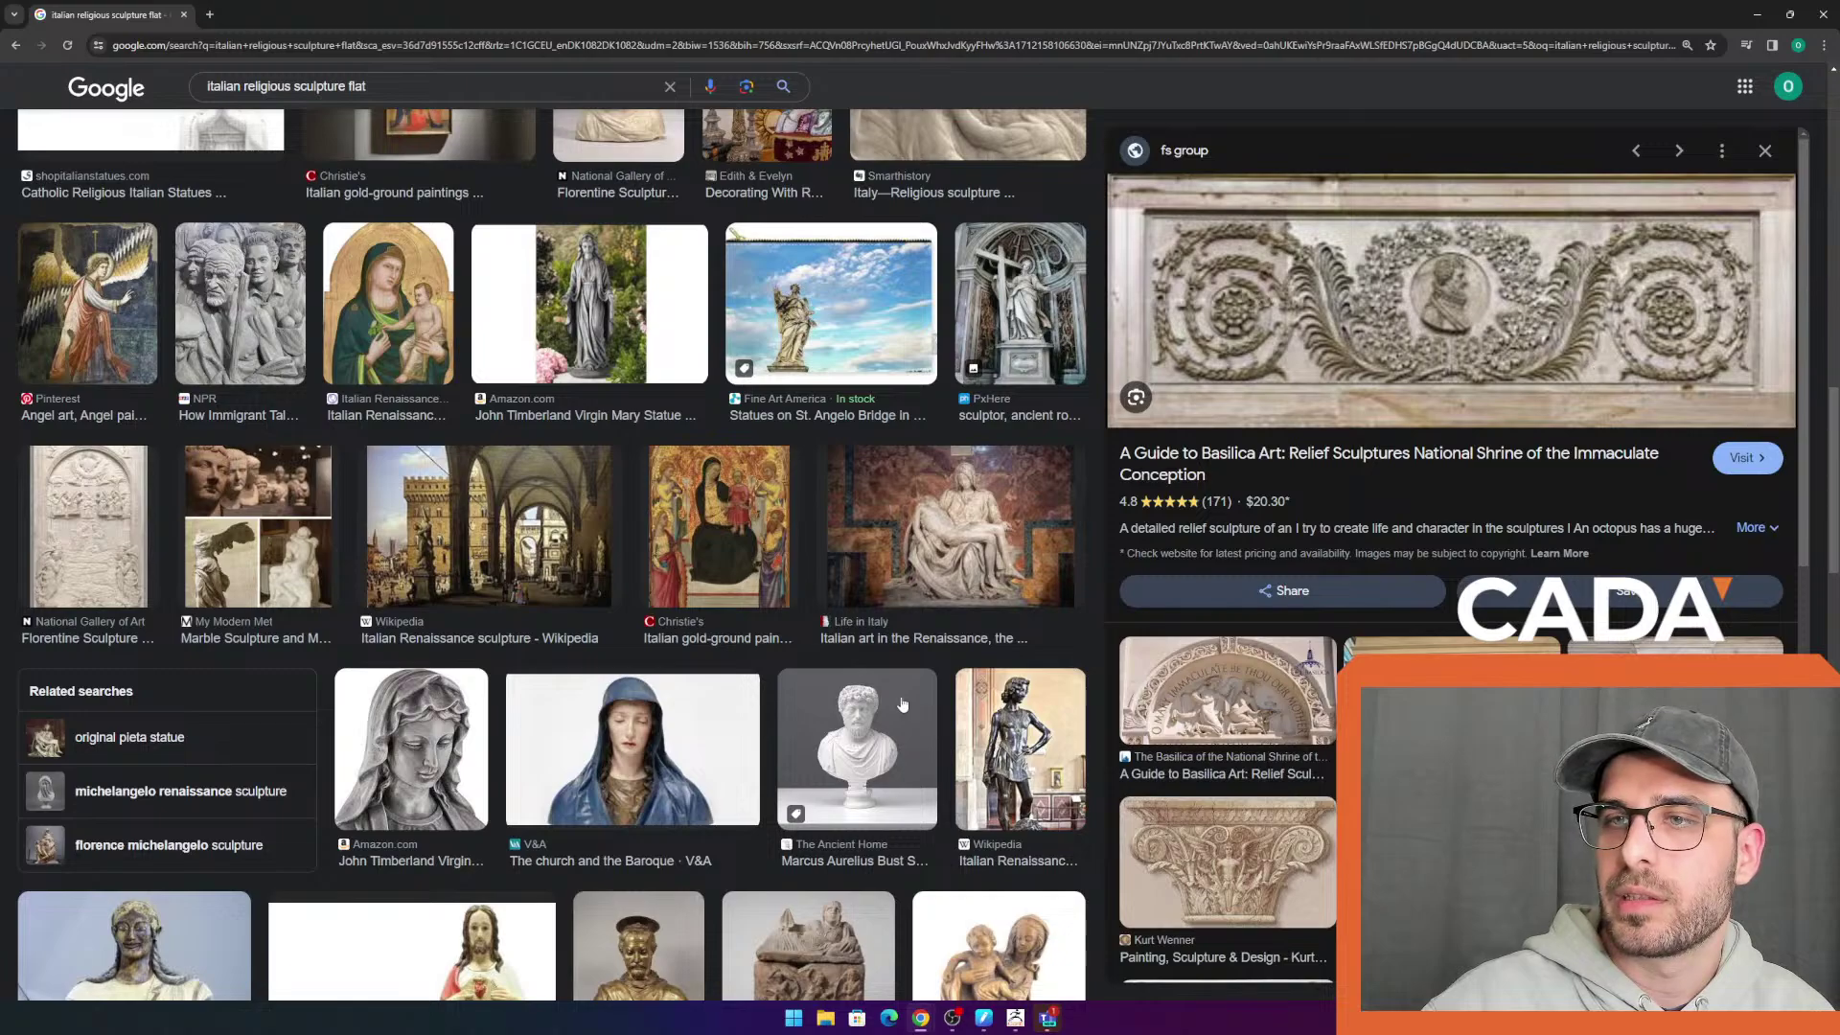
scroll(886, 754, down, 3)
scroll(887, 754, down, 4)
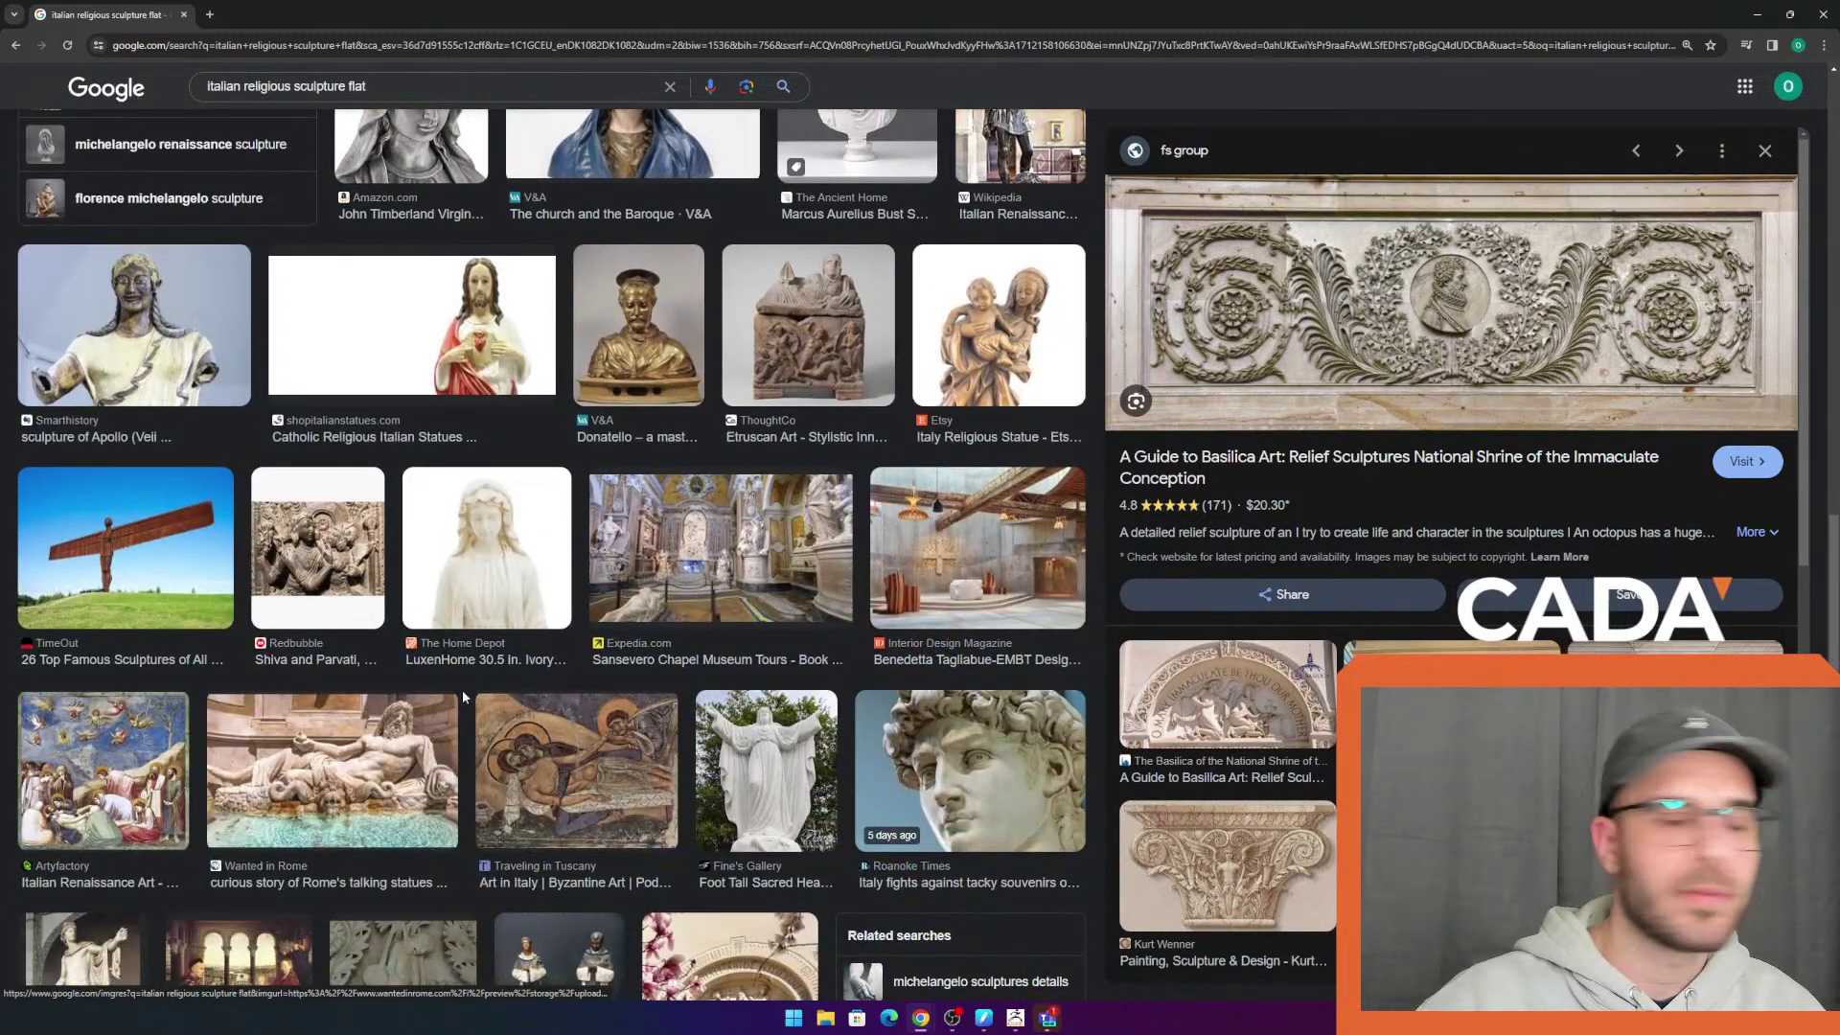
scroll(1265, 500, down, 4)
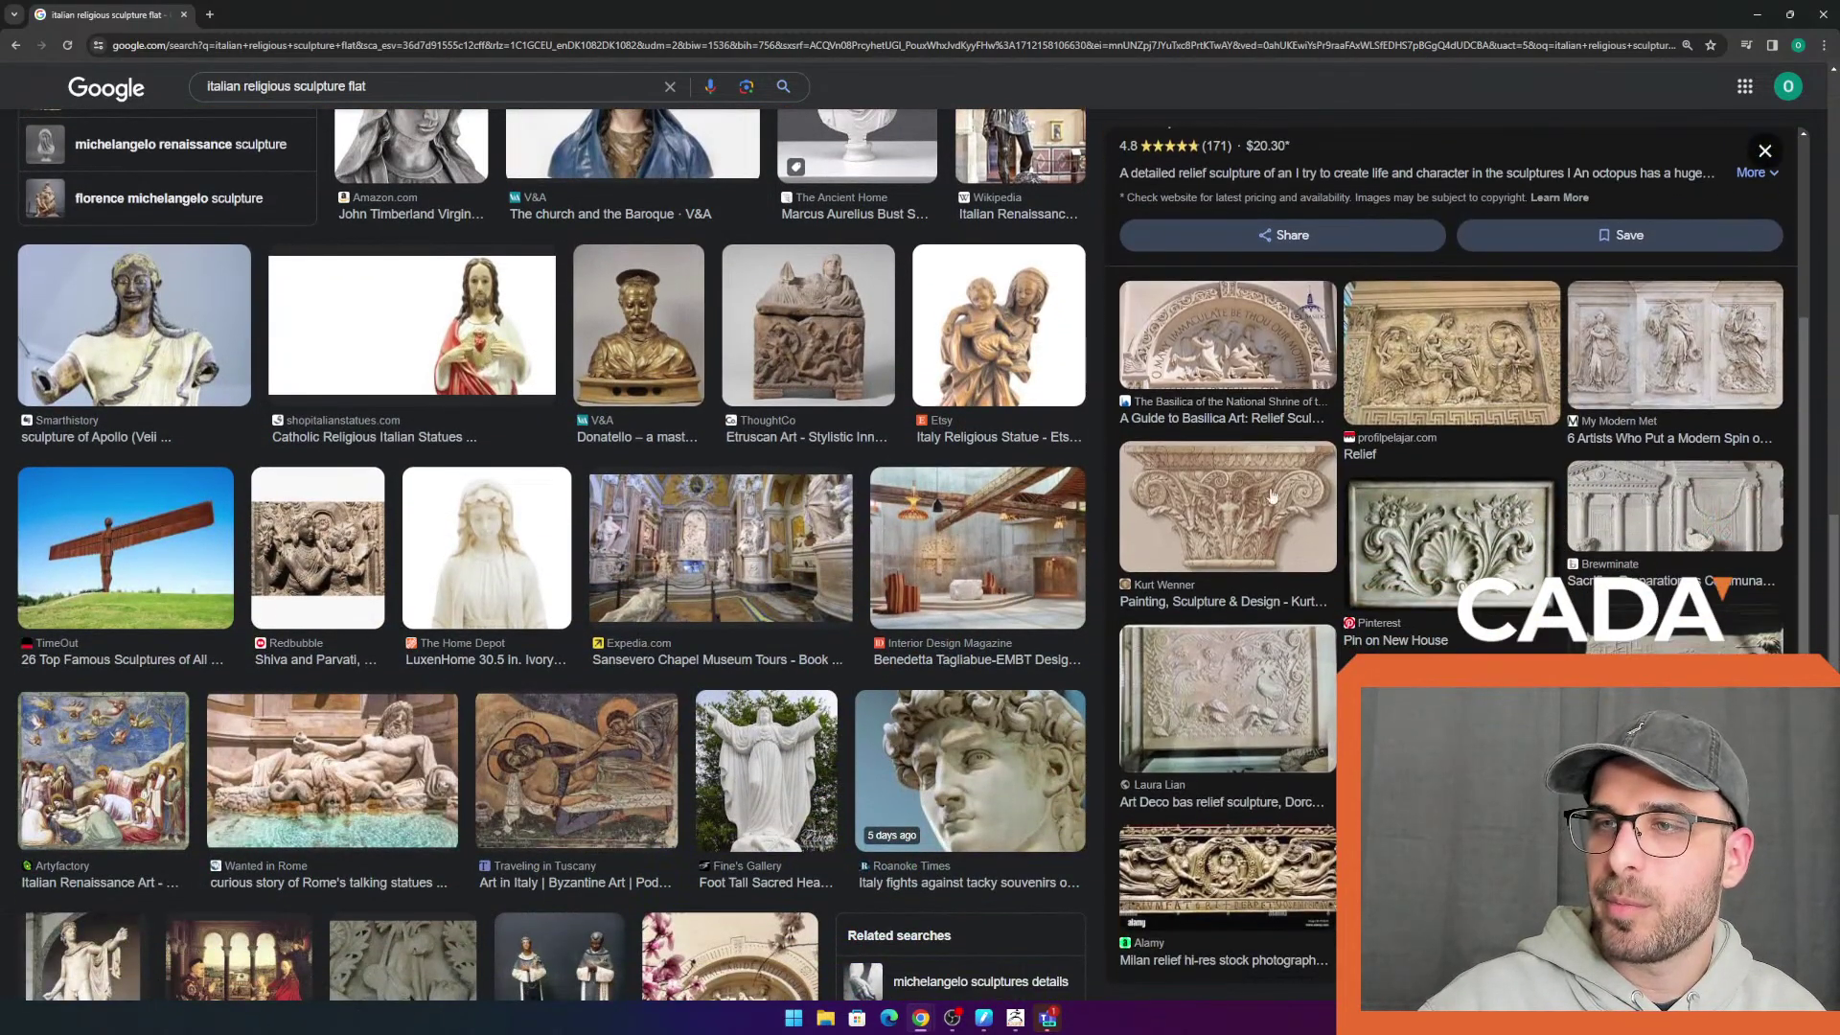
click(1254, 519)
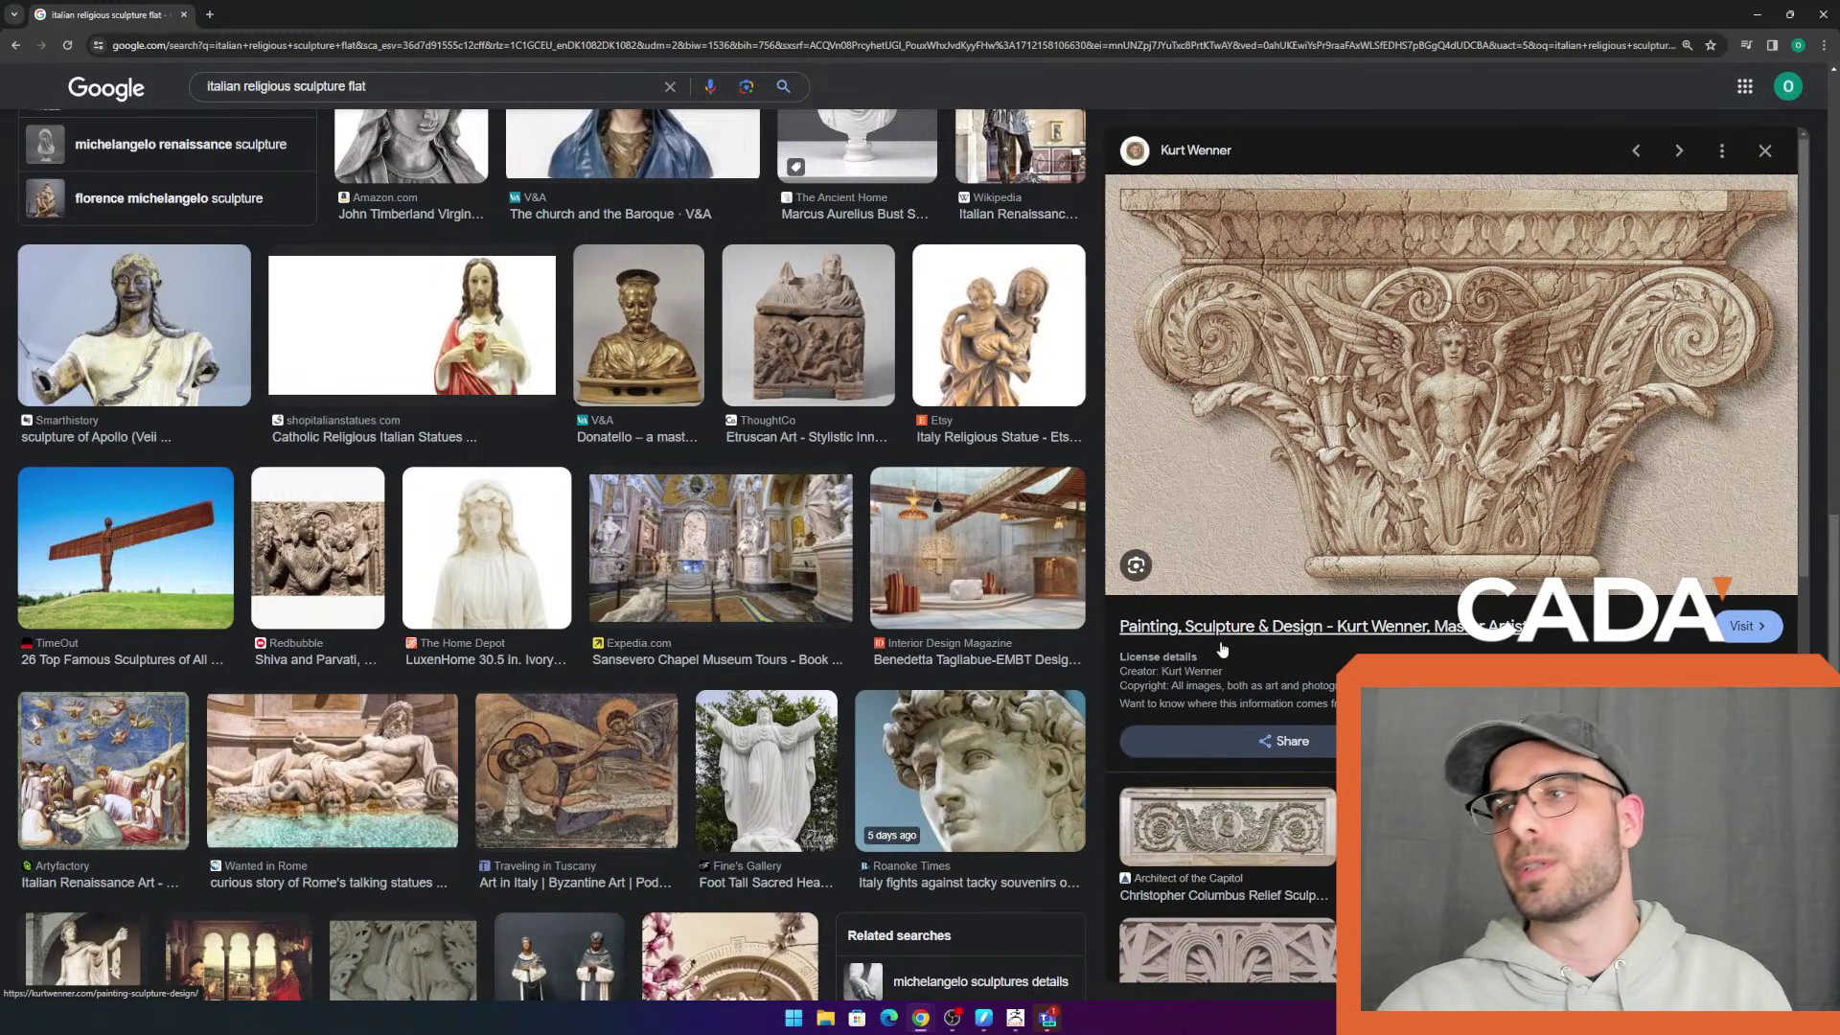
scroll(1275, 412, down, 1)
scroll(1274, 411, down, 1)
scroll(789, 631, down, 5)
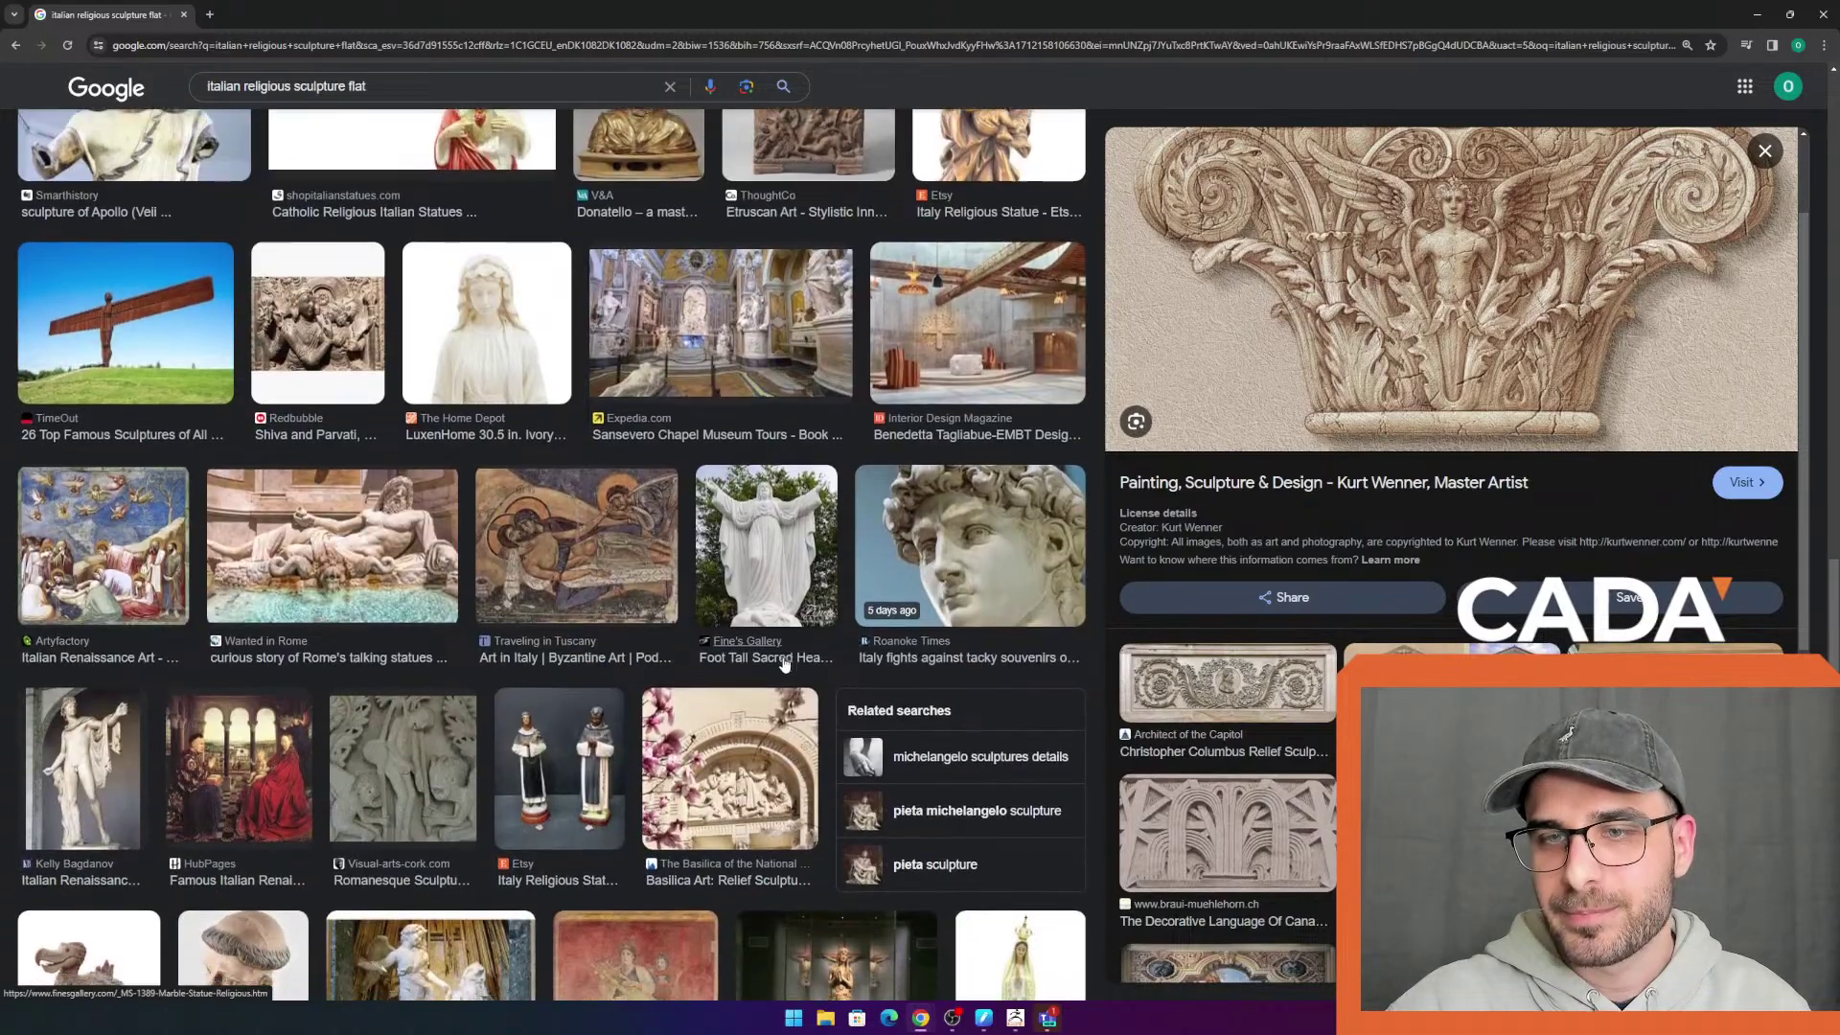
scroll(789, 632, up, 3)
scroll(789, 631, up, 3)
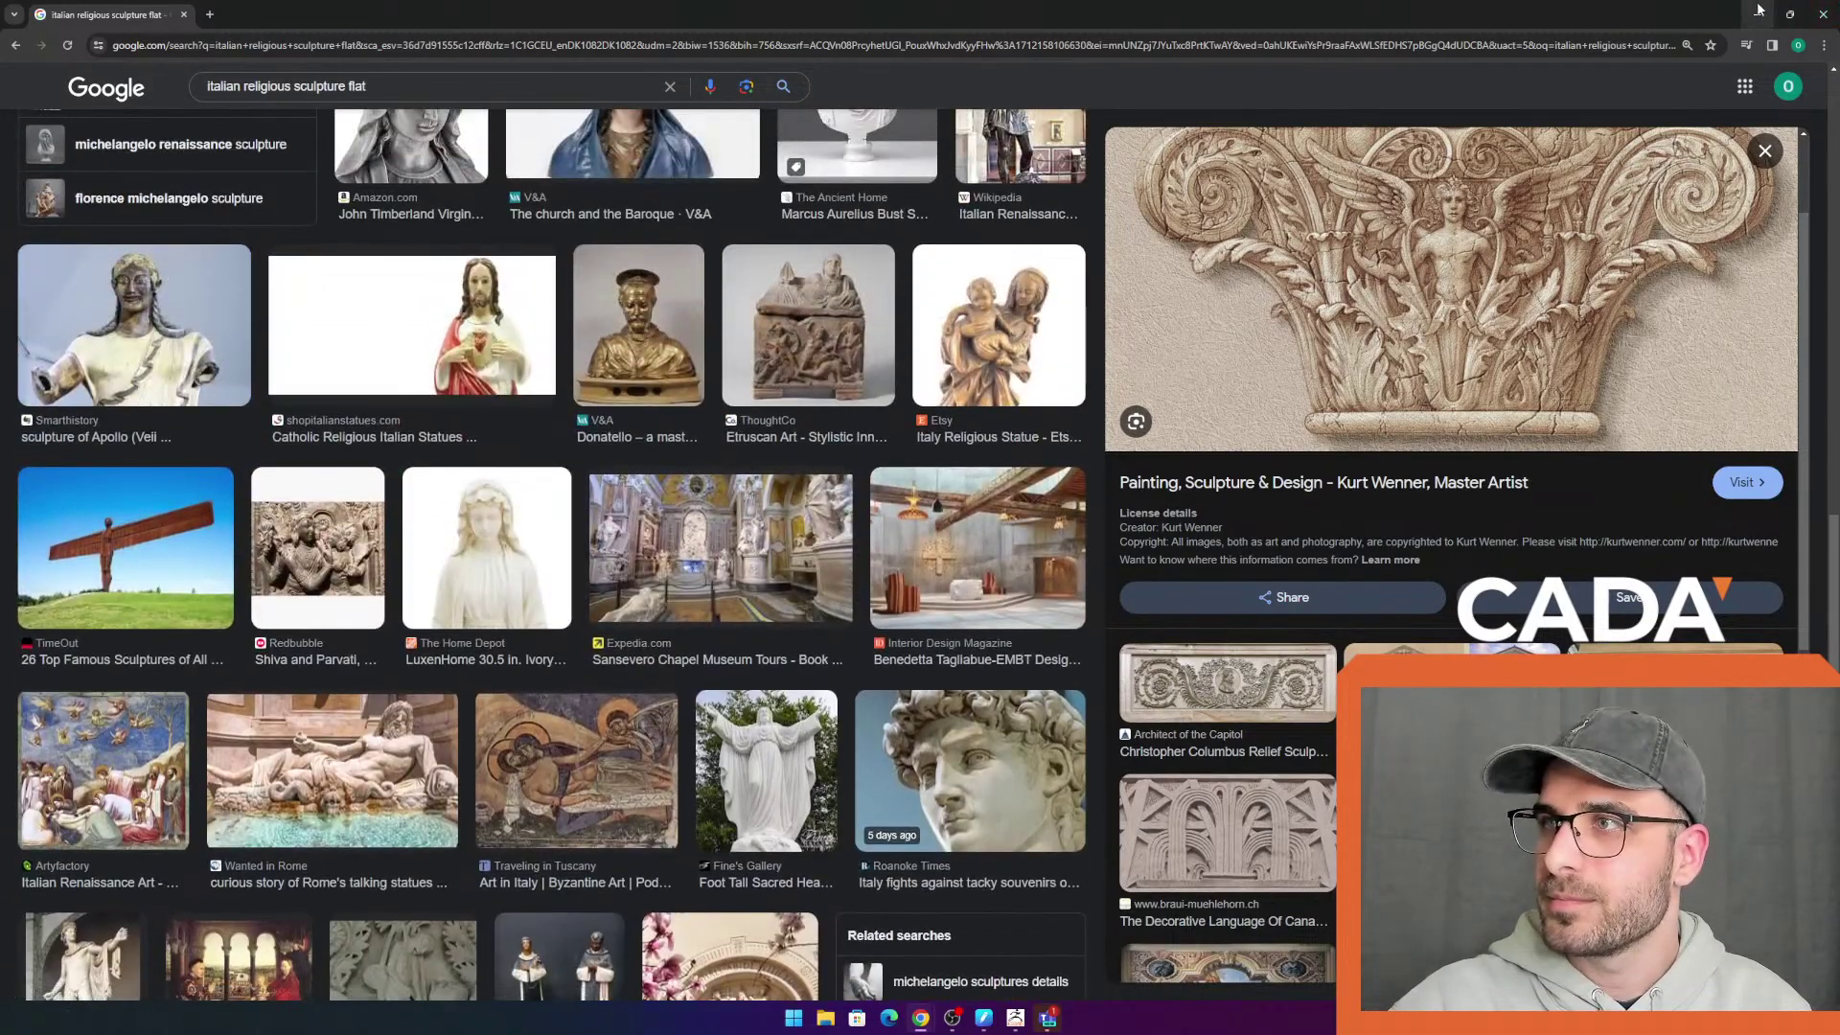
Leave Chrome, return to ZBrushCoreMini and frame the creature from the front
key(super+d)
mouse_move(1053, 1018)
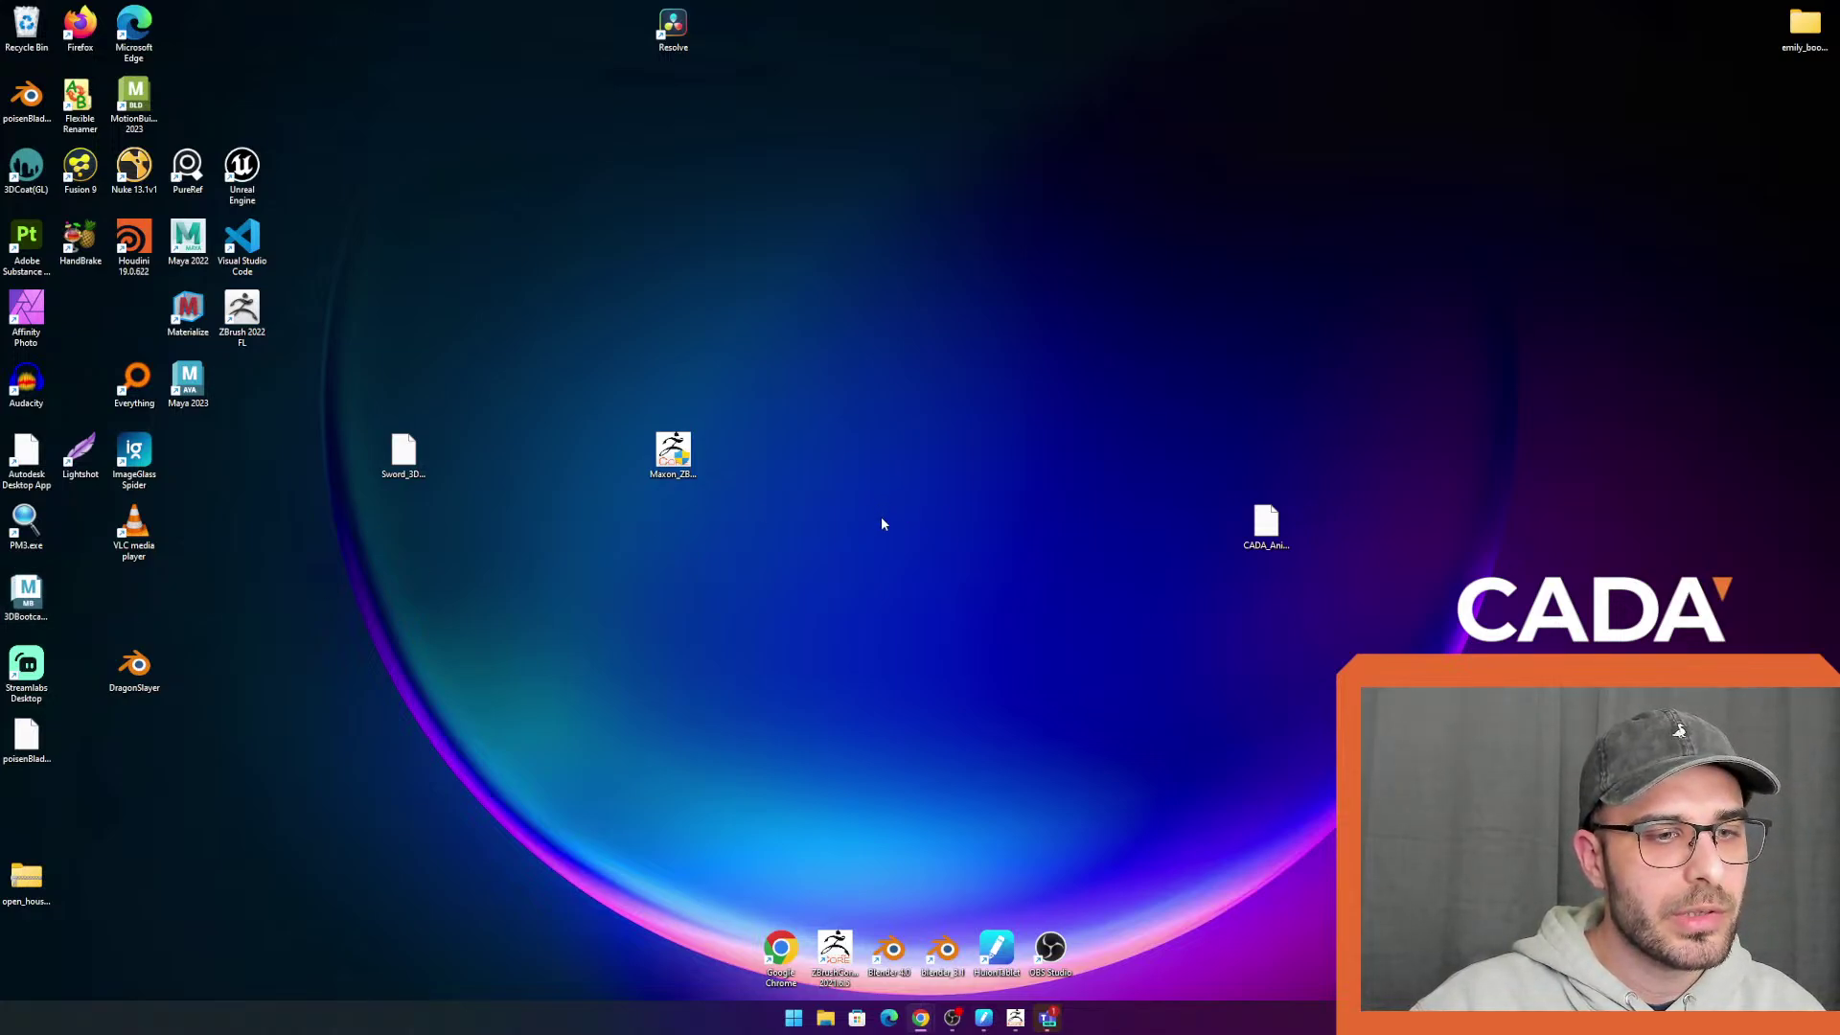
click(1016, 1018)
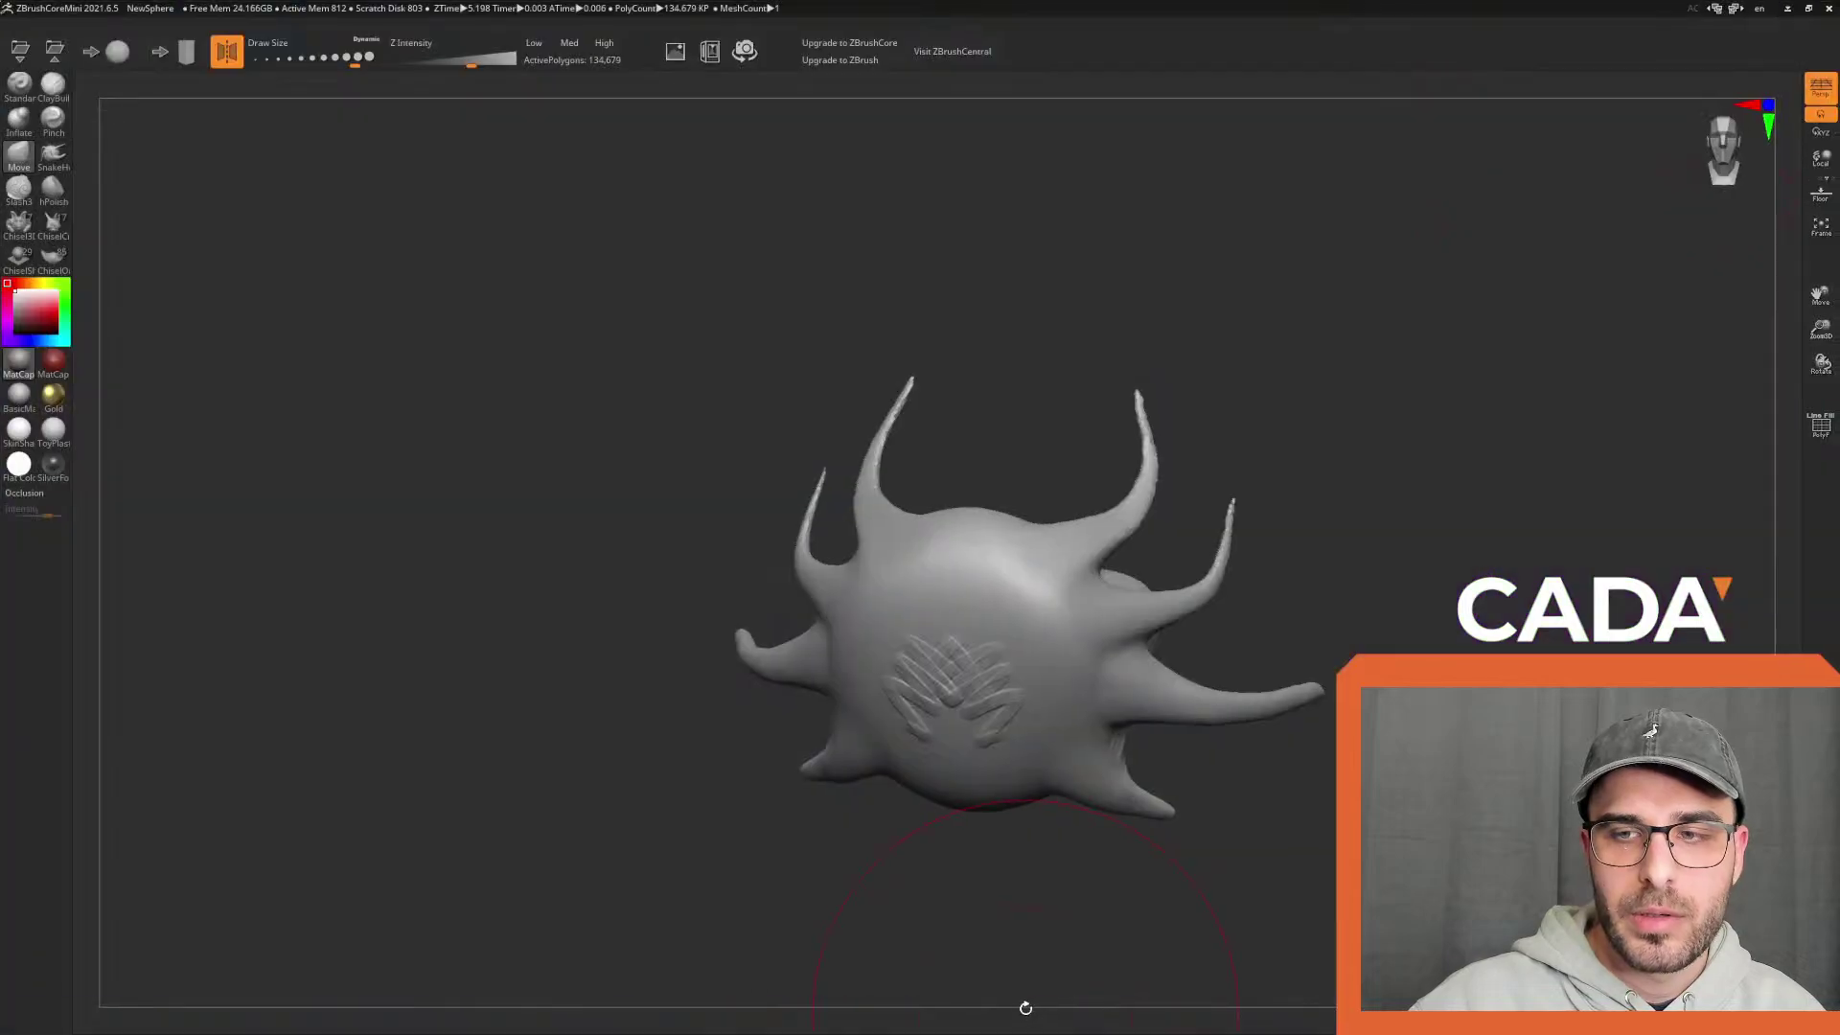
right_drag(1023, 754, 1033, 755)
mouse_move(1027, 754)
mouse_down()
mouse_move(991, 729)
mouse_move(970, 747)
mouse_up()
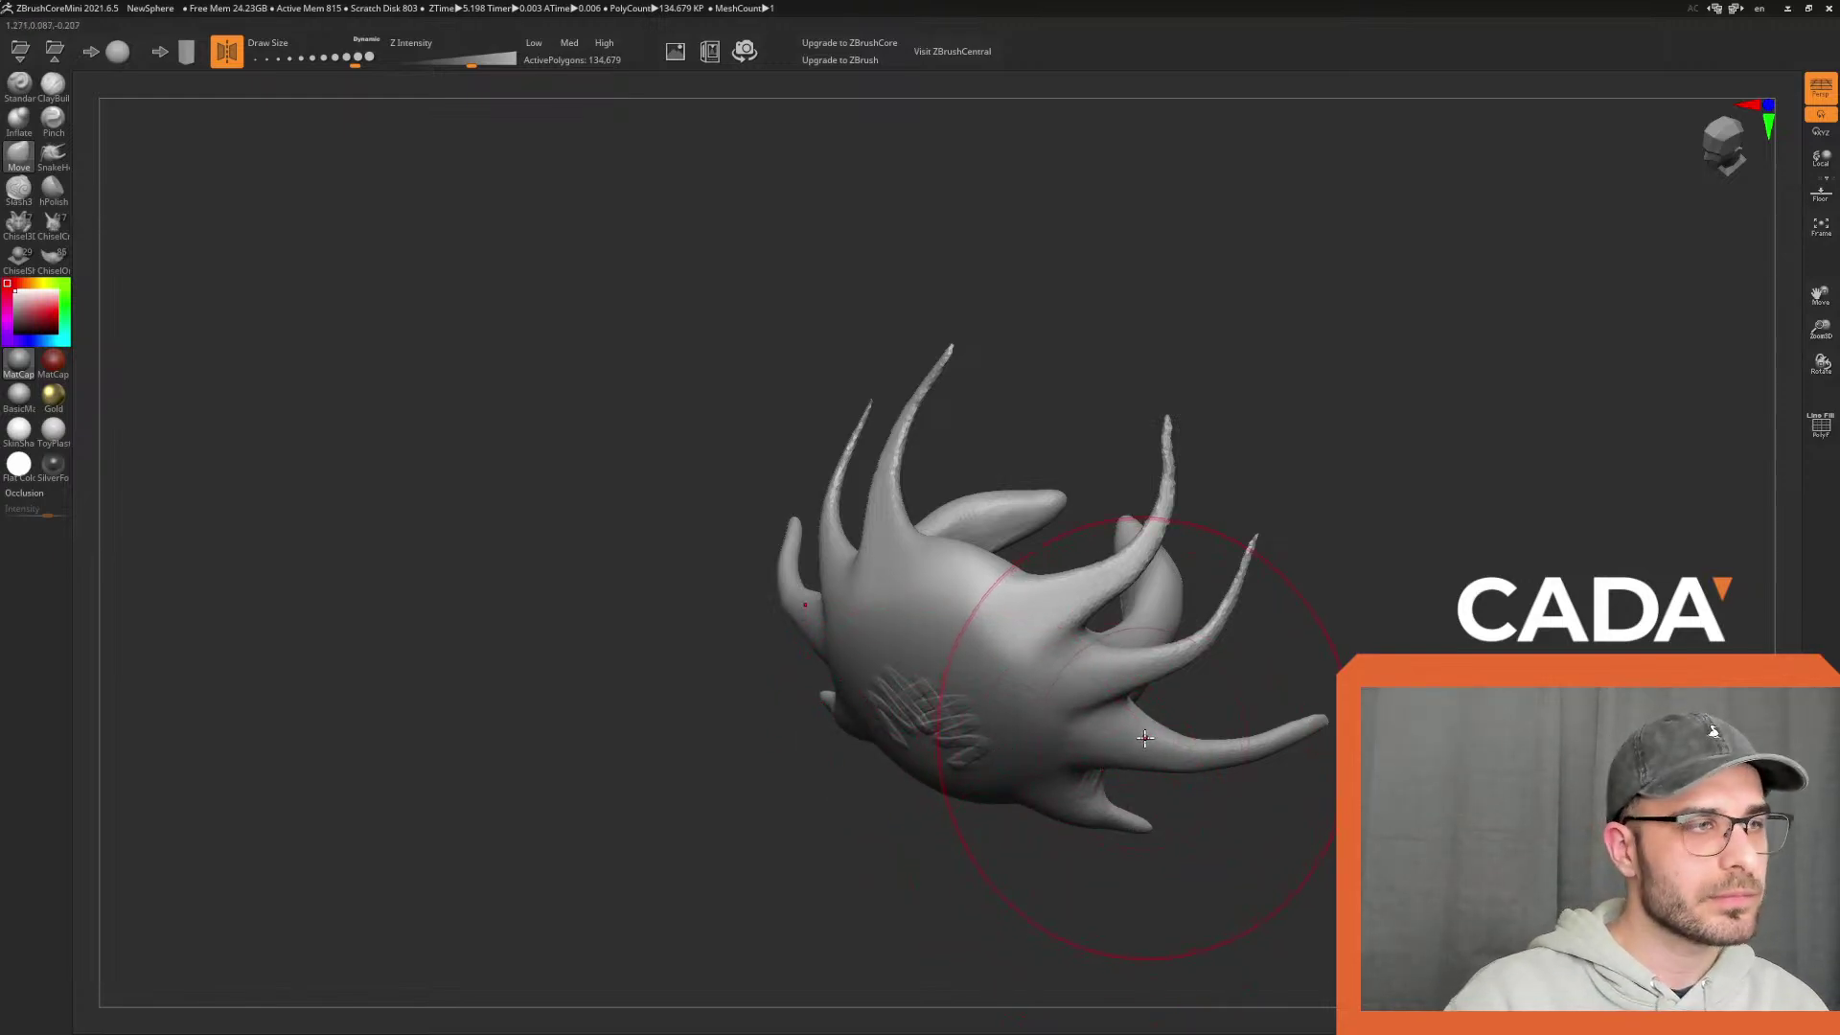
shift+drag(838, 822, 850, 866)
key(f)
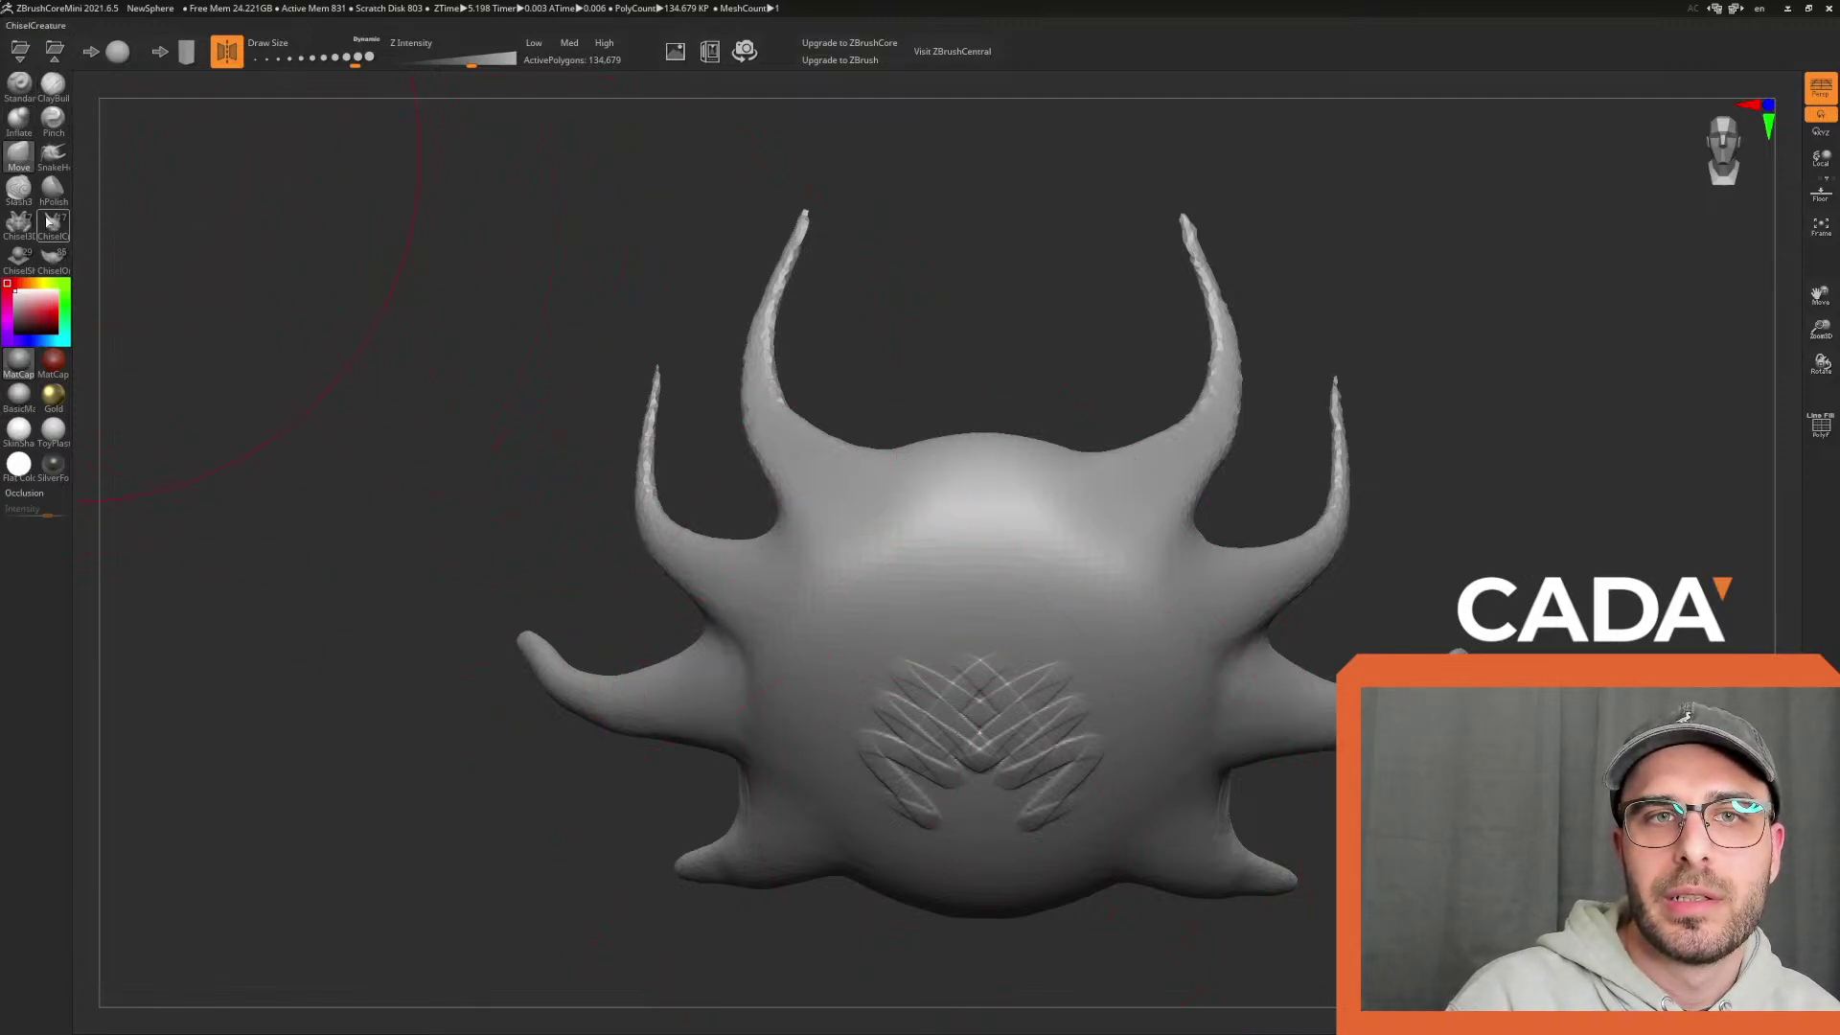
Set the ClayBuildup brush to a draw size of about 80 and rework the surface on the body's rear side
click(50, 96)
click(305, 60)
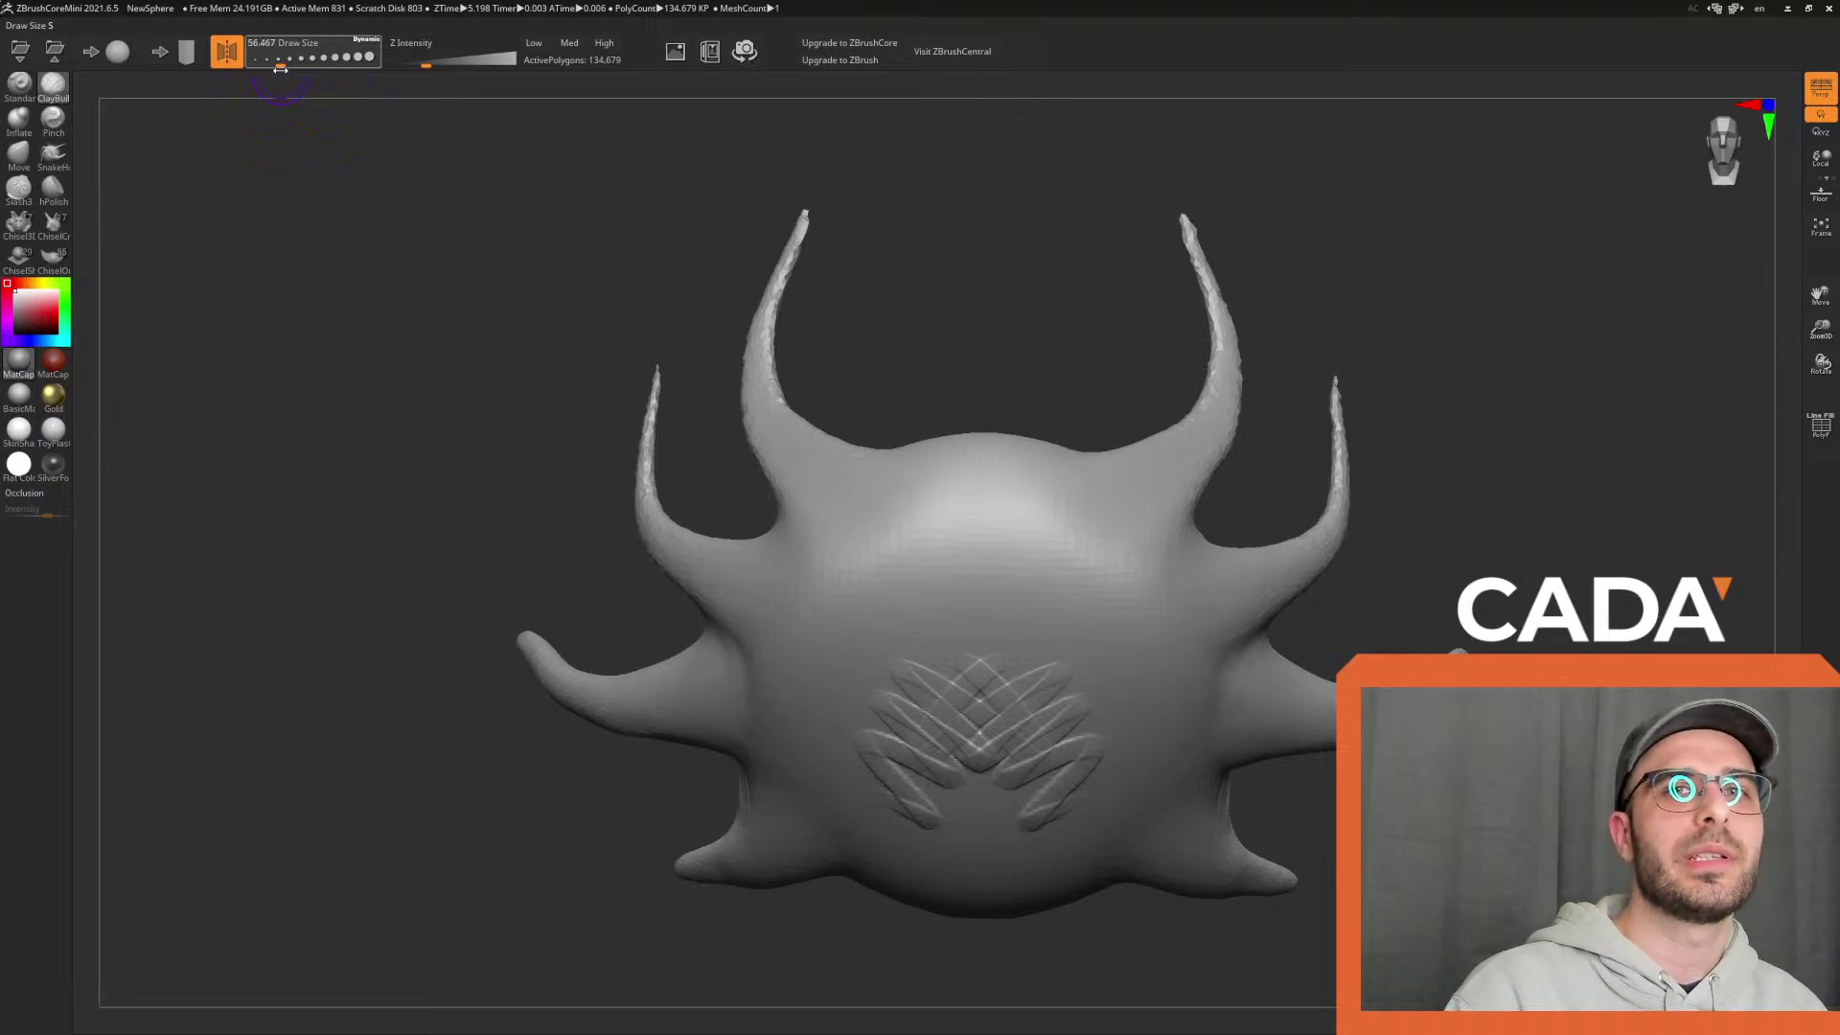
drag(284, 72, 286, 72)
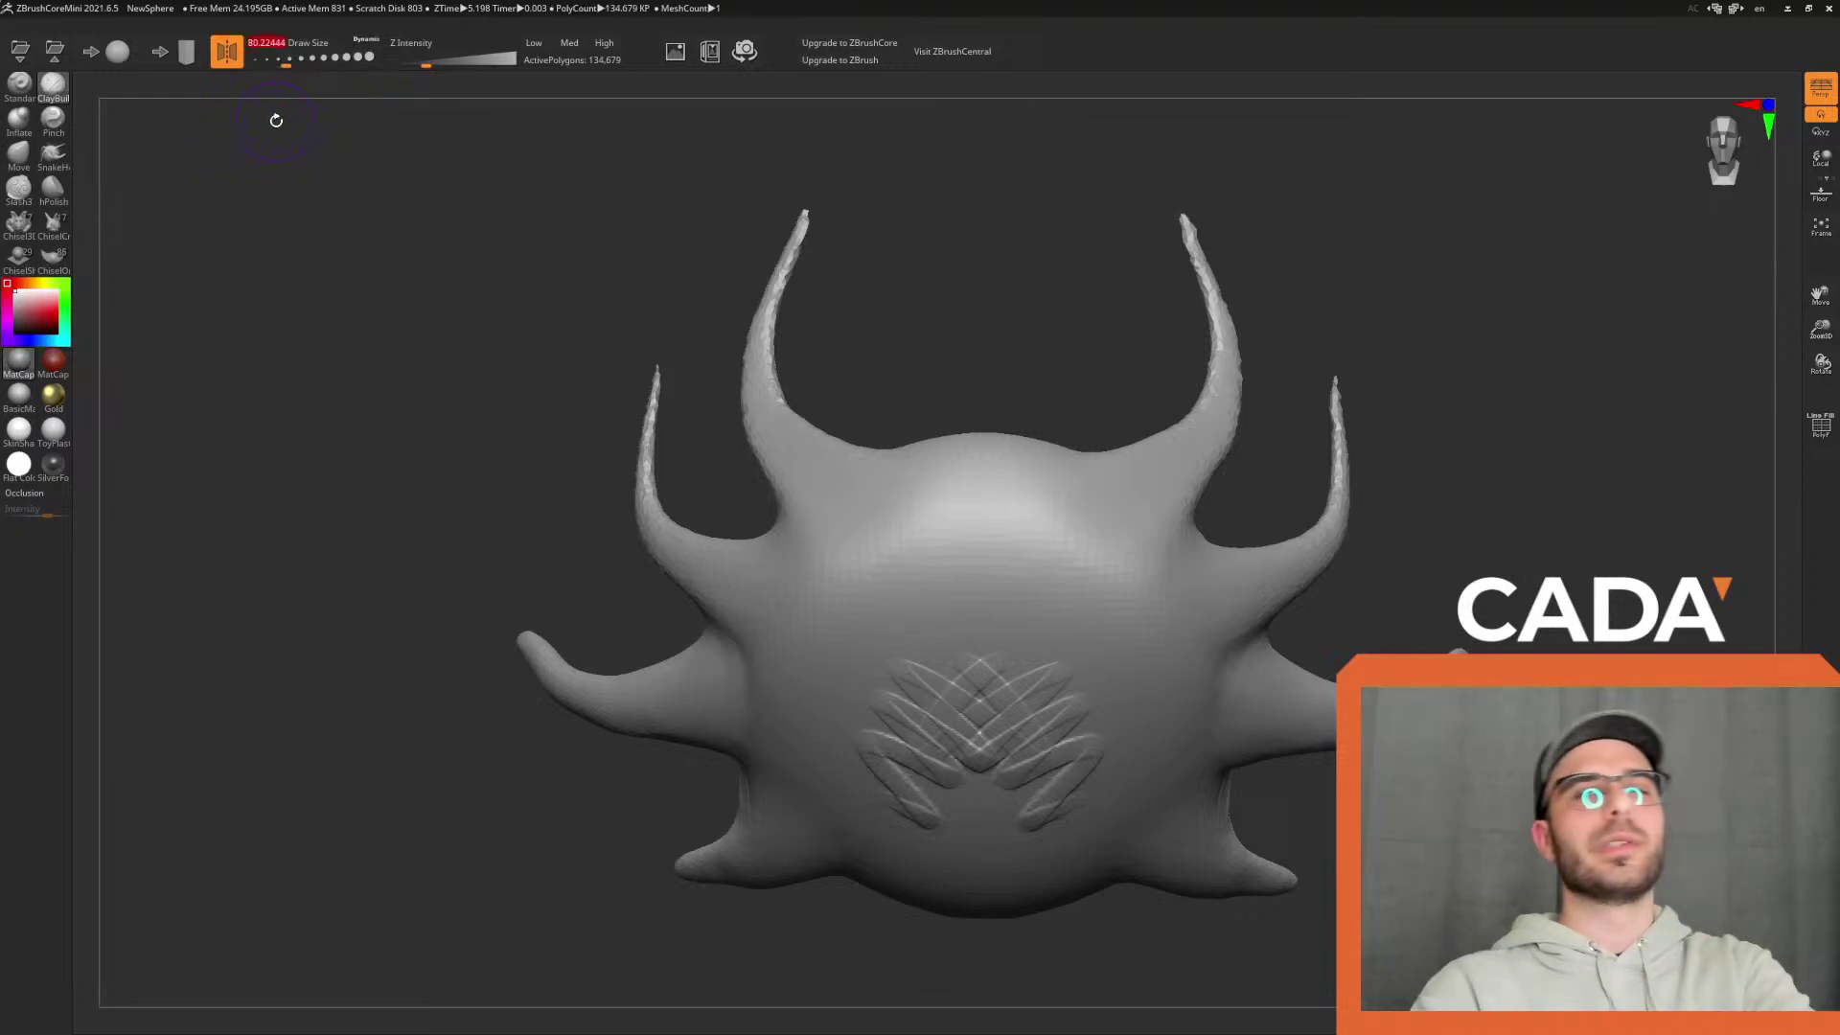
drag(1591, 551, 1610, 575)
mouse_move(1219, 525)
mouse_down()
mouse_move(1423, 568)
mouse_move(1417, 525)
mouse_move(1101, 764)
mouse_up()
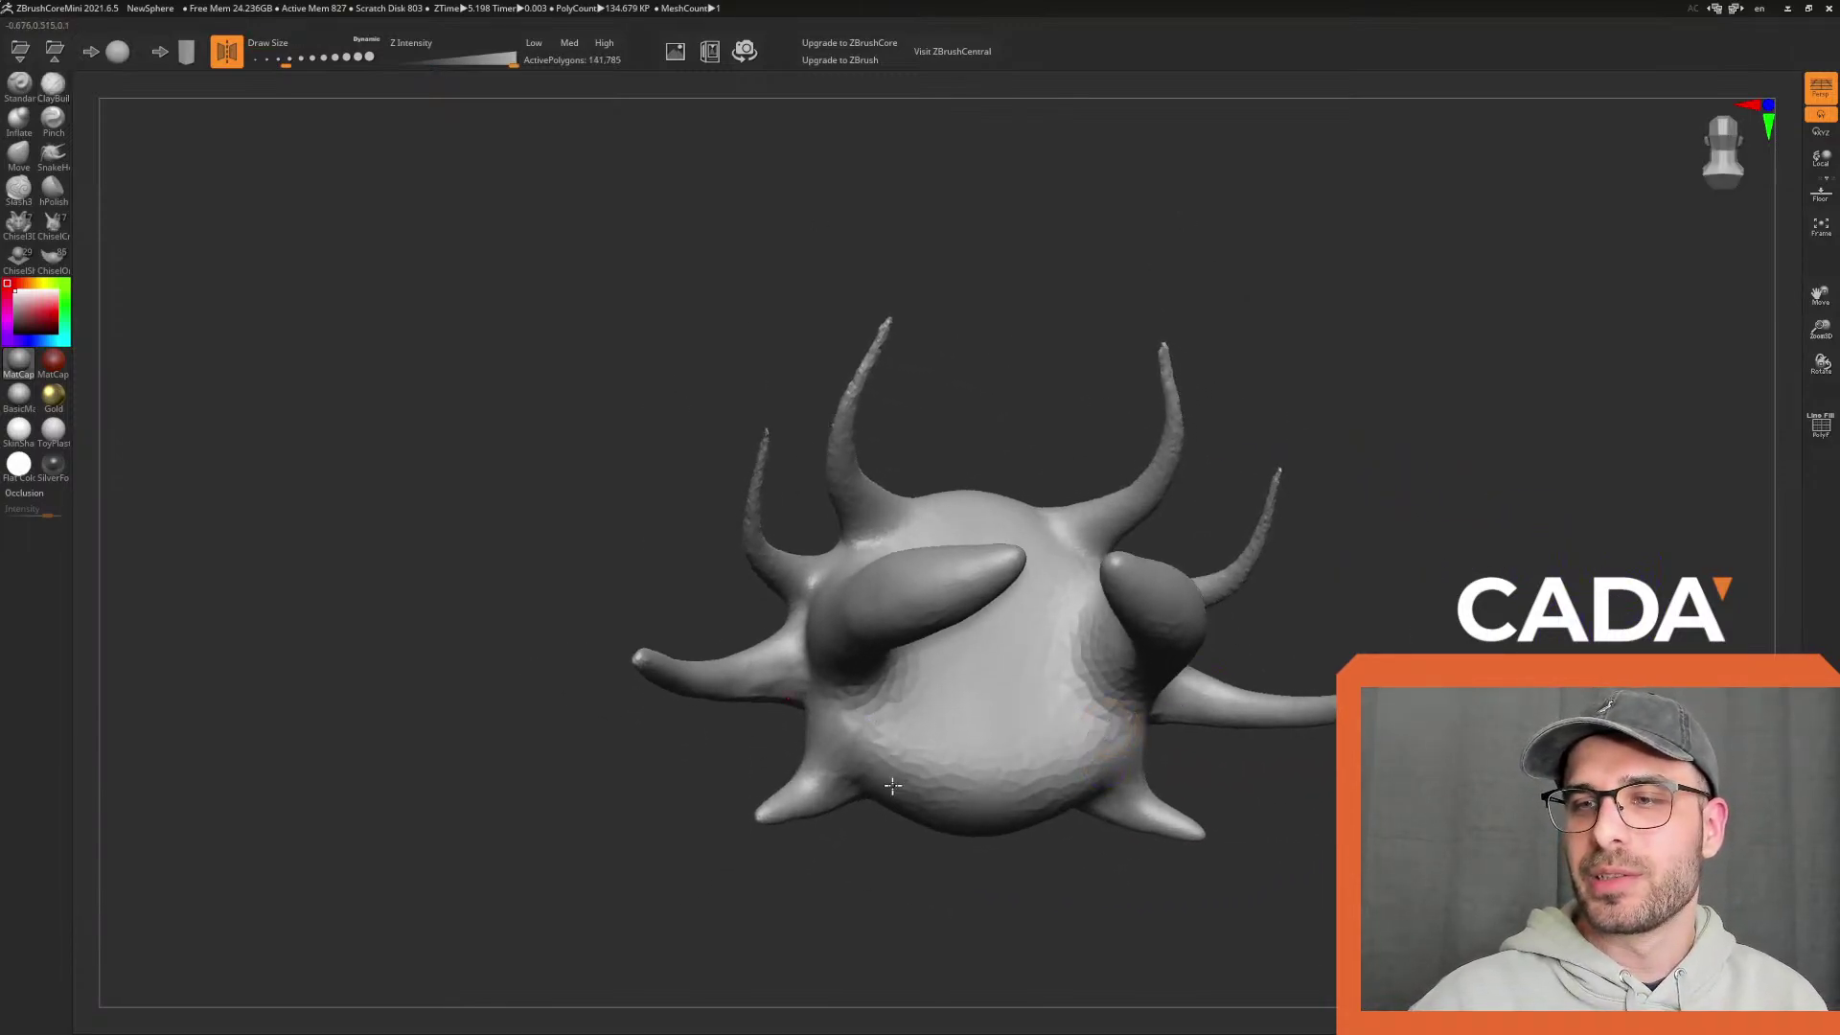
mouse_move(932, 771)
mouse_down()
mouse_move(880, 767)
mouse_move(1019, 908)
mouse_move(1068, 911)
mouse_move(1055, 732)
mouse_up()
Build up short symmetrical clay strokes in an arc around the upper edge of the body's front
drag(1141, 555, 1335, 555)
mouse_move(978, 575)
mouse_down()
mouse_move(992, 541)
mouse_move(1020, 547)
mouse_move(1124, 639)
mouse_up()
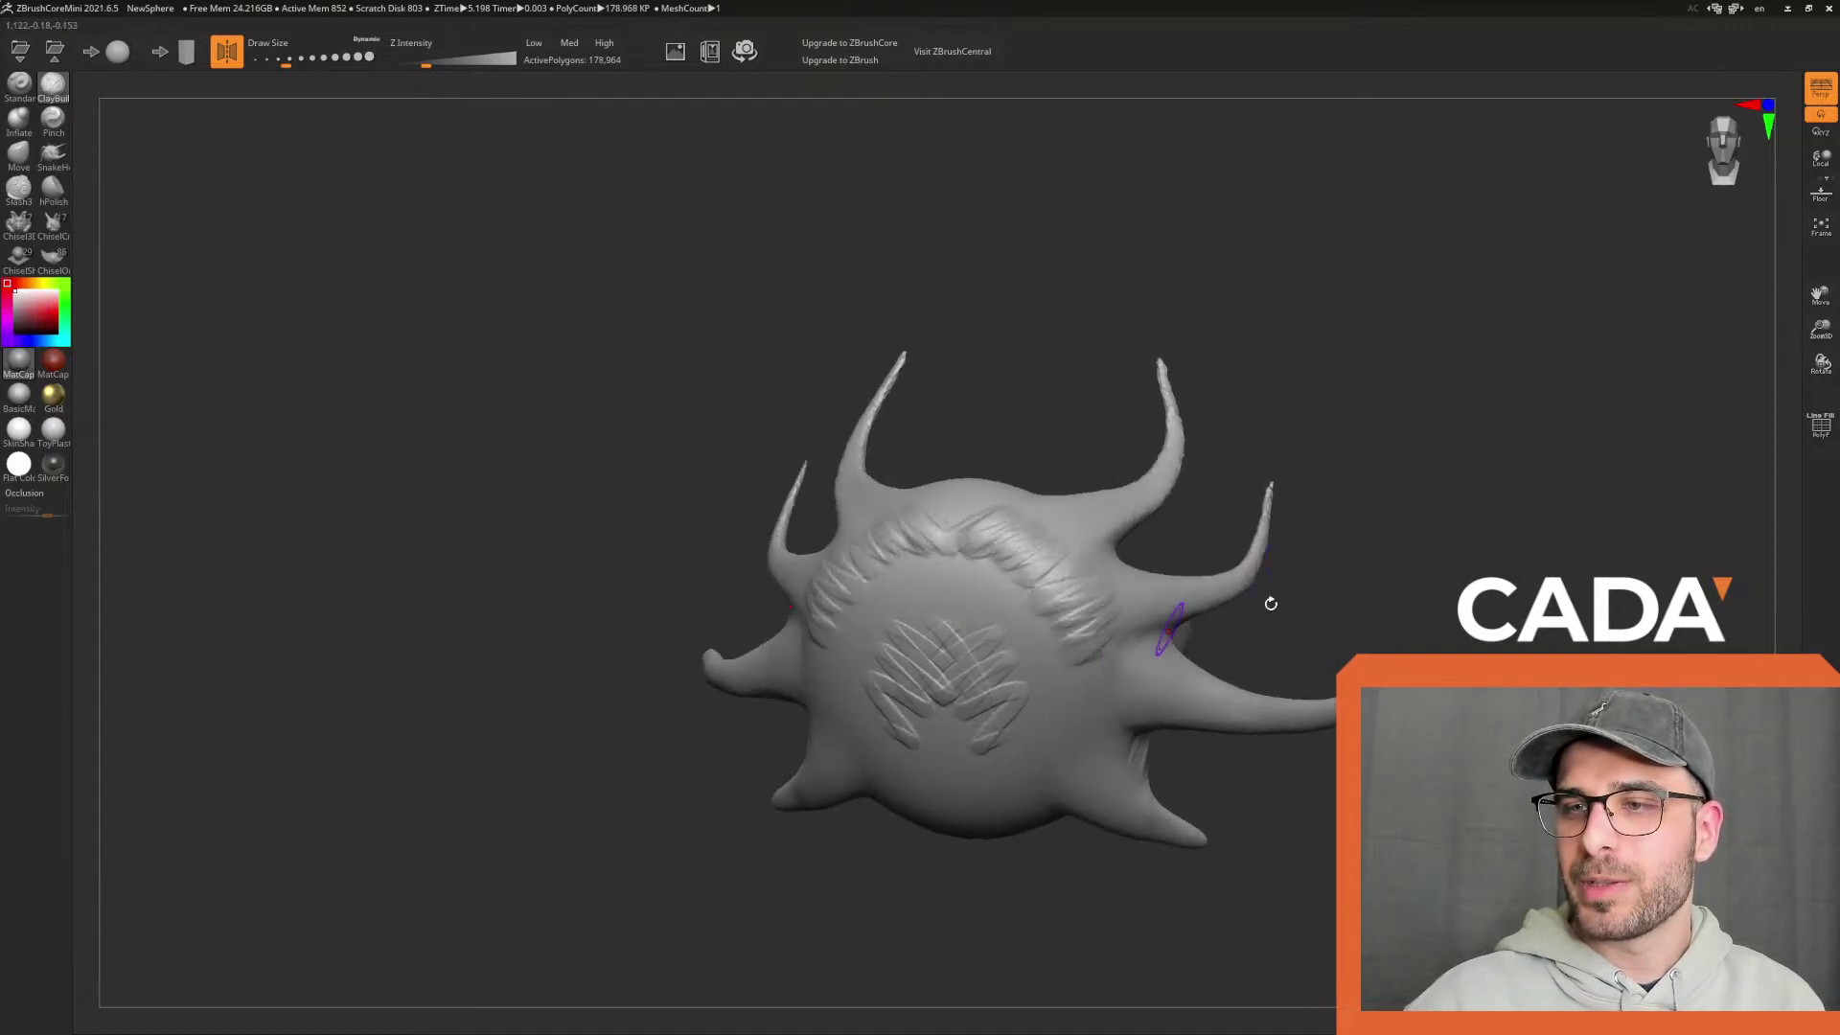
drag(963, 525, 967, 513)
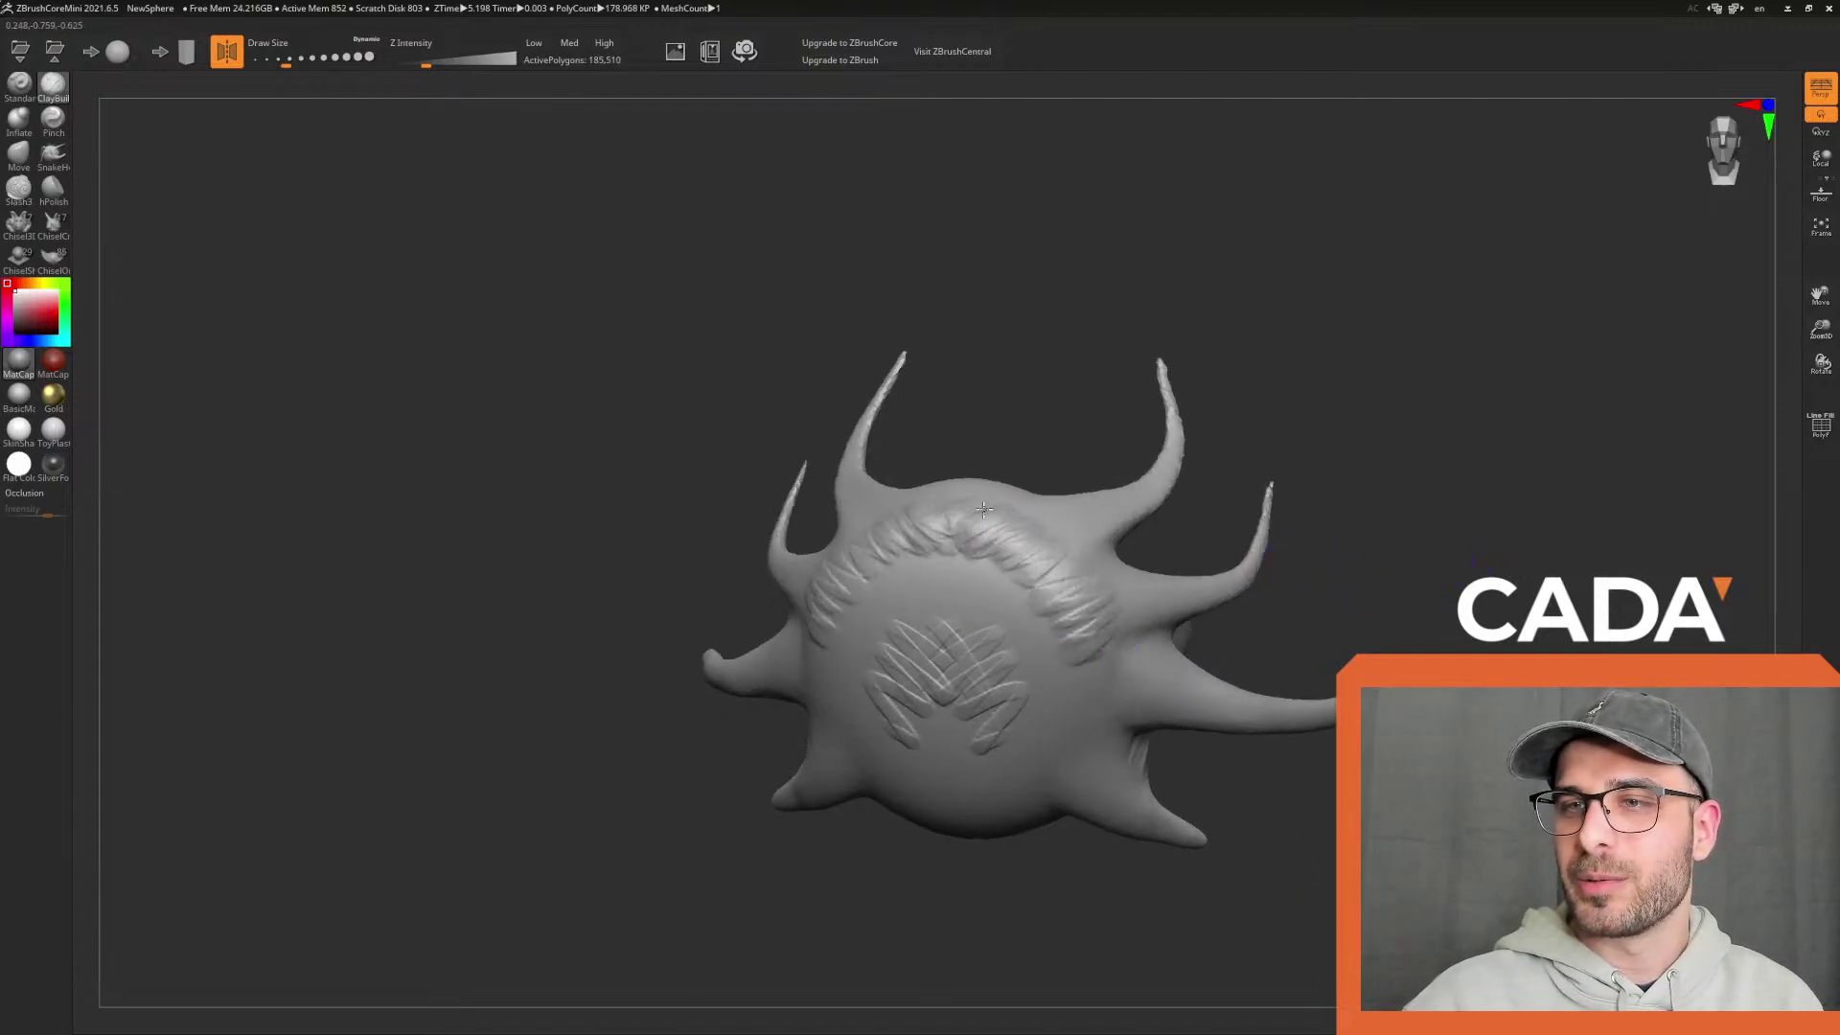
mouse_move(1471, 604)
mouse_down()
mouse_move(1423, 565)
mouse_move(1471, 546)
mouse_up()
mouse_move(1102, 588)
mouse_down()
mouse_move(1078, 613)
mouse_move(1080, 665)
mouse_up()
drag(1526, 608, 1405, 587)
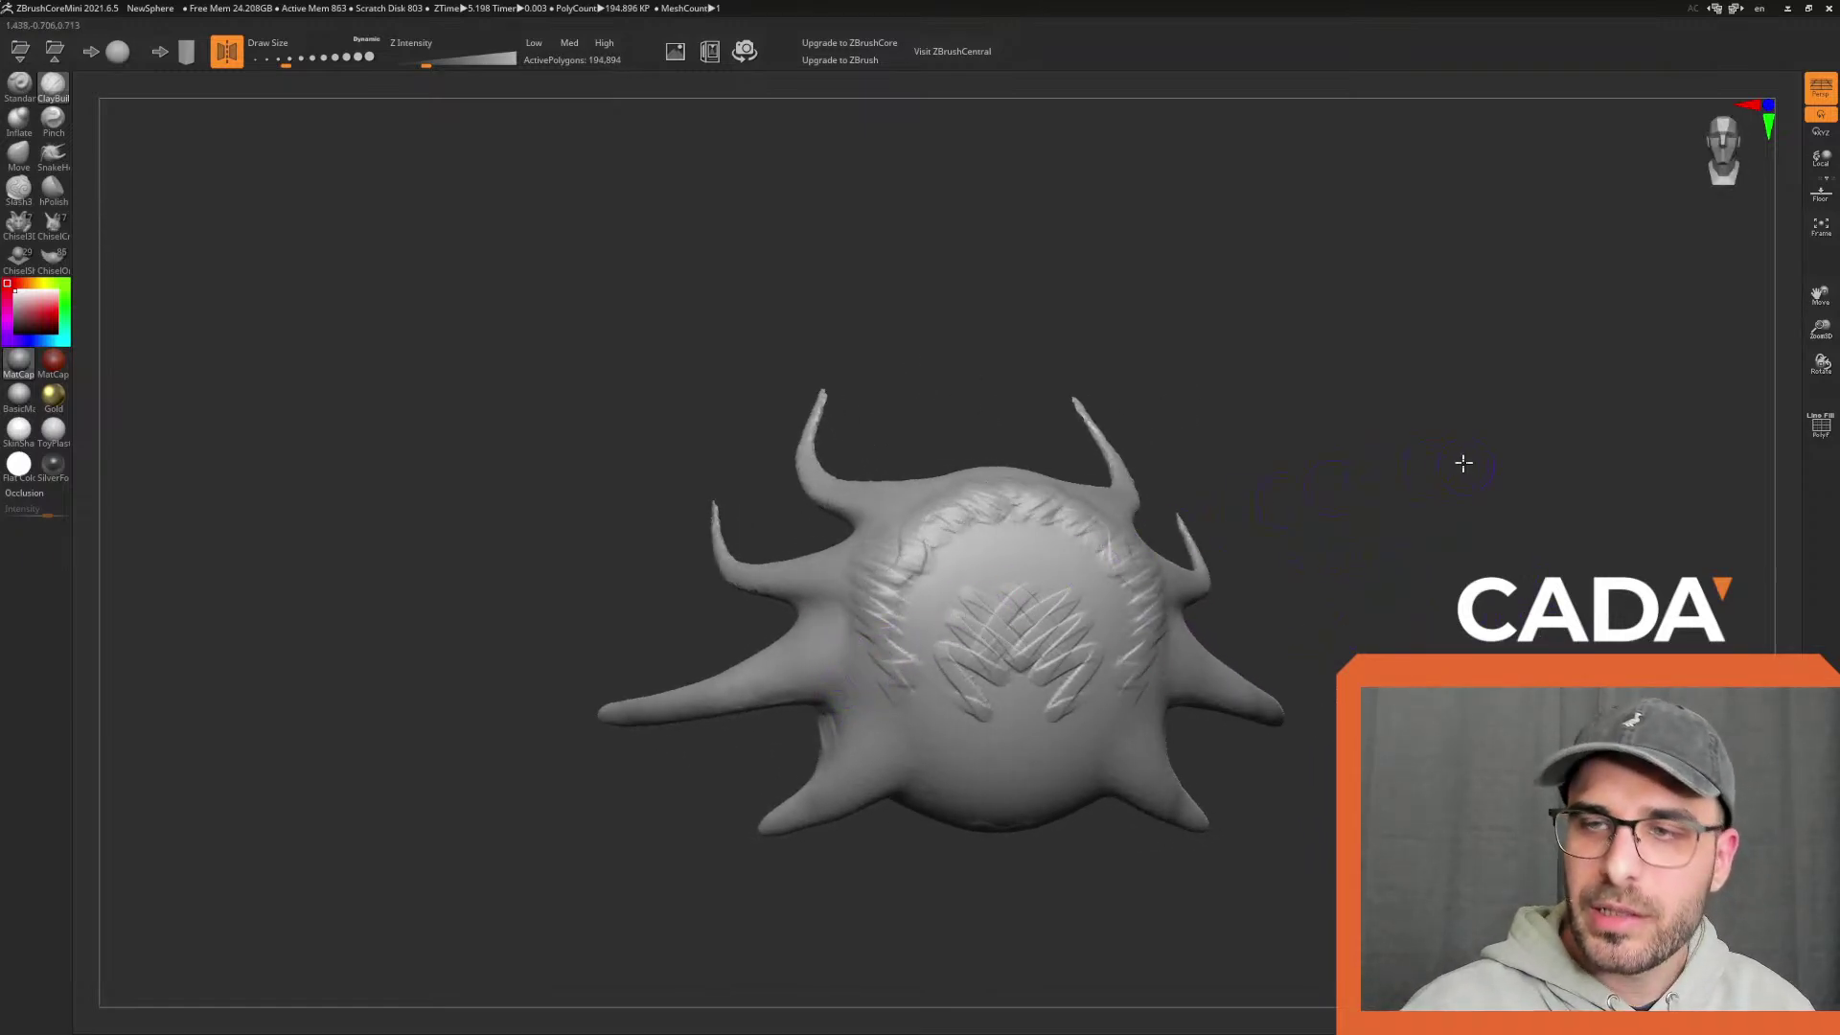
Extend the ring of ClayBuildup strokes down the sides and along the lower edge of the body's front
drag(1467, 463, 1342, 479)
mouse_move(900, 609)
mouse_down()
mouse_move(929, 732)
mouse_move(1016, 771)
mouse_up()
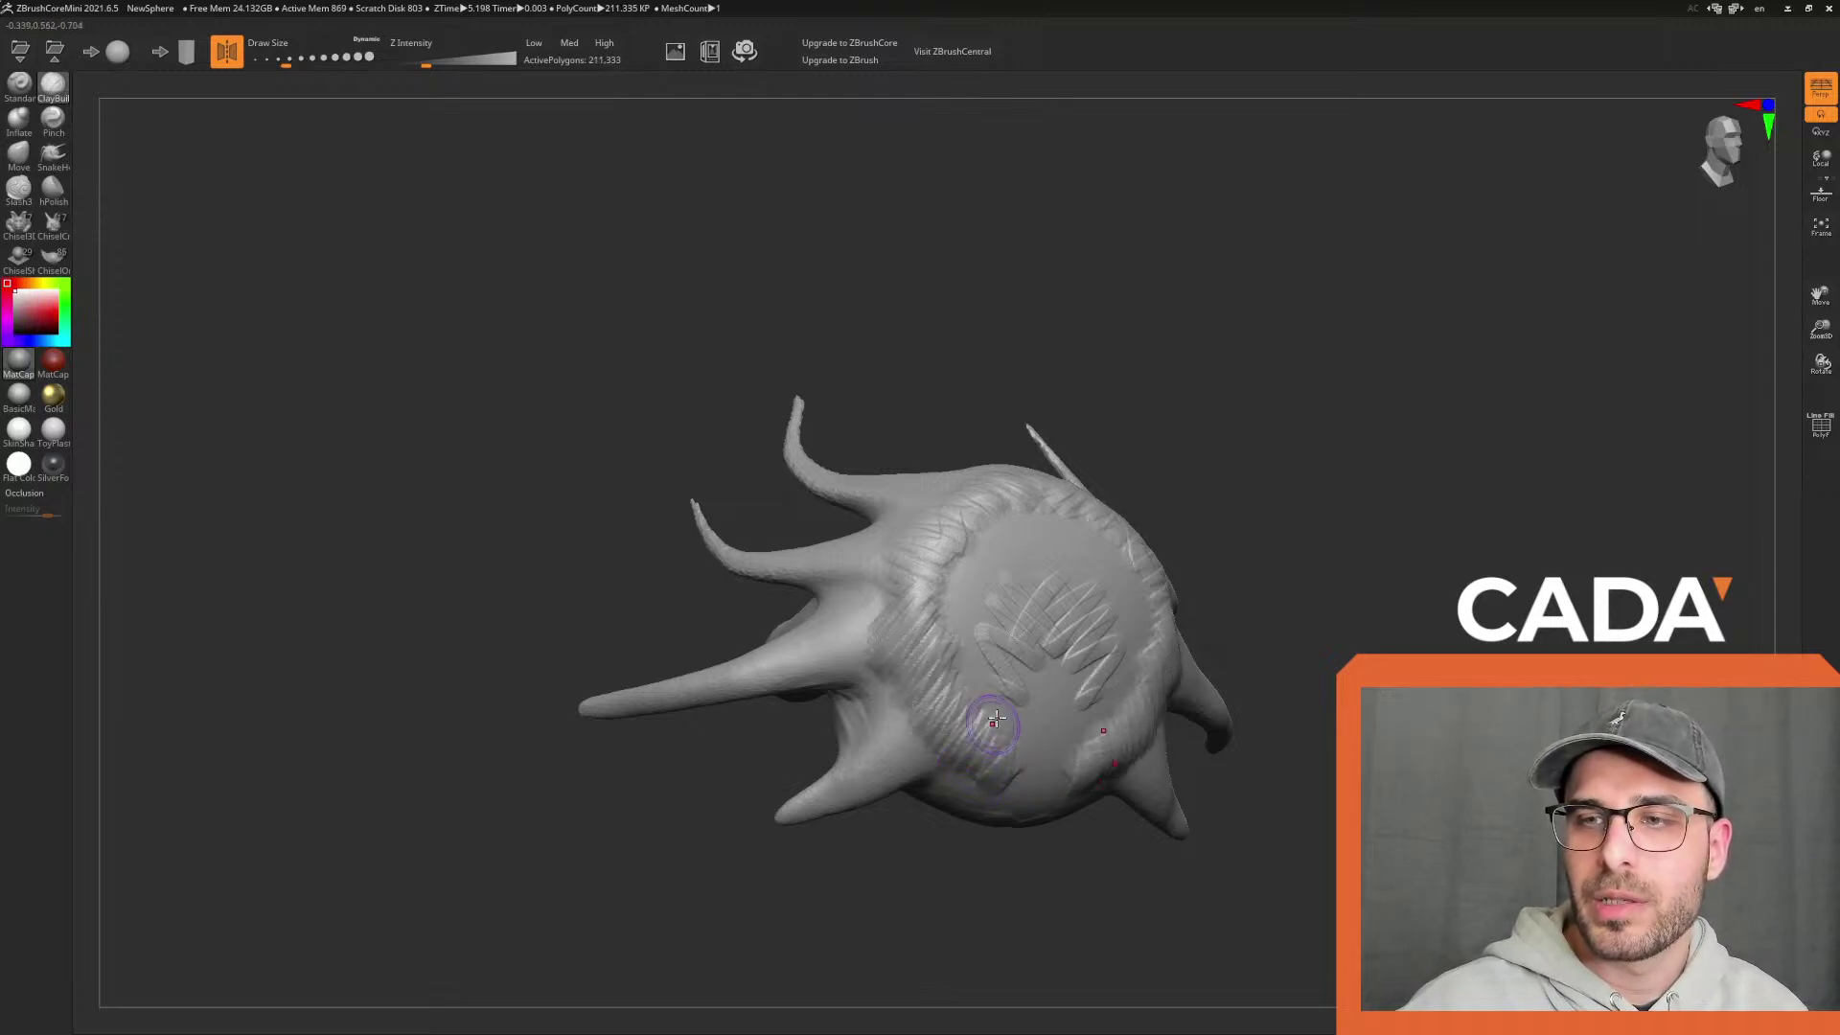
mouse_move(922, 690)
mouse_down()
mouse_move(954, 738)
mouse_move(1054, 781)
mouse_move(1000, 733)
mouse_move(1018, 791)
mouse_up()
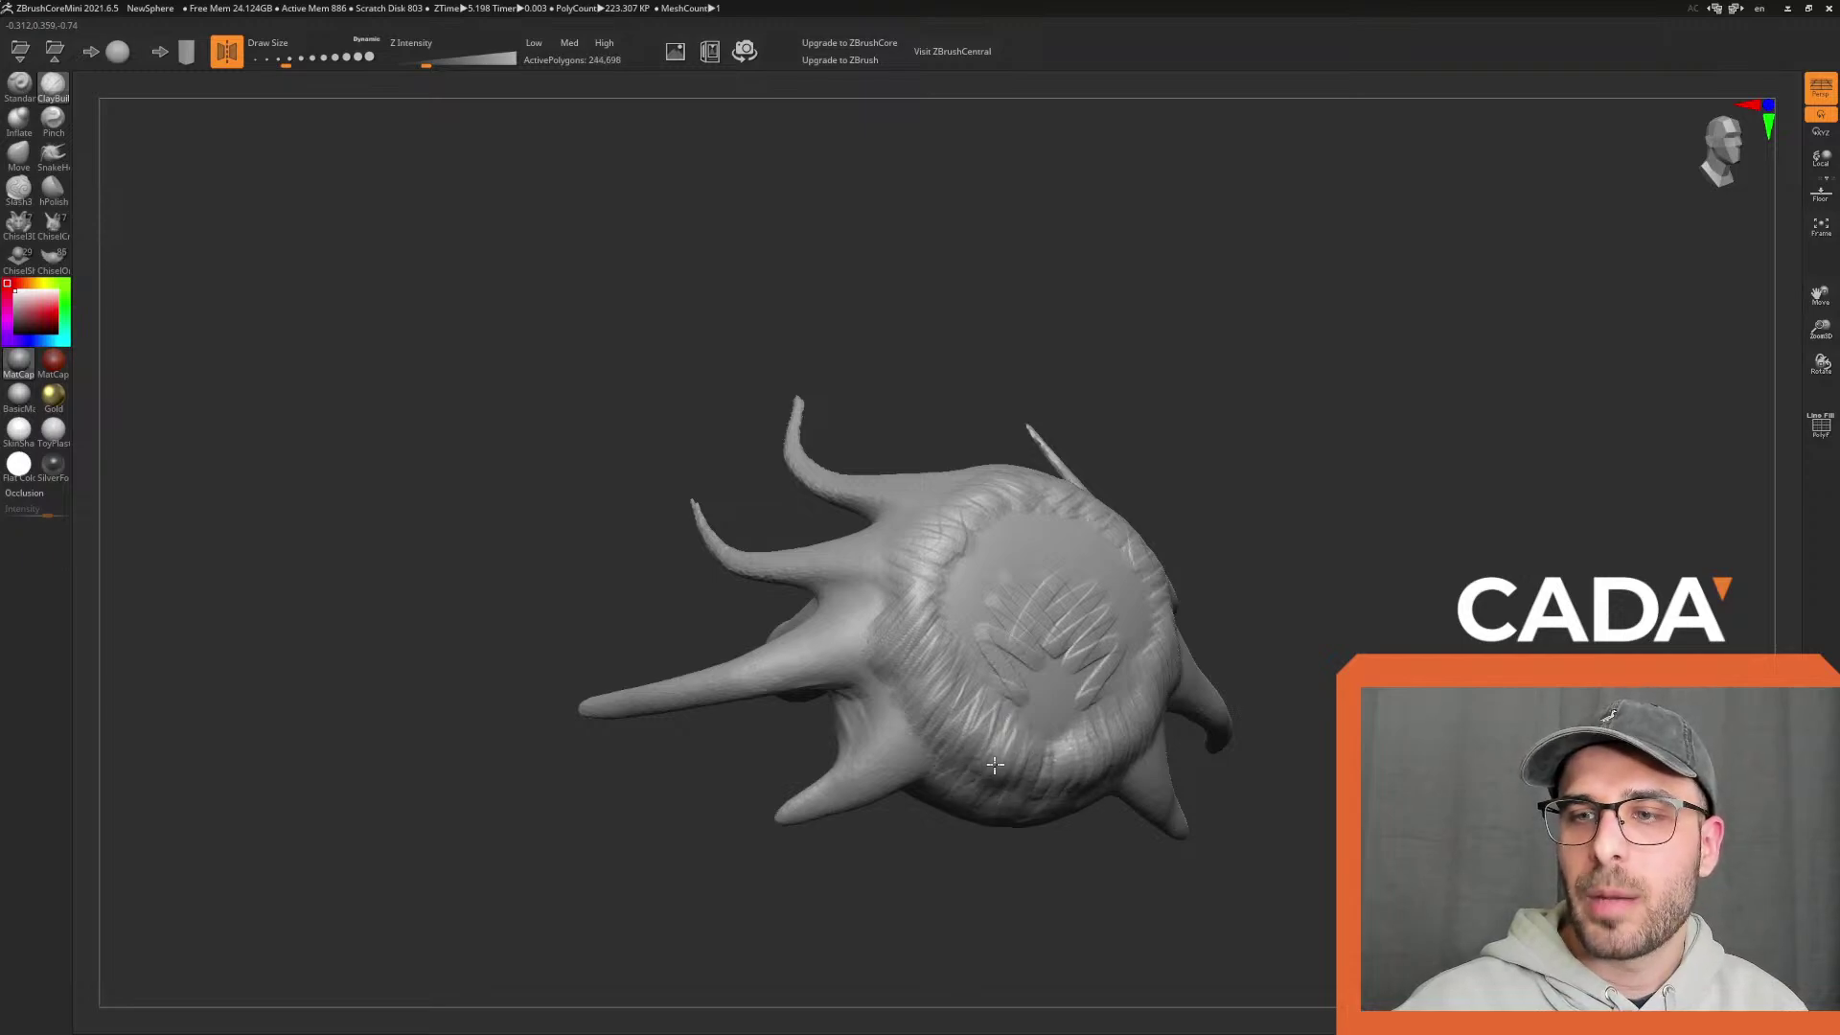
mouse_move(1227, 810)
mouse_down()
mouse_move(1329, 878)
mouse_move(1249, 698)
mouse_up()
drag(906, 590, 973, 575)
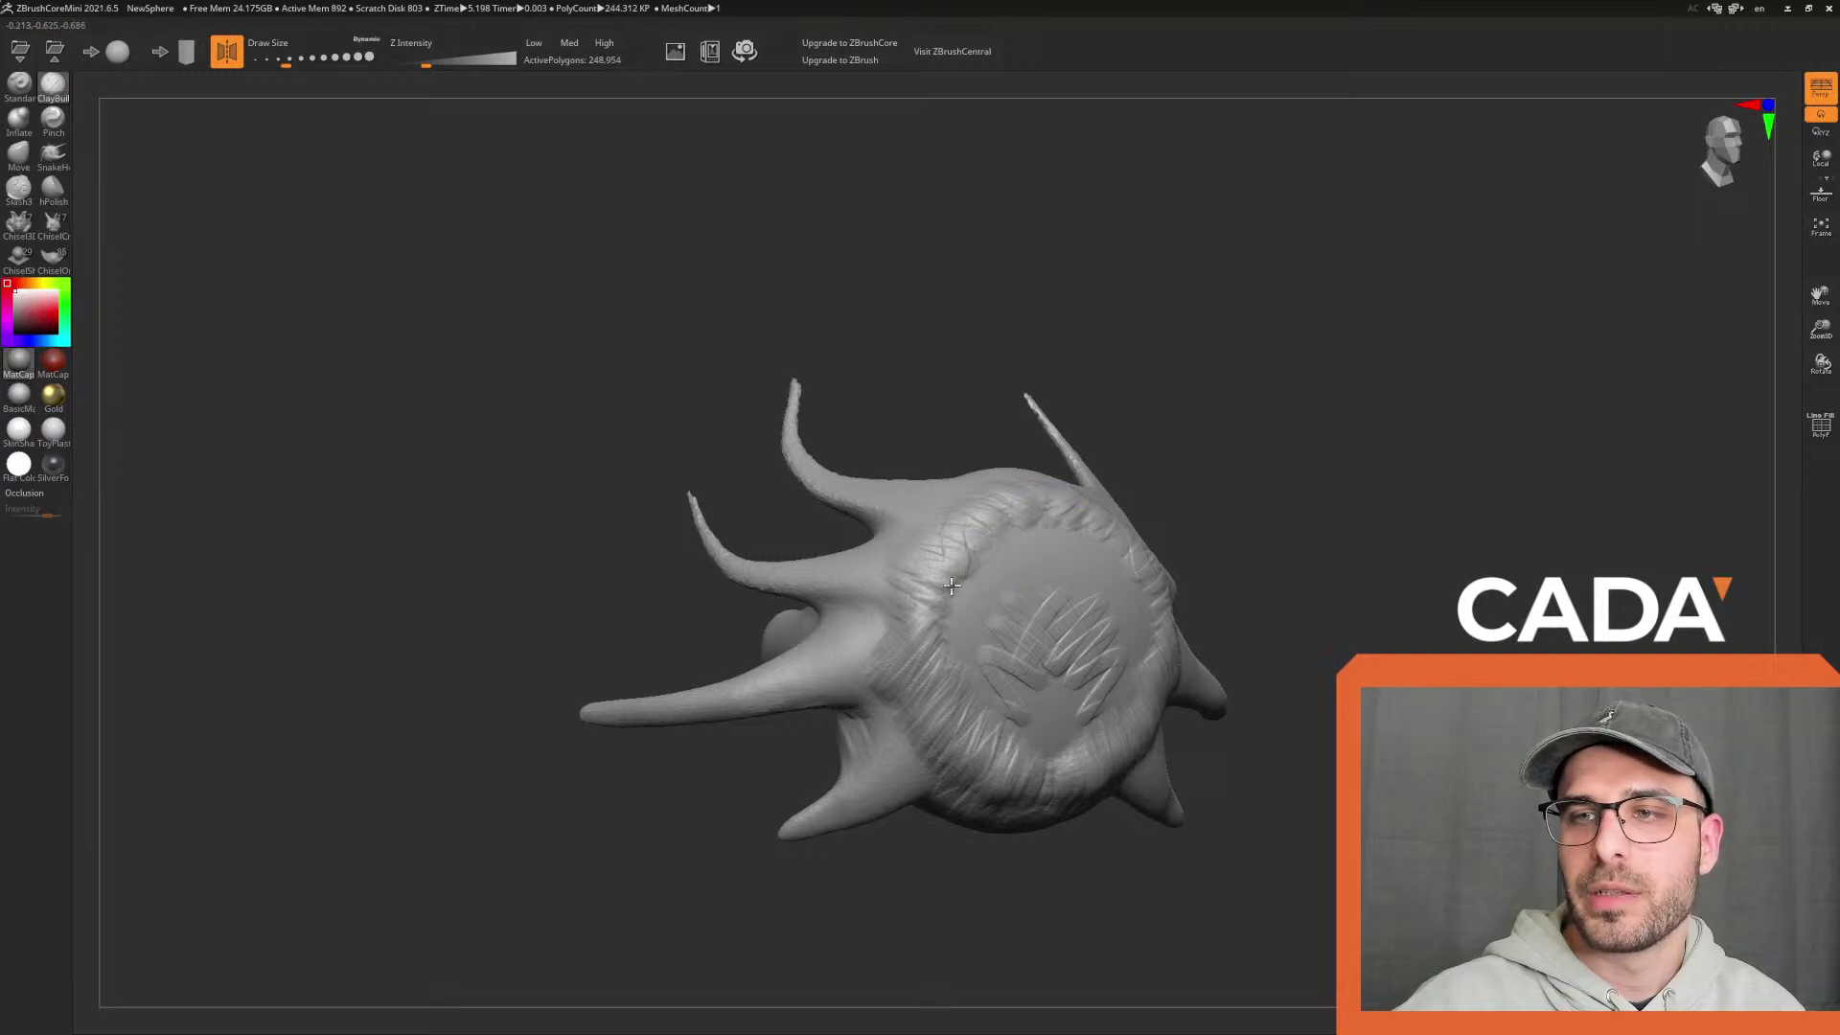
Fill the centre of the body's front with long crosshatched ClayBuildup strokes
mouse_move(1072, 522)
mouse_down()
mouse_move(1015, 599)
mouse_move(1054, 662)
mouse_move(1045, 756)
mouse_up()
mouse_move(1047, 521)
mouse_down()
mouse_move(1074, 554)
mouse_move(987, 614)
mouse_move(1111, 620)
mouse_move(1049, 753)
mouse_up()
drag(1543, 590, 1477, 578)
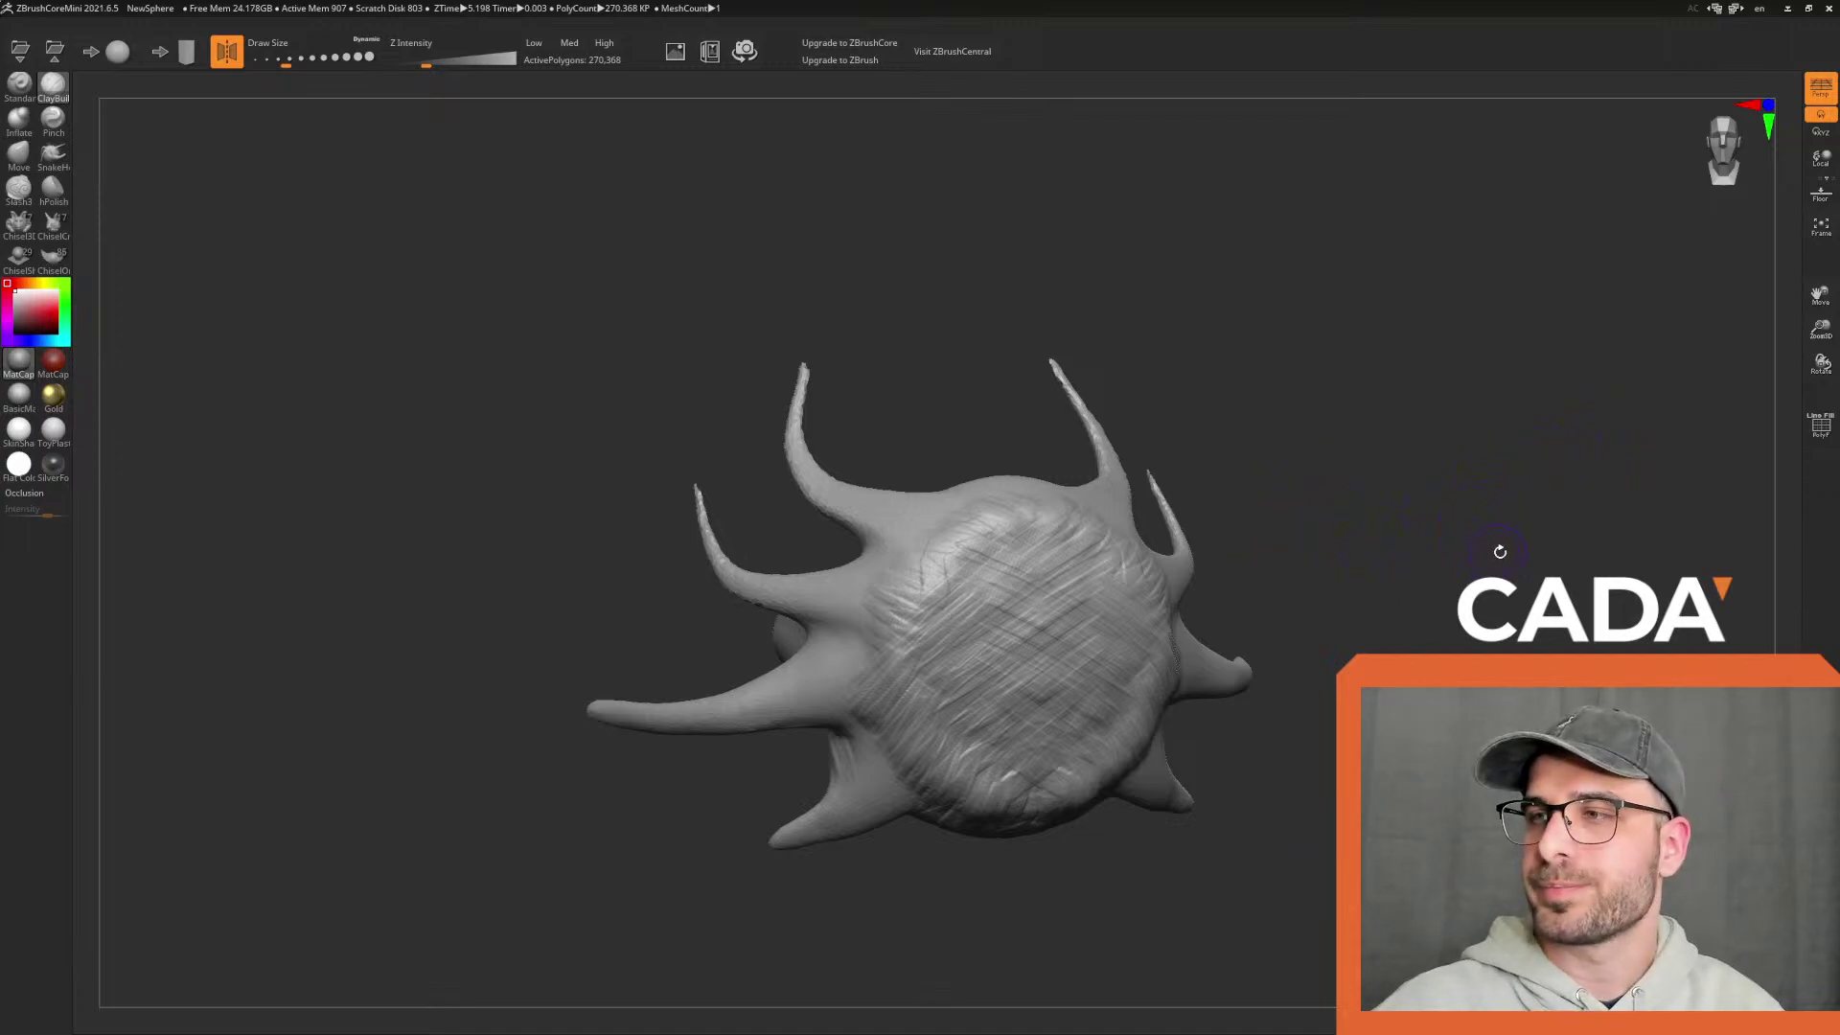
mouse_move(1027, 518)
mouse_down()
mouse_move(908, 621)
mouse_move(1046, 538)
mouse_up()
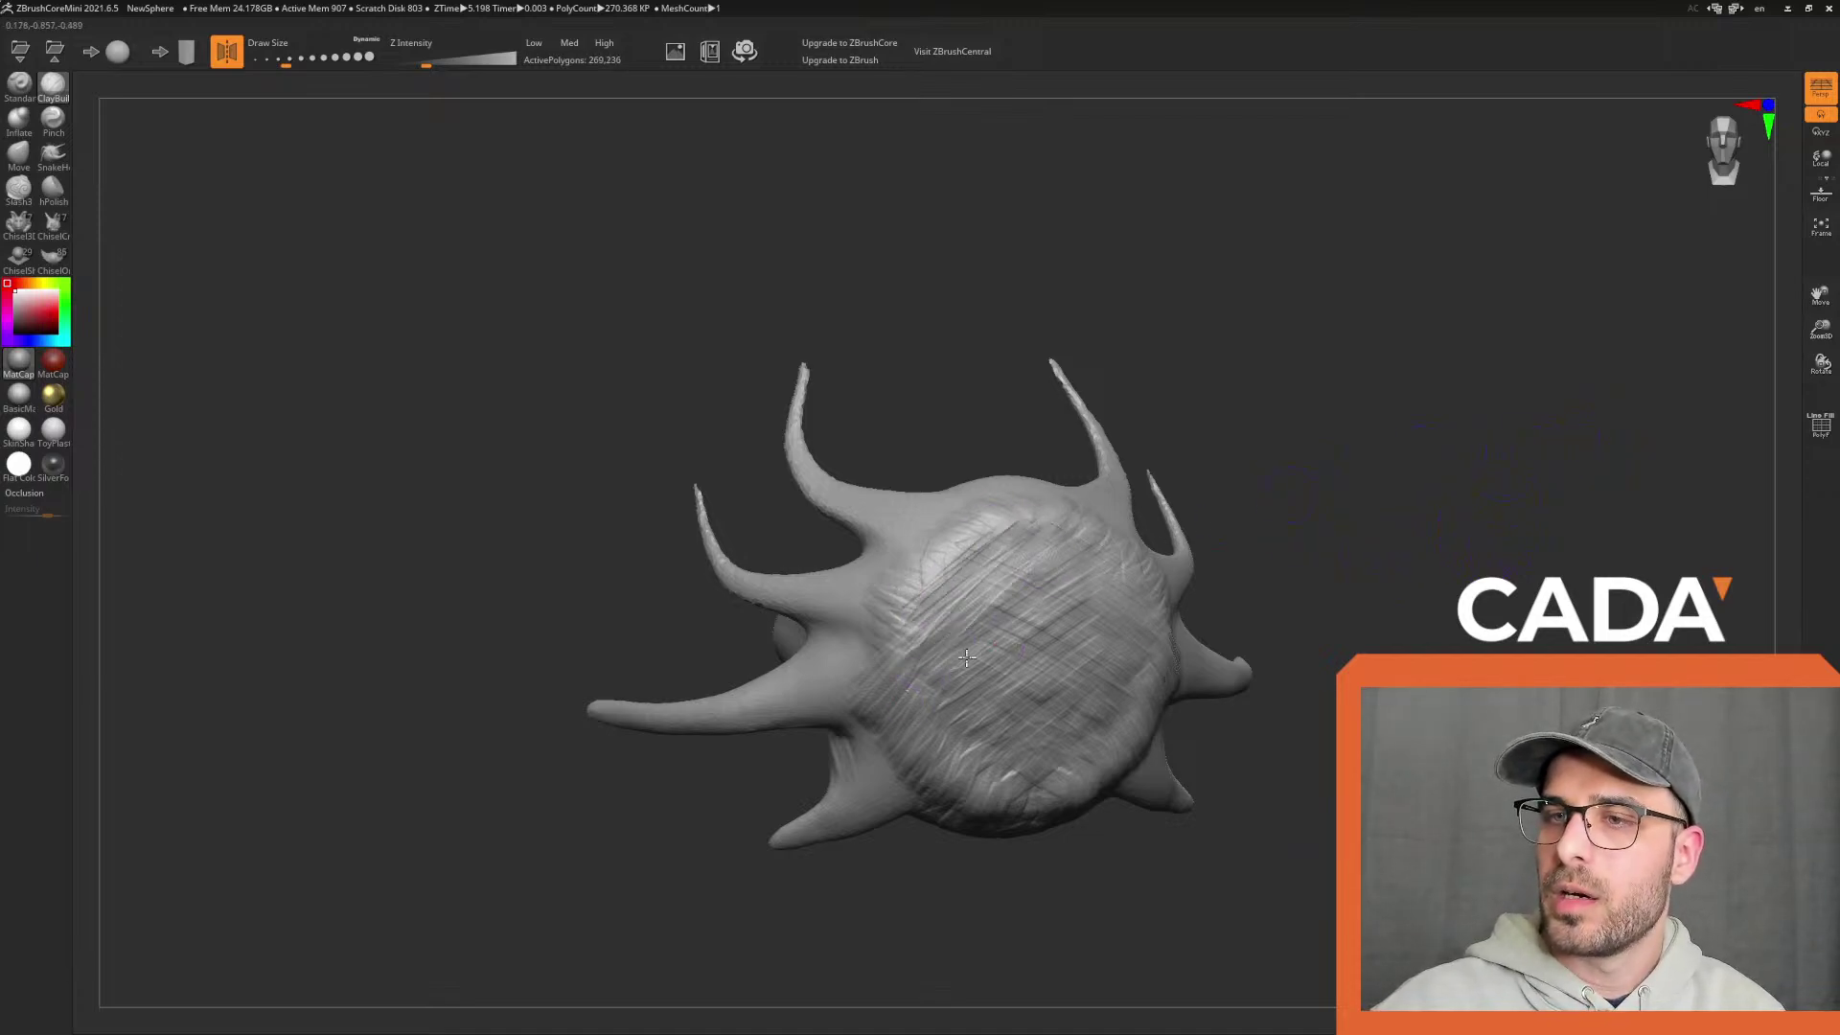
drag(1066, 604, 1026, 669)
Layer more diagonal clay strokes on the upper front of the body and soften the band between the tall horns
mouse_move(1391, 525)
mouse_down()
mouse_move(1421, 534)
mouse_move(1412, 599)
mouse_move(1420, 576)
mouse_up()
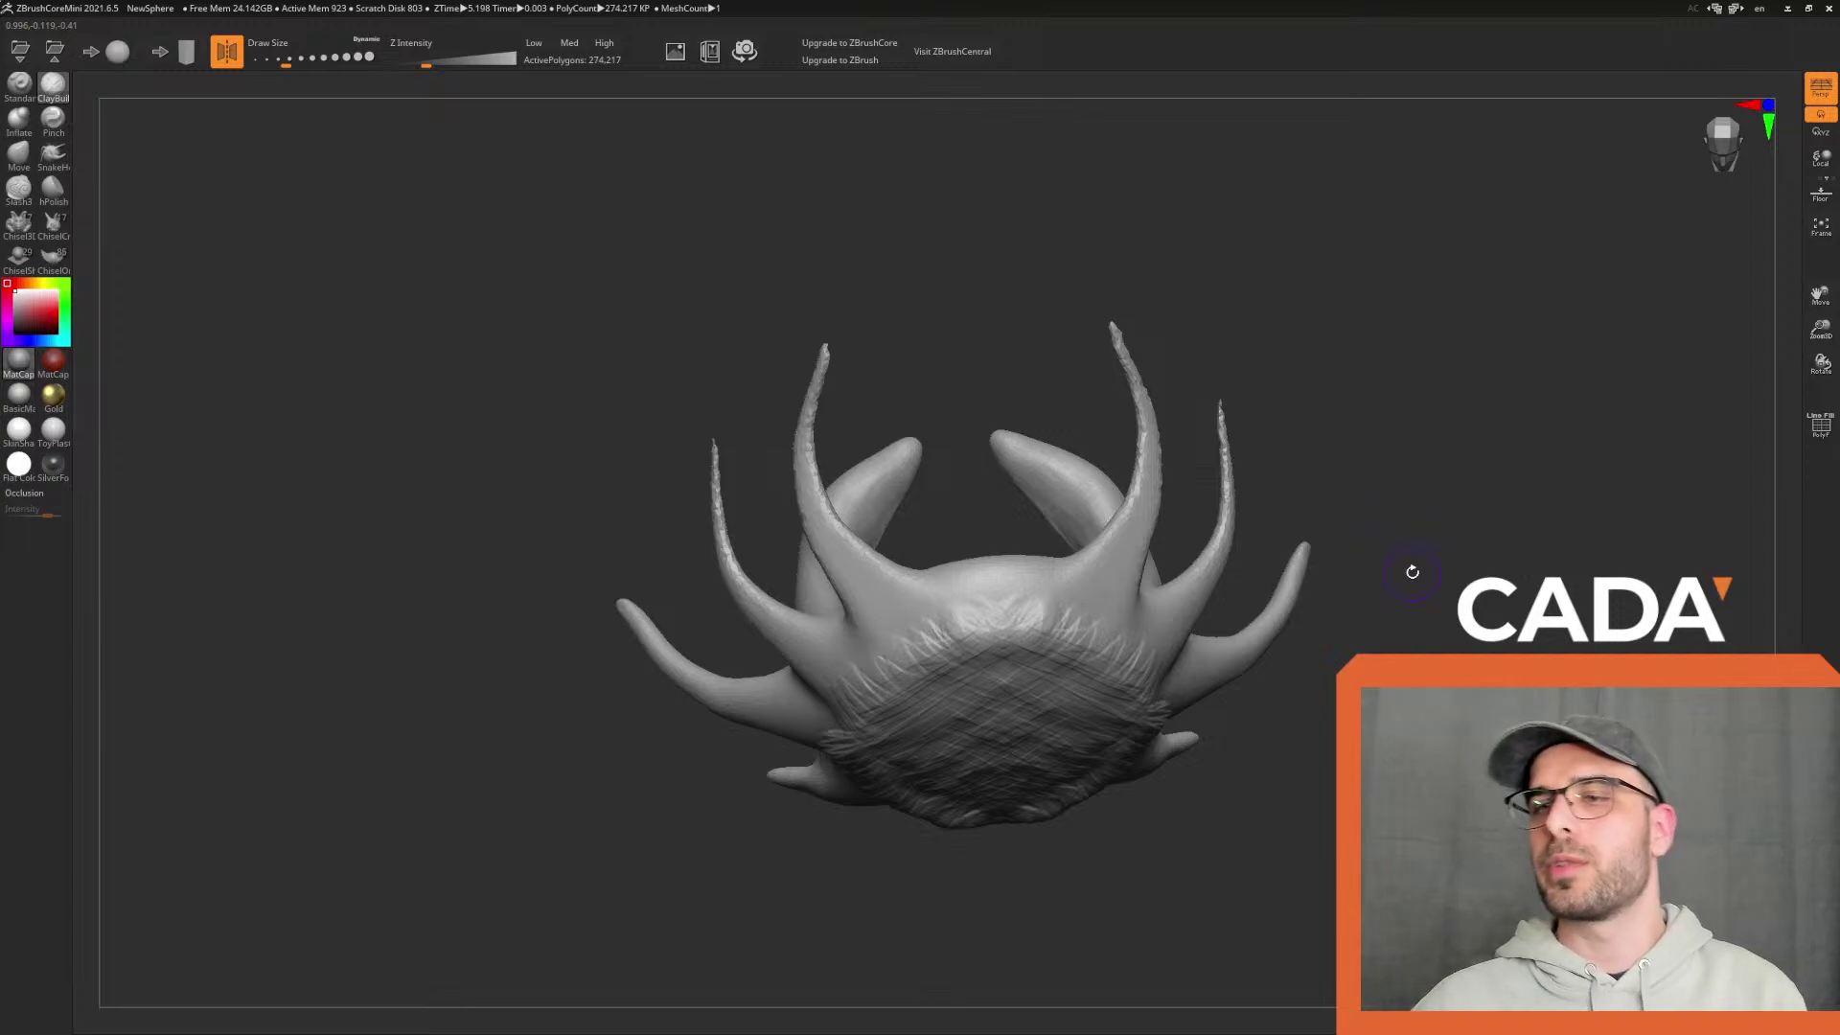
drag(1328, 646, 1466, 628)
mouse_move(1018, 543)
mouse_down()
mouse_move(969, 555)
mouse_move(966, 578)
mouse_up()
mouse_move(1021, 591)
mouse_down()
mouse_move(971, 607)
mouse_move(957, 648)
mouse_up()
drag(1004, 552, 934, 613)
mouse_move(1004, 596)
mouse_down()
mouse_move(930, 651)
mouse_move(934, 682)
mouse_up()
mouse_move(1330, 711)
mouse_down()
mouse_move(1400, 659)
mouse_move(1409, 691)
mouse_move(1529, 660)
mouse_up()
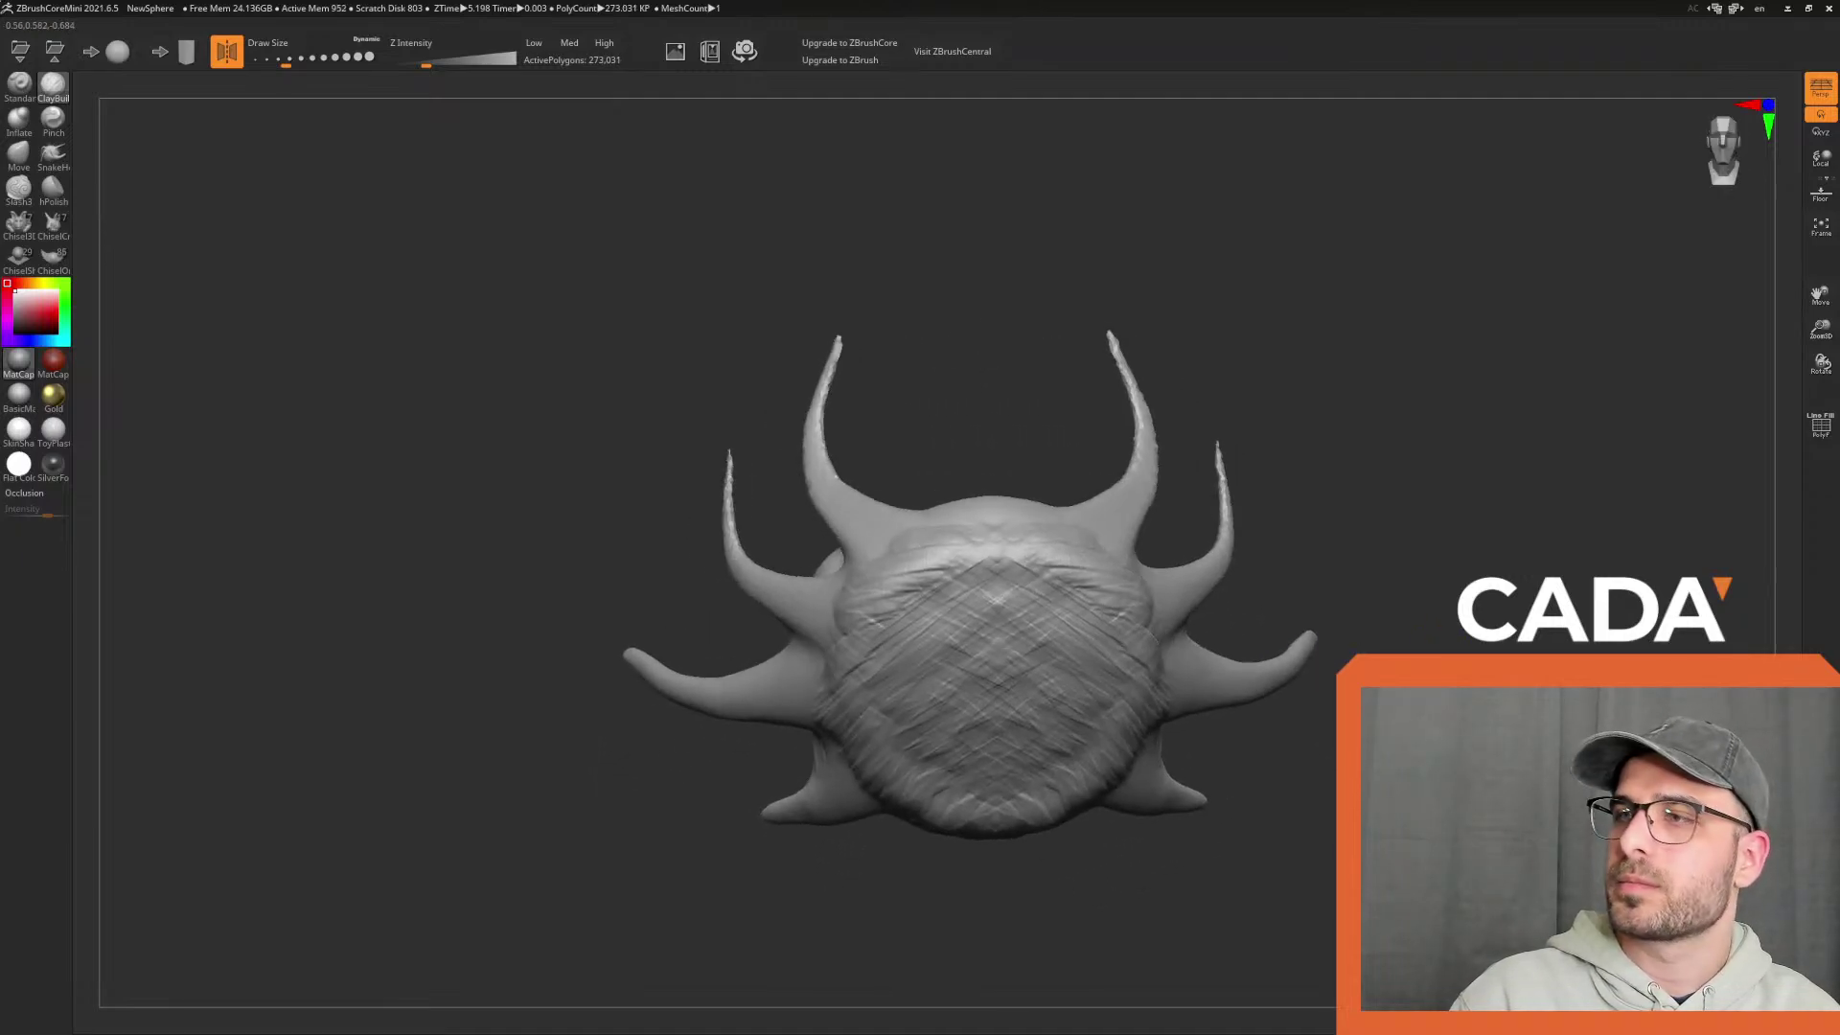
drag(1399, 688, 1413, 634)
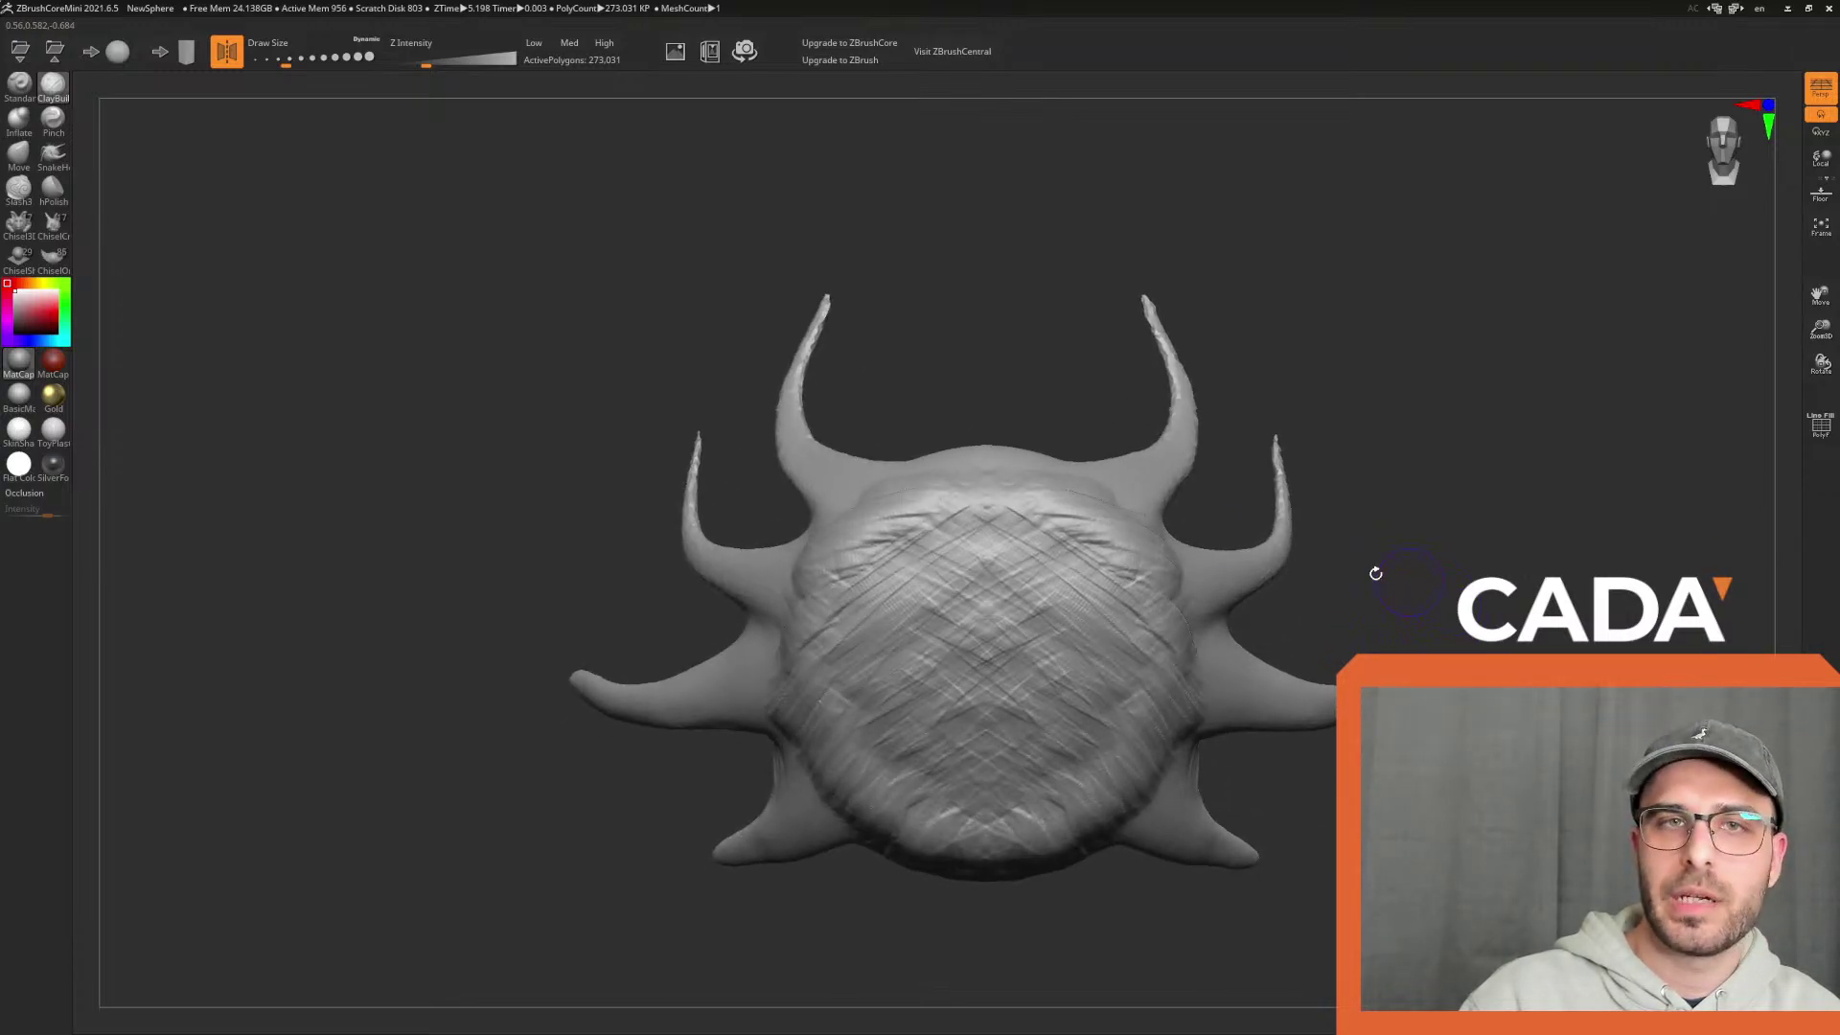
Try the HPolish brush with an enlarged draw size on the upper front of the body
click(53, 190)
drag(466, 63, 470, 63)
key(bracketright)
key(bracketright)
mouse_move(987, 546)
mouse_down()
mouse_move(941, 690)
mouse_move(1039, 682)
mouse_move(974, 658)
mouse_move(1076, 575)
mouse_up()
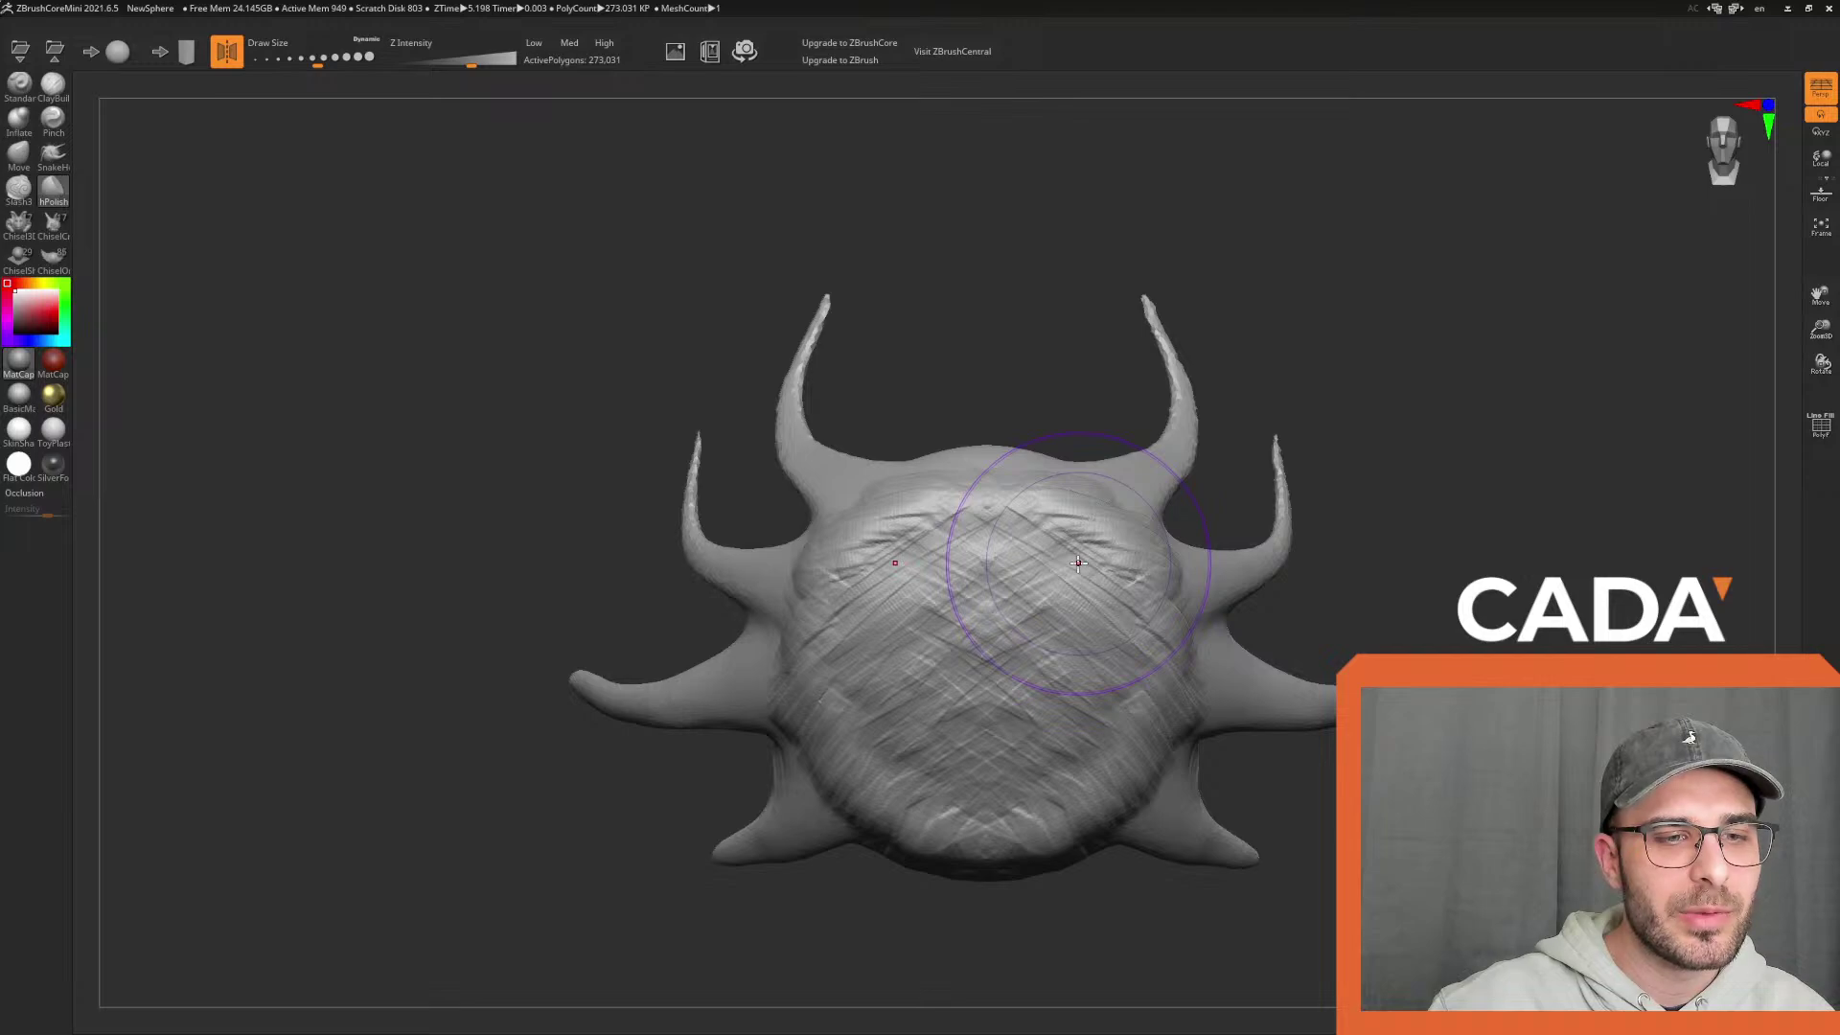
drag(669, 505, 594, 545)
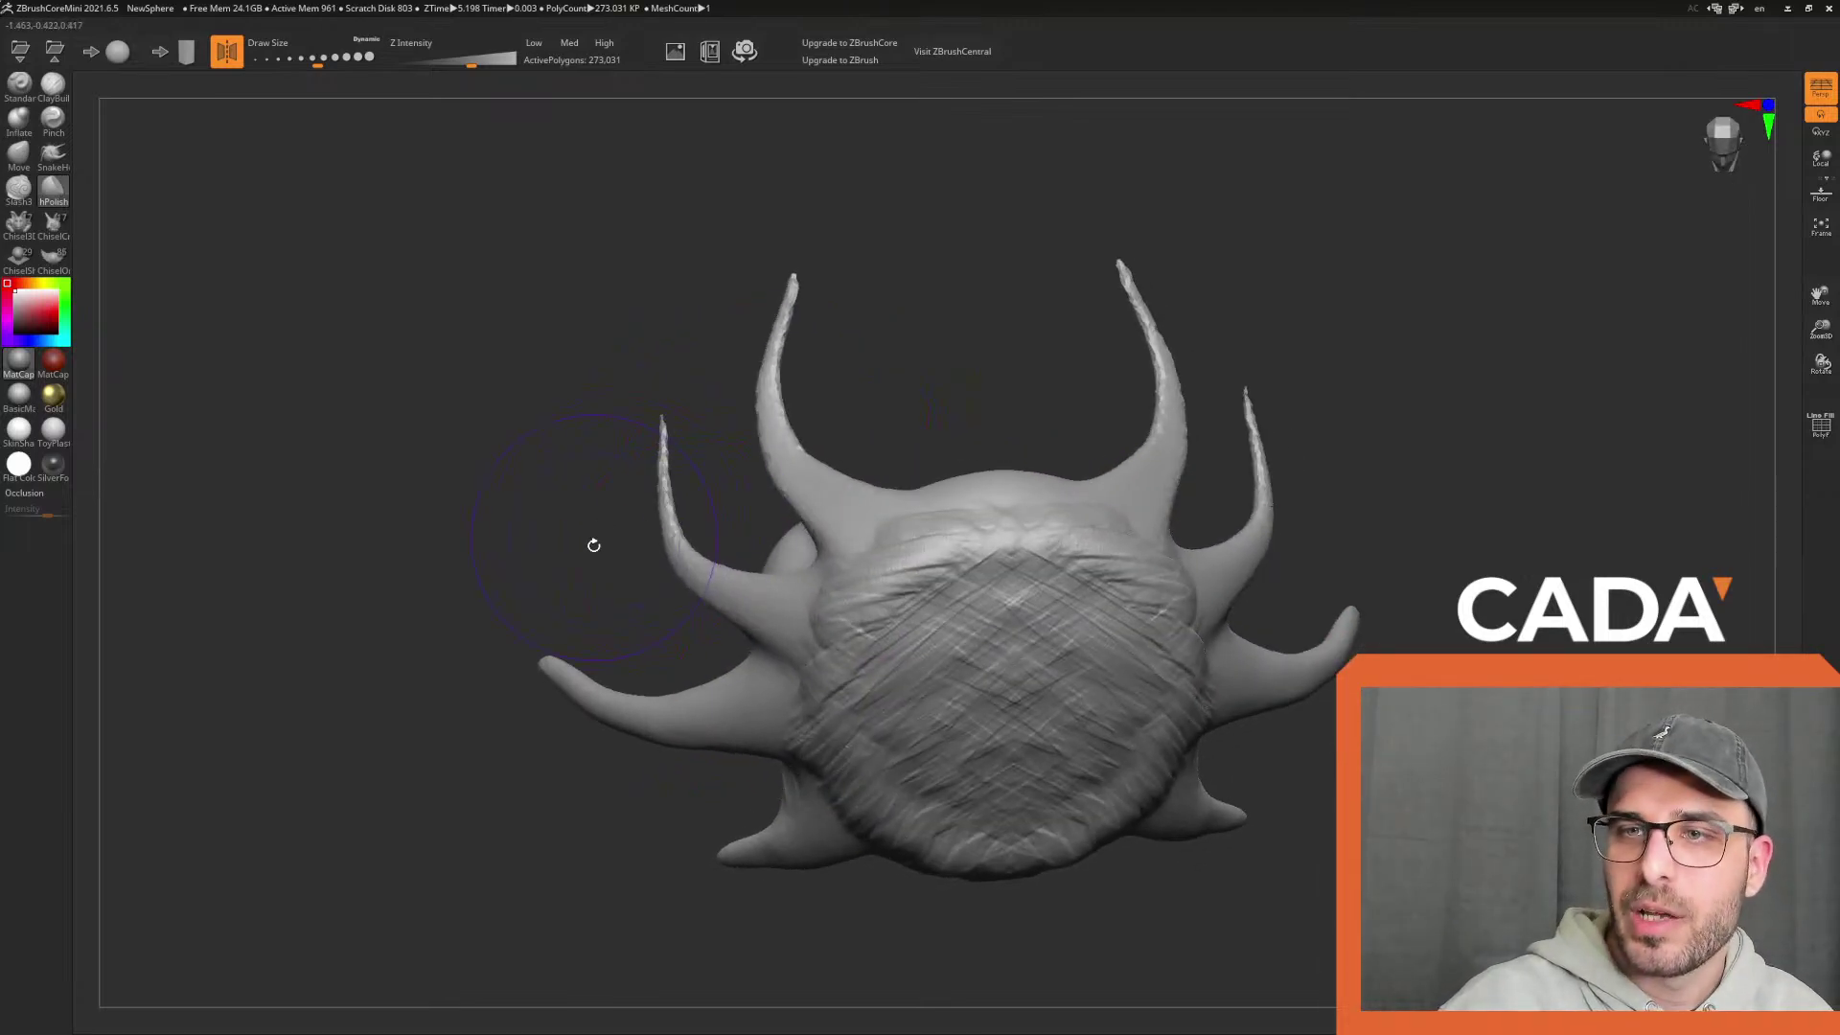
Try smoothing the textured front of the body at a draw size of about 508 and undo the strokes
click(50, 86)
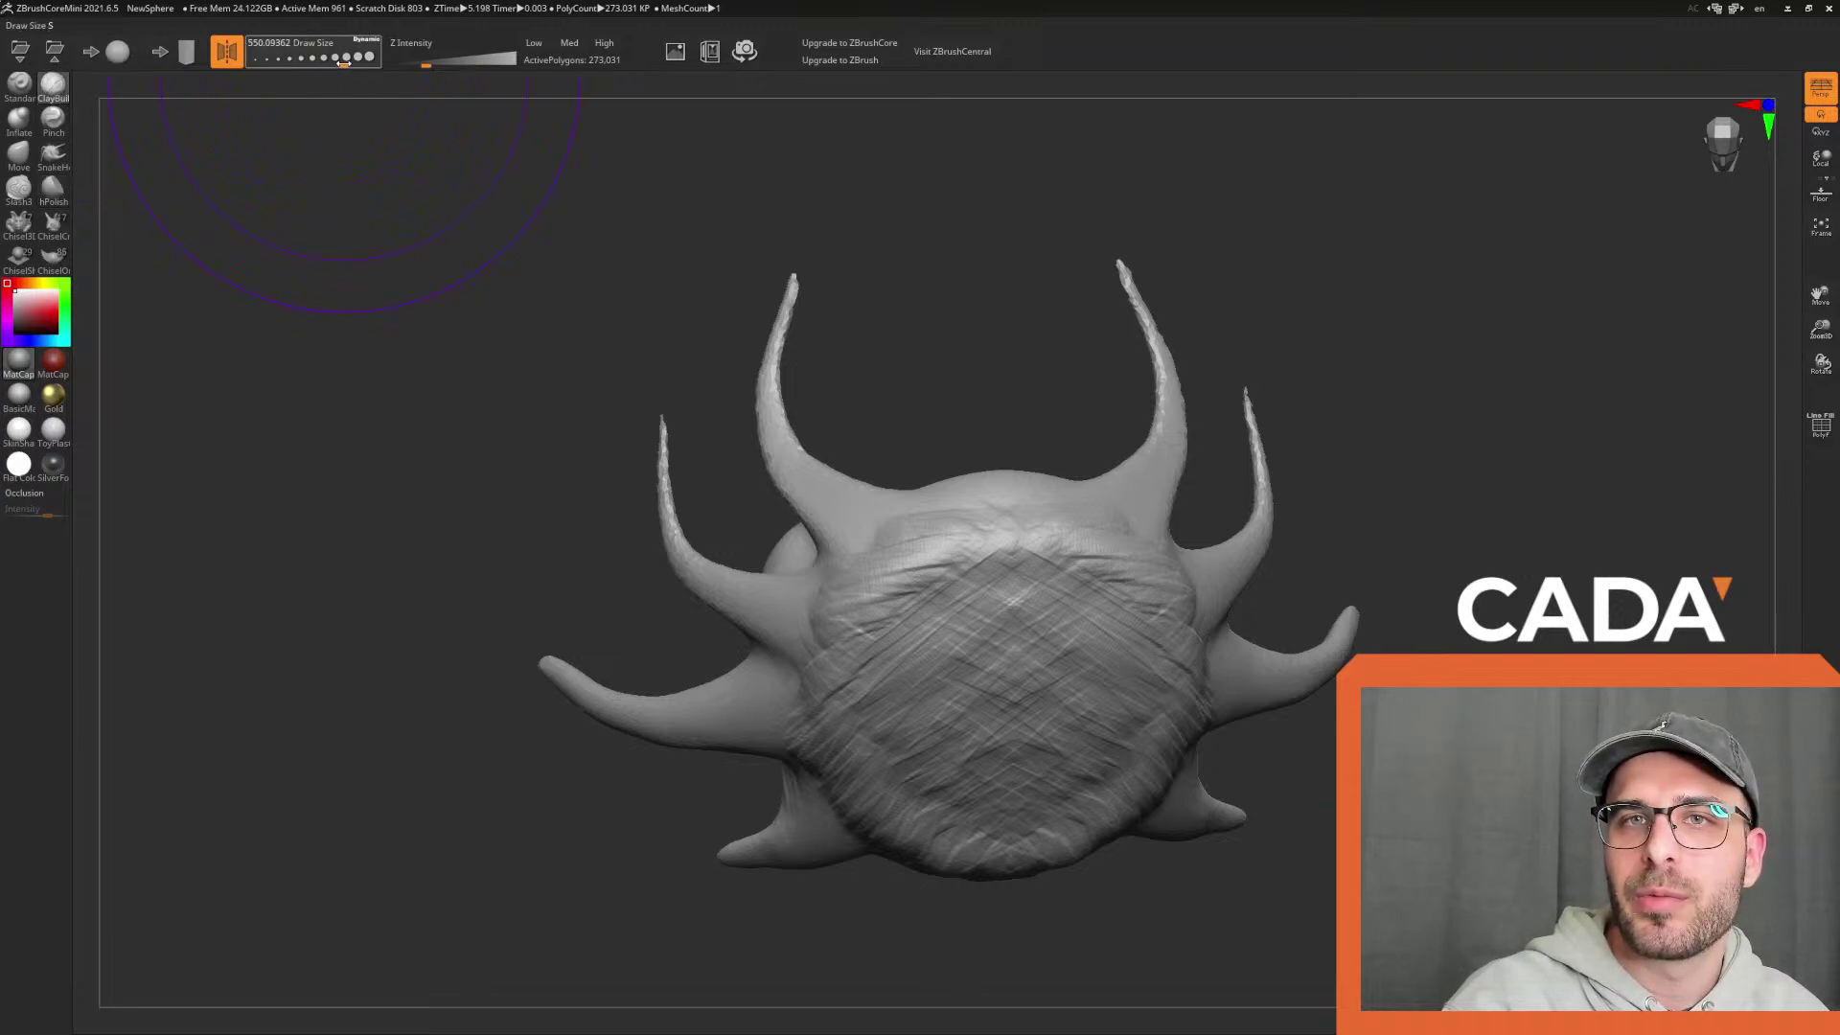
drag(343, 64, 339, 64)
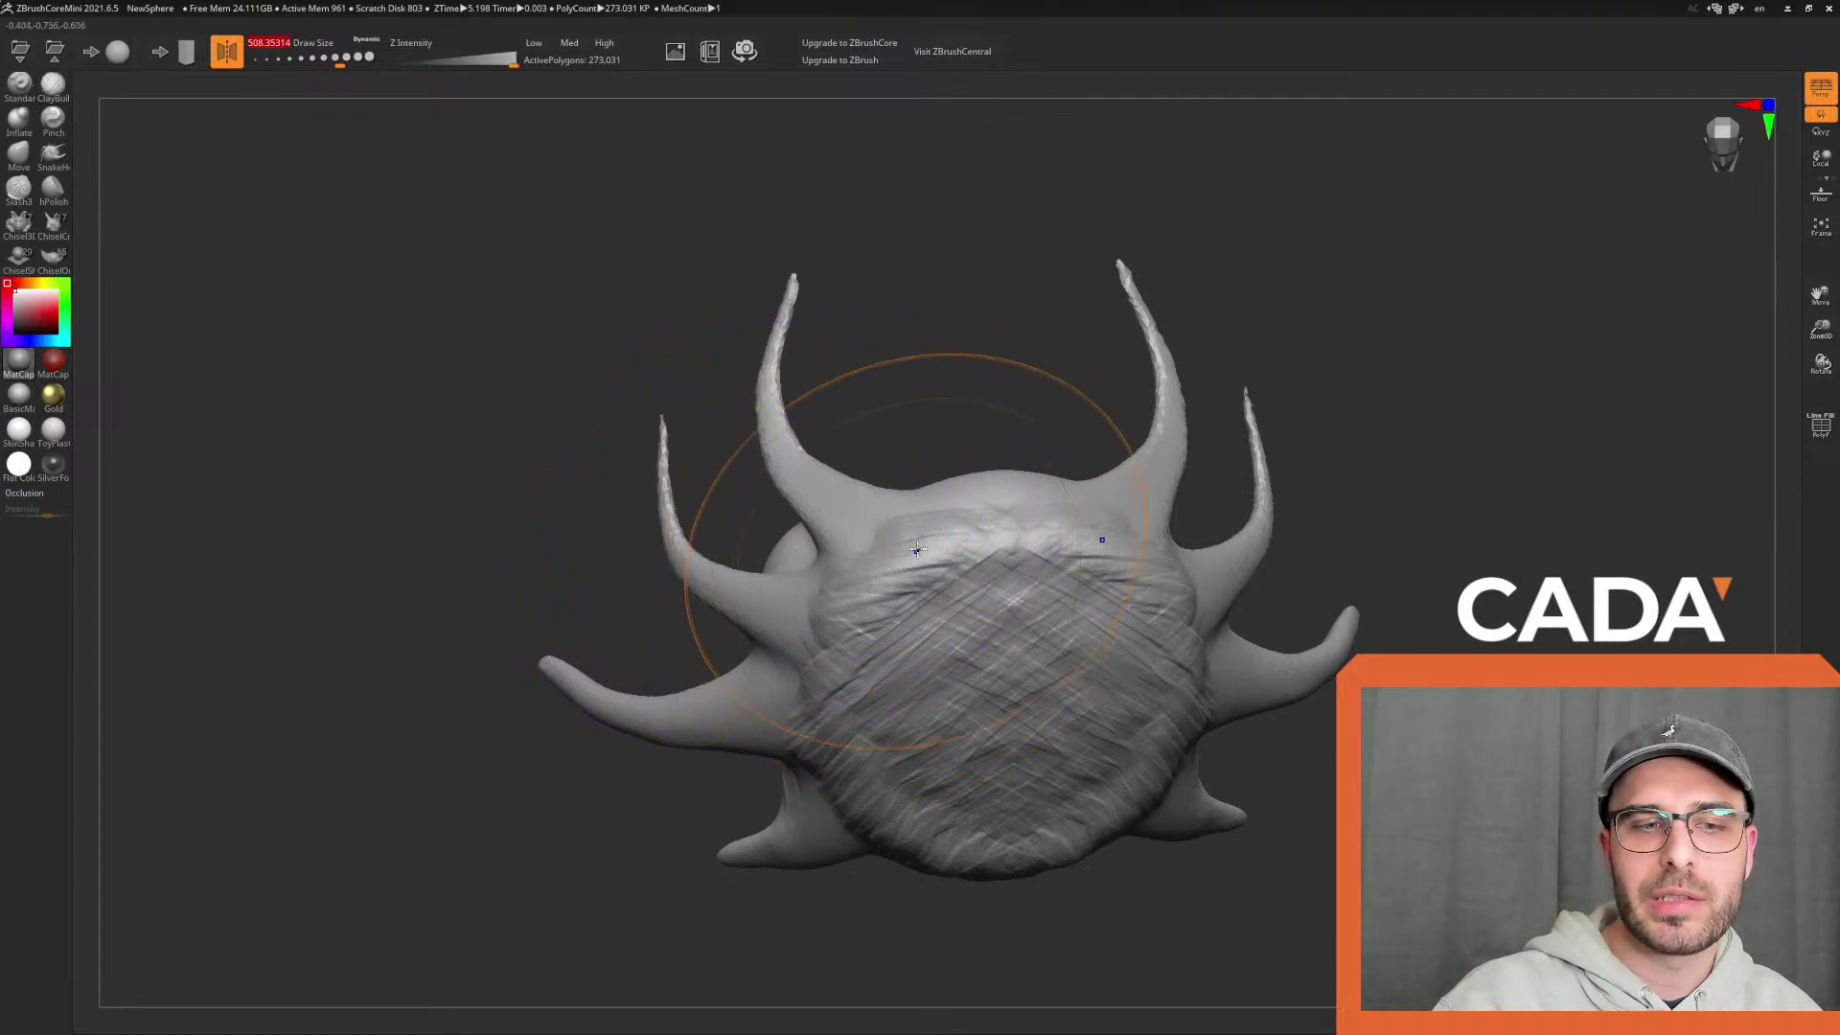
shift+drag(978, 527, 946, 718)
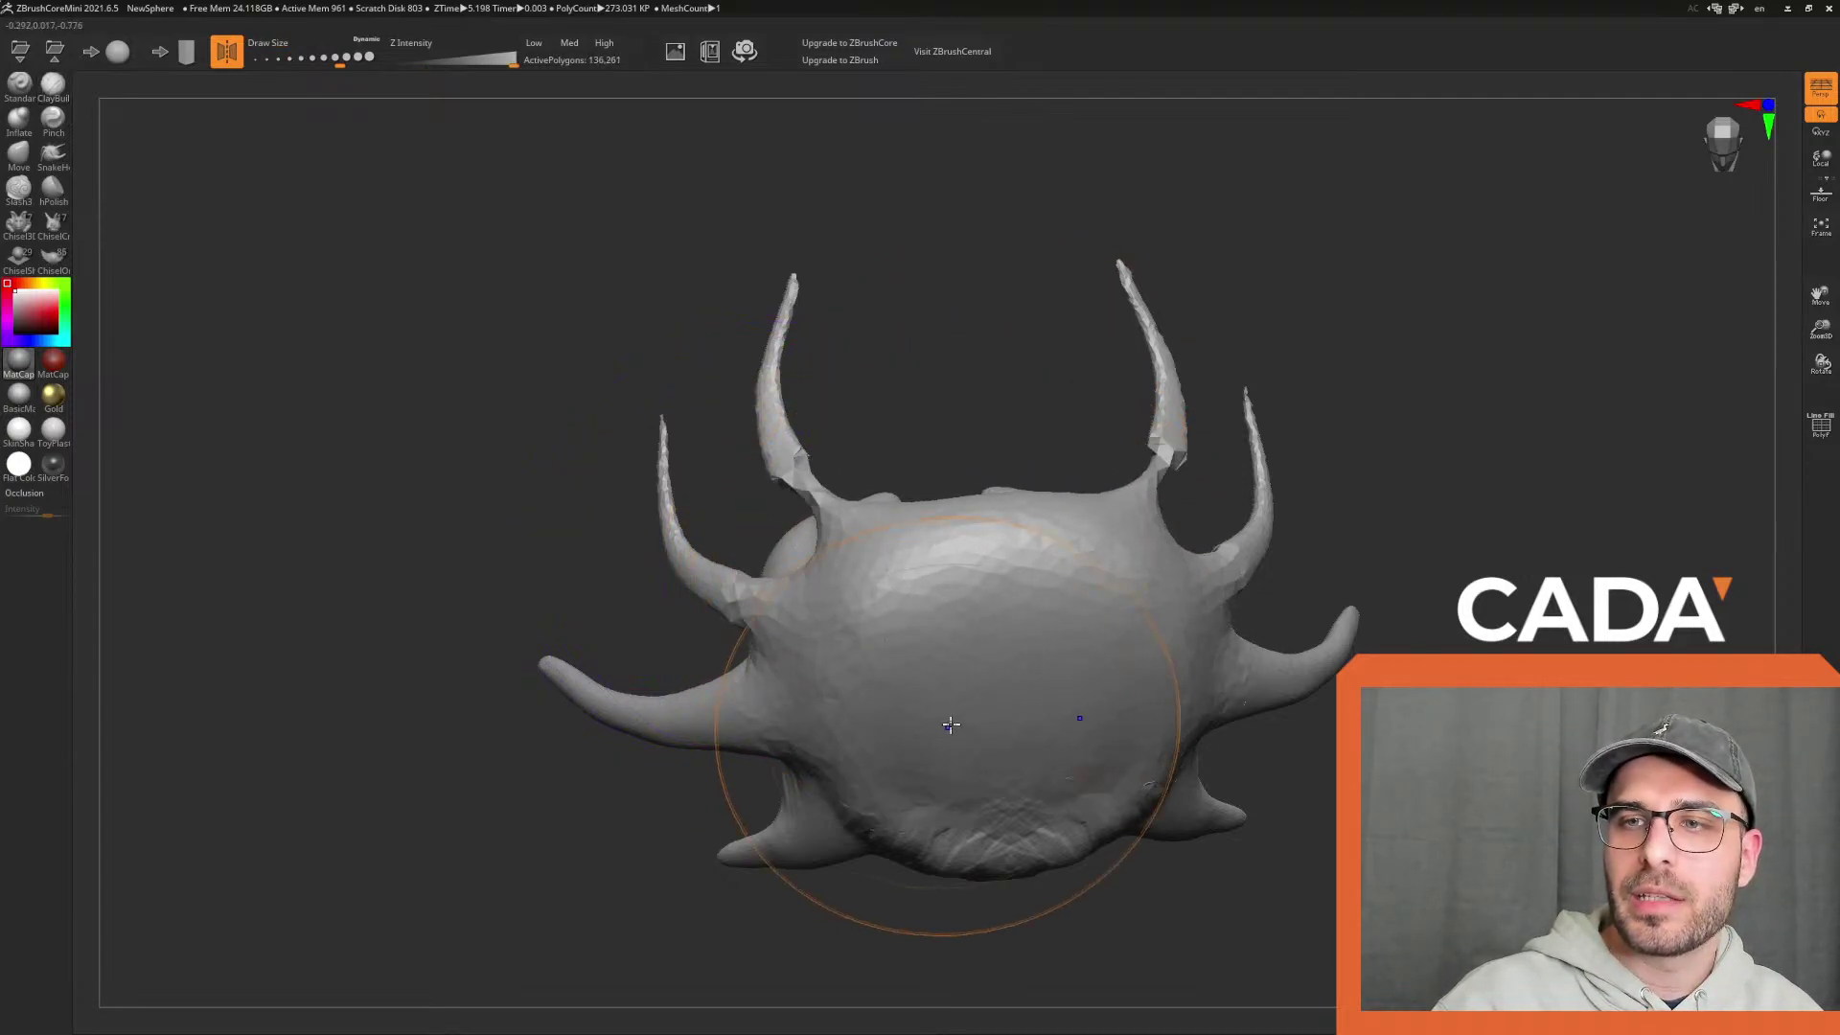
drag(1389, 661, 1531, 728)
drag(1530, 553, 1571, 546)
mouse_move(977, 499)
mouse_down()
mouse_move(1067, 690)
mouse_move(958, 565)
mouse_move(1044, 815)
mouse_up()
key(ctrl+z)
key(ctrl+z)
key(ctrl+z)
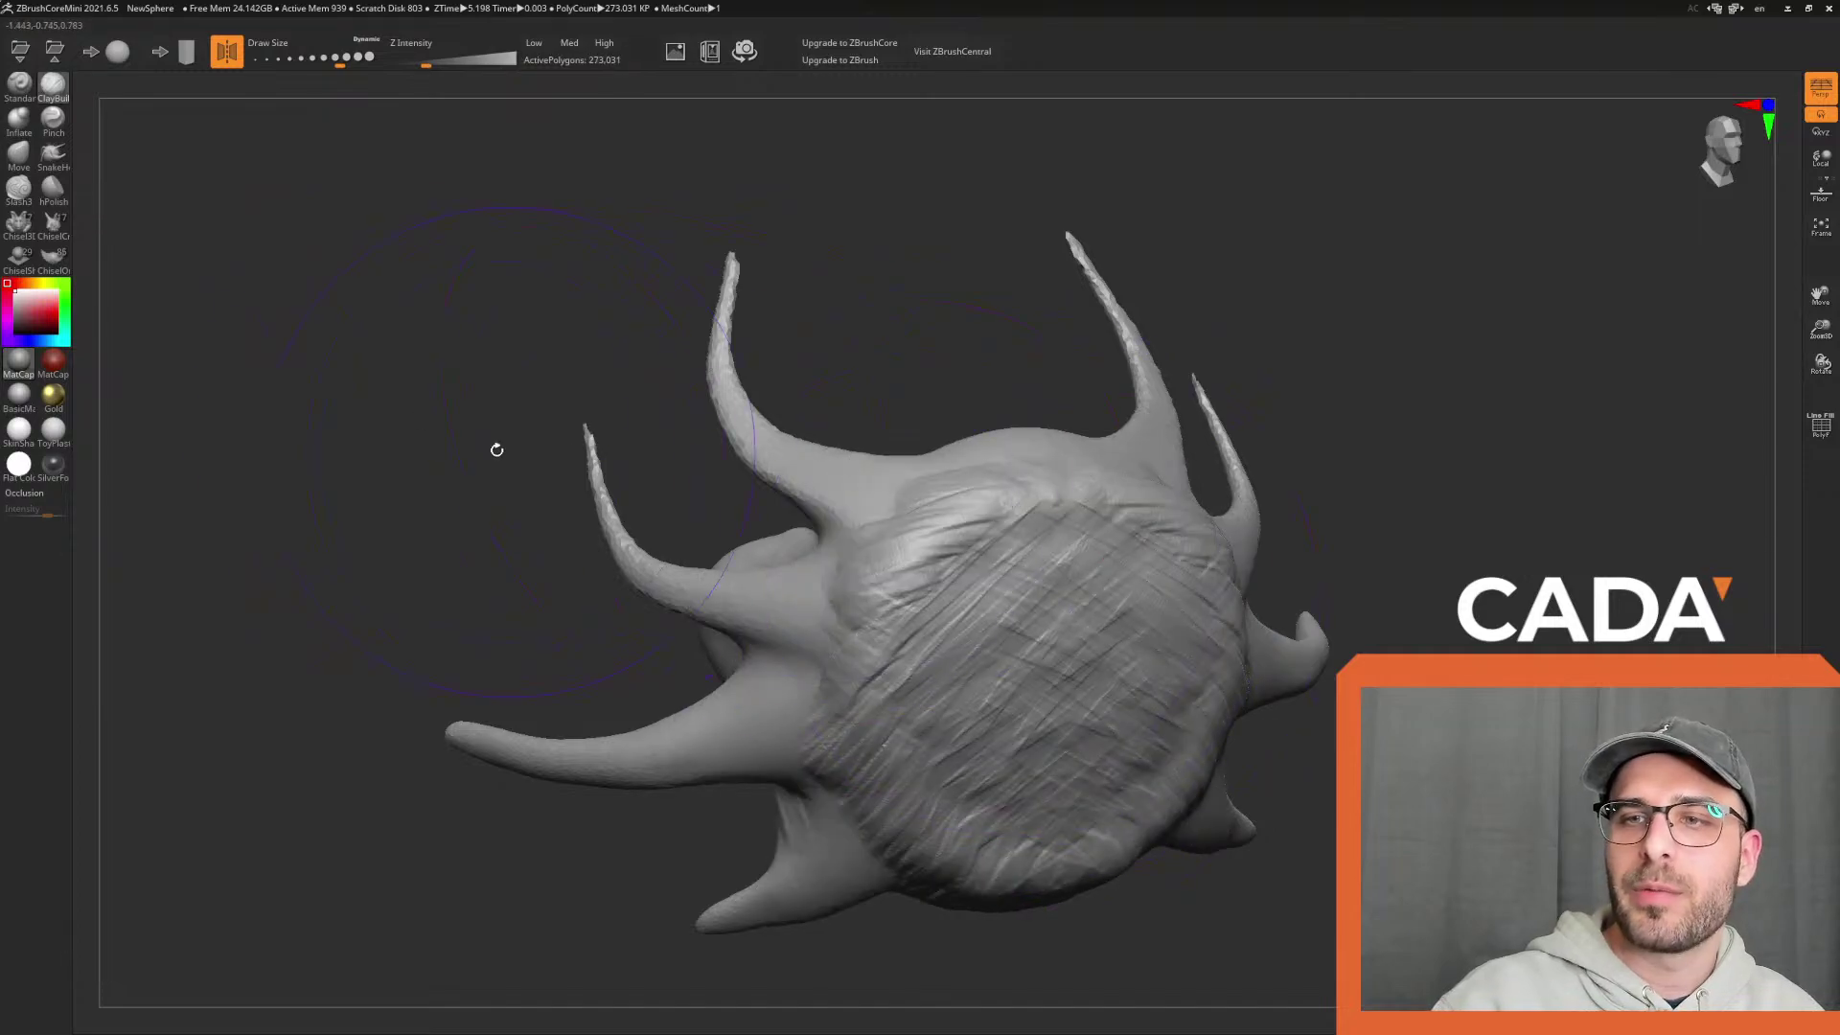
Try fine ClayBuildup strokes at draw size about 29 on the body's upper front with the polyframe shown, and undo them
drag(337, 65, 270, 62)
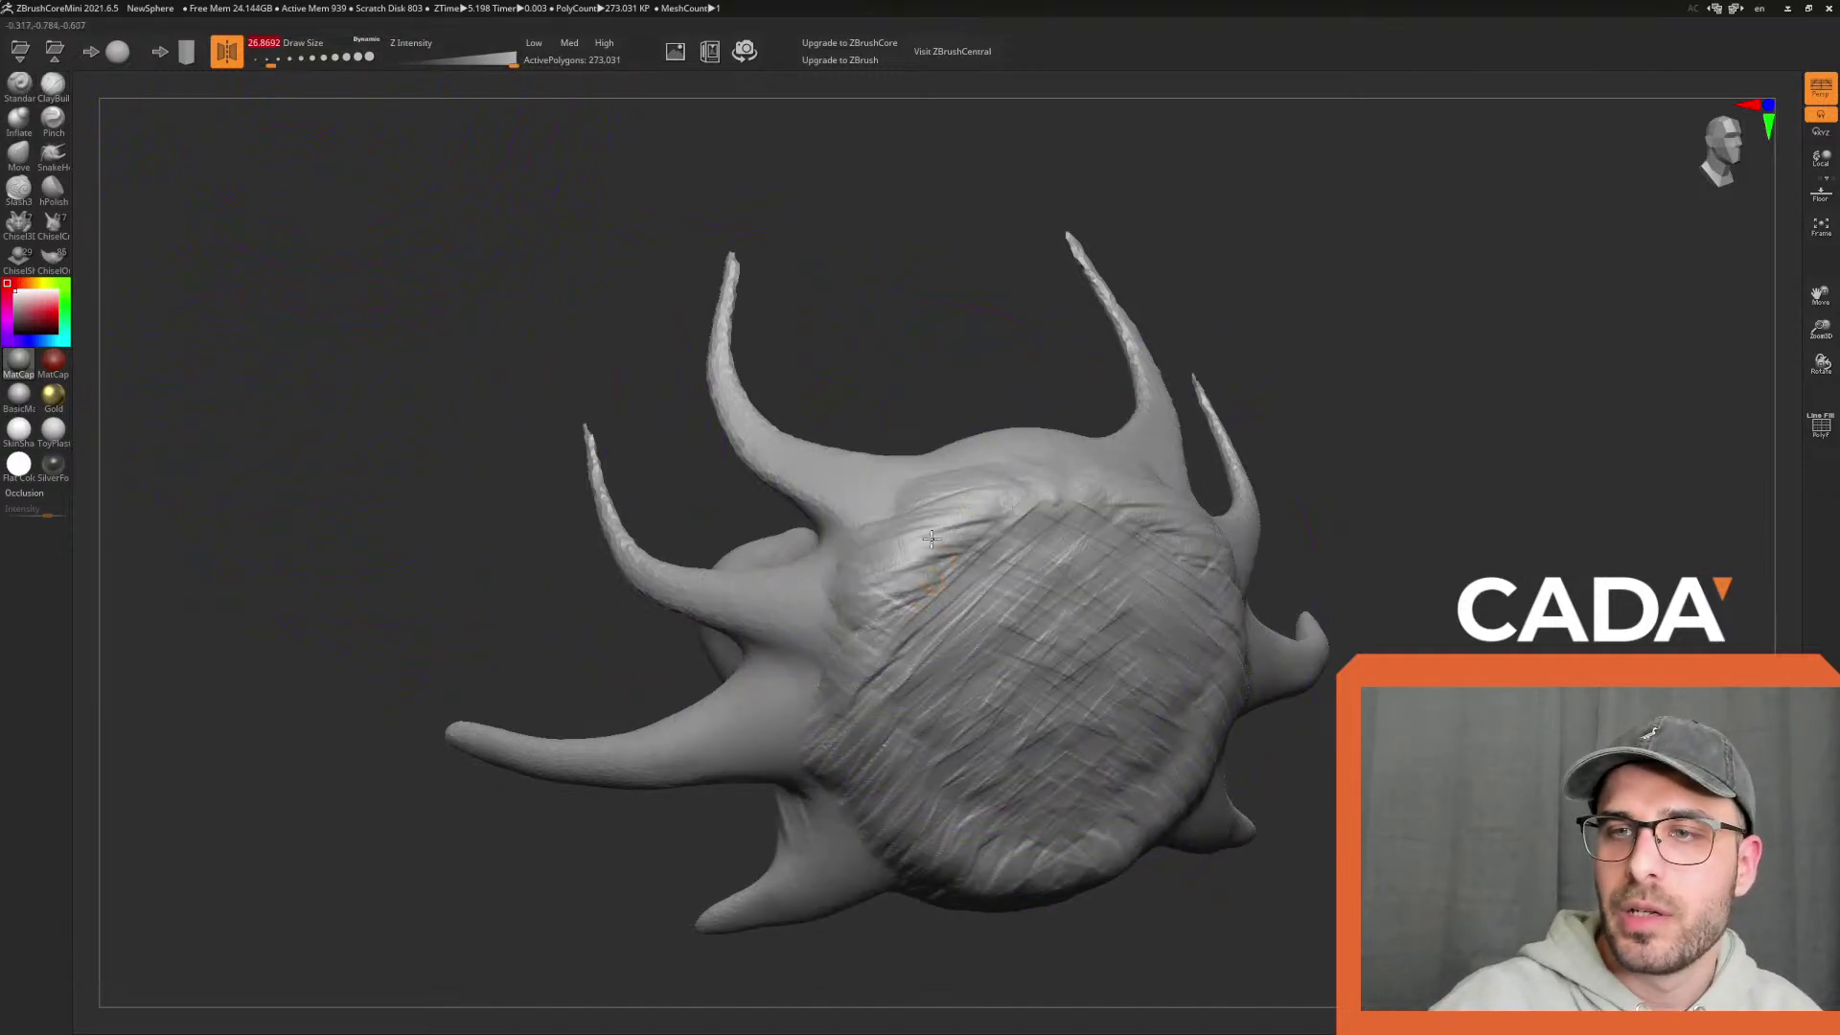
key(b)
key(c)
key(b)
ctrl+right_drag(1409, 617, 1426, 704)
click(1823, 430)
mouse_move(904, 502)
mouse_down()
mouse_move(957, 538)
mouse_move(965, 414)
mouse_up()
drag(898, 270, 973, 275)
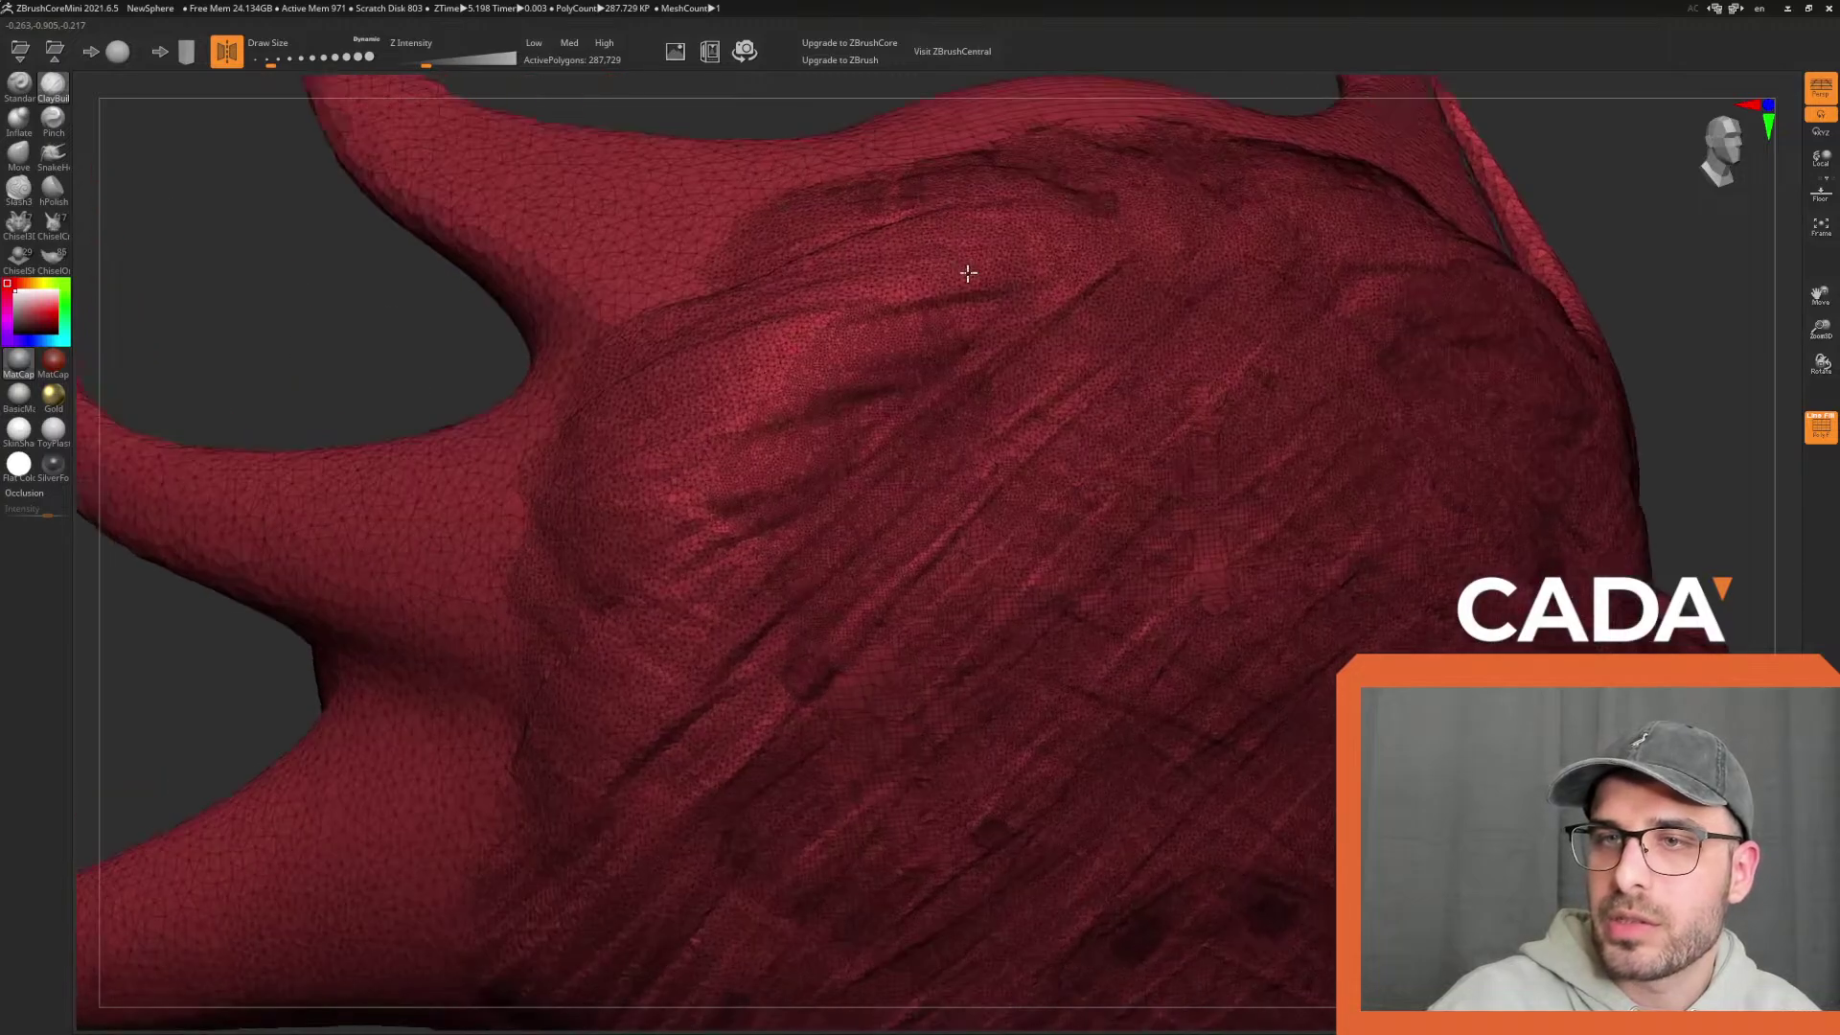
key(ctrl+z)
mouse_move(791, 128)
mouse_down()
mouse_move(673, 132)
mouse_move(1100, 182)
mouse_up()
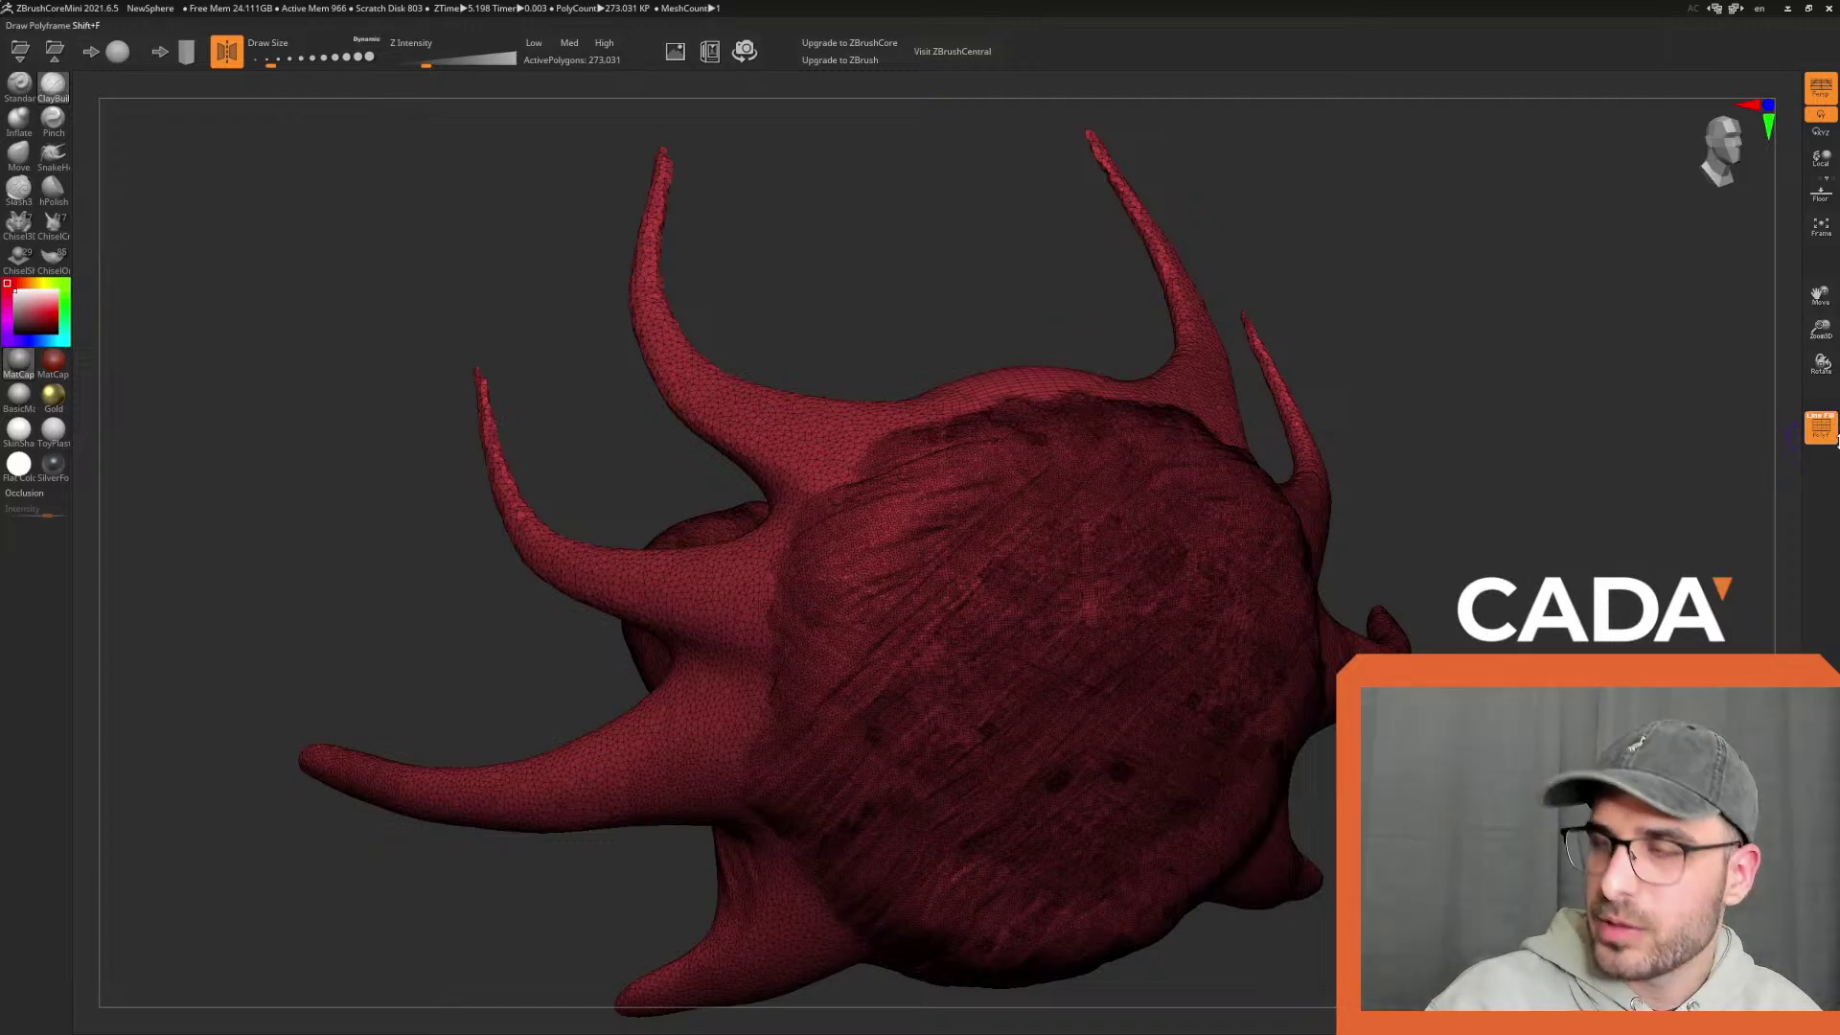
click(1820, 427)
Add fine ClayBuildup strokes with a small draw size along the short curved horn on the creature's side
mouse_move(1706, 556)
mouse_down()
mouse_move(1624, 600)
mouse_move(1603, 574)
mouse_move(1483, 605)
mouse_up()
mouse_move(591, 585)
mouse_down()
mouse_move(624, 653)
mouse_move(803, 675)
mouse_up()
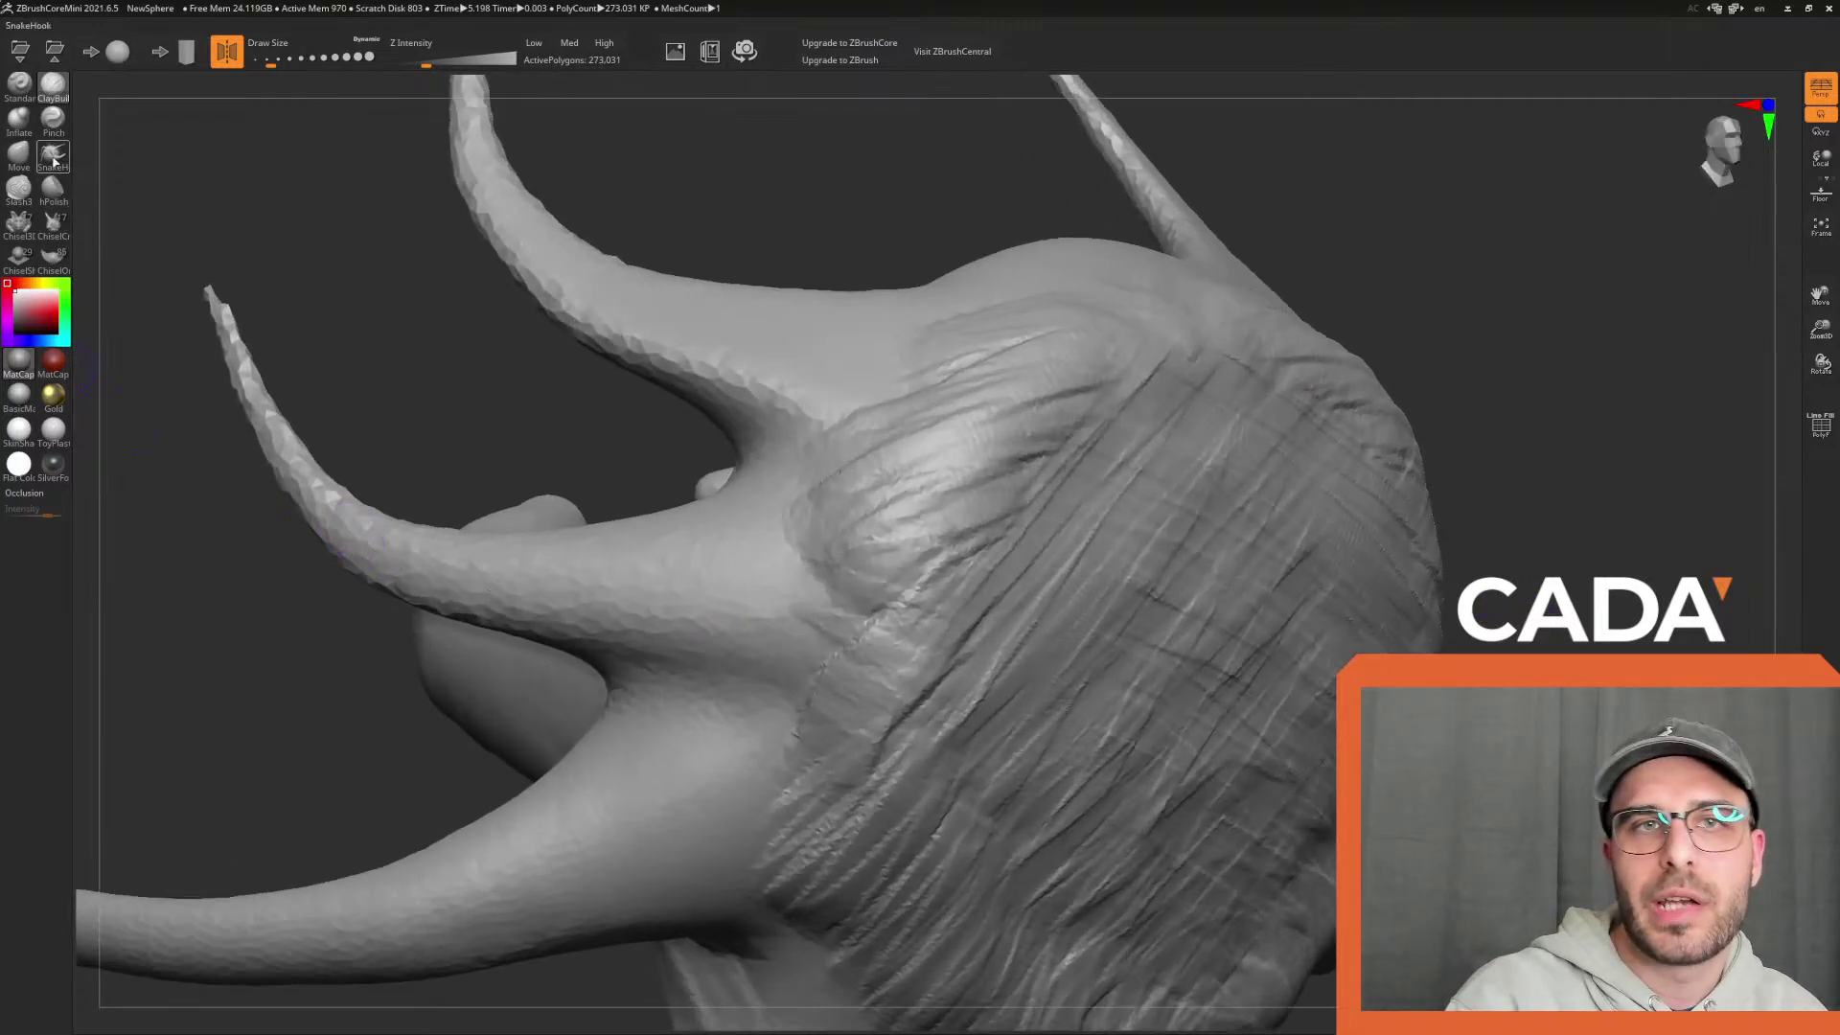
click(280, 62)
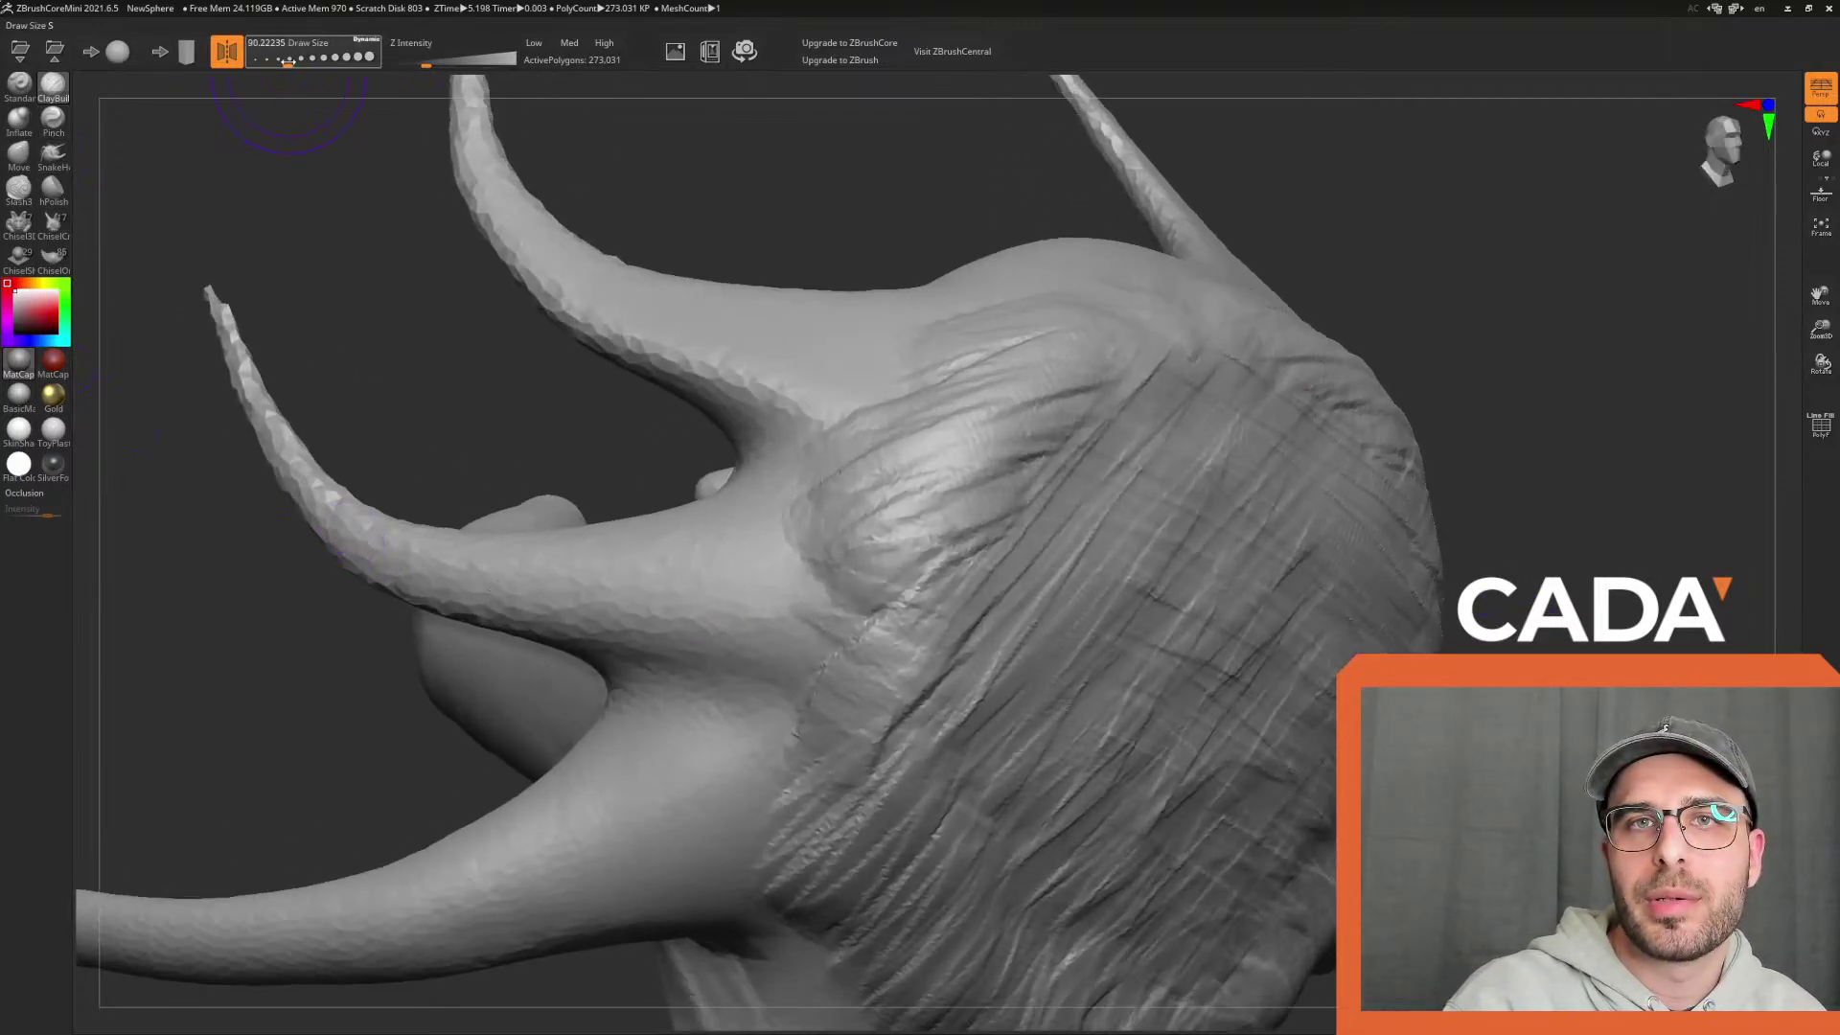
click(273, 62)
drag(271, 62, 274, 62)
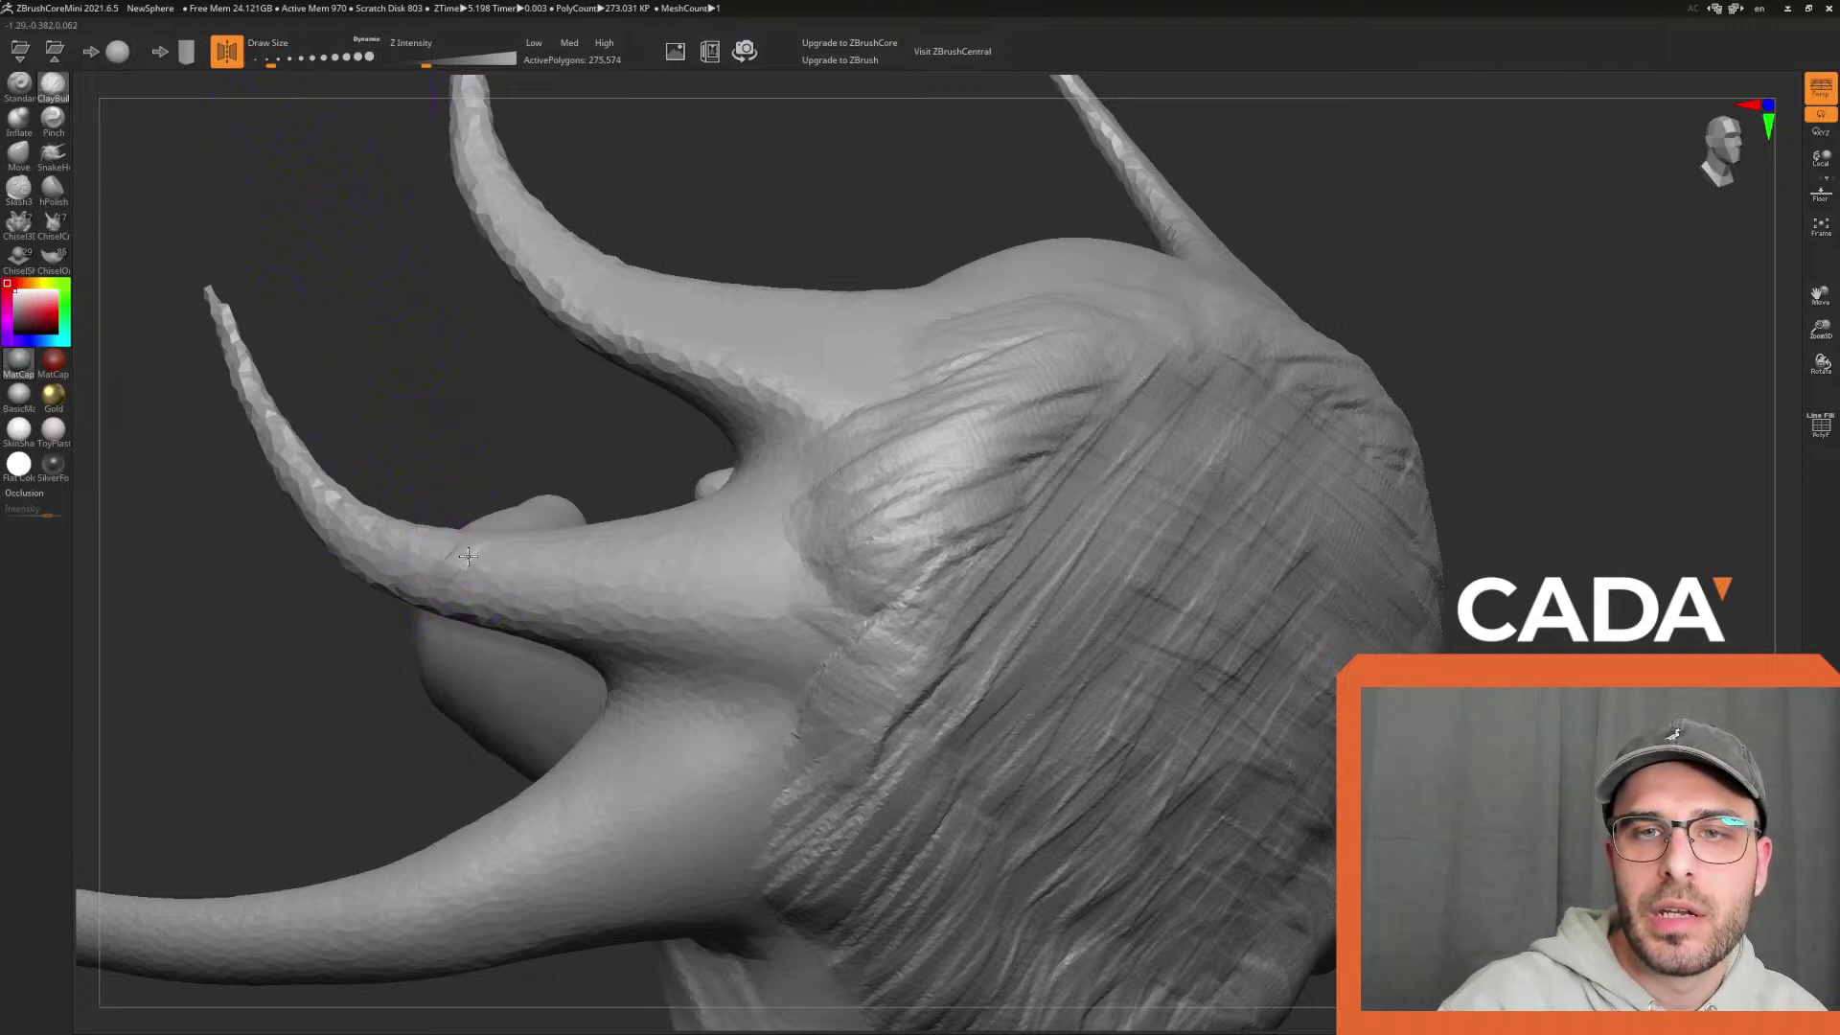
drag(465, 587, 558, 578)
drag(357, 570, 380, 528)
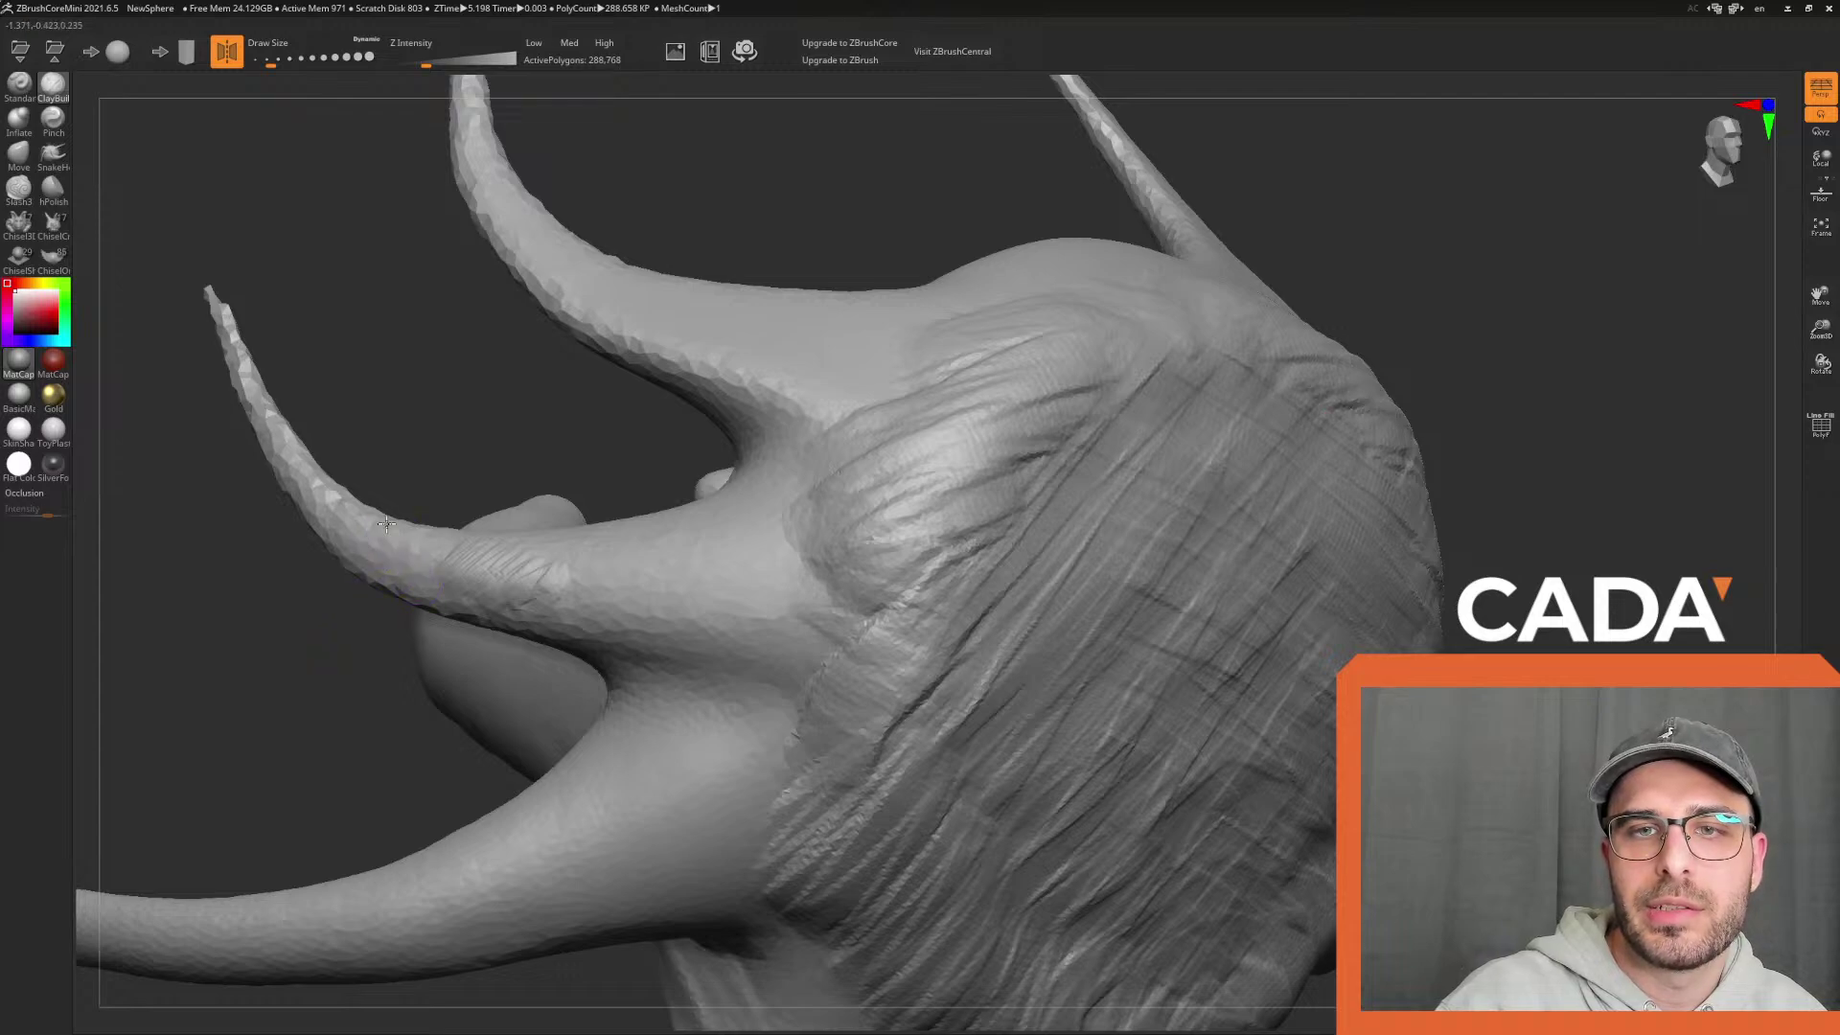
mouse_move(415, 587)
mouse_down()
mouse_move(613, 570)
mouse_move(726, 591)
mouse_move(650, 578)
mouse_move(678, 595)
mouse_move(613, 551)
mouse_move(842, 502)
mouse_up()
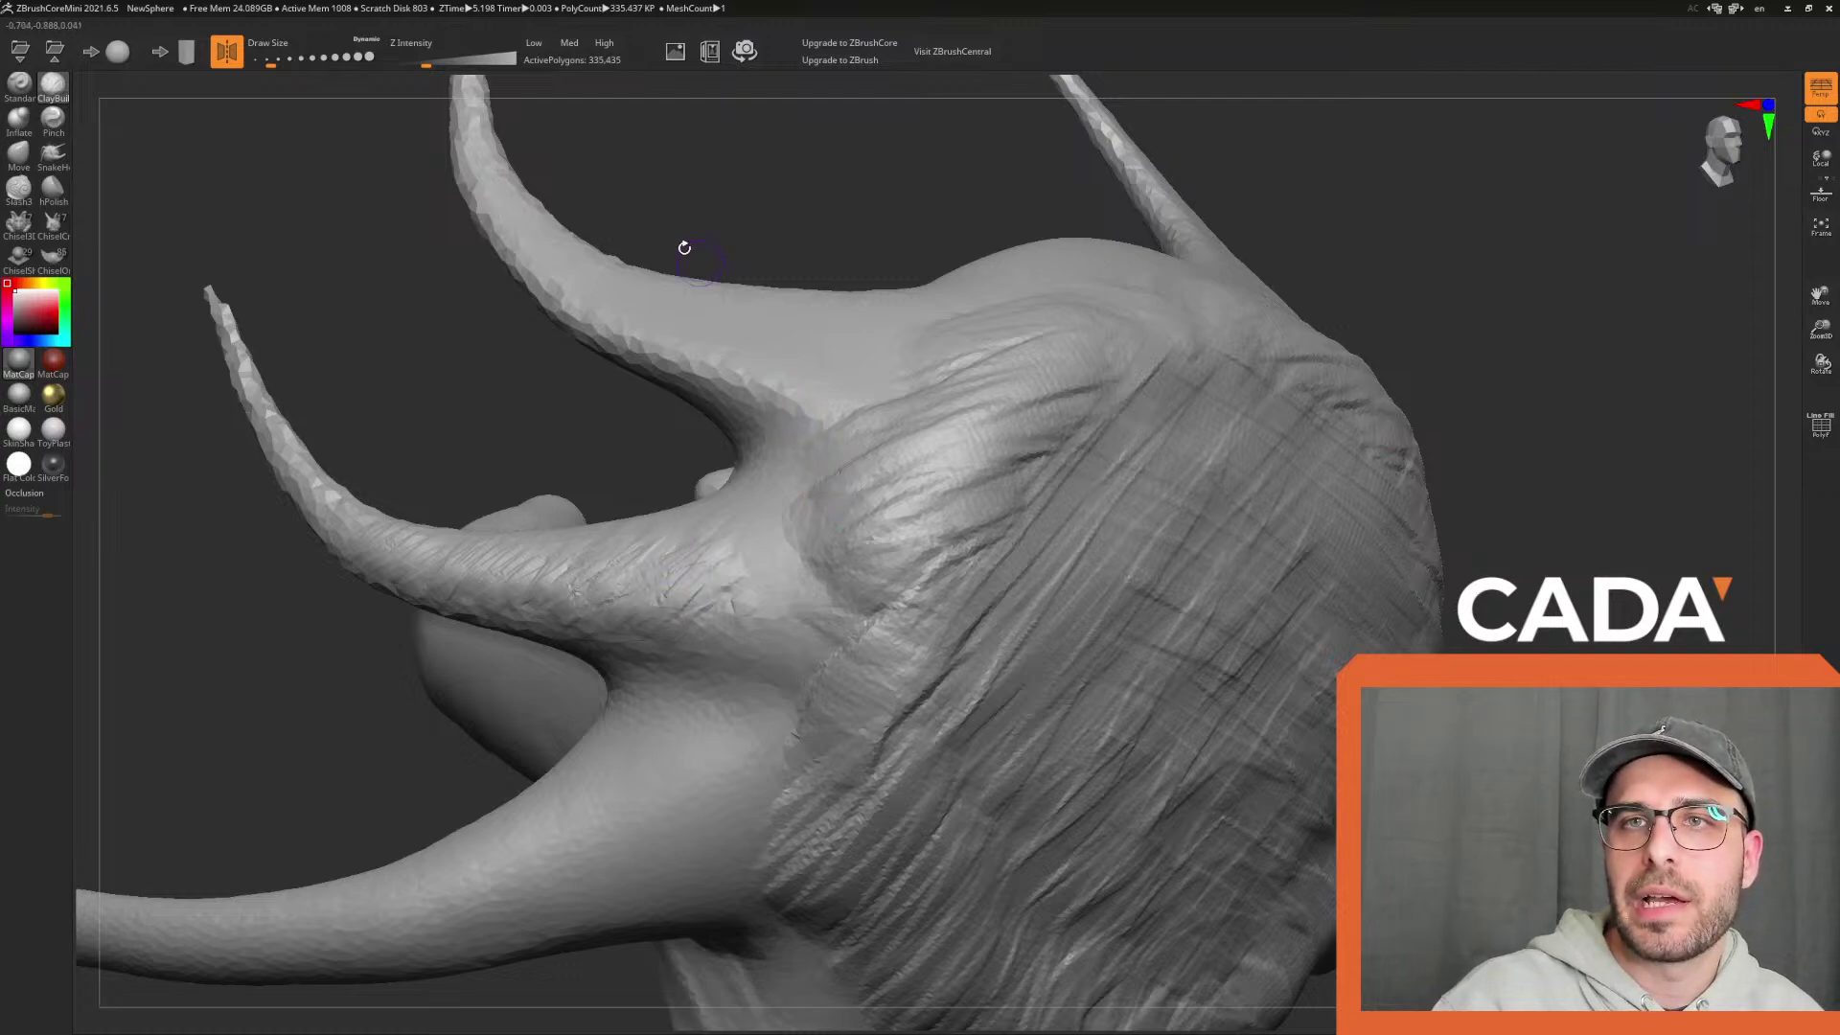
Optimize the mesh at the Low setting and flatten the front of the body with HPolish at draw size about 187
click(536, 49)
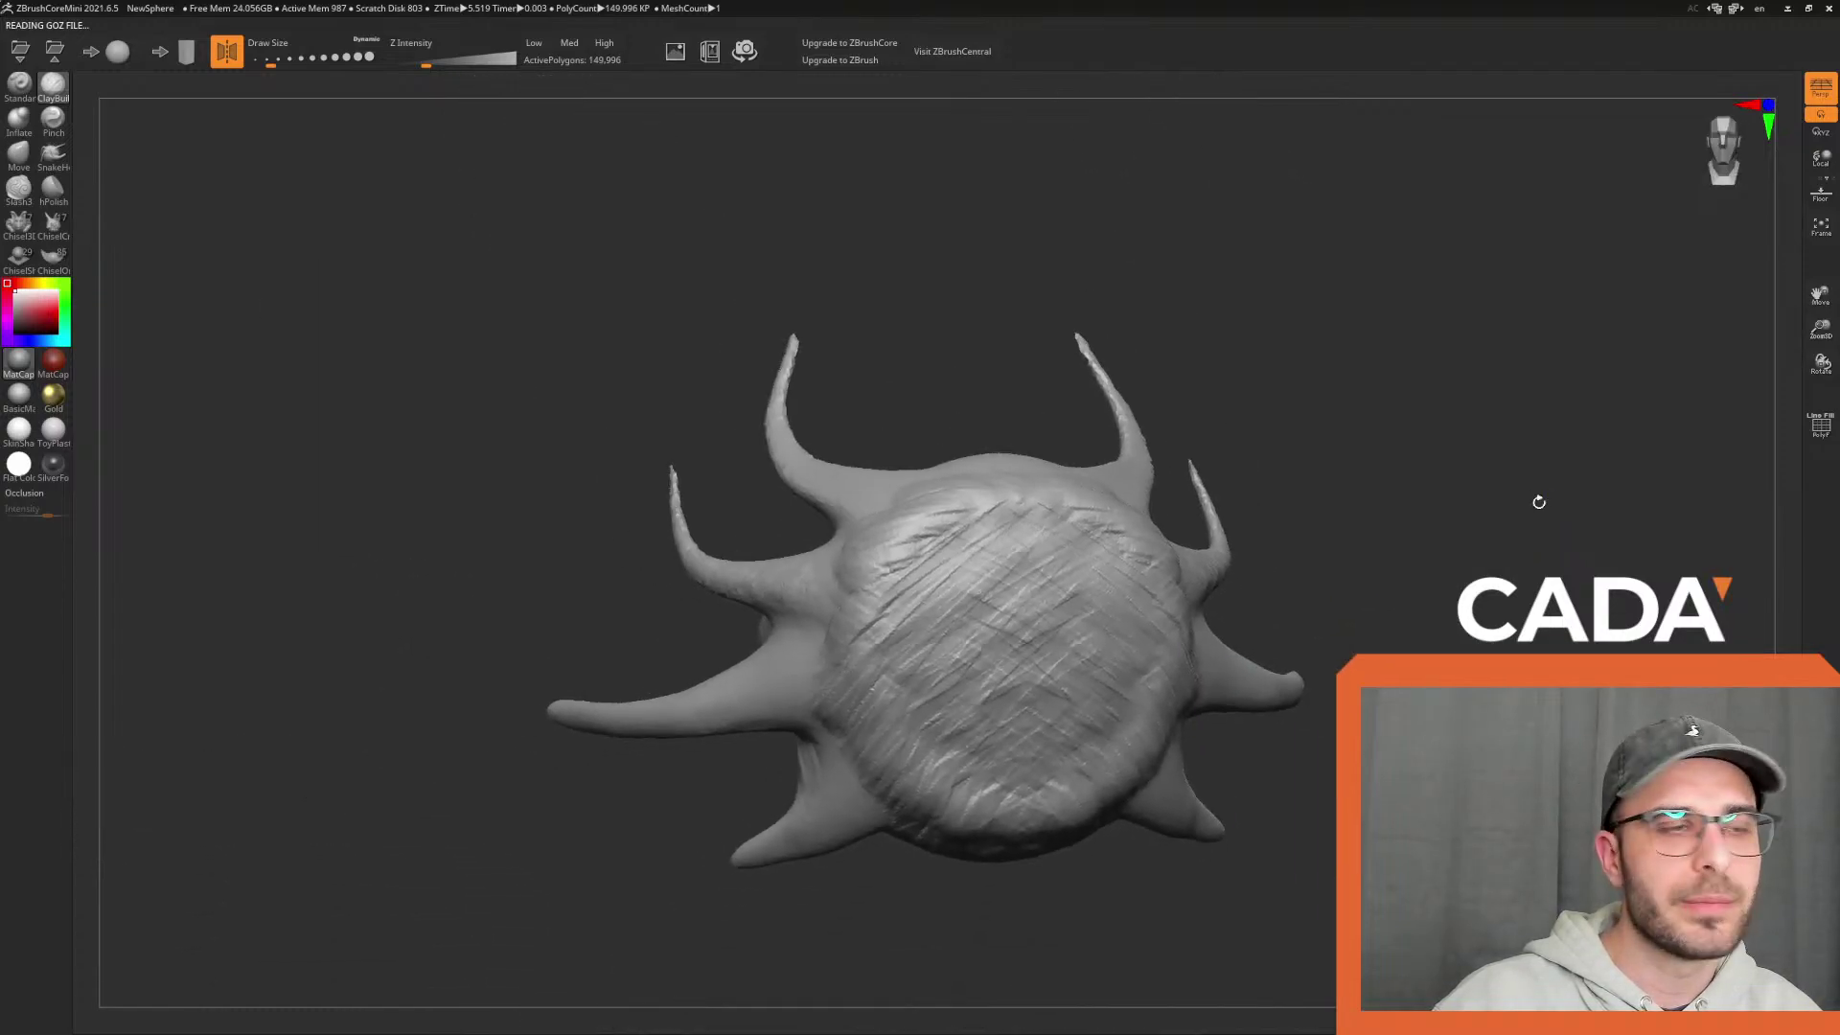
drag(1536, 499, 1444, 612)
click(53, 191)
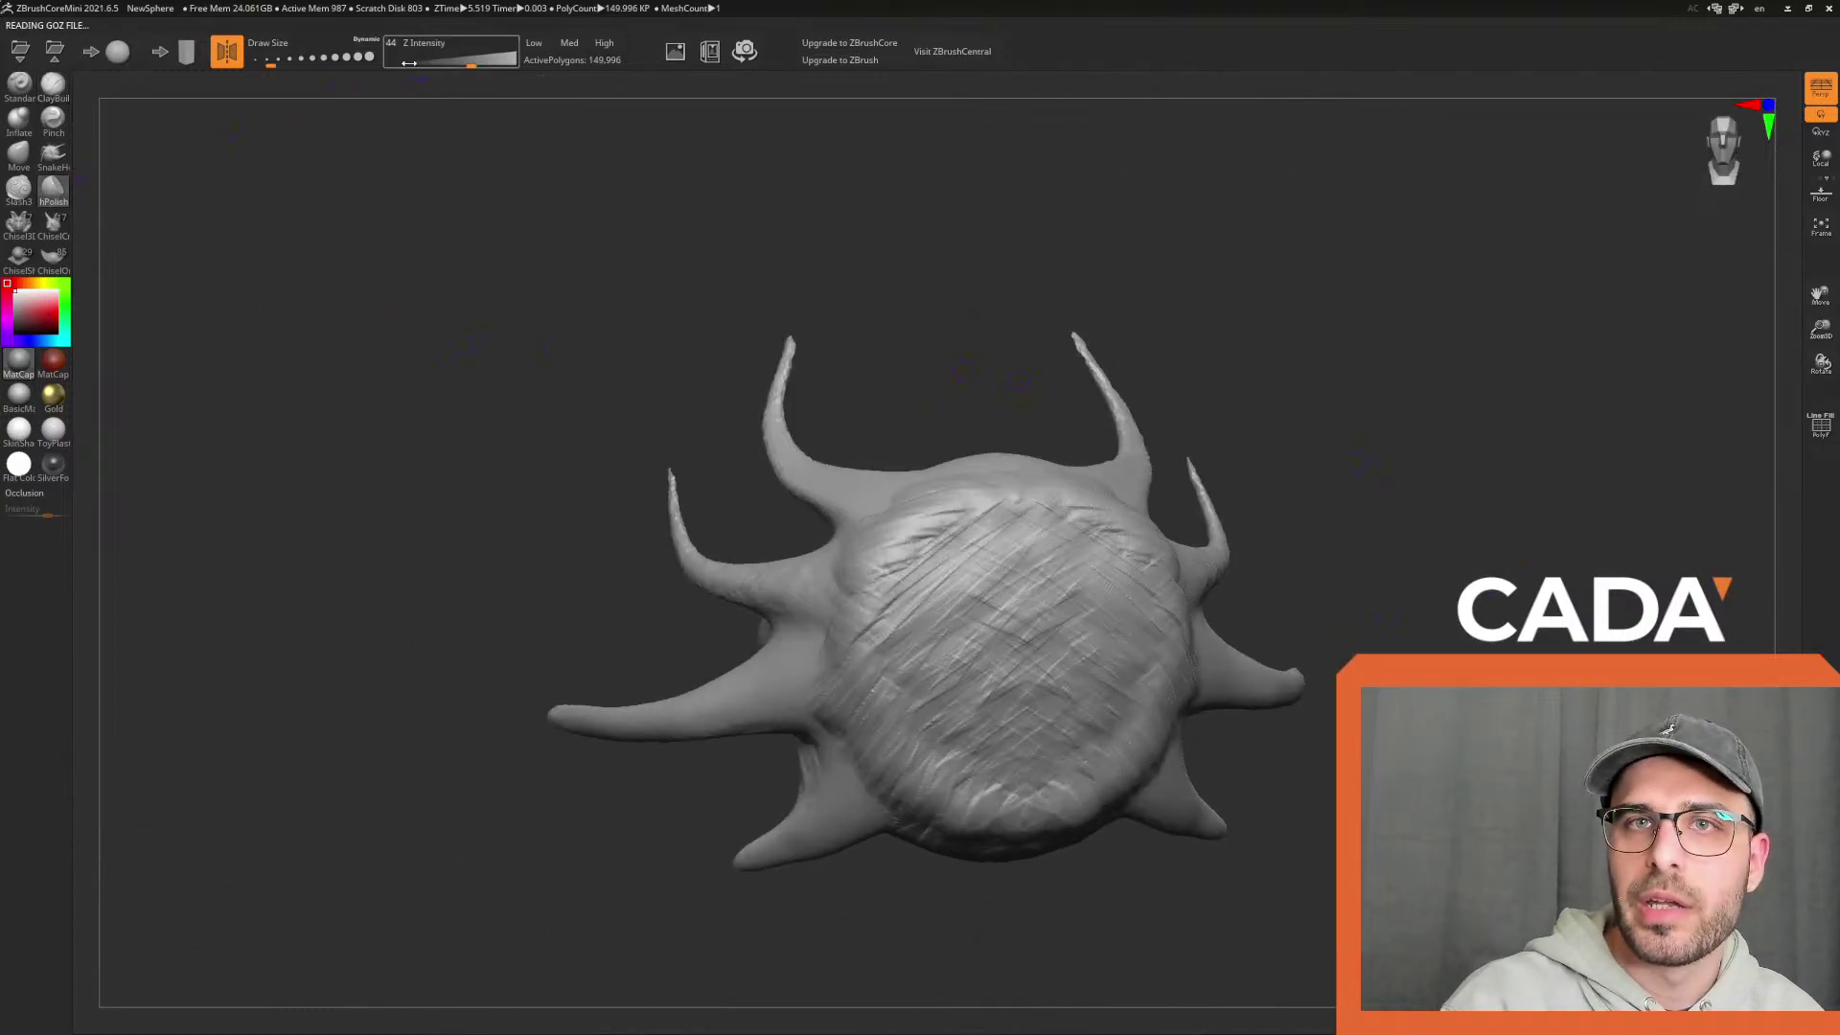
drag(272, 59, 304, 63)
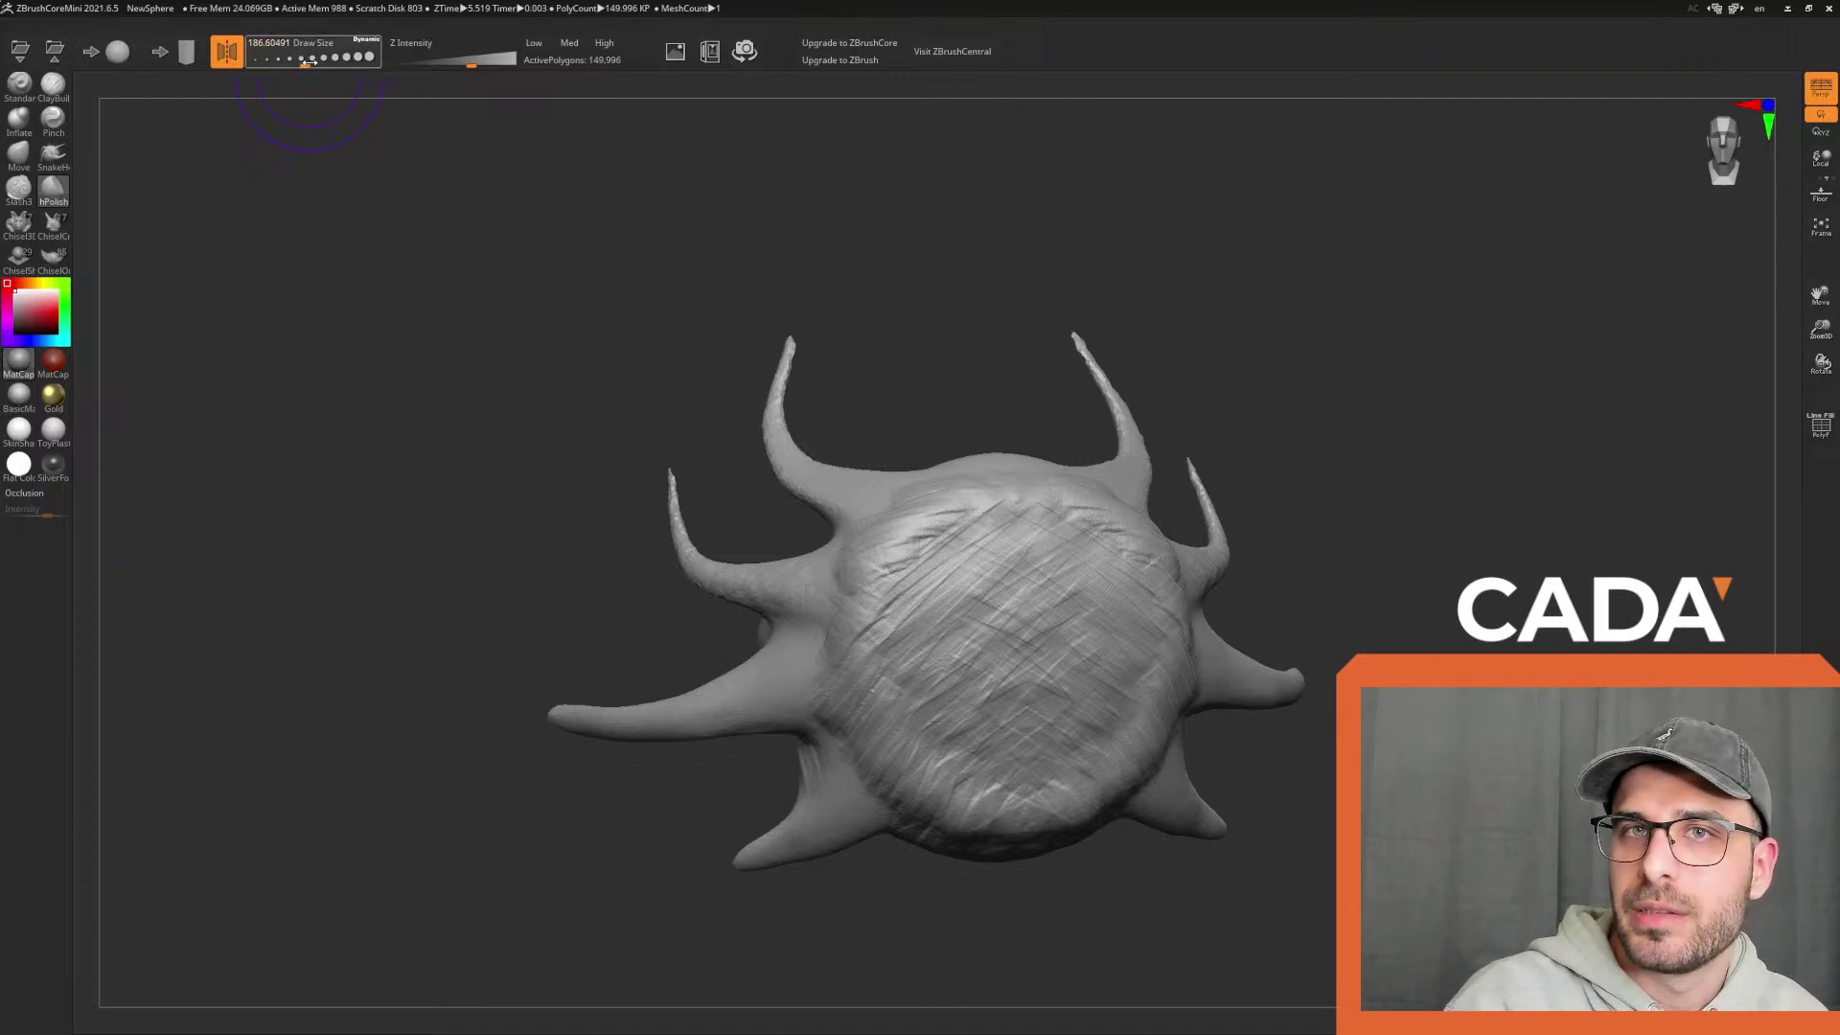
mouse_move(958, 613)
mouse_down()
mouse_move(1079, 677)
mouse_move(940, 536)
mouse_move(994, 590)
mouse_move(965, 608)
mouse_move(986, 575)
mouse_move(1019, 610)
mouse_move(1011, 564)
mouse_move(1014, 633)
mouse_up()
mouse_move(1245, 795)
mouse_down()
mouse_move(1495, 786)
mouse_move(1246, 678)
mouse_up()
mouse_move(1054, 586)
mouse_down()
mouse_move(1026, 575)
mouse_move(1037, 625)
mouse_move(1053, 563)
mouse_up()
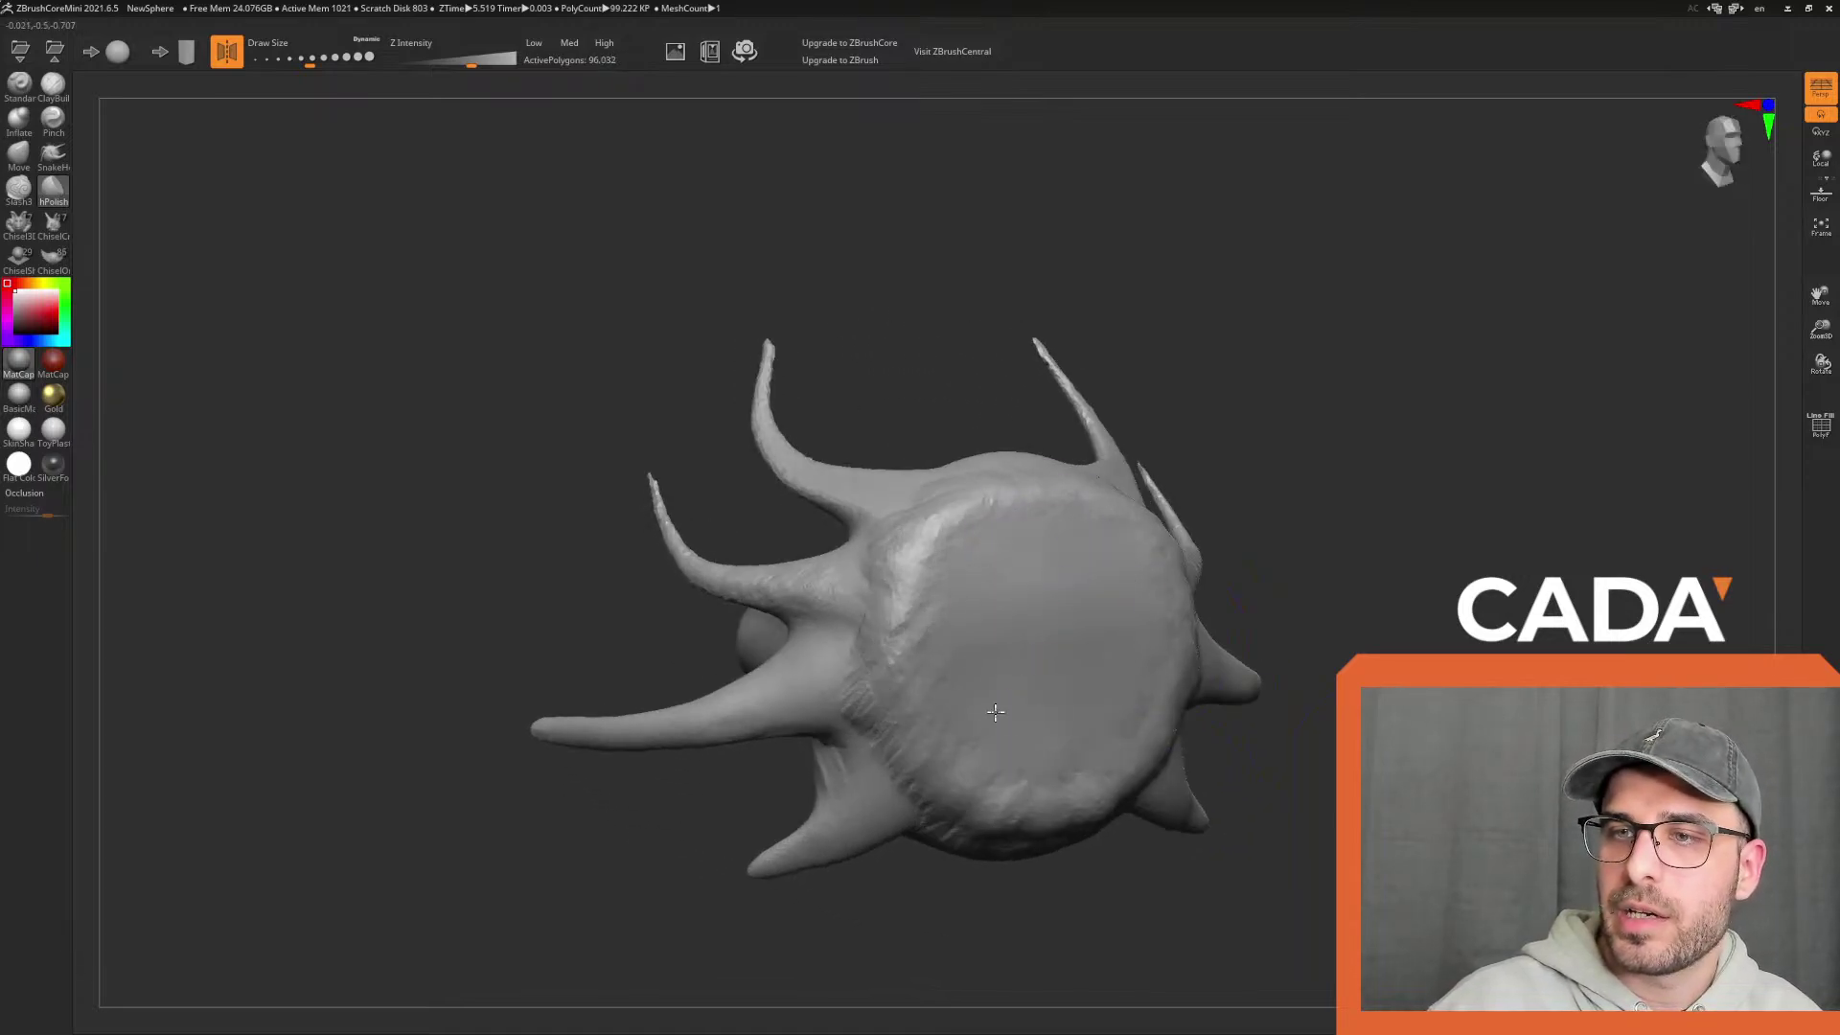
Relaunch ZBrushCoreMini from the desktop and dismiss its home page to start with a fresh sphere
key(super+d)
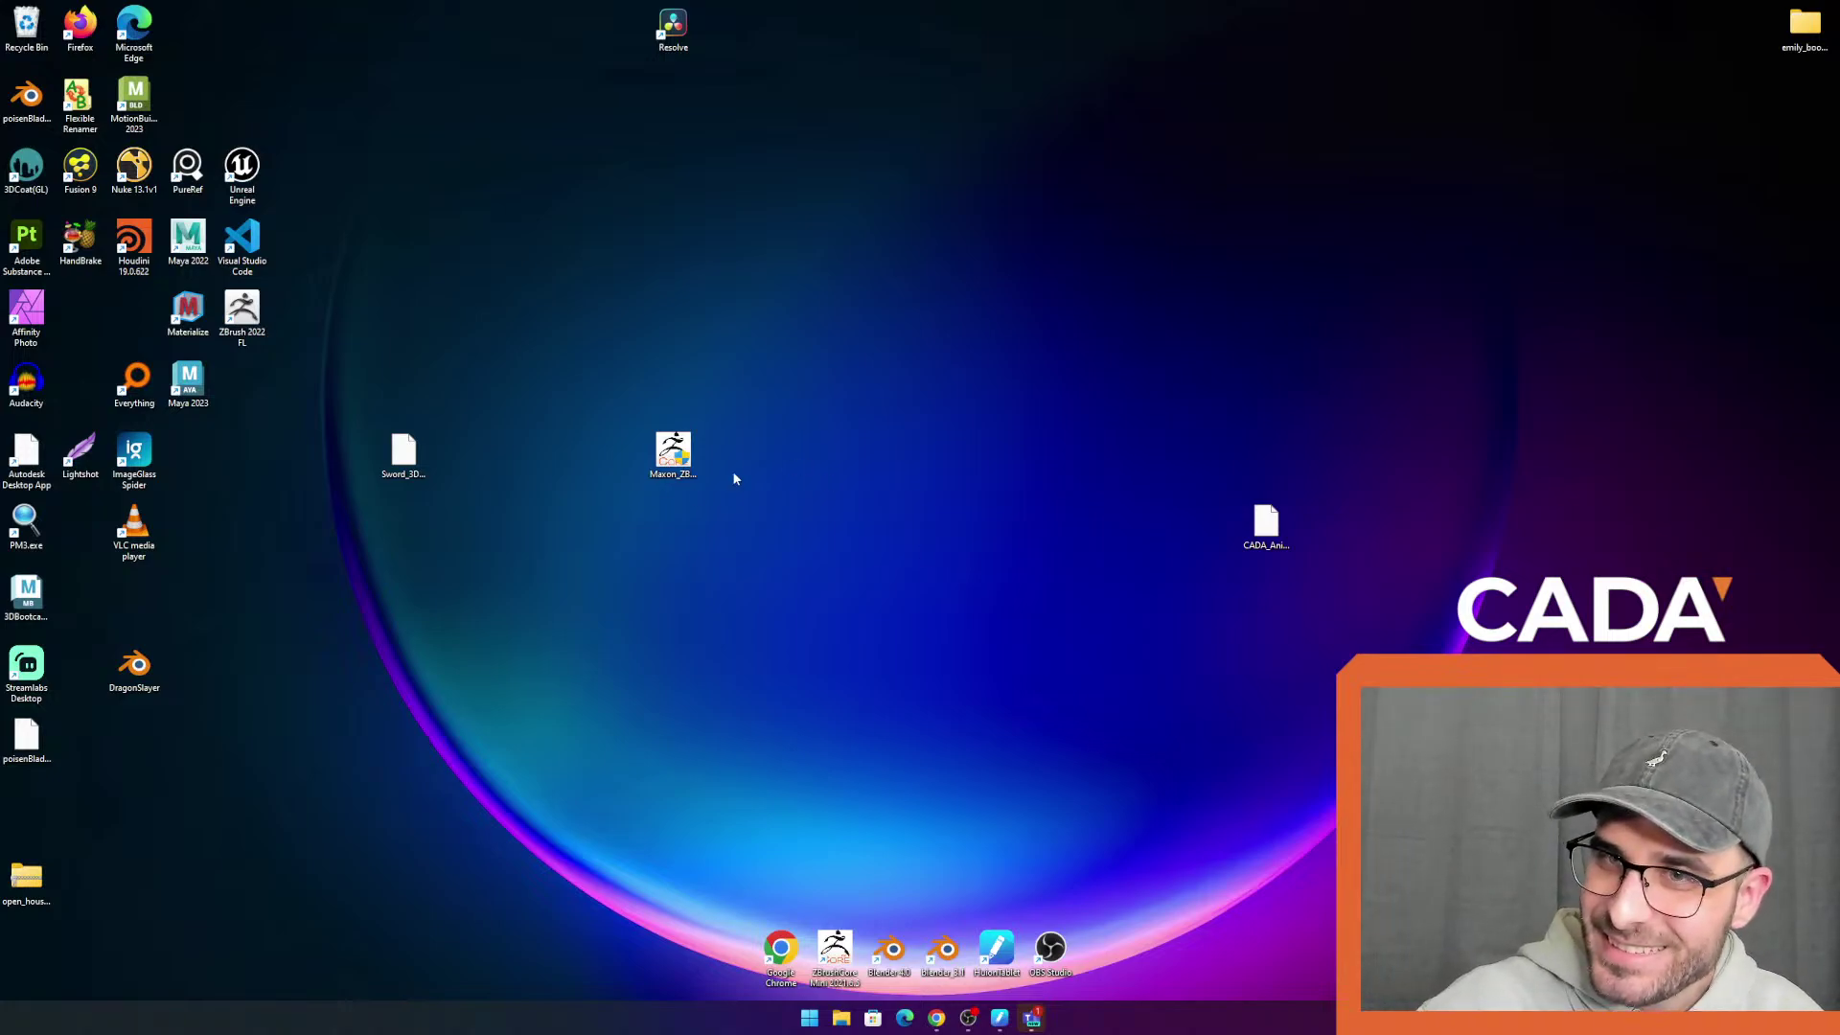
click(811, 1019)
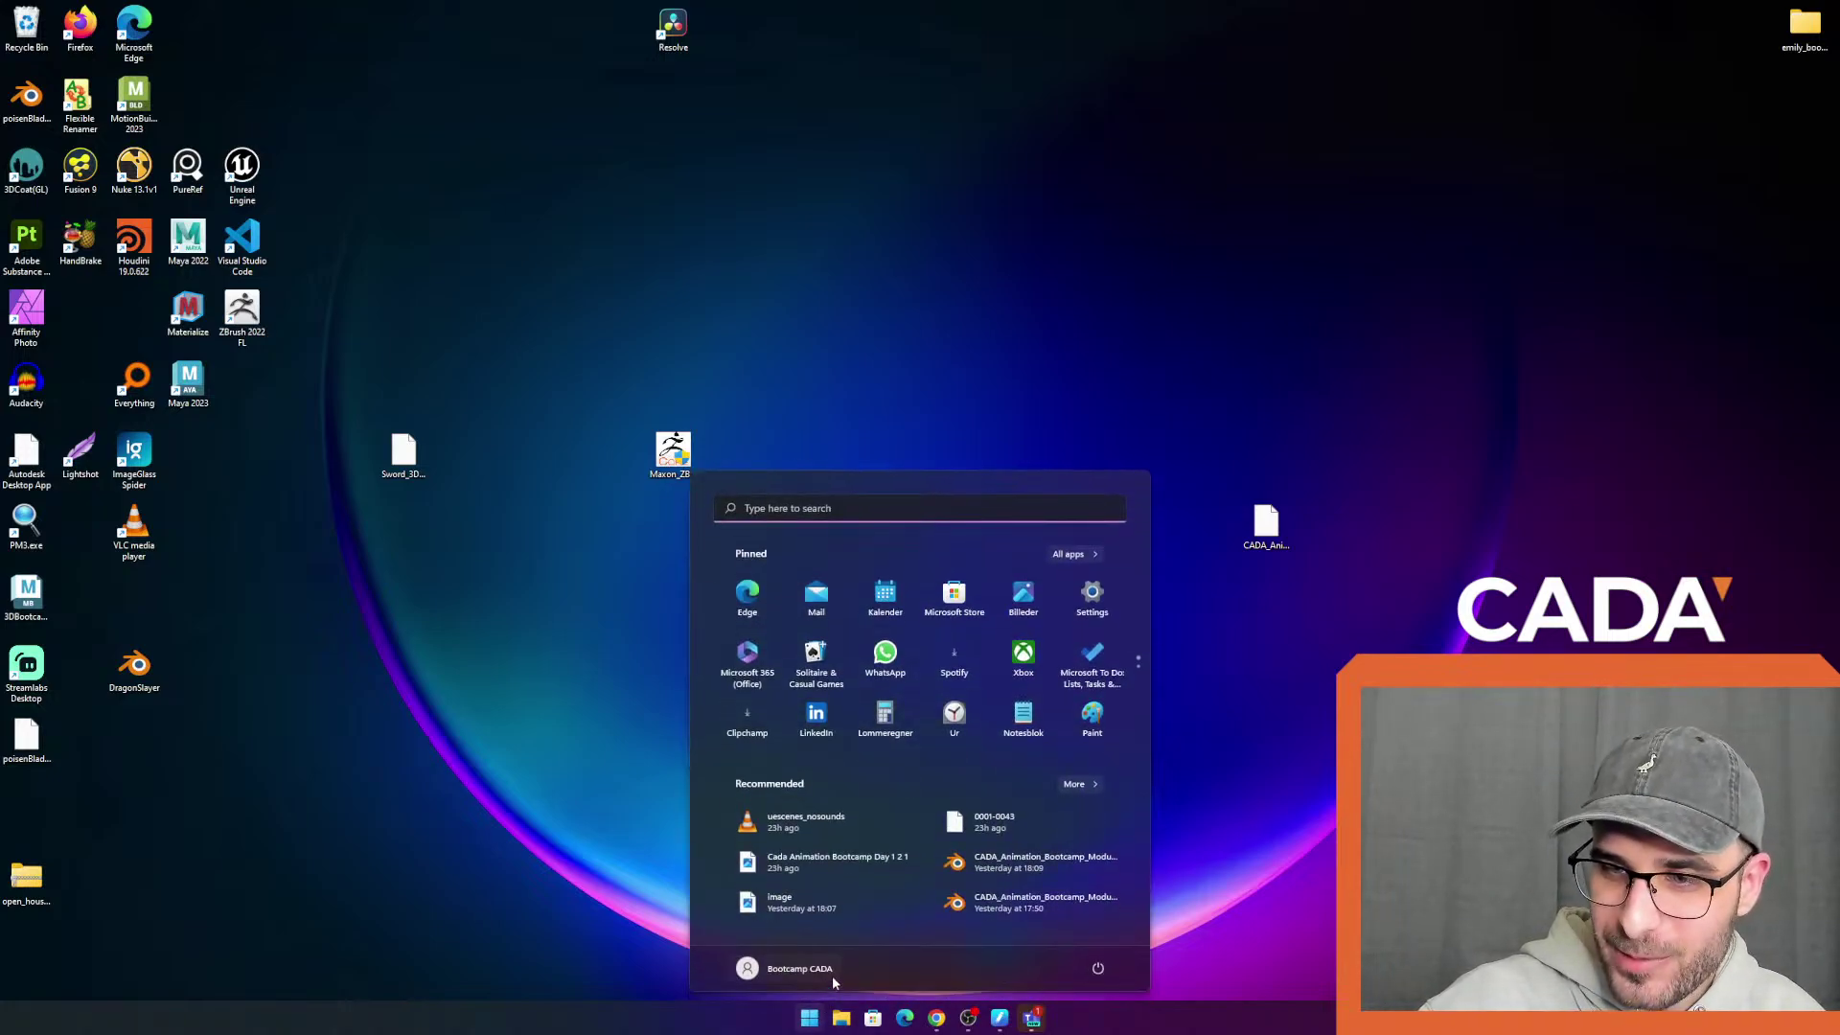
click(562, 641)
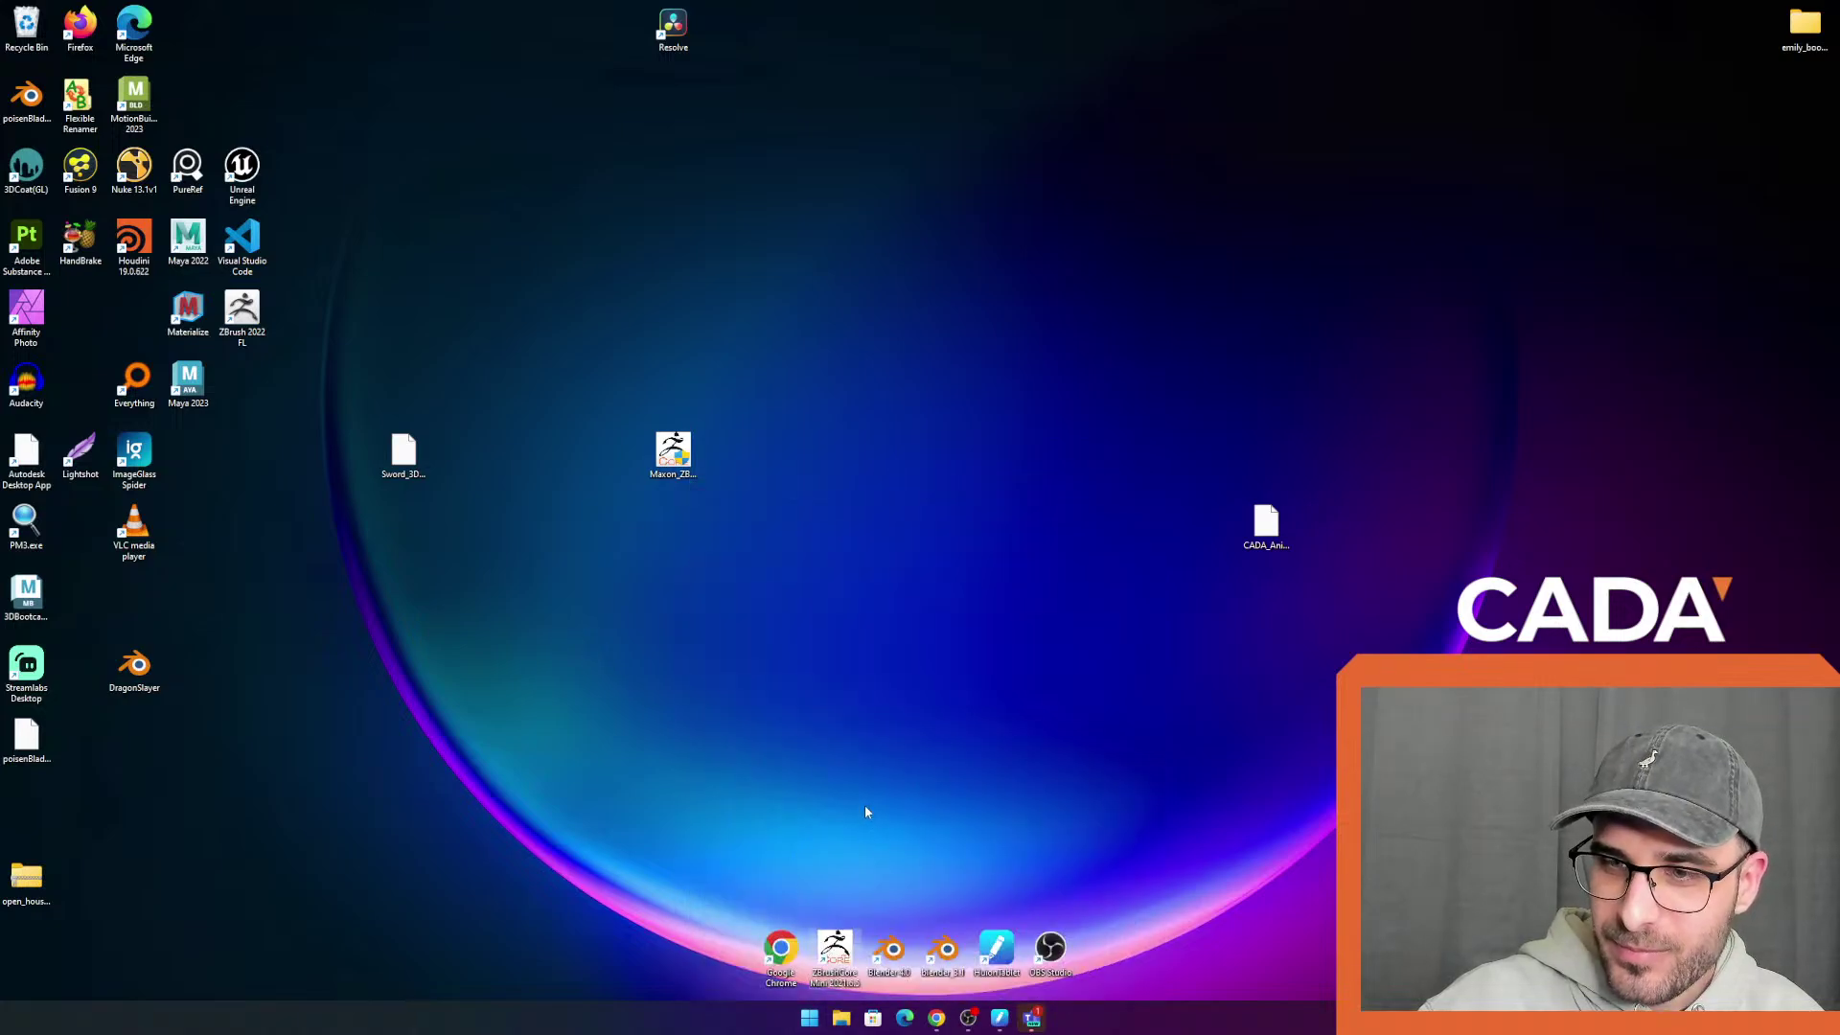
key(Return)
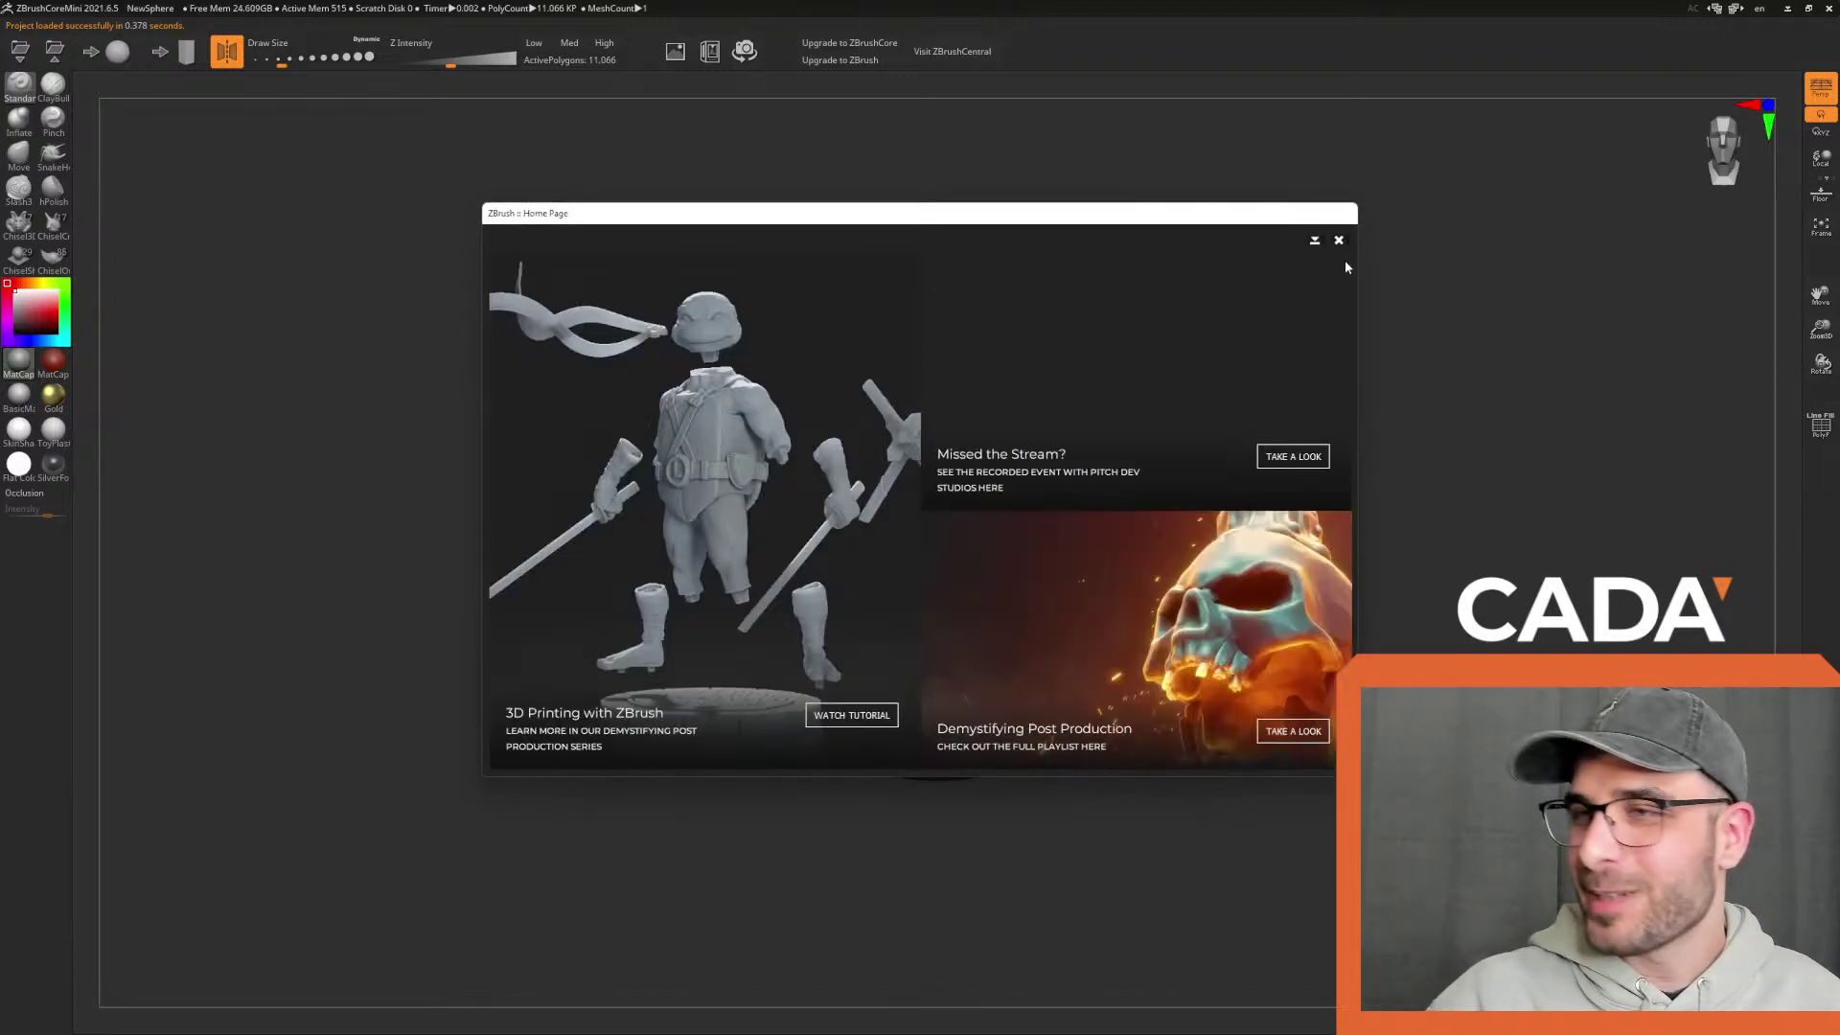
click(1340, 241)
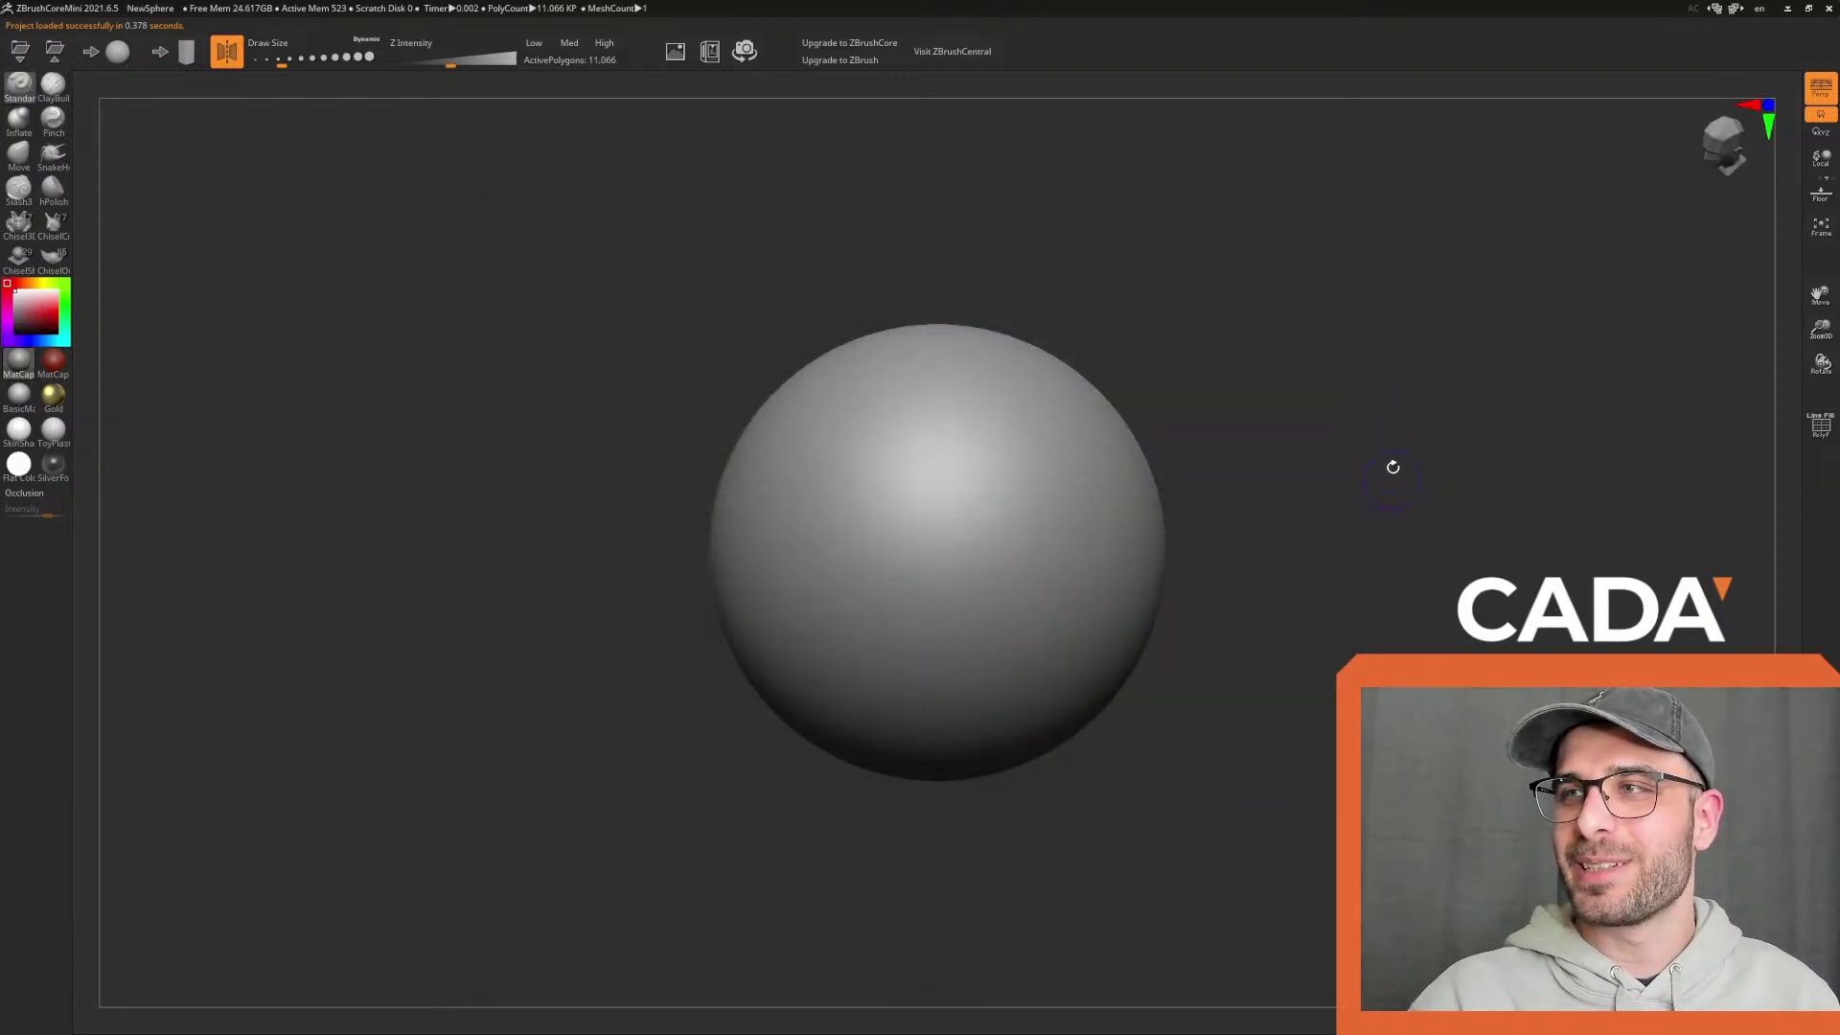
Flatten and hollow one side of the sphere using the Move brush at draw size about 773
click(19, 153)
click(352, 57)
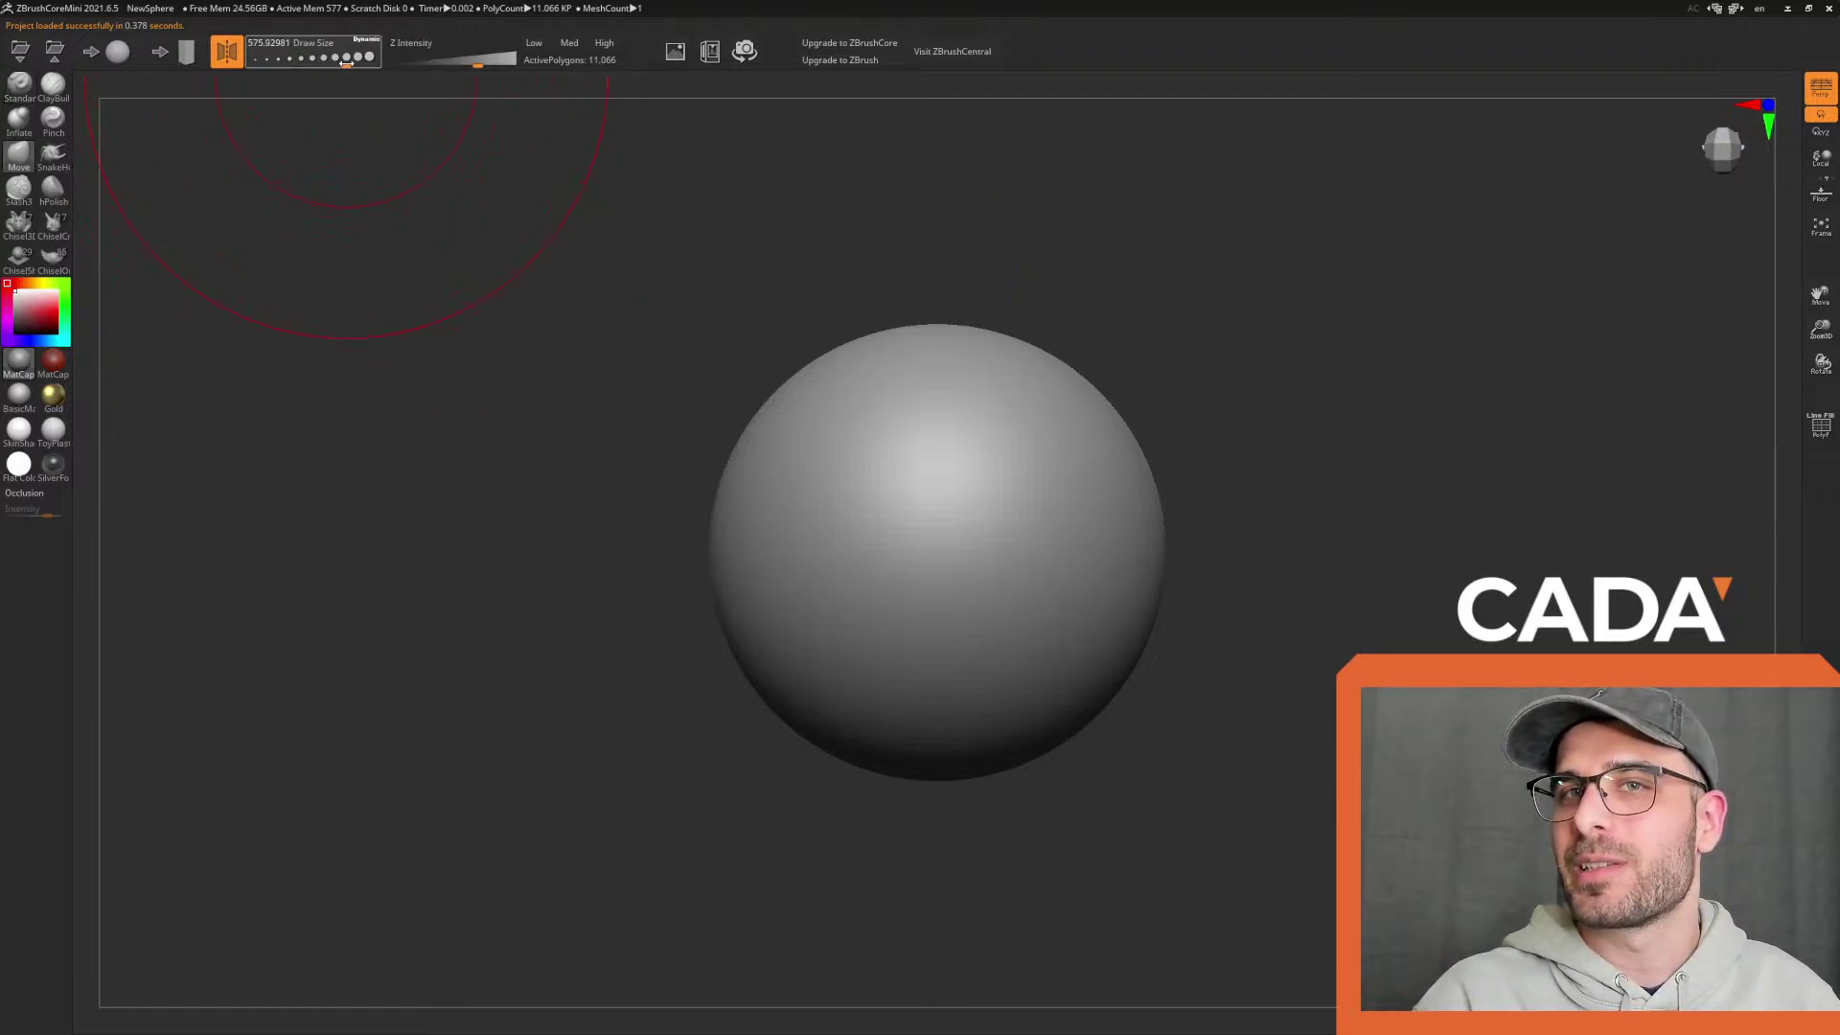
click(358, 57)
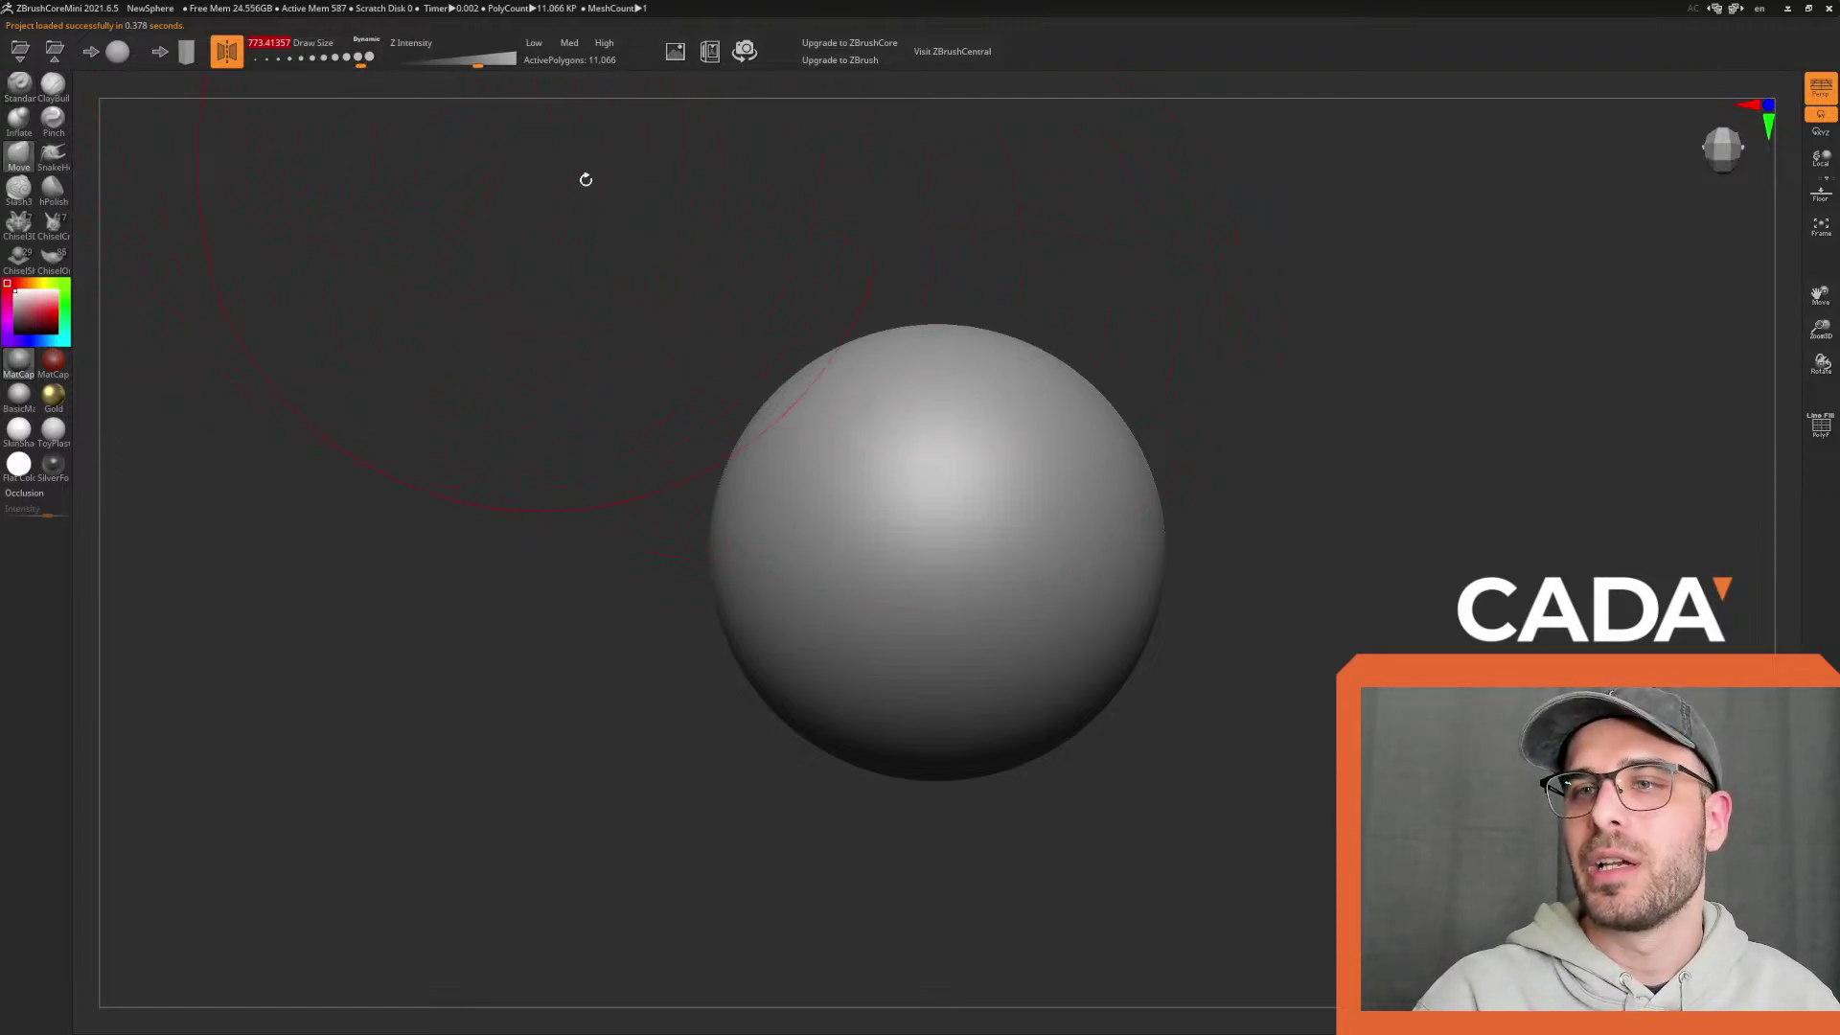
mouse_move(920, 313)
mouse_down()
mouse_move(940, 382)
mouse_move(1004, 445)
mouse_move(1355, 501)
mouse_move(1384, 550)
mouse_move(1367, 544)
mouse_up()
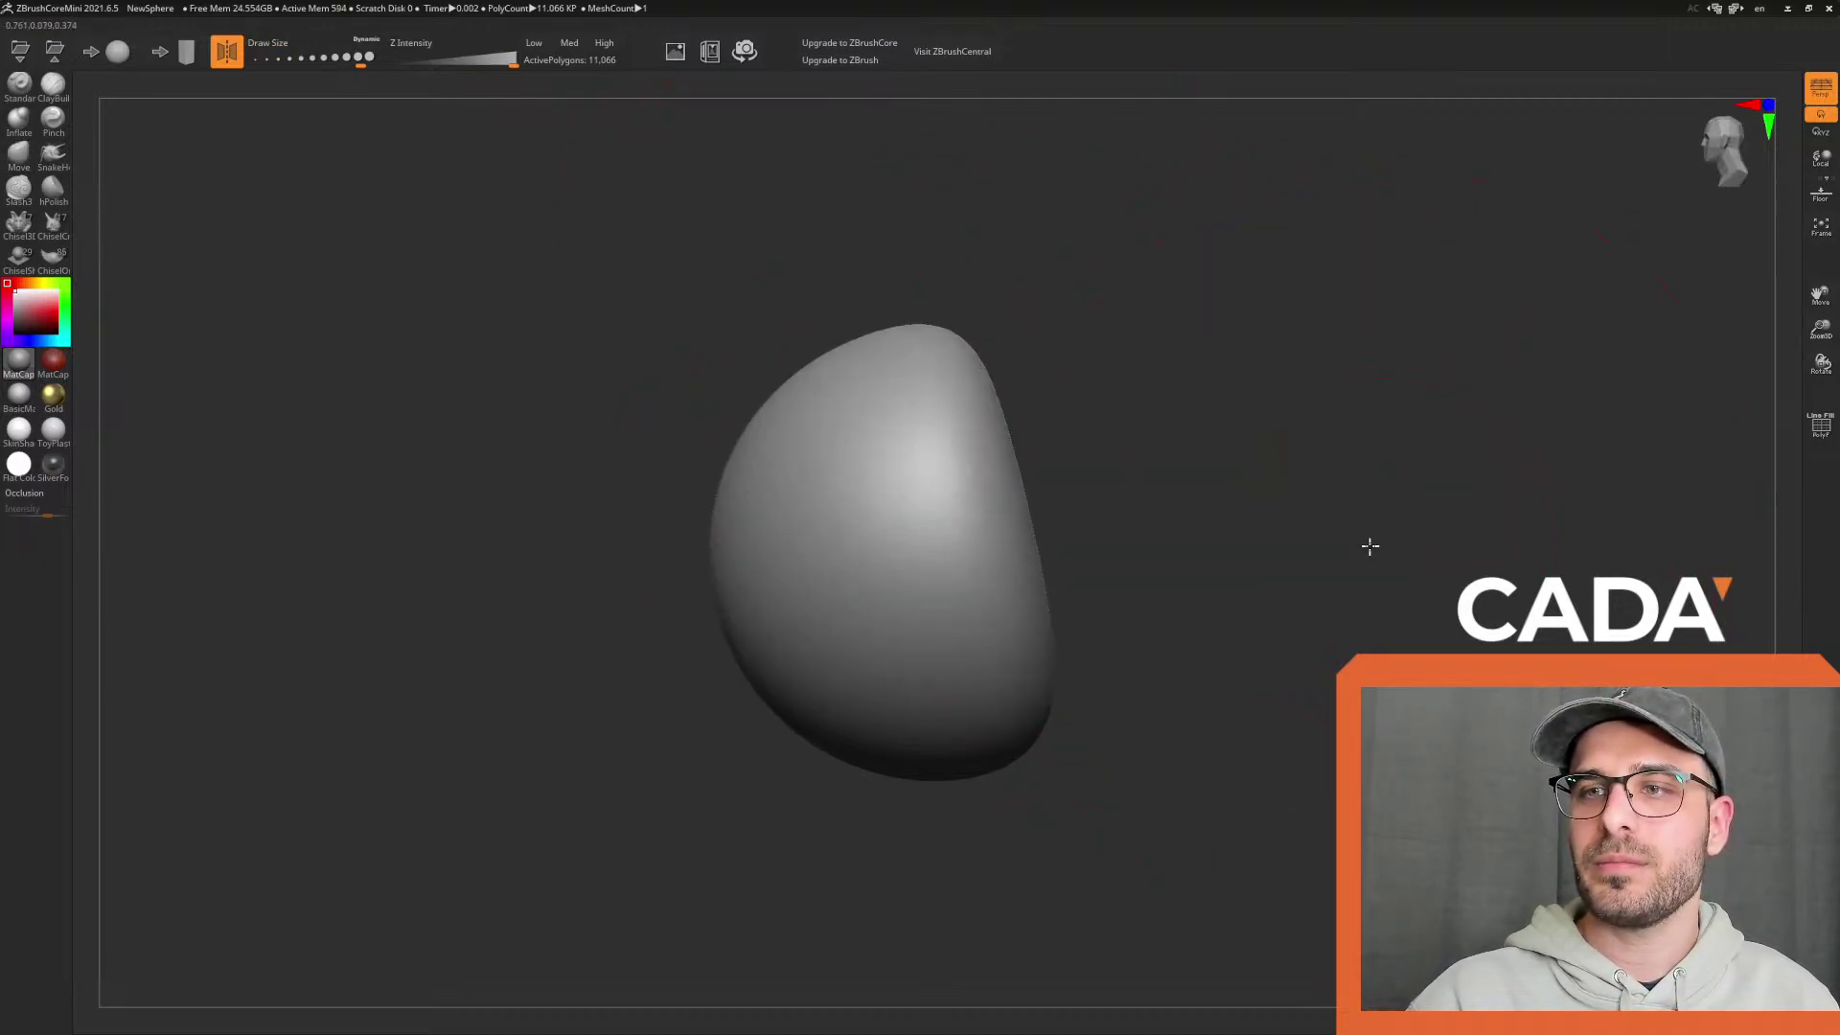
drag(1044, 723, 981, 723)
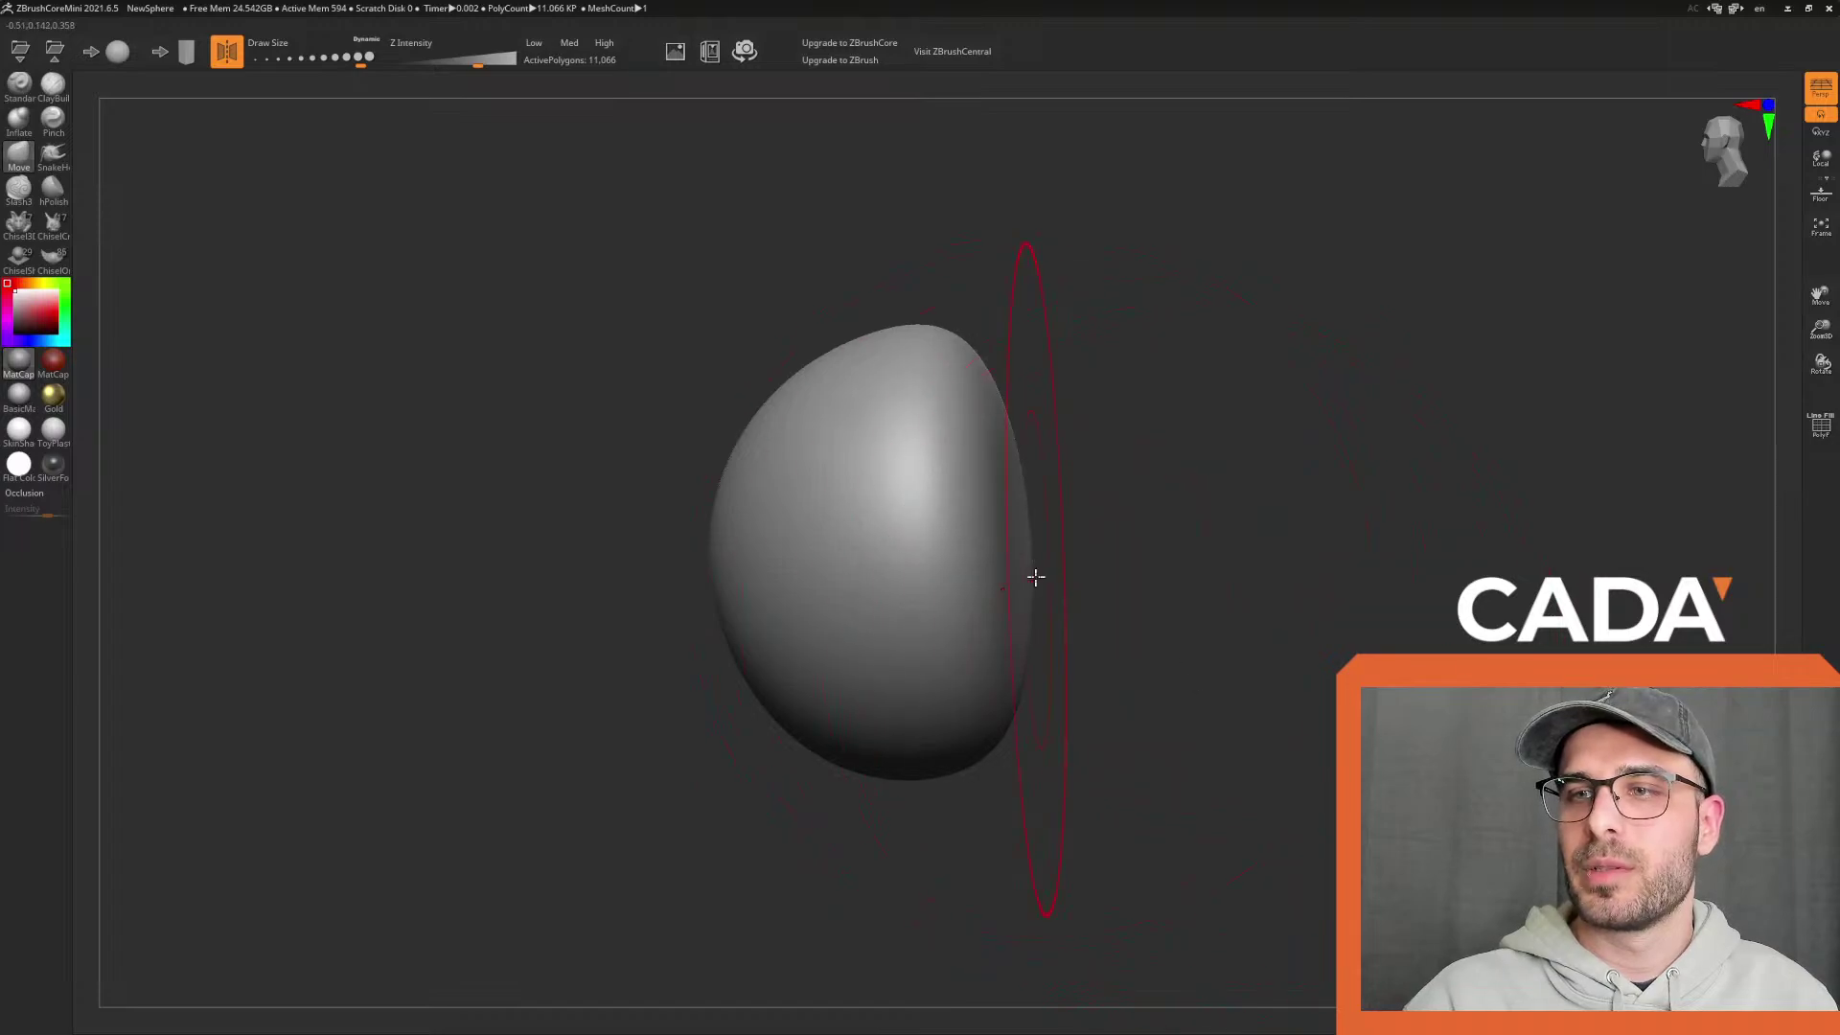
mouse_move(986, 533)
mouse_down()
mouse_move(937, 542)
mouse_move(1204, 730)
mouse_move(434, 310)
mouse_up()
Pull a mirrored pair of curved limbs out of the hollowed side with SnakeHook at a reduced draw size
click(51, 171)
drag(911, 716, 968, 731)
key(ctrl+z)
drag(361, 57, 330, 61)
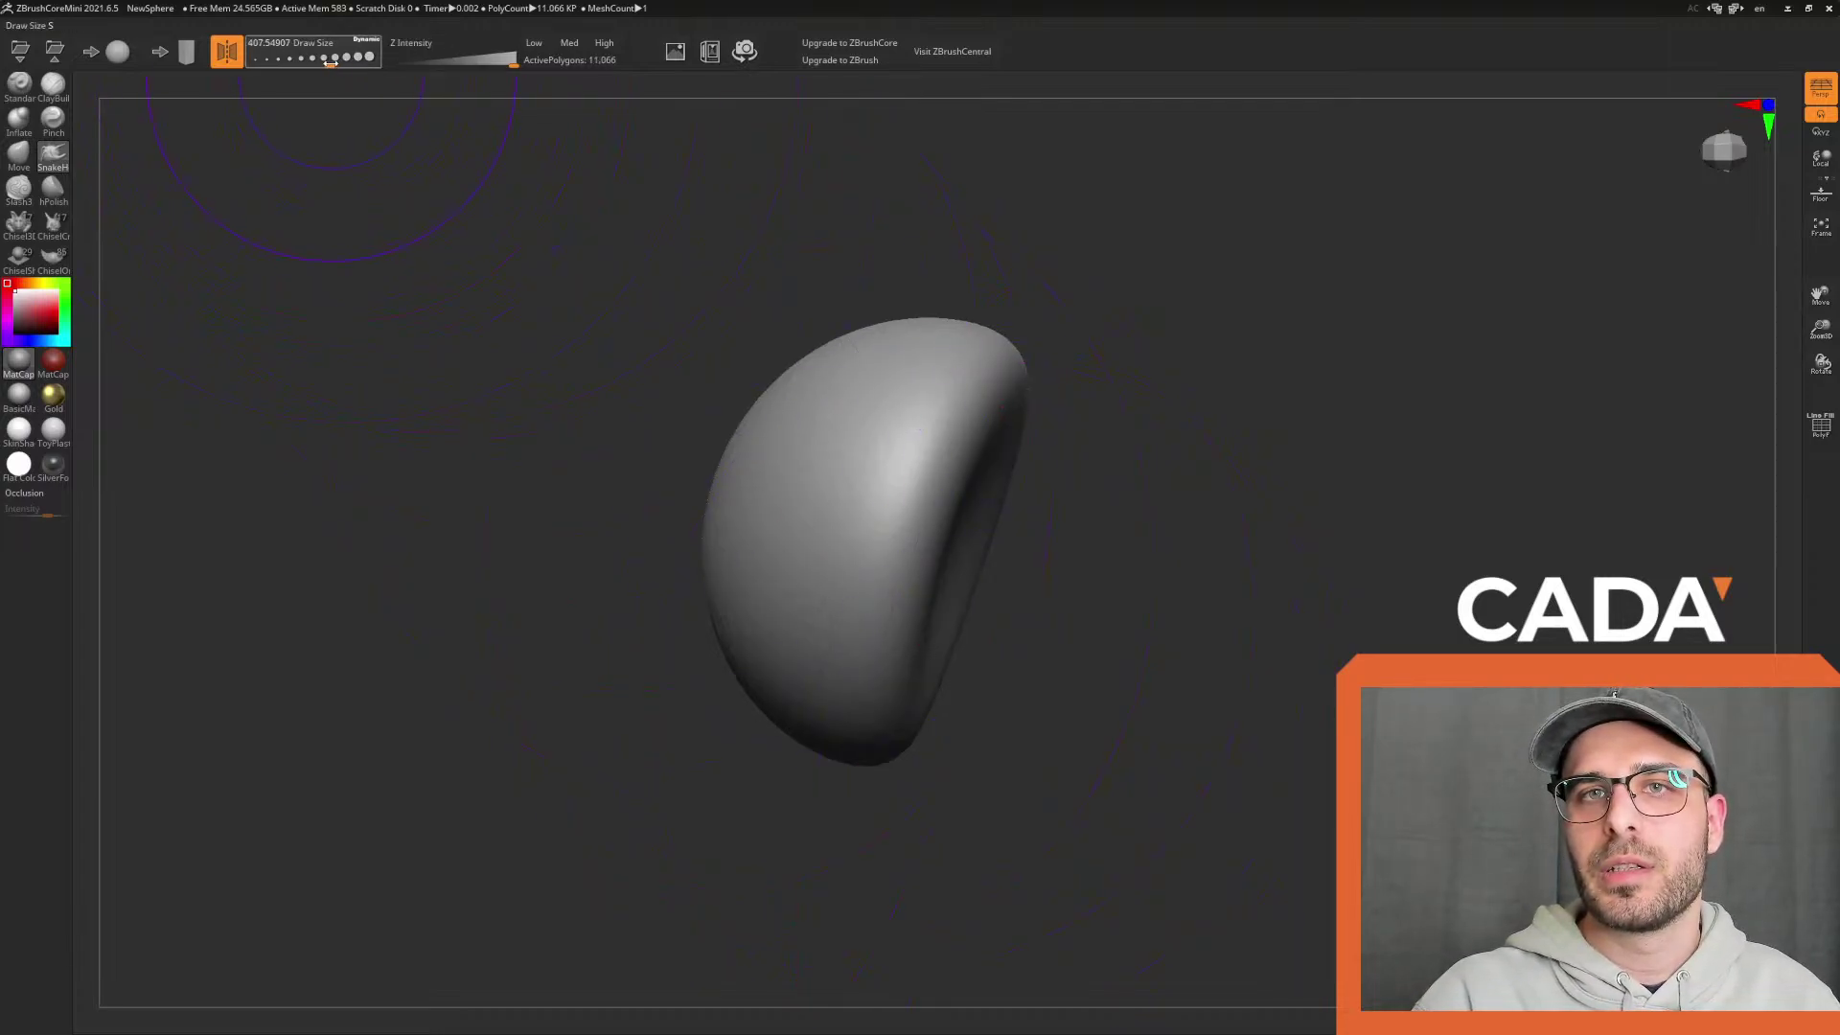
key(ctrl+z)
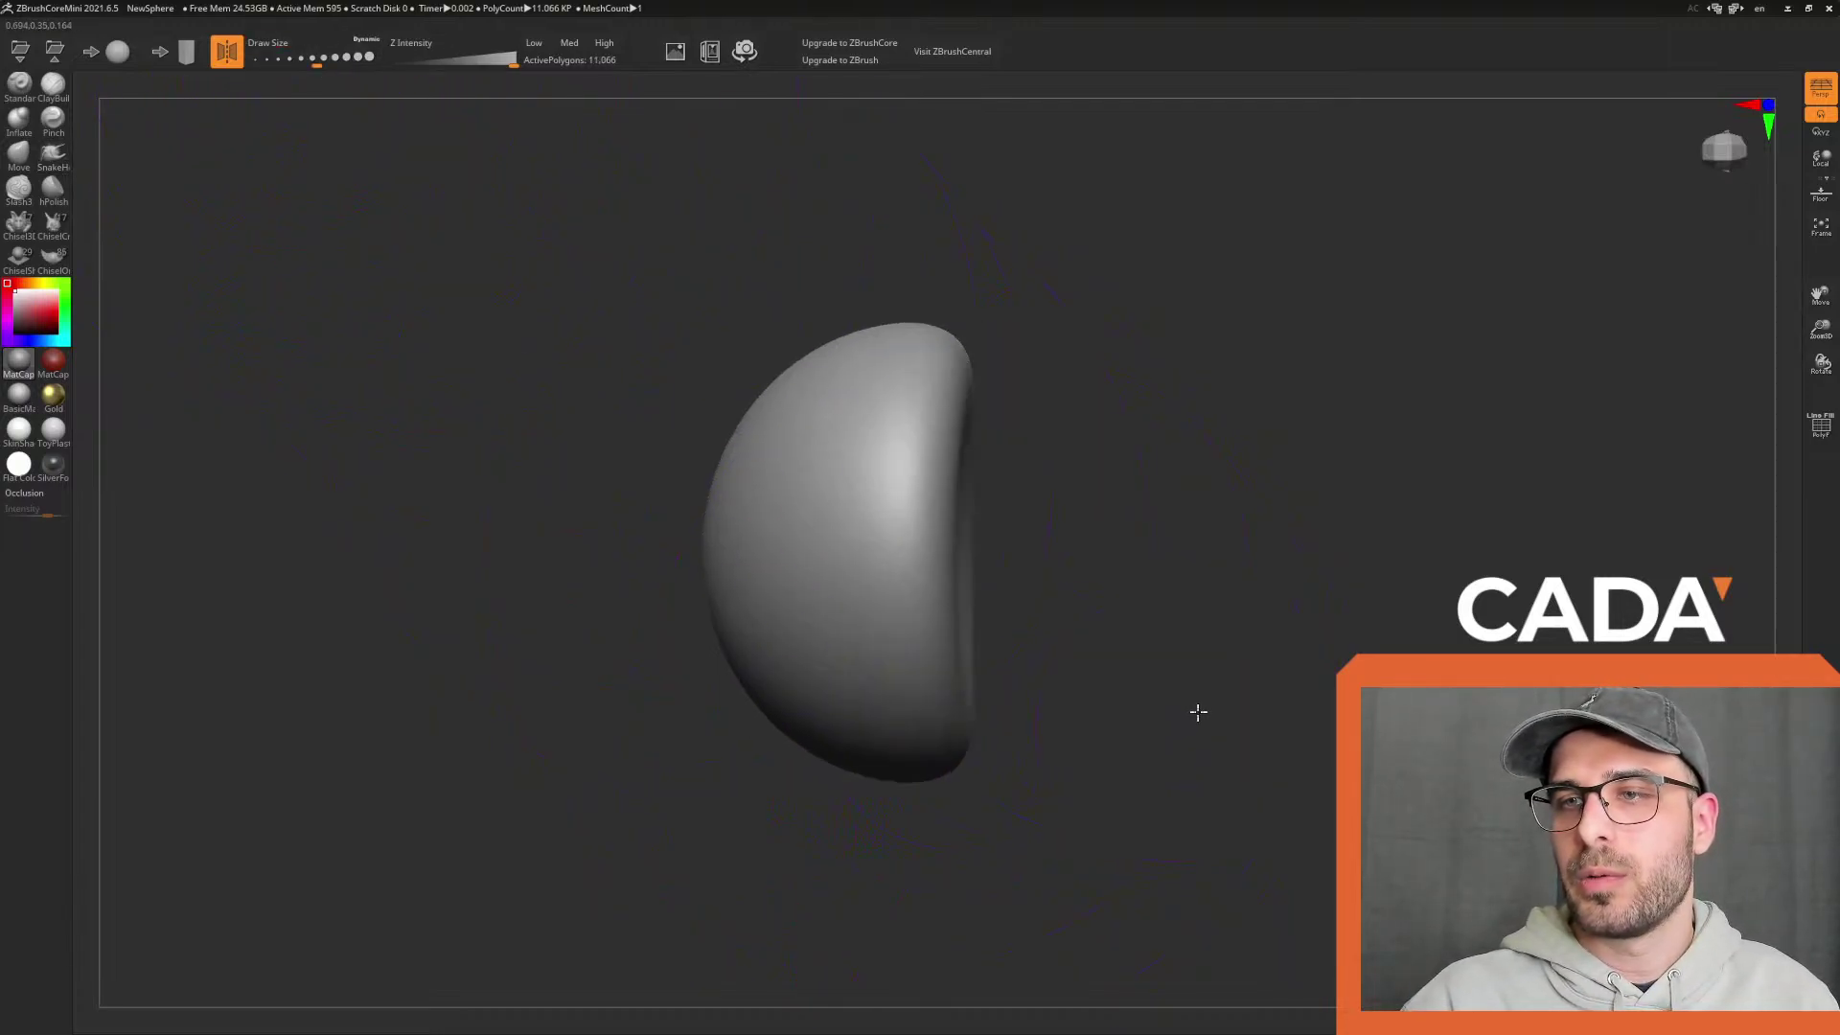
mouse_move(1179, 760)
mouse_down()
mouse_move(1223, 719)
mouse_move(1234, 658)
mouse_move(1266, 654)
mouse_up()
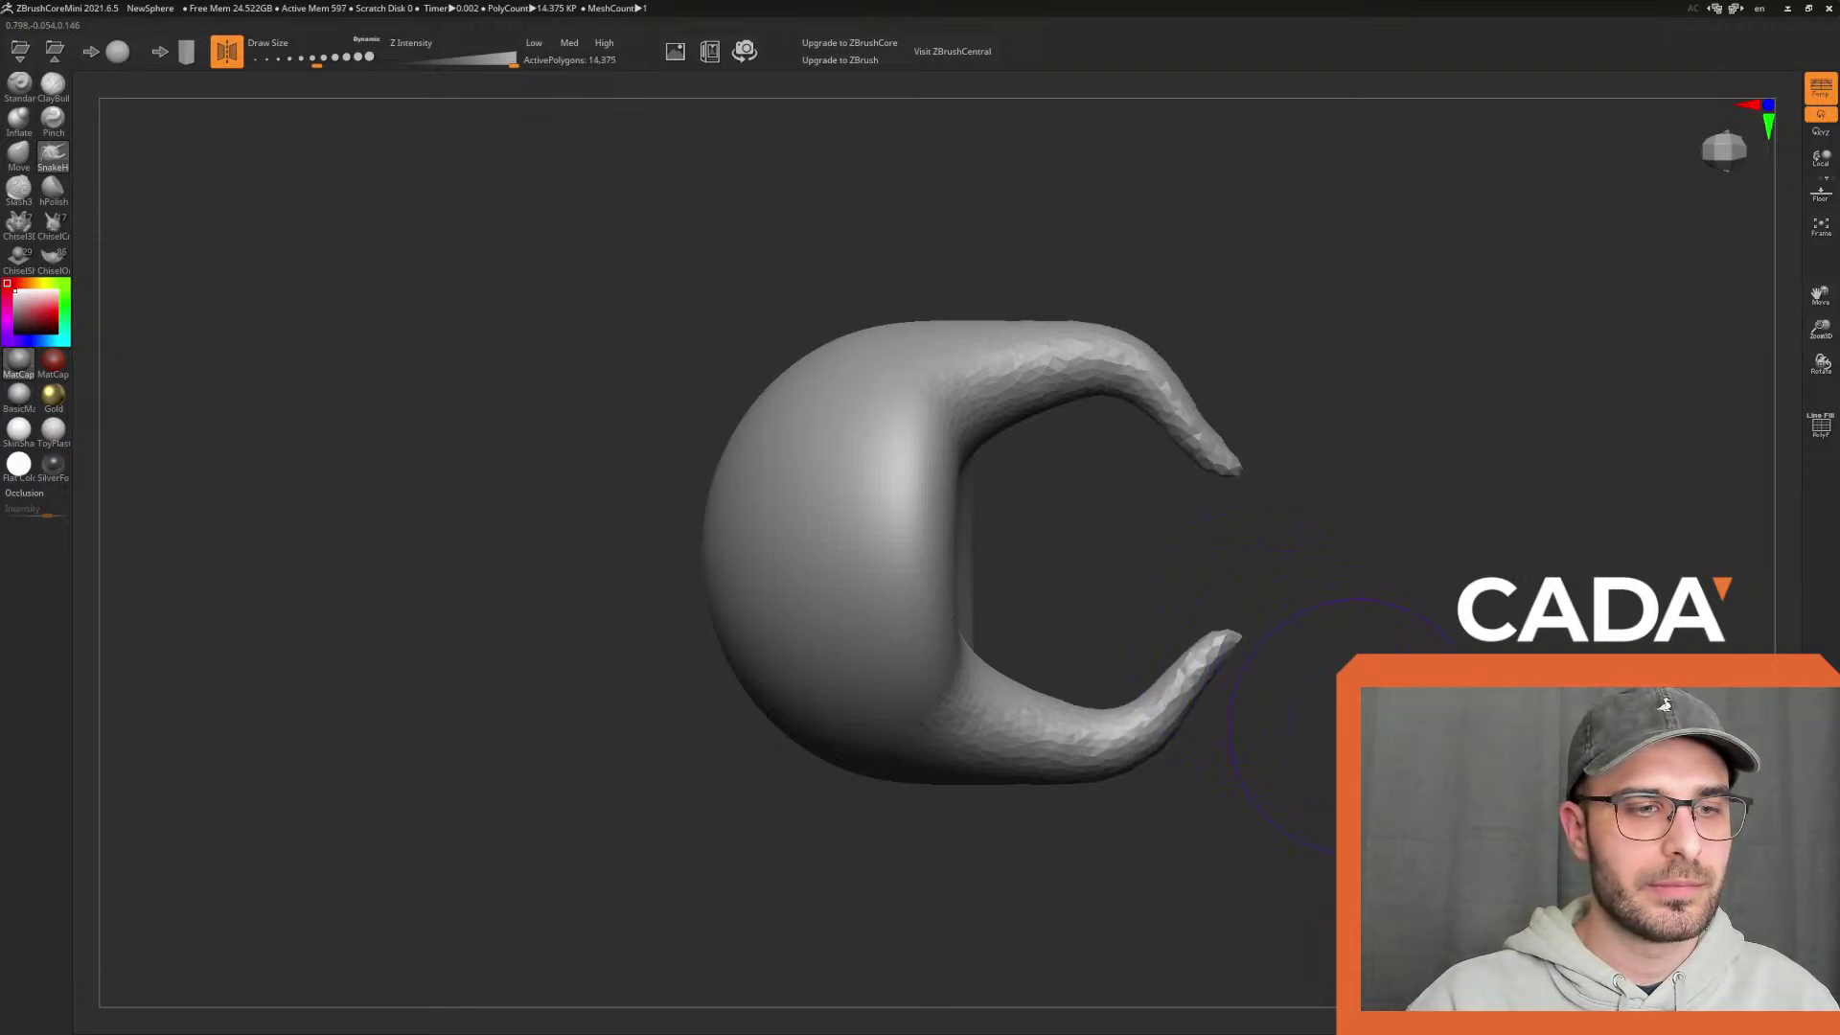
key(ctrl+z)
key(ctrl+z)
key(ctrl+z)
key(ctrl+z)
key(ctrl+z)
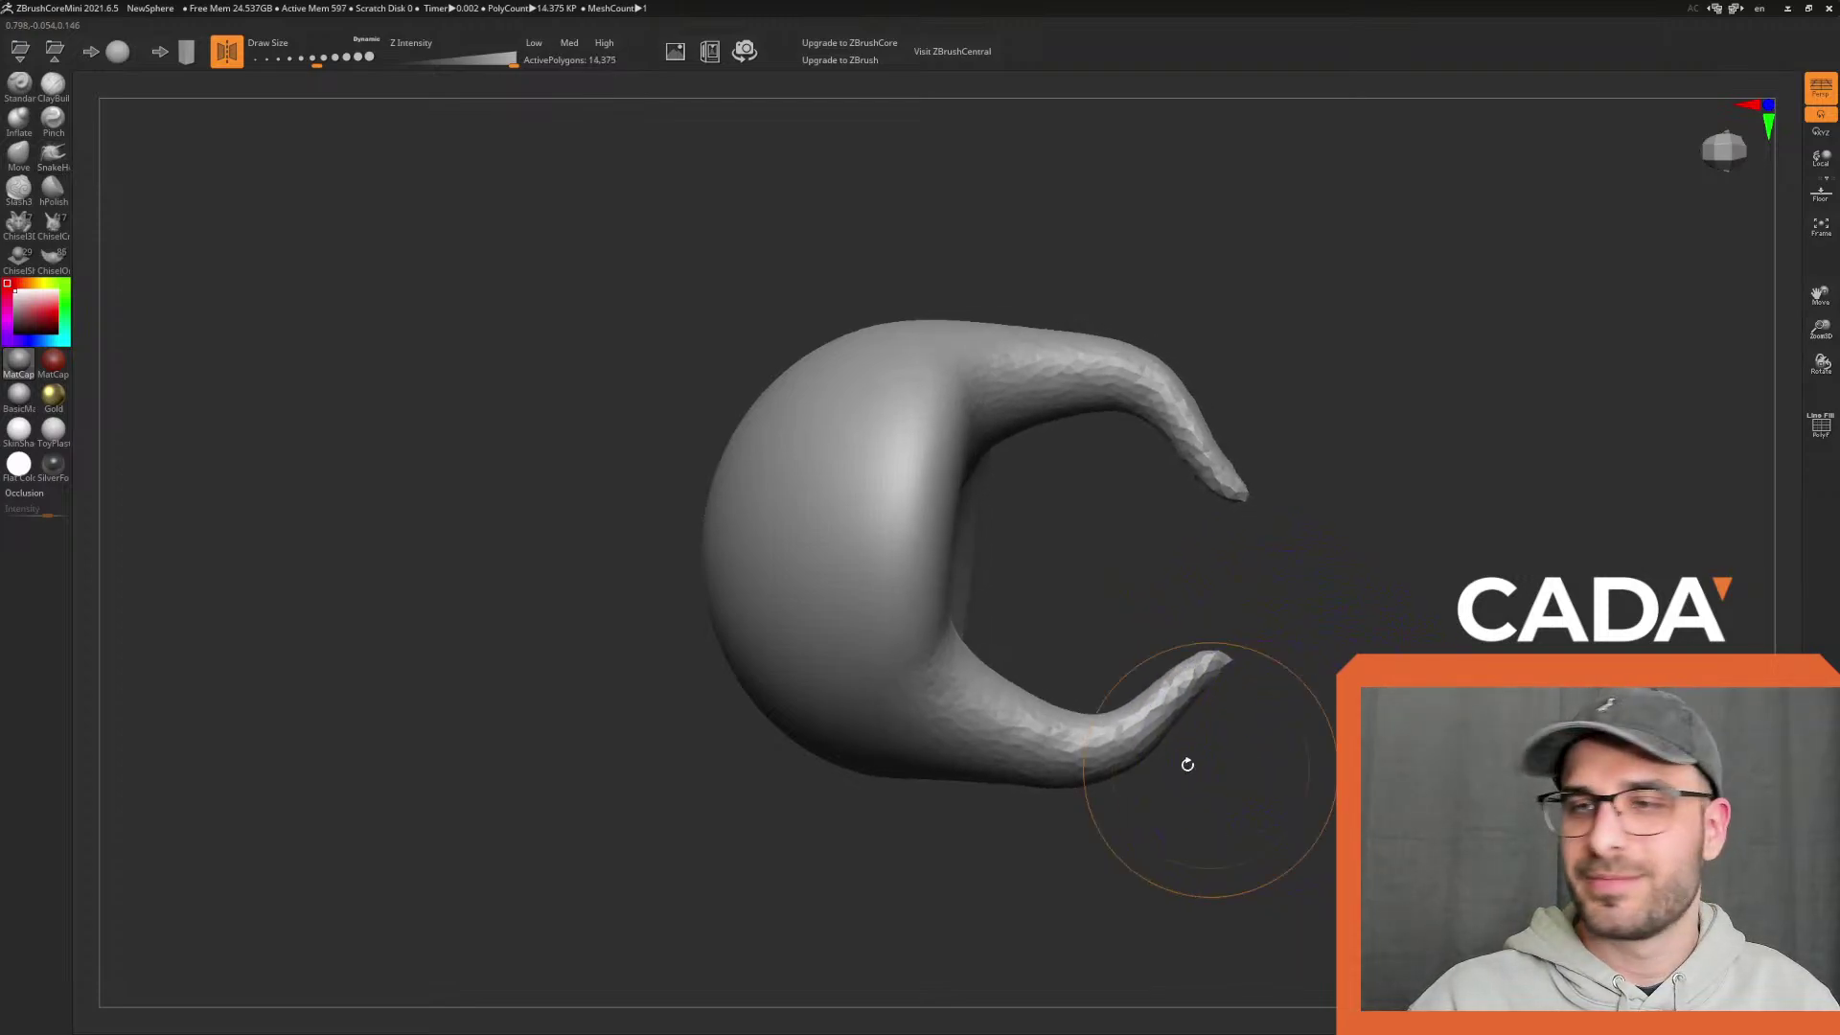
drag(1131, 536, 1162, 575)
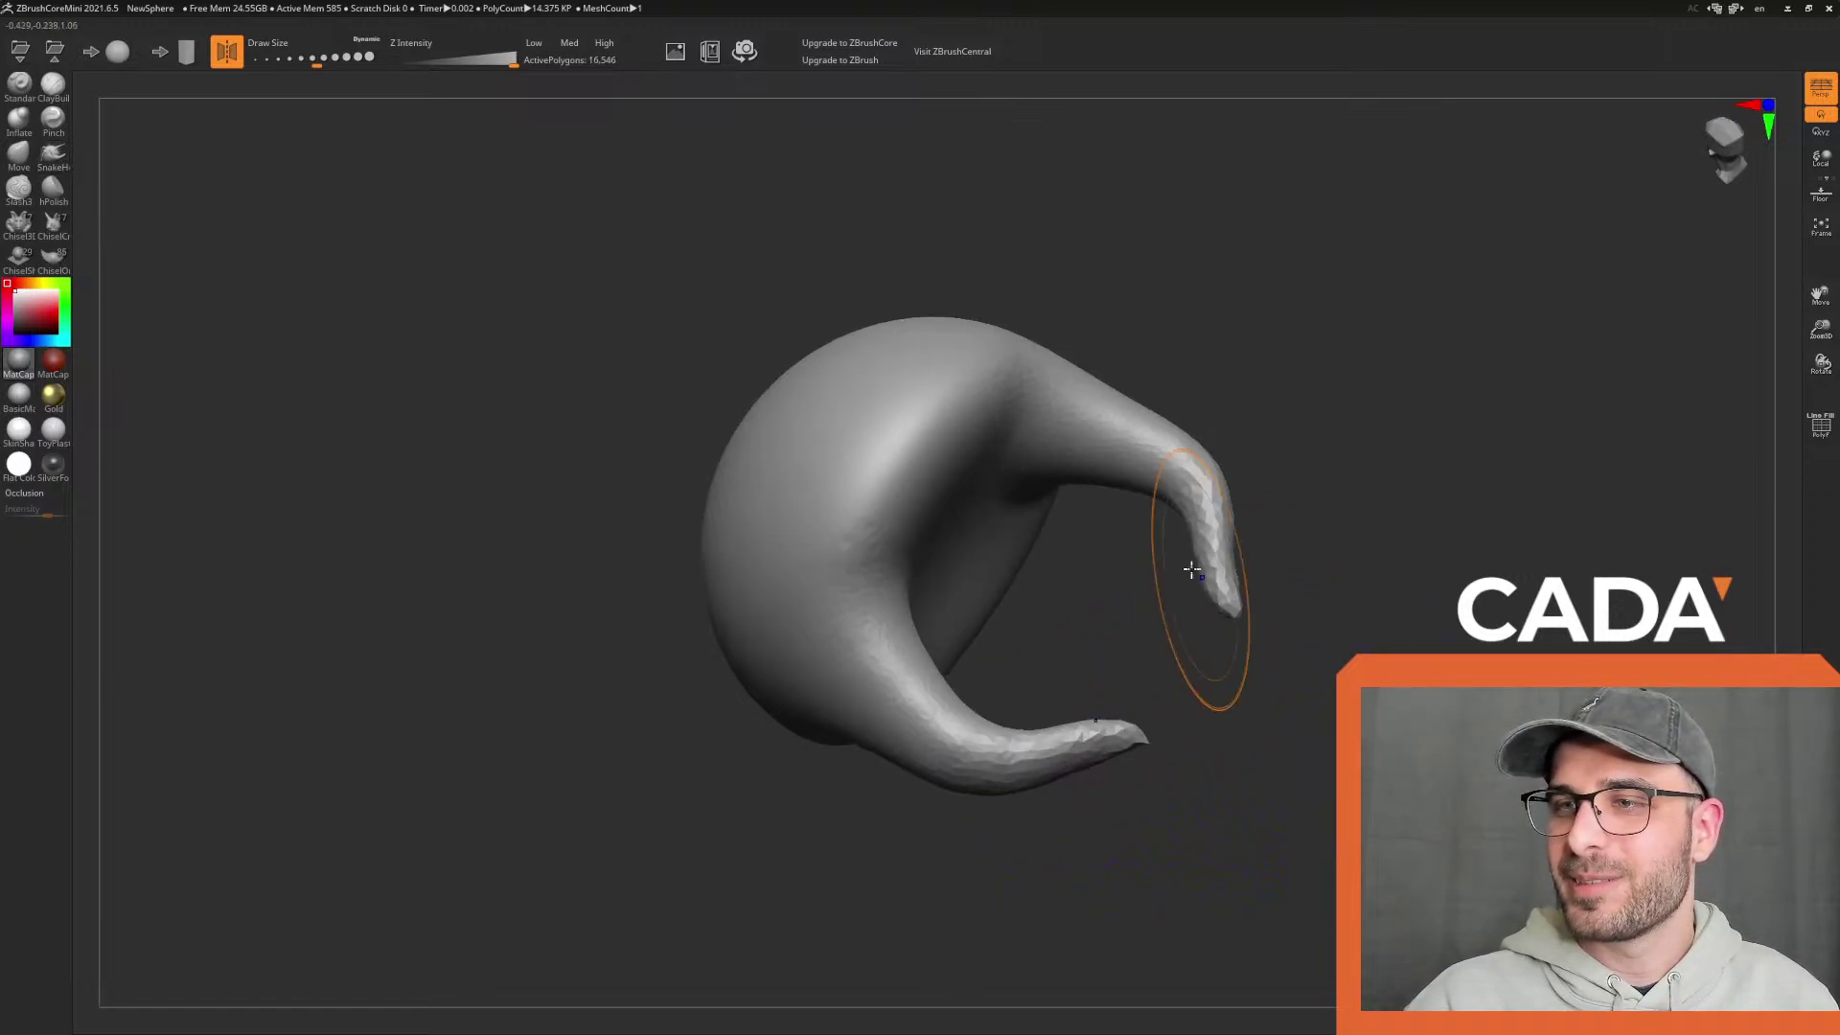
Reshape the mirrored limbs with the Move brush so they bow slightly outward
click(19, 156)
drag(493, 629, 536, 652)
drag(1086, 760, 1126, 774)
drag(1265, 757, 1168, 501)
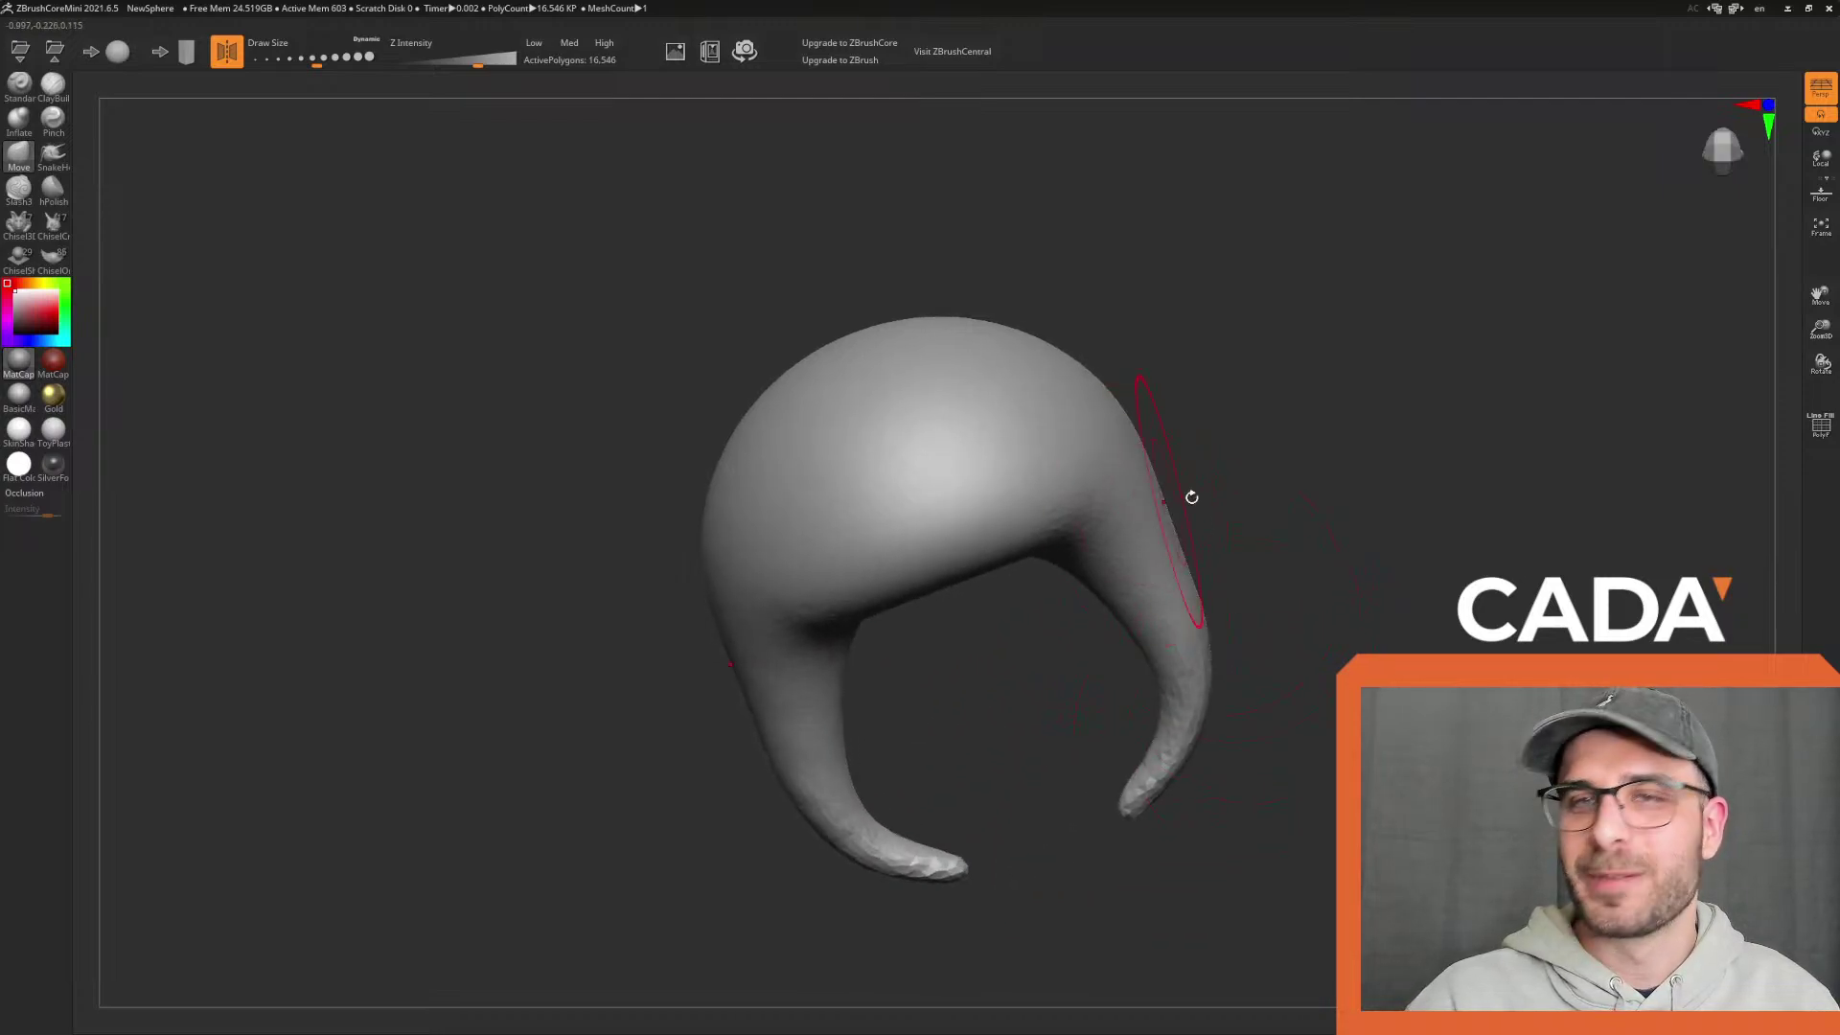
shift+drag(1361, 508, 1256, 461)
mouse_move(1043, 597)
mouse_down()
mouse_move(1059, 615)
mouse_move(1101, 591)
mouse_move(1055, 645)
mouse_move(1064, 633)
mouse_up()
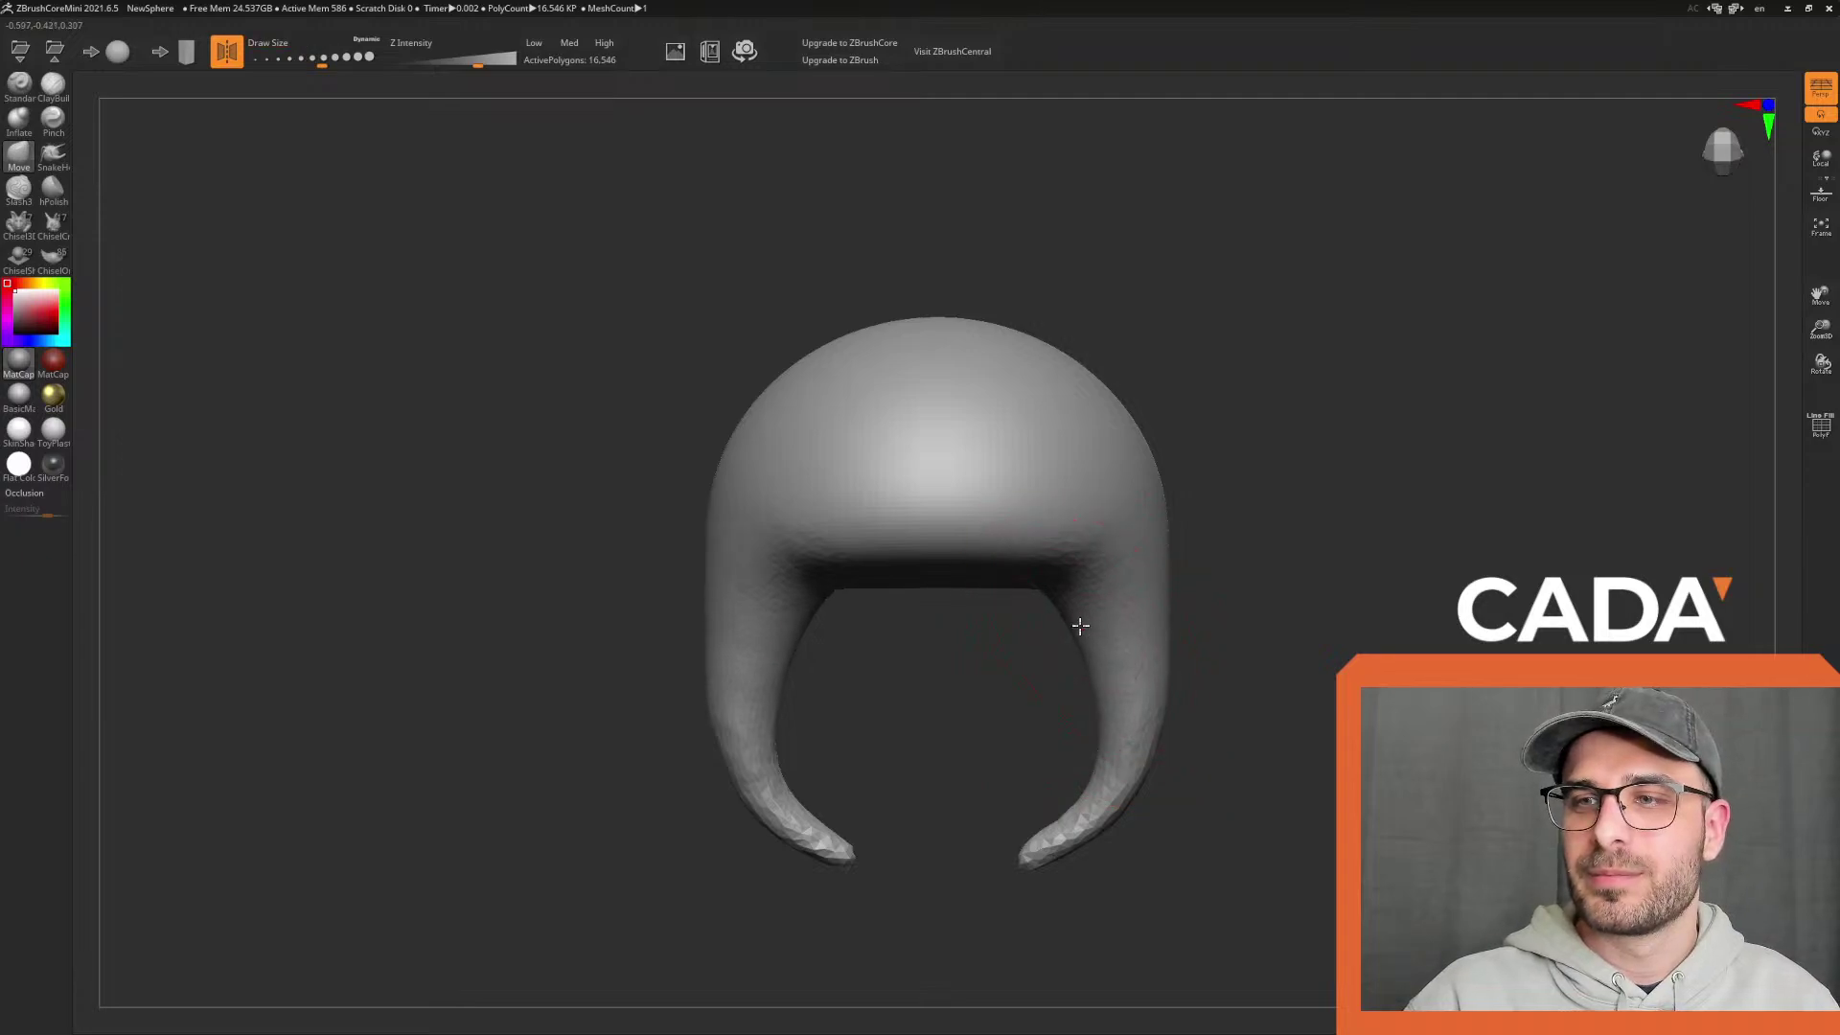
drag(1168, 590, 1185, 595)
drag(1116, 774, 1125, 778)
drag(1102, 630, 1111, 632)
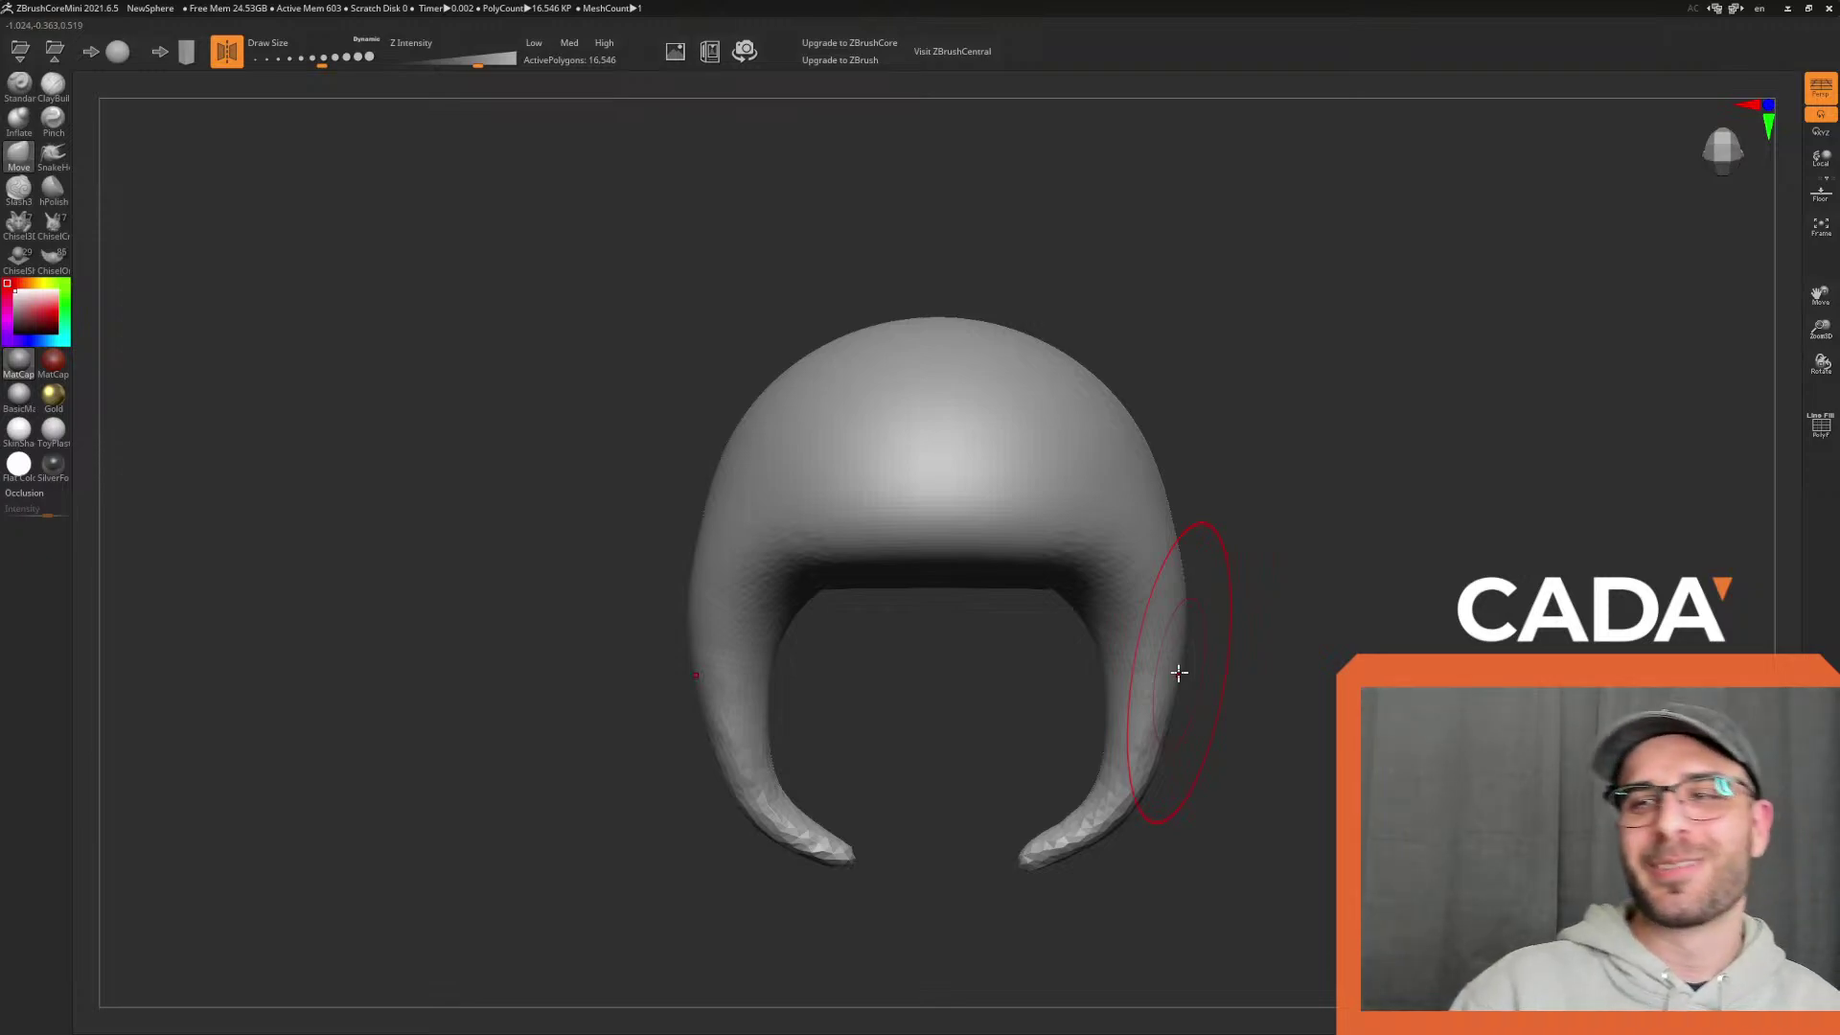
Push the limbs further outward and widen the body beside their roots, undoing the smoothing stroke
right_drag(1143, 760, 1137, 743)
shift+drag(1138, 764, 1187, 756)
key(ctrl+z)
drag(1115, 686, 1189, 702)
mouse_move(1146, 466)
mouse_down()
mouse_move(1141, 444)
mouse_move(1164, 462)
mouse_up()
Enlarge the Move draw size and adjust the body around the limb roots from the side, undoing the first stroke
mouse_move(1114, 786)
right_down()
mouse_move(1304, 688)
mouse_move(1306, 607)
mouse_move(1360, 607)
mouse_move(1286, 599)
mouse_move(1344, 581)
right_up()
drag(323, 68, 357, 69)
mouse_move(1280, 503)
right_down()
mouse_move(1266, 540)
mouse_move(1347, 555)
mouse_move(1244, 503)
mouse_move(1225, 585)
right_up()
right_drag(1416, 587, 1389, 584)
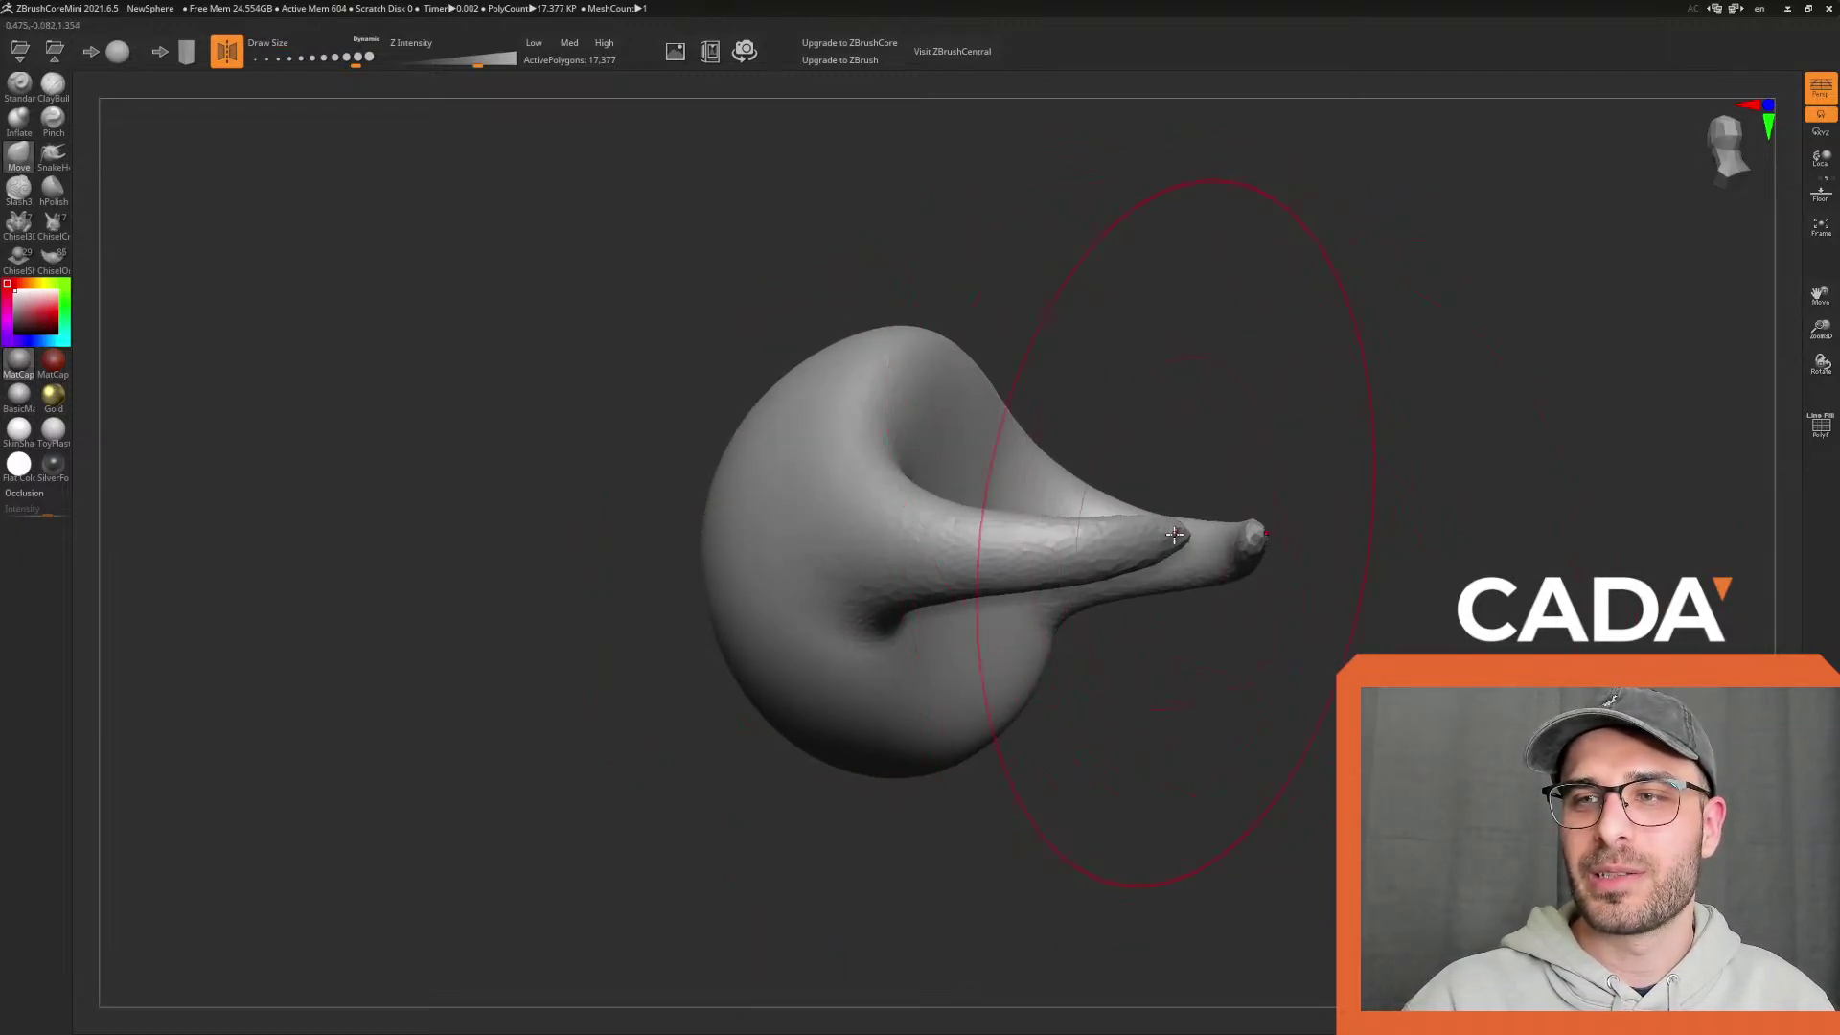
drag(1179, 534, 1180, 573)
right_drag(1337, 671, 1363, 688)
key(ctrl+z)
drag(980, 607, 972, 598)
drag(927, 418, 925, 431)
Pull the limbs into longer pincers with the tips curving inward using the large Move brush
mouse_move(1266, 570)
right_down()
mouse_move(1236, 632)
mouse_move(1261, 843)
right_up()
mouse_move(901, 846)
mouse_down()
mouse_move(917, 901)
mouse_move(847, 851)
mouse_up()
drag(794, 792, 909, 884)
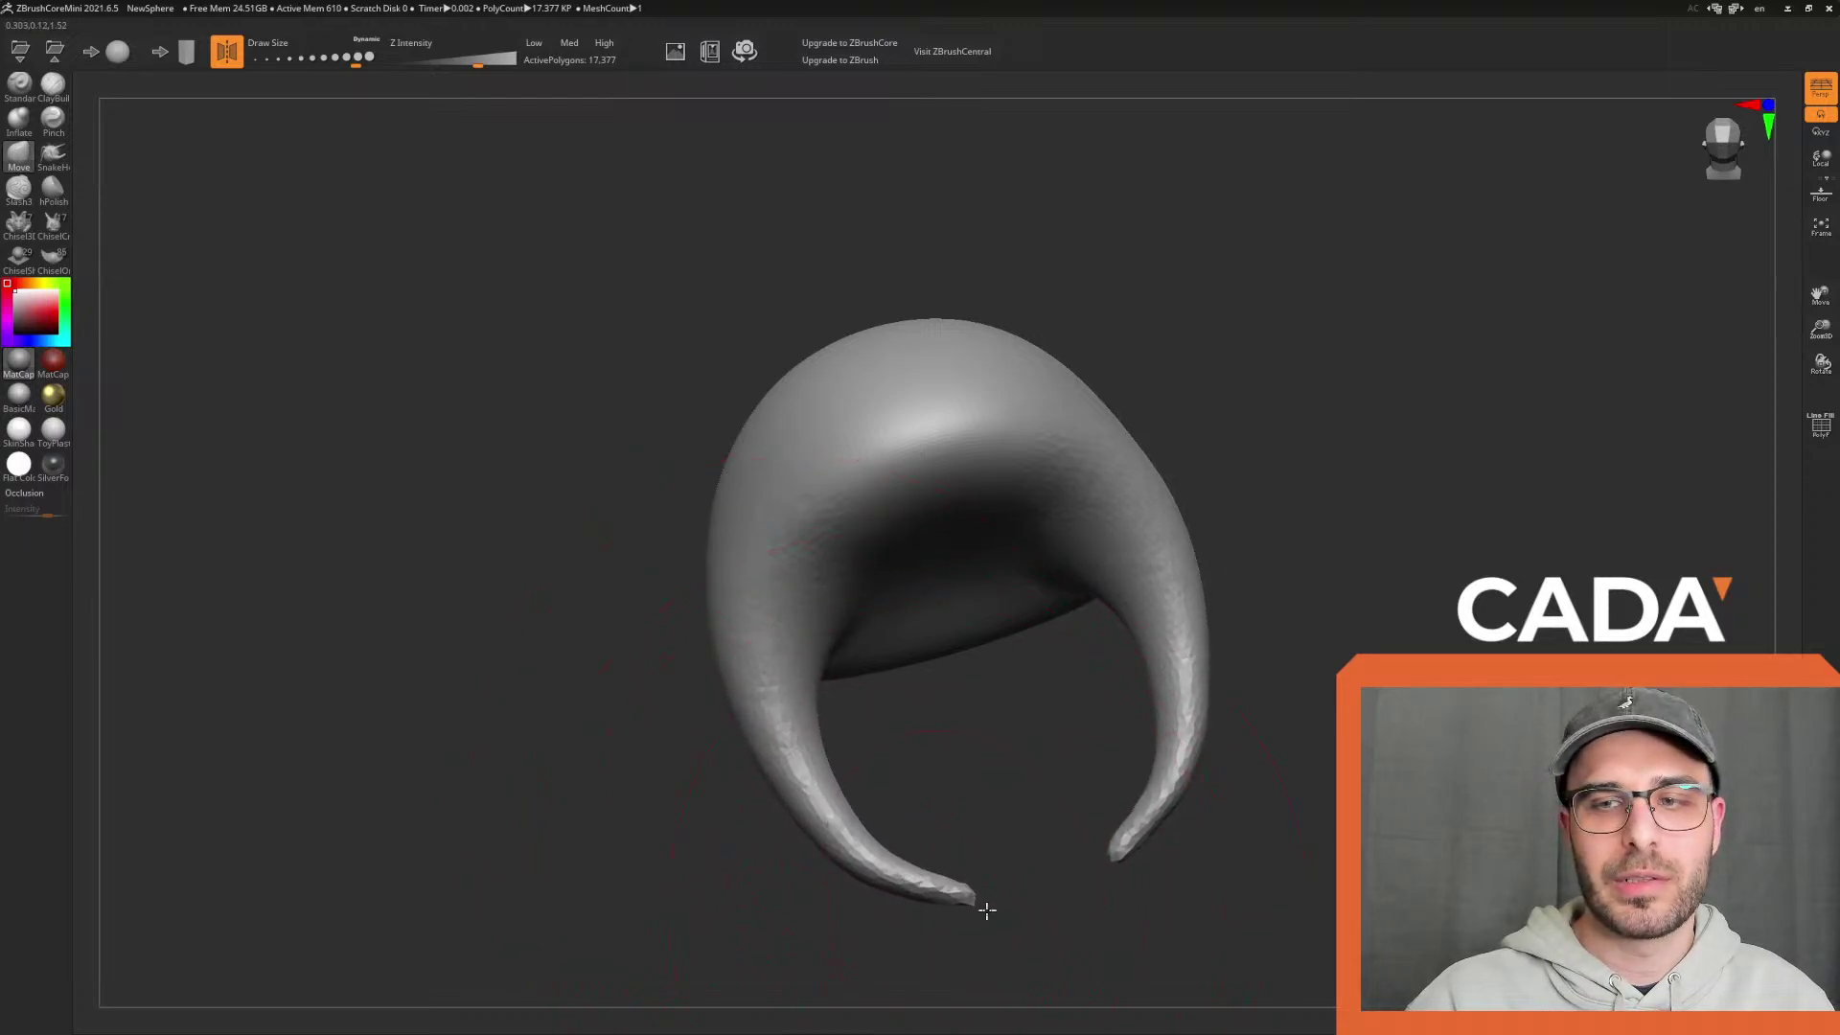
right_drag(987, 909, 993, 897)
drag(987, 887, 993, 884)
right_drag(1354, 671, 1454, 550)
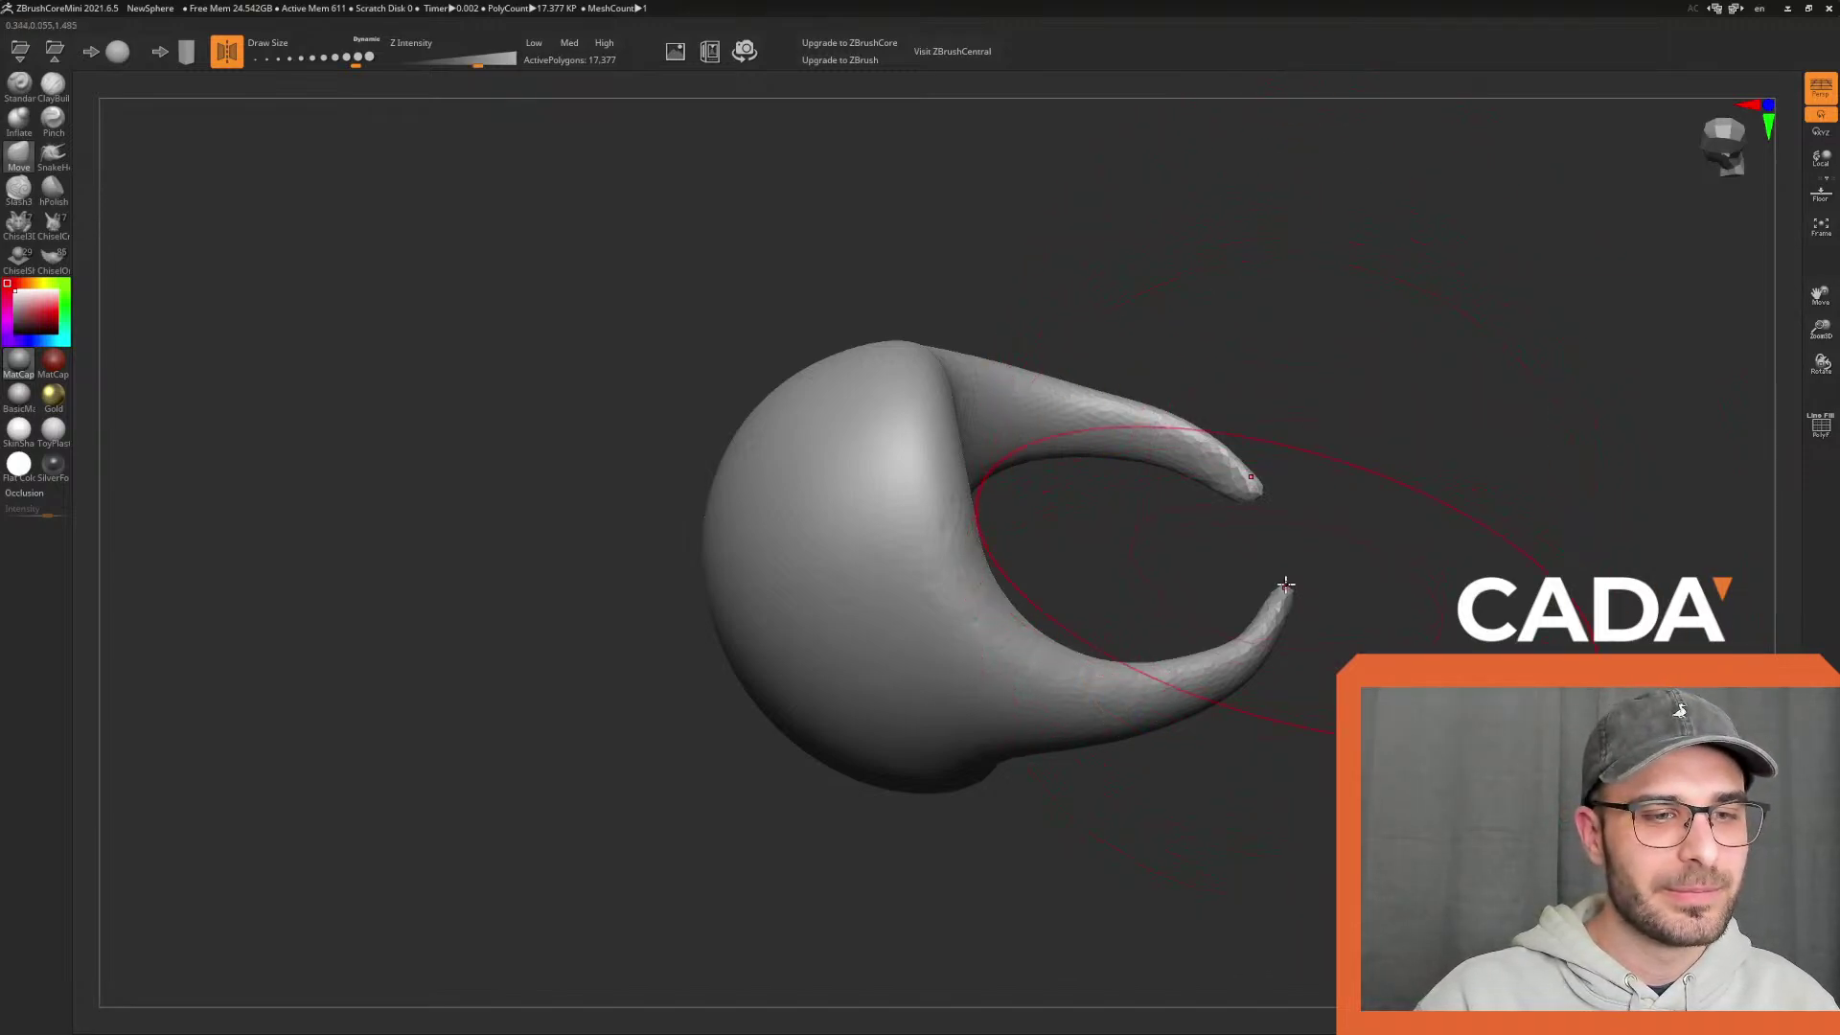
right_drag(1286, 567, 1346, 635)
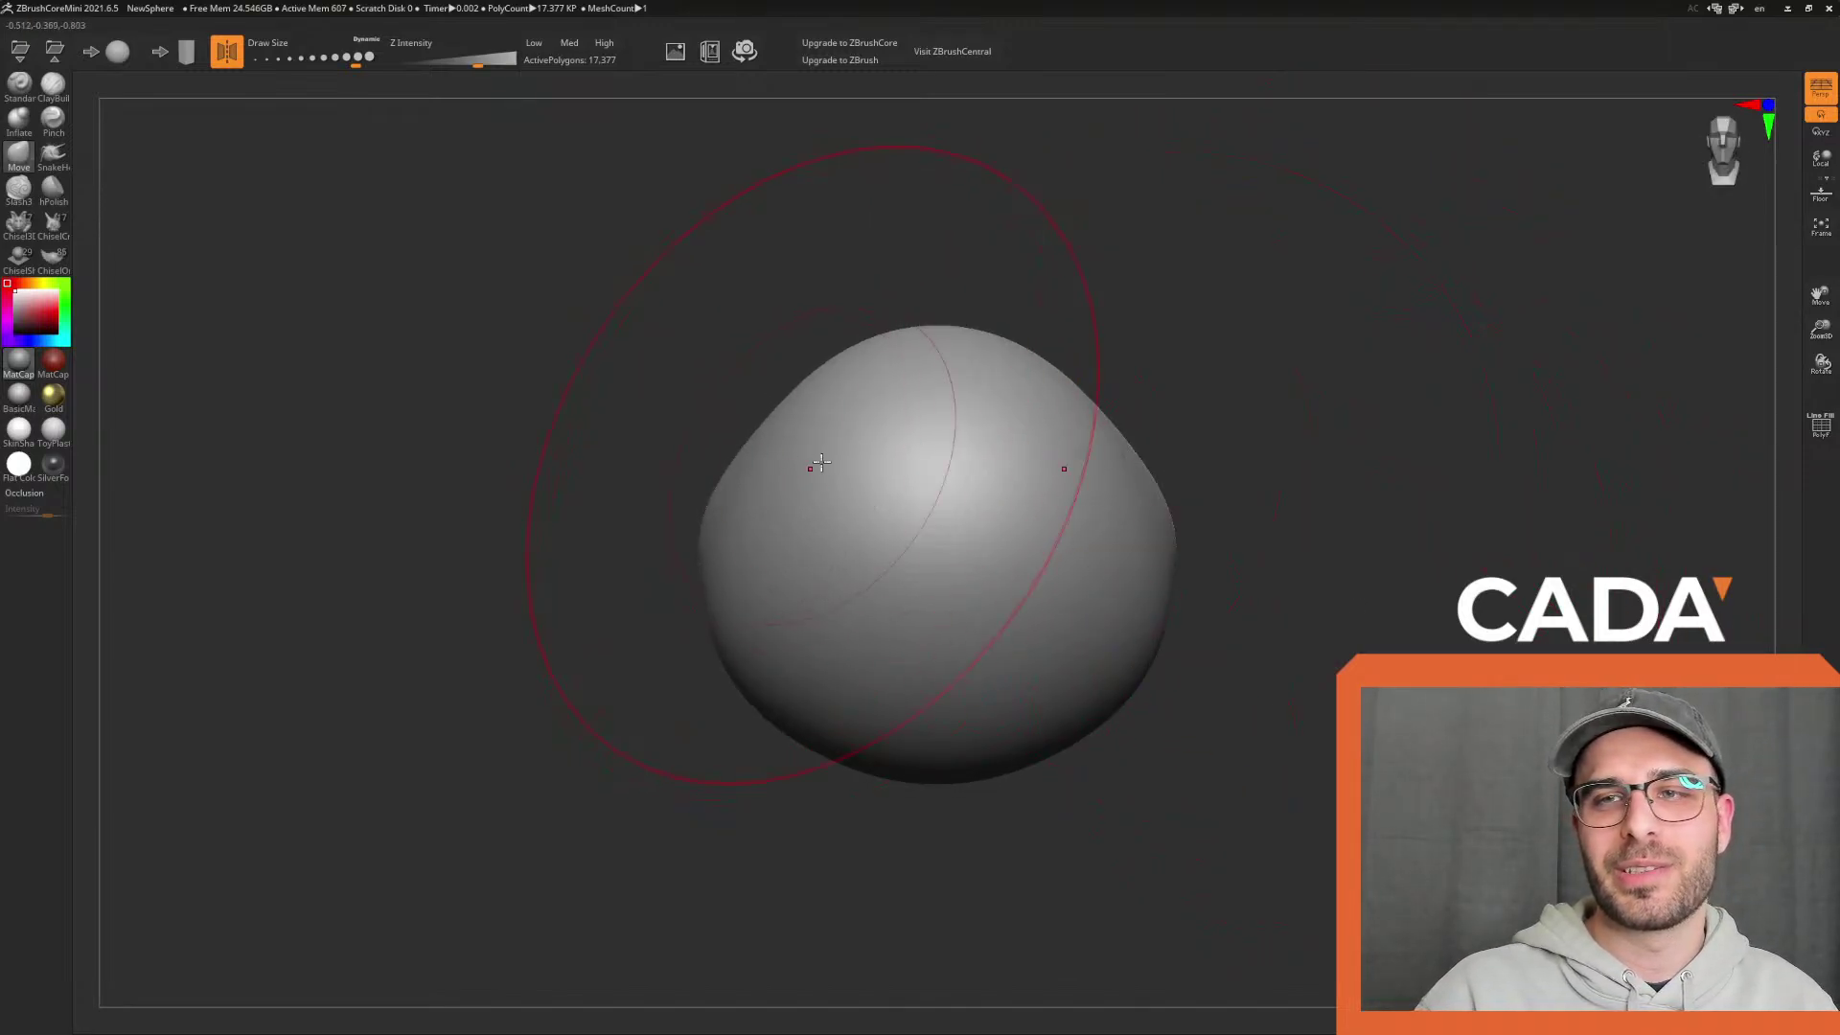
Push the lower sides of the rounded body slightly inward with the large Move brush
mouse_move(717, 620)
mouse_down()
mouse_move(751, 658)
mouse_move(769, 623)
mouse_up()
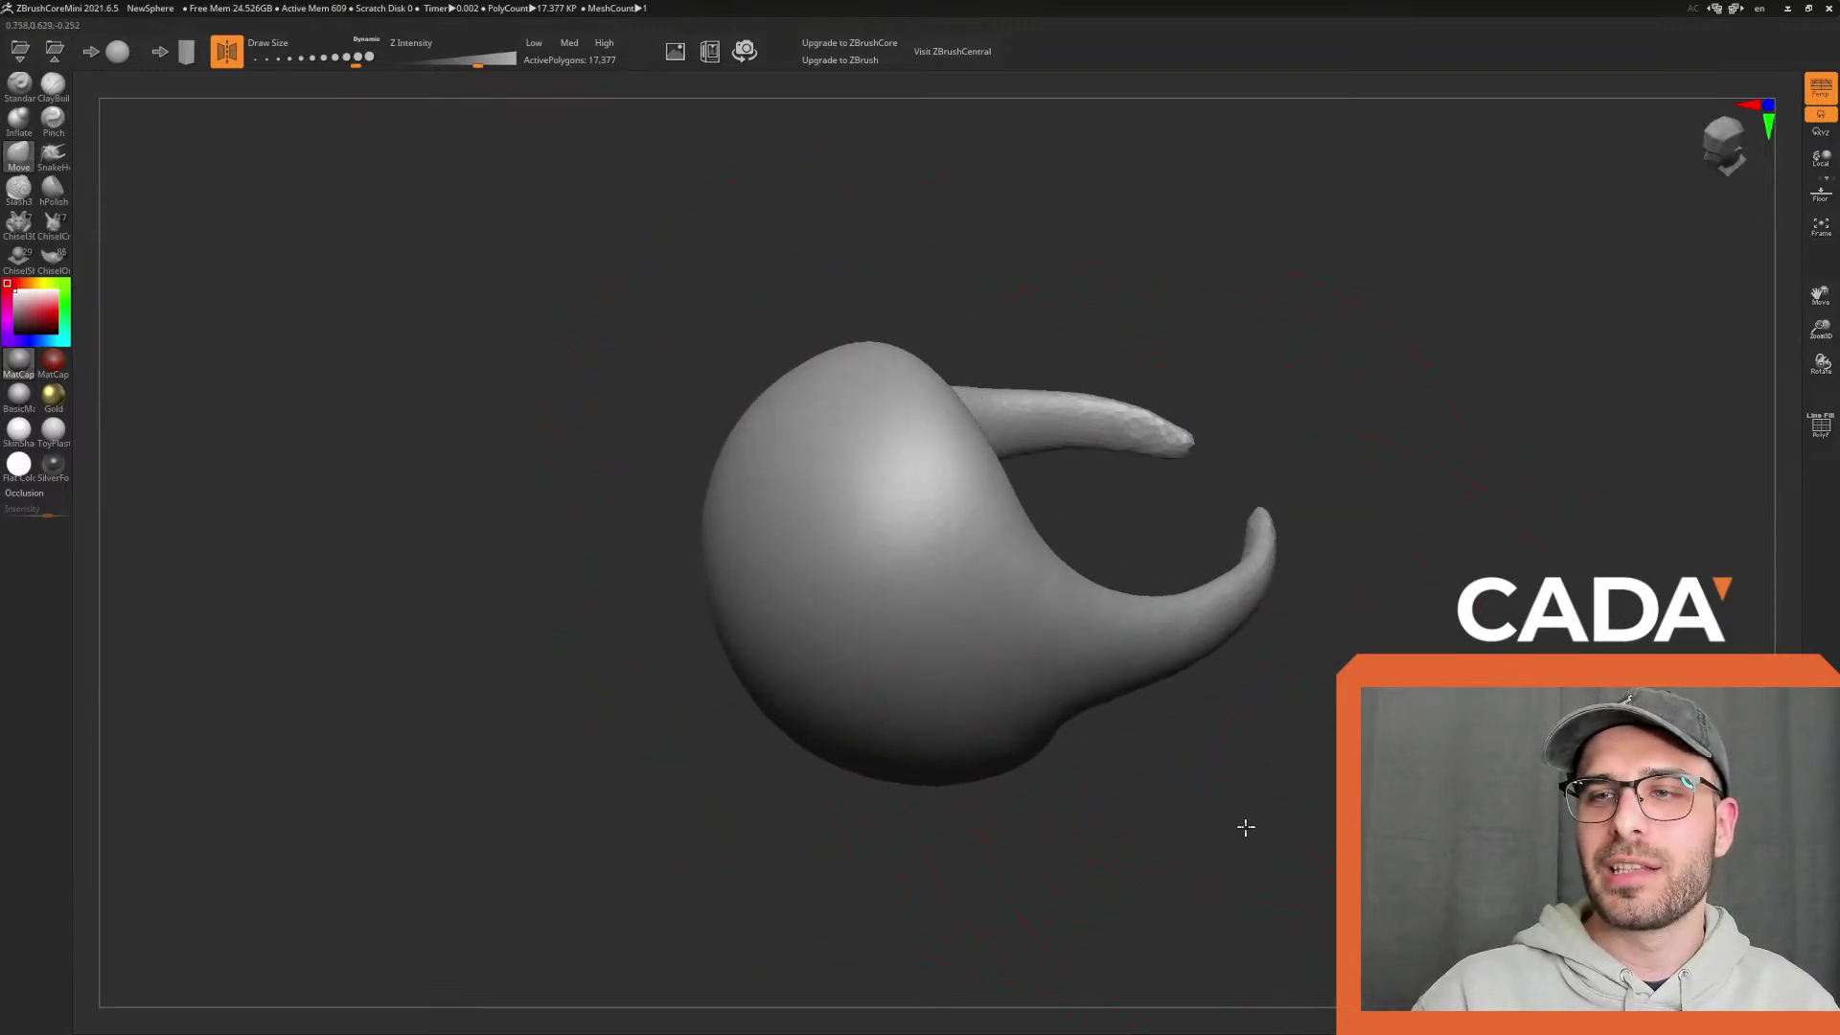
mouse_move(1246, 827)
mouse_down()
mouse_move(1220, 854)
mouse_move(772, 421)
mouse_up()
drag(1293, 411, 886, 265)
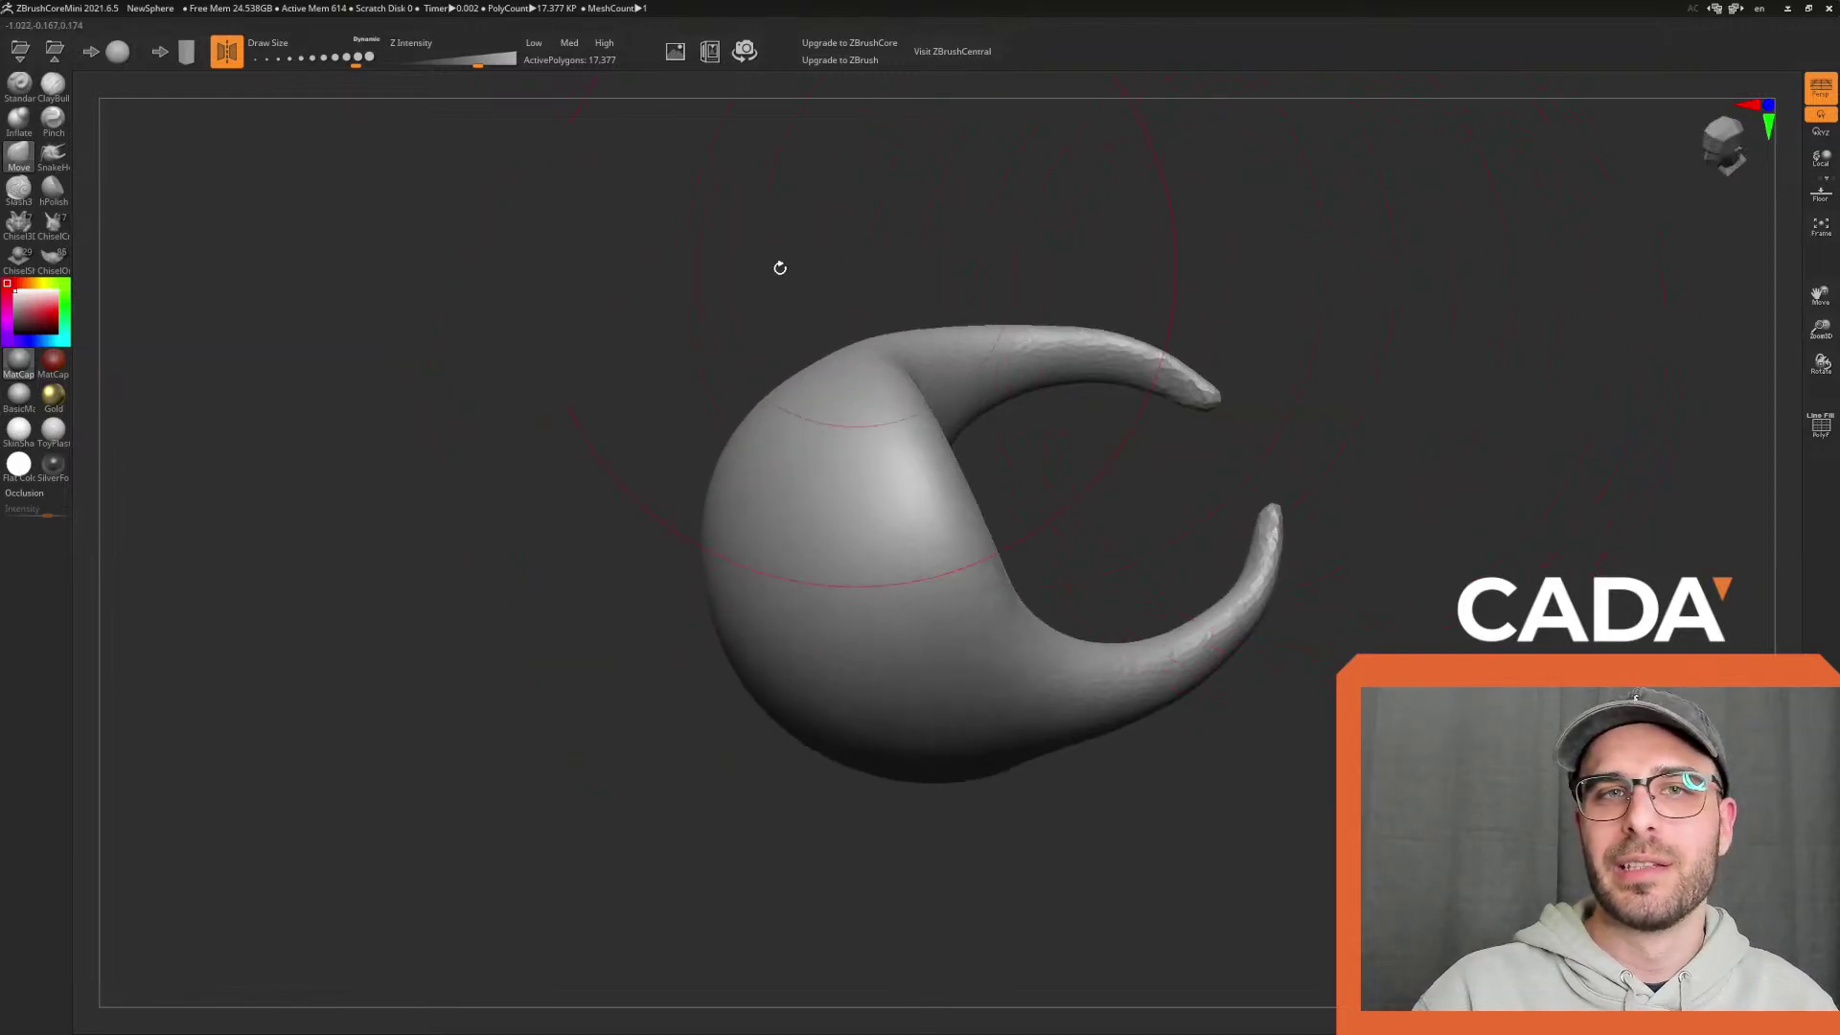
Try pulling extra horns out of the body's side with SnakeHook at a reduced draw size, undoing the attempts
drag(75, 160, 61, 159)
click(55, 157)
drag(374, 70, 303, 66)
mouse_move(421, 417)
mouse_down()
mouse_move(468, 464)
mouse_move(594, 484)
mouse_up()
drag(1039, 504, 1198, 419)
key(ctrl+z)
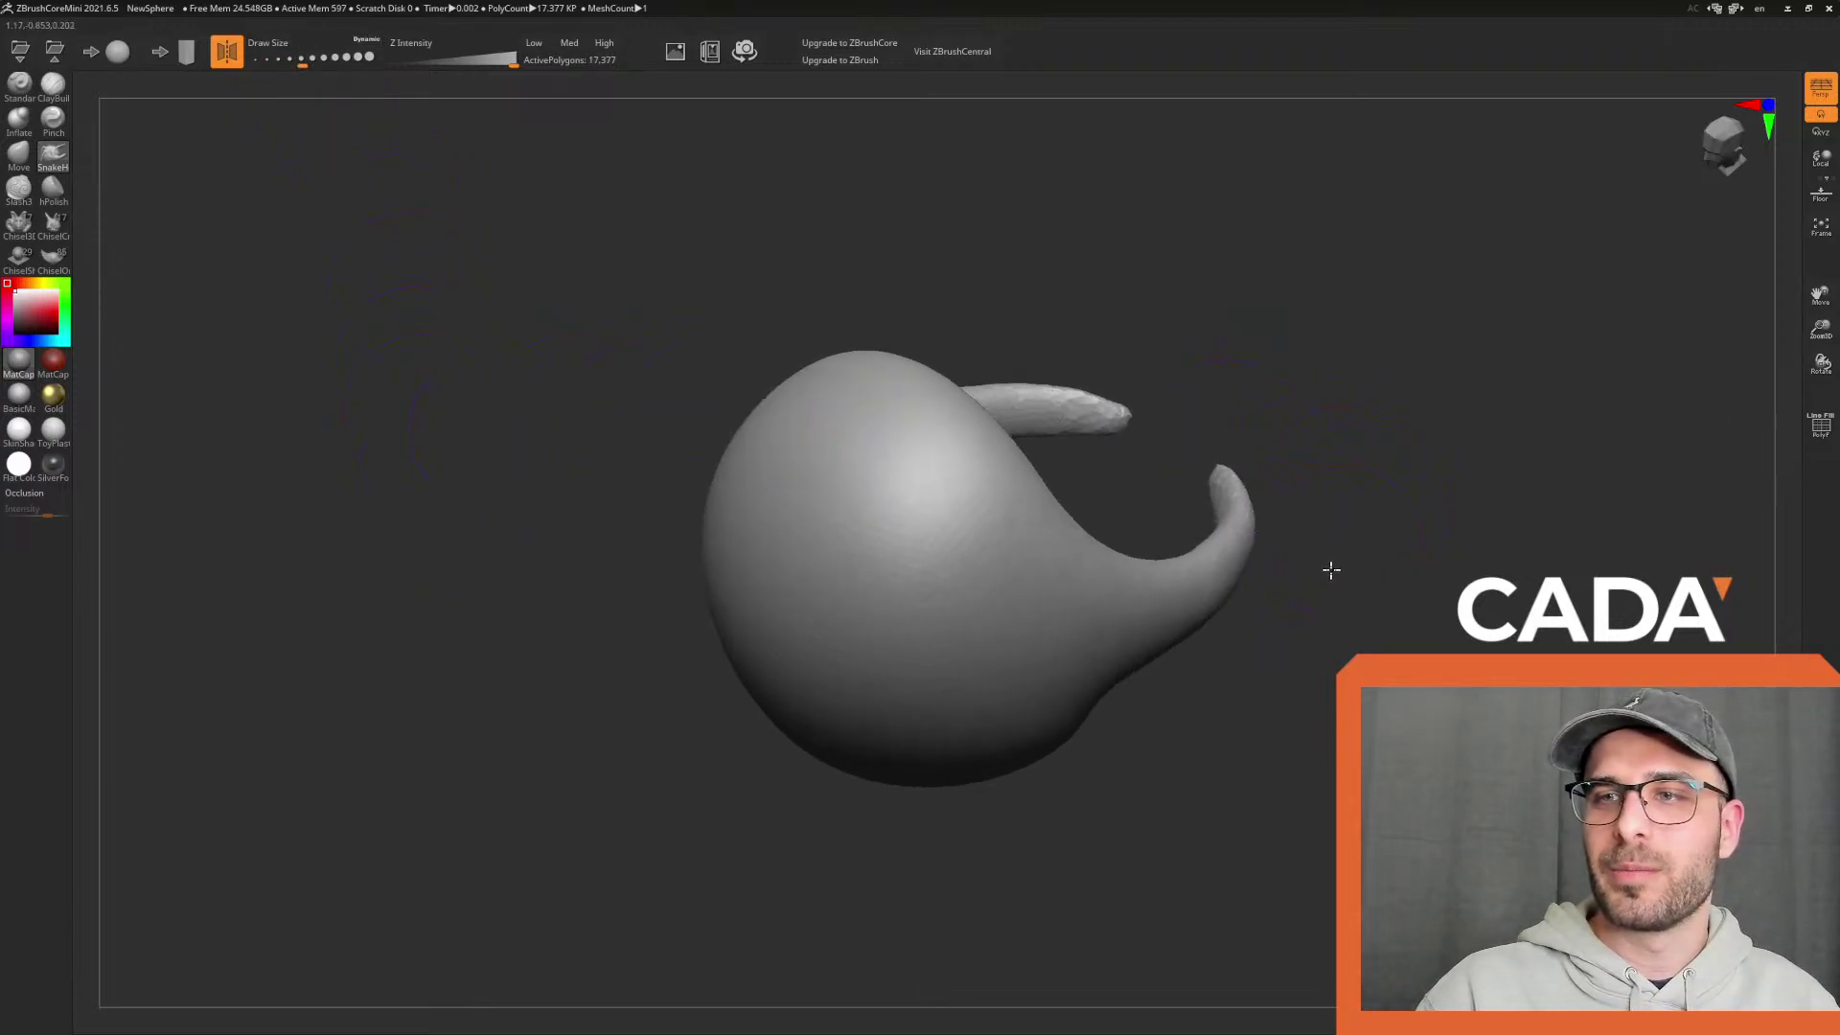
mouse_move(987, 518)
mouse_down()
mouse_move(1308, 412)
mouse_move(1318, 426)
mouse_move(1171, 431)
mouse_up()
key(ctrl+z)
key(ctrl+z)
drag(987, 518, 1184, 422)
drag(1245, 498, 1294, 695)
key(ctrl+z)
mouse_move(1130, 473)
mouse_down()
mouse_move(1175, 362)
mouse_move(1253, 321)
mouse_up()
drag(1284, 412, 1332, 575)
key(ctrl+z)
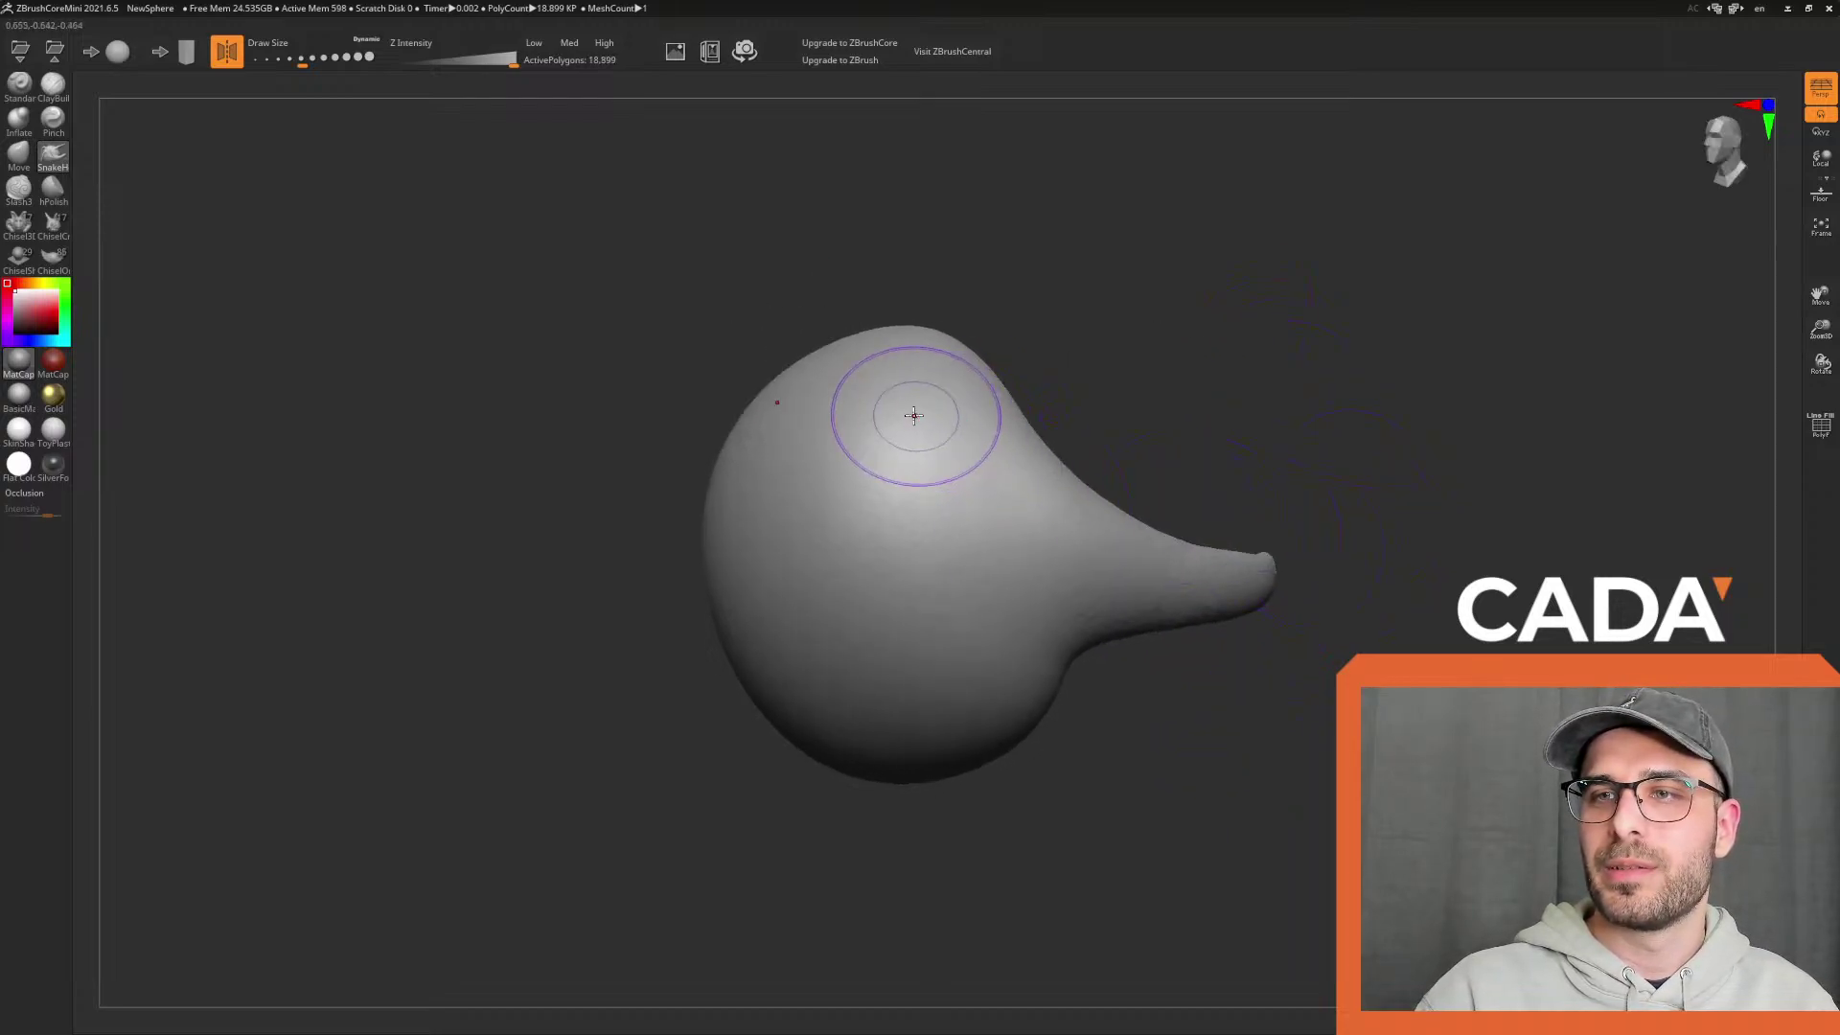
Undo the last stroke and pull a thin curved horn out of the upper body above the large limb with SnakeHook
mouse_move(1150, 240)
mouse_down()
mouse_move(1170, 316)
mouse_move(959, 311)
mouse_move(1150, 234)
mouse_up()
key(ctrl+z)
drag(924, 307, 1101, 226)
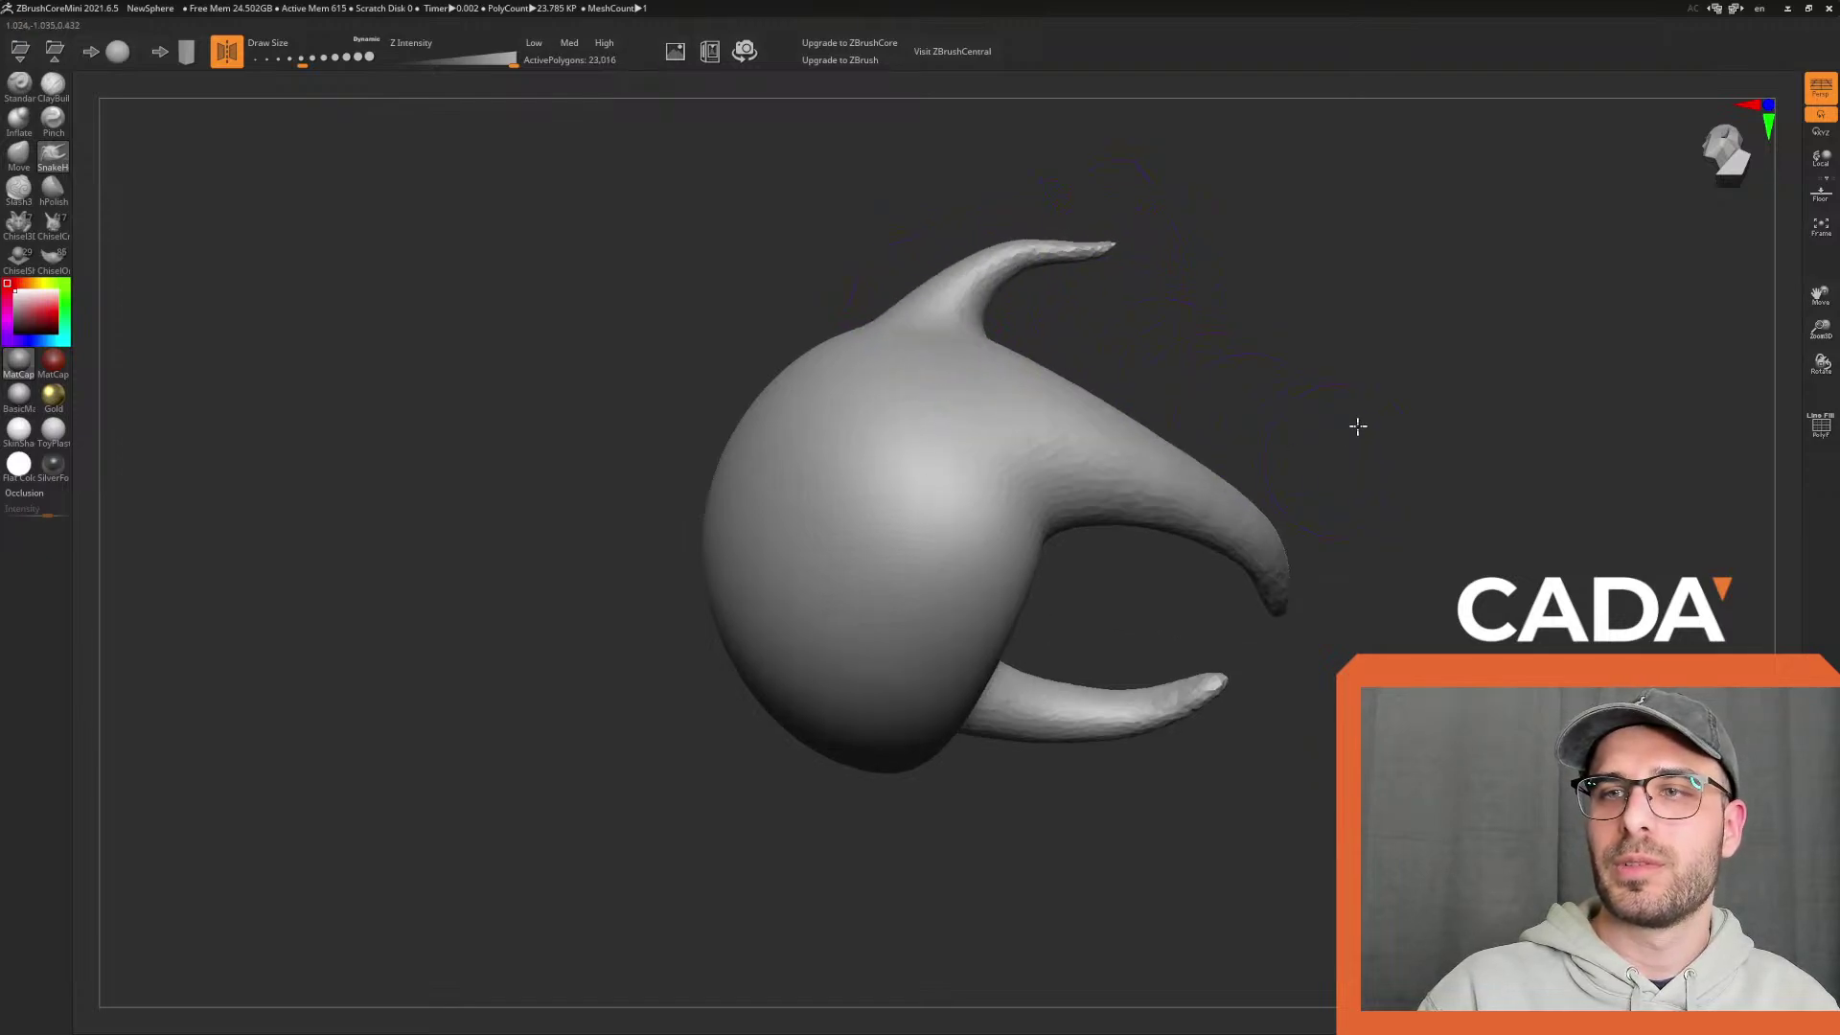
Pull a long middle horn and a shorter lower horn out of the body's side with SnakeHook, undoing the unwanted strokes
drag(1356, 432, 1318, 484)
mouse_move(994, 350)
mouse_down()
mouse_move(1055, 285)
mouse_move(1257, 312)
mouse_up()
mouse_move(1353, 369)
mouse_down()
mouse_move(1355, 503)
mouse_move(1298, 616)
mouse_move(1183, 706)
mouse_move(1092, 726)
mouse_move(1141, 789)
mouse_move(1294, 771)
mouse_up()
key(ctrl+z)
drag(1047, 658, 1244, 699)
key(ctrl+z)
mouse_move(1071, 615)
mouse_down()
mouse_move(1219, 646)
mouse_move(958, 690)
mouse_move(1150, 719)
mouse_move(1092, 809)
mouse_move(1121, 752)
mouse_move(1188, 719)
mouse_move(1284, 781)
mouse_move(1308, 738)
mouse_move(1312, 758)
mouse_move(1325, 700)
mouse_up()
Flatten the rounded face of the body opposite the pincers with the Move brush at a larger draw size
click(18, 153)
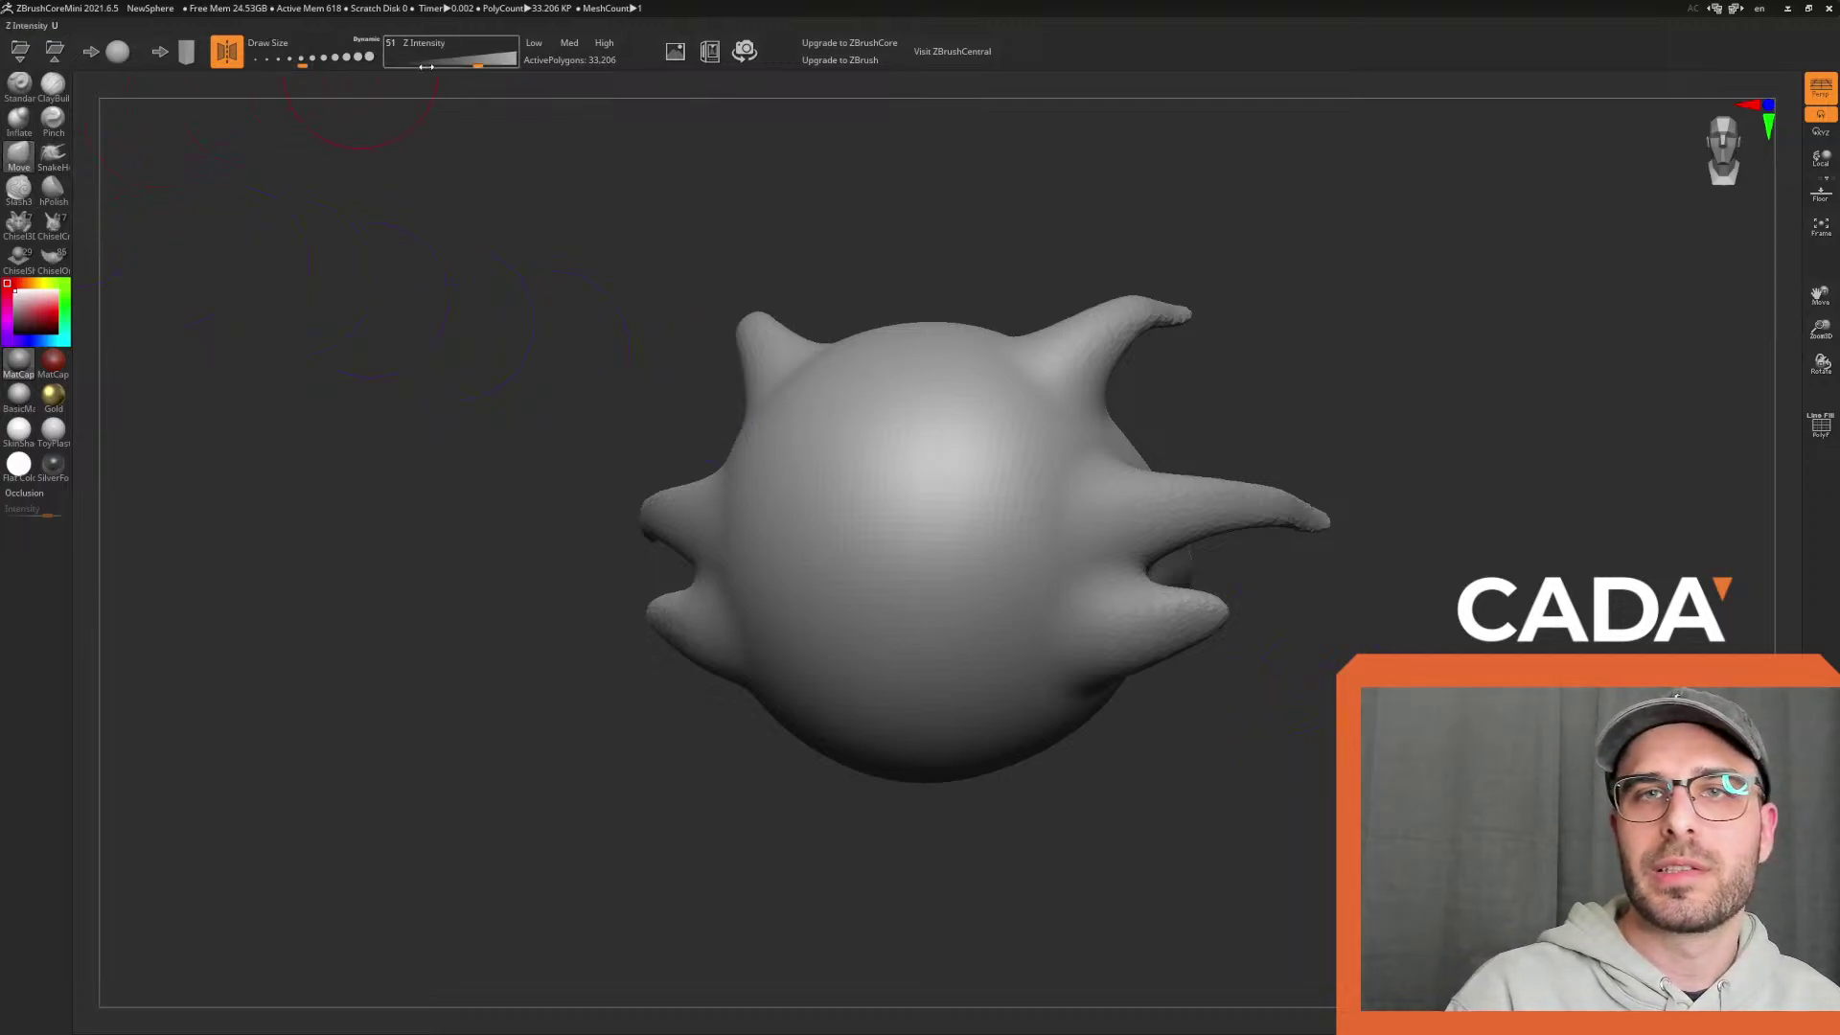
click(324, 59)
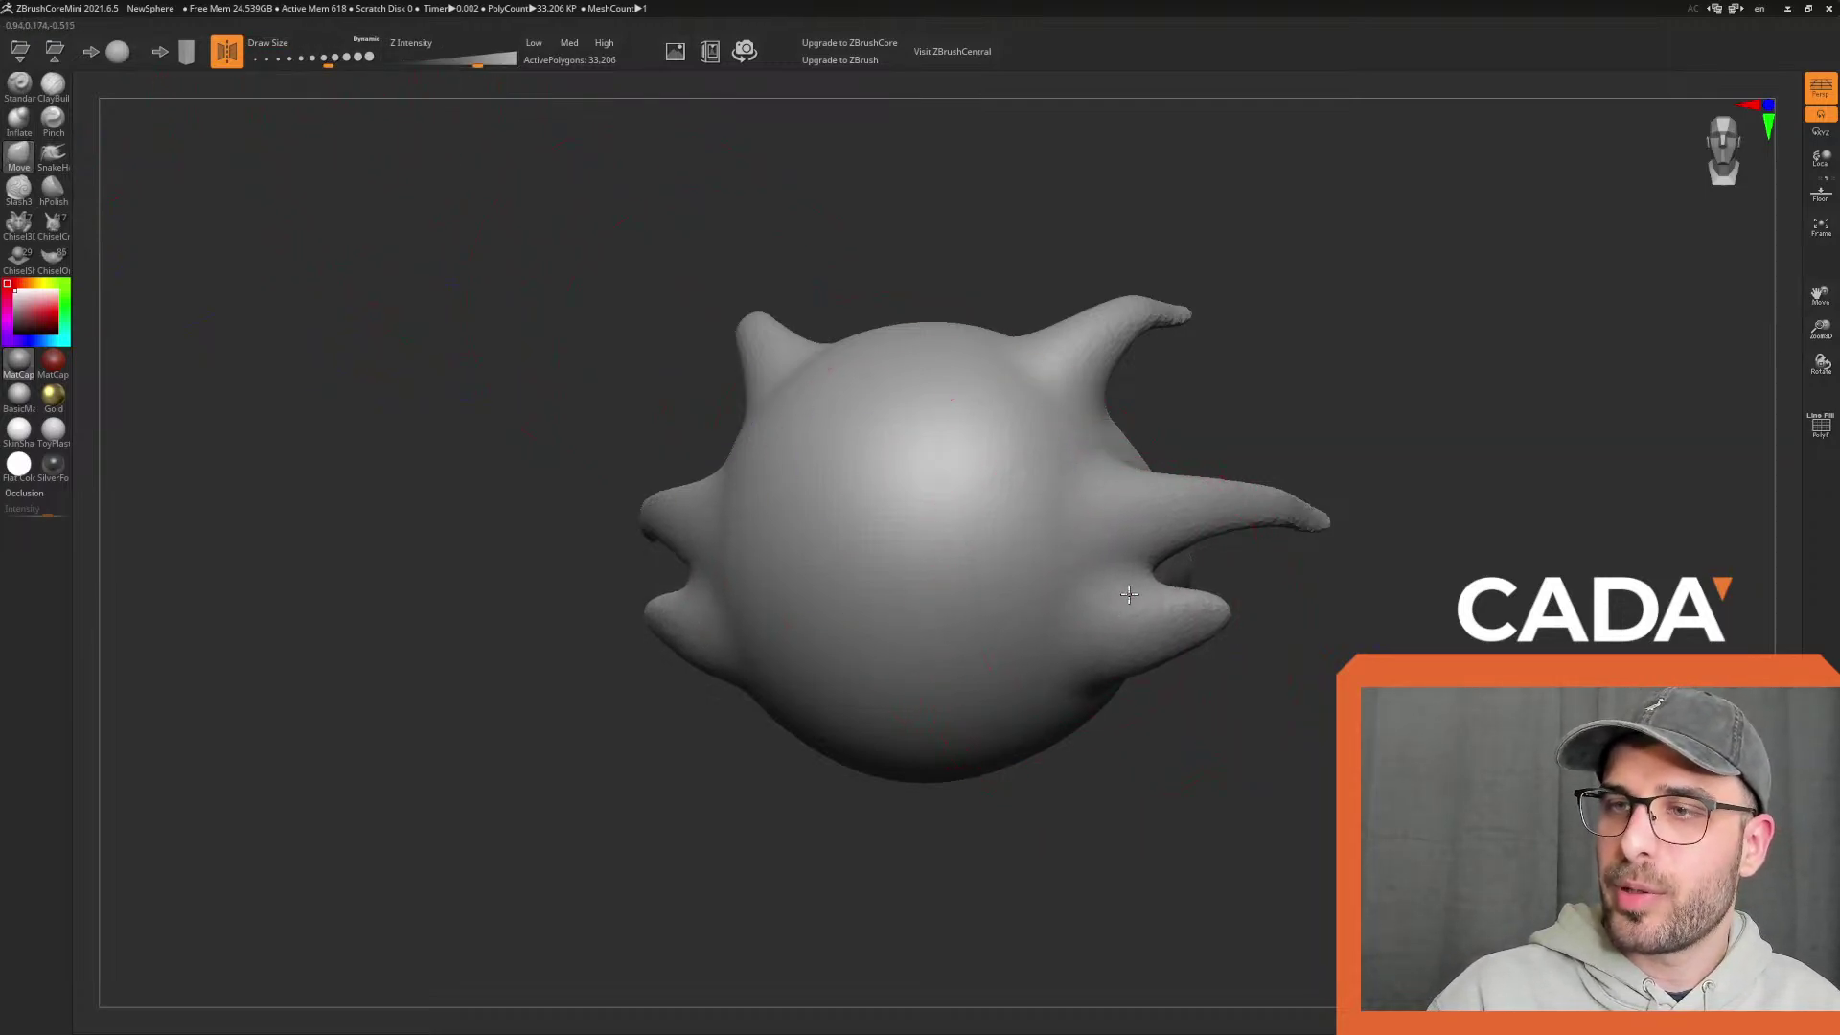
mouse_move(1284, 682)
mouse_down()
mouse_move(1298, 690)
mouse_move(929, 799)
mouse_move(969, 870)
mouse_move(365, 456)
mouse_up()
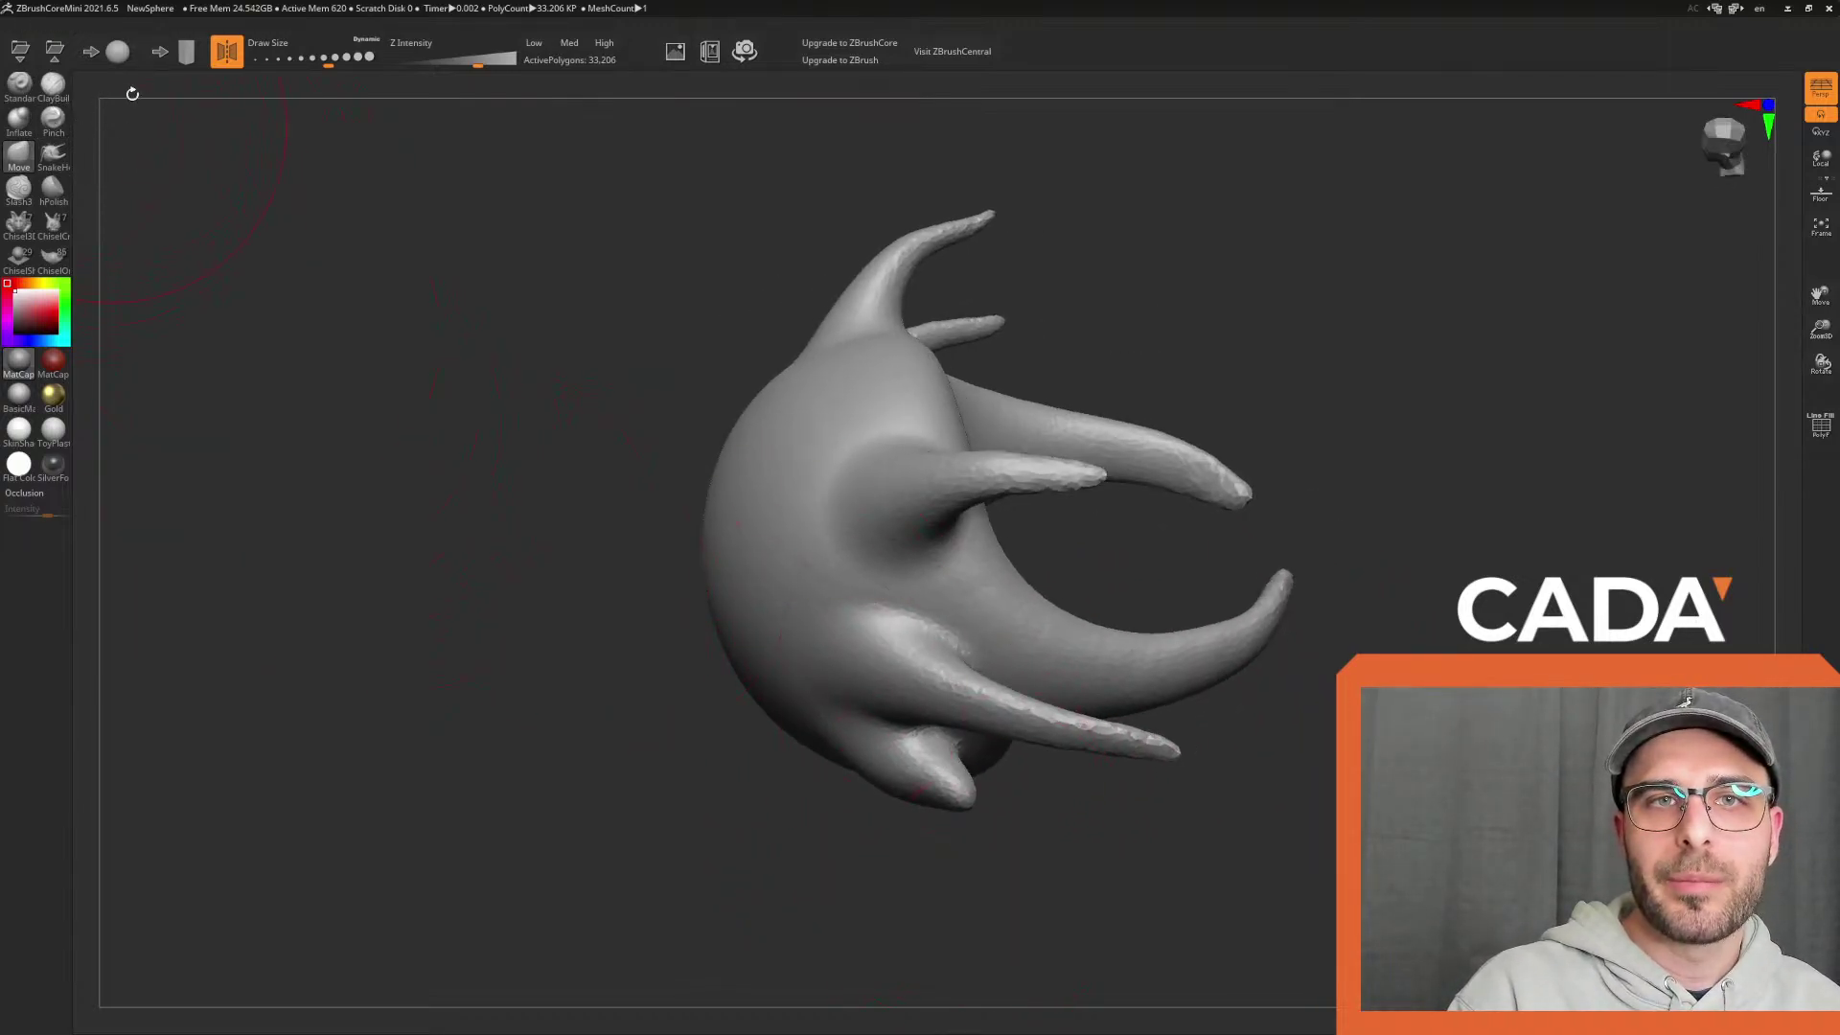
mouse_move(476, 393)
mouse_down()
mouse_move(562, 678)
mouse_move(611, 737)
mouse_up()
mouse_move(692, 534)
mouse_down()
mouse_move(716, 519)
mouse_move(608, 571)
mouse_move(558, 633)
mouse_up()
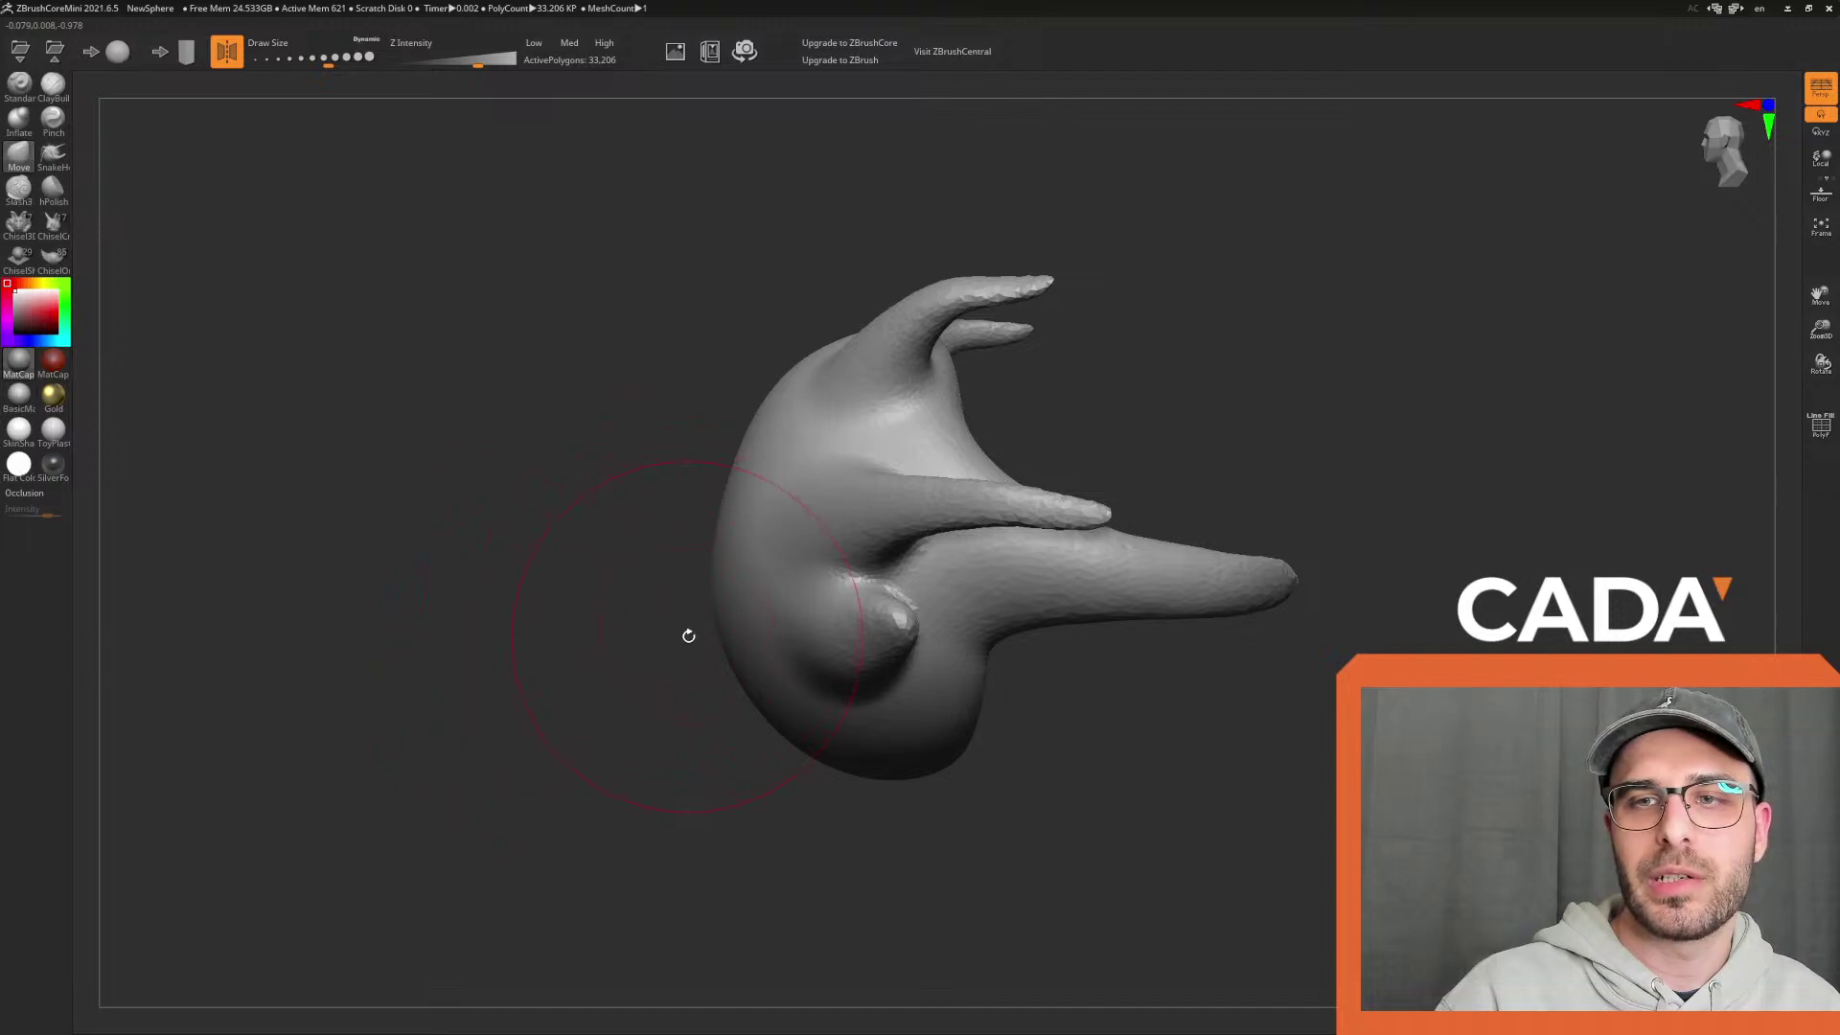
drag(720, 573, 719, 672)
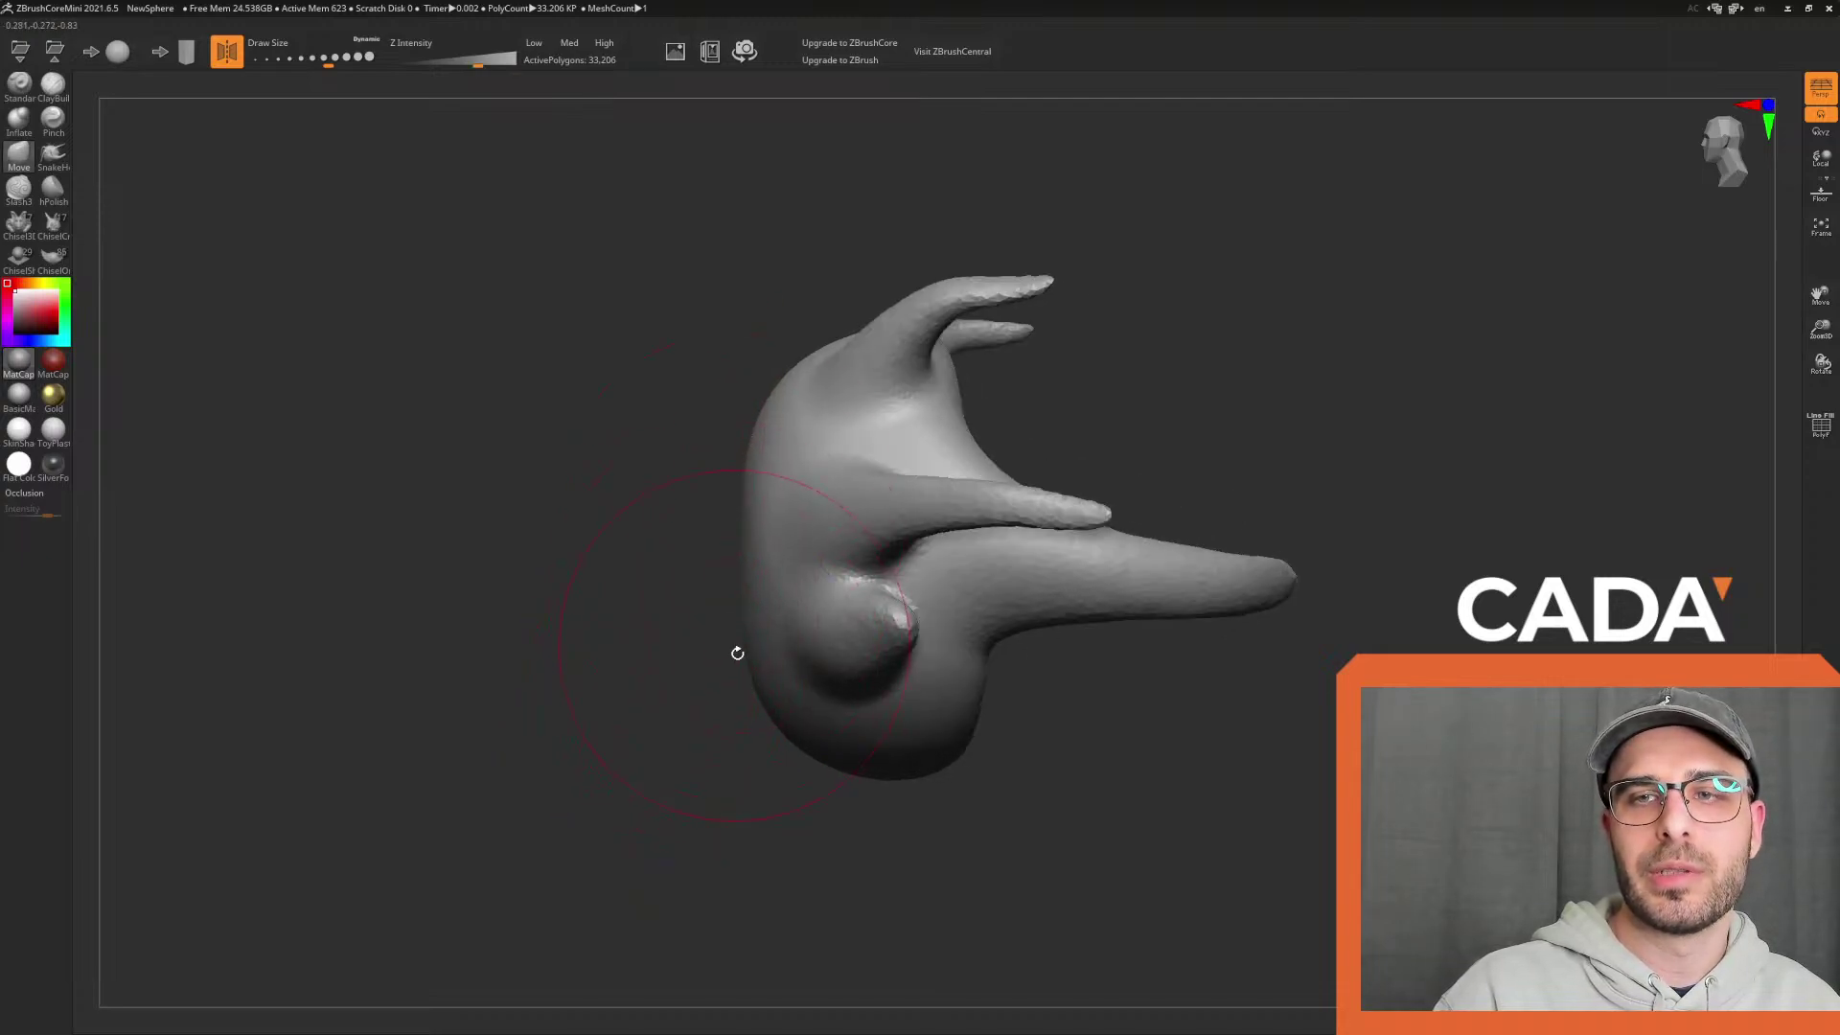
drag(735, 647, 749, 668)
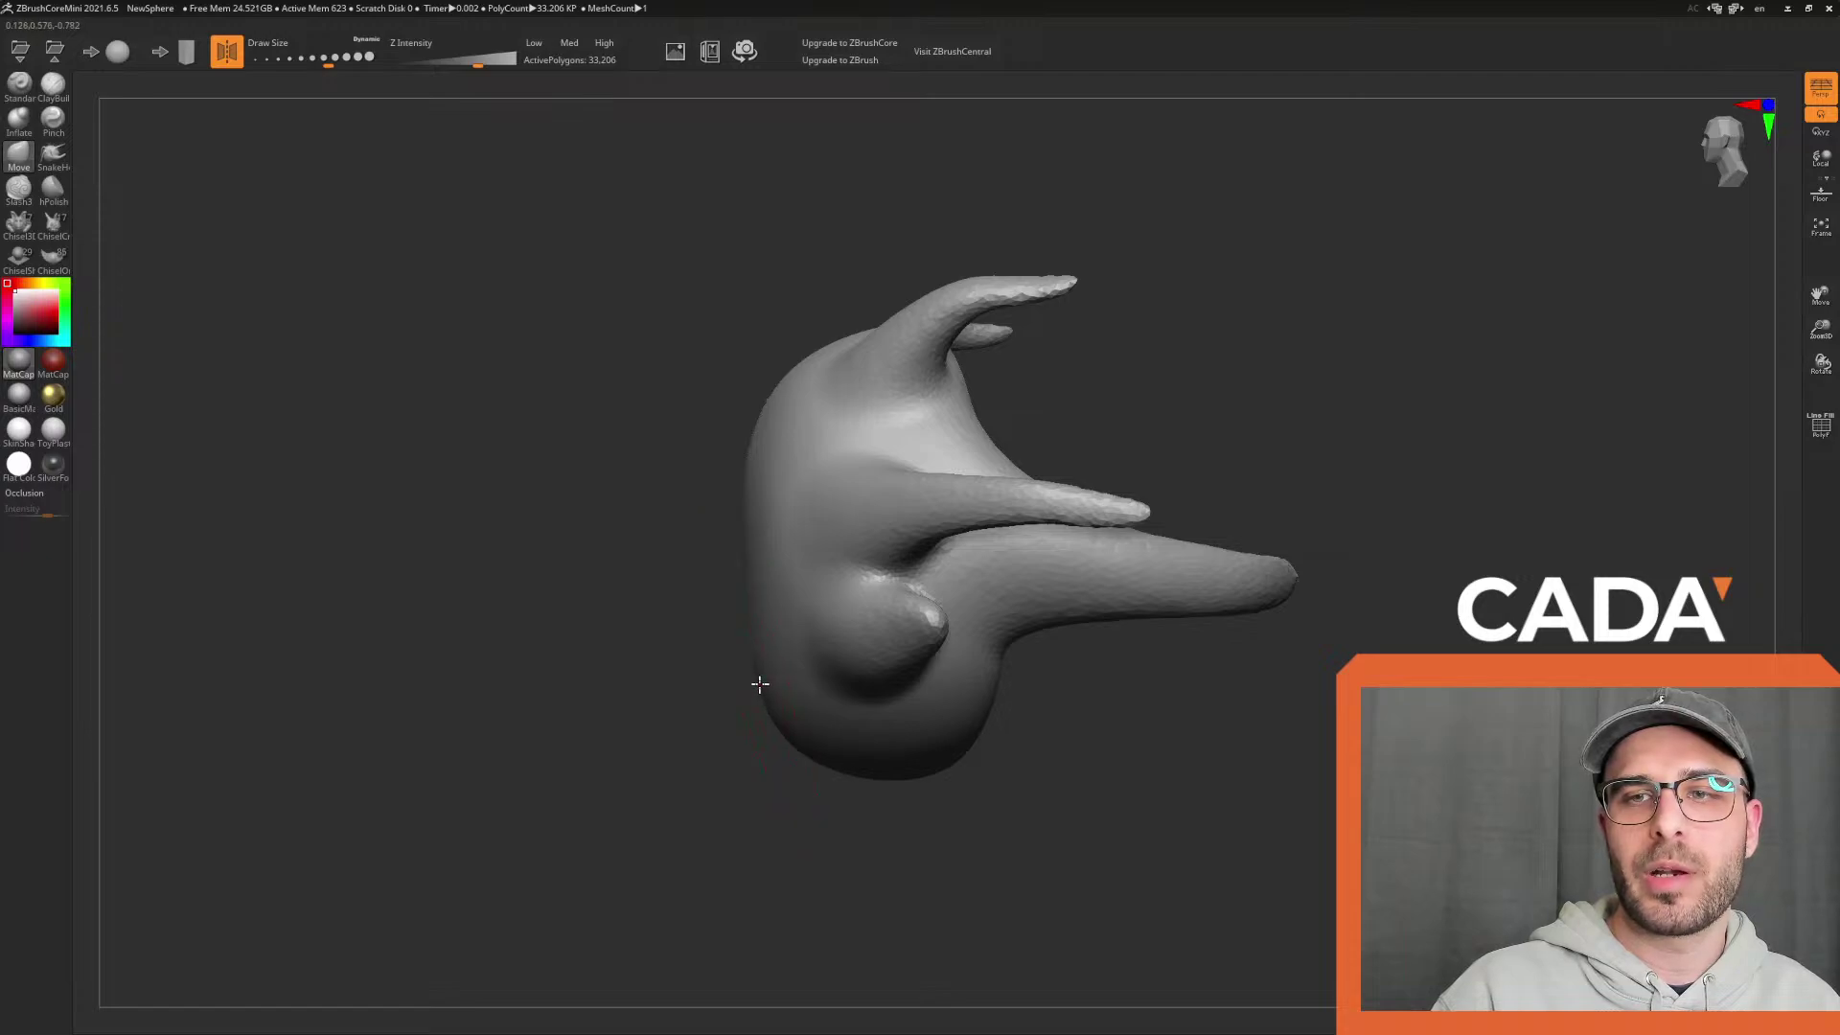
Push the underside of the body slightly upward at its centre with the large Move brush
drag(641, 647, 1156, 826)
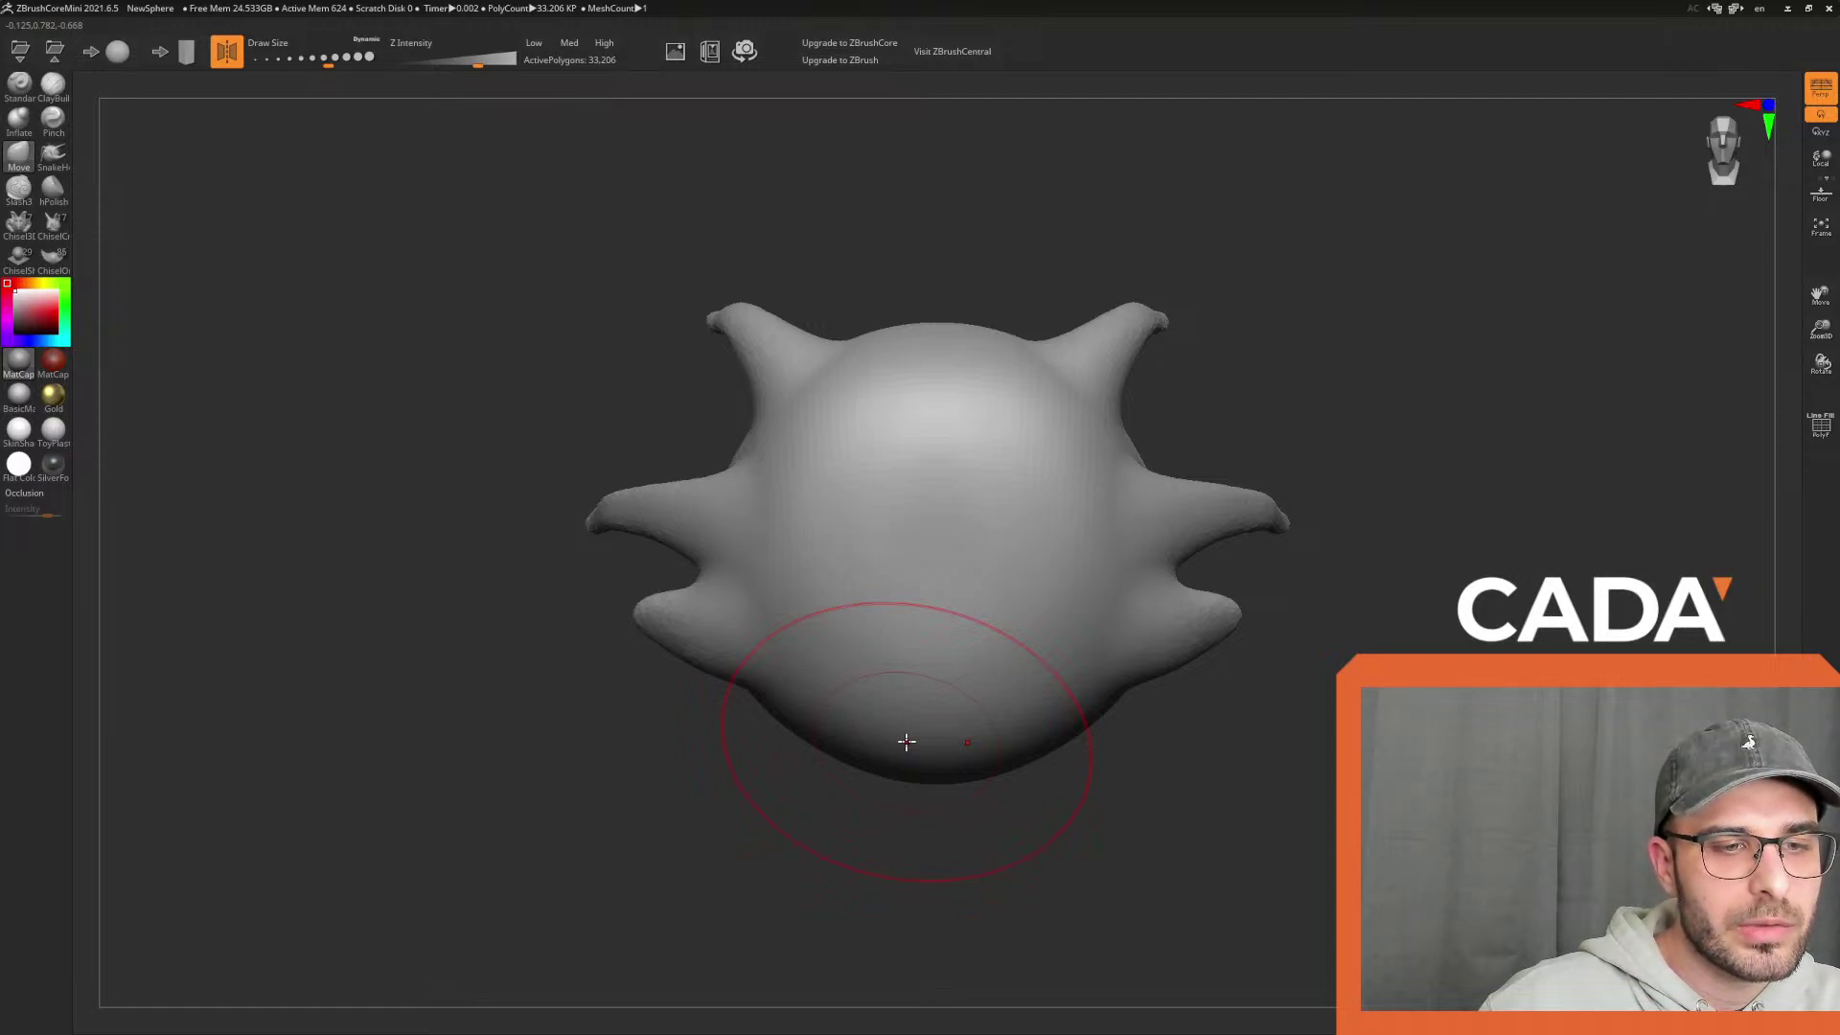
drag(948, 798, 940, 729)
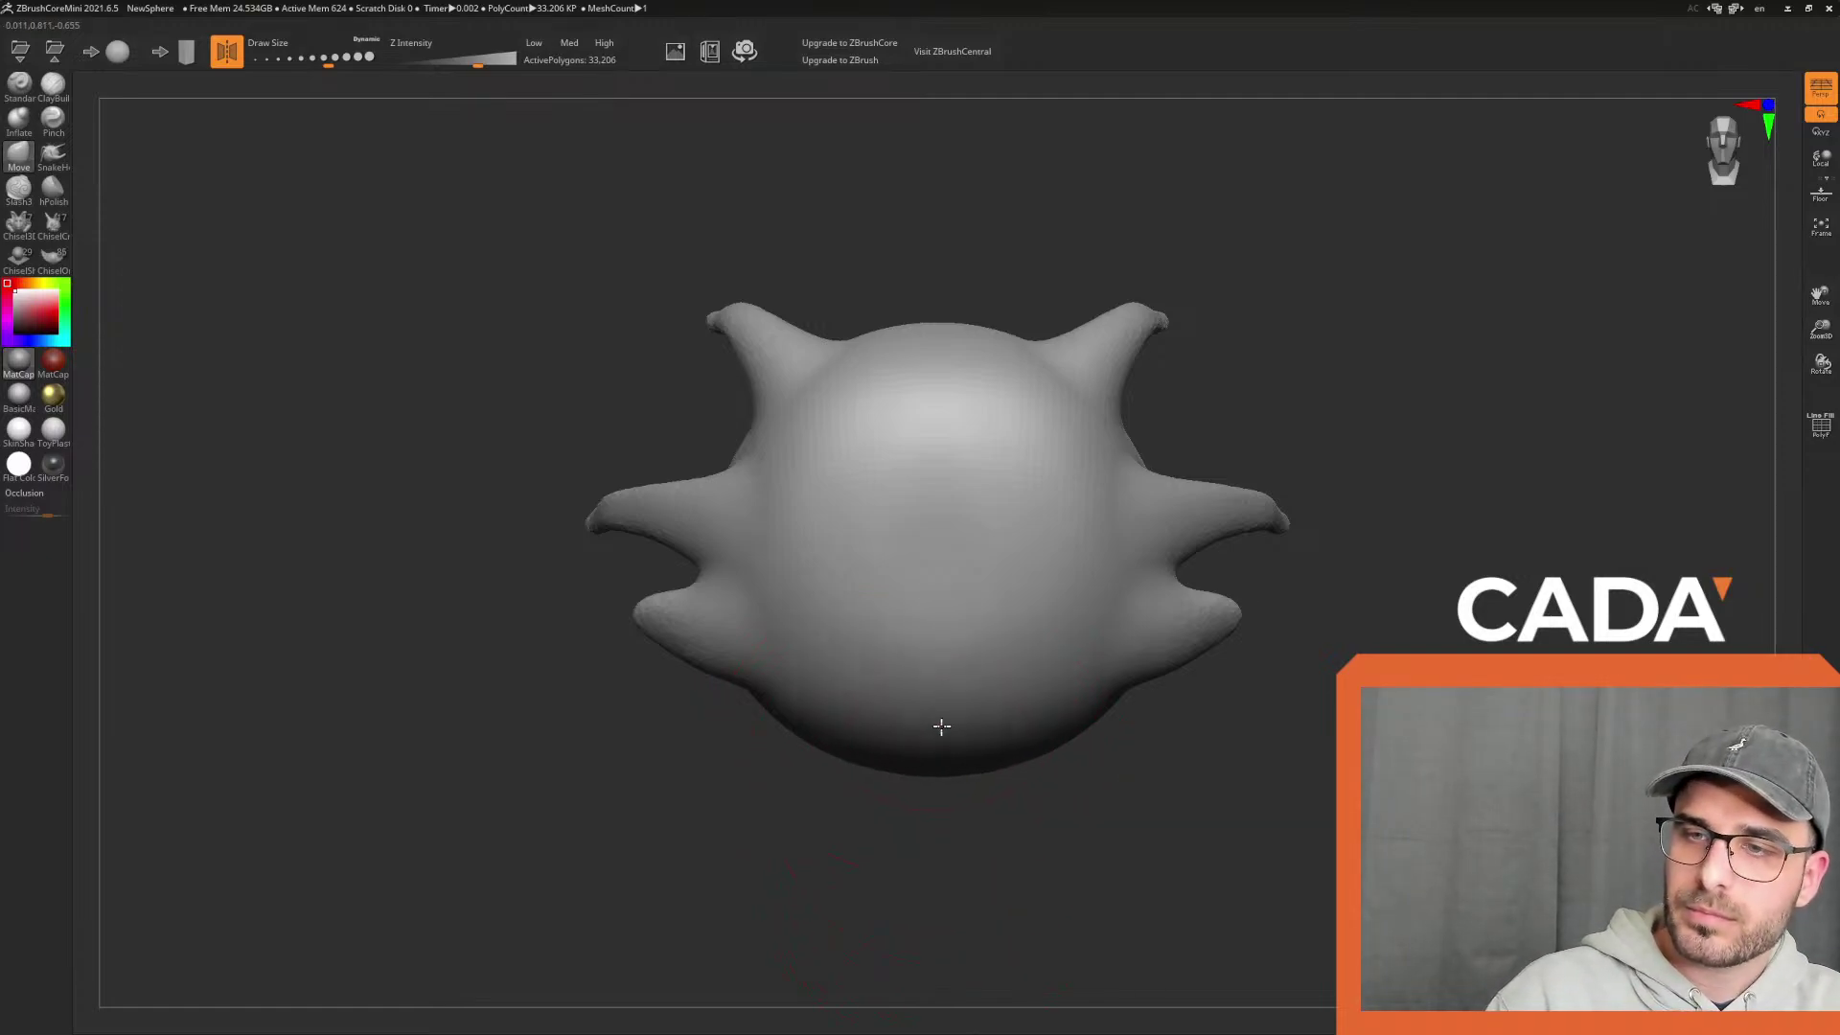
drag(1101, 815, 1117, 854)
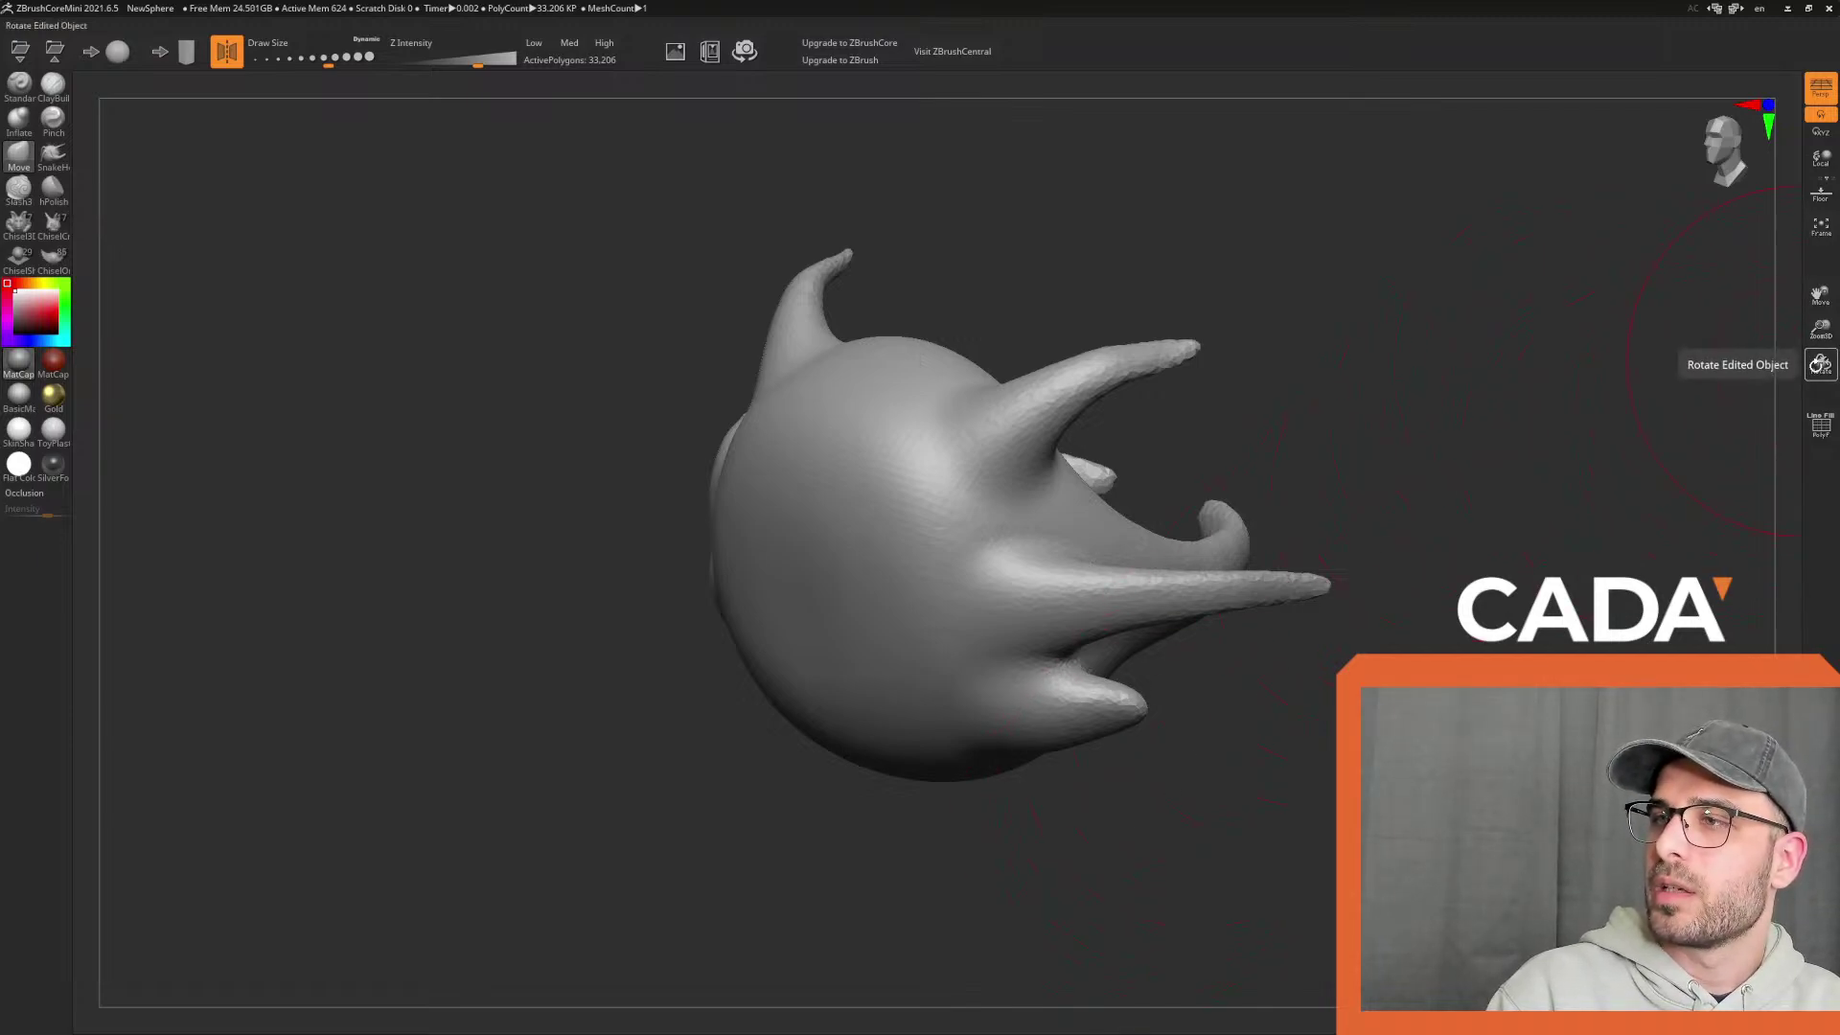
Try pulling the side of the body outward with the large Move brush, and undo the stroke
drag(1820, 365, 1736, 404)
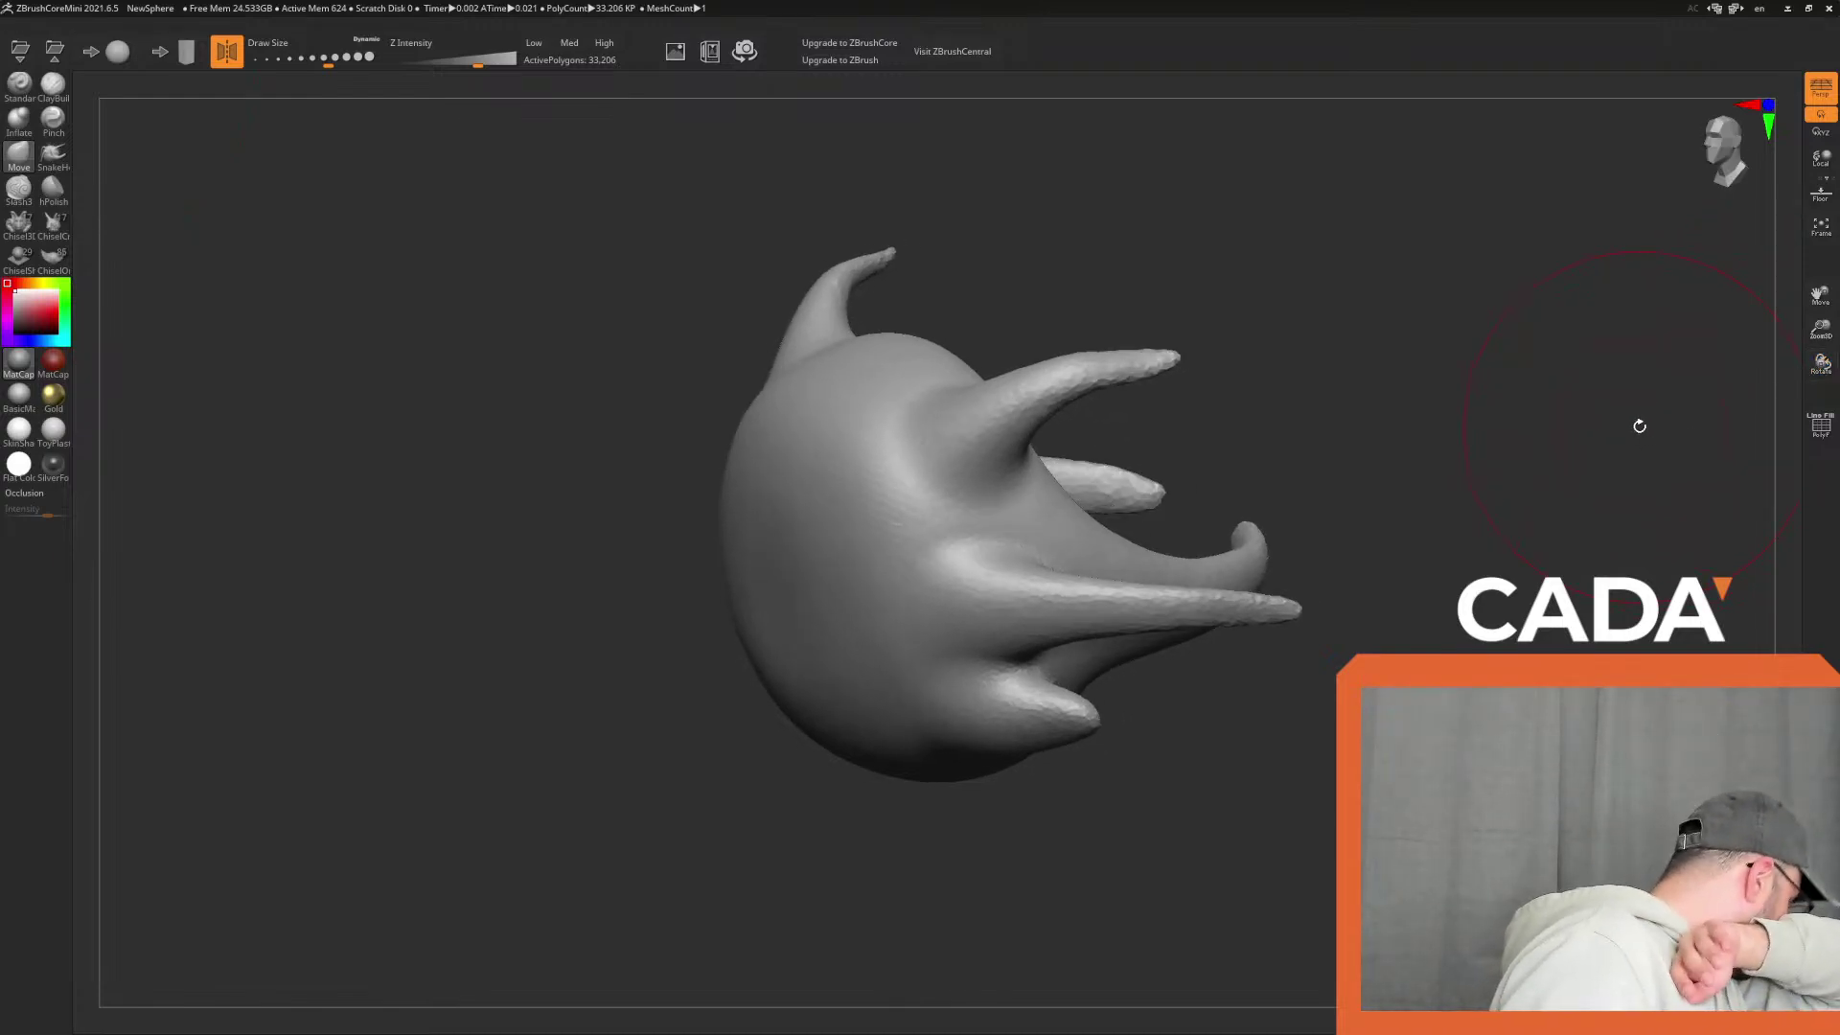
drag(1269, 731, 1326, 629)
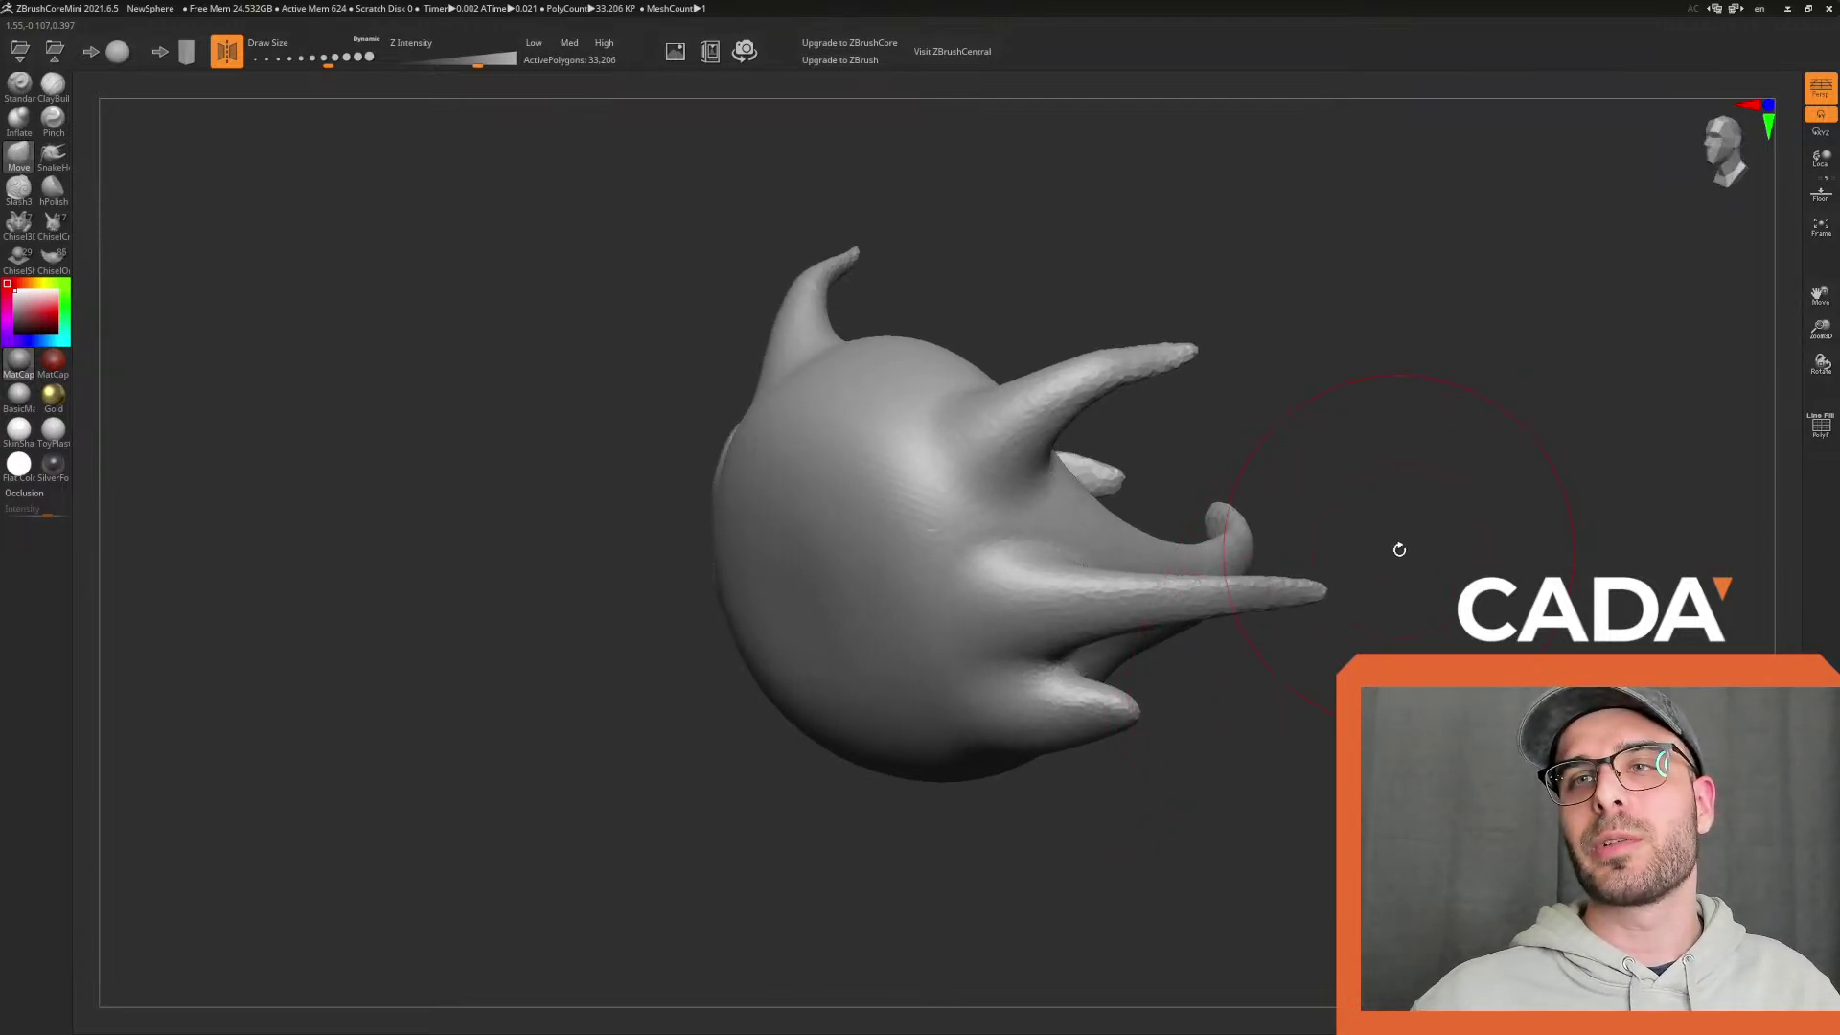
drag(1415, 439, 1462, 527)
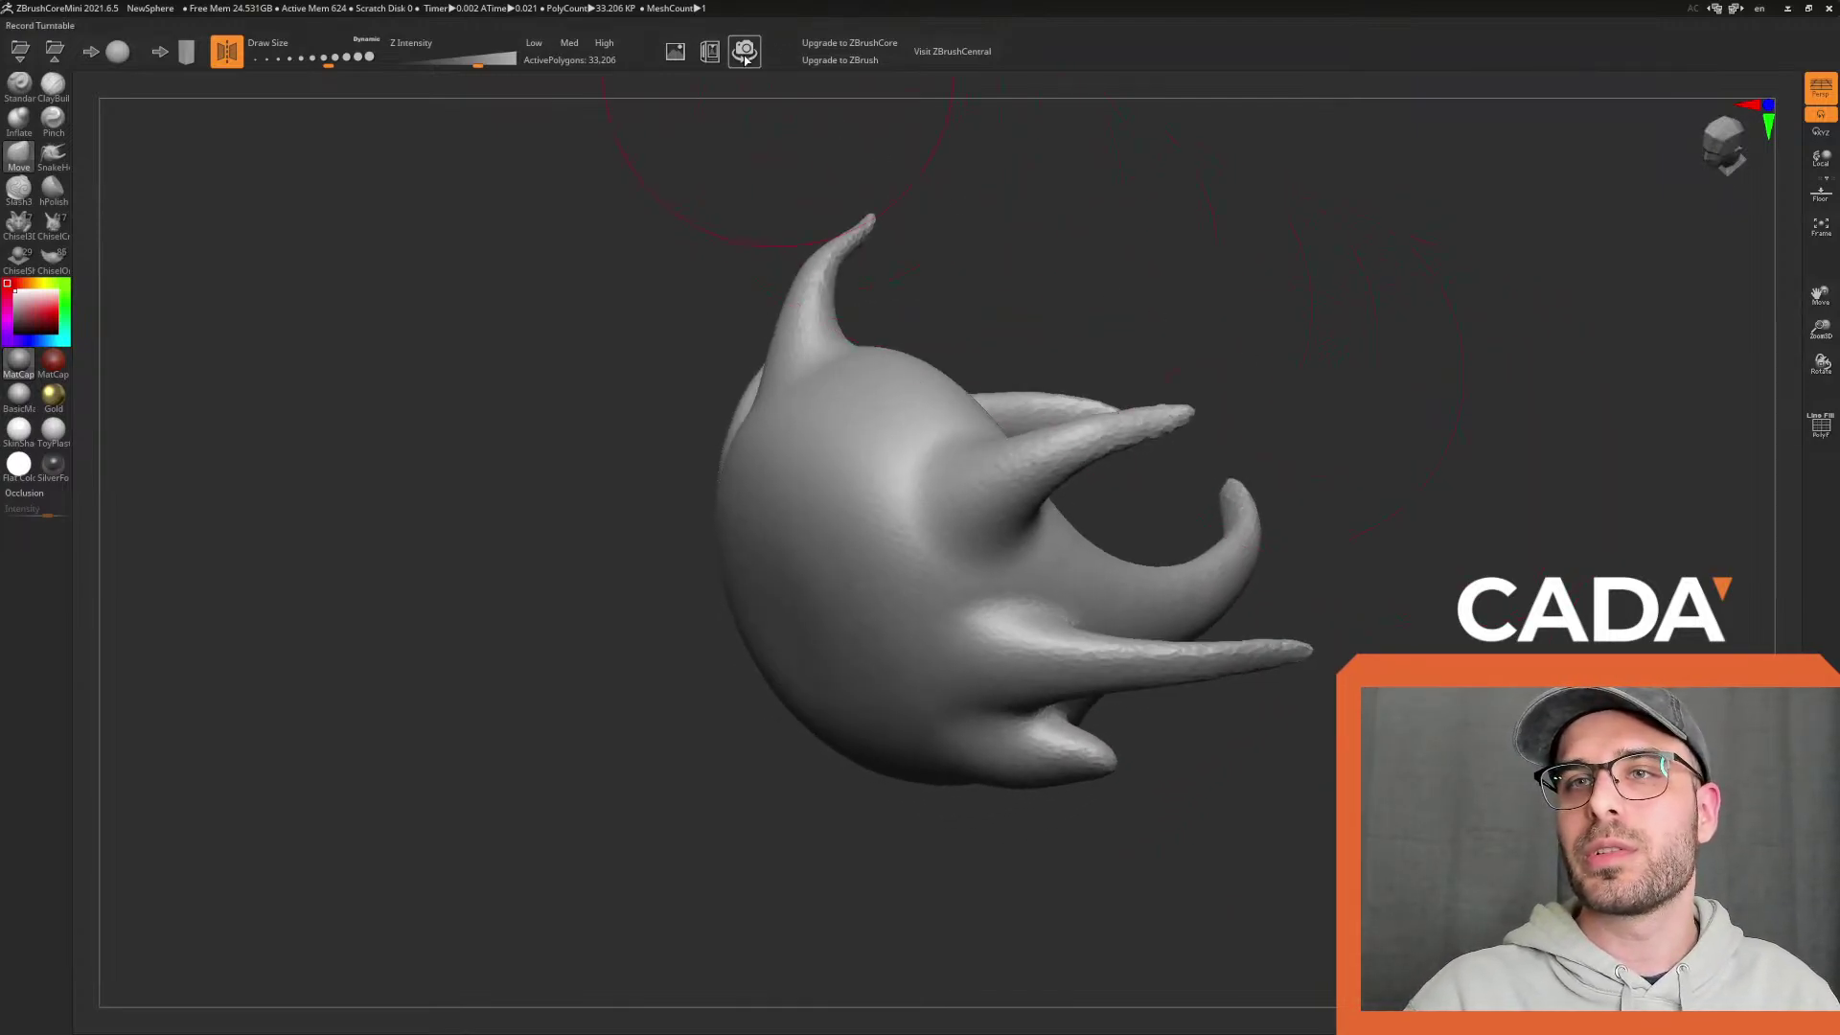
mouse_move(1326, 406)
shift+mouse_down()
mouse_move(1294, 397)
mouse_move(1330, 373)
mouse_move(1300, 410)
shift+mouse_up()
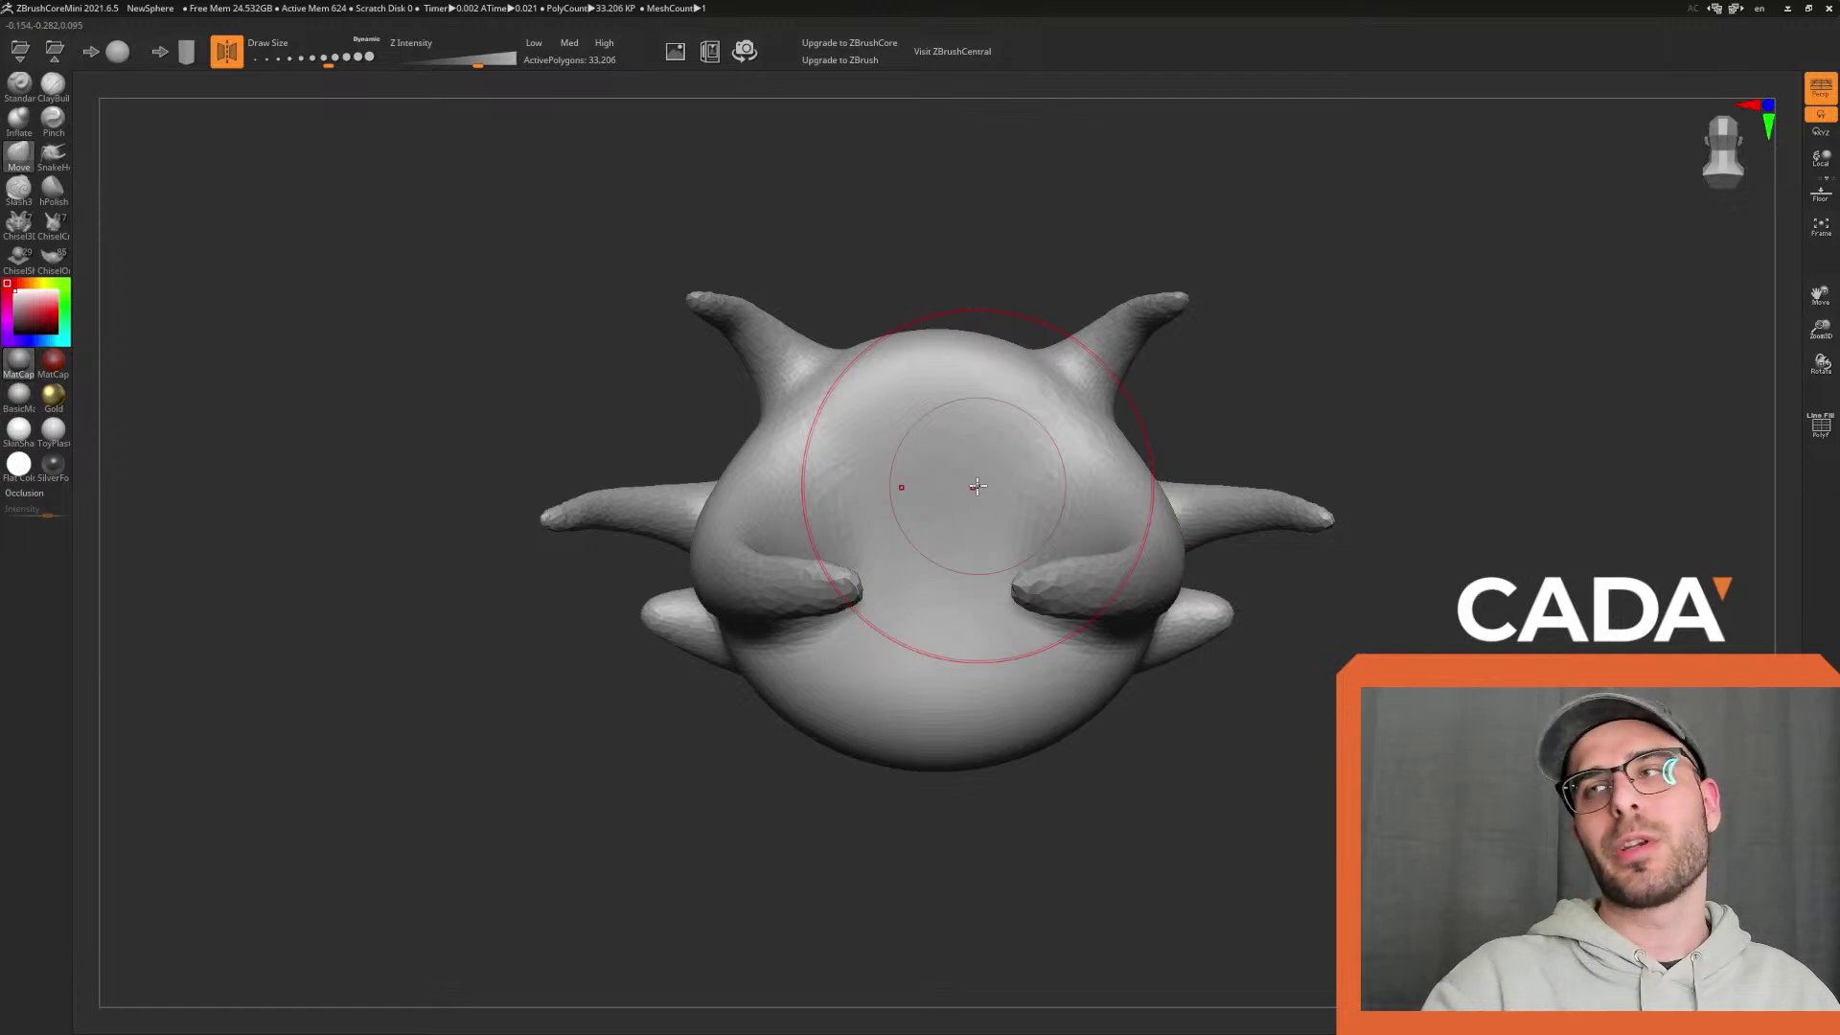
drag(1154, 784, 1221, 782)
mouse_move(1148, 556)
mouse_down()
mouse_move(1256, 518)
mouse_move(1290, 383)
mouse_up()
key(ctrl+z)
Examine the creature's horns and pincers from several angles, including straight-on aligned views
mouse_move(1163, 743)
shift+mouse_down()
mouse_move(1262, 774)
mouse_move(1316, 733)
shift+mouse_up()
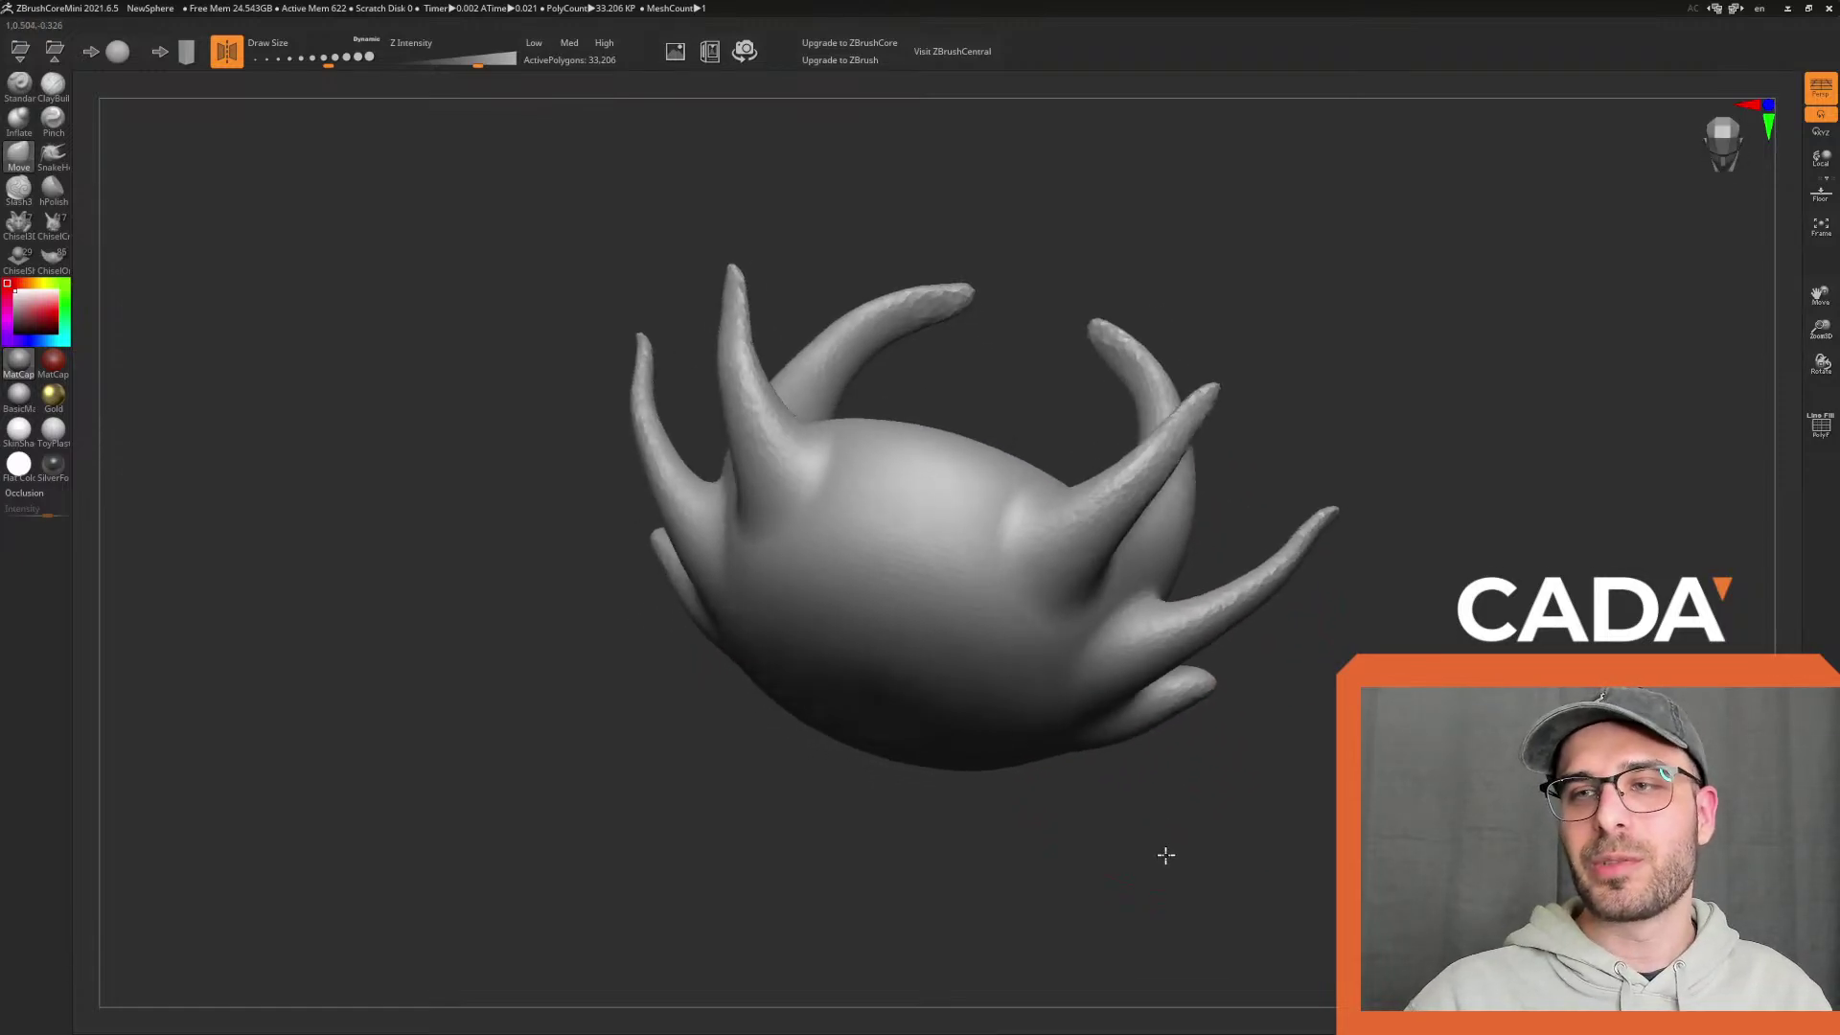
shift+drag(1162, 854, 1142, 802)
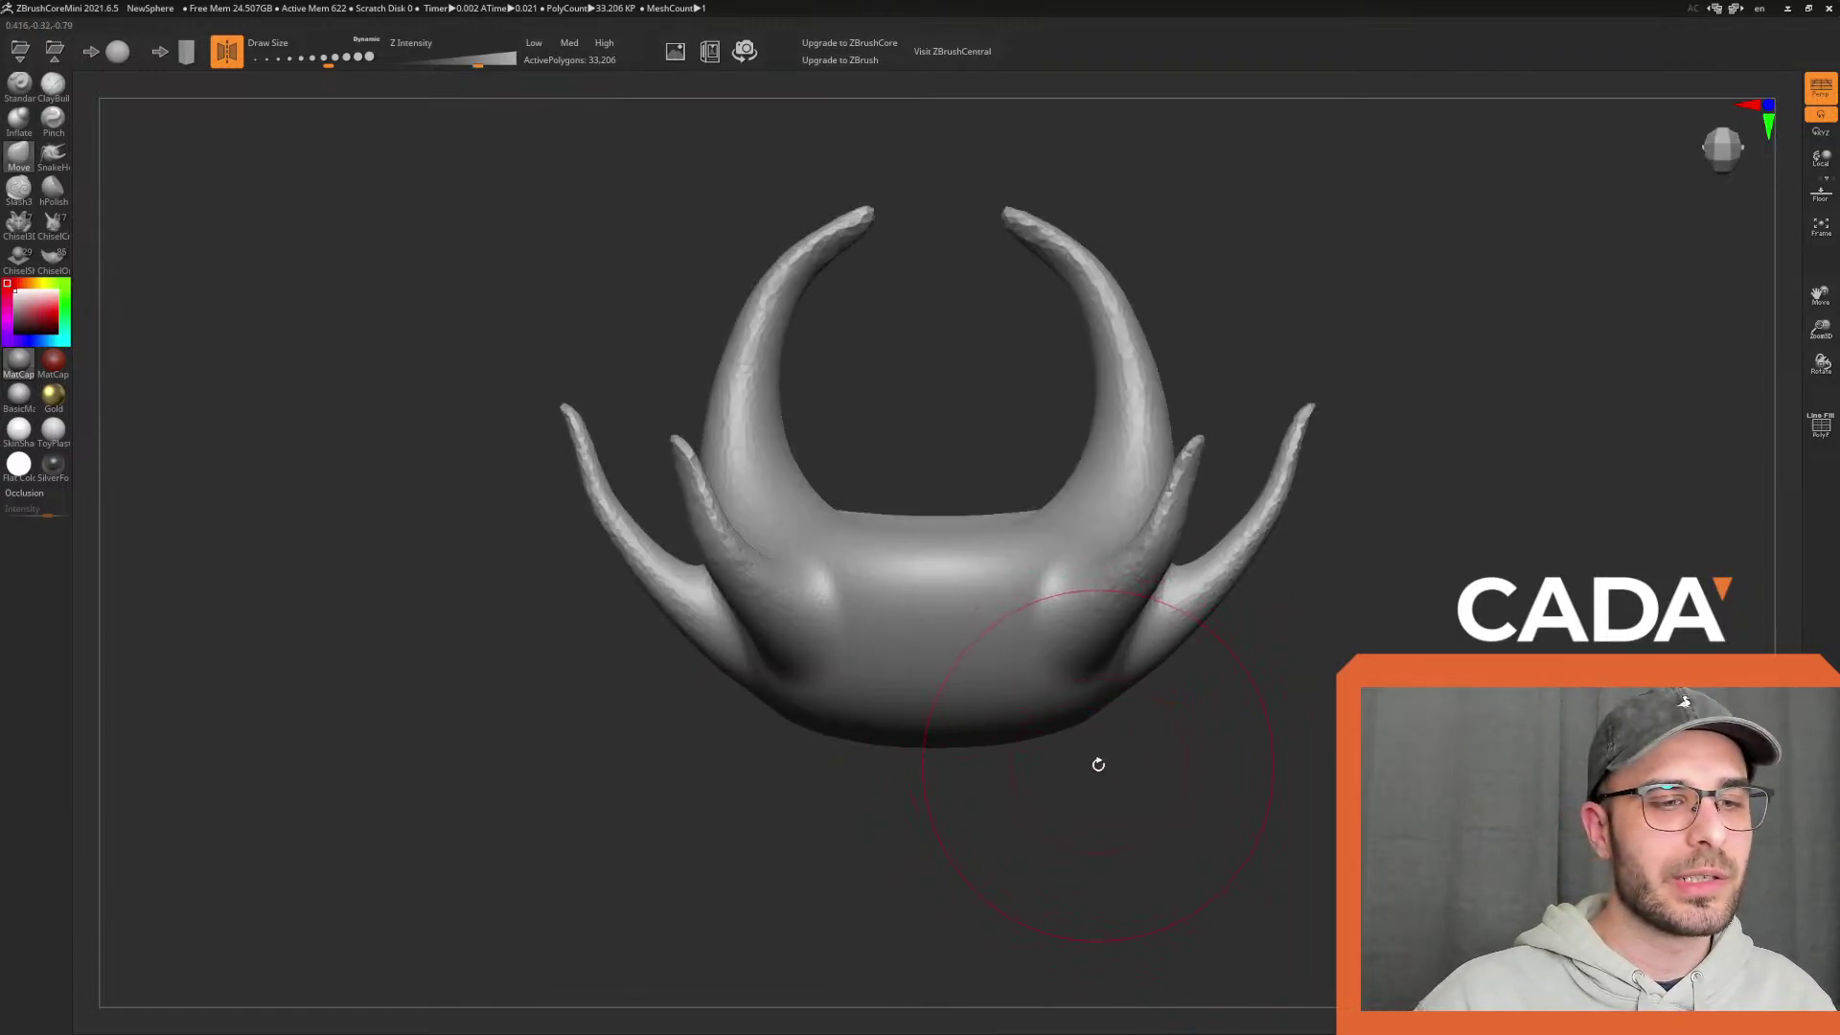
drag(1236, 714, 1374, 747)
shift+drag(1399, 614, 1437, 647)
shift+drag(1399, 480, 1314, 575)
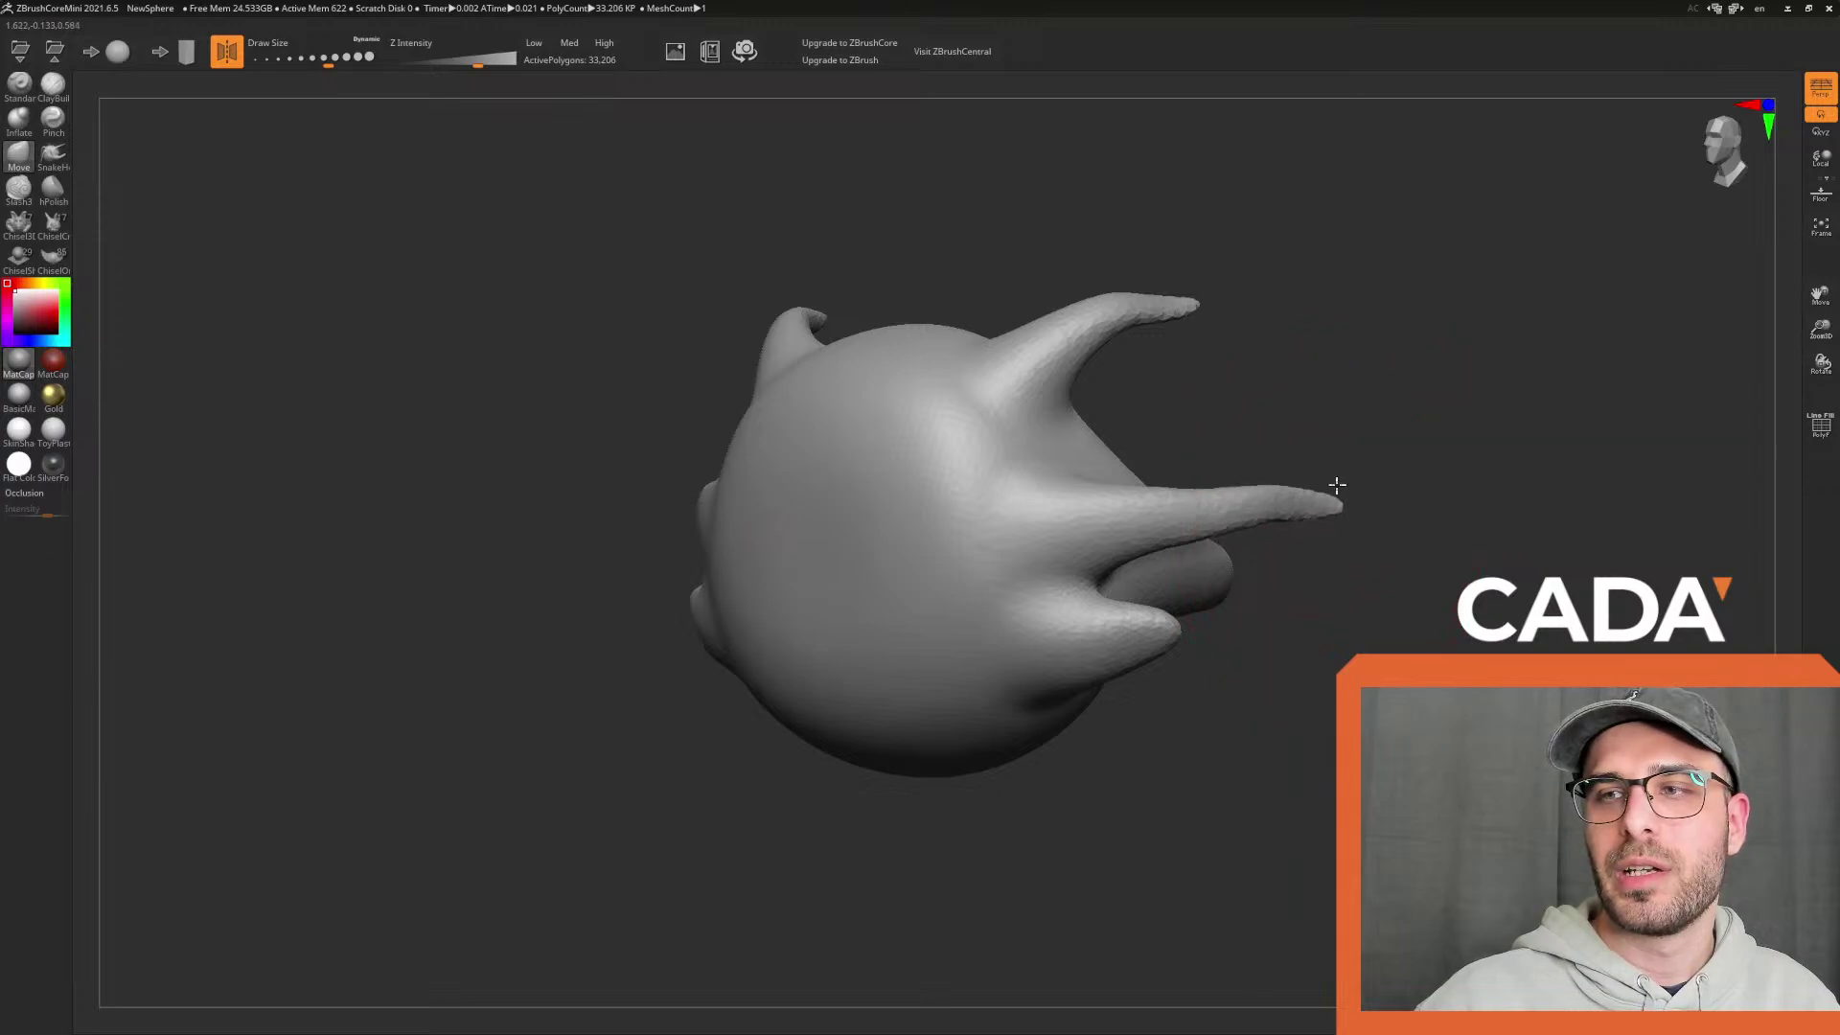
mouse_move(1442, 526)
mouse_down()
mouse_move(1177, 488)
mouse_move(1284, 517)
mouse_up()
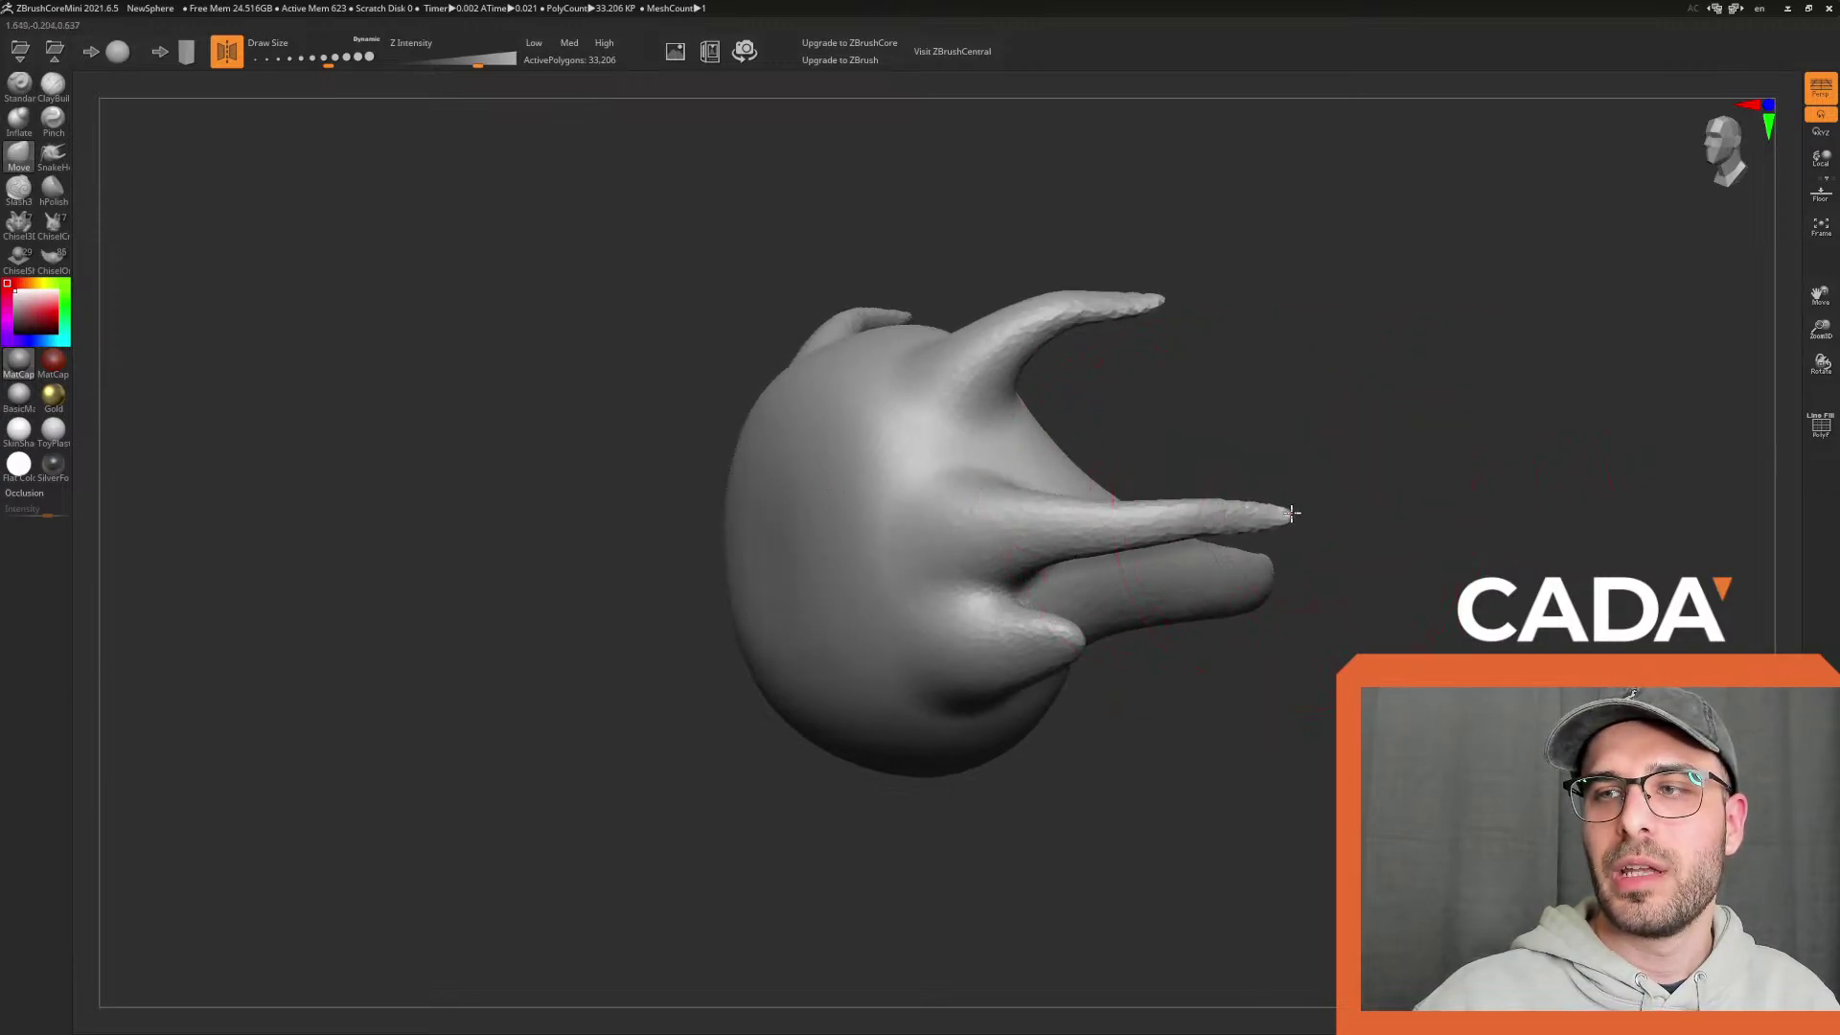
drag(1269, 300, 1254, 280)
mouse_move(1016, 269)
mouse_down()
mouse_move(1037, 228)
mouse_move(1129, 279)
mouse_move(1388, 353)
mouse_up()
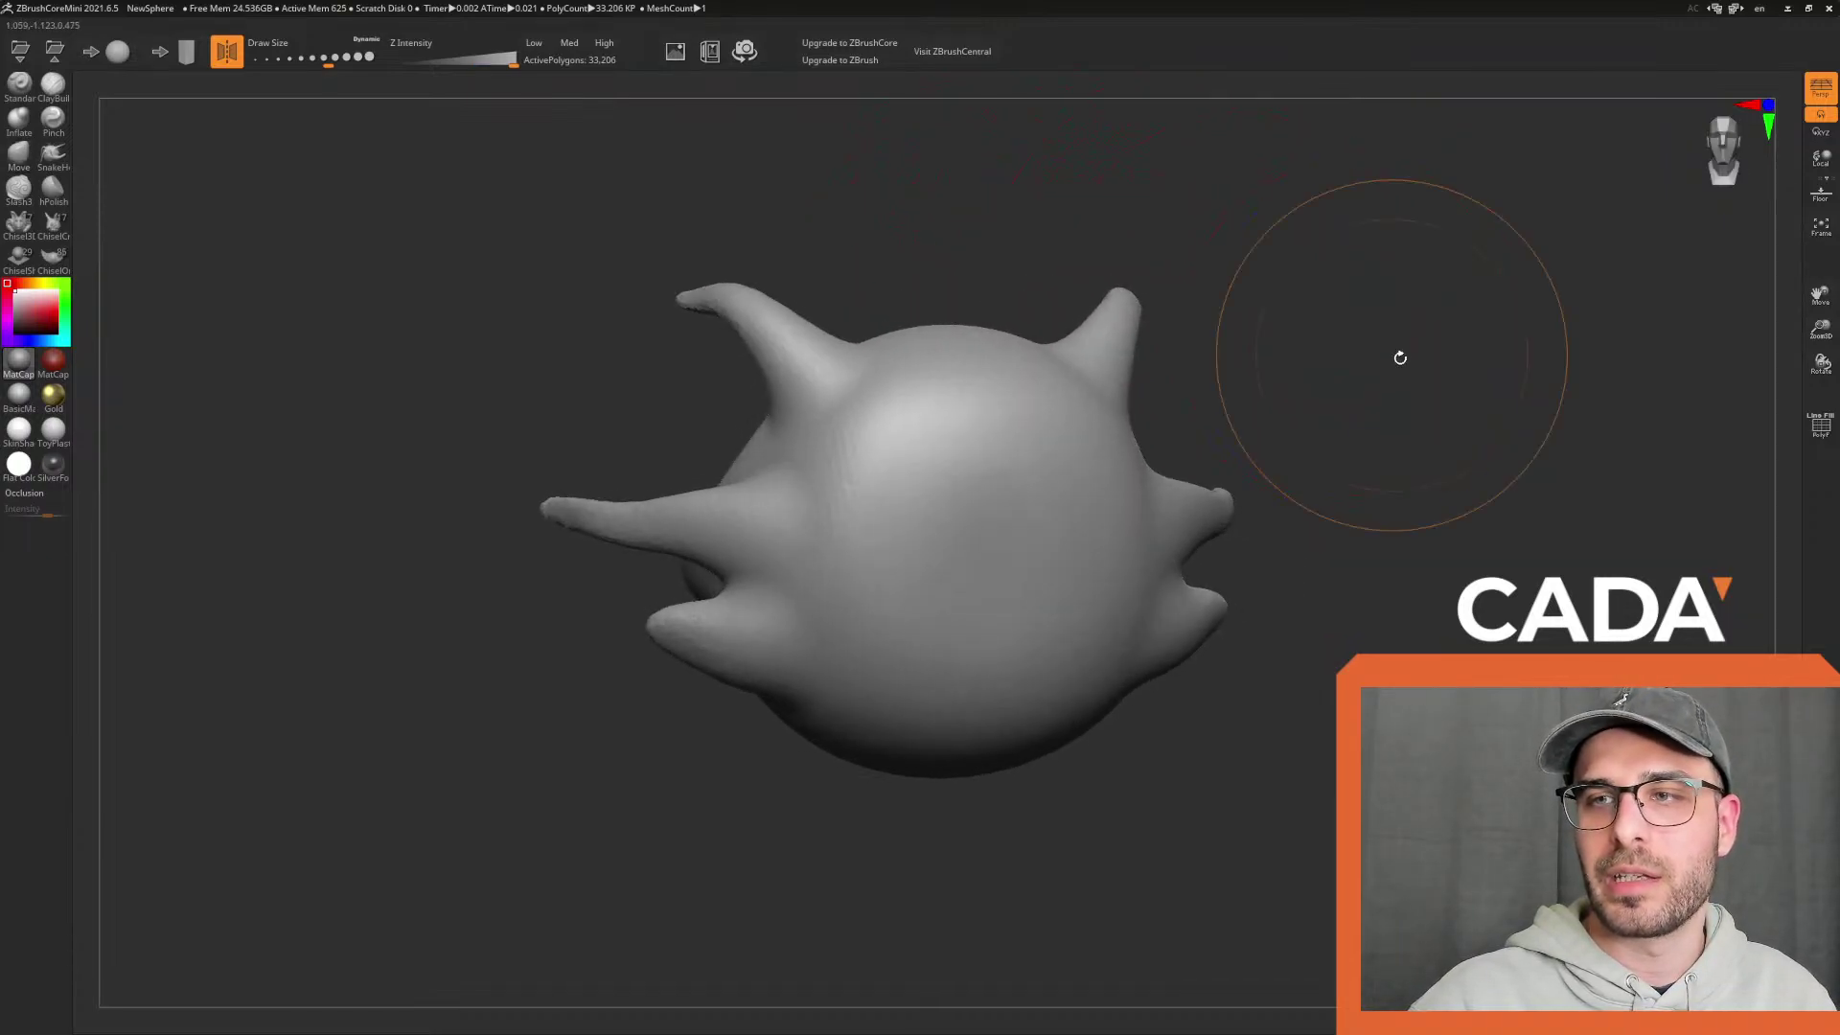
Build up a ring of rough strokes around the rim of the body's rounded face with ClayBuildup at a reduced draw size
click(53, 85)
drag(325, 67, 286, 65)
mouse_move(843, 428)
mouse_down()
mouse_move(928, 385)
mouse_move(801, 495)
mouse_up()
key(ctrl+z)
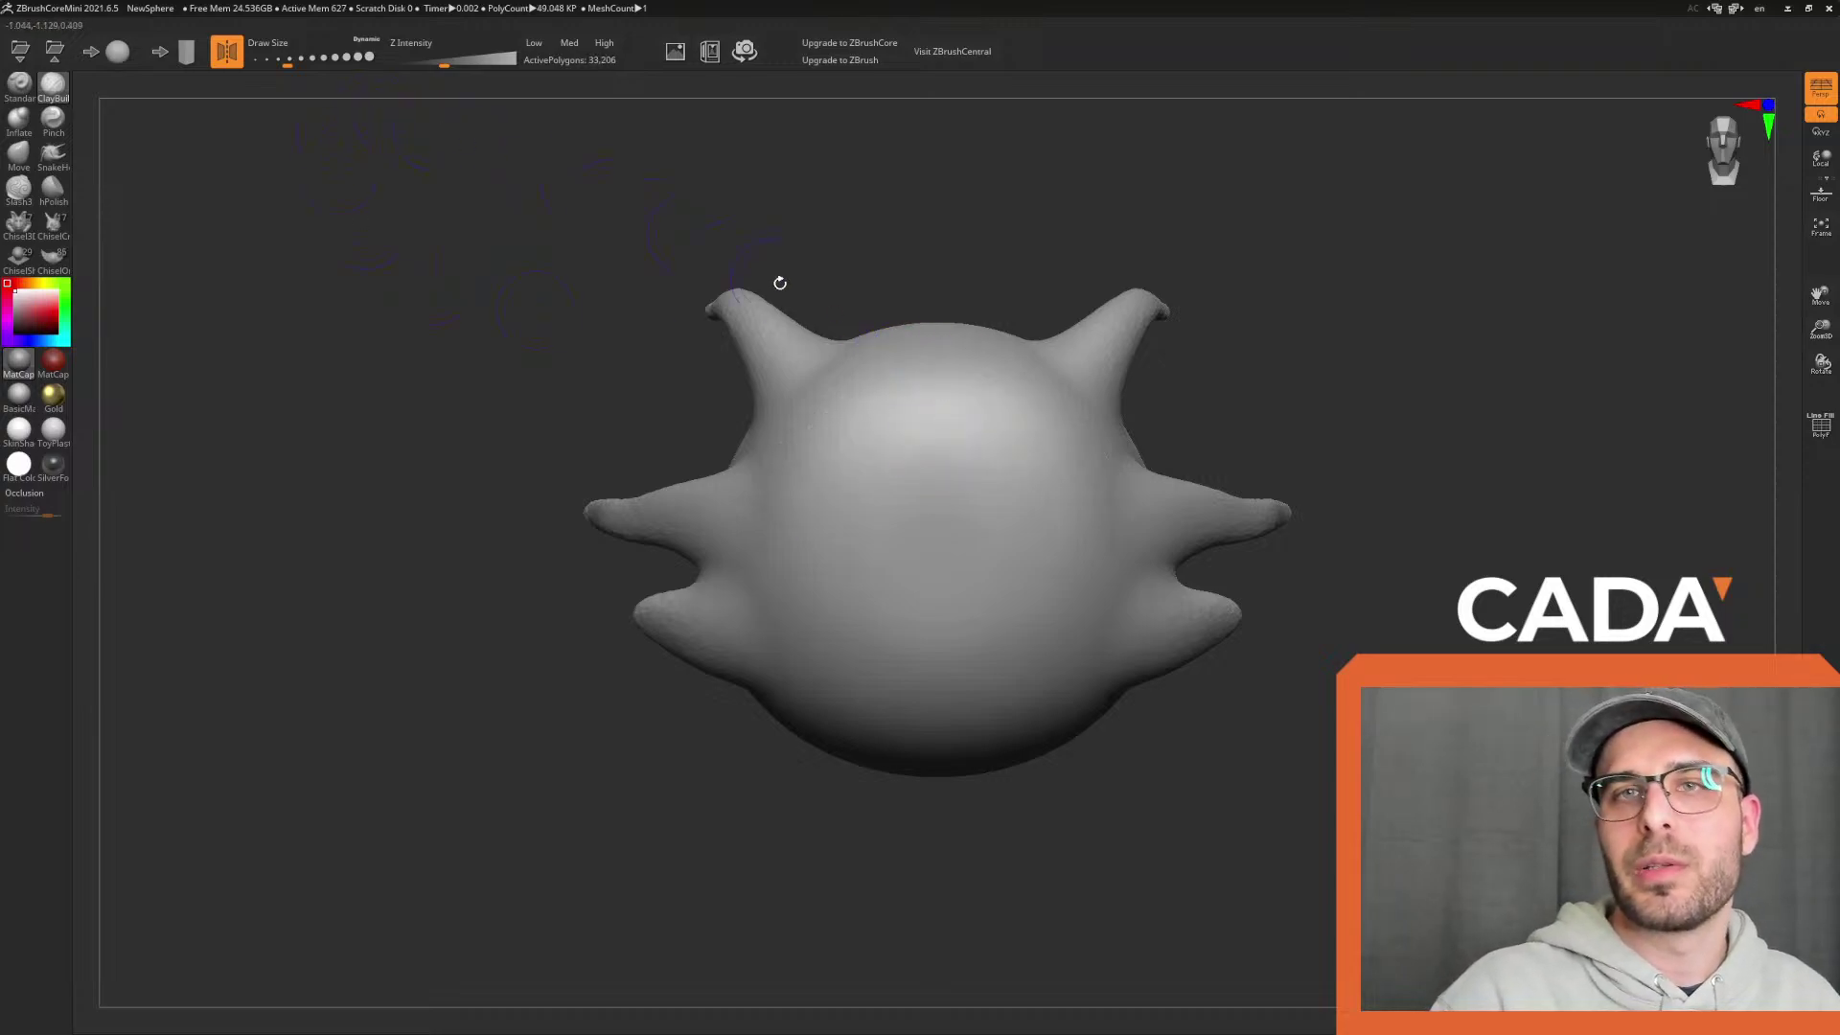
drag(857, 362, 795, 422)
key(ctrl+z)
mouse_move(895, 362)
mouse_down()
mouse_move(815, 412)
mouse_move(833, 427)
mouse_move(799, 530)
mouse_up()
mouse_move(796, 622)
mouse_down()
mouse_move(829, 685)
mouse_move(934, 740)
mouse_up()
mouse_move(1205, 348)
mouse_down()
mouse_move(1346, 446)
mouse_move(1340, 479)
mouse_up()
mouse_move(815, 471)
mouse_down()
mouse_move(867, 436)
mouse_move(944, 432)
mouse_move(853, 454)
mouse_up()
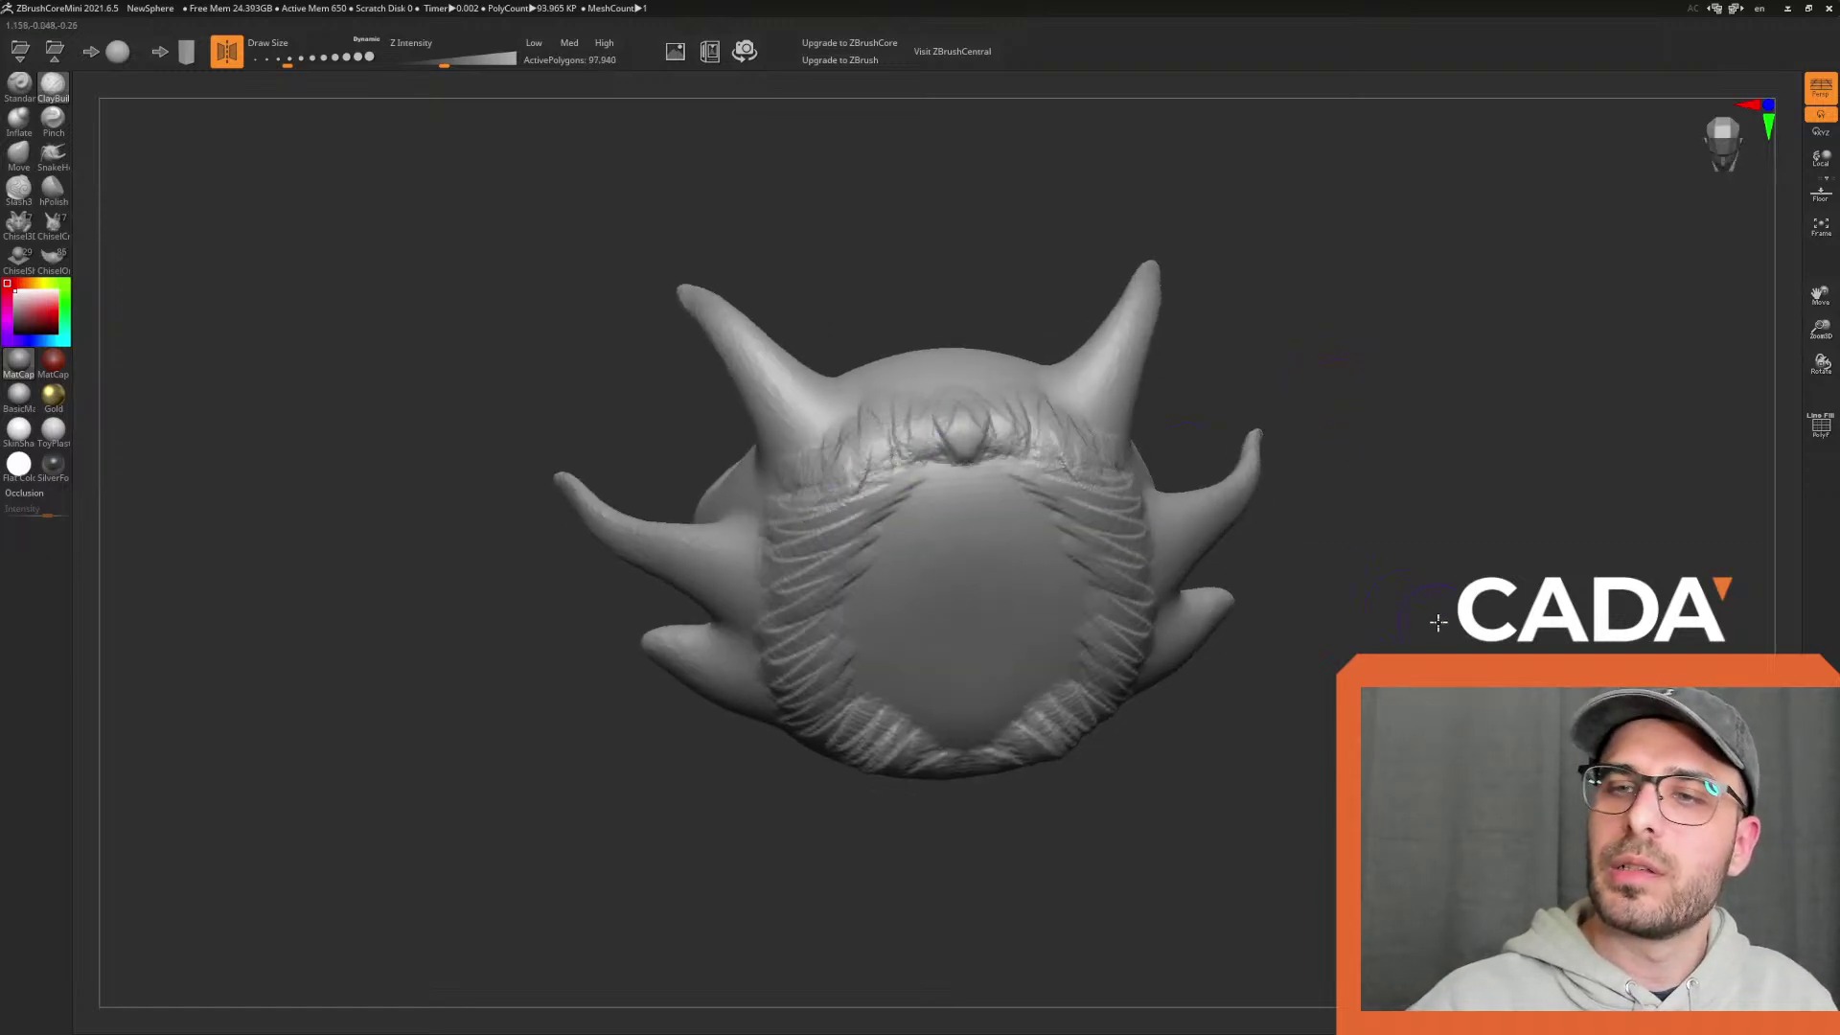
Fill the smooth area inside the ring with crossing ClayBuildup strokes that form a scaly pattern
drag(1436, 621, 1371, 575)
mouse_move(815, 484)
mouse_down()
mouse_move(845, 634)
mouse_move(880, 690)
mouse_up()
drag(1397, 573, 1300, 579)
mouse_move(805, 421)
mouse_down()
mouse_move(858, 395)
mouse_move(797, 462)
mouse_move(810, 604)
mouse_move(874, 719)
mouse_move(916, 711)
mouse_up()
mouse_move(861, 442)
mouse_down()
mouse_move(908, 402)
mouse_move(848, 479)
mouse_move(825, 427)
mouse_move(910, 402)
mouse_move(839, 560)
mouse_move(887, 652)
mouse_move(1020, 627)
mouse_up()
mouse_move(1342, 402)
mouse_down()
mouse_move(1380, 479)
mouse_move(1365, 518)
mouse_up()
drag(1524, 383, 1538, 508)
mouse_move(854, 506)
mouse_down()
mouse_move(886, 460)
mouse_move(1014, 470)
mouse_move(1088, 575)
mouse_up()
Thicken the rim of the textured face with further ClayBuildup strokes and lightly smooth its upper edge
drag(1224, 600, 1420, 563)
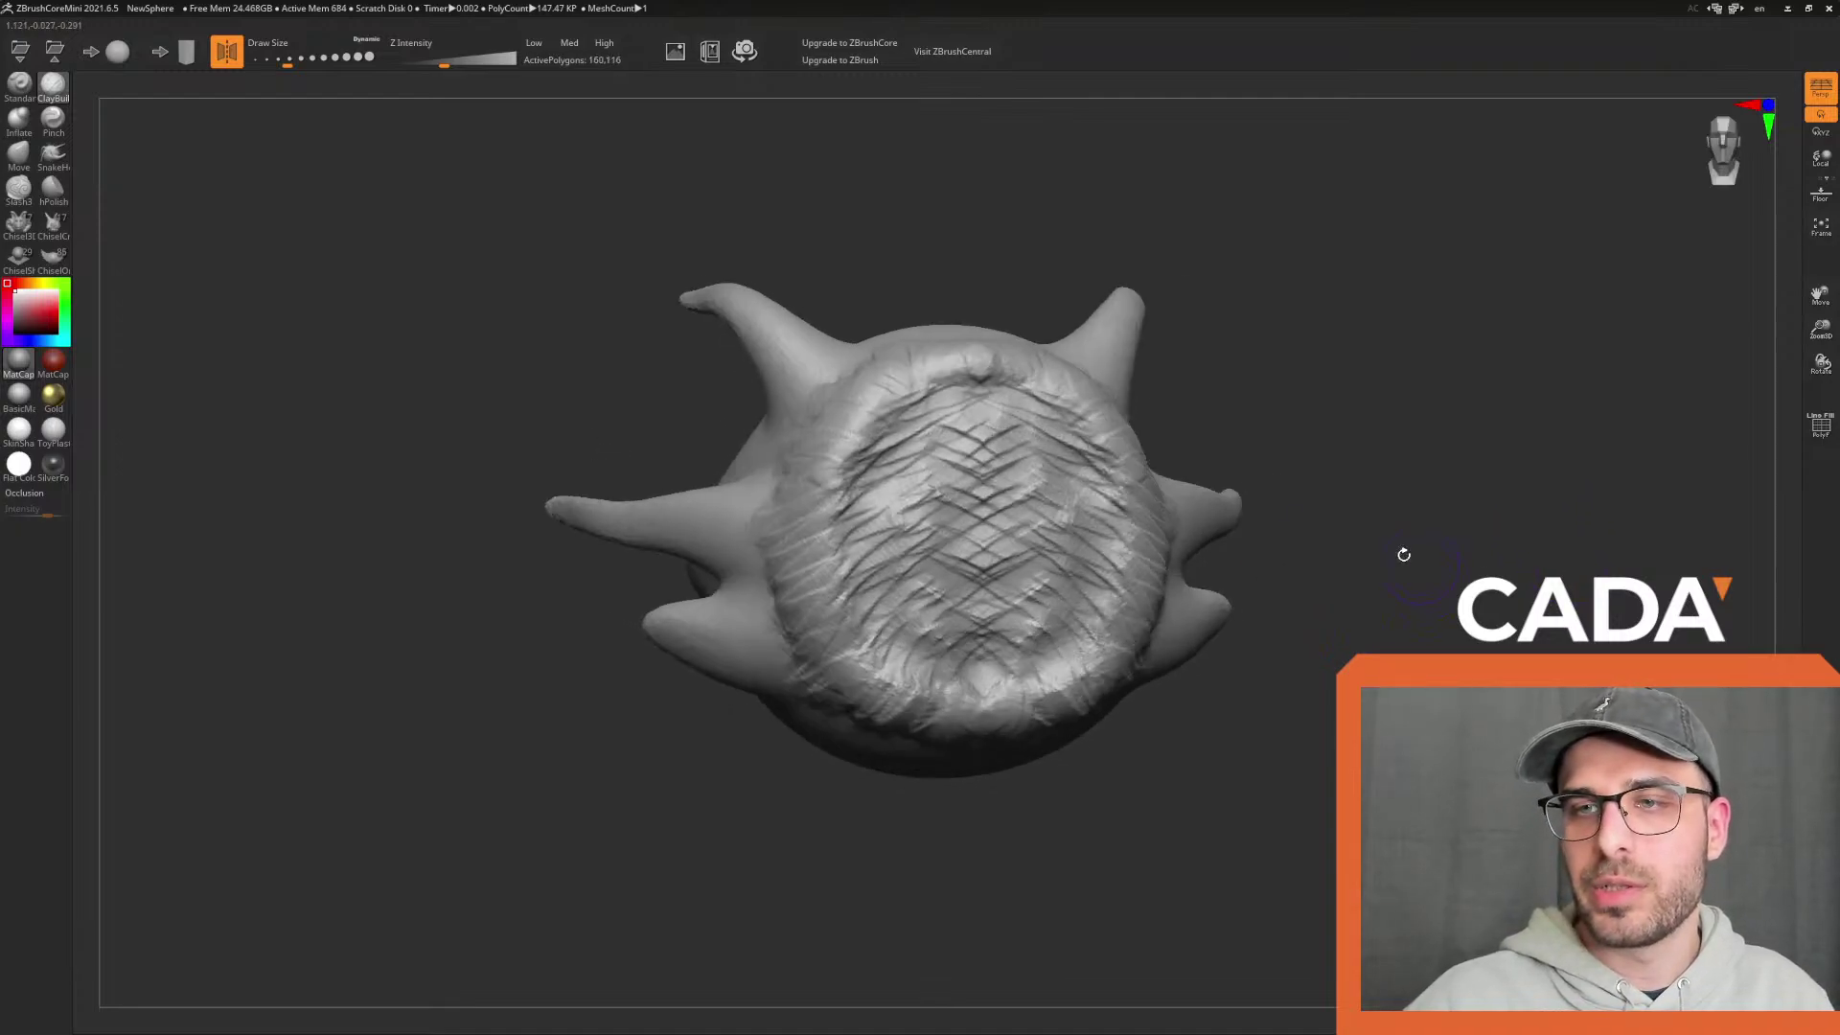
drag(1200, 767, 1181, 711)
drag(714, 487, 988, 652)
mouse_move(1098, 644)
mouse_down()
mouse_move(917, 621)
mouse_move(1036, 652)
mouse_up()
drag(1291, 755, 1287, 744)
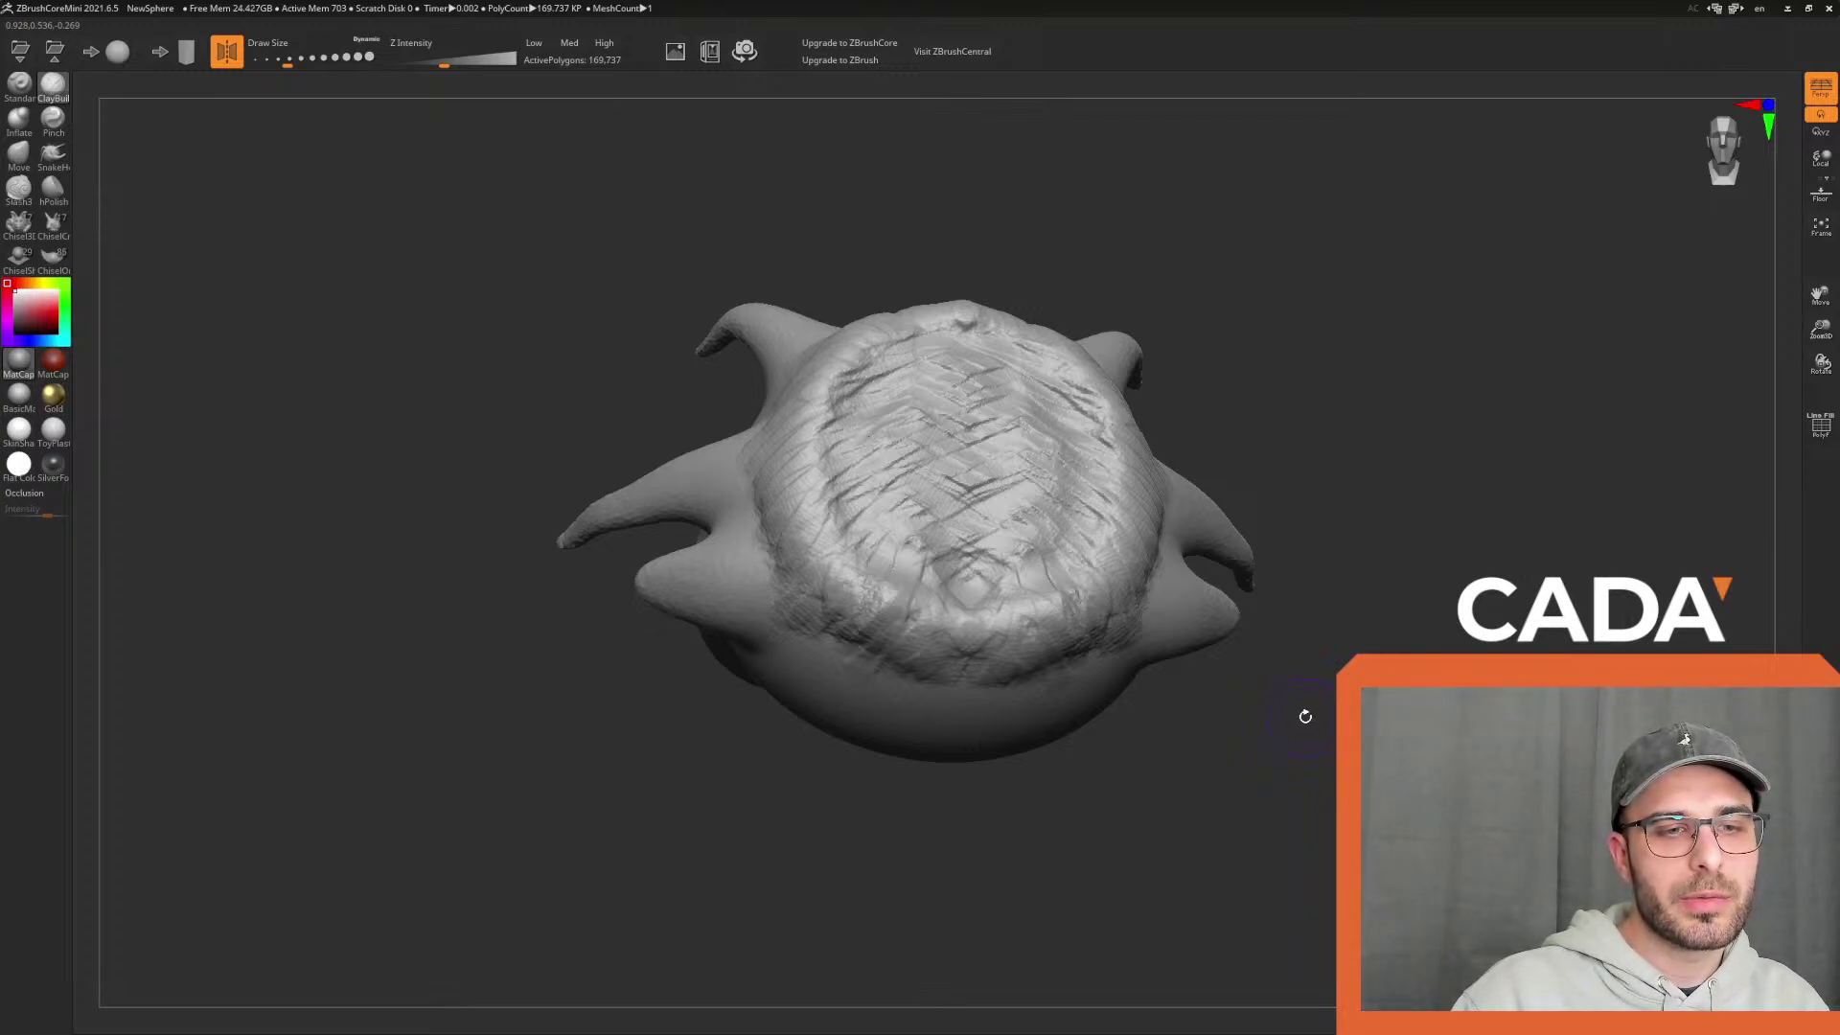
drag(1306, 715, 1309, 774)
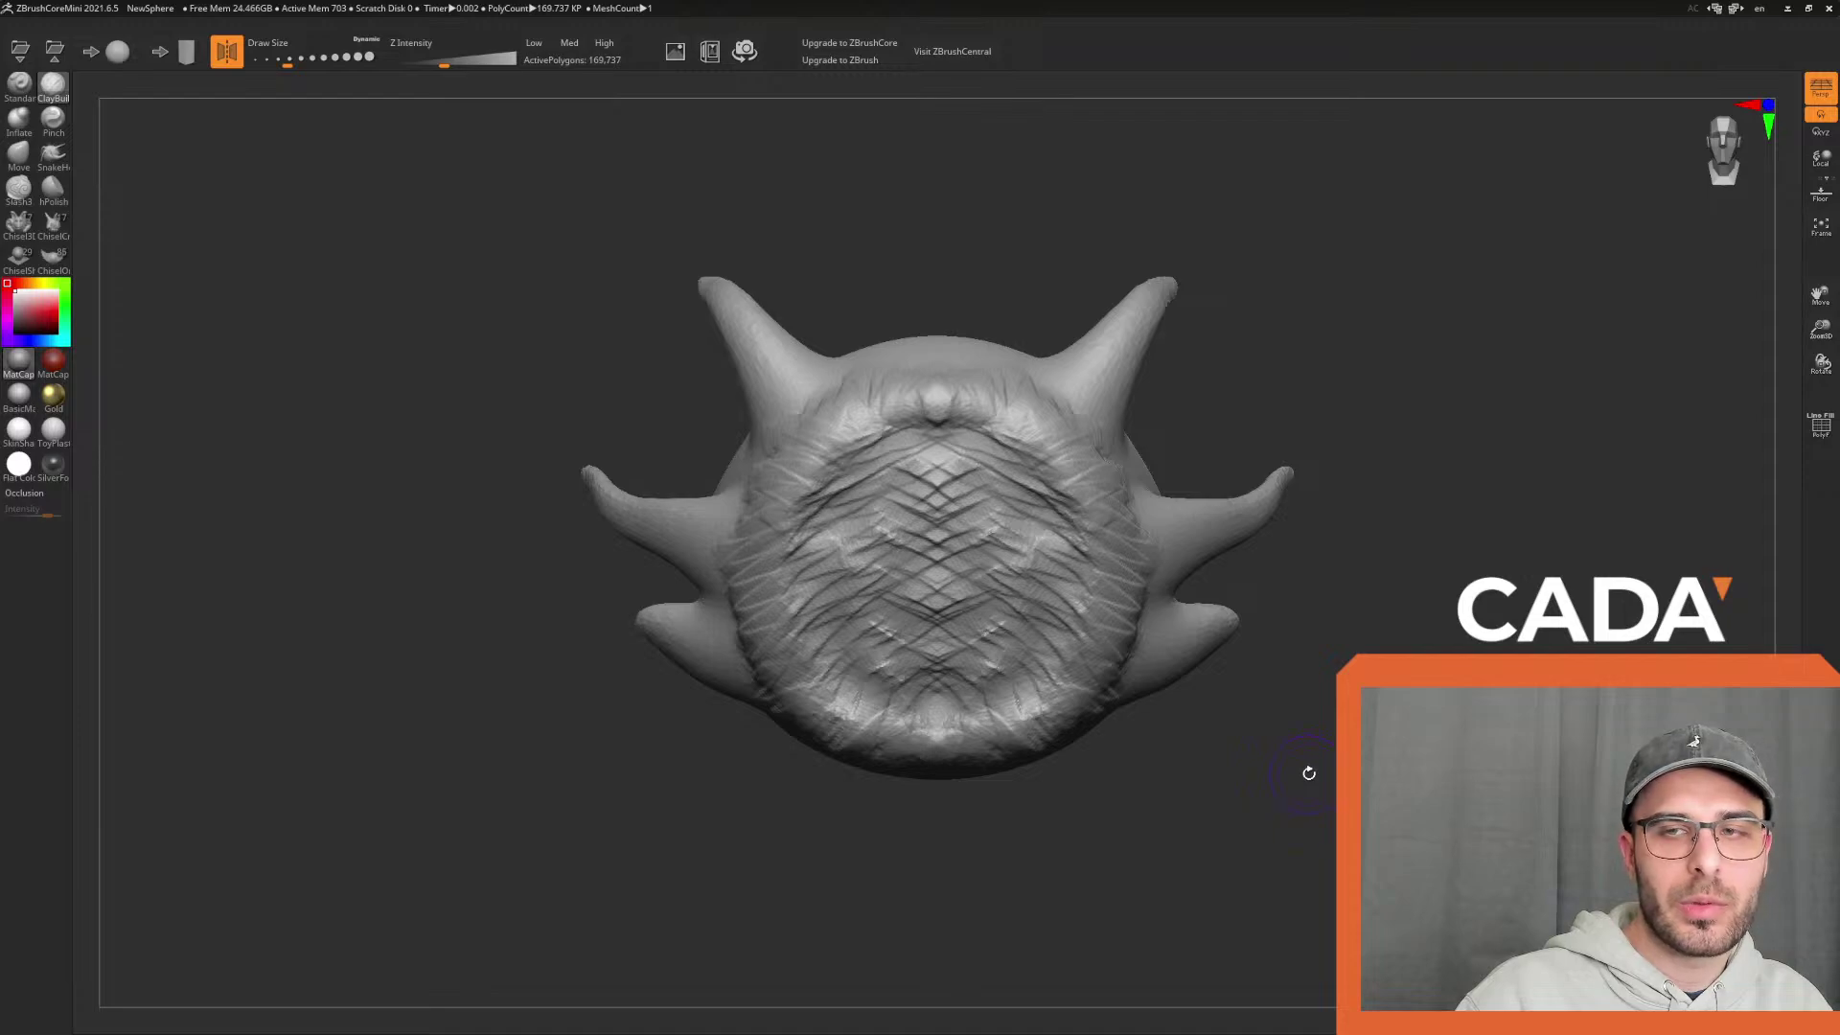
mouse_move(757, 474)
shift+mouse_down()
mouse_move(928, 410)
mouse_move(882, 428)
mouse_move(901, 416)
shift+mouse_up()
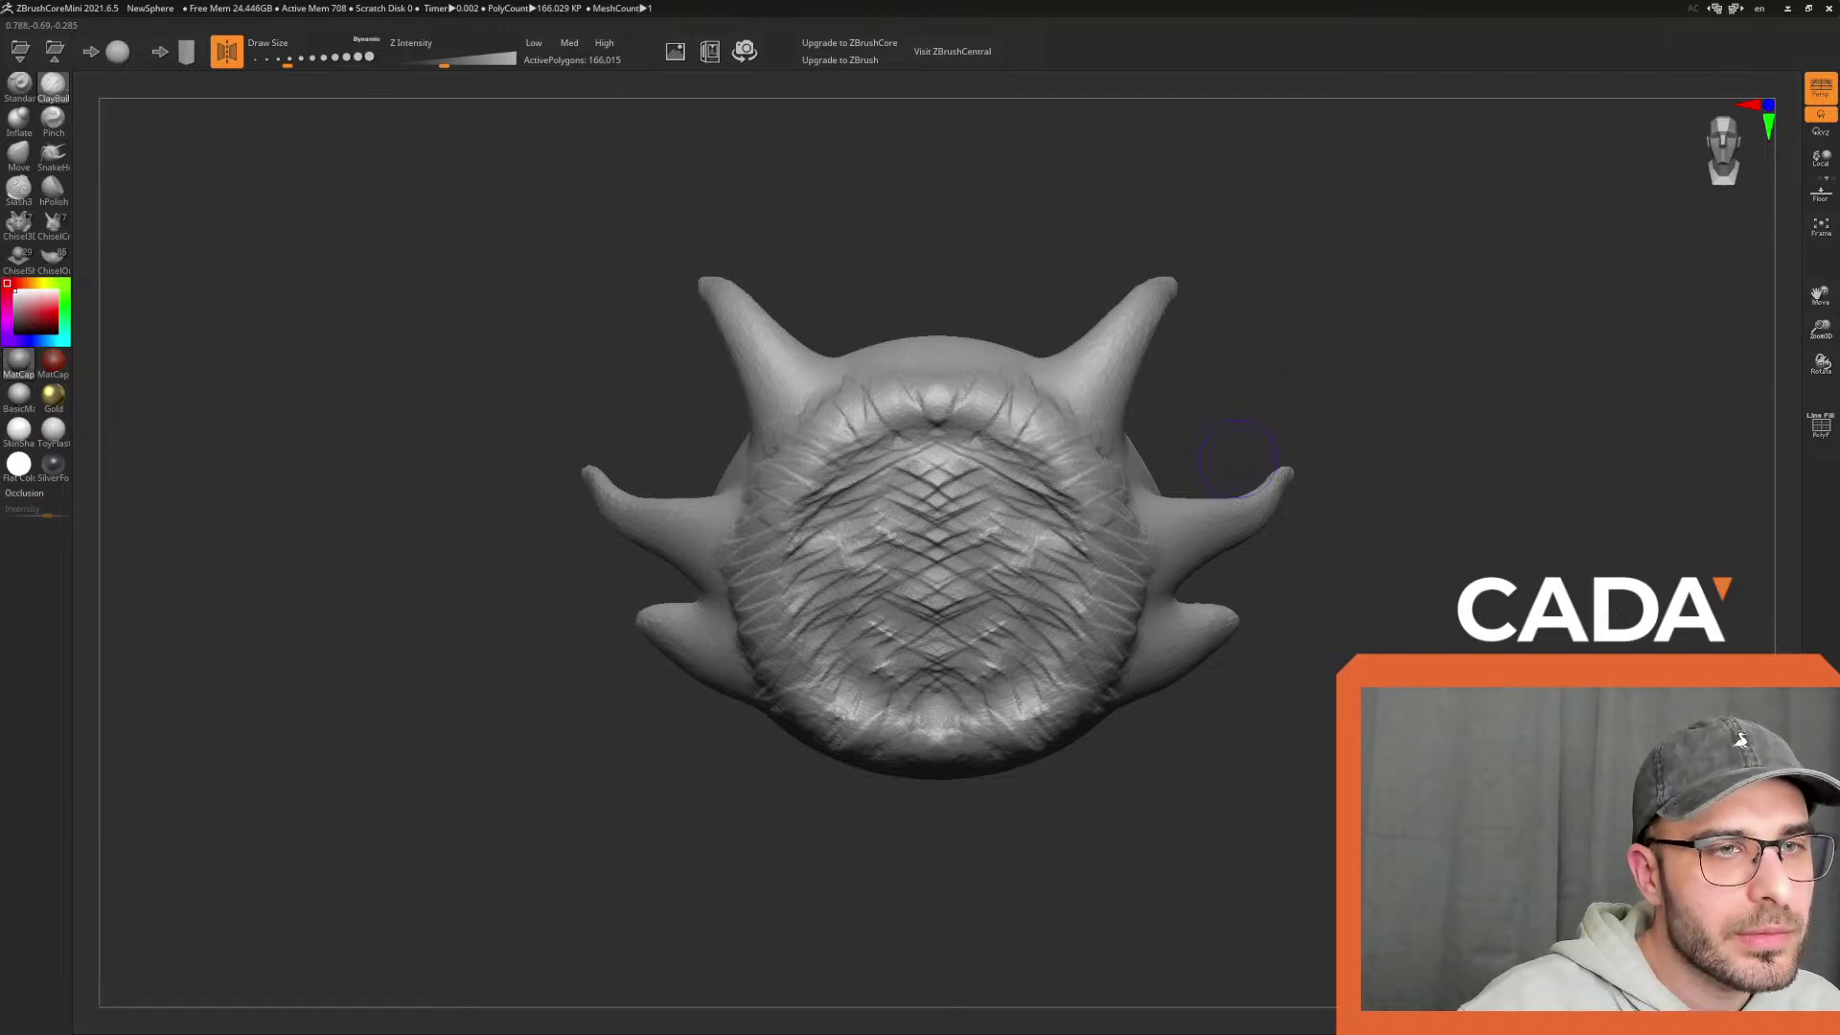
Switch to the Chrome image results, open the ZBrushCentral "ZBrush UI questions" page and show its first interface screenshot in a new tab
key(alt+Tab)
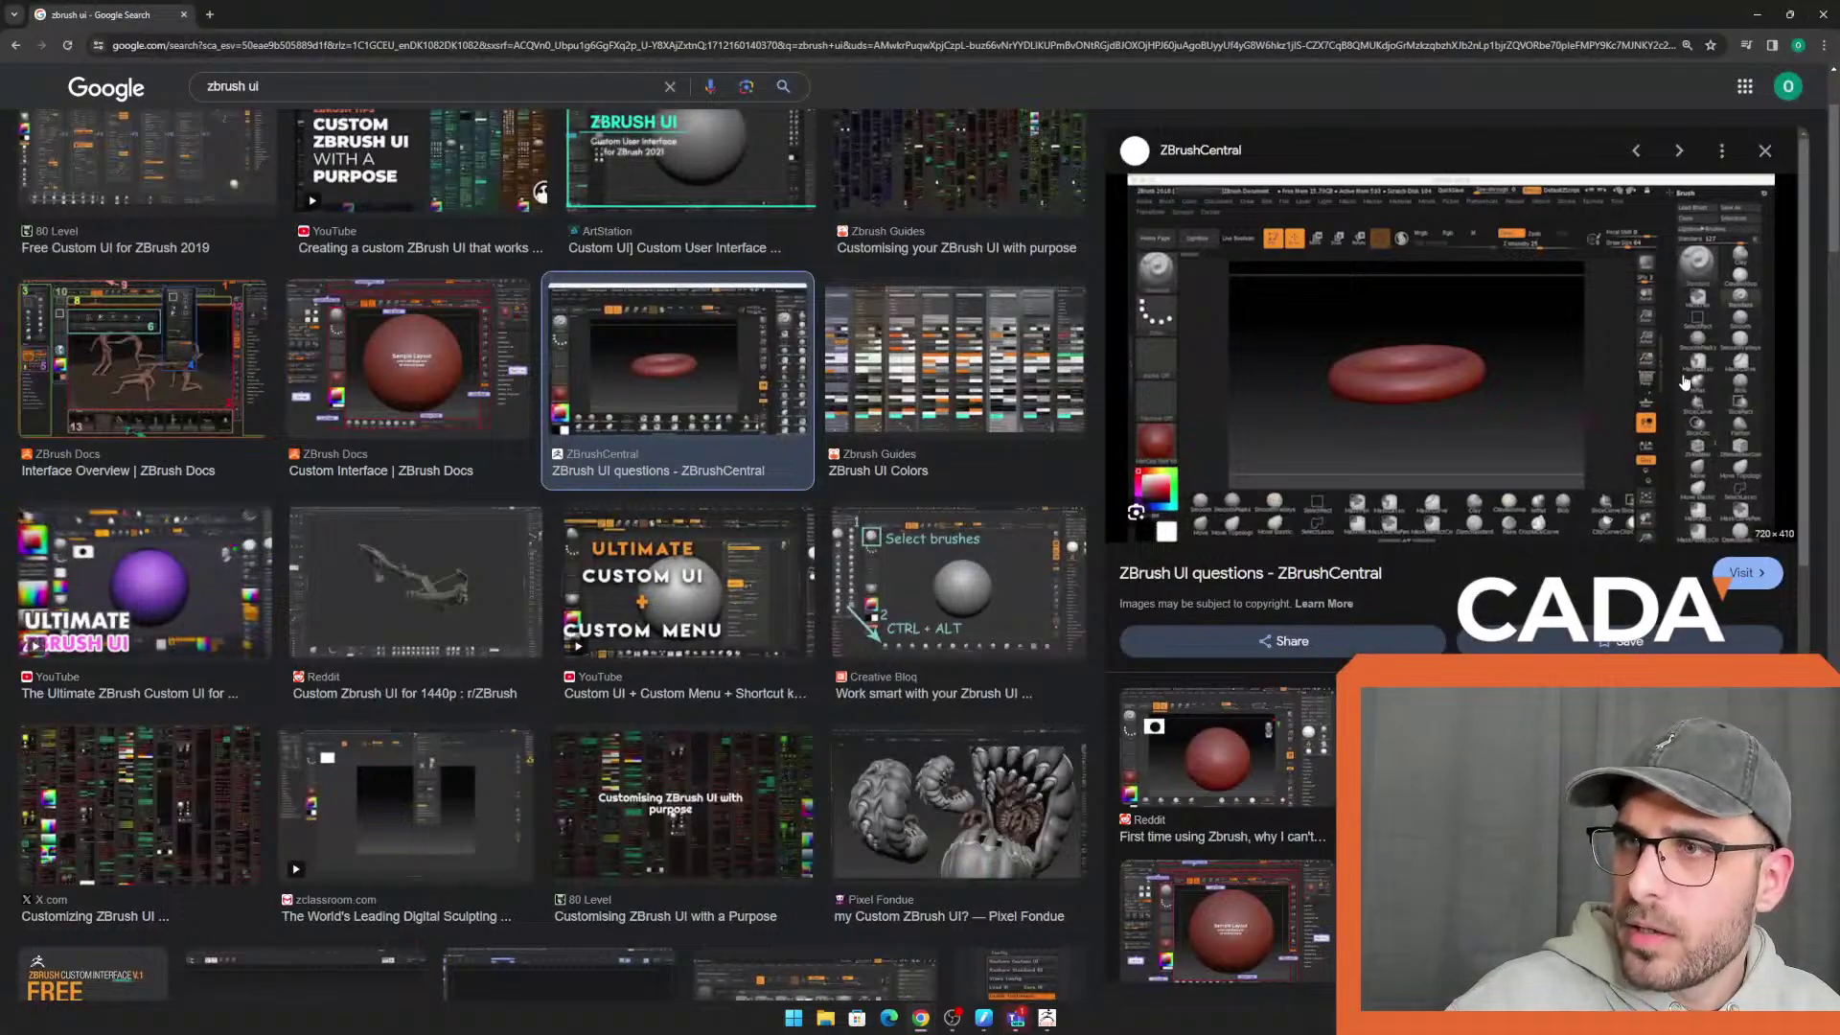
click(1685, 382)
scroll(956, 464, down, 2)
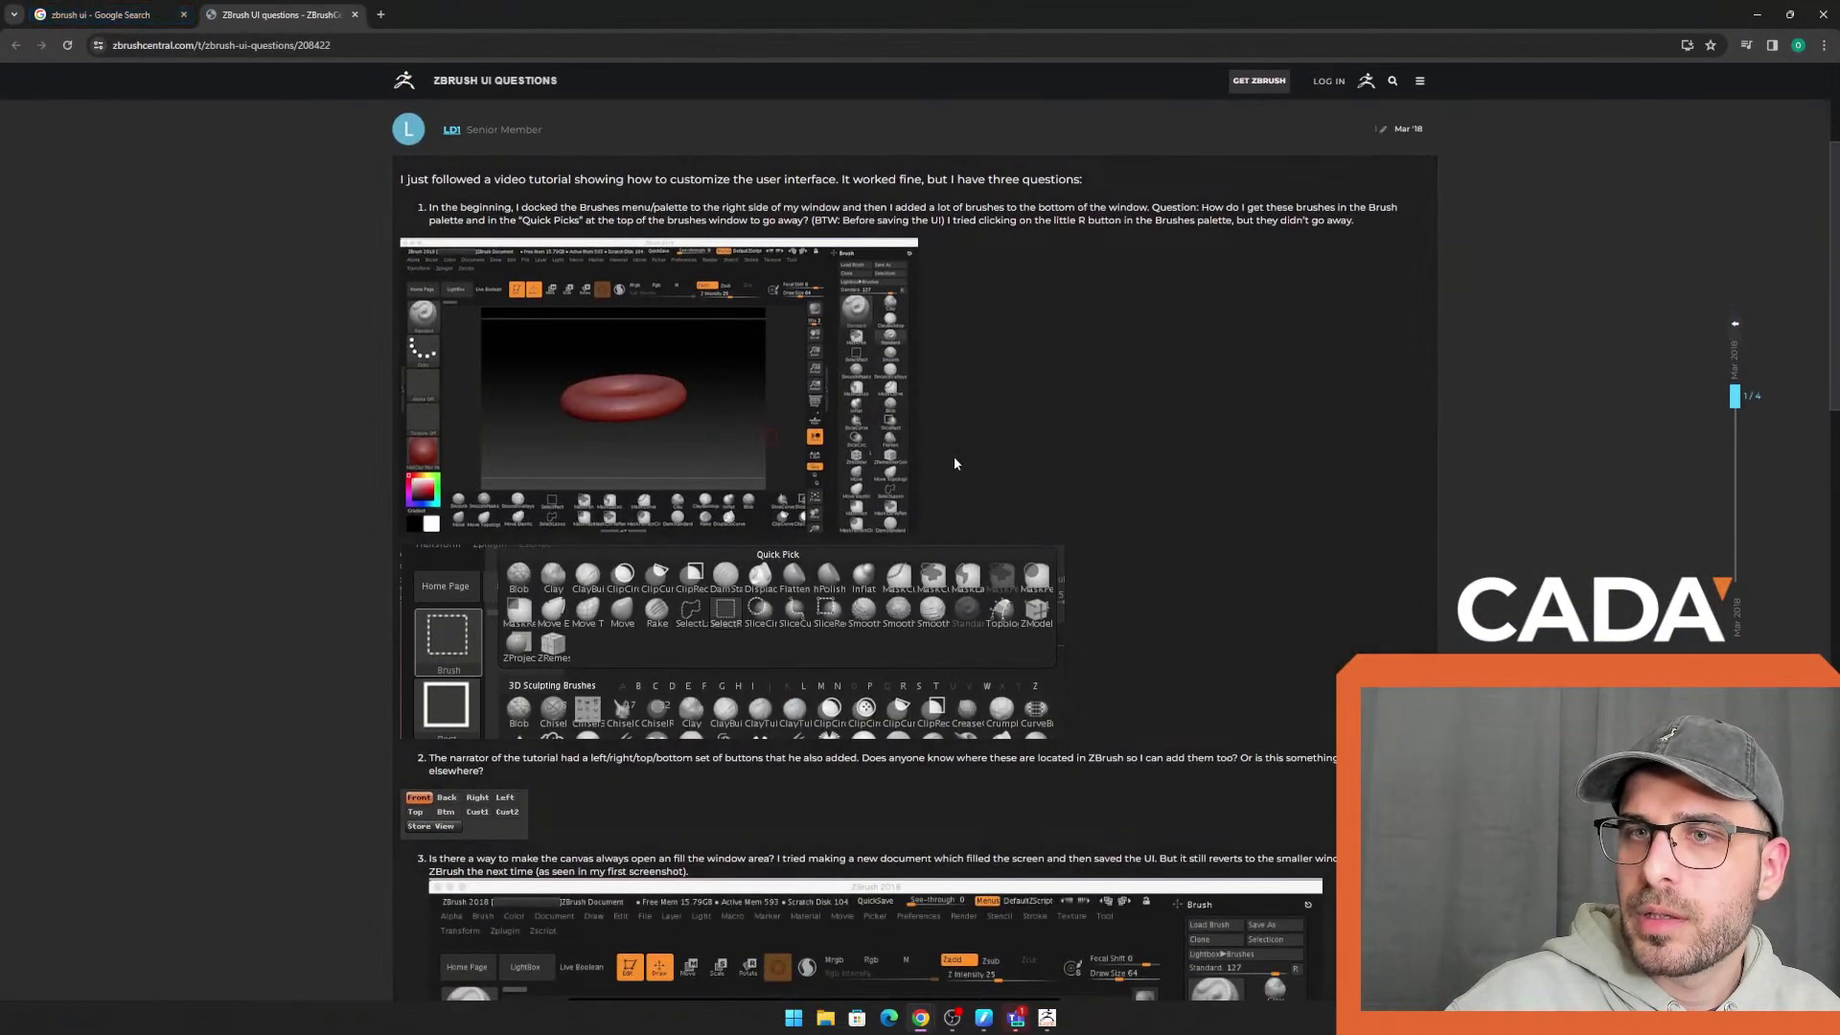
right_click(803, 395)
click(843, 403)
click(450, 14)
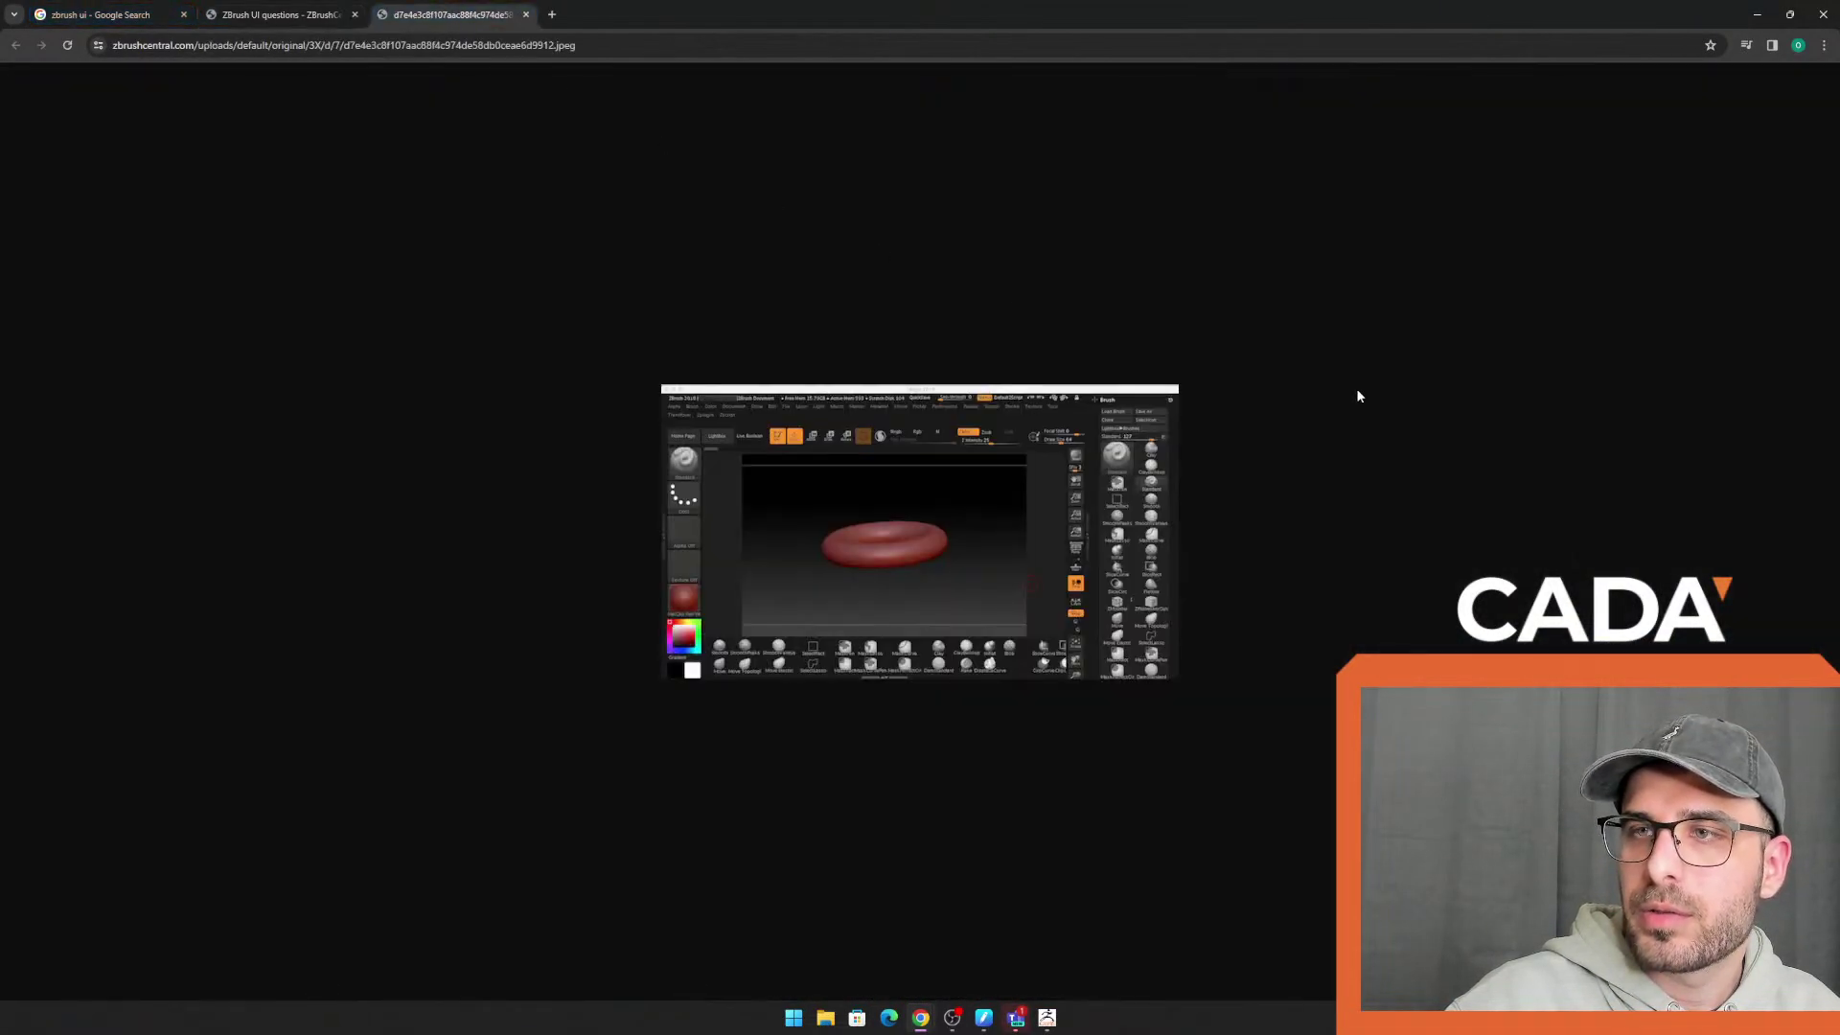
Zoom into the ZBrush 2018 interface screenshot and examine its menus, tools and brush lists
ctrl+scroll(1292, 381, up, 8)
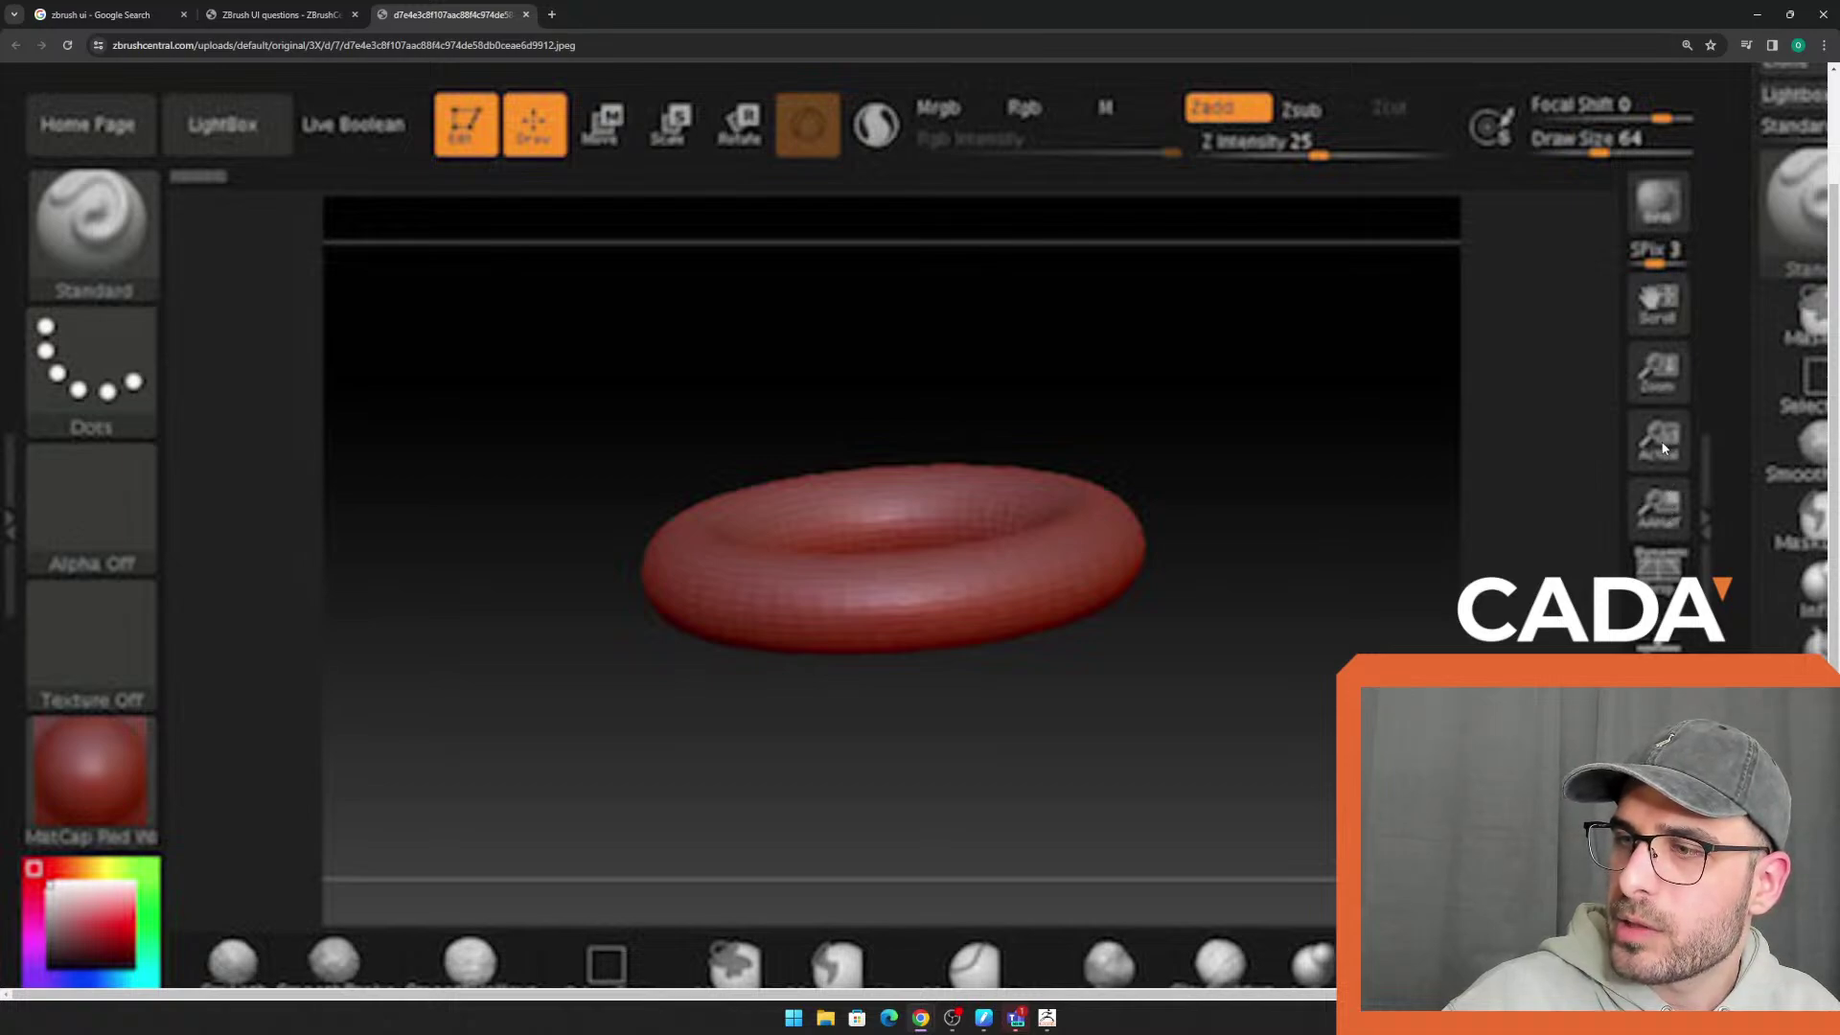
scroll(1667, 446, down, 1)
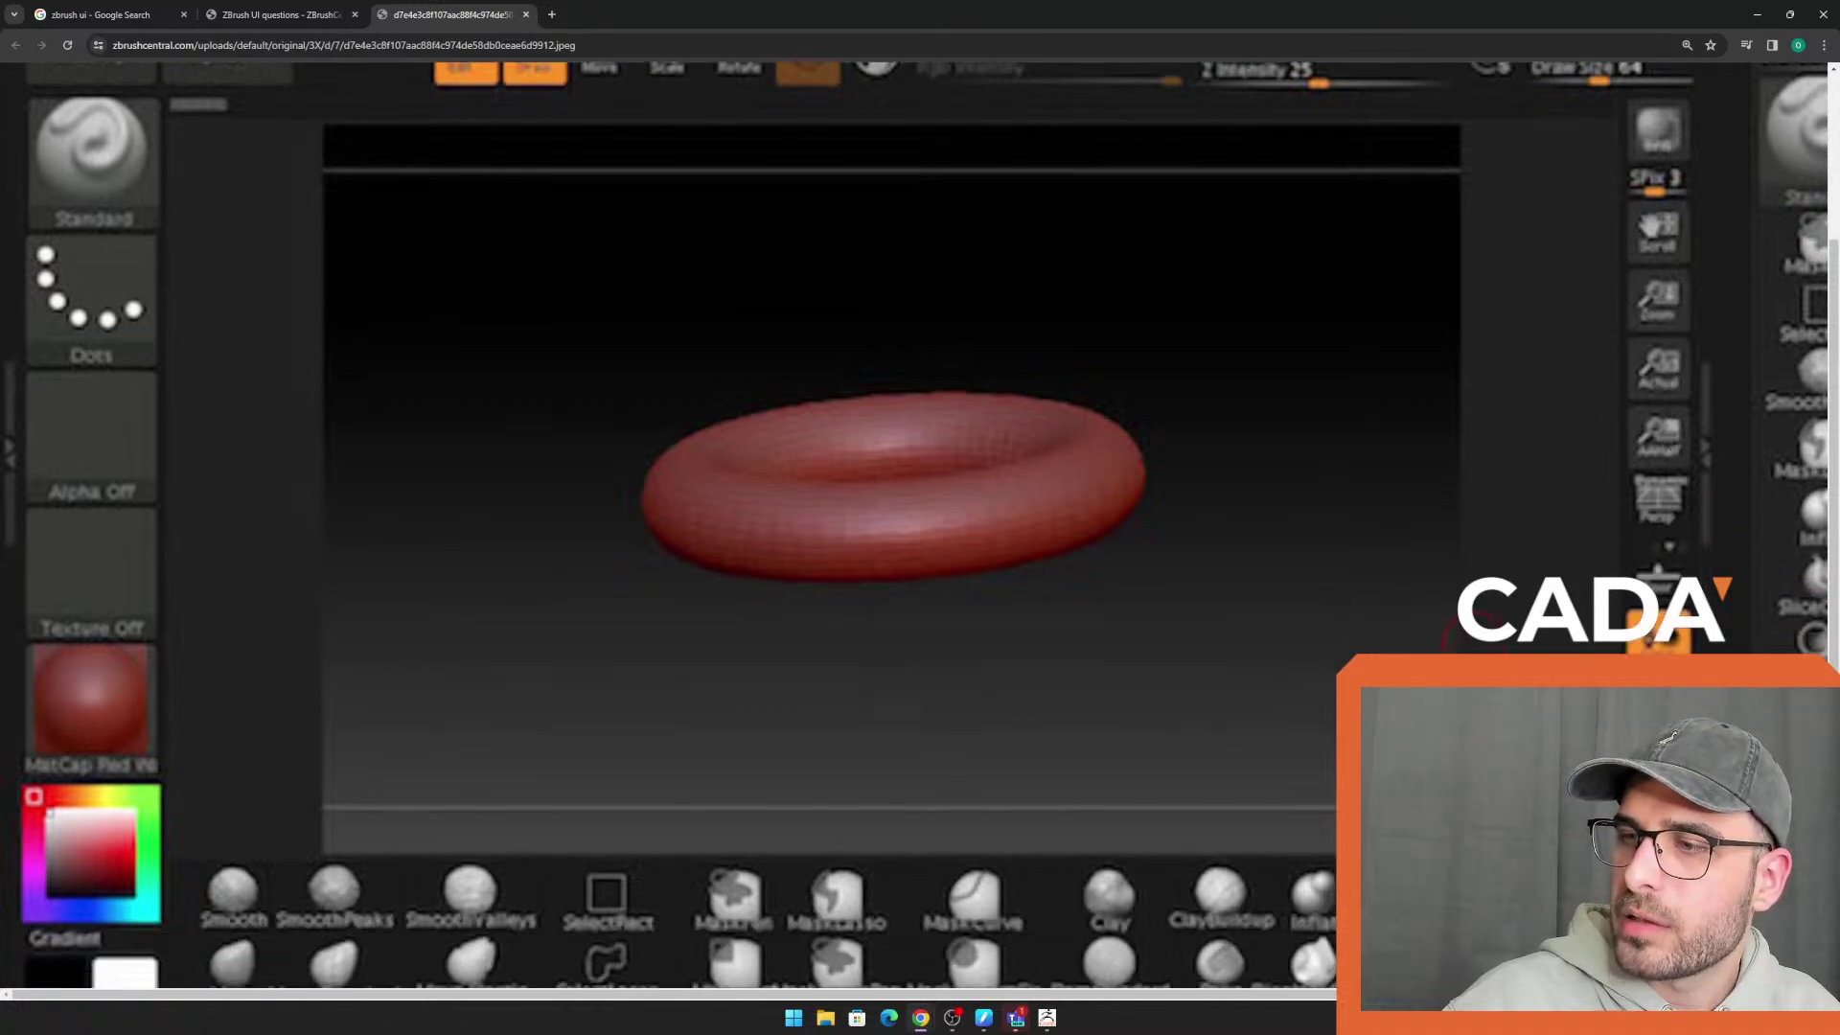
scroll(891, 527, up, 3)
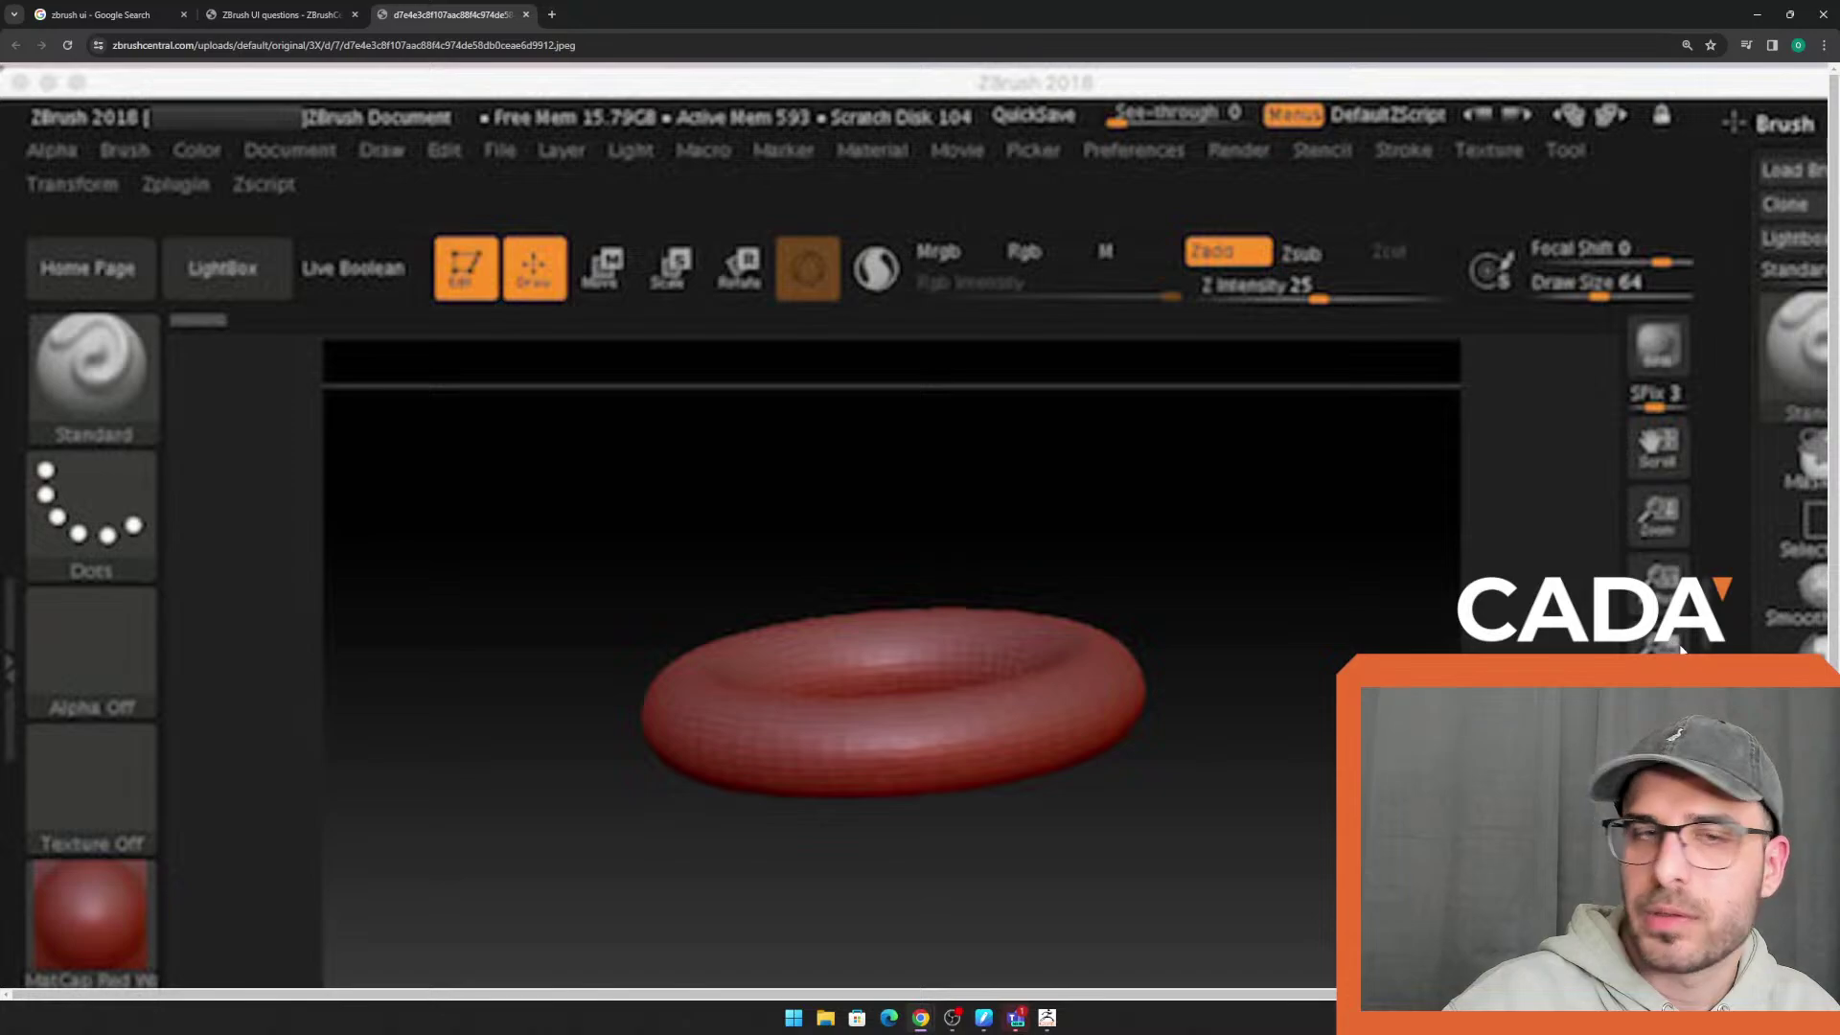
scroll(1367, 550, down, 1)
ctrl+scroll(1366, 550, down, 3)
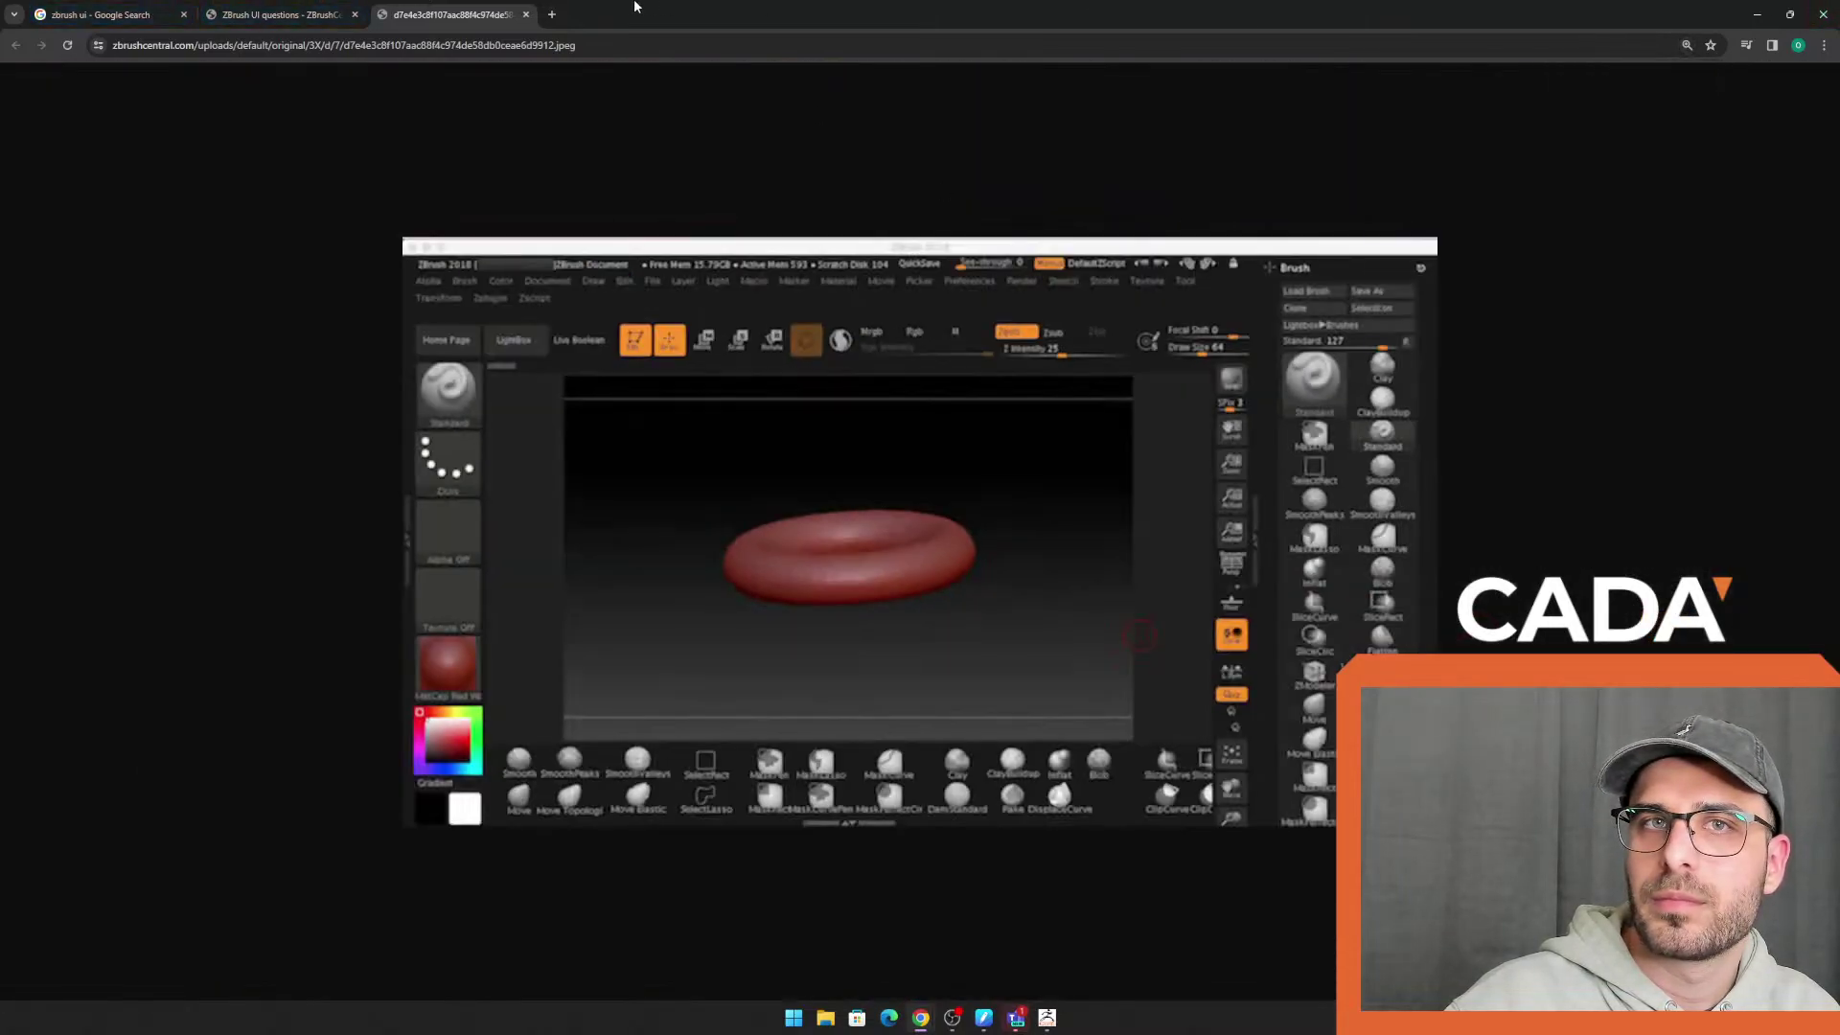
Go back to the forum page, cancel closing the browser, and return to the sculpt in ZBrushCoreMini
click(139, 7)
click(1823, 14)
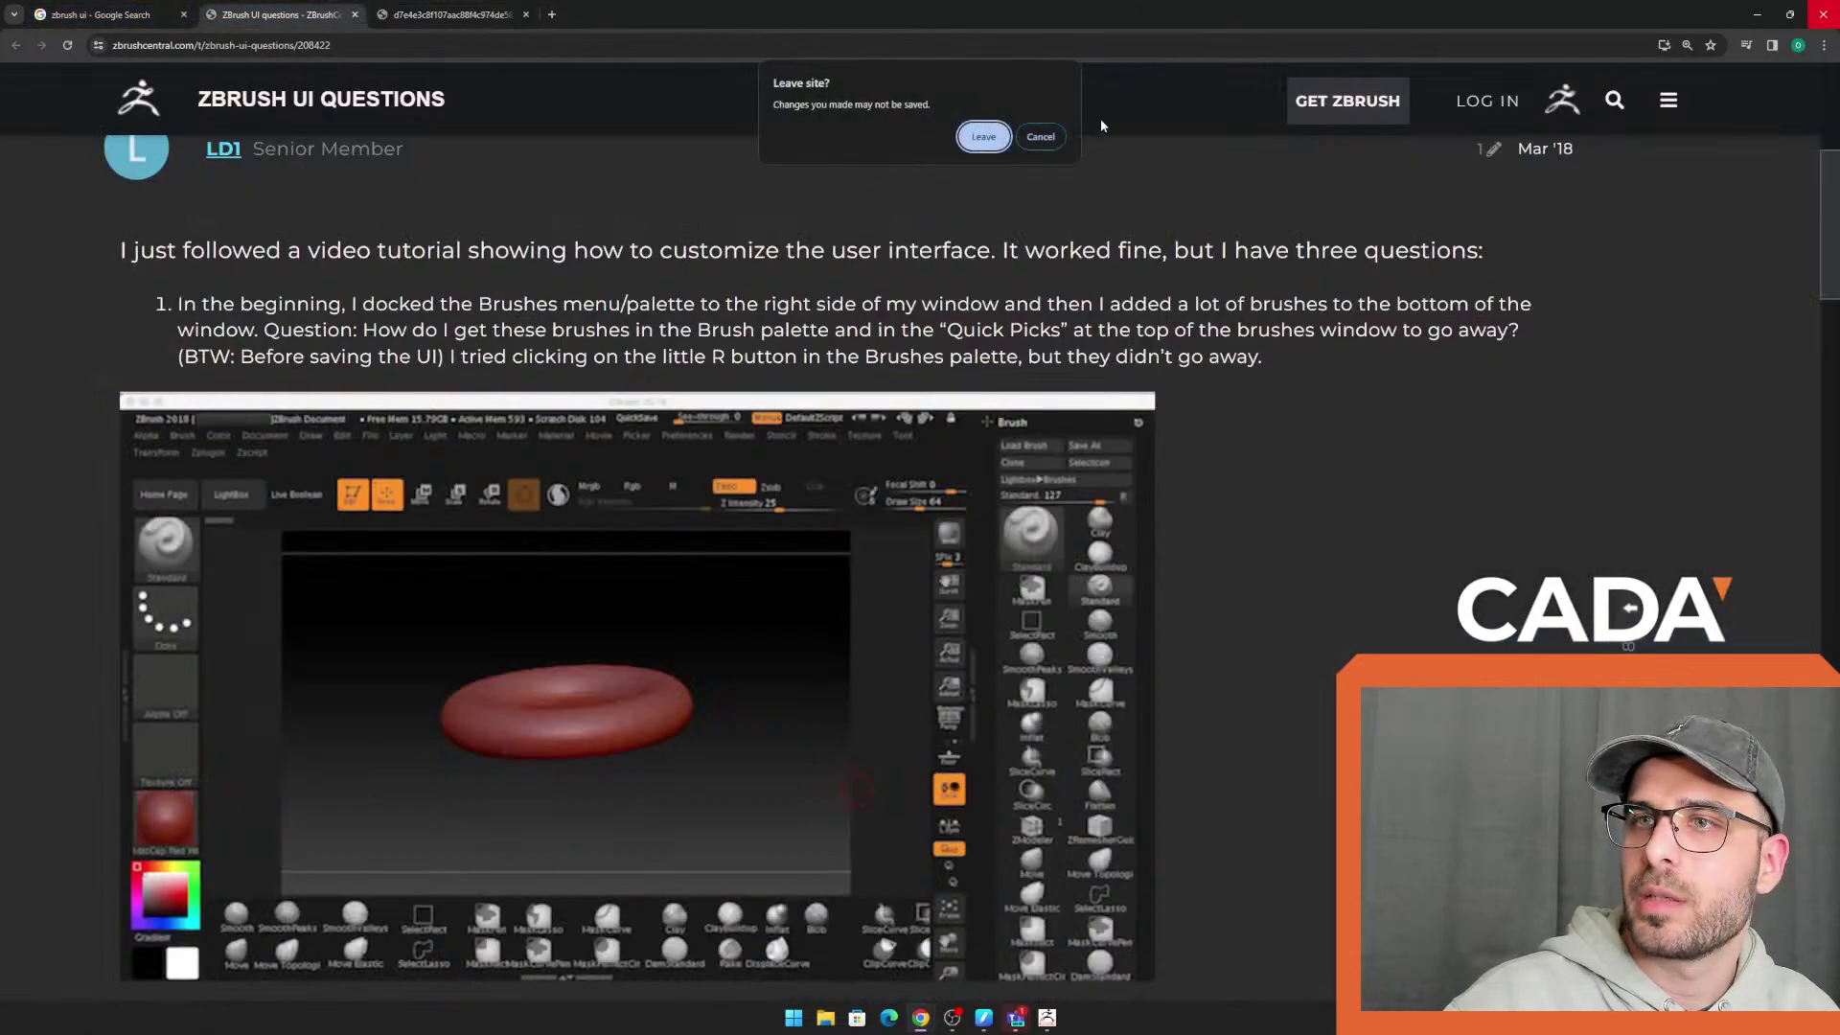
click(1040, 137)
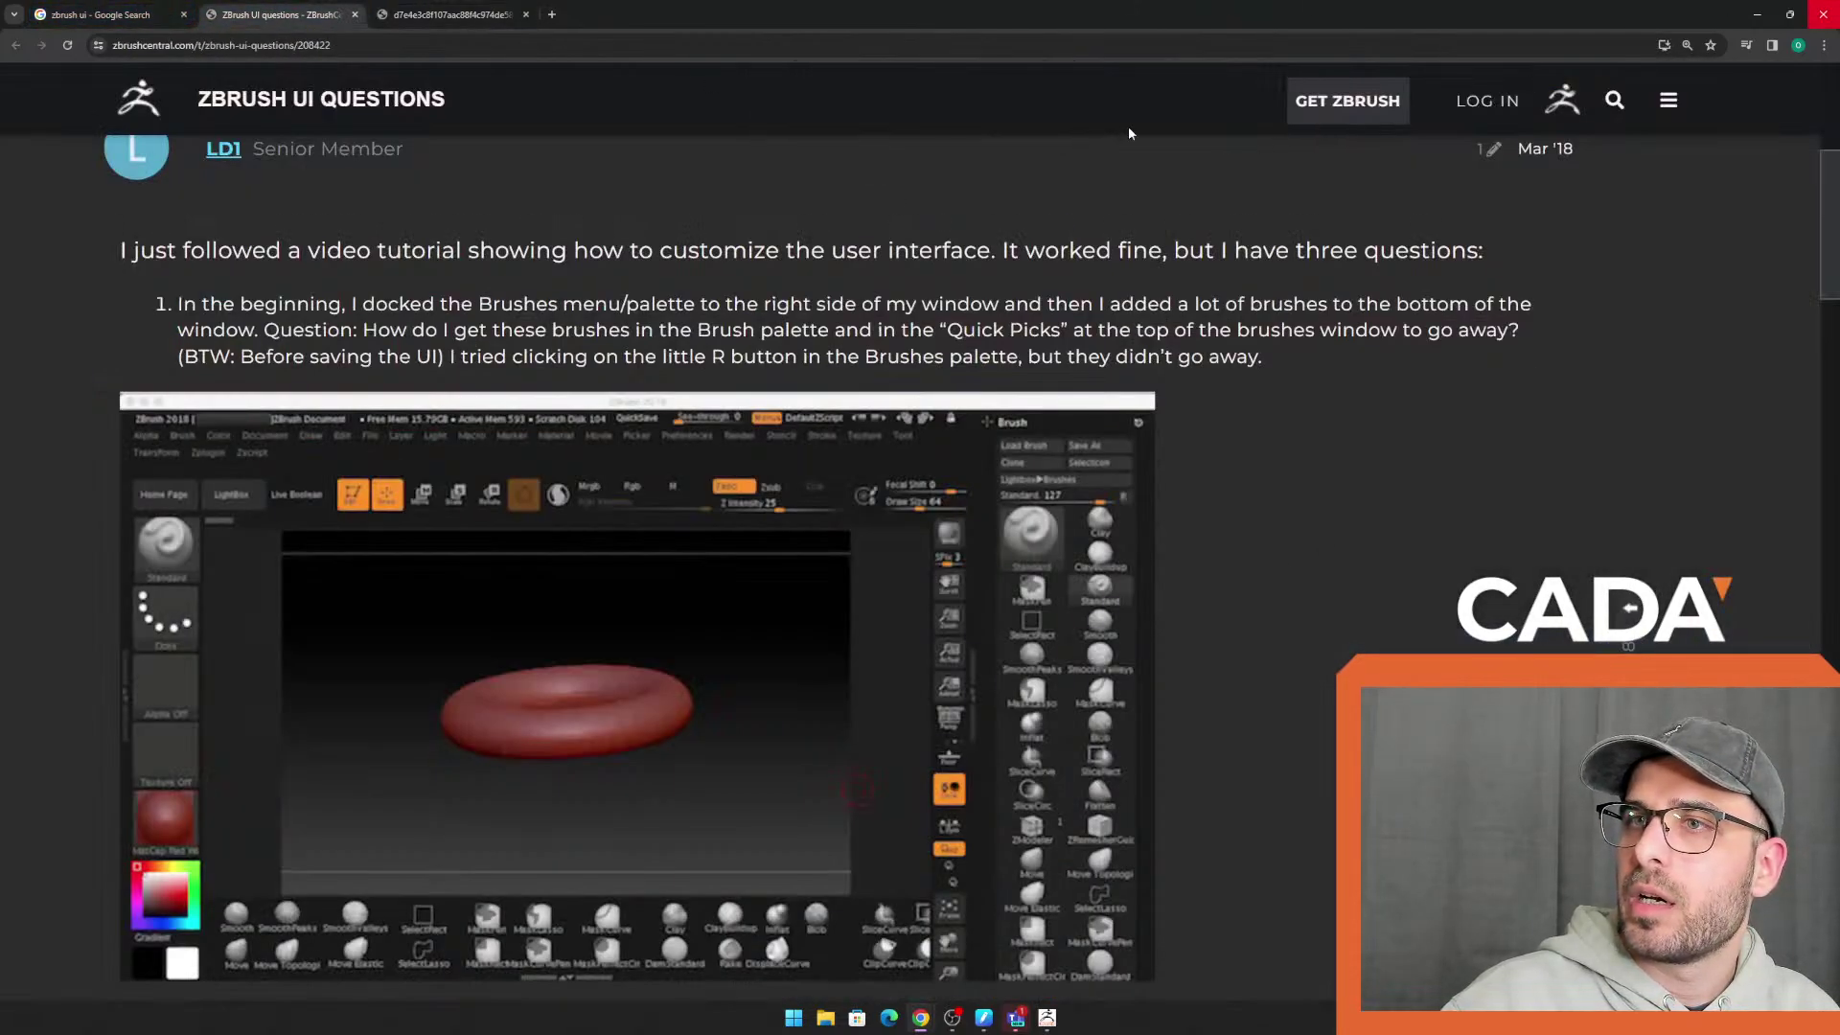
click(1763, 11)
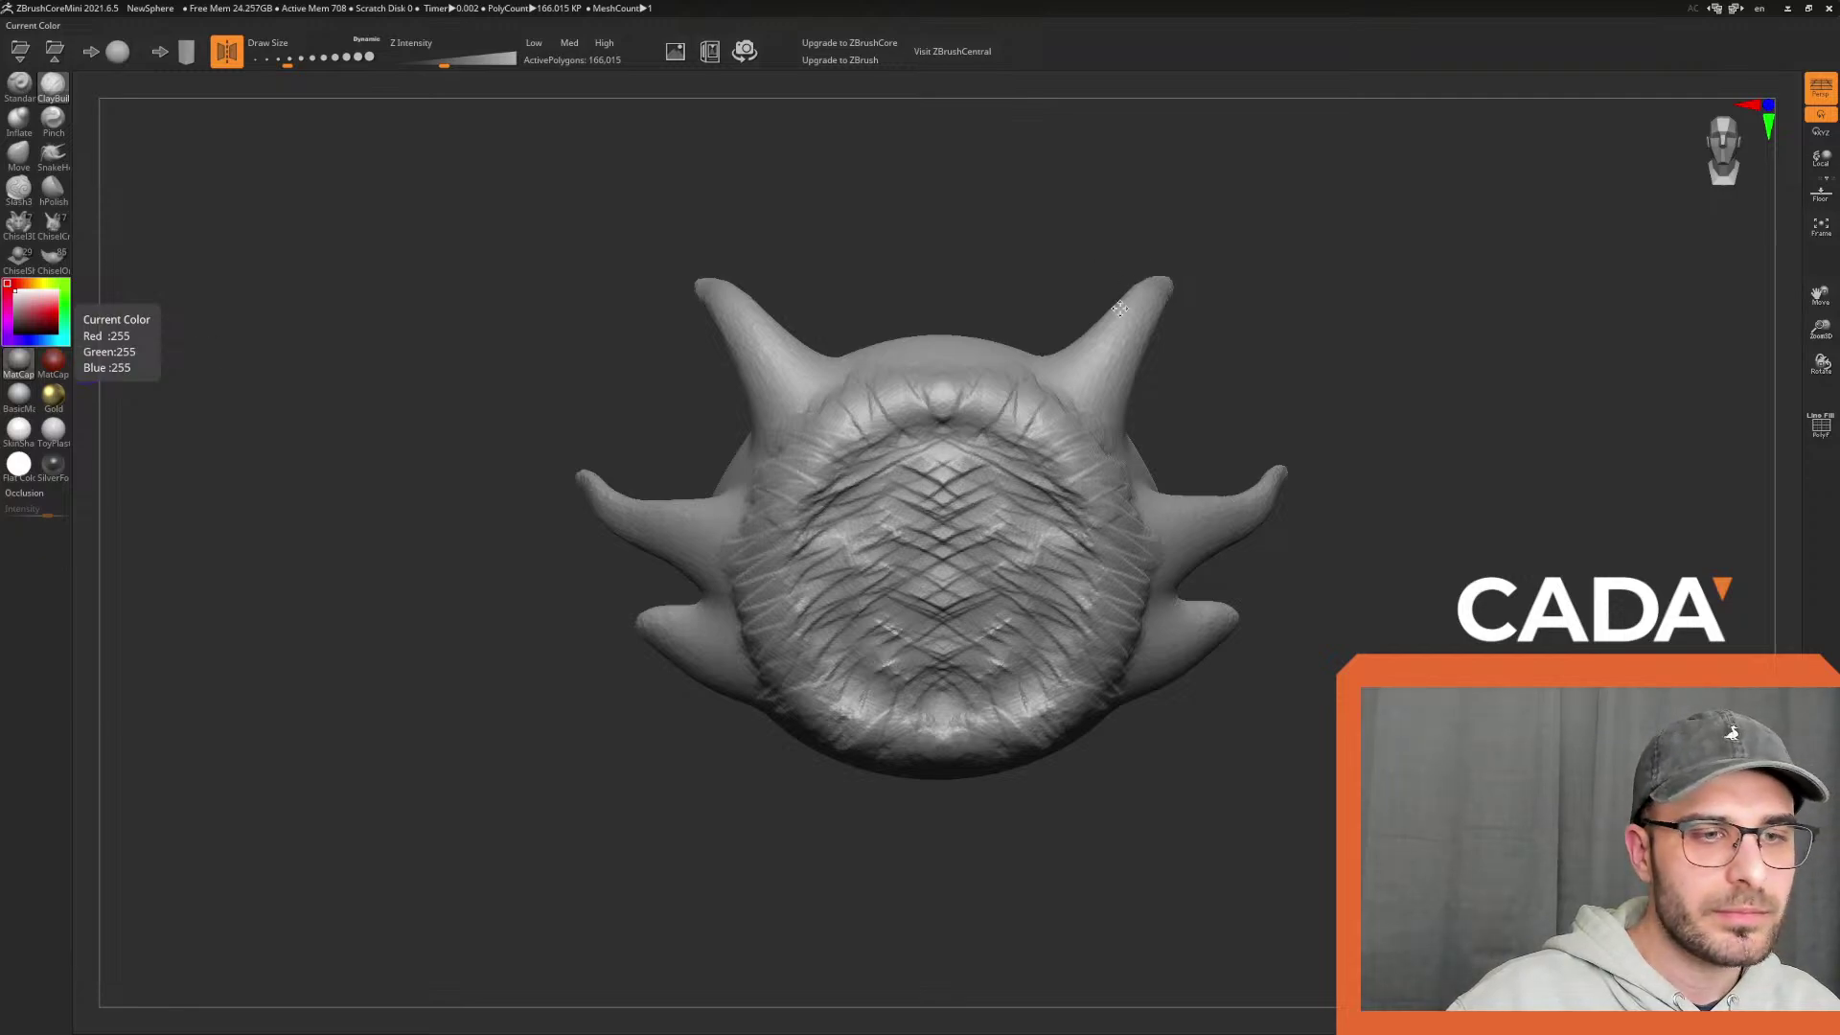
drag(1326, 580, 1376, 462)
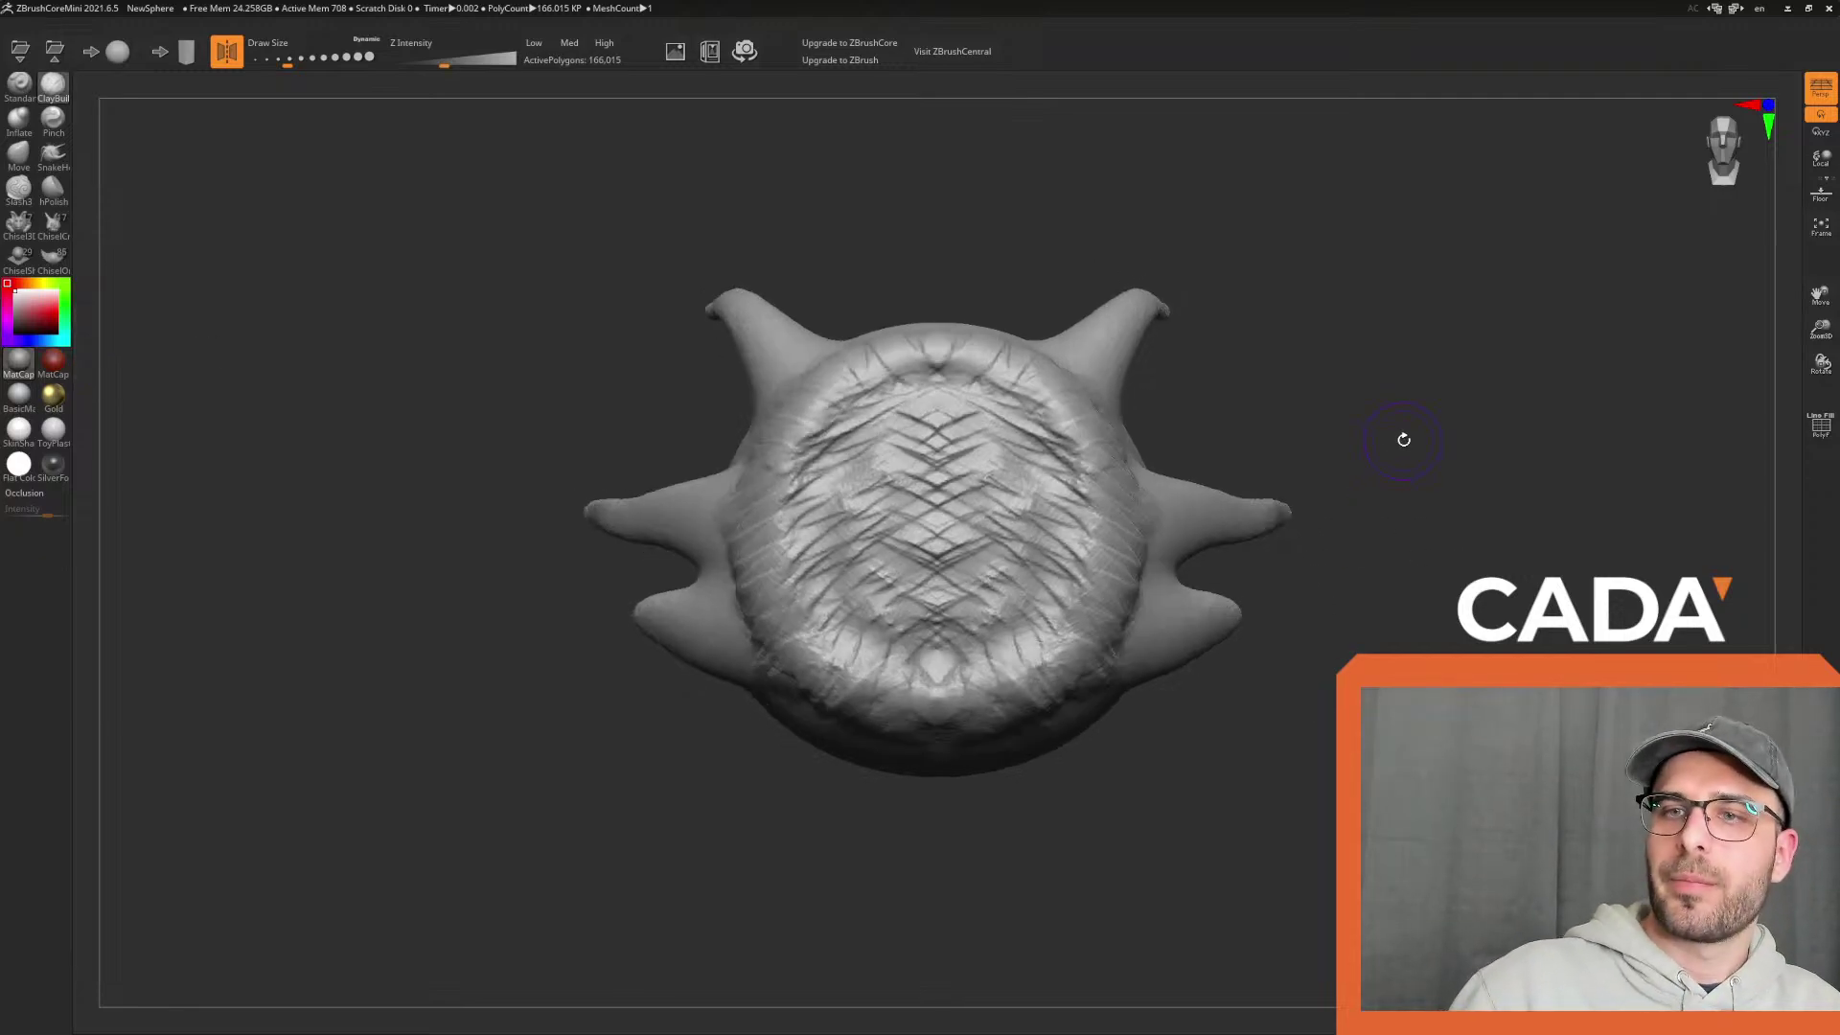
Build up a raised inner ring around the scaly centre of the face with mirrored ClayBuildup strokes
mouse_move(844, 441)
mouse_down()
mouse_move(805, 508)
mouse_move(867, 563)
mouse_move(805, 575)
mouse_move(820, 651)
mouse_move(858, 432)
mouse_move(874, 449)
mouse_move(815, 537)
mouse_move(766, 484)
mouse_move(786, 575)
mouse_move(832, 638)
mouse_move(1097, 687)
mouse_up()
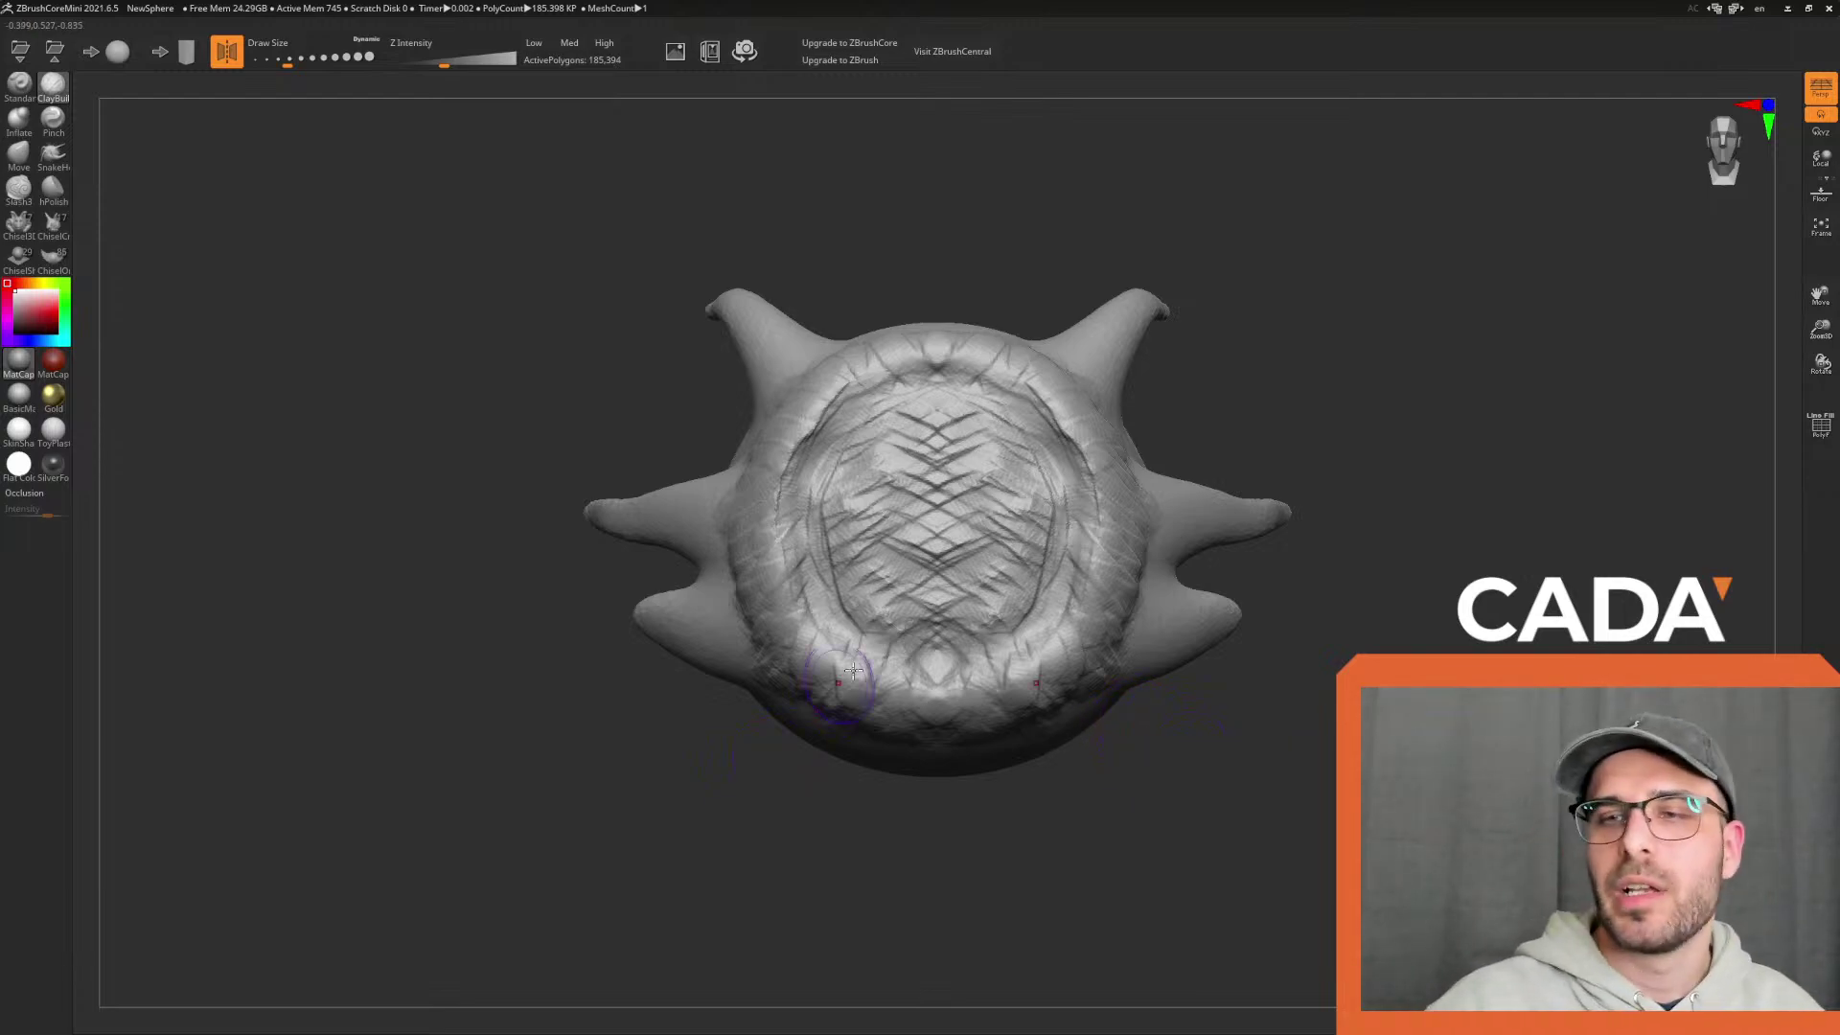
drag(899, 676, 1006, 697)
drag(910, 647, 978, 671)
mouse_move(832, 411)
mouse_down()
mouse_move(815, 456)
mouse_move(828, 438)
mouse_up()
drag(785, 536, 795, 573)
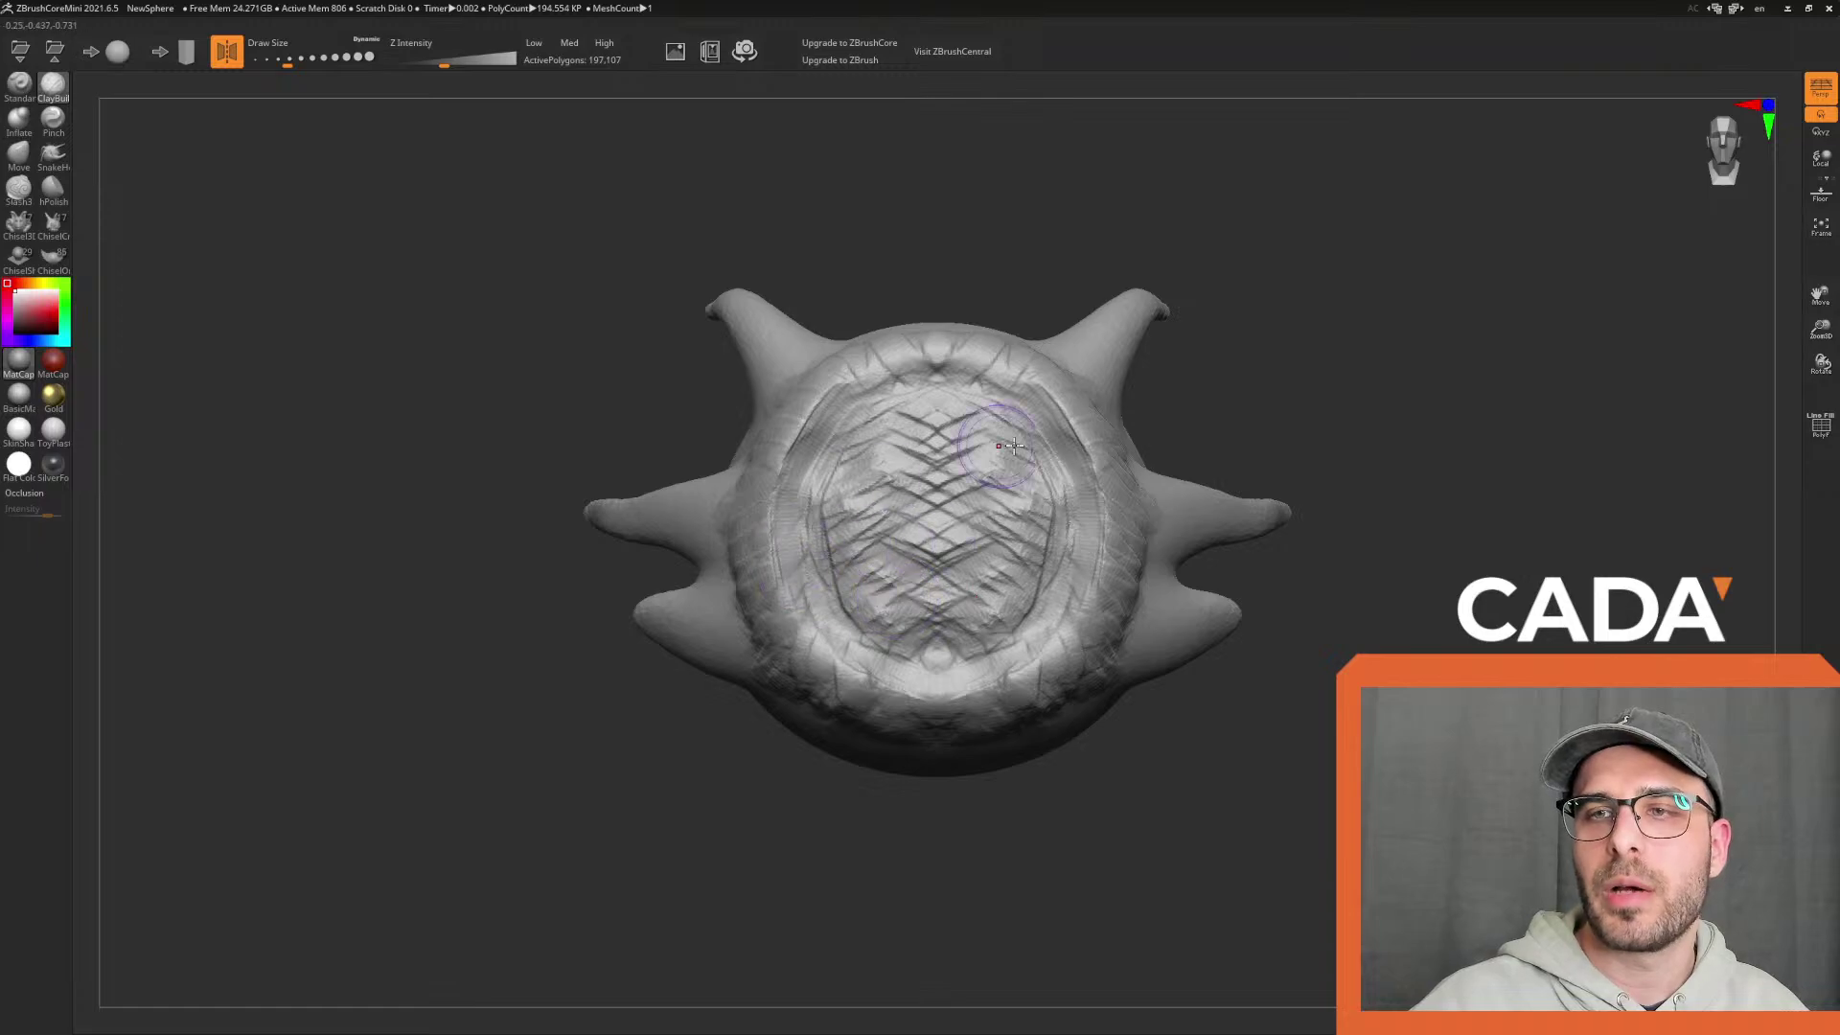
Even out the face's rim and smooth its lower edge with ClayBuildup and Smooth strokes
drag(1298, 320, 1265, 374)
mouse_move(894, 465)
mouse_down()
mouse_move(904, 418)
mouse_move(804, 529)
mouse_up()
drag(1274, 433, 1380, 418)
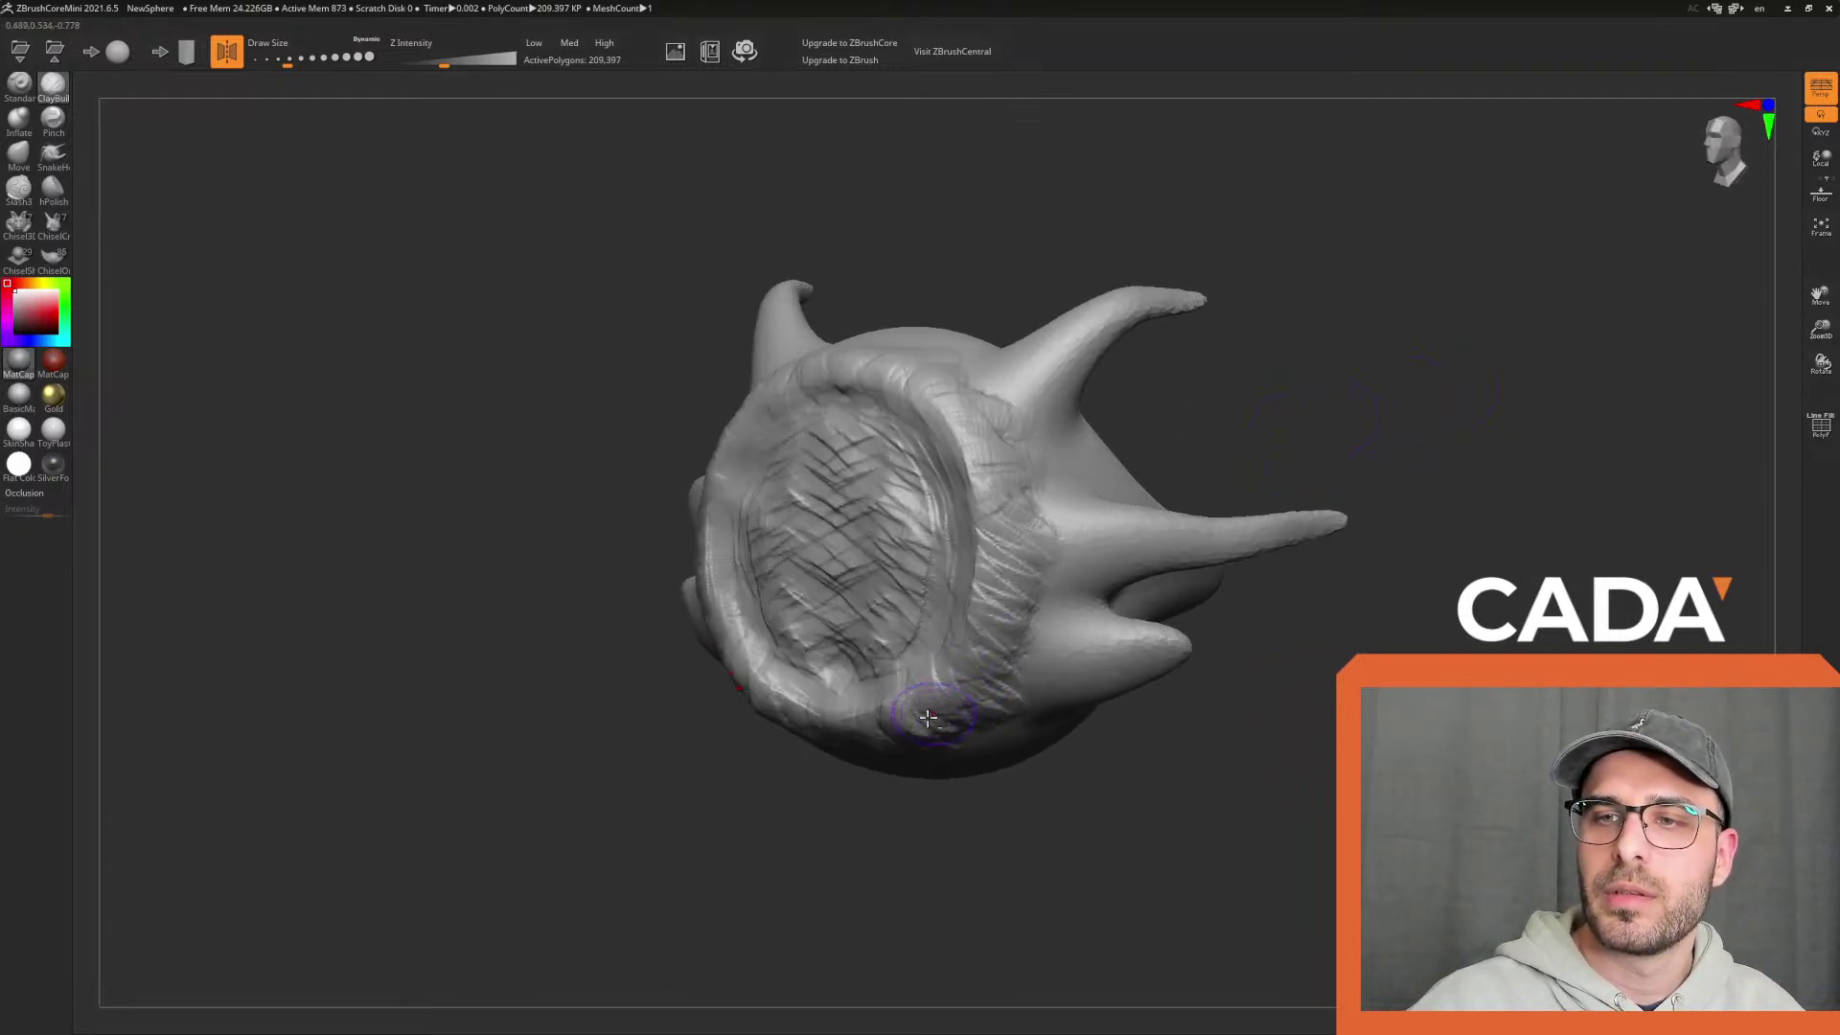
shift+drag(899, 714, 1088, 780)
drag(989, 633, 924, 700)
drag(1130, 546, 1054, 661)
mouse_move(1150, 805)
mouse_down()
mouse_move(1342, 795)
mouse_move(862, 863)
mouse_move(682, 850)
mouse_move(848, 745)
mouse_move(1144, 703)
mouse_up()
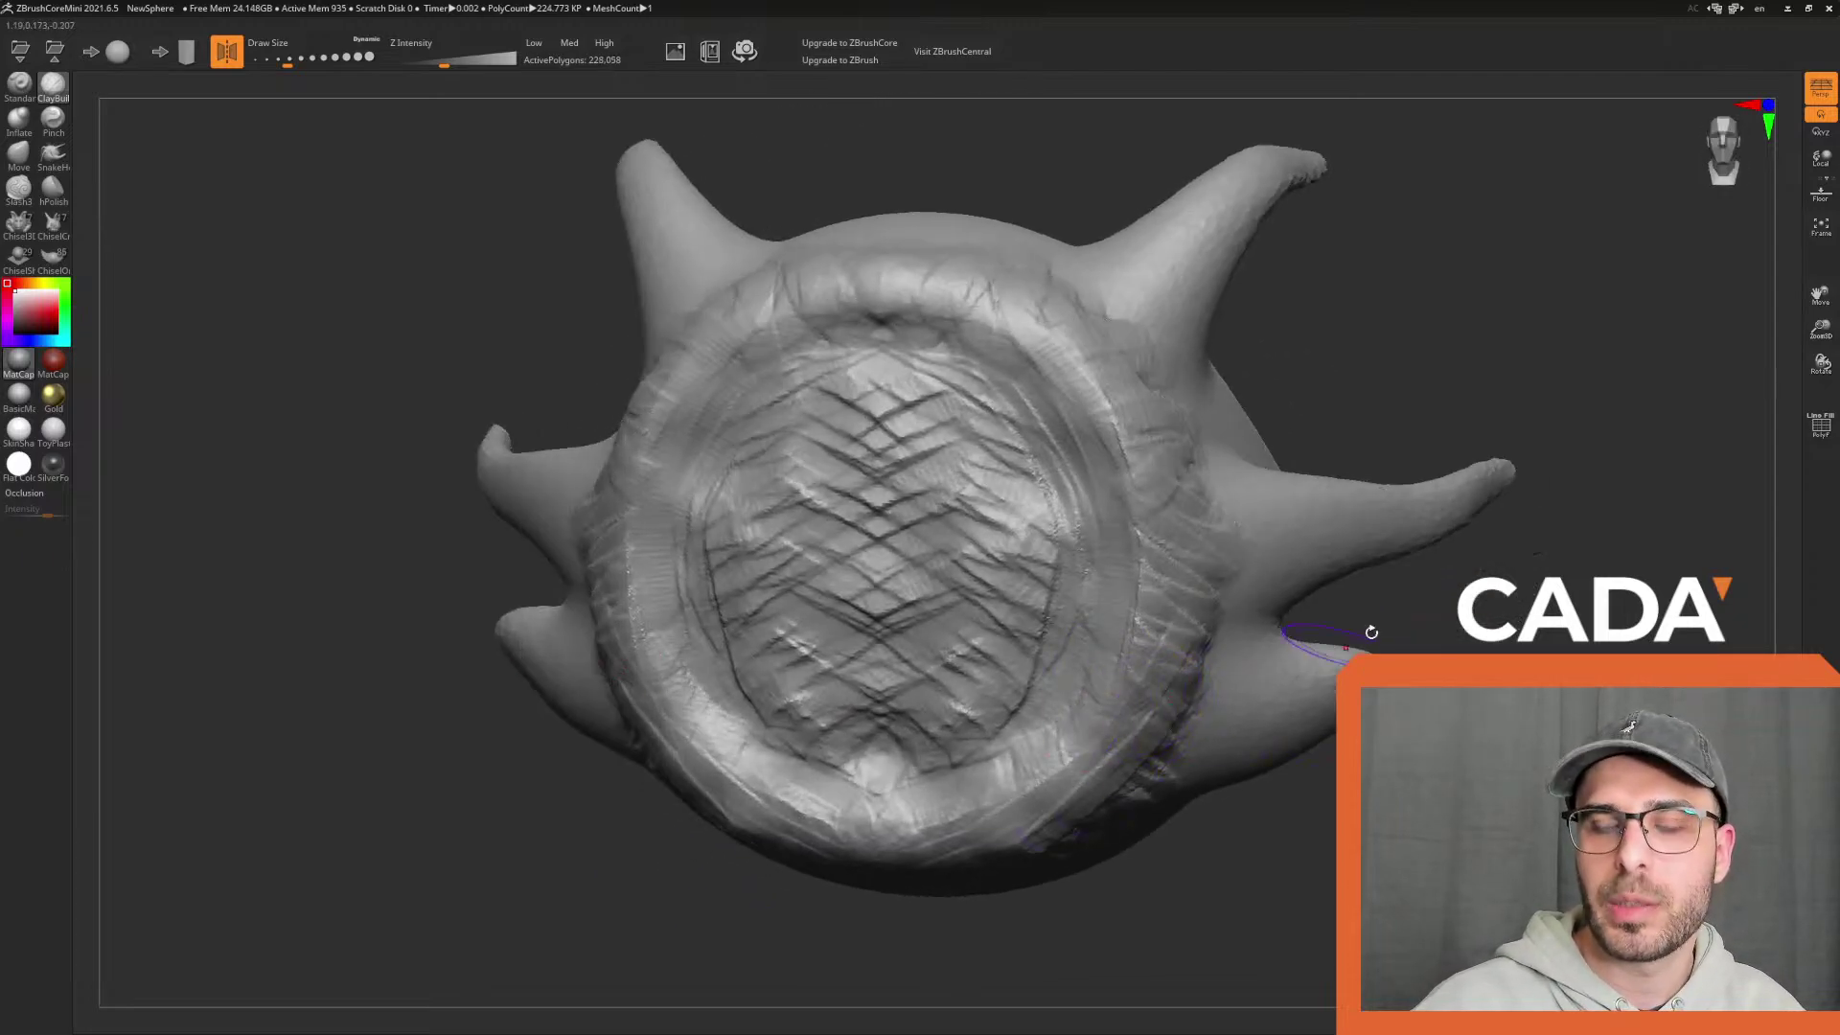
Smooth the face's scaly centre and fill it out into a raised dome with ClayBuildup strokes
drag(1504, 521, 1048, 441)
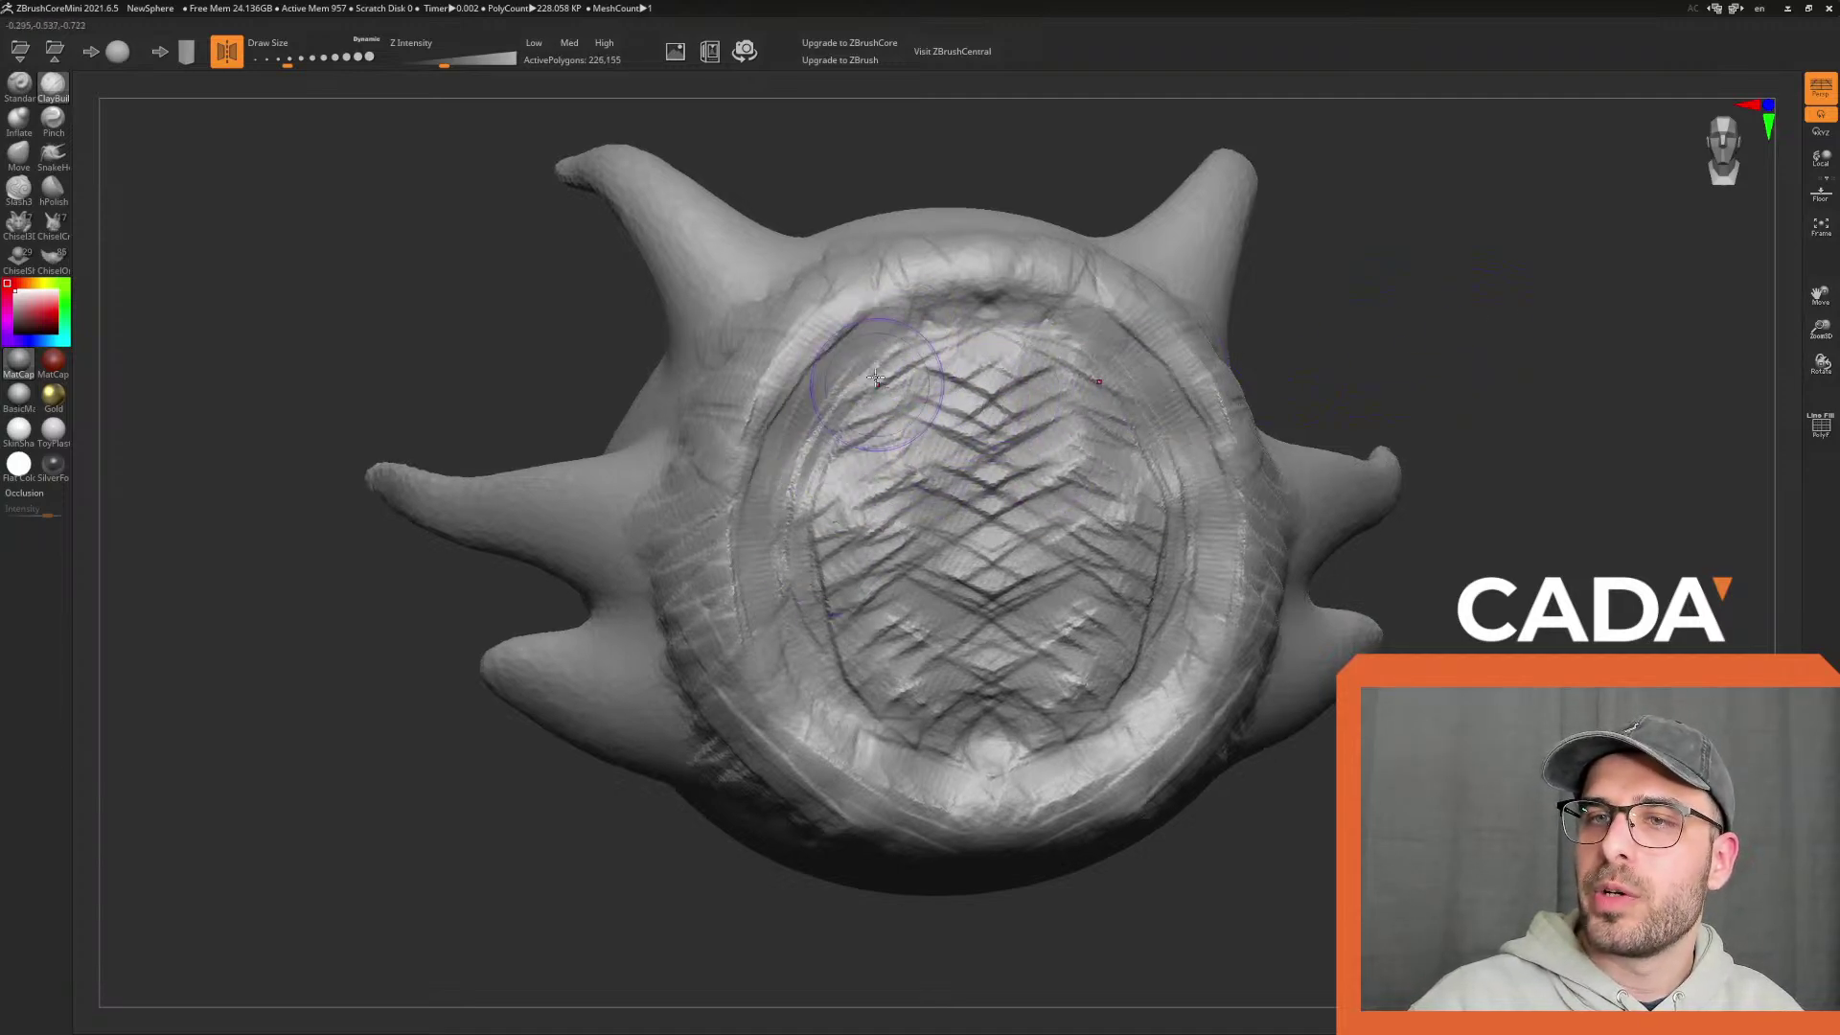
mouse_move(863, 364)
shift+mouse_down()
mouse_move(1054, 403)
mouse_move(932, 468)
mouse_move(992, 547)
mouse_move(987, 747)
shift+mouse_up()
mouse_move(972, 356)
mouse_down()
mouse_move(958, 632)
mouse_move(913, 716)
mouse_move(996, 718)
mouse_move(891, 479)
mouse_move(863, 546)
mouse_move(969, 658)
mouse_up()
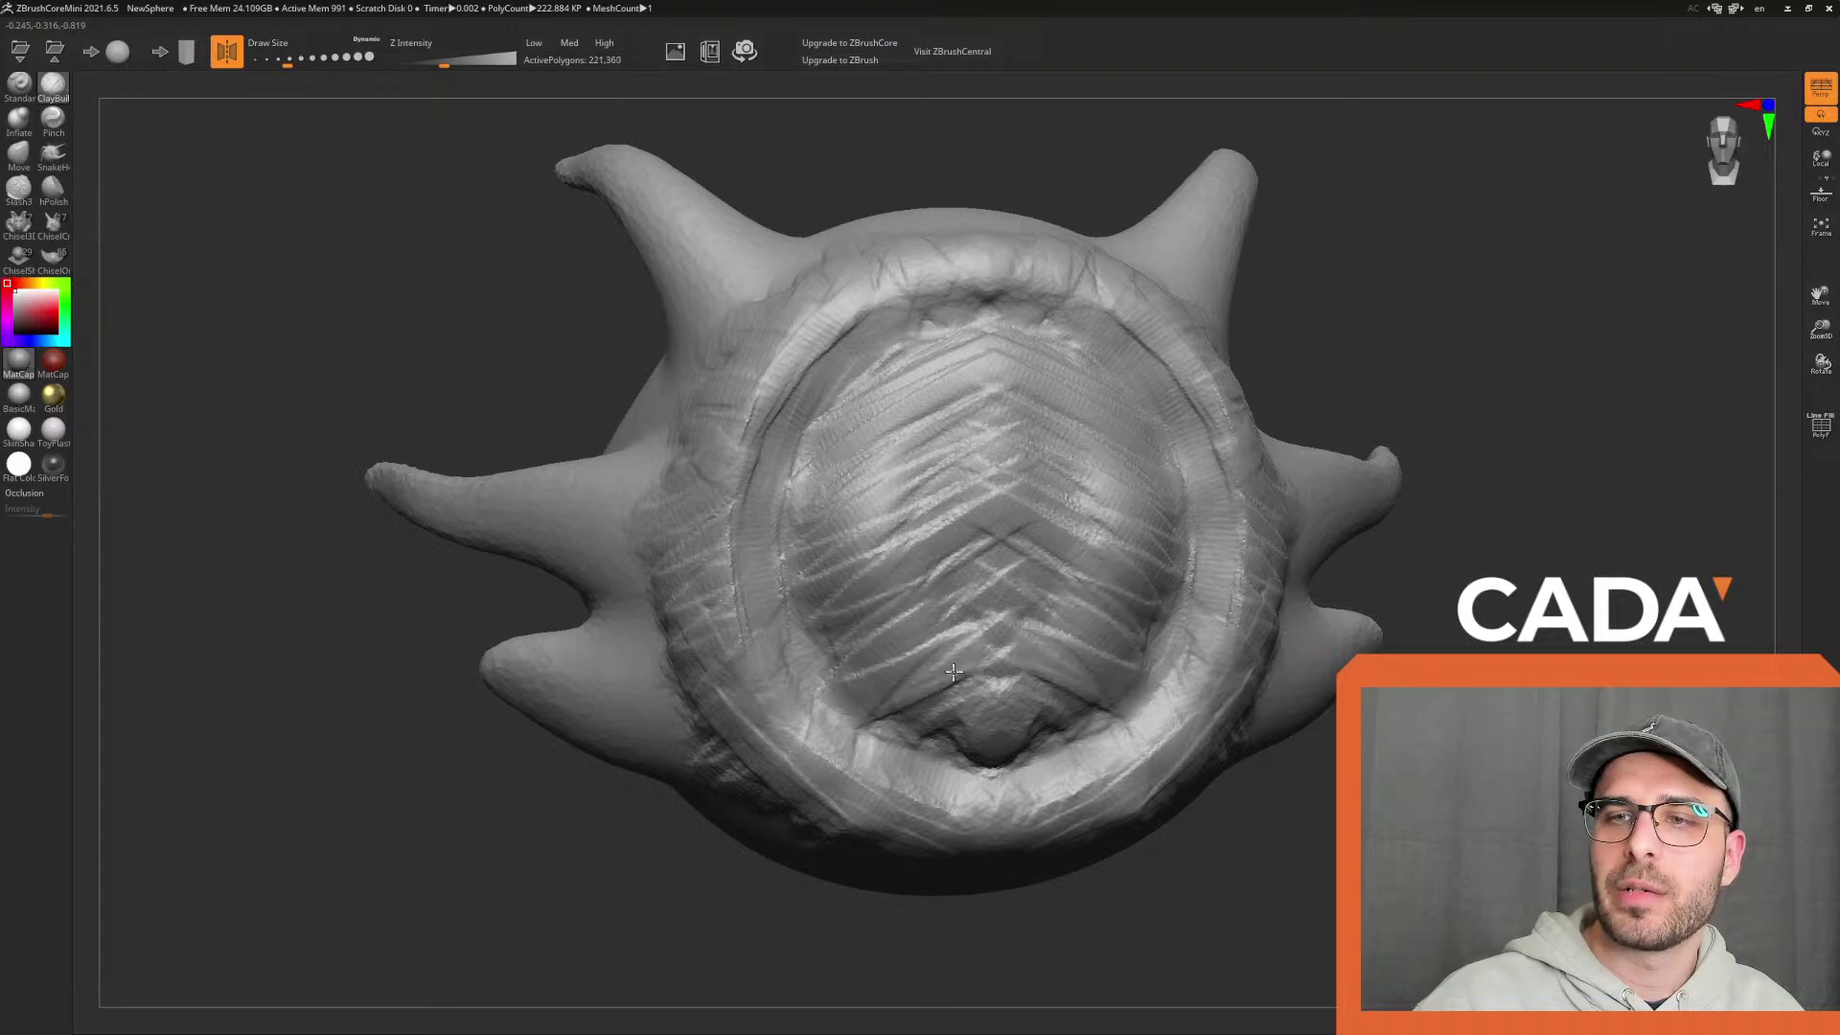
drag(1015, 345, 892, 470)
mouse_move(1016, 307)
mouse_down()
mouse_move(911, 393)
mouse_move(1084, 448)
mouse_move(997, 633)
mouse_move(987, 393)
mouse_move(958, 671)
mouse_up()
mouse_move(976, 360)
mouse_down()
mouse_move(920, 480)
mouse_move(1103, 537)
mouse_move(959, 671)
mouse_move(1006, 728)
mouse_up()
mouse_move(976, 439)
mouse_down()
mouse_move(958, 421)
mouse_move(920, 537)
mouse_move(1083, 662)
mouse_move(955, 735)
mouse_up()
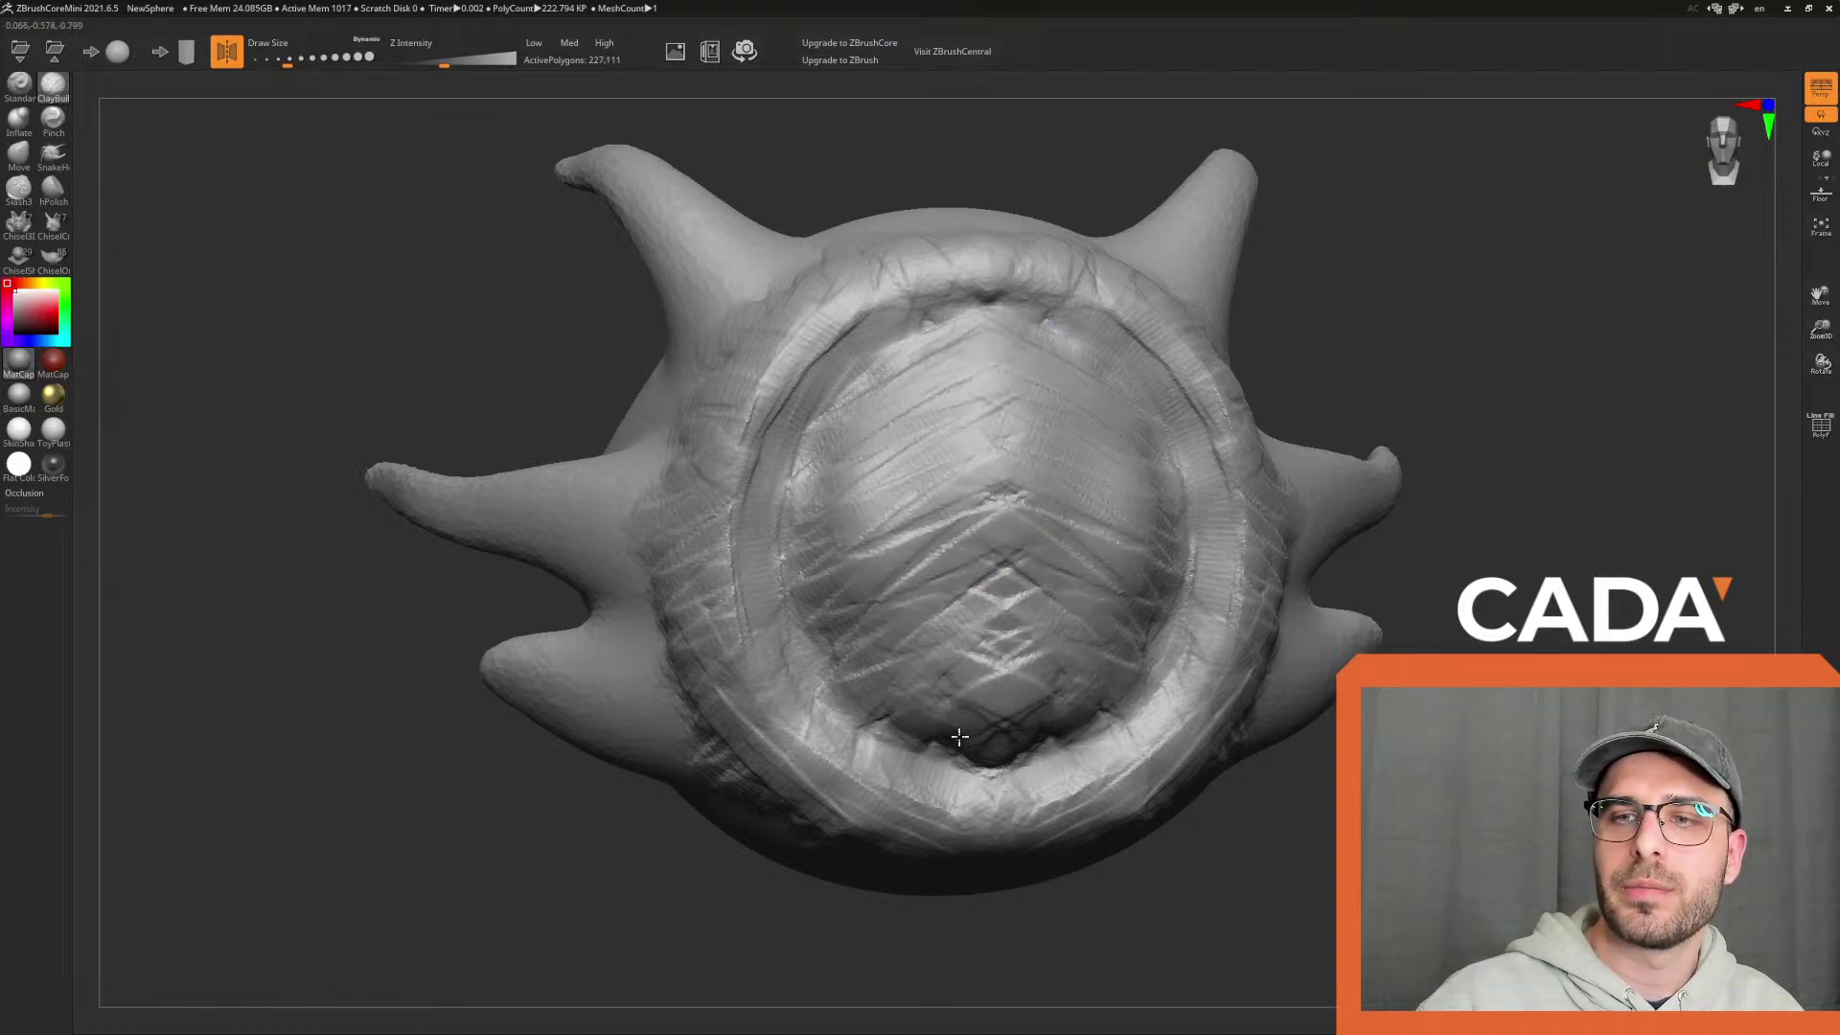
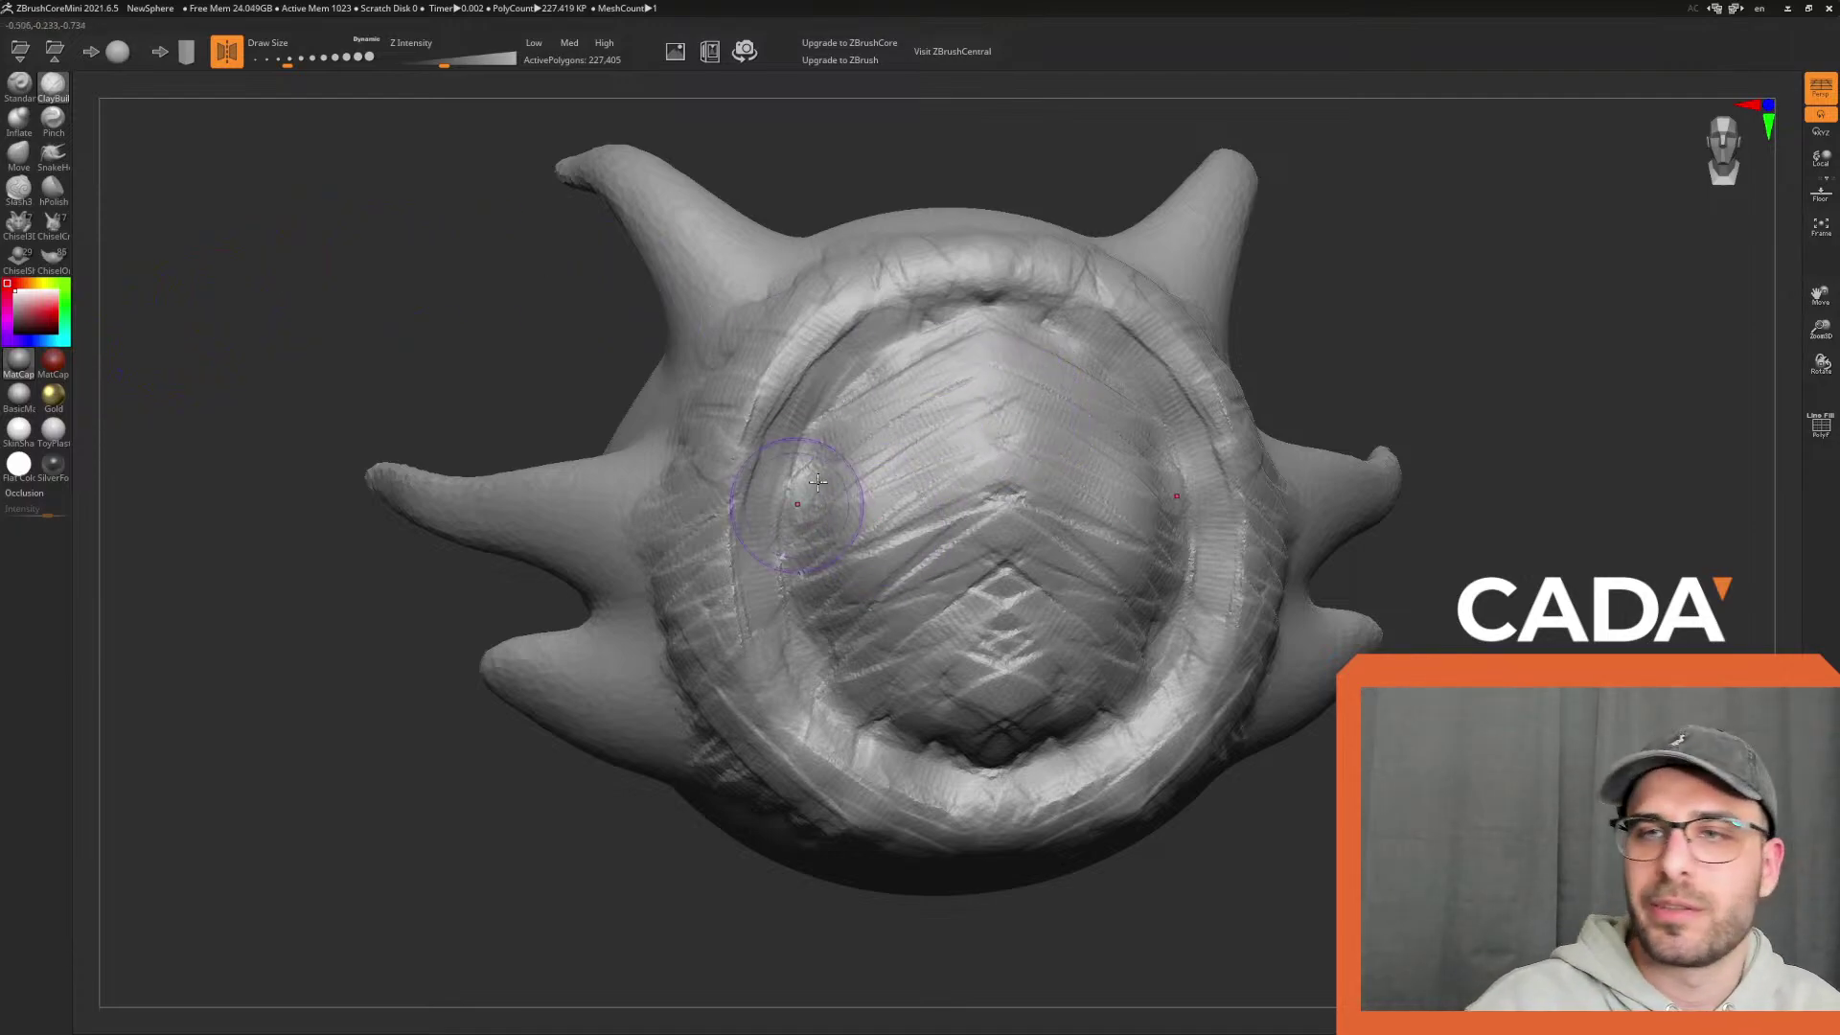
Add further ClayBuildup strokes over the central dome and thicken the sides of the surrounding rim
mouse_move(876, 361)
mouse_down()
mouse_move(901, 421)
mouse_move(1016, 546)
mouse_move(1044, 676)
mouse_move(1006, 750)
mouse_up()
mouse_move(1141, 537)
mouse_down()
mouse_move(1145, 675)
mouse_move(1248, 587)
mouse_up()
drag(1488, 608, 1491, 534)
drag(730, 451, 735, 604)
mouse_move(733, 488)
mouse_down()
mouse_move(743, 614)
mouse_move(757, 403)
mouse_move(732, 469)
mouse_move(738, 613)
mouse_up()
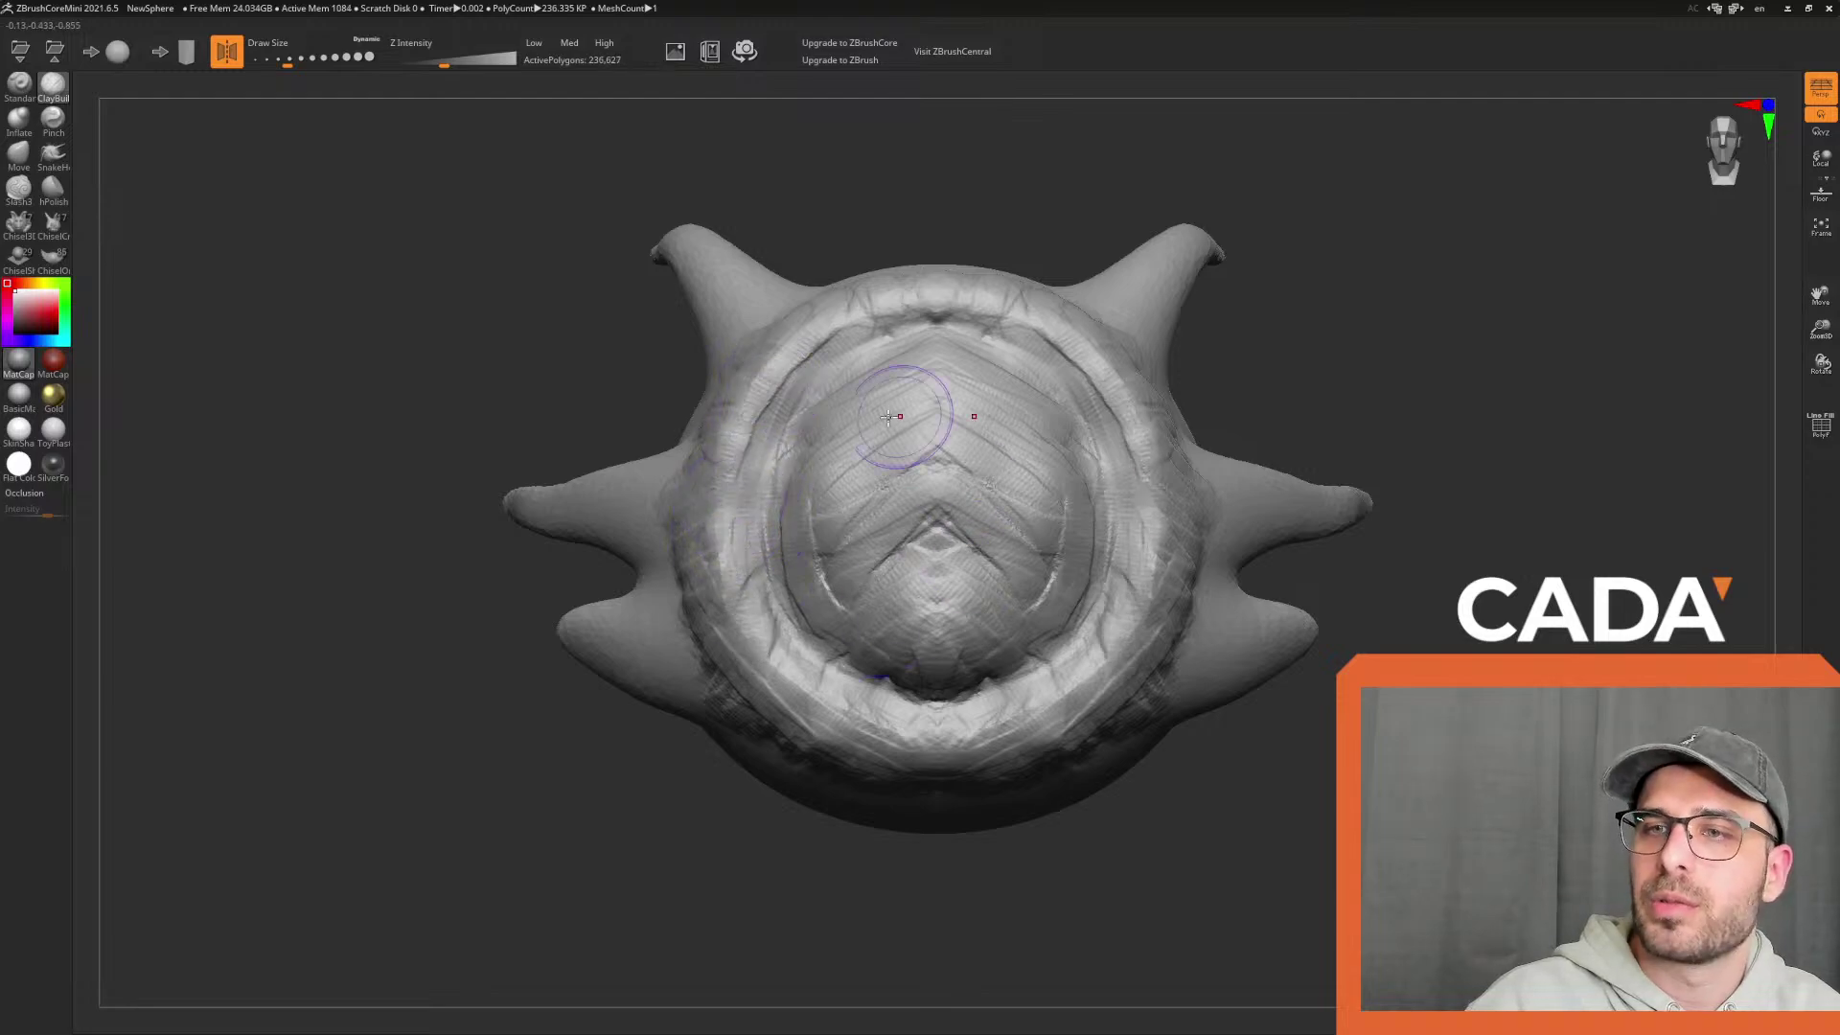
Enlarge the ClayBuildup brush to a Draw Size of about 192 and inflate the central dome into a rounded ball
mouse_move(860, 430)
mouse_down()
mouse_move(844, 575)
mouse_move(891, 628)
mouse_move(912, 350)
mouse_move(863, 480)
mouse_move(882, 575)
mouse_move(954, 644)
mouse_move(1163, 699)
mouse_move(1333, 632)
mouse_move(1251, 601)
mouse_move(1284, 613)
mouse_up()
key(bracketright)
key(bracketright)
key(bracketright)
drag(910, 550, 1000, 409)
mouse_move(895, 573)
mouse_down()
mouse_move(1017, 637)
mouse_move(1016, 403)
mouse_up()
drag(976, 584, 967, 466)
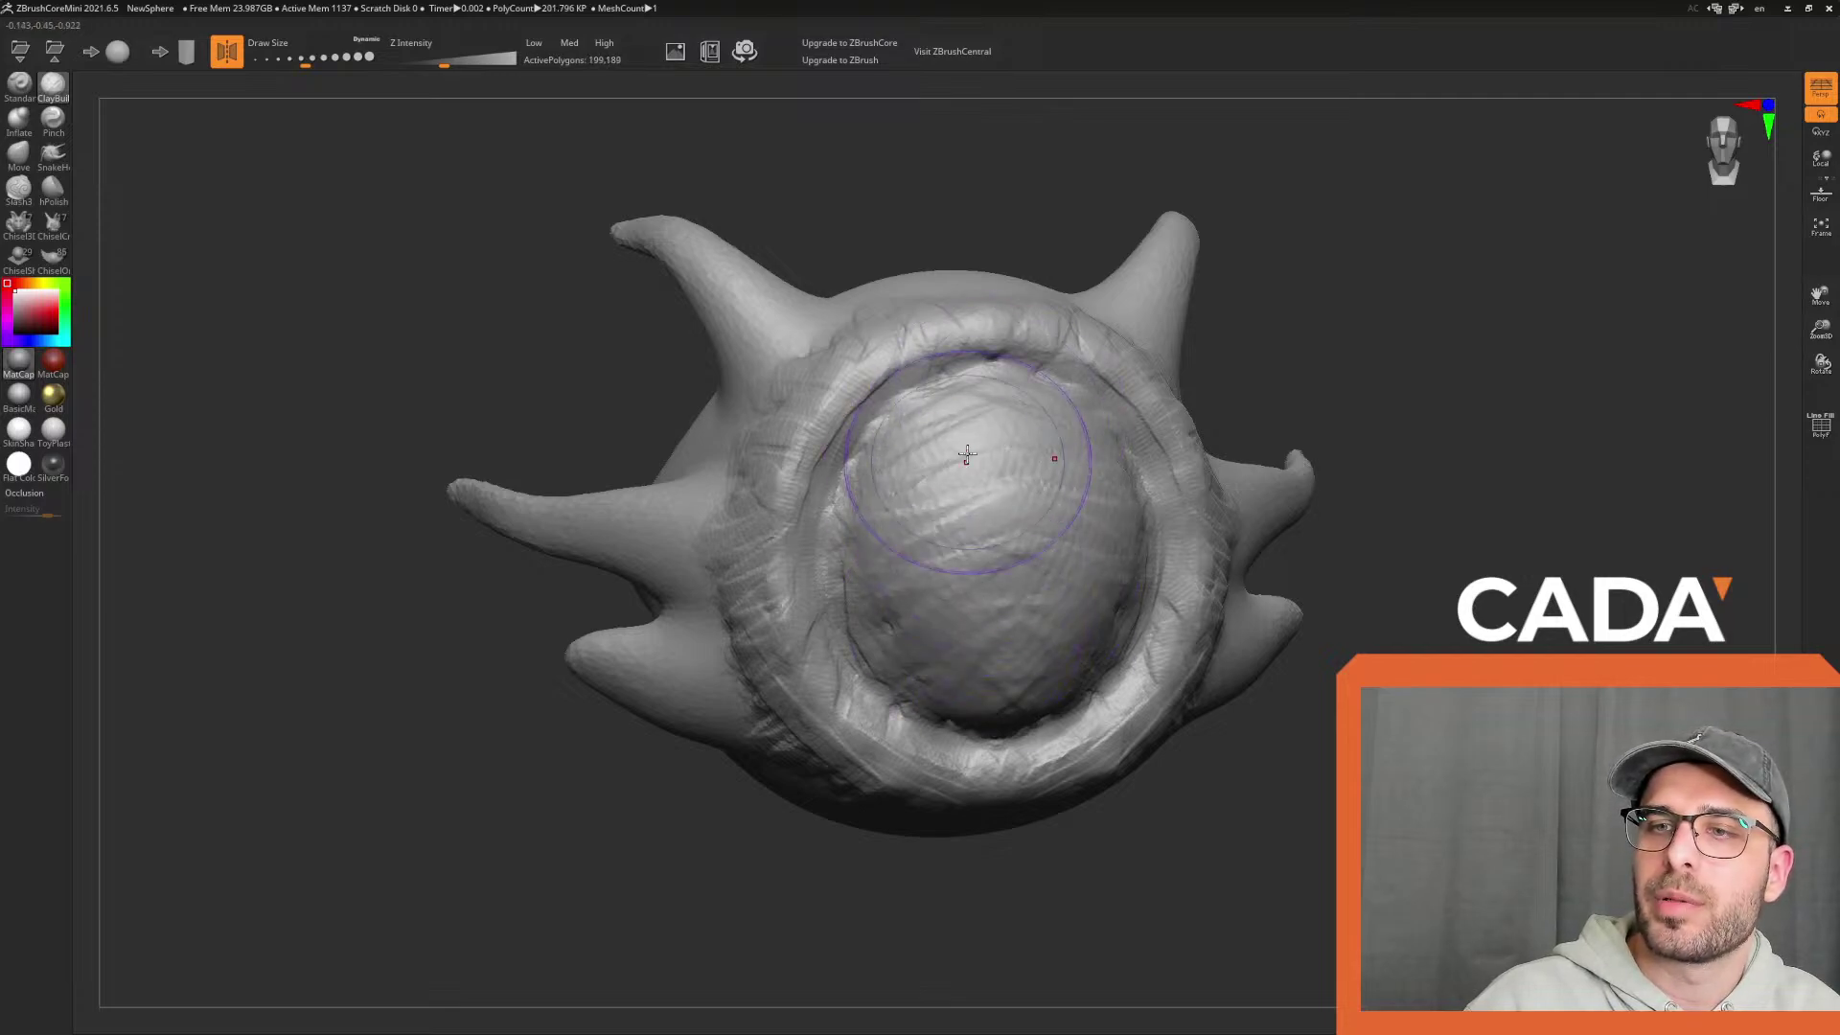
drag(879, 526, 979, 619)
mouse_move(1288, 645)
mouse_down()
mouse_move(1384, 632)
mouse_move(1269, 608)
mouse_move(1442, 655)
mouse_move(1029, 404)
mouse_up()
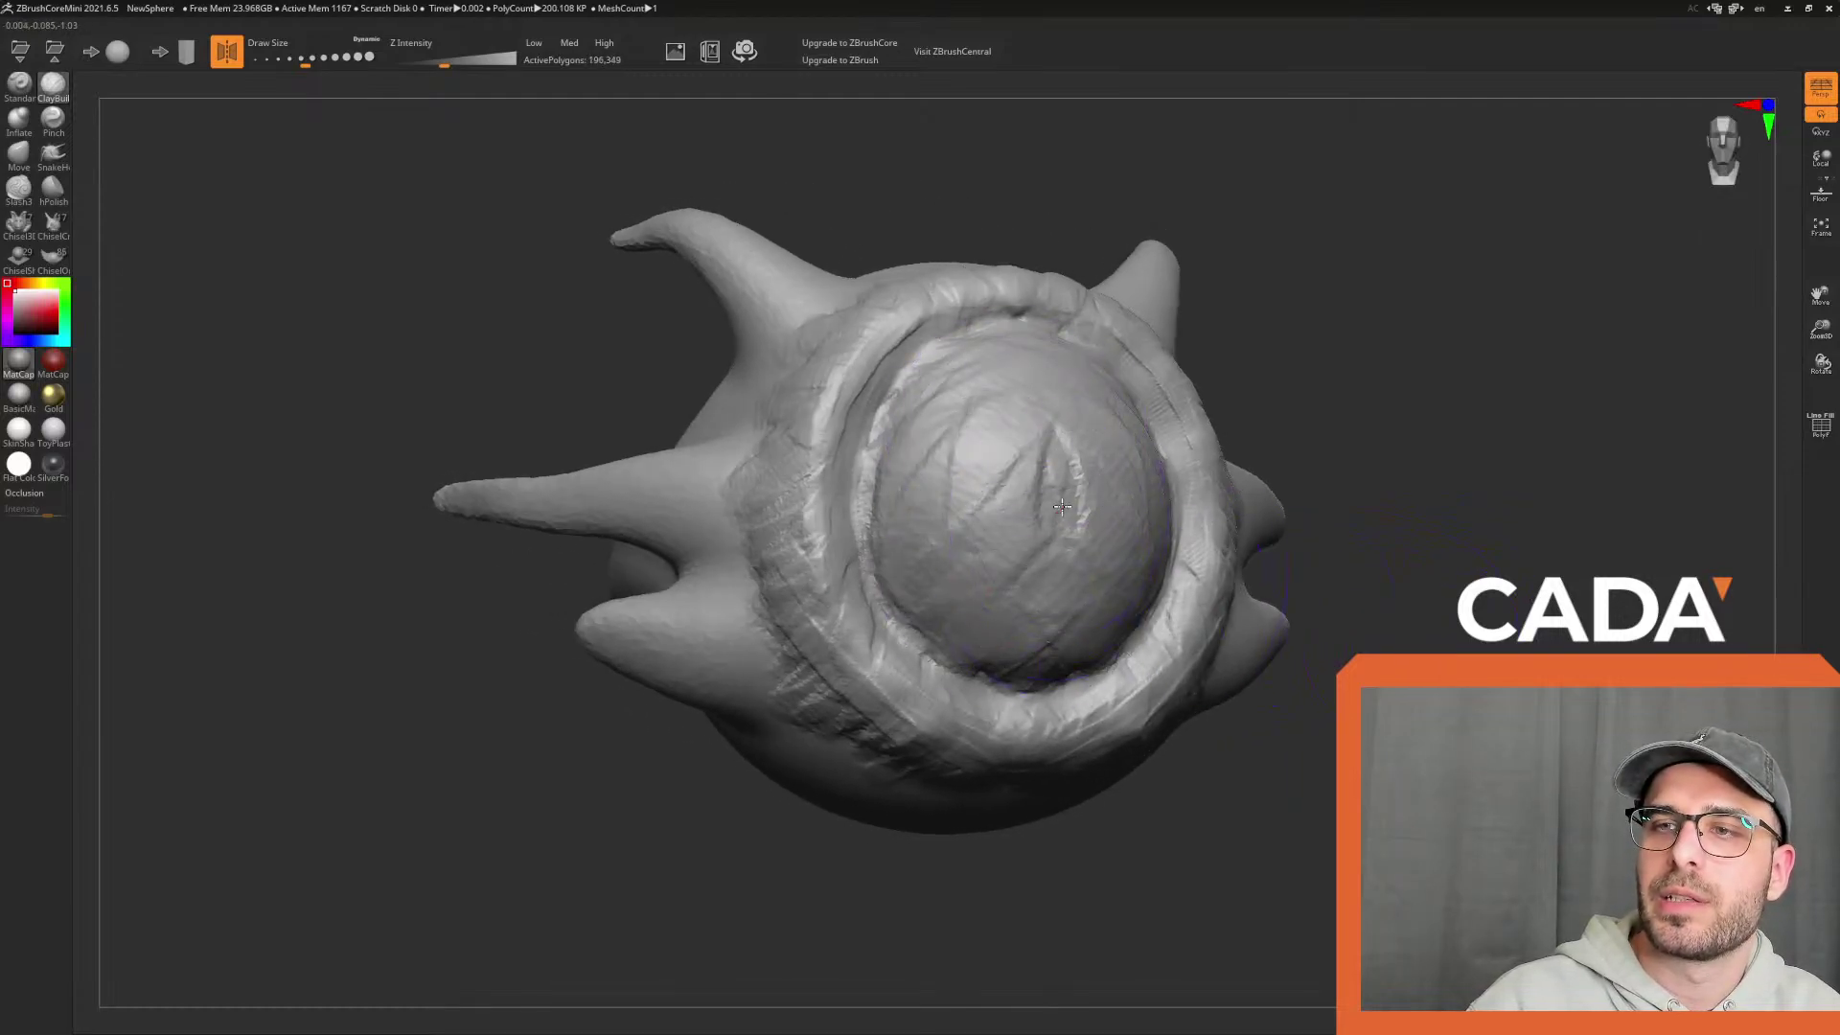
Bend the rear pincers upward and reshape the lower body from the side using the Move brush at Draw Size about 867
drag(1319, 724, 1395, 723)
drag(1309, 757, 1304, 735)
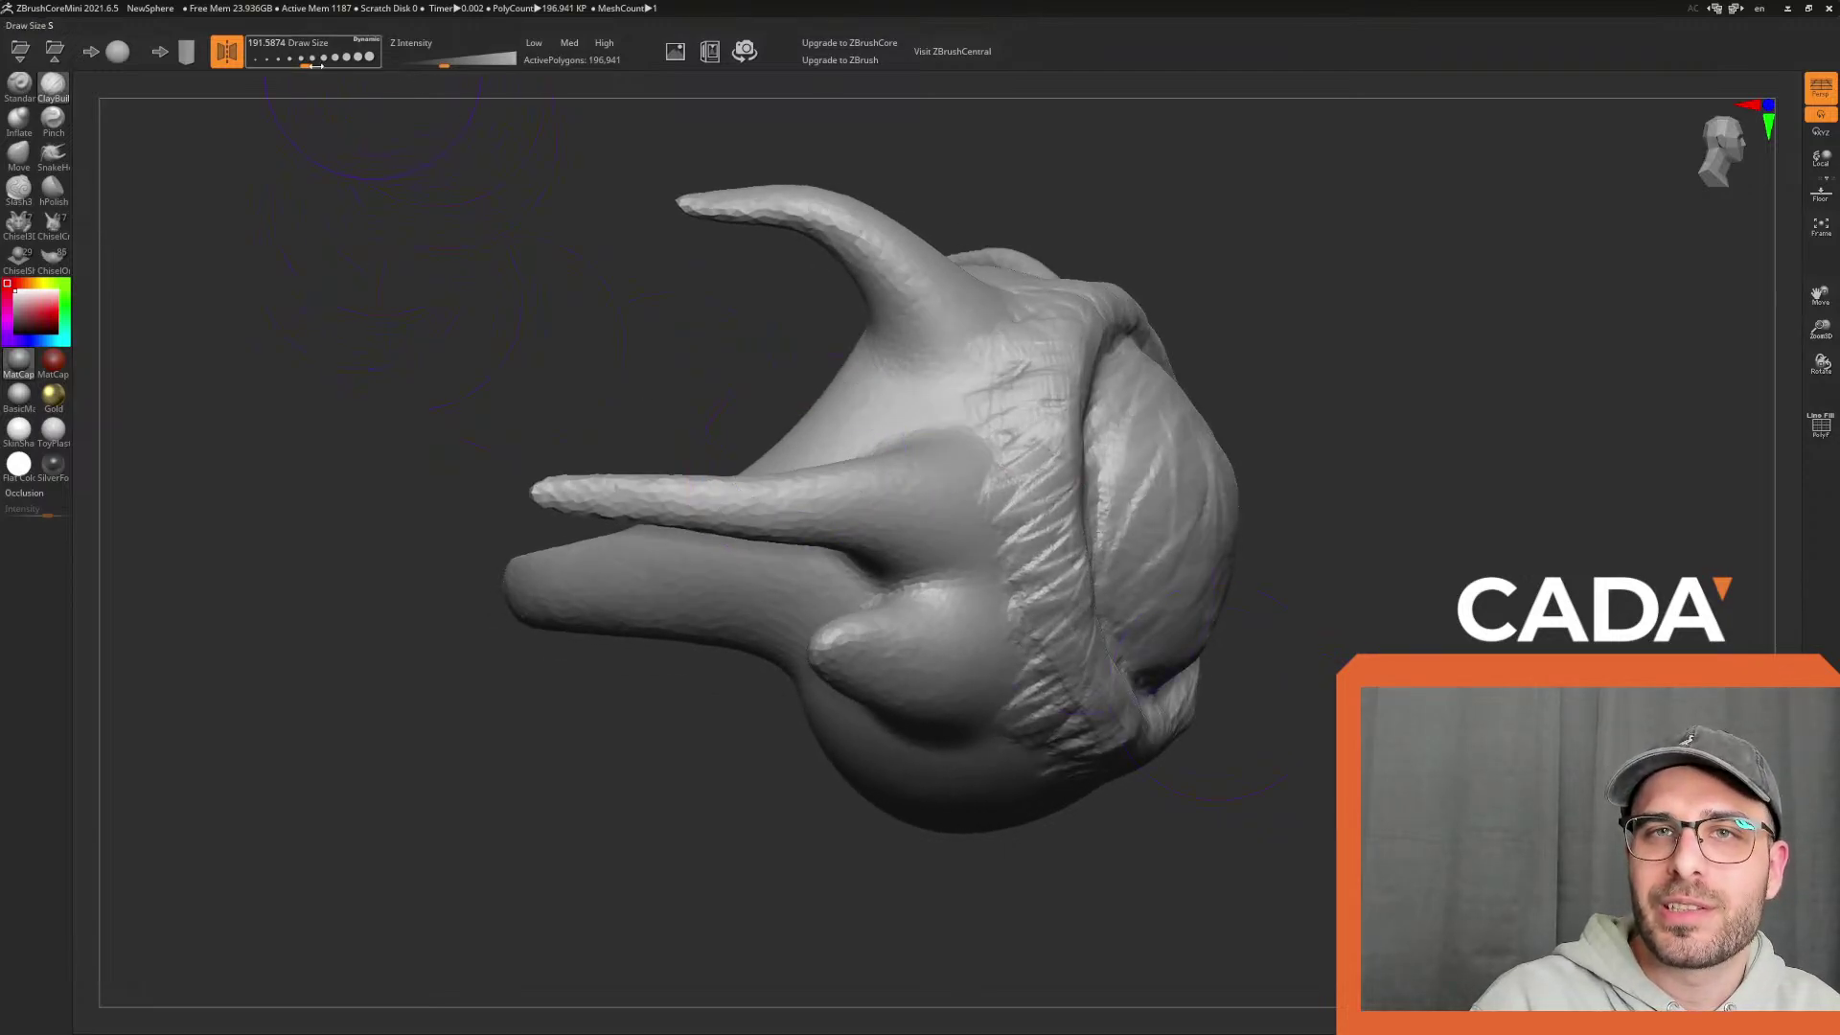
mouse_move(1457, 556)
mouse_down()
mouse_move(1359, 530)
mouse_move(1088, 383)
mouse_up()
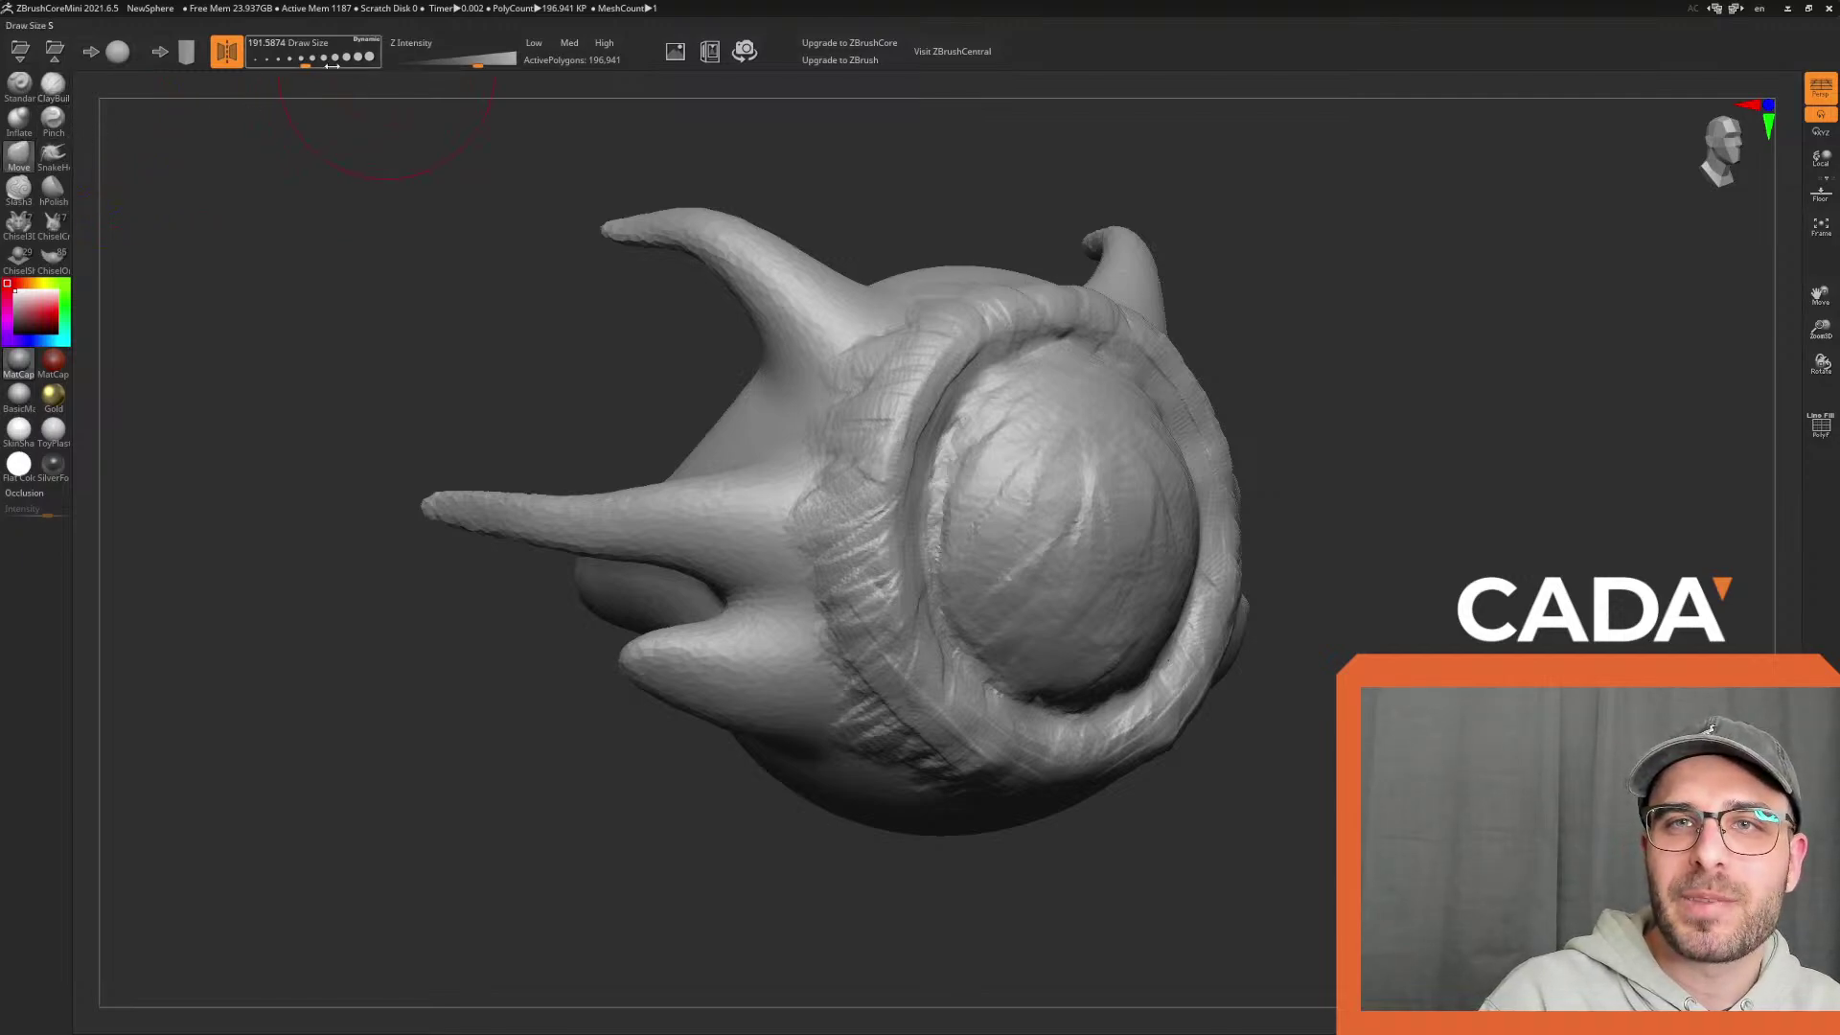
drag(356, 59, 329, 59)
drag(279, 308, 436, 288)
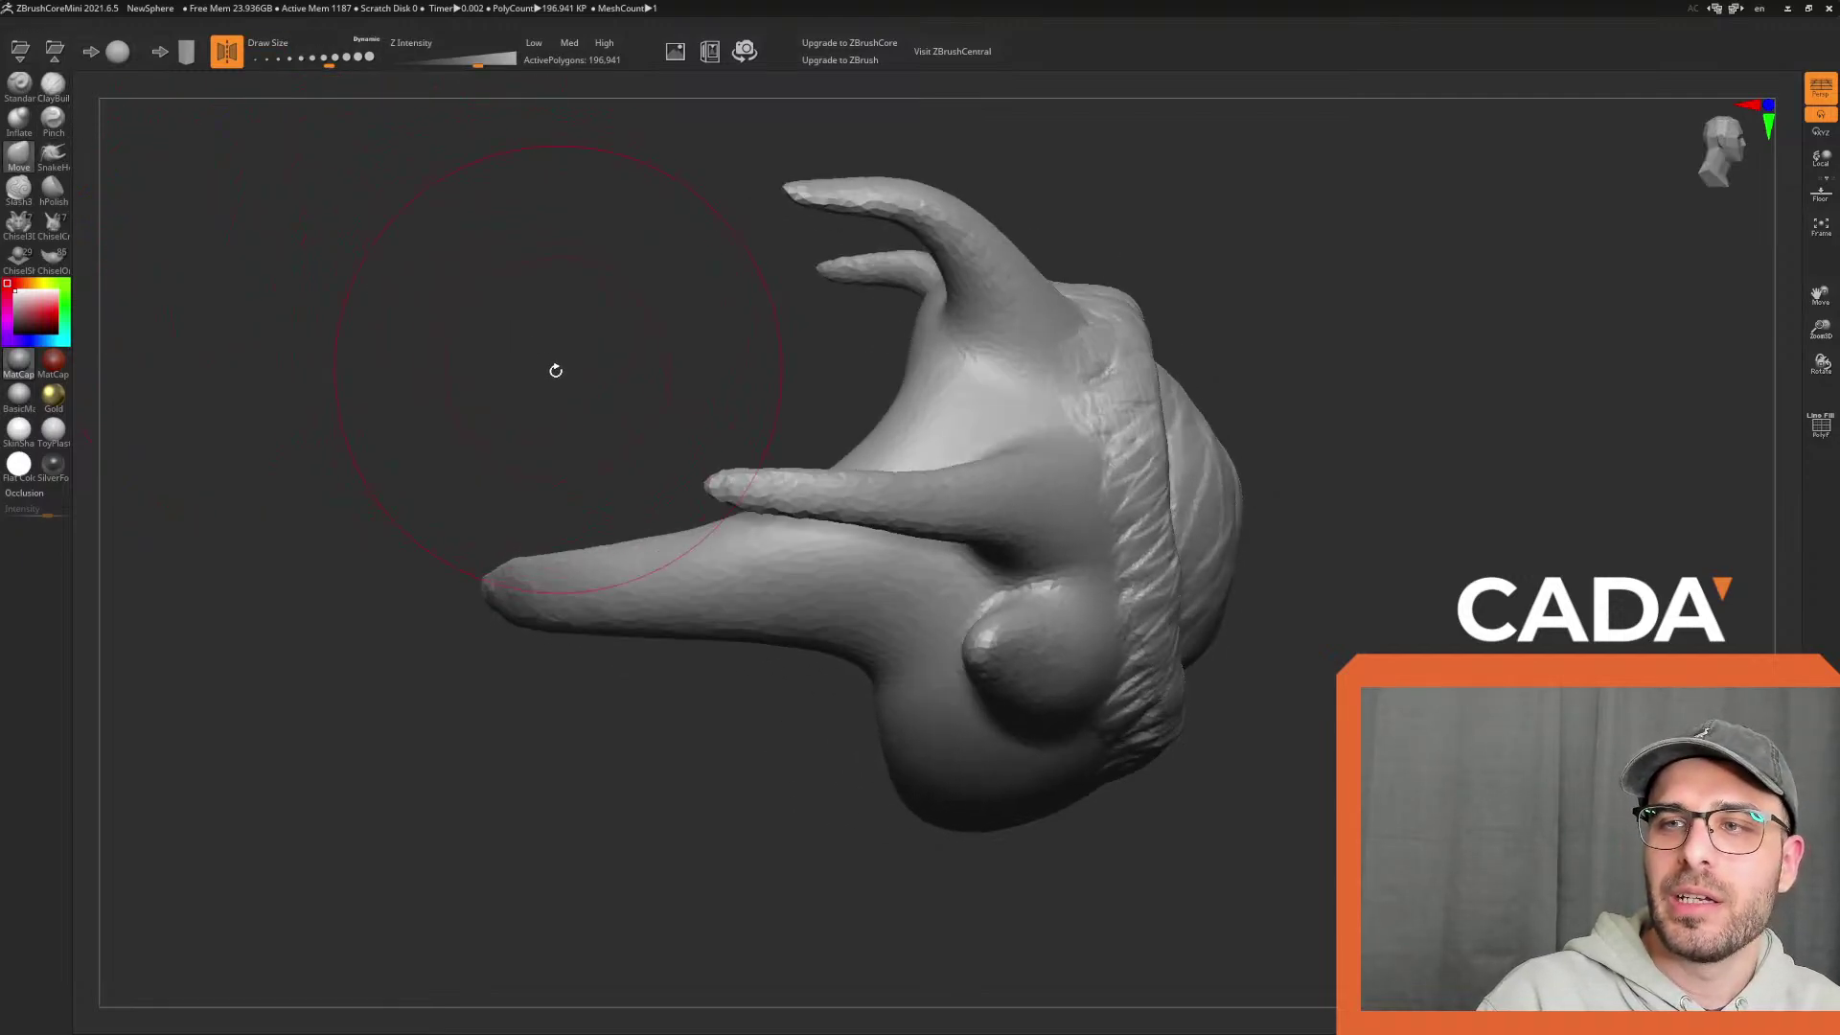
alt+drag(558, 370, 496, 342)
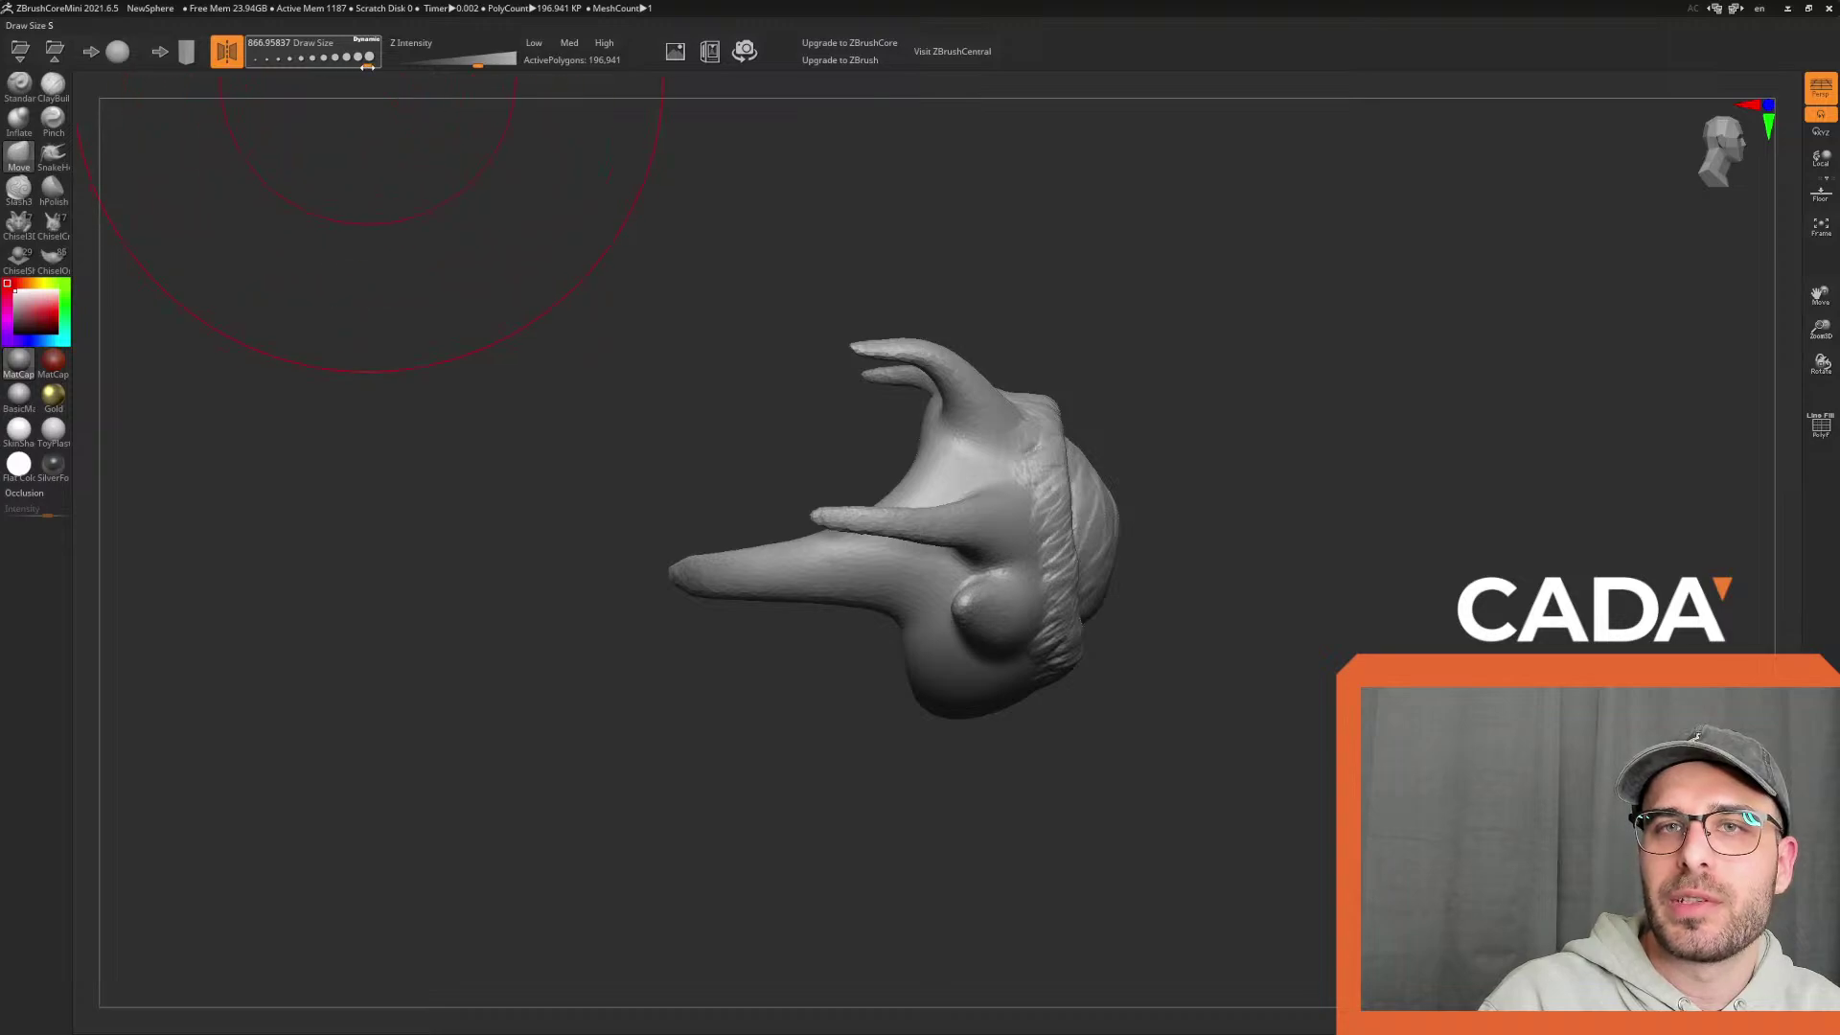
mouse_move(658, 546)
mouse_down()
mouse_move(690, 516)
mouse_move(832, 566)
mouse_move(833, 540)
mouse_up()
mouse_move(915, 740)
mouse_down()
mouse_move(946, 711)
mouse_move(973, 758)
mouse_move(942, 688)
mouse_up()
drag(1078, 644, 1075, 676)
drag(961, 678, 1070, 675)
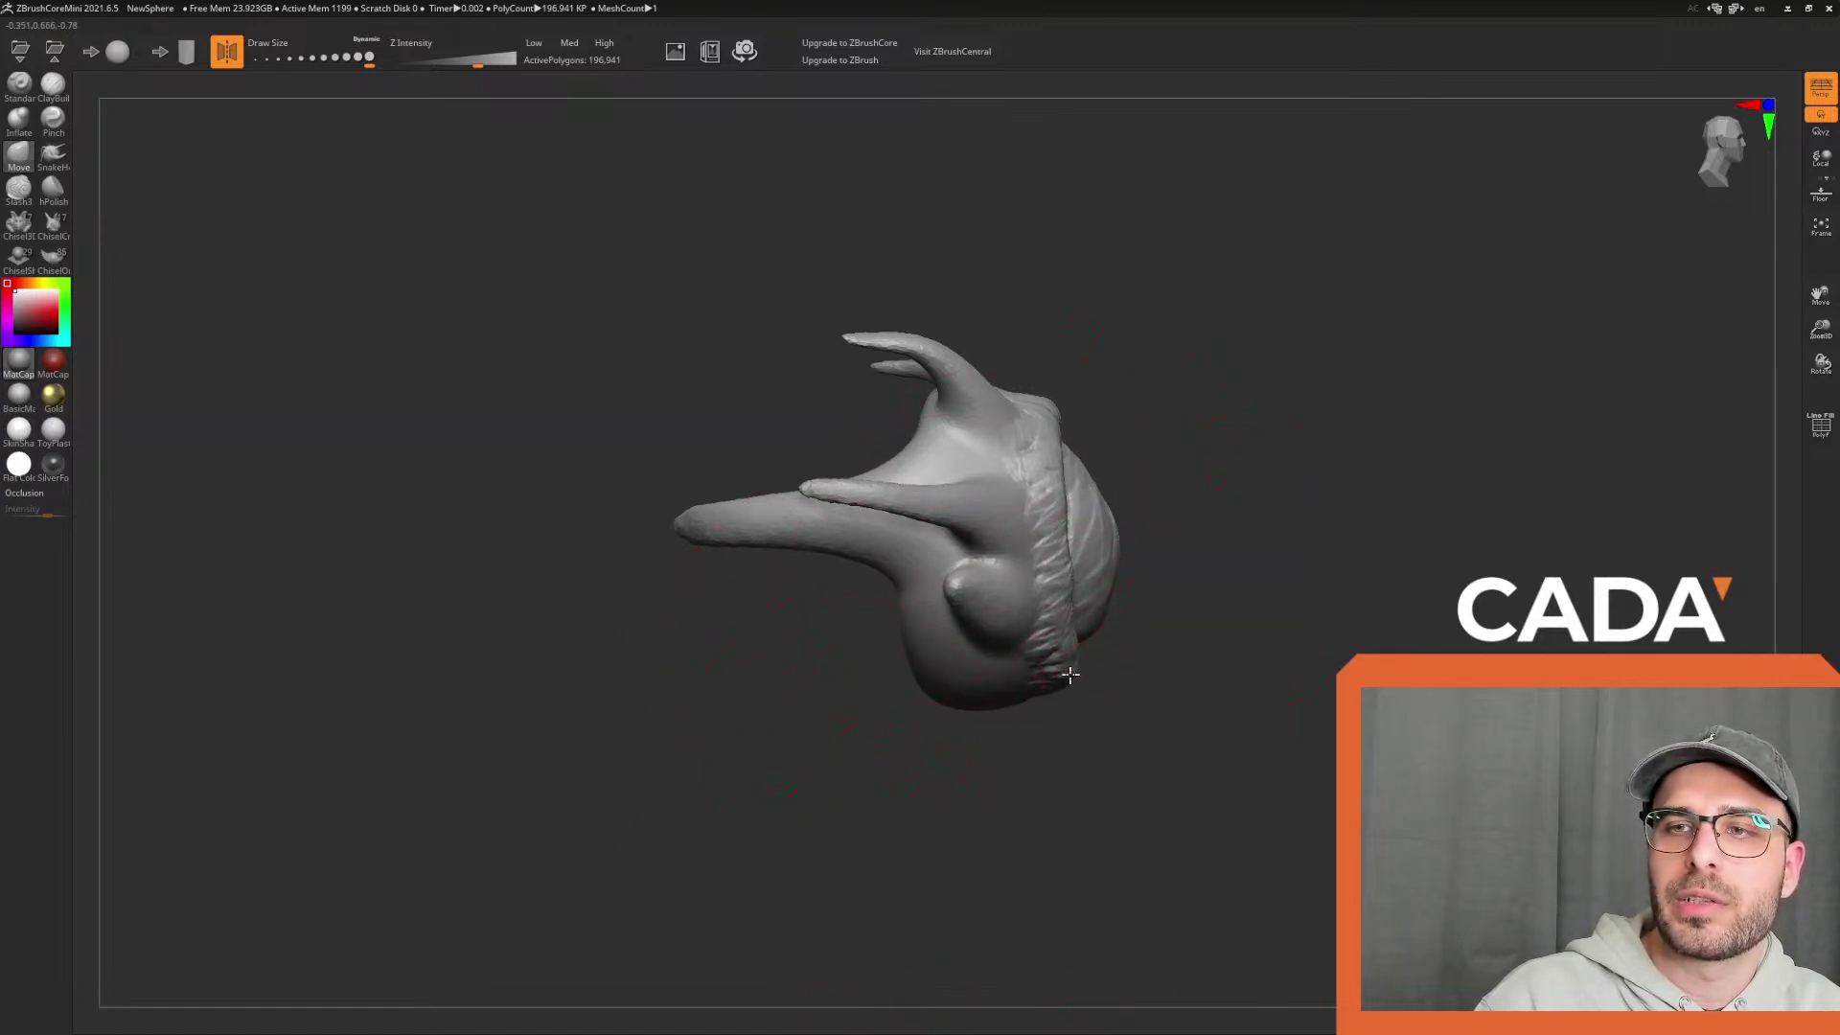
mouse_move(824, 623)
mouse_down()
mouse_move(1154, 757)
mouse_move(1076, 756)
mouse_move(805, 661)
mouse_up()
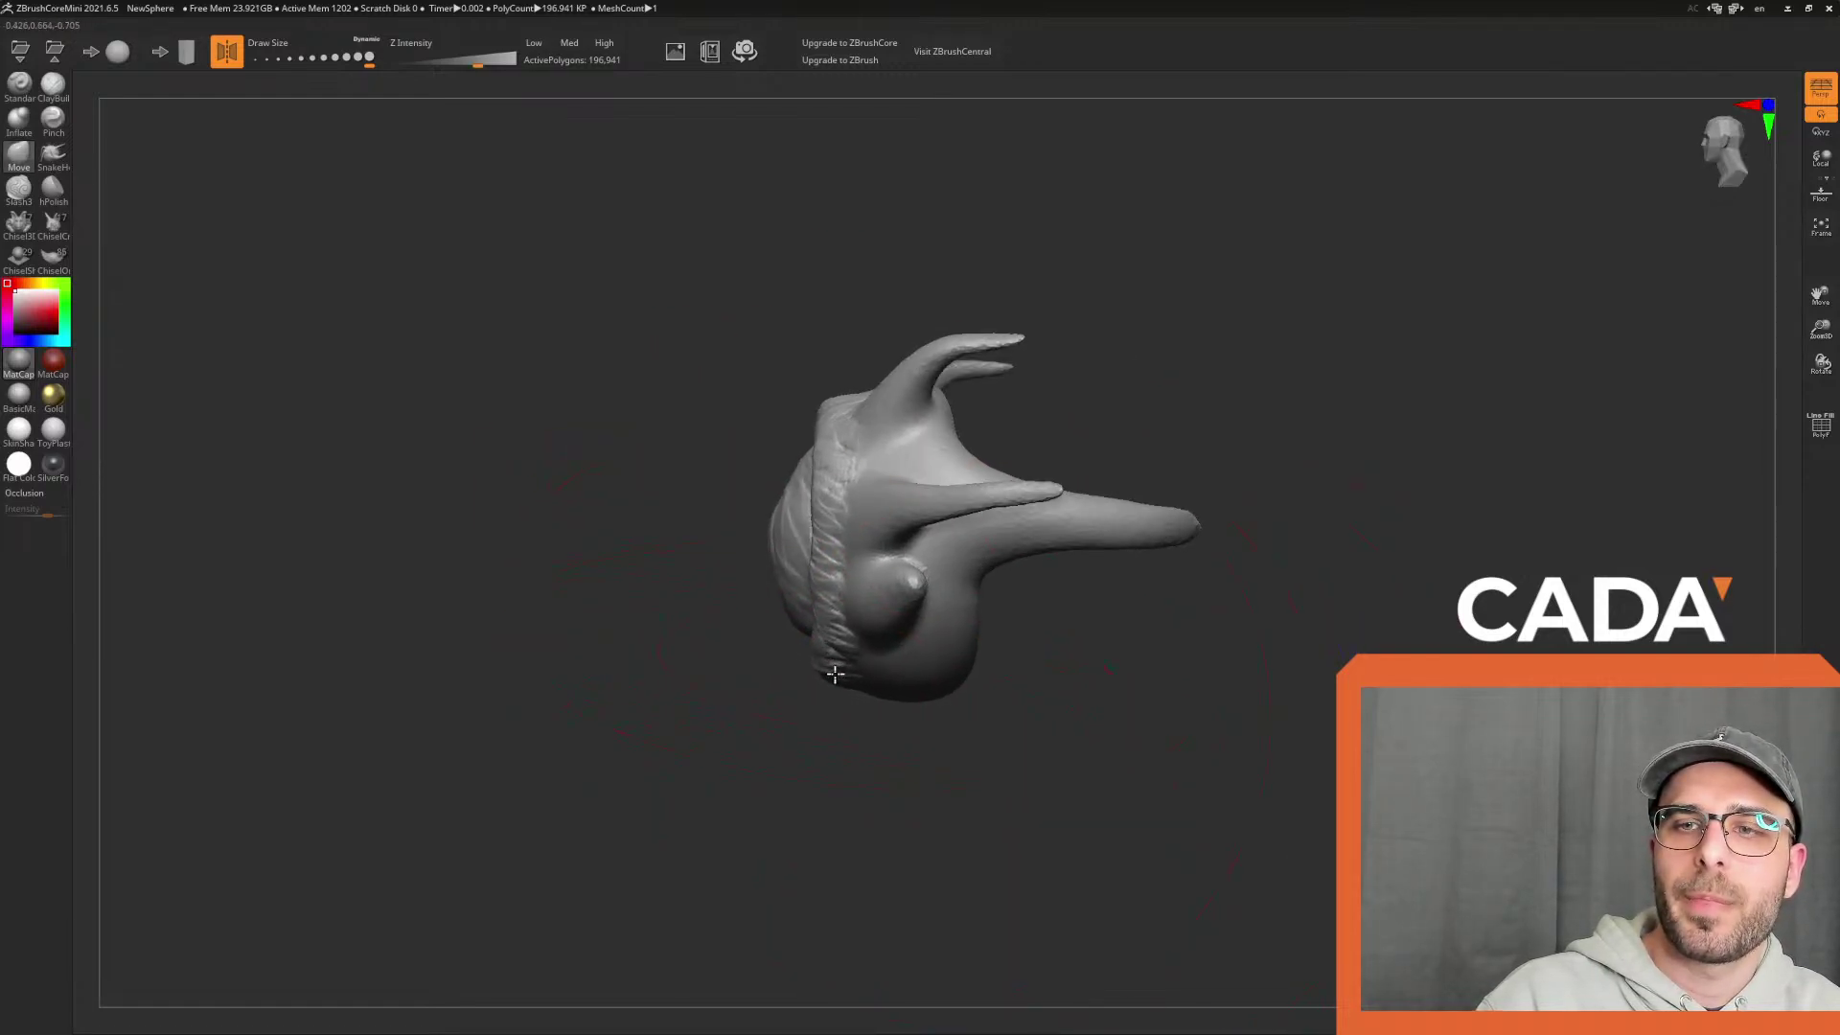
Reduce the Draw Size and switch to the ClayBuildup brush with the creature's forehead in view
mouse_move(700, 541)
mouse_down()
mouse_move(682, 579)
mouse_move(767, 547)
mouse_move(659, 589)
mouse_move(936, 809)
mouse_move(885, 853)
mouse_move(408, 254)
mouse_up()
drag(369, 58, 314, 59)
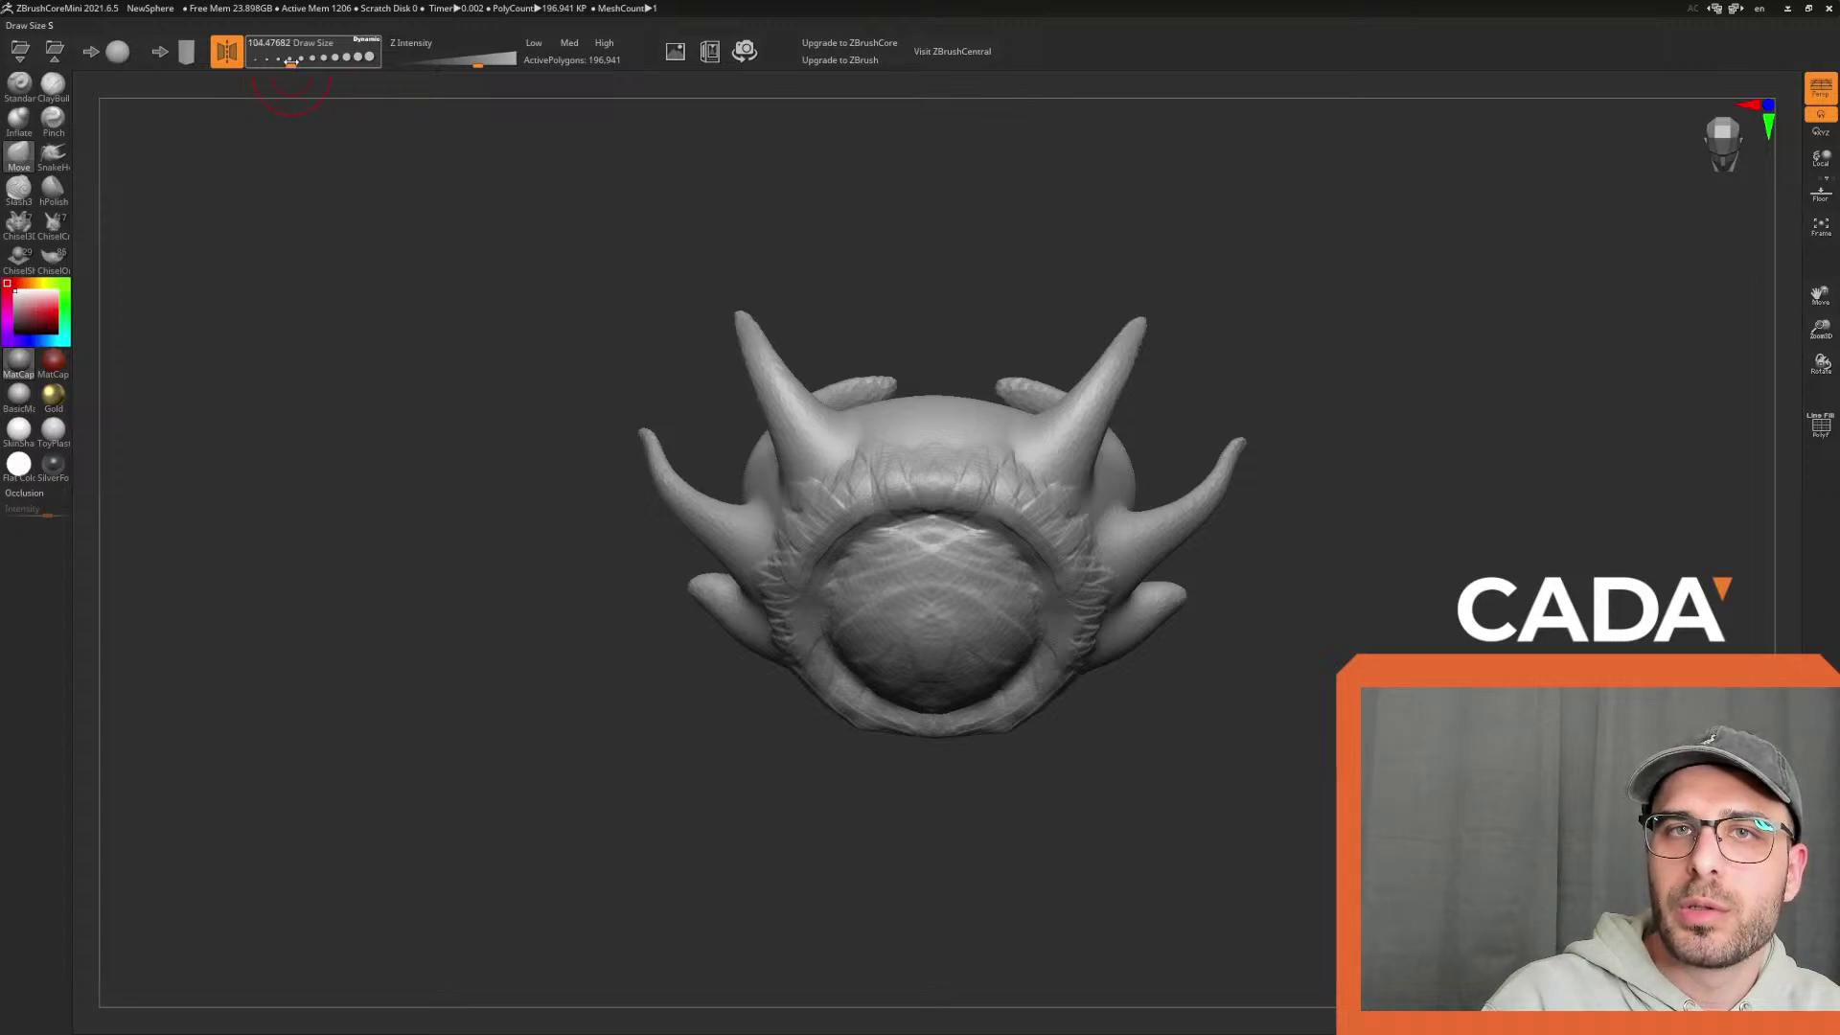
drag(409, 431, 464, 500)
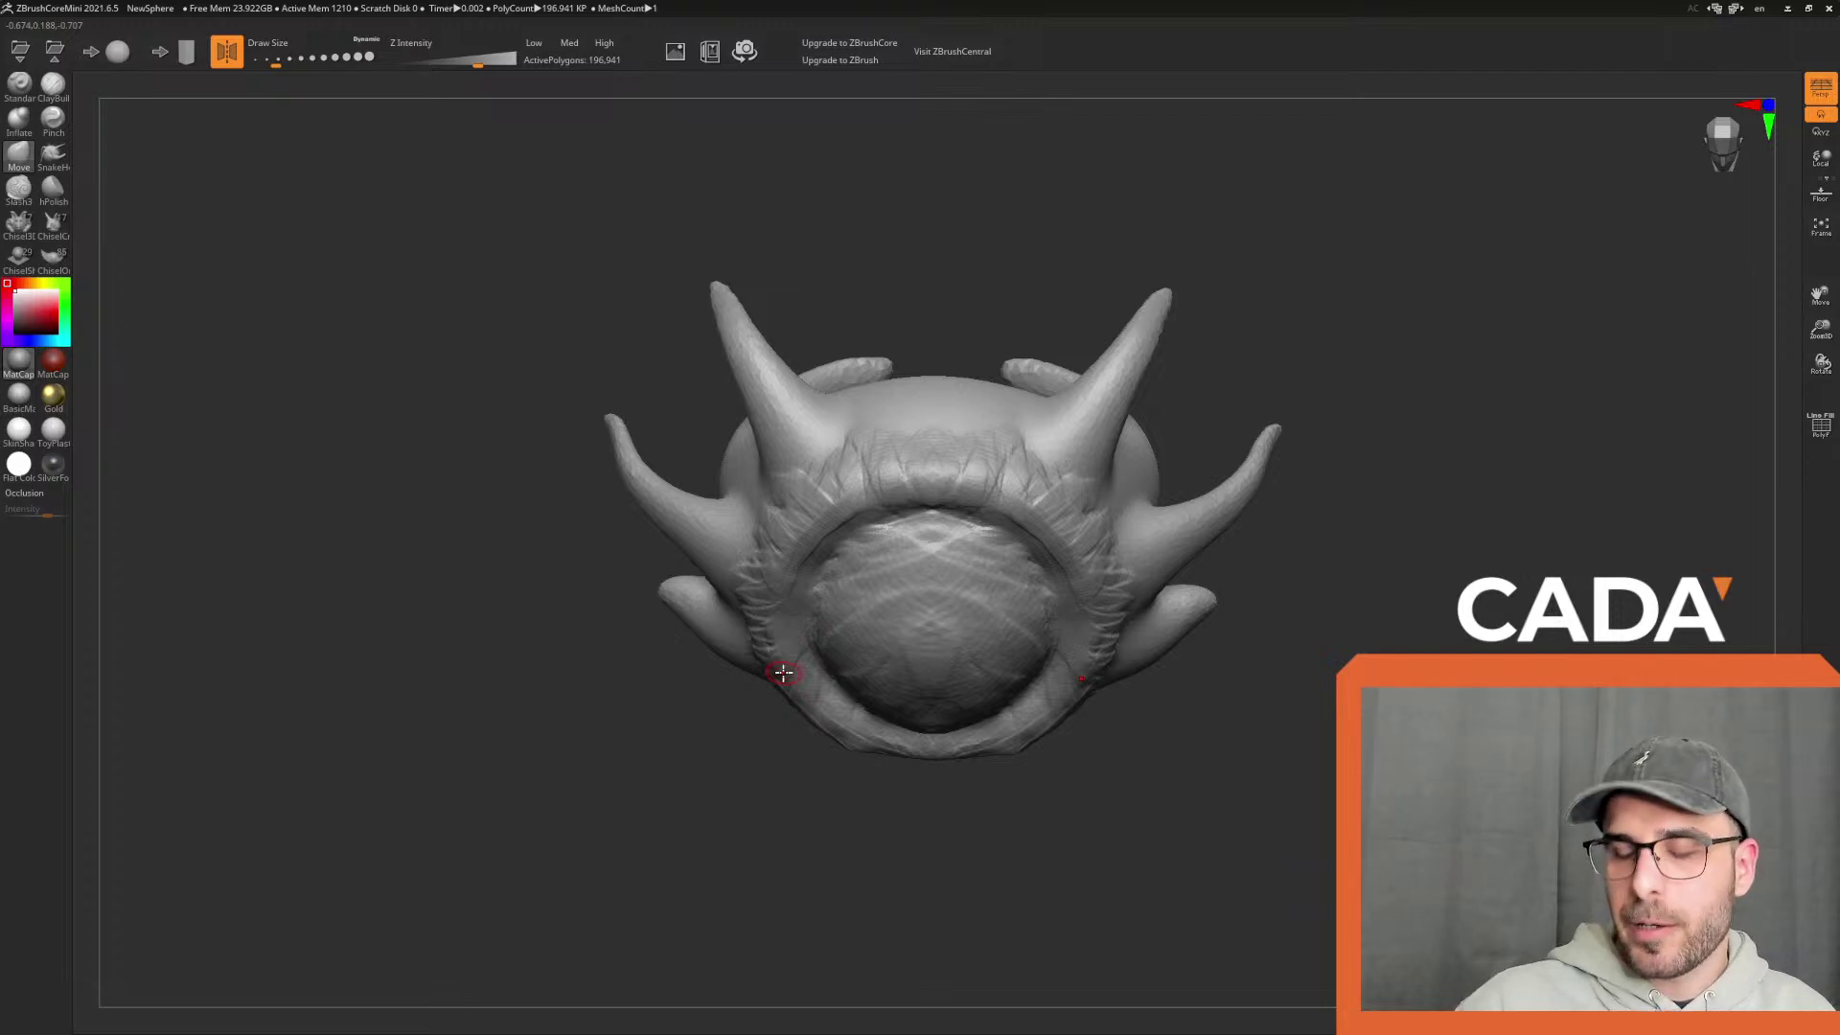
click(53, 88)
mouse_move(533, 498)
mouse_down()
mouse_move(601, 671)
mouse_move(644, 670)
mouse_up()
Try small mirrored ClayBuildup marks on the smooth forehead between the horns
drag(886, 536, 987, 549)
key(ctrl+z)
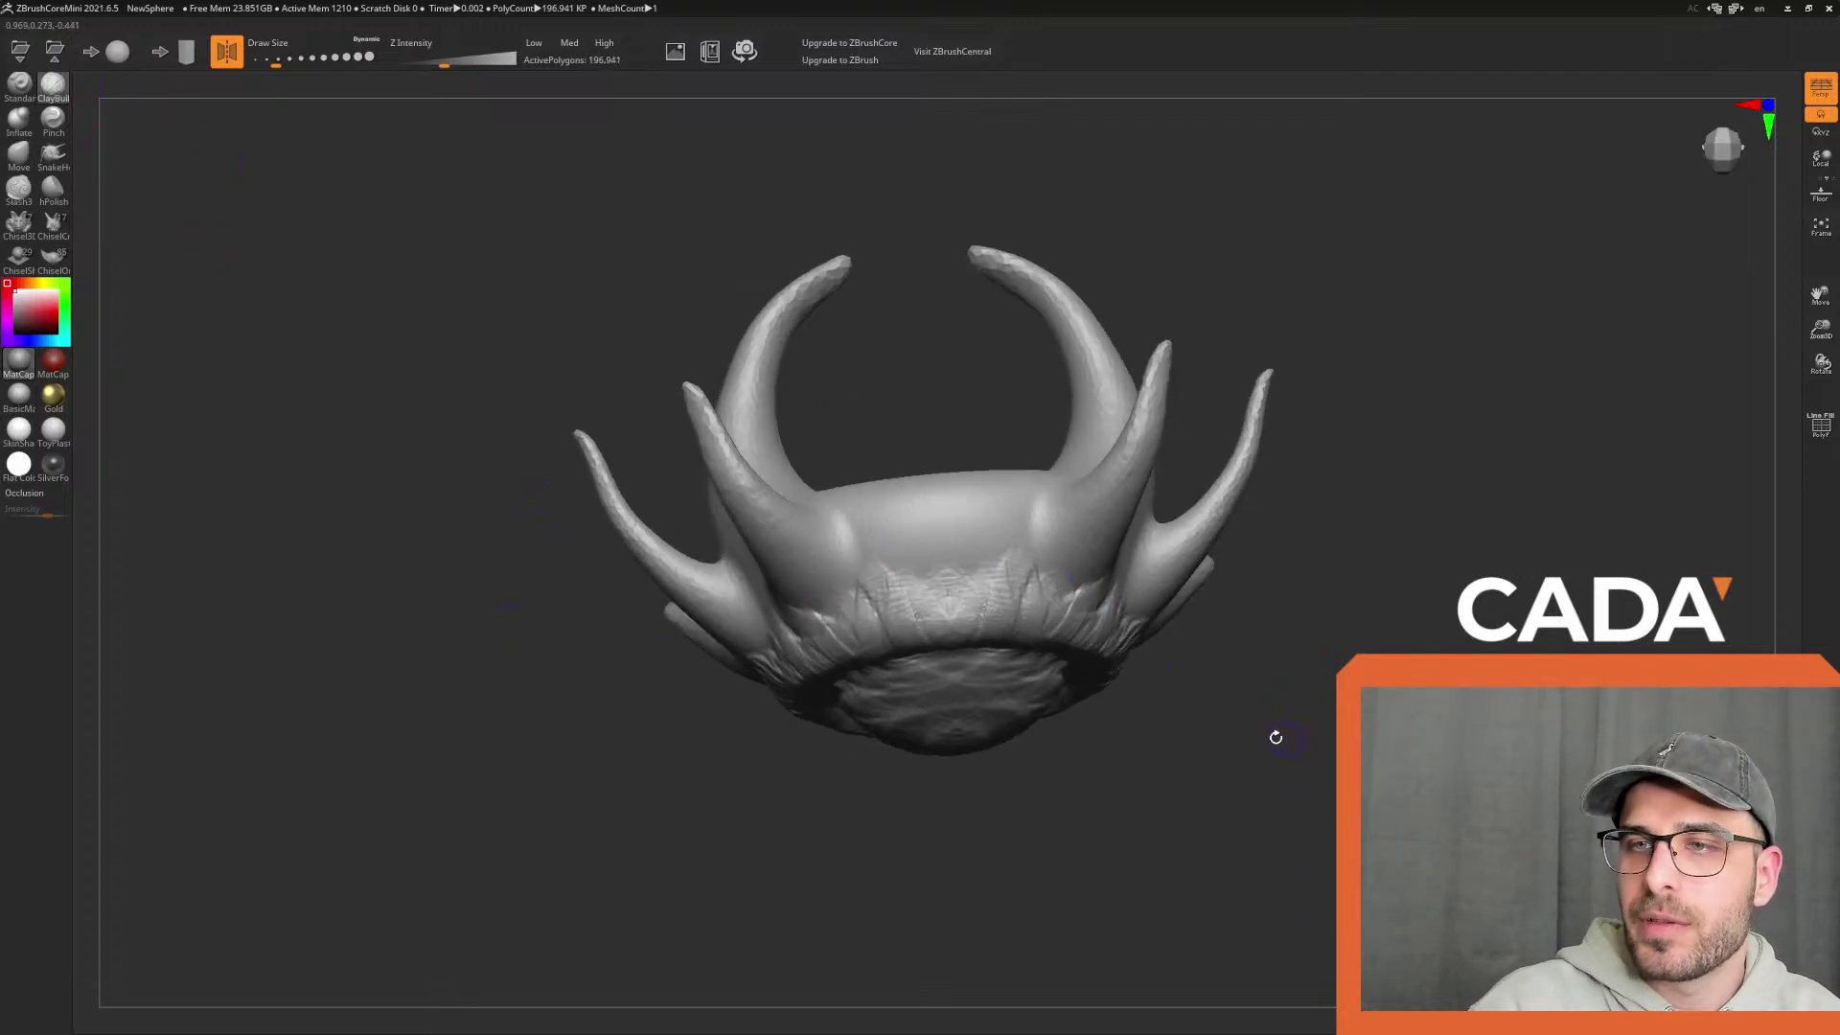
alt+drag(1282, 739, 1370, 901)
drag(787, 536, 921, 482)
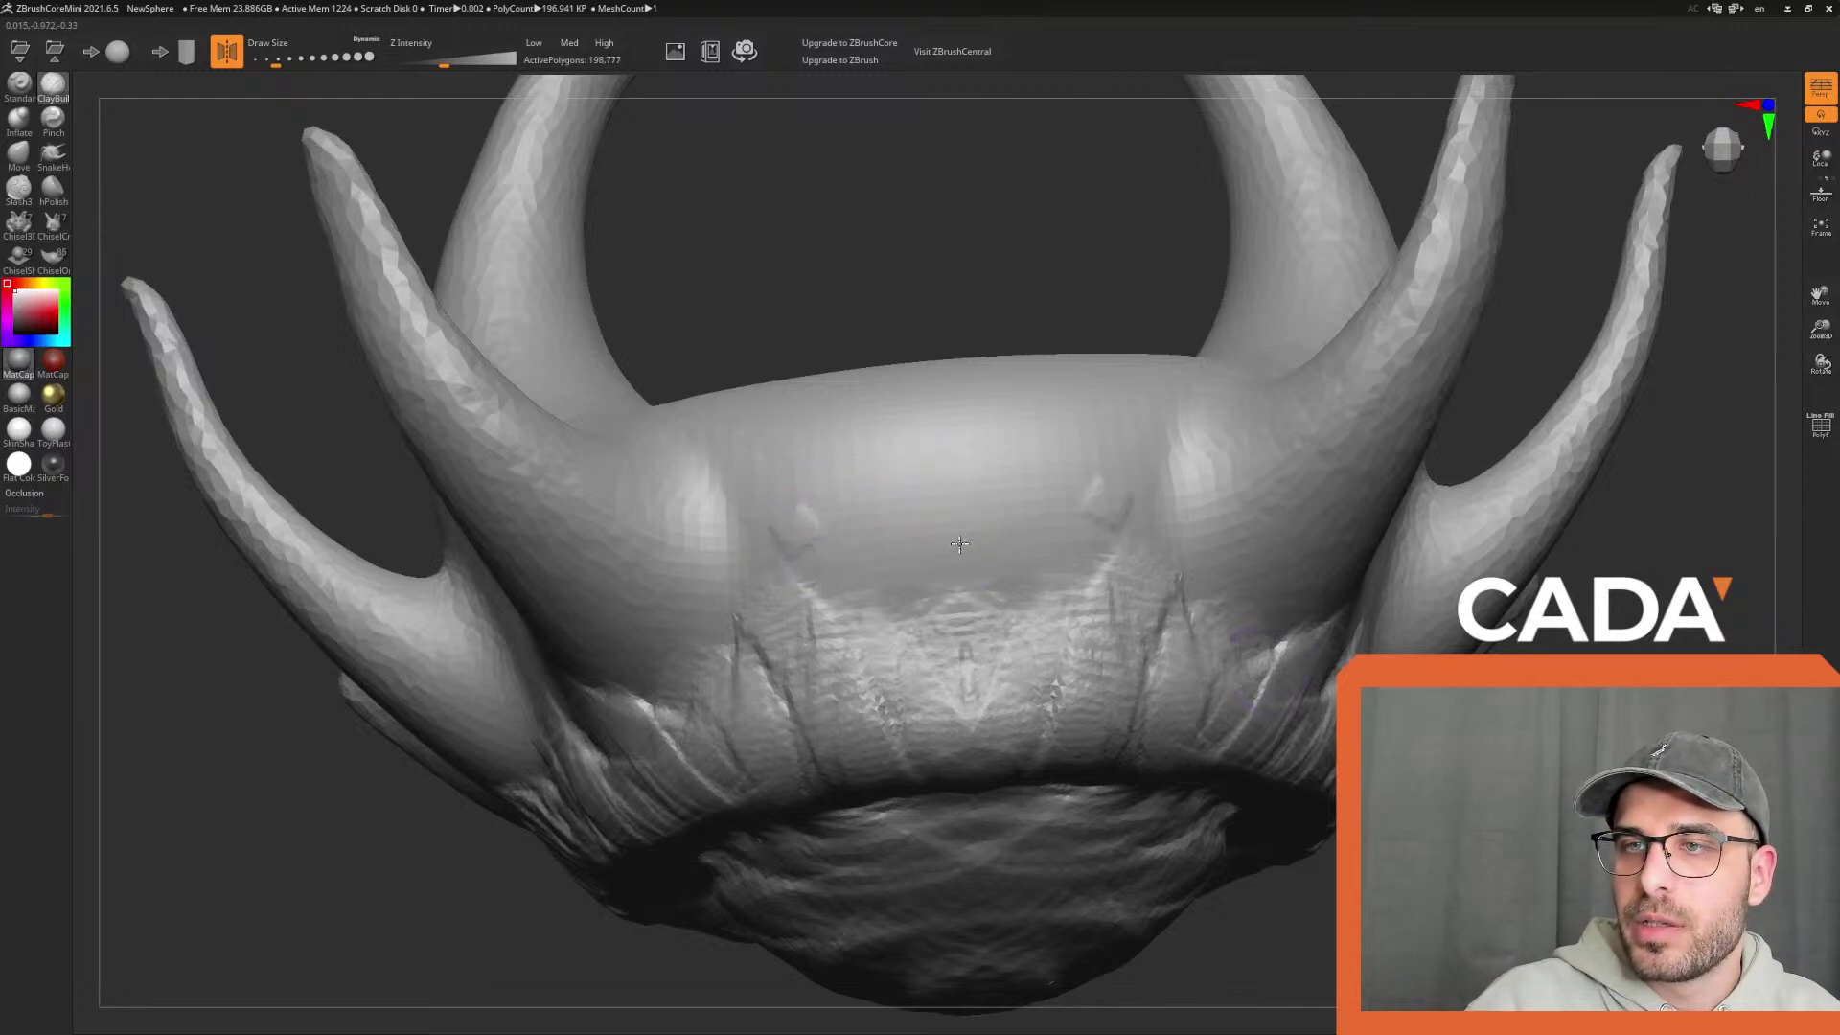
click(947, 487)
key(ctrl+z)
click(902, 465)
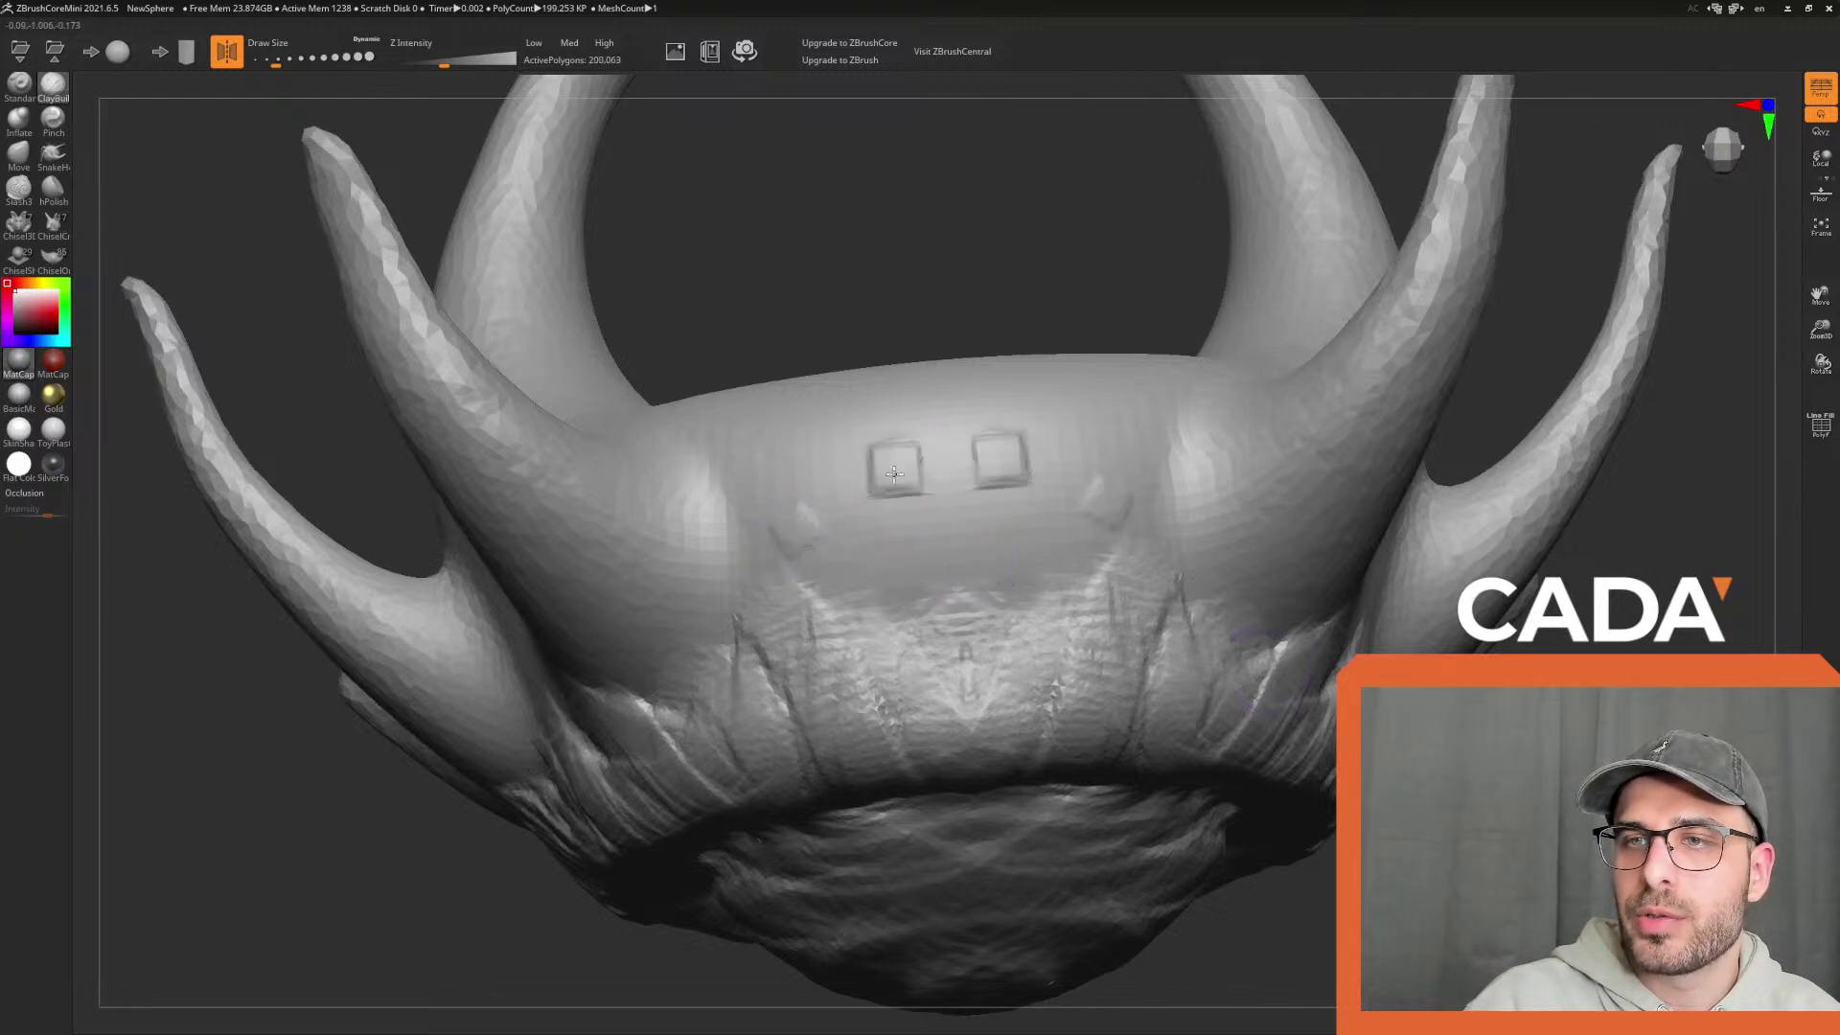
click(808, 468)
key(ctrl+z)
click(857, 537)
click(781, 461)
mouse_move(852, 422)
mouse_down()
mouse_move(815, 532)
mouse_move(836, 470)
mouse_move(899, 479)
mouse_up()
Undo the trial marks on the forehead, along with one further test stroke there
key(ctrl+z)
key(ctrl+z)
key(ctrl+z)
key(ctrl+z)
key(ctrl+z)
key(ctrl+z)
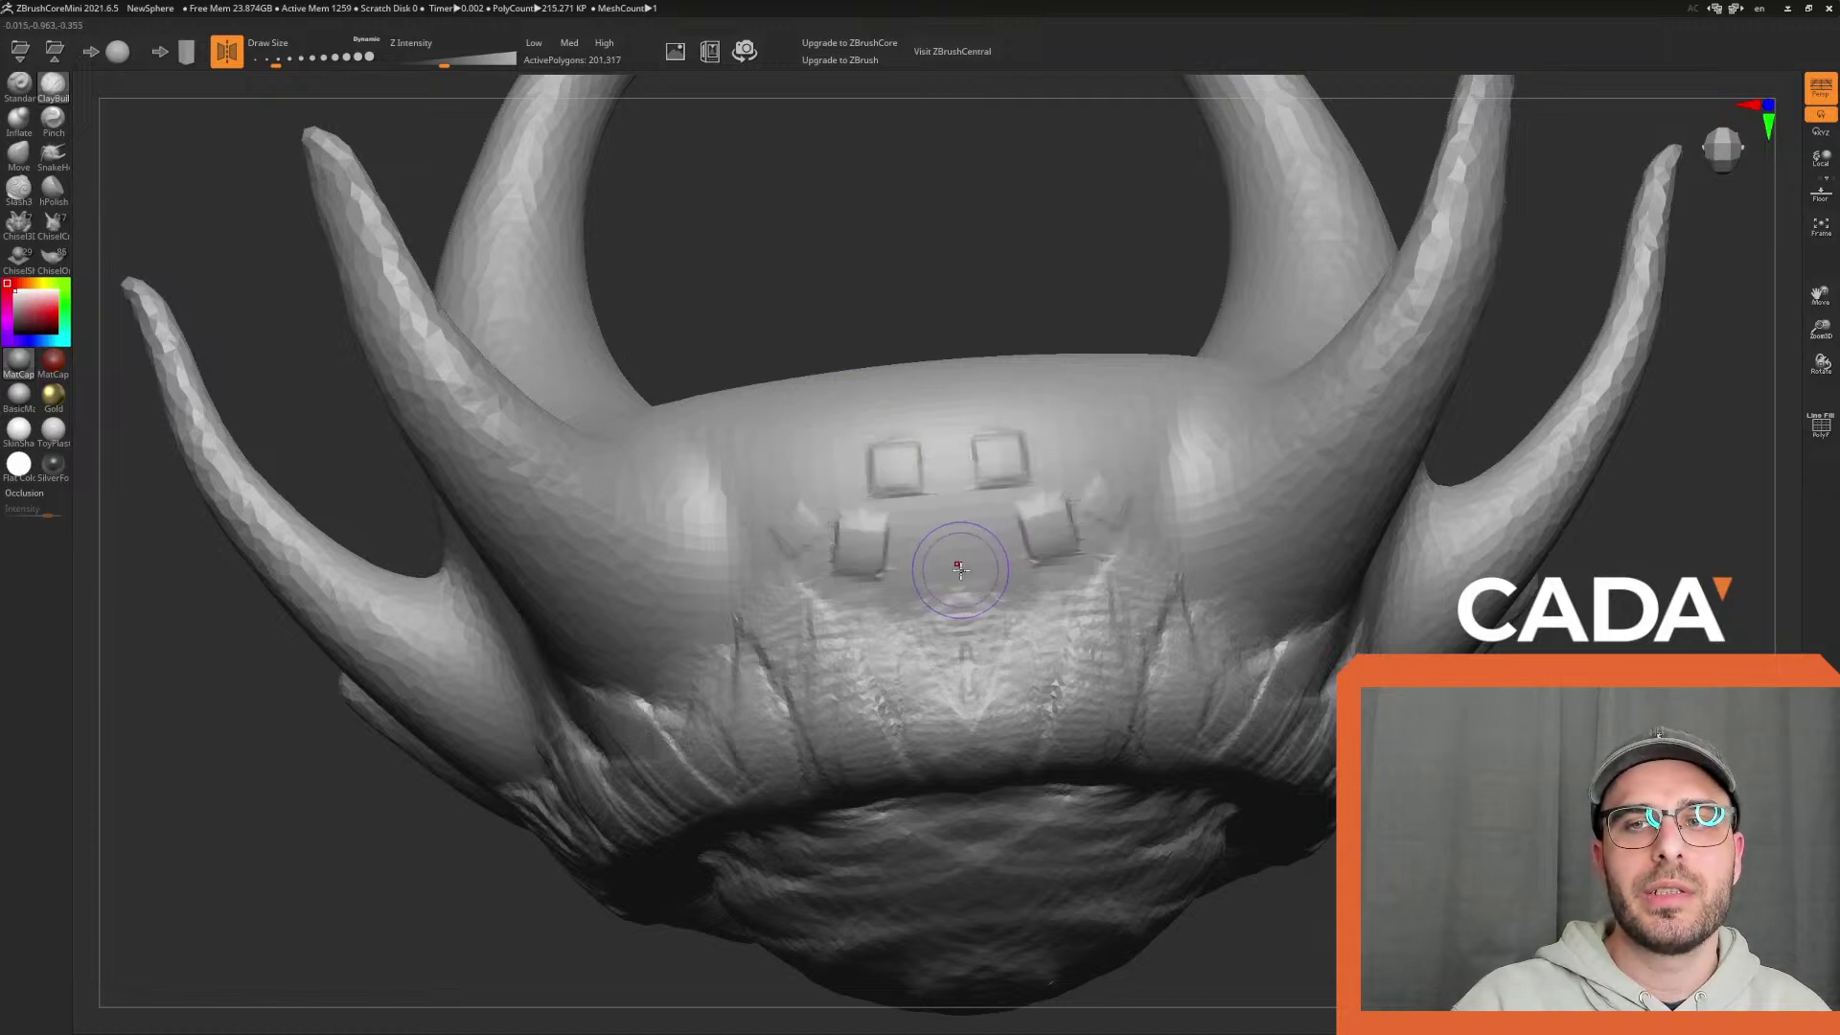
key(ctrl+z)
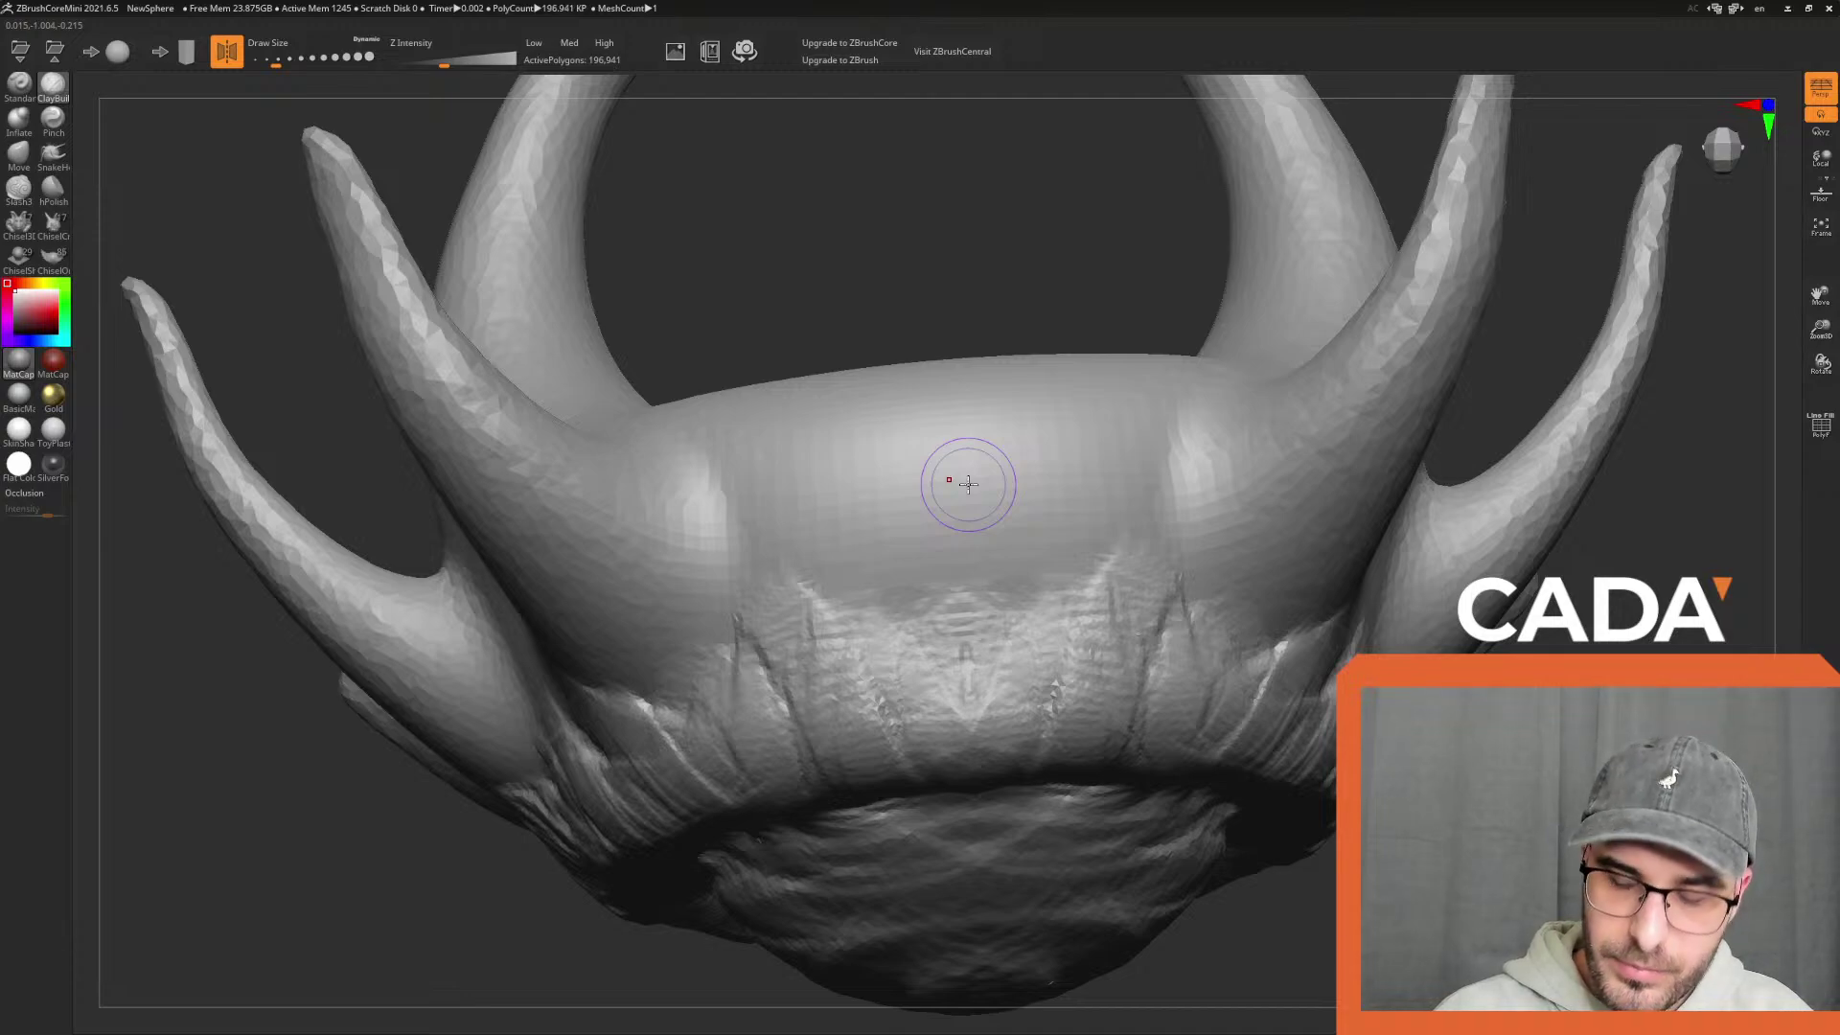
mouse_move(920, 505)
mouse_down()
mouse_move(911, 464)
mouse_move(940, 456)
mouse_move(987, 507)
mouse_up()
key(ctrl+z)
Sculpt a mirrored pair of small oval bumps on the forehead with a smaller ClayBuildup brush, and smooth them
key(bracketleft)
drag(836, 497, 834, 450)
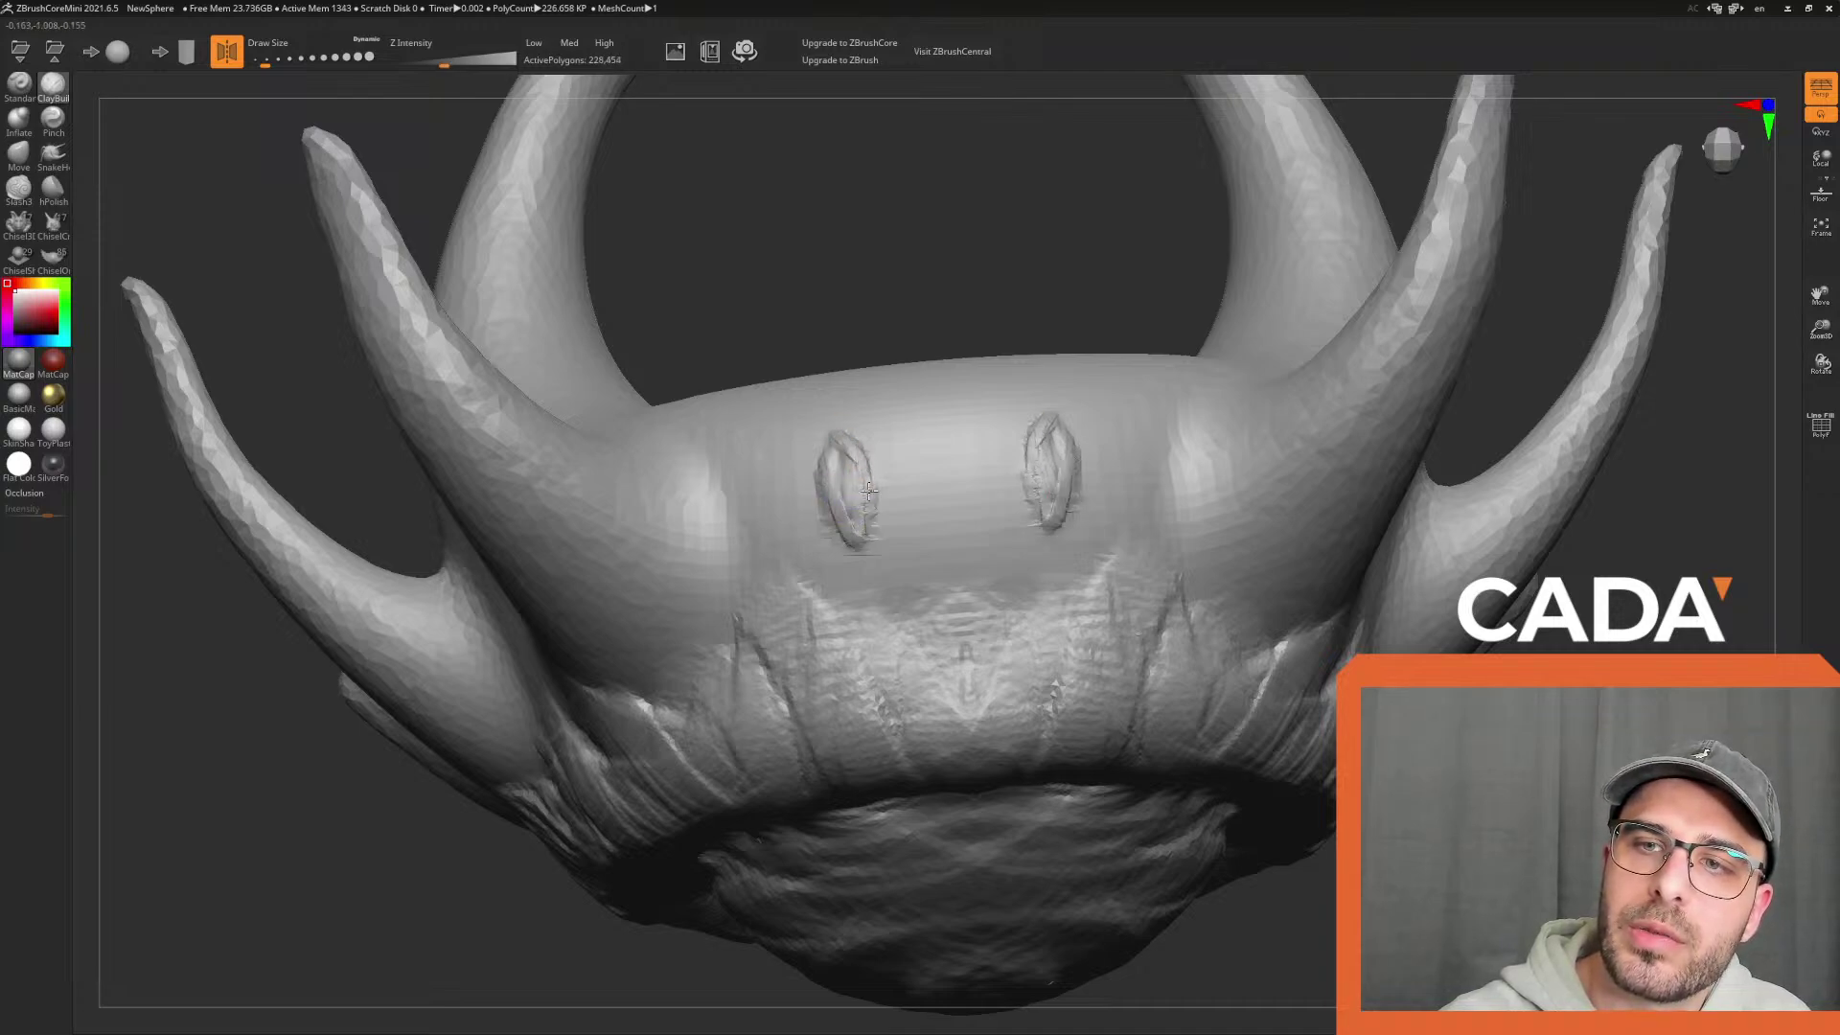
mouse_move(841, 501)
mouse_down()
mouse_move(854, 522)
mouse_move(830, 447)
mouse_up()
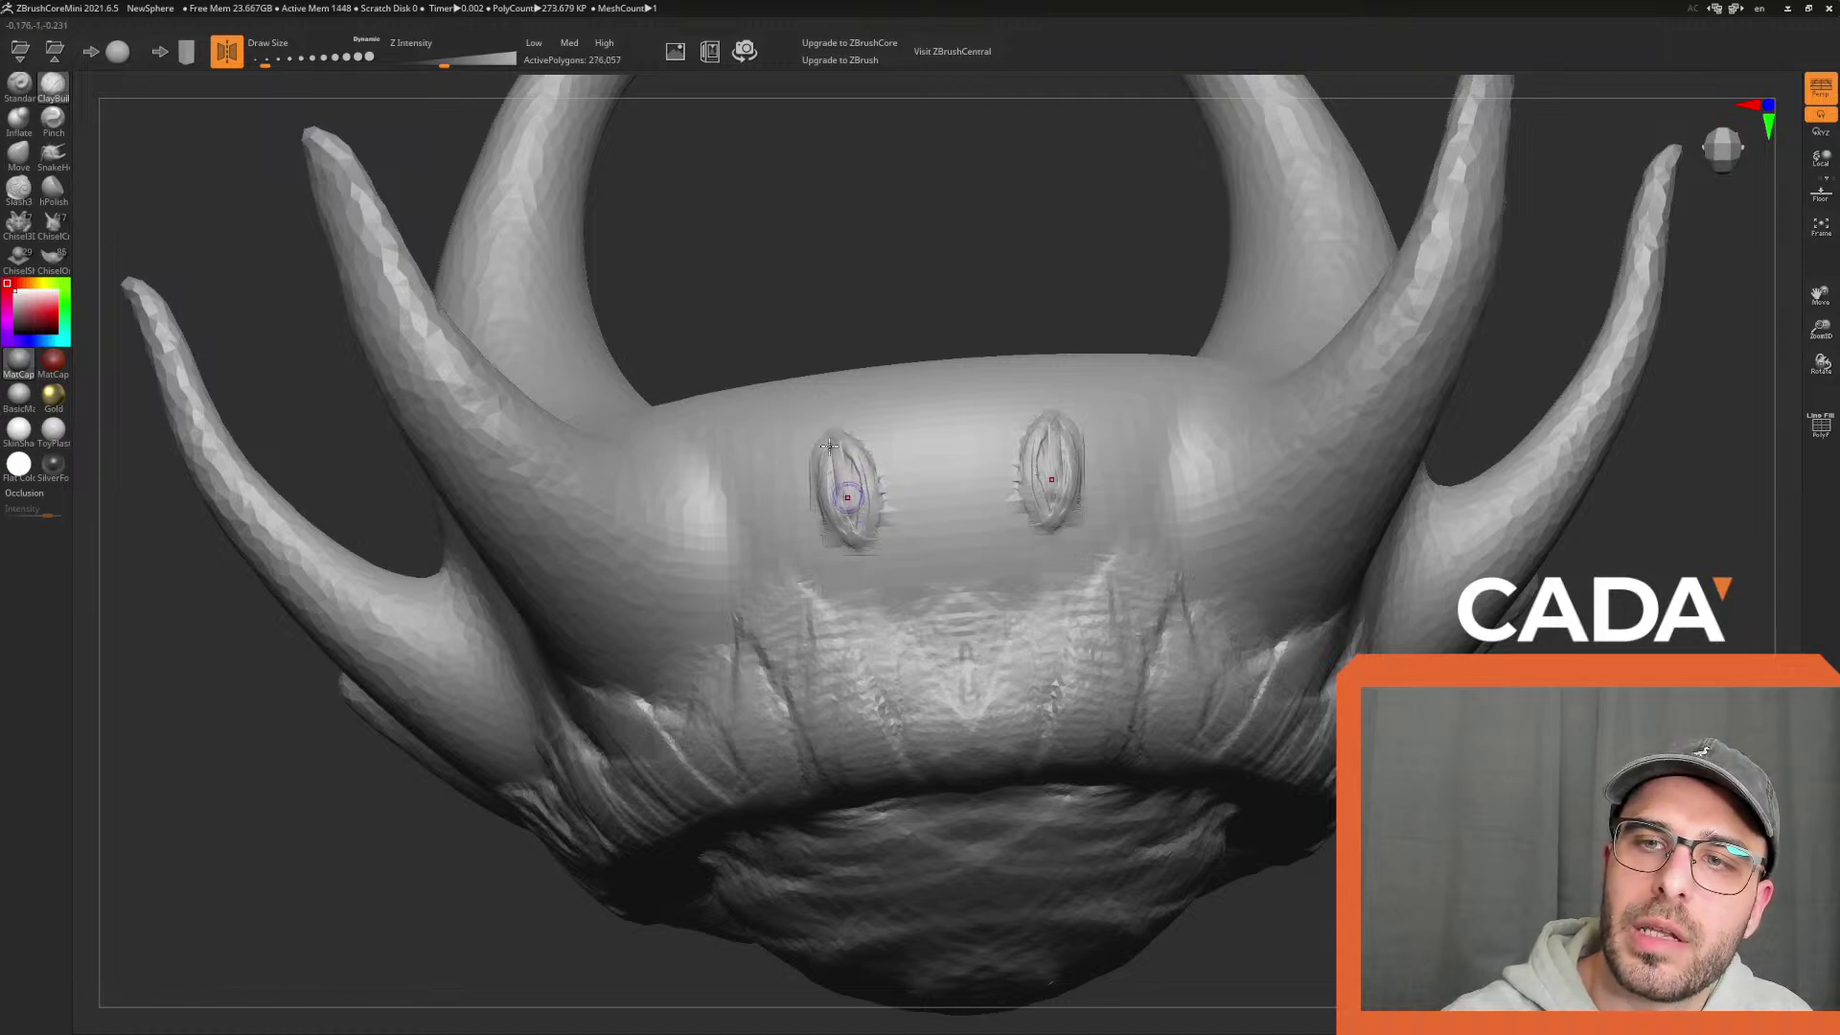
drag(267, 66, 274, 67)
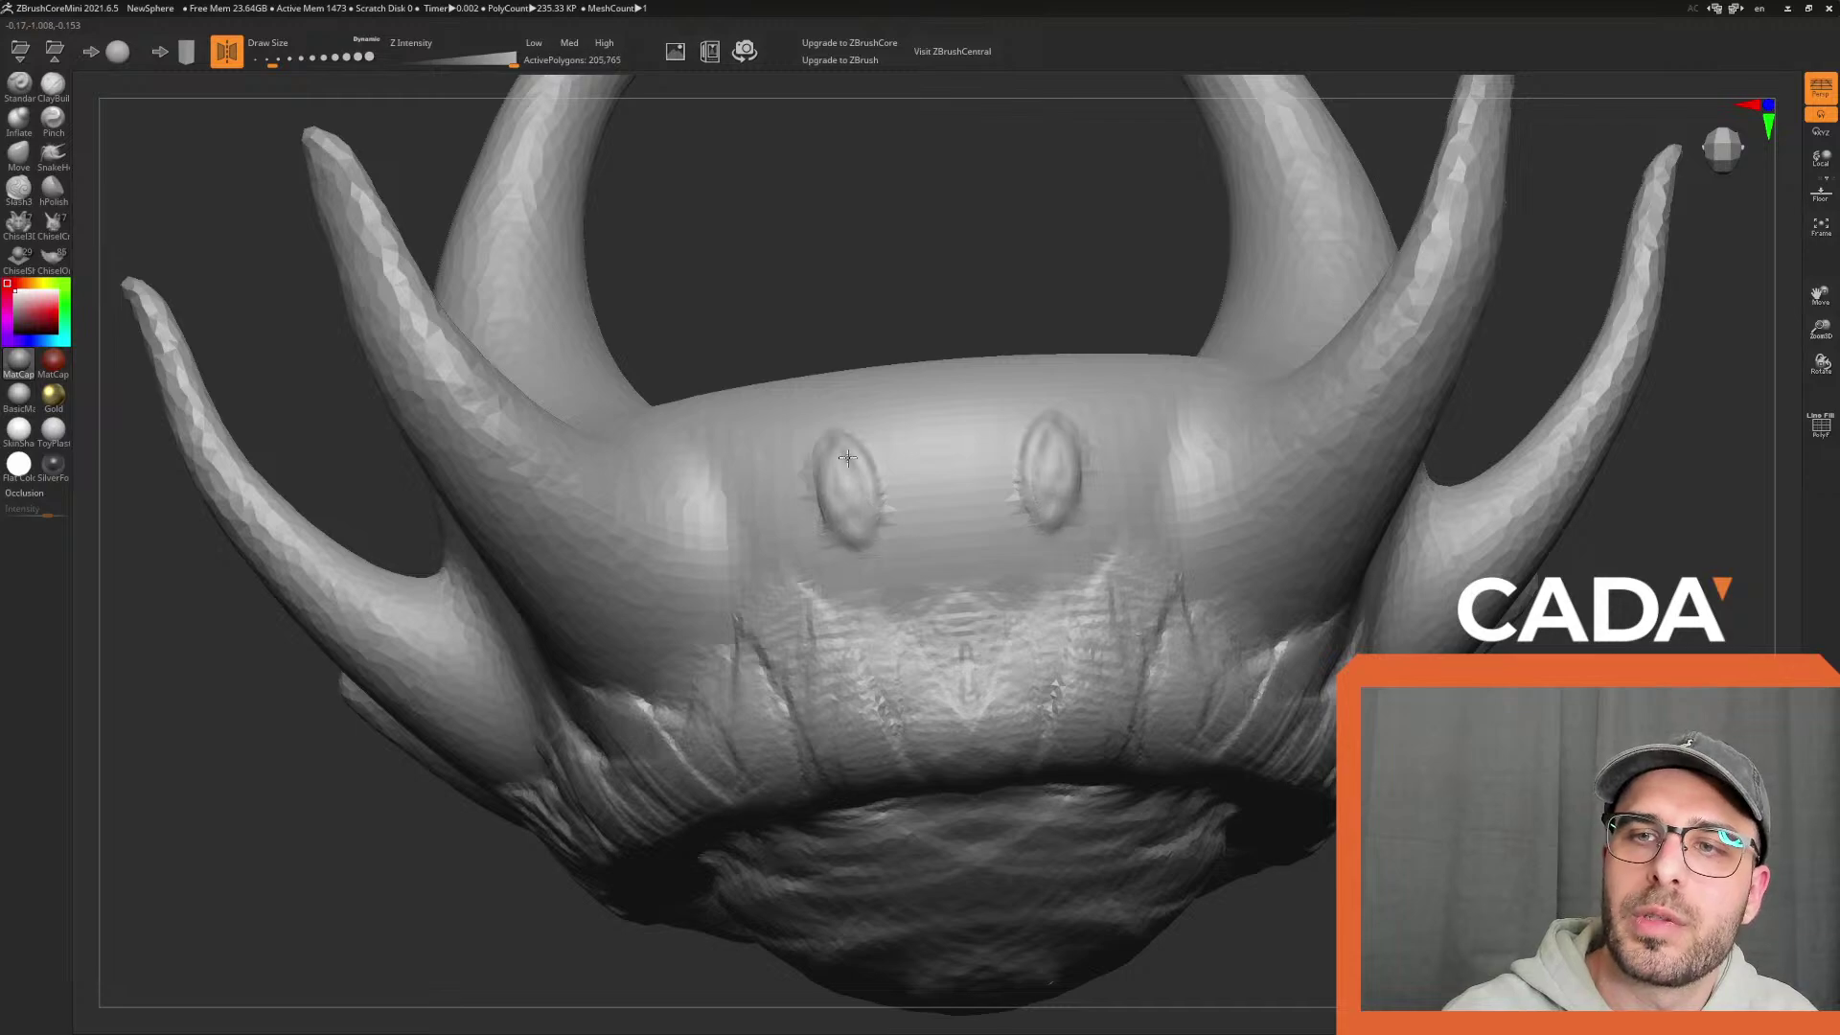
click(853, 540)
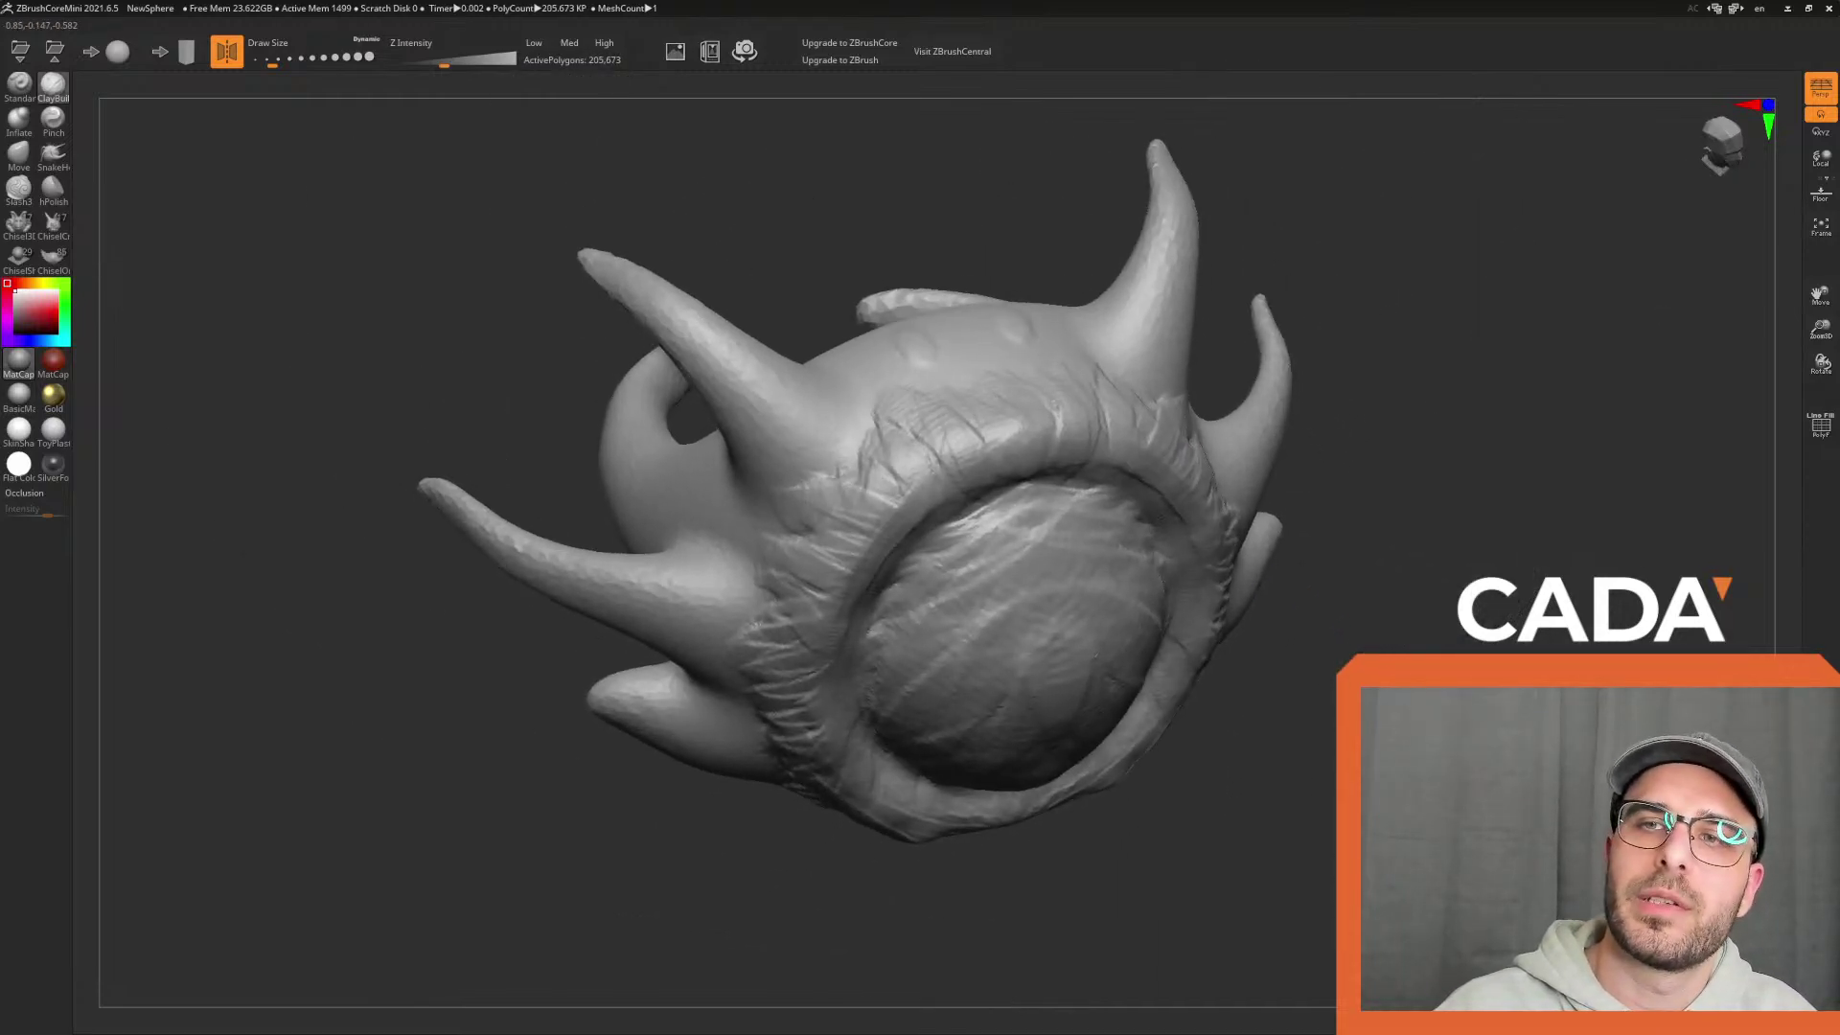
Try narrow ClayBuildup strokes on the creature's back at Draw Sizes of about 18 and 37, and undo them
drag(1418, 460, 1323, 446)
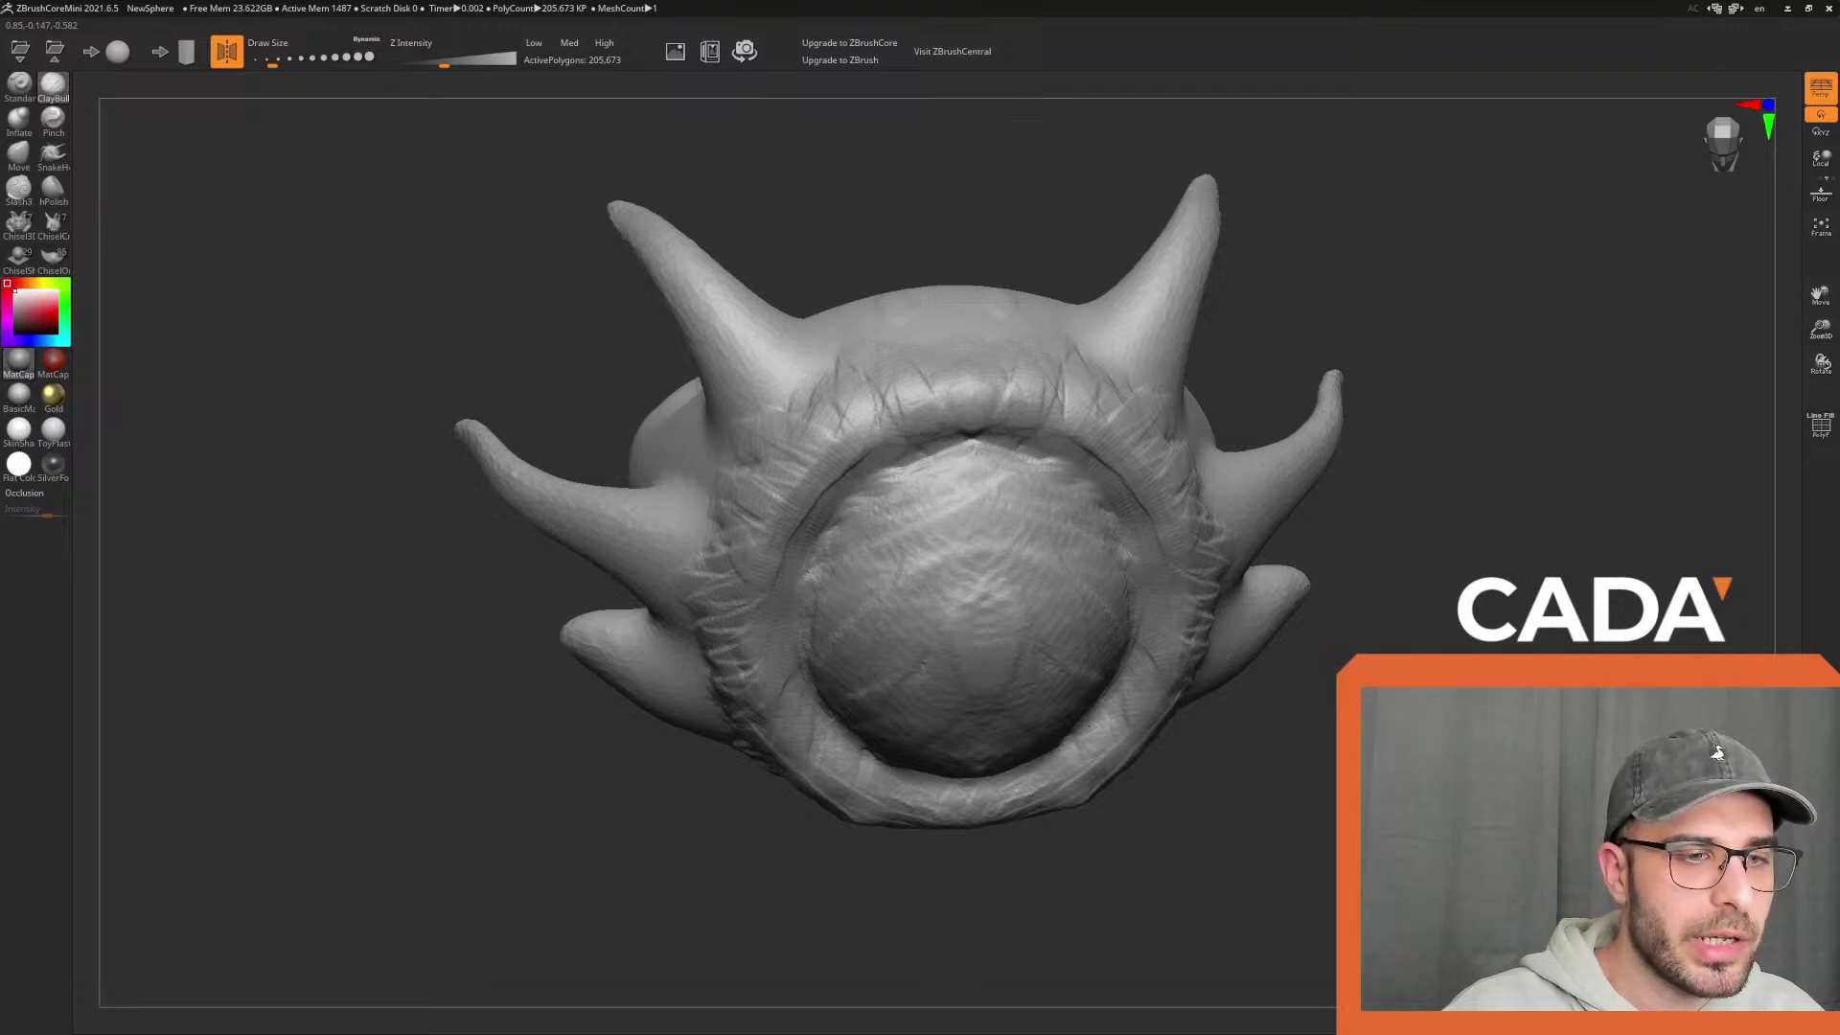
mouse_move(1198, 796)
mouse_down()
mouse_move(1320, 836)
mouse_move(1289, 819)
mouse_move(1319, 809)
mouse_move(1268, 827)
mouse_up()
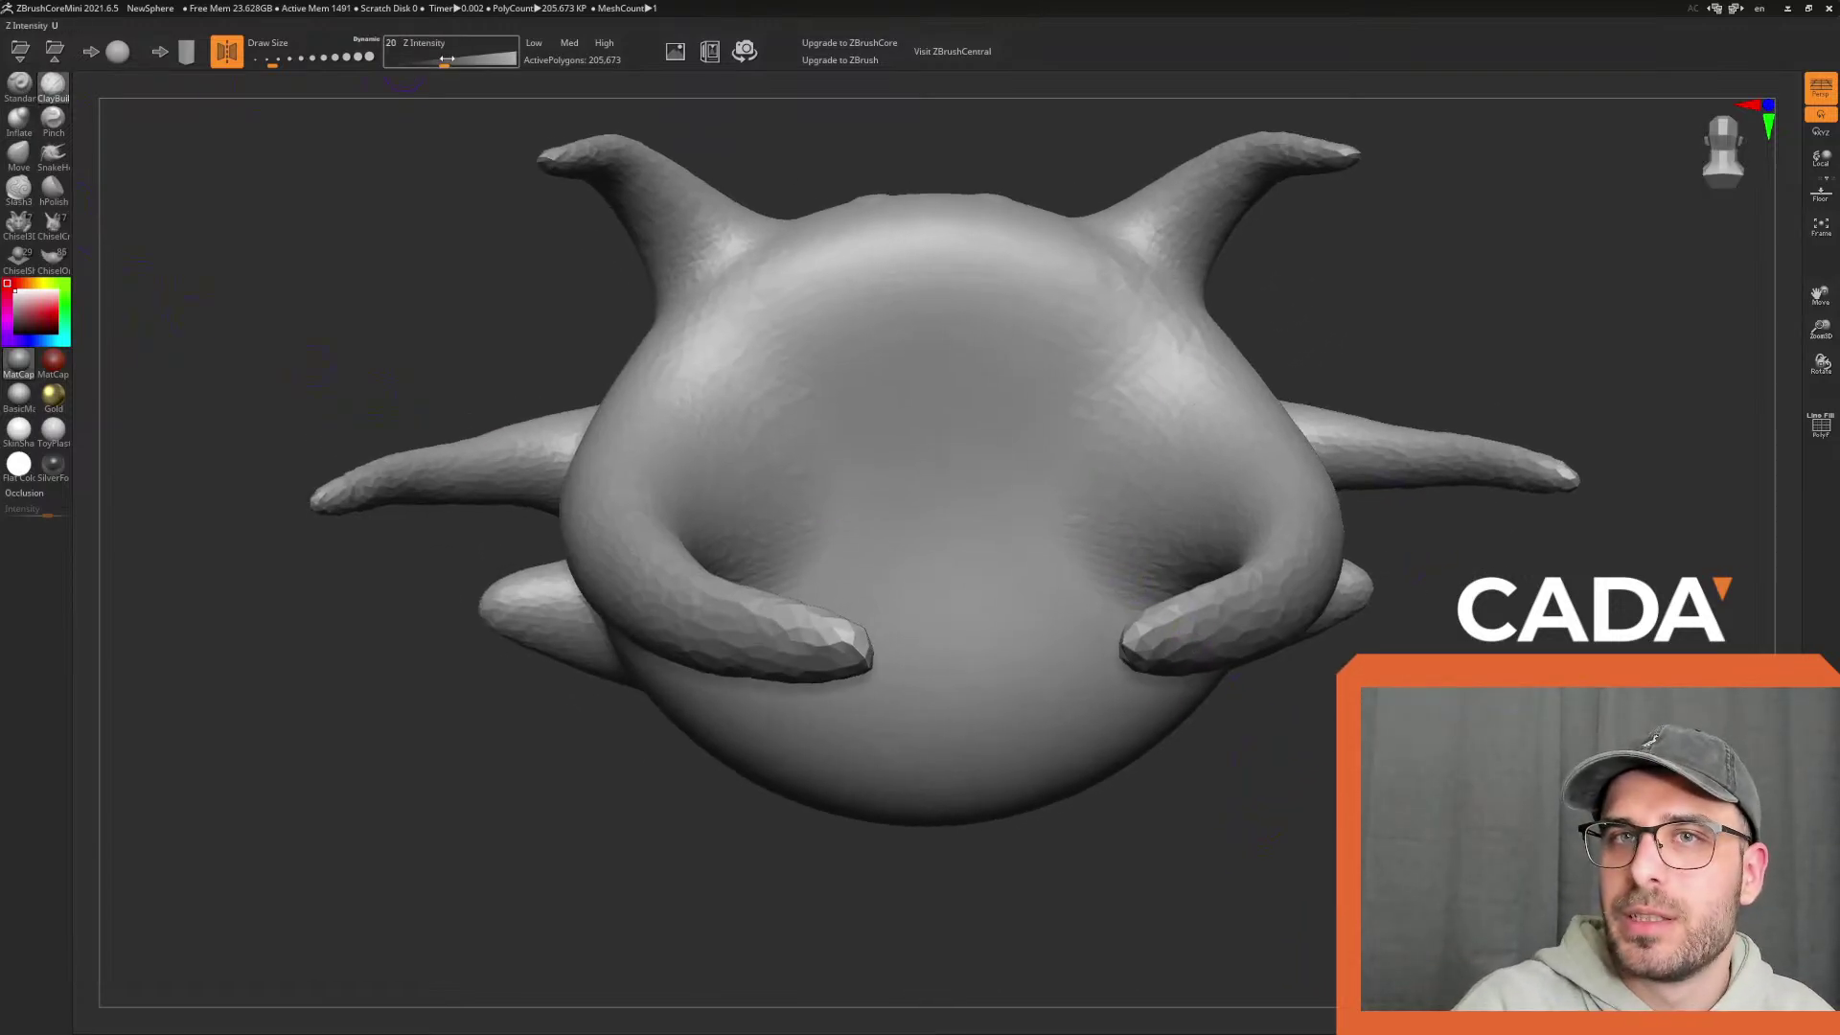
drag(268, 63, 267, 63)
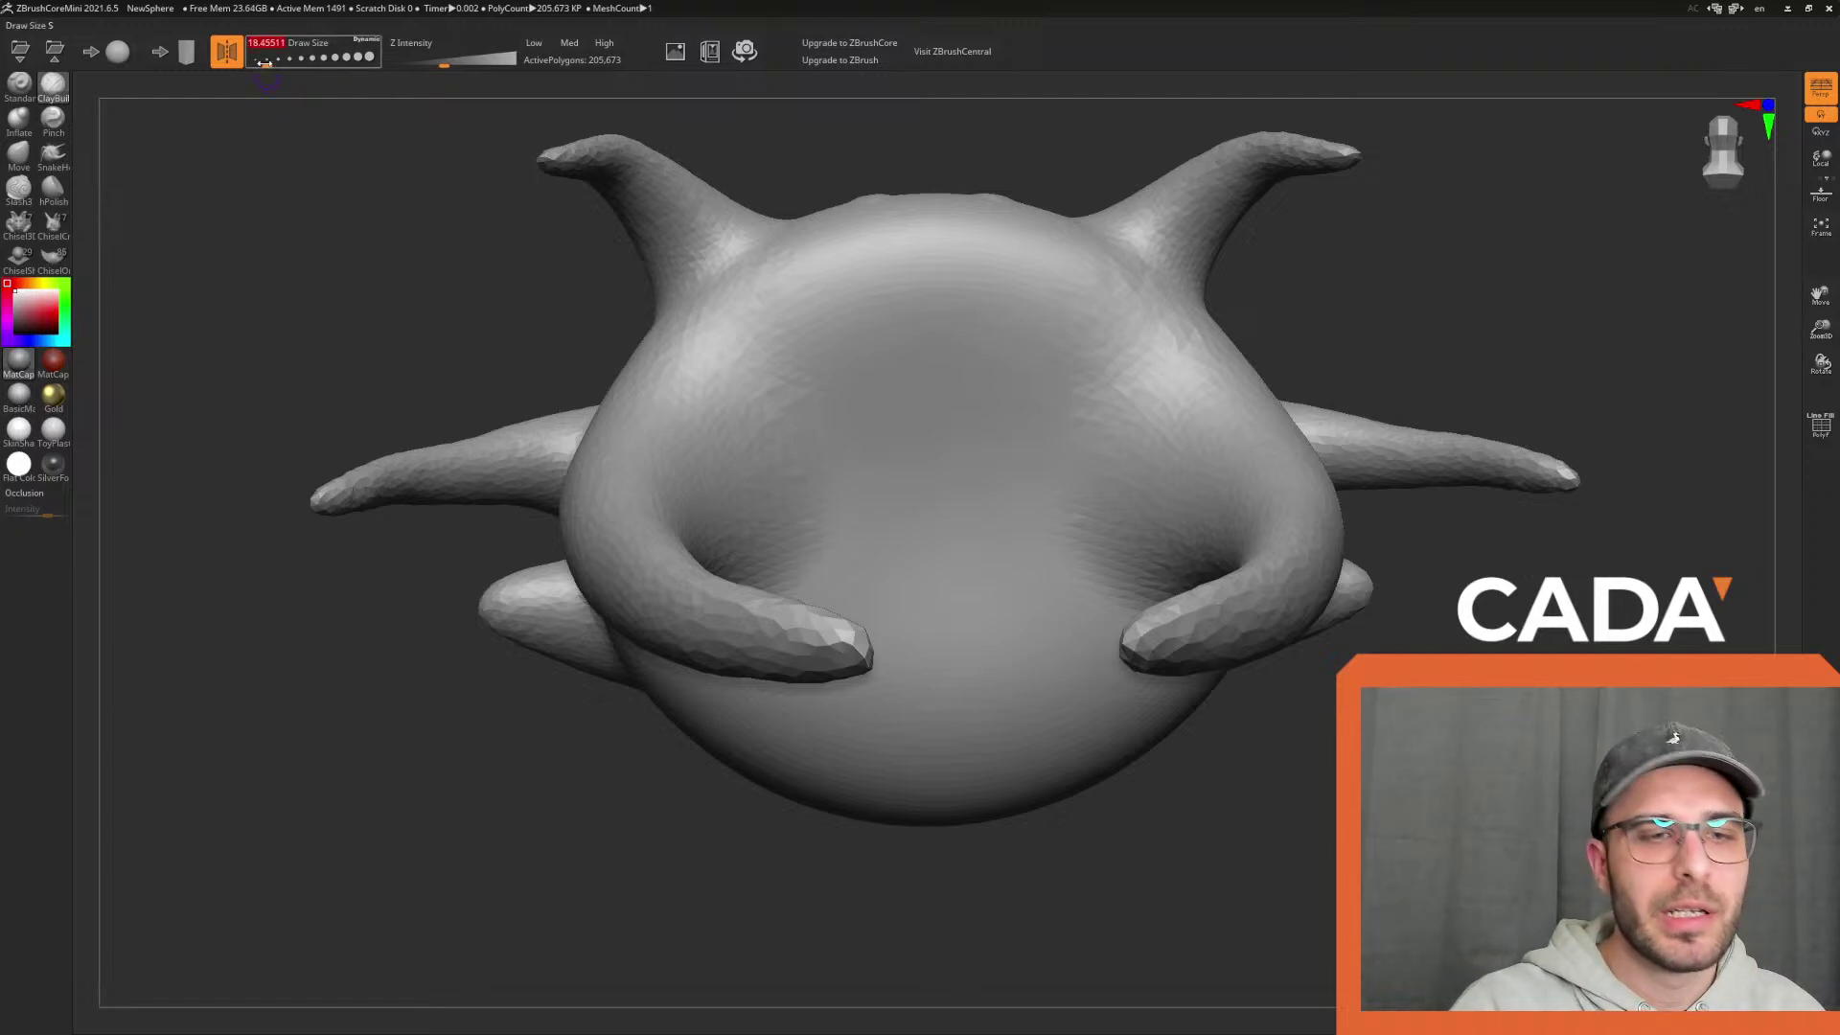
alt+drag(320, 265, 337, 314)
drag(1110, 305, 1033, 399)
key(ctrl+z)
drag(268, 60, 275, 61)
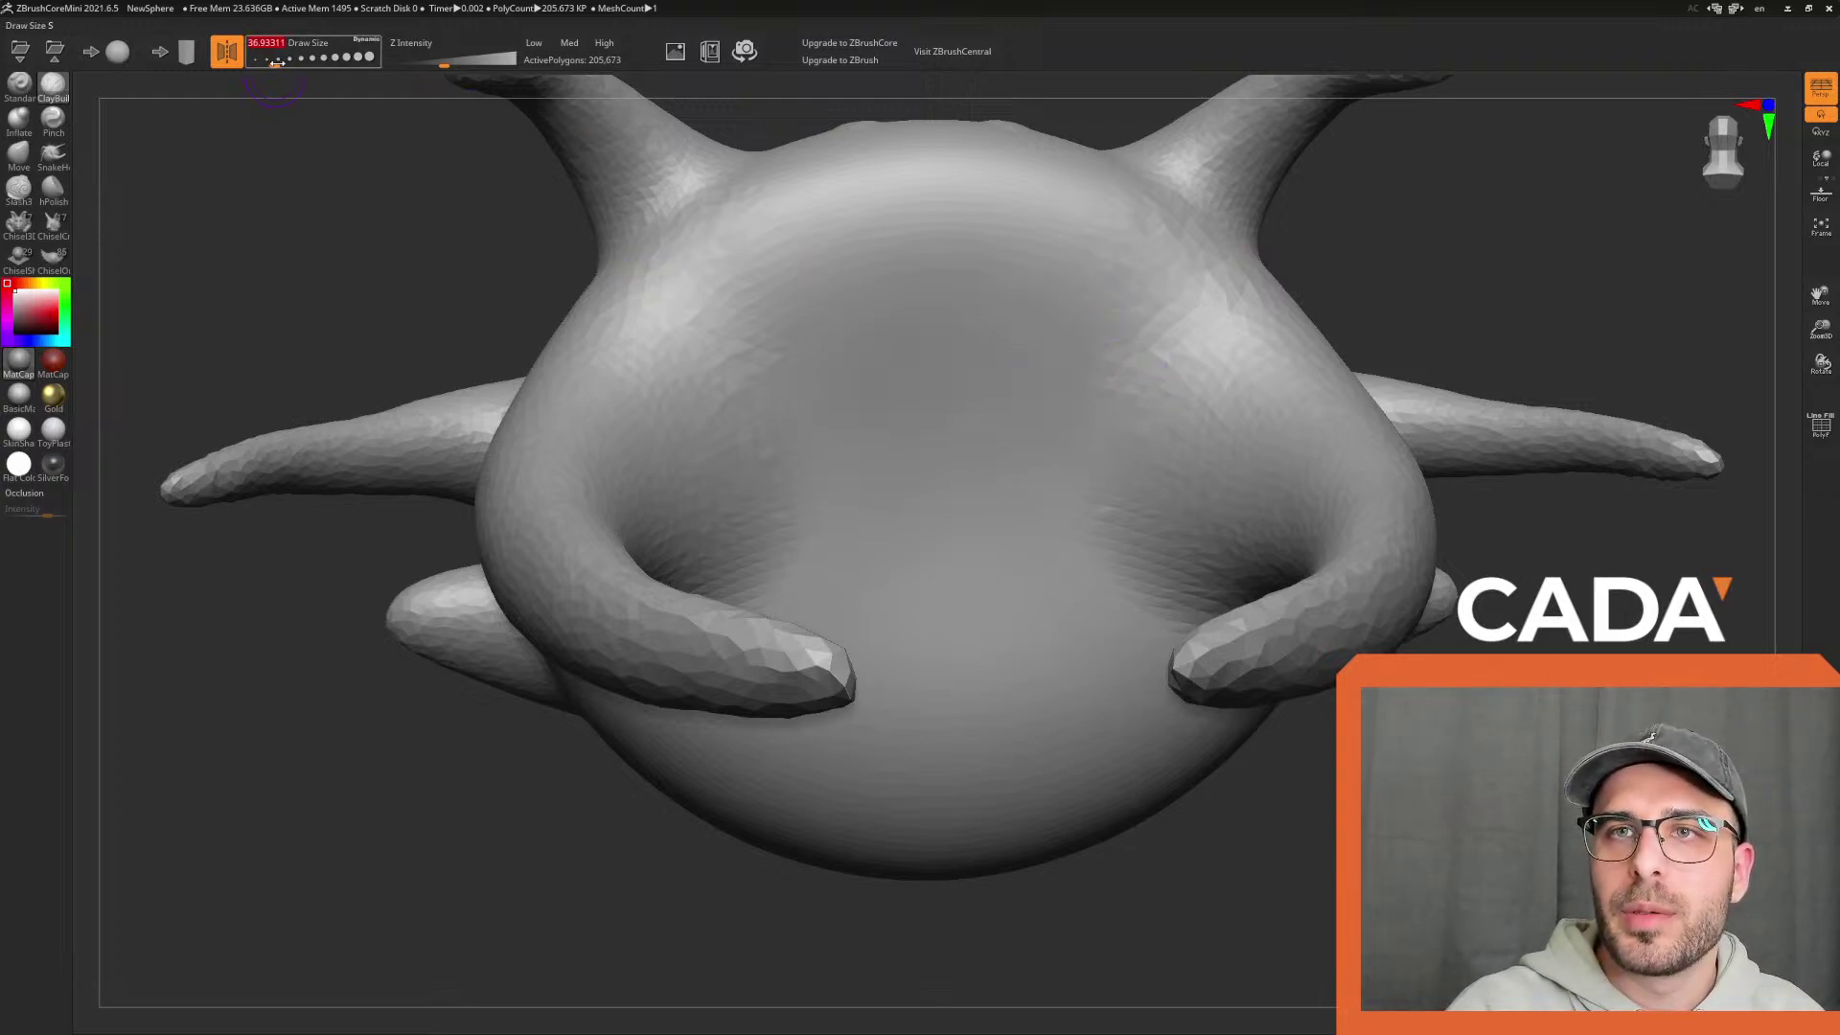
mouse_move(1054, 347)
mouse_down()
mouse_move(1088, 465)
mouse_move(1020, 287)
mouse_move(977, 451)
mouse_up()
key(ctrl+z)
drag(1079, 242, 985, 551)
key(ctrl+z)
key(ctrl+z)
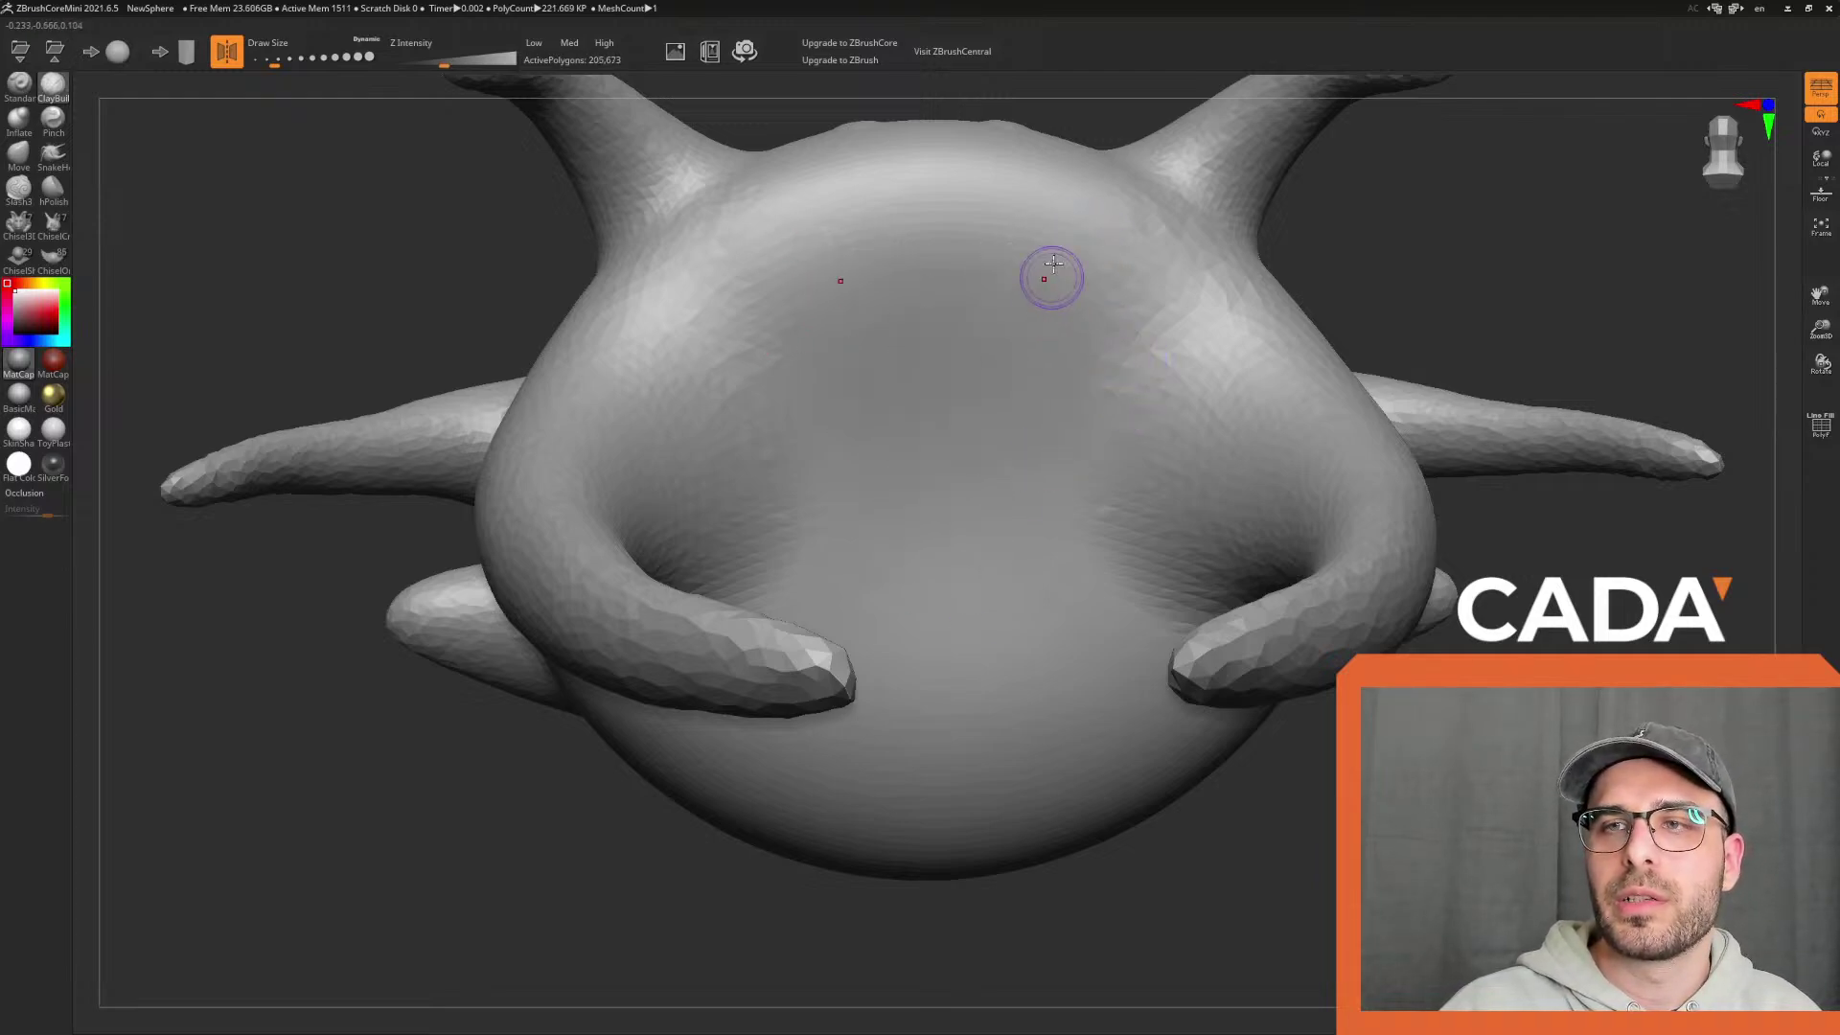
key(ctrl+shift+z)
key(ctrl+z)
Slightly enlarge the brush, smooth the creature's back between the two curved pincers, and return to ClayBuildup
drag(275, 60, 280, 59)
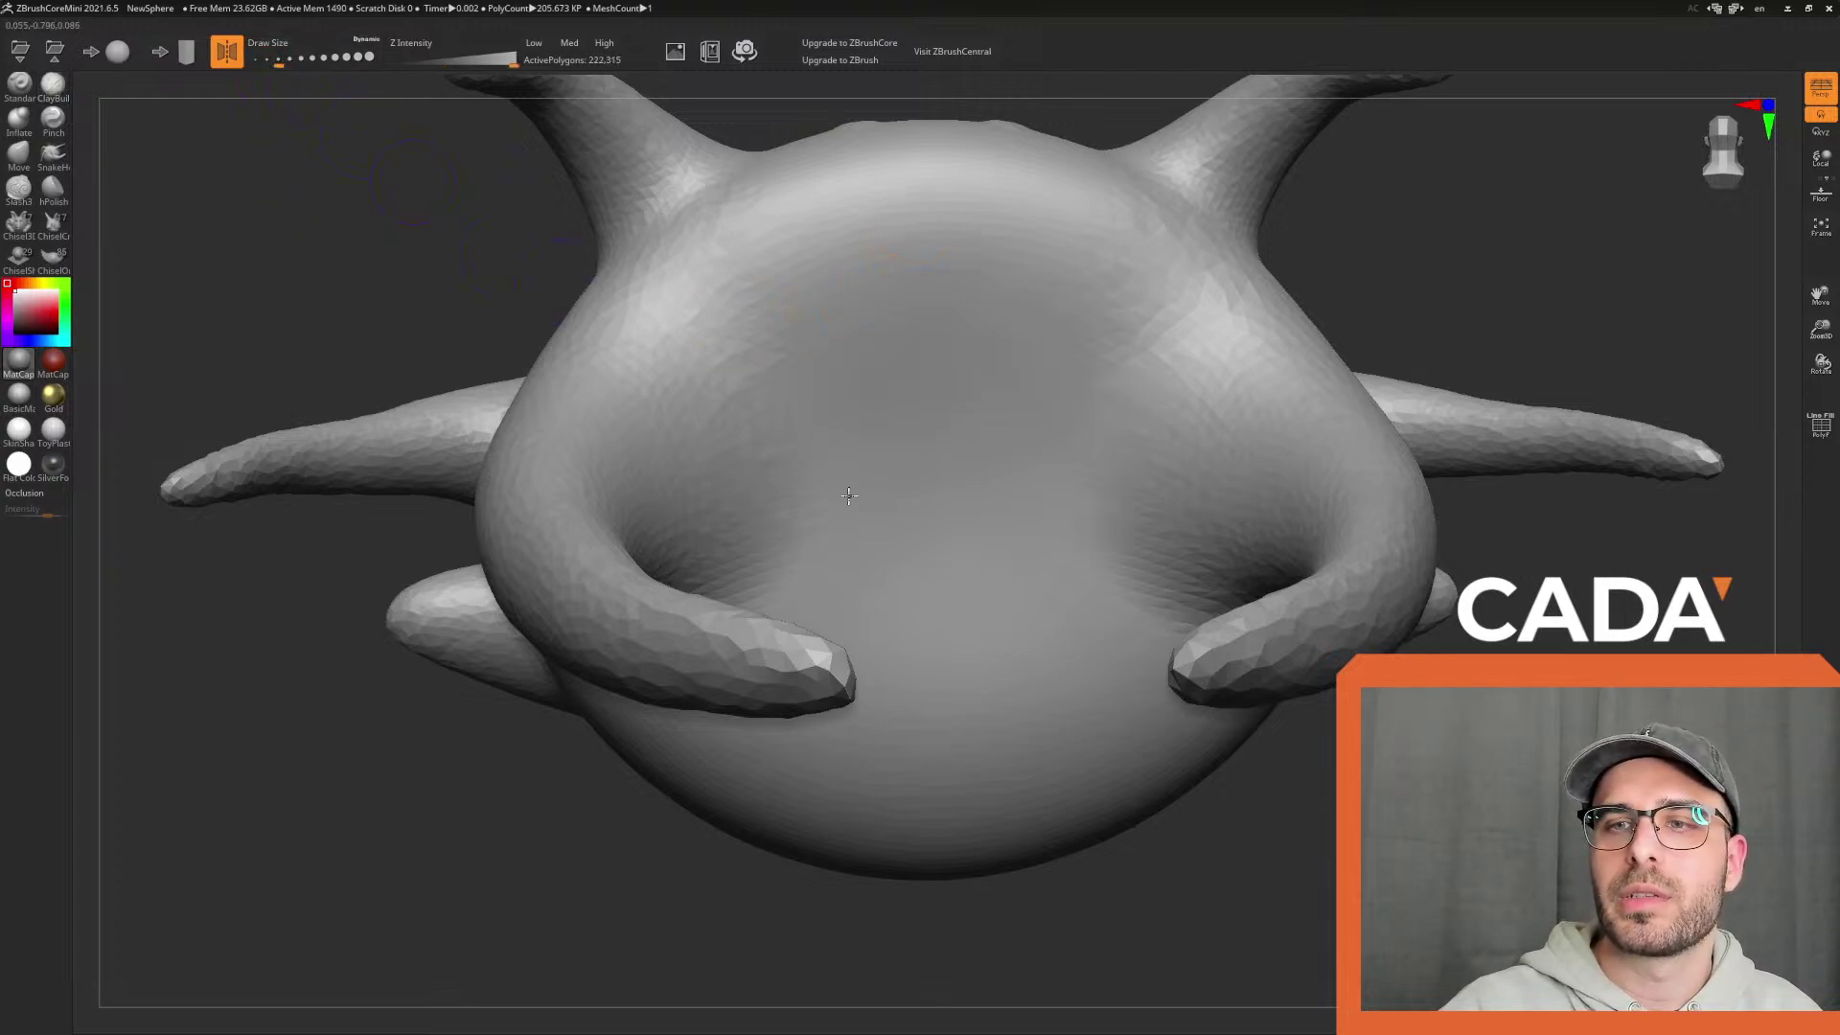
shift+drag(832, 655, 847, 690)
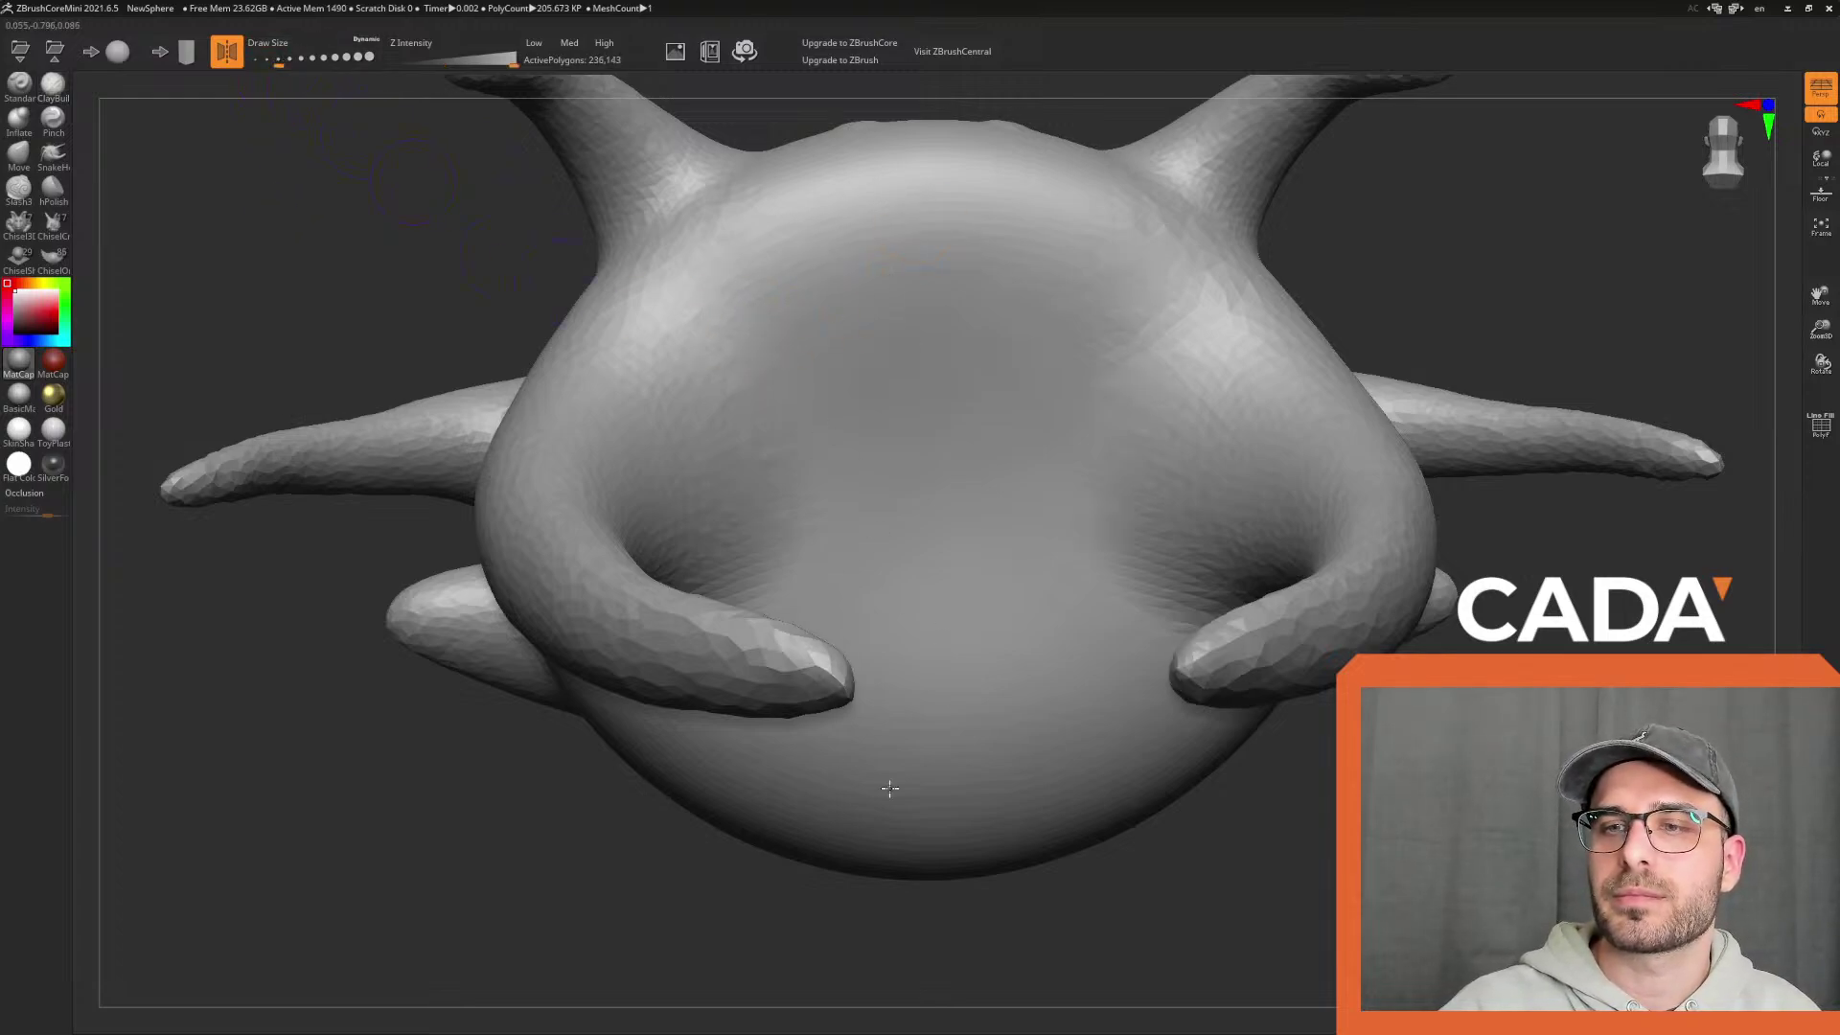
key(b)
key(c)
key(b)
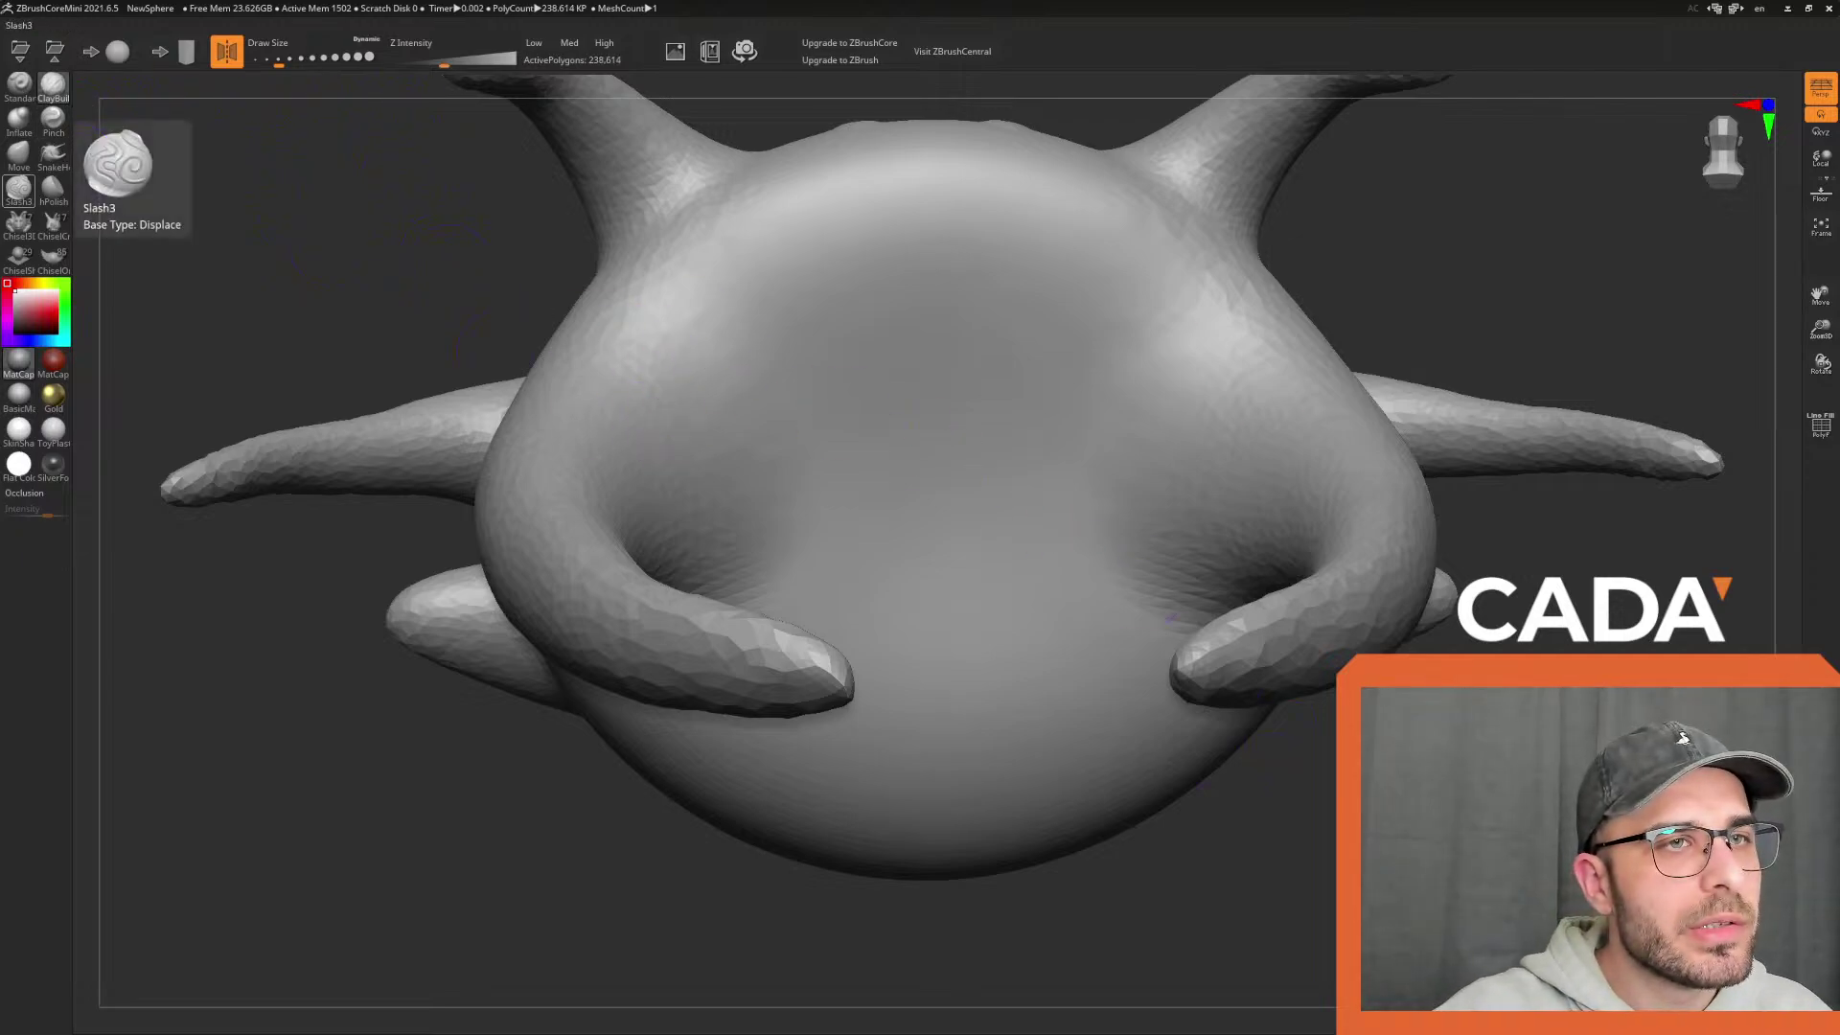
Switch to Chrome and search Google Images for "ornamental piece"
key(alt+Tab)
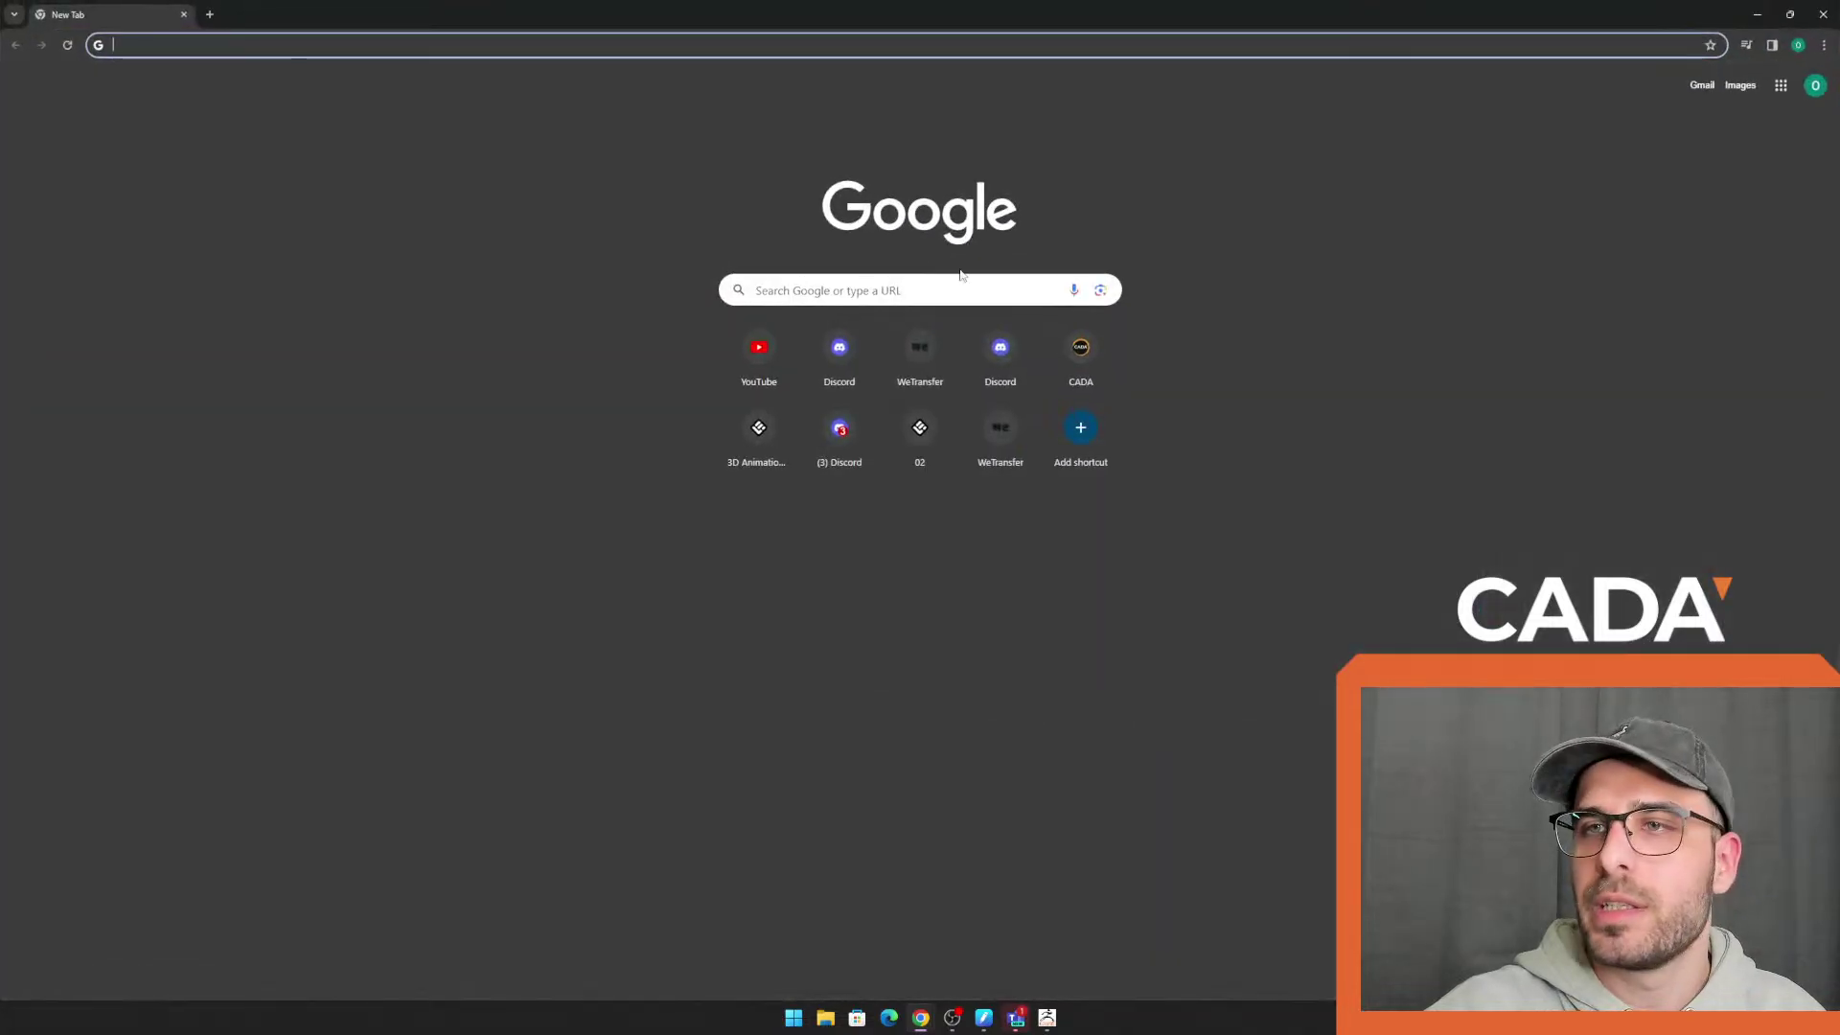
click(547, 42)
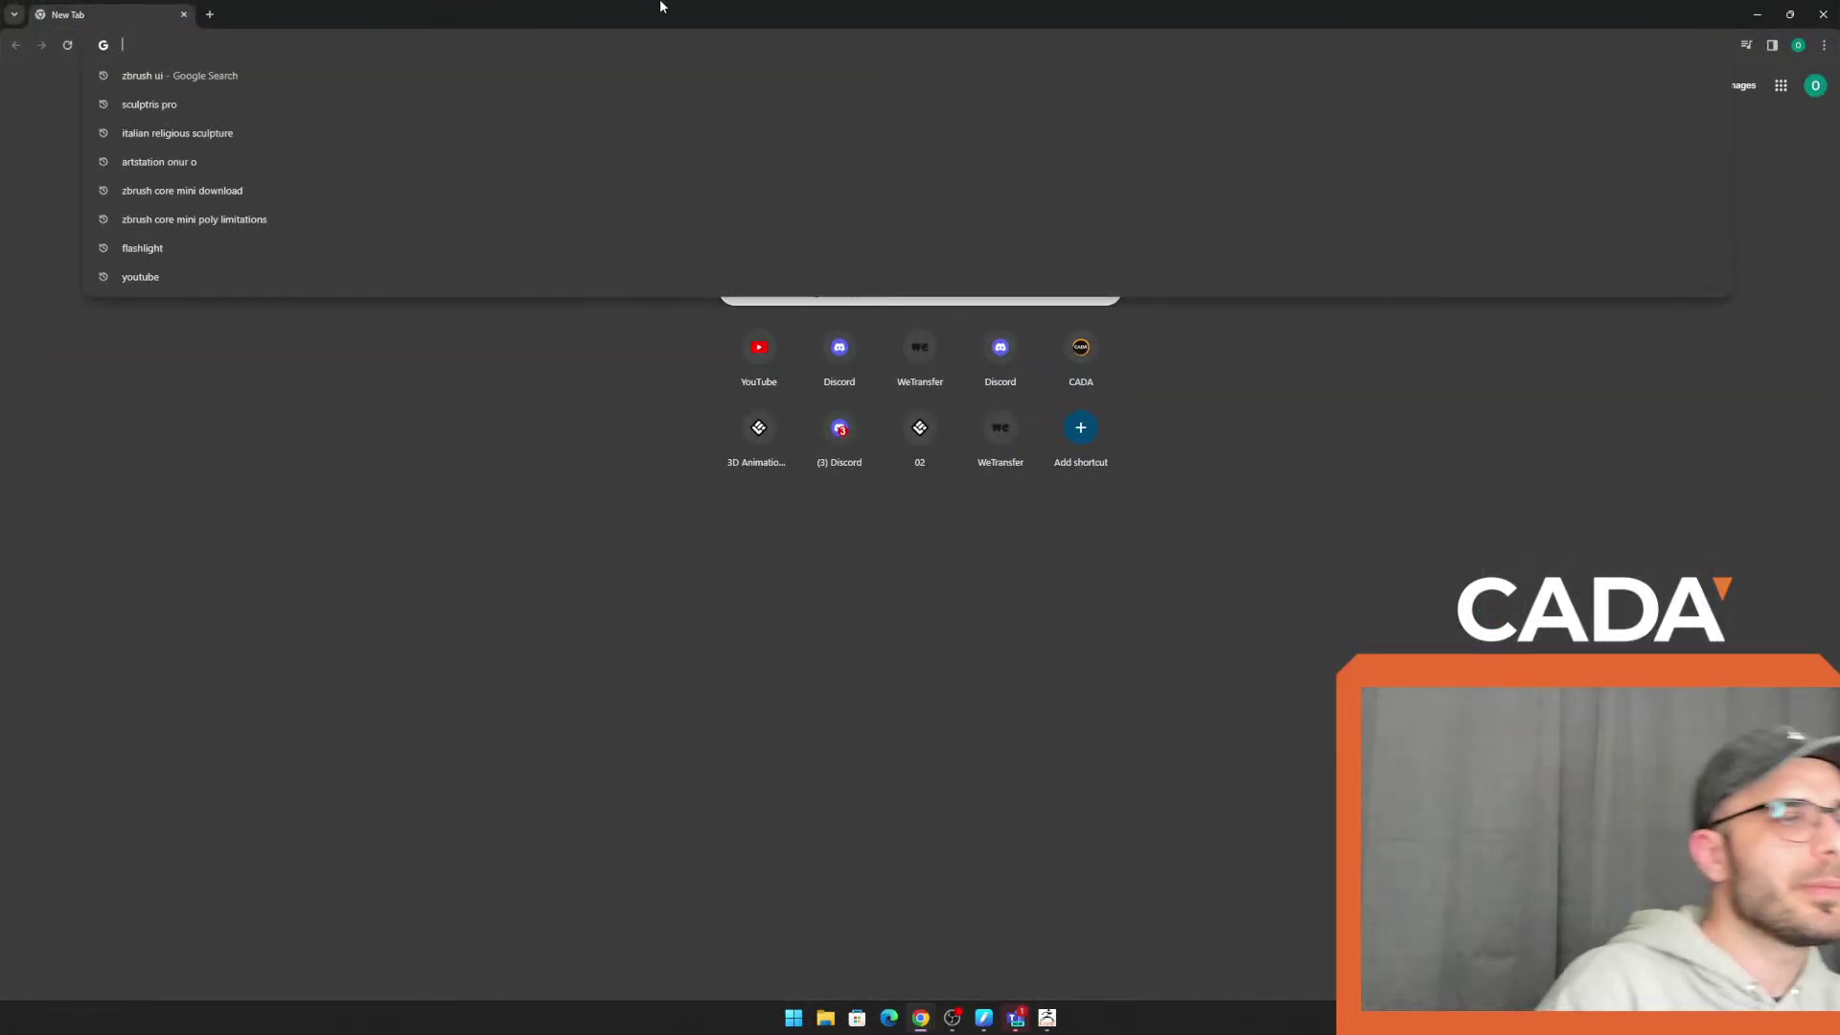
key(Escape)
text(t)
key(BackSpace)
text(t)
key(BackSpace)
text(orna)
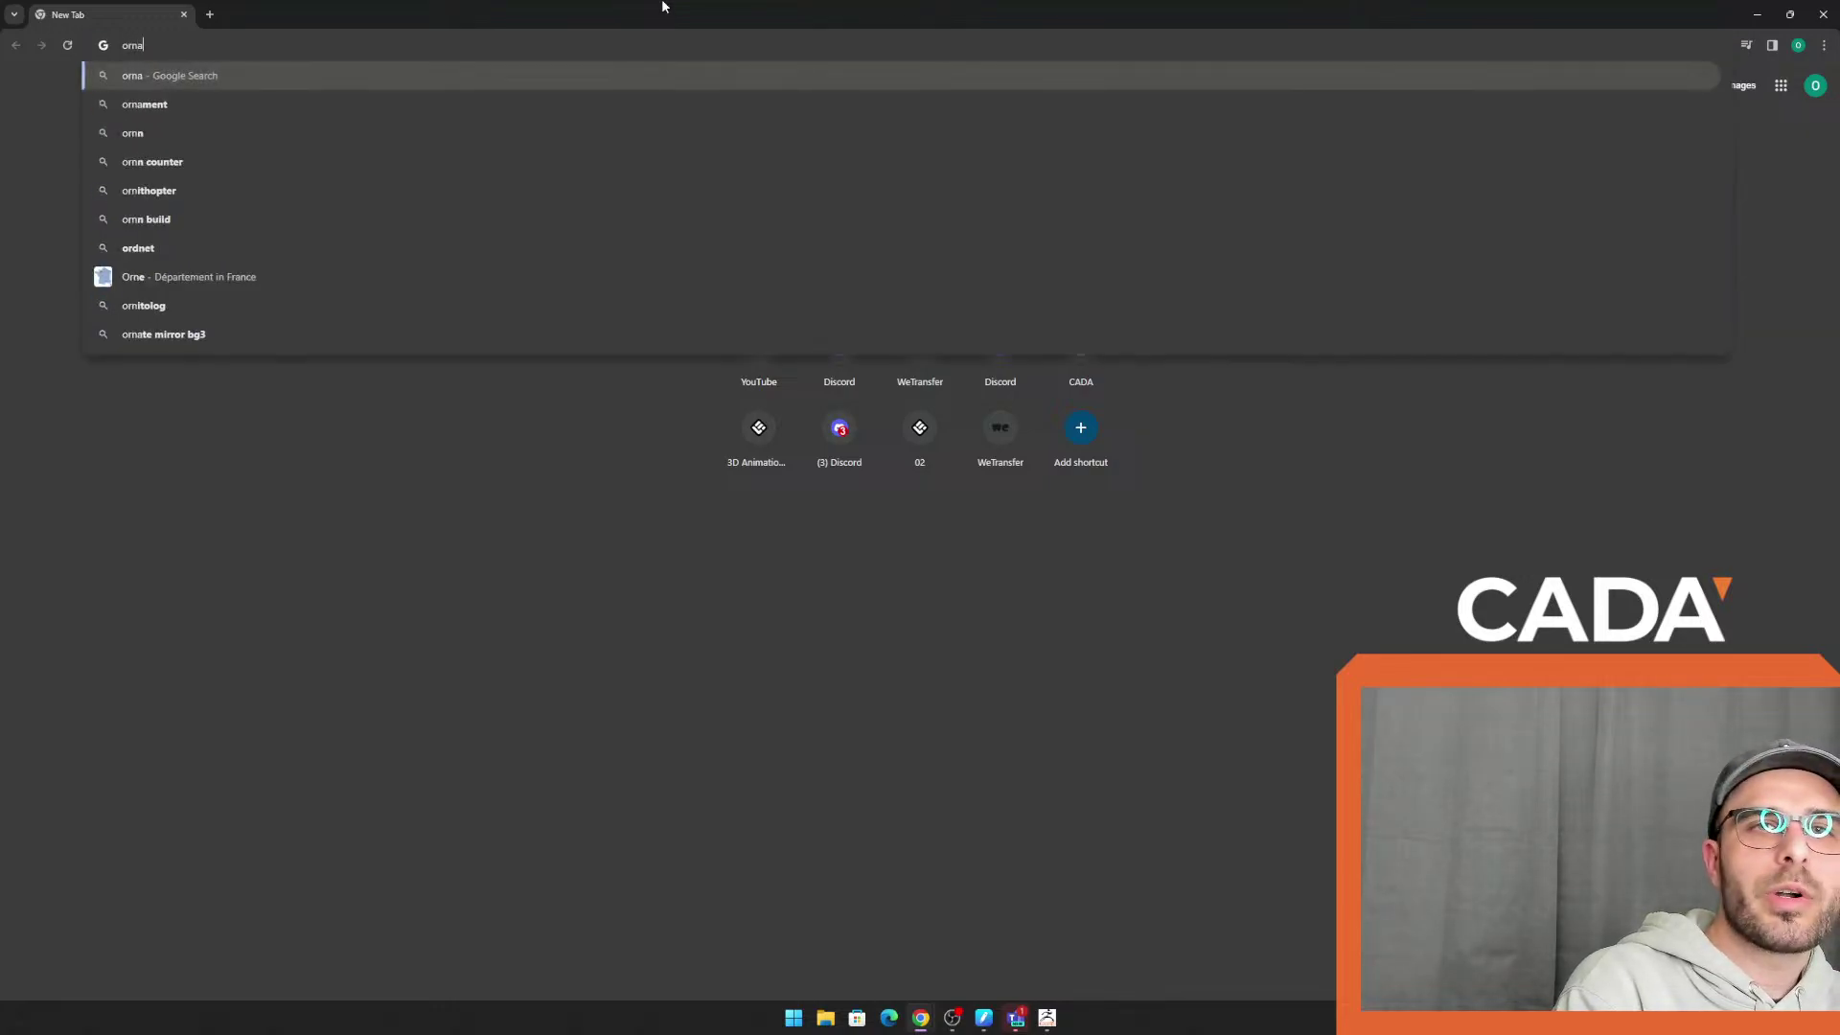
text(mental piece)
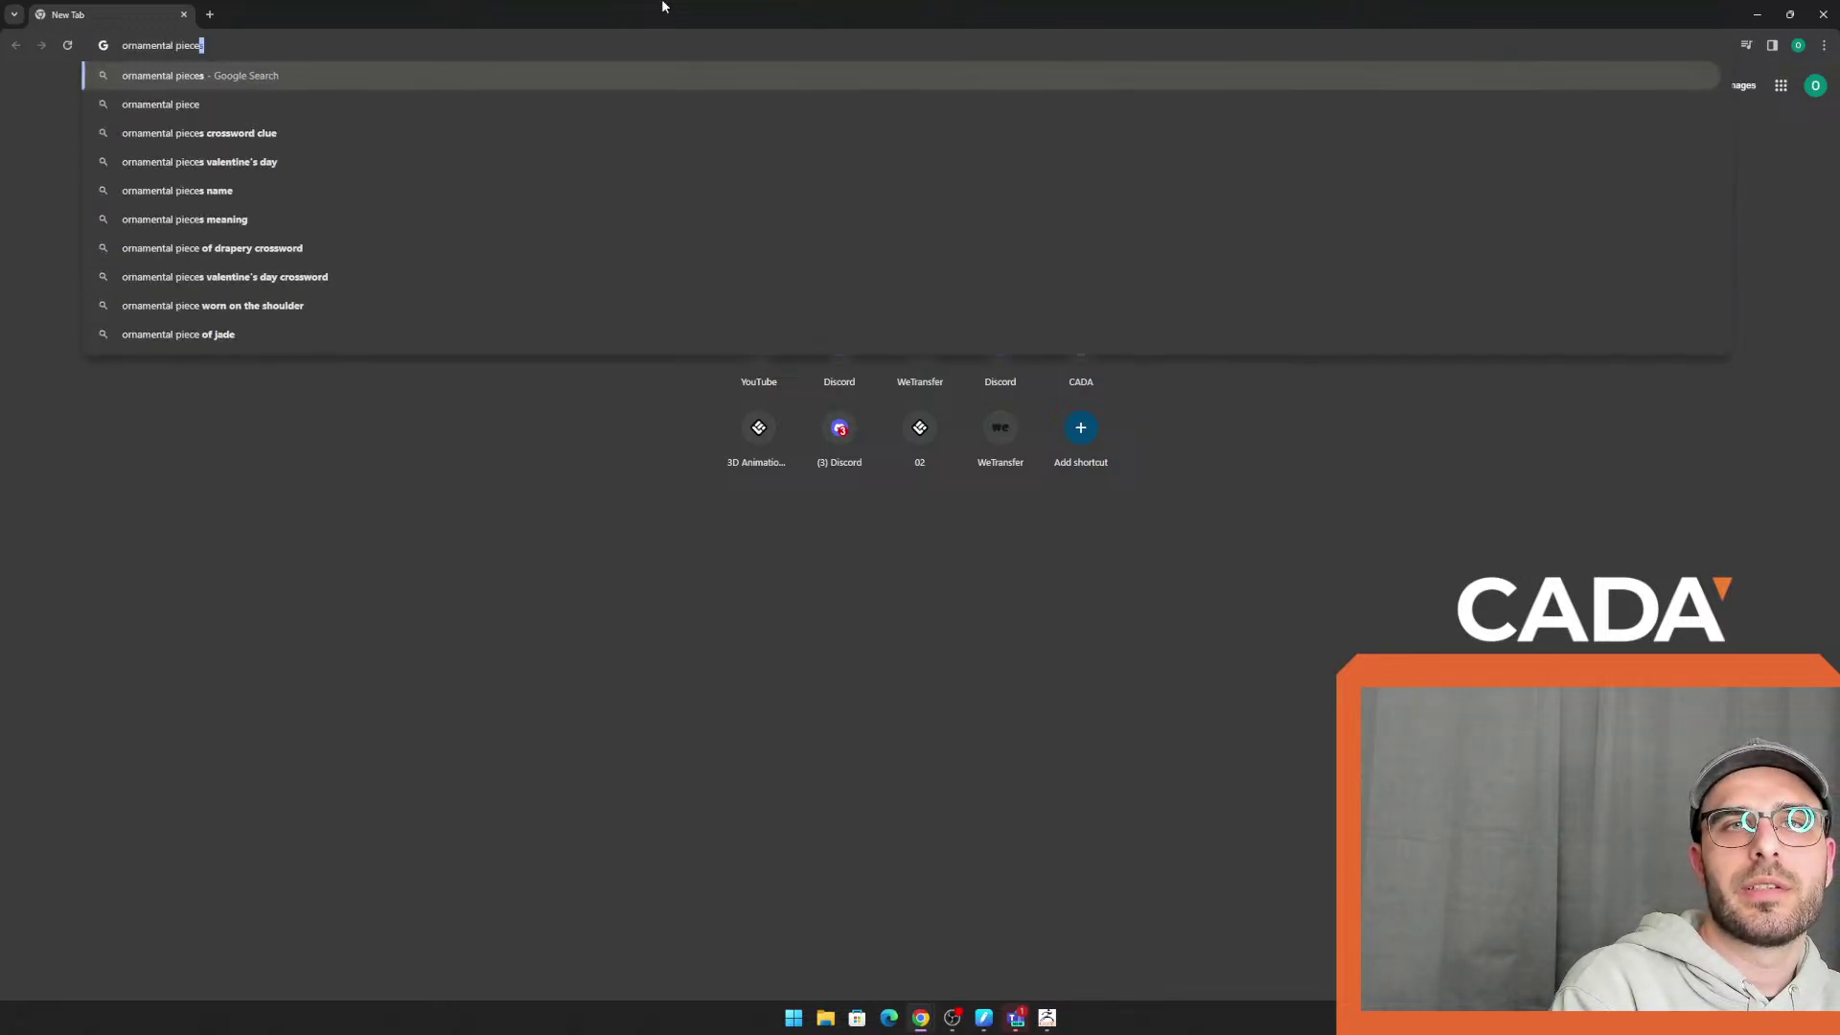
key(Return)
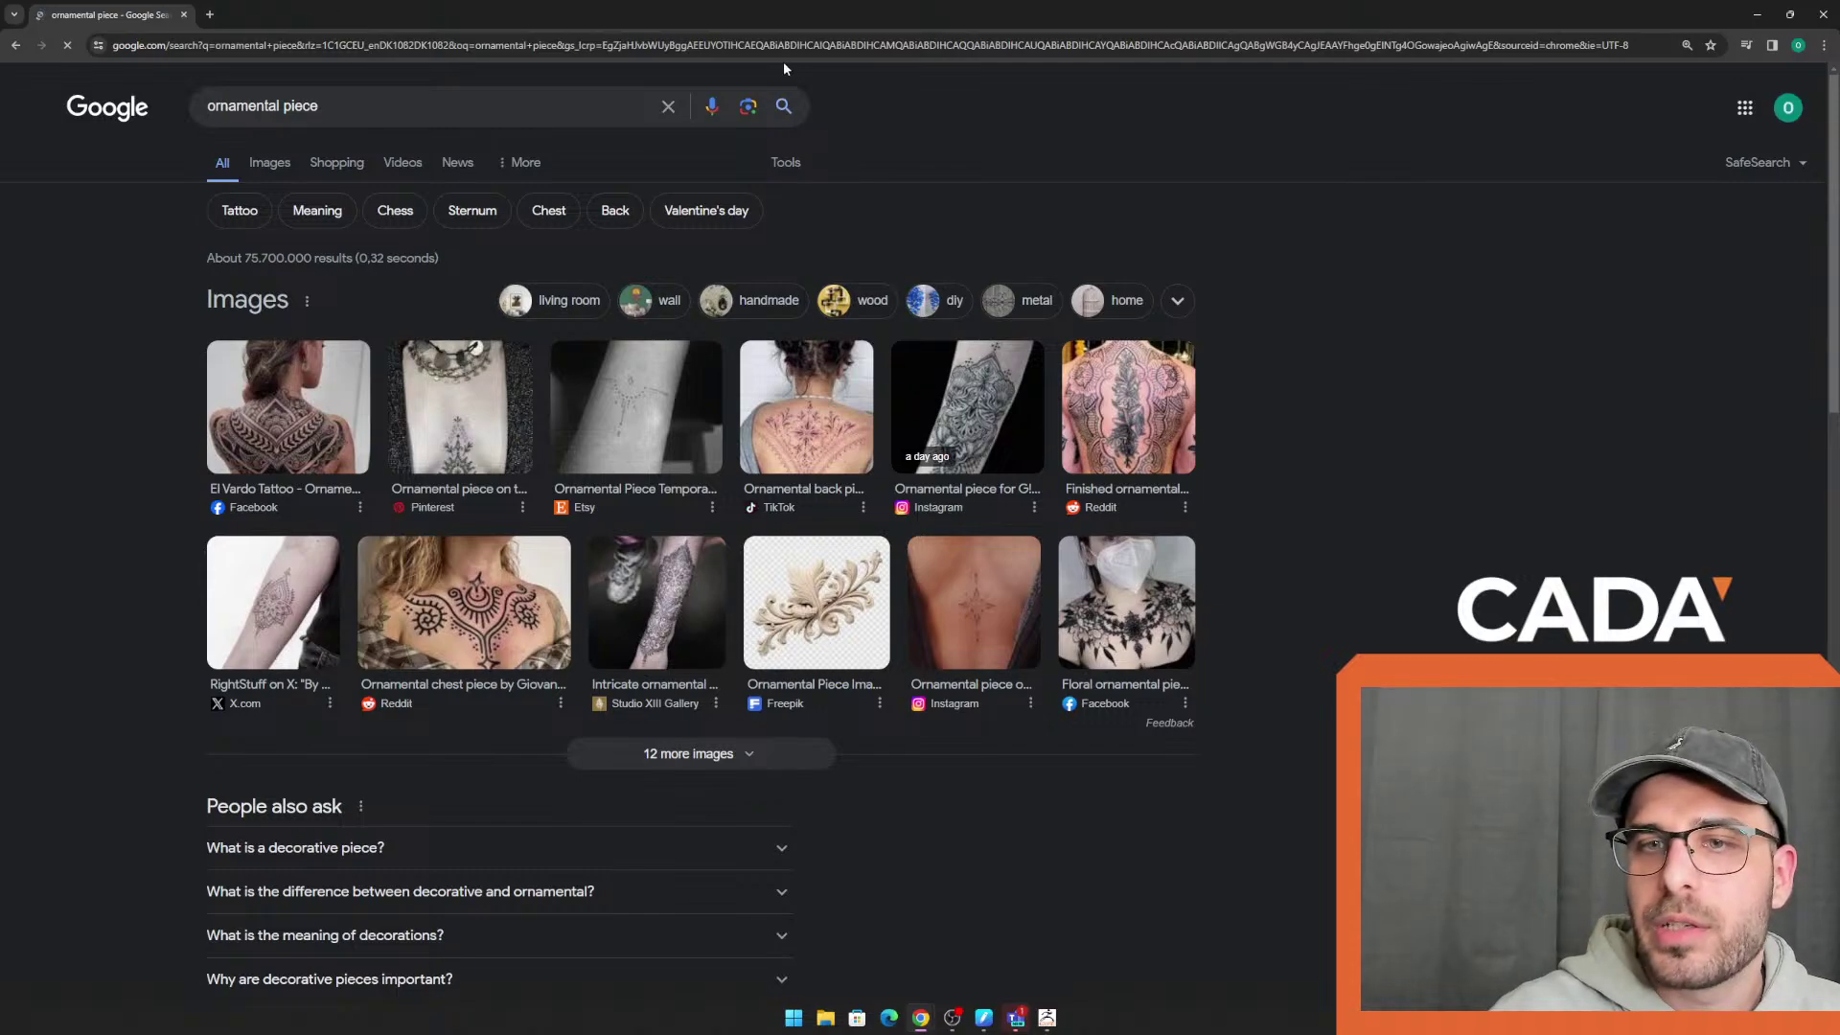
click(269, 165)
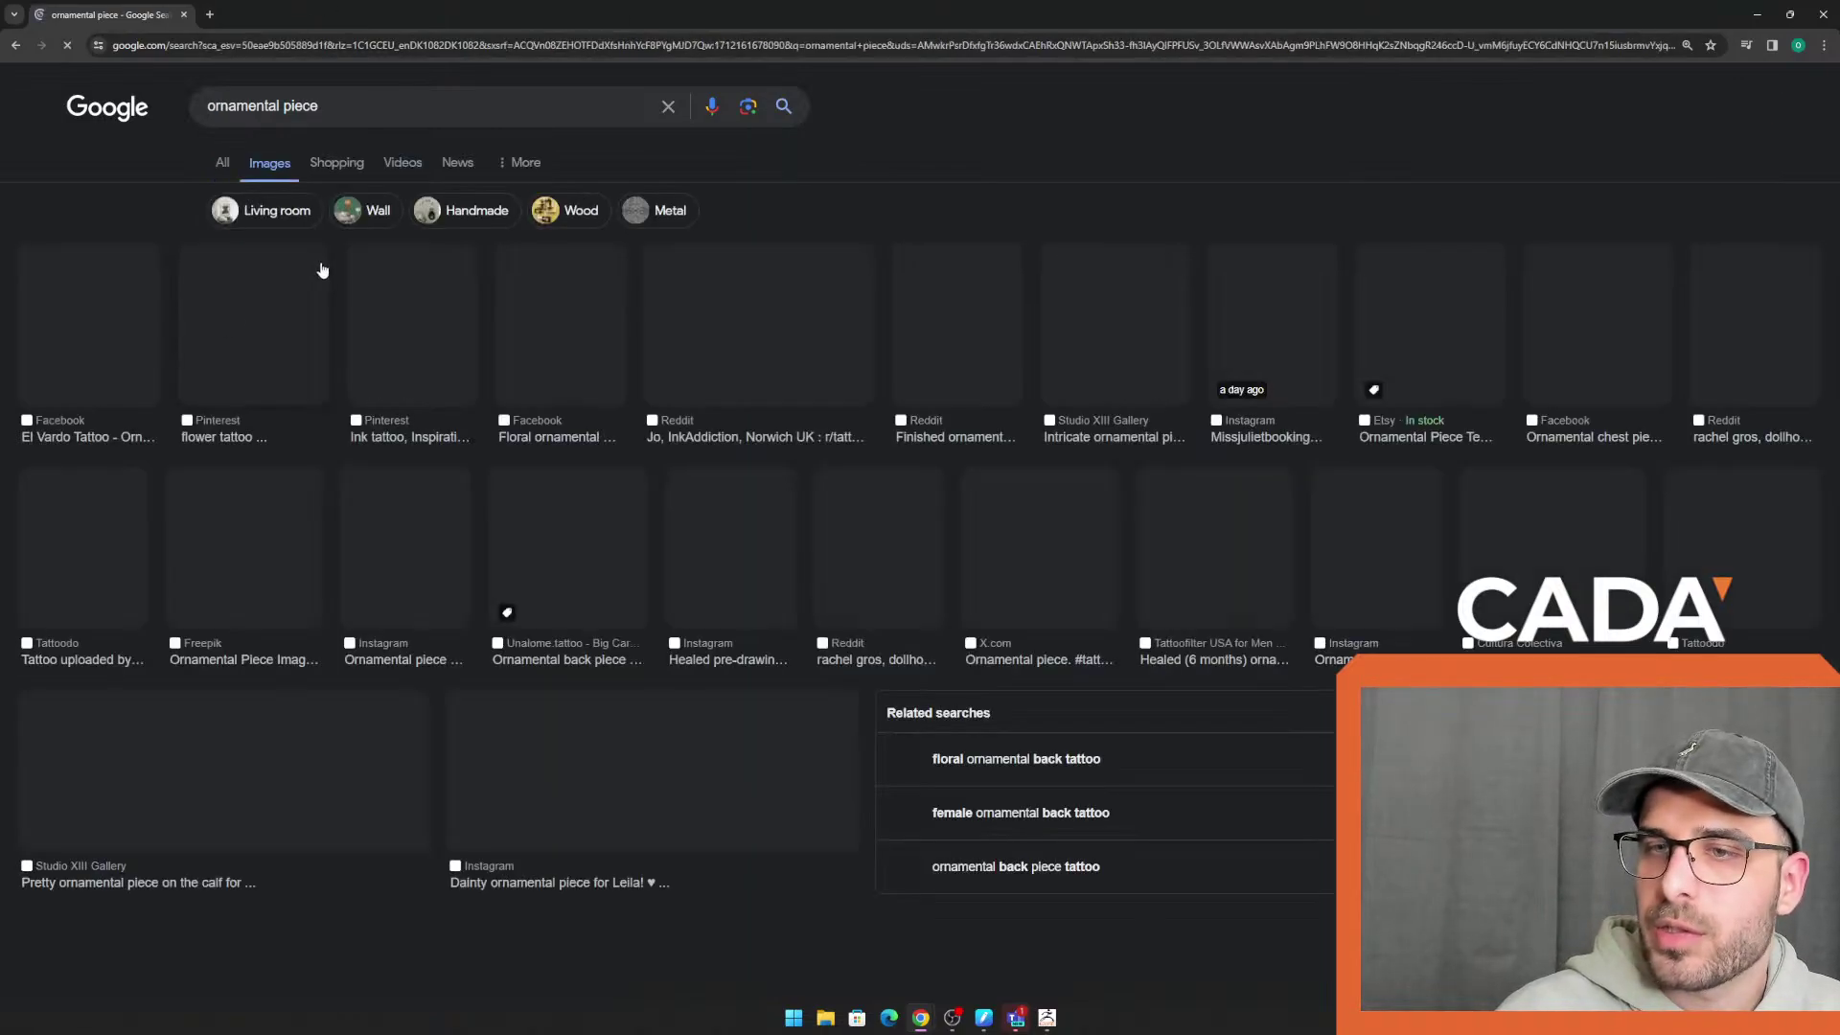
Browse the image results for ornament references, enlarge two tattoo designs, and return to ZBrushCoreMini
scroll(672, 575, down, 2)
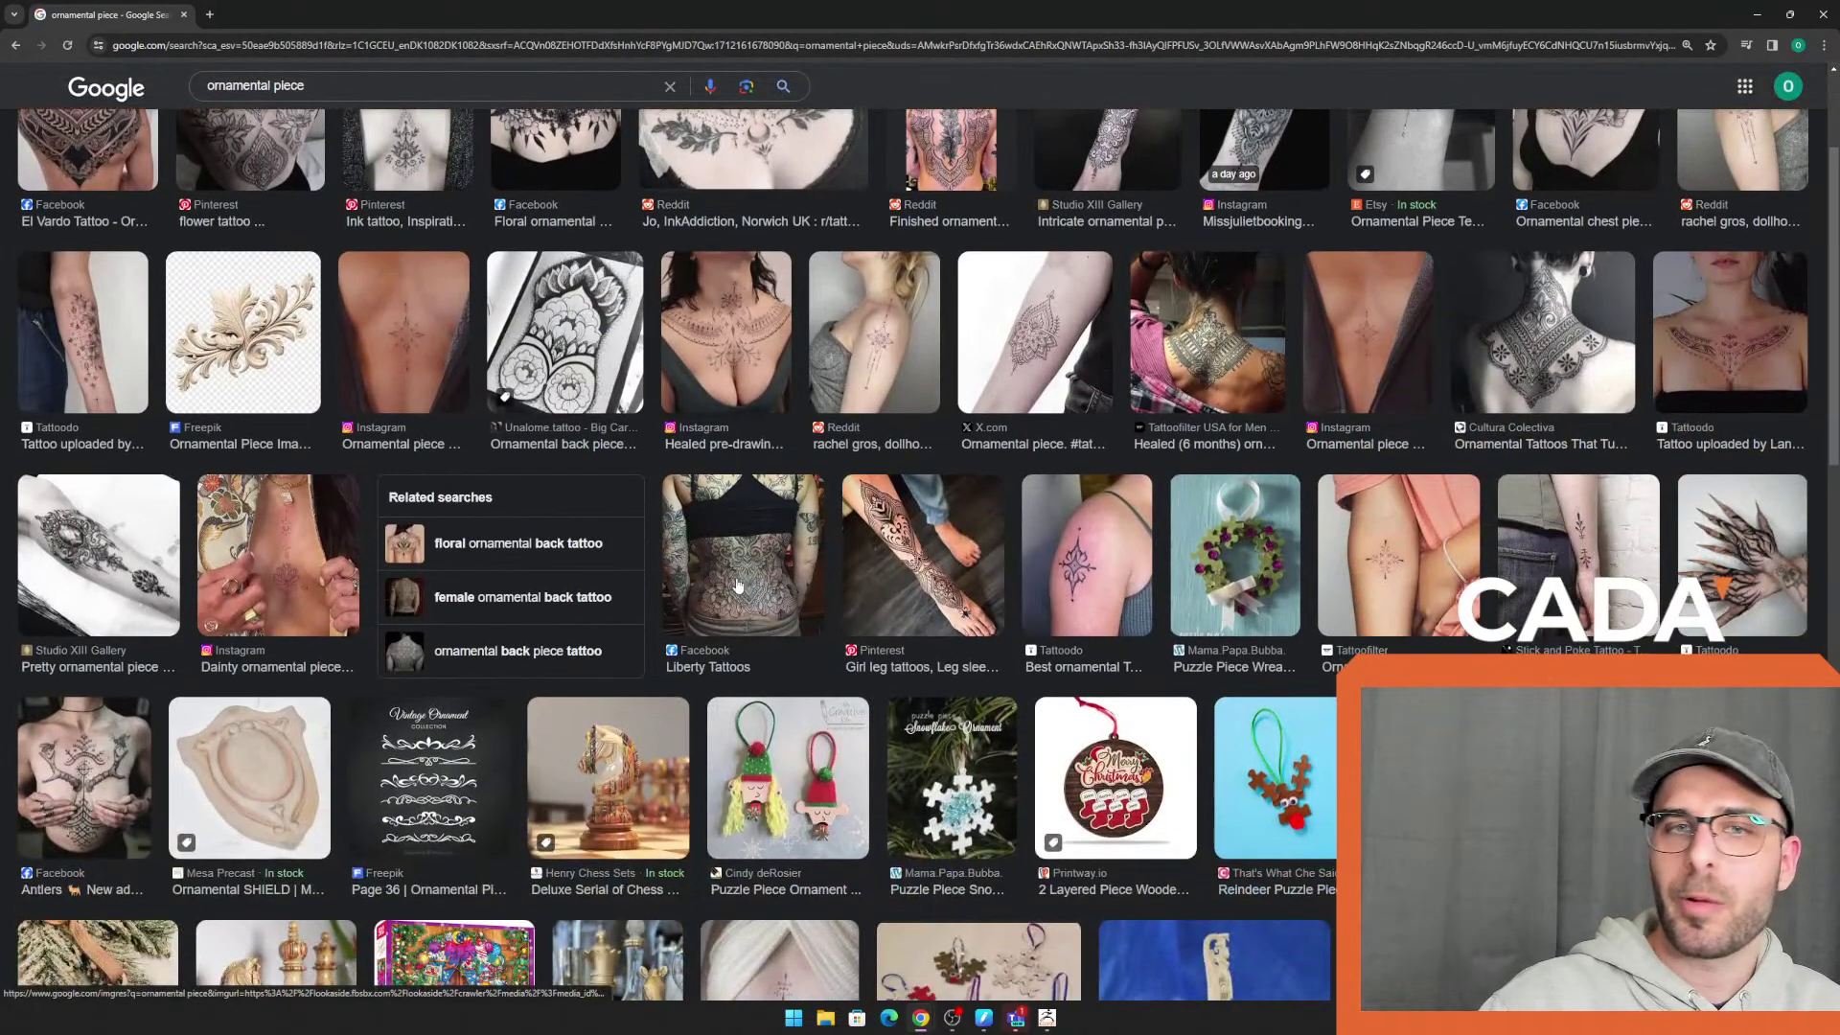
scroll(738, 582, down, 1)
scroll(682, 618, up, 3)
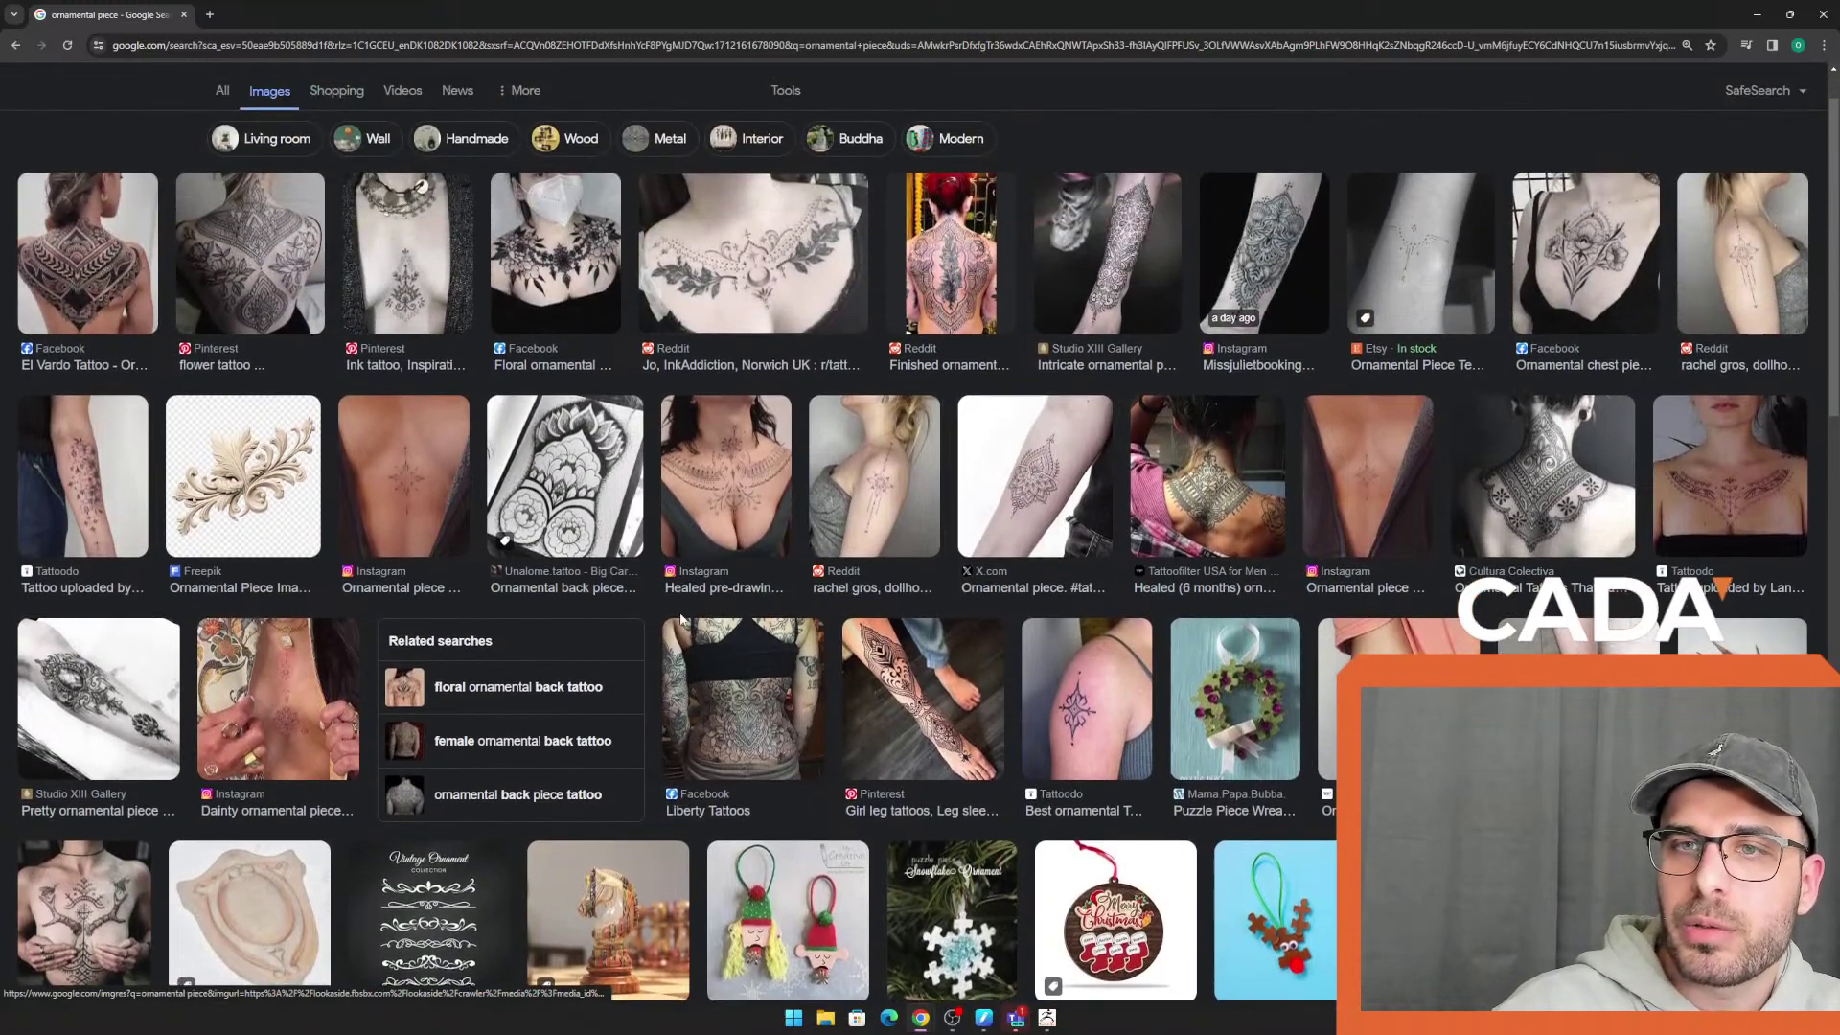
scroll(550, 546, up, 1)
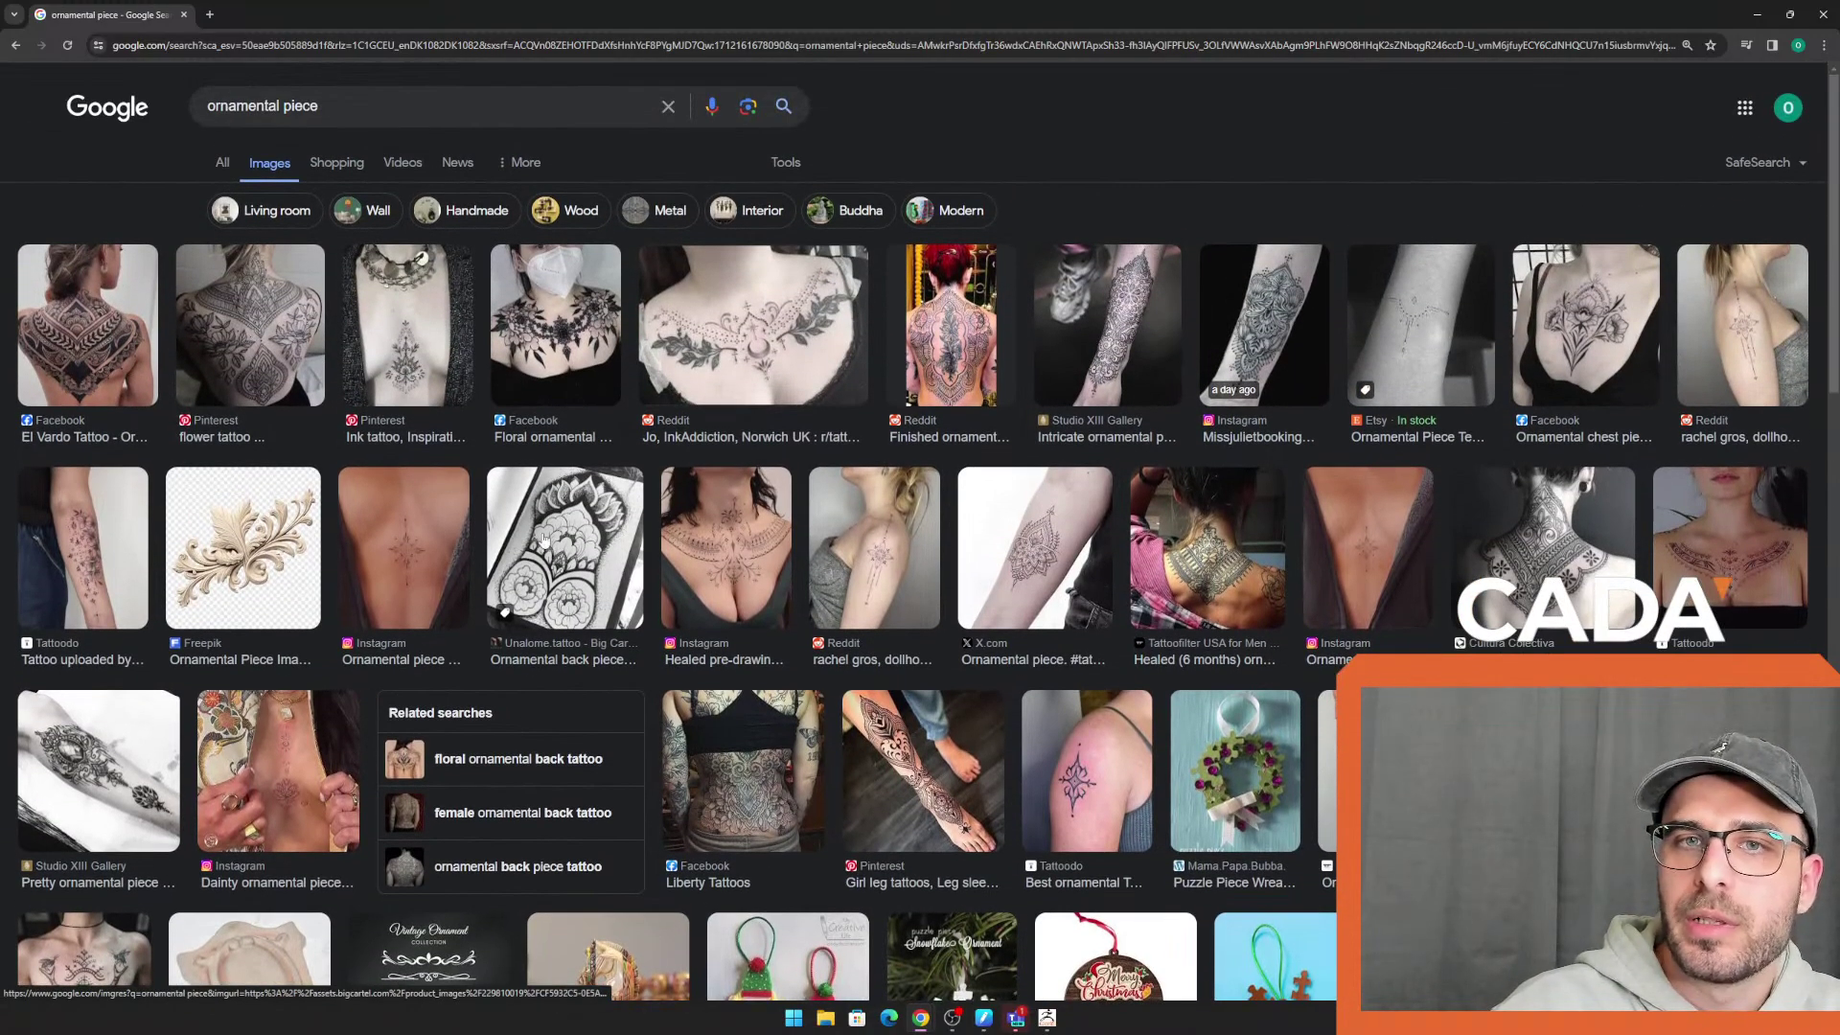
click(282, 355)
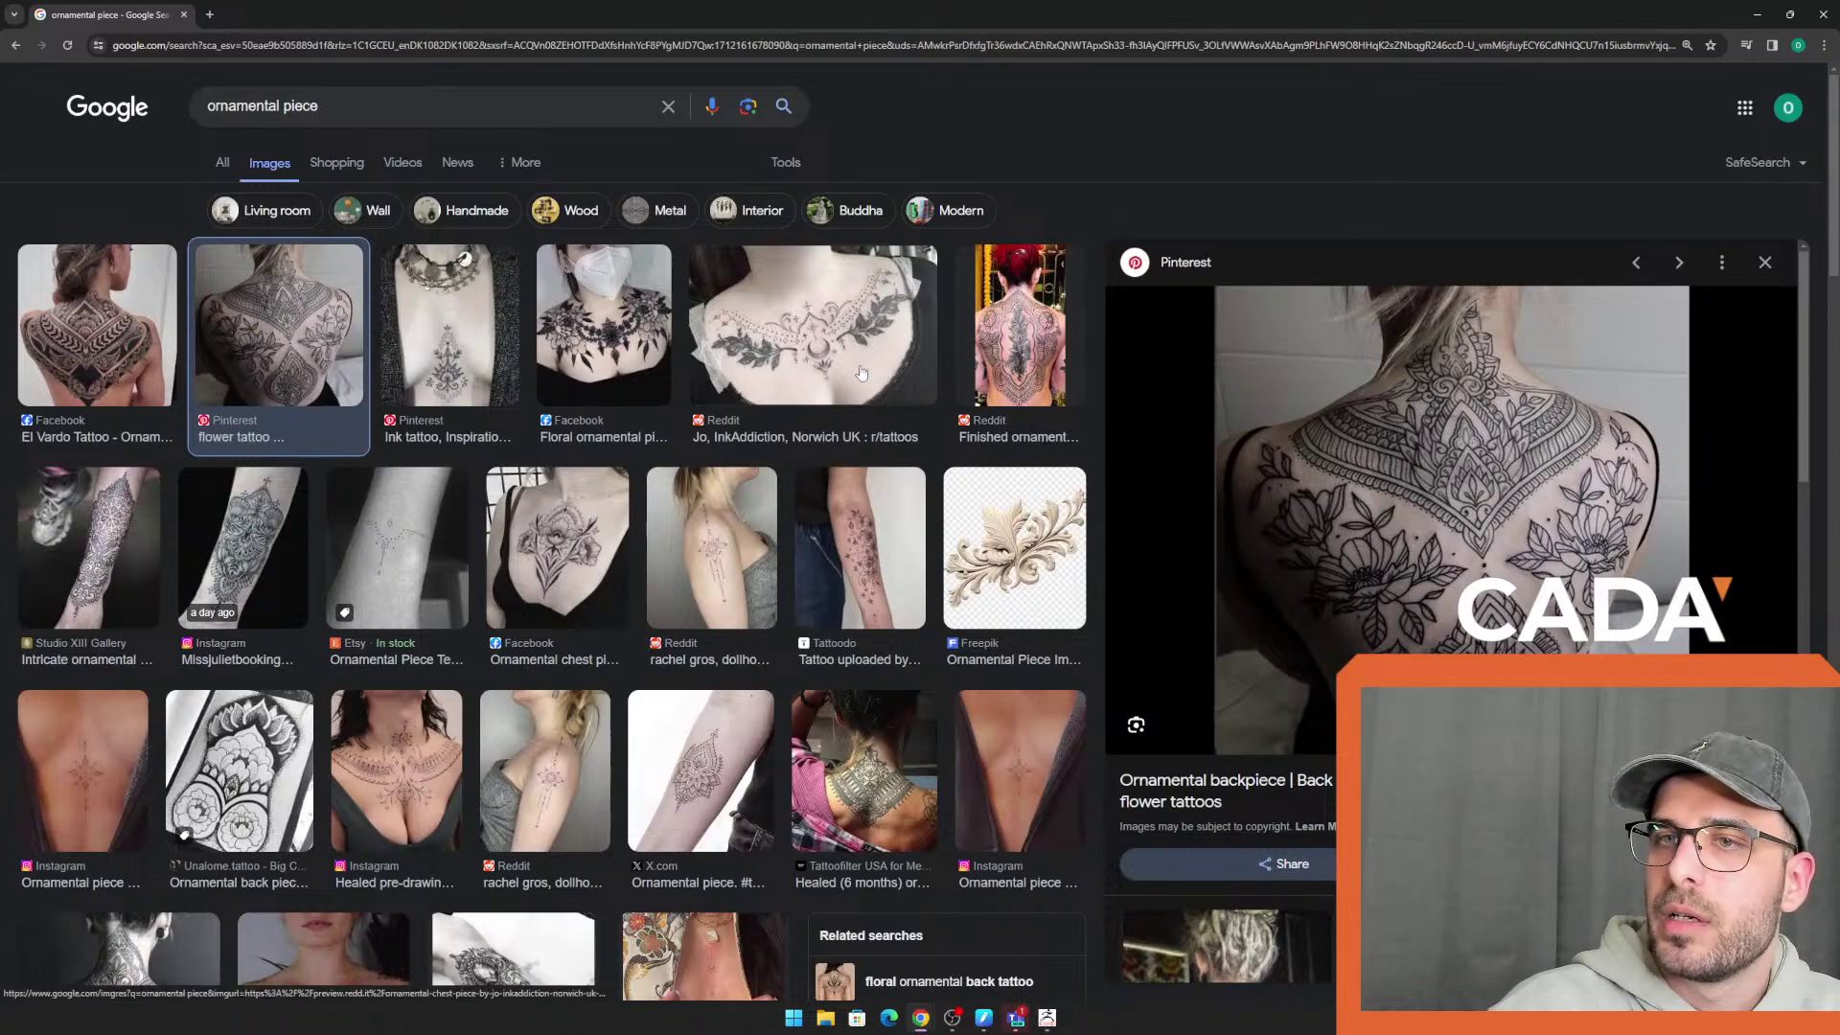
click(812, 359)
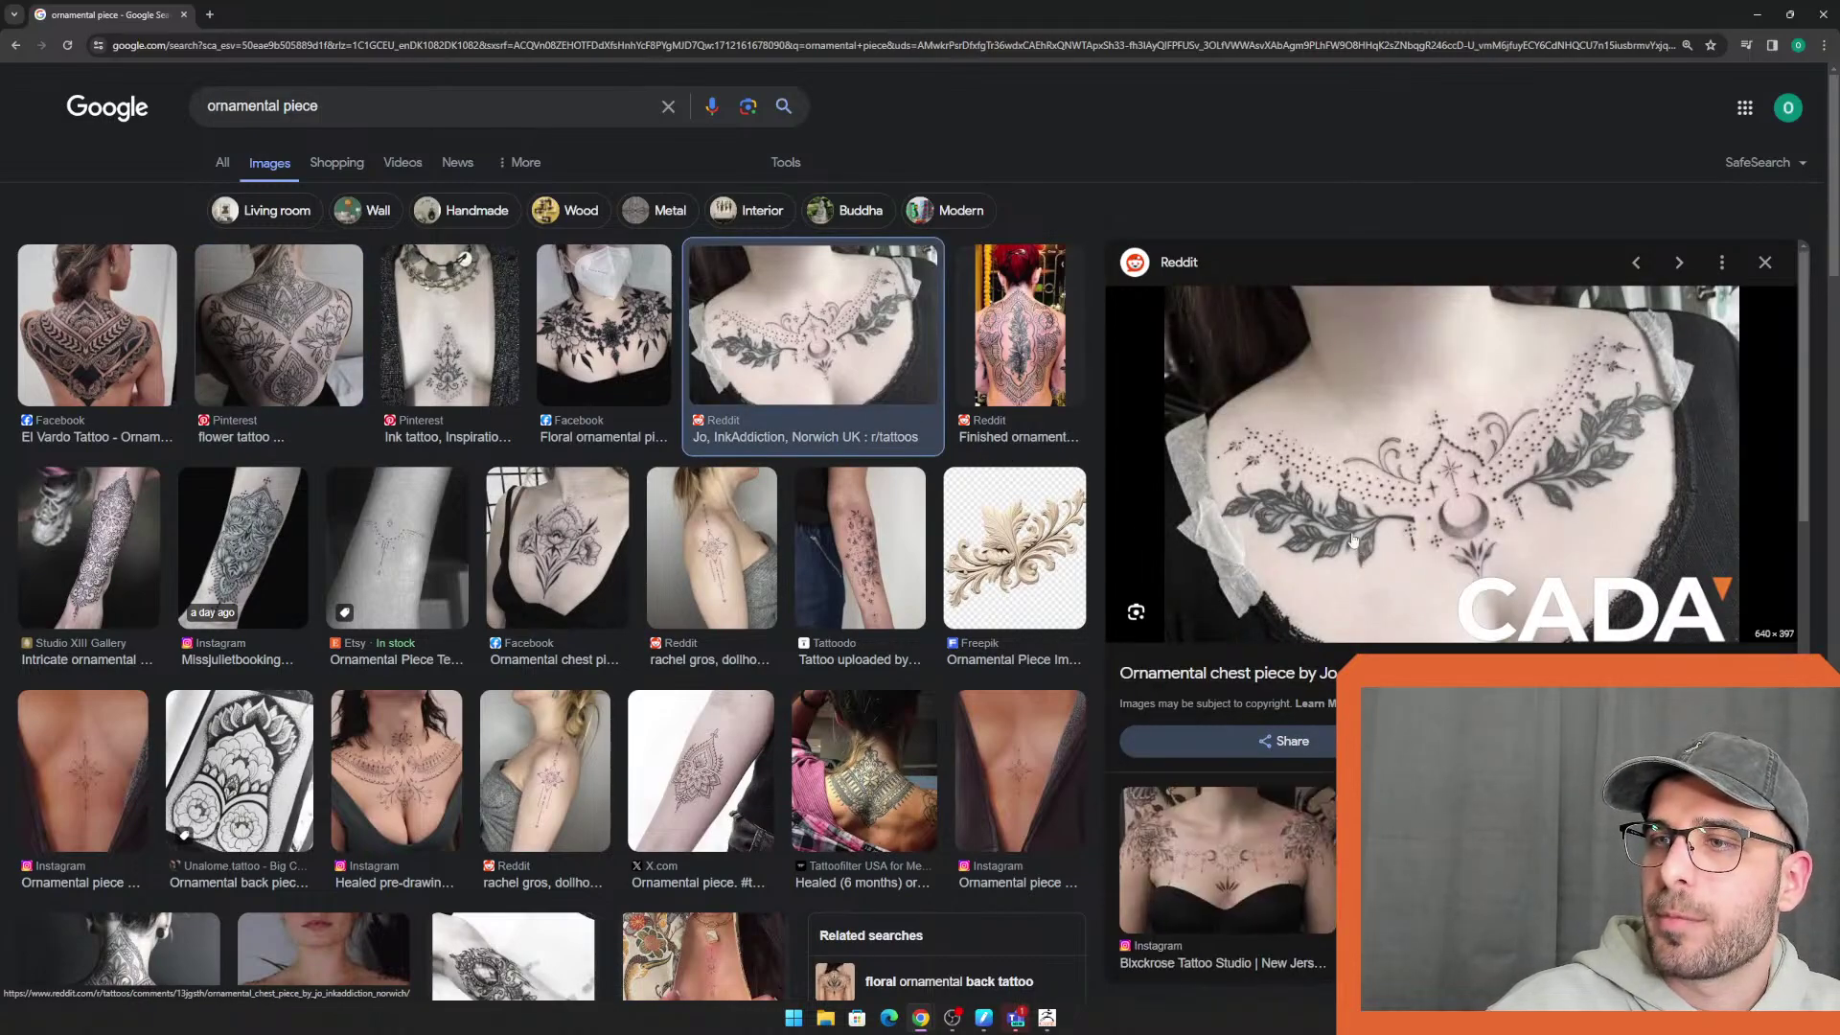
click(1757, 14)
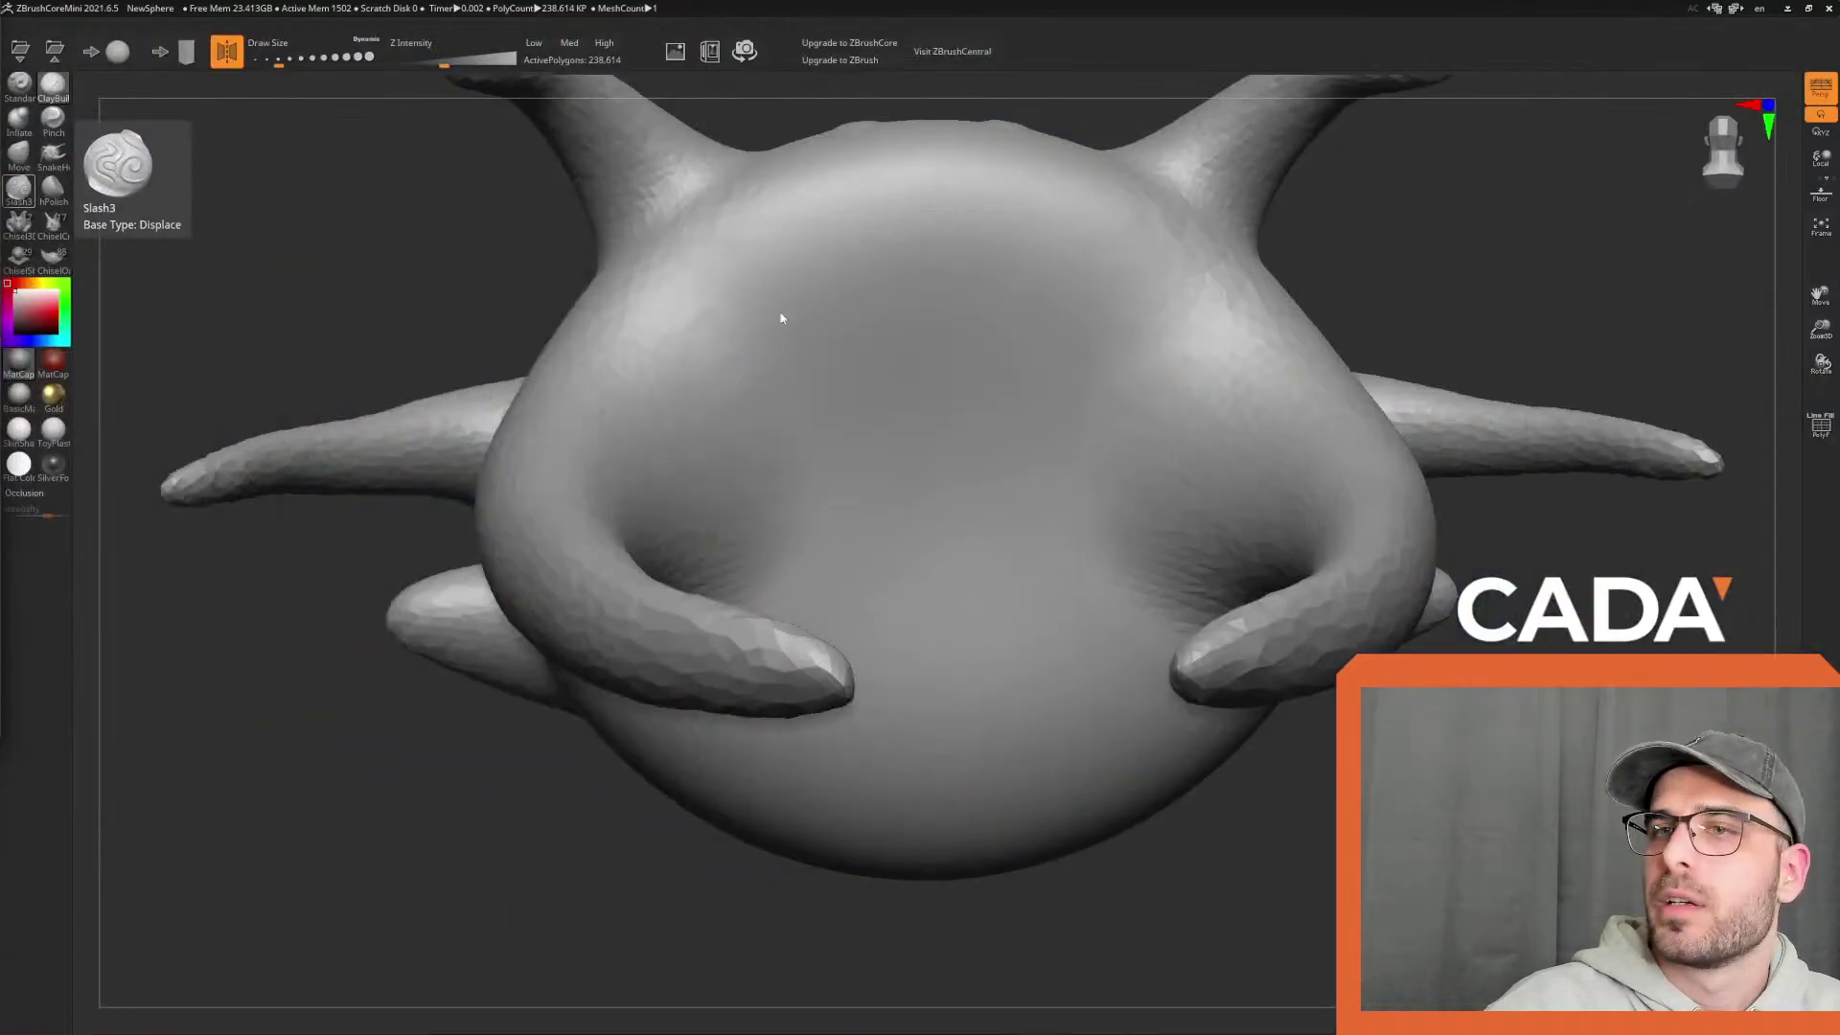
Try curved mirrored ClayBuildup strokes on the smoothed back, and undo them
drag(1738, 258, 1616, 243)
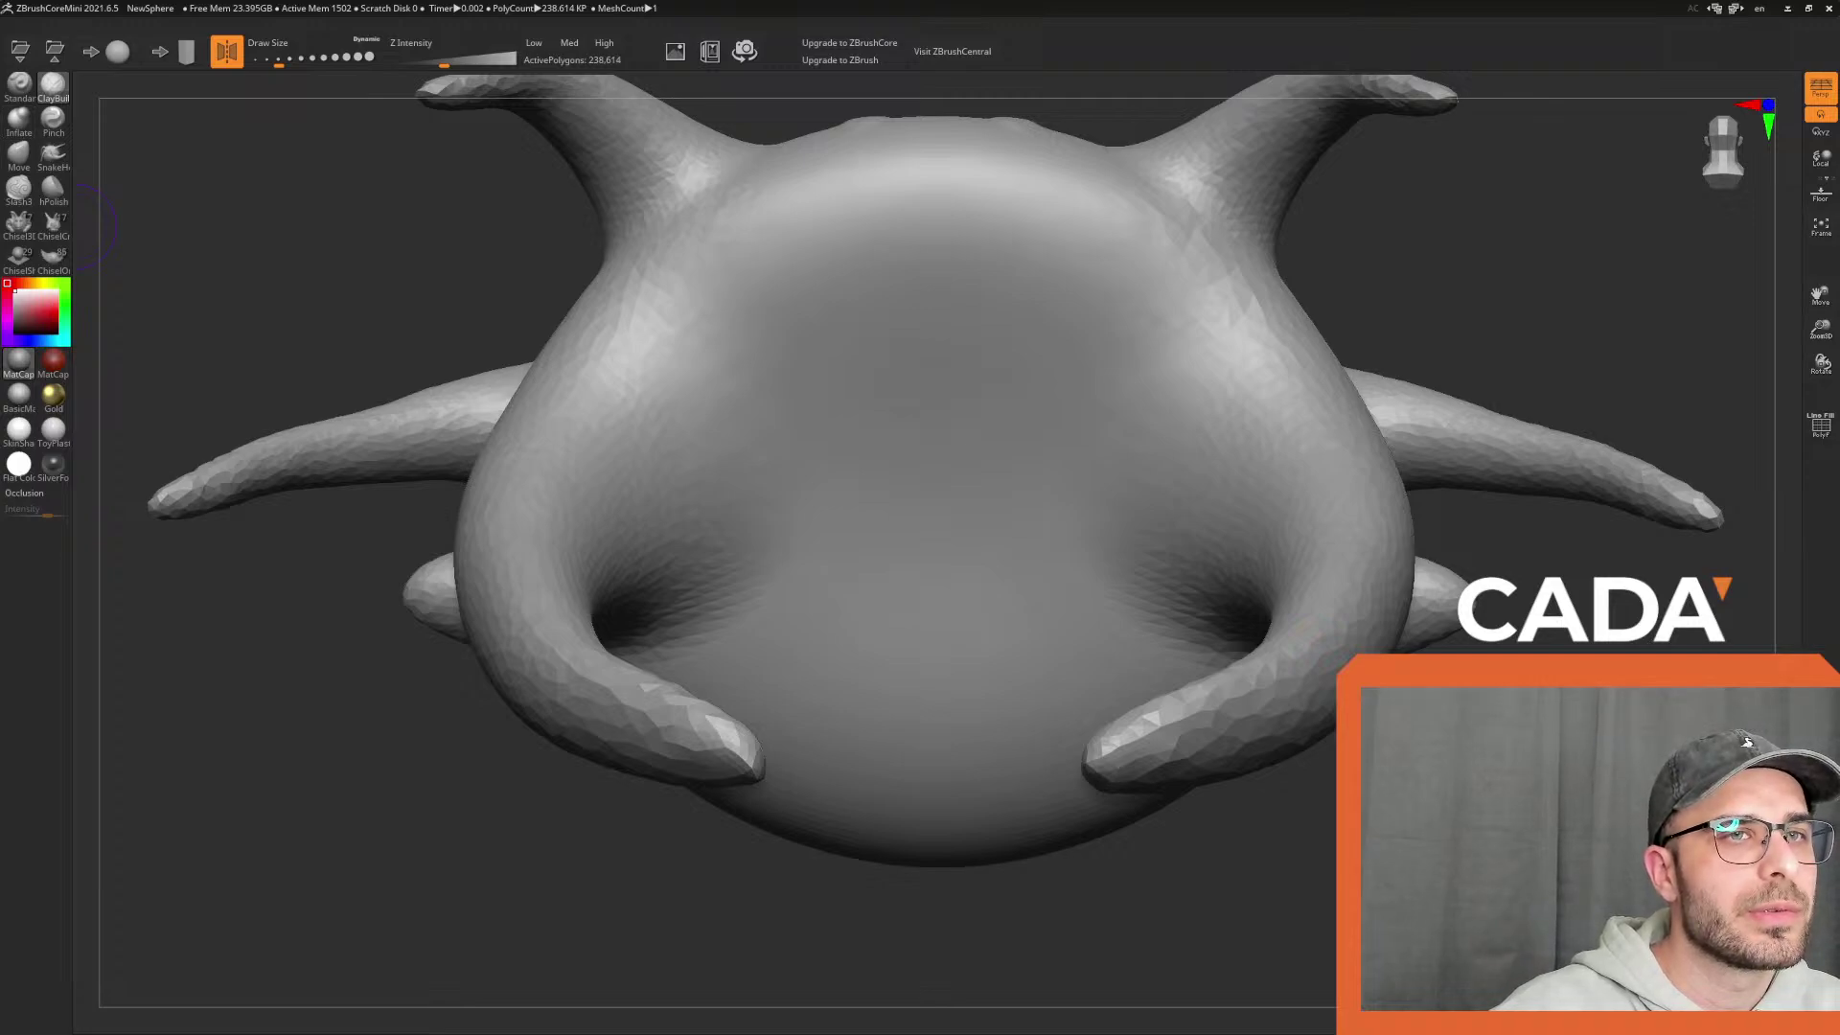
drag(872, 527, 760, 370)
key(ctrl+z)
mouse_move(853, 210)
mouse_down()
mouse_move(889, 487)
mouse_move(753, 320)
mouse_move(810, 412)
mouse_up()
key(ctrl+z)
Sculpt a mirrored ornament of curling raised lines down the middle of the back with ClayBuildup, and smooth parts of it
mouse_move(789, 234)
mouse_down()
mouse_move(826, 503)
mouse_move(781, 446)
mouse_move(868, 575)
mouse_move(780, 587)
mouse_up()
drag(786, 259, 892, 304)
mouse_move(826, 356)
mouse_down()
mouse_move(904, 423)
mouse_move(886, 450)
mouse_up()
drag(922, 522, 882, 795)
drag(1090, 917, 1121, 891)
mouse_move(937, 575)
shift+mouse_down()
mouse_move(937, 485)
mouse_move(877, 661)
mouse_move(911, 768)
mouse_move(850, 698)
mouse_move(791, 733)
mouse_move(872, 814)
mouse_move(784, 747)
mouse_move(747, 767)
shift+mouse_up()
mouse_move(1313, 829)
mouse_down()
mouse_move(1301, 896)
mouse_move(1389, 906)
mouse_up()
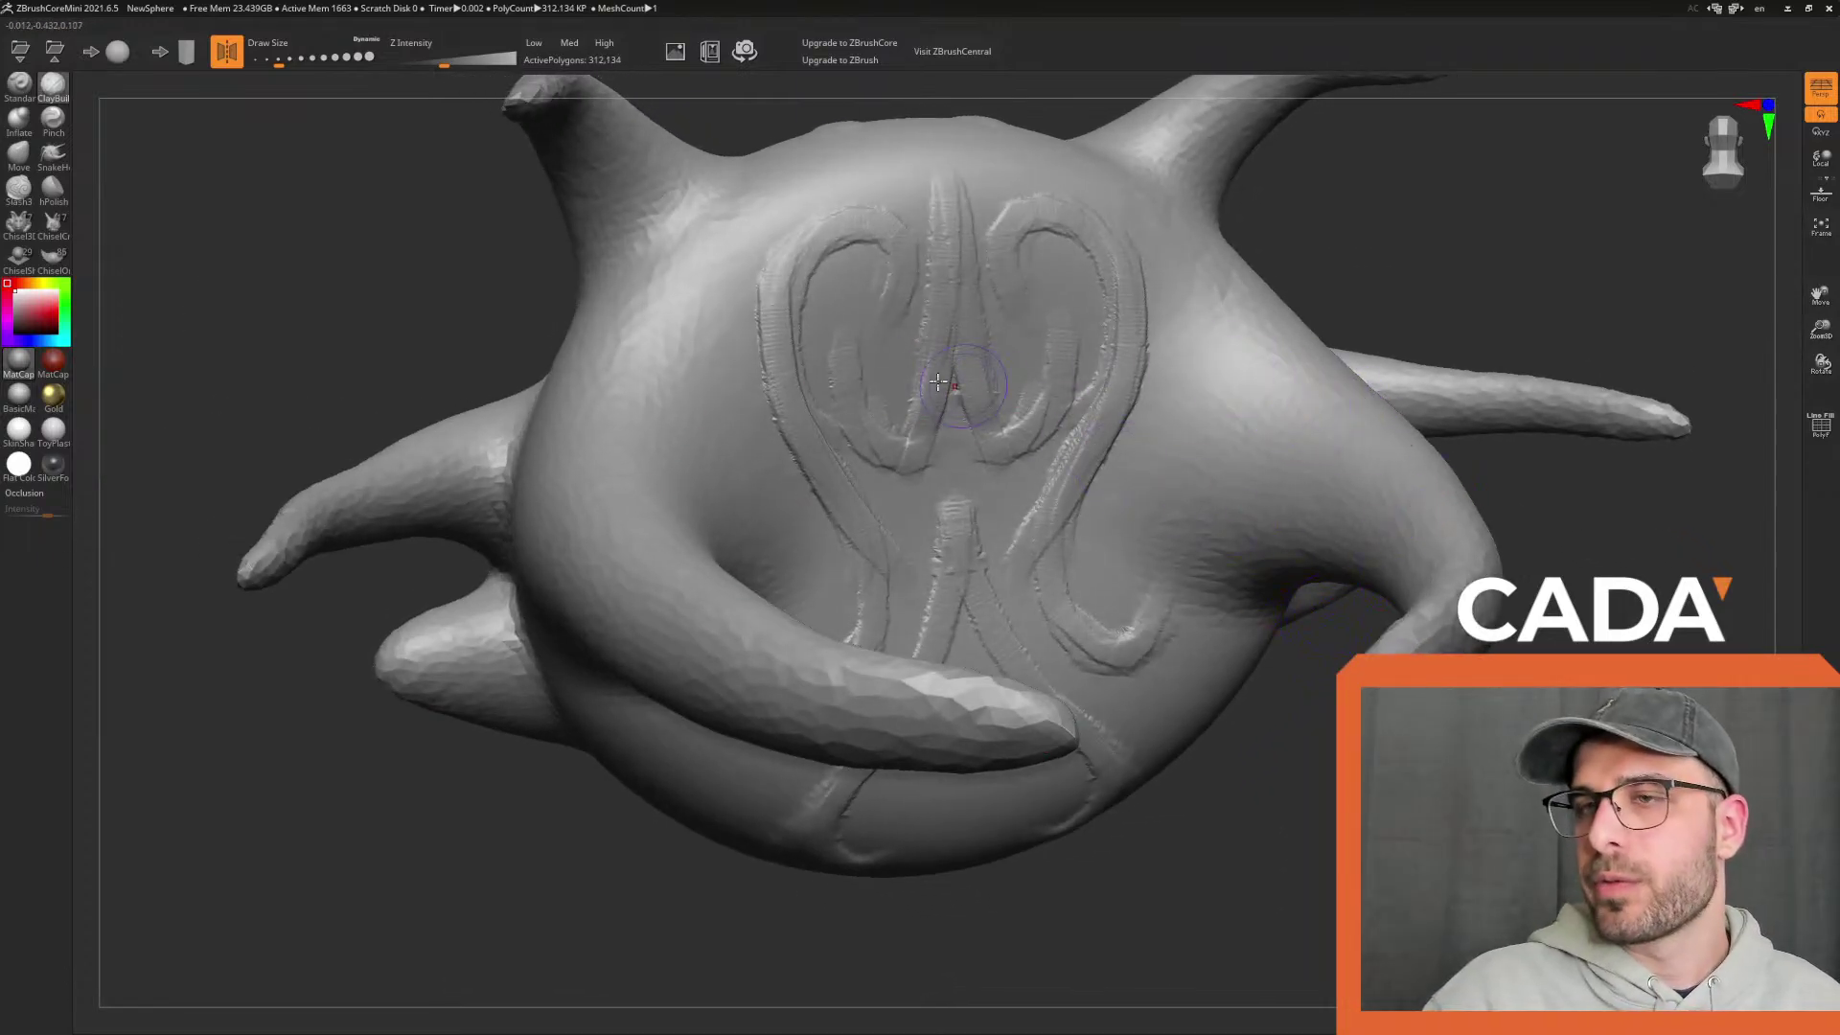
Fill the back ornament with short hair-like strokes along its outer curves, rounded lumps in the centre and curls at the lower ends
drag(1317, 815, 1294, 858)
mouse_move(909, 257)
mouse_down()
mouse_move(882, 325)
mouse_move(821, 205)
mouse_move(811, 288)
mouse_move(752, 278)
mouse_move(766, 402)
mouse_move(807, 441)
mouse_move(843, 546)
mouse_move(855, 645)
mouse_move(820, 671)
mouse_up()
drag(1265, 780, 1229, 813)
mouse_move(789, 583)
mouse_down()
mouse_move(805, 662)
mouse_move(709, 623)
mouse_move(777, 681)
mouse_move(805, 661)
mouse_up()
mouse_move(828, 275)
mouse_down()
mouse_move(797, 321)
mouse_move(805, 408)
mouse_move(839, 323)
mouse_move(829, 384)
mouse_move(891, 441)
mouse_move(902, 363)
mouse_move(944, 330)
mouse_up()
mouse_move(932, 176)
mouse_down()
mouse_move(939, 321)
mouse_move(922, 357)
mouse_move(839, 300)
mouse_move(848, 398)
mouse_move(824, 326)
mouse_move(837, 294)
mouse_move(848, 364)
mouse_move(897, 414)
mouse_up()
mouse_move(1572, 532)
mouse_down()
mouse_move(1572, 603)
mouse_move(1567, 556)
mouse_up()
drag(902, 387, 998, 358)
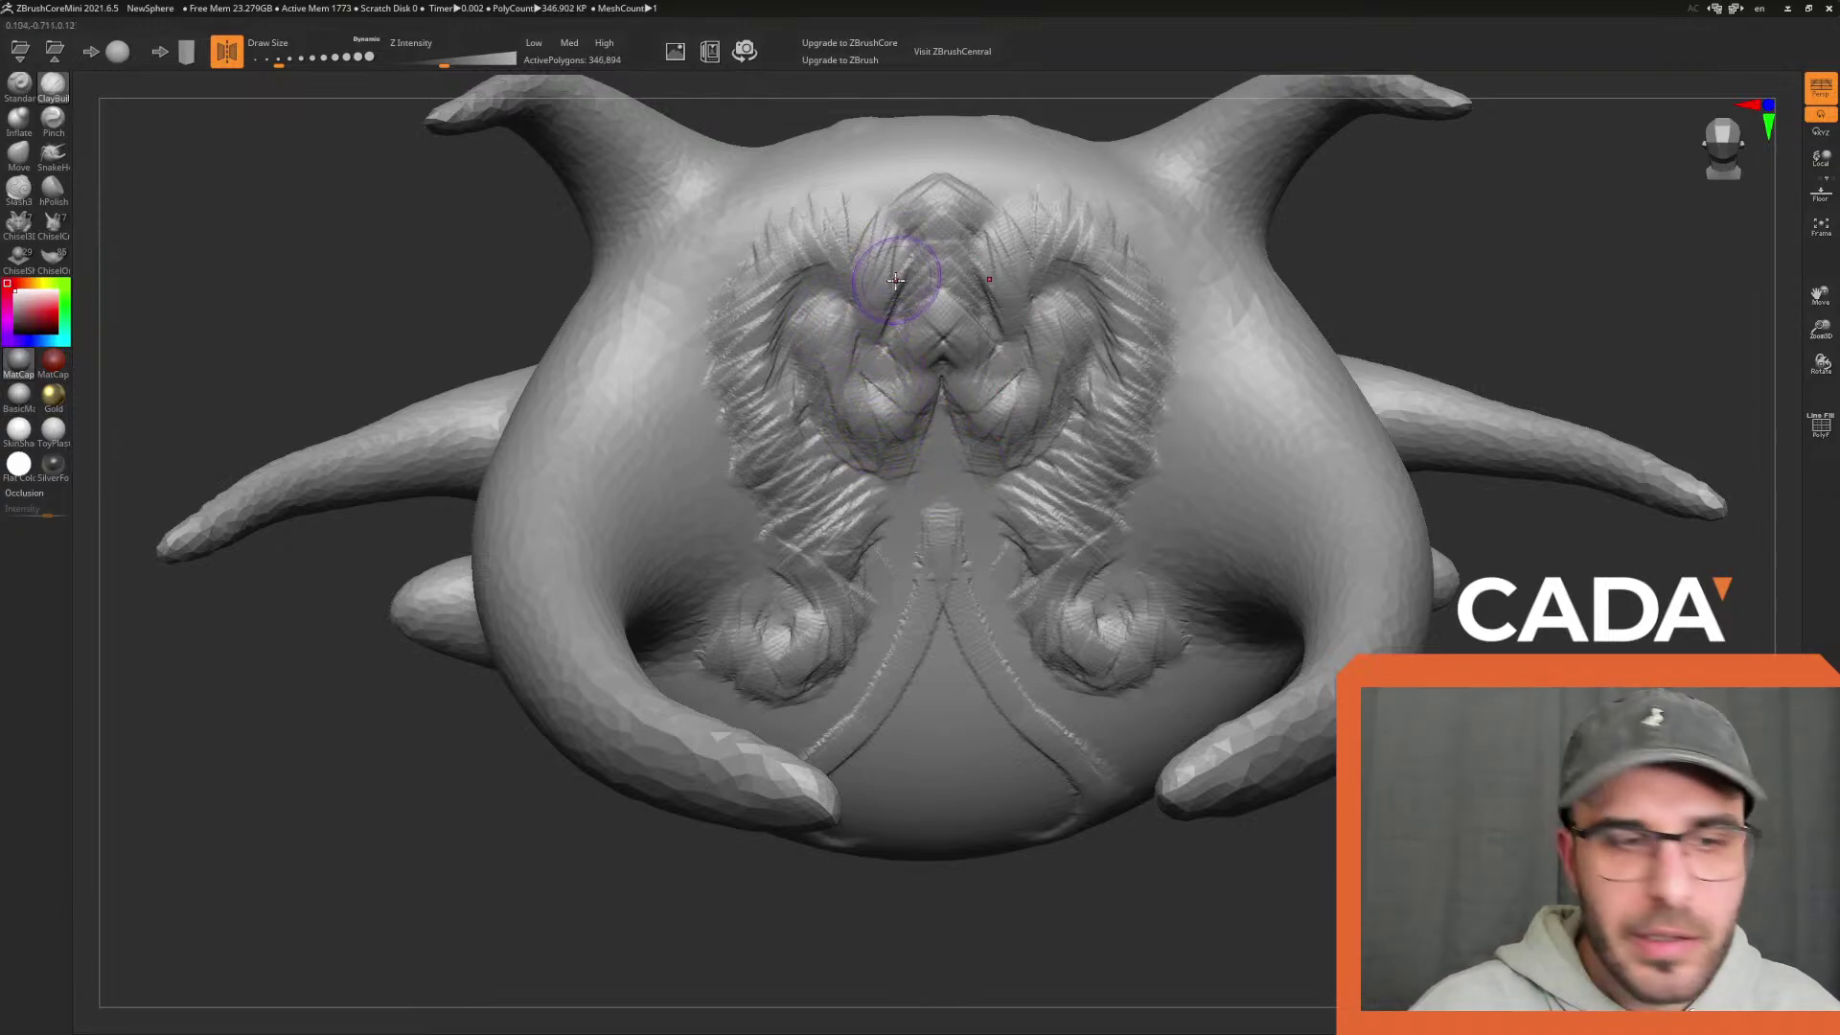
Shape a face with brow, eyes, nose and mouth in the ornament's centre, and widen the mane around it
mouse_move(860, 245)
mouse_down()
mouse_move(738, 258)
mouse_move(700, 321)
mouse_move(729, 422)
mouse_up()
drag(803, 587, 738, 671)
mouse_move(911, 326)
mouse_down()
mouse_move(907, 440)
mouse_move(937, 576)
mouse_up()
mouse_move(870, 369)
mouse_down()
mouse_move(925, 384)
mouse_move(867, 398)
mouse_move(935, 479)
mouse_move(925, 563)
mouse_move(905, 556)
mouse_move(885, 602)
mouse_up()
mouse_move(876, 365)
mouse_down()
mouse_move(867, 244)
mouse_move(900, 316)
mouse_up()
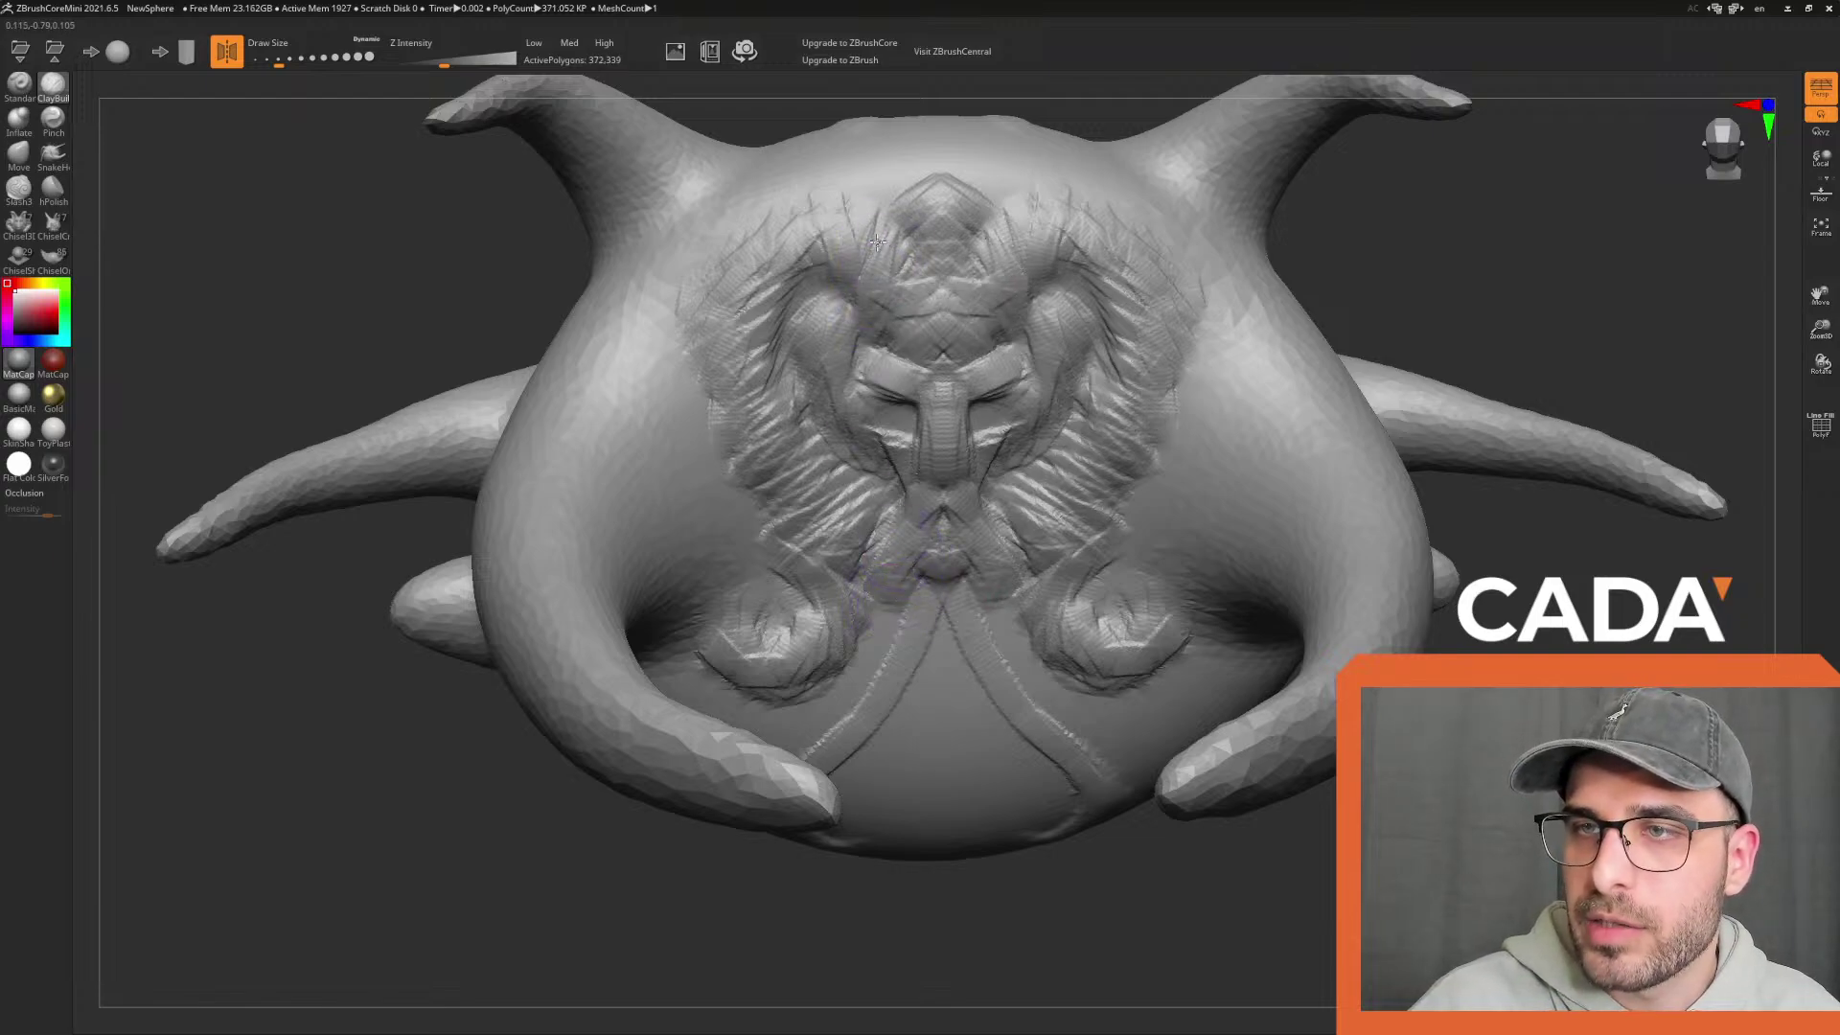
mouse_move(795, 216)
mouse_down()
mouse_move(678, 285)
mouse_move(743, 330)
mouse_move(762, 448)
mouse_move(829, 575)
mouse_move(718, 651)
mouse_move(724, 584)
mouse_move(825, 661)
mouse_move(909, 593)
mouse_move(945, 394)
mouse_move(930, 322)
mouse_move(887, 280)
mouse_move(863, 335)
mouse_move(944, 269)
mouse_move(891, 230)
mouse_move(868, 307)
mouse_up()
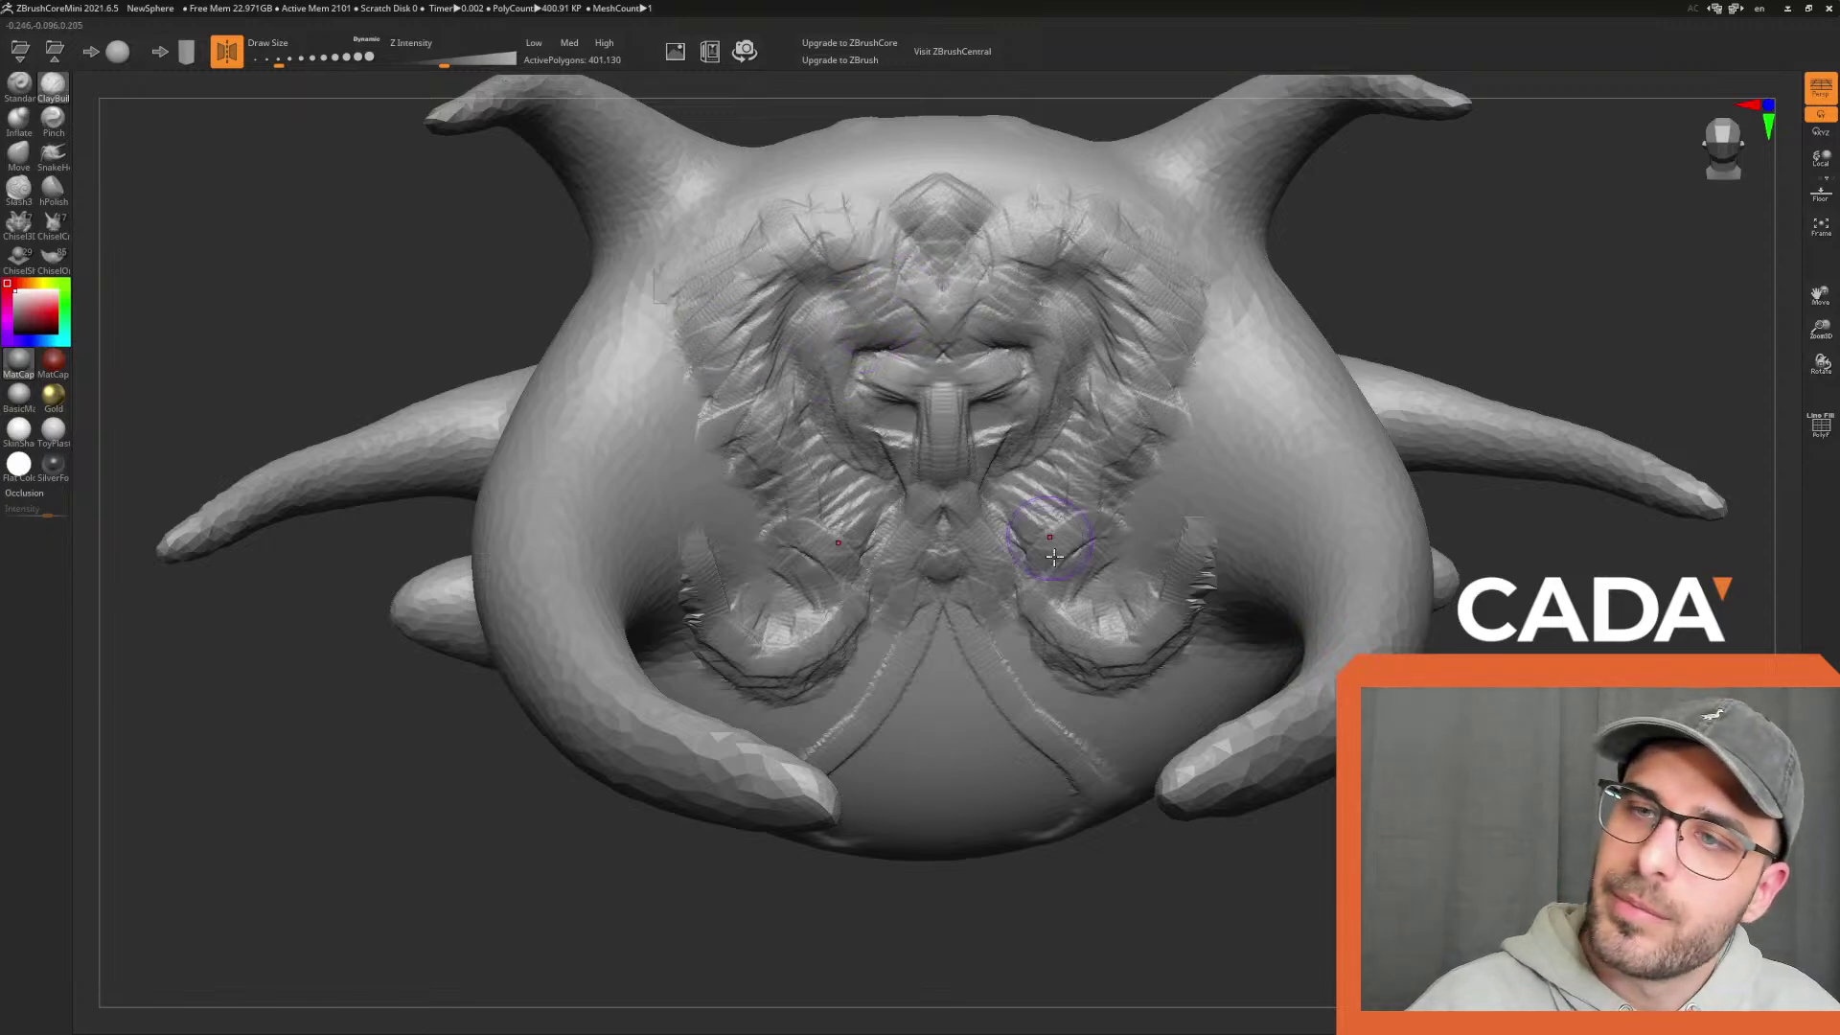
Try ClayBuildup strokes across the large eyeball on the creature's front, and undo them
alt+drag(1092, 920, 1073, 843)
mouse_move(1073, 862)
mouse_down()
mouse_move(824, 853)
mouse_move(747, 814)
mouse_move(1064, 862)
mouse_move(1073, 911)
mouse_move(996, 868)
mouse_move(839, 872)
mouse_up()
alt+drag(515, 775, 725, 677)
mouse_move(1206, 589)
mouse_down()
mouse_move(1313, 579)
mouse_move(1384, 530)
mouse_move(1261, 521)
mouse_move(1326, 621)
mouse_move(1281, 731)
mouse_move(1326, 739)
mouse_up()
mouse_move(929, 402)
mouse_down()
mouse_move(908, 584)
mouse_move(908, 472)
mouse_move(961, 593)
mouse_up()
key(ctrl+z)
key(ctrl+z)
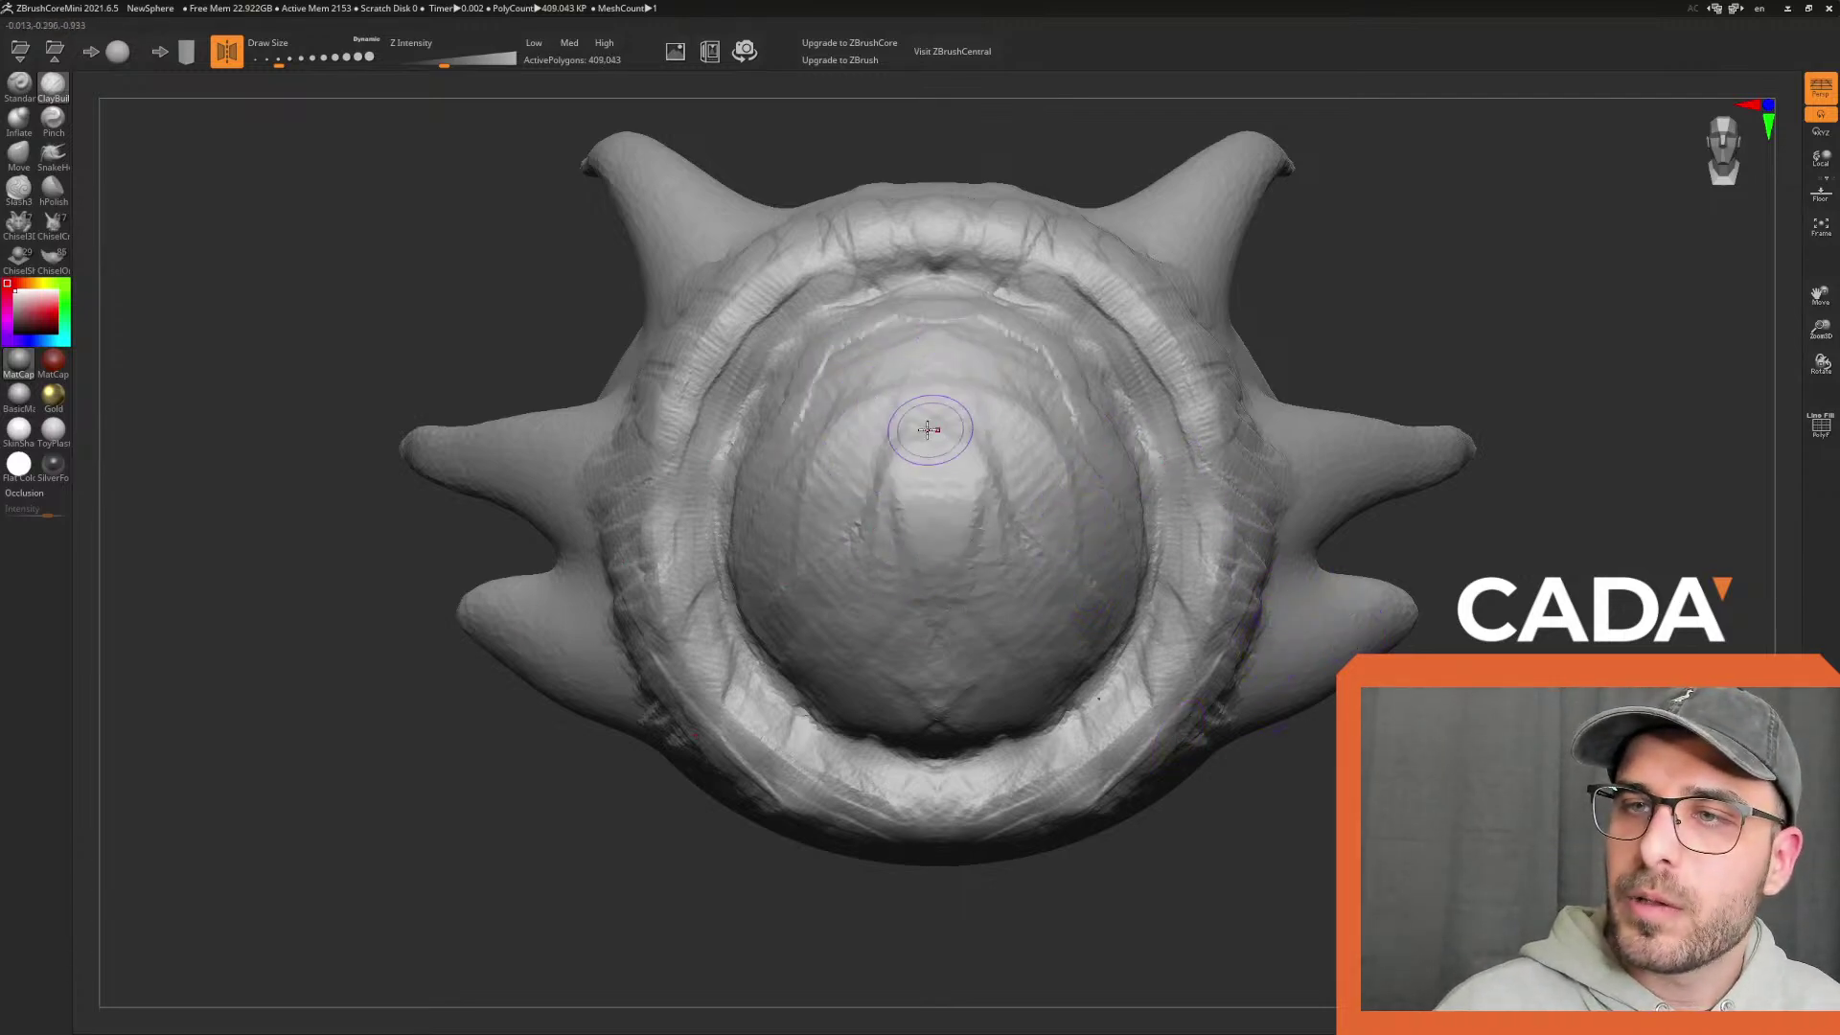
drag(876, 388, 740, 427)
key(ctrl+z)
Build mirrored brow ridges over the front eyeball and out toward the side horns with ClayBuildup, enlarging the brush slightly
drag(898, 379, 659, 489)
drag(771, 385, 592, 464)
mouse_move(1286, 752)
ctrl+right_down()
mouse_move(1294, 711)
mouse_move(1439, 751)
ctrl+right_up()
drag(279, 66, 287, 66)
mouse_move(992, 495)
mouse_down()
mouse_move(994, 522)
mouse_move(994, 482)
mouse_move(852, 518)
mouse_move(666, 521)
mouse_move(816, 503)
mouse_move(920, 459)
mouse_move(968, 480)
mouse_move(863, 431)
mouse_move(613, 537)
mouse_move(843, 450)
mouse_move(1026, 498)
mouse_move(939, 479)
mouse_move(614, 527)
mouse_move(825, 421)
mouse_move(985, 463)
mouse_move(719, 513)
mouse_move(925, 470)
mouse_move(1022, 518)
mouse_up()
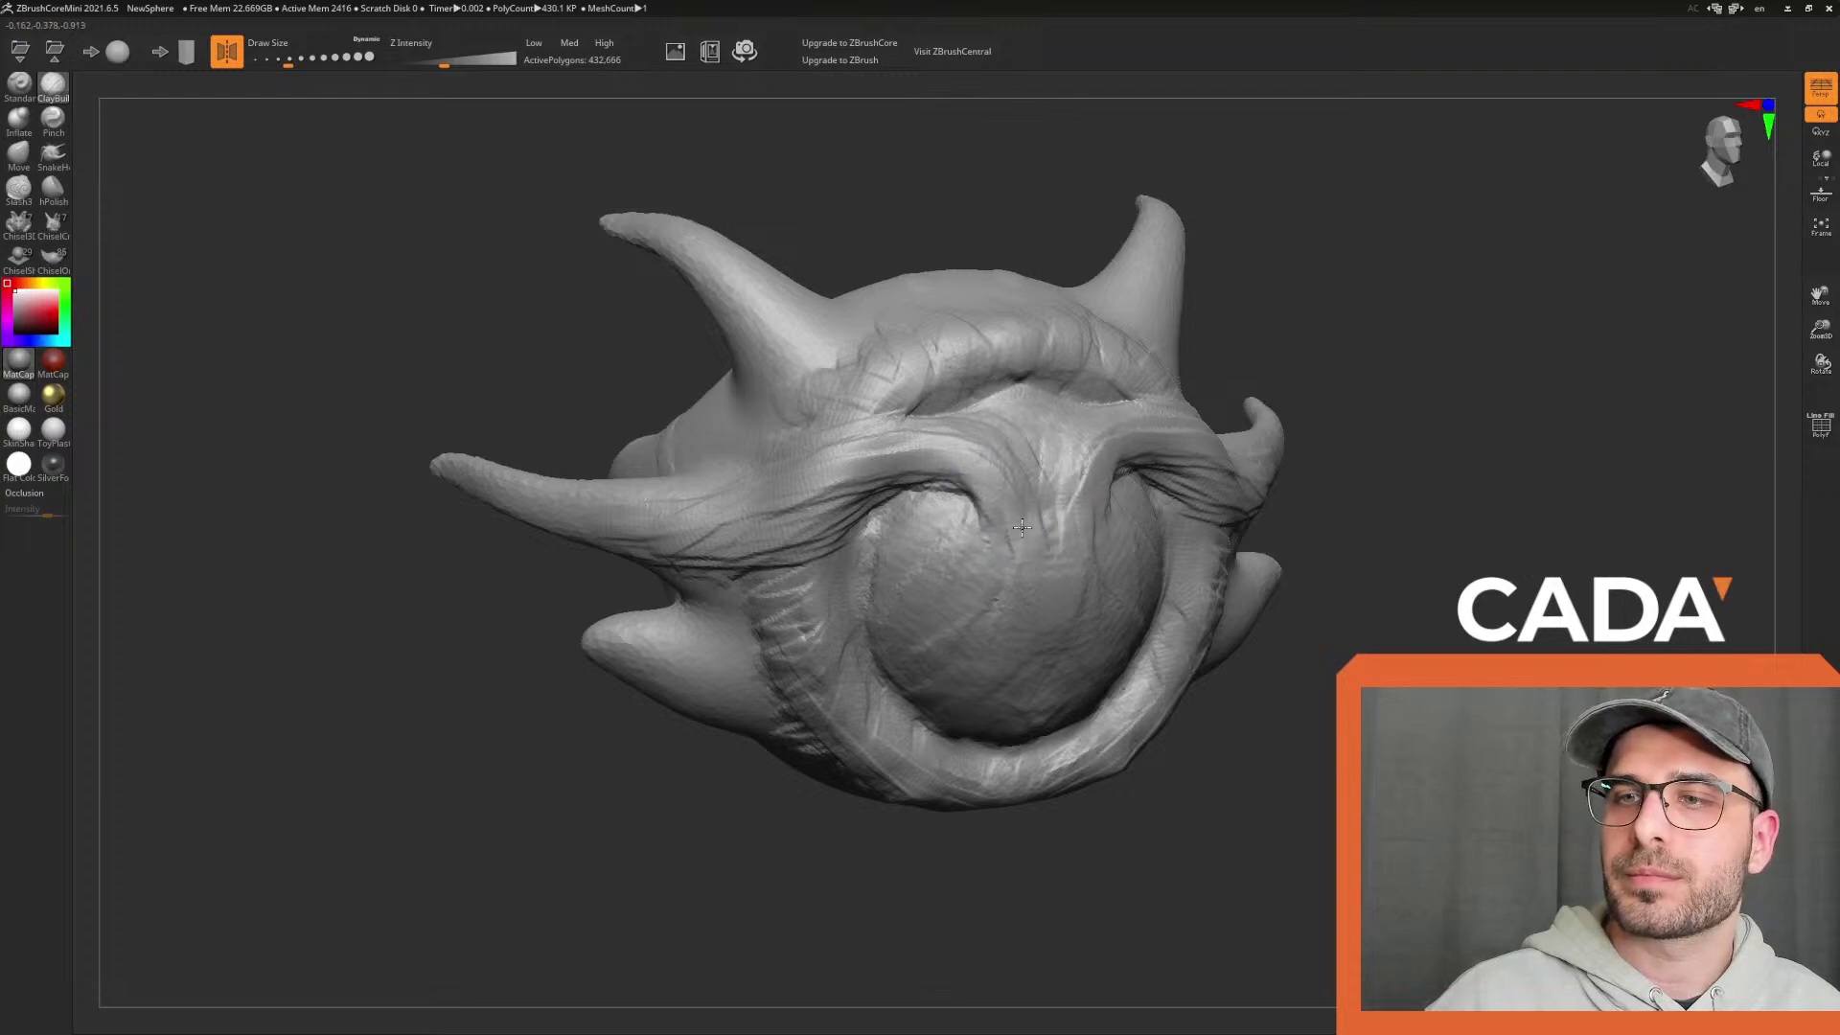
drag(1294, 608, 1040, 603)
mouse_move(963, 538)
mouse_down()
mouse_move(1200, 532)
mouse_move(1210, 573)
mouse_up()
mouse_move(1338, 526)
mouse_down()
mouse_move(1445, 564)
mouse_move(1438, 518)
mouse_up()
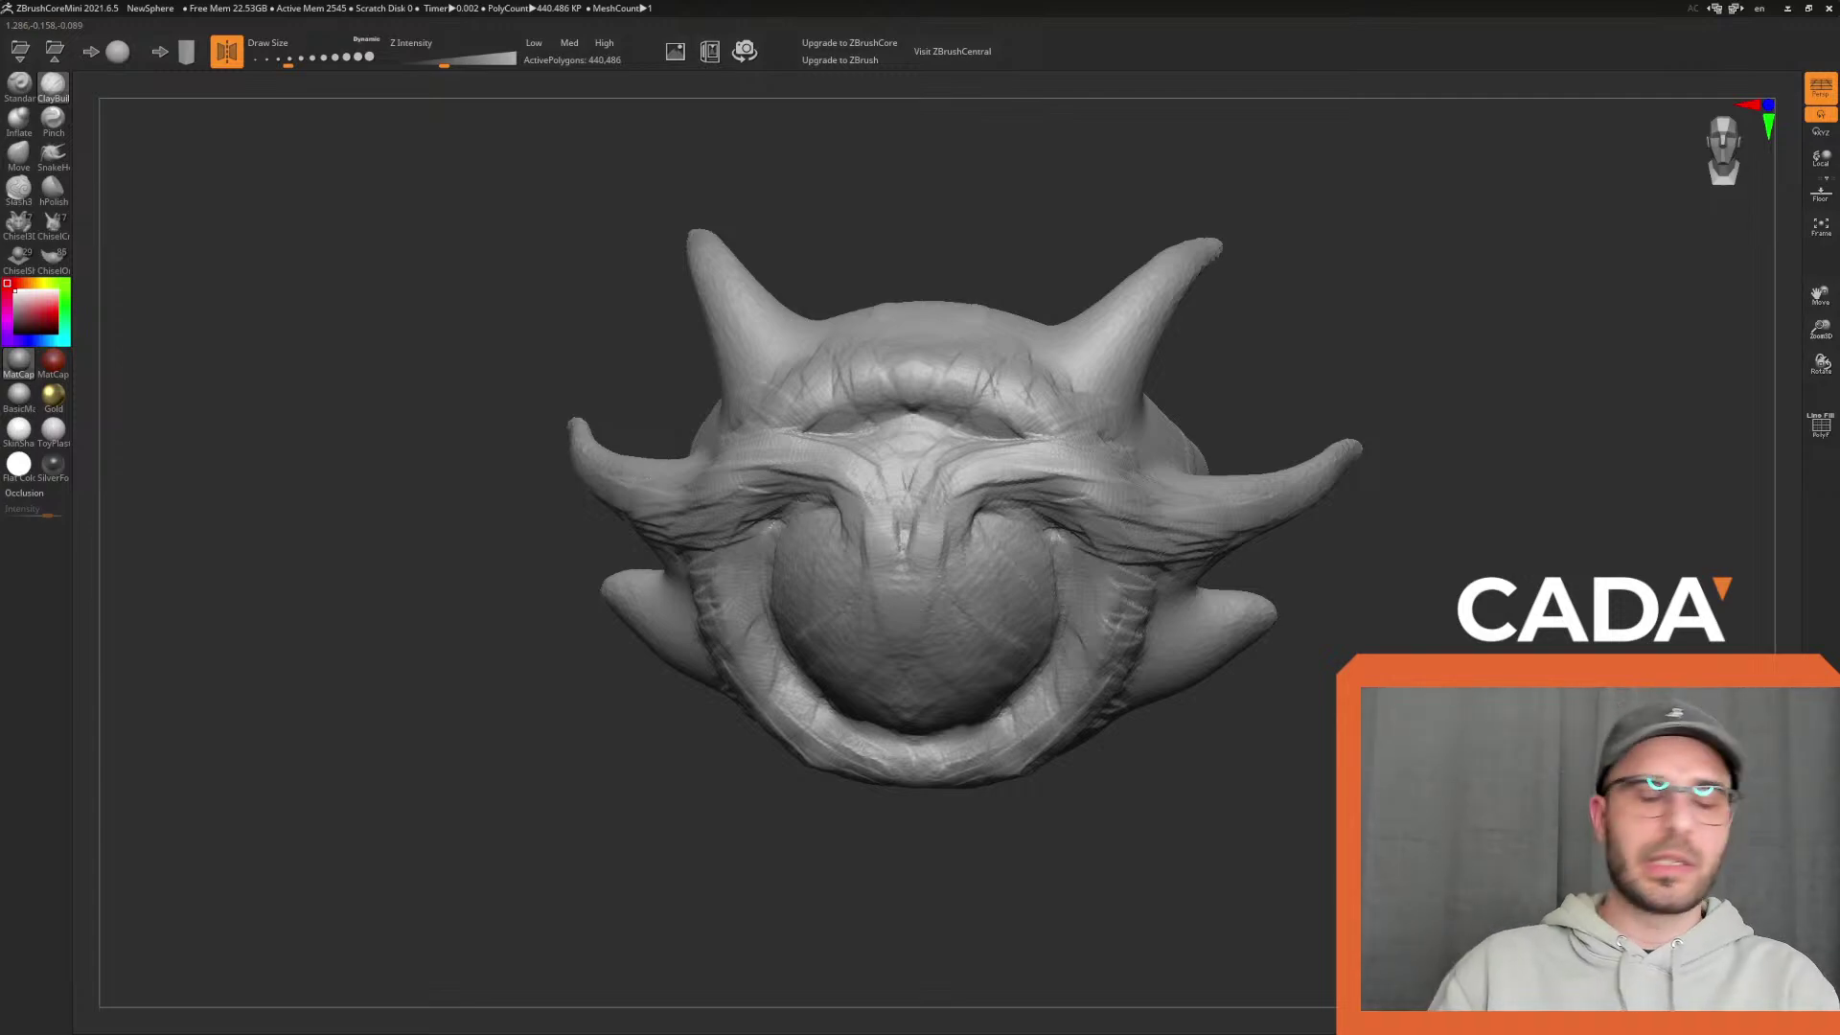
Thicken the mirrored brow ridges and build up the folds above the eyeball's upper edge
drag(1407, 552, 1428, 640)
mouse_move(1001, 539)
mouse_down()
mouse_move(1089, 491)
mouse_move(987, 537)
mouse_move(1007, 518)
mouse_move(1078, 535)
mouse_move(1107, 518)
mouse_move(1030, 551)
mouse_up()
drag(1389, 614, 1317, 627)
mouse_move(909, 533)
mouse_down()
mouse_move(1037, 544)
mouse_move(1174, 589)
mouse_up()
drag(1399, 575, 1370, 537)
mouse_move(1083, 466)
mouse_down()
mouse_move(1037, 463)
mouse_move(1015, 411)
mouse_move(1054, 419)
mouse_up()
mouse_move(1342, 598)
mouse_down()
mouse_move(1390, 652)
mouse_move(1328, 628)
mouse_up()
drag(1058, 492, 1054, 539)
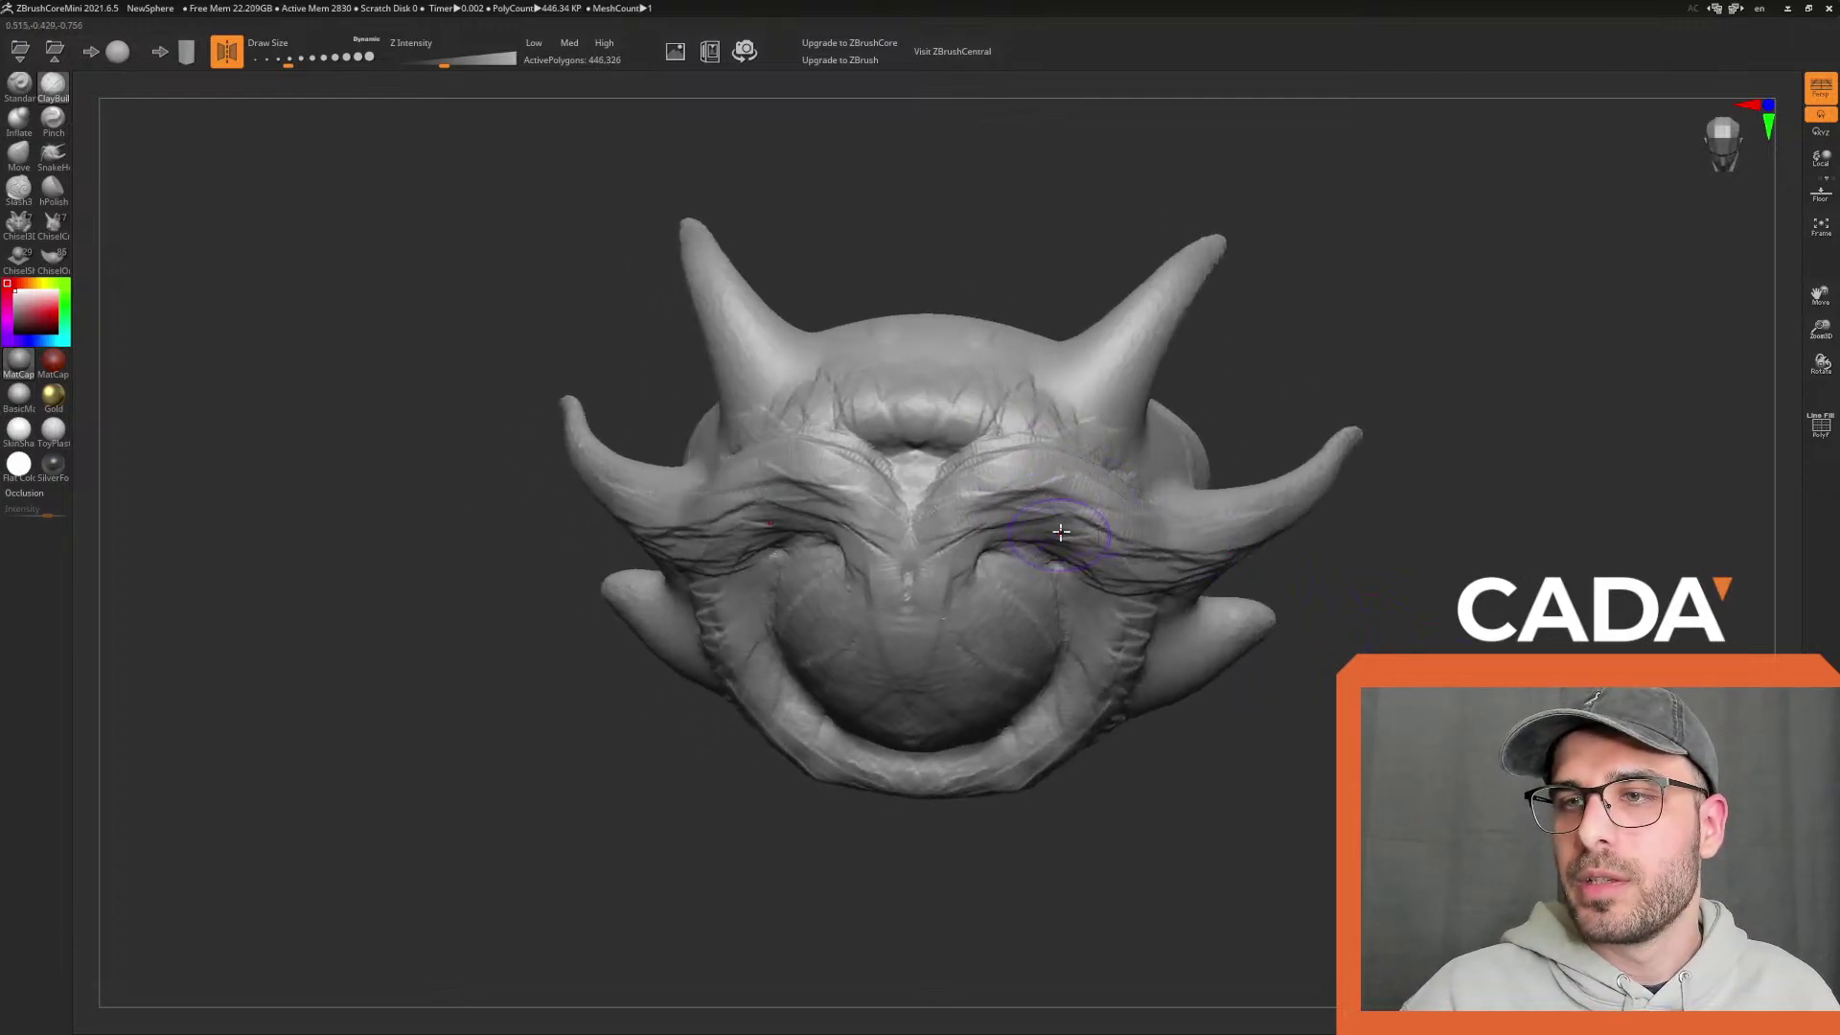
Add more mass along the top of the brows and blend their outer ends into the side horns
mouse_move(929, 491)
mouse_down()
mouse_move(1054, 407)
mouse_move(1083, 421)
mouse_up()
mouse_move(1452, 609)
mouse_down()
mouse_move(1473, 640)
mouse_move(1419, 623)
mouse_up()
drag(1184, 526, 1255, 543)
mouse_move(1313, 608)
mouse_down()
mouse_move(1533, 614)
mouse_move(1303, 614)
mouse_up()
drag(1001, 481, 1052, 385)
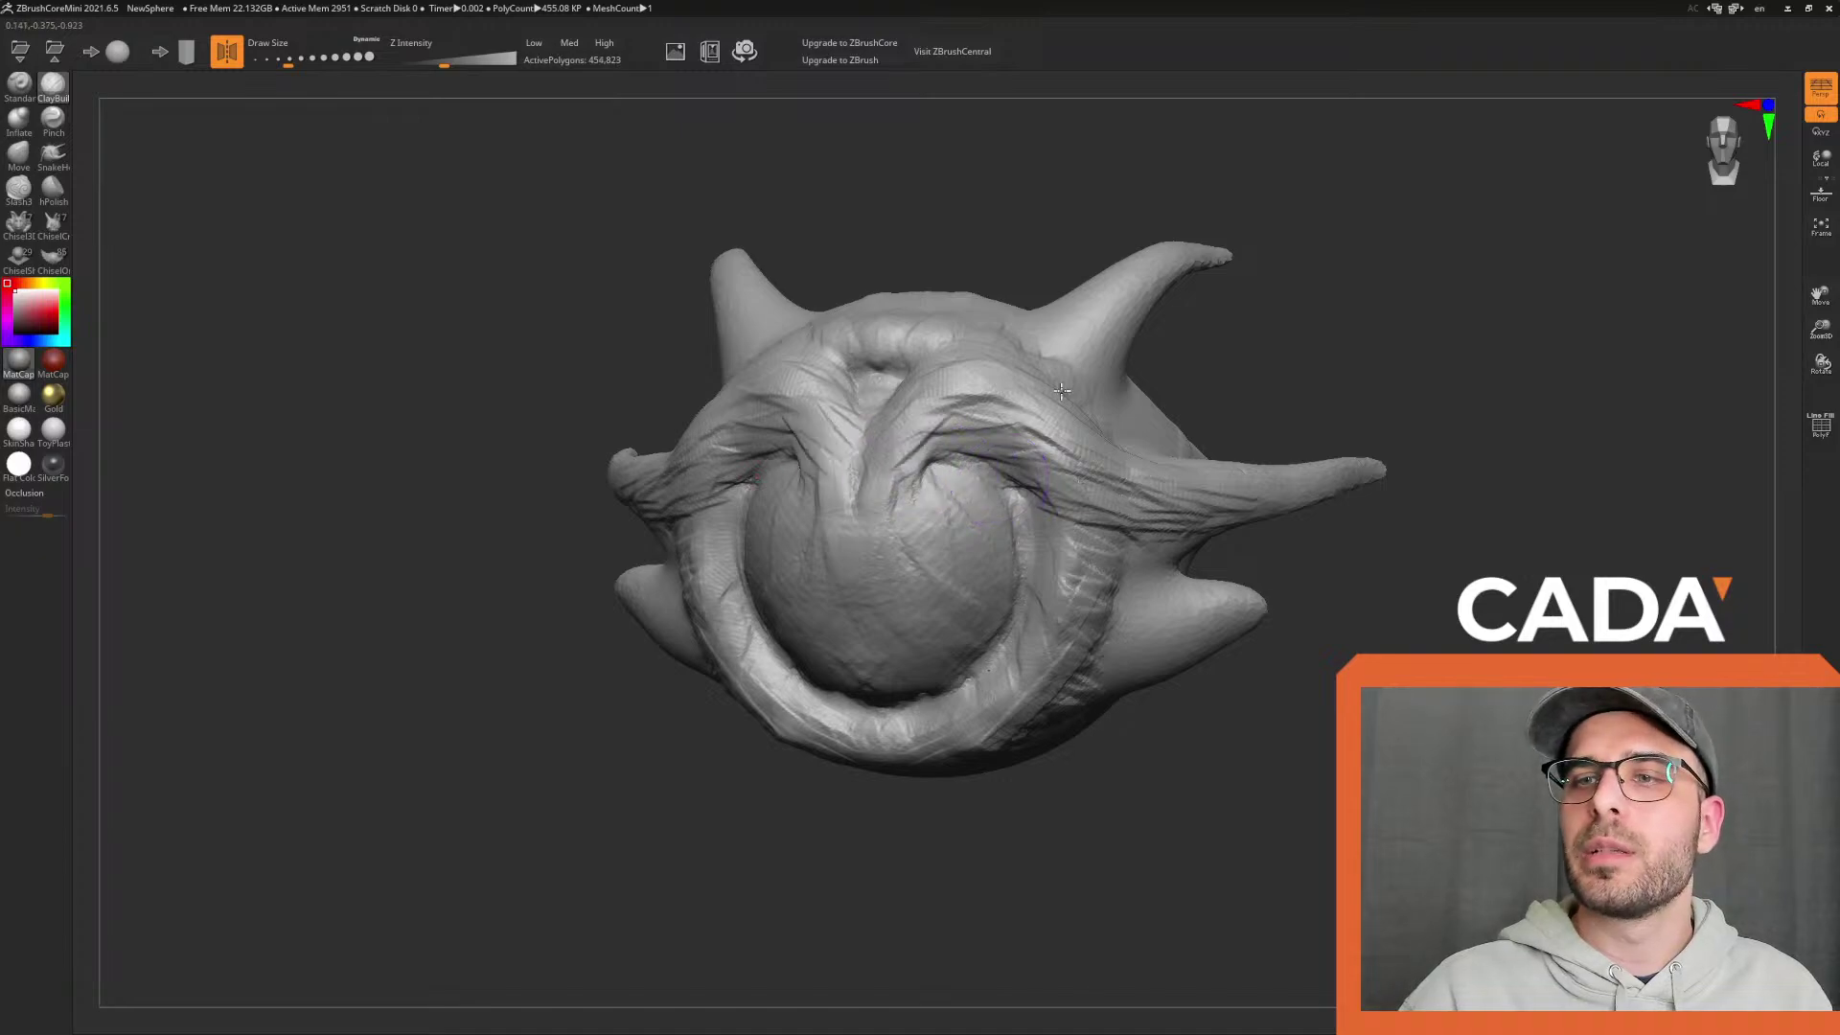
mouse_move(1417, 530)
mouse_down()
mouse_move(1413, 616)
mouse_move(1252, 485)
mouse_move(1030, 527)
mouse_up()
mouse_move(1236, 592)
mouse_down()
mouse_move(1318, 657)
mouse_move(1376, 654)
mouse_up()
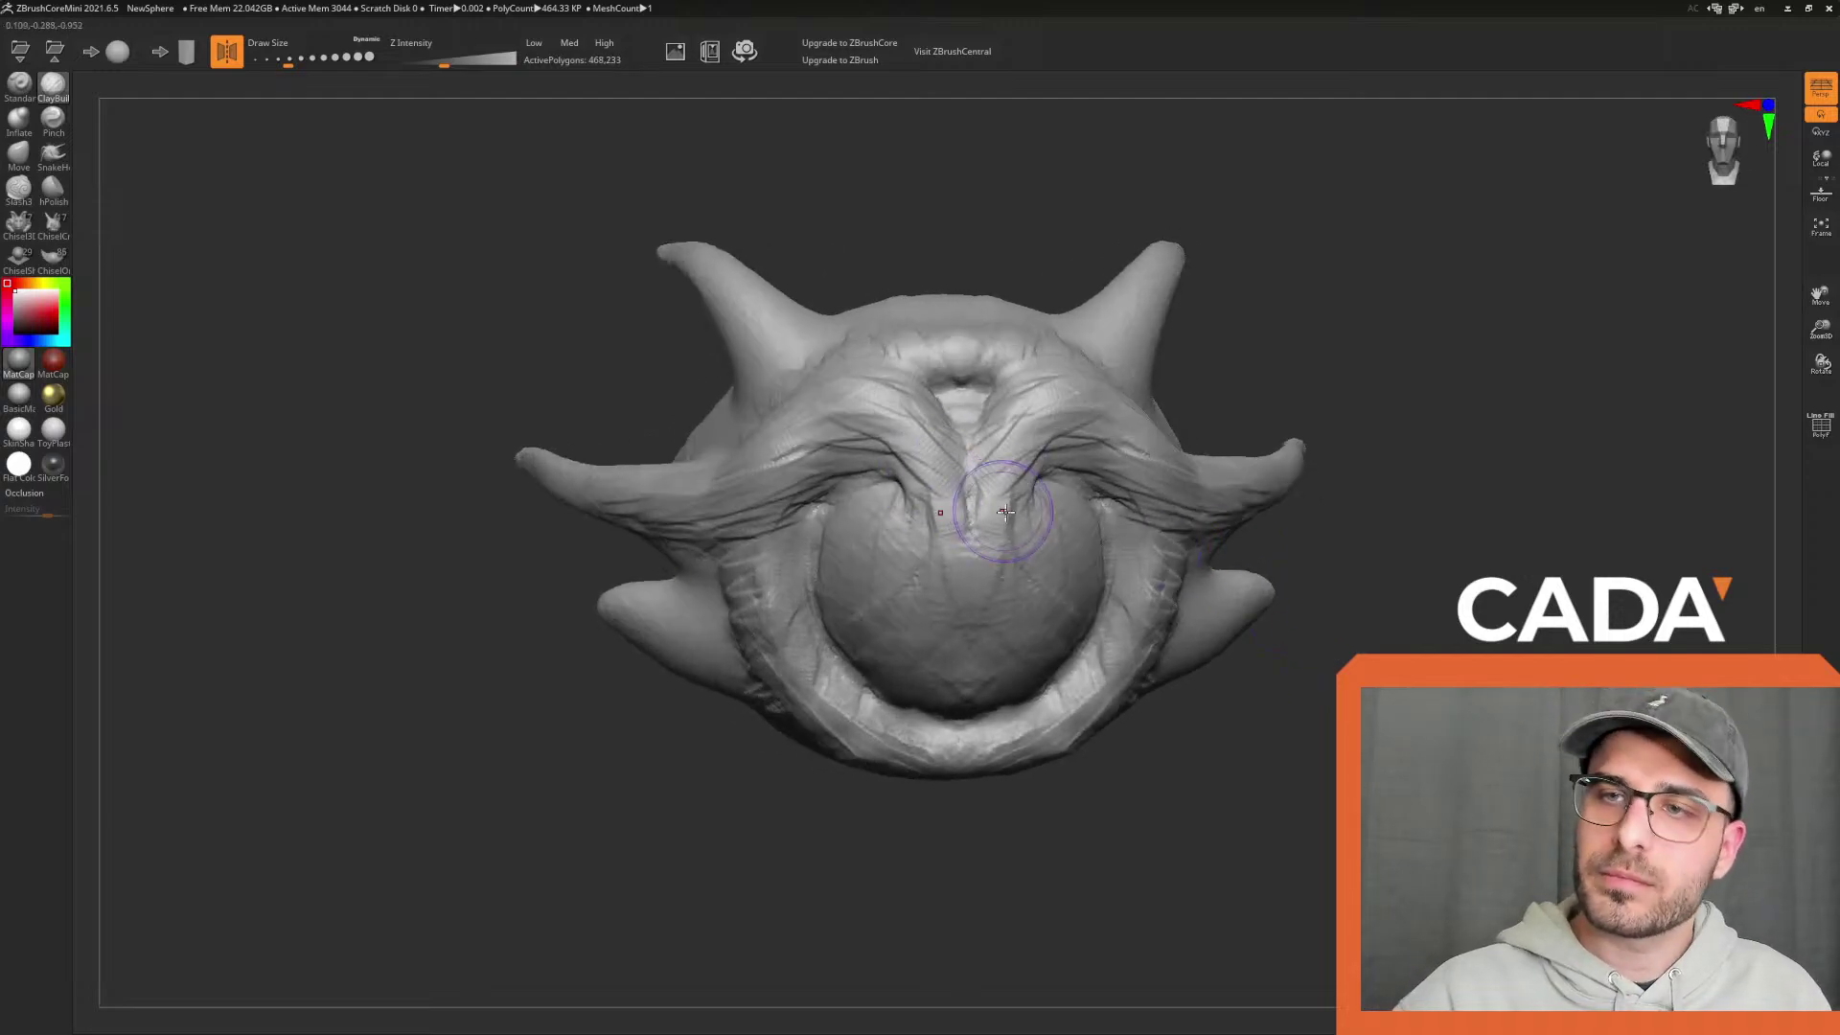
Sculpt short wrinkle strokes across both brow ridges, from the middle out to the side horns
mouse_move(1012, 428)
mouse_down()
mouse_move(1035, 390)
mouse_move(989, 431)
mouse_move(1008, 370)
mouse_move(1066, 462)
mouse_up()
drag(1078, 404, 1098, 471)
mouse_move(1113, 412)
mouse_down()
mouse_move(1123, 475)
mouse_move(1135, 465)
mouse_up()
drag(1481, 471, 1342, 407)
mouse_move(1040, 422)
mouse_down()
mouse_move(1069, 484)
mouse_move(1141, 508)
mouse_up()
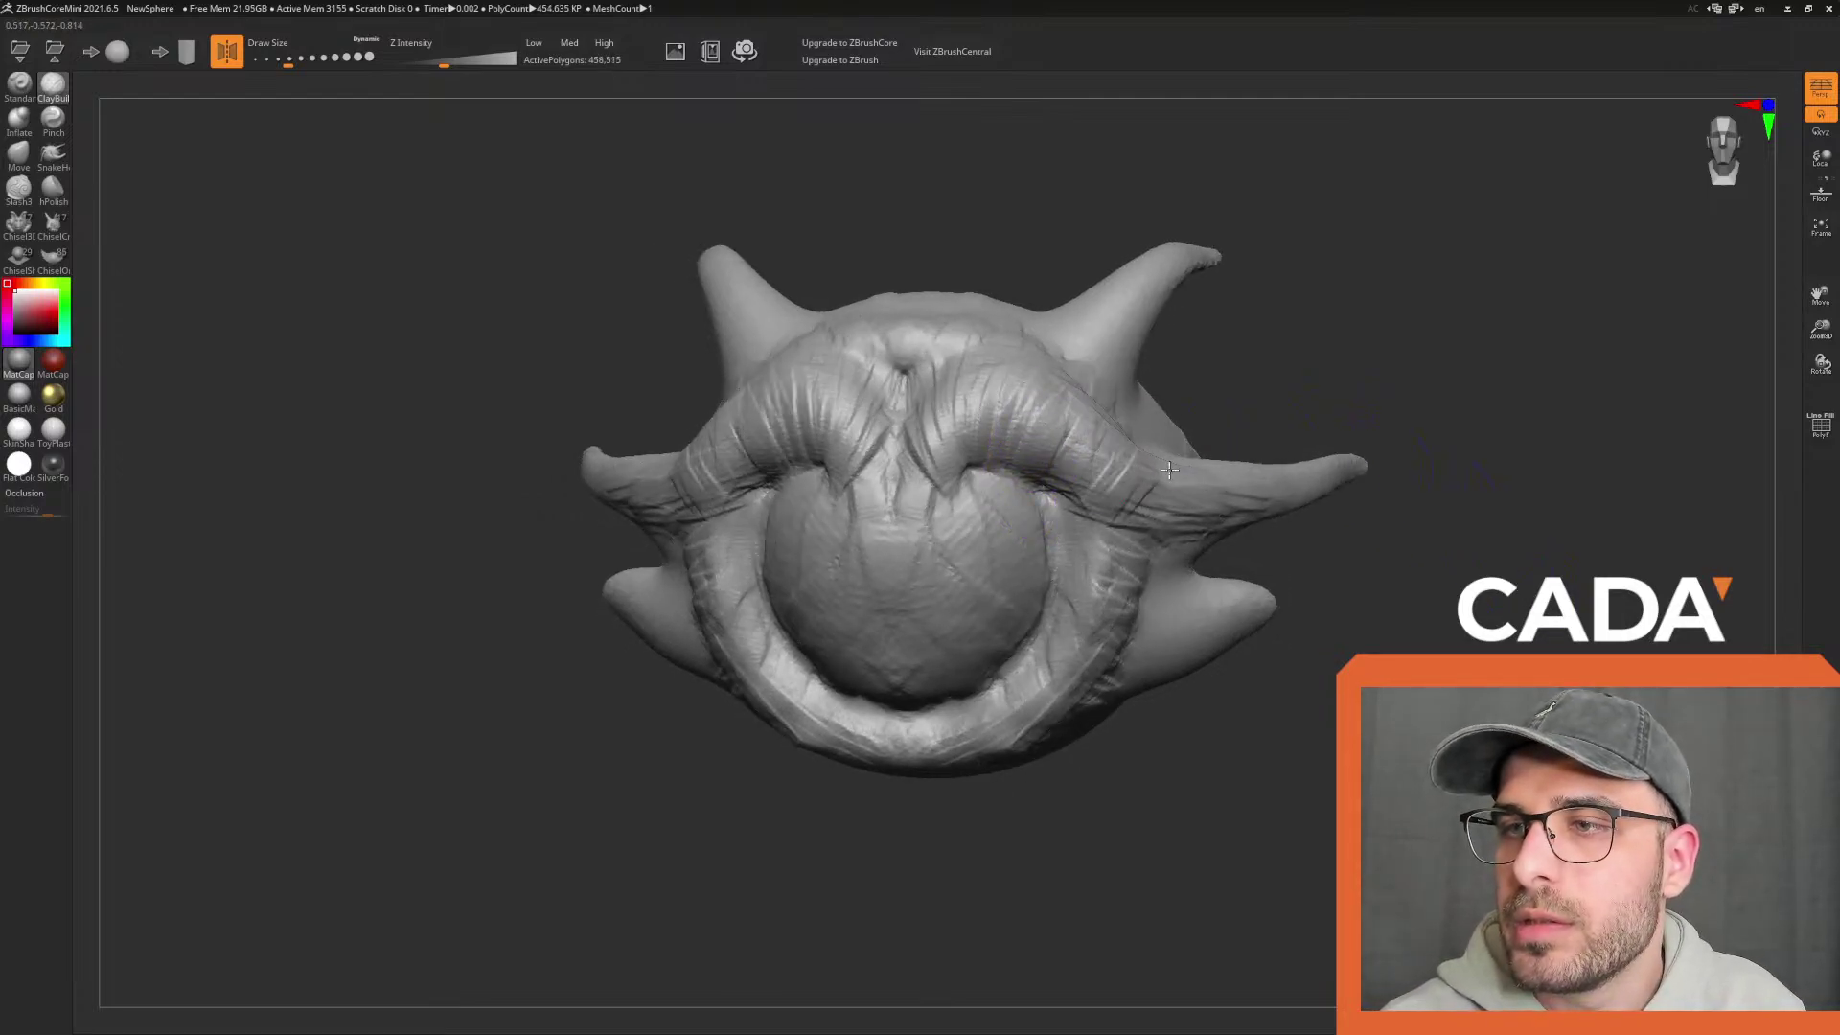
Add a vertical clay strip down the centre of the eyeball, below the meeting point of the brows
drag(1444, 647, 1453, 571)
mouse_move(994, 451)
mouse_down()
mouse_move(1002, 614)
mouse_move(997, 585)
mouse_up()
mouse_move(956, 488)
mouse_down()
mouse_move(977, 603)
mouse_move(993, 542)
mouse_up()
Reduce the model's polygon count with the Low setting
drag(1418, 456, 1278, 296)
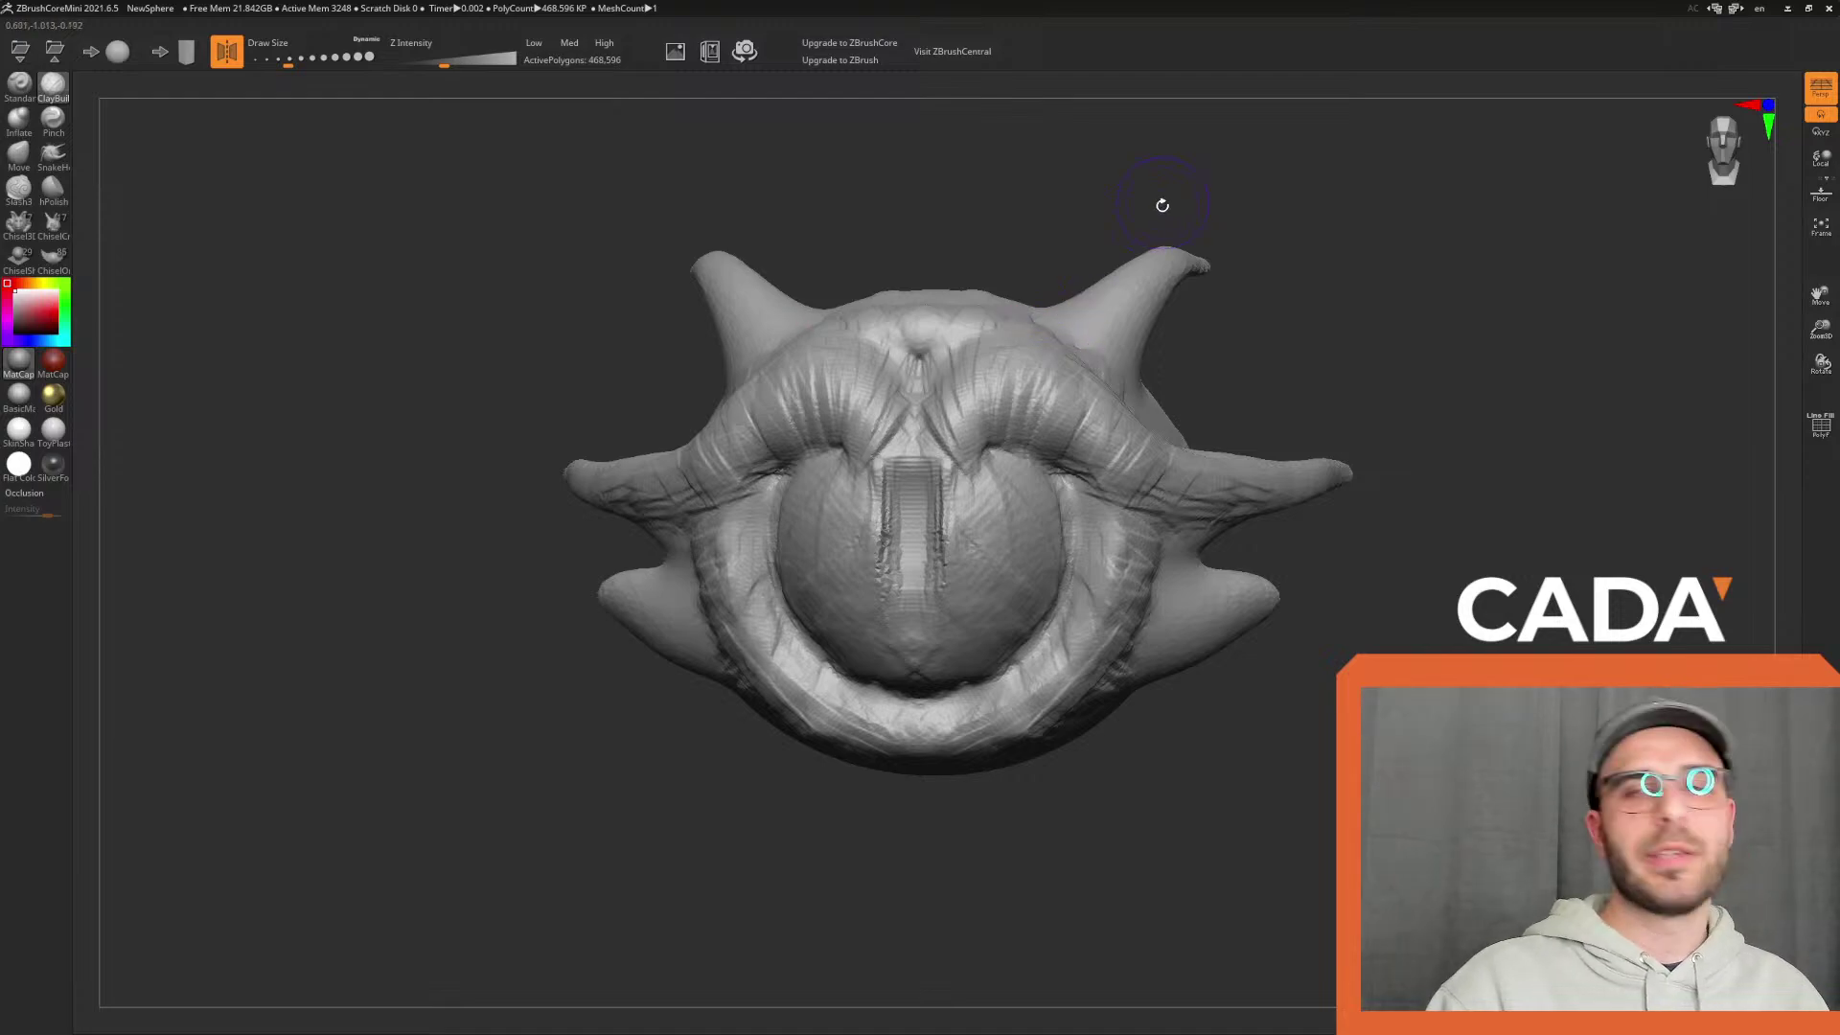
mouse_move(1396, 460)
mouse_down()
mouse_move(1417, 505)
mouse_move(1482, 503)
mouse_move(1271, 436)
mouse_up()
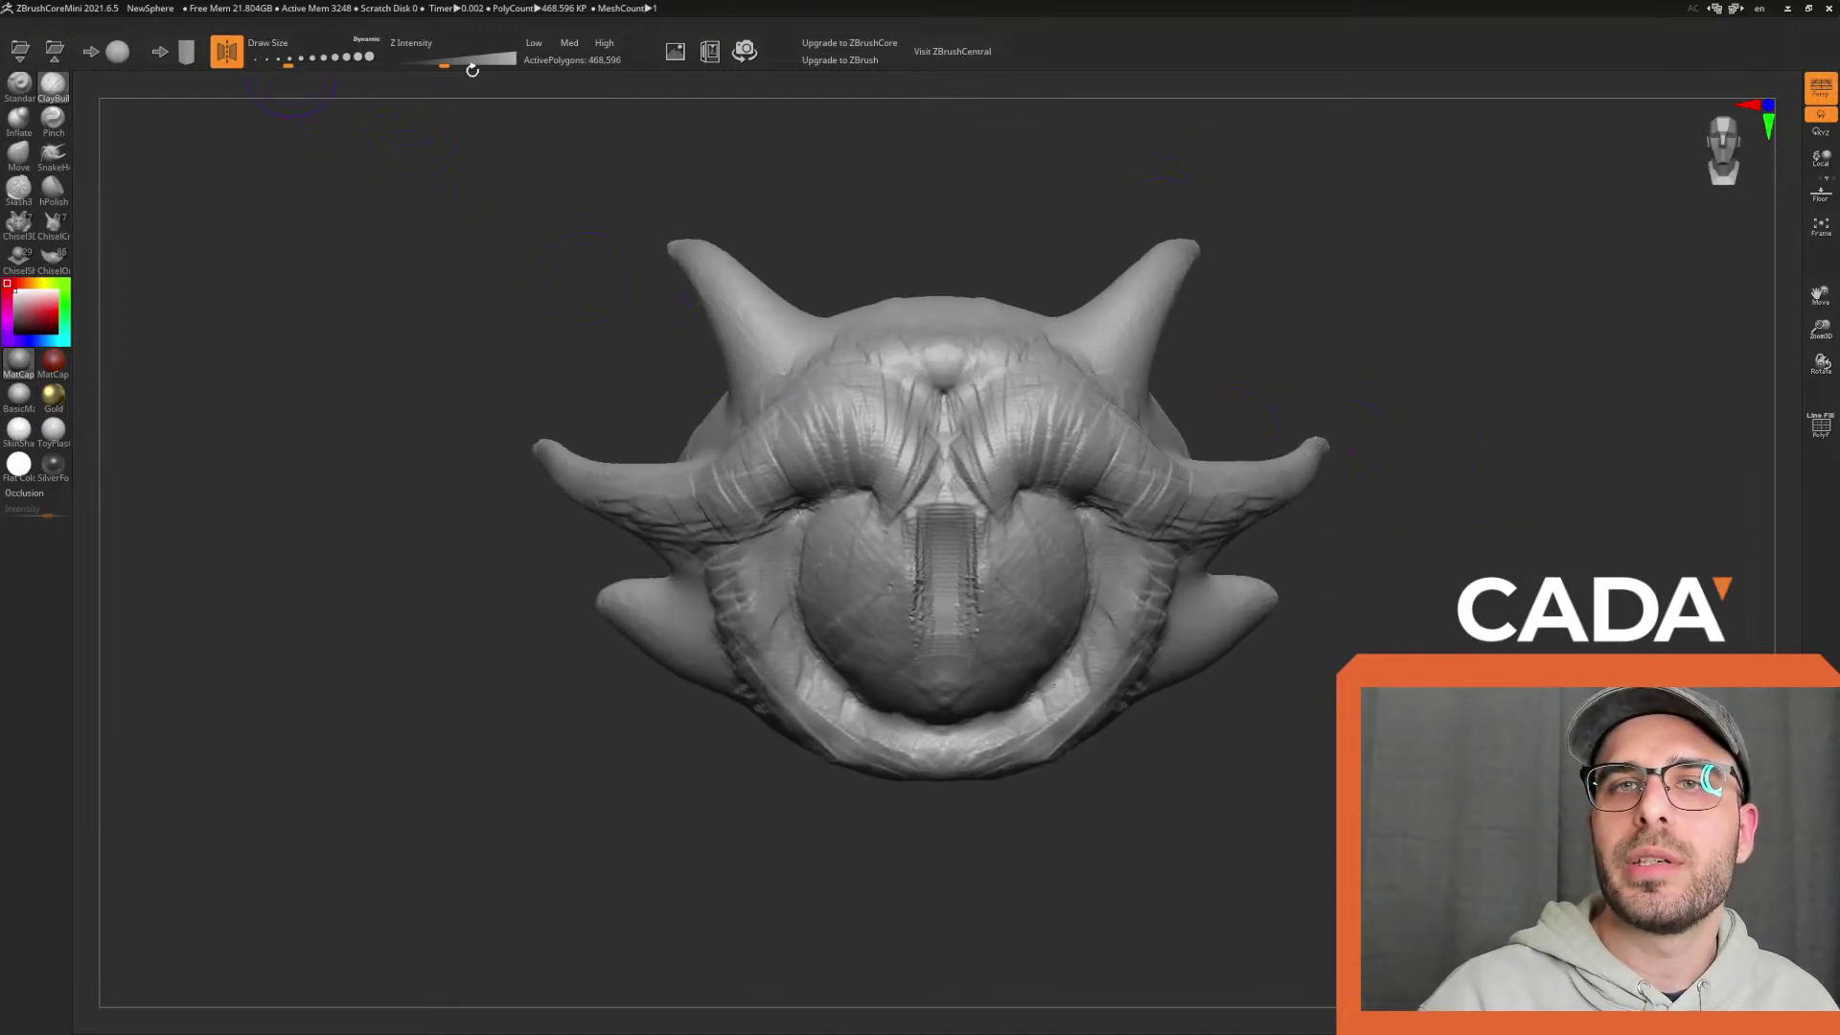
click(534, 45)
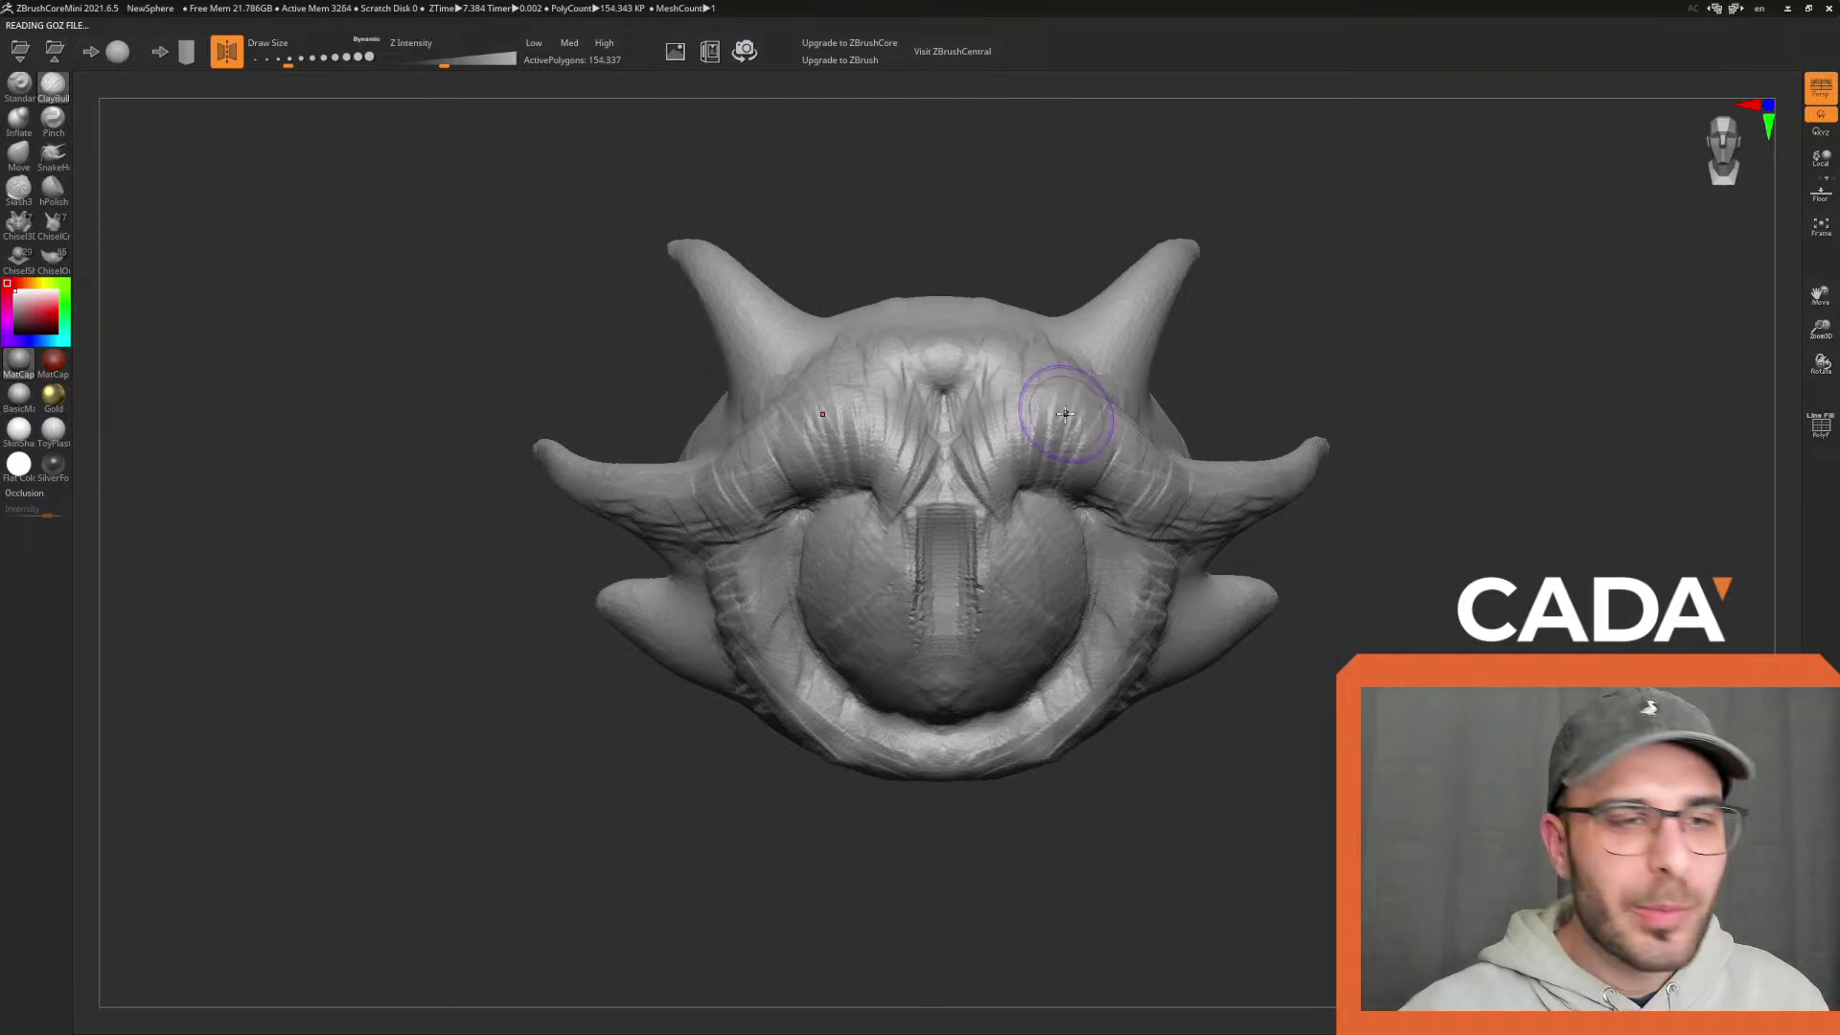
drag(1450, 453, 1141, 361)
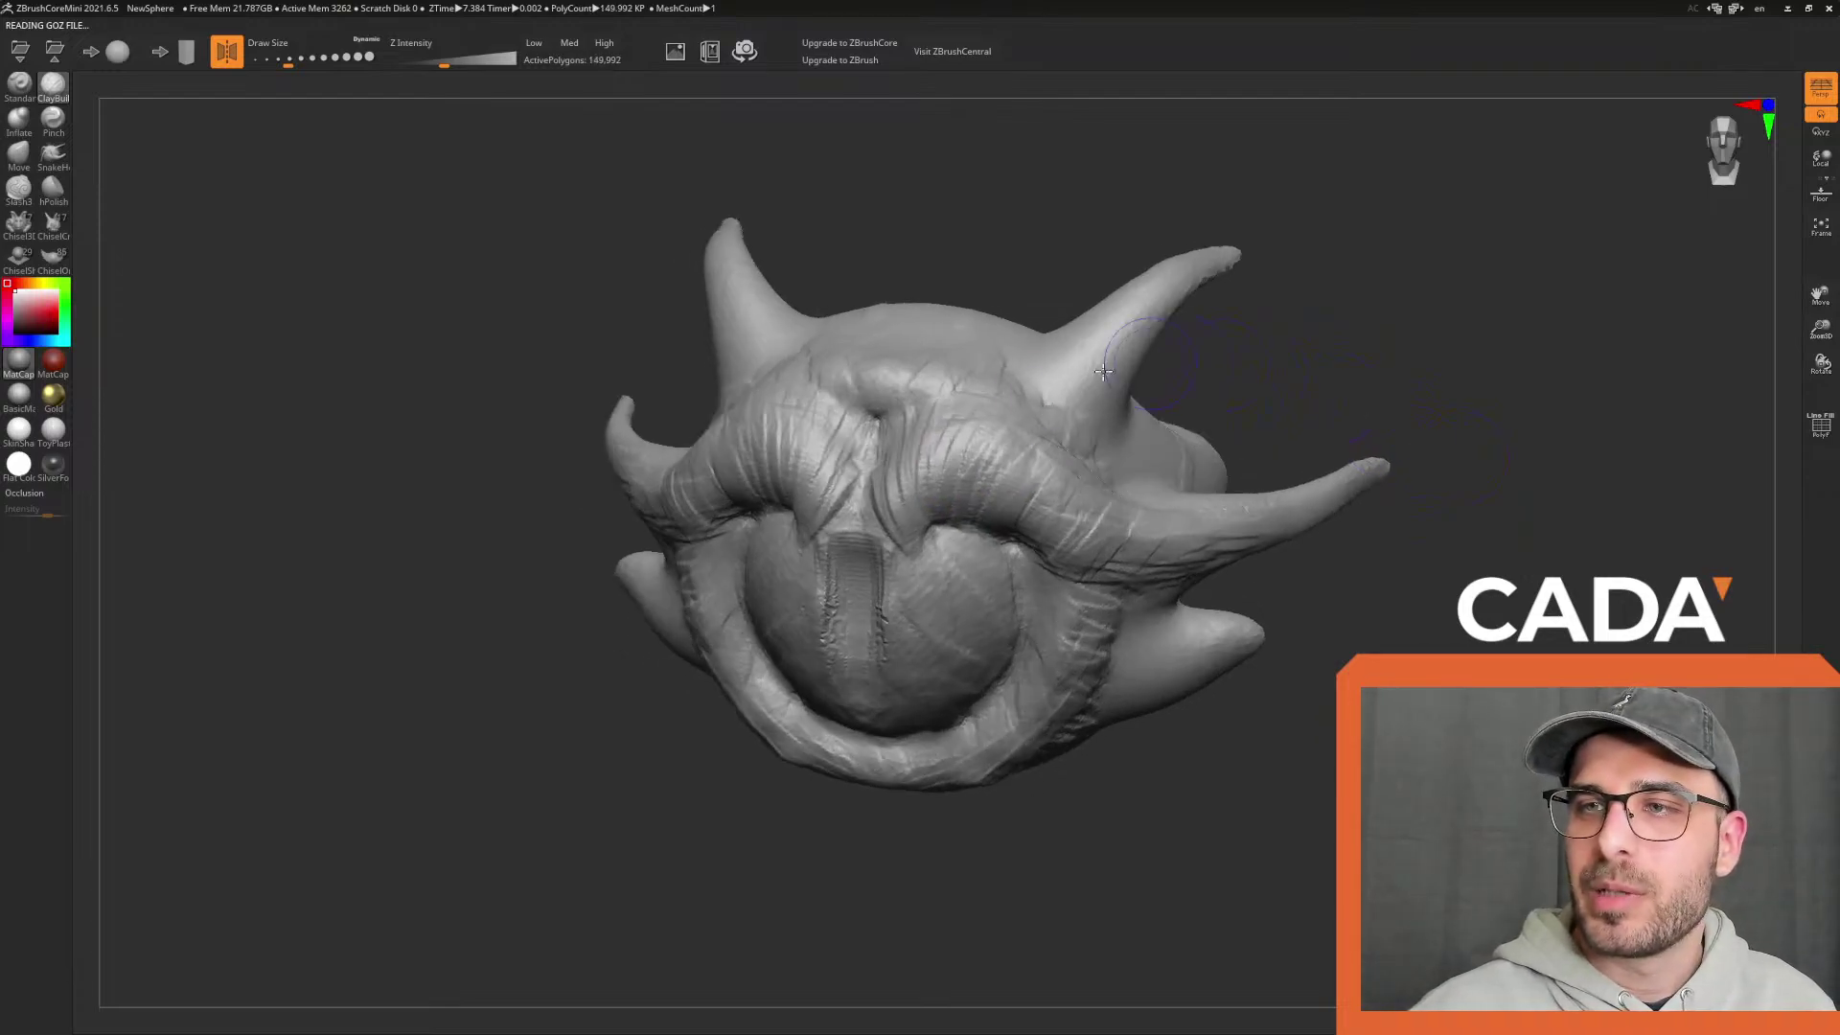
Rework the brow folds and their outer ends near the side horns with further ClayBuildup strokes on the reduced mesh
mouse_move(968, 449)
mouse_down()
mouse_move(1045, 488)
mouse_move(837, 591)
mouse_move(891, 622)
mouse_move(863, 575)
mouse_move(920, 536)
mouse_move(911, 495)
mouse_move(1006, 575)
mouse_up()
mouse_move(1102, 766)
mouse_down()
mouse_move(959, 671)
mouse_move(843, 536)
mouse_move(896, 494)
mouse_move(883, 513)
mouse_move(843, 460)
mouse_move(972, 589)
mouse_move(887, 534)
mouse_up()
drag(870, 619, 977, 613)
mouse_move(1245, 747)
mouse_down()
mouse_move(1102, 623)
mouse_move(958, 403)
mouse_move(1033, 509)
mouse_move(1138, 543)
mouse_up()
drag(1342, 498, 1447, 586)
mouse_move(958, 499)
mouse_down()
mouse_move(920, 575)
mouse_move(997, 537)
mouse_up()
drag(1246, 814, 1198, 728)
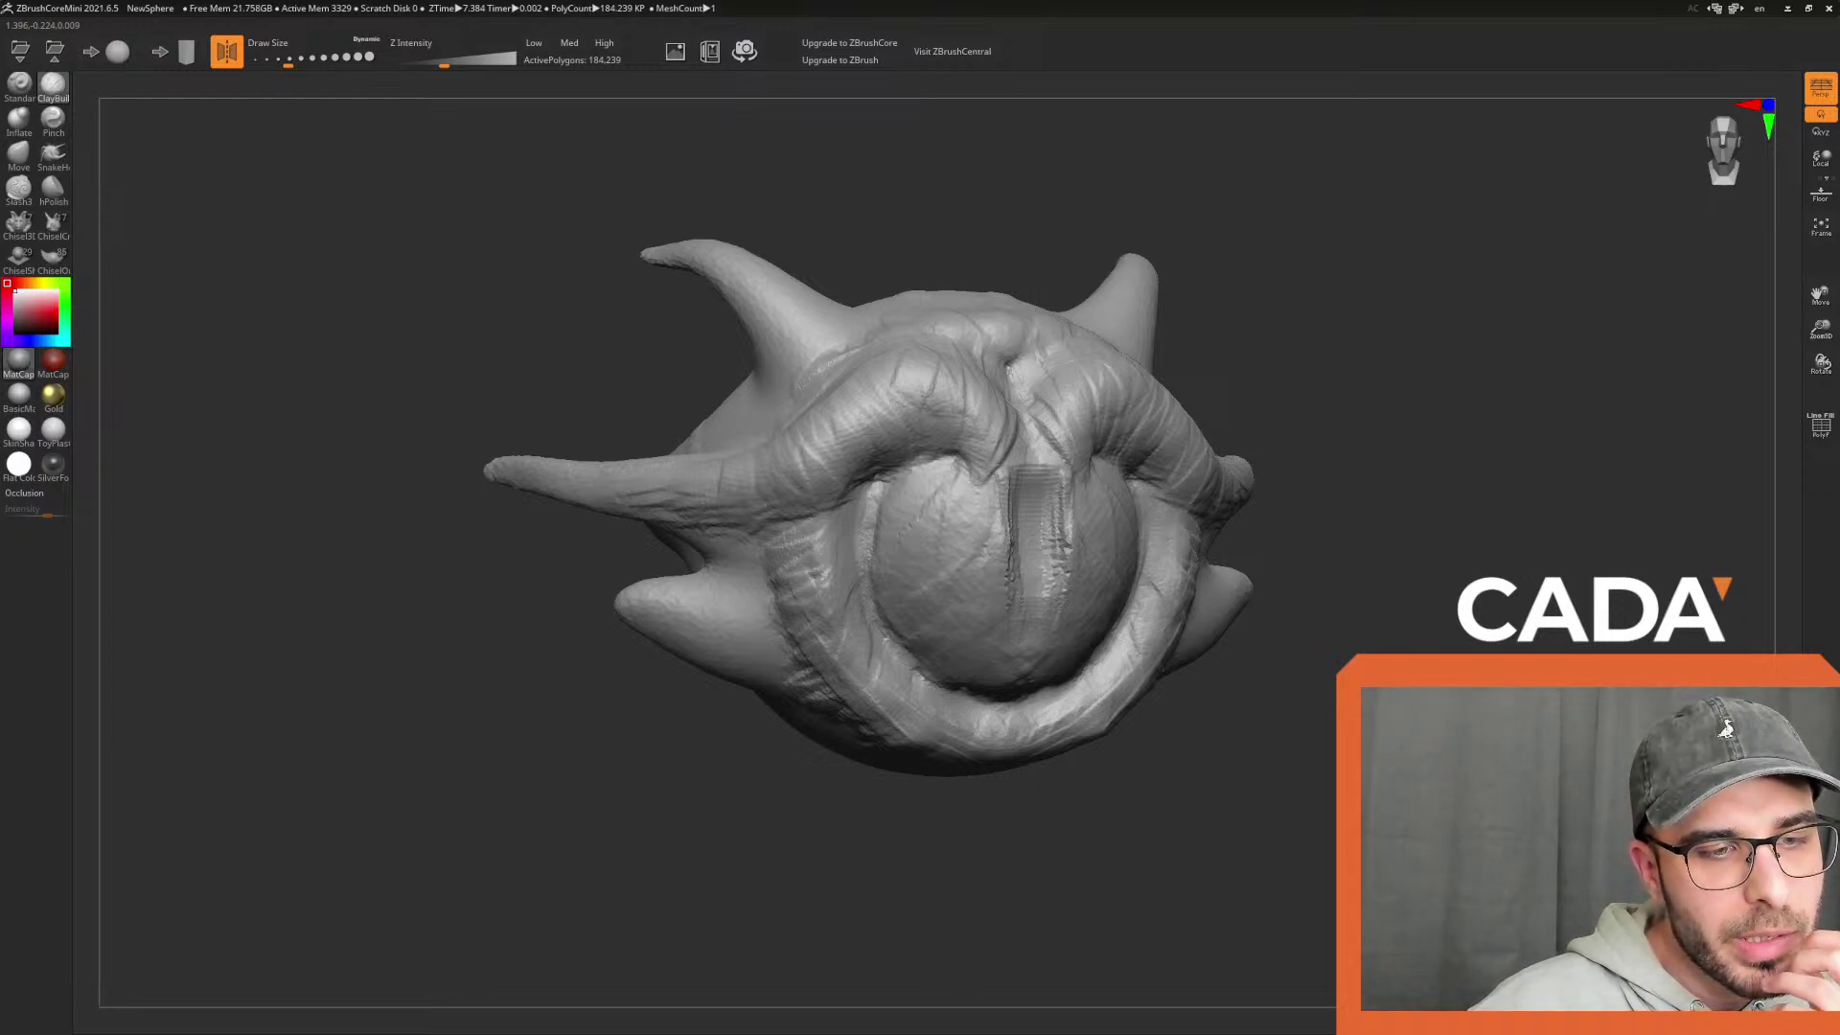
drag(1389, 498, 1143, 508)
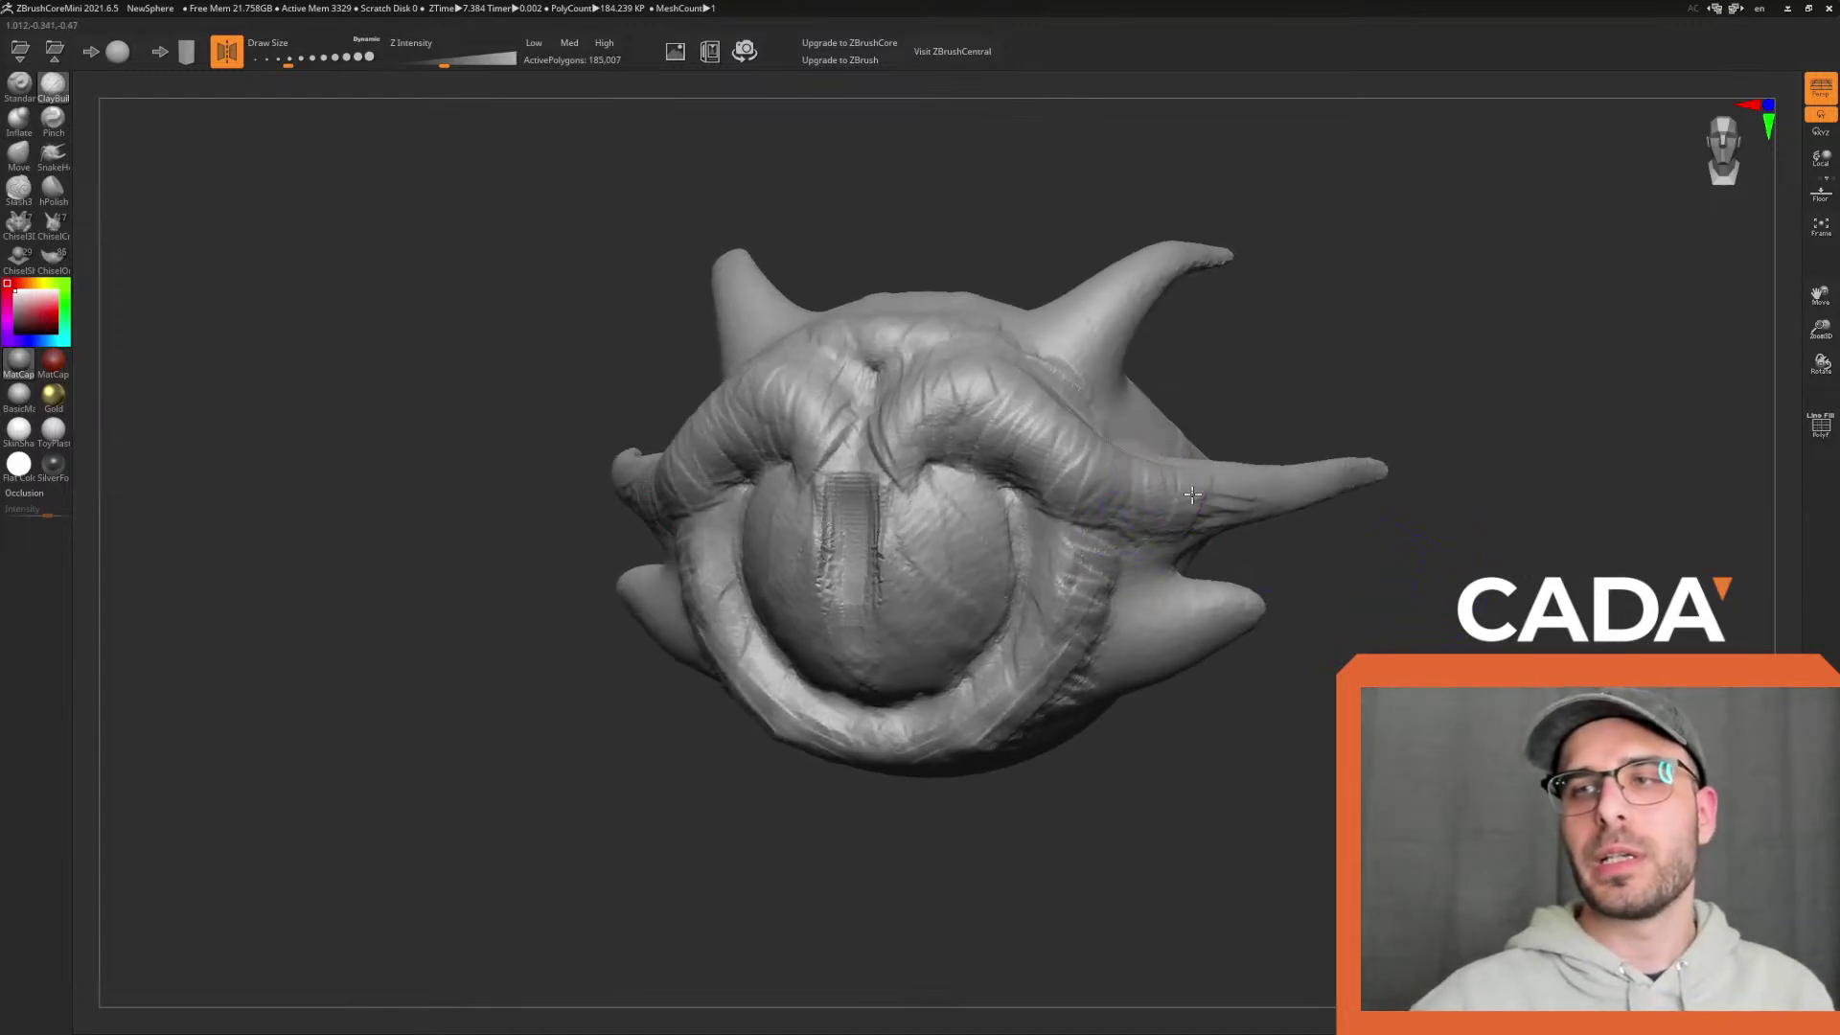
drag(1418, 536, 1265, 550)
drag(594, 115, 484, 84)
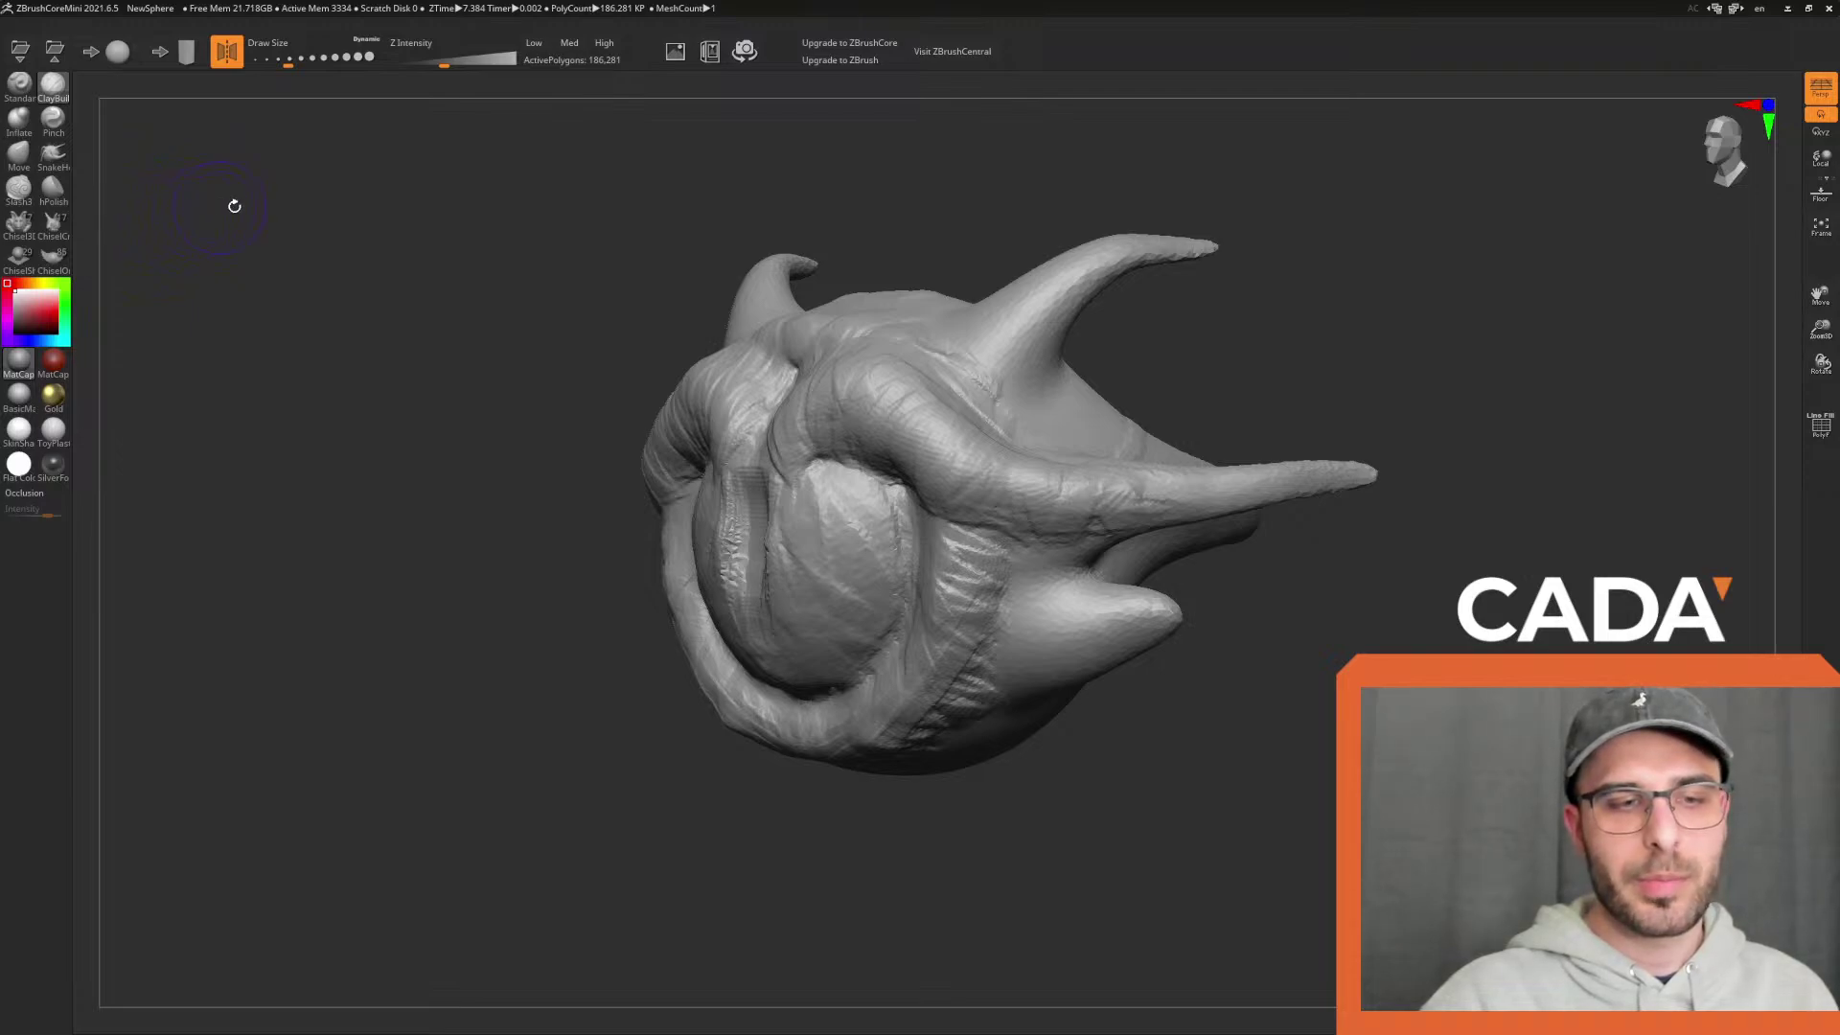
Bend the side horns upward into curved tips with an enlarged Move brush, adjusting the shape from several angles
click(19, 153)
mouse_move(1519, 565)
mouse_down()
mouse_move(1175, 445)
mouse_move(1169, 471)
mouse_move(1220, 461)
mouse_up()
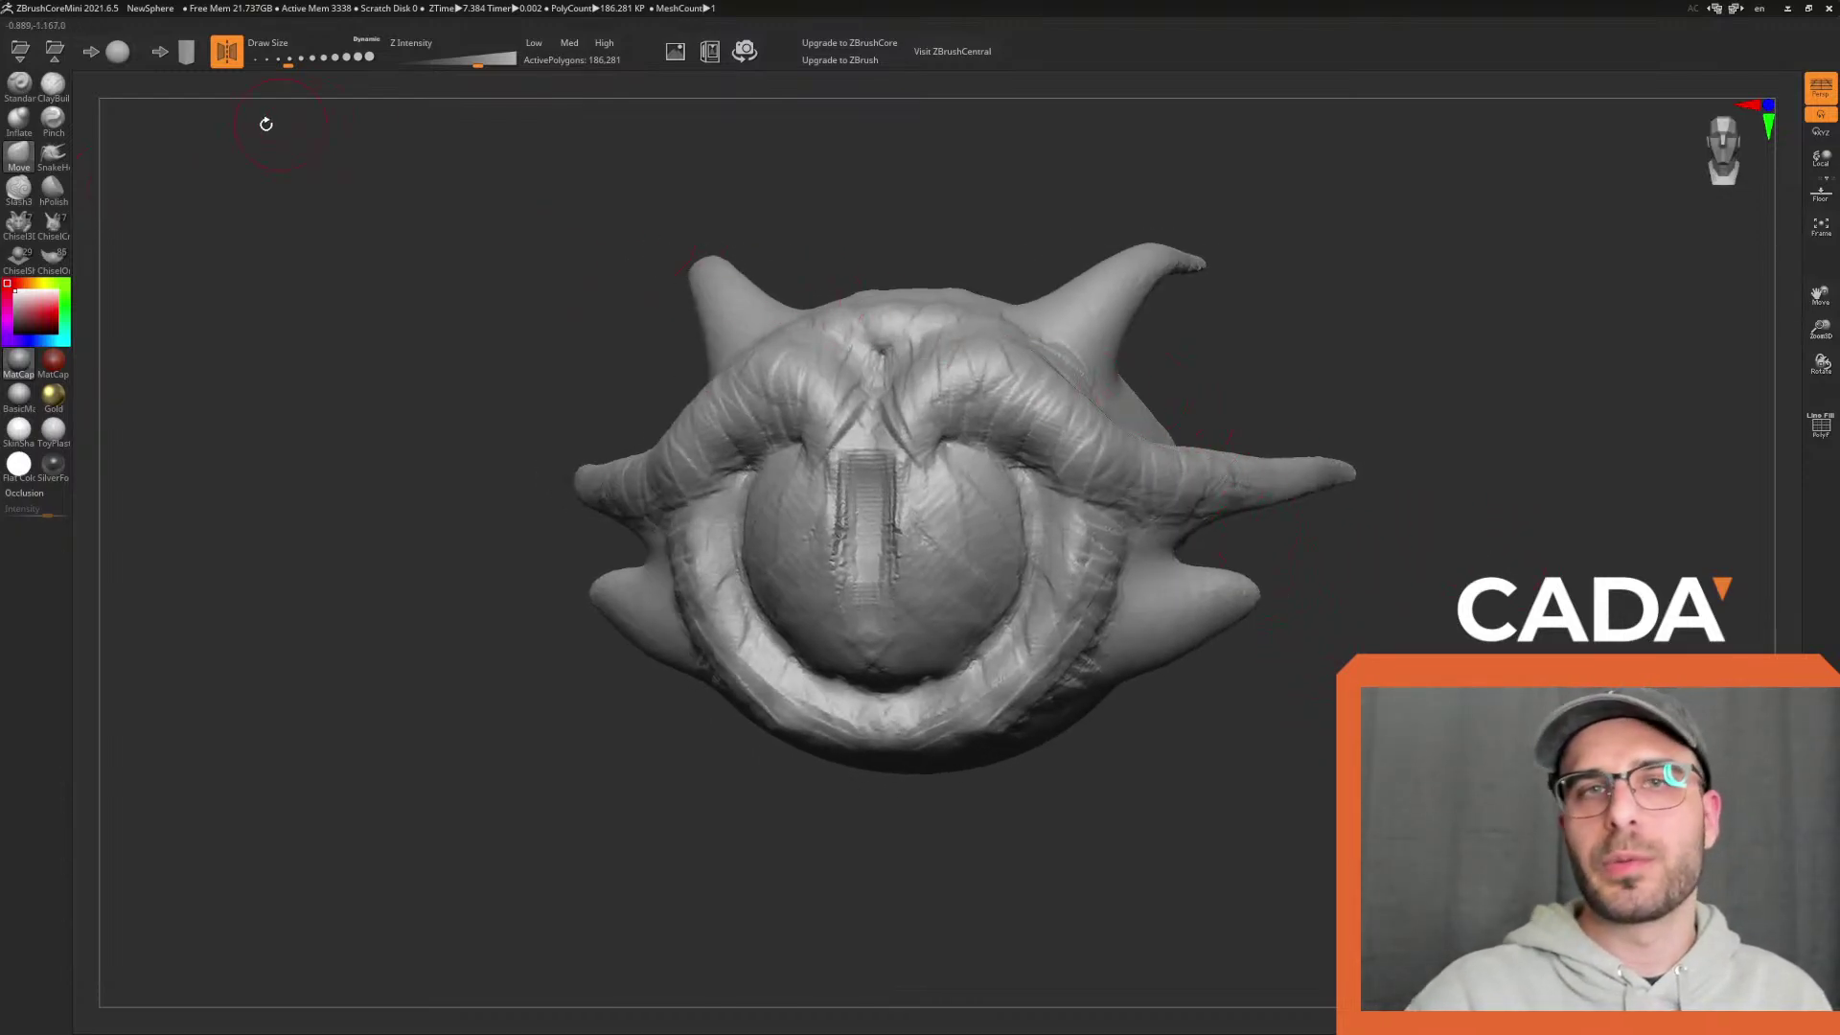
drag(300, 68, 316, 65)
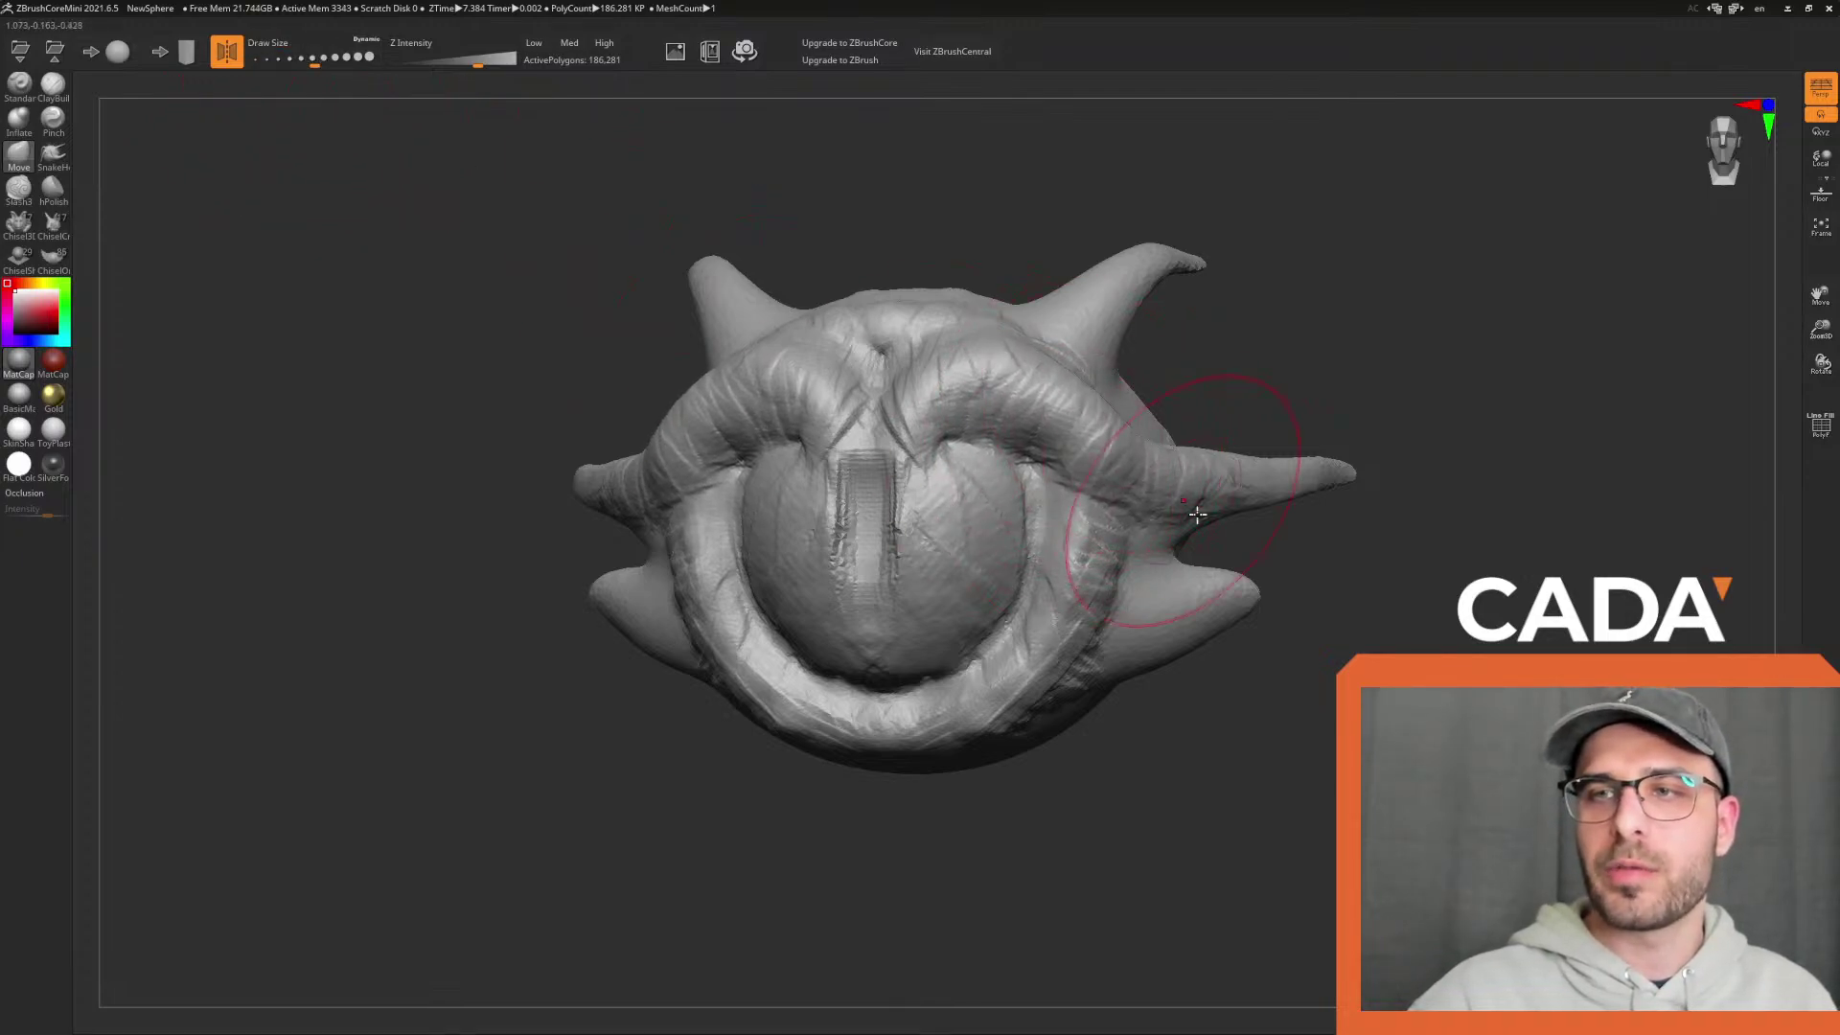
mouse_move(1371, 584)
mouse_down()
mouse_move(1396, 608)
mouse_move(1125, 443)
mouse_move(1143, 499)
mouse_up()
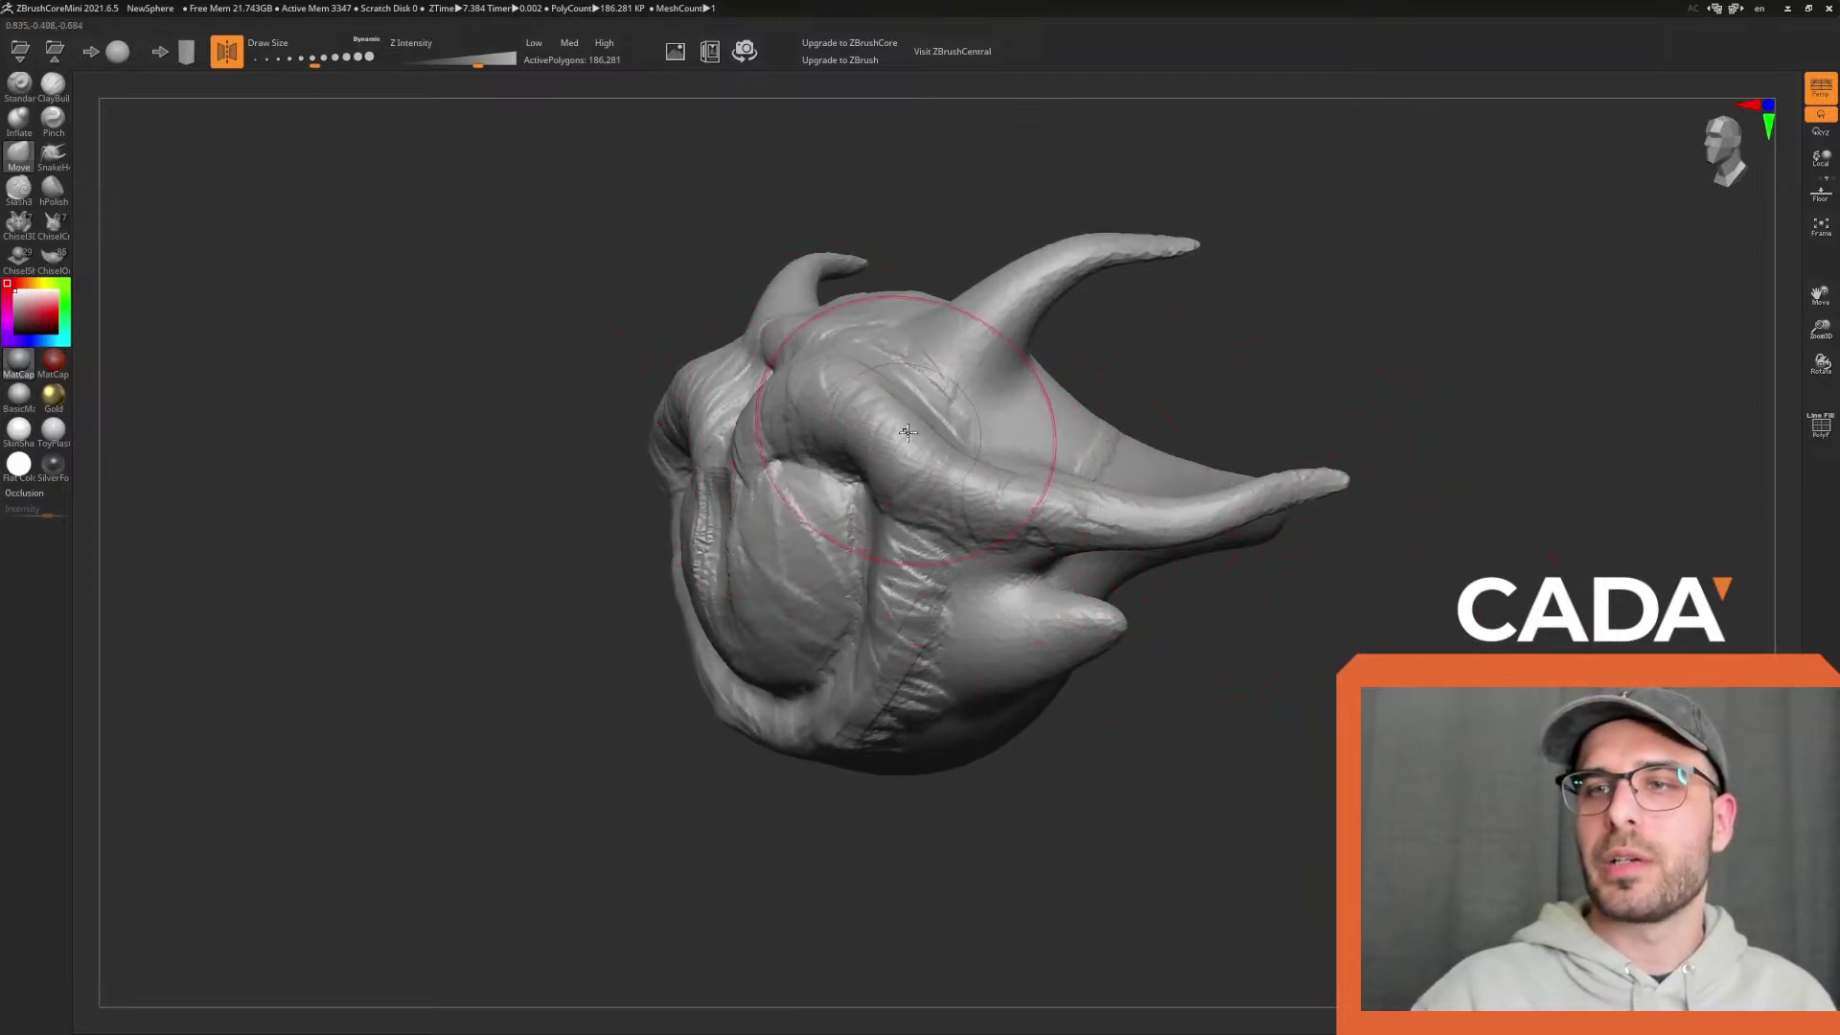
right_drag(934, 467, 1210, 470)
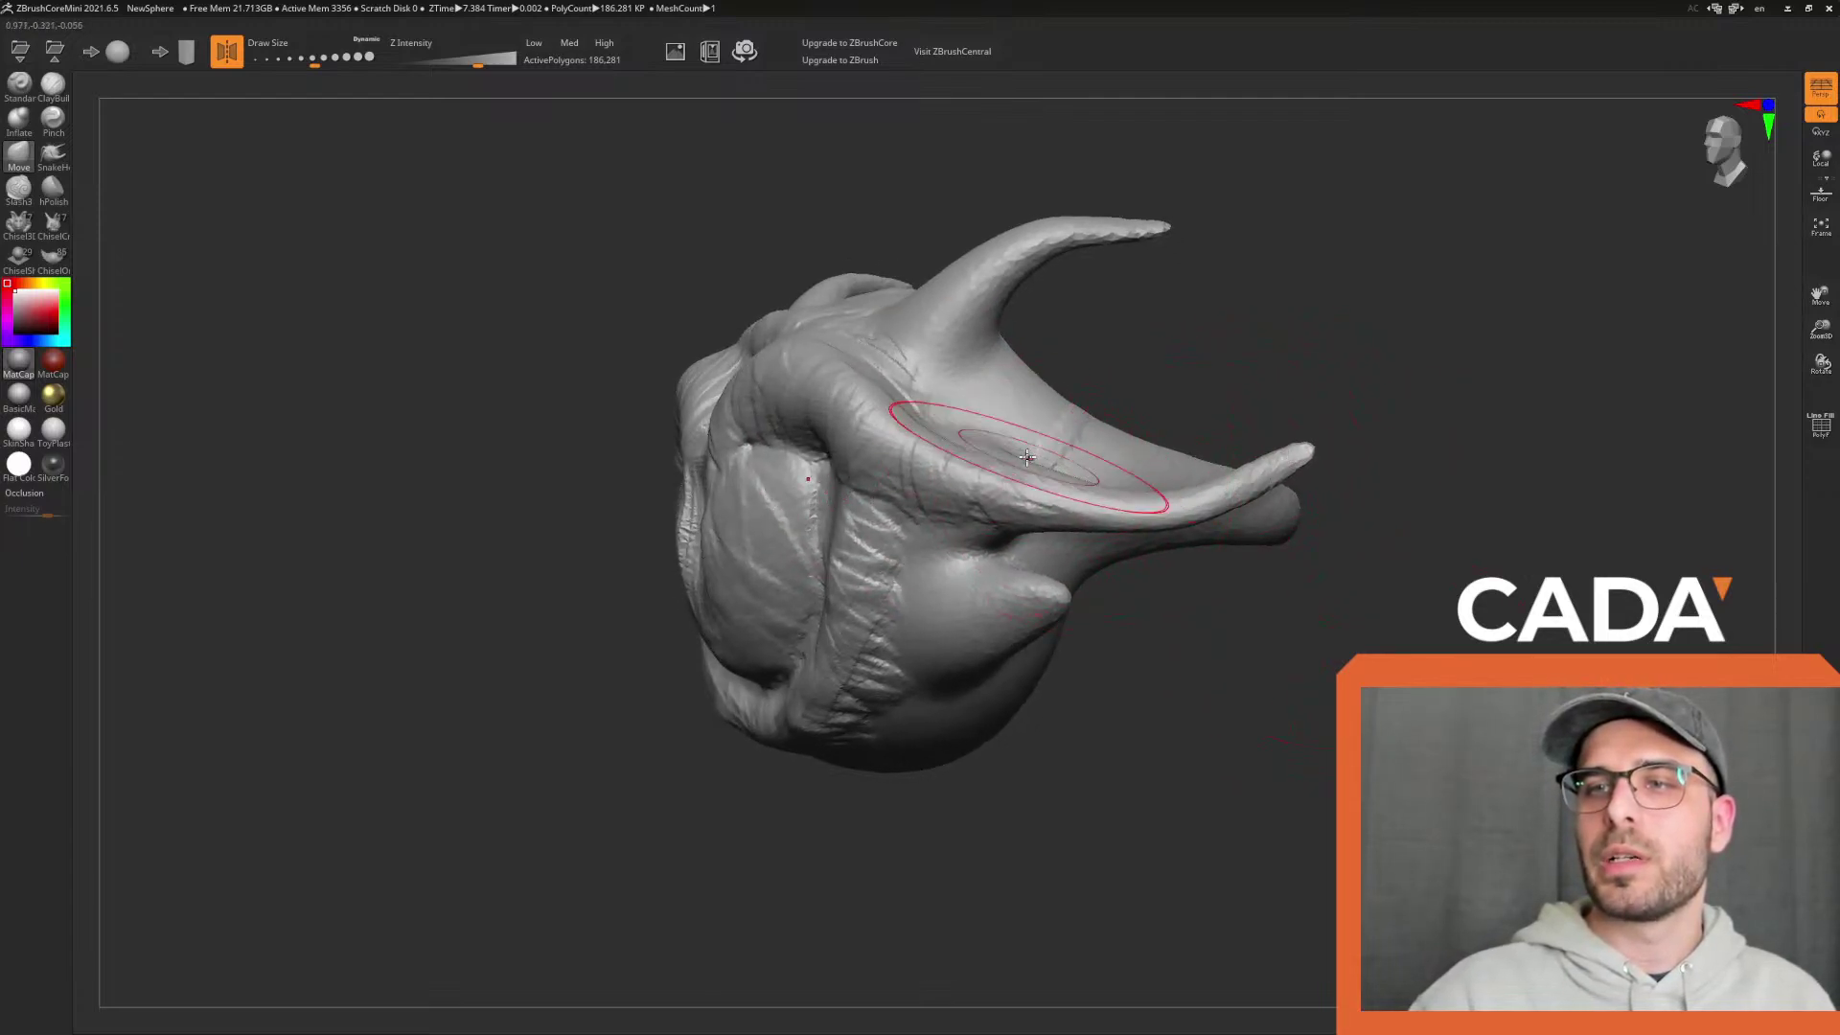
right_drag(1243, 666, 1120, 462)
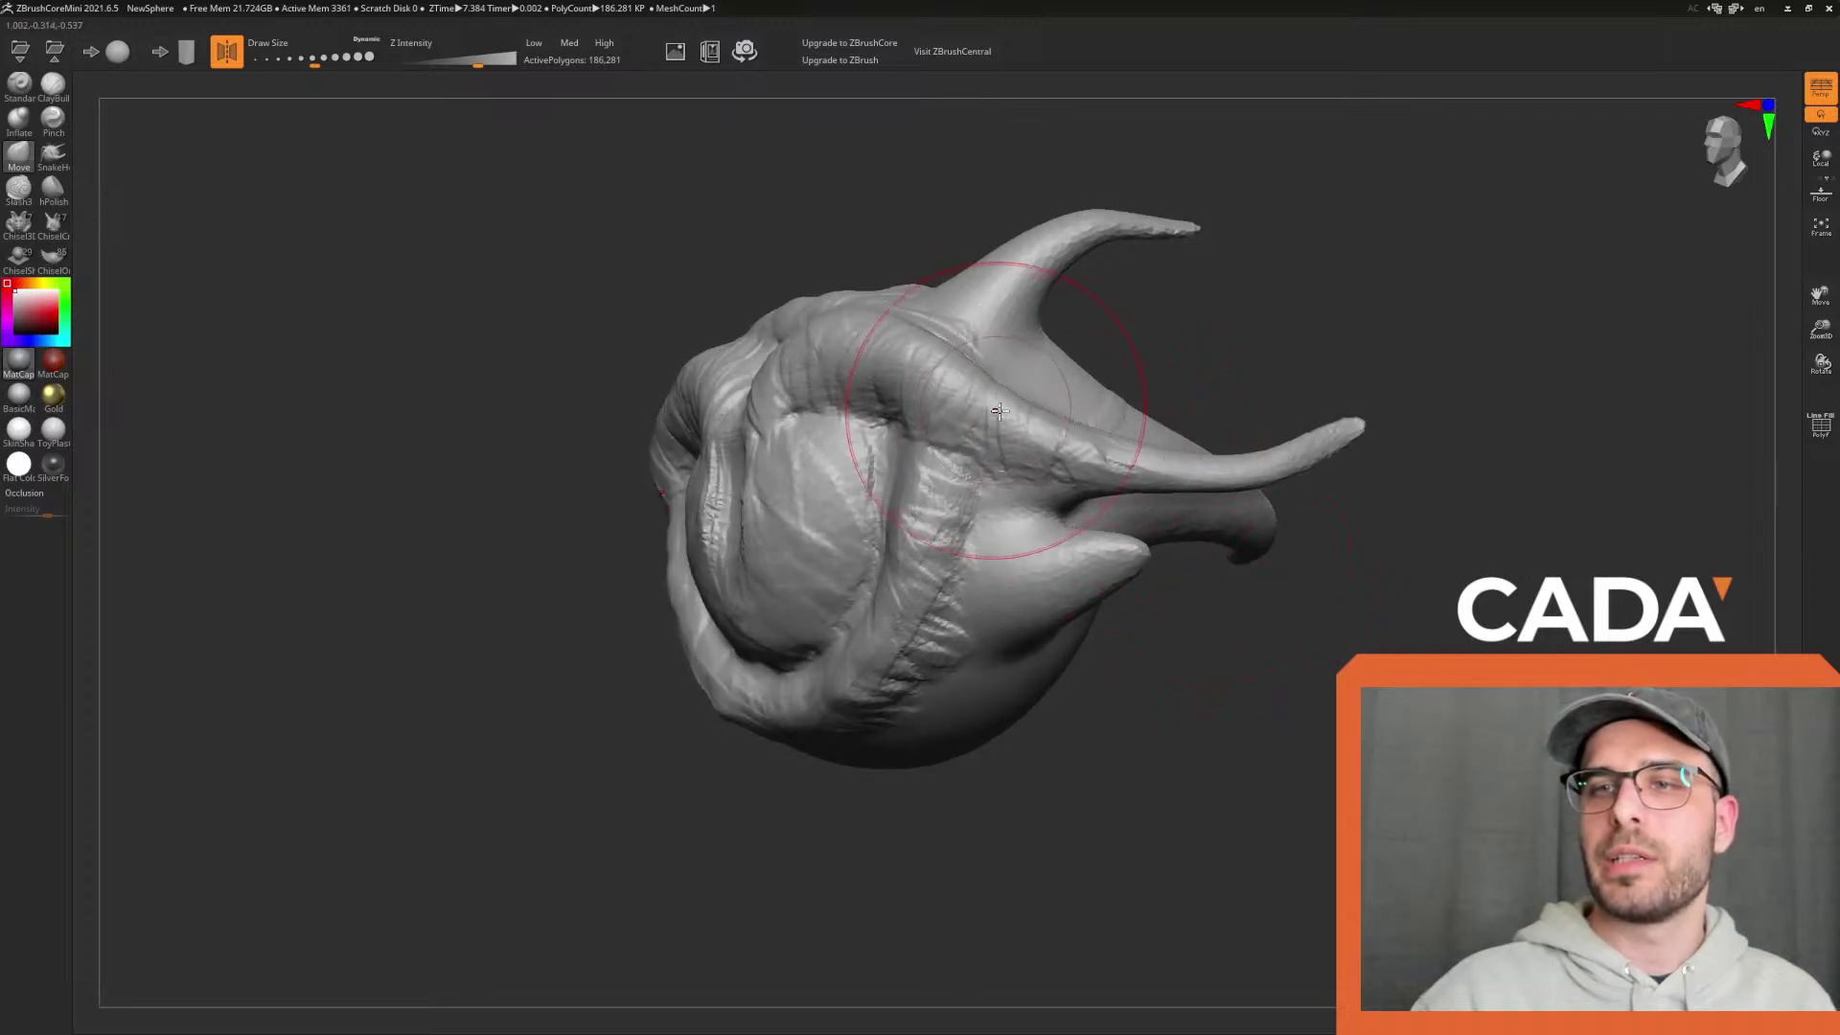
right_drag(1343, 441, 1272, 694)
drag(1549, 546, 1512, 618)
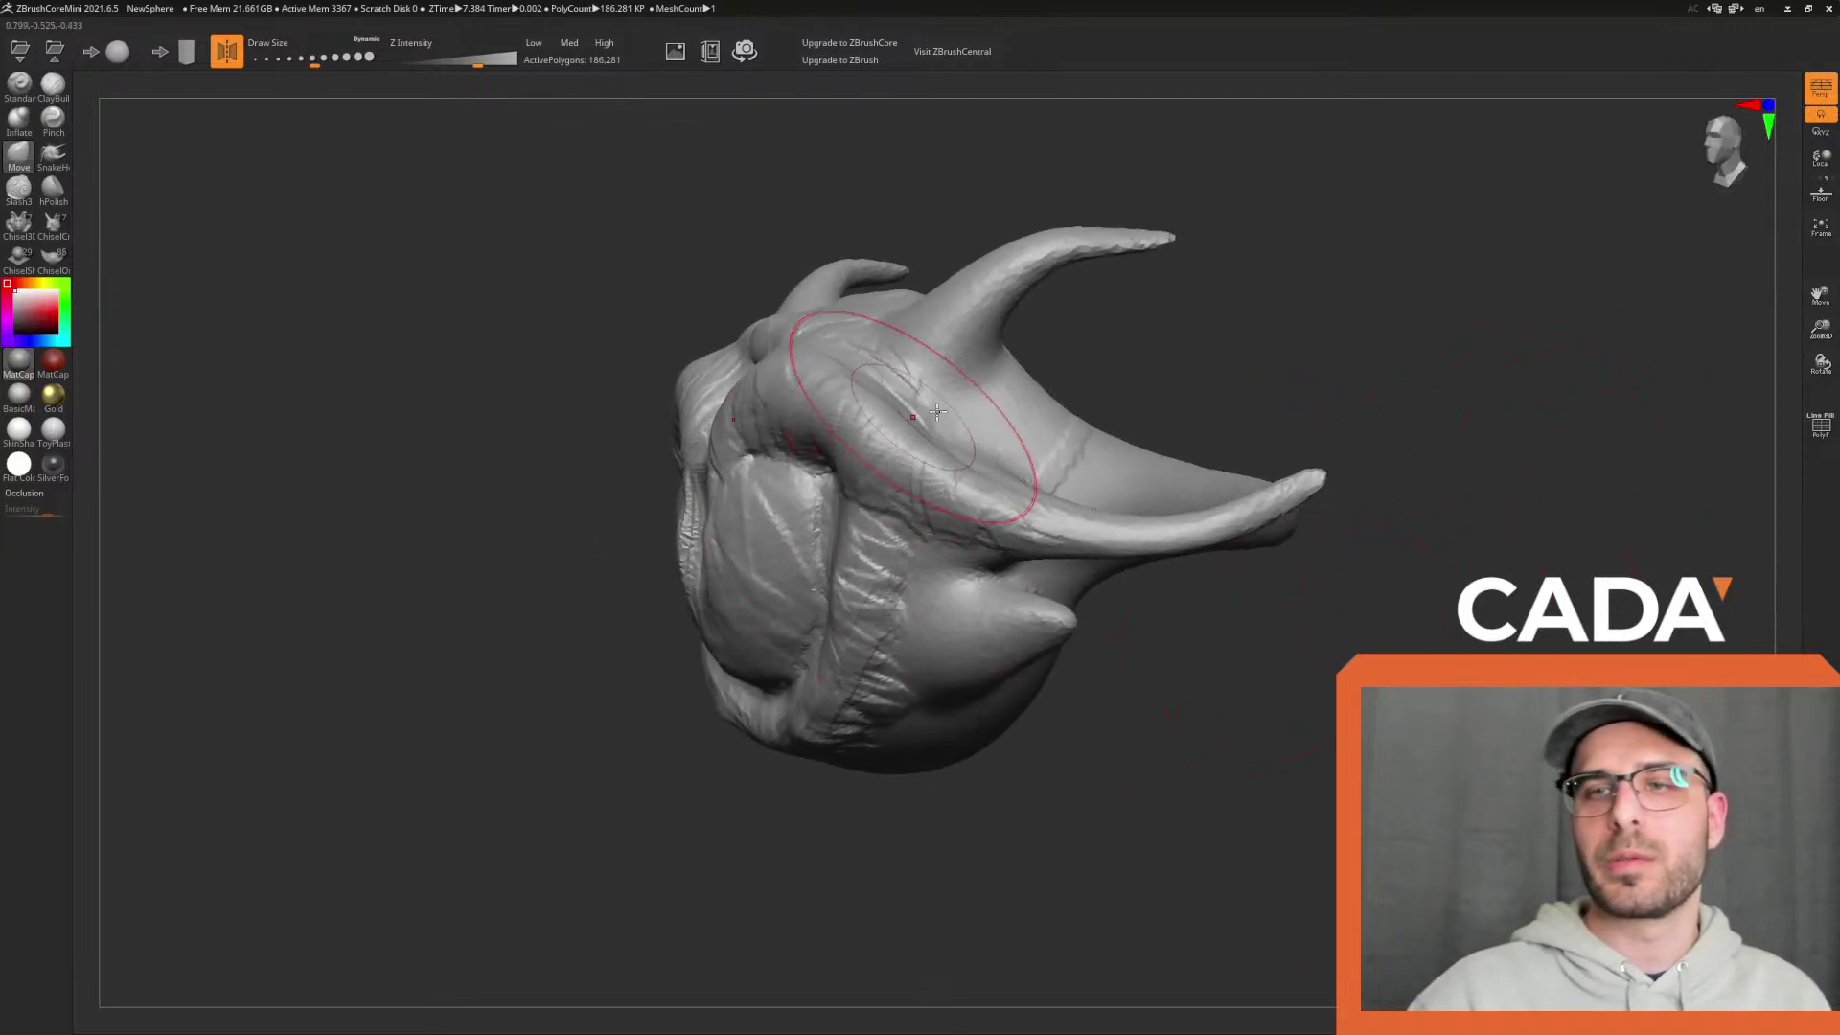
drag(1261, 649, 1326, 726)
drag(1158, 506, 1155, 513)
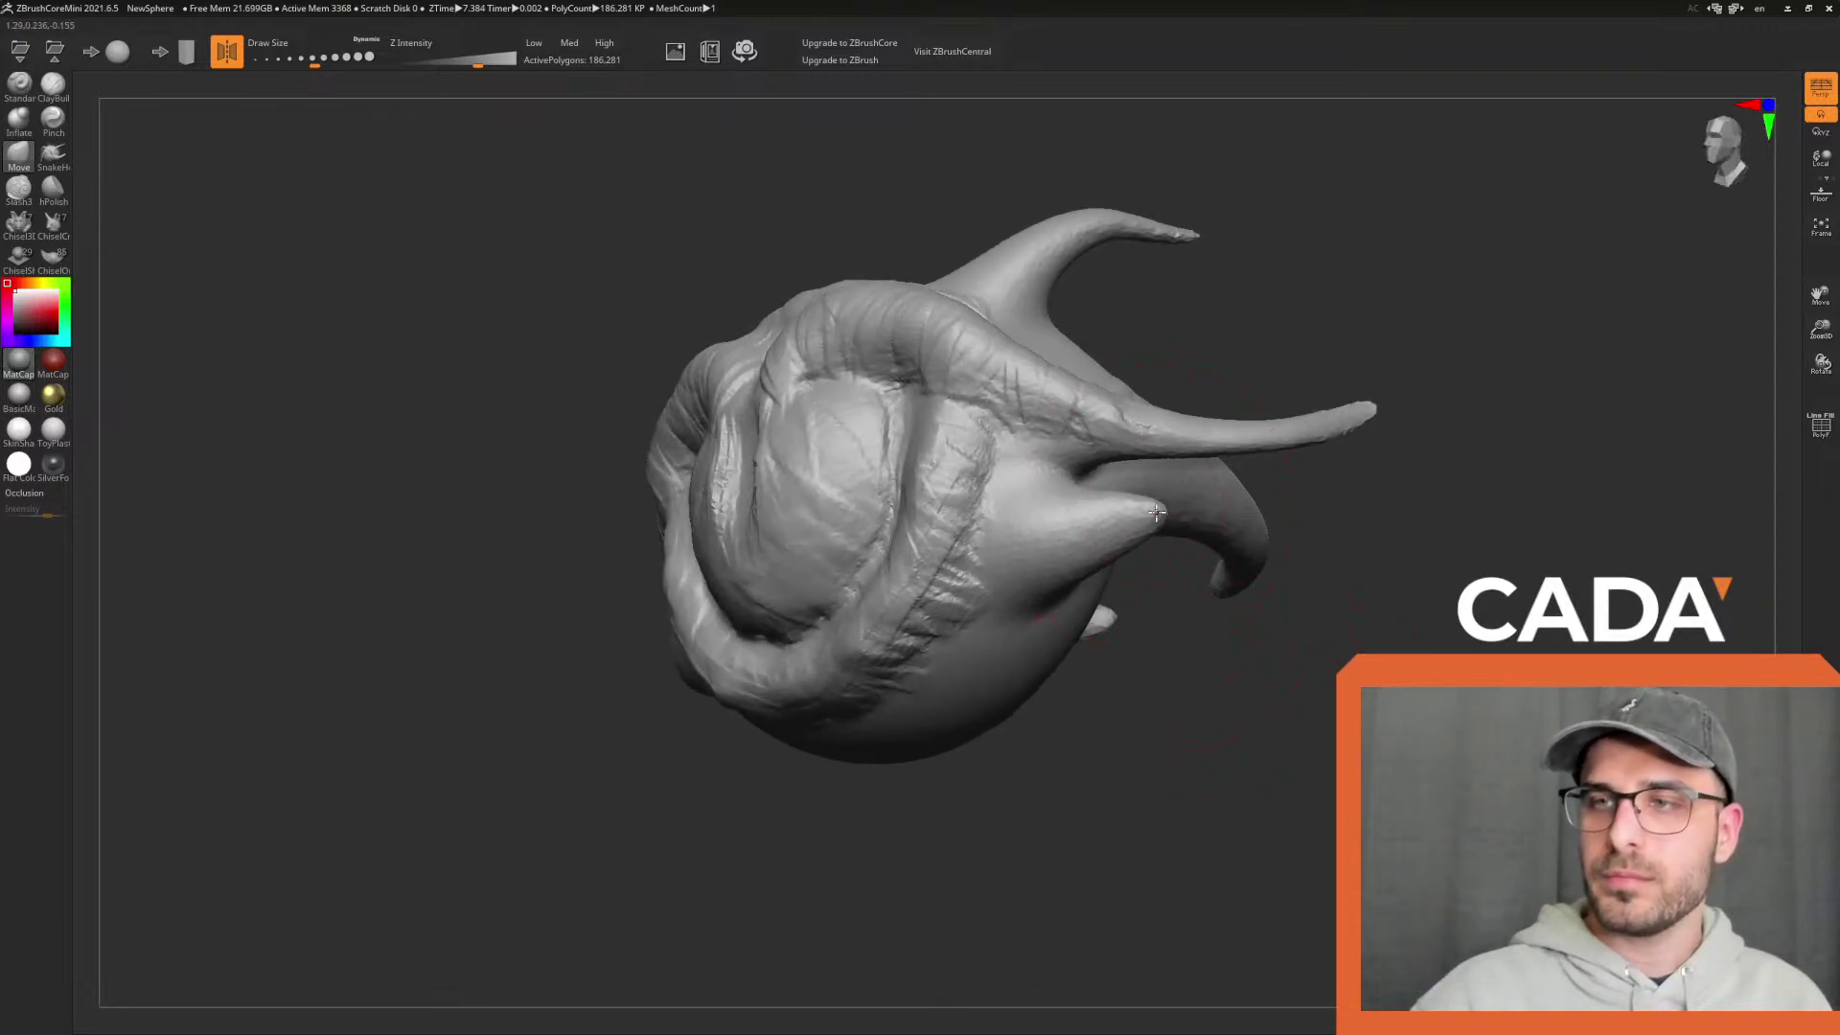
mouse_move(1274, 604)
mouse_down()
mouse_move(1323, 719)
mouse_move(1327, 699)
mouse_move(1313, 709)
mouse_move(1232, 661)
mouse_up()
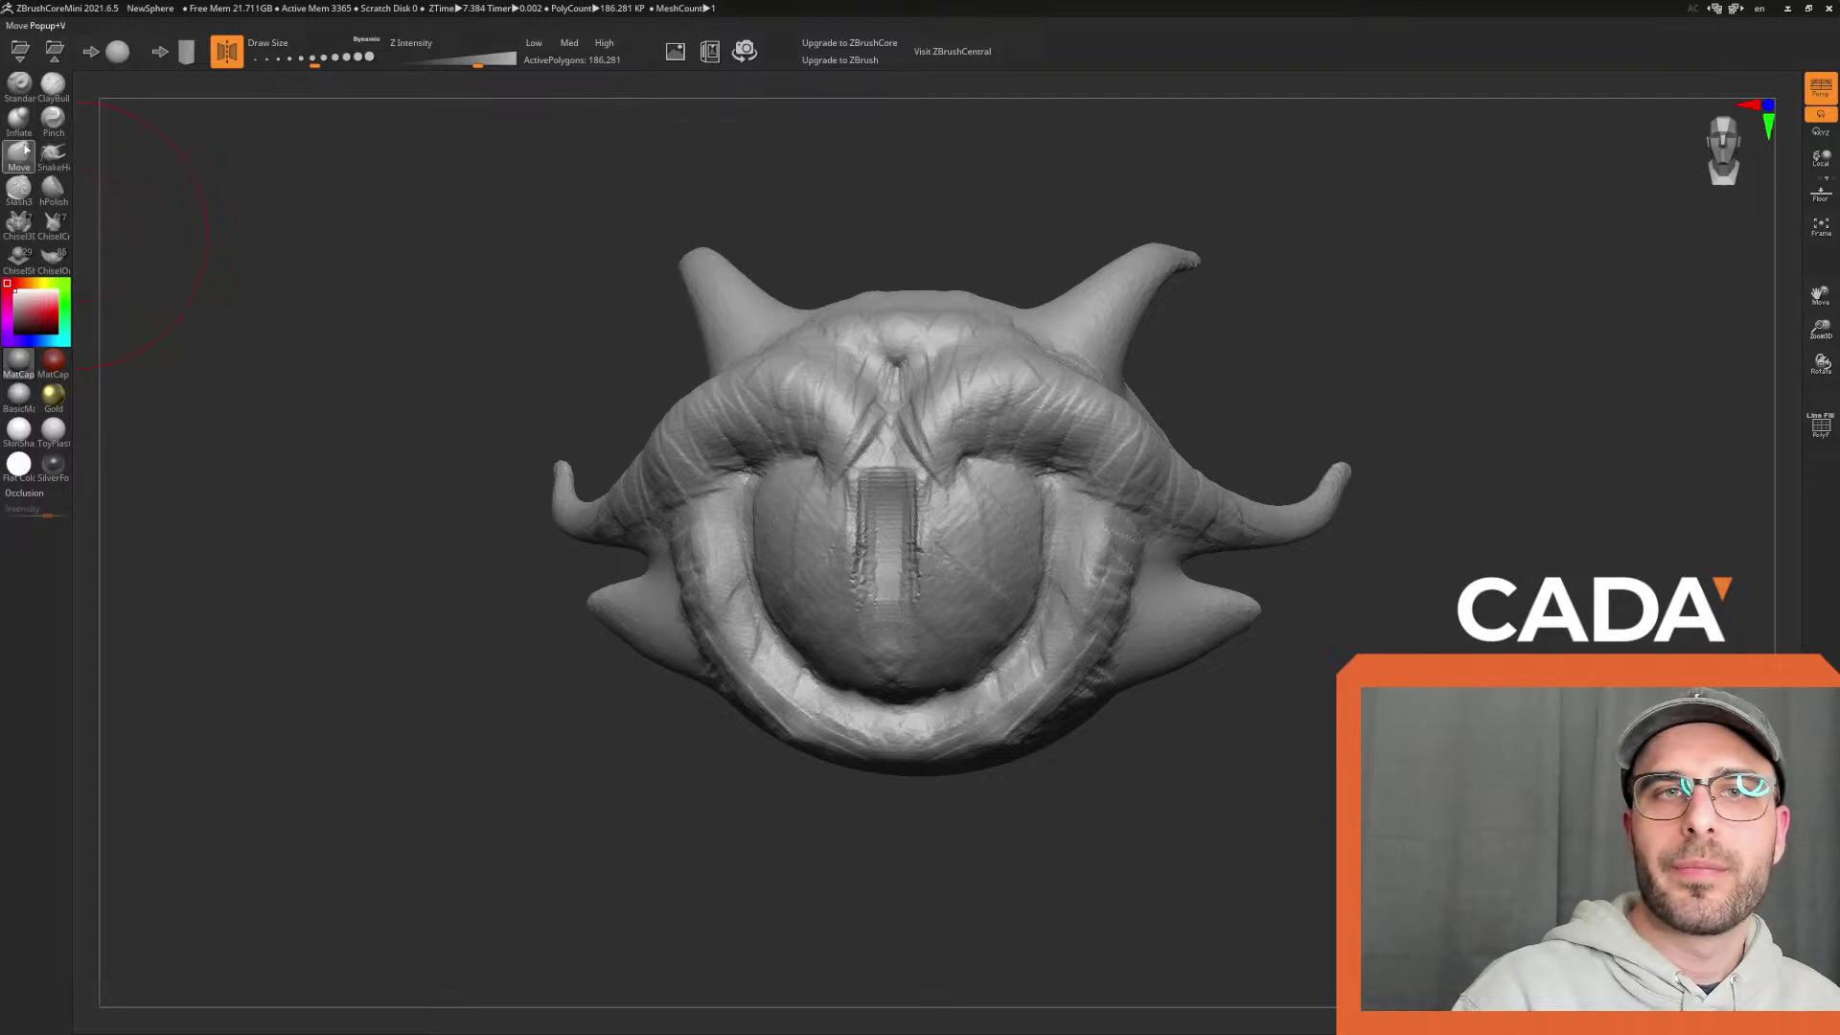
Dab ClayBuildup strokes over the eyeball's central strip, reducing the brush size for finer work
click(52, 88)
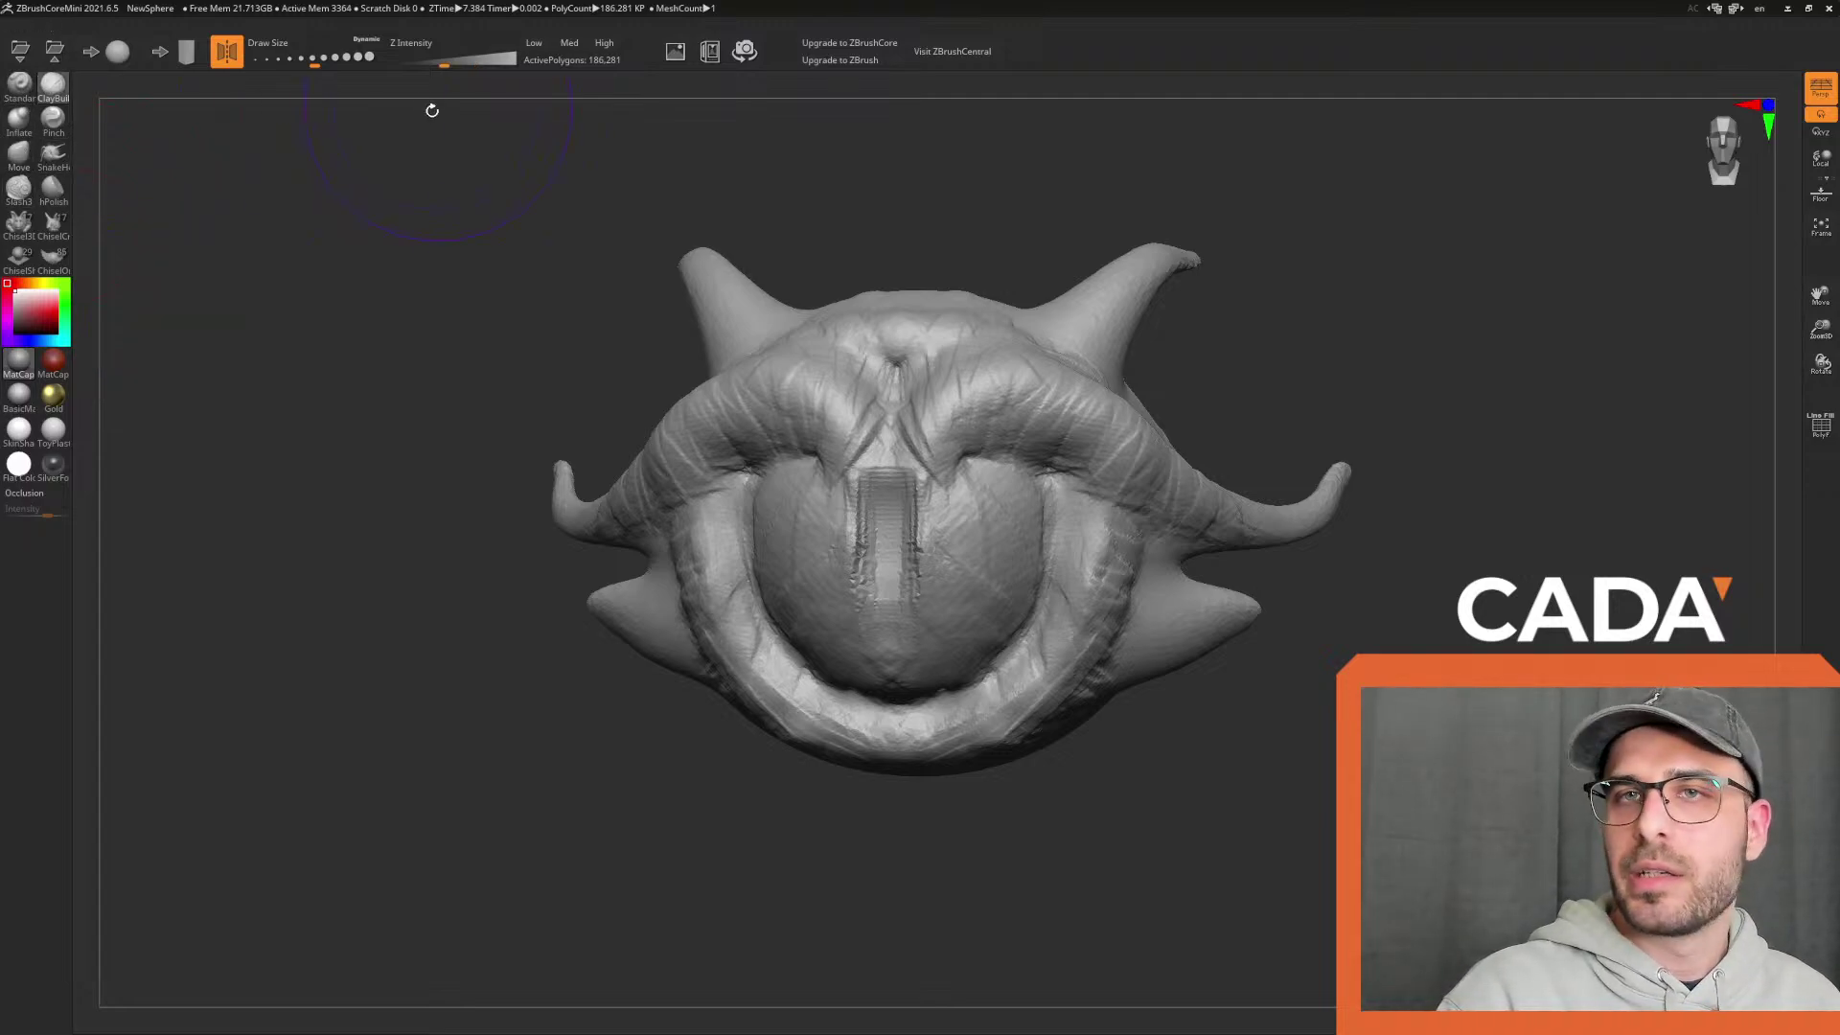
drag(887, 559, 924, 573)
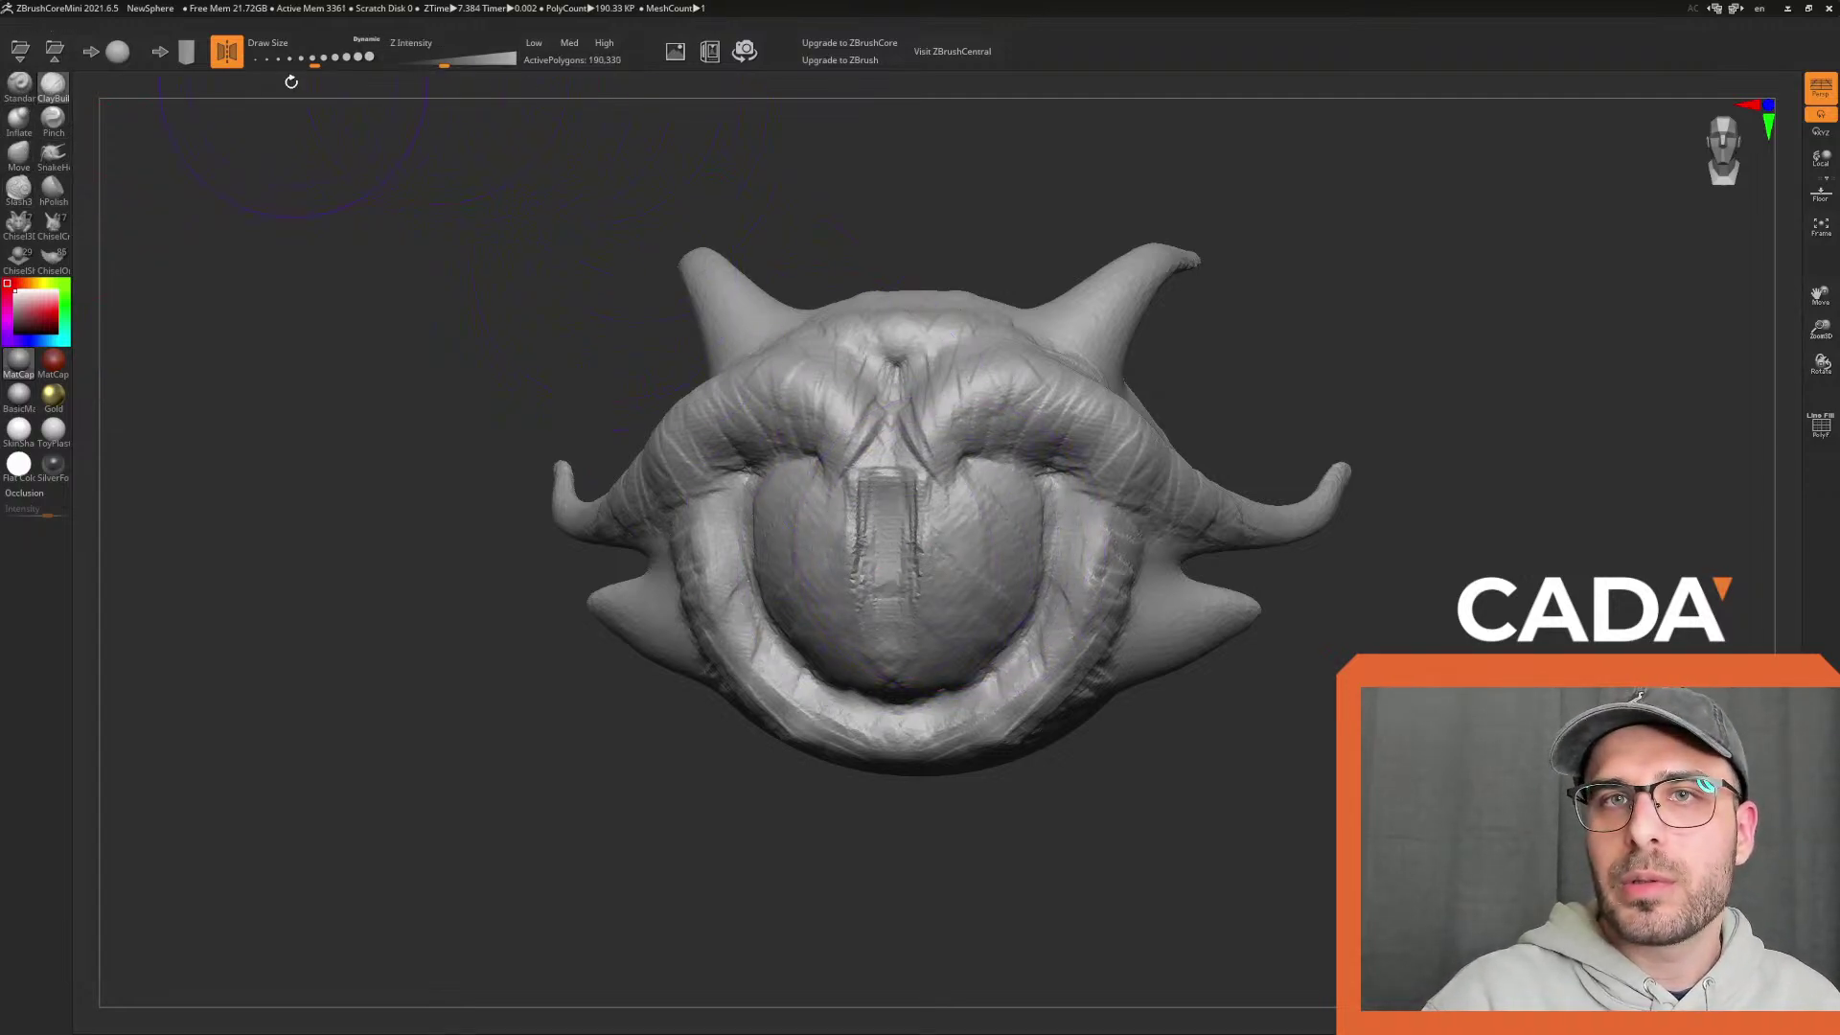
click(306, 59)
mouse_move(884, 491)
mouse_down()
mouse_move(909, 520)
mouse_move(897, 476)
mouse_up()
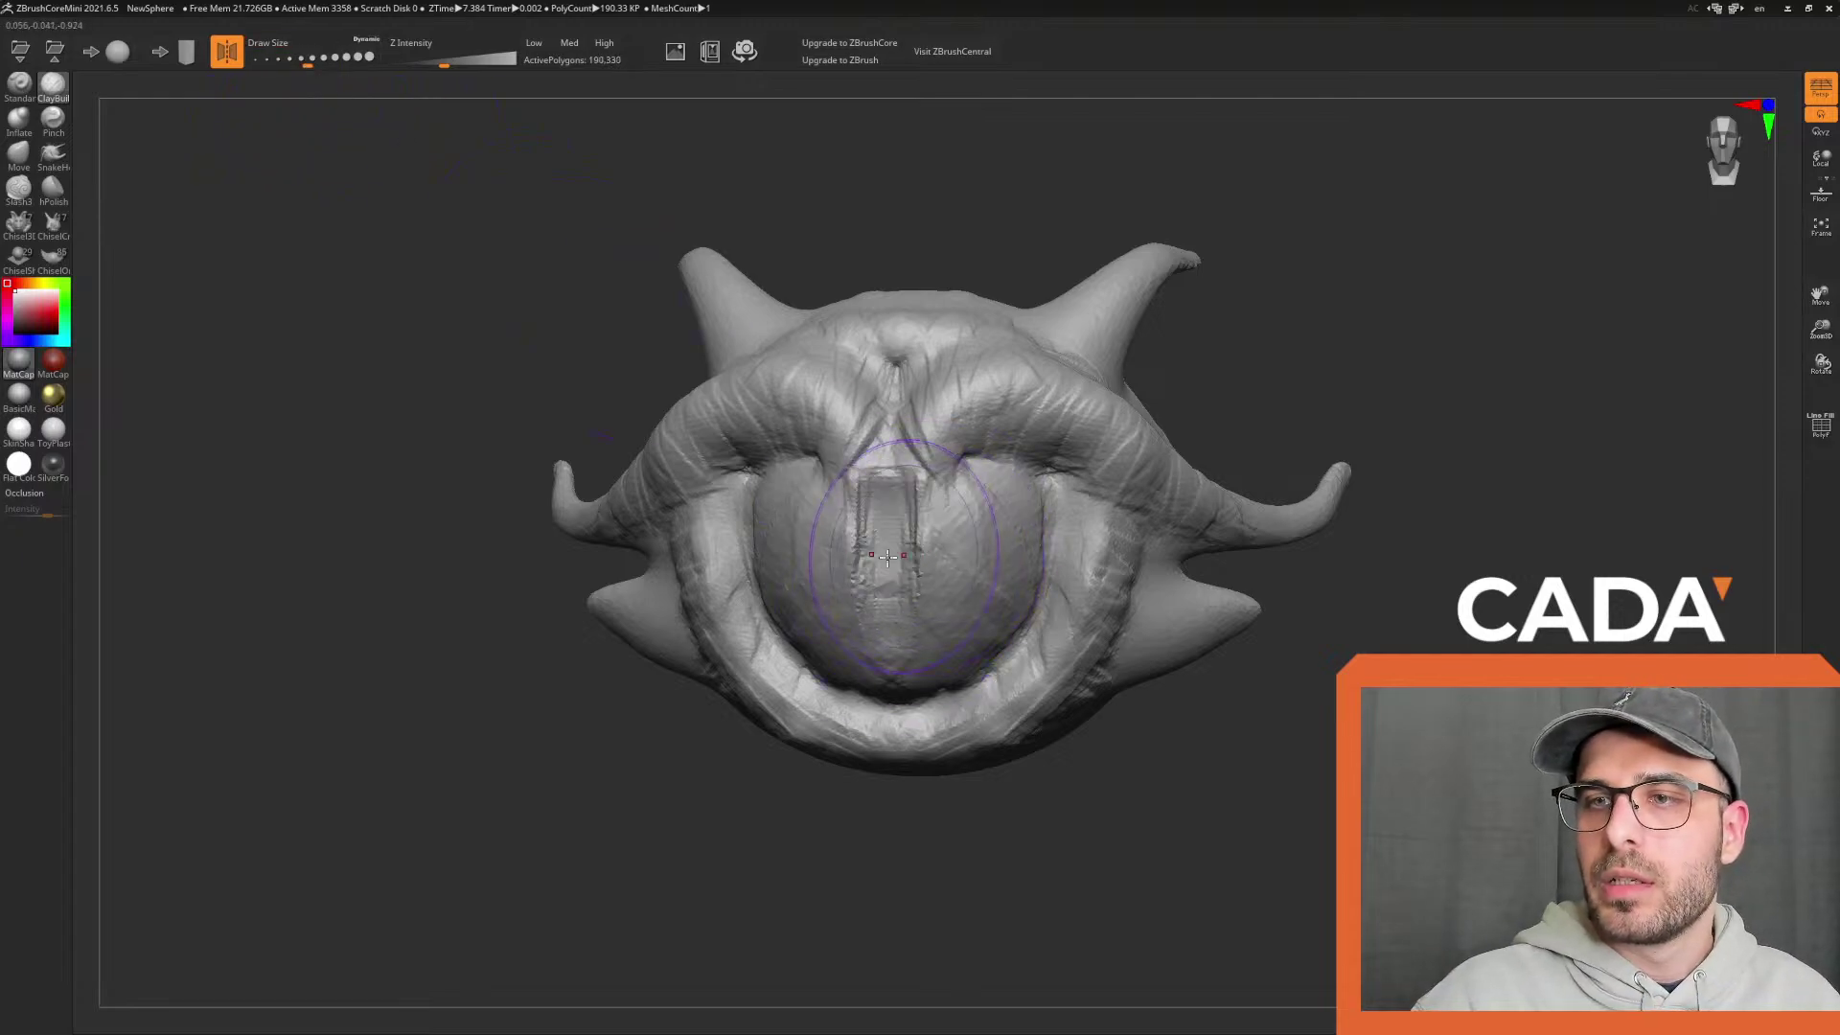
drag(303, 63, 286, 63)
mouse_move(879, 514)
mouse_down()
mouse_move(907, 518)
mouse_move(888, 508)
mouse_move(913, 538)
mouse_move(899, 577)
mouse_up()
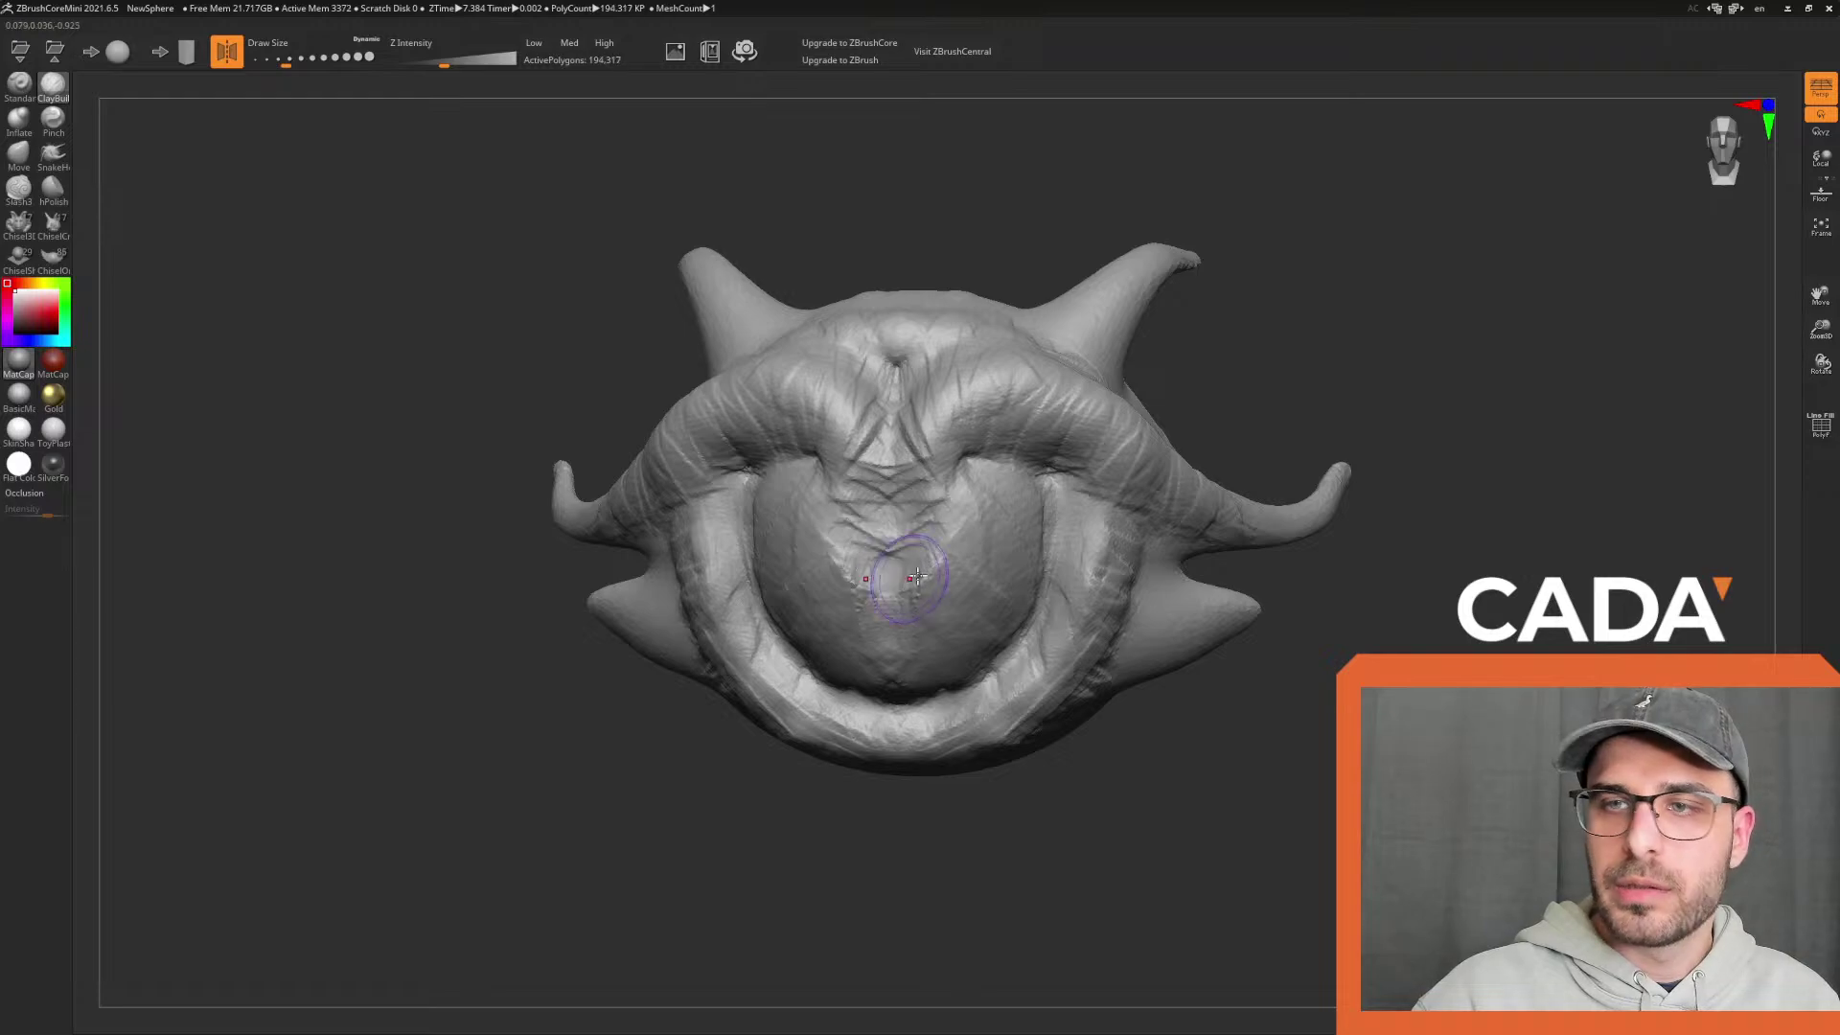
key(ctrl+z)
key(ctrl+z)
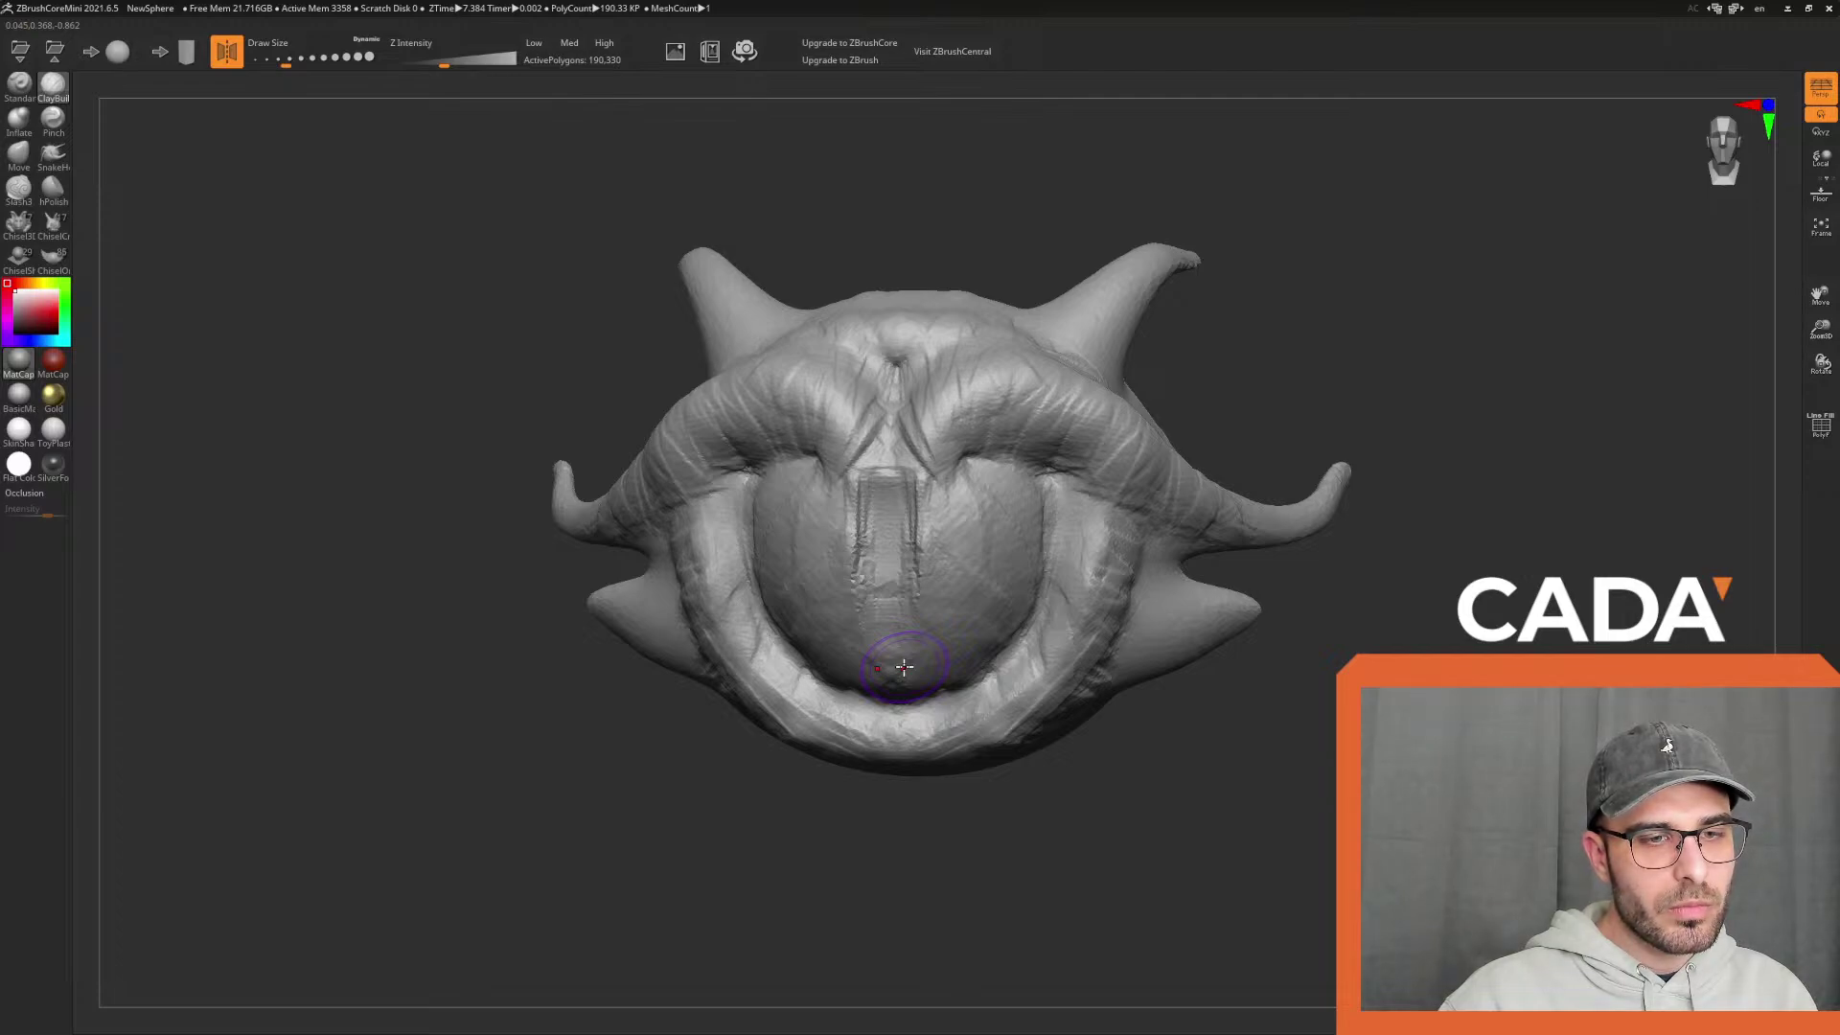
Cover the eyeball's central strip with ClayBuildup strokes running down from the brow junction, forming V-shaped folds
mouse_move(867, 551)
mouse_down()
mouse_move(843, 508)
mouse_move(891, 469)
mouse_move(920, 536)
mouse_move(906, 503)
mouse_move(887, 565)
mouse_move(862, 536)
mouse_move(905, 474)
mouse_move(934, 565)
mouse_move(910, 441)
mouse_move(952, 516)
mouse_move(889, 623)
mouse_up()
mouse_move(1327, 764)
mouse_down()
mouse_move(1294, 764)
mouse_move(1232, 713)
mouse_up()
mouse_move(891, 484)
mouse_down()
mouse_move(871, 523)
mouse_move(906, 534)
mouse_move(880, 632)
mouse_up()
mouse_move(1253, 717)
mouse_down()
mouse_move(1331, 776)
mouse_move(1261, 830)
mouse_move(1334, 748)
mouse_up()
mouse_move(868, 528)
mouse_down()
mouse_move(830, 450)
mouse_move(863, 518)
mouse_move(848, 614)
mouse_move(868, 600)
mouse_move(844, 628)
mouse_up()
mouse_move(1245, 729)
mouse_down()
mouse_move(1437, 815)
mouse_move(1322, 863)
mouse_up()
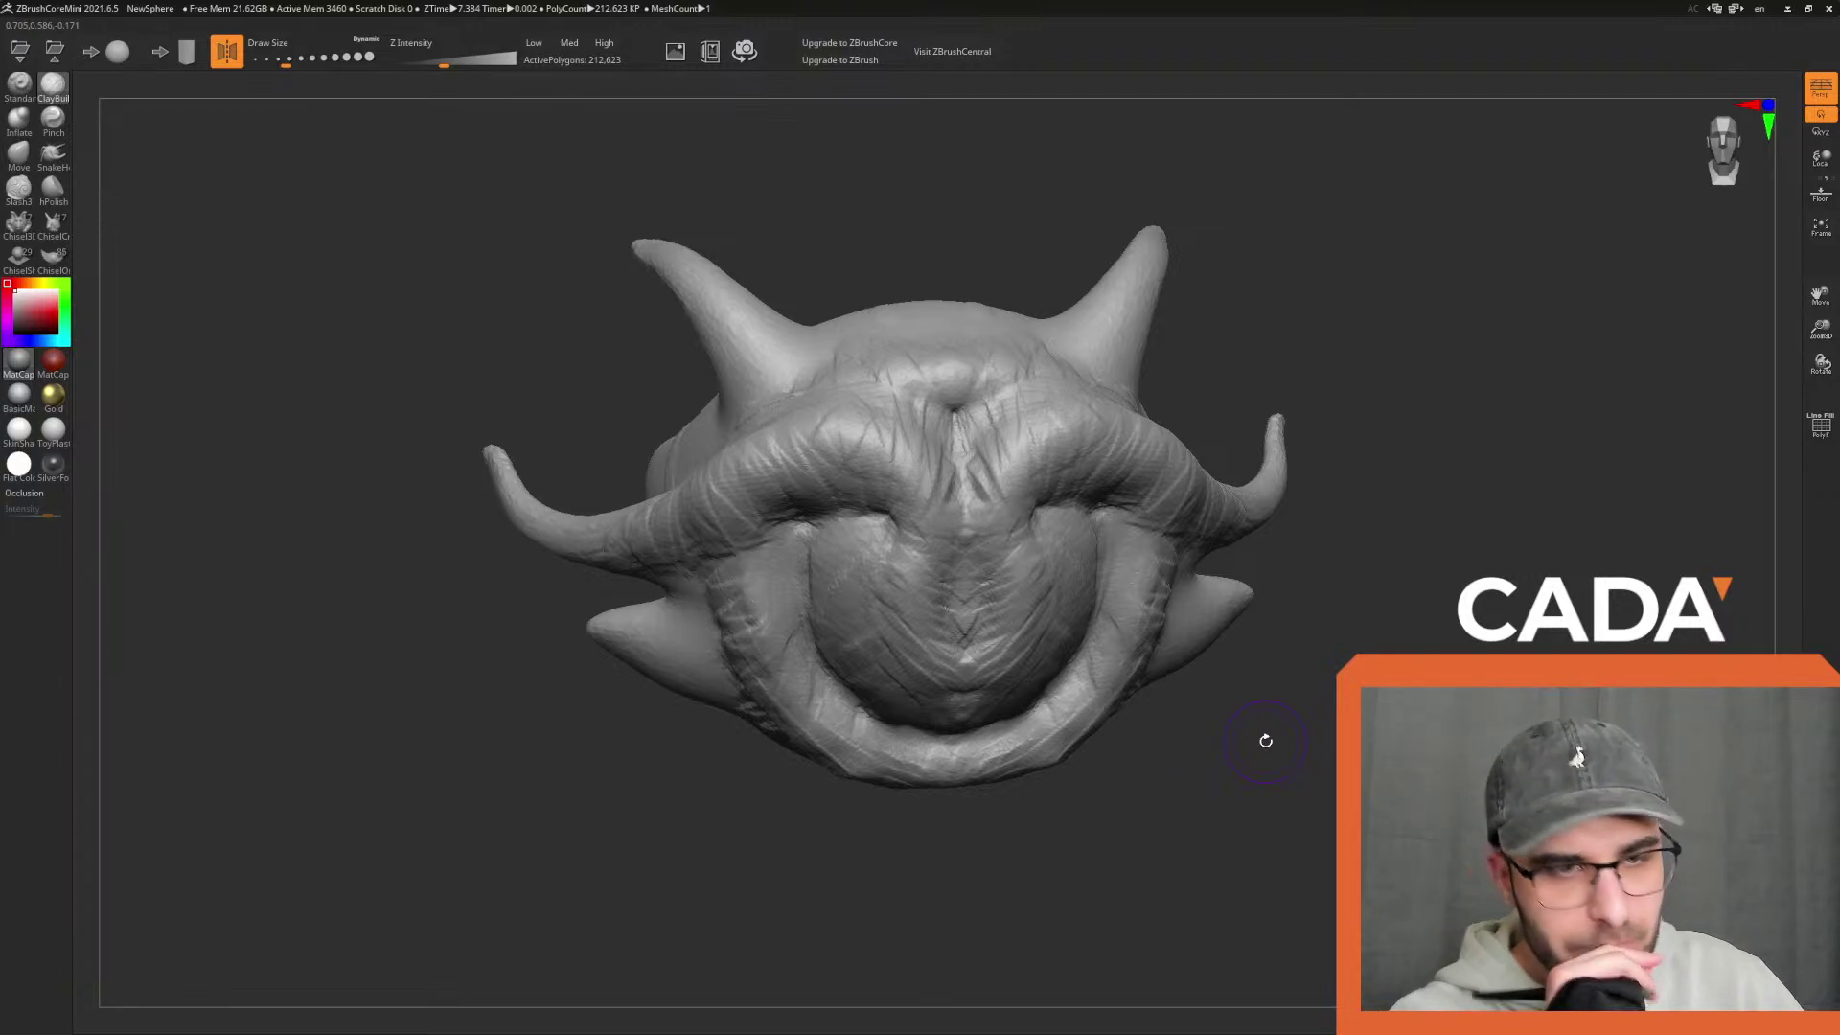
Strengthen the V-shaped folds with short strokes toward the lower centre of the eyeball
drag(1018, 568, 1022, 570)
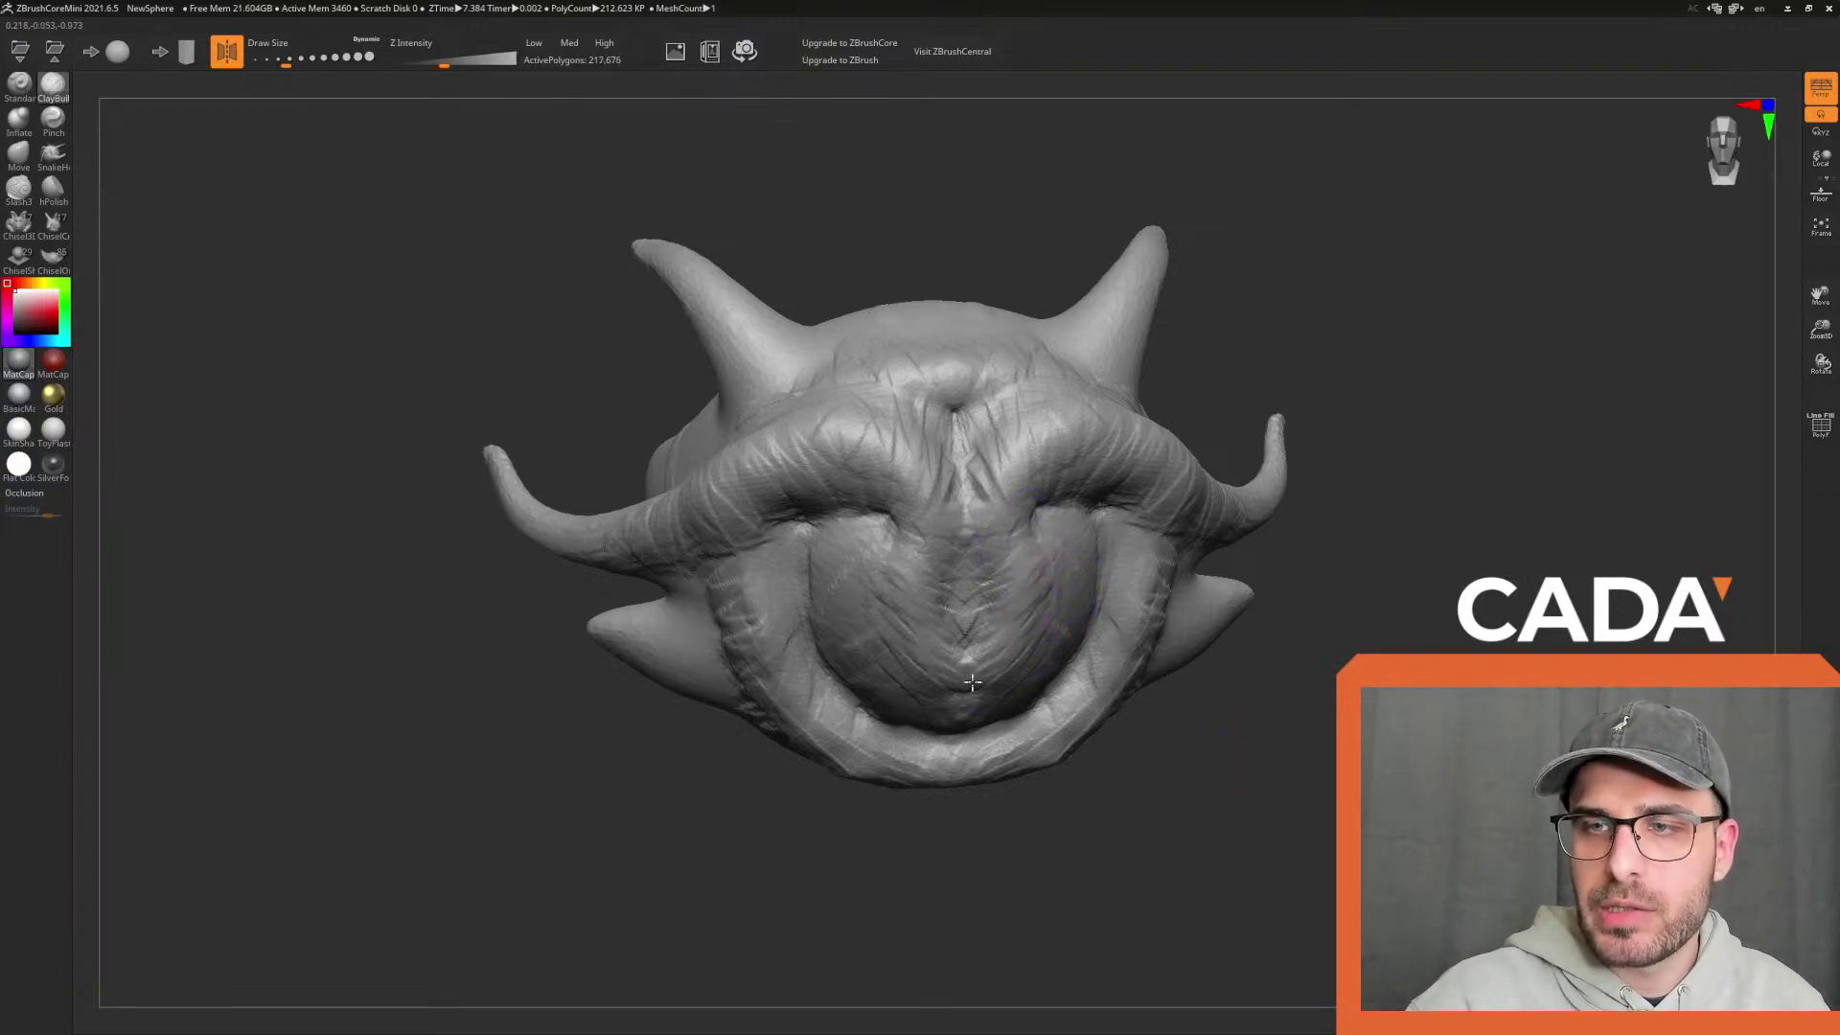
drag(974, 677, 1014, 648)
drag(1265, 773, 1262, 723)
drag(935, 633, 959, 636)
mouse_move(1305, 750)
mouse_down()
mouse_move(1257, 747)
mouse_move(1246, 721)
mouse_up()
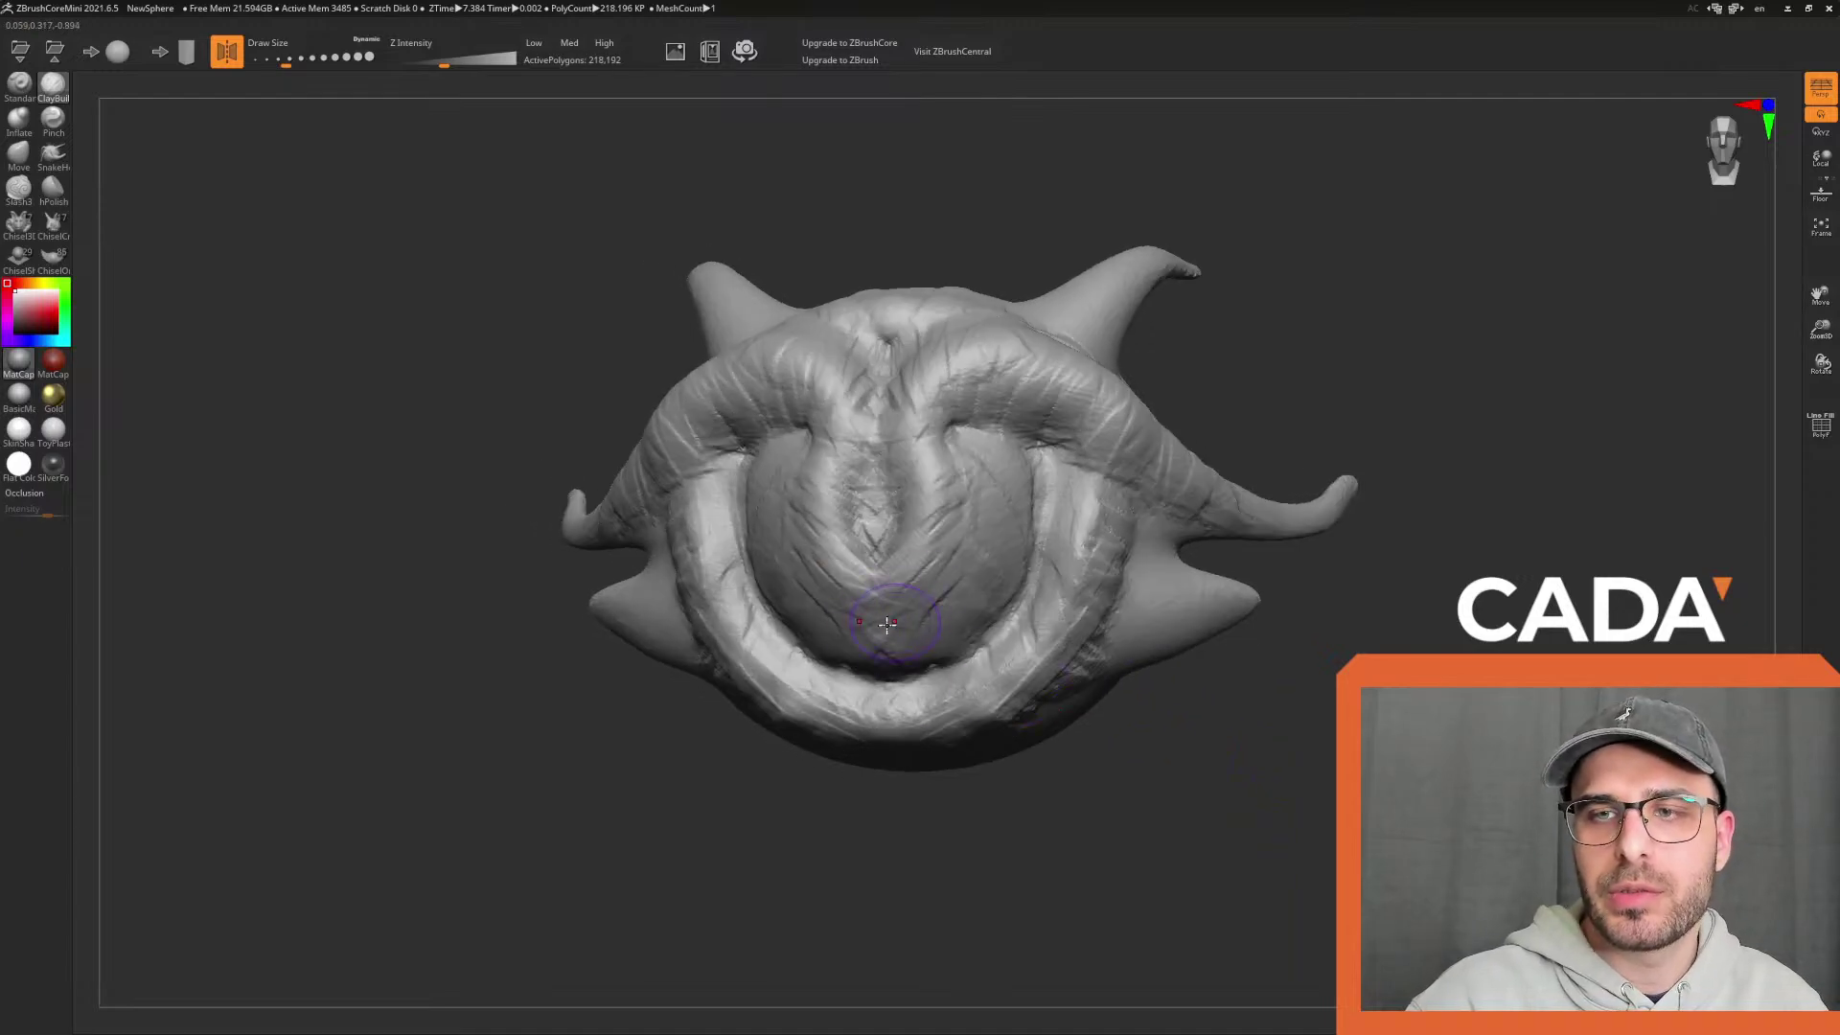
Raise two thick bands from the inner brows down over the eyeball, meeting in a V below its centre
mouse_move(888, 654)
mouse_down()
mouse_move(1002, 621)
mouse_move(996, 483)
mouse_move(943, 423)
mouse_up()
mouse_move(1289, 685)
mouse_down()
mouse_move(1334, 702)
mouse_move(1261, 735)
mouse_up()
mouse_move(878, 532)
mouse_down()
mouse_move(870, 629)
mouse_move(849, 652)
mouse_up()
drag(1231, 752, 1338, 814)
mouse_move(917, 459)
mouse_down()
mouse_move(903, 551)
mouse_move(918, 455)
mouse_move(886, 422)
mouse_up()
mouse_move(992, 375)
mouse_down()
mouse_move(1025, 402)
mouse_move(977, 496)
mouse_move(975, 575)
mouse_move(862, 594)
mouse_up()
Shape the wrinkled bands into a closed loop around an oval recess with a vertical slit in the eyeball's centre
mouse_move(1300, 761)
mouse_down()
mouse_move(1296, 813)
mouse_move(1284, 796)
mouse_up()
mouse_move(867, 484)
mouse_down()
mouse_move(853, 565)
mouse_move(920, 522)
mouse_move(907, 622)
mouse_move(916, 479)
mouse_move(922, 575)
mouse_move(901, 652)
mouse_move(858, 670)
mouse_up()
drag(1235, 746, 1130, 665)
mouse_move(815, 436)
mouse_down()
mouse_move(804, 527)
mouse_move(911, 480)
mouse_move(815, 508)
mouse_up()
drag(1245, 825, 1312, 868)
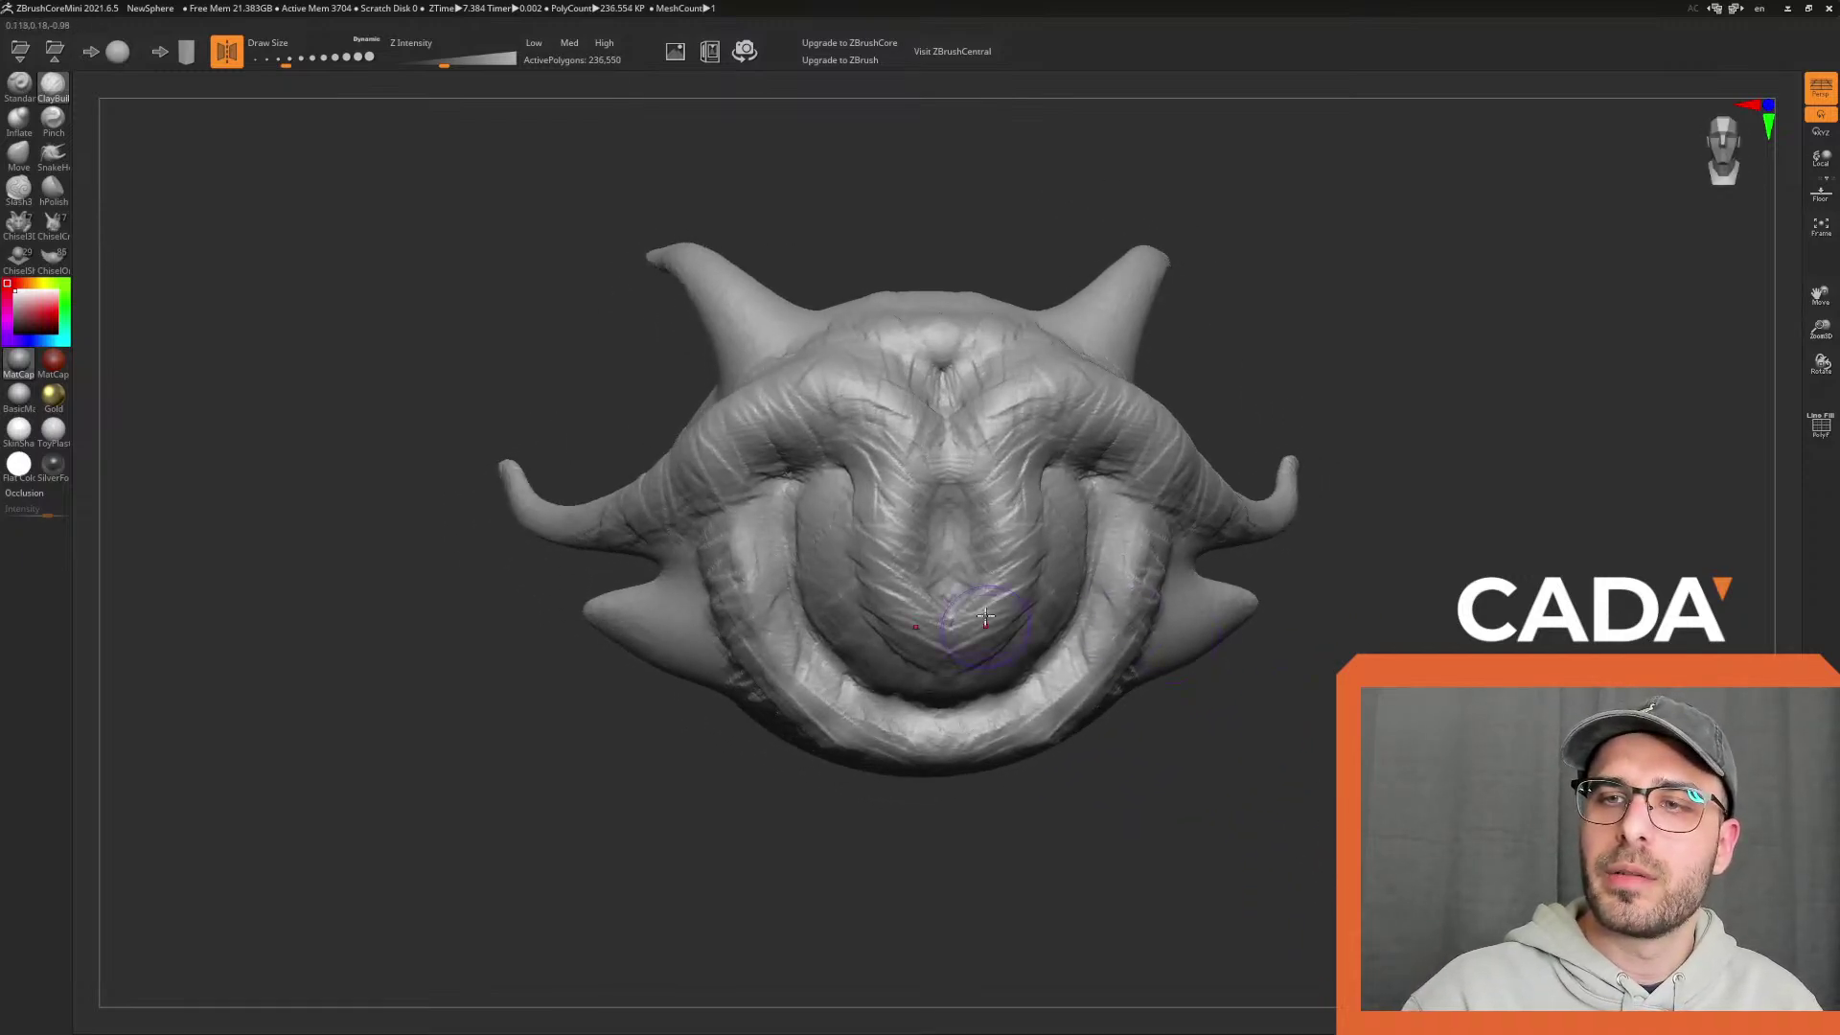
drag(965, 589, 963, 494)
drag(1226, 638, 1140, 628)
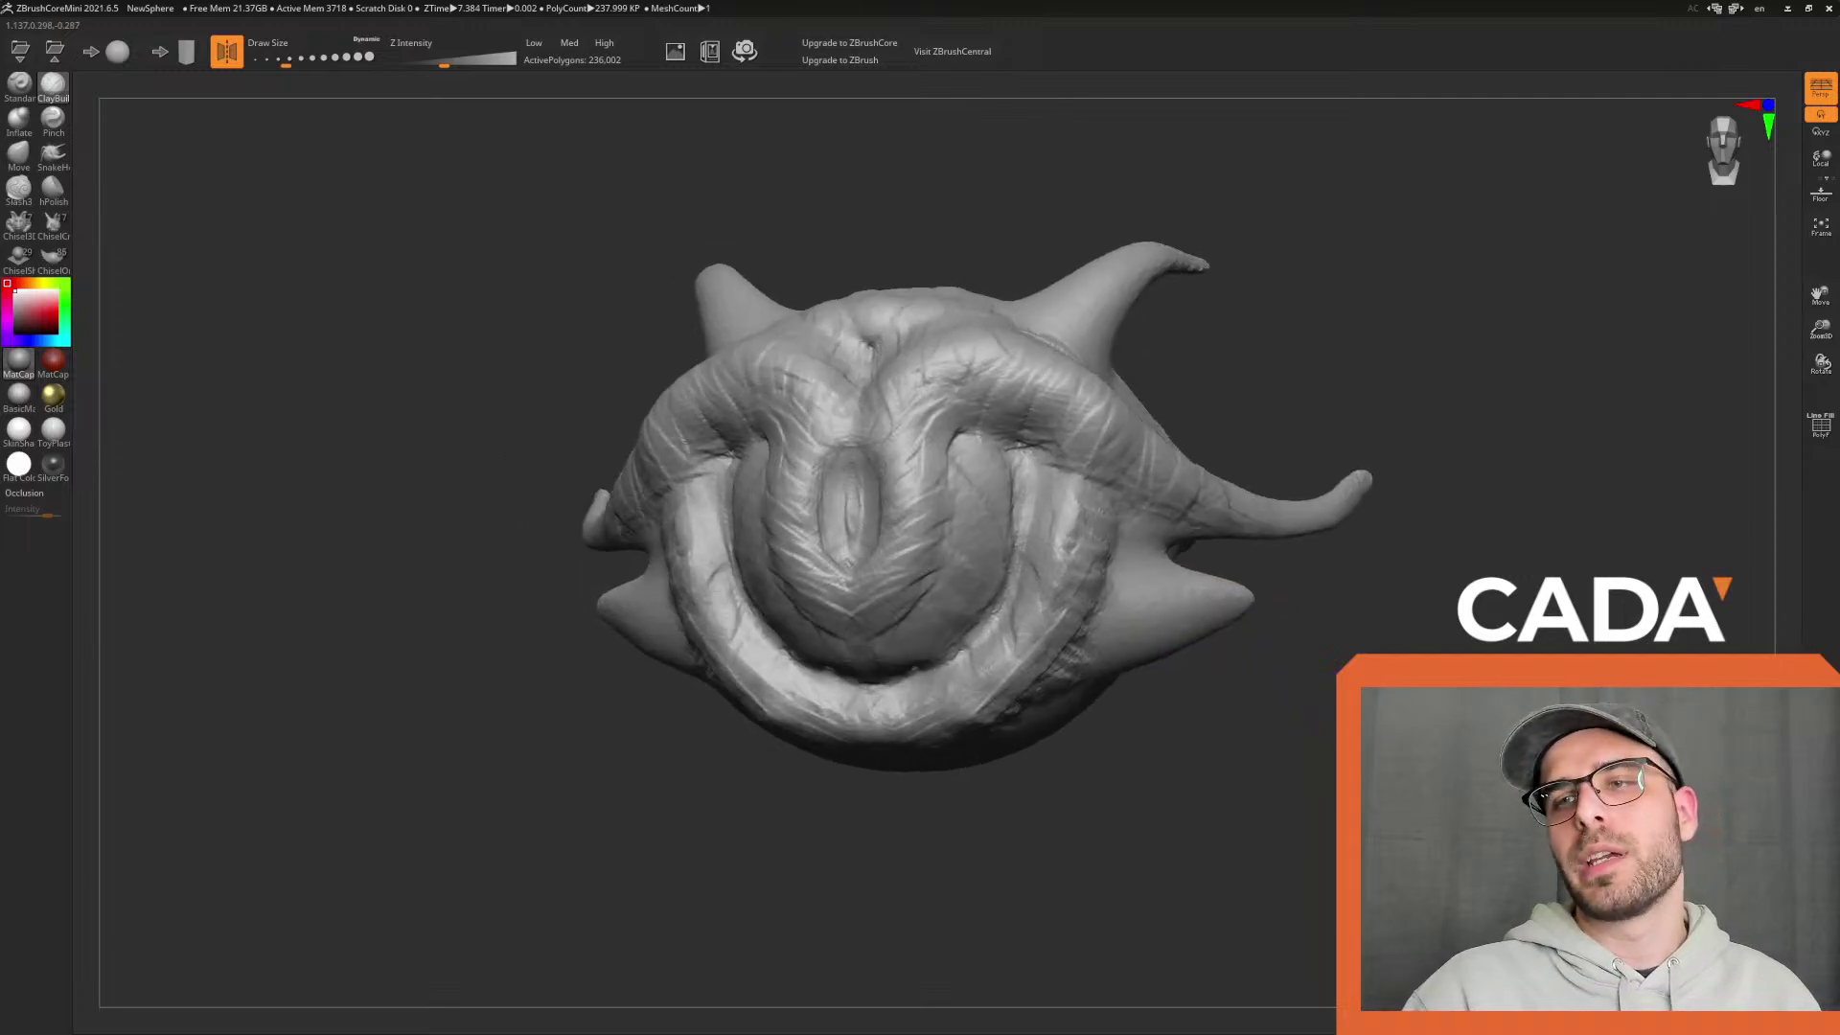
Try adding small clay bumps with a smaller brush on the bare eyeball surface beside the wrinkled loop
alt+drag(1281, 814, 1109, 370)
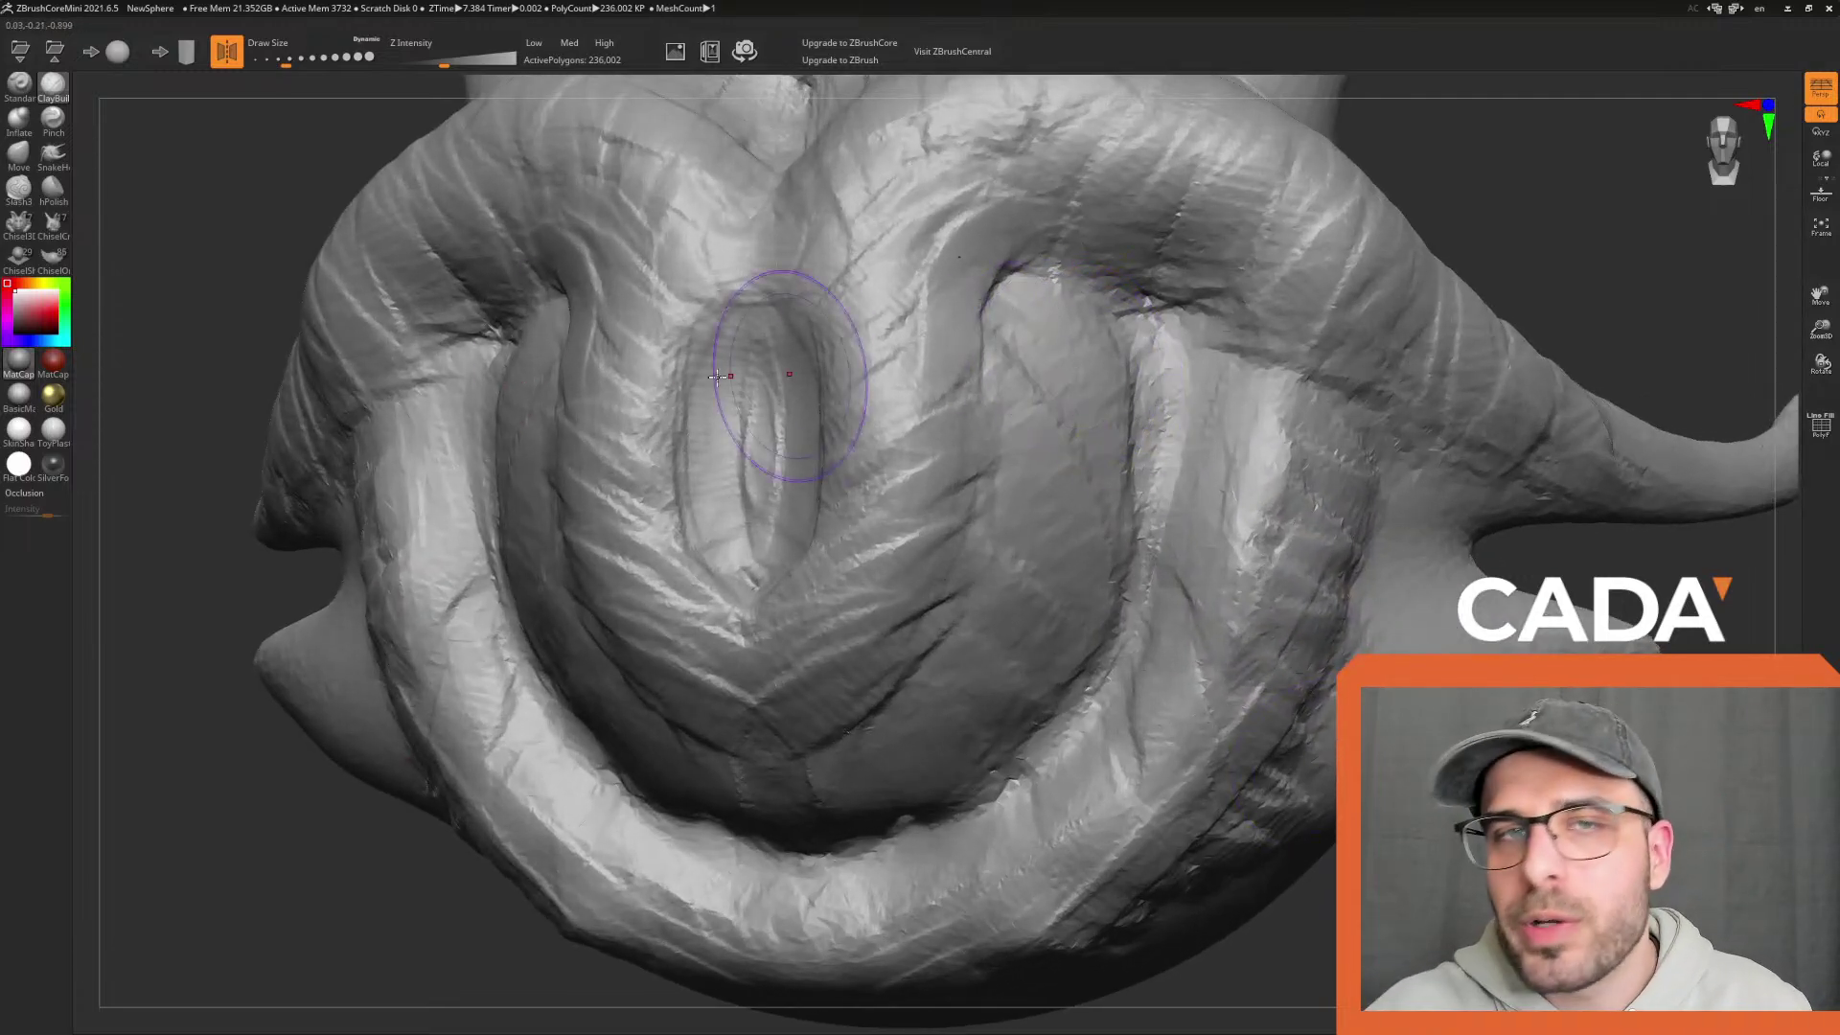
drag(281, 63, 266, 63)
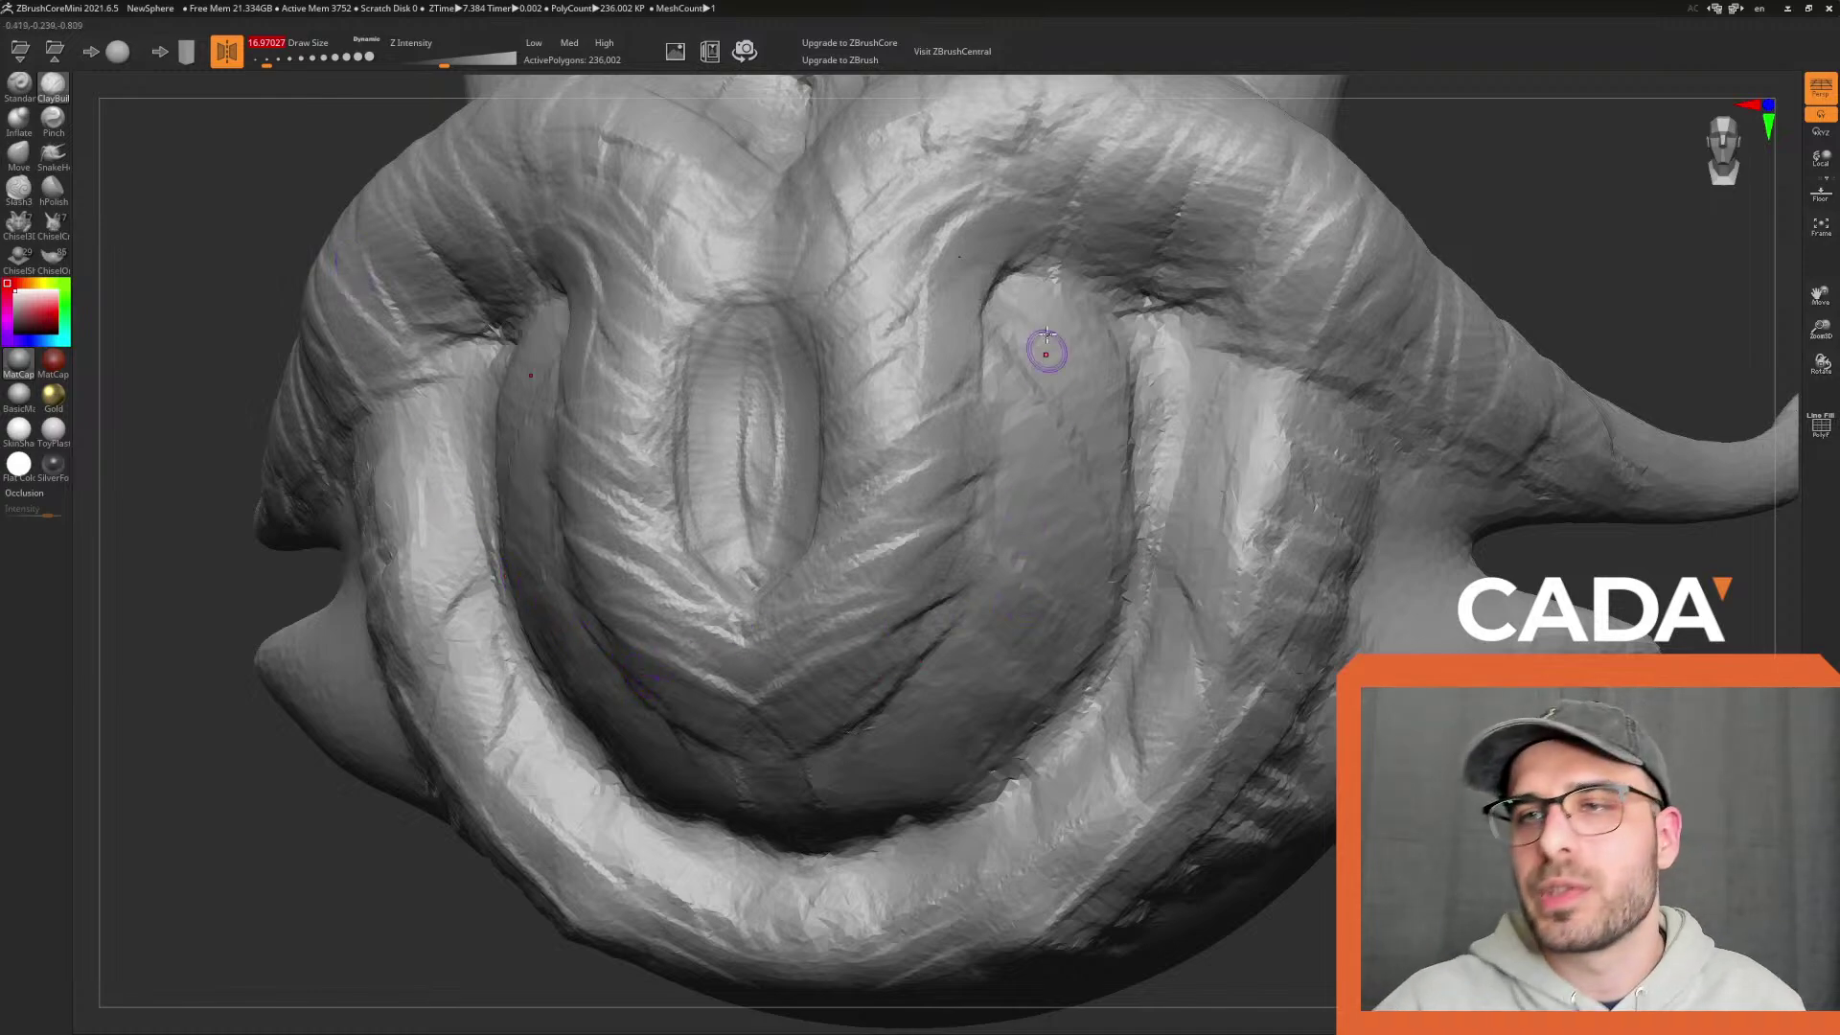
mouse_move(1053, 326)
mouse_down()
mouse_move(1051, 393)
mouse_move(1083, 364)
mouse_move(1067, 489)
mouse_move(1048, 489)
mouse_move(1100, 480)
mouse_up()
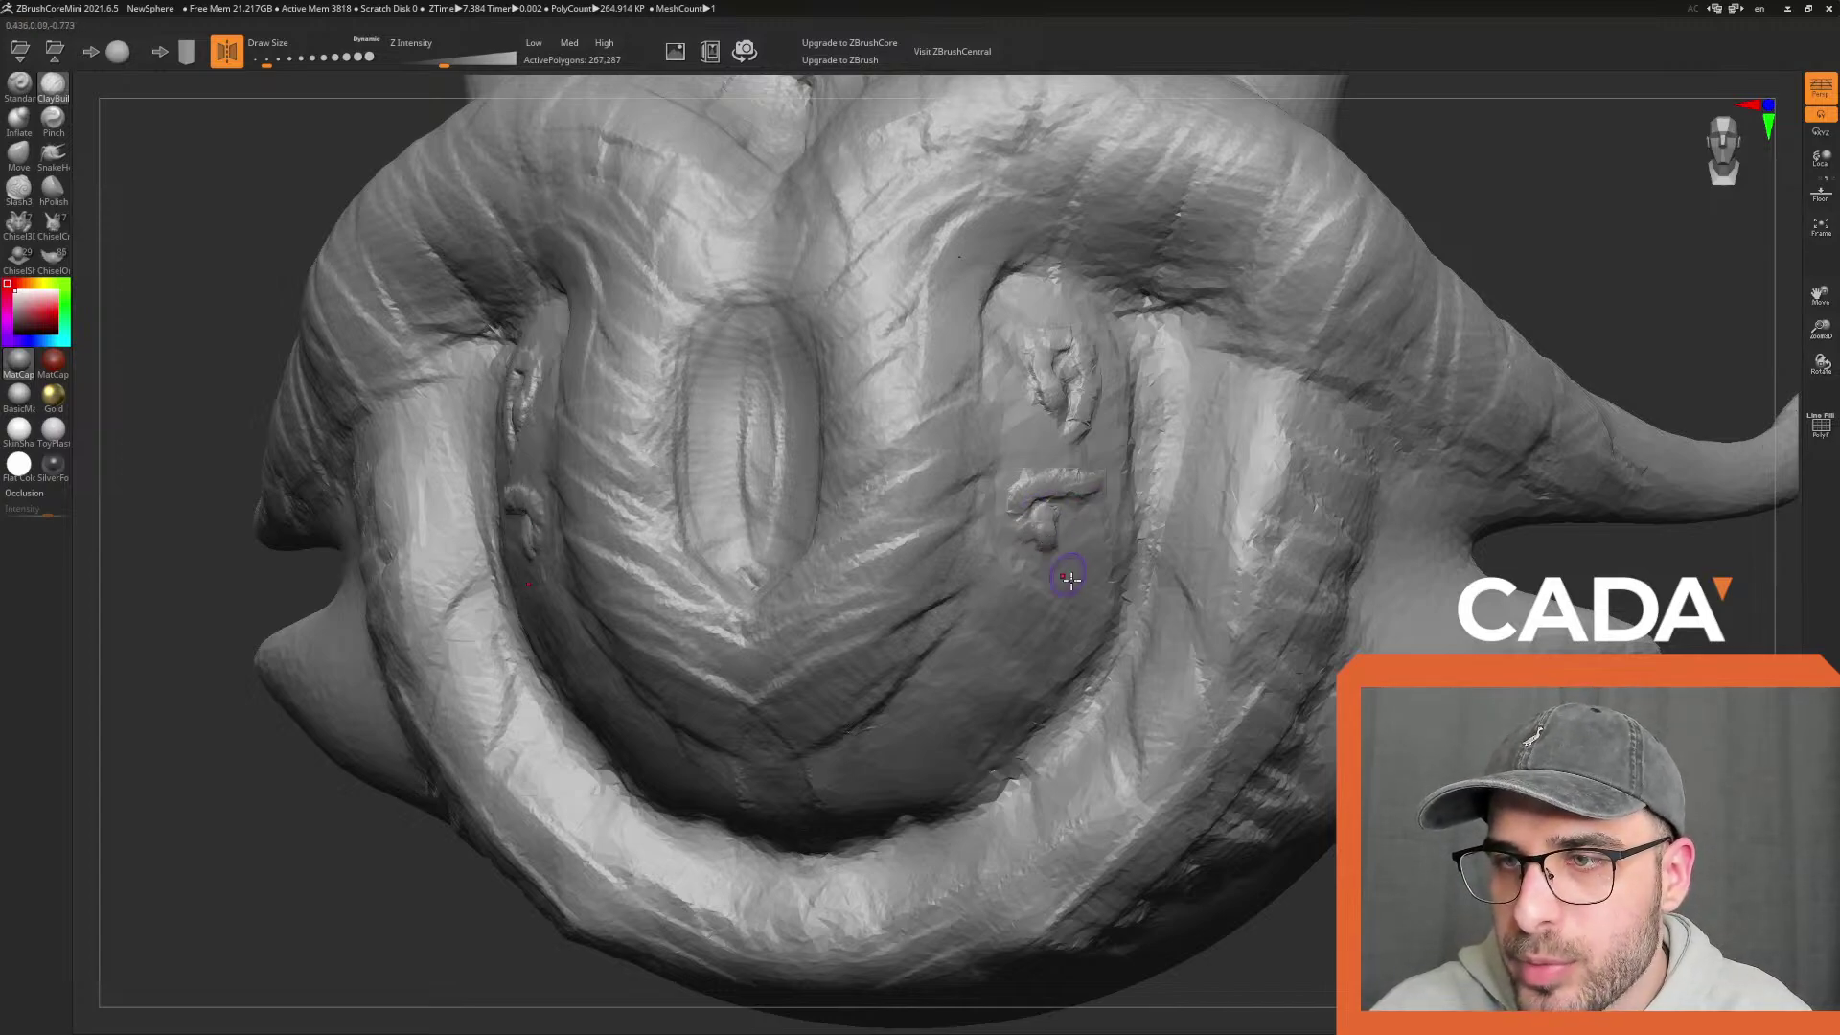
ctrl+right_drag(1055, 536, 1054, 383)
mouse_move(1245, 537)
right_down()
mouse_move(910, 536)
mouse_move(1245, 537)
mouse_move(1102, 537)
right_up()
mouse_move(1227, 757)
right_down()
mouse_move(1102, 757)
mouse_move(1226, 757)
mouse_move(1199, 796)
mouse_move(1220, 764)
mouse_move(1148, 751)
right_up()
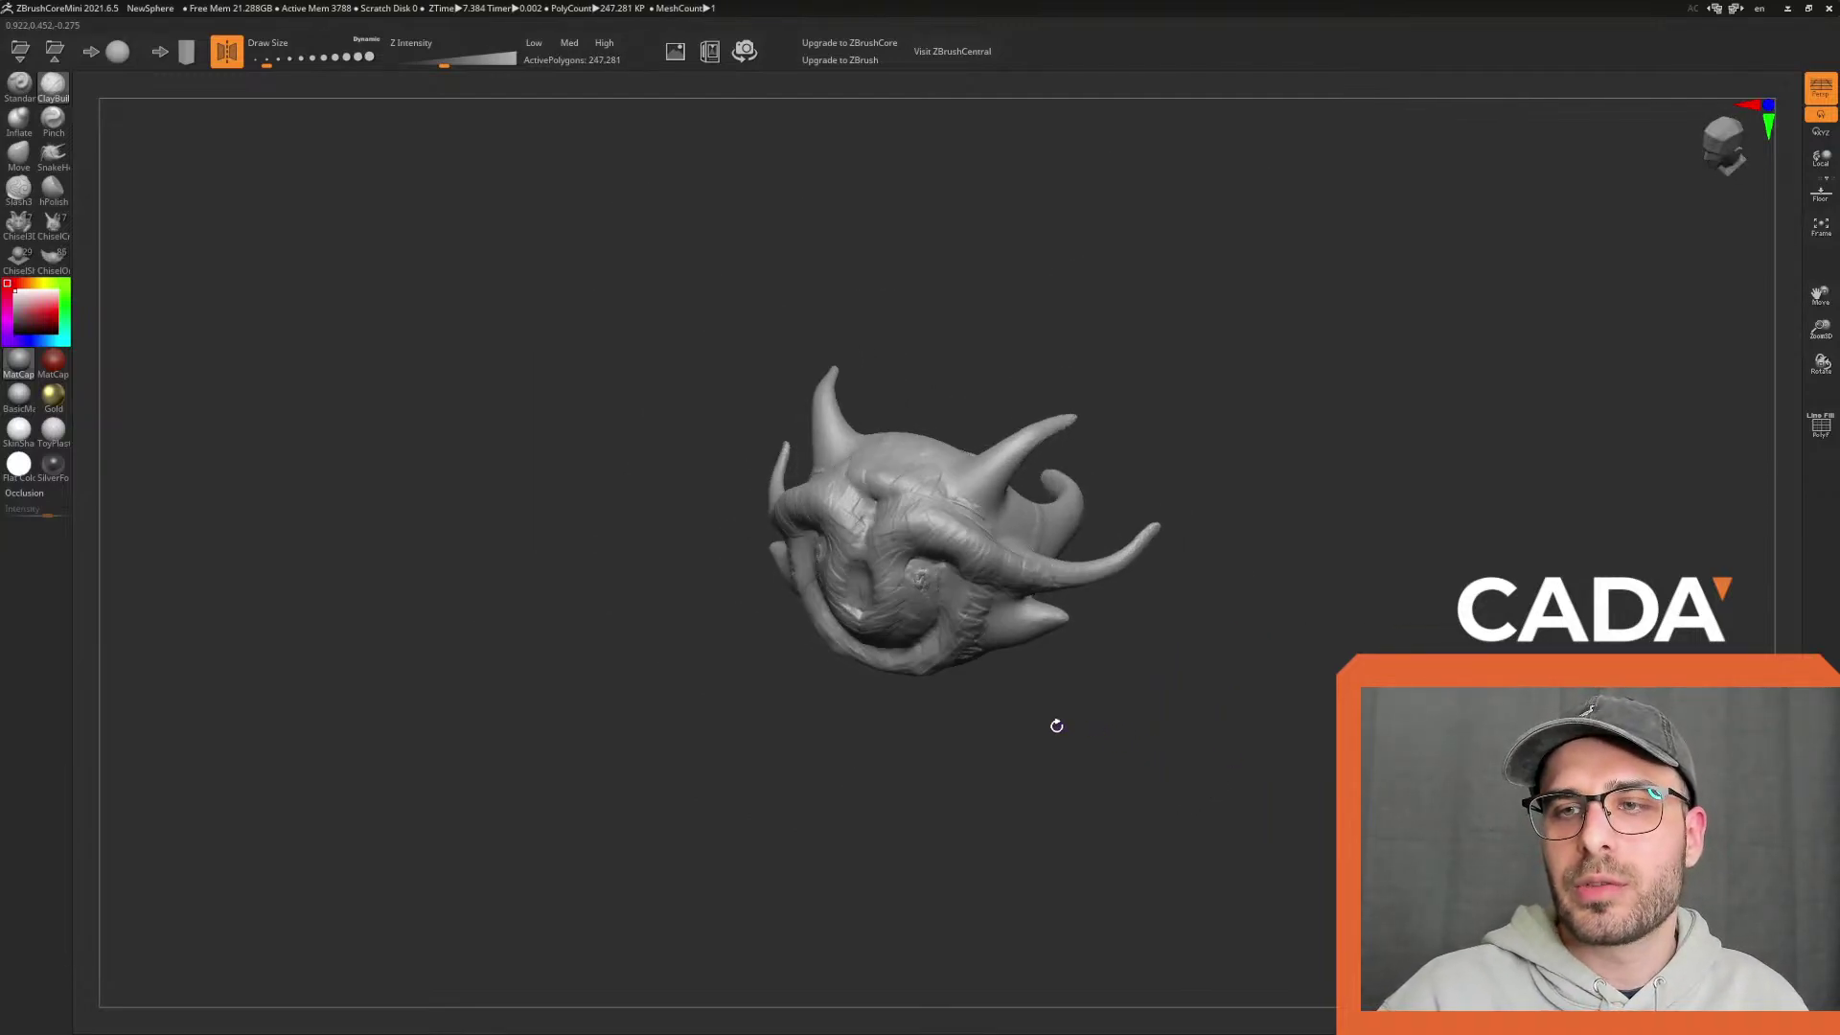
right_drag(1003, 732, 1128, 707)
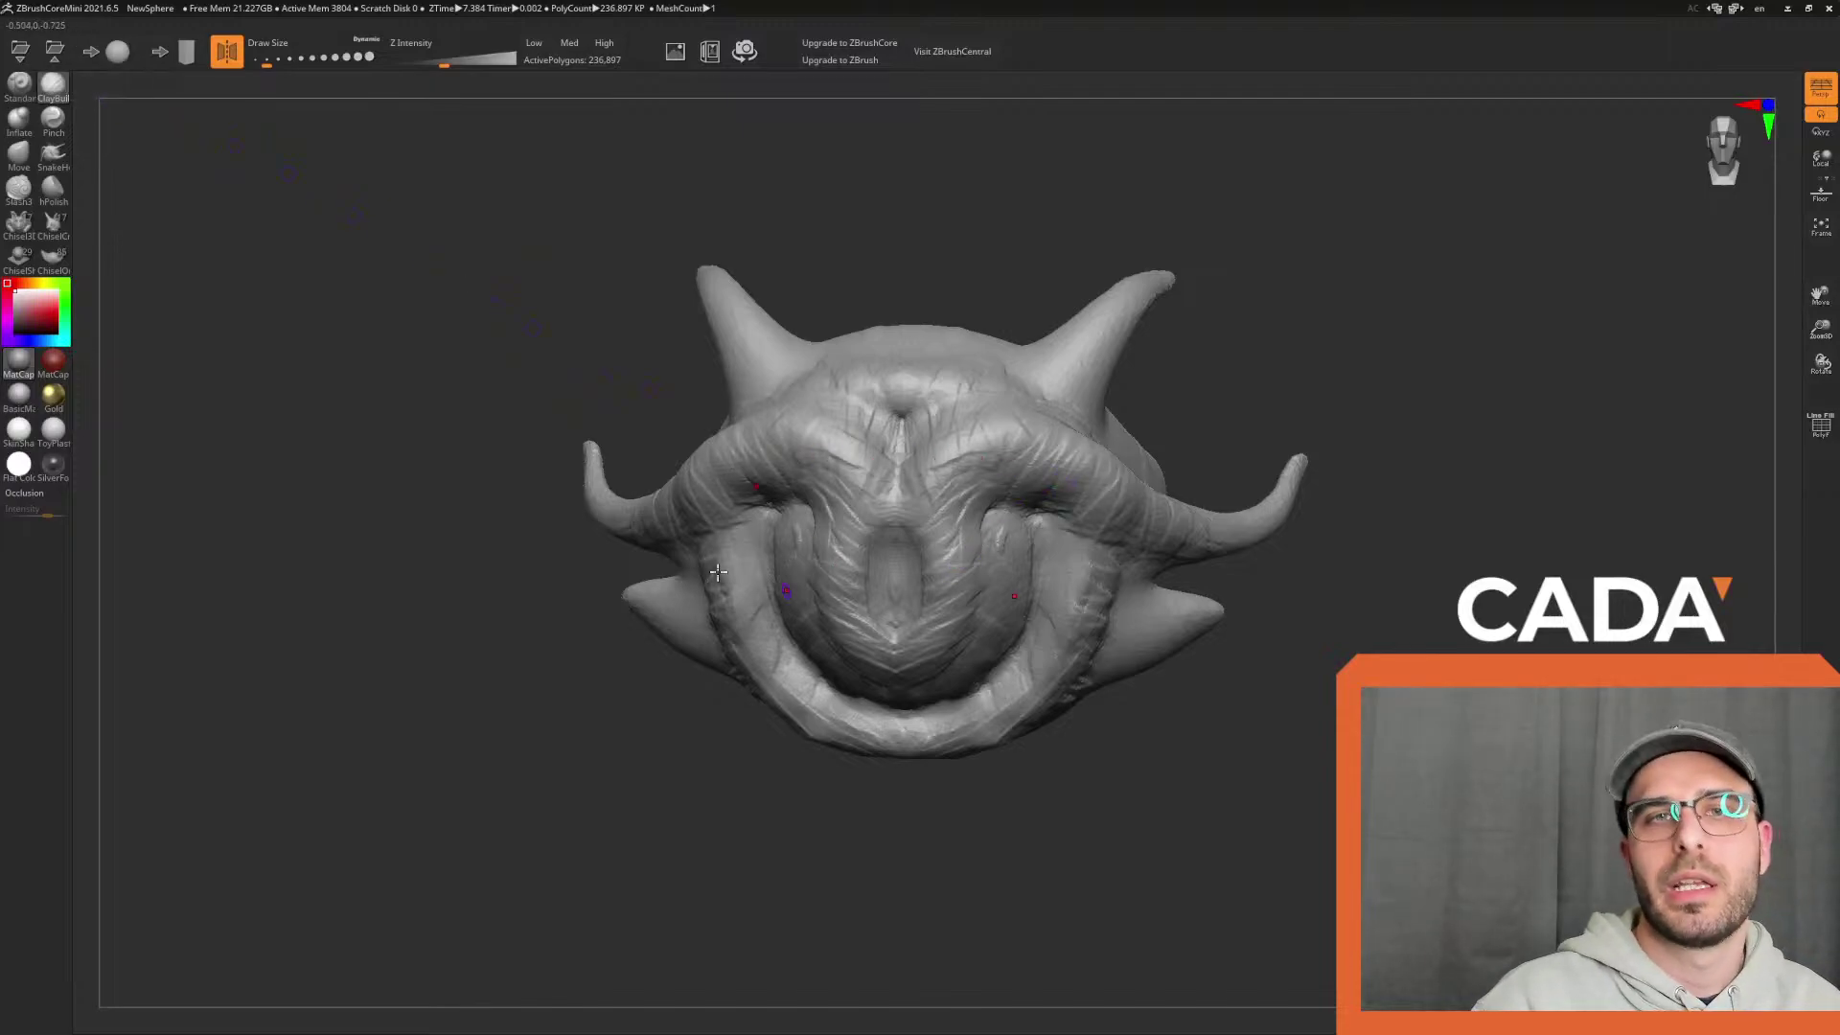
Sculpt a second wrinkled band on the eyeball around the central loop, using a larger ClayBuildup brush
click(285, 59)
drag(1155, 730, 1198, 753)
mouse_move(948, 479)
mouse_down()
mouse_move(901, 536)
mouse_move(958, 517)
mouse_move(920, 586)
mouse_move(925, 508)
mouse_move(925, 632)
mouse_up()
drag(1034, 719, 1071, 748)
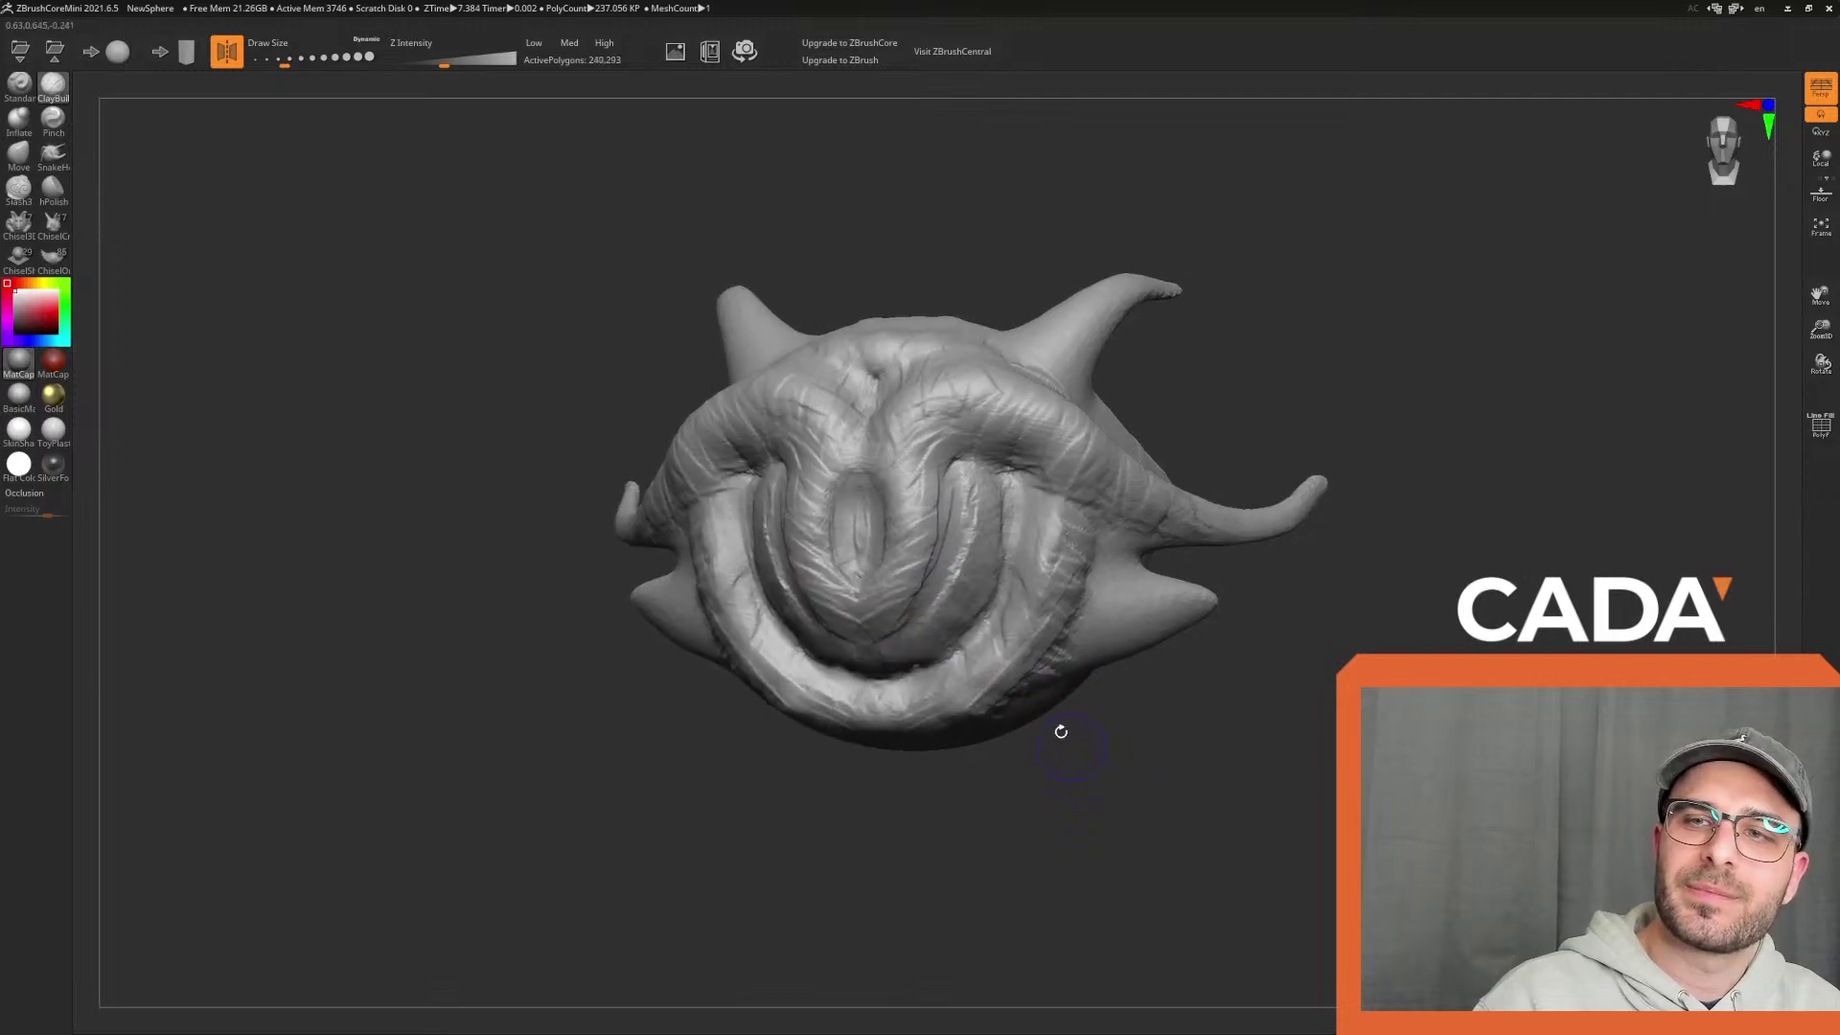
drag(947, 473, 939, 579)
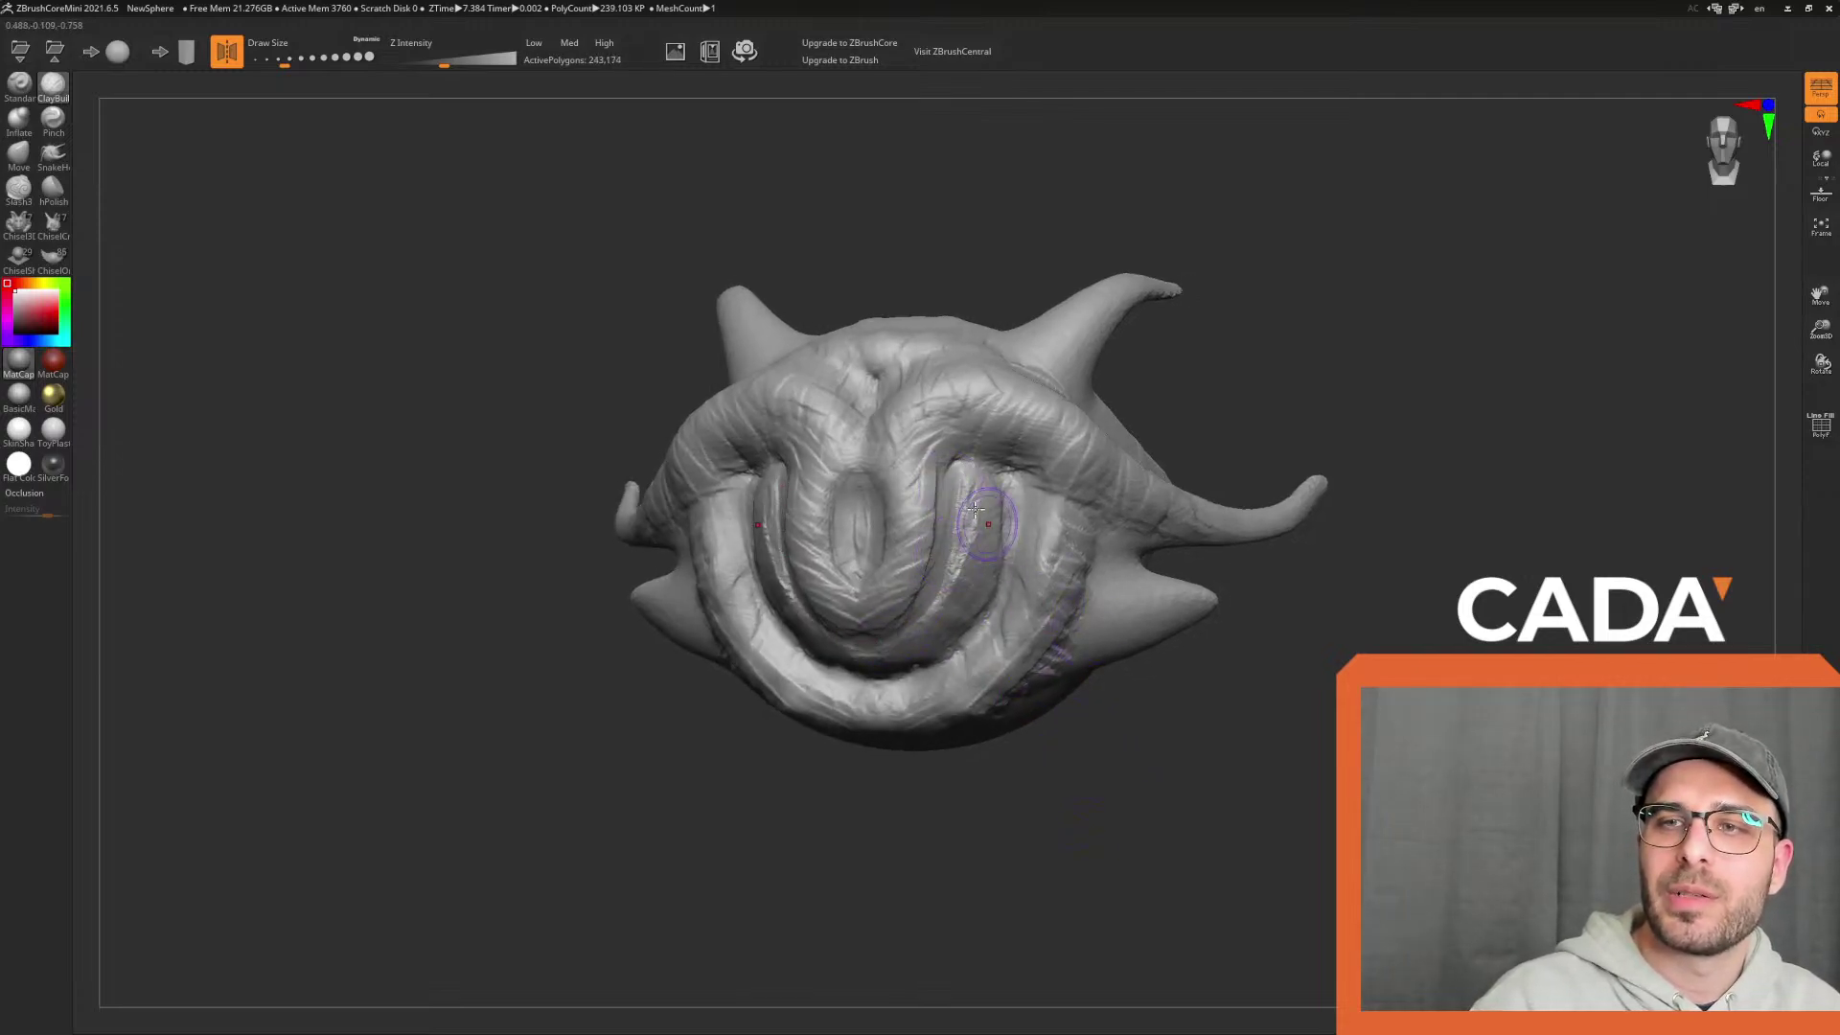
drag(976, 472, 970, 587)
drag(1188, 757, 1265, 768)
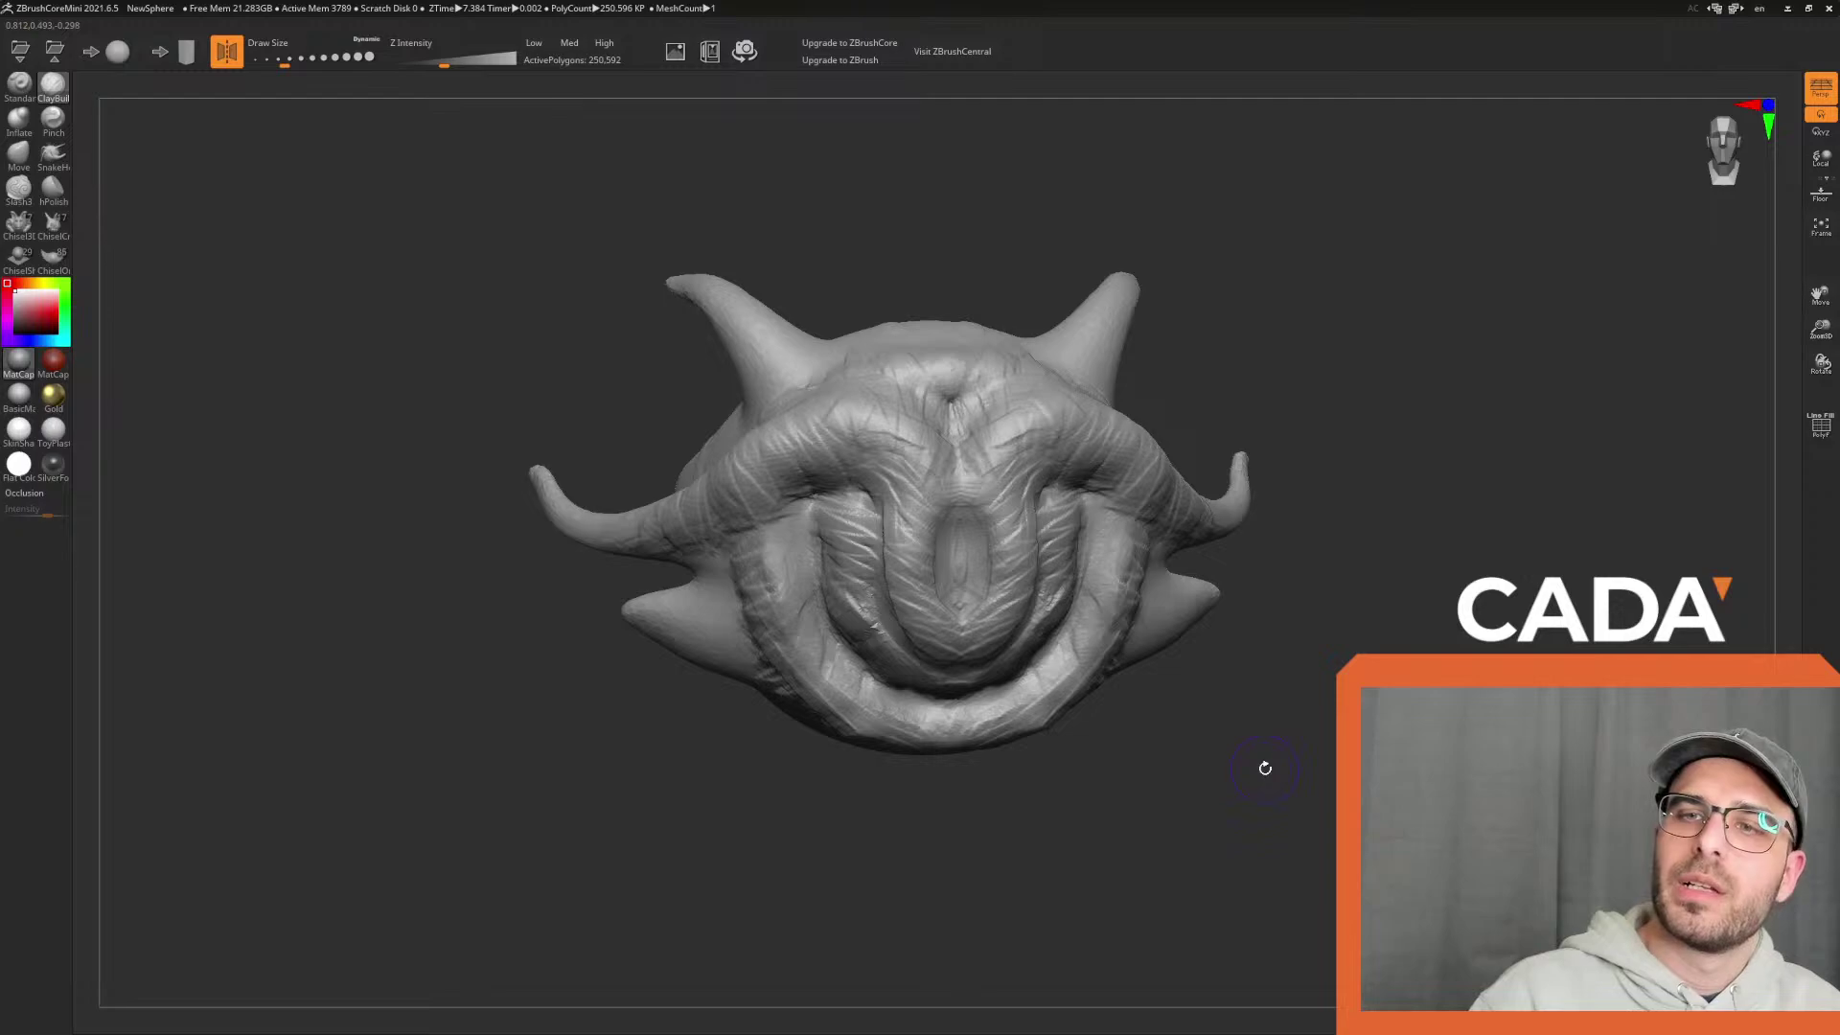
Start saving the project to a new file, with the Desktop as the location
click(54, 60)
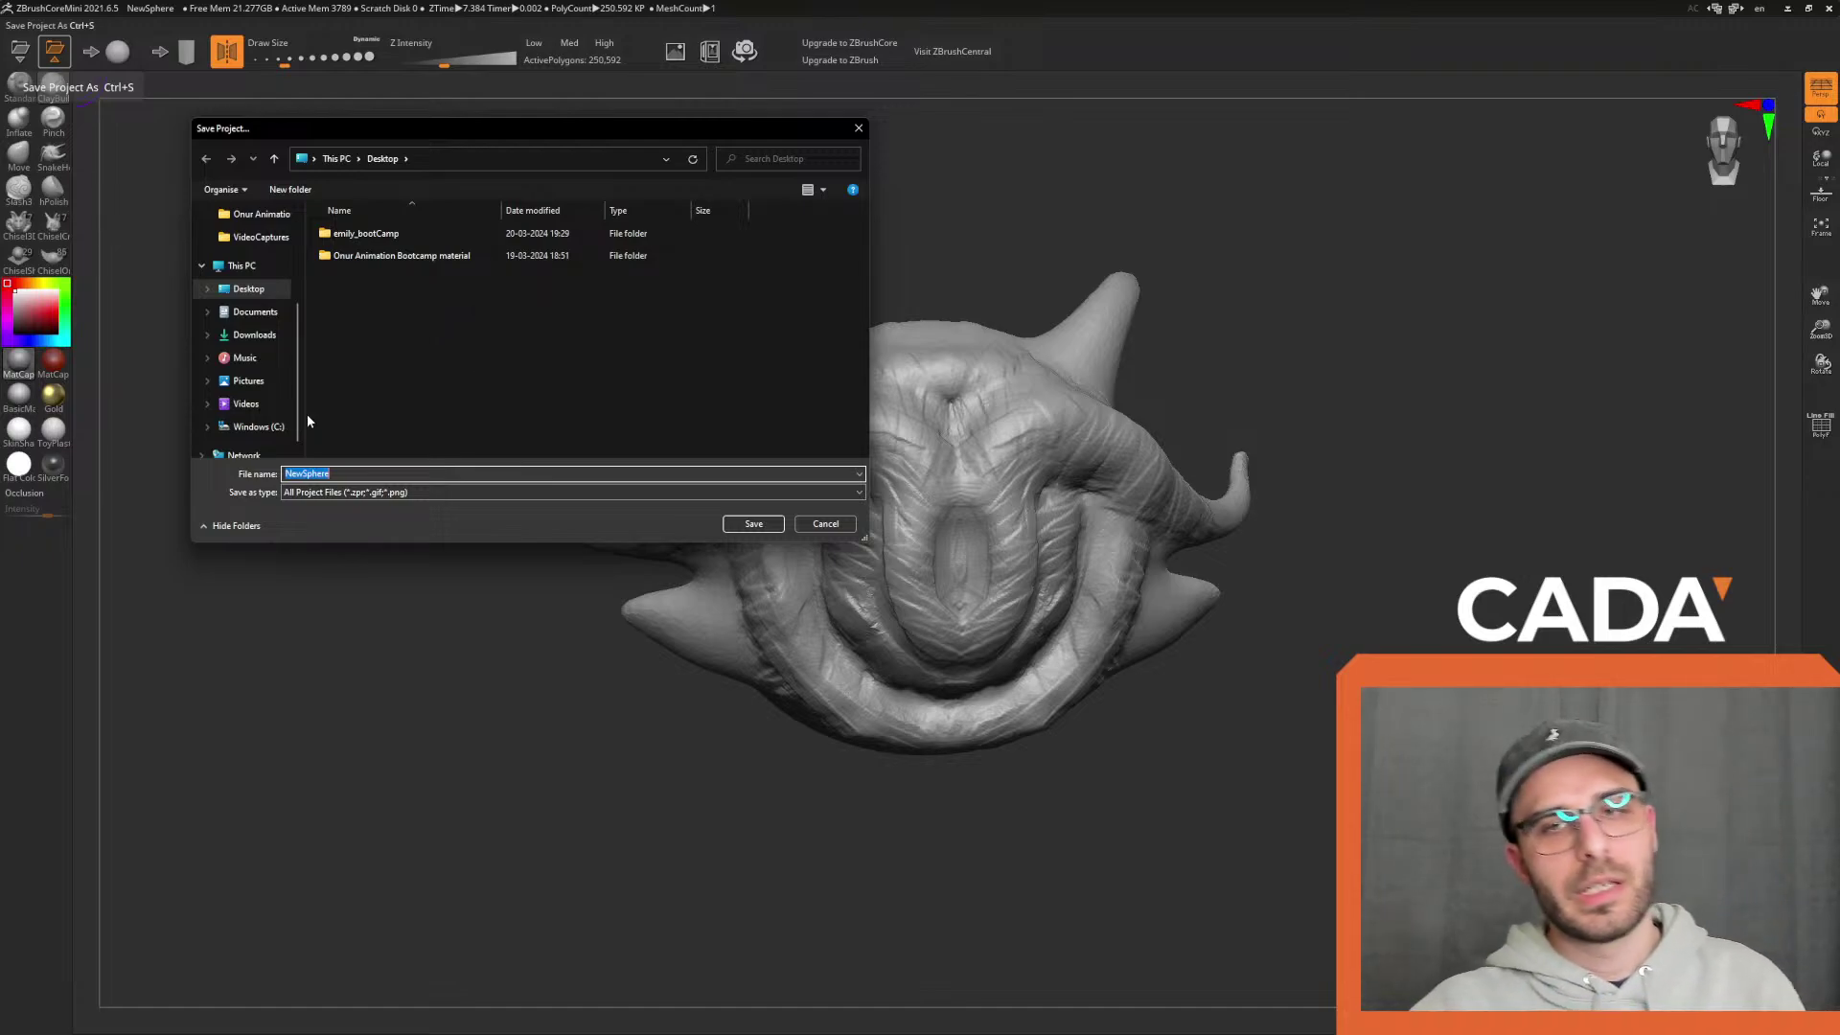
click(488, 386)
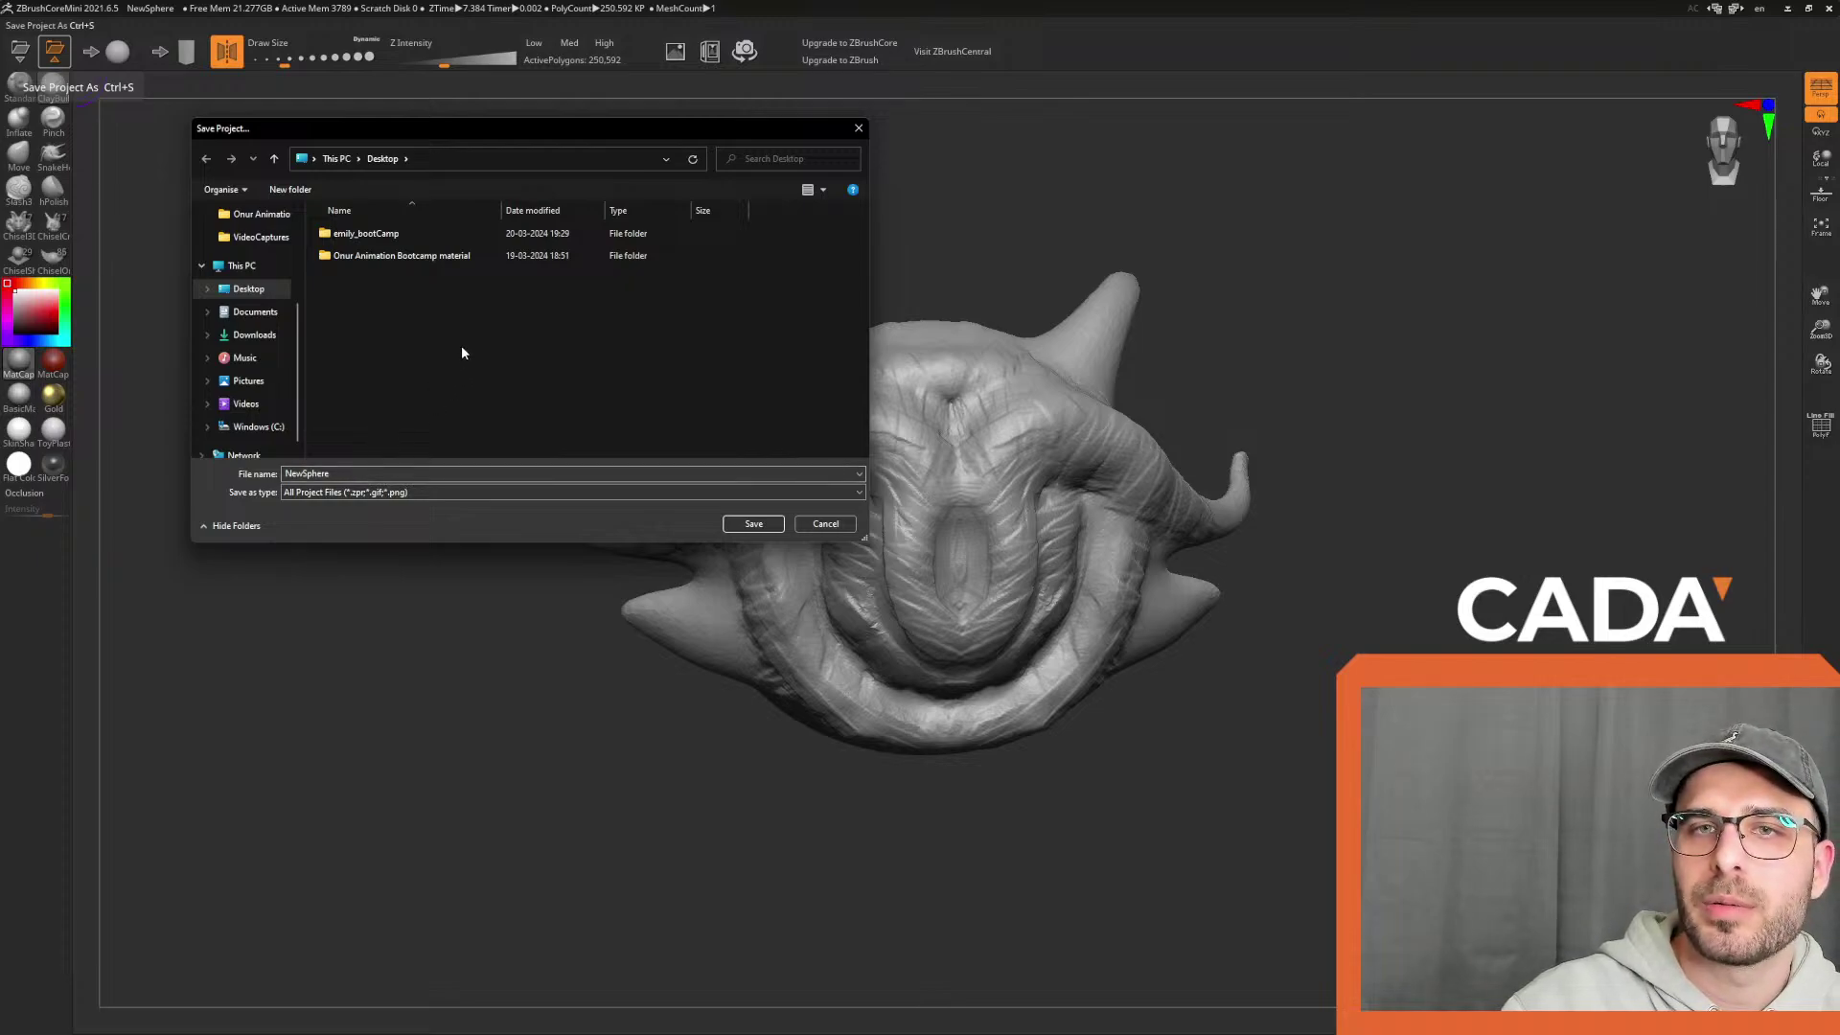
Save the project to the Desktop under the name ring1
click(249, 289)
double_click(339, 474)
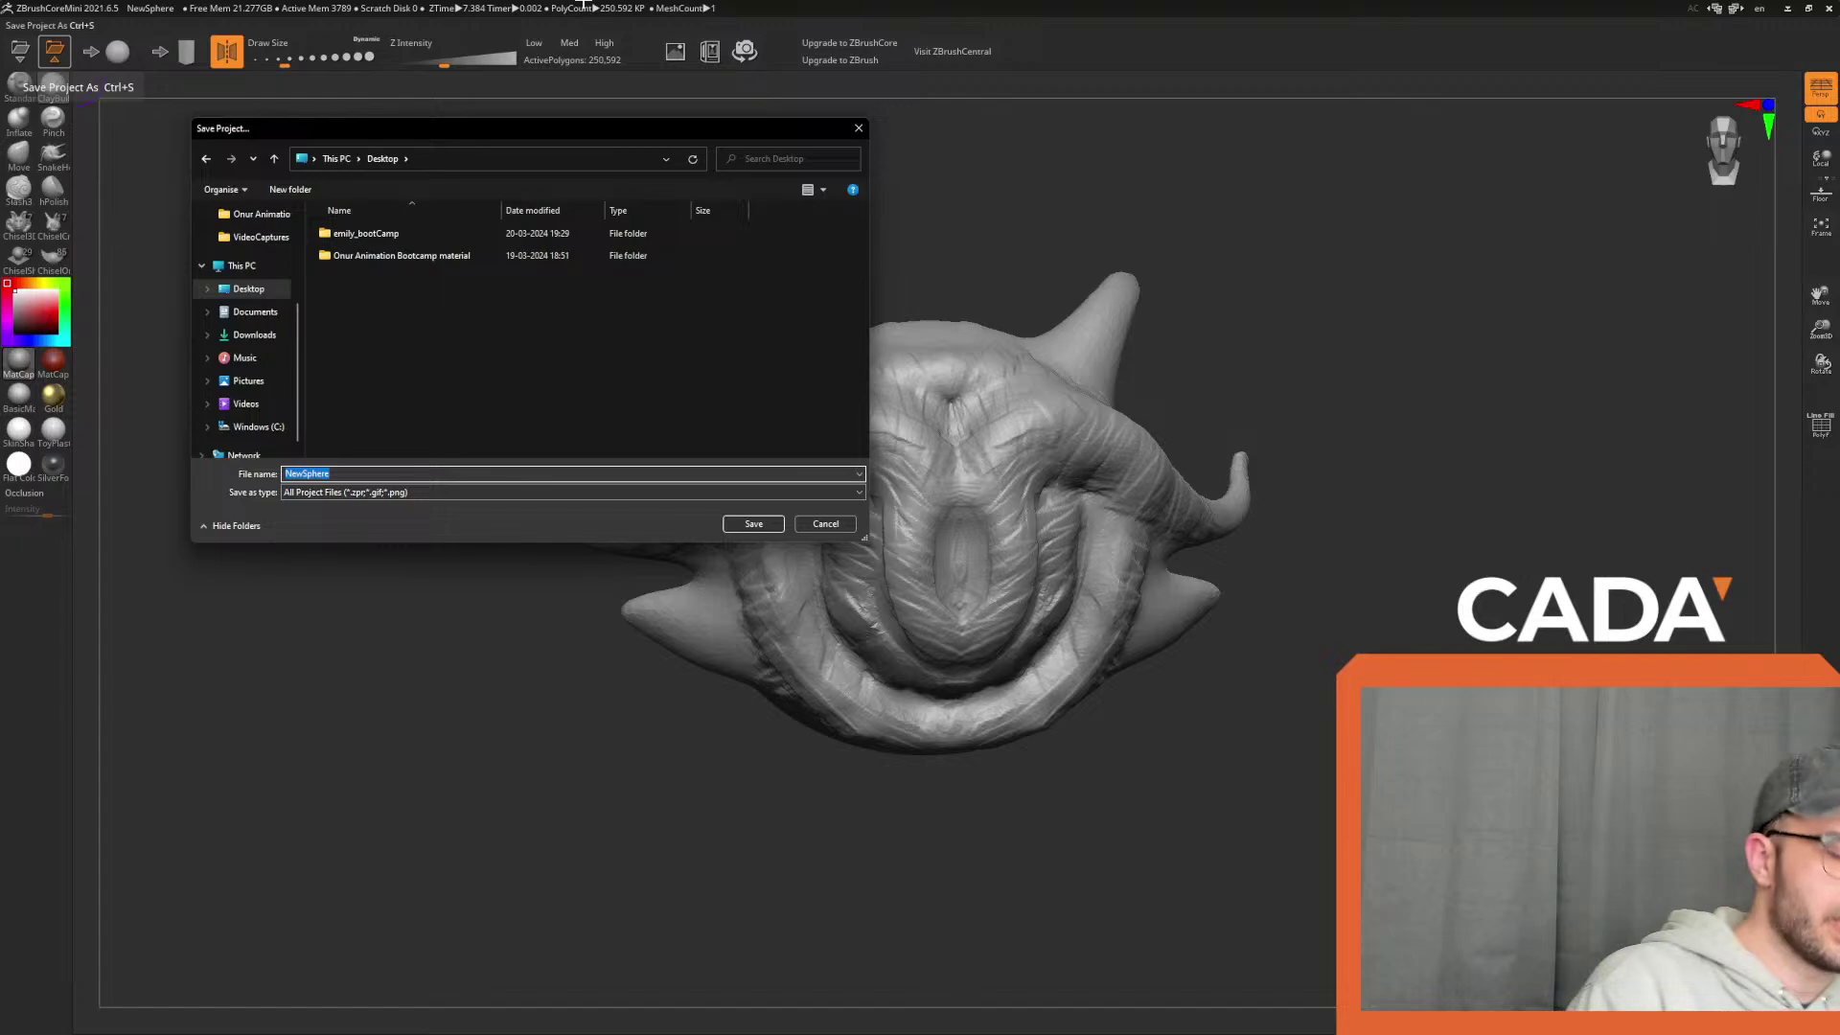
text(singe)
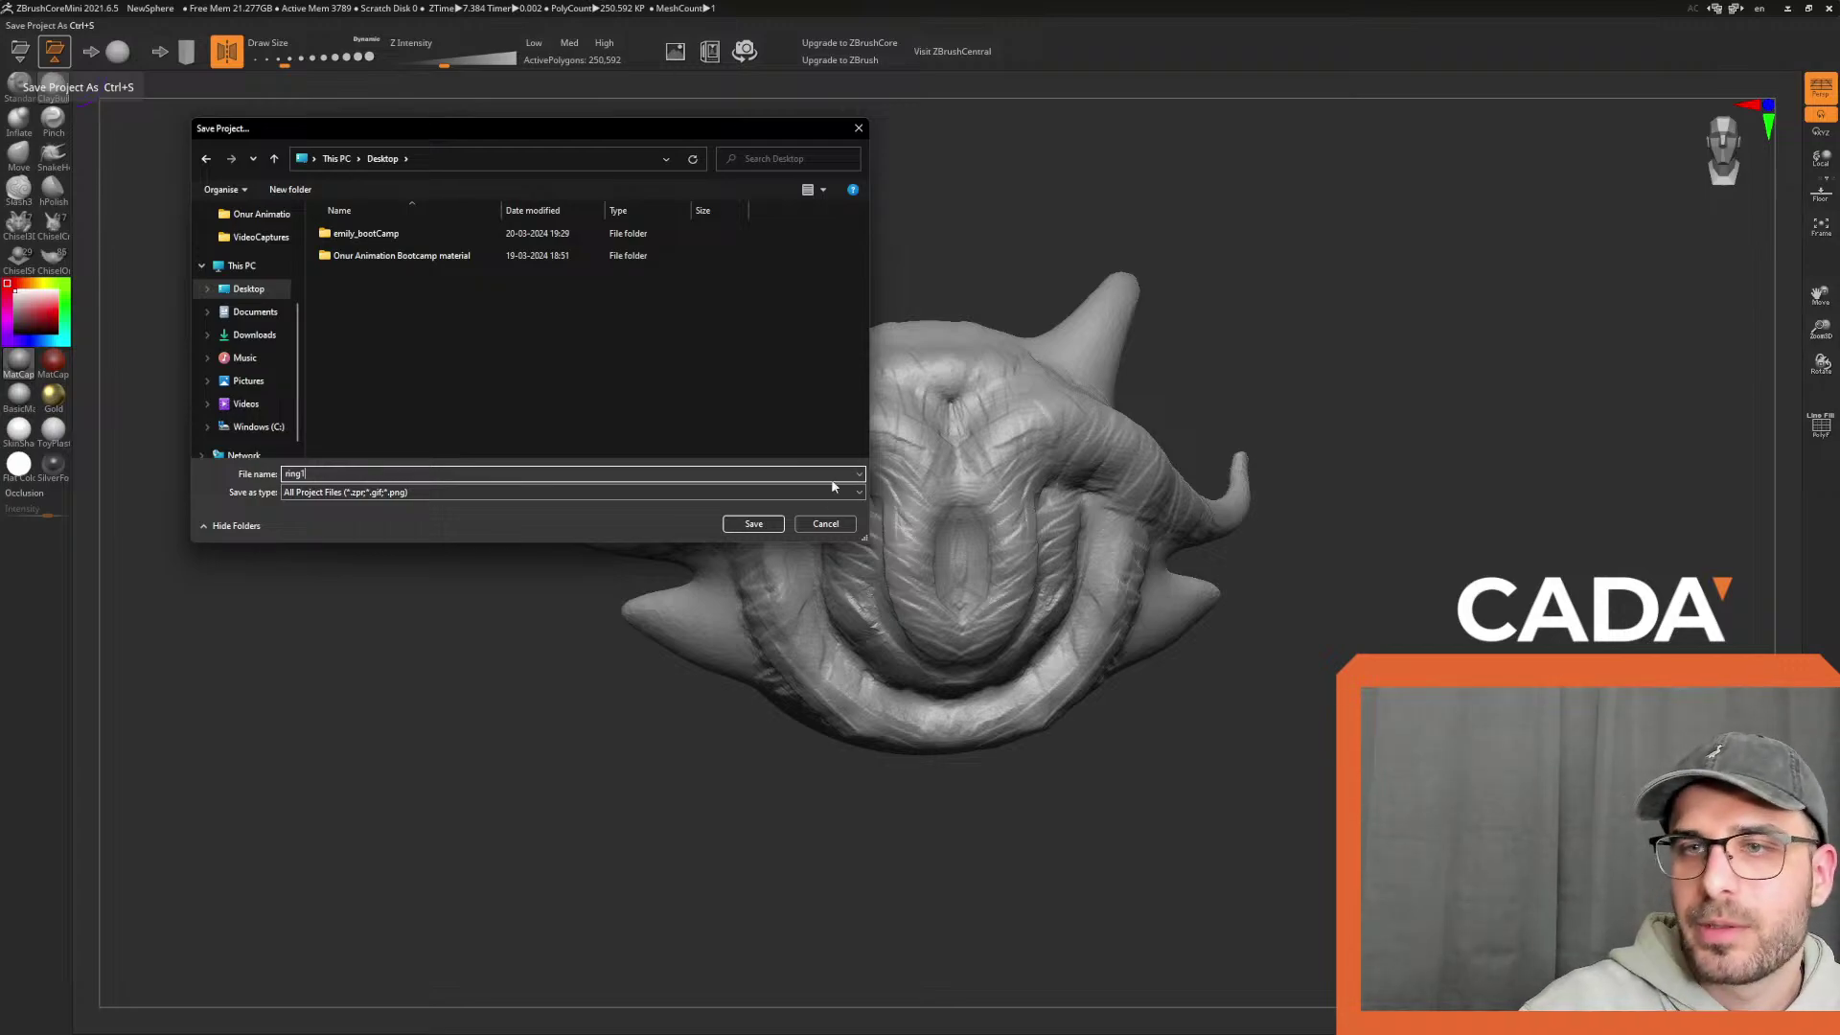
click(781, 523)
Smooth and refine the wrinkled folds surrounding the creature's central opening
drag(1601, 399, 1571, 425)
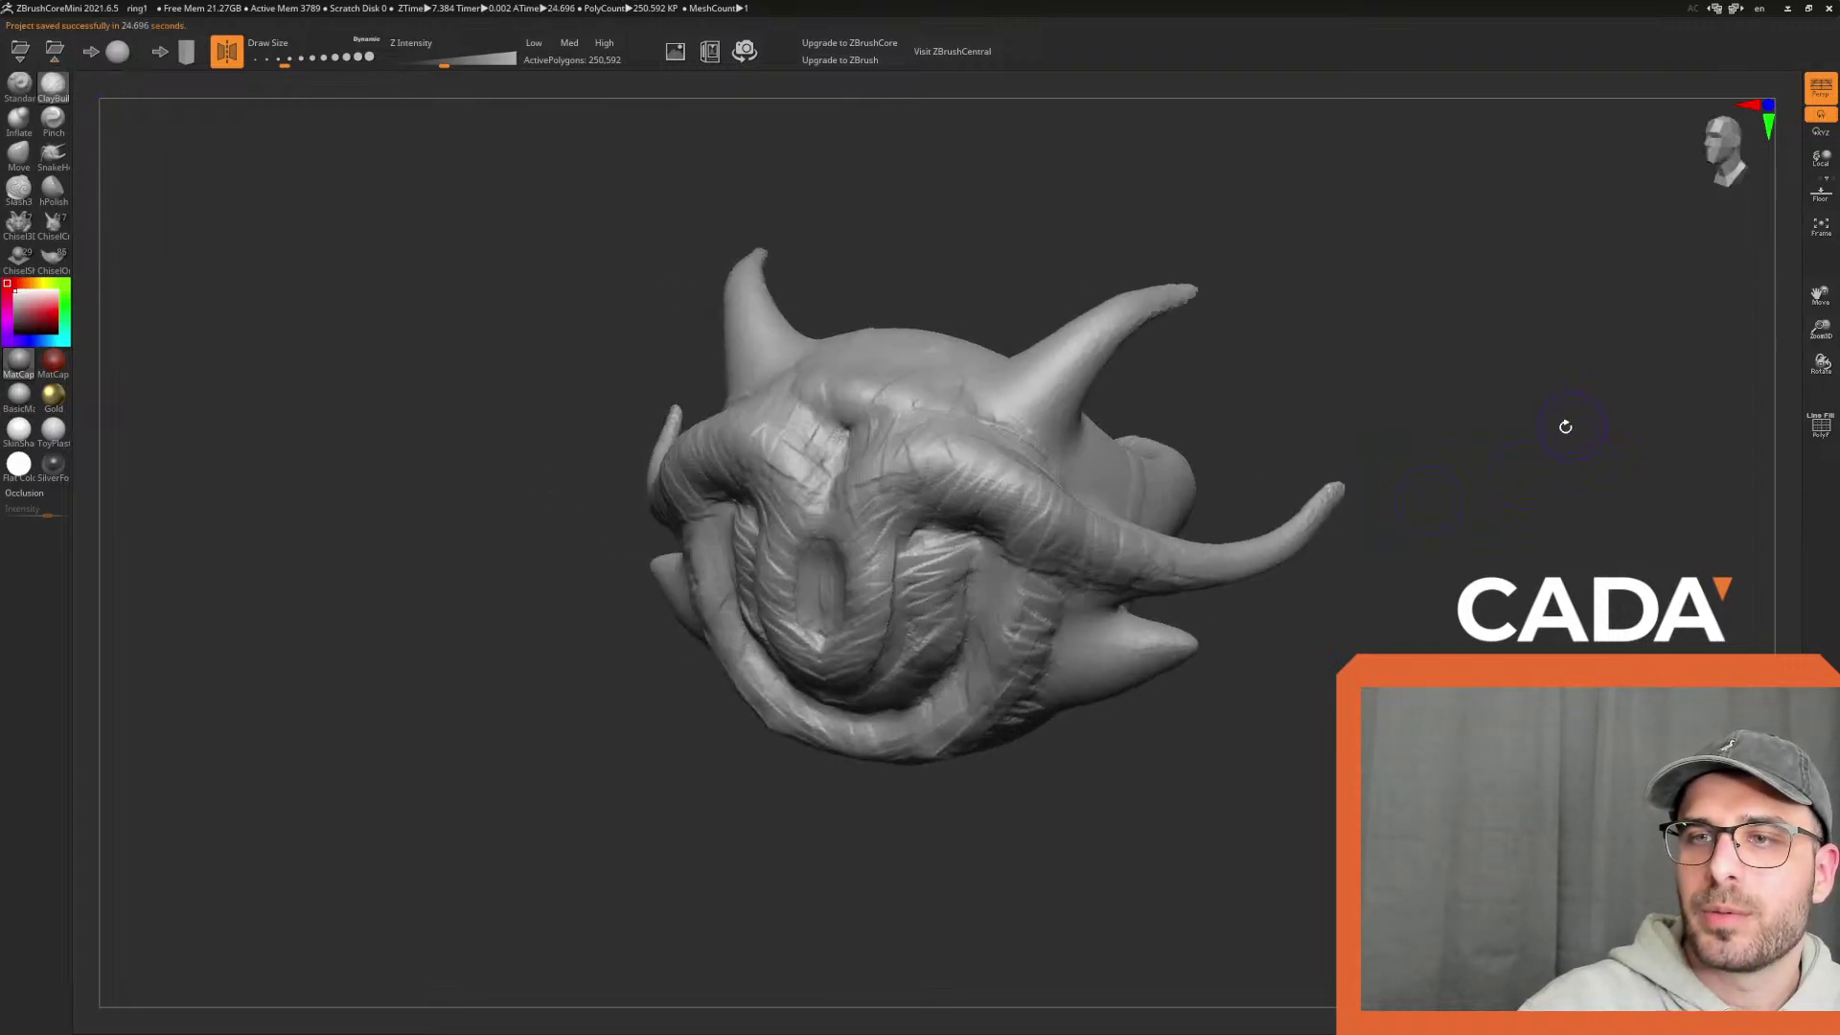
shift+drag(954, 559, 987, 580)
shift+drag(1136, 737, 1171, 729)
mouse_move(947, 496)
shift+mouse_down()
mouse_move(995, 528)
mouse_move(963, 652)
mouse_move(1058, 683)
mouse_move(1134, 681)
shift+mouse_up()
mouse_move(1020, 474)
shift+mouse_down()
mouse_move(1018, 594)
mouse_move(923, 669)
shift+mouse_up()
drag(1198, 738, 1277, 731)
mouse_move(1037, 474)
shift+mouse_down()
mouse_move(995, 591)
mouse_move(934, 651)
mouse_move(900, 592)
shift+mouse_up()
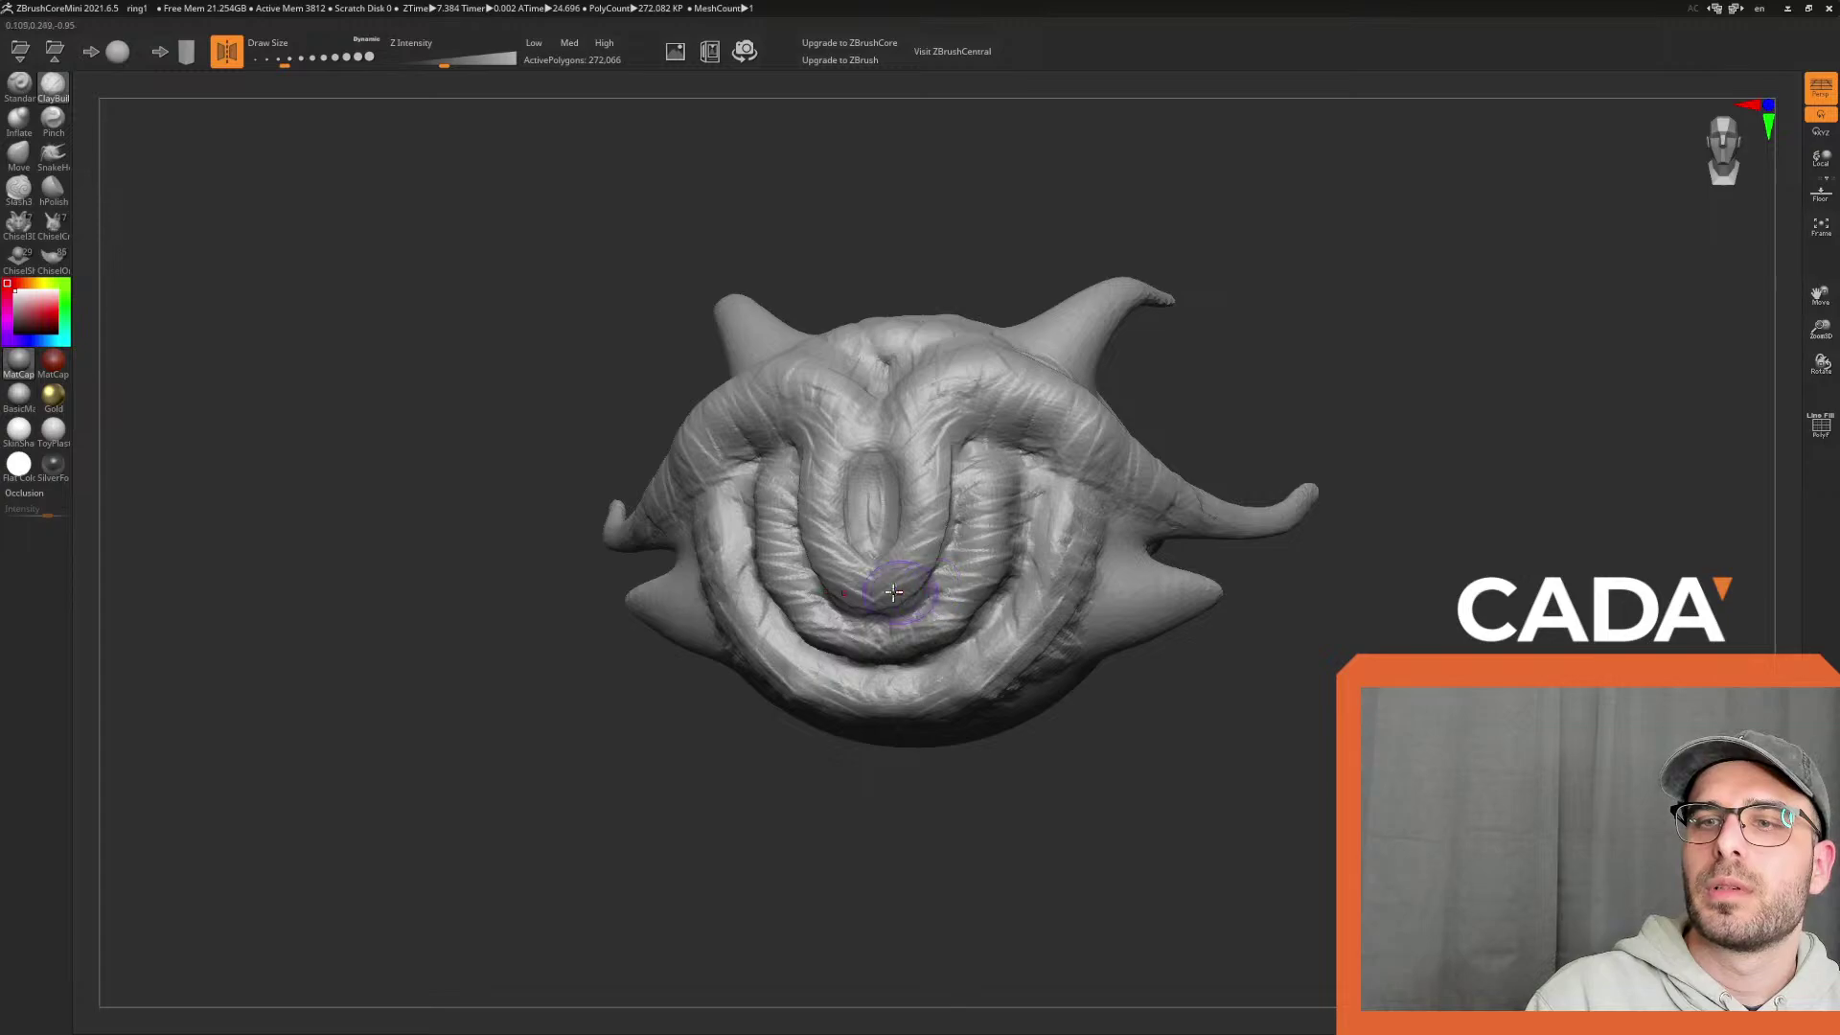
Sculpt finer ClayBuildup creases along the inner folds and the outer rim around the central opening
mouse_move(1236, 748)
mouse_down()
mouse_move(1265, 764)
mouse_move(1199, 723)
mouse_move(1240, 723)
mouse_move(1020, 597)
mouse_up()
drag(956, 460, 982, 518)
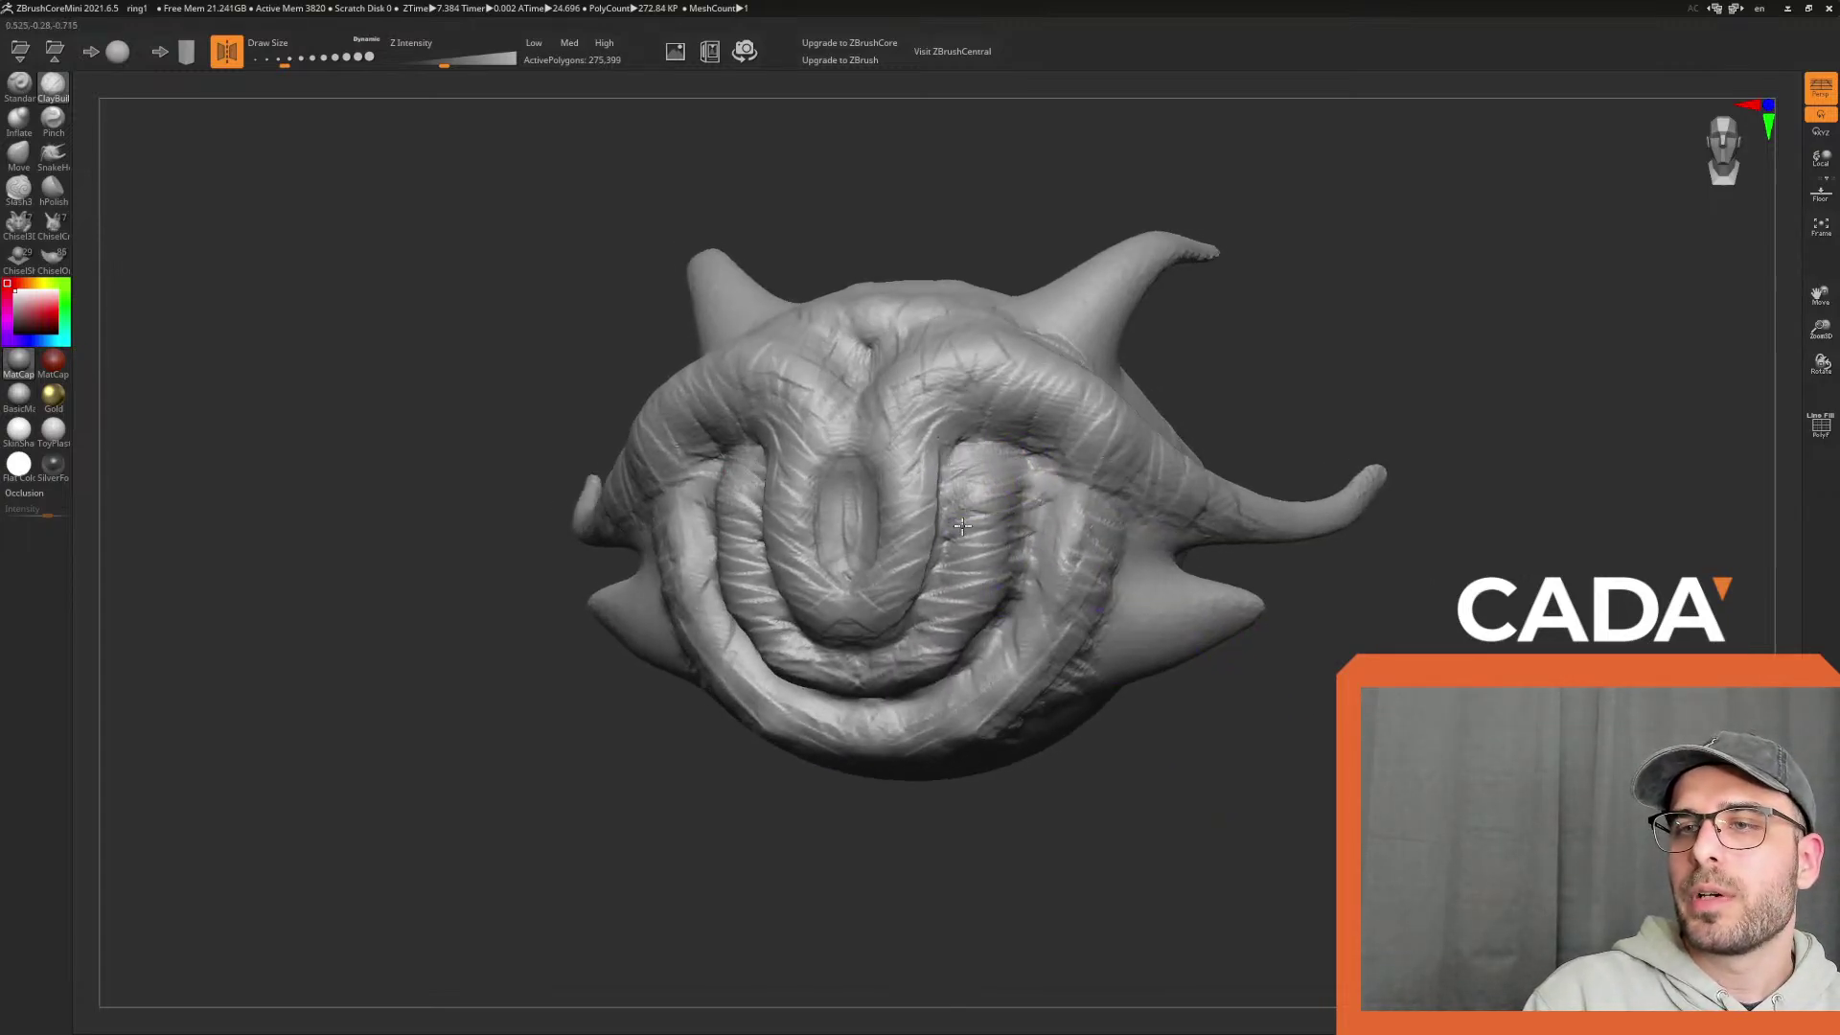
mouse_move(961, 633)
mouse_down()
mouse_move(762, 652)
mouse_move(983, 660)
mouse_move(989, 619)
mouse_up()
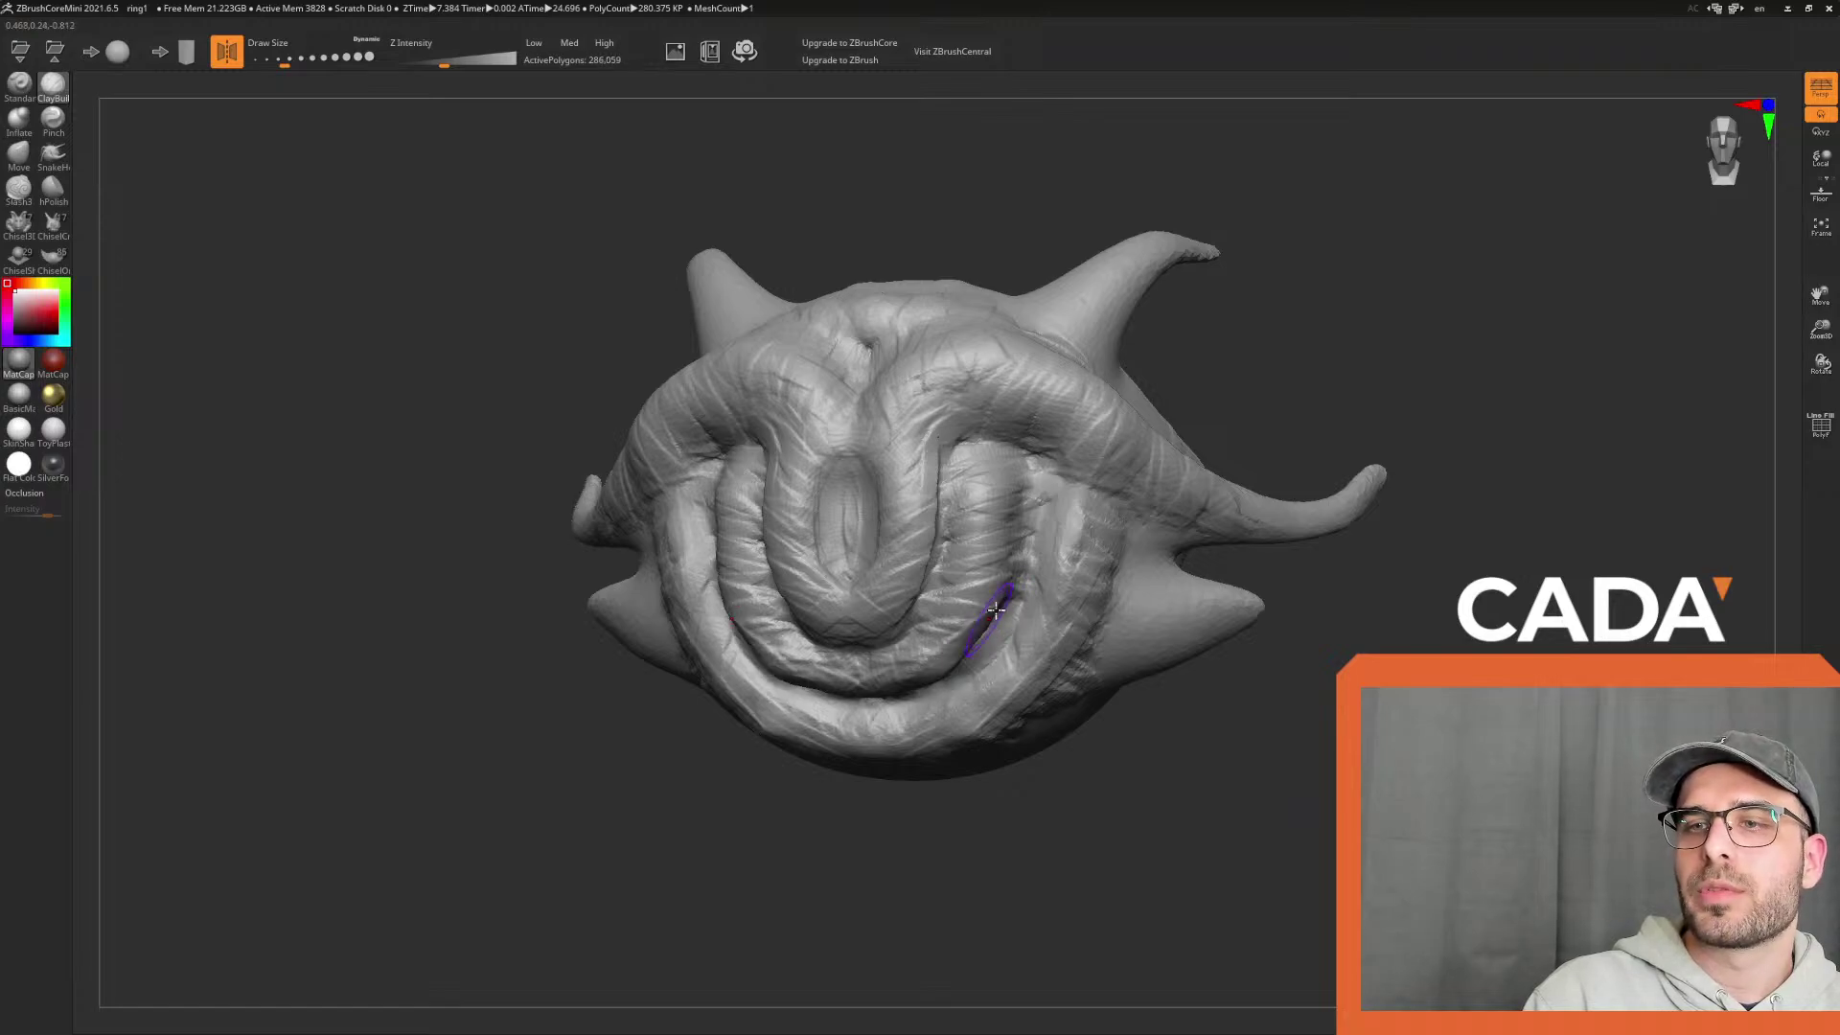
mouse_move(1179, 766)
mouse_down()
mouse_move(1249, 805)
mouse_move(1245, 764)
mouse_move(1034, 743)
mouse_up()
mouse_move(1182, 839)
mouse_down()
mouse_move(895, 706)
mouse_move(867, 635)
mouse_move(949, 671)
mouse_move(987, 603)
mouse_move(1092, 594)
mouse_move(1067, 505)
mouse_move(930, 581)
mouse_move(944, 555)
mouse_move(936, 587)
mouse_move(1027, 533)
mouse_move(1027, 652)
mouse_up()
Add rough vertical ClayBuildup strokes to the forehead between the two upper horns
mouse_move(1342, 743)
alt+mouse_down()
mouse_move(1342, 680)
mouse_move(1265, 738)
mouse_move(1341, 757)
mouse_move(1328, 734)
alt+mouse_up()
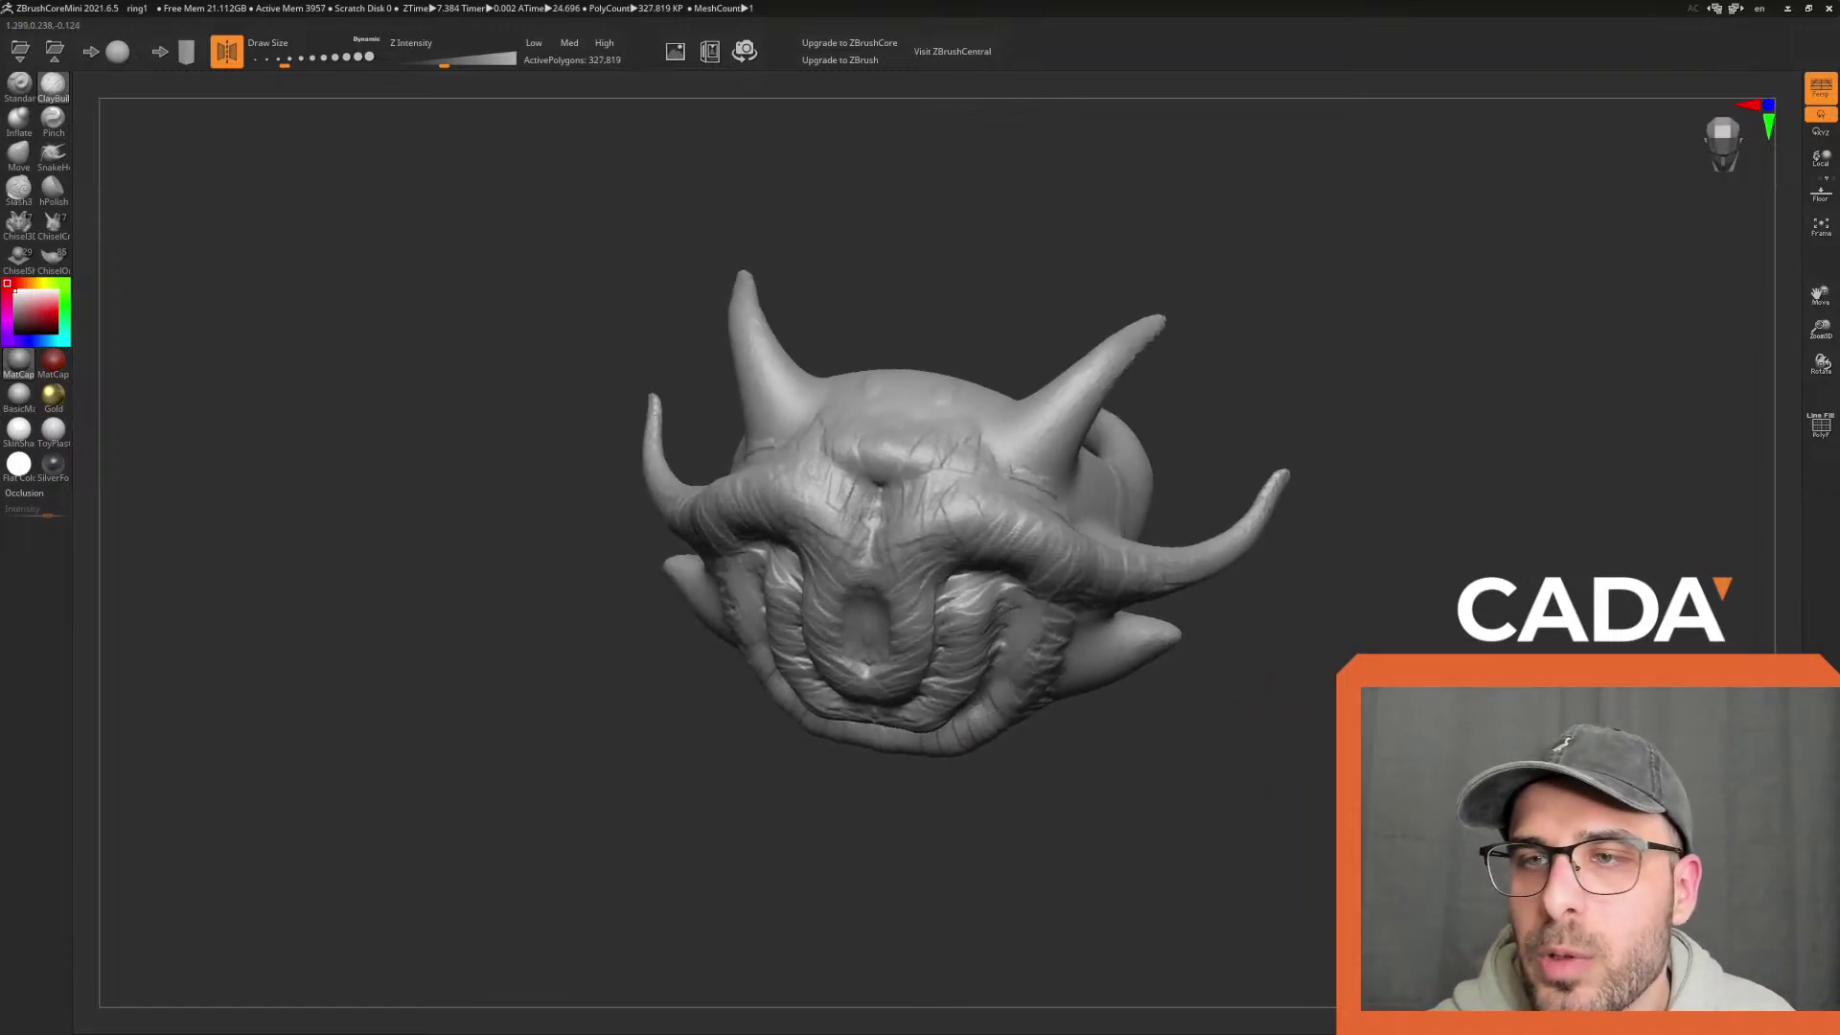
drag(953, 345, 887, 354)
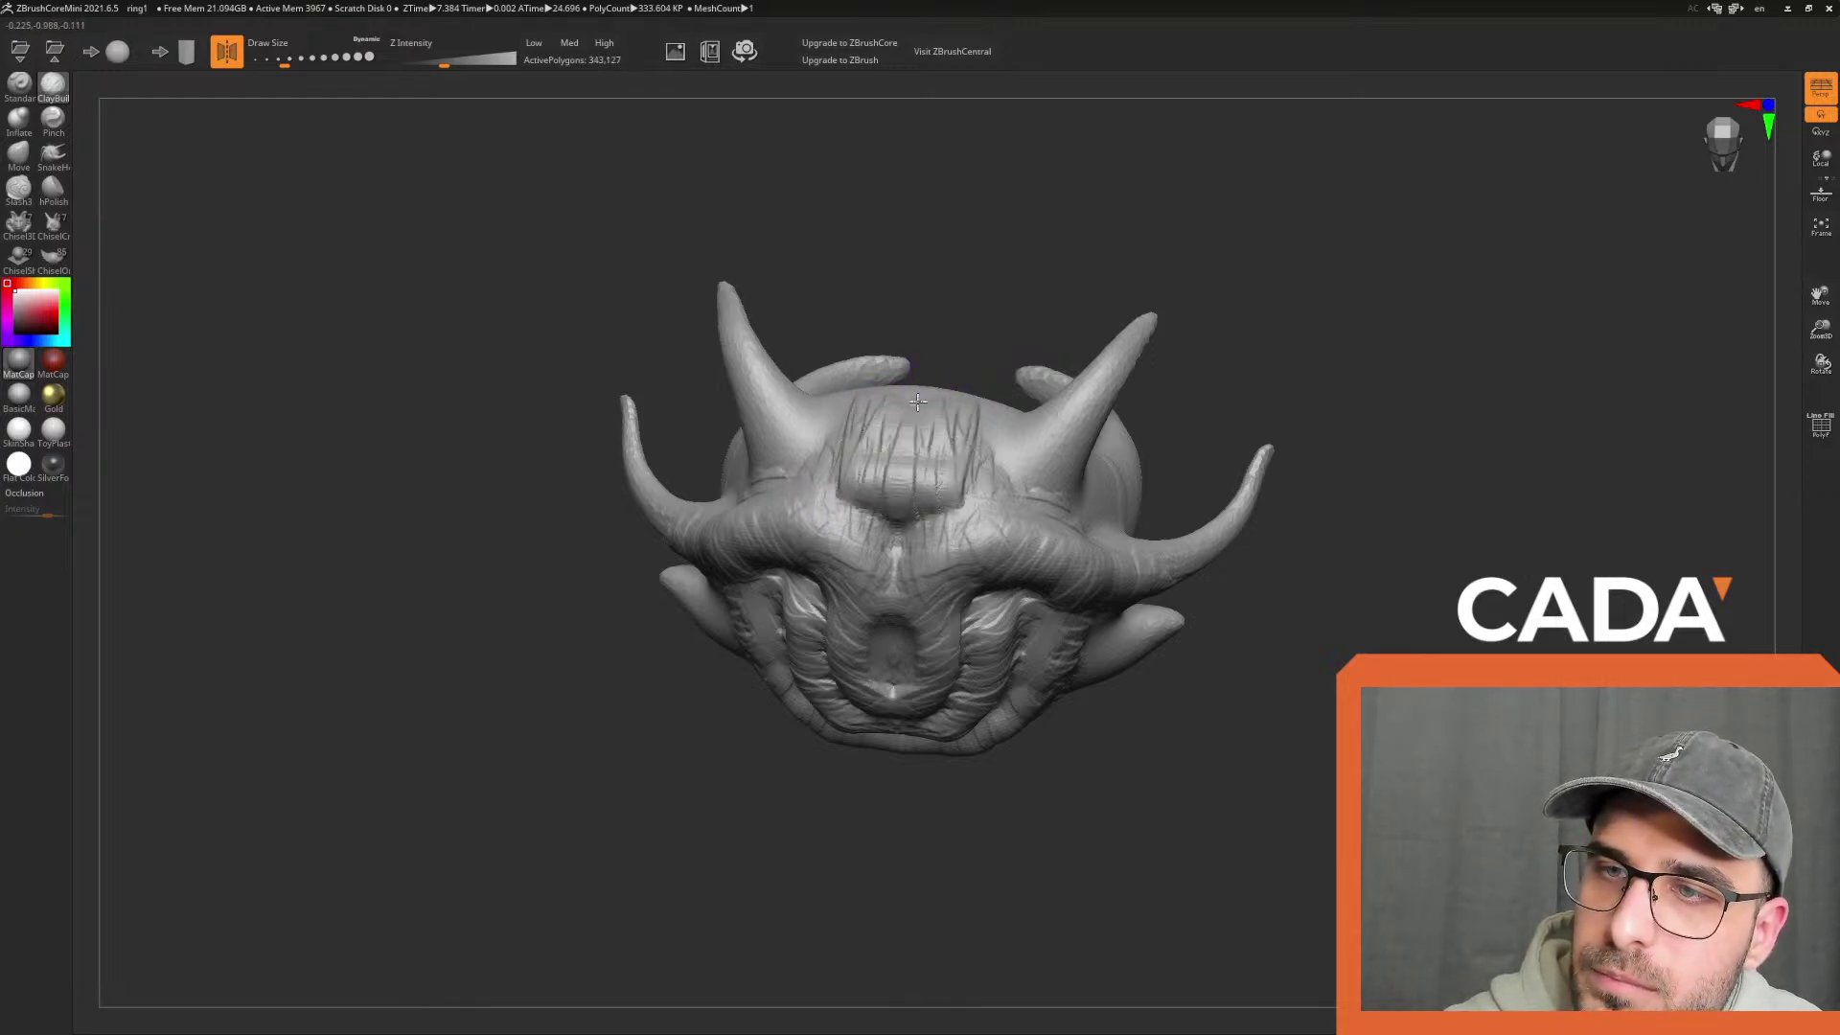
drag(1338, 411, 1337, 384)
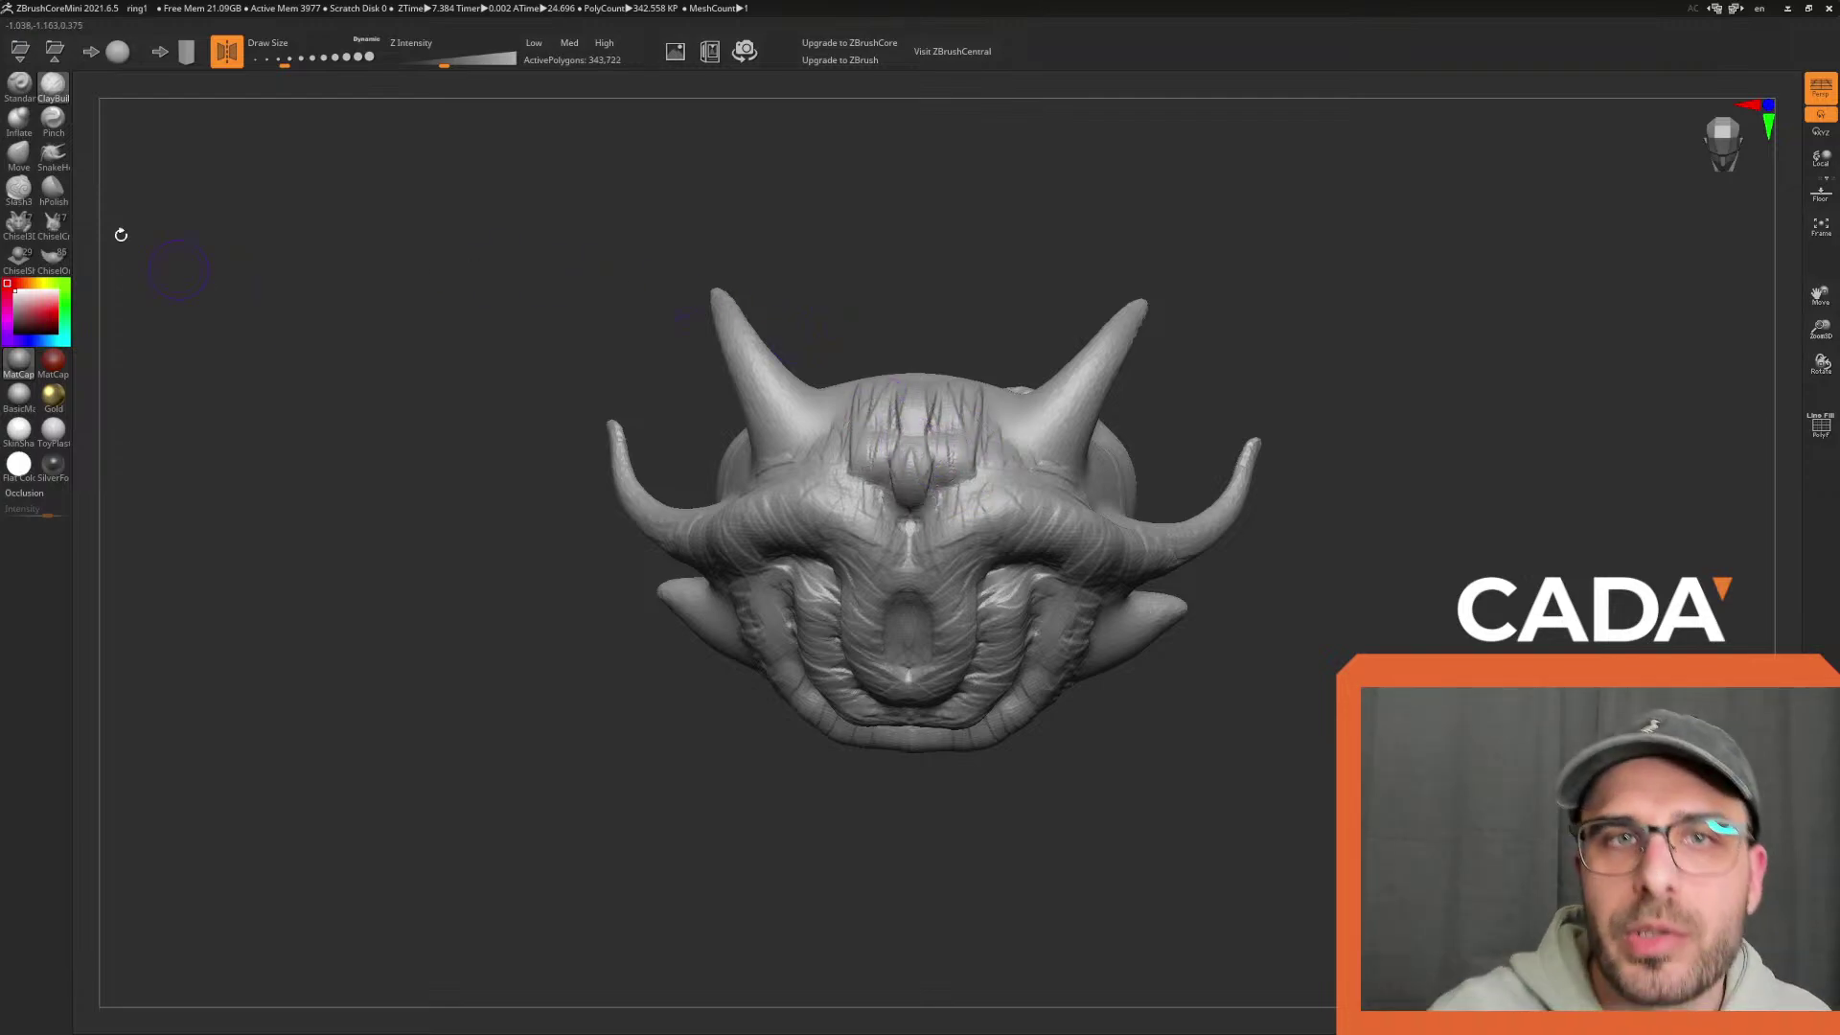
Enlarge the ClayBuildup brush to a draw size of about 251 and build the forehead up into a smooth rounded bulge
drag(297, 86, 311, 66)
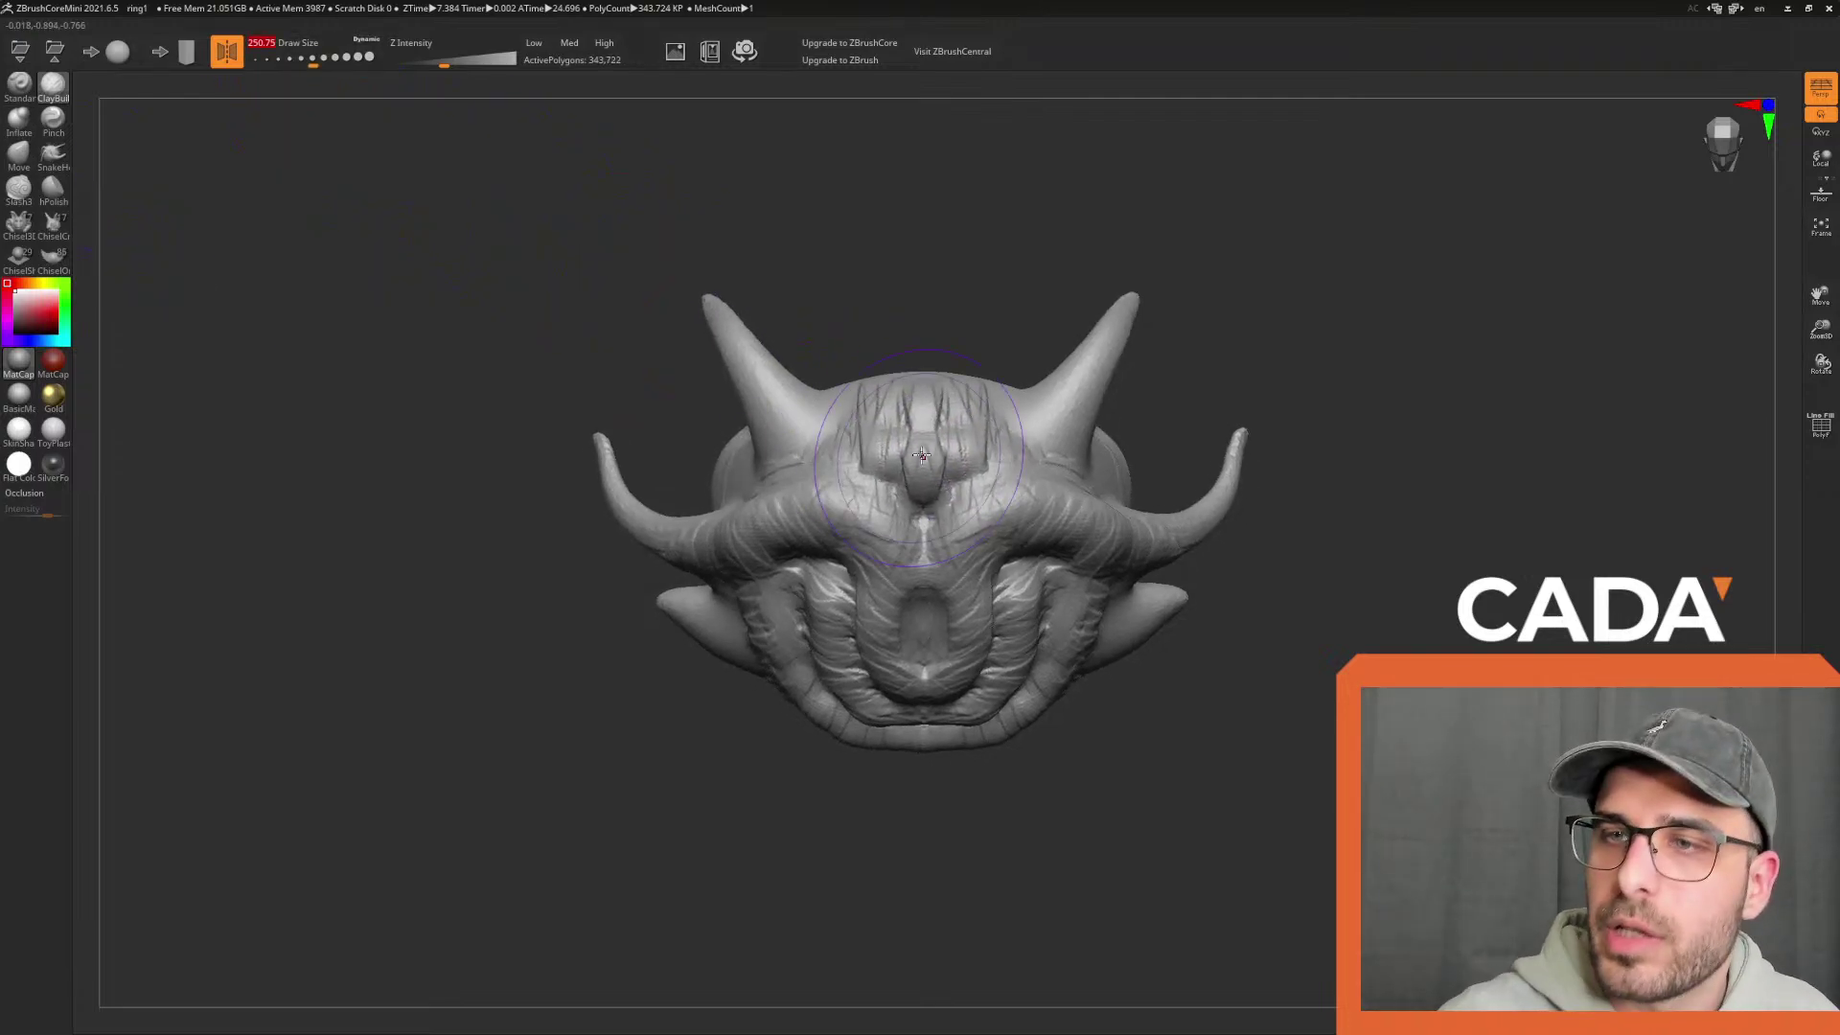
mouse_move(1323, 426)
mouse_down()
mouse_move(1416, 431)
mouse_move(1380, 421)
mouse_up()
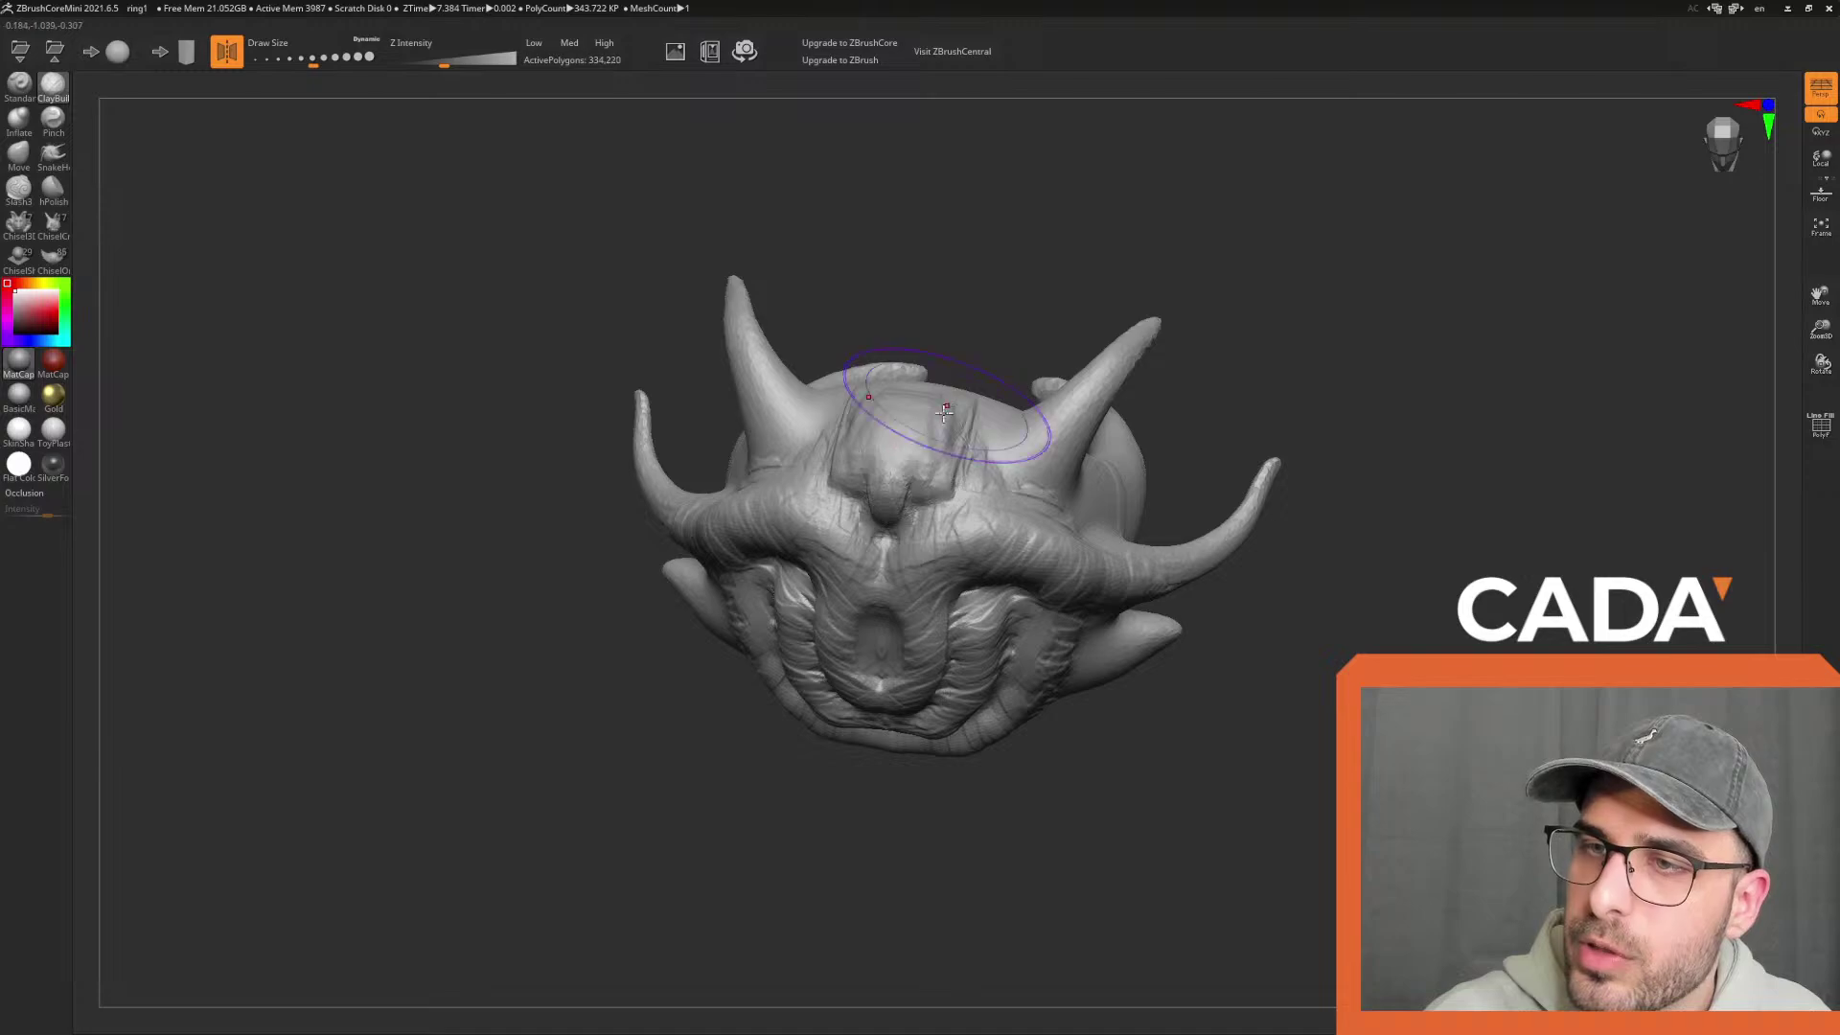
drag(1283, 368, 947, 468)
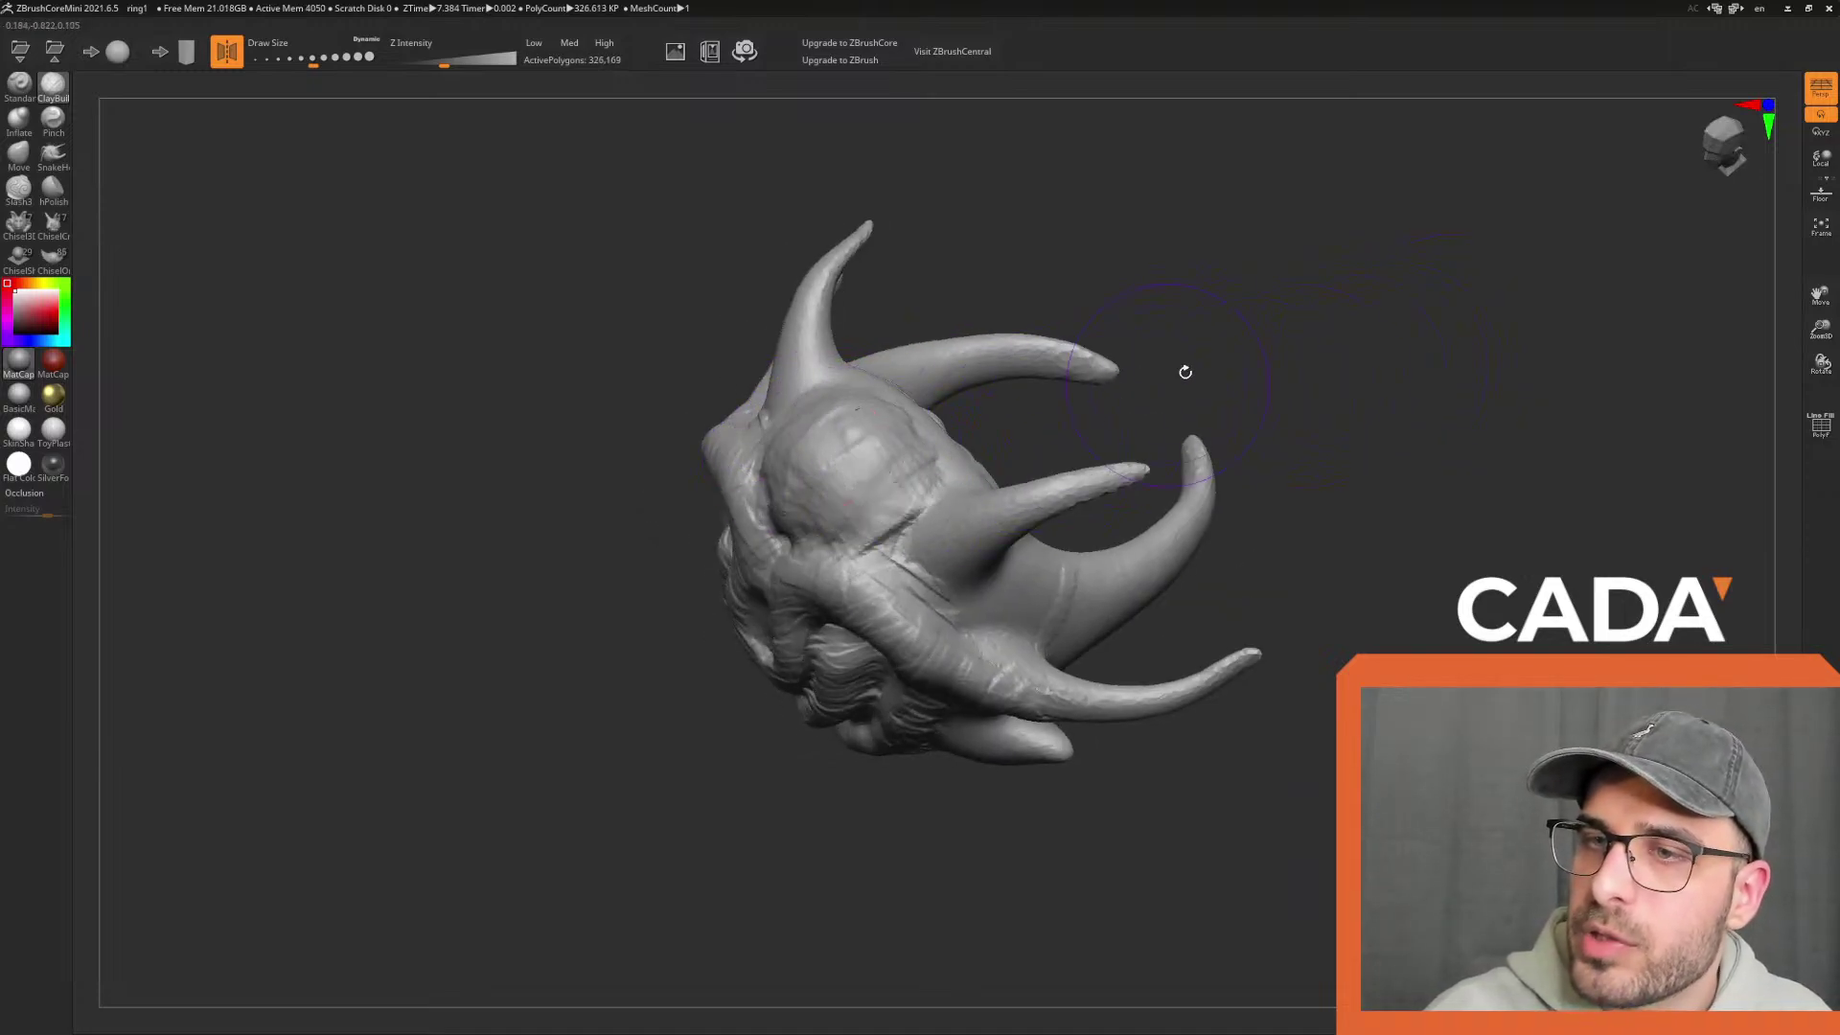
drag(1167, 383, 995, 440)
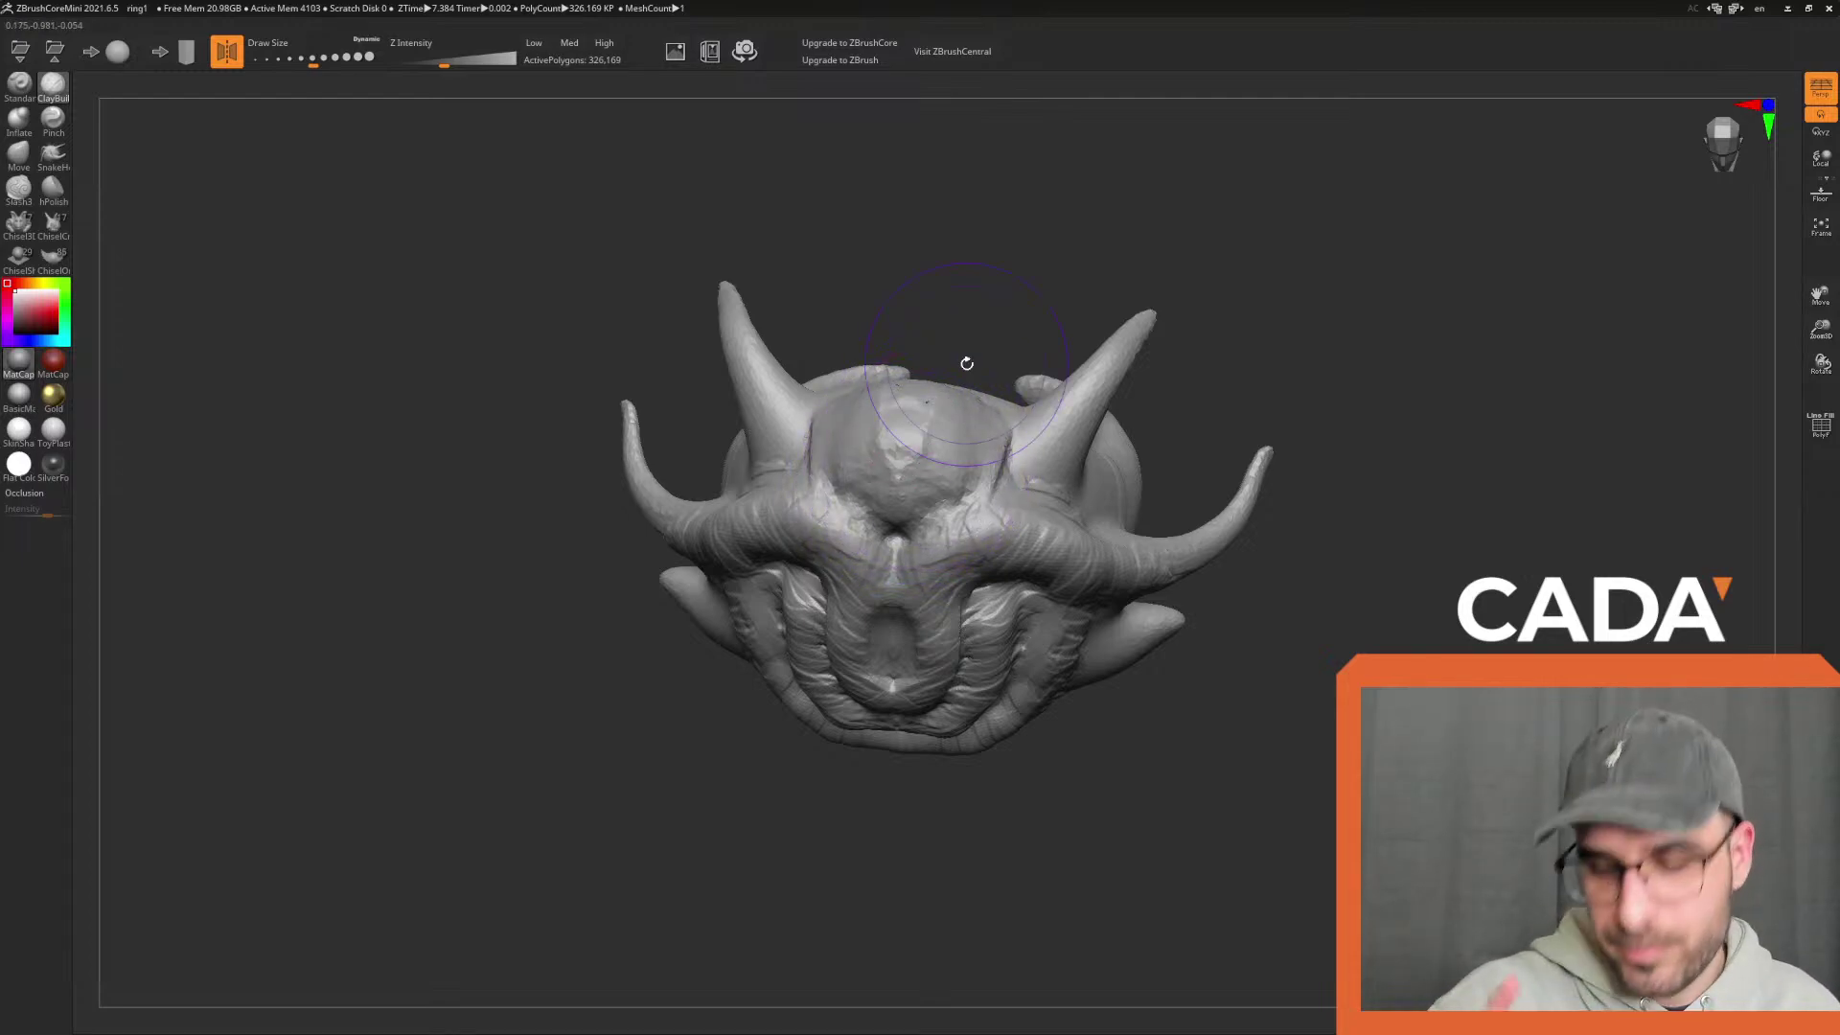
drag(1284, 364, 1449, 360)
drag(848, 421, 906, 460)
mouse_move(1208, 374)
mouse_down()
mouse_move(1237, 333)
mouse_move(1408, 331)
mouse_move(1246, 403)
mouse_up()
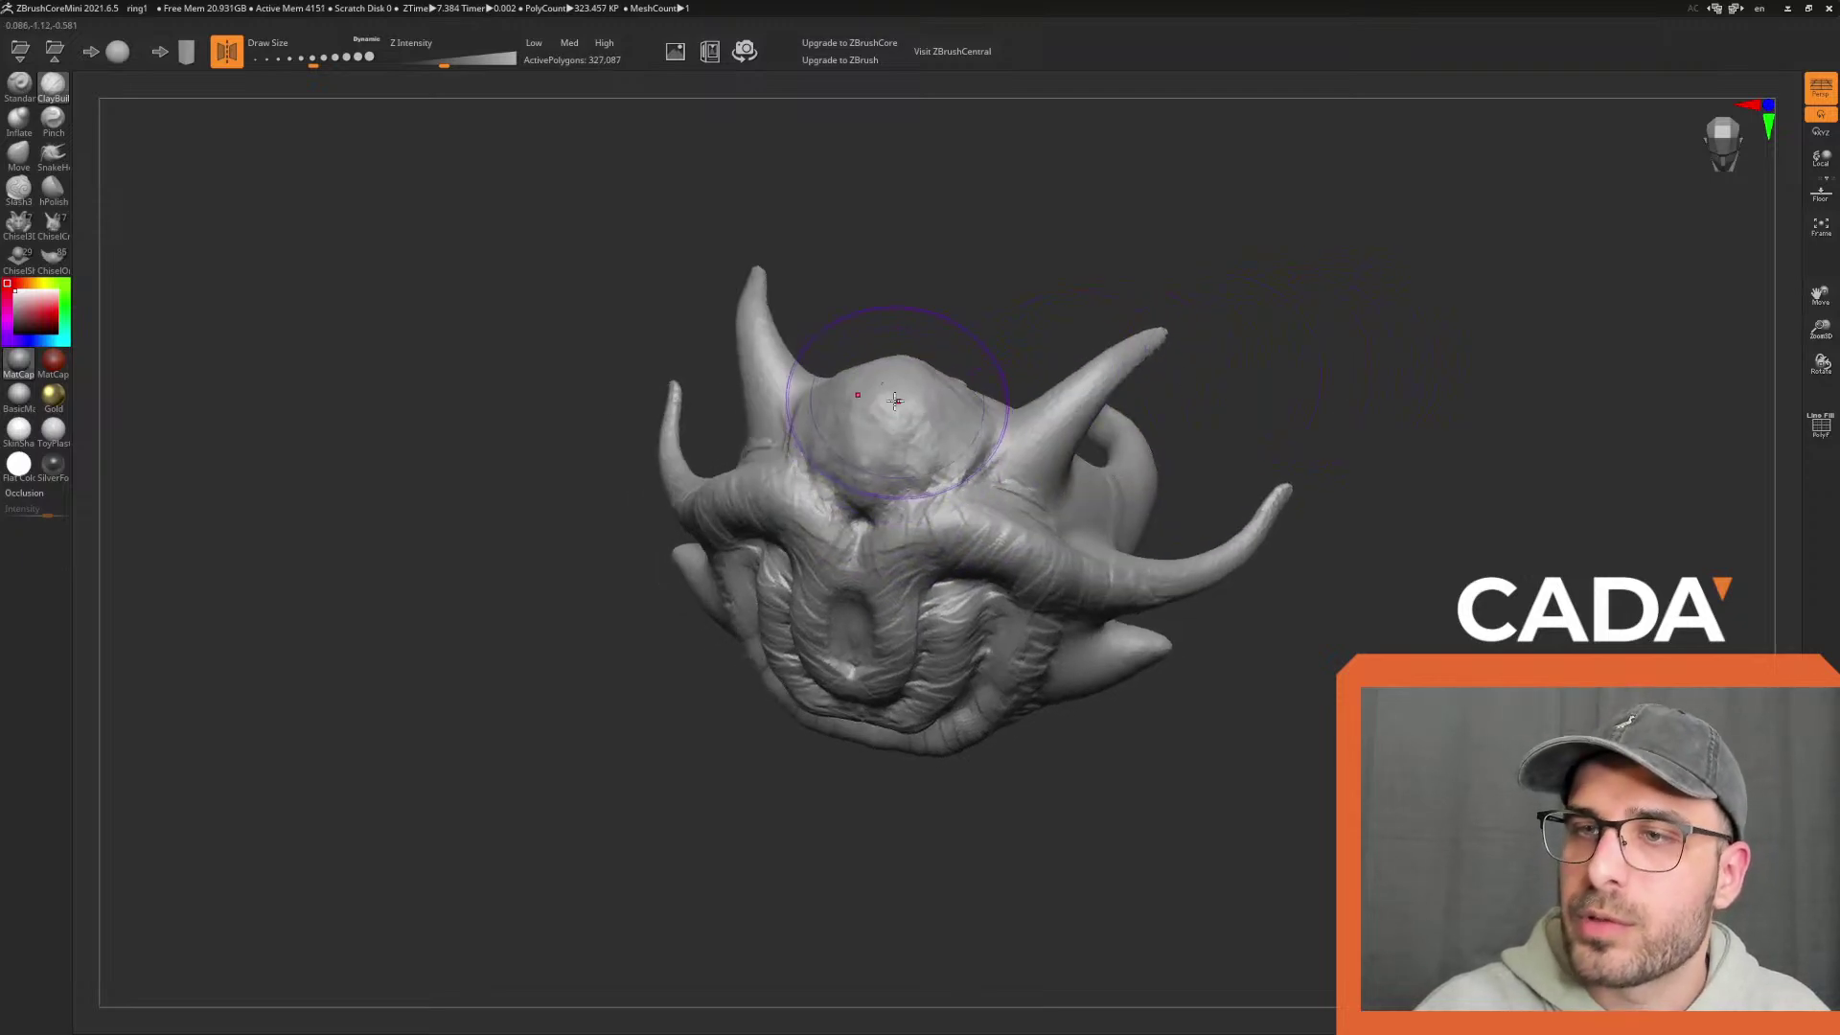
Flatten the front and top of the forehead bulge into hard planes using the hPolish brush at a reduced draw size
click(47, 199)
drag(985, 317, 394, 111)
drag(294, 59, 304, 70)
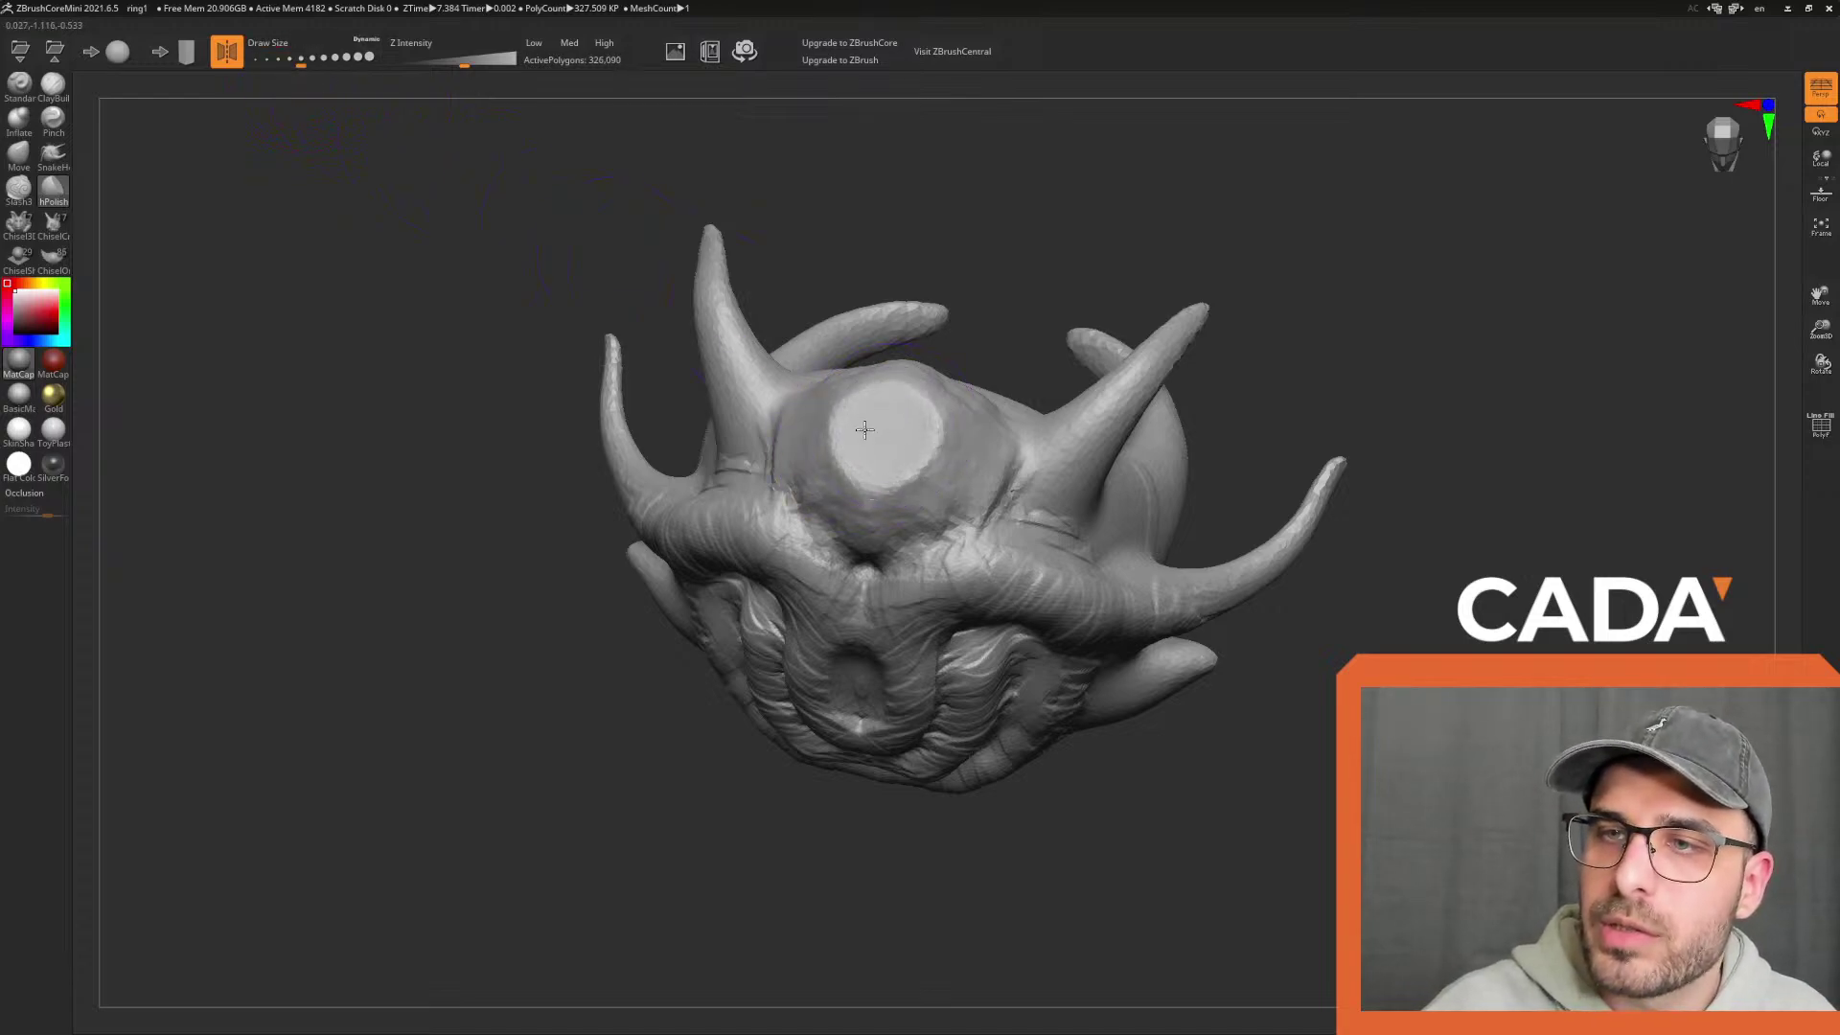
shift+drag(1351, 304, 932, 451)
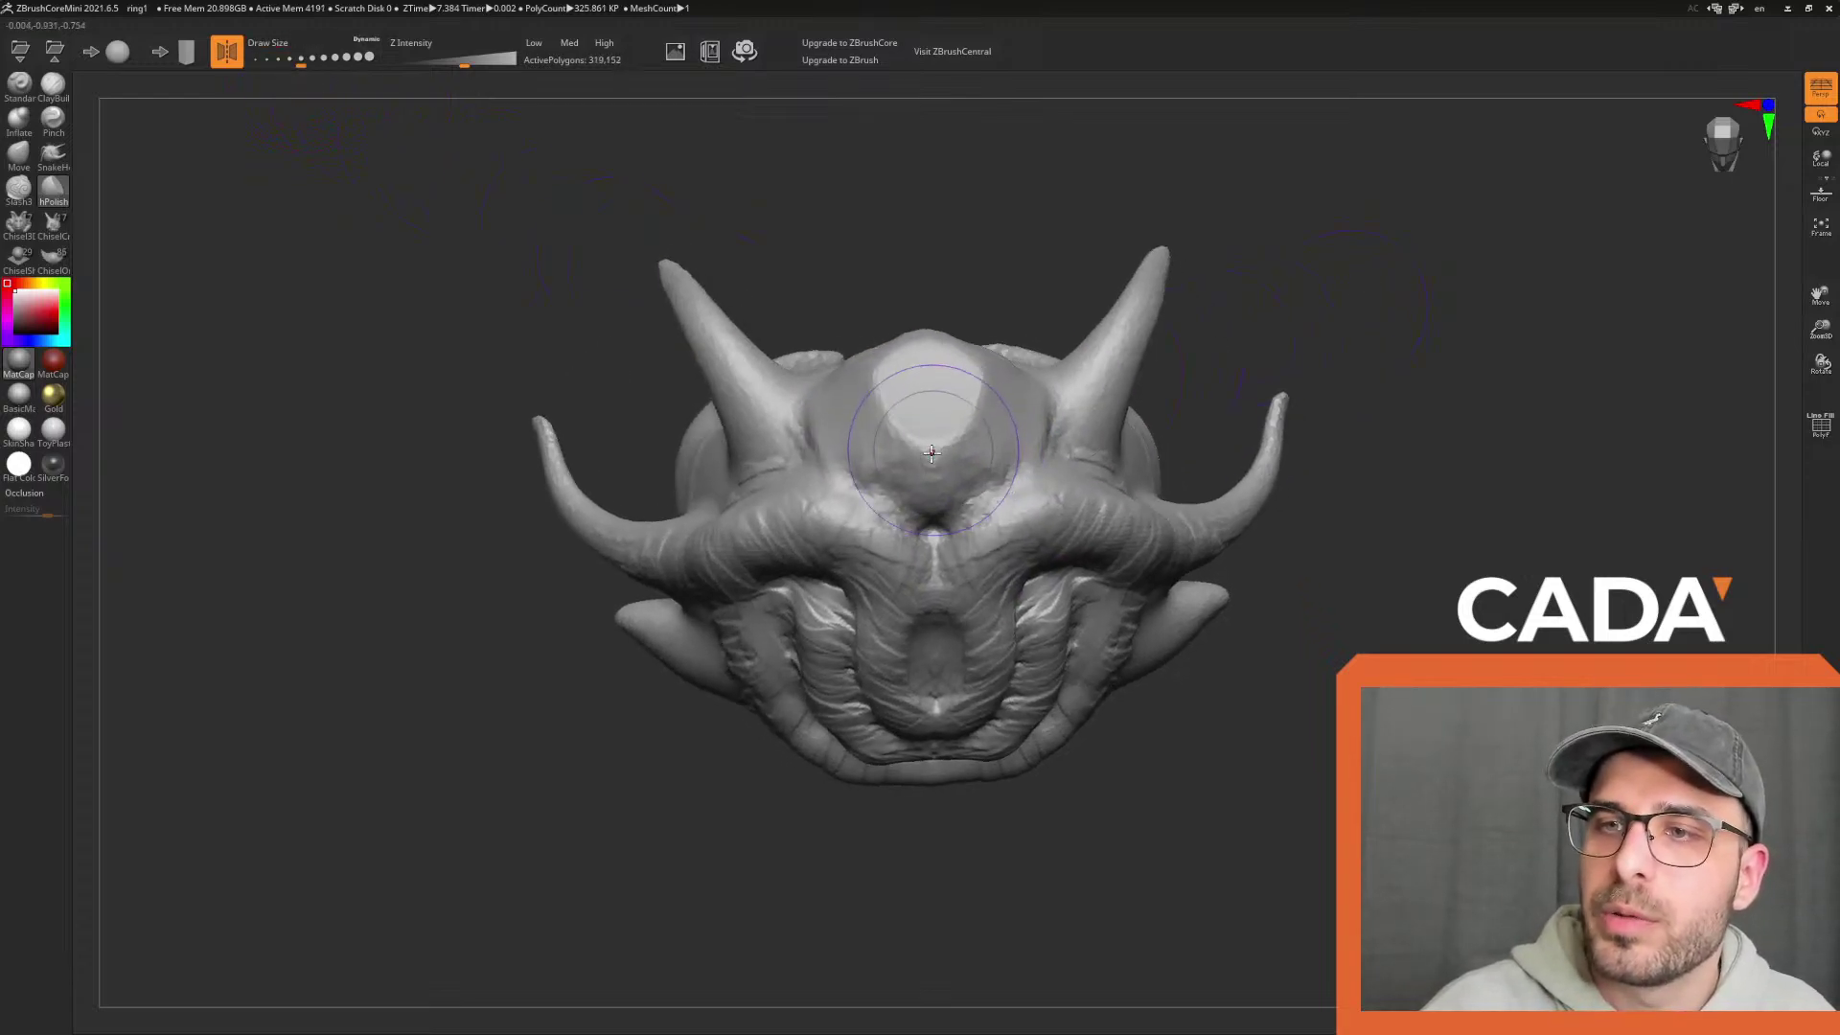
drag(1355, 381, 1214, 361)
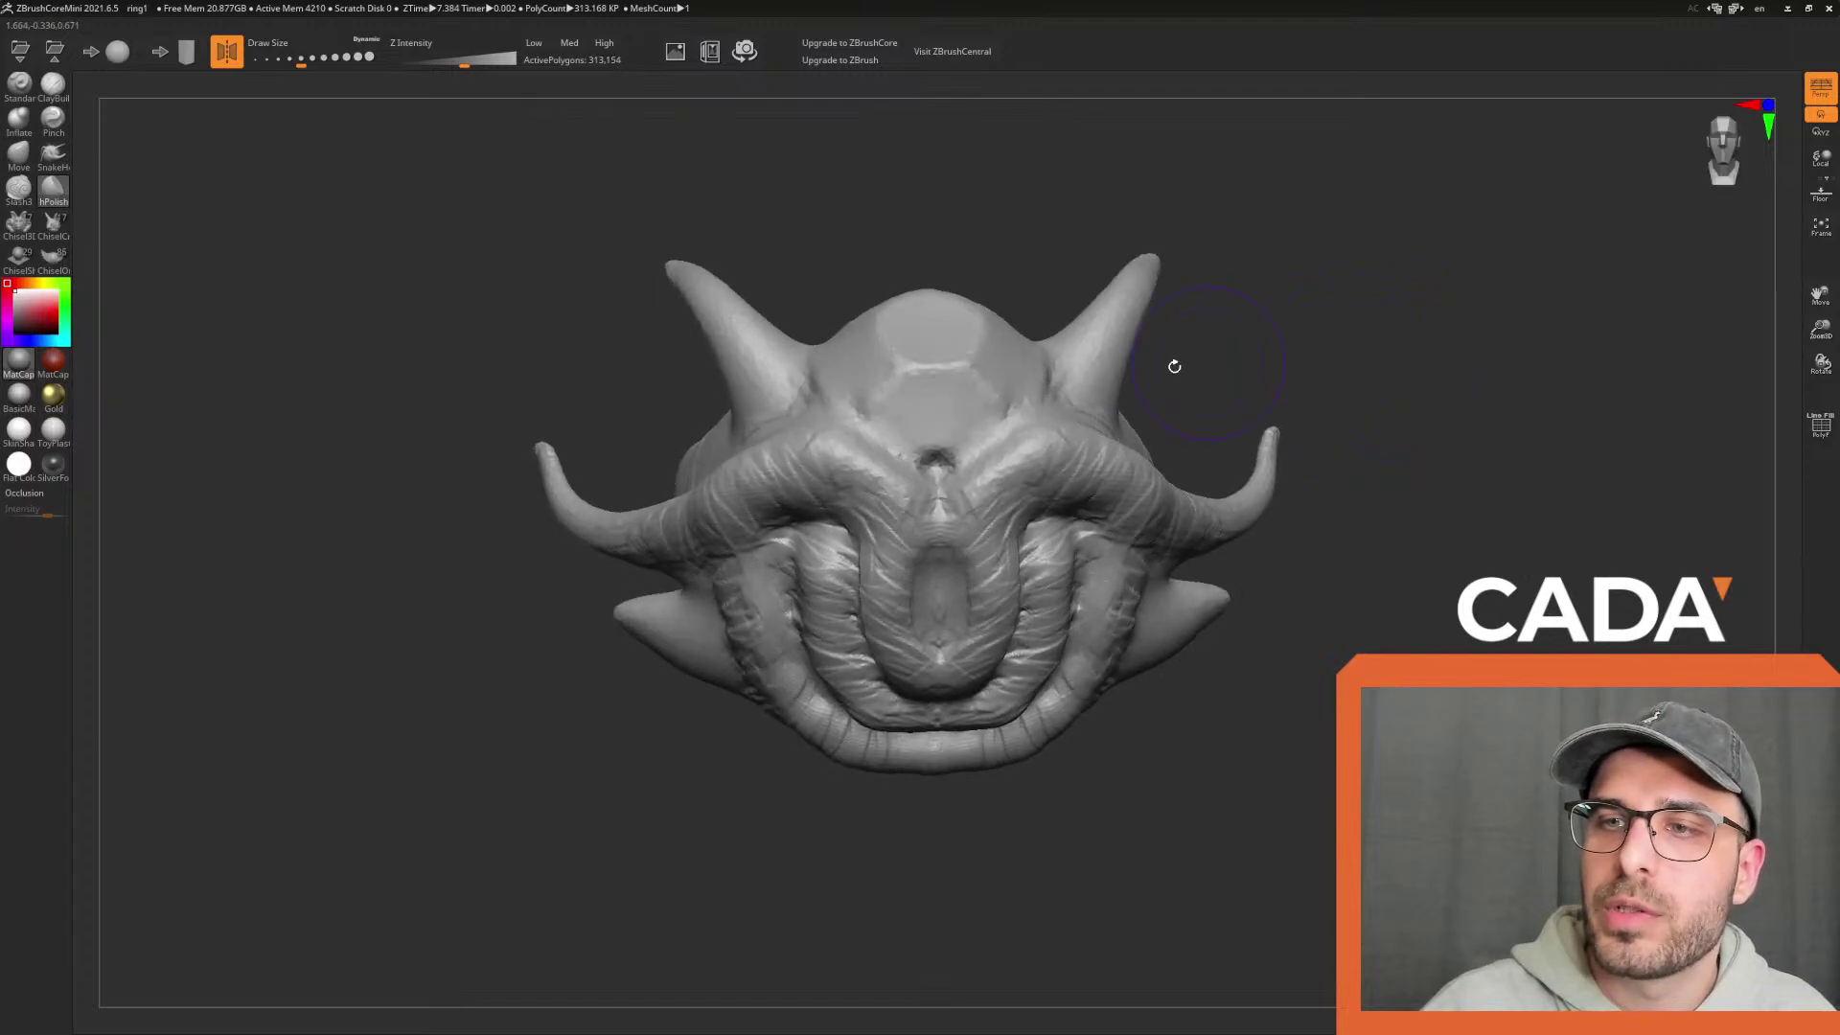
mouse_move(1347, 384)
mouse_down()
mouse_move(1540, 374)
mouse_move(1335, 291)
mouse_move(874, 380)
mouse_move(855, 433)
mouse_up()
mouse_move(1476, 356)
mouse_down()
mouse_move(1389, 328)
mouse_move(1479, 377)
mouse_move(1479, 304)
mouse_move(1466, 345)
mouse_up()
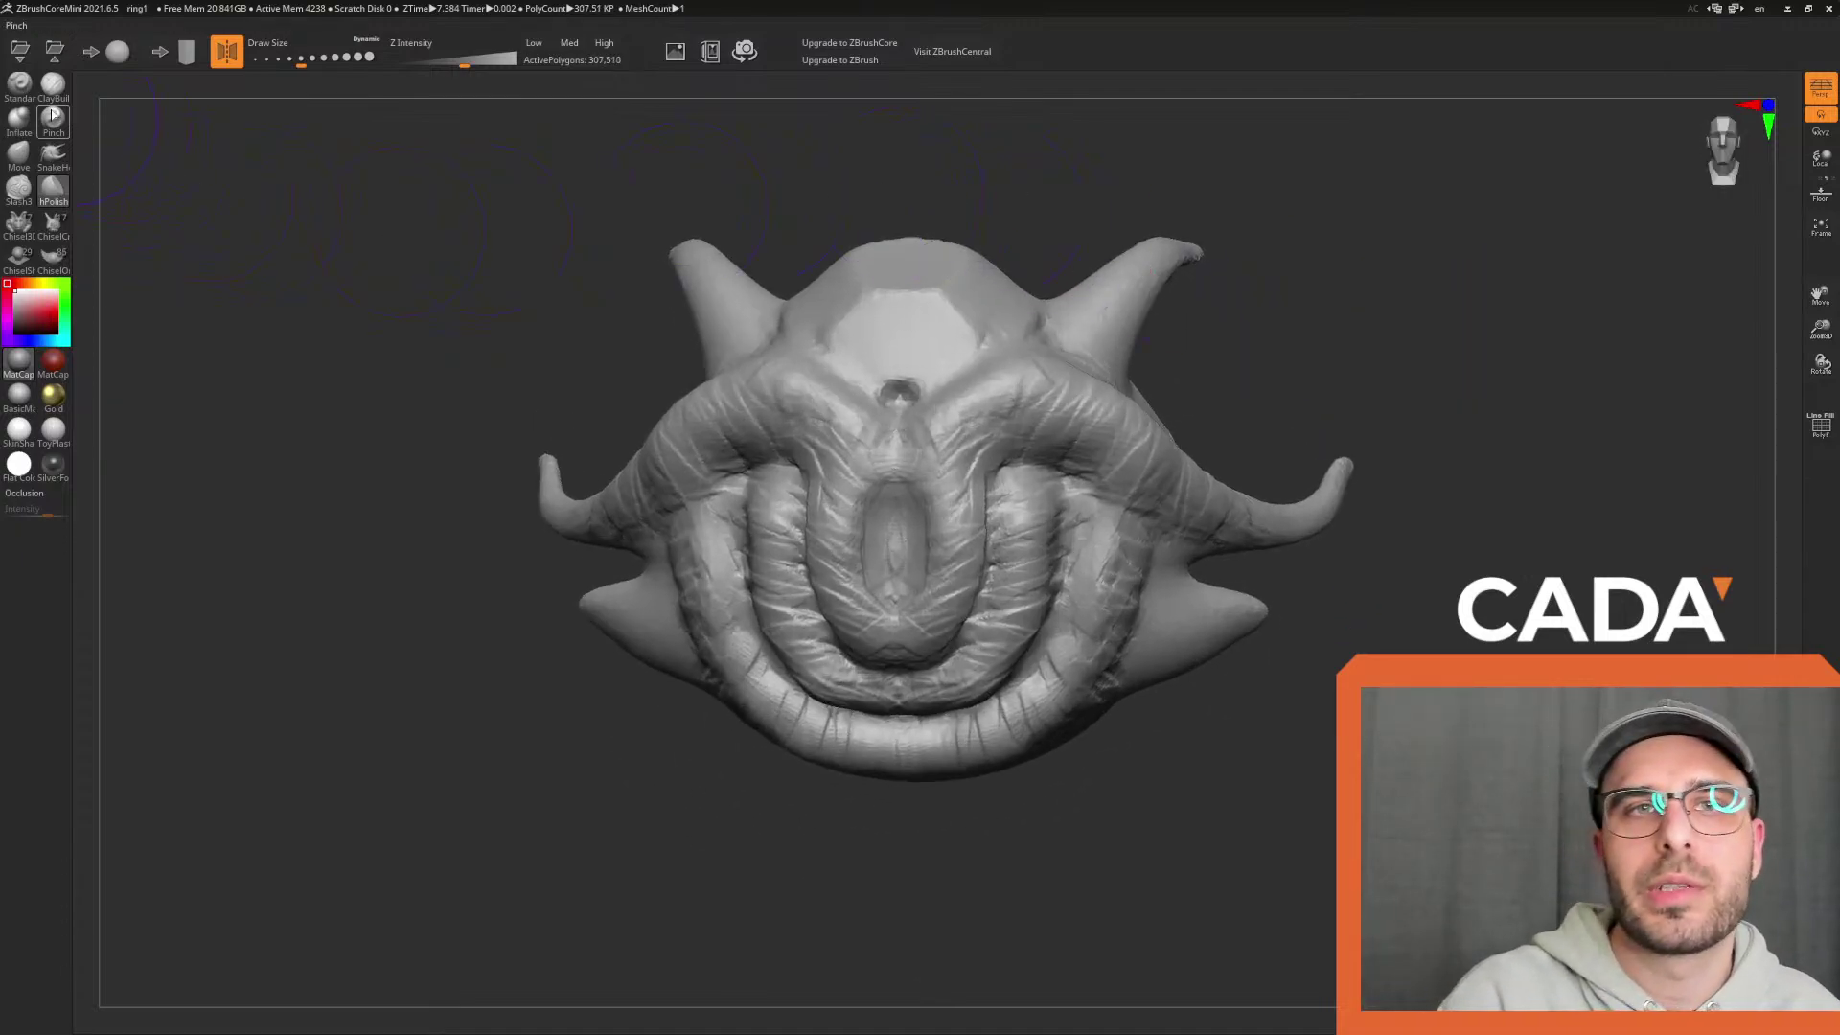
Widen the flat forehead plane by pulling its upper and lower side corners outward with the Move brush
click(26, 160)
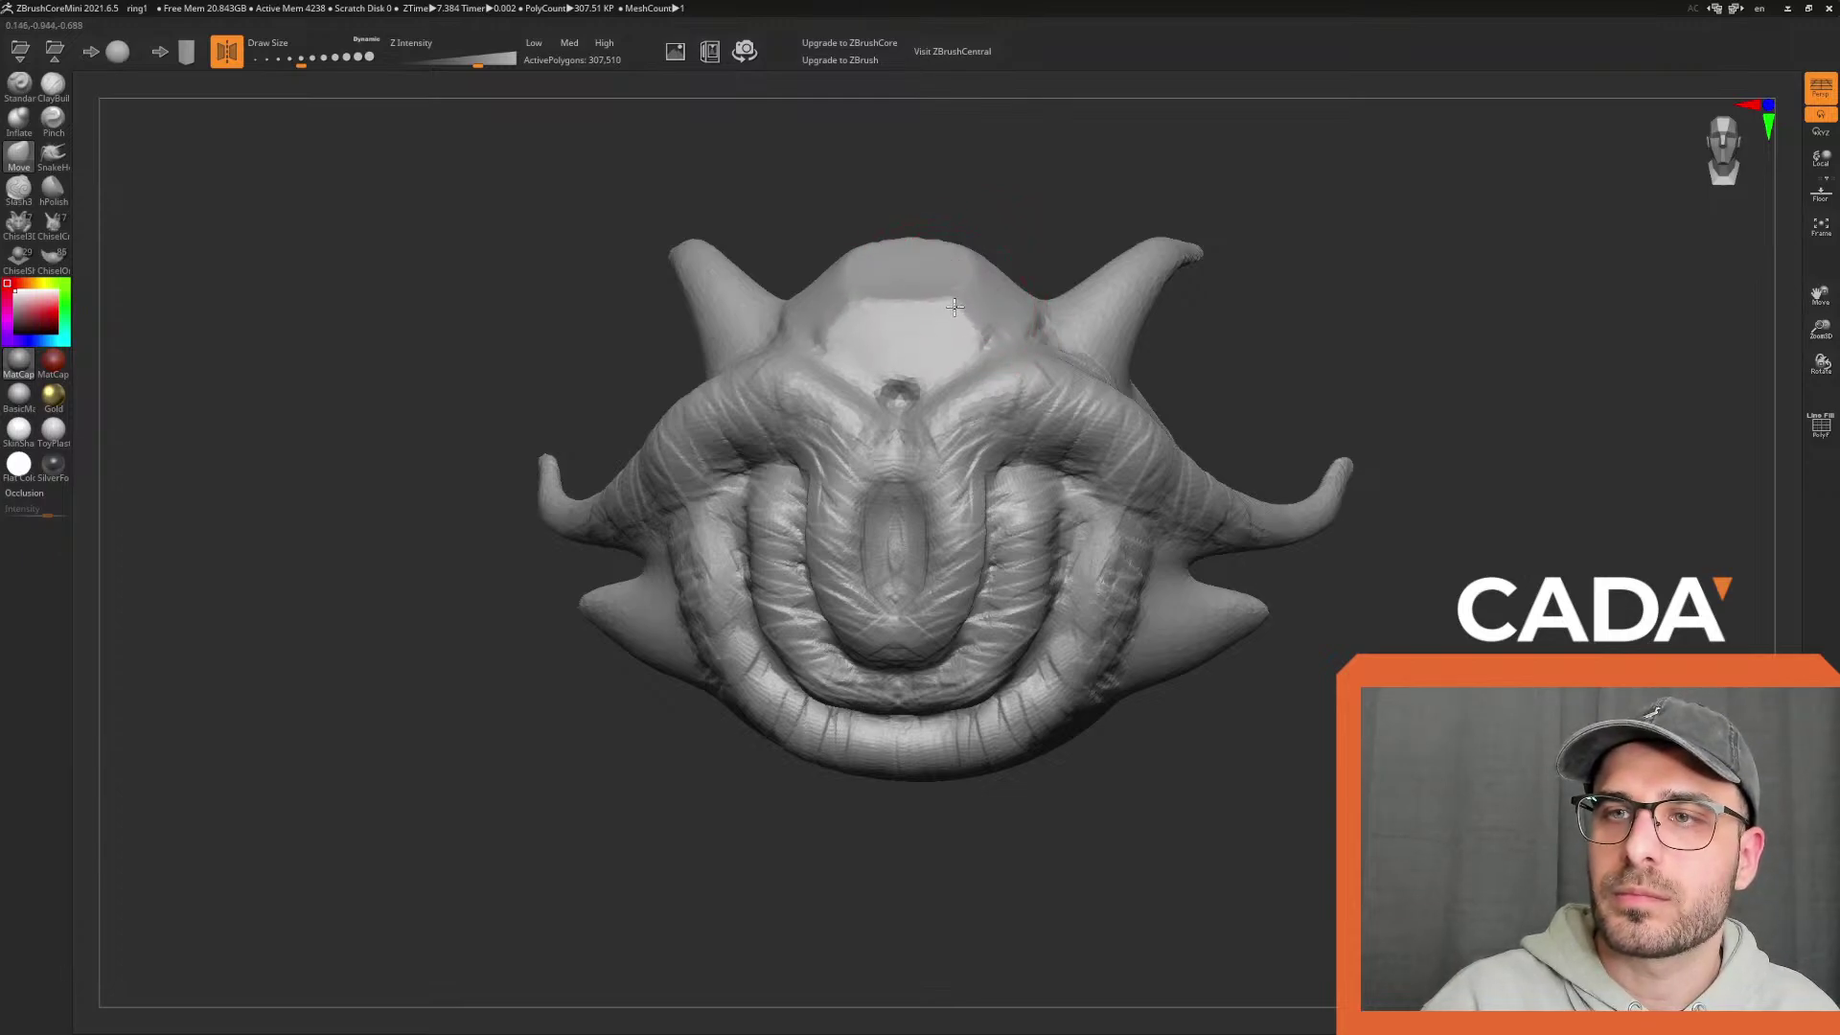
drag(1504, 326, 1437, 470)
drag(1285, 497, 1178, 497)
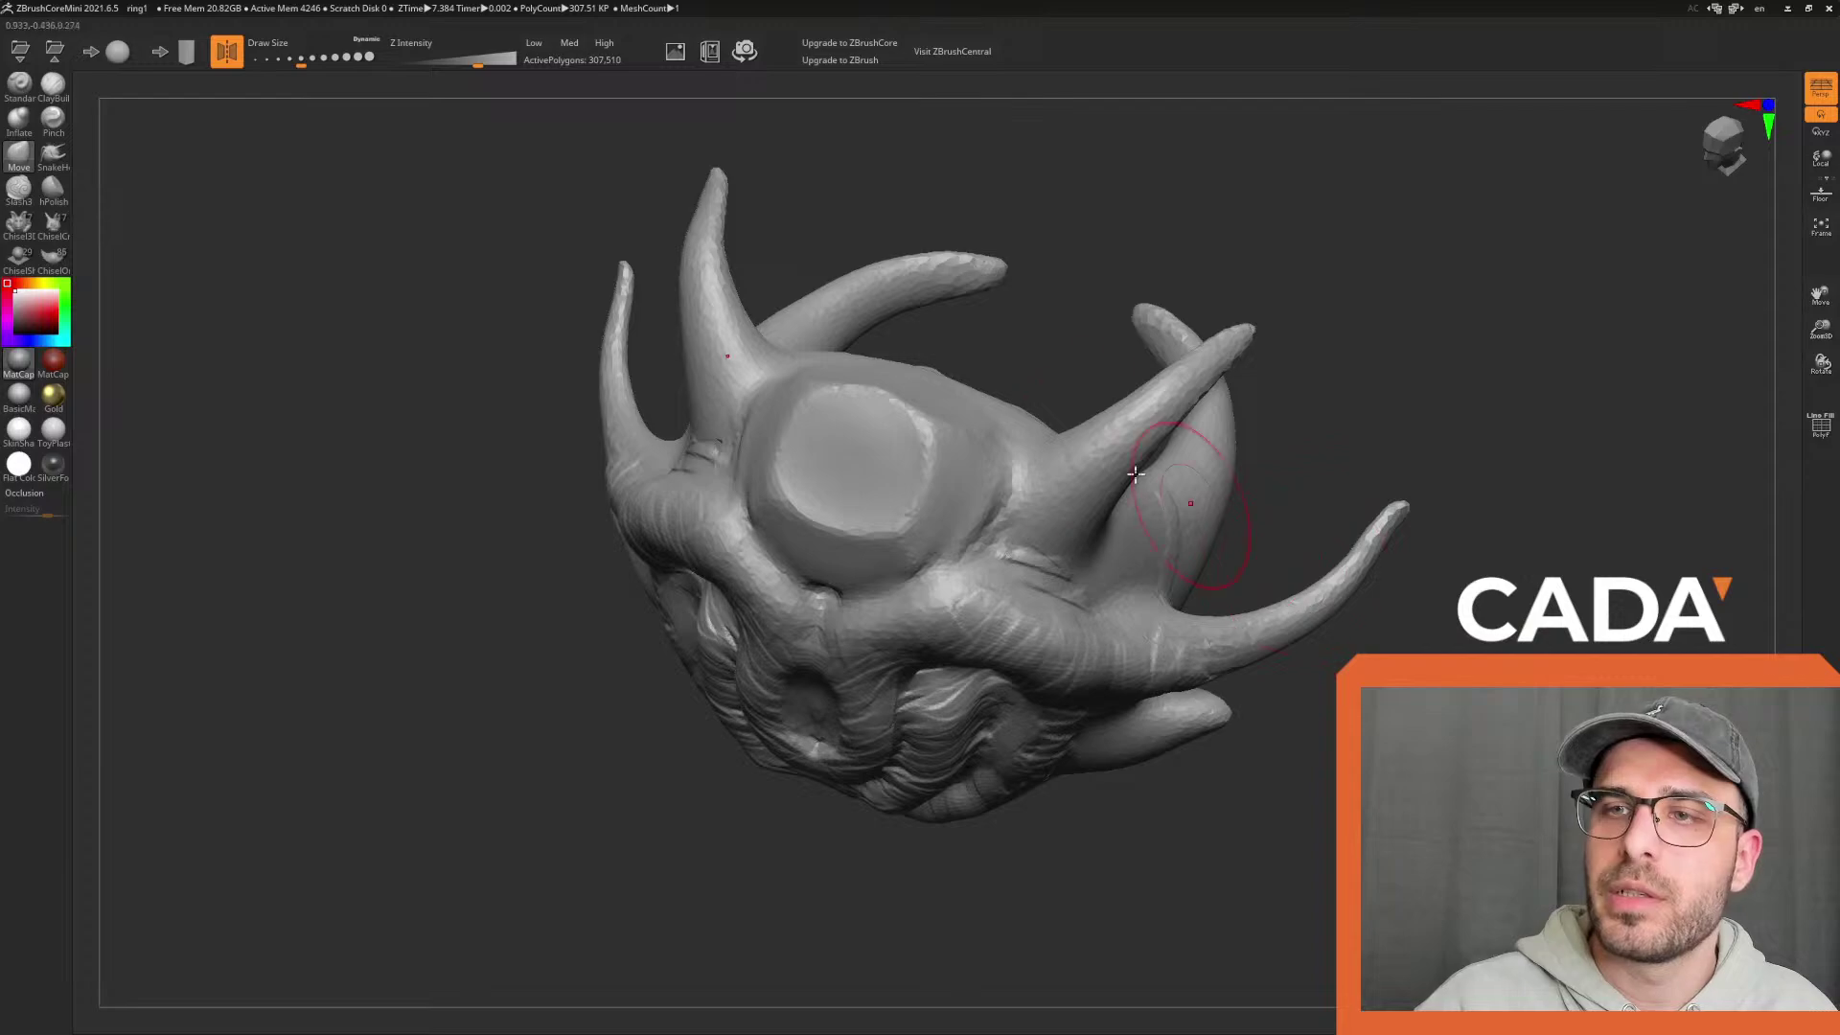
mouse_move(915, 396)
mouse_down()
mouse_move(908, 375)
mouse_move(963, 407)
mouse_up()
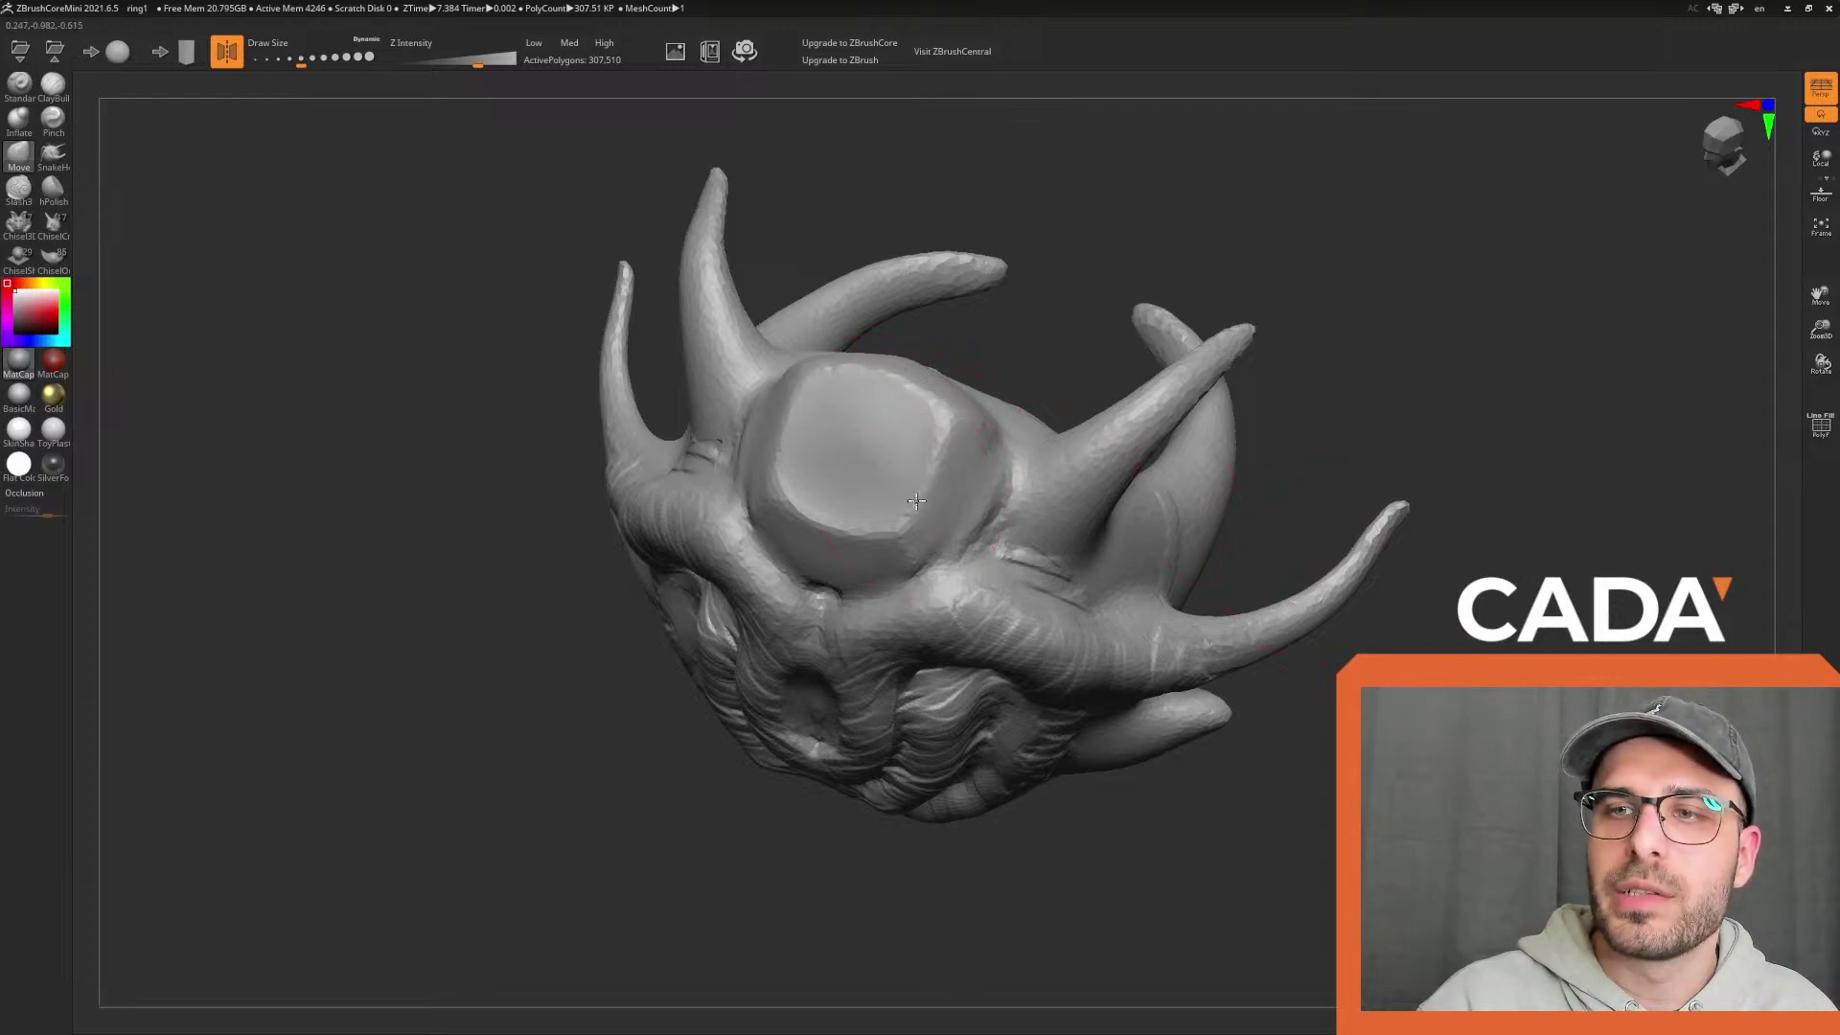
drag(915, 499, 923, 520)
Polish the reshaped forehead plane flat again with hPolish, giving it a clean rounded-square outline
click(53, 187)
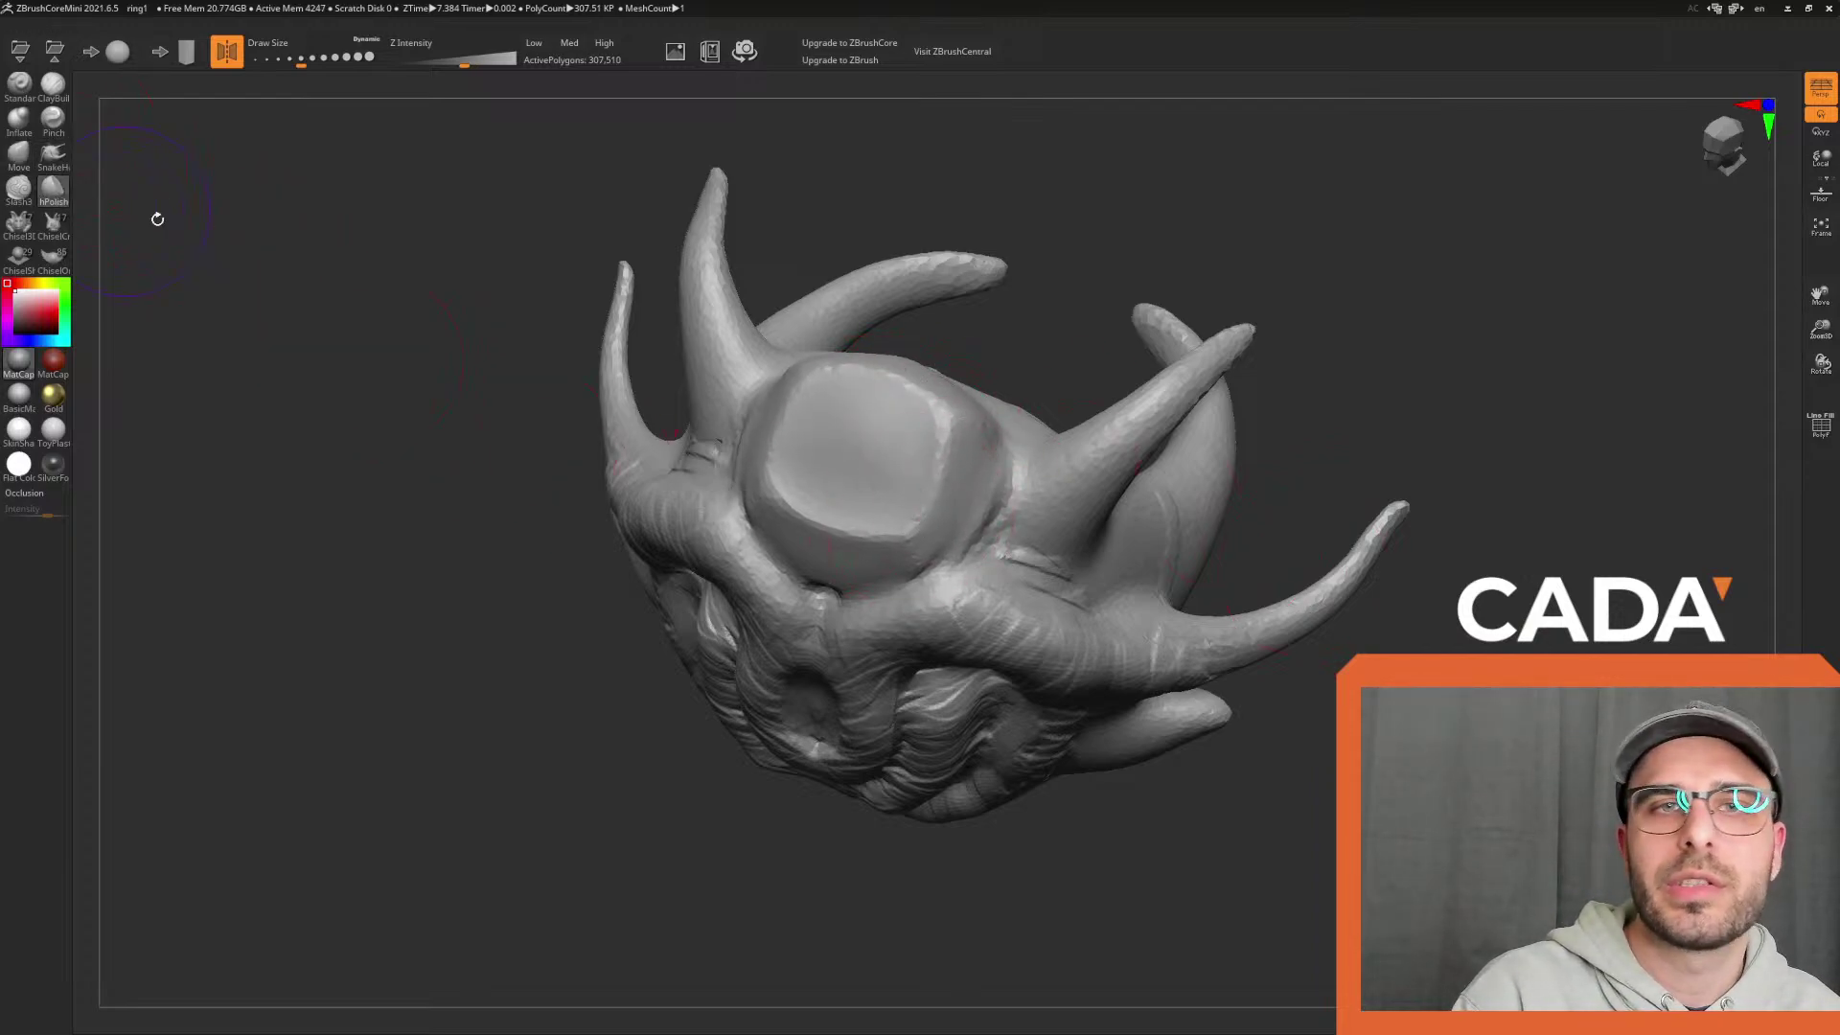
drag(899, 450, 898, 401)
drag(1384, 412, 1368, 320)
drag(867, 369, 898, 316)
mouse_move(1229, 322)
shift+mouse_down()
mouse_move(1281, 313)
mouse_move(177, 137)
shift+mouse_up()
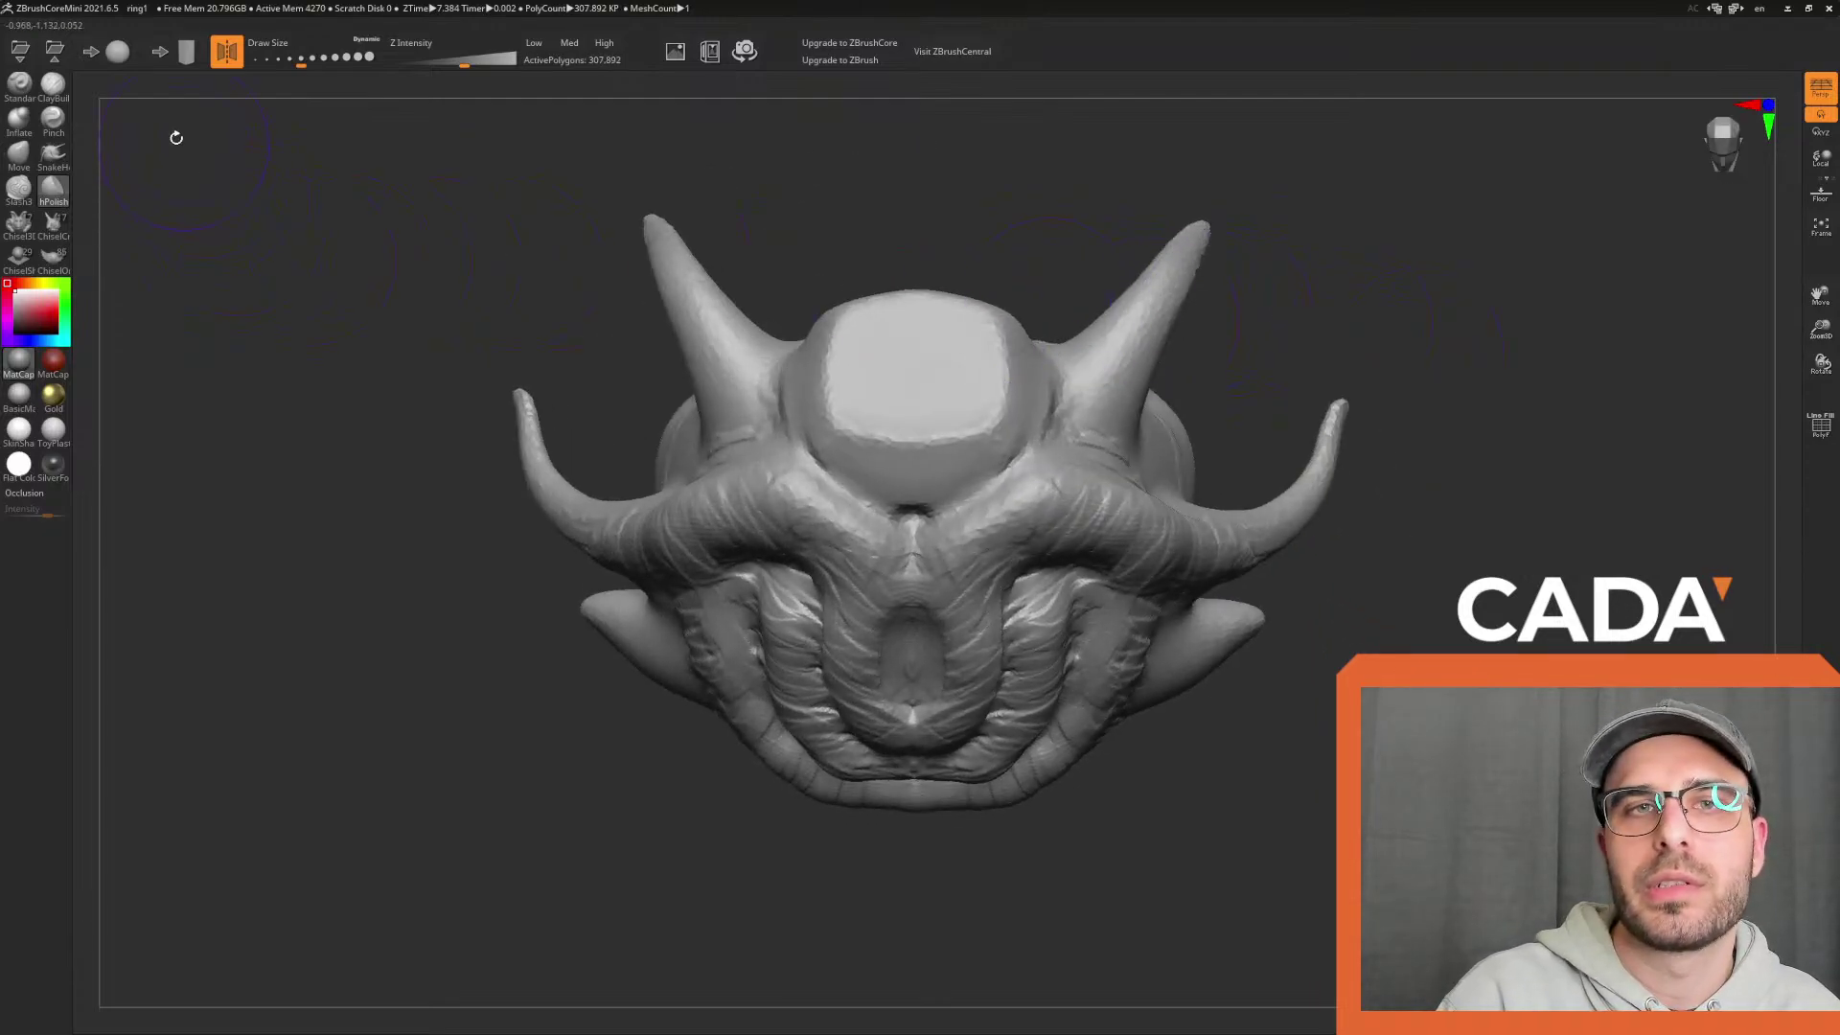
Reshape the flat forehead plane with the Move brush, adjusting its lower corners and pulling its side edges outward
click(20, 161)
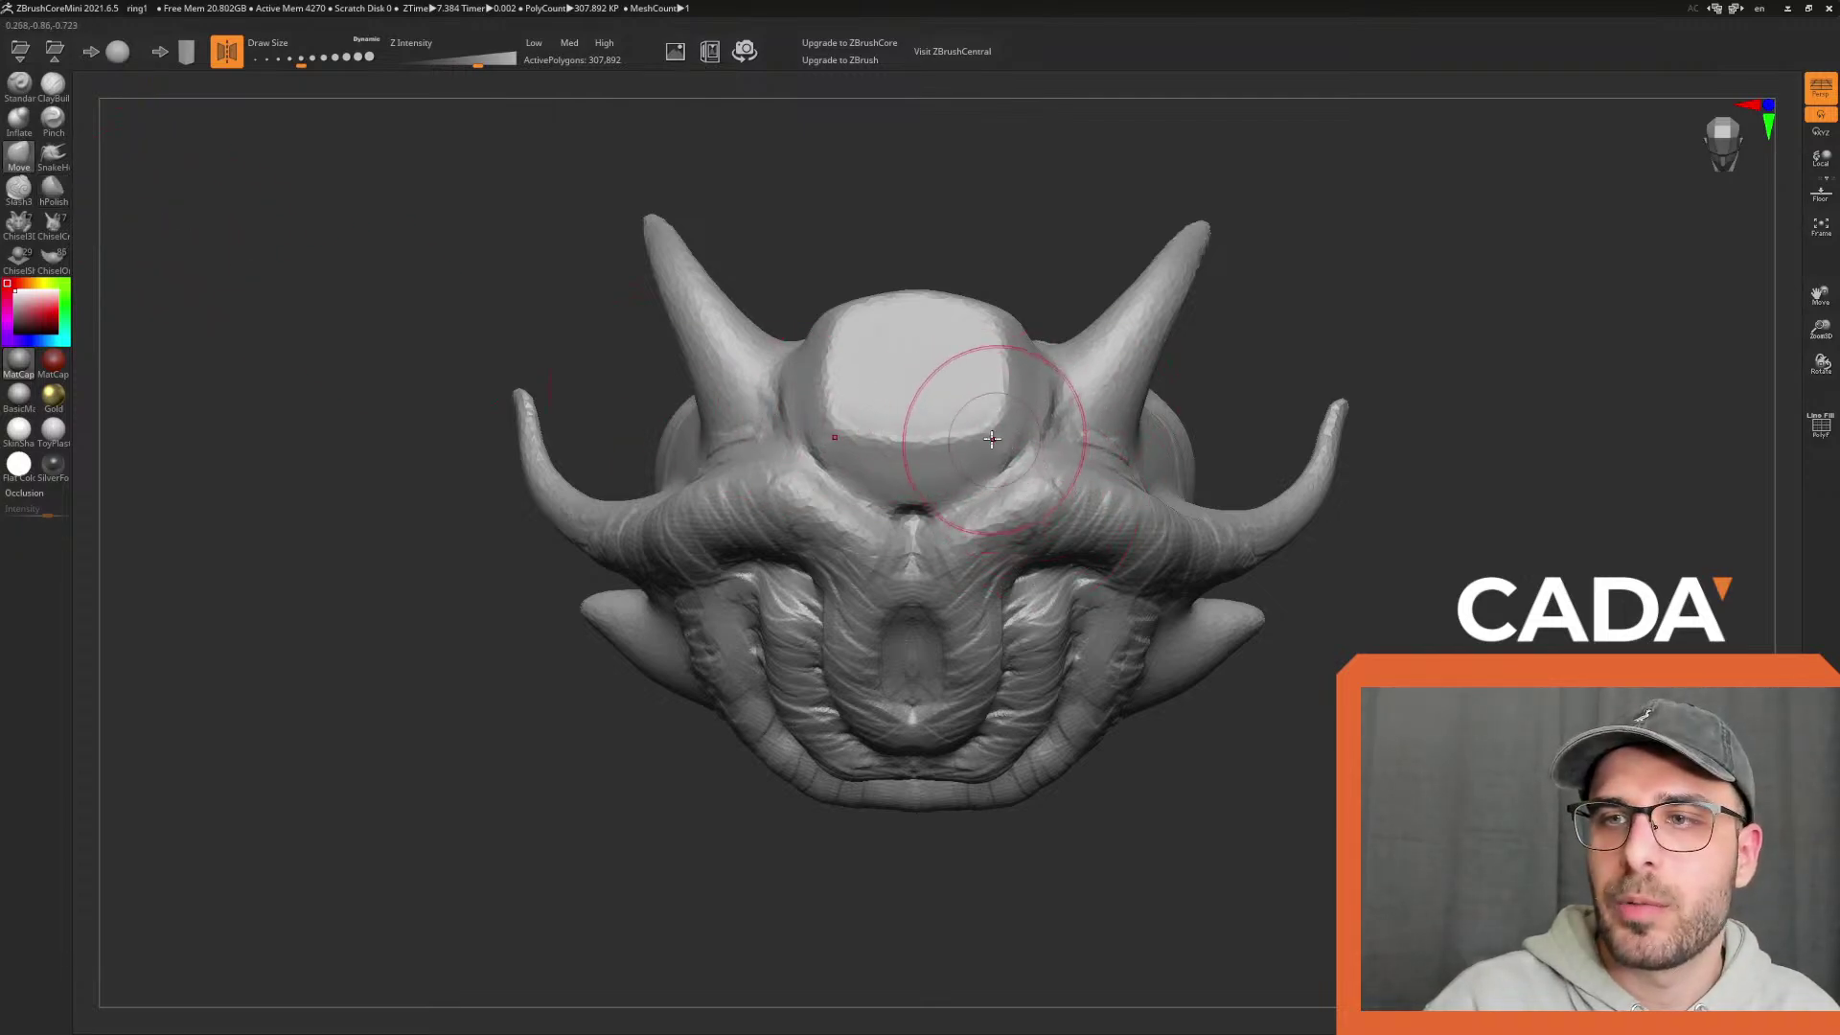
right_drag(1014, 435, 844, 488)
drag(811, 515, 785, 544)
right_drag(1082, 355, 980, 446)
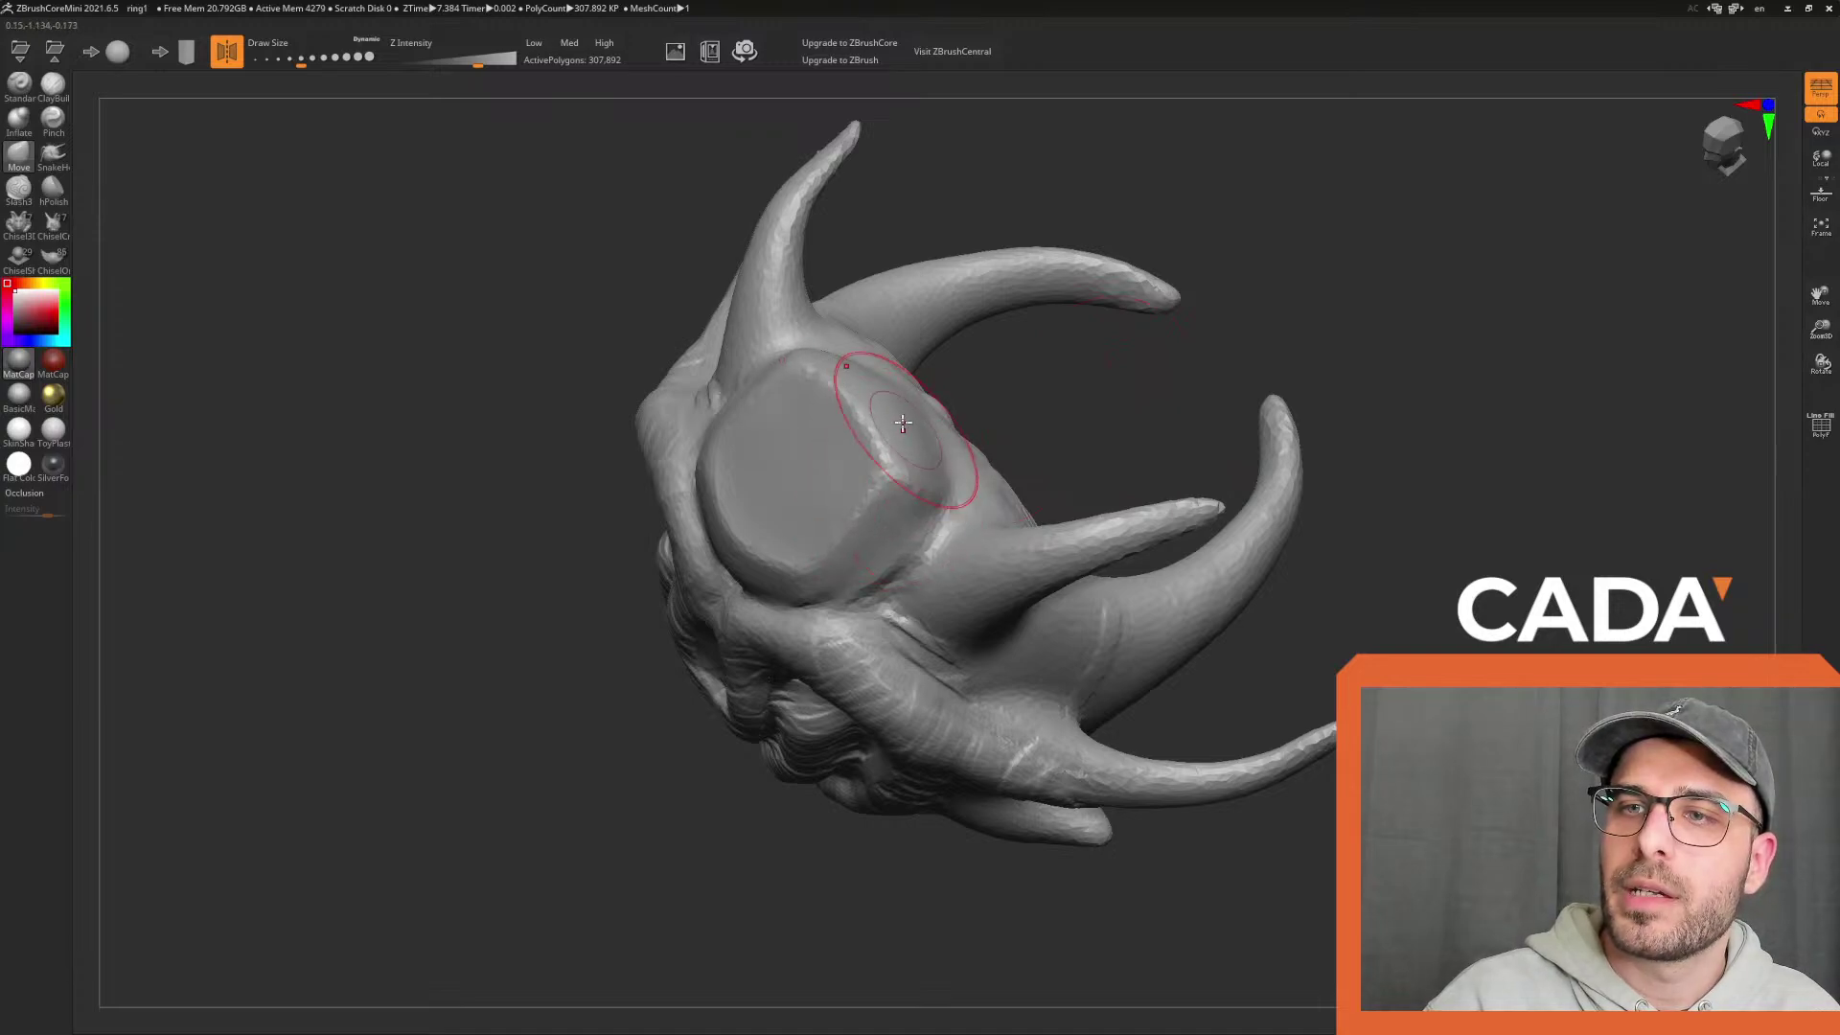
mouse_move(1099, 439)
right_down()
mouse_move(1467, 406)
mouse_move(1429, 386)
mouse_move(1434, 316)
mouse_move(1384, 334)
mouse_move(1323, 399)
mouse_move(1361, 383)
mouse_move(1338, 382)
mouse_move(1409, 398)
right_up()
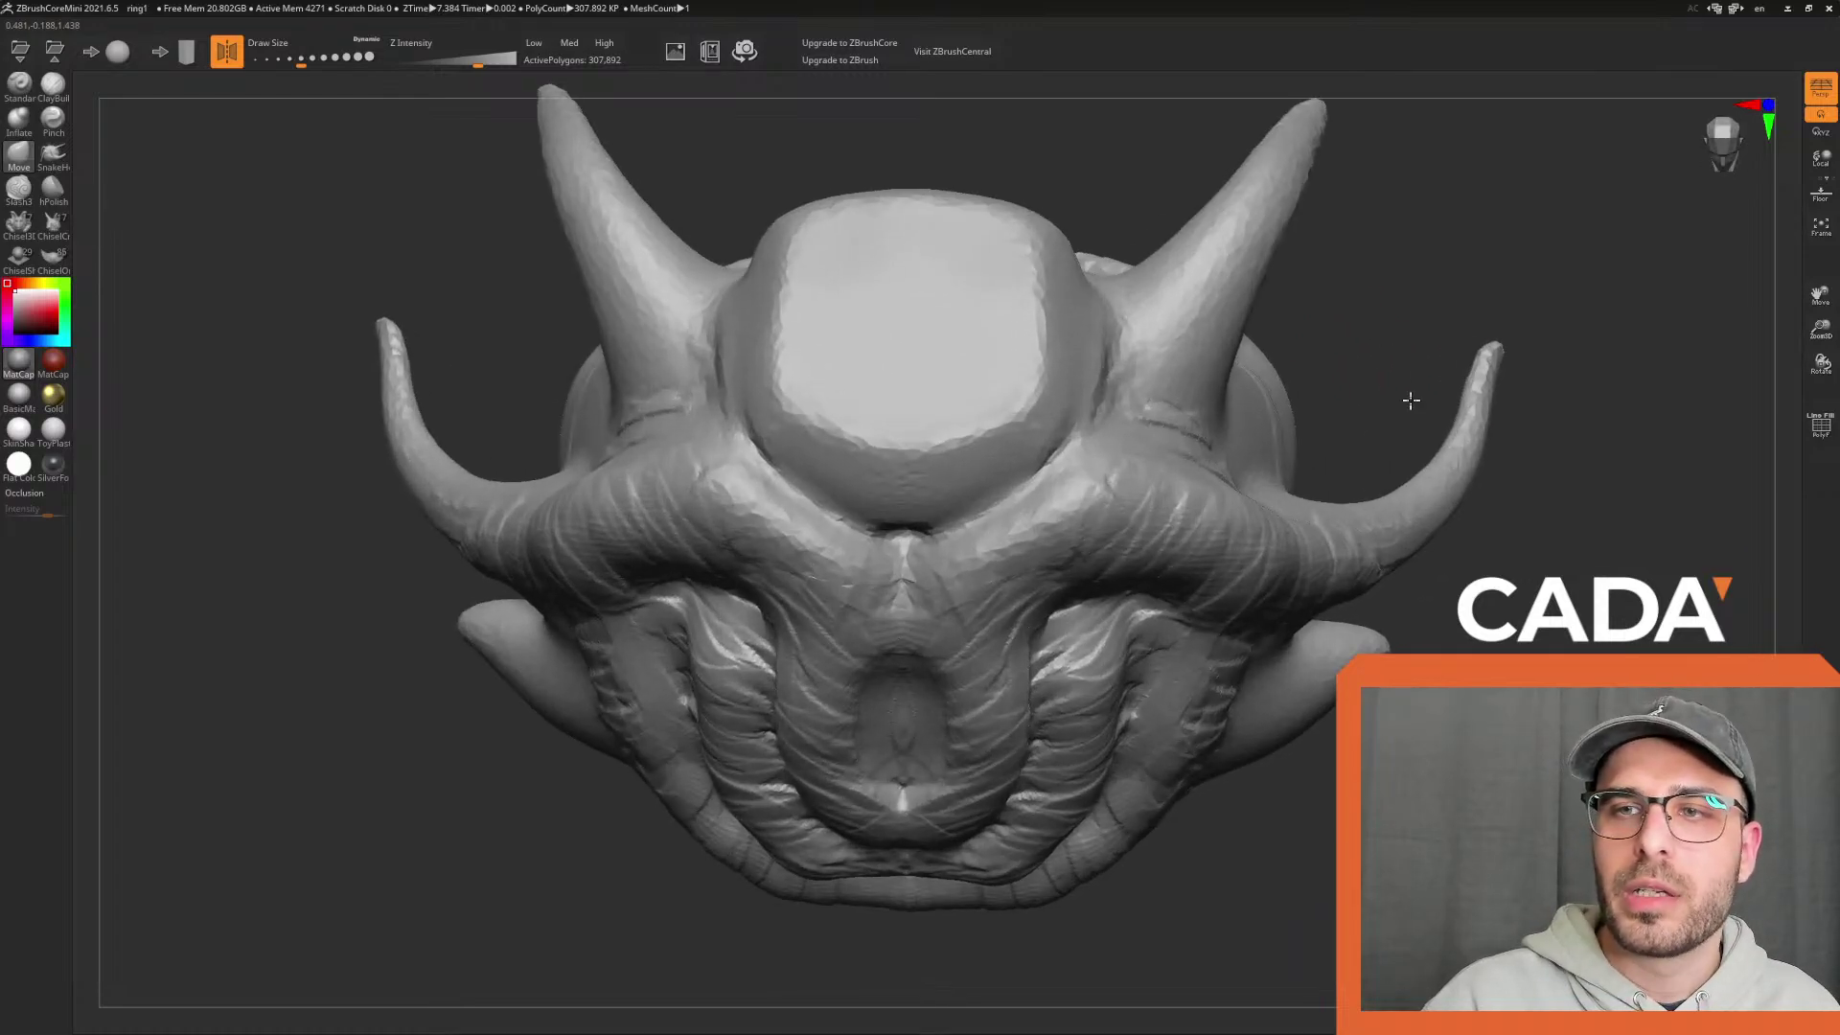
alt+right_drag(1121, 152, 1116, 254)
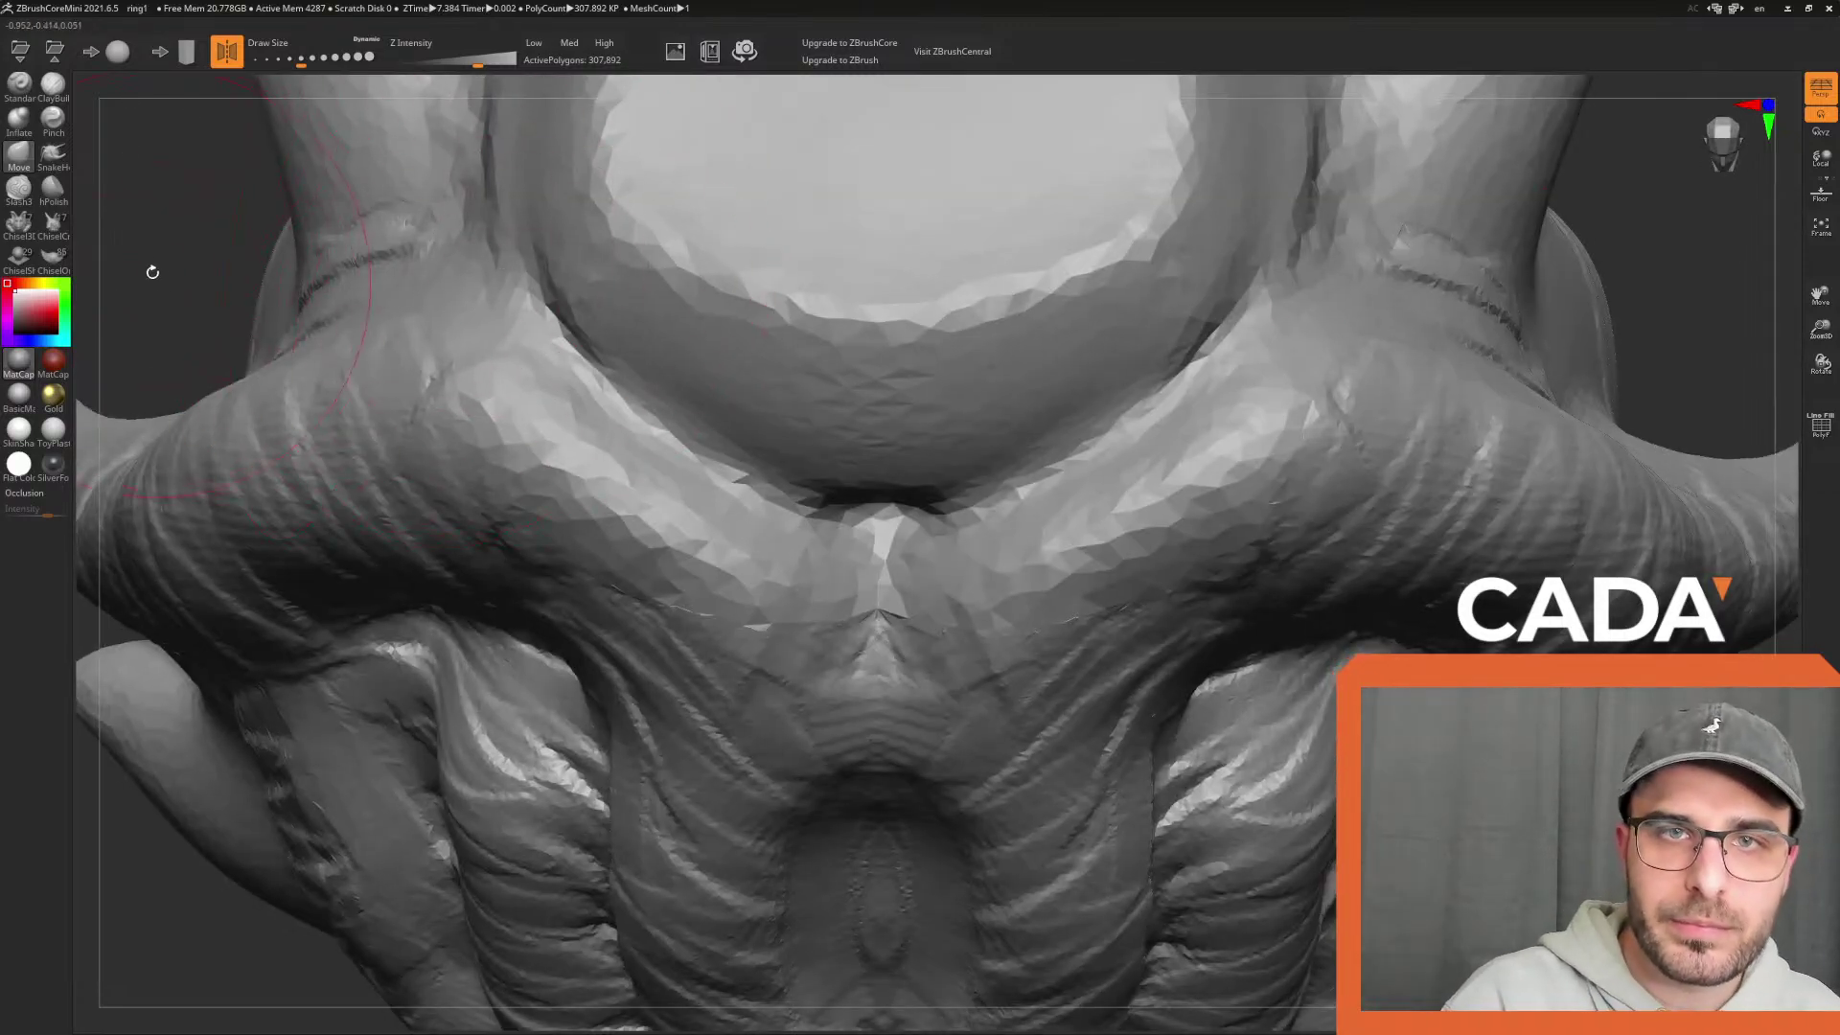
mouse_move(152, 271)
ctrl+right_down()
mouse_move(115, 255)
mouse_move(320, 243)
mouse_move(320, 365)
ctrl+right_up()
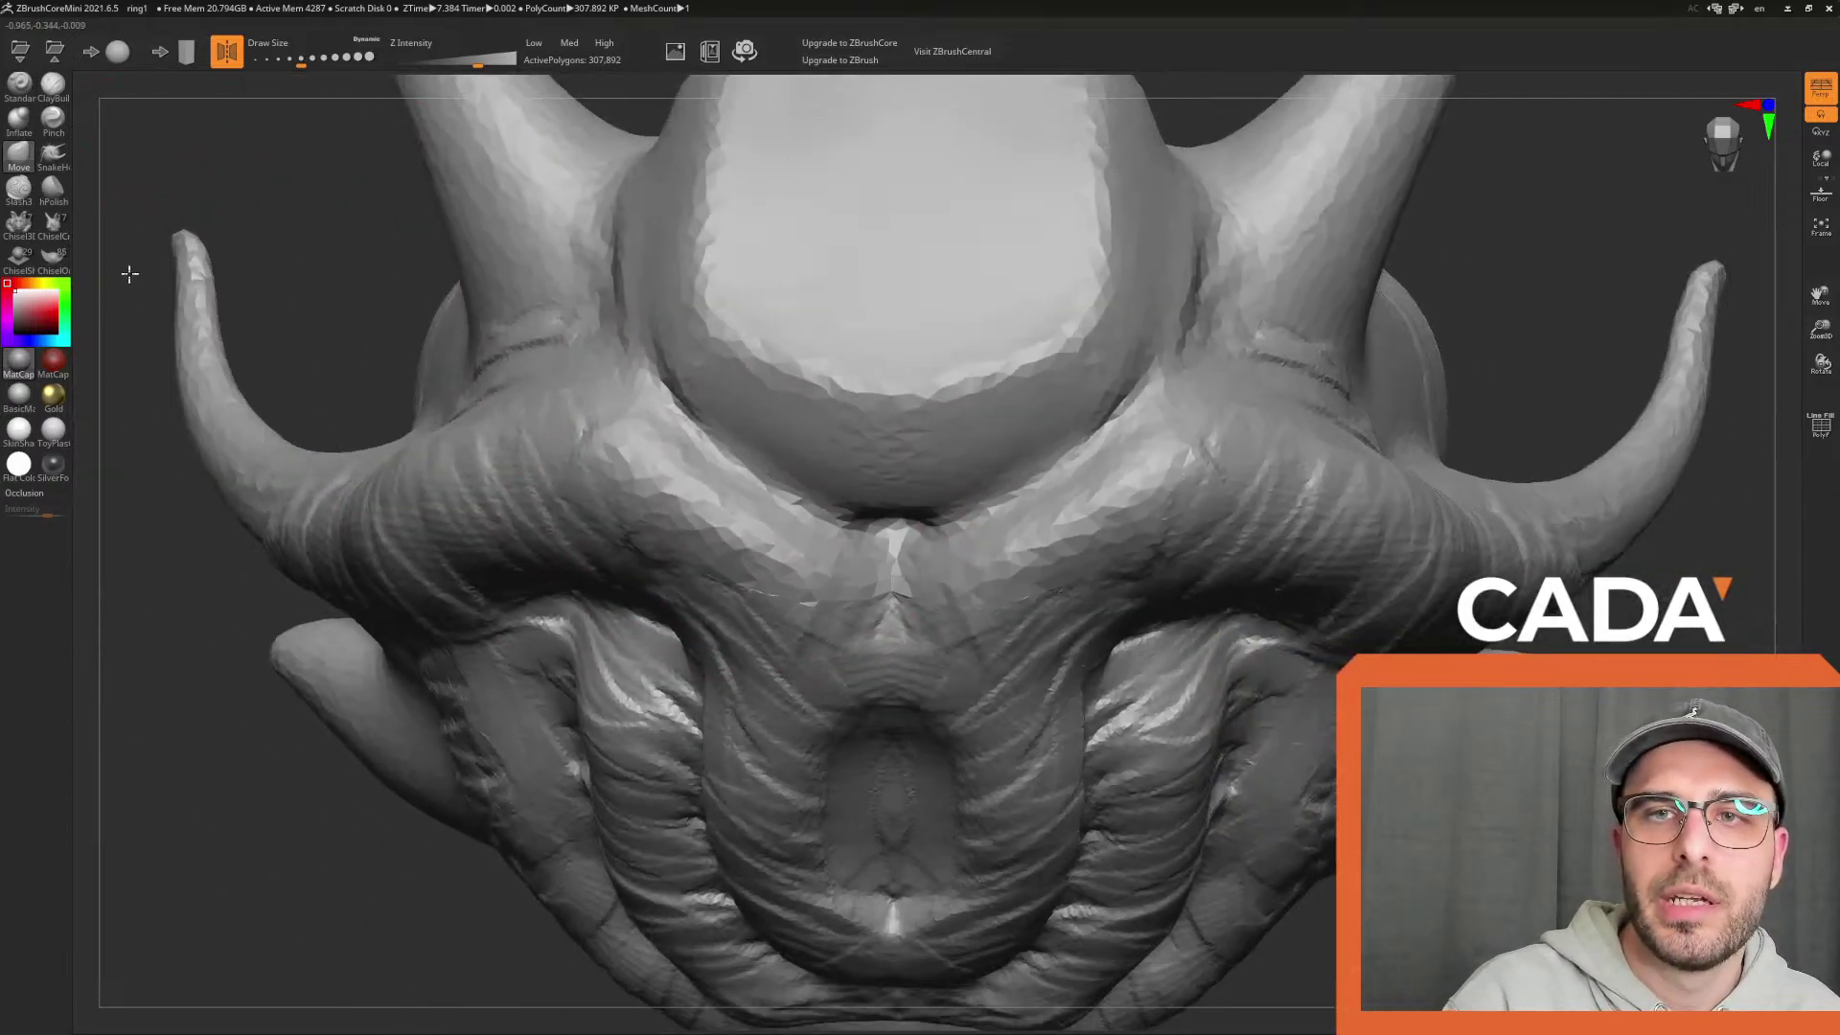
ctrl+right_drag(130, 274, 148, 246)
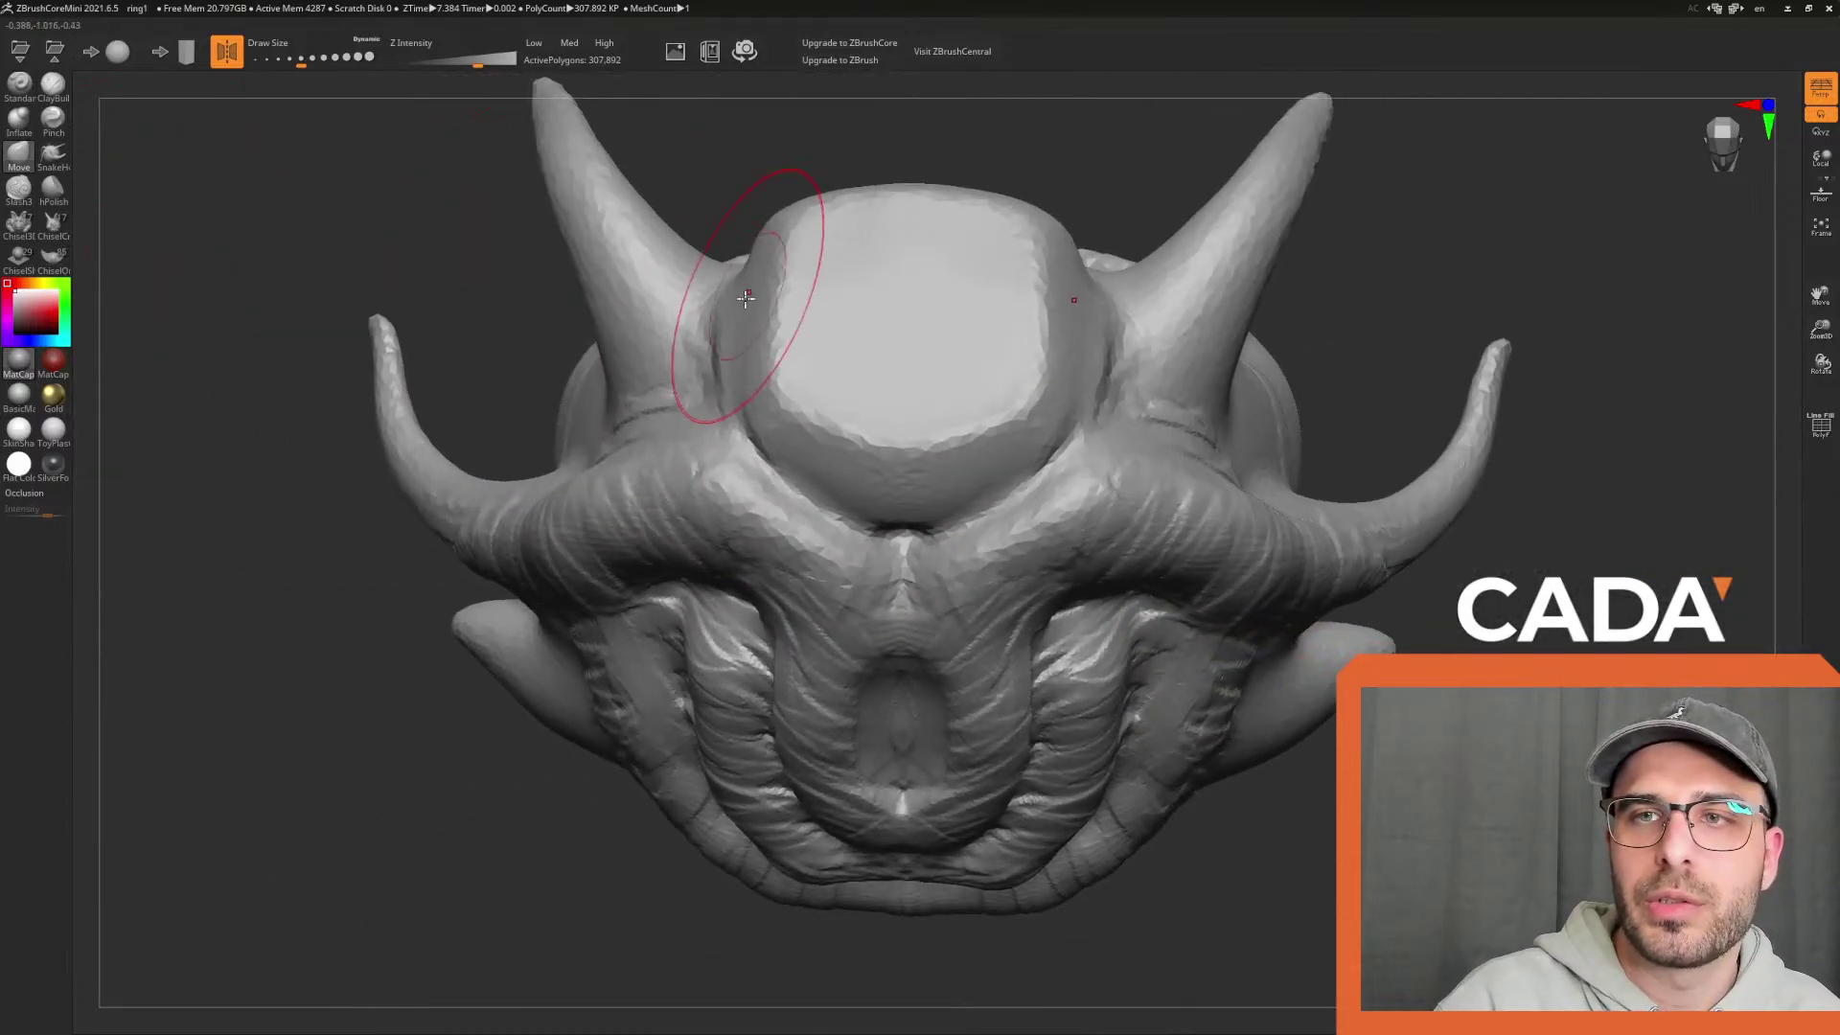
drag(796, 314, 767, 315)
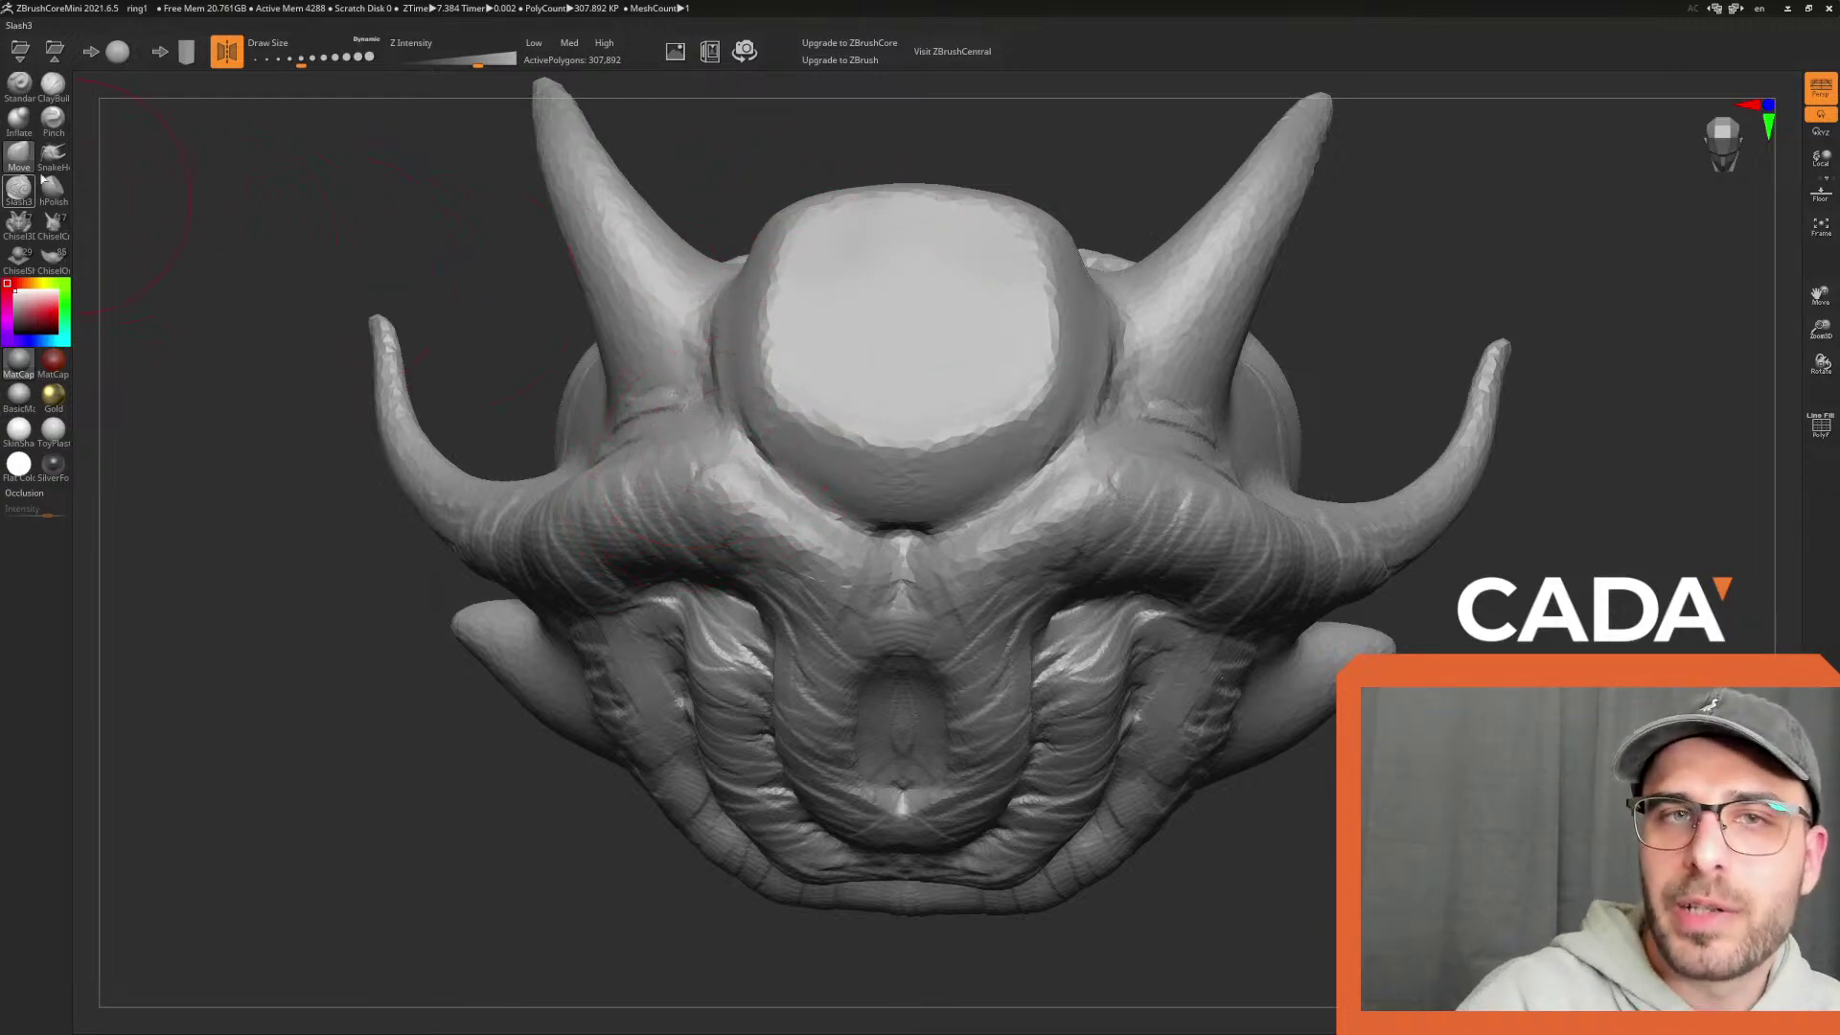
Try a thin ClayBuildup stroke down the middle of the flat forehead plane, and undo it
click(52, 84)
drag(301, 61, 268, 65)
mouse_move(899, 235)
mouse_down()
mouse_move(895, 345)
mouse_move(904, 307)
mouse_up()
key(ctrl+z)
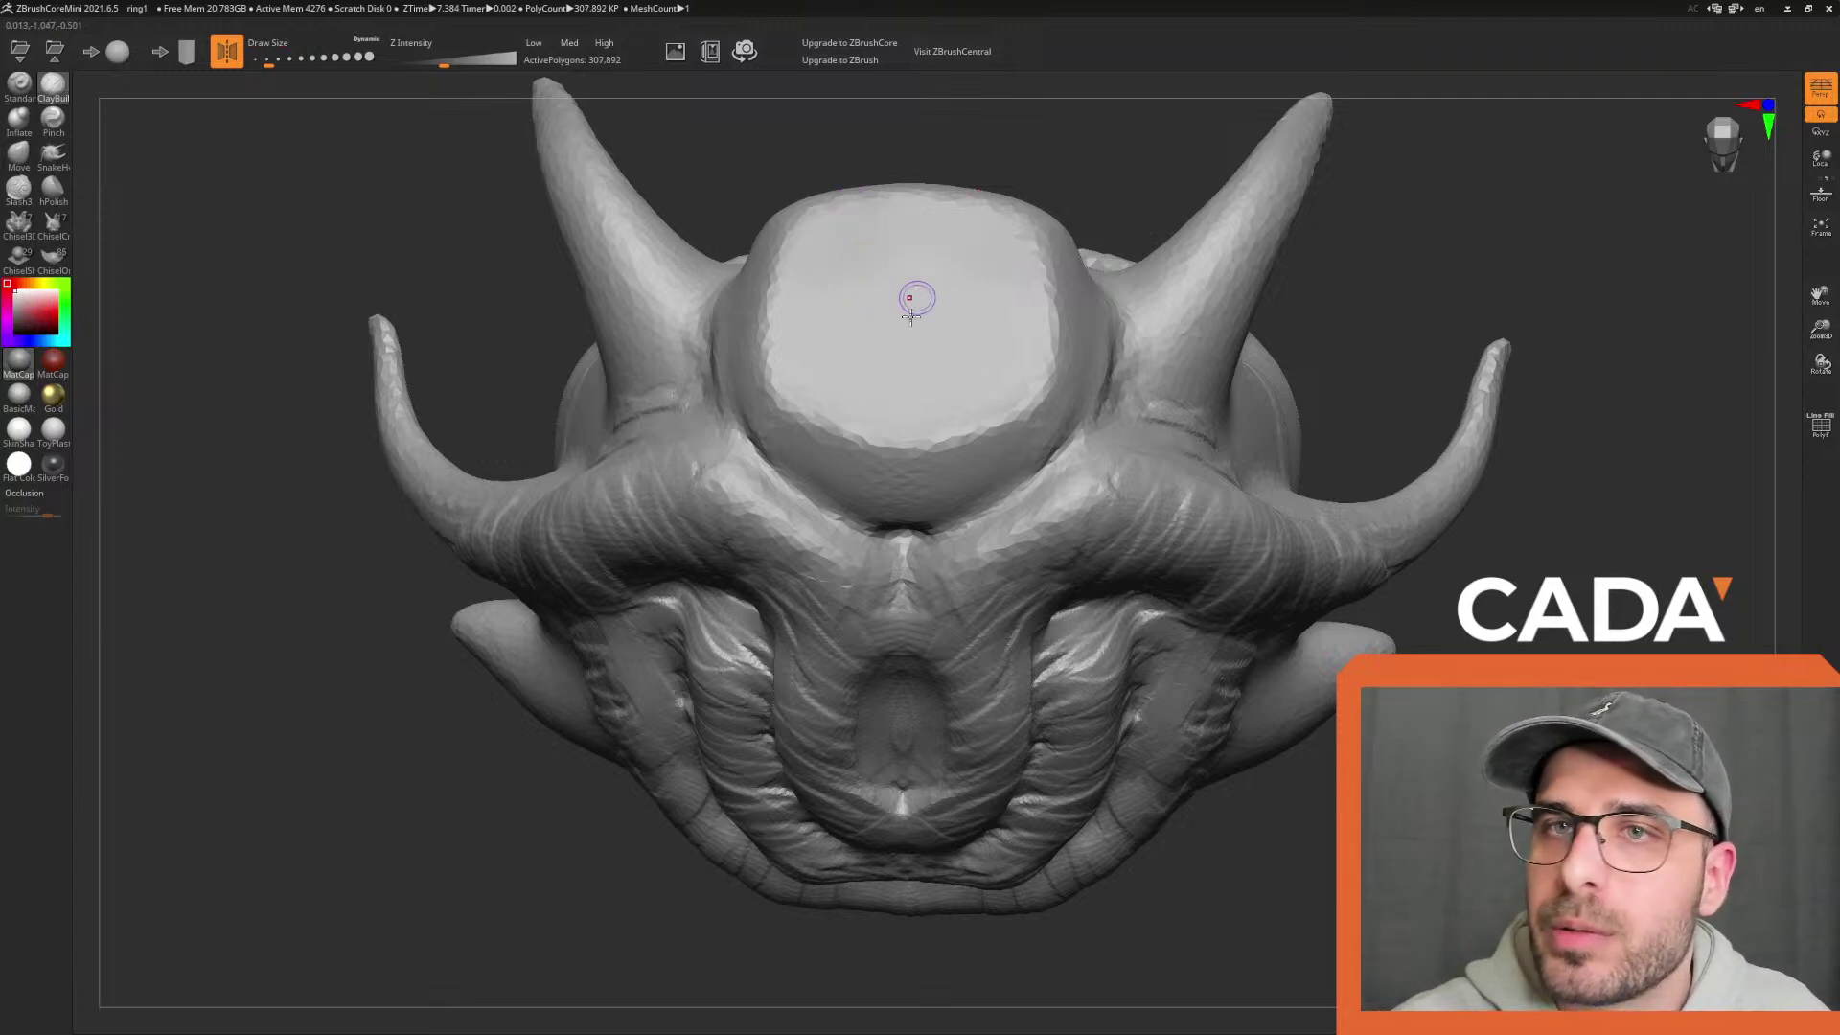
Set the draw size to about 59 and smooth over the flat forehead to densify its mesh, checking it with the wireframe display
drag(270, 63, 281, 63)
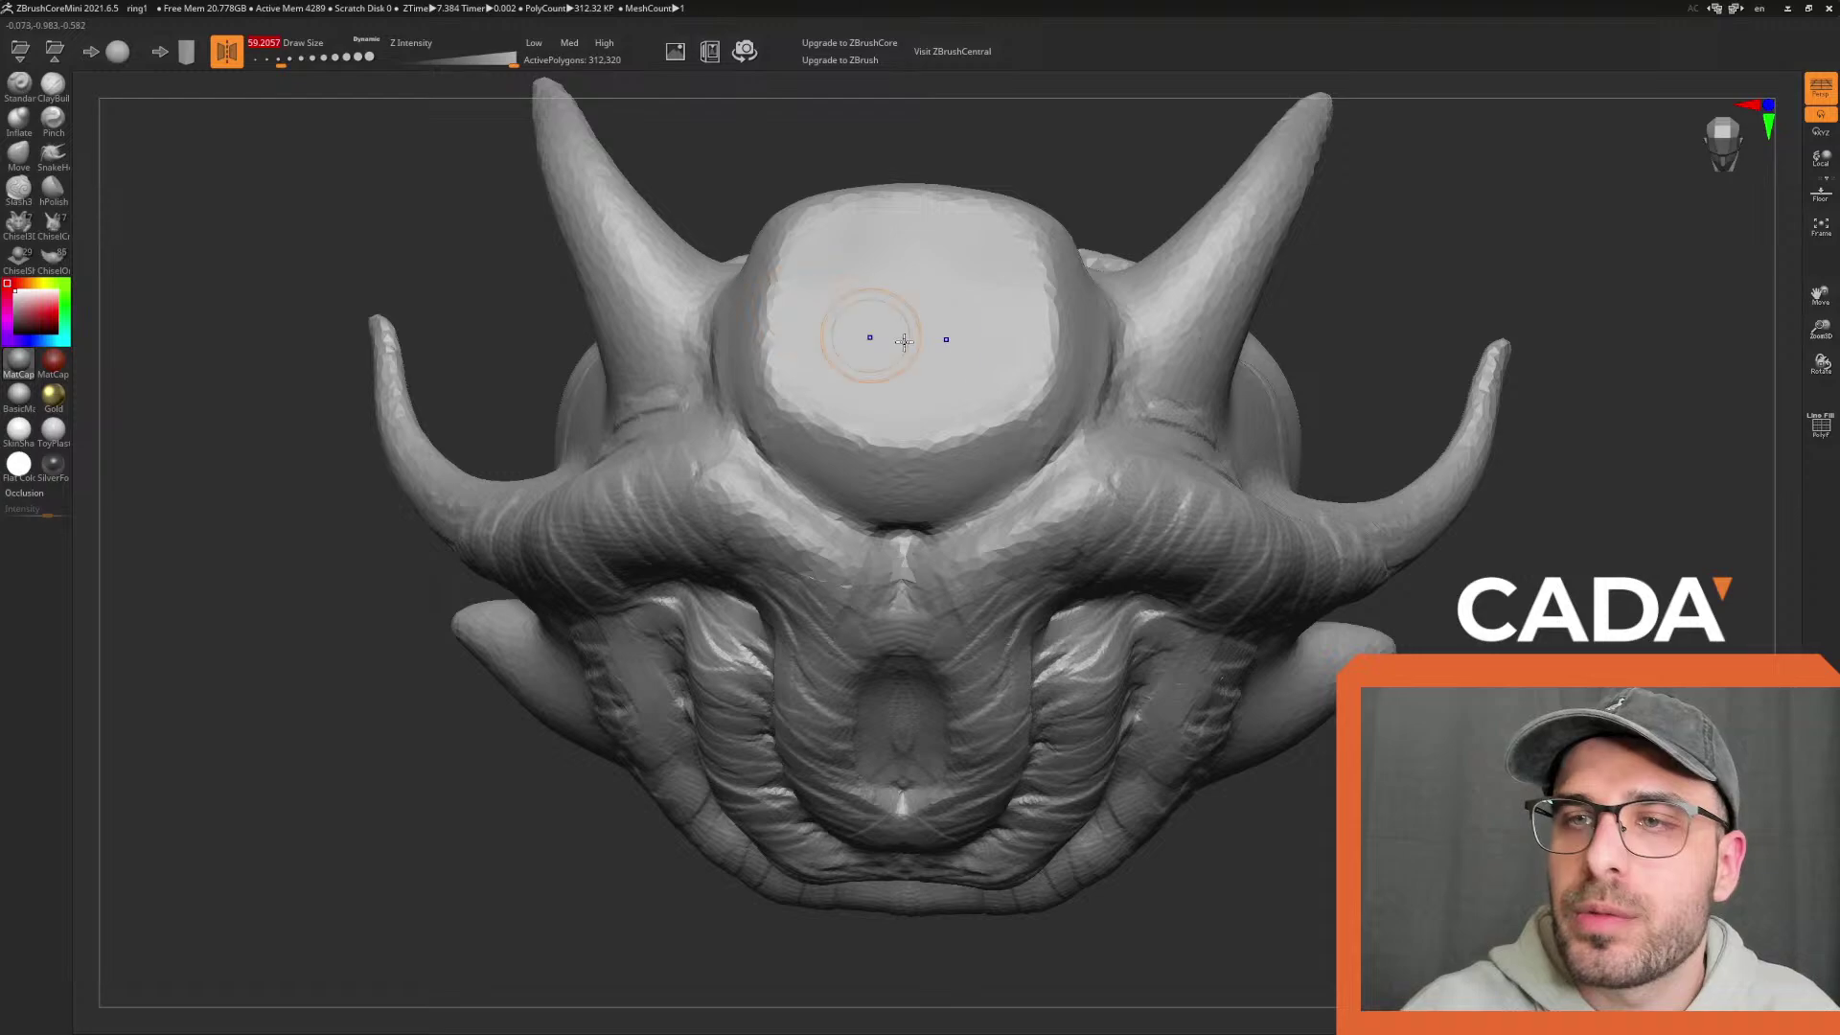
mouse_move(897, 281)
mouse_down()
mouse_move(875, 313)
mouse_move(1016, 259)
mouse_up()
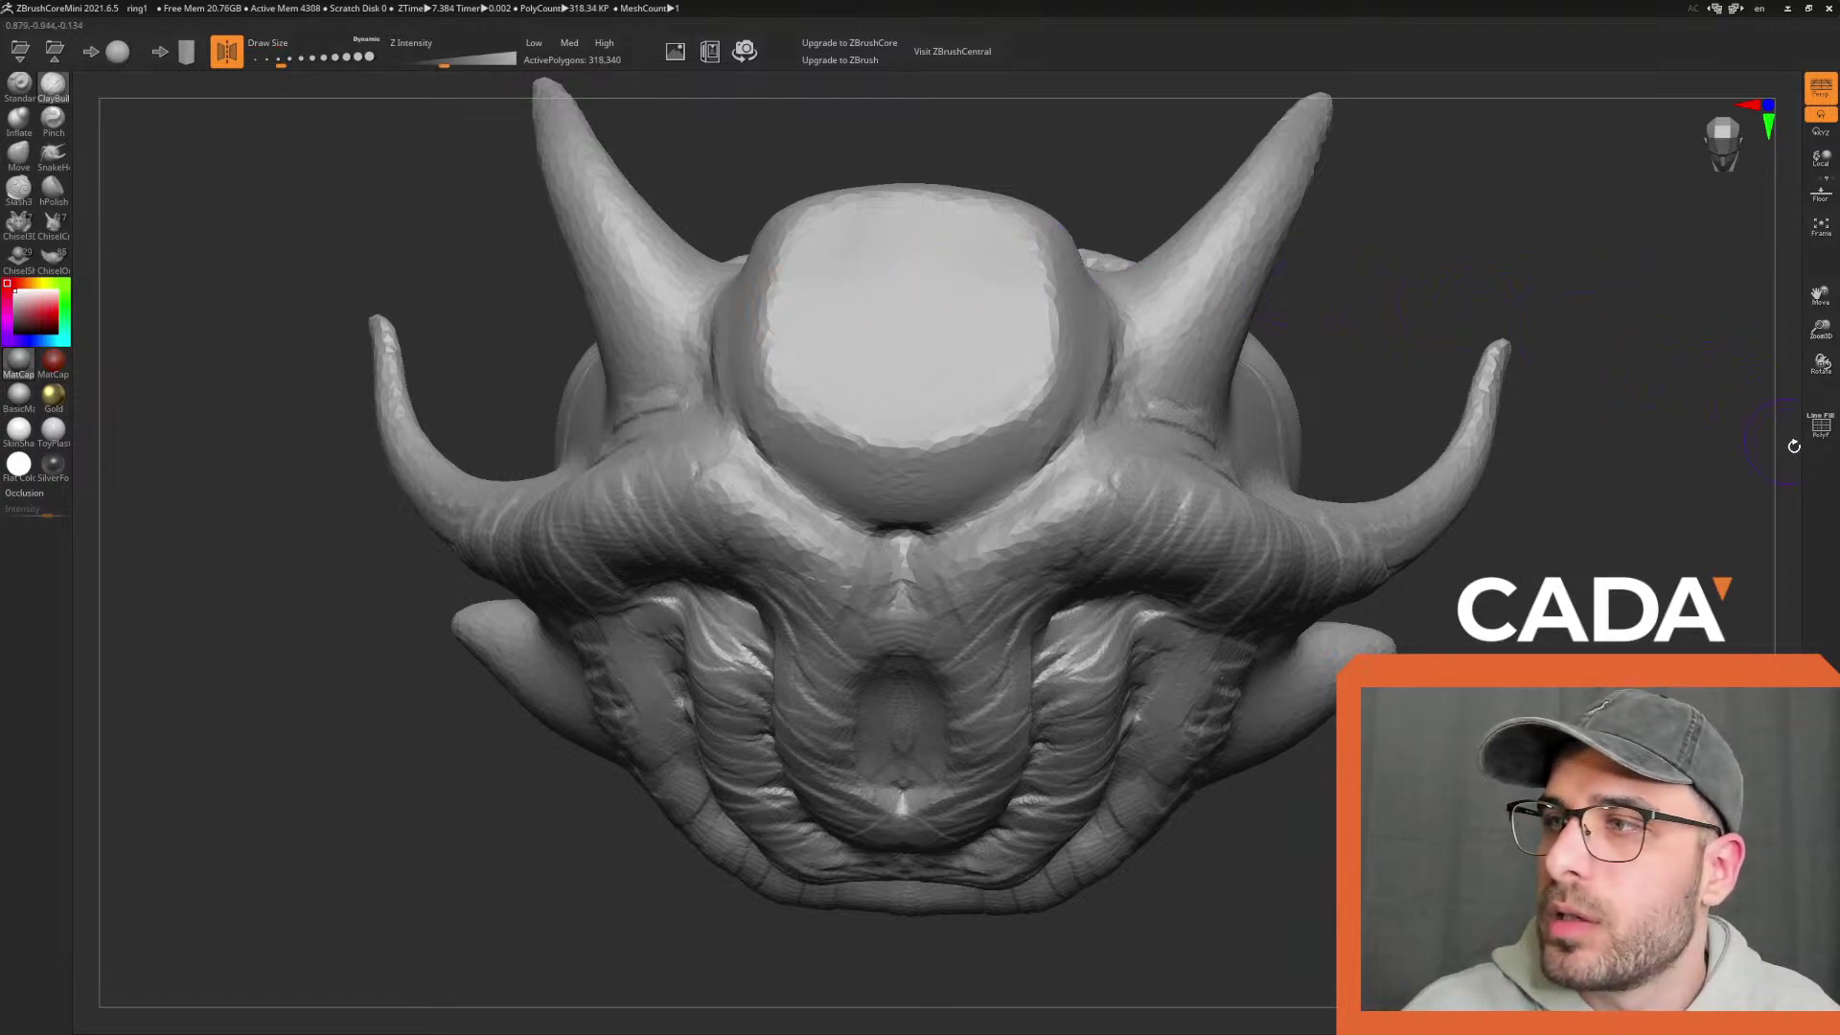
click(1821, 429)
mouse_move(853, 182)
mouse_down()
mouse_move(815, 288)
mouse_move(805, 402)
mouse_move(888, 356)
mouse_move(883, 185)
mouse_move(910, 402)
mouse_up()
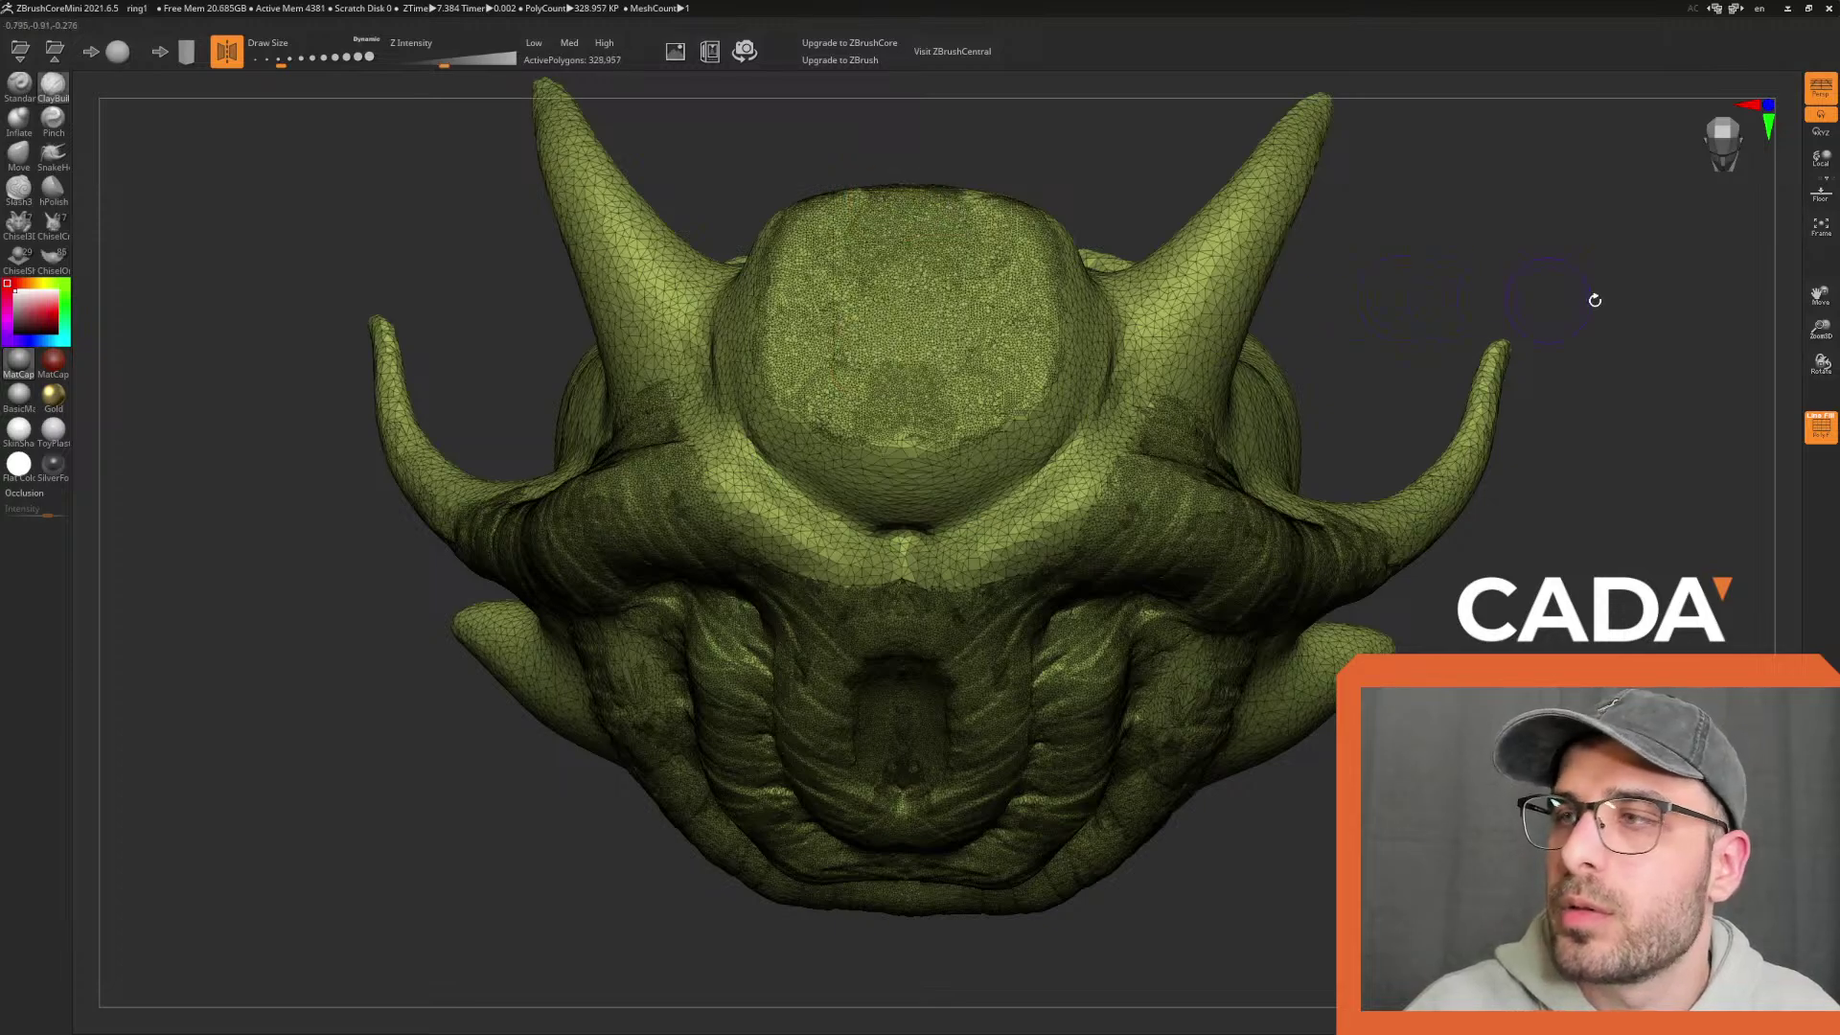
click(1827, 432)
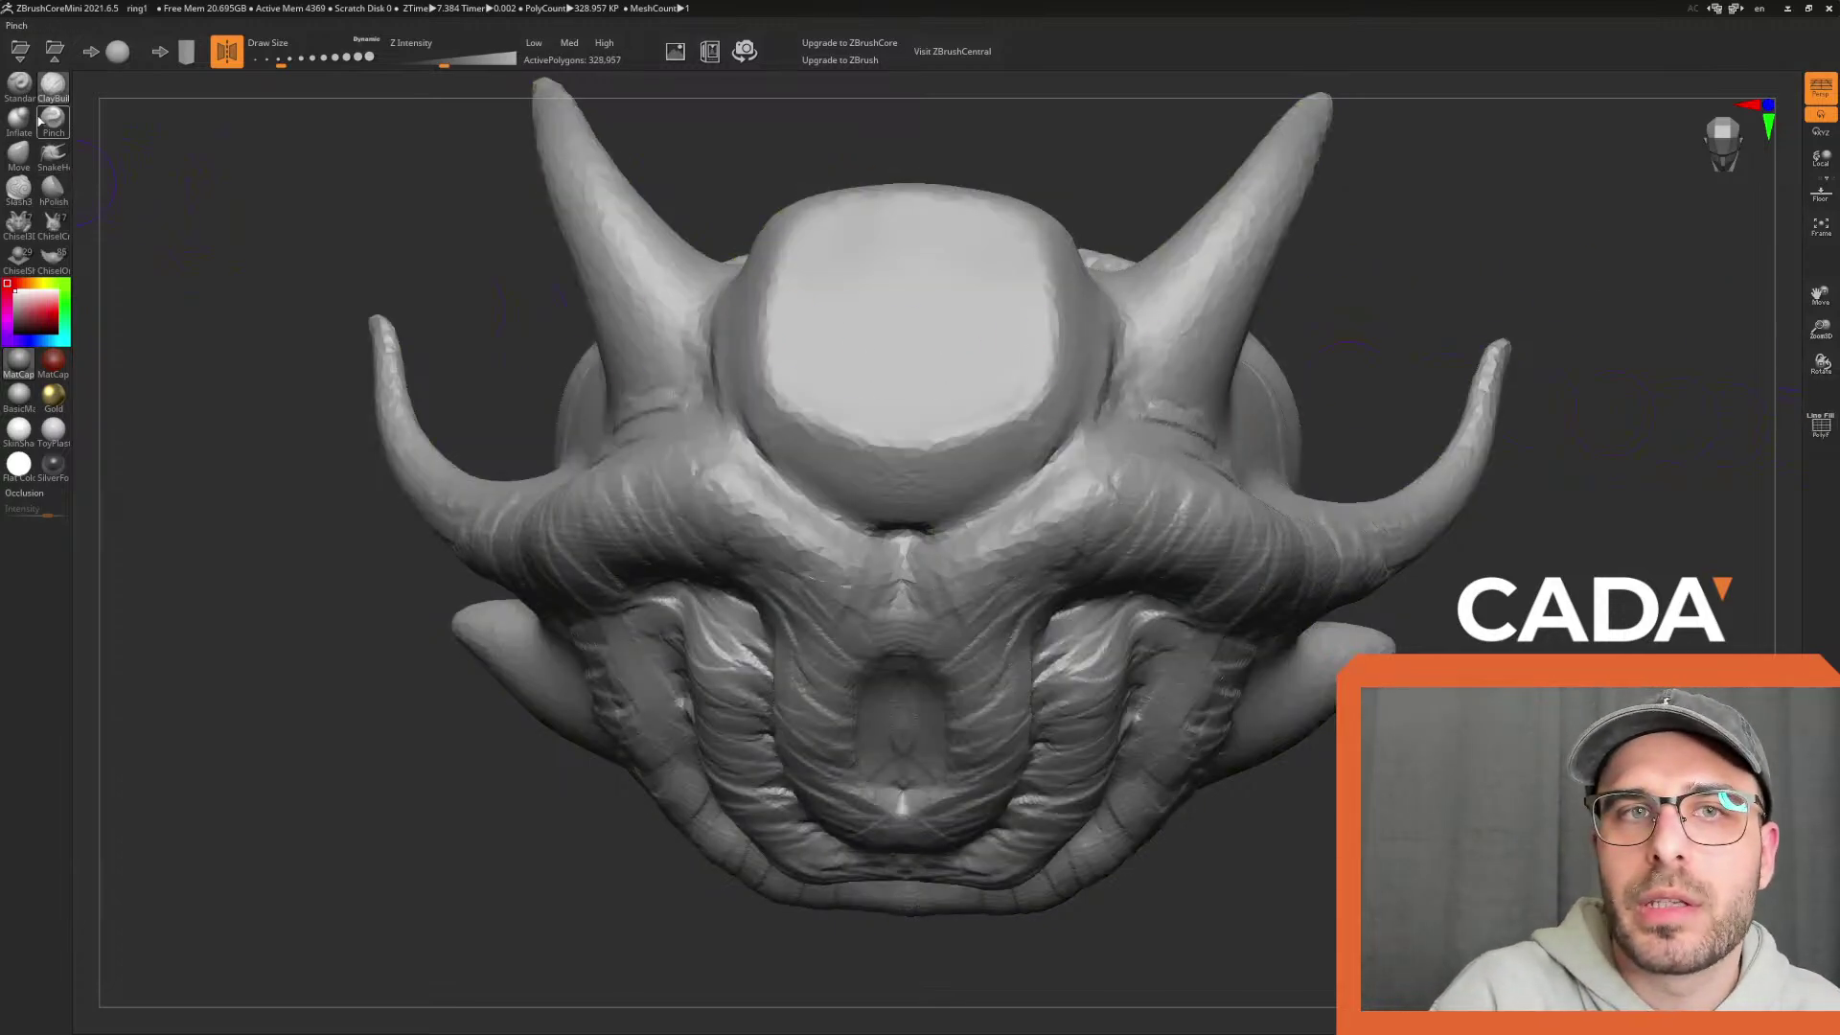
Build a raised vertical bar down the middle of the flat forehead with ClayBuildup at slightly higher intensity, redoing the first stroke and smoothing the top
click(51, 87)
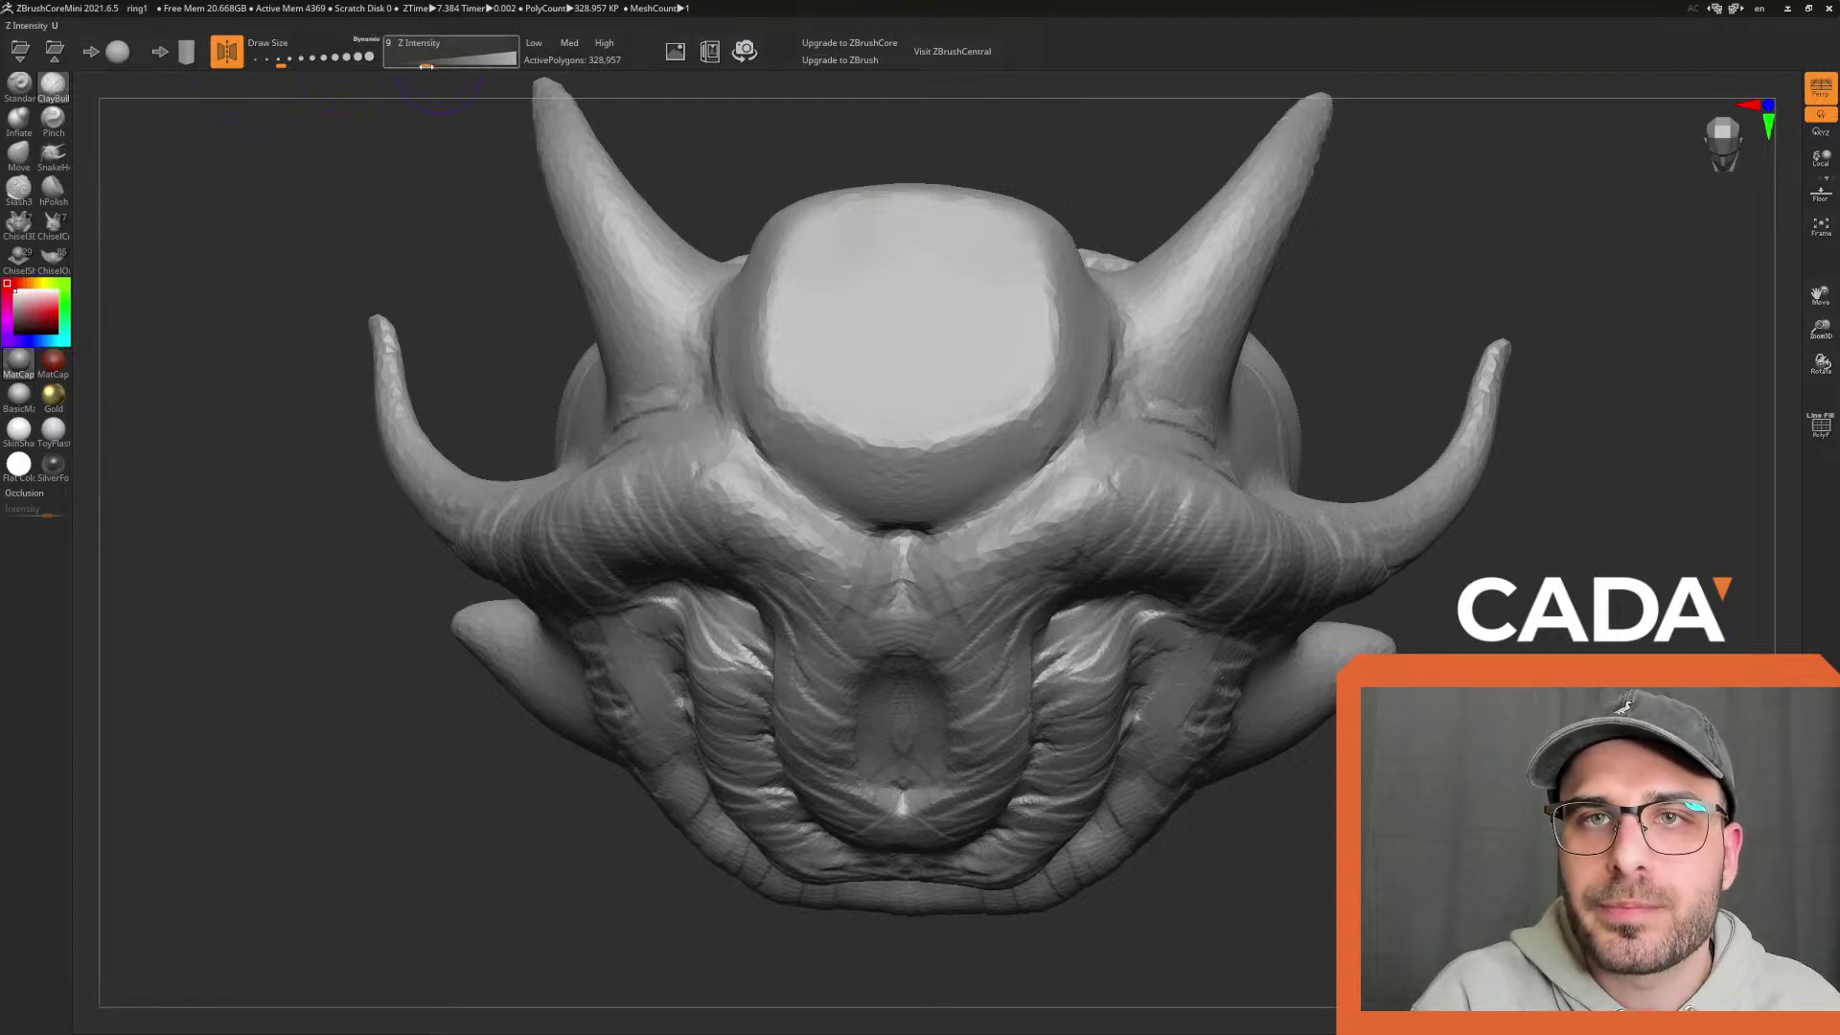
drag(420, 65, 434, 65)
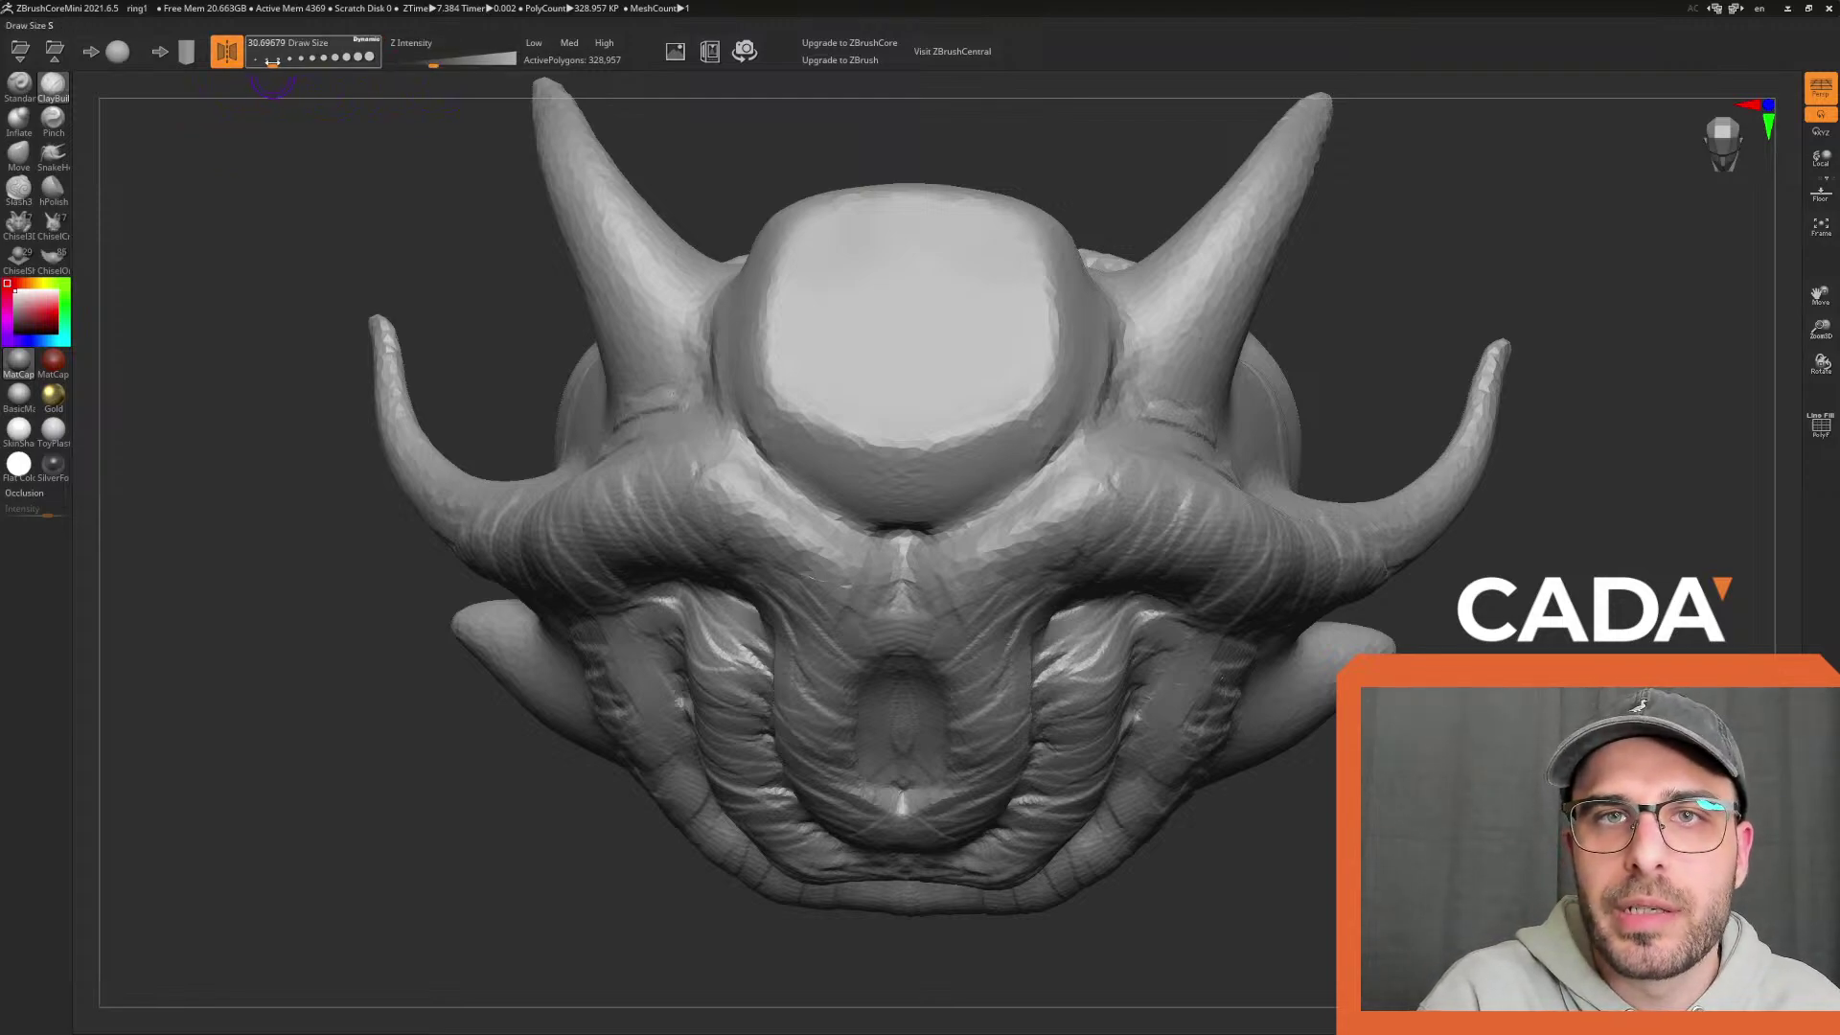
drag(272, 60, 275, 60)
drag(909, 238, 907, 341)
key(ctrl+z)
key(ctrl+z)
mouse_move(909, 231)
mouse_down()
mouse_move(897, 379)
mouse_move(924, 374)
mouse_move(897, 418)
mouse_up()
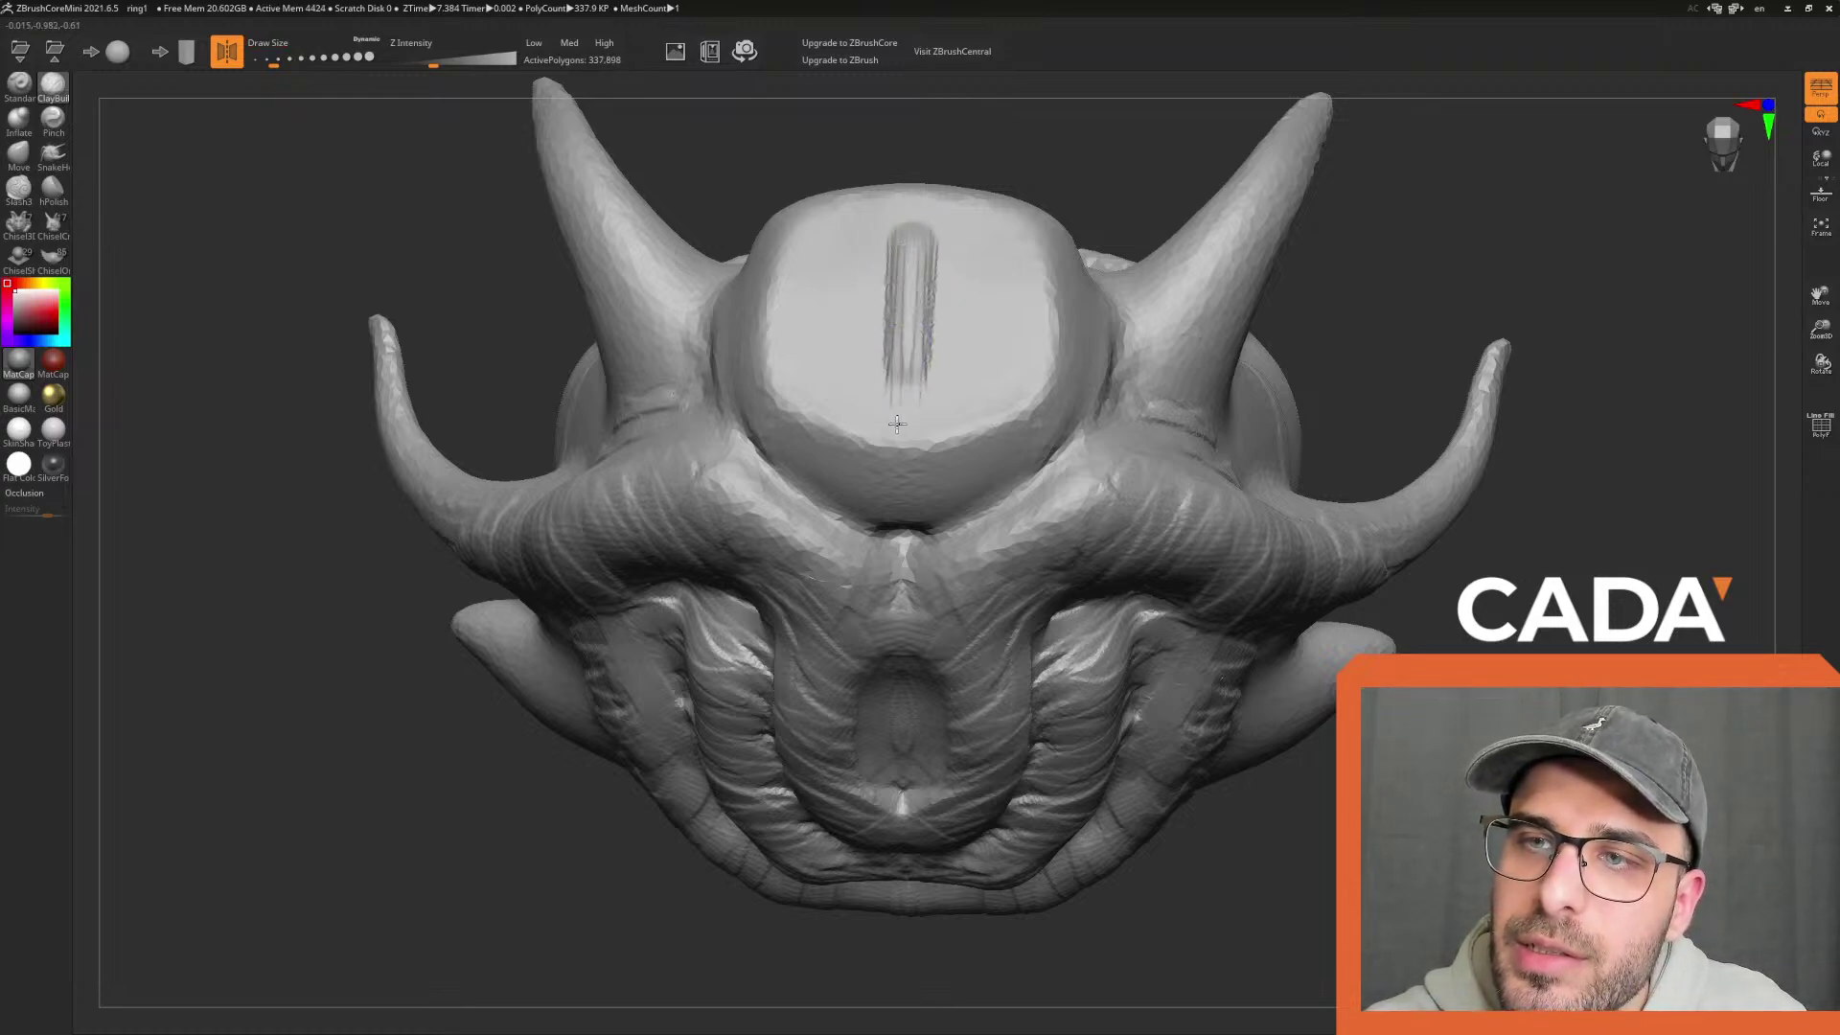
shift+drag(927, 205, 928, 239)
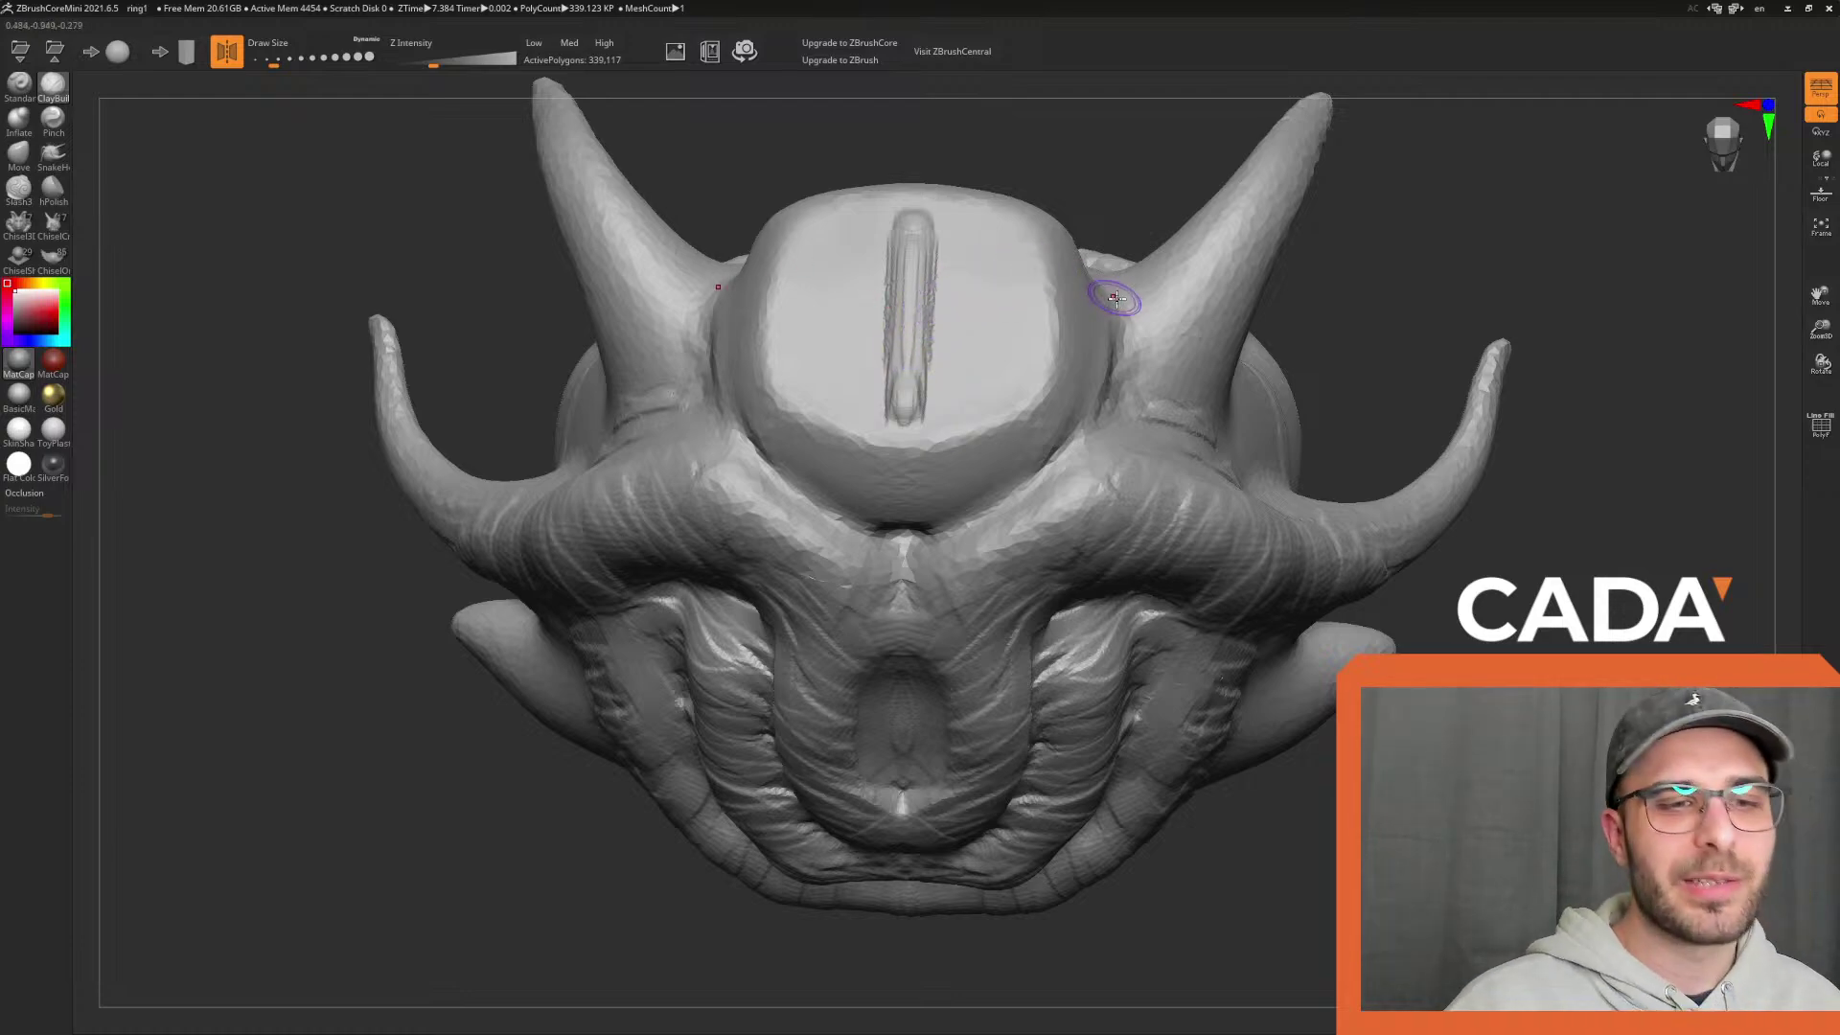
Build mirrored curved arms outward from the forehead's vertical bar with ClayBuildup, redoing the first stroke and hooking the outer ends downward
drag(1031, 118, 883, 307)
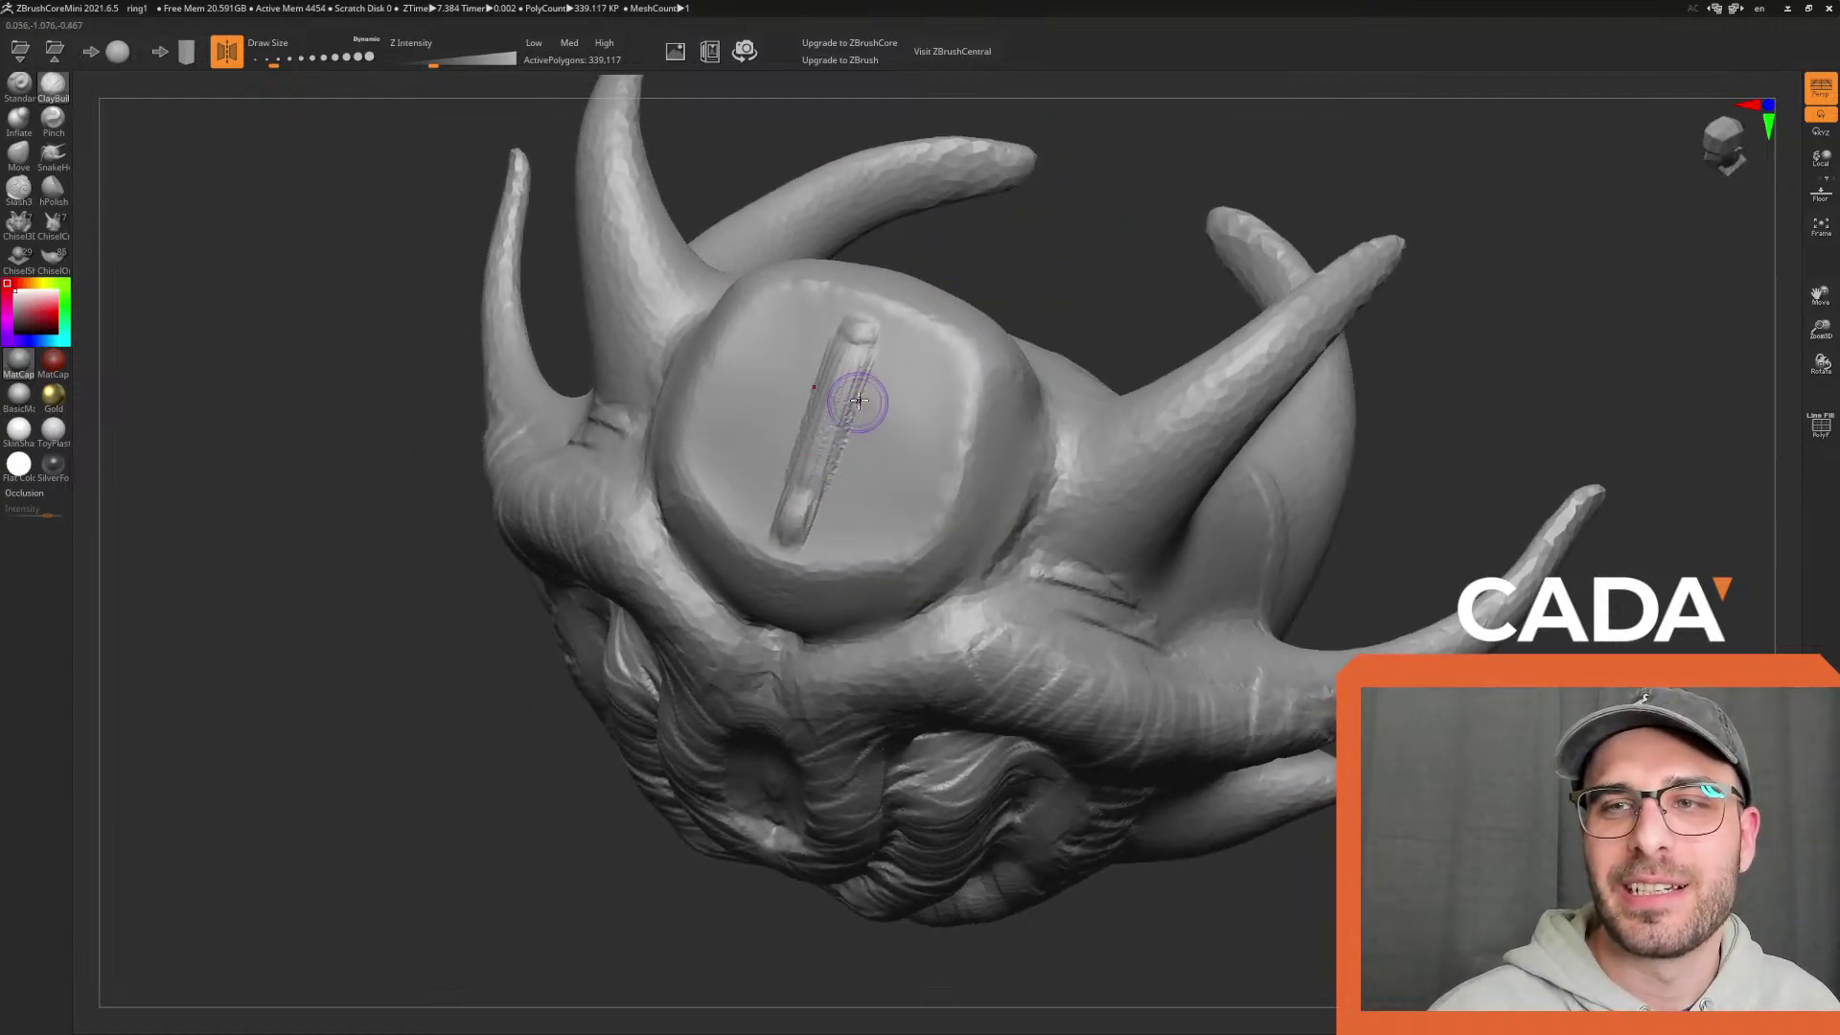
drag(772, 393, 896, 436)
key(ctrl+z)
mouse_move(767, 388)
mouse_down()
mouse_move(917, 439)
mouse_move(851, 441)
mouse_move(895, 428)
mouse_up()
drag(897, 429, 929, 456)
mouse_move(791, 437)
mouse_down()
mouse_move(824, 479)
mouse_move(862, 330)
mouse_move(804, 489)
mouse_up()
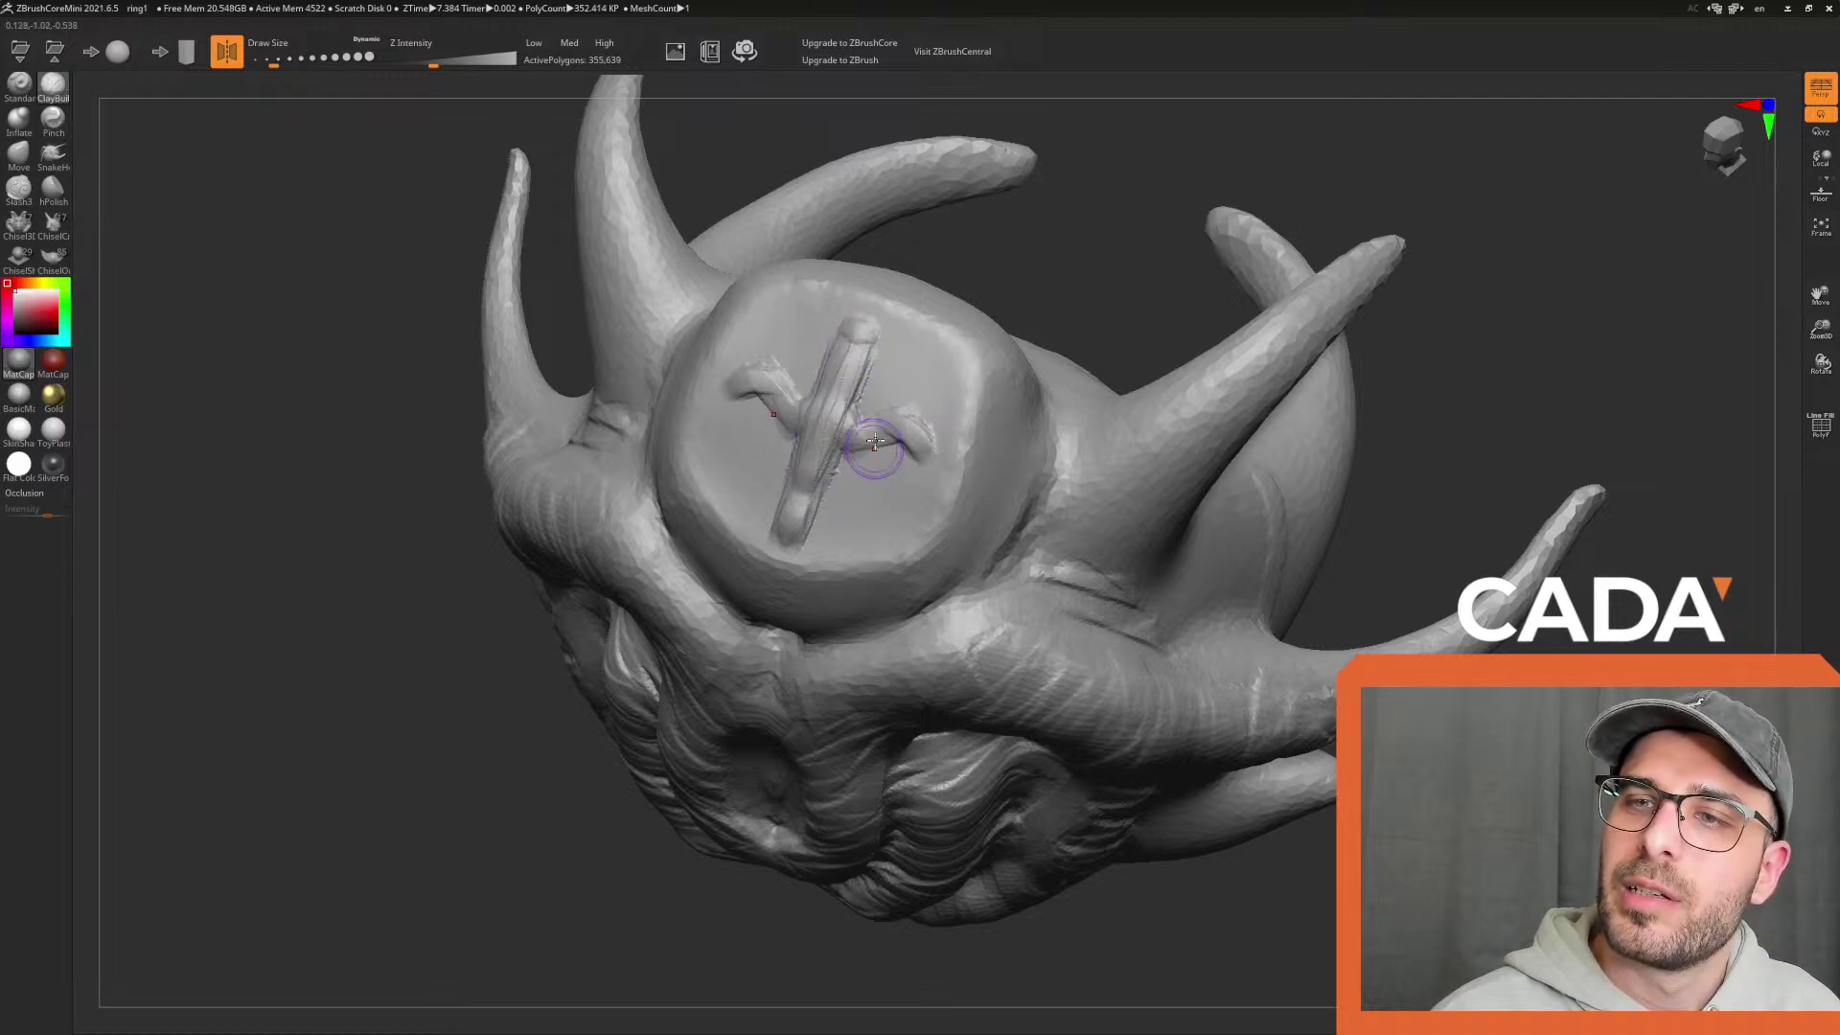
mouse_move(914, 472)
mouse_down()
mouse_move(803, 530)
mouse_move(908, 444)
mouse_move(842, 493)
mouse_move(802, 491)
mouse_move(863, 336)
mouse_move(860, 436)
mouse_up()
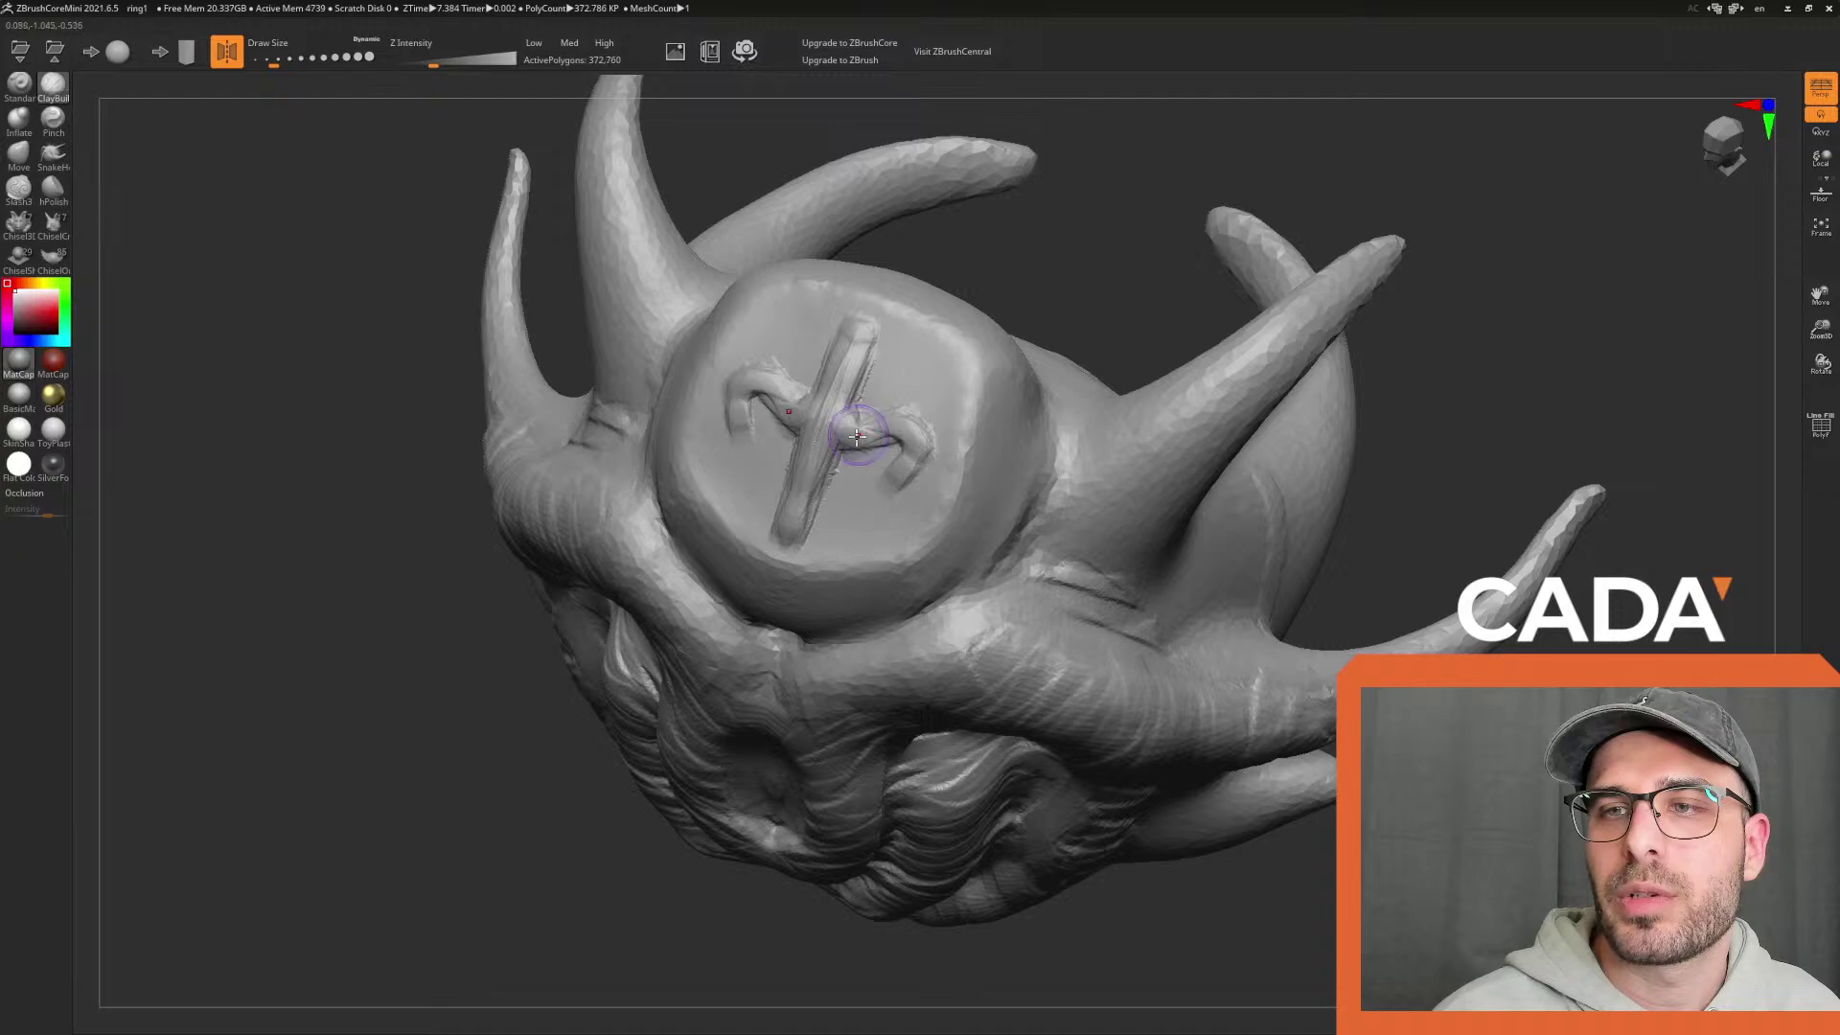
Refine the curled lower ends of the forehead emblem's side arms with short ClayBuildup strokes, checking the shape from a distance
alt+drag(1020, 273, 1012, 327)
drag(903, 504, 896, 518)
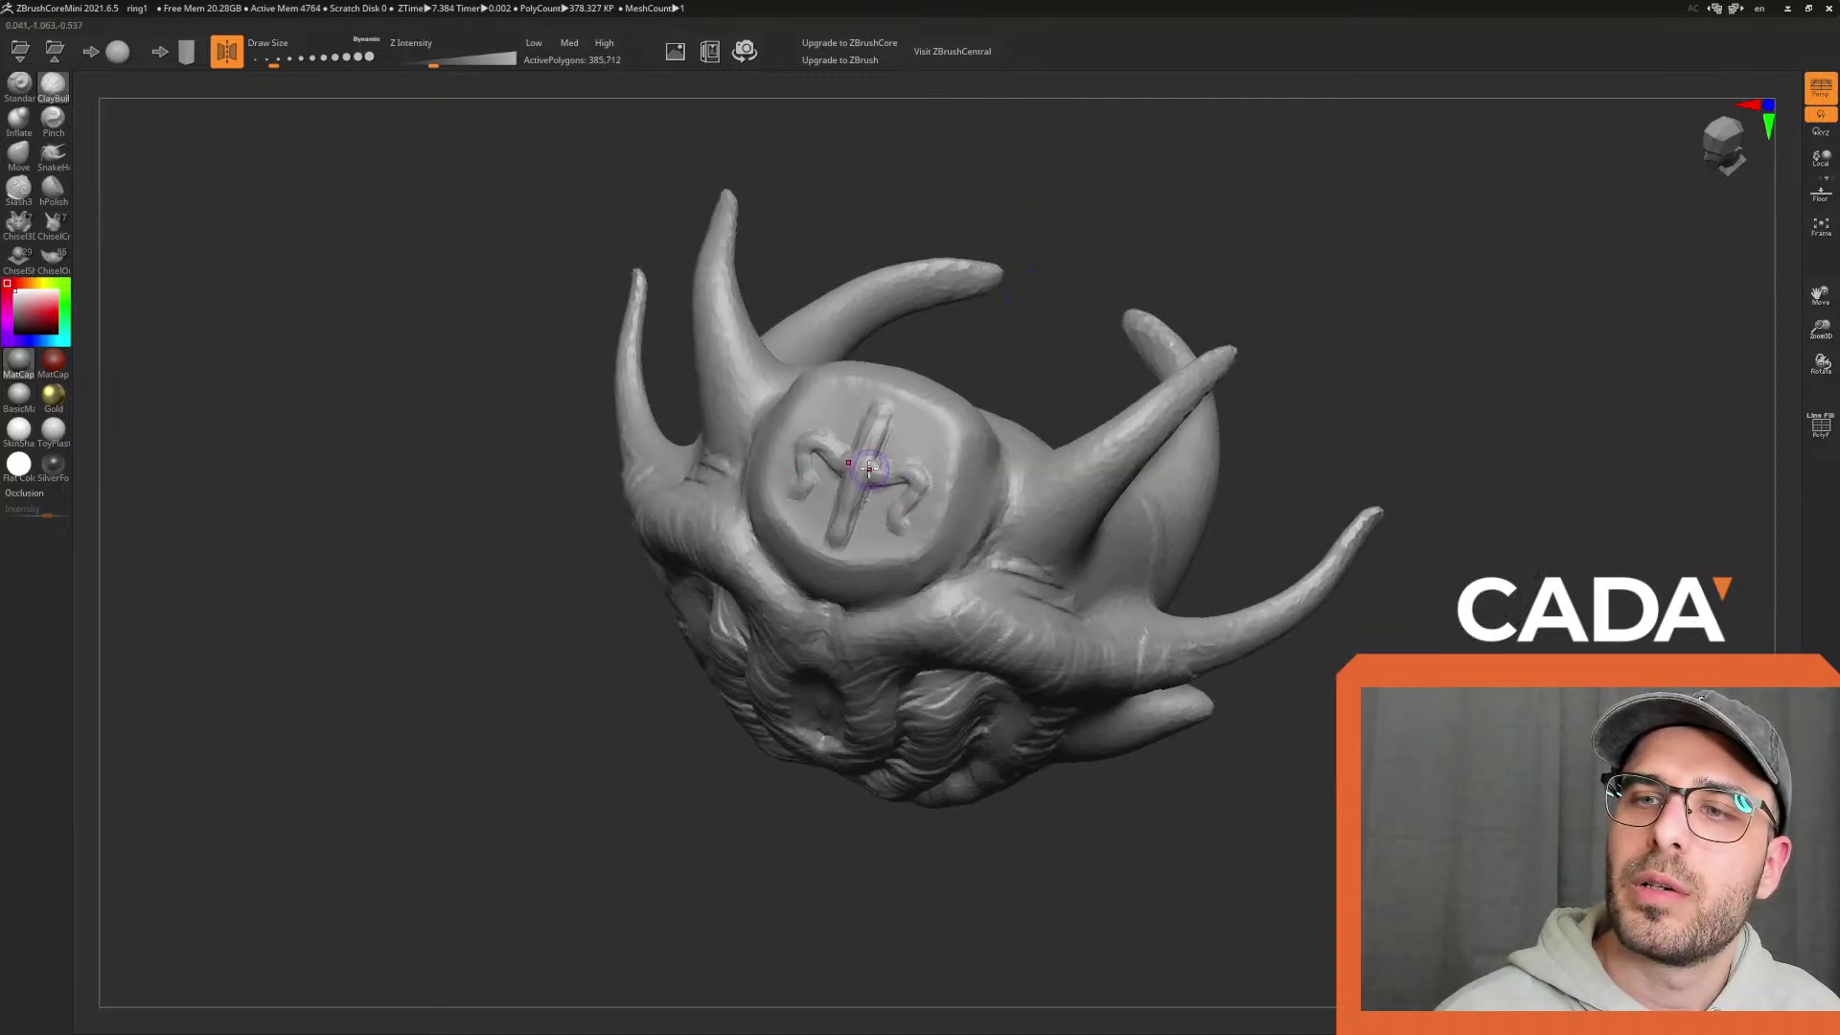
alt+drag(965, 321, 961, 275)
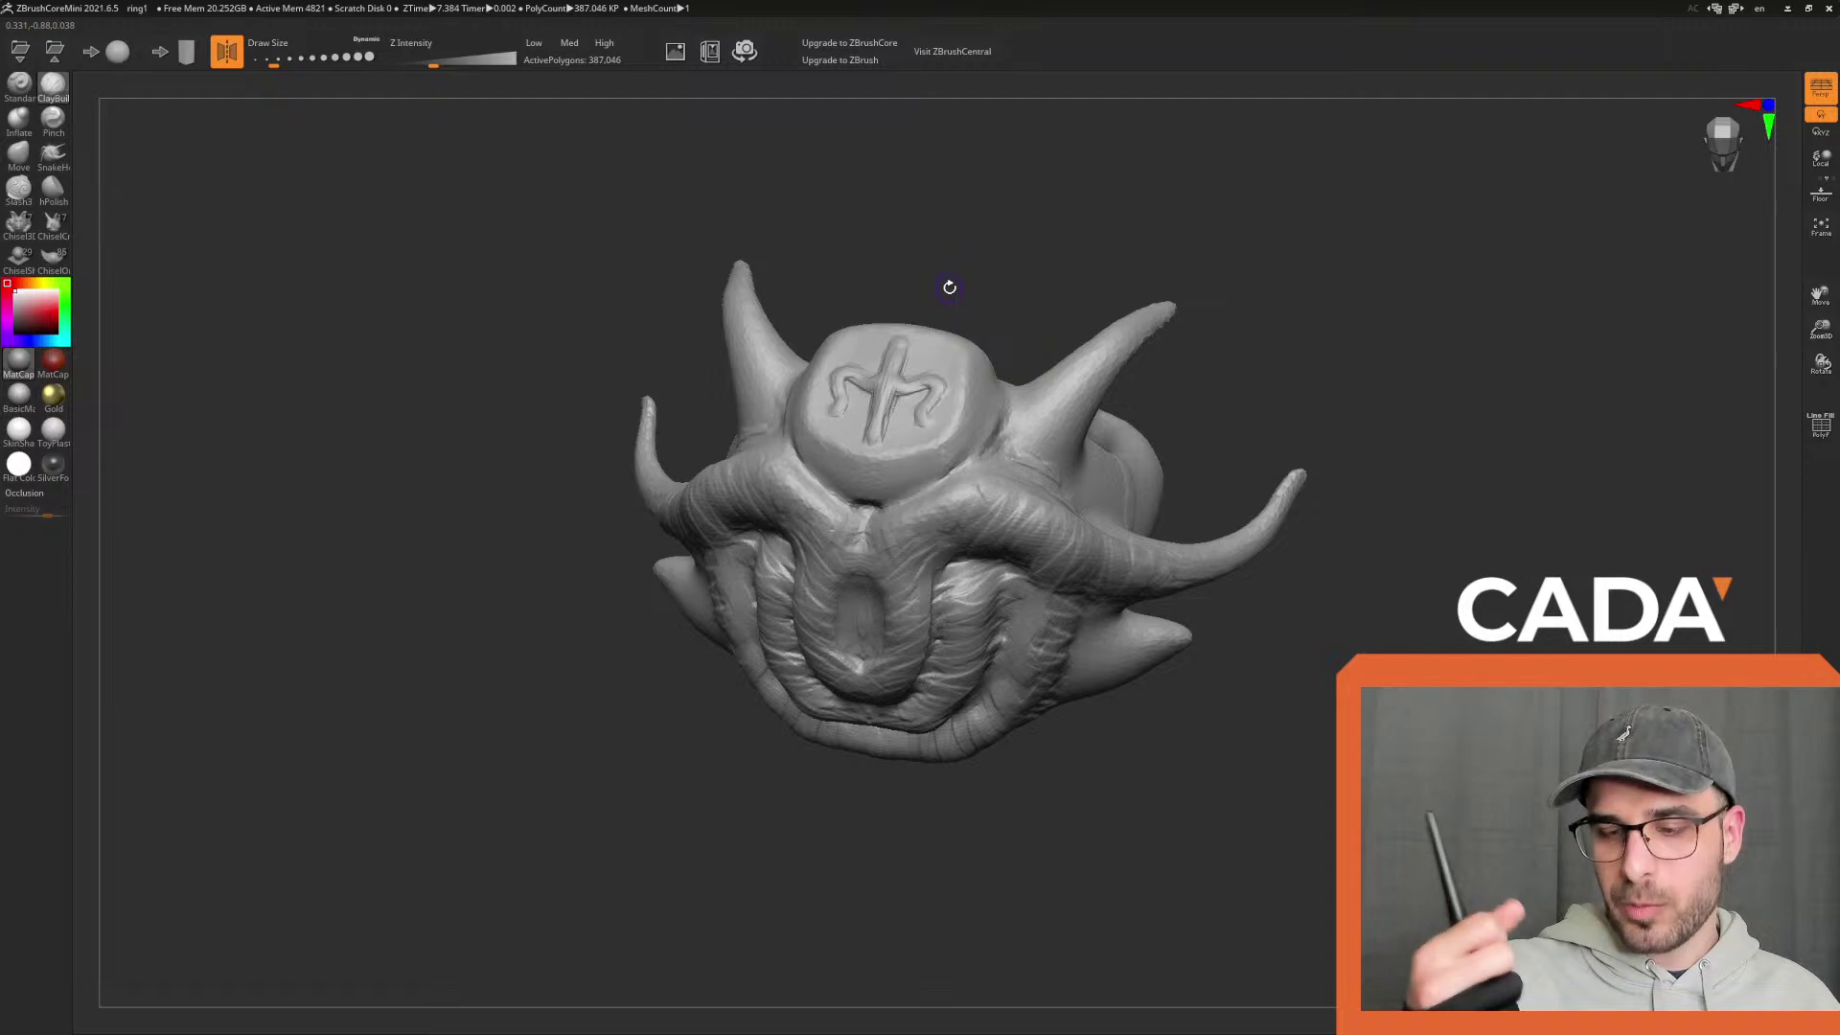
mouse_move(1032, 726)
mouse_down()
mouse_move(1245, 780)
mouse_move(1220, 751)
mouse_move(1154, 772)
mouse_move(1191, 755)
mouse_move(1174, 733)
mouse_up()
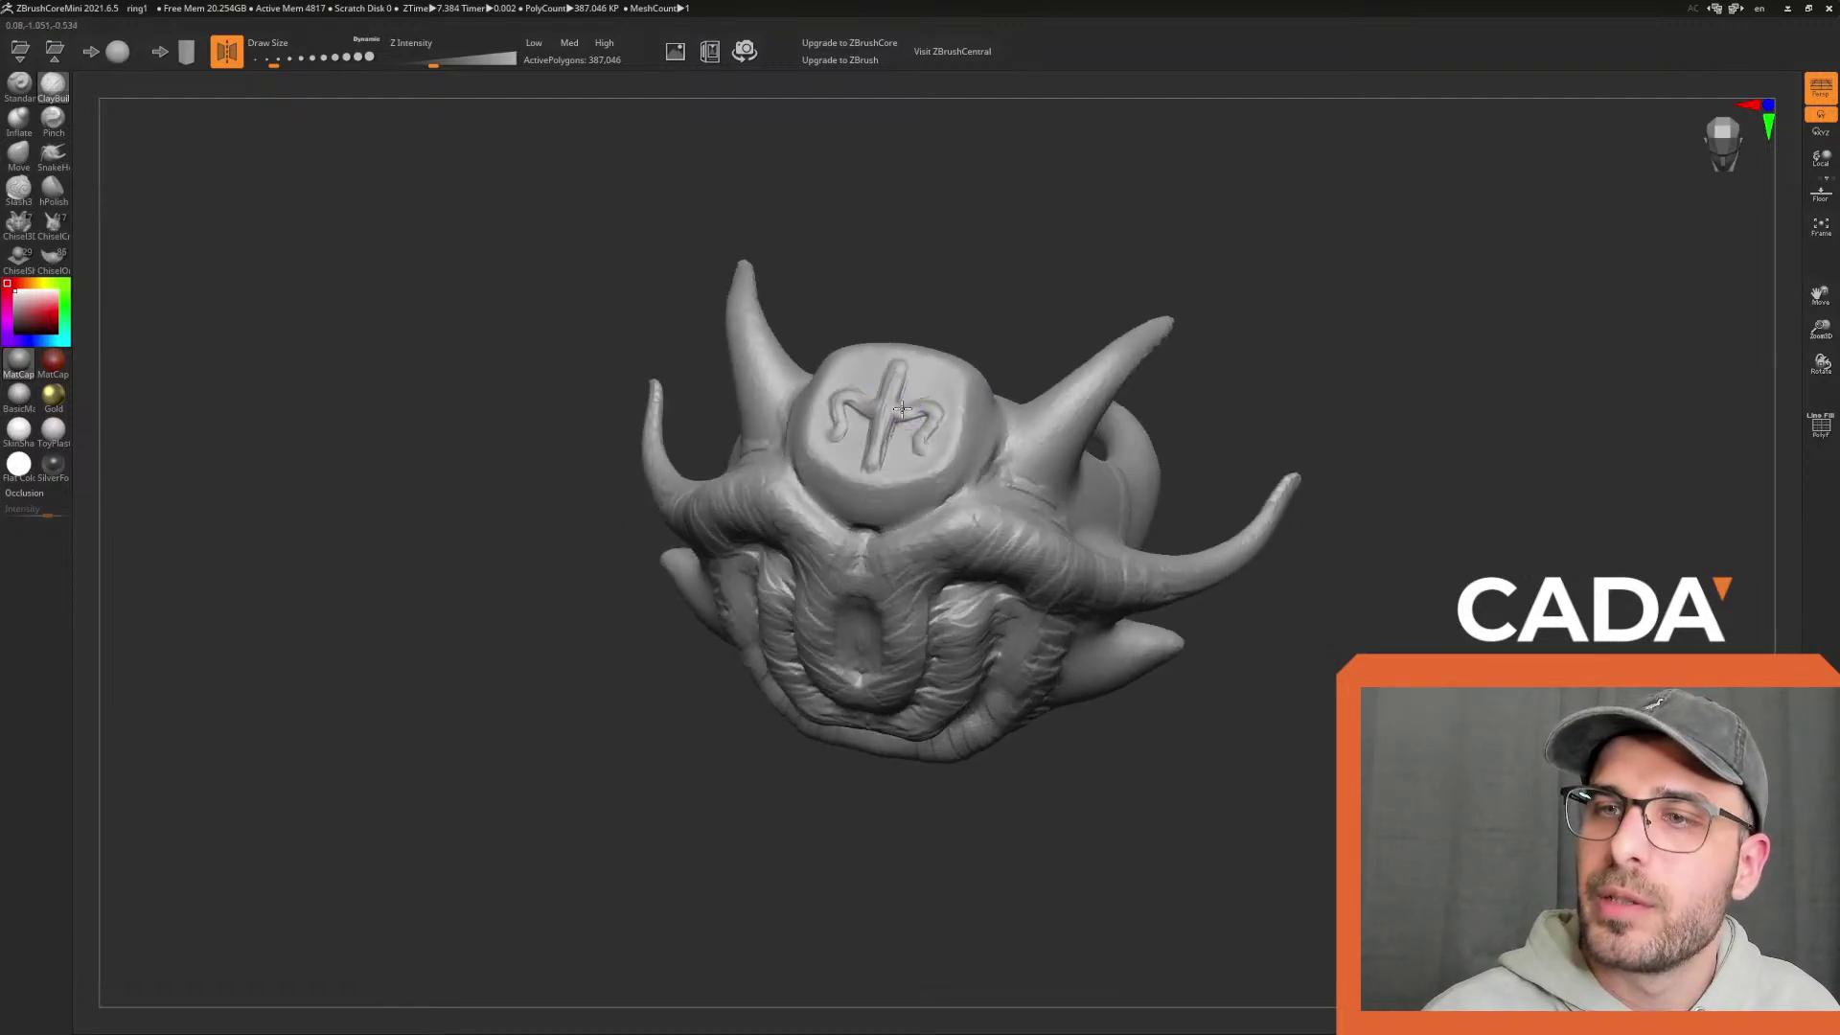
drag(923, 434, 915, 451)
Enlarge the brush and thicken the outer facial fold beside the cheek horn with short ClayBuildup strokes
mouse_move(1393, 624)
mouse_down()
mouse_move(1335, 636)
mouse_move(1284, 691)
mouse_move(1306, 698)
mouse_move(440, 296)
mouse_up()
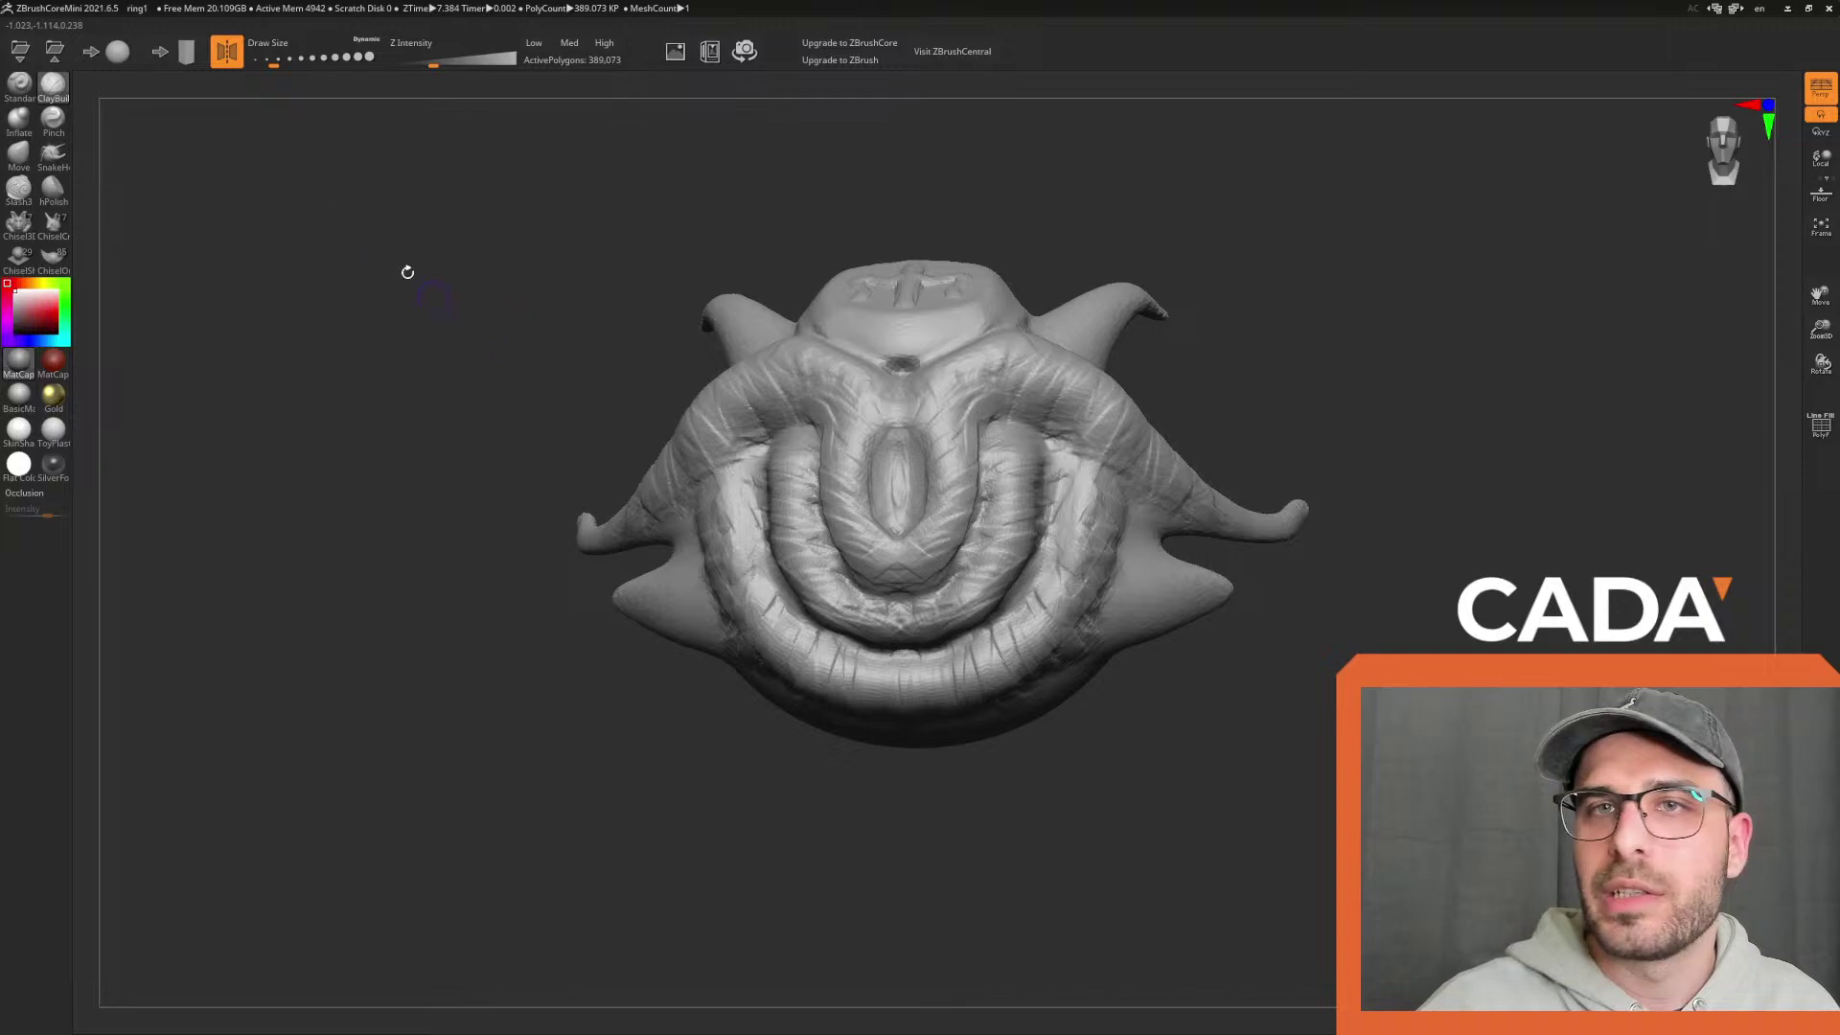
drag(1109, 726, 1319, 744)
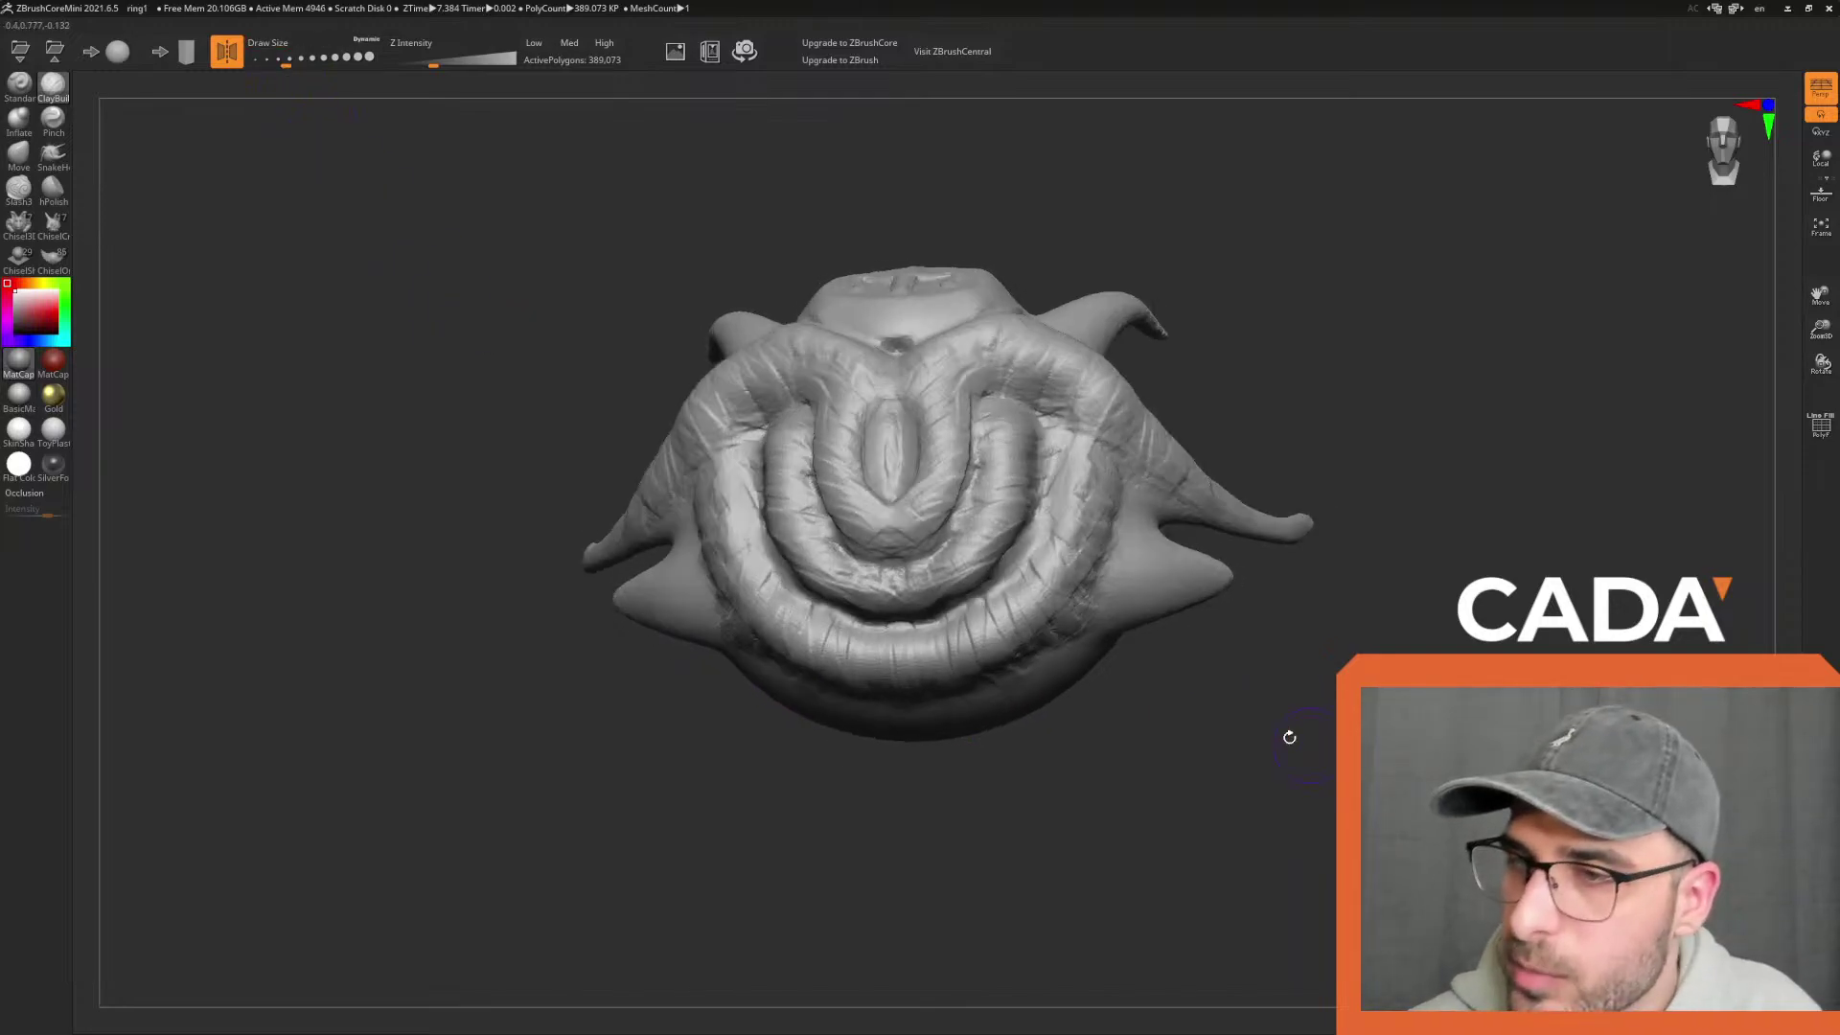
drag(1029, 584, 1038, 549)
drag(1179, 757, 1237, 805)
drag(934, 565, 954, 575)
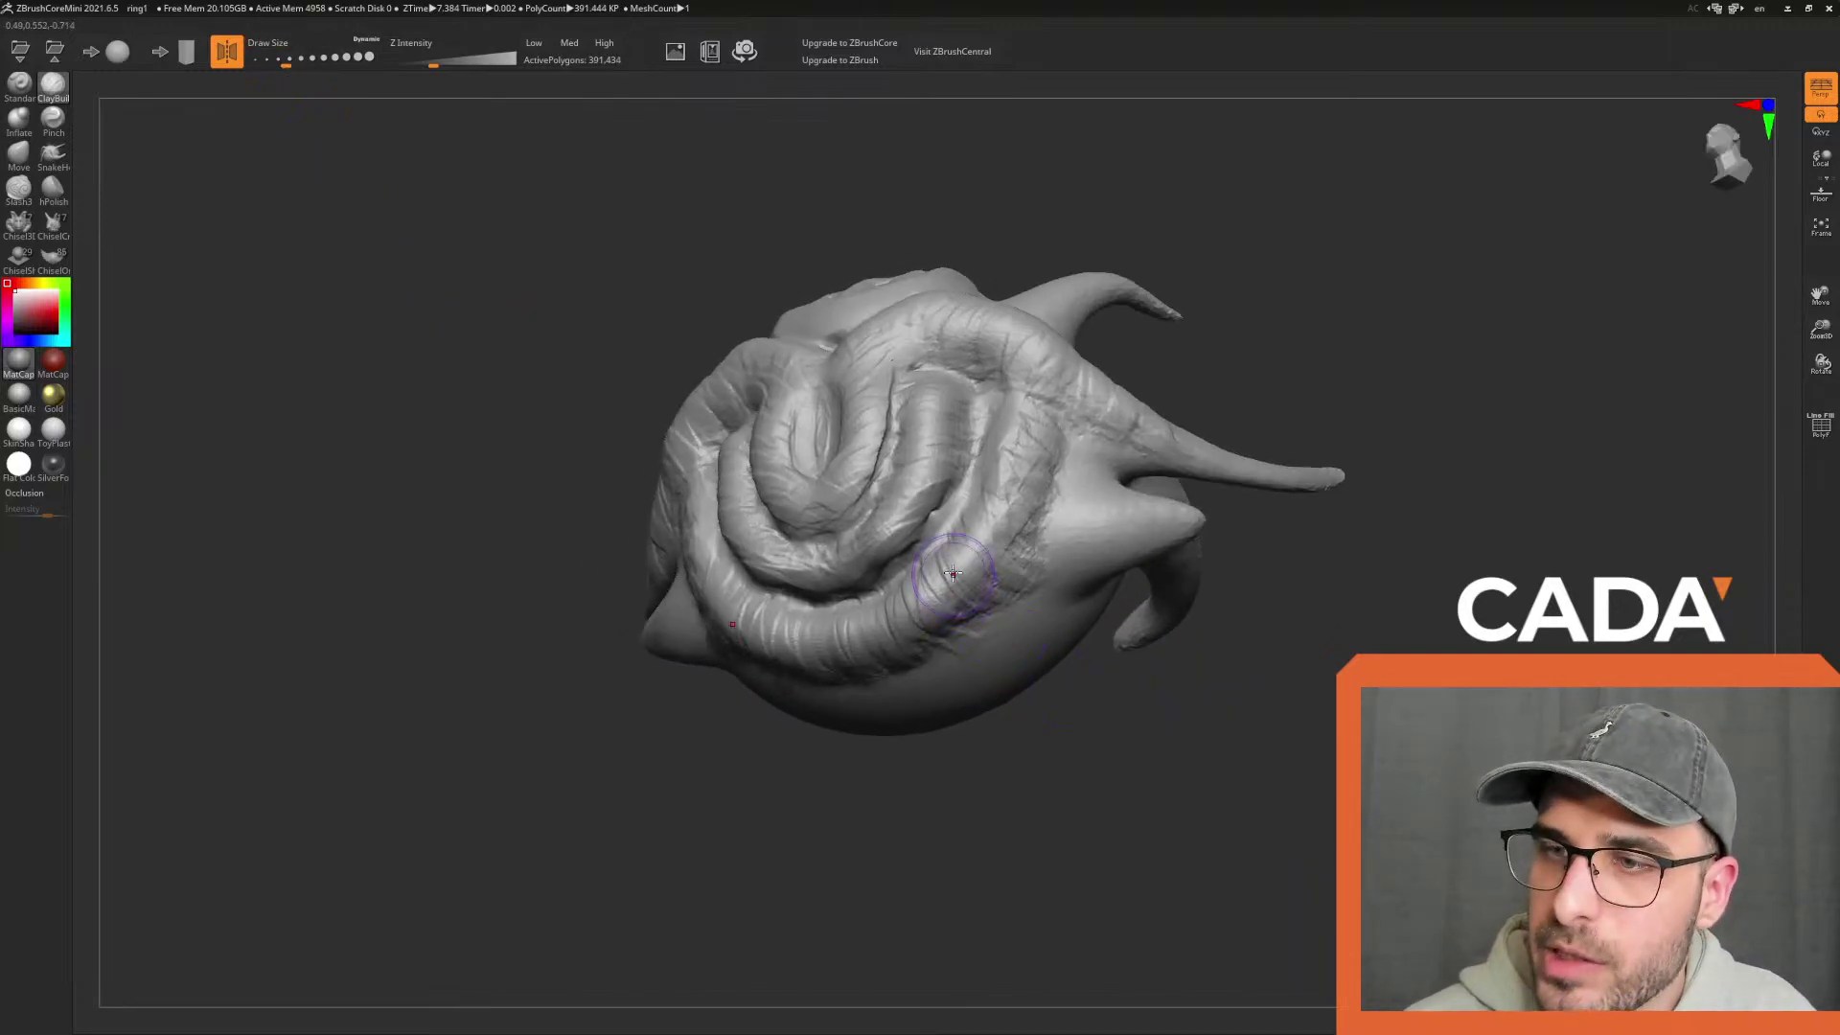
mouse_move(990, 496)
mouse_down()
mouse_move(1026, 411)
mouse_move(978, 501)
mouse_move(1014, 559)
mouse_up()
drag(924, 661, 1280, 510)
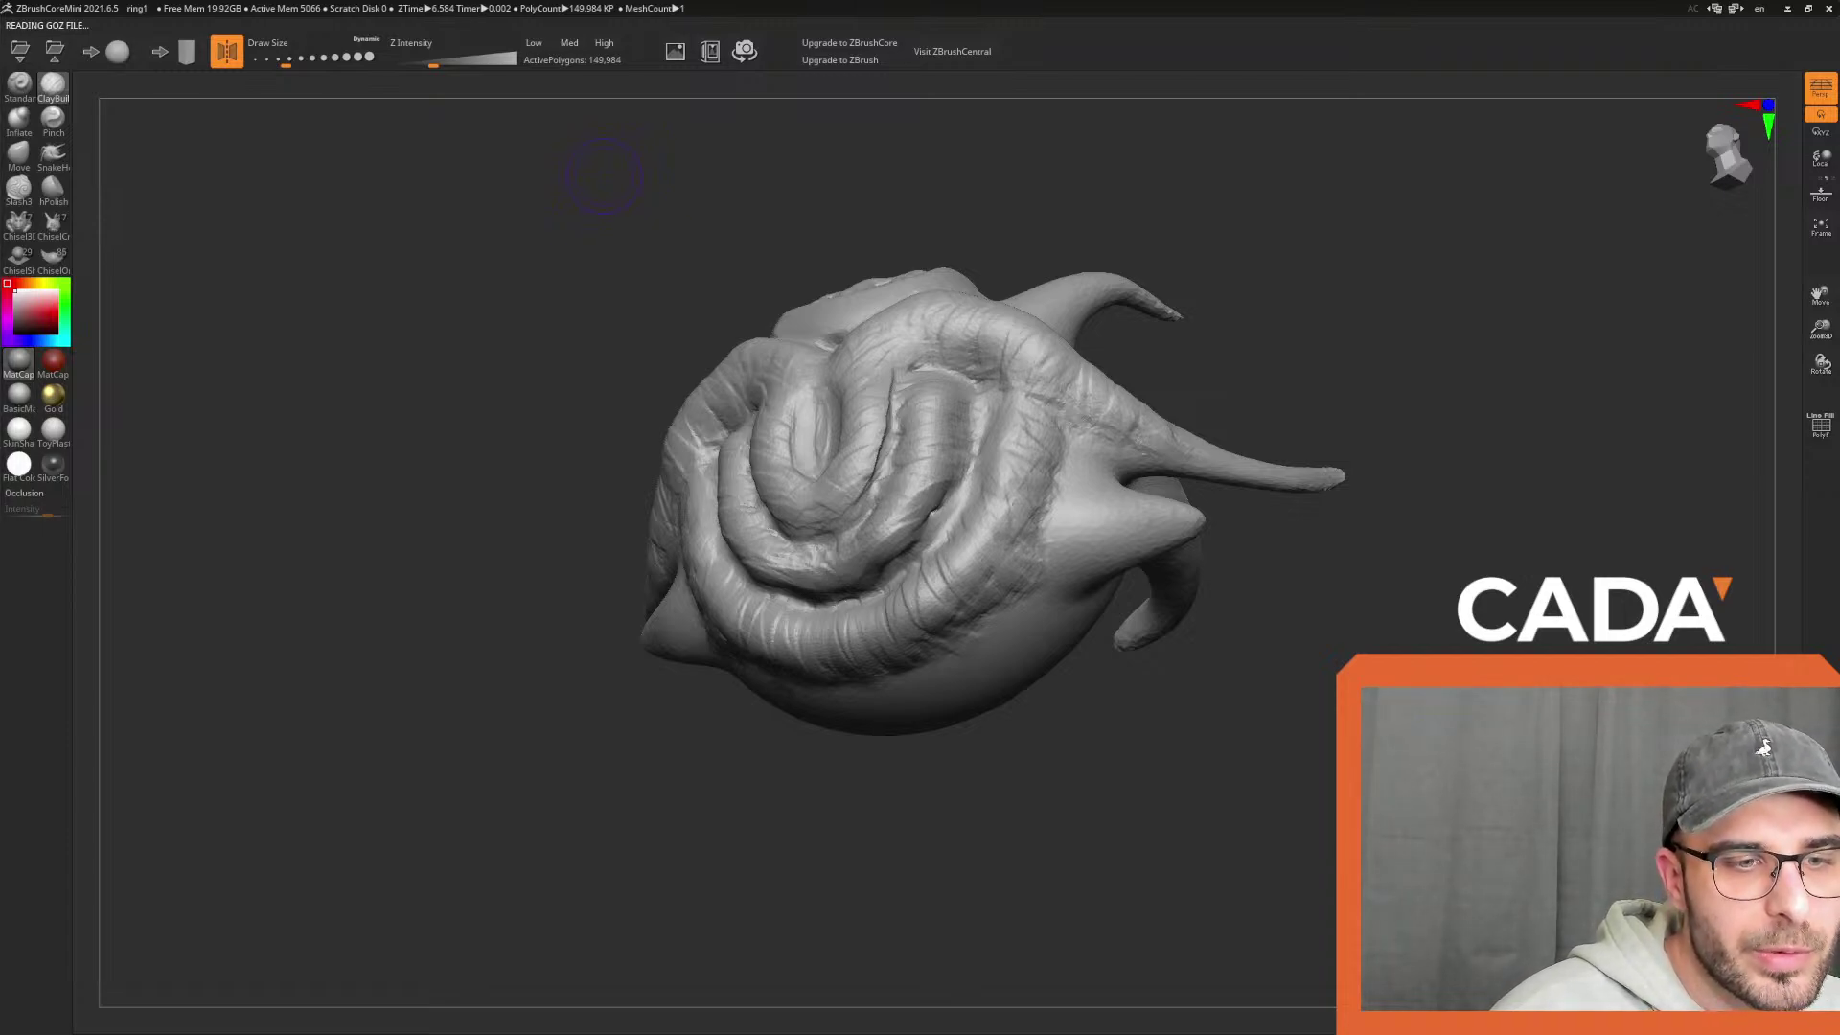
Build up the lower curves of the nested facial folds with ClayBuildup strokes from the front and side
mouse_move(821, 209)
shift+mouse_down()
mouse_move(533, 205)
mouse_move(640, 256)
shift+mouse_up()
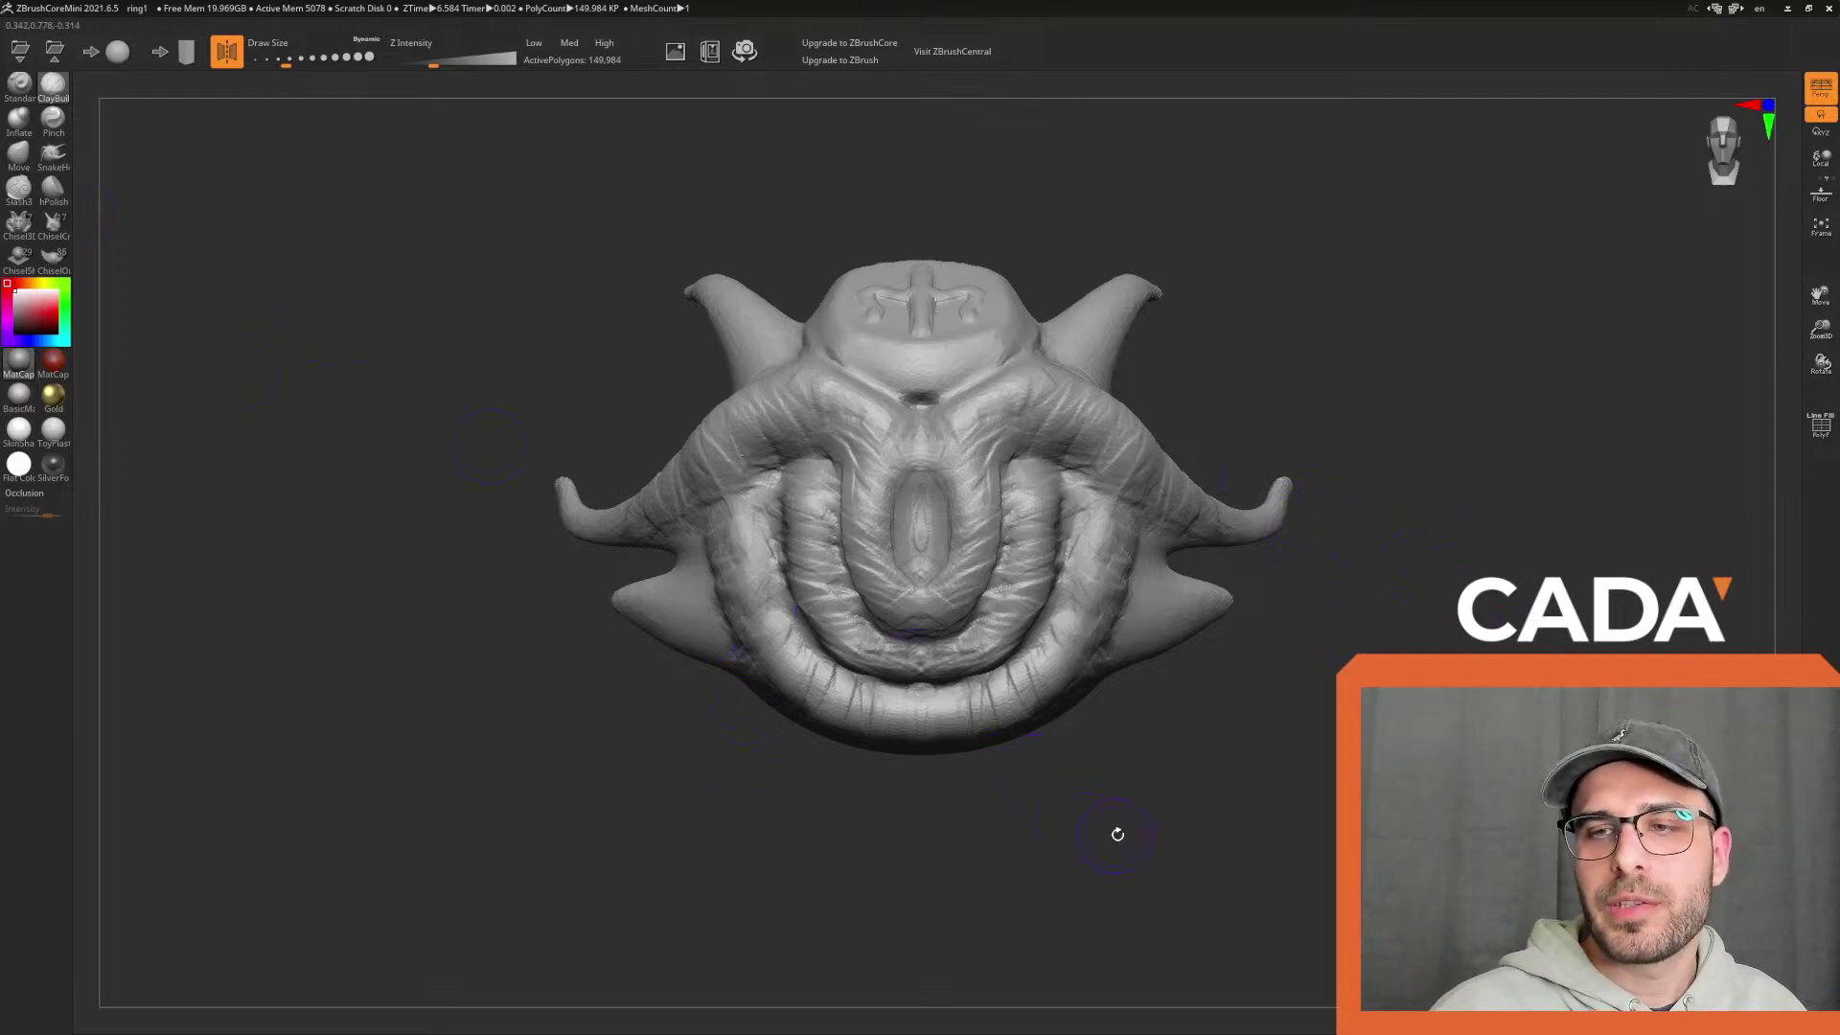
scroll(1102, 828, up, 4)
mouse_move(950, 678)
mouse_down()
mouse_move(901, 662)
mouse_move(949, 682)
mouse_move(922, 648)
mouse_move(862, 661)
mouse_move(920, 685)
mouse_move(918, 647)
mouse_move(874, 613)
mouse_move(920, 604)
mouse_move(997, 537)
mouse_move(1023, 661)
mouse_move(911, 670)
mouse_move(891, 652)
mouse_move(1054, 565)
mouse_move(1013, 627)
mouse_up()
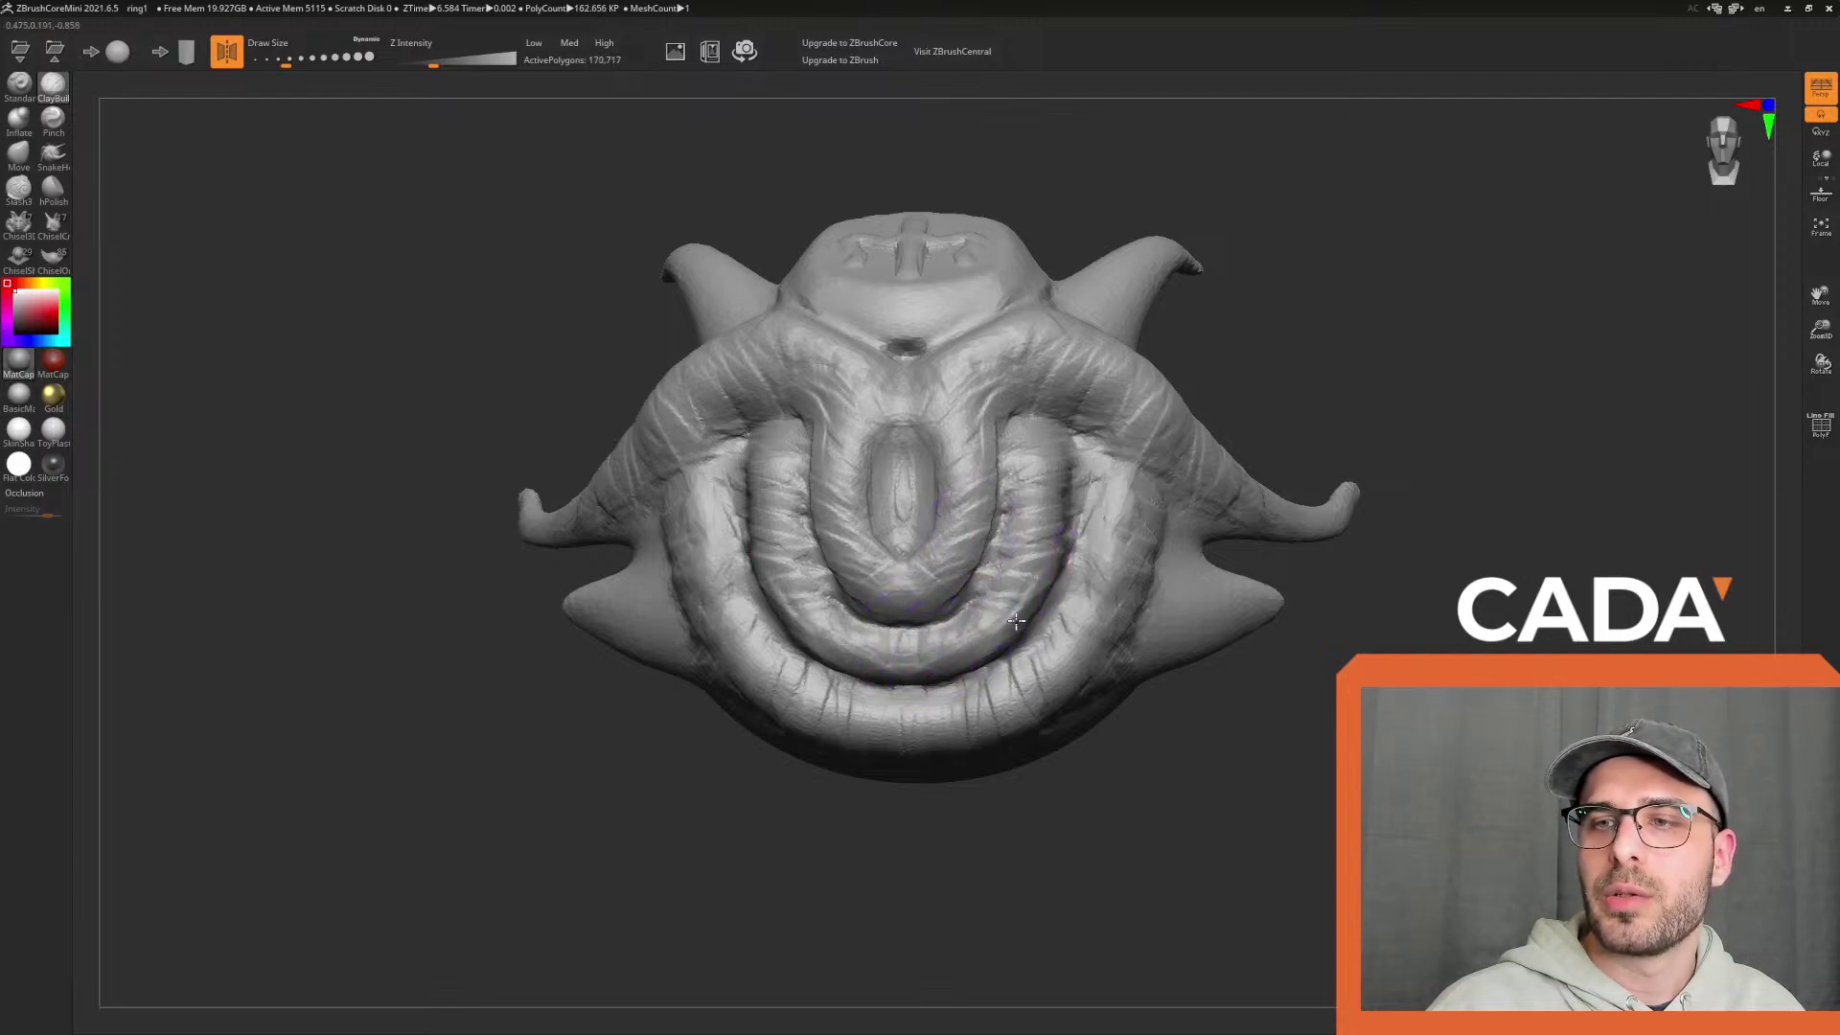
drag(1308, 729, 1227, 707)
mouse_move(958, 598)
mouse_down()
mouse_move(1006, 546)
mouse_move(977, 587)
mouse_move(1002, 565)
mouse_up()
drag(1212, 714, 1131, 691)
mouse_move(963, 566)
mouse_down()
mouse_move(941, 513)
mouse_move(901, 489)
mouse_move(864, 560)
mouse_move(949, 383)
mouse_move(924, 553)
mouse_move(883, 624)
mouse_up()
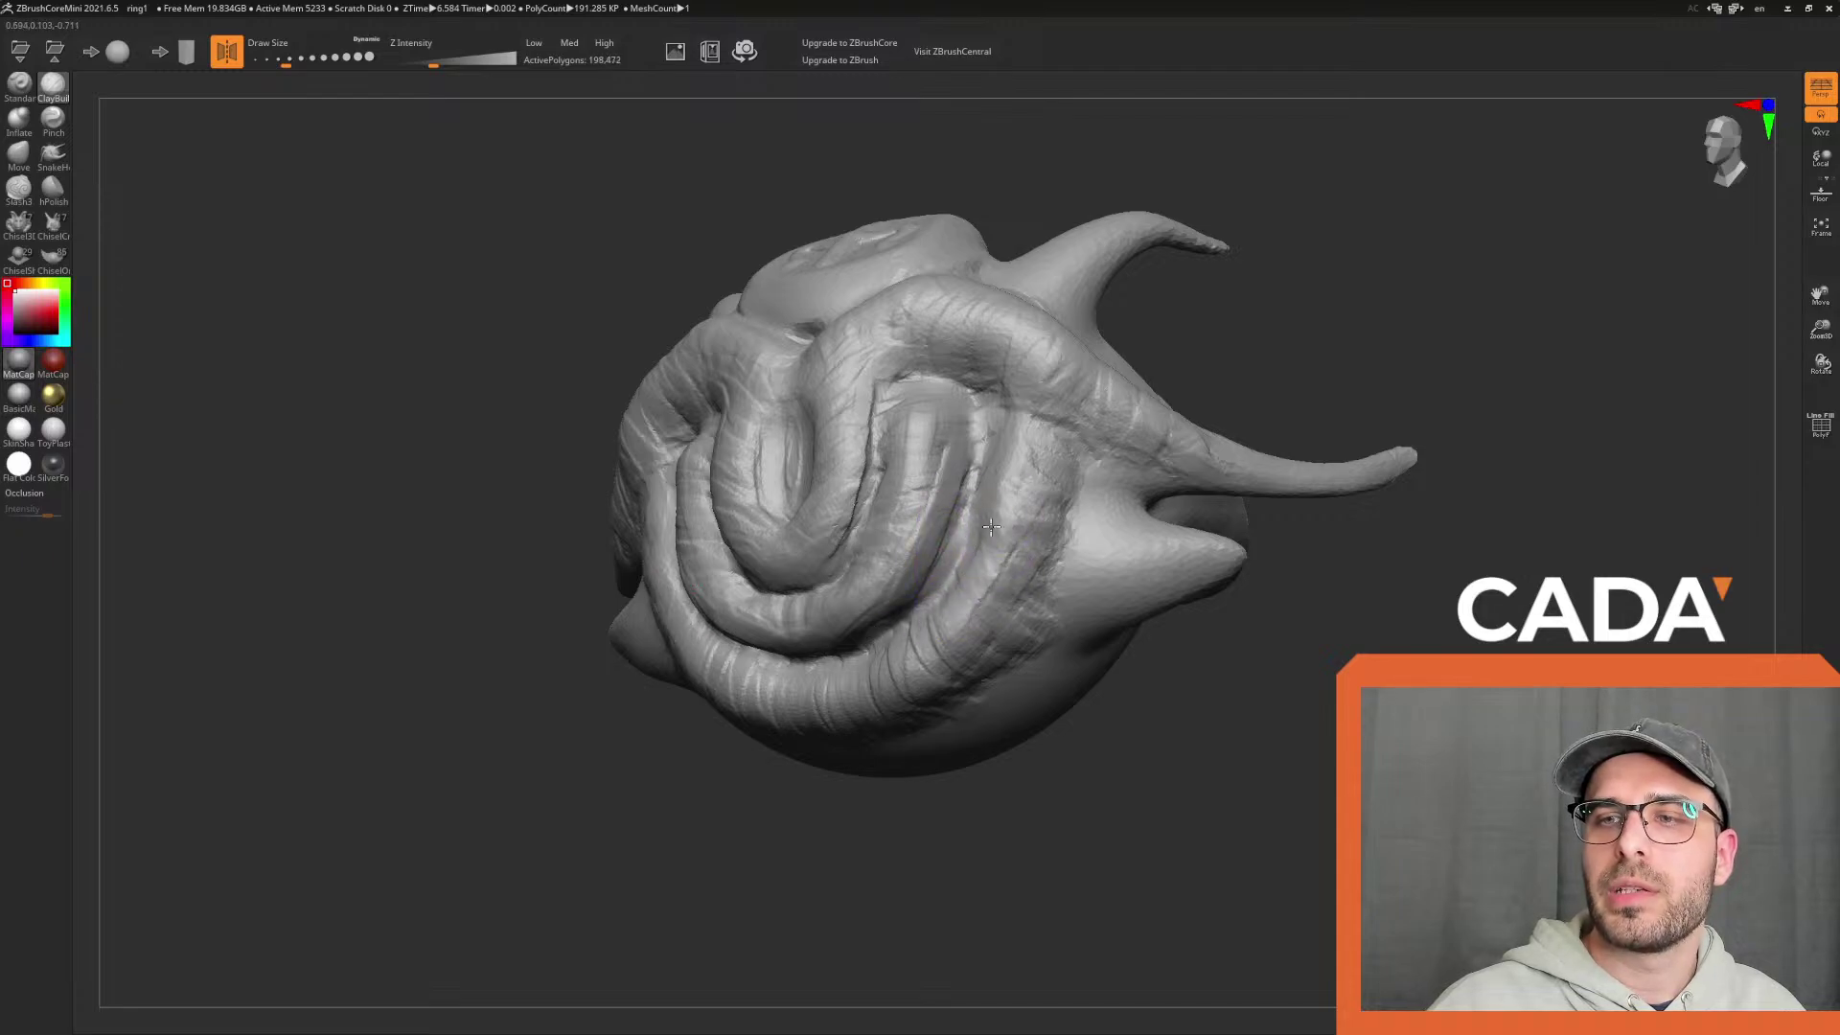
Add ClayBuildup strokes down the outer facial fold and across the cheek beside the lower horn, undoing the last stroke
mouse_move(1140, 781)
mouse_down()
mouse_move(1179, 801)
mouse_move(1293, 768)
mouse_move(1198, 772)
mouse_up()
mouse_move(98, 126)
mouse_down()
mouse_move(513, 444)
mouse_move(406, 406)
mouse_move(780, 485)
mouse_move(1135, 720)
mouse_move(1118, 699)
mouse_move(1133, 694)
mouse_move(1118, 744)
mouse_move(1141, 805)
mouse_up()
mouse_move(1342, 733)
mouse_down()
mouse_move(1306, 731)
mouse_move(1323, 733)
mouse_up()
drag(991, 556, 1011, 640)
drag(1054, 573, 1090, 618)
drag(987, 548, 979, 637)
mouse_move(1027, 563)
mouse_down()
mouse_move(1004, 630)
mouse_move(1062, 621)
mouse_up()
key(ctrl+z)
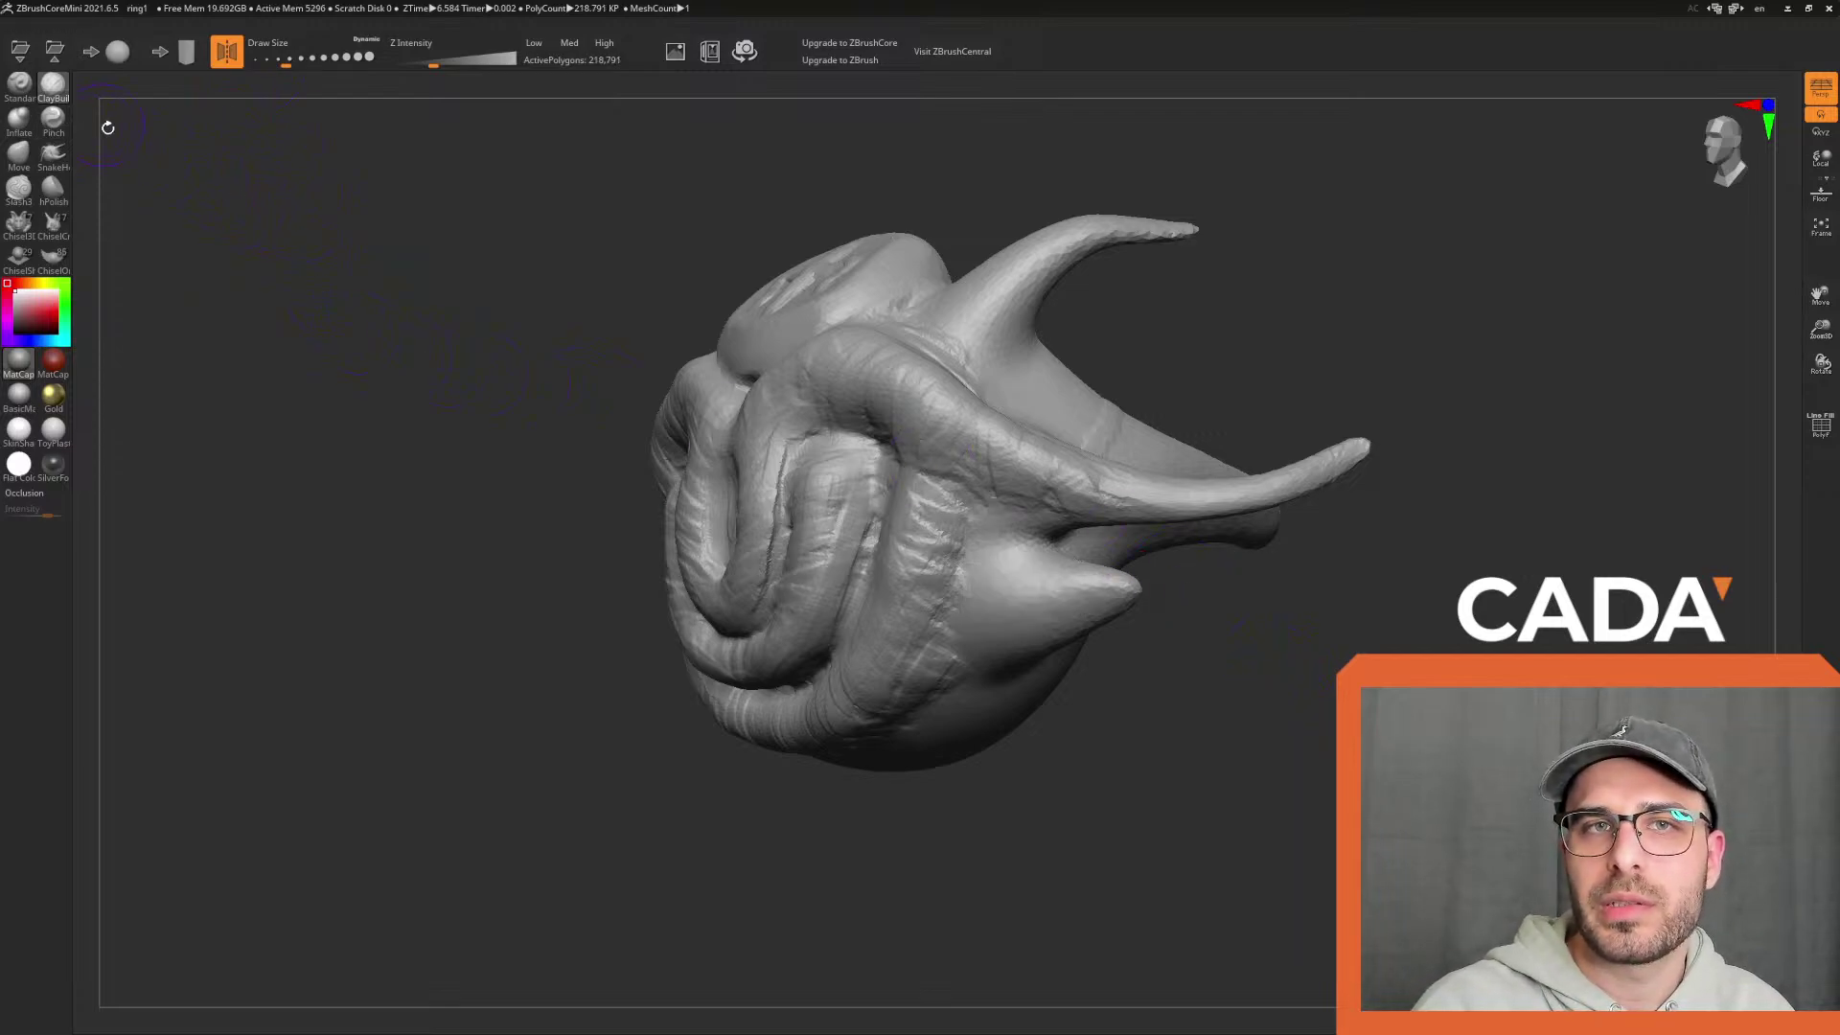
Pull the lower cheek horns outward with the Move brush at a draw size of about 182
click(14, 121)
click(19, 167)
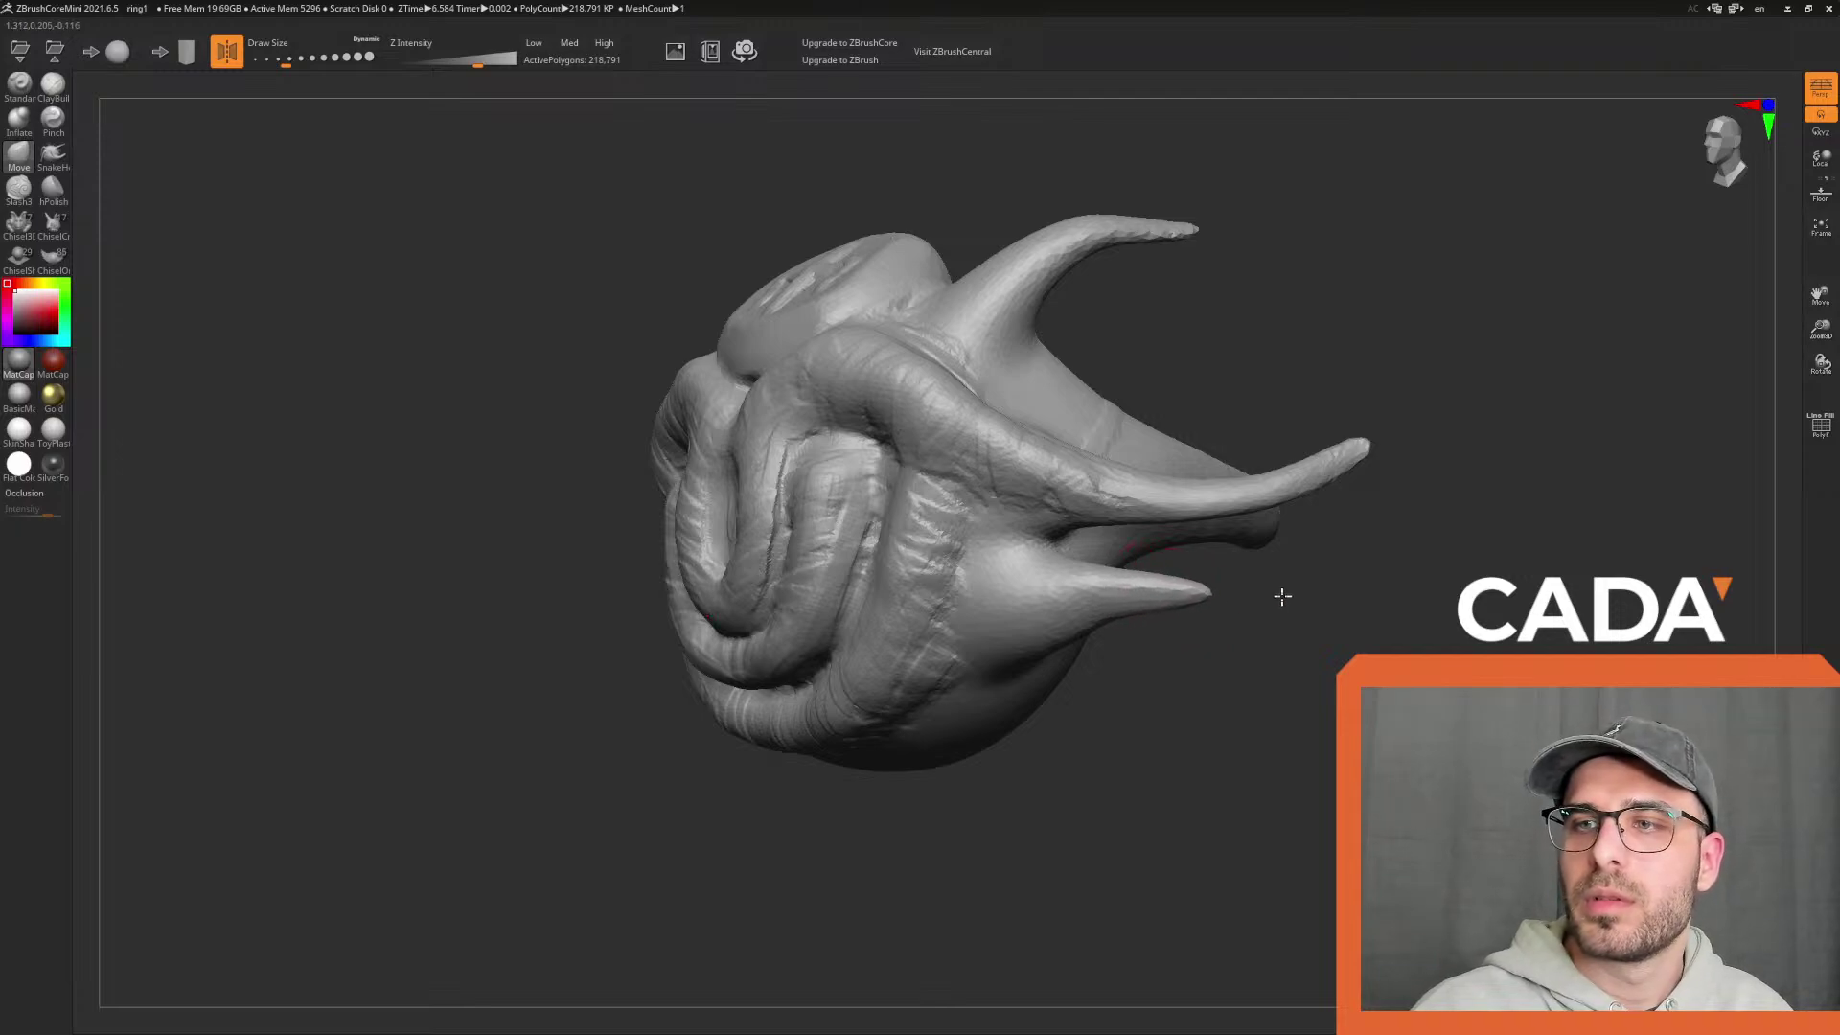
drag(287, 64, 304, 64)
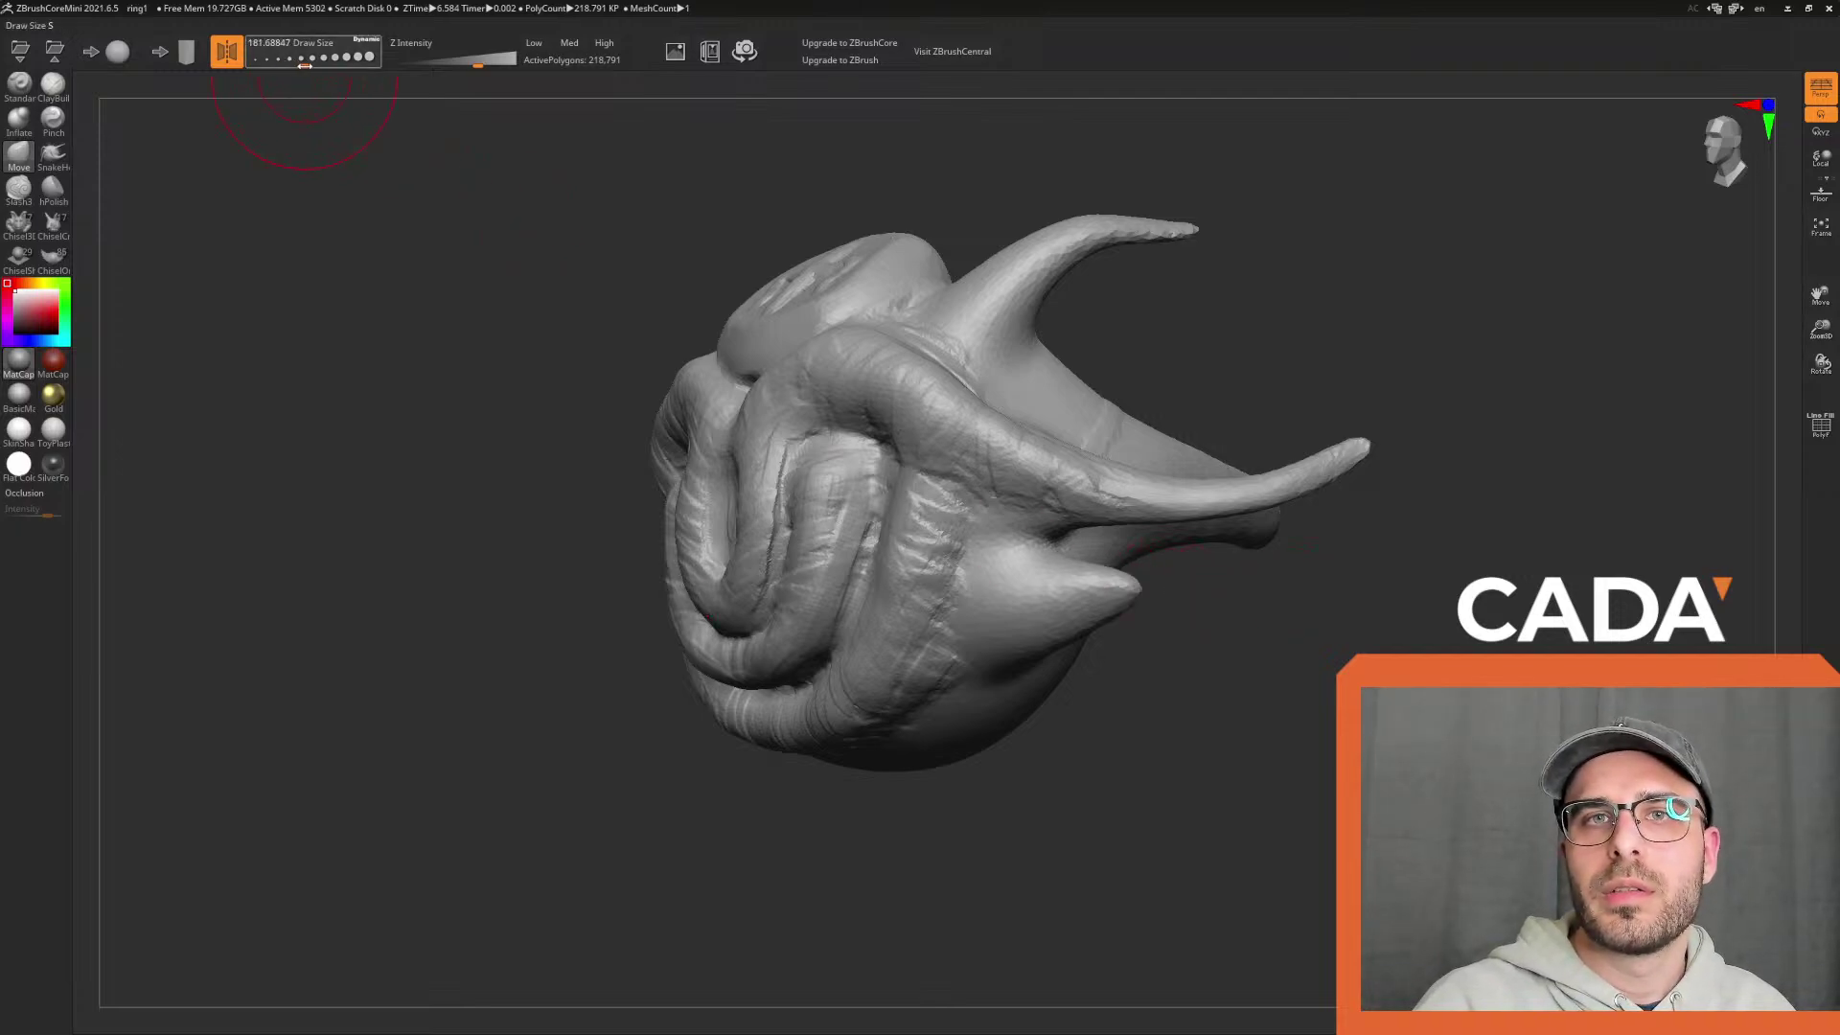
drag(1135, 603, 1249, 607)
drag(1338, 796, 1289, 575)
drag(1075, 348, 1061, 354)
Bend the lengthened cheek horns into a curve with the Move brush, adjusting their bases and tips from below
mouse_move(1425, 743)
mouse_down()
mouse_move(1433, 645)
mouse_move(1428, 663)
mouse_up()
drag(1142, 330, 1144, 347)
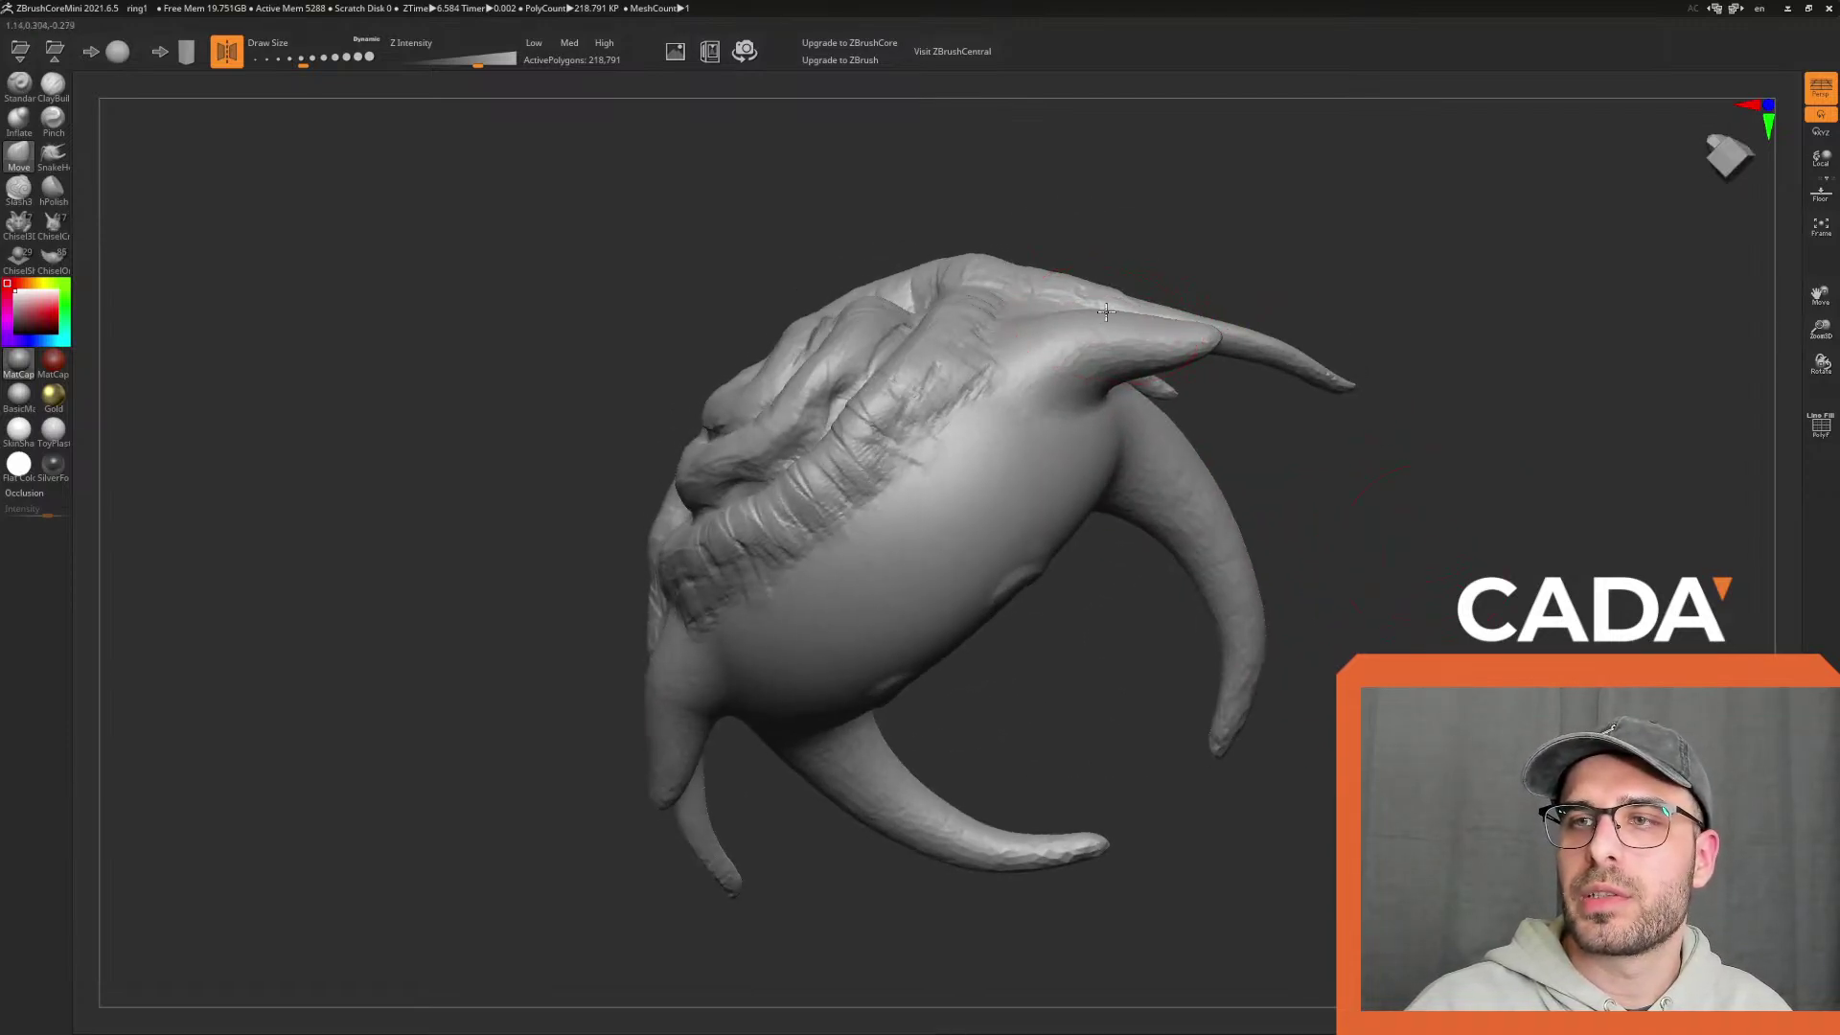
drag(1220, 374, 1413, 526)
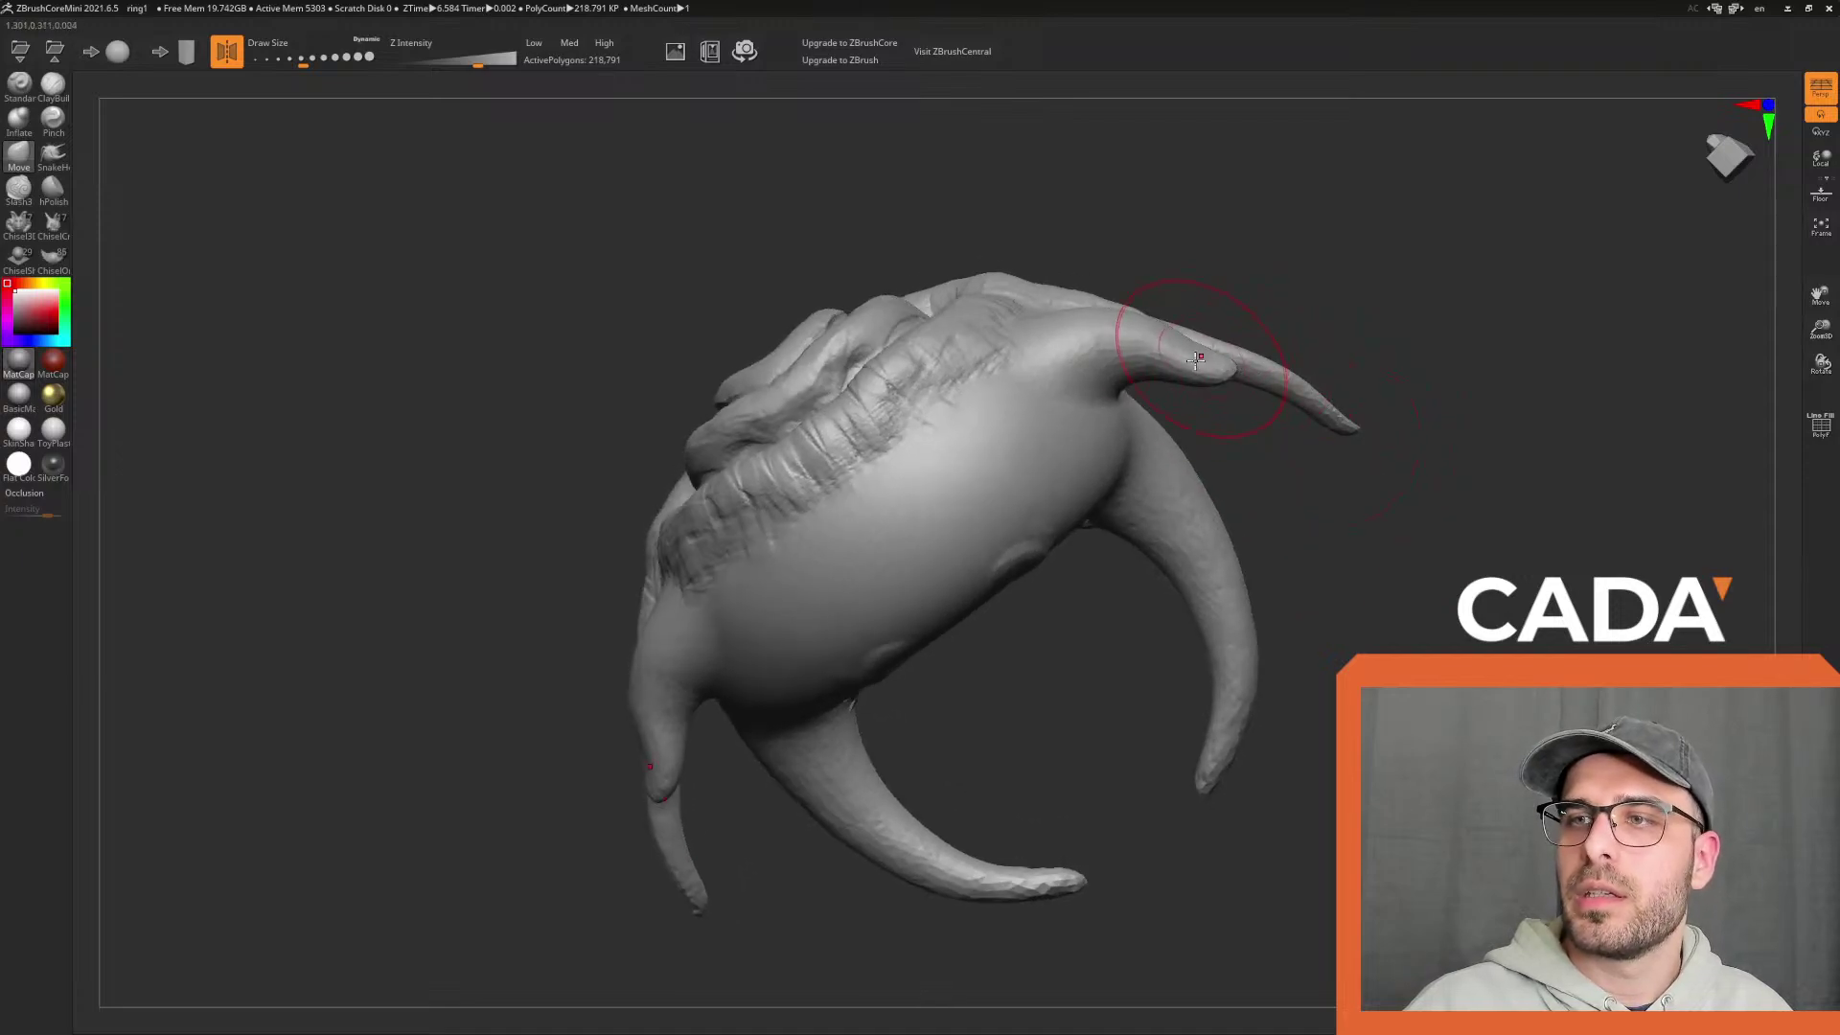
mouse_move(1193, 339)
mouse_down()
mouse_move(1200, 358)
mouse_move(1149, 343)
mouse_up()
mouse_move(1378, 499)
mouse_down()
mouse_move(1386, 559)
mouse_move(1378, 508)
mouse_up()
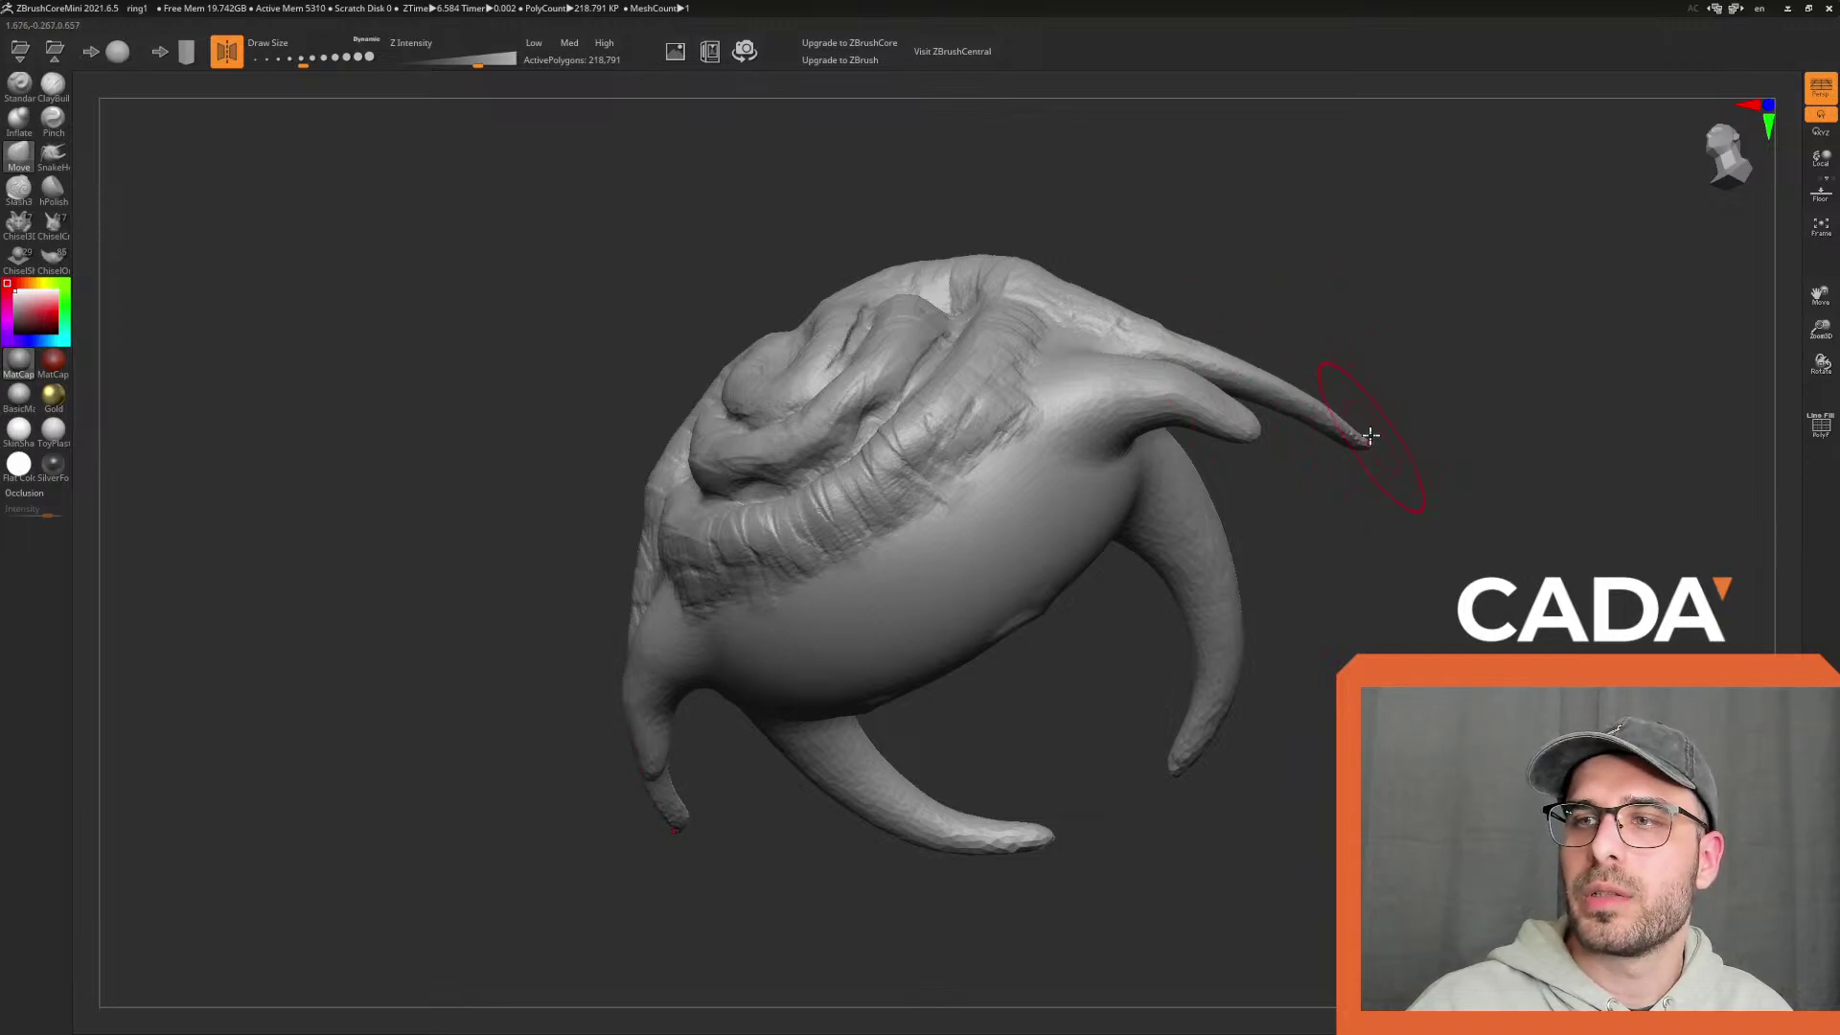
drag(1369, 531, 1332, 494)
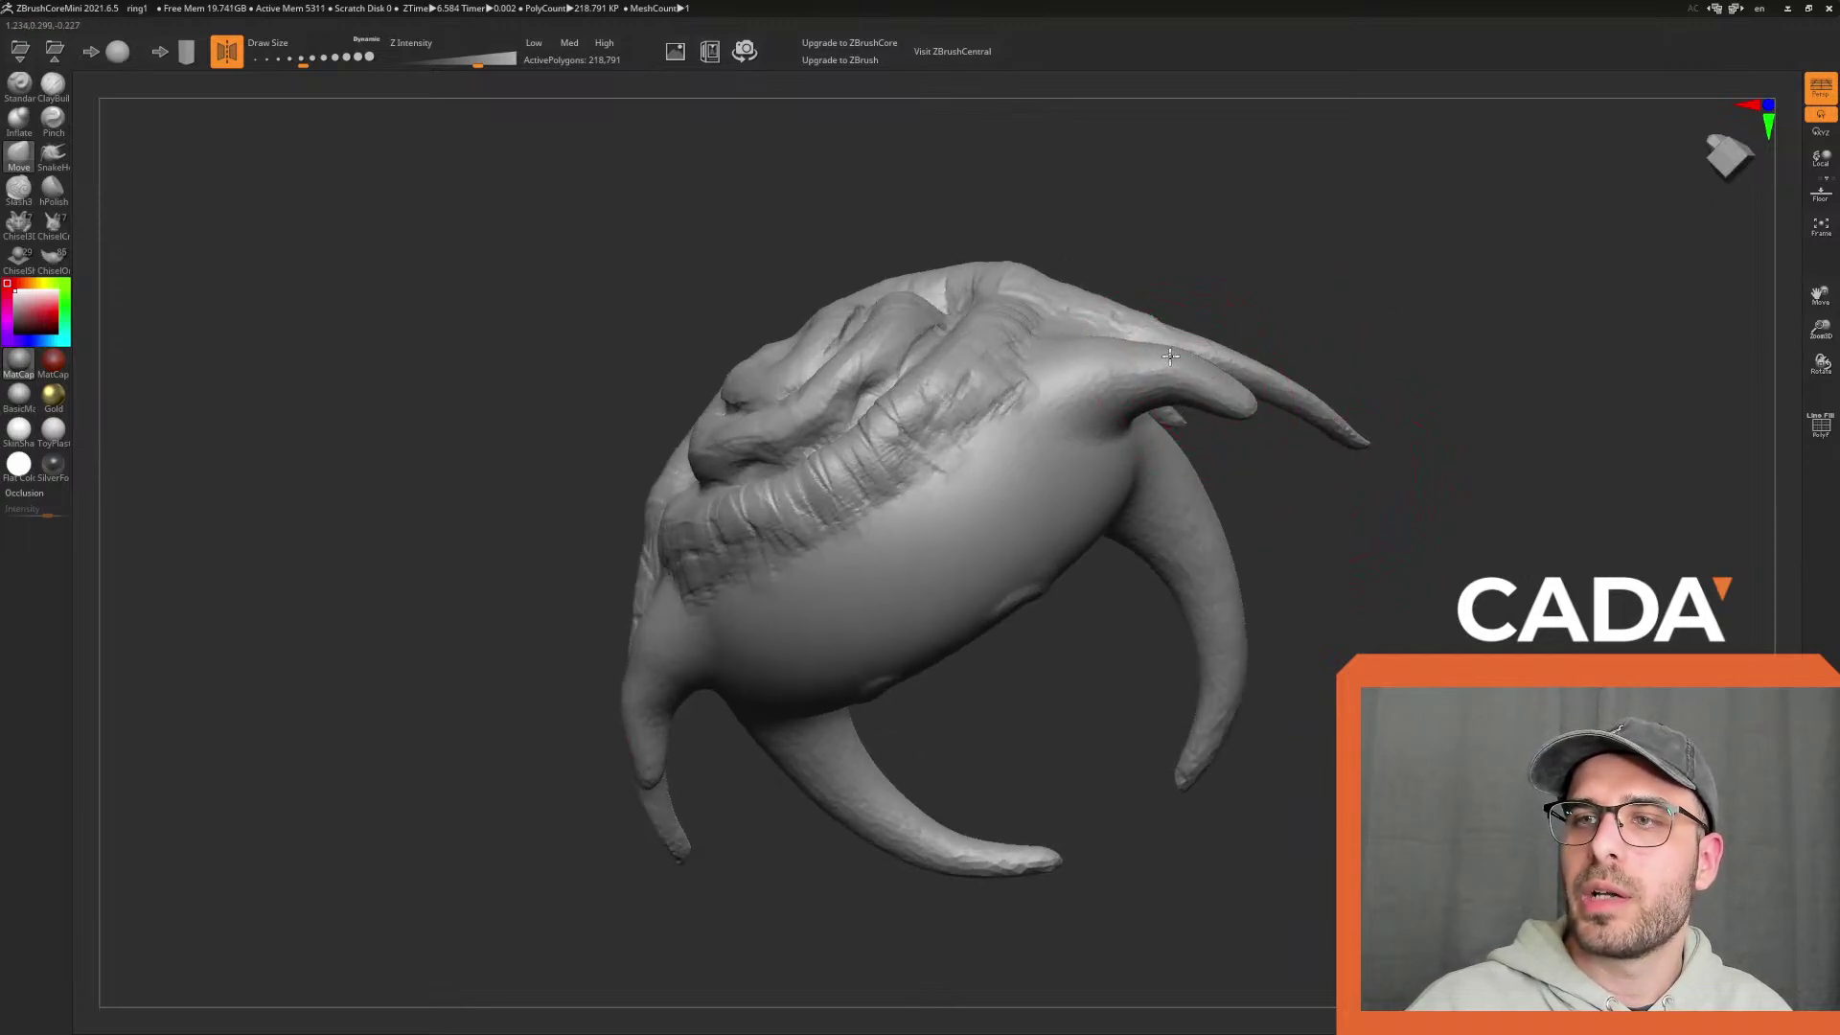
mouse_move(1361, 498)
mouse_down()
mouse_move(1441, 707)
mouse_move(1404, 702)
mouse_up()
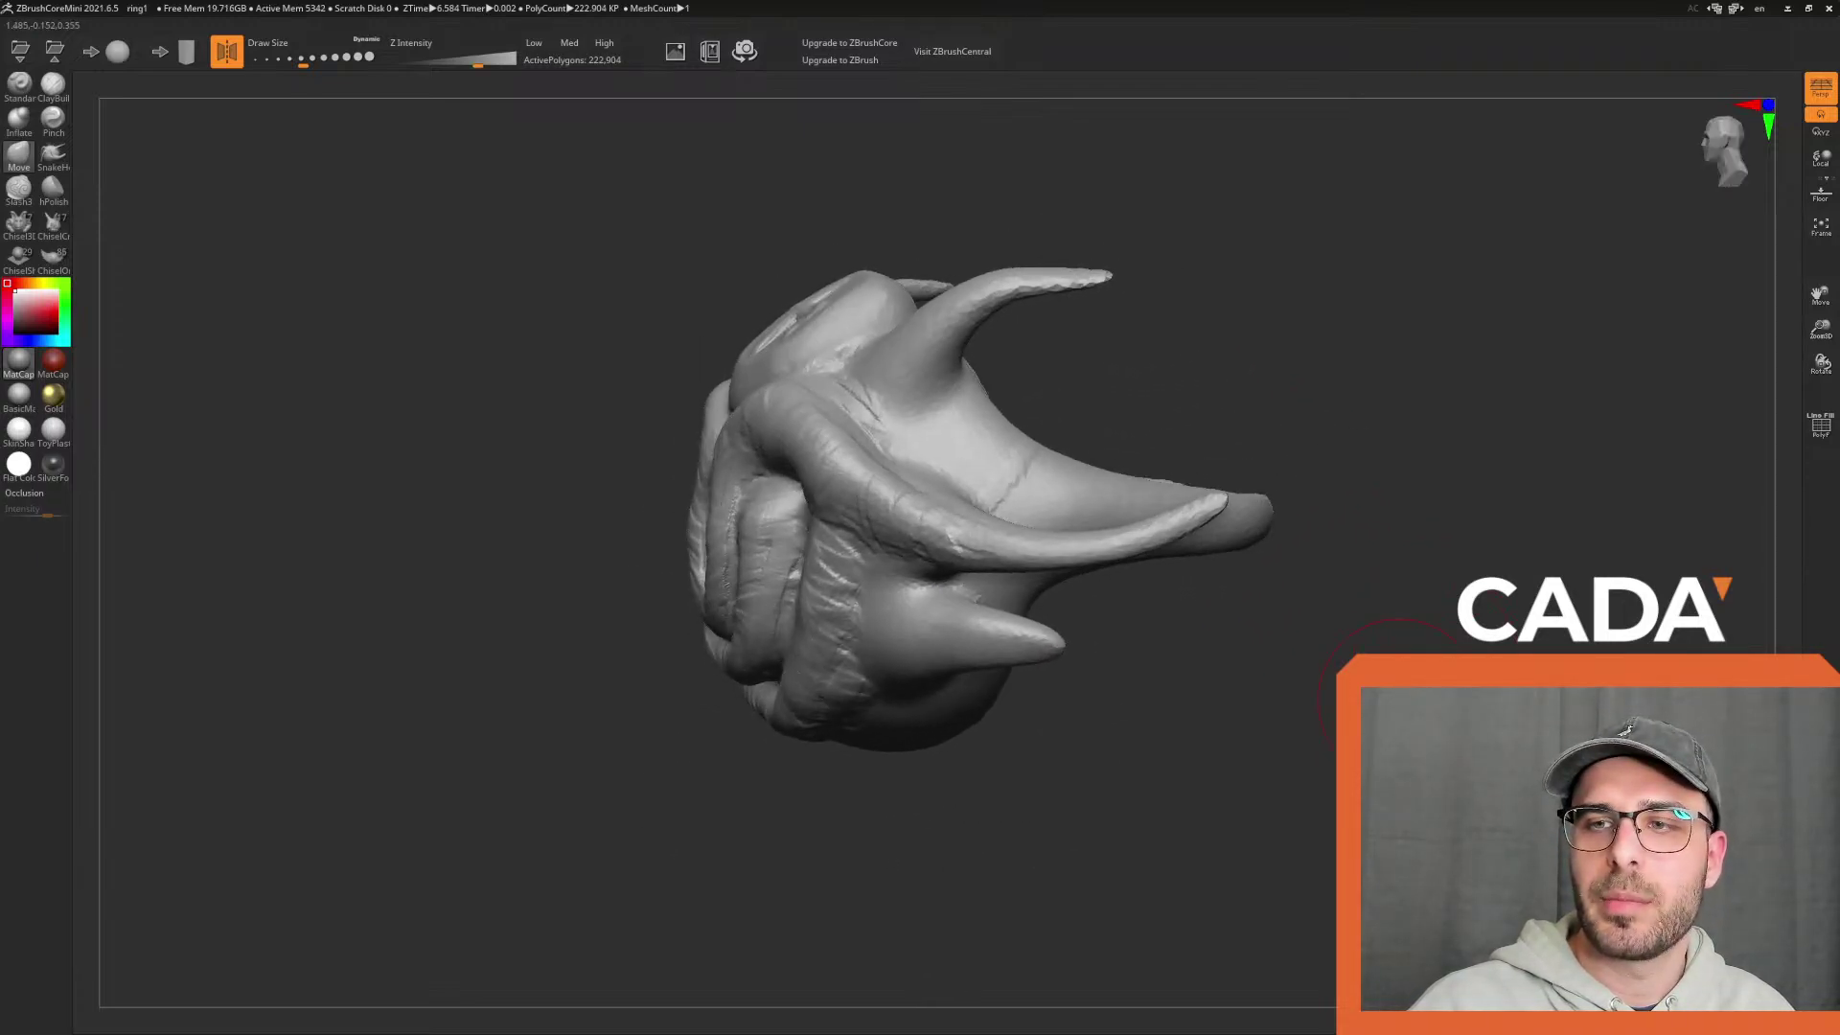
Stretch the cheek horns further back and curve their tips downward with the Move brush
drag(1165, 704, 1231, 719)
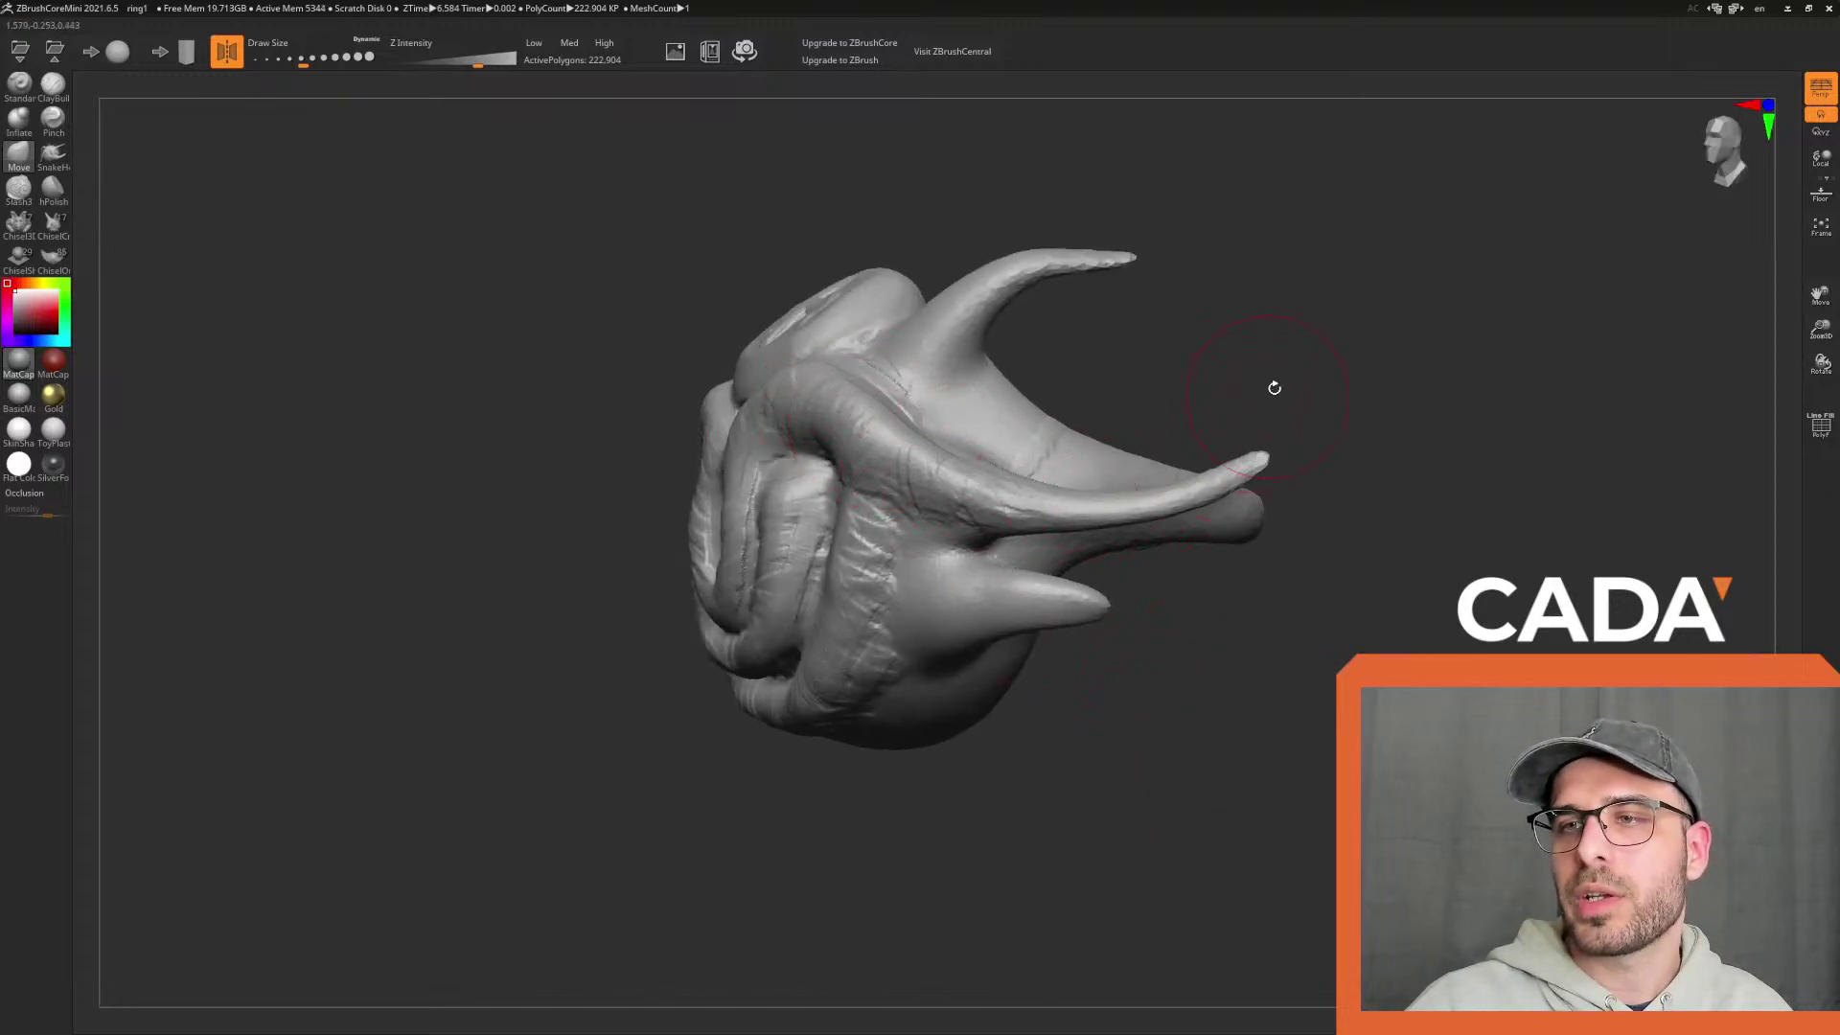
click(55, 158)
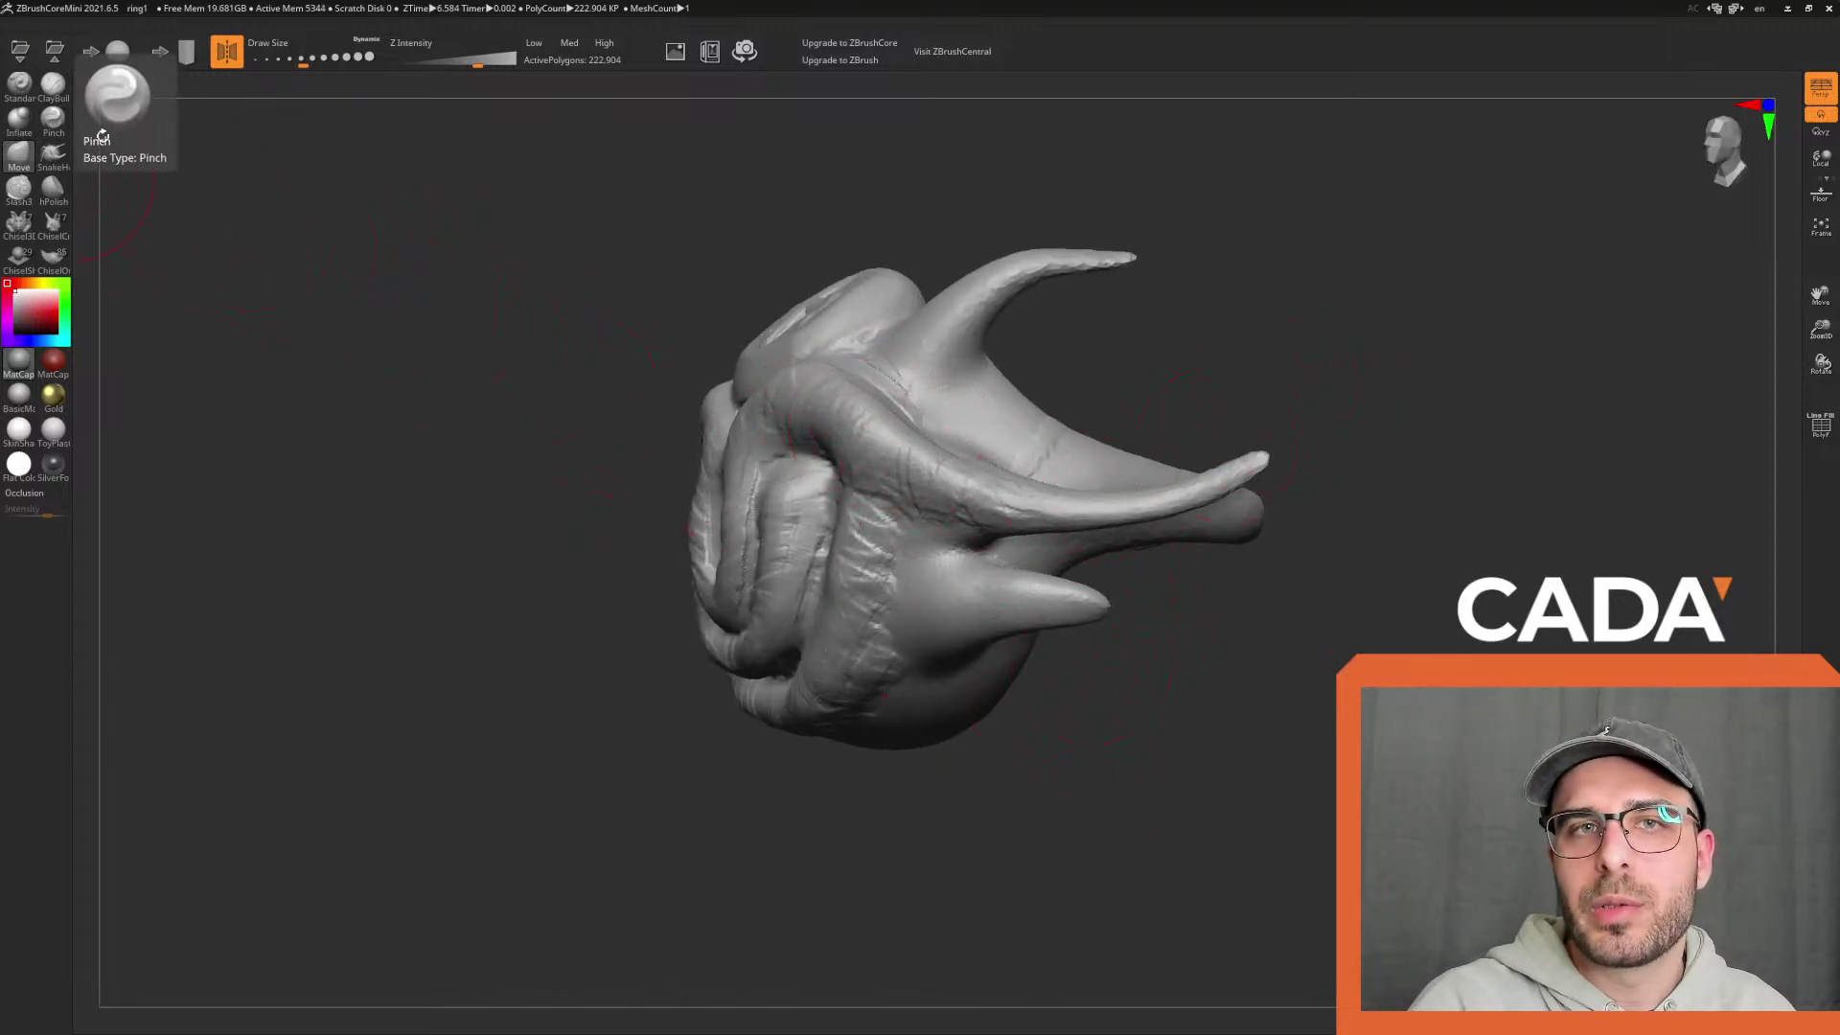
mouse_move(1153, 641)
mouse_down()
mouse_move(1150, 702)
mouse_move(1316, 695)
mouse_move(1244, 636)
mouse_move(1188, 532)
mouse_move(1174, 586)
mouse_up()
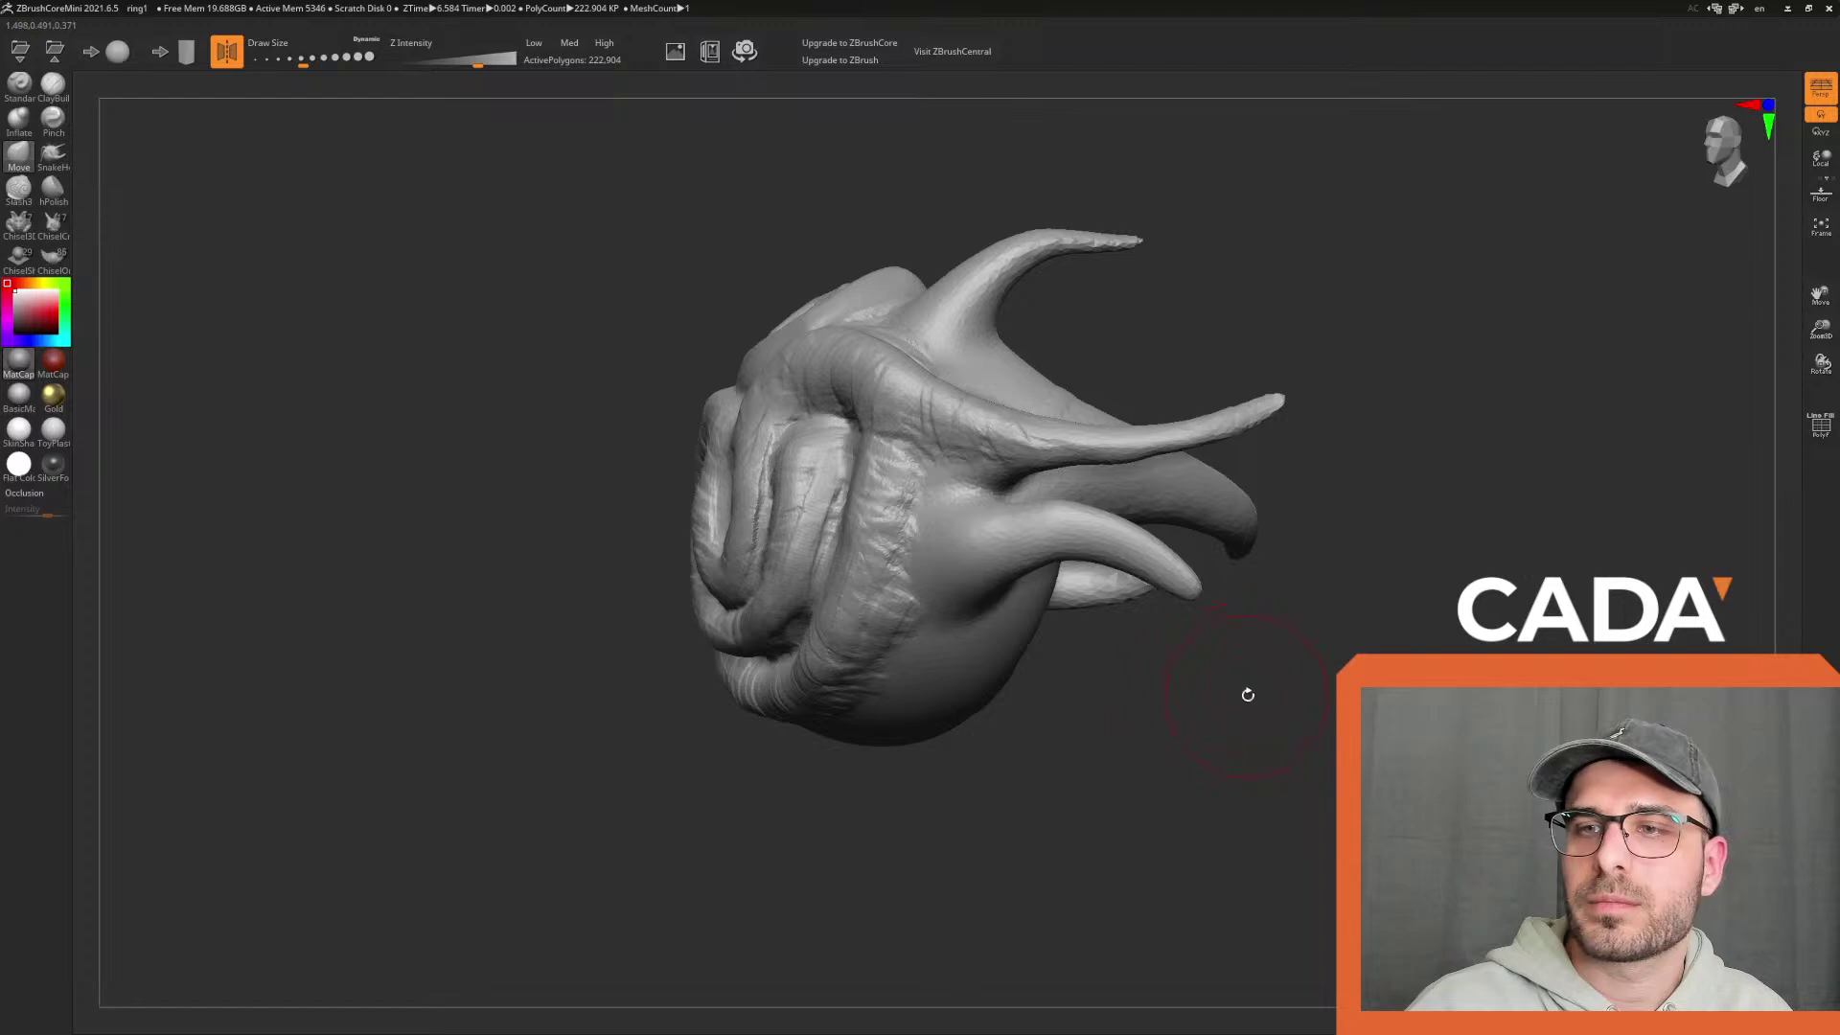
drag(1245, 690, 1235, 636)
Build wrinkled skin over the smooth lower jaw below the facial folds with ClayBuildup at a draw size of about 104
click(52, 84)
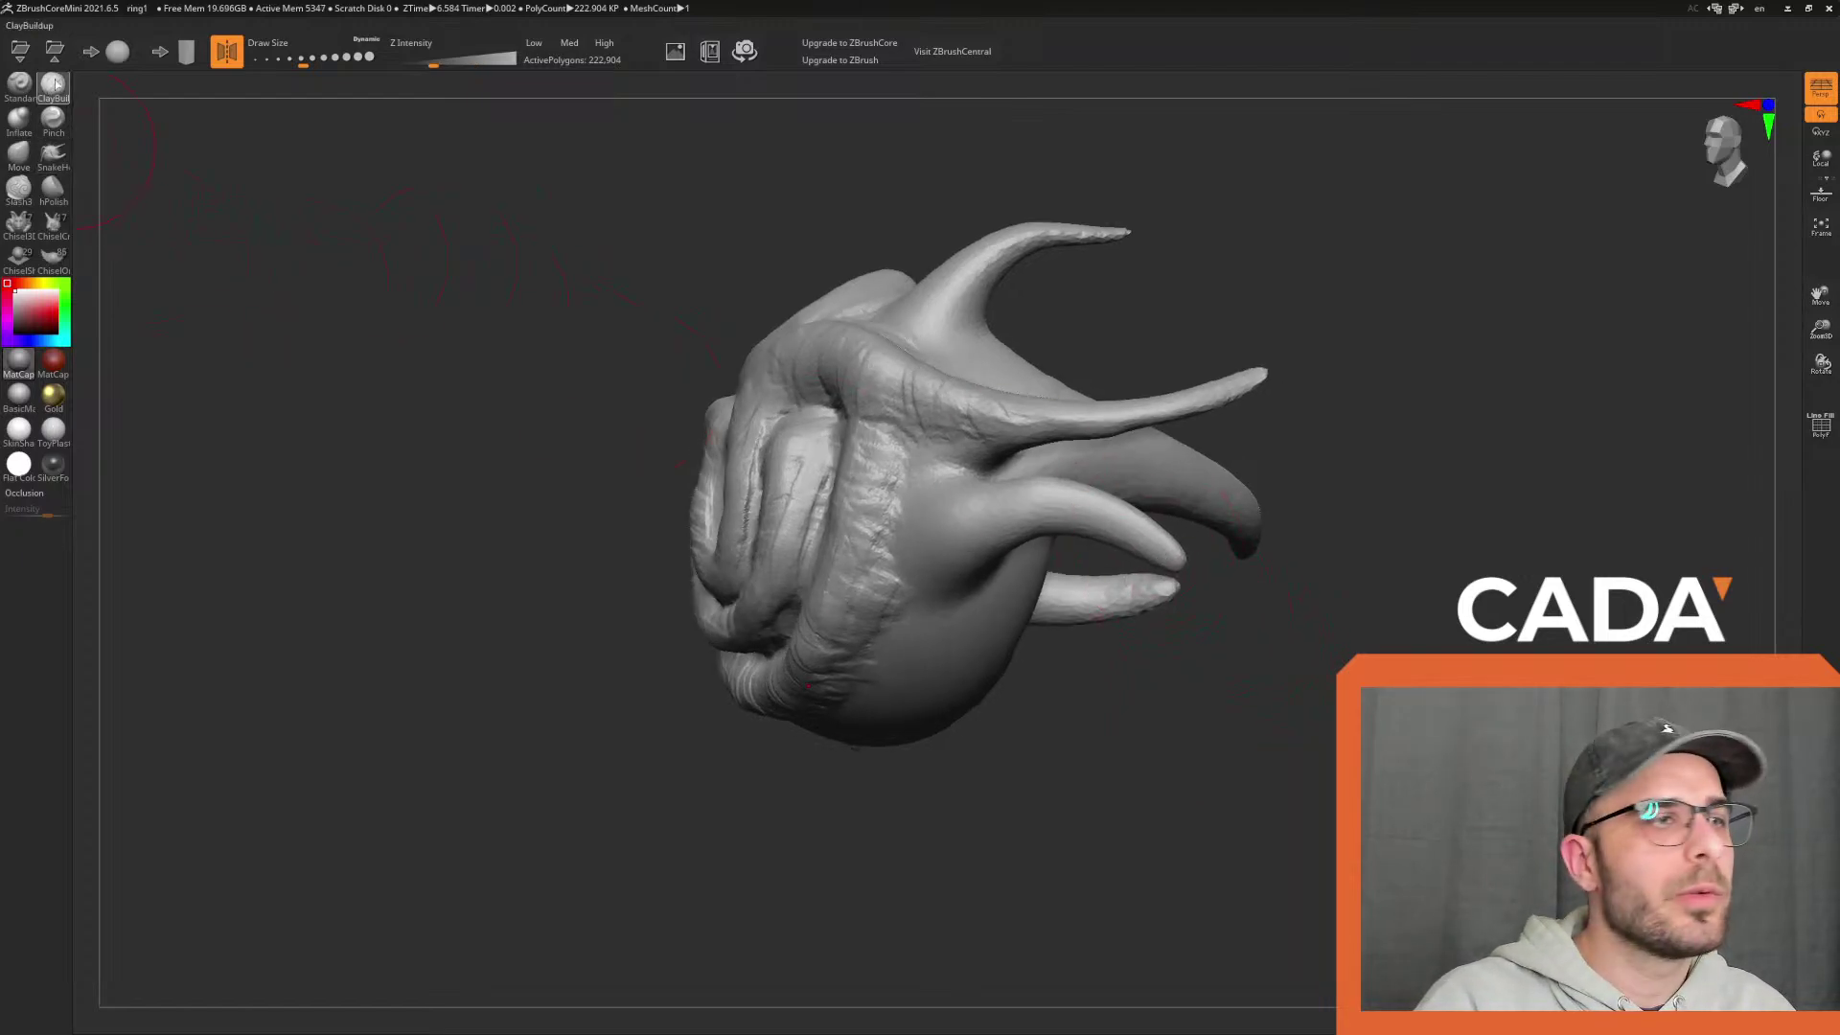
right_drag(1018, 602, 1060, 617)
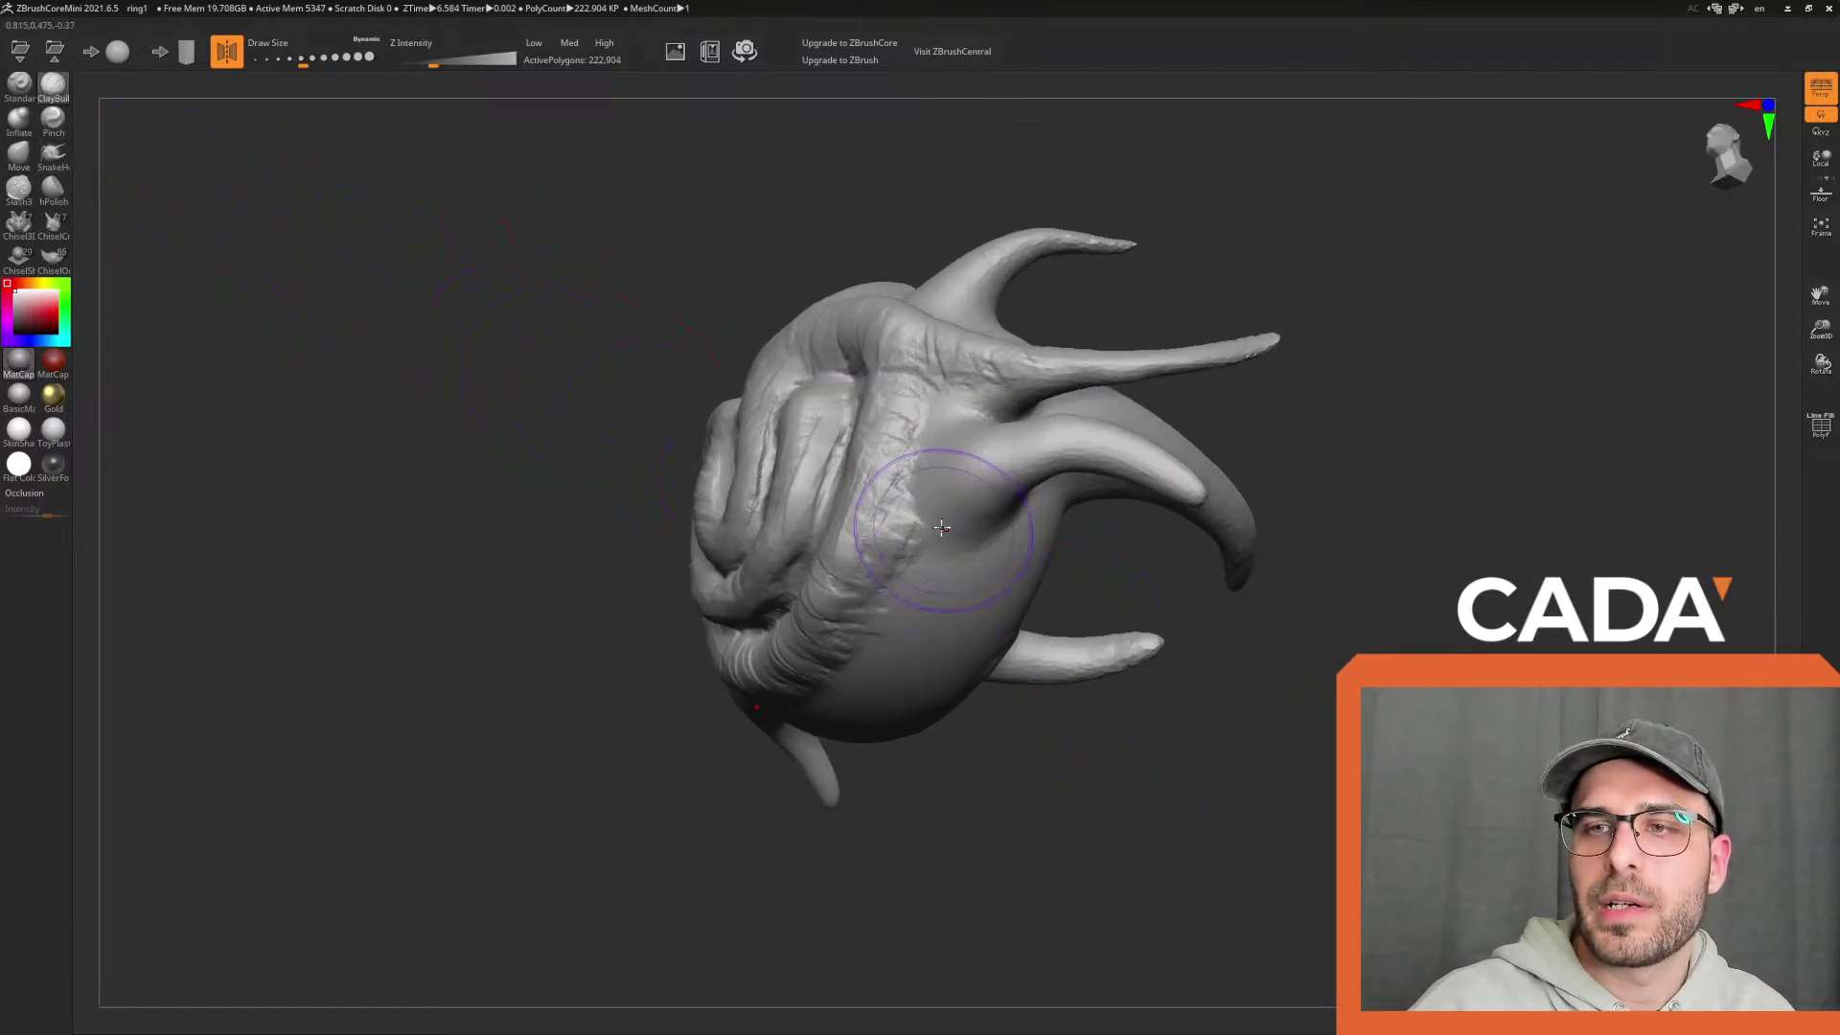
ctrl+right_drag(566, 344, 498, 289)
drag(303, 59, 284, 59)
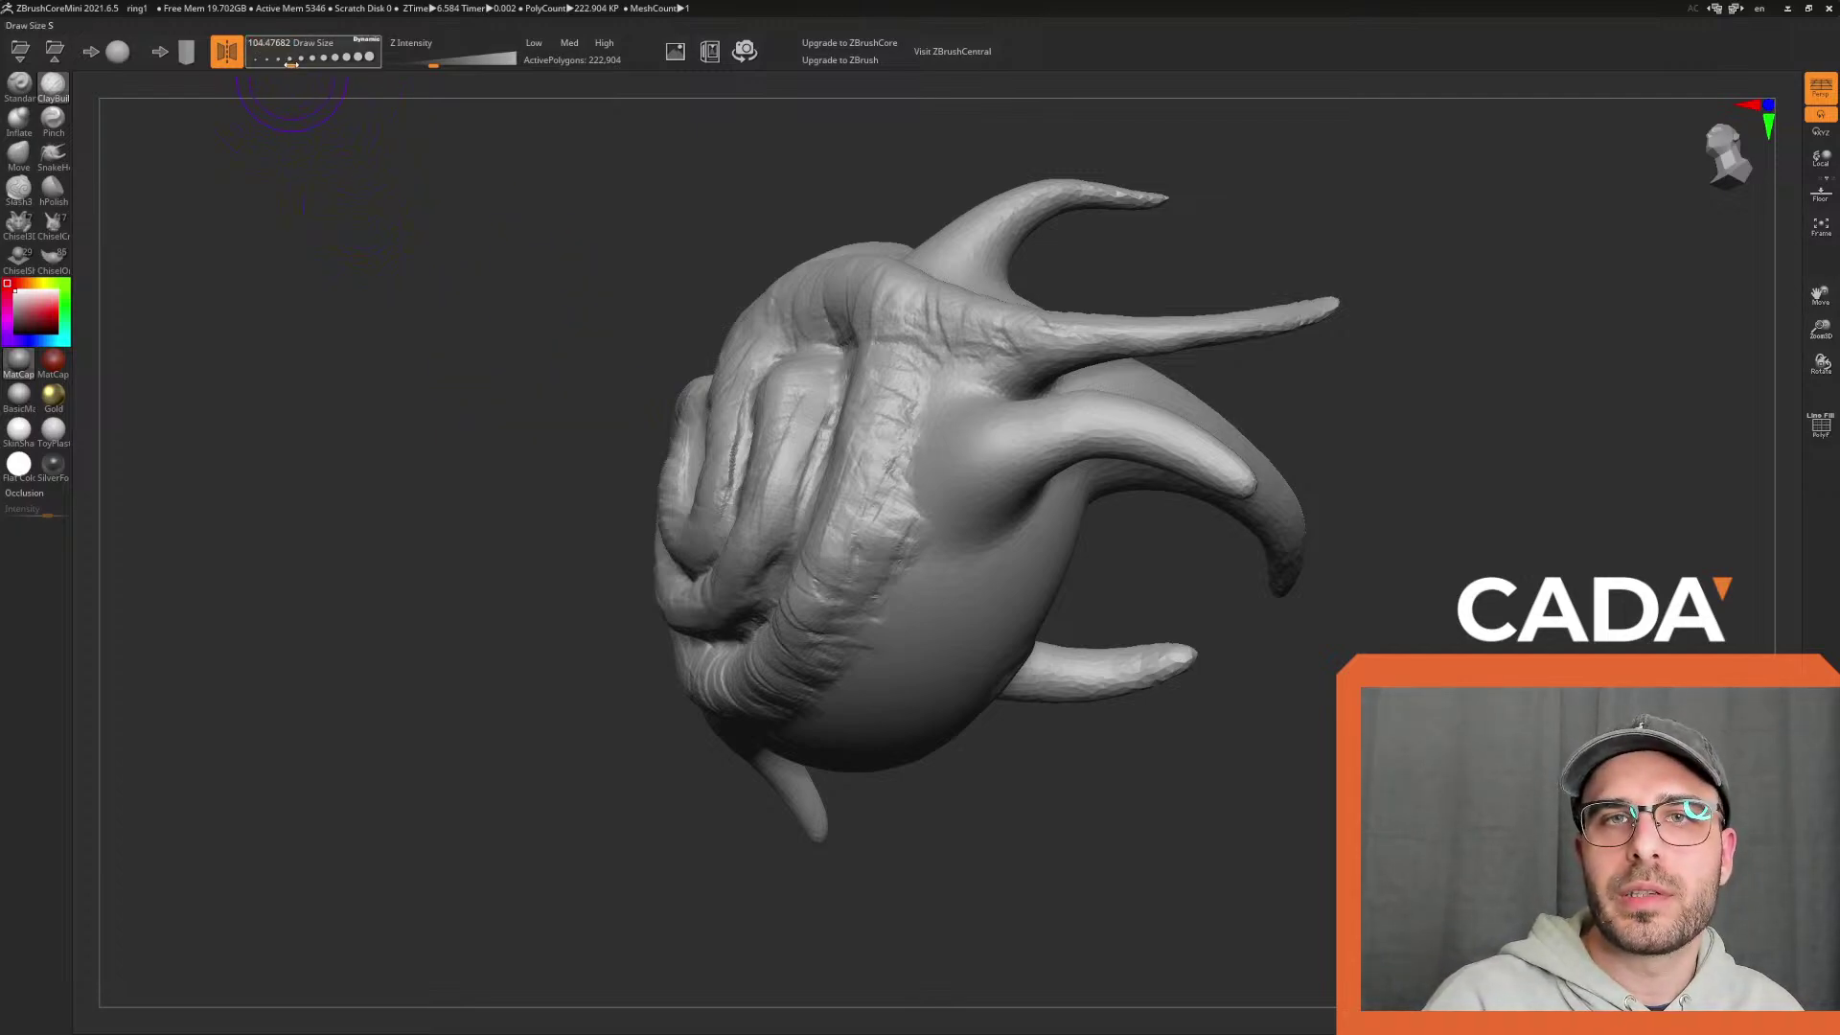
mouse_move(910, 532)
mouse_down()
mouse_move(1013, 503)
mouse_move(905, 652)
mouse_up()
mouse_move(906, 651)
right_down()
mouse_move(1154, 751)
mouse_move(808, 645)
right_up()
mouse_move(809, 645)
mouse_down()
mouse_move(997, 558)
mouse_move(867, 671)
mouse_move(947, 582)
mouse_move(1182, 629)
mouse_up()
right_drag(1182, 628, 1138, 772)
mouse_move(957, 582)
mouse_down()
mouse_move(1001, 494)
mouse_move(1060, 438)
mouse_up()
Layer ClayBuildup strokes around the cheek horn's base and long flowing strokes along the underside of the jaw
right_drag(1140, 690, 1179, 649)
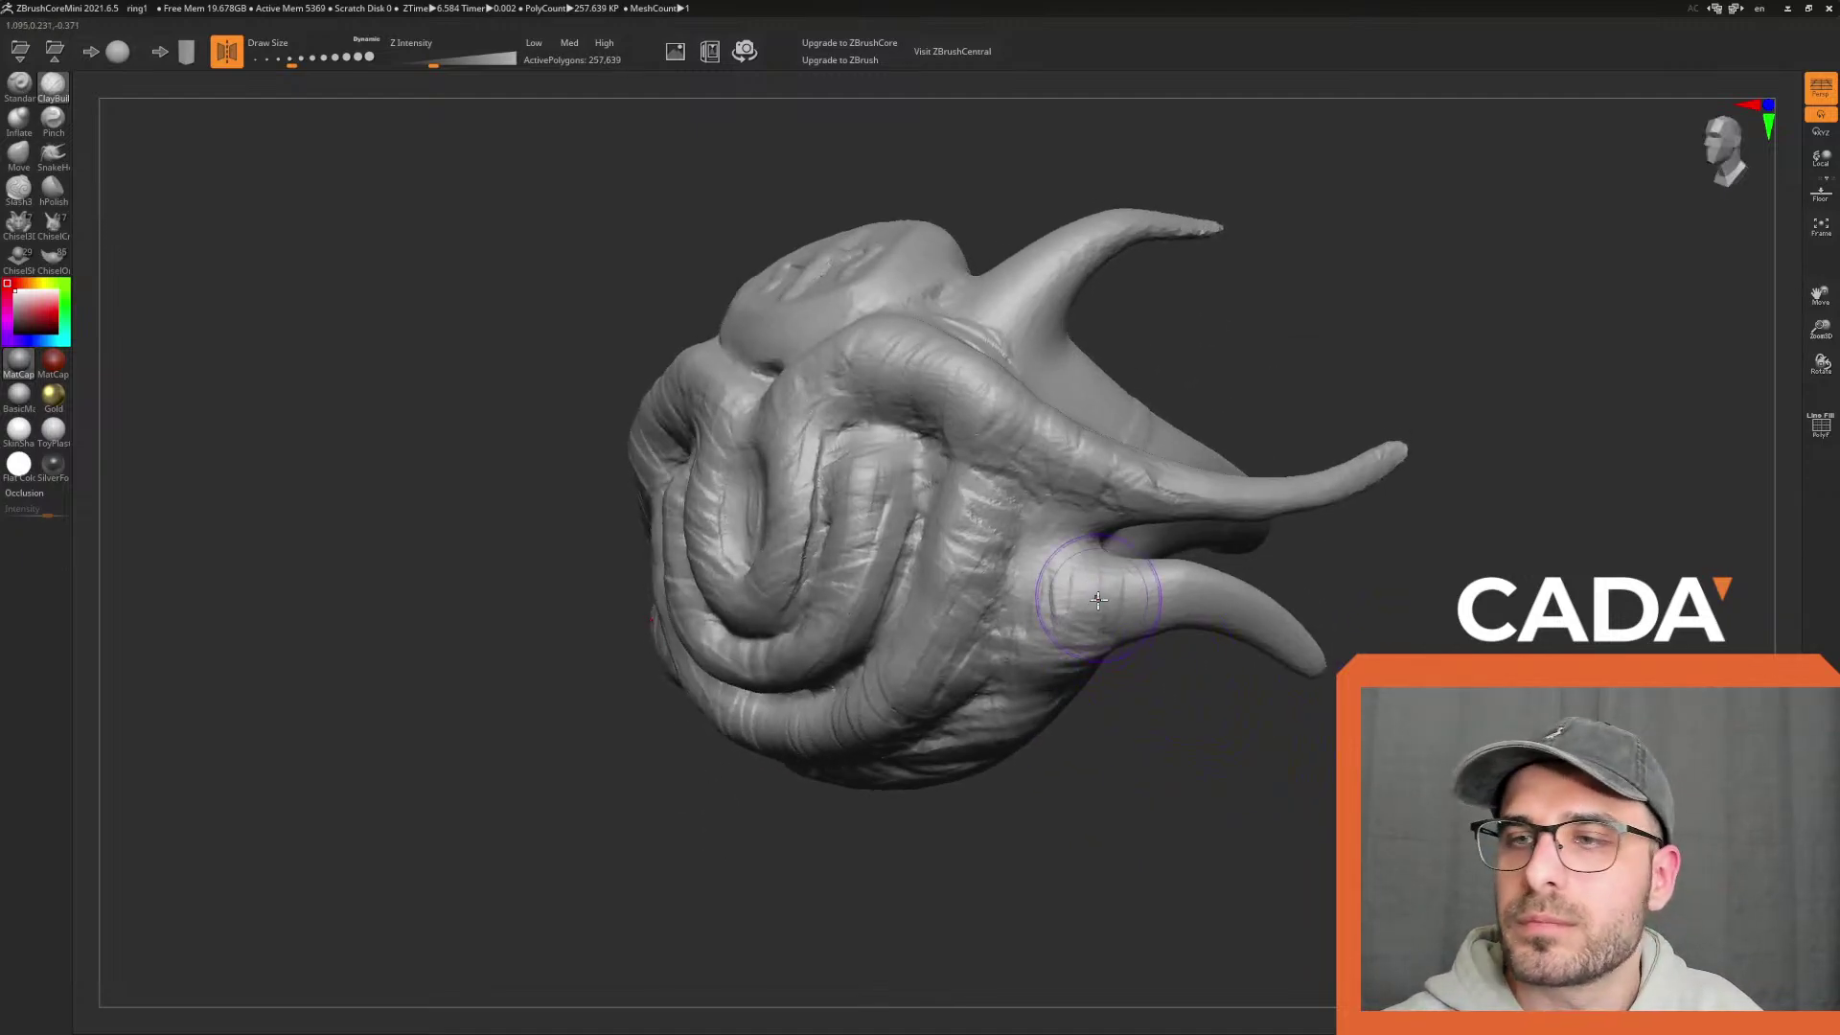
drag(1183, 587, 1203, 604)
mouse_move(1203, 604)
right_down()
mouse_move(1306, 751)
mouse_move(1055, 496)
right_up()
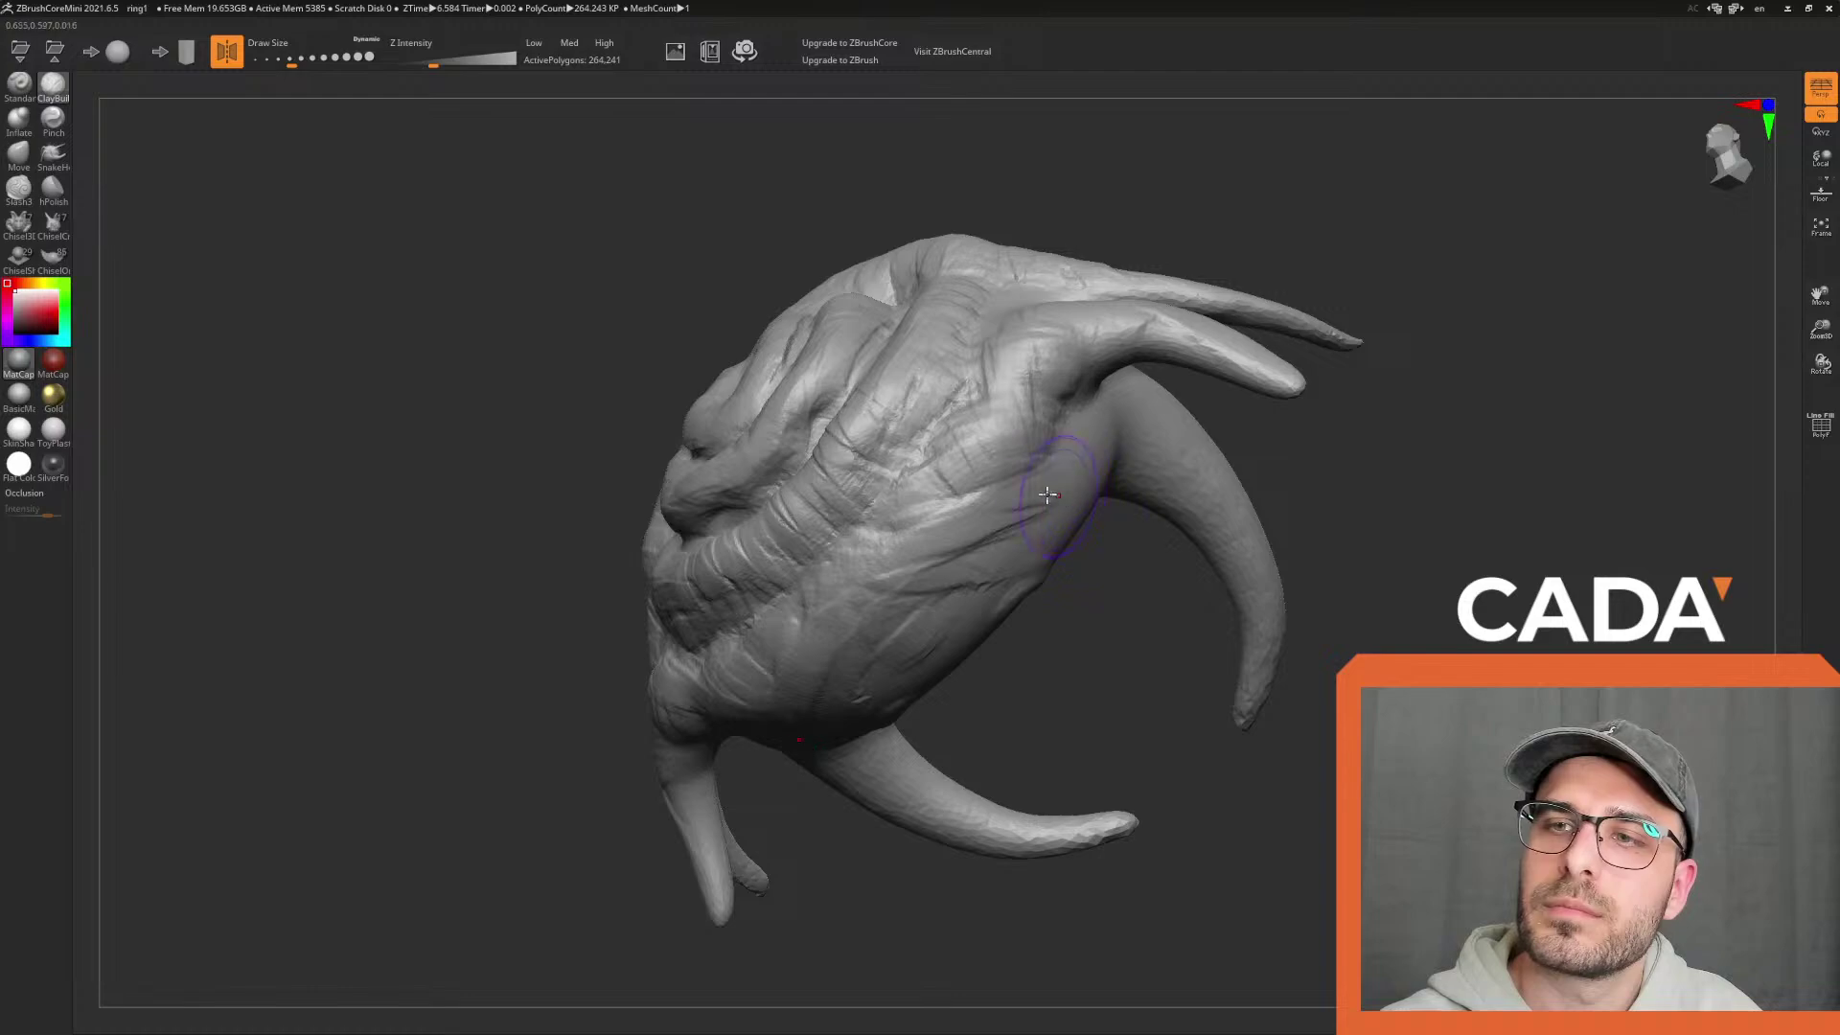
mouse_move(912, 567)
mouse_down()
mouse_move(849, 581)
mouse_move(770, 671)
mouse_move(934, 597)
mouse_move(920, 503)
mouse_move(1006, 365)
mouse_move(1050, 422)
mouse_move(907, 649)
mouse_move(997, 431)
mouse_up()
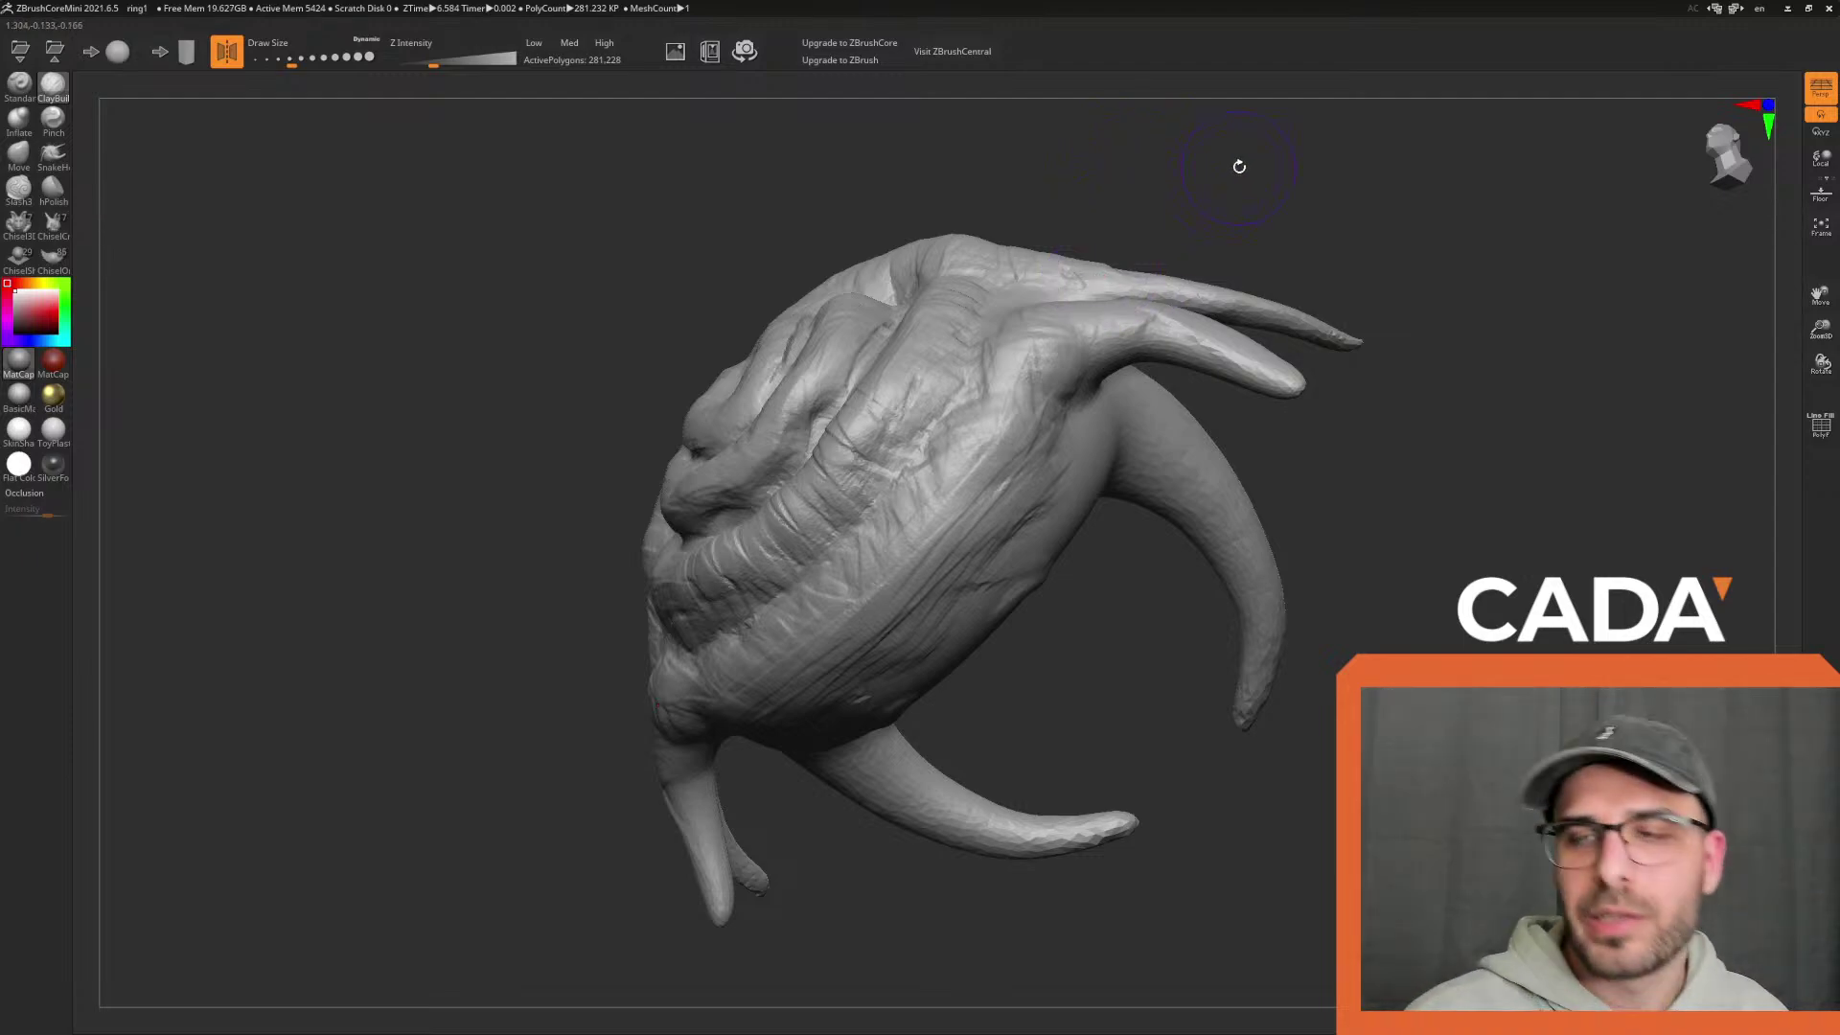
drag(1059, 377, 973, 419)
drag(1150, 611, 1035, 623)
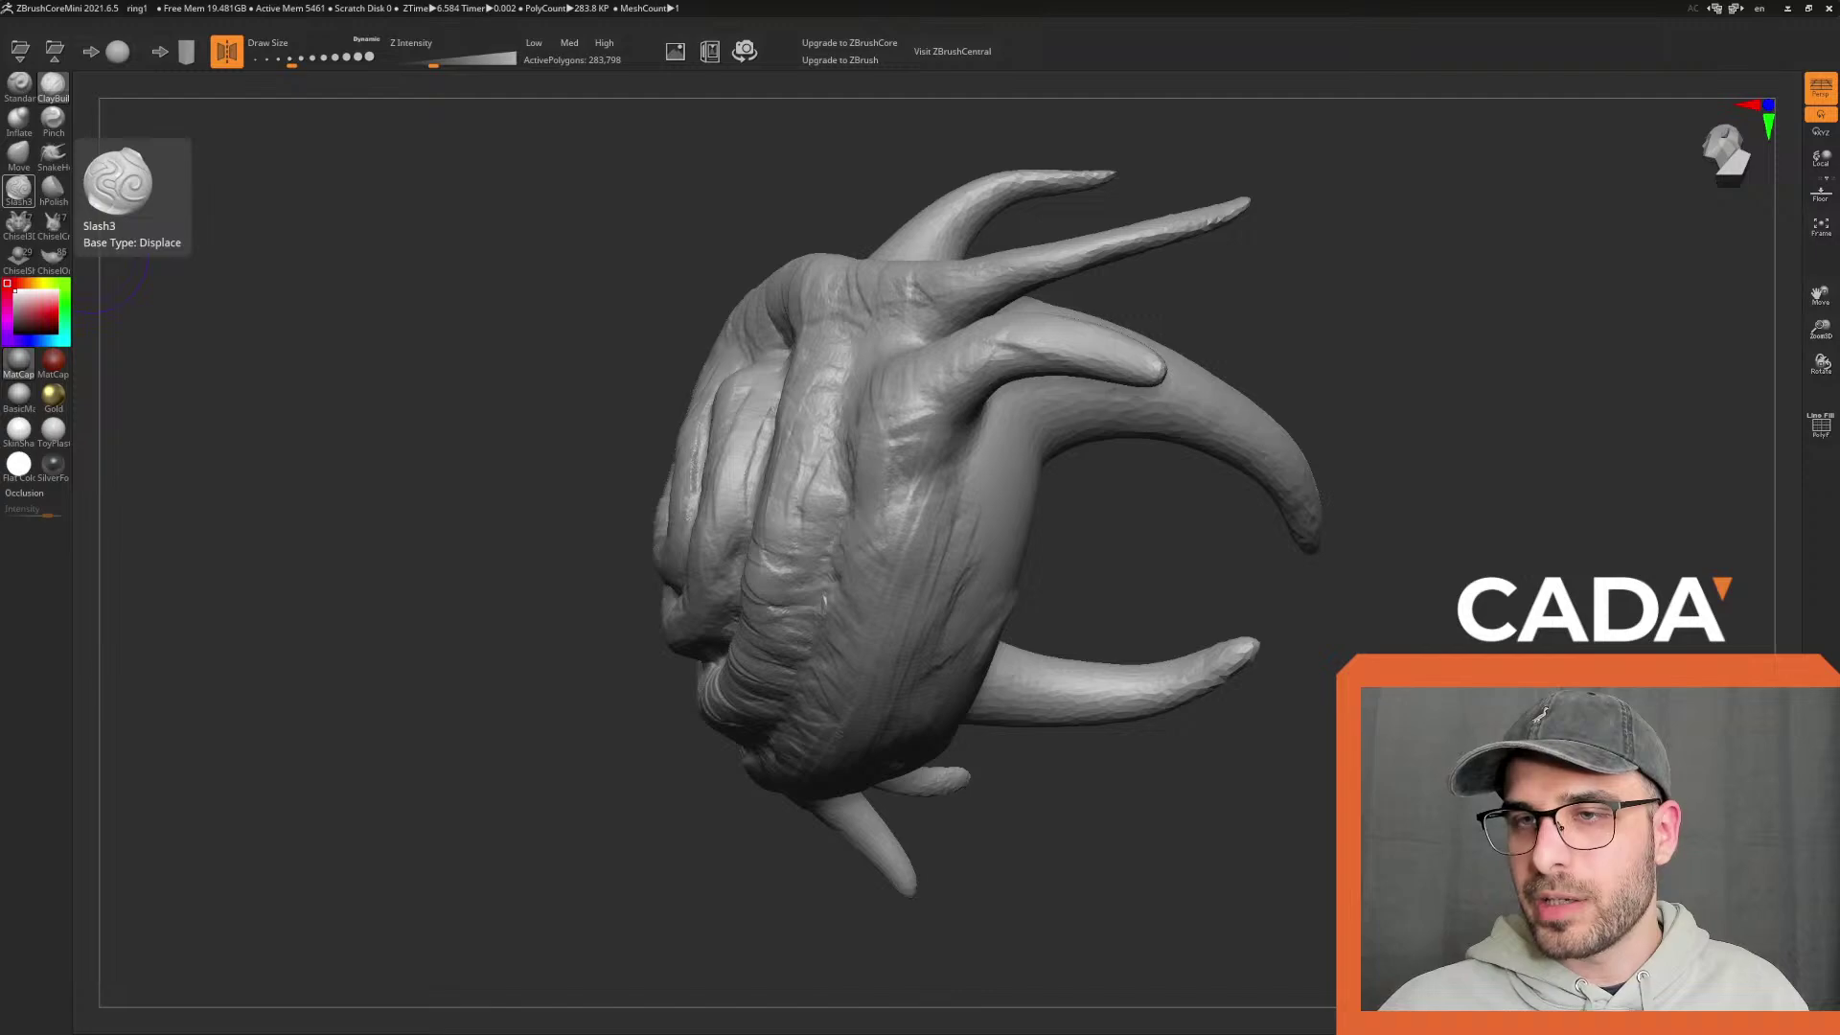
Build wrinkles with ClayBuildup across the curled facial folds and in the gaps between them
drag(1150, 555, 1314, 698)
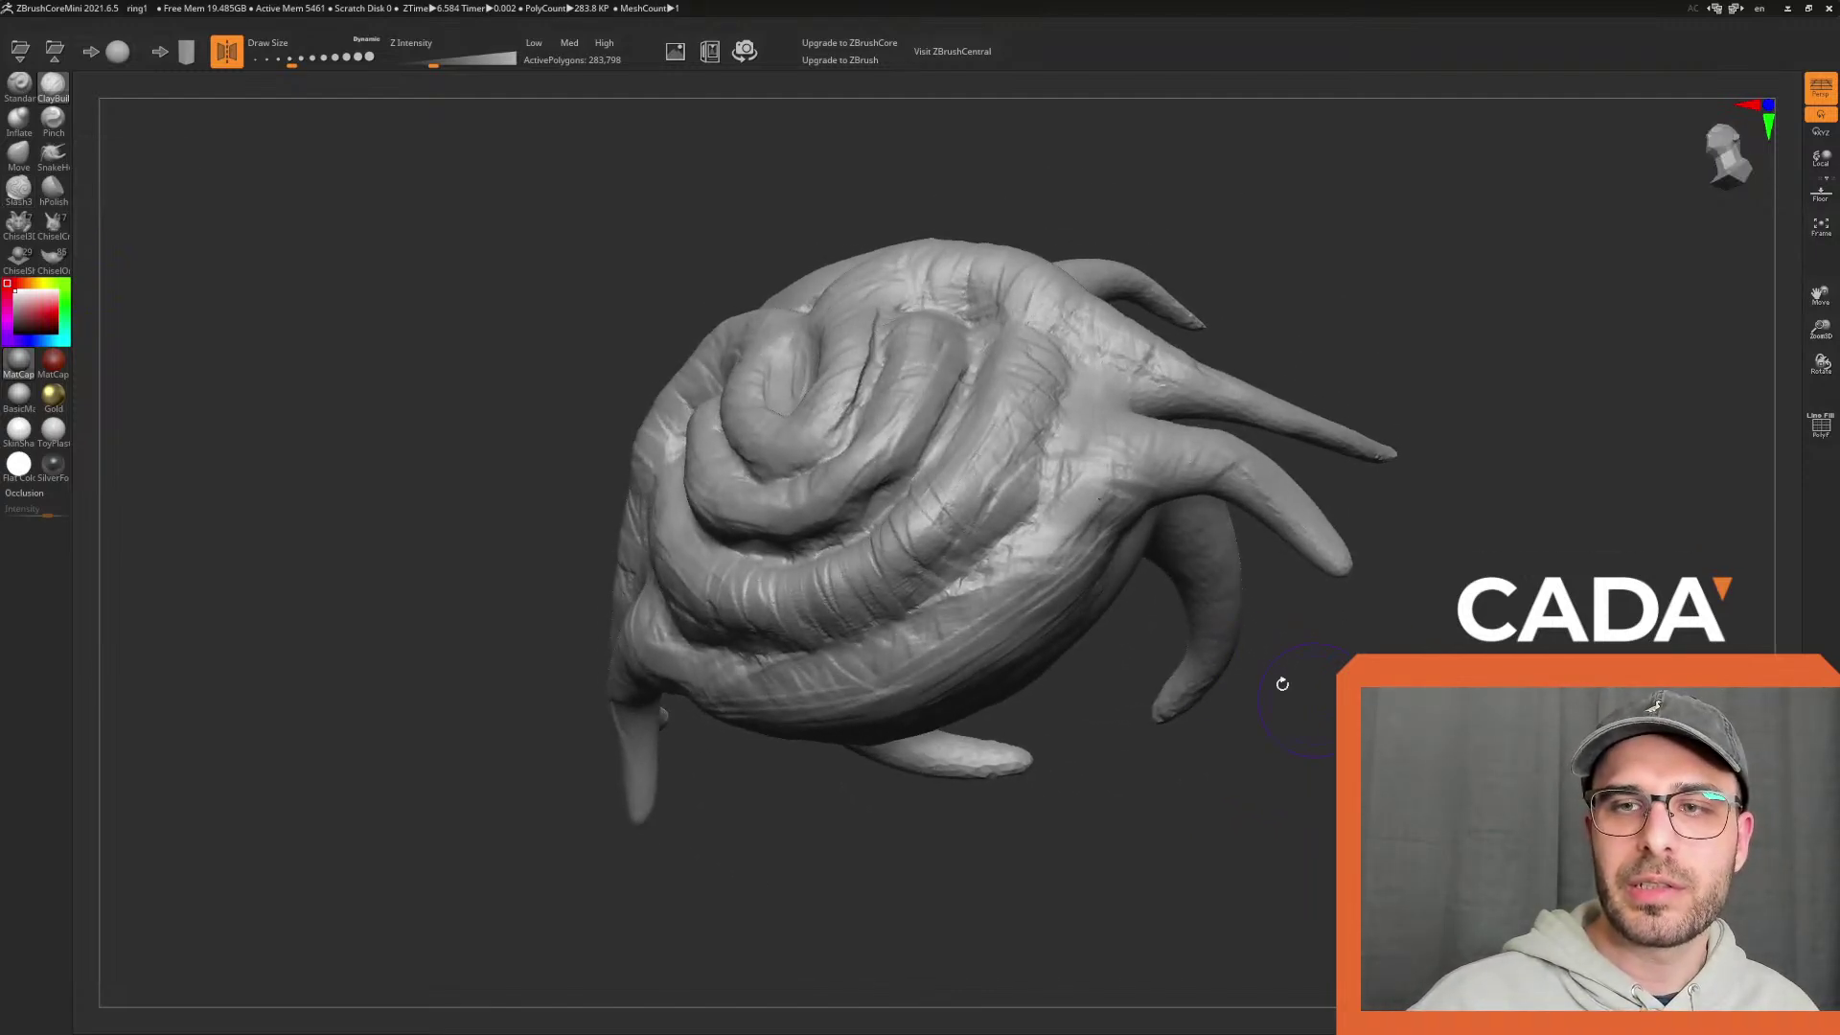
drag(870, 487, 897, 485)
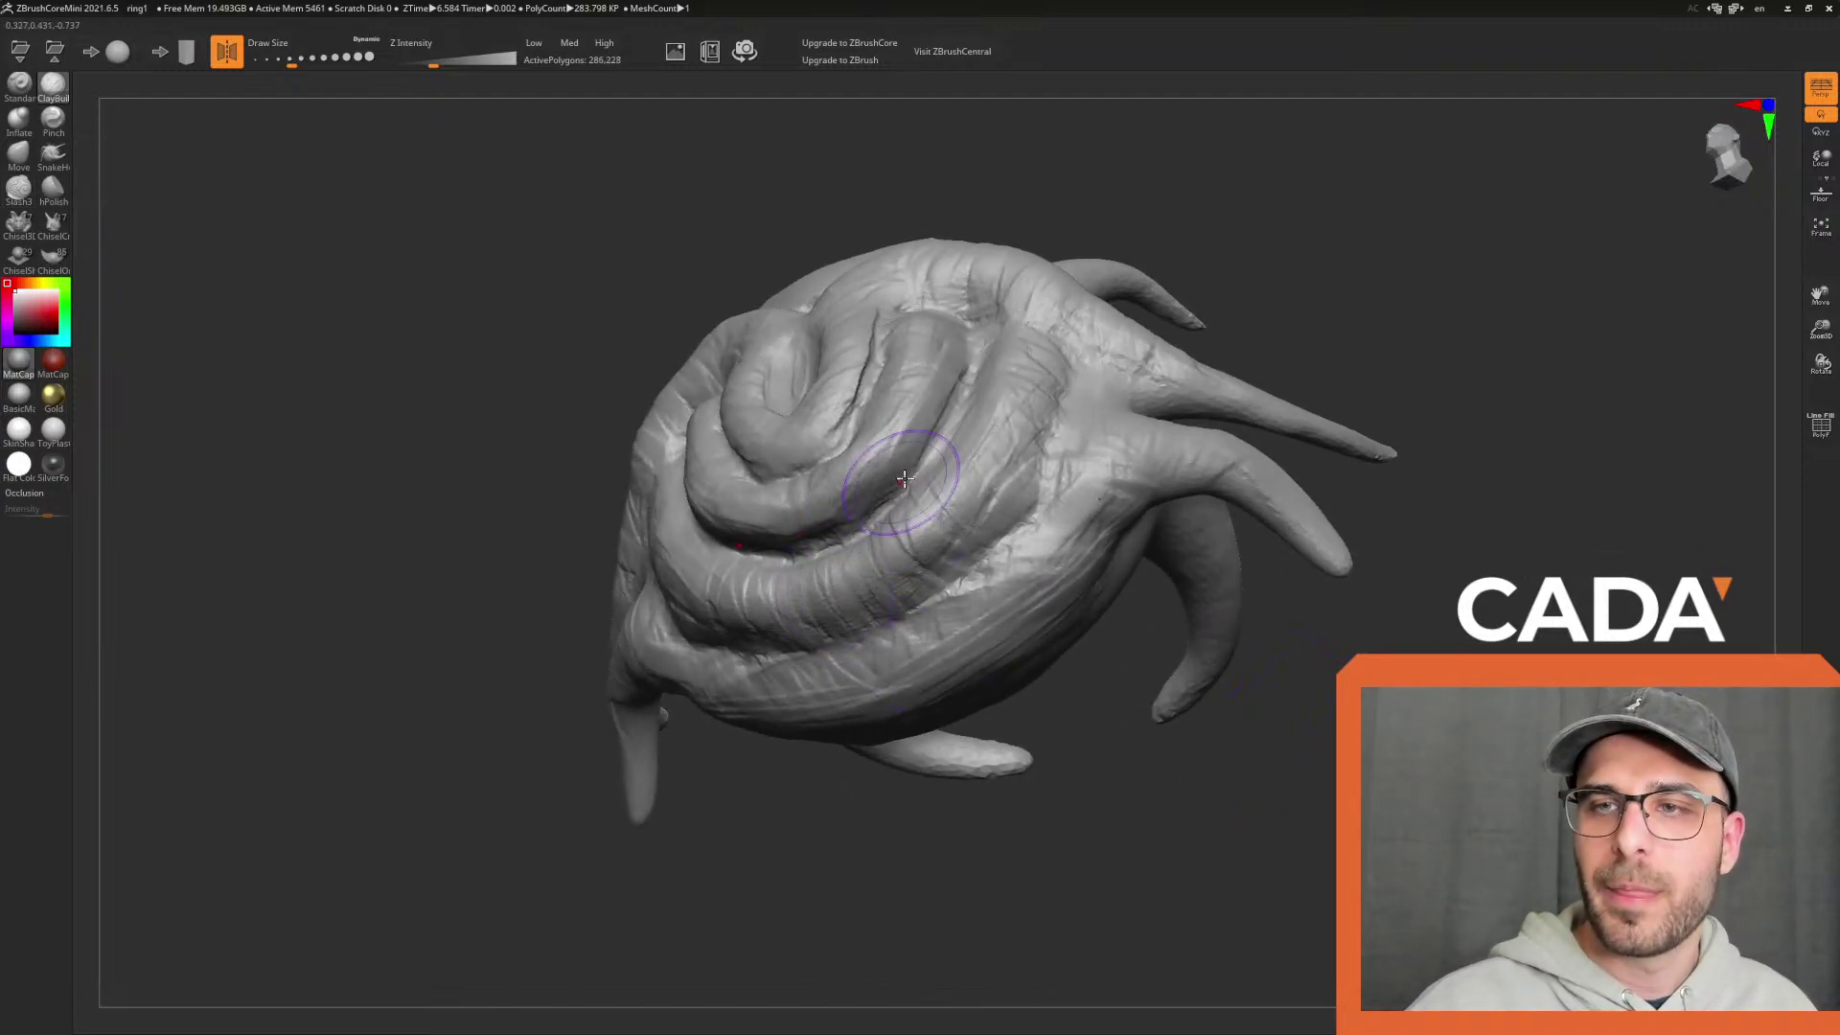
drag(813, 537, 867, 520)
drag(1204, 789, 1270, 826)
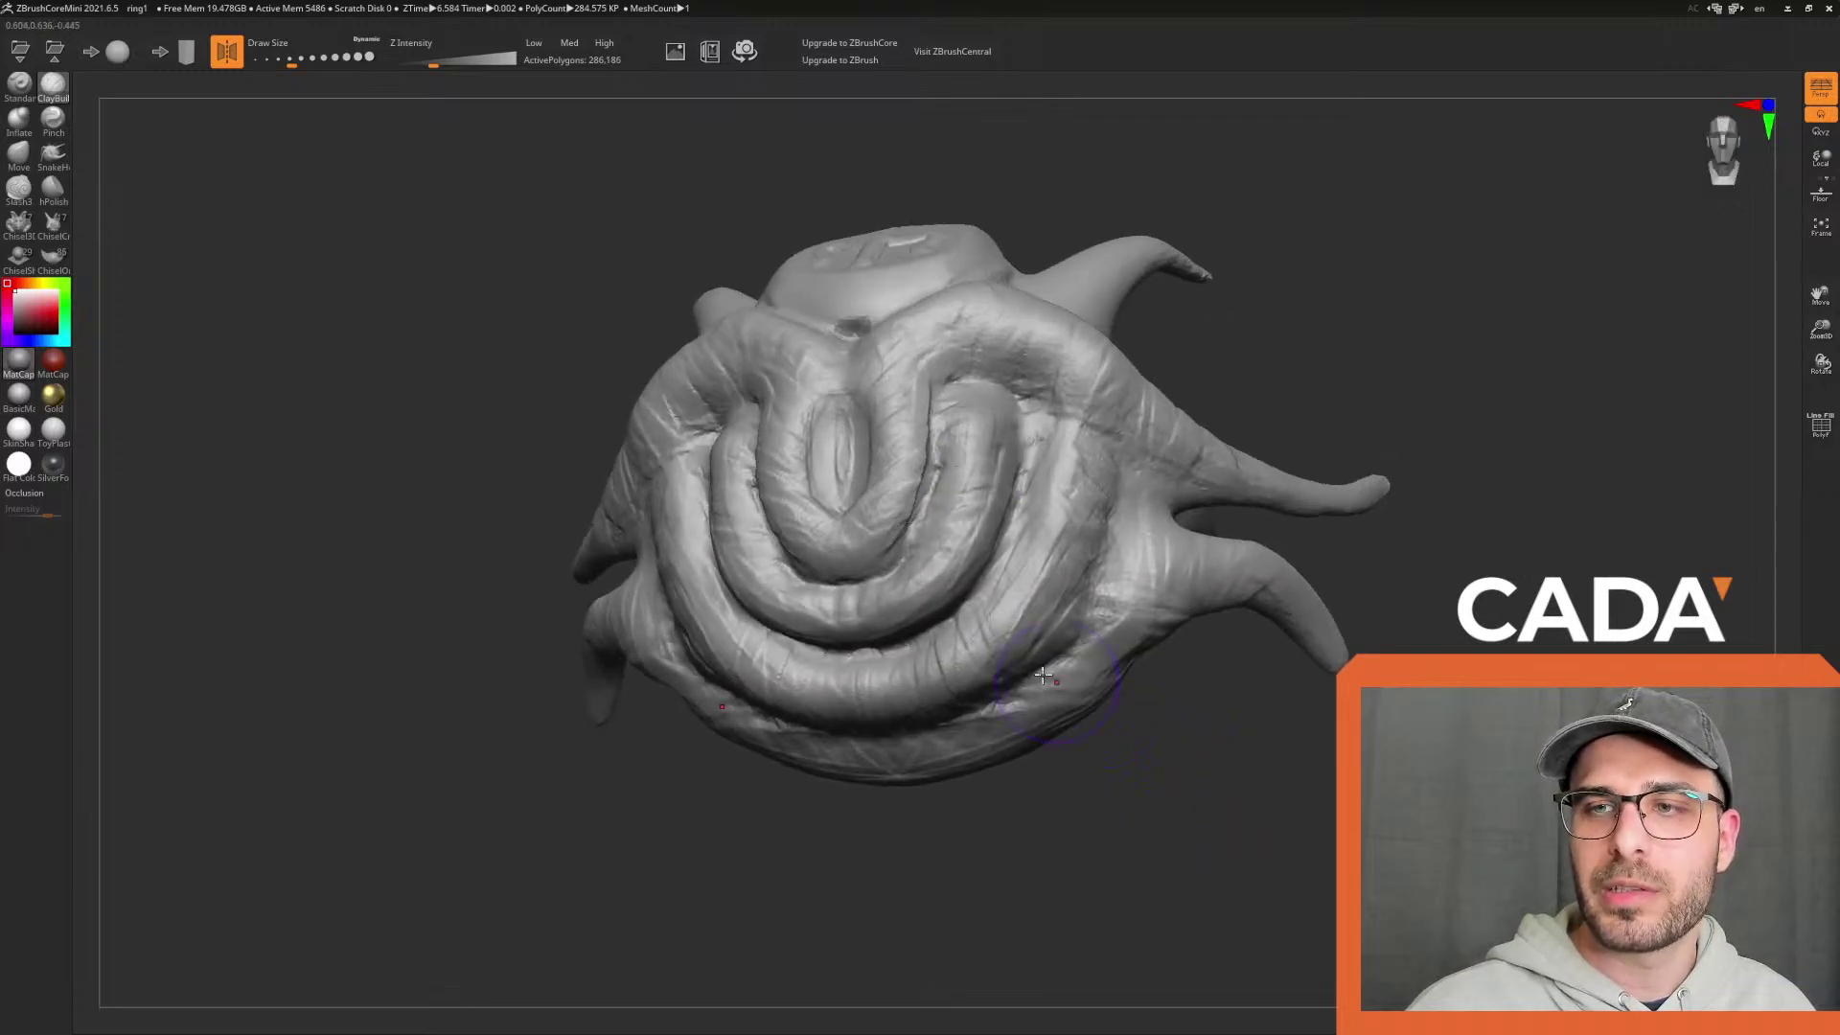
mouse_move(977, 392)
mouse_down()
mouse_move(1021, 422)
mouse_move(1002, 551)
mouse_up()
mouse_move(1207, 786)
mouse_down()
mouse_move(1274, 815)
mouse_move(1068, 624)
mouse_up()
mouse_move(1092, 805)
mouse_down()
mouse_move(1109, 834)
mouse_move(1149, 843)
mouse_up()
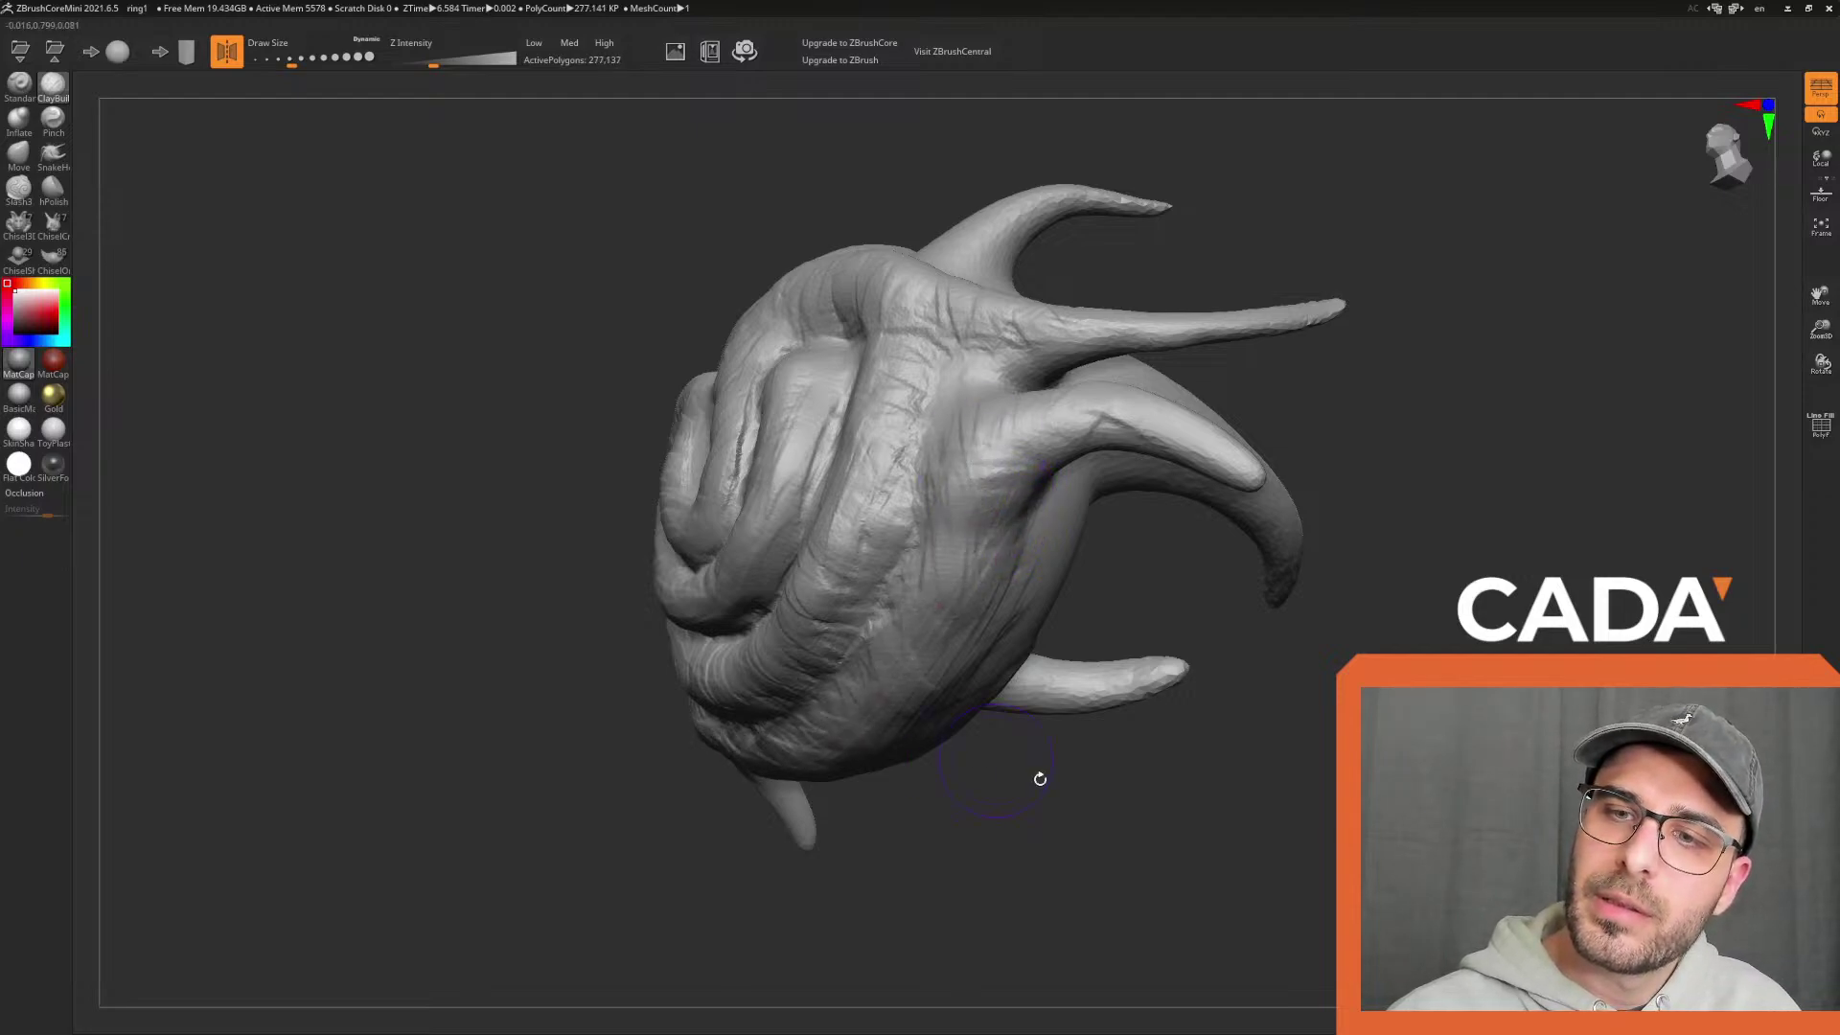
Layer long ClayBuildup strokes along the side of the jaw, flowing up towards the lower cheek horn
drag(1010, 764, 958, 670)
mouse_move(838, 648)
mouse_down()
mouse_move(917, 551)
mouse_move(1000, 595)
mouse_up()
drag(935, 649, 988, 560)
drag(786, 728, 966, 494)
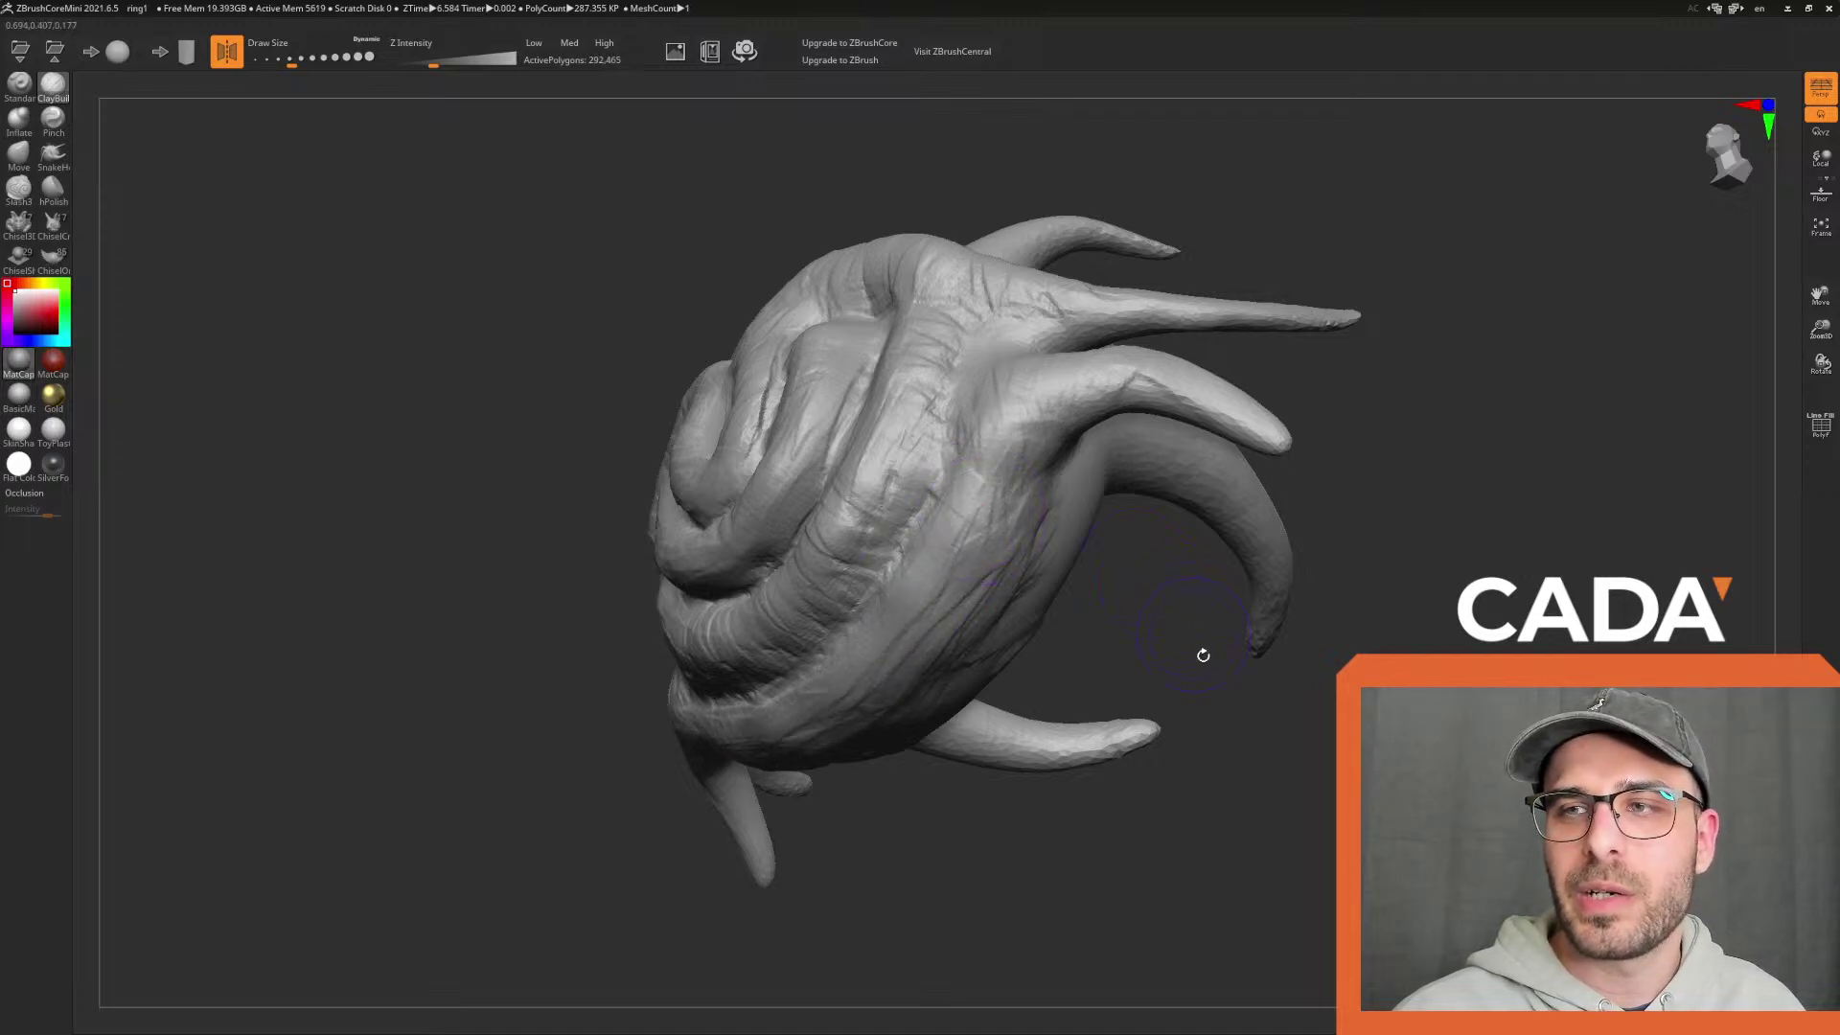
Touch up the skin around the bases of the cheek horns with short ClayBuildup strokes
drag(1195, 635, 1247, 794)
drag(1120, 584, 1150, 614)
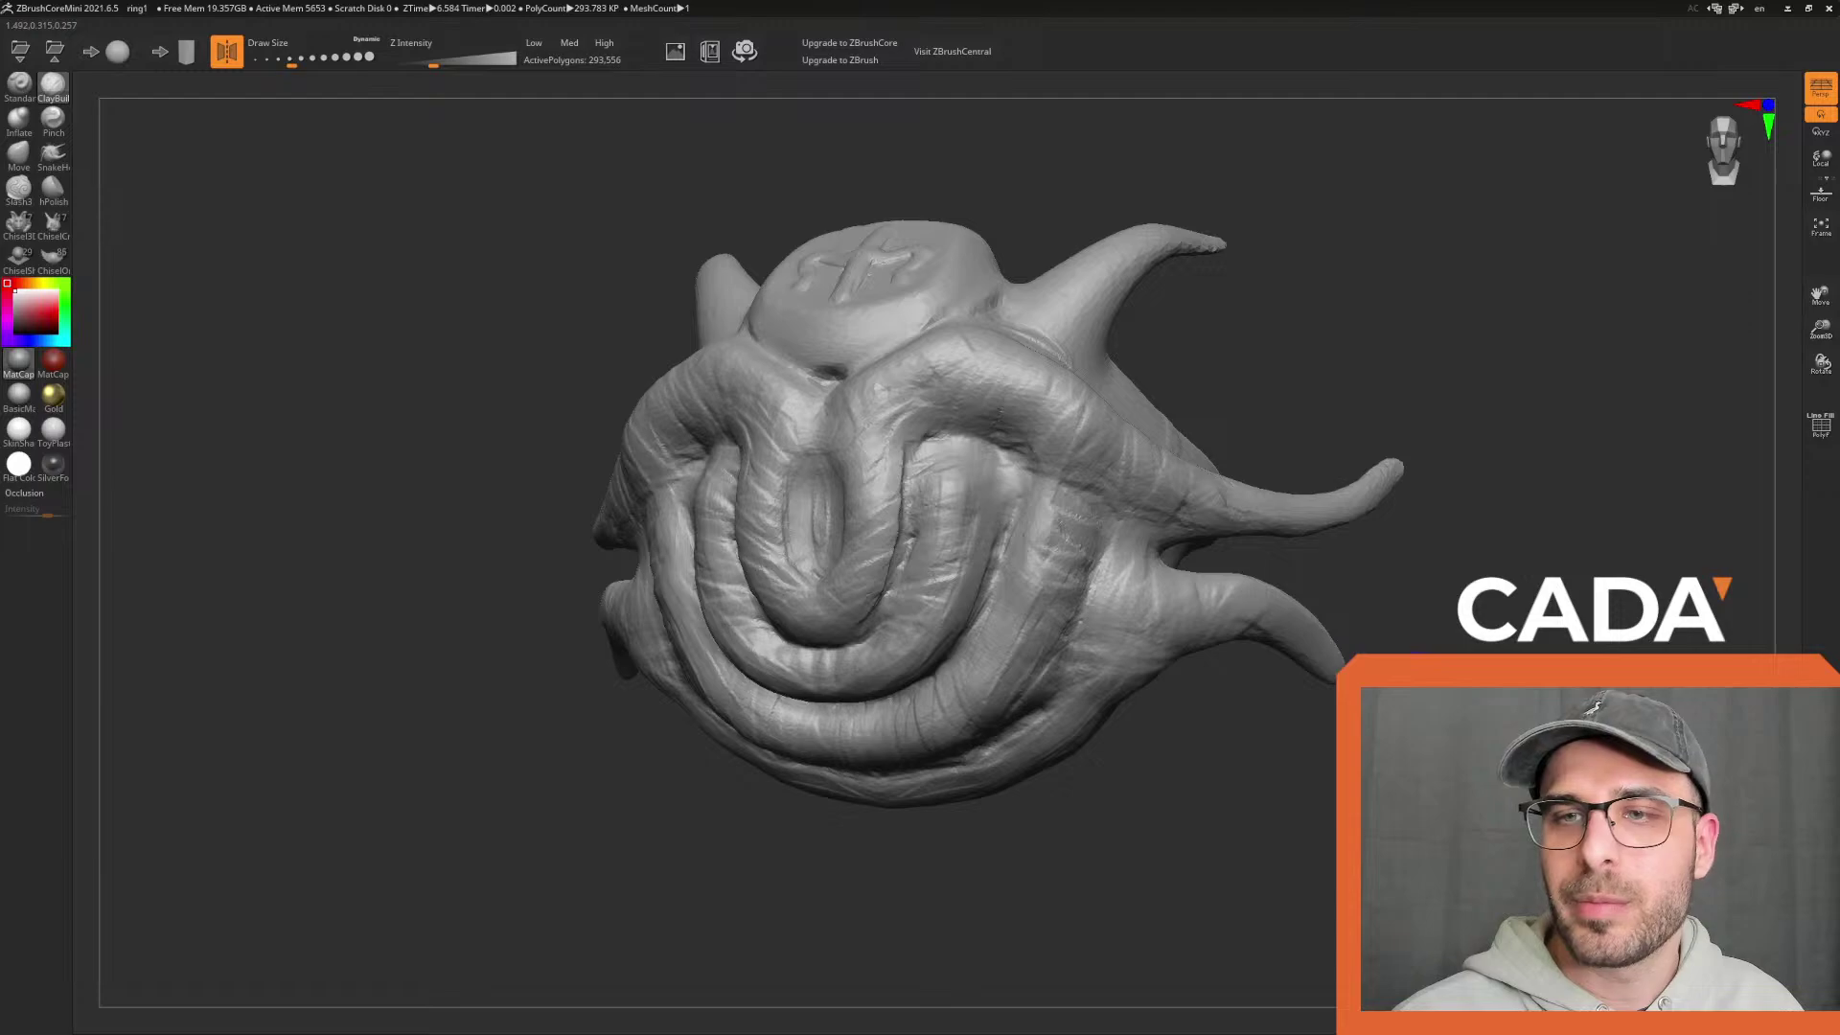
drag(1236, 662, 1305, 690)
mouse_move(1136, 586)
mouse_down()
mouse_move(1197, 613)
mouse_move(1110, 575)
mouse_move(1145, 599)
mouse_up()
mouse_move(1208, 671)
mouse_down()
mouse_move(1315, 788)
mouse_move(1335, 626)
mouse_move(1282, 636)
mouse_move(1323, 758)
mouse_move(1285, 722)
mouse_move(1342, 710)
mouse_move(1380, 671)
mouse_move(1376, 707)
mouse_move(1413, 729)
mouse_move(1404, 709)
mouse_up()
key(f)
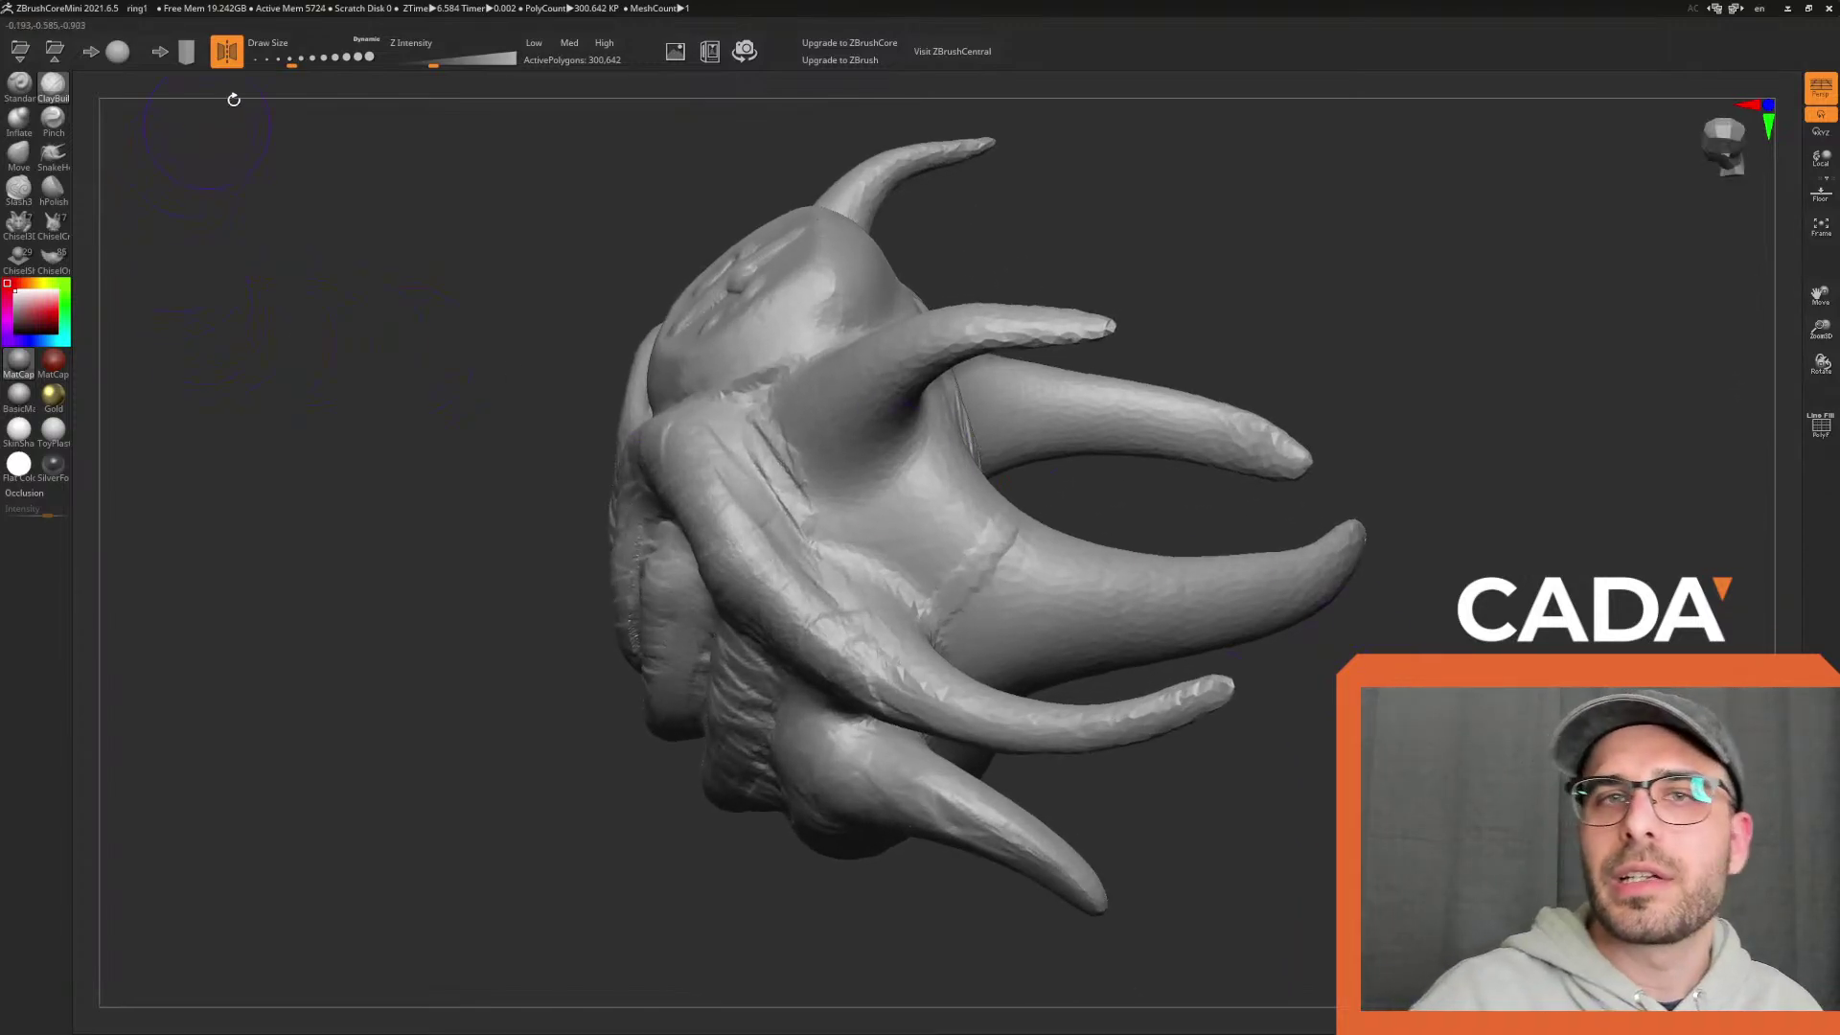
Smooth the skin between the brow fold and the large side horn, including the horn's surface
drag(290, 60, 278, 60)
mouse_move(867, 542)
mouse_down()
mouse_move(896, 489)
mouse_move(895, 578)
mouse_move(923, 542)
mouse_move(864, 467)
mouse_up()
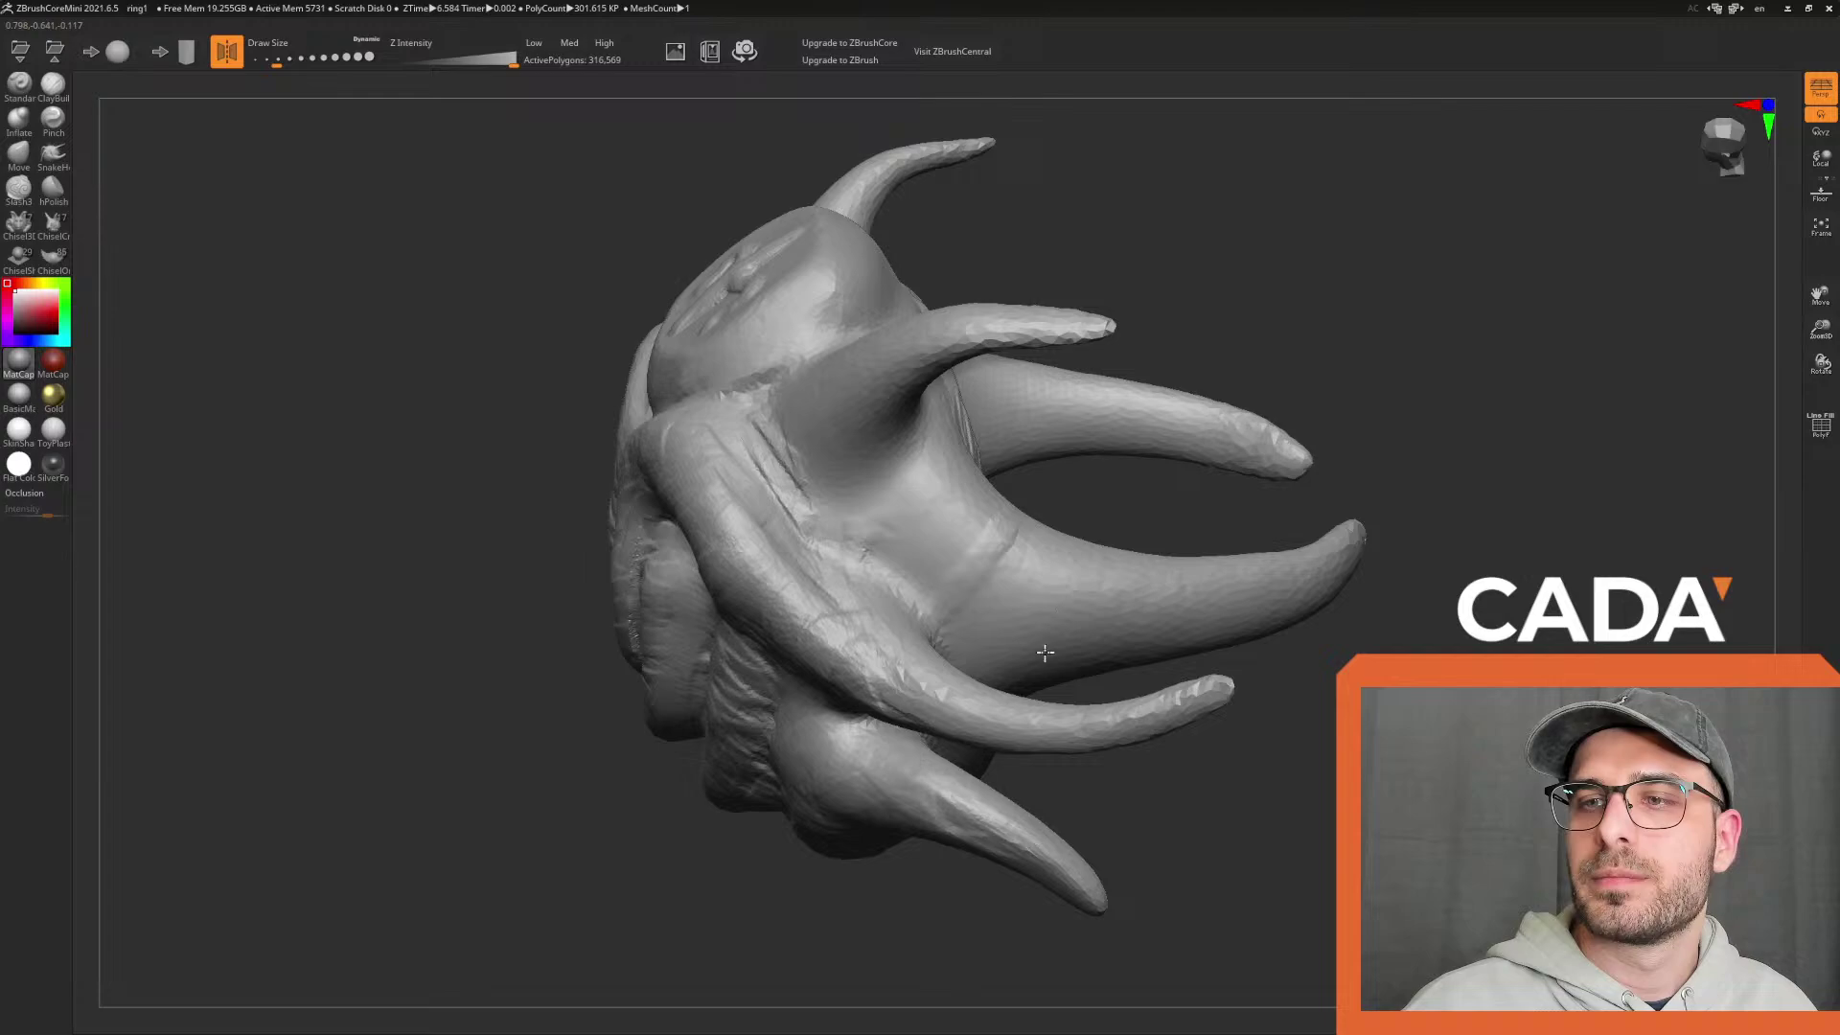
drag(277, 61, 298, 61)
shift+drag(1095, 581, 1268, 580)
drag(1441, 567, 1428, 541)
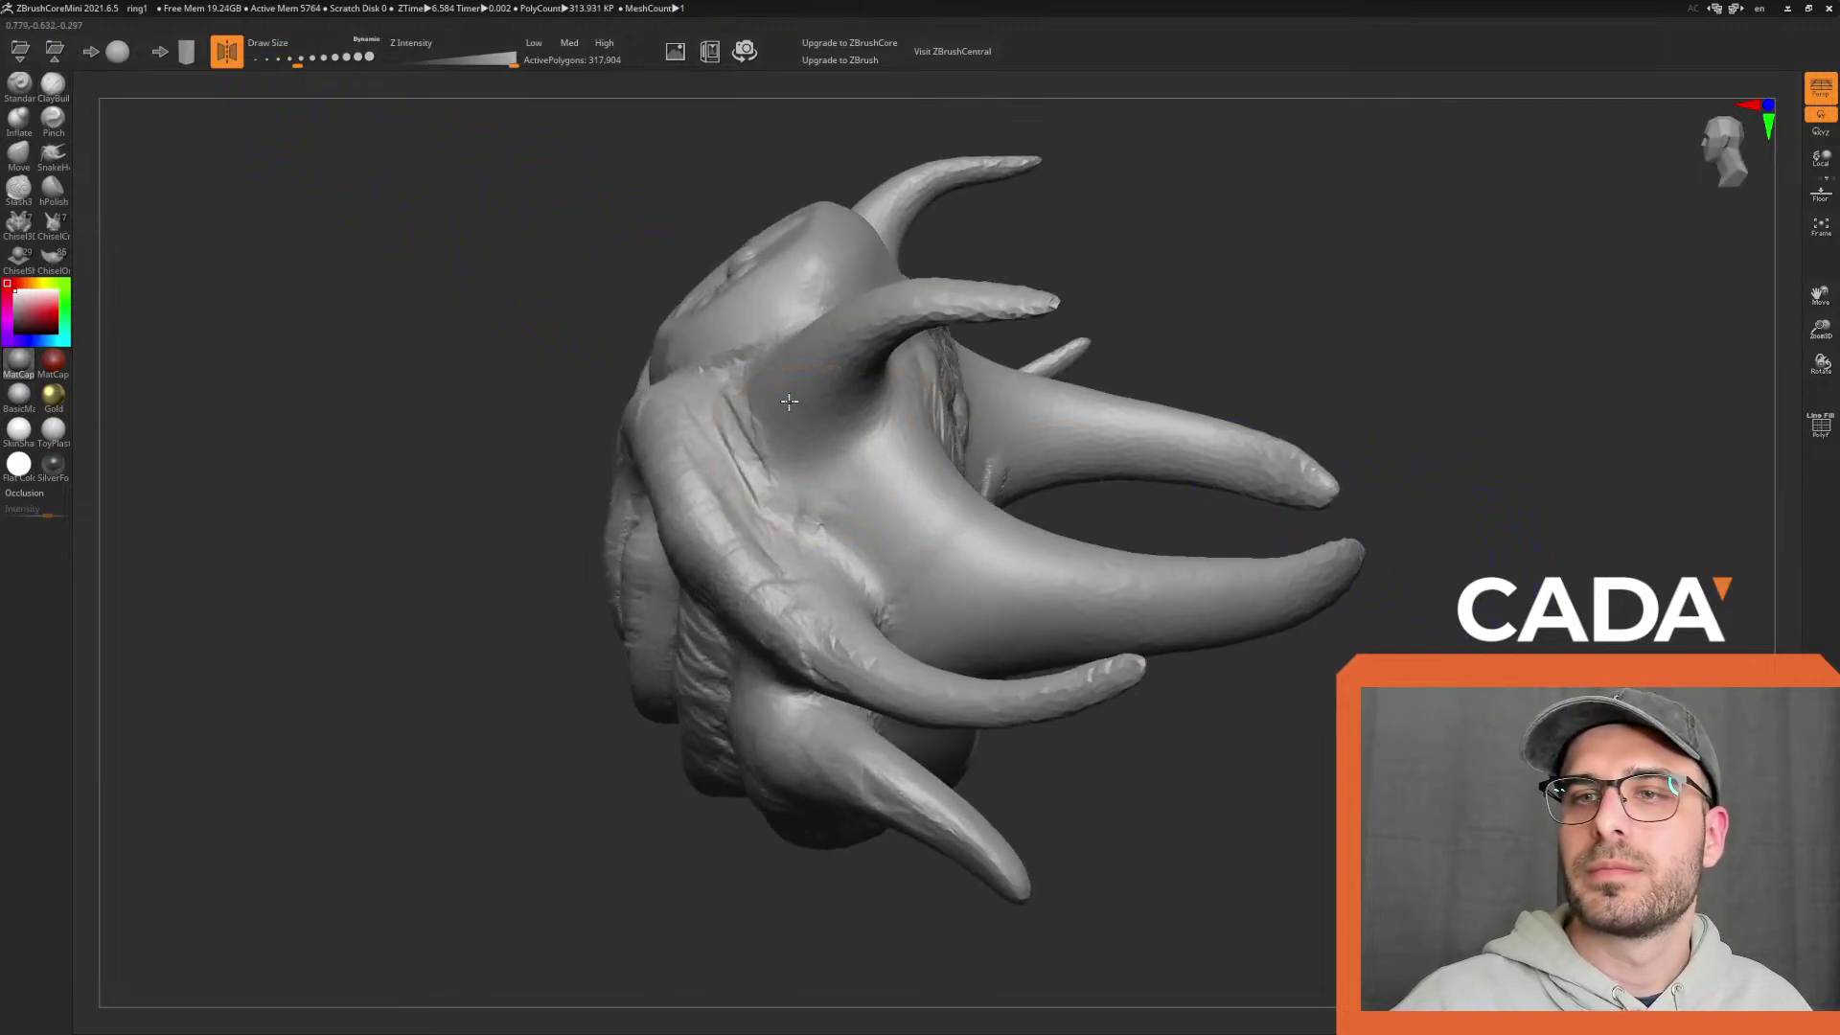
shift+drag(865, 477, 906, 498)
drag(1236, 675, 1222, 527)
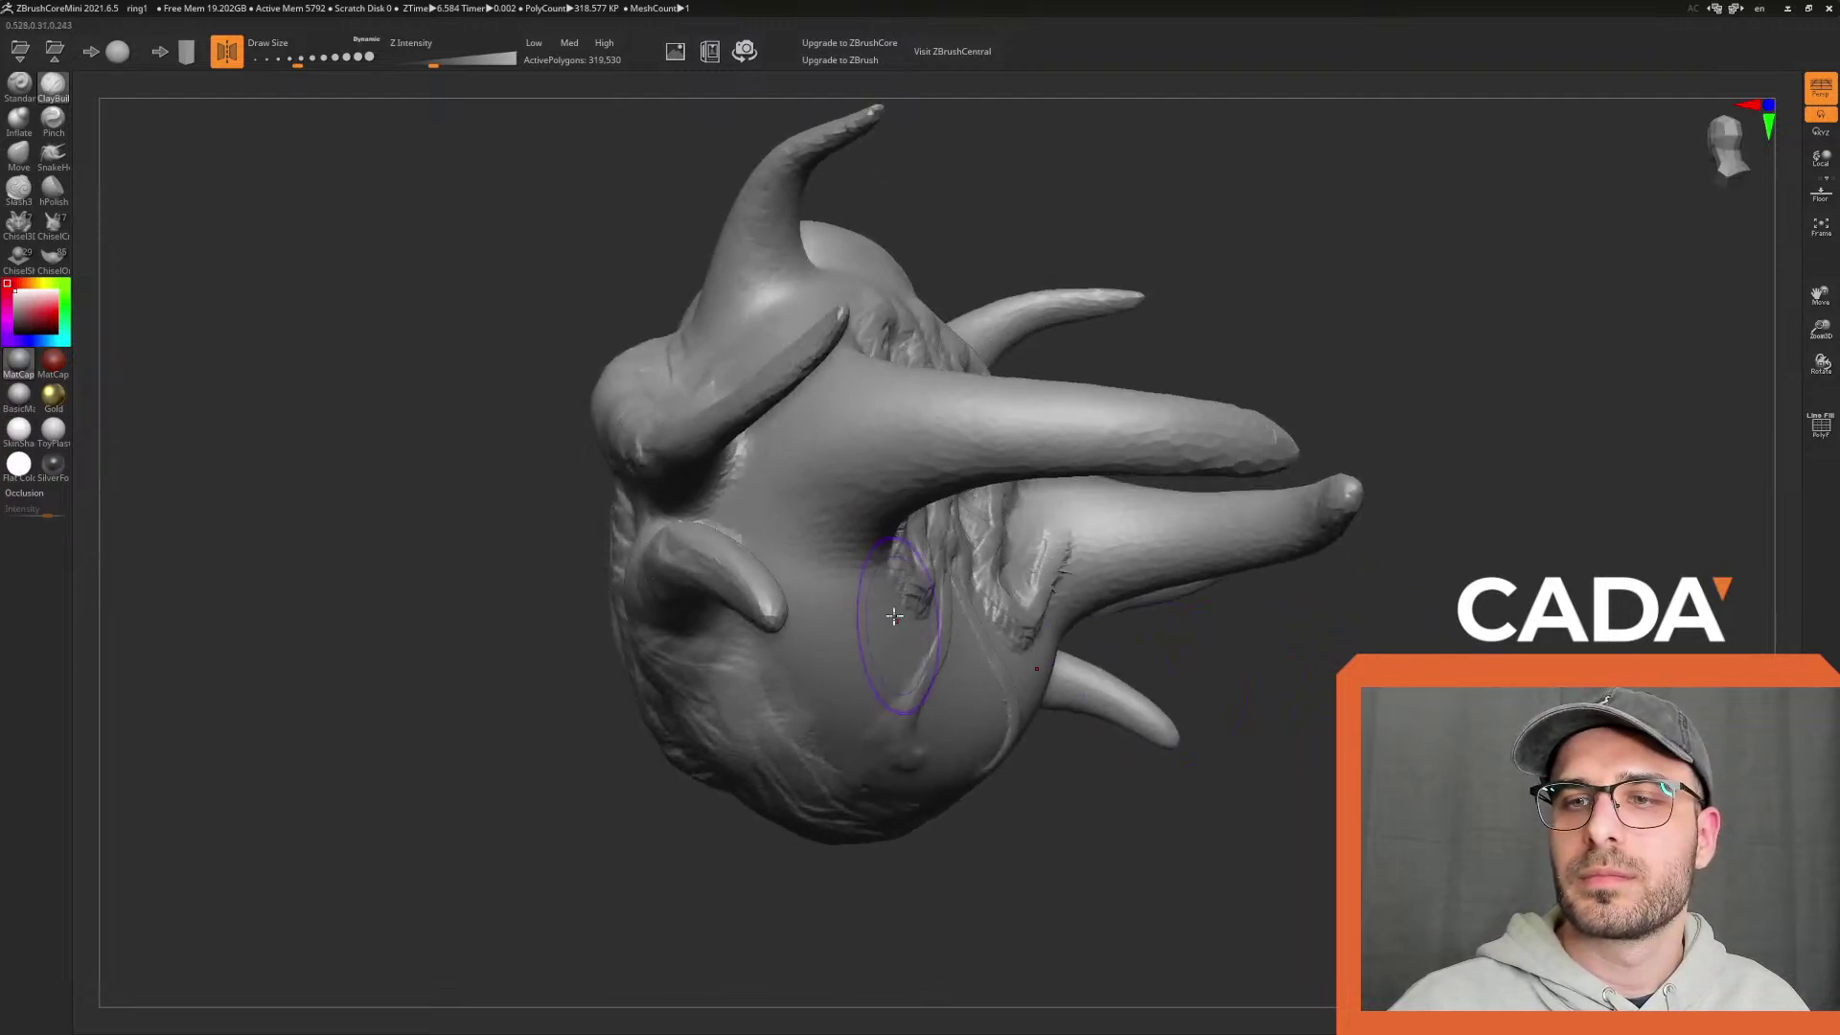
Smooth the rough transitions around the large horn and the cheek horn bases with a smaller draw size
click(288, 59)
drag(1189, 824, 1140, 900)
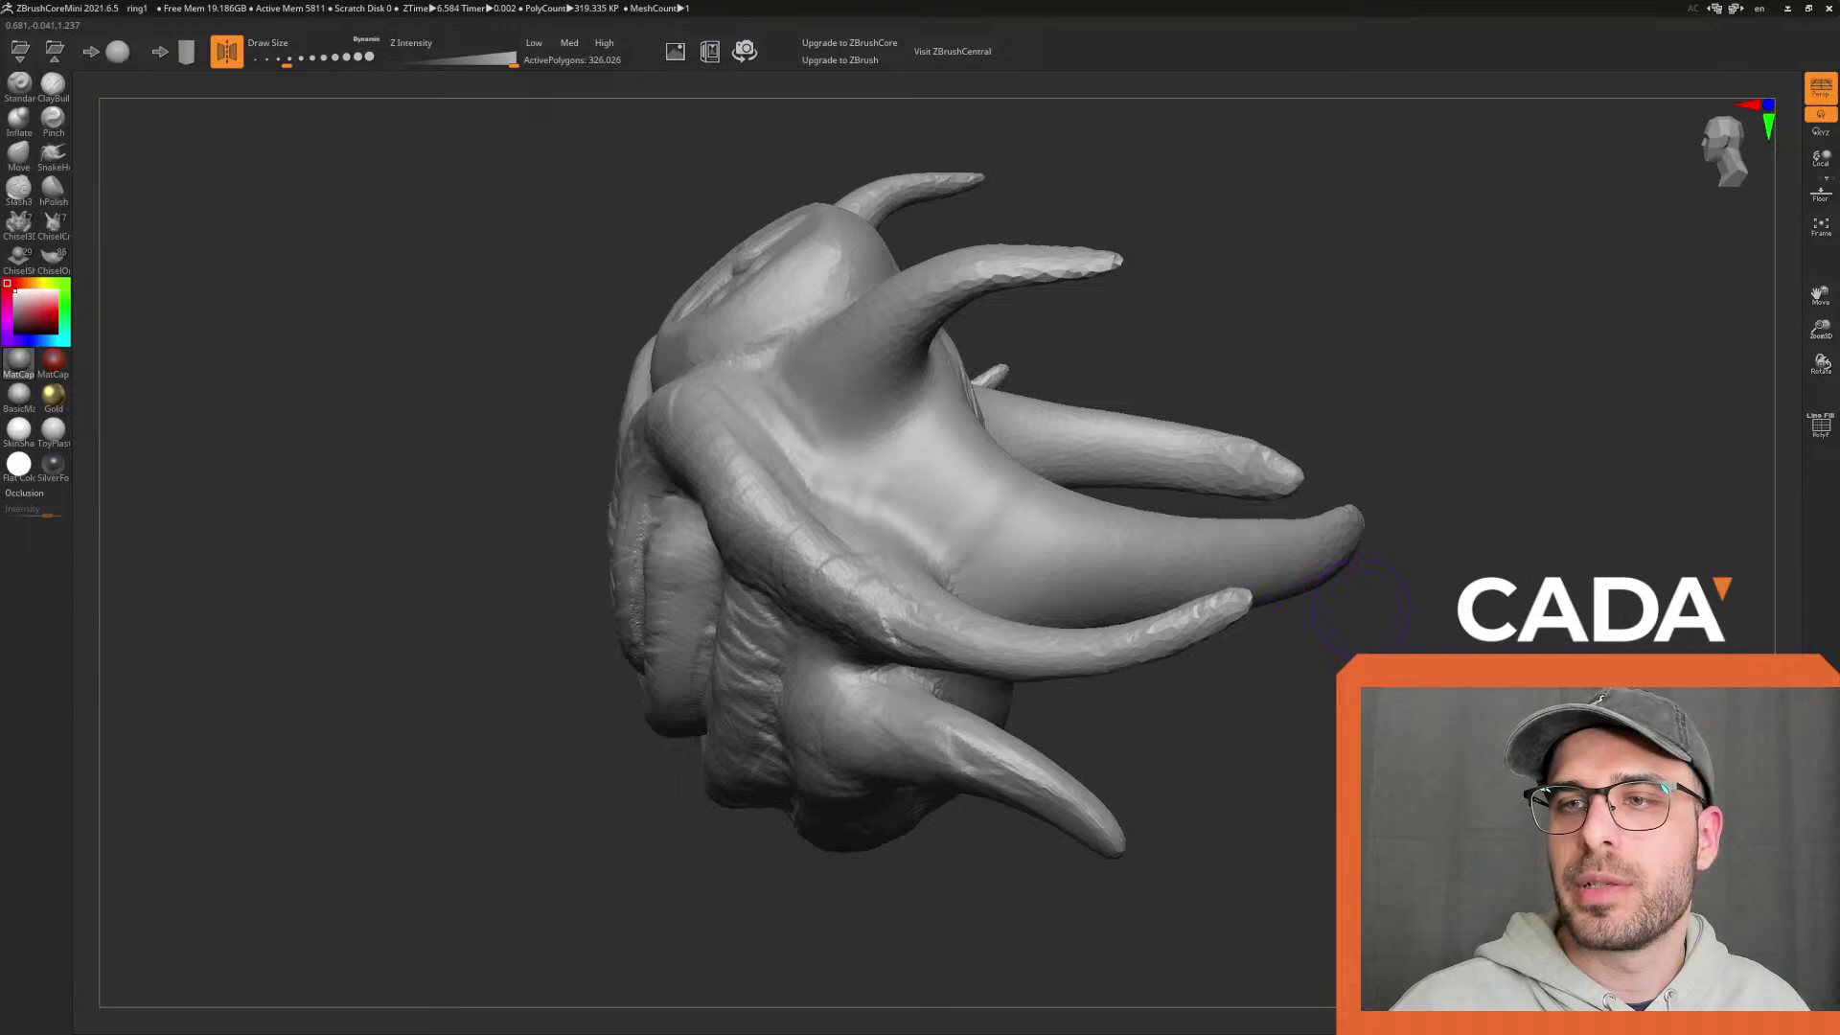
drag(1417, 642, 1123, 692)
shift+drag(859, 691, 877, 686)
mouse_move(1150, 795)
mouse_down()
mouse_move(1322, 766)
mouse_move(1313, 661)
mouse_move(1323, 700)
mouse_move(1209, 718)
mouse_move(793, 529)
mouse_up()
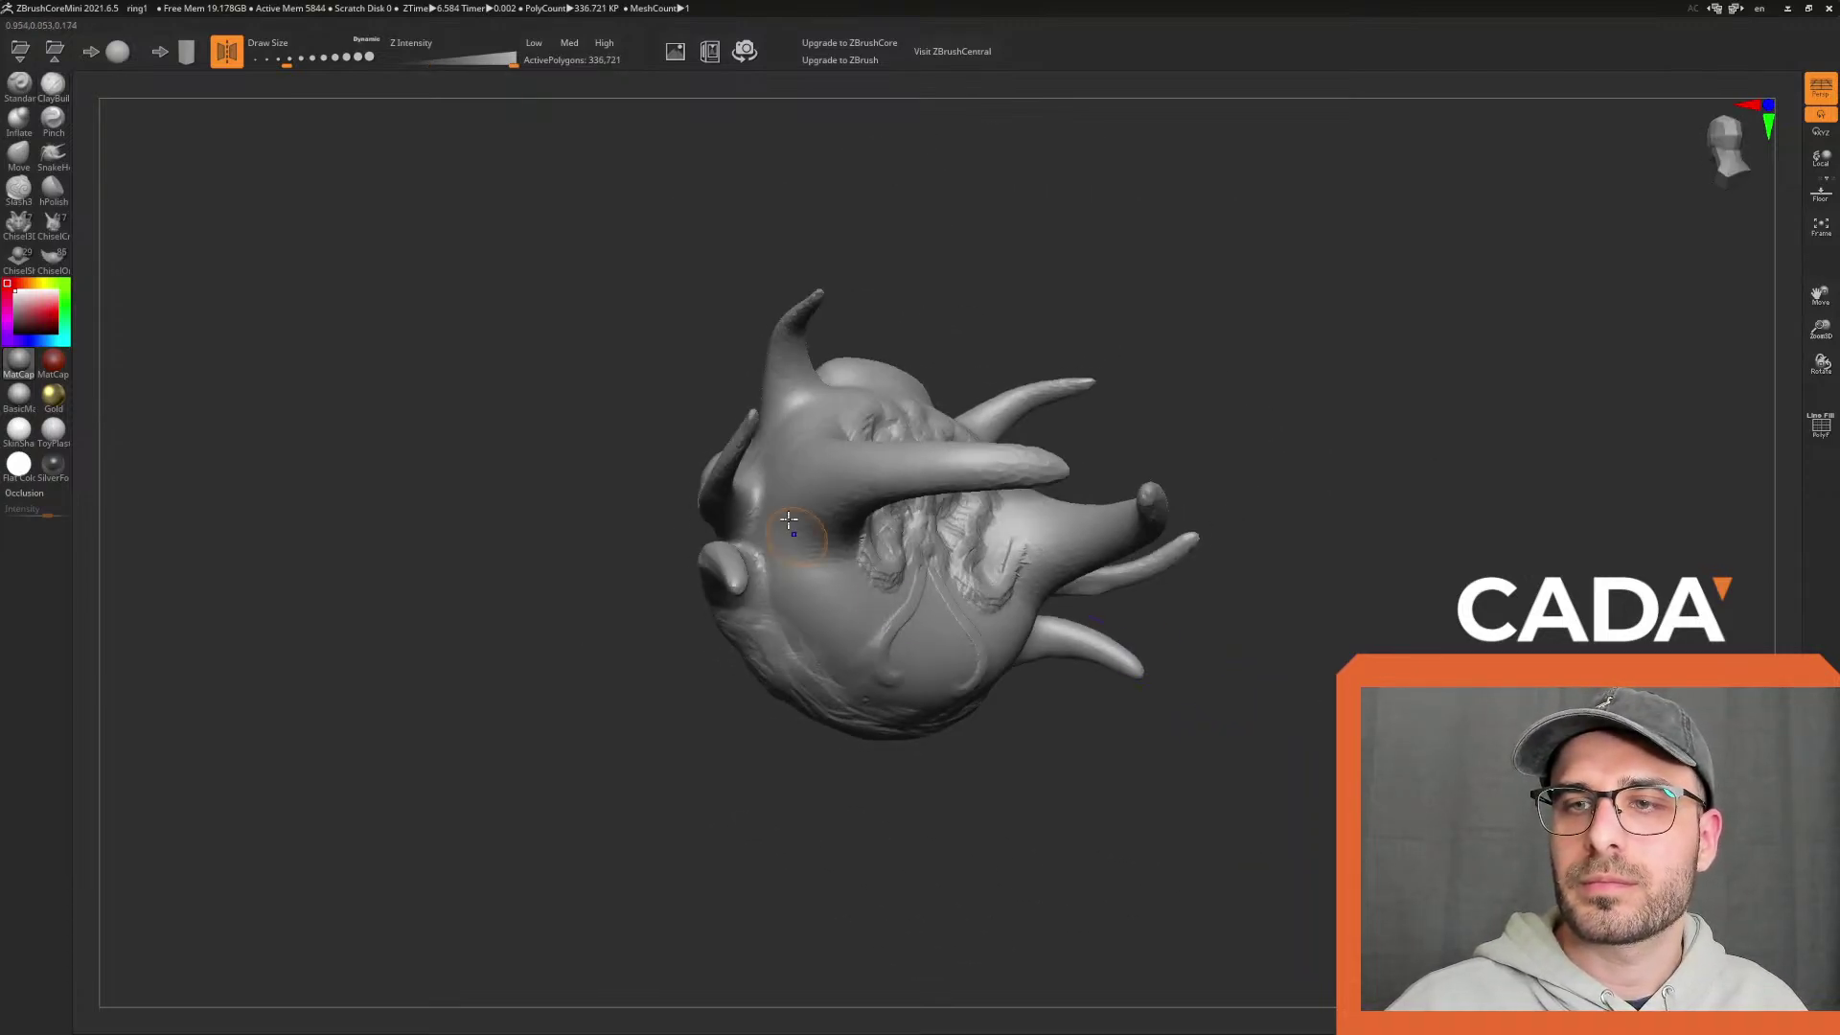
mouse_move(1130, 767)
mouse_down()
mouse_move(1183, 777)
mouse_move(1170, 796)
mouse_move(952, 732)
mouse_move(1050, 832)
mouse_move(948, 817)
mouse_move(848, 879)
mouse_move(1040, 614)
mouse_up()
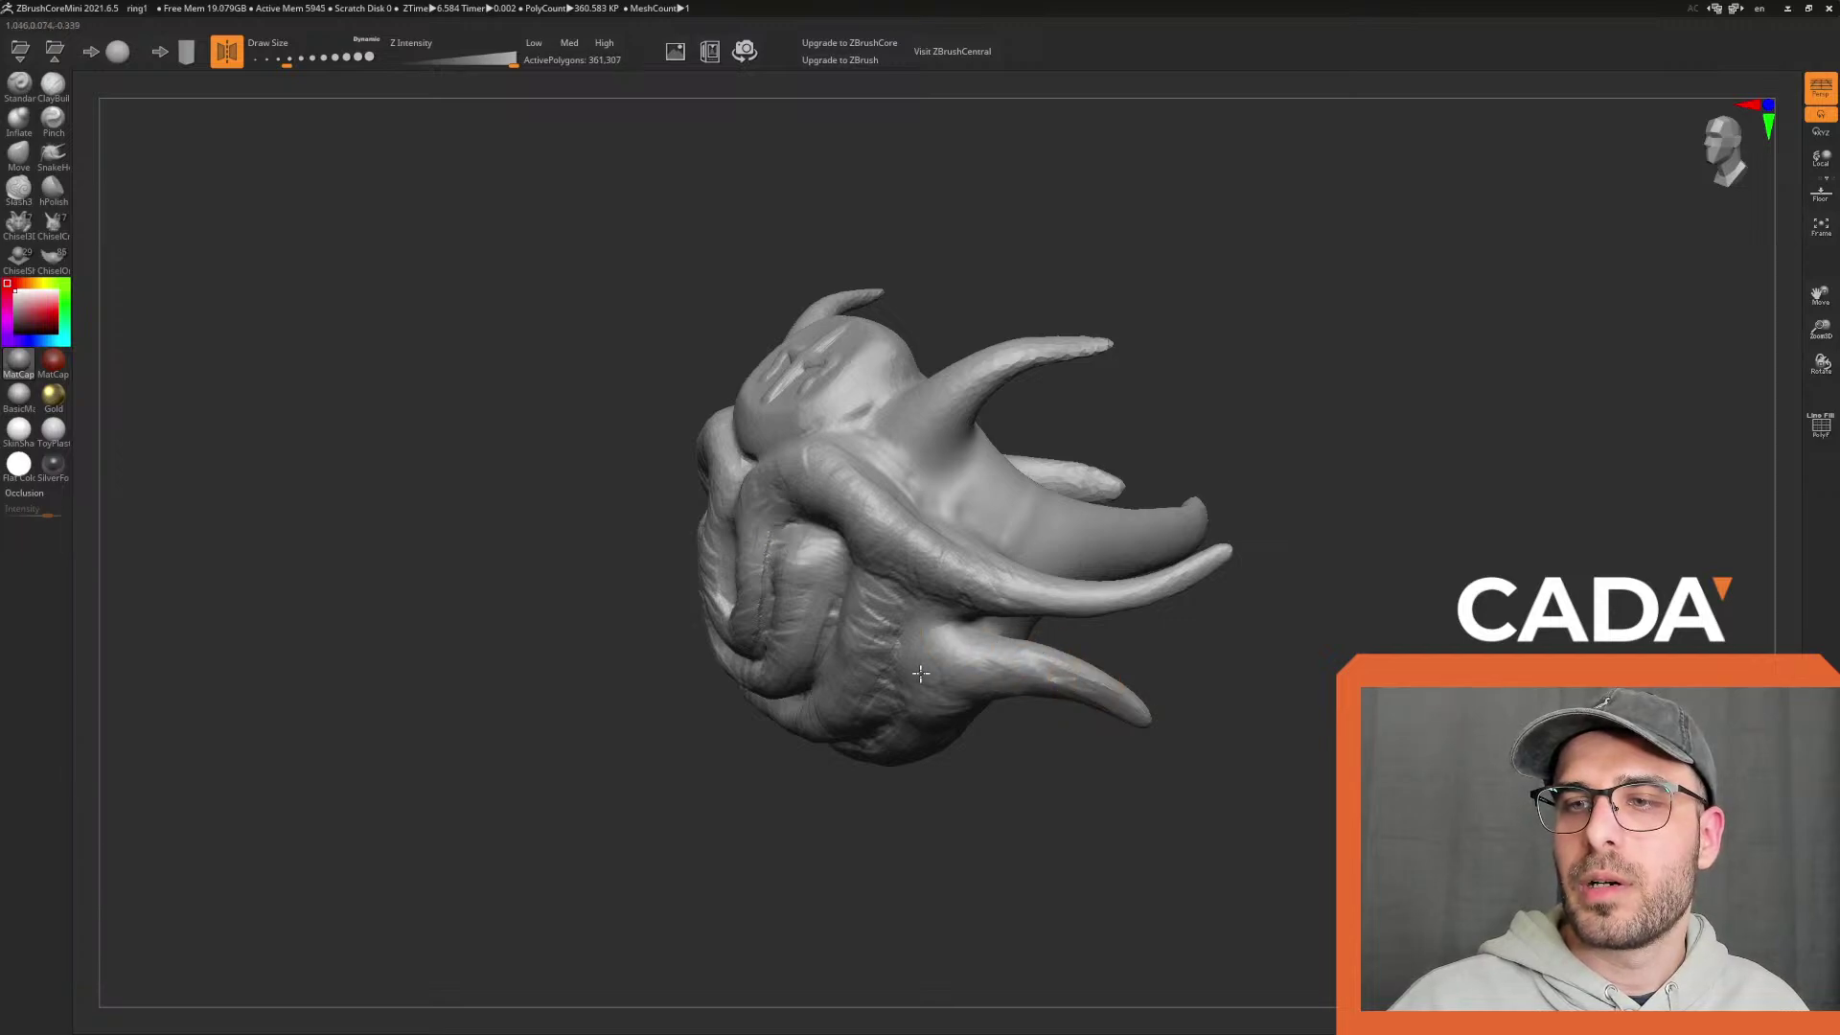
drag(1127, 797, 1141, 814)
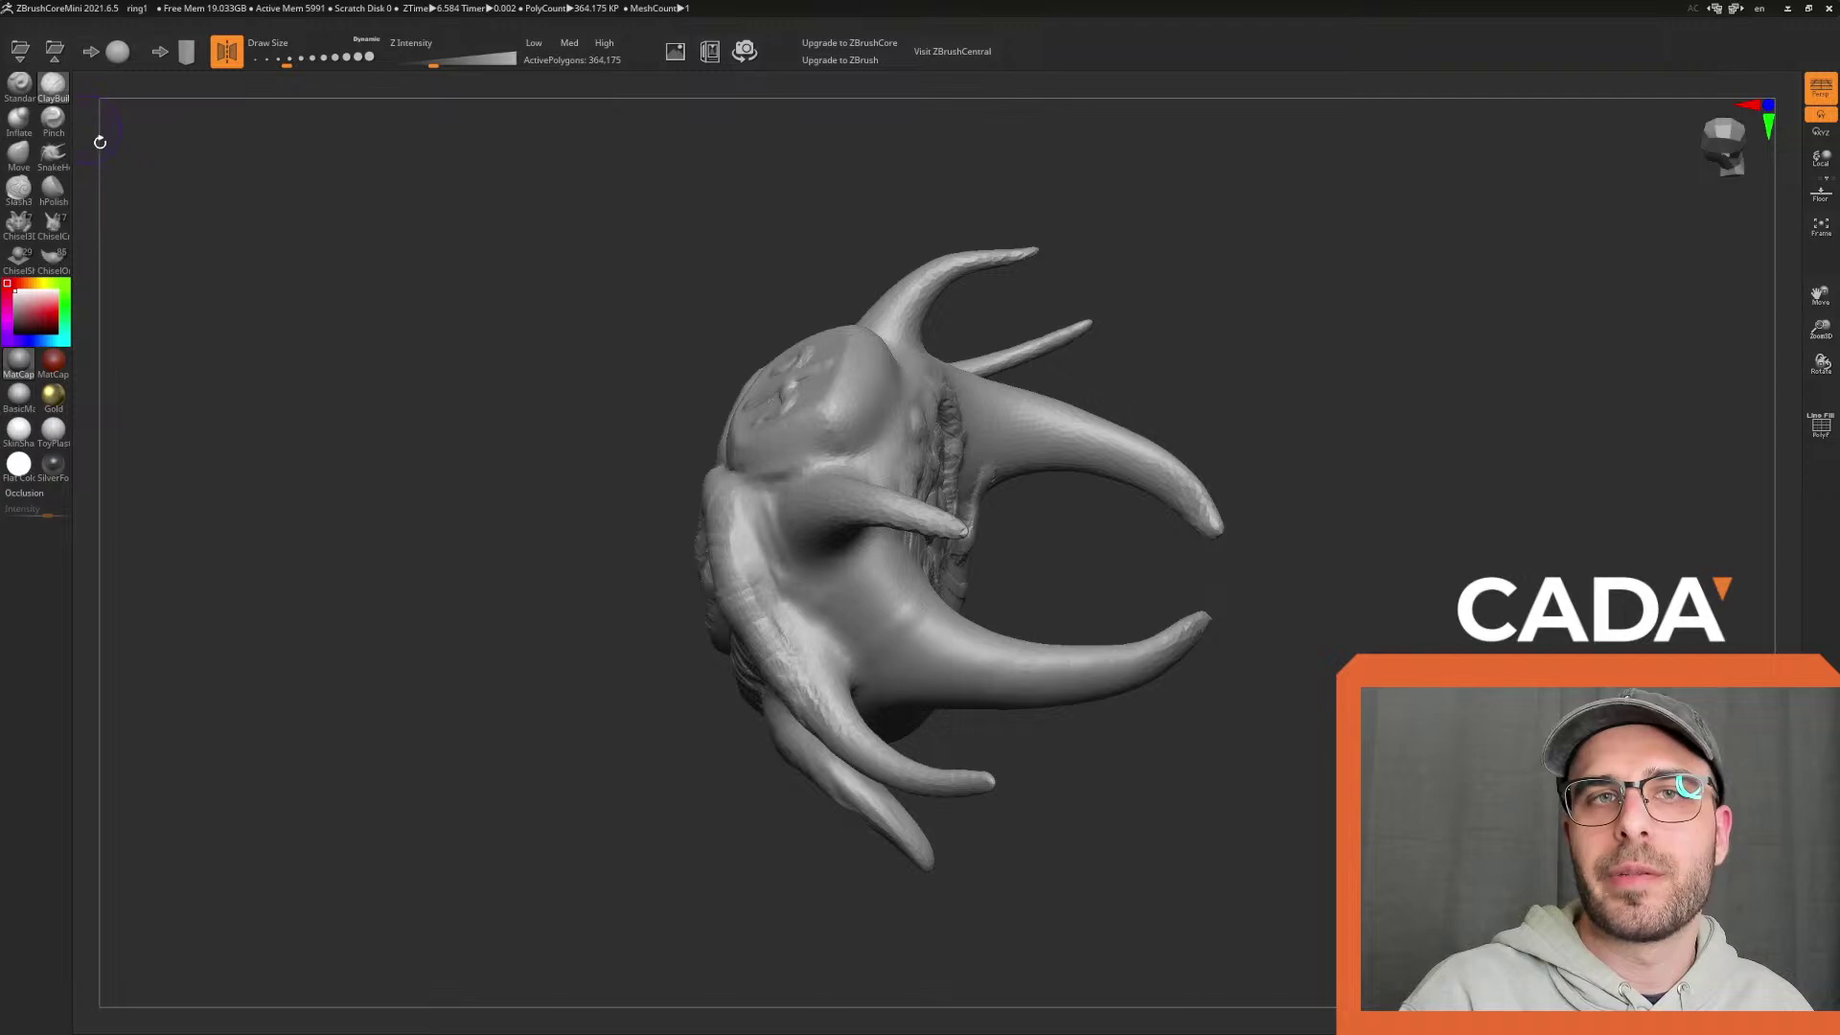
Add ClayBuildup wrinkles over the brow fold that runs into the upper cheek horn
mouse_move(450, 594)
mouse_down()
mouse_move(489, 636)
mouse_move(550, 641)
mouse_move(668, 533)
mouse_move(738, 672)
mouse_up()
drag(620, 813, 663, 736)
drag(997, 537, 917, 532)
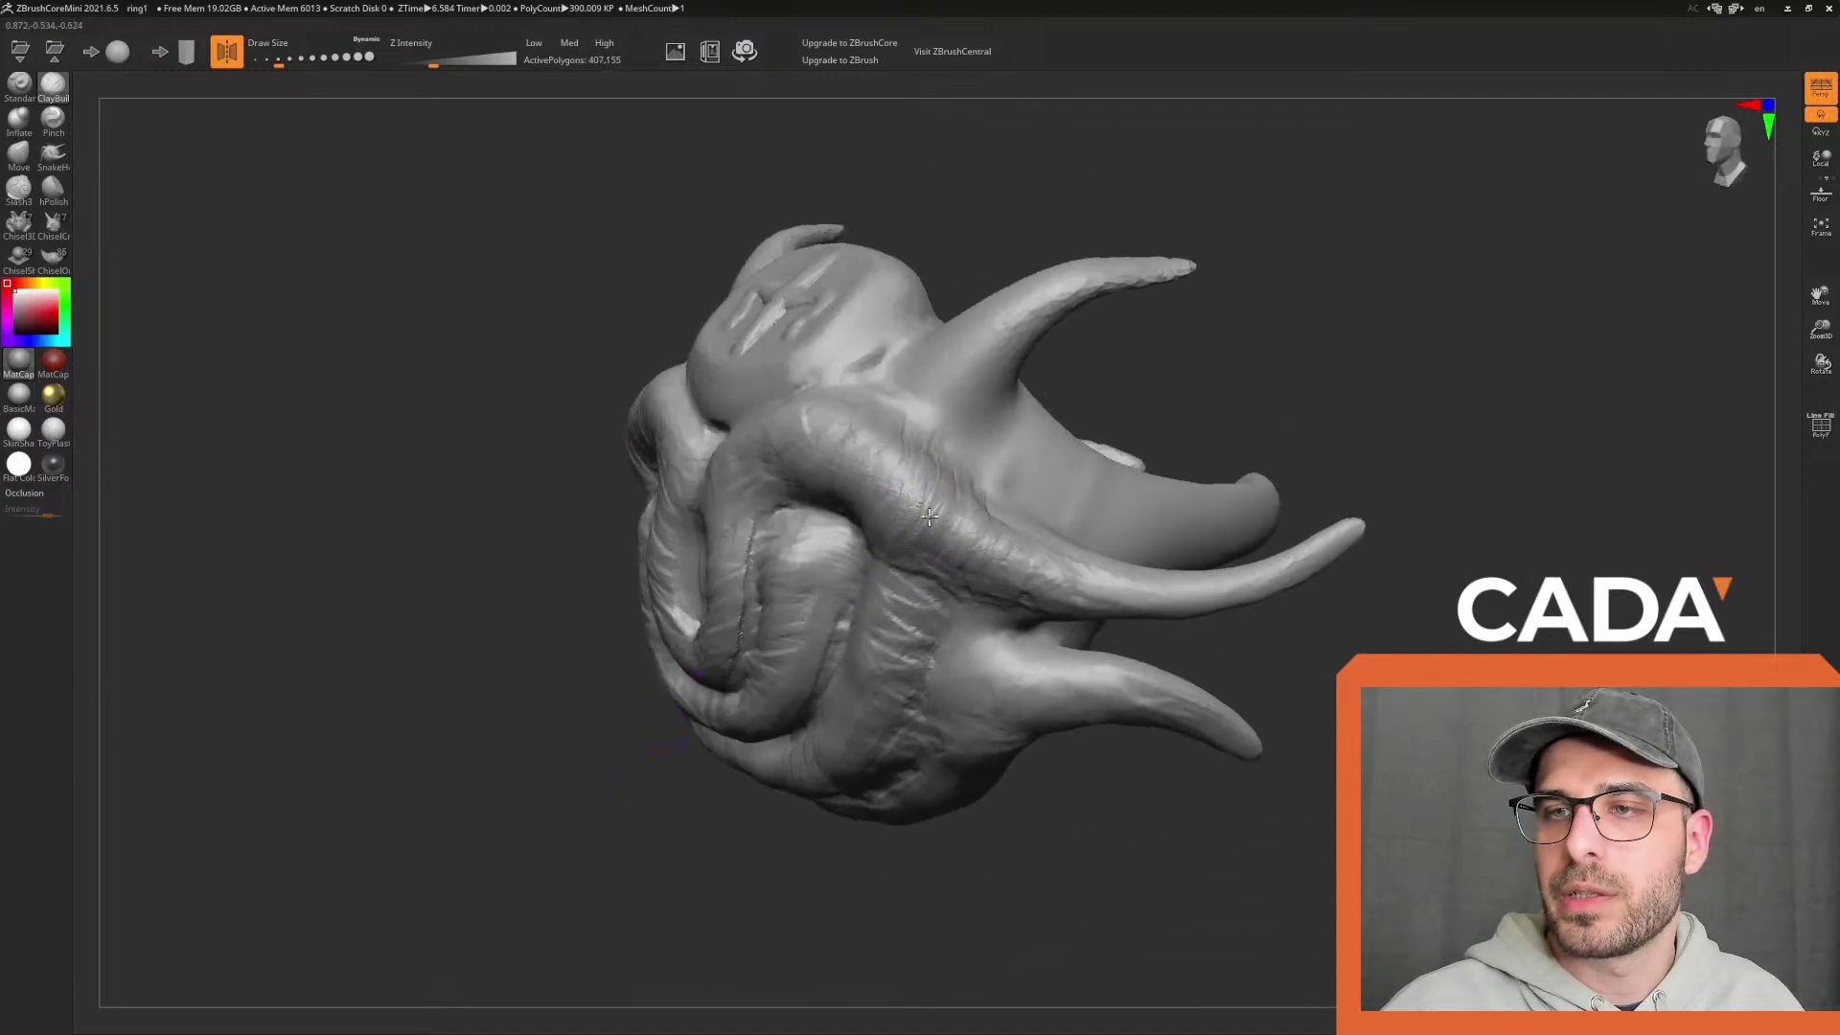
drag(671, 911, 534, 932)
mouse_move(1150, 814)
mouse_down()
mouse_move(1261, 866)
mouse_move(1171, 859)
mouse_move(1437, 810)
mouse_move(1389, 805)
mouse_move(1275, 728)
mouse_move(1284, 709)
mouse_move(1198, 613)
mouse_move(1212, 719)
mouse_up()
mouse_move(742, 621)
mouse_down()
mouse_move(790, 503)
mouse_move(817, 491)
mouse_up()
key(ctrl+z)
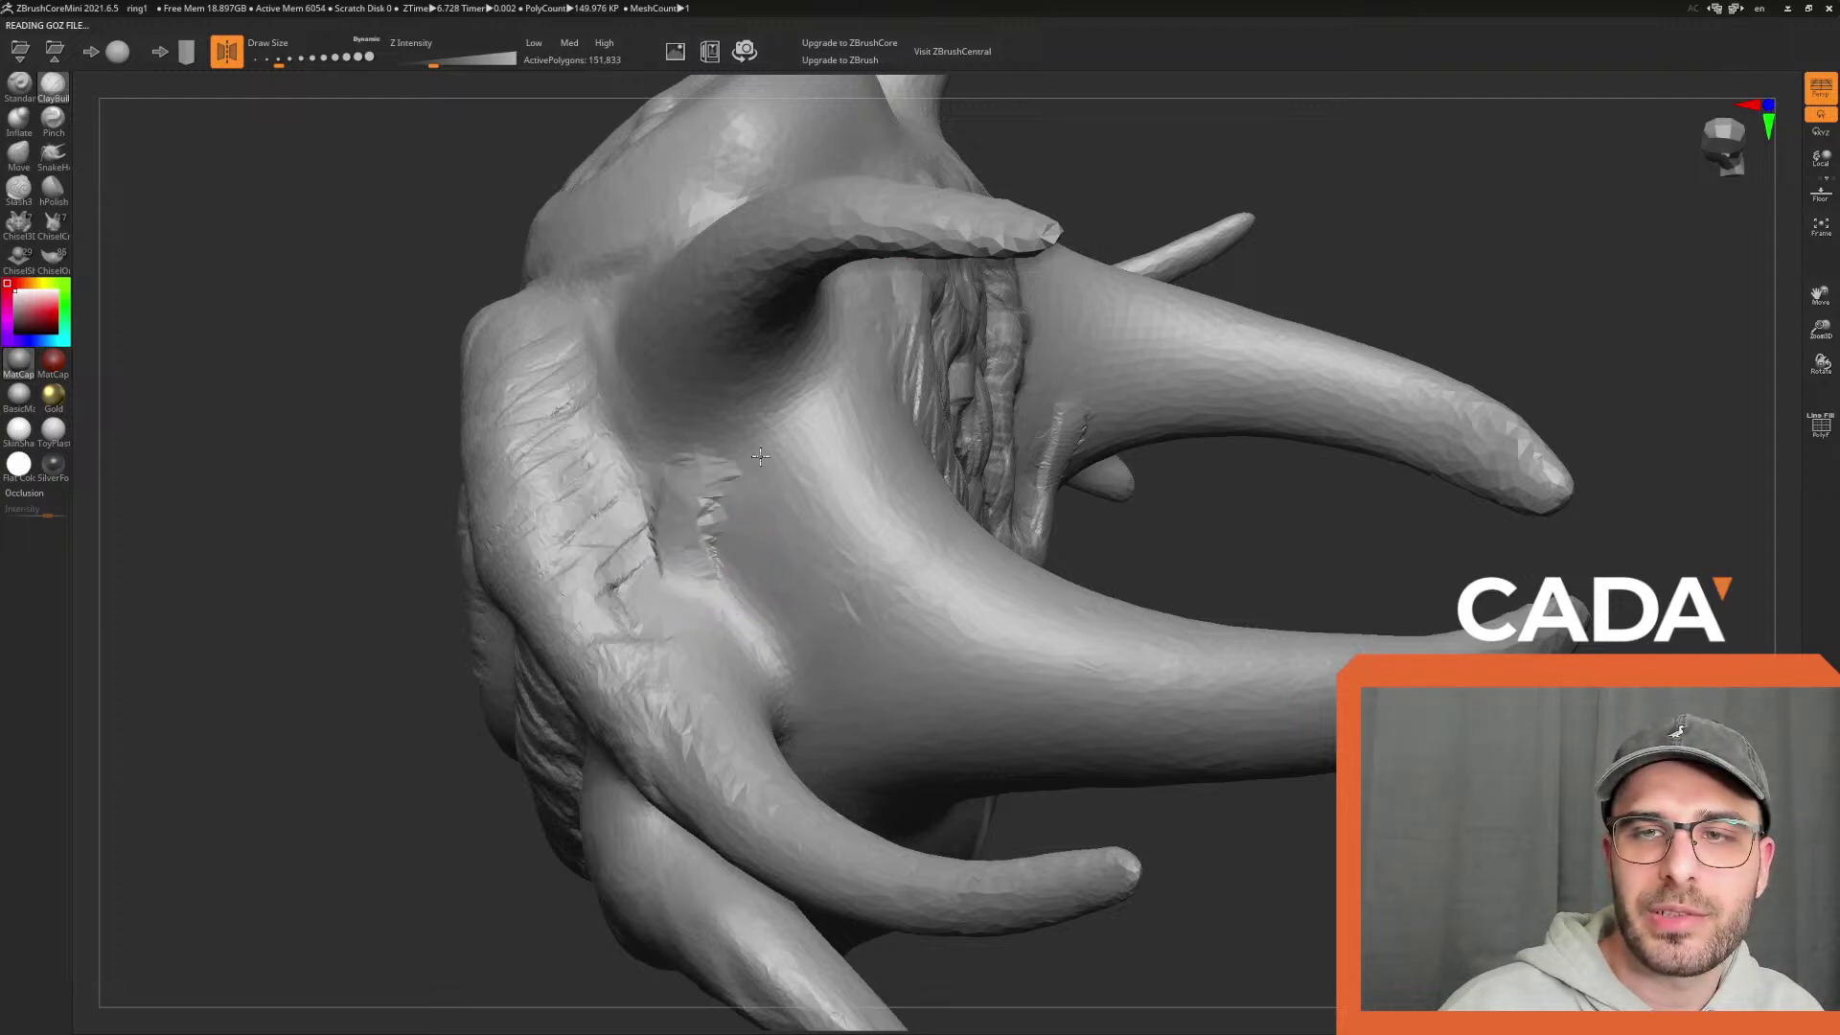
drag(271, 61, 267, 61)
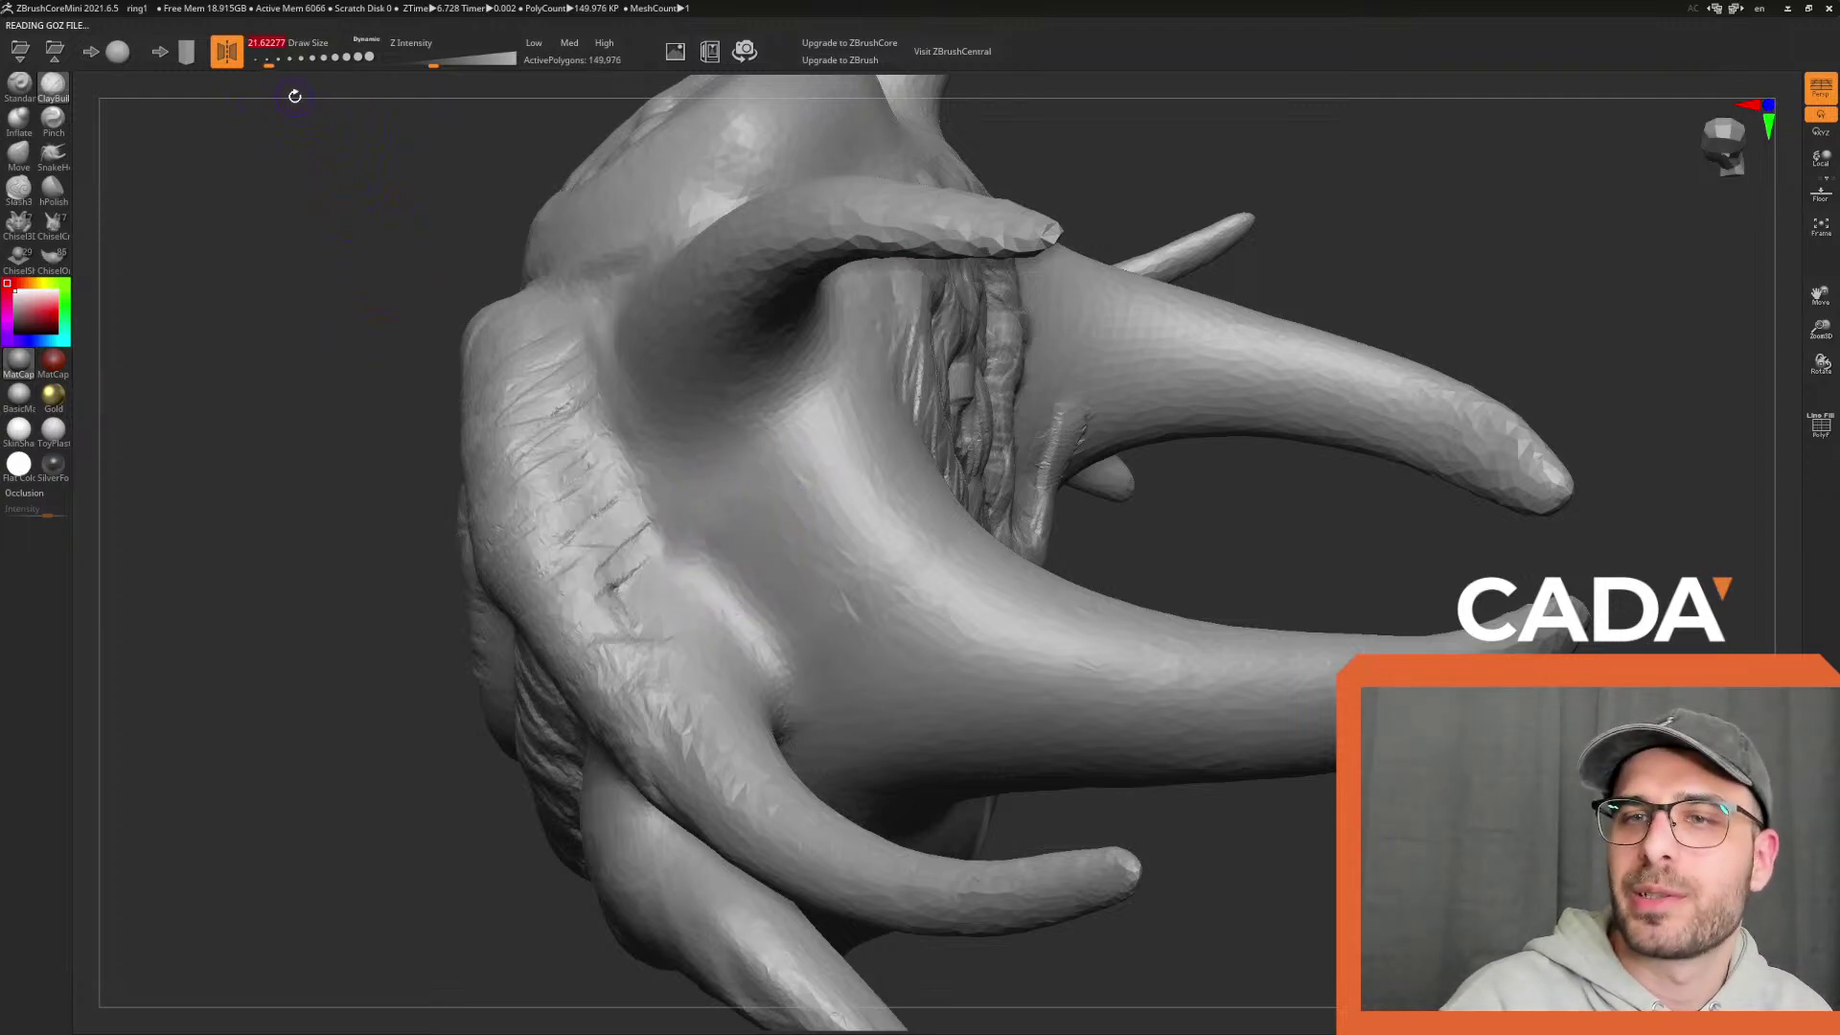
mouse_move(628, 546)
mouse_down()
mouse_move(592, 546)
mouse_move(757, 447)
mouse_up()
key(ctrl+z)
drag(675, 573, 694, 473)
drag(663, 538, 724, 481)
key(ctrl+z)
key(ctrl+z)
Sculpt a winding raised ridge with ClayBuildup from behind the brow fold onto the large side horn's base
click(278, 61)
mouse_move(692, 586)
mouse_down()
mouse_move(719, 508)
mouse_move(770, 469)
mouse_move(814, 489)
mouse_move(893, 594)
mouse_move(745, 477)
mouse_move(856, 592)
mouse_move(968, 663)
mouse_up()
key(ctrl+z)
drag(1179, 814, 1256, 686)
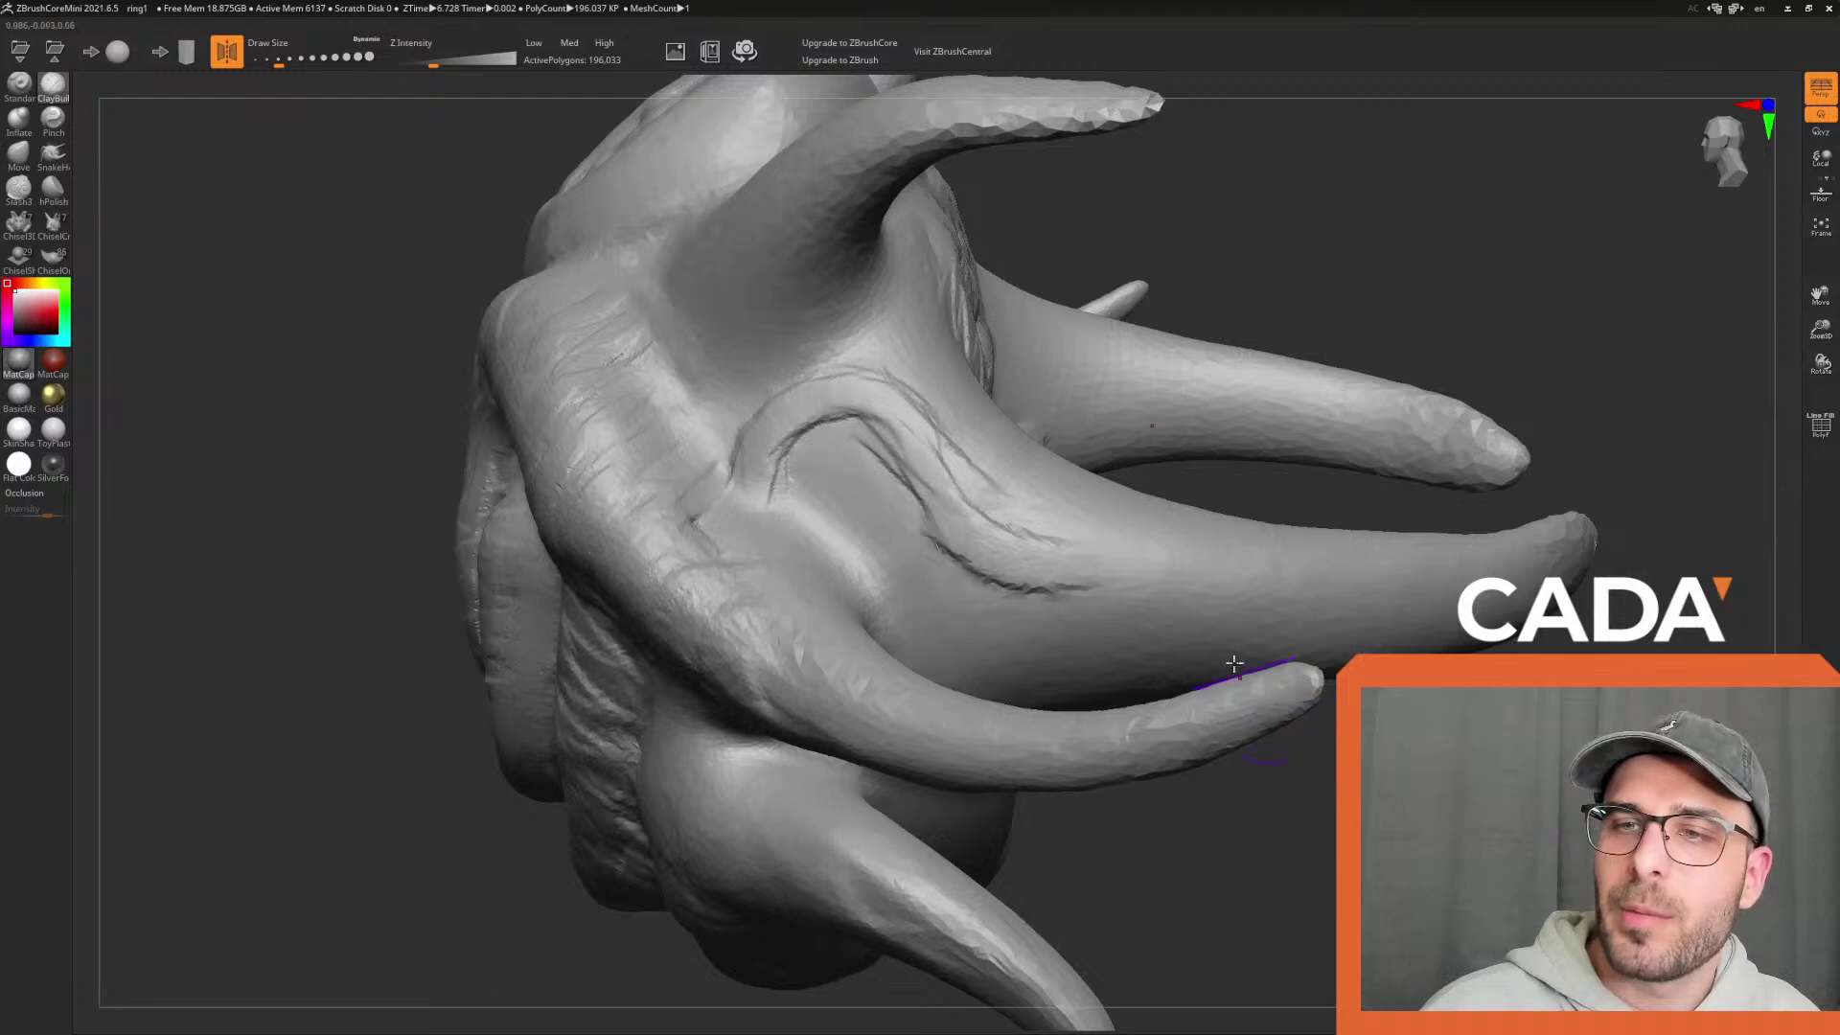
mouse_move(945, 501)
mouse_down()
mouse_move(1066, 575)
mouse_move(1158, 575)
mouse_up()
drag(1256, 815, 1141, 575)
mouse_move(980, 460)
mouse_down()
mouse_move(1091, 496)
mouse_move(928, 451)
mouse_move(936, 480)
mouse_move(881, 492)
mouse_up()
Sculpt curling tentacle-like ridges beneath the large horn's base and down the side of the head behind the cheek horn
mouse_move(1327, 853)
mouse_down()
mouse_move(1326, 780)
mouse_move(1222, 594)
mouse_up()
mouse_move(750, 352)
mouse_down()
mouse_move(810, 363)
mouse_move(844, 297)
mouse_move(722, 312)
mouse_move(671, 465)
mouse_move(725, 403)
mouse_move(697, 331)
mouse_move(891, 299)
mouse_move(725, 305)
mouse_move(737, 456)
mouse_up()
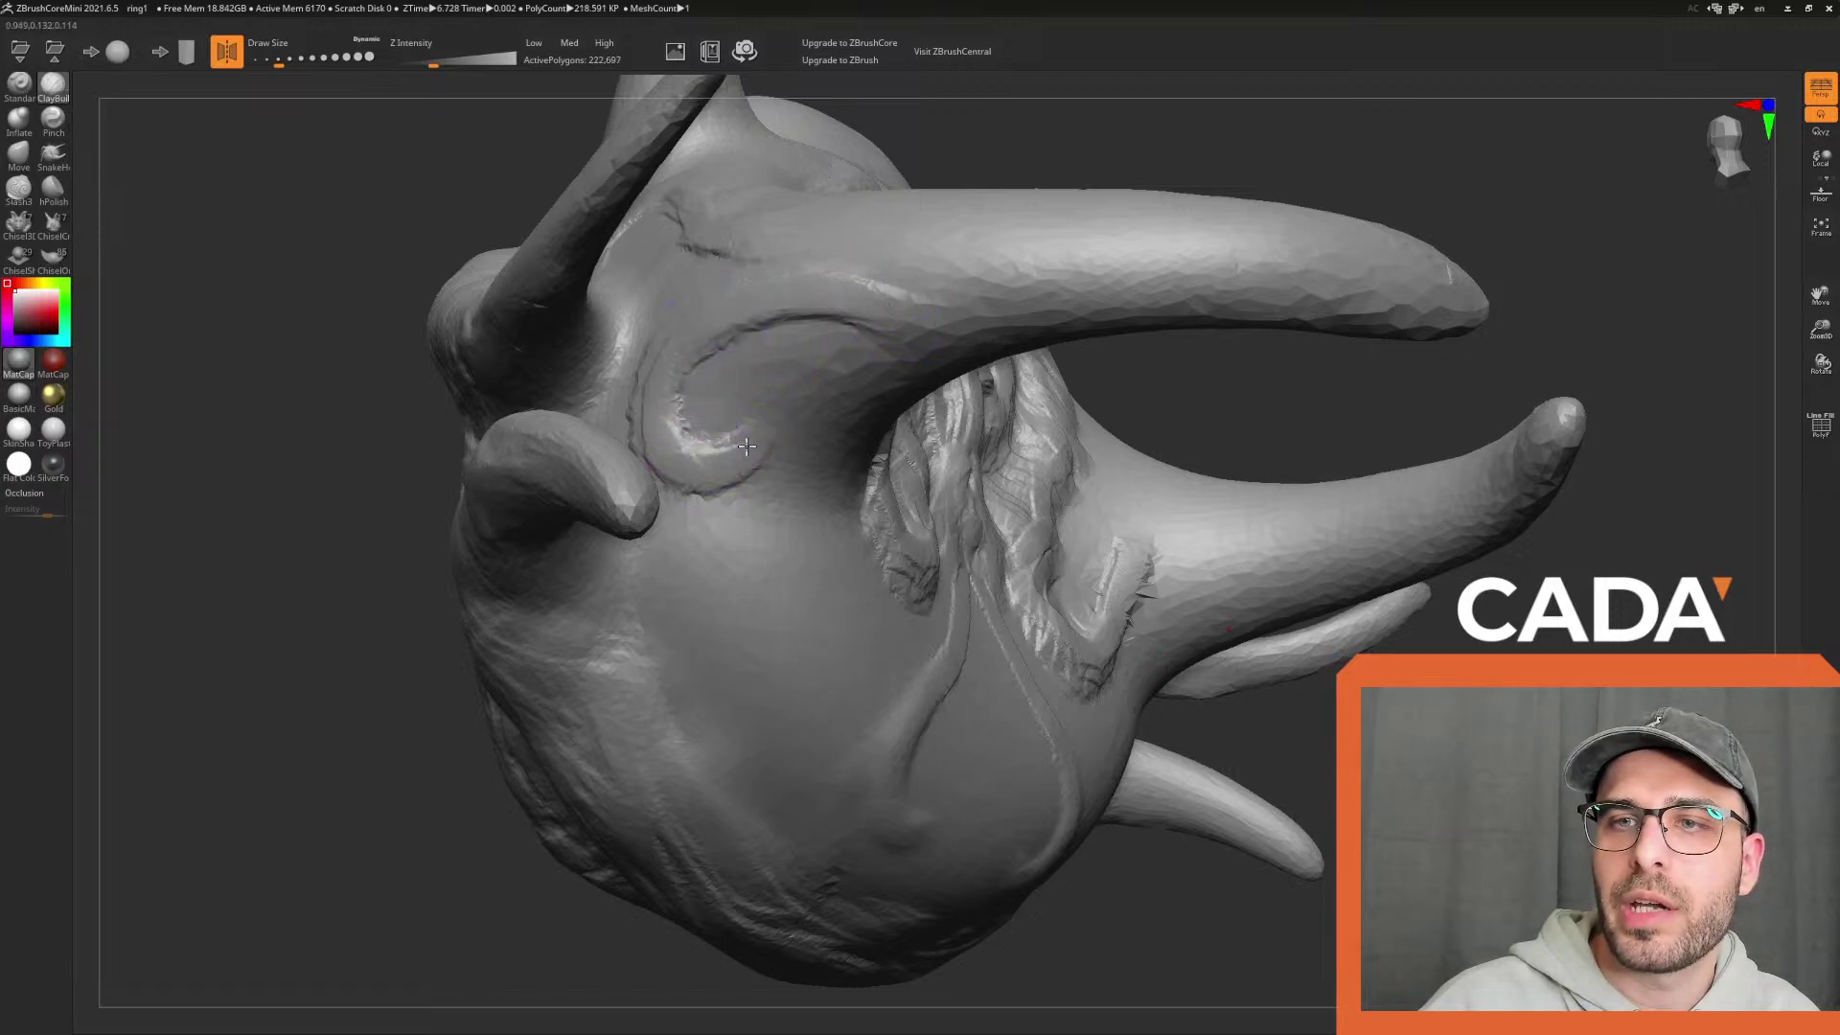
drag(1221, 744, 1236, 585)
mouse_move(825, 590)
mouse_down()
mouse_move(817, 494)
mouse_move(755, 423)
mouse_move(700, 480)
mouse_move(776, 402)
mouse_move(817, 529)
mouse_move(786, 498)
mouse_move(800, 652)
mouse_move(773, 377)
mouse_move(779, 543)
mouse_up()
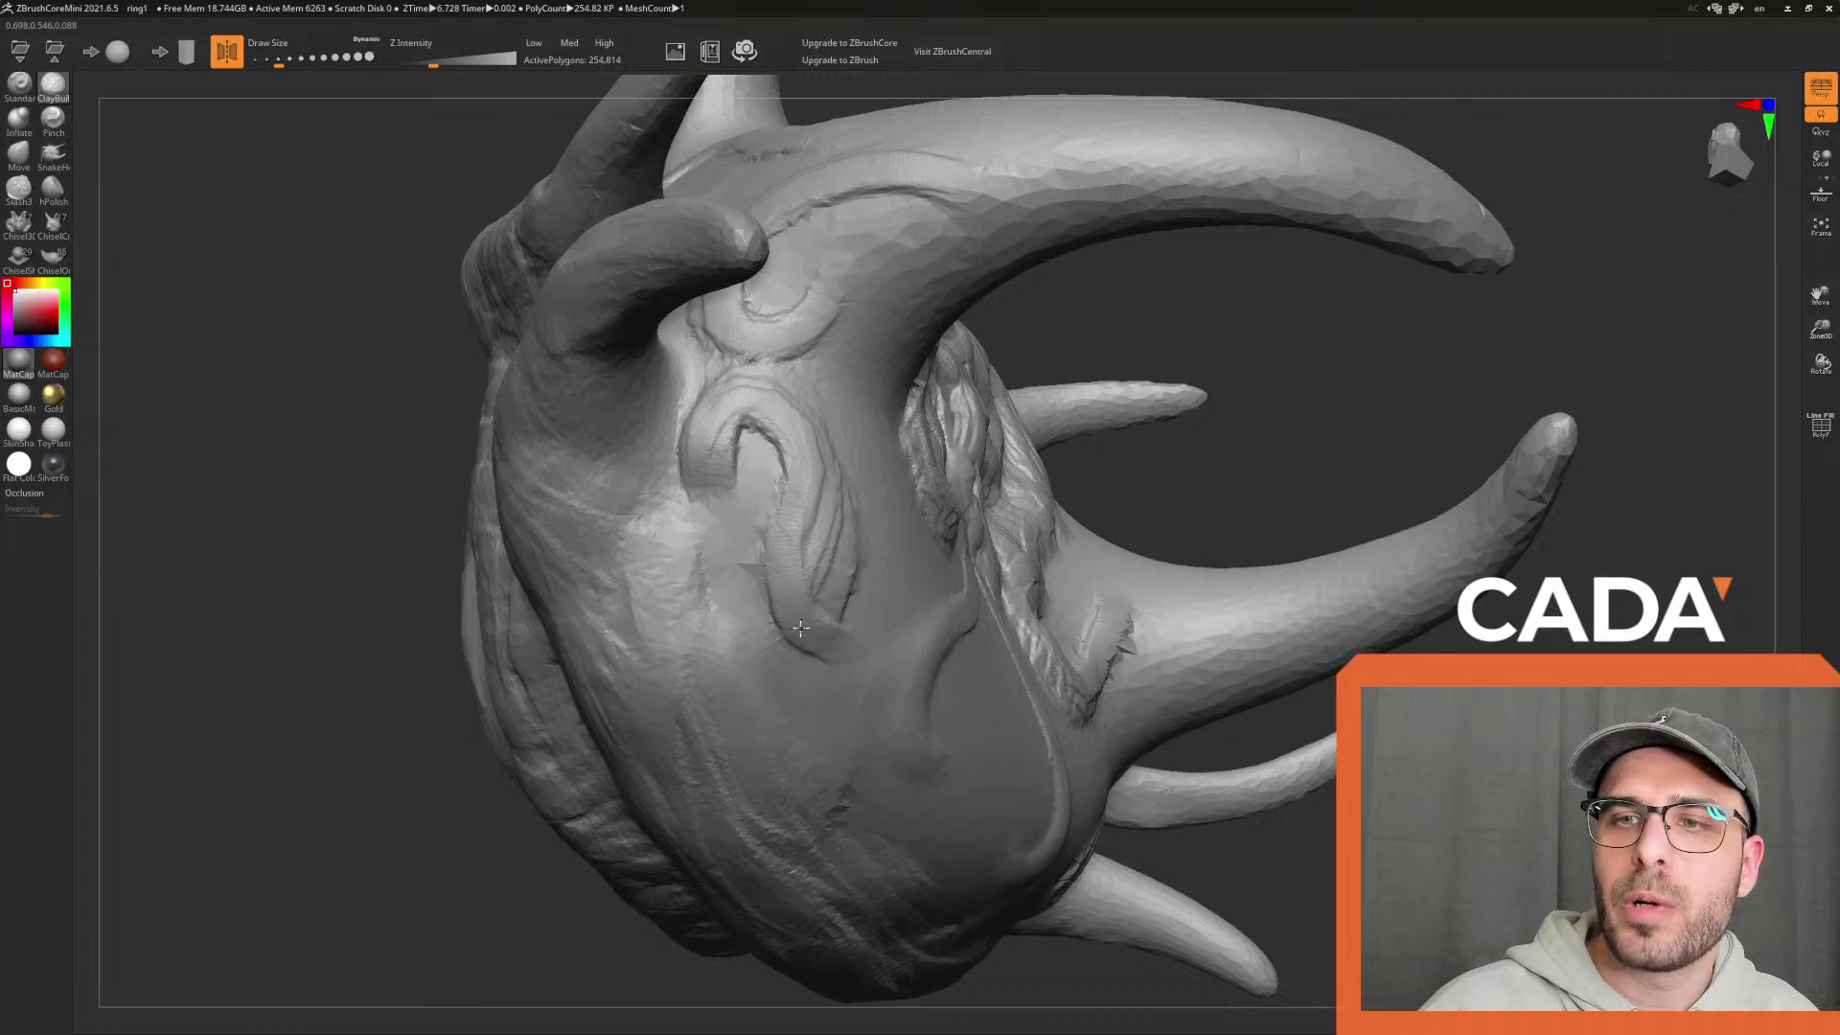
mouse_move(258, 710)
mouse_down()
mouse_move(393, 767)
mouse_move(421, 757)
mouse_move(473, 809)
mouse_move(287, 766)
mouse_up()
drag(1438, 747, 1317, 771)
mouse_move(766, 613)
mouse_down()
mouse_move(838, 607)
mouse_move(773, 635)
mouse_move(753, 613)
mouse_up()
drag(757, 522, 753, 458)
Continue the serpentine ridges along the underside of the head towards the chin, thickening their loops
drag(1236, 723, 1269, 594)
mouse_move(778, 280)
mouse_down()
mouse_move(824, 537)
mouse_move(899, 539)
mouse_up()
drag(1255, 613, 1165, 566)
mouse_move(810, 613)
mouse_down()
mouse_move(868, 556)
mouse_move(861, 594)
mouse_up()
drag(1049, 754, 963, 763)
drag(858, 596, 931, 743)
drag(943, 660, 922, 680)
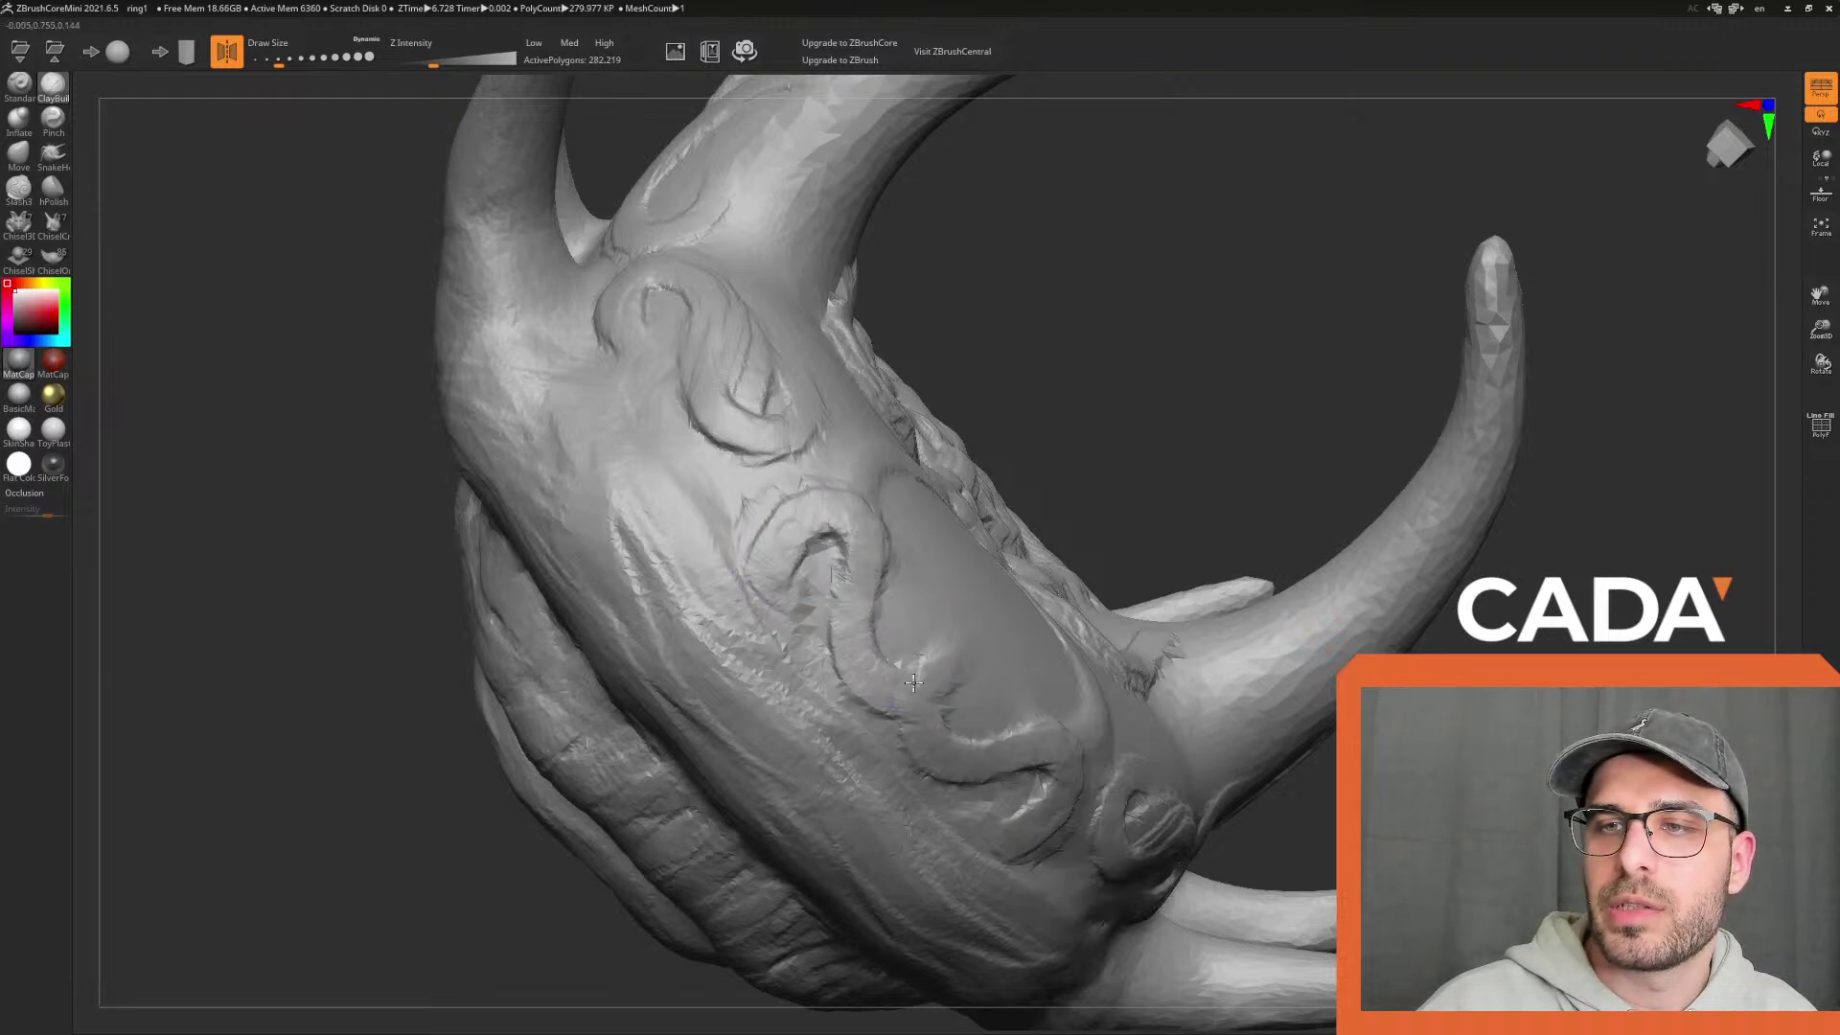
drag(799, 588, 747, 522)
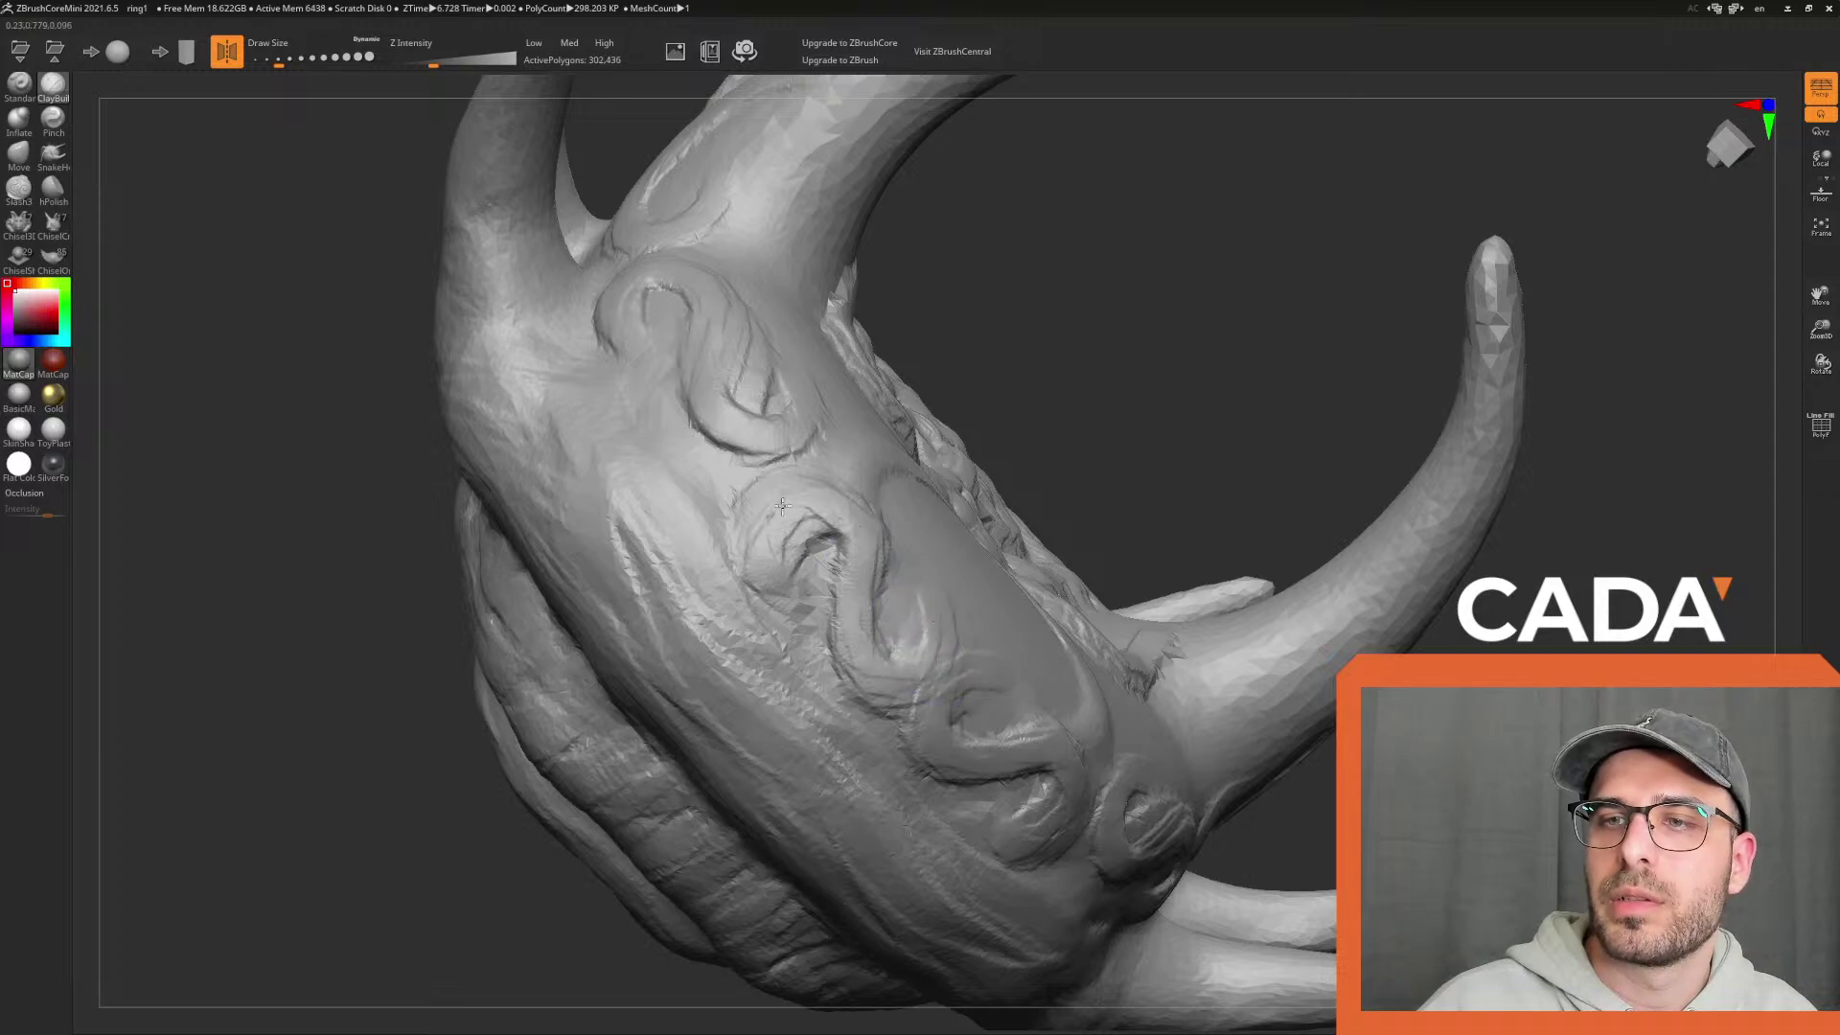
Smooth the rough strokes on the back of the head beside the looping ridges
right_drag(934, 621, 922, 485)
right_drag(1074, 883, 928, 618)
right_drag(894, 949, 887, 901)
mouse_move(887, 901)
ctrl+right_down()
mouse_move(883, 878)
mouse_move(940, 854)
mouse_move(1011, 871)
mouse_move(809, 780)
mouse_move(1246, 780)
mouse_move(1236, 892)
mouse_move(1014, 822)
mouse_move(763, 850)
mouse_move(848, 776)
ctrl+right_up()
right_drag(719, 851, 780, 614)
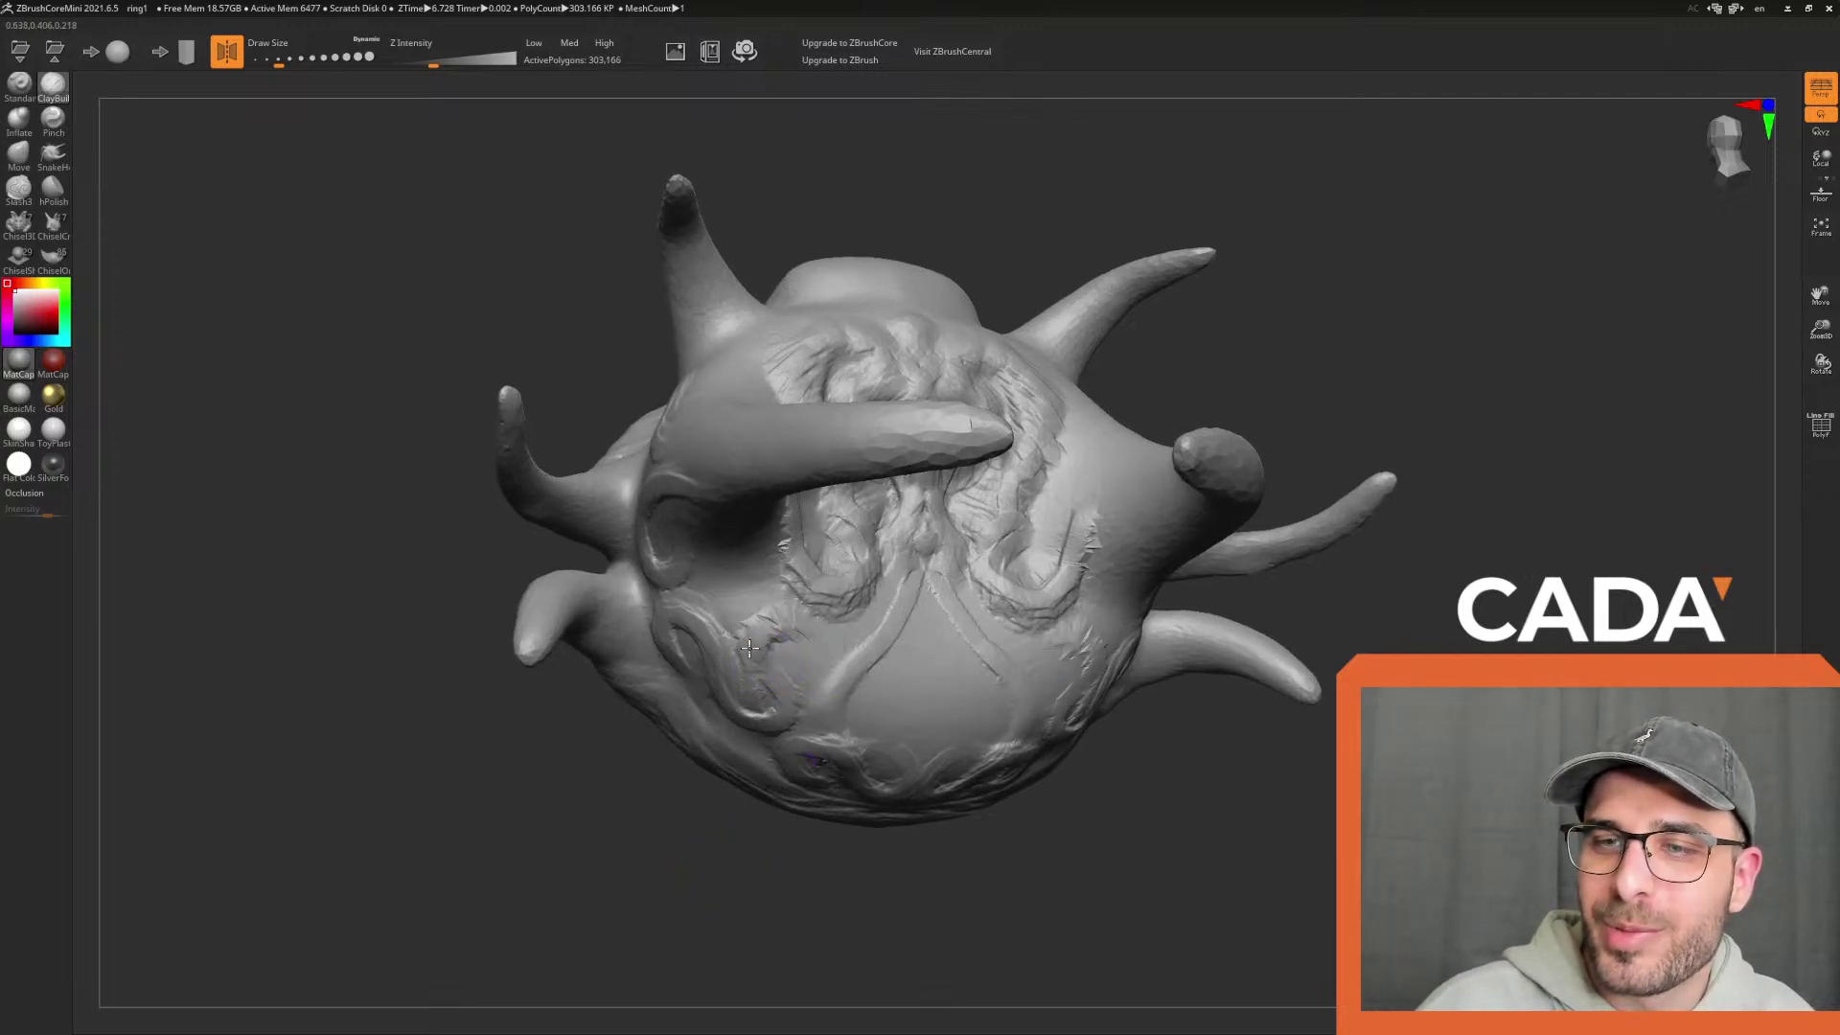
drag(825, 671, 766, 626)
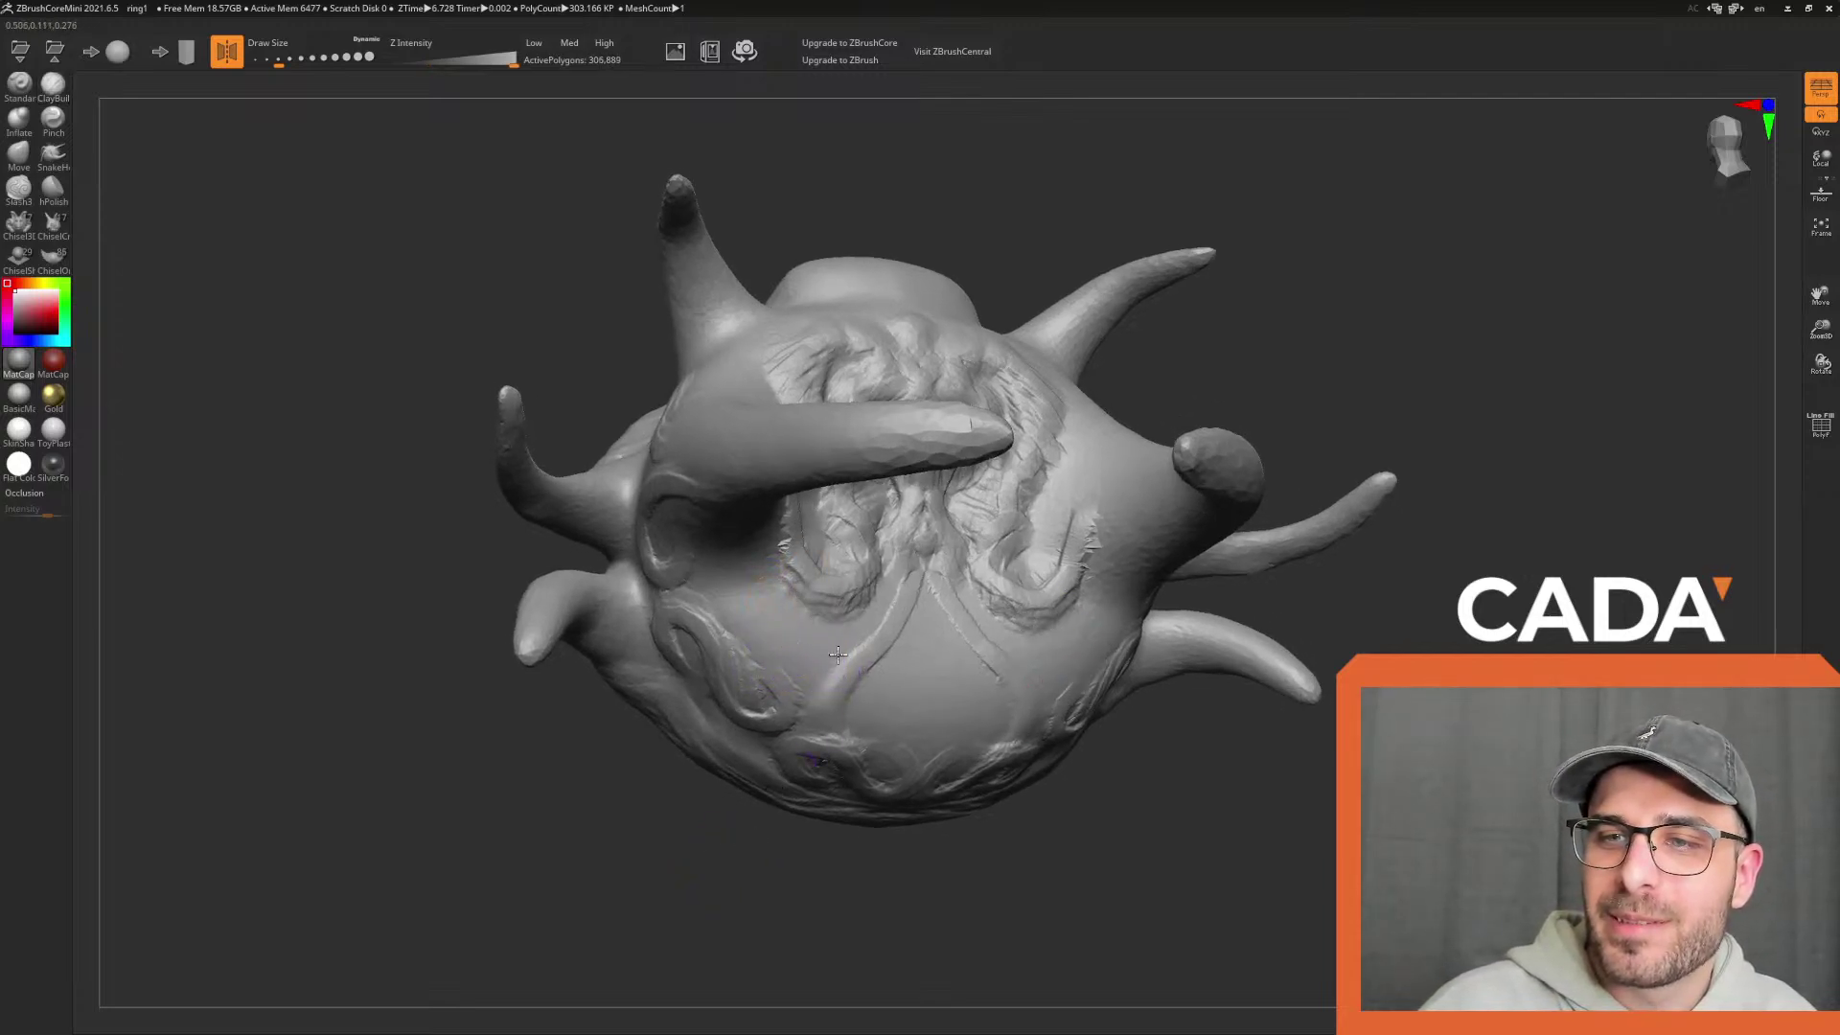
Sculpt new ClayBuildup loops on the back of the head between the side ridges and the central branching ridge
key(b)
key(c)
key(b)
mouse_move(762, 613)
mouse_down()
mouse_move(738, 658)
mouse_move(772, 641)
mouse_move(755, 647)
mouse_move(795, 661)
mouse_move(731, 624)
mouse_move(811, 685)
mouse_up()
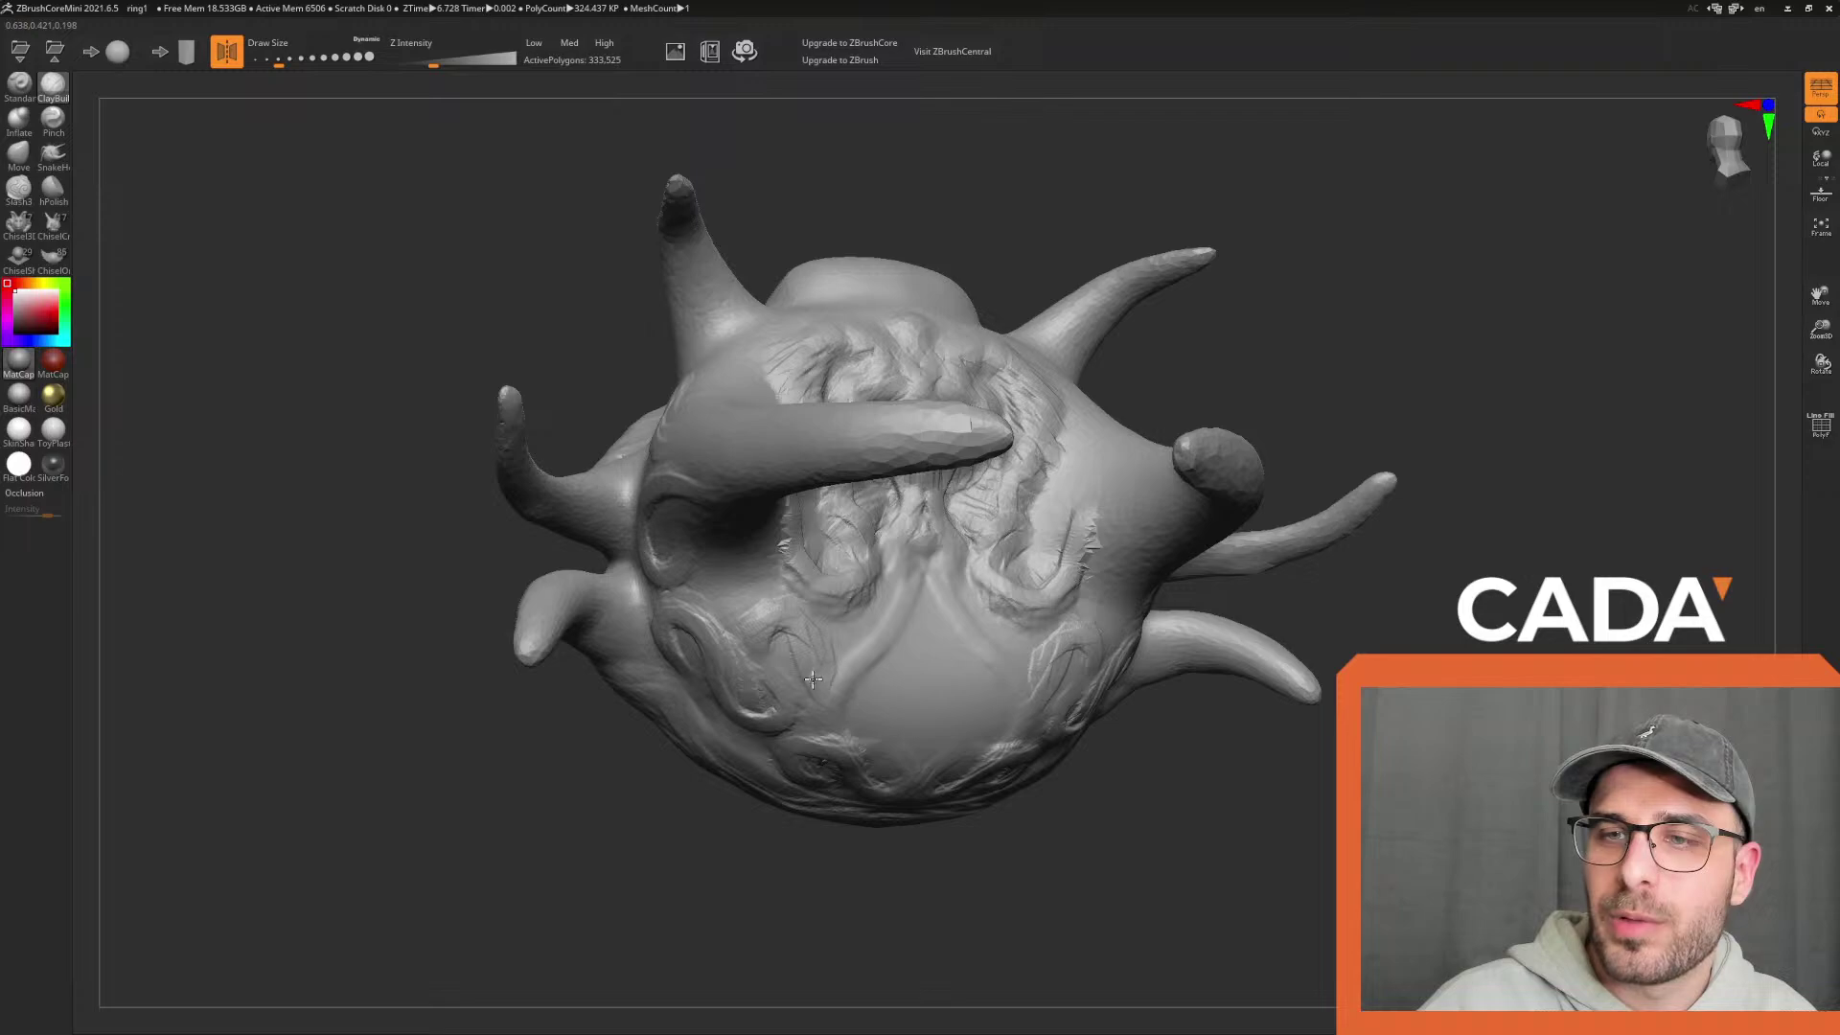
drag(783, 856, 777, 824)
mouse_move(757, 623)
mouse_down()
mouse_move(833, 624)
mouse_move(894, 656)
mouse_move(830, 608)
mouse_up()
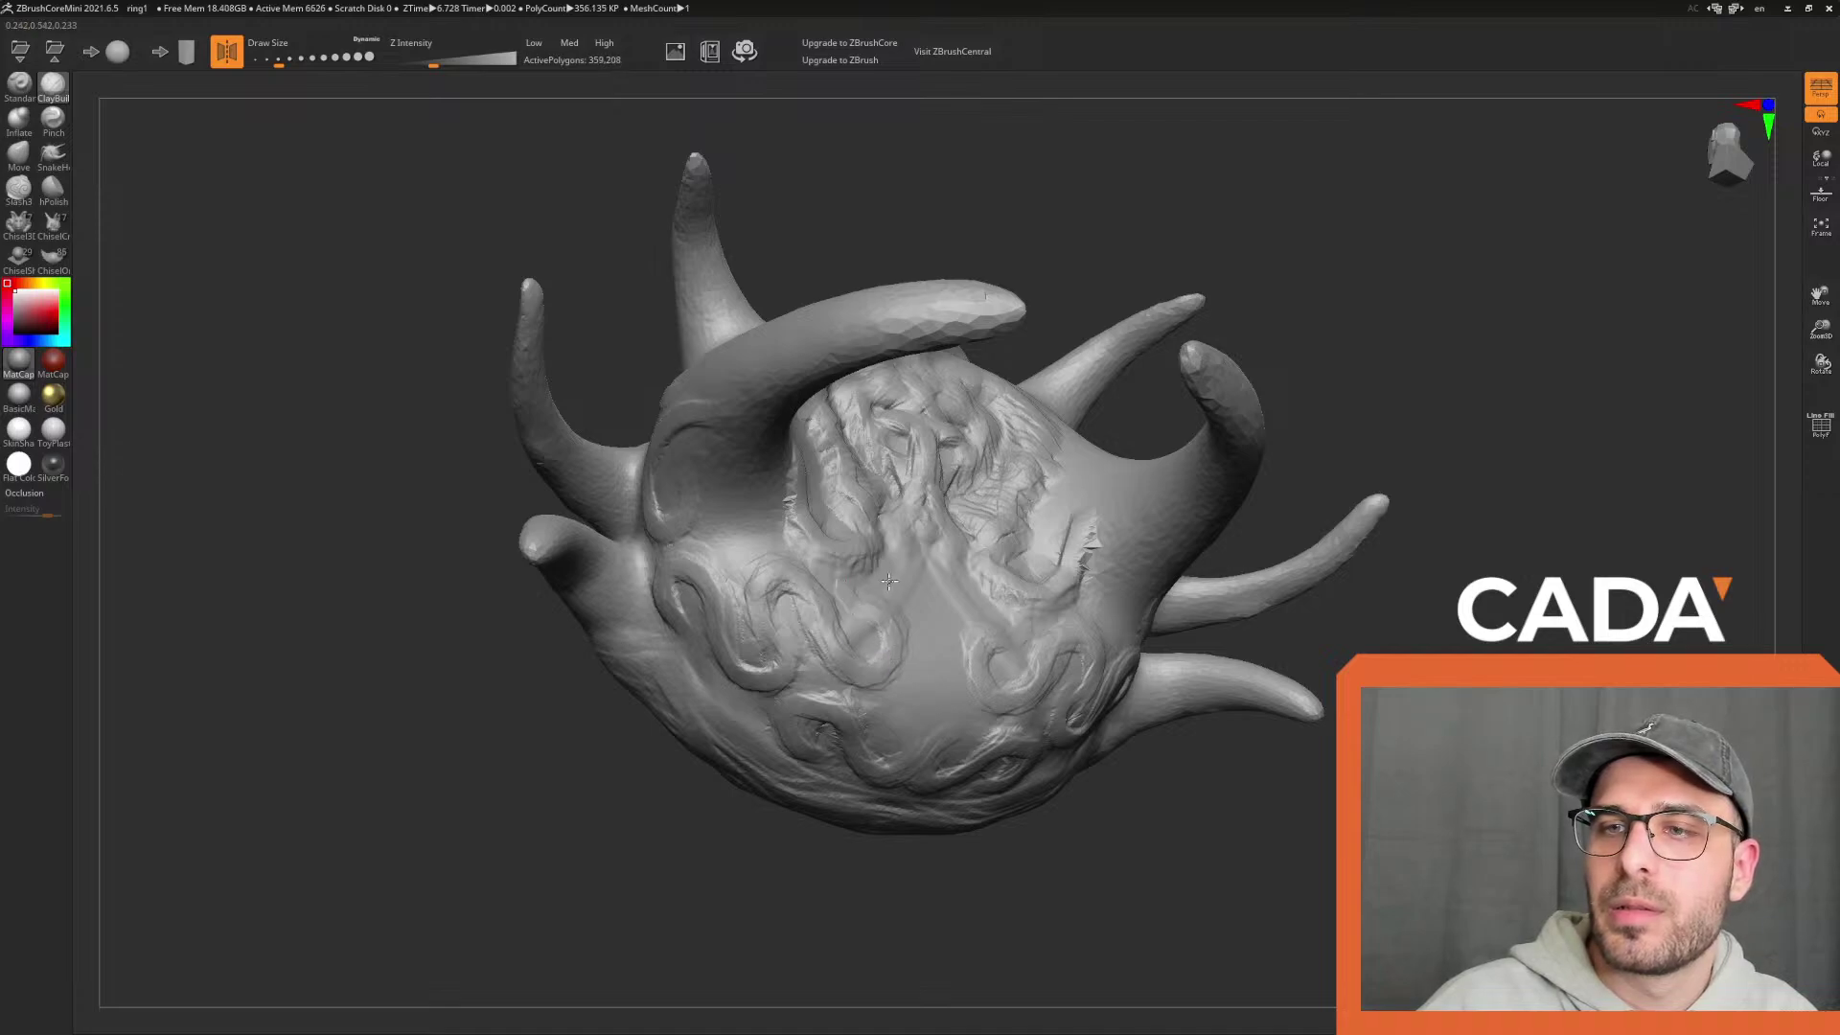
Fill the smooth centre of the lower back of the head with interlocking ridges and start a loop near the side
mouse_move(908, 697)
mouse_down()
mouse_move(920, 686)
mouse_move(909, 736)
mouse_move(918, 714)
mouse_up()
mouse_move(922, 624)
mouse_down()
mouse_move(896, 677)
mouse_move(914, 719)
mouse_move(911, 604)
mouse_up()
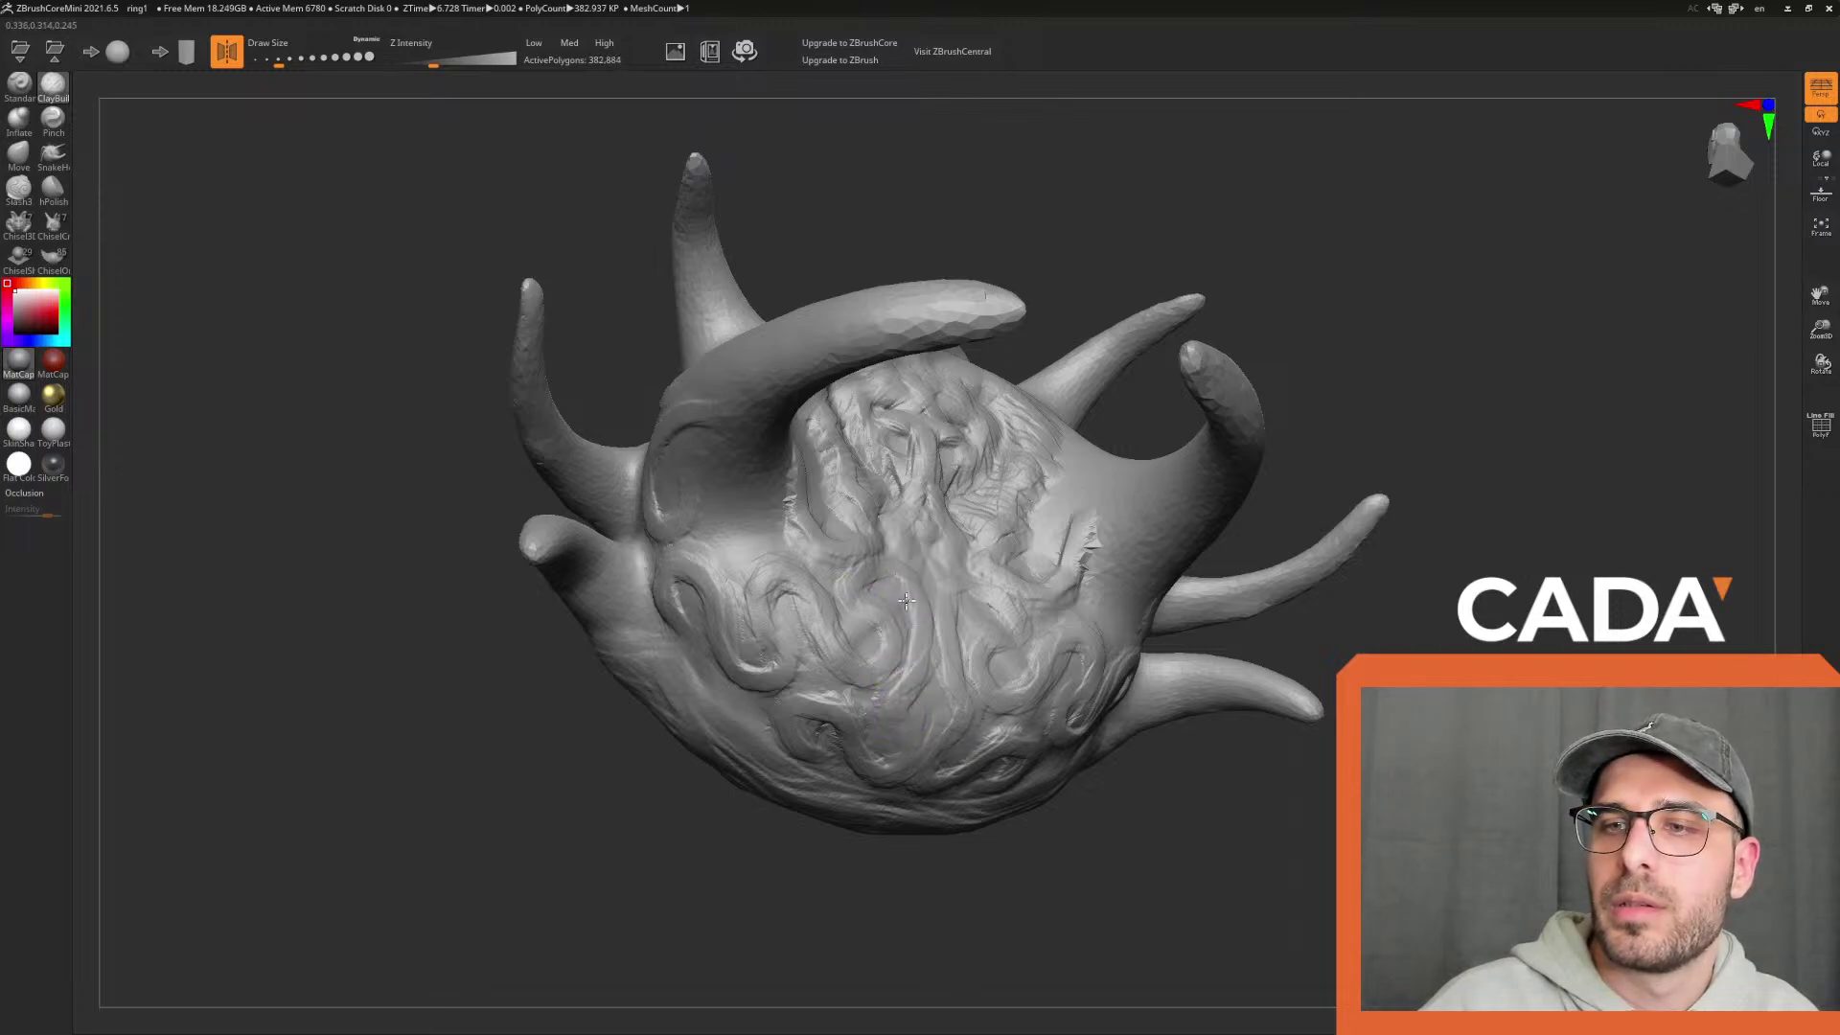
drag(883, 698, 901, 739)
mouse_move(783, 704)
mouse_down()
mouse_move(944, 767)
mouse_move(906, 694)
mouse_move(915, 588)
mouse_move(719, 636)
mouse_move(738, 661)
mouse_up()
mouse_move(671, 867)
mouse_down()
mouse_move(653, 850)
mouse_move(774, 479)
mouse_move(752, 489)
mouse_move(771, 551)
mouse_up()
mouse_move(831, 655)
mouse_down()
mouse_move(848, 690)
mouse_move(809, 676)
mouse_up()
mouse_move(747, 508)
mouse_down()
mouse_move(759, 594)
mouse_move(801, 623)
mouse_move(767, 579)
mouse_move(780, 596)
mouse_up()
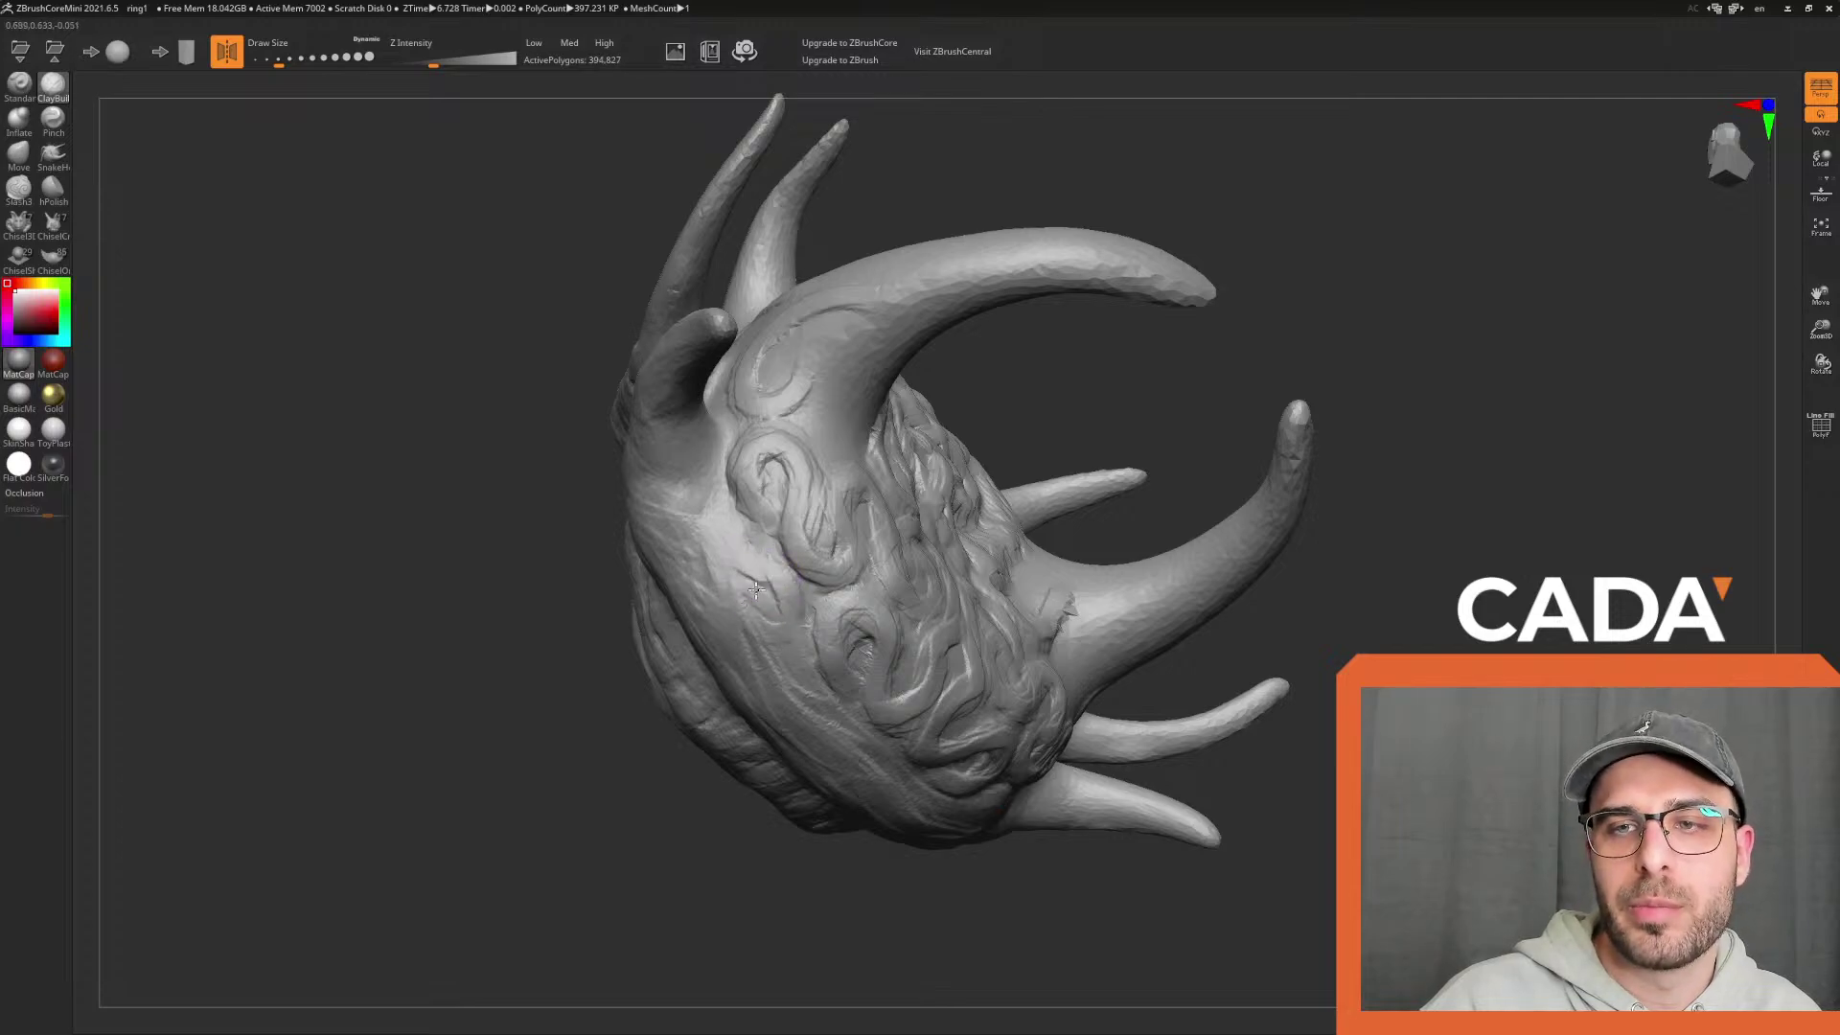
Extend the looping ClayBuildup ridges down to the jaw's edge below the existing pattern
mouse_move(681, 867)
mouse_down()
mouse_move(608, 817)
mouse_move(681, 702)
mouse_up()
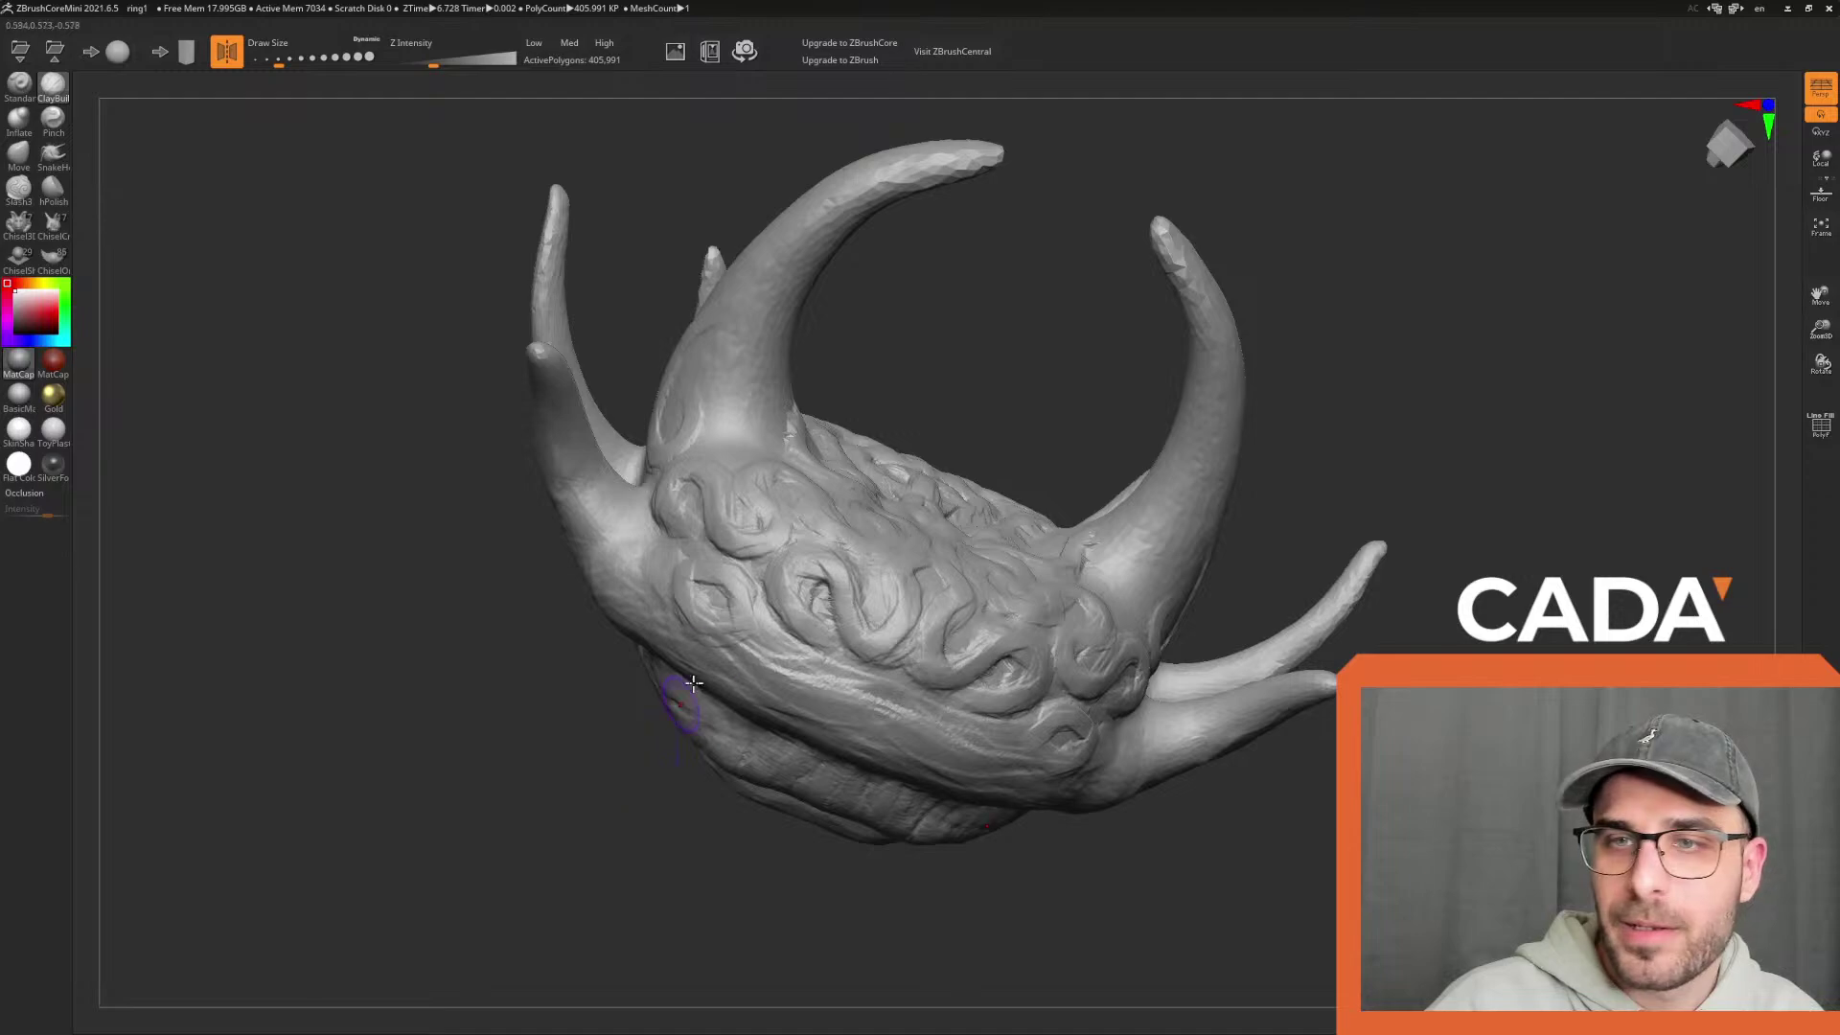
mouse_move(683, 815)
mouse_down()
mouse_move(648, 830)
mouse_move(707, 775)
mouse_up()
mouse_move(826, 635)
mouse_down()
mouse_move(781, 616)
mouse_move(886, 662)
mouse_up()
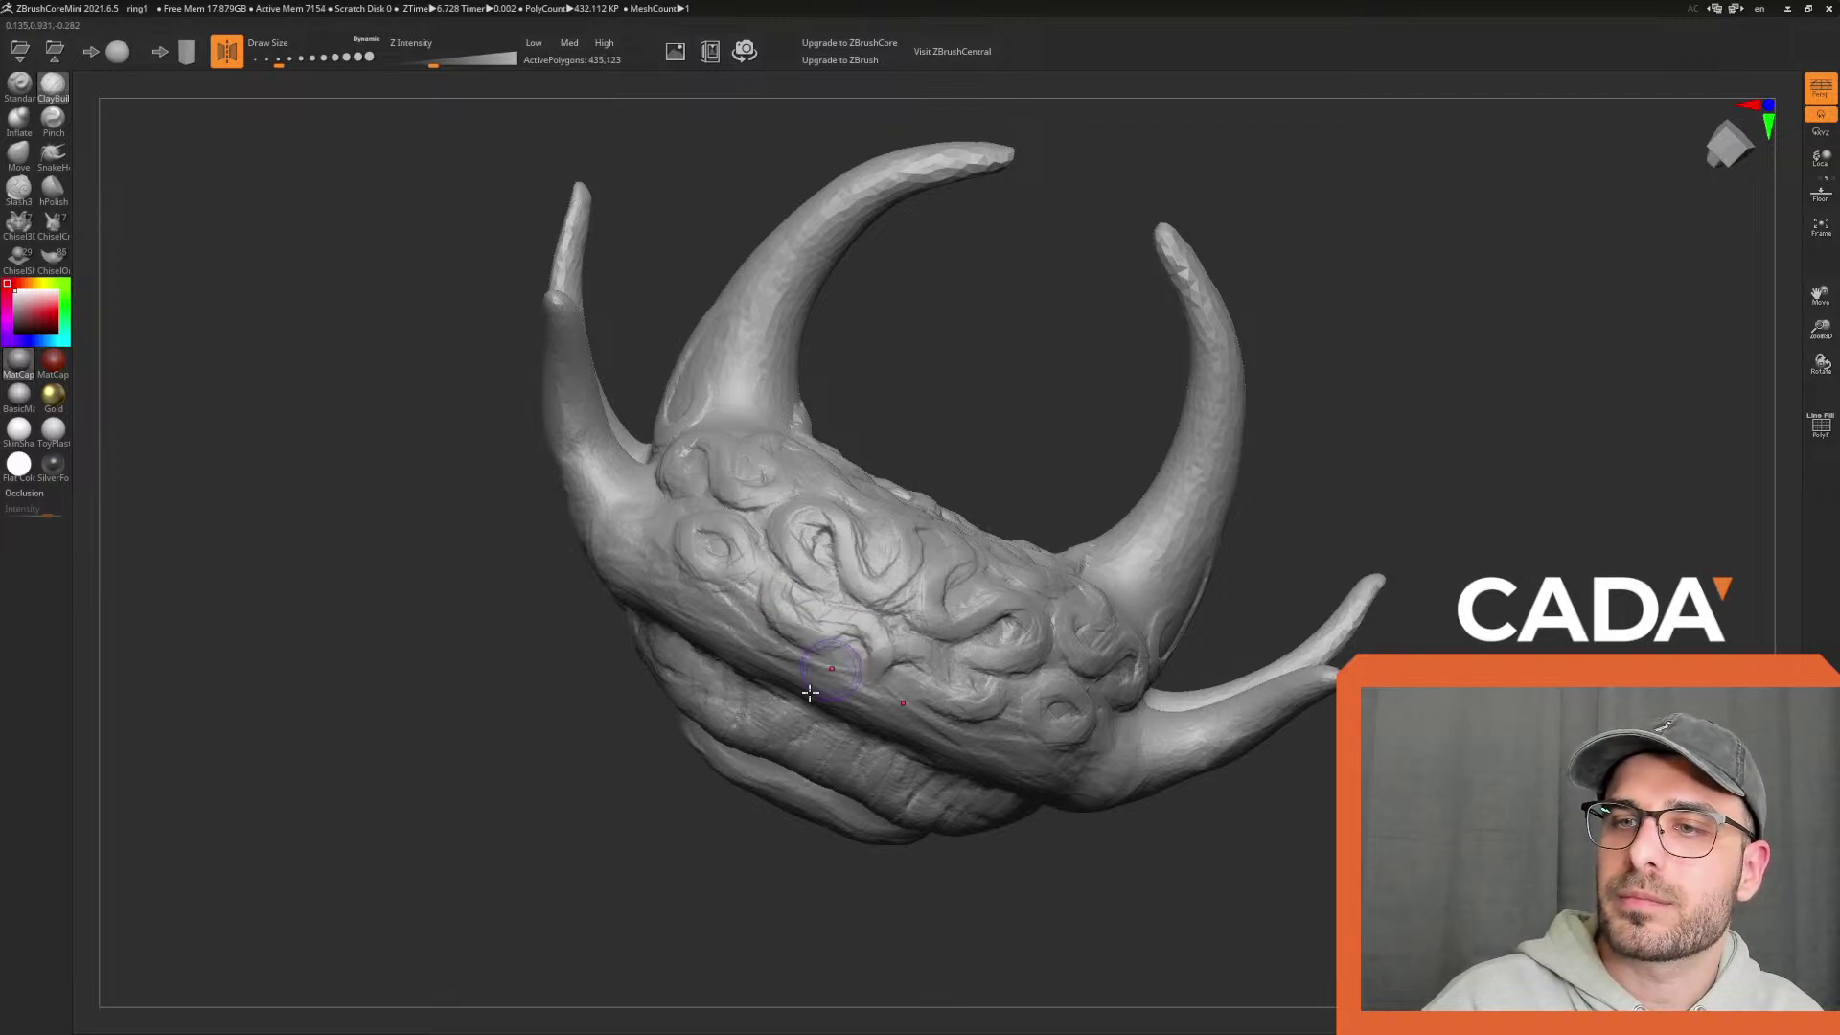
mouse_move(738, 862)
mouse_down()
mouse_move(707, 899)
mouse_move(835, 608)
mouse_up()
mouse_move(627, 869)
mouse_down()
mouse_move(534, 842)
mouse_move(509, 862)
mouse_move(585, 883)
mouse_move(681, 862)
mouse_move(620, 863)
mouse_move(691, 878)
mouse_move(702, 944)
mouse_move(682, 936)
mouse_move(728, 918)
mouse_move(834, 949)
mouse_move(796, 900)
mouse_move(773, 900)
mouse_move(691, 604)
mouse_move(661, 585)
mouse_move(679, 546)
mouse_move(768, 625)
mouse_move(810, 565)
mouse_move(870, 611)
mouse_up()
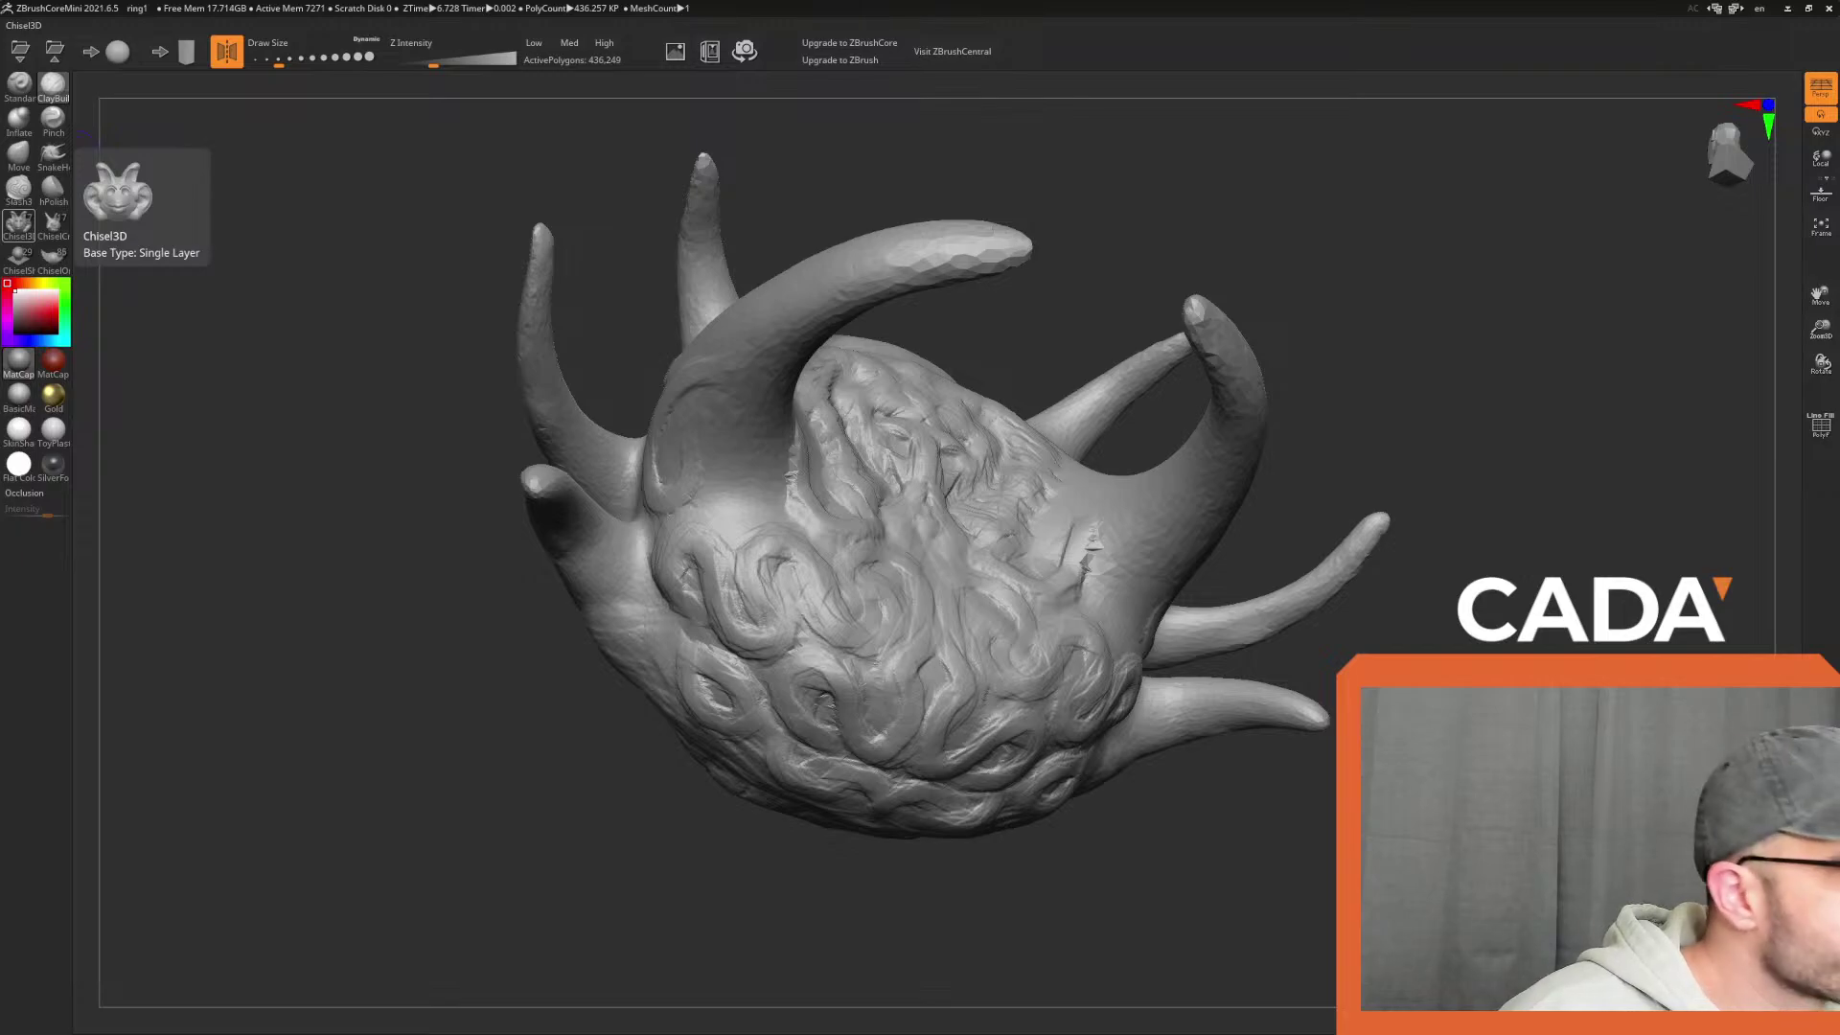
Switch to Discord in the browser and view the images posted in the 3d-bootcamp channel
key(alt+Tab)
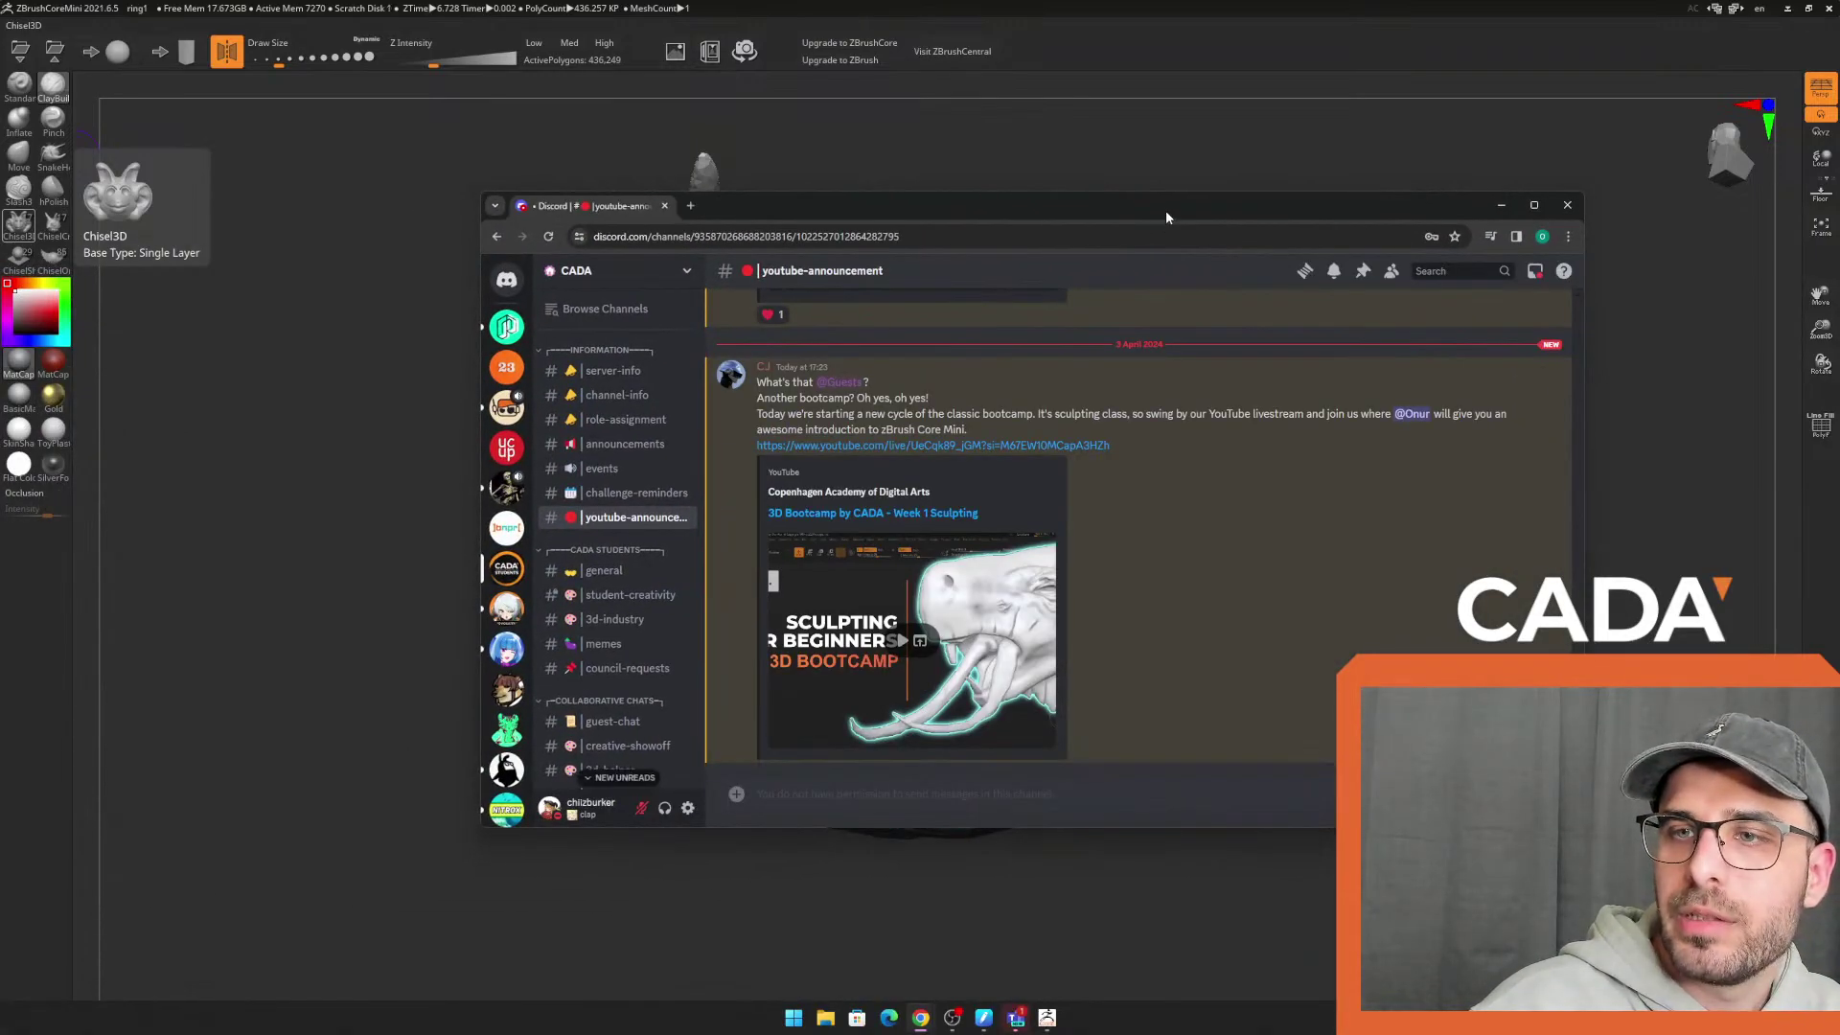
double_click(1166, 210)
click(134, 628)
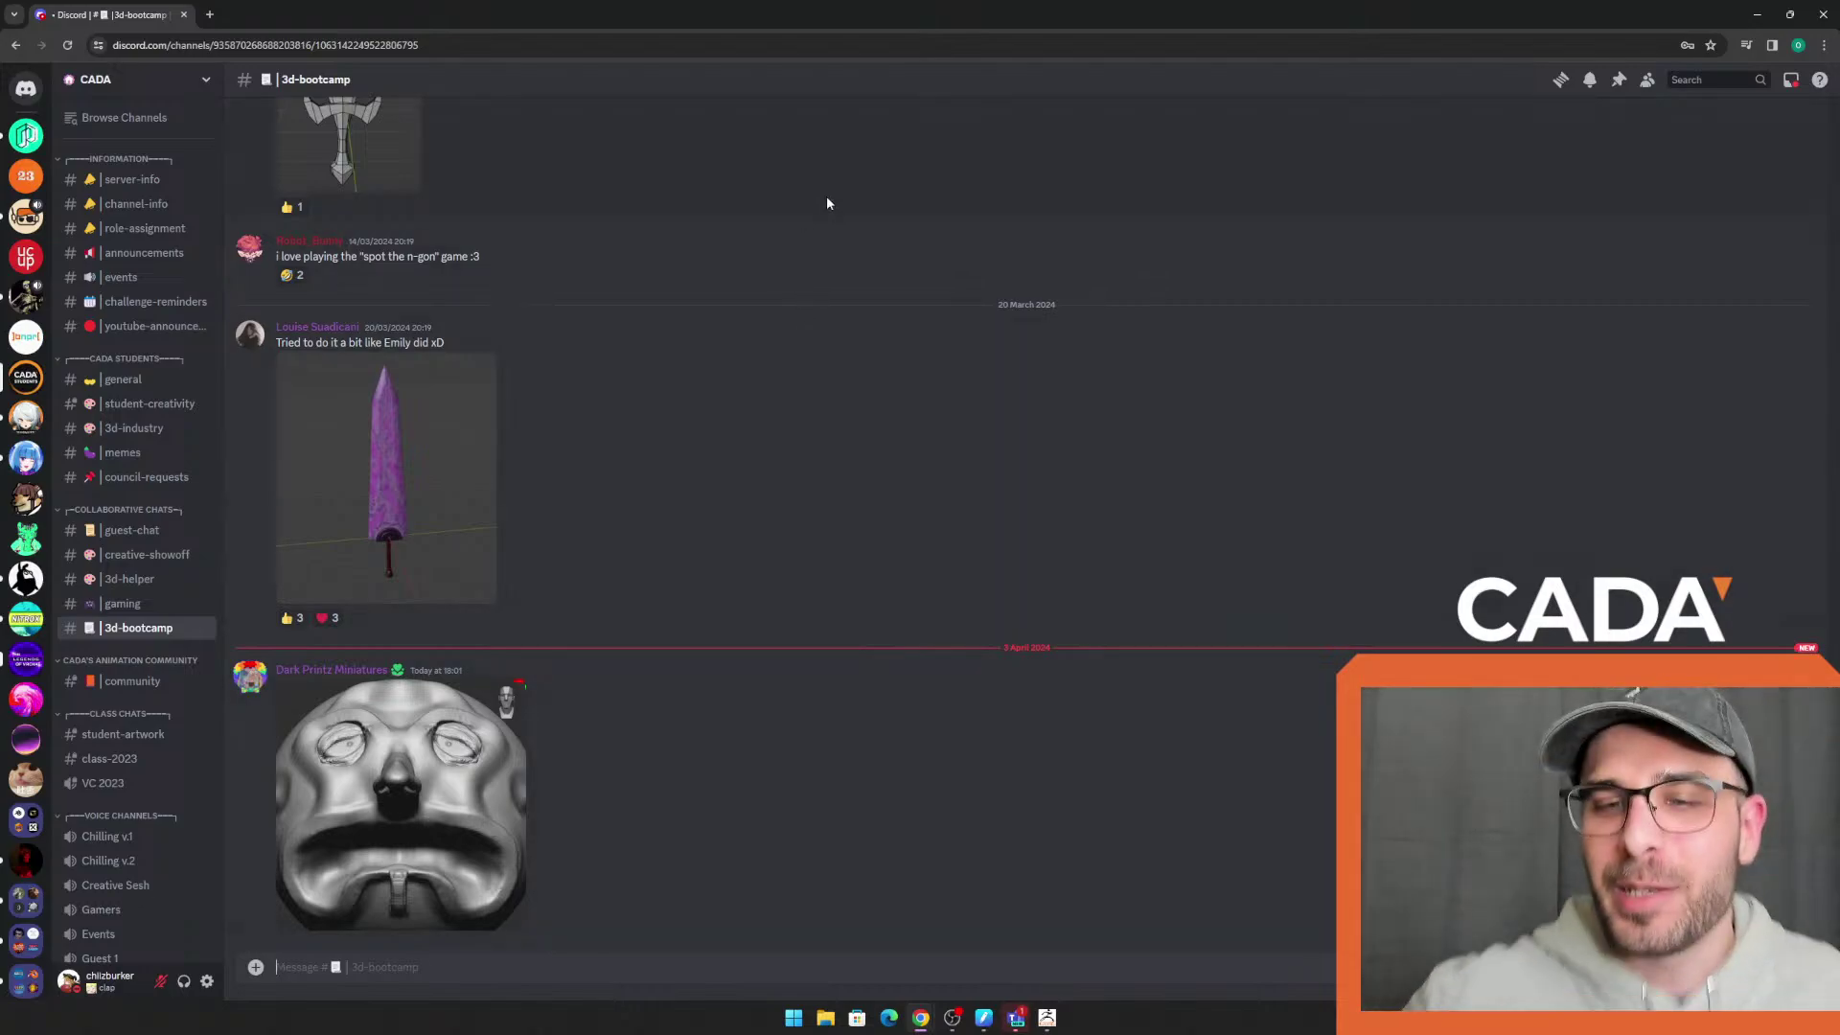
drag(826, 14, 0, 350)
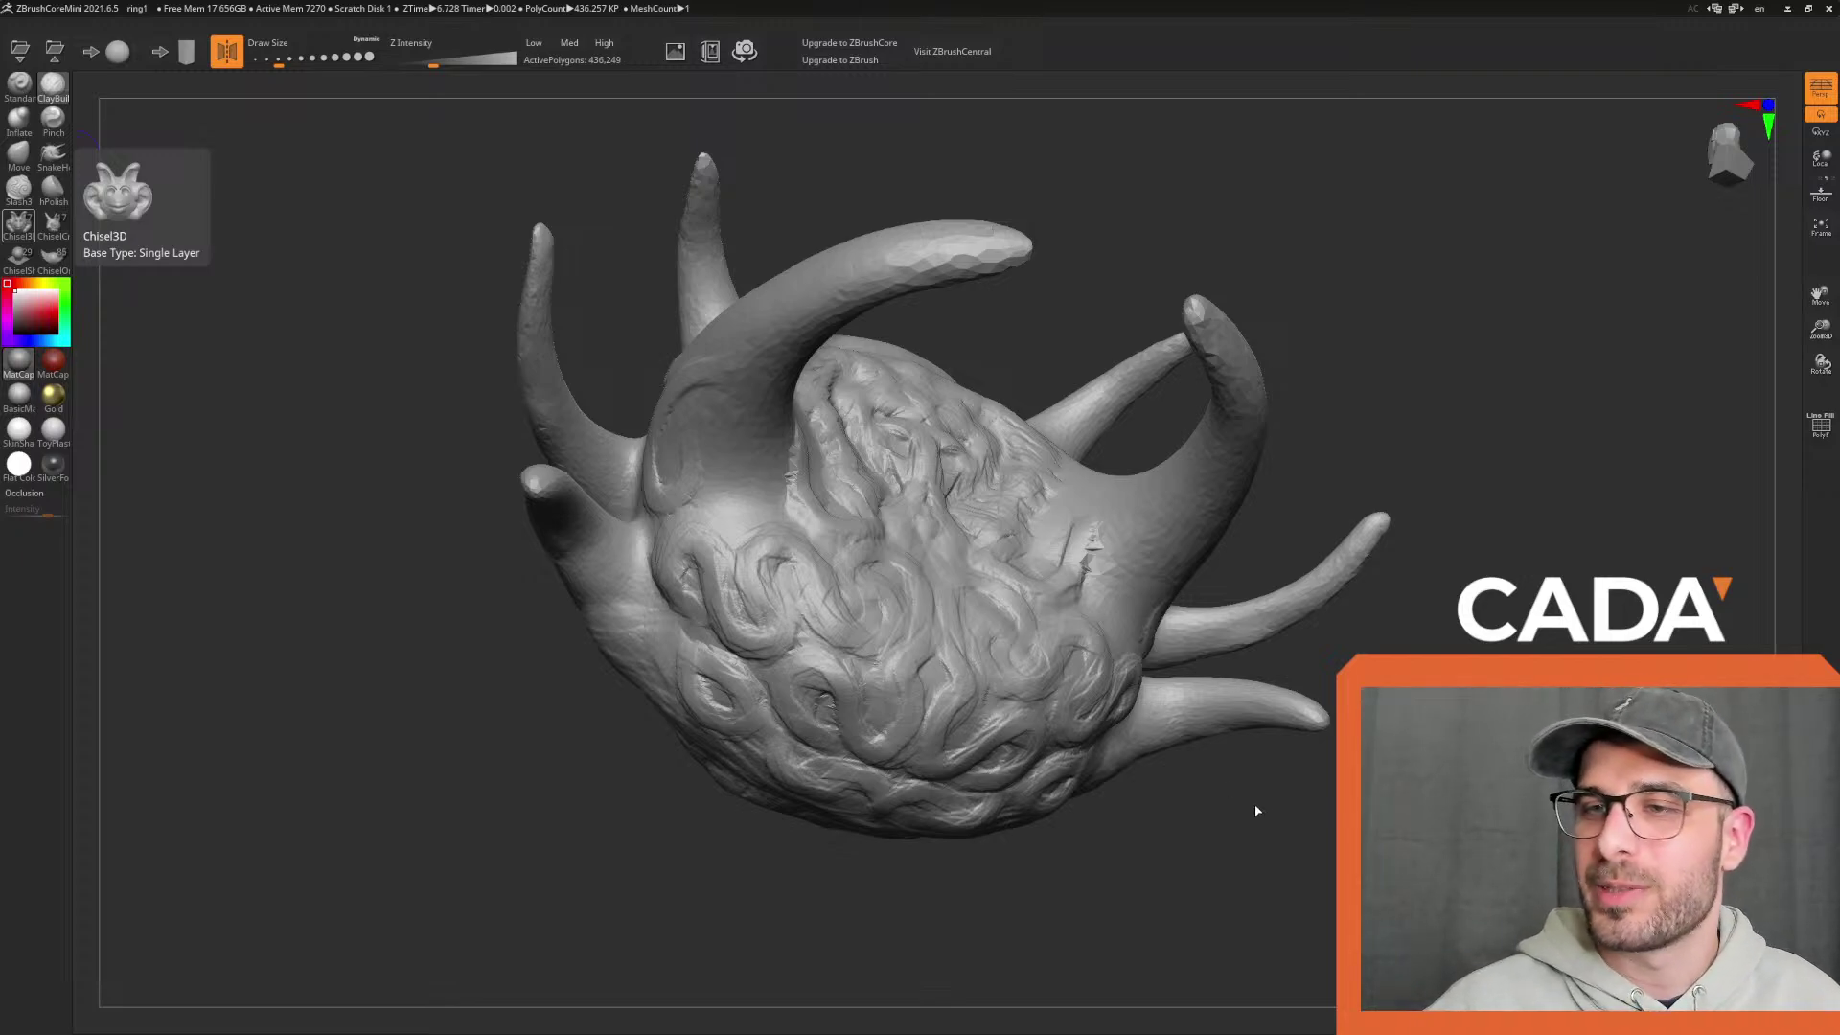
Sculpt a curled ClayBuildup ridge around the base of the large rear horn
mouse_move(1248, 846)
mouse_down()
mouse_move(1265, 867)
mouse_move(1240, 912)
mouse_move(1284, 928)
mouse_move(1166, 854)
mouse_move(896, 533)
mouse_up()
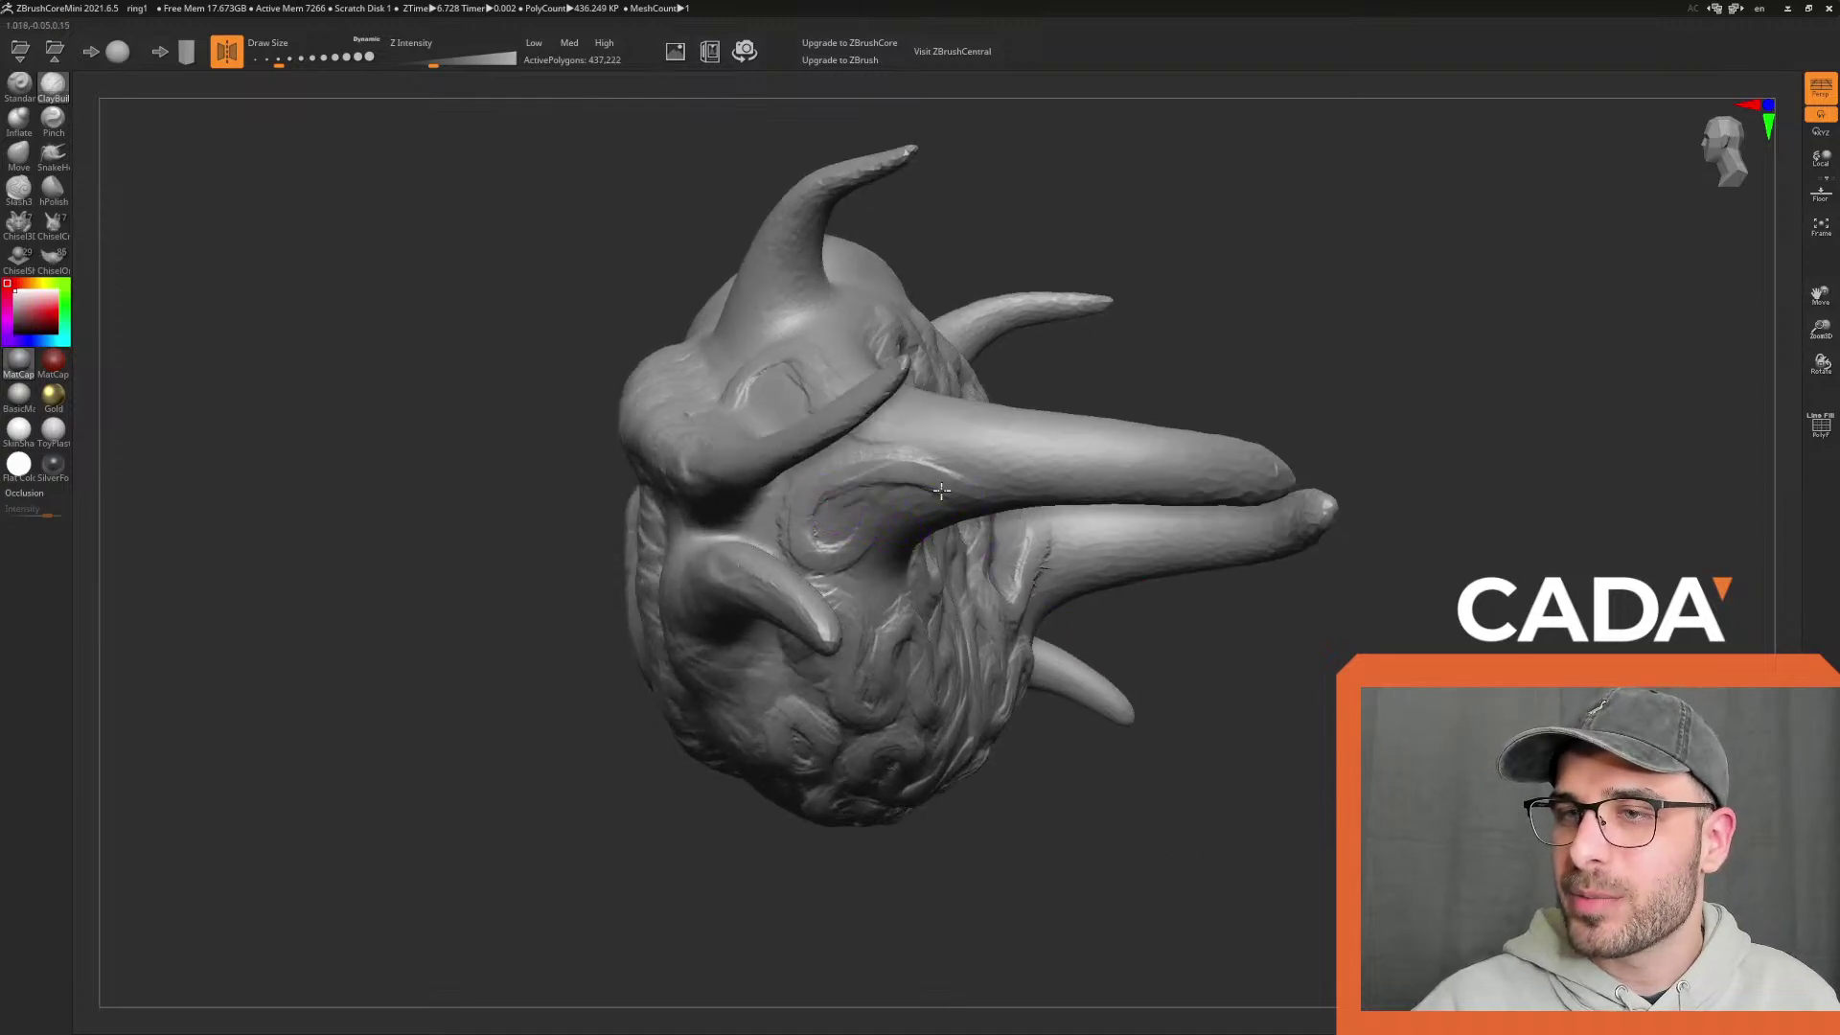
mouse_move(1180, 674)
mouse_down()
mouse_move(1298, 780)
mouse_move(1055, 623)
mouse_up()
mouse_move(816, 500)
mouse_down()
mouse_move(774, 448)
mouse_move(848, 462)
mouse_move(860, 414)
mouse_up()
mouse_move(1163, 798)
mouse_down()
mouse_move(1217, 842)
mouse_move(1197, 833)
mouse_up()
drag(780, 617, 791, 549)
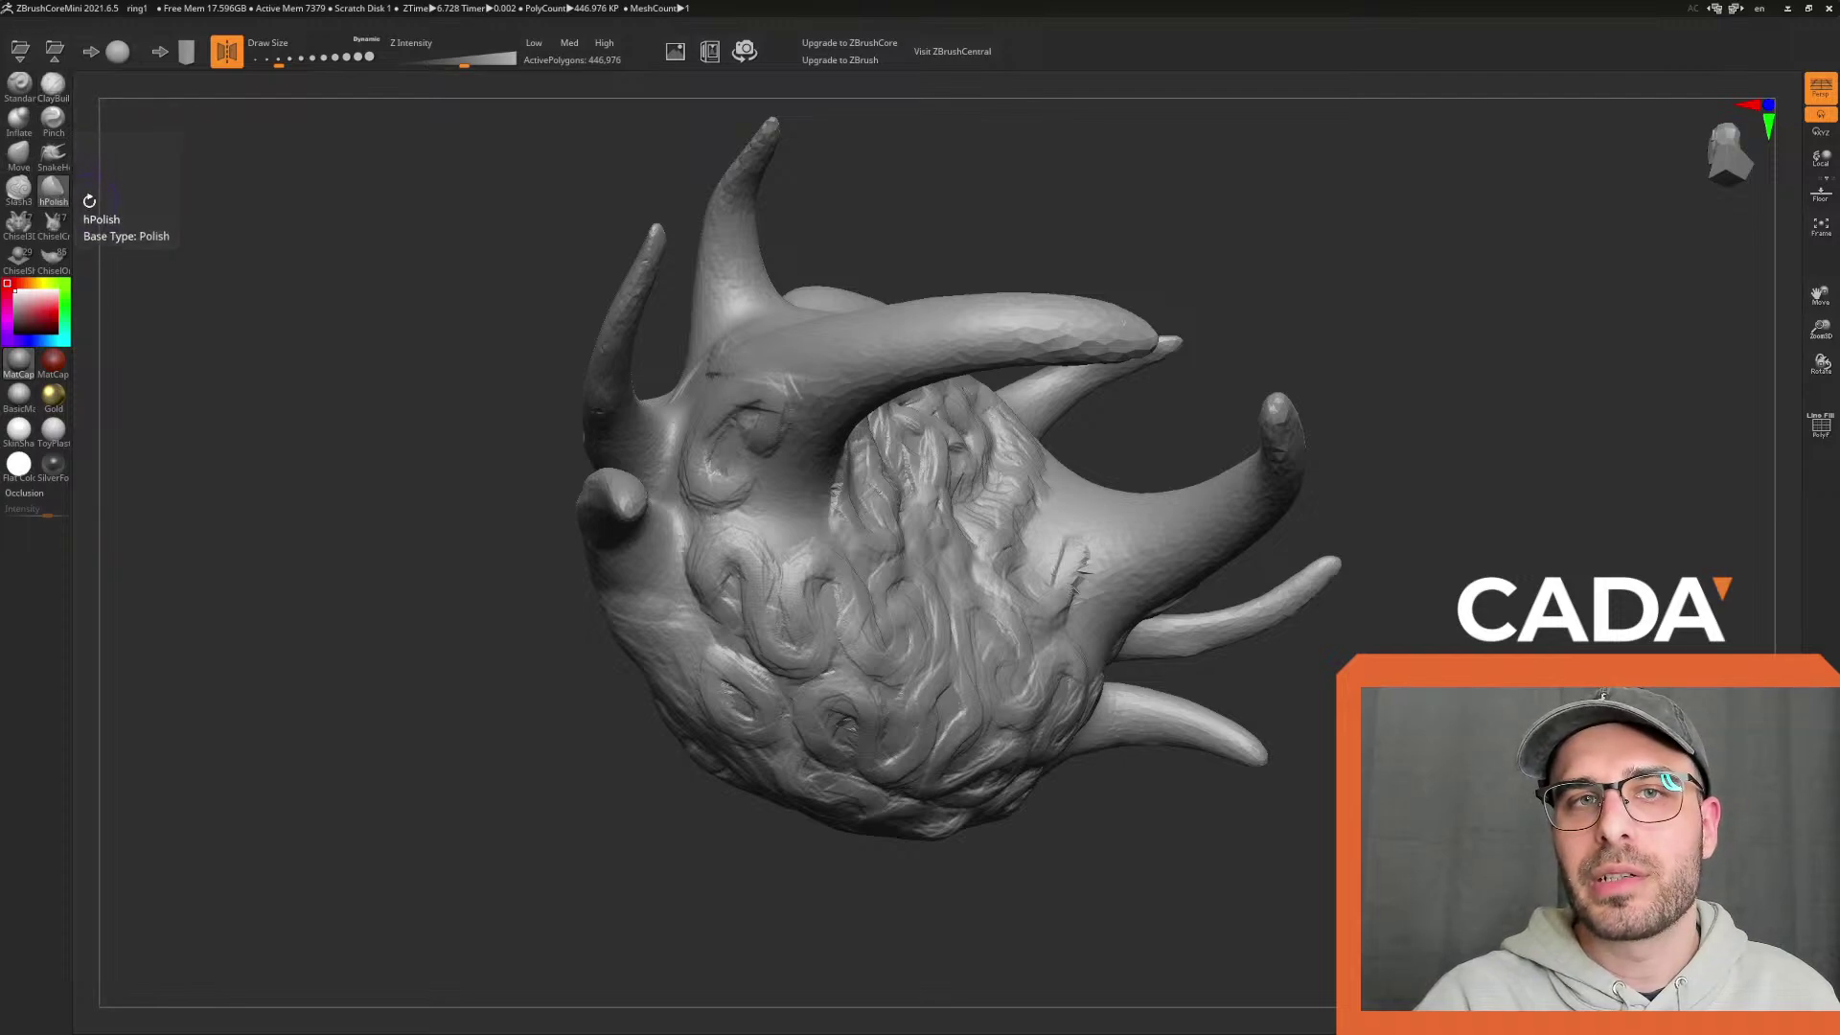
Smooth away the ridges across the centre of the head's back using hPolish with a larger brush
click(53, 187)
drag(282, 31, 311, 34)
mouse_move(767, 499)
mouse_down()
mouse_move(939, 575)
mouse_move(898, 592)
mouse_move(858, 525)
mouse_move(949, 594)
mouse_move(901, 586)
mouse_move(937, 610)
mouse_up()
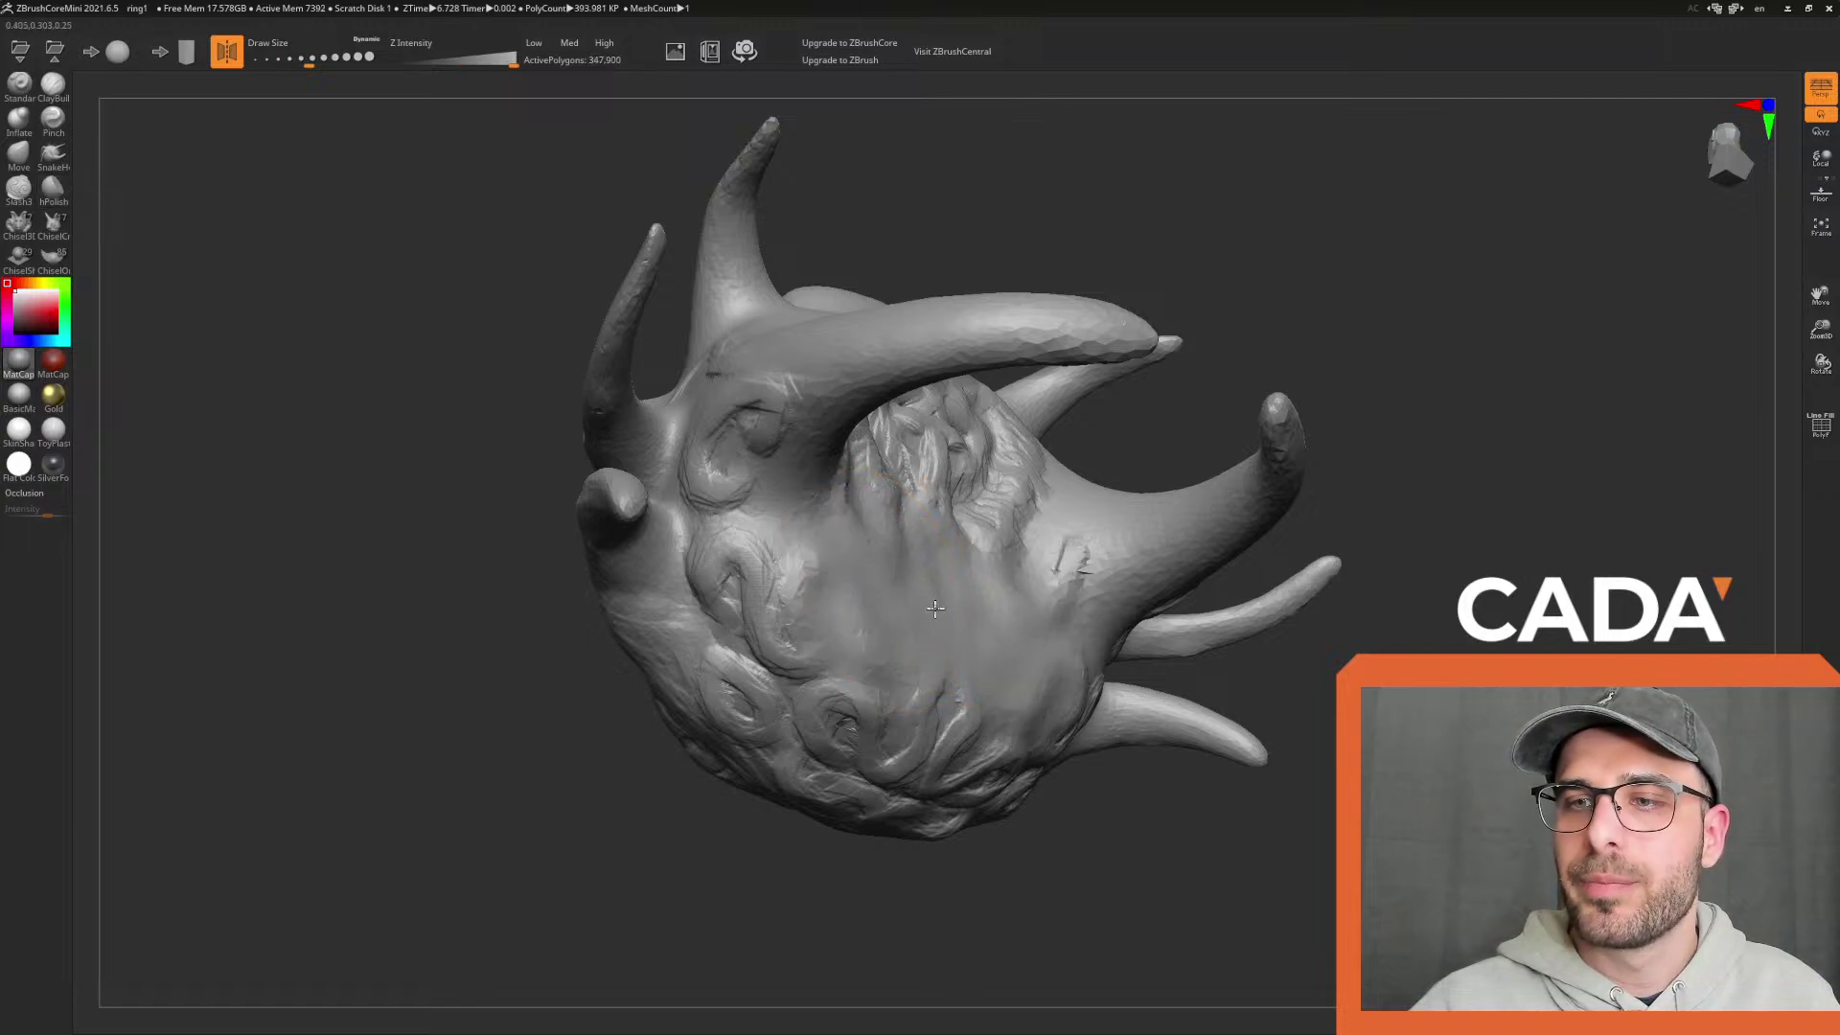
mouse_move(843, 910)
mouse_down()
mouse_move(732, 953)
mouse_move(680, 928)
mouse_move(714, 915)
mouse_up()
mouse_move(906, 532)
mouse_down()
mouse_move(906, 440)
mouse_move(1006, 383)
mouse_move(854, 549)
mouse_up()
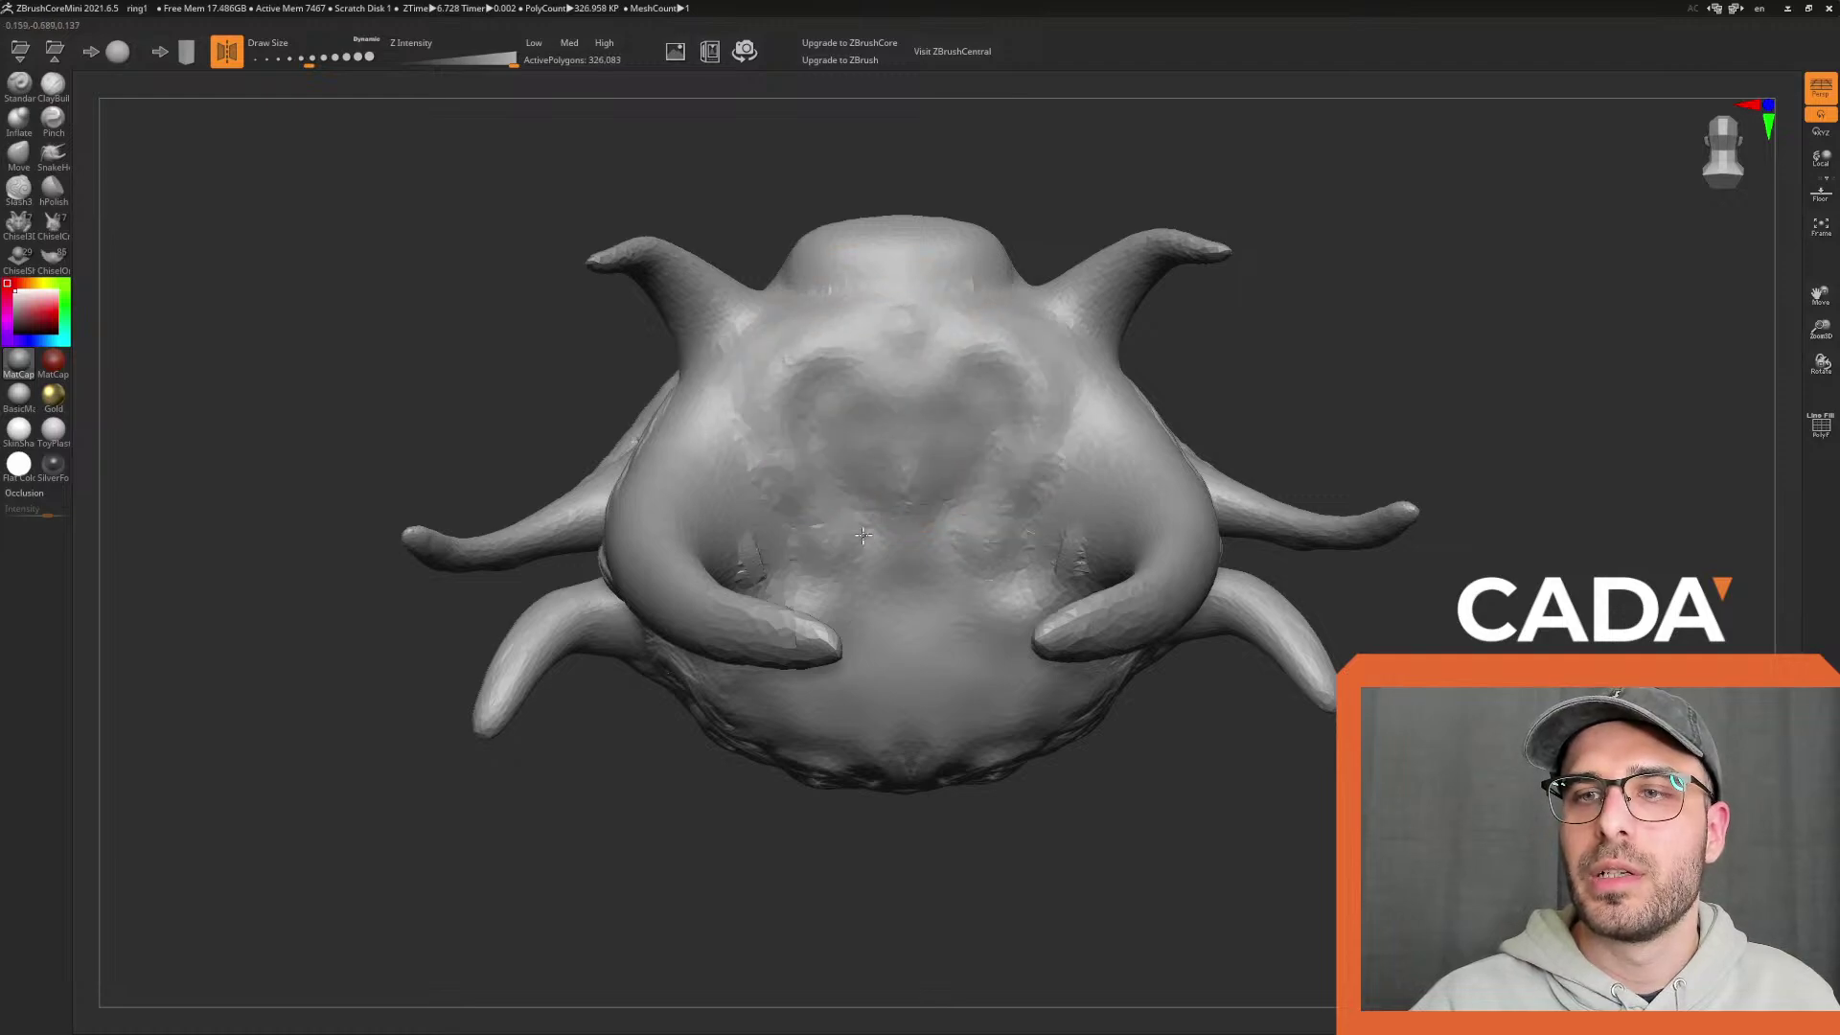
drag(827, 423, 881, 575)
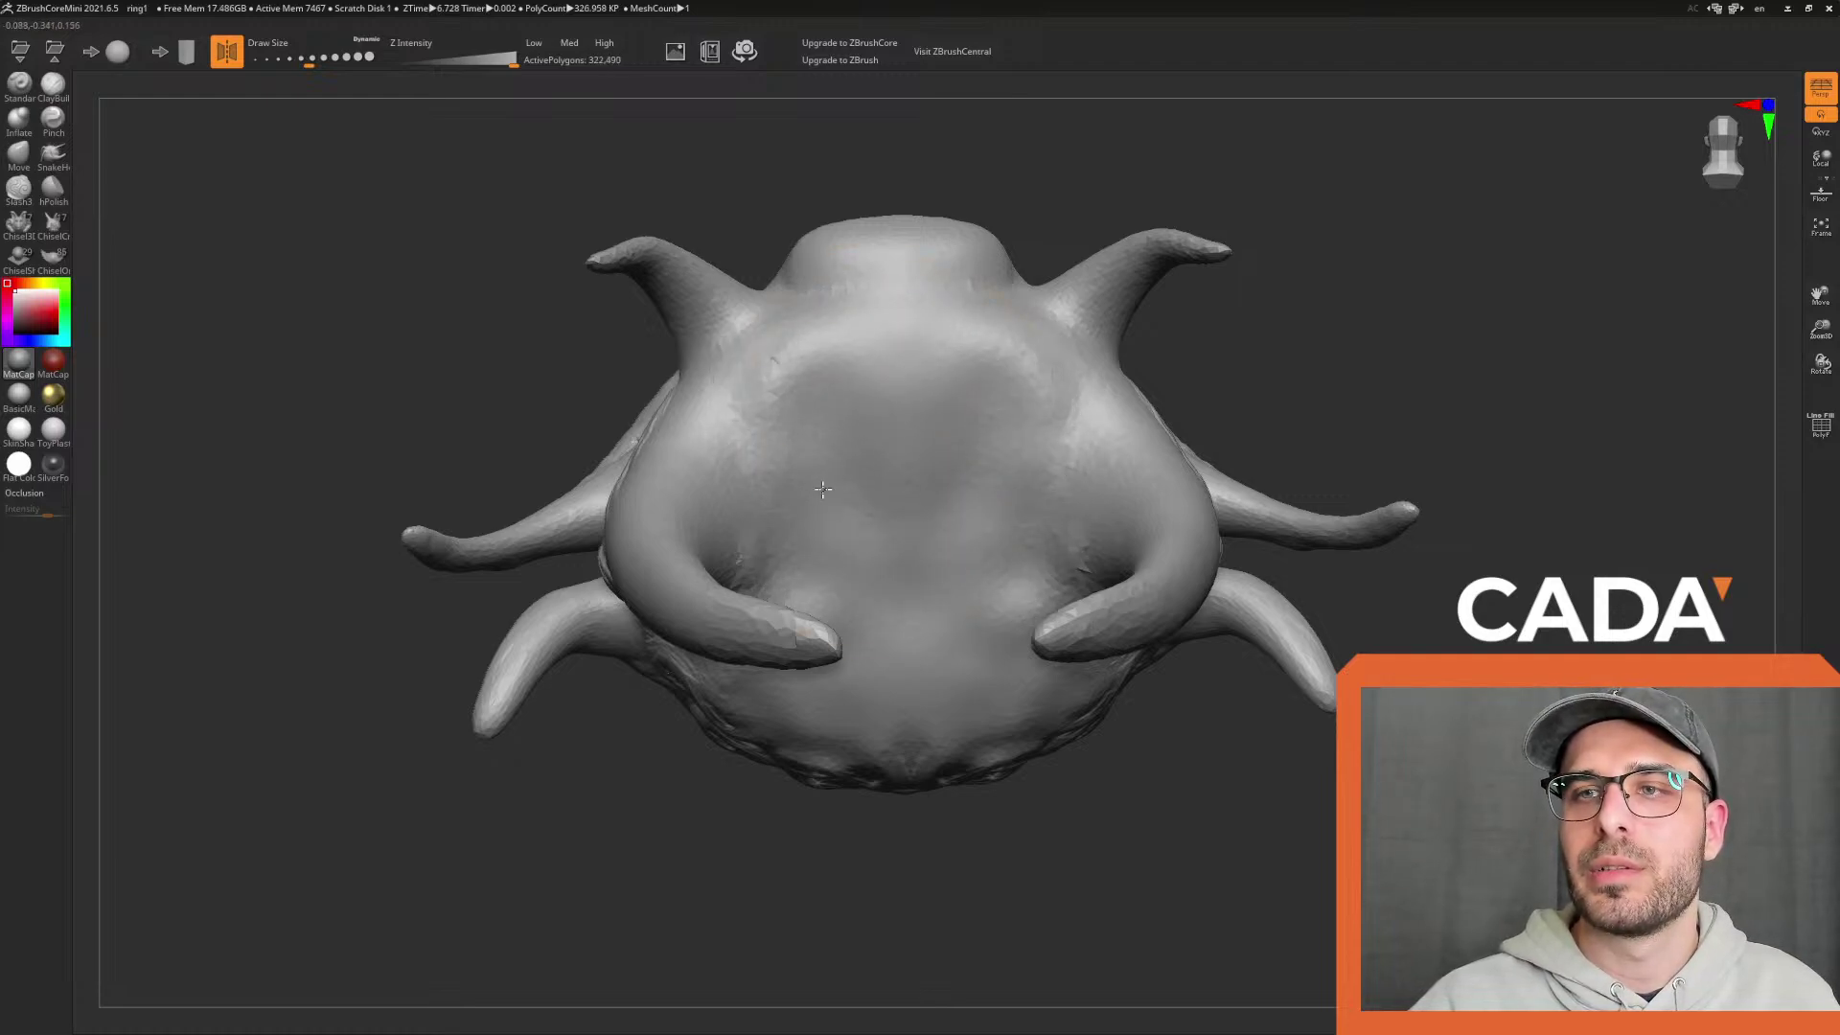
mouse_move(738, 897)
mouse_down()
mouse_move(867, 887)
mouse_move(973, 820)
mouse_up()
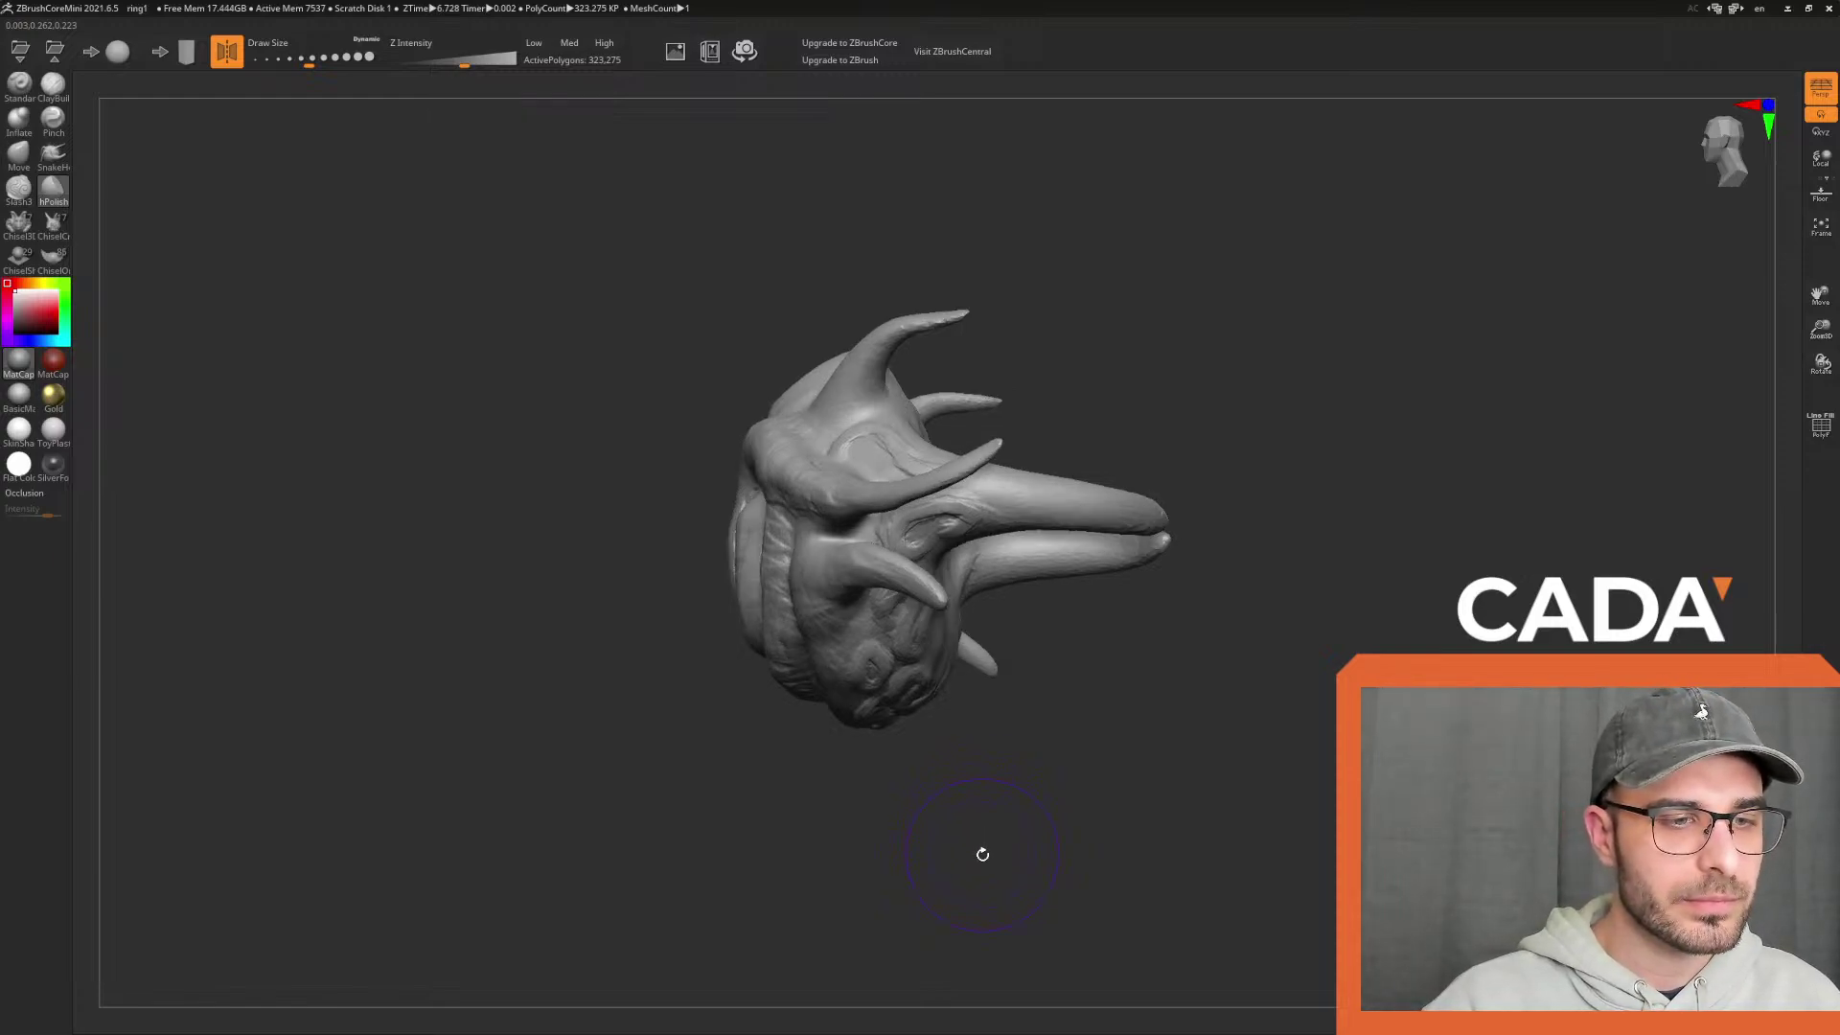
Apply the Gold material to the whole head and inspect it from the front and side
mouse_move(949, 838)
mouse_down()
mouse_move(1015, 814)
mouse_move(992, 837)
mouse_move(995, 816)
mouse_up()
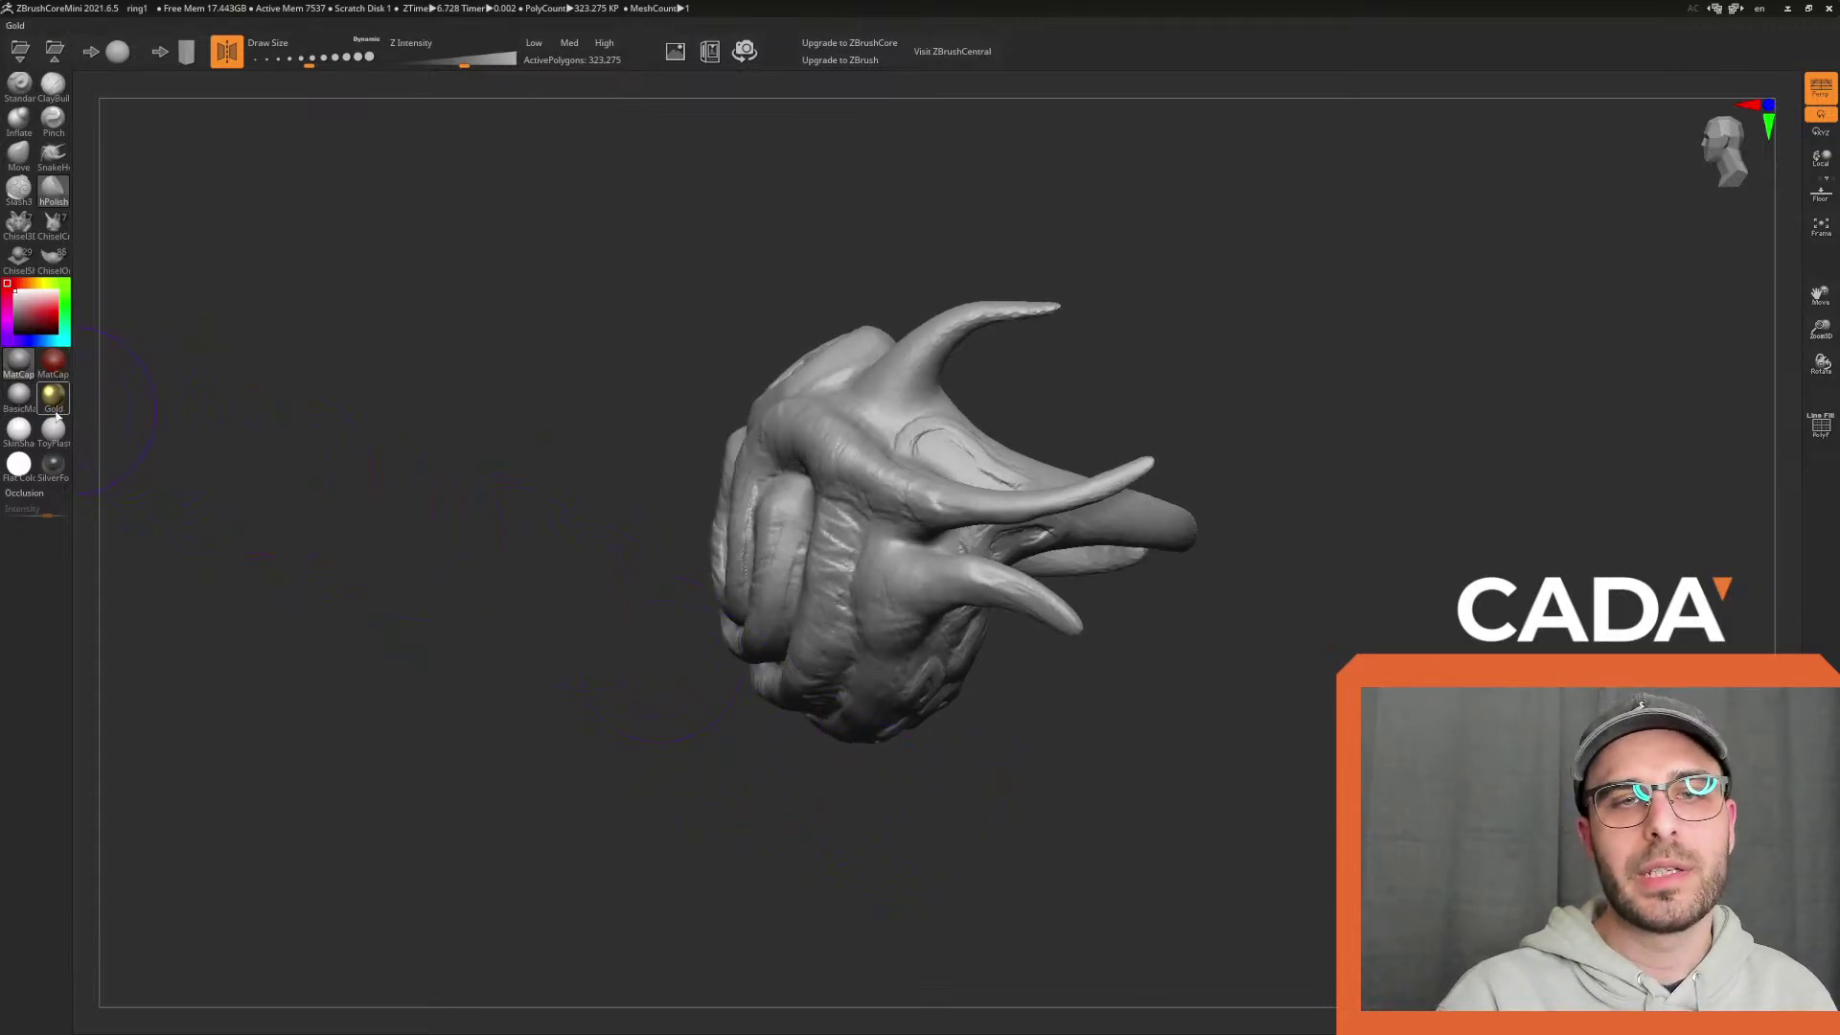
mouse_move(46, 403)
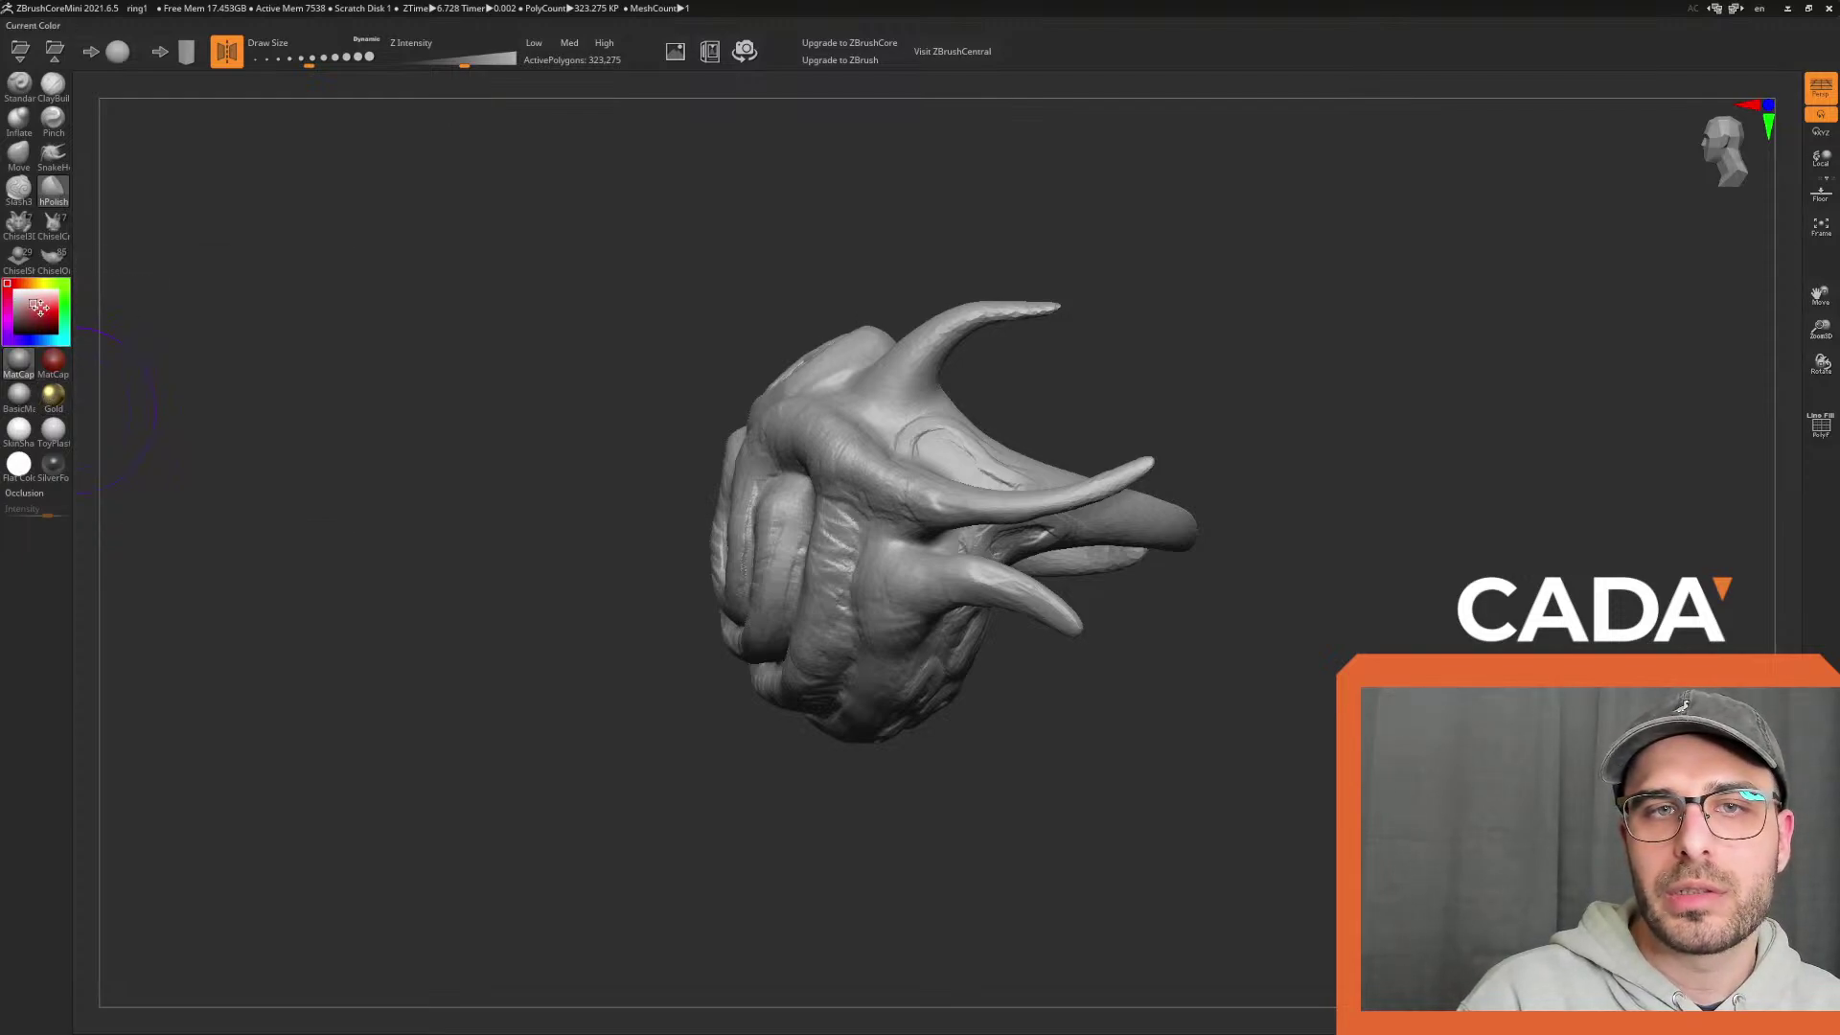
drag(171, 364, 218, 372)
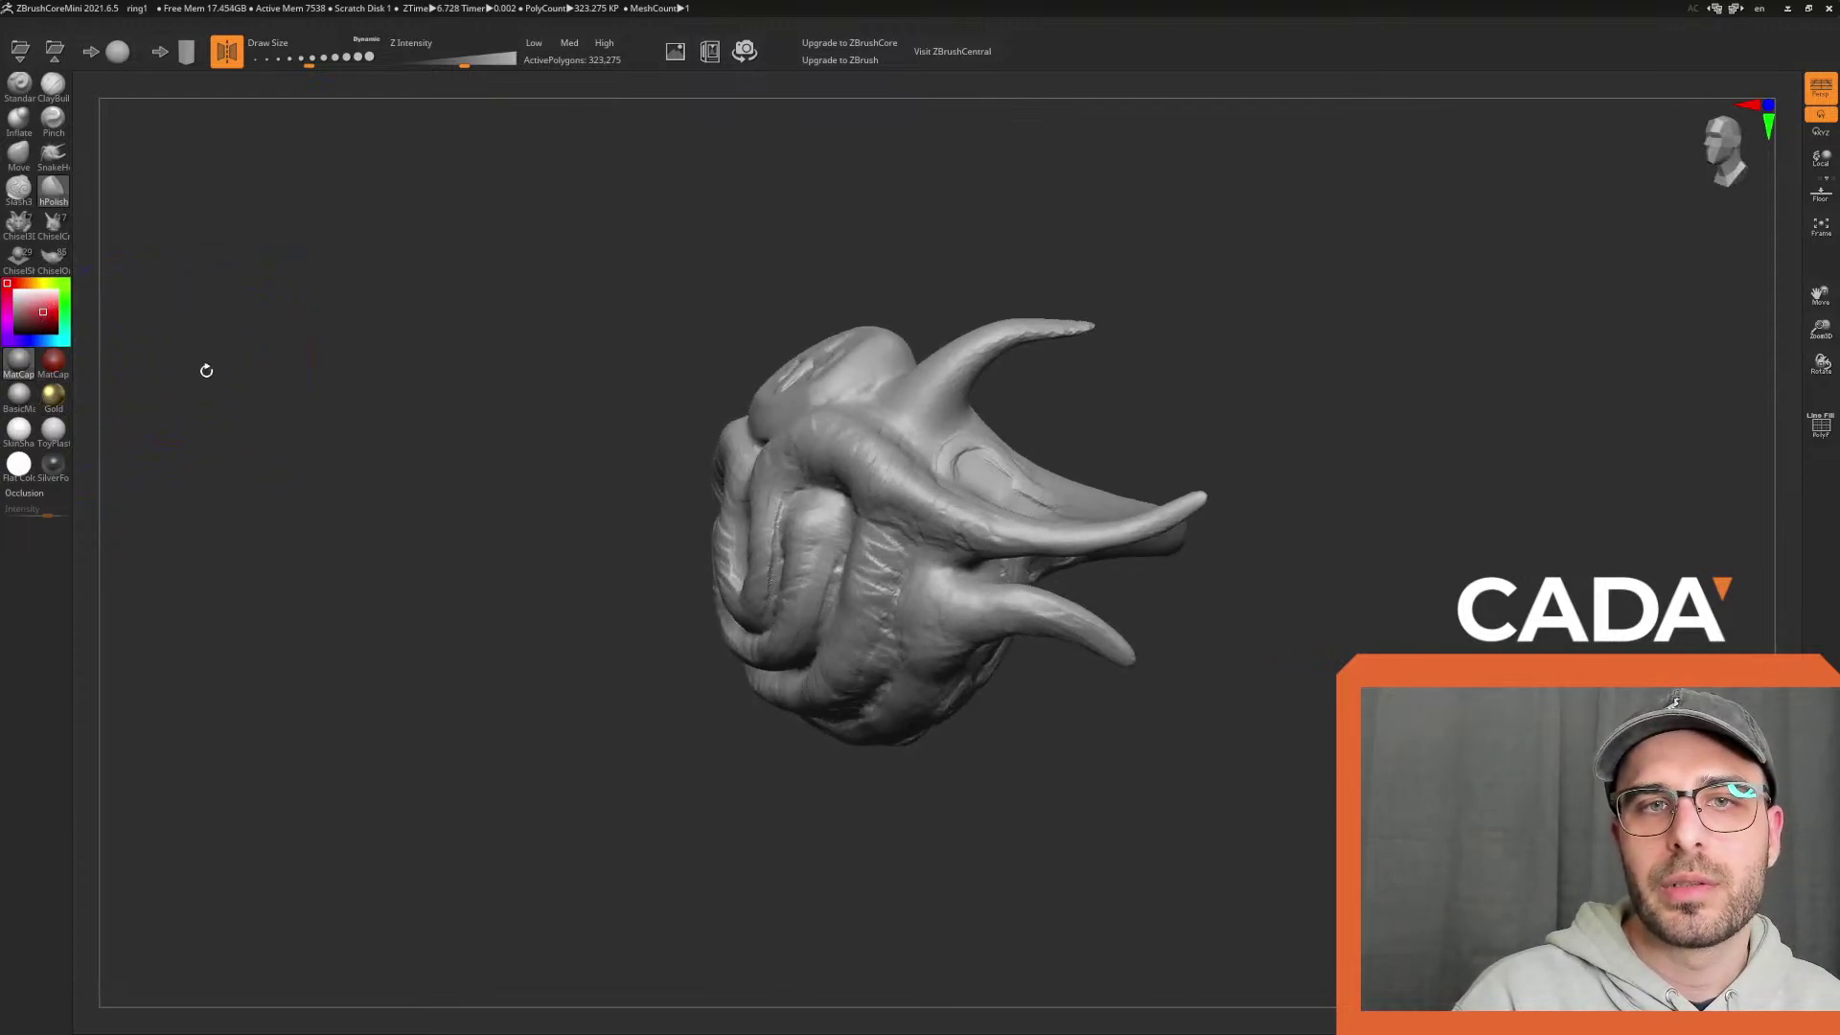
click(48, 365)
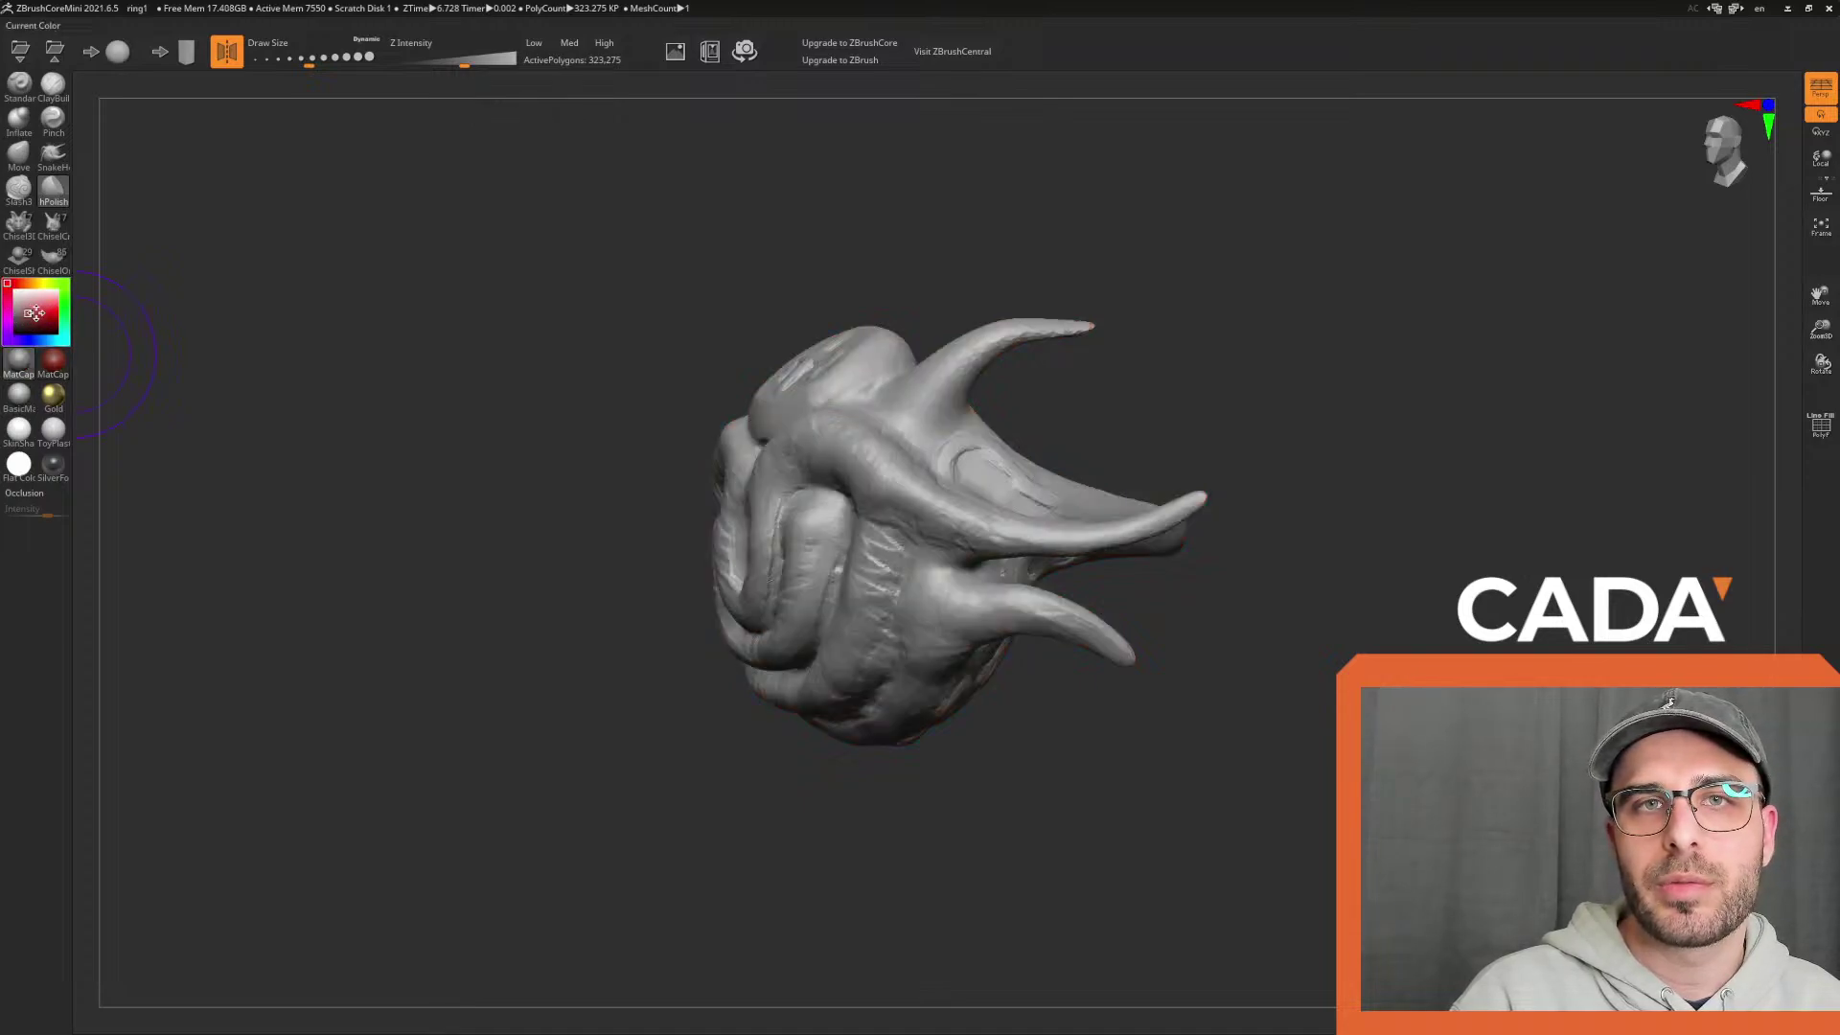
mouse_move(351, 404)
mouse_down()
mouse_move(349, 485)
mouse_move(381, 478)
mouse_move(87, 437)
mouse_move(285, 438)
mouse_up()
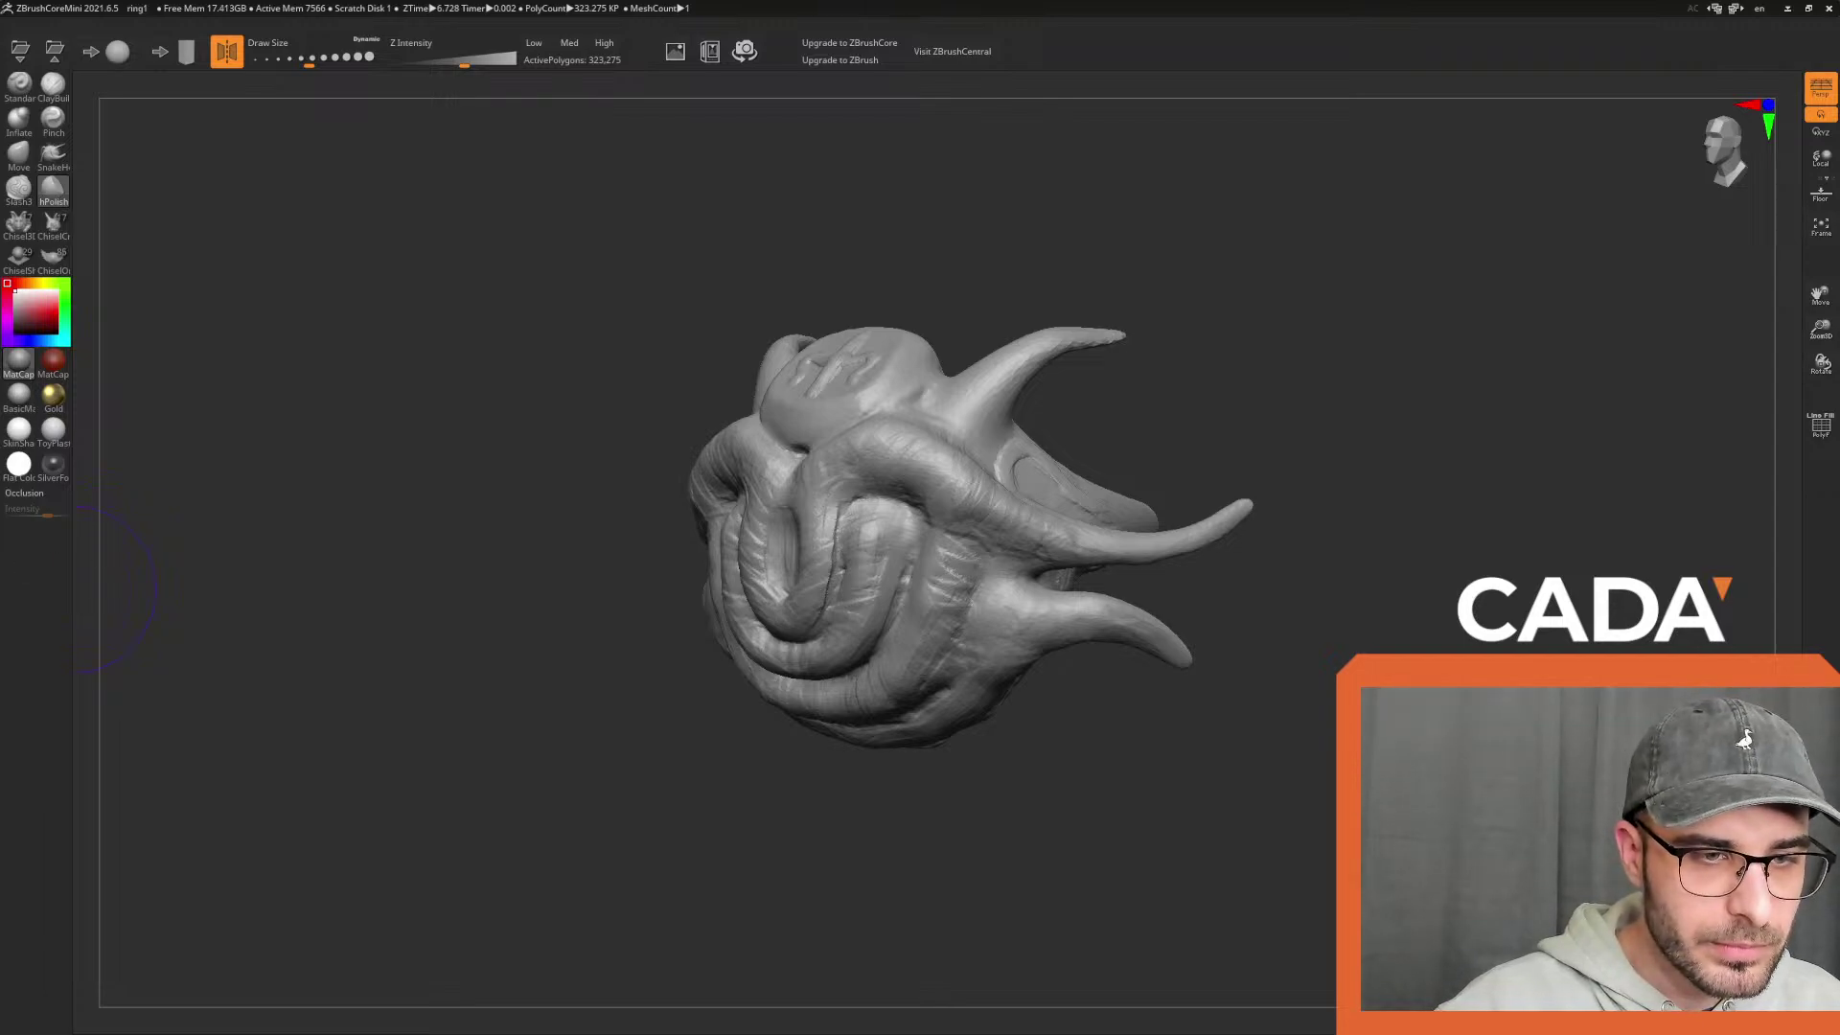
mouse_move(276, 398)
mouse_down()
mouse_move(349, 468)
mouse_move(164, 372)
mouse_up()
click(54, 393)
mouse_move(402, 690)
mouse_down()
mouse_move(653, 727)
mouse_move(571, 699)
mouse_move(1203, 821)
mouse_move(1261, 776)
mouse_move(1199, 739)
mouse_move(1166, 747)
mouse_move(1170, 694)
mouse_move(1204, 720)
mouse_move(1175, 715)
mouse_move(1188, 690)
mouse_move(1170, 686)
mouse_move(1195, 670)
mouse_move(1169, 688)
mouse_move(1221, 653)
mouse_move(1176, 655)
mouse_up()
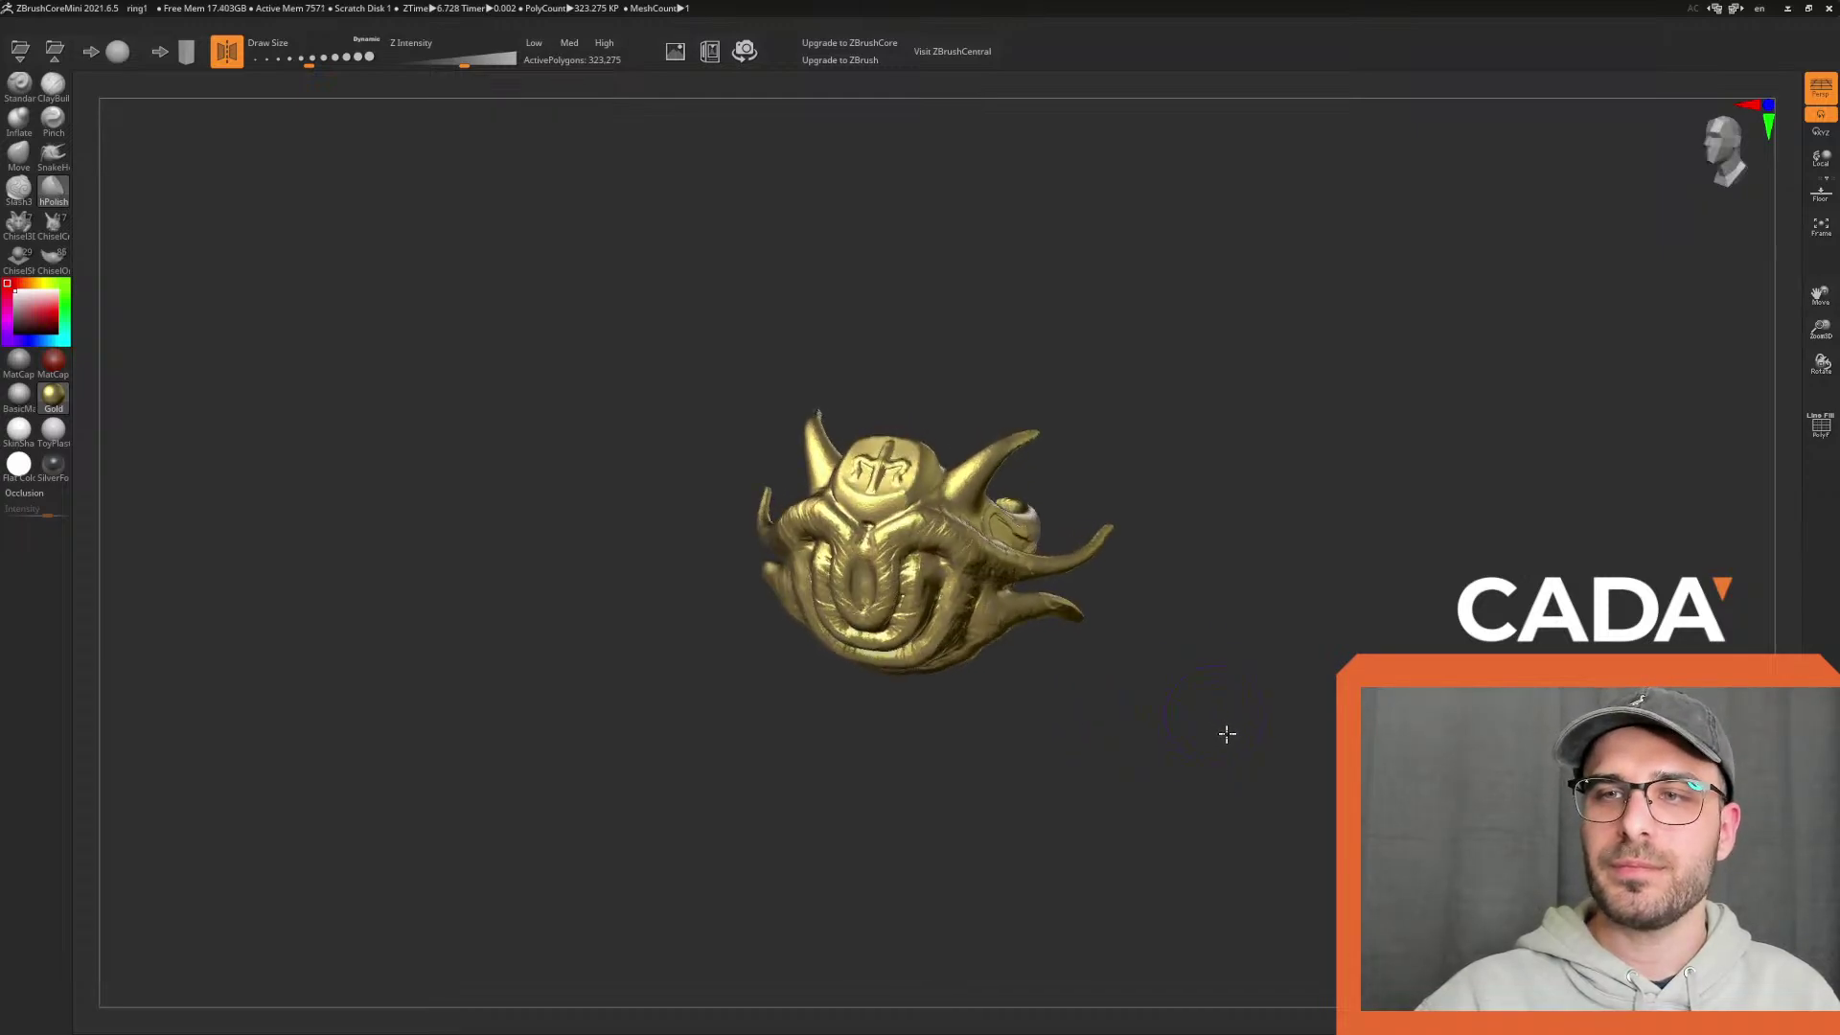
drag(1223, 731, 1197, 713)
key(f)
drag(1366, 671, 1380, 796)
mouse_move(1232, 892)
alt+mouse_down()
mouse_move(1297, 880)
mouse_move(1275, 852)
mouse_move(1749, 742)
alt+mouse_up()
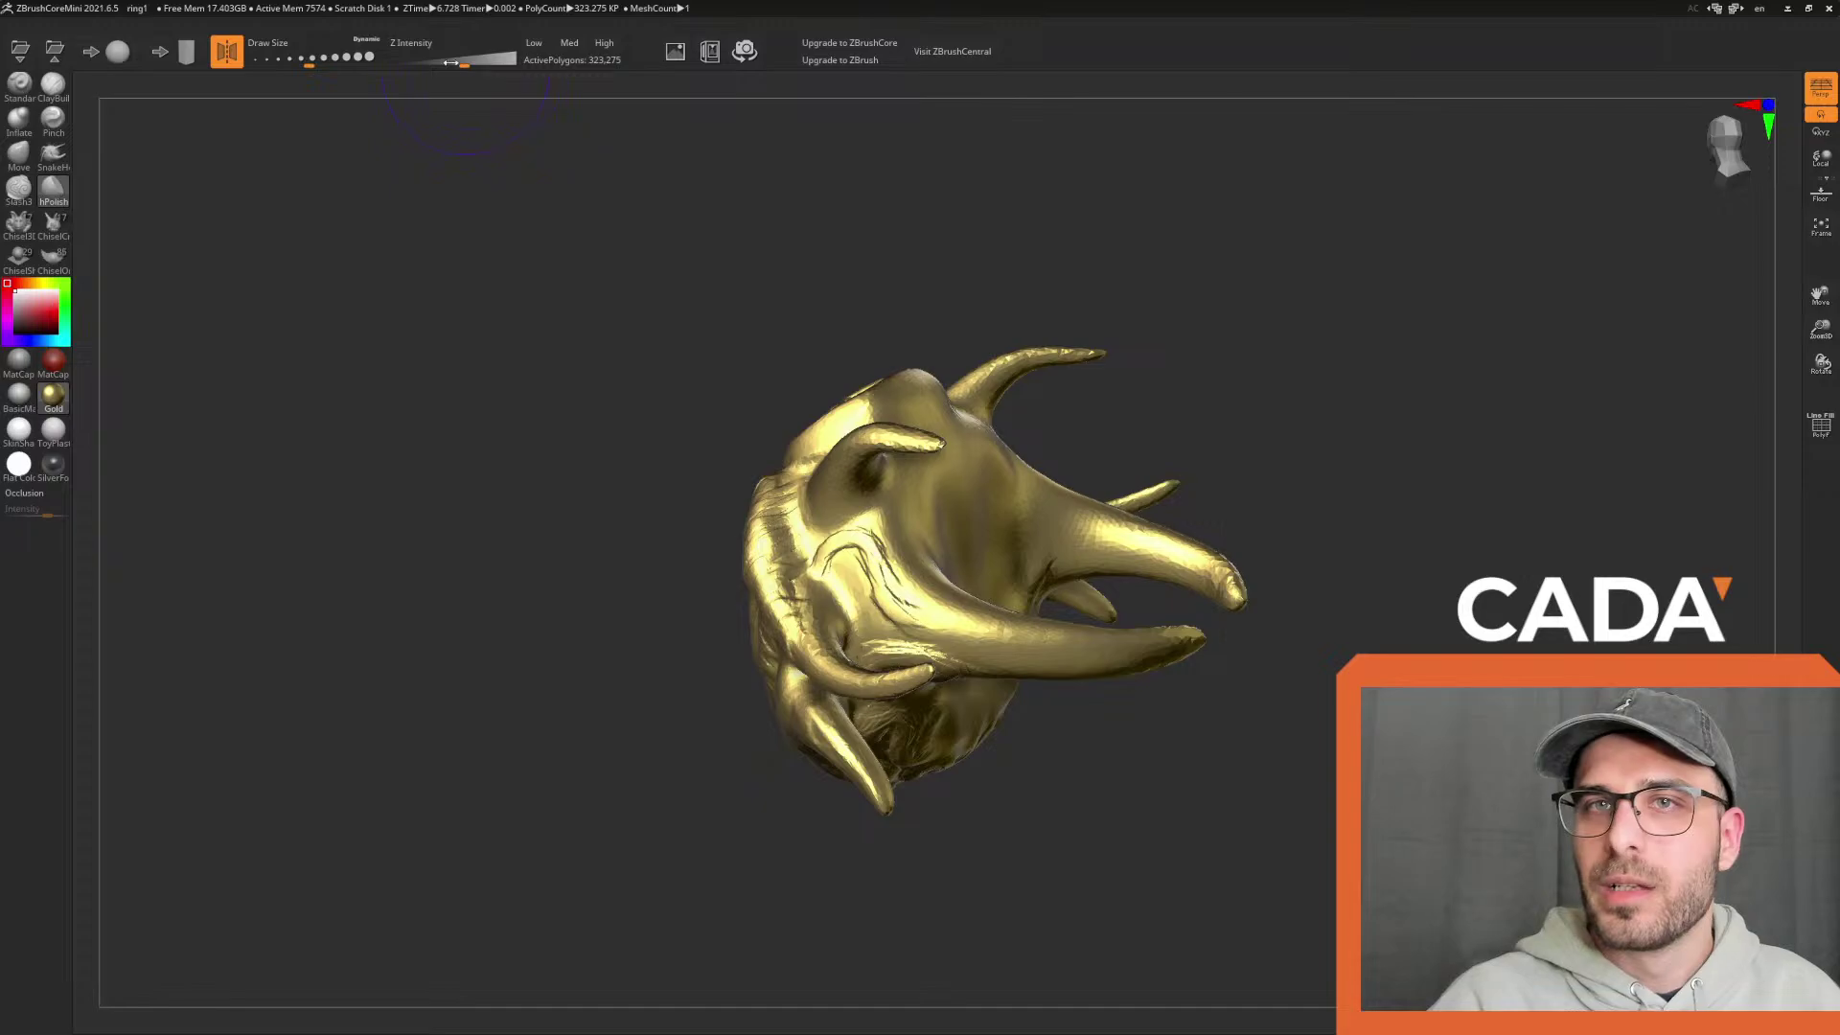
Add wrinkled strokes over the curl at the large horn's base with ClayBuildup at a draw size of about 41
click(48, 88)
mouse_move(1141, 821)
mouse_down()
mouse_move(1216, 785)
mouse_move(1267, 789)
mouse_up()
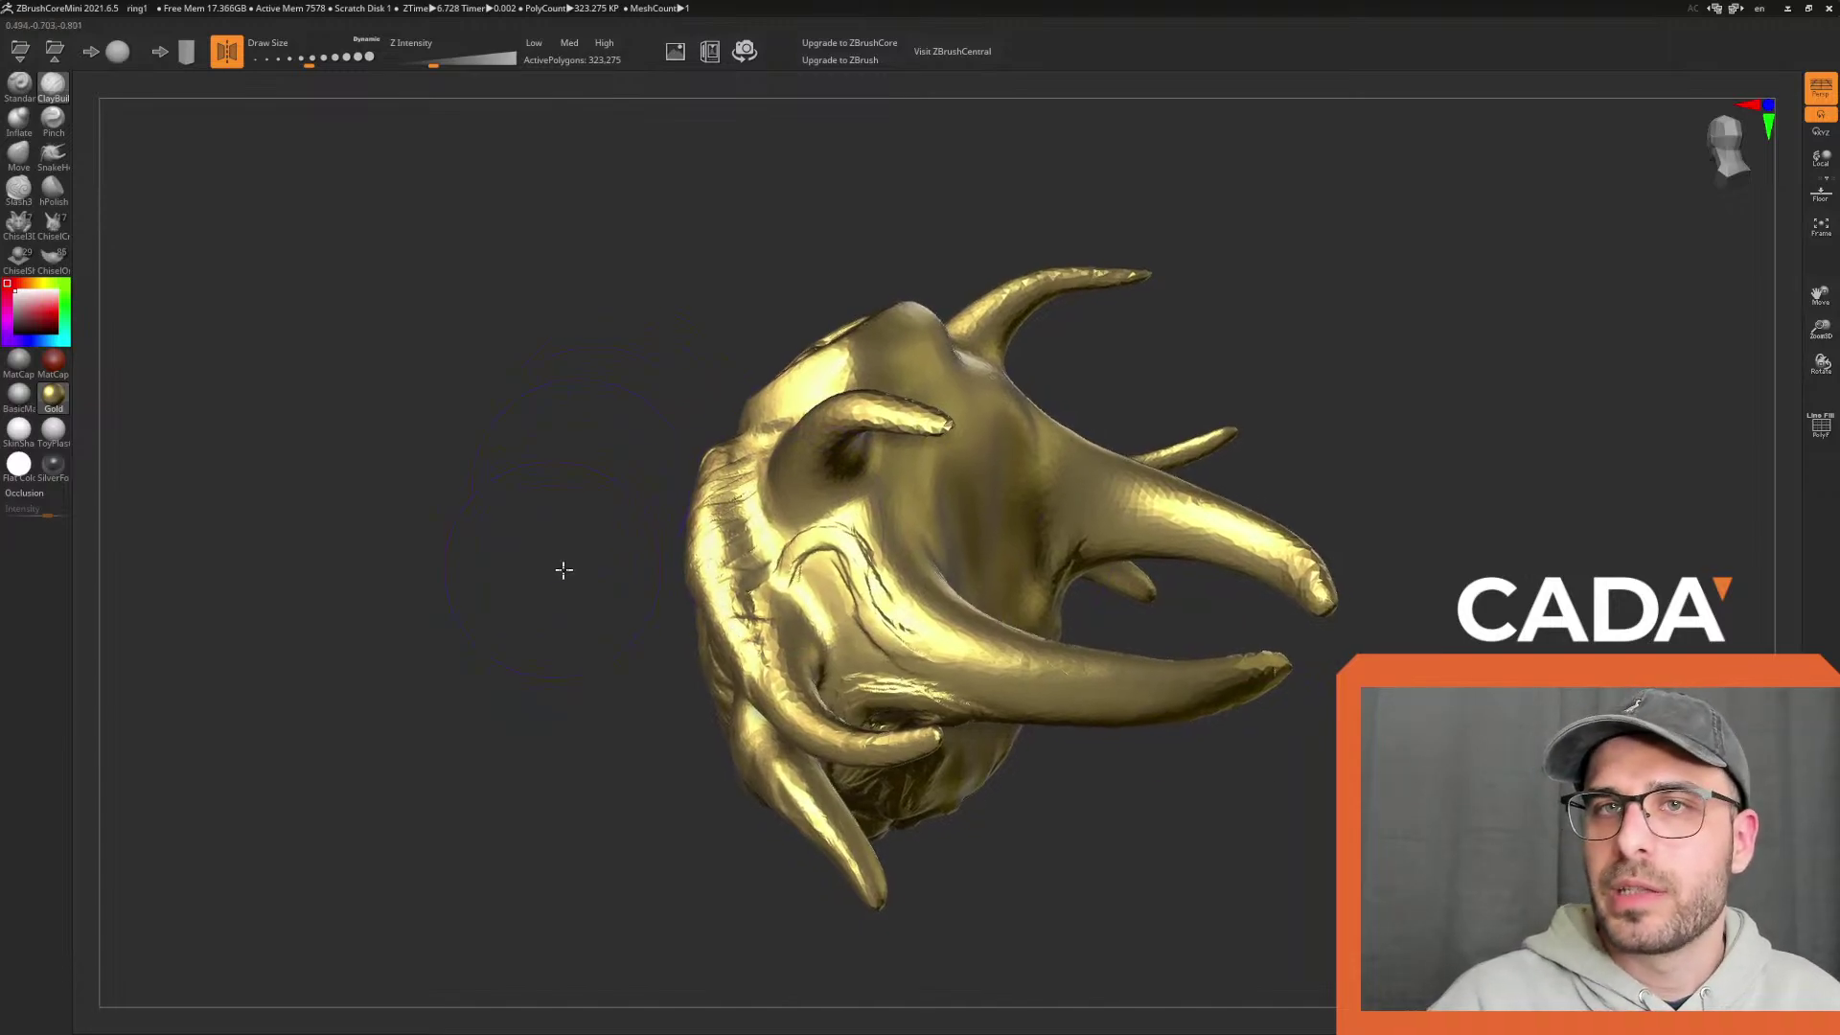
scroll(562, 571, up, 3)
drag(308, 59, 276, 60)
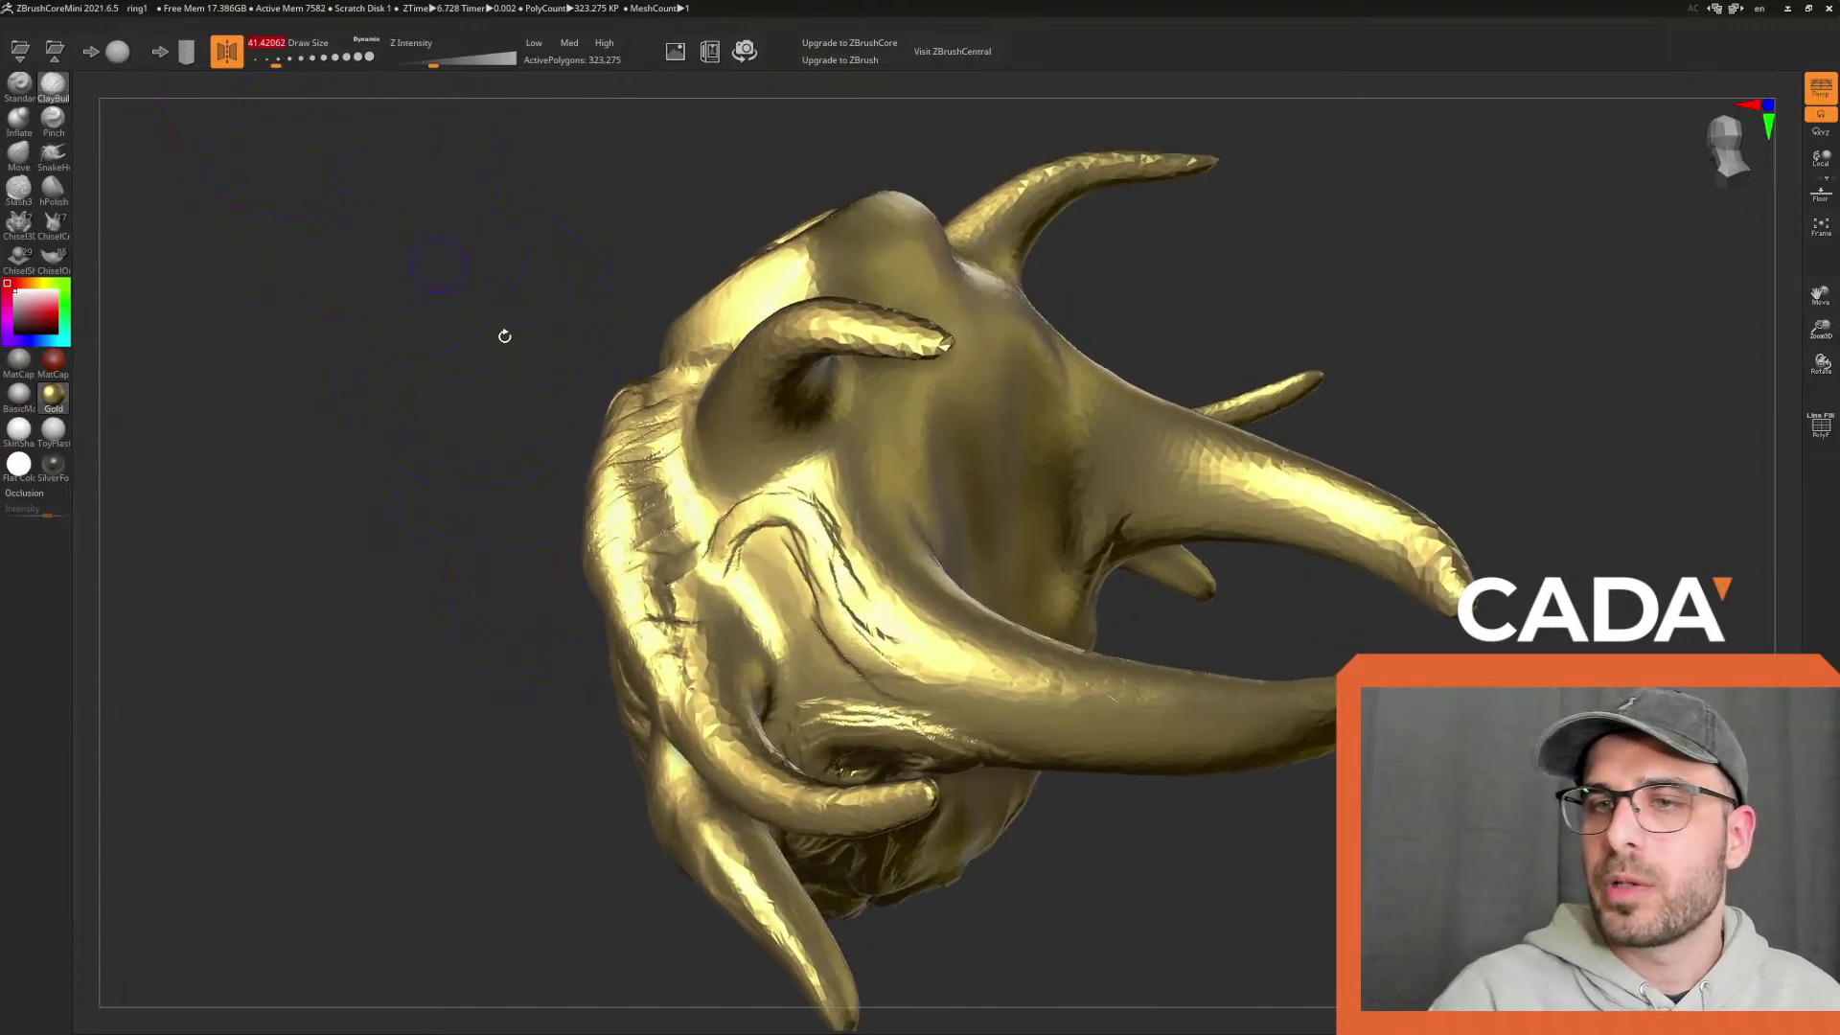
mouse_move(748, 564)
mouse_down()
mouse_move(772, 609)
mouse_move(733, 575)
mouse_move(727, 523)
mouse_move(783, 521)
mouse_move(832, 563)
mouse_move(877, 669)
mouse_move(930, 678)
mouse_move(733, 614)
mouse_move(719, 522)
mouse_move(743, 551)
mouse_move(757, 489)
mouse_move(914, 682)
mouse_move(967, 667)
mouse_up()
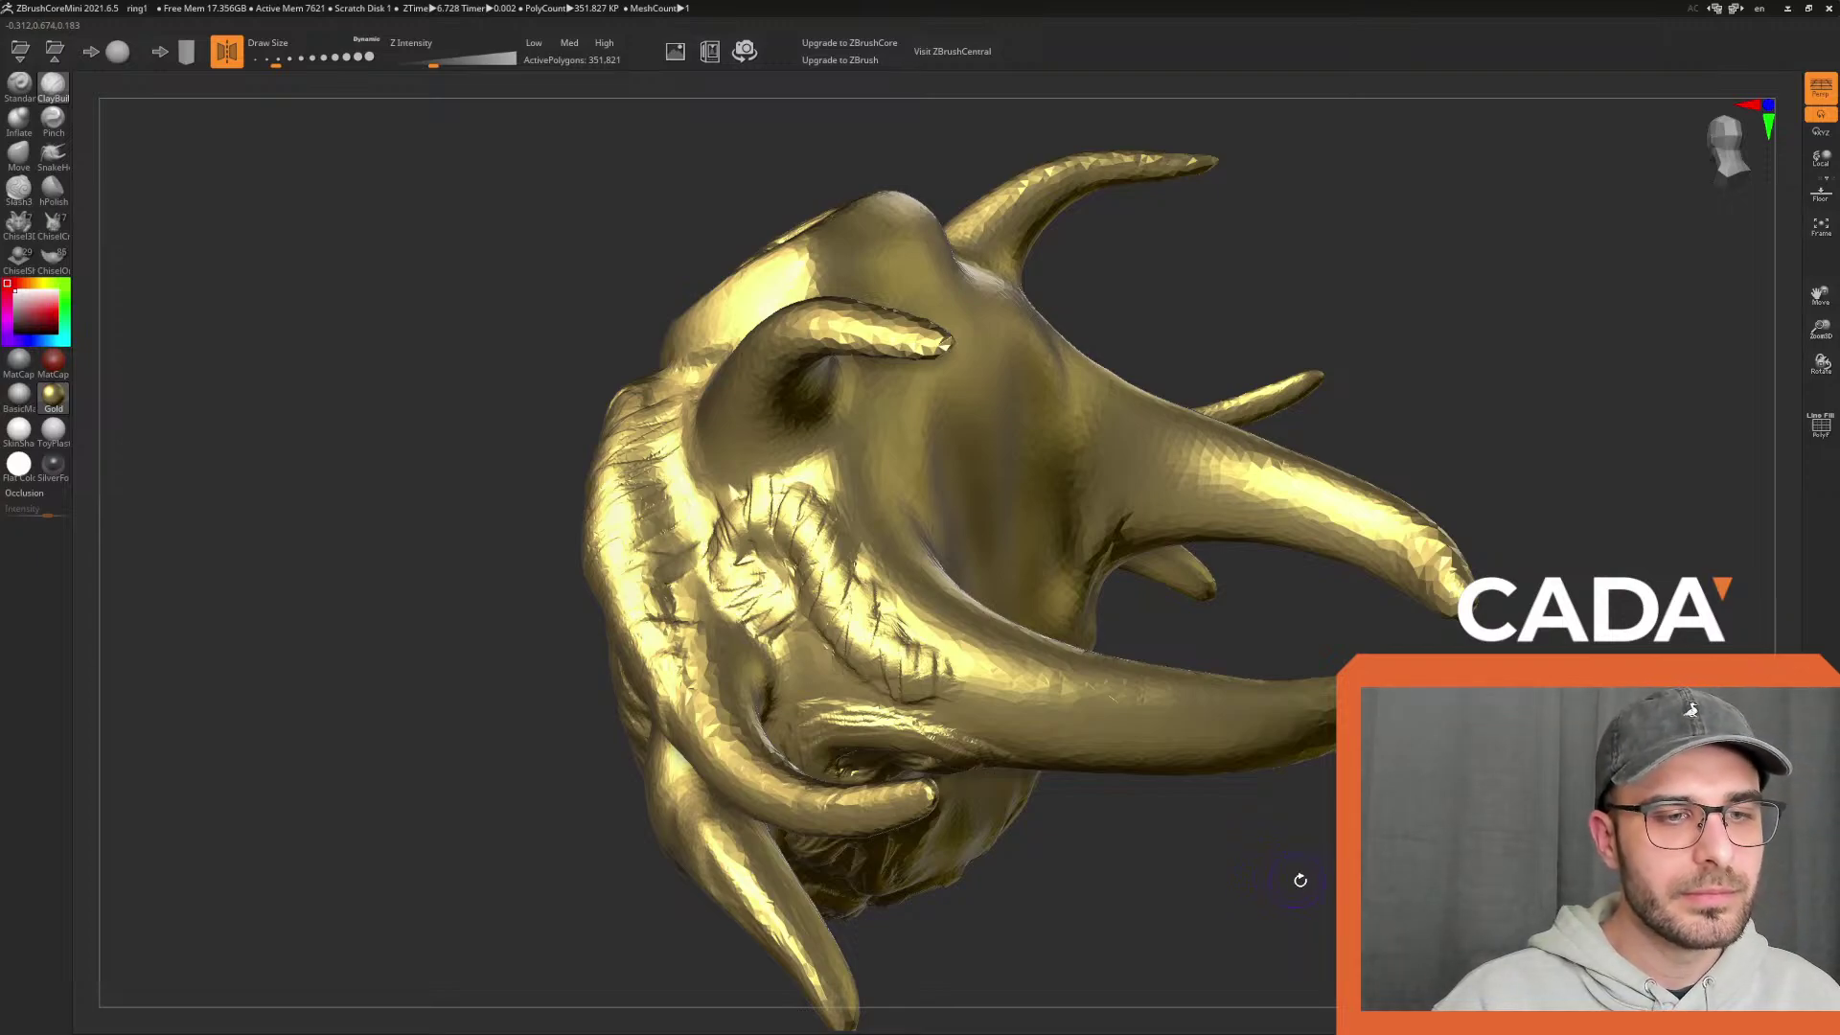
Build wrinkled ClayBuildup folds below the large horn and behind the two smaller side horns
mouse_move(1293, 906)
mouse_down()
mouse_move(1277, 809)
mouse_move(1236, 751)
mouse_move(1182, 903)
mouse_move(1261, 914)
mouse_move(1209, 908)
mouse_up()
drag(399, 876, 521, 775)
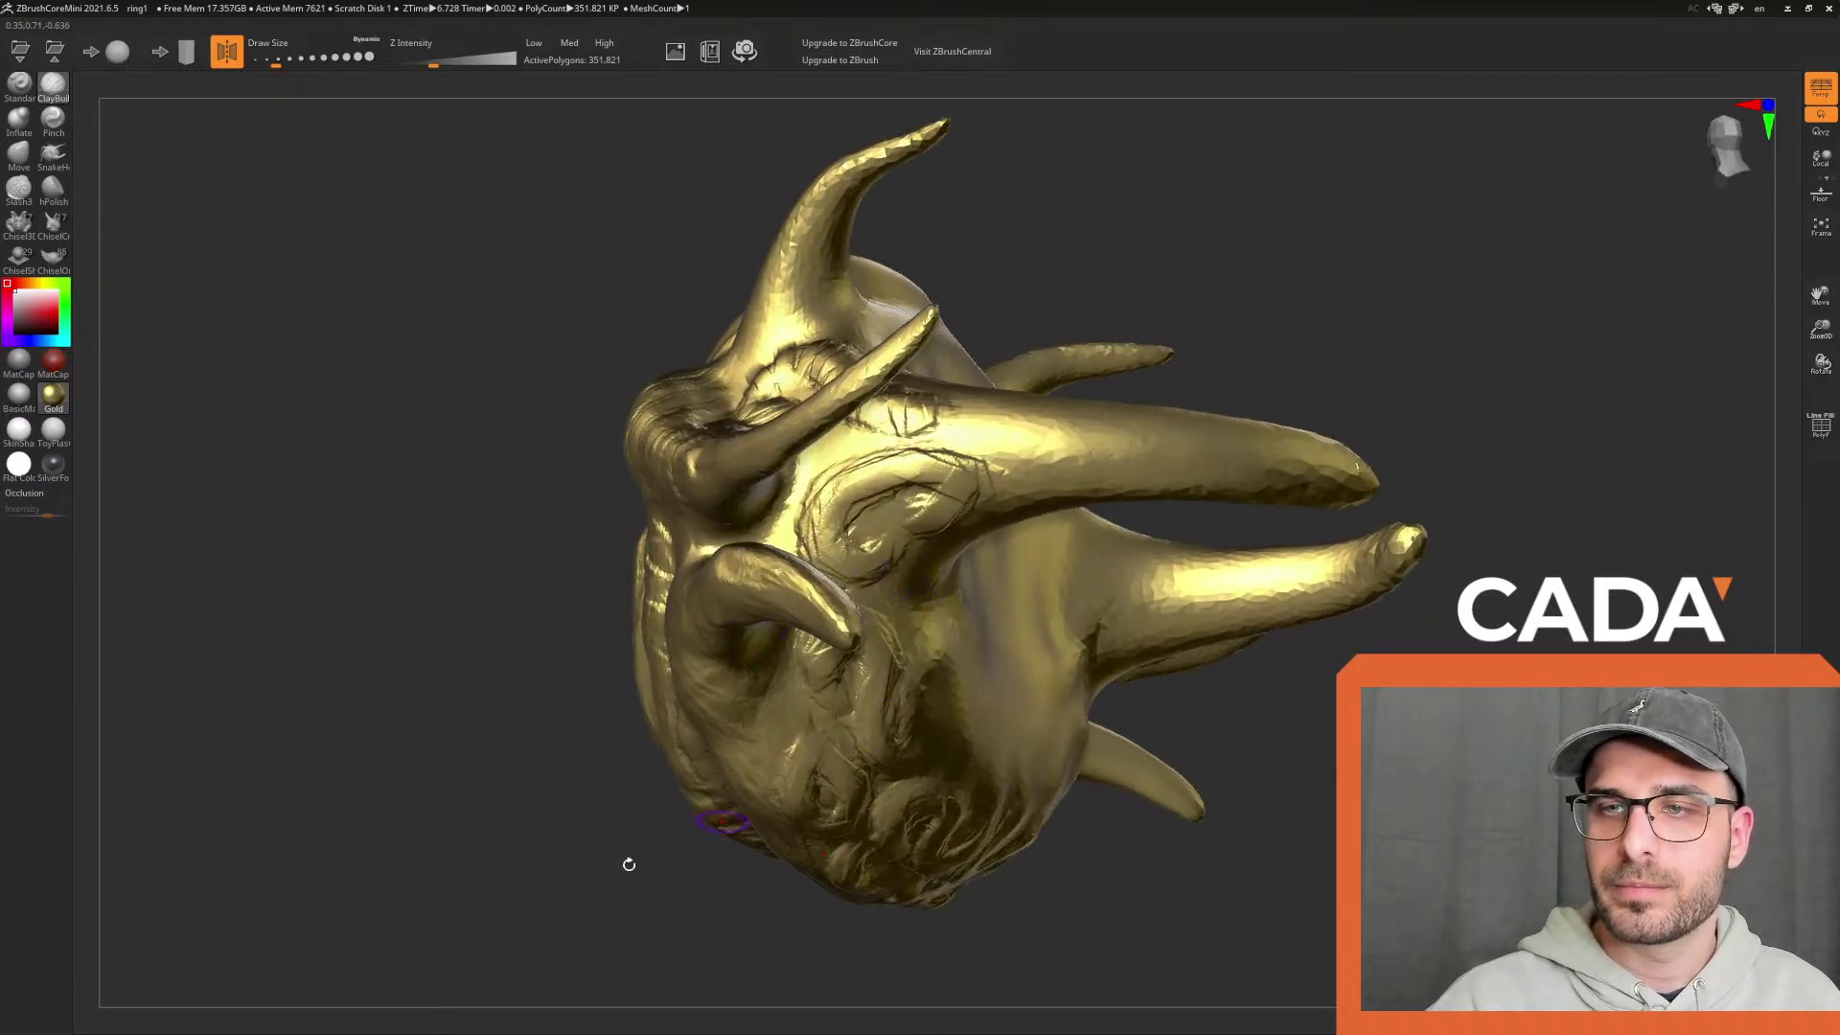
drag(668, 844, 543, 902)
mouse_move(856, 600)
mouse_down()
mouse_move(868, 628)
mouse_move(778, 585)
mouse_move(803, 533)
mouse_up()
mouse_move(613, 757)
mouse_down()
mouse_move(443, 895)
mouse_move(517, 843)
mouse_up()
mouse_move(737, 482)
mouse_down()
mouse_move(833, 484)
mouse_move(861, 532)
mouse_up()
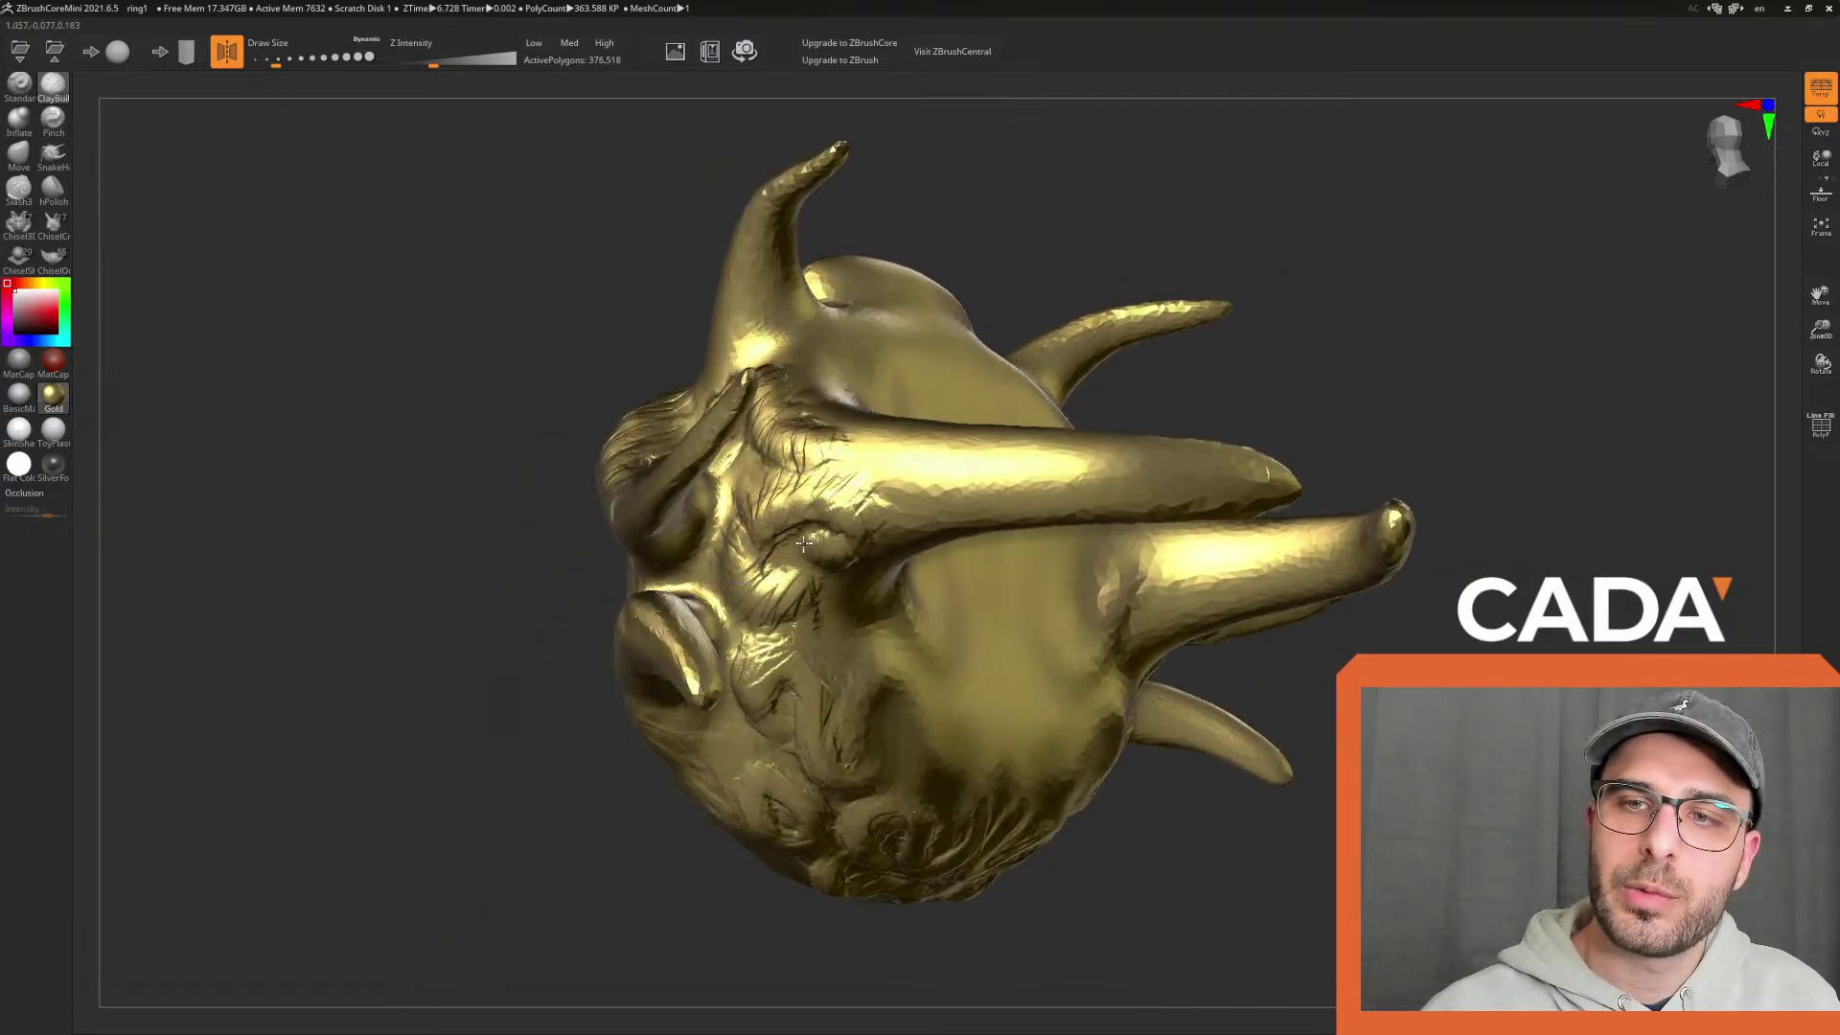
Deepen the wrinkled folds between the large horn's base and the upper side horn
drag(431, 824, 403, 891)
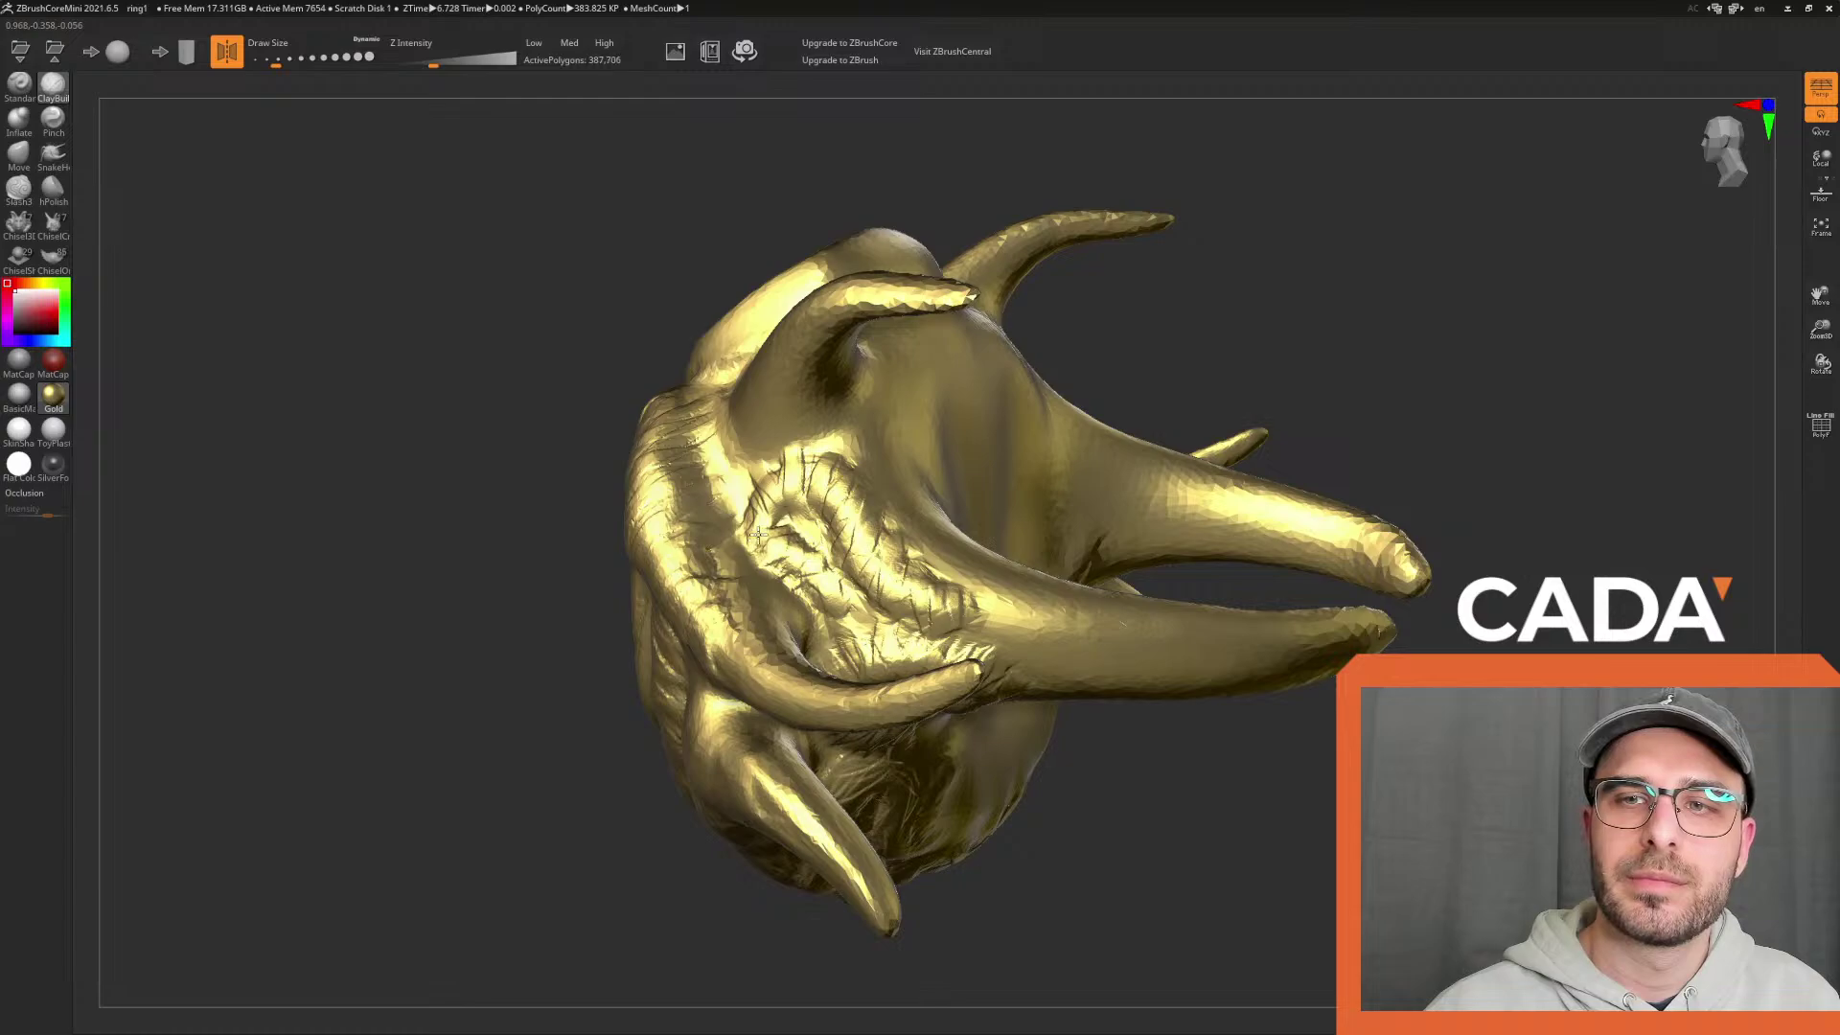
mouse_move(814, 493)
mouse_down()
mouse_move(843, 554)
mouse_move(906, 595)
mouse_up()
mouse_move(1241, 774)
mouse_down()
mouse_move(1281, 801)
mouse_move(1256, 738)
mouse_up()
mouse_move(767, 580)
mouse_down()
mouse_move(745, 498)
mouse_move(825, 625)
mouse_up()
mouse_move(643, 897)
mouse_down()
mouse_move(636, 911)
mouse_move(663, 890)
mouse_up()
Adjust the lower back contour of the head with an enlarged Move brush
click(11, 159)
key(bracketright)
key(bracketright)
key(bracketright)
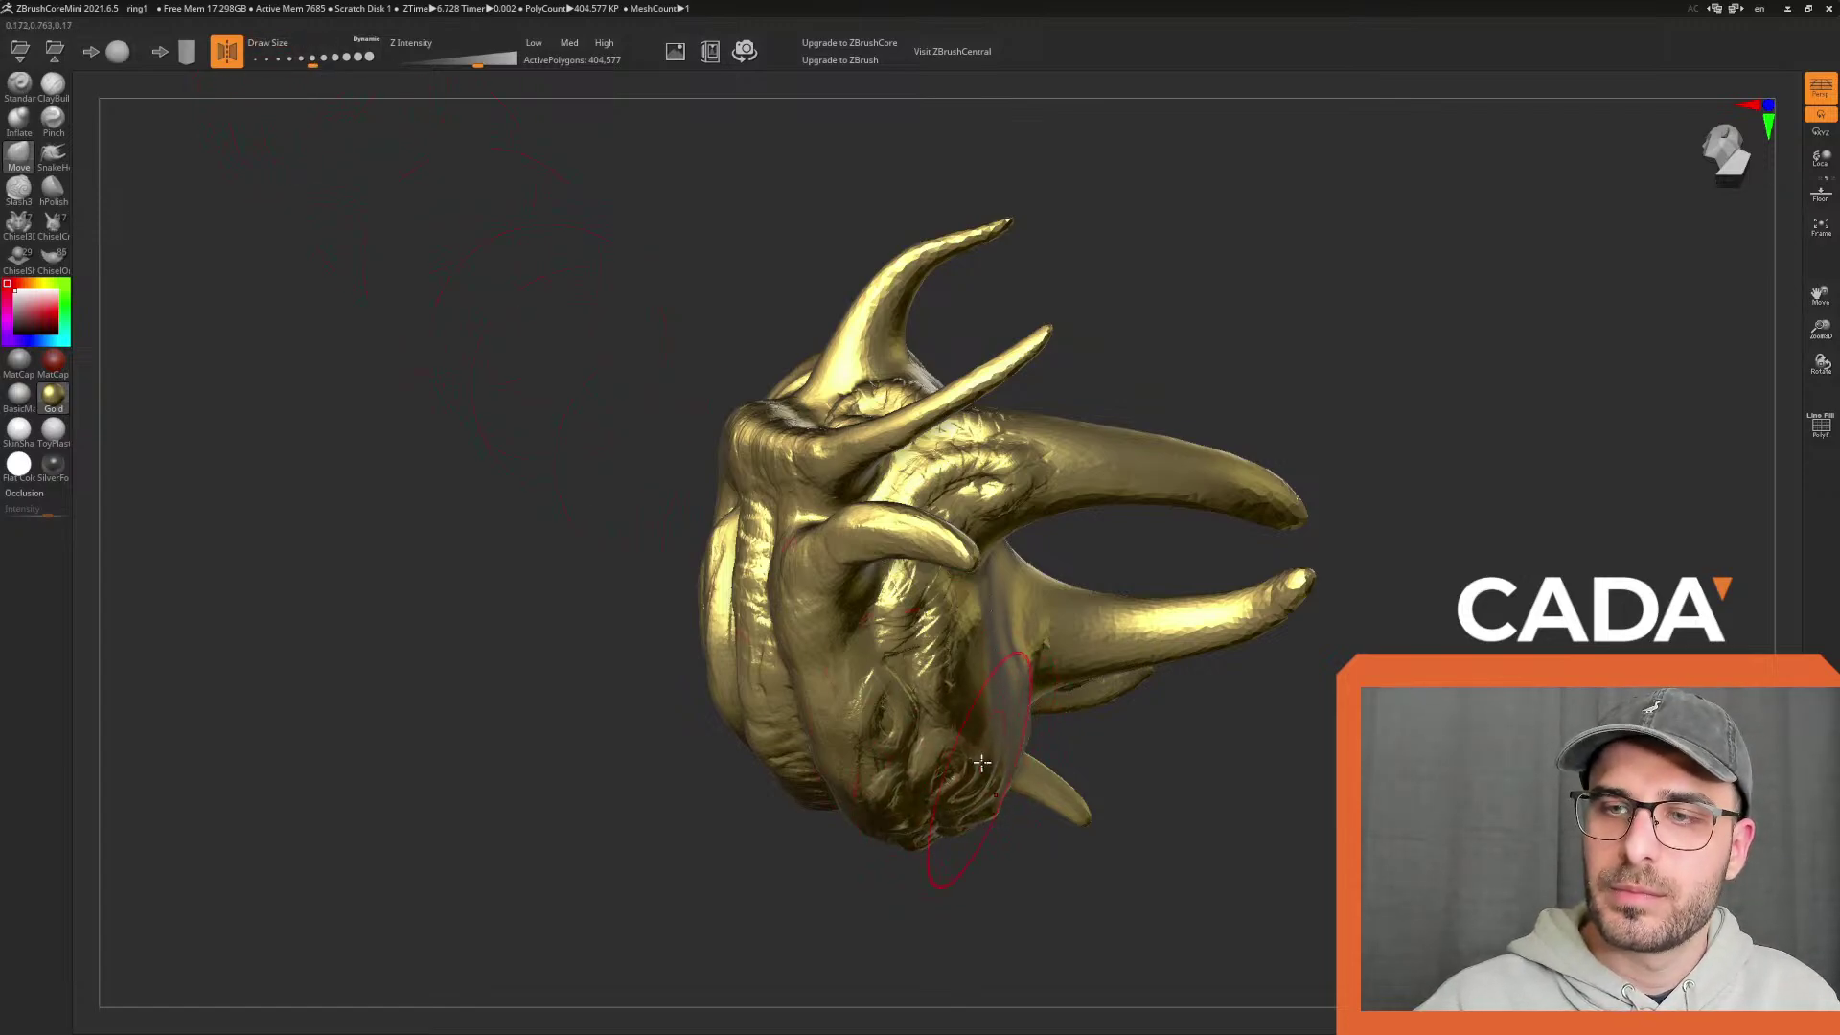
mouse_move(1073, 877)
mouse_down()
mouse_move(1108, 891)
mouse_move(985, 797)
mouse_up()
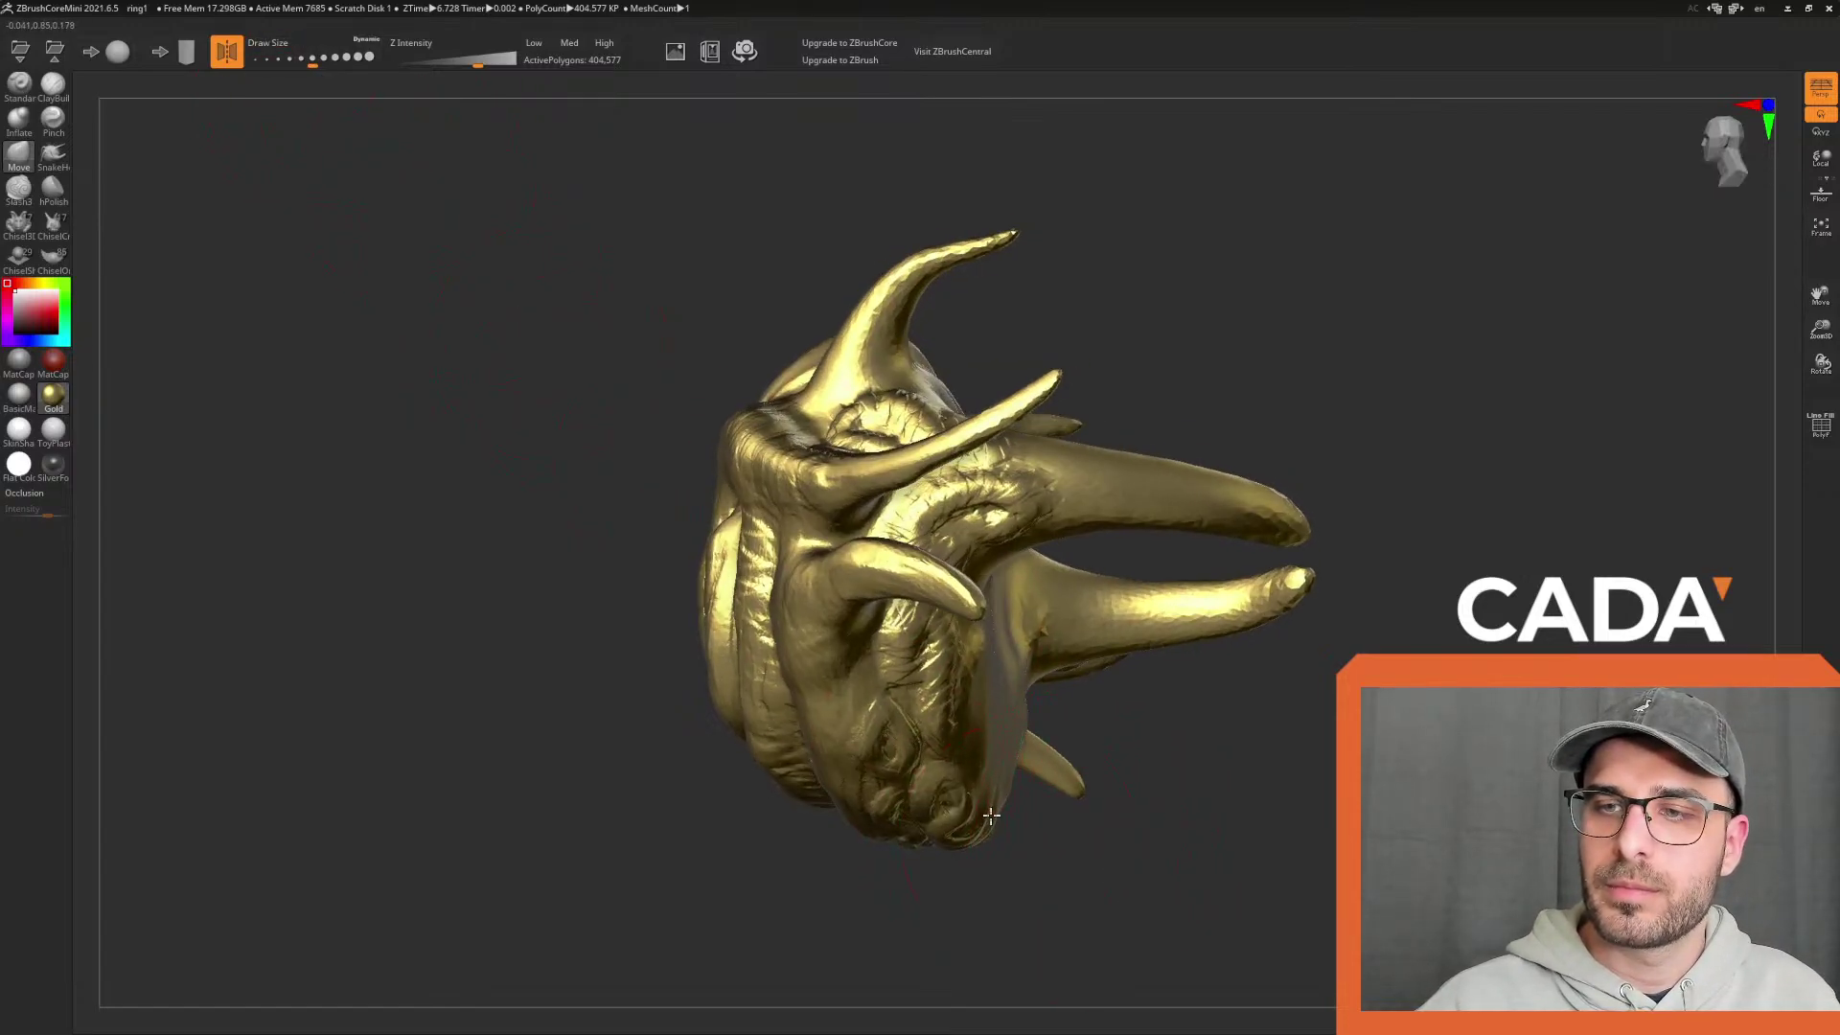
mouse_move(1121, 892)
mouse_down()
mouse_move(1014, 882)
mouse_move(1080, 850)
mouse_up()
mouse_move(776, 854)
mouse_down()
mouse_move(793, 900)
mouse_move(825, 877)
mouse_up()
mouse_move(1335, 820)
mouse_down()
mouse_move(1245, 756)
mouse_move(986, 665)
mouse_move(1246, 792)
mouse_move(348, 393)
mouse_up()
Sculpt a raised ridge down the side of the head behind the lower side horn with a smaller ClayBuildup brush
click(48, 91)
drag(548, 844, 608, 887)
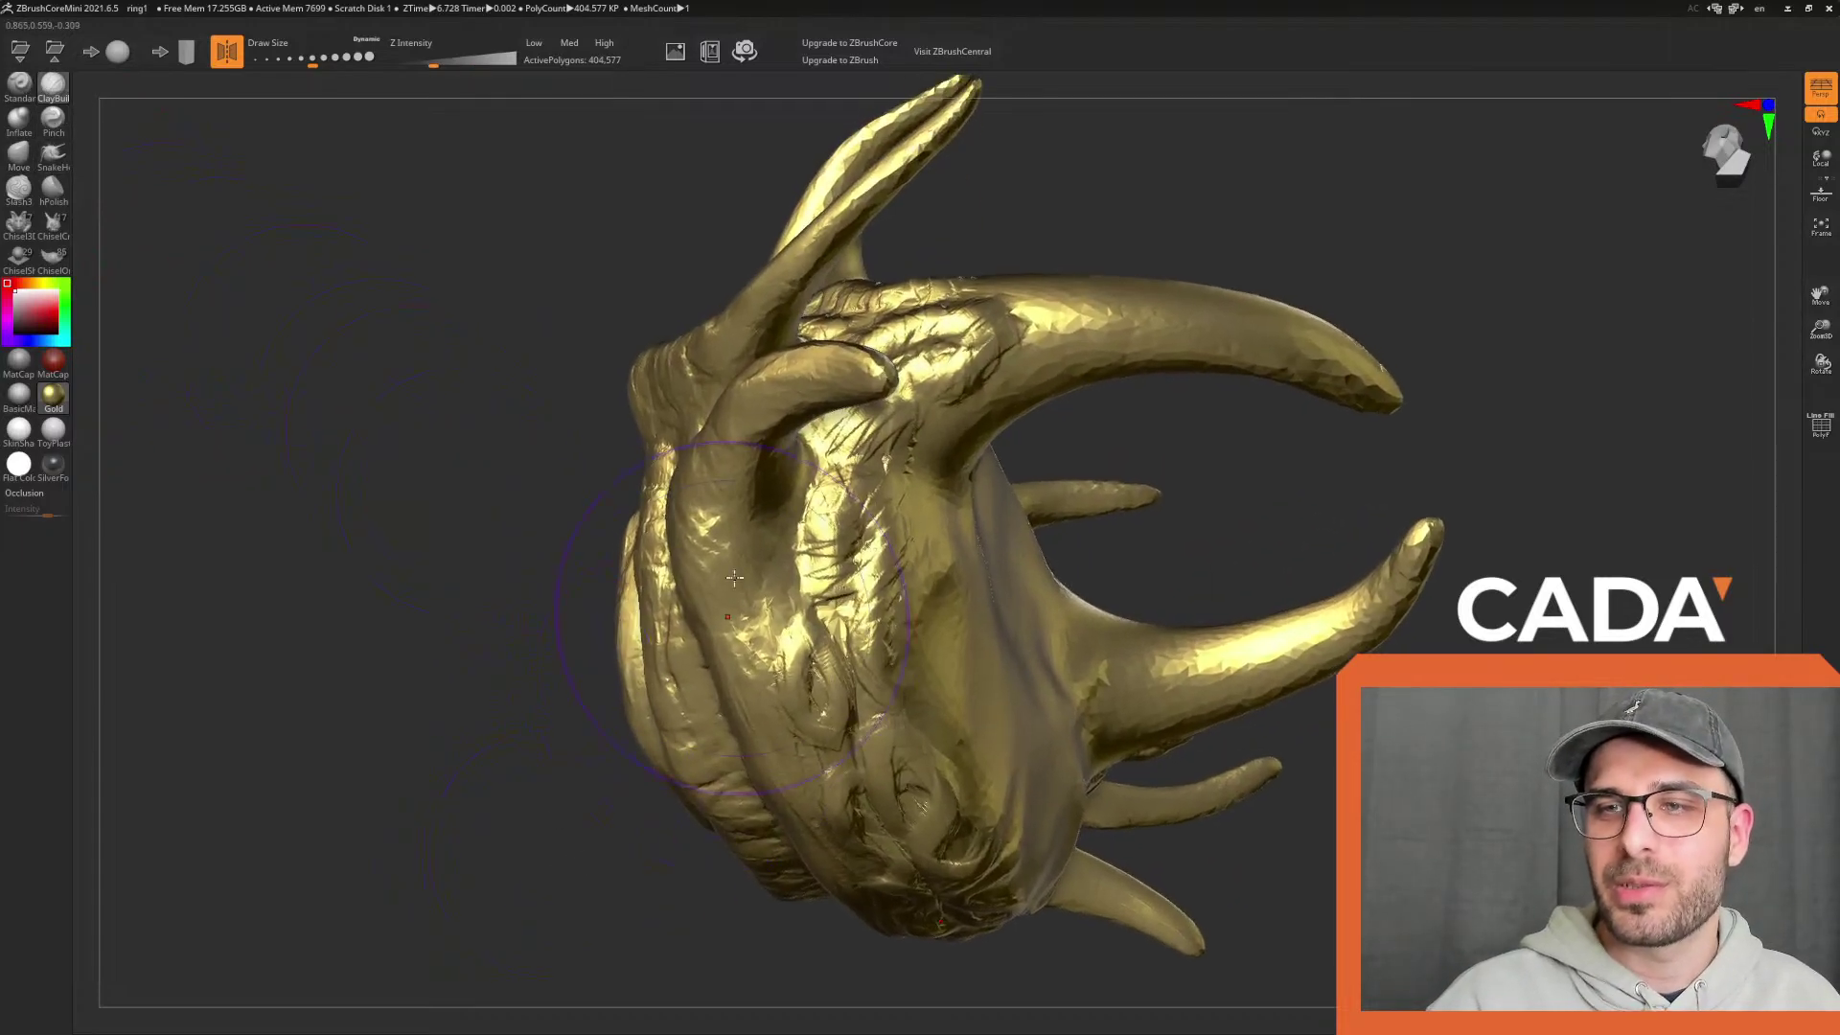
drag(308, 61, 282, 59)
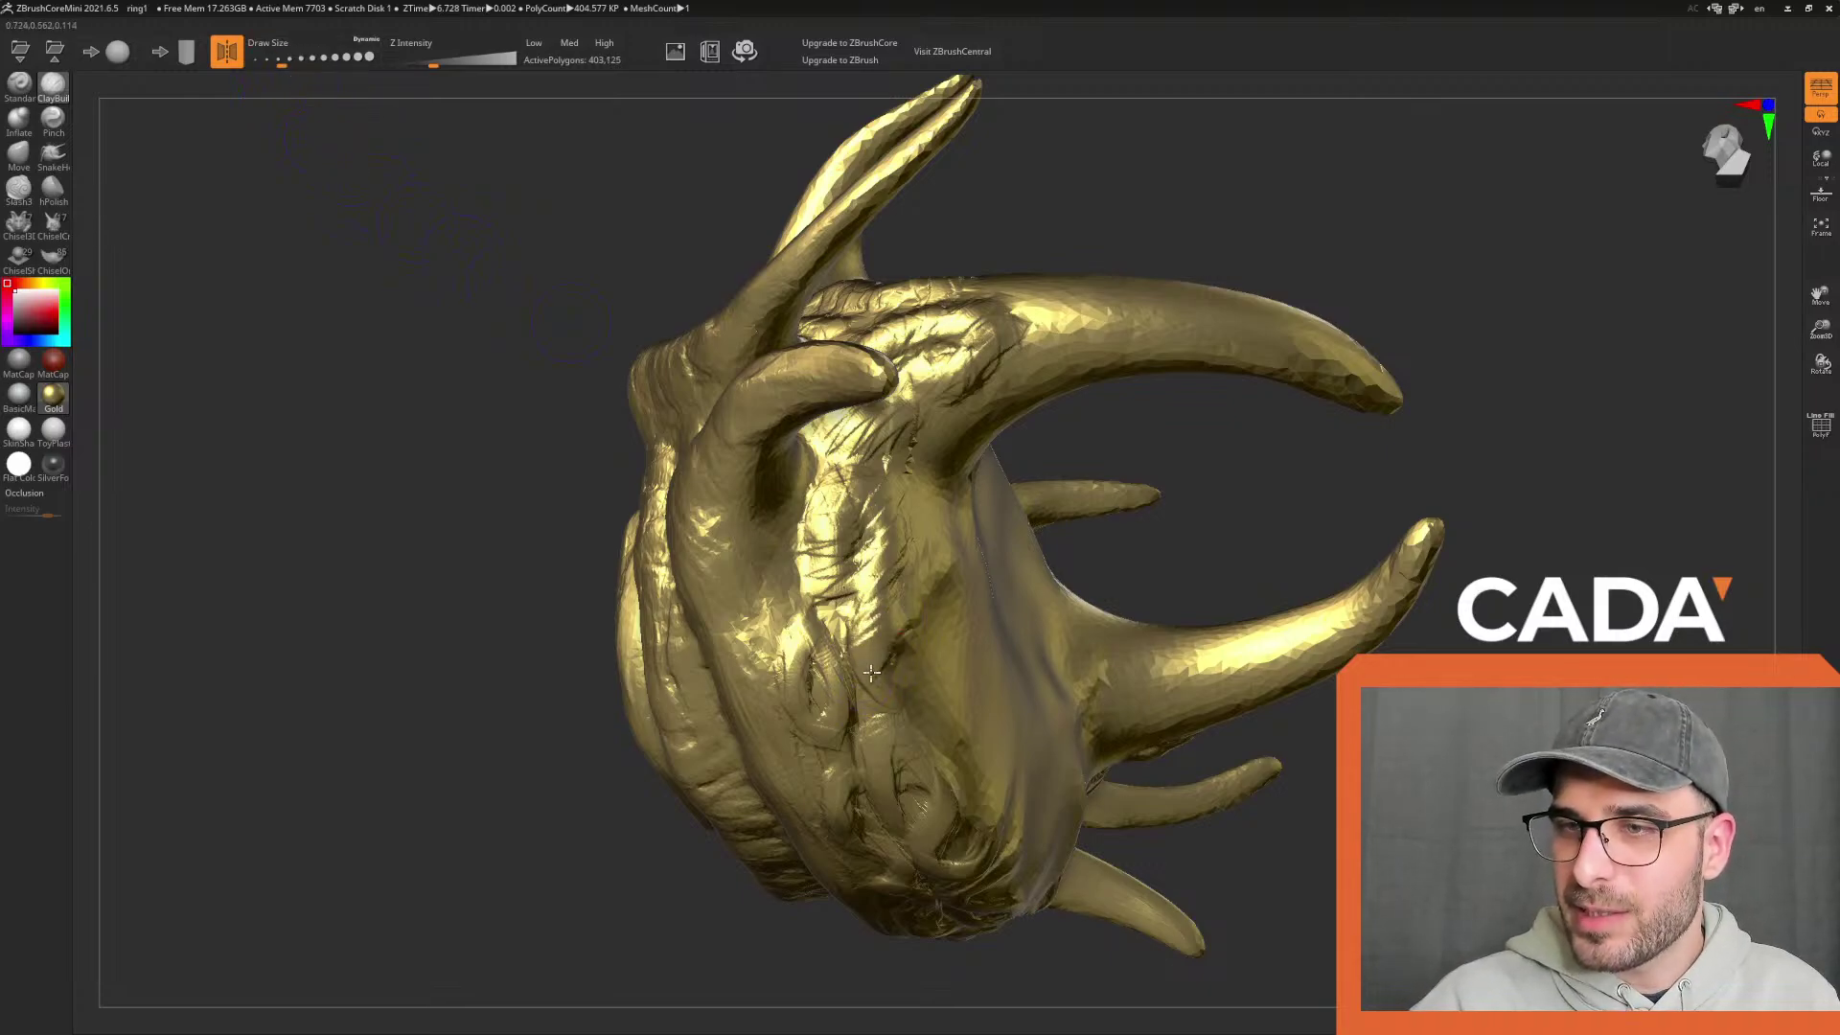
drag(855, 647, 884, 688)
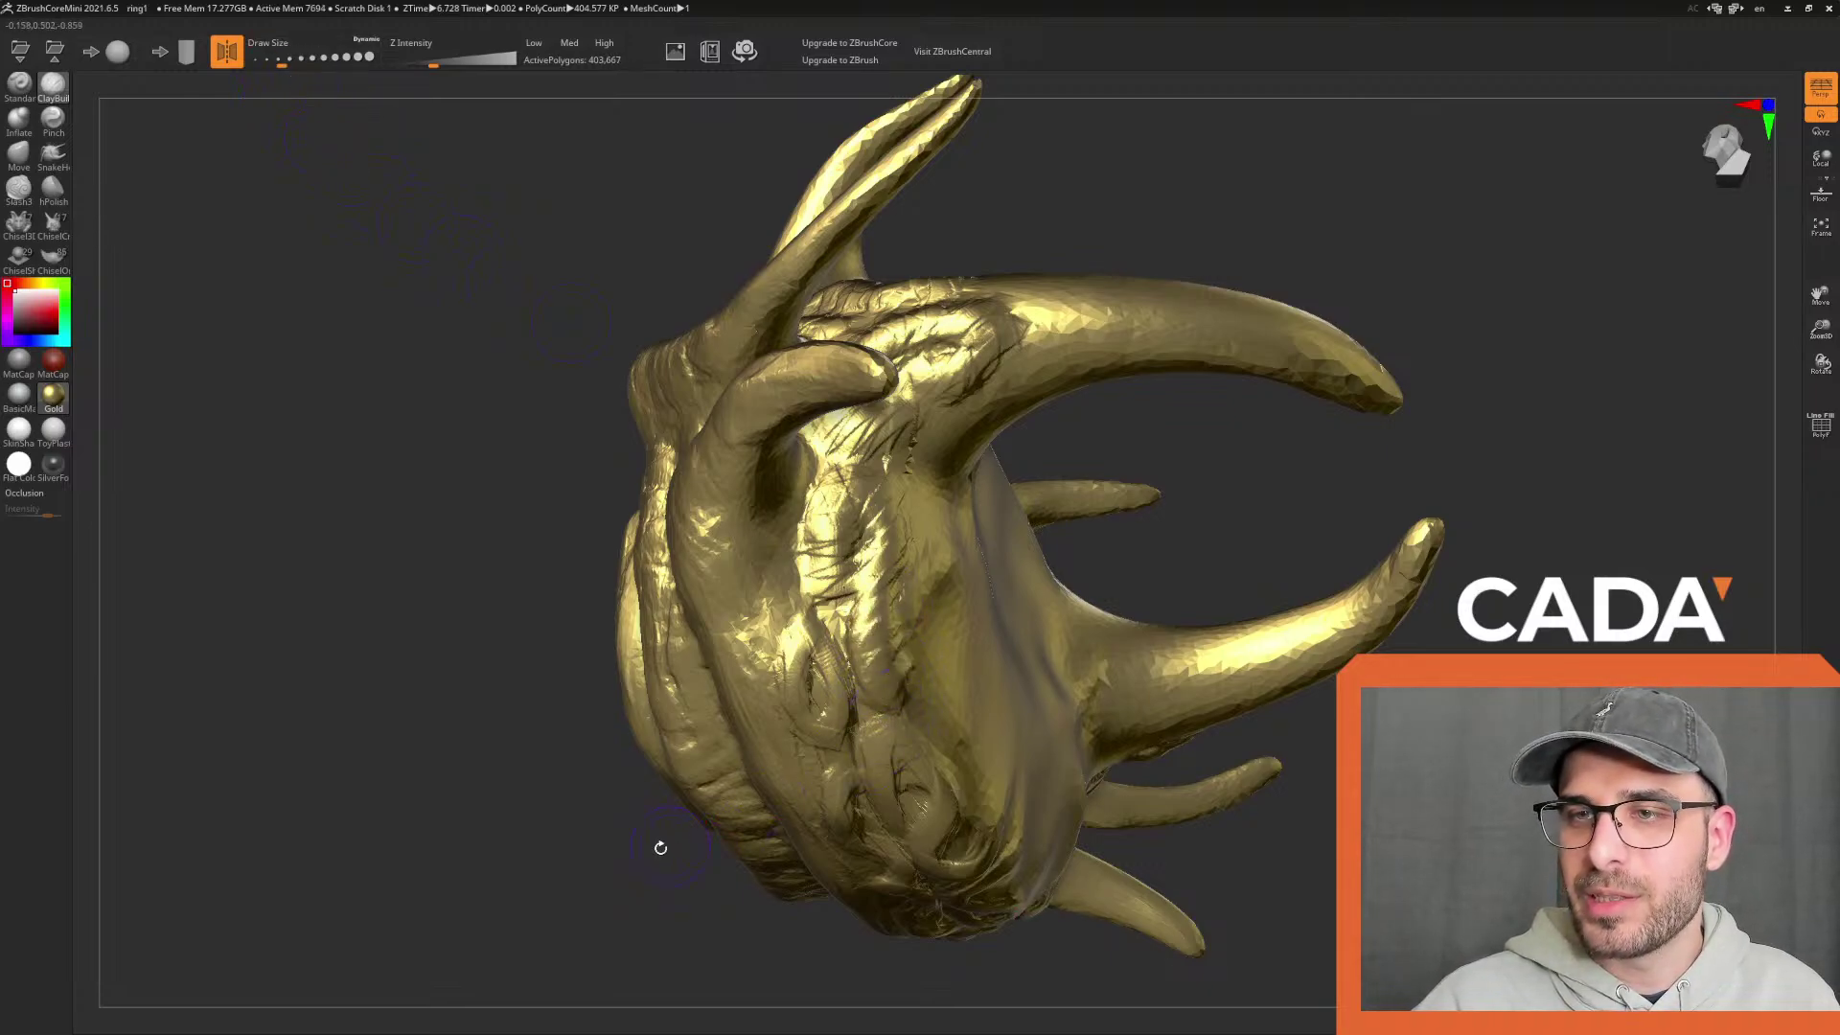
mouse_move(826, 575)
mouse_down()
mouse_move(835, 492)
mouse_move(867, 546)
mouse_move(877, 690)
mouse_up()
Thicken the looping ridges along the underside between the jaw fold and the smooth back
mouse_move(594, 891)
mouse_down()
mouse_move(760, 583)
mouse_move(824, 669)
mouse_move(826, 565)
mouse_move(848, 671)
mouse_move(795, 566)
mouse_move(819, 656)
mouse_move(805, 580)
mouse_move(804, 663)
mouse_up()
drag(810, 583, 815, 651)
mouse_move(661, 747)
mouse_down()
mouse_move(582, 834)
mouse_move(671, 767)
mouse_up()
drag(614, 844, 780, 703)
mouse_move(781, 624)
mouse_down()
mouse_move(793, 682)
mouse_move(879, 664)
mouse_move(872, 733)
mouse_move(872, 671)
mouse_move(771, 638)
mouse_move(852, 731)
mouse_move(844, 662)
mouse_move(757, 642)
mouse_move(829, 614)
mouse_move(795, 560)
mouse_move(928, 653)
mouse_move(920, 623)
mouse_move(783, 568)
mouse_move(829, 575)
mouse_move(843, 611)
mouse_move(819, 568)
mouse_up()
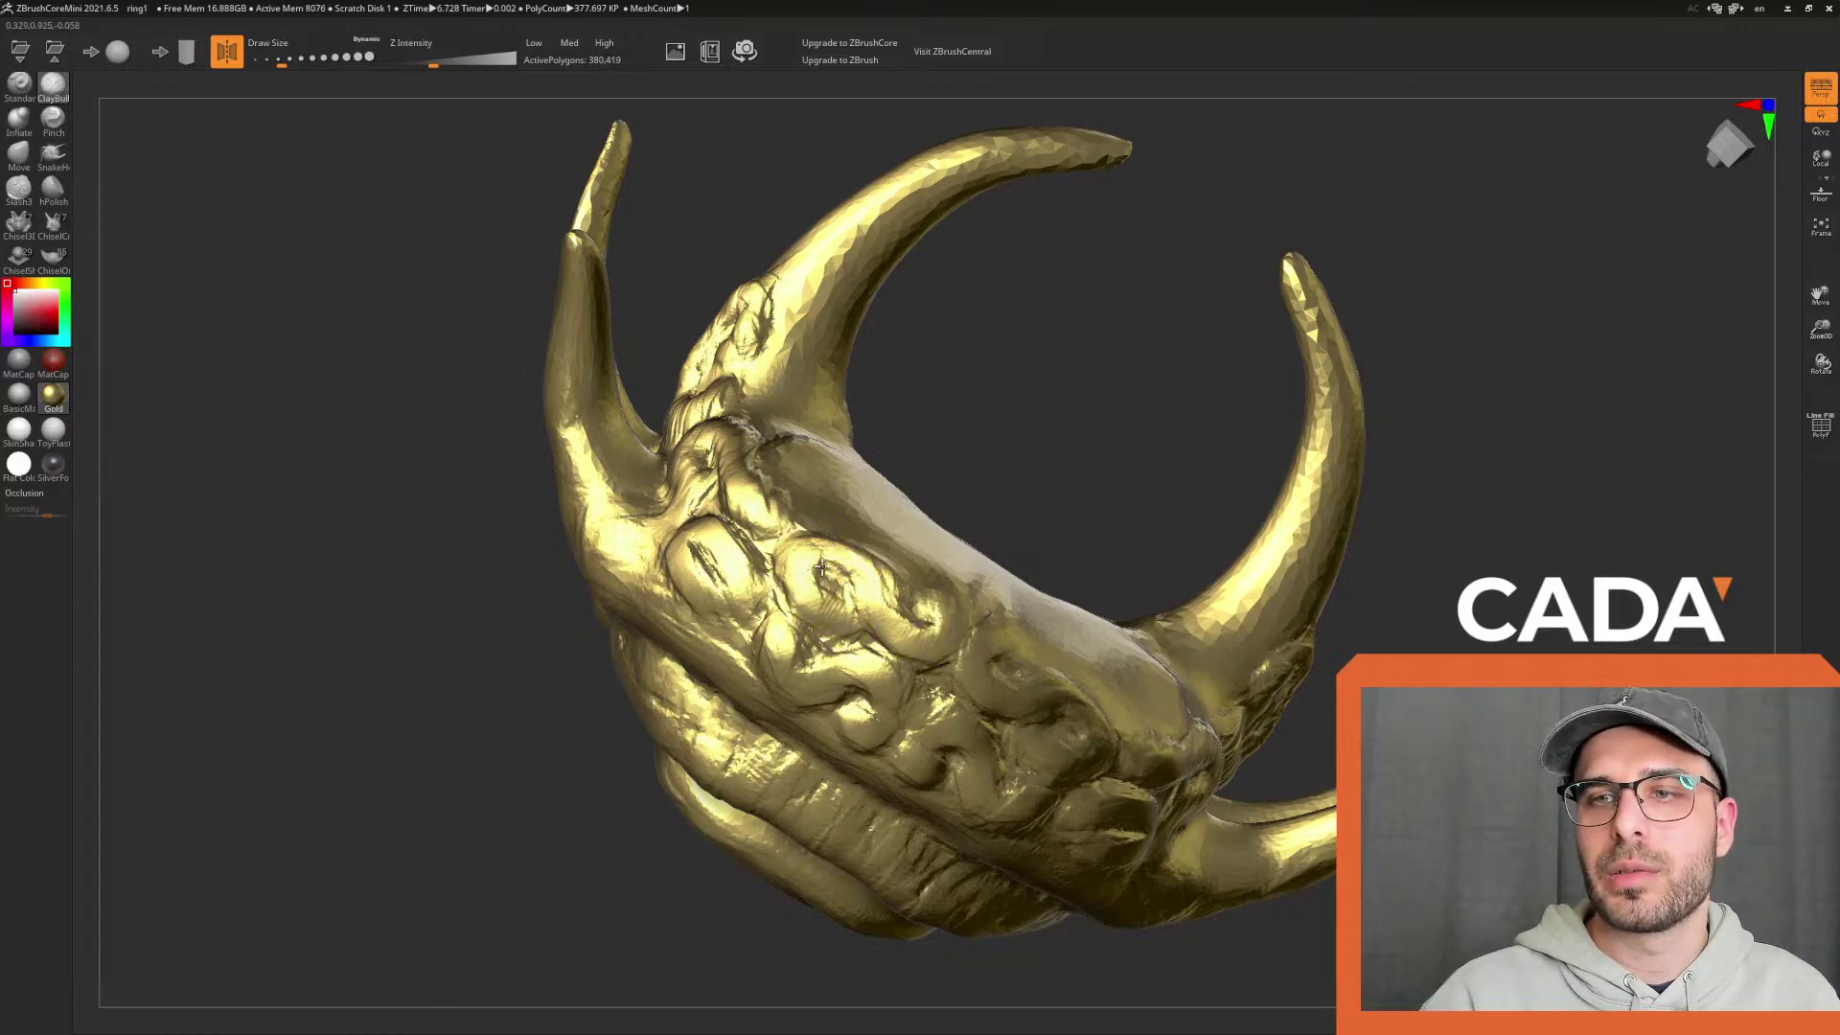
drag(910, 629, 941, 607)
Fill the gaps in the underside's looping band, refining its rounded curls along the jaw and smooth back edge
drag(550, 916, 883, 767)
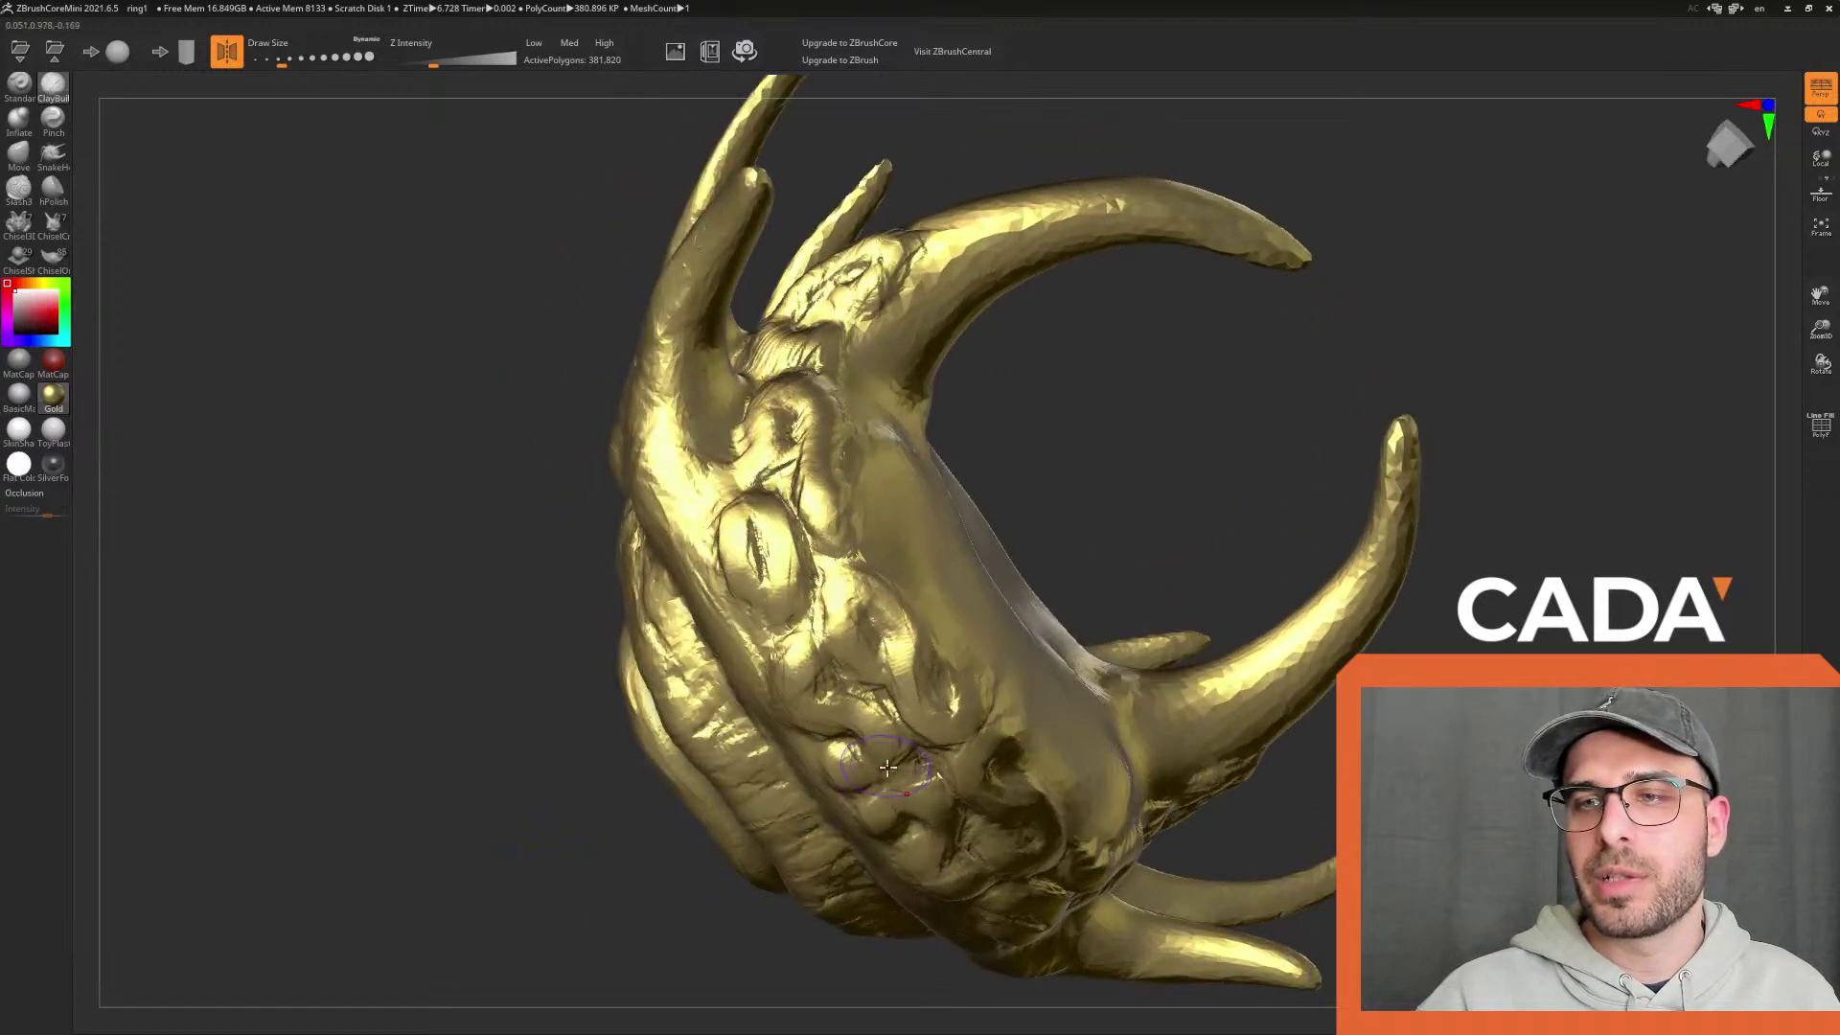
drag(962, 712, 966, 692)
drag(539, 898, 596, 883)
mouse_move(513, 969)
mouse_down()
mouse_move(927, 690)
mouse_move(958, 757)
mouse_move(958, 740)
mouse_move(845, 760)
mouse_move(838, 692)
mouse_up()
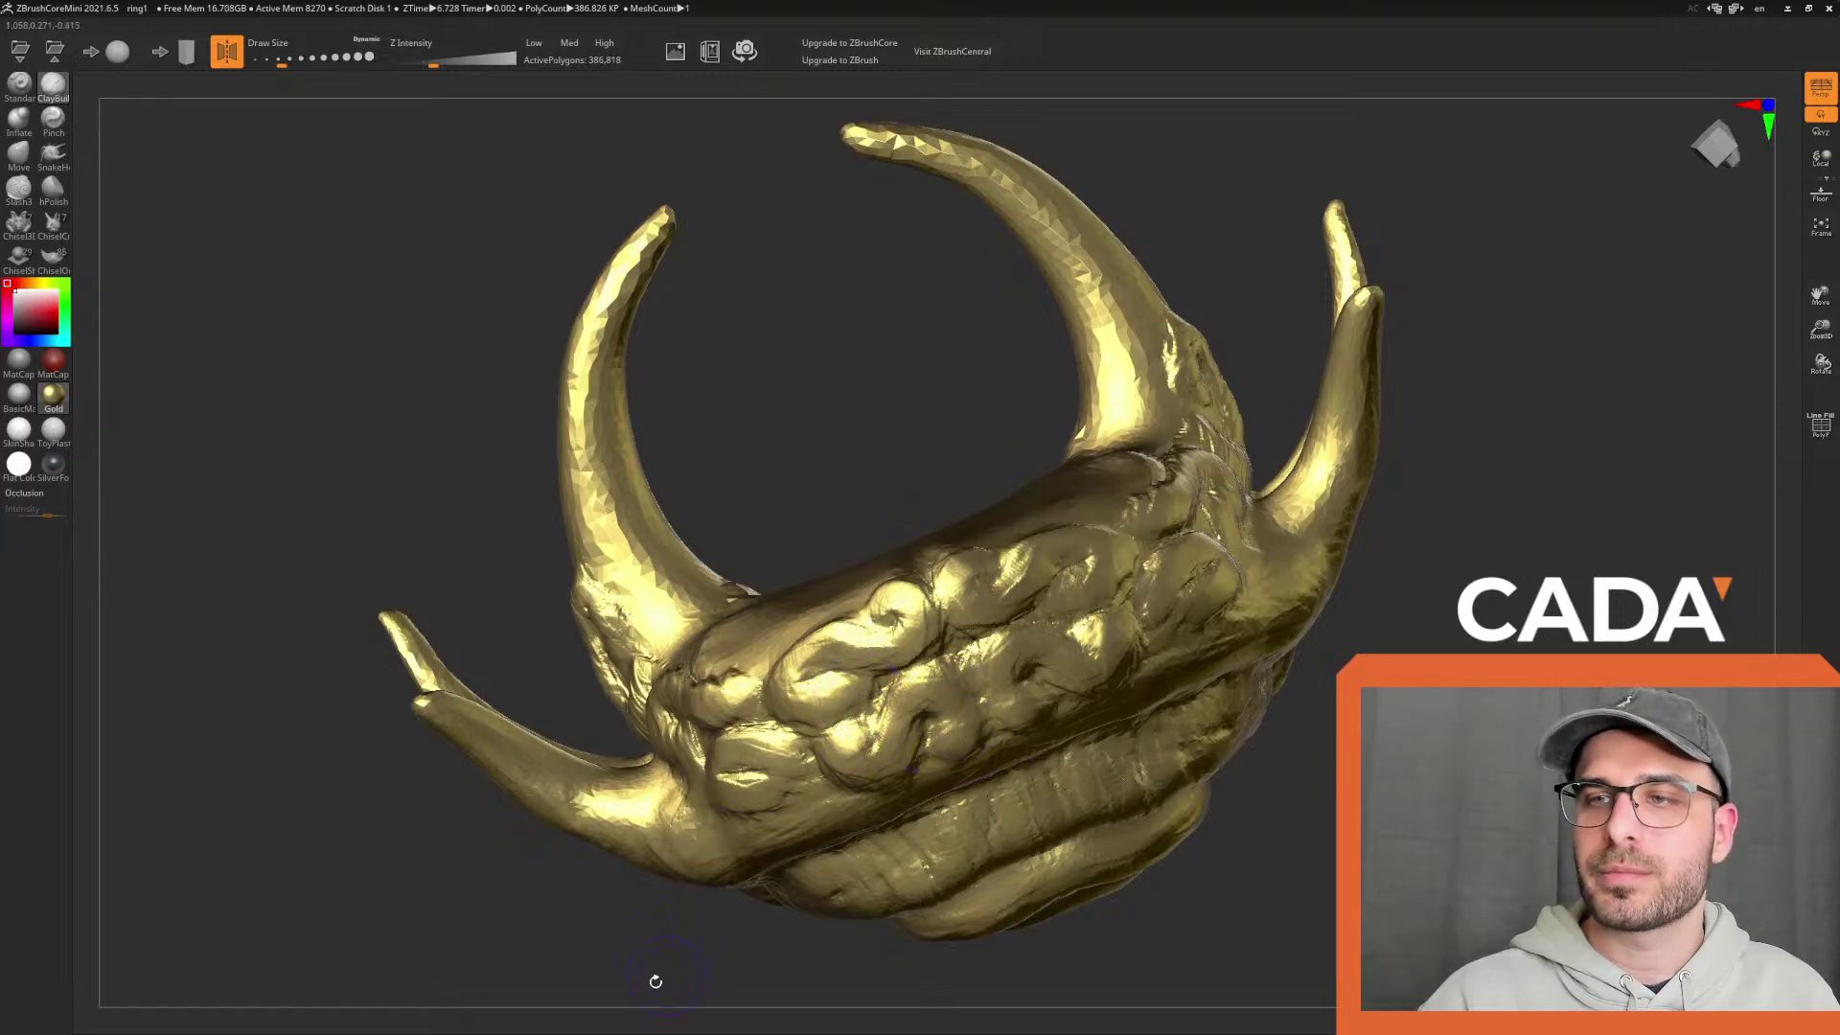
drag(662, 974, 998, 651)
mouse_move(978, 577)
mouse_down()
mouse_move(1011, 532)
mouse_move(1045, 547)
mouse_move(1054, 595)
mouse_up()
alt+drag(536, 786, 1285, 674)
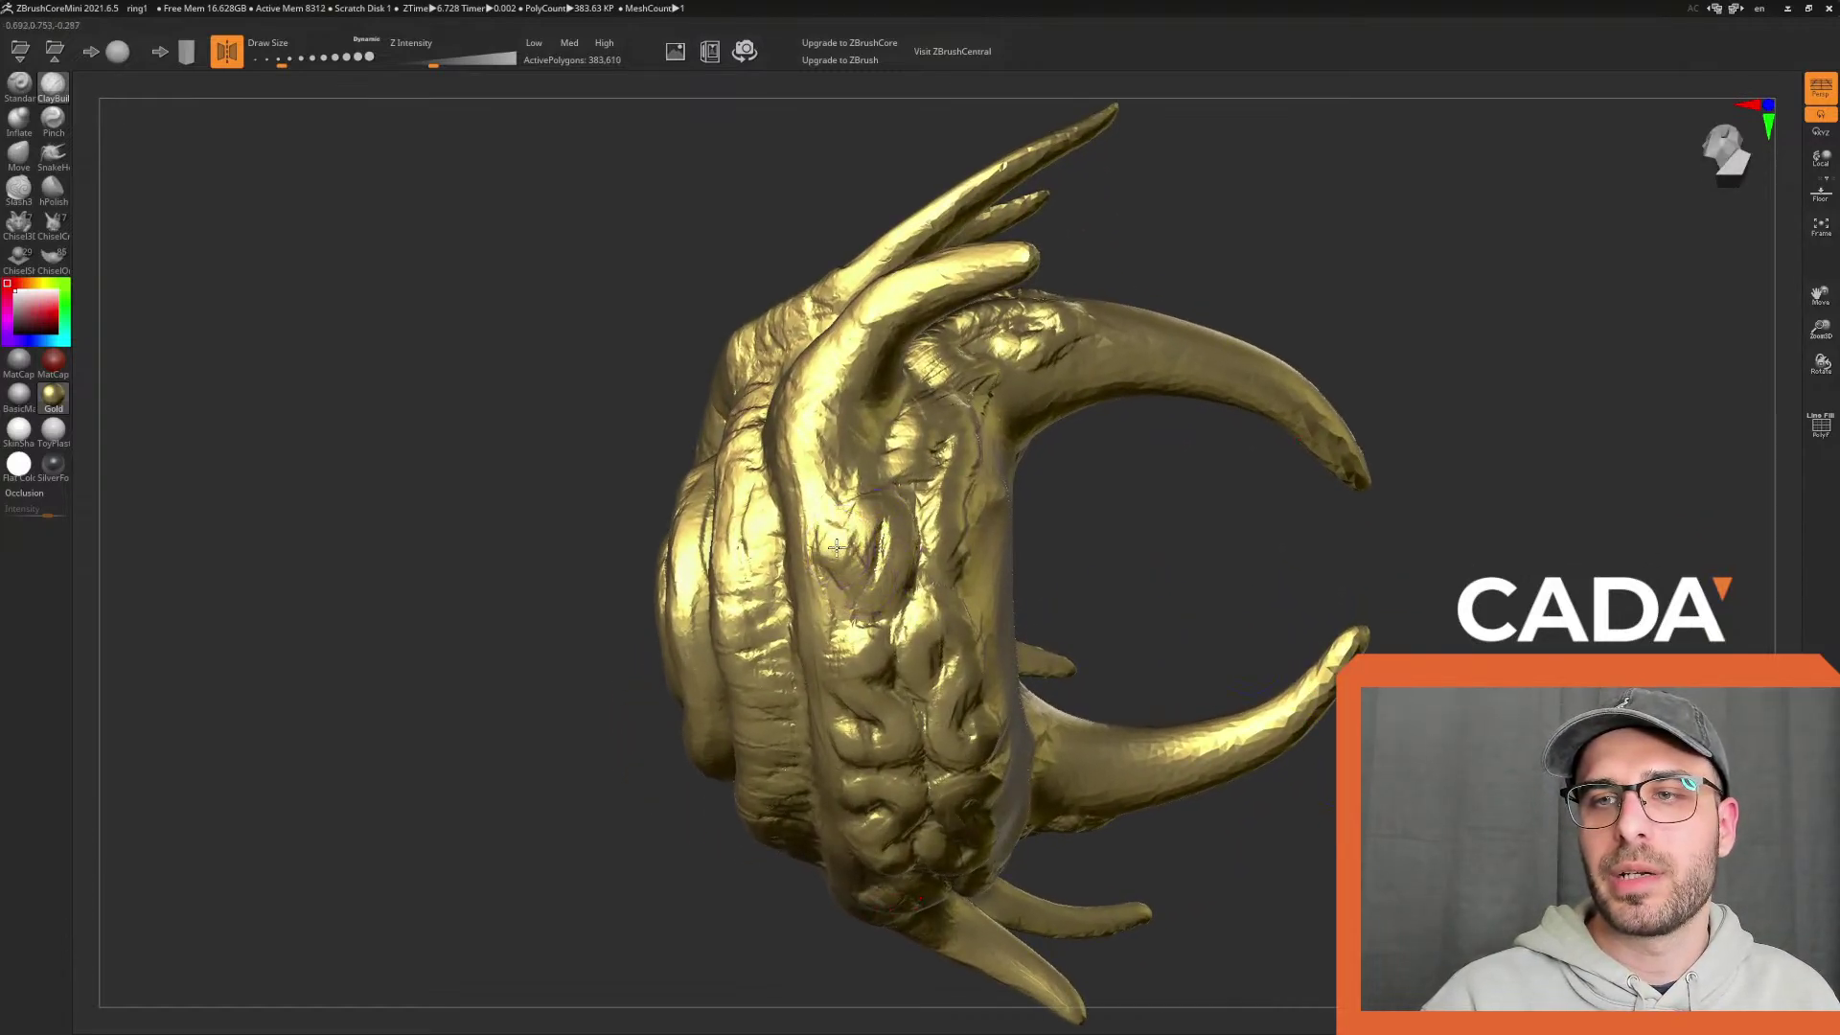
Sculpt a round curl below the lower side horn and strengthen the adjoining loop beneath the large horn
mouse_move(836, 512)
mouse_down()
mouse_move(886, 546)
mouse_move(852, 603)
mouse_move(828, 546)
mouse_move(860, 557)
mouse_up()
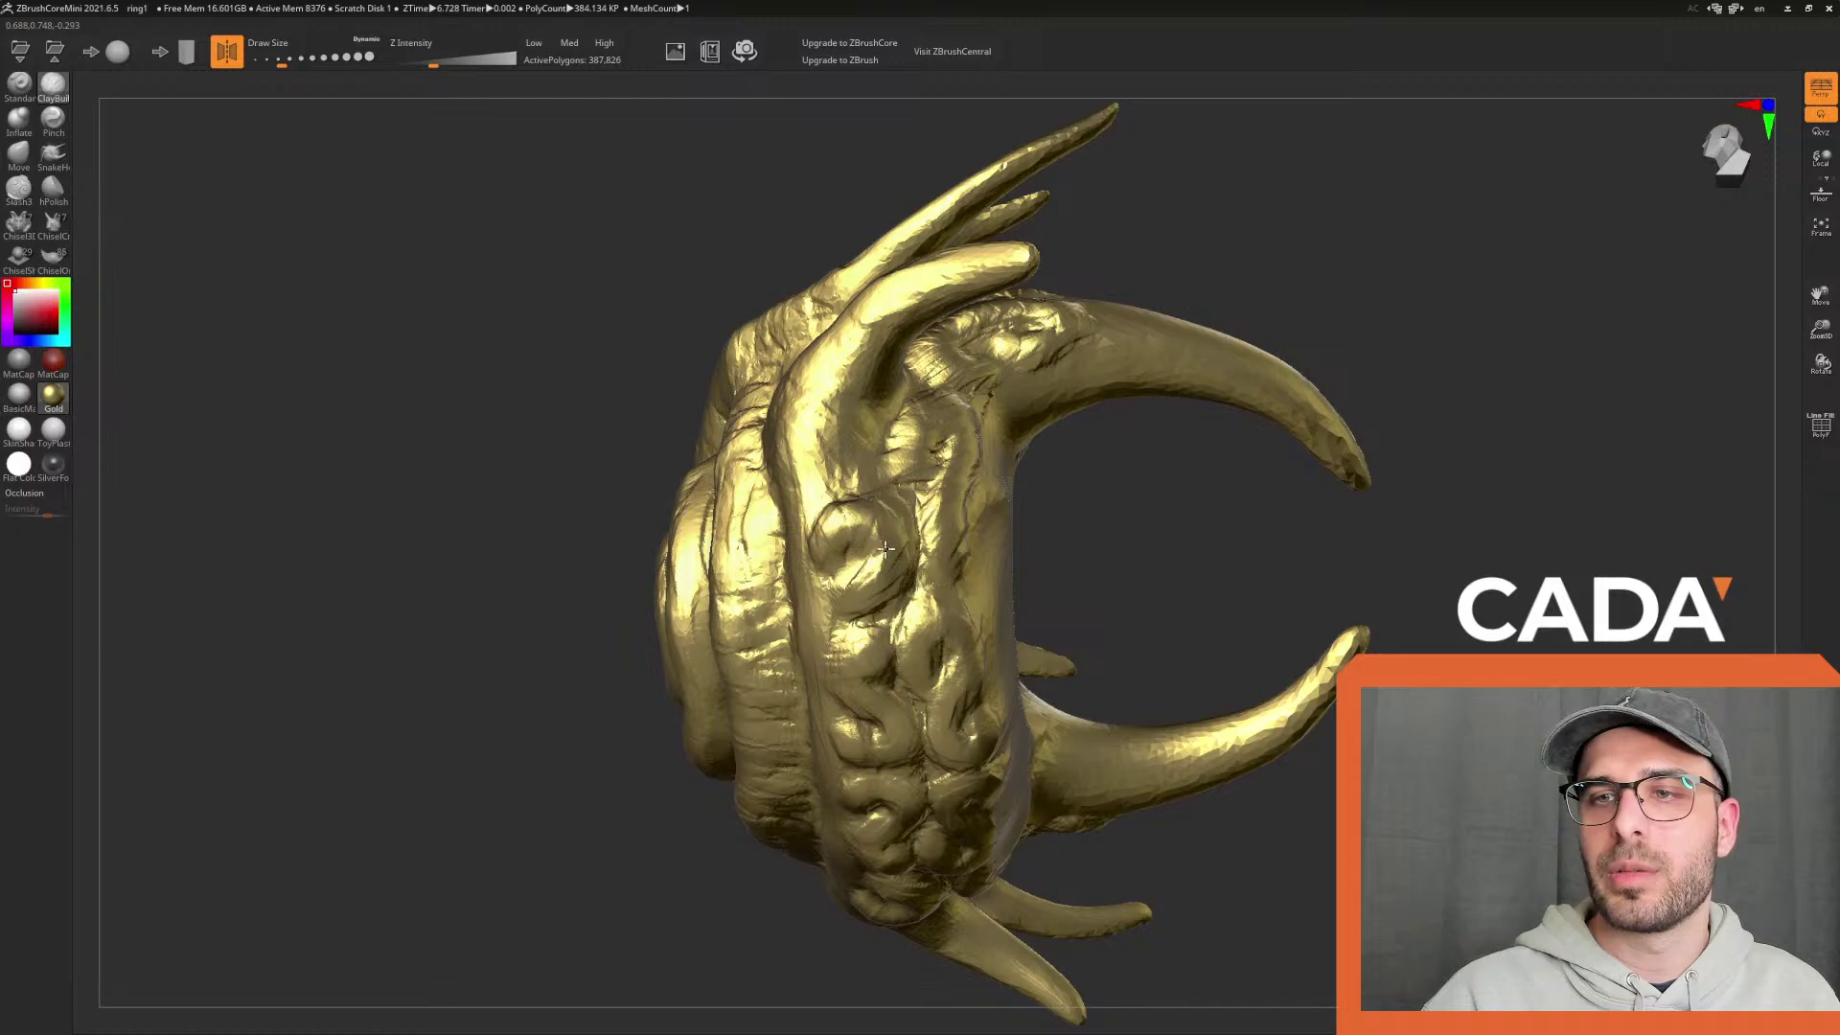
mouse_move(636, 788)
mouse_down()
mouse_move(558, 866)
mouse_move(833, 591)
mouse_up()
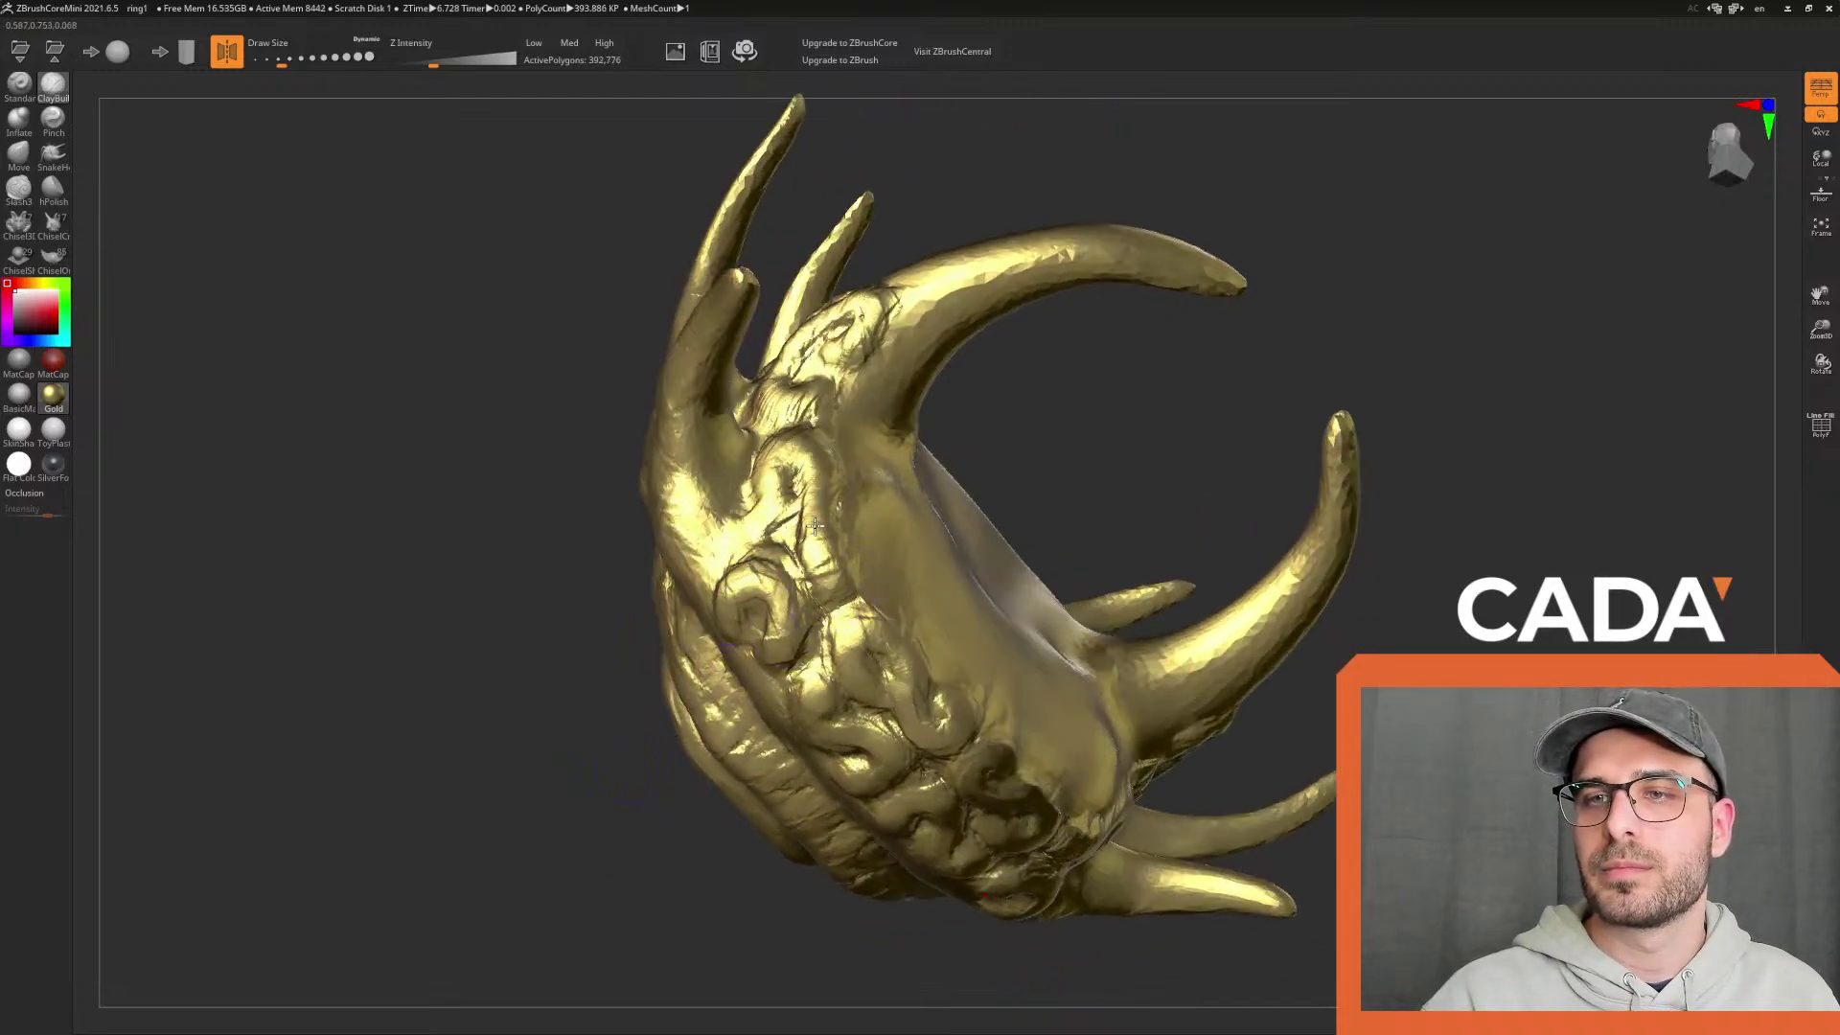
drag(479, 803, 756, 638)
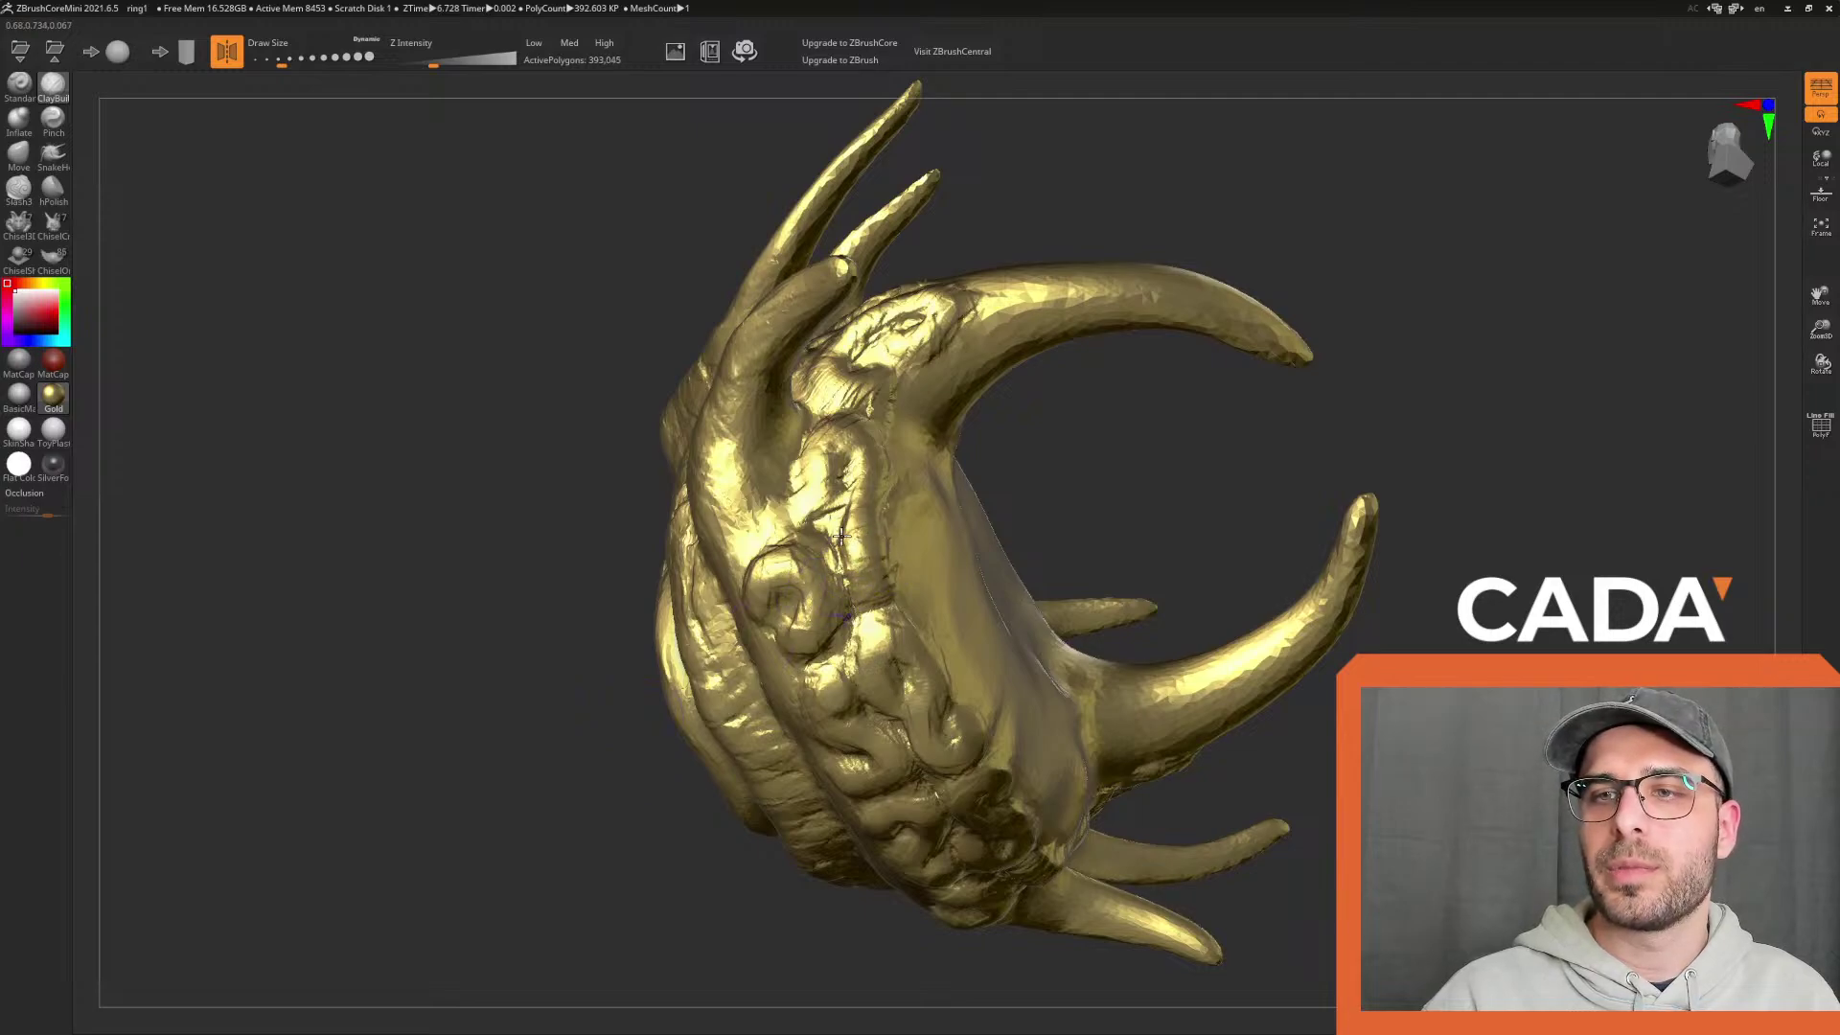
mouse_move(869, 487)
mouse_down()
mouse_move(848, 422)
mouse_move(805, 476)
mouse_up()
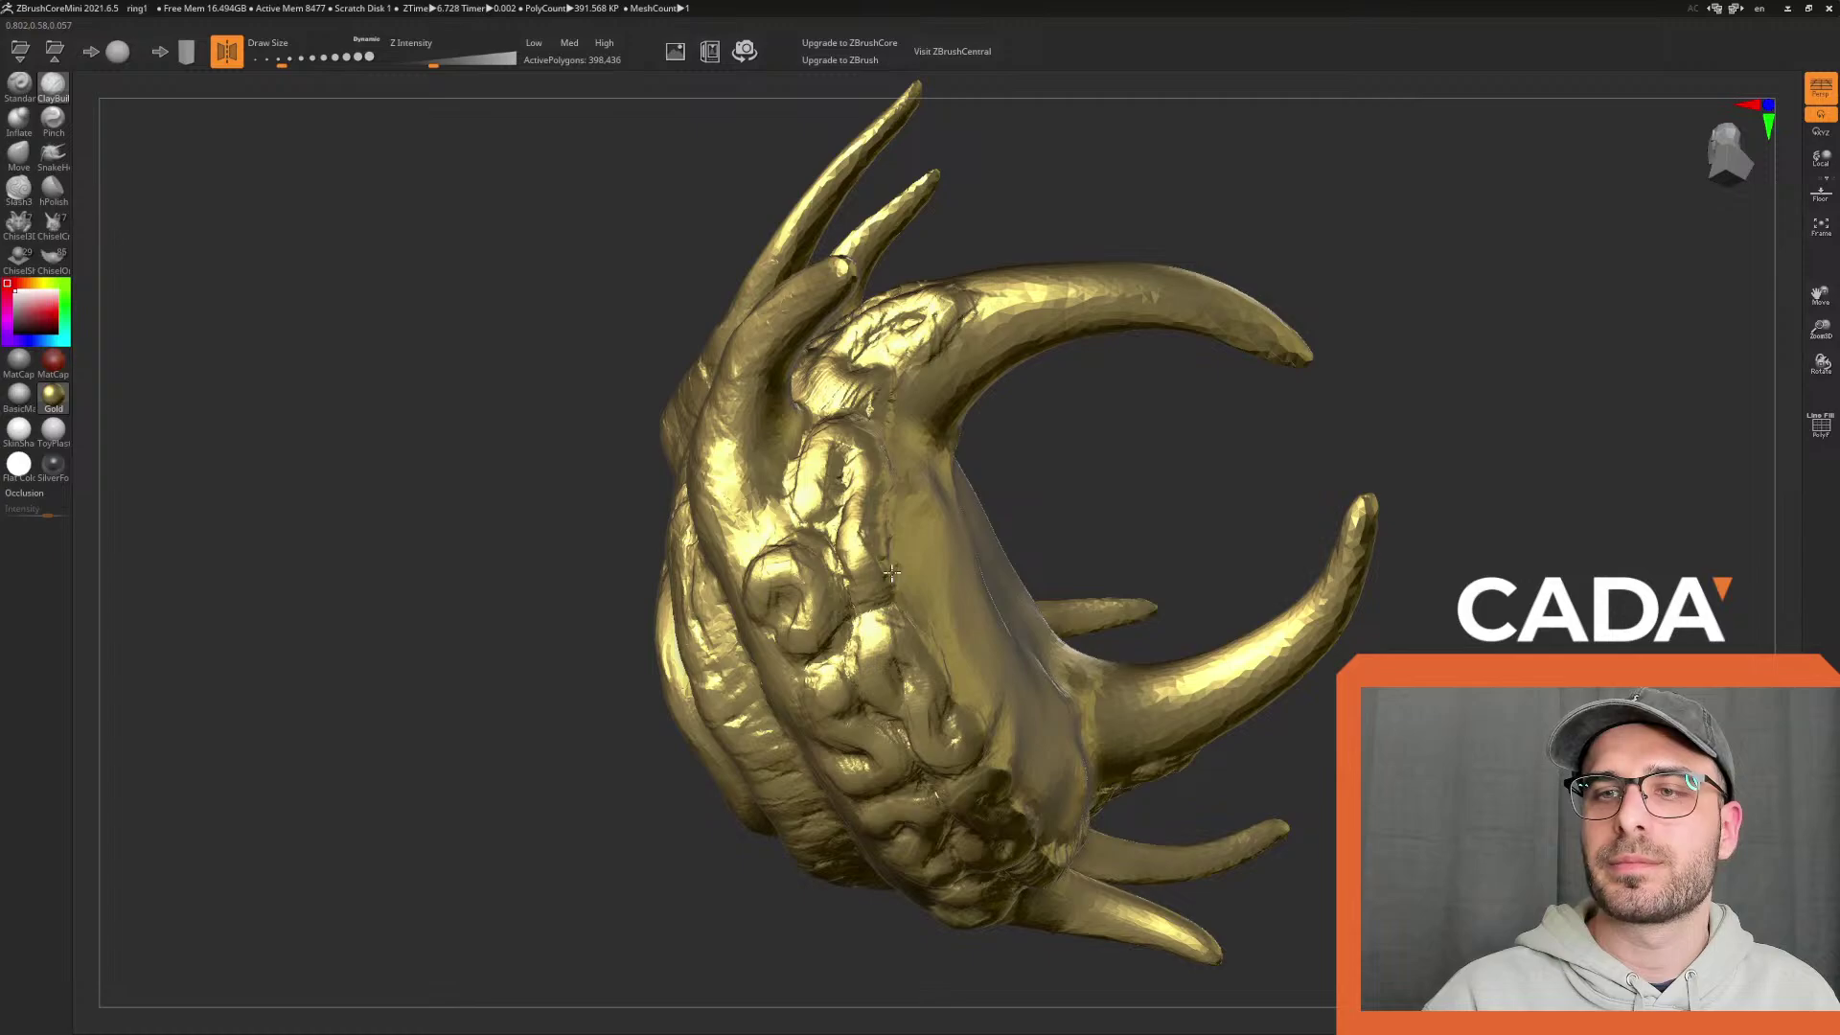
Build up the ridges from beneath the large horn into the curled band and along the jaw's outer fold
drag(676, 884, 768, 924)
mouse_move(1059, 862)
mouse_down()
mouse_move(1068, 837)
mouse_move(1022, 854)
mouse_move(1022, 920)
mouse_move(1117, 854)
mouse_move(1171, 871)
mouse_move(1168, 792)
mouse_up()
drag(795, 686, 814, 648)
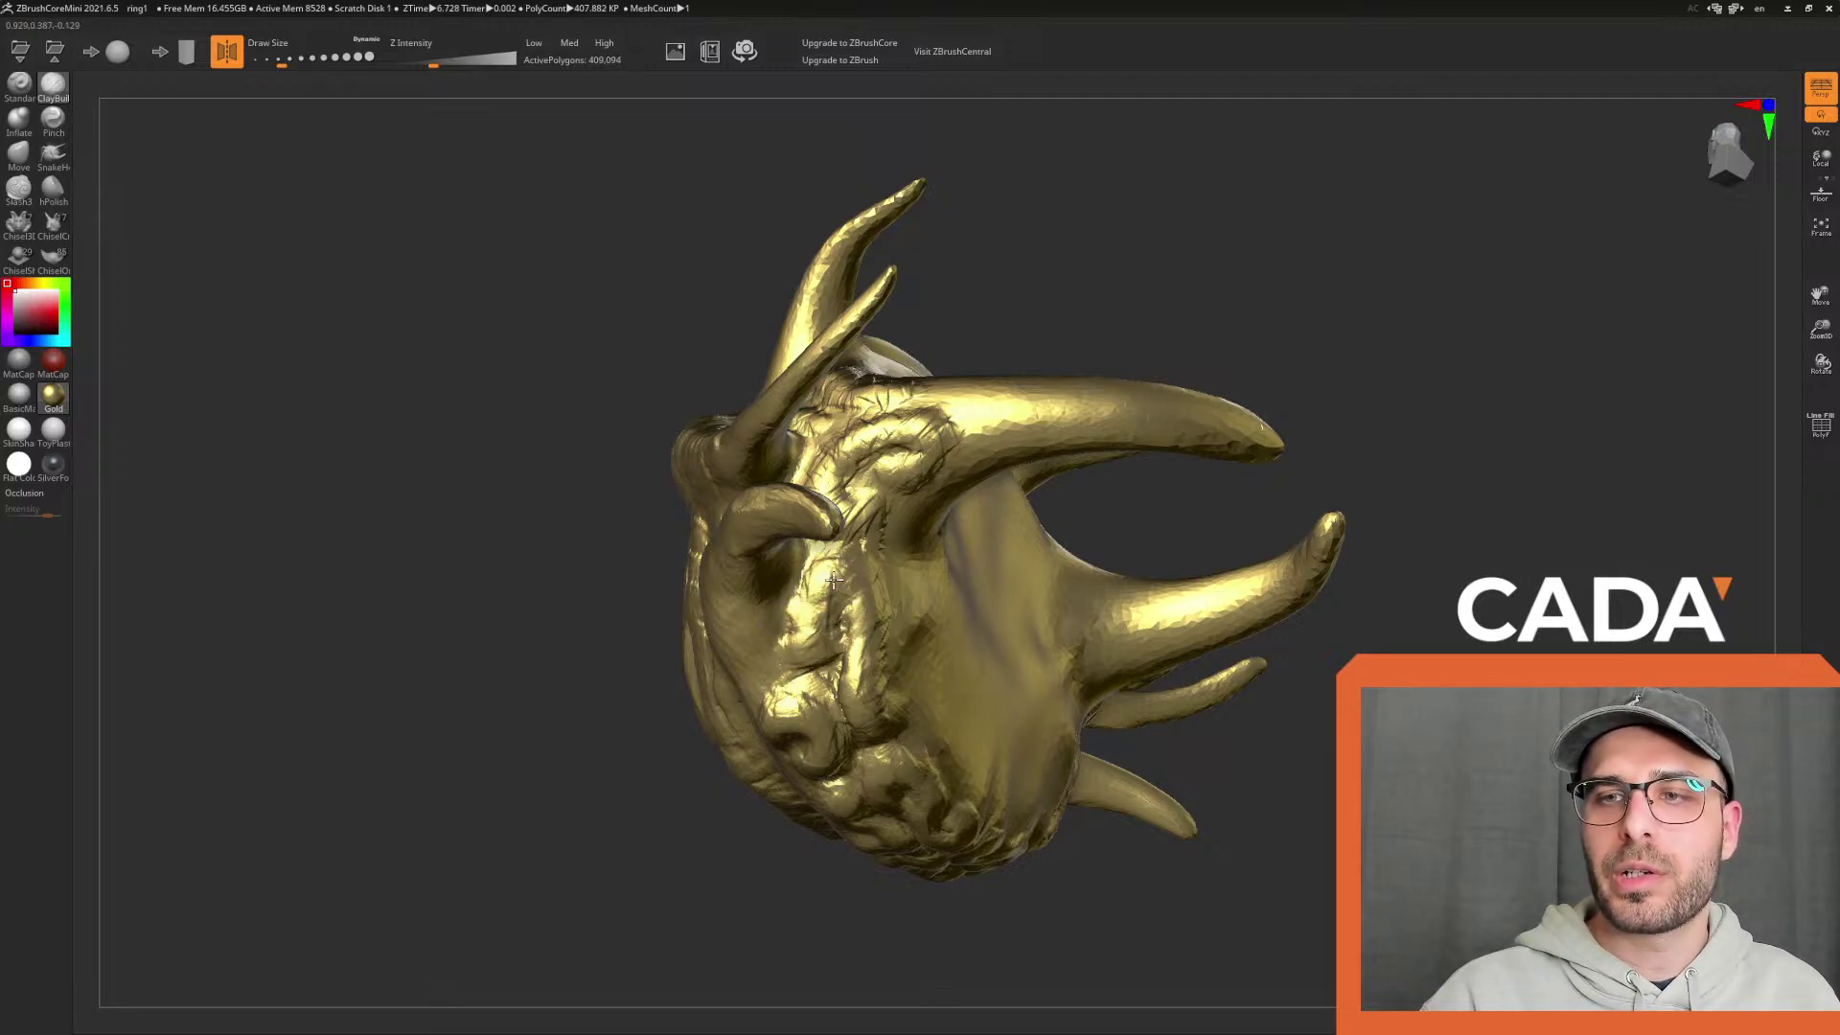
drag(831, 922, 805, 891)
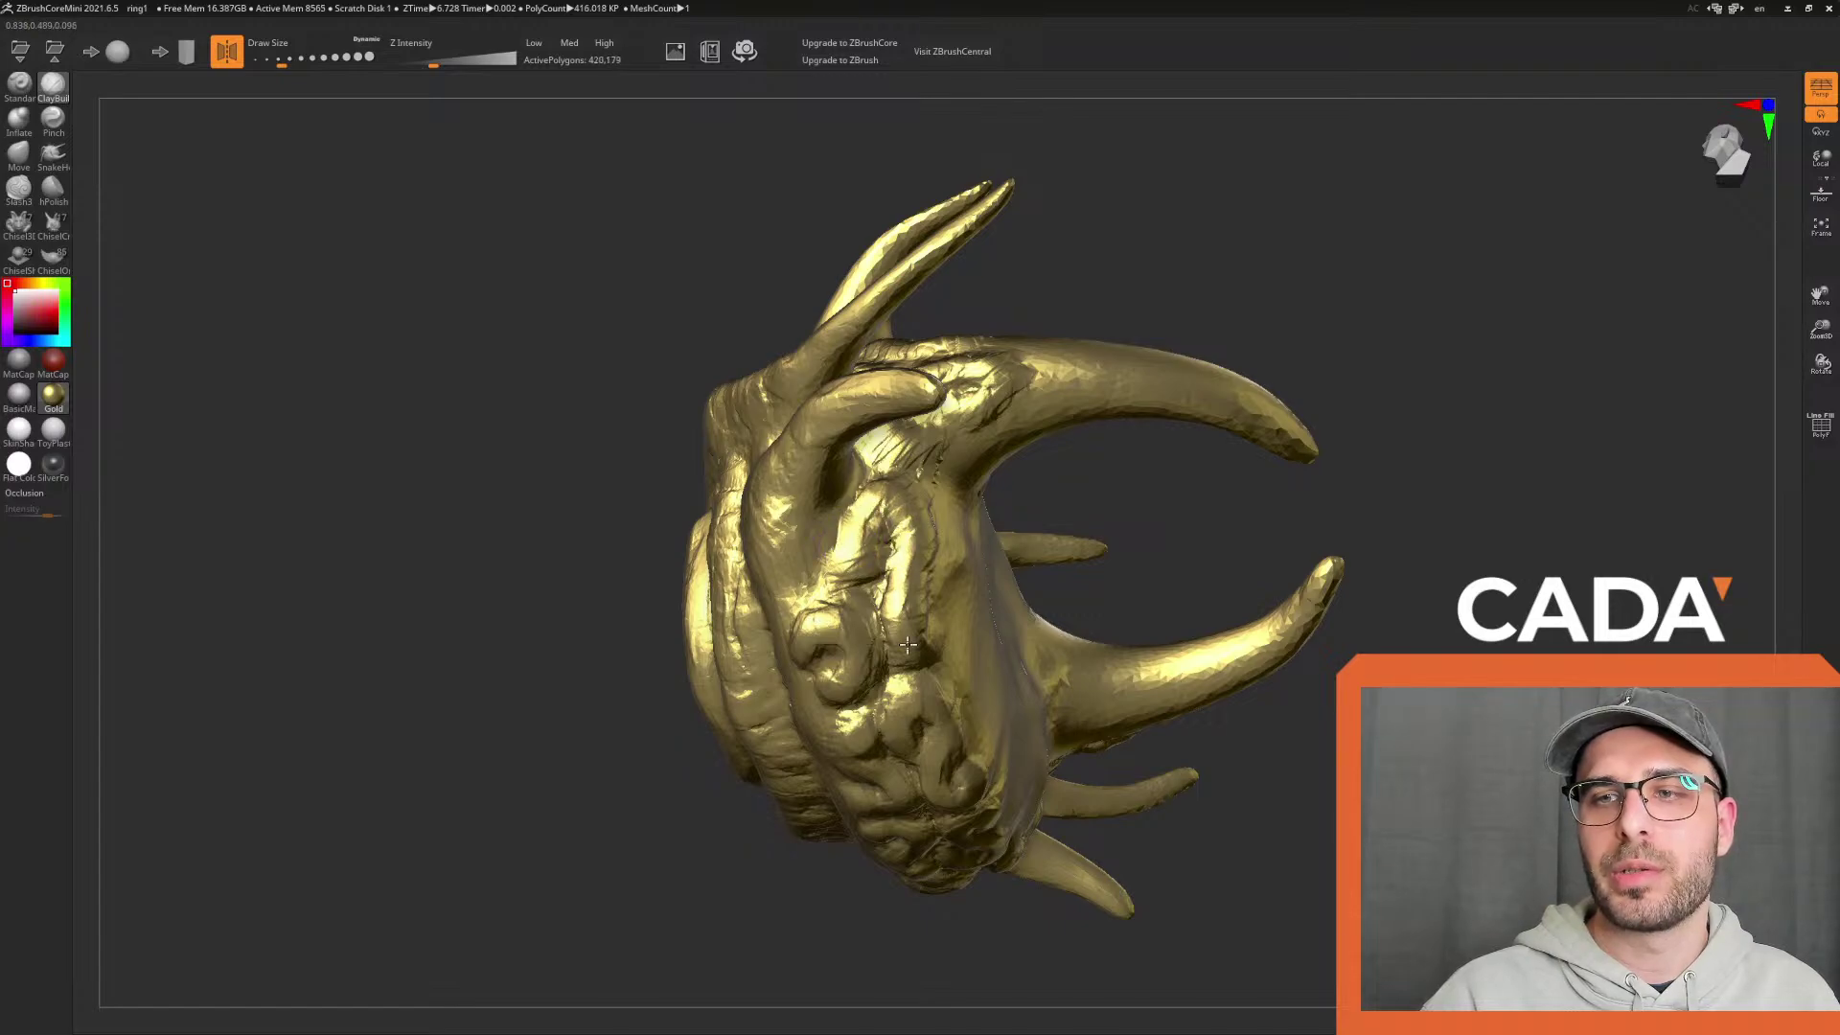
mouse_move(665, 950)
mouse_down()
mouse_move(731, 936)
mouse_move(1016, 556)
mouse_move(1022, 577)
mouse_move(924, 663)
mouse_move(1078, 442)
mouse_move(997, 584)
mouse_move(1064, 441)
mouse_move(1005, 568)
mouse_up()
drag(824, 755, 1040, 507)
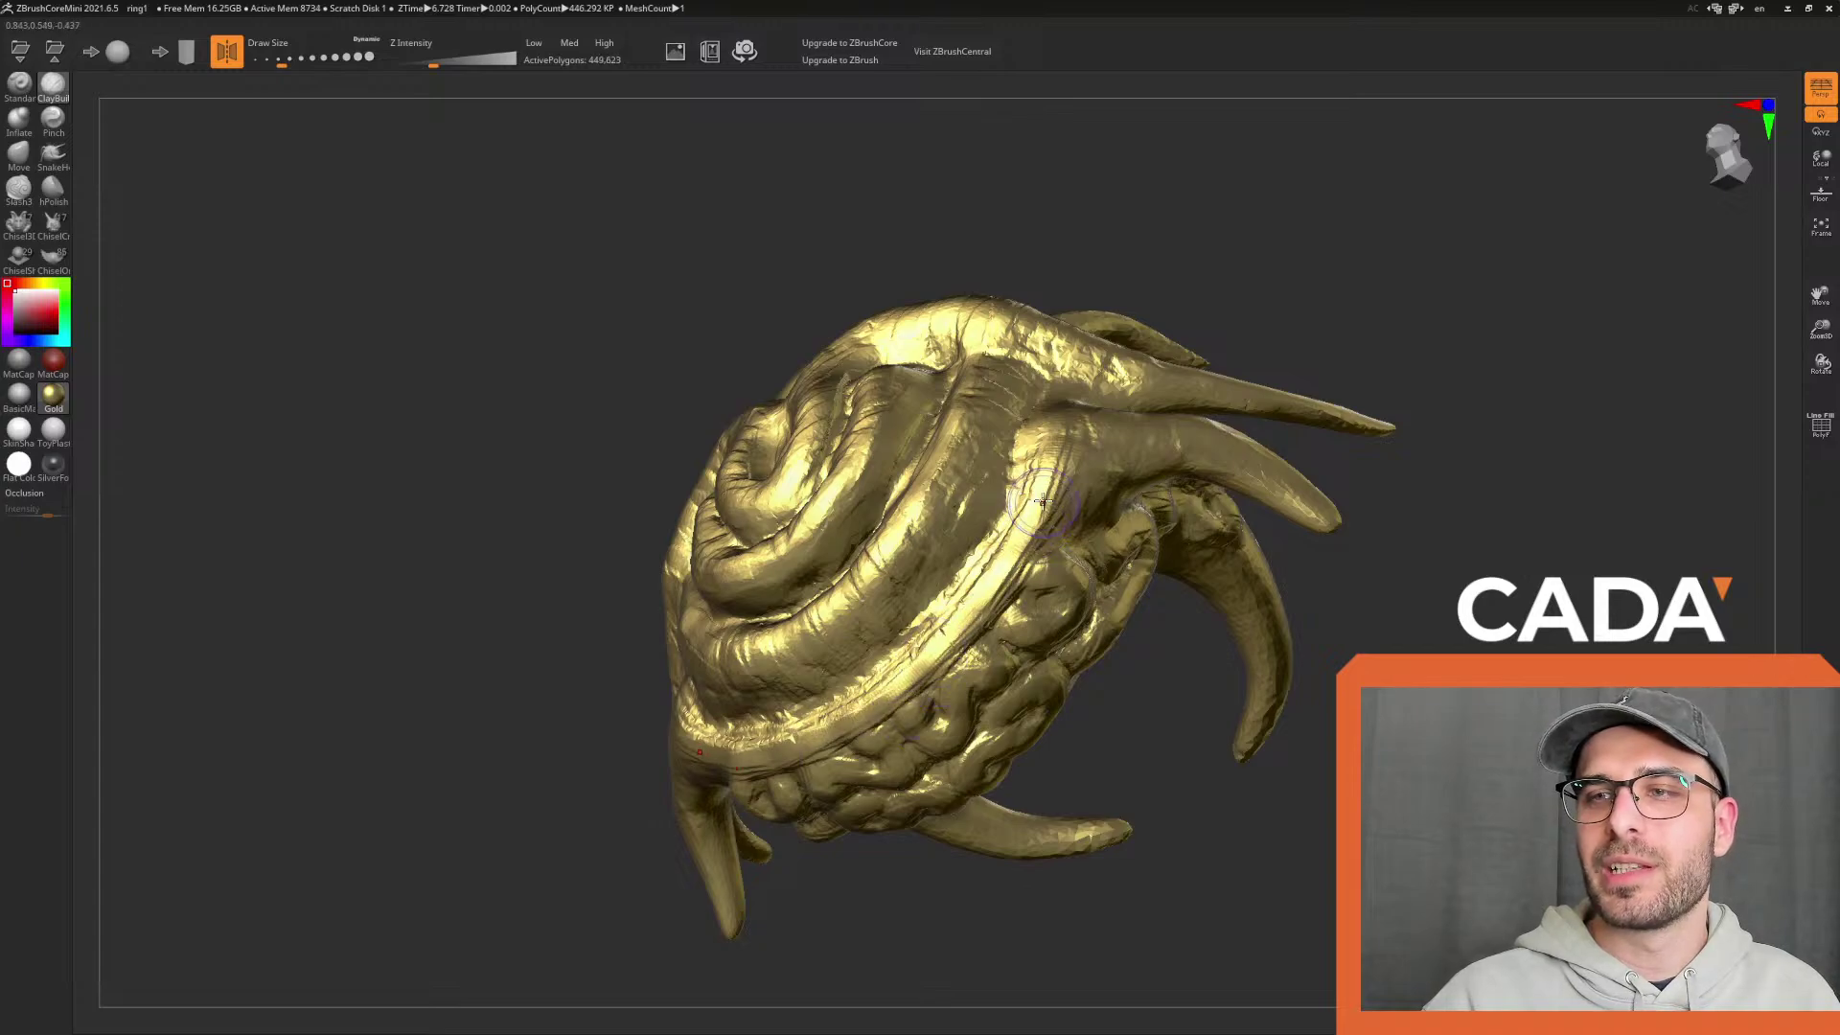
Build up the curled band beneath the jaw's outer fold, working along its side and front
drag(828, 755, 944, 633)
mouse_move(1096, 739)
mouse_down()
mouse_move(1323, 867)
mouse_move(1237, 768)
mouse_up()
drag(972, 500, 935, 653)
mouse_move(1230, 808)
mouse_down()
mouse_move(1305, 852)
mouse_move(1316, 898)
mouse_move(1290, 883)
mouse_up()
mouse_move(1057, 661)
mouse_down()
mouse_move(1083, 628)
mouse_move(1045, 721)
mouse_move(1065, 625)
mouse_move(1090, 732)
mouse_move(1128, 760)
mouse_up()
mouse_move(1227, 858)
mouse_down()
mouse_move(1322, 834)
mouse_move(1330, 795)
mouse_up()
mouse_move(1111, 637)
mouse_down()
mouse_move(1002, 735)
mouse_move(1002, 769)
mouse_up()
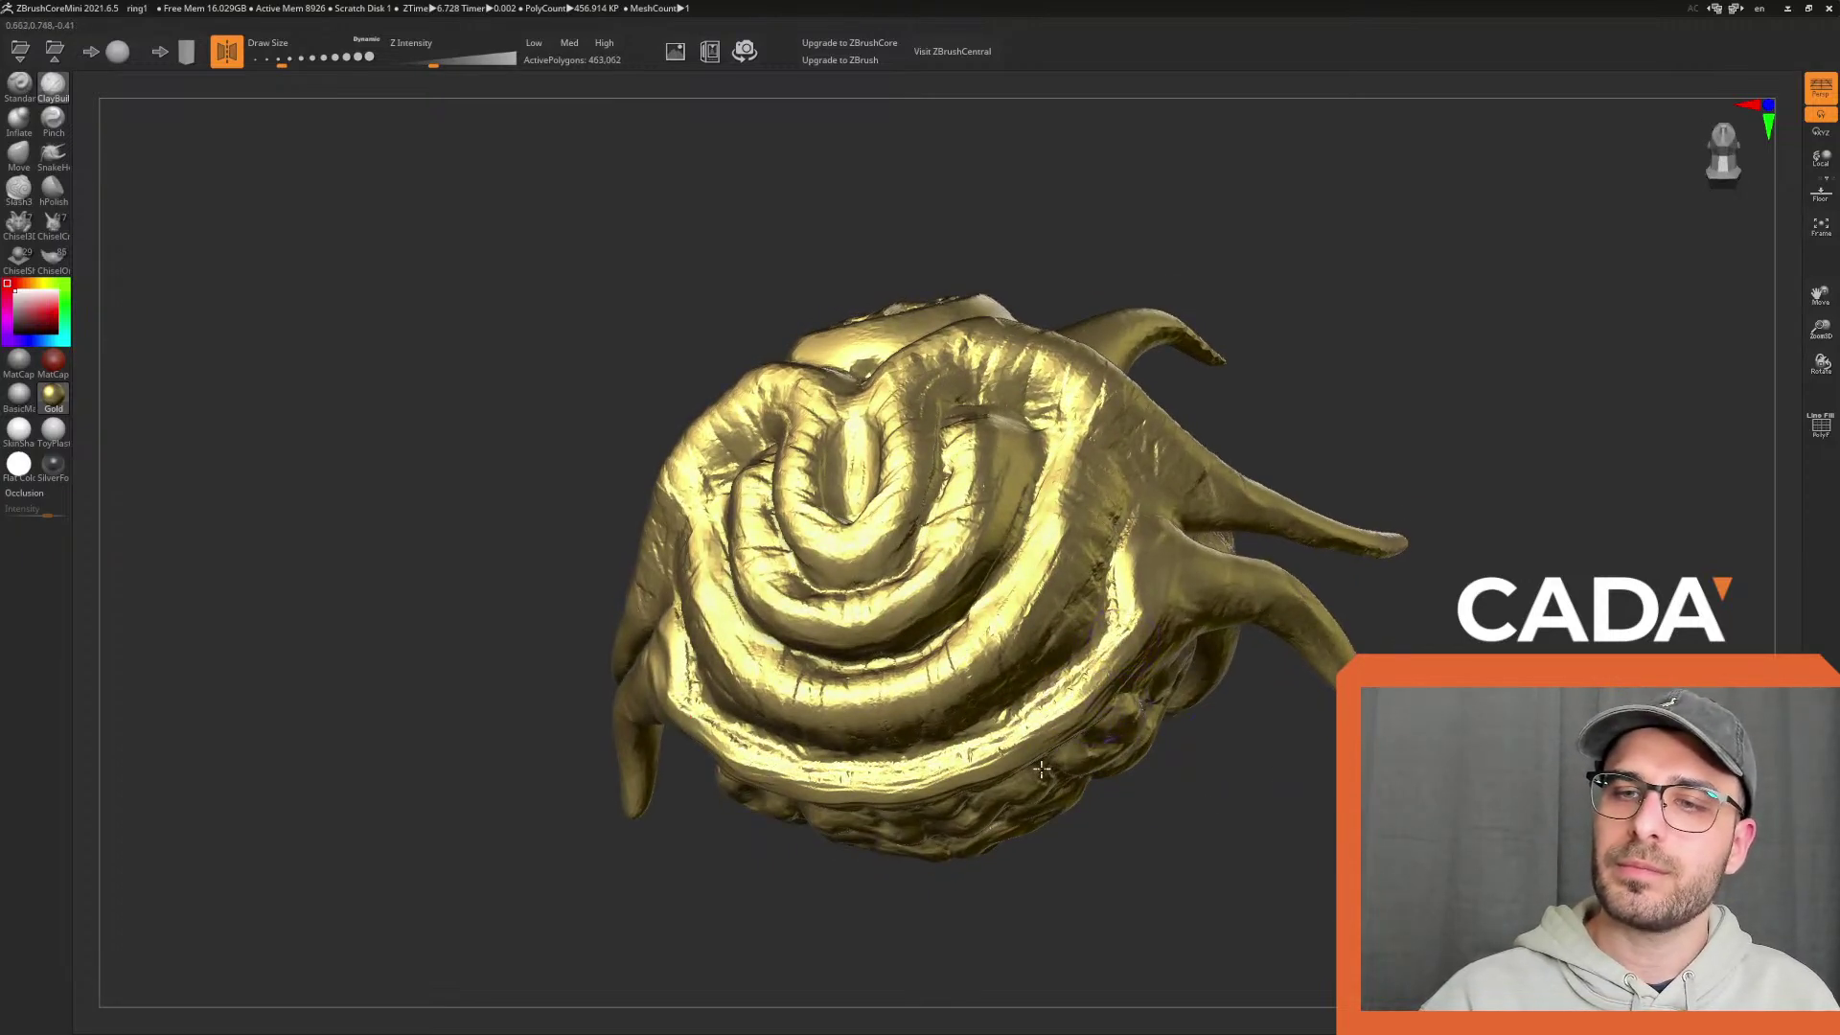
Sculpt a long raised border along the looping band's inner edge, where it meets the smooth back
mouse_move(1320, 910)
mouse_down()
mouse_move(1235, 807)
mouse_move(1198, 925)
mouse_up()
drag(937, 494, 968, 661)
drag(945, 536, 966, 618)
drag(953, 542, 992, 743)
drag(937, 490, 1011, 766)
drag(944, 556, 1016, 786)
mouse_move(944, 510)
mouse_down()
mouse_move(968, 633)
mouse_move(954, 556)
mouse_up()
drag(1295, 789, 1255, 815)
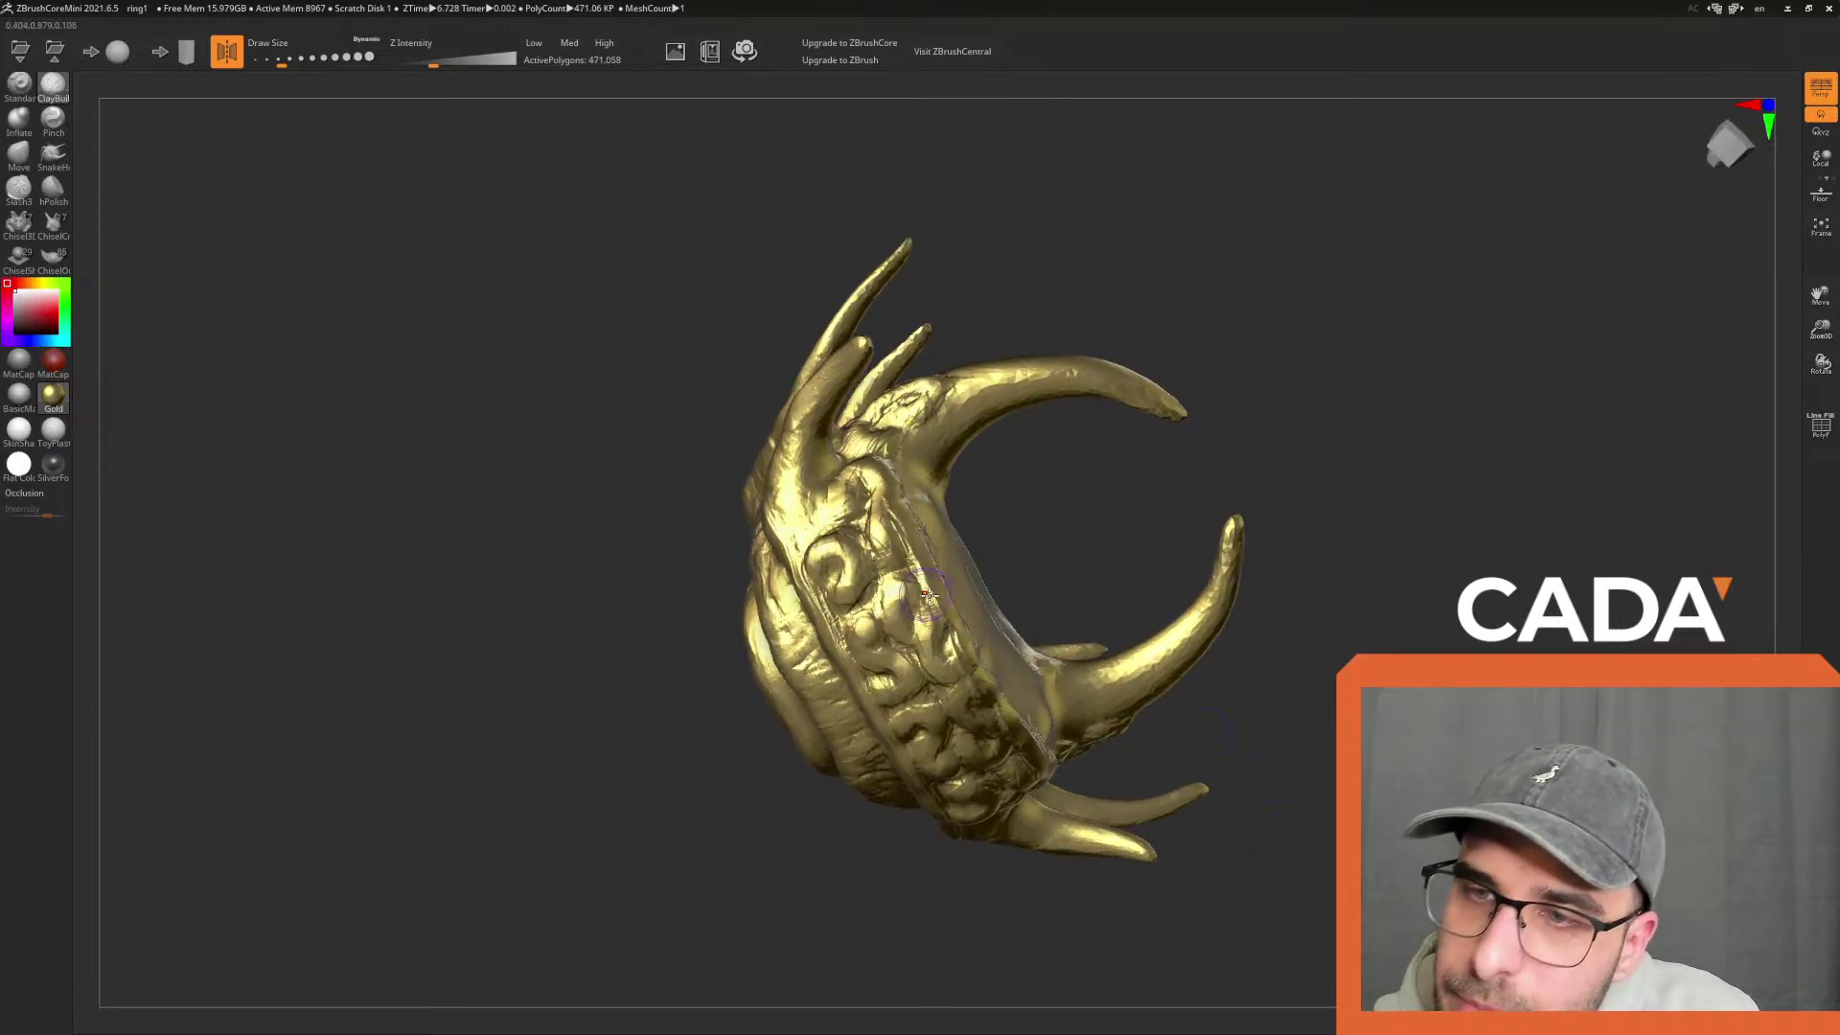
Strengthen the ridges of the looping band below the side horns and check them from the opposite side
drag(908, 495, 913, 497)
drag(1249, 567, 1246, 656)
mouse_move(855, 495)
mouse_down()
mouse_move(894, 602)
mouse_move(886, 522)
mouse_move(942, 682)
mouse_move(891, 529)
mouse_move(877, 508)
mouse_move(945, 677)
mouse_up()
mouse_move(1356, 628)
mouse_down()
mouse_move(1383, 644)
mouse_move(1017, 555)
mouse_move(968, 703)
mouse_move(976, 550)
mouse_move(956, 648)
mouse_up()
mouse_move(1320, 738)
mouse_down()
mouse_move(1280, 709)
mouse_move(1323, 767)
mouse_move(1290, 731)
mouse_move(1267, 640)
mouse_up()
drag(1310, 698, 1450, 583)
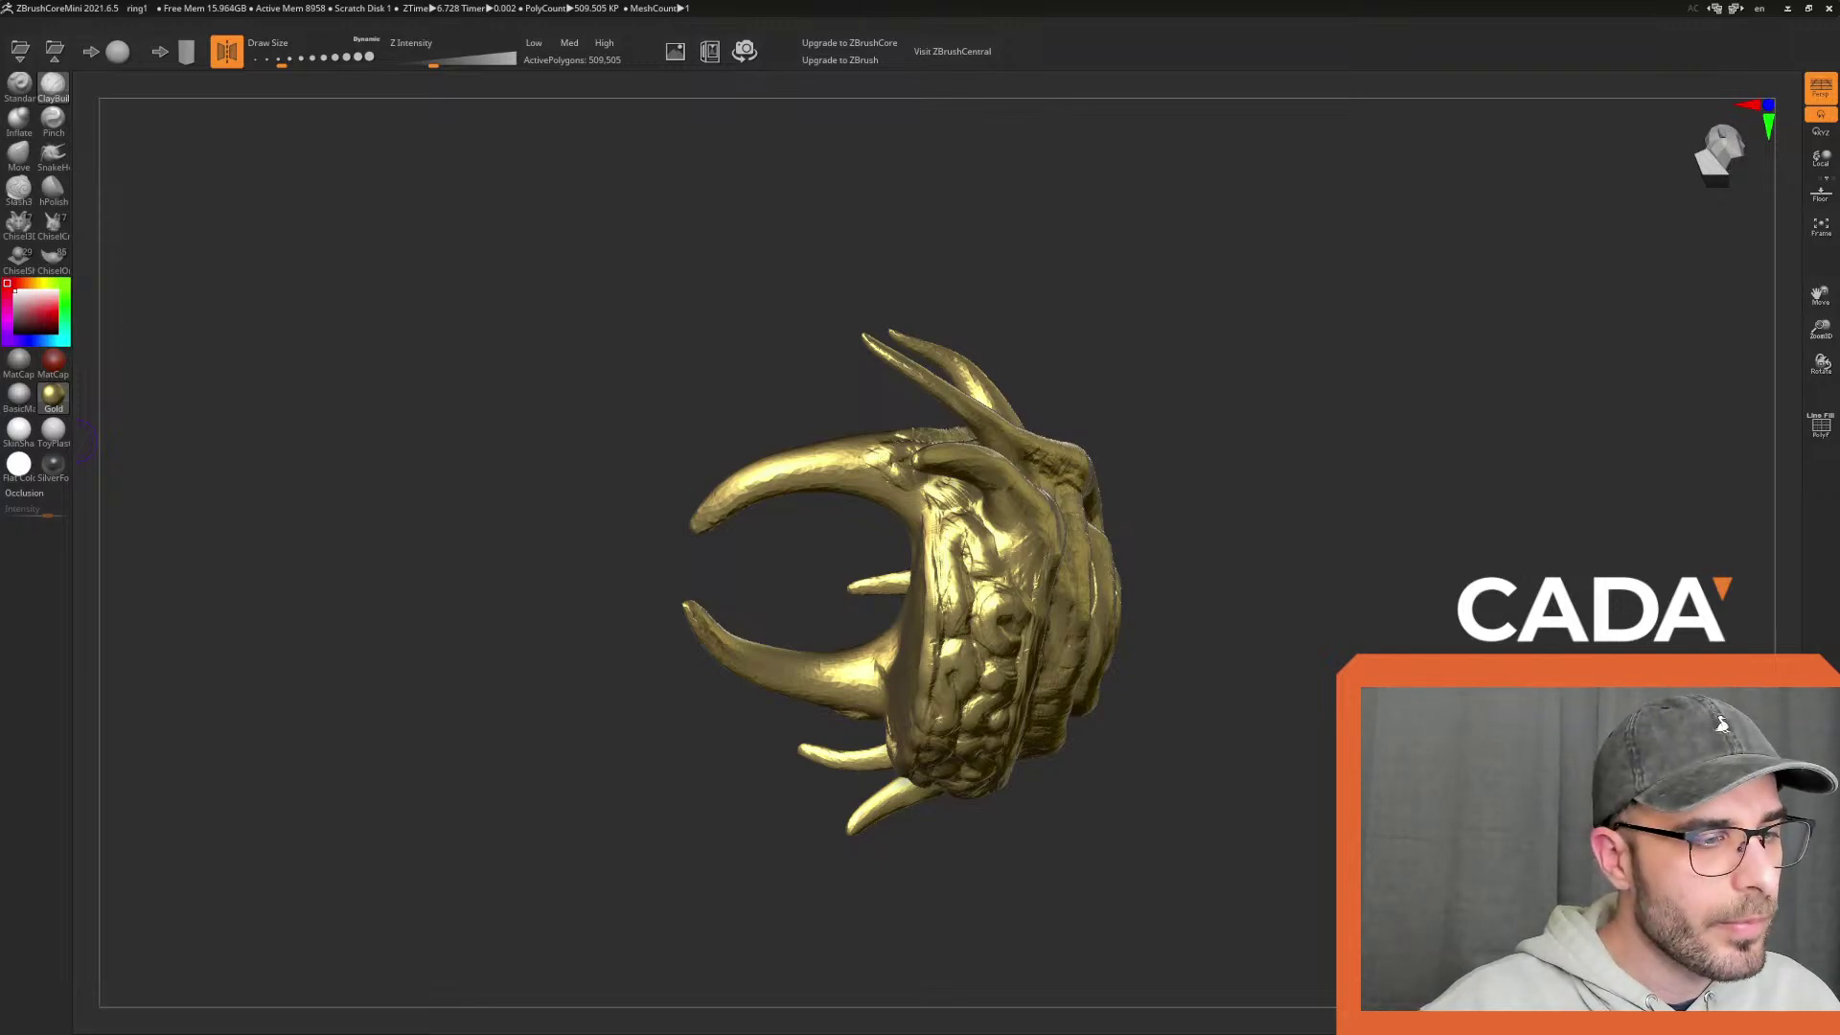
Switch to the Discord 3d-bootcamp channel in Chrome and view the posted horned-mask ring sculpt enlarged
key(super+d)
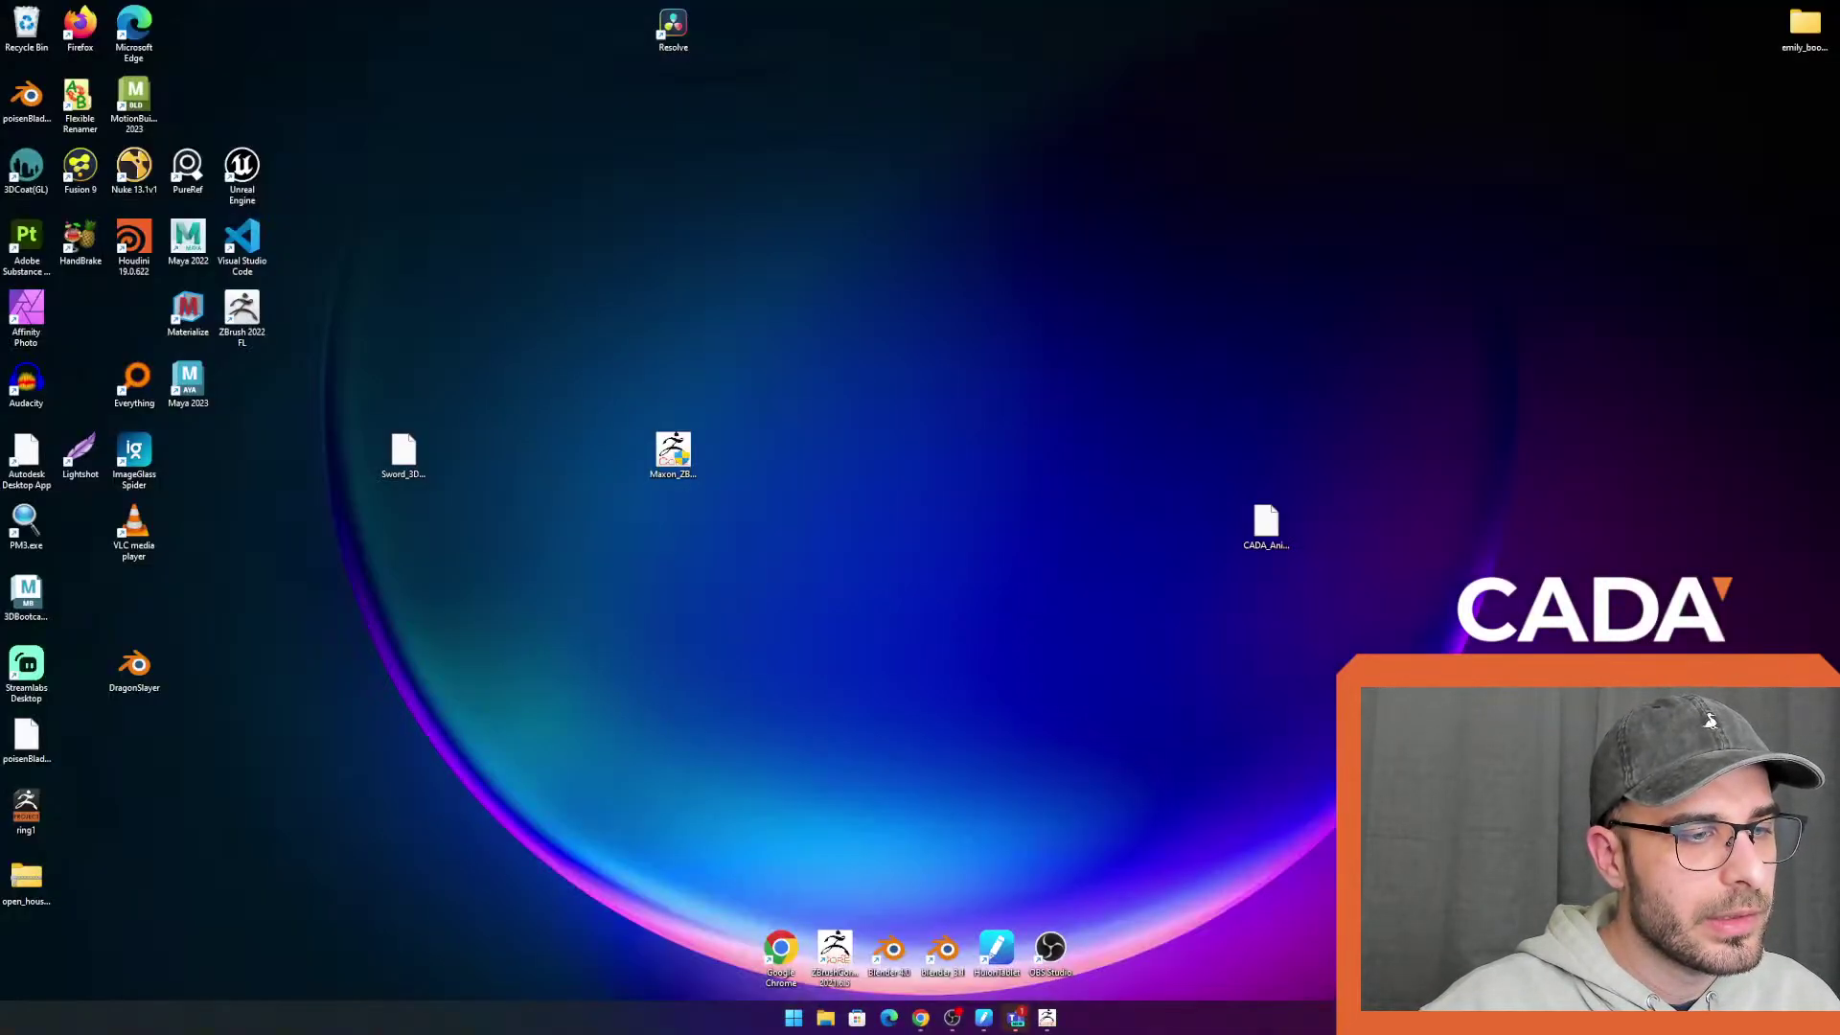
key(super+d)
key(alt+Tab)
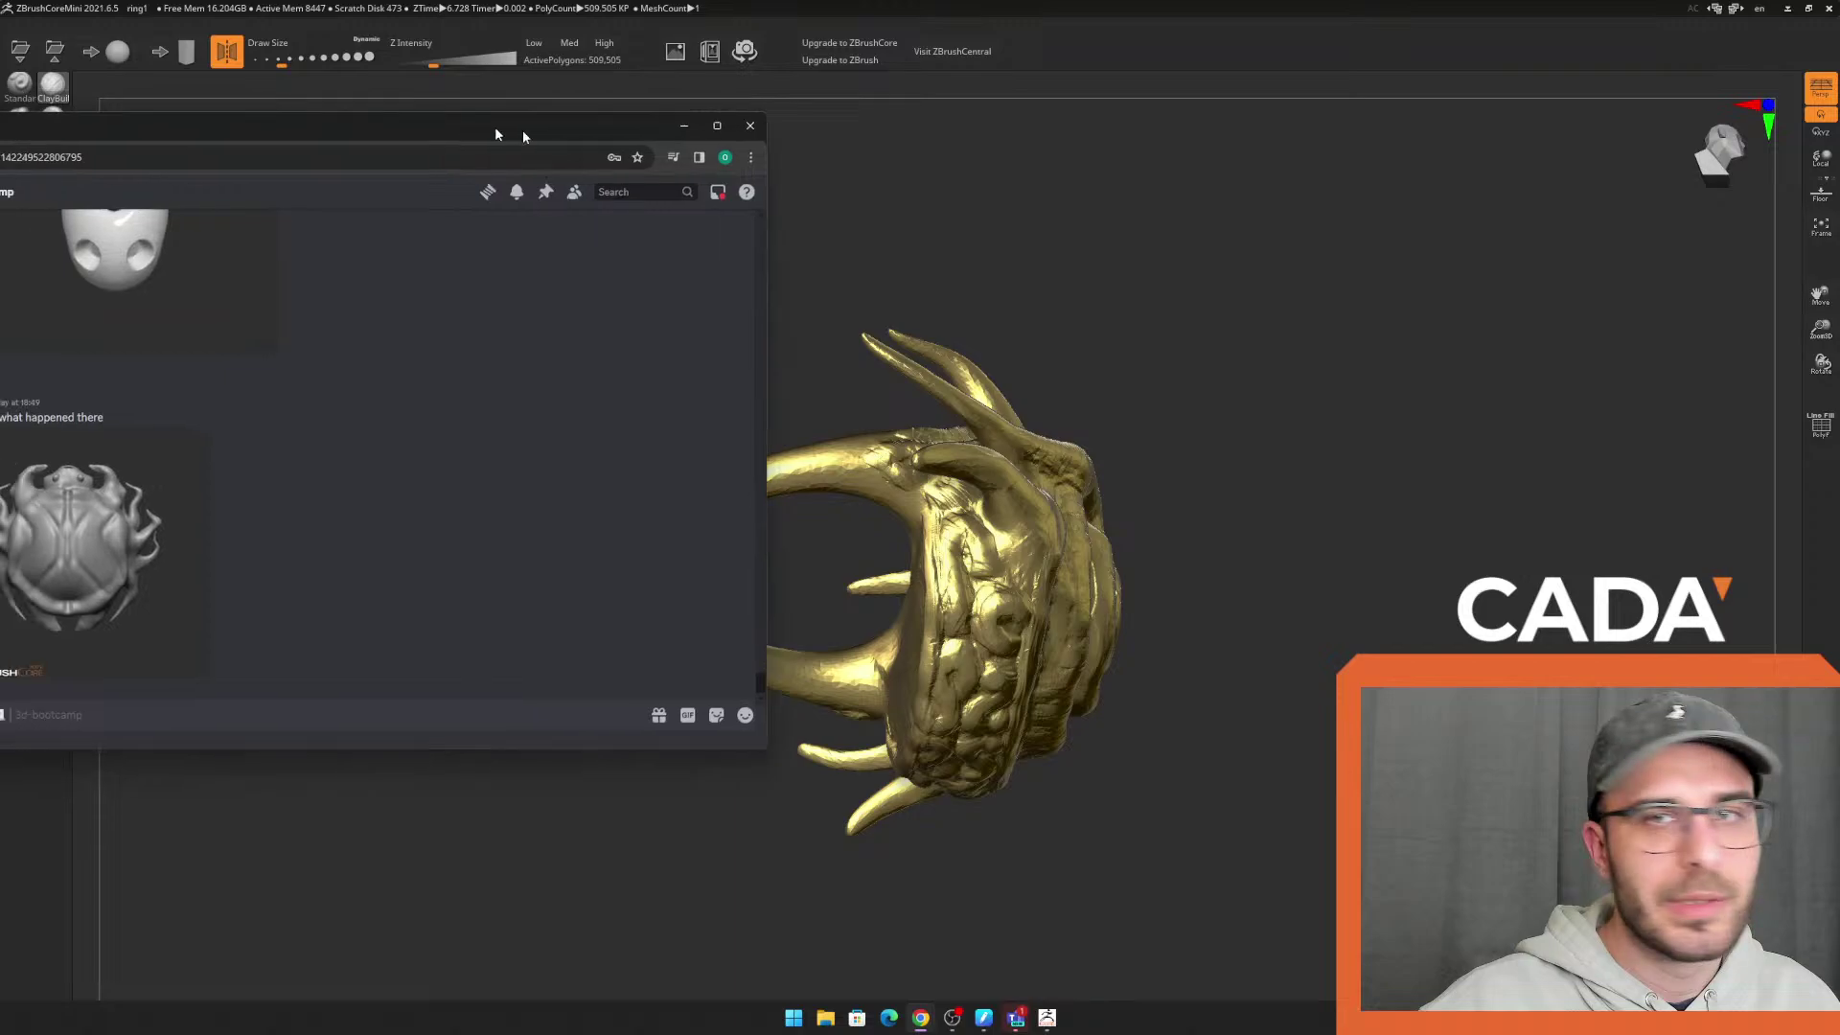
scroll(984, 429, up, 8)
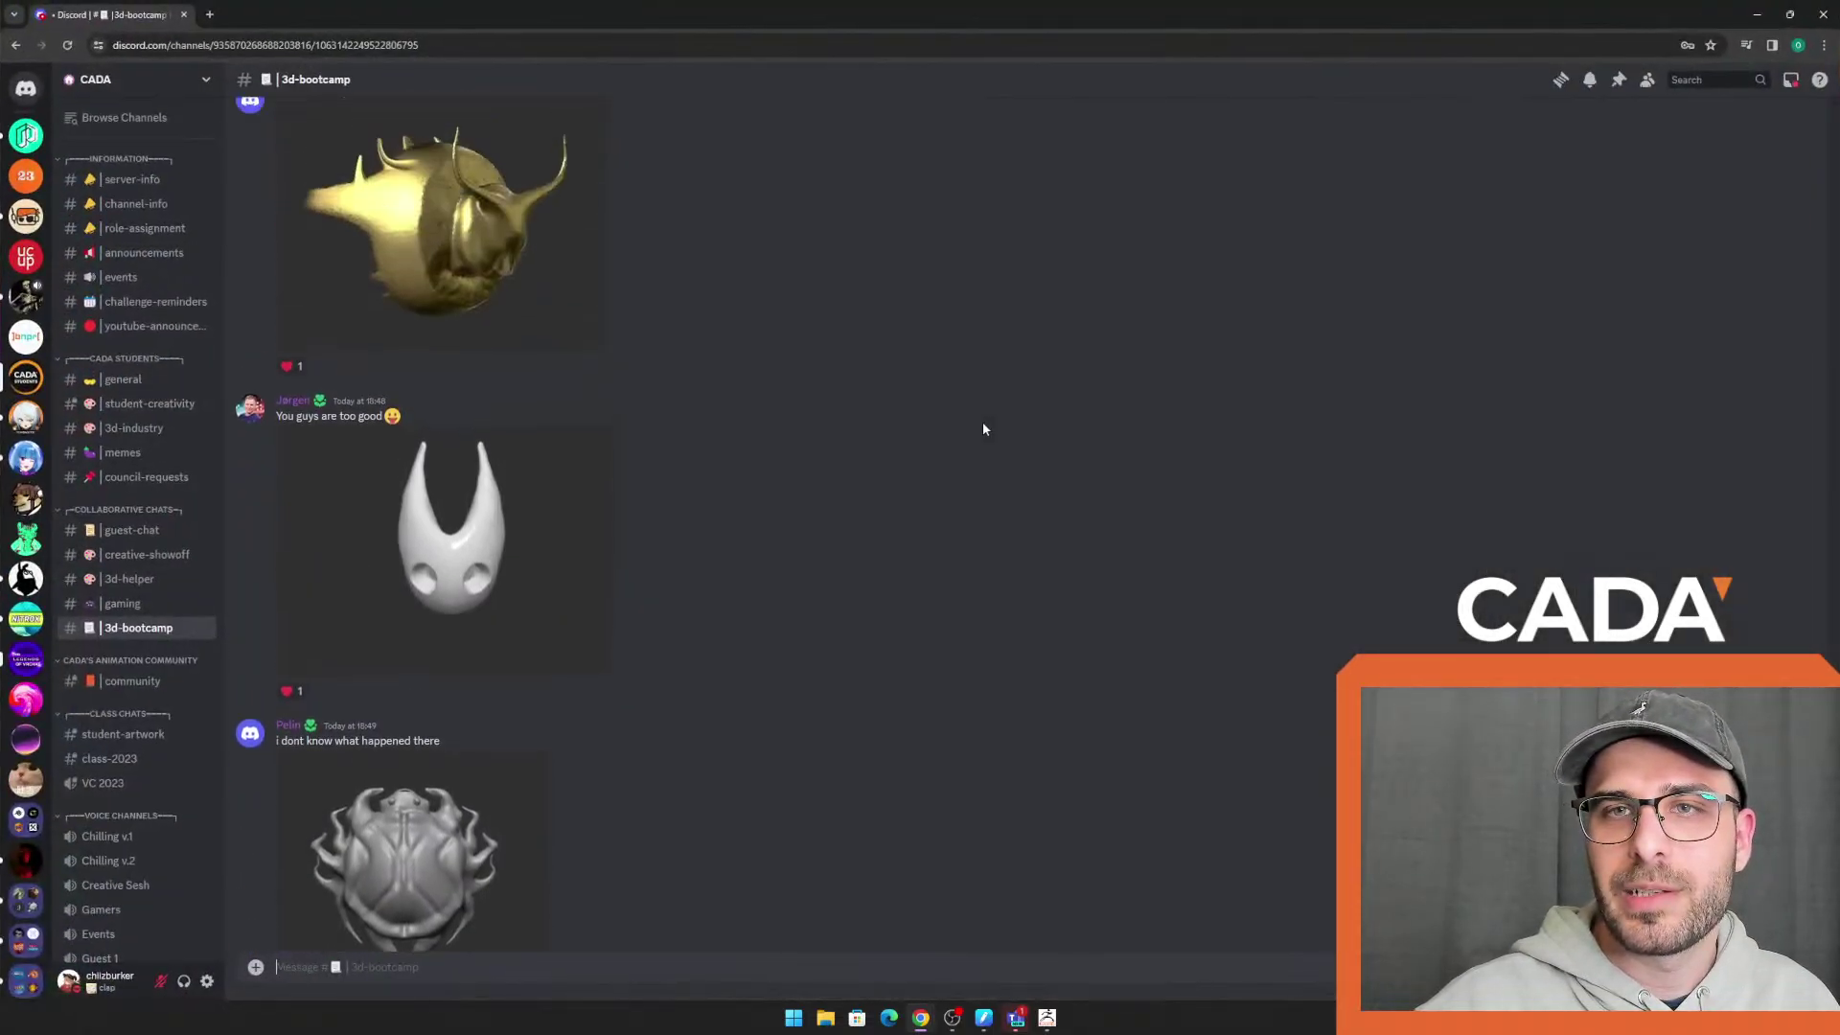
scroll(822, 538, up, 15)
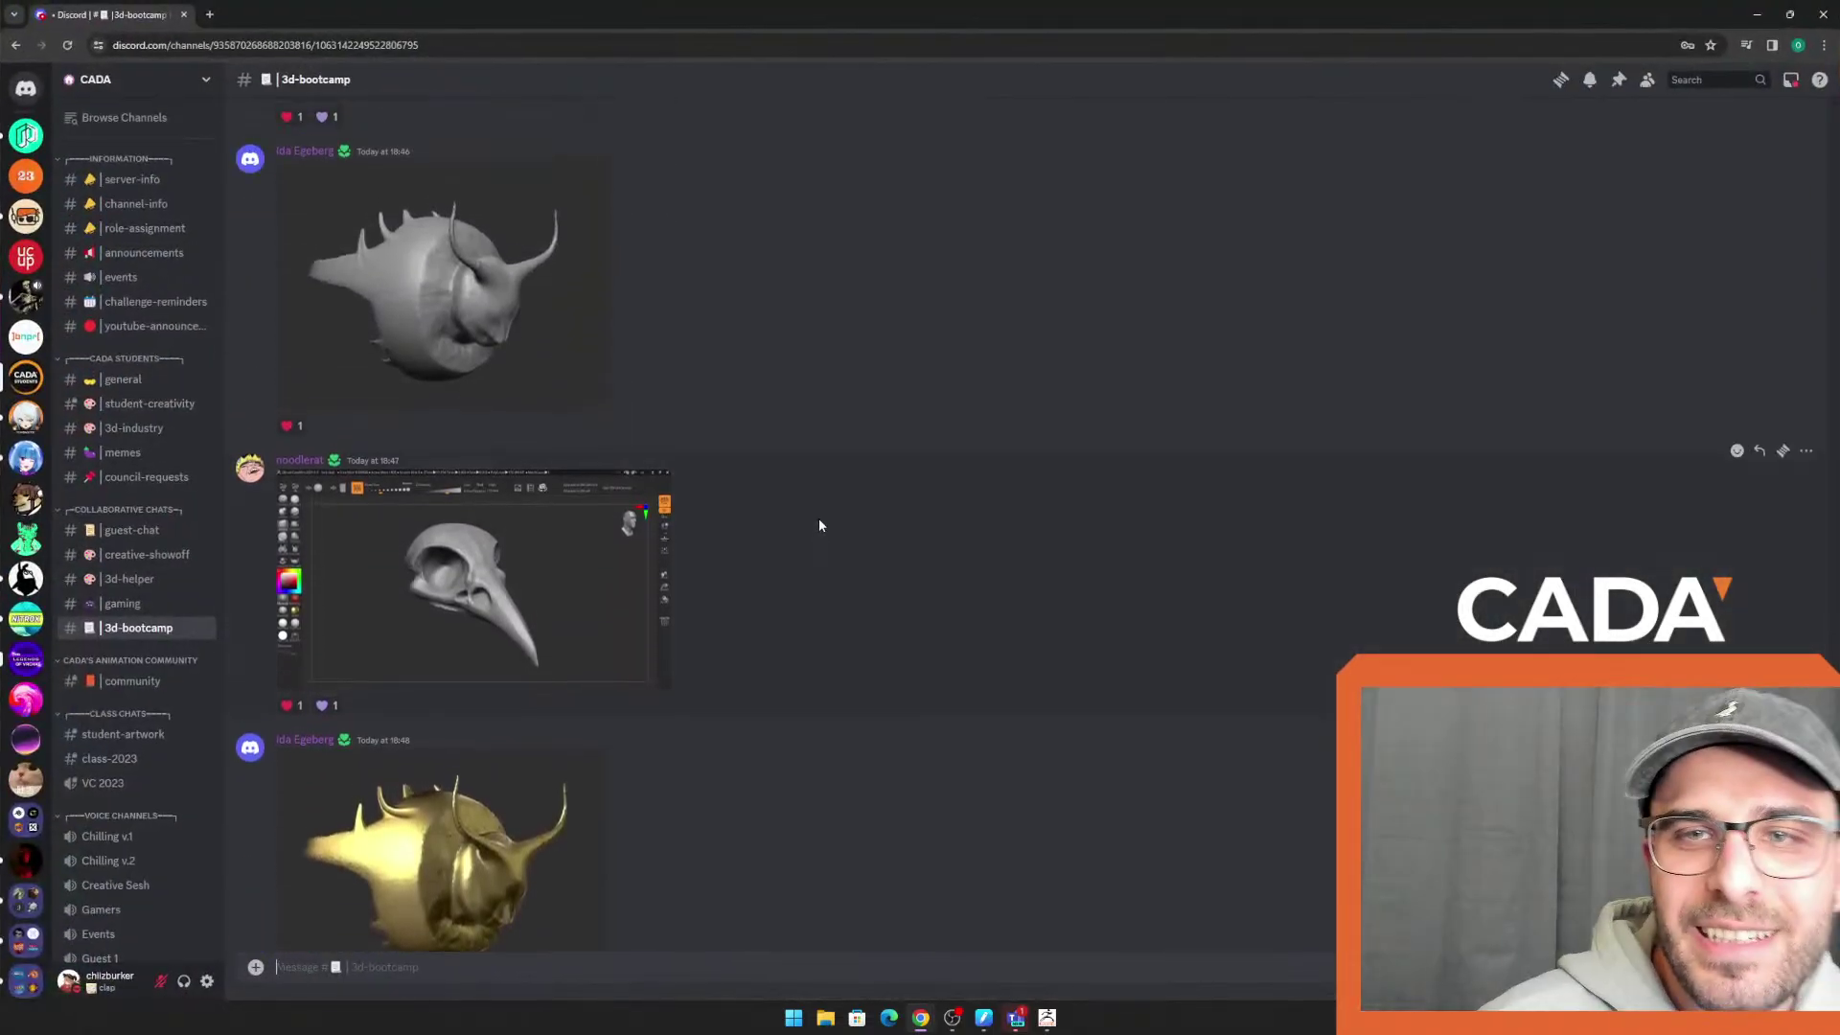
scroll(536, 637, down, 4)
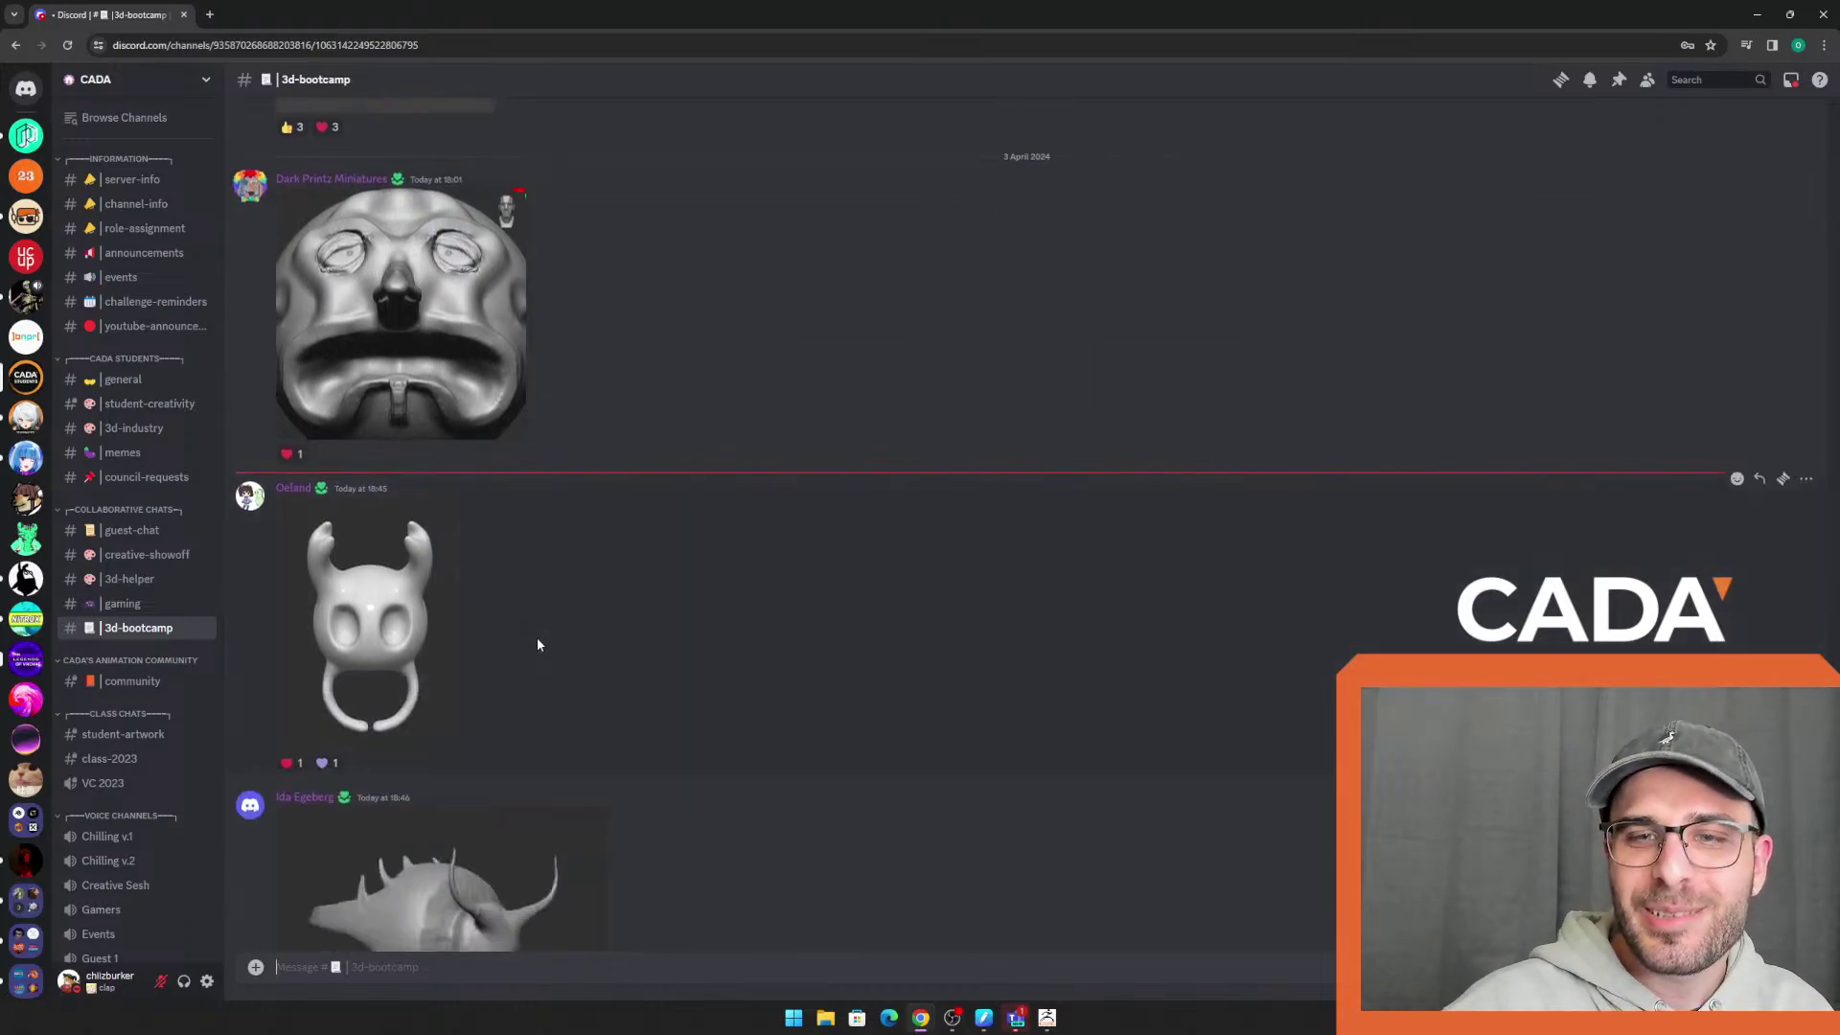
click(424, 586)
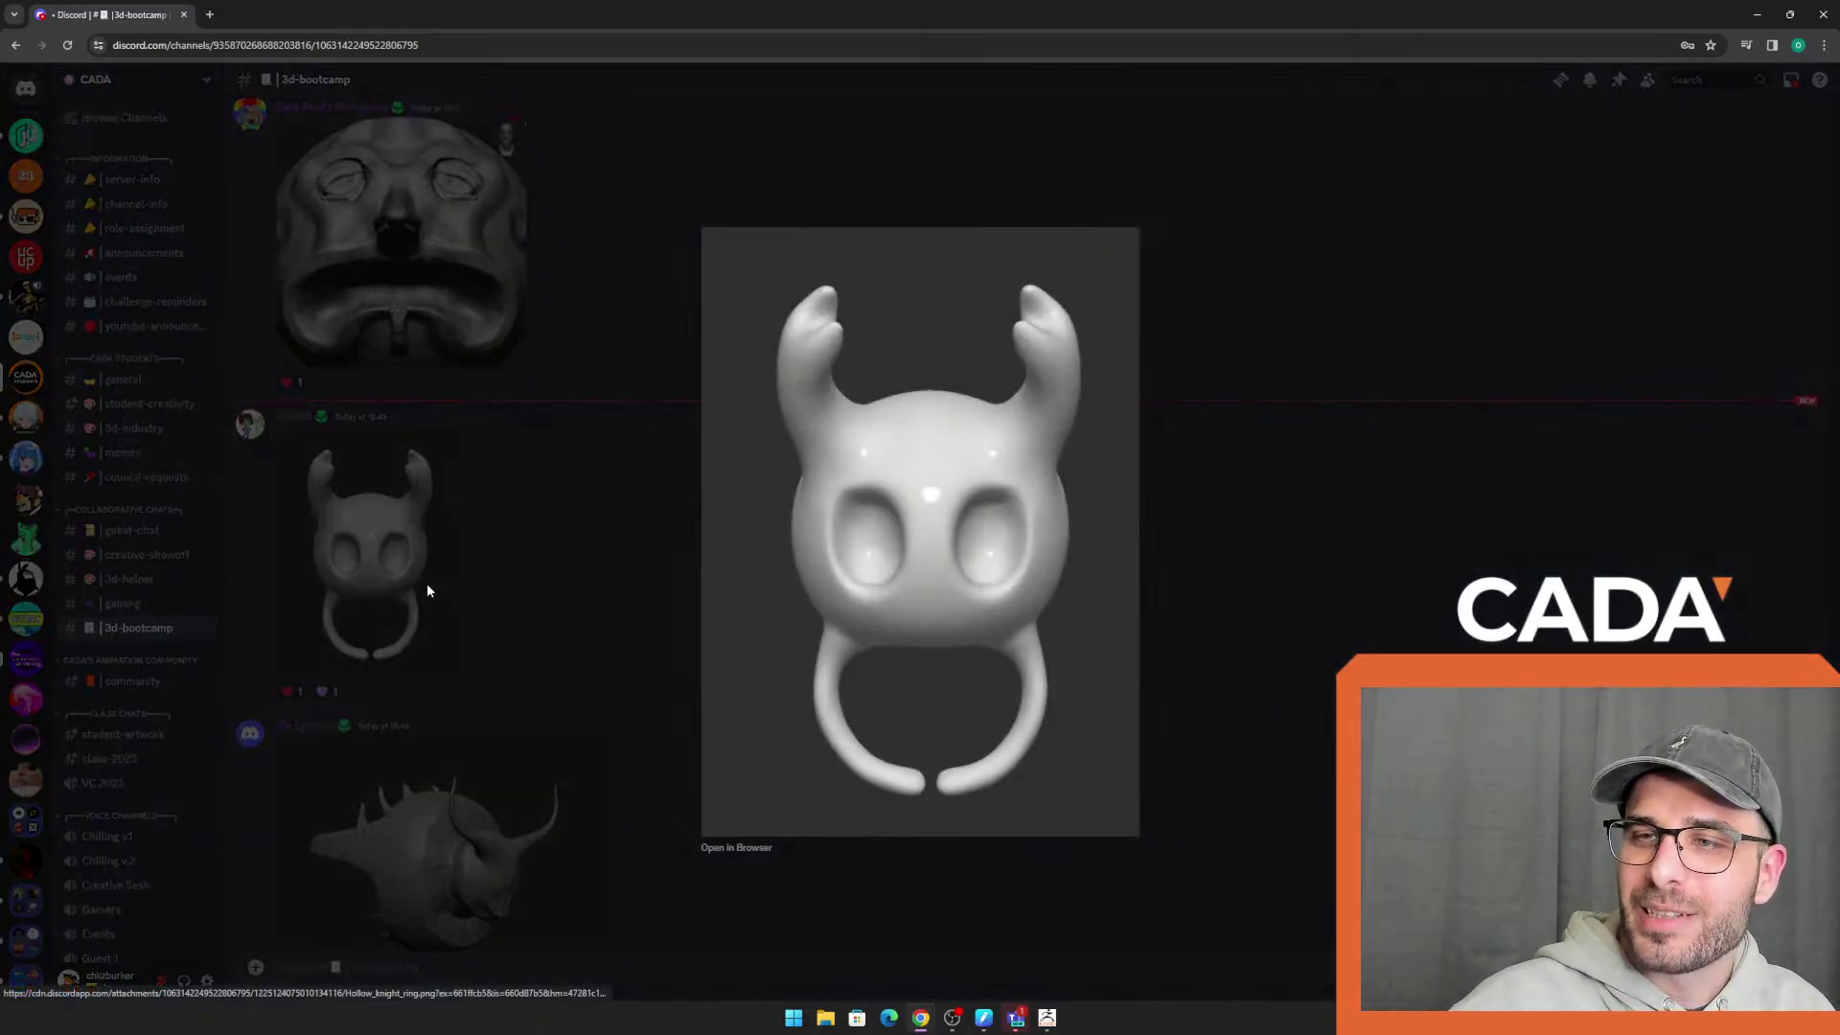
click(487, 569)
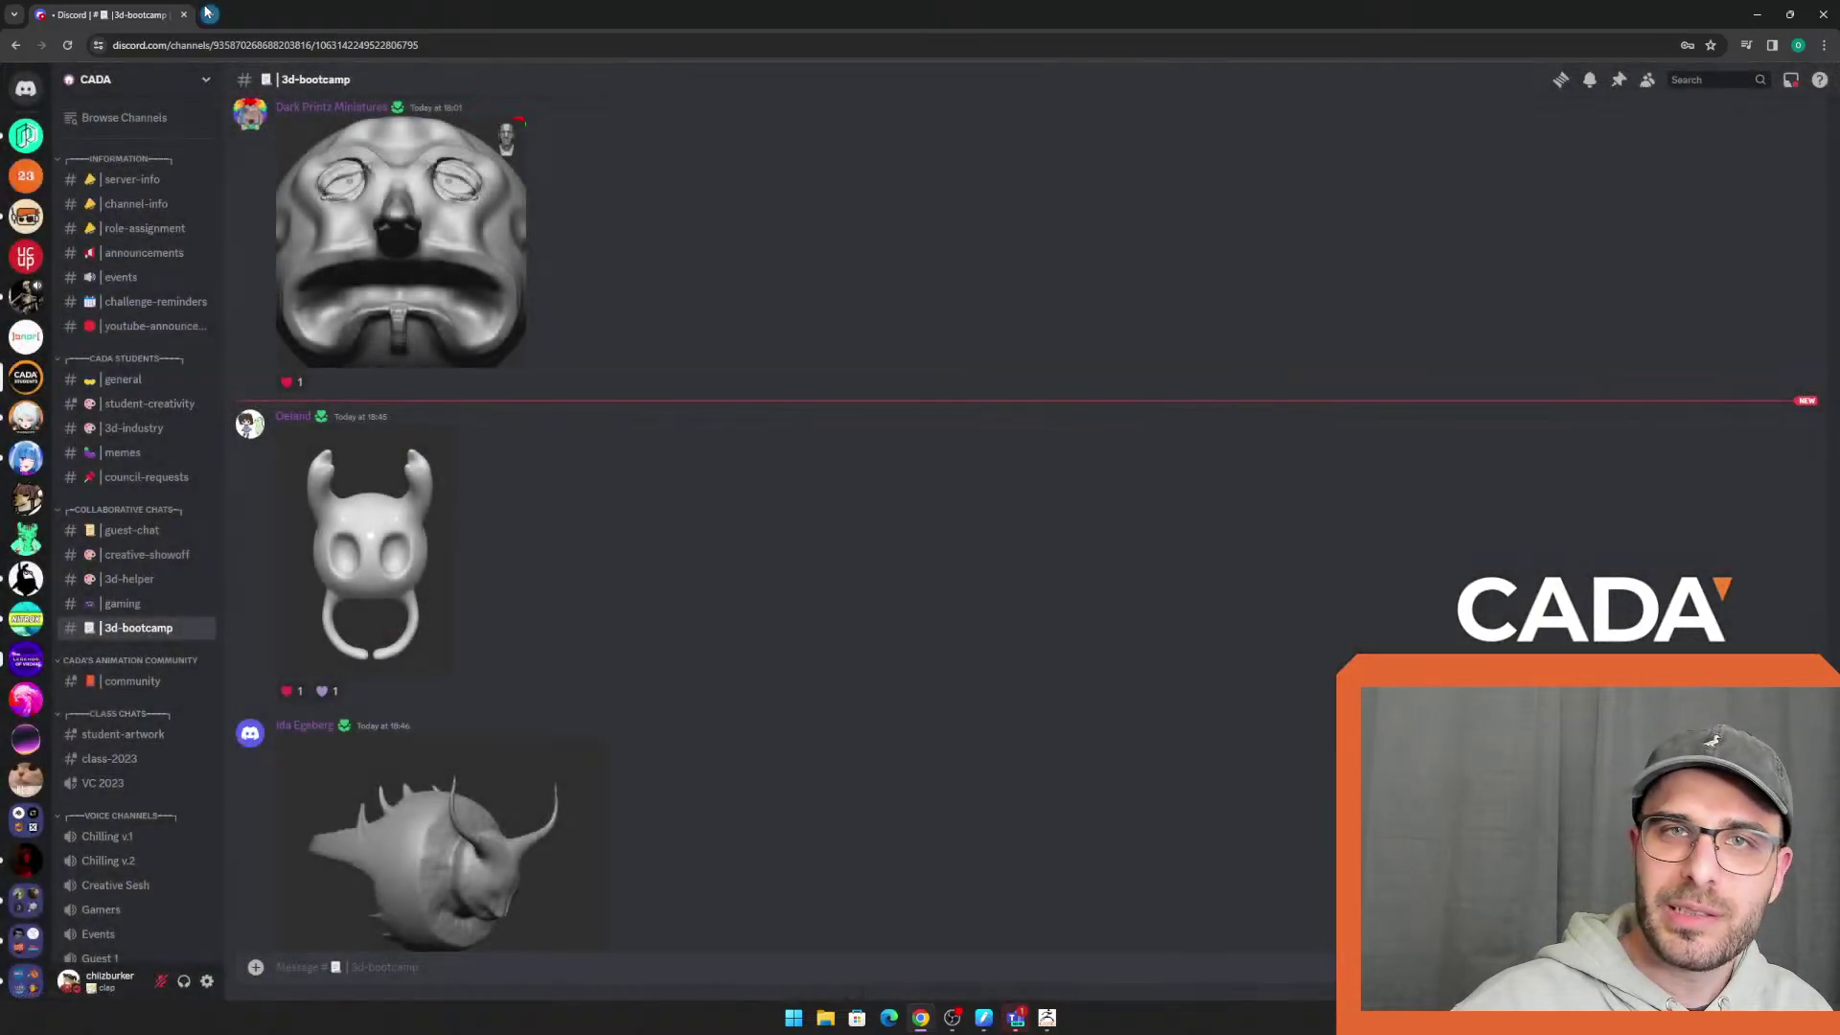
Search the web for "hollow night" in a new browser tab and return to the Discord channel
click(209, 14)
text(hollow night)
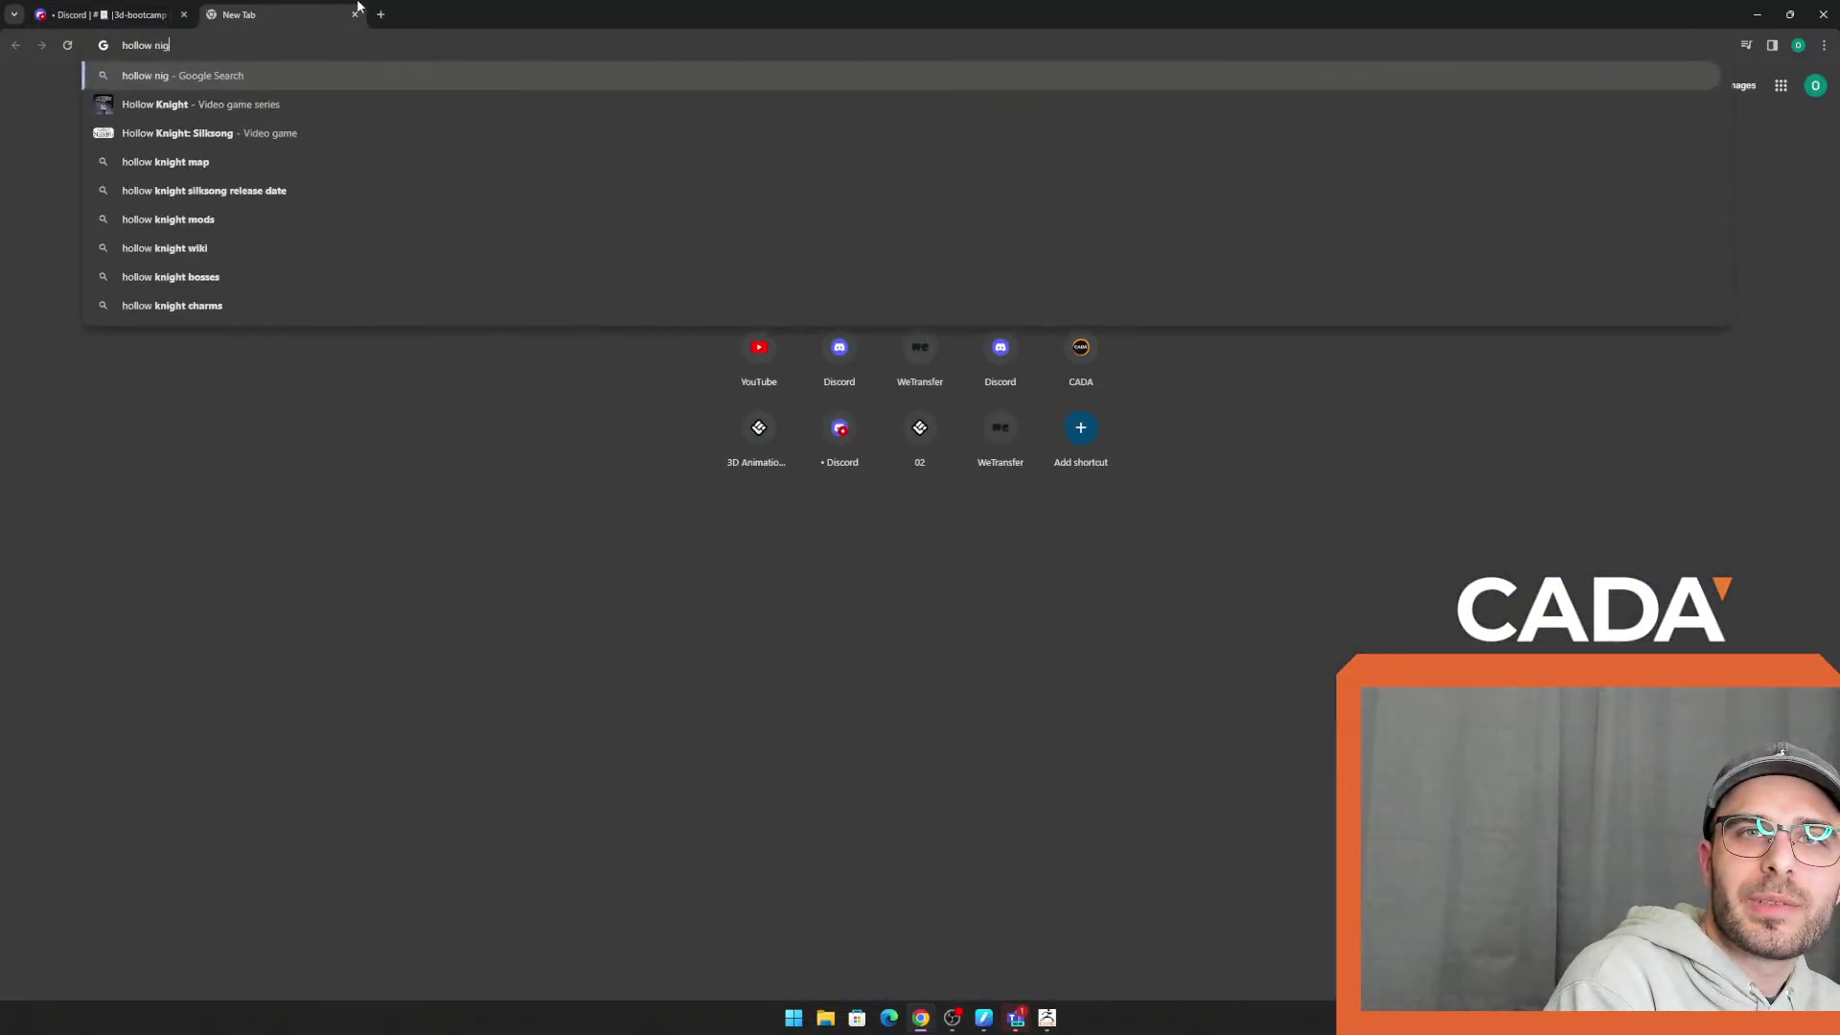
key(Return)
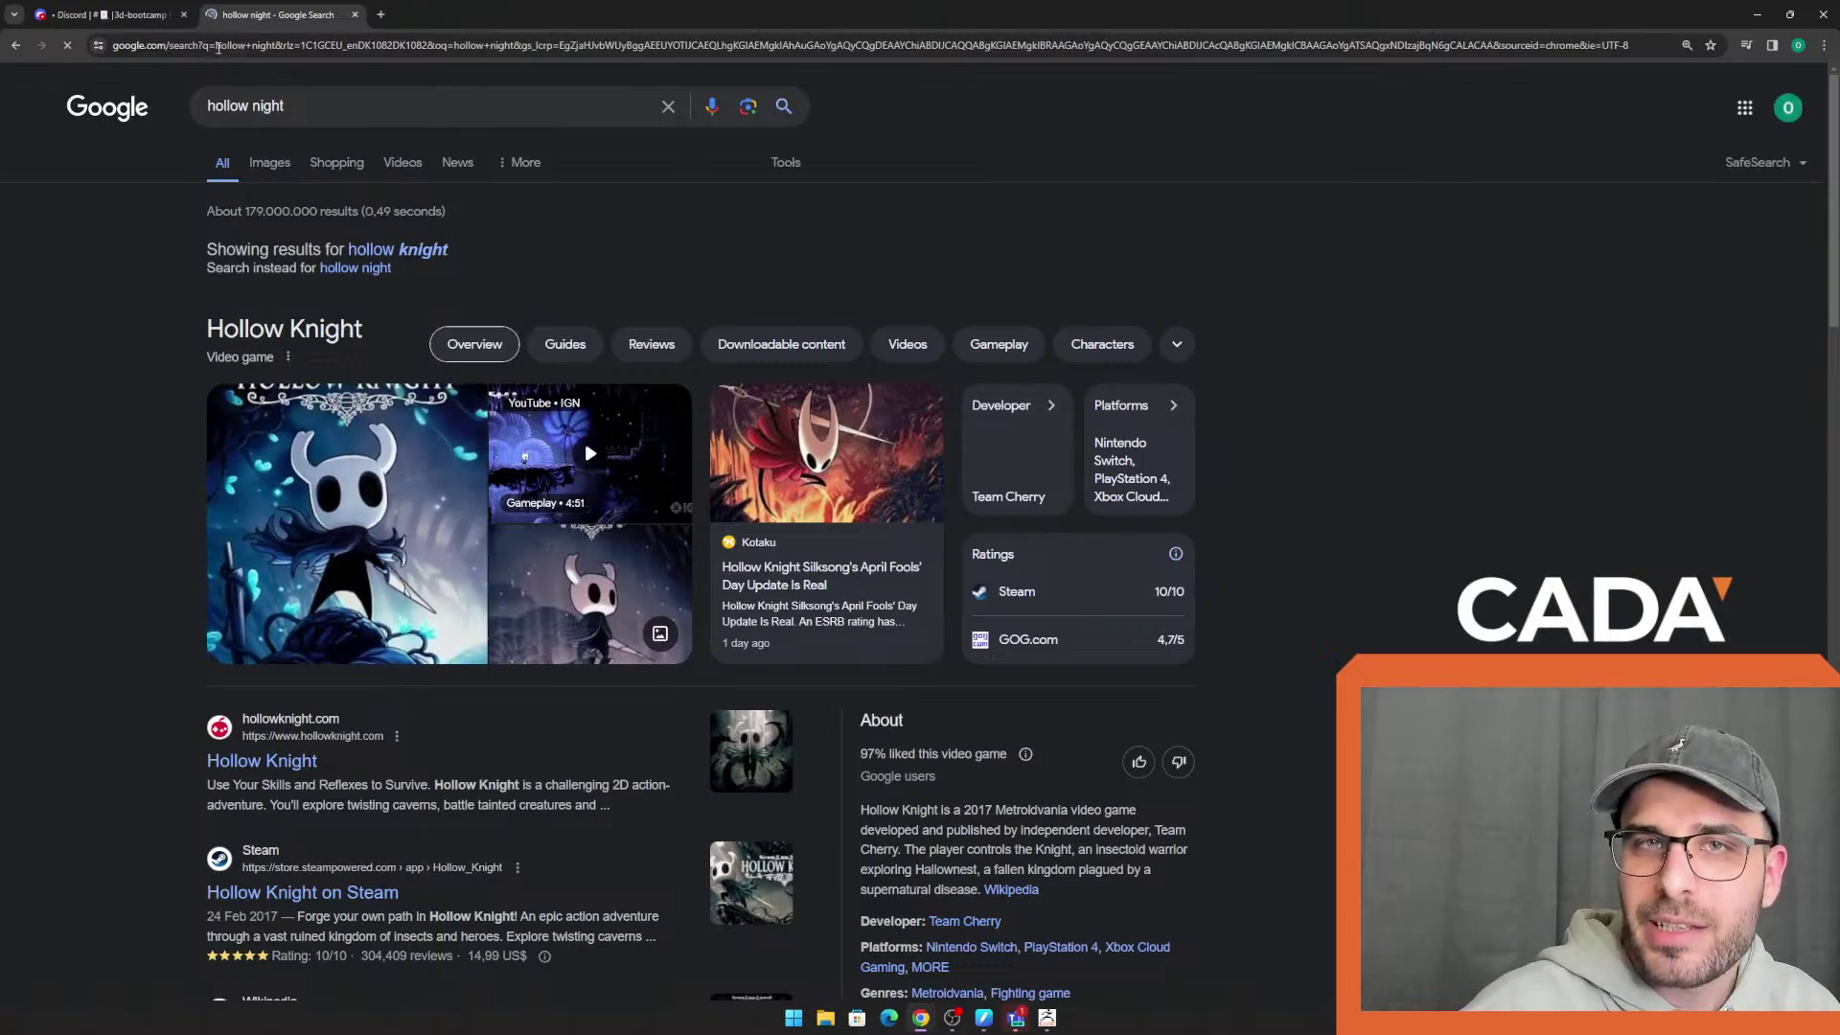
click(167, 14)
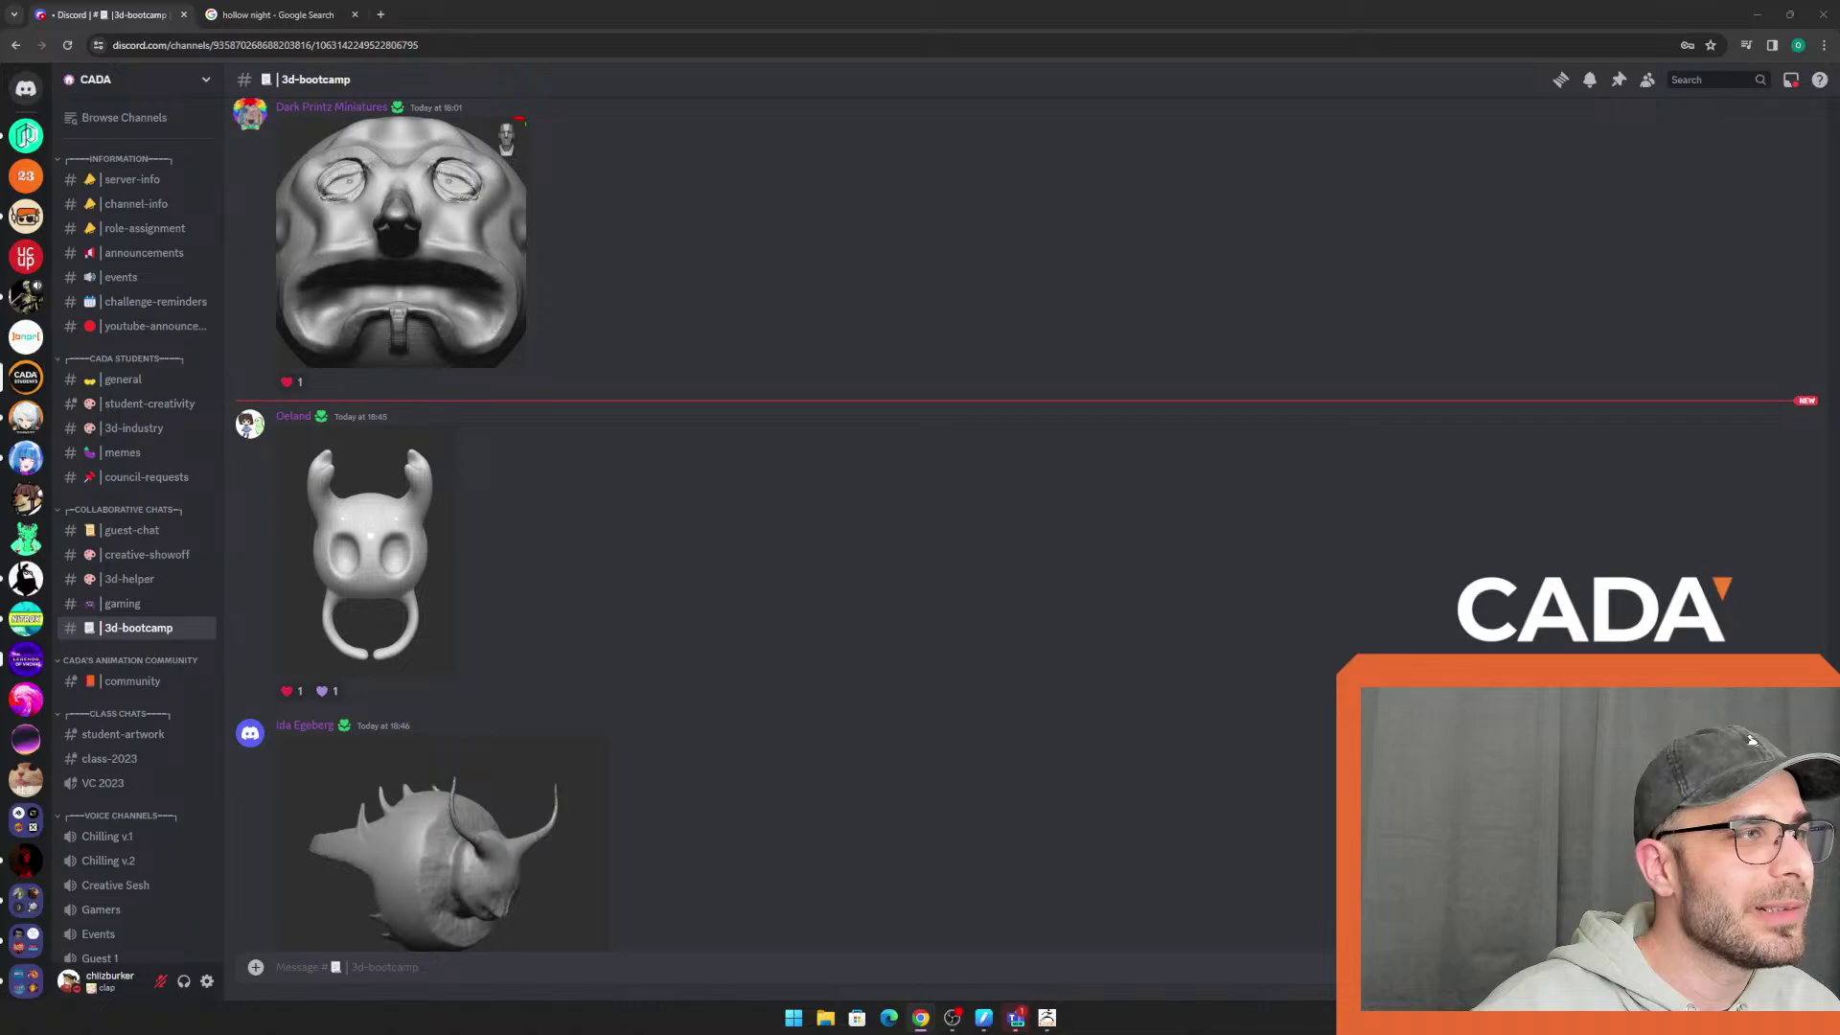
Examine the enlarged image of the grey spiked, horned creature sculpt posted in the channel
scroll(546, 658, down, 3)
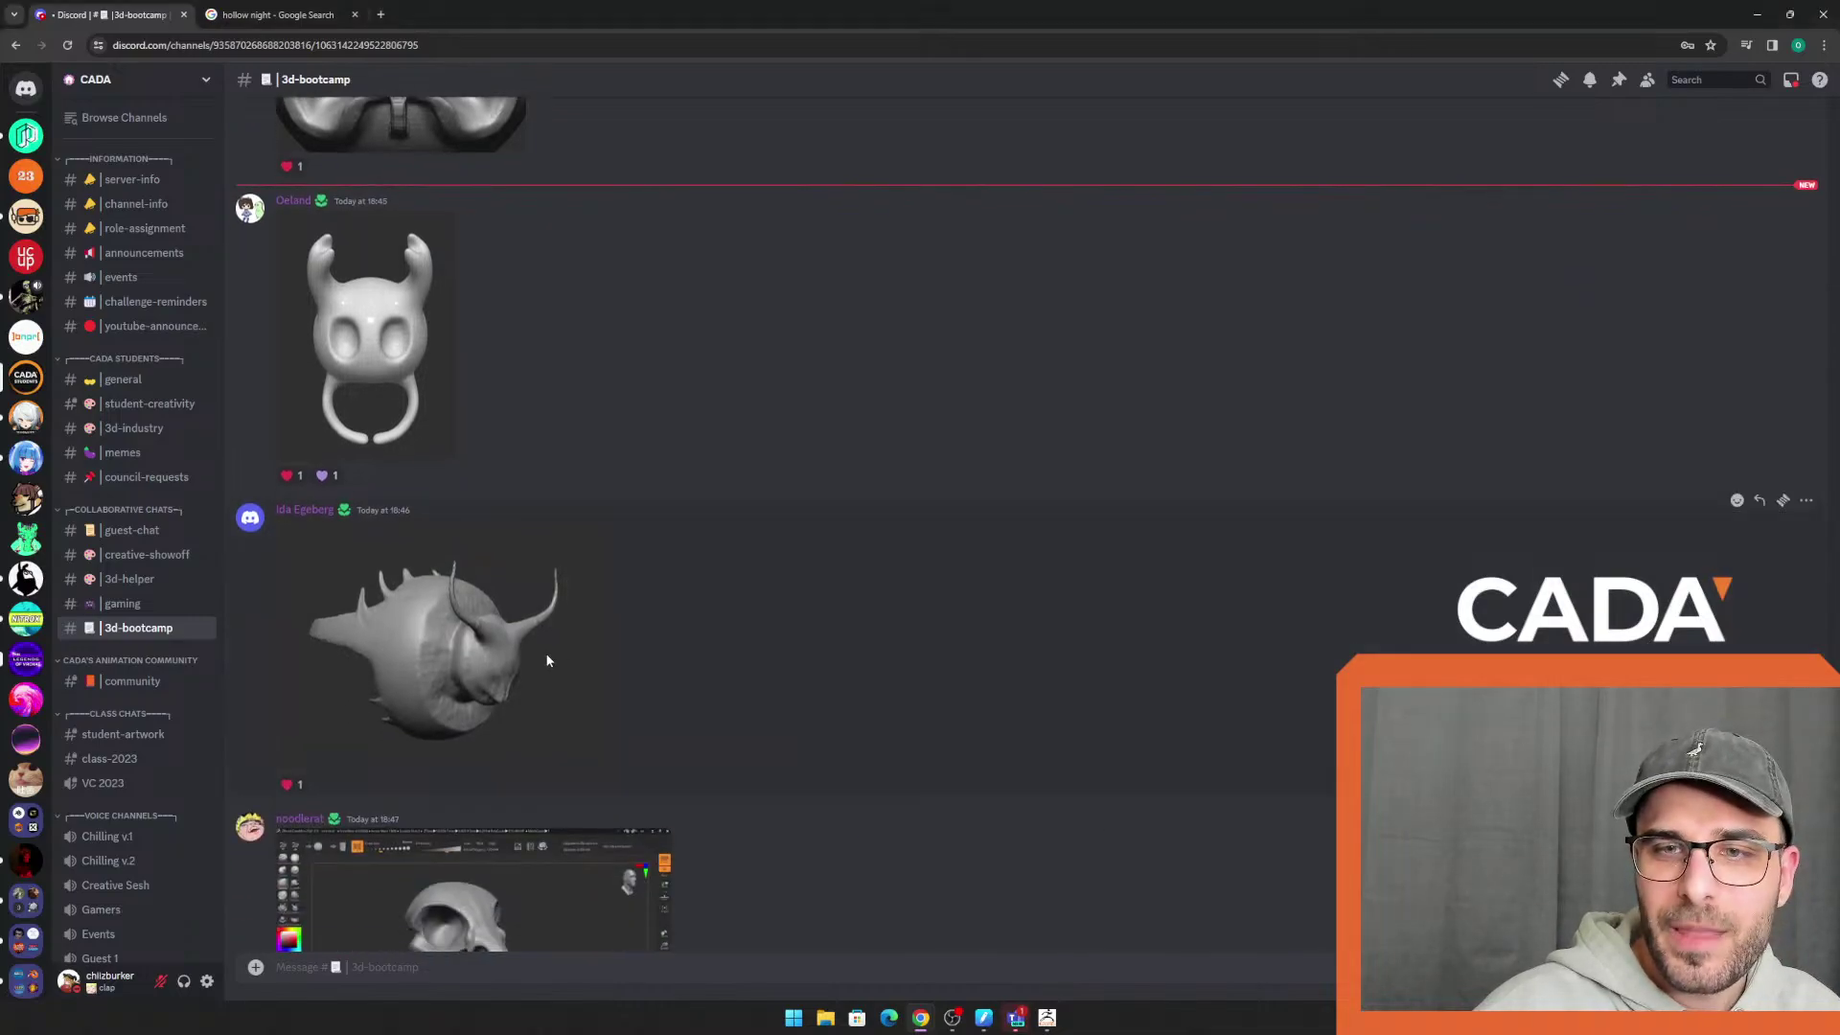
click(551, 664)
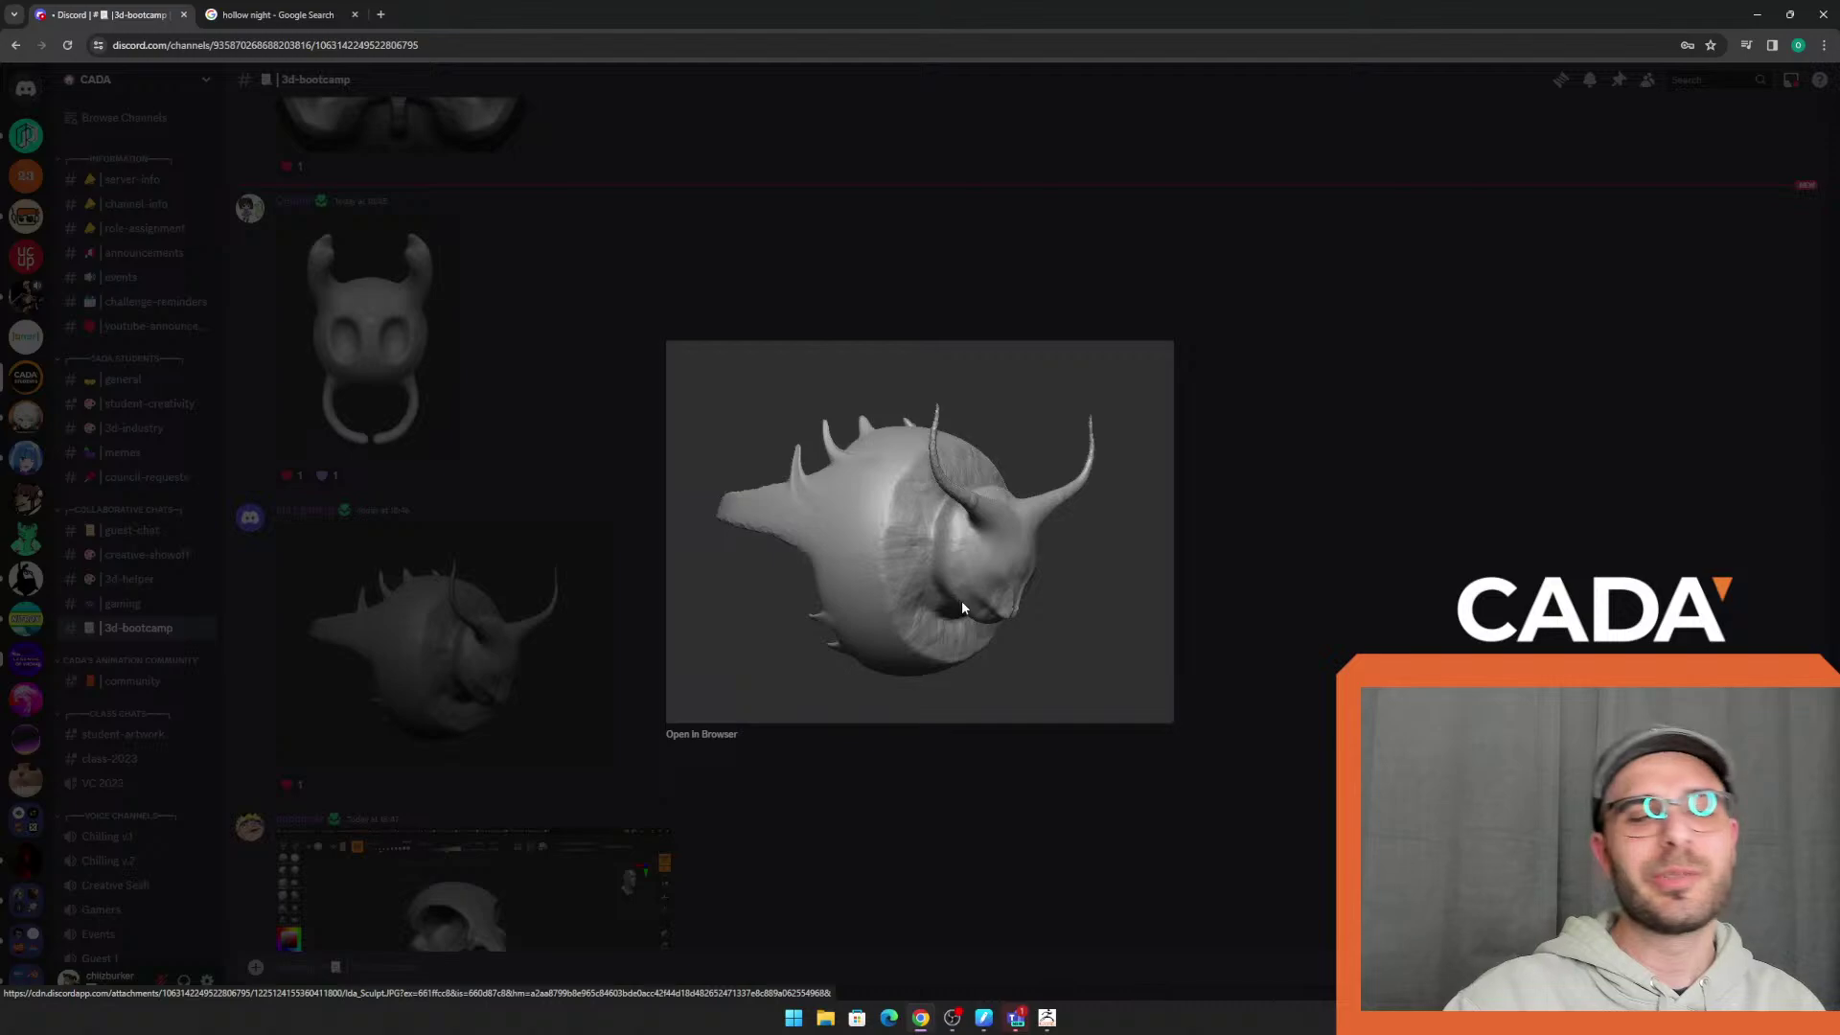
click(623, 616)
scroll(842, 579, down, 2)
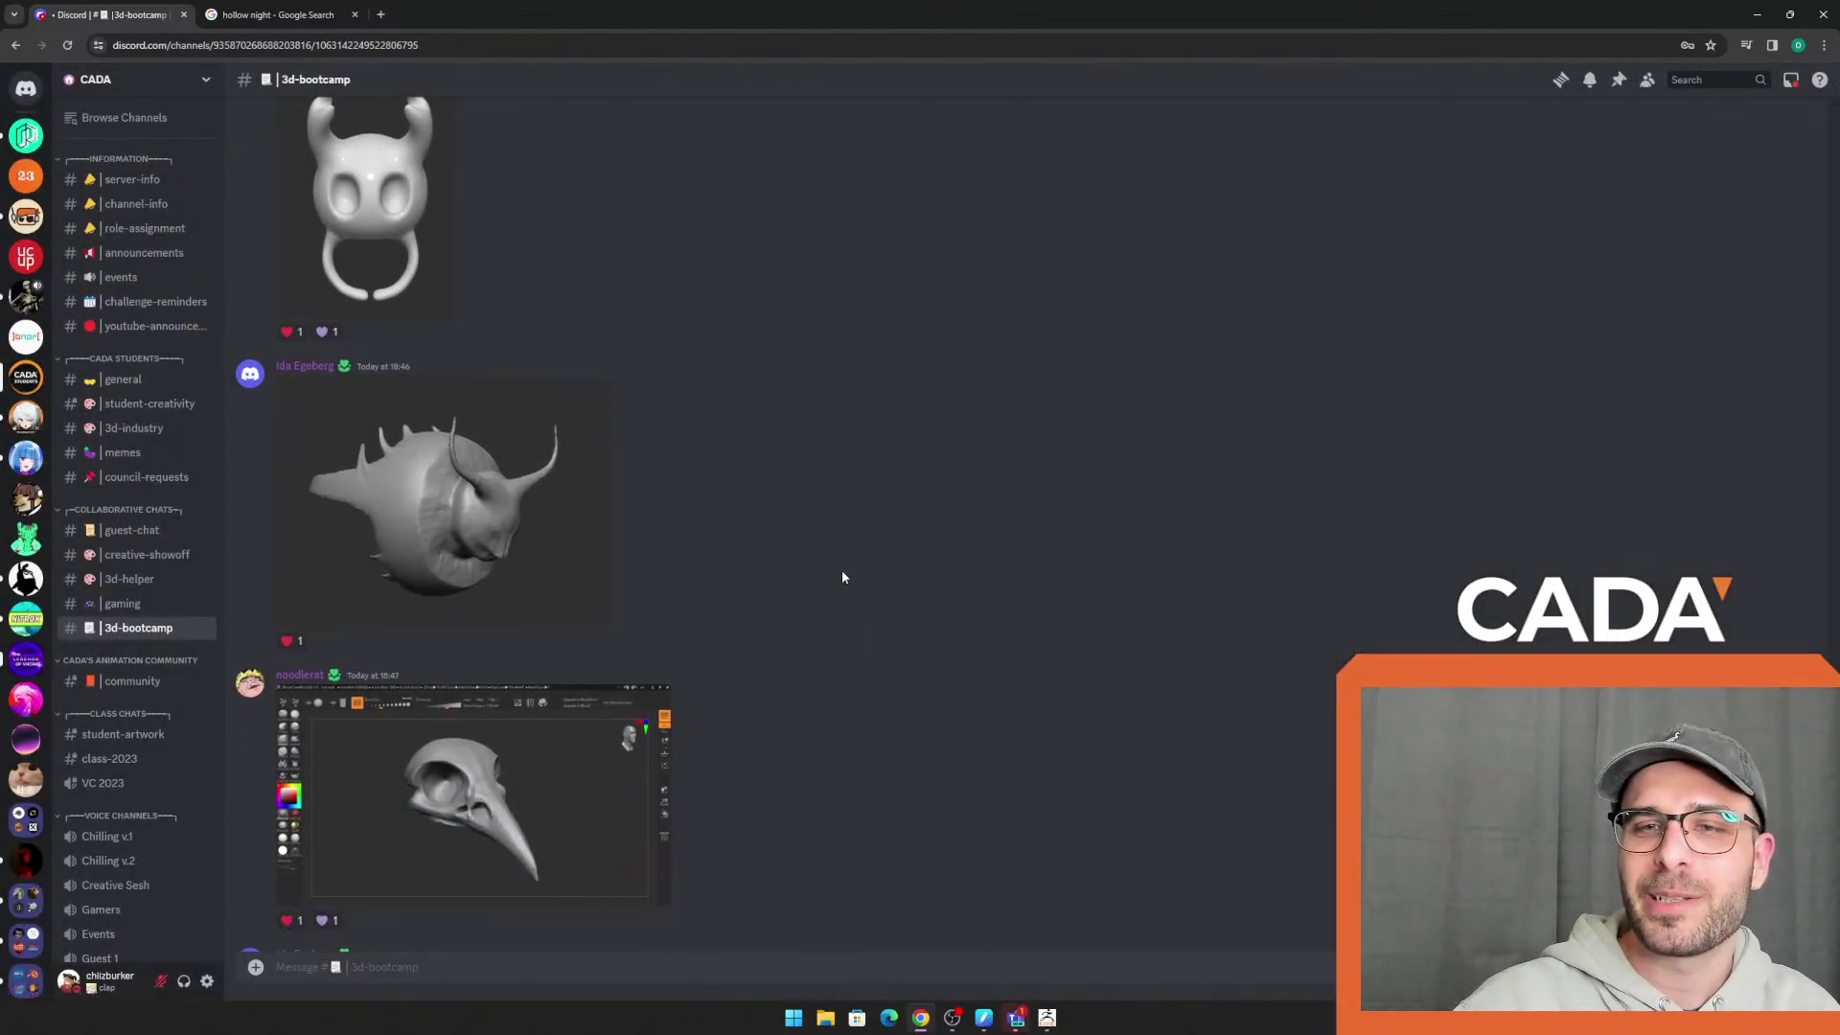
click(547, 530)
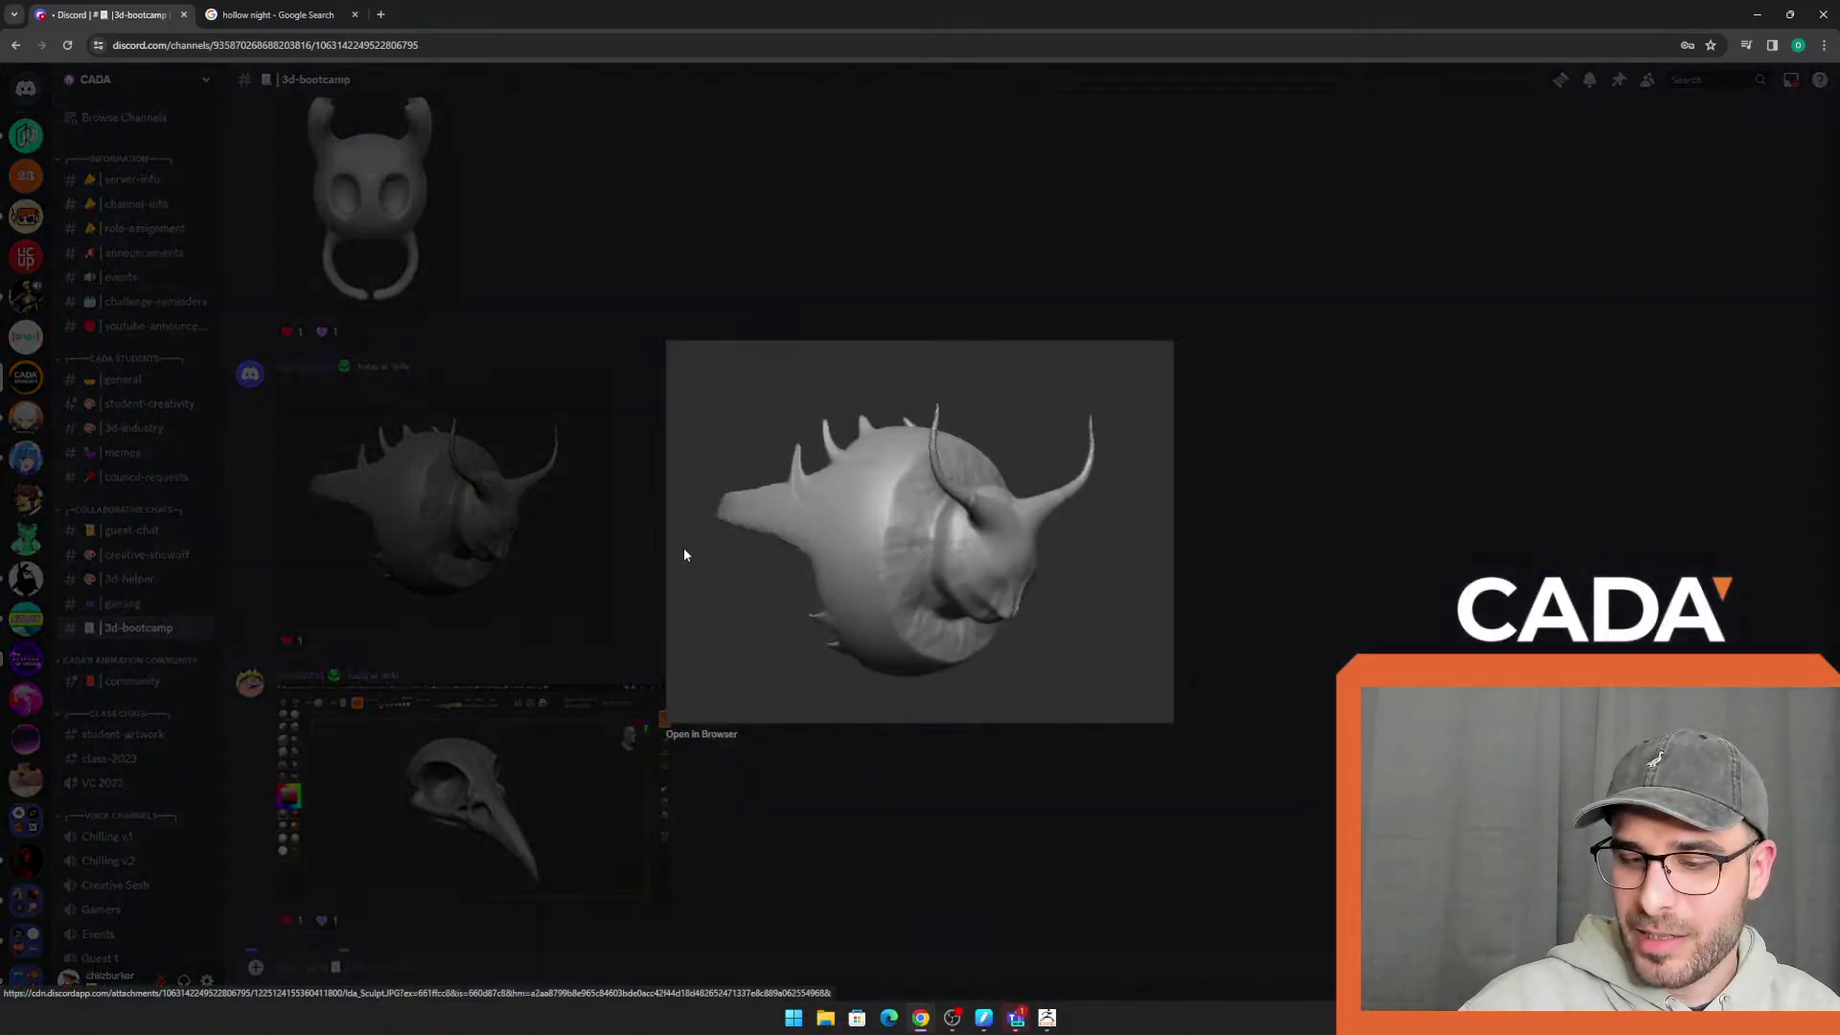
Search for images of "texan oil baron" in a new browser tab and return to the Discord channel
click(389, 14)
text(t)
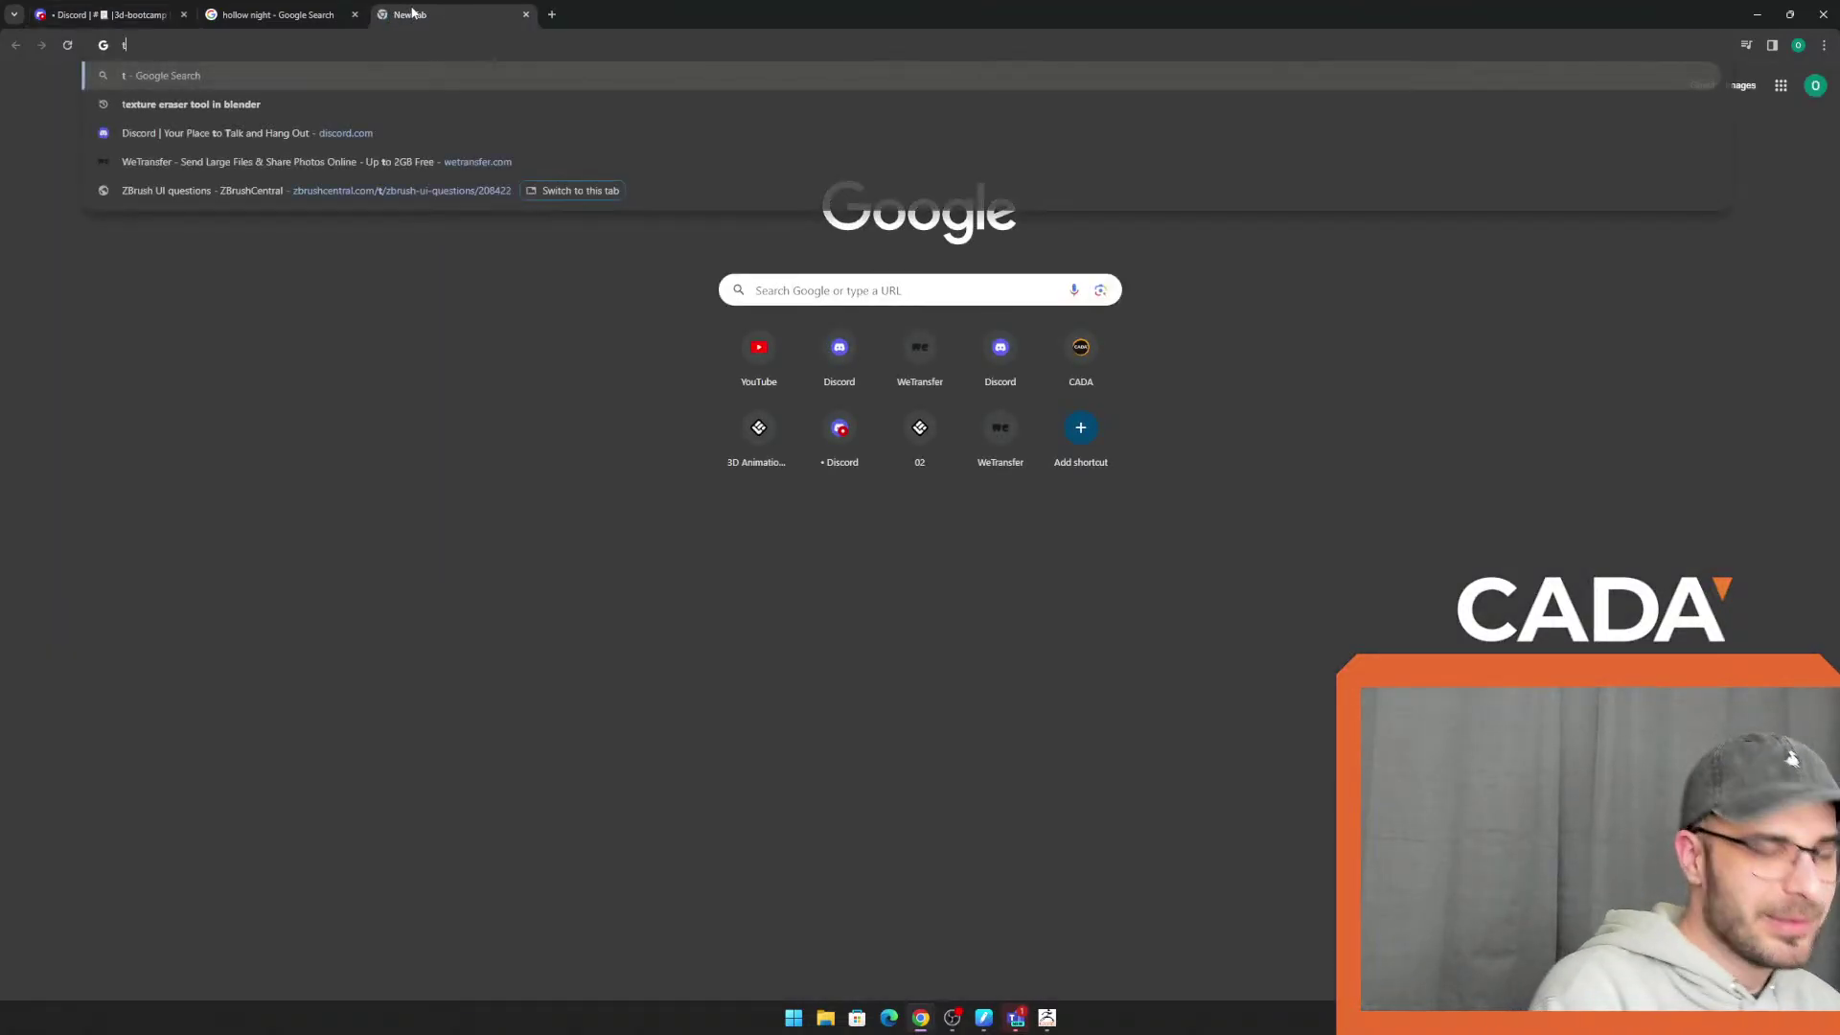
text(exan oil baron)
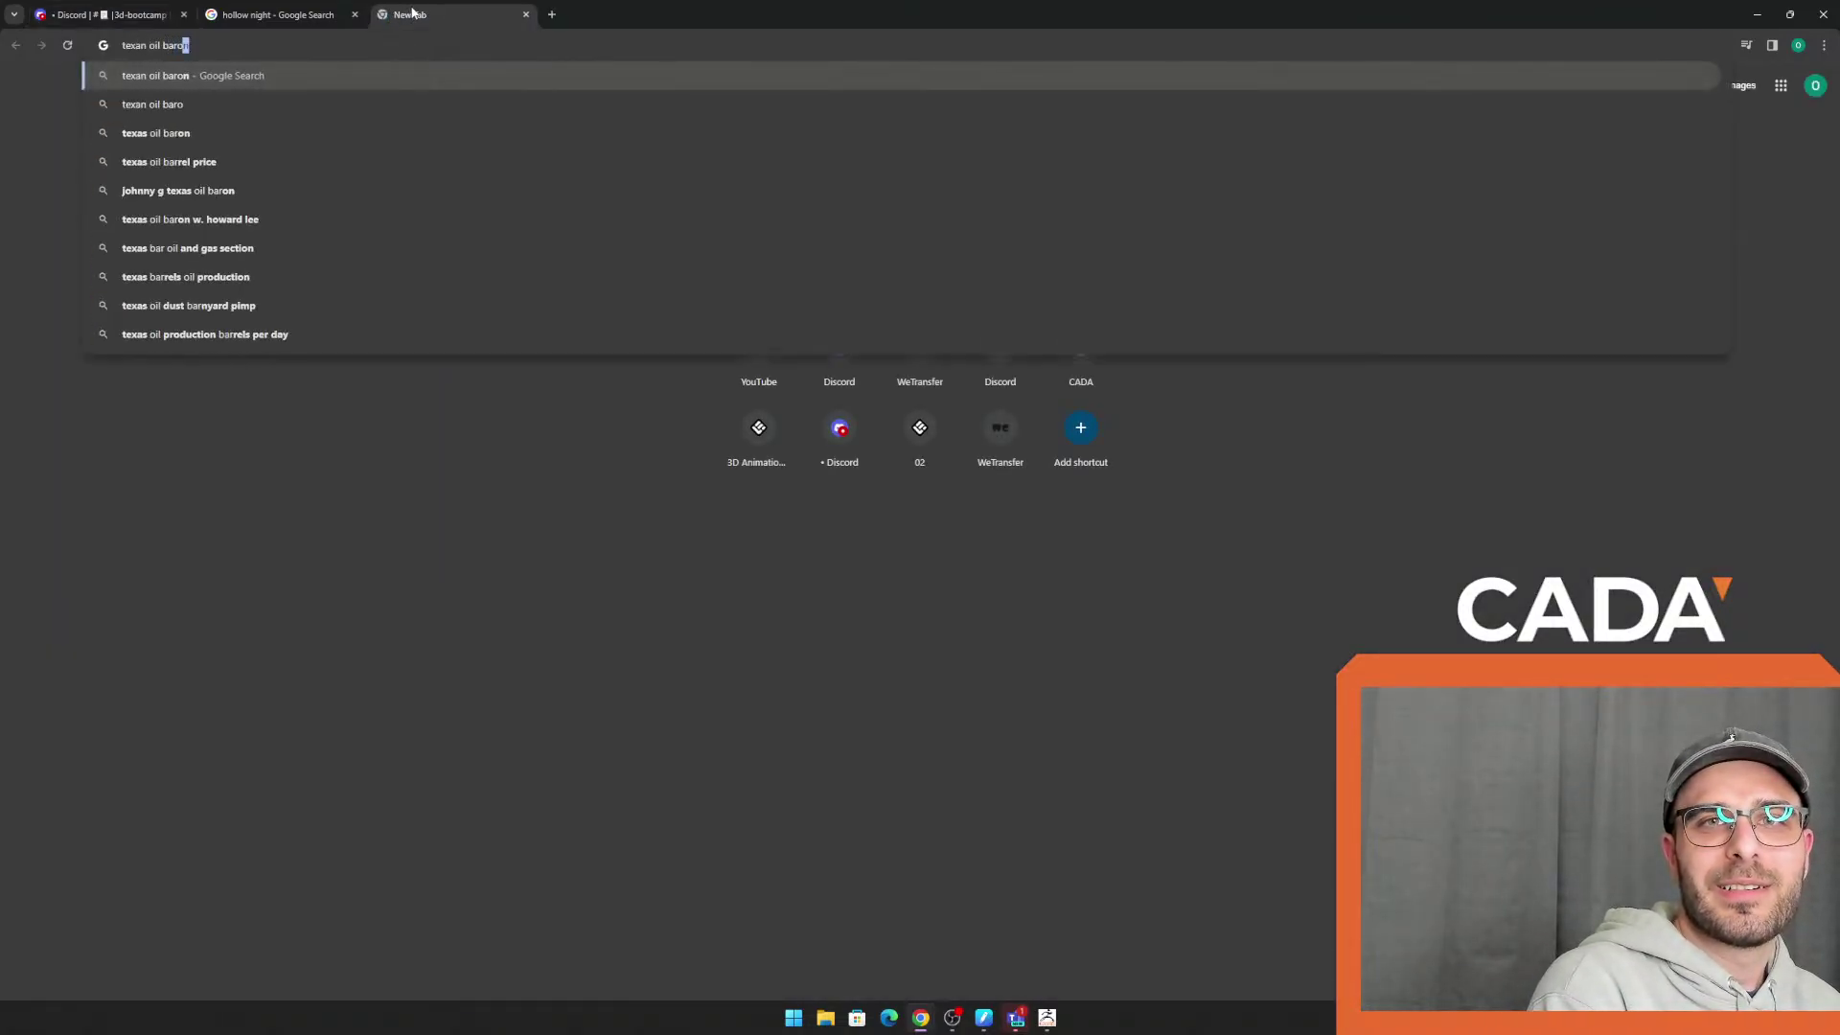
key(Return)
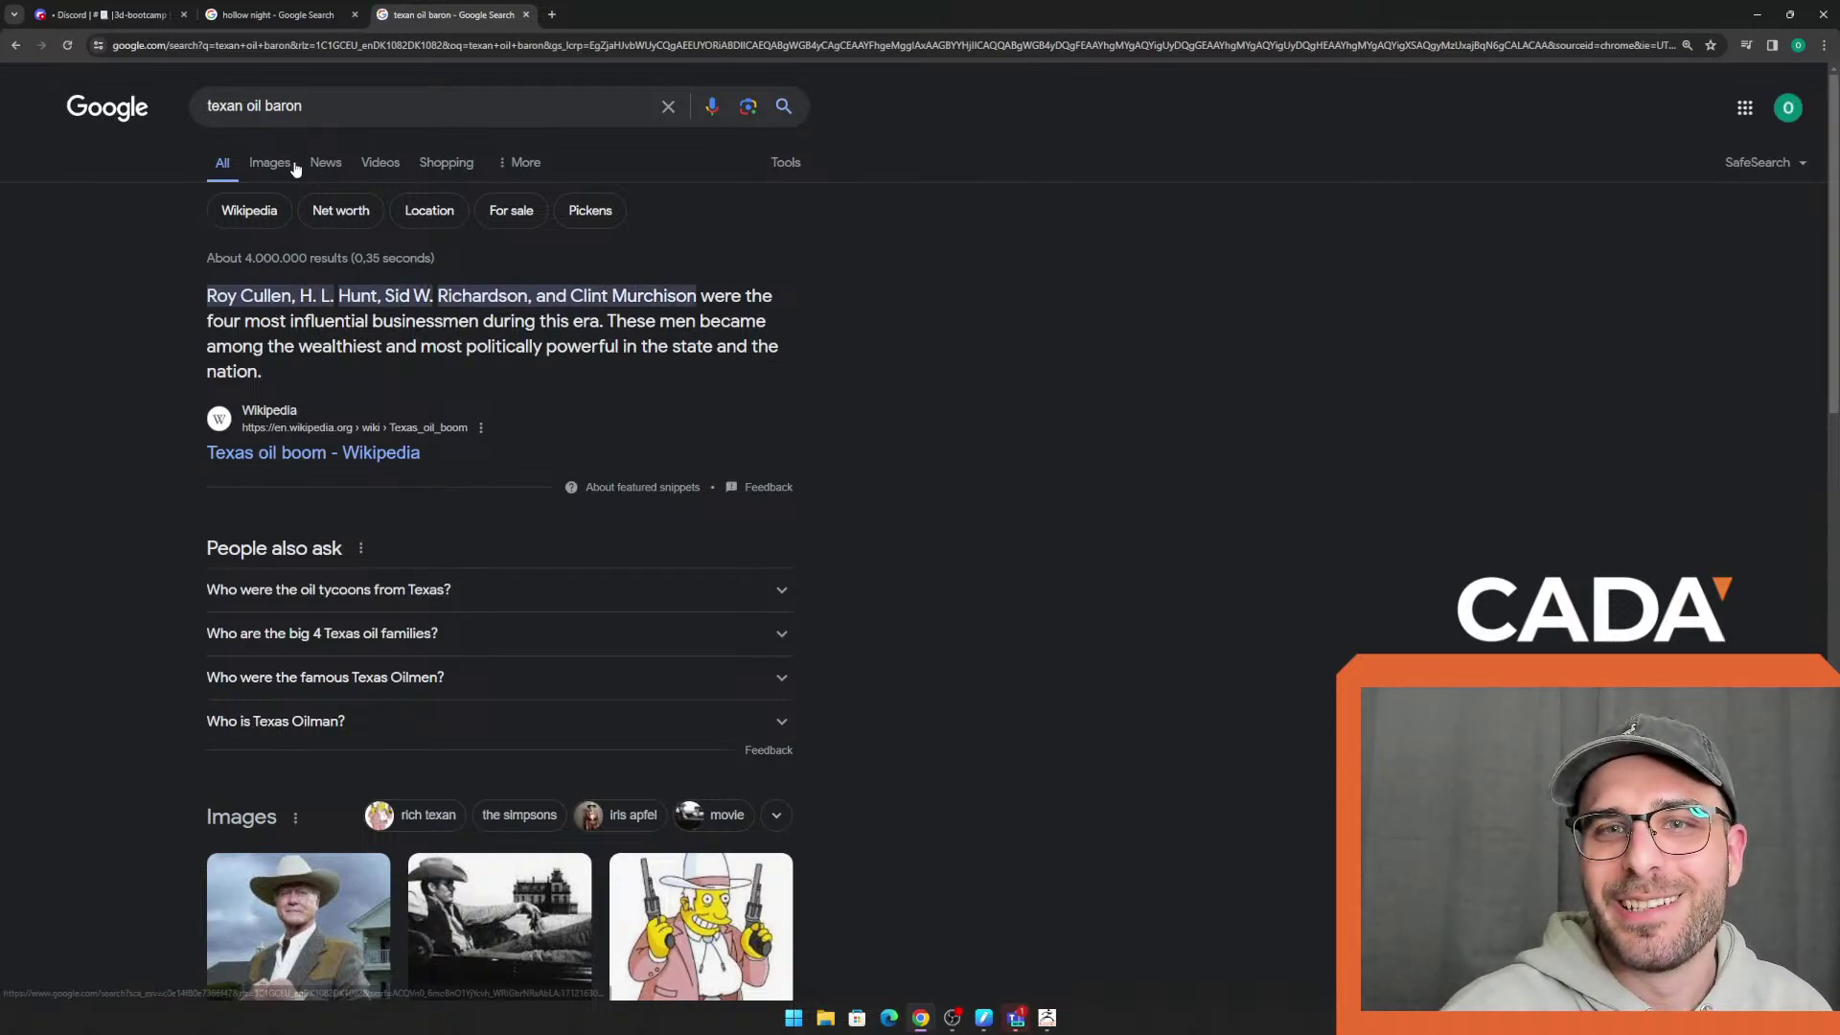
click(292, 166)
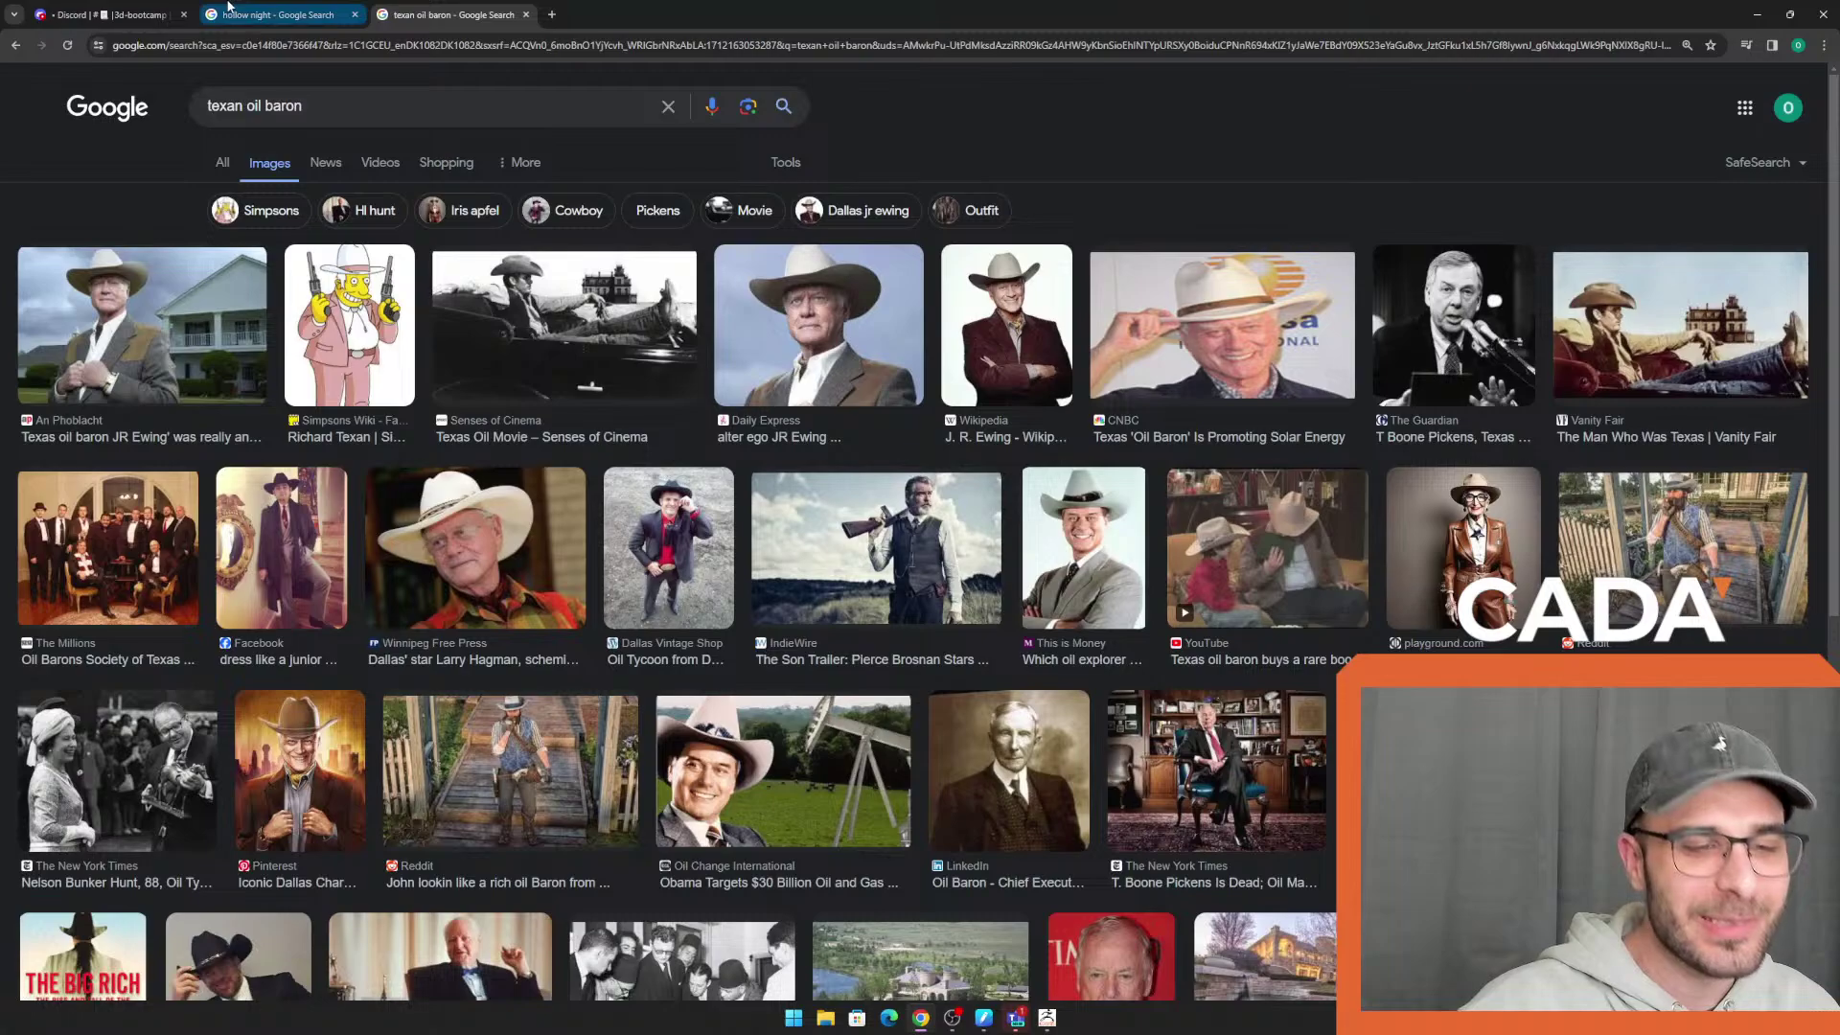
click(228, 7)
click(105, 8)
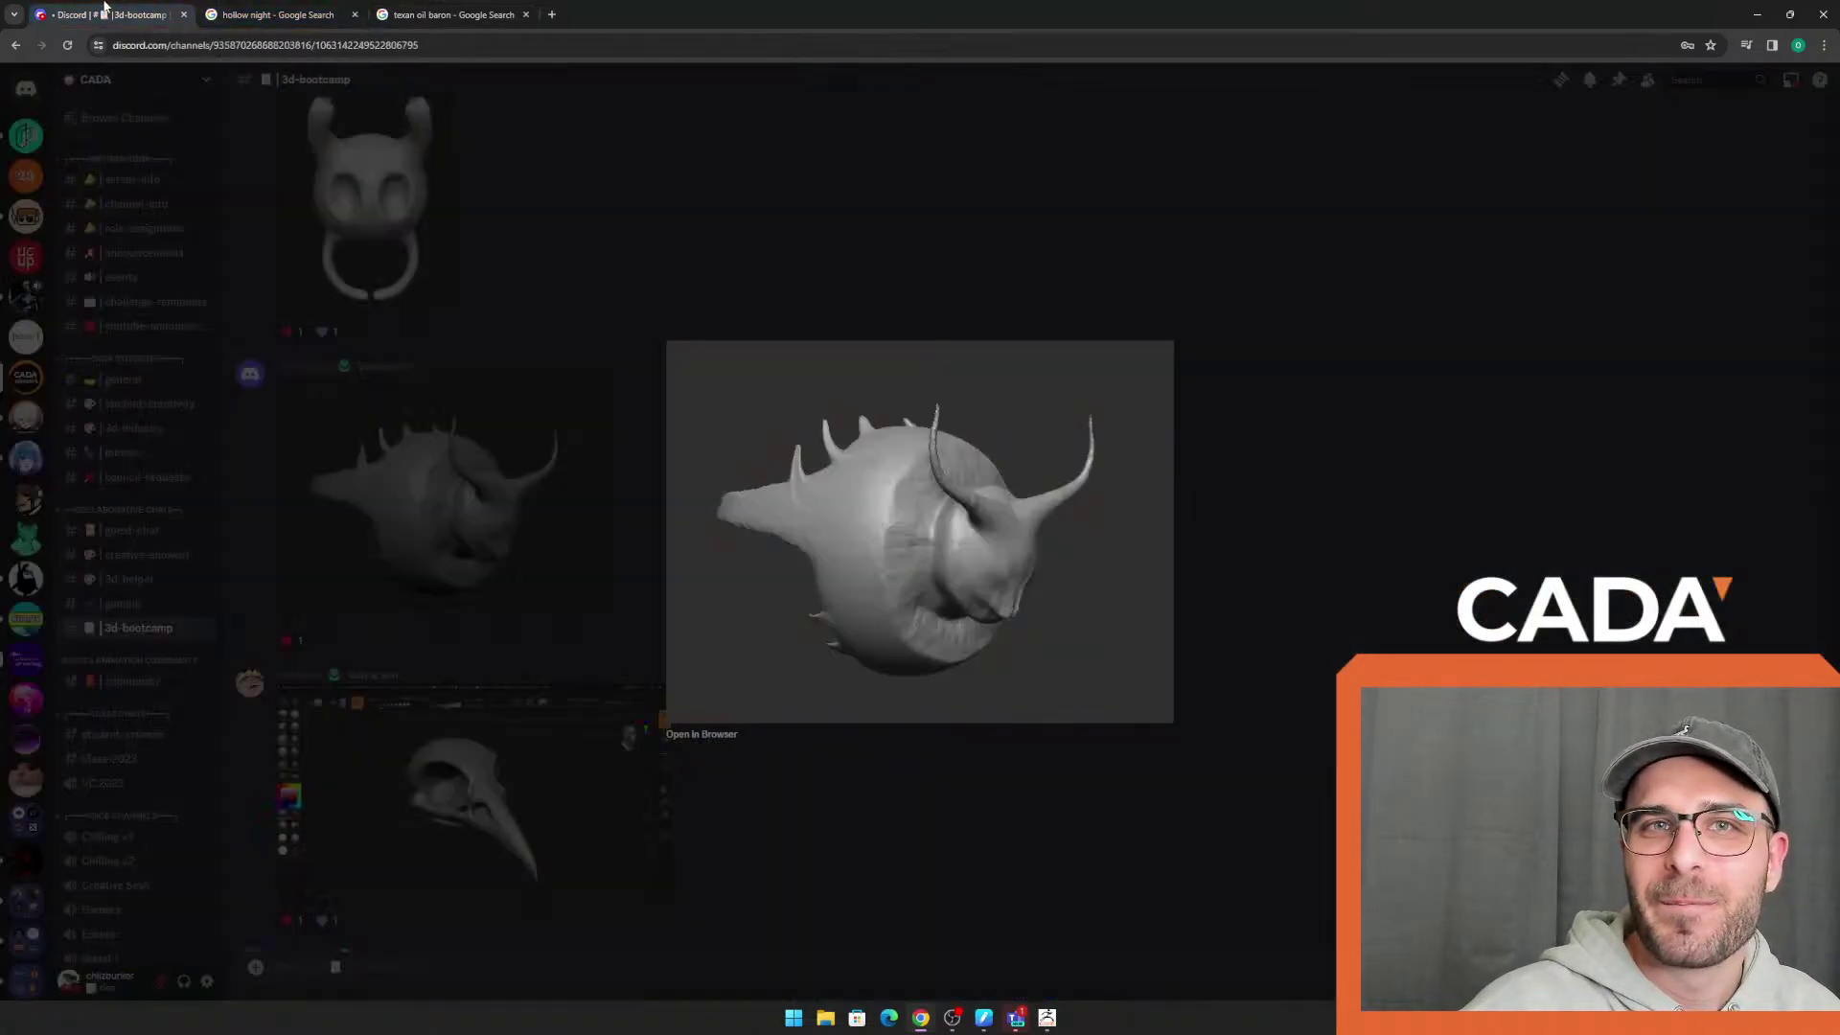
Close the enlarged creature image and examine the posted bird skull sculpt at full size
click(588, 605)
scroll(802, 763, down, 3)
click(481, 562)
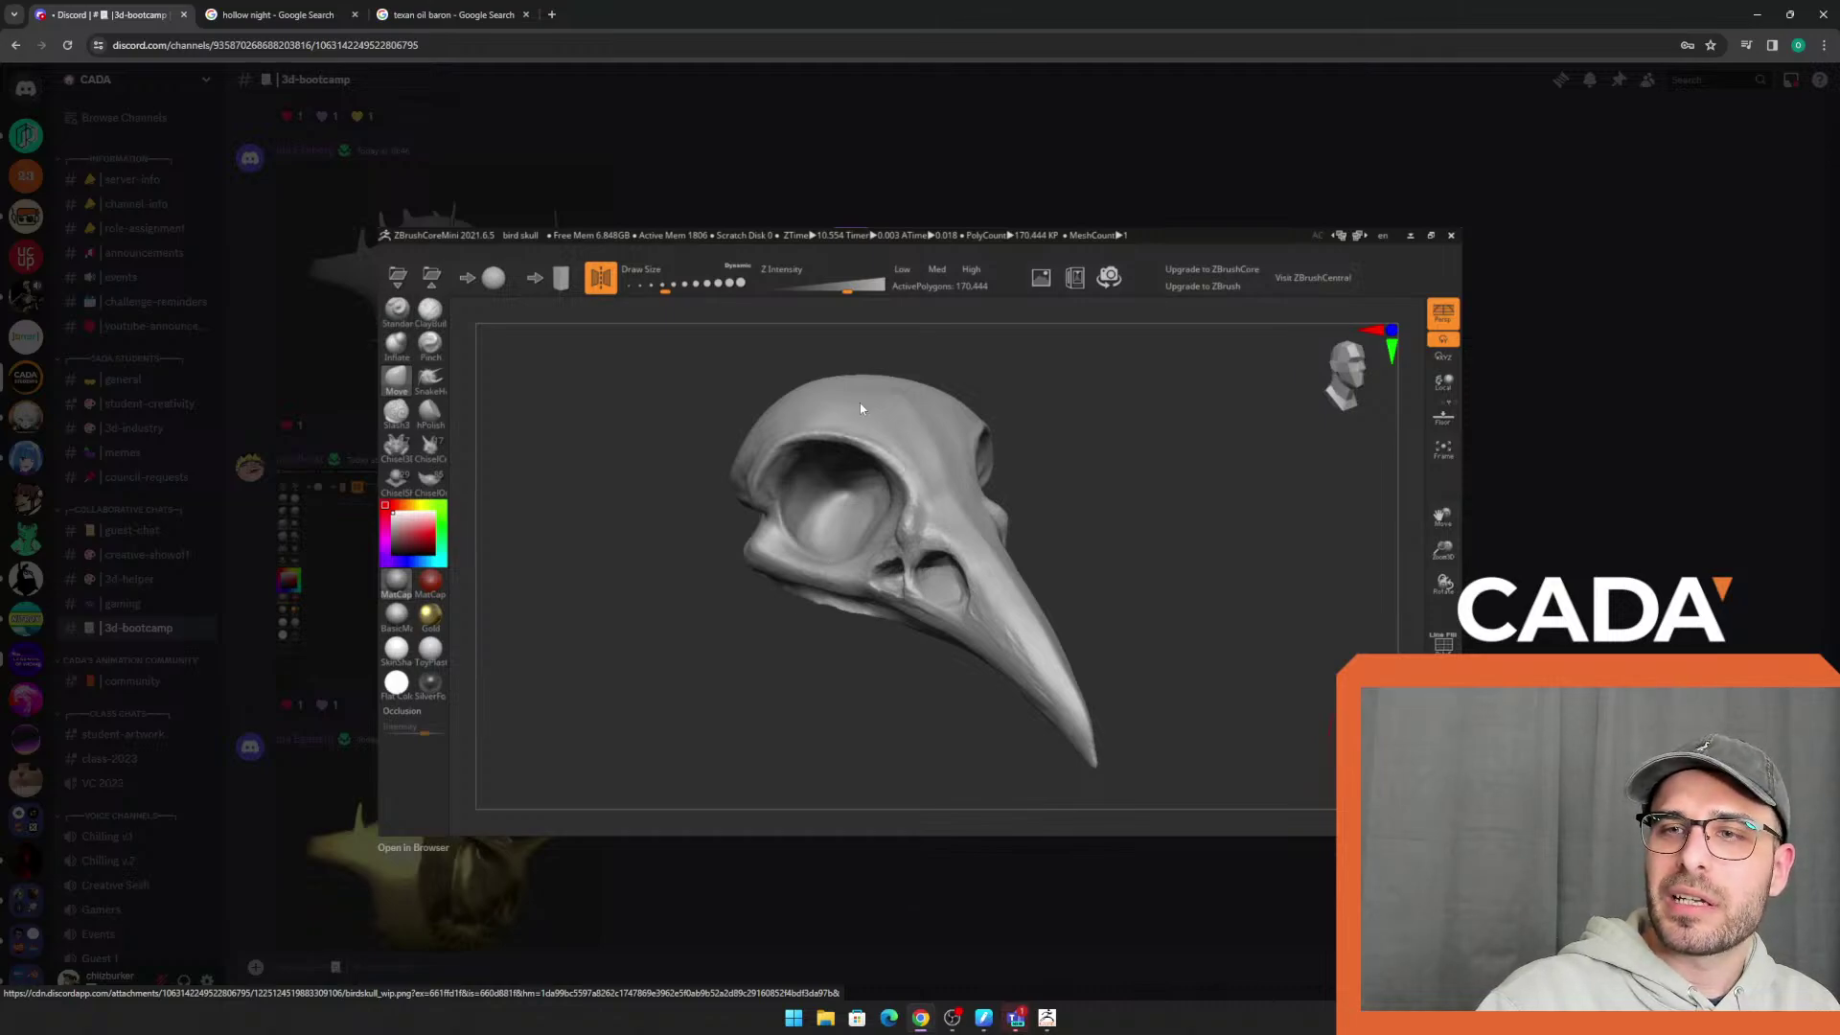
click(985, 911)
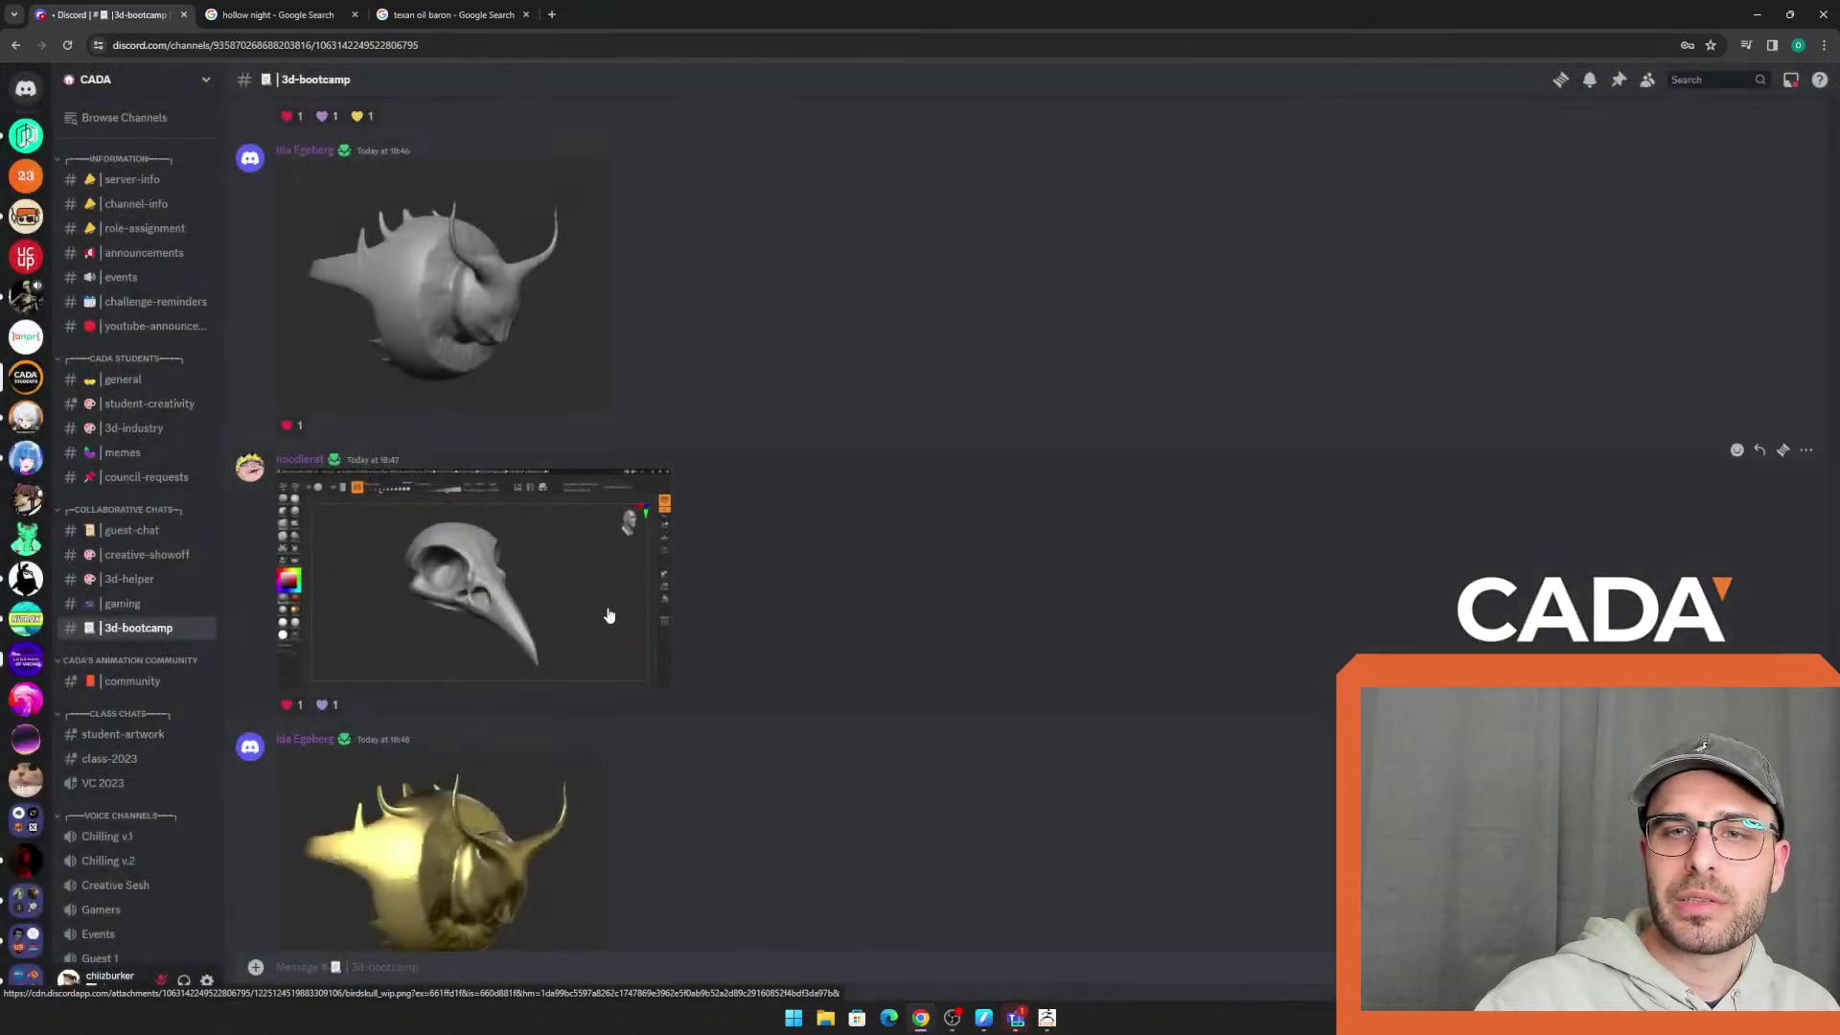
click(633, 633)
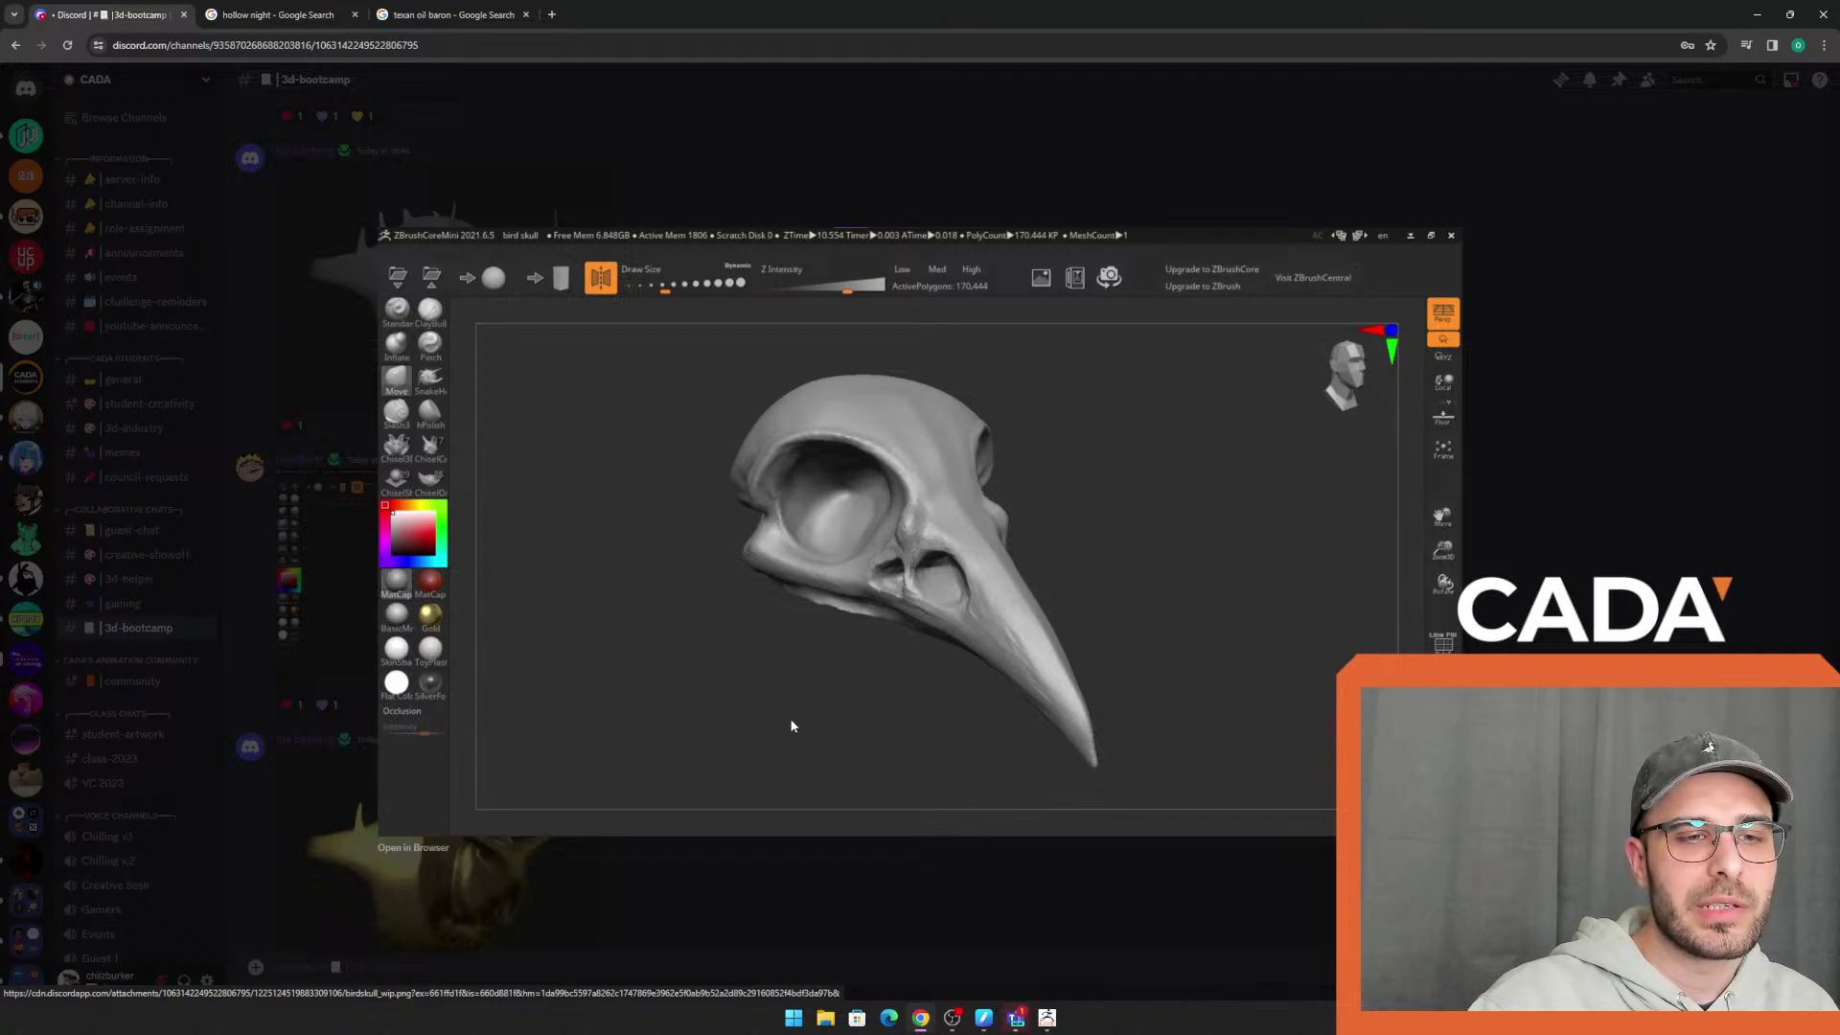
click(910, 853)
Examine the gold version of the horned creature sculpt enlarged and compare it with the neighbouring posts
scroll(722, 623, down, 2)
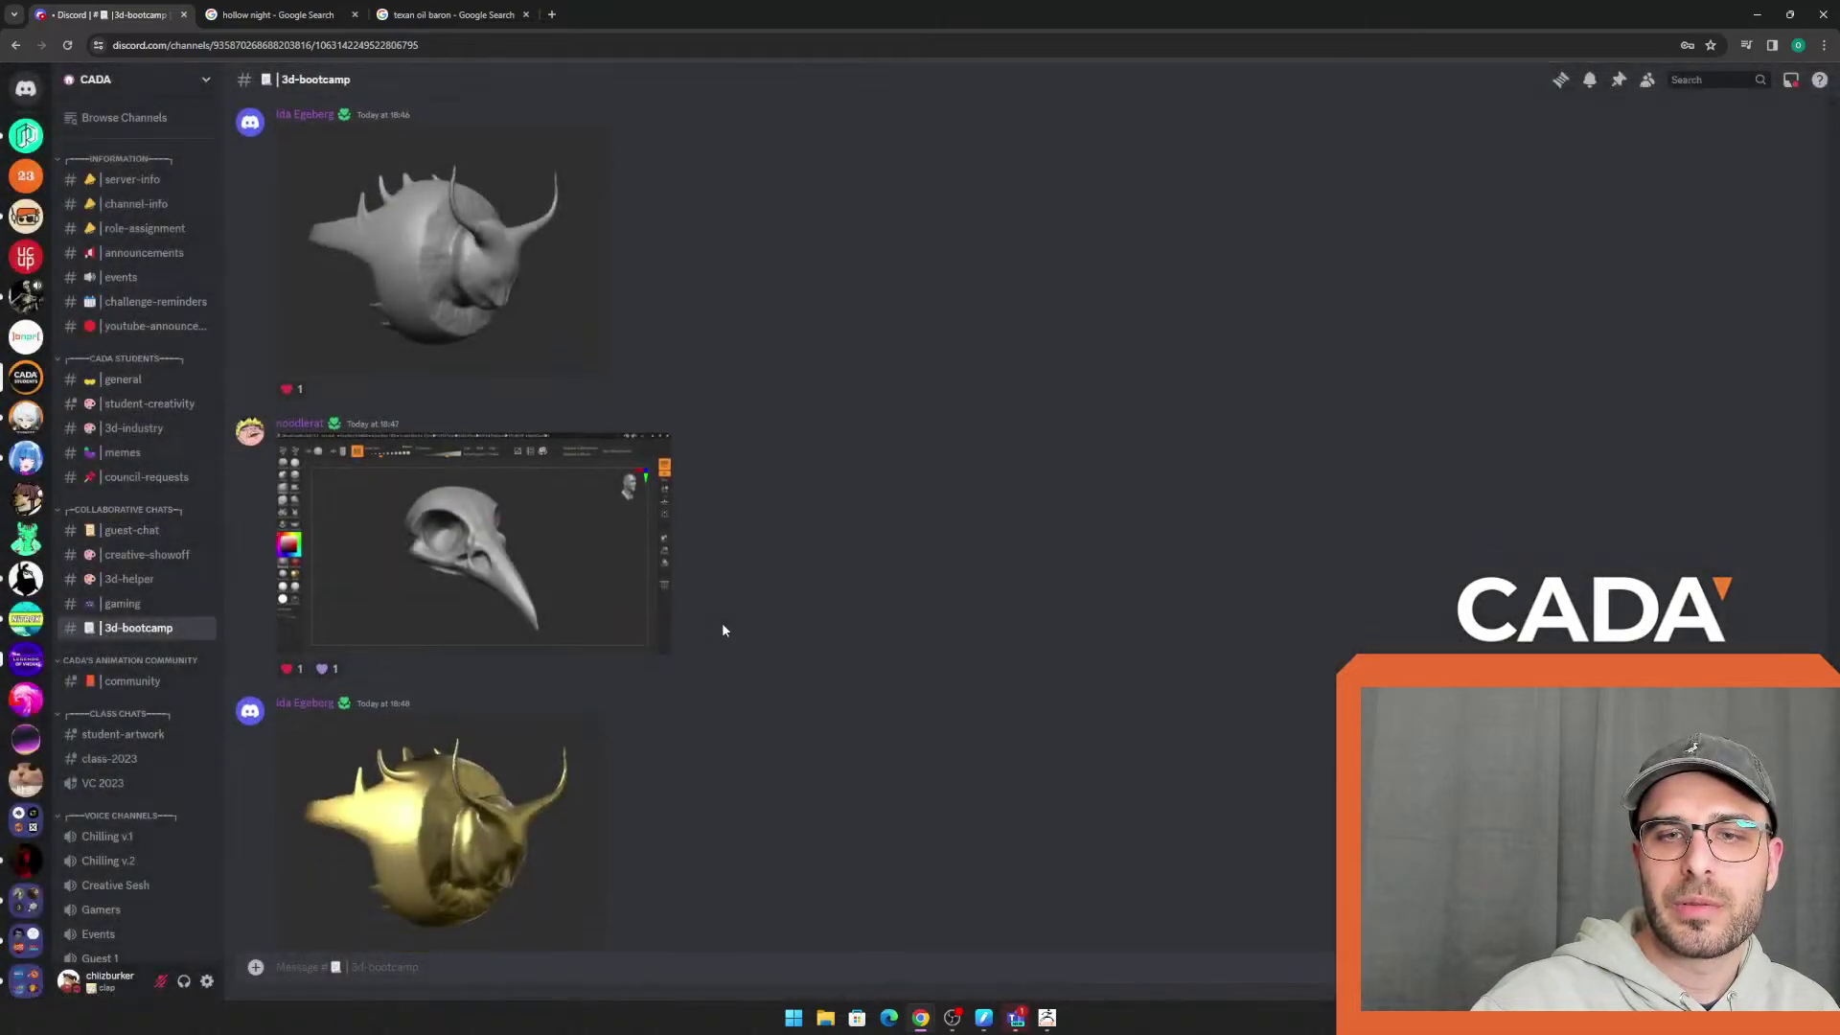
scroll(671, 633, up, 3)
scroll(652, 630, down, 1)
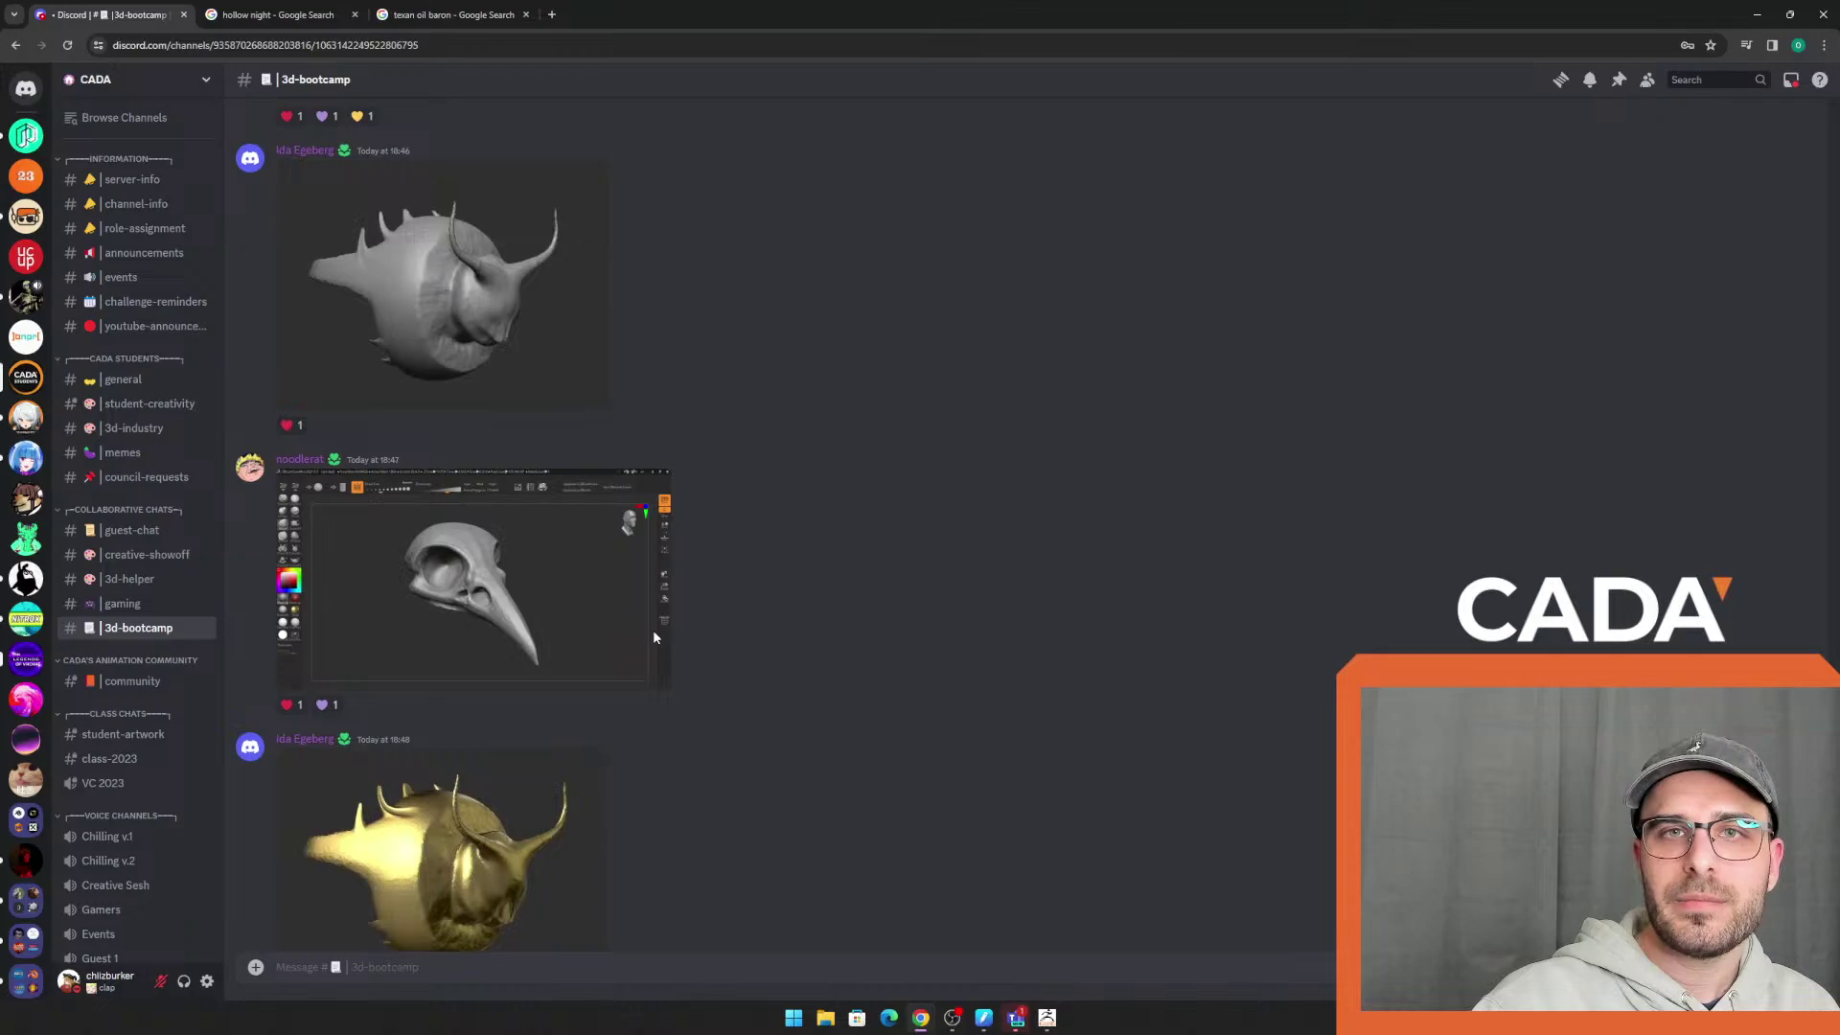
scroll(406, 477, down, 2)
click(533, 720)
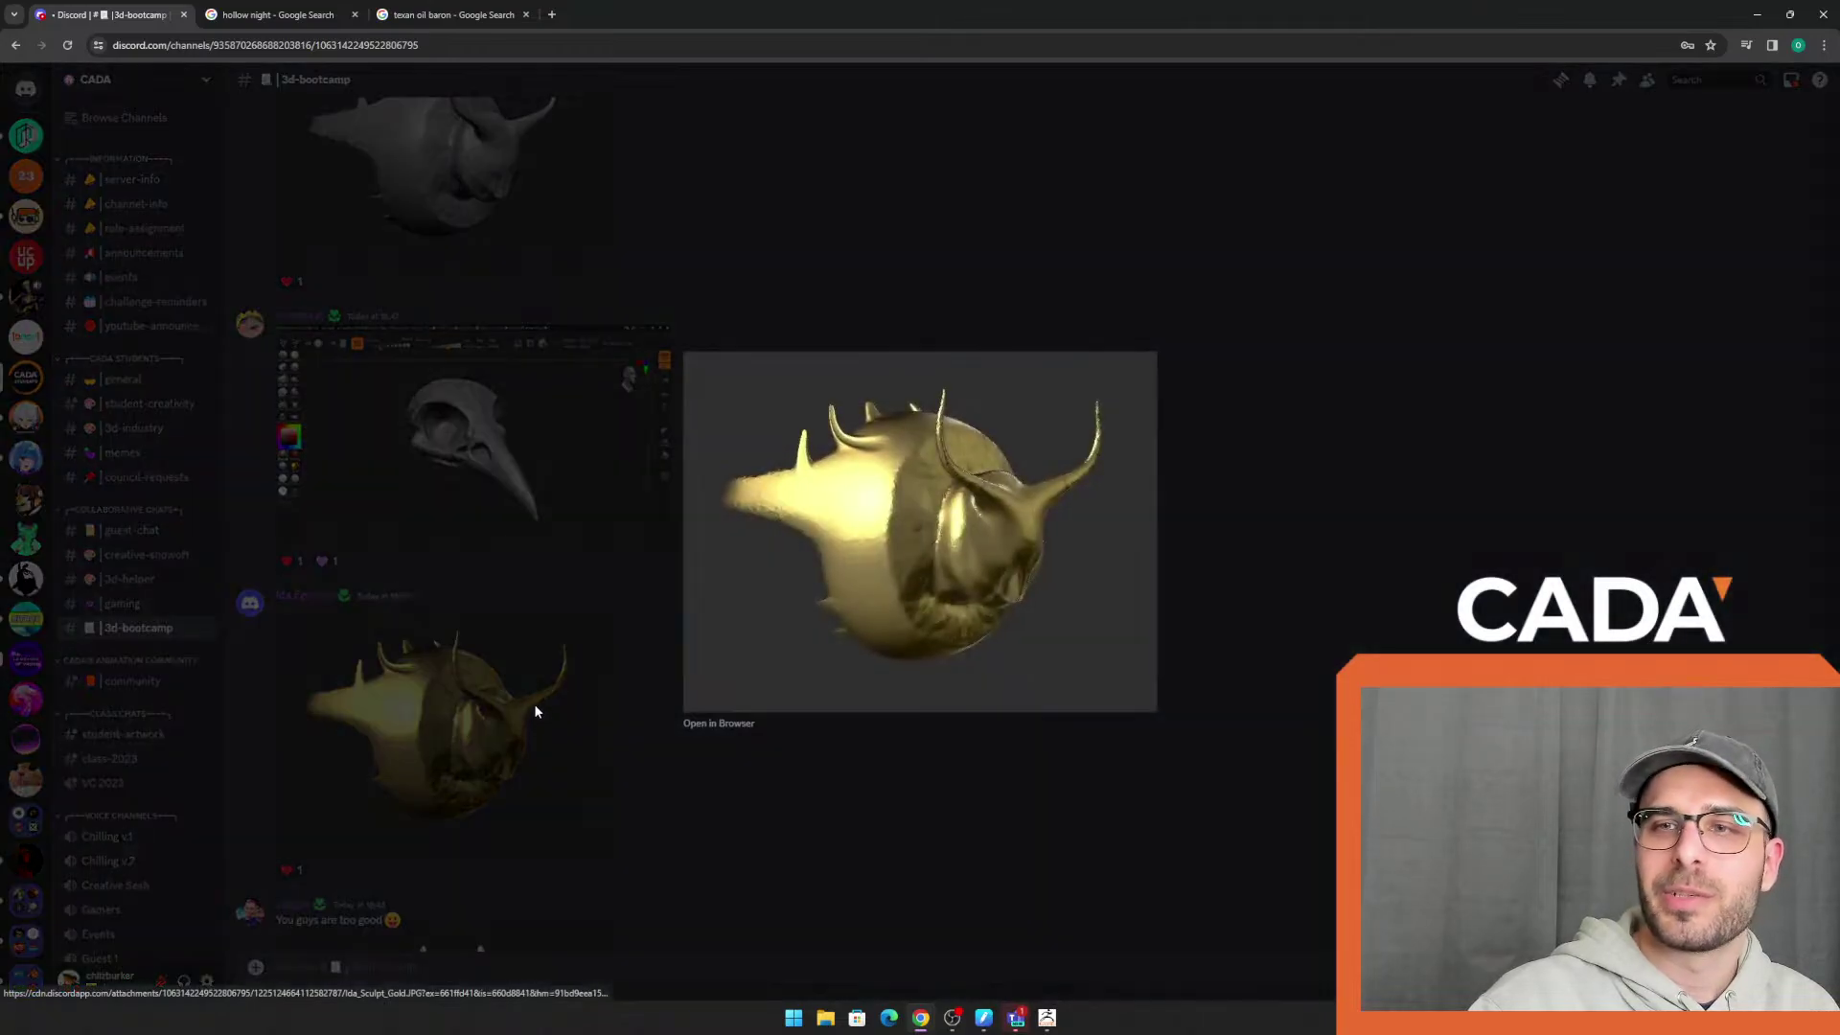
click(526, 717)
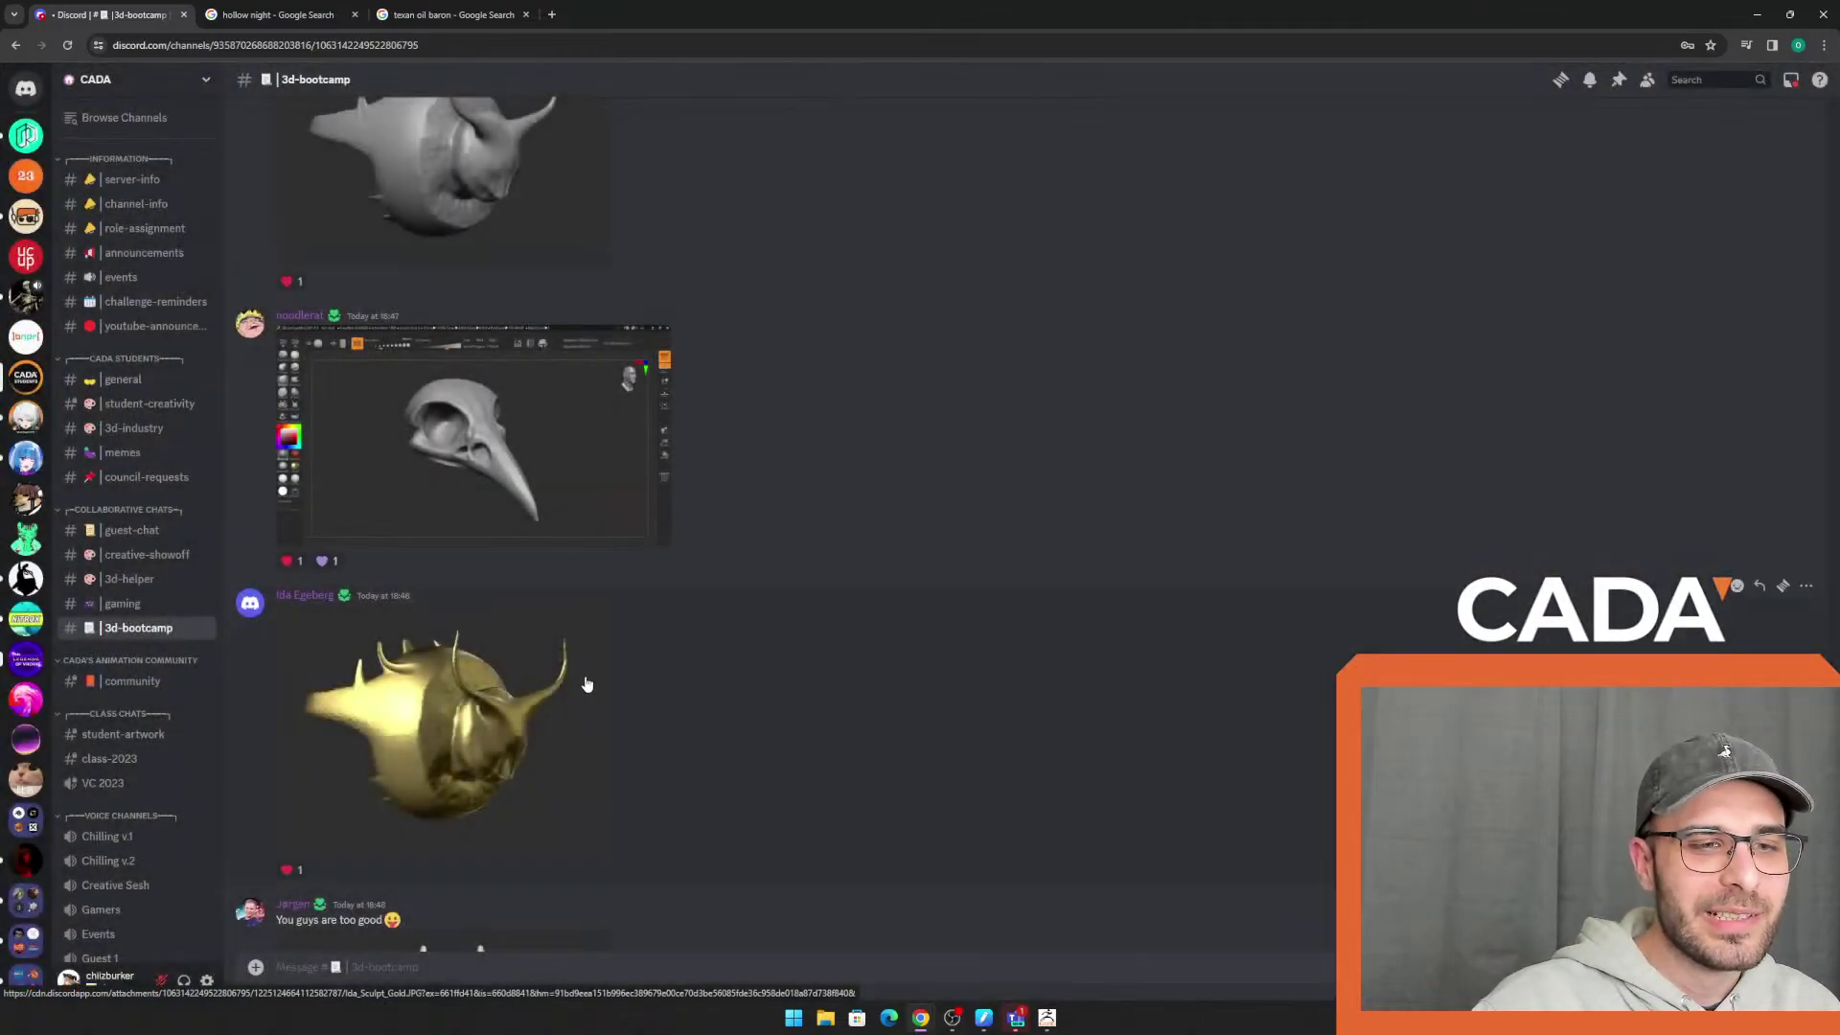
scroll(595, 671, down, 2)
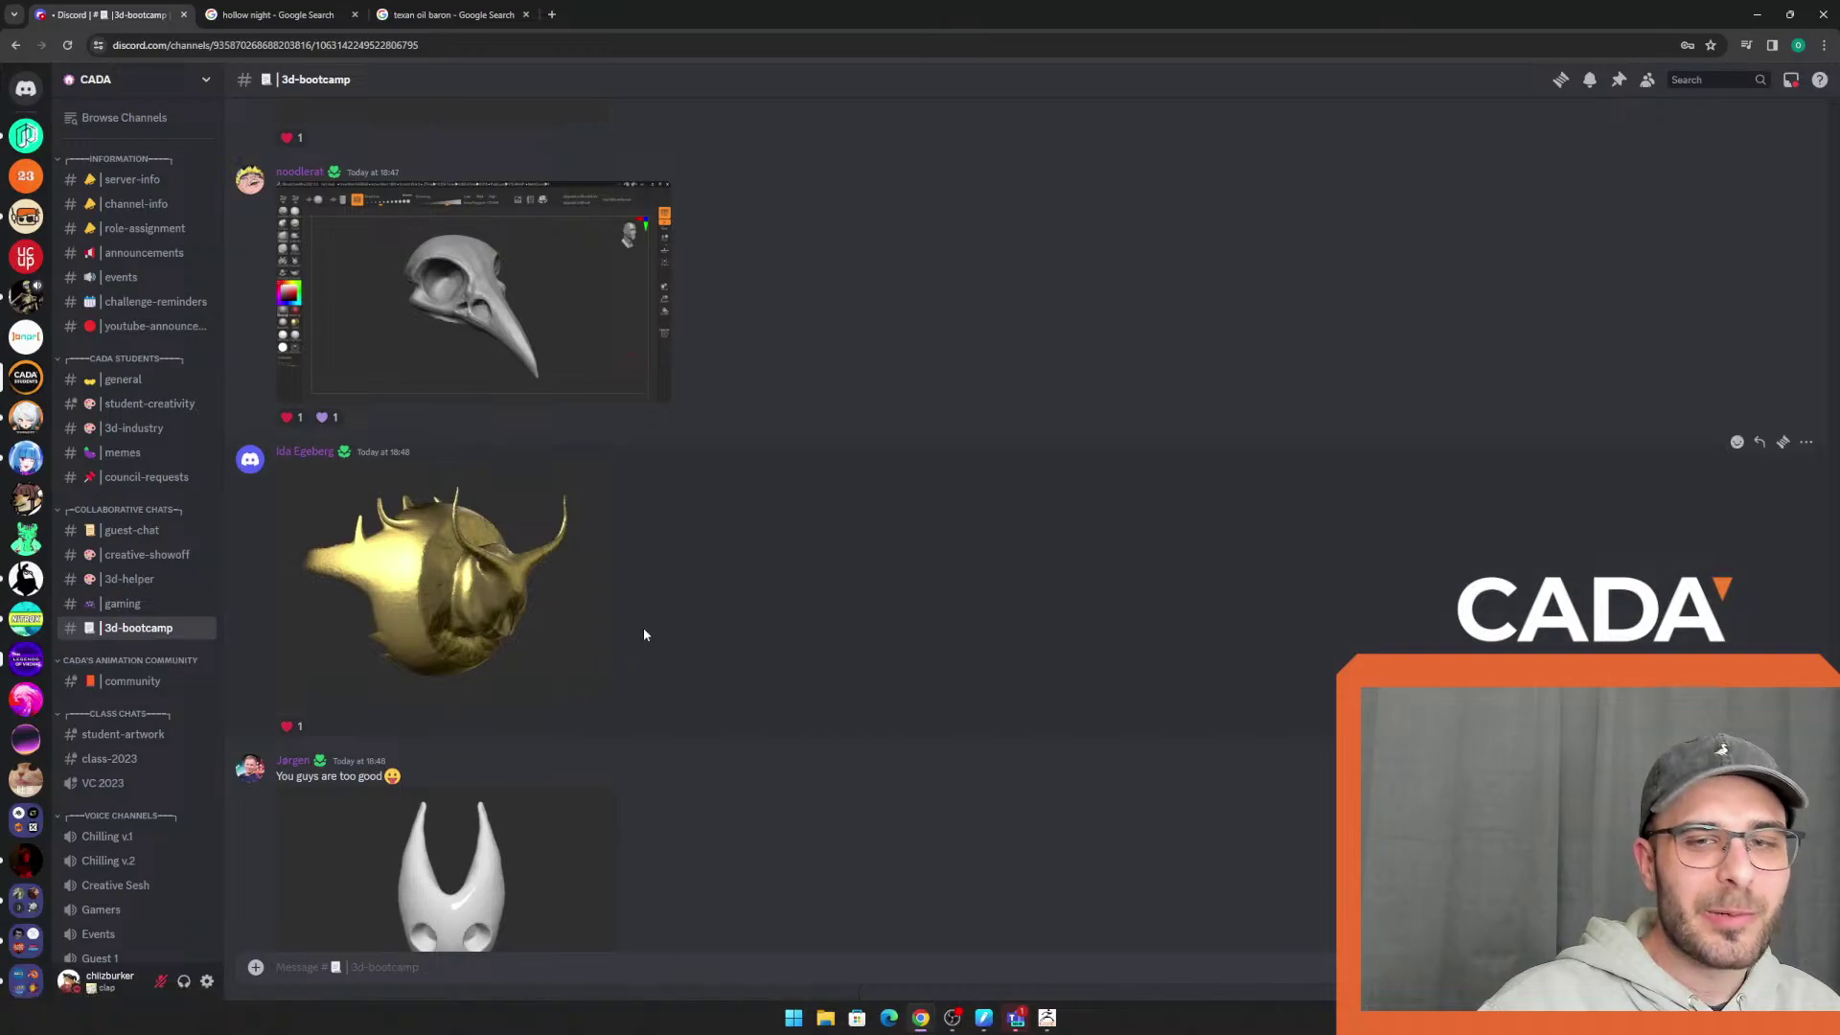
scroll(642, 619, up, 4)
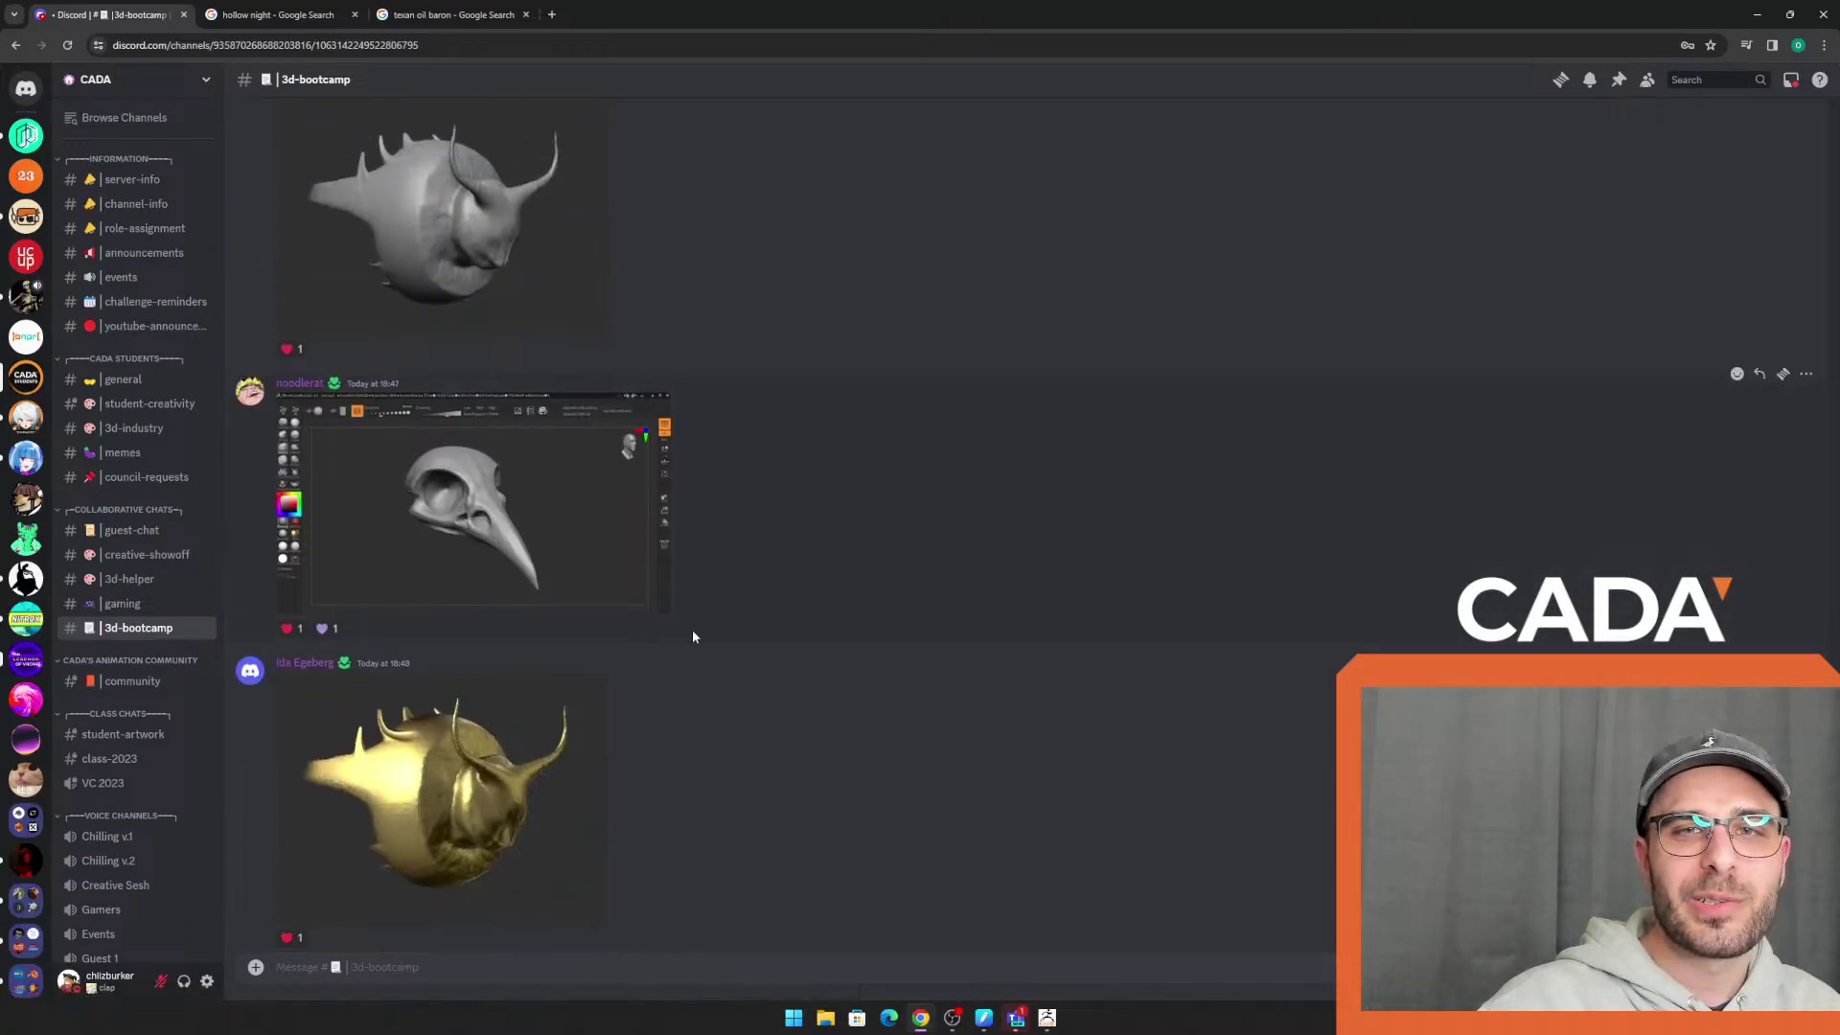
scroll(692, 629, down, 7)
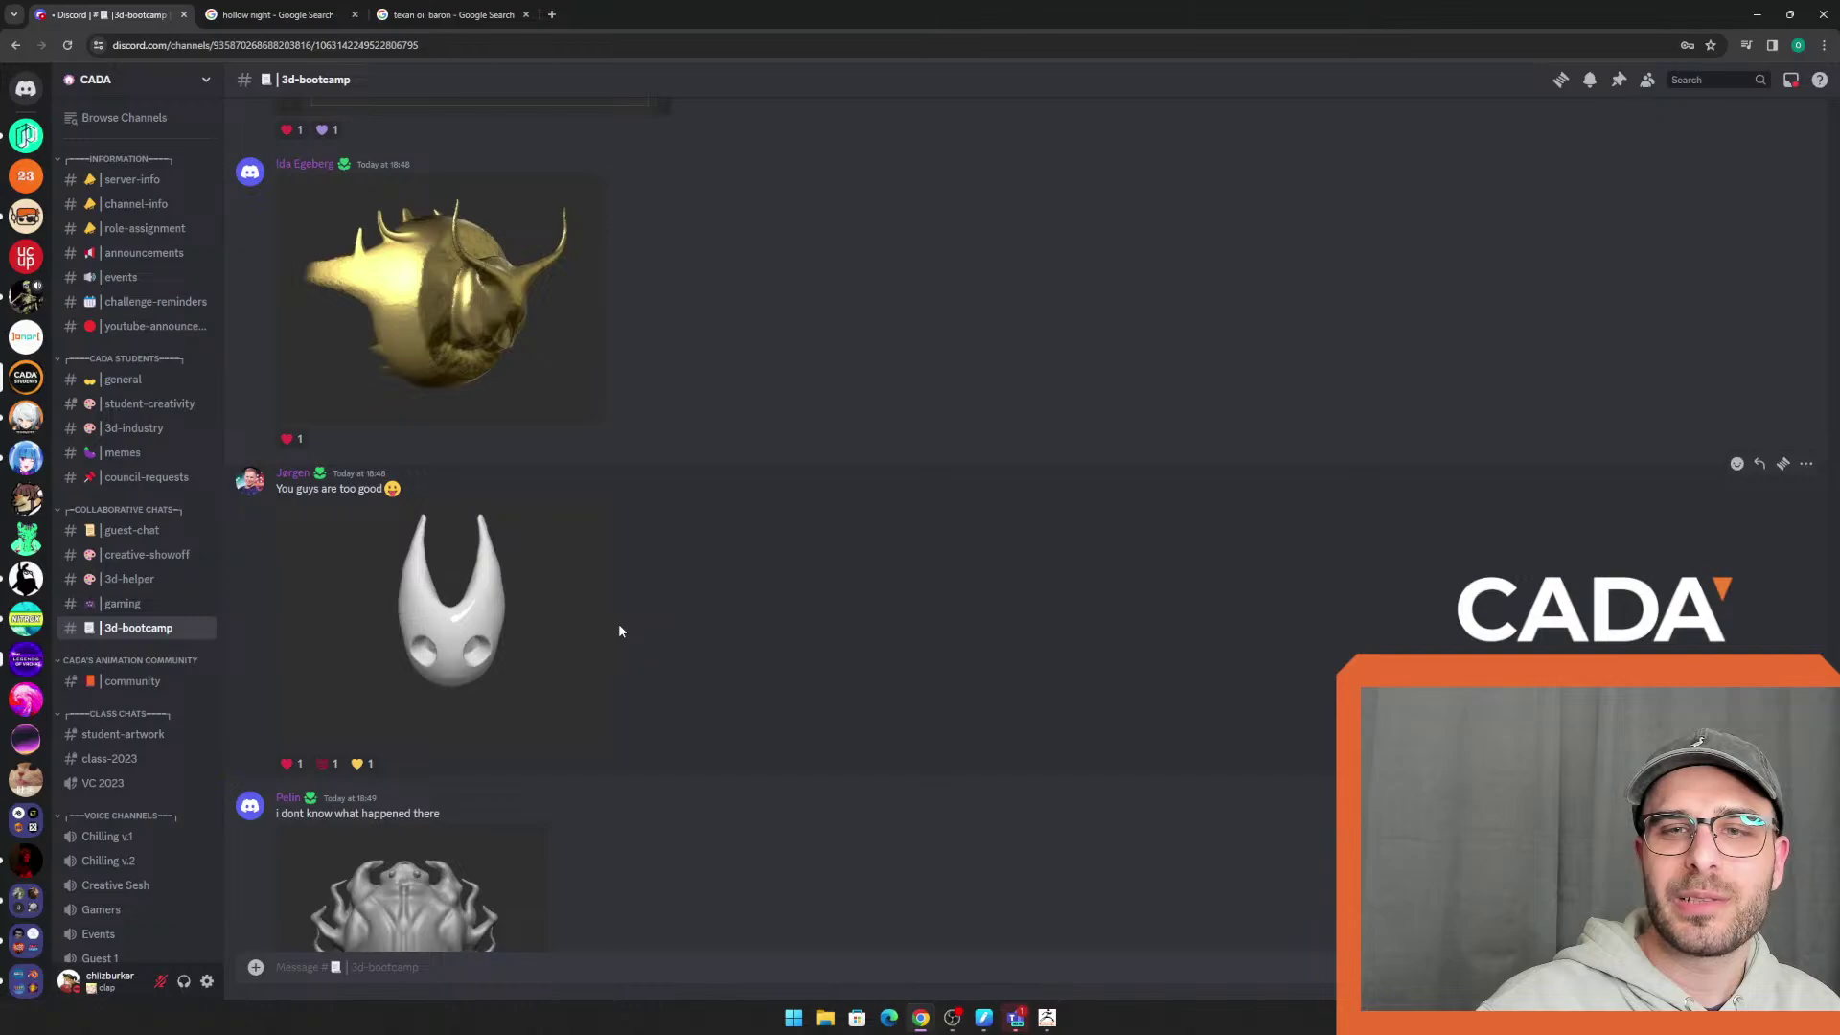
Browse the image results for Hollow Knight and return to the white horned mask post in Discord
click(278, 14)
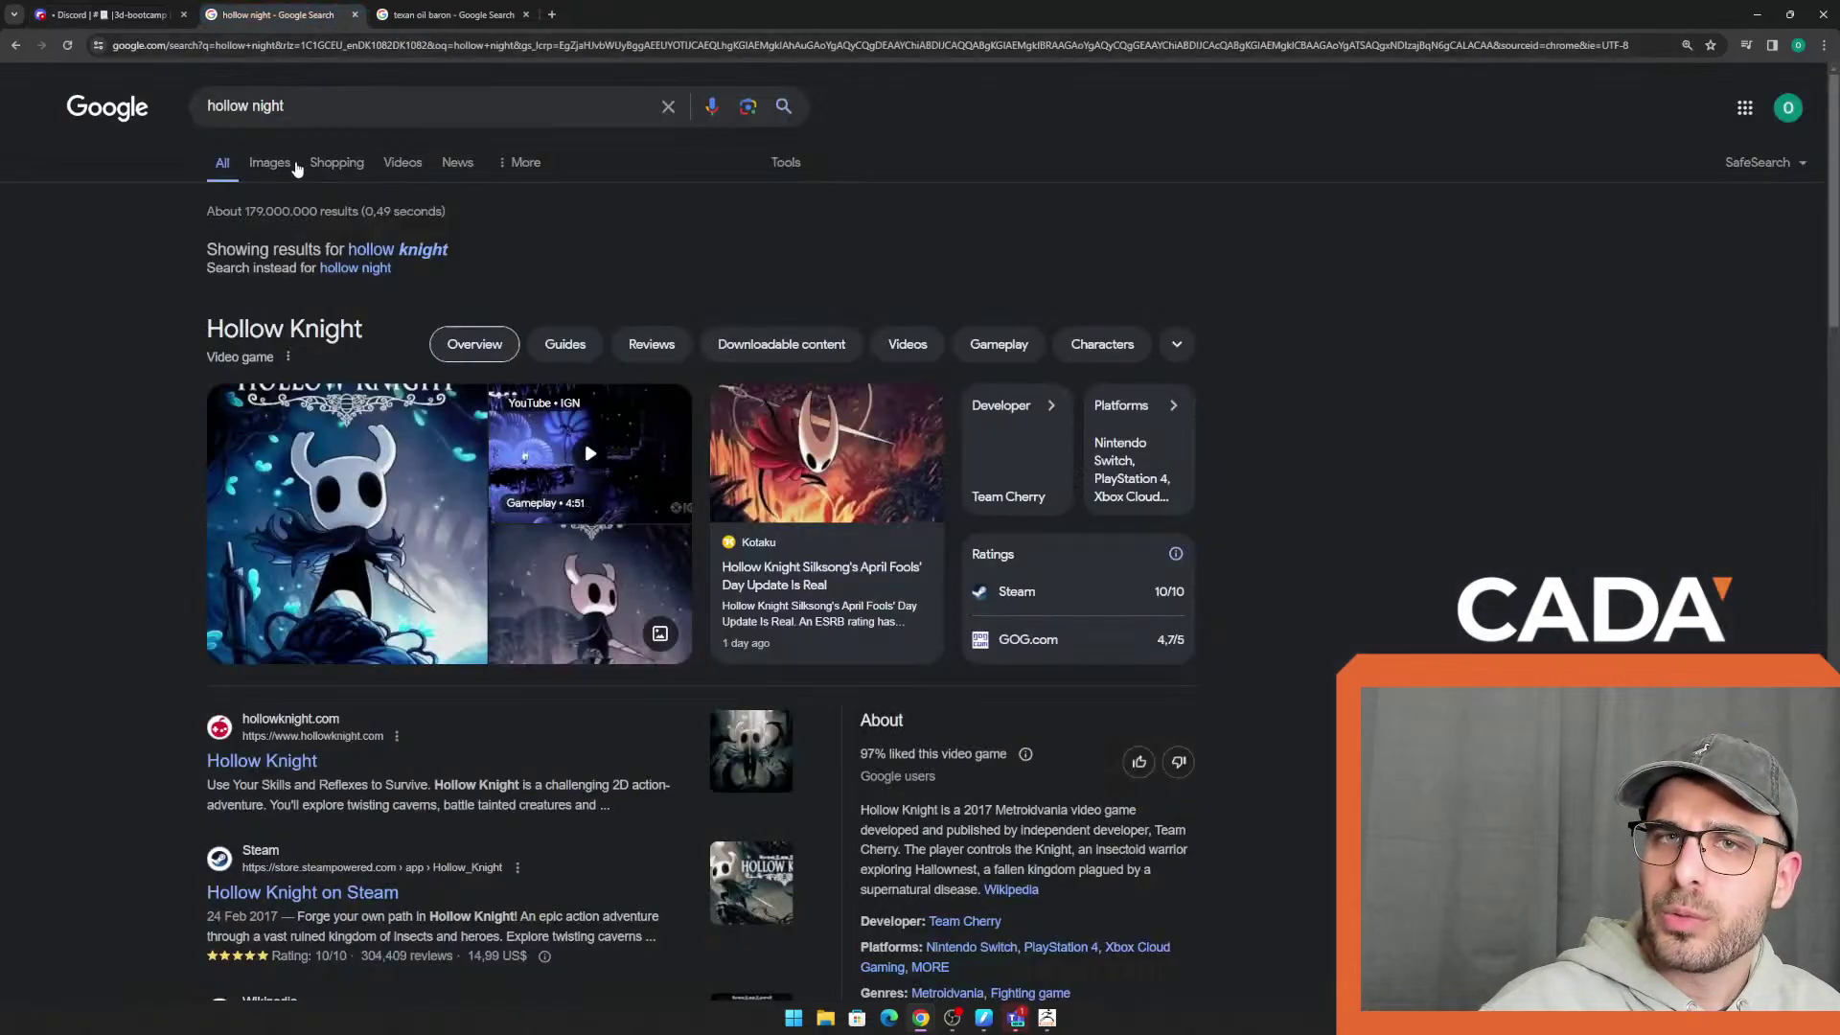
click(269, 163)
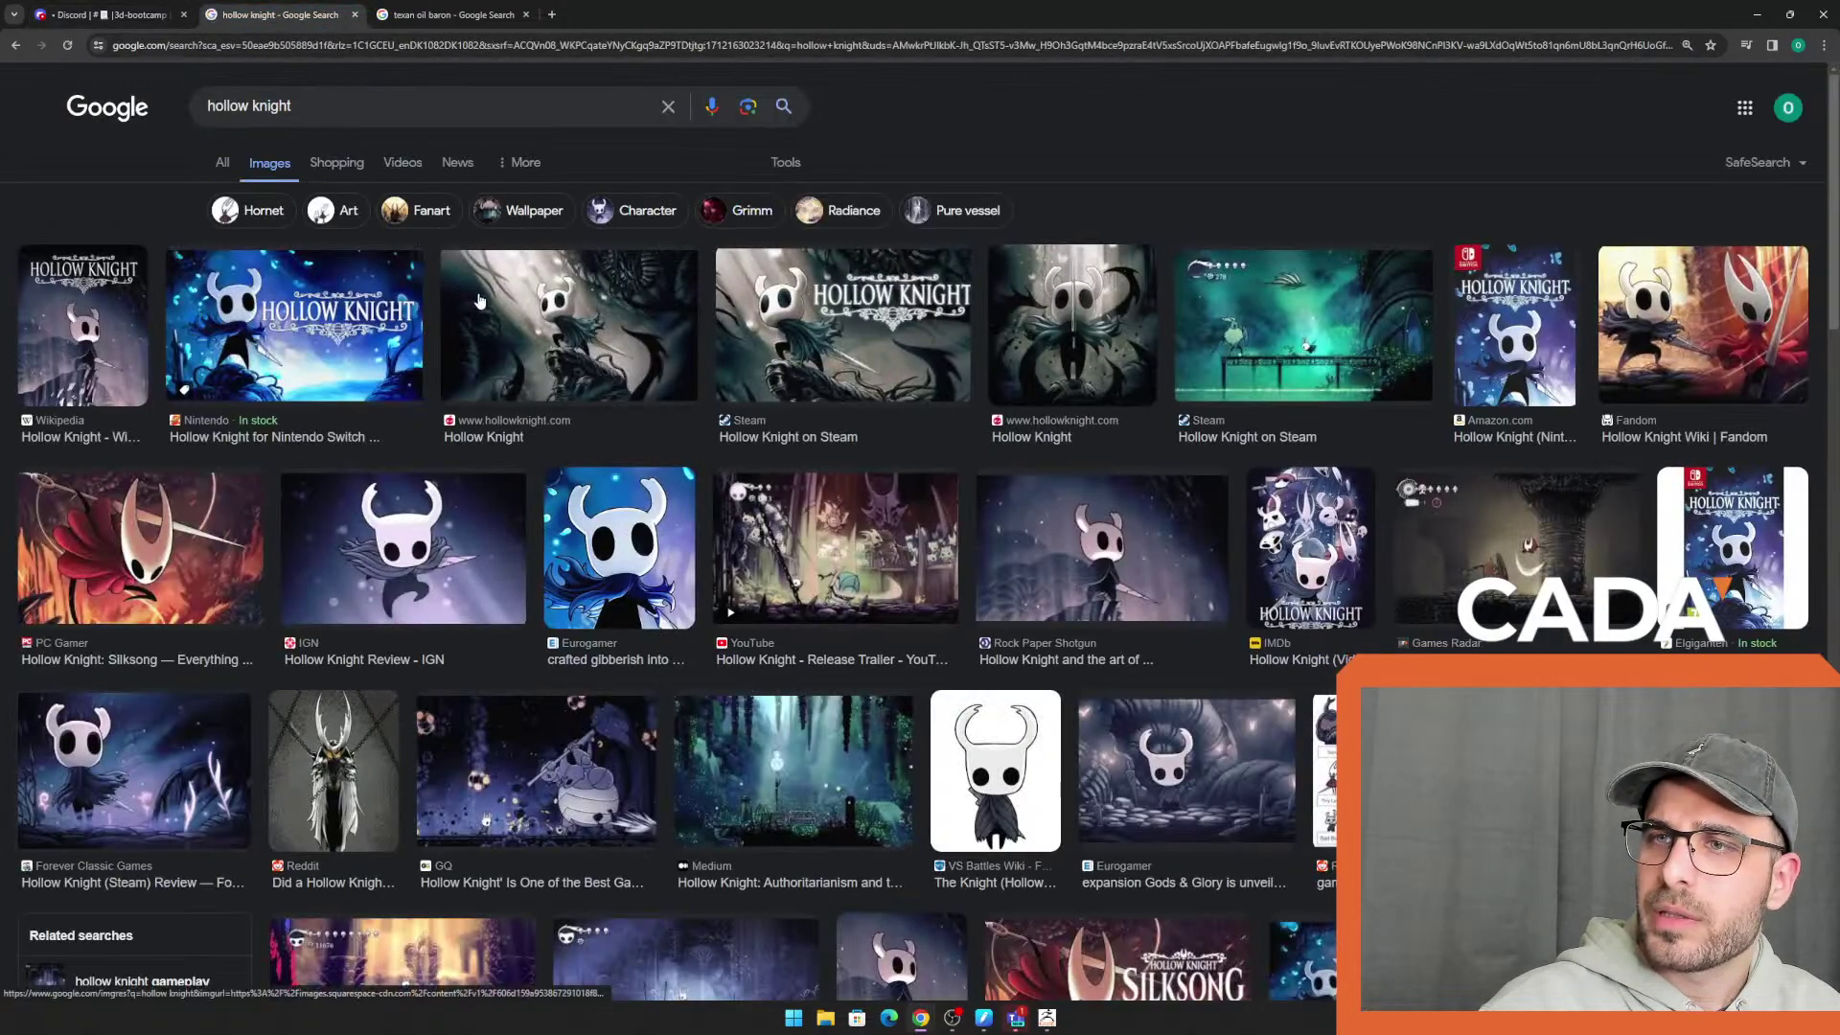
scroll(482, 304, down, 2)
key(ctrl+shift+Tab)
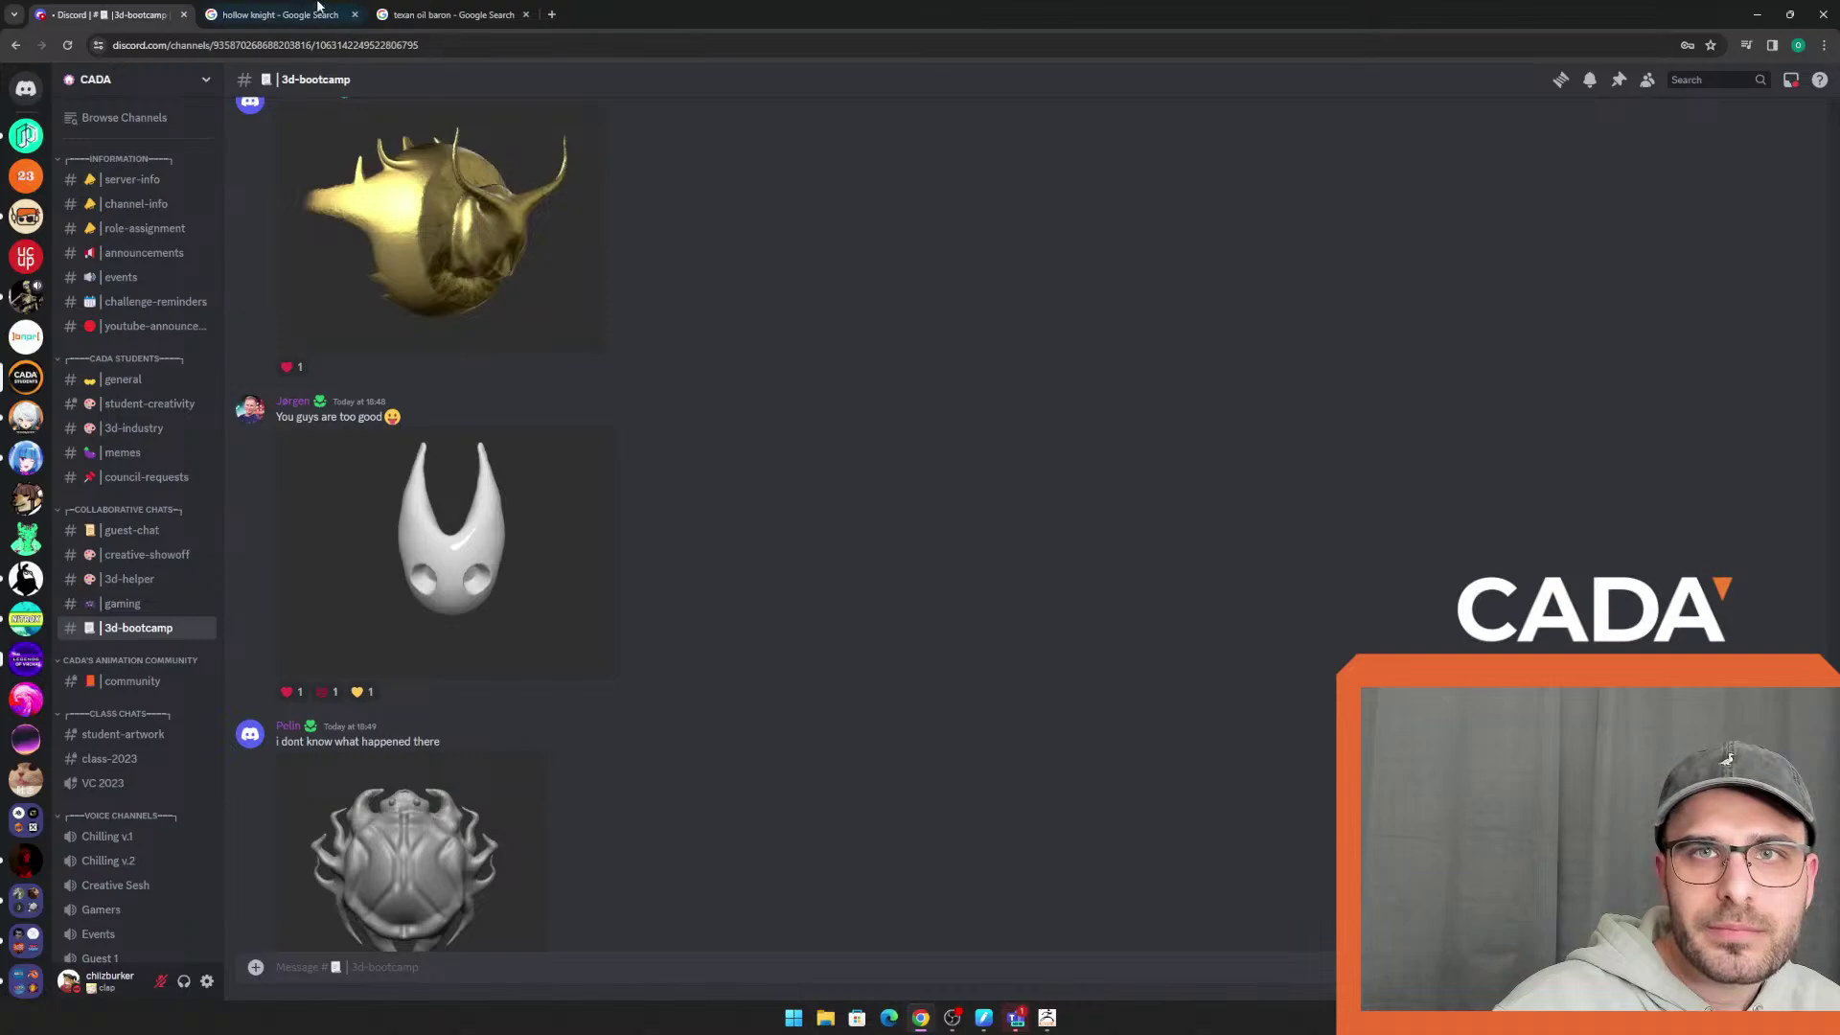
View the Games Radar Hollow Knight: Silksong image in the search results and return to the Discord channel
key(ctrl+Tab)
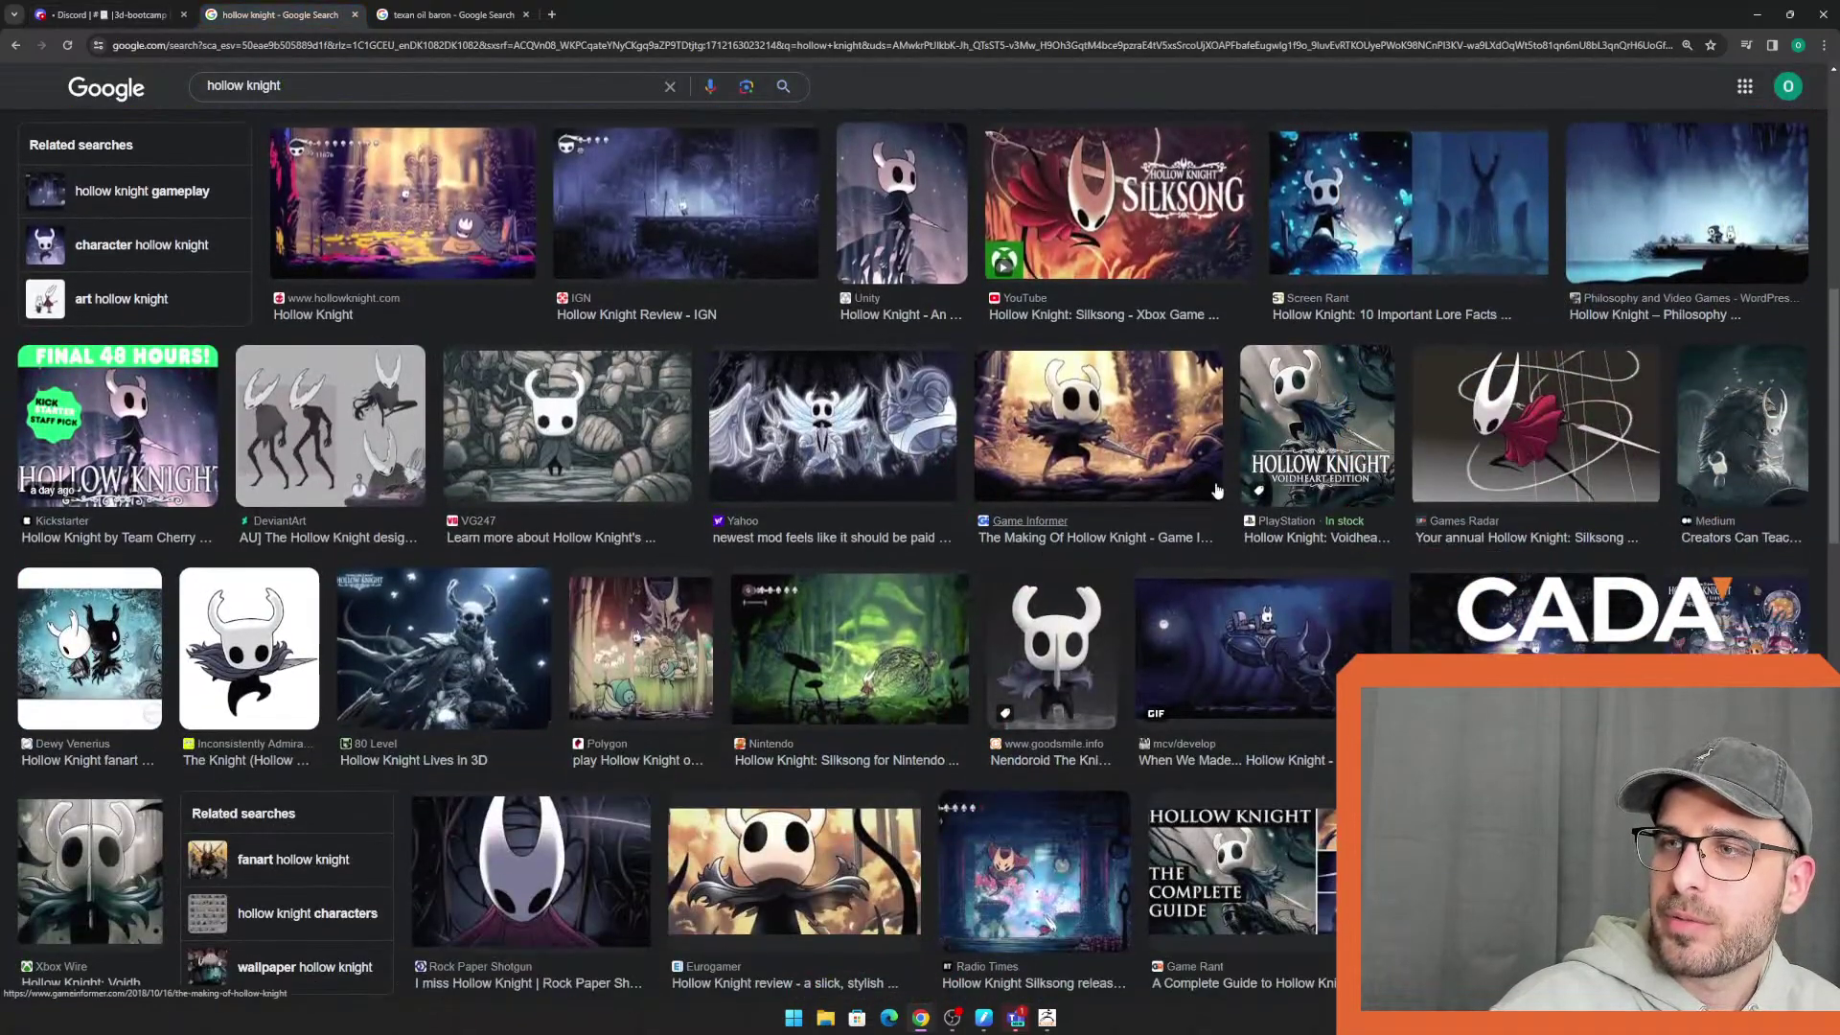
click(1553, 434)
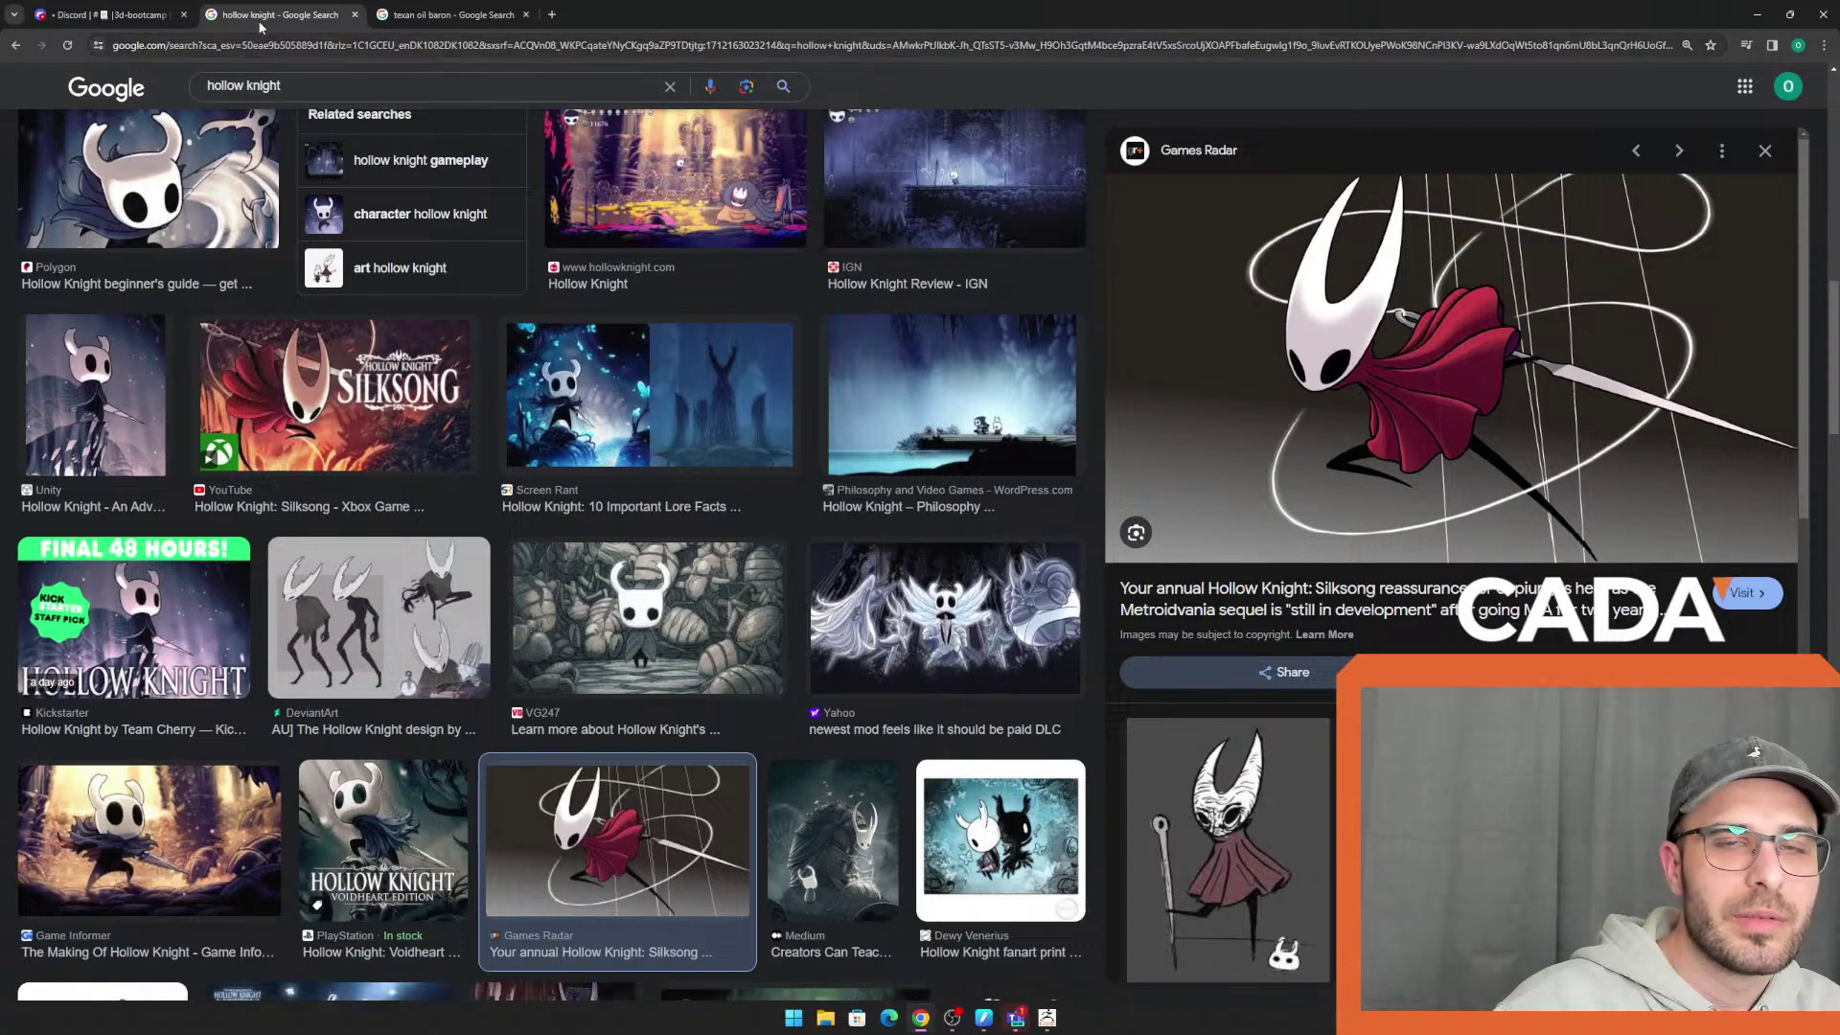
click(105, 15)
Examine the posted bird skull sculpt enlarged and compare it with the neighbouring gold creature and white mask posts
scroll(681, 451, up, 5)
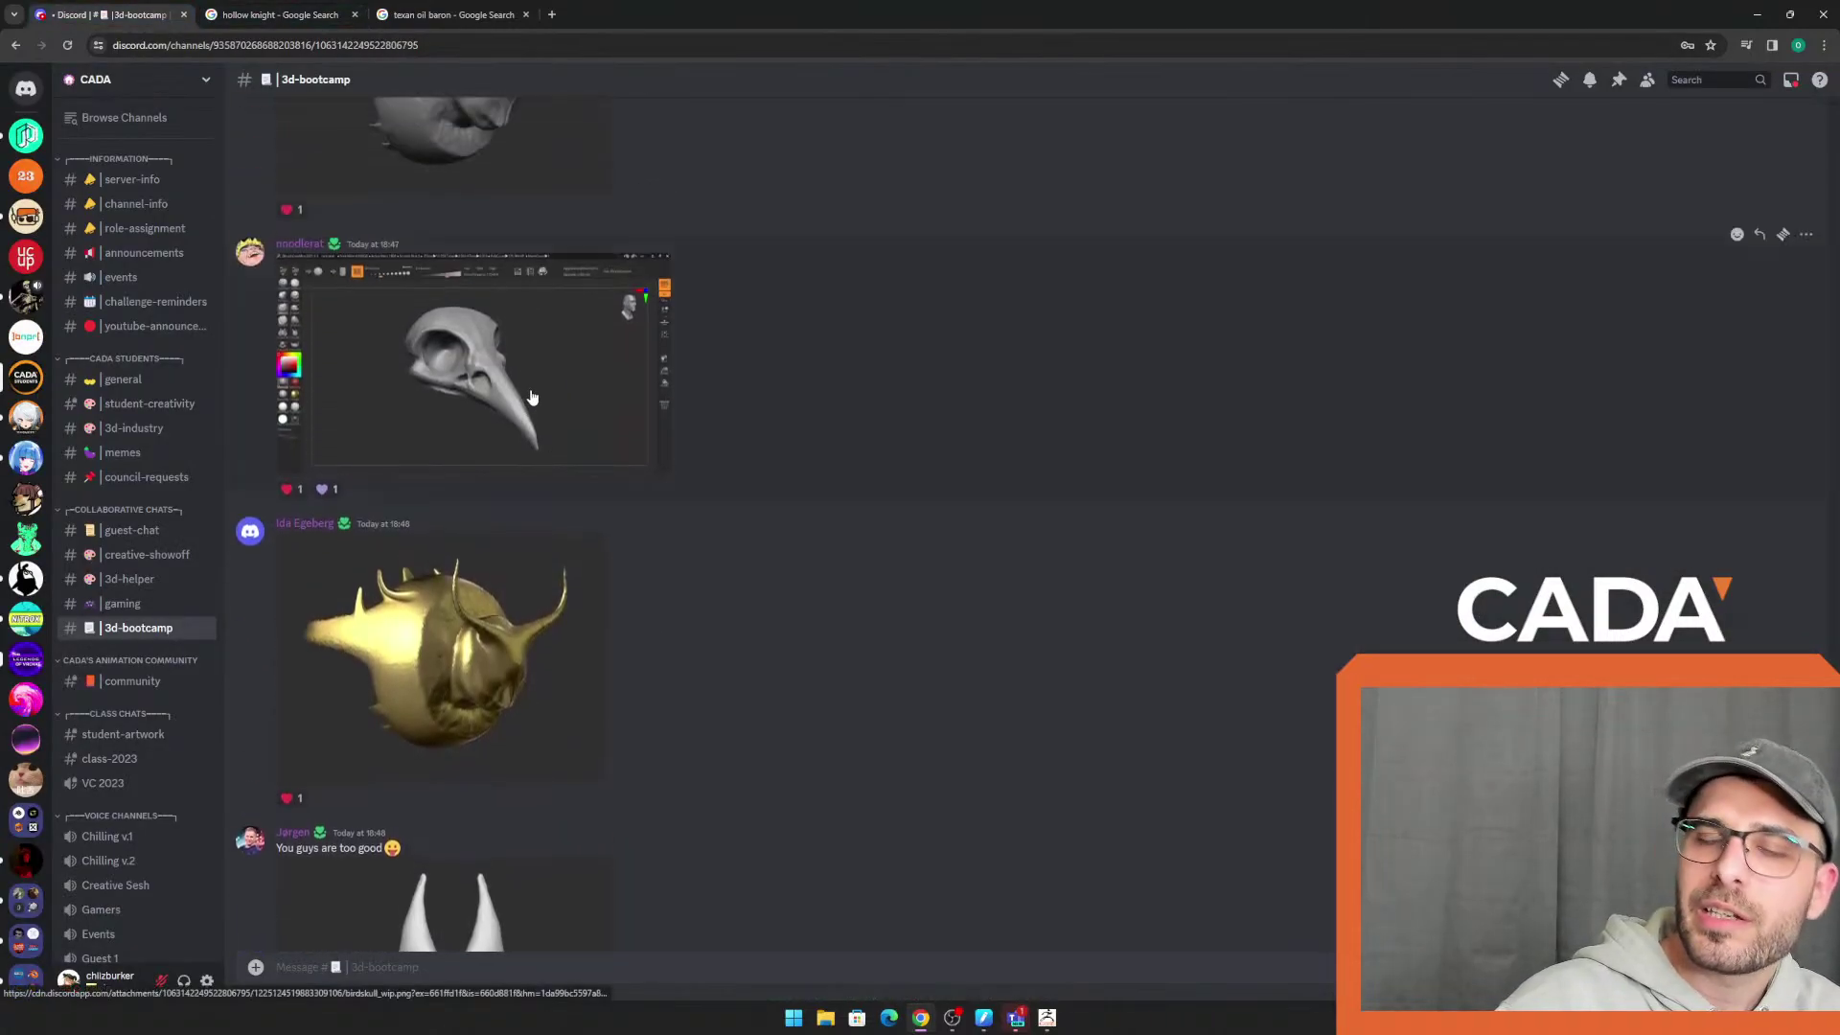
click(528, 409)
click(1246, 858)
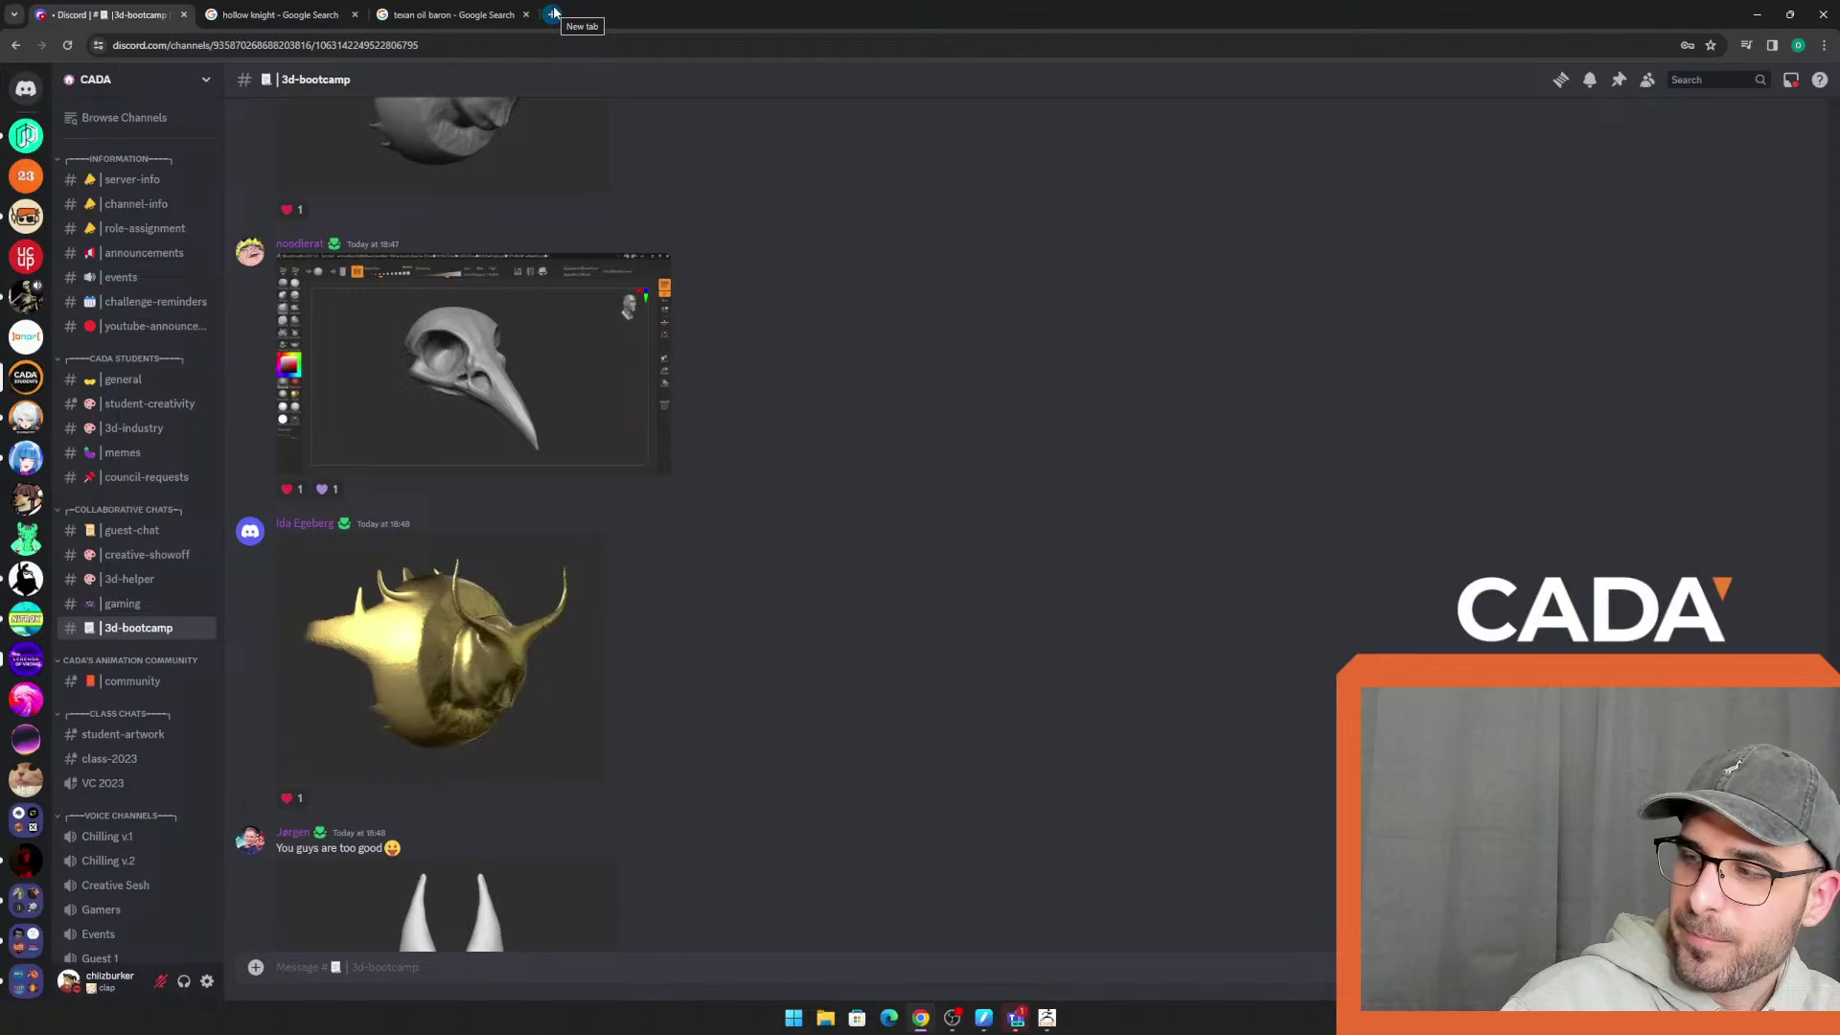
scroll(908, 435, down, 3)
scroll(849, 377, up, 2)
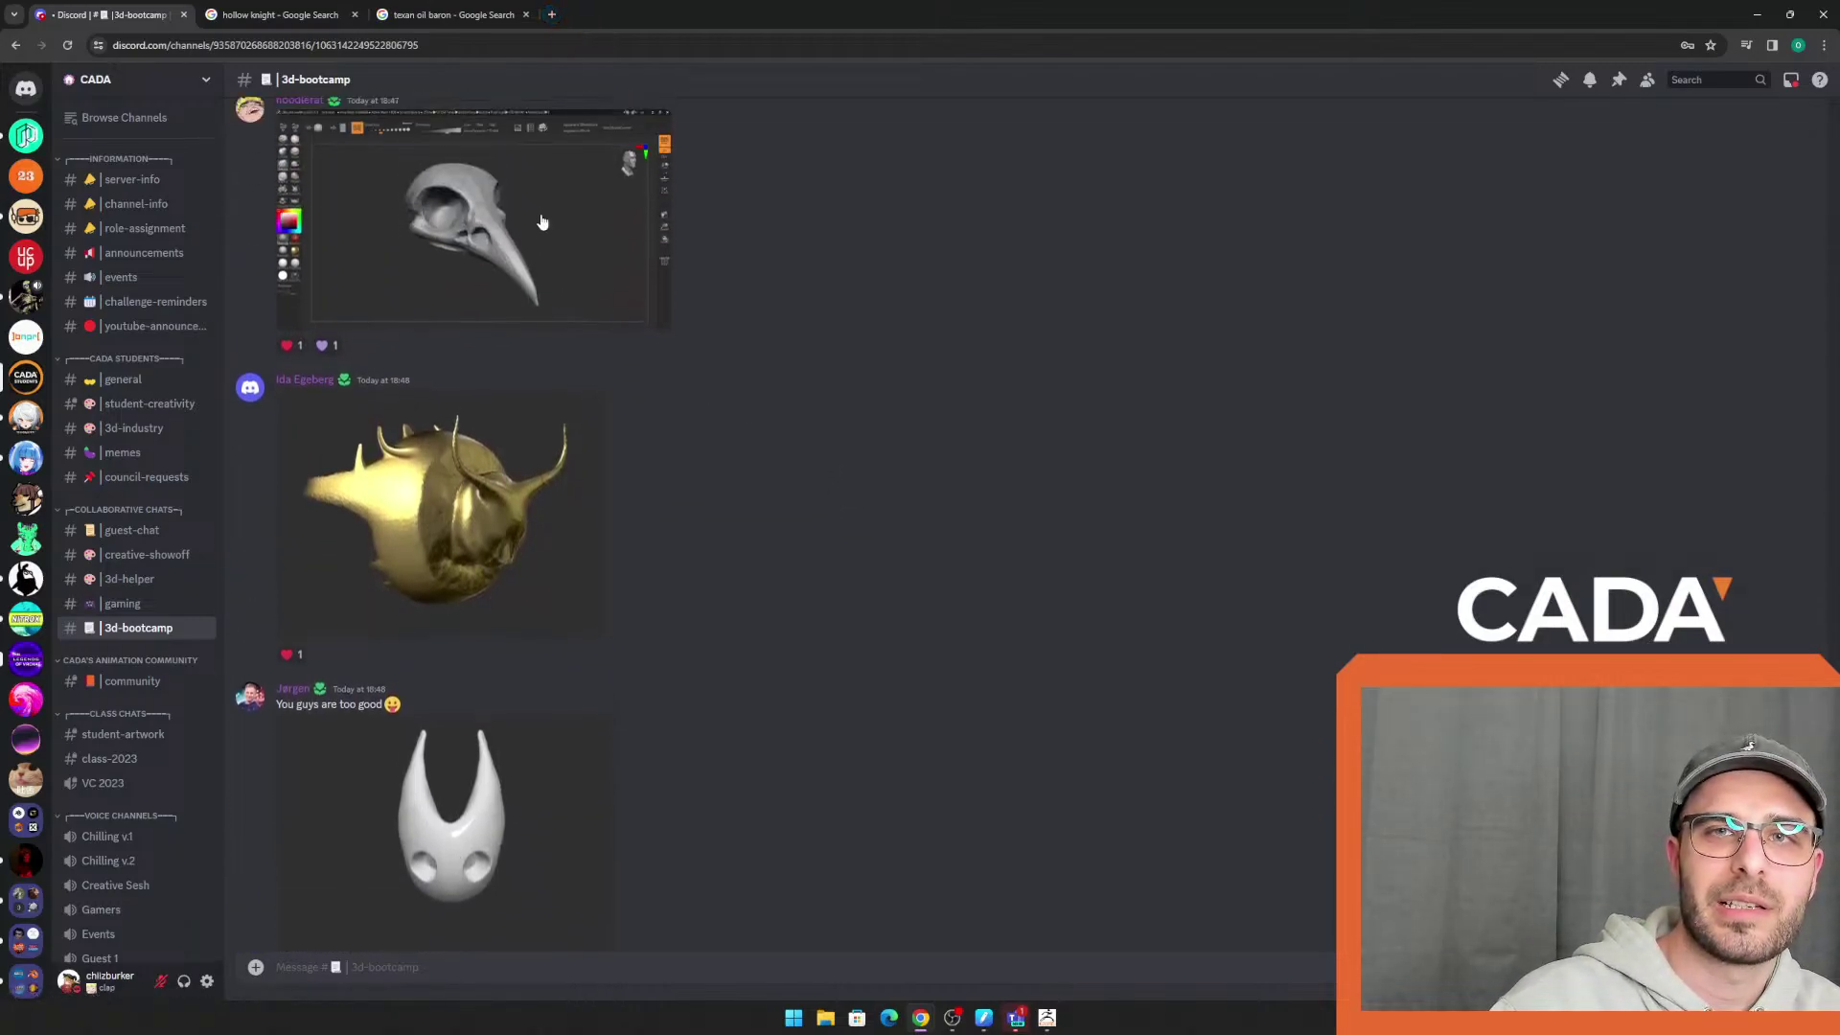
scroll(709, 393, down, 1)
scroll(727, 395, down, 1)
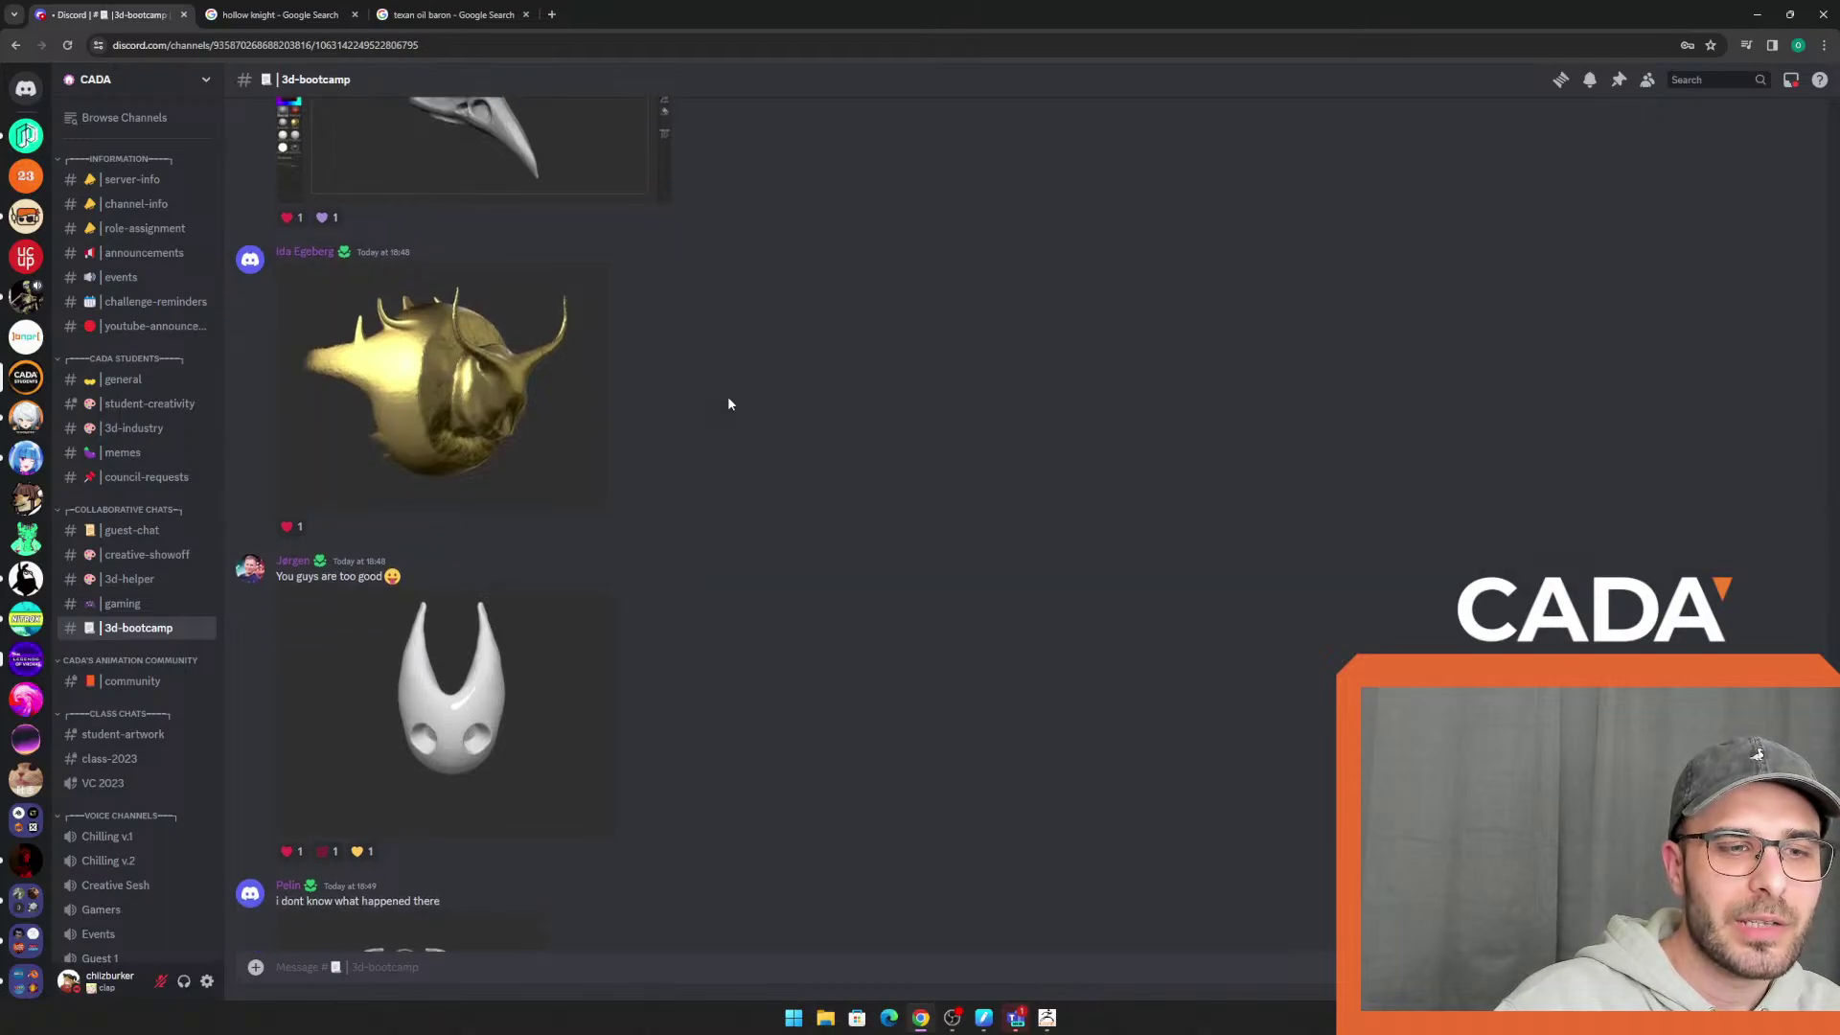
Examine the white horned mask and the beetle sculpt posts, viewing the beetle at full size
click(594, 661)
click(488, 520)
scroll(543, 547, down, 4)
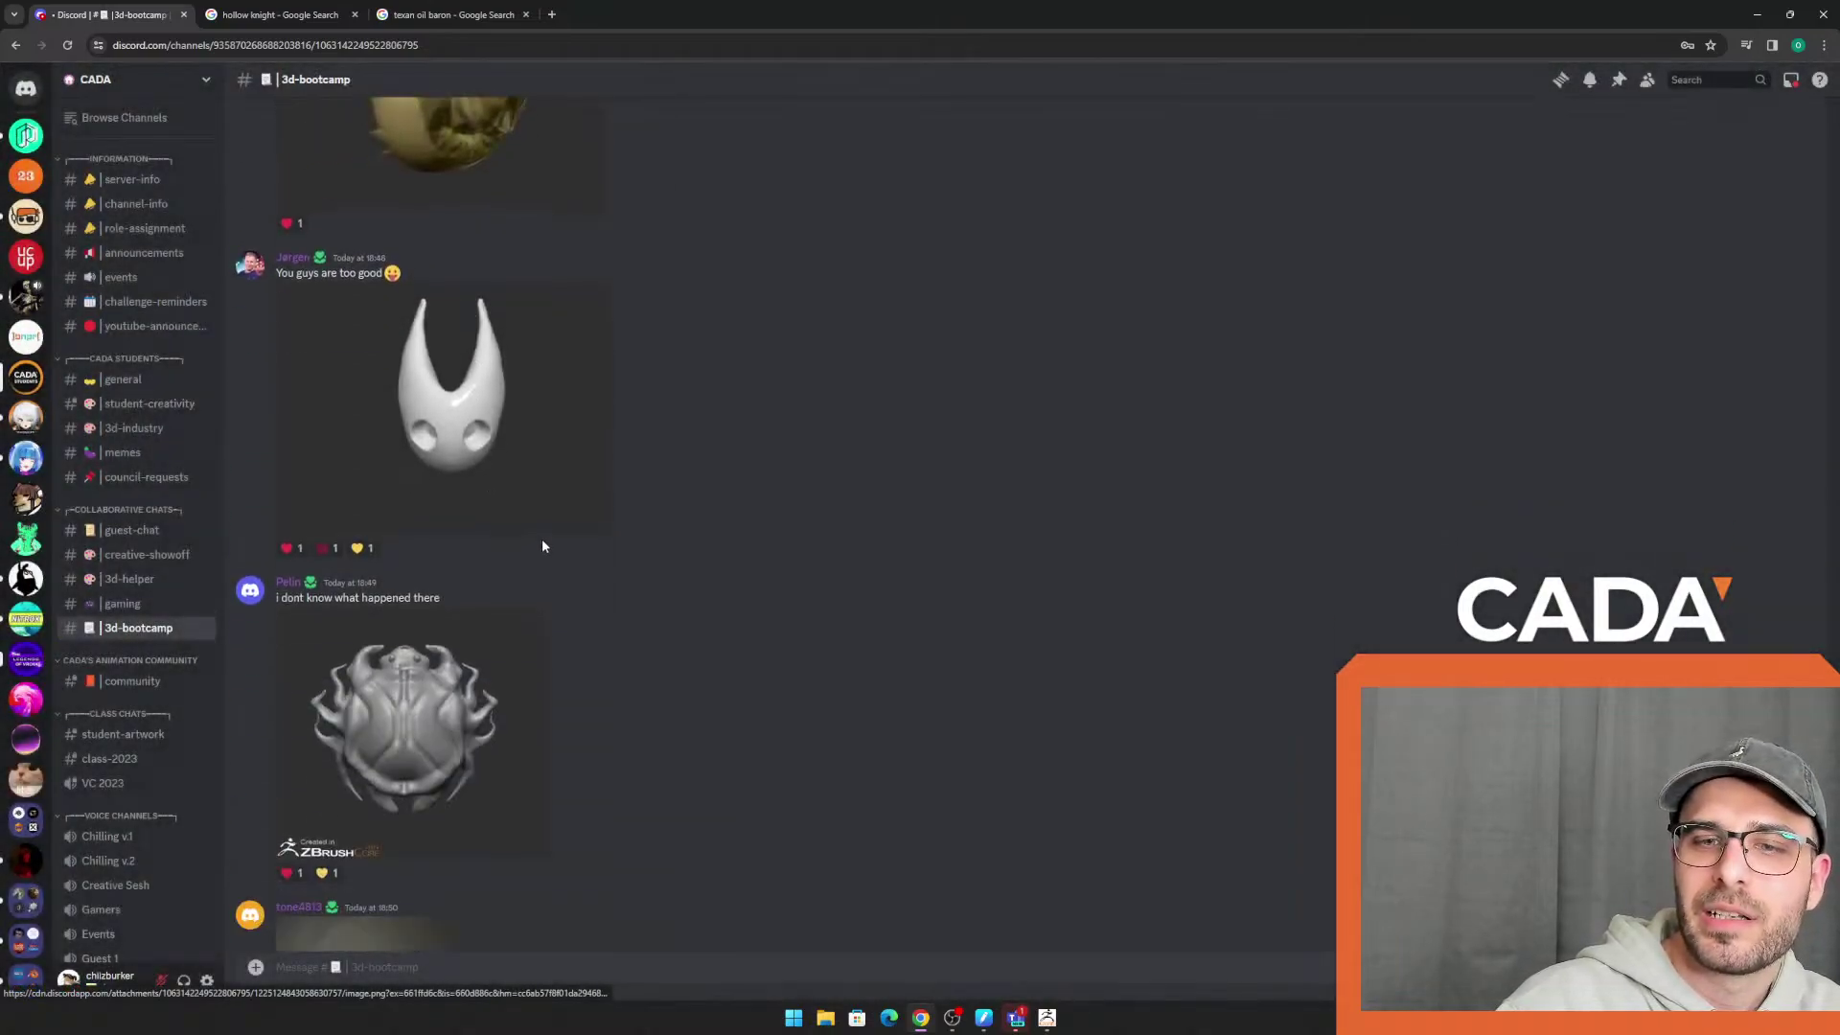
scroll(605, 526, down, 2)
click(489, 611)
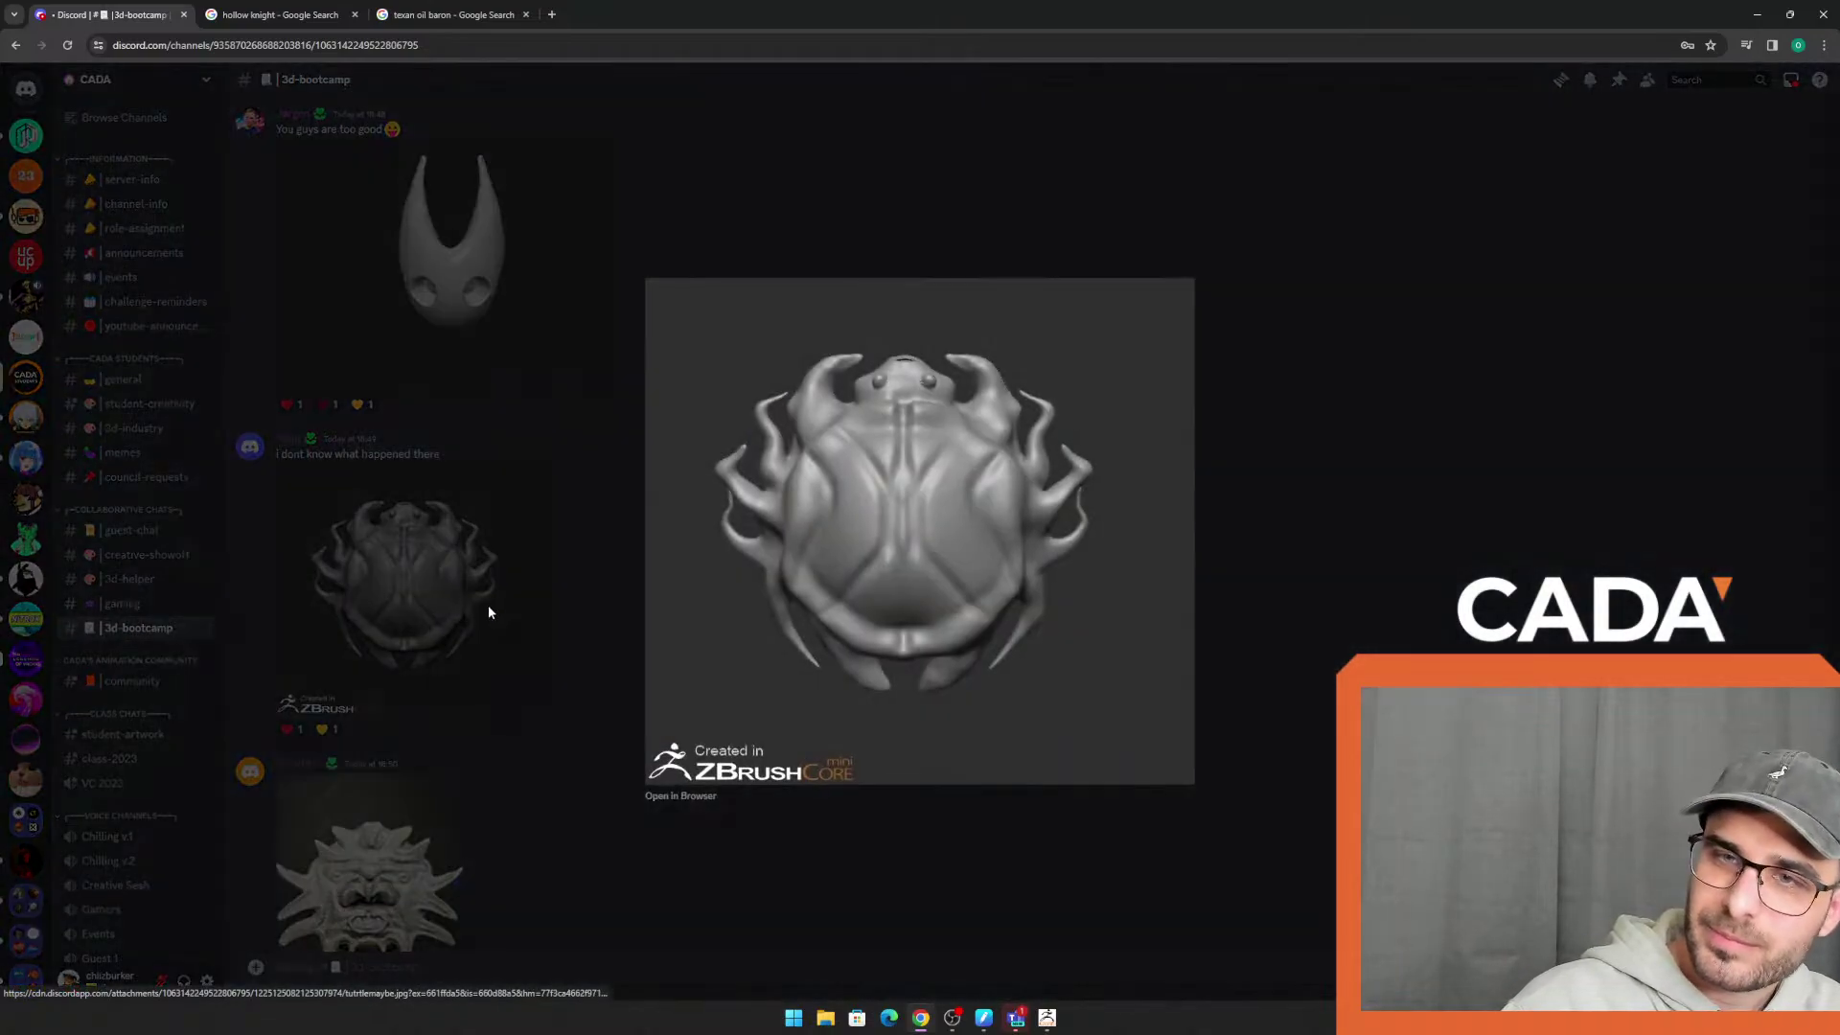
click(549, 580)
scroll(498, 575, down, 1)
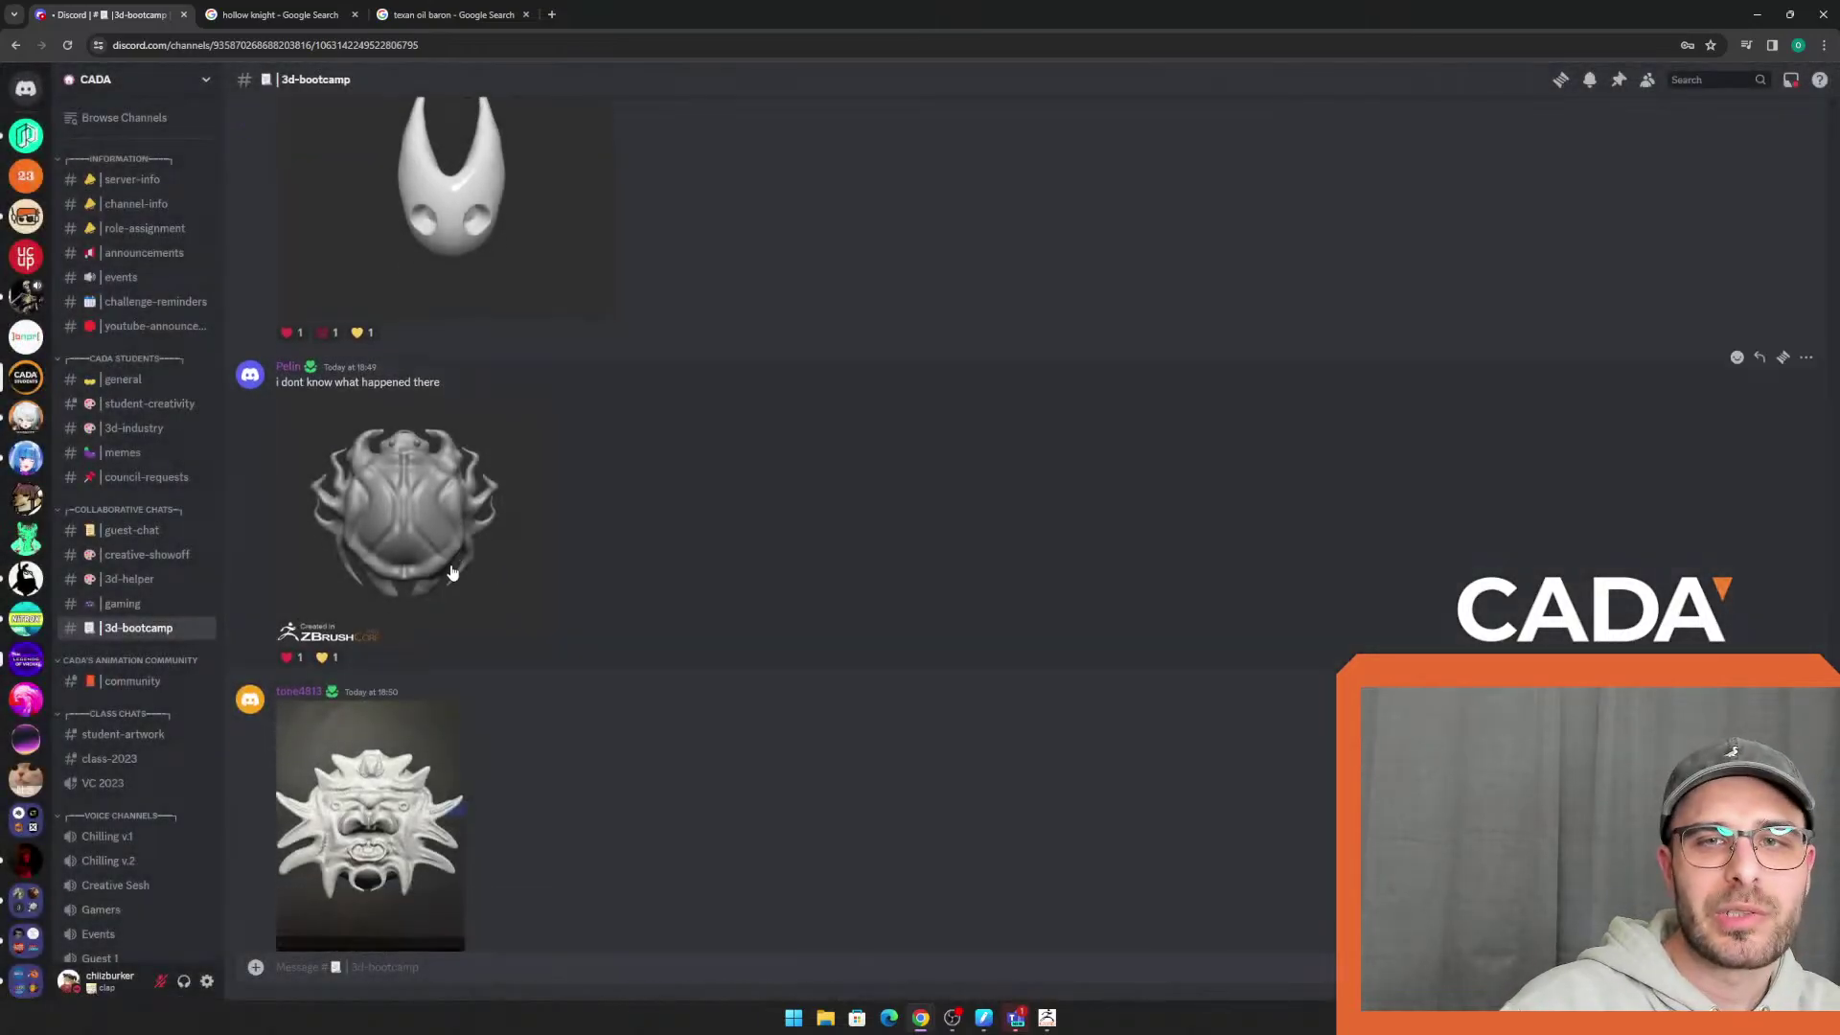
click(453, 573)
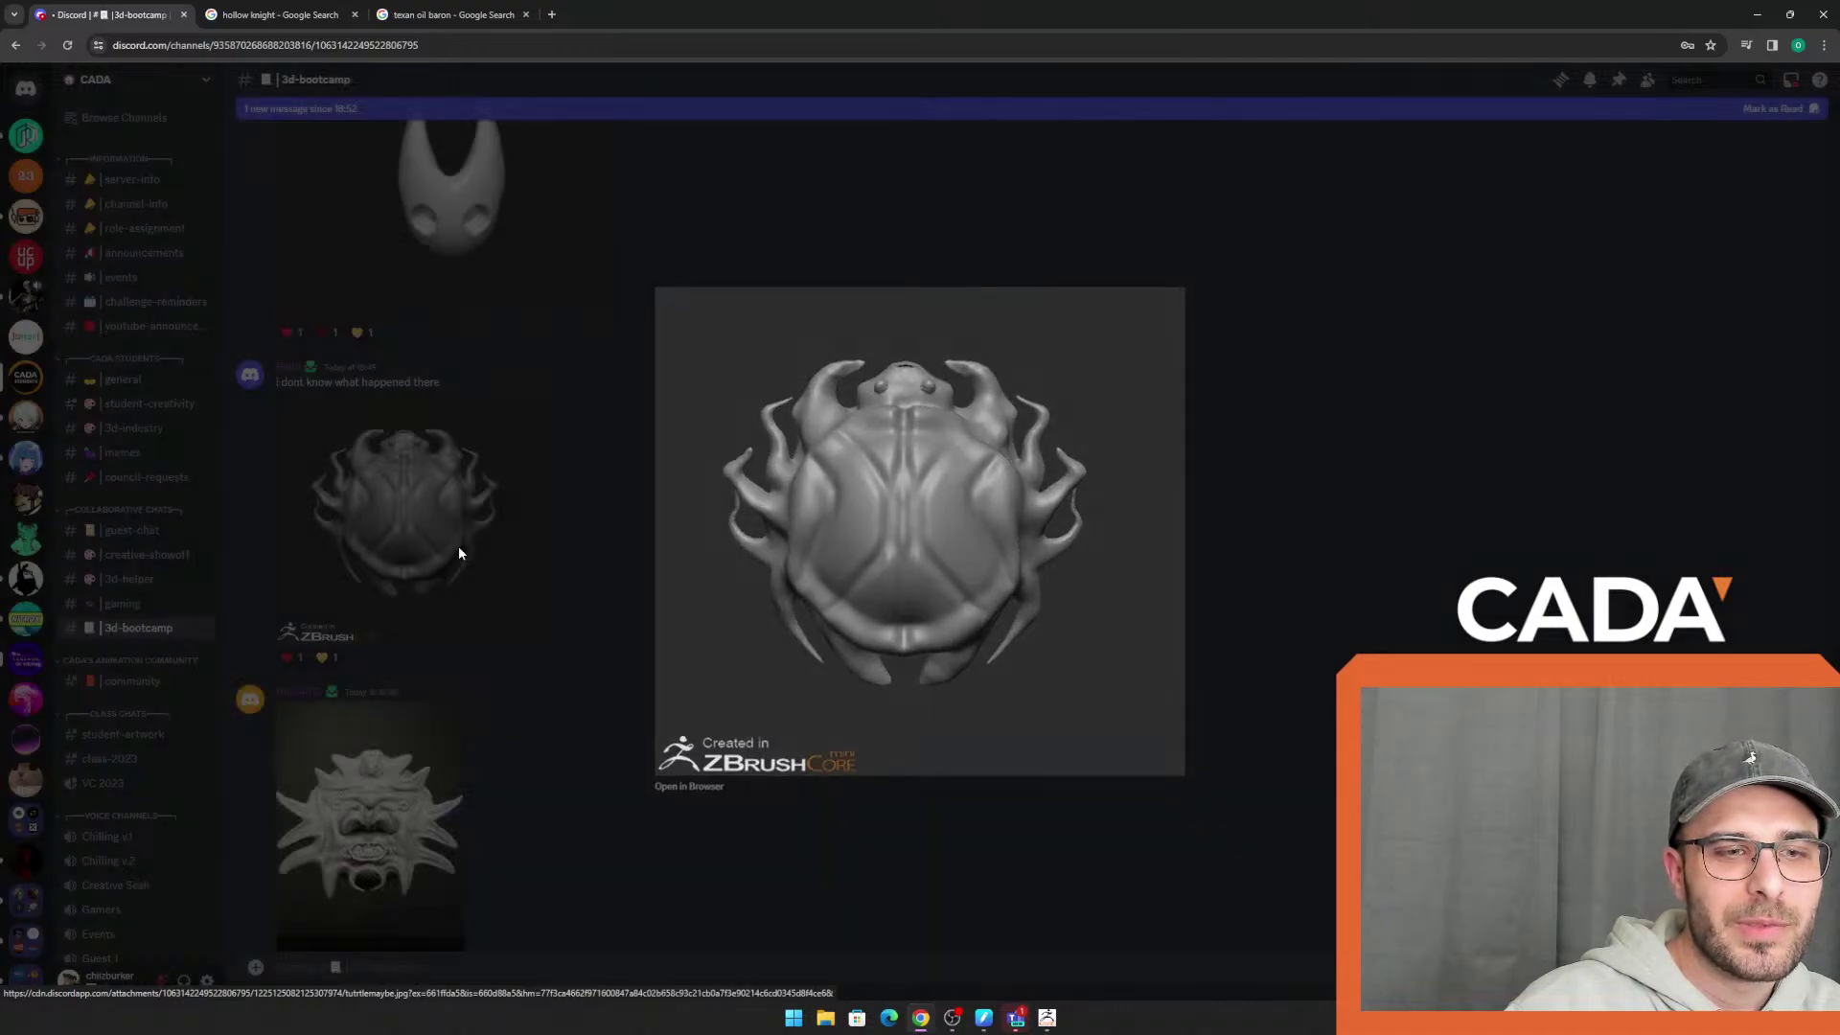
click(458, 549)
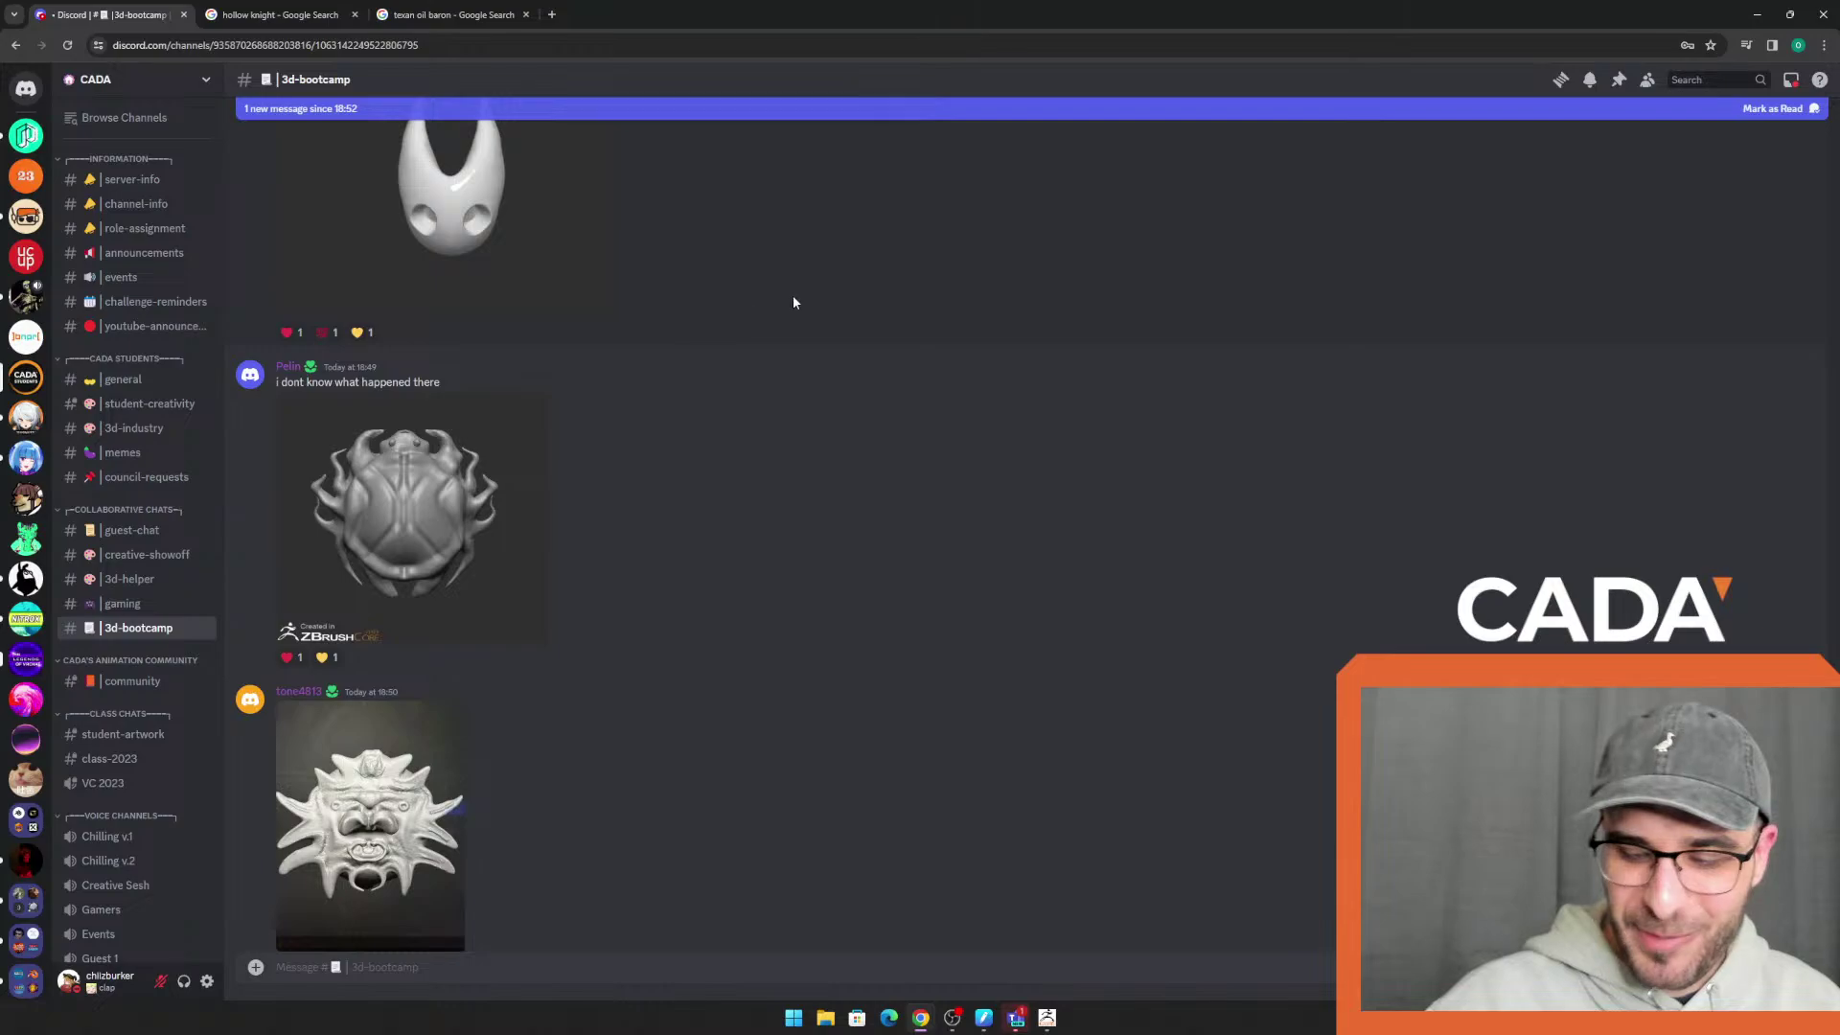
Look through the posts below the beetle and open the spiked face mask sculpt at full size
scroll(767, 497, down, 3)
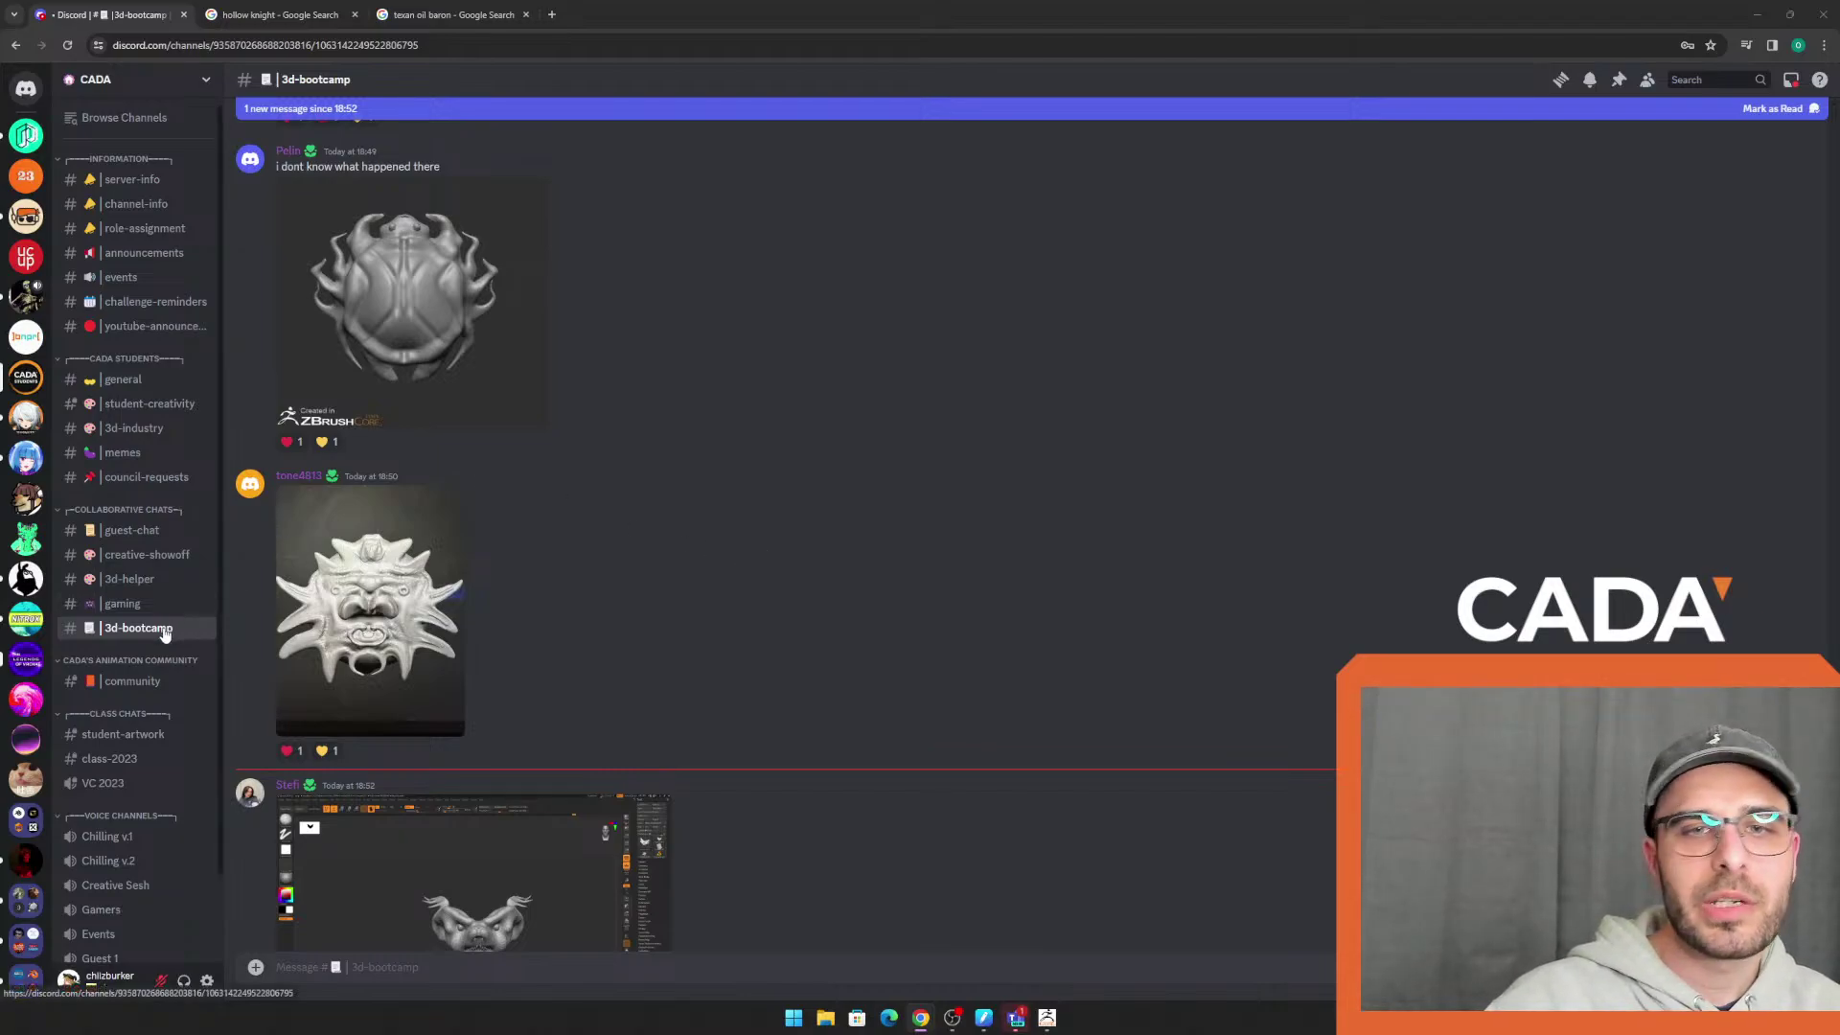
scroll(575, 556, down, 2)
scroll(623, 552, up, 2)
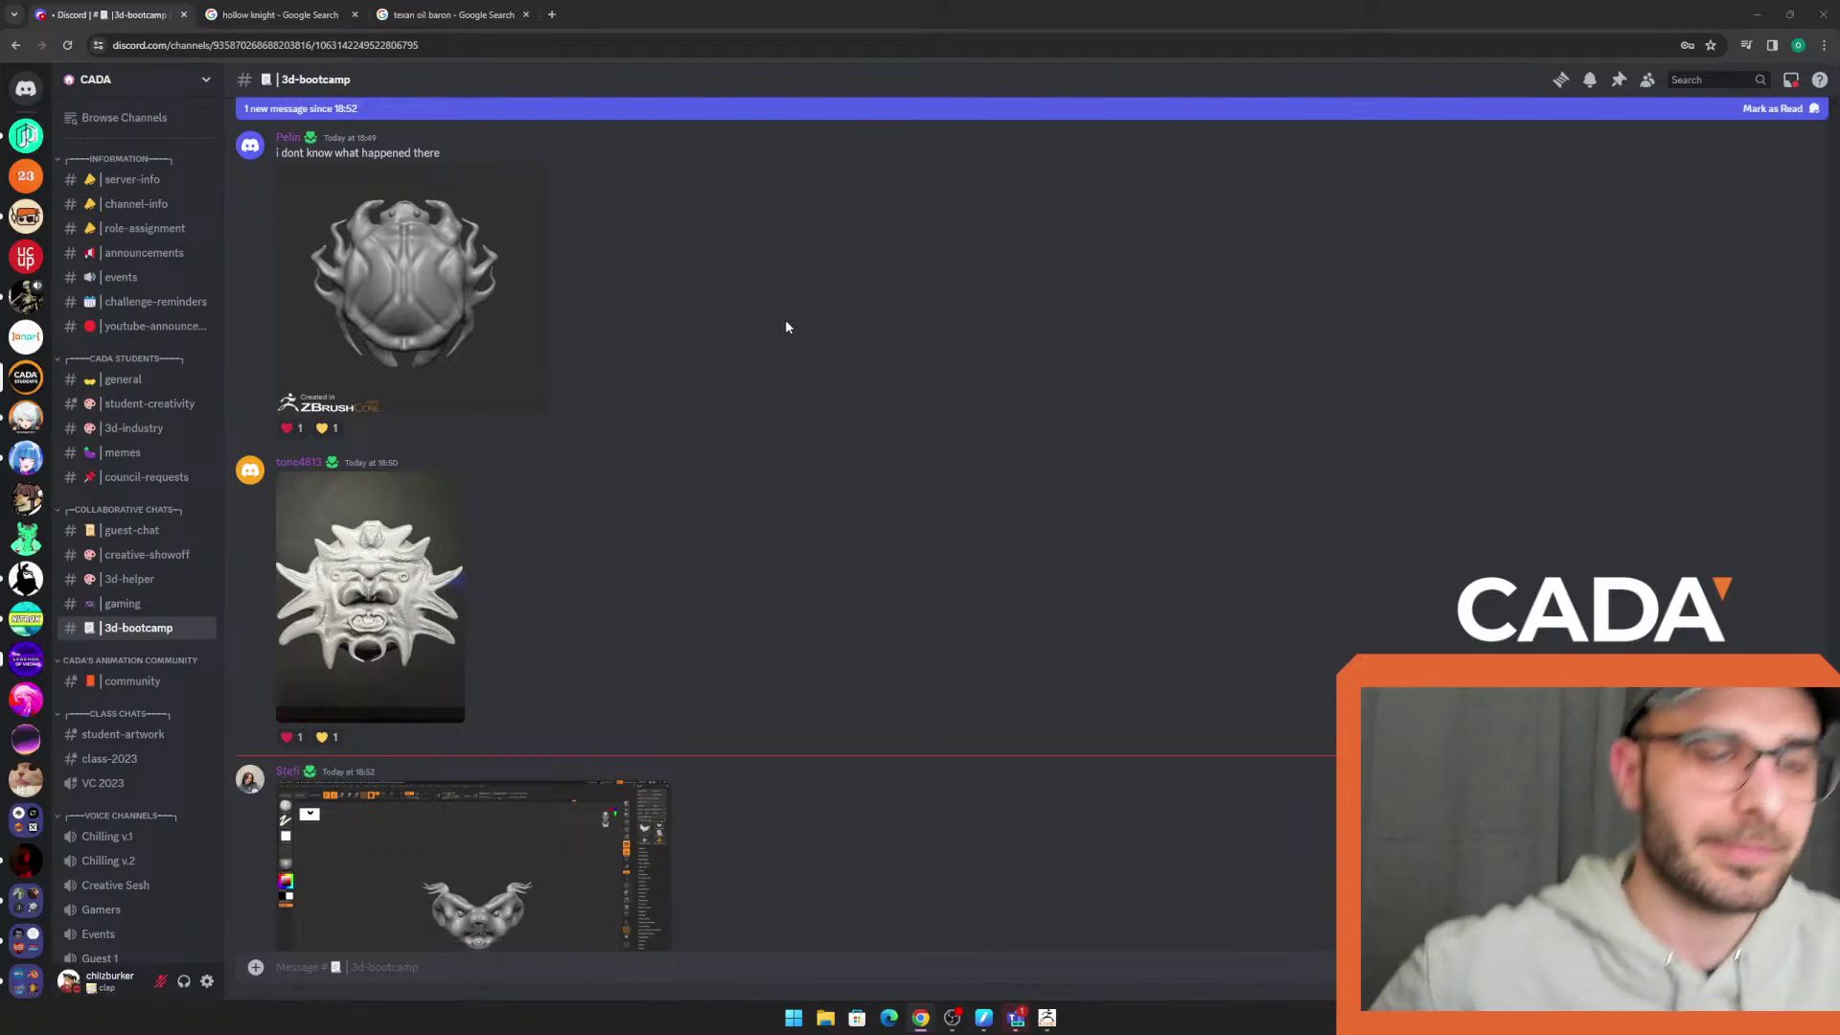
click(436, 587)
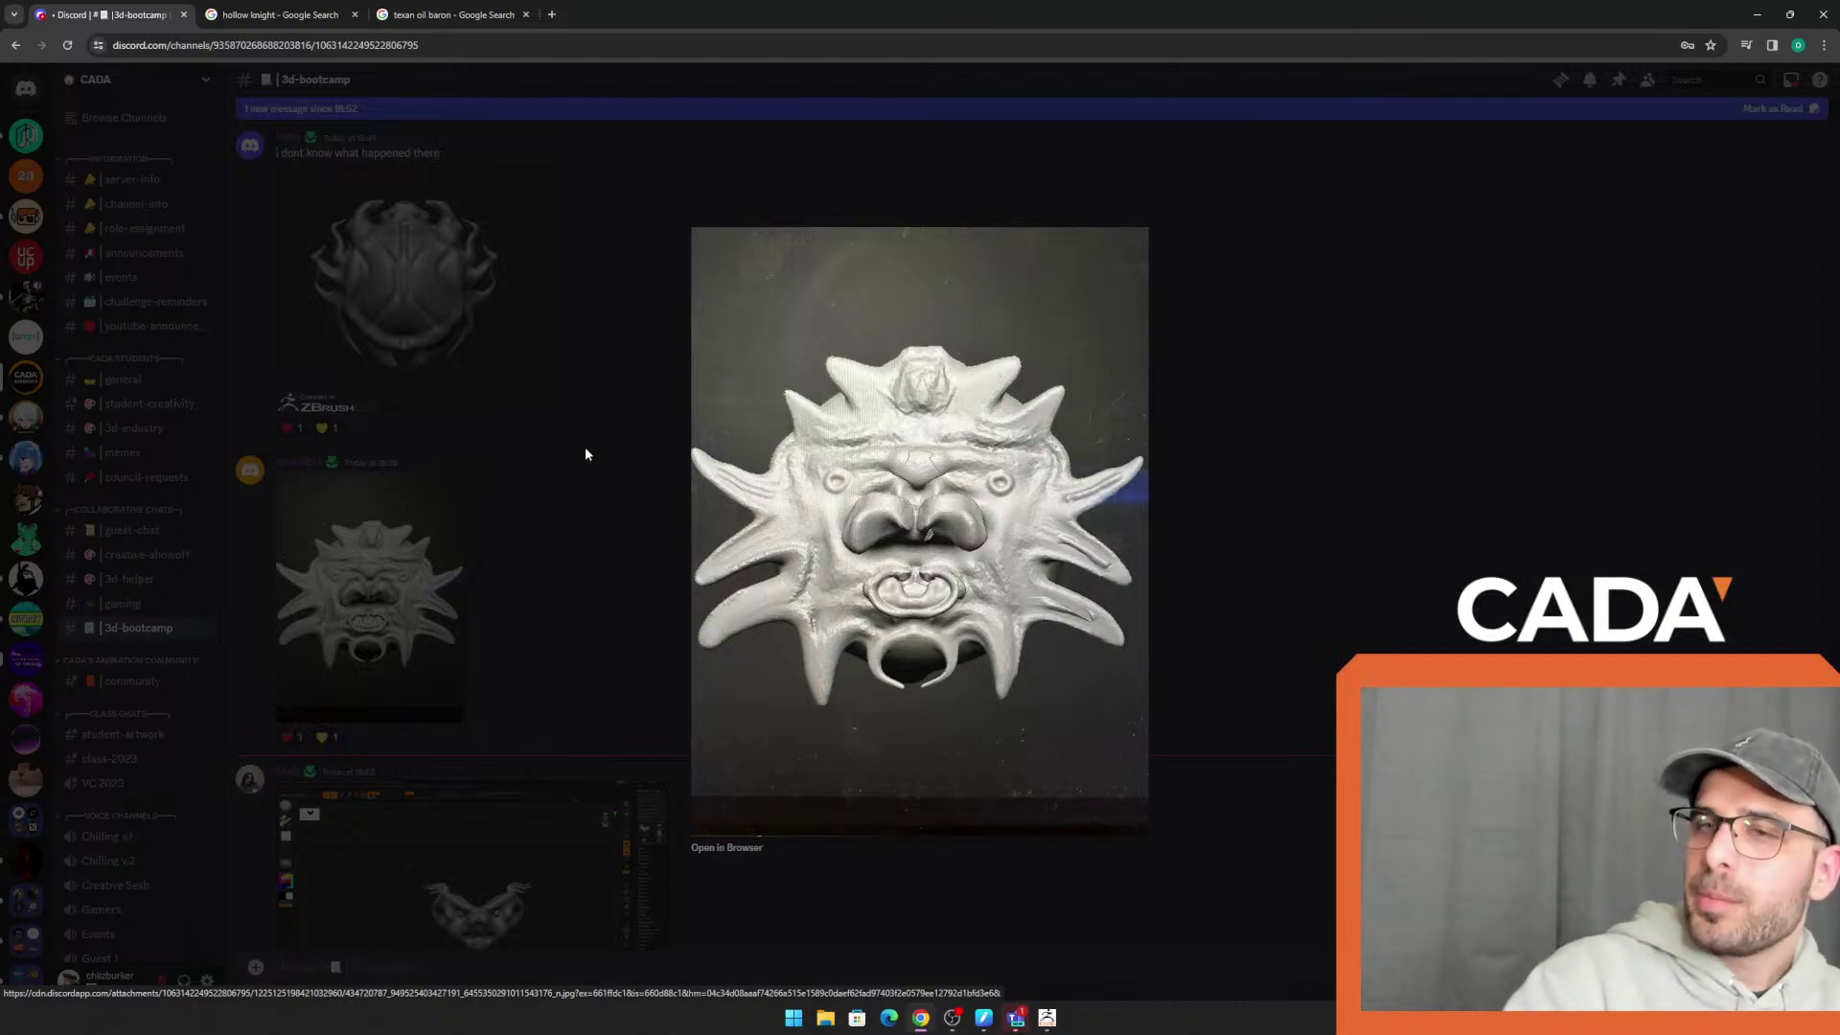
Search for images of "mayan temple mask" in a new browser tab, return to Discord and close the enlarged mask image
click(551, 14)
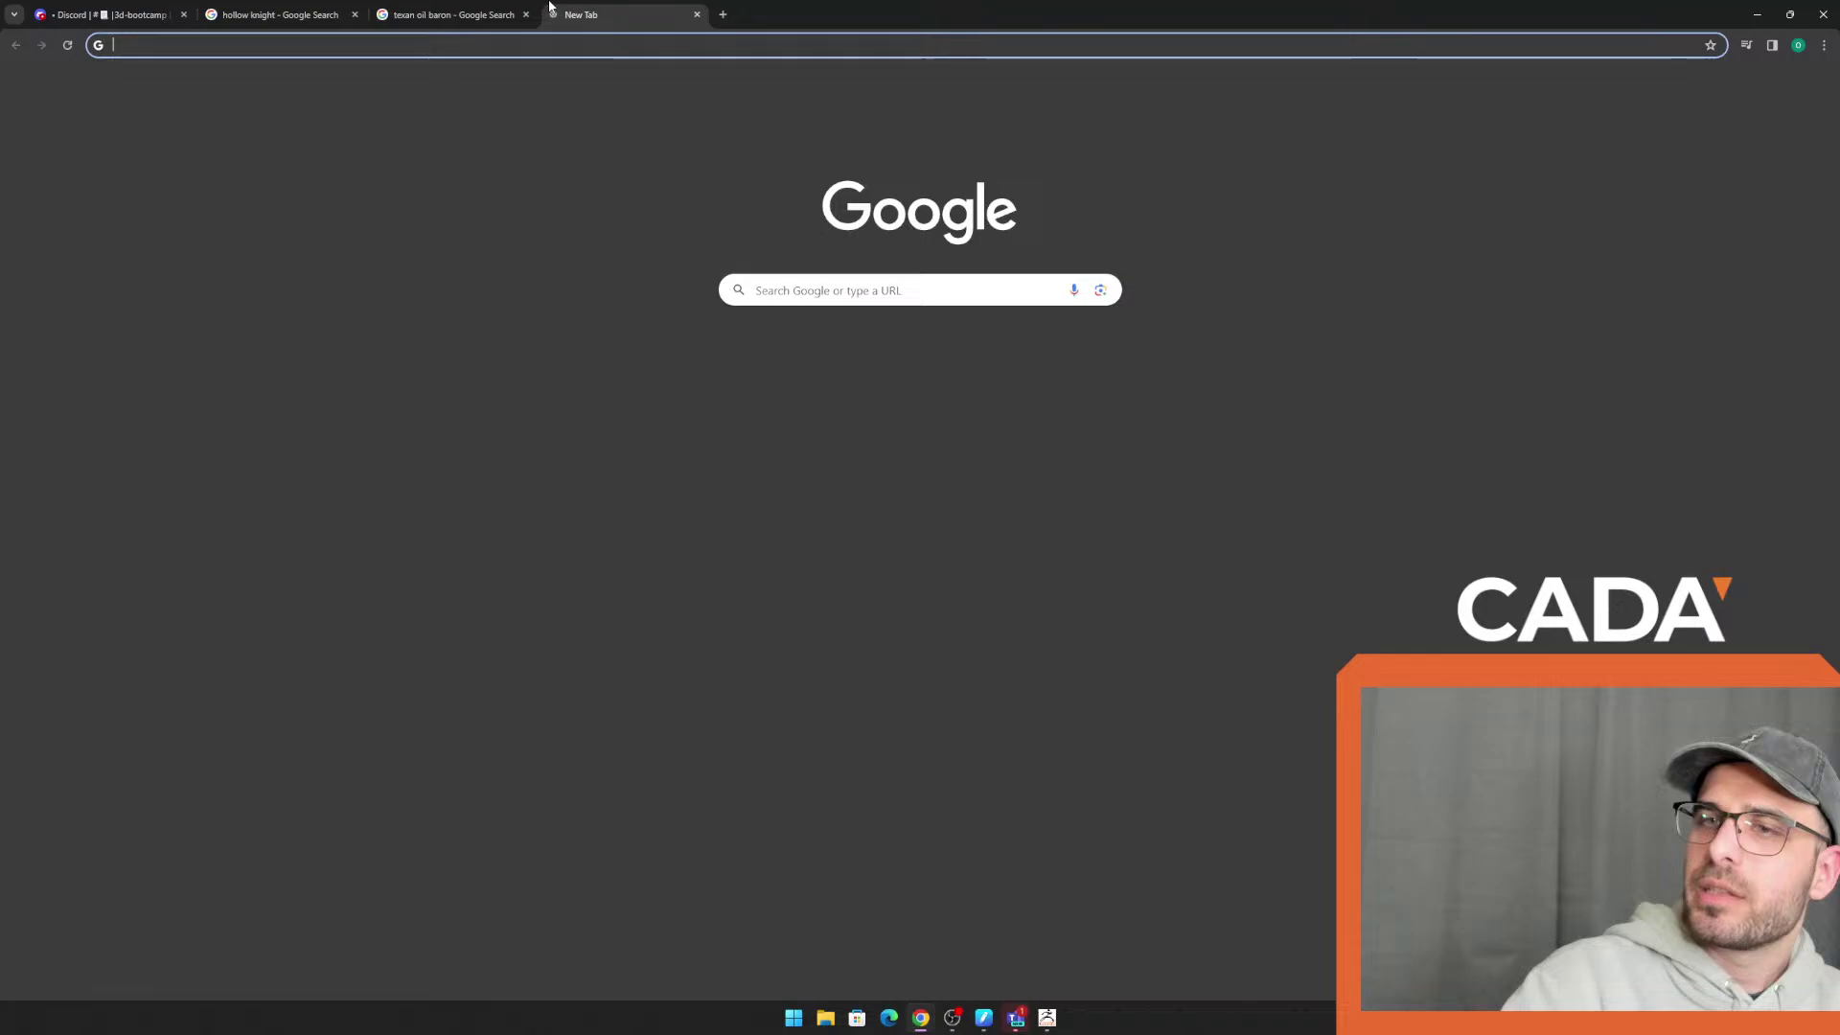
text(mayan temple mask)
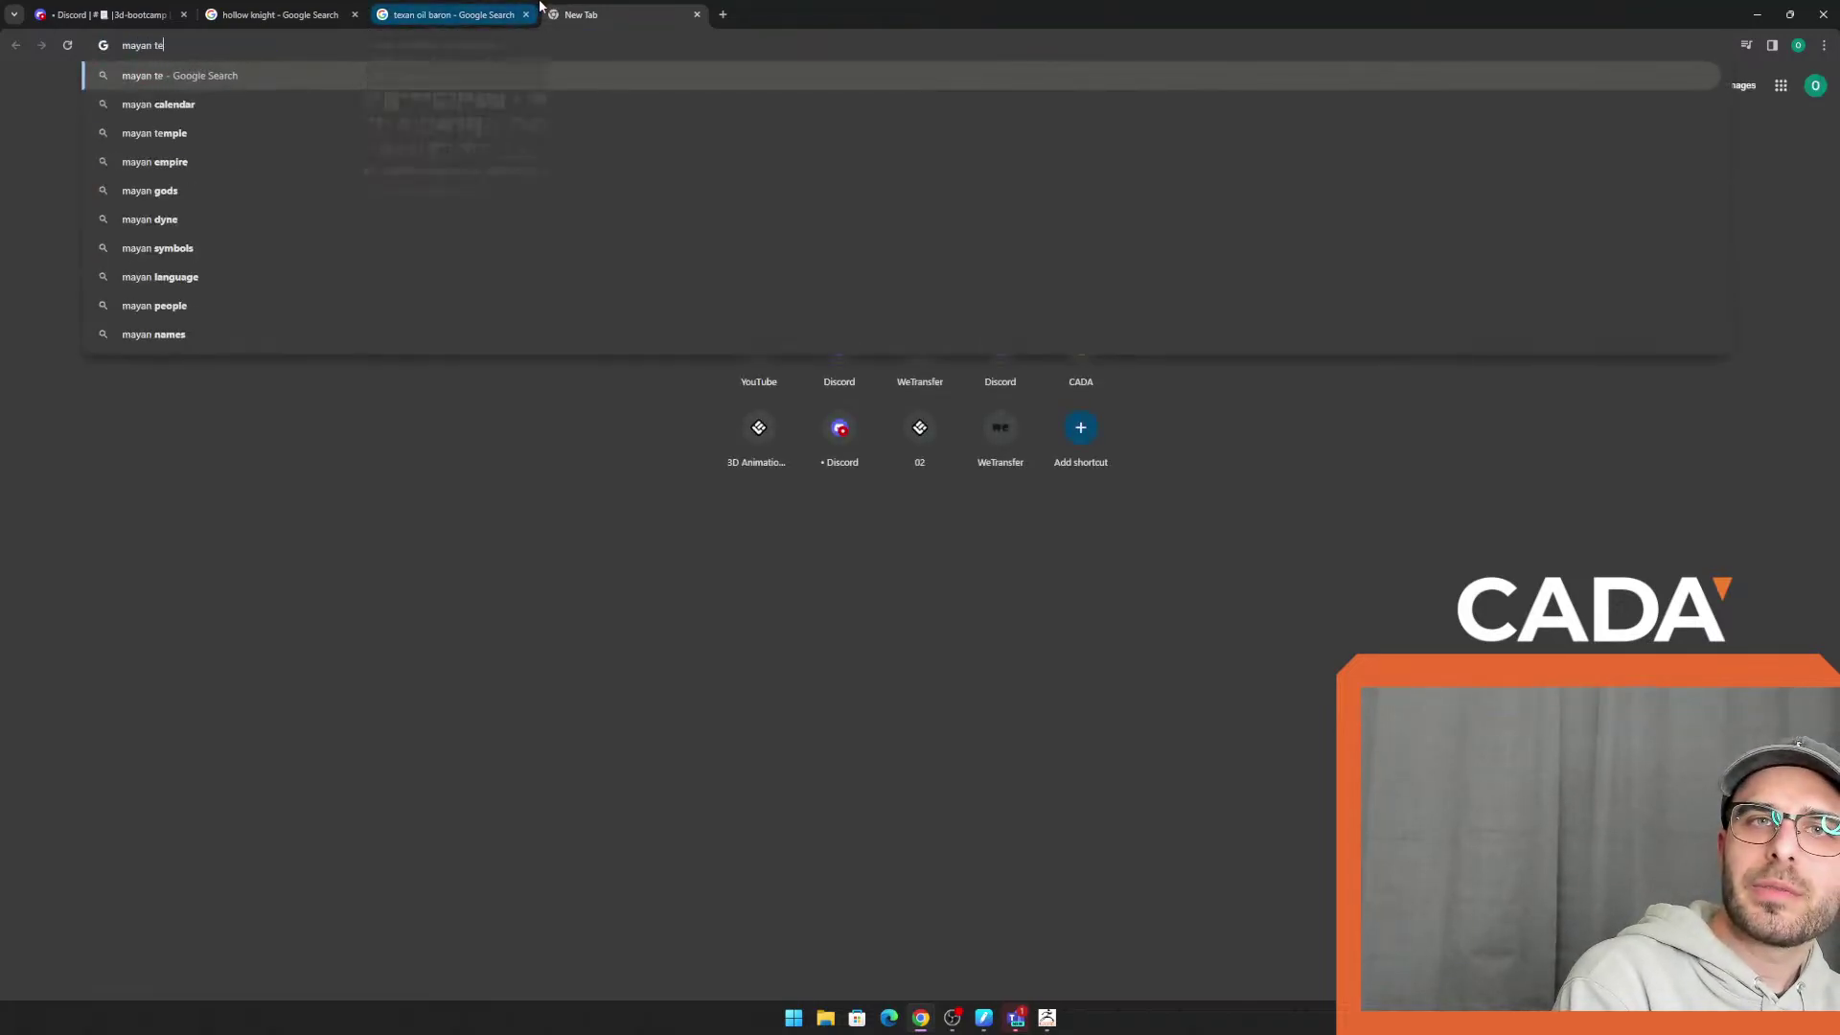
key(Return)
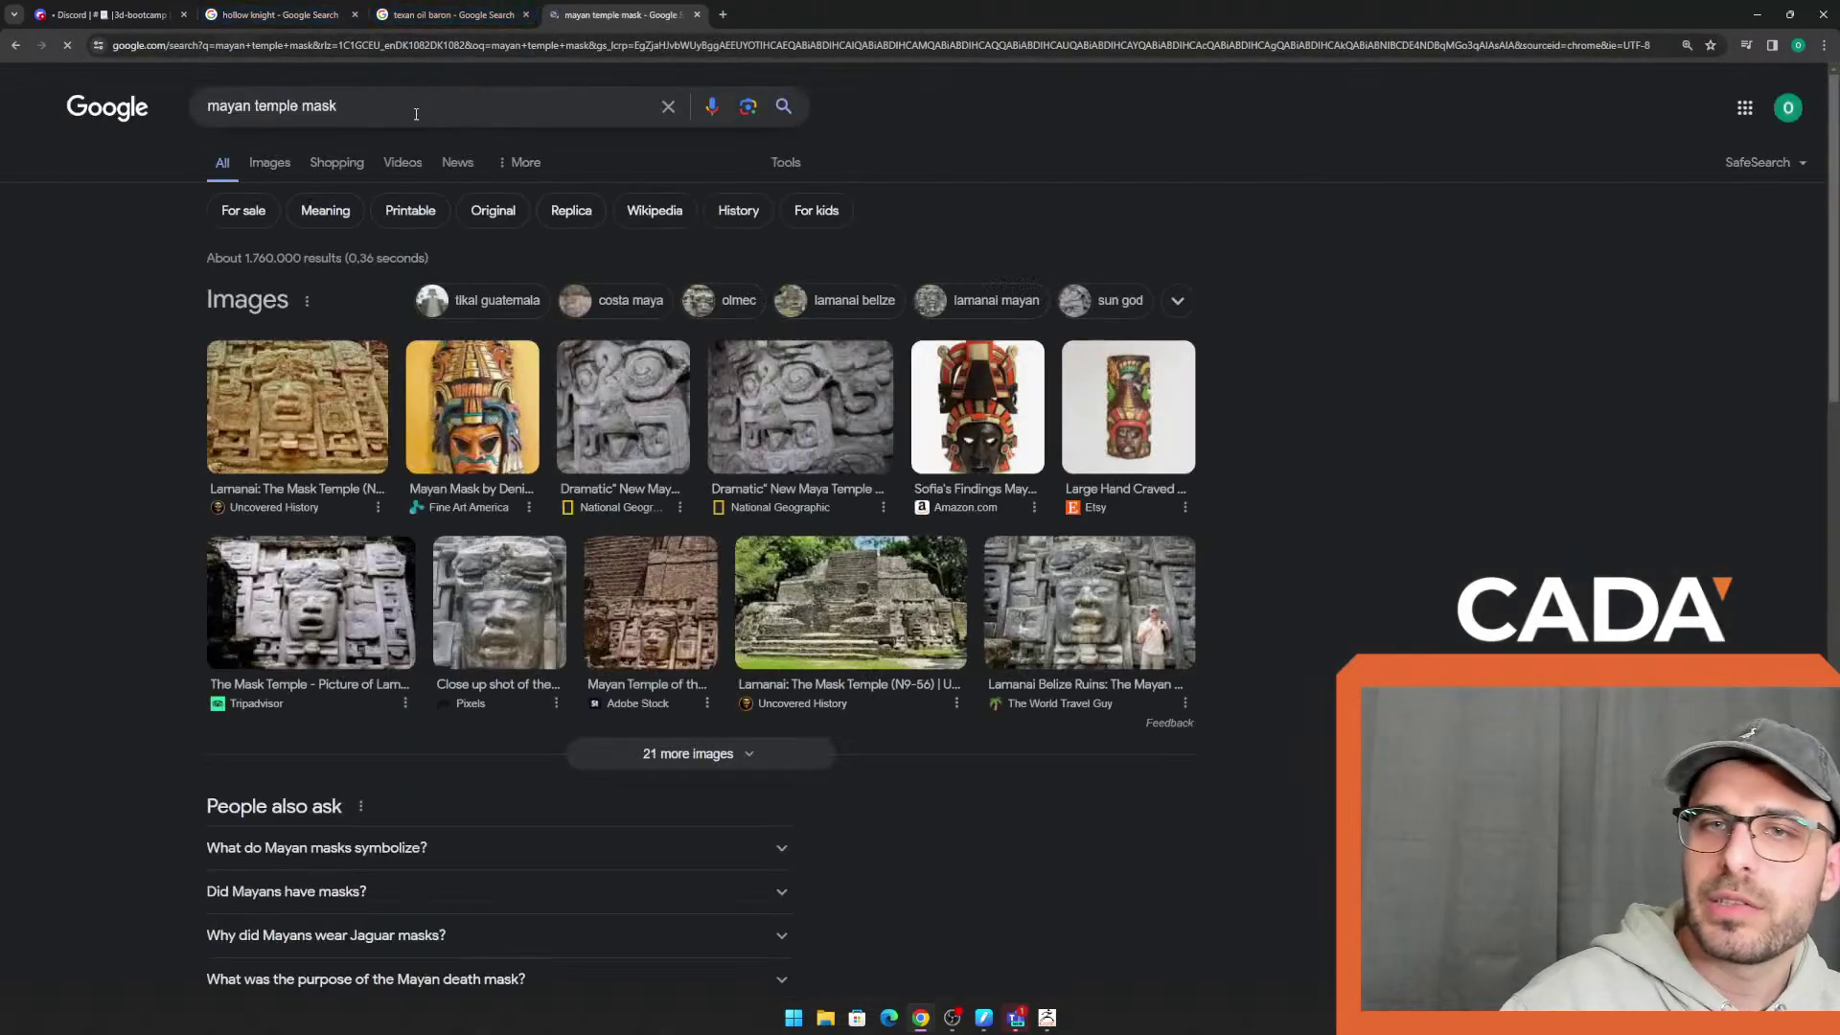
click(267, 162)
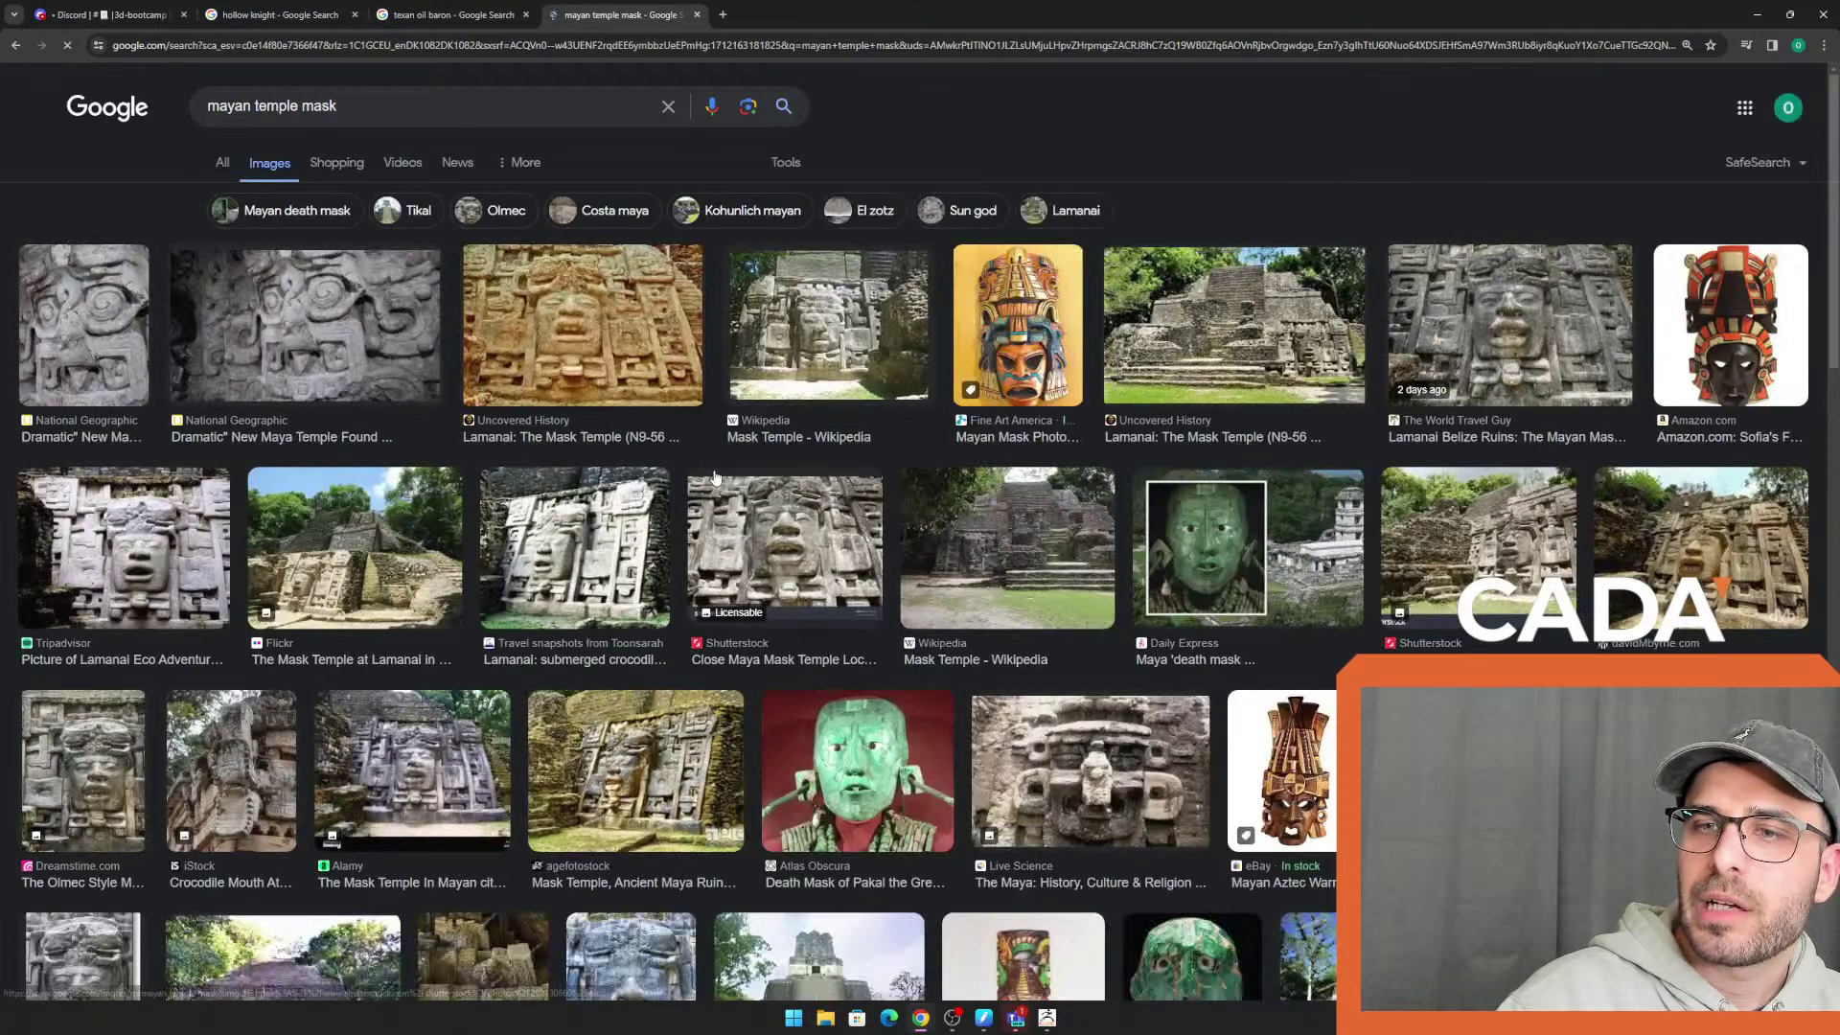
click(273, 12)
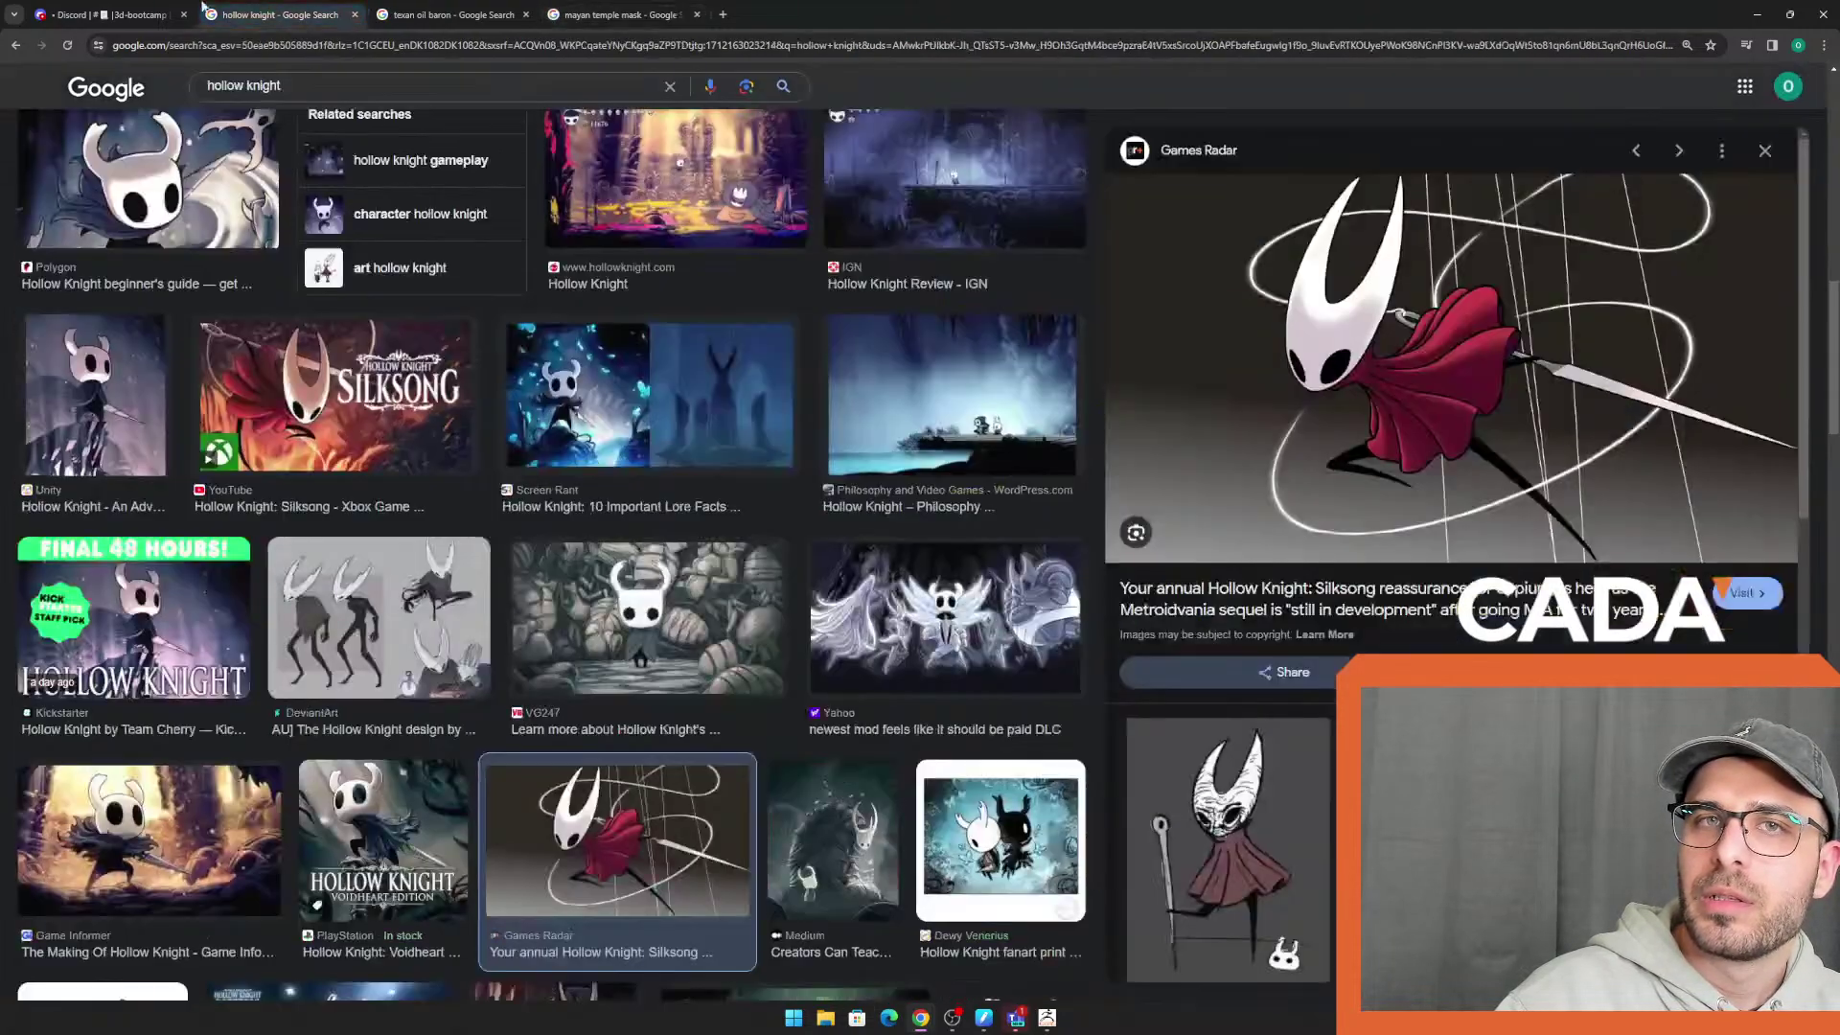
click(137, 7)
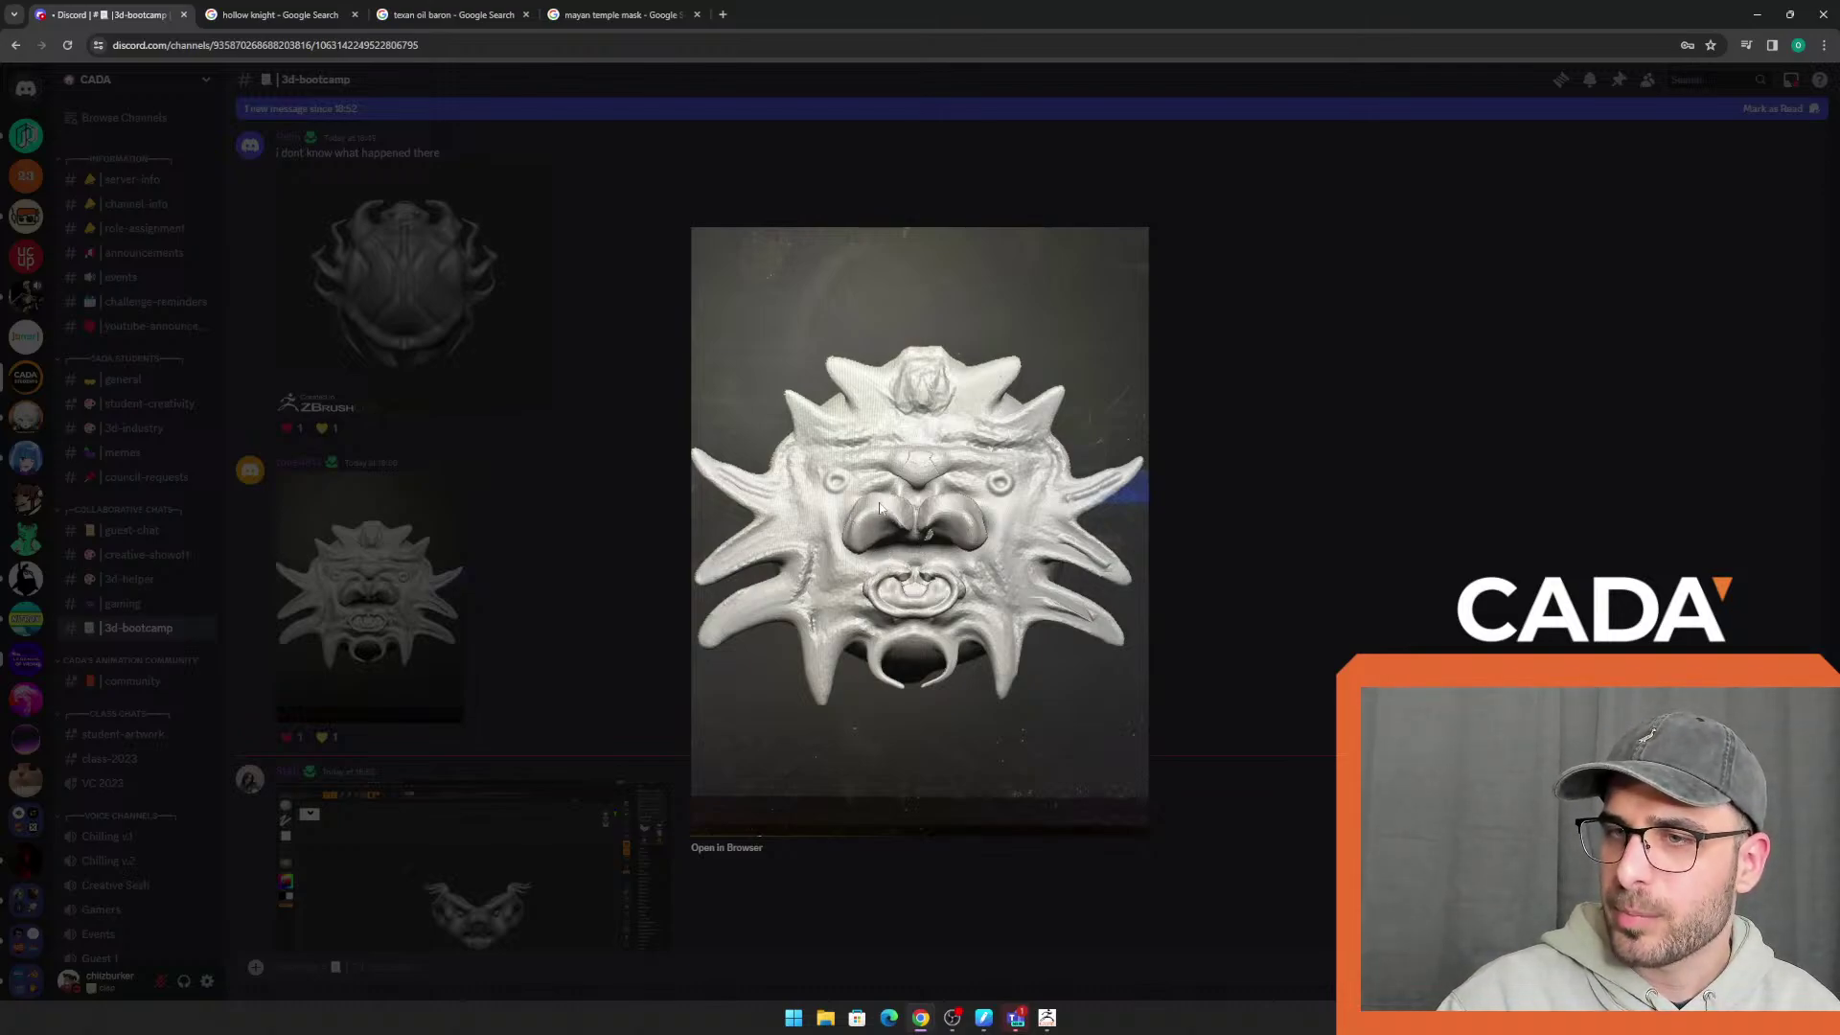
click(602, 585)
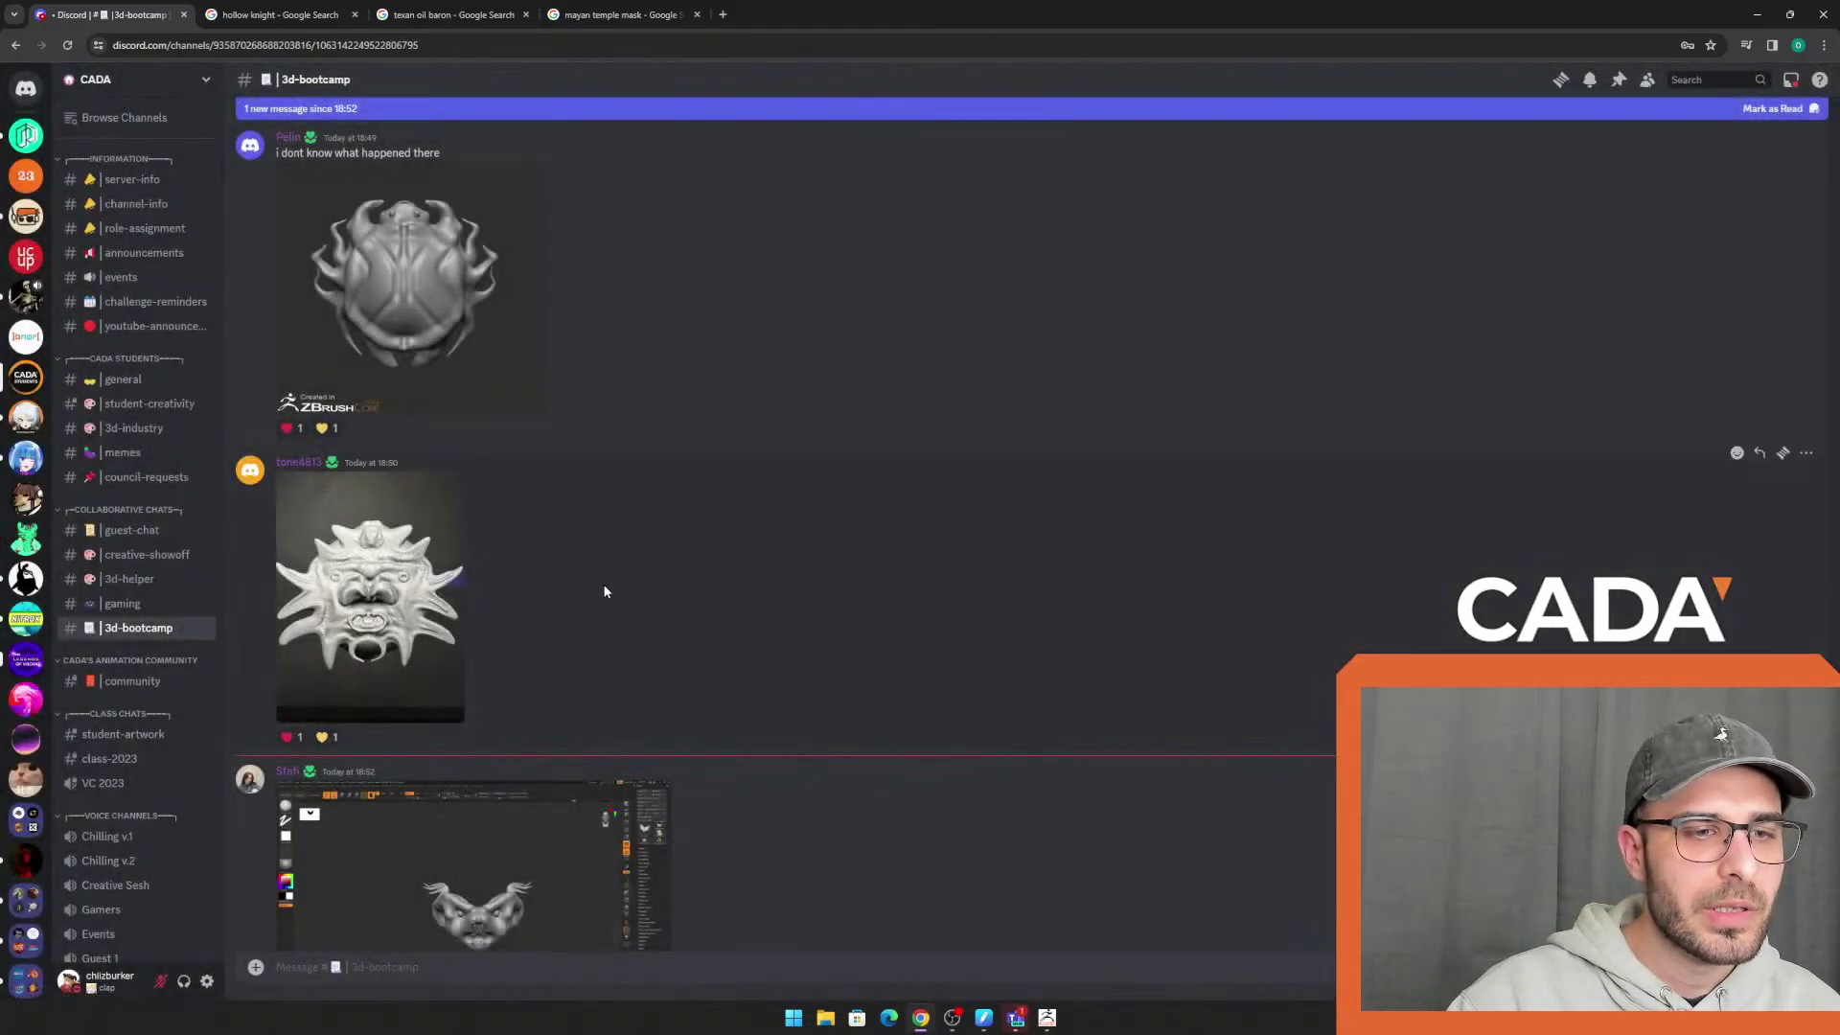
Launch Paint with a blank canvas, choose its selection tool and move its window off this screen
scroll(690, 588, down, 2)
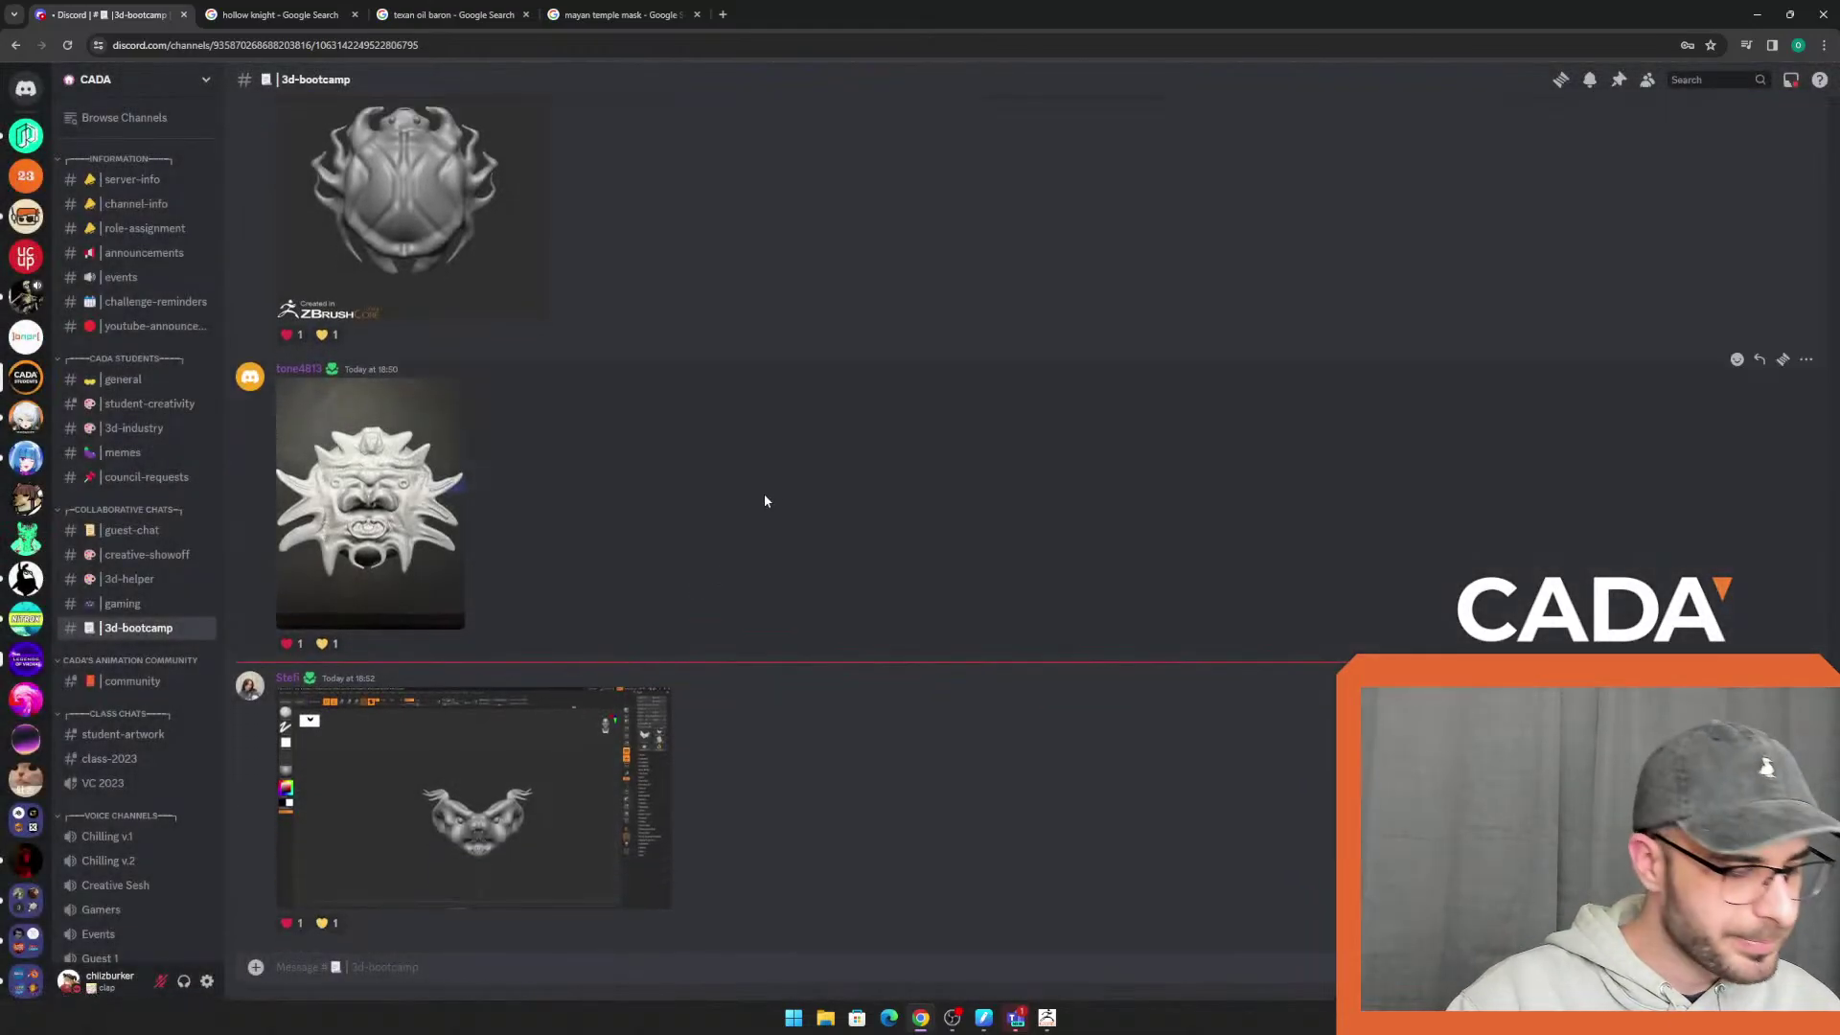
click(793, 1018)
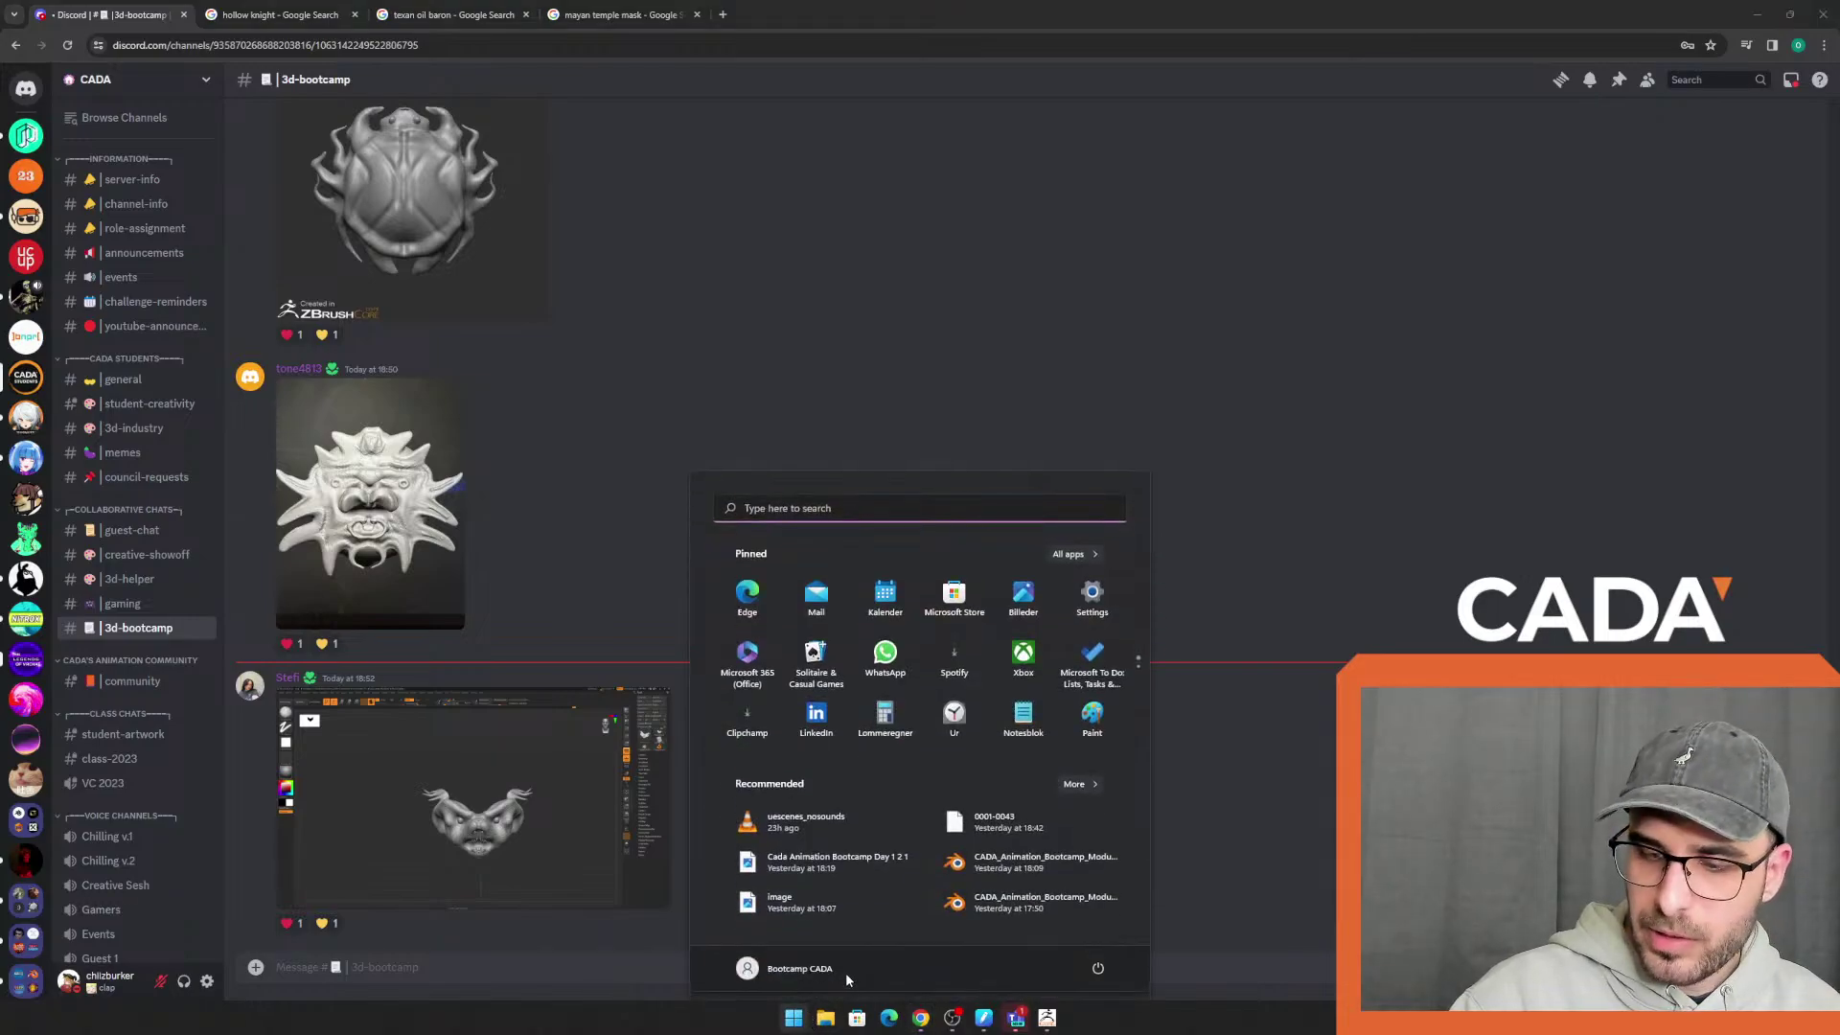
click(823, 511)
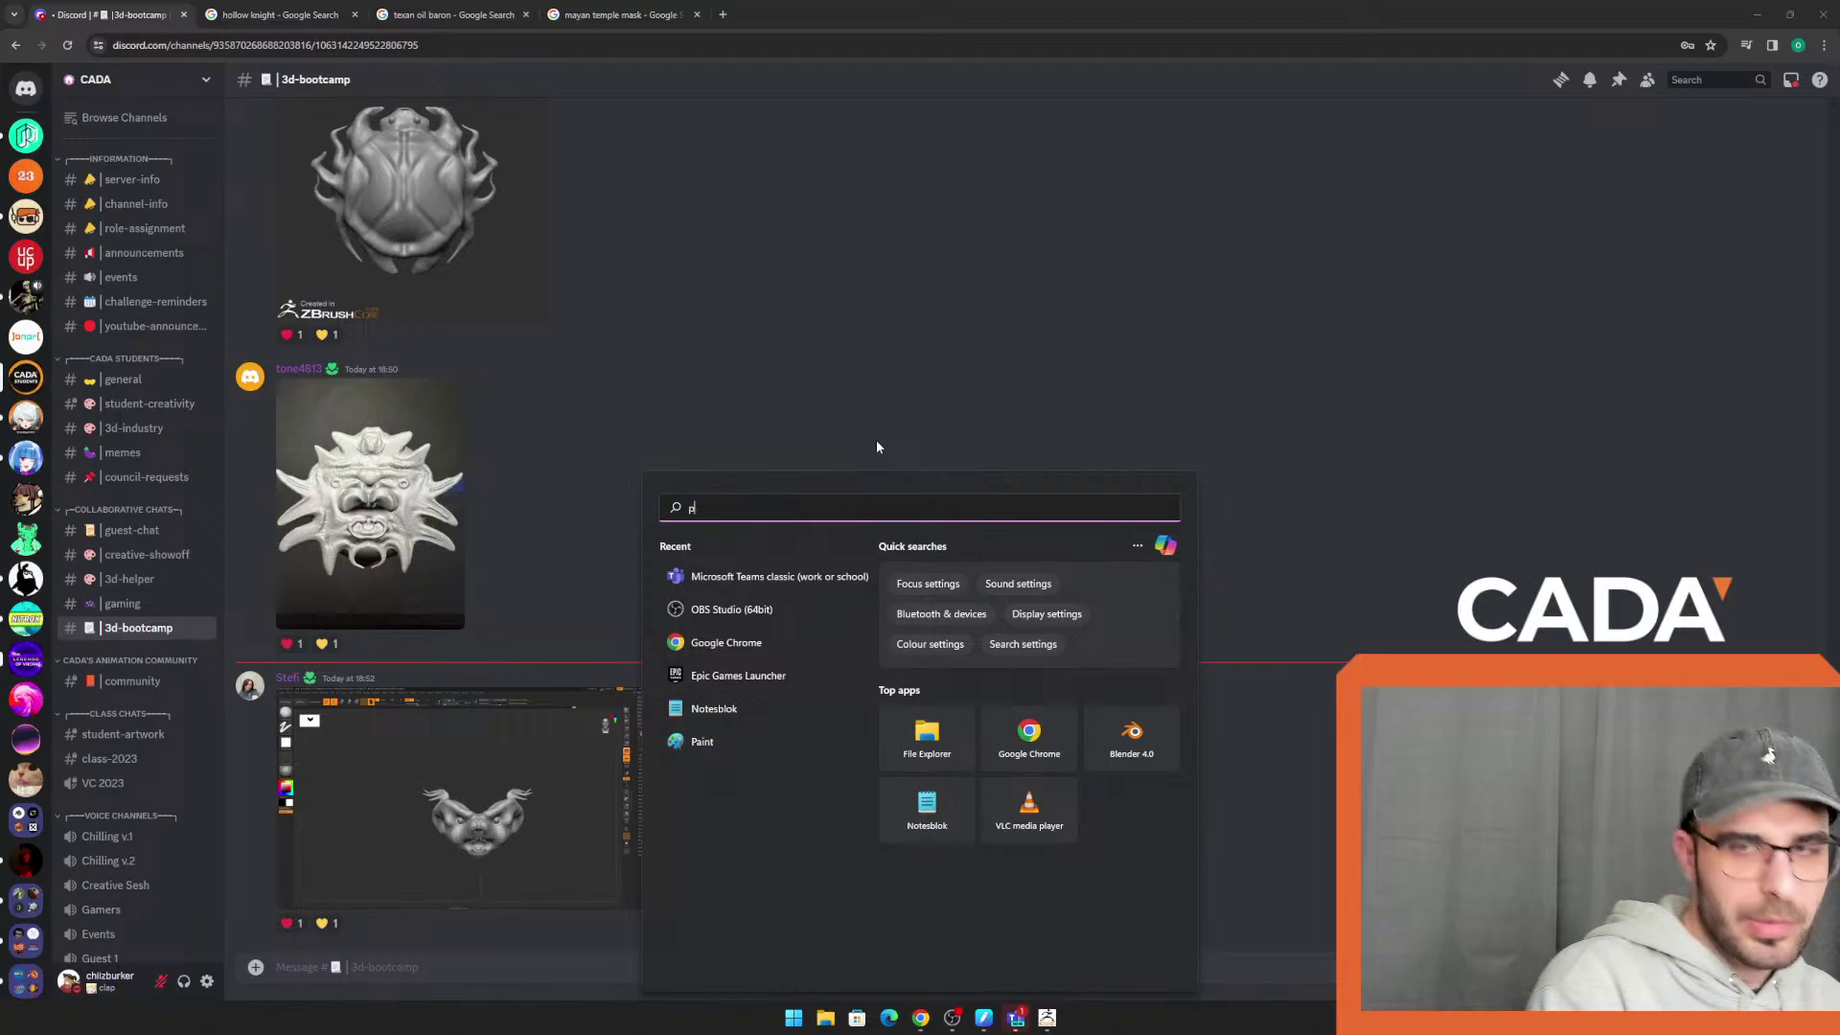
text(paint)
key(Return)
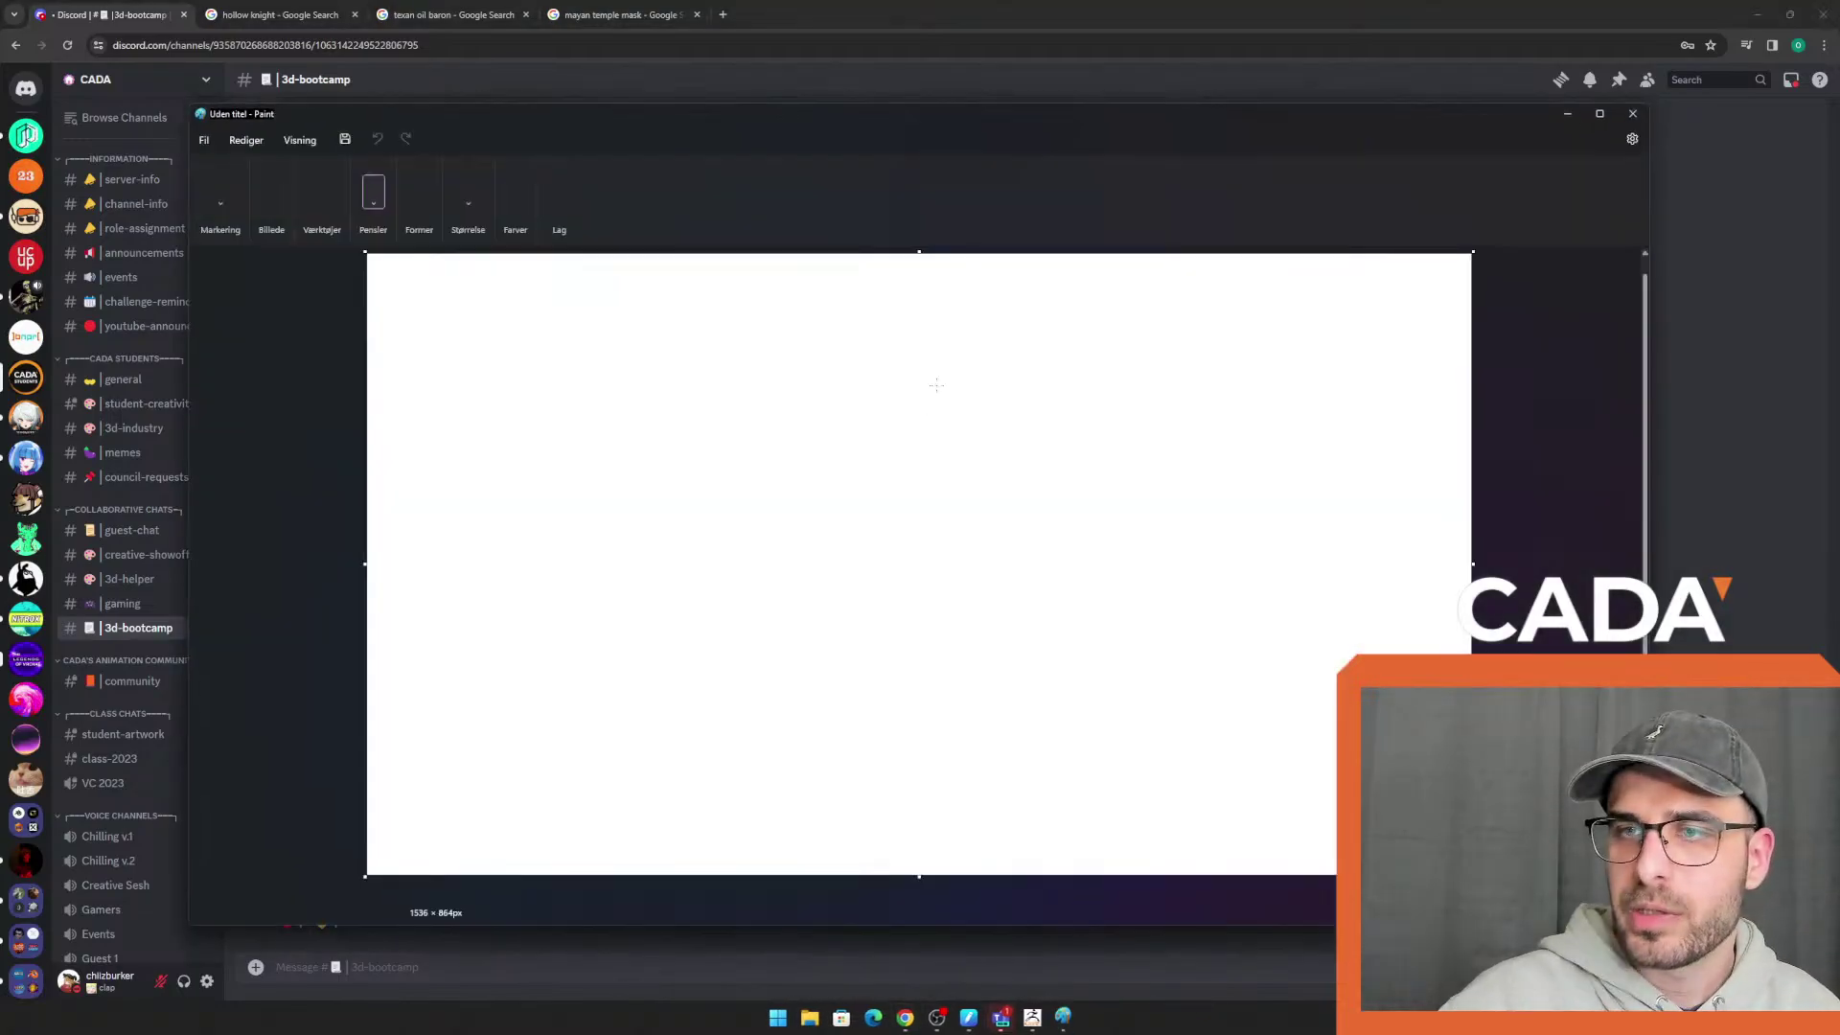
click(225, 189)
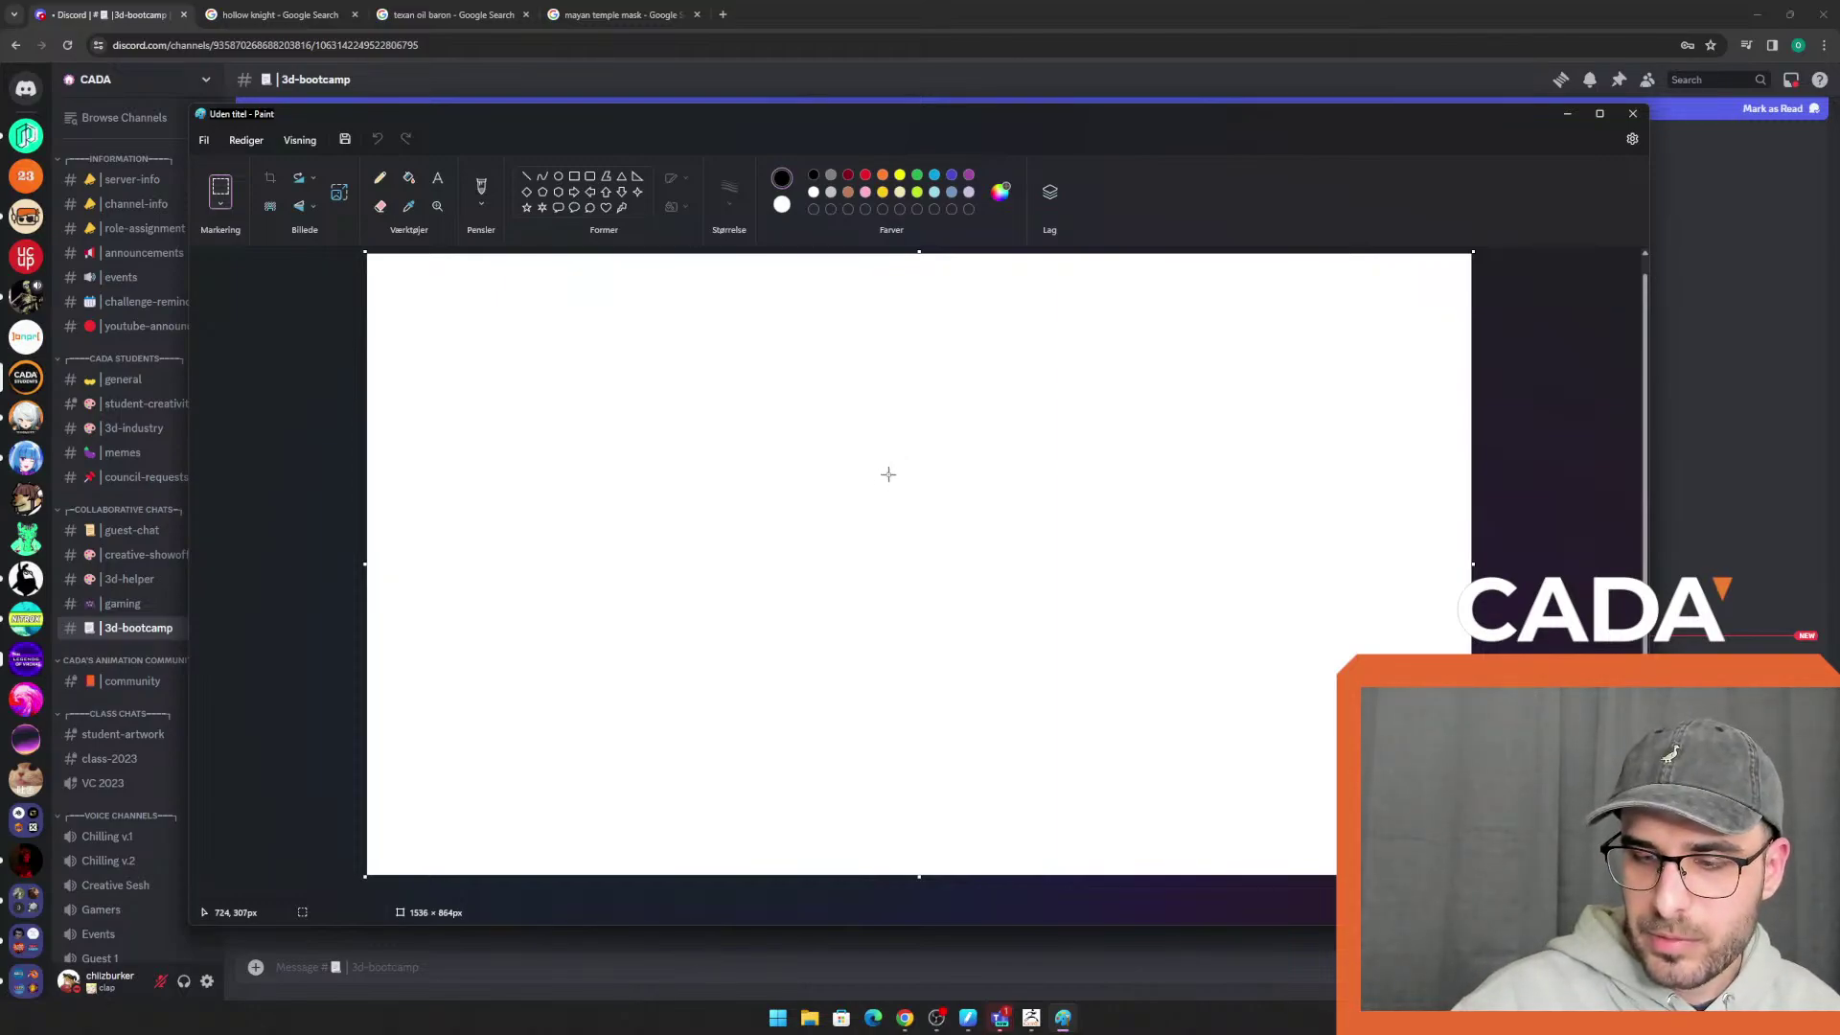
drag(1055, 128, 0, 331)
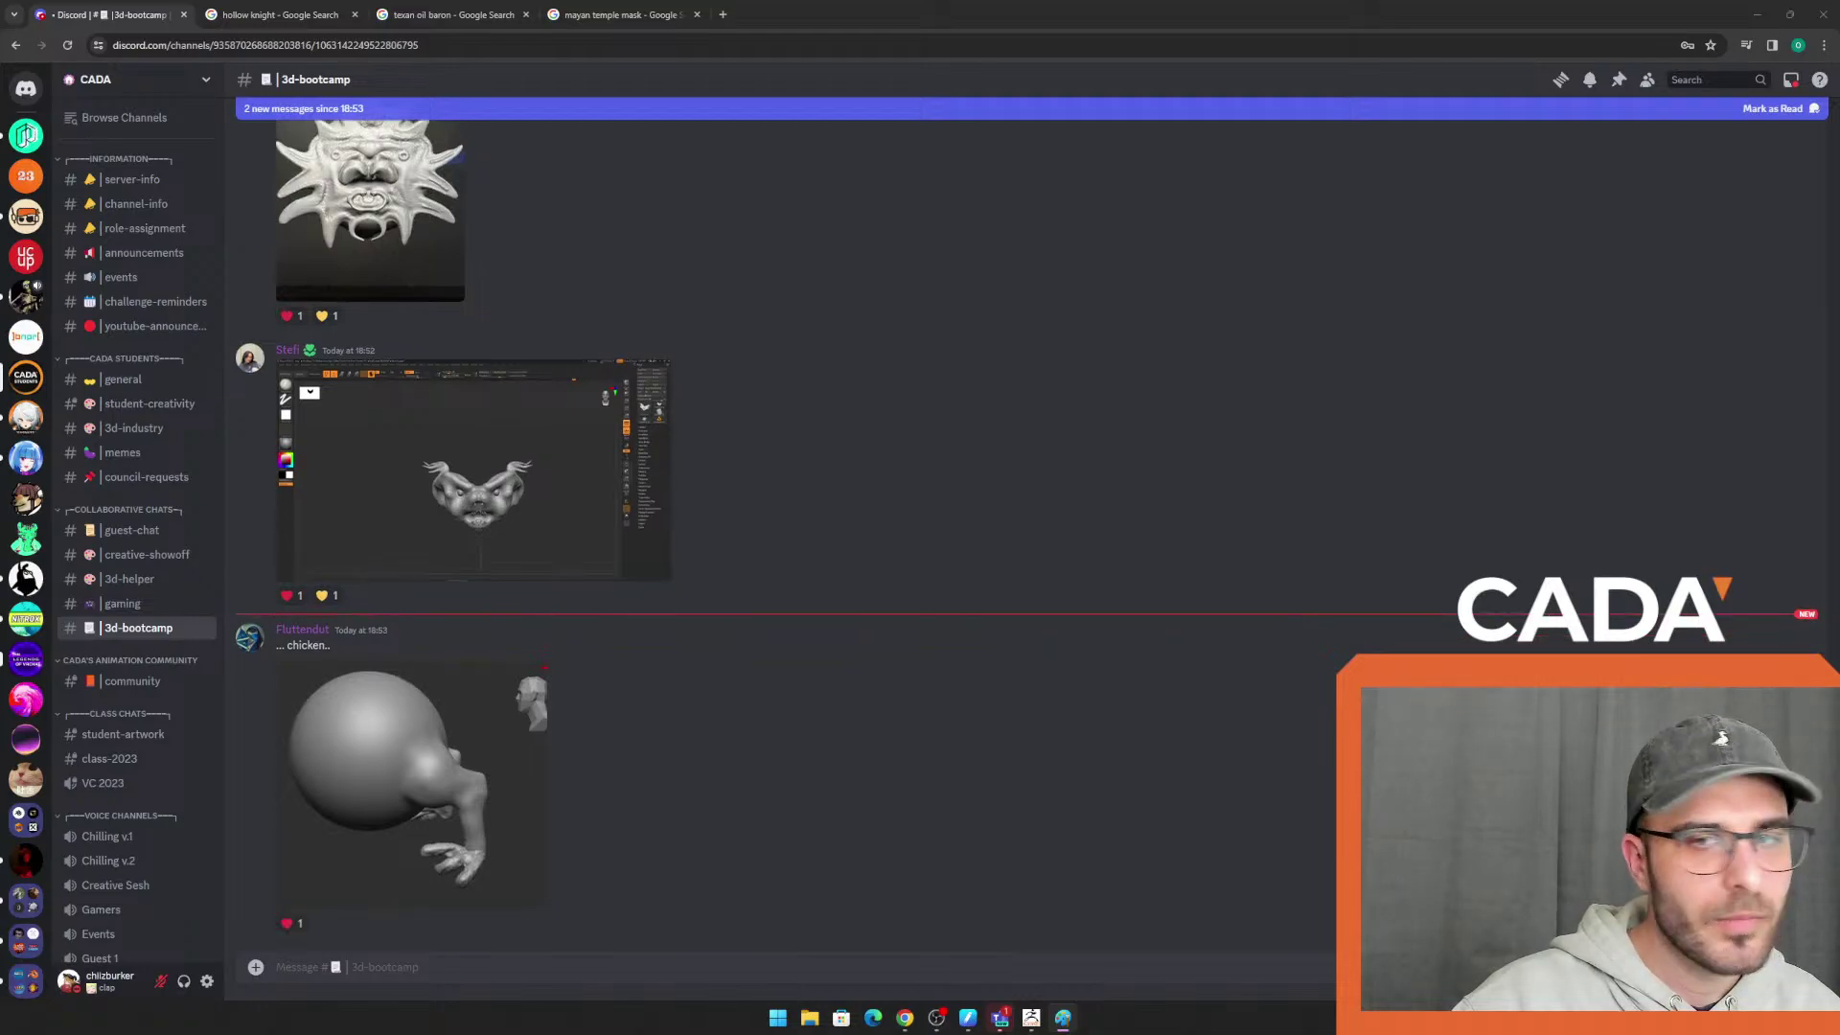
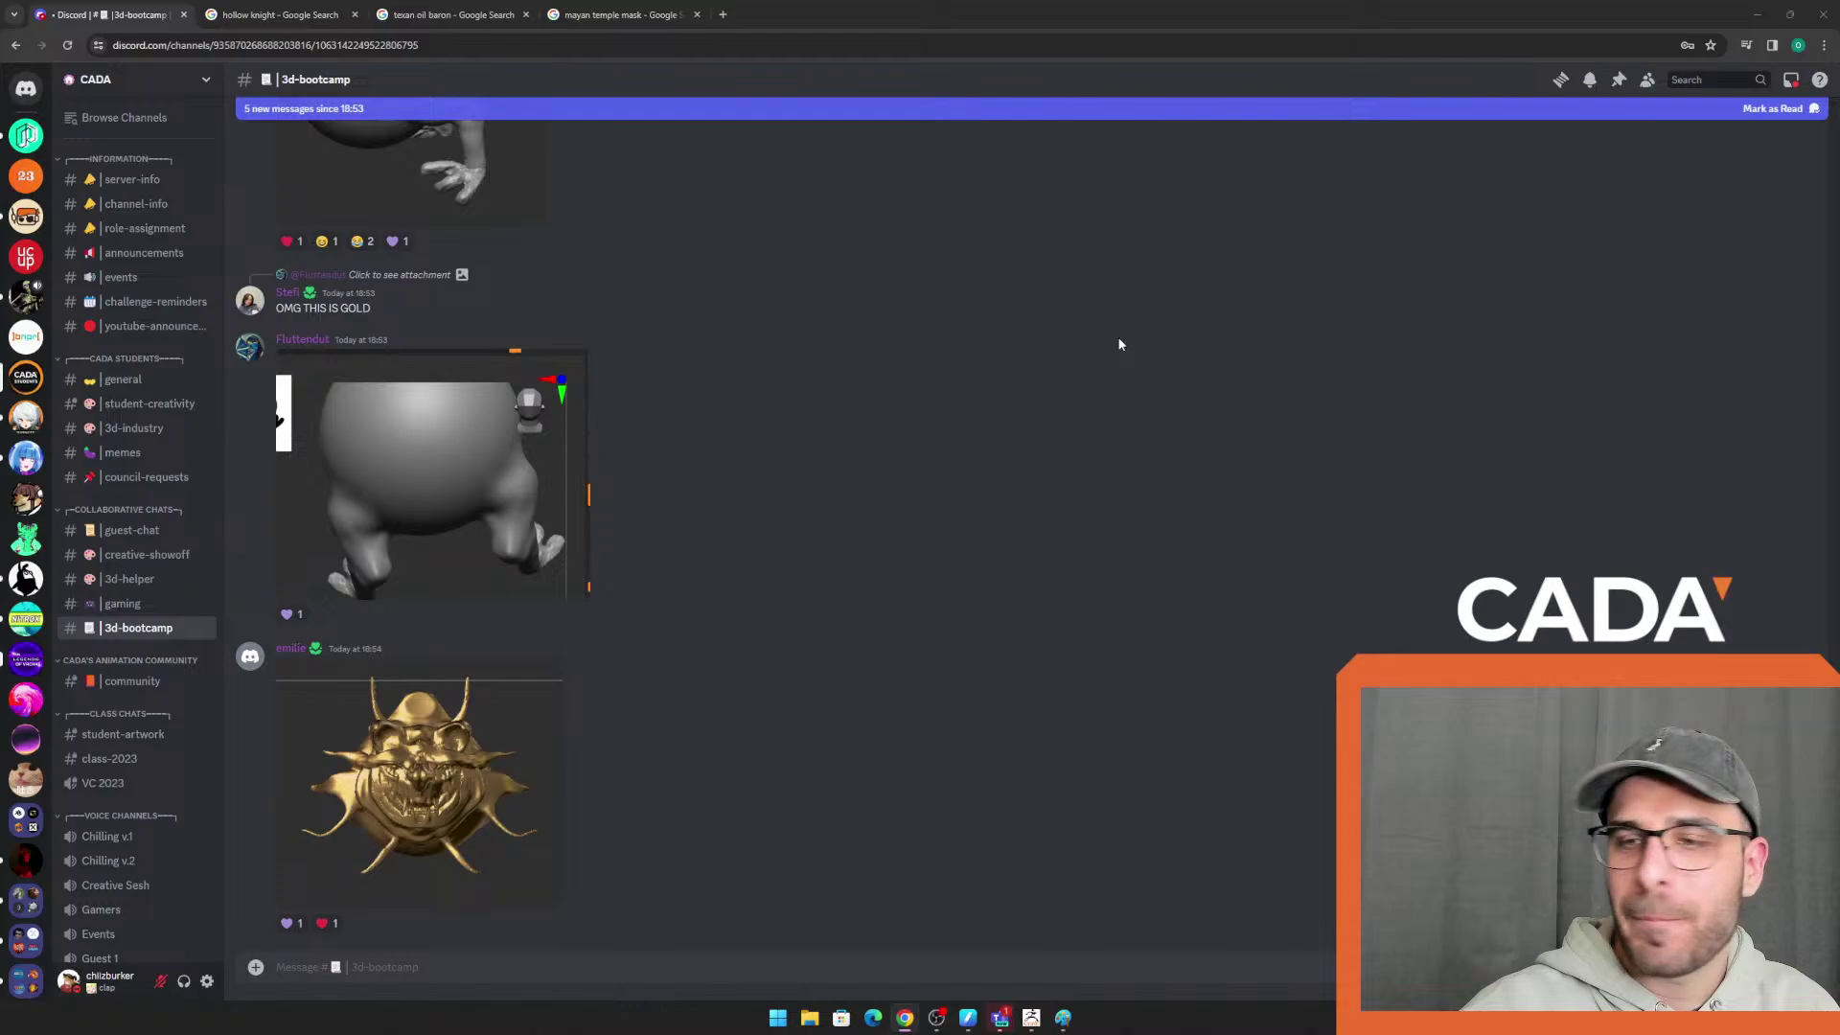
Switch to ZBrushCoreMini and turn the gold ring sculpt to show its trident emblem and looping ridges
click(1063, 1018)
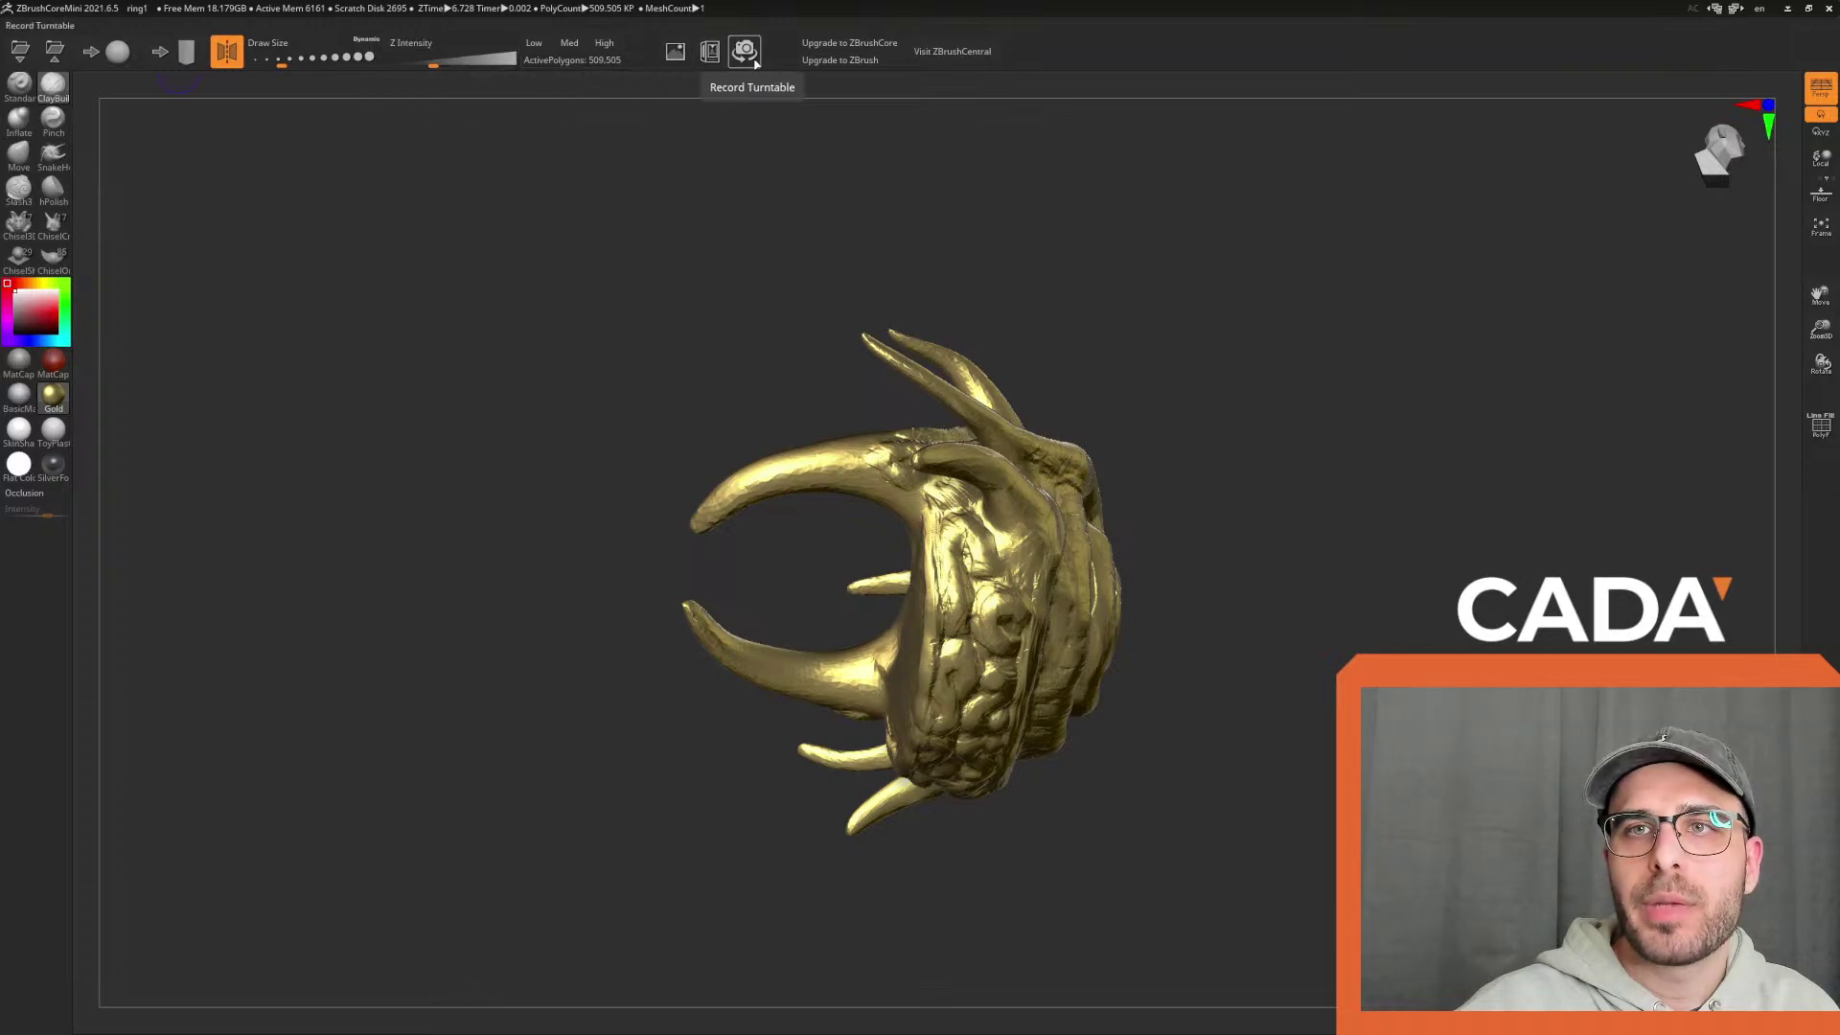
click(675, 53)
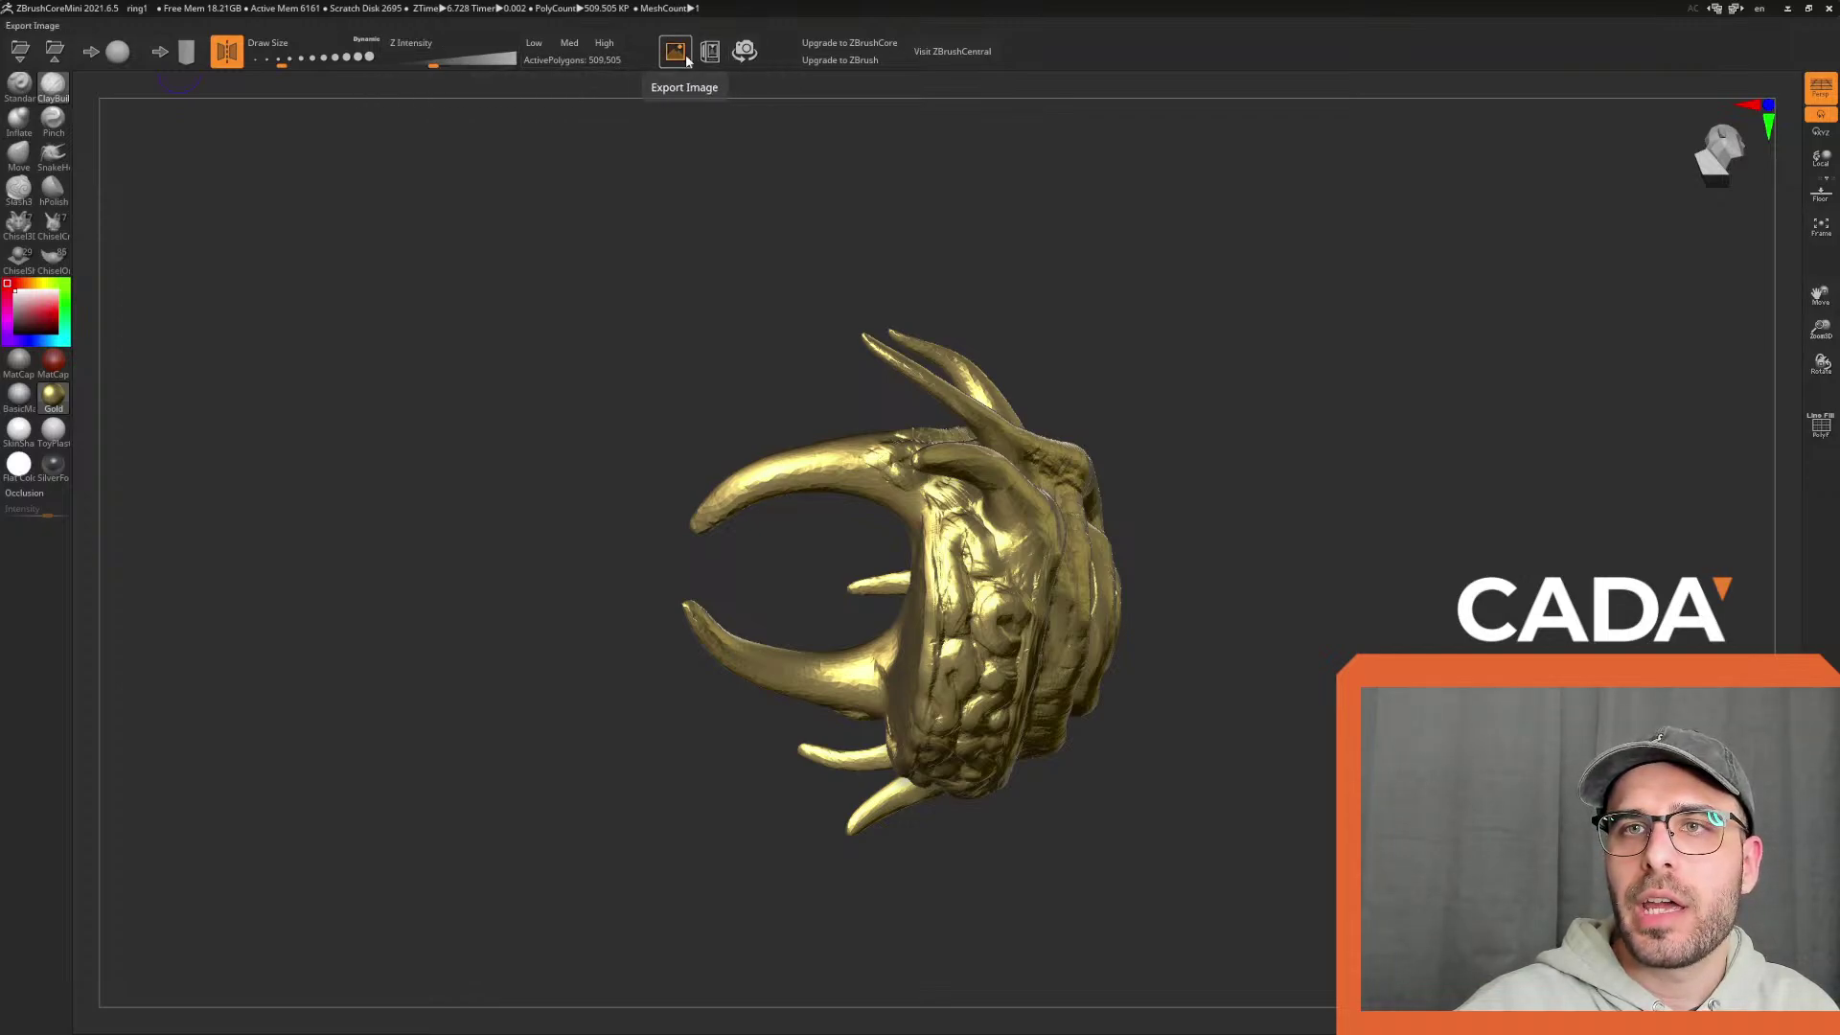
click(859, 127)
mouse_move(1450, 456)
mouse_down()
mouse_move(1408, 485)
mouse_move(1381, 589)
mouse_move(1408, 636)
mouse_move(1507, 594)
mouse_move(1483, 611)
mouse_move(1470, 508)
mouse_move(1497, 600)
mouse_move(1539, 586)
mouse_up()
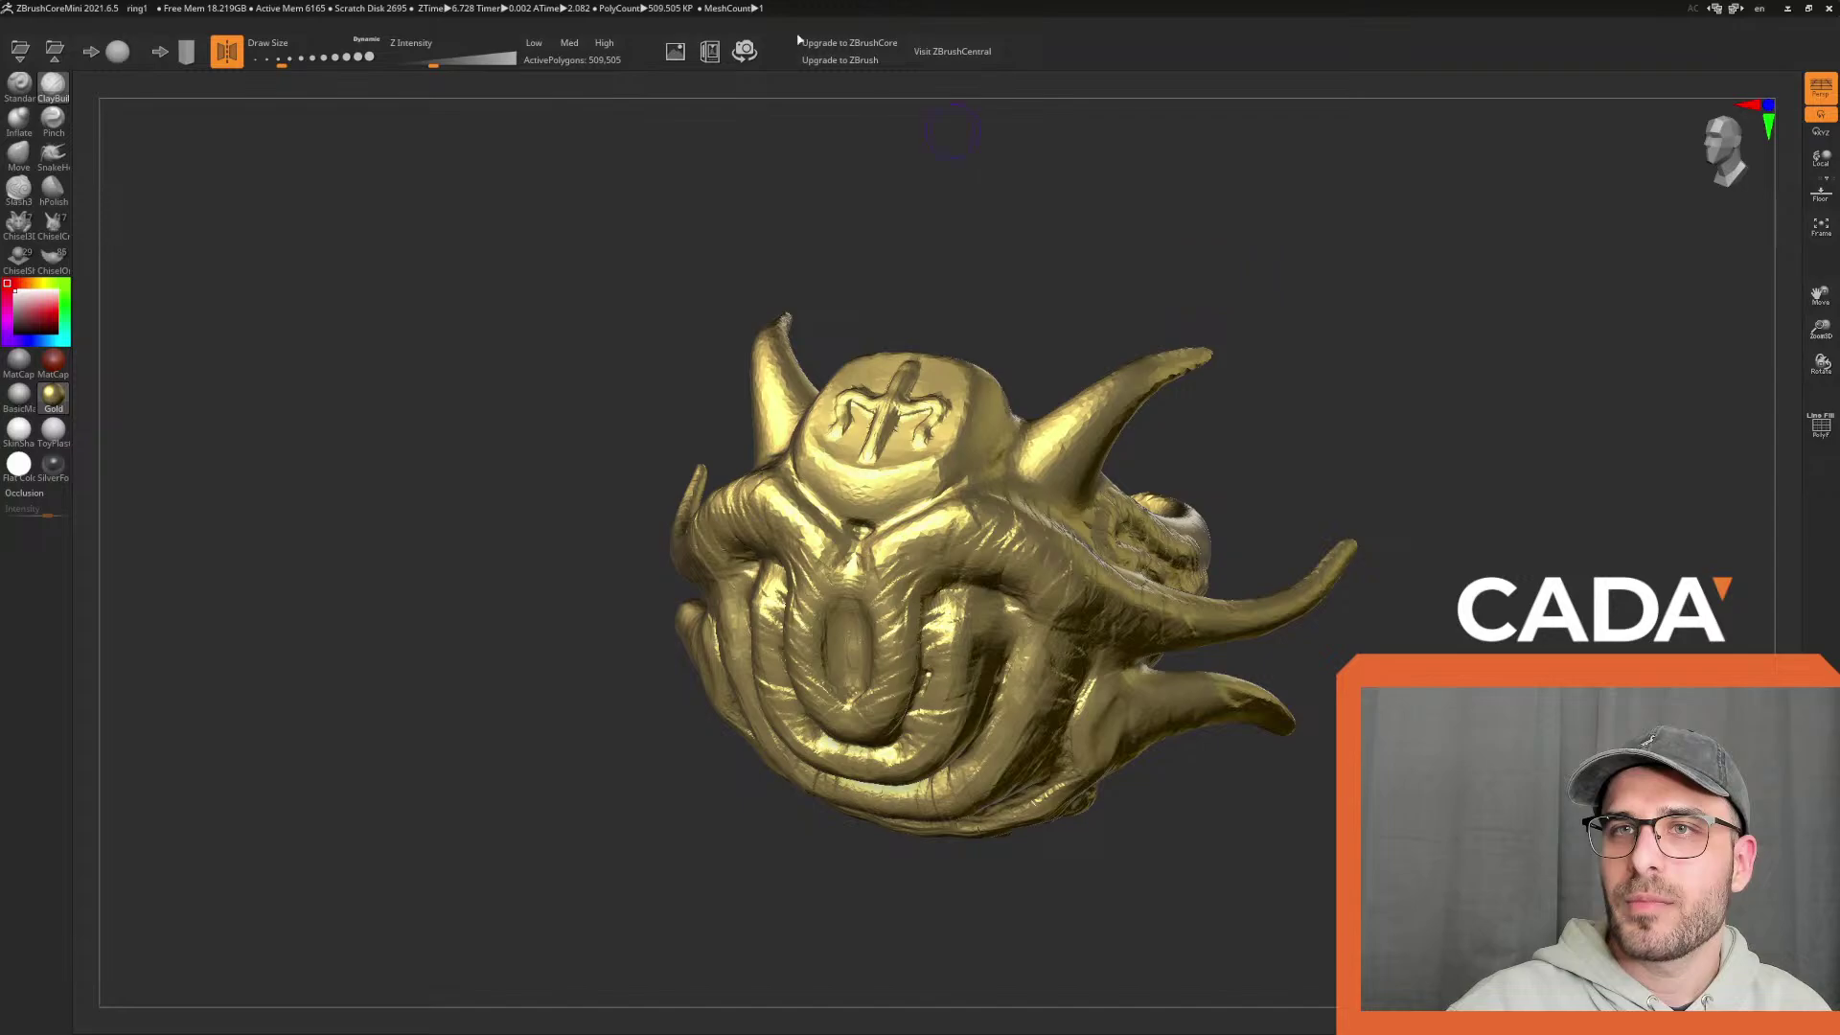
Export an image of the gold ring sculpt to the Desktop as a JPEG named poseidon demon ring
click(675, 50)
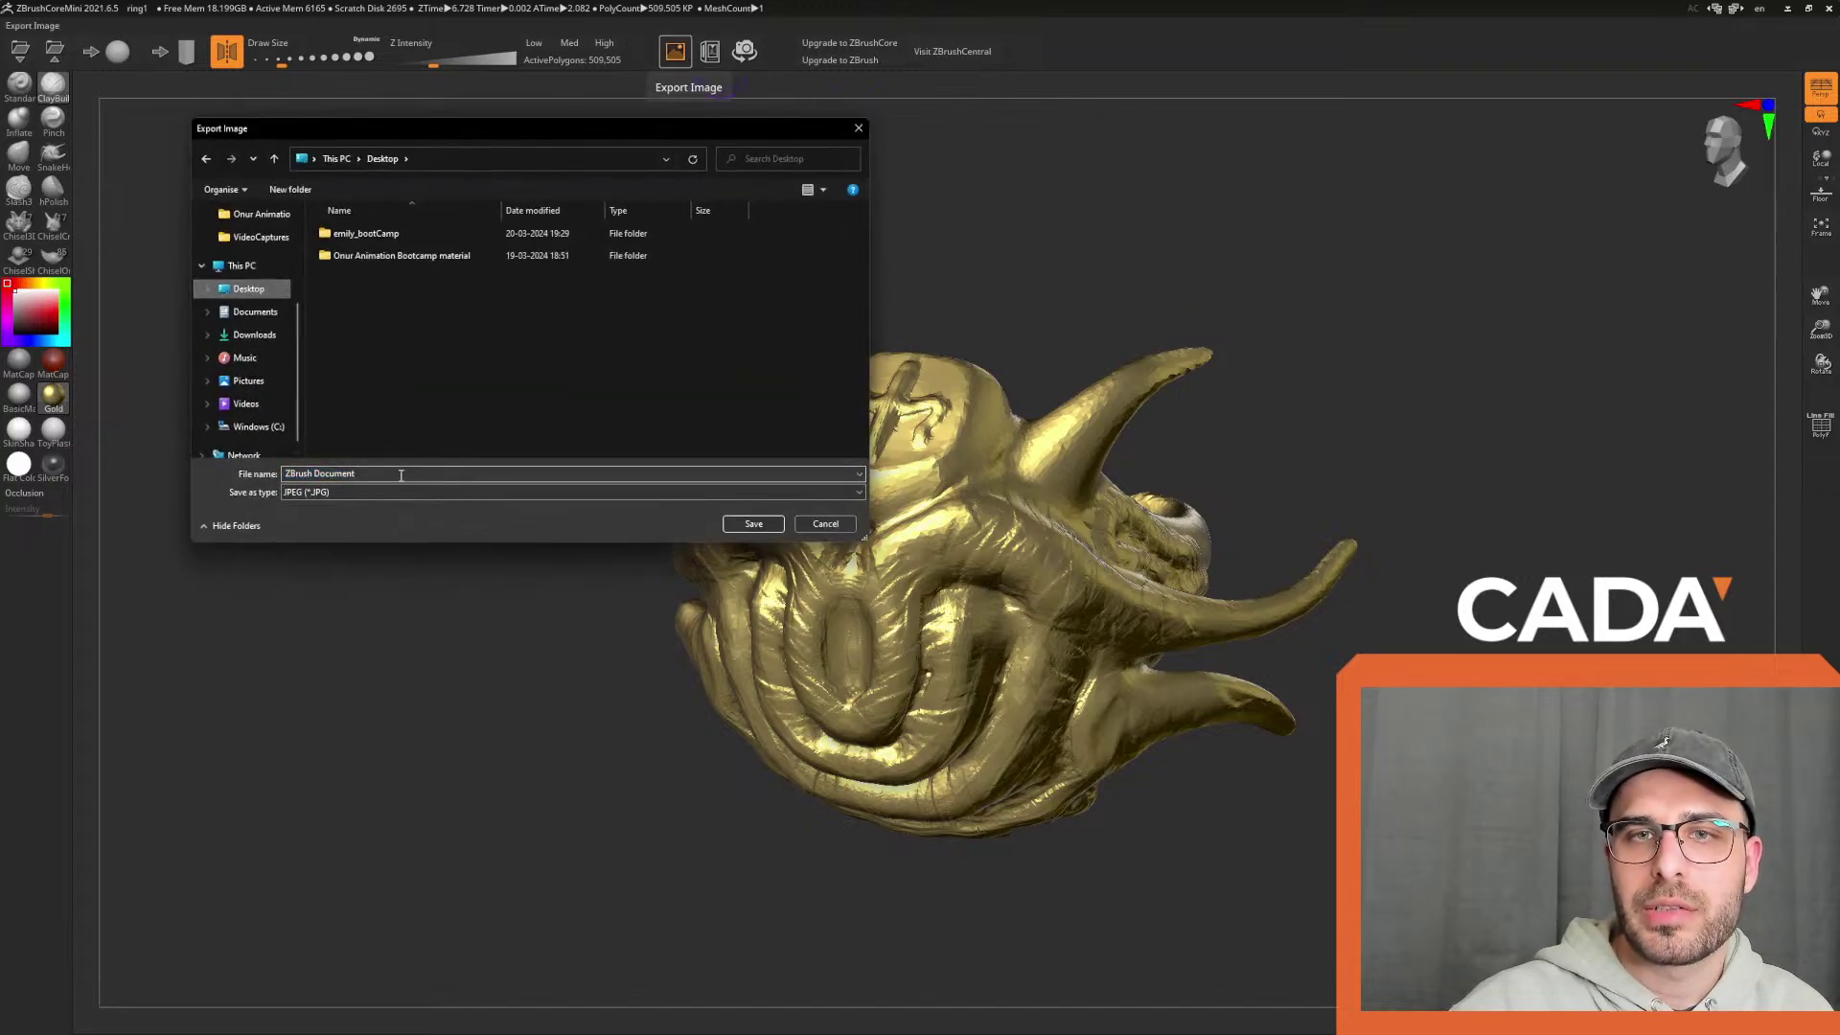
text(ring)
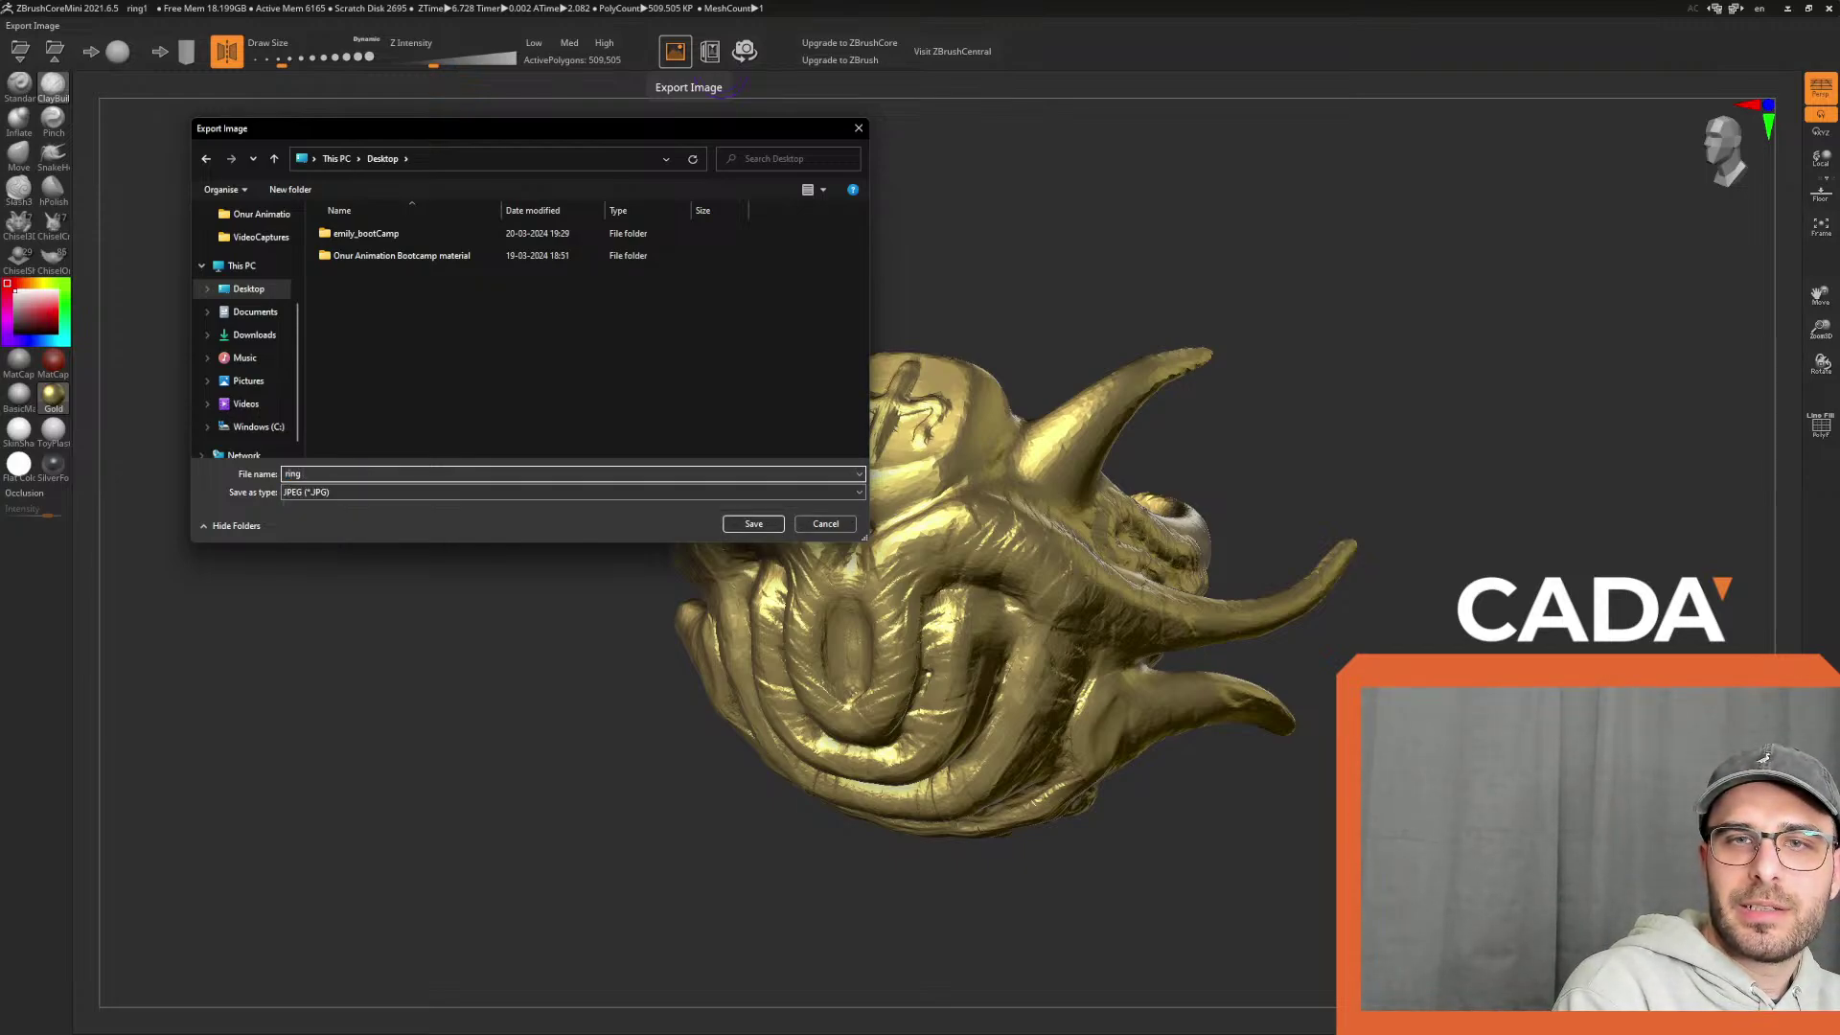
key(BackSpace)
key(BackSpace)
key(BackSpace)
key(BackSpace)
text(dem)
key(ctrl+a)
key(BackSpace)
text(pose)
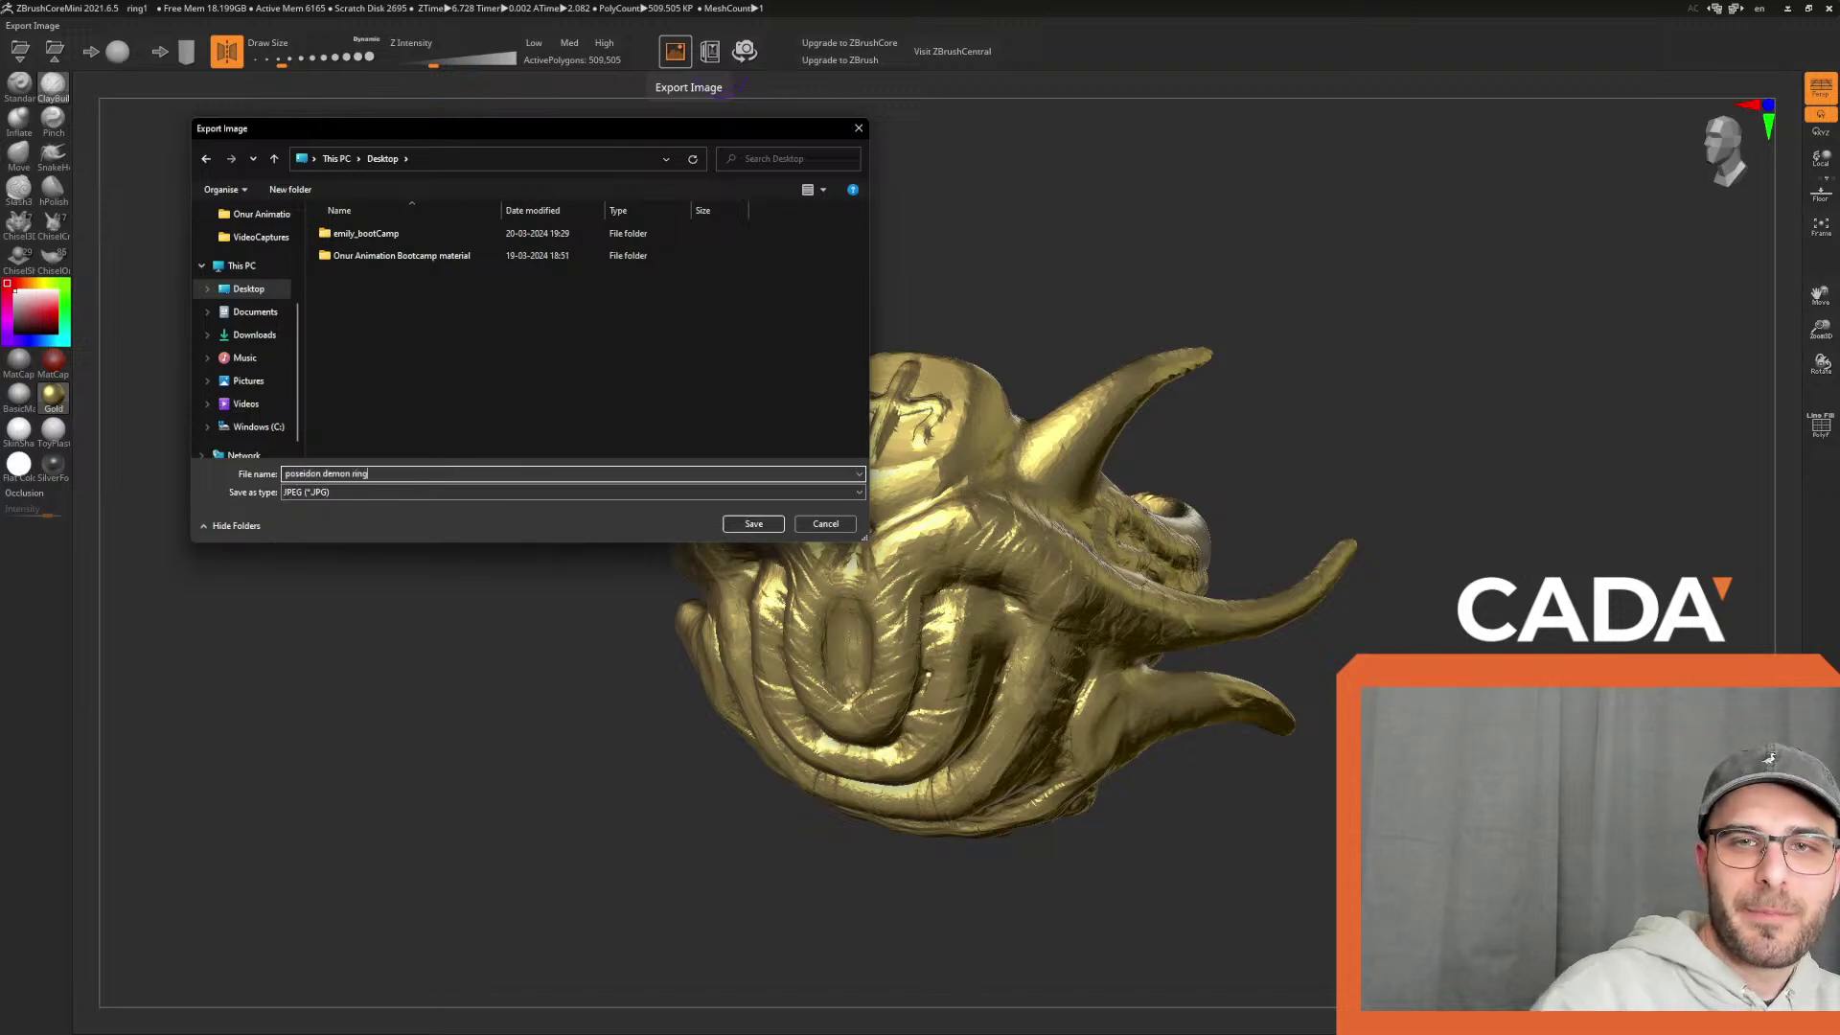
click(752, 523)
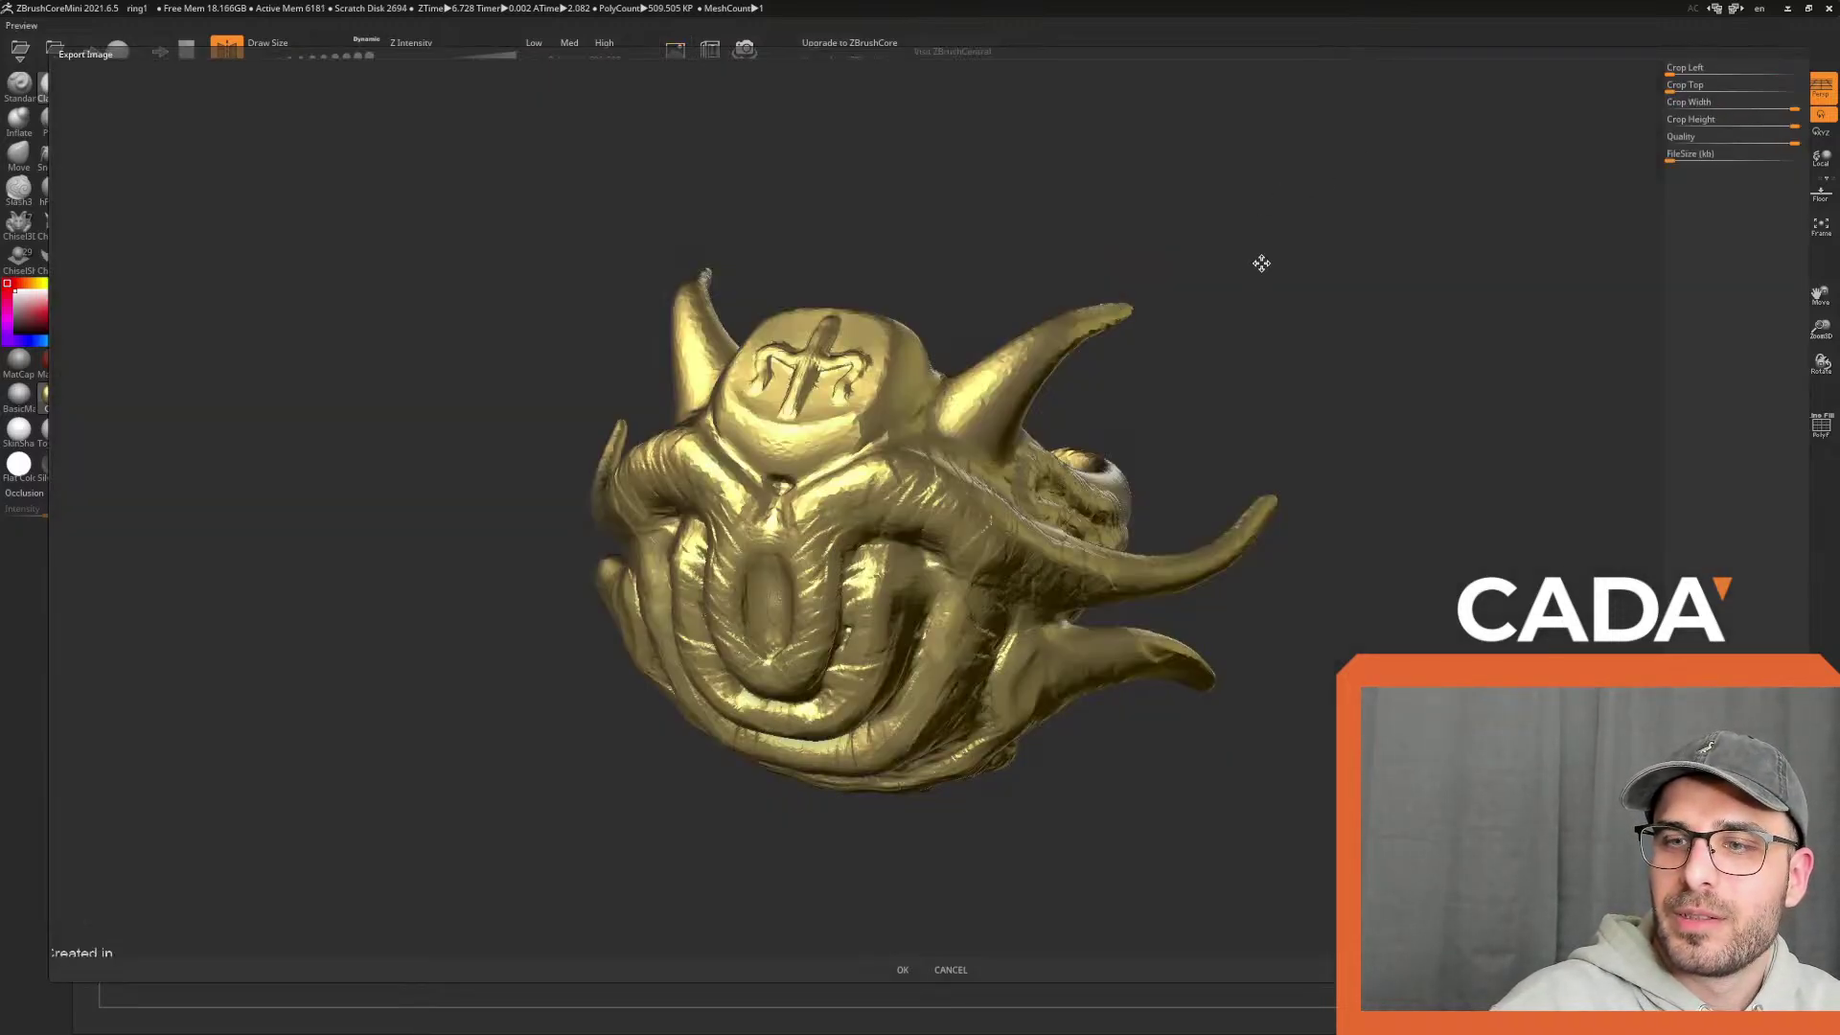
drag(1262, 291, 1183, 317)
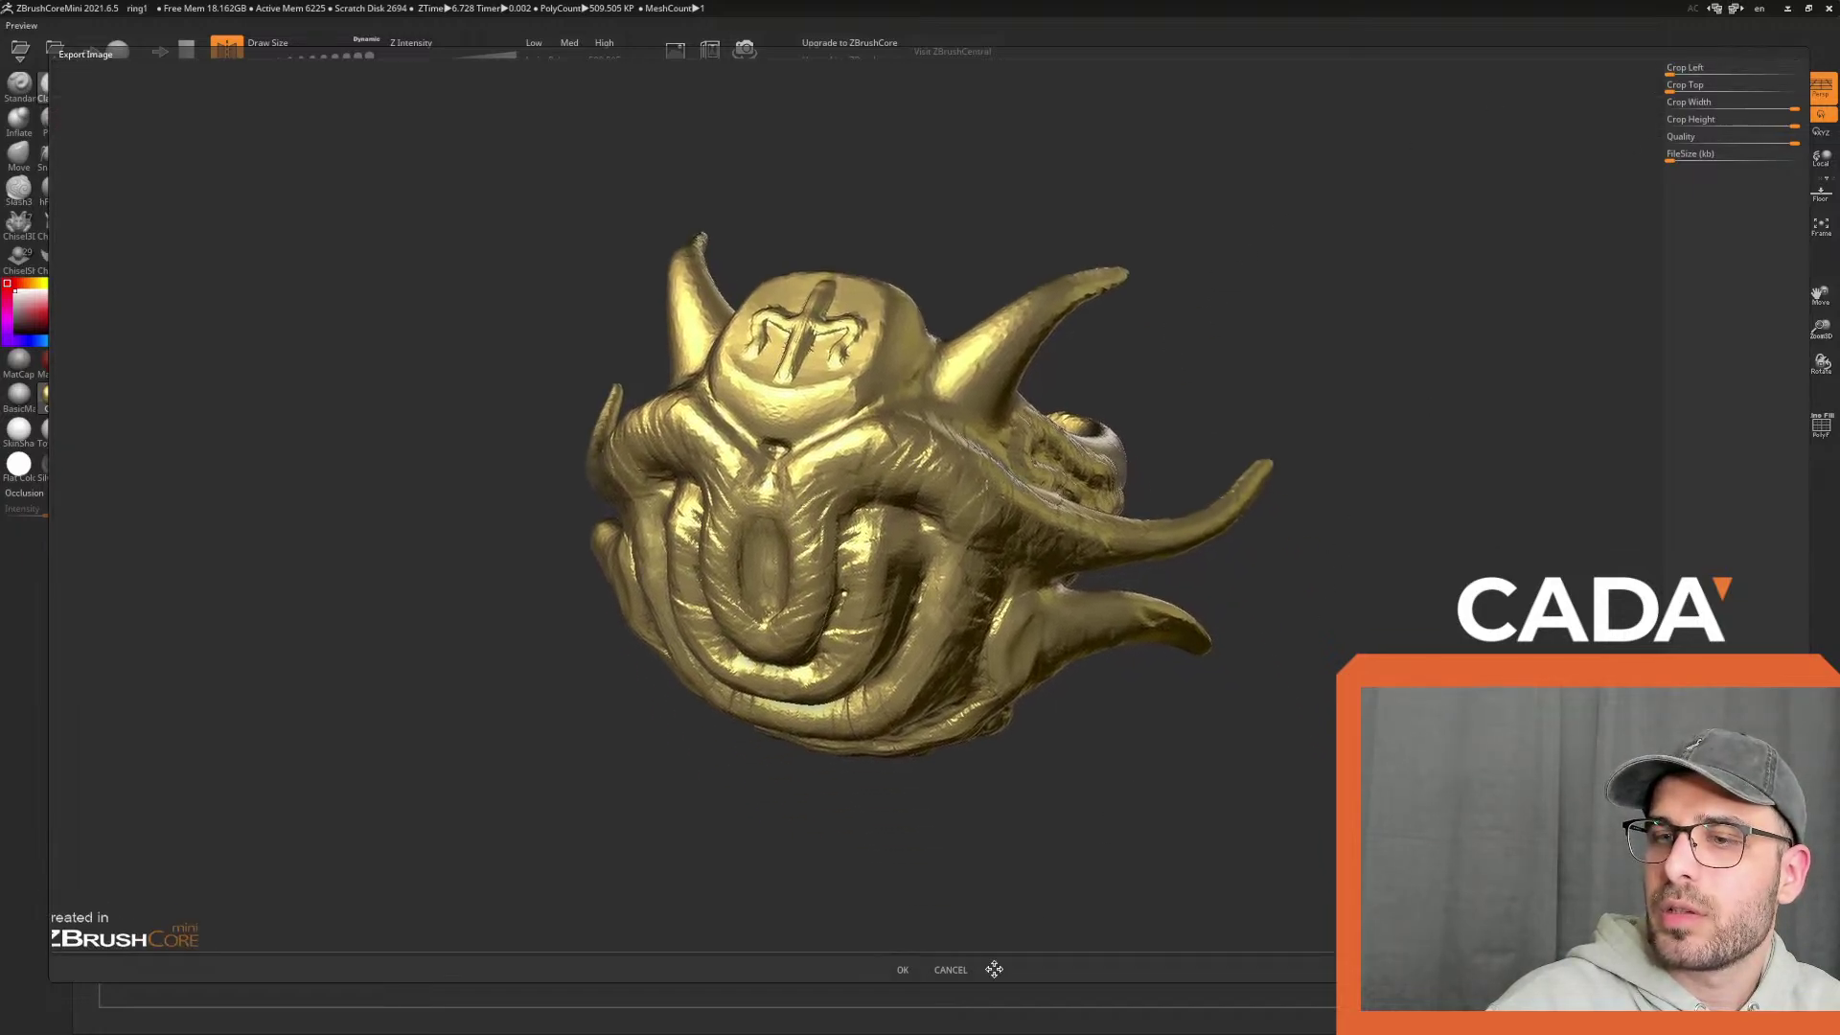
click(902, 970)
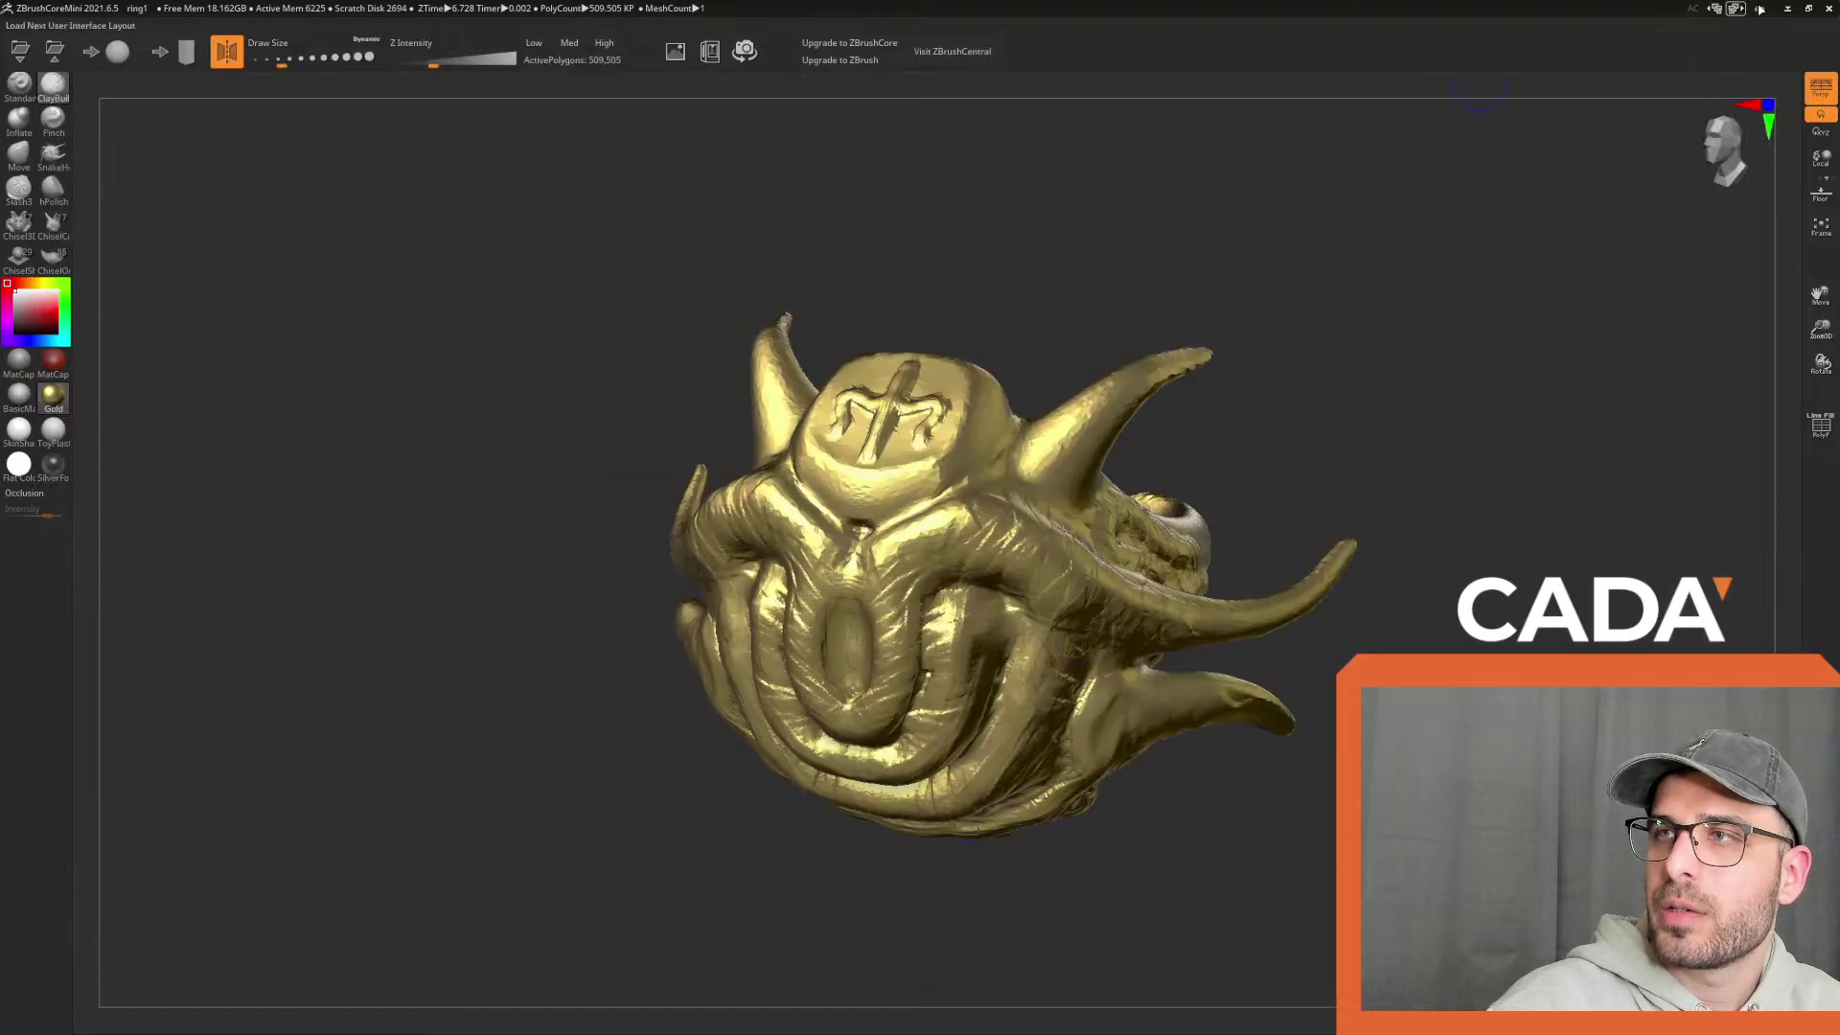
Minimise the open windows and open the poseidon demon ring image from the desktop, making Billeder the default app for .jpg files
click(1787, 8)
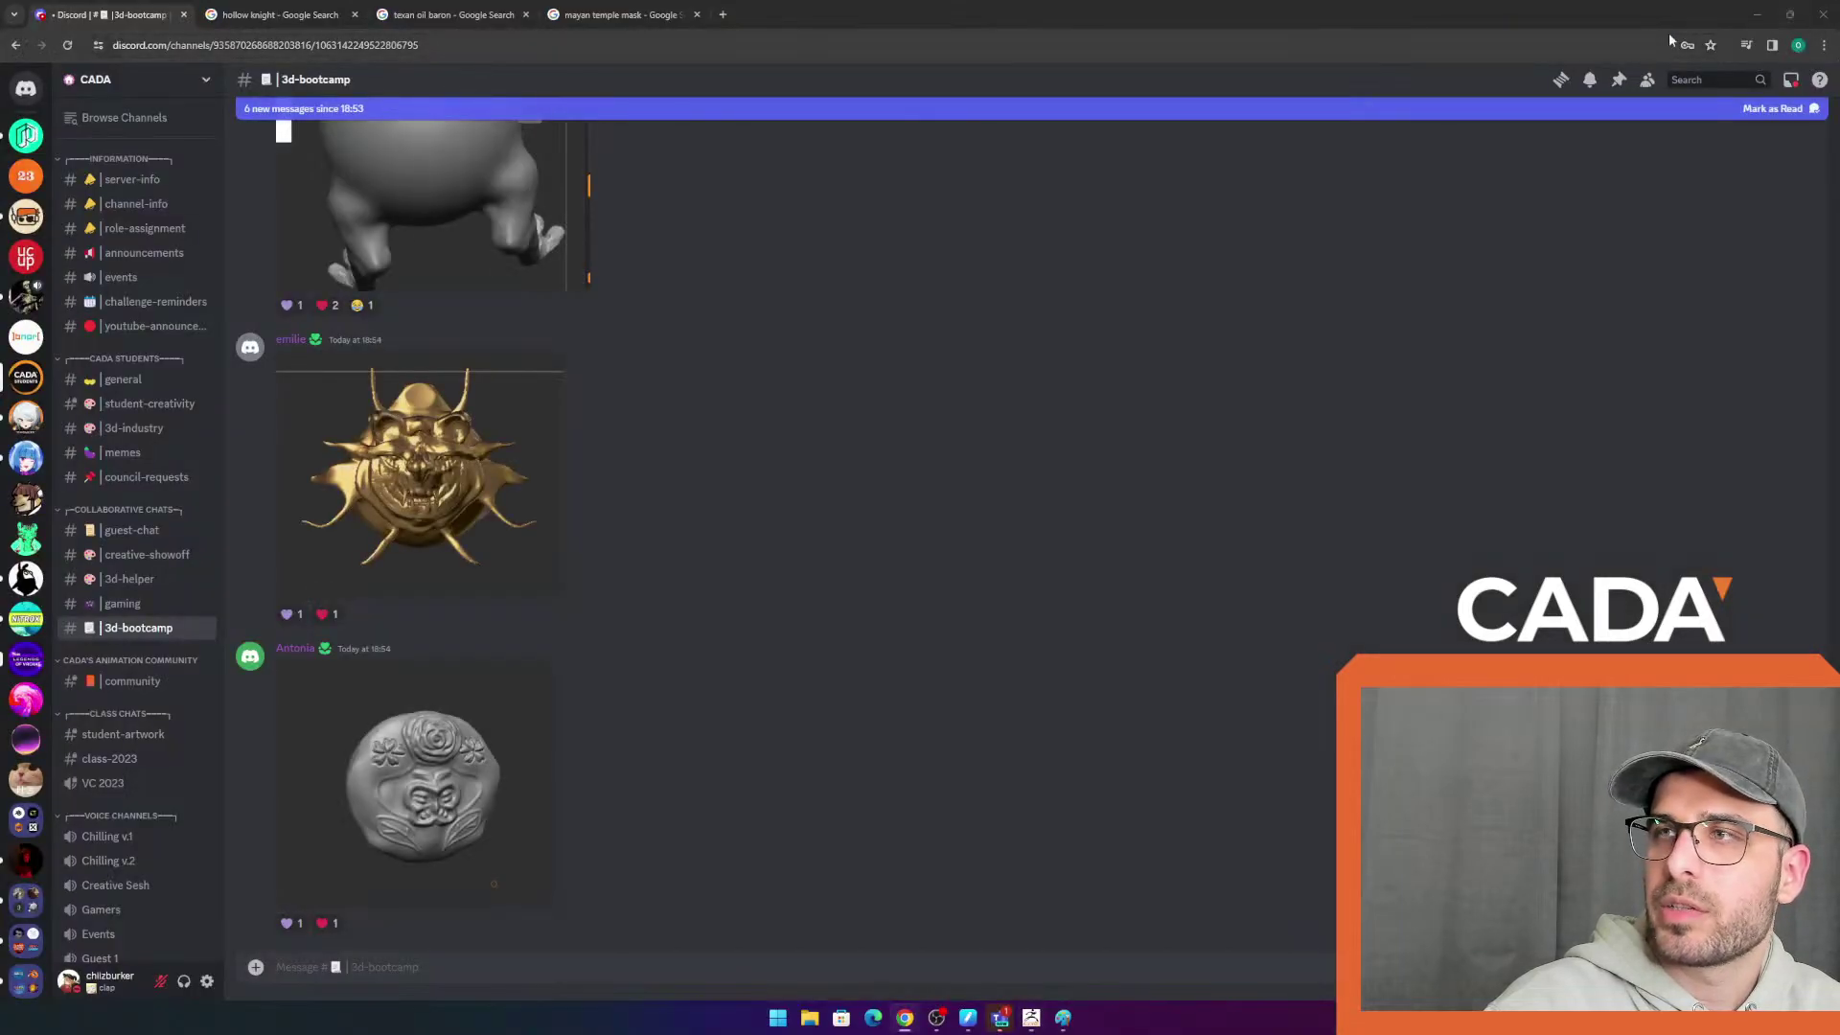
click(1757, 14)
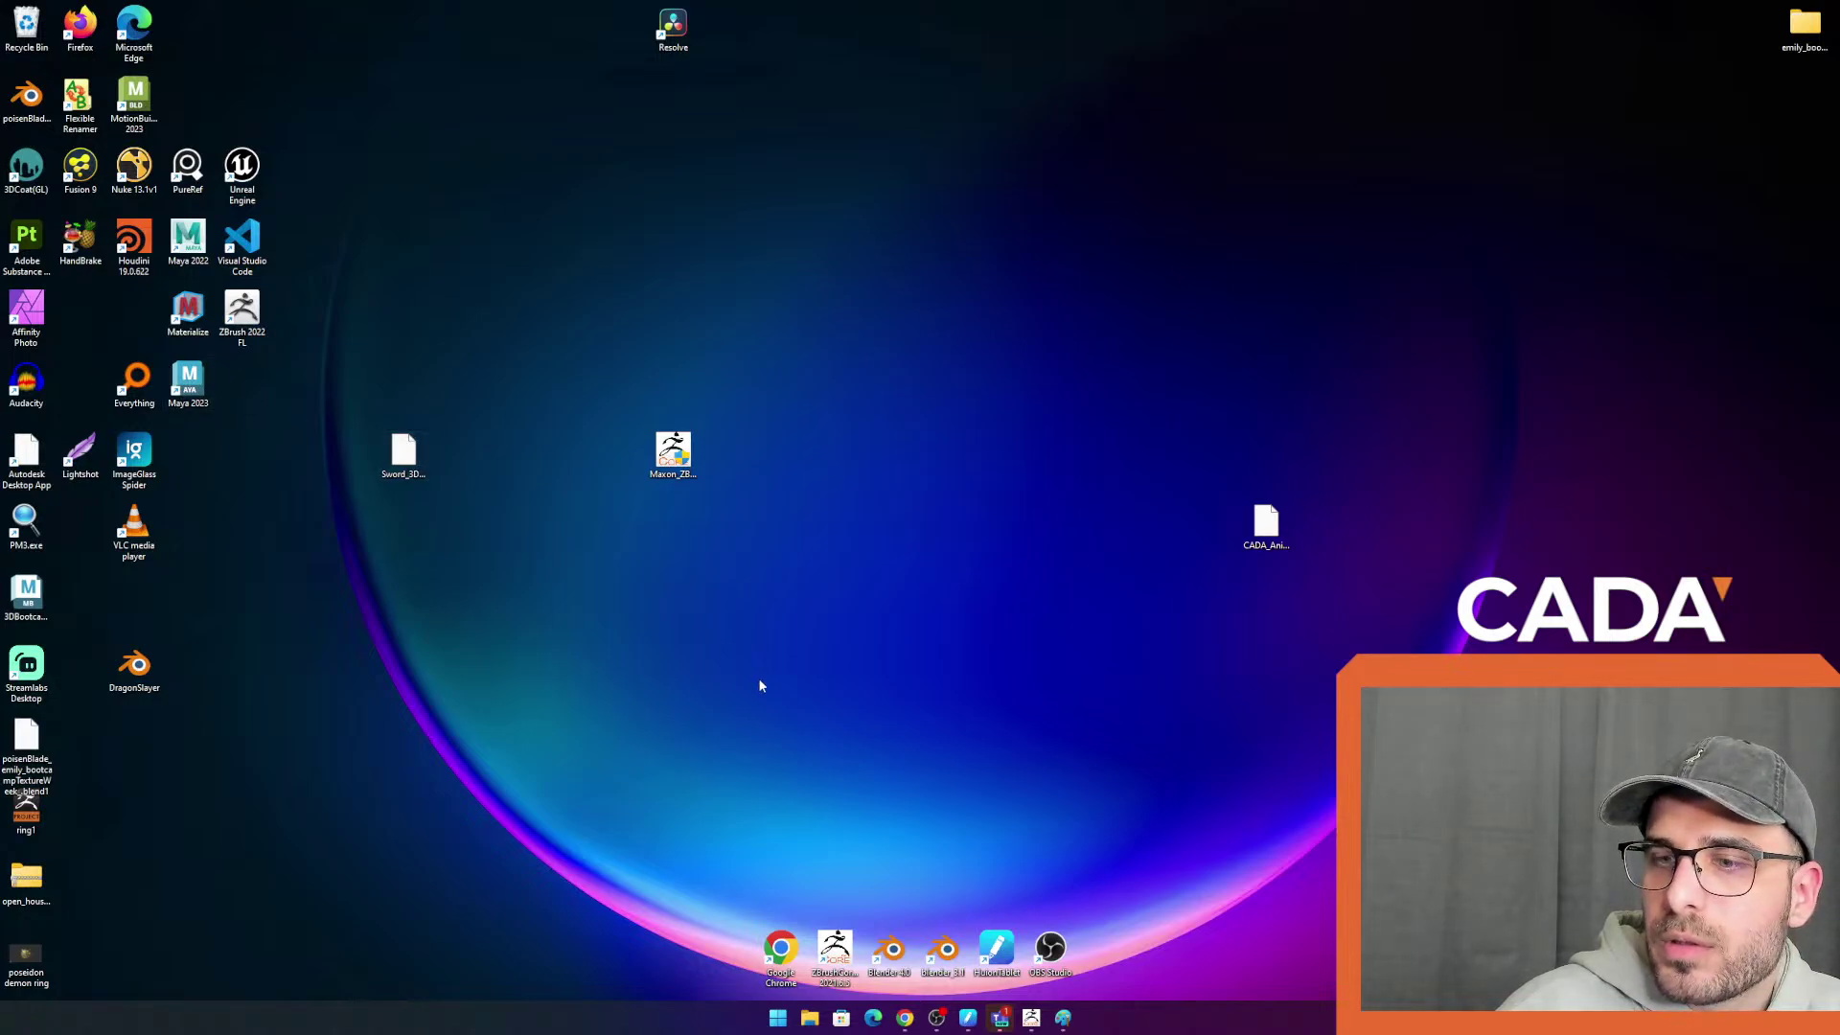
double_click(50, 960)
click(801, 565)
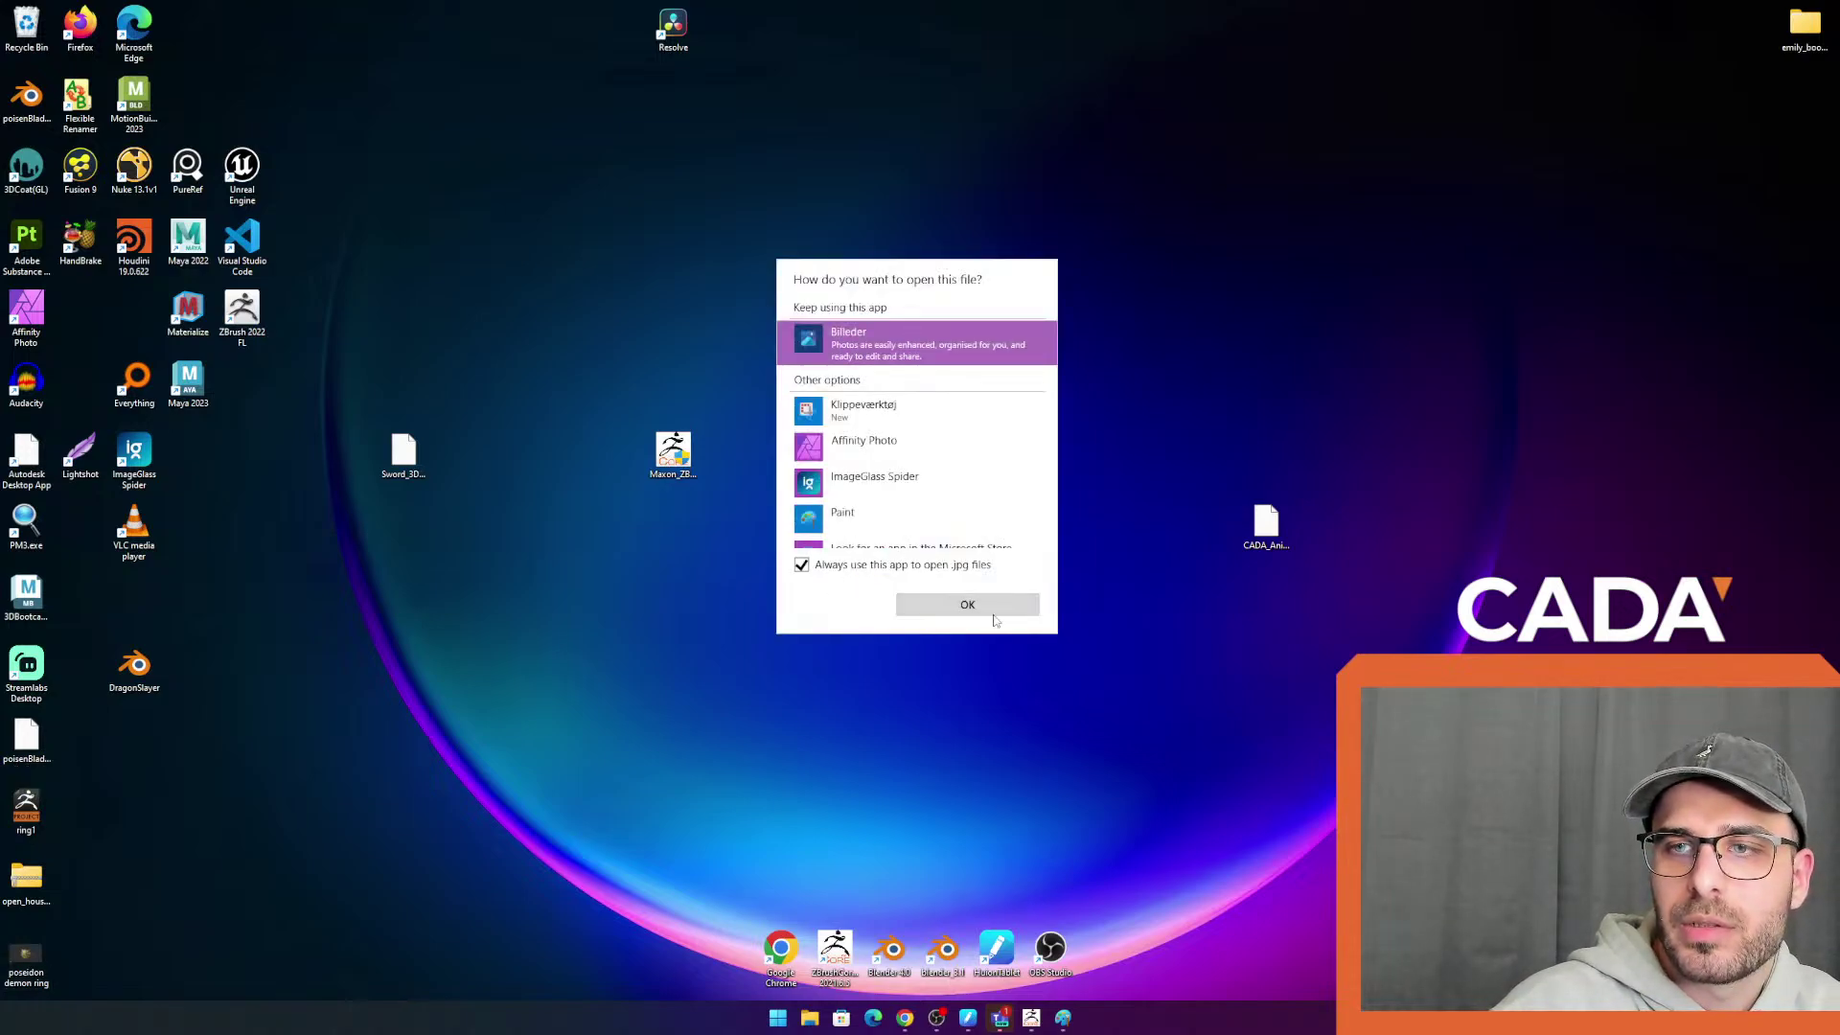
click(987, 606)
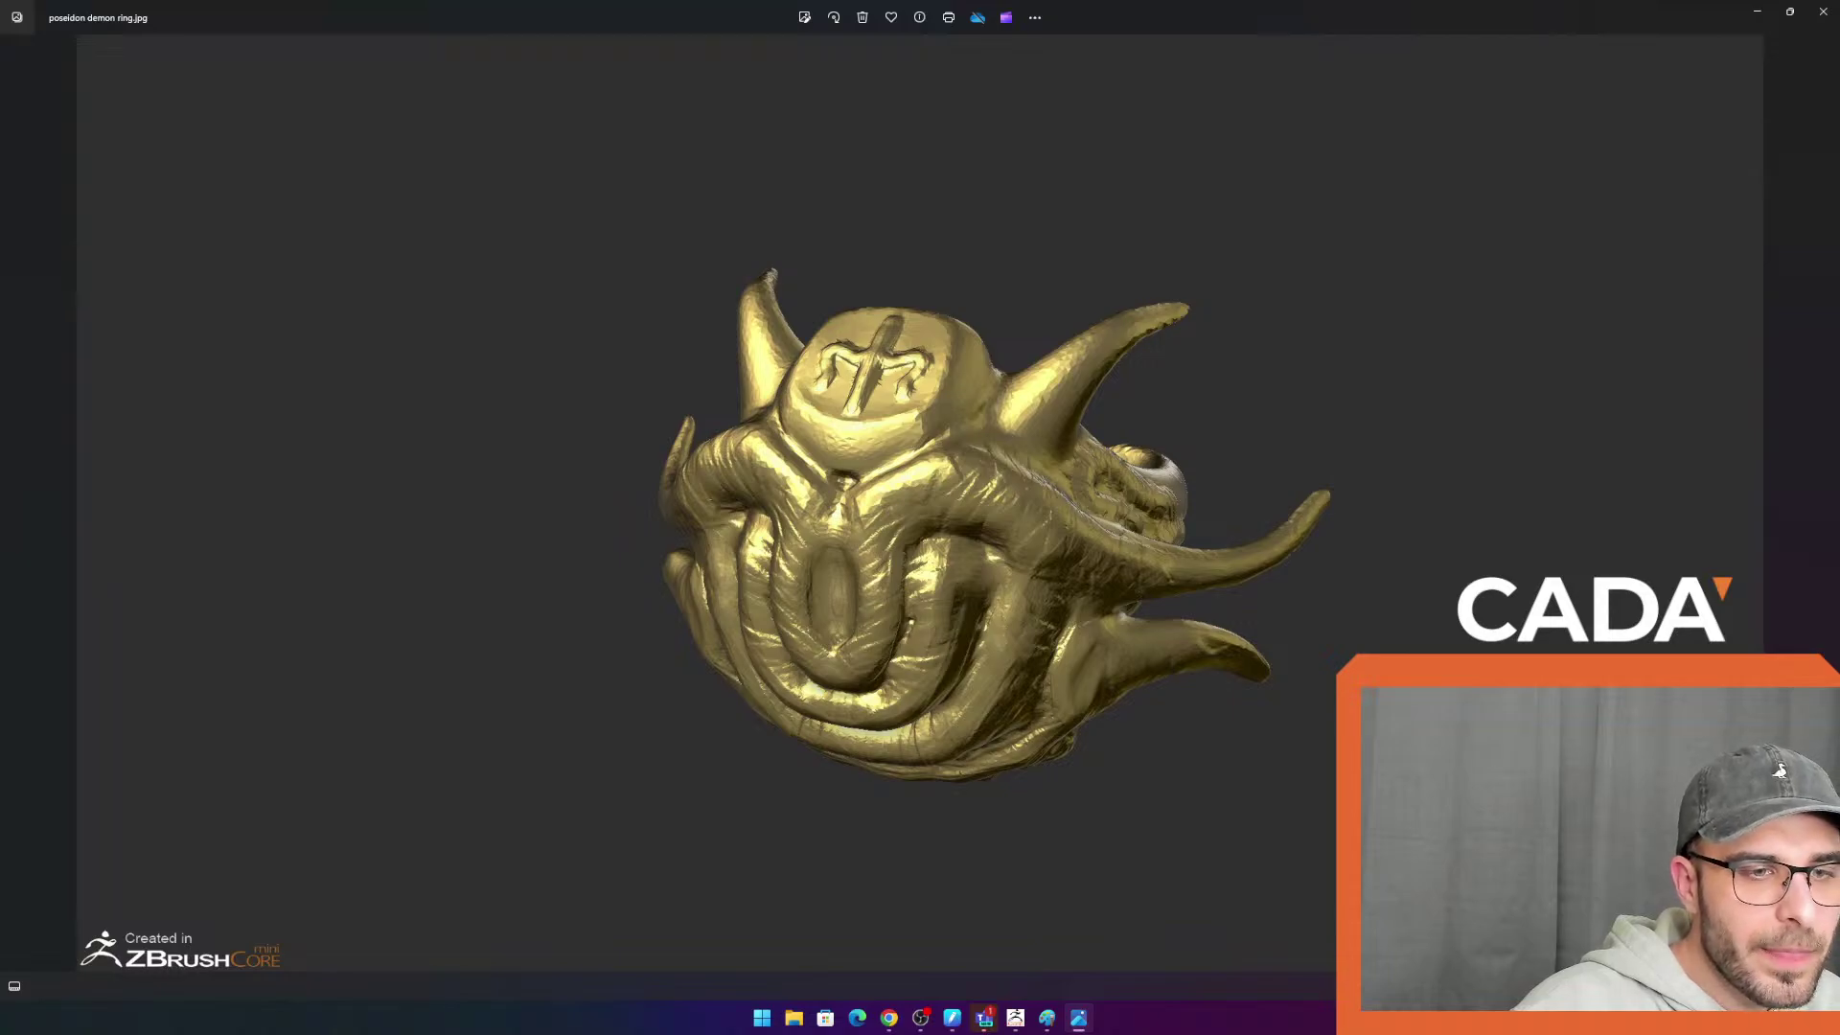
Switch back to ZBrushCoreMini, fit the ring sculpt to the view, inspect it from a slightly turned angle and minimise the program
click(1018, 1020)
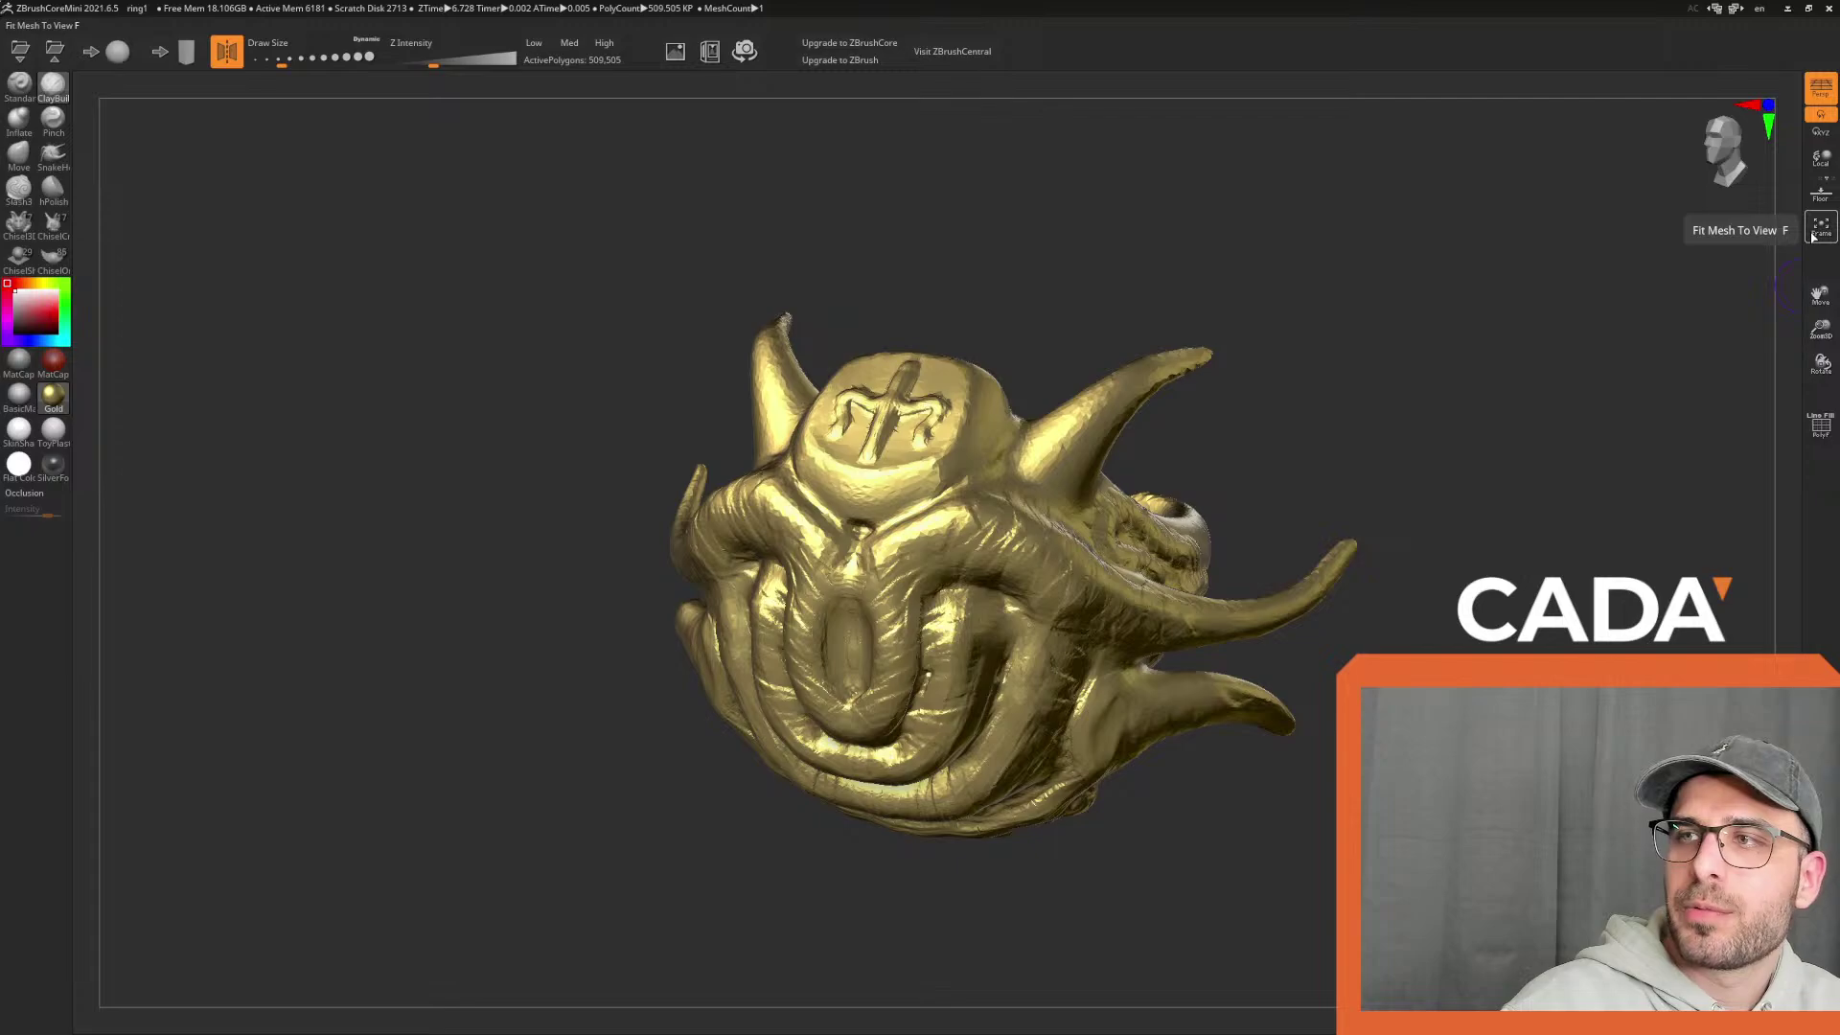
key(f)
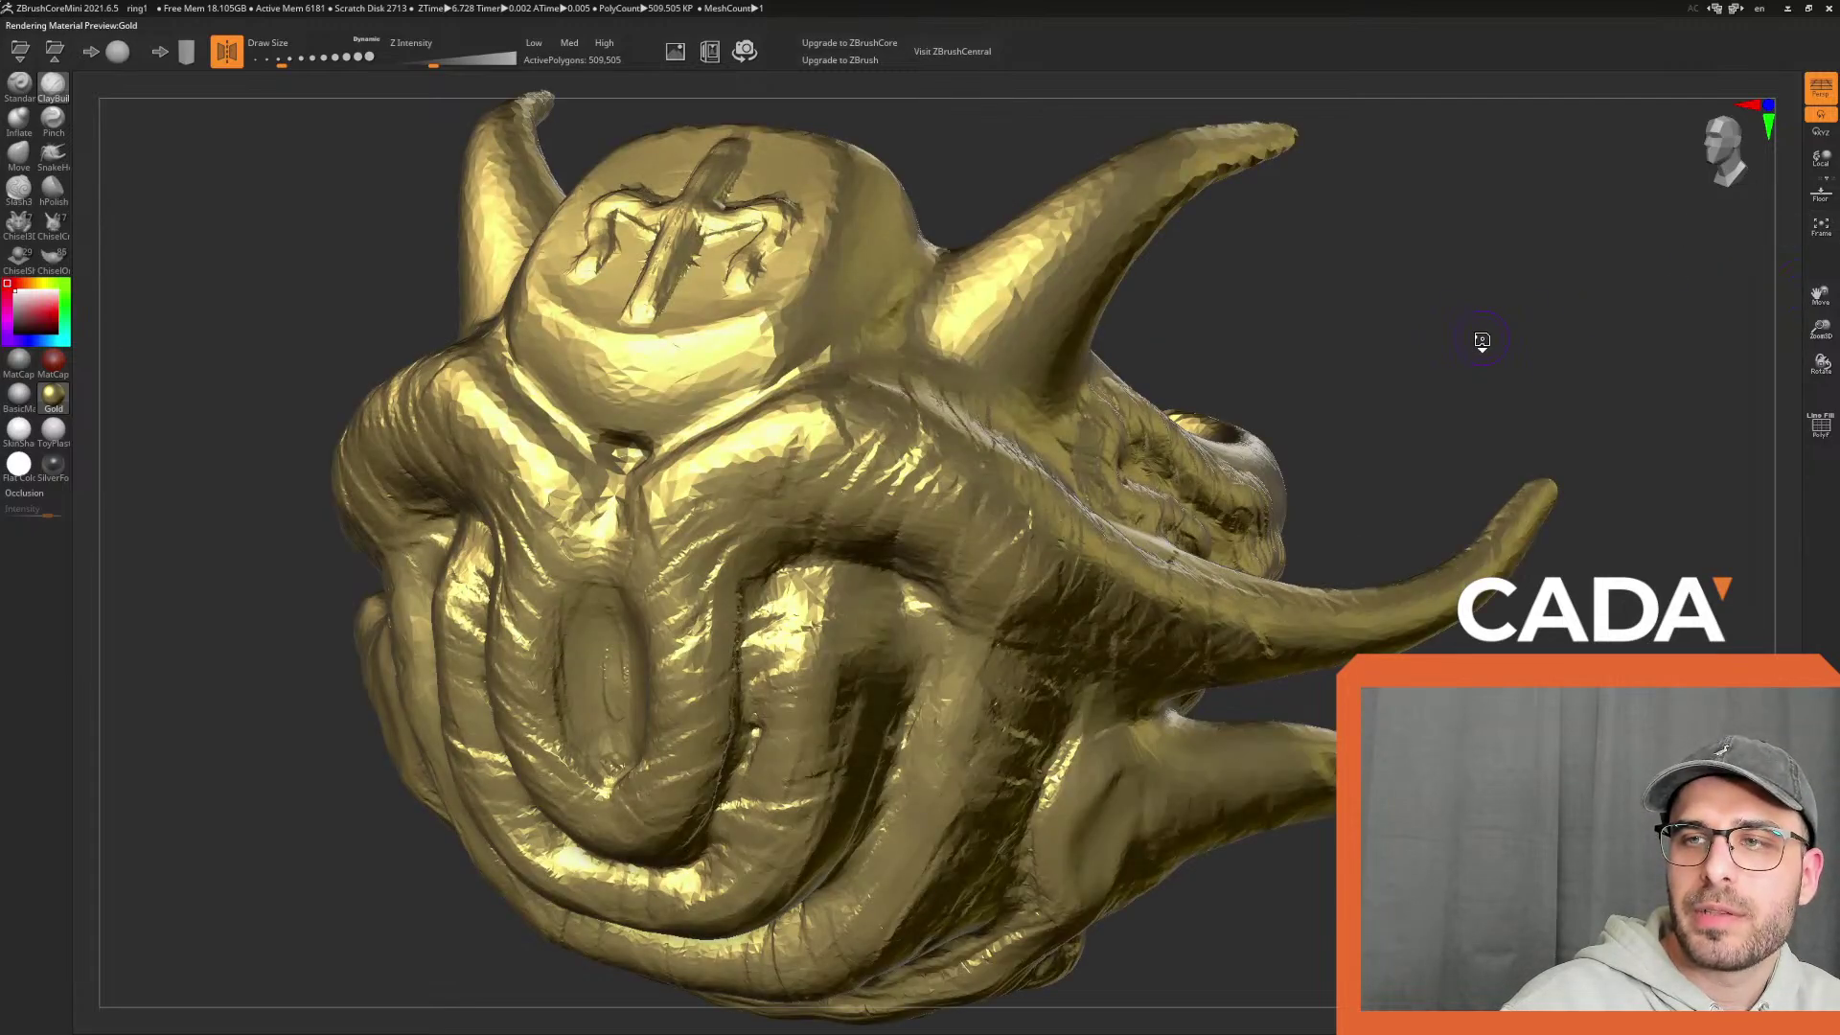
scroll(1427, 355, down, 3)
scroll(1399, 377, up, 3)
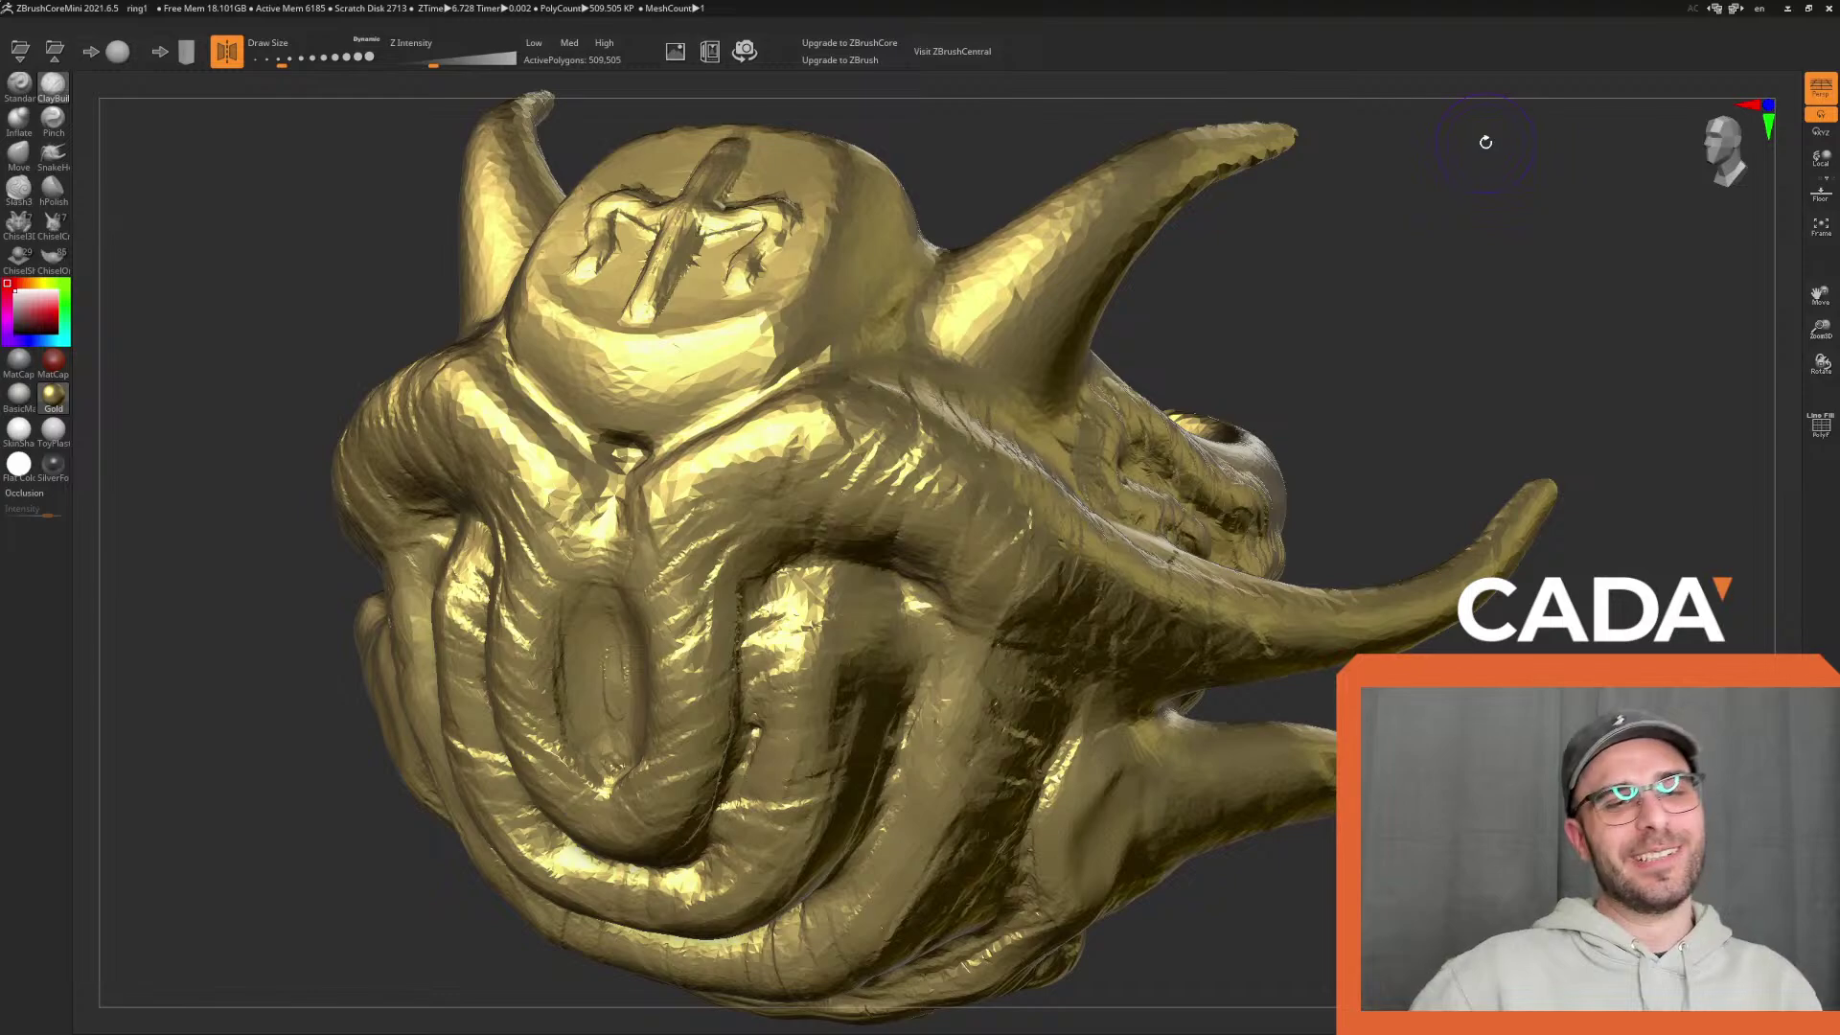
mouse_move(1488, 136)
mouse_down()
mouse_move(1412, 451)
mouse_move(1380, 411)
mouse_move(1323, 456)
mouse_move(1277, 435)
mouse_move(1286, 459)
mouse_up()
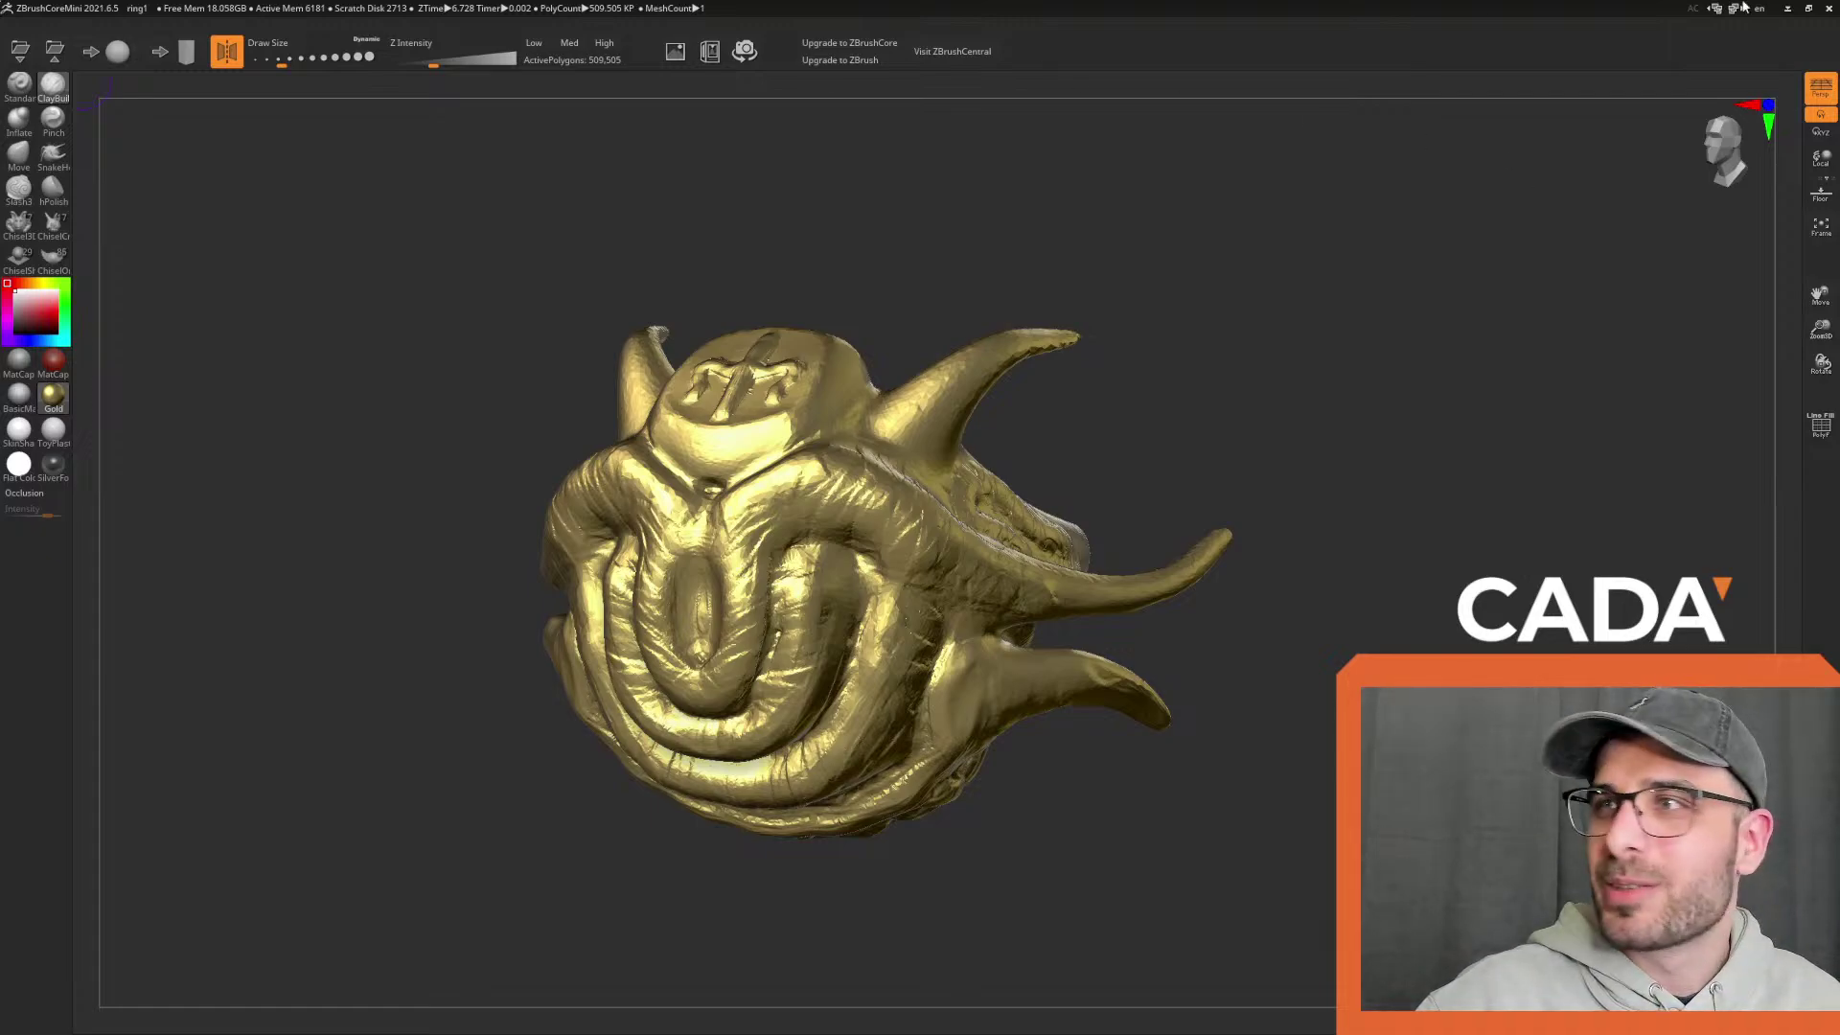
click(1798, 10)
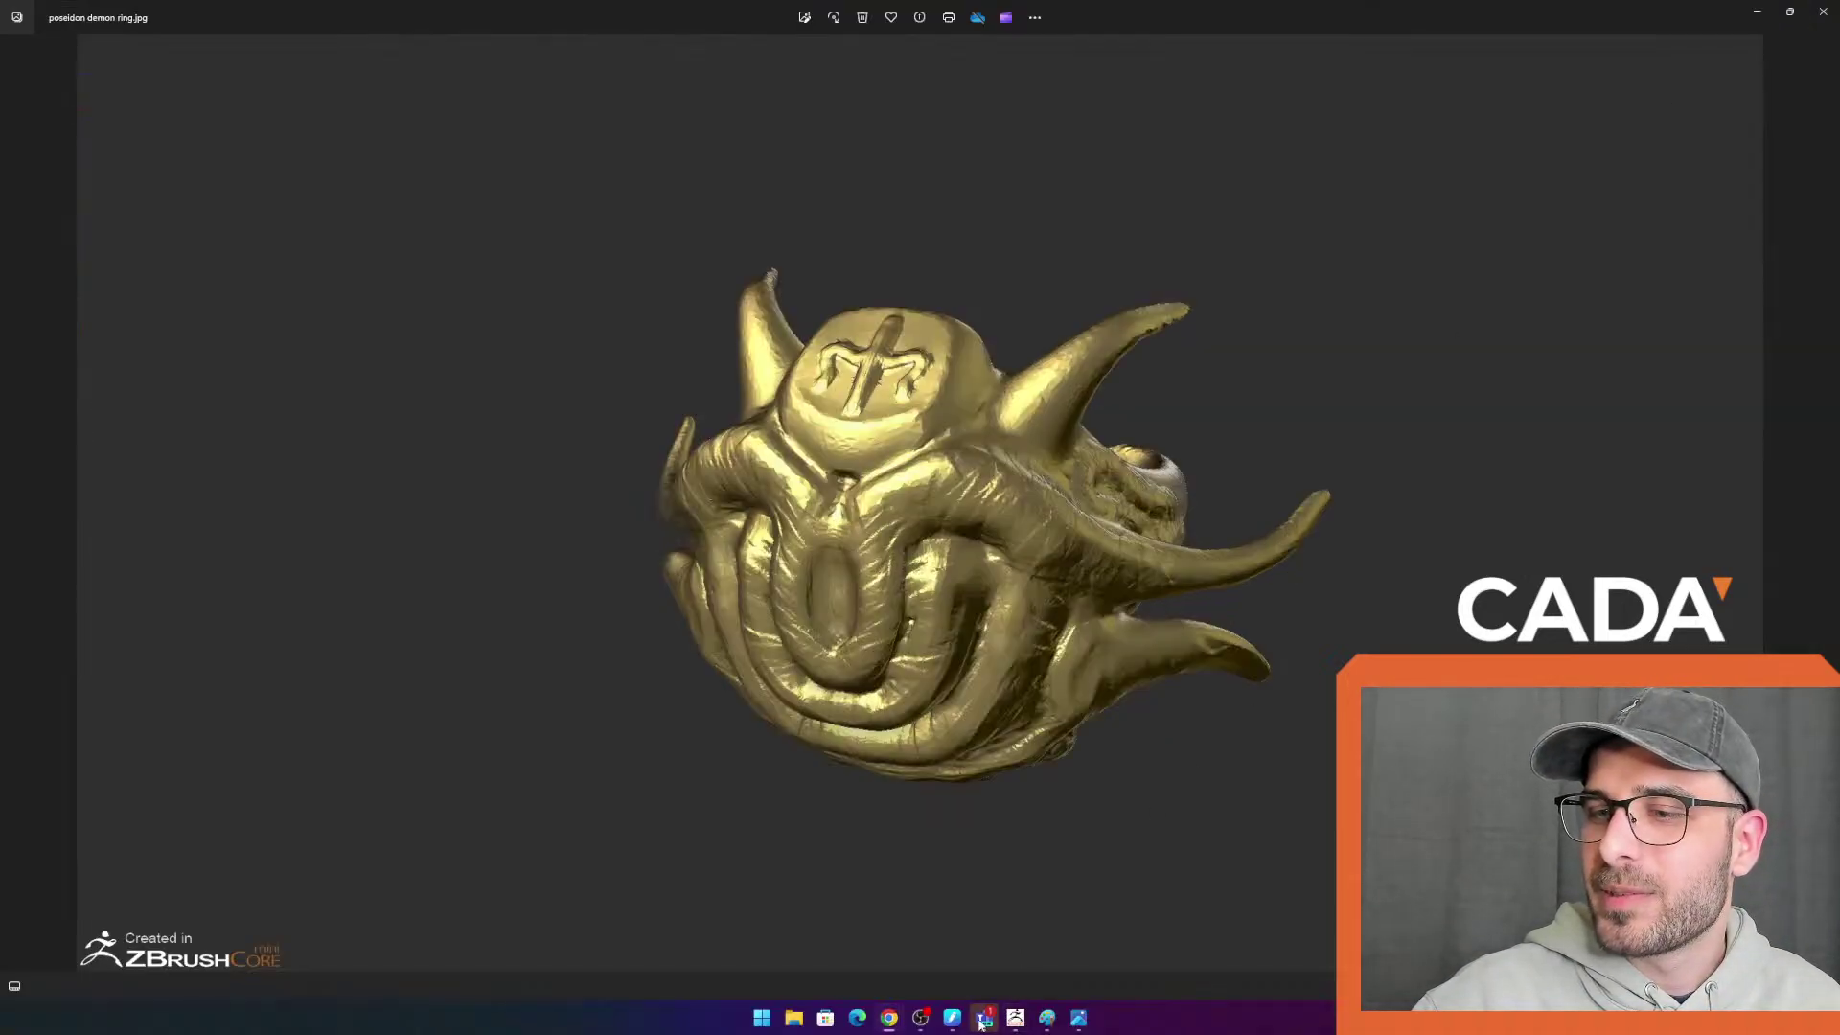
Switch to the Discord window and look back through the 3d-bootcamp sculpt posts to the first one from 3 April 2024
mouse_move(889, 1019)
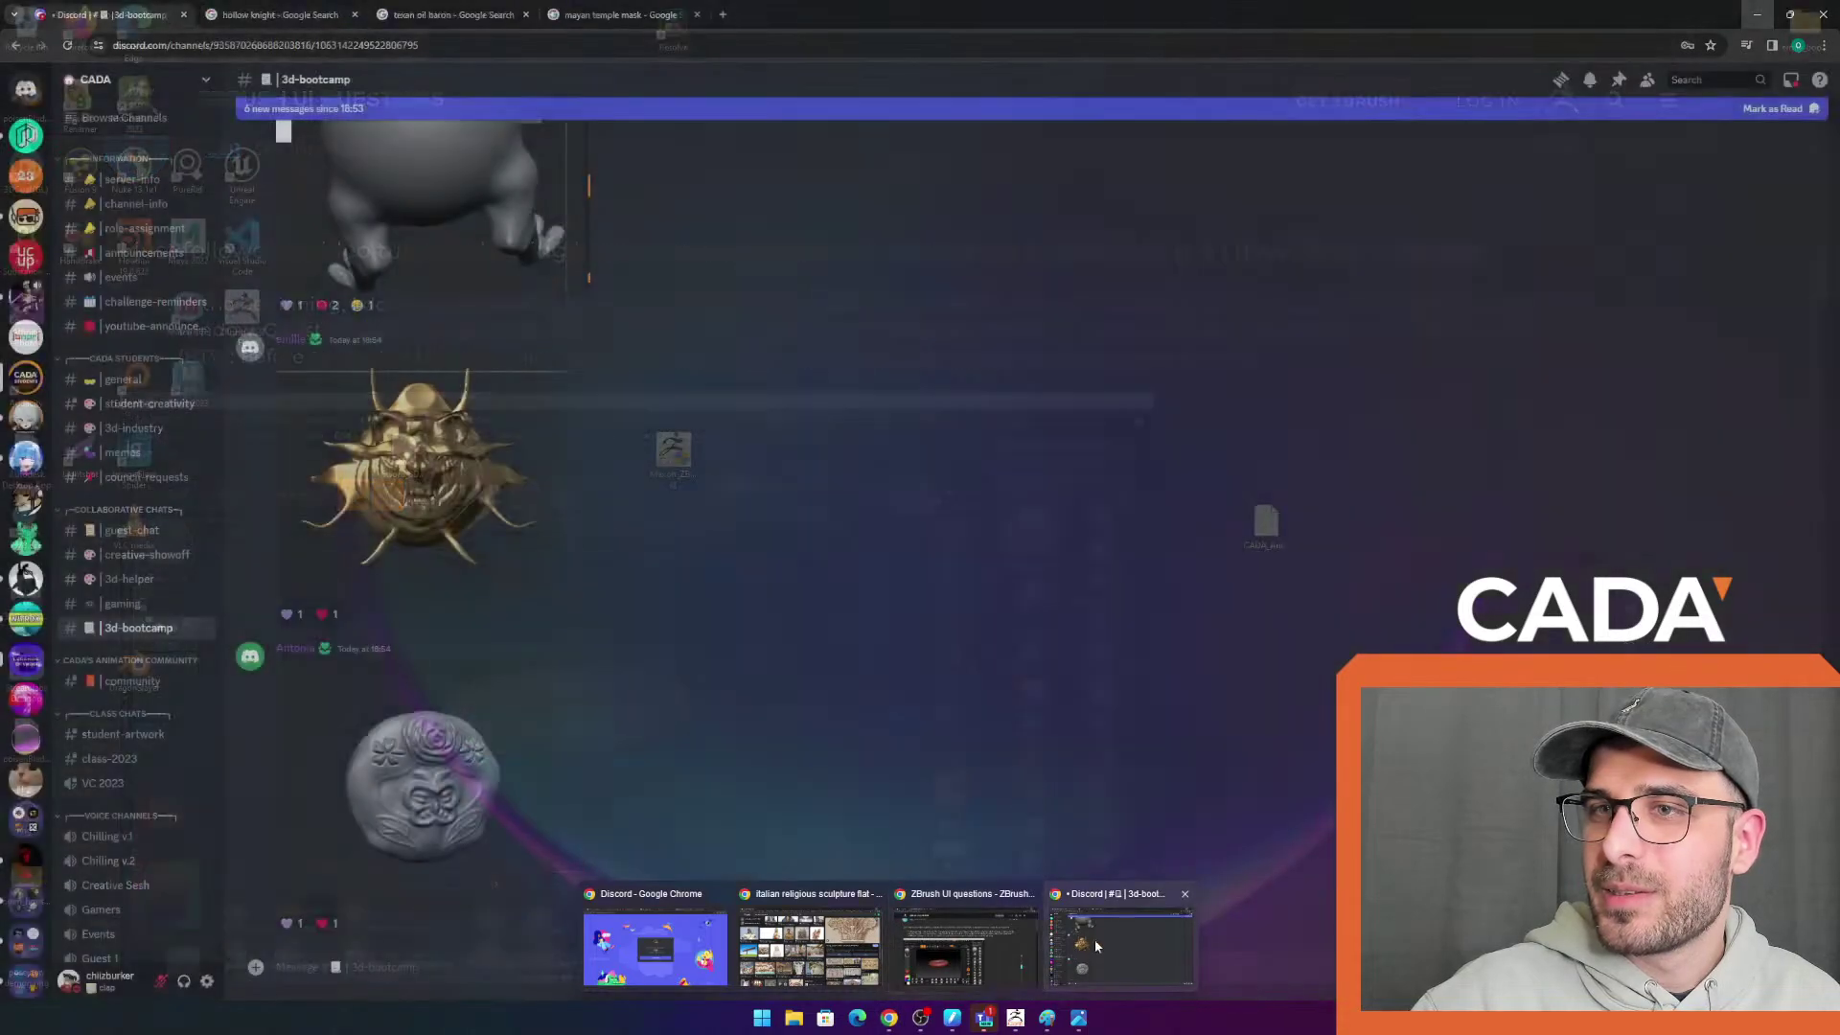
click(1094, 944)
scroll(953, 629, down, 3)
scroll(953, 632, up, 8)
scroll(950, 676, up, 6)
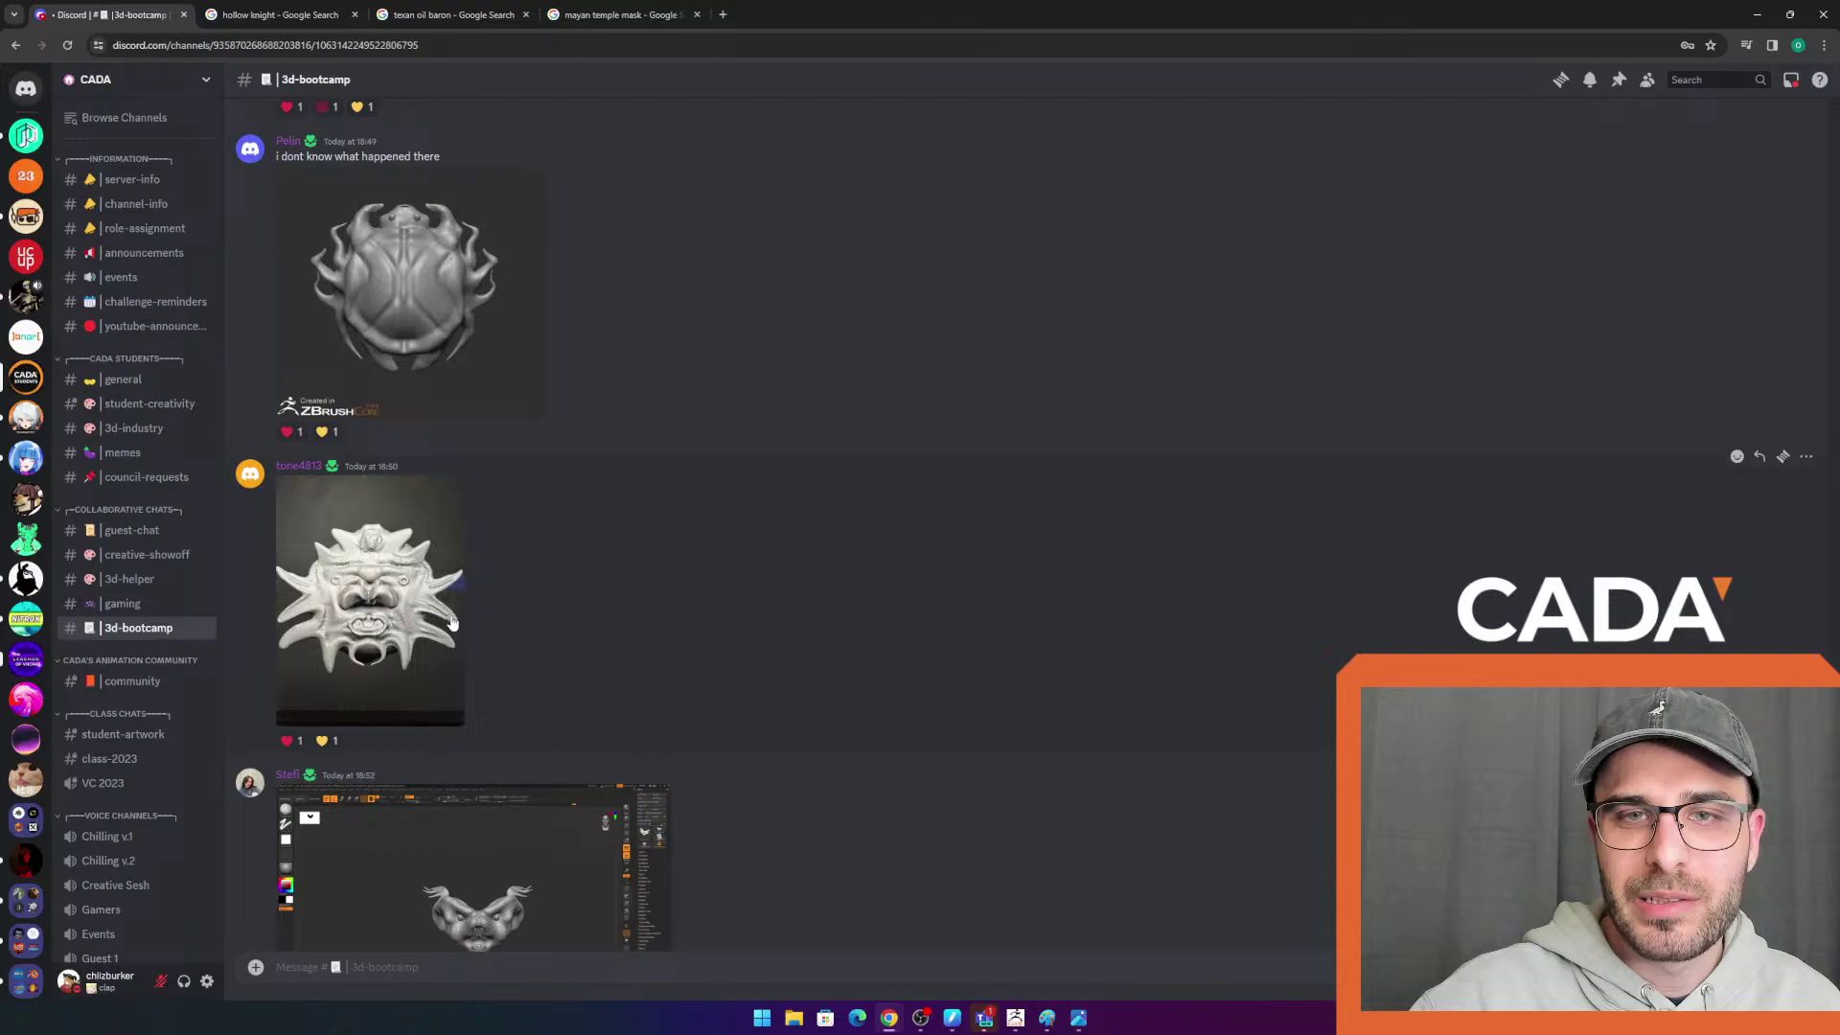
click(461, 657)
click(675, 456)
scroll(673, 527, up, 10)
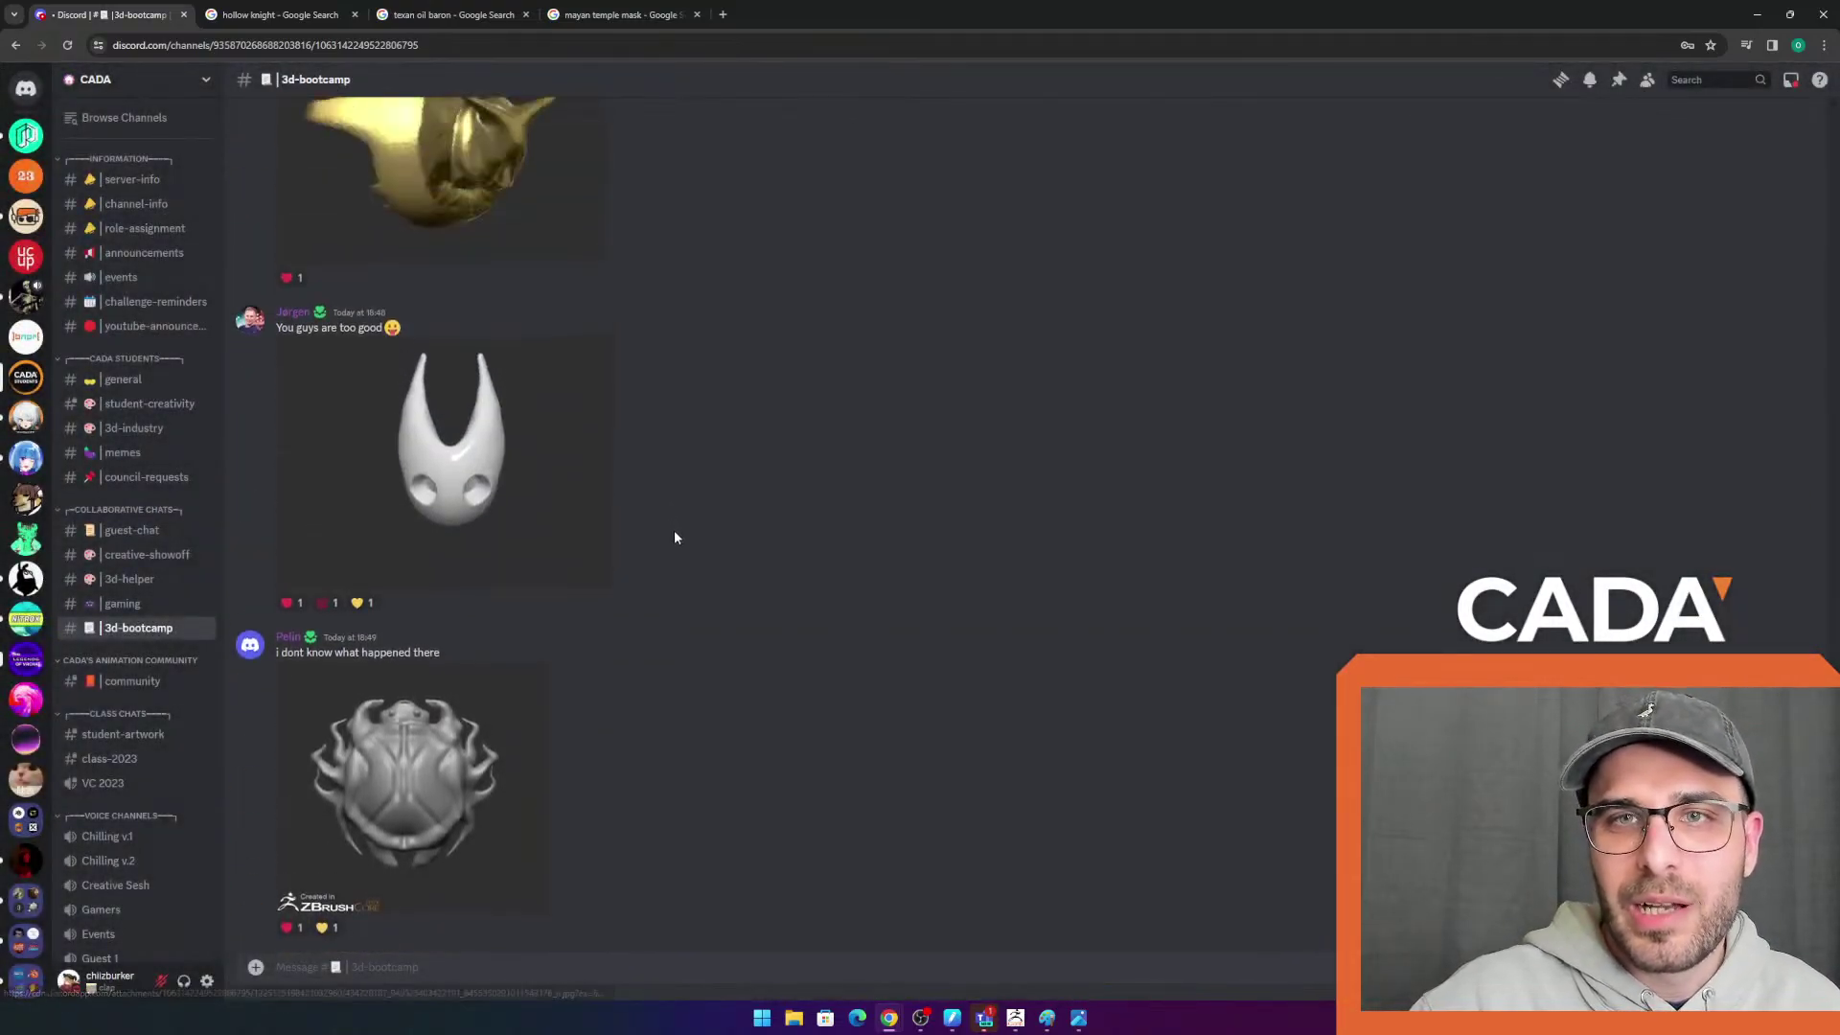
scroll(474, 556, up, 9)
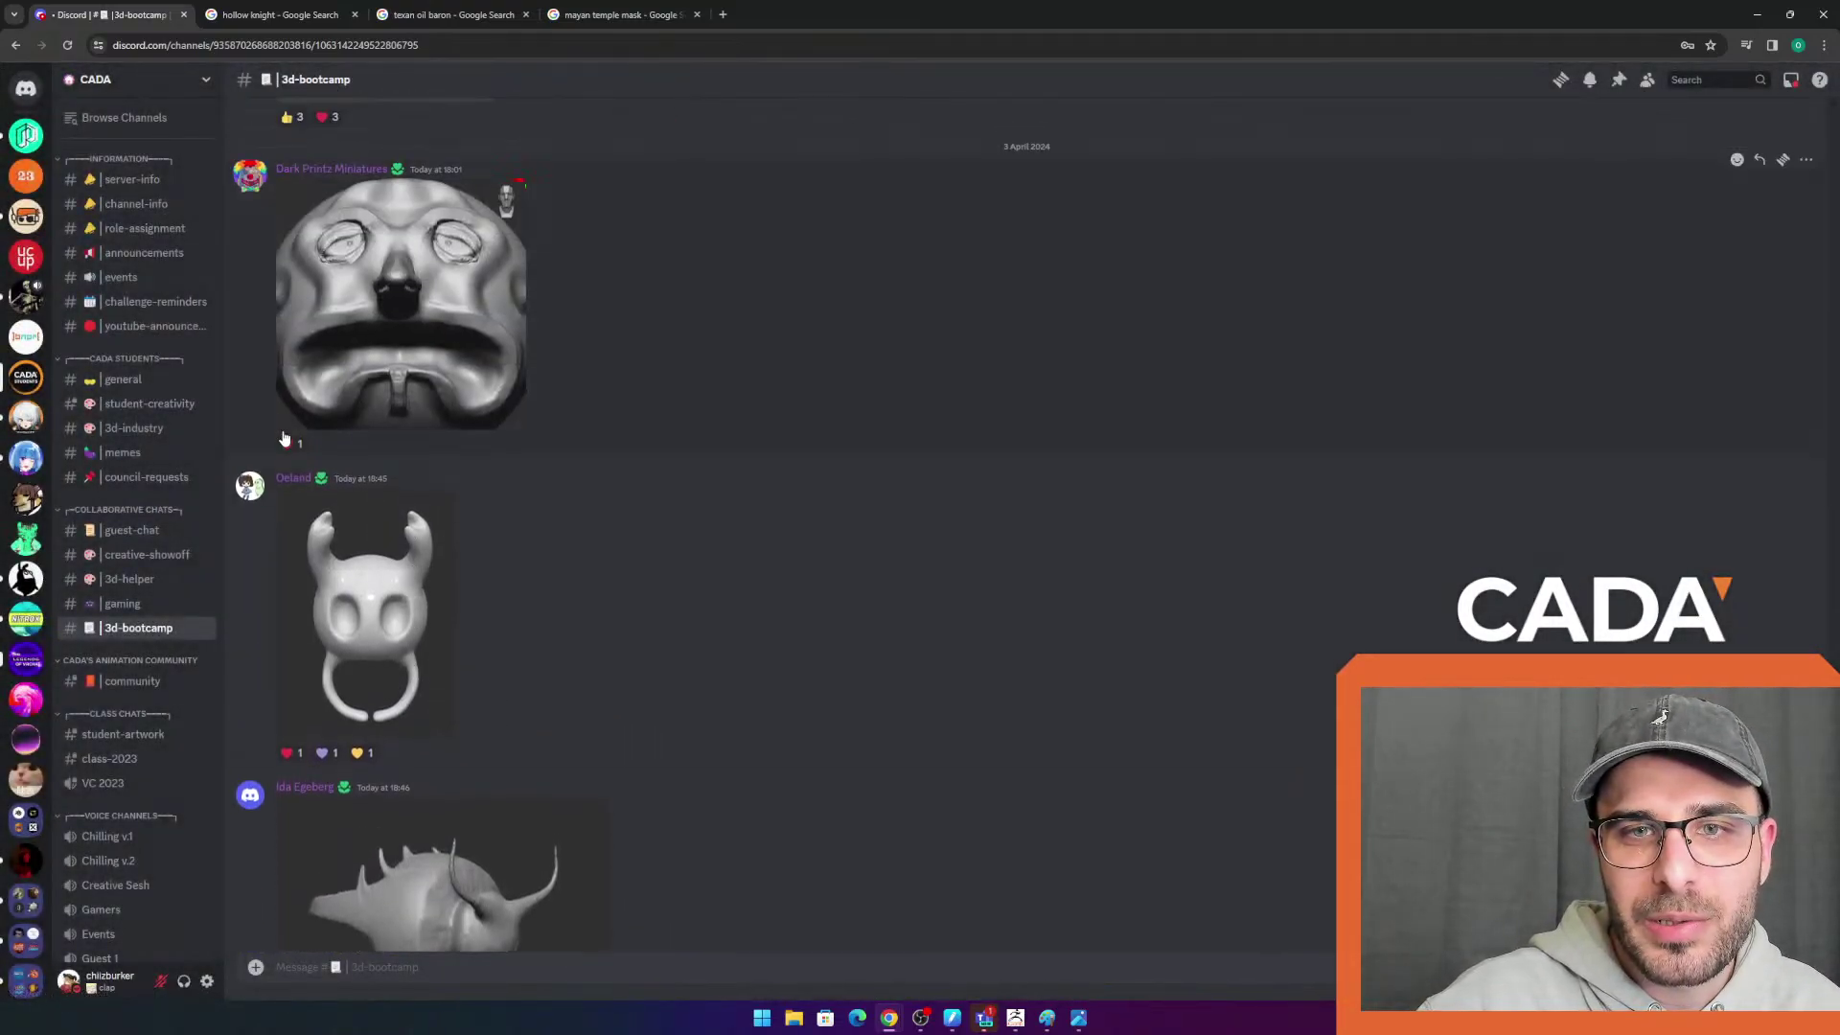
Add heart reactions to the wide-mouthed face, horned skull ring and spiked horned creature posts
click(287, 447)
click(288, 750)
scroll(288, 747, down, 3)
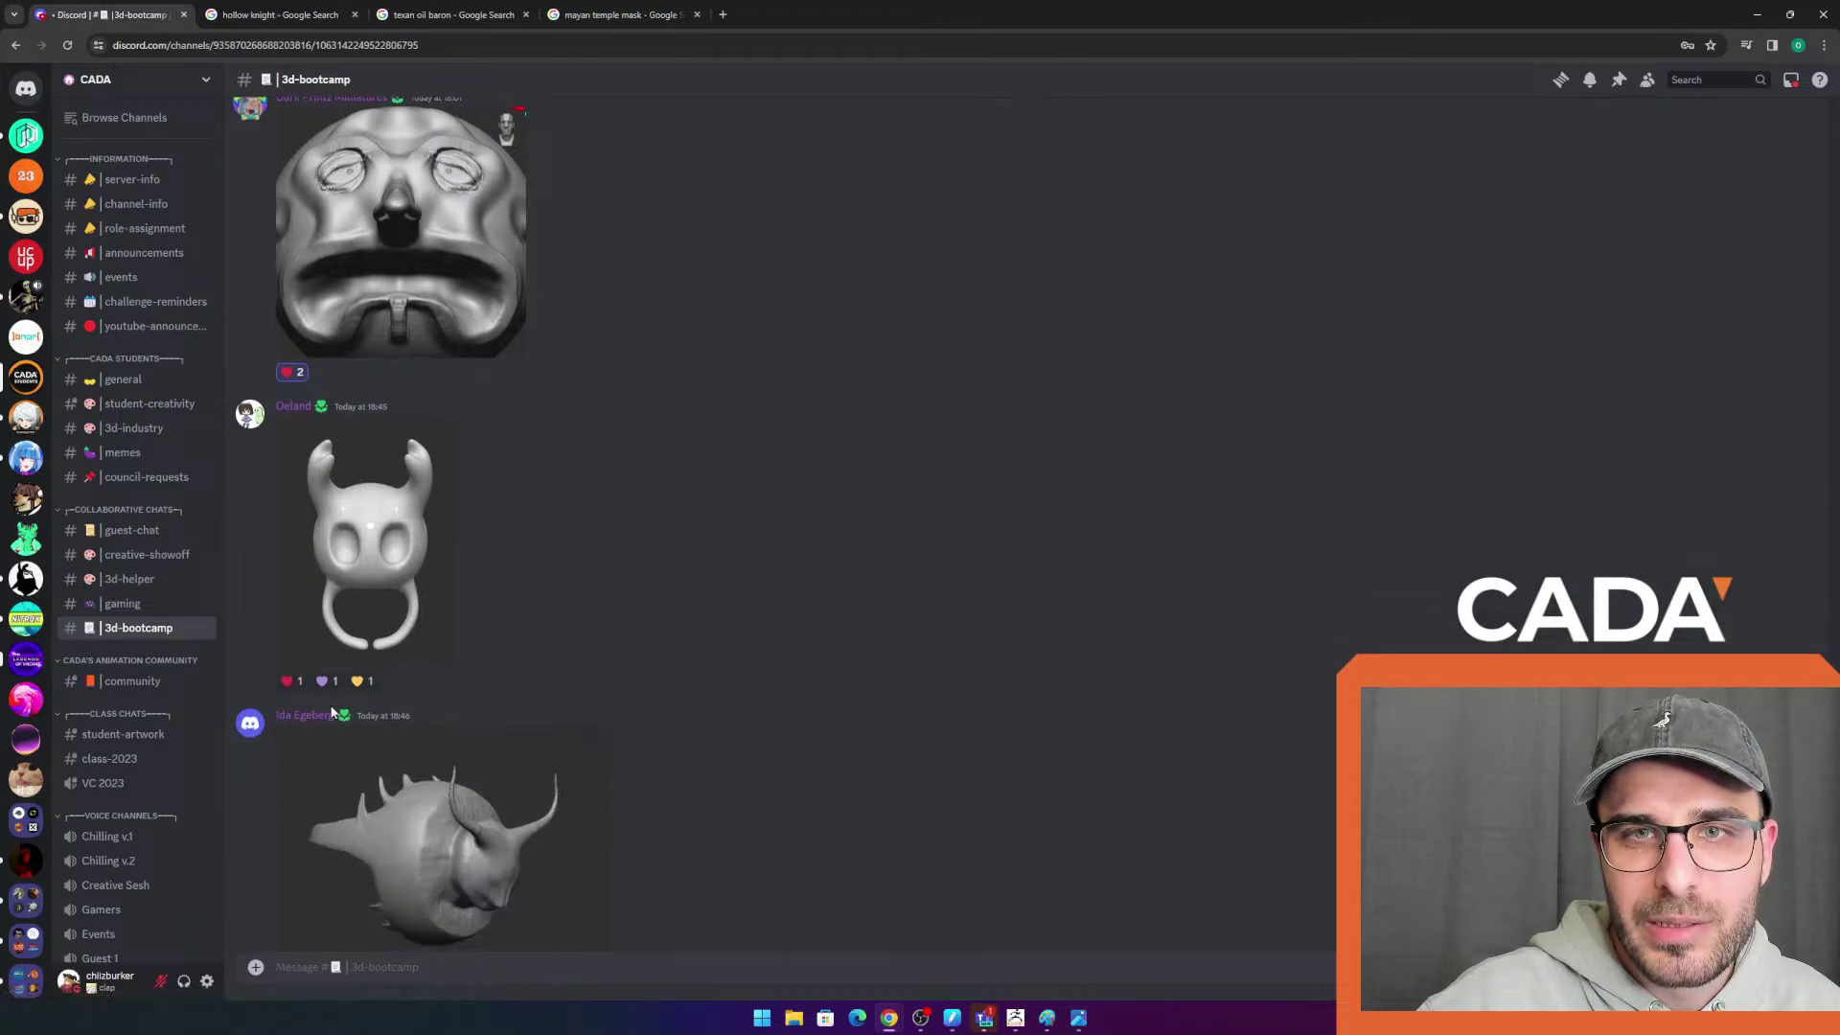
click(287, 773)
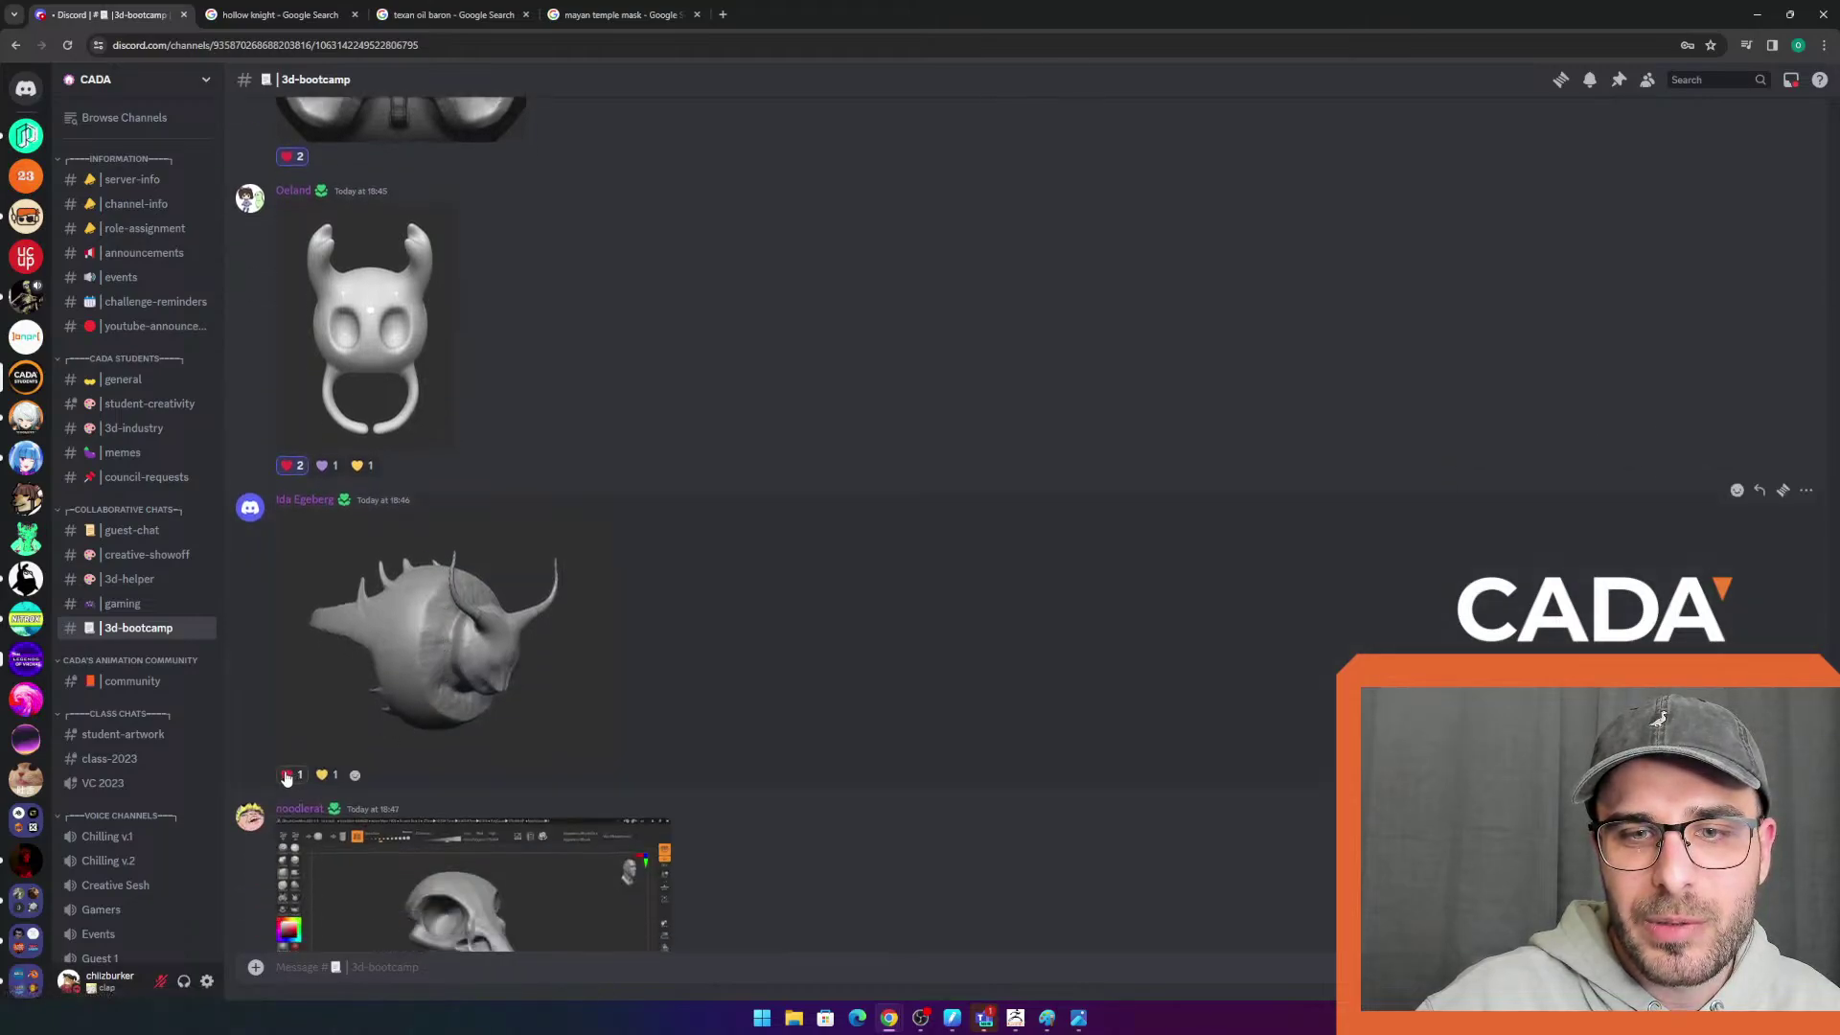
Add heart reactions to the gold horned creature, white two-horned mask, beetle and spiked face mask posts
scroll(387, 715, down, 4)
scroll(389, 692, down, 4)
click(290, 660)
scroll(297, 659, down, 3)
click(288, 682)
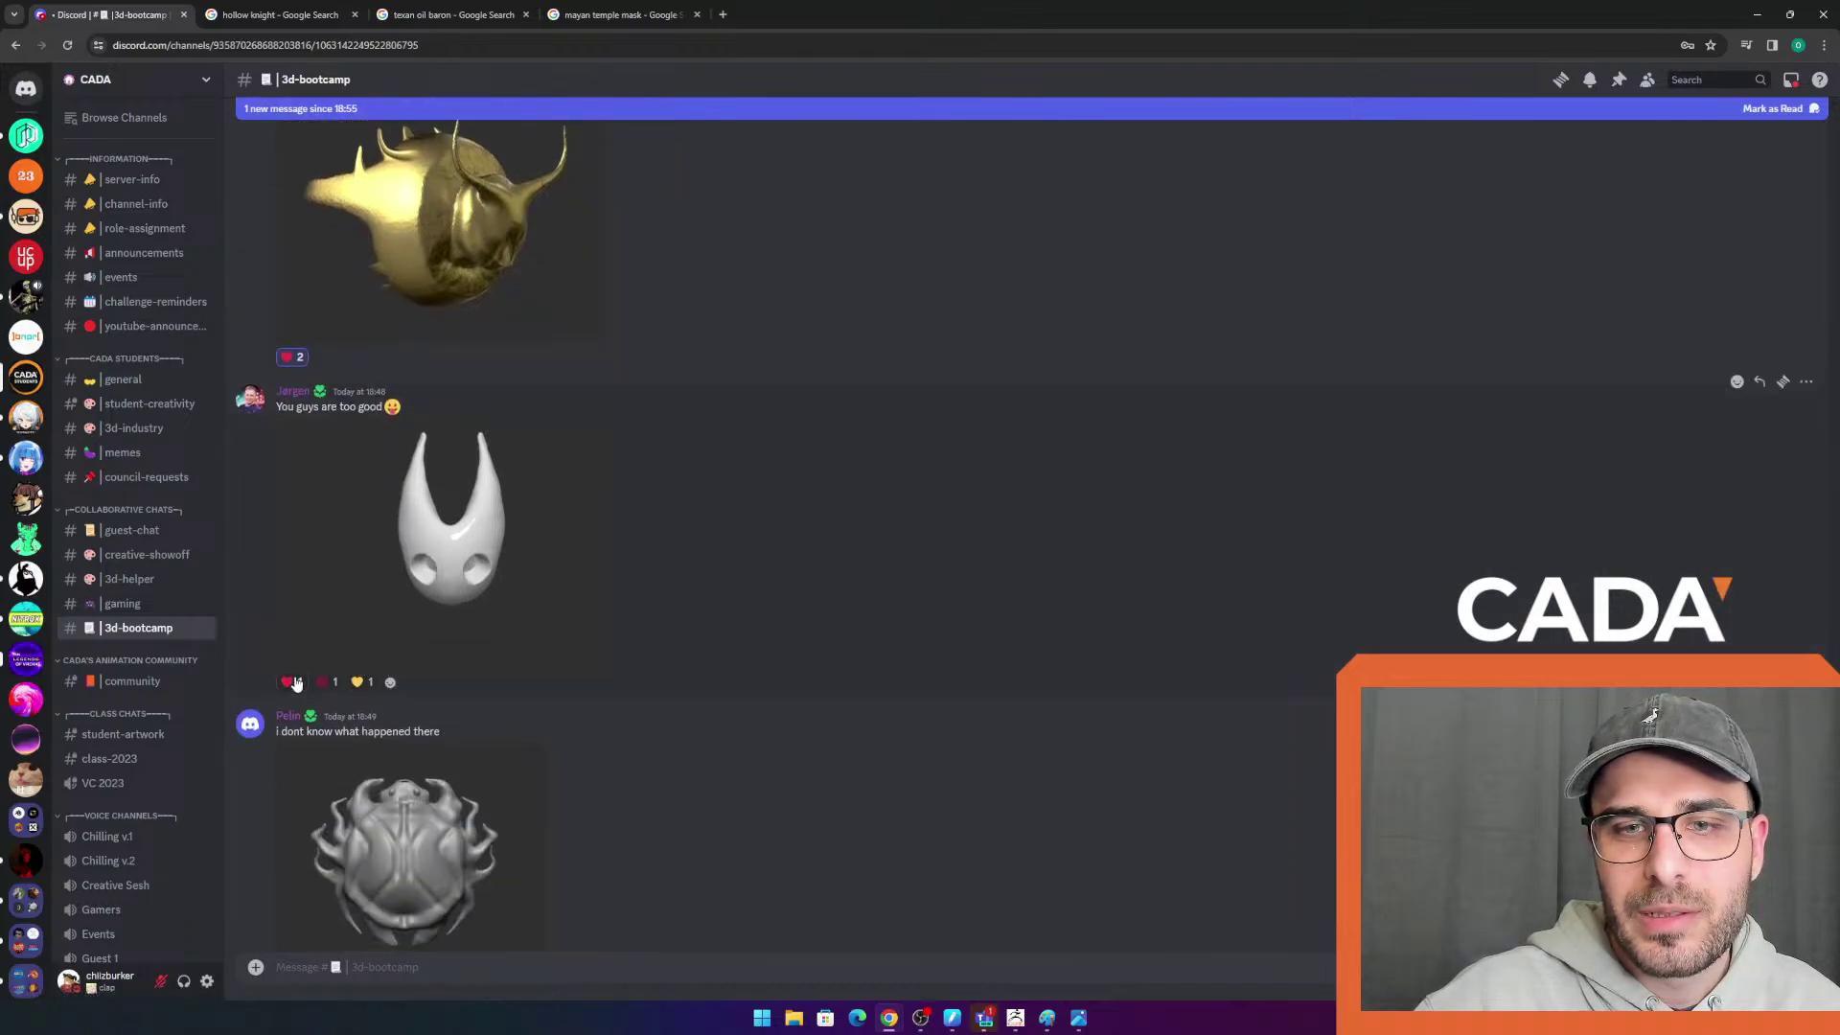
scroll(341, 673, down, 3)
click(287, 719)
scroll(444, 702, down, 4)
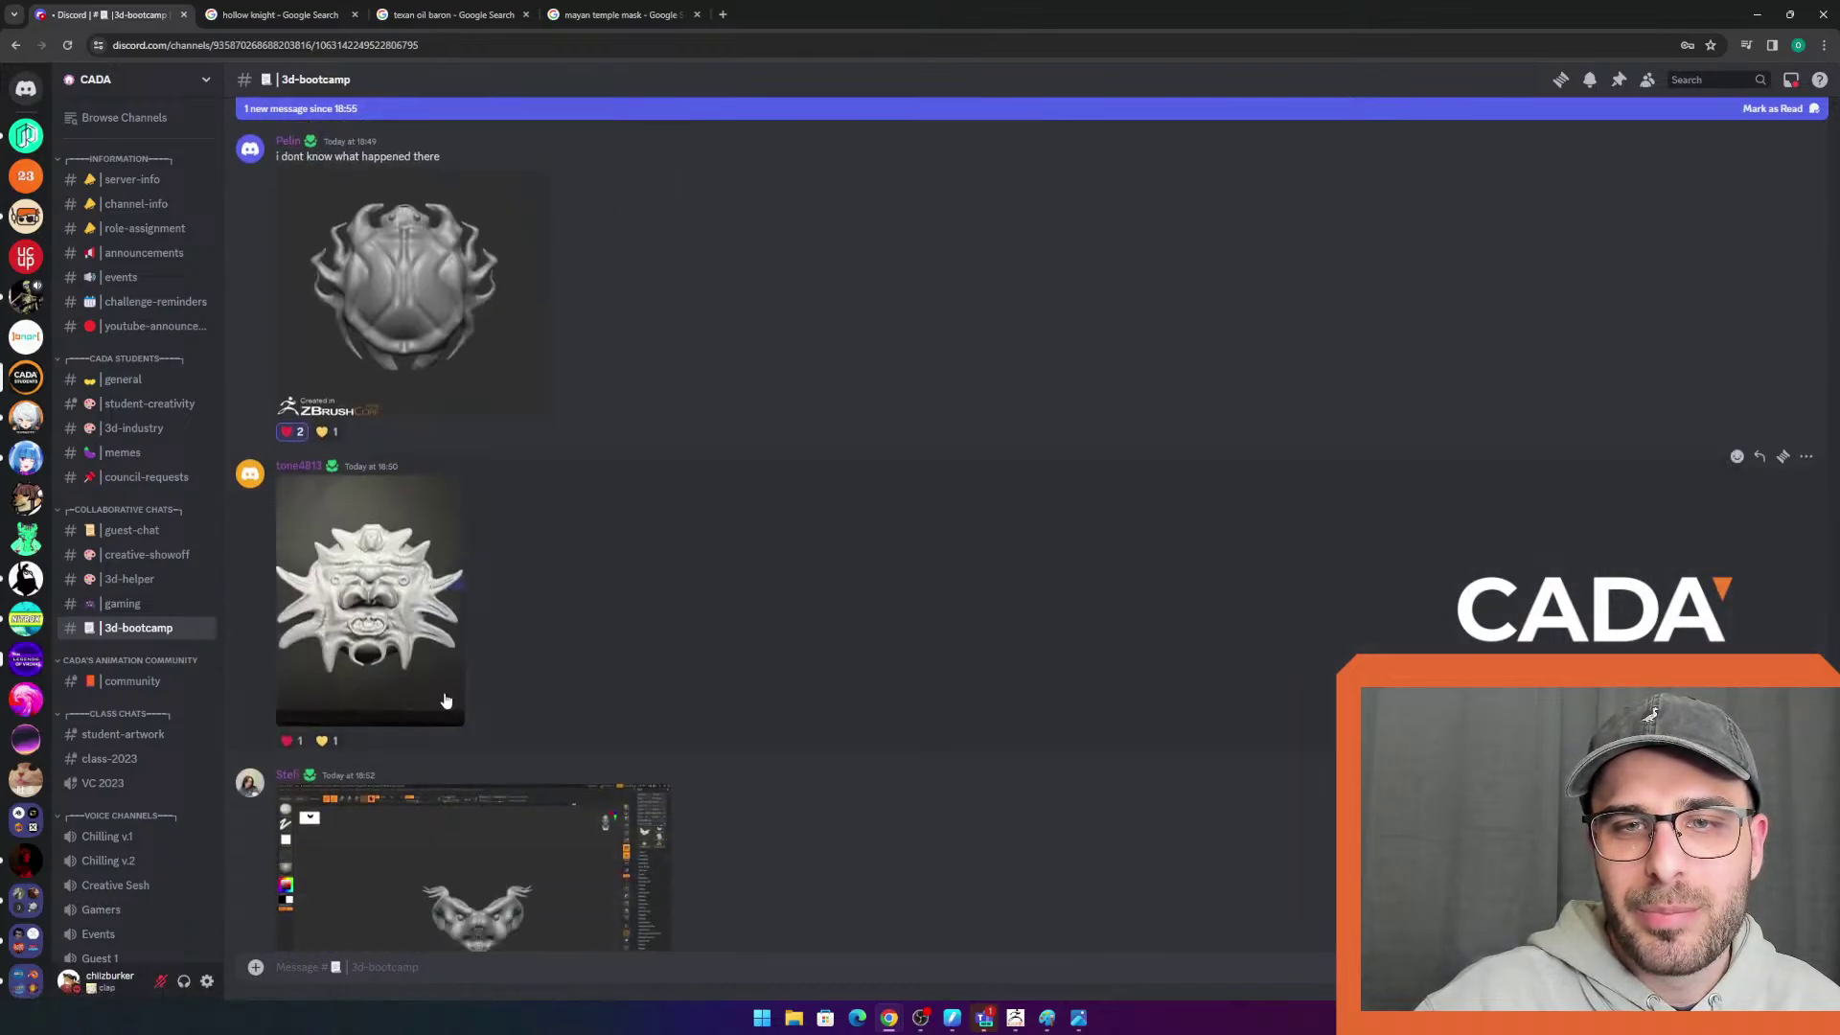
click(287, 659)
Open the screenshot of the horned, fanged face sculpt at full size and examine it
scroll(515, 730, down, 2)
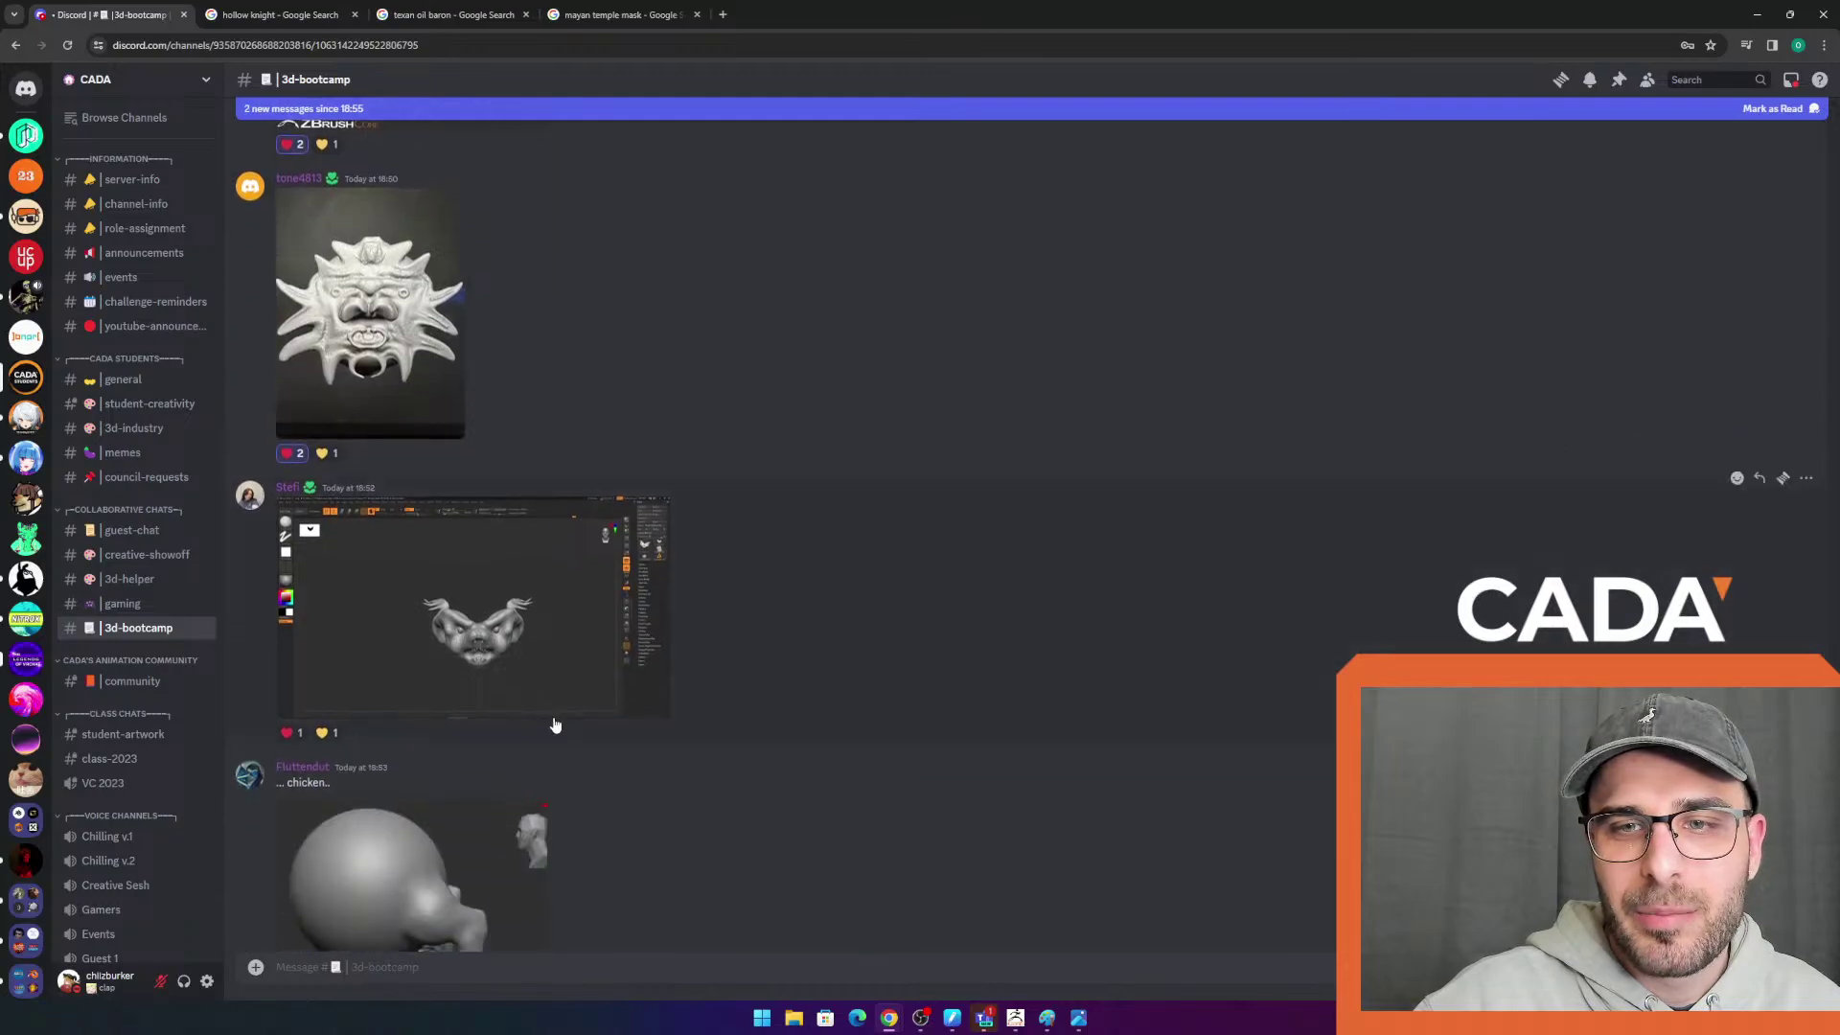
click(516, 614)
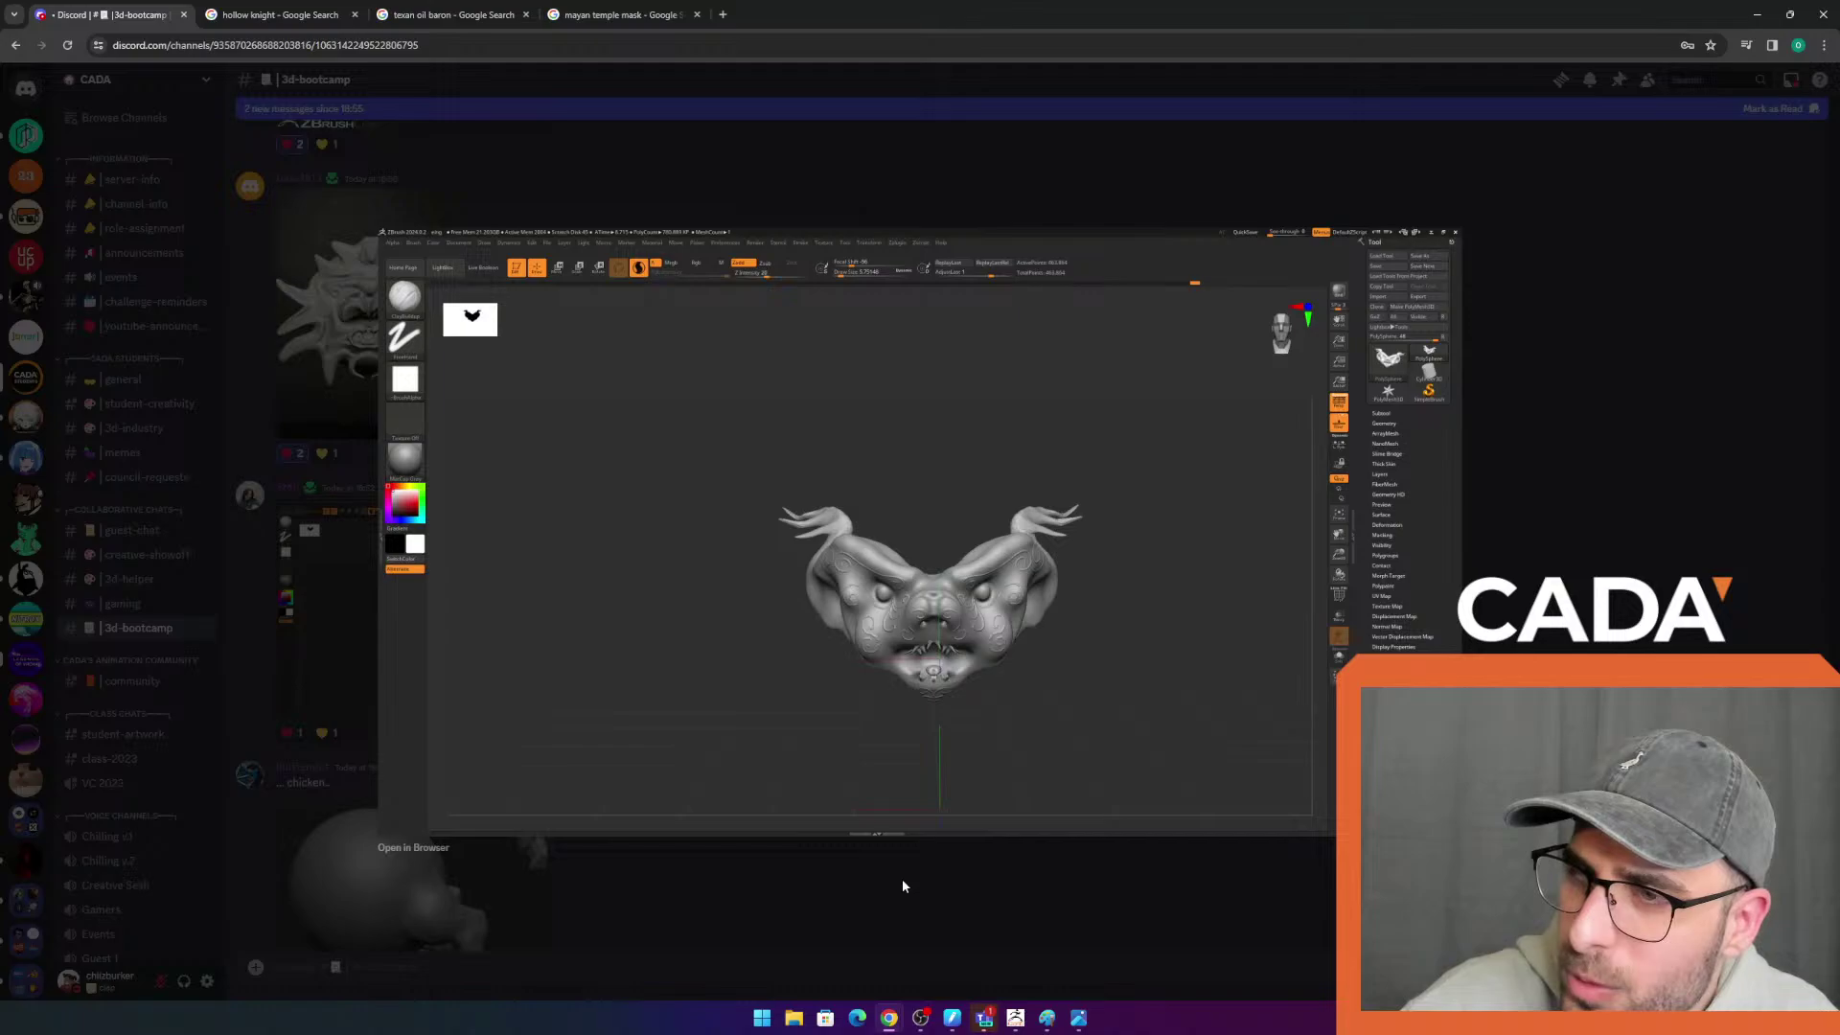
click(976, 1014)
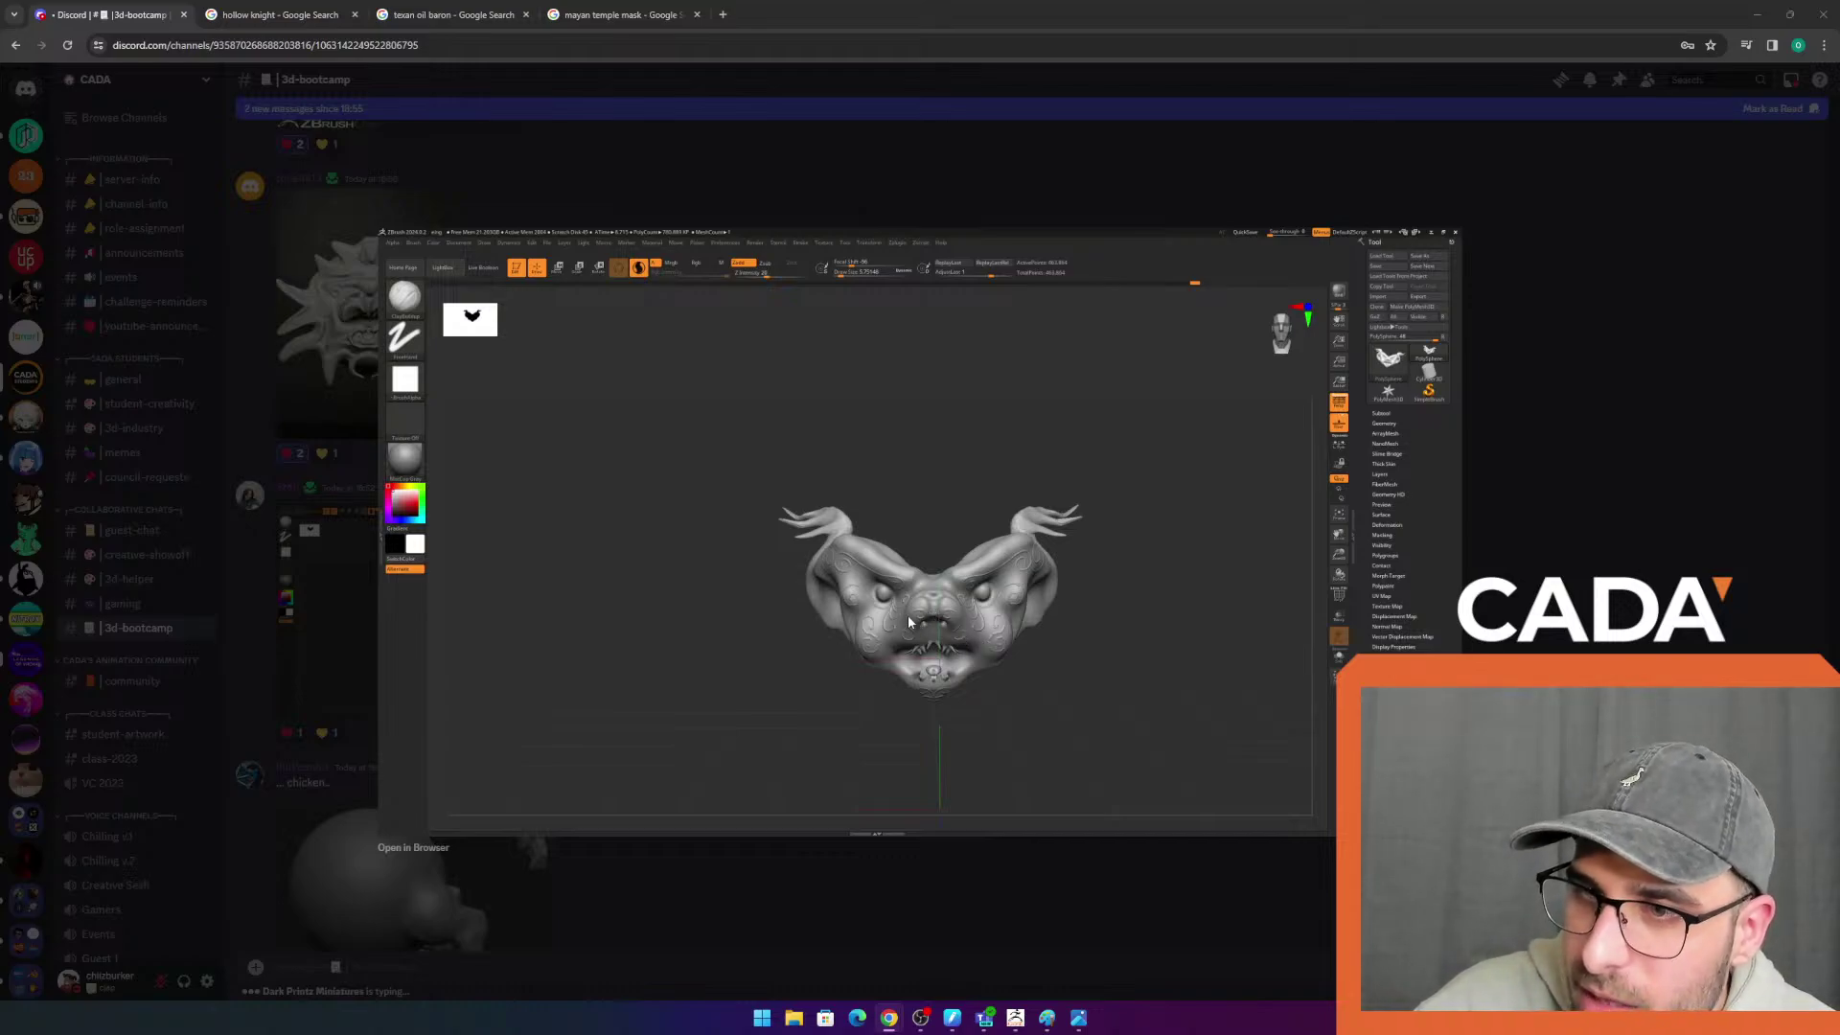
Search for images of "bear face" in a new browser tab and return to the enlarged sculpt in Discord
click(721, 14)
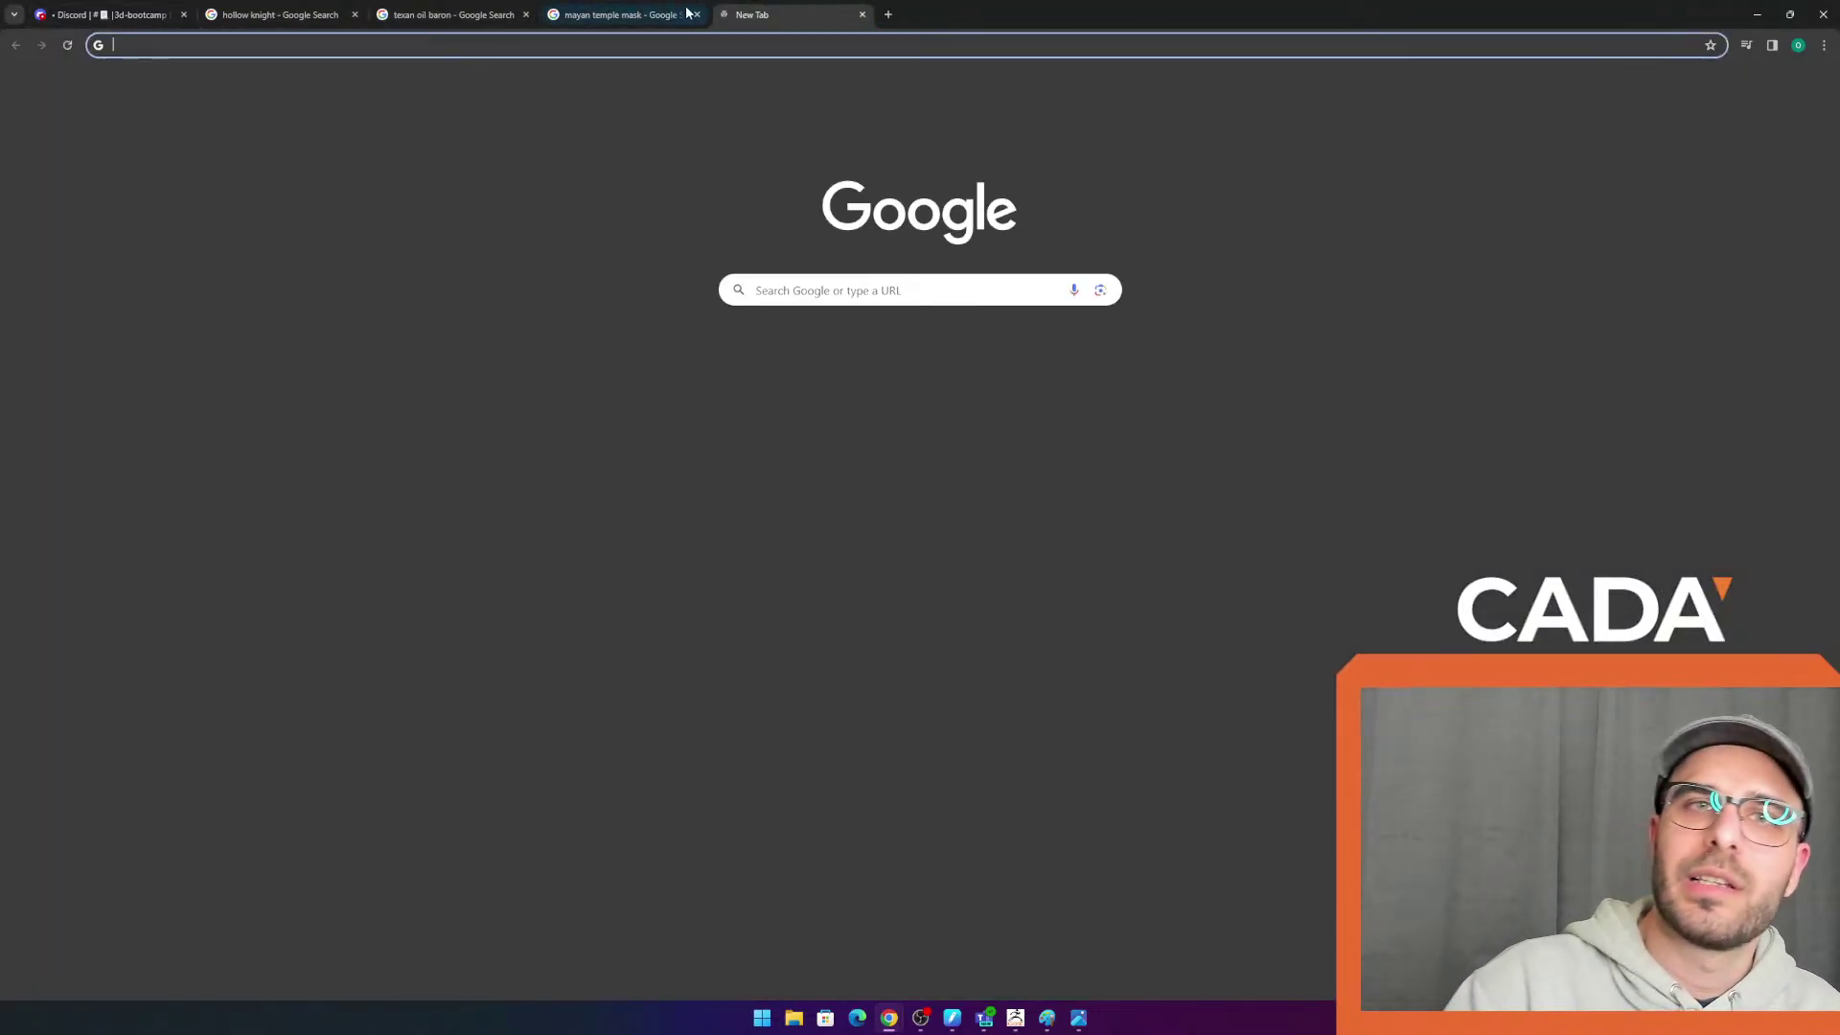
text(bear face')
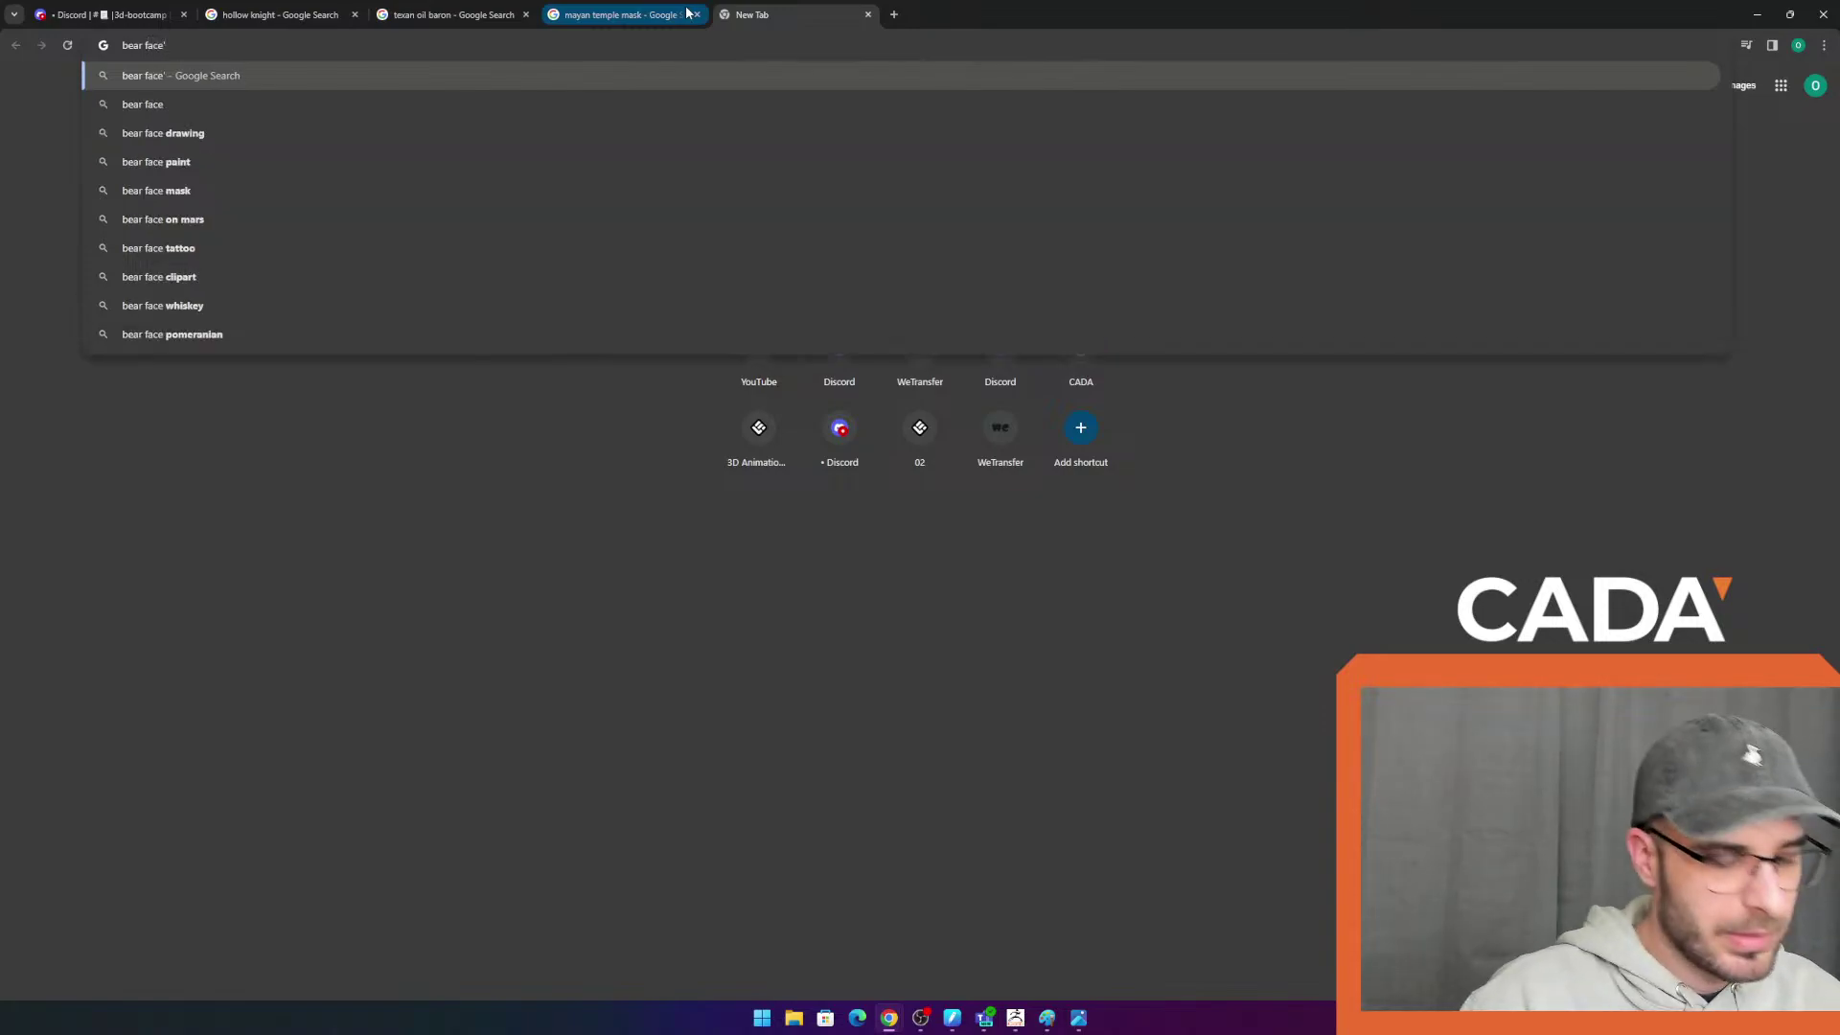
key(Return)
click(267, 163)
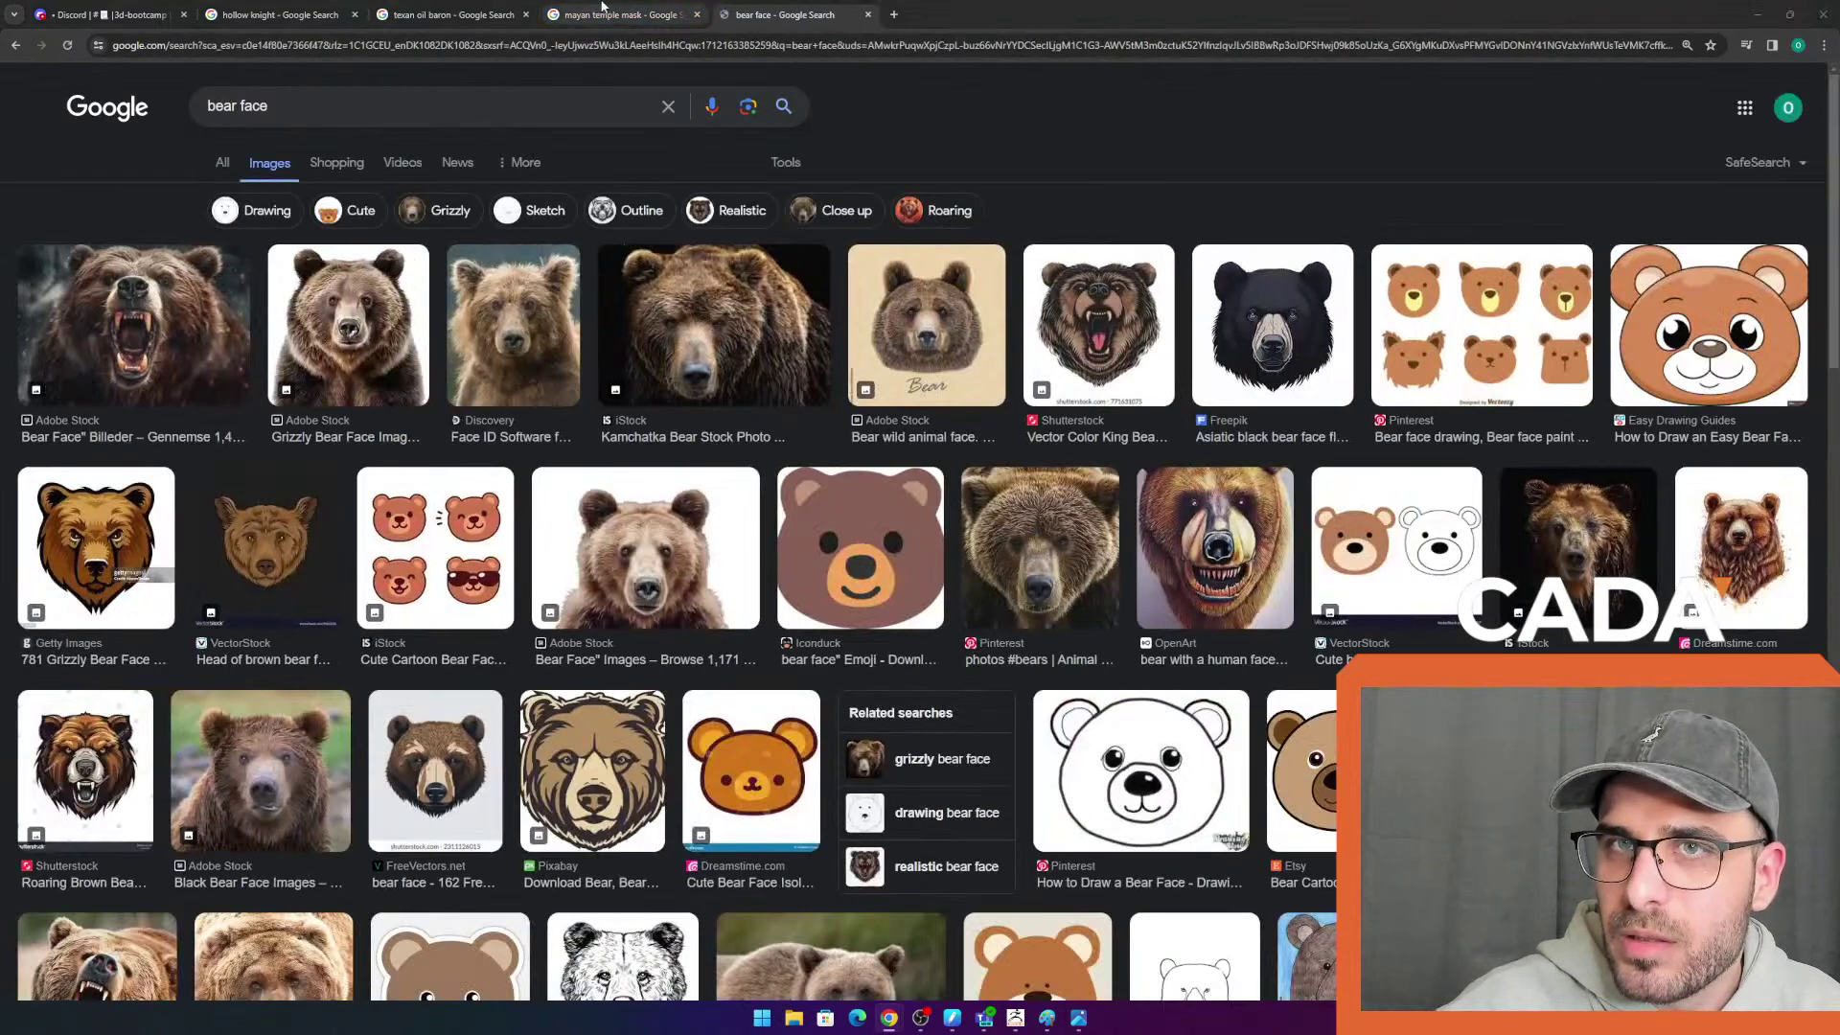
click(376, 14)
click(110, 15)
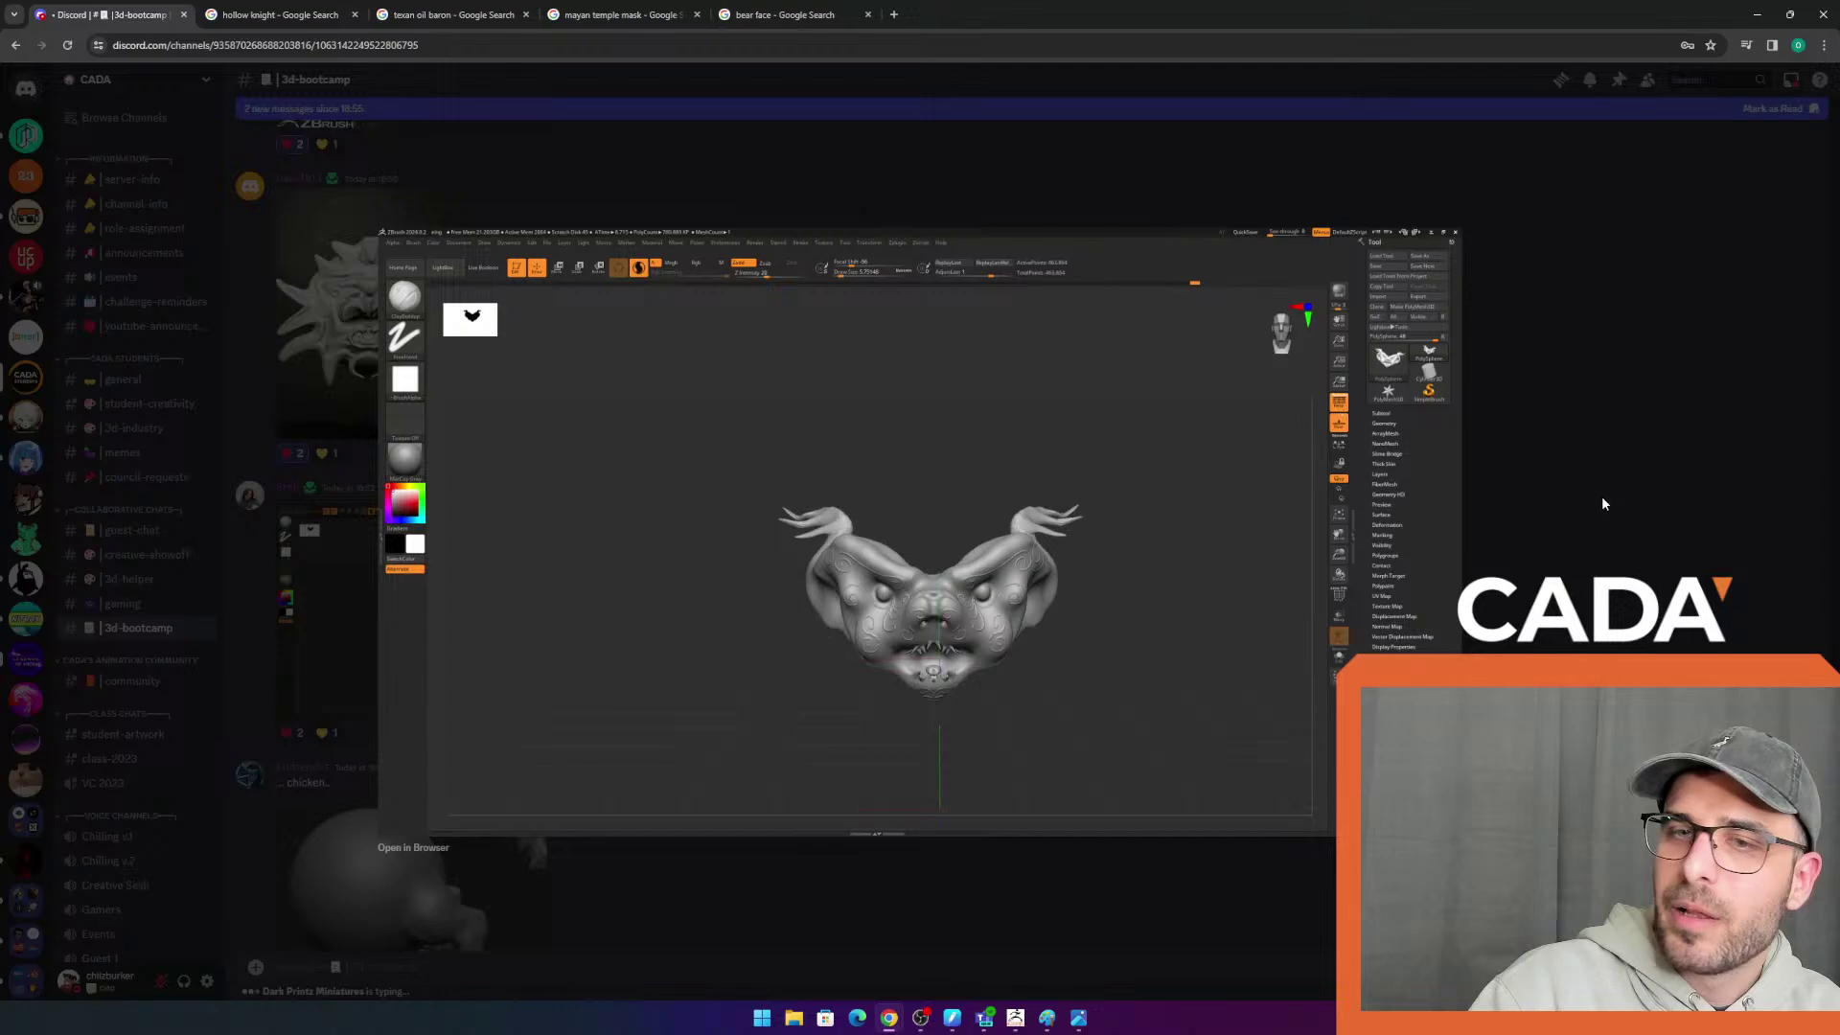
Close the enlarged face image, add heart reactions to the horned face and round chicken sculpt posts, and view the chicken sculpt at full size
key(Escape)
scroll(813, 652, down, 3)
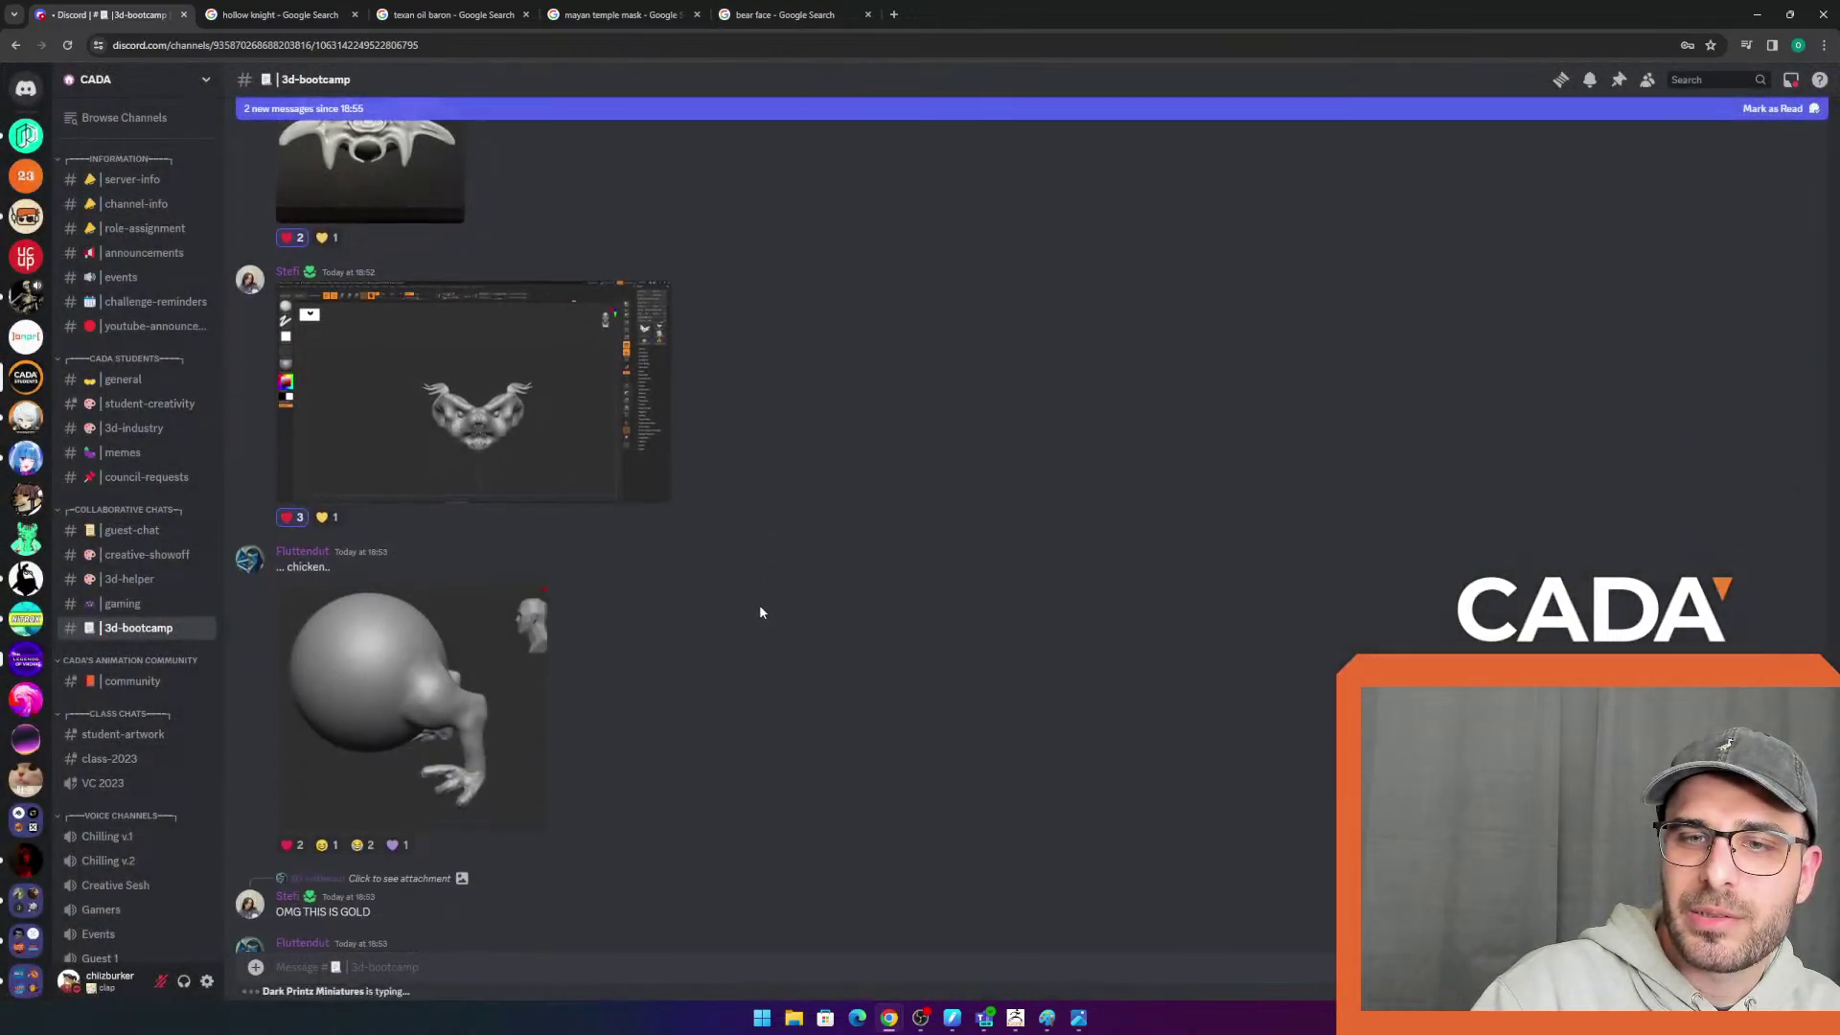
click(484, 687)
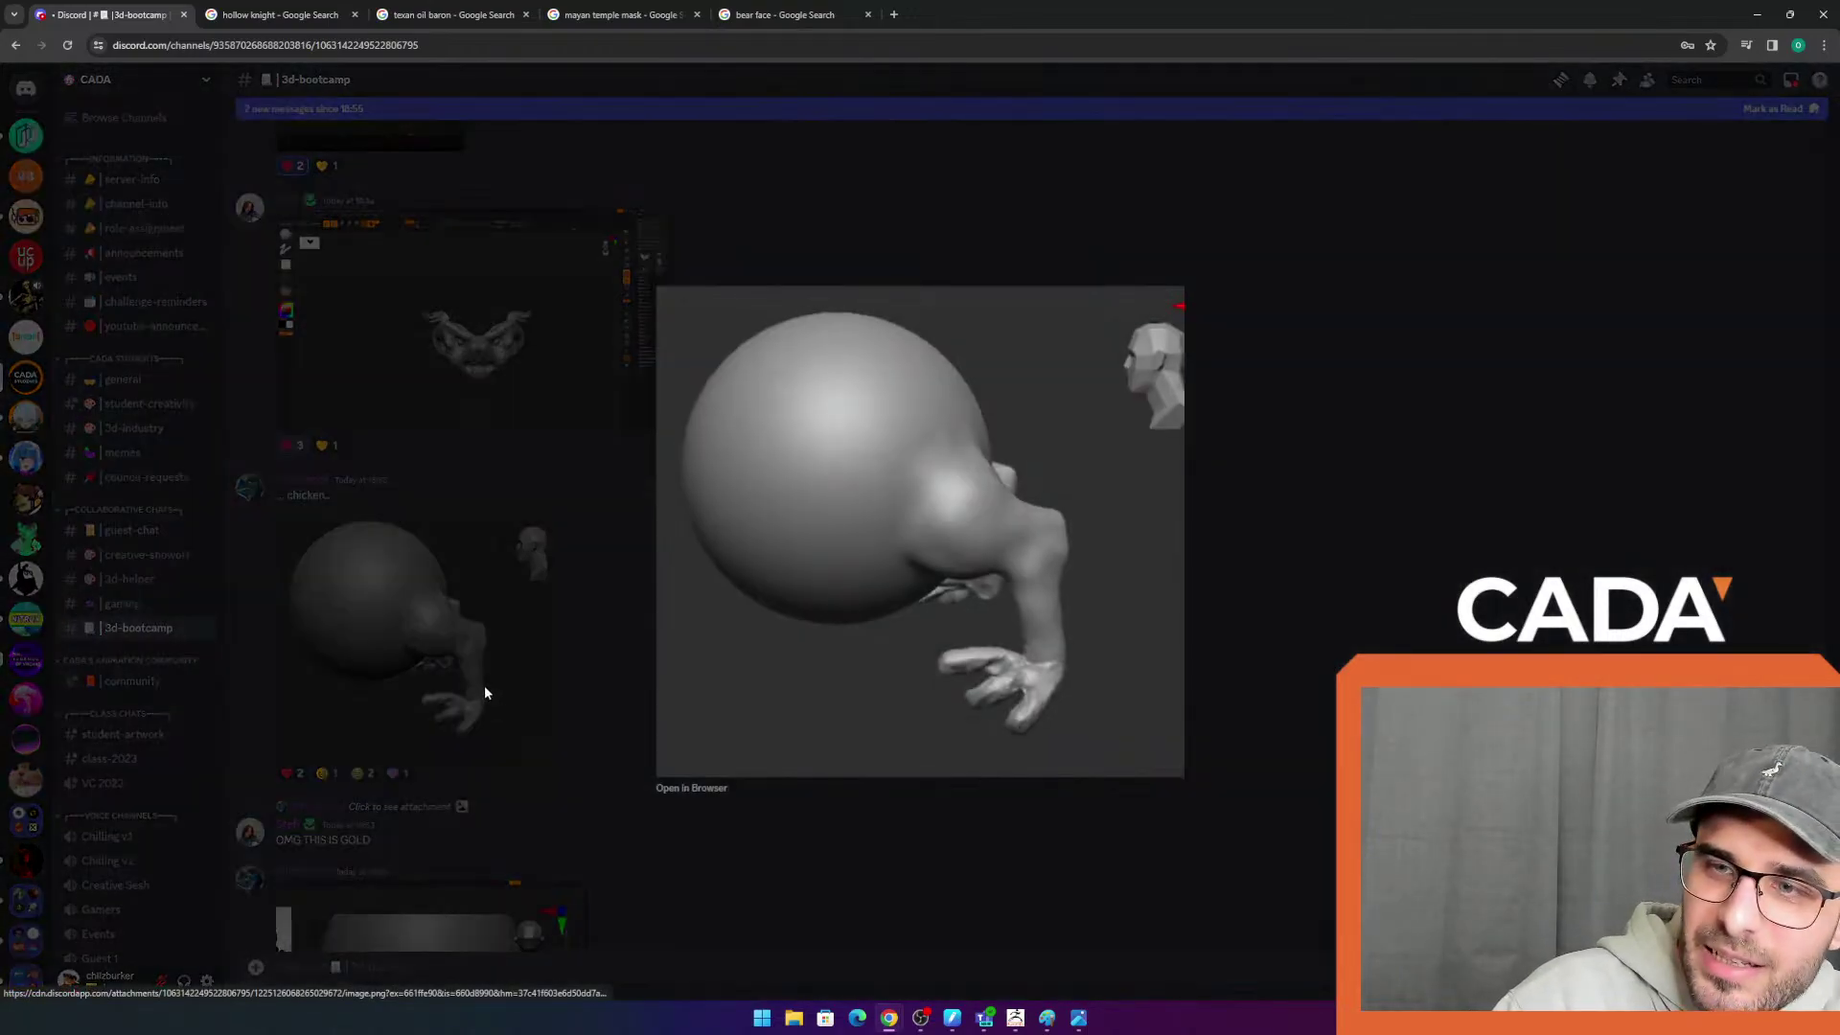
click(421, 698)
scroll(695, 680, down, 1)
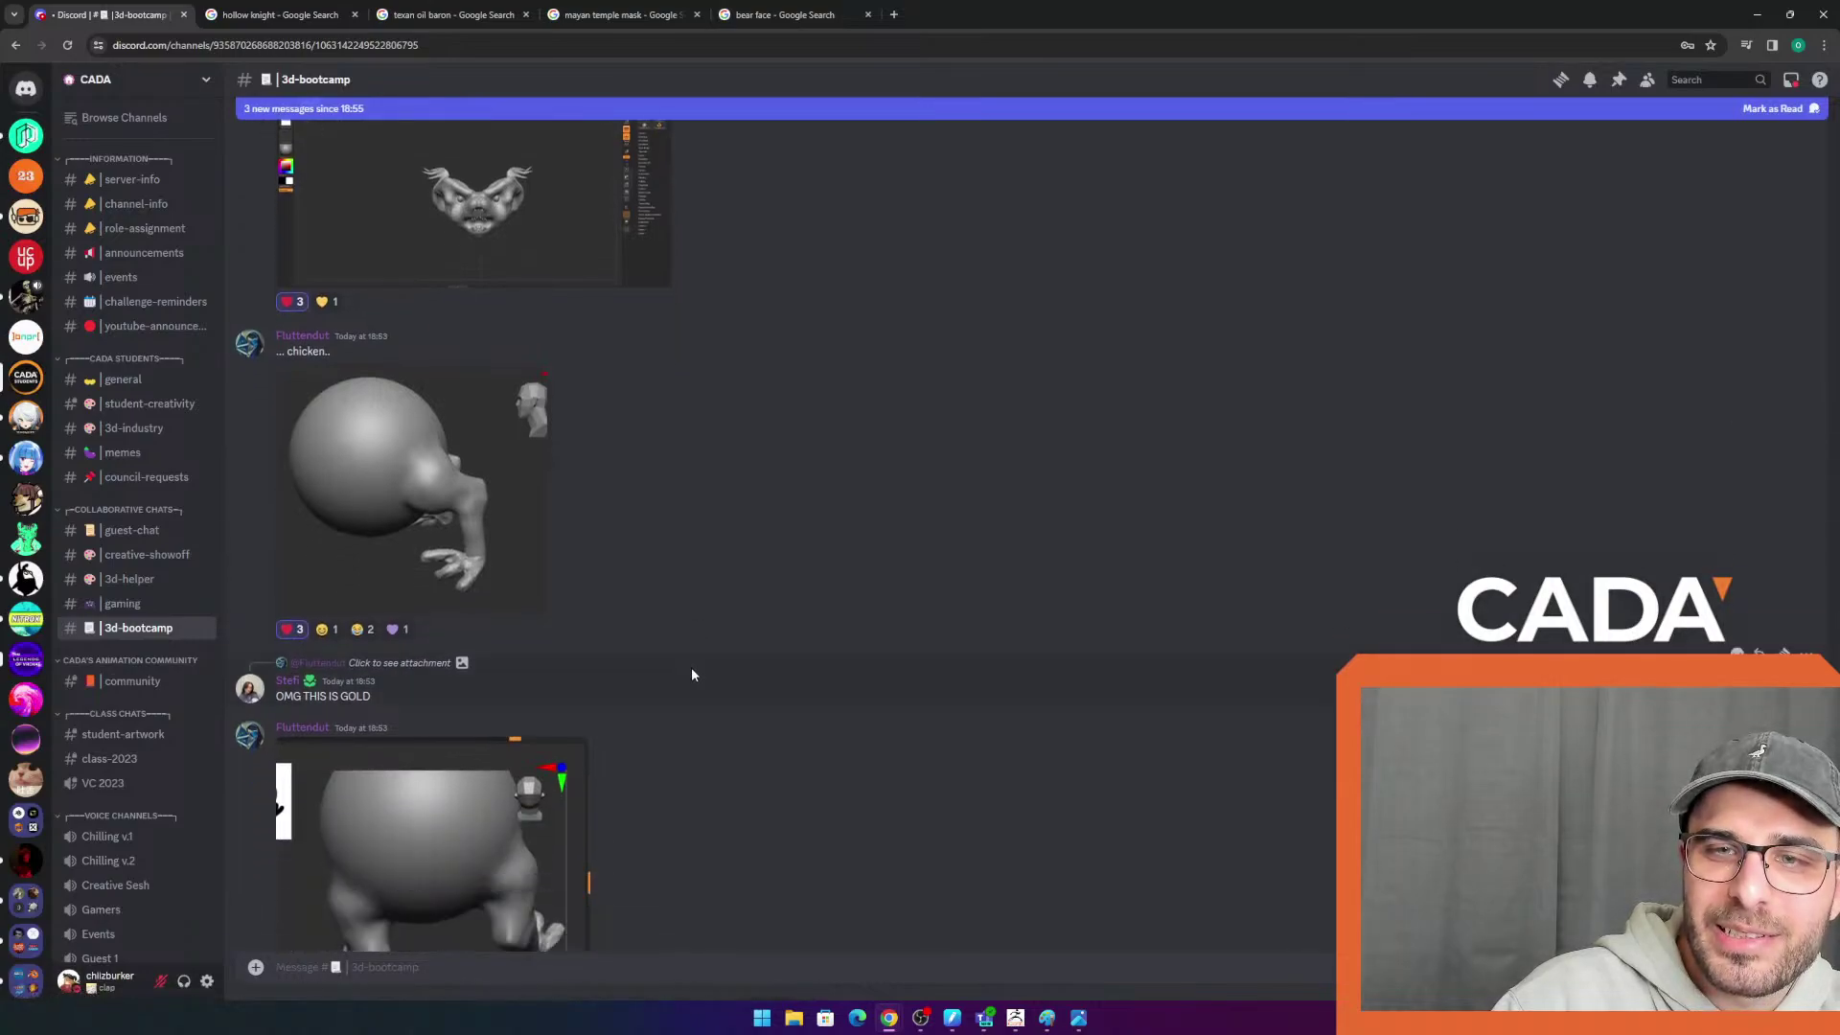
scroll(671, 537, down, 2)
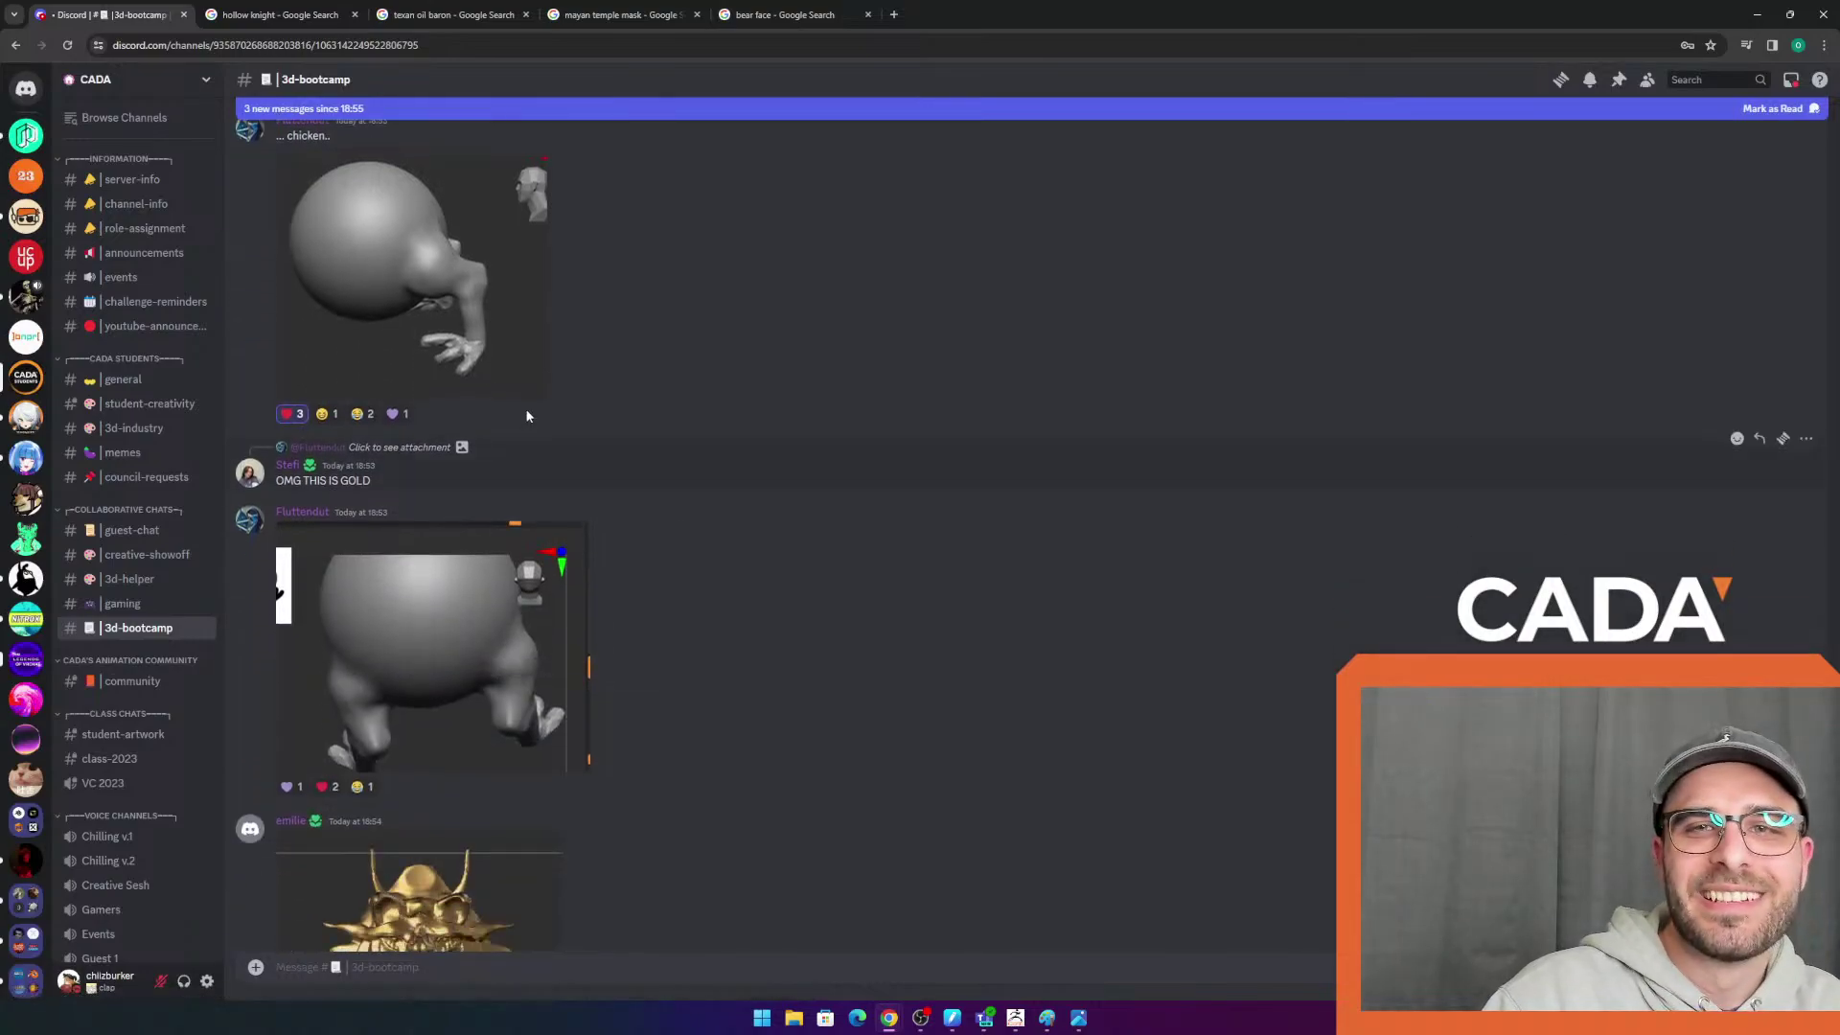
click(486, 359)
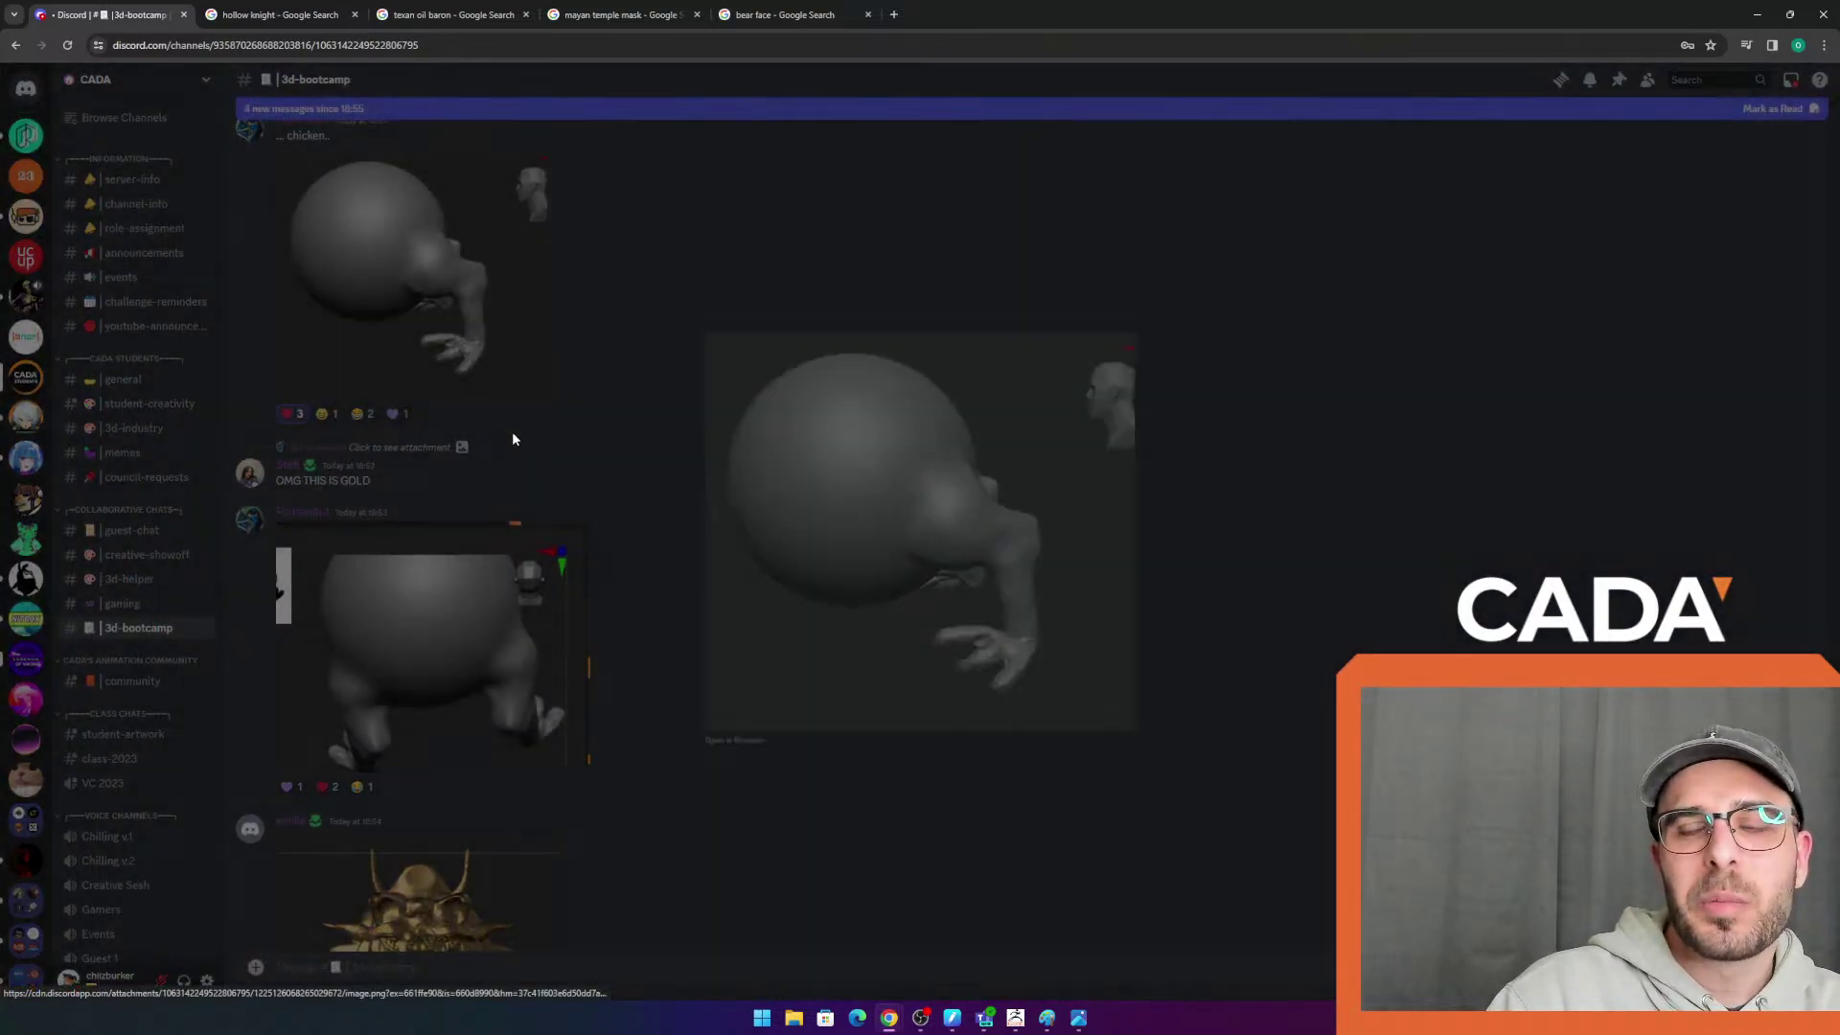
Close the enlarged chicken image and add a heart reaction to the front-view chicken sculpt post below it
click(512, 439)
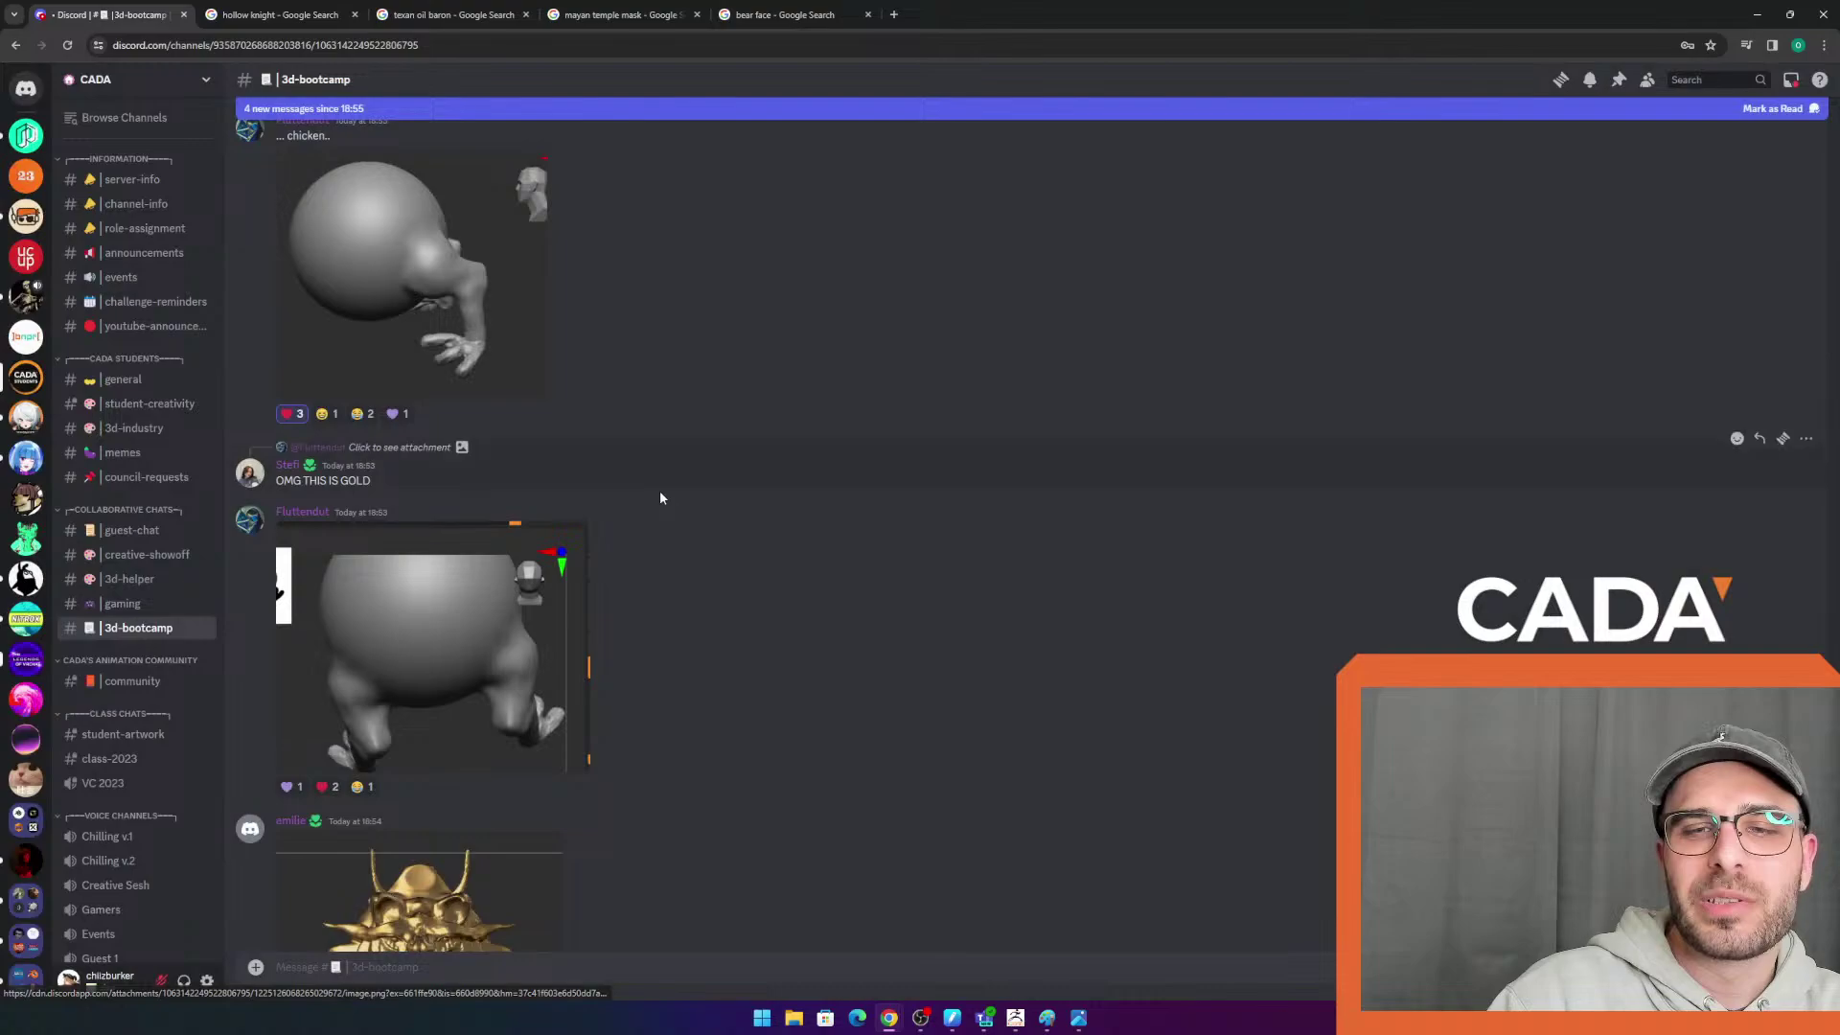
click(322, 787)
Open the gold horned, fanged mask sculpt at full size, examine it and close the enlarged image
scroll(724, 601, down, 4)
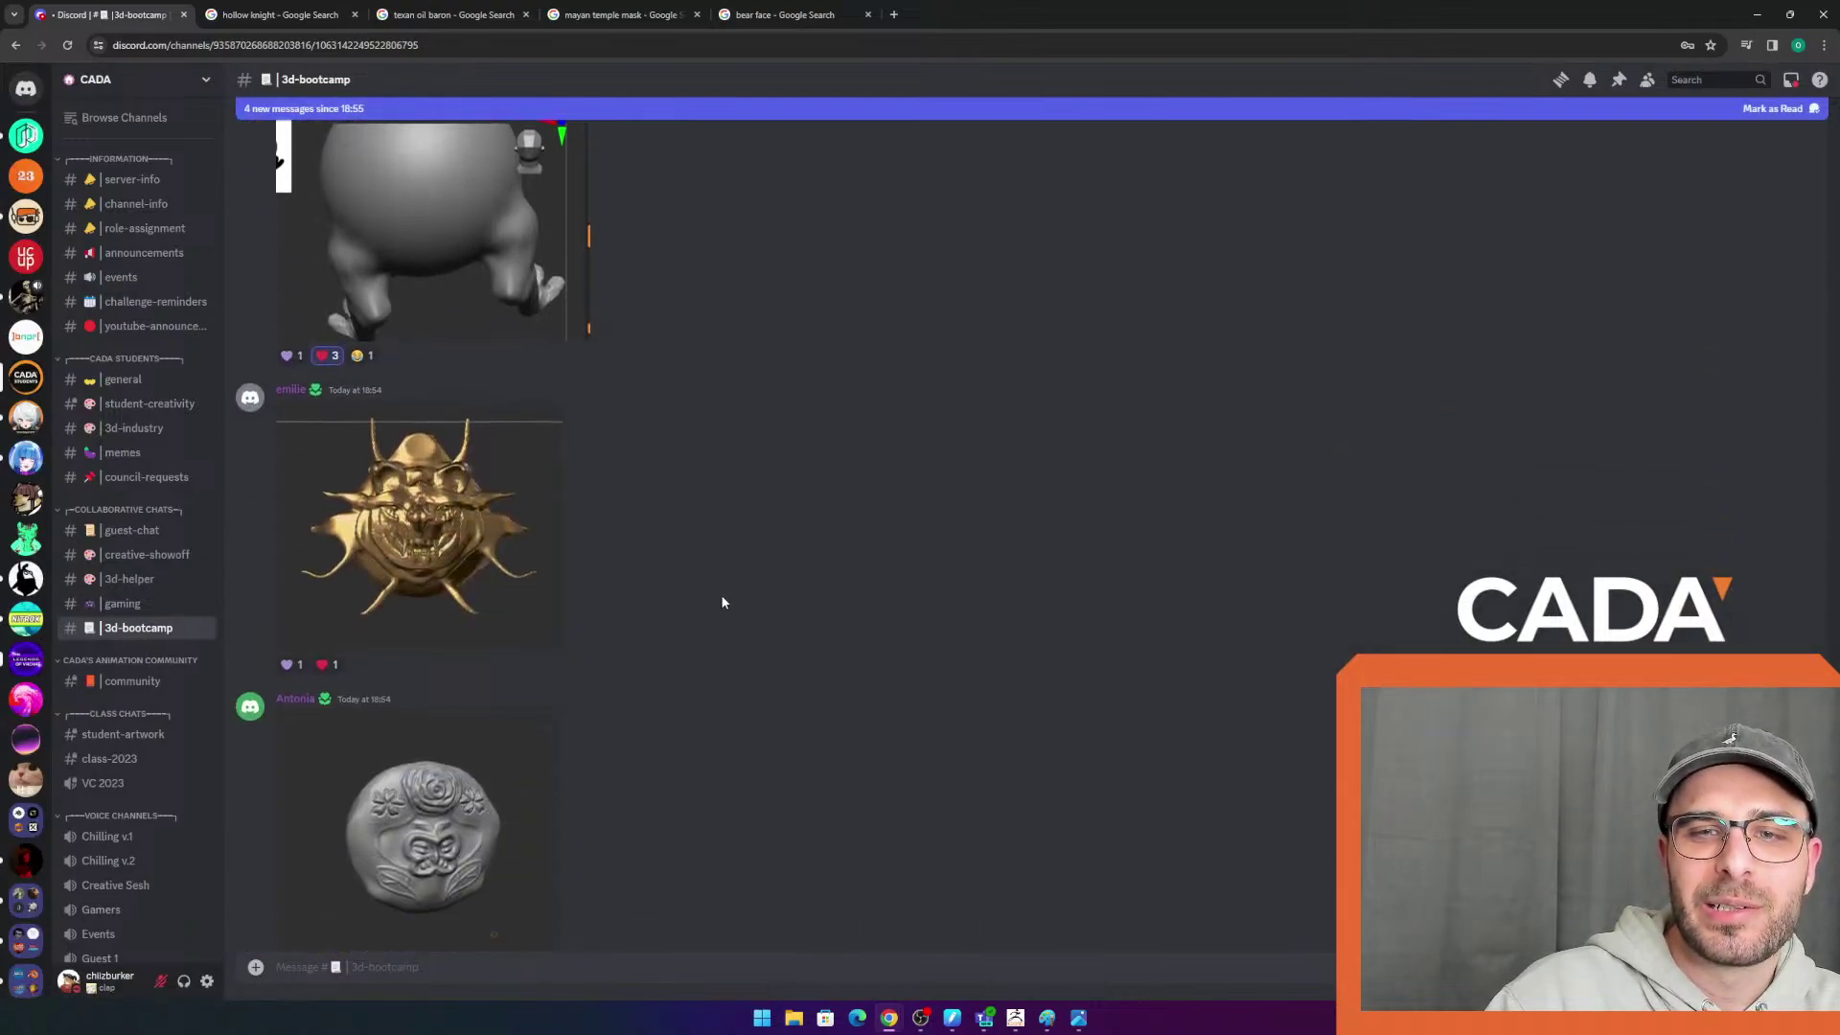
click(448, 543)
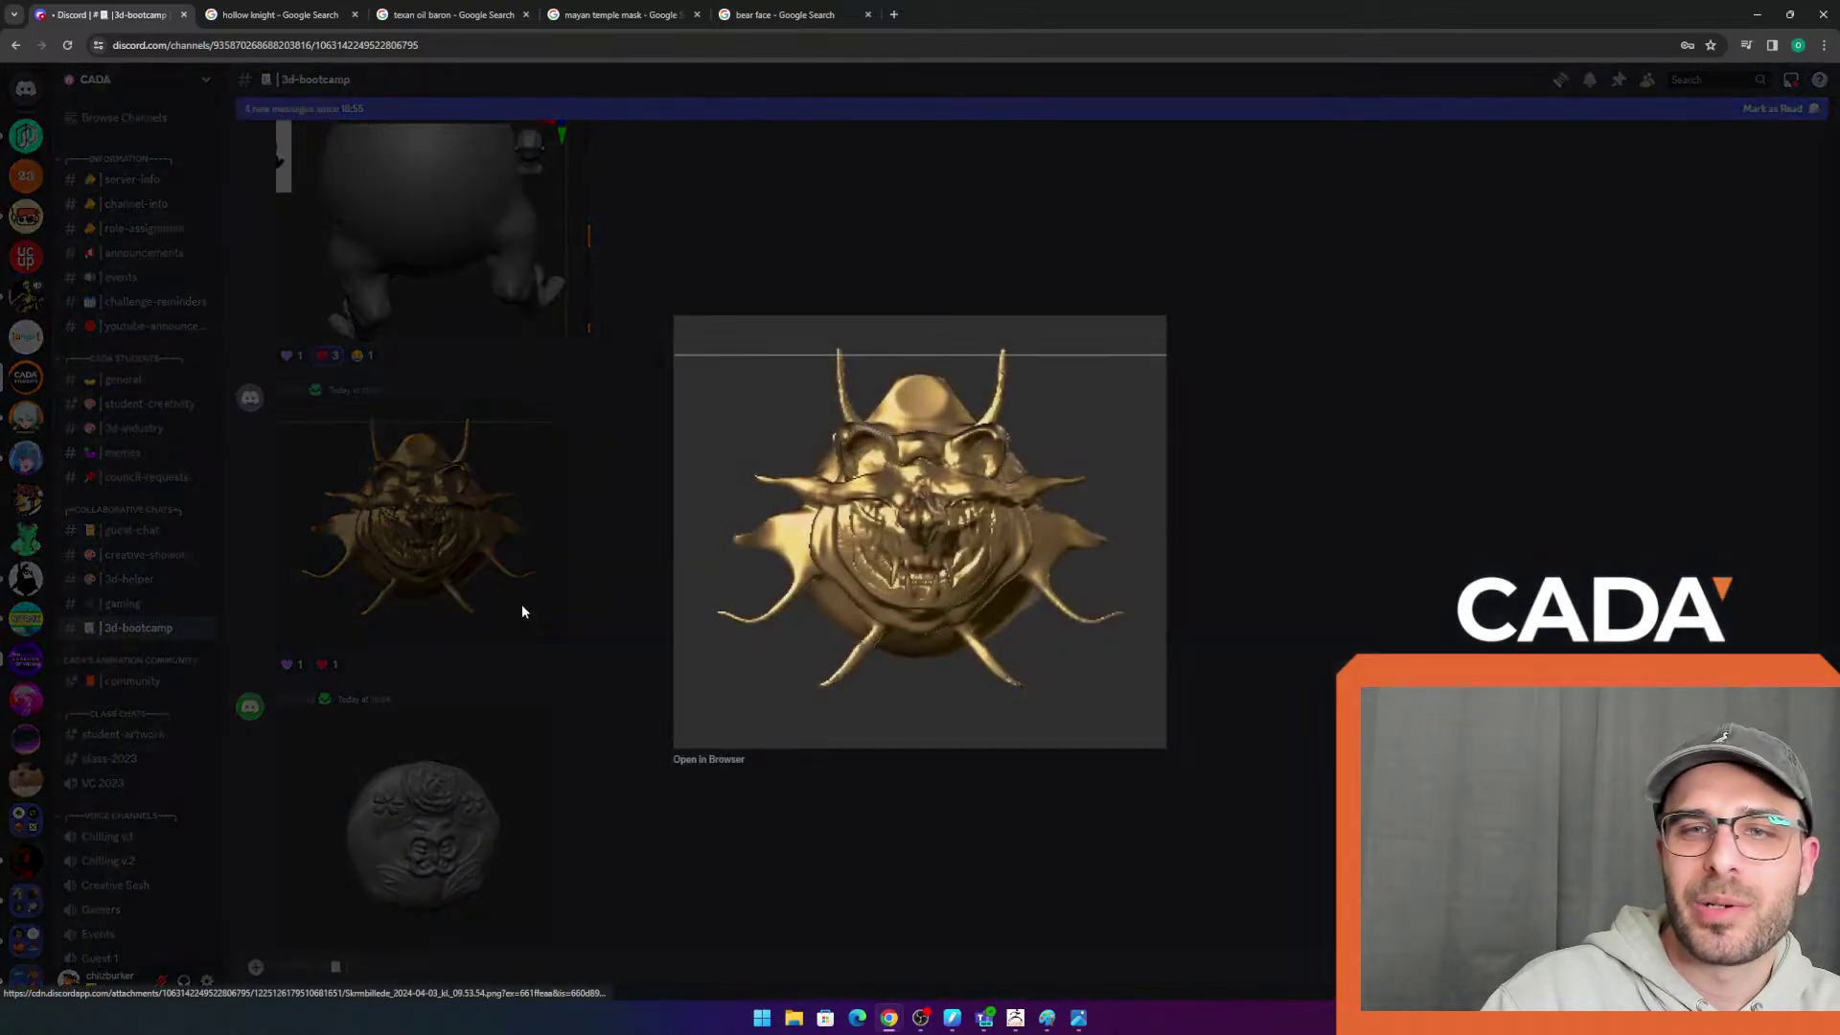
right_click(898, 579)
click(695, 495)
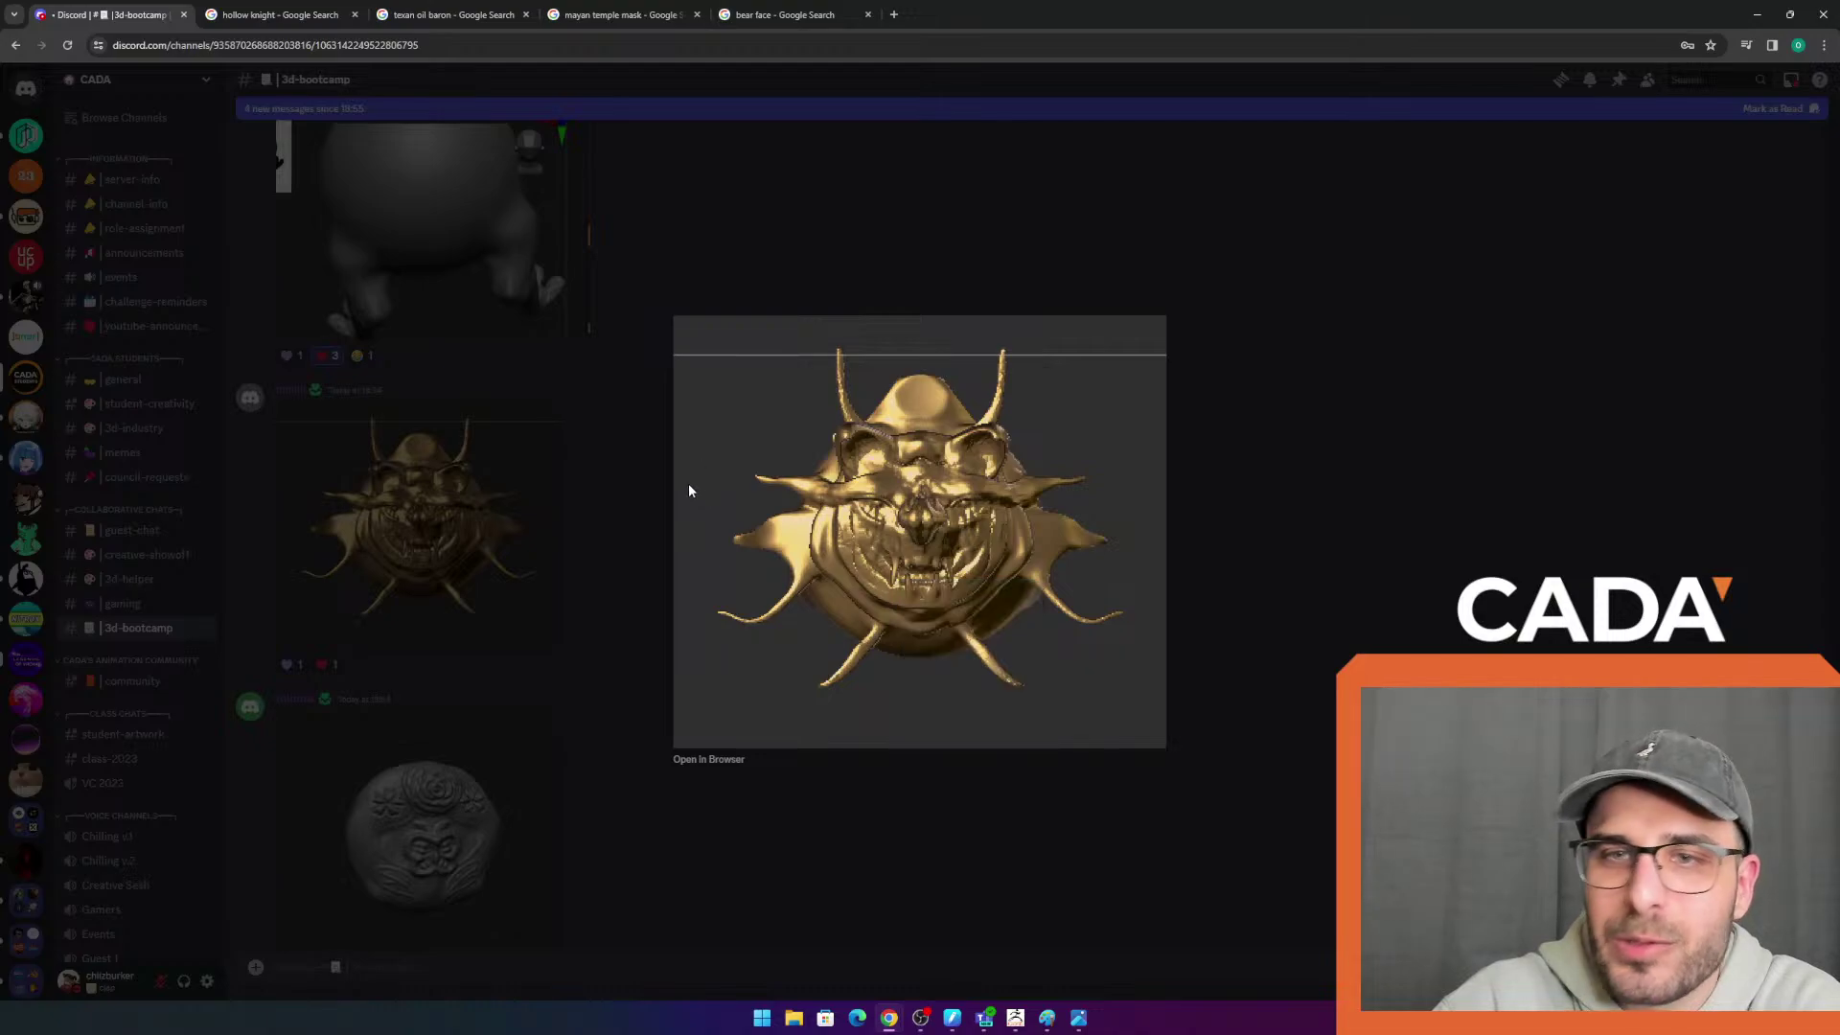
click(630, 559)
View the round floral butterfly sculpt at full size and add a heart reaction to the gold fanged mask post
scroll(645, 649, down, 3)
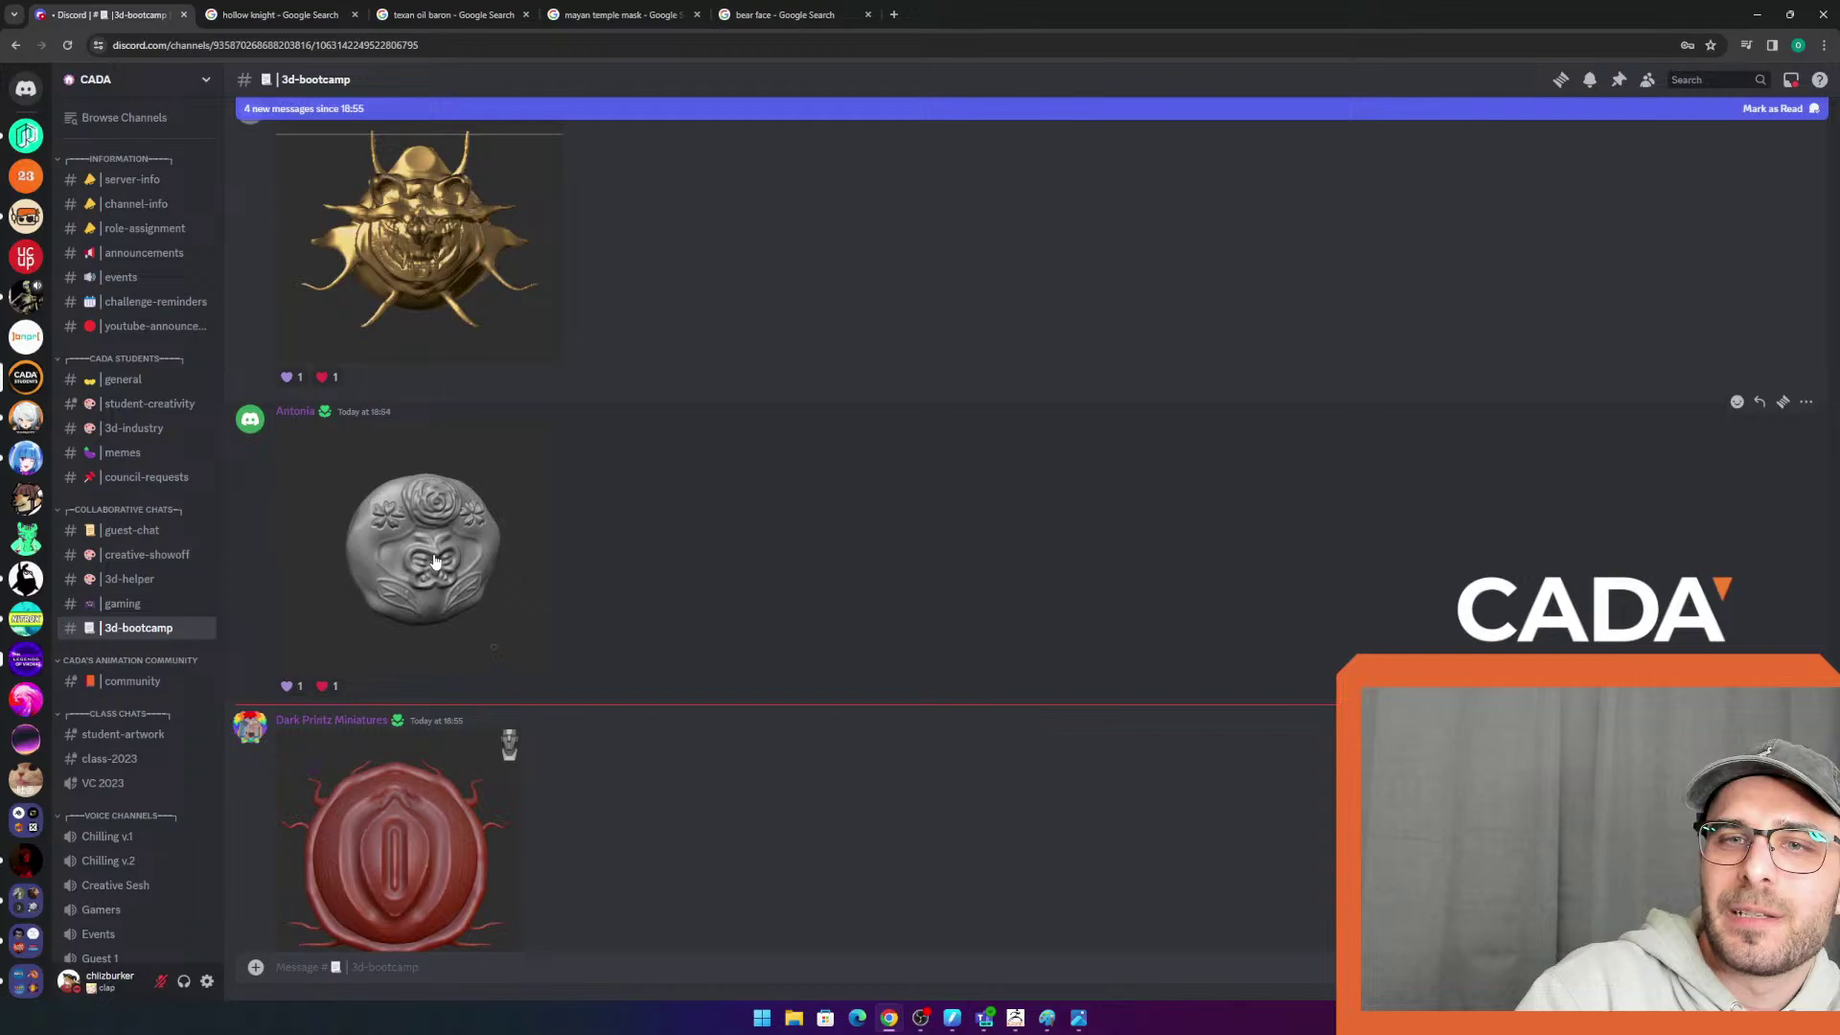
click(434, 561)
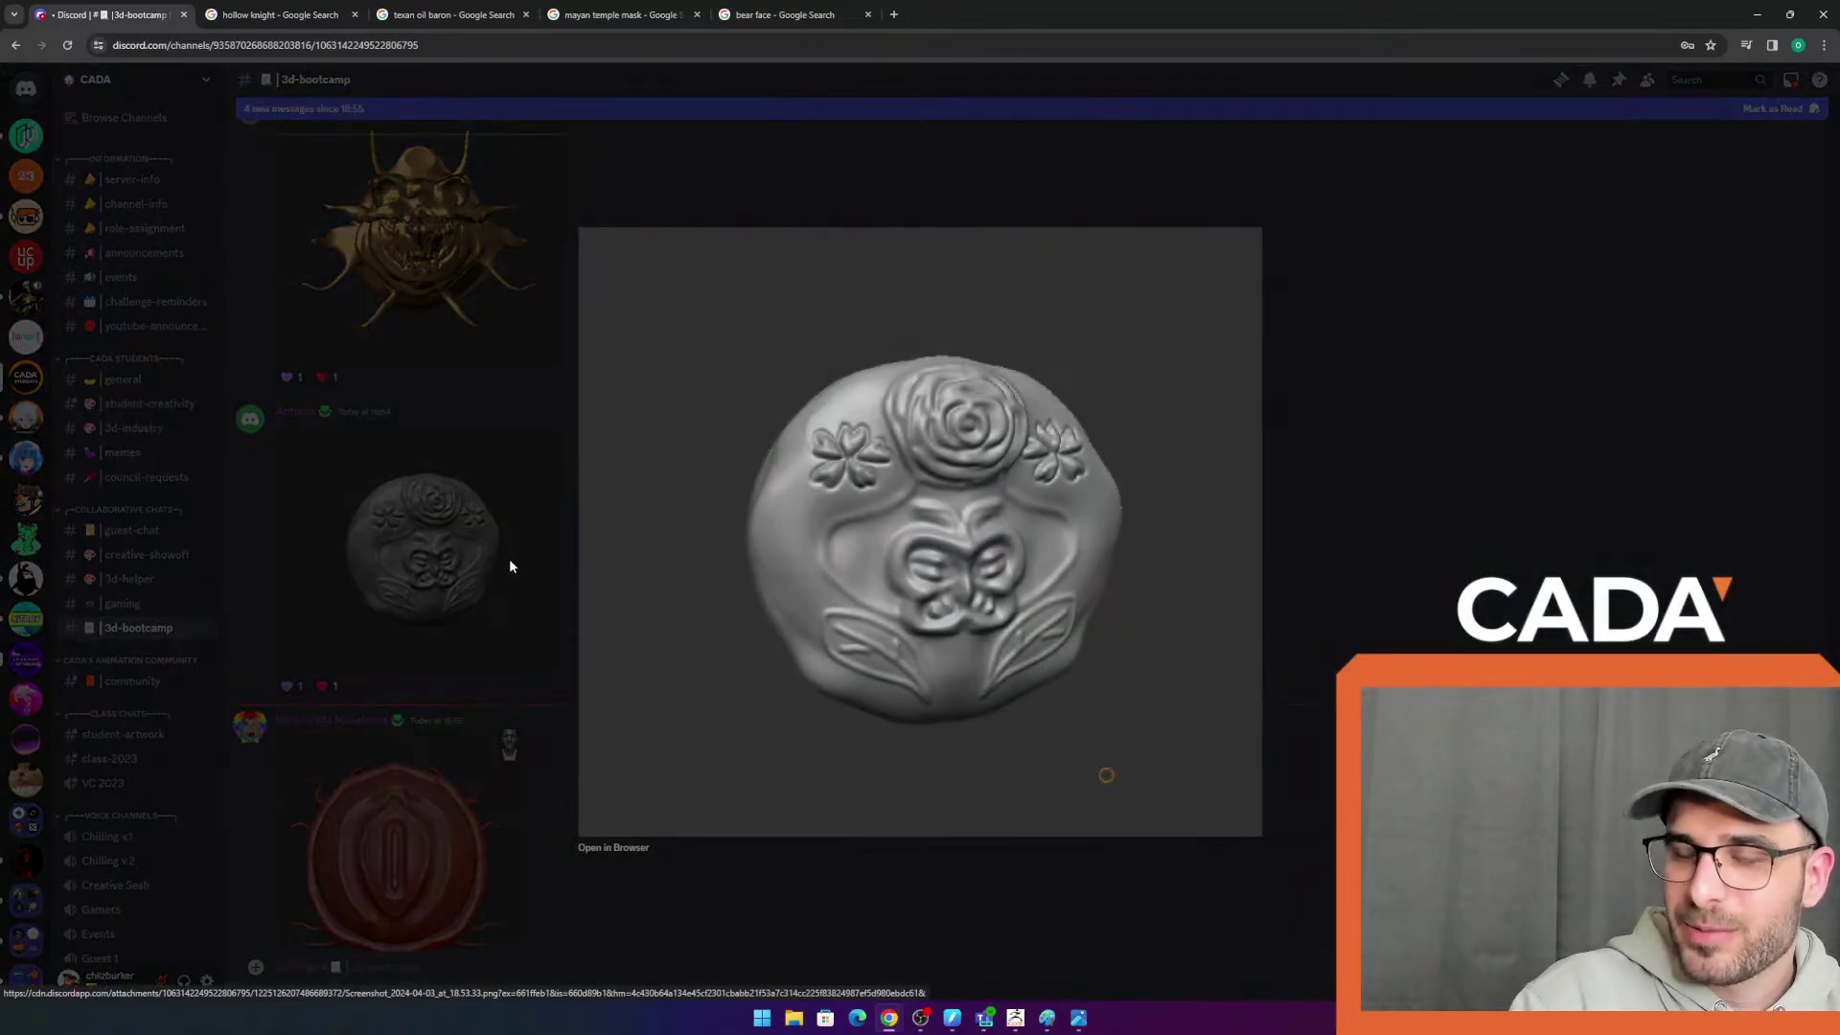
click(514, 561)
scroll(527, 377, up, 3)
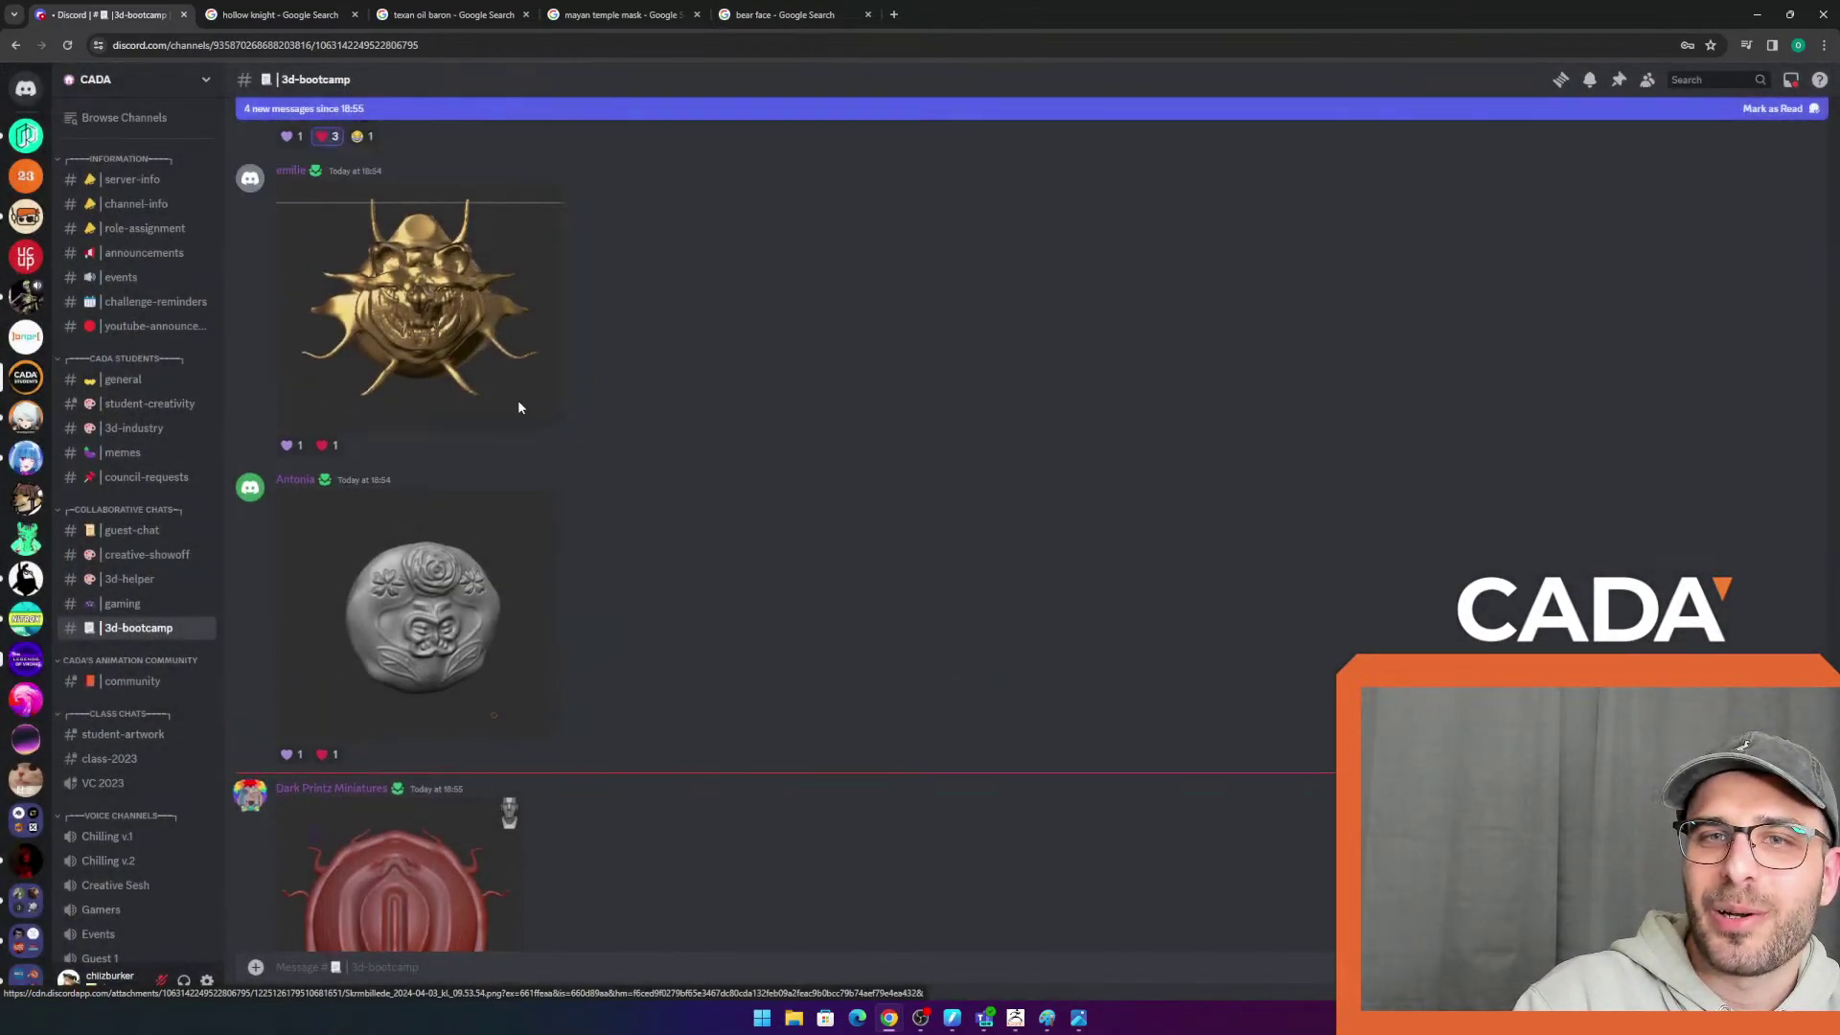
click(323, 592)
Reopen the round rose-and-butterfly sculpt at full size, examine its details and close the enlarged image
scroll(590, 671, down, 3)
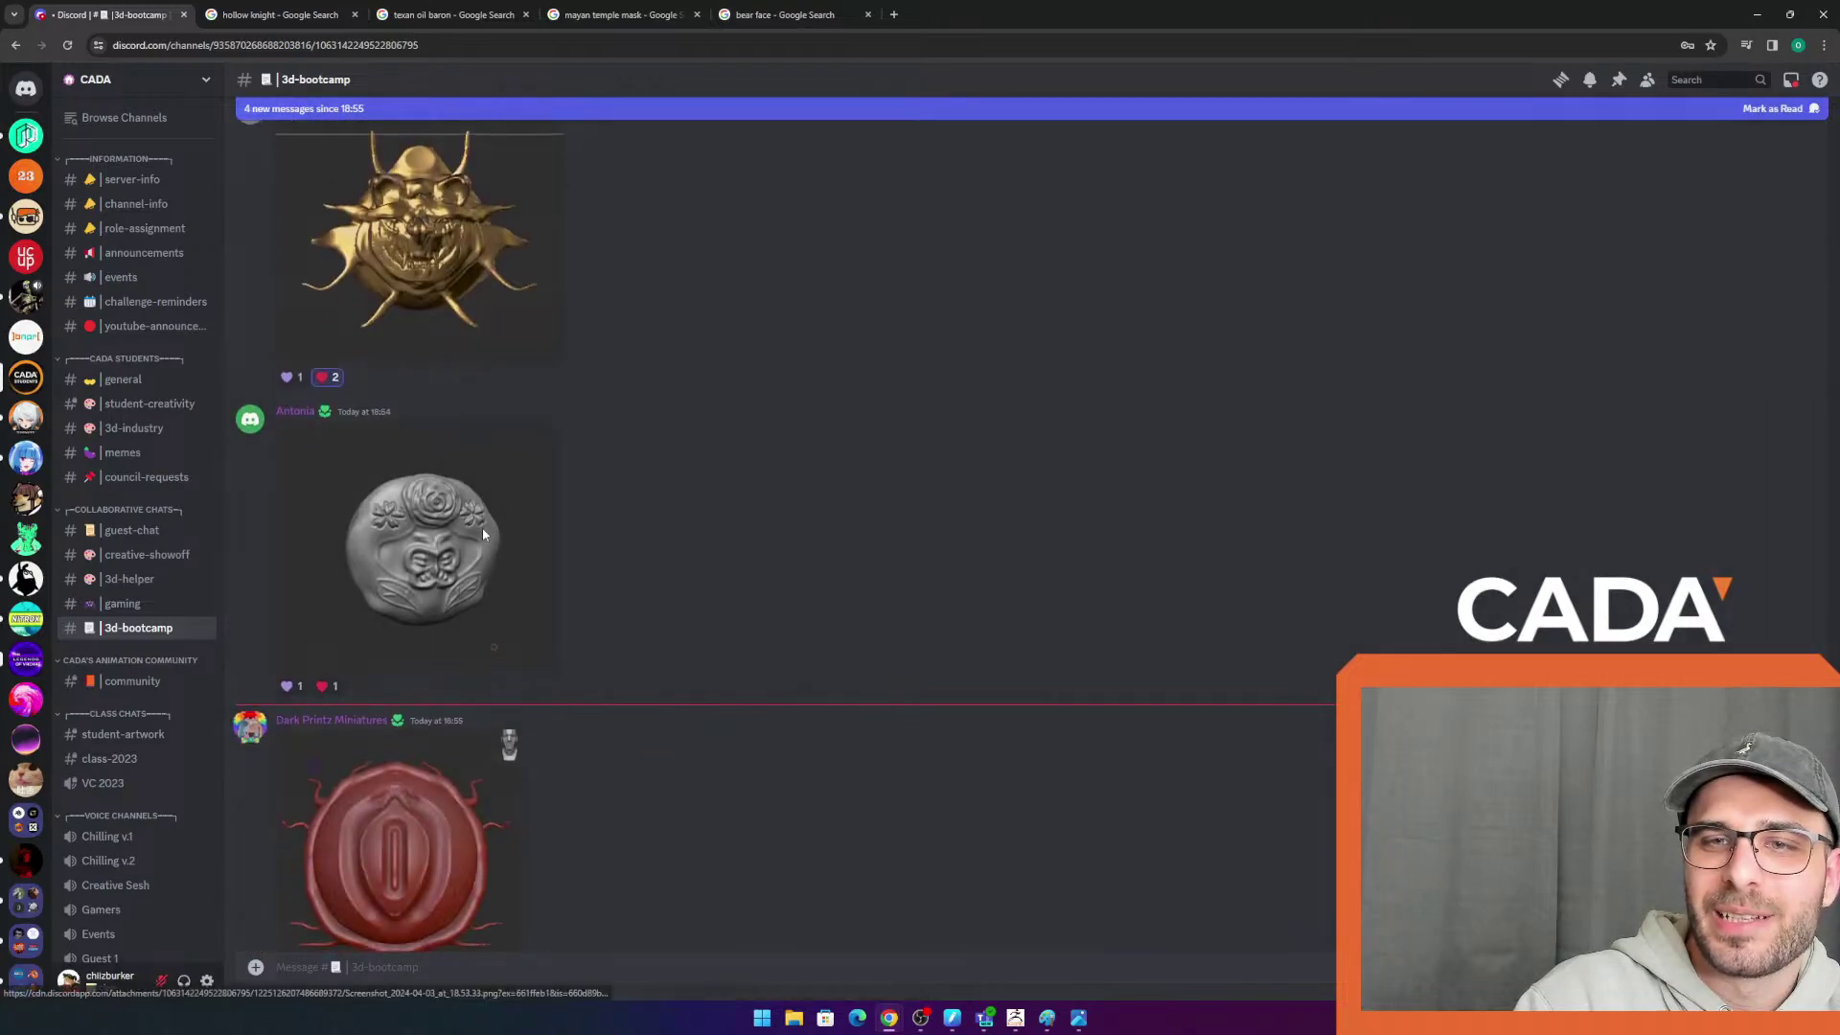
click(529, 567)
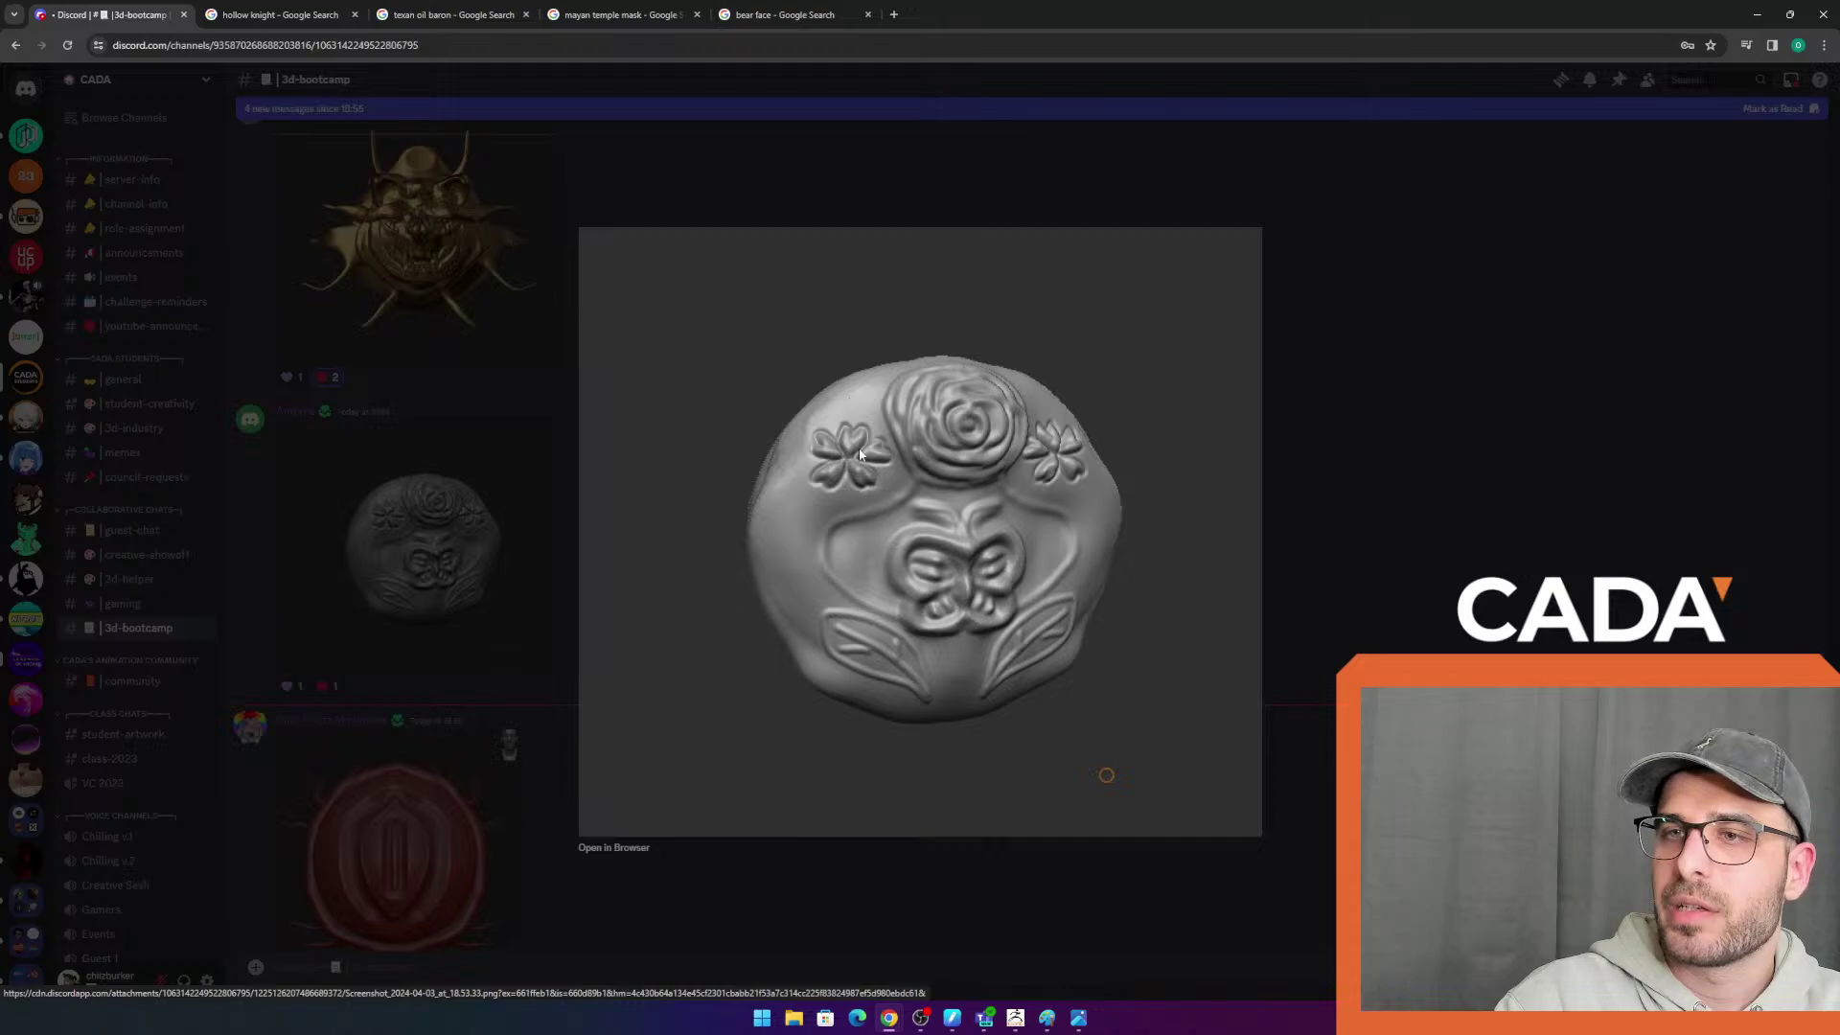
click(1435, 503)
Examine the closed red tentacled sculpt at full size and add heart reactions to its post and the floral butterfly post
scroll(805, 464, down, 3)
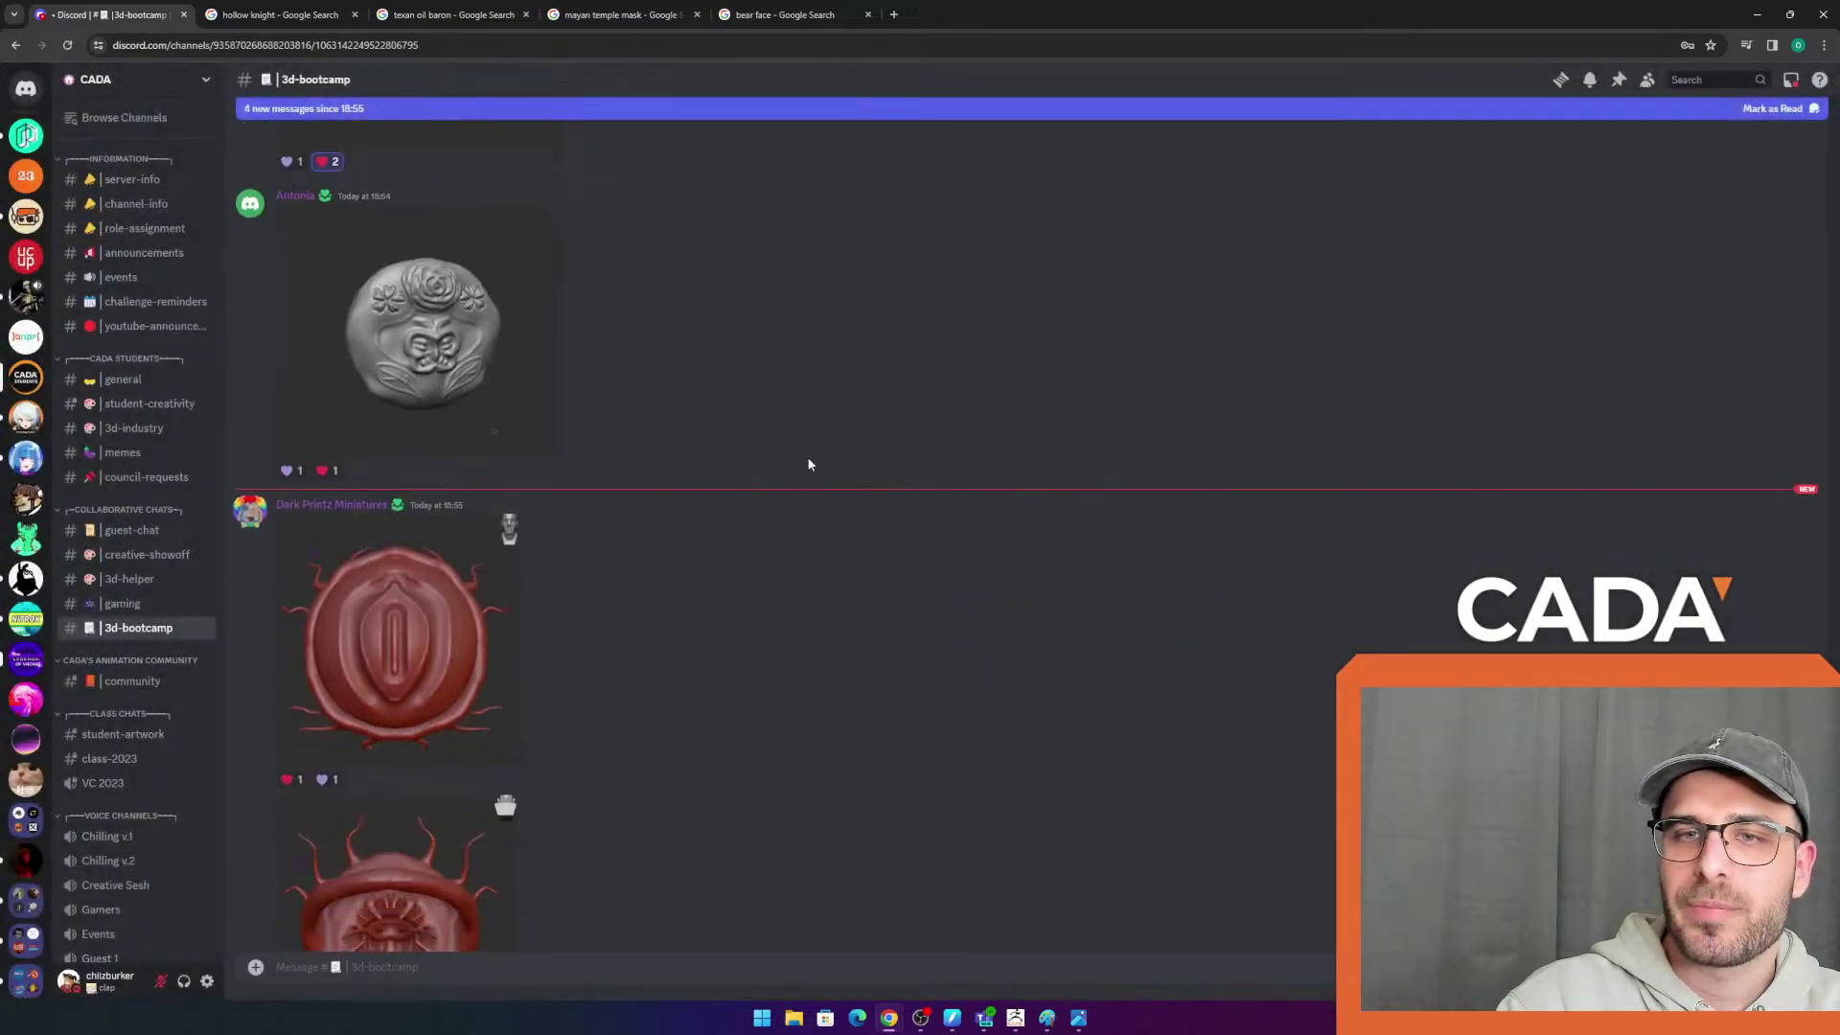
click(346, 598)
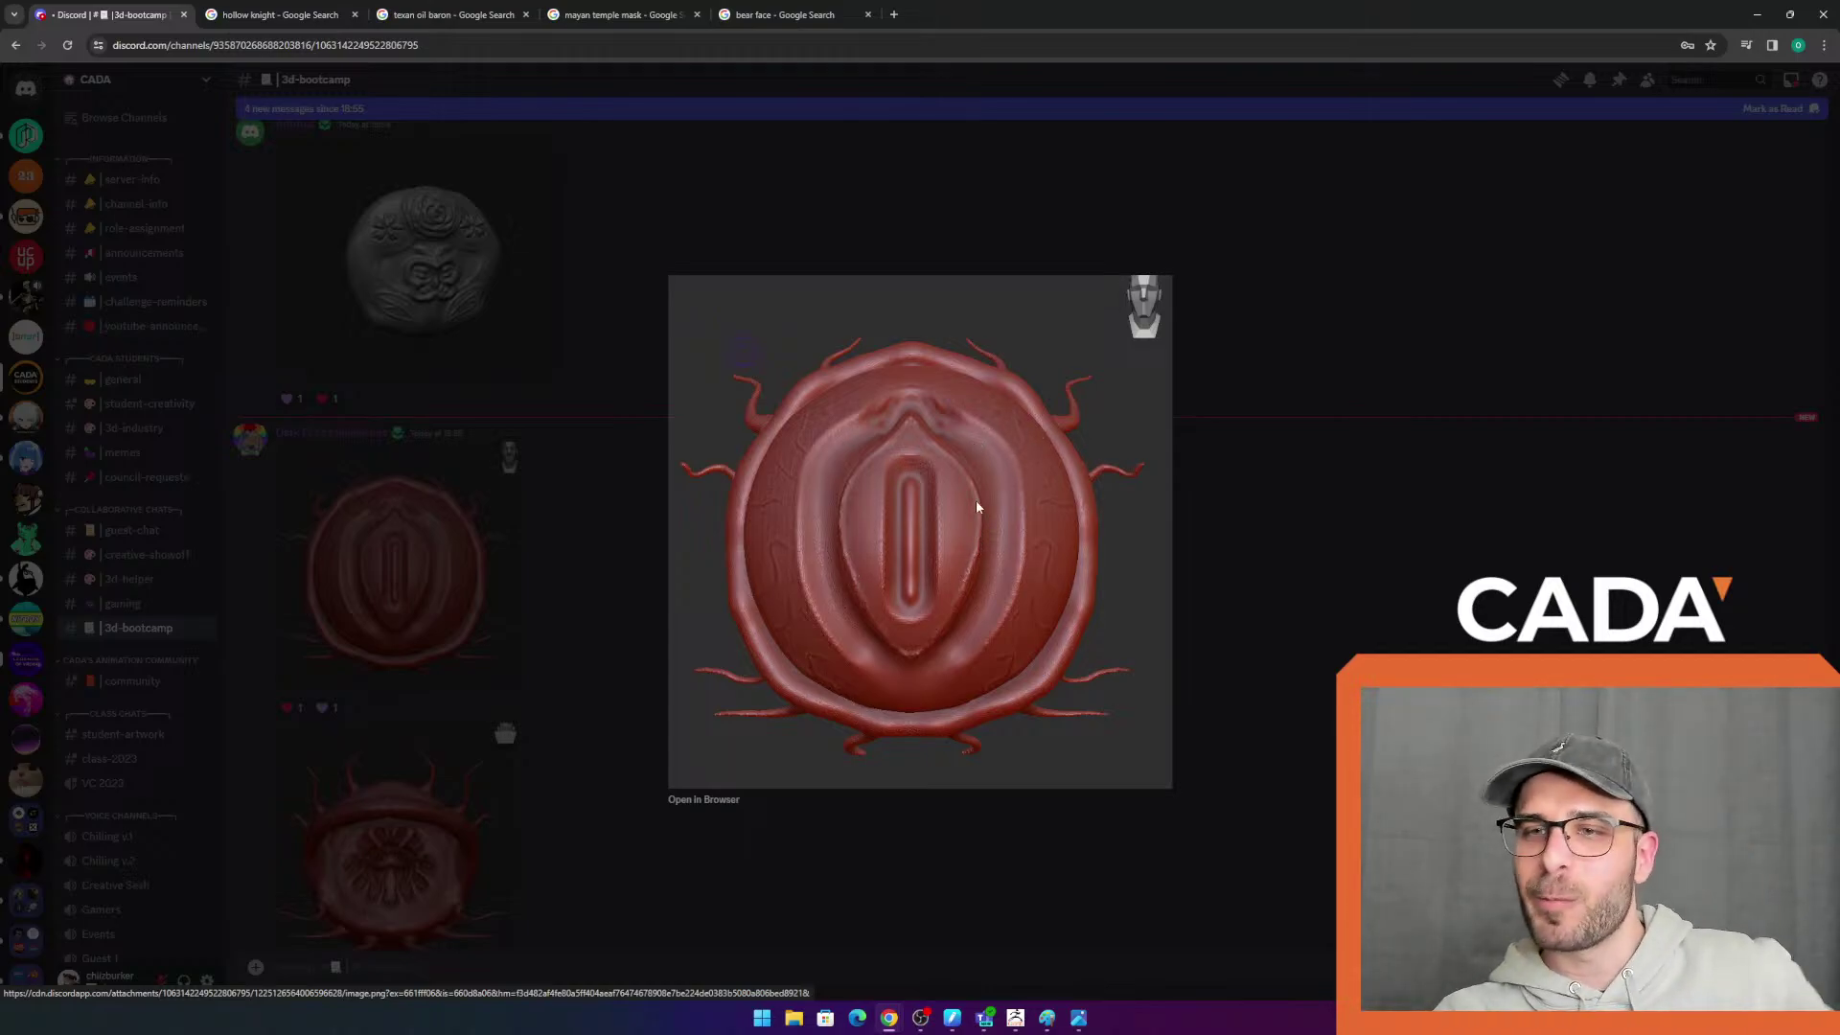
click(505, 464)
click(326, 396)
click(484, 513)
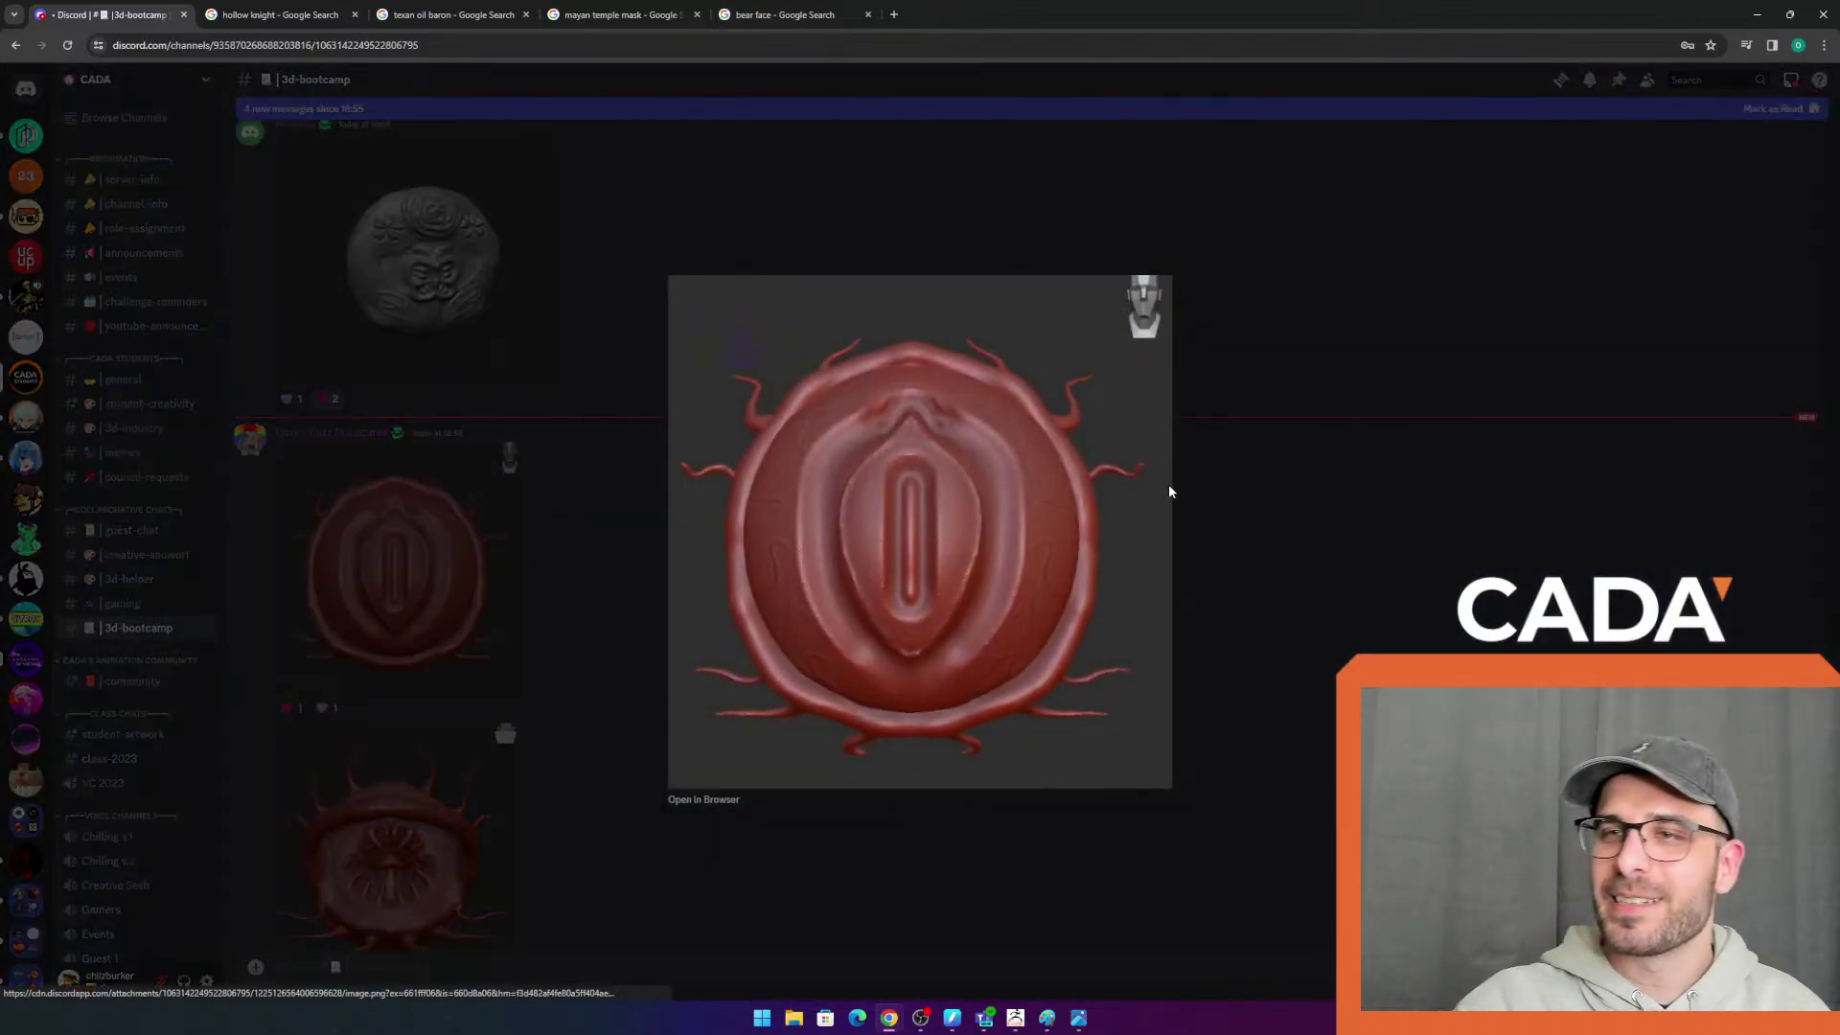
click(375, 629)
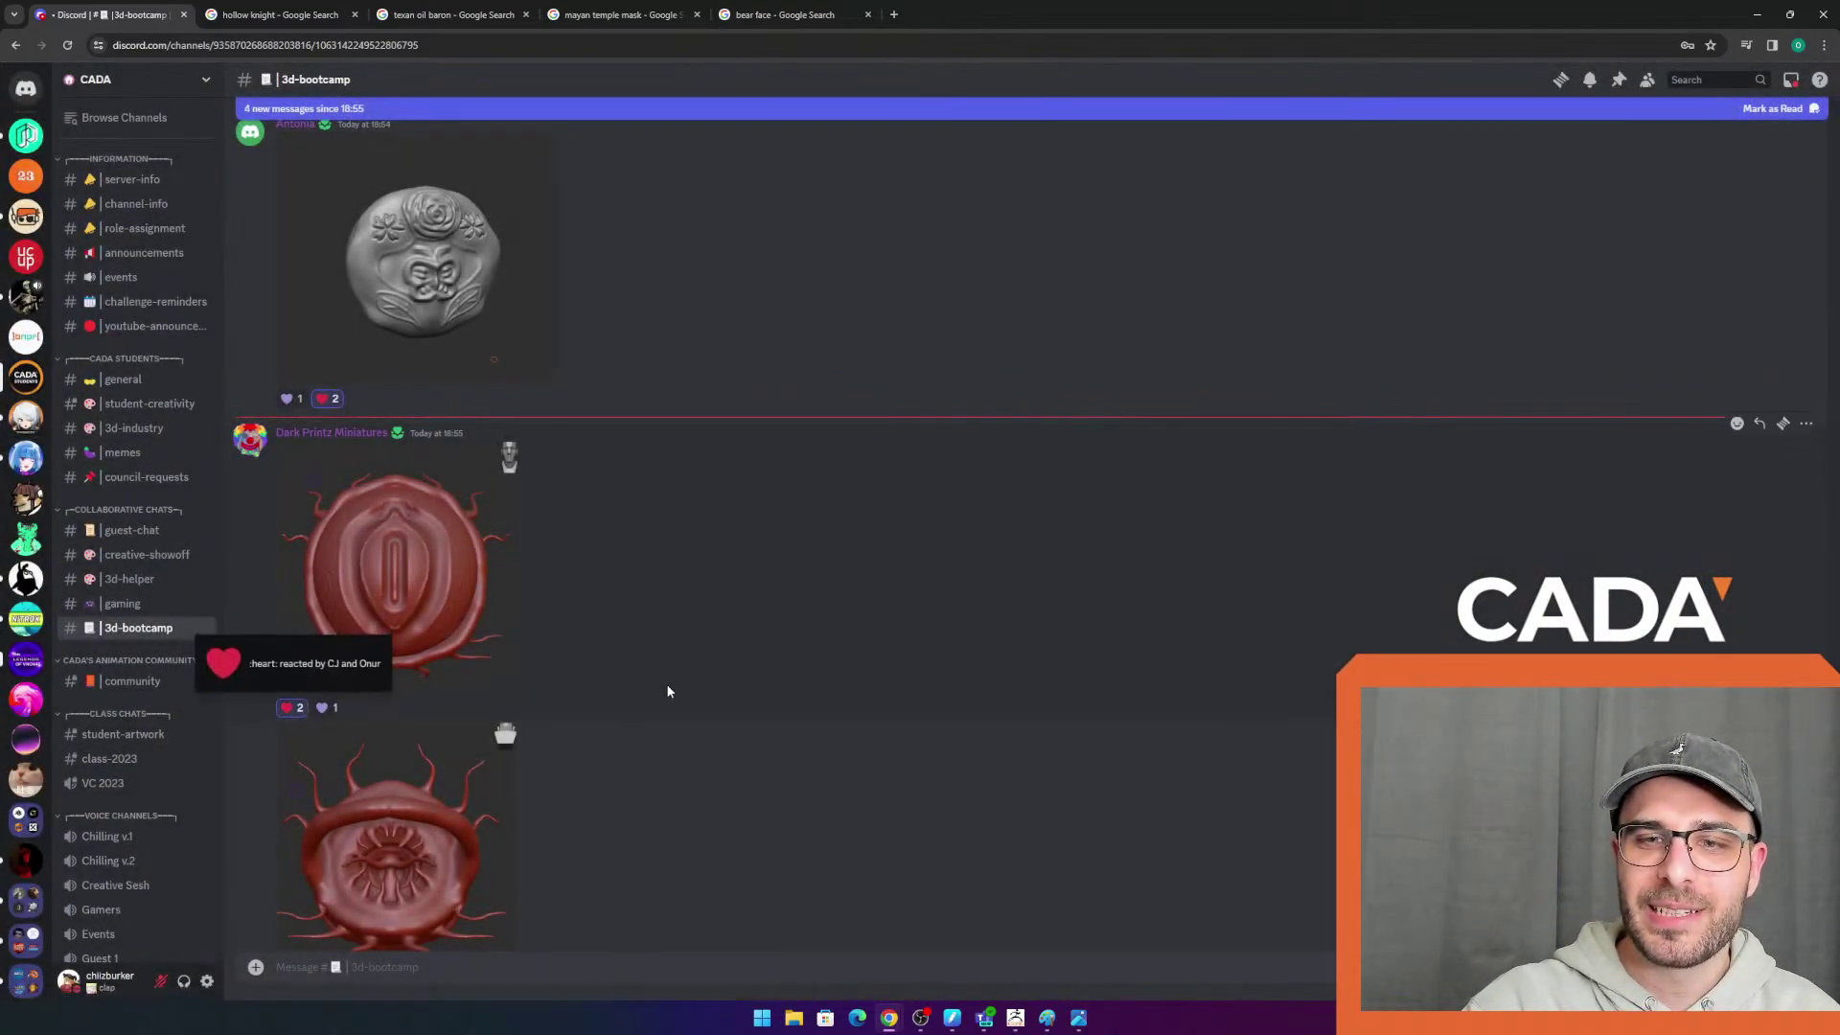
Examine the open-mouthed red "Mimic ring" sculpt at full size and add a heart reaction to its post
scroll(661, 668, down, 3)
click(429, 633)
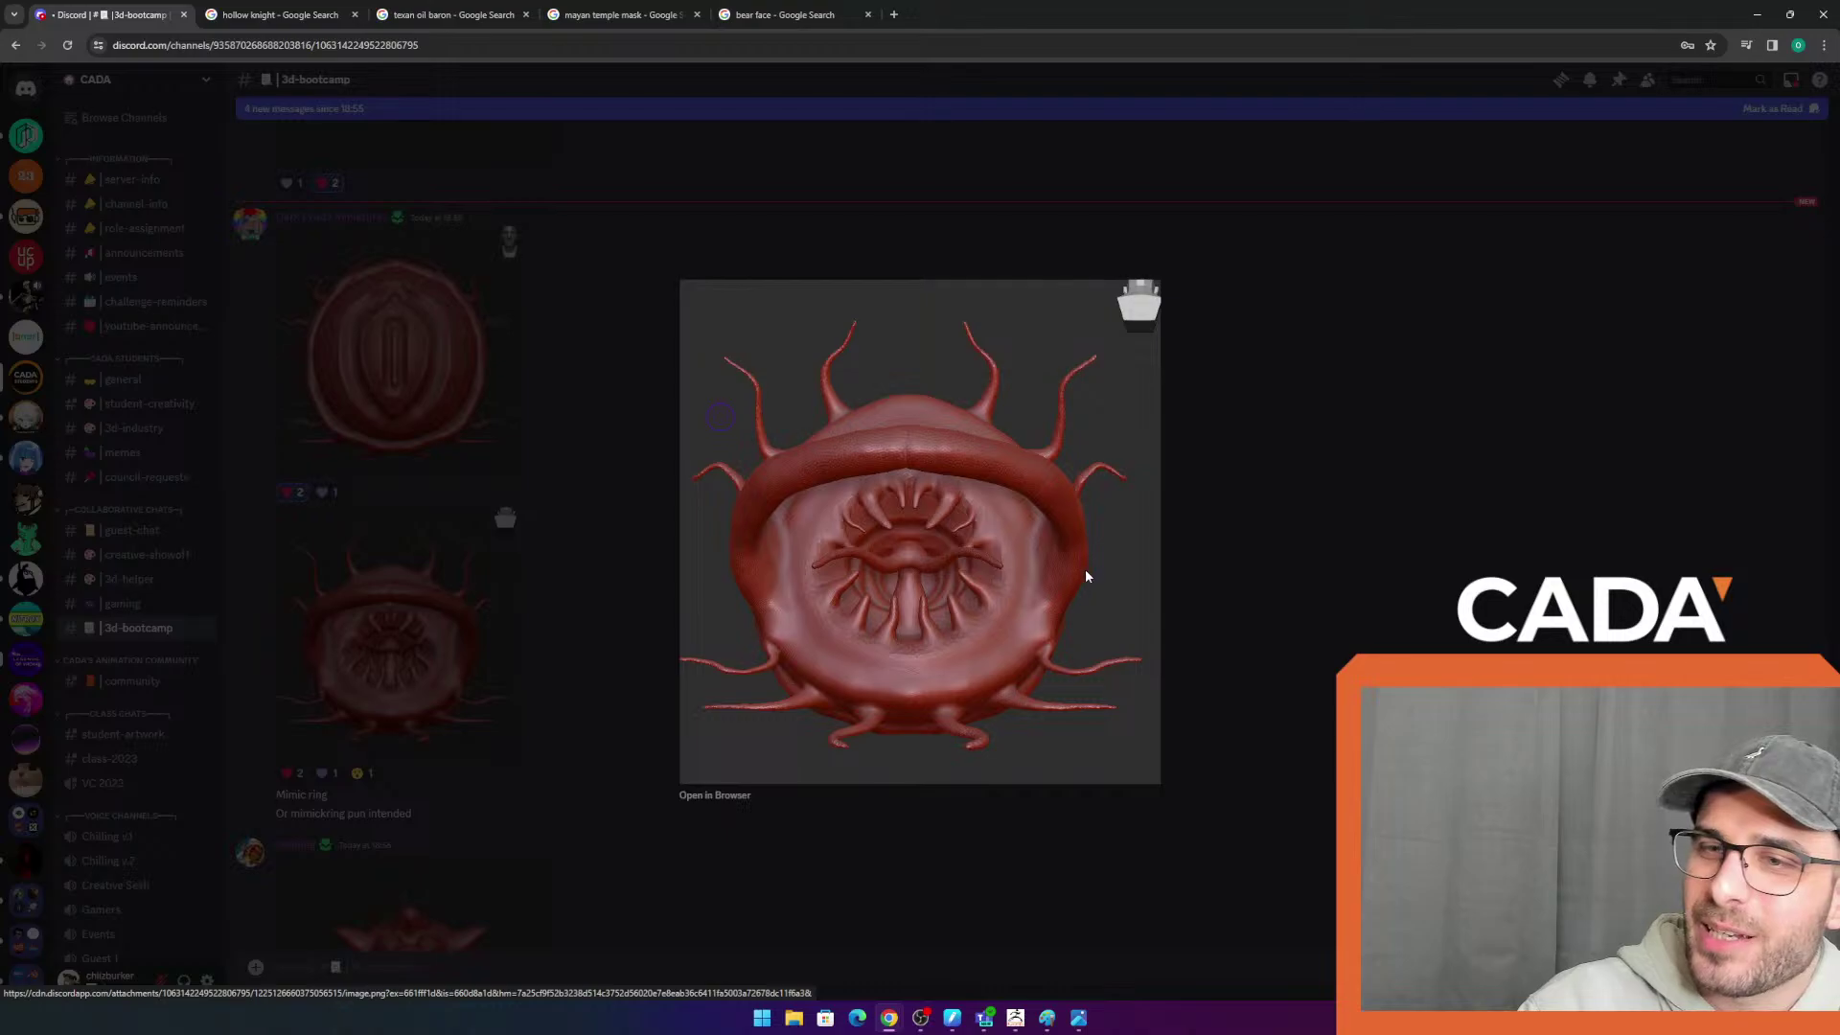
click(550, 659)
scroll(501, 568, down, 1)
click(383, 635)
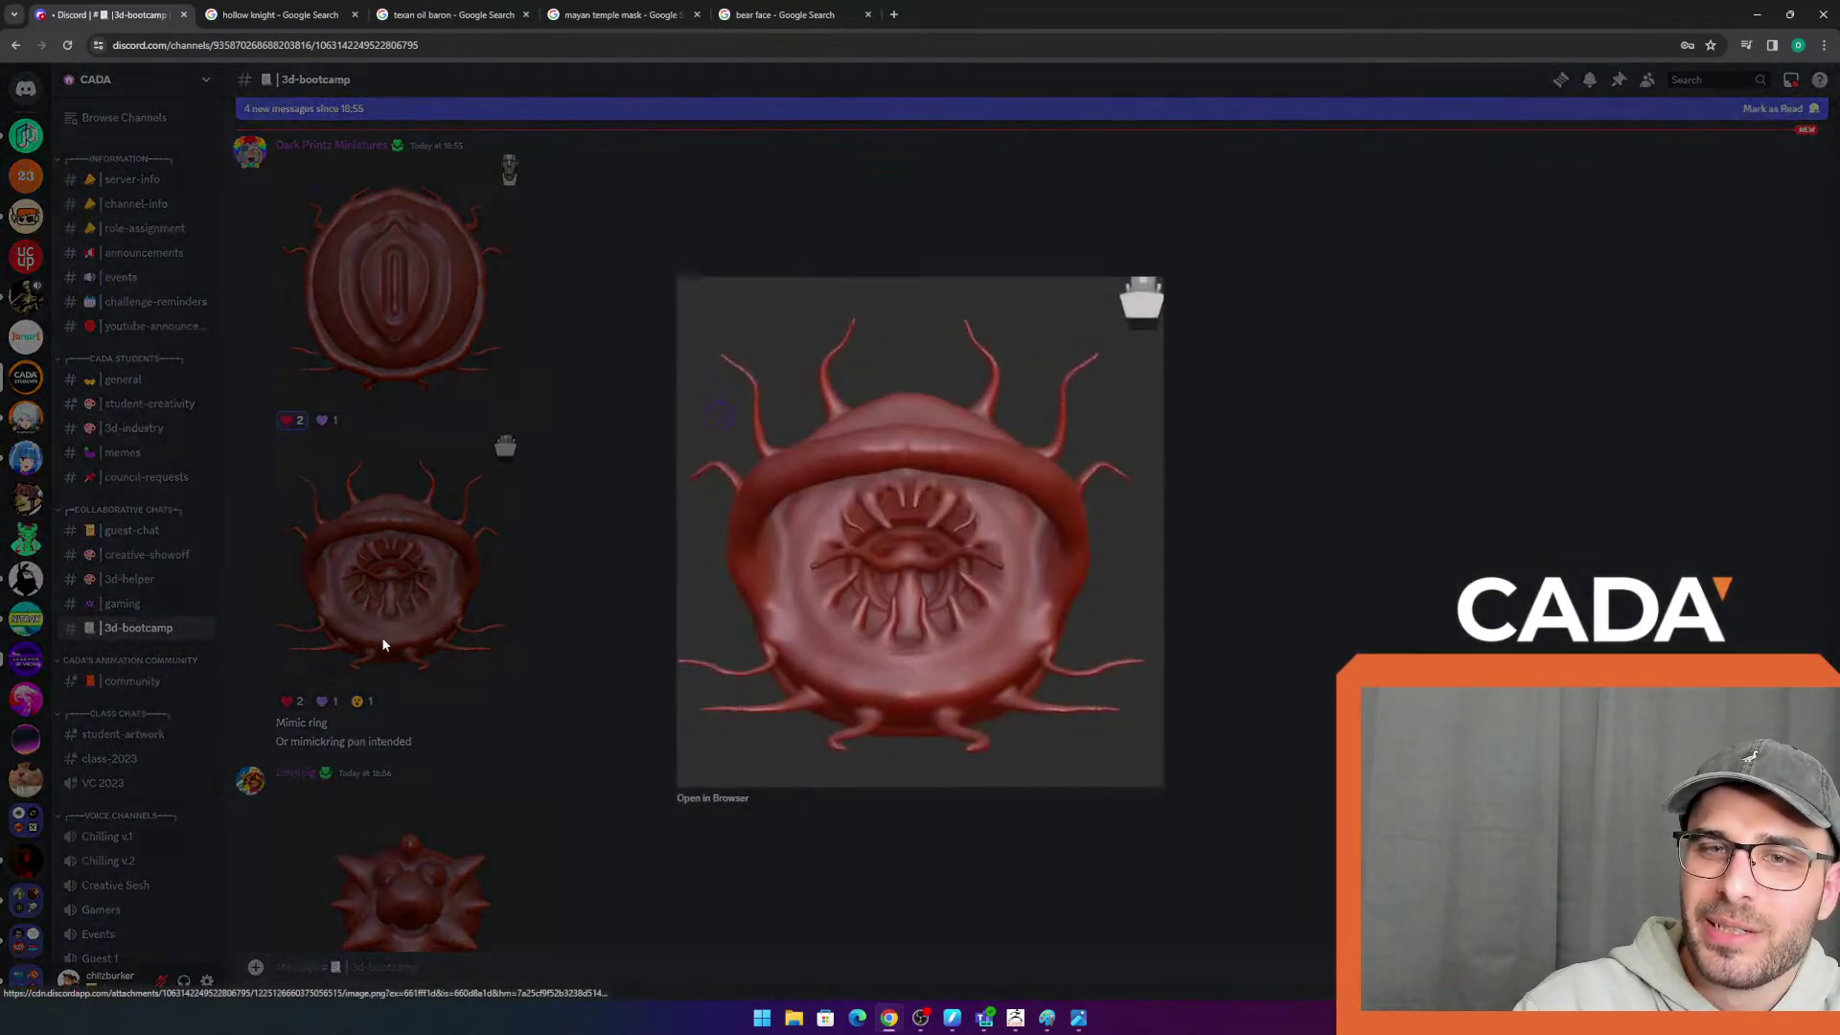
click(334, 671)
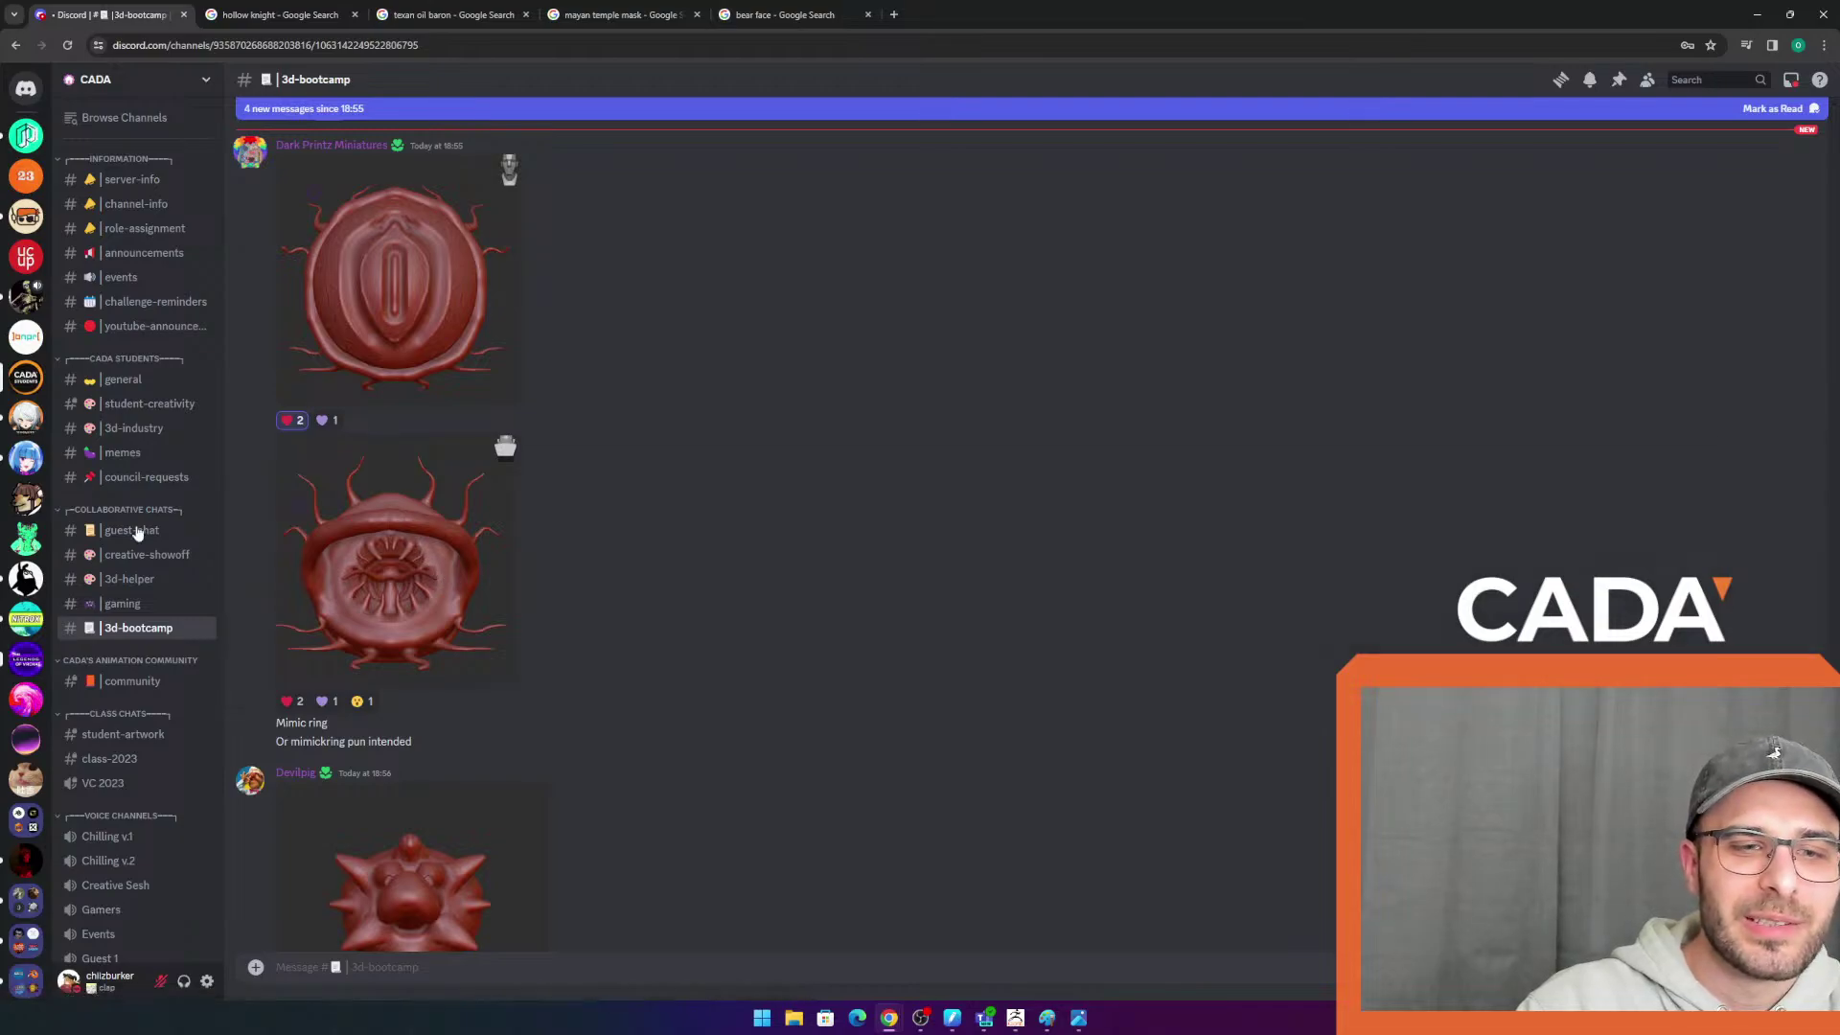
scroll(353, 572, down, 1)
click(292, 624)
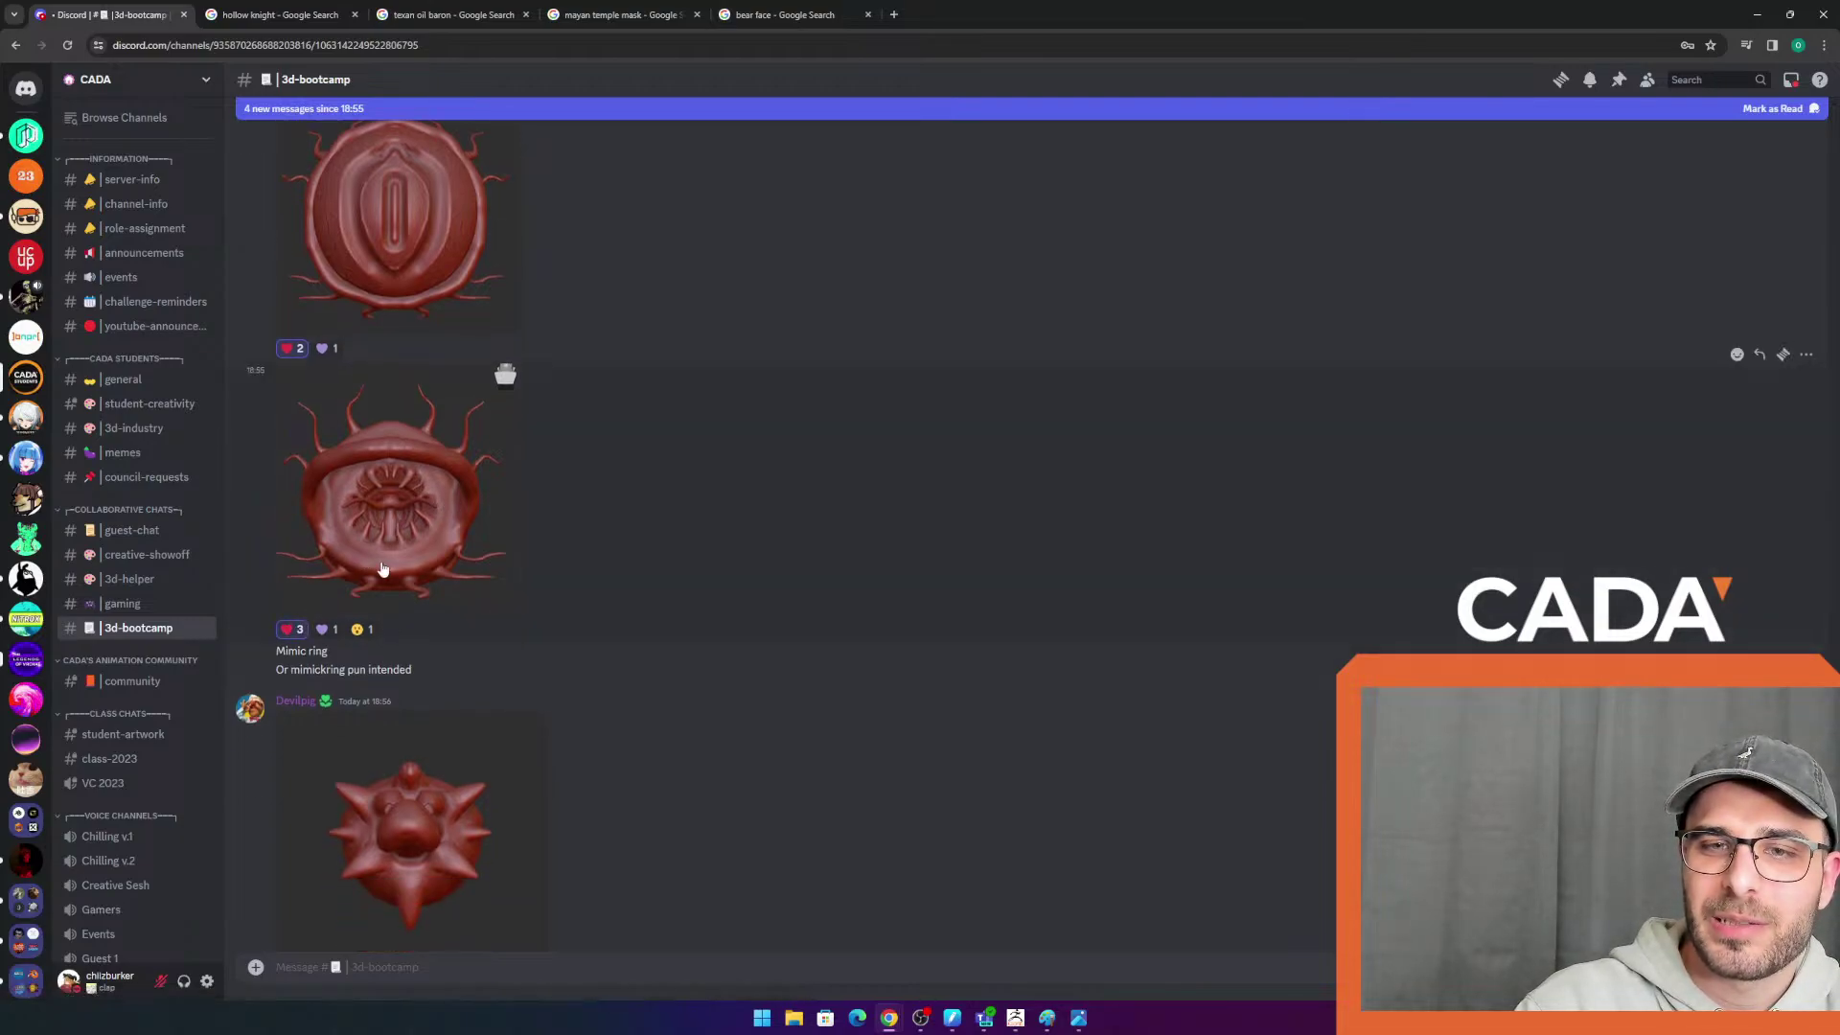
Examine the spiked red snout sculpt at full size and add a heart reaction to its post
scroll(493, 597, down, 1)
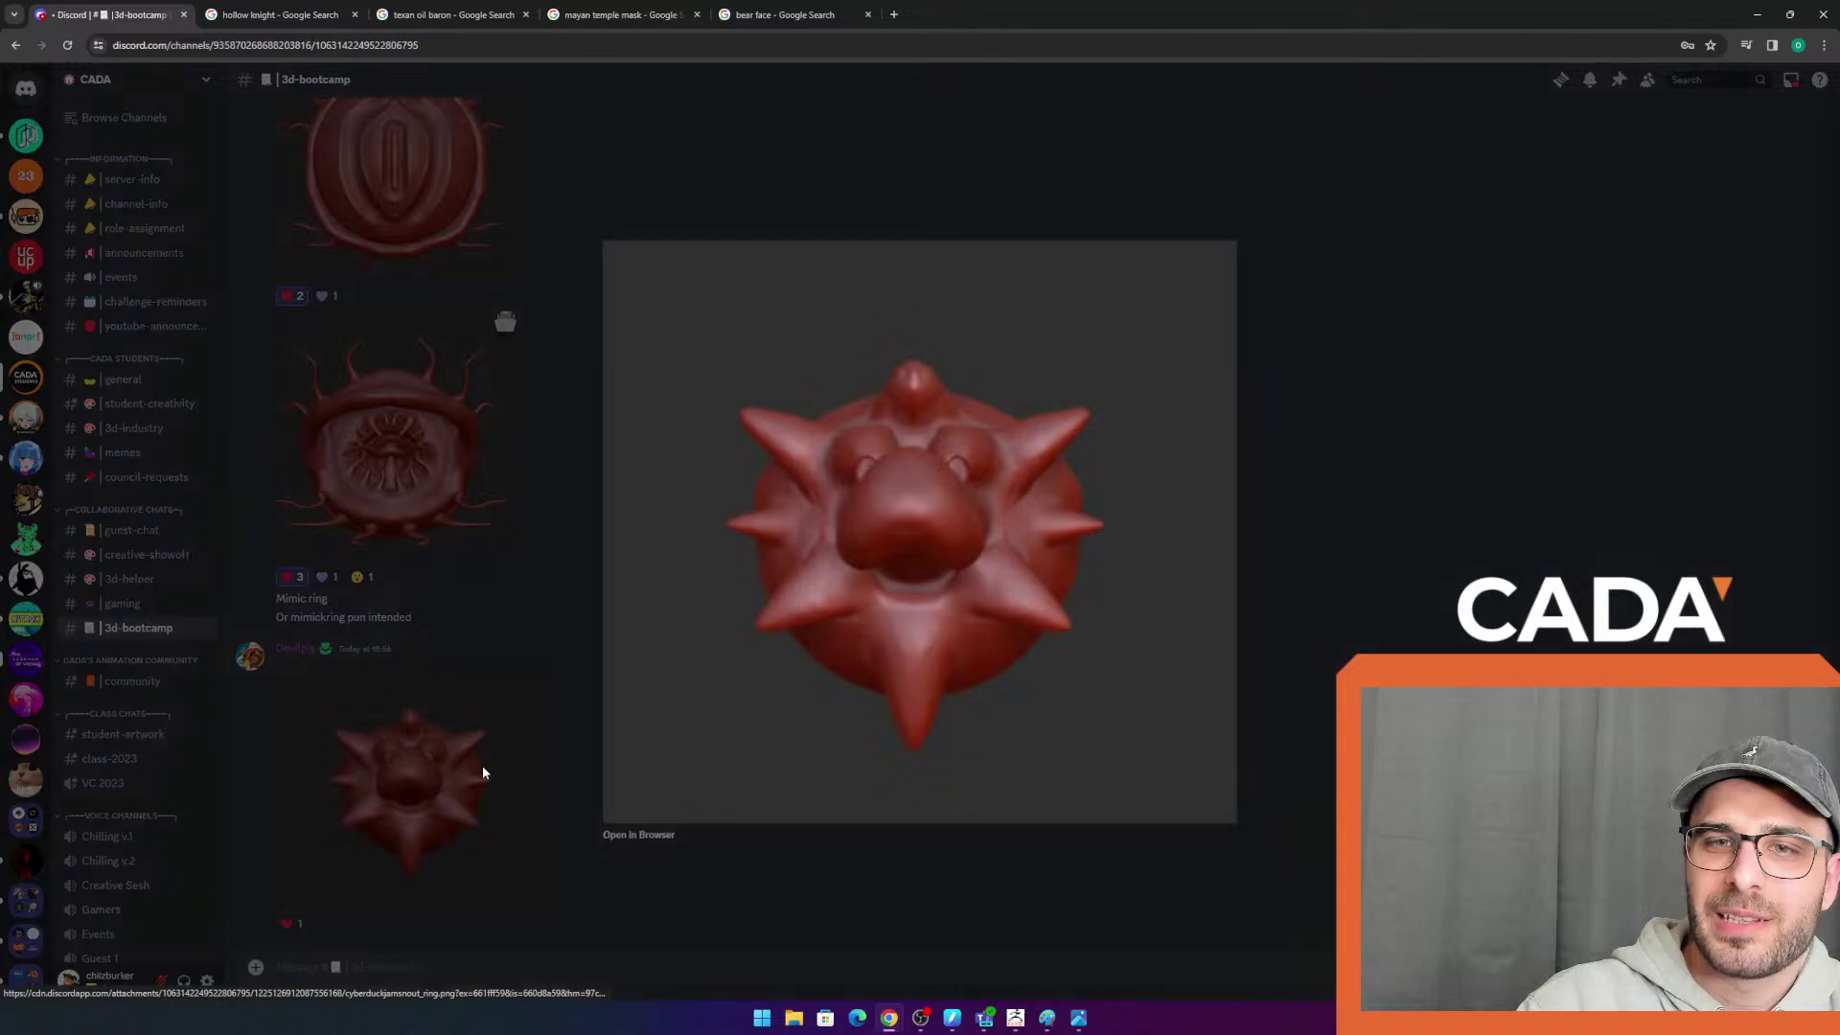
click(481, 767)
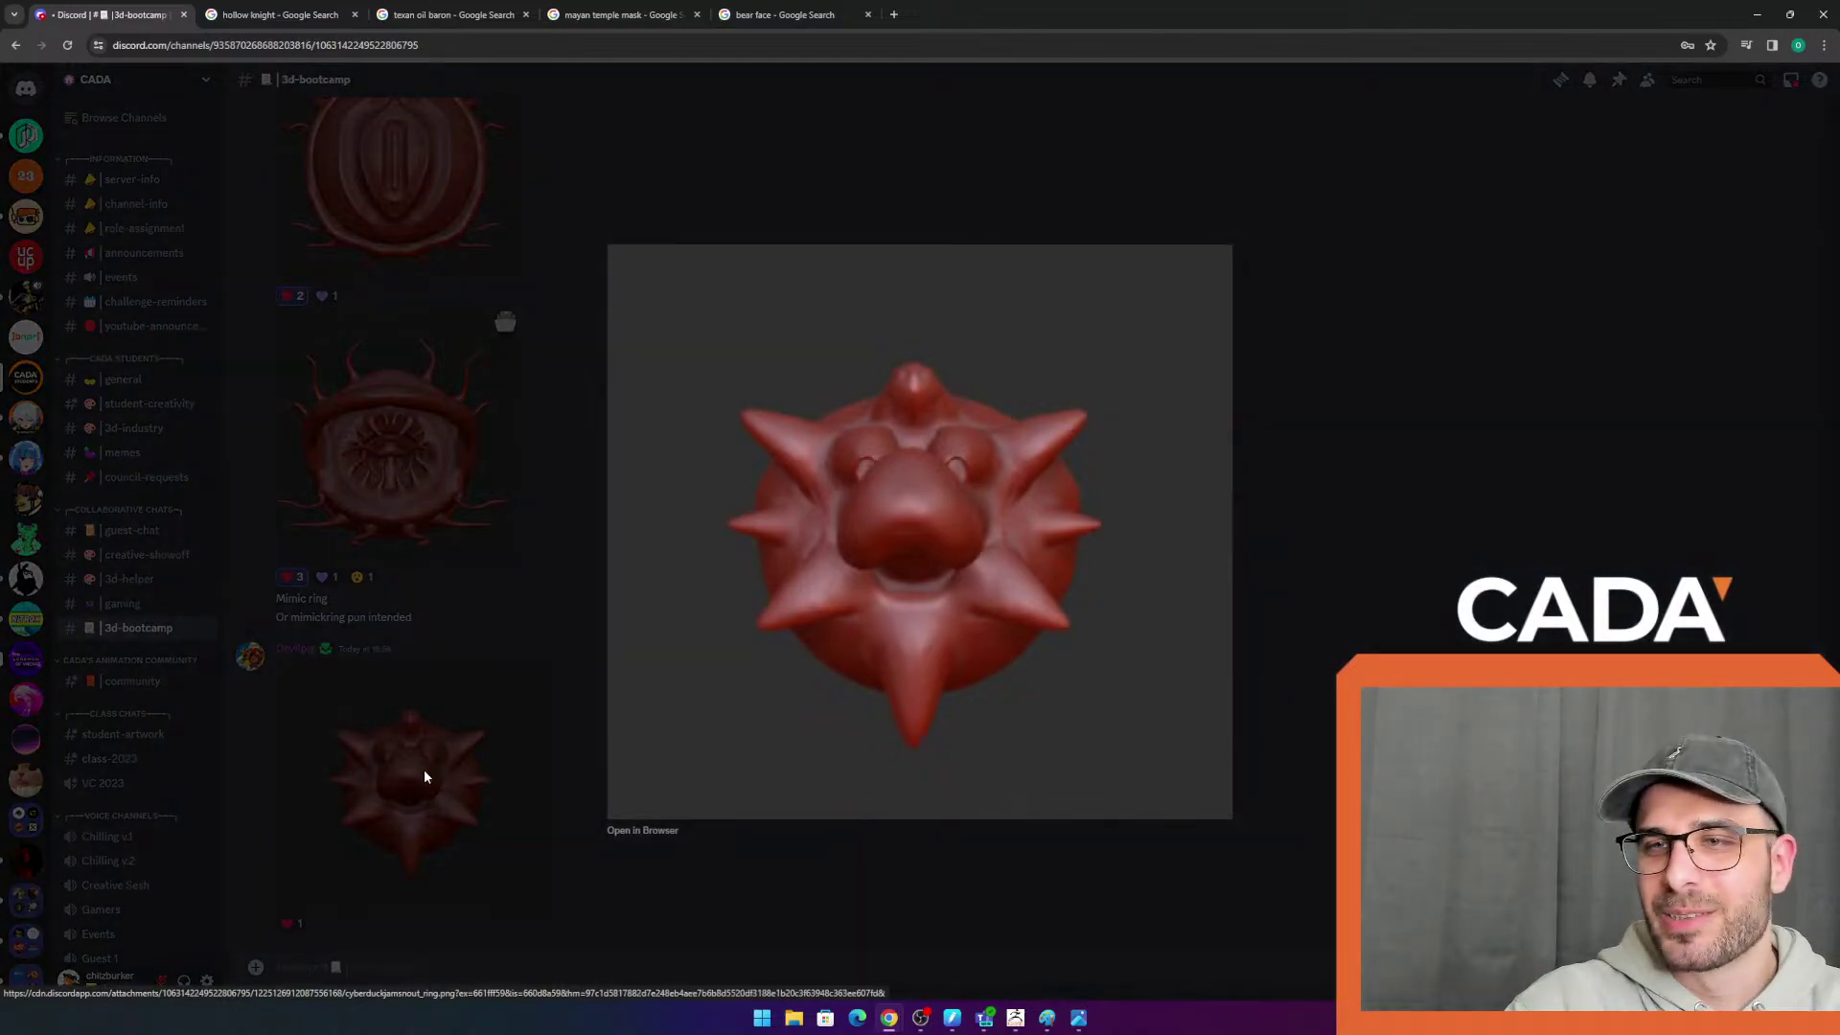
click(318, 859)
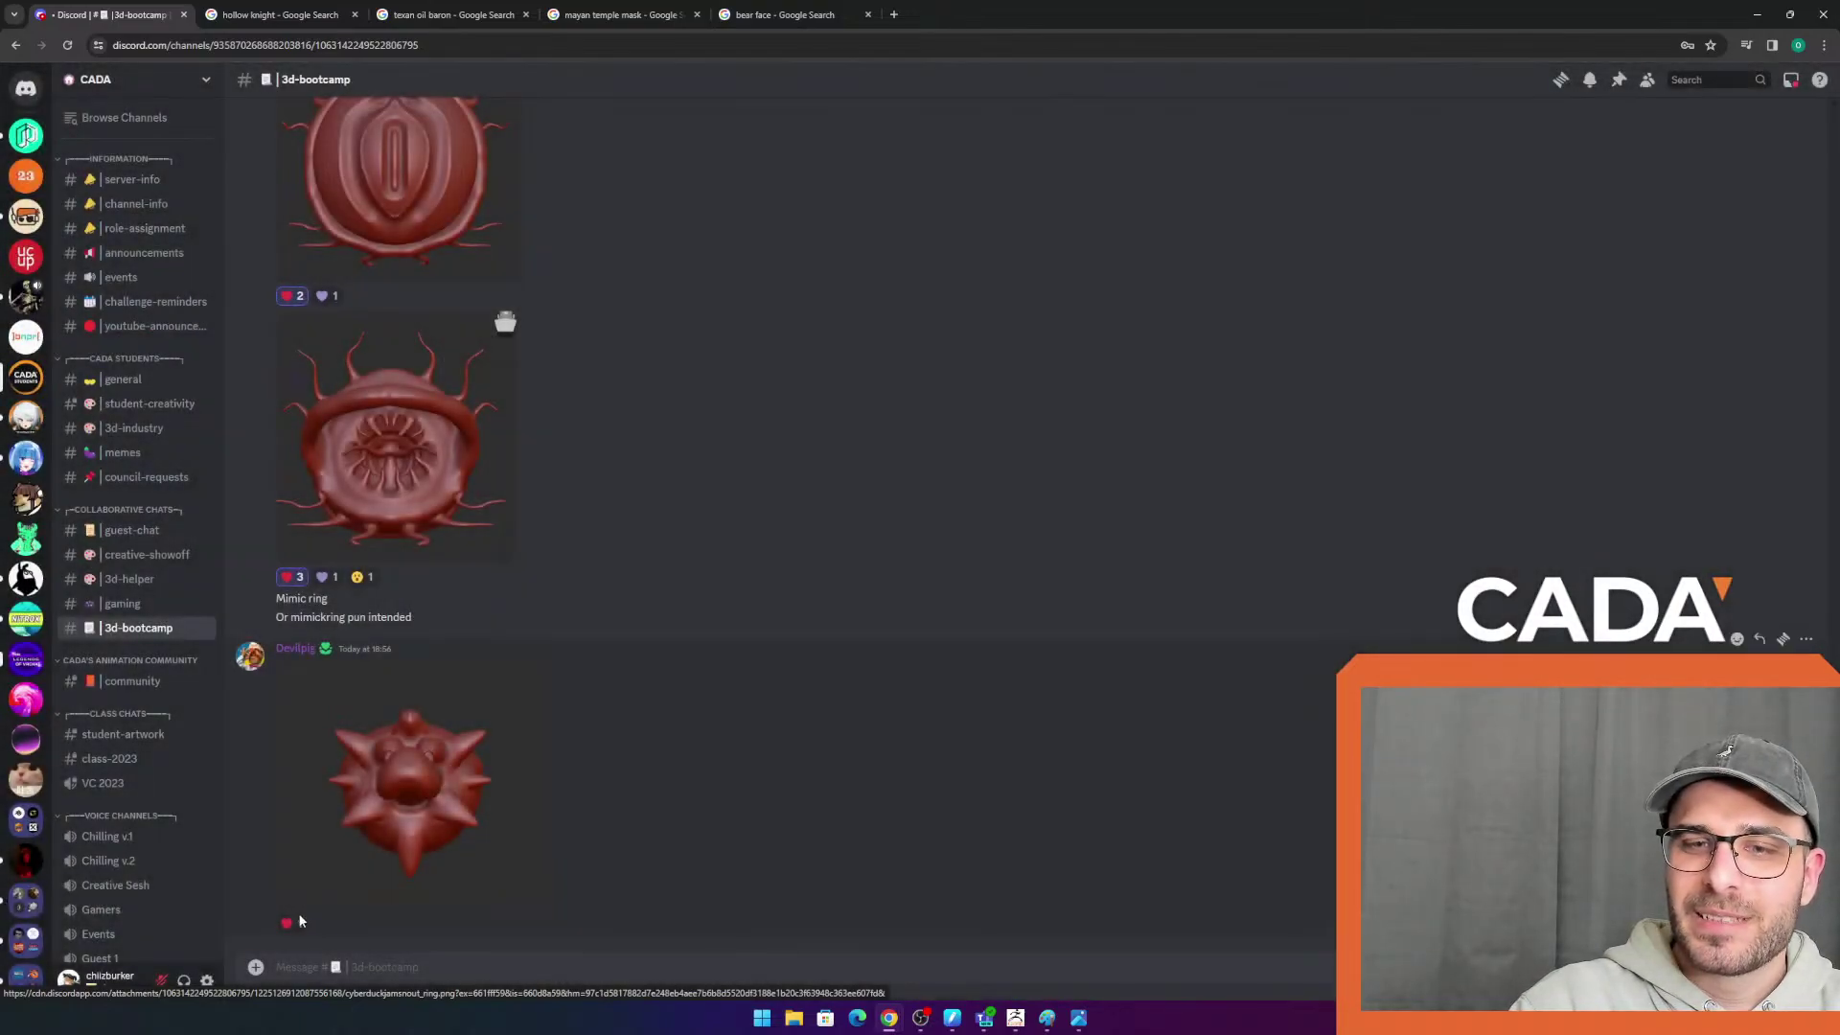
click(298, 925)
click(429, 756)
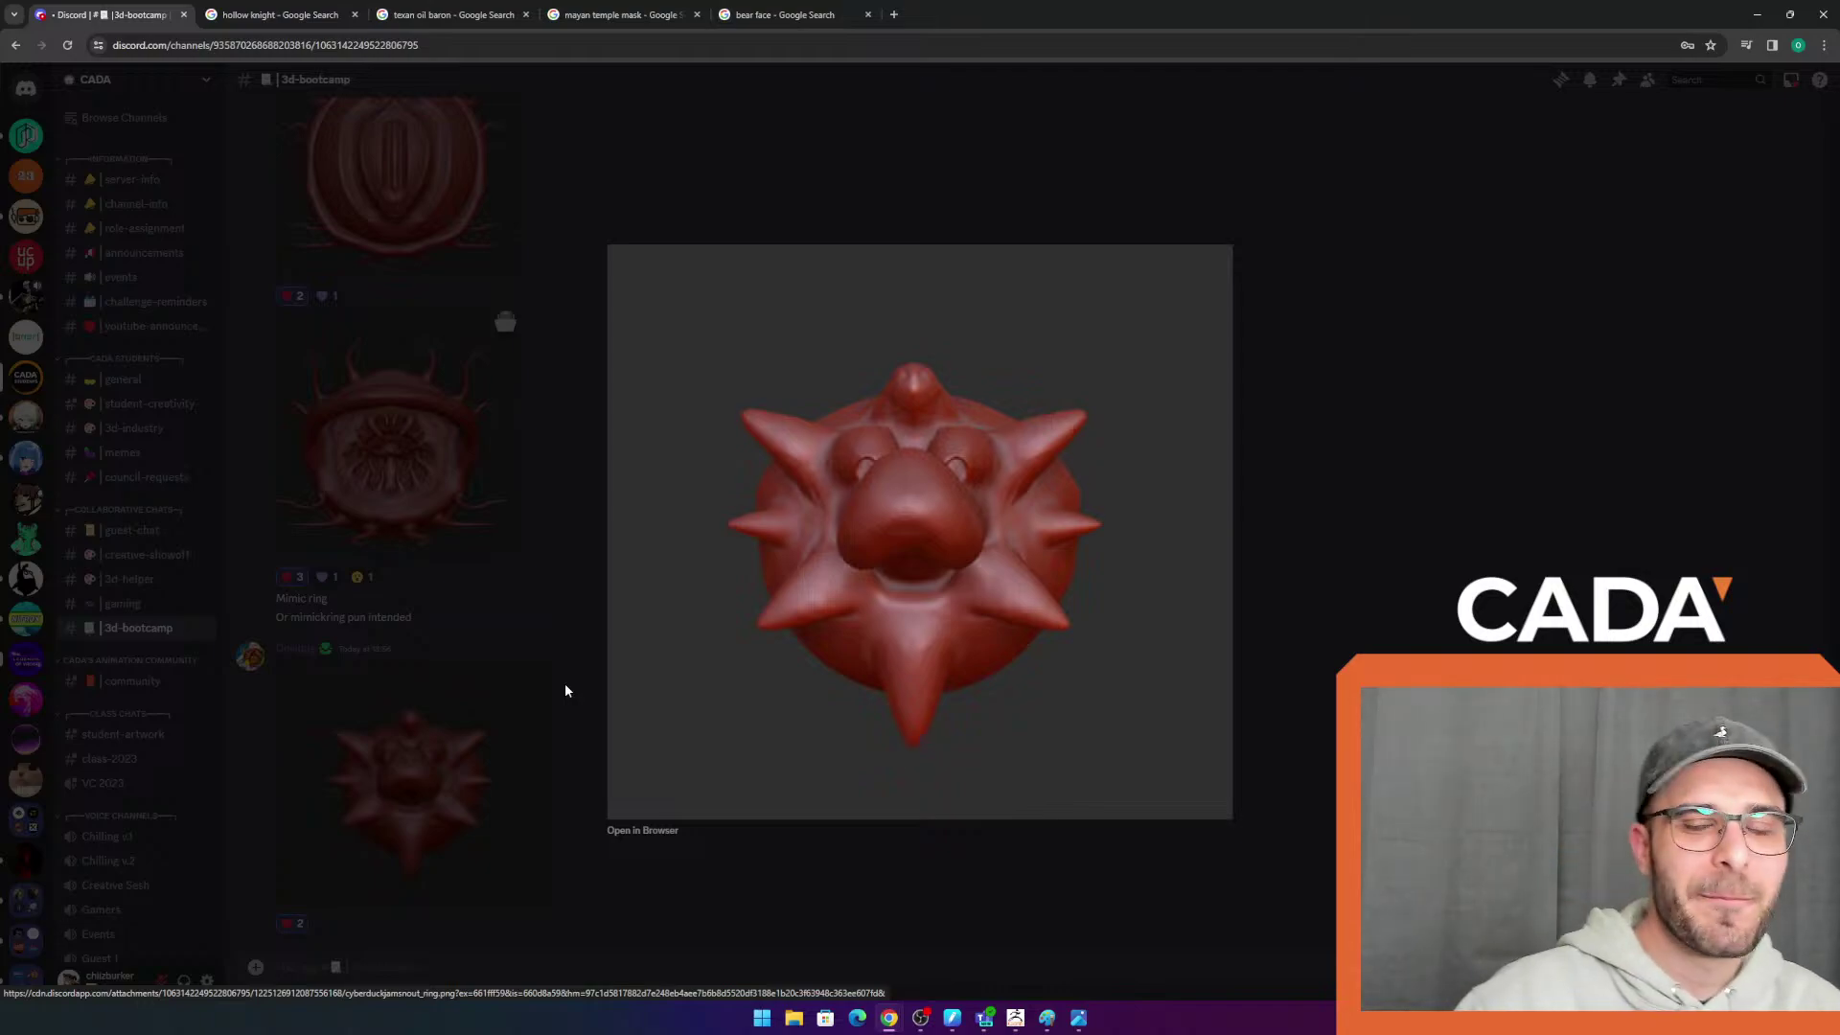
click(537, 389)
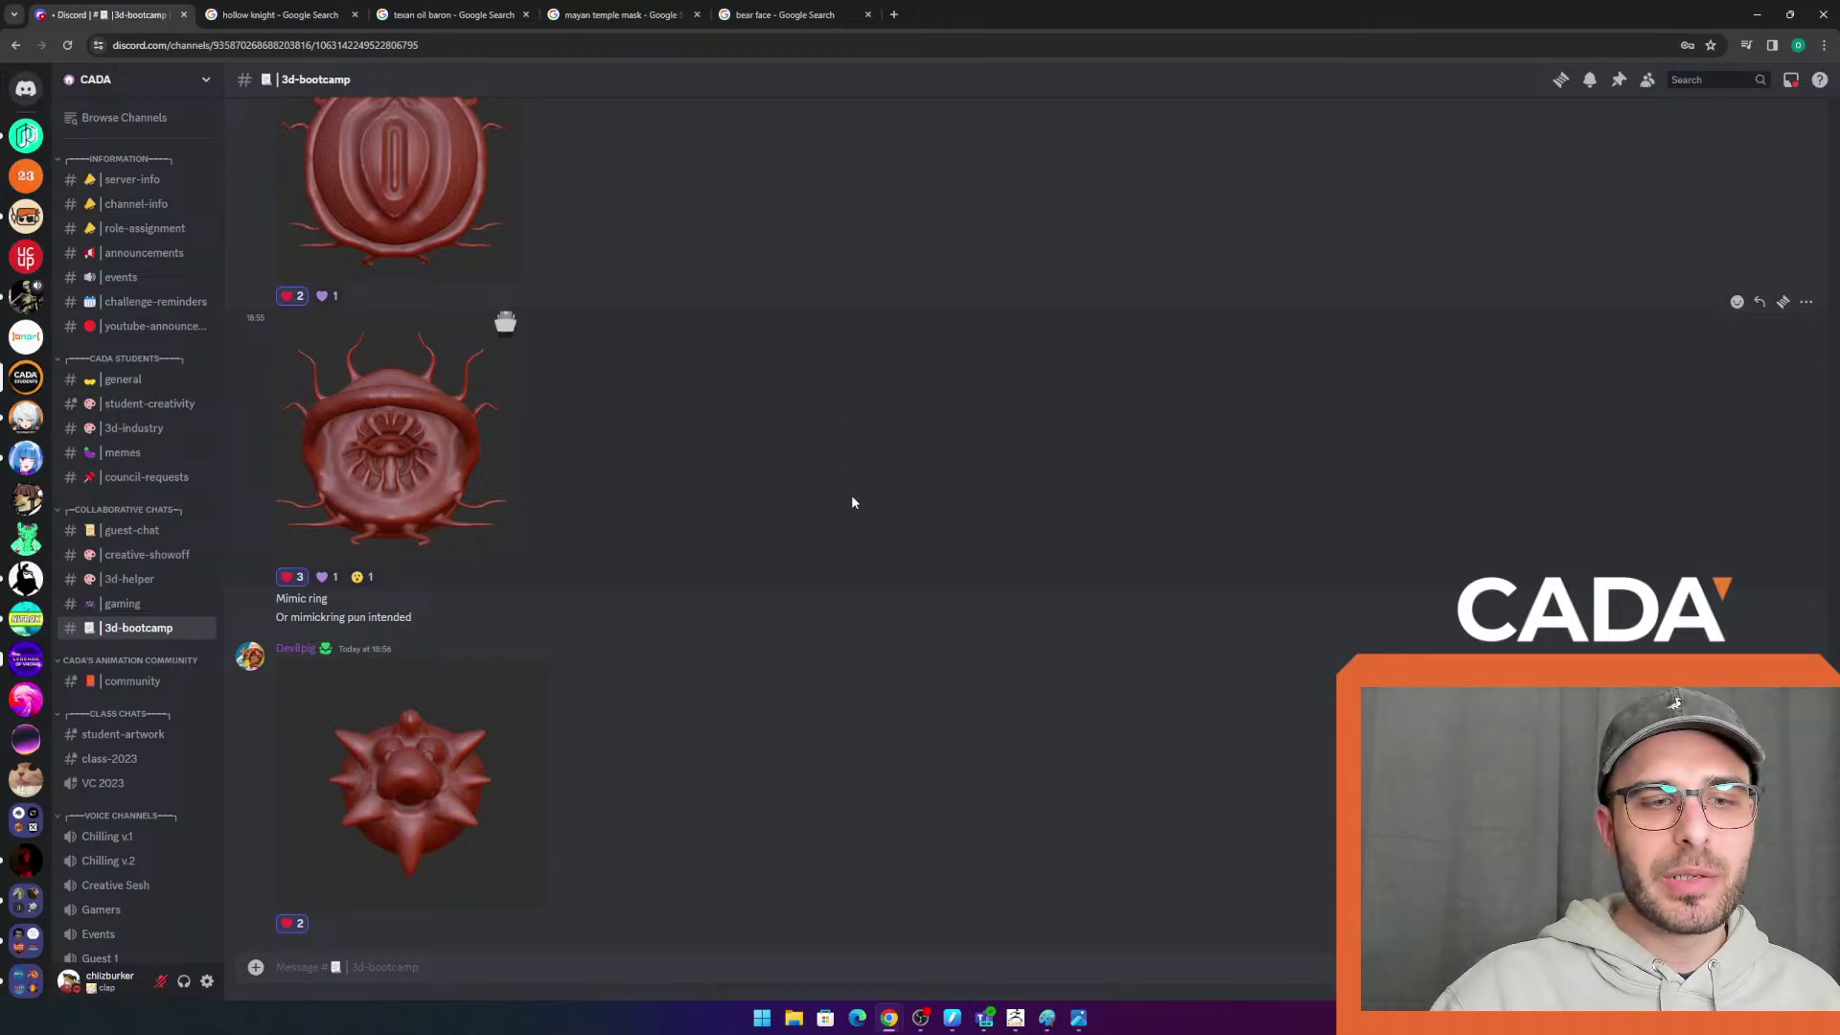
Look back through all the sculpts posted in the 3d-bootcamp channel, from the earlier skull and horned creatures to the newest posts
scroll(752, 775, up, 4)
scroll(752, 775, up, 5)
scroll(772, 768, down, 4)
scroll(775, 757, down, 2)
scroll(786, 767, up, 14)
scroll(789, 767, up, 8)
scroll(707, 748, up, 7)
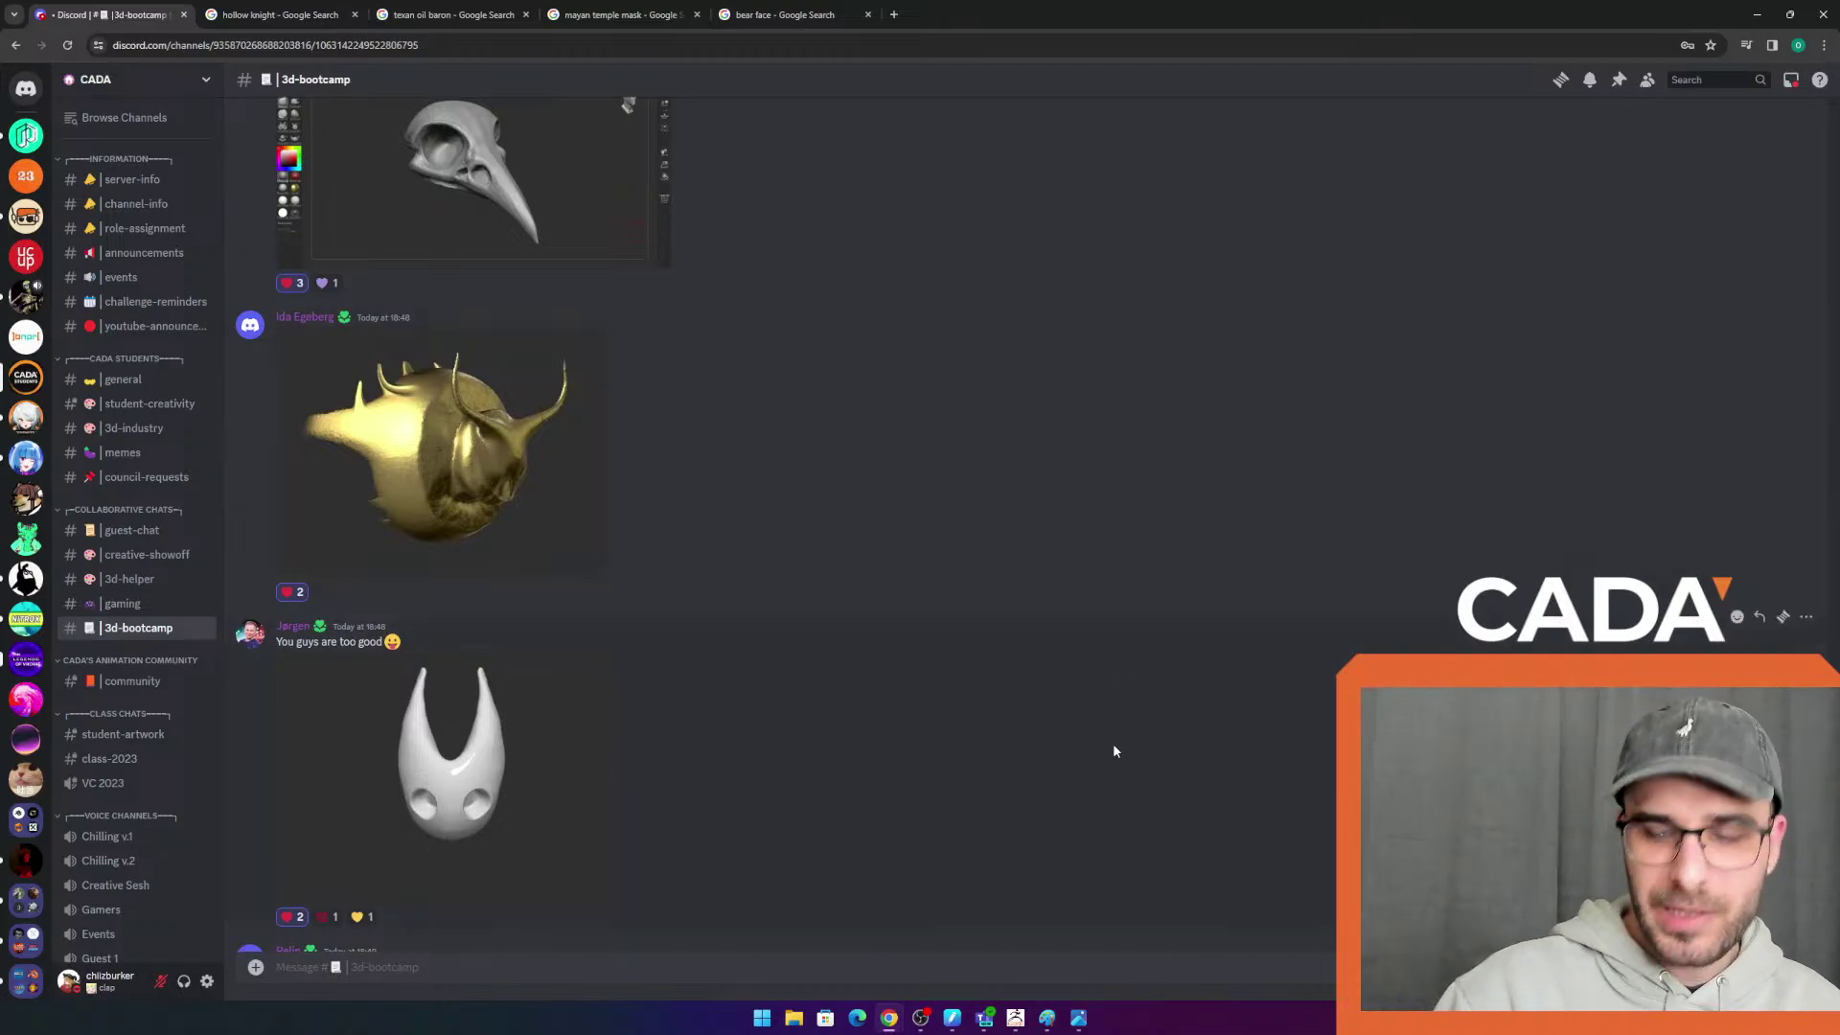
scroll(1012, 537, up, 4)
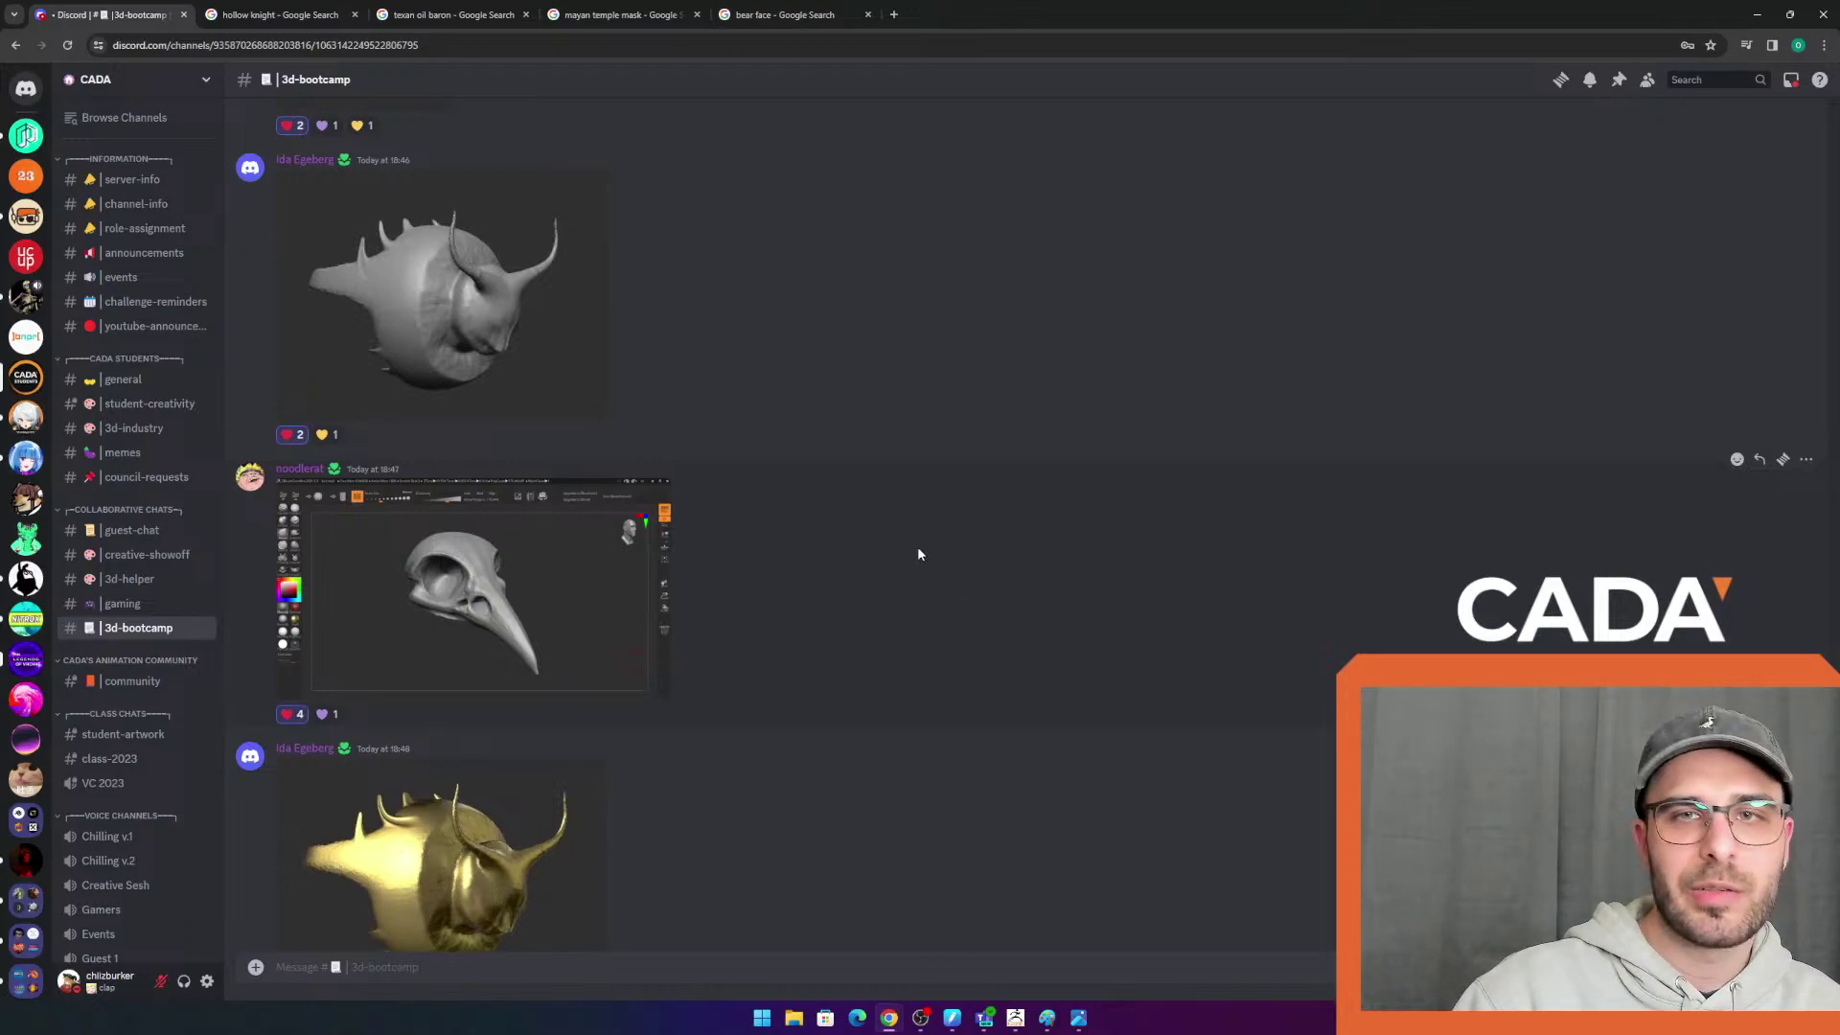
scroll(917, 537, up, 7)
scroll(914, 532, down, 12)
scroll(901, 551, down, 10)
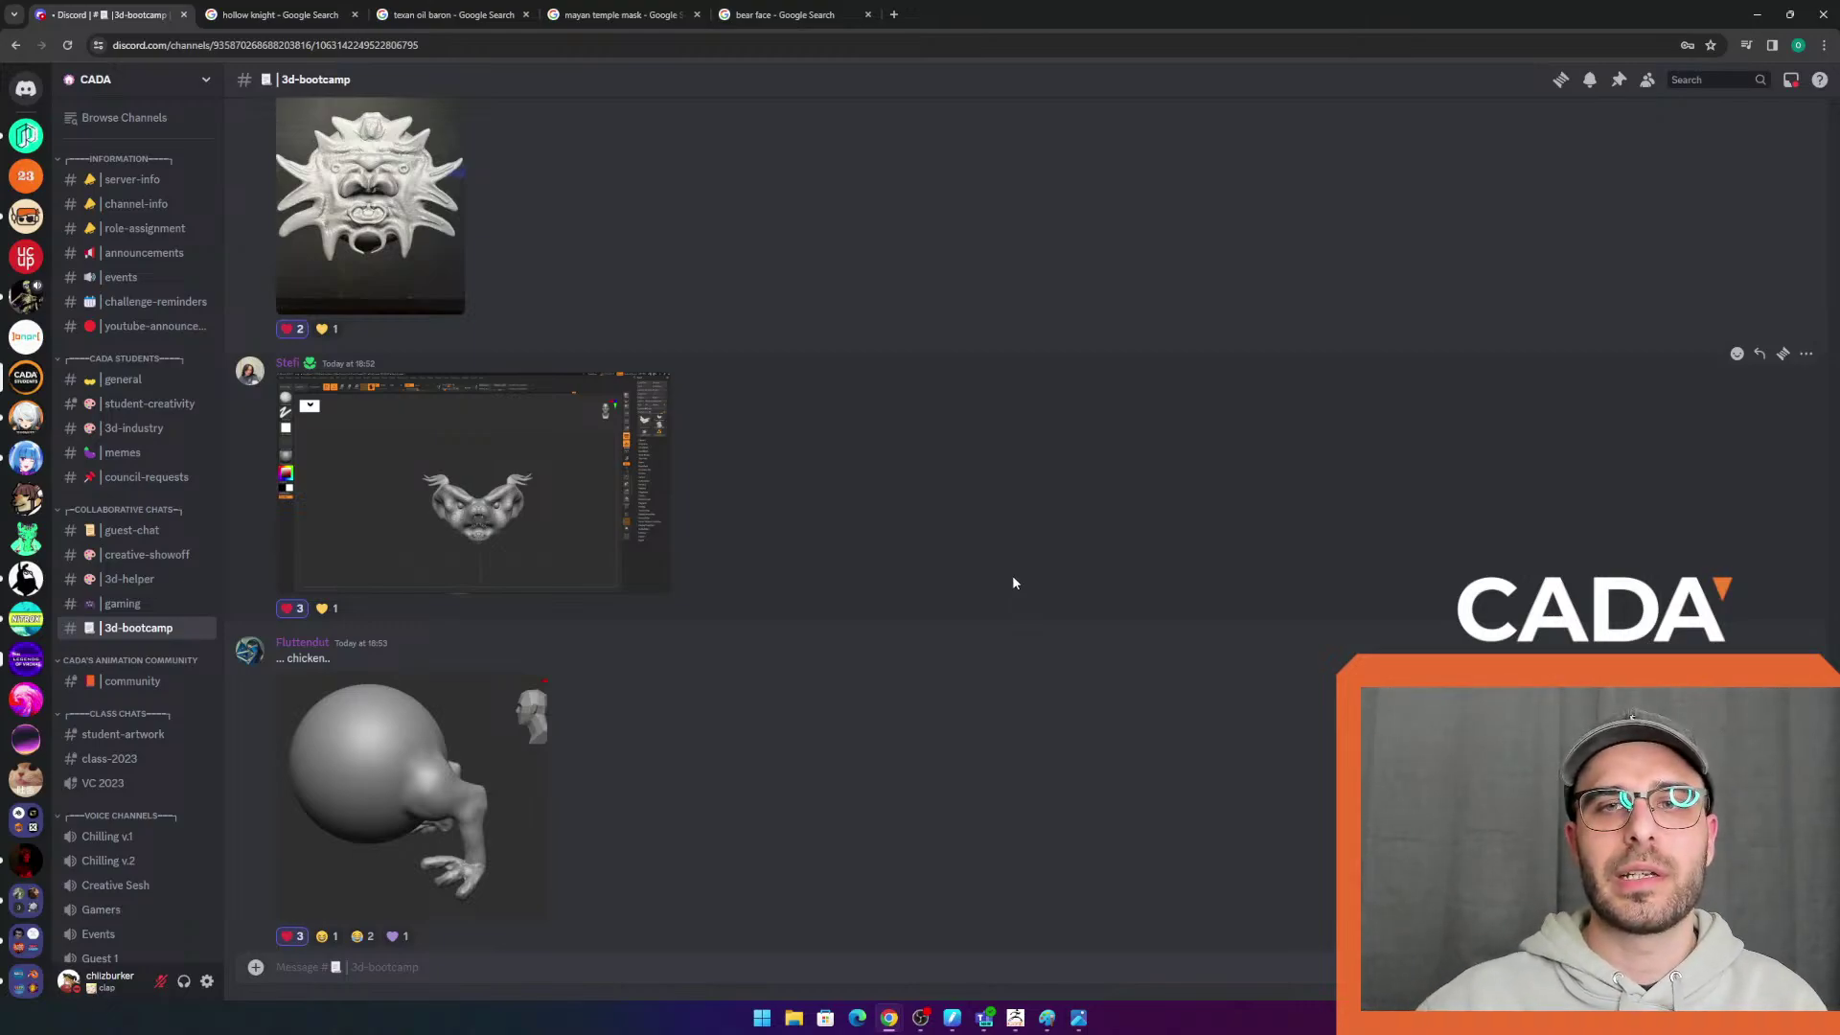
scroll(926, 638, down, 10)
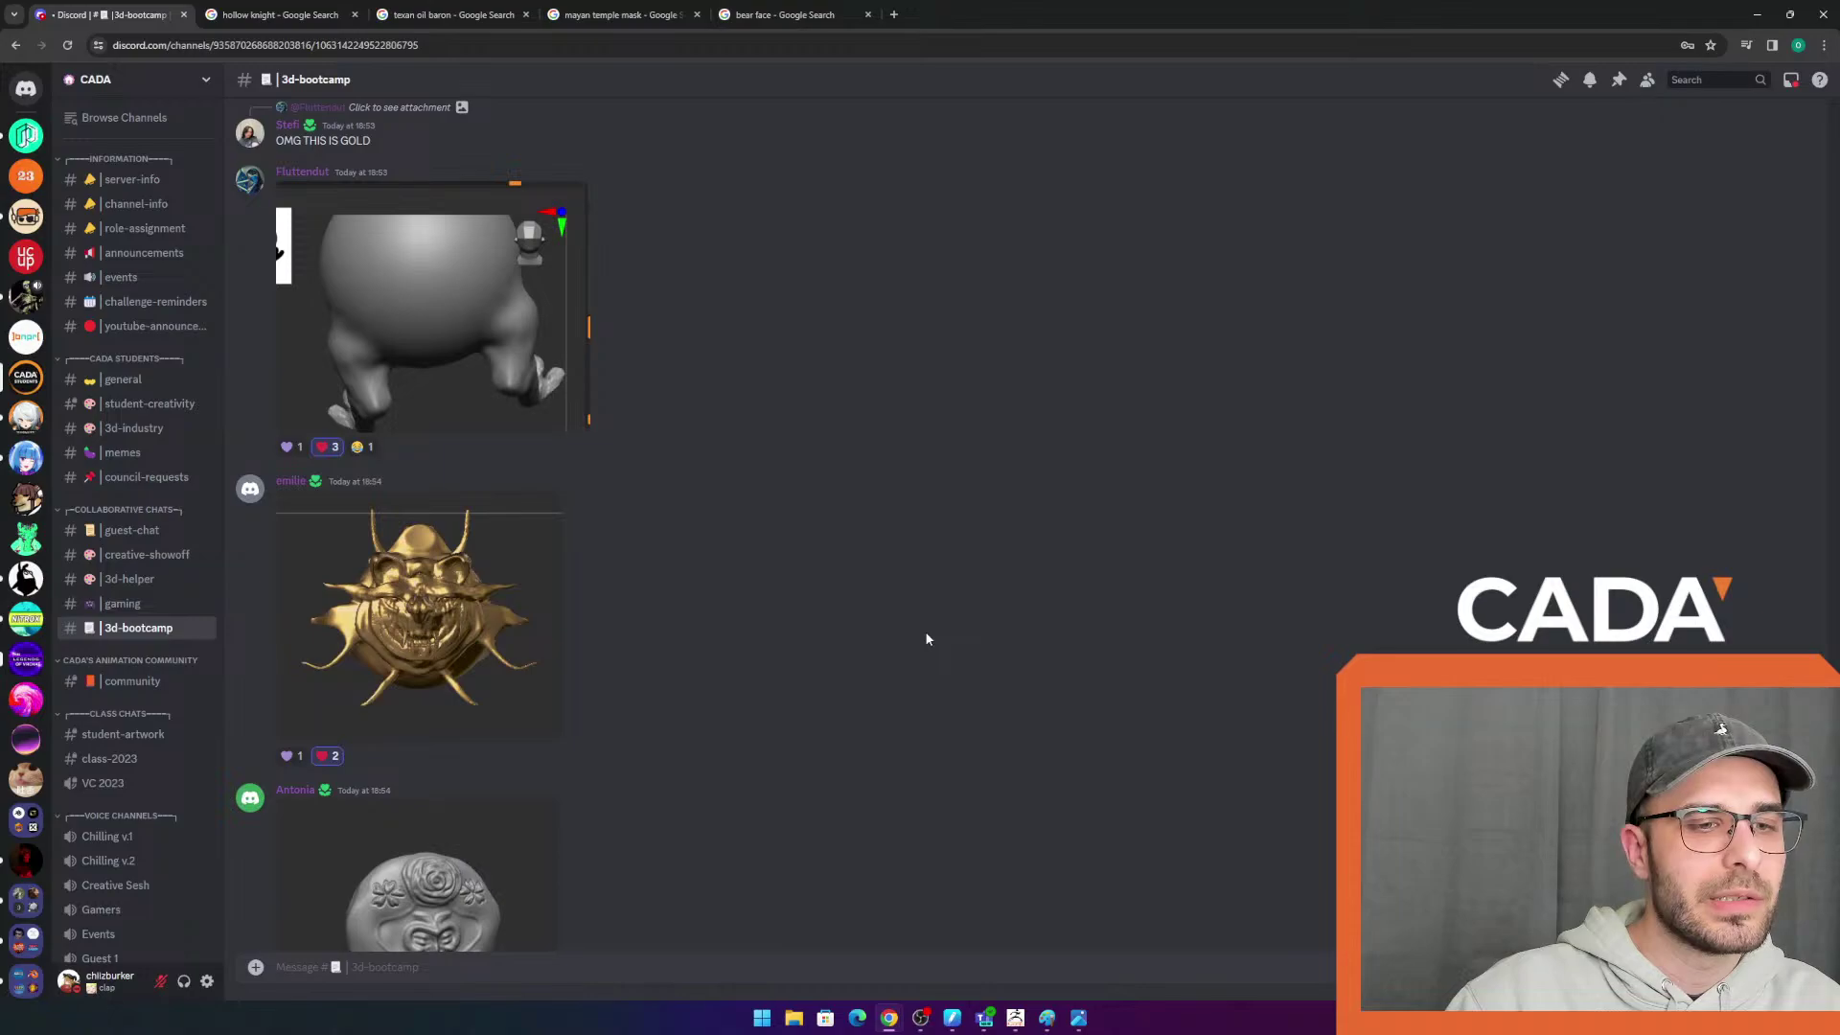
scroll(926, 639, down, 2)
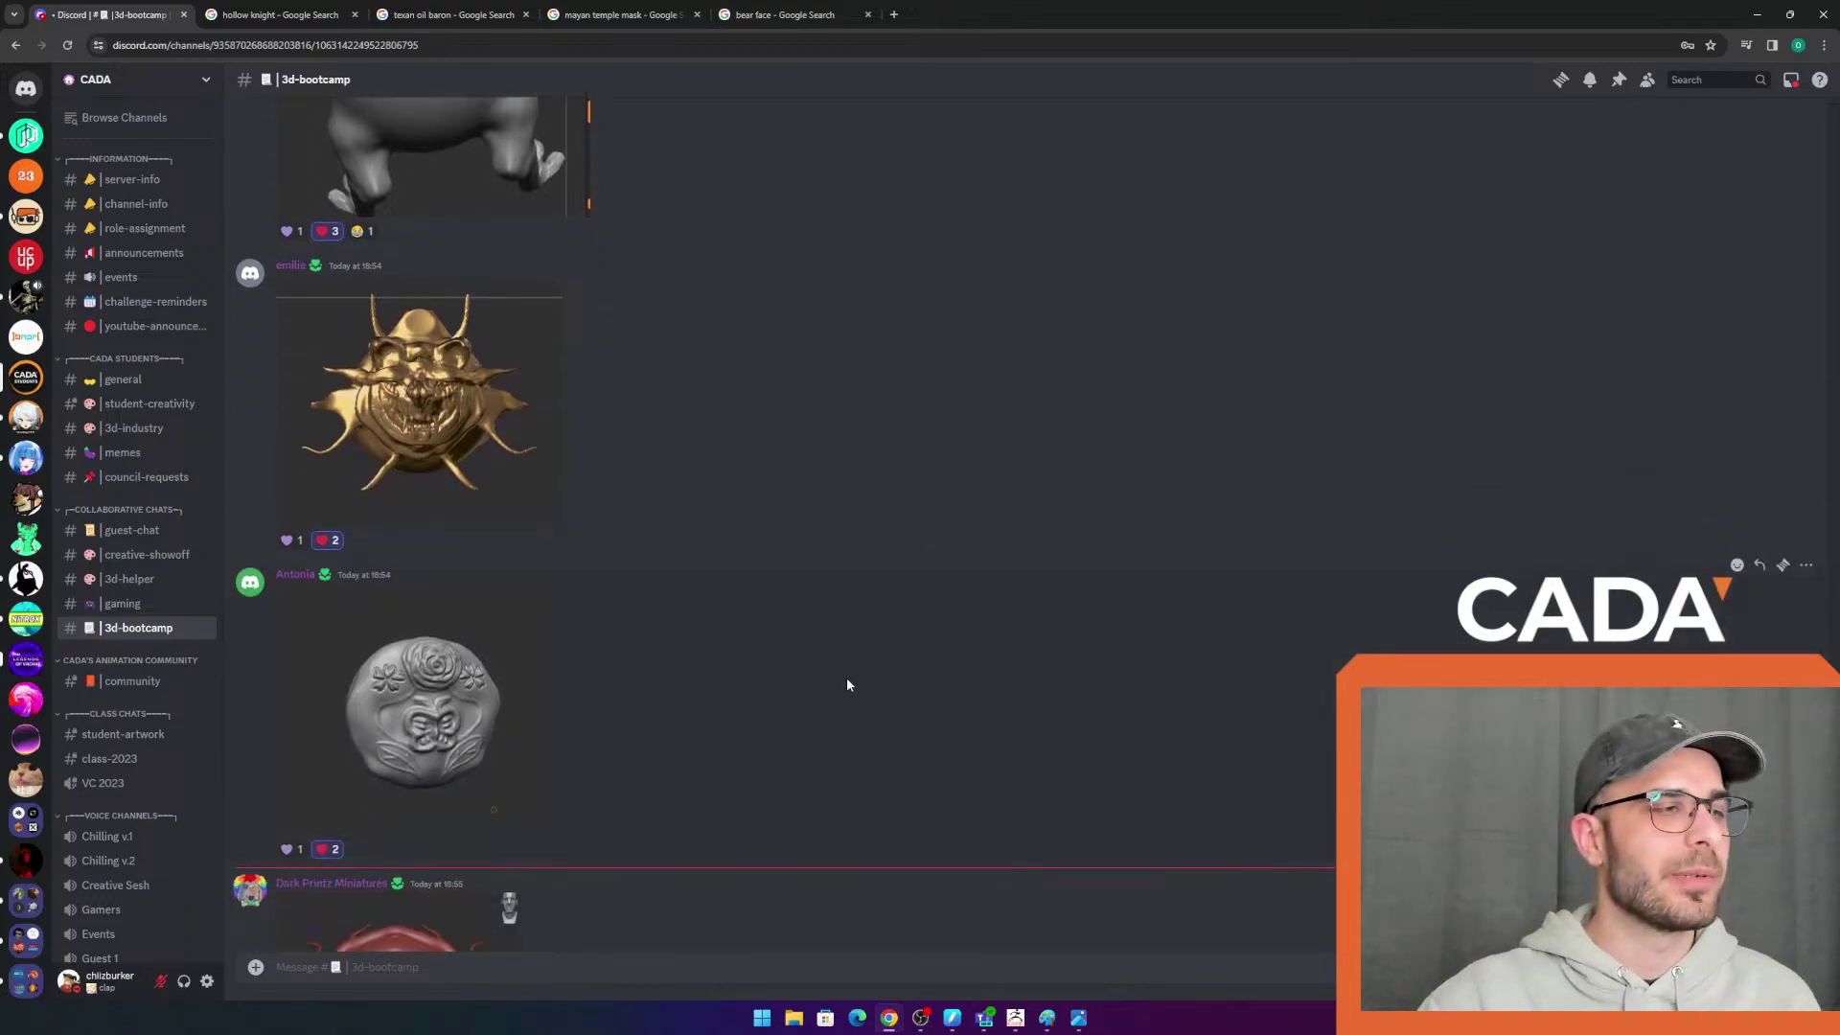
scroll(773, 692, down, 8)
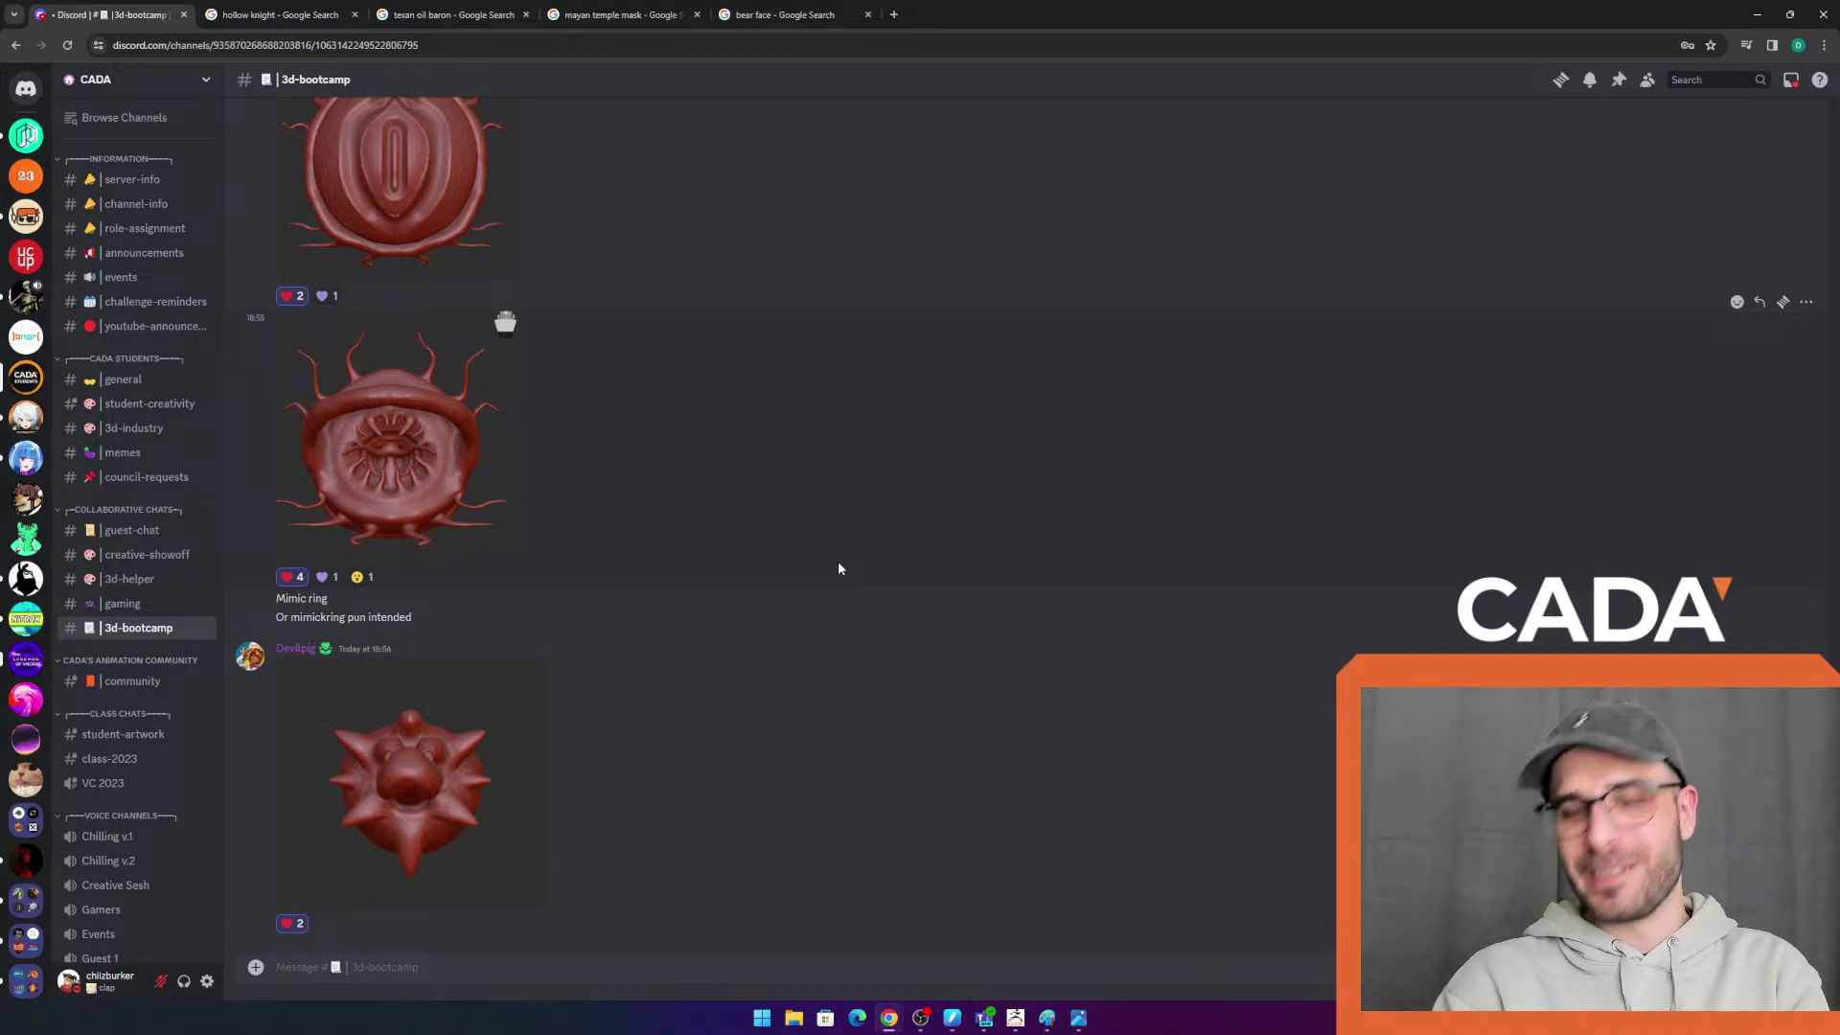
scroll(785, 583, up, 7)
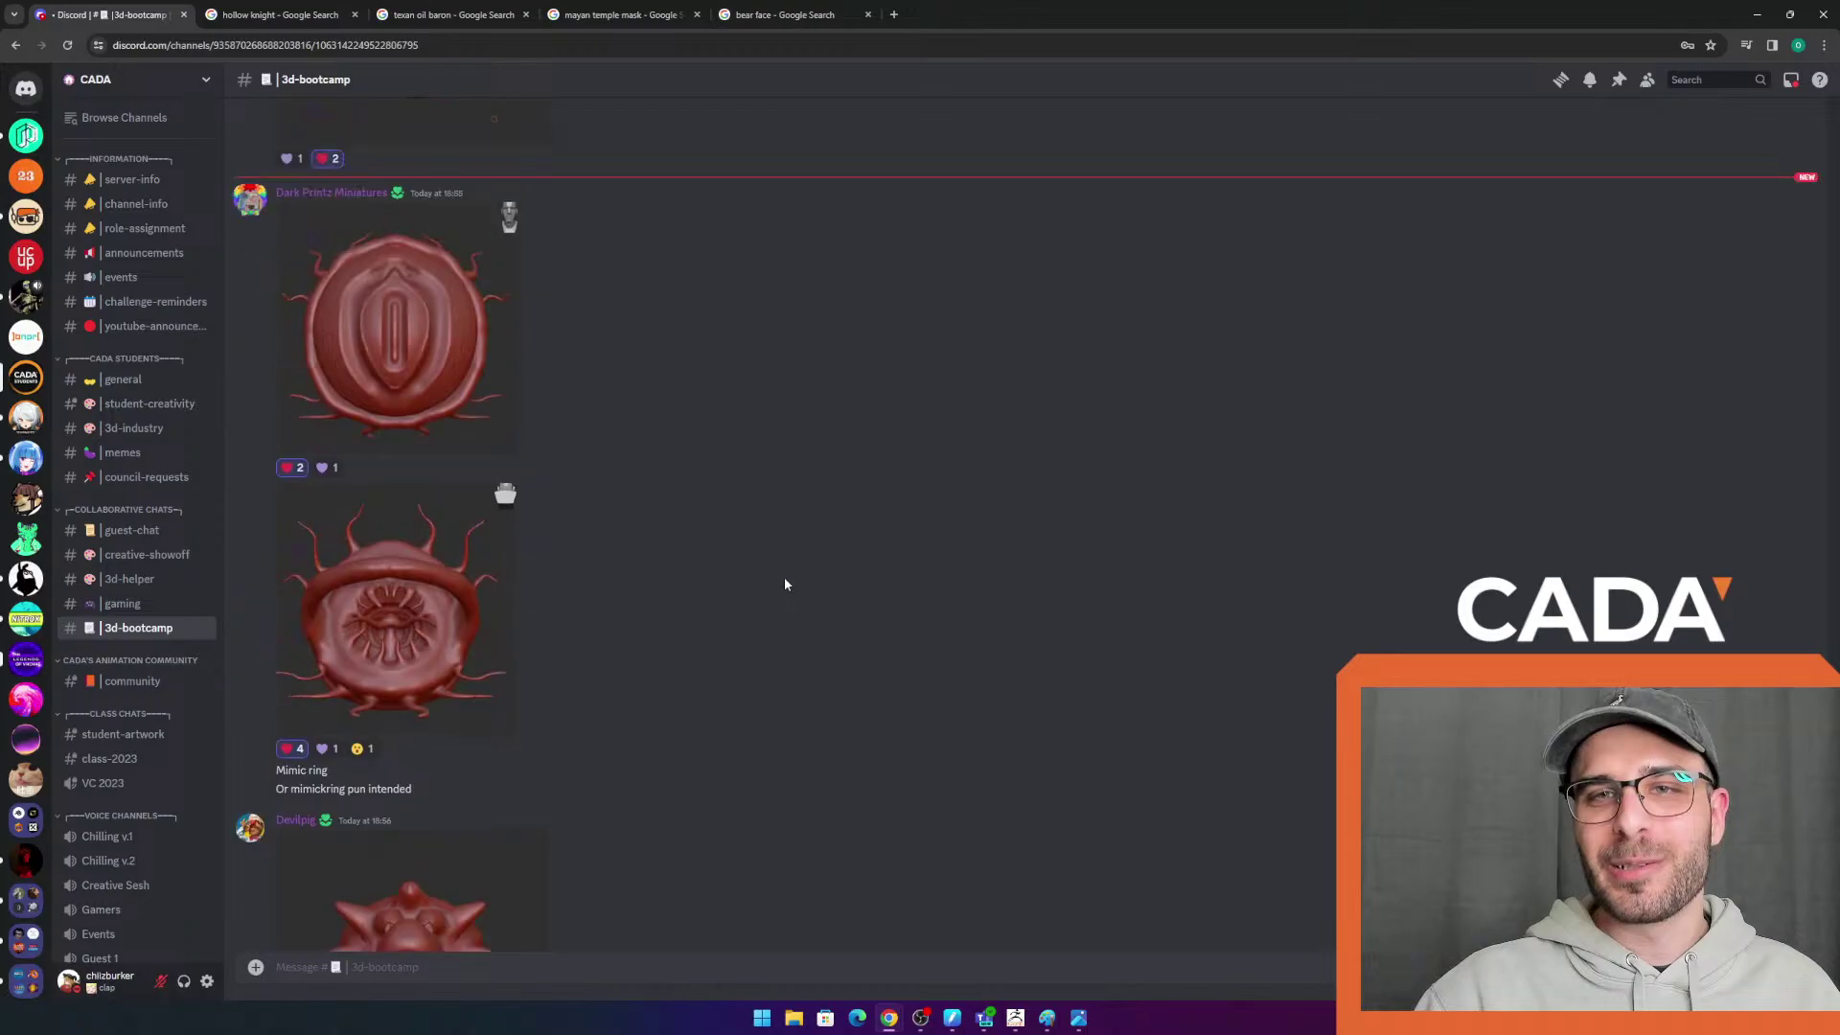